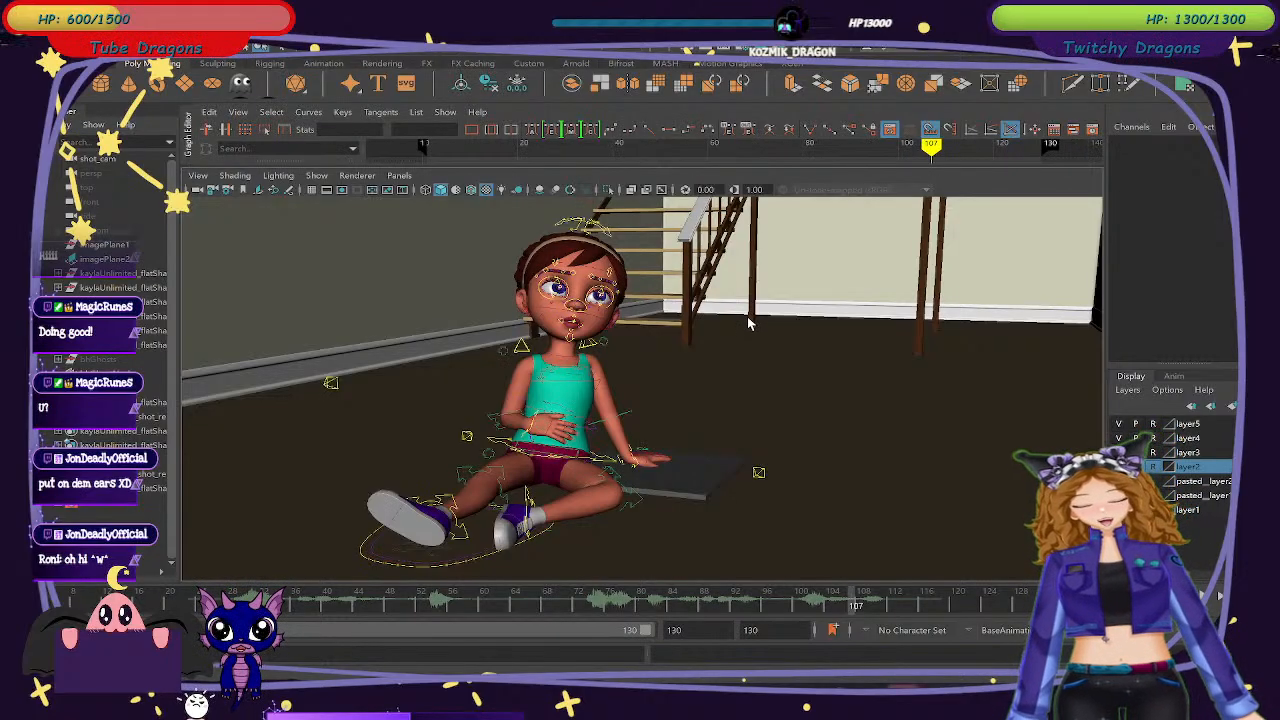
Review the seated character's animation in the viewport from the start of the timeline through frame 56.
{"action": "key", "text": "alt+2"}
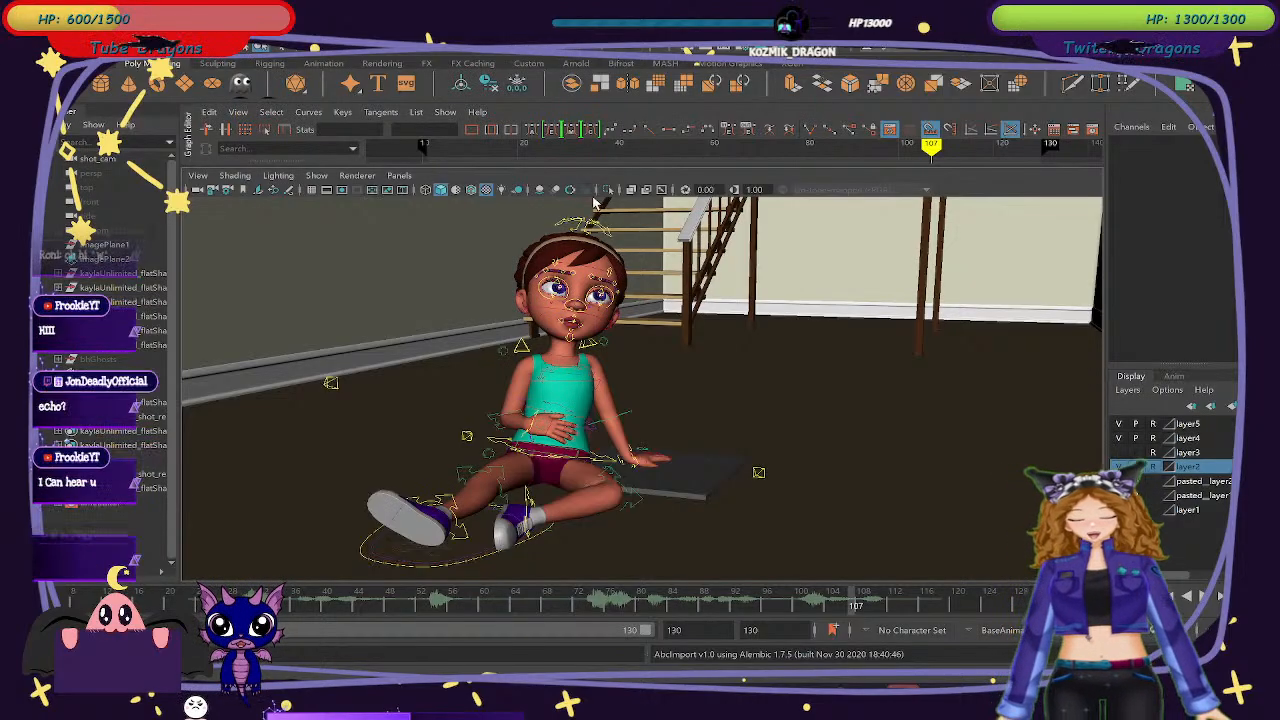
{"action": "left_click_drag", "start_coordinate": [645, 267], "coordinate": [690, 360], "text": "alt"}
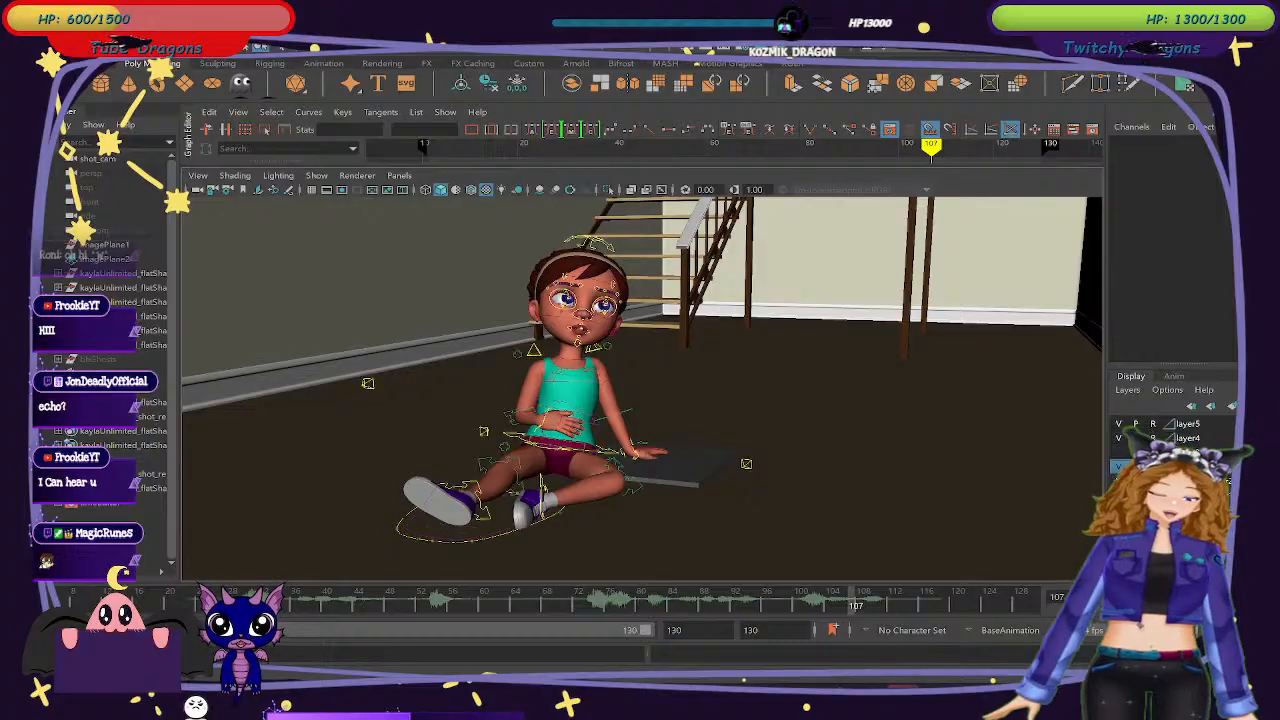
{"action": "key", "text": "alt+shift+v"}
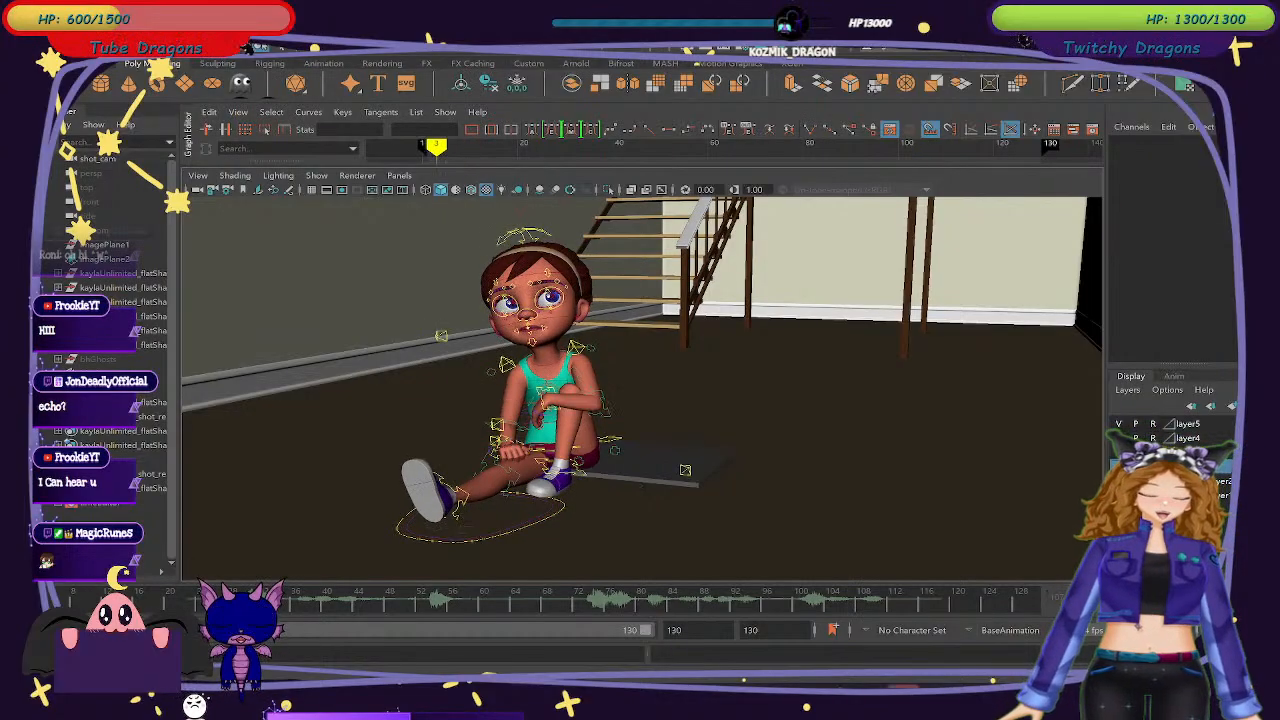
{"action": "mouse_move", "coordinate": [35, 600]}
{"action": "left_mouse_down"}
{"action": "mouse_move", "coordinate": [455, 626]}
{"action": "mouse_move", "coordinate": [281, 623]}
{"action": "mouse_move", "coordinate": [364, 615]}
{"action": "mouse_move", "coordinate": [311, 624]}
{"action": "left_mouse_up"}
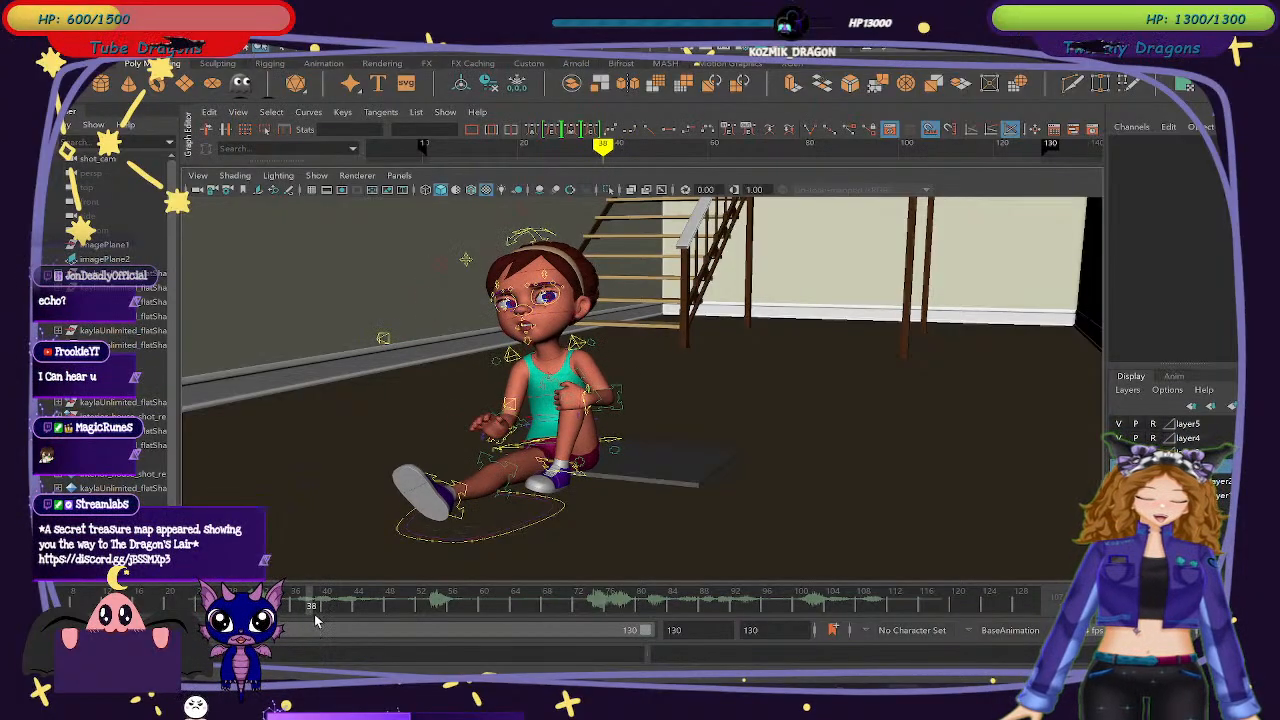
{"action": "left_click_drag", "start_coordinate": [310, 620], "coordinate": [389, 614]}
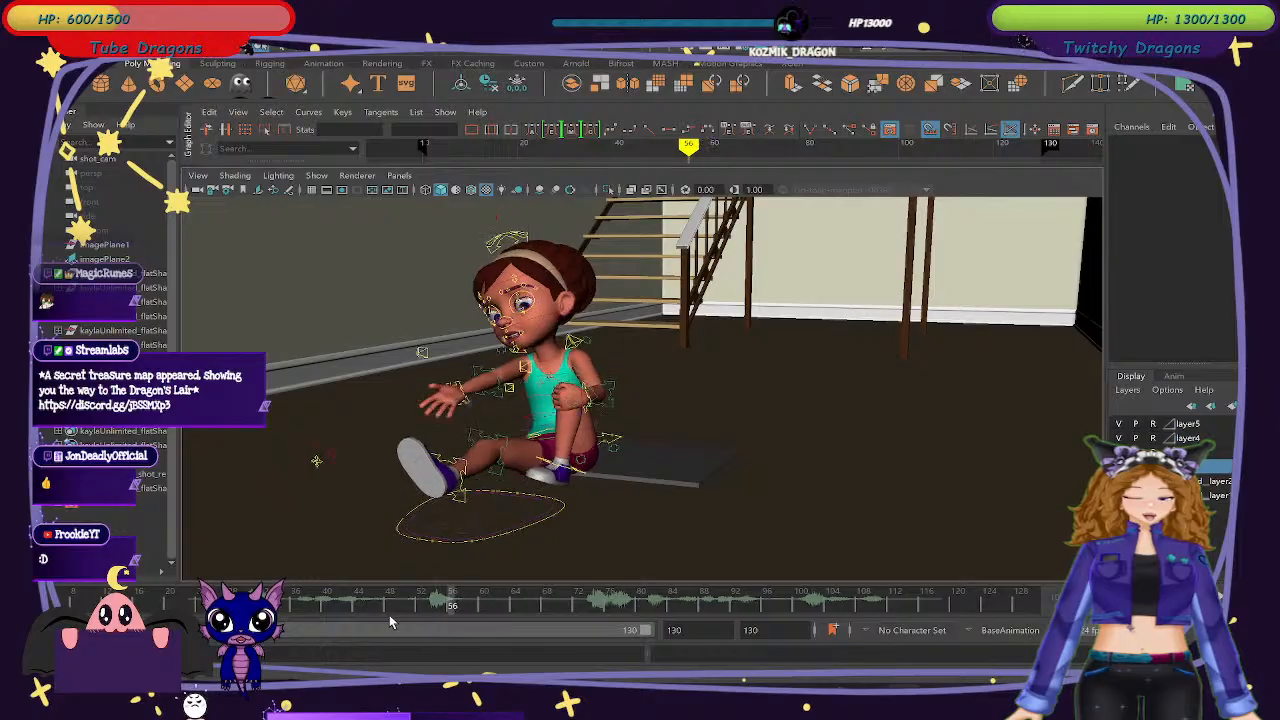
Select the extended leg's foot control and adjust the foot's position at frame 37.
{"action": "left_click", "coordinate": [463, 453]}
{"action": "left_click_drag", "start_coordinate": [326, 605], "coordinate": [302, 602]}
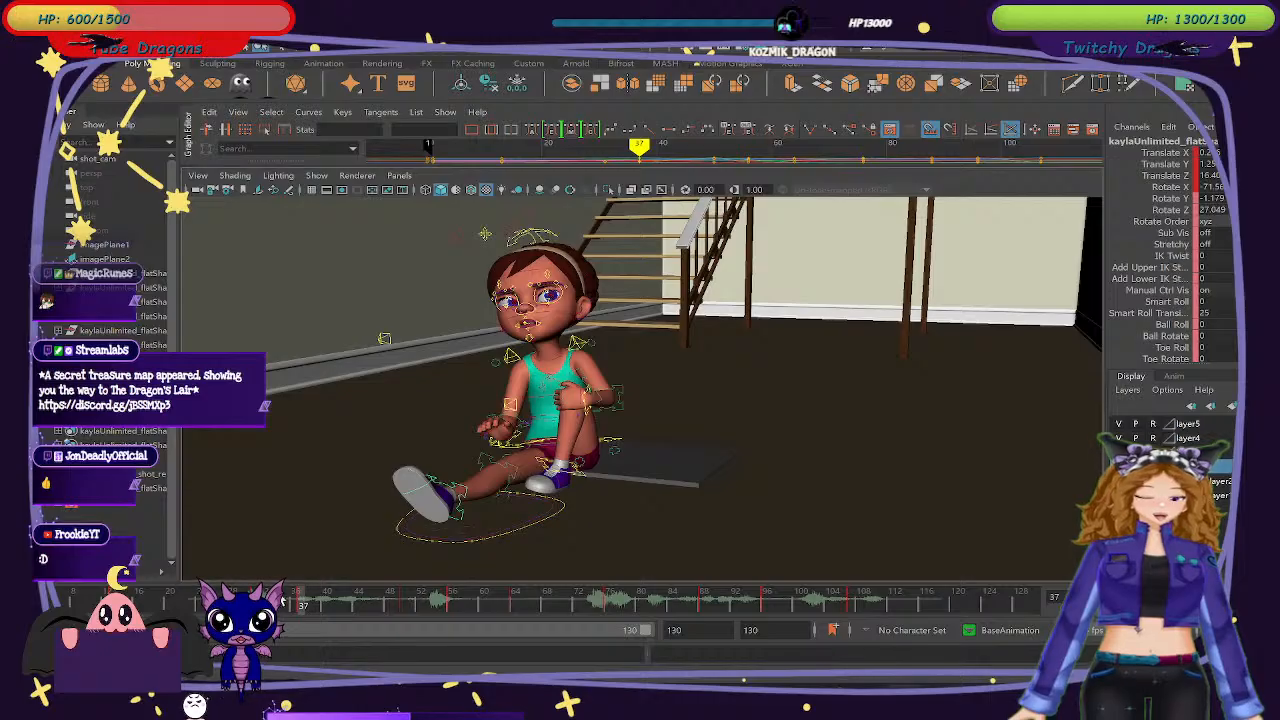
{"action": "mouse_move", "coordinate": [281, 600]}
{"action": "left_mouse_down"}
{"action": "mouse_move", "coordinate": [257, 604]}
{"action": "mouse_move", "coordinate": [301, 609]}
{"action": "left_mouse_up"}
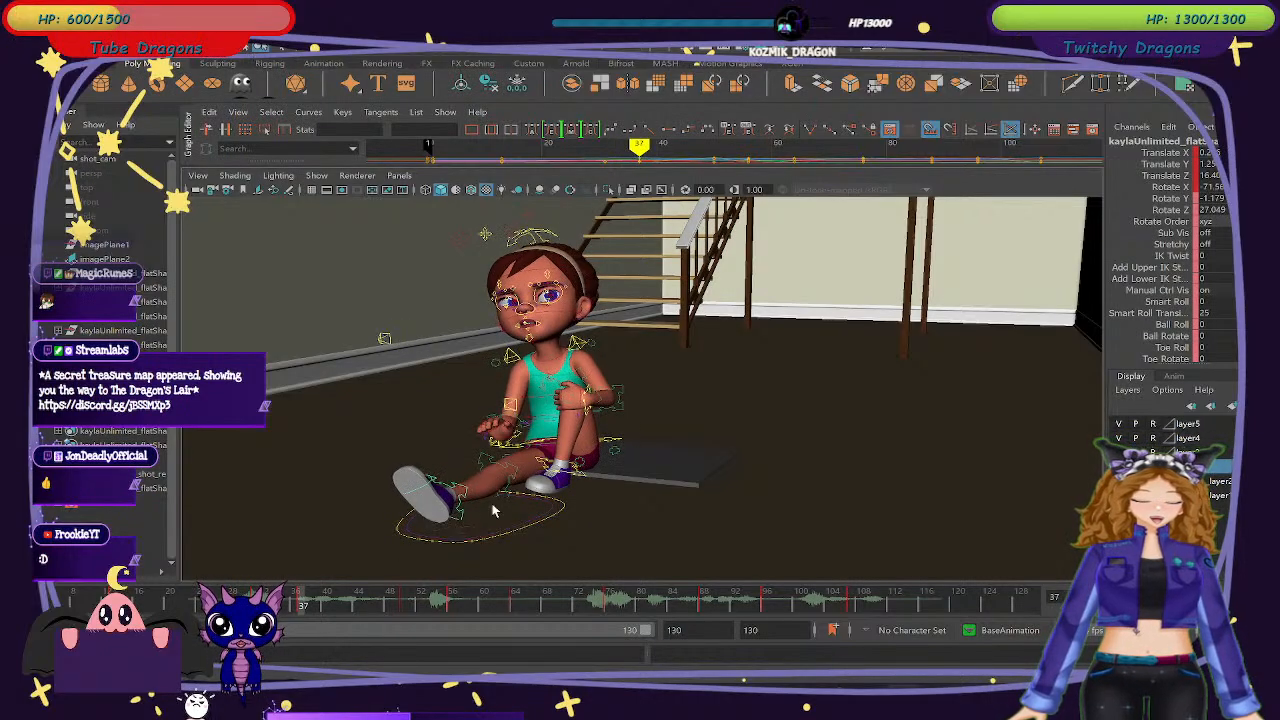
{"action": "left_click", "coordinate": [462, 493]}
{"action": "left_click", "coordinate": [459, 508]}
{"action": "left_click_drag", "start_coordinate": [459, 508], "coordinate": [560, 471], "text": "alt"}
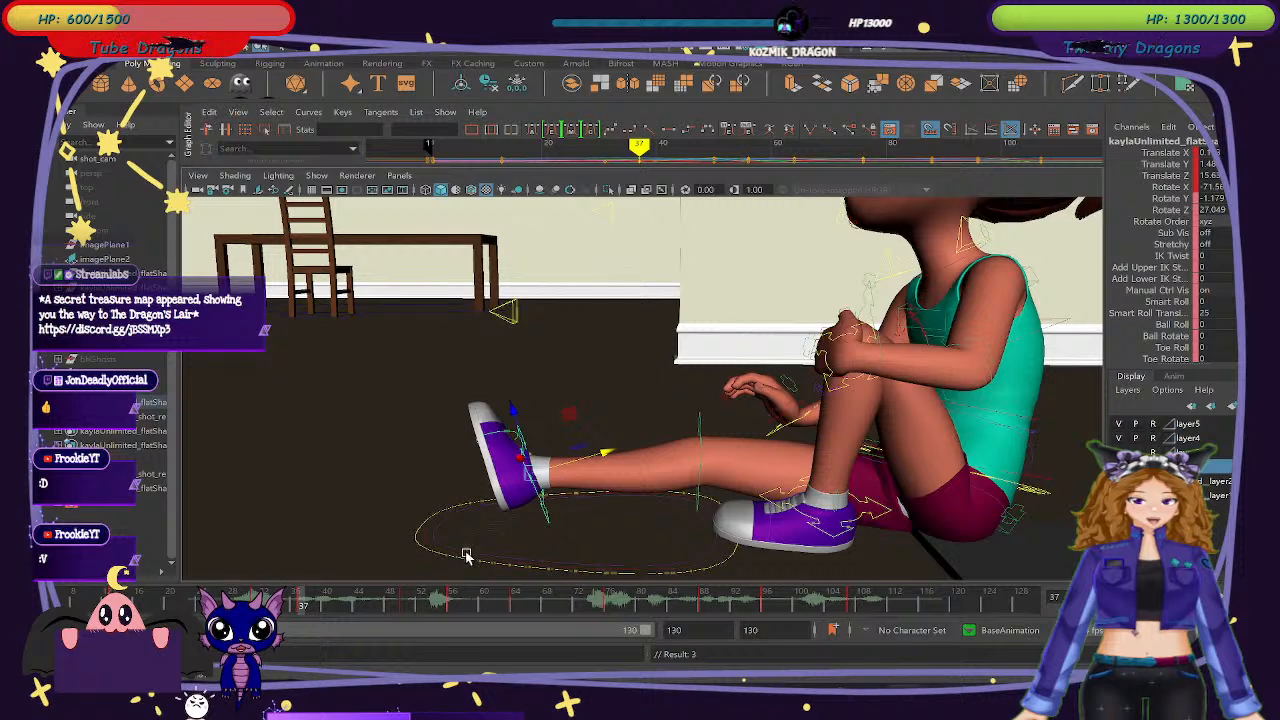
Fine-tune how far the extended foot sits from the body at frames 50 and 37.
{"action": "left_click_drag", "start_coordinate": [290, 605], "coordinate": [405, 620]}
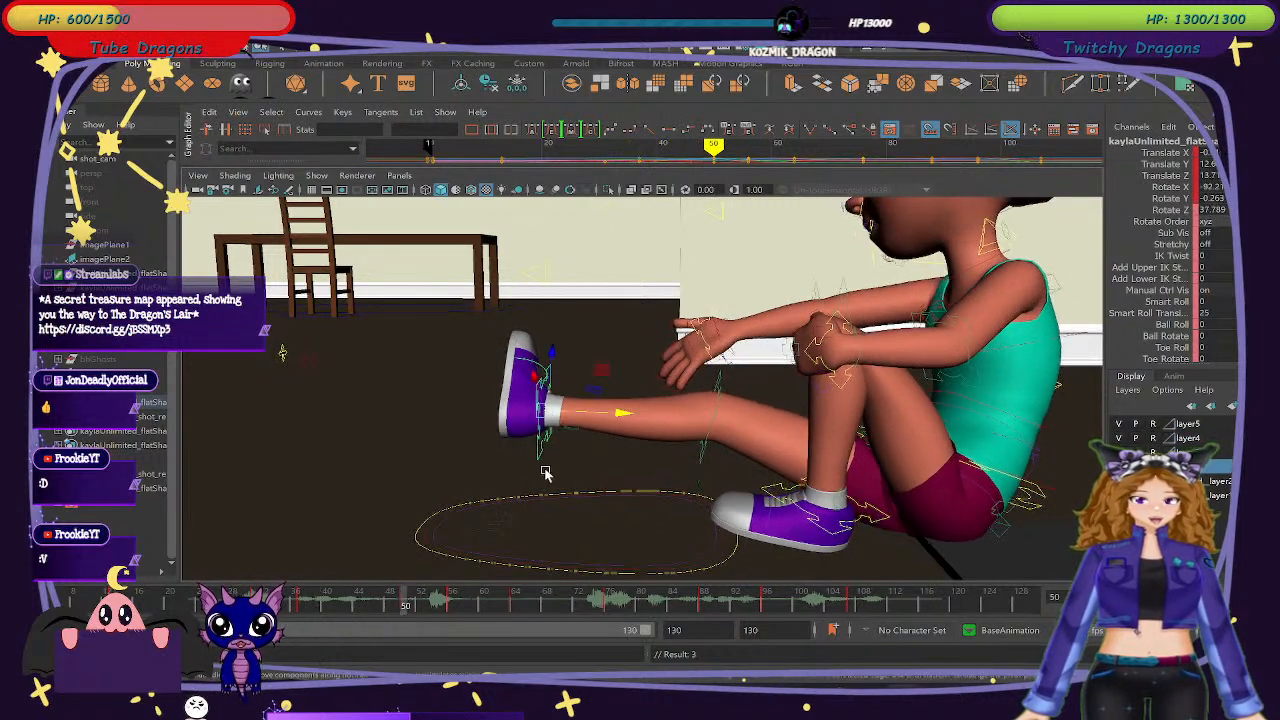
{"action": "left_click_drag", "start_coordinate": [624, 414], "coordinate": [617, 416]}
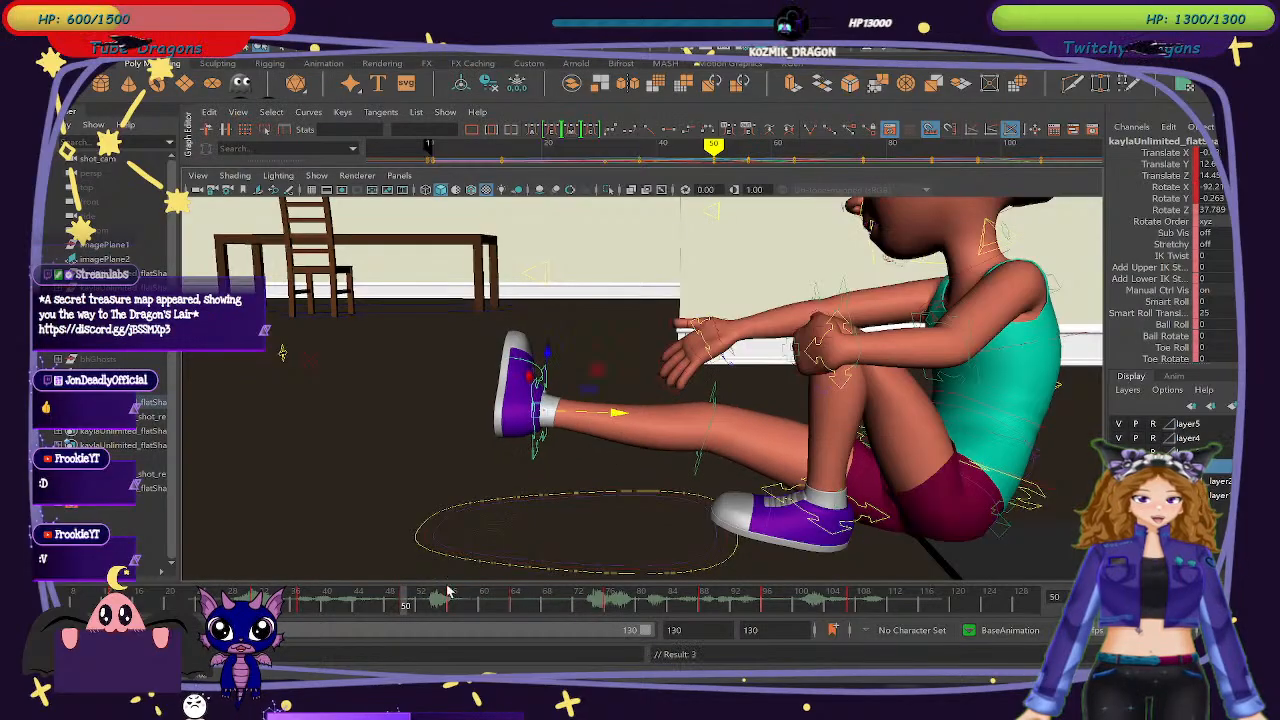
{"action": "mouse_move", "coordinate": [308, 604]}
{"action": "left_mouse_down"}
{"action": "mouse_move", "coordinate": [272, 606]}
{"action": "mouse_move", "coordinate": [449, 617]}
{"action": "mouse_move", "coordinate": [306, 603]}
{"action": "left_mouse_up"}
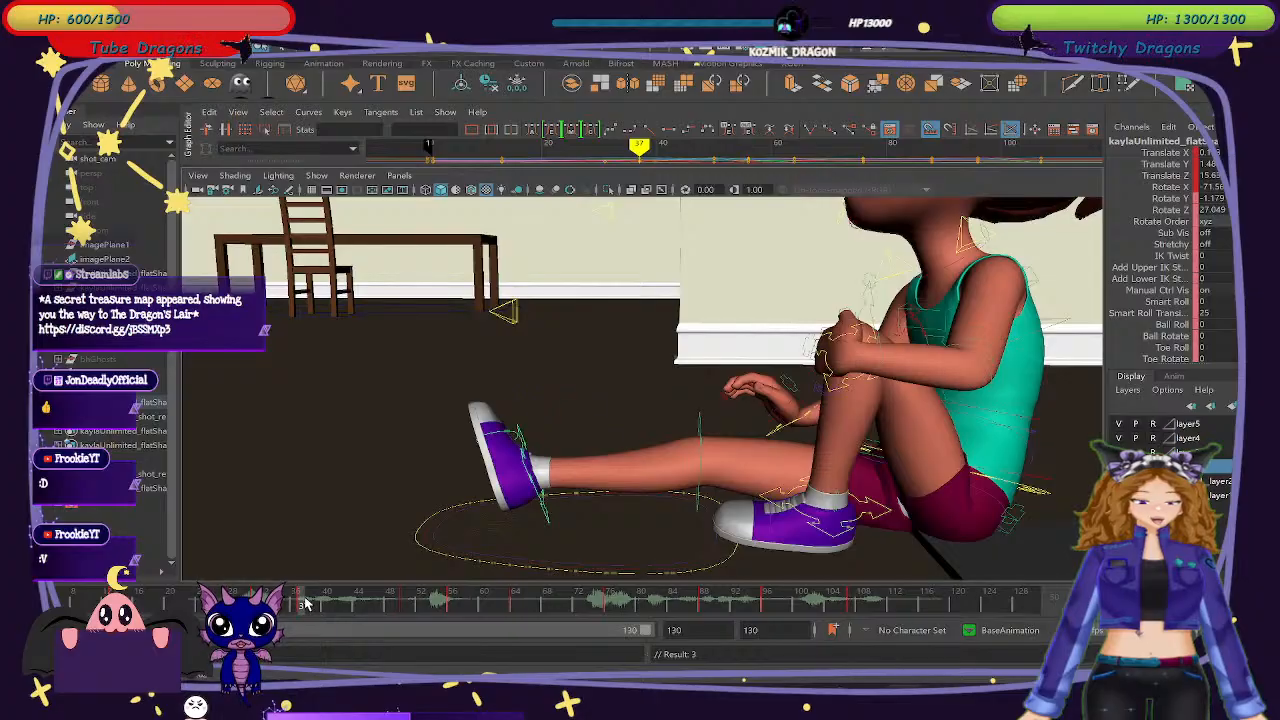
{"action": "left_click_drag", "start_coordinate": [598, 454], "coordinate": [603, 455]}
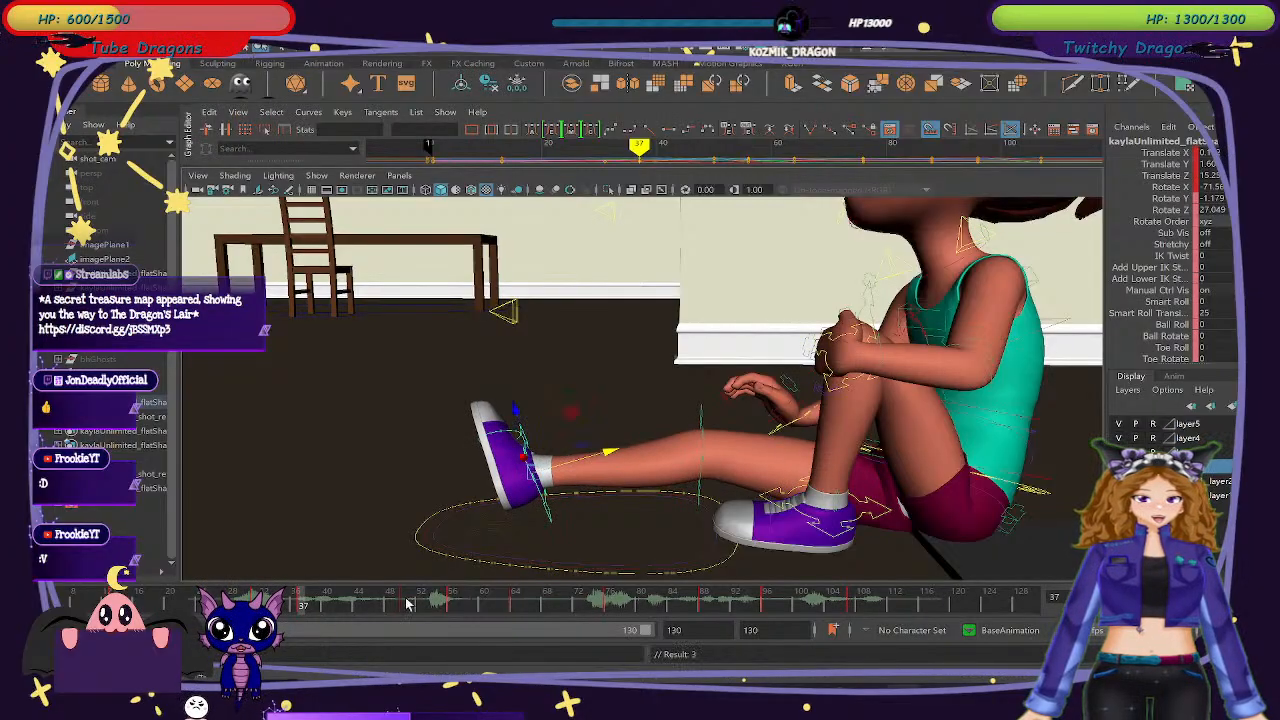
{"action": "left_click_drag", "start_coordinate": [302, 604], "coordinate": [403, 604]}
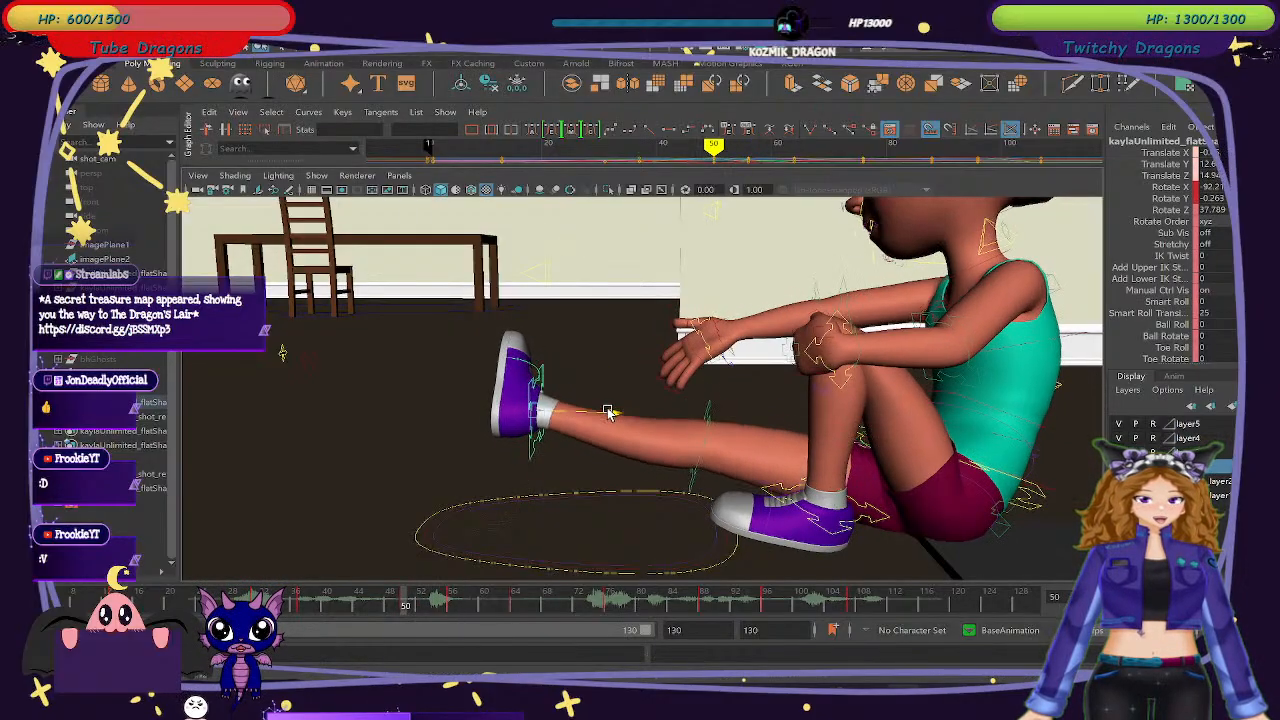
{"action": "left_click_drag", "start_coordinate": [594, 498], "coordinate": [510, 583], "text": "alt"}
Move the extended foot slightly farther from the body at frame 56 and compare it with frame 50.
{"action": "left_click_drag", "start_coordinate": [398, 604], "coordinate": [449, 607]}
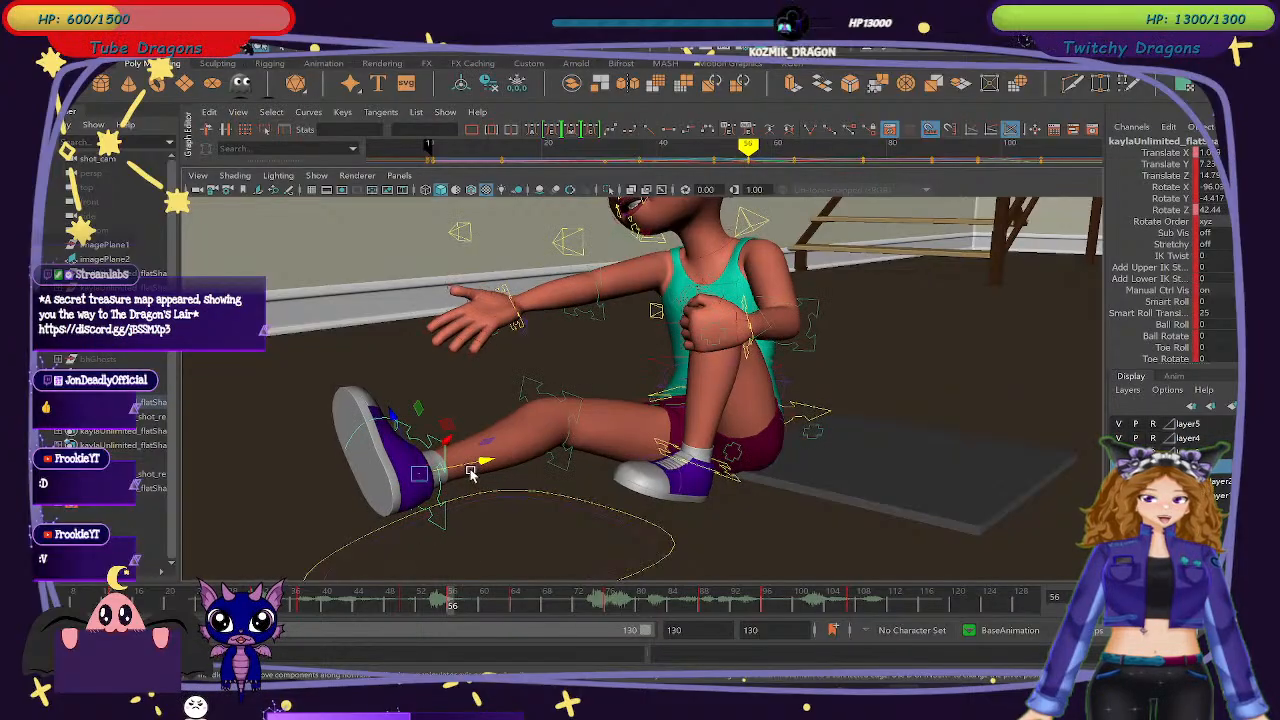
{"action": "left_click_drag", "start_coordinate": [479, 460], "coordinate": [474, 461]}
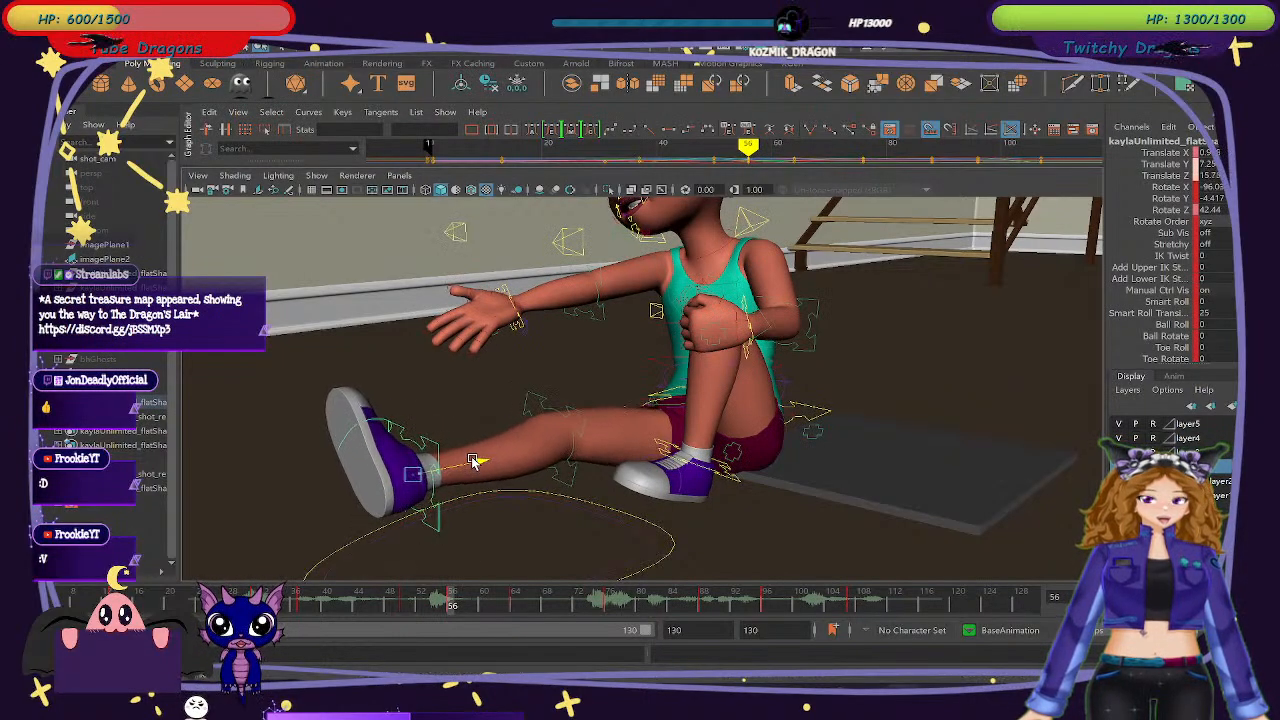
{"action": "left_click_drag", "start_coordinate": [441, 607], "coordinate": [405, 606]}
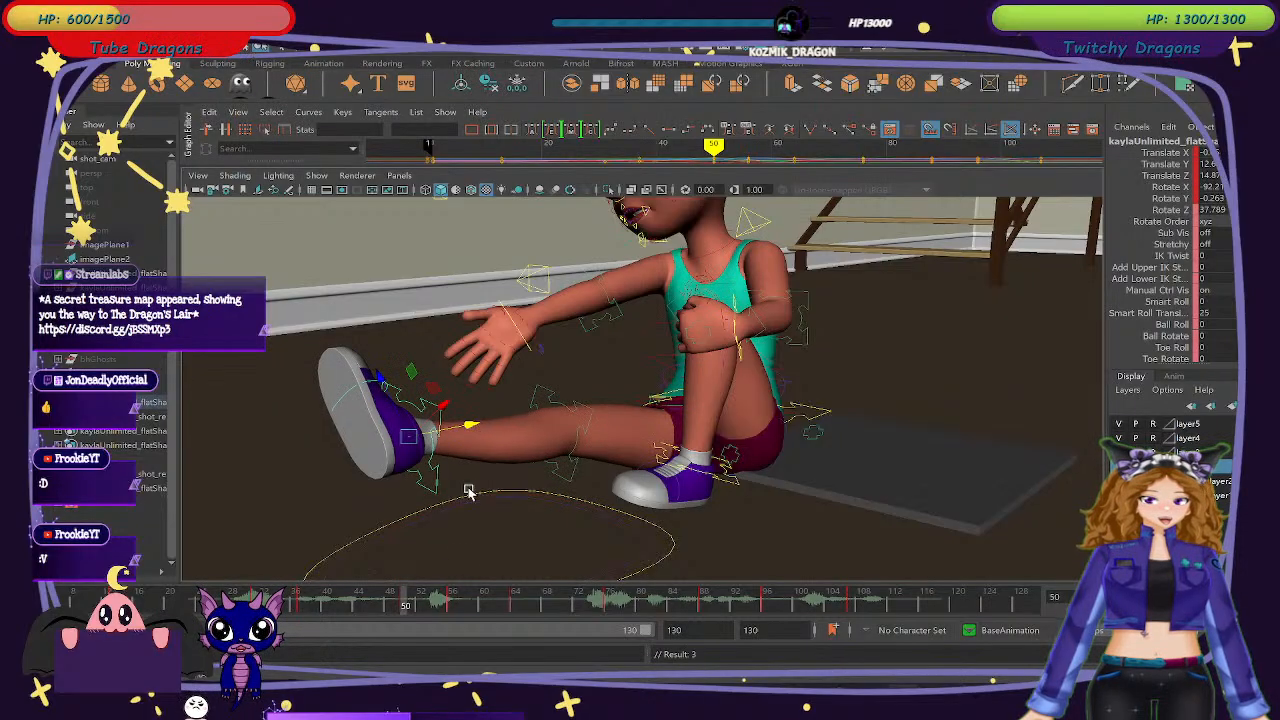
{"action": "left_click_drag", "start_coordinate": [368, 602], "coordinate": [452, 612]}
Delete the extended foot's key at frame 56.
{"action": "left_click_drag", "start_coordinate": [560, 470], "coordinate": [608, 503], "text": "alt"}
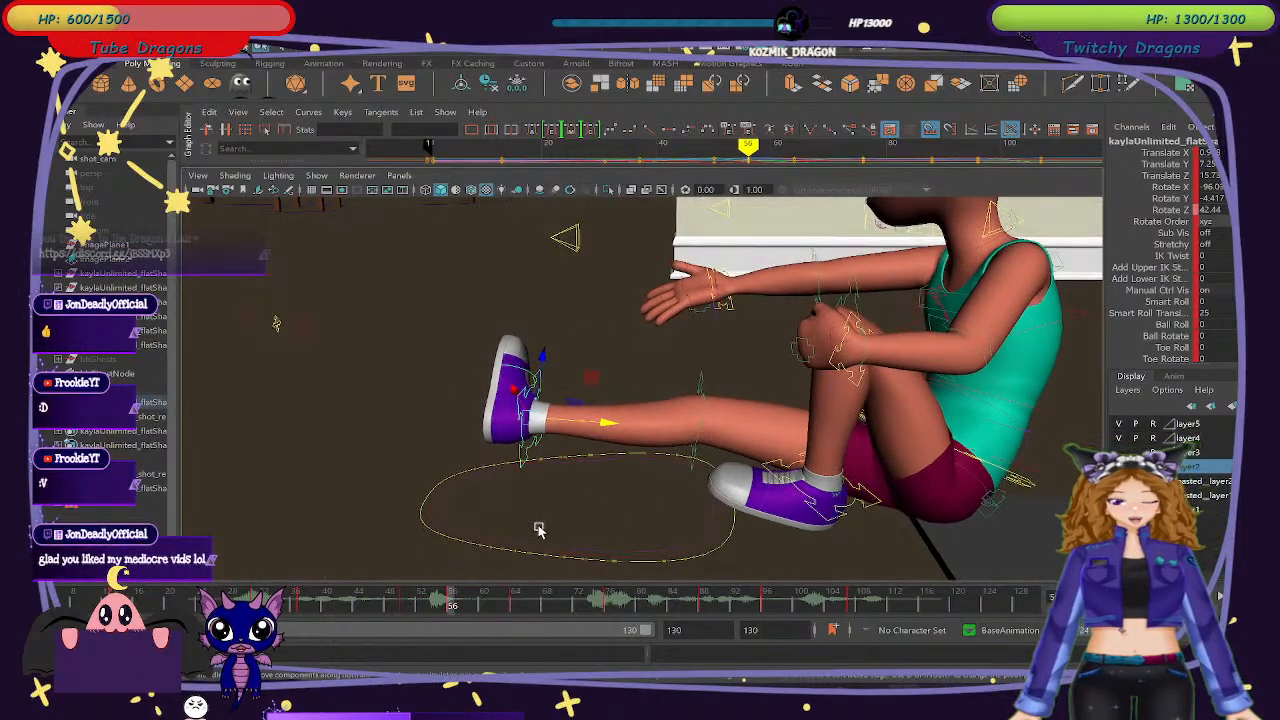
{"action": "right_click", "coordinate": [452, 610]}
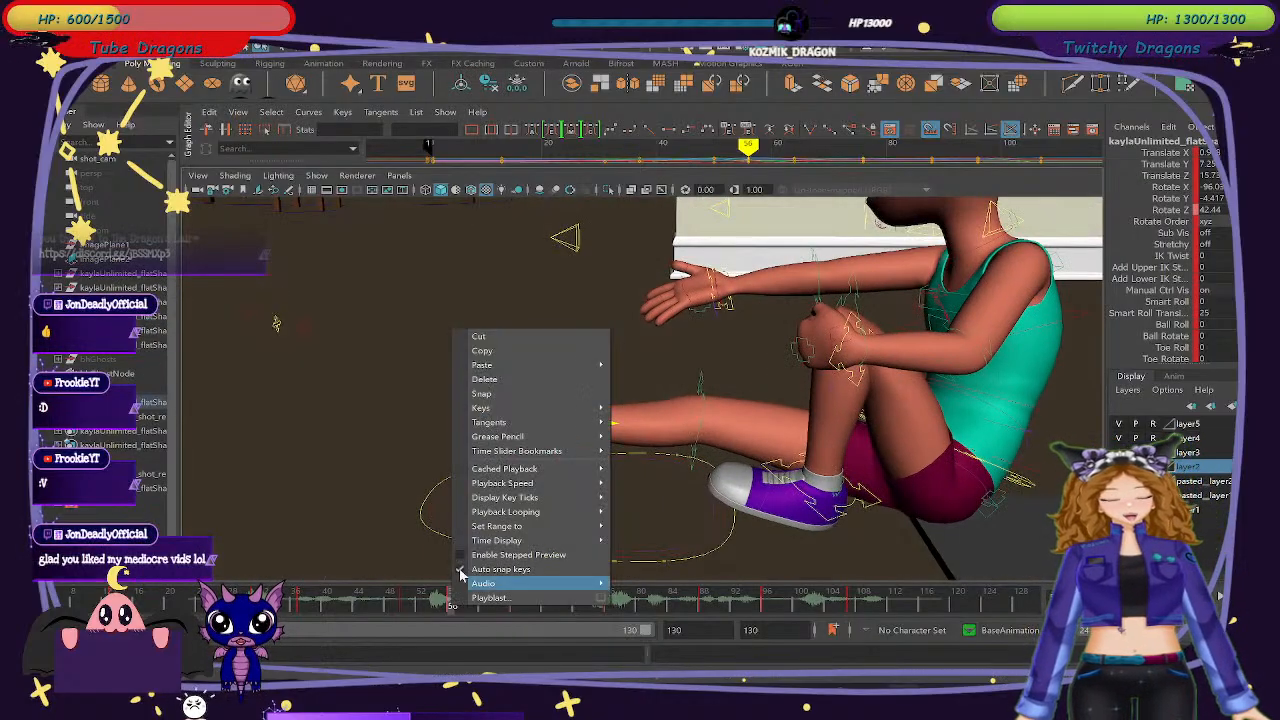
{"action": "left_click", "coordinate": [519, 383]}
Key the foot's frame 50 pose at frame 52 and shift that key to frame 53.
{"action": "mouse_move", "coordinate": [424, 606]}
{"action": "left_mouse_down"}
{"action": "mouse_move", "coordinate": [395, 608]}
{"action": "mouse_move", "coordinate": [508, 617]}
{"action": "mouse_move", "coordinate": [345, 606]}
{"action": "mouse_move", "coordinate": [437, 606]}
{"action": "mouse_move", "coordinate": [405, 608]}
{"action": "left_mouse_up"}
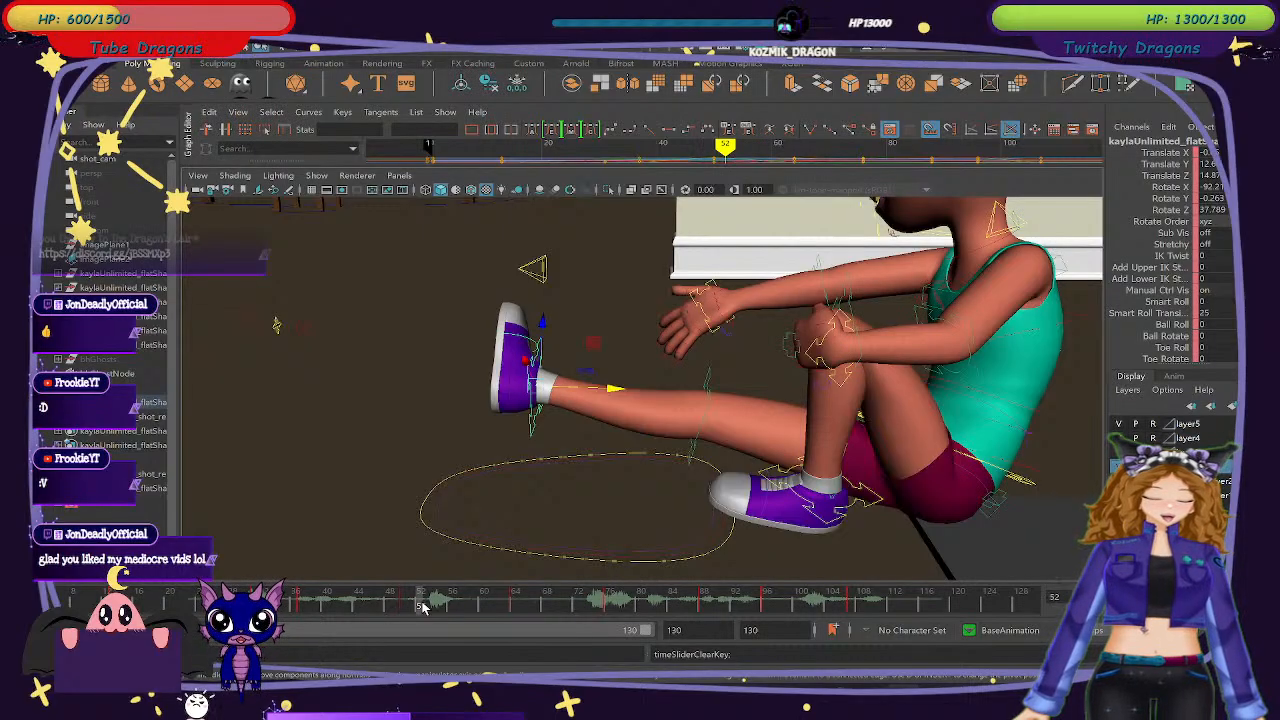
{"action": "mouse_move", "coordinate": [422, 607]}
{"action": "left_mouse_down"}
{"action": "mouse_move", "coordinate": [432, 619]}
{"action": "mouse_move", "coordinate": [440, 607]}
{"action": "mouse_move", "coordinate": [411, 608]}
{"action": "left_mouse_up"}
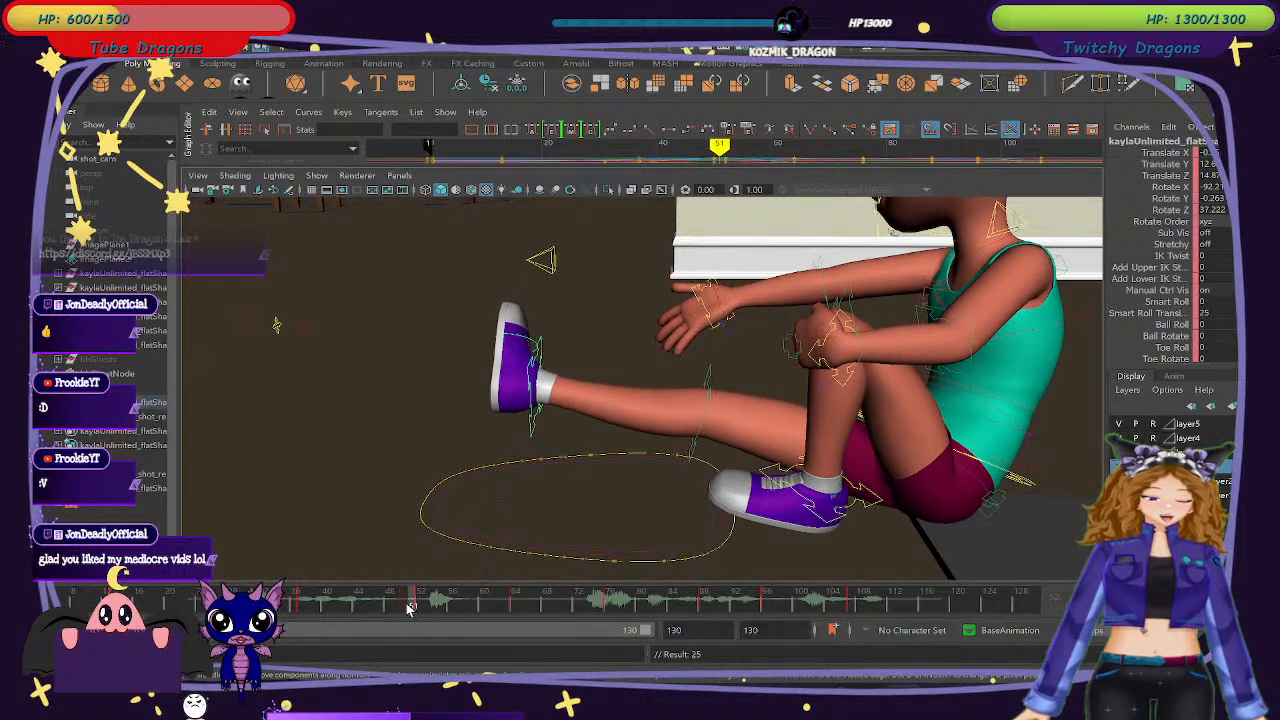
{"action": "left_click_drag", "start_coordinate": [411, 610], "coordinate": [419, 612]}
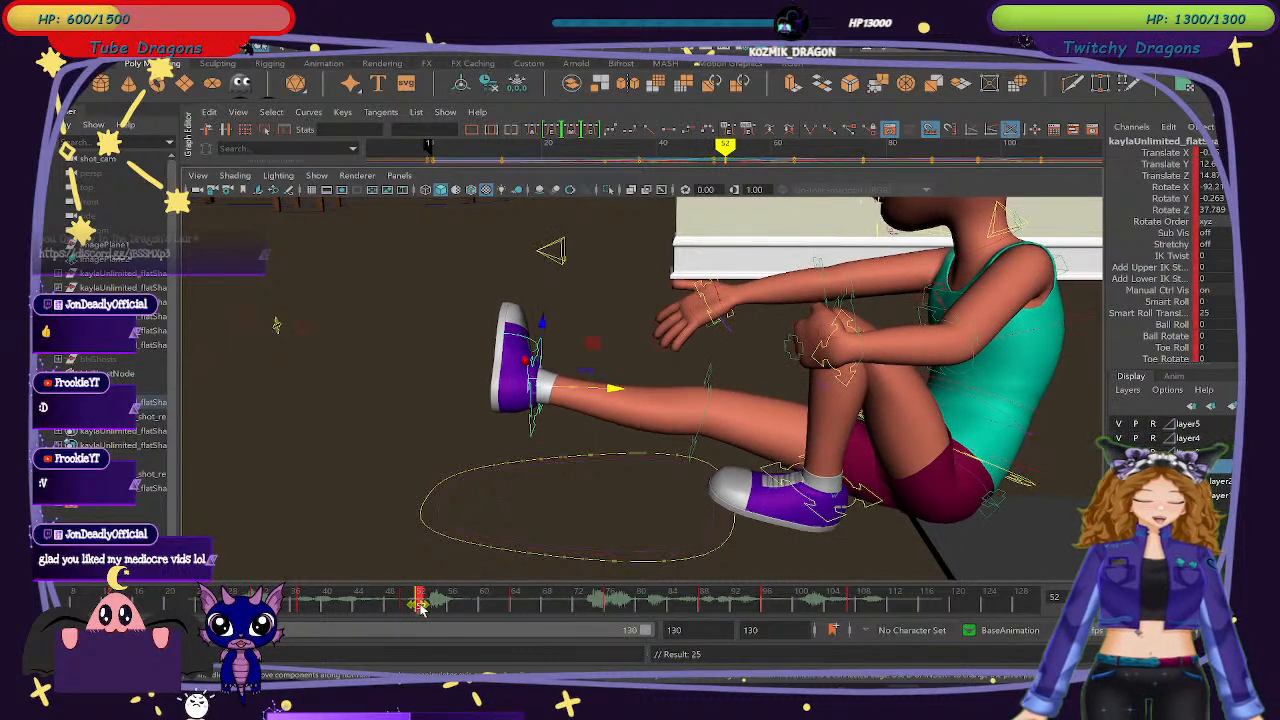
Check the leg's motion from frame 42 onward and raise the extended foot slightly at frame 53.
{"action": "left_click", "coordinate": [339, 606]}
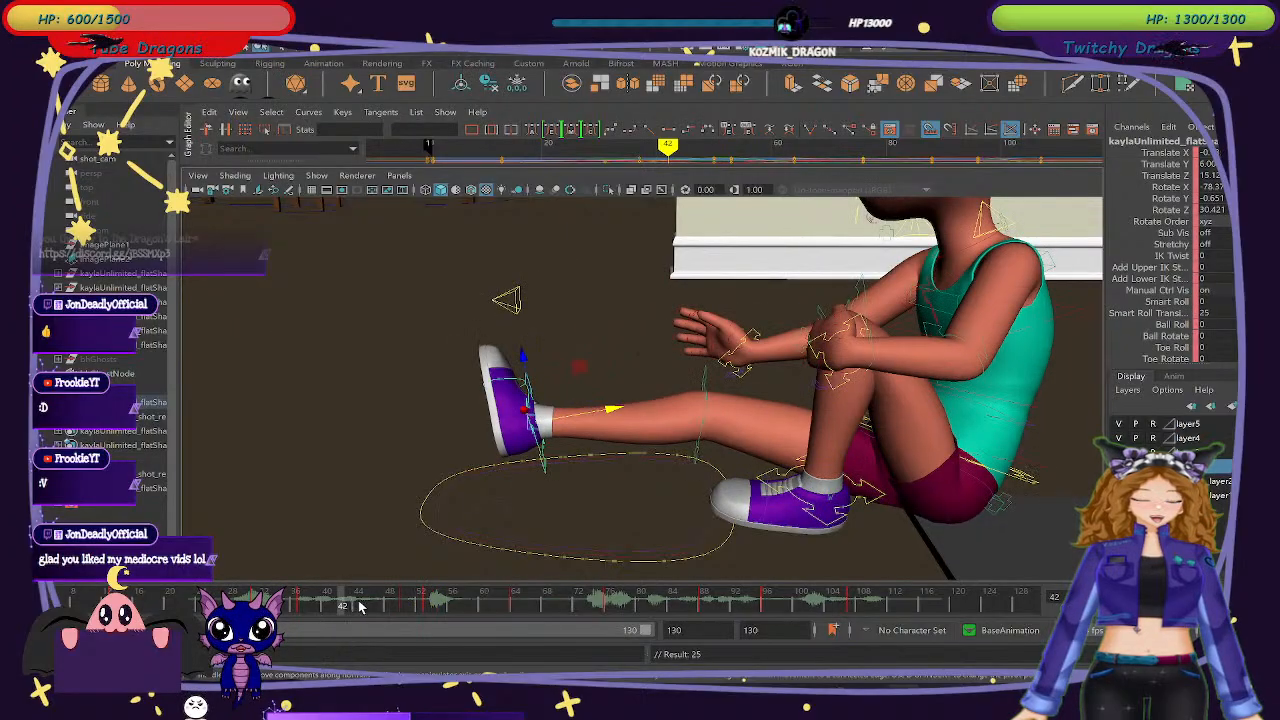
{"action": "left_click_drag", "start_coordinate": [360, 606], "coordinate": [411, 610]}
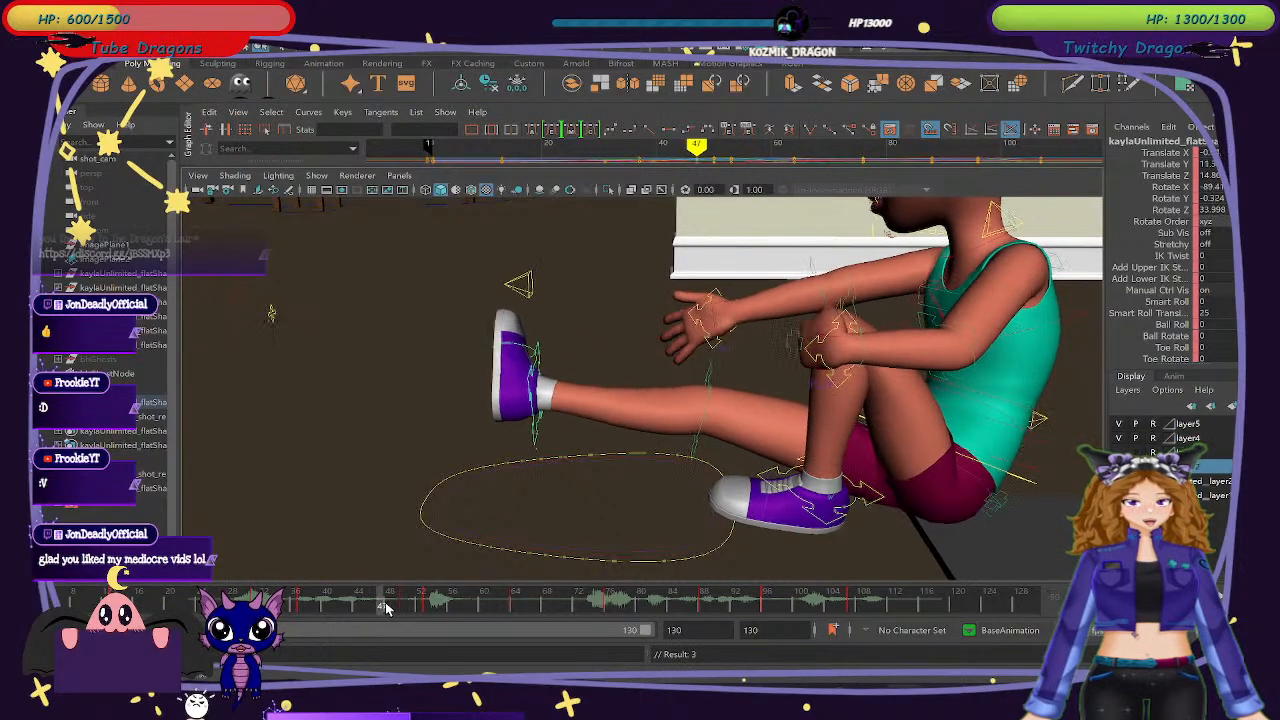
{"action": "mouse_move", "coordinate": [388, 608]}
{"action": "left_mouse_down"}
{"action": "mouse_move", "coordinate": [474, 624]}
{"action": "mouse_move", "coordinate": [388, 614]}
{"action": "mouse_move", "coordinate": [428, 622]}
{"action": "left_mouse_up"}
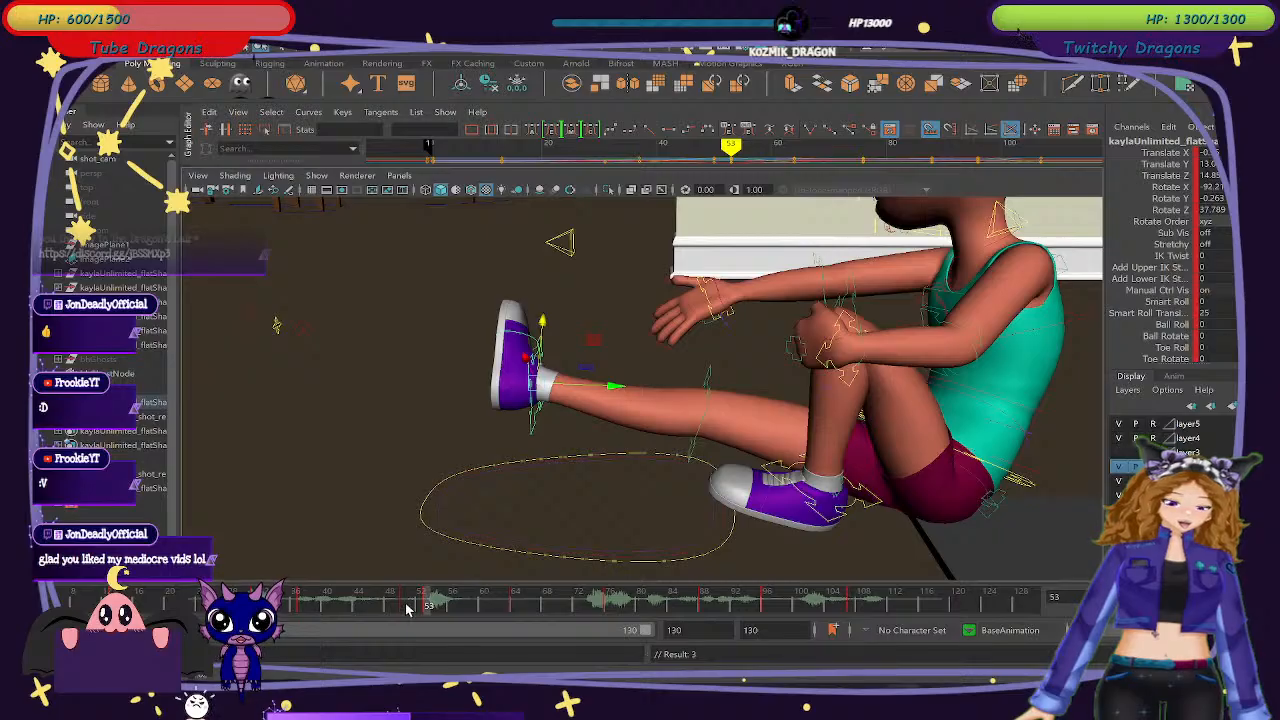
Frame the character's face up close and examine the facial animation around frames 88 to 102.
{"action": "mouse_move", "coordinate": [405, 607]}
{"action": "left_mouse_down"}
{"action": "mouse_move", "coordinate": [395, 612]}
{"action": "mouse_move", "coordinate": [470, 628]}
{"action": "mouse_move", "coordinate": [384, 615]}
{"action": "mouse_move", "coordinate": [662, 632]}
{"action": "mouse_move", "coordinate": [690, 624]}
{"action": "mouse_move", "coordinate": [648, 600]}
{"action": "mouse_move", "coordinate": [800, 604]}
{"action": "mouse_move", "coordinate": [608, 606]}
{"action": "mouse_move", "coordinate": [805, 570]}
{"action": "mouse_move", "coordinate": [815, 545]}
{"action": "mouse_move", "coordinate": [865, 513]}
{"action": "left_mouse_up"}
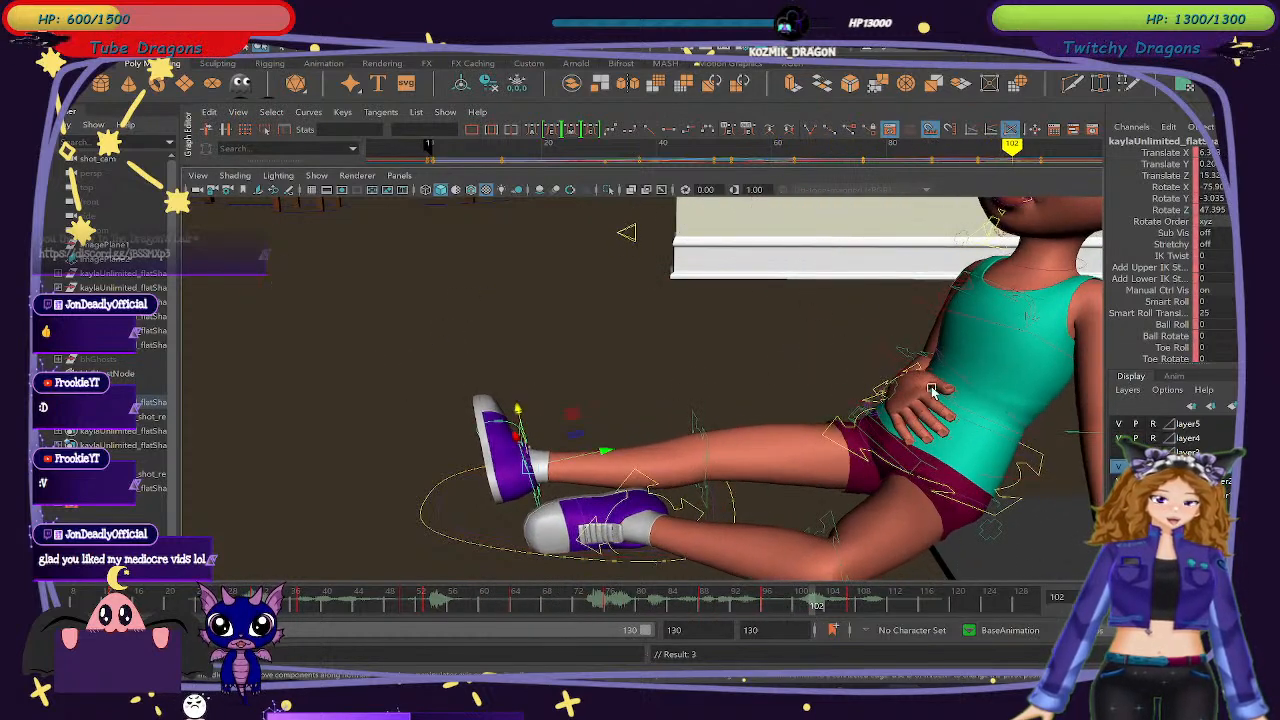
{"action": "left_click_drag", "start_coordinate": [838, 424], "coordinate": [846, 313], "text": "alt"}
{"action": "middle_click_drag", "start_coordinate": [846, 313], "coordinate": [850, 573], "text": "alt"}
{"action": "left_click_drag", "start_coordinate": [871, 457], "coordinate": [903, 486], "text": "alt"}
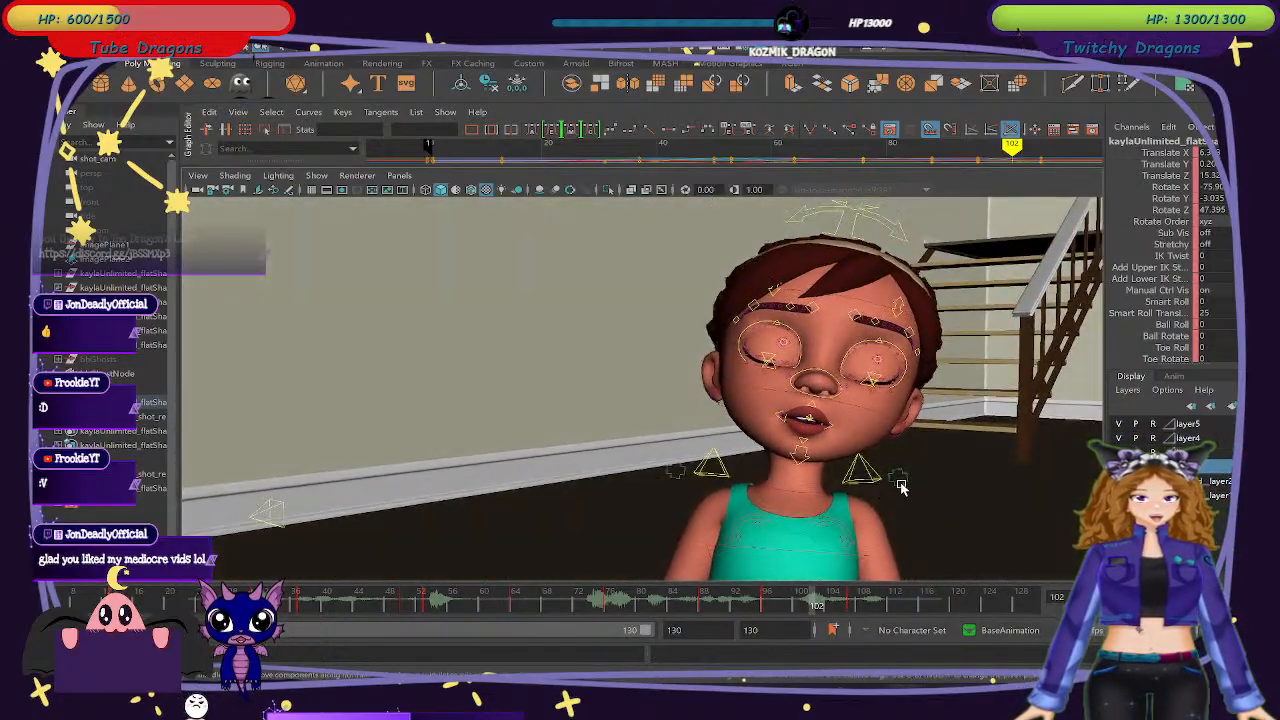
{"action": "right_click_drag", "start_coordinate": [903, 486], "coordinate": [986, 460], "text": "alt"}
{"action": "middle_click_drag", "start_coordinate": [875, 479], "coordinate": [749, 491], "text": "alt"}
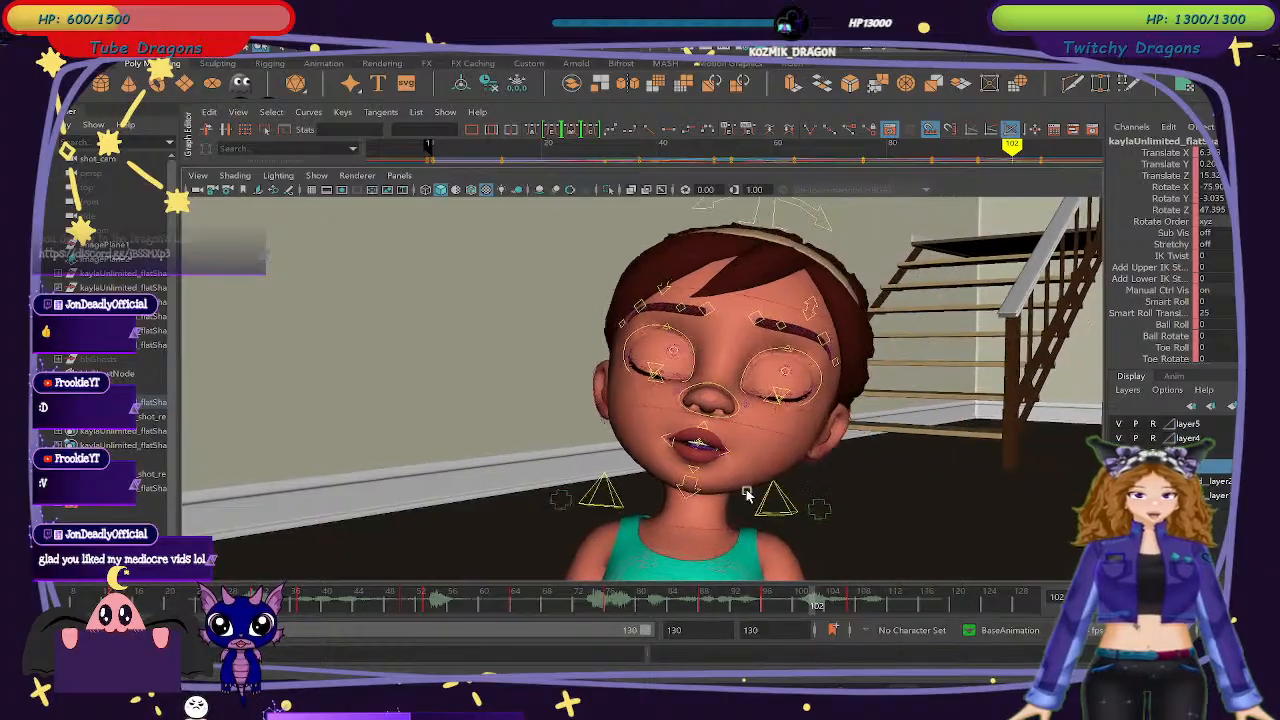
{"action": "left_click_drag", "start_coordinate": [848, 506], "coordinate": [880, 522], "text": "alt"}
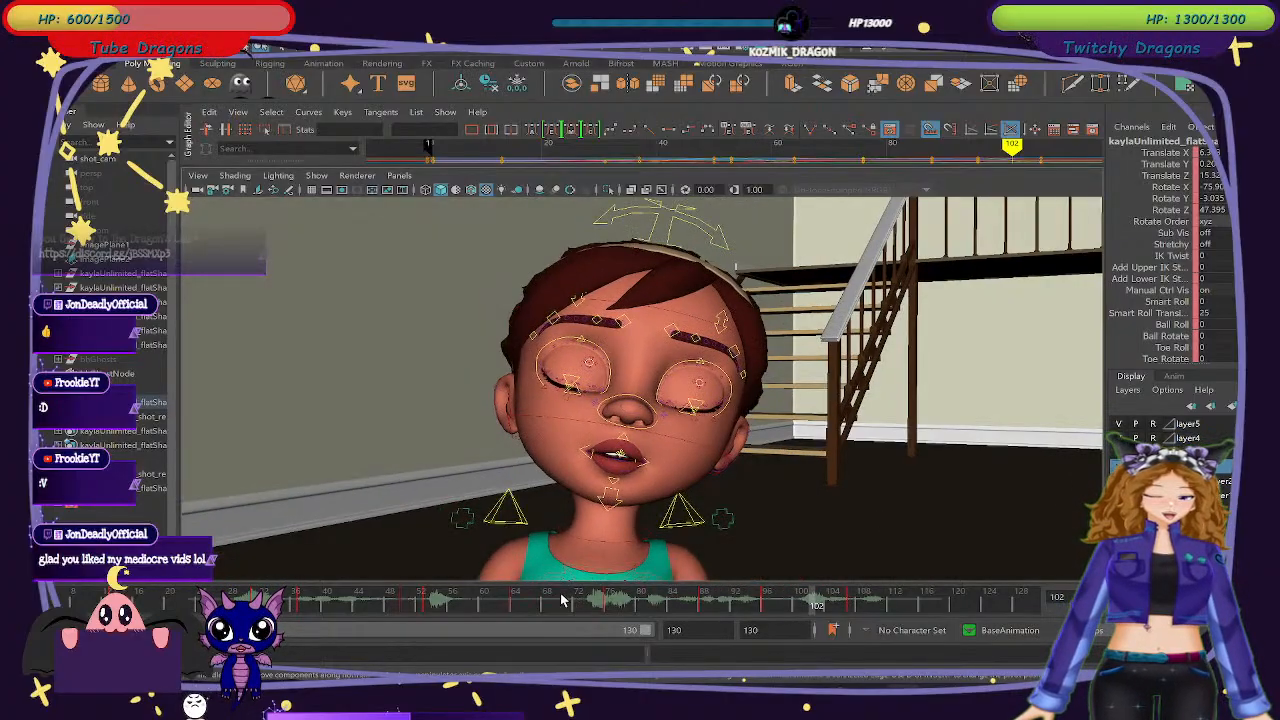
{"action": "left_click", "coordinate": [481, 601]}
{"action": "left_click_drag", "start_coordinate": [481, 601], "coordinate": [708, 597]}
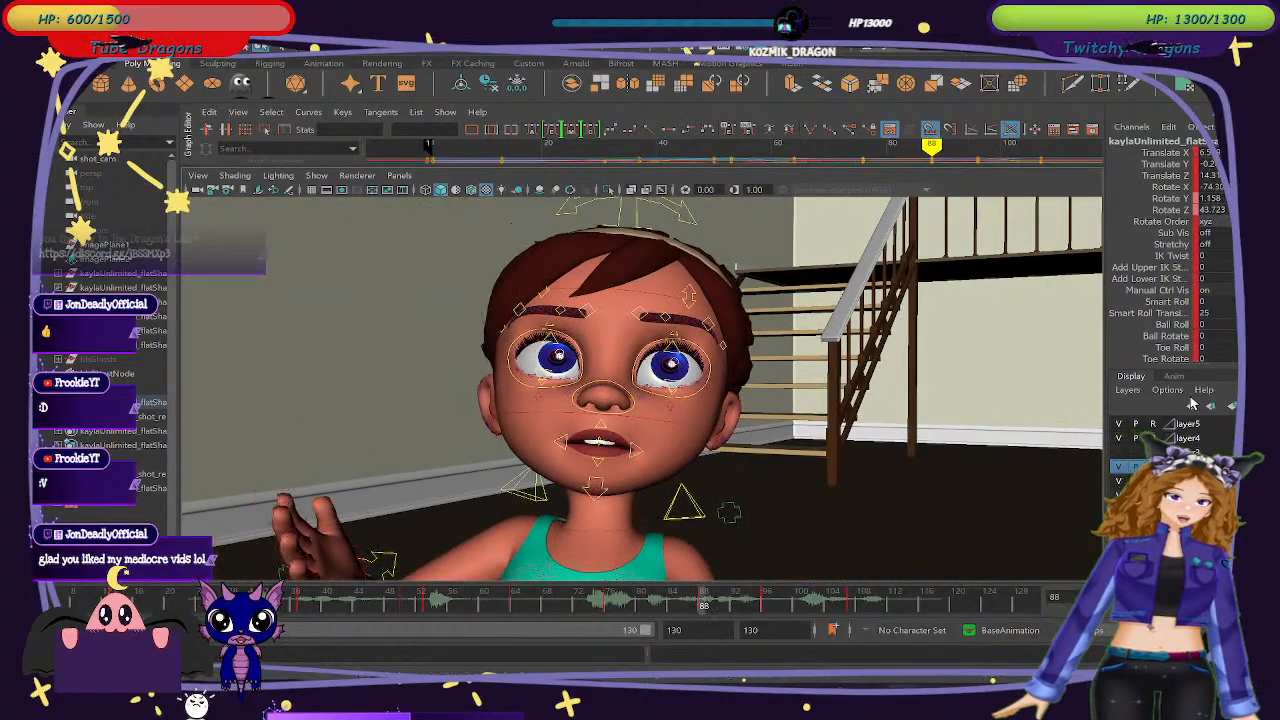
Unlock the BaseAnimation layer and select the control above the character's right eyebrow.
{"action": "left_click", "coordinate": [1176, 378]}
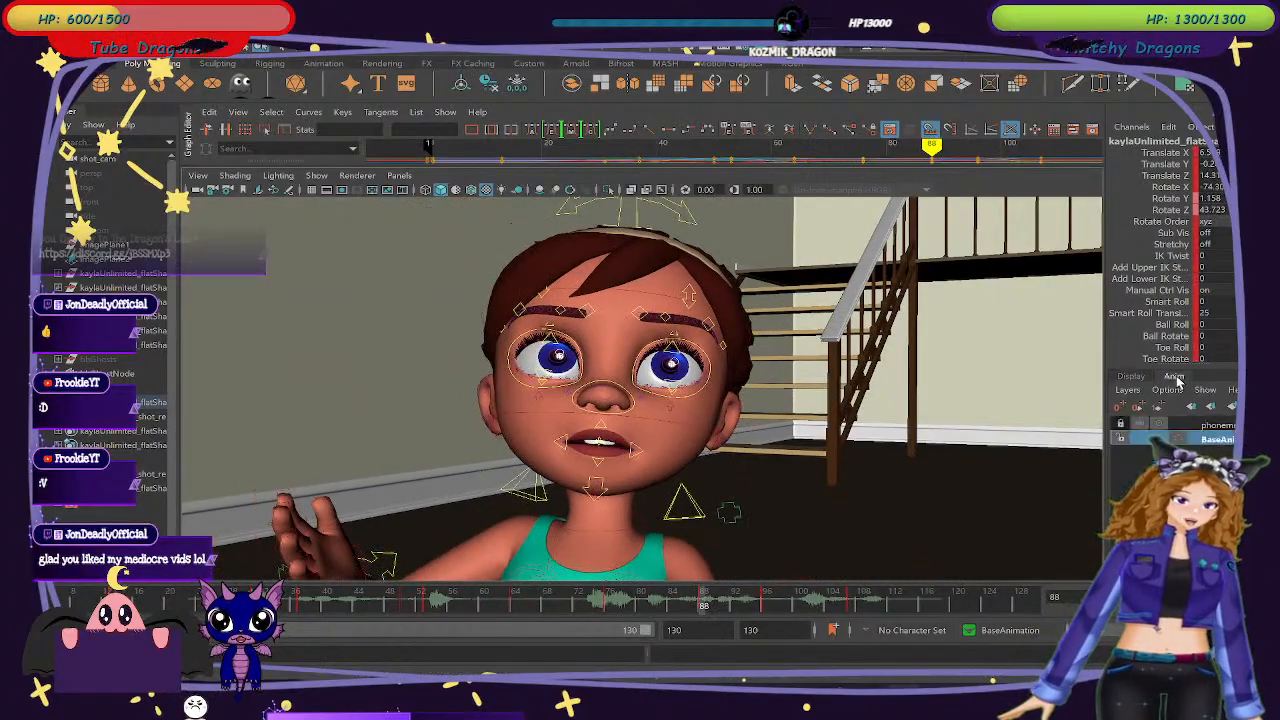
{"action": "left_click", "coordinate": [1124, 437]}
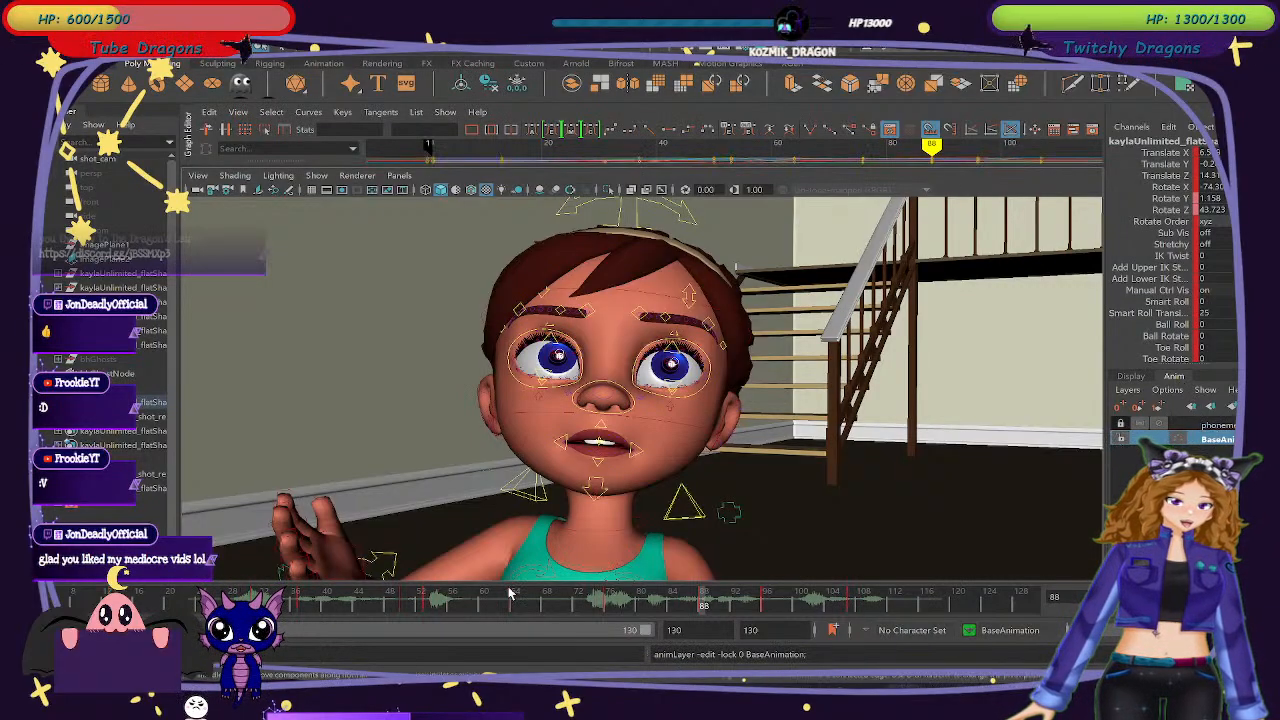
{"action": "left_click", "coordinate": [547, 297]}
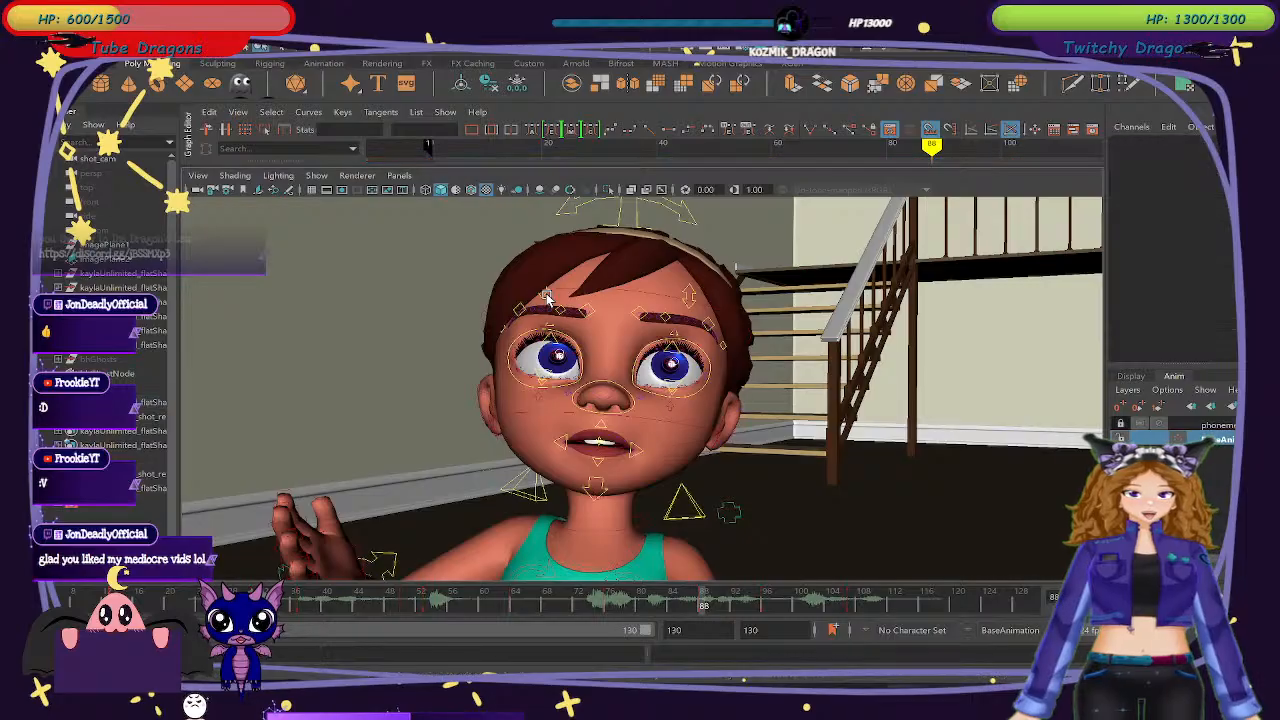
{"action": "left_click", "coordinate": [547, 297]}
Check the brow motion up to frame 74 and move the eyebrow controls' key to frame 77.
{"action": "left_click", "coordinate": [436, 610]}
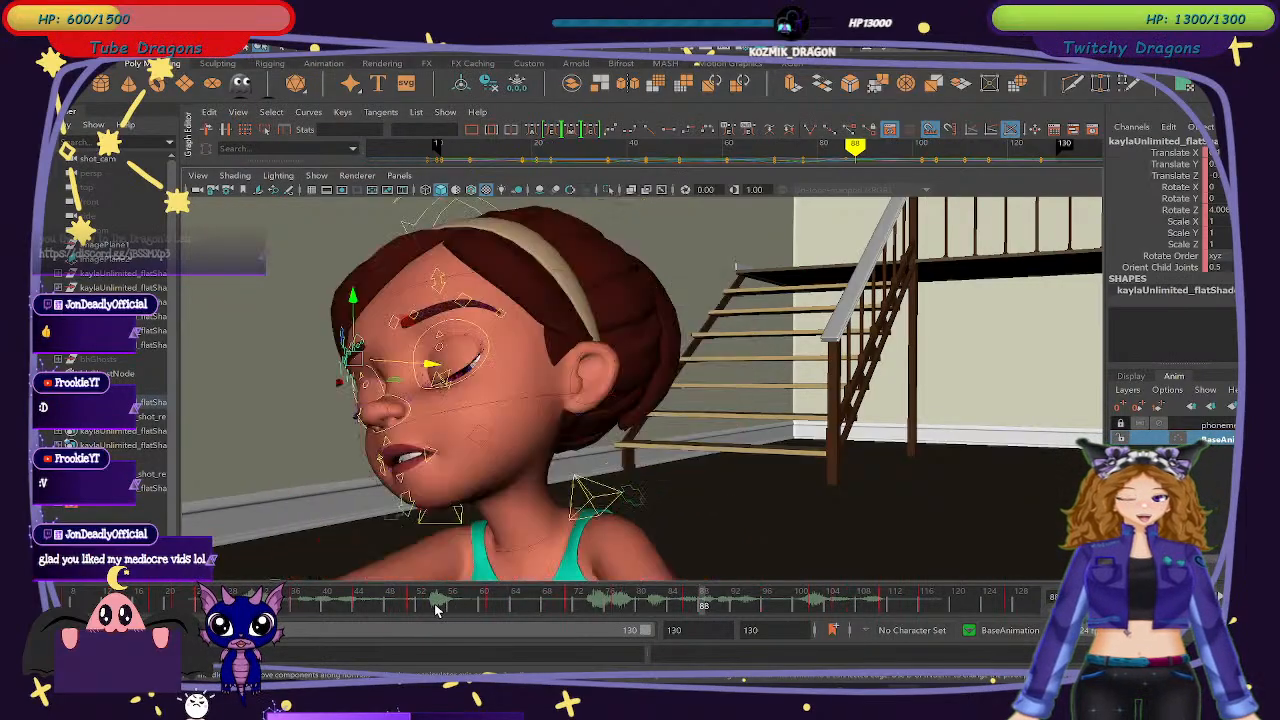
{"action": "left_click_drag", "start_coordinate": [436, 610], "coordinate": [595, 615]}
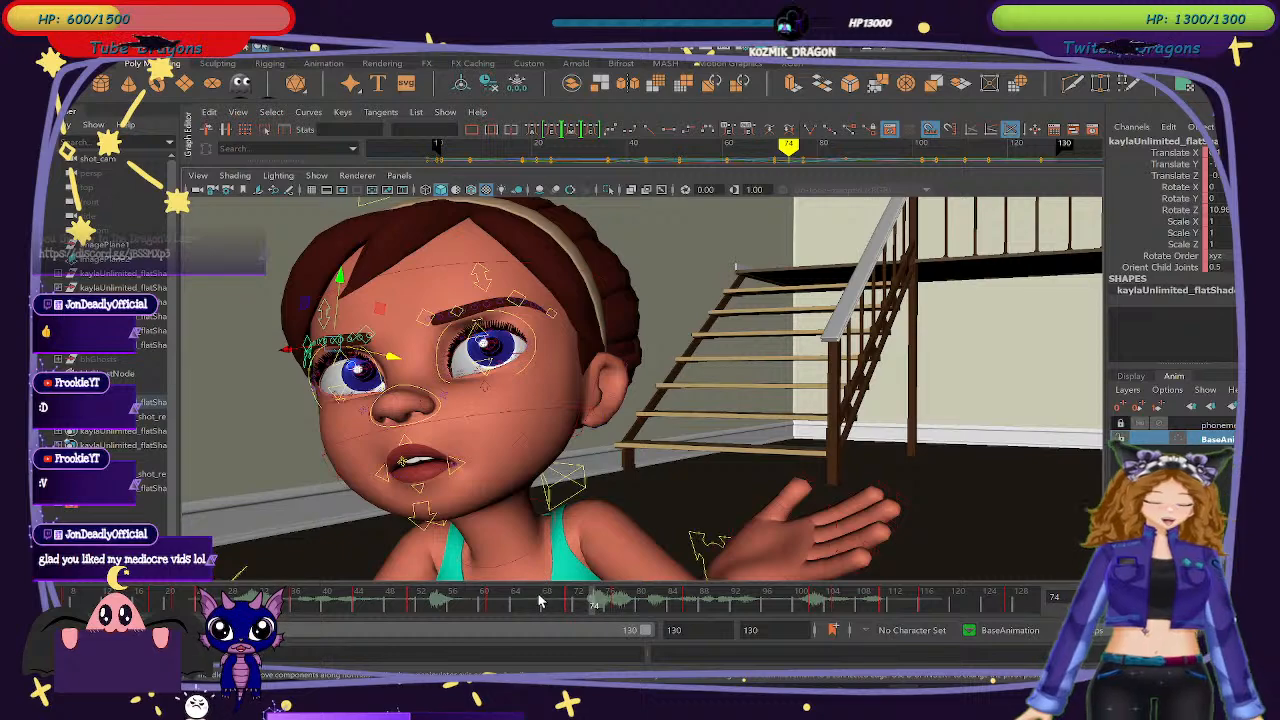
{"action": "mouse_move", "coordinate": [595, 612]}
{"action": "left_mouse_down"}
{"action": "mouse_move", "coordinate": [674, 608]}
{"action": "mouse_move", "coordinate": [604, 600]}
{"action": "mouse_move", "coordinate": [706, 594]}
{"action": "mouse_move", "coordinate": [476, 601]}
{"action": "mouse_move", "coordinate": [643, 590]}
{"action": "mouse_move", "coordinate": [615, 597]}
{"action": "left_mouse_up"}
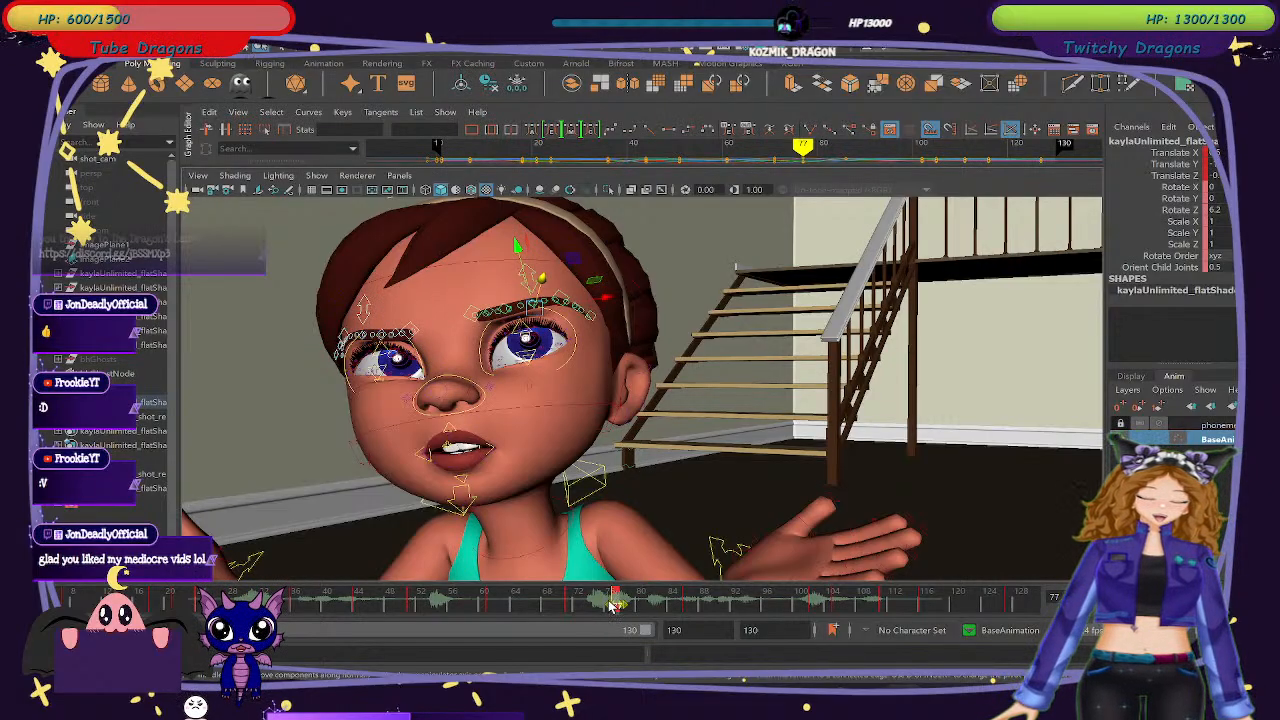
Undo the eyebrow key move, the brow control selection and the BaseAnimation layer unlock.
{"action": "left_click_drag", "start_coordinate": [612, 603], "coordinate": [688, 608]}
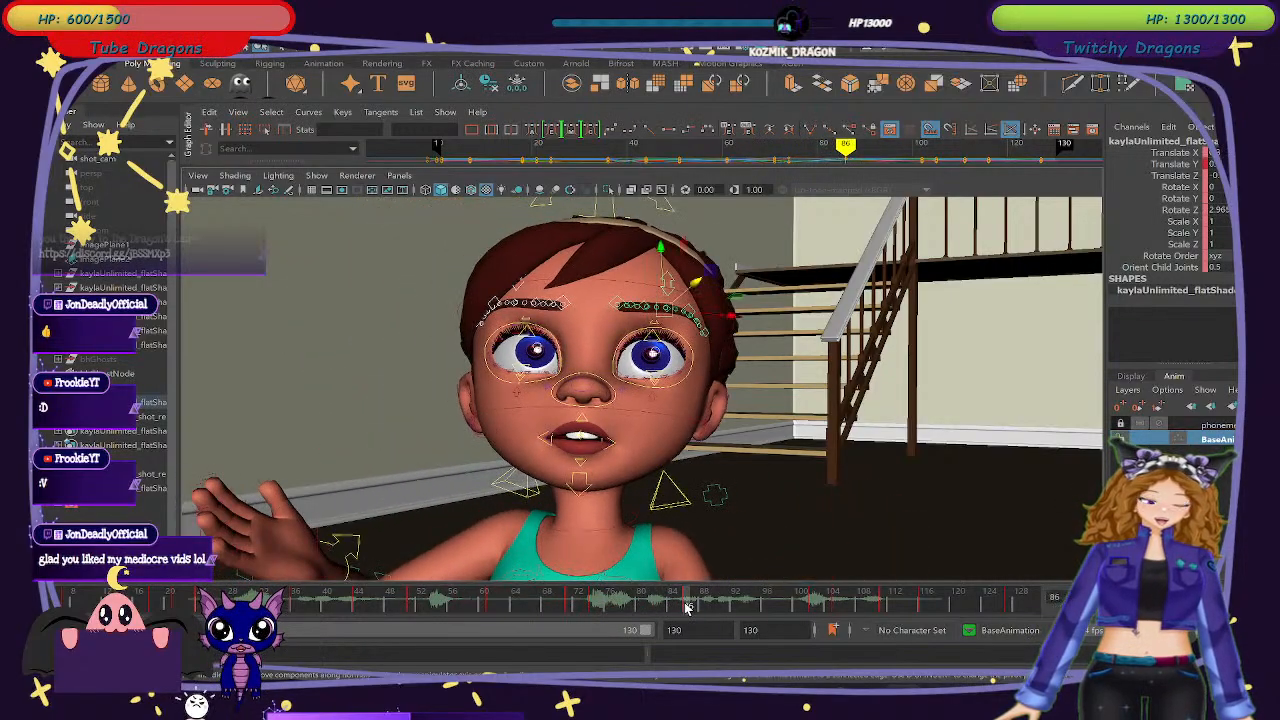
{"action": "key", "text": "ctrl+z"}
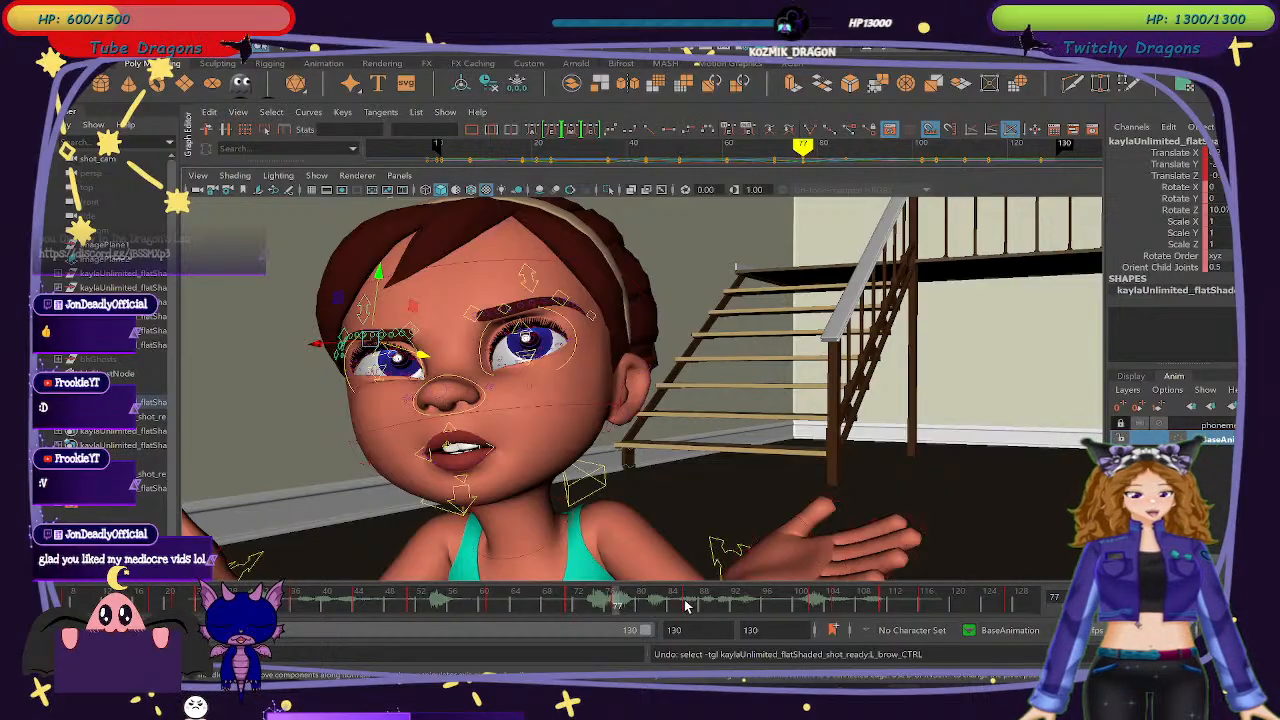
{"action": "left_click", "coordinate": [686, 605]}
{"action": "left_click_drag", "start_coordinate": [680, 607], "coordinate": [626, 604]}
{"action": "key", "text": "ctrl+z"}
{"action": "key", "text": "ctrl+z"}
{"action": "key", "text": "ctrl+z"}
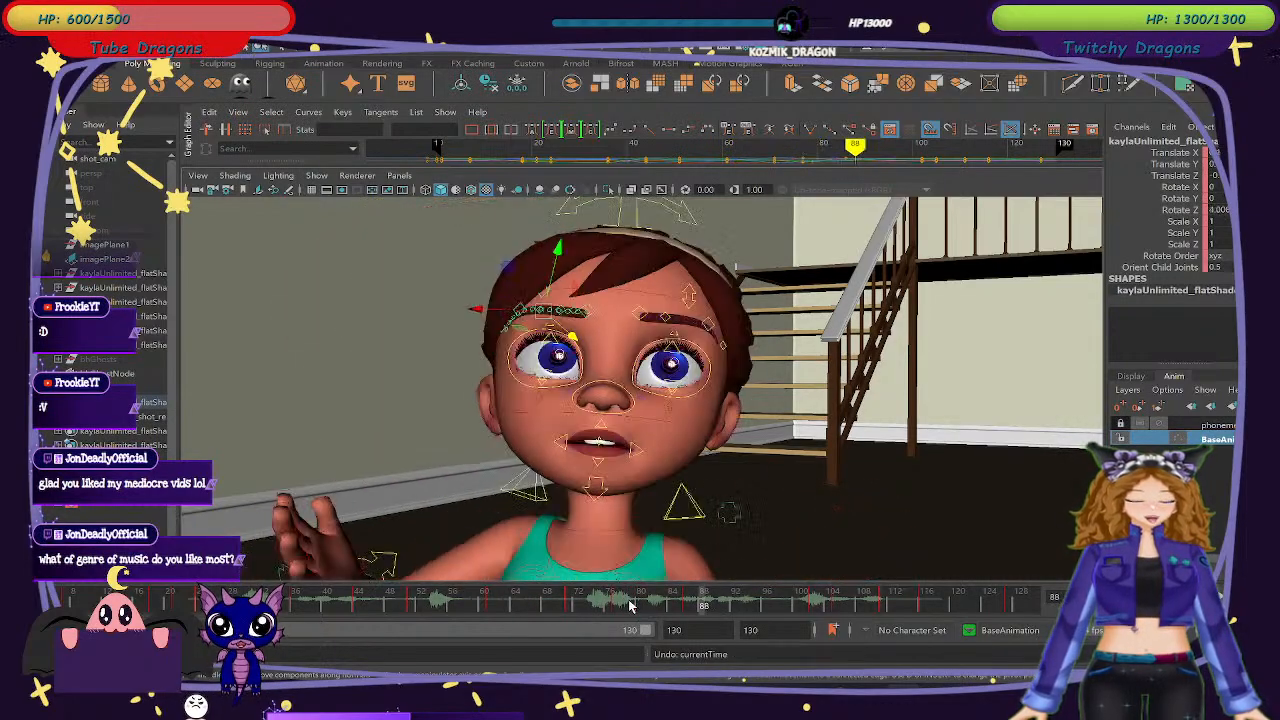
{"action": "key", "text": "ctrl+z"}
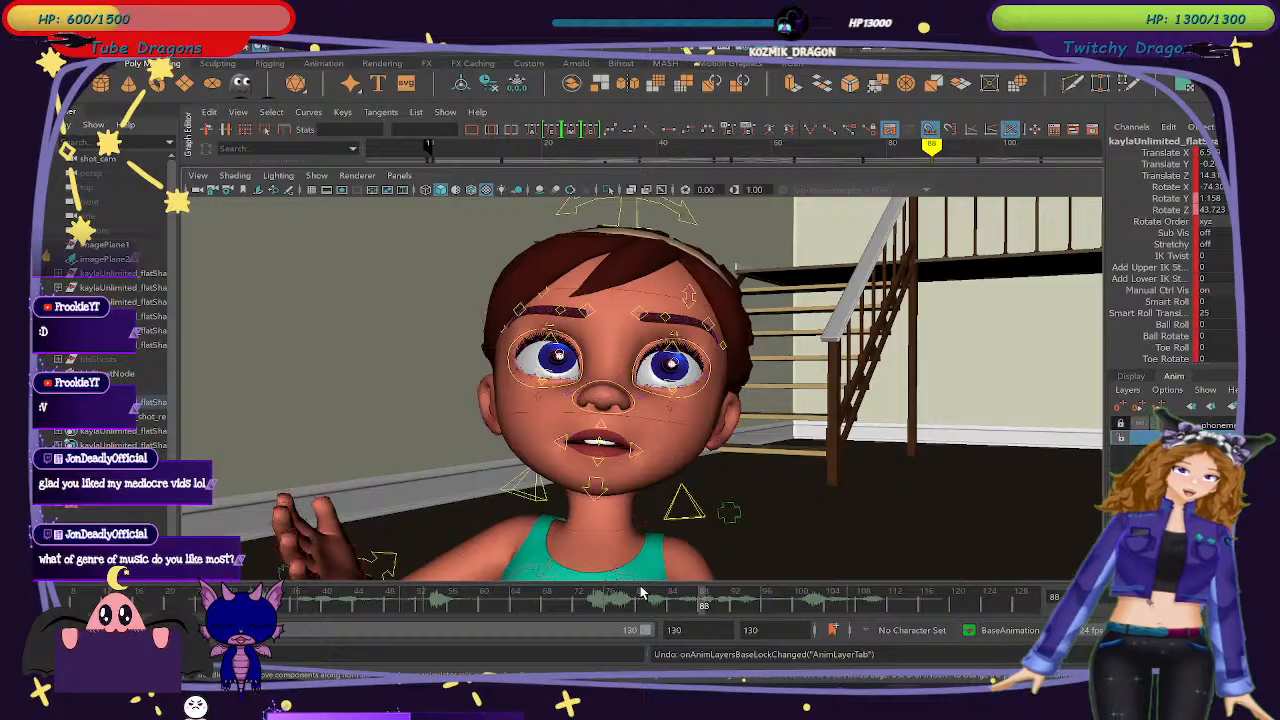
Frame the head and upper body and check the facial animation up to frame 76.
{"action": "scroll", "coordinate": [613, 569], "scroll_direction": "up", "scroll_amount": 3}
{"action": "scroll", "coordinate": [613, 569], "scroll_direction": "down", "scroll_amount": 4}
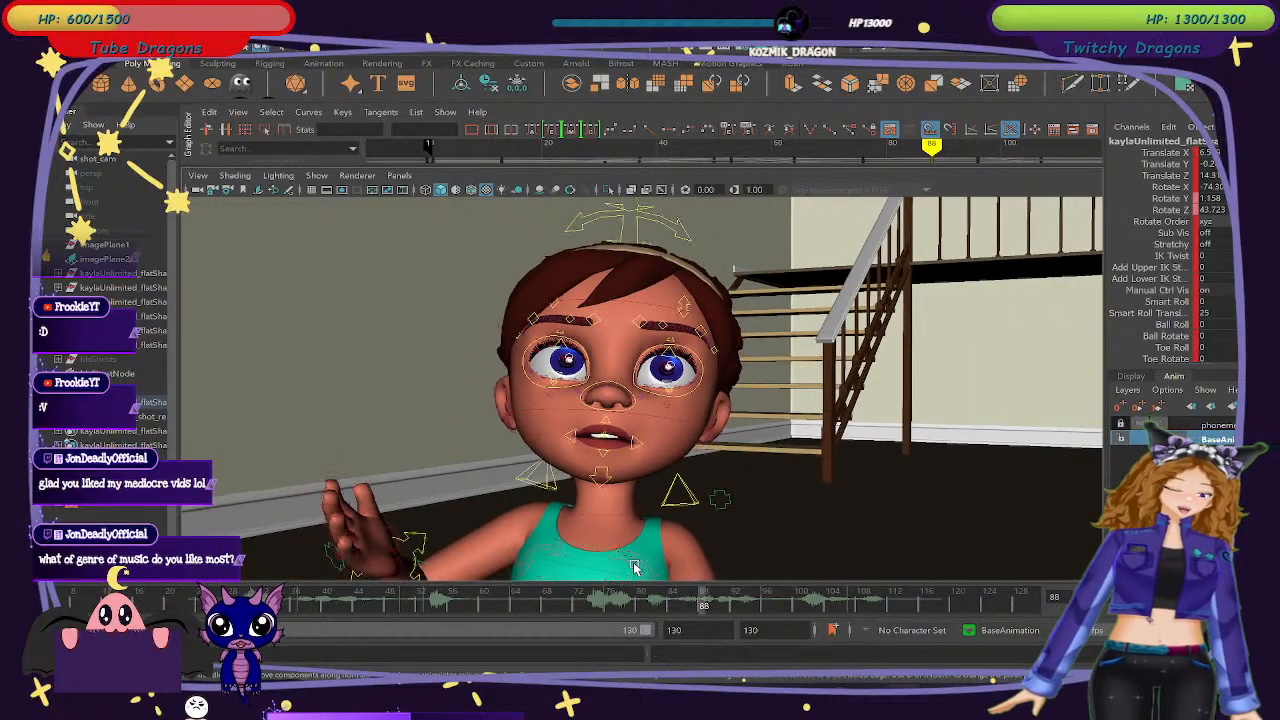
{"action": "left_click_drag", "start_coordinate": [694, 532], "coordinate": [697, 532], "text": "alt"}
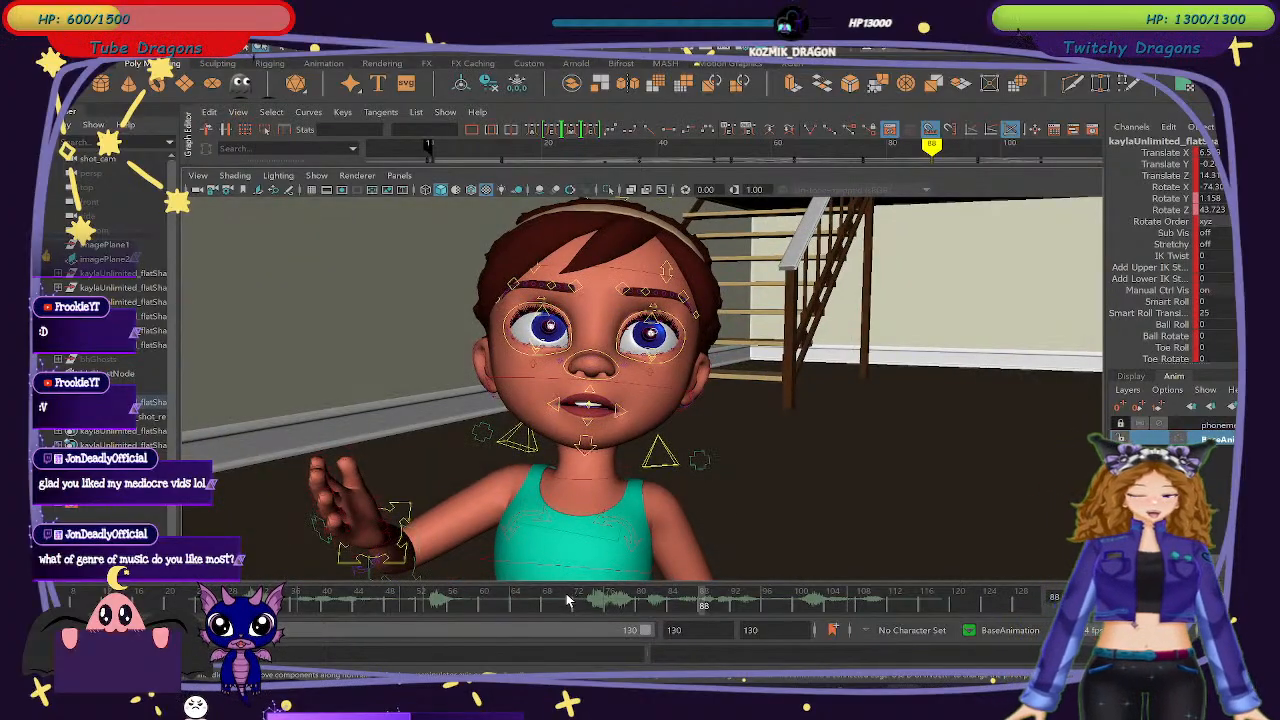
{"action": "left_click_drag", "start_coordinate": [480, 599], "coordinate": [605, 598]}
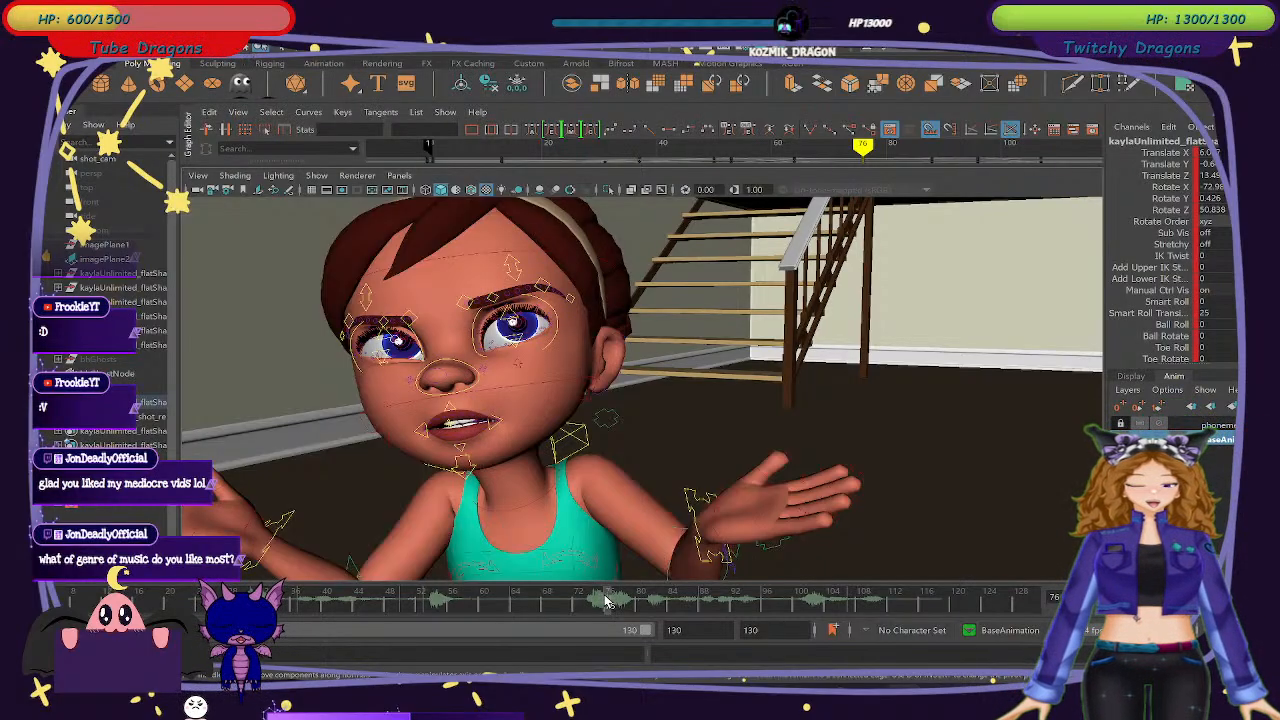
{"action": "mouse_move", "coordinate": [604, 601]}
{"action": "left_mouse_down"}
{"action": "mouse_move", "coordinate": [696, 603]}
{"action": "mouse_move", "coordinate": [604, 606]}
{"action": "left_mouse_up"}
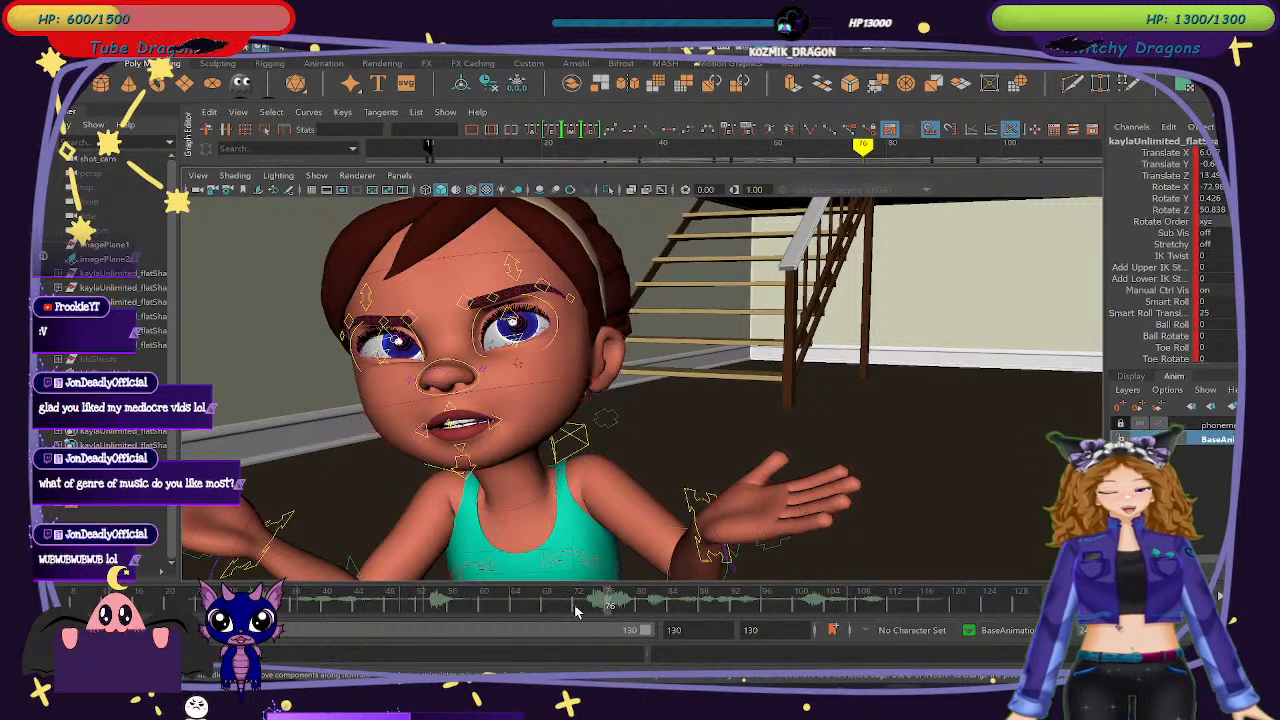
Unlock the BaseAnimation layer and delete both eyebrow controls' keys between frames 60 and 73.
{"action": "left_click_drag", "start_coordinate": [601, 582], "coordinate": [665, 607]}
{"action": "left_click", "coordinate": [472, 272]}
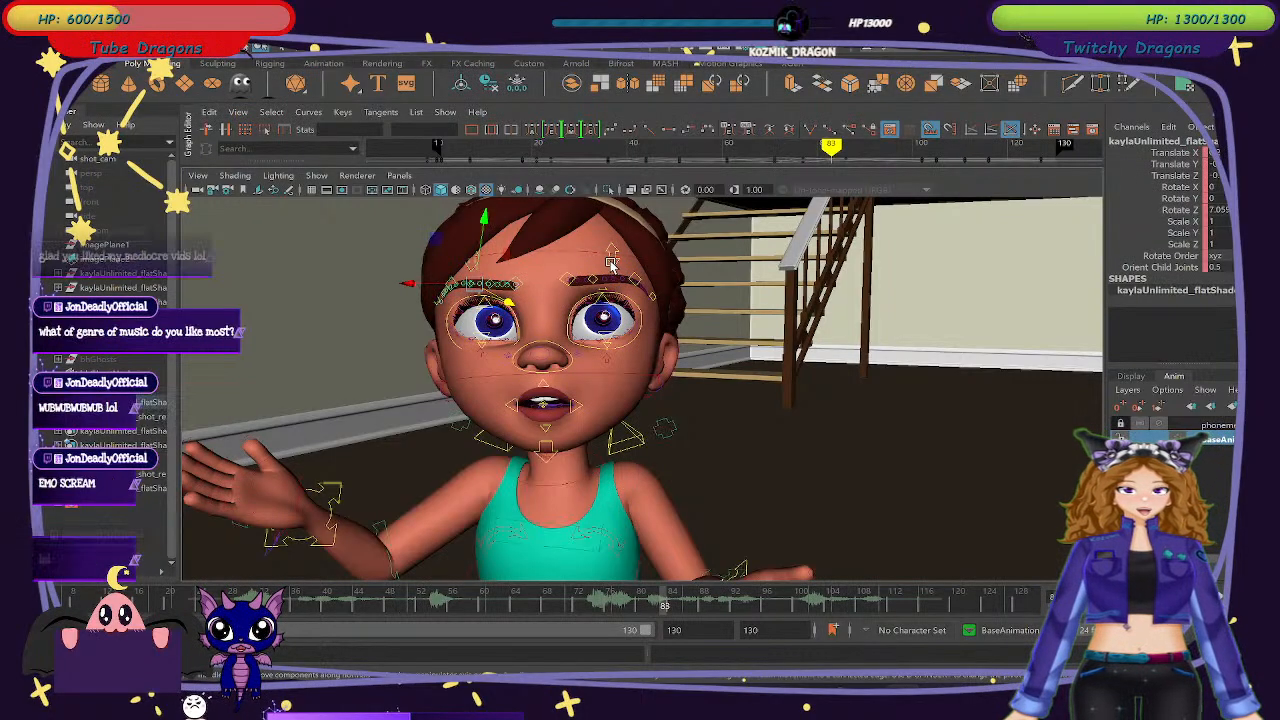
{"action": "left_click", "coordinate": [610, 263]}
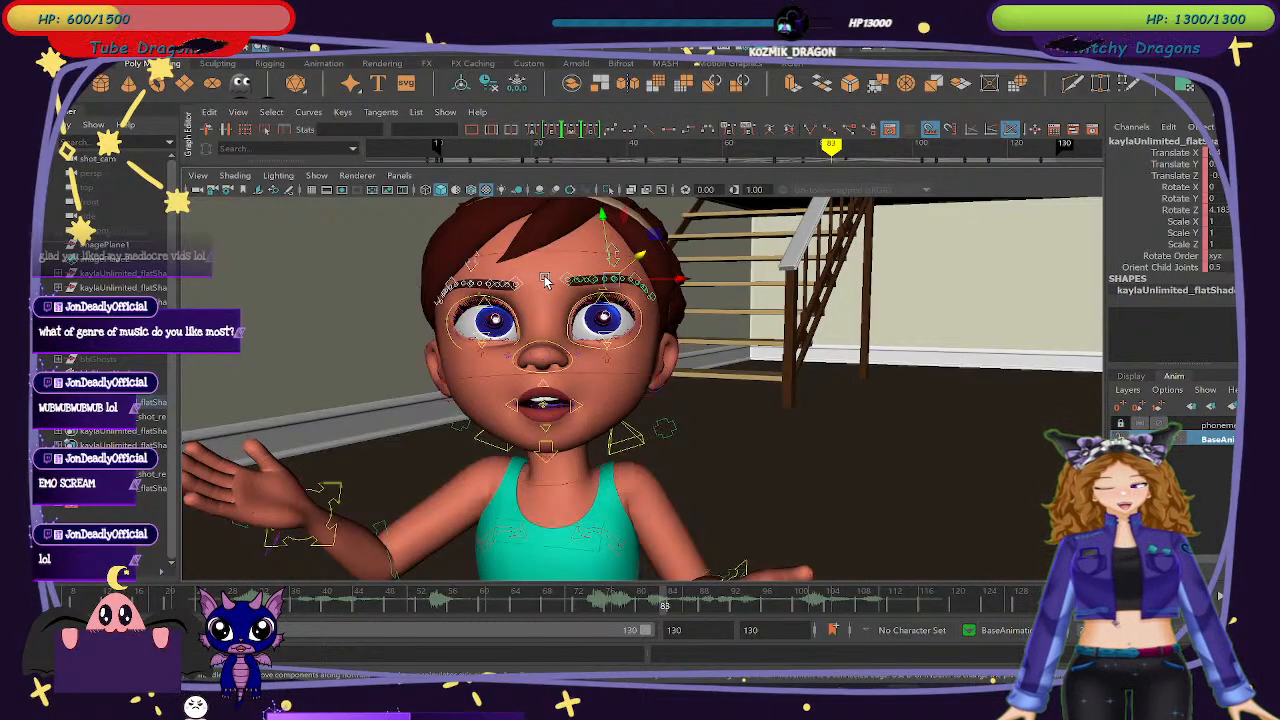
{"action": "mouse_move", "coordinate": [603, 603]}
{"action": "left_mouse_down"}
{"action": "mouse_move", "coordinate": [650, 608]}
{"action": "mouse_move", "coordinate": [620, 605]}
{"action": "left_mouse_up"}
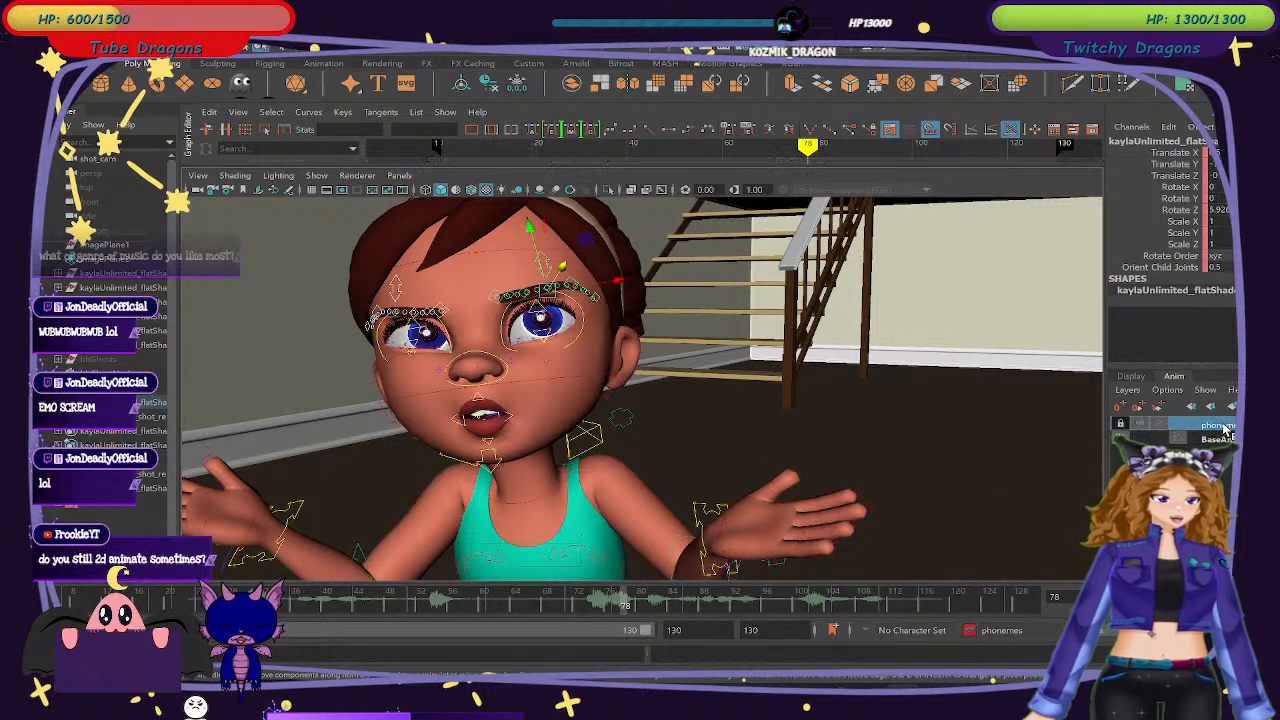
{"action": "left_click", "coordinate": [1121, 438]}
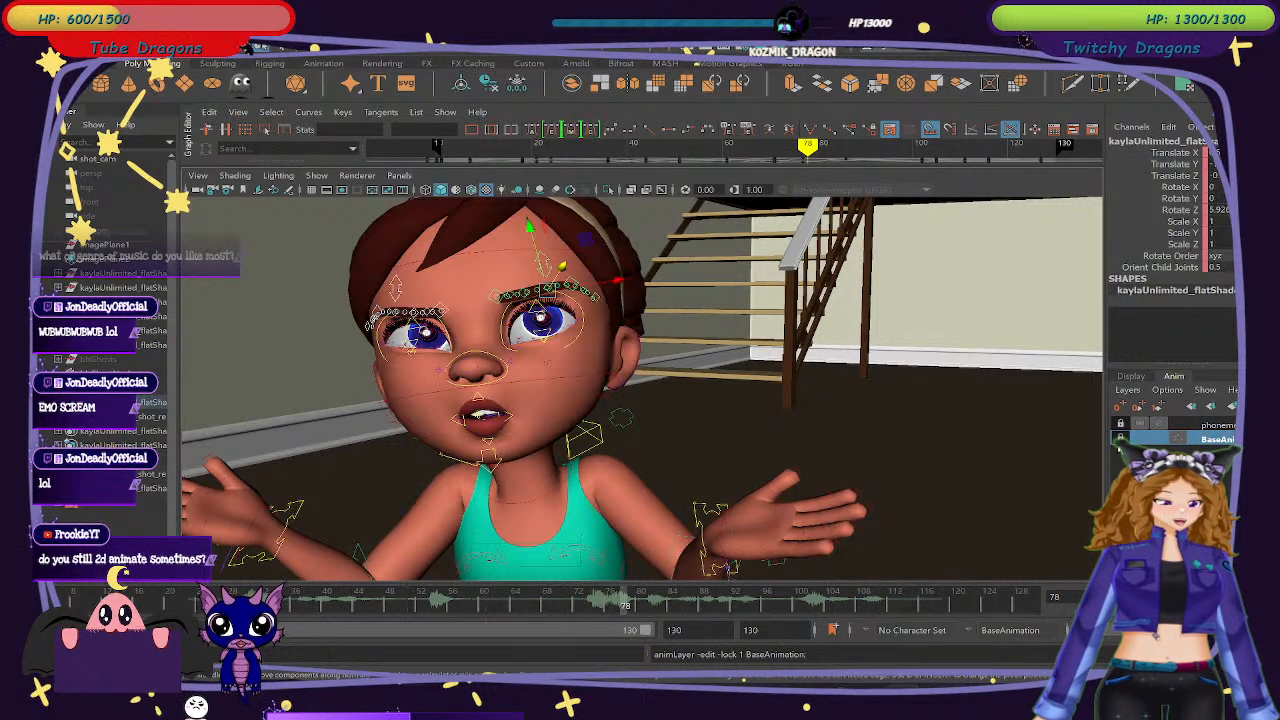
{"action": "left_click_drag", "start_coordinate": [622, 601], "coordinate": [577, 610]}
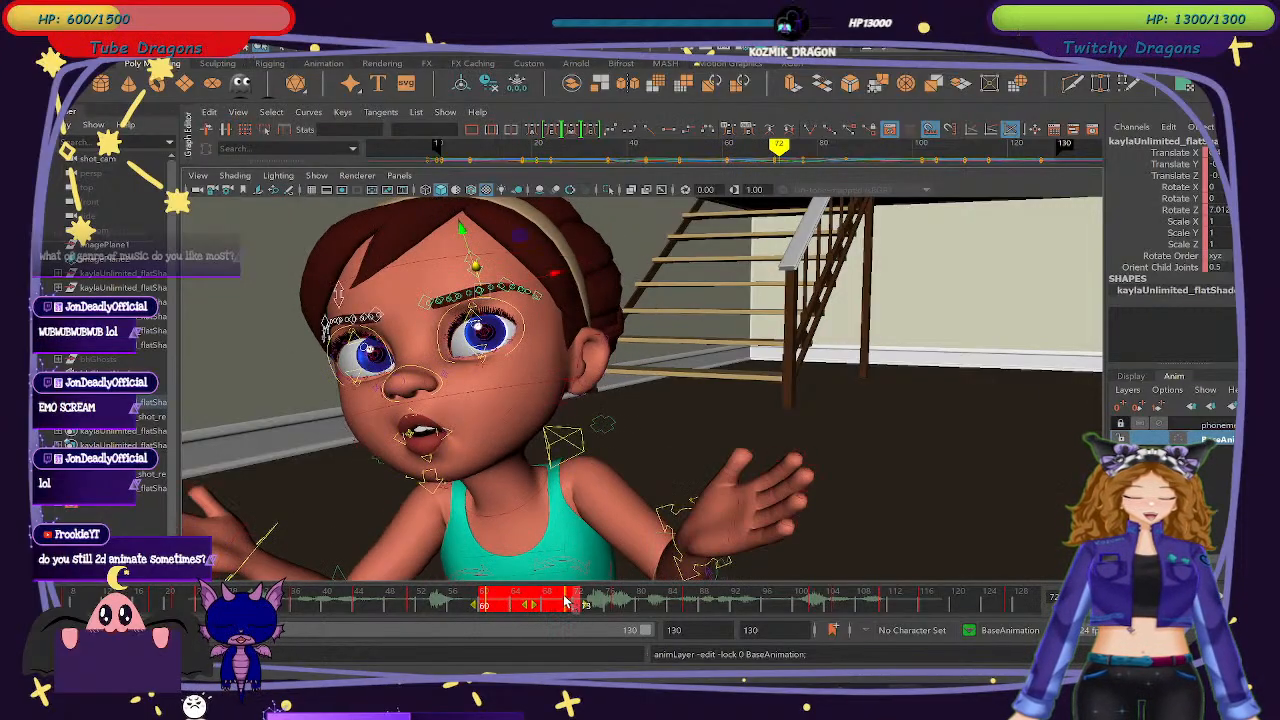
{"action": "right_click", "coordinate": [565, 600]}
{"action": "left_click", "coordinate": [646, 370]}
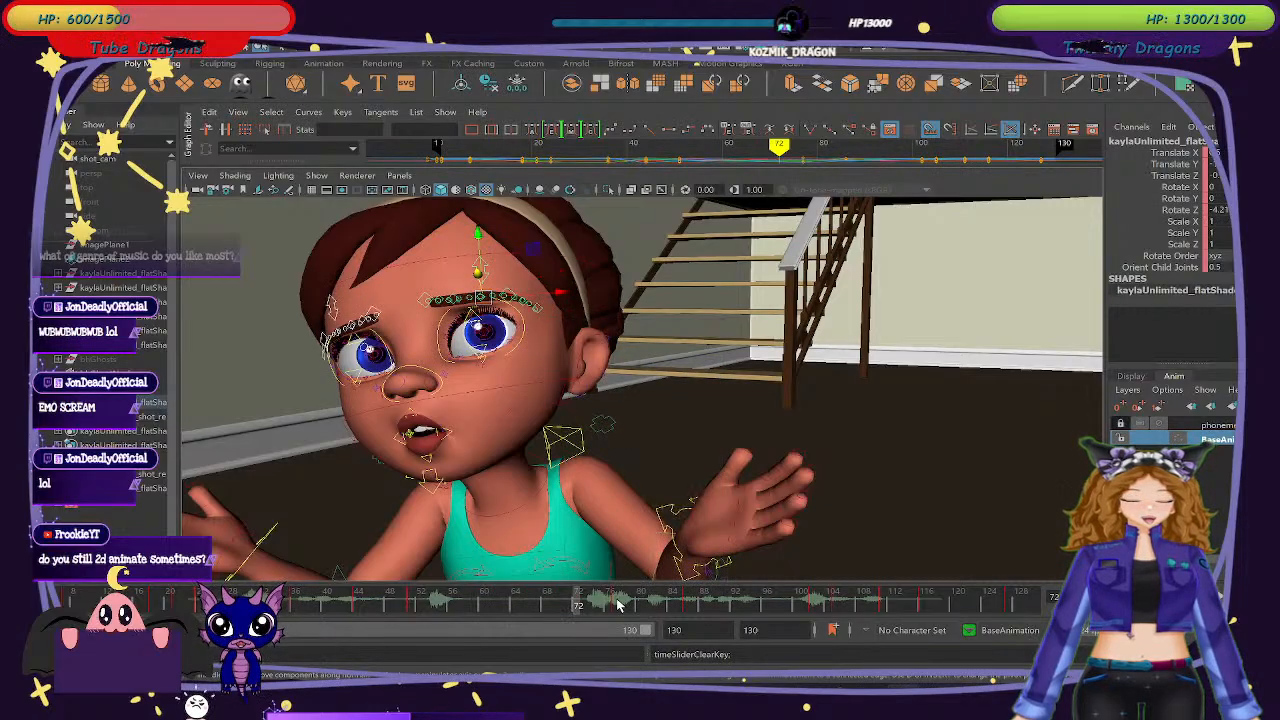
Shift the eyebrow keys in the frame 64 to 76 range and check the brow motion from frame 52 to 66.
{"action": "left_click", "coordinate": [617, 603]}
{"action": "mouse_move", "coordinate": [525, 605]}
{"action": "left_mouse_down"}
{"action": "mouse_move", "coordinate": [686, 609]}
{"action": "mouse_move", "coordinate": [550, 605]}
{"action": "left_mouse_up"}
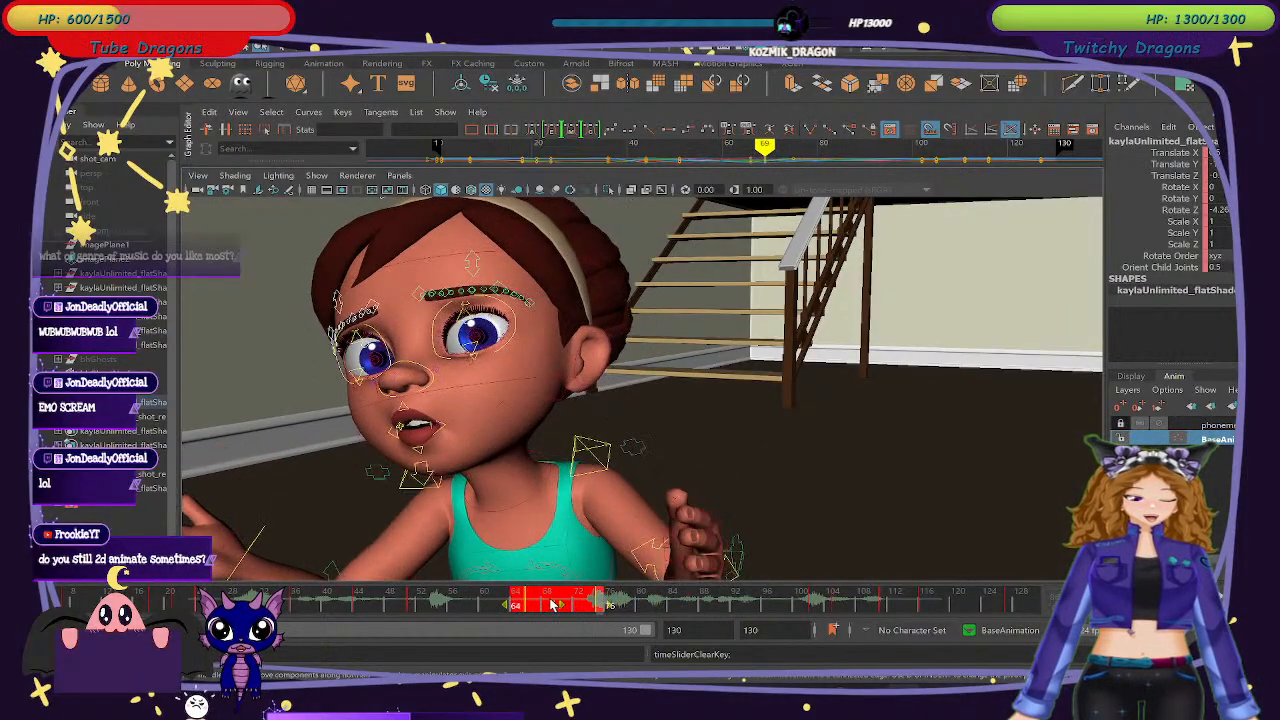
{"action": "mouse_move", "coordinate": [396, 603]}
{"action": "left_mouse_down"}
{"action": "mouse_move", "coordinate": [805, 644]}
{"action": "mouse_move", "coordinate": [506, 612]}
{"action": "mouse_move", "coordinate": [730, 605]}
{"action": "mouse_move", "coordinate": [535, 606]}
{"action": "mouse_move", "coordinate": [607, 615]}
{"action": "mouse_move", "coordinate": [403, 603]}
{"action": "mouse_move", "coordinate": [420, 604]}
{"action": "left_mouse_up"}
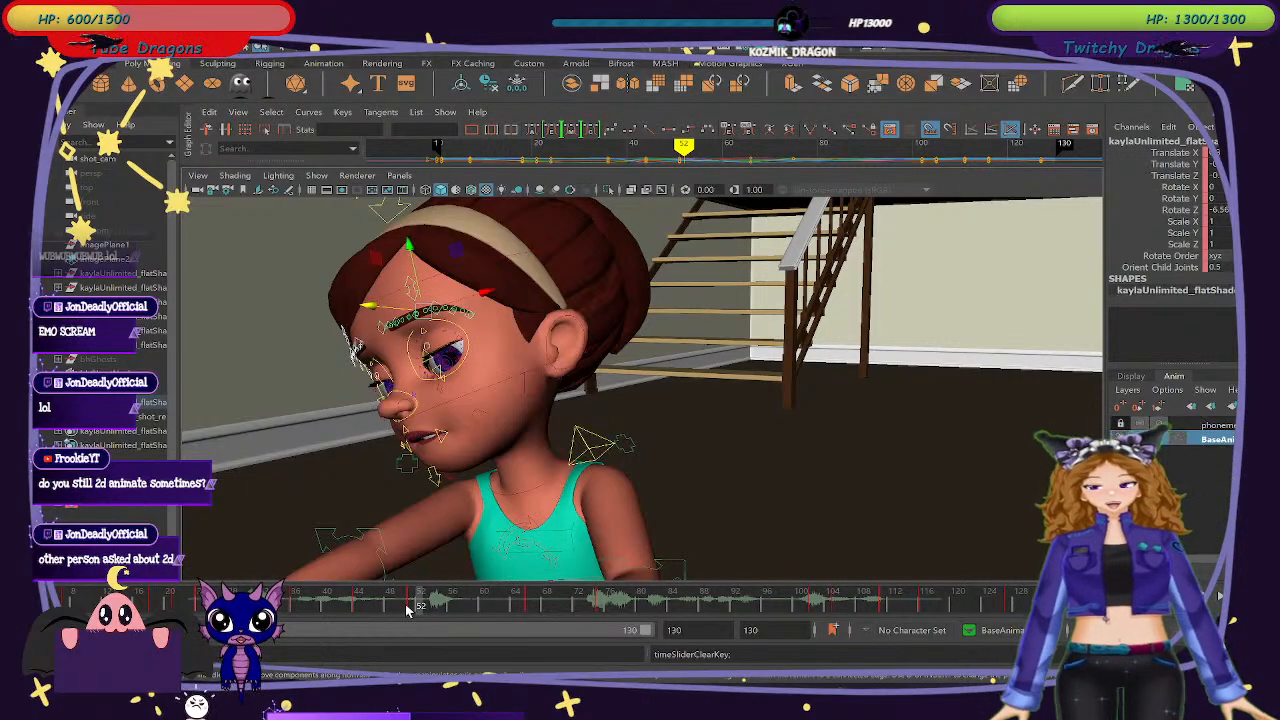
{"action": "left_click_drag", "start_coordinate": [425, 607], "coordinate": [530, 603]}
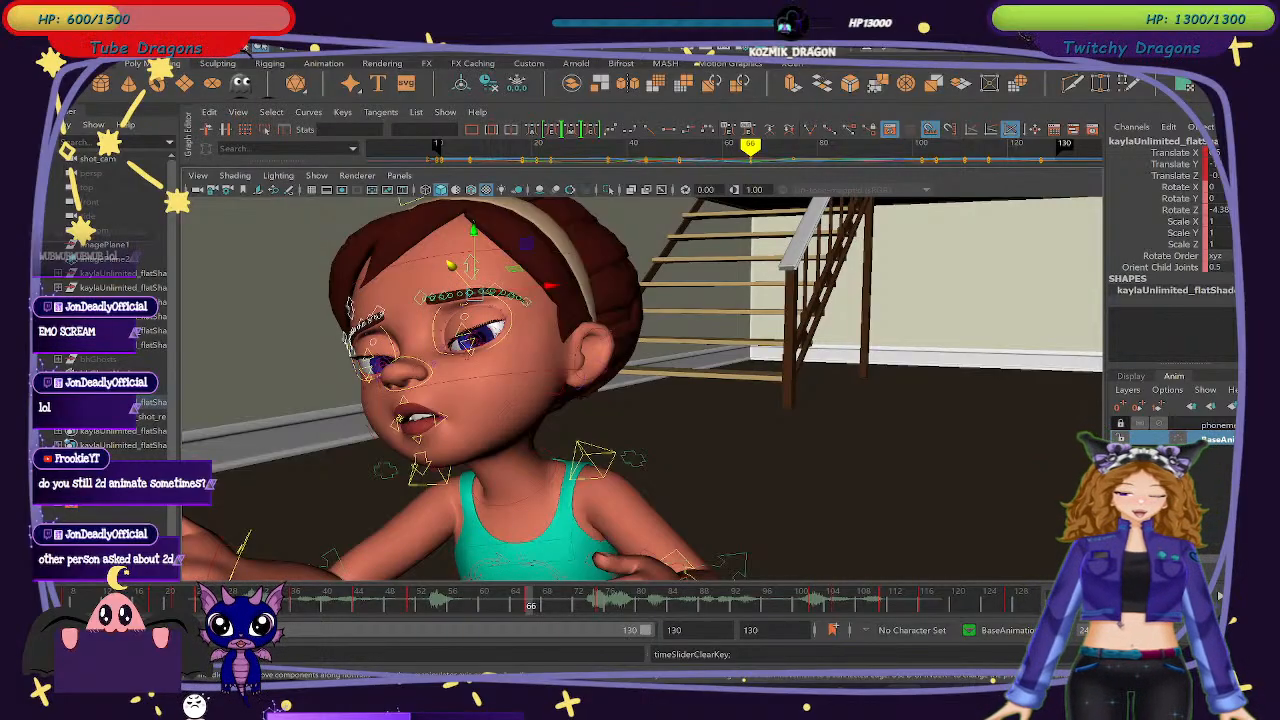
Select the upper and lower eyelid controls and the cheek controls around both eyes at frame 66.
{"action": "left_click", "coordinate": [380, 350]}
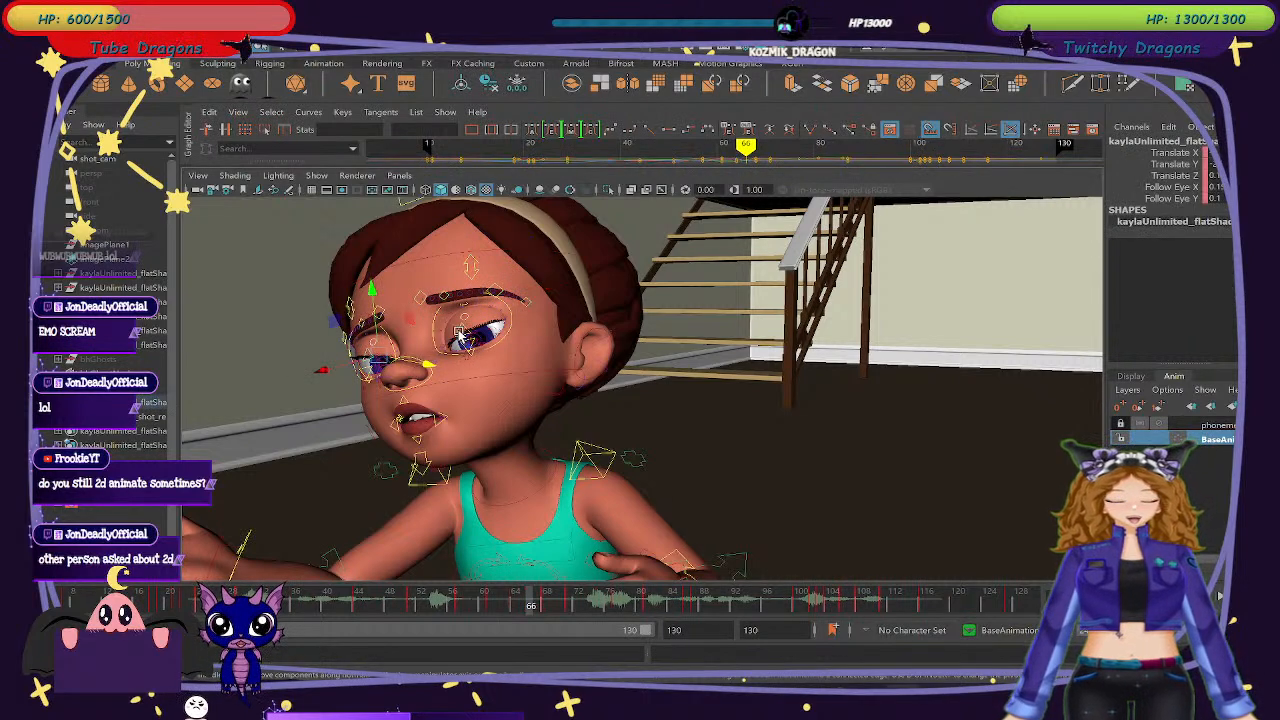
{"action": "left_click_drag", "start_coordinate": [457, 330], "coordinate": [752, 416], "text": "alt"}
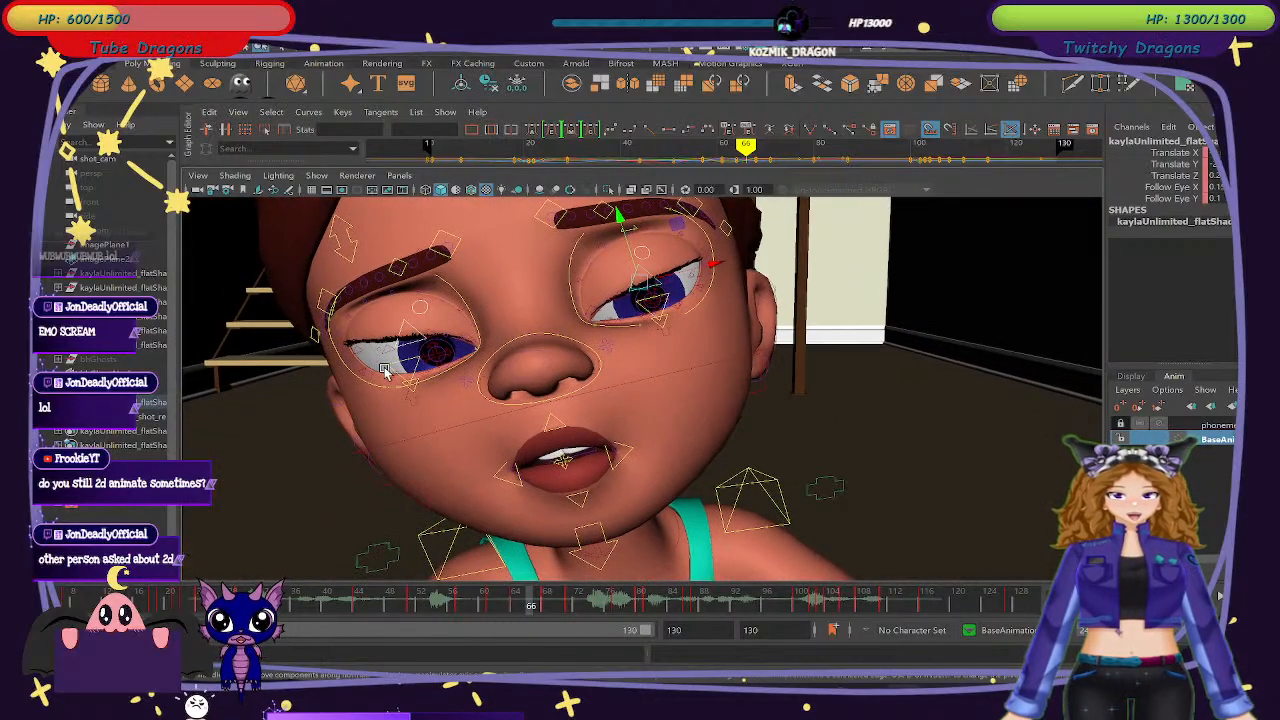
{"action": "left_click", "coordinate": [410, 362]}
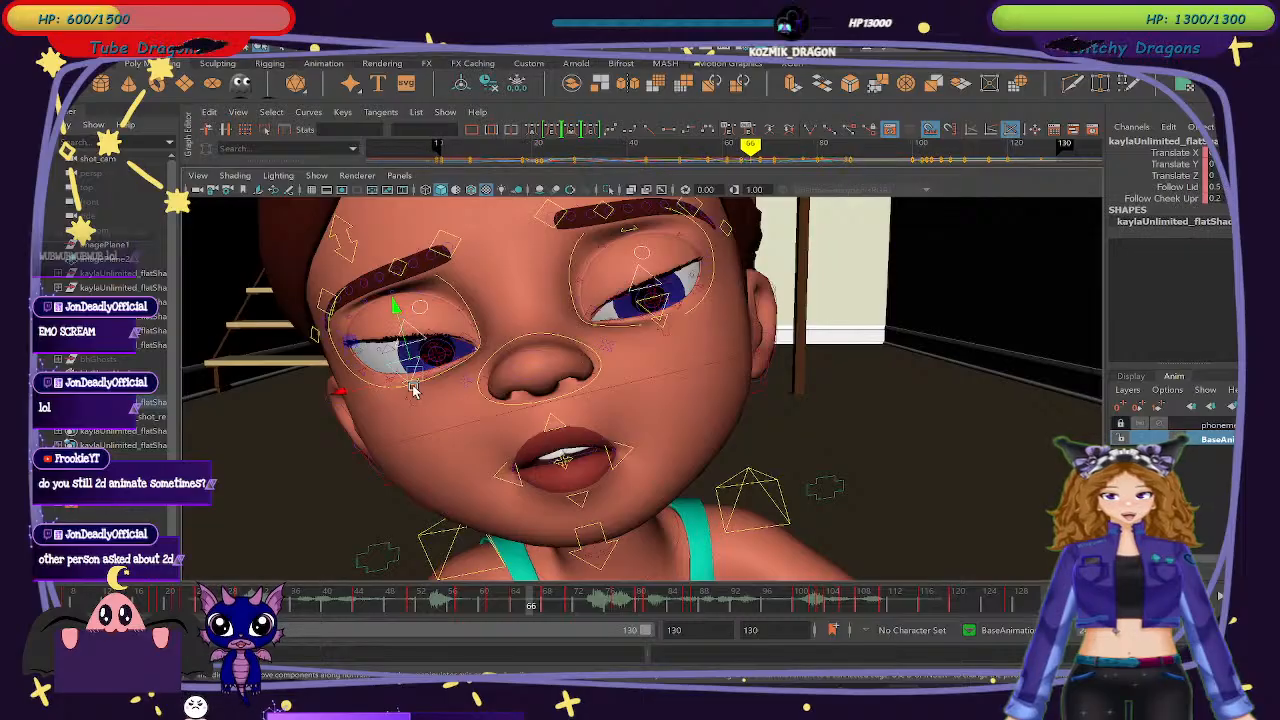
{"action": "left_click", "coordinate": [417, 400]}
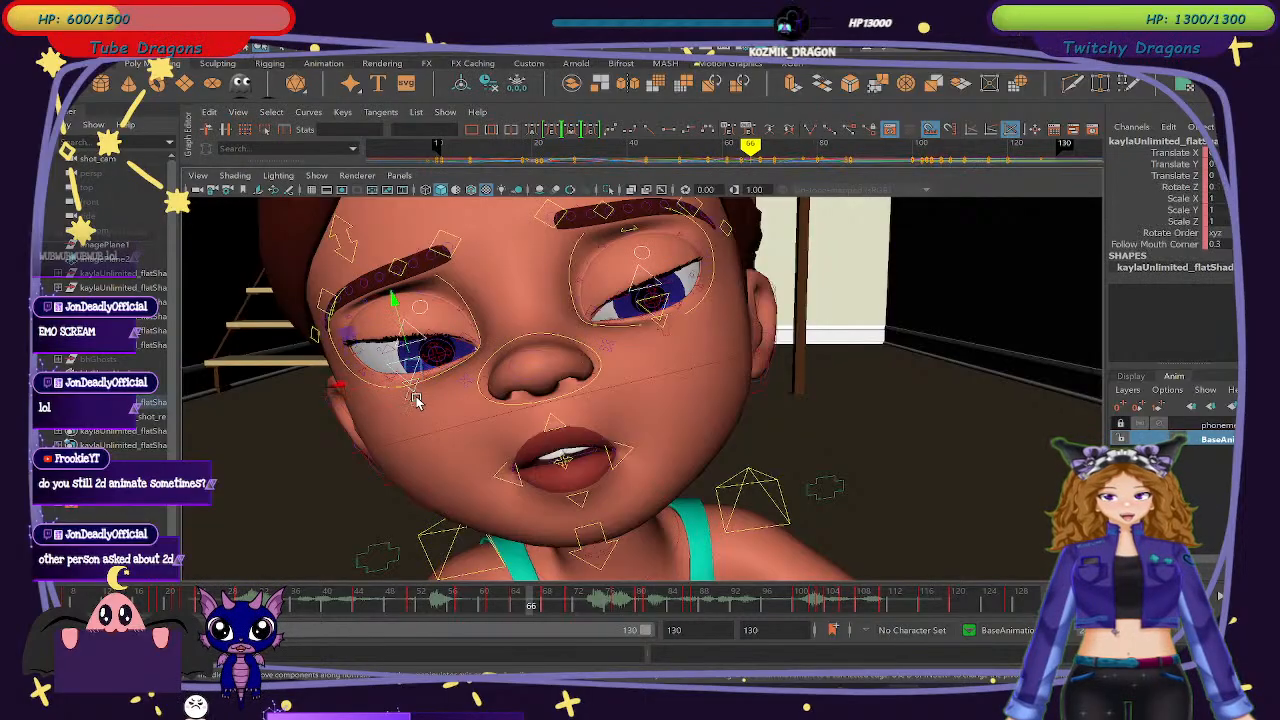
{"action": "left_click", "coordinate": [670, 309]}
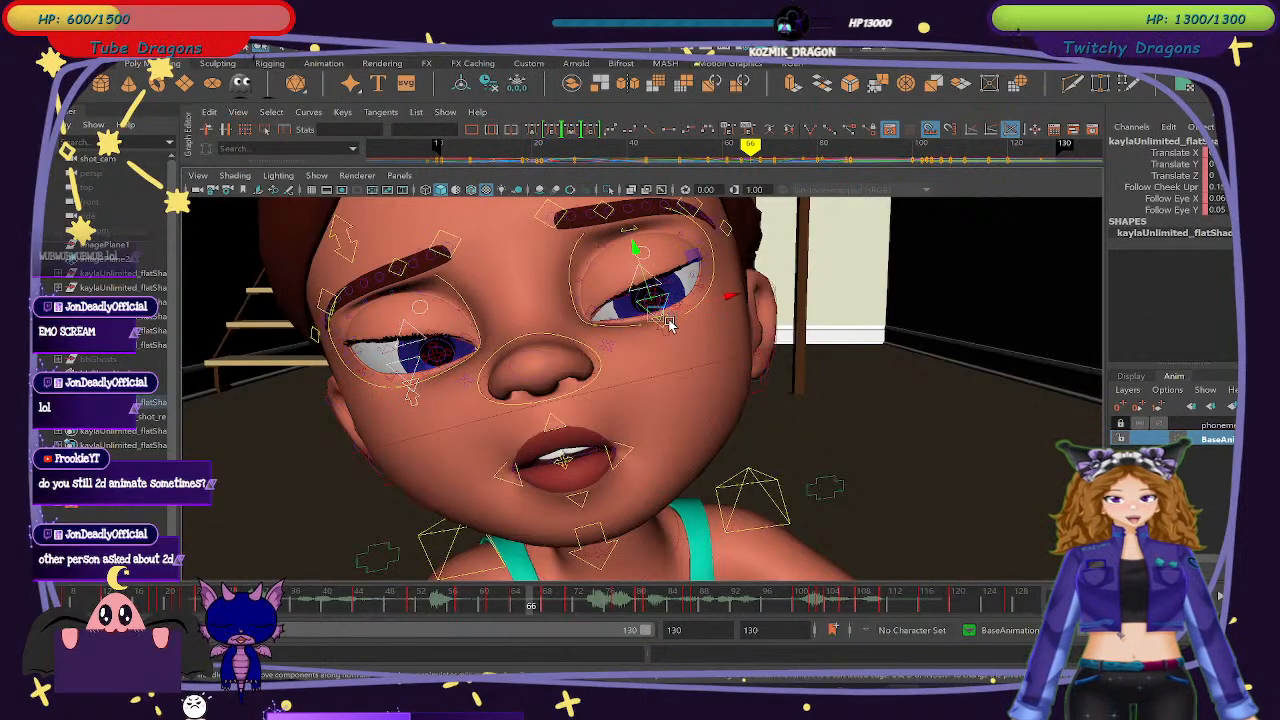
{"action": "scroll", "coordinate": [662, 330], "scroll_direction": "up", "scroll_amount": 5}
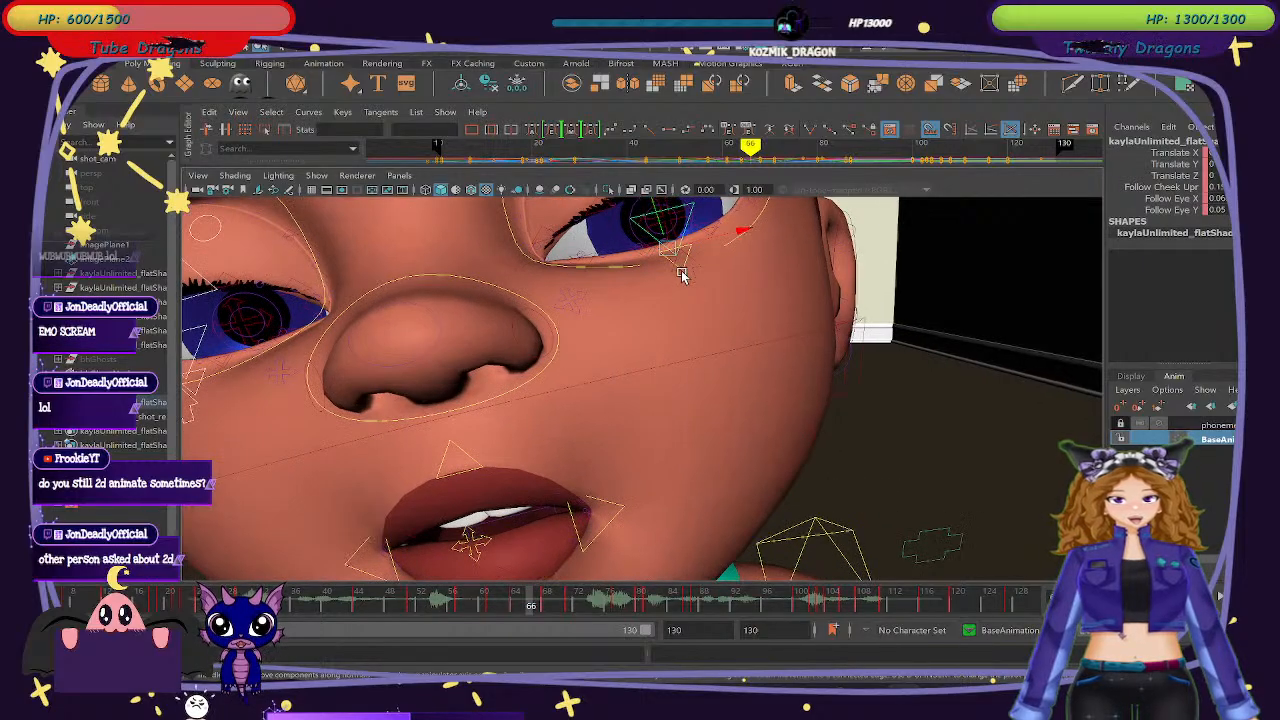
{"action": "left_click", "coordinate": [688, 267]}
{"action": "left_click", "coordinate": [697, 283]}
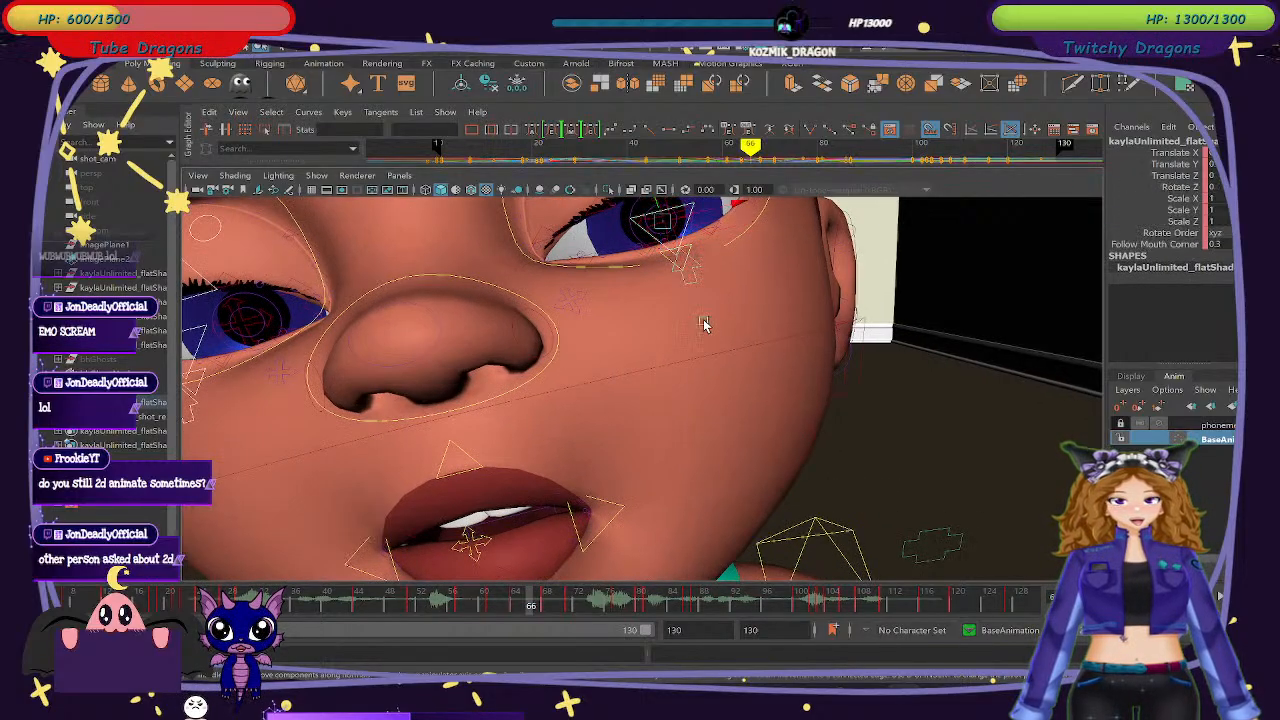
Check the eye motion up to frame 77 and delete the selected eyelid and cheek controls' key there.
{"action": "scroll", "coordinate": [700, 323], "scroll_direction": "down", "scroll_amount": 10}
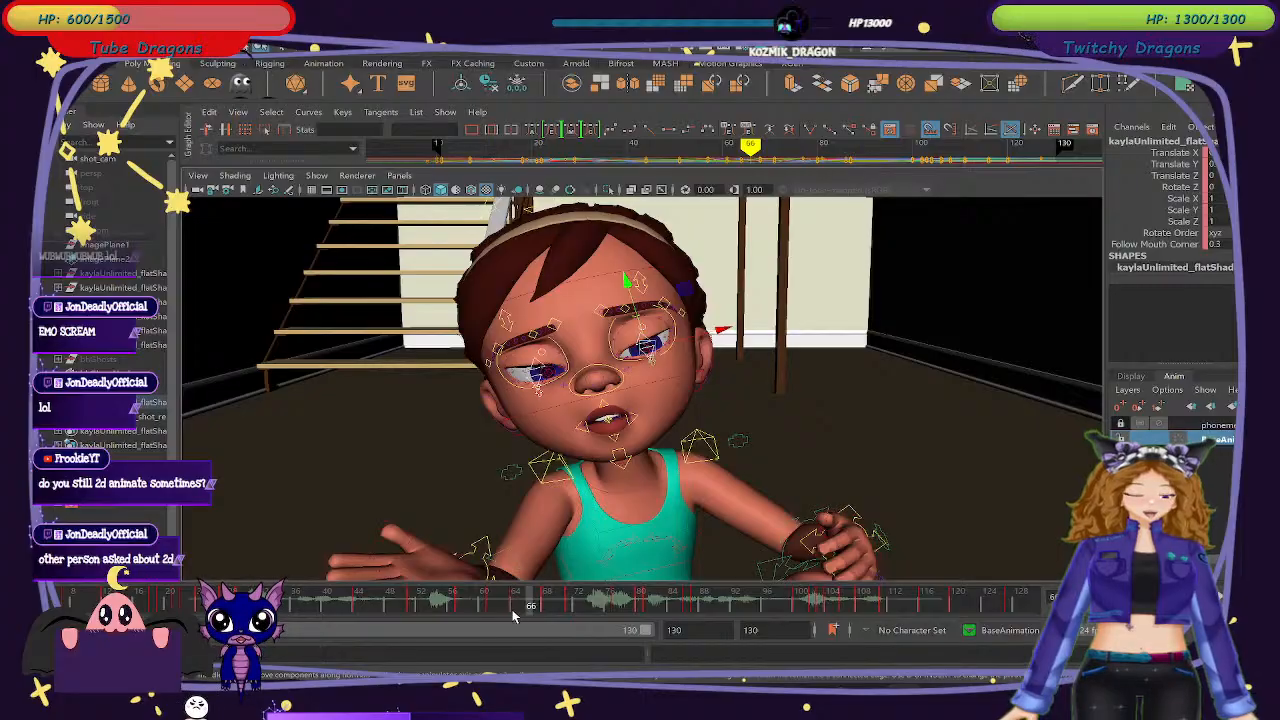
{"action": "left_click_drag", "start_coordinate": [392, 607], "coordinate": [614, 602]}
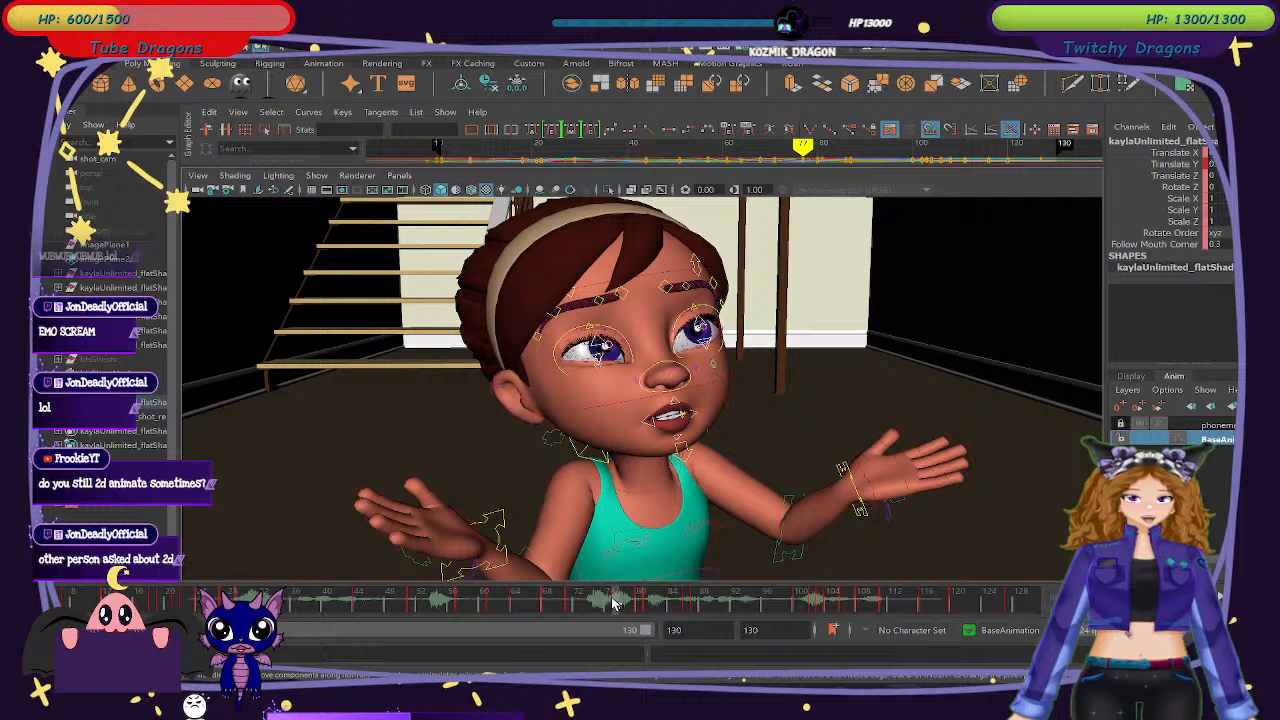
{"action": "mouse_move", "coordinate": [614, 600]}
{"action": "left_mouse_down"}
{"action": "mouse_move", "coordinate": [643, 606]}
{"action": "mouse_move", "coordinate": [603, 605]}
{"action": "mouse_move", "coordinate": [615, 603]}
{"action": "left_mouse_up"}
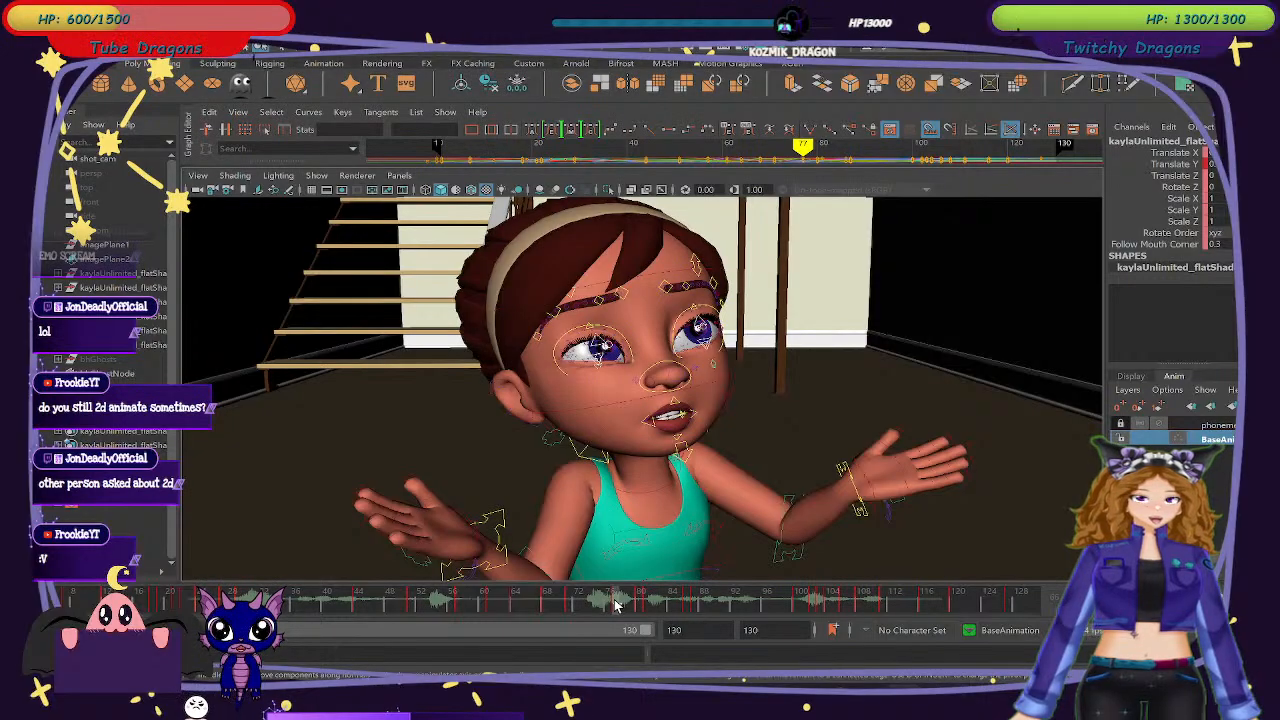
{"action": "right_click", "coordinate": [614, 604]}
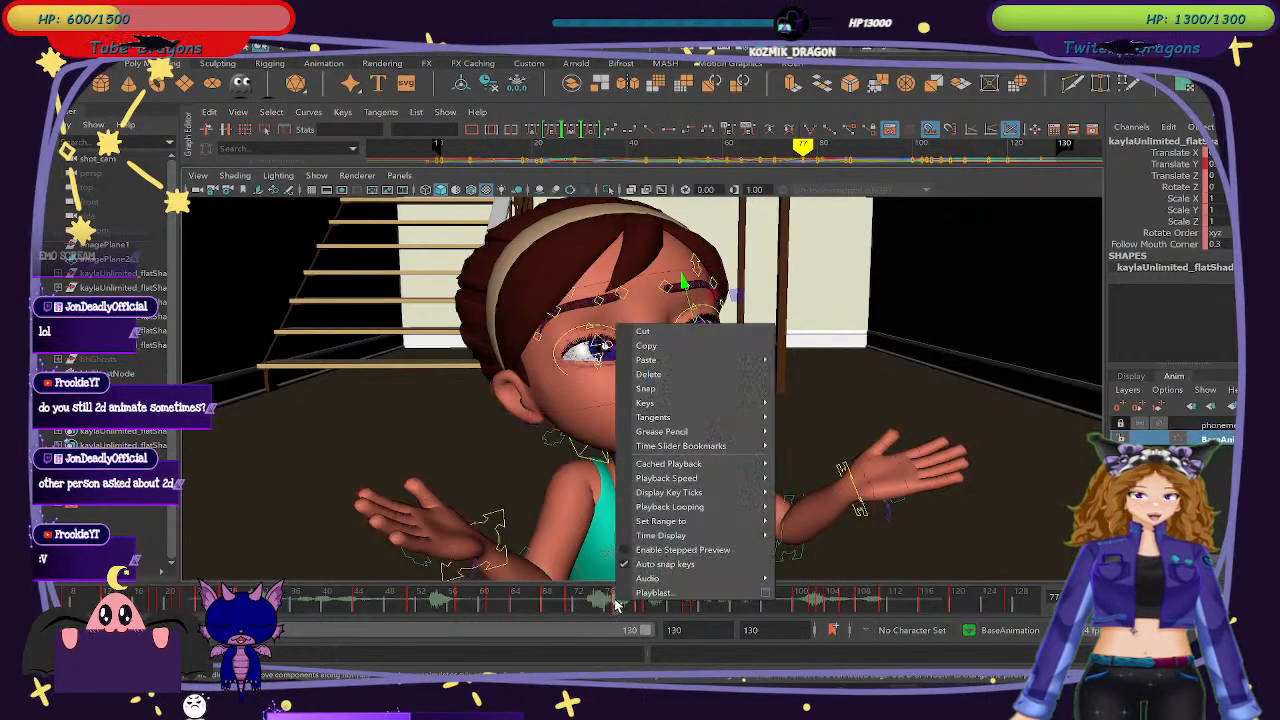
{"action": "left_click", "coordinate": [672, 375]}
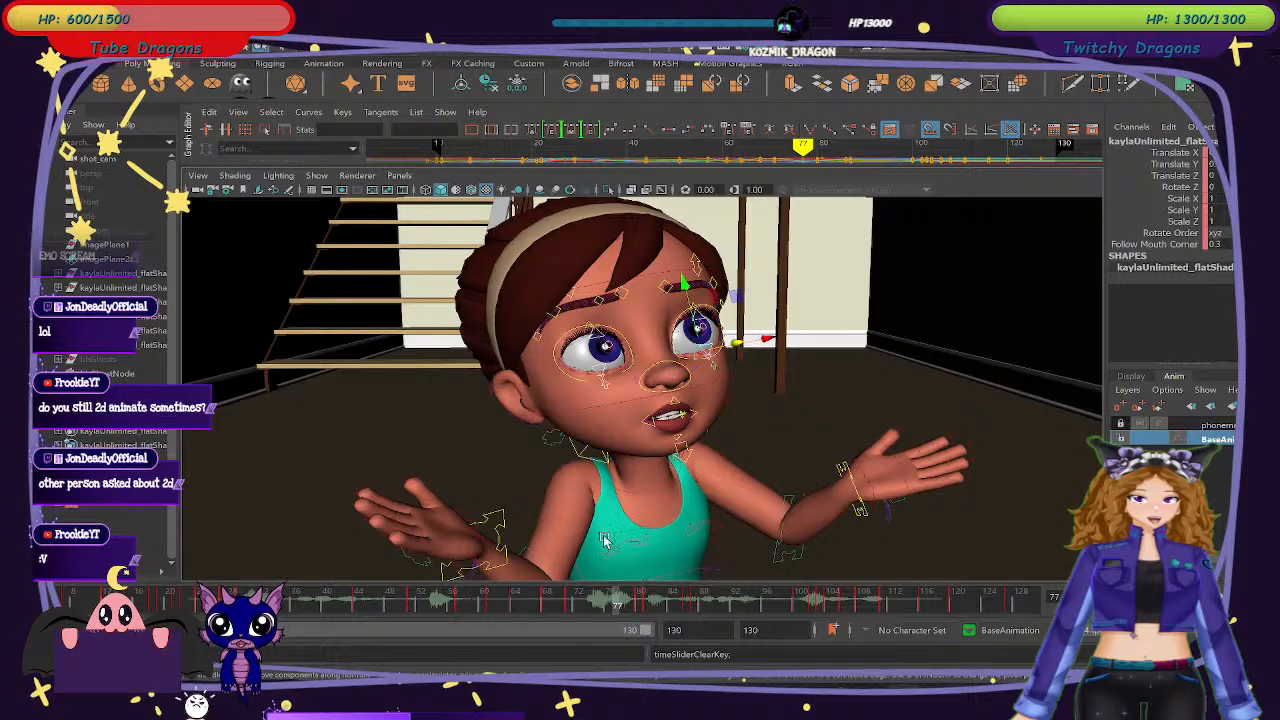
Review the blink around frames 63 to 71, delete the eye controls' keys between frames 77 and 89, and check up to frame 102.
{"action": "mouse_move", "coordinate": [587, 612]}
{"action": "left_mouse_down"}
{"action": "mouse_move", "coordinate": [690, 612]}
{"action": "mouse_move", "coordinate": [462, 604]}
{"action": "mouse_move", "coordinate": [507, 608]}
{"action": "left_mouse_up"}
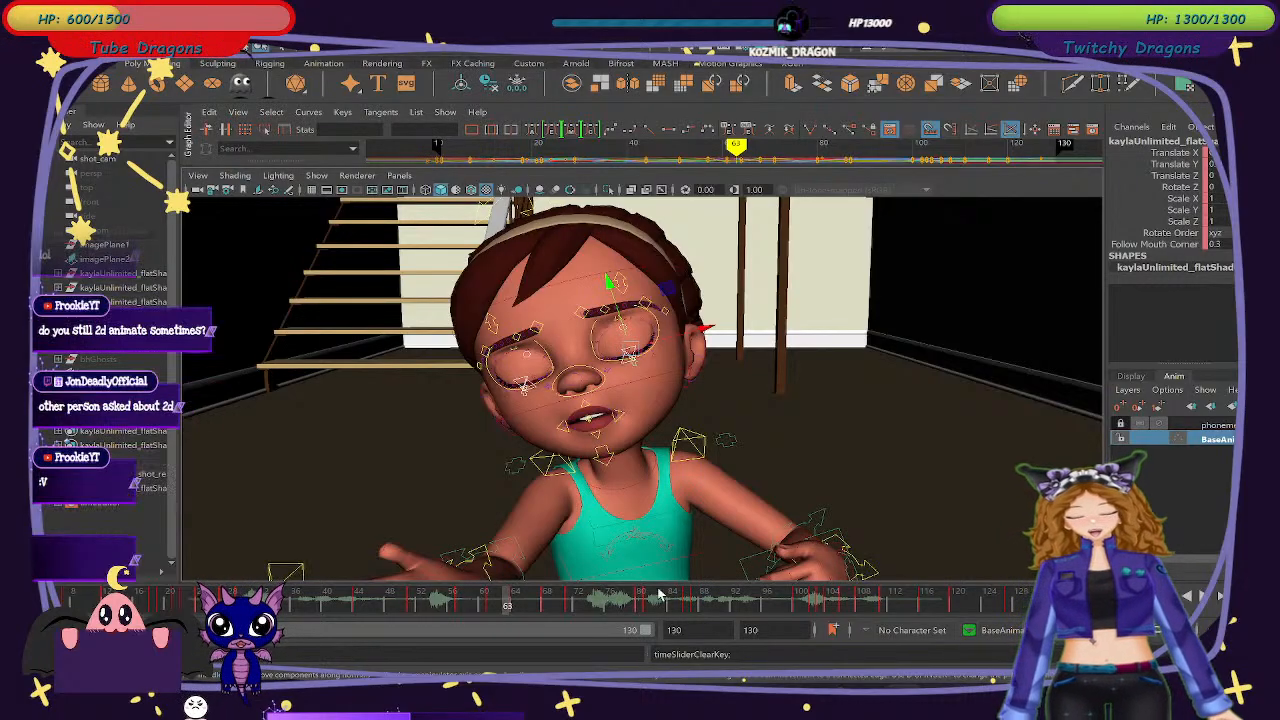
{"action": "left_click_drag", "start_coordinate": [458, 612], "coordinate": [567, 609]}
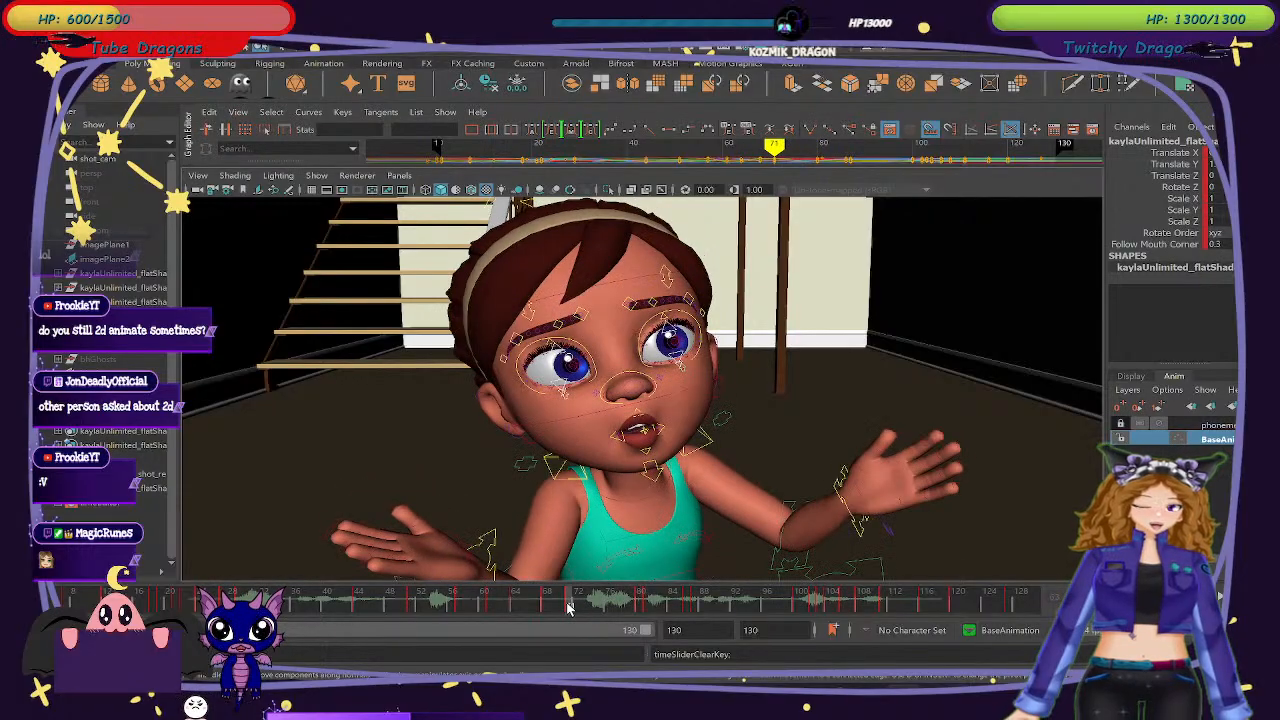
{"action": "key", "text": "w"}
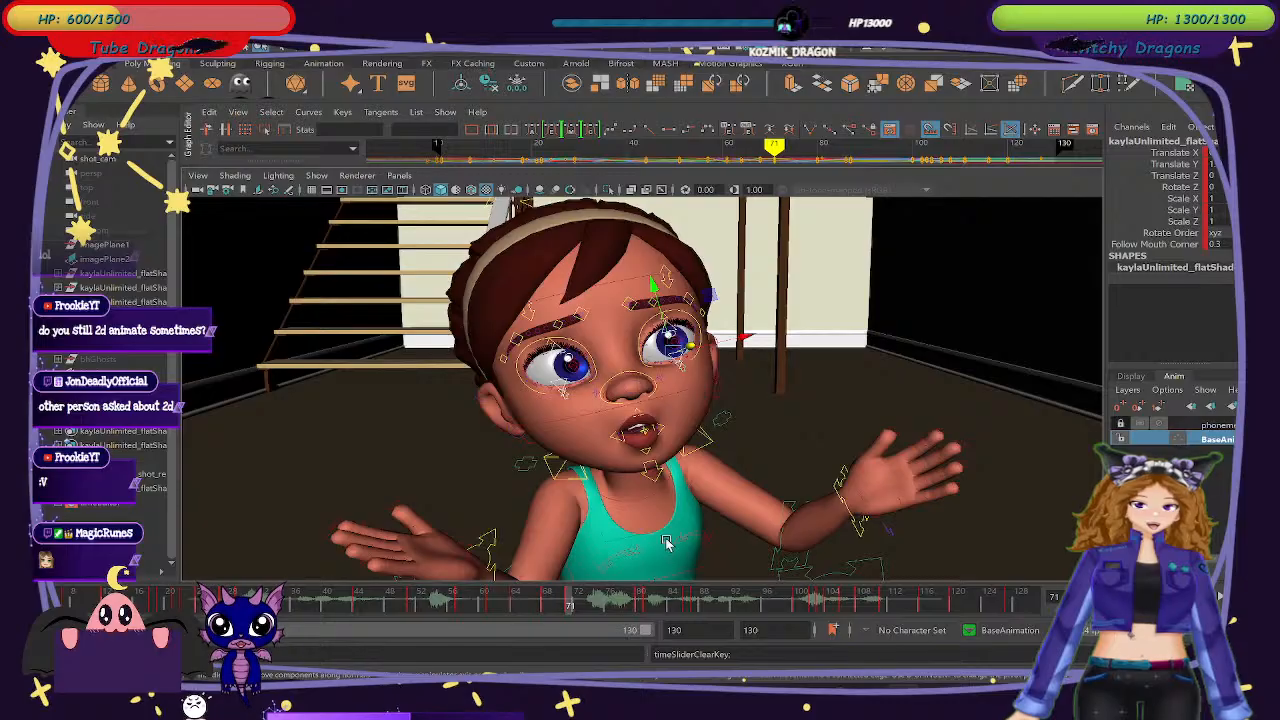
{"action": "left_click_drag", "start_coordinate": [630, 605], "coordinate": [705, 603]}
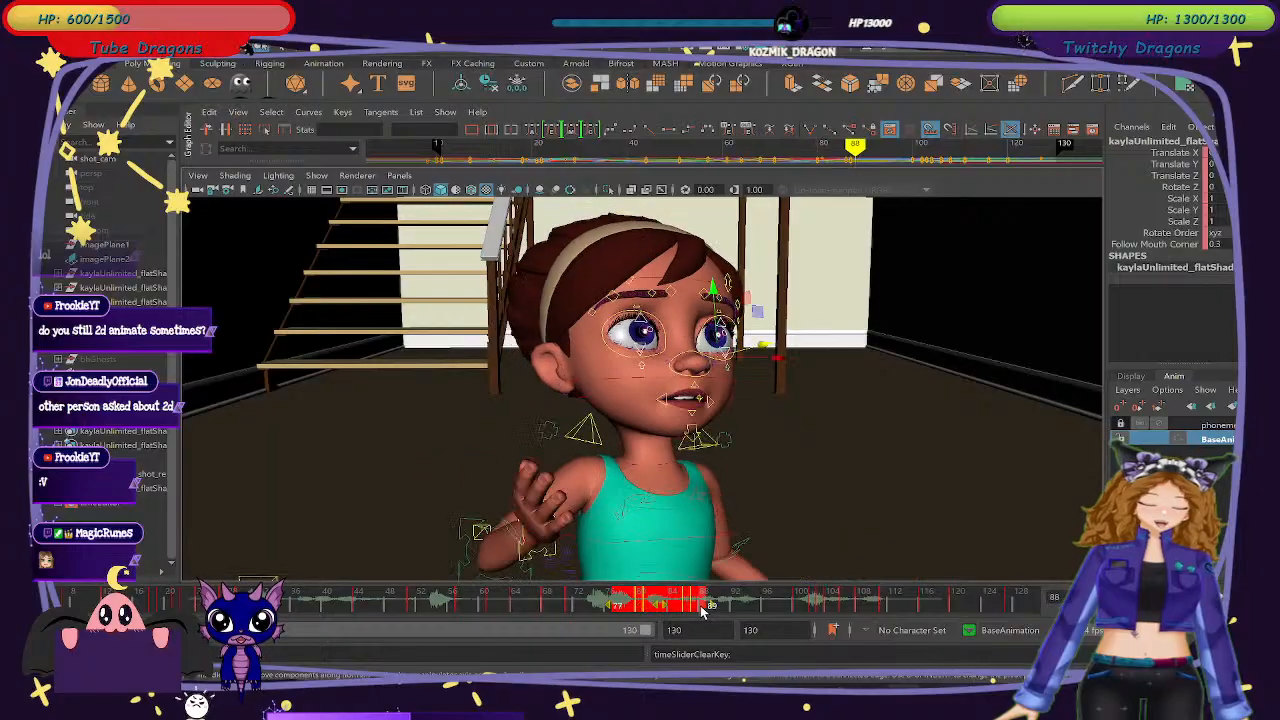
{"action": "right_click", "coordinate": [700, 603]}
{"action": "left_click", "coordinate": [743, 390]}
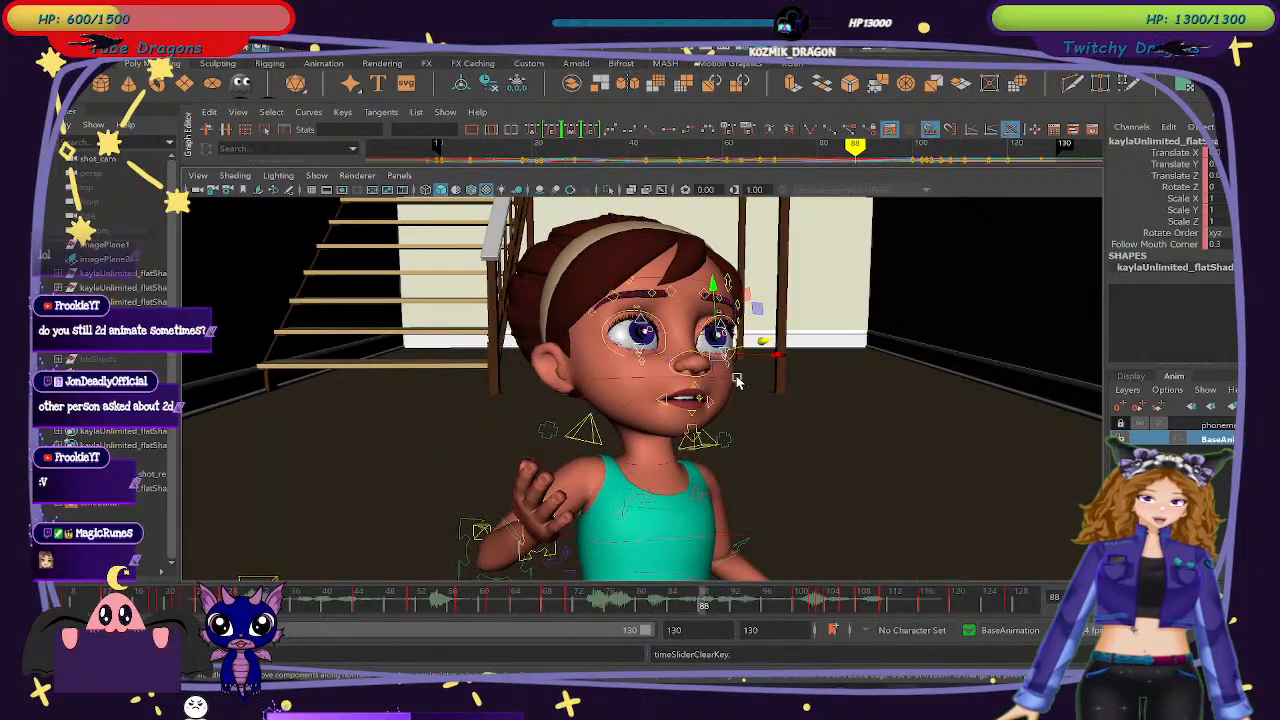
{"action": "left_click_drag", "start_coordinate": [530, 603], "coordinate": [815, 603]}
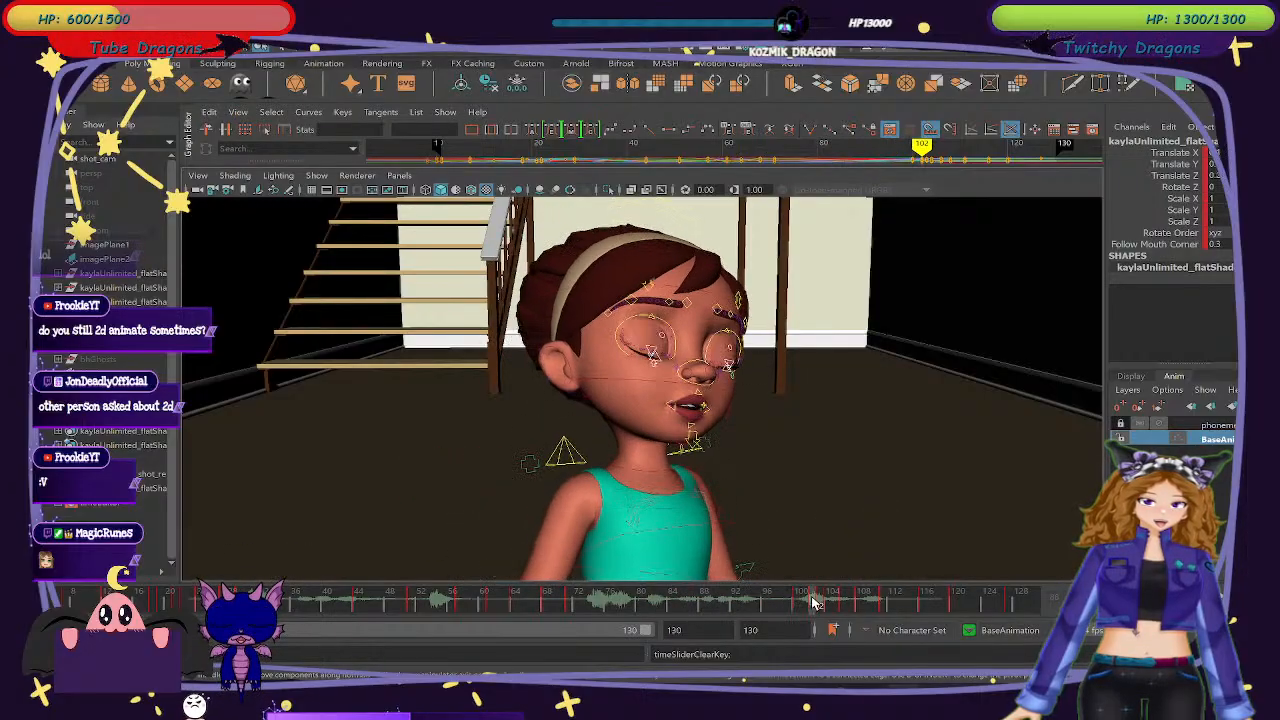
Undo the last key deletion on the eye controls and review the eye motion leading into frame 71.
{"action": "key", "text": "ctrl+z"}
{"action": "left_click_drag", "start_coordinate": [594, 613], "coordinate": [569, 606]}
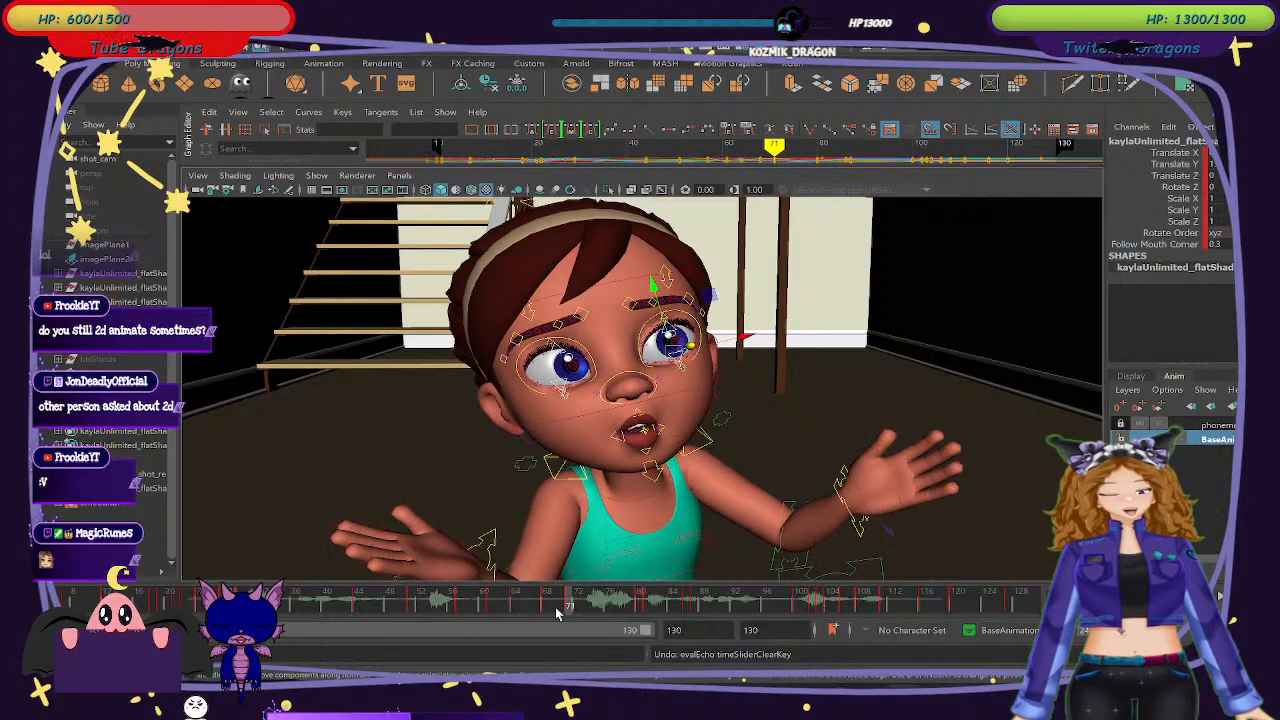
{"action": "left_click_drag", "start_coordinate": [524, 605], "coordinate": [572, 605]}
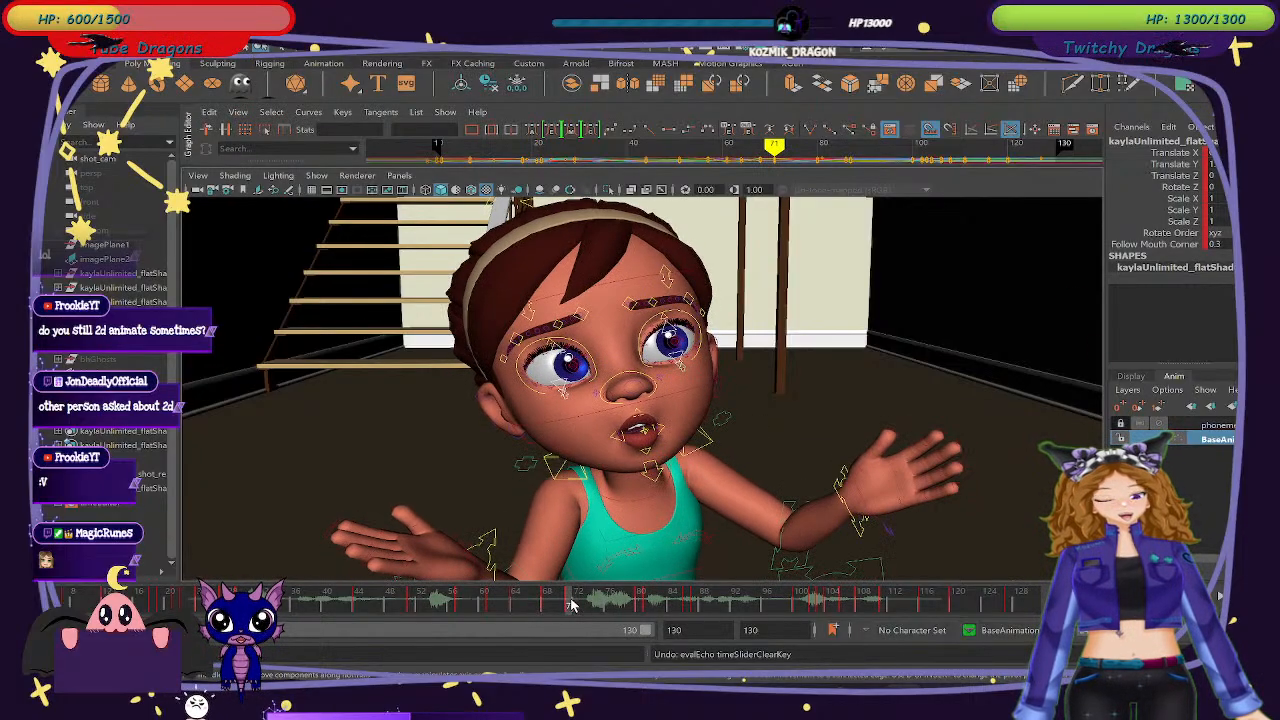
Try lowering and keying both main eyebrow controls at frame 66, check the motion, and undo the change.
{"action": "key", "text": "w"}
{"action": "left_click", "coordinate": [533, 316]}
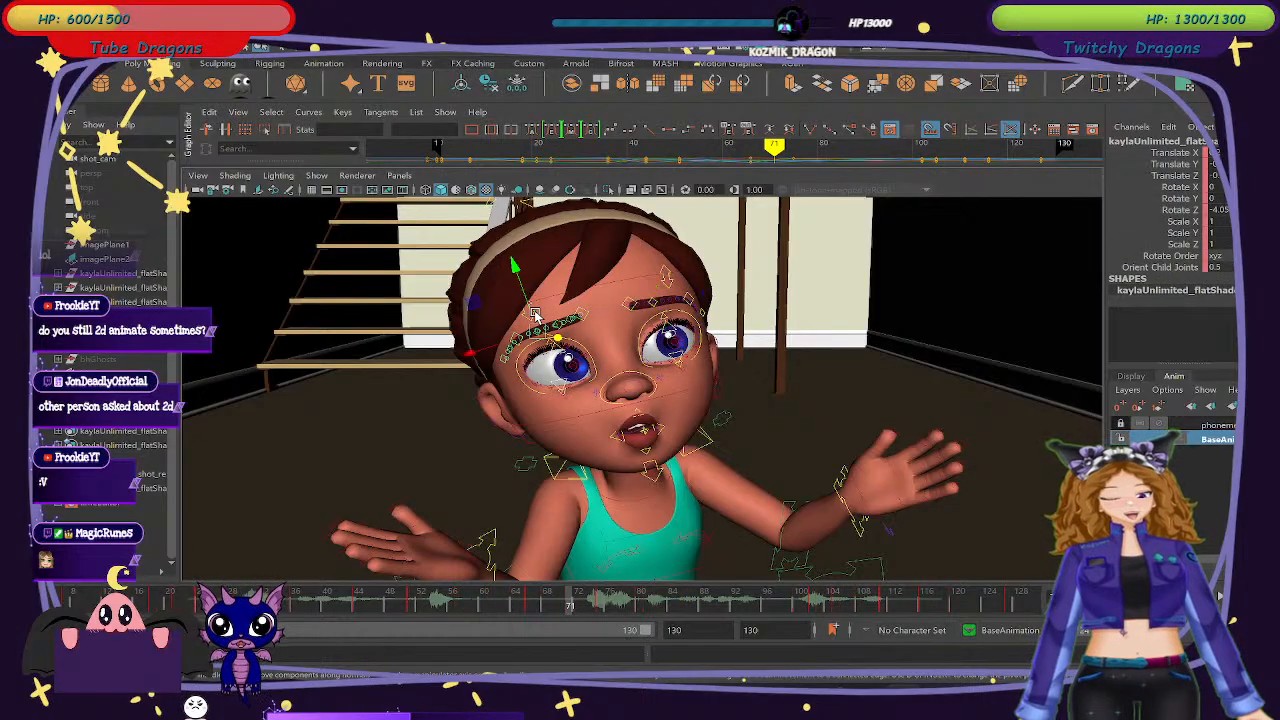
{"action": "left_click", "coordinate": [533, 595]}
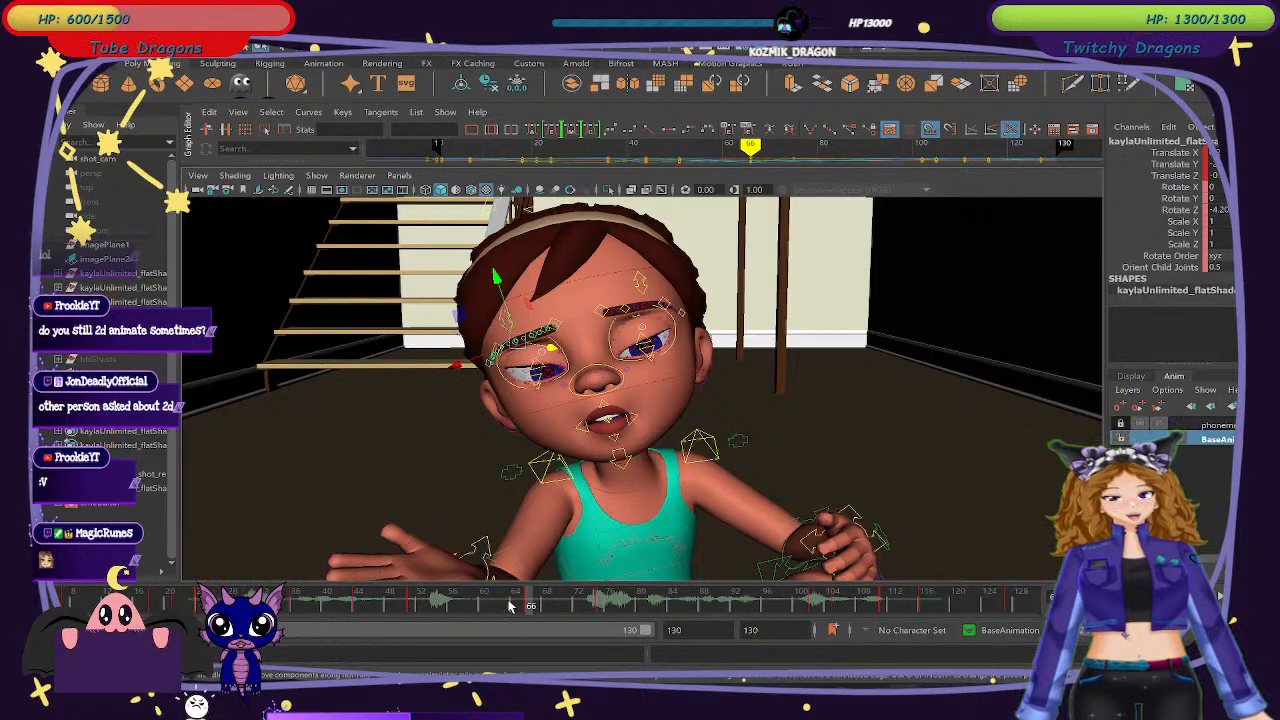
{"action": "left_click_drag", "start_coordinate": [510, 605], "coordinate": [540, 603]}
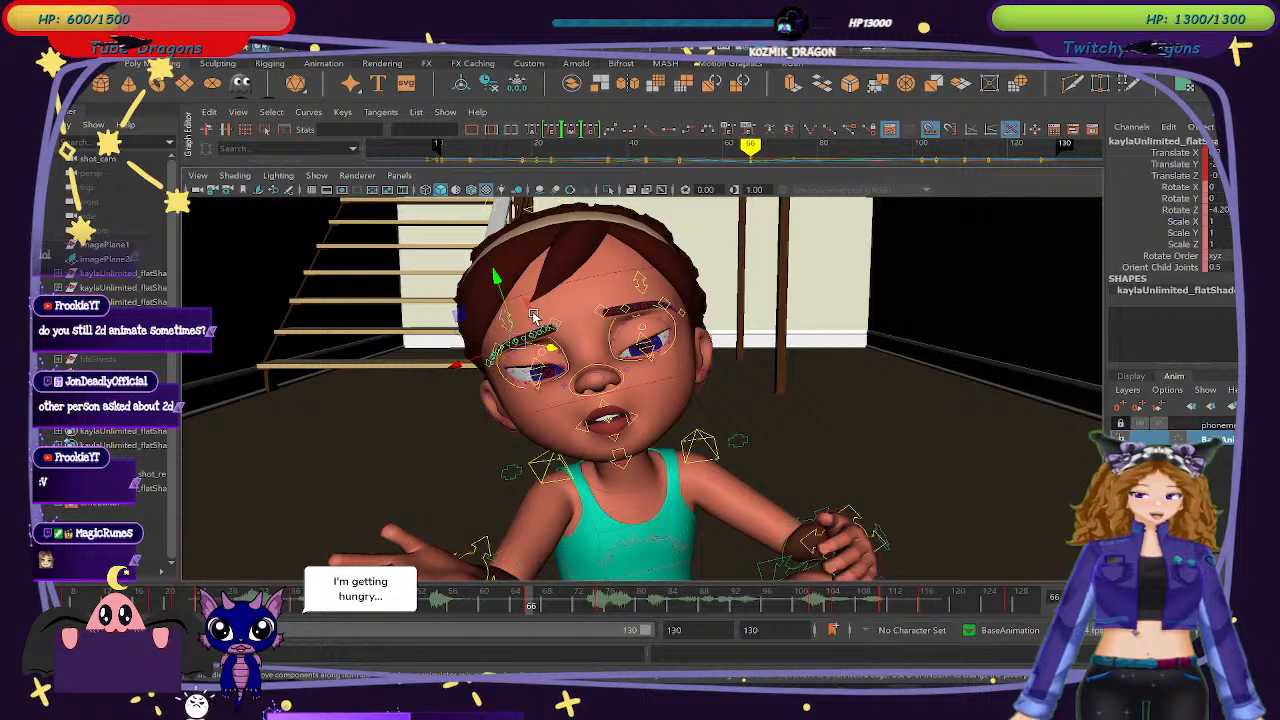
{"action": "left_click", "coordinate": [632, 291]}
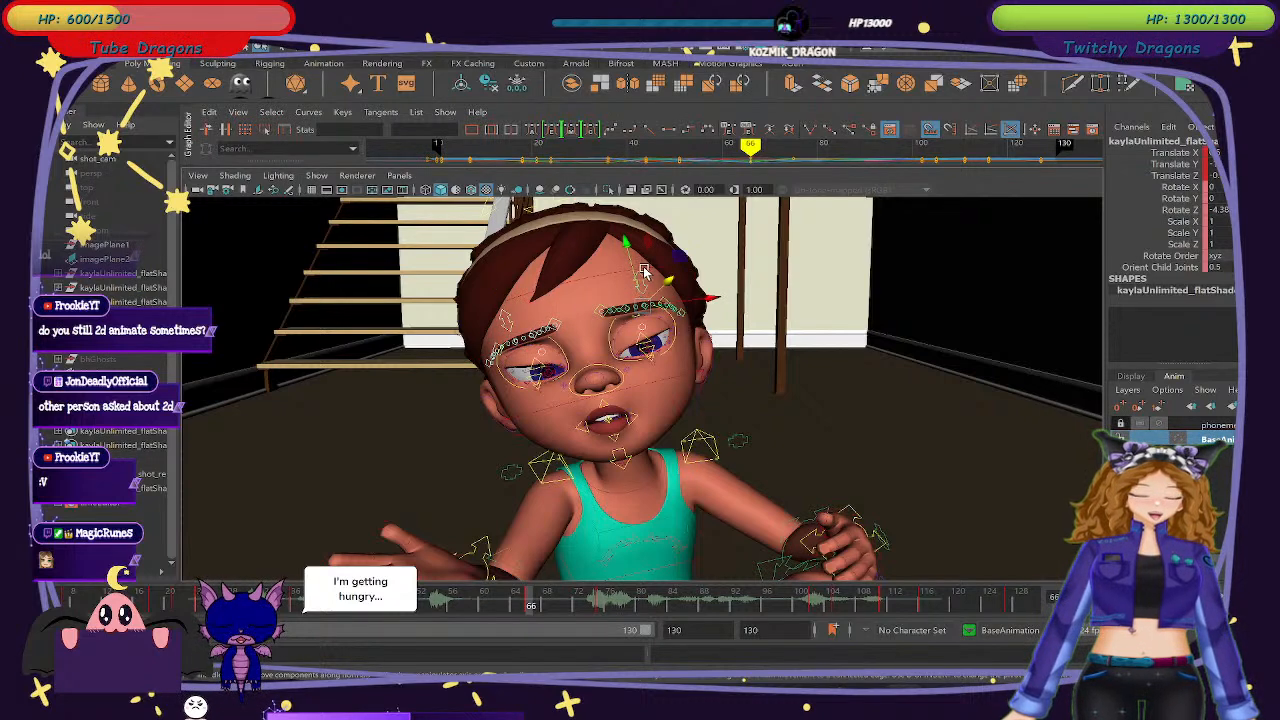
{"action": "key", "text": "s"}
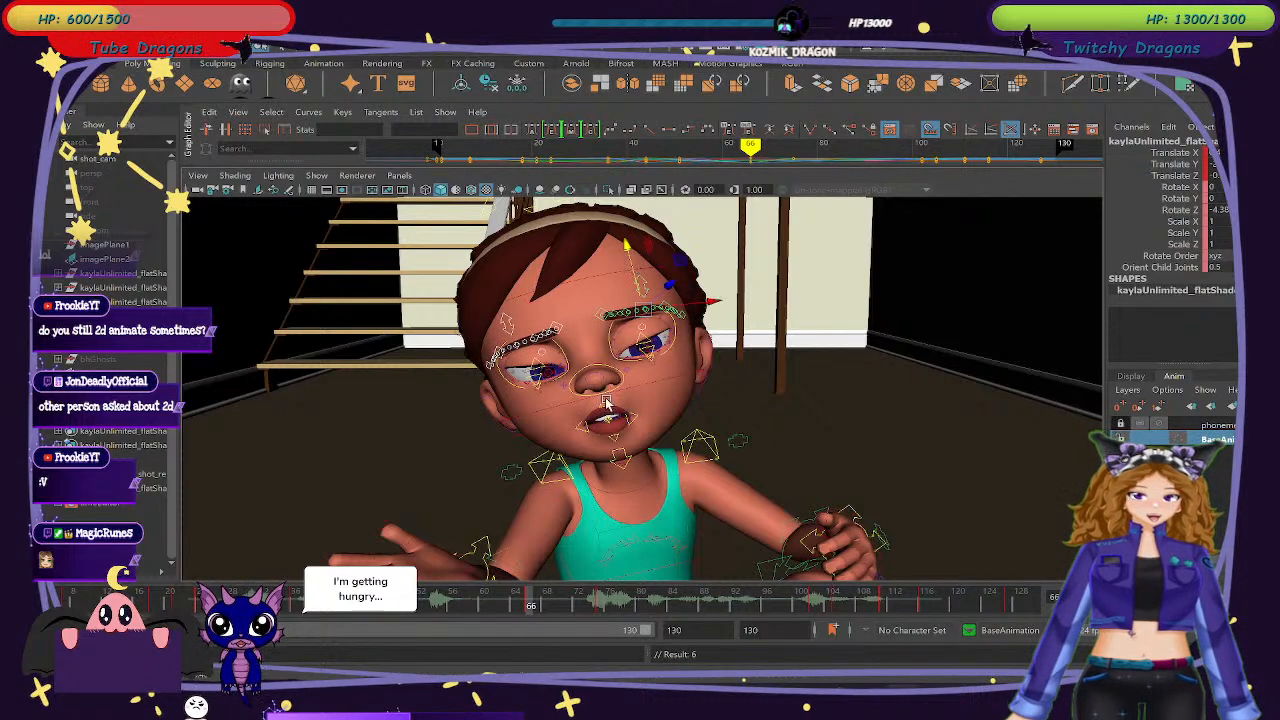
{"action": "left_click_drag", "start_coordinate": [516, 598], "coordinate": [578, 588]}
{"action": "key", "text": "ctrl+z"}
{"action": "key", "text": "ctrl+z"}
{"action": "key", "text": "ctrl+z"}
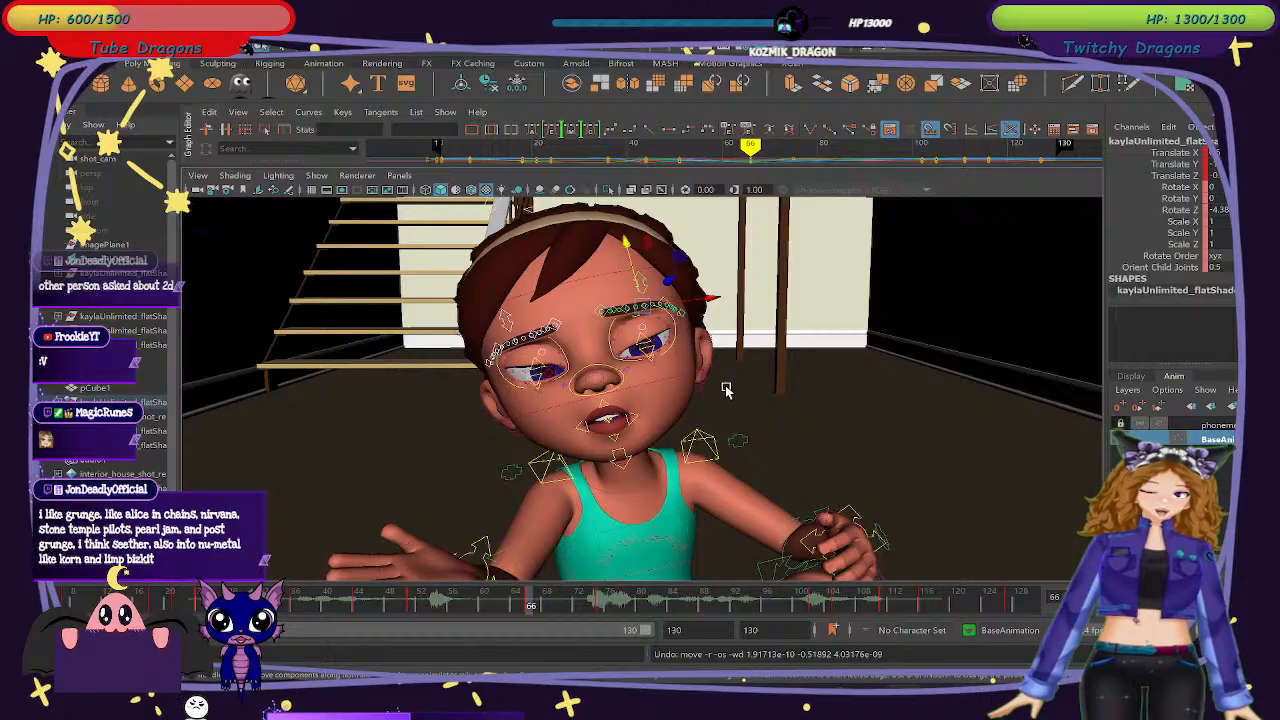
Try lowering both eyebrows at frame 64 and undo the move.
{"action": "left_click_drag", "start_coordinate": [491, 606], "coordinate": [514, 606]}
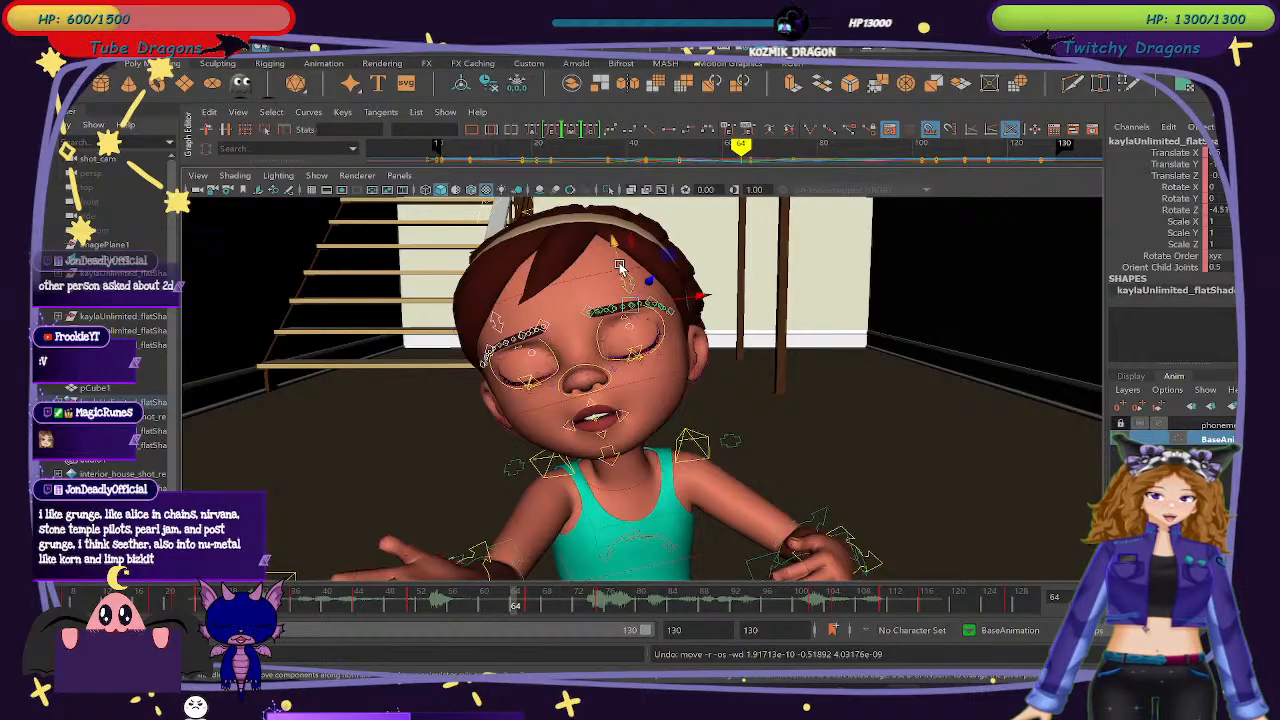
{"action": "left_click_drag", "start_coordinate": [622, 270], "coordinate": [623, 270]}
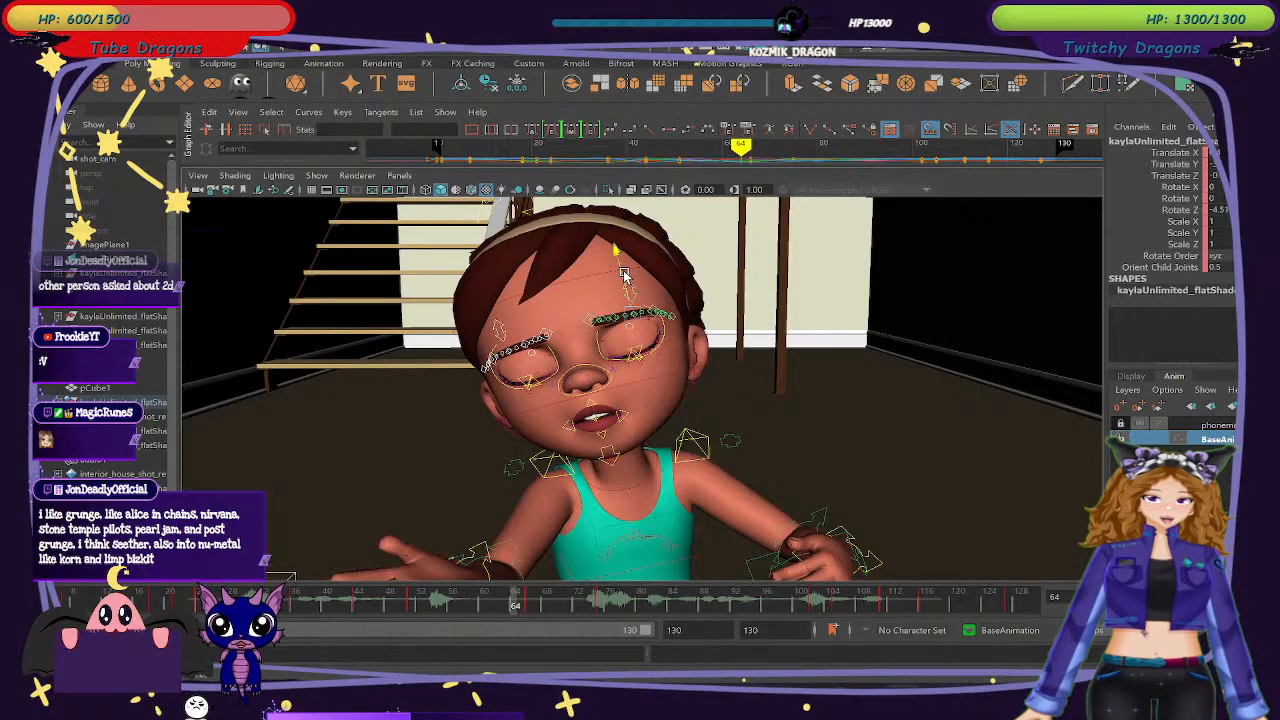
{"action": "key", "text": "ctrl+z"}
Select the eyebrow key at frame 66 and review the brow motion up to frame 75.
{"action": "left_click", "coordinate": [528, 607]}
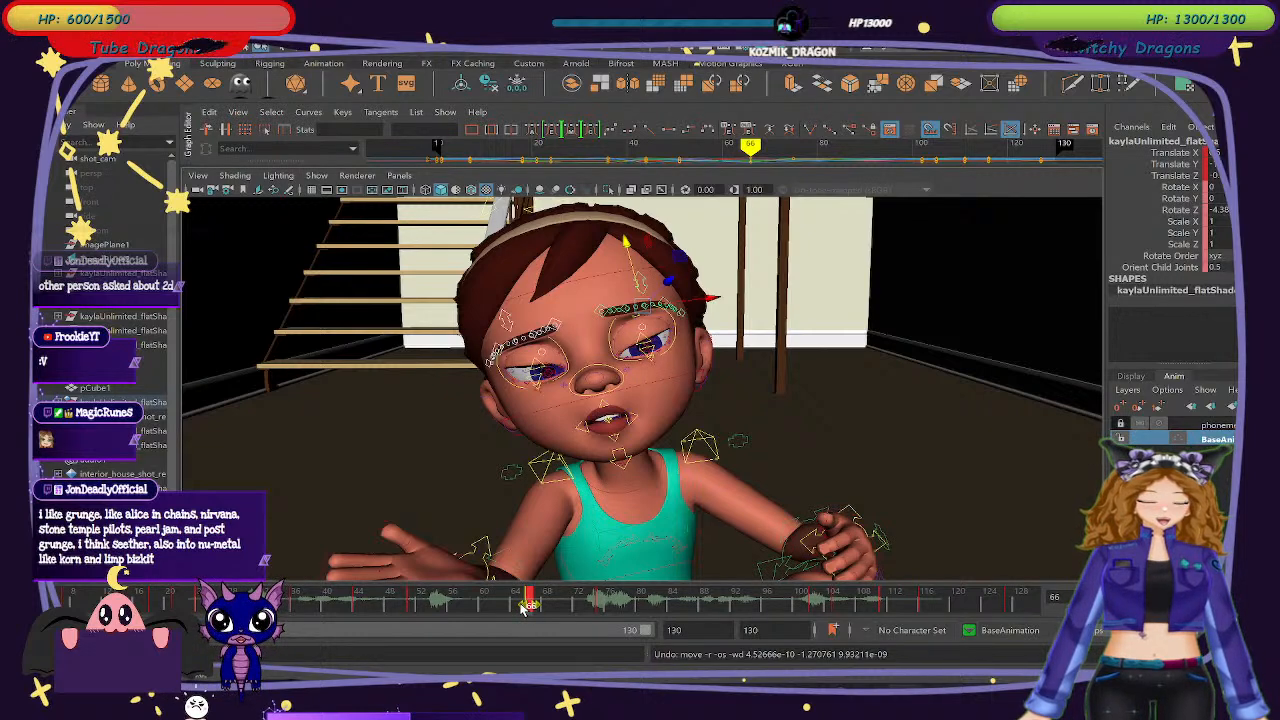
{"action": "left_click", "coordinate": [513, 603]}
{"action": "mouse_move", "coordinate": [450, 598]}
{"action": "left_mouse_down"}
{"action": "mouse_move", "coordinate": [528, 613]}
{"action": "mouse_move", "coordinate": [662, 607]}
{"action": "mouse_move", "coordinate": [556, 604]}
{"action": "mouse_move", "coordinate": [608, 601]}
{"action": "mouse_move", "coordinate": [597, 594]}
{"action": "left_mouse_up"}
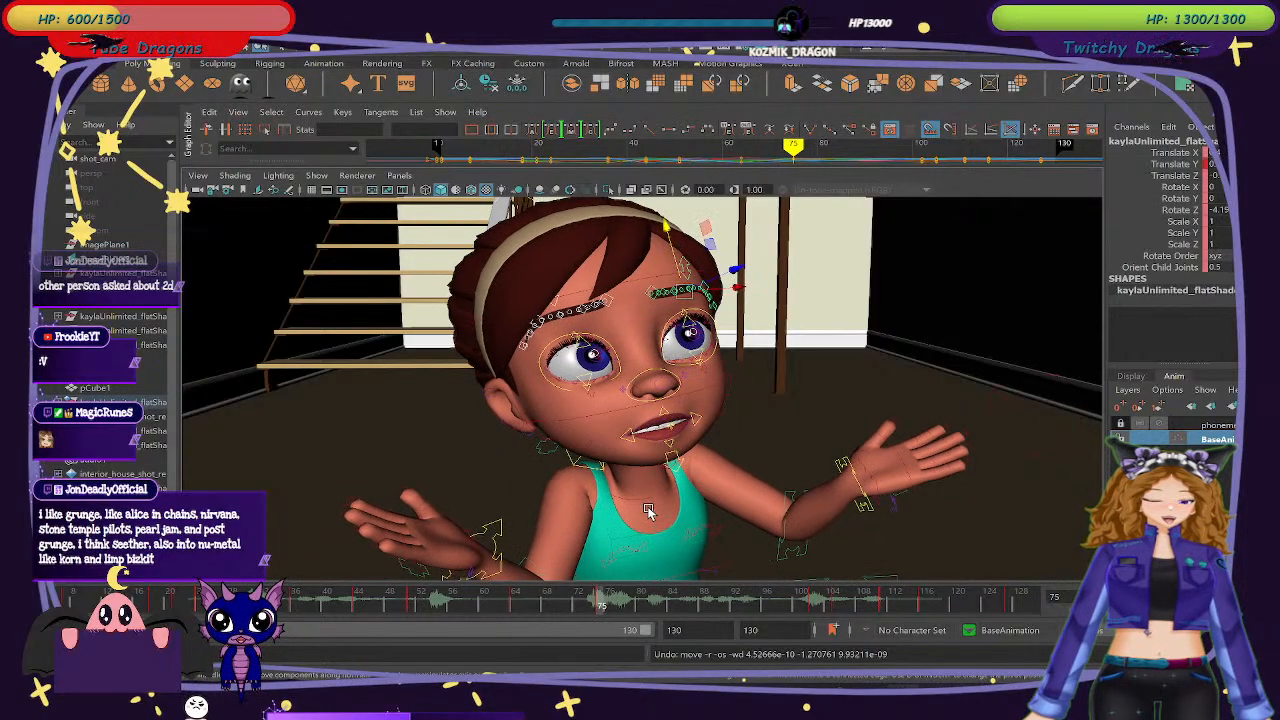
Select both upper eyelid controls at frame 75, try adjusting their height, and undo the move.
{"action": "left_click", "coordinate": [712, 340]}
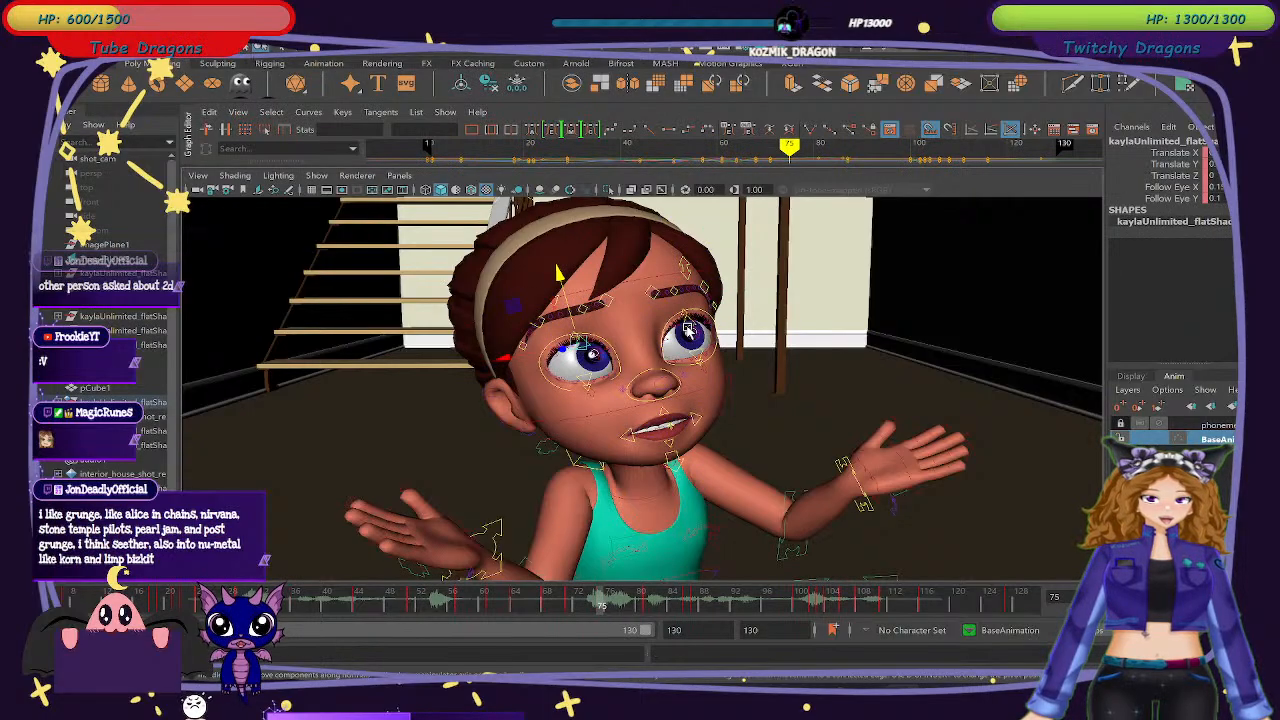
{"action": "left_click", "coordinate": [585, 350]}
{"action": "left_click", "coordinate": [594, 345]}
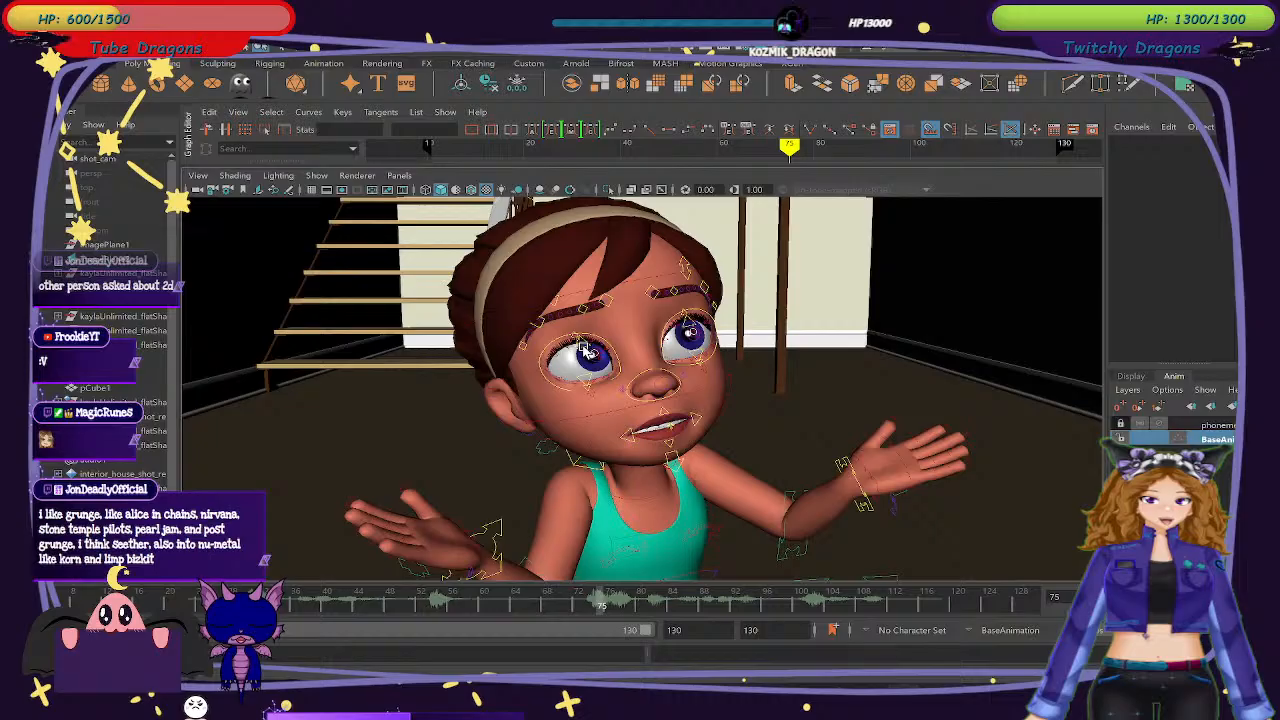
{"action": "left_click", "coordinate": [688, 332]}
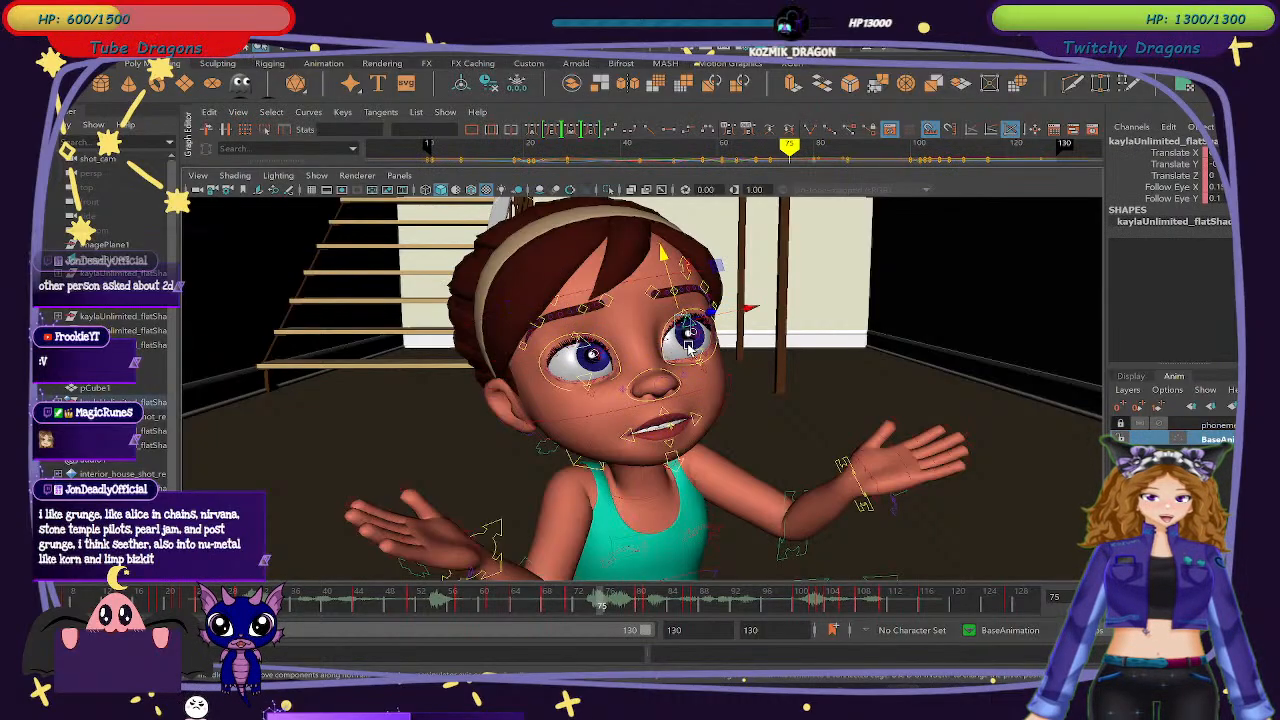
{"action": "left_click_drag", "start_coordinate": [676, 302], "coordinate": [676, 288]}
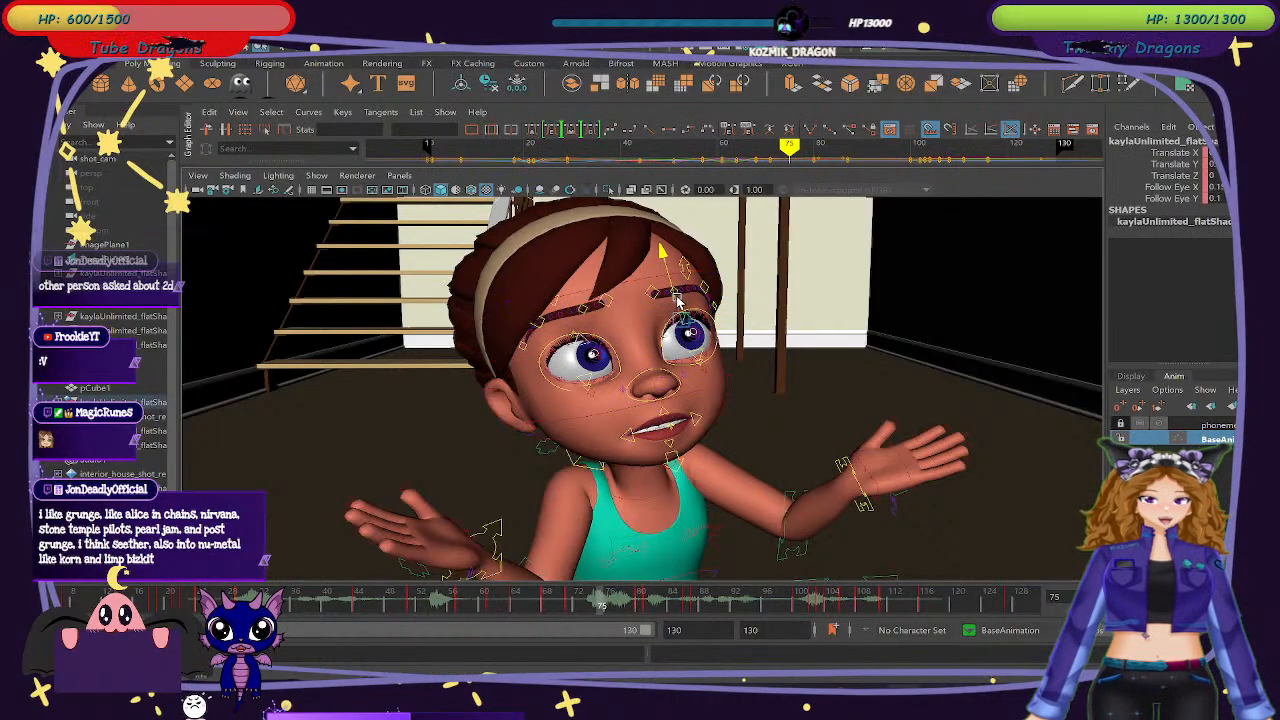
{"action": "key", "text": "ctrl+z"}
Frame the eyes closely, try raising and keying the upper eyelids slightly at frame 75, and undo the raise.
{"action": "scroll", "coordinate": [760, 385], "scroll_direction": "up", "scroll_amount": 8}
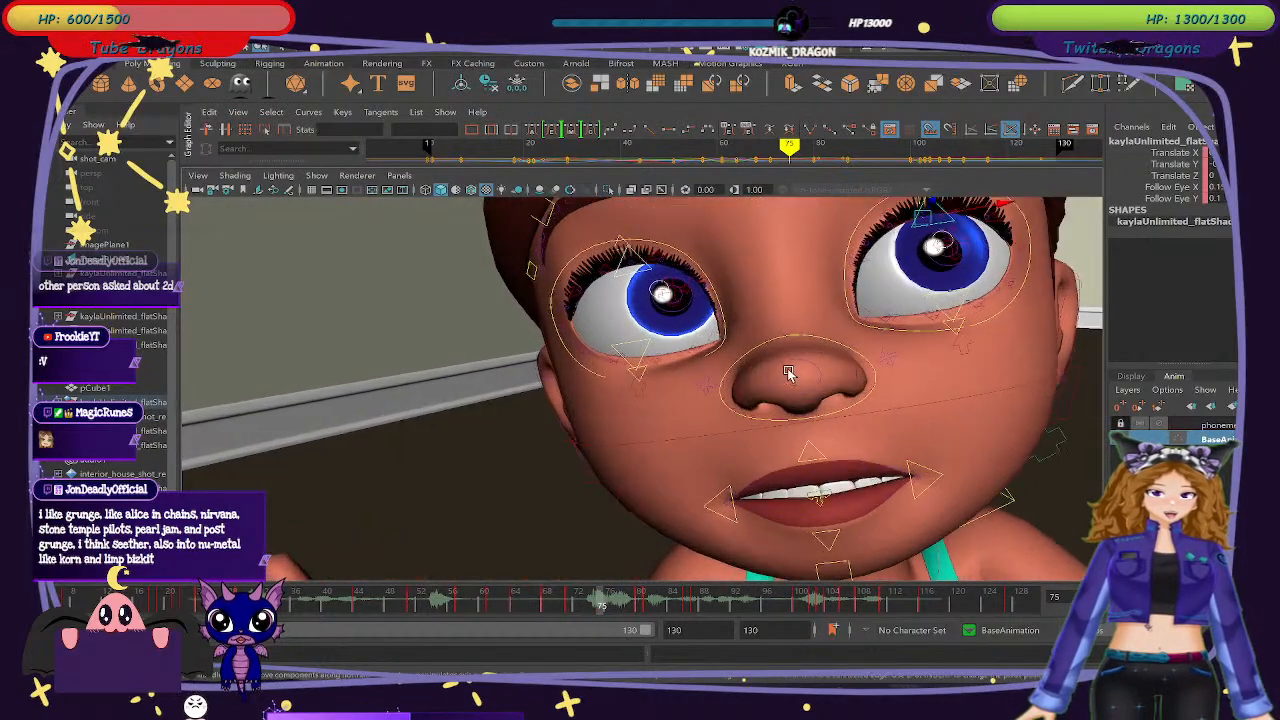
{"action": "middle_click_drag", "start_coordinate": [788, 373], "coordinate": [670, 484], "text": "alt"}
{"action": "left_click_drag", "start_coordinate": [836, 262], "coordinate": [840, 257]}
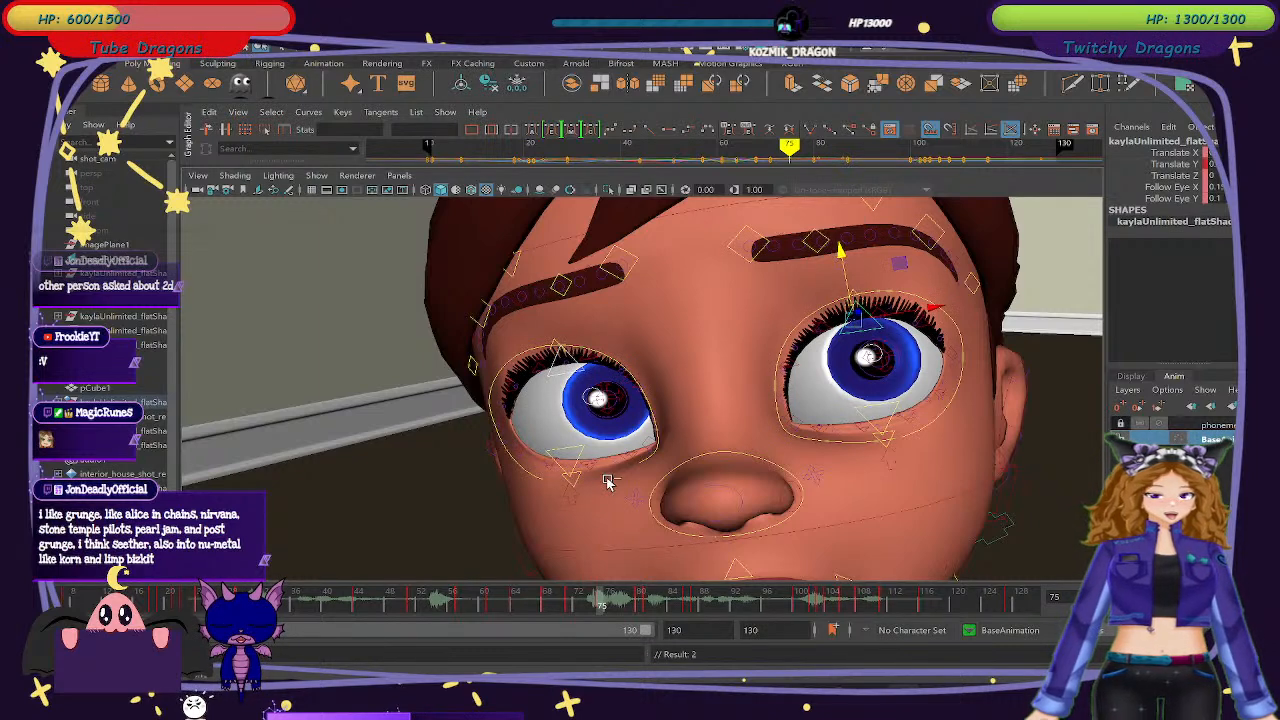
{"action": "key", "text": "ctrl+z"}
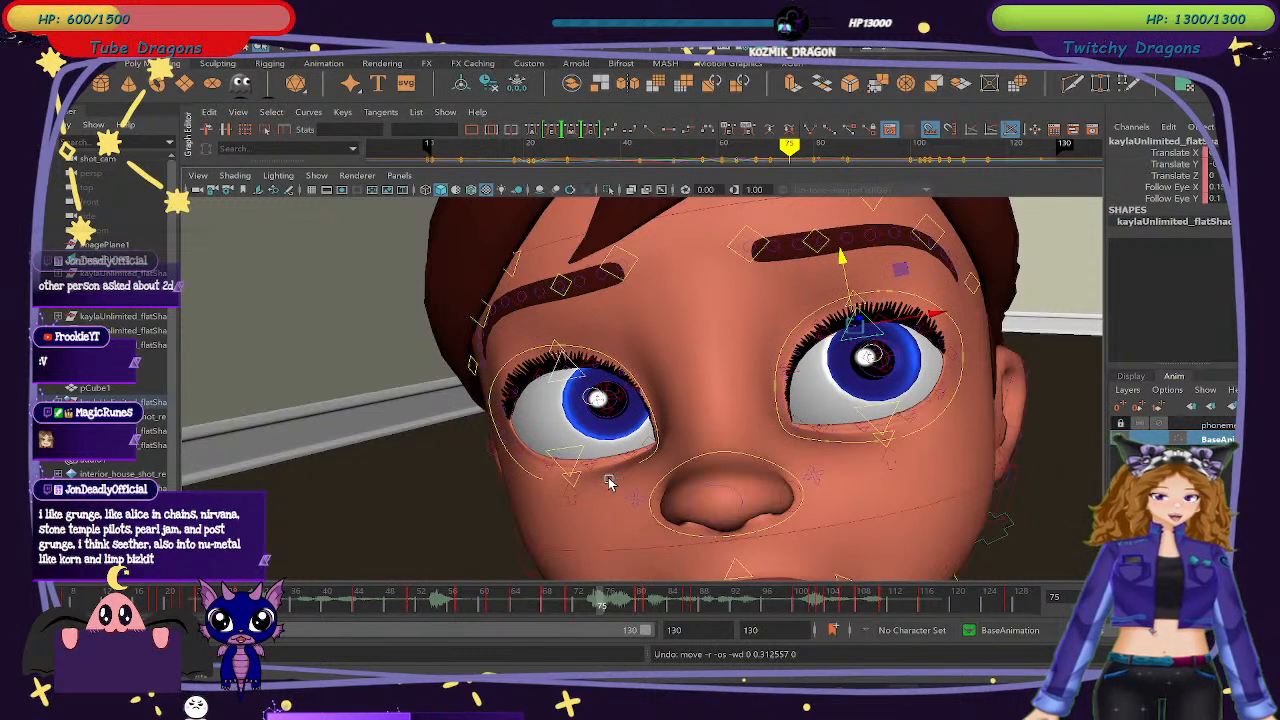
Raise both lower eyelid controls slightly at frame 71, key them, and check the eye motion through frame 87.
{"action": "left_click", "coordinate": [570, 605]}
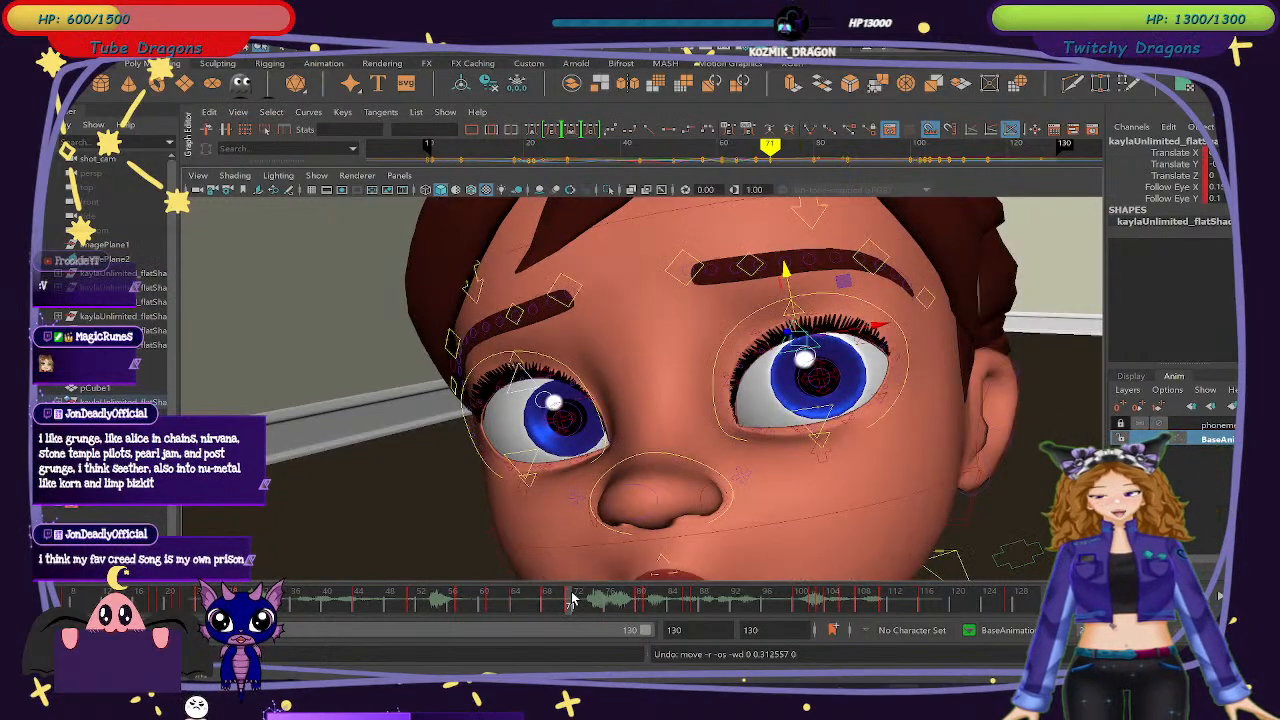
{"action": "mouse_move", "coordinate": [567, 600]}
{"action": "left_mouse_down"}
{"action": "mouse_move", "coordinate": [542, 598]}
{"action": "mouse_move", "coordinate": [613, 615]}
{"action": "mouse_move", "coordinate": [567, 601]}
{"action": "left_mouse_up"}
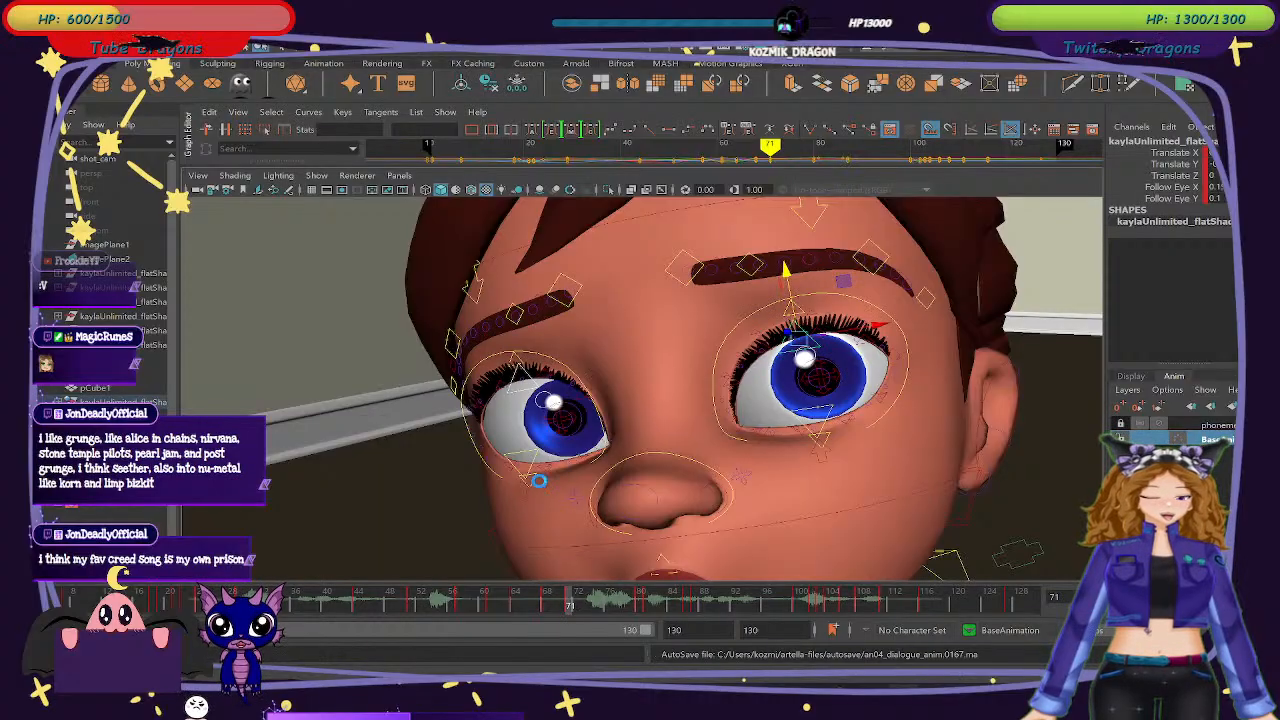
{"action": "left_click", "coordinate": [531, 482]}
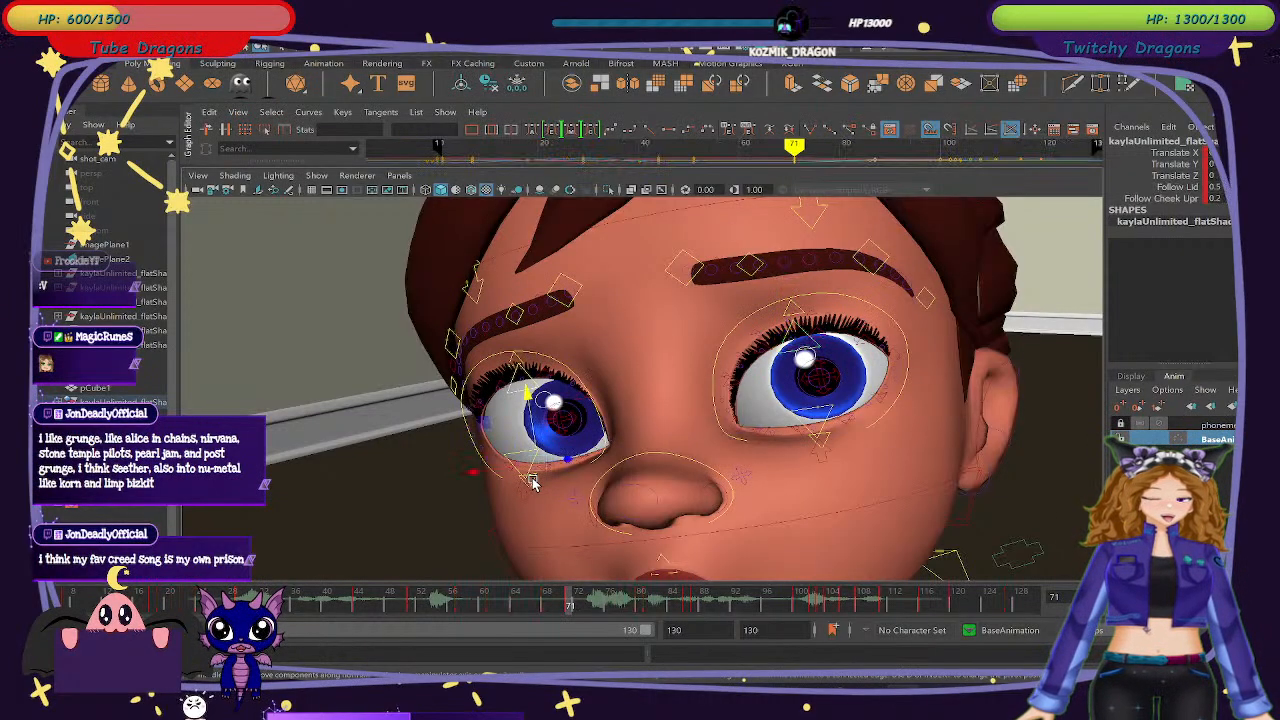
{"action": "left_click", "coordinate": [825, 440]}
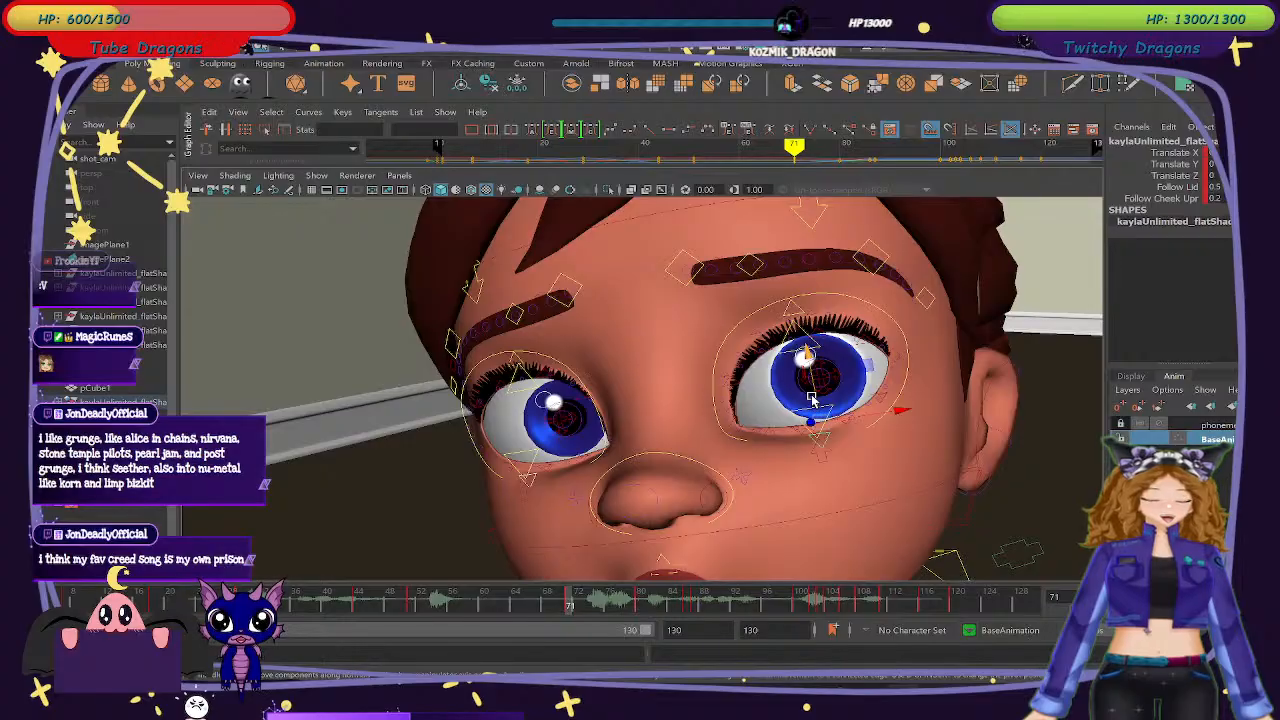
{"action": "key", "text": "s"}
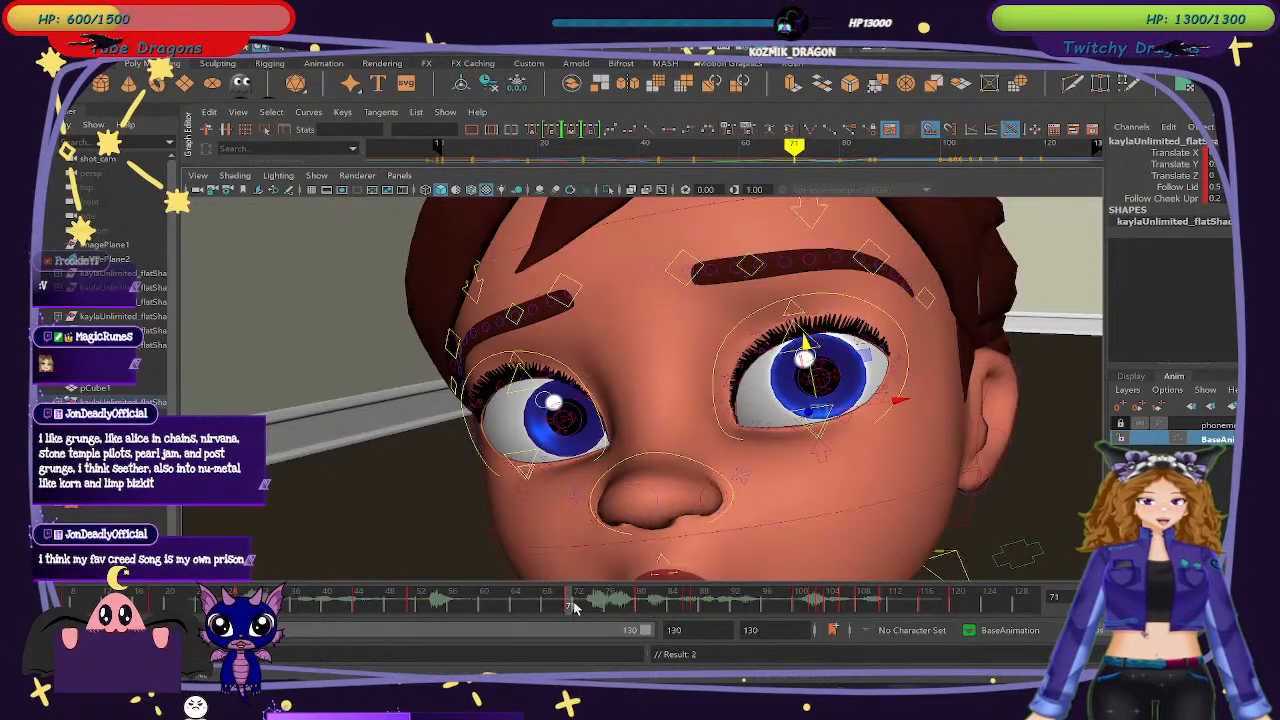
{"action": "left_click_drag", "start_coordinate": [520, 603], "coordinate": [568, 609]}
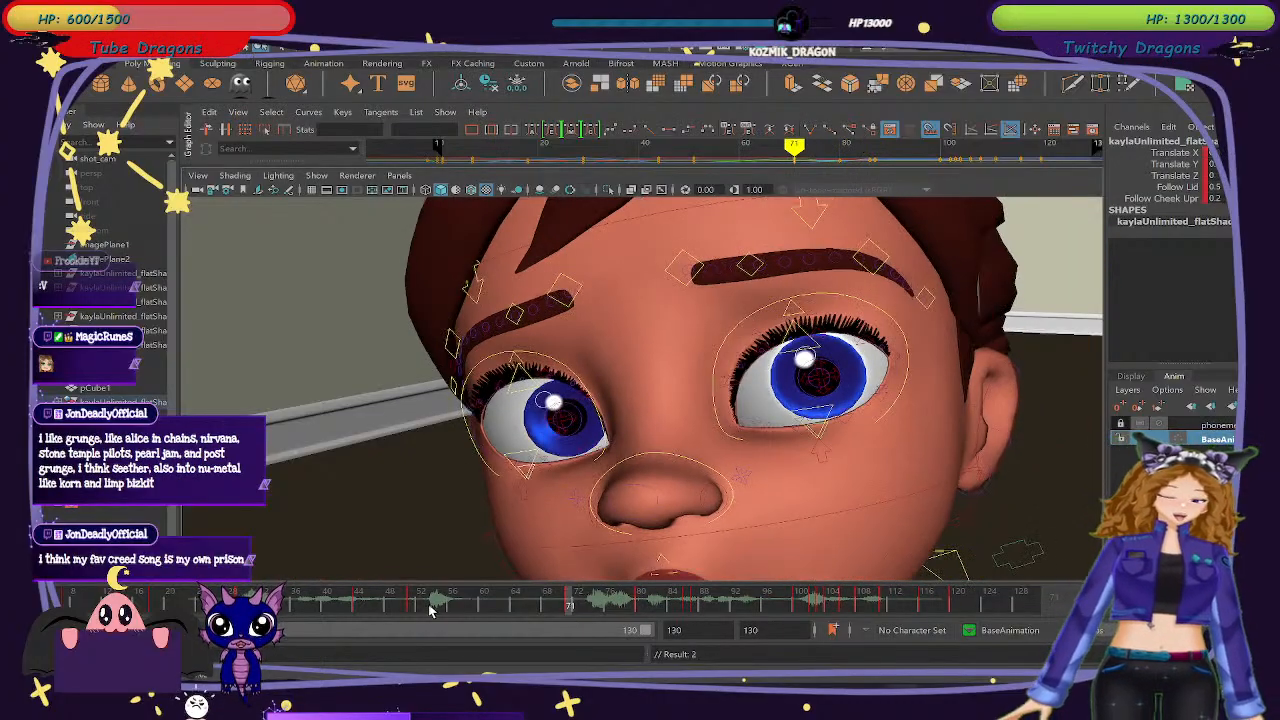
{"action": "left_click_drag", "start_coordinate": [430, 610], "coordinate": [697, 607]}
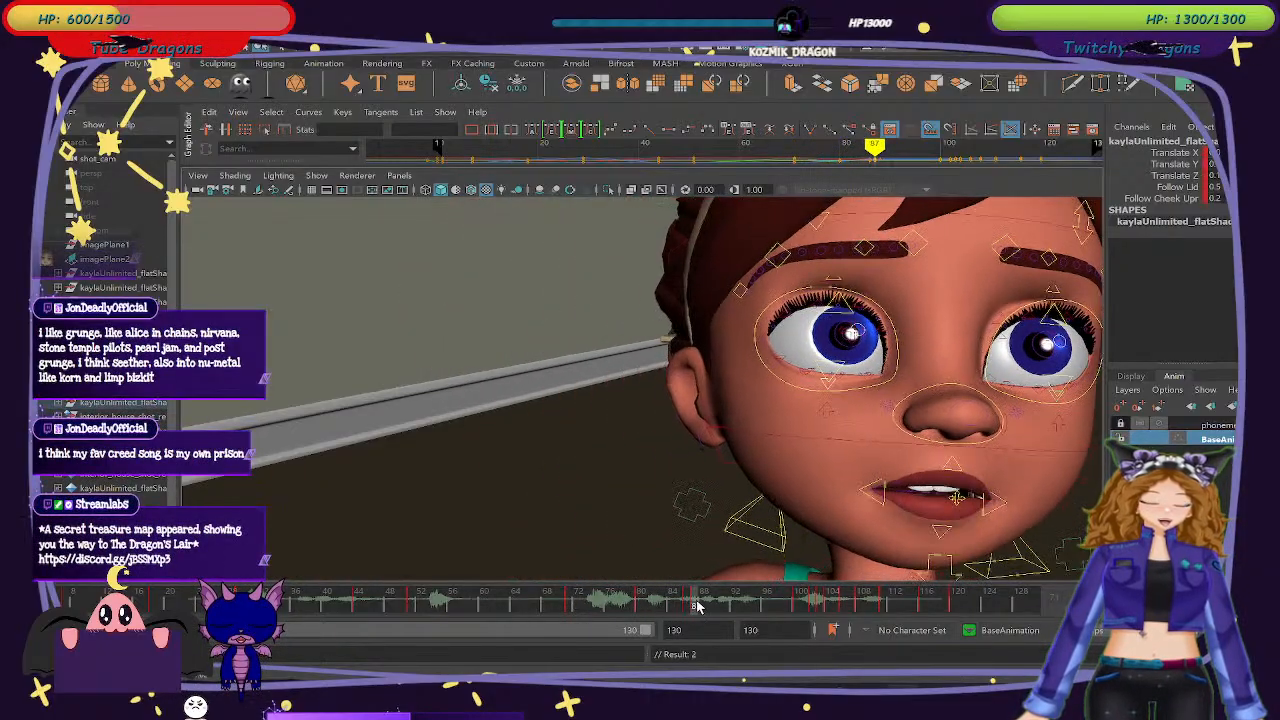
Select both main eyebrow controls and lower them slightly at frame 102, keying the new brow pose over the closed eyes.
{"action": "left_click", "coordinate": [820, 225]}
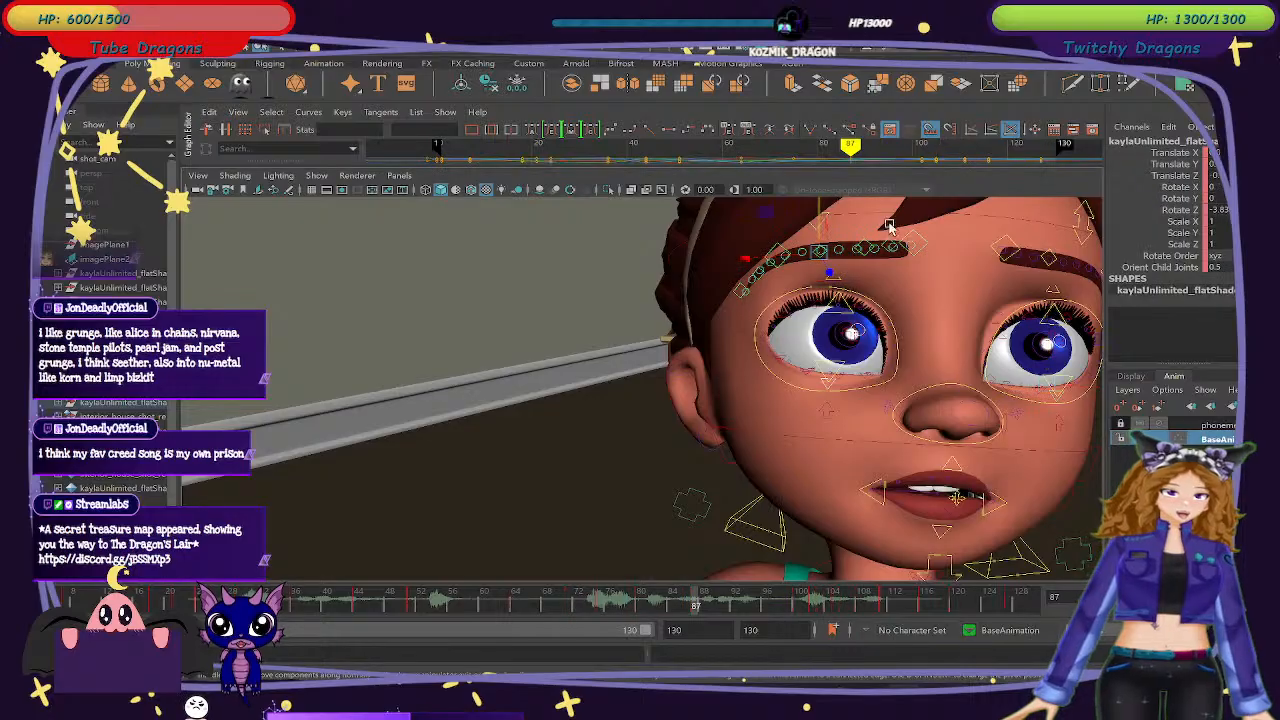
{"action": "left_click", "coordinate": [1087, 263], "text": "shift"}
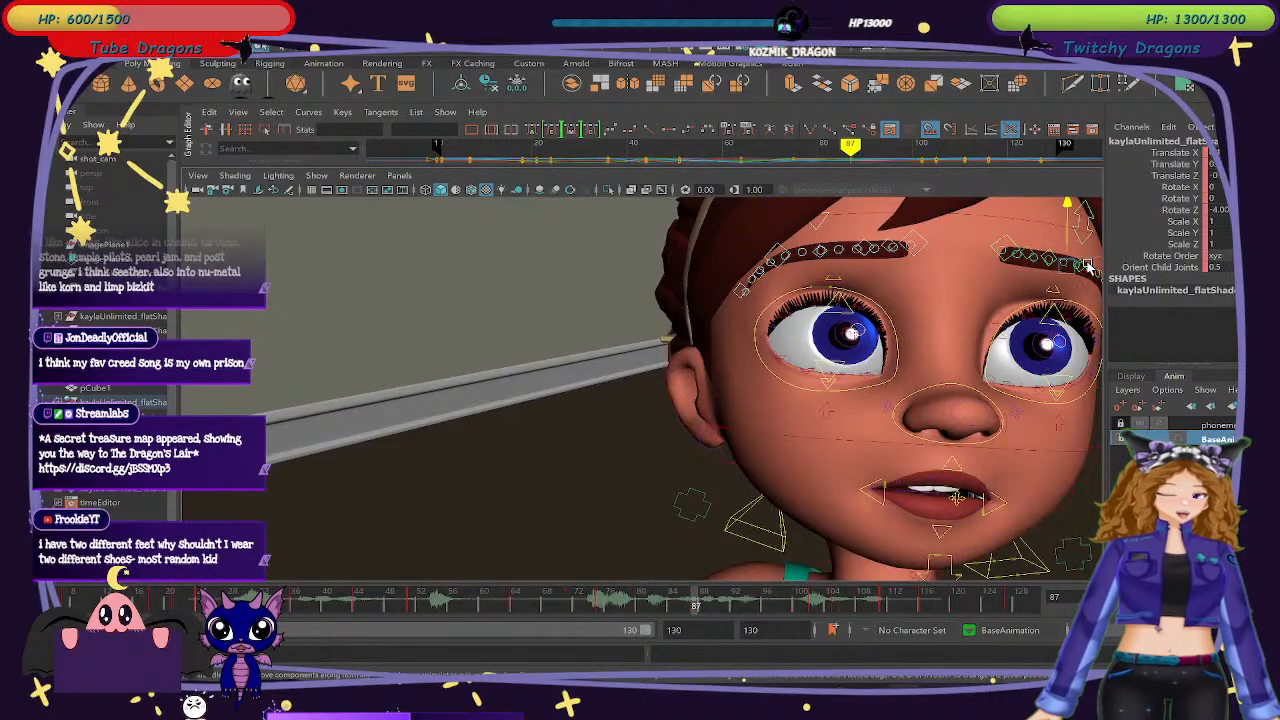
{"action": "left_click_drag", "start_coordinate": [715, 604], "coordinate": [815, 610]}
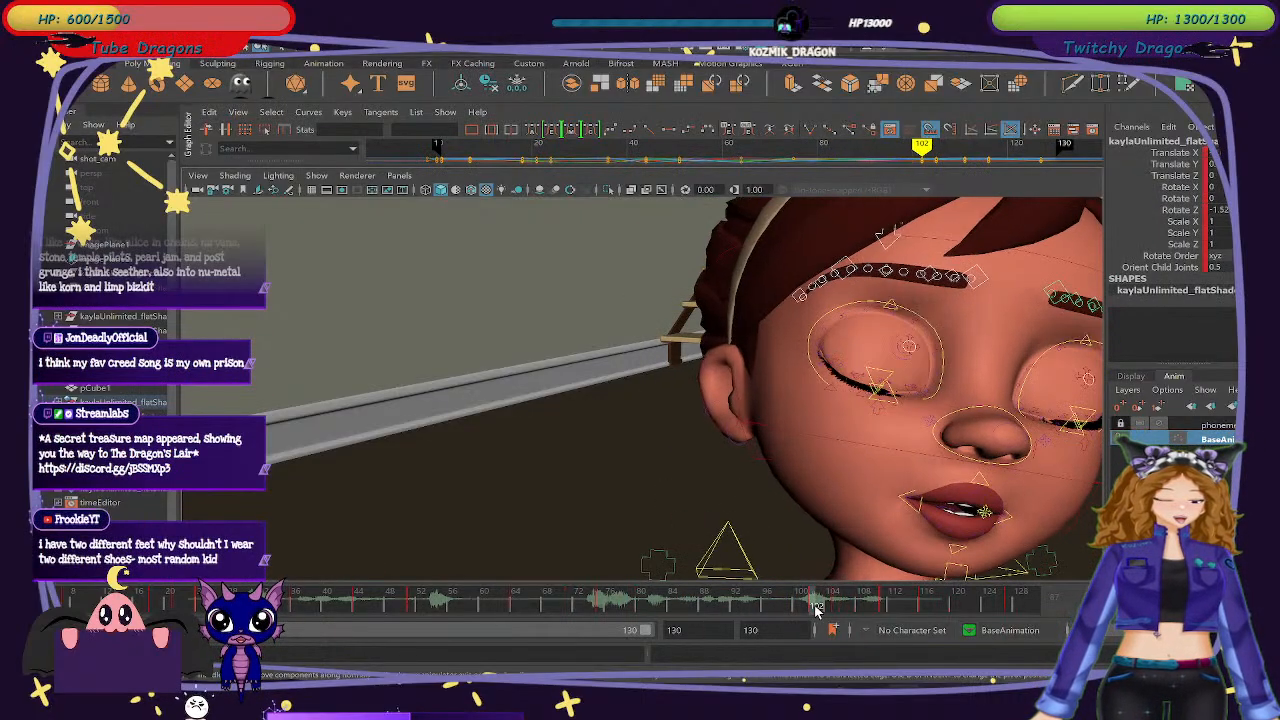
{"action": "left_click_drag", "start_coordinate": [888, 531], "coordinate": [952, 417], "text": "alt"}
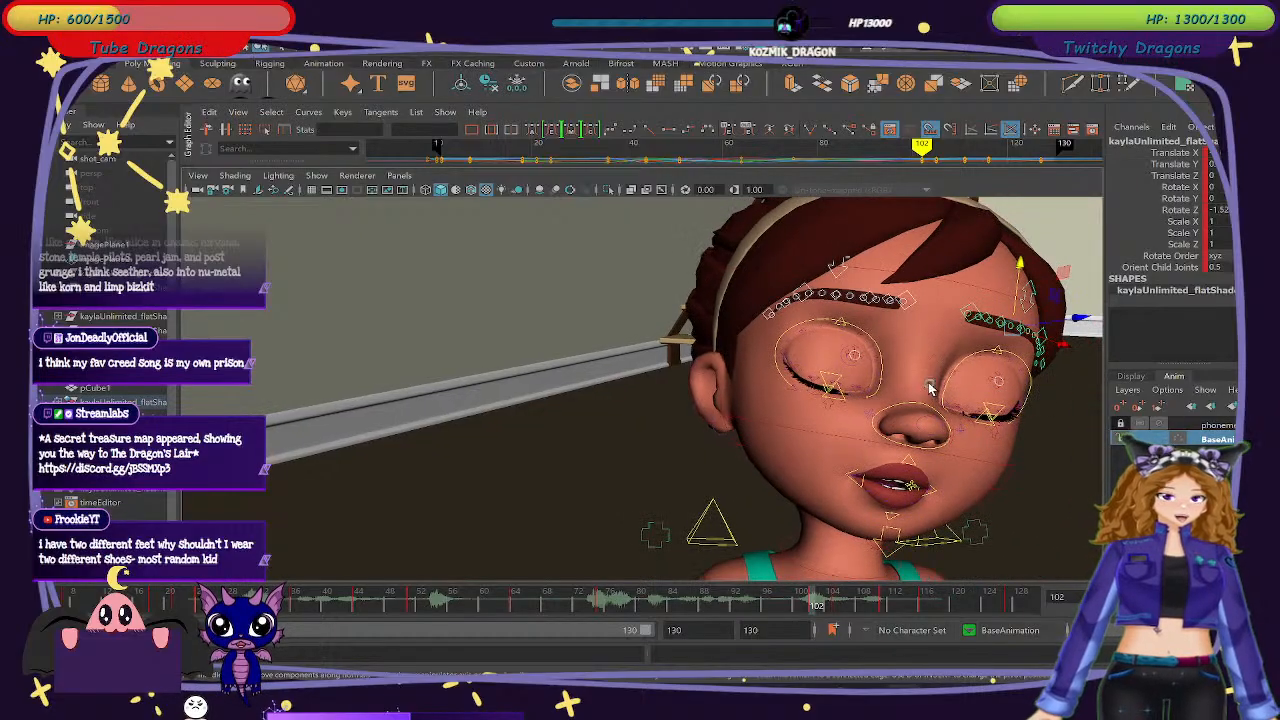
{"action": "middle_click_drag", "start_coordinate": [930, 388], "coordinate": [663, 423], "text": "alt"}
{"action": "right_click_drag", "start_coordinate": [663, 423], "coordinate": [799, 403], "text": "alt"}
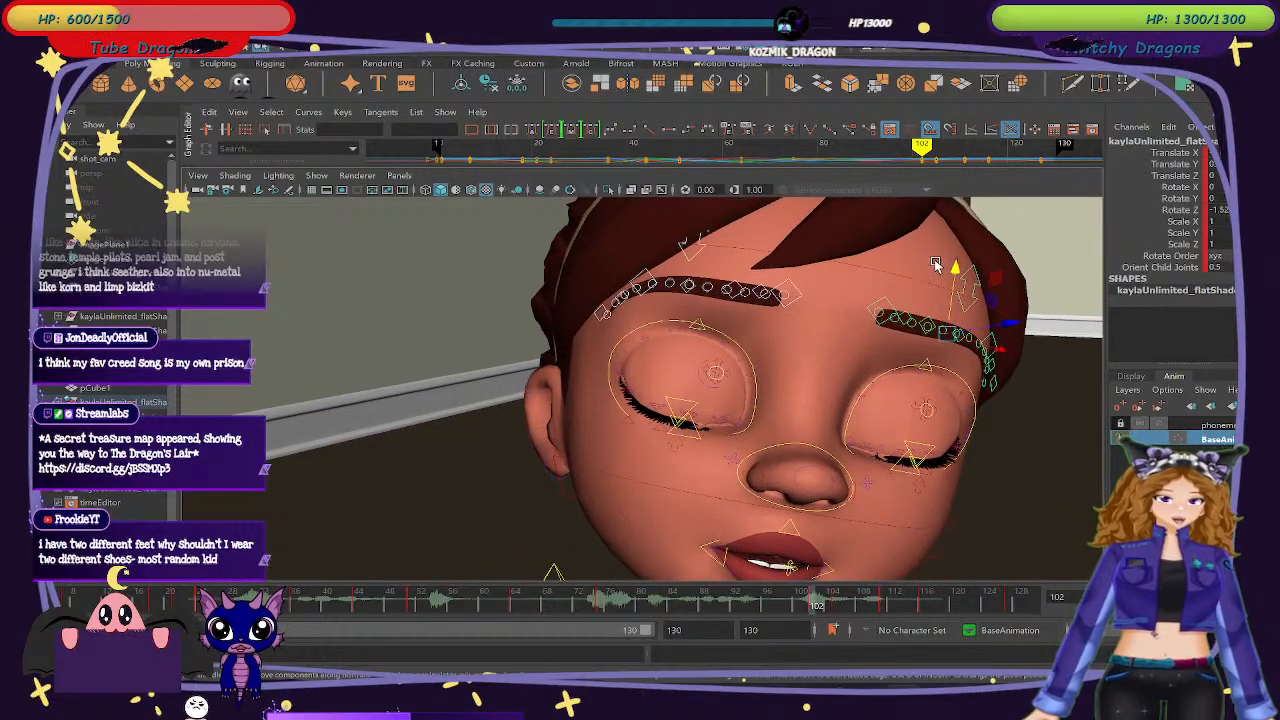
{"action": "left_click_drag", "start_coordinate": [953, 267], "coordinate": [952, 272]}
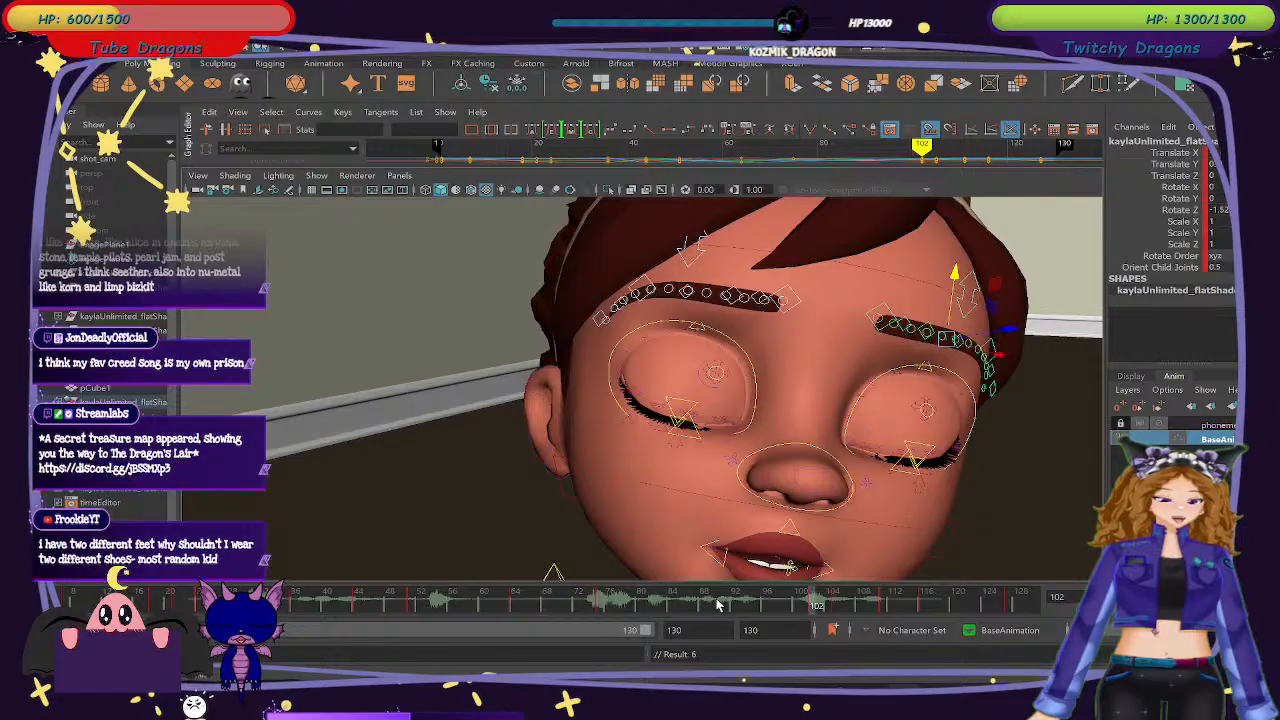
Review the eyebrow motion through frame 130 and go back to frame 82.
{"action": "mouse_move", "coordinate": [716, 605]}
{"action": "left_mouse_down"}
{"action": "mouse_move", "coordinate": [674, 606]}
{"action": "mouse_move", "coordinate": [832, 620]}
{"action": "mouse_move", "coordinate": [1036, 606]}
{"action": "left_mouse_up"}
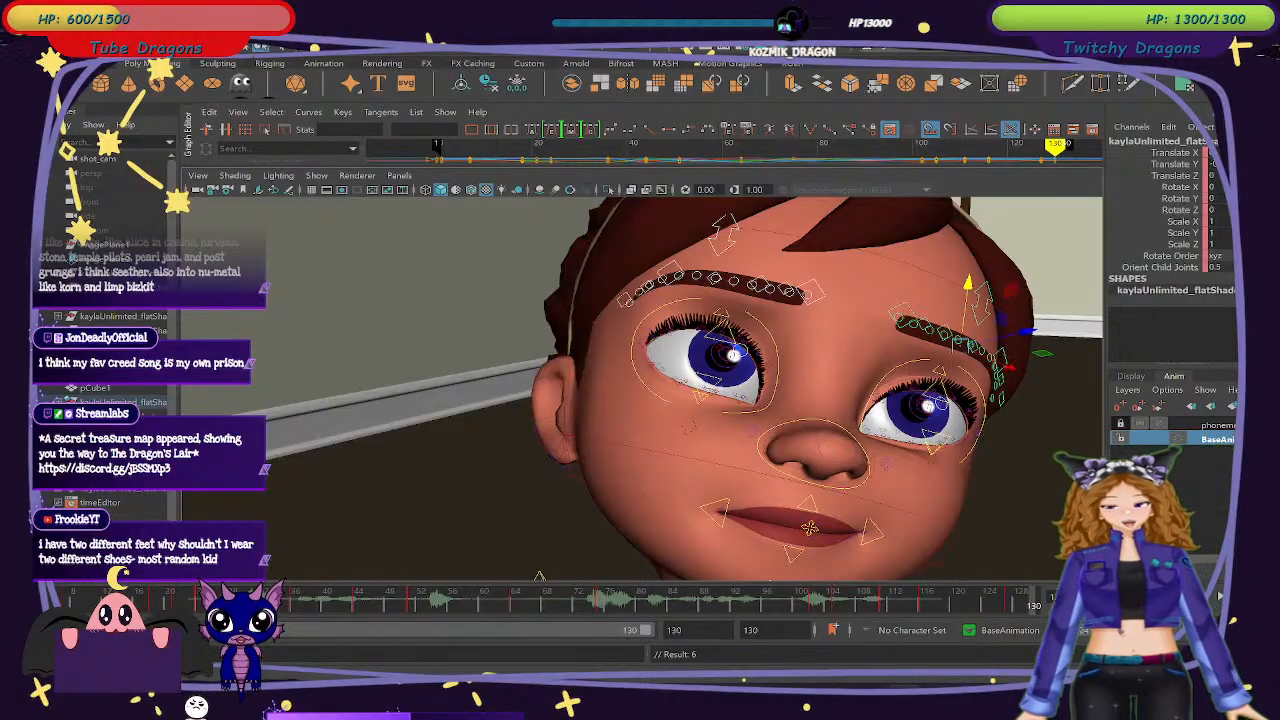
{"action": "key", "text": "ctrl+z"}
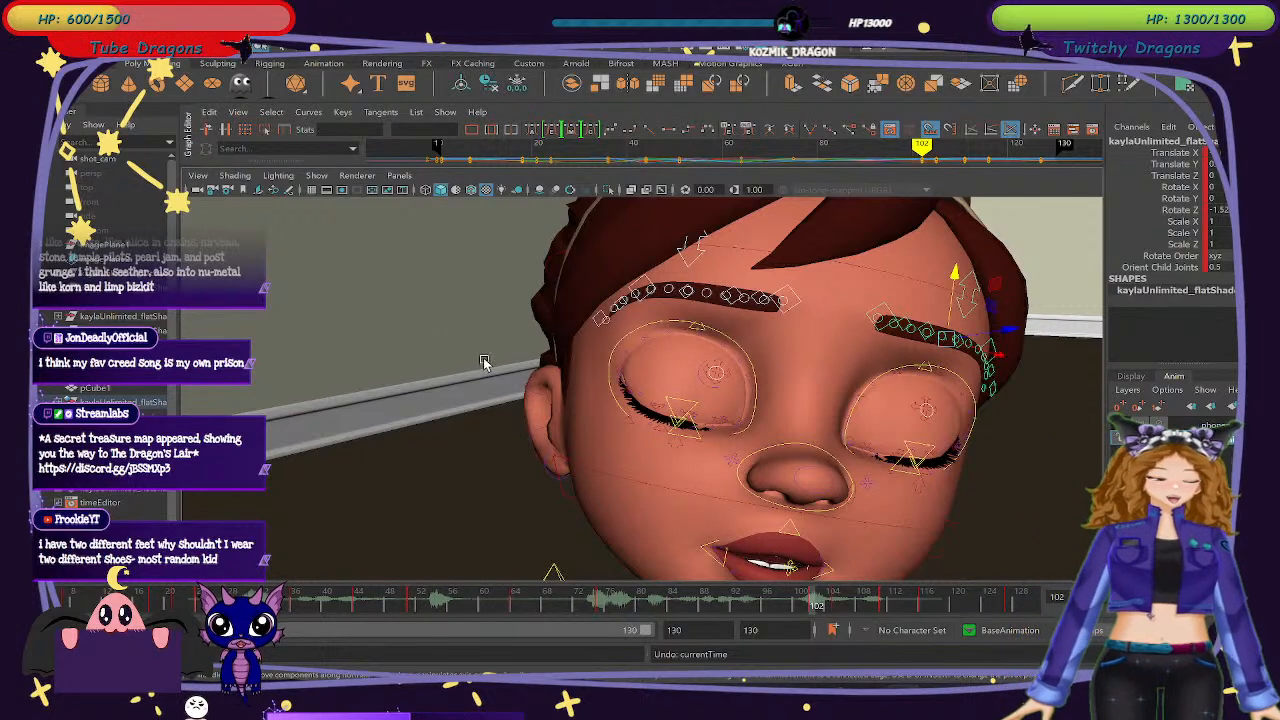
{"action": "left_click_drag", "start_coordinate": [733, 606], "coordinate": [657, 606]}
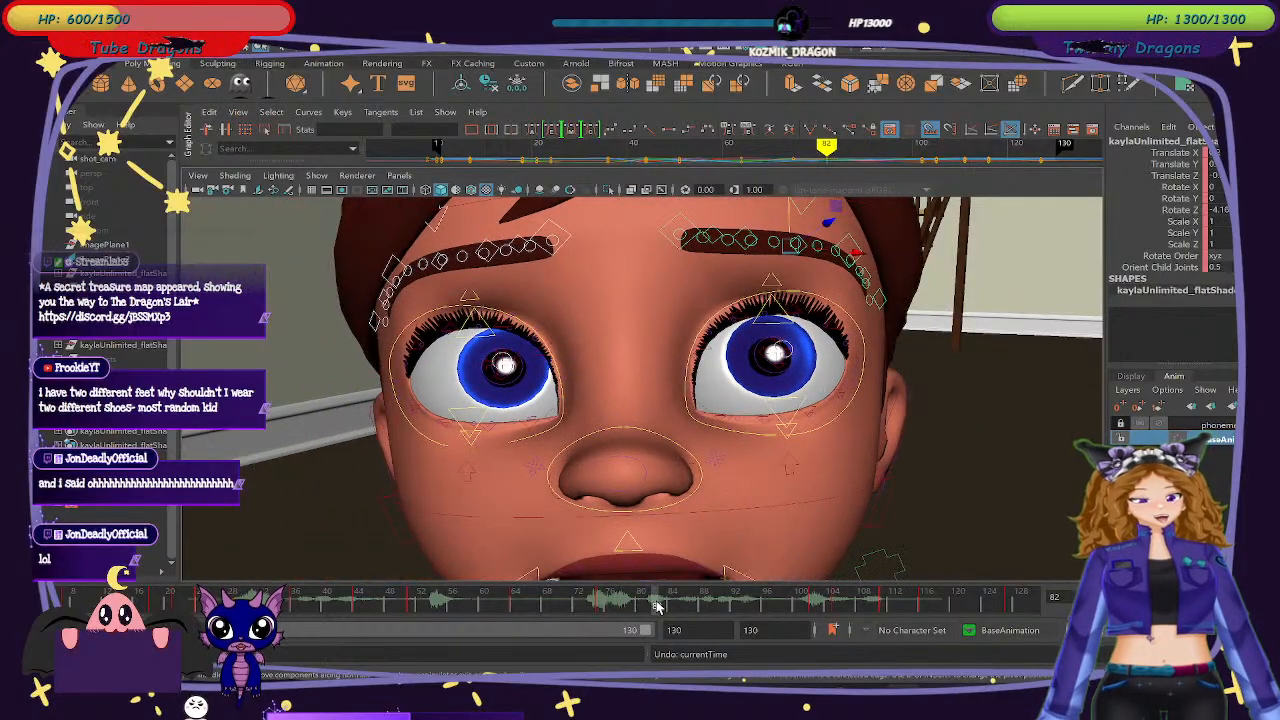
Select both upper eyelid controls, lower them slightly at frame 82, and key the new pose.
{"action": "left_click", "coordinate": [757, 326]}
{"action": "left_click", "coordinate": [482, 338]}
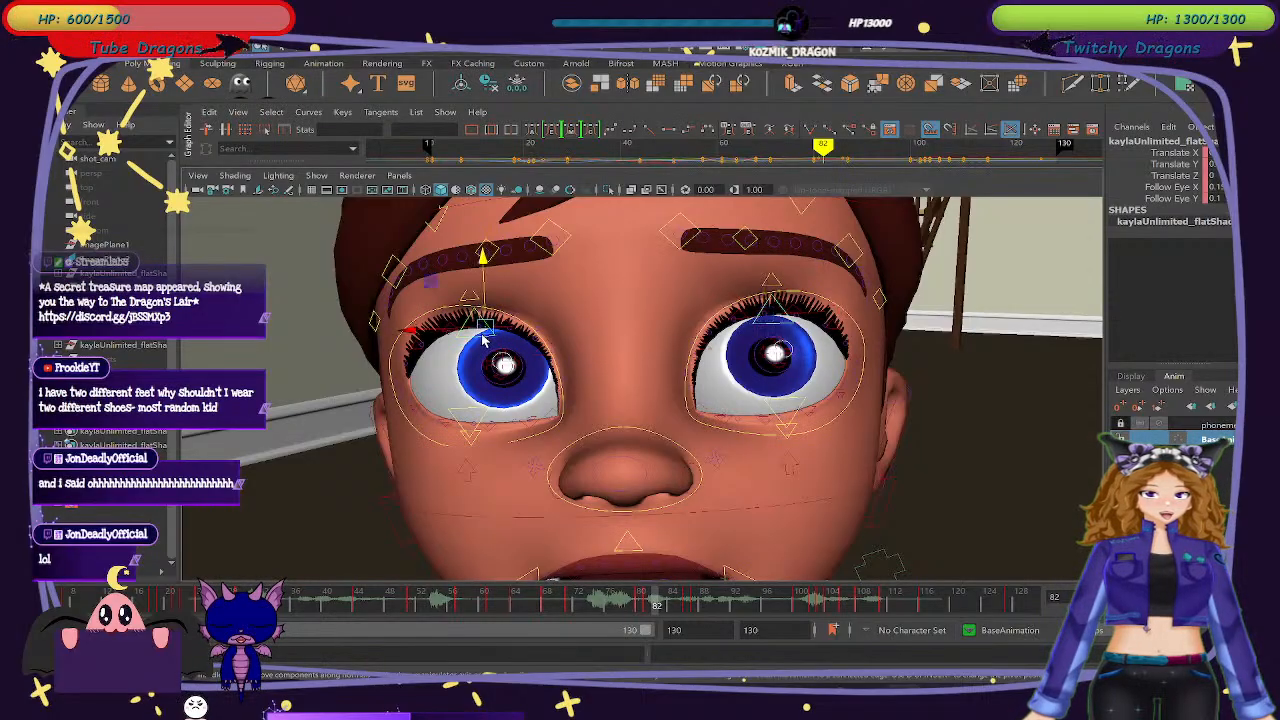
{"action": "left_click_drag", "start_coordinate": [485, 291], "coordinate": [484, 296]}
{"action": "key", "text": "s"}
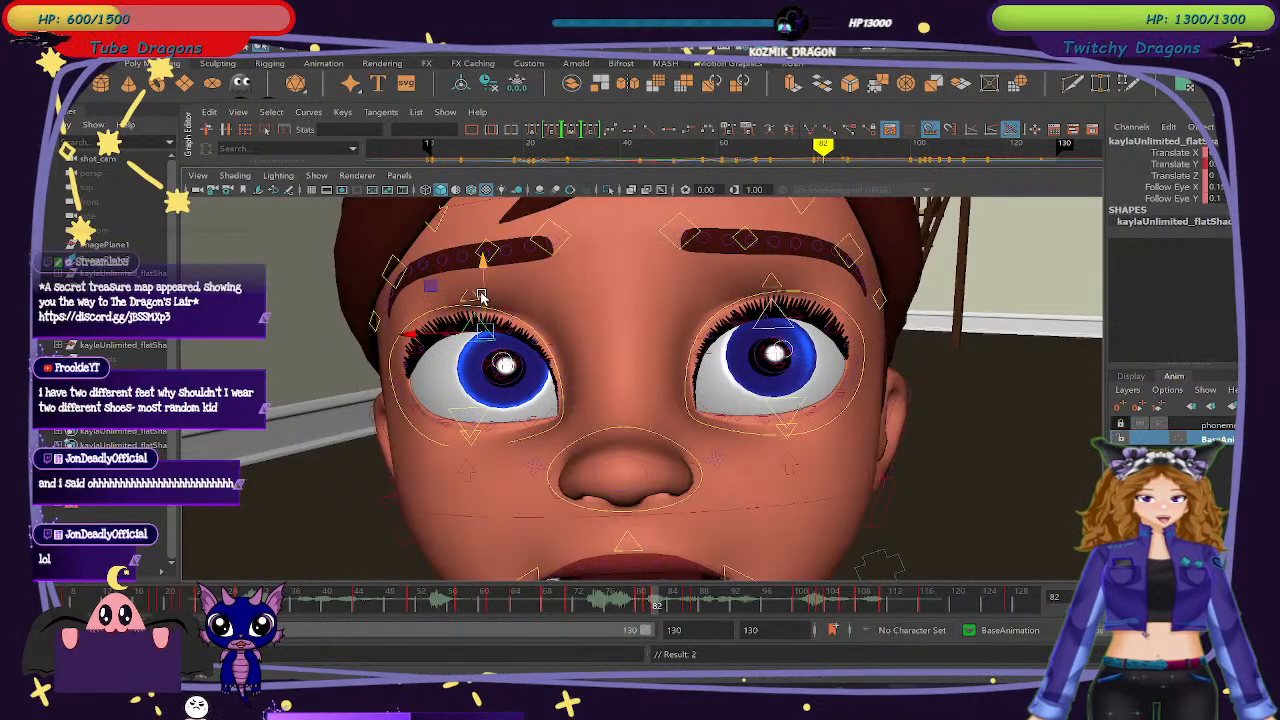
Delete the upper eyelid keys at frames 81 and 80.
{"action": "left_click", "coordinate": [646, 604]}
{"action": "right_click", "coordinate": [646, 604]}
{"action": "left_click", "coordinate": [706, 372]}
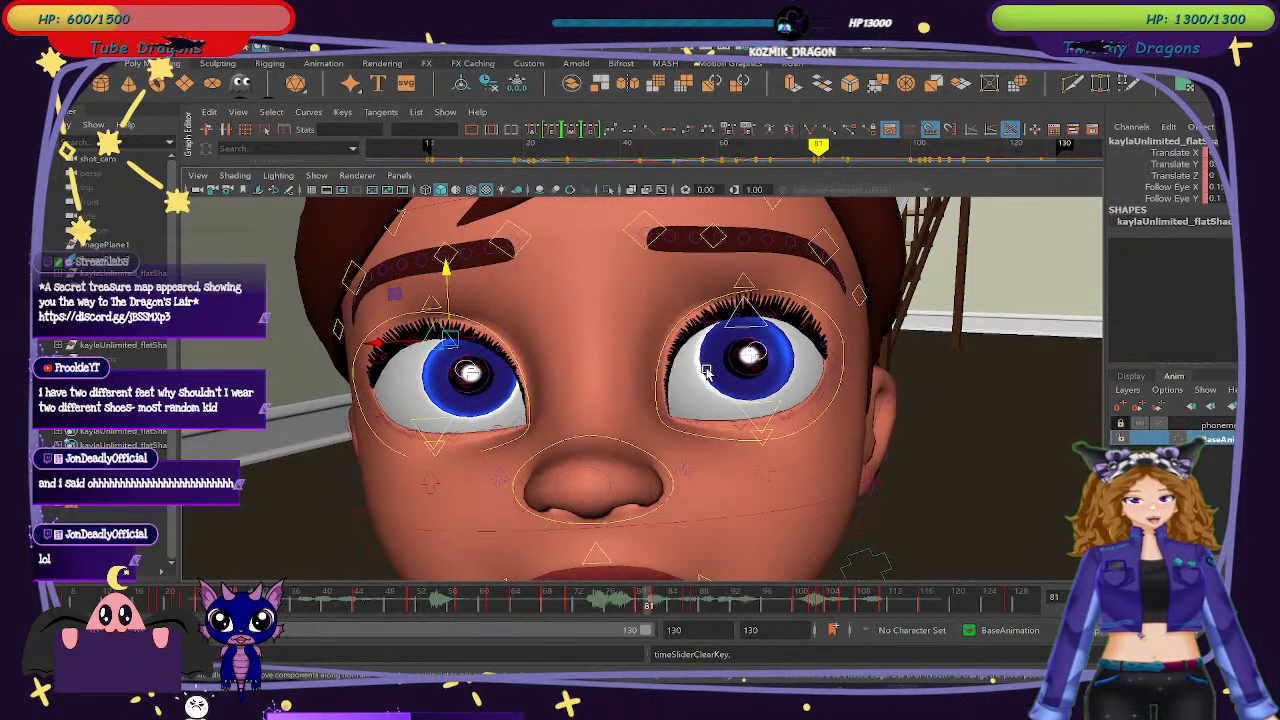
{"action": "left_click", "coordinate": [636, 600]}
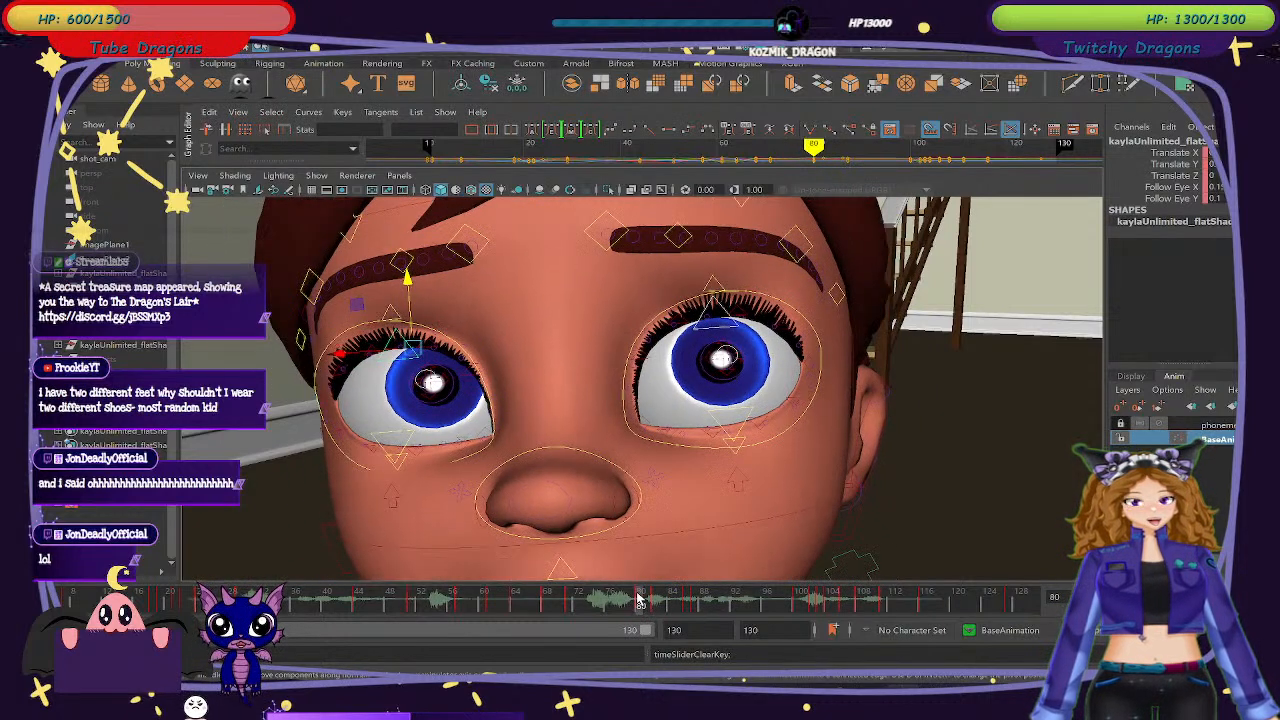
{"action": "right_click", "coordinate": [640, 600]}
{"action": "left_click", "coordinate": [676, 372]}
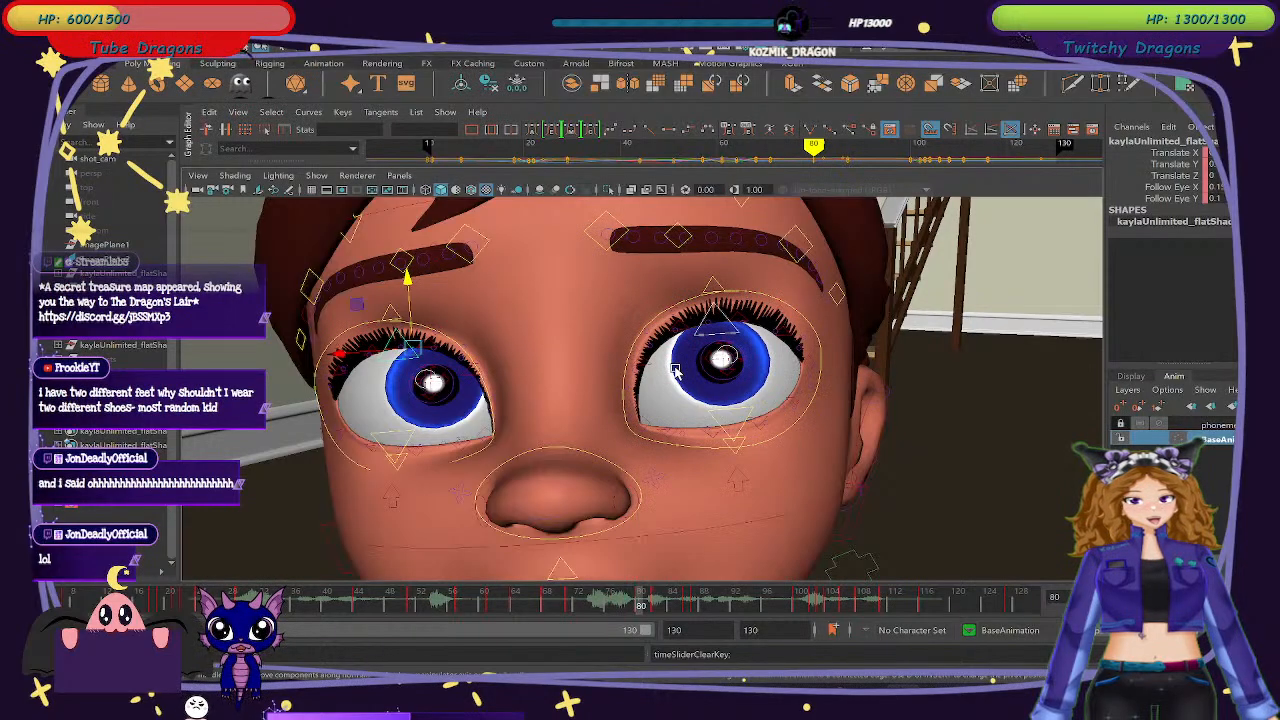
{"action": "left_click_drag", "start_coordinate": [575, 604], "coordinate": [632, 607]}
{"action": "key", "text": "ctrl+z"}
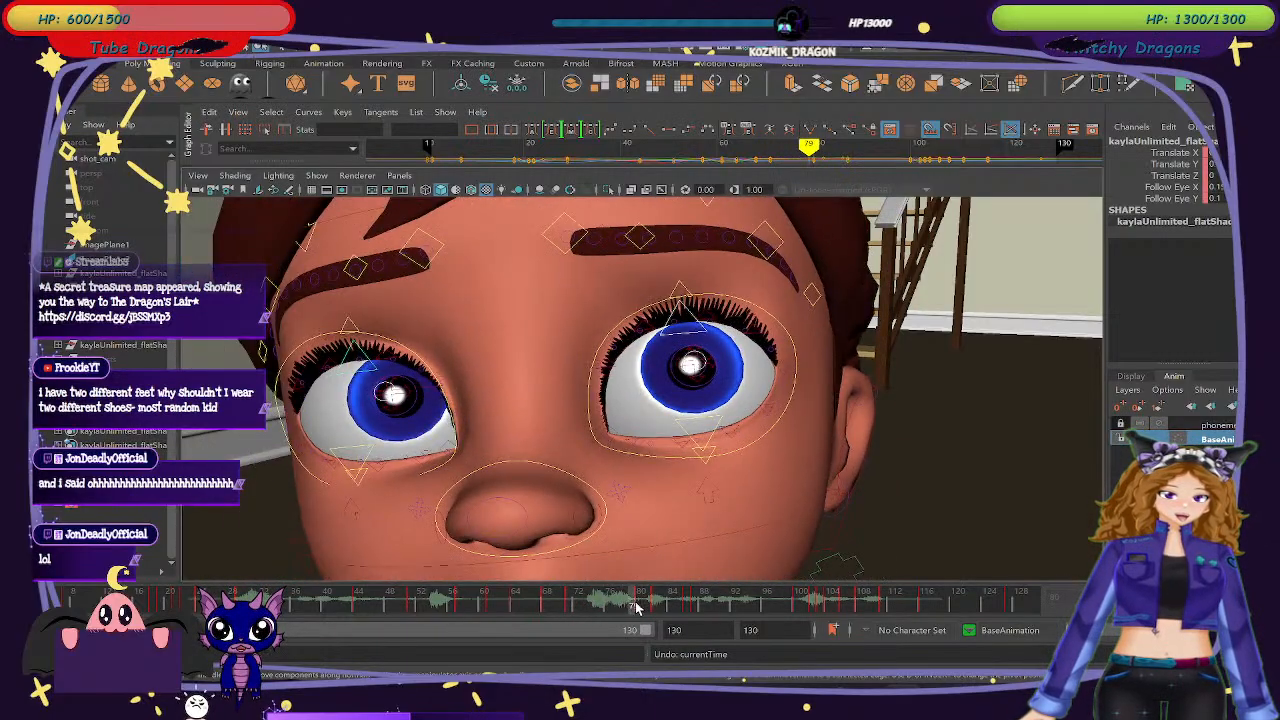
{"action": "left_click", "coordinate": [640, 607]}
{"action": "right_click", "coordinate": [640, 607]}
{"action": "left_click", "coordinate": [714, 378]}
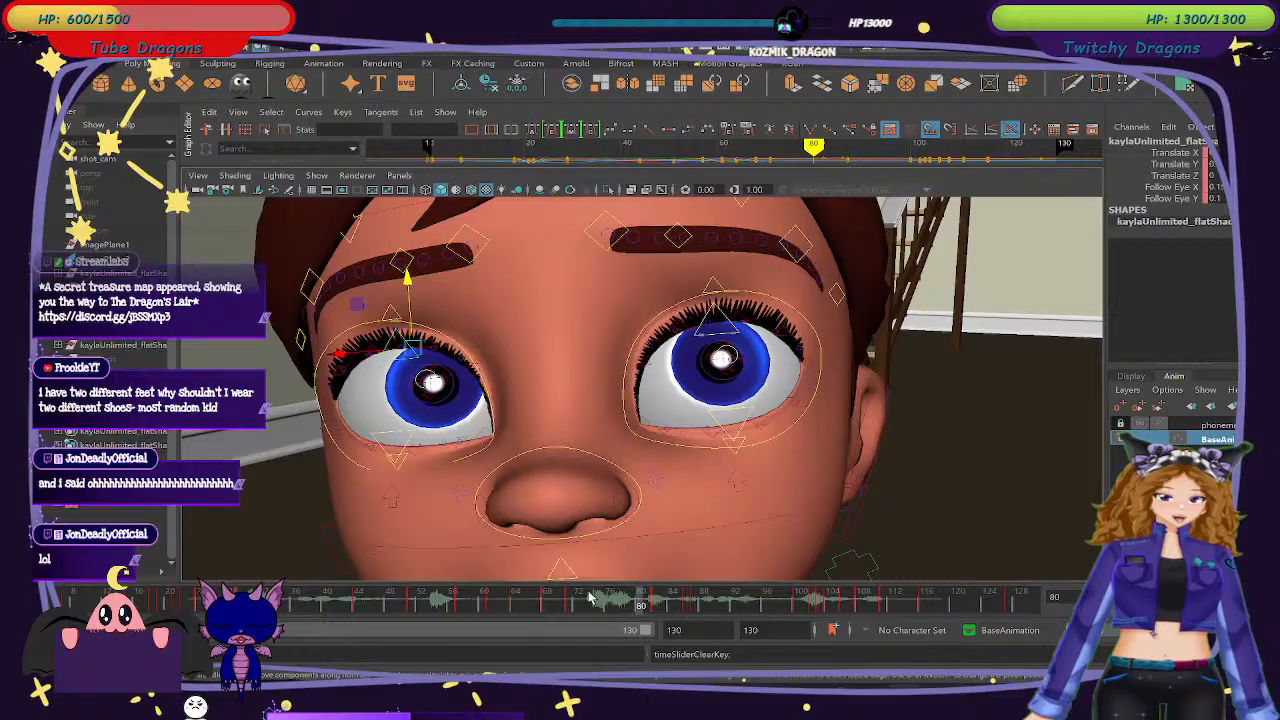
Raise both upper eyelid controls slightly at frame 78, key them, and check the eye motion through frame 91.
{"action": "left_click_drag", "start_coordinate": [590, 600], "coordinate": [622, 605]}
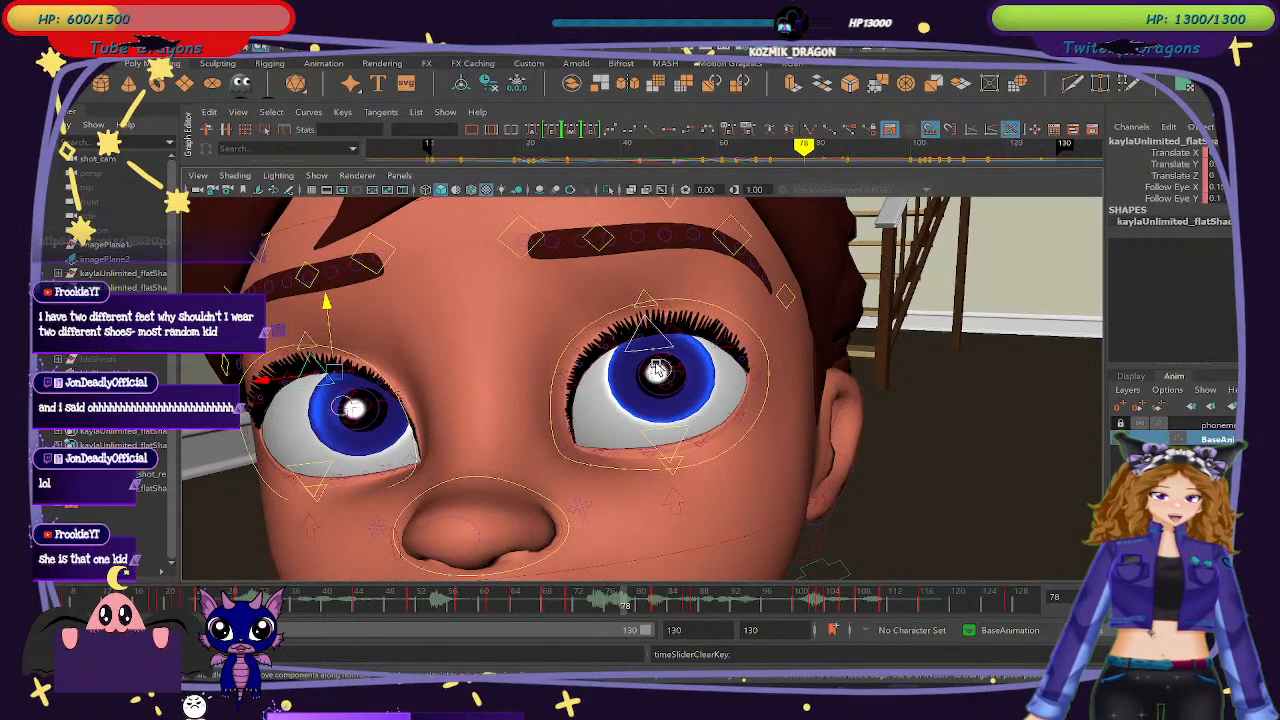
{"action": "key", "text": "w"}
{"action": "left_click_drag", "start_coordinate": [330, 308], "coordinate": [328, 300]}
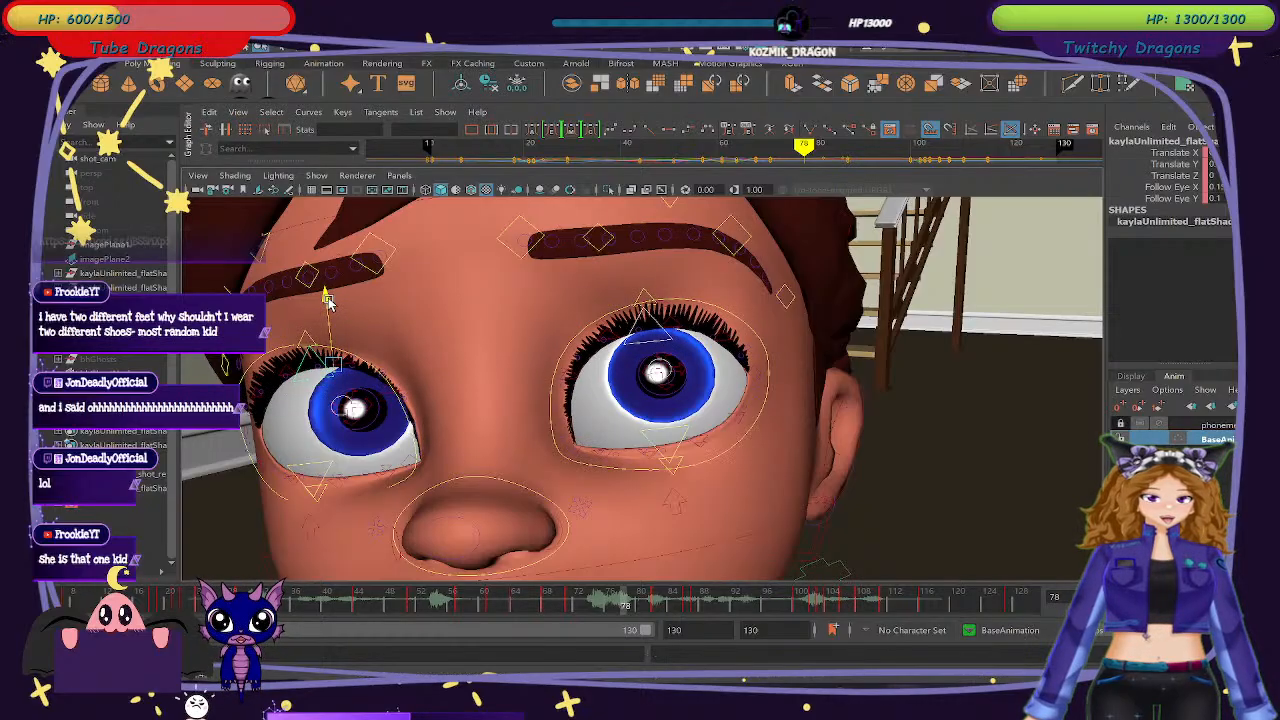
{"action": "left_click_drag", "start_coordinate": [628, 605], "coordinate": [727, 608]}
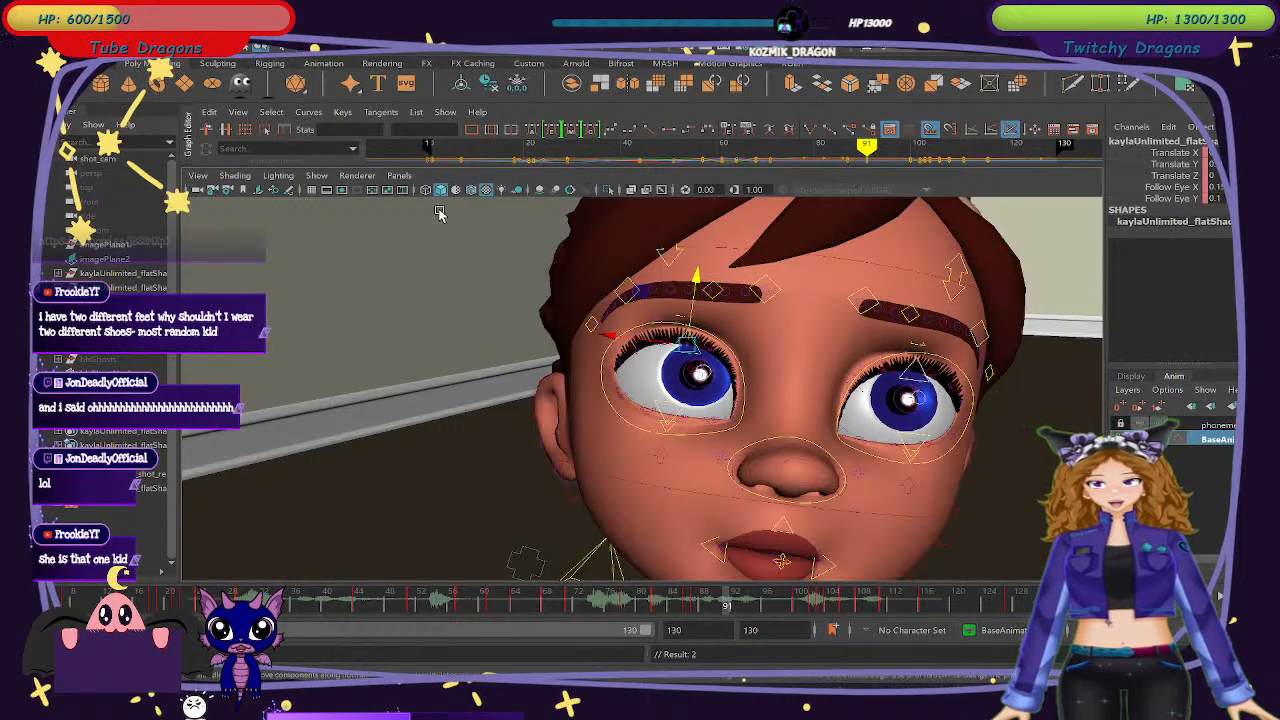
Delete the upper eyelid keys at frames 87 and 86.
{"action": "left_click", "coordinate": [673, 600]}
{"action": "mouse_move", "coordinate": [673, 600]}
{"action": "left_mouse_down"}
{"action": "mouse_move", "coordinate": [800, 605]}
{"action": "mouse_move", "coordinate": [630, 598]}
{"action": "mouse_move", "coordinate": [696, 600]}
{"action": "left_mouse_up"}
{"action": "right_click", "coordinate": [696, 600]}
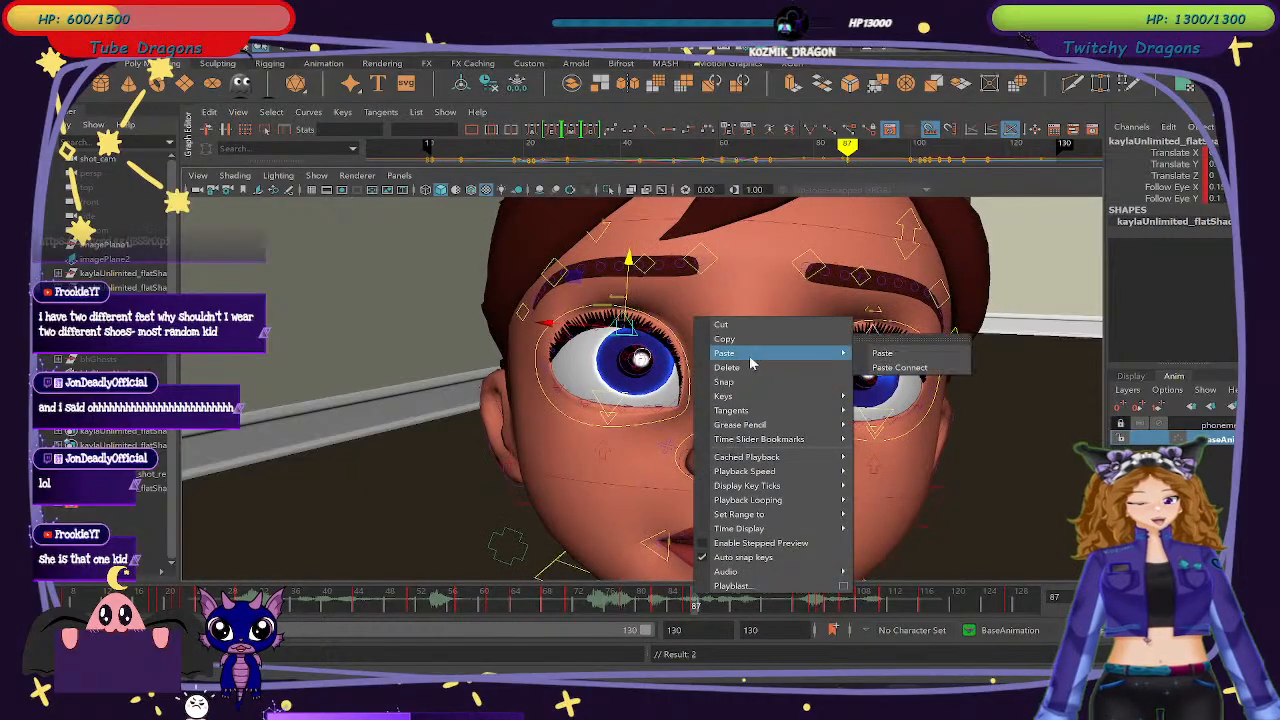
{"action": "left_click", "coordinate": [743, 368]}
{"action": "left_click", "coordinate": [688, 600]}
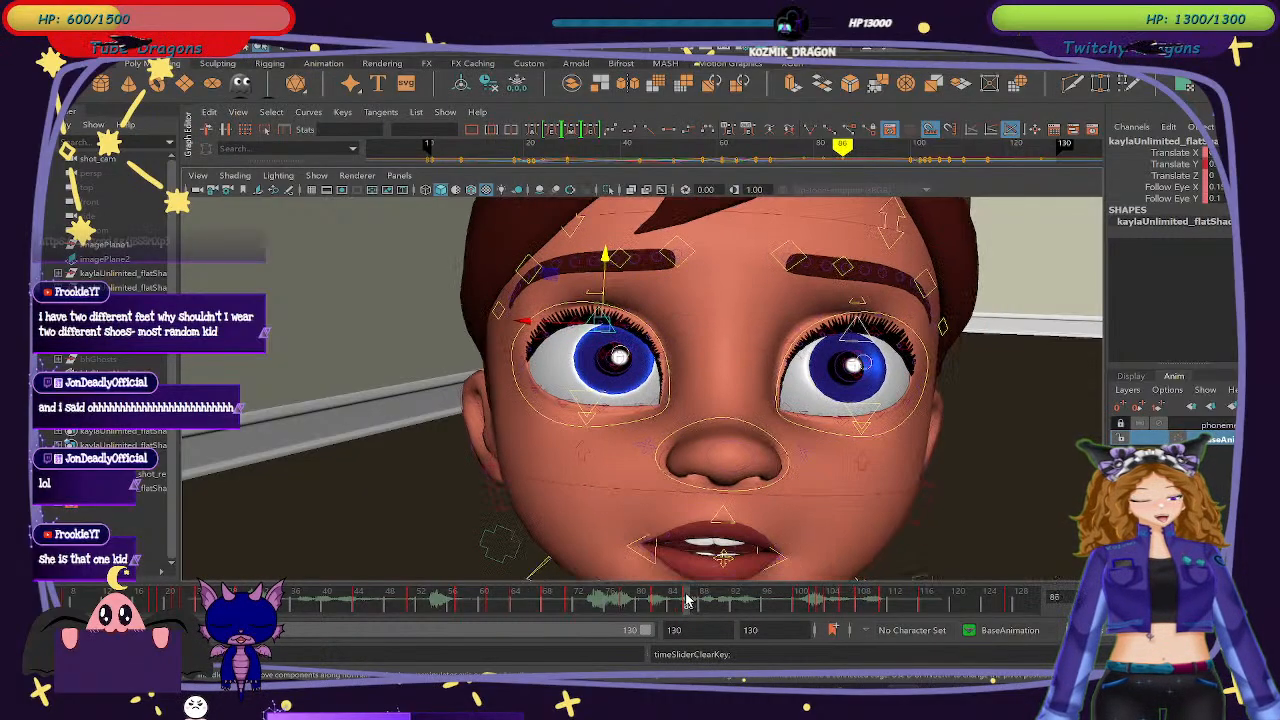
{"action": "right_click", "coordinate": [690, 600]}
{"action": "left_click", "coordinate": [714, 368]}
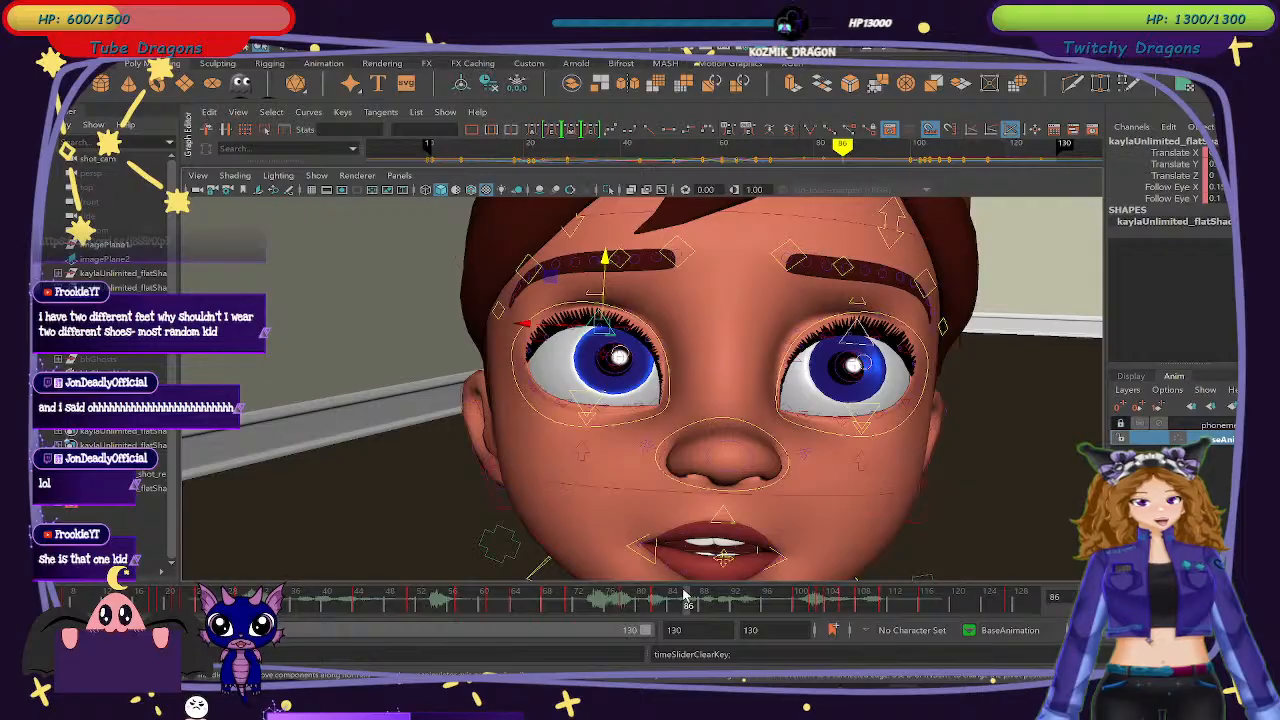
Hold the frame 78 upper eyelid pose by carrying it over to frame 79 and keying it there.
{"action": "mouse_move", "coordinate": [626, 599]}
{"action": "left_mouse_down"}
{"action": "mouse_move", "coordinate": [531, 603]}
{"action": "mouse_move", "coordinate": [683, 610]}
{"action": "mouse_move", "coordinate": [577, 606]}
{"action": "mouse_move", "coordinate": [648, 604]}
{"action": "mouse_move", "coordinate": [571, 591]}
{"action": "mouse_move", "coordinate": [646, 607]}
{"action": "mouse_move", "coordinate": [621, 604]}
{"action": "left_mouse_up"}
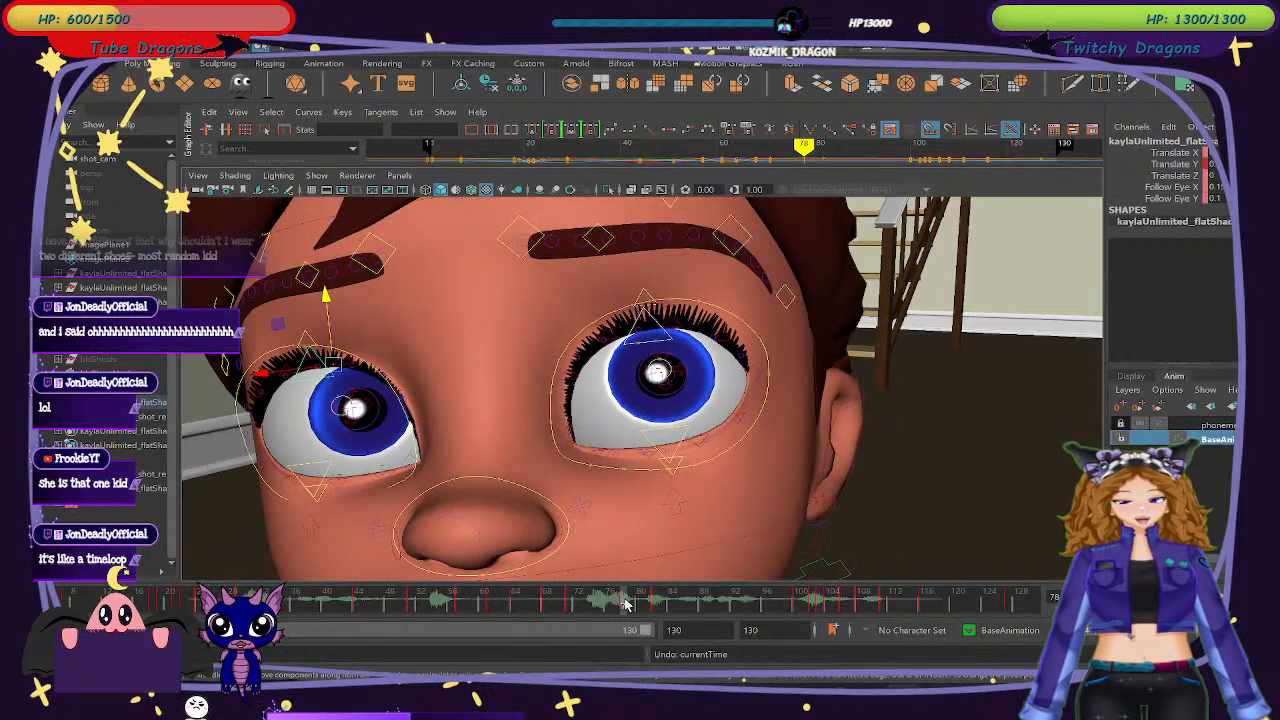
{"action": "left_click", "coordinate": [632, 602]}
{"action": "right_click", "coordinate": [666, 601]}
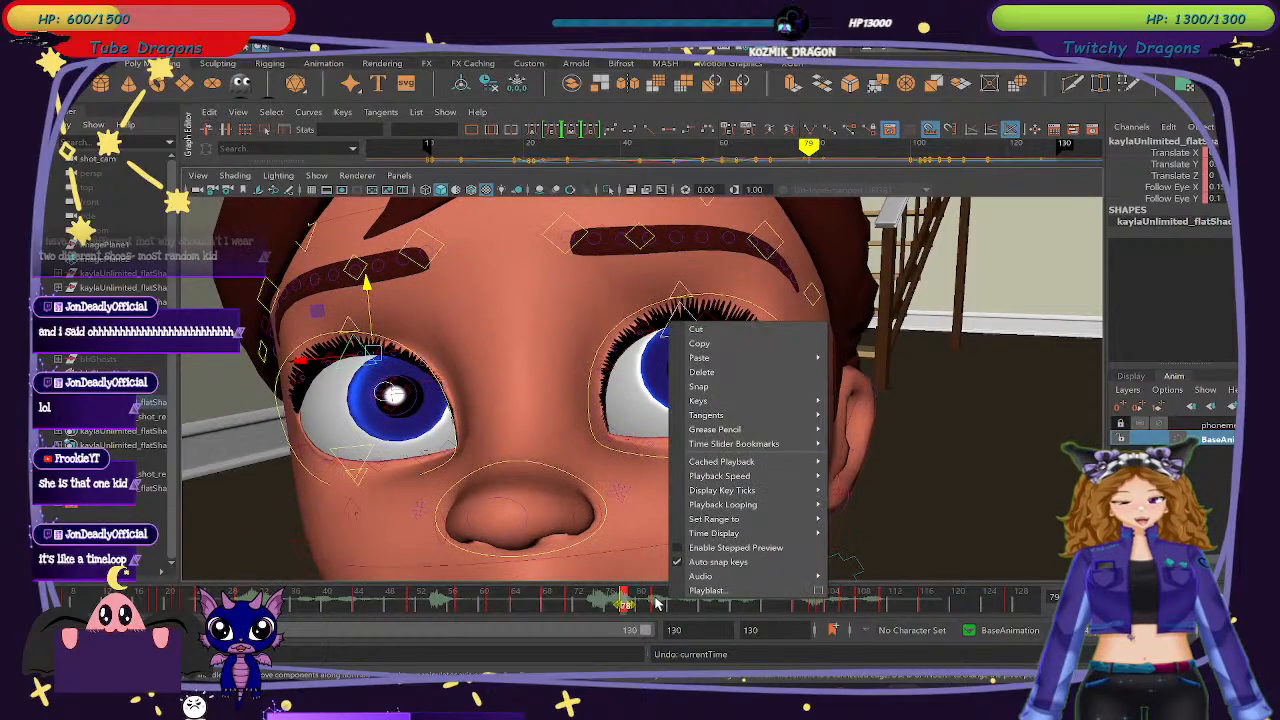
{"action": "left_click", "coordinate": [634, 601]}
{"action": "left_click", "coordinate": [594, 601]}
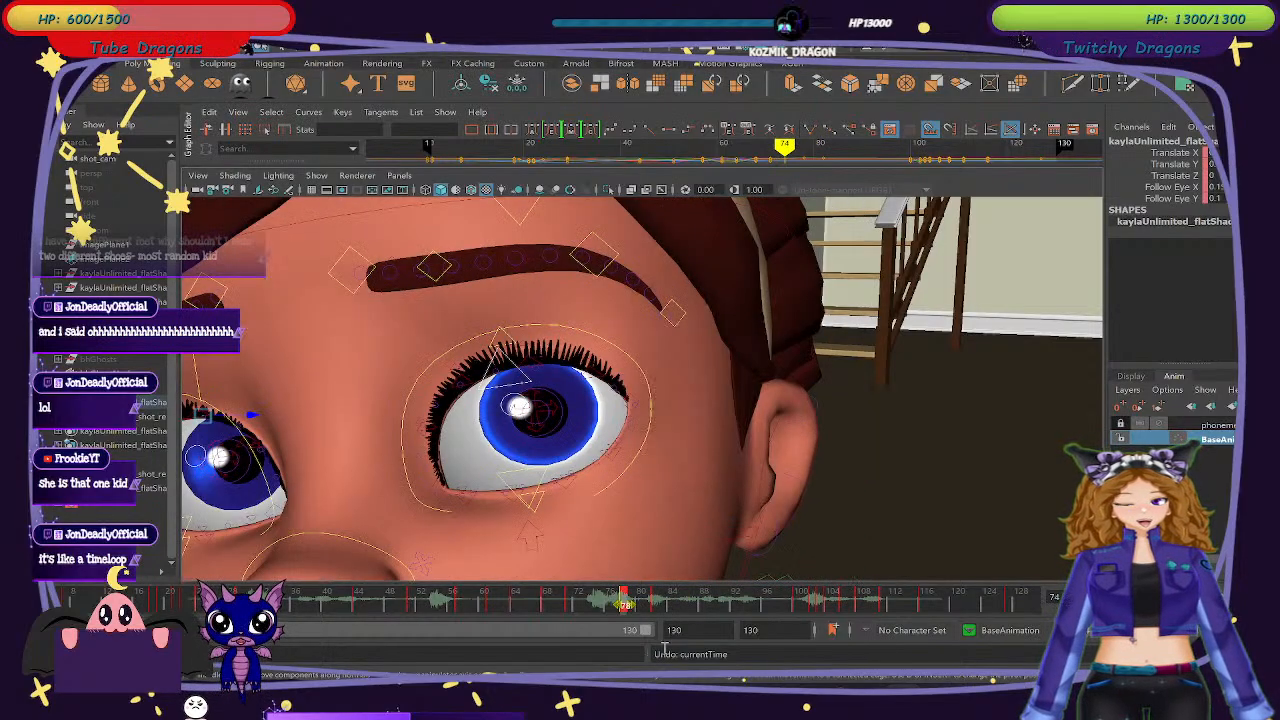
{"action": "left_click", "coordinate": [717, 603]}
{"action": "left_click", "coordinate": [633, 604]}
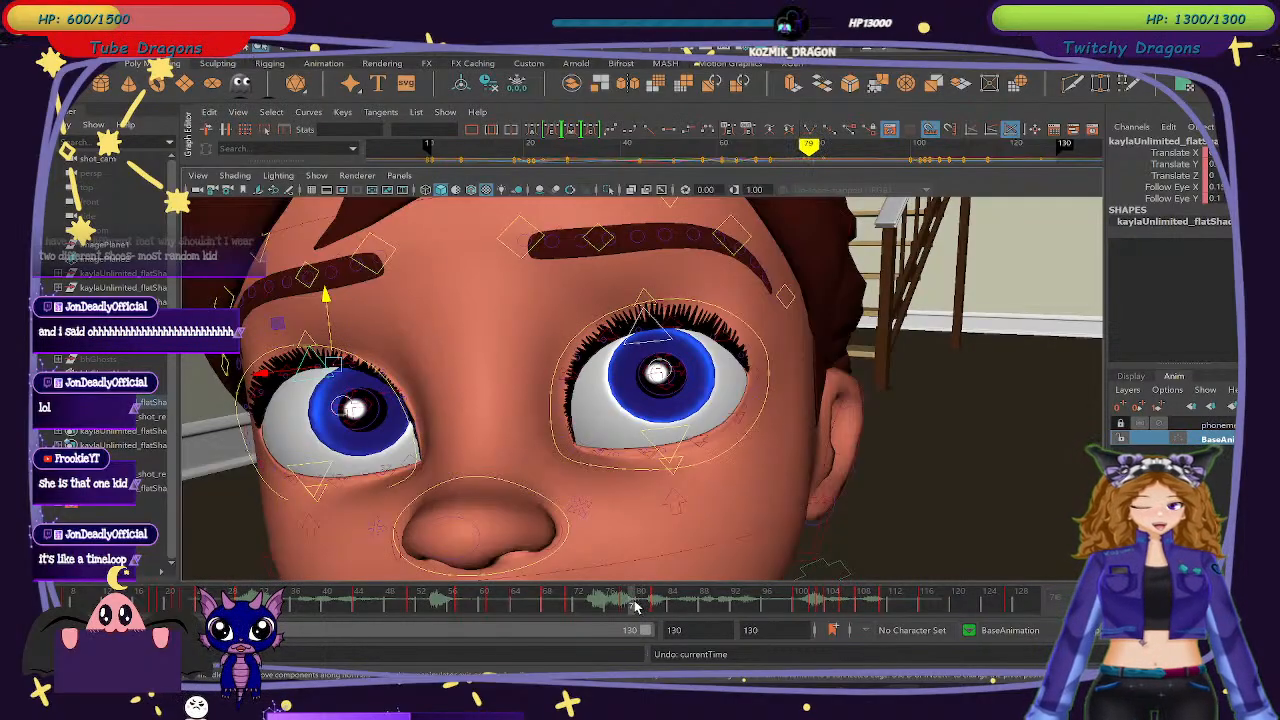
{"action": "key", "text": "s"}
Raise the arrow-shaped controls beneath both eyes slightly at frame 82, key them, and review the motion through frame 130.
{"action": "left_click_drag", "start_coordinate": [615, 603], "coordinate": [655, 606]}
{"action": "left_click", "coordinate": [475, 475]}
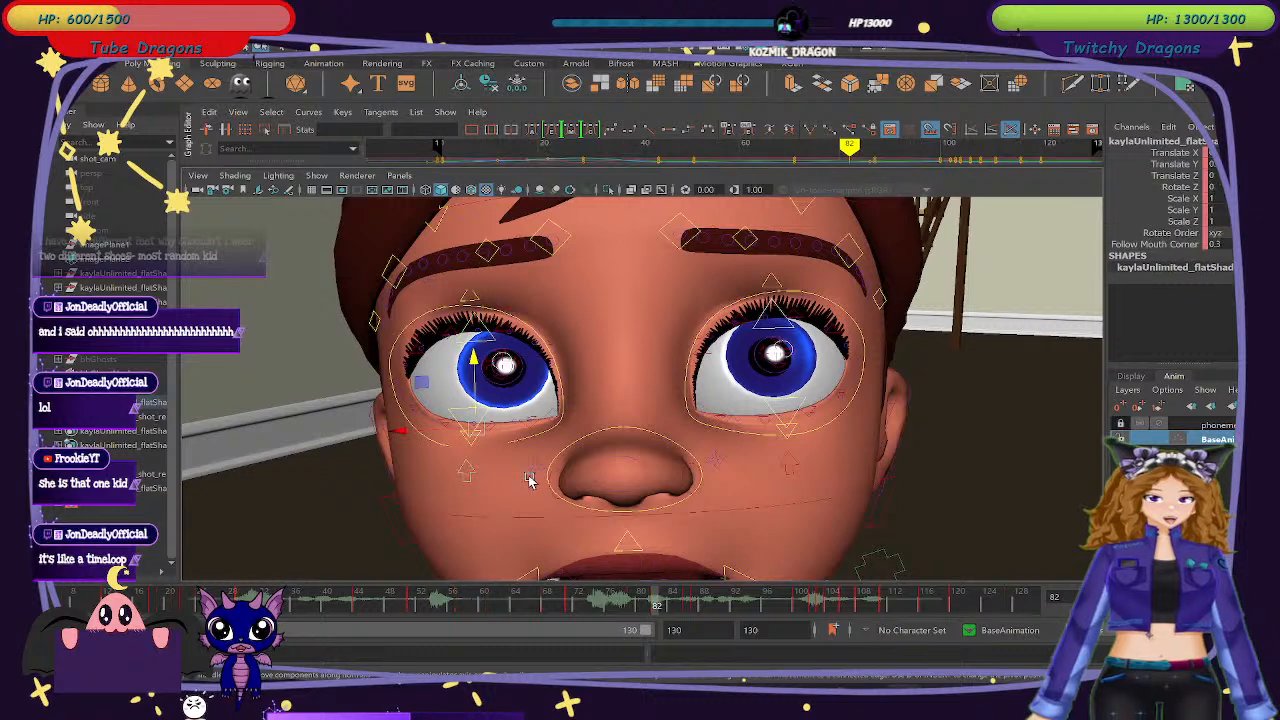
{"action": "left_click", "coordinate": [787, 470], "text": "shift"}
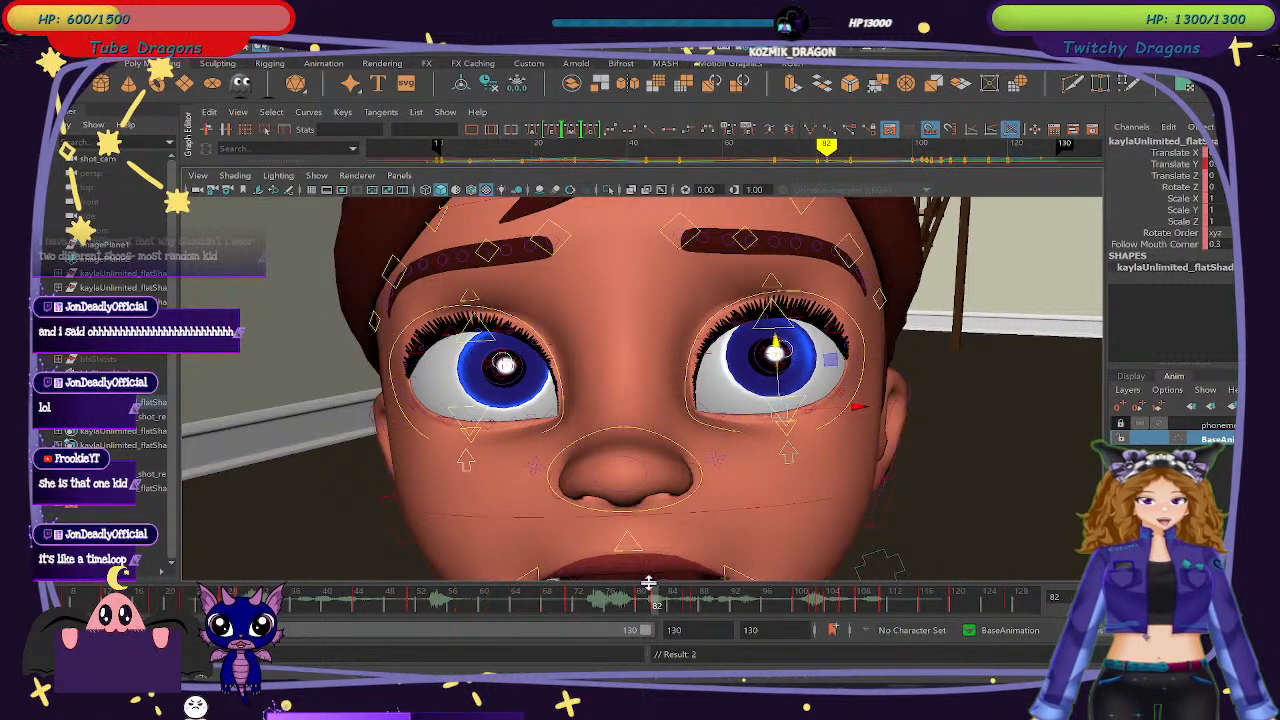
{"action": "left_click_drag", "start_coordinate": [614, 605], "coordinate": [1045, 628]}
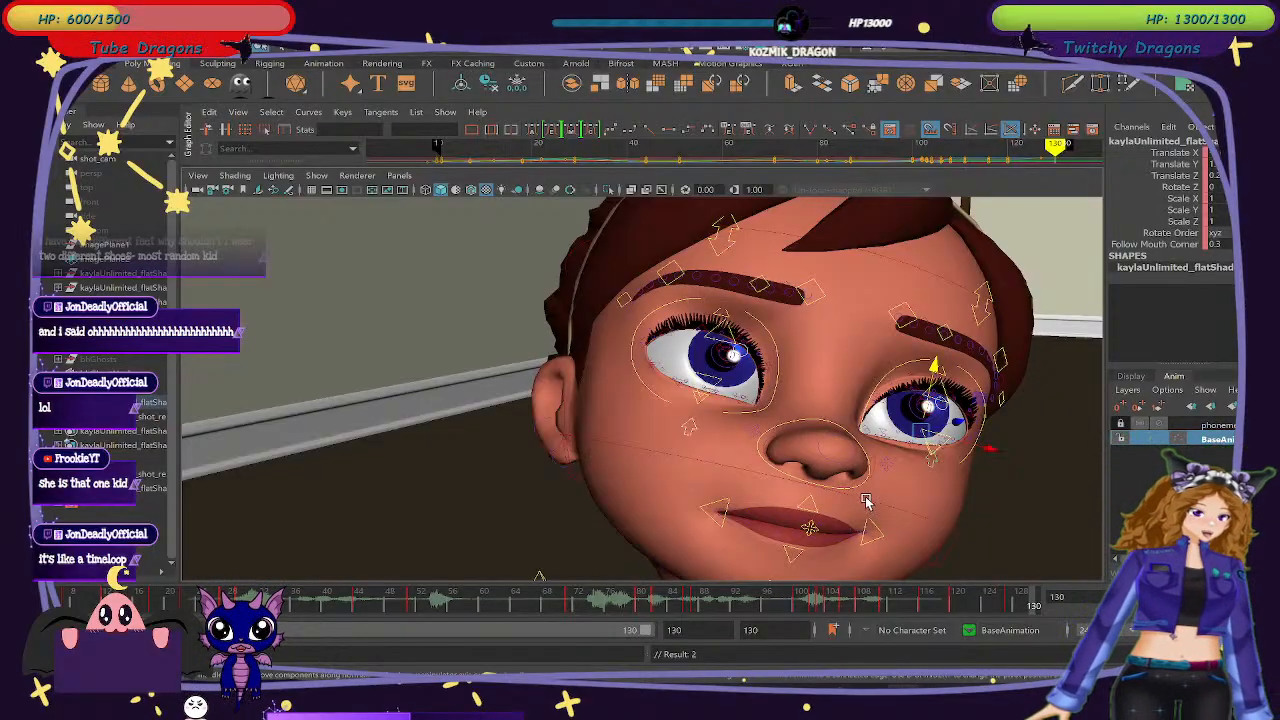
Examine the fingers of the hand resting on the character's stomach at frame 130 from several angles.
{"action": "scroll", "coordinate": [866, 490], "scroll_direction": "down", "scroll_amount": 3}
{"action": "scroll", "coordinate": [866, 490], "scroll_direction": "down", "scroll_amount": 5}
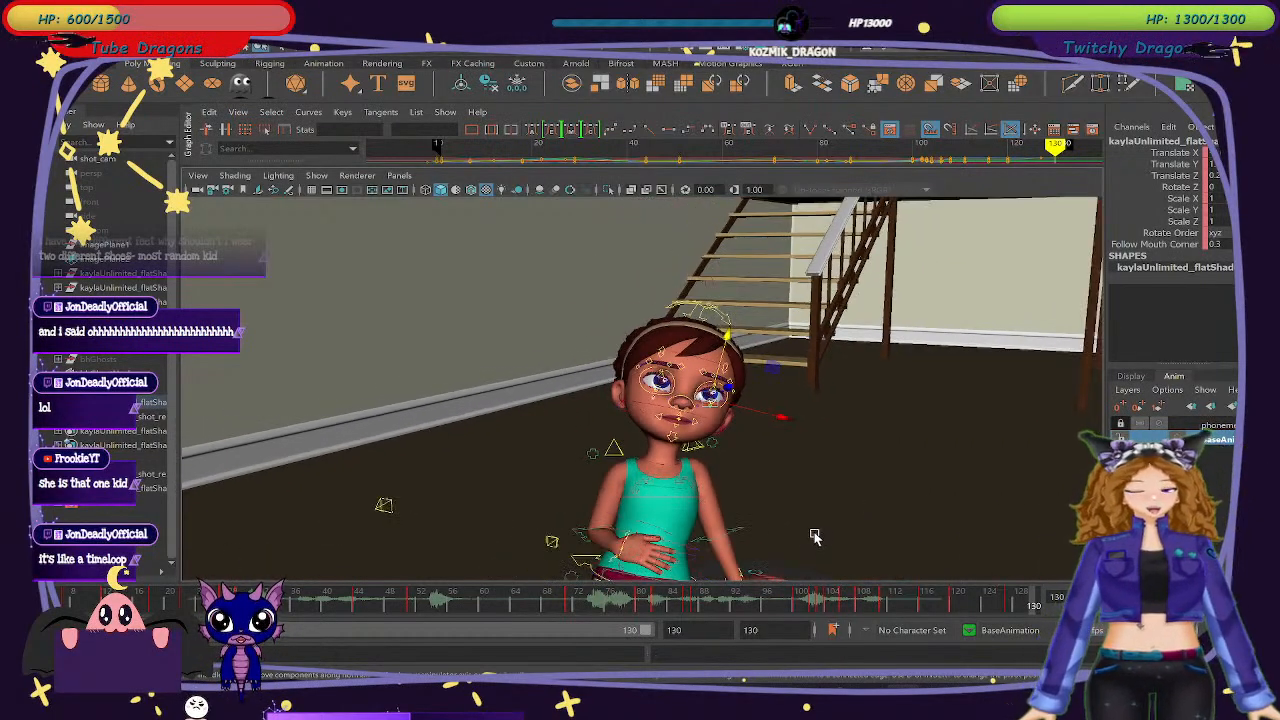
{"action": "middle_click_drag", "start_coordinate": [815, 536], "coordinate": [871, 397], "text": "alt"}
{"action": "scroll", "coordinate": [948, 491], "scroll_direction": "up", "scroll_amount": 6}
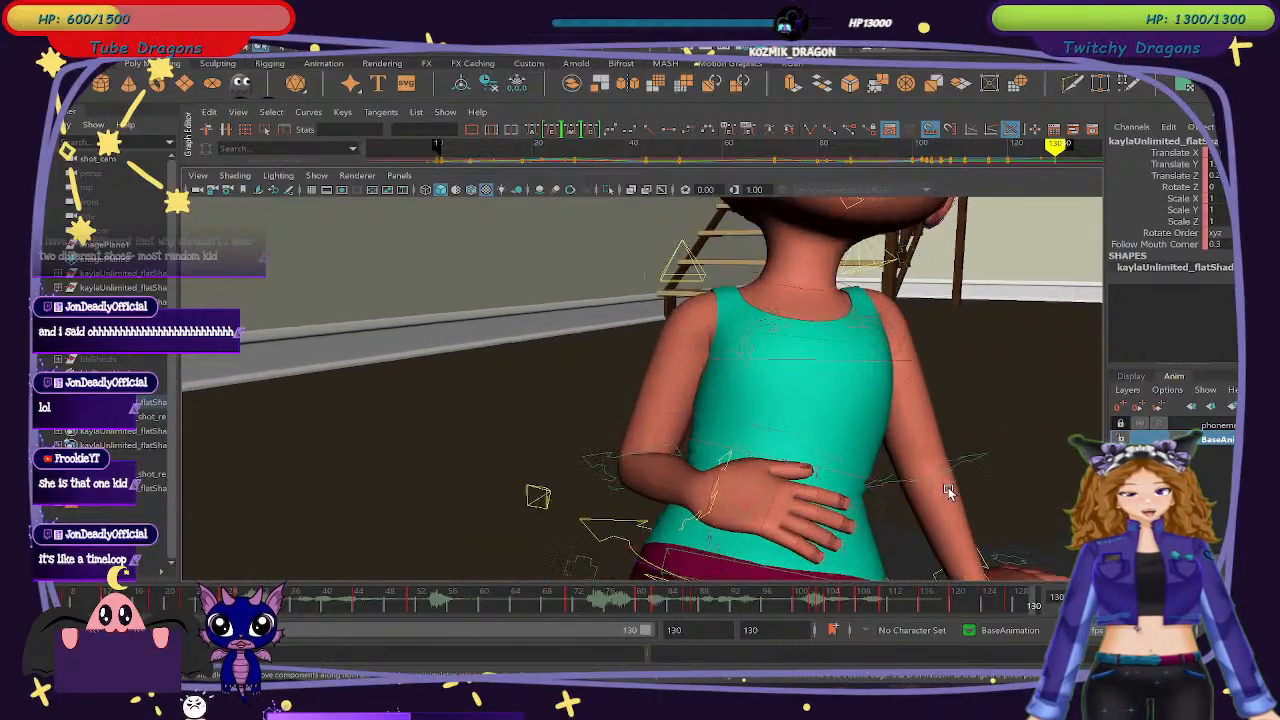
{"action": "scroll", "coordinate": [948, 487], "scroll_direction": "up", "scroll_amount": 3}
{"action": "middle_click_drag", "start_coordinate": [957, 517], "coordinate": [731, 257], "text": "alt"}
{"action": "middle_click_drag", "start_coordinate": [868, 470], "coordinate": [705, 395], "text": "alt"}
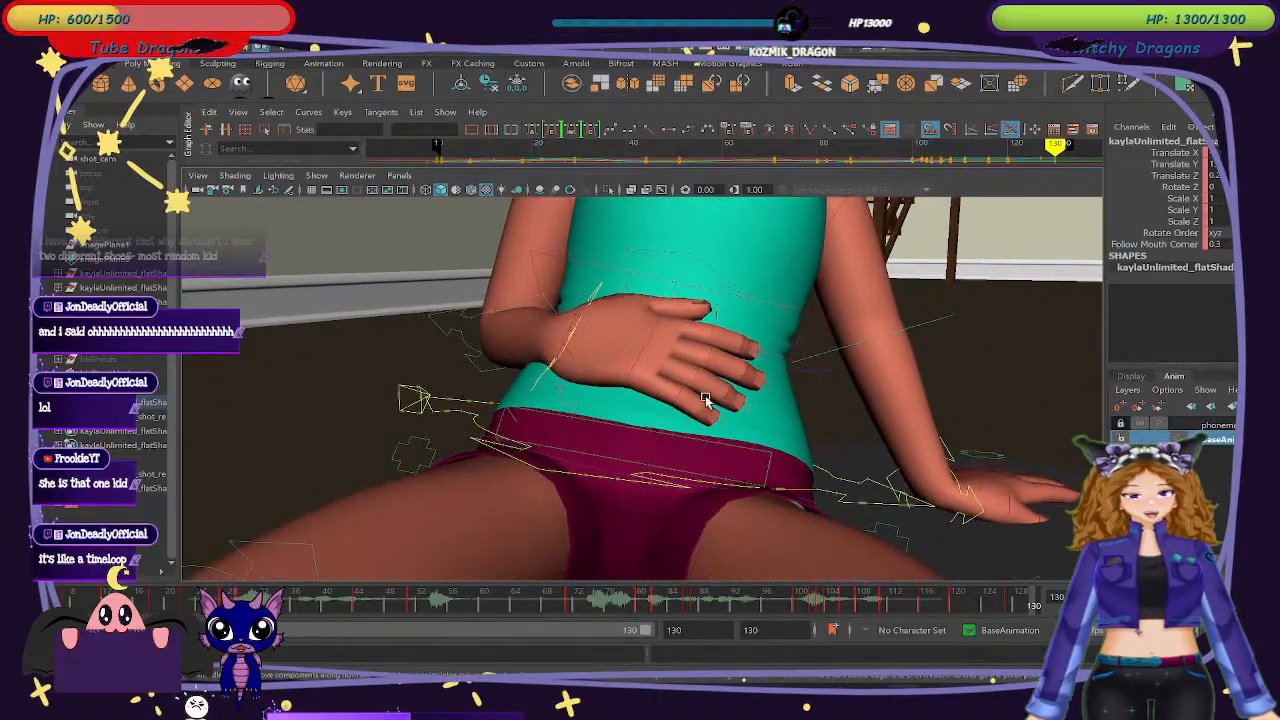
{"action": "scroll", "coordinate": [700, 370], "scroll_direction": "up", "scroll_amount": 4}
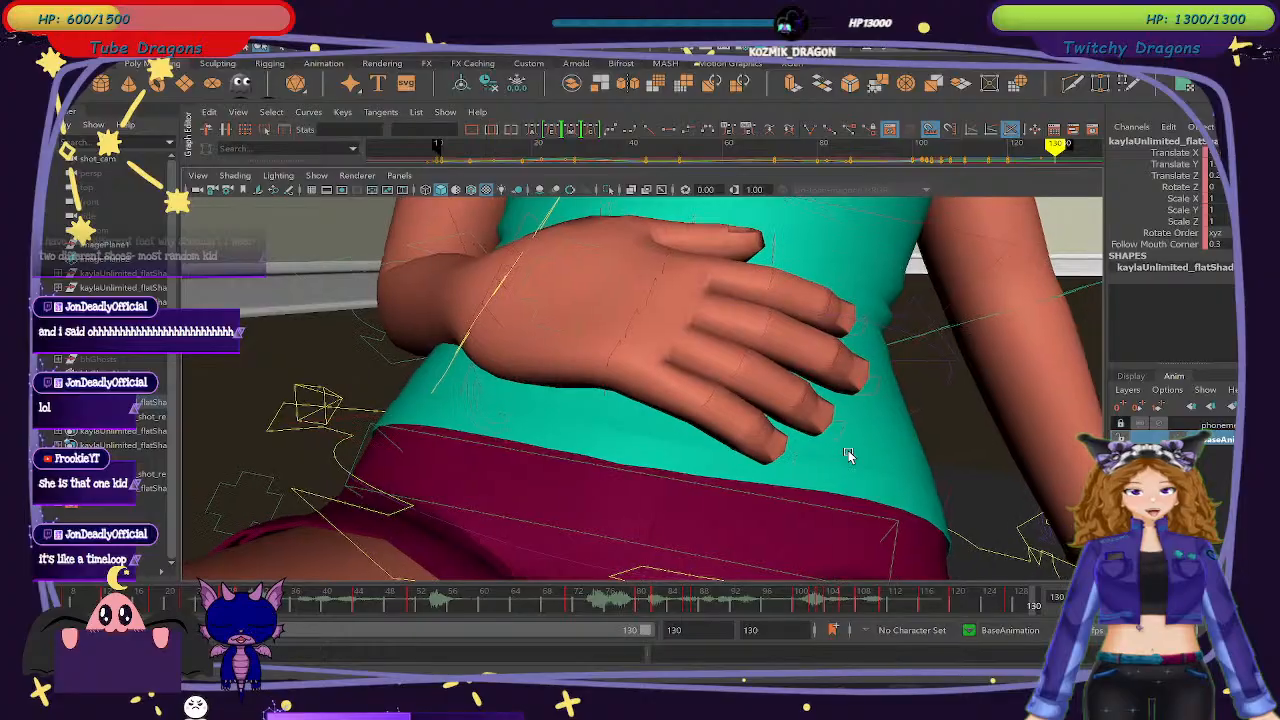
{"action": "scroll", "coordinate": [848, 456], "scroll_direction": "up", "scroll_amount": 8}
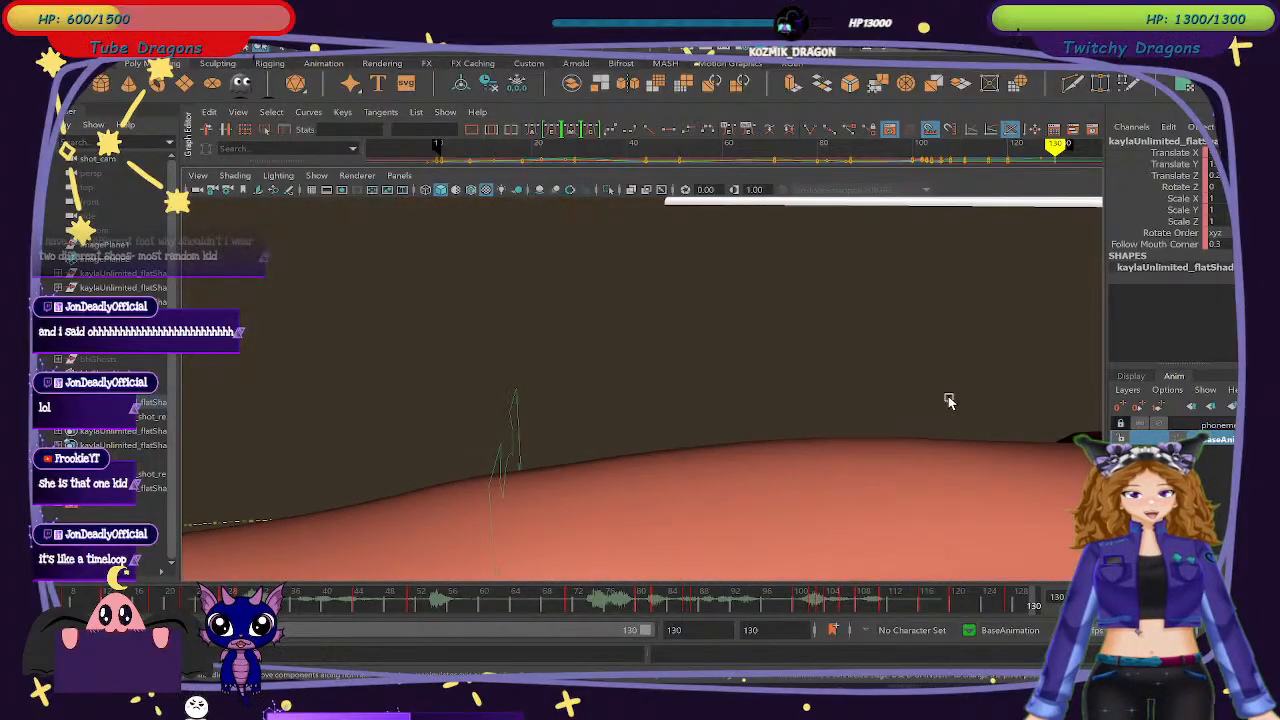
{"action": "scroll", "coordinate": [953, 398], "scroll_direction": "down", "scroll_amount": 6}
{"action": "middle_click_drag", "start_coordinate": [940, 348], "coordinate": [520, 343], "text": "alt"}
{"action": "scroll", "coordinate": [804, 383], "scroll_direction": "up", "scroll_amount": 5}
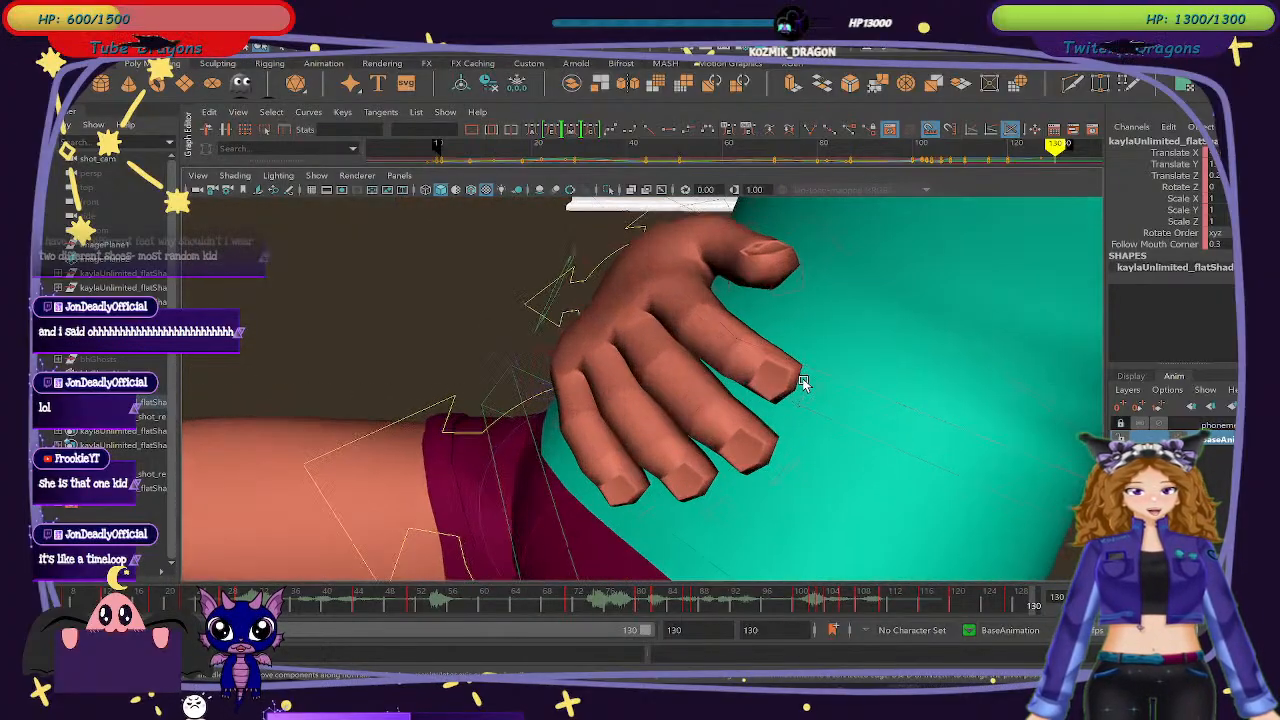
{"action": "scroll", "coordinate": [820, 388], "scroll_direction": "up", "scroll_amount": 2}
{"action": "scroll", "coordinate": [825, 388], "scroll_direction": "down", "scroll_amount": 2}
{"action": "middle_click_drag", "start_coordinate": [857, 363], "coordinate": [844, 389], "text": "alt"}
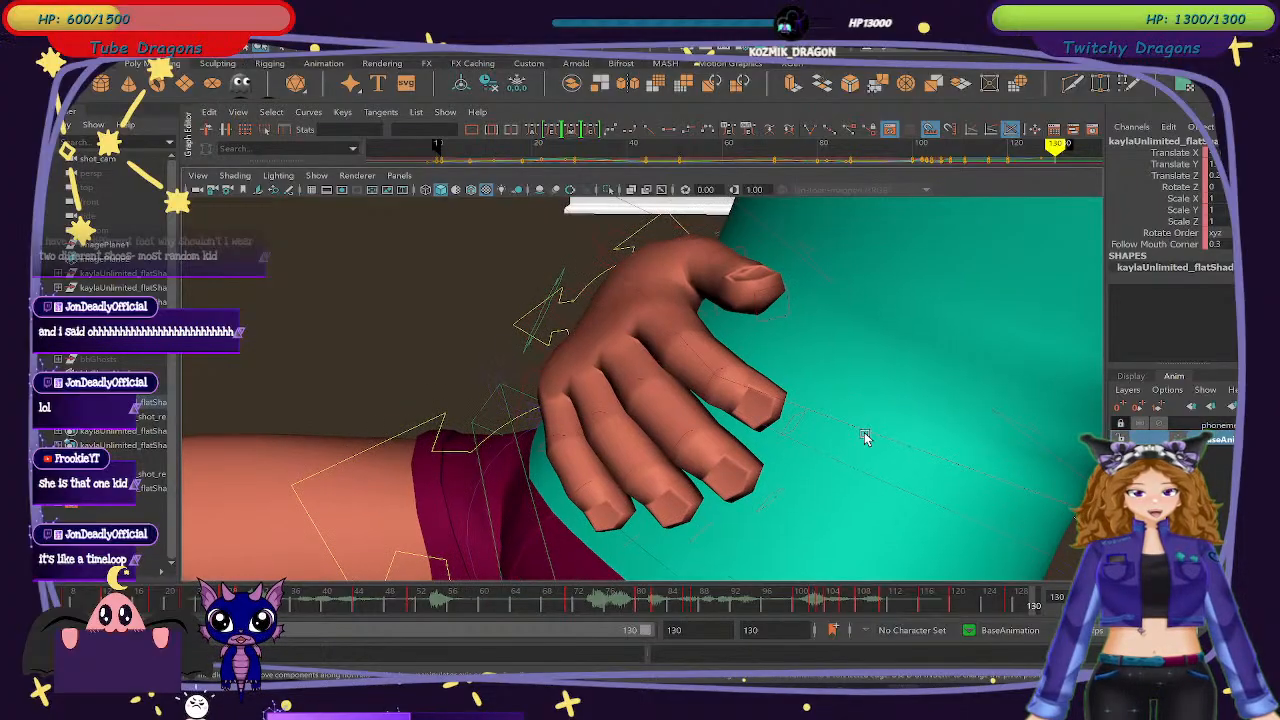
{"action": "left_click_drag", "start_coordinate": [864, 433], "coordinate": [900, 368], "text": "alt"}
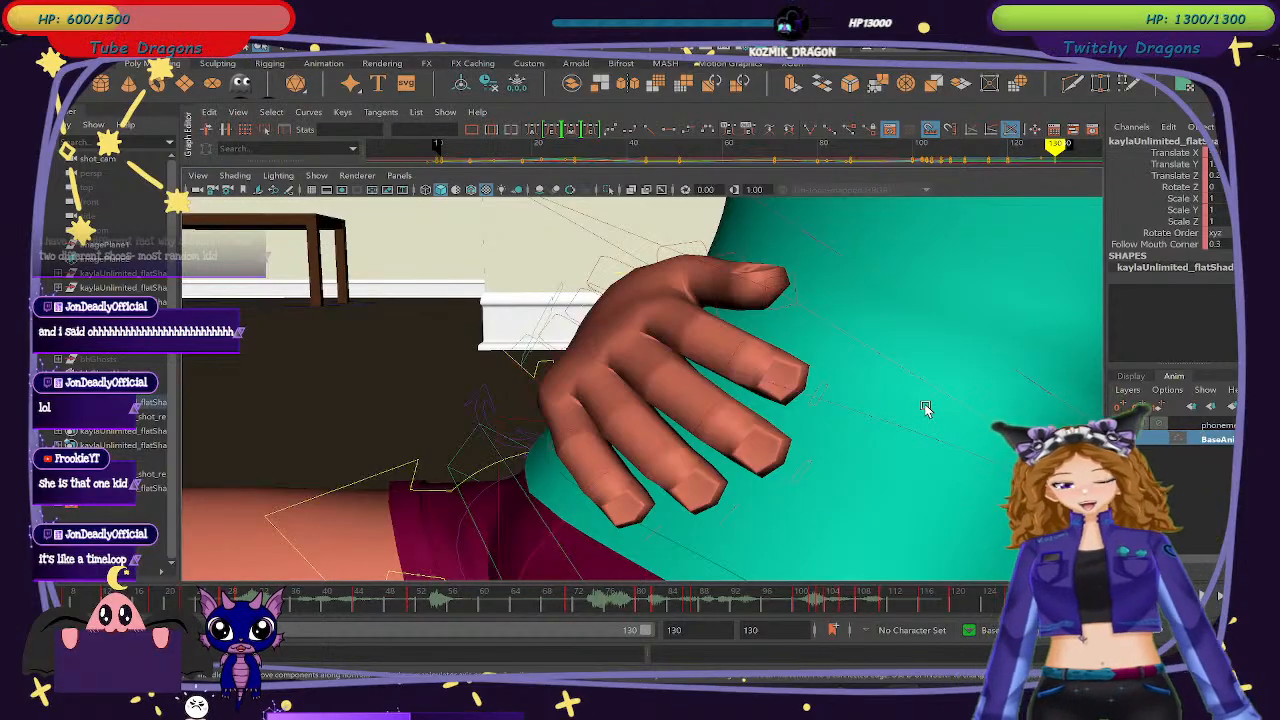
{"action": "key", "text": "1"}
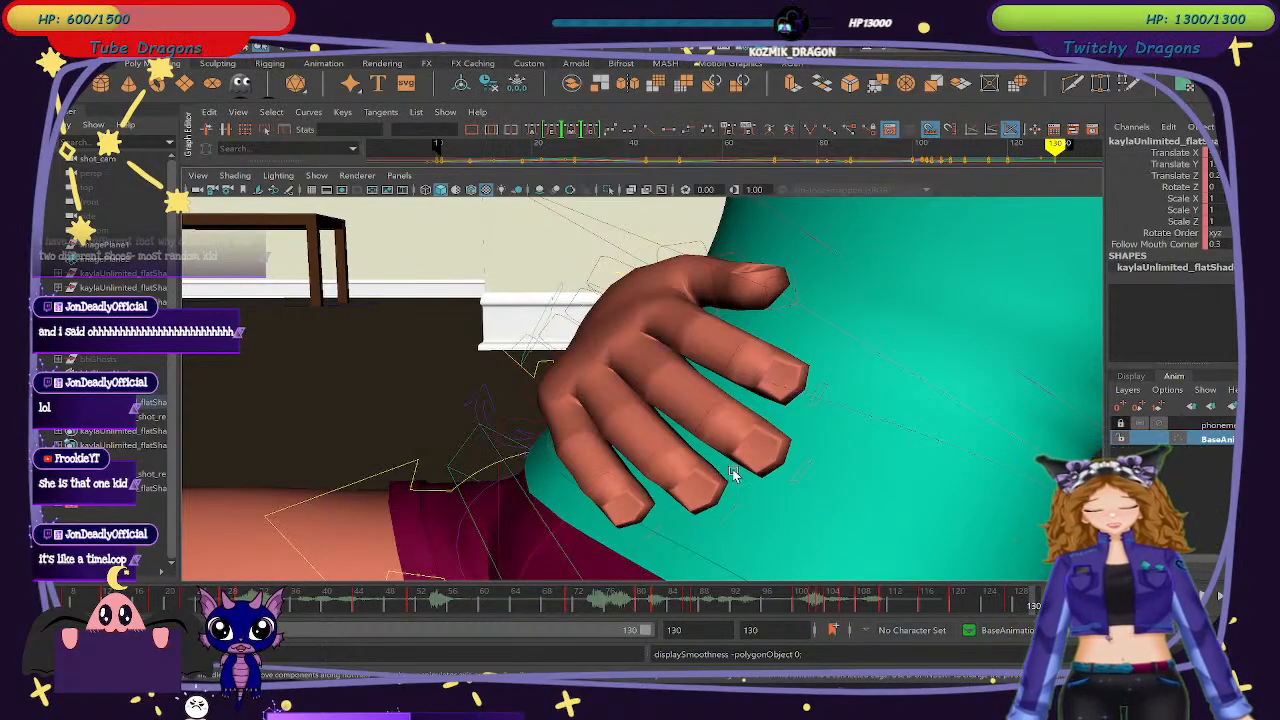
Orbit around the character's body to find the small polySphere4 sphere, select it, and delete it.
{"action": "left_click_drag", "start_coordinate": [657, 471], "coordinate": [1203, 208], "text": "alt"}
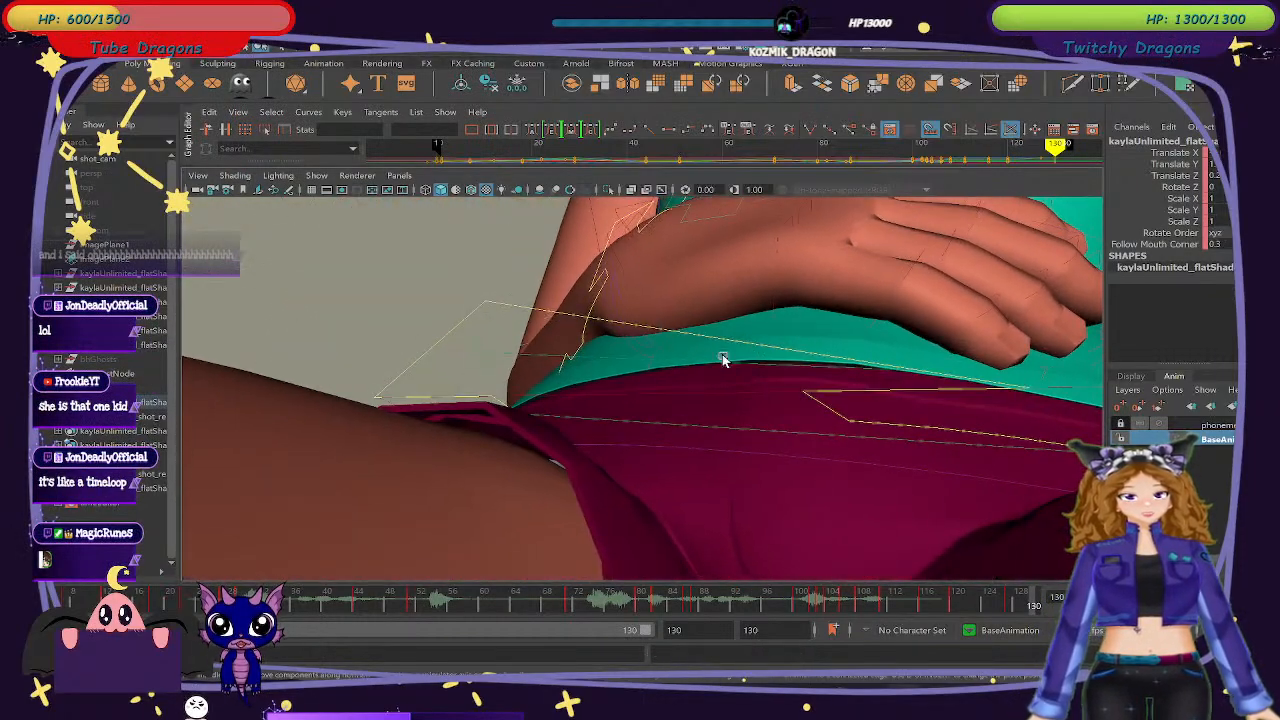
{"action": "left_click_drag", "start_coordinate": [723, 360], "coordinate": [787, 360], "text": "alt"}
{"action": "left_click", "coordinate": [414, 523]}
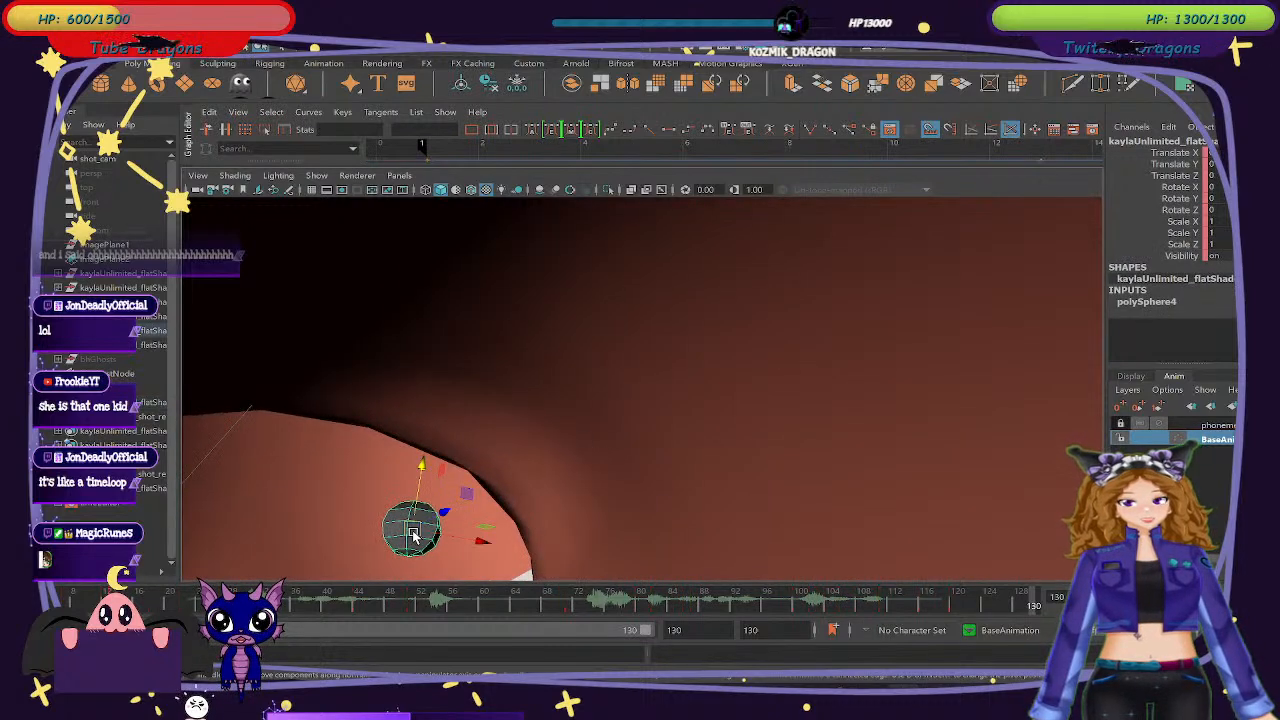
{"action": "key", "text": "Delete"}
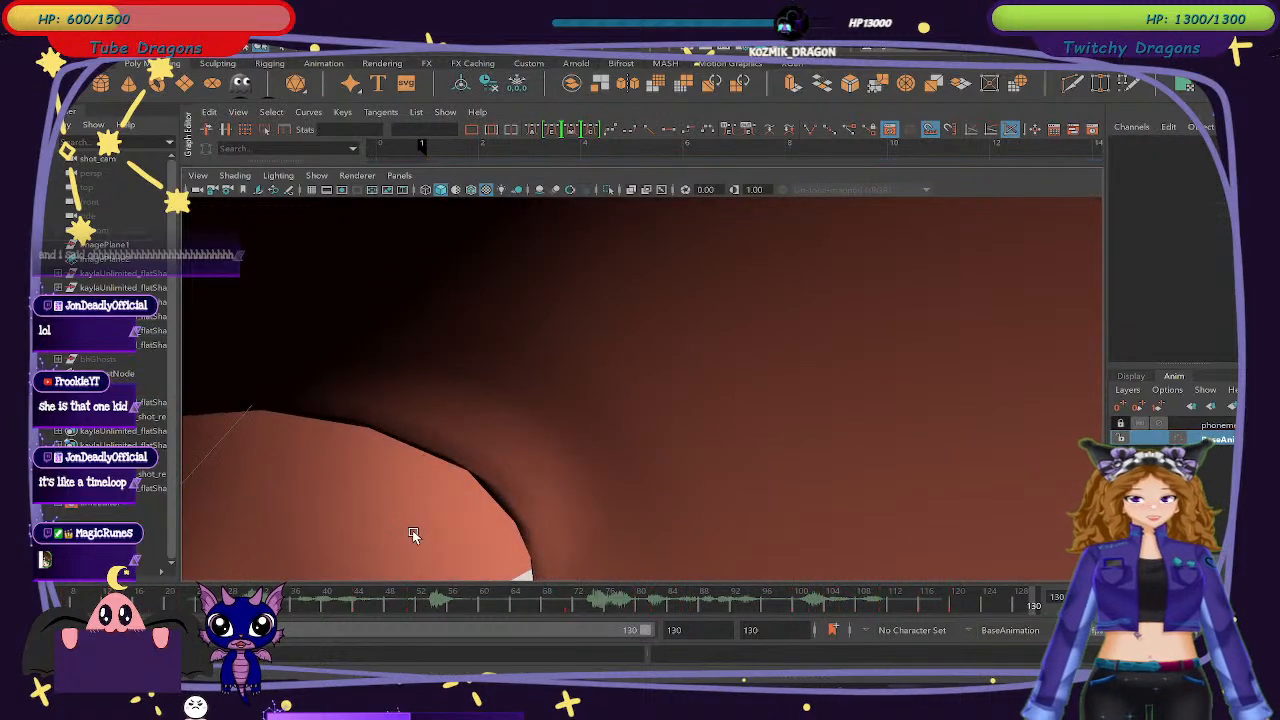
Inspect the hand on the stomach at frame 130, go to frame 1, and examine the hand resting on the leg up close.
{"action": "scroll", "coordinate": [687, 437], "scroll_direction": "down", "scroll_amount": 4}
{"action": "left_click_drag", "start_coordinate": [728, 391], "coordinate": [675, 410], "text": "alt"}
{"action": "left_click_drag", "start_coordinate": [767, 348], "coordinate": [594, 583], "text": "alt"}
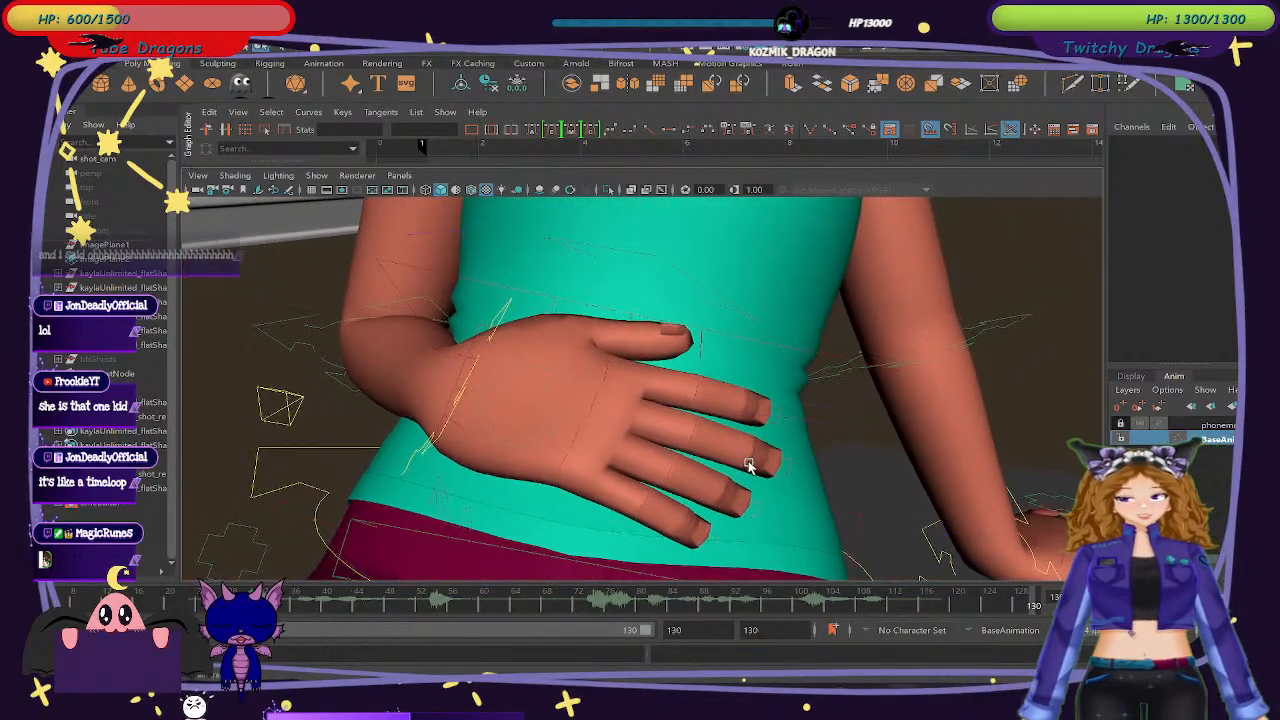
{"action": "middle_click_drag", "start_coordinate": [808, 446], "coordinate": [757, 503], "text": "alt"}
{"action": "left_click_drag", "start_coordinate": [757, 503], "coordinate": [607, 510], "text": "alt"}
{"action": "left_click_drag", "start_coordinate": [62, 606], "coordinate": [16, 606]}
{"action": "scroll", "coordinate": [343, 507], "scroll_direction": "down", "scroll_amount": 5}
{"action": "scroll", "coordinate": [343, 507], "scroll_direction": "down", "scroll_amount": 5}
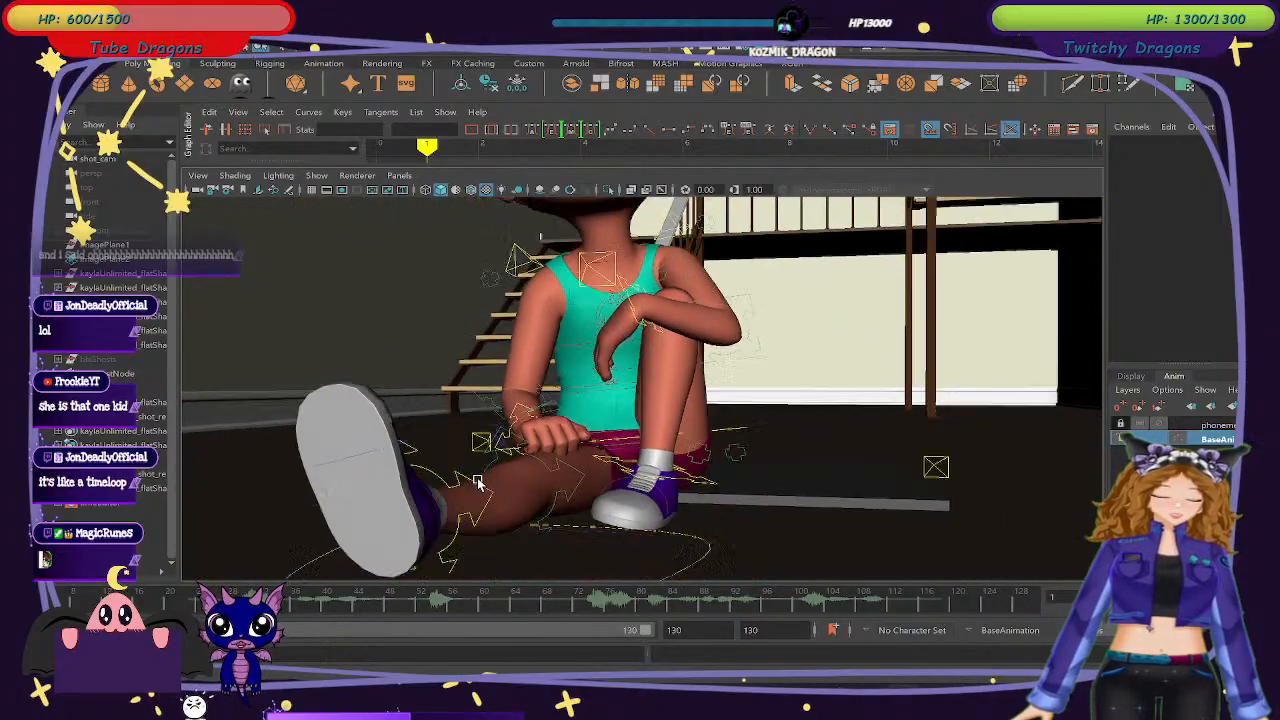
{"action": "middle_click_drag", "start_coordinate": [477, 477], "coordinate": [606, 394], "text": "alt"}
{"action": "scroll", "coordinate": [606, 394], "scroll_direction": "up", "scroll_amount": 9}
{"action": "middle_click_drag", "start_coordinate": [563, 337], "coordinate": [597, 424], "text": "alt"}
{"action": "left_click_drag", "start_coordinate": [597, 424], "coordinate": [491, 417], "text": "alt"}
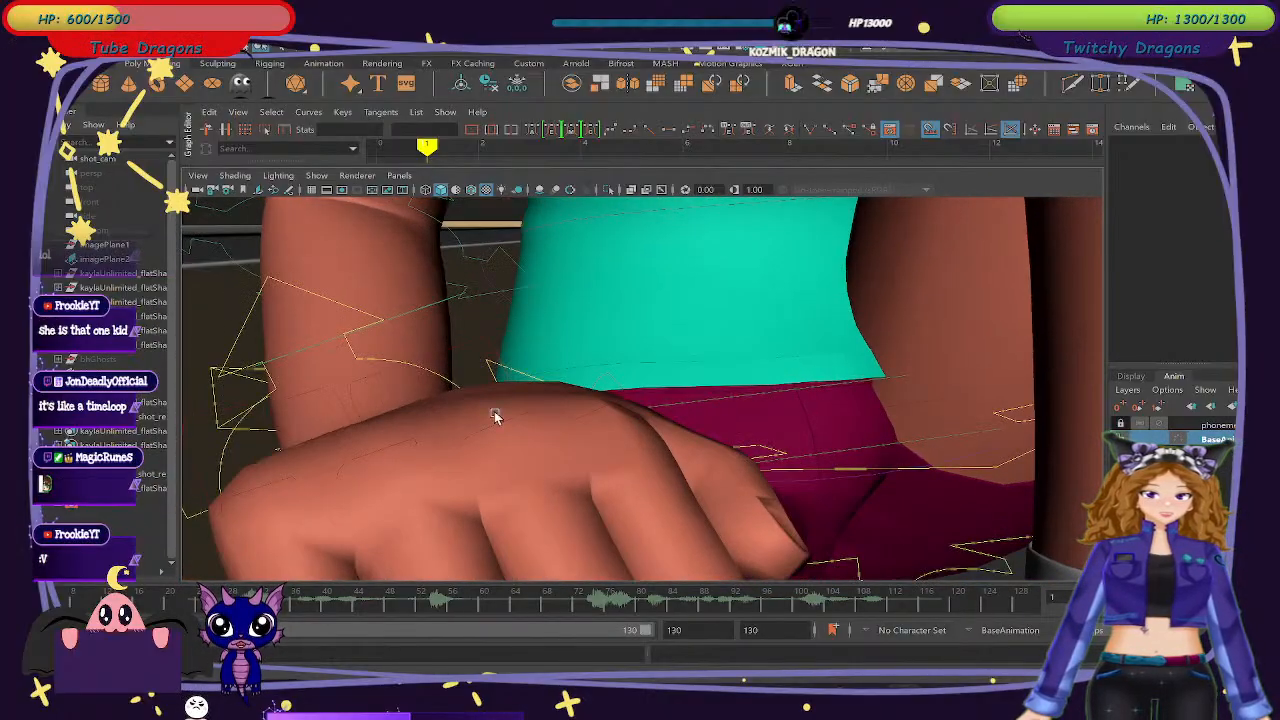
Rotate the control of the hand resting on the leg to about 5.99 on X at frame 1 and inspect the fingers.
{"action": "left_click_drag", "start_coordinate": [396, 405], "coordinate": [443, 338], "text": "alt"}
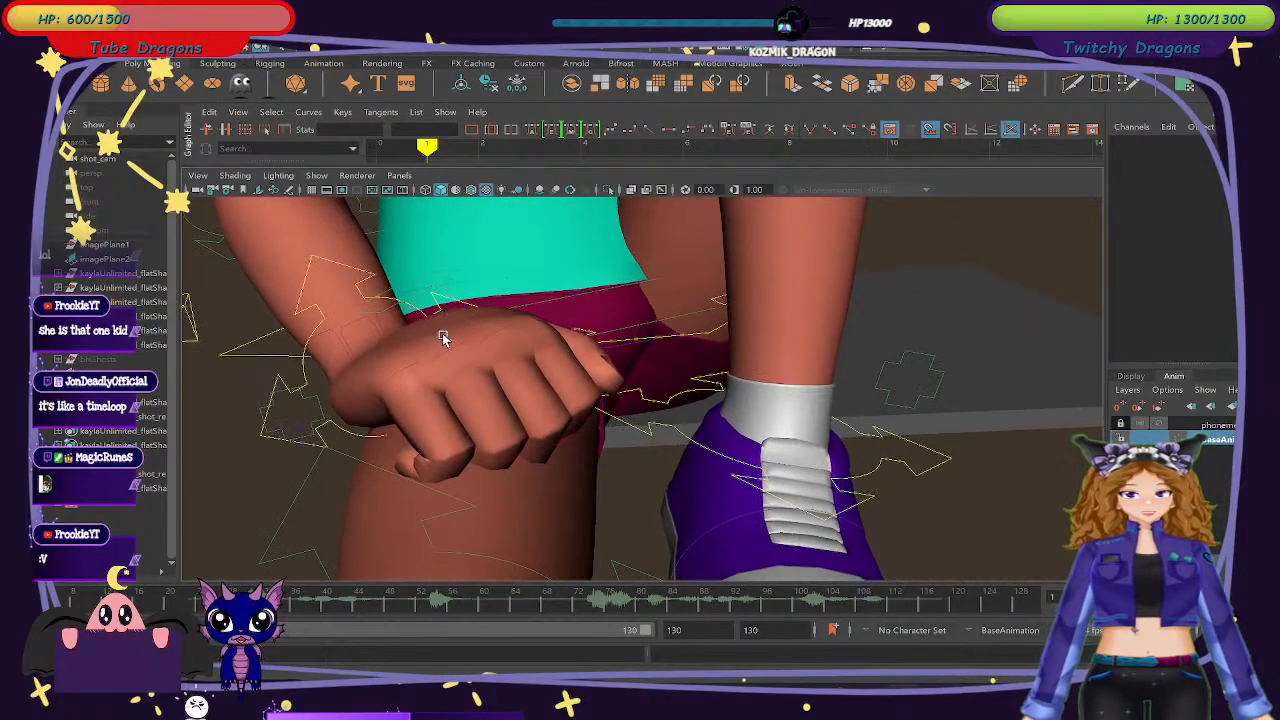
{"action": "left_click", "coordinate": [404, 299]}
{"action": "key", "text": "e"}
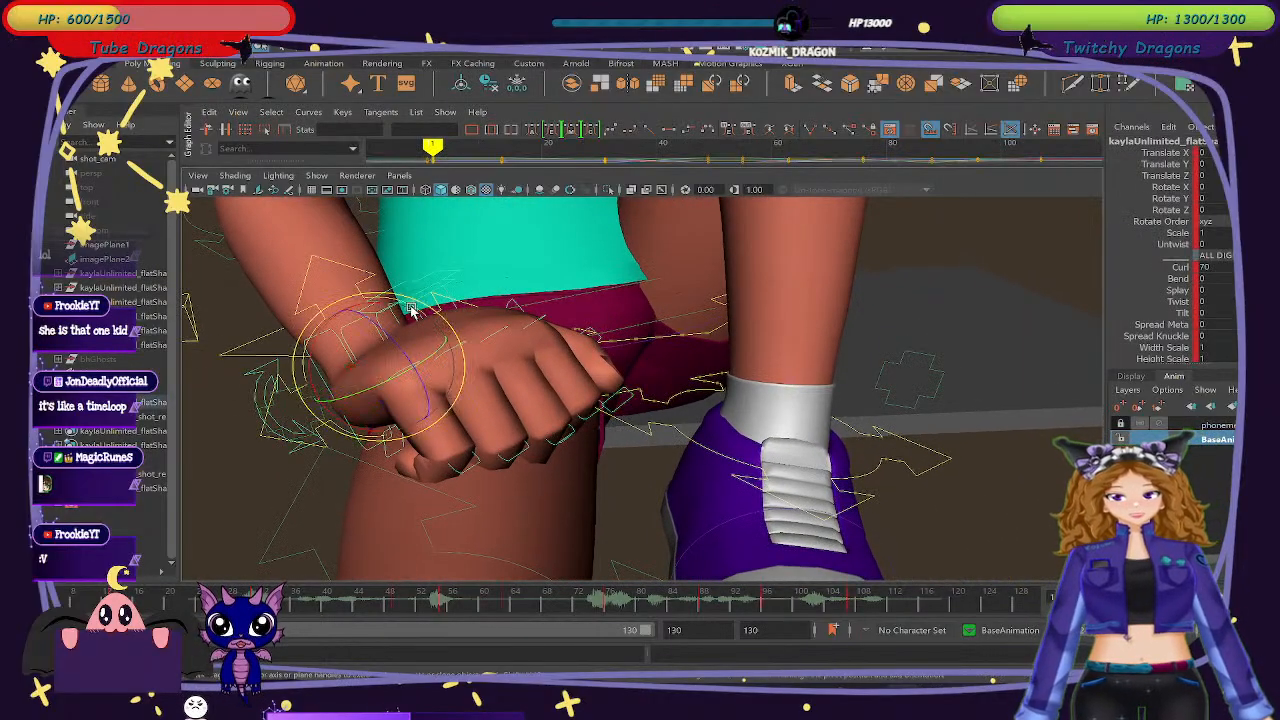
{"action": "left_click_drag", "start_coordinate": [344, 343], "coordinate": [316, 345]}
{"action": "scroll", "coordinate": [528, 451], "scroll_direction": "up", "scroll_amount": 4}
{"action": "left_click_drag", "start_coordinate": [528, 451], "coordinate": [686, 491], "text": "alt"}
{"action": "scroll", "coordinate": [683, 470], "scroll_direction": "up", "scroll_amount": 4}
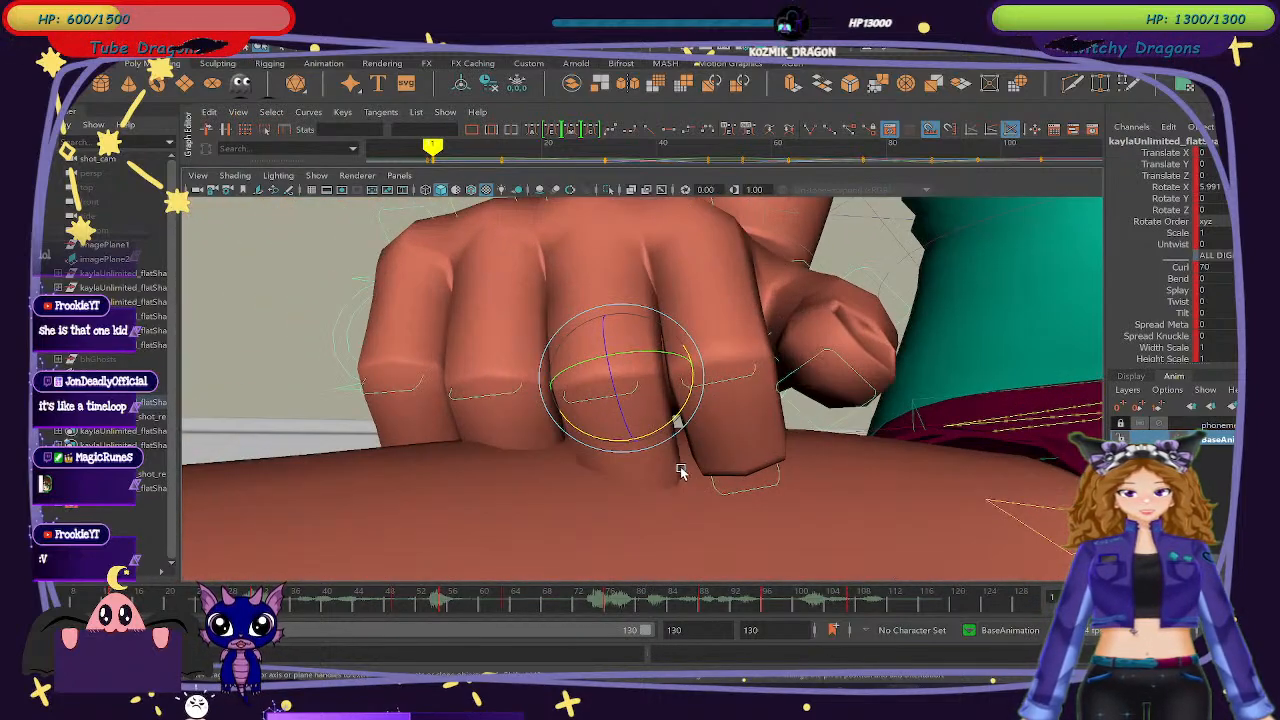
Try rotating the middle finger's base joint to about -10.2 and its middle joint to about -19.9 on Z.
{"action": "left_click_drag", "start_coordinate": [603, 280], "coordinate": [600, 228], "text": "alt"}
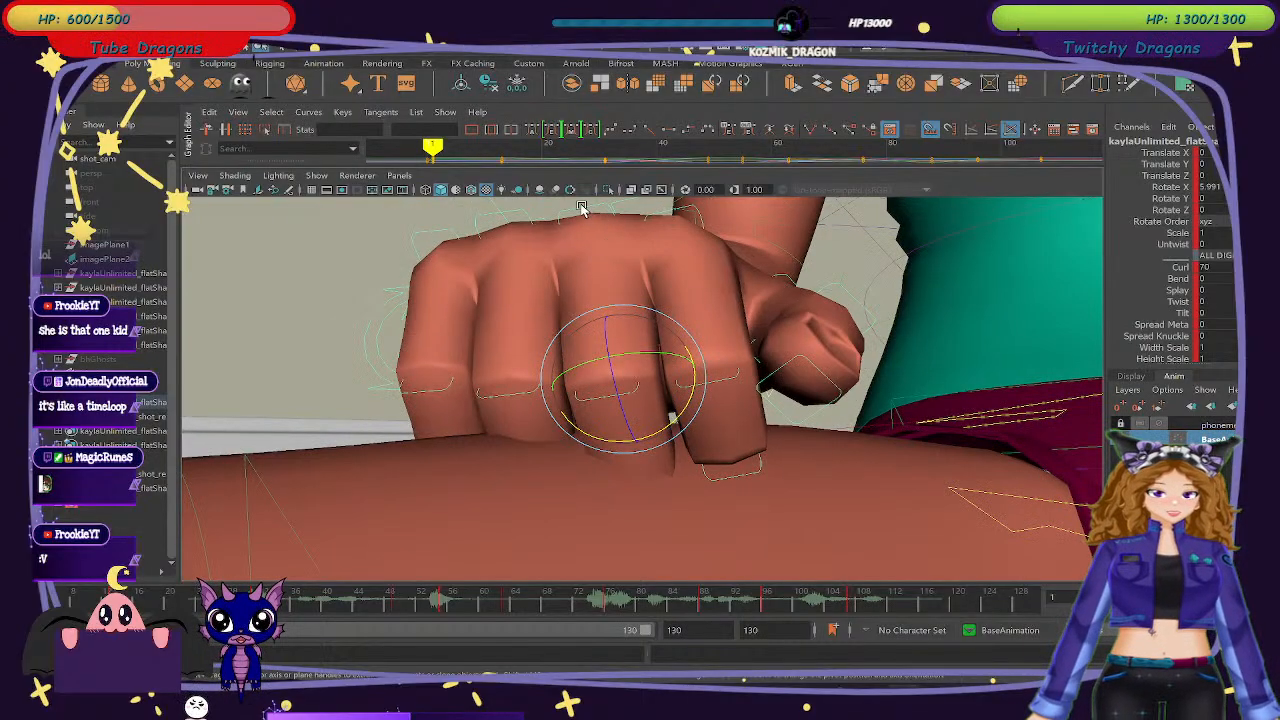
{"action": "left_click", "coordinate": [583, 210]}
{"action": "mouse_move", "coordinate": [586, 237]}
{"action": "left_mouse_down"}
{"action": "mouse_move", "coordinate": [593, 287]}
{"action": "mouse_move", "coordinate": [579, 253]}
{"action": "left_mouse_up"}
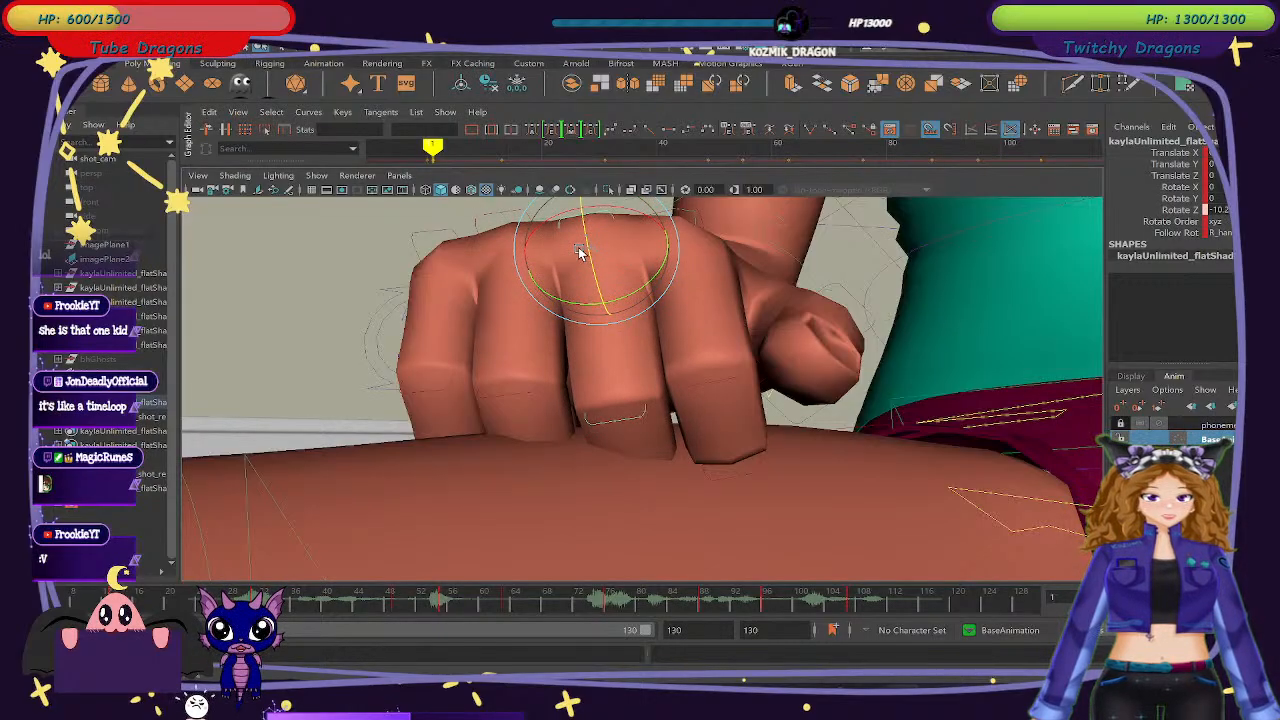
{"action": "left_click", "coordinate": [643, 425]}
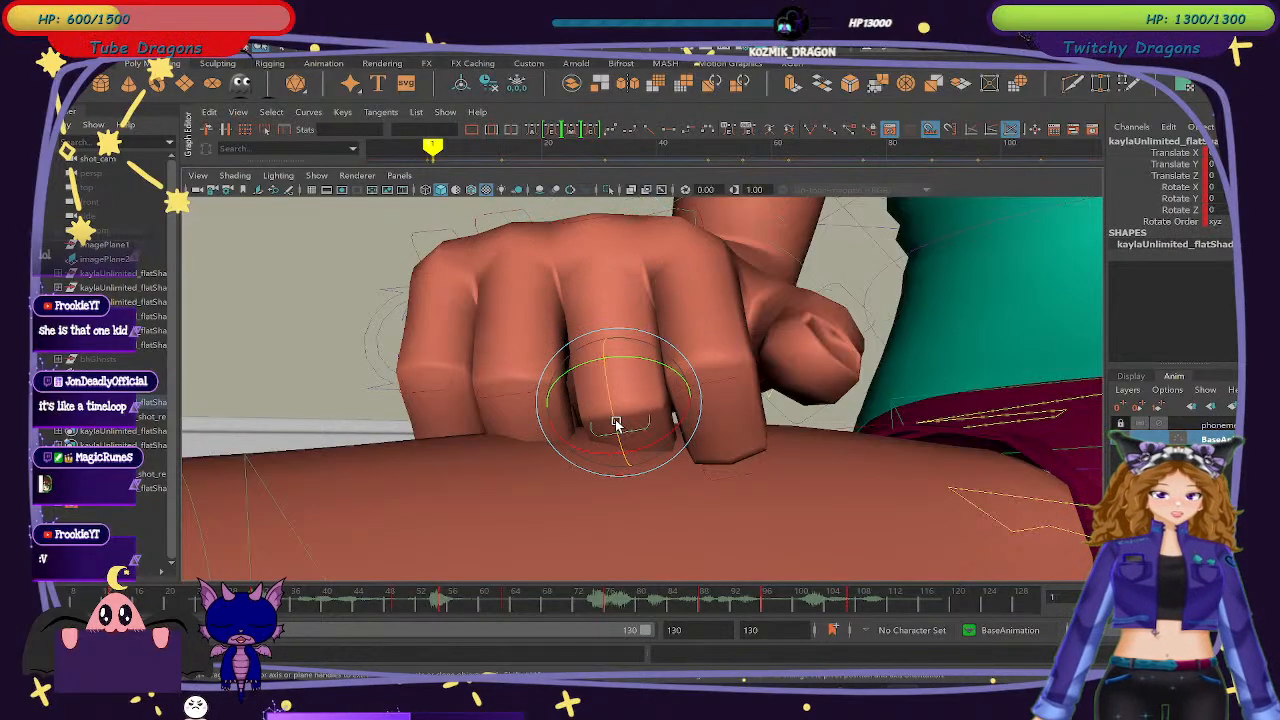
{"action": "left_click_drag", "start_coordinate": [616, 424], "coordinate": [809, 443]}
{"action": "scroll", "coordinate": [629, 446], "scroll_direction": "down", "scroll_amount": 2}
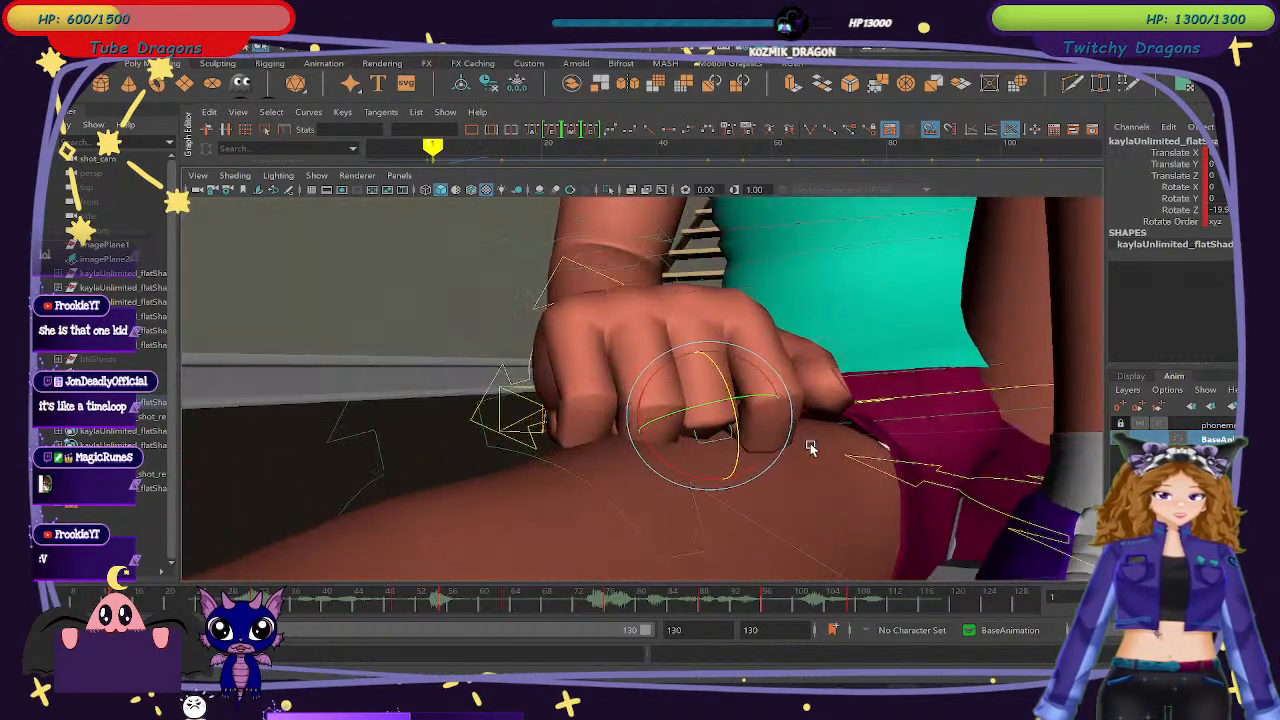
{"action": "scroll", "coordinate": [809, 444], "scroll_direction": "up", "scroll_amount": 3}
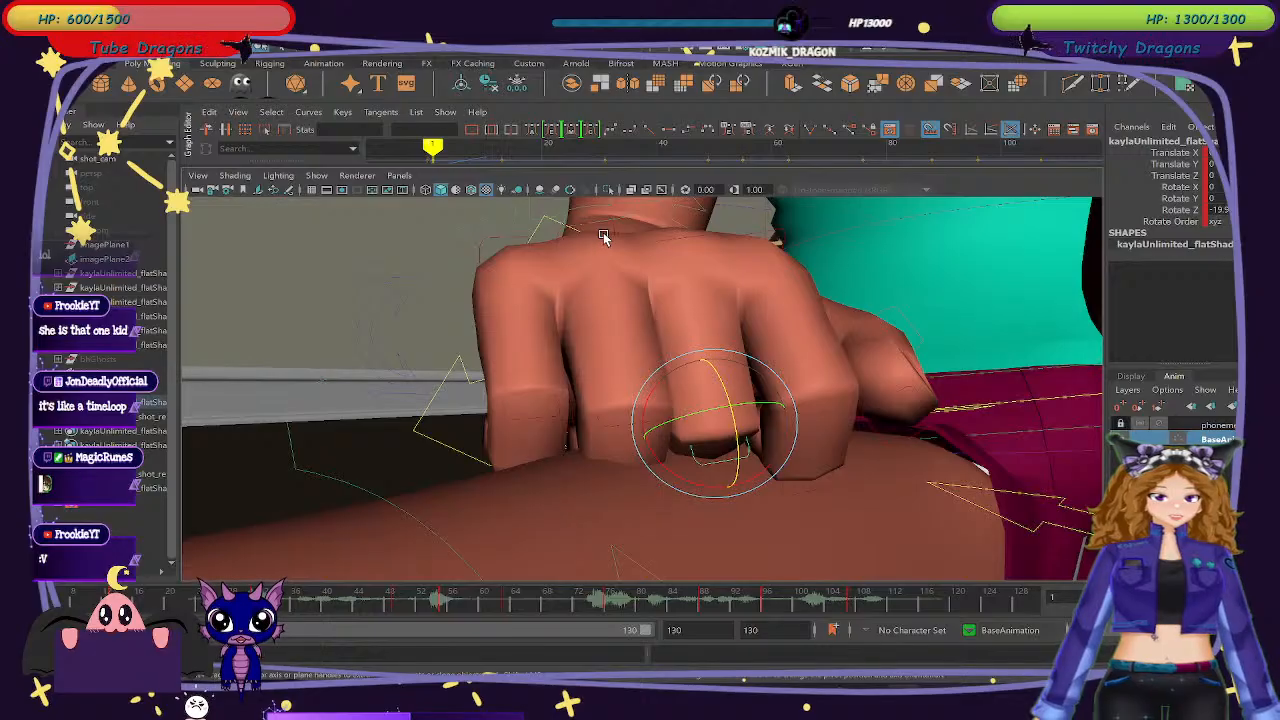
Try rotating the ring finger's base joint, and its middle joint to about -18 on Z, to seat the finger on the leg.
{"action": "left_click", "coordinate": [614, 231]}
{"action": "left_click_drag", "start_coordinate": [600, 277], "coordinate": [597, 302]}
{"action": "left_click", "coordinate": [632, 436]}
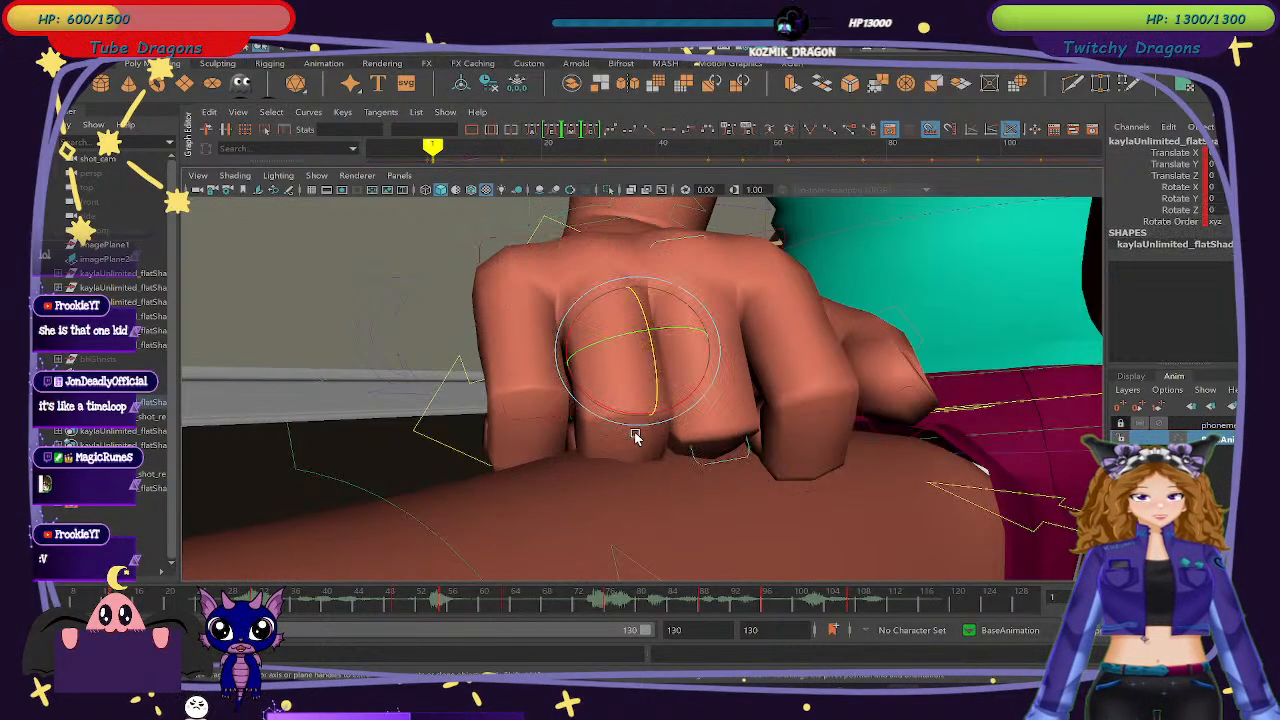
{"action": "left_click", "coordinate": [625, 434]}
{"action": "mouse_move", "coordinate": [634, 418]}
{"action": "left_mouse_down"}
{"action": "mouse_move", "coordinate": [638, 447]}
{"action": "mouse_move", "coordinate": [636, 436]}
{"action": "left_mouse_up"}
{"action": "scroll", "coordinate": [643, 491], "scroll_direction": "down", "scroll_amount": 3}
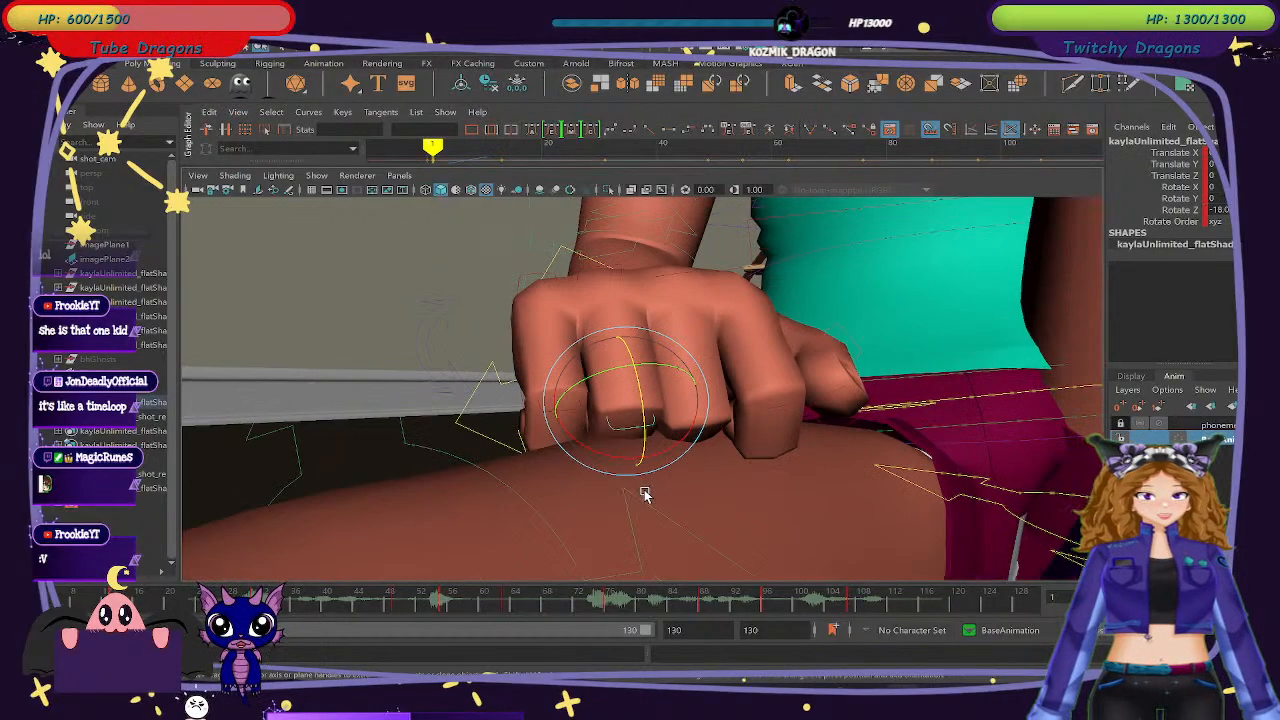
{"action": "mouse_move", "coordinate": [643, 491]}
{"action": "left_mouse_down", "text": "alt"}
{"action": "mouse_move", "coordinate": [712, 497]}
{"action": "mouse_move", "coordinate": [631, 498]}
{"action": "left_mouse_up", "text": "alt"}
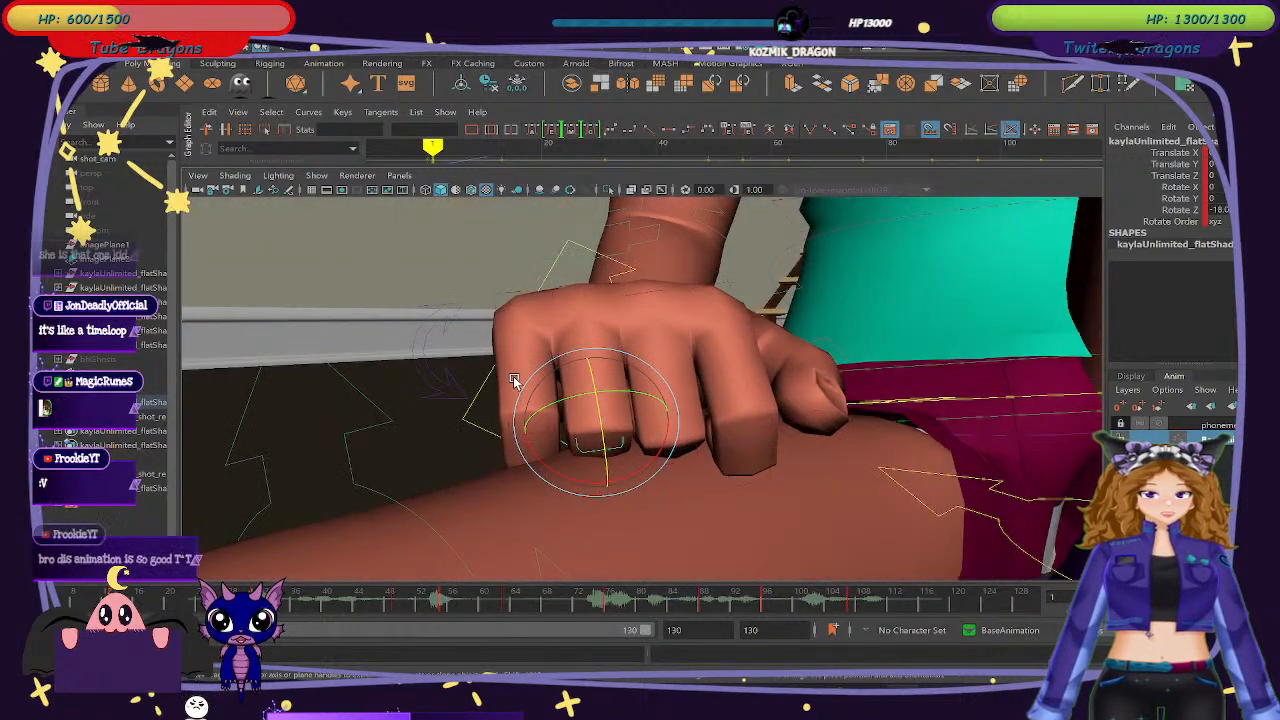
Try rotating the curved double-arrow palm control beside the little finger to reshape how the fingers meet the leg.
{"action": "left_click_drag", "start_coordinate": [515, 379], "coordinate": [808, 475], "text": "alt"}
{"action": "scroll", "coordinate": [826, 484], "scroll_direction": "up", "scroll_amount": 5}
{"action": "middle_click_drag", "start_coordinate": [806, 475], "coordinate": [757, 374], "text": "alt"}
{"action": "scroll", "coordinate": [766, 431], "scroll_direction": "up", "scroll_amount": 3}
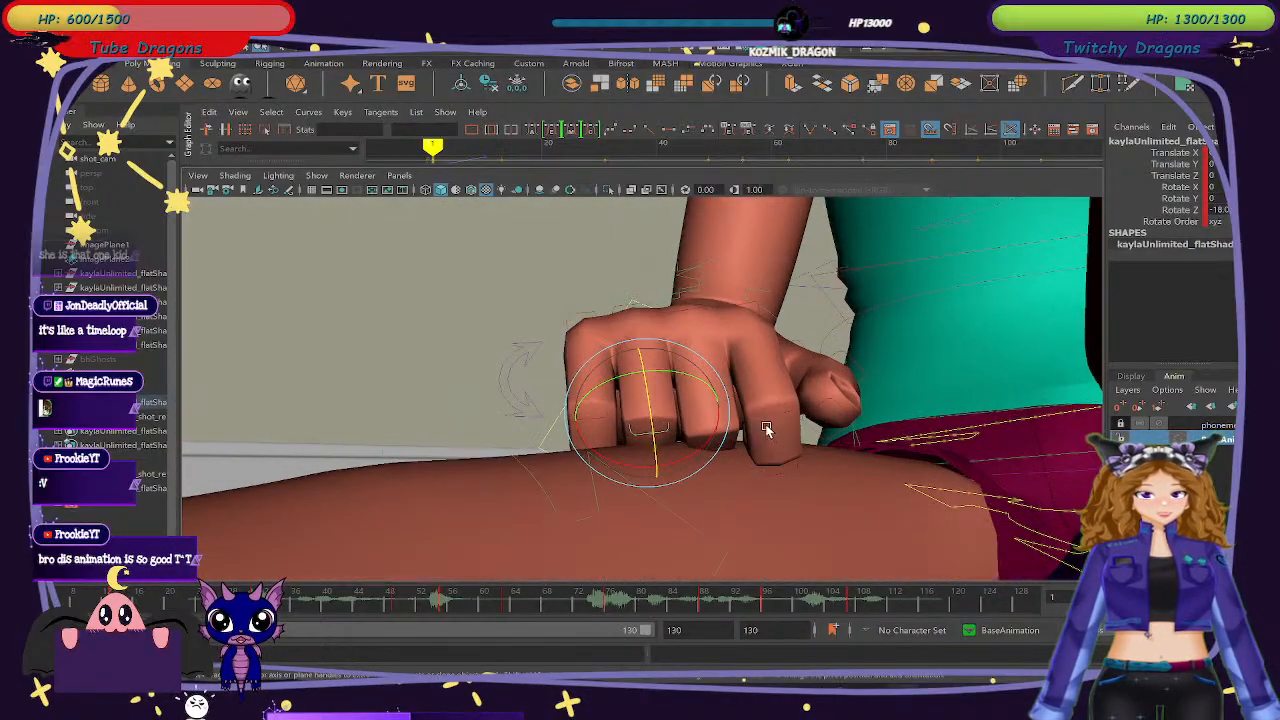
{"action": "left_click", "coordinate": [510, 379]}
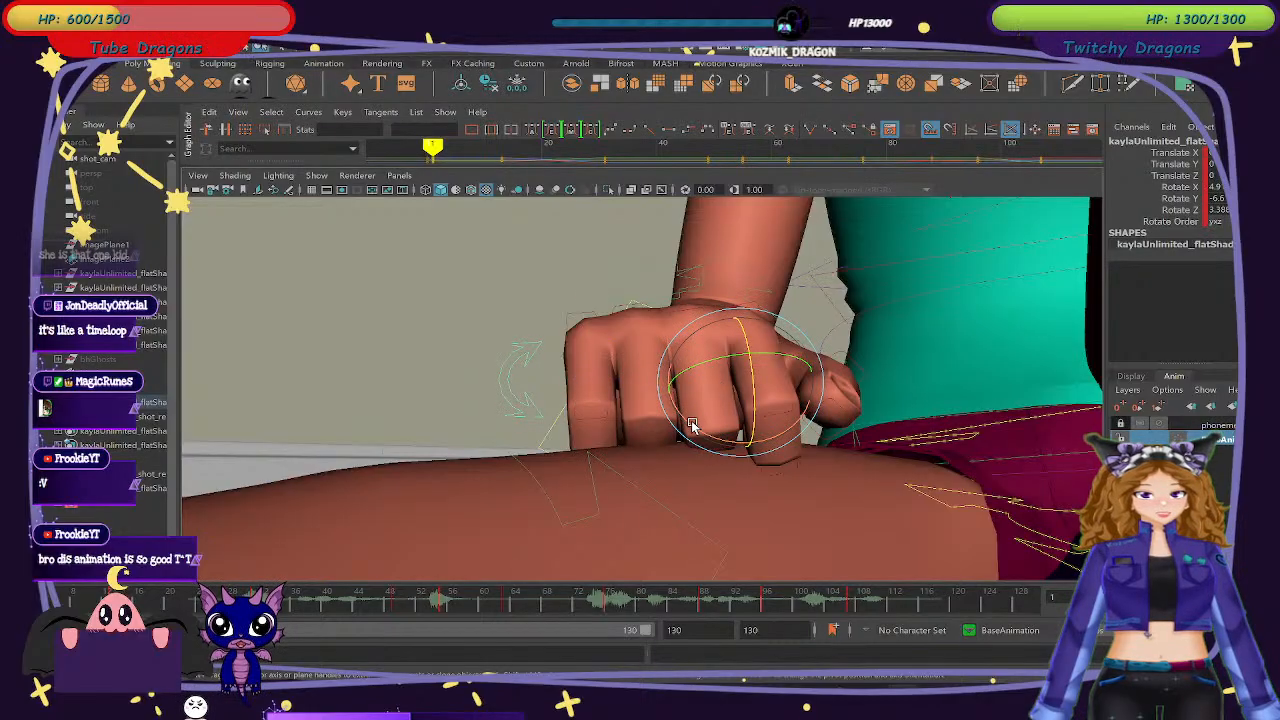
{"action": "left_click_drag", "start_coordinate": [694, 423], "coordinate": [631, 431]}
{"action": "right_click_drag", "start_coordinate": [677, 474], "coordinate": [757, 491], "text": "alt"}
{"action": "middle_click_drag", "start_coordinate": [757, 523], "coordinate": [691, 420], "text": "alt"}
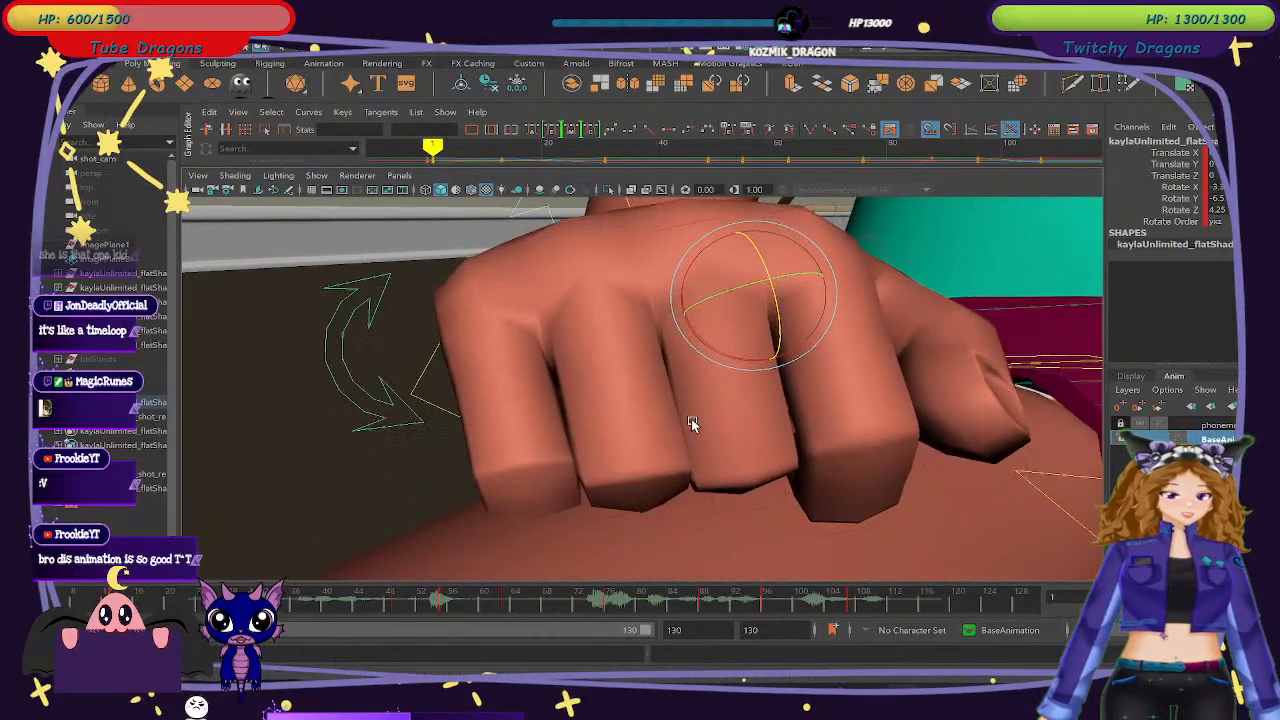
Undo the trial rotations of the palm control and of the ring and middle fingers.
{"action": "key", "text": "ctrl+z"}
{"action": "key", "text": "ctrl+z"}
{"action": "key", "text": "ctrl+z"}
{"action": "key", "text": "ctrl+z"}
{"action": "key", "text": "ctrl+z"}
{"action": "key", "text": "ctrl+z"}
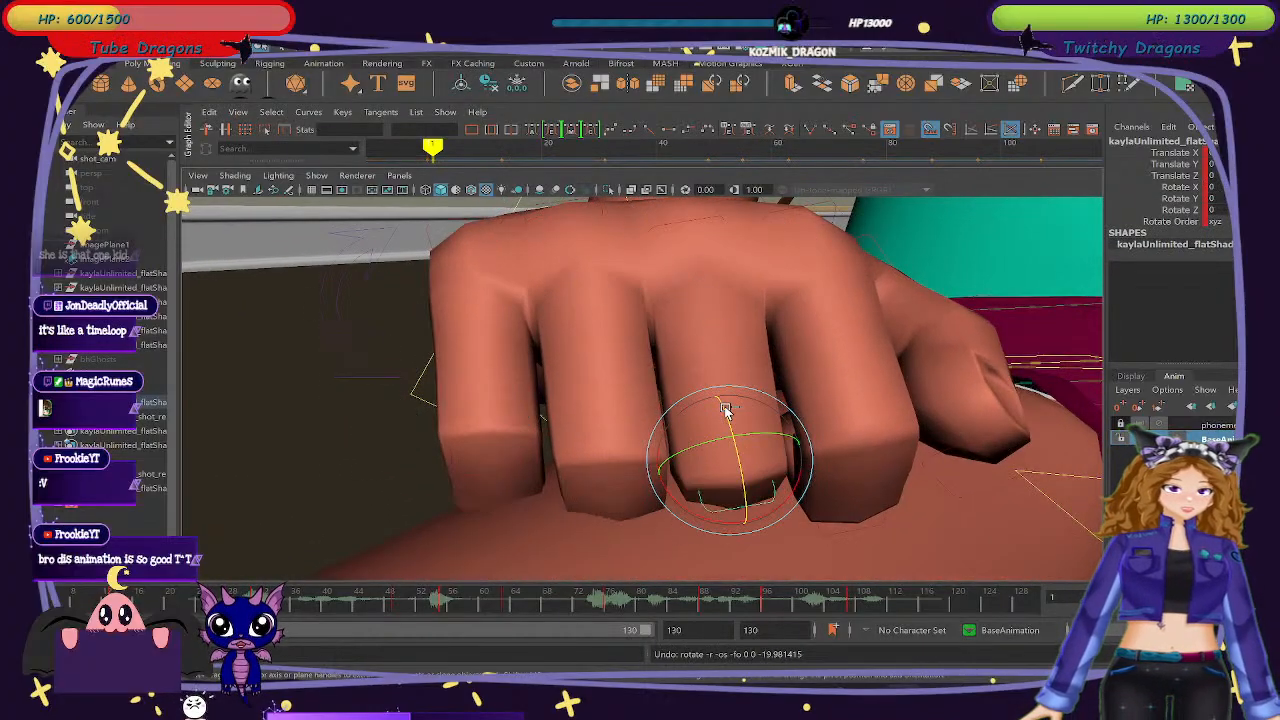
{"action": "scroll", "coordinate": [726, 411], "scroll_direction": "down", "scroll_amount": 5}
{"action": "left_click_drag", "start_coordinate": [726, 411], "coordinate": [692, 350], "text": "alt"}
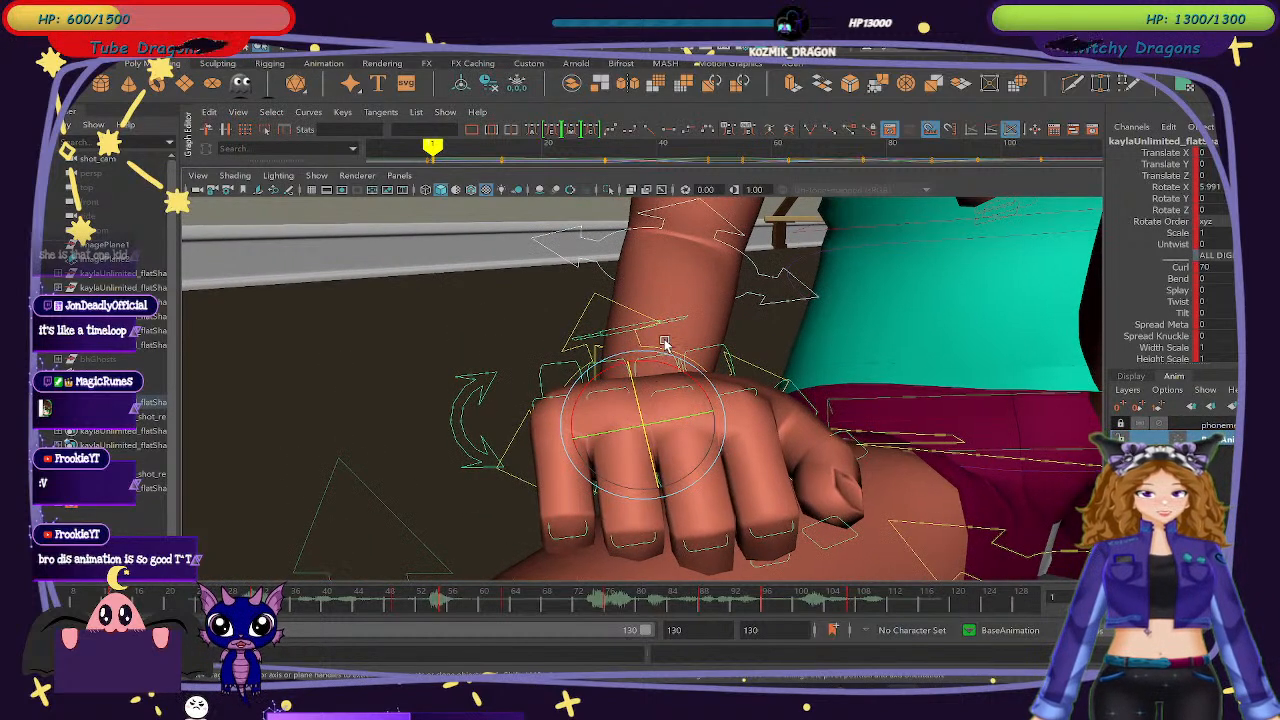
Adjust the resting hand's control to about -0.72 on Rotate Y and 6.87 on Rotate Z at frame 1, undoing the last move.
{"action": "key", "text": "w"}
{"action": "left_click_drag", "start_coordinate": [640, 427], "coordinate": [643, 419]}
{"action": "key", "text": "s"}
{"action": "scroll", "coordinate": [688, 474], "scroll_direction": "down", "scroll_amount": 2}
{"action": "left_click_drag", "start_coordinate": [688, 474], "coordinate": [657, 432], "text": "alt"}
{"action": "key", "text": "e"}
{"action": "key", "text": "w"}
{"action": "key", "text": "ctrl+z"}
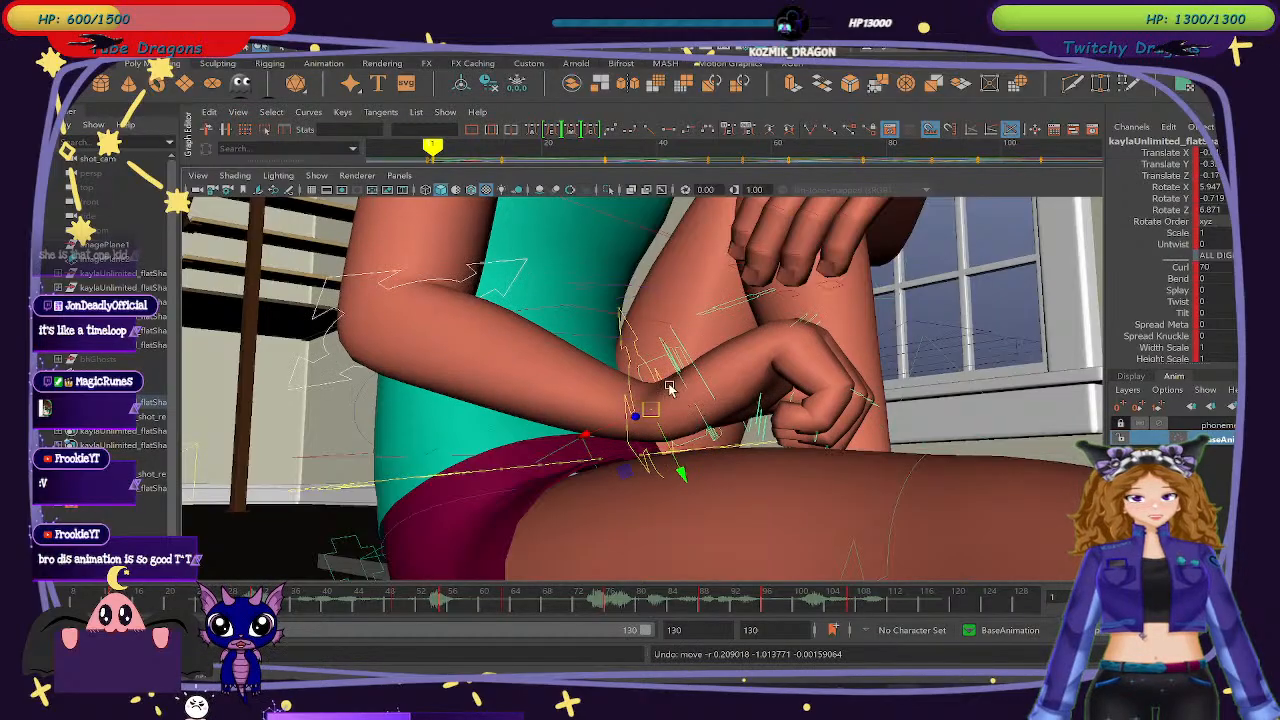
Lower the arm's IK wrist control to about -17 on Translate Y so the hand rests on the leg, and key its translation.
{"action": "left_click", "coordinate": [634, 333]}
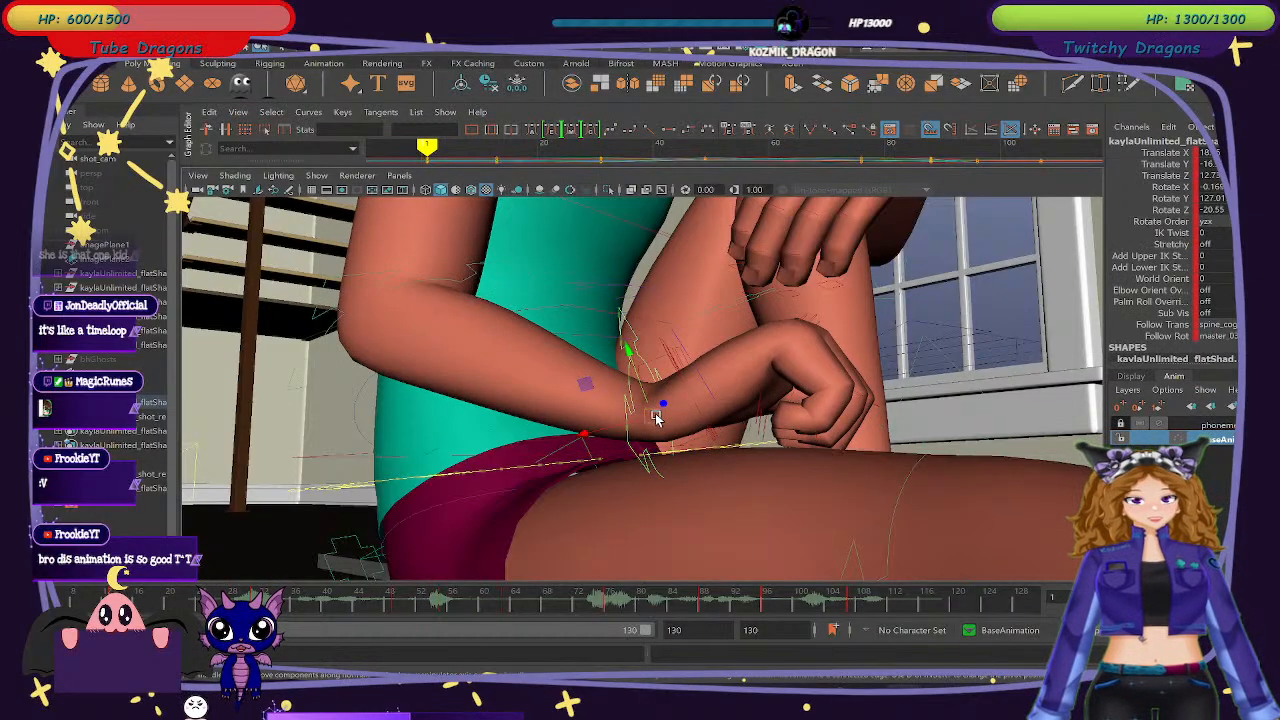
{"action": "left_click_drag", "start_coordinate": [657, 418], "coordinate": [662, 432]}
{"action": "key", "text": "shift+w"}
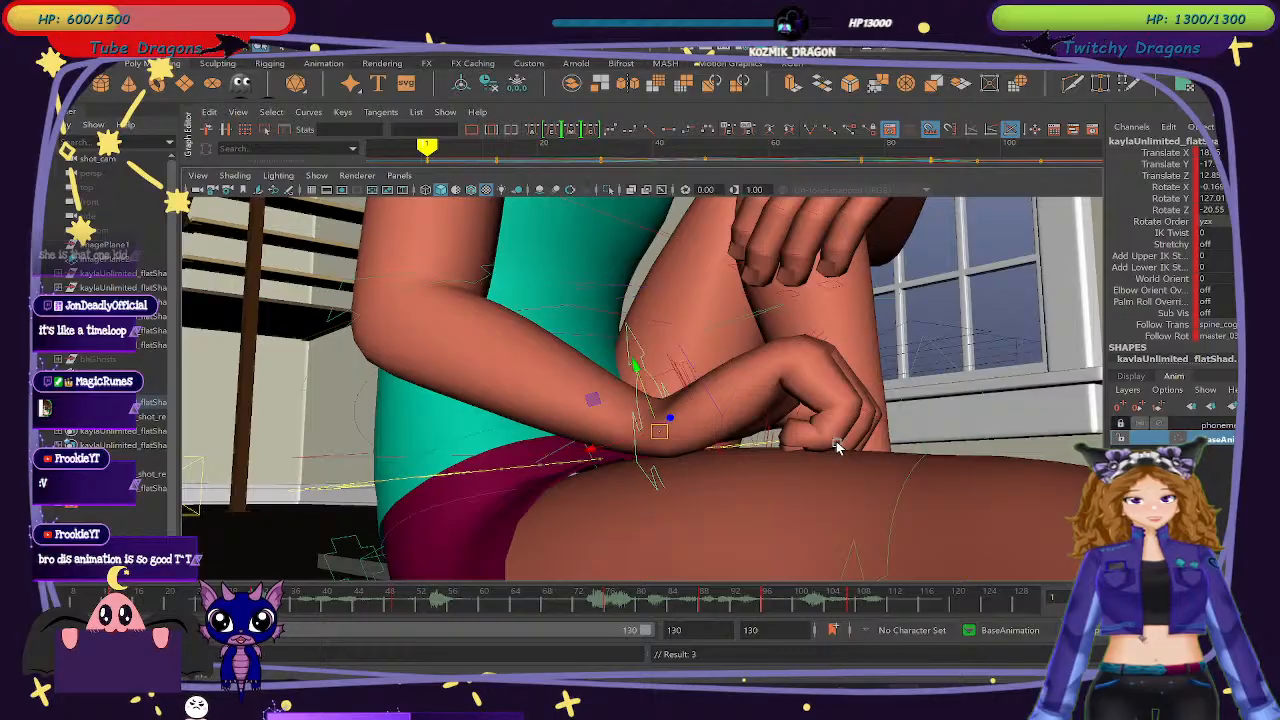
Rotate the middle finger's base joint to about 14 on Z and its middle joint to about -16.4 on Z.
{"action": "left_click_drag", "start_coordinate": [838, 447], "coordinate": [769, 450], "text": "alt"}
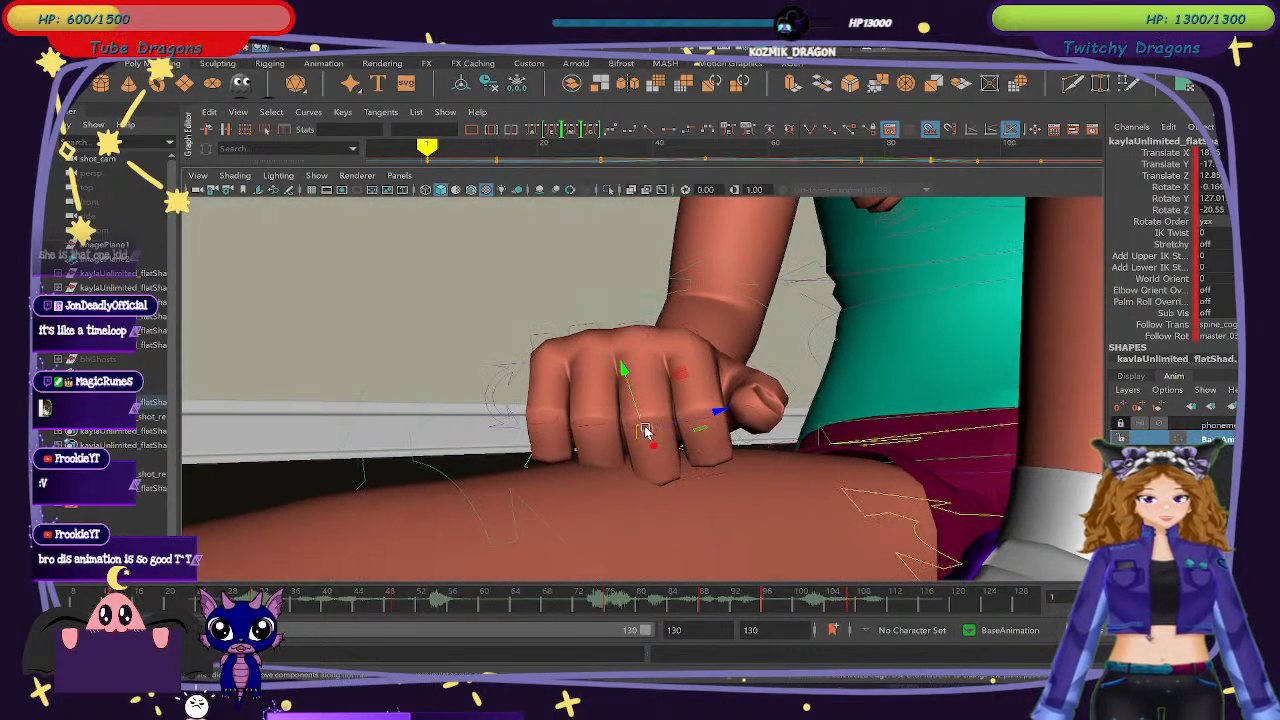
{"action": "left_click", "coordinate": [645, 330]}
{"action": "key", "text": "e"}
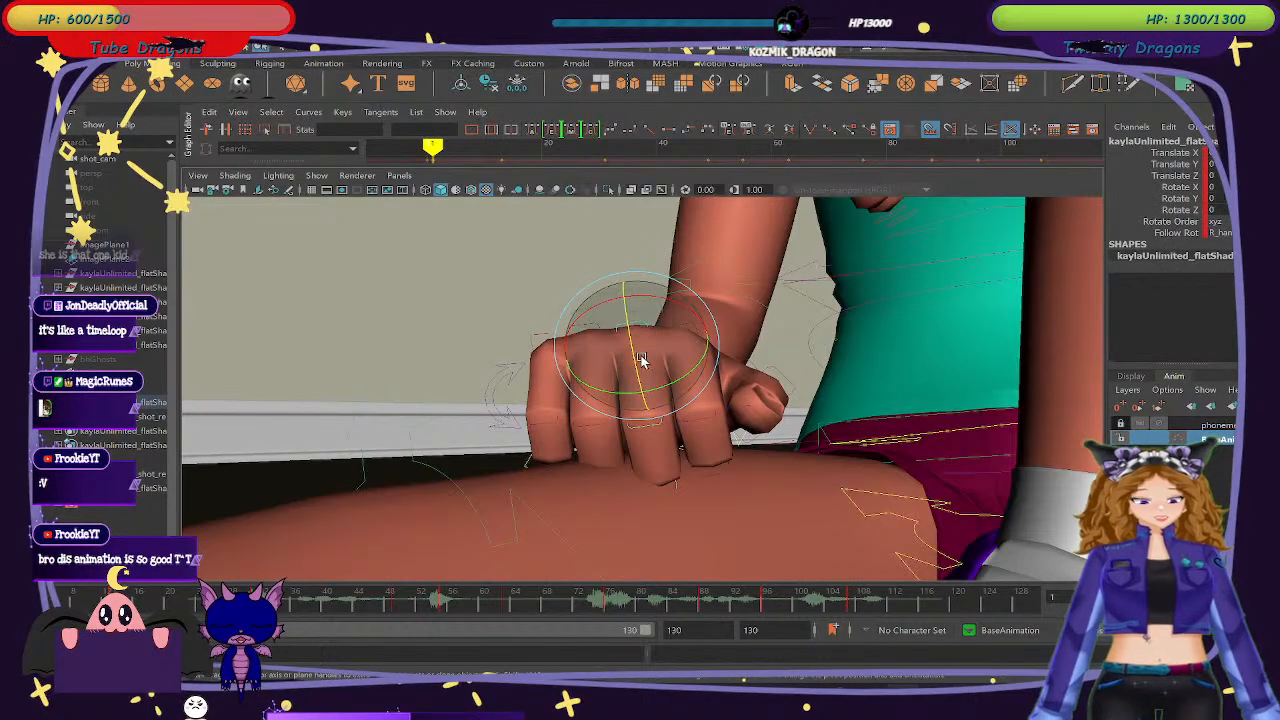
{"action": "left_click_drag", "start_coordinate": [632, 372], "coordinate": [640, 354]}
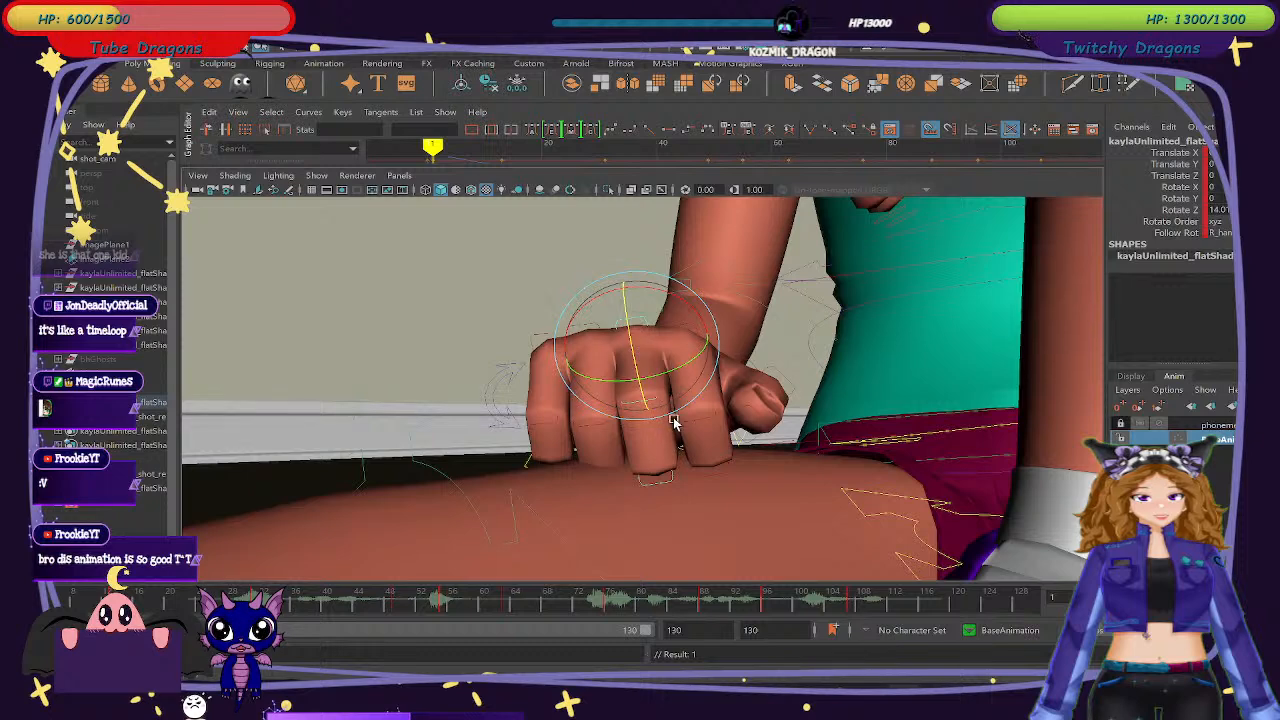
{"action": "left_click", "coordinate": [695, 448]}
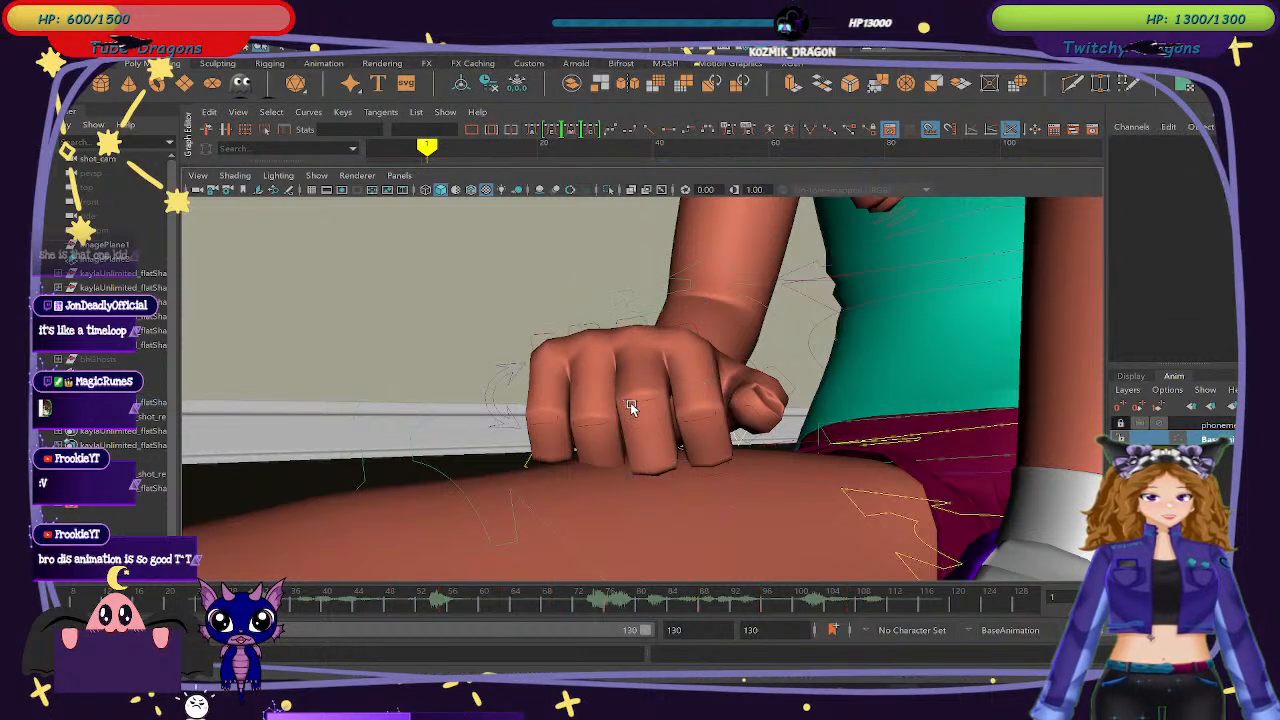
{"action": "left_click", "coordinate": [635, 404]}
{"action": "left_click", "coordinate": [727, 398]}
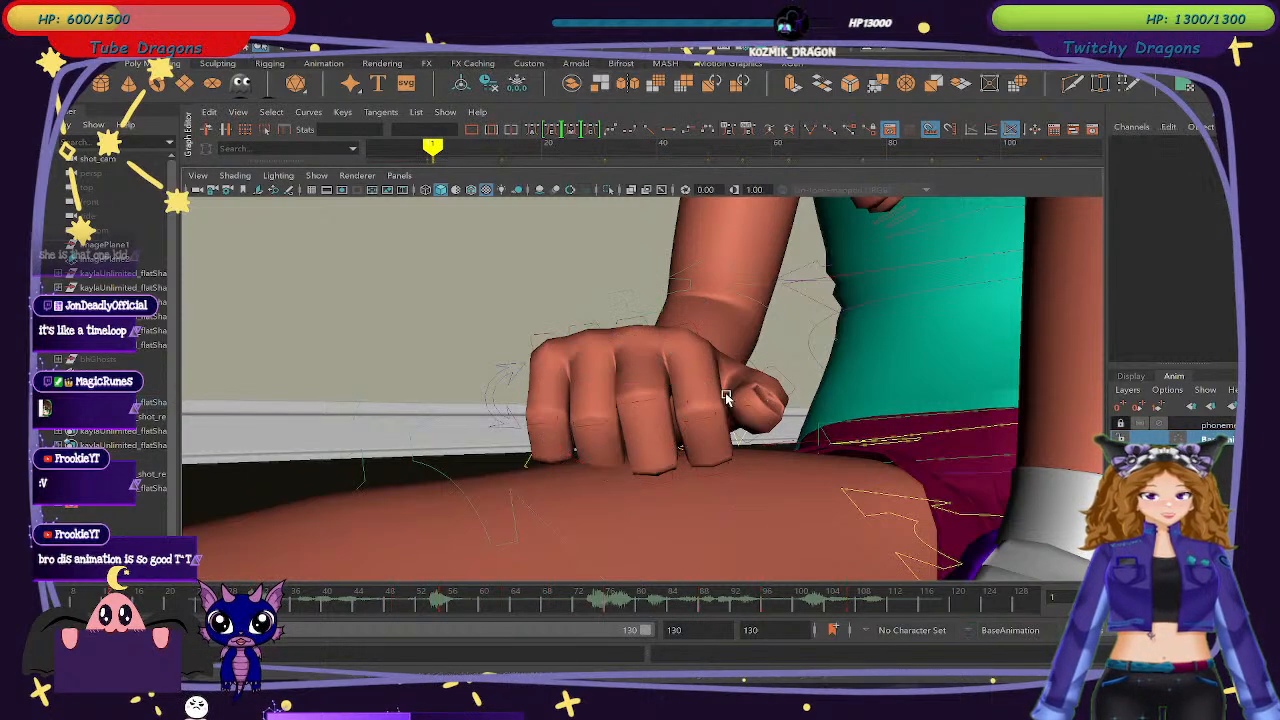
{"action": "left_click", "coordinate": [641, 404]}
Rotate and key the index finger's base joint, and rotate the middle finger's tip joint to about 14.3 on Z.
{"action": "left_click_drag", "start_coordinate": [651, 444], "coordinate": [575, 280], "text": "alt"}
{"action": "scroll", "coordinate": [718, 503], "scroll_direction": "up", "scroll_amount": 5}
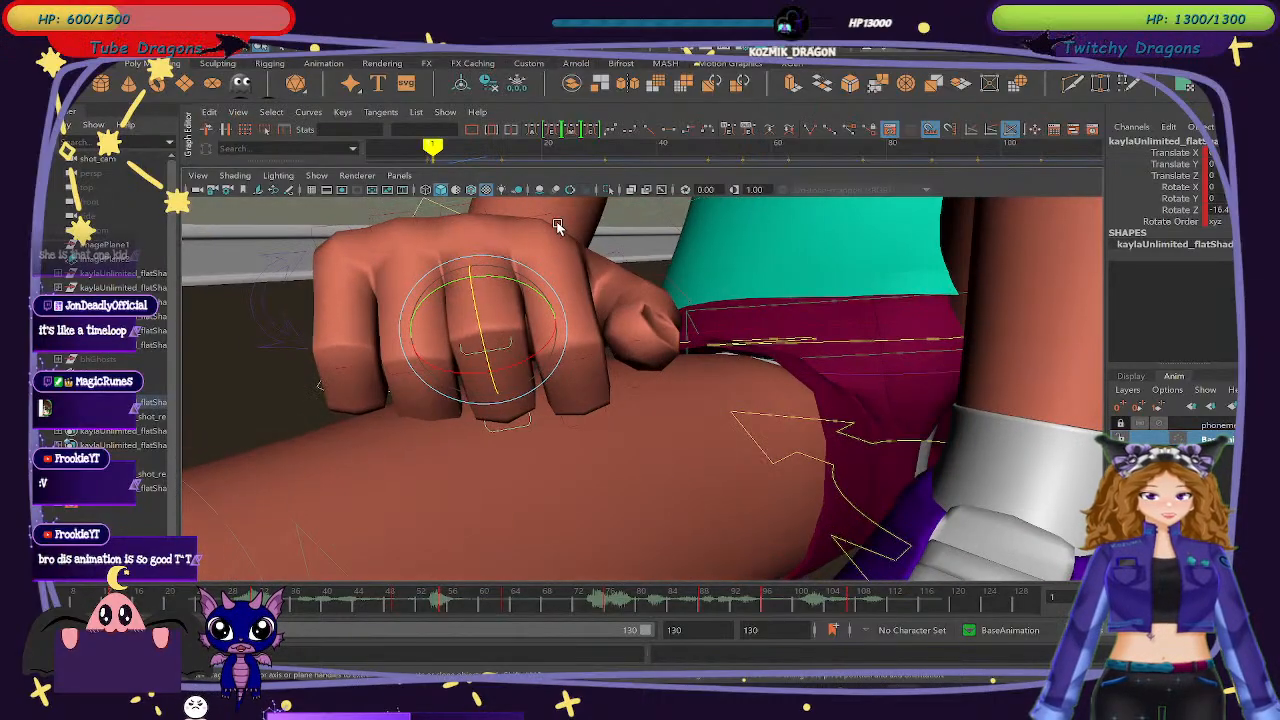
{"action": "left_click", "coordinate": [545, 252]}
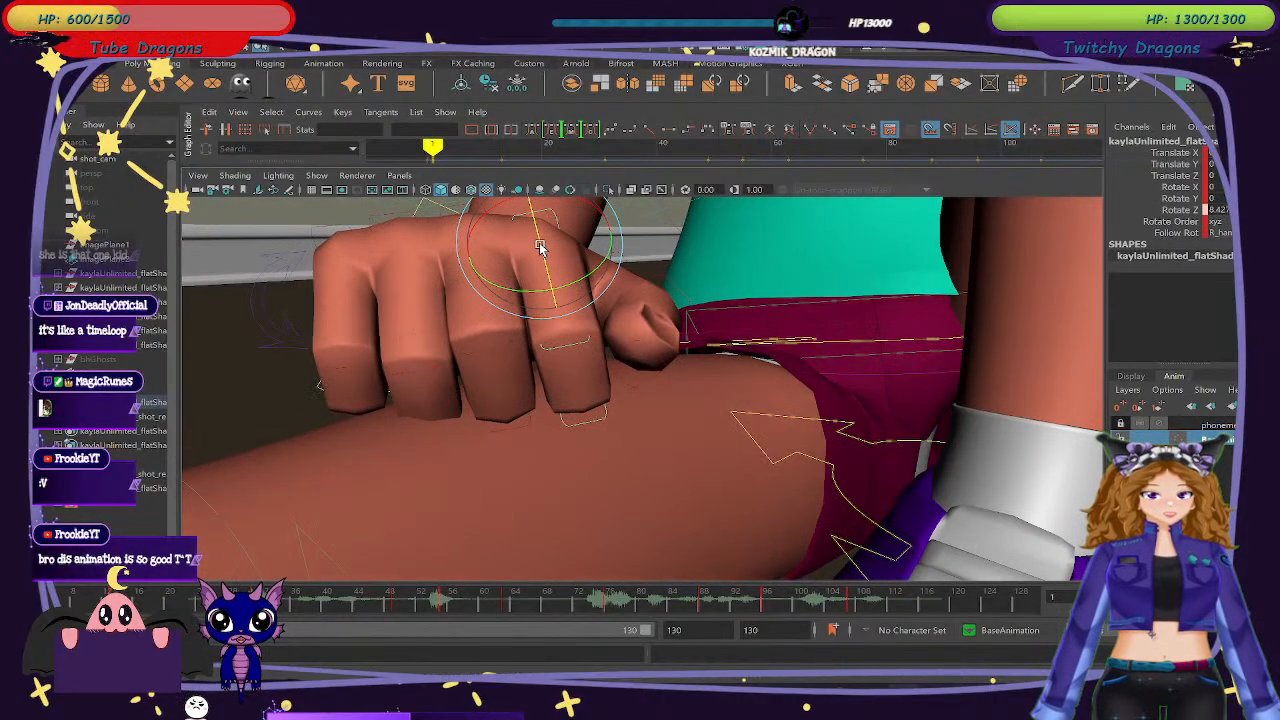
{"action": "key", "text": "s"}
{"action": "left_click", "coordinate": [577, 355]}
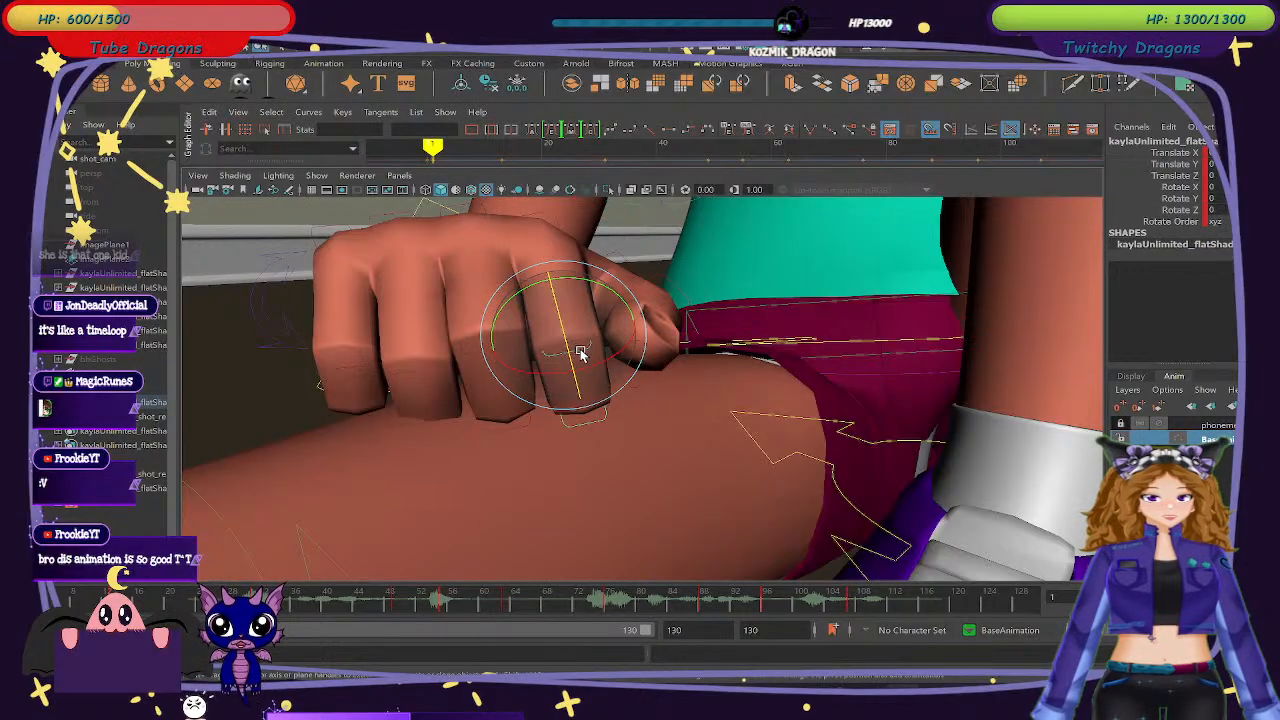
{"action": "left_click_drag", "start_coordinate": [671, 432], "coordinate": [704, 345], "text": "alt"}
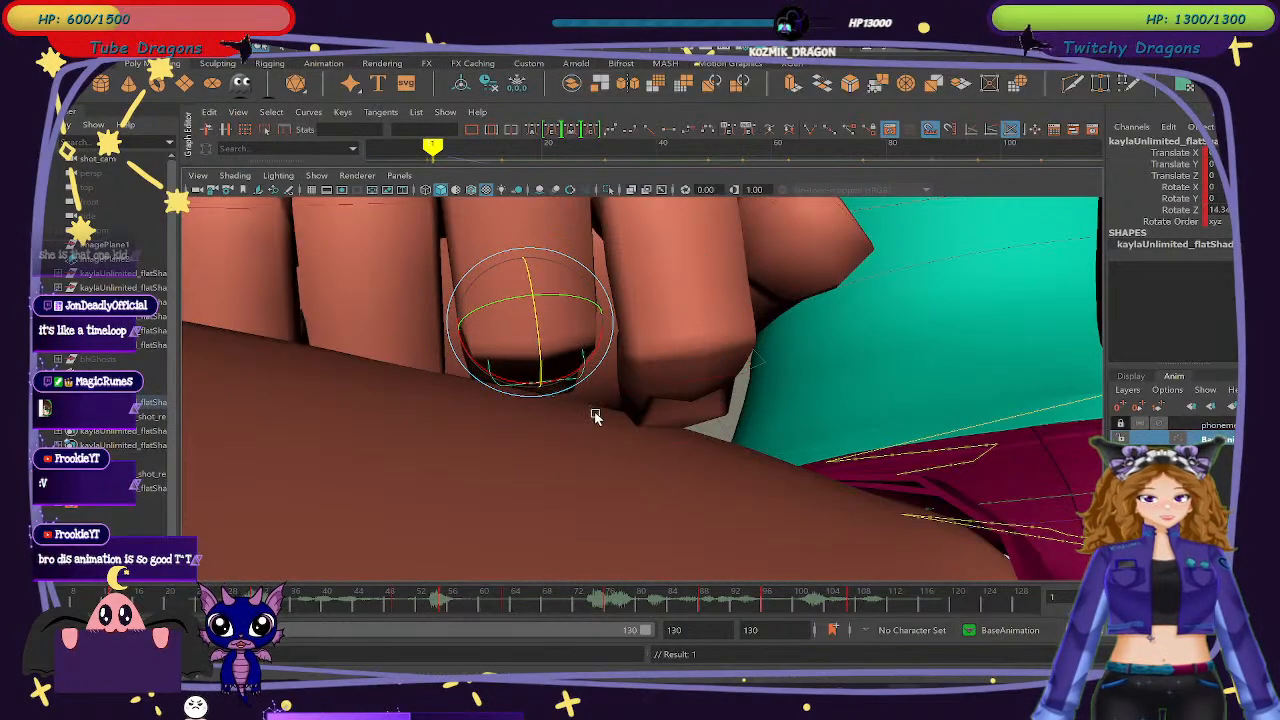
{"action": "mouse_move", "coordinate": [594, 416]}
{"action": "left_mouse_down", "text": "alt"}
{"action": "mouse_move", "coordinate": [600, 437]}
{"action": "mouse_move", "coordinate": [603, 413]}
{"action": "left_mouse_up", "text": "alt"}
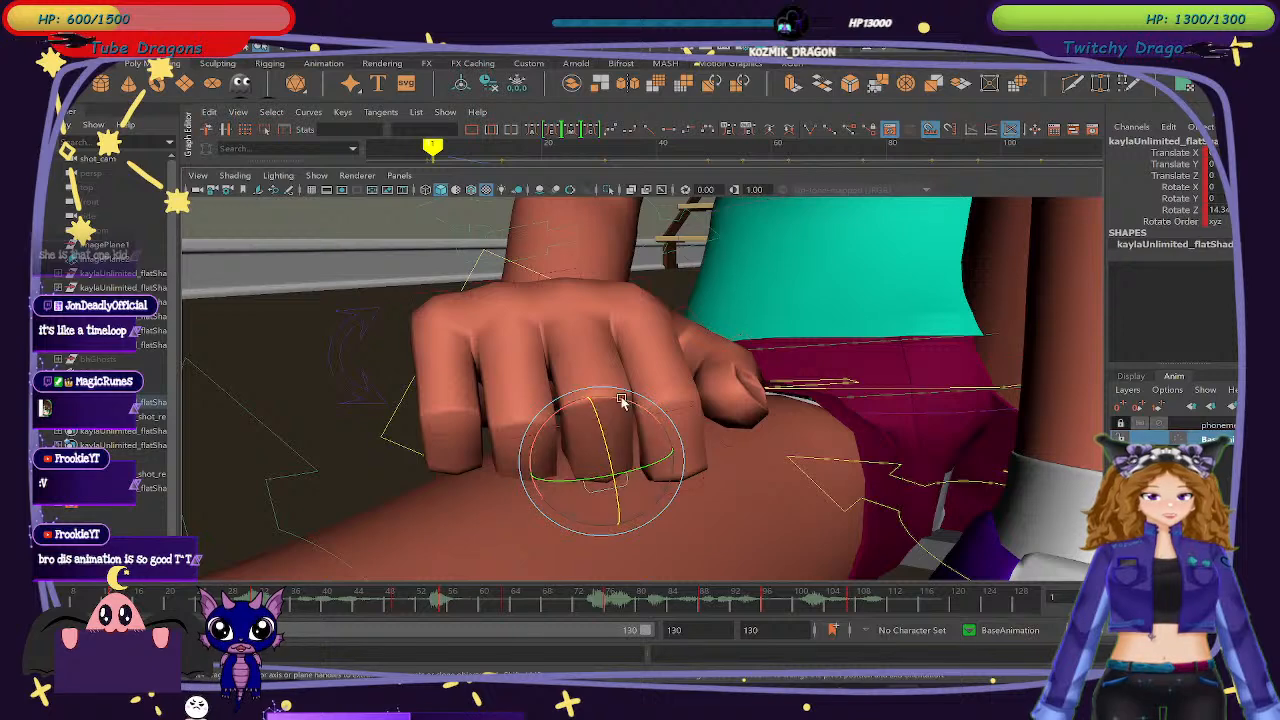
Bend the index finger's middle joint and adjust its base joint's rotation to align it with the neighbouring fingers.
{"action": "left_click", "coordinate": [676, 410]}
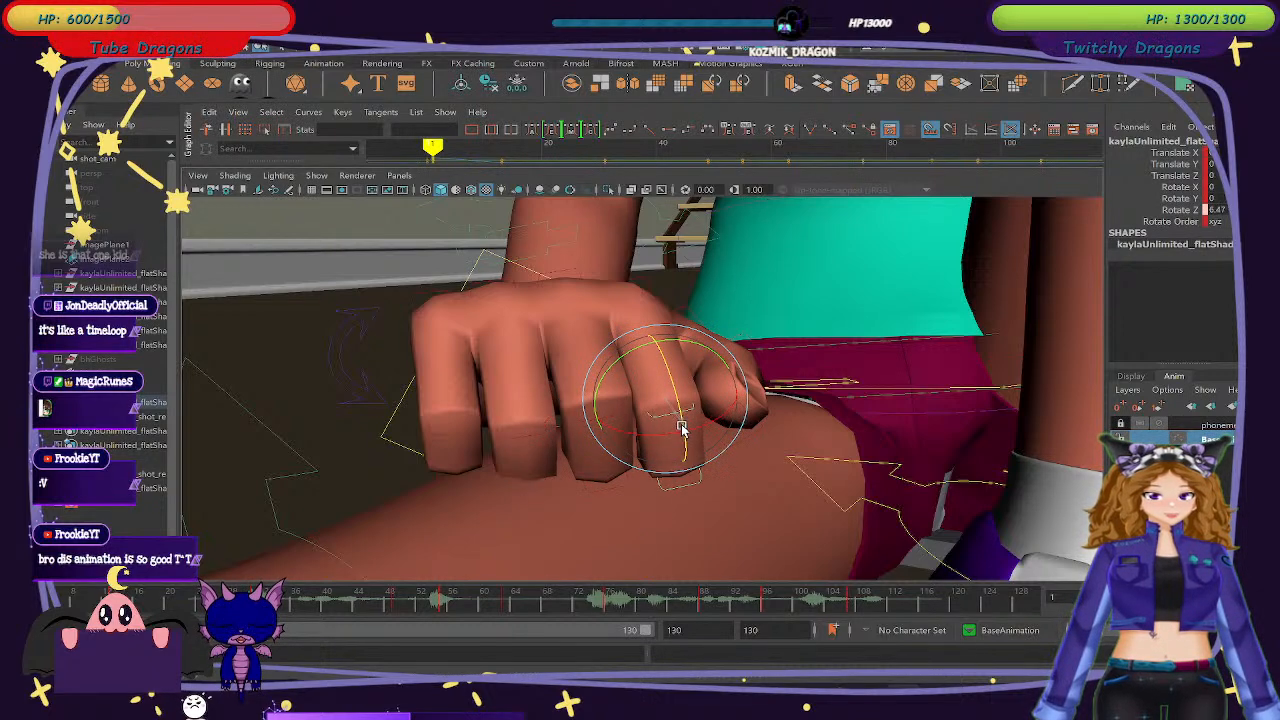
{"action": "left_click", "coordinate": [649, 286]}
{"action": "left_click_drag", "start_coordinate": [674, 283], "coordinate": [671, 265]}
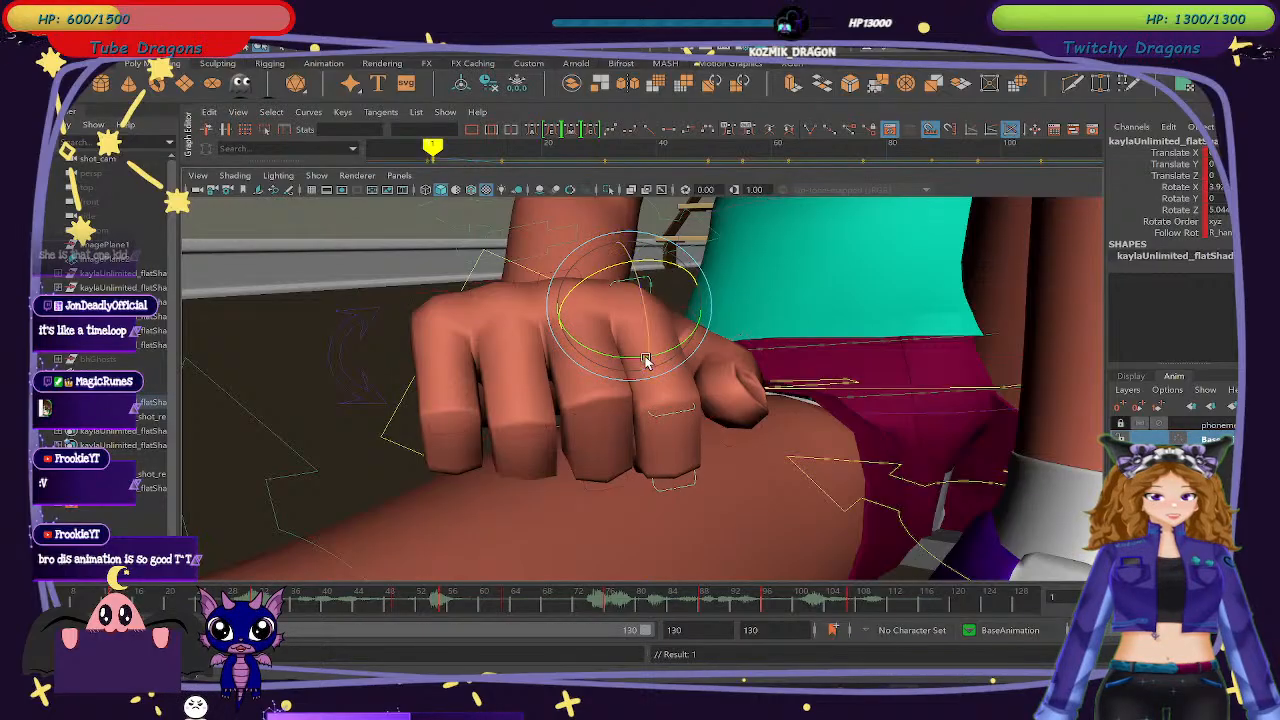
{"action": "left_click_drag", "start_coordinate": [651, 362], "coordinate": [671, 314]}
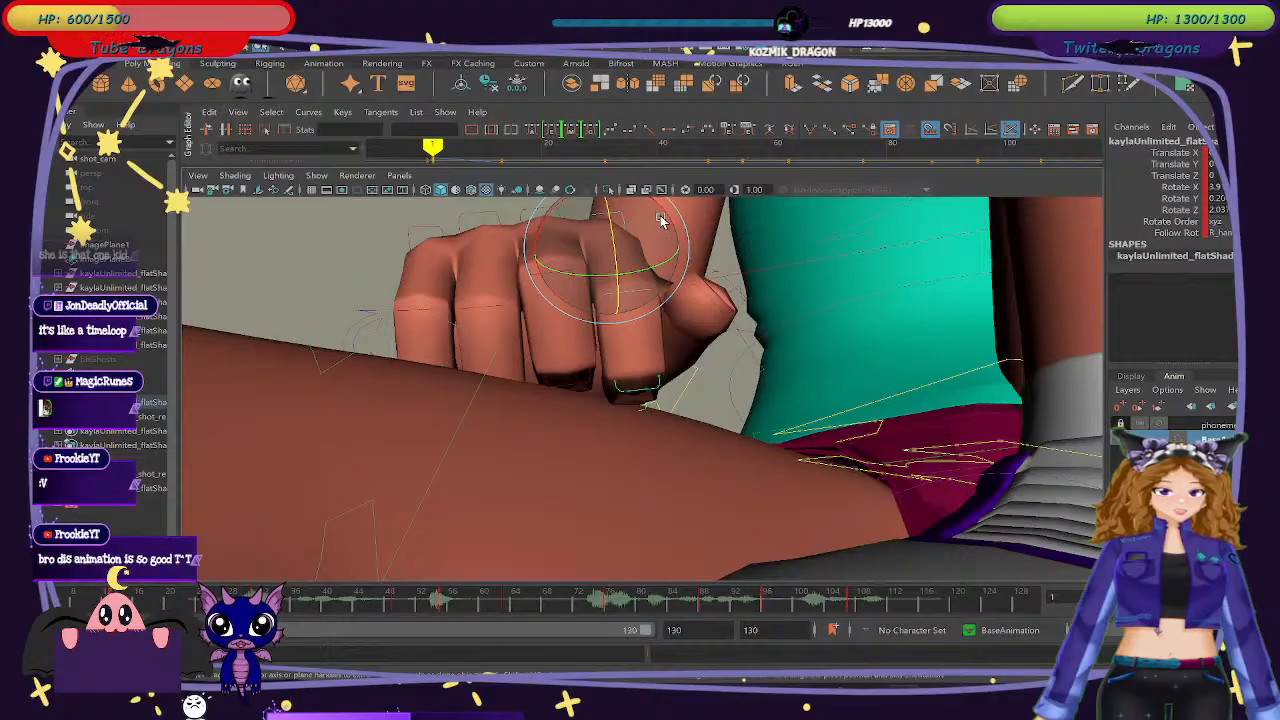
Rotate and key the index finger's base joint at about -3.67 on Z, and set its middle joint to about 0.93 on Z.
{"action": "left_click_drag", "start_coordinate": [660, 220], "coordinate": [698, 311]}
{"action": "key", "text": "ctrl+z"}
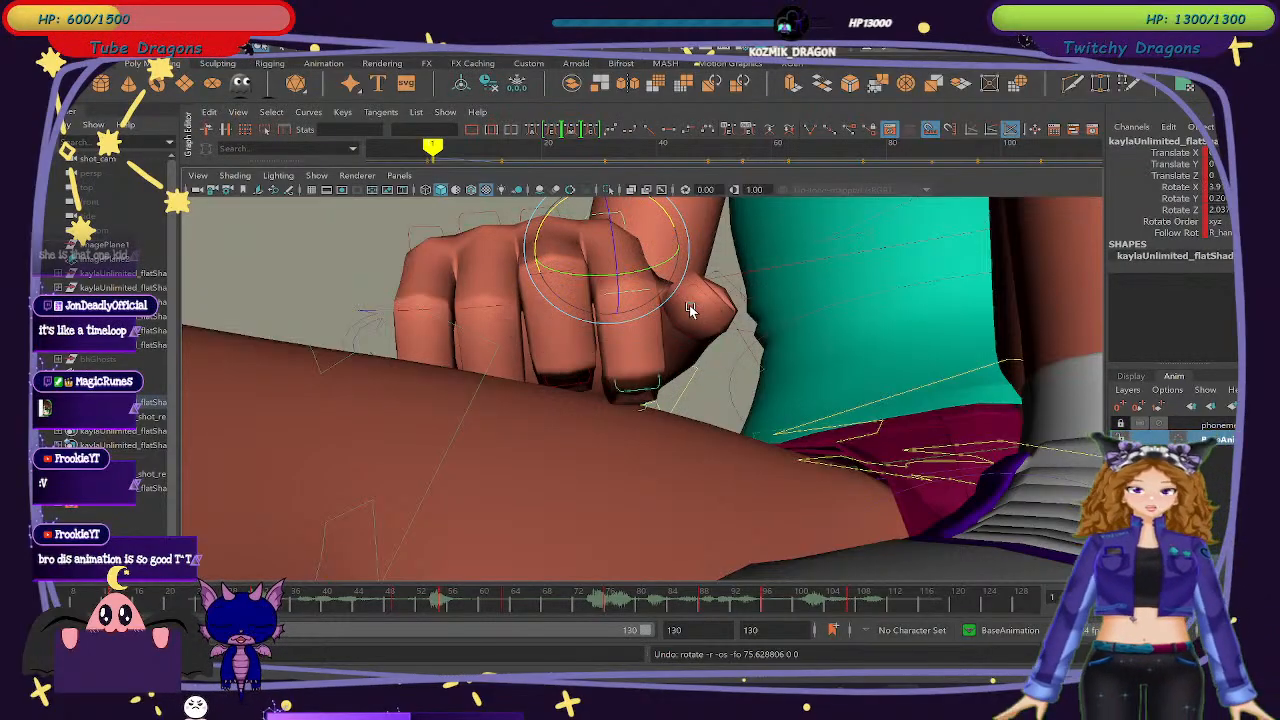
{"action": "left_click_drag", "start_coordinate": [690, 295], "coordinate": [620, 268]}
{"action": "key", "text": "ctrl+z"}
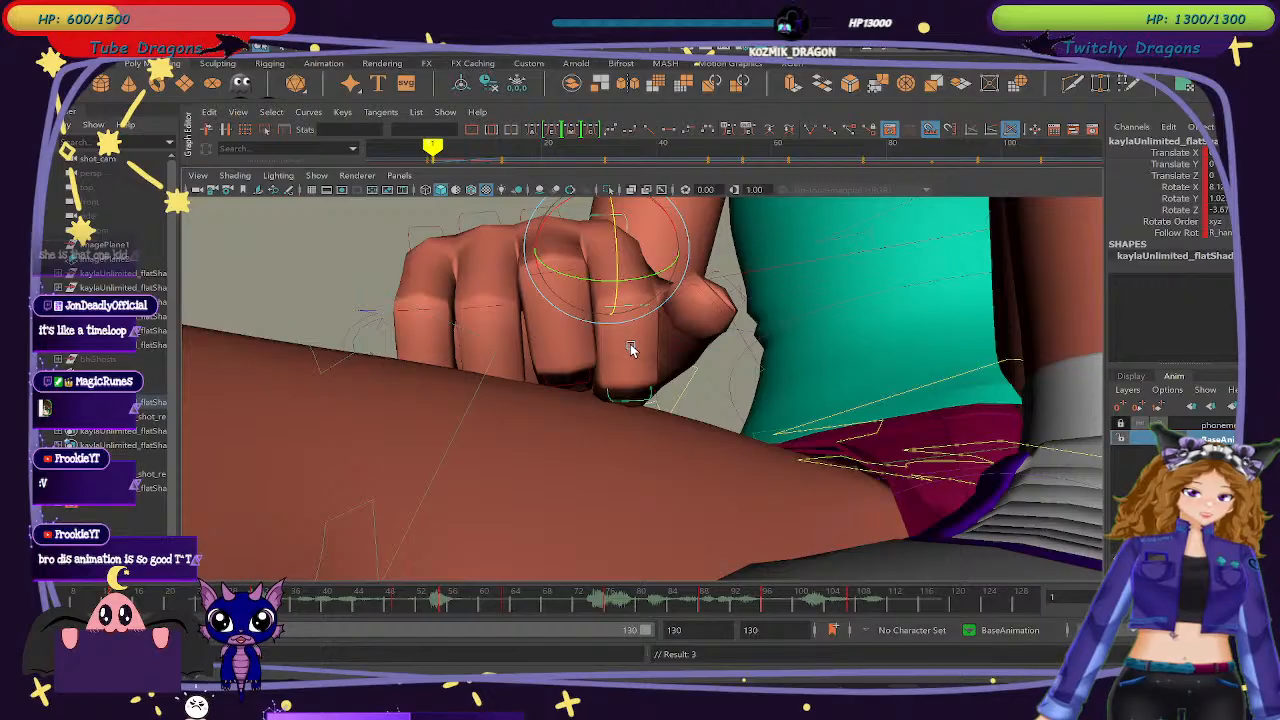
{"action": "left_click", "coordinate": [632, 340]}
{"action": "left_click", "coordinate": [646, 297]}
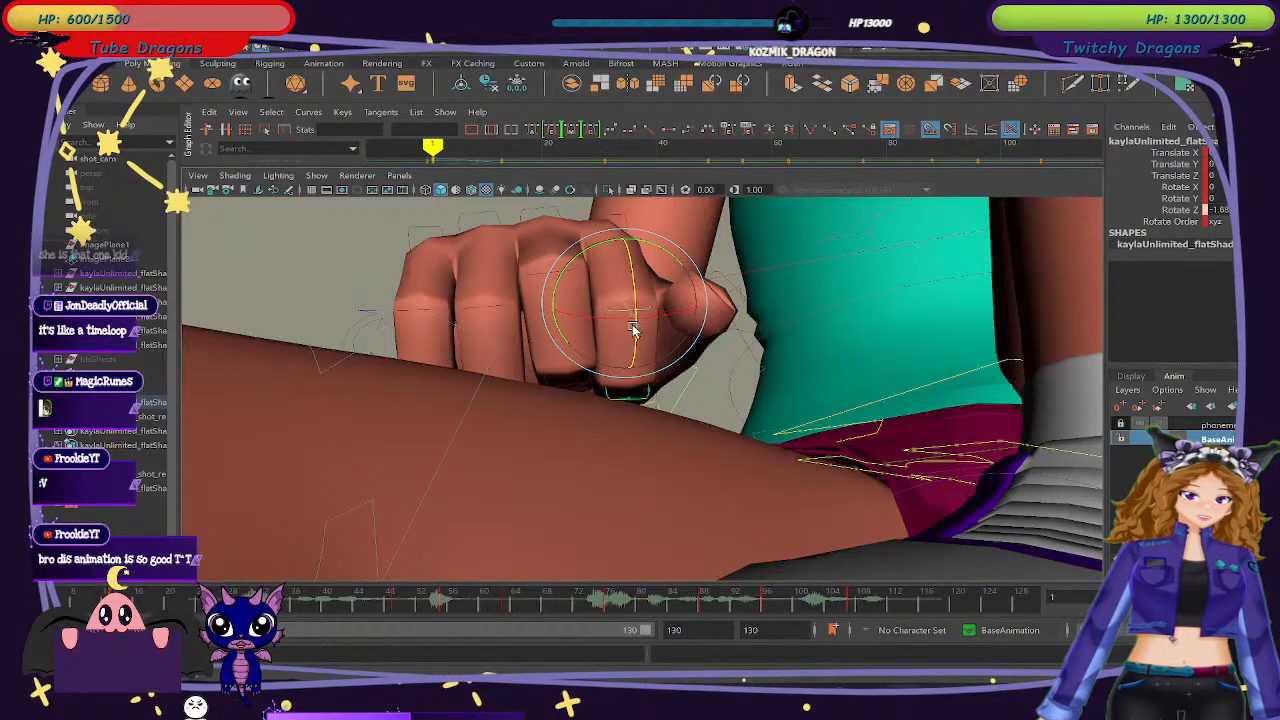
{"action": "left_click_drag", "start_coordinate": [579, 394], "coordinate": [585, 424], "text": "alt"}
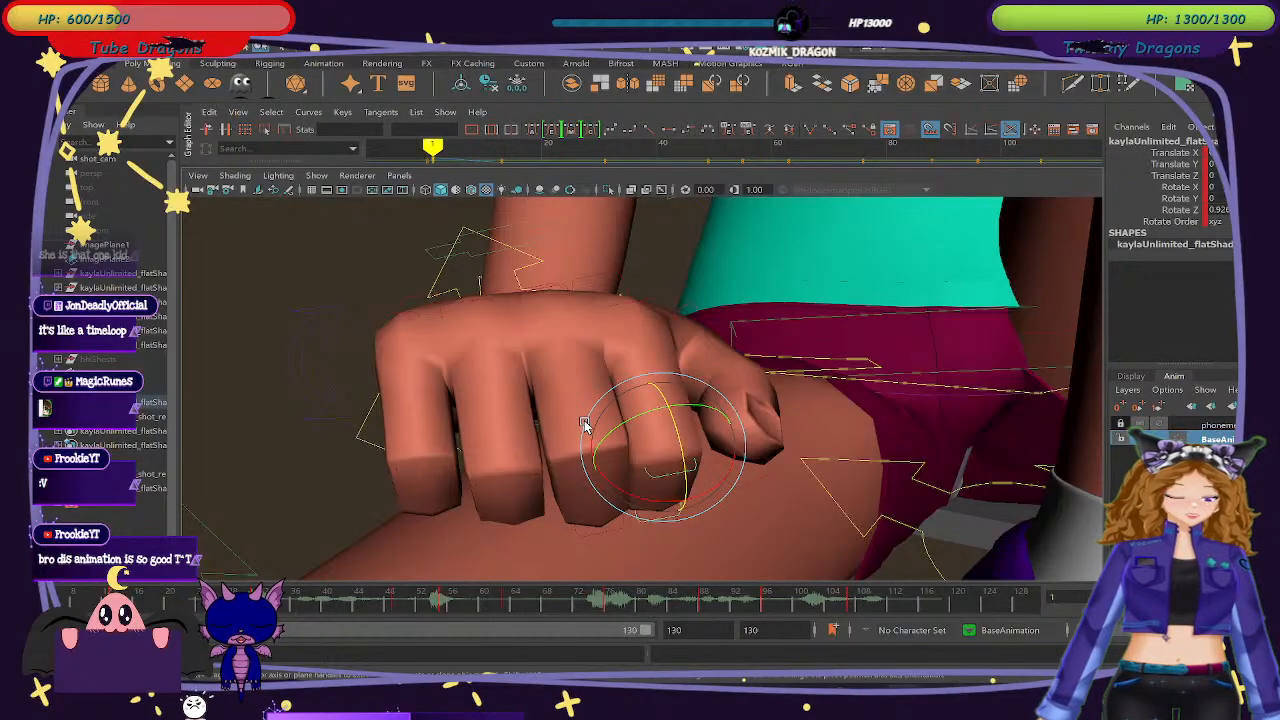
Rotate the middle finger's base joint to about 2.13 on Y and 10.19 on Z, and key its rotation.
{"action": "key", "text": "super"}
{"action": "left_click", "coordinate": [571, 294]}
{"action": "left_click", "coordinate": [568, 292]}
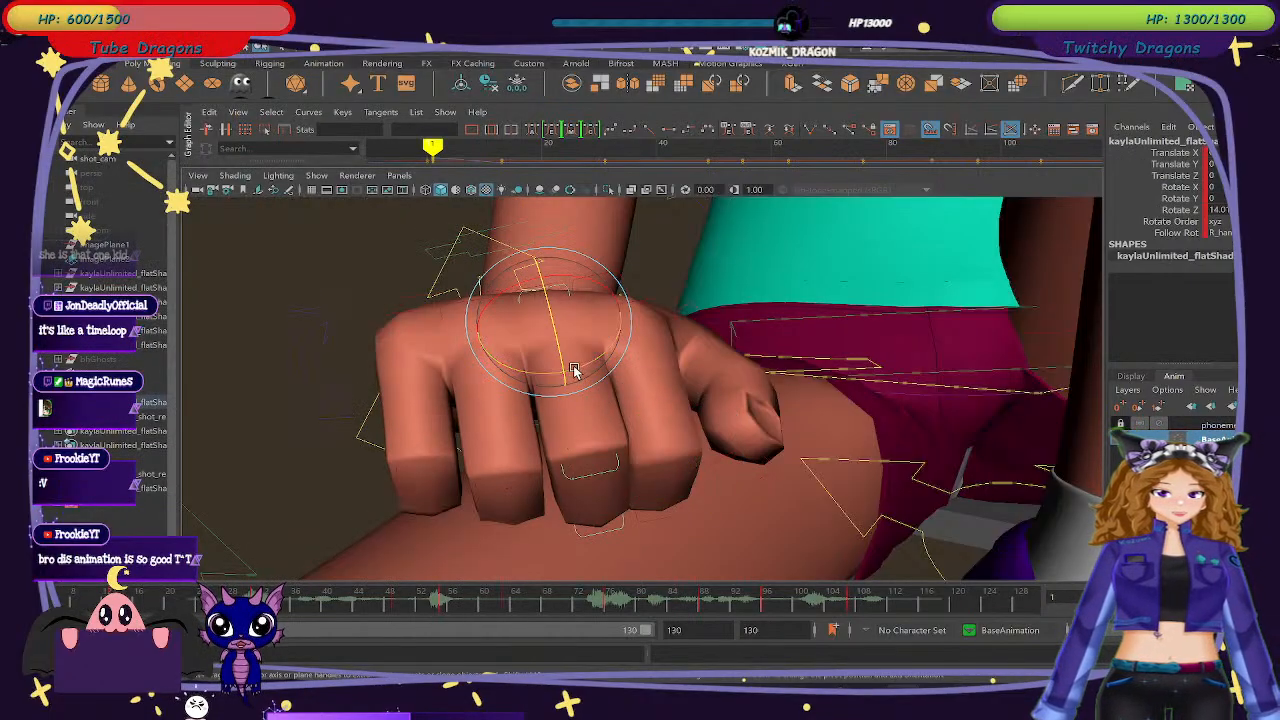
{"action": "left_click_drag", "start_coordinate": [574, 370], "coordinate": [572, 366]}
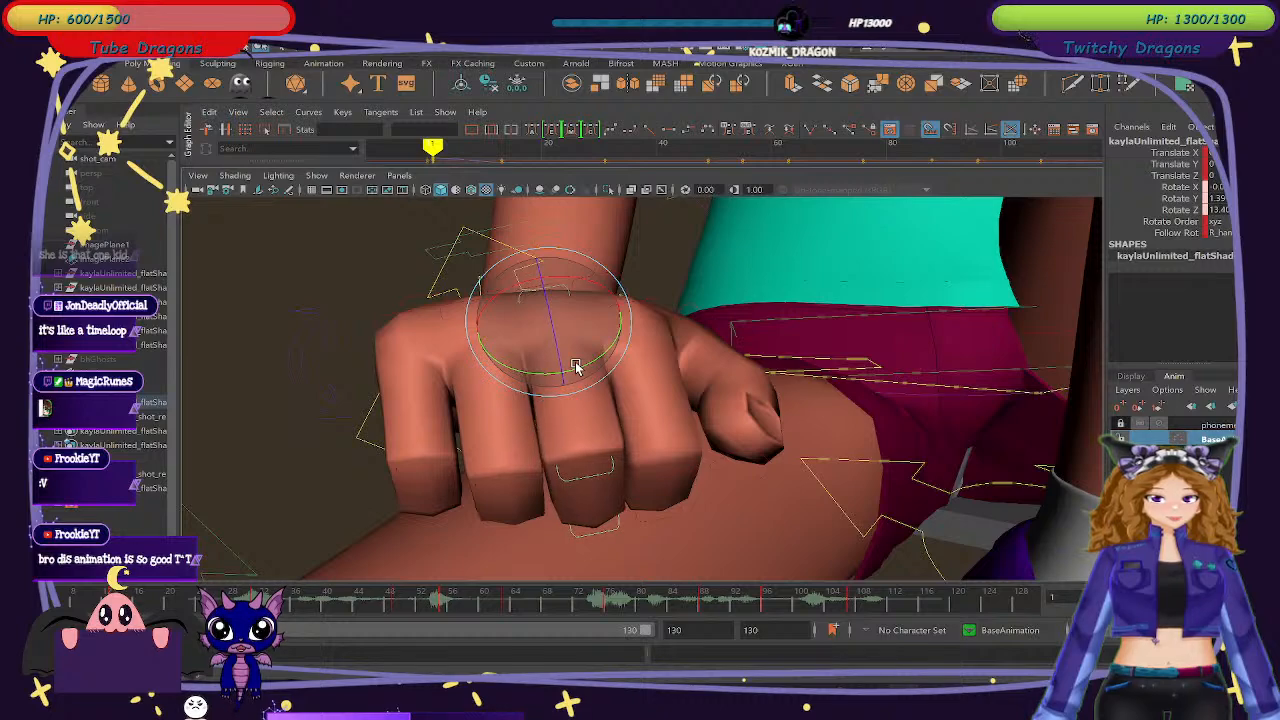
{"action": "key", "text": "shift+e"}
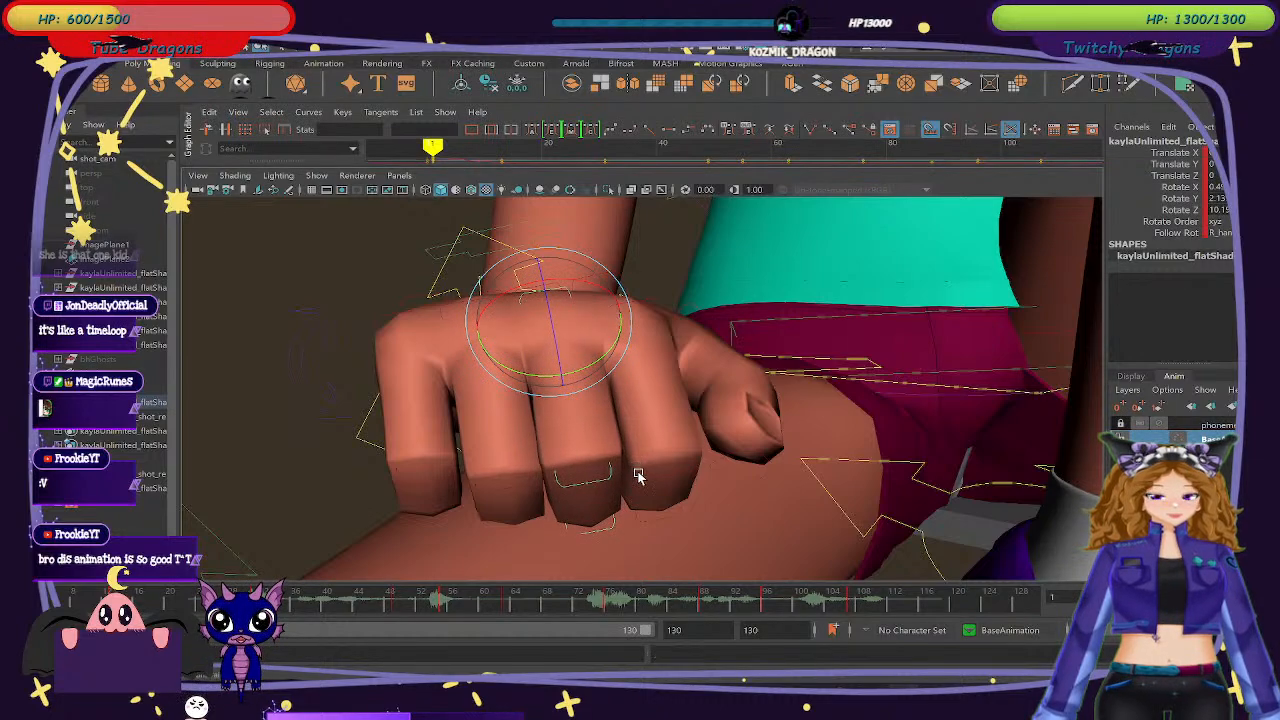
{"action": "mouse_move", "coordinate": [638, 474]}
{"action": "left_mouse_down", "text": "alt"}
{"action": "mouse_move", "coordinate": [648, 456]}
{"action": "mouse_move", "coordinate": [666, 465]}
{"action": "mouse_move", "coordinate": [656, 468]}
{"action": "left_mouse_up", "text": "alt"}
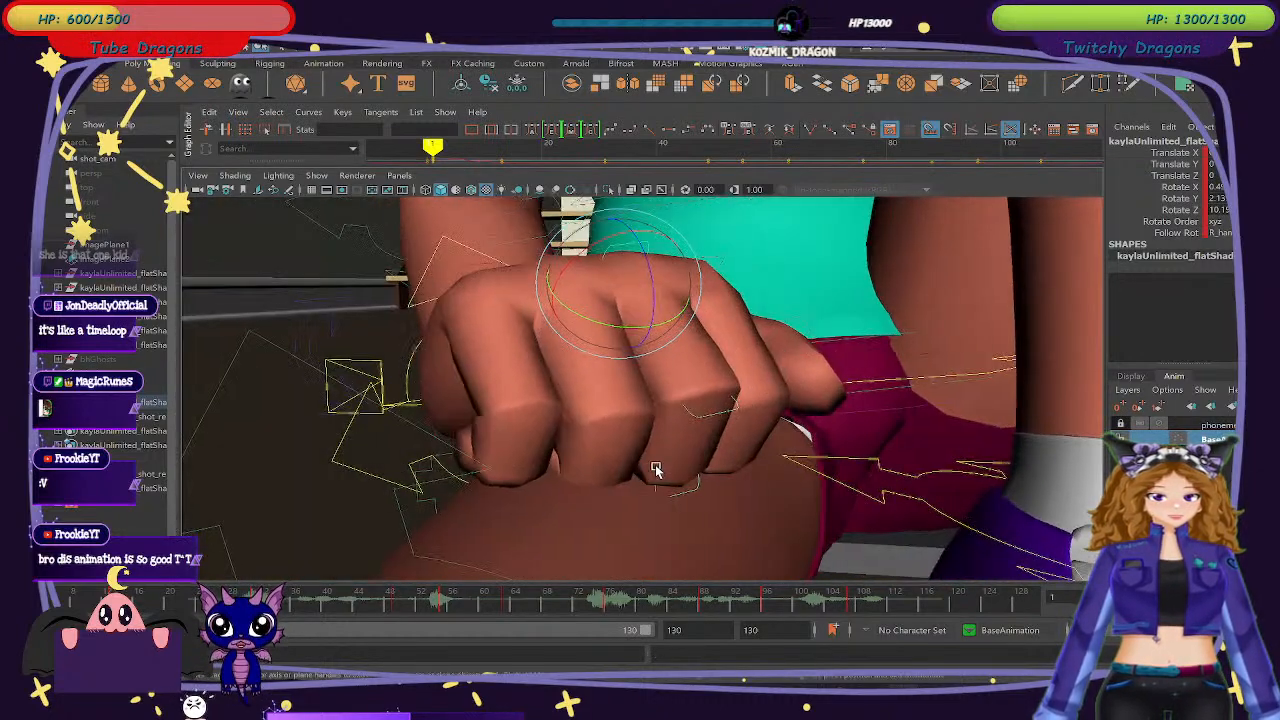
Try rotating the ring finger's base joint and bending its middle joint to about -20 on Z.
{"action": "left_click", "coordinate": [656, 470]}
{"action": "left_click", "coordinate": [545, 256]}
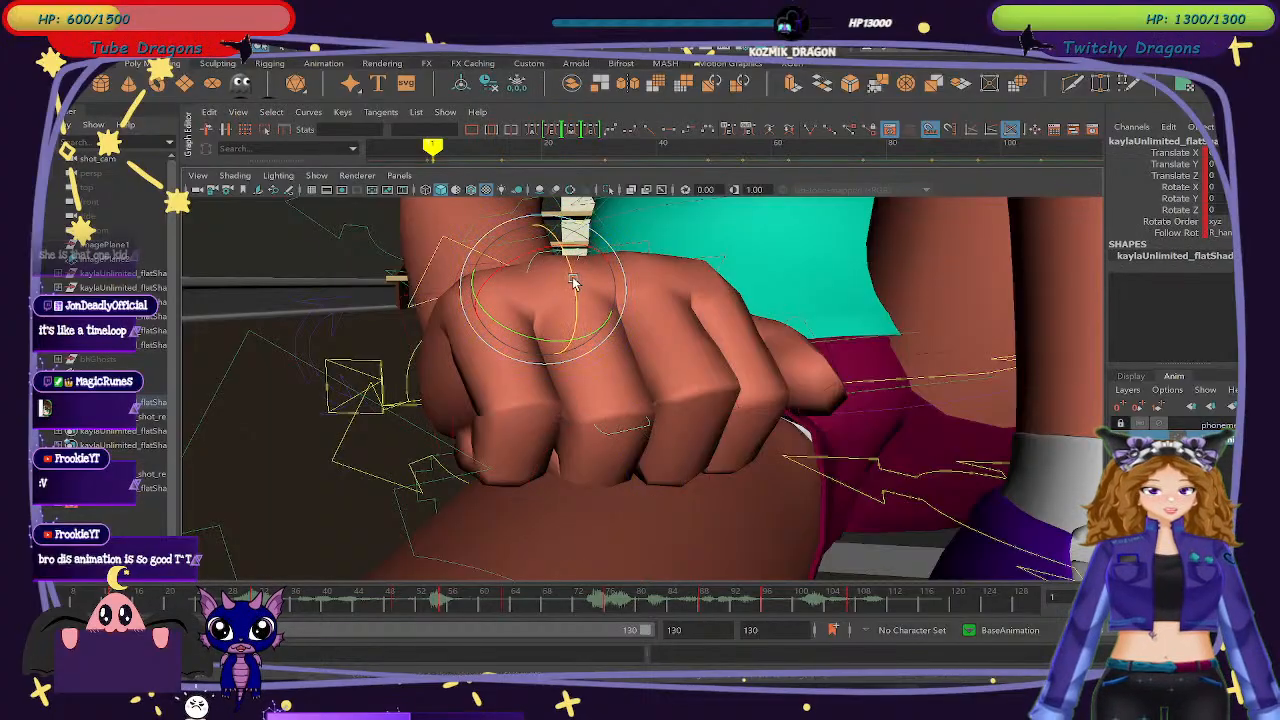
{"action": "left_click", "coordinate": [634, 415]}
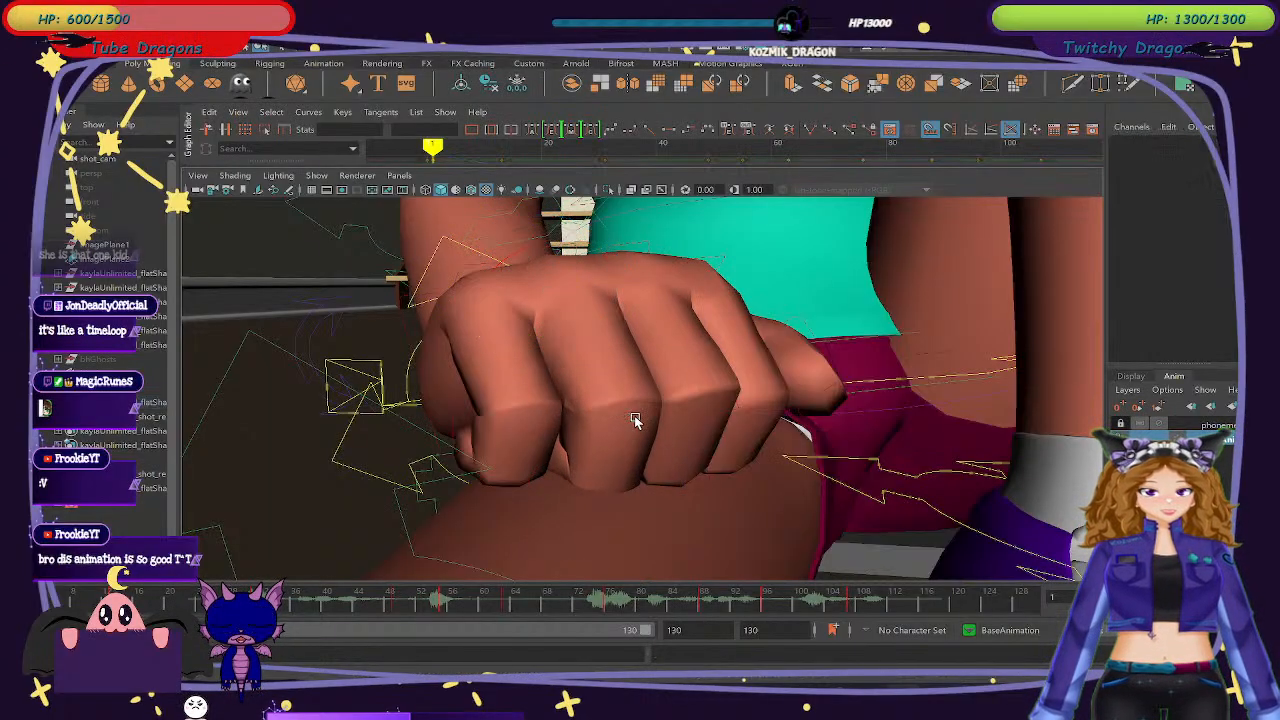
{"action": "left_click", "coordinate": [645, 418]}
{"action": "left_click_drag", "start_coordinate": [652, 421], "coordinate": [650, 432]}
{"action": "mouse_move", "coordinate": [768, 505]}
{"action": "left_mouse_down", "text": "alt"}
{"action": "mouse_move", "coordinate": [747, 496]}
{"action": "mouse_move", "coordinate": [768, 502]}
{"action": "left_mouse_up", "text": "alt"}
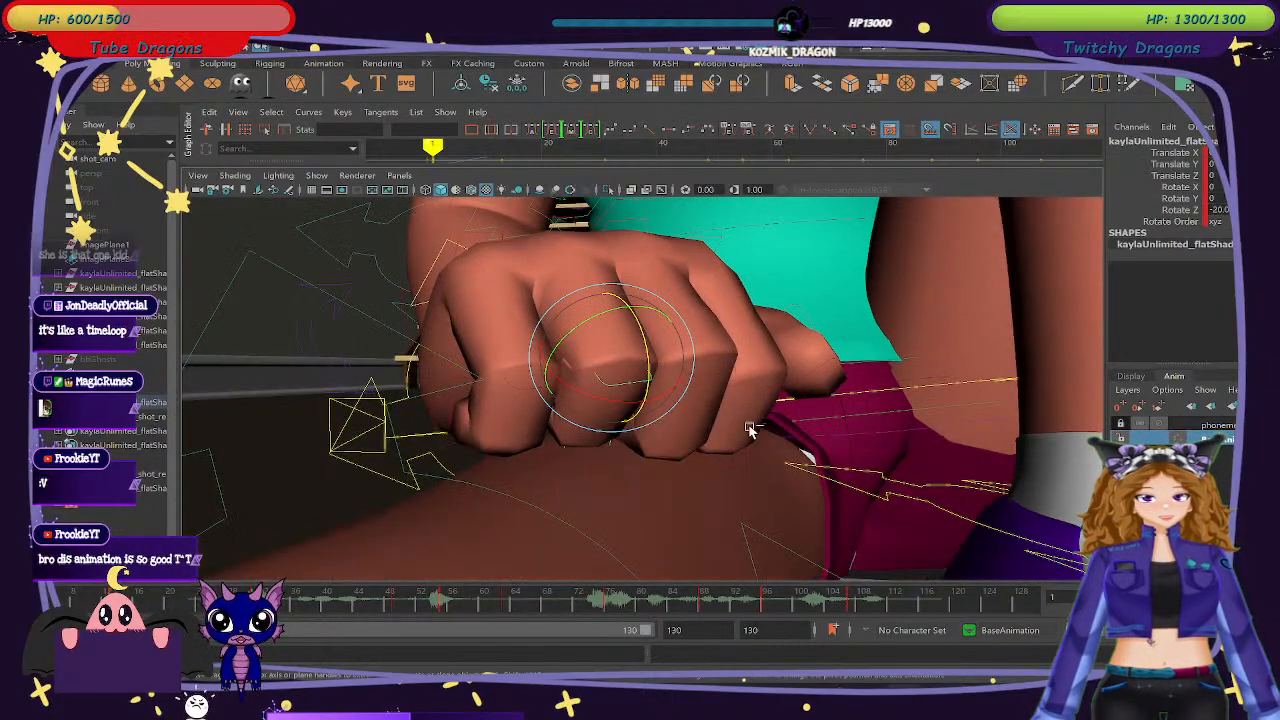
{"action": "key", "text": "ctrl+z"}
Try rotating the ring finger's base joint to about 1.22 on Z with a different bend in its middle joint.
{"action": "left_click", "coordinate": [533, 224]}
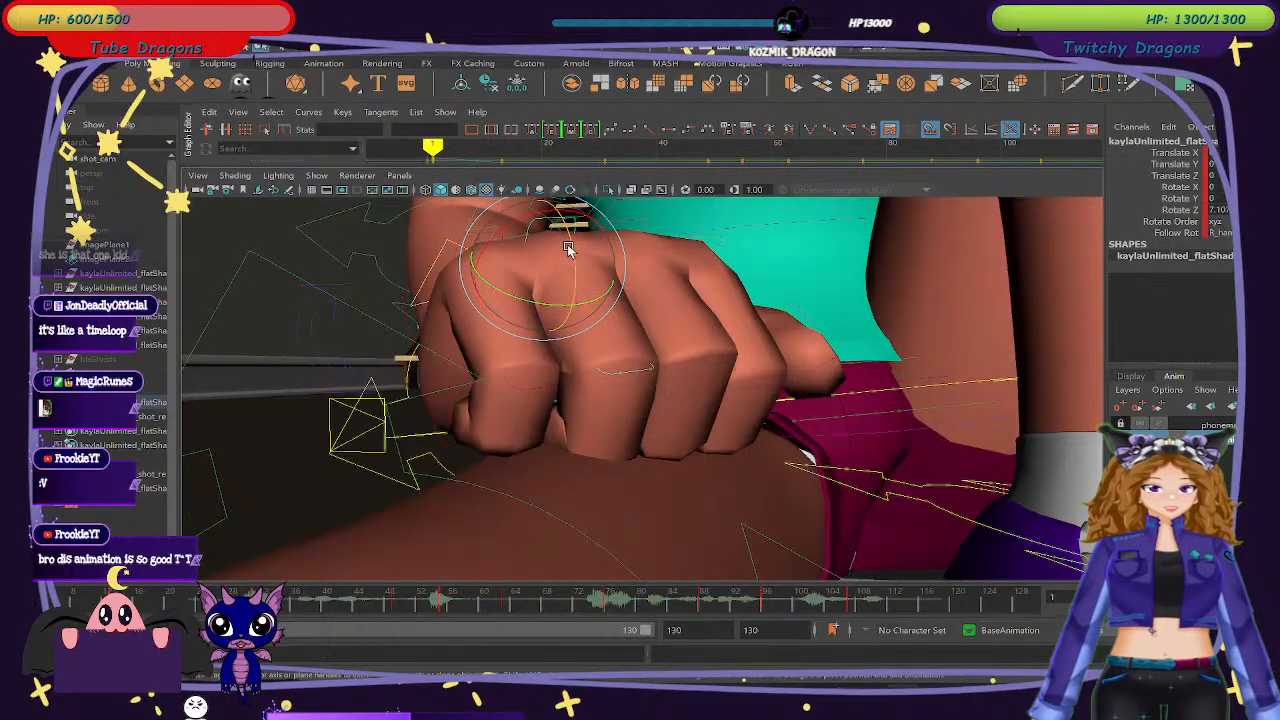
{"action": "left_click_drag", "start_coordinate": [558, 236], "coordinate": [572, 256]}
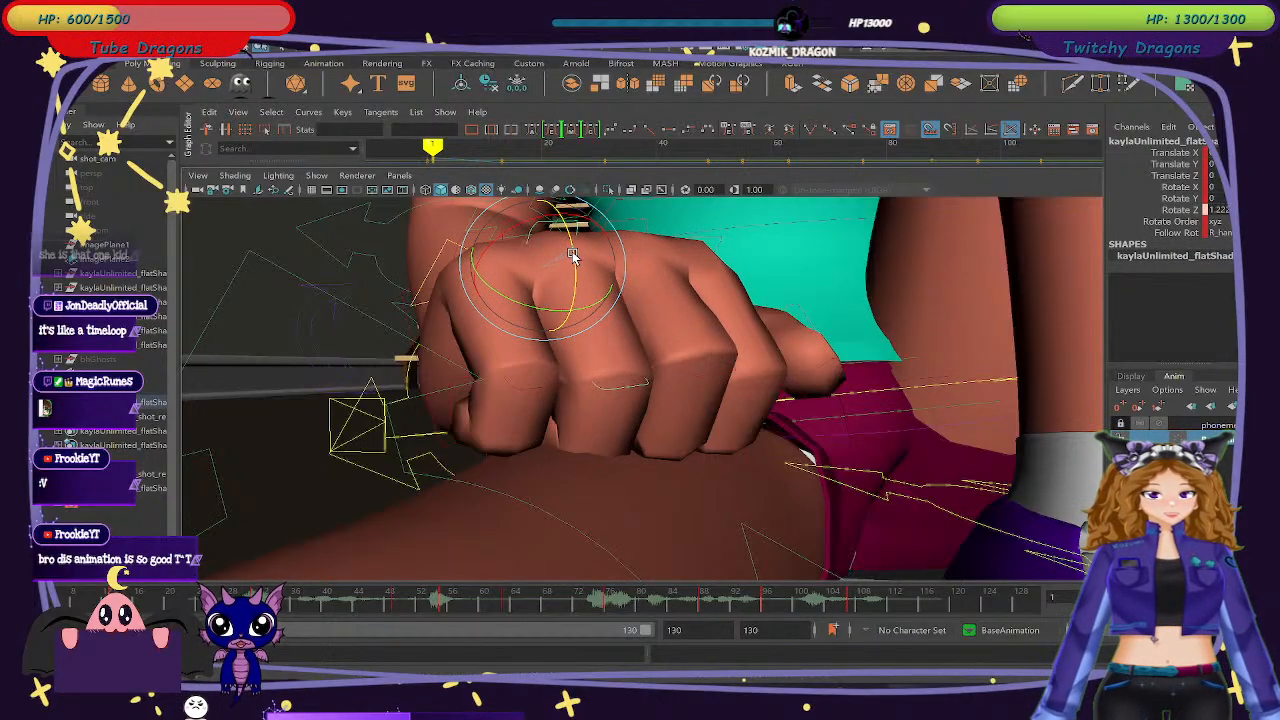
{"action": "left_click", "coordinate": [623, 390]}
{"action": "left_click", "coordinate": [623, 390]}
{"action": "left_click_drag", "start_coordinate": [634, 391], "coordinate": [727, 484]}
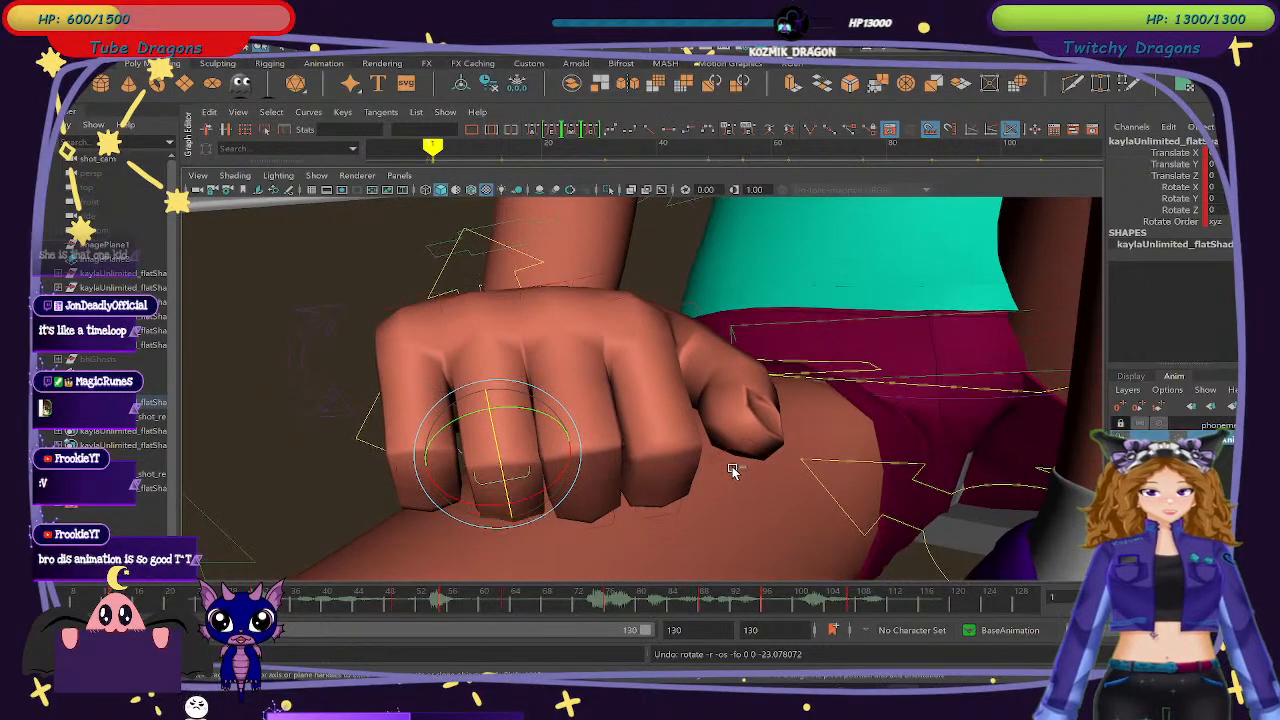
{"action": "key", "text": "ctrl+z"}
Rotate the ring finger's base joint to about 1.27 on Y and 10.99 on Z, and bend its middle joint to about -15.4 on Z.
{"action": "left_click", "coordinate": [487, 296]}
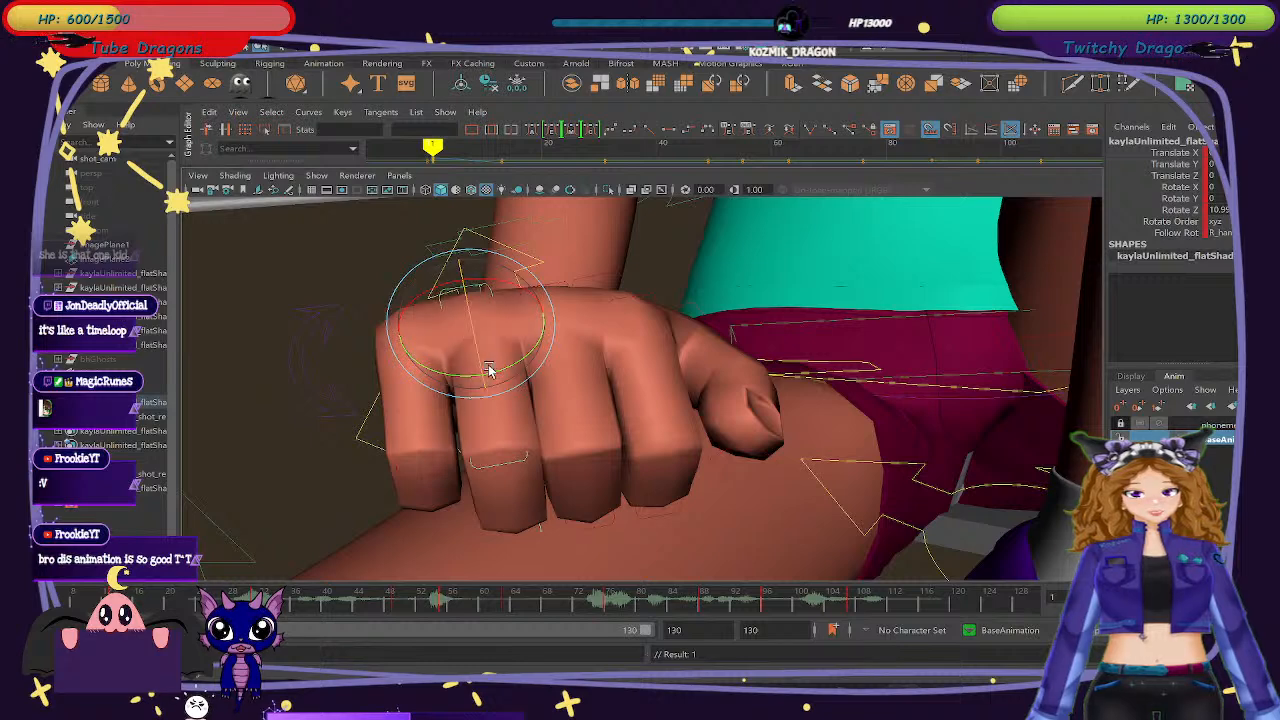
{"action": "left_click_drag", "start_coordinate": [505, 370], "coordinate": [503, 371]}
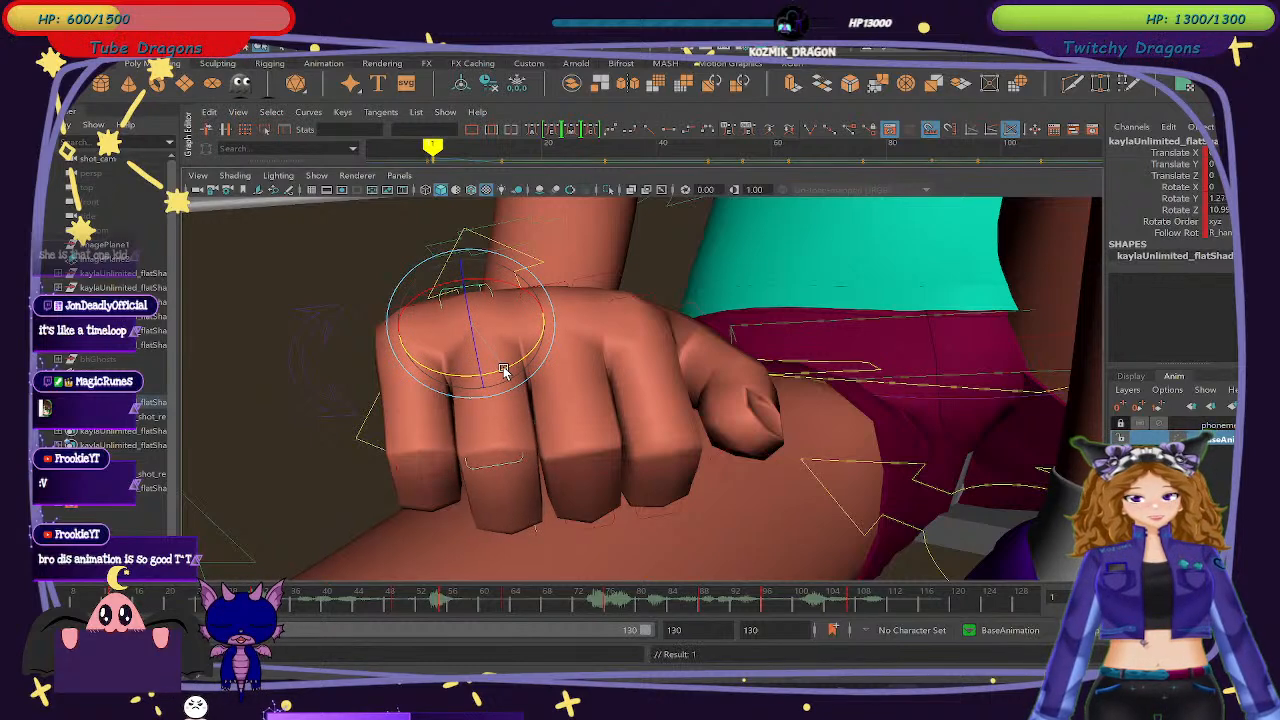
{"action": "left_click", "coordinate": [498, 467]}
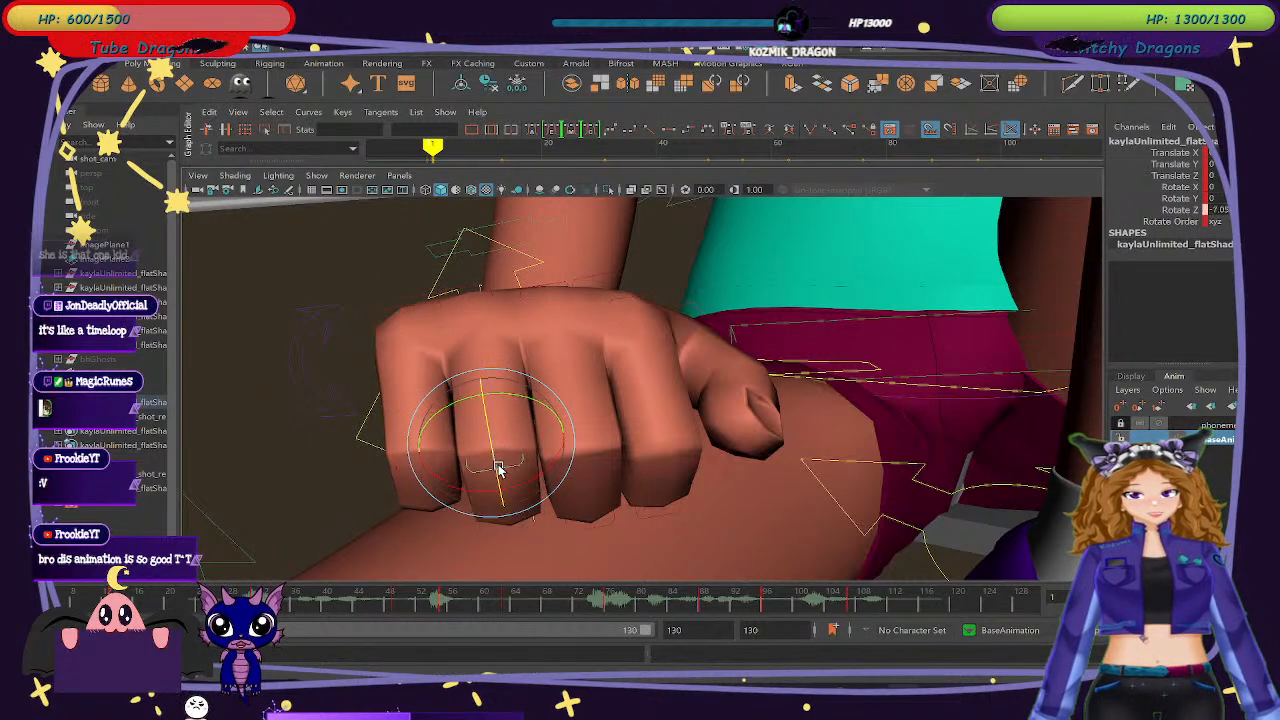
{"action": "left_click_drag", "start_coordinate": [498, 467], "coordinate": [567, 447]}
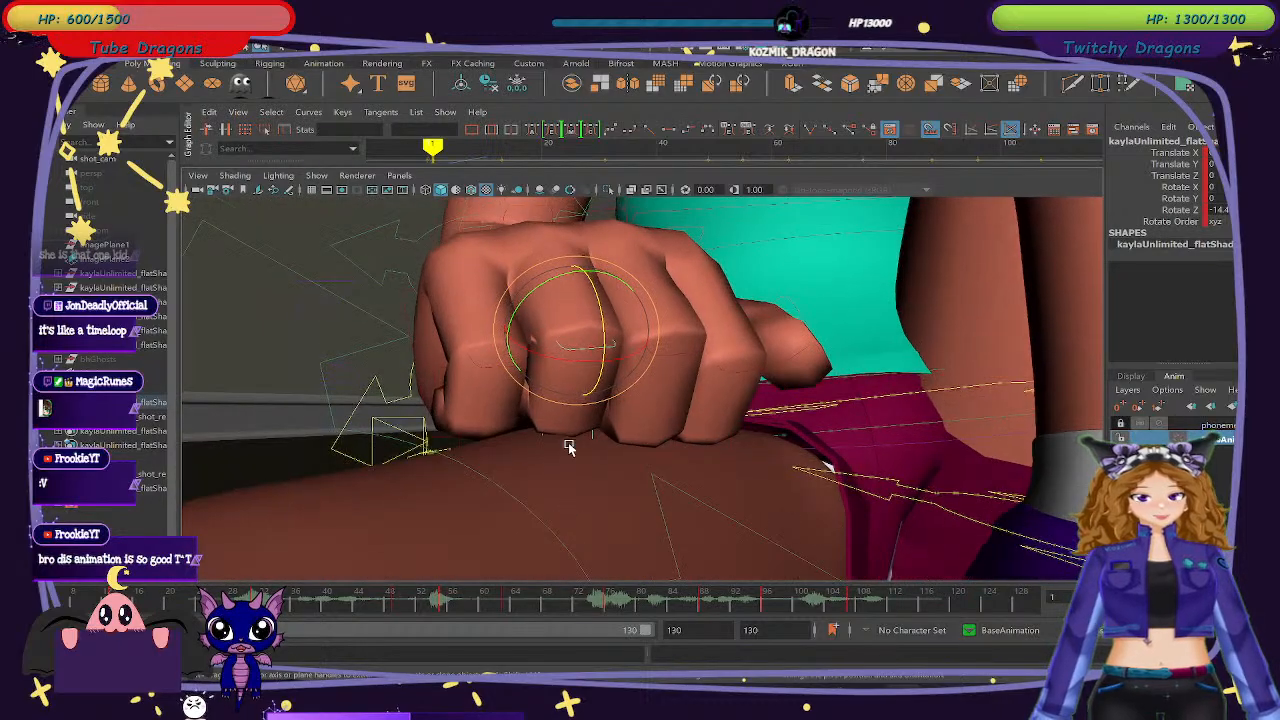
{"action": "left_click_drag", "start_coordinate": [597, 386], "coordinate": [746, 480]}
{"action": "scroll", "coordinate": [680, 443], "scroll_direction": "down", "scroll_amount": 5}
{"action": "scroll", "coordinate": [695, 442], "scroll_direction": "up", "scroll_amount": 6}
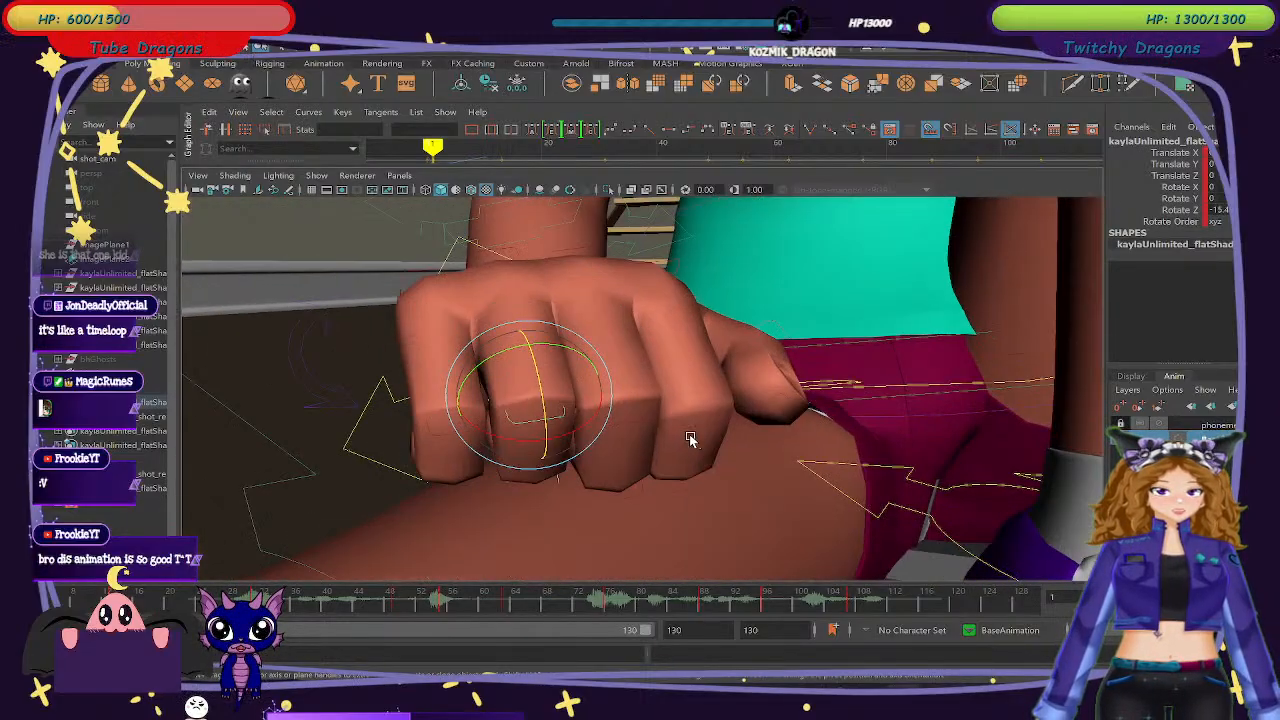
Try rotating the controls around the base of the thumb.
{"action": "left_click_drag", "start_coordinate": [689, 438], "coordinate": [806, 563], "text": "alt"}
{"action": "scroll", "coordinate": [617, 492], "scroll_direction": "up", "scroll_amount": 5}
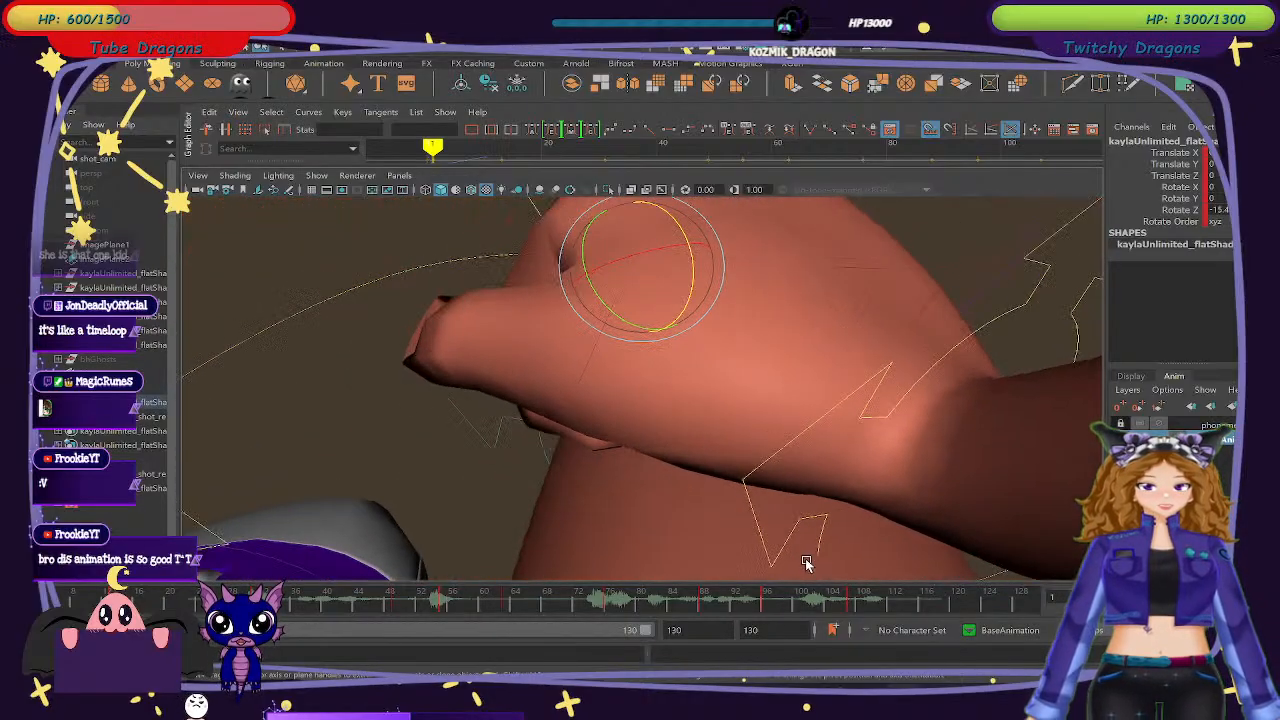
{"action": "left_click", "coordinate": [587, 361]}
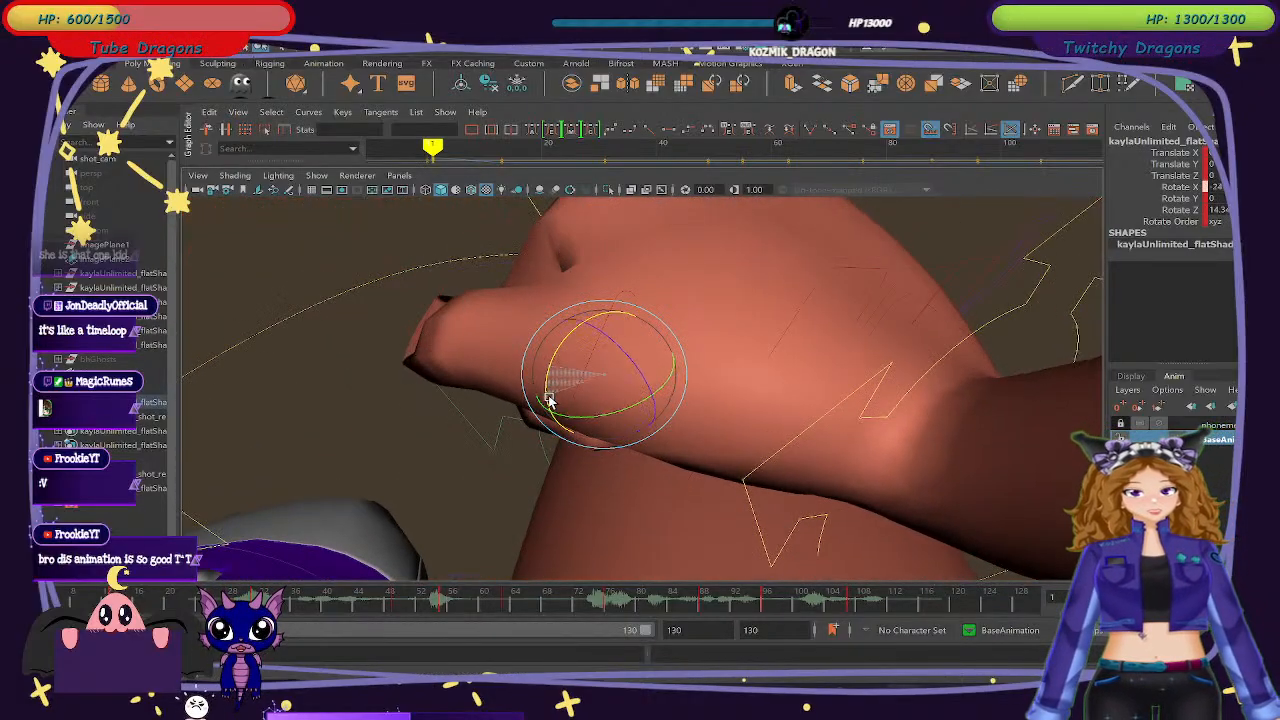
{"action": "left_click", "coordinate": [630, 292]}
{"action": "left_click", "coordinate": [590, 338]}
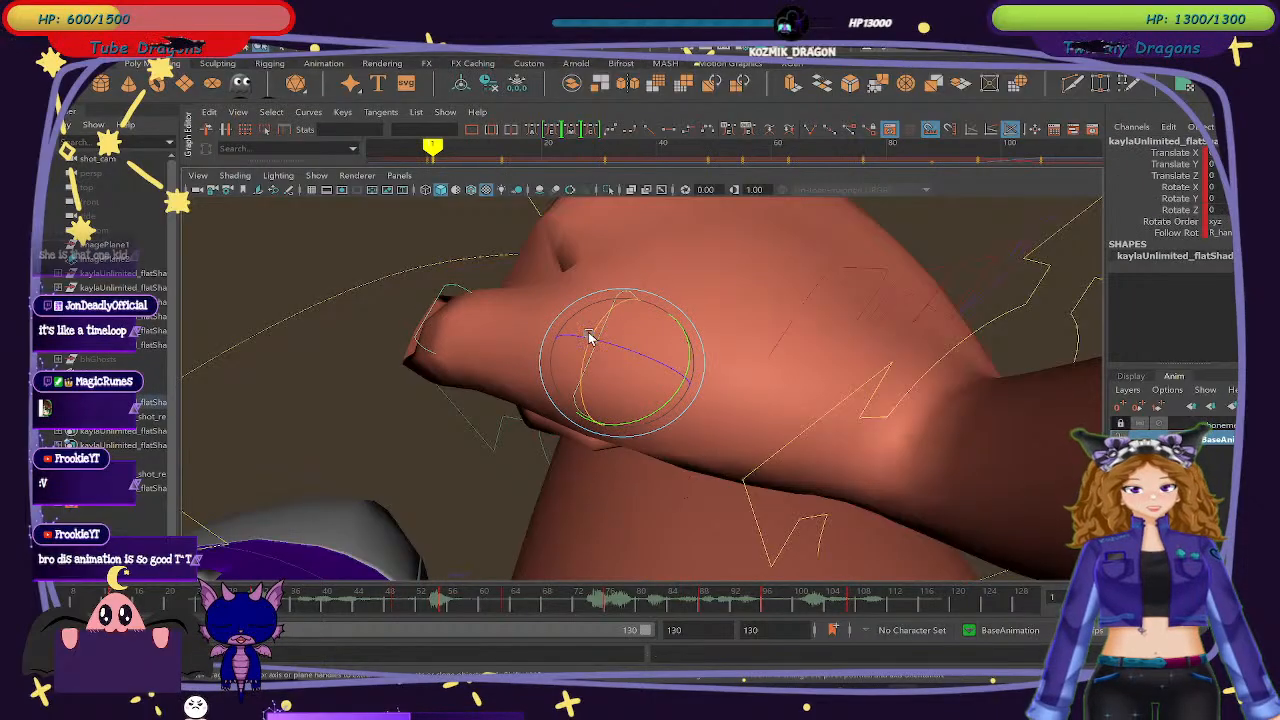
{"action": "mouse_move", "coordinate": [592, 335]}
{"action": "left_mouse_down"}
{"action": "mouse_move", "coordinate": [587, 358]}
{"action": "mouse_move", "coordinate": [631, 351]}
{"action": "mouse_move", "coordinate": [603, 331]}
{"action": "left_mouse_up"}
Check the hand within the whole seated pose and undo the latest thumb rotations.
{"action": "left_click_drag", "start_coordinate": [600, 426], "coordinate": [802, 498], "text": "alt"}
{"action": "scroll", "coordinate": [775, 514], "scroll_direction": "down", "scroll_amount": 3}
{"action": "scroll", "coordinate": [799, 516], "scroll_direction": "down", "scroll_amount": 5}
{"action": "scroll", "coordinate": [802, 498], "scroll_direction": "down", "scroll_amount": 4}
{"action": "scroll", "coordinate": [803, 498], "scroll_direction": "up", "scroll_amount": 8}
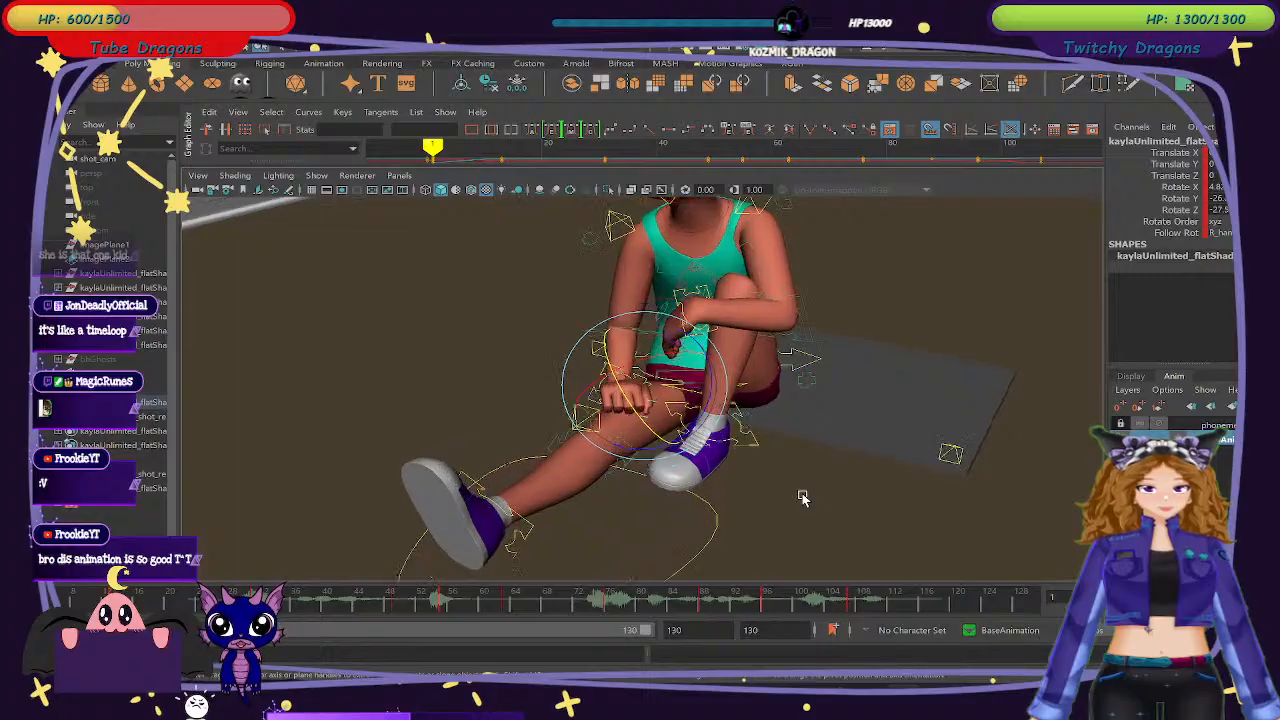
{"action": "key", "text": "ctrl+z"}
{"action": "key", "text": "ctrl+z"}
{"action": "key", "text": "ctrl+z"}
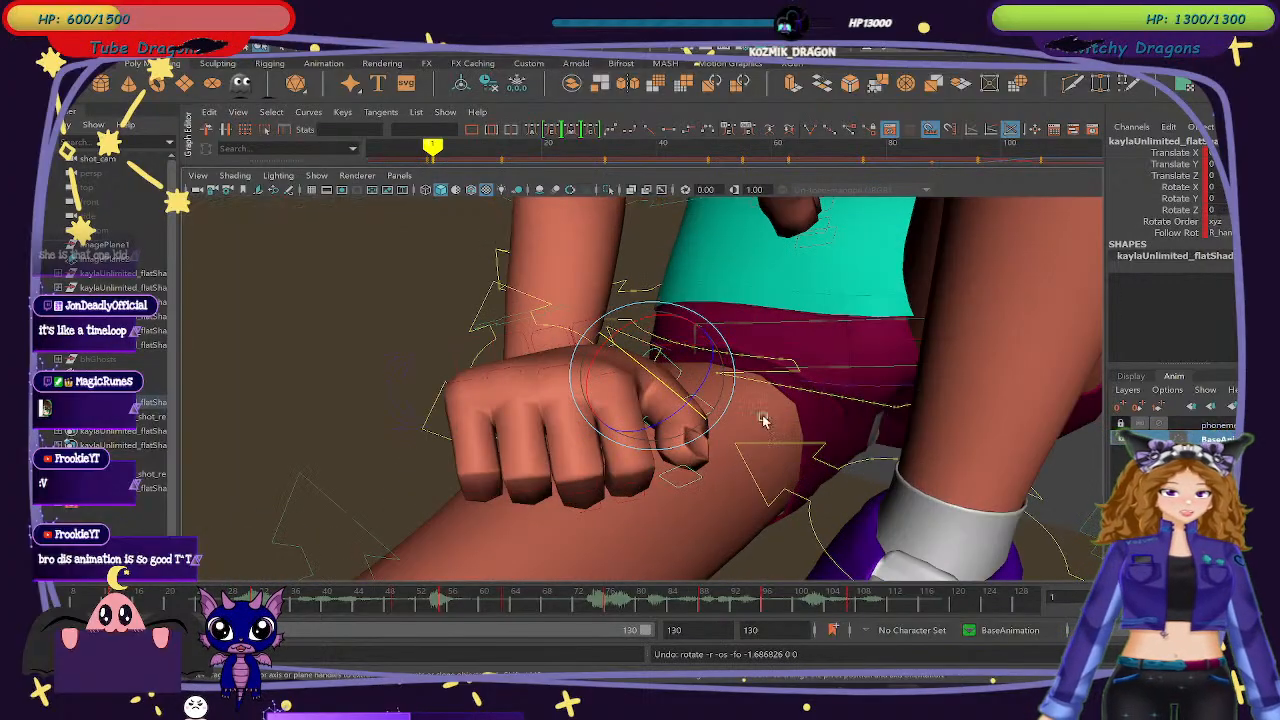
Rotate the control at the thumb's base toward the leg and key it at frame 1.
{"action": "left_click_drag", "start_coordinate": [678, 397], "coordinate": [703, 431]}
{"action": "key", "text": "s"}
{"action": "right_click_drag", "start_coordinate": [711, 429], "coordinate": [734, 446], "text": "alt"}
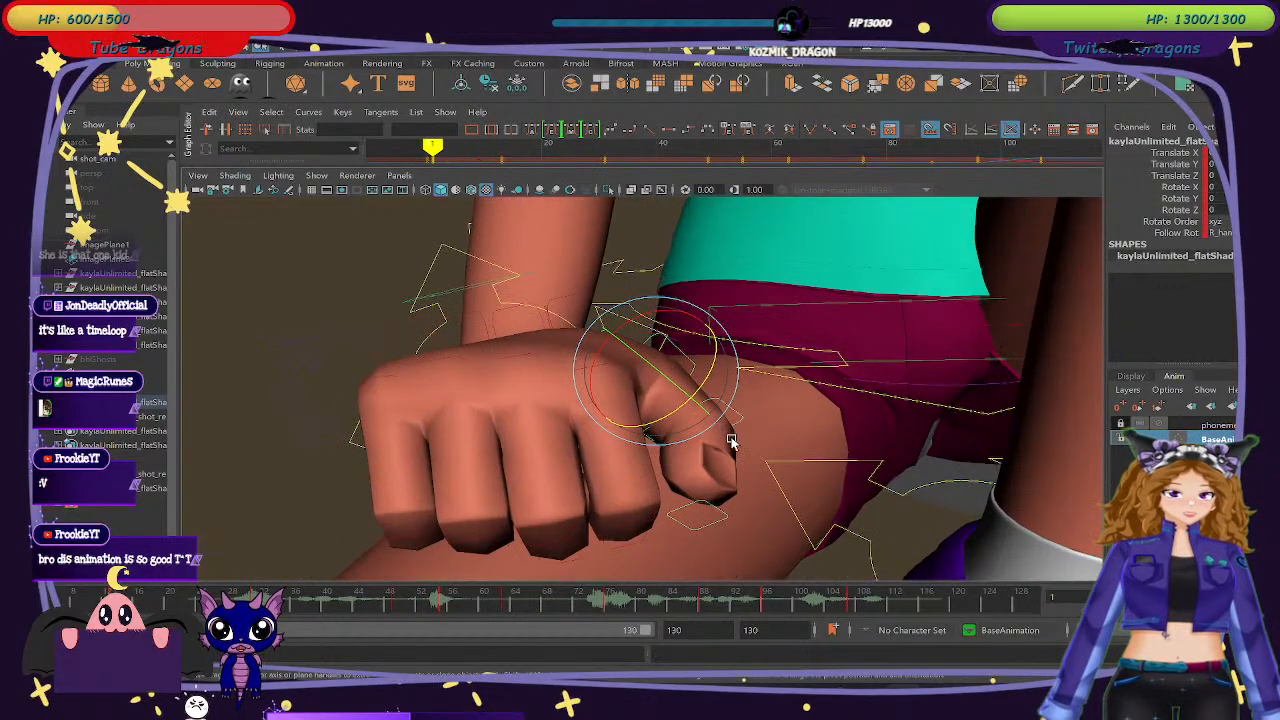
{"action": "mouse_move", "coordinate": [734, 446]}
{"action": "left_mouse_down", "text": "alt"}
{"action": "mouse_move", "coordinate": [729, 470]}
{"action": "mouse_move", "coordinate": [740, 470]}
{"action": "left_mouse_up", "text": "alt"}
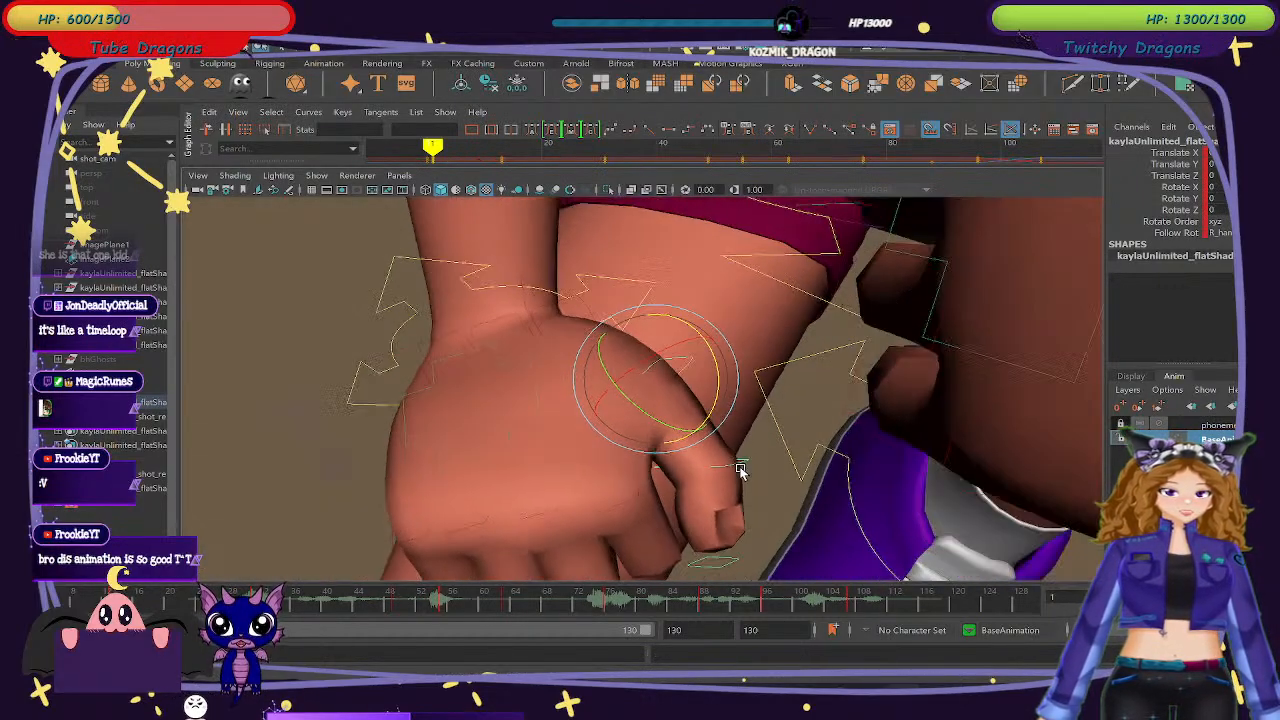
Try rotating the control on the back of the hand and compare the result against the whole pose.
{"action": "left_click", "coordinate": [522, 300]}
{"action": "left_click_drag", "start_coordinate": [546, 374], "coordinate": [663, 423]}
{"action": "key", "text": "ctrl+z"}
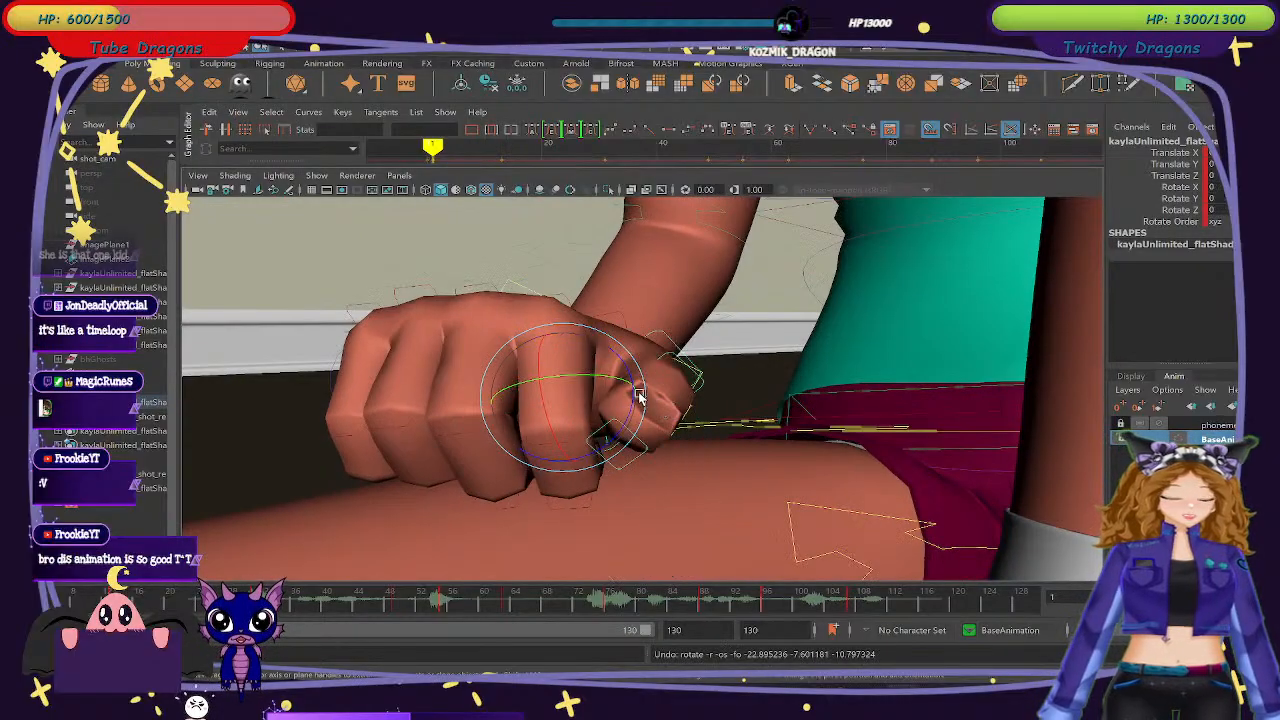
{"action": "left_click_drag", "start_coordinate": [628, 383], "coordinate": [623, 430]}
{"action": "left_click_drag", "start_coordinate": [640, 479], "coordinate": [736, 516], "text": "alt"}
{"action": "scroll", "coordinate": [671, 472], "scroll_direction": "down", "scroll_amount": 10}
{"action": "scroll", "coordinate": [736, 510], "scroll_direction": "down", "scroll_amount": 3}
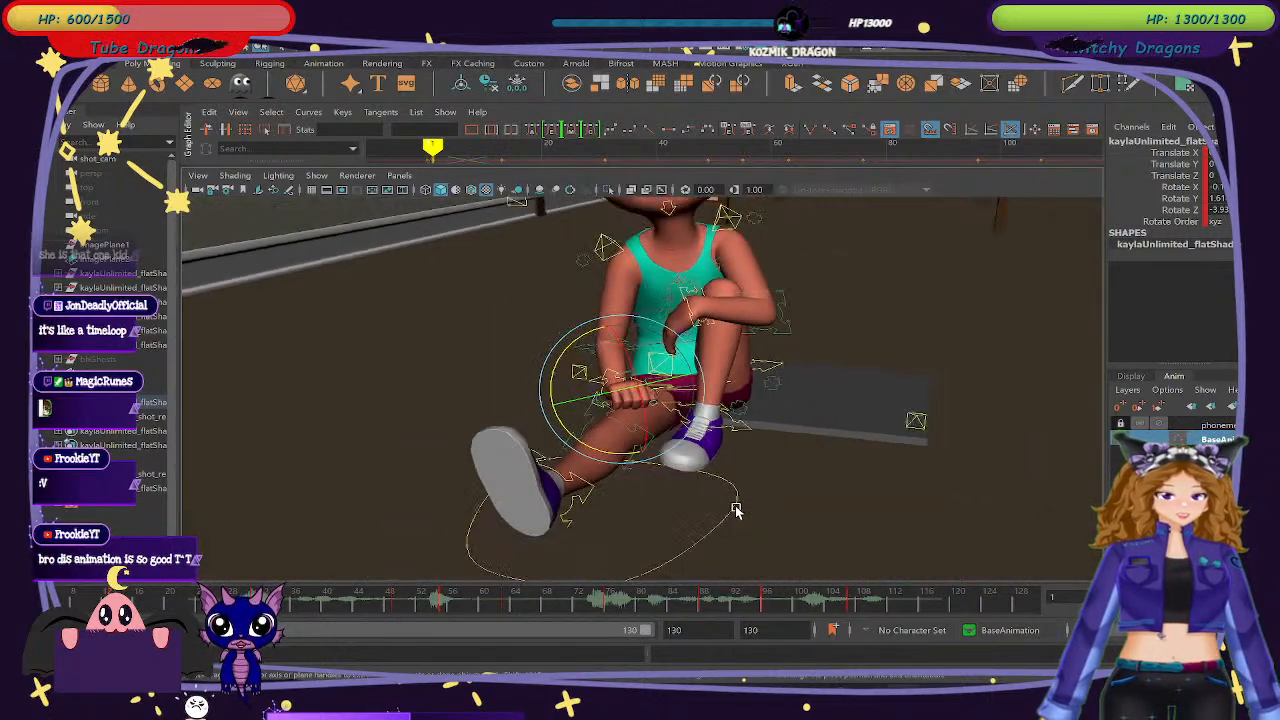
{"action": "scroll", "coordinate": [733, 480], "scroll_direction": "up", "scroll_amount": 8}
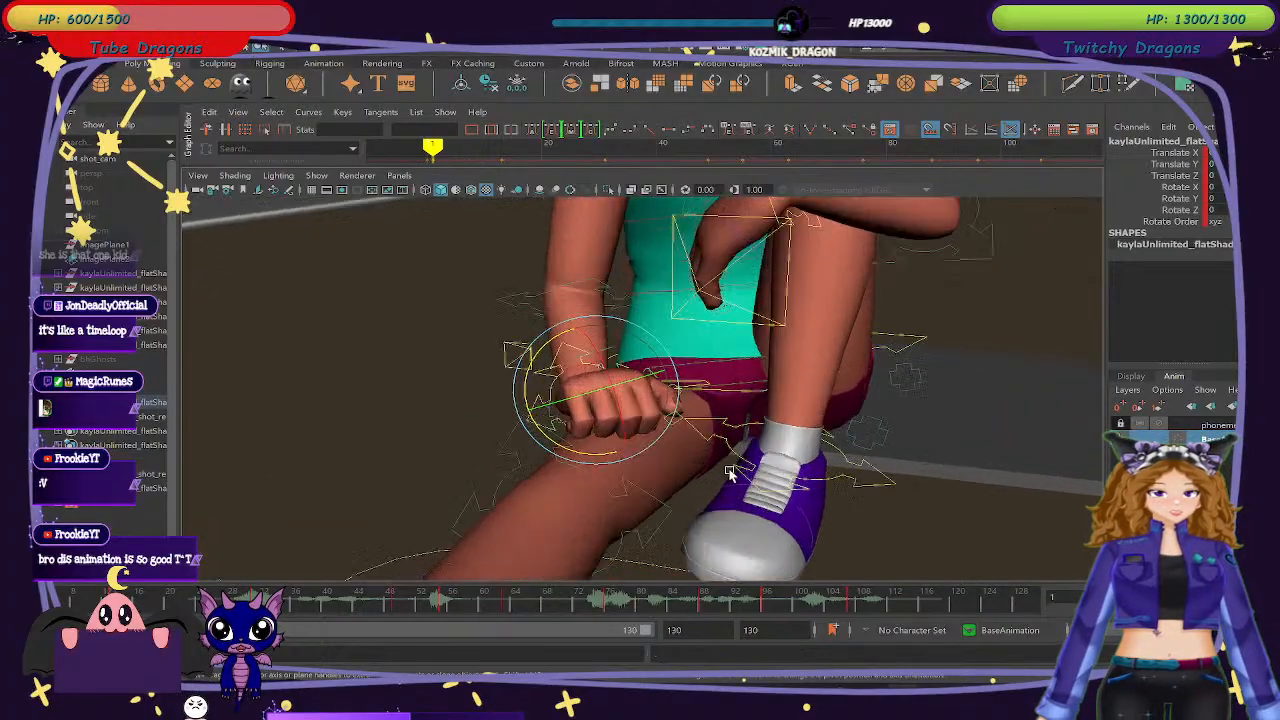
Rotate the control on the back of the hand to about -14 on X and key it.
{"action": "left_click_drag", "start_coordinate": [729, 467], "coordinate": [748, 464], "text": "alt"}
{"action": "left_click_drag", "start_coordinate": [622, 404], "coordinate": [604, 414]}
{"action": "key", "text": "ctrl+z"}
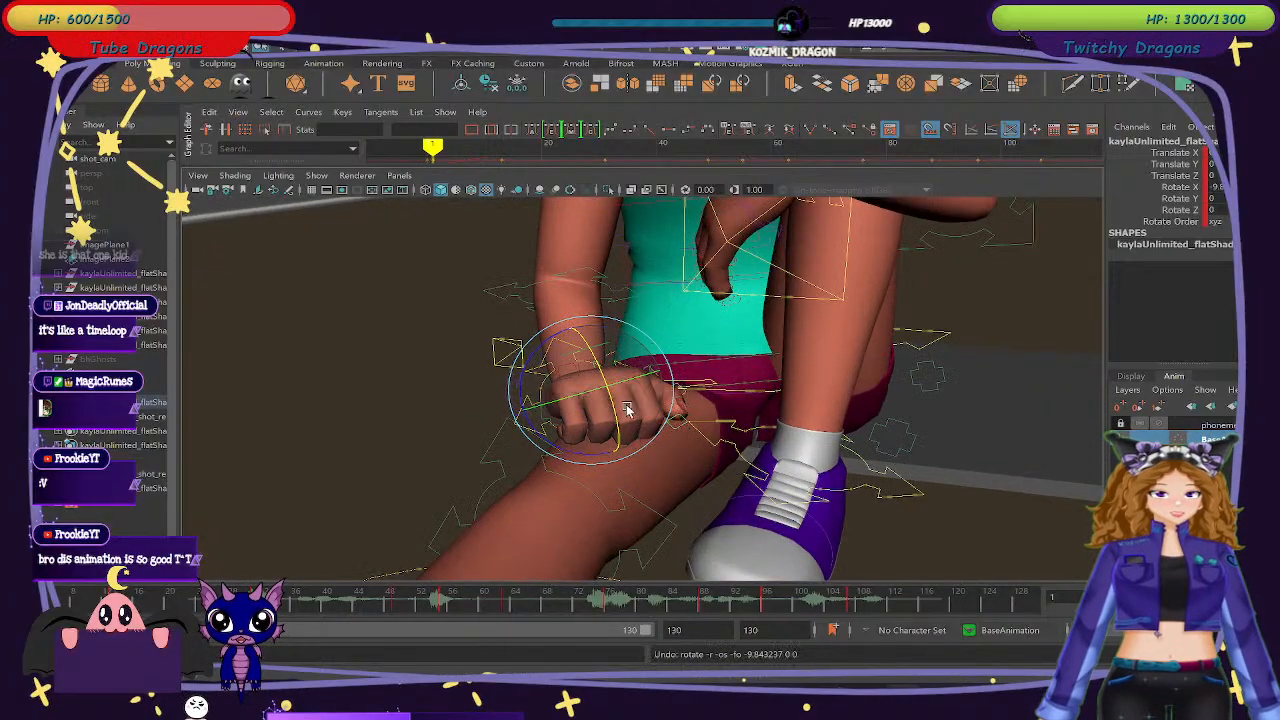
{"action": "key", "text": "s"}
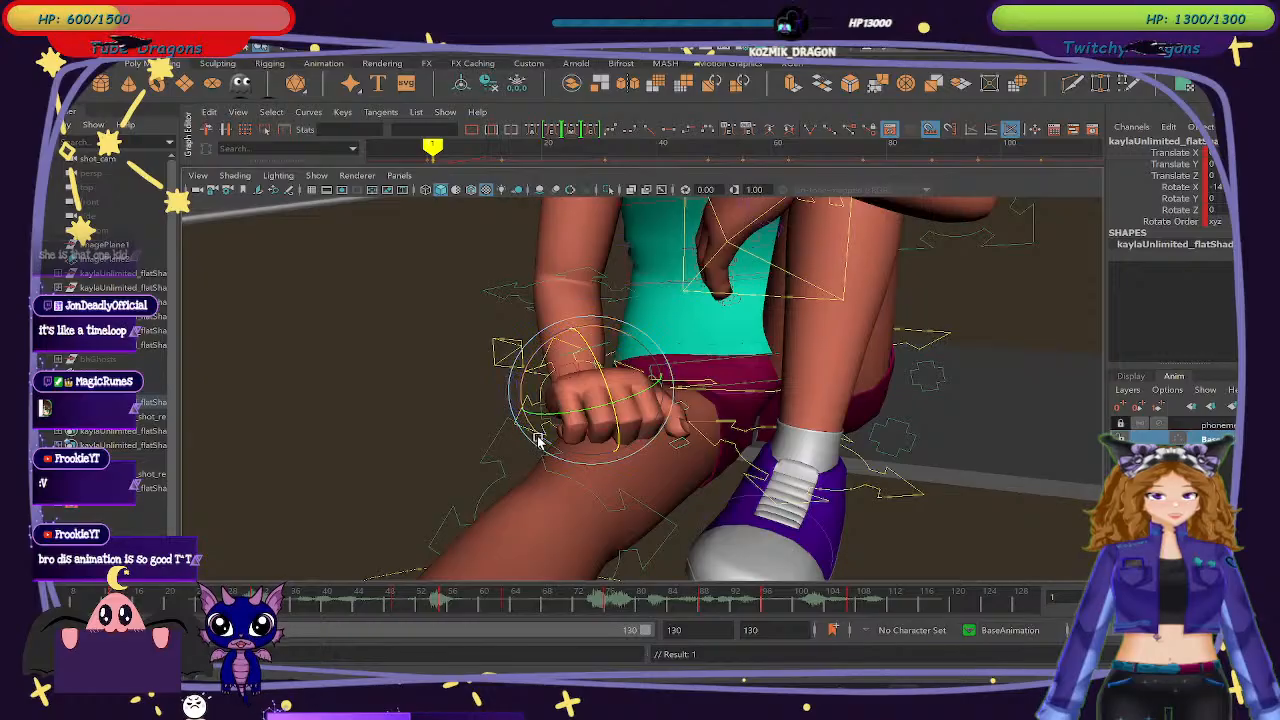
{"action": "left_click_drag", "start_coordinate": [534, 430], "coordinate": [530, 424]}
Bend the thumb's middle joint to about -72.9 on Z, undoing the extra rotation tried after it.
{"action": "right_click_drag", "start_coordinate": [716, 452], "coordinate": [757, 426], "text": "alt"}
{"action": "left_click_drag", "start_coordinate": [757, 426], "coordinate": [709, 430], "text": "alt"}
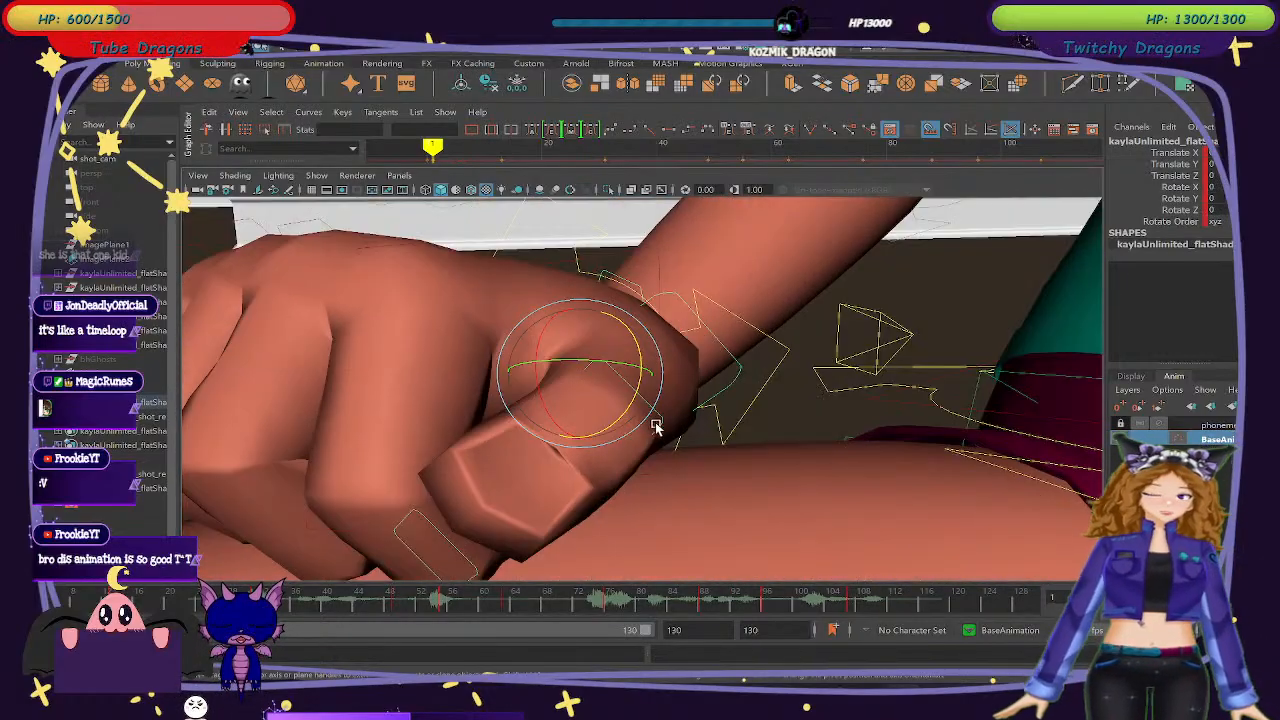
{"action": "left_click", "coordinate": [660, 425]}
{"action": "left_click", "coordinate": [634, 400]}
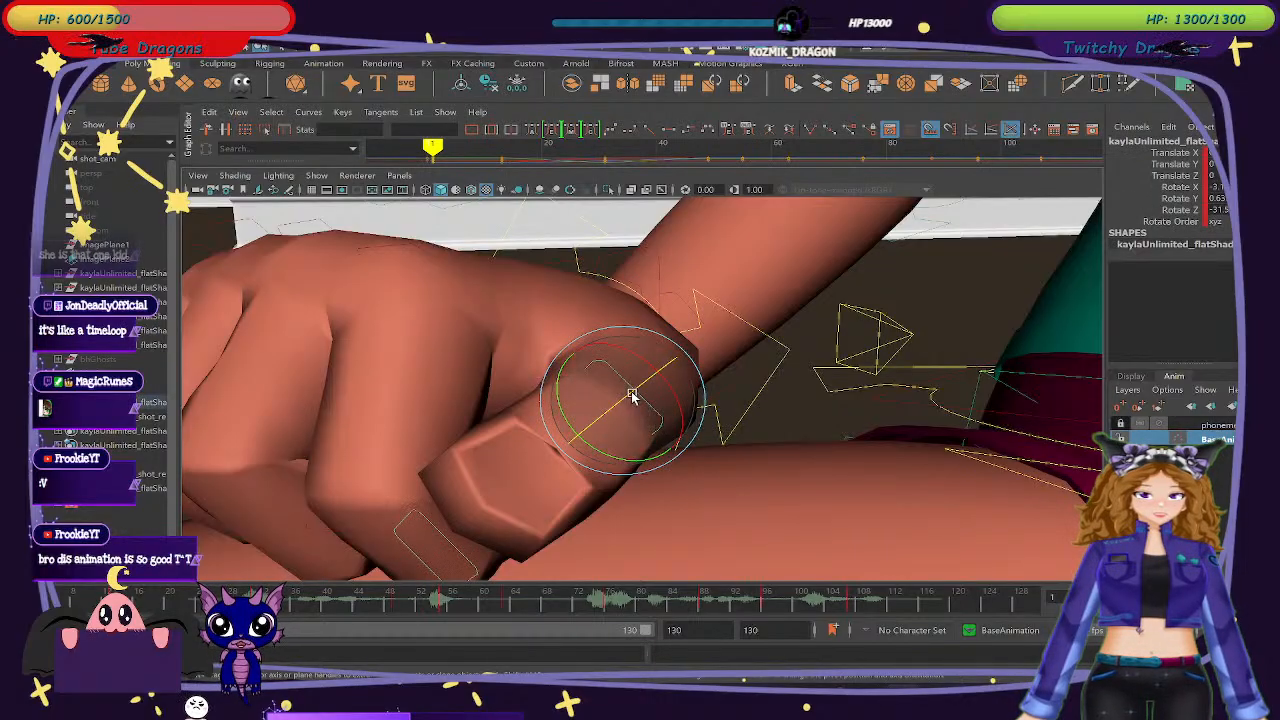
{"action": "left_click_drag", "start_coordinate": [634, 400], "coordinate": [623, 494]}
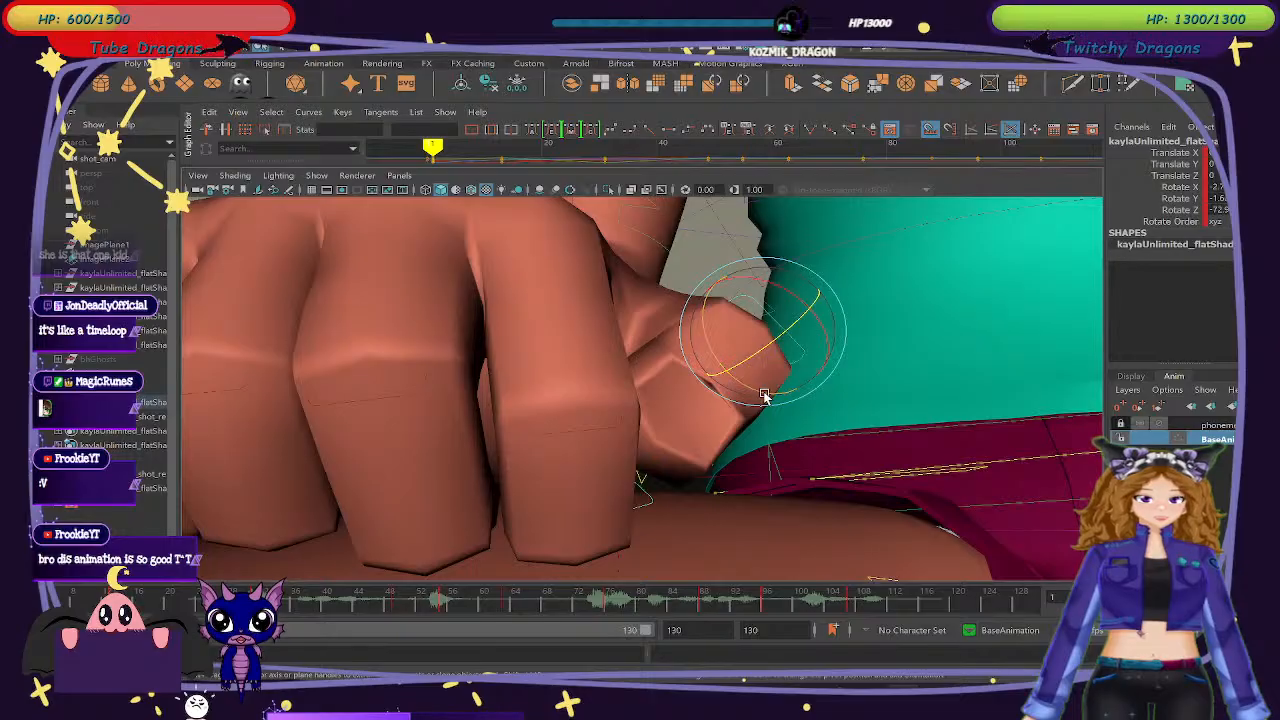
{"action": "mouse_move", "coordinate": [763, 396]}
{"action": "left_mouse_down"}
{"action": "mouse_move", "coordinate": [749, 380]}
{"action": "mouse_move", "coordinate": [771, 400]}
{"action": "left_mouse_up"}
{"action": "key", "text": "ctrl+z"}
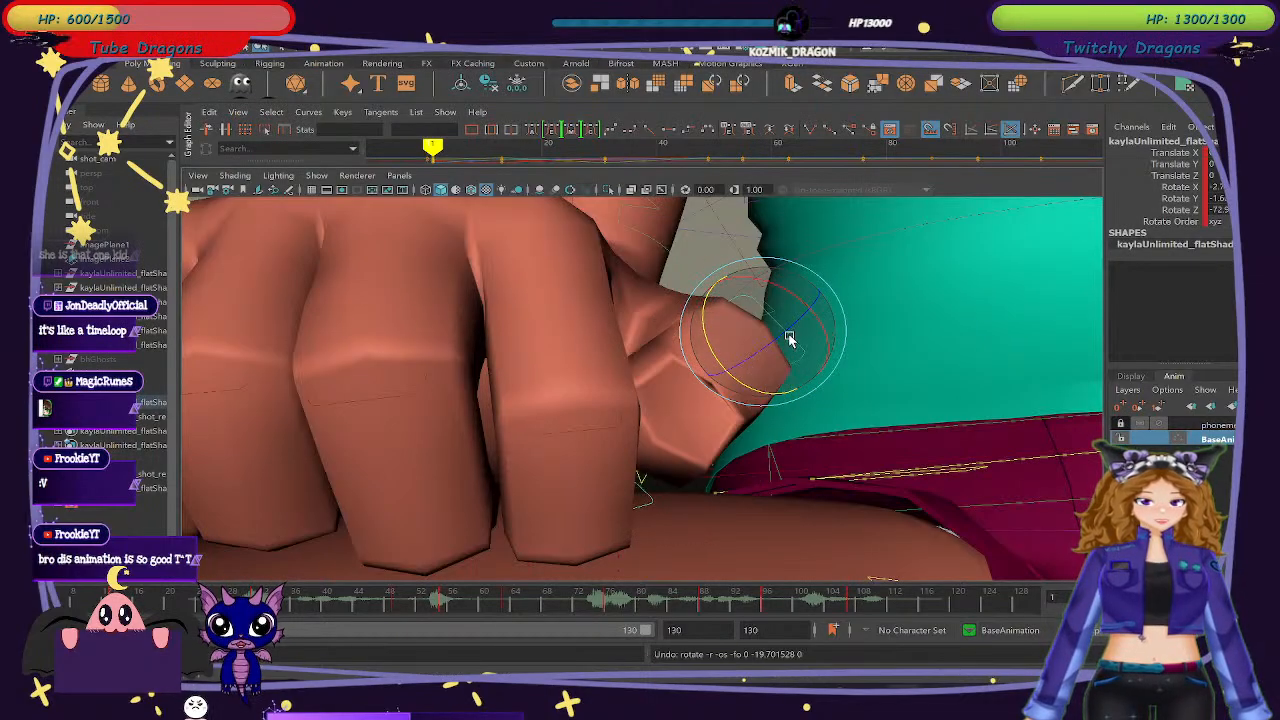
Try a free rotation of the thumb's middle joint, undo it, and view the thumb from above the hand.
{"action": "left_click_drag", "start_coordinate": [789, 340], "coordinate": [800, 380]}
{"action": "key", "text": "ctrl+z"}
{"action": "scroll", "coordinate": [786, 440], "scroll_direction": "down", "scroll_amount": 3}
{"action": "left_click_drag", "start_coordinate": [786, 449], "coordinate": [690, 390], "text": "alt"}
{"action": "left_click", "coordinate": [709, 368]}
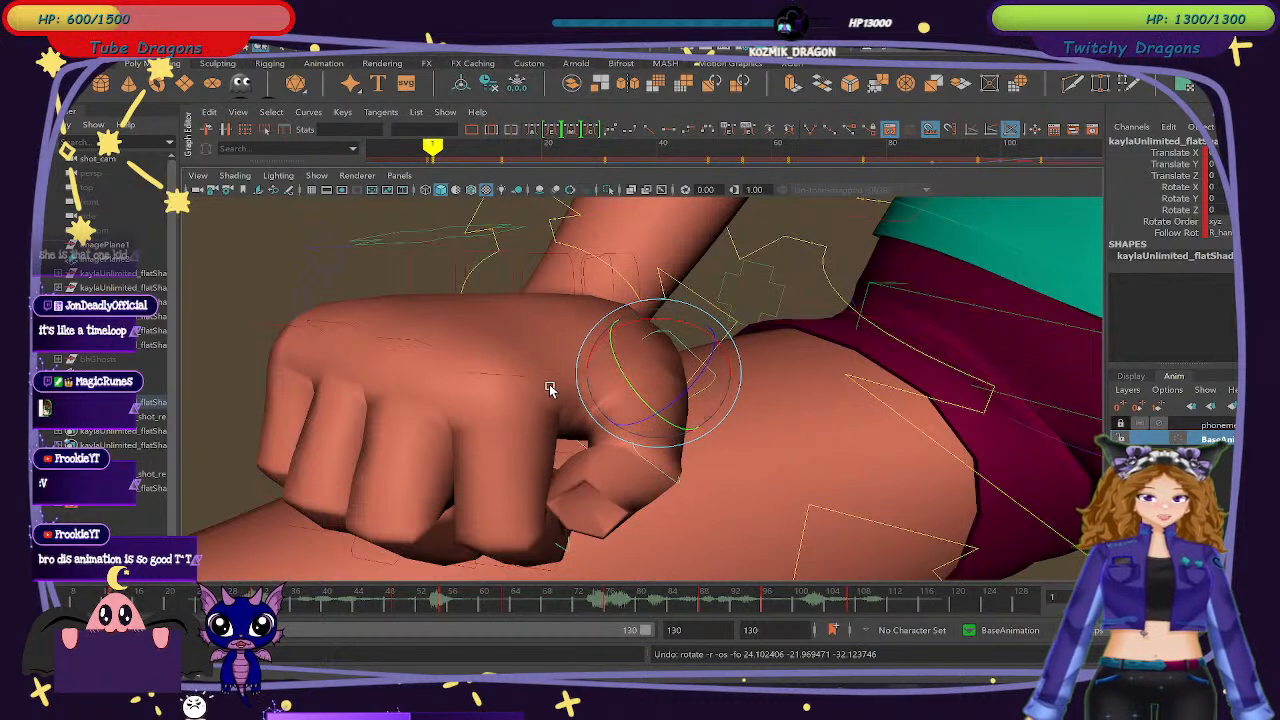
Compare the resting hand with the whole seated pose, scrubbing the opening frames and viewing the hand from several angles.
{"action": "scroll", "coordinate": [552, 392], "scroll_direction": "down", "scroll_amount": 5}
{"action": "left_click_drag", "start_coordinate": [556, 397], "coordinate": [591, 445], "text": "alt"}
{"action": "scroll", "coordinate": [600, 446], "scroll_direction": "down", "scroll_amount": 7}
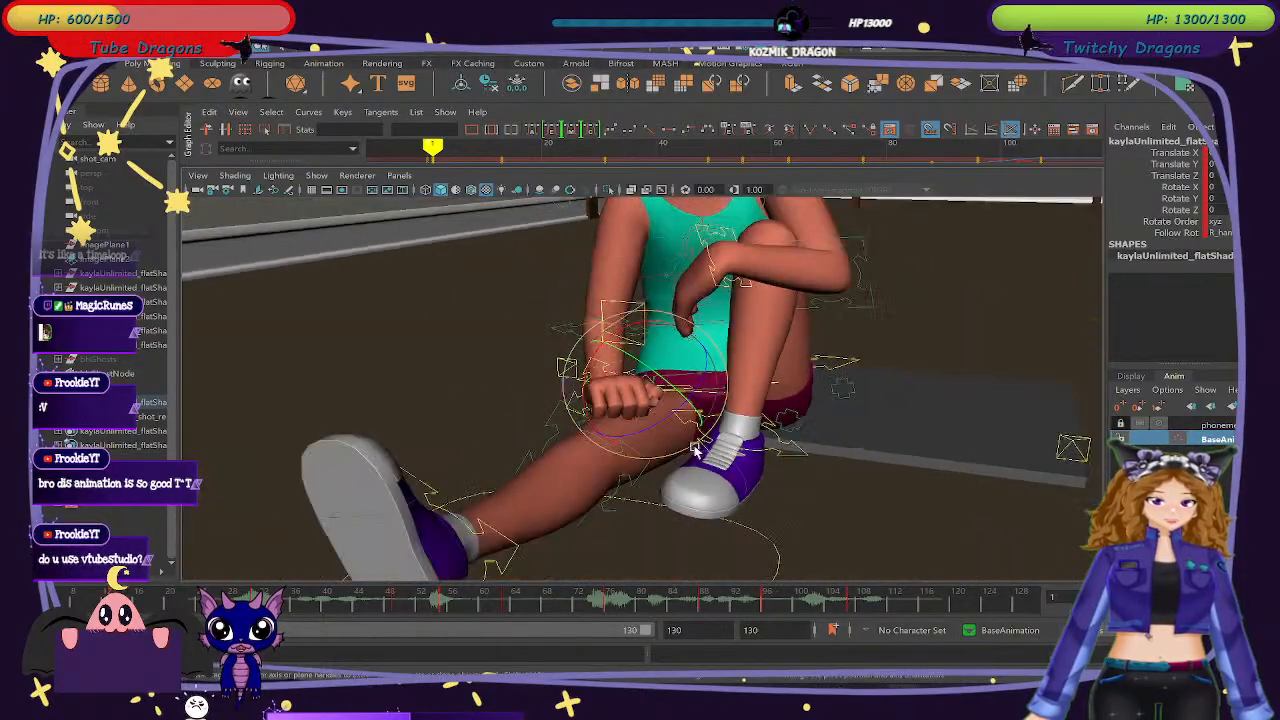
{"action": "left_click", "coordinate": [836, 490]}
{"action": "scroll", "coordinate": [832, 490], "scroll_direction": "down", "scroll_amount": 5}
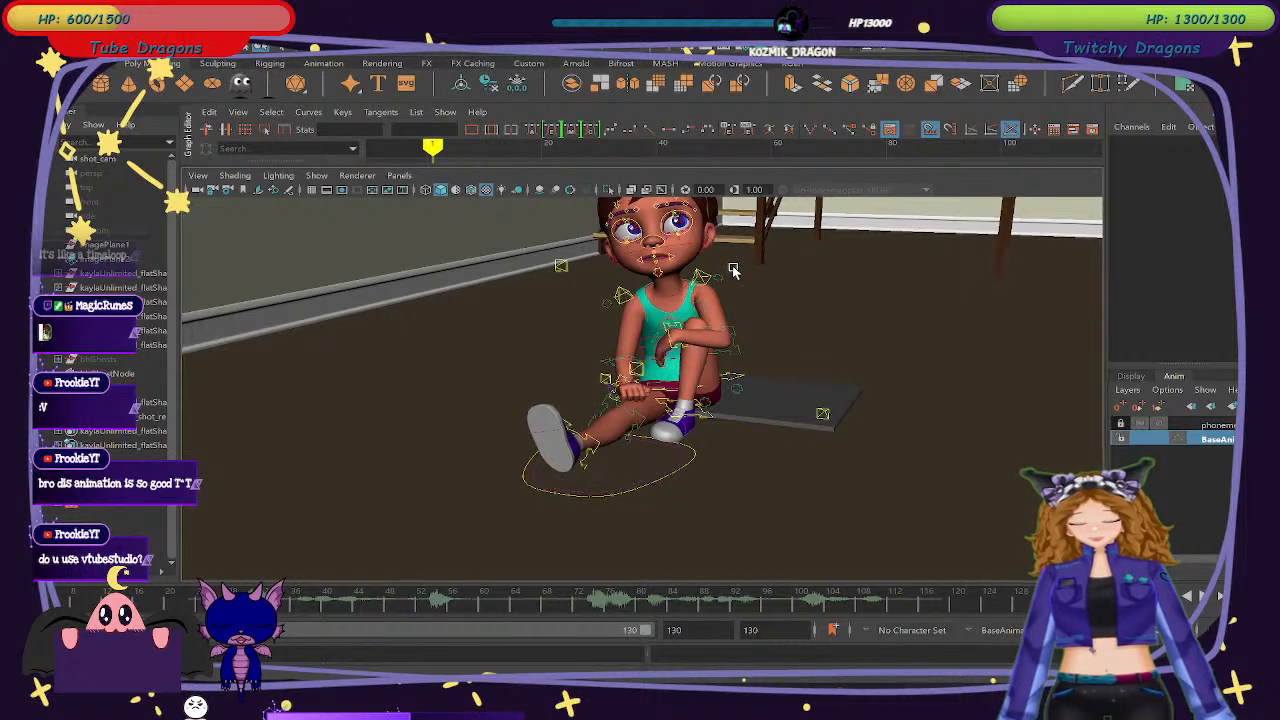
{"action": "scroll", "coordinate": [750, 415], "scroll_direction": "up", "scroll_amount": 5}
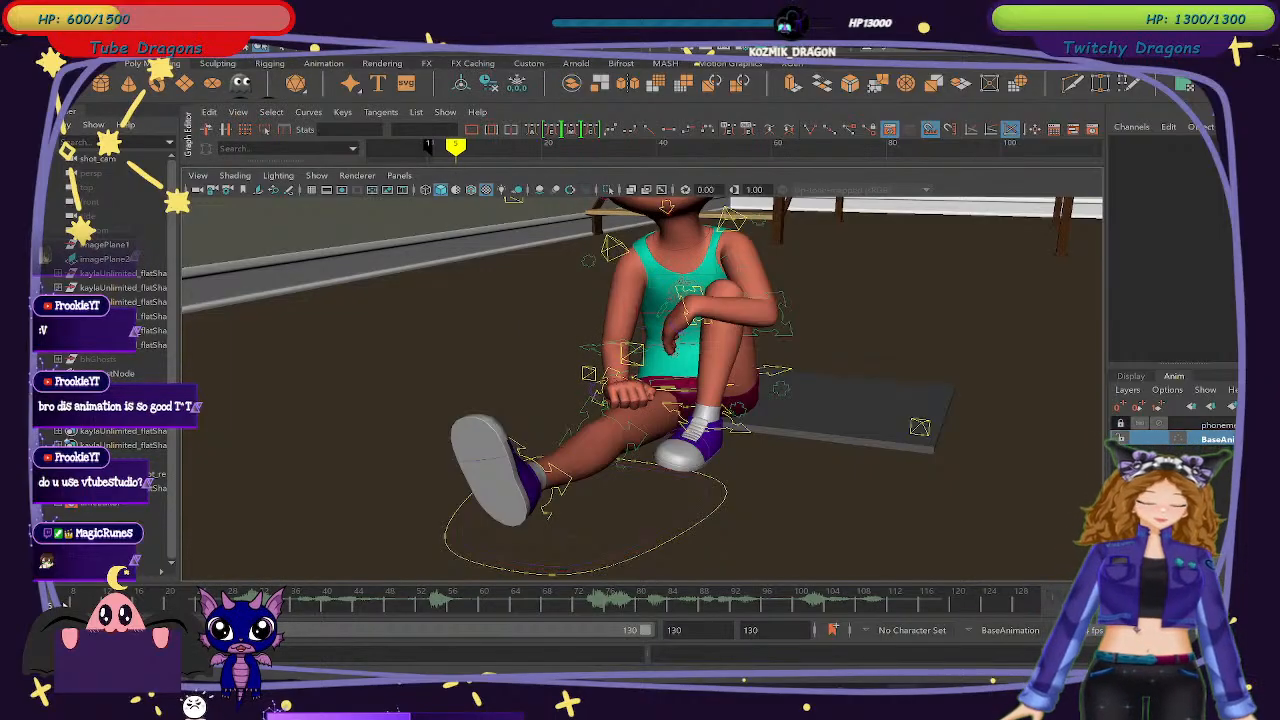
{"action": "mouse_move", "coordinate": [60, 604]}
{"action": "left_mouse_down"}
{"action": "mouse_move", "coordinate": [131, 604]}
{"action": "mouse_move", "coordinate": [74, 603]}
{"action": "left_mouse_up"}
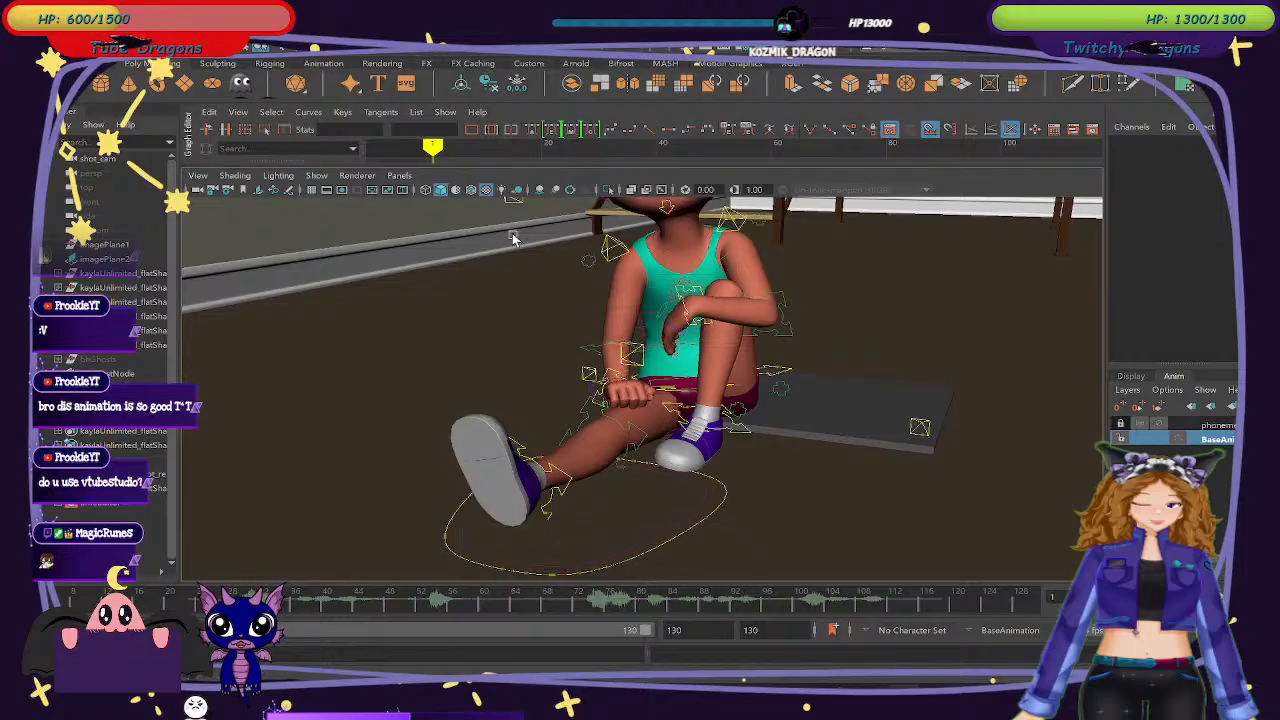
{"action": "scroll", "coordinate": [591, 343], "scroll_direction": "up", "scroll_amount": 6}
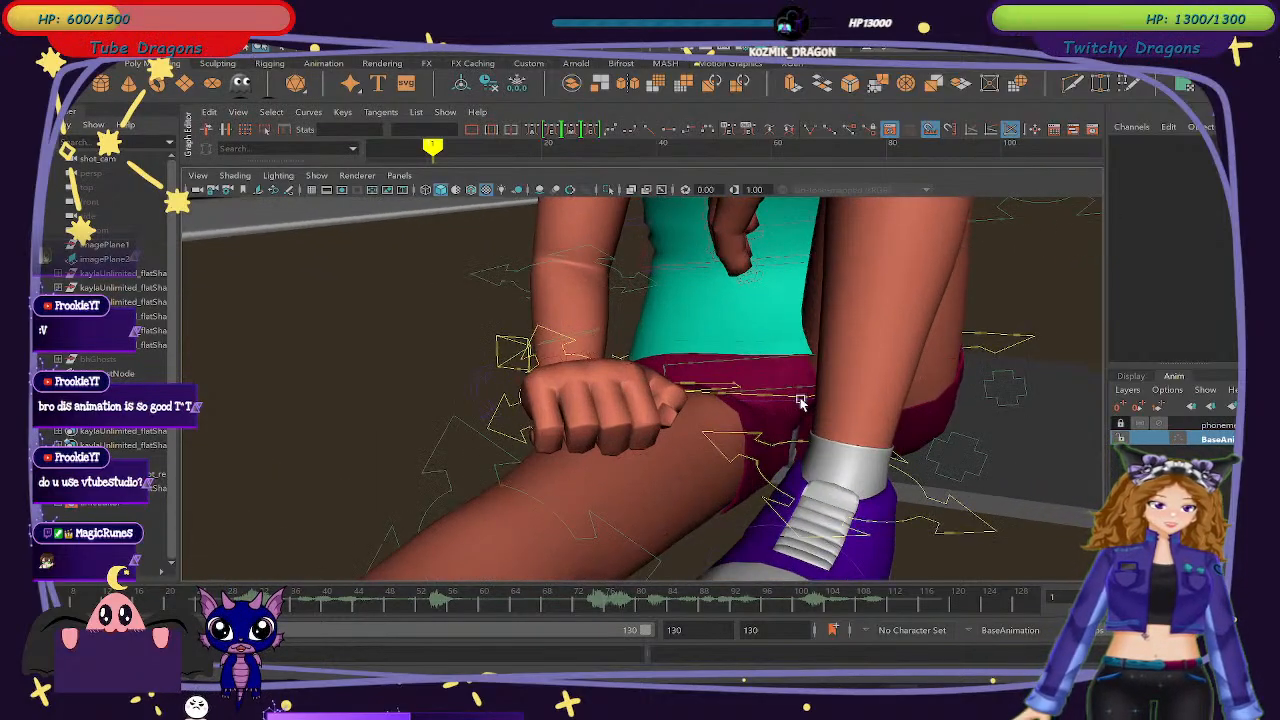
{"action": "left_click_drag", "start_coordinate": [800, 402], "coordinate": [812, 437], "text": "alt"}
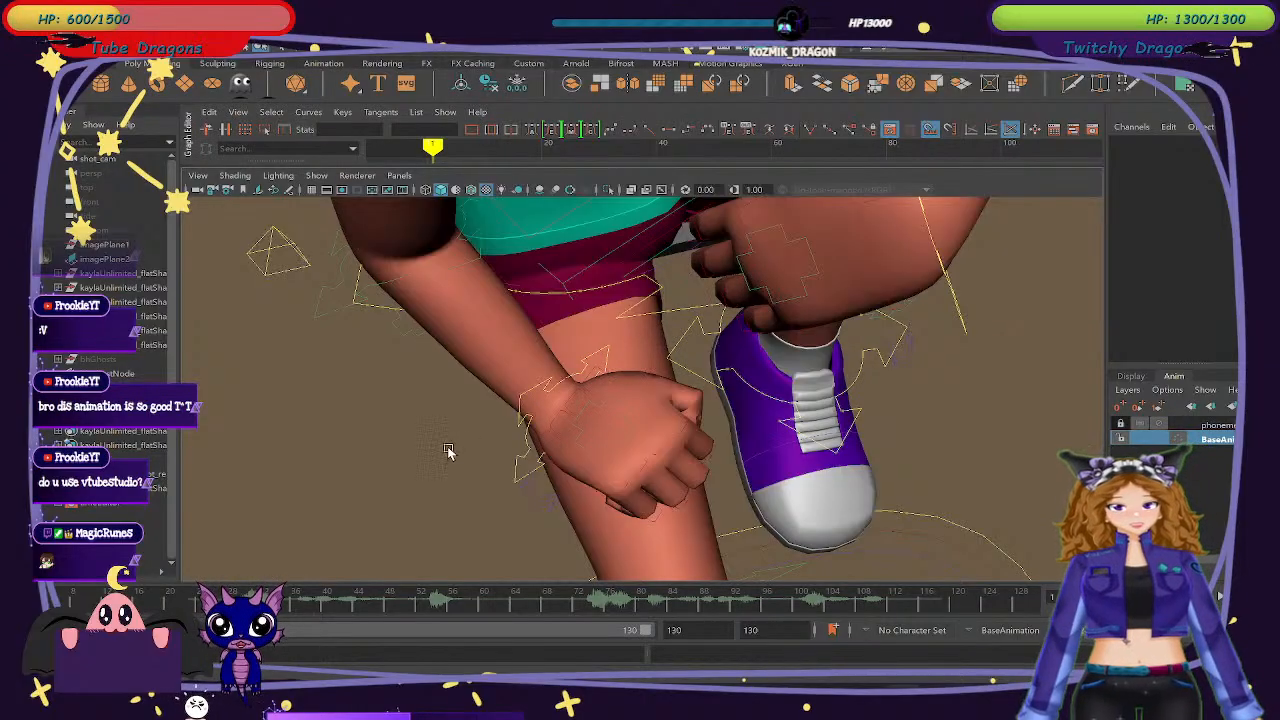
Shrink the manipulator and select all the finger and hand controls of the hand resting on the leg.
{"action": "left_click", "coordinate": [594, 370]}
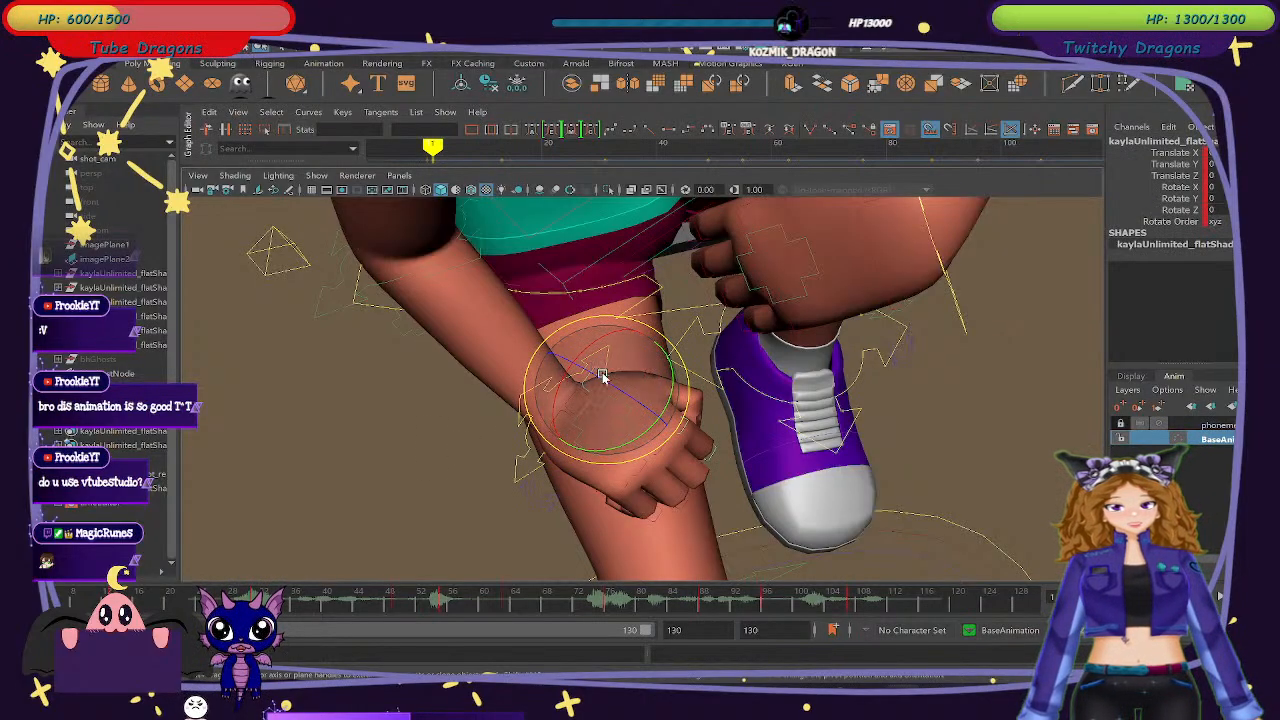
{"action": "key", "text": "minus"}
{"action": "key", "text": "minus"}
{"action": "key", "text": "minus"}
{"action": "key", "text": "minus"}
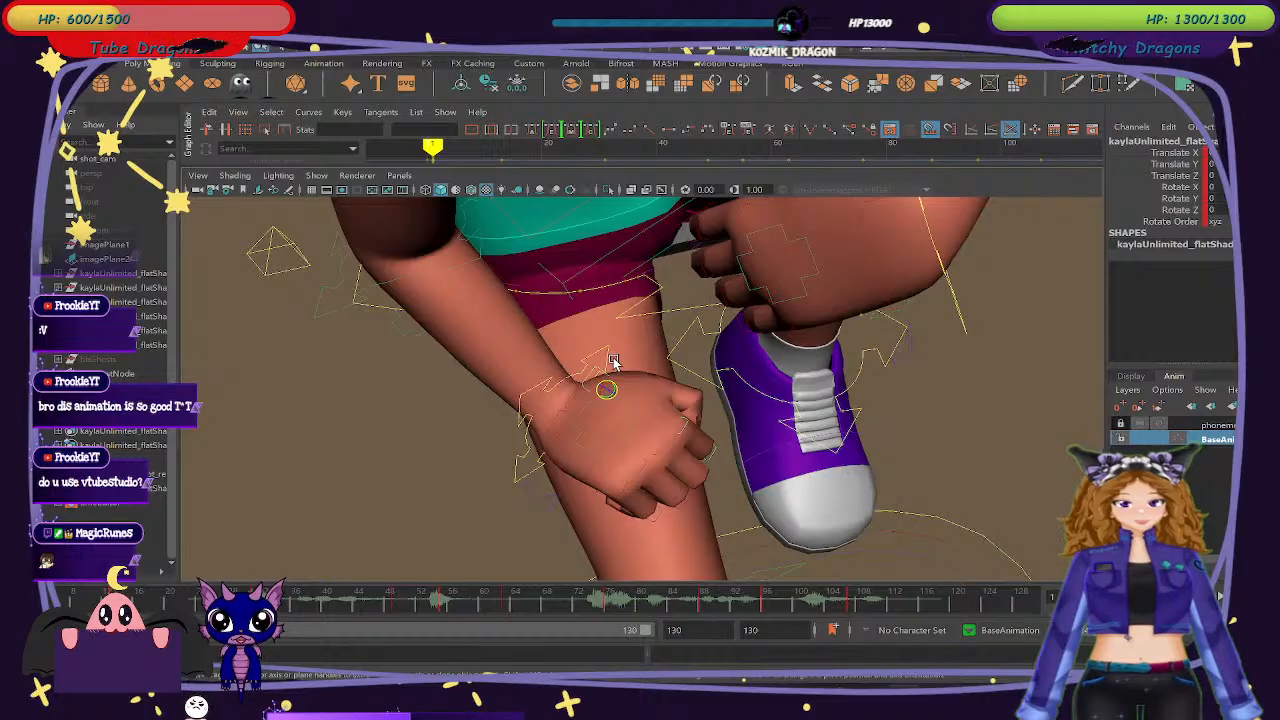
{"action": "left_click", "coordinate": [467, 404]}
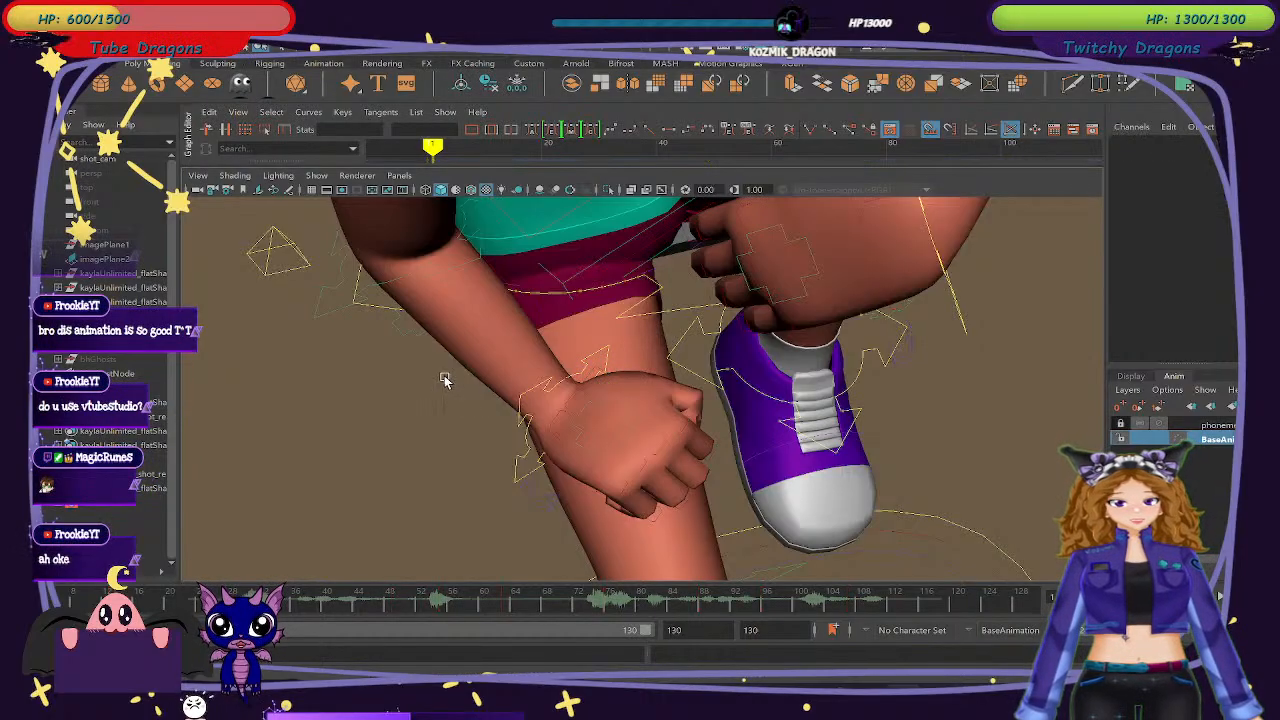
{"action": "left_click_drag", "start_coordinate": [444, 370], "coordinate": [720, 523]}
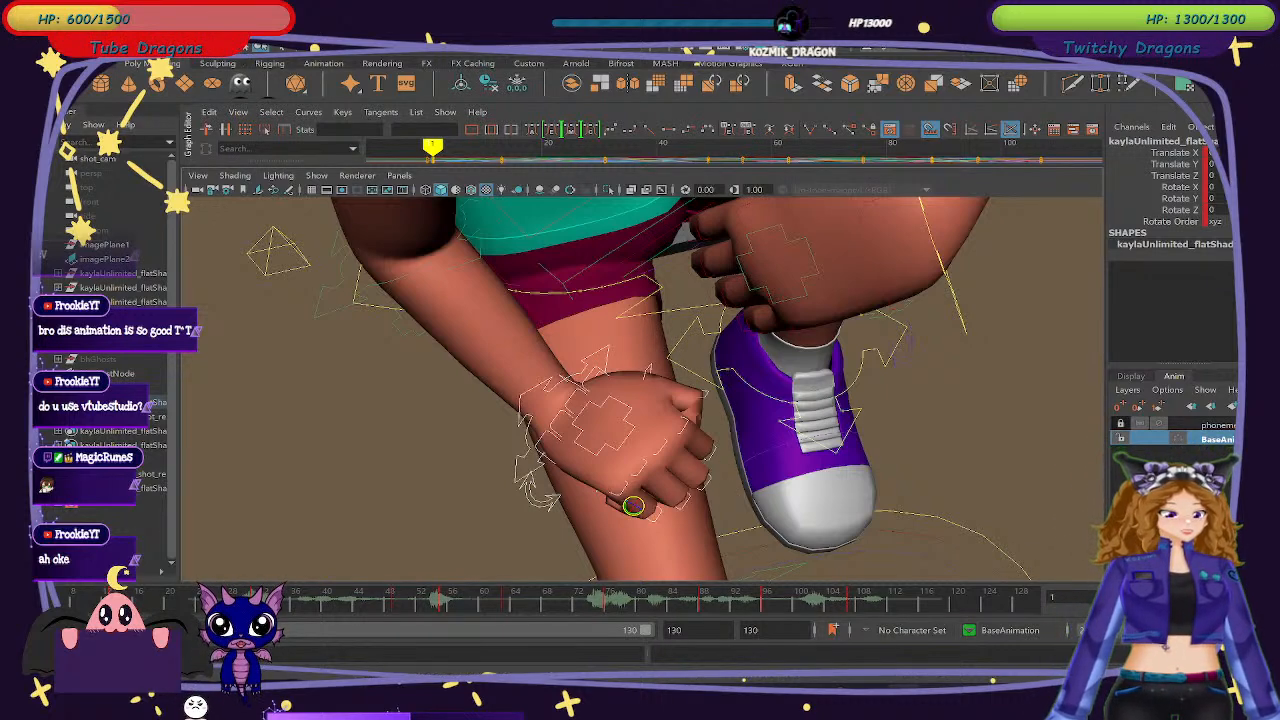
Save the logged selection commands for the right hand's controls from the Script Editor as a shelf item named rhand.
{"action": "left_click", "coordinate": [1100, 679]}
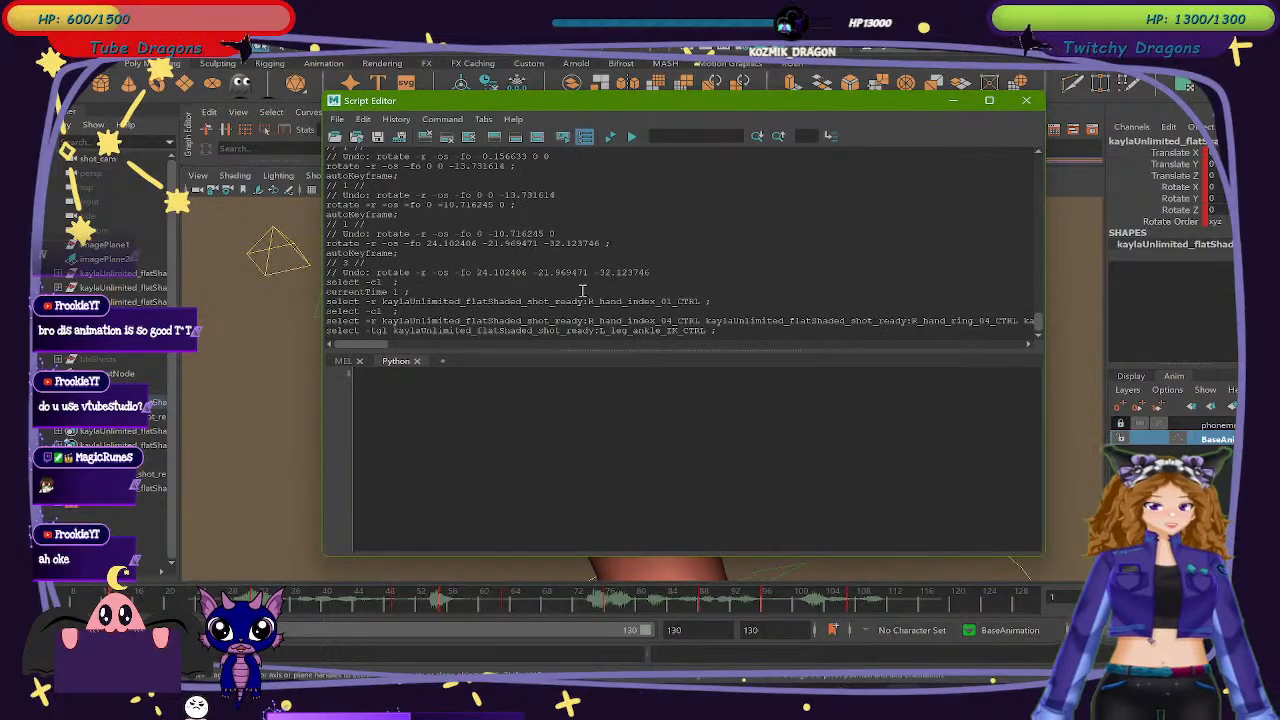
{"action": "left_click_drag", "start_coordinate": [601, 325], "coordinate": [328, 304]}
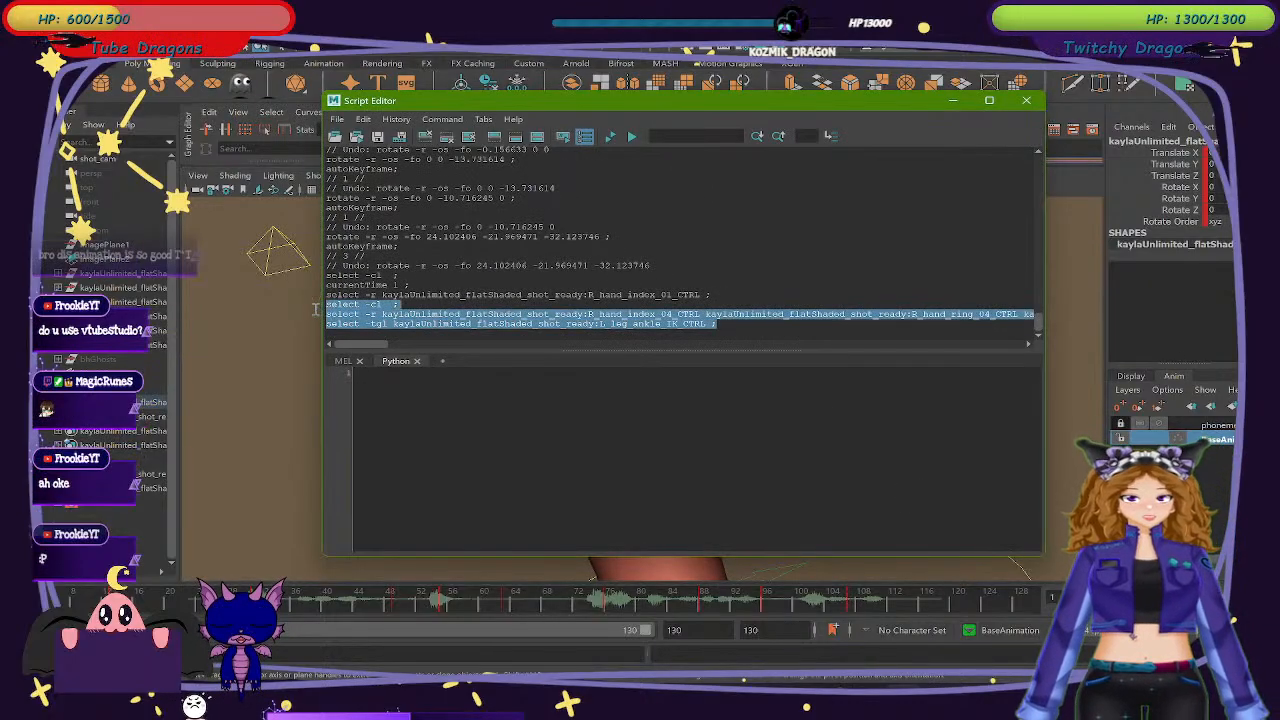
{"action": "left_click", "coordinate": [363, 119]}
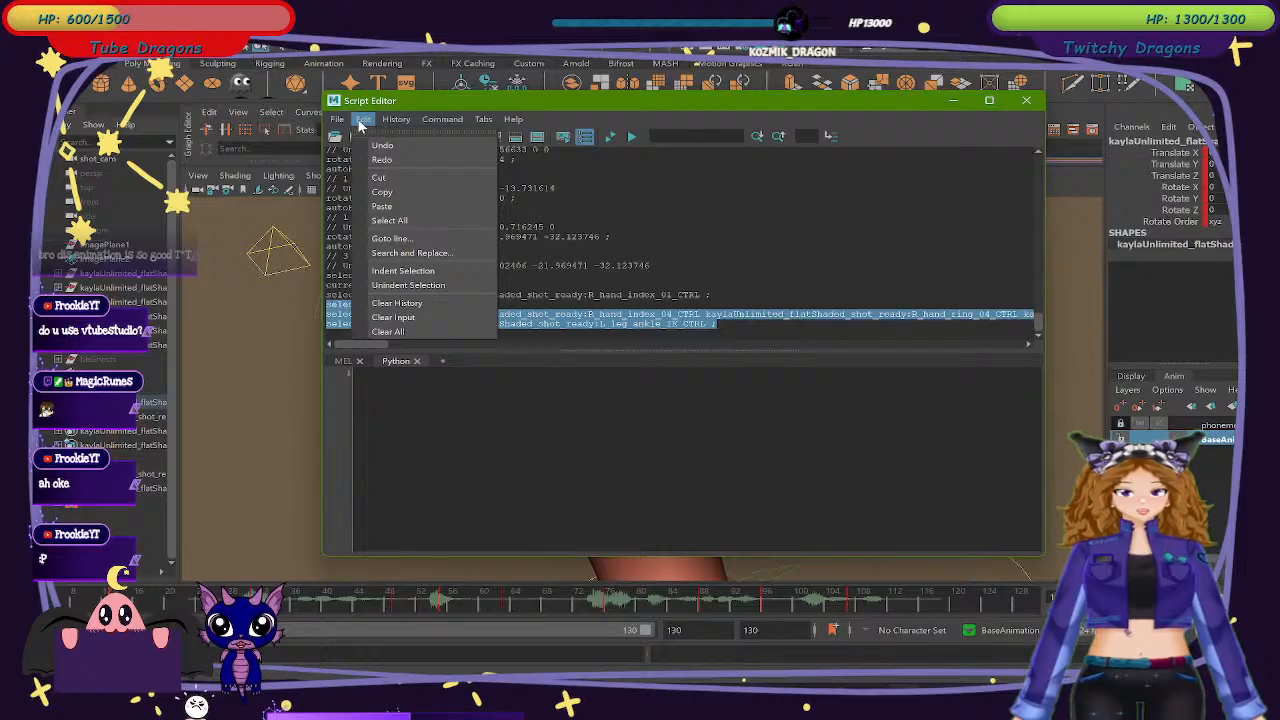
{"action": "mouse_move", "coordinate": [386, 121]}
{"action": "mouse_move", "coordinate": [337, 119]}
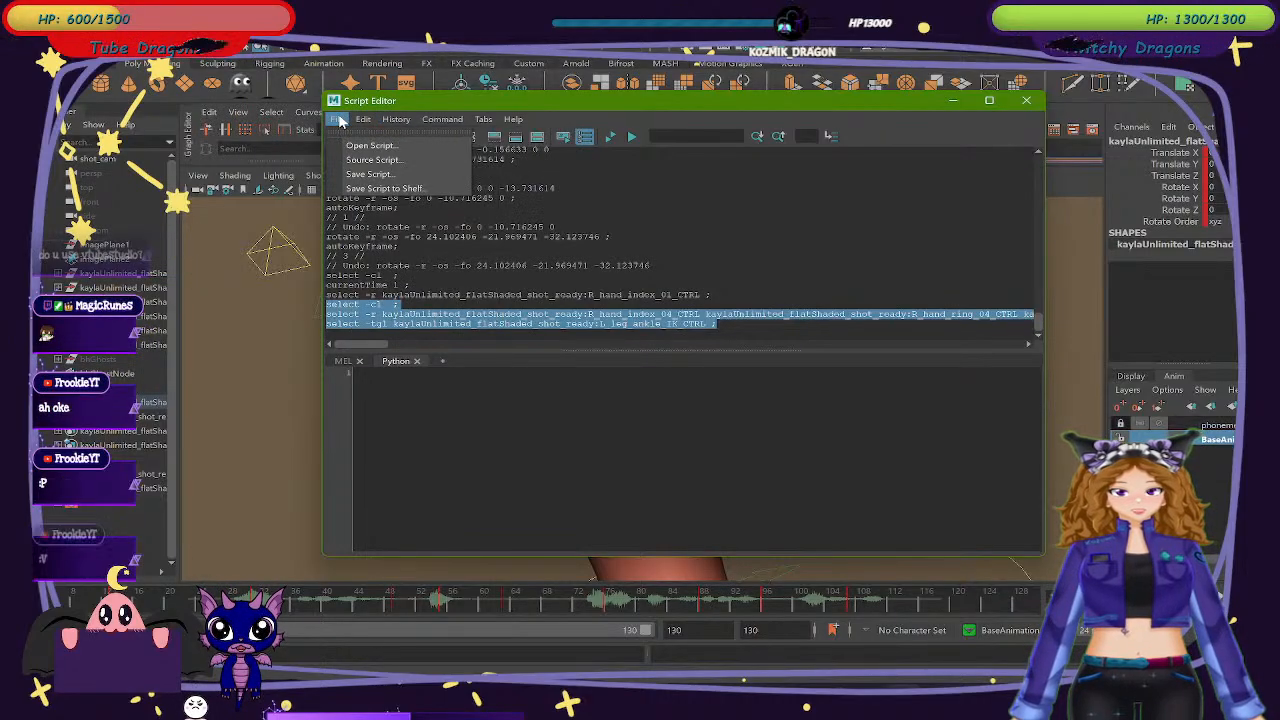
{"action": "left_click", "coordinate": [358, 190]}
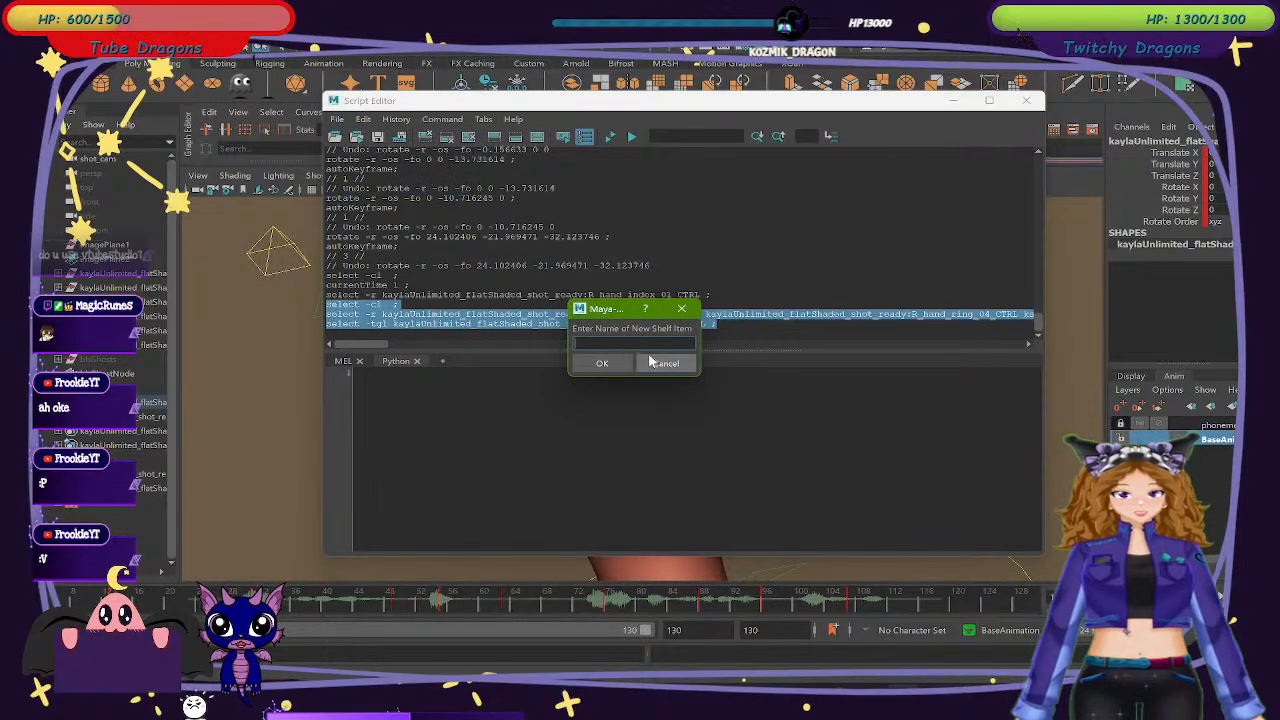
{"action": "type", "text": "m"}
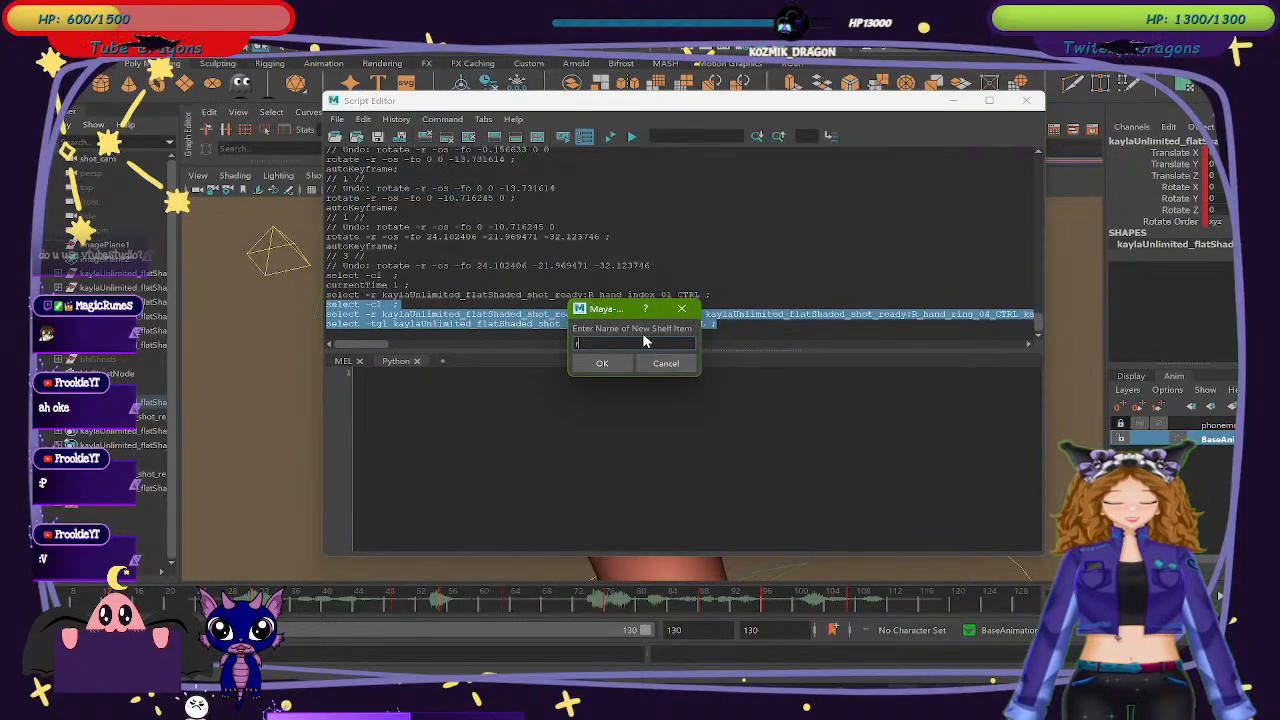
{"action": "type", "text": "and"}
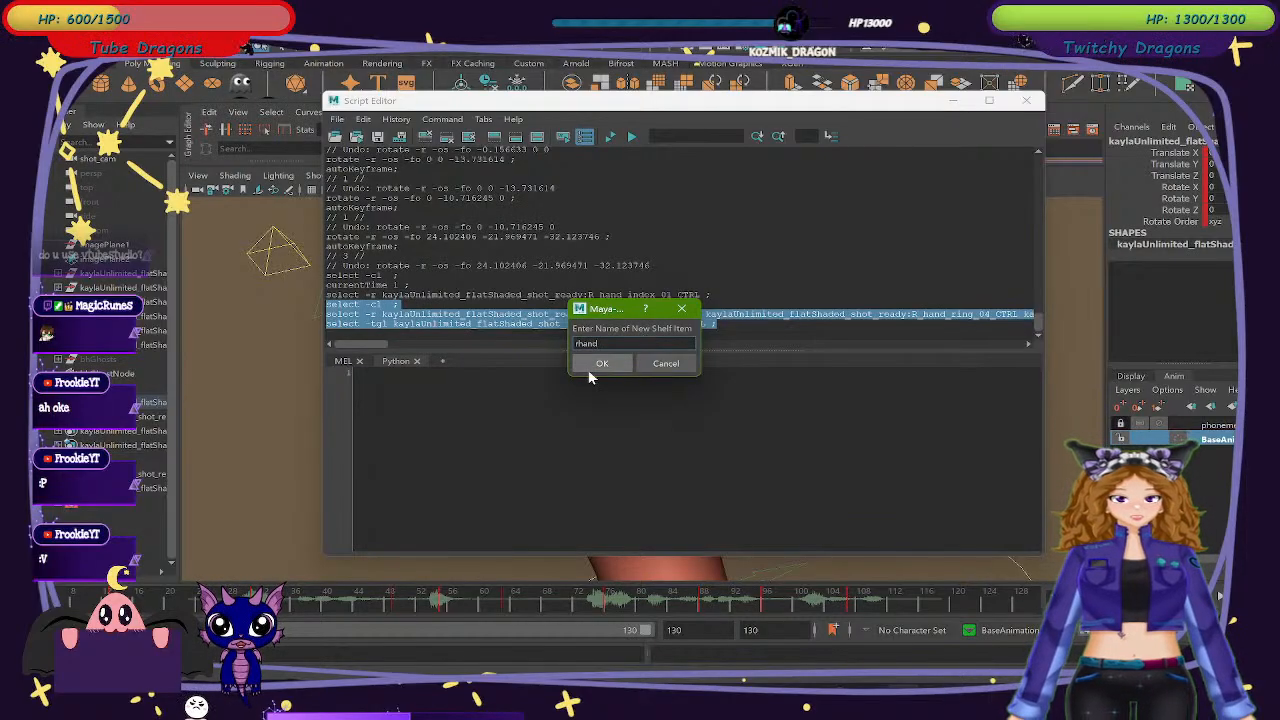
{"action": "left_click", "coordinate": [592, 366]}
{"action": "left_click", "coordinate": [667, 363]}
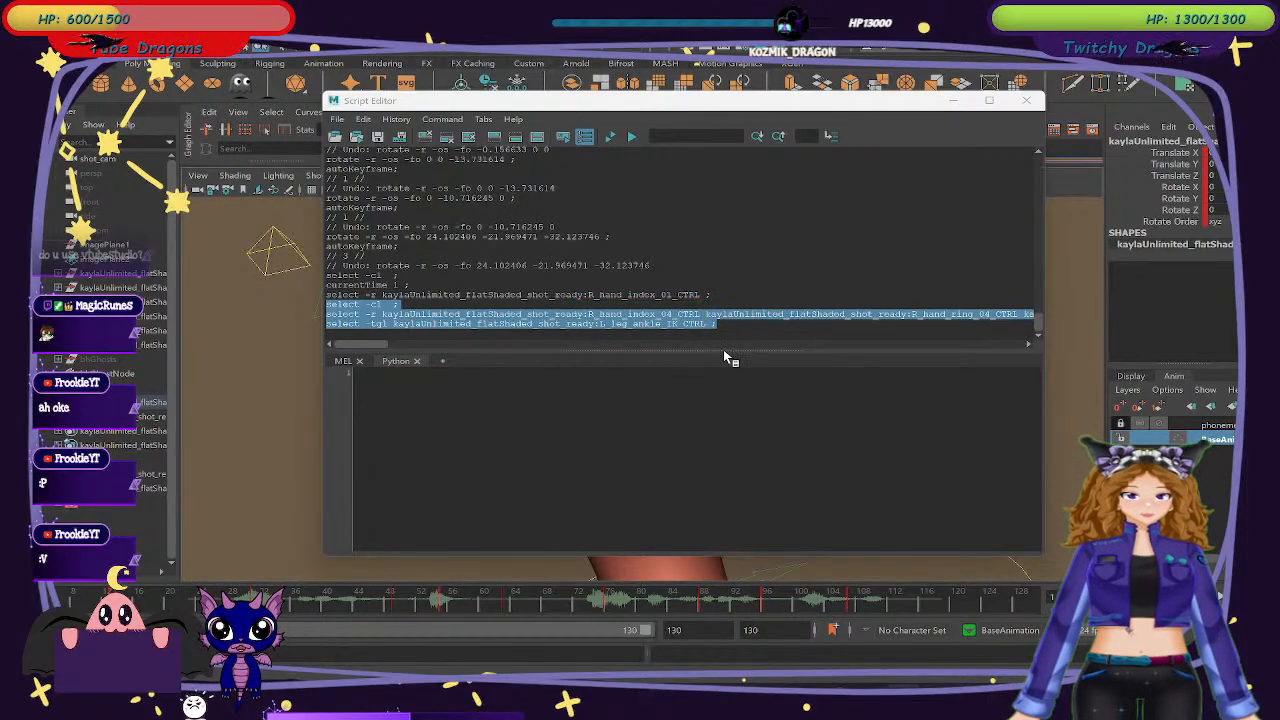
{"action": "left_click", "coordinate": [1030, 103]}
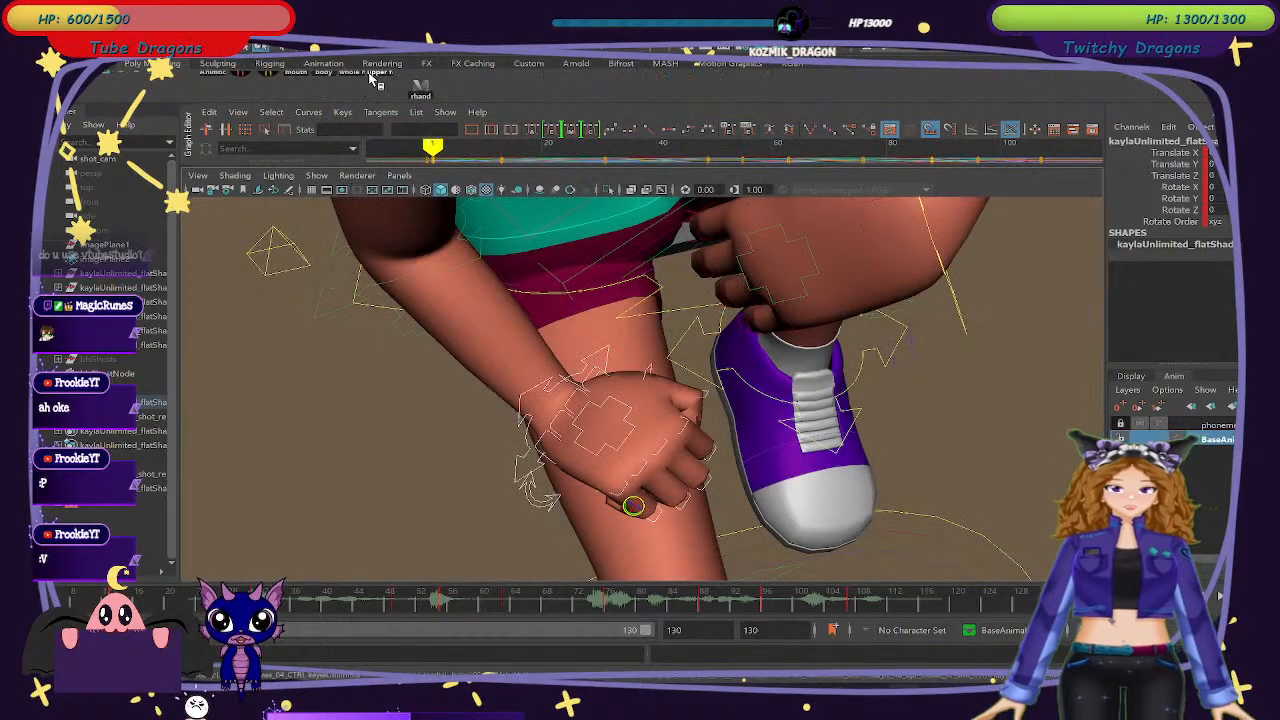
Clear the selection, reselect the hand controls with the rhand shelf item, and go to the key at frame 13.
{"action": "left_click", "coordinate": [519, 373]}
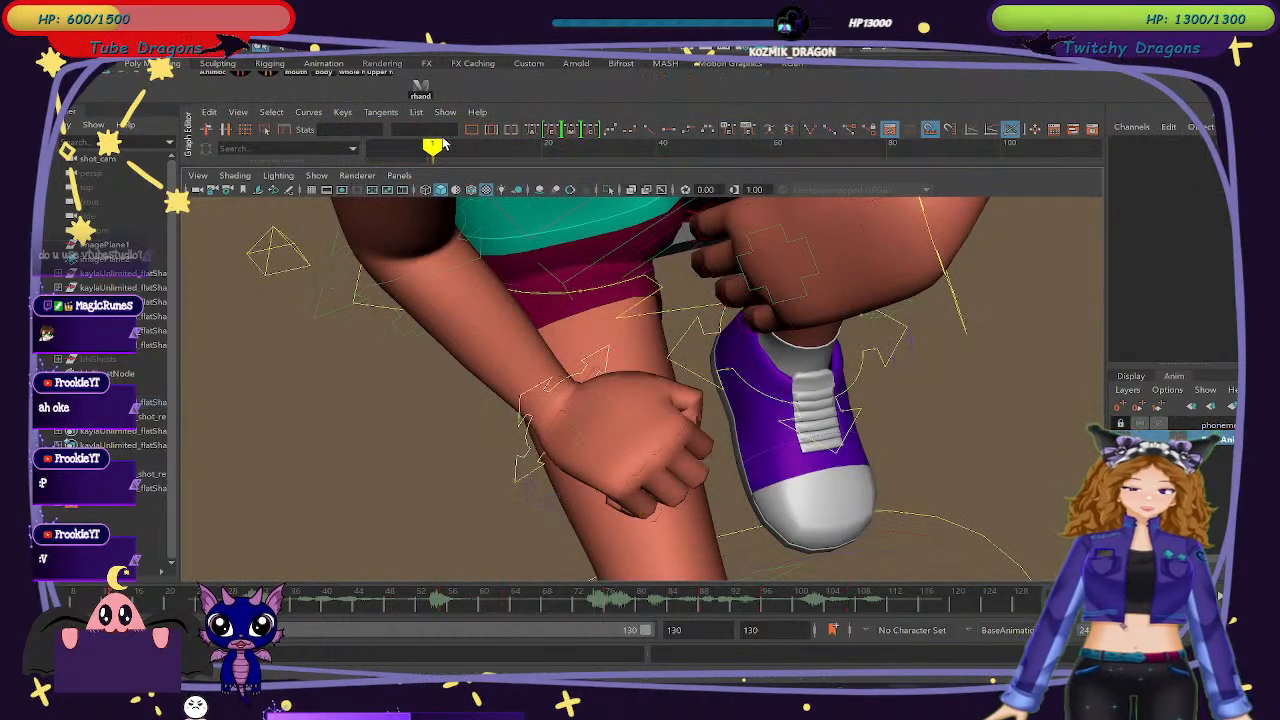
{"action": "left_click", "coordinate": [420, 93]}
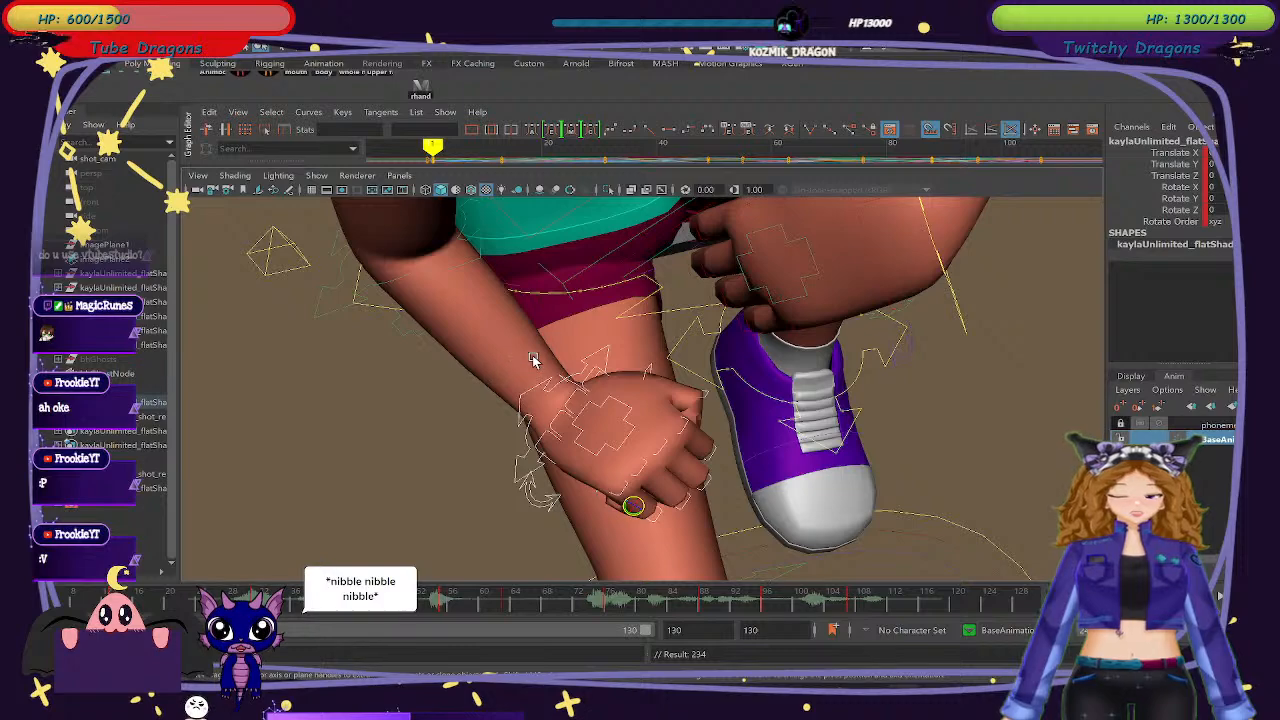
{"action": "key", "text": "period"}
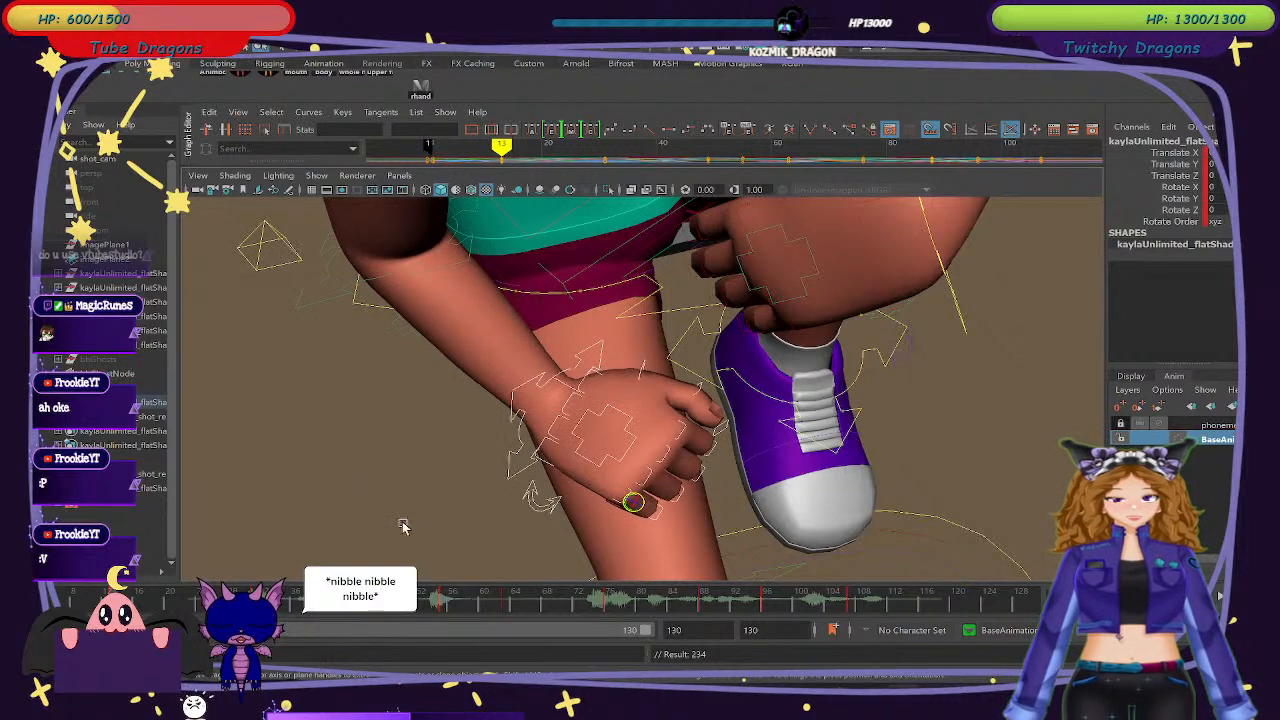
{"action": "left_click_drag", "start_coordinate": [650, 490], "coordinate": [738, 472], "text": "alt"}
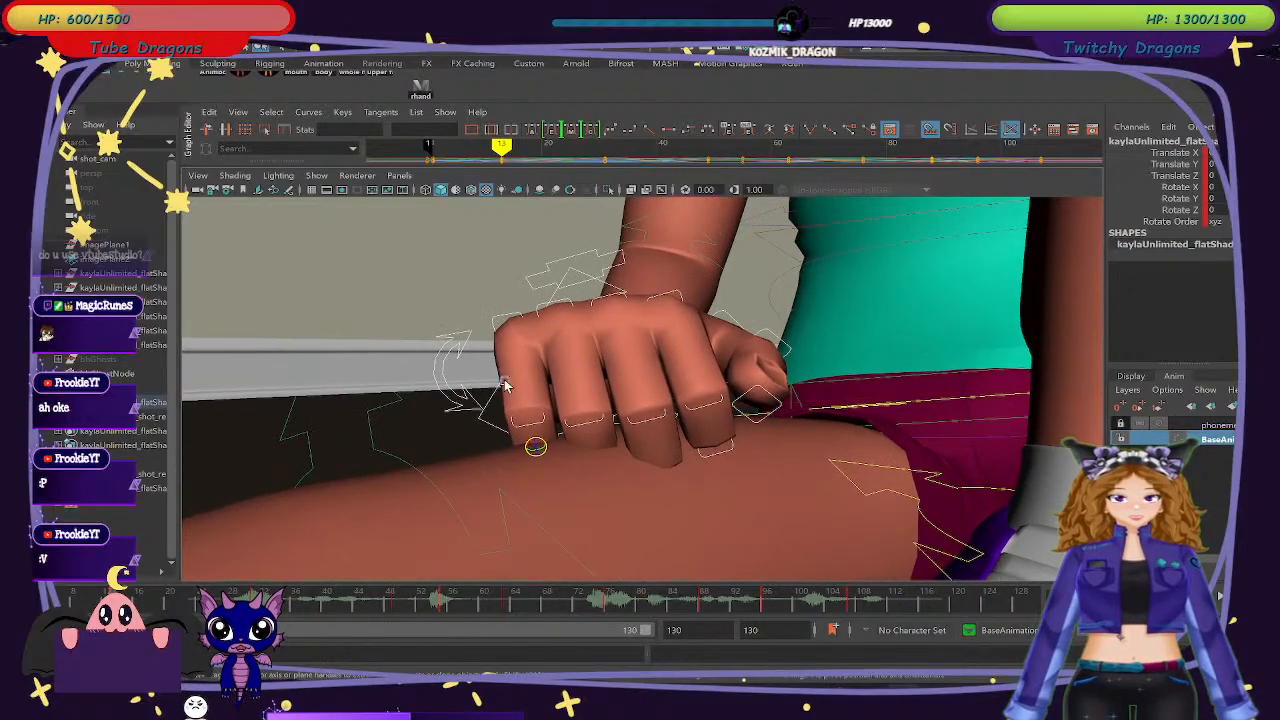
Try rotating the curved-arrow control beside the little finger on X and keying its rotation at frame 13.
{"action": "key", "text": "ctrl+z"}
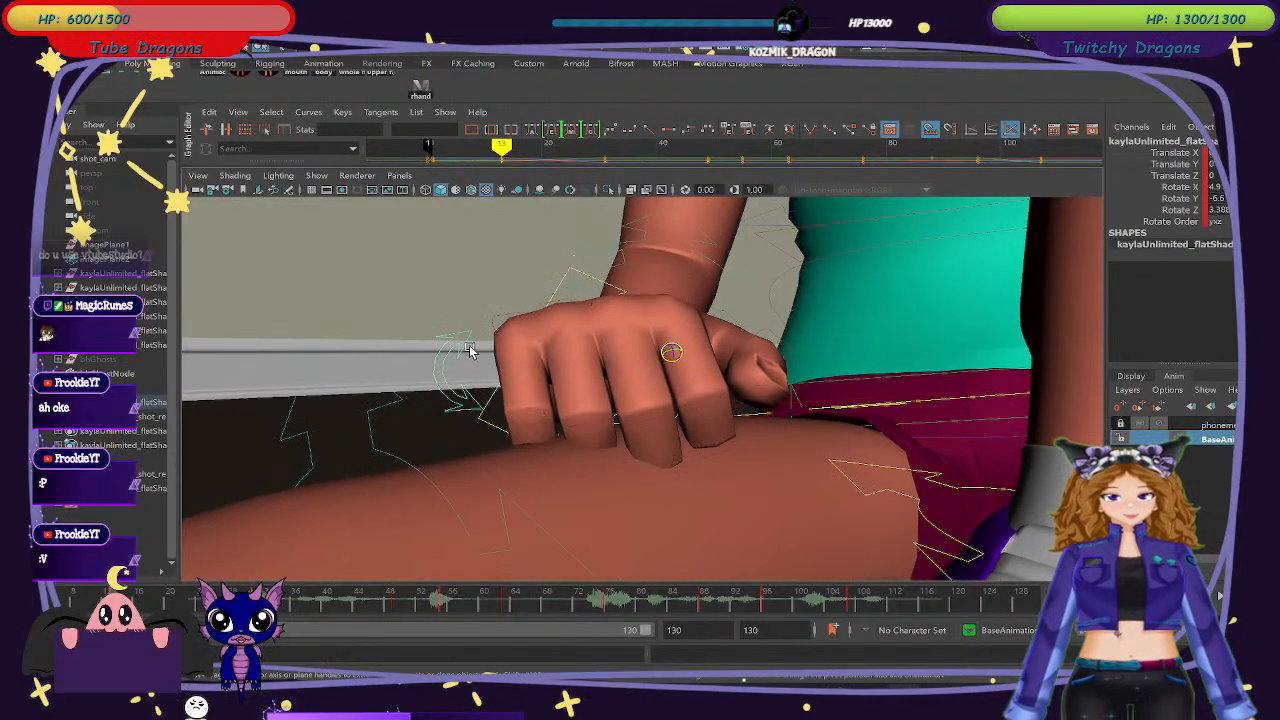
{"action": "key", "text": "e"}
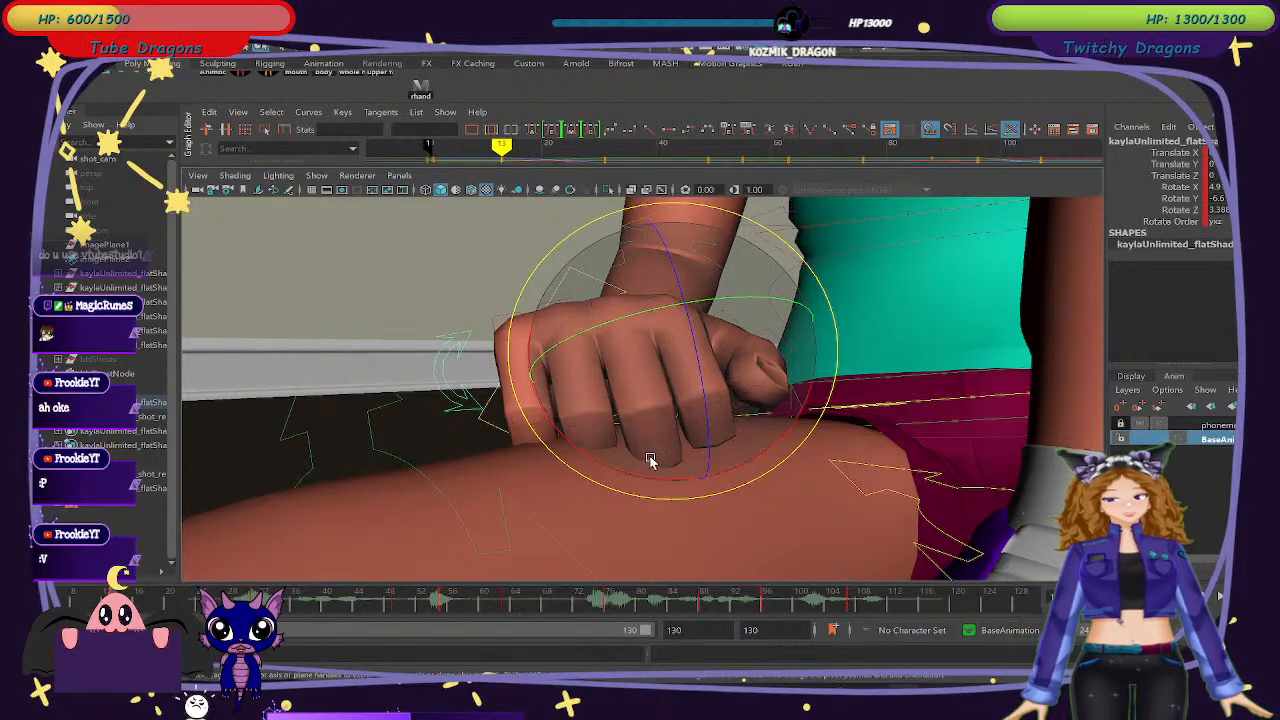
{"action": "mouse_move", "coordinate": [650, 460]}
{"action": "left_mouse_down"}
{"action": "mouse_move", "coordinate": [613, 465]}
{"action": "mouse_move", "coordinate": [668, 457]}
{"action": "left_mouse_up"}
{"action": "key", "text": "shift+e"}
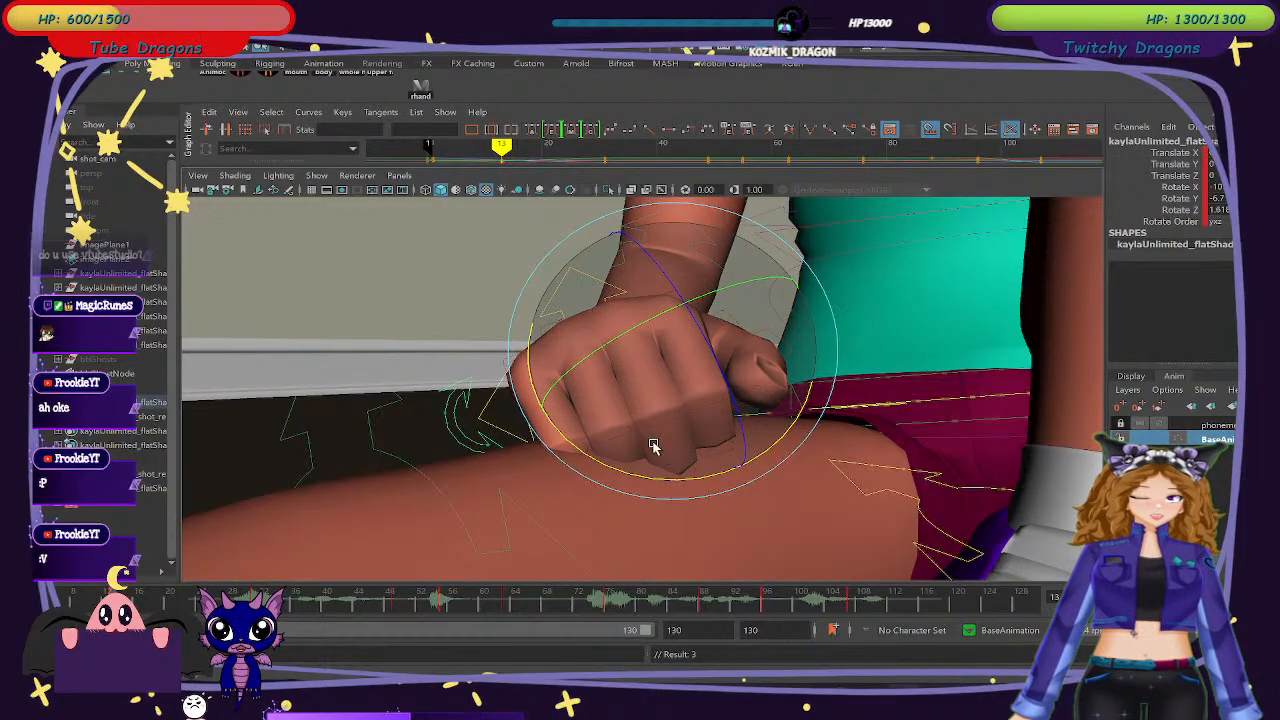
Resize the manipulator and try stronger rotations of the curved-arrow hand control on X at frame 13.
{"action": "key", "text": "minus"}
{"action": "key", "text": "minus"}
{"action": "key", "text": "equal"}
{"action": "key", "text": "equal"}
{"action": "key", "text": "equal"}
{"action": "key", "text": "equal"}
{"action": "key", "text": "minus"}
{"action": "key", "text": "minus"}
{"action": "key", "text": "minus"}
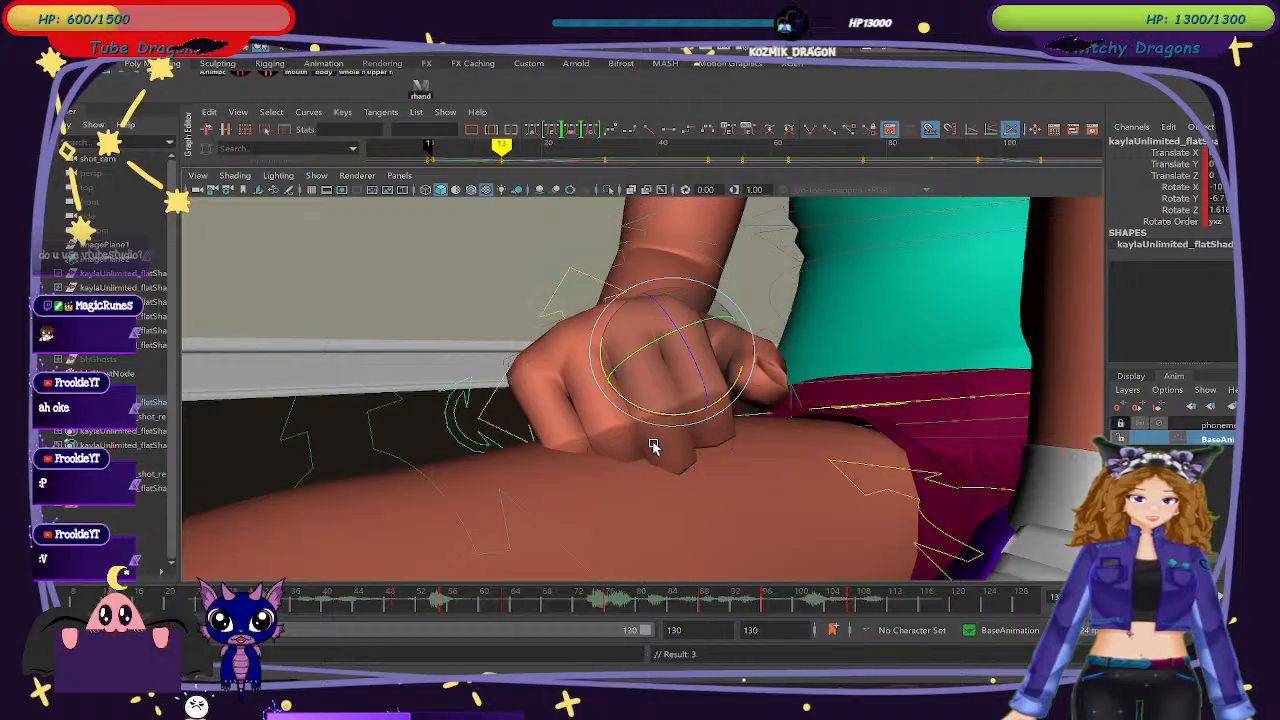
{"action": "key", "text": "minus"}
{"action": "key", "text": "minus"}
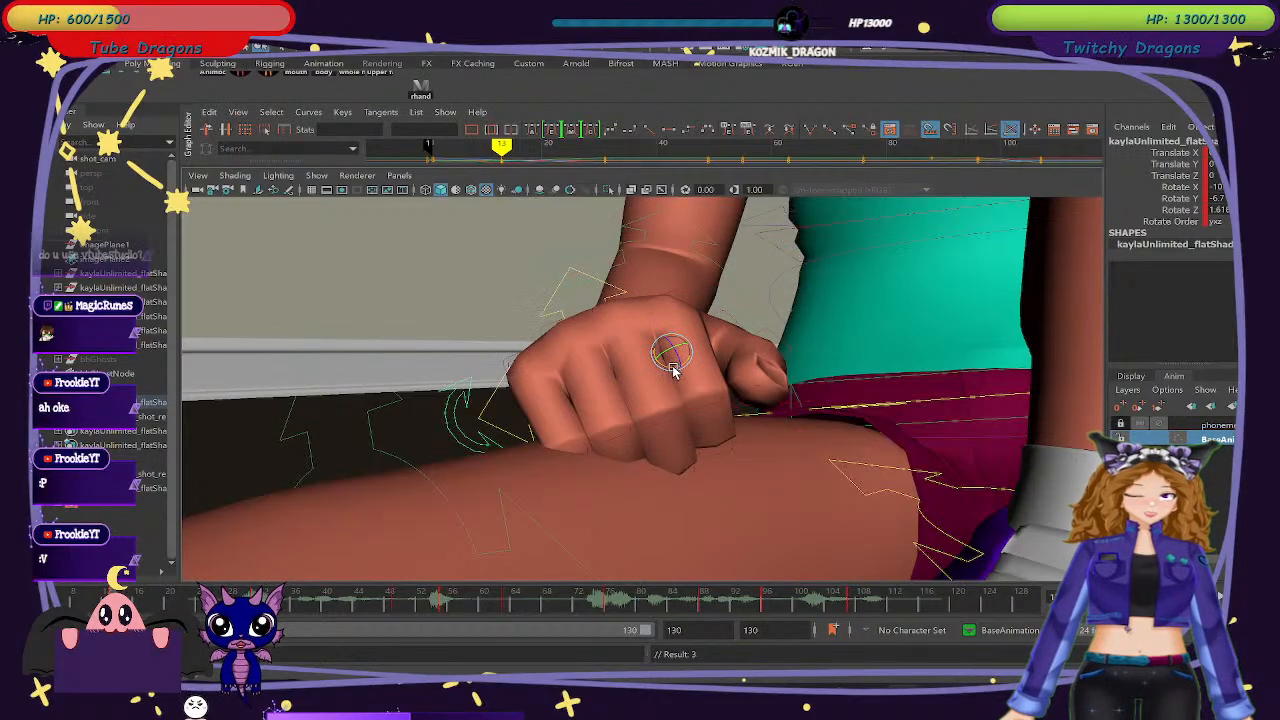
{"action": "left_click_drag", "start_coordinate": [672, 370], "coordinate": [657, 359]}
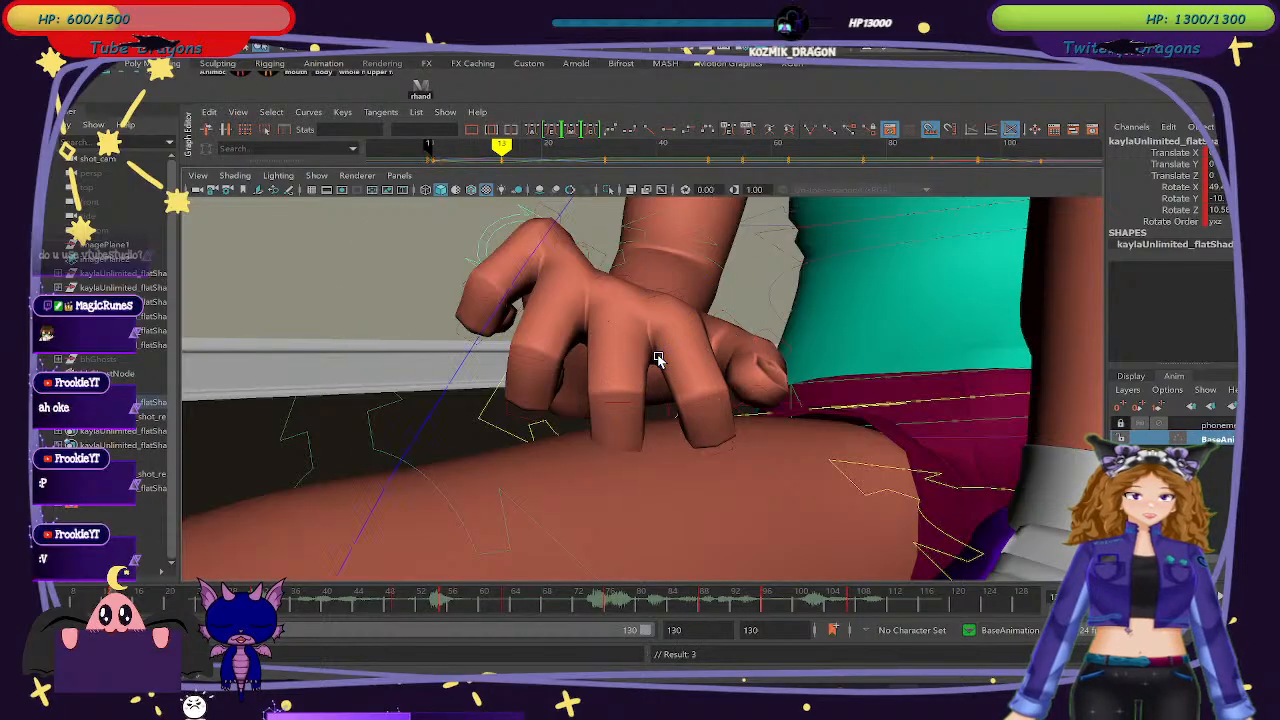
{"action": "key", "text": "equal"}
{"action": "key", "text": "equal"}
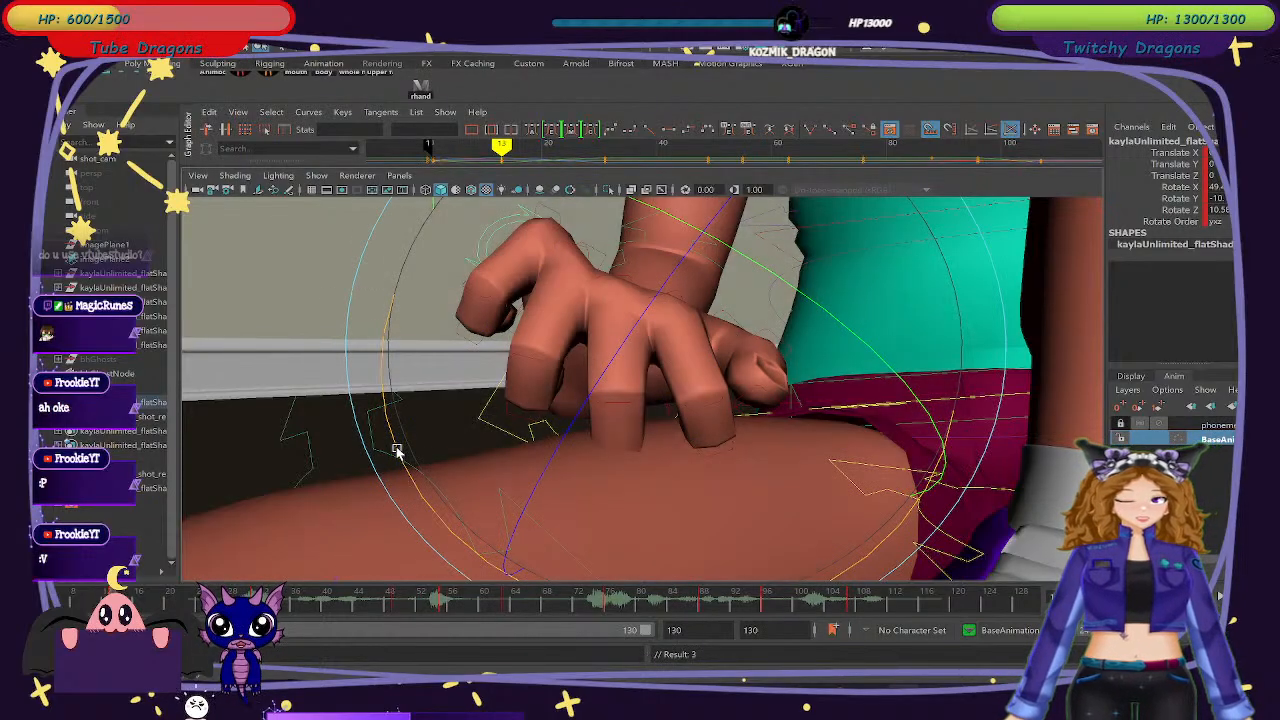
{"action": "left_click_drag", "start_coordinate": [397, 449], "coordinate": [714, 366]}
Undo the curved-arrow control's trial rotations at frame 13, including the first one, along with the manipulator size changes.
{"action": "key", "text": "ctrl+z"}
{"action": "key", "text": "ctrl+z"}
{"action": "key", "text": "ctrl+z"}
{"action": "key", "text": "ctrl+z"}
{"action": "key", "text": "ctrl+z"}
{"action": "key", "text": "ctrl+z"}
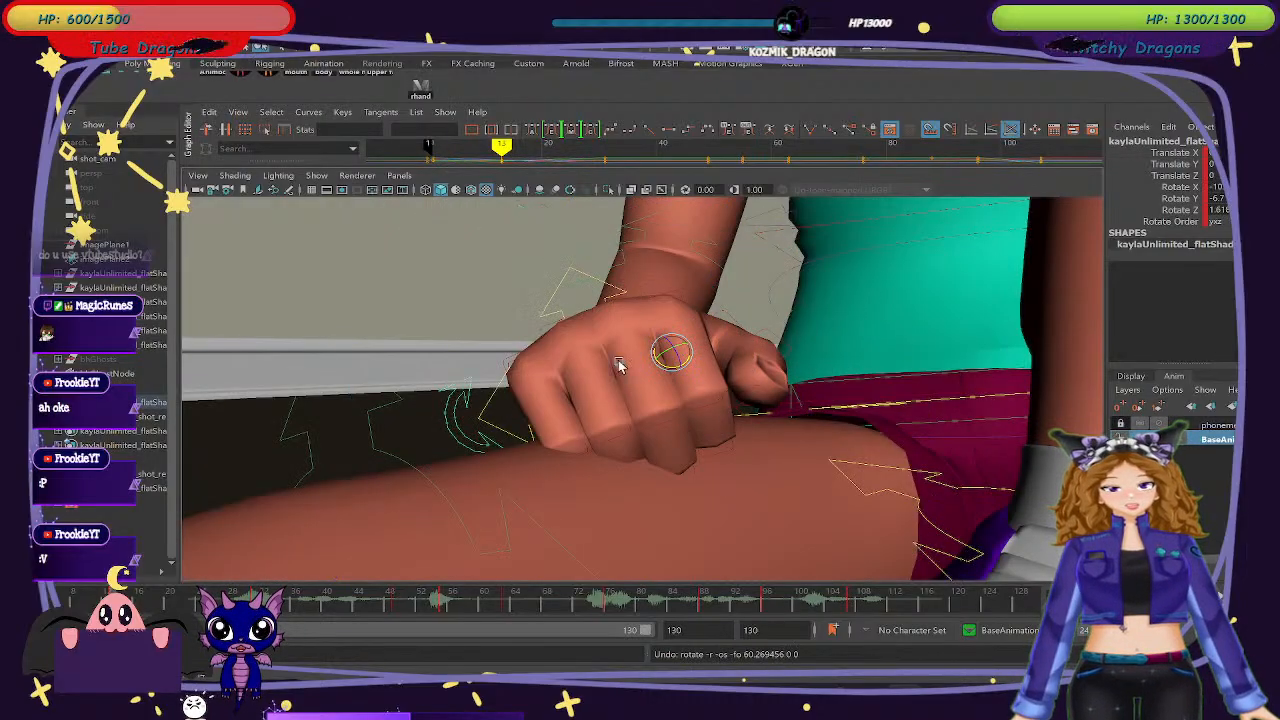
{"action": "key", "text": "ctrl+z"}
{"action": "key", "text": "ctrl+z"}
{"action": "key", "text": "ctrl+z"}
{"action": "key", "text": "ctrl+z"}
{"action": "key", "text": "ctrl+z"}
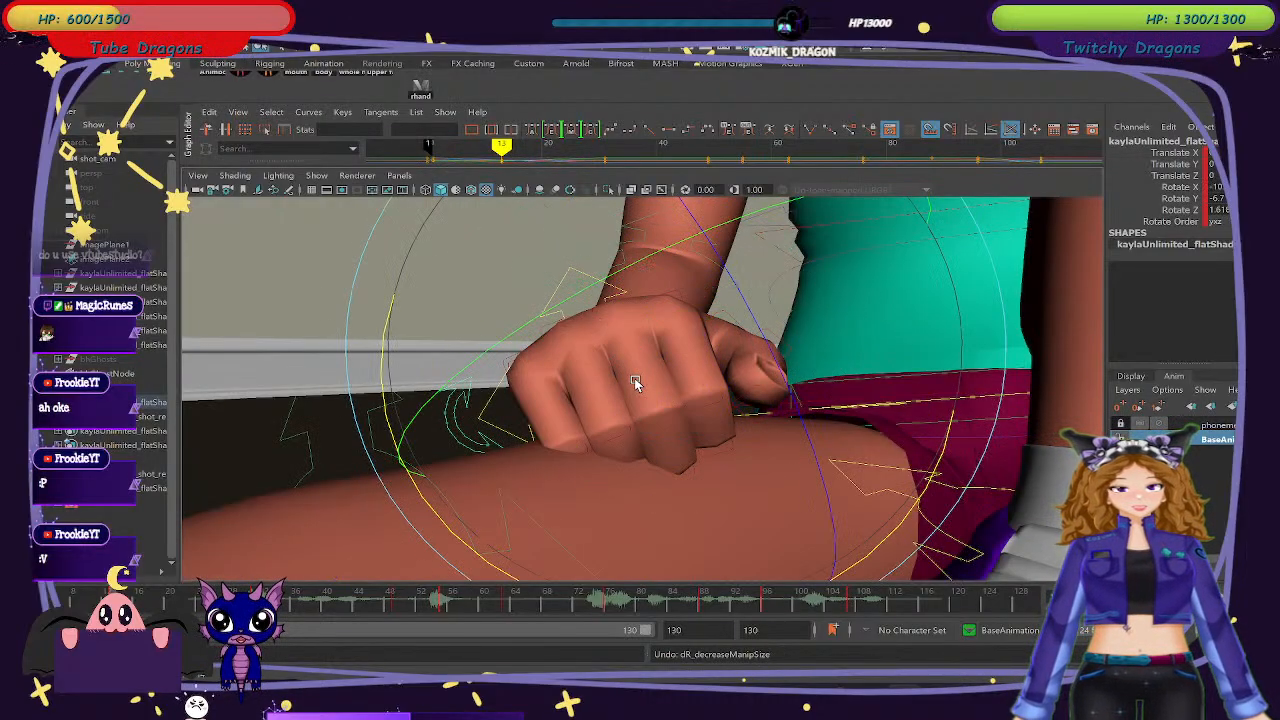
{"action": "key", "text": "ctrl+z"}
{"action": "key", "text": "ctrl+z"}
{"action": "key", "text": "ctrl+z"}
{"action": "key", "text": "ctrl+z"}
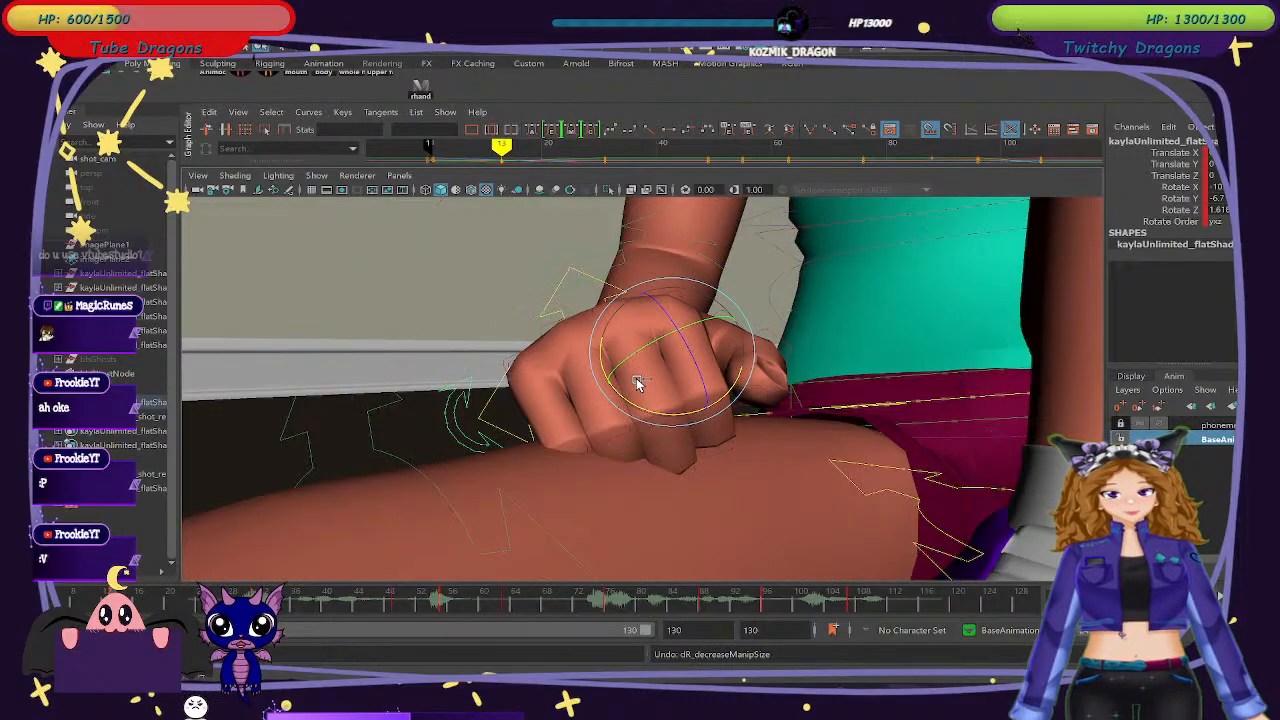
{"action": "key", "text": "ctrl+z"}
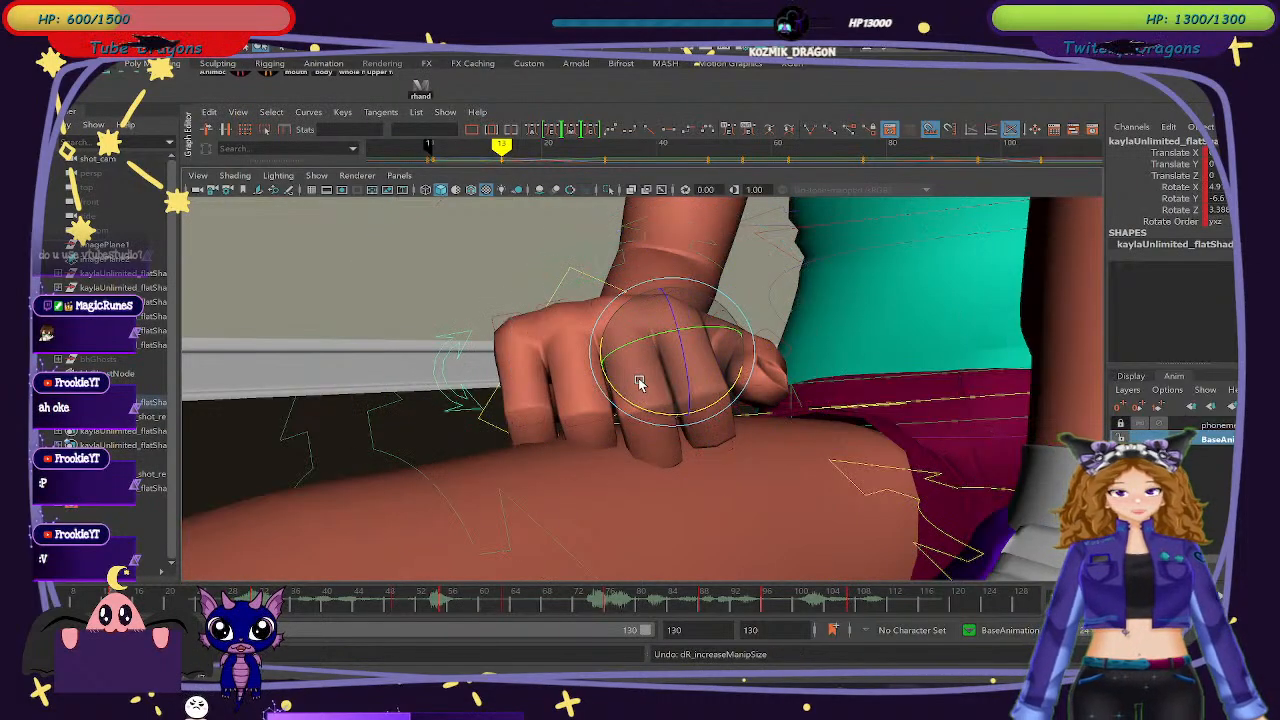
Rotate the right wrist control at frame 13 to about X -5.3, Y 128.7, Z -16.8, lower it slightly, and key its rotation and translation.
{"action": "left_click", "coordinate": [521, 358]}
{"action": "left_click_drag", "start_coordinate": [580, 386], "coordinate": [647, 410], "text": "alt"}
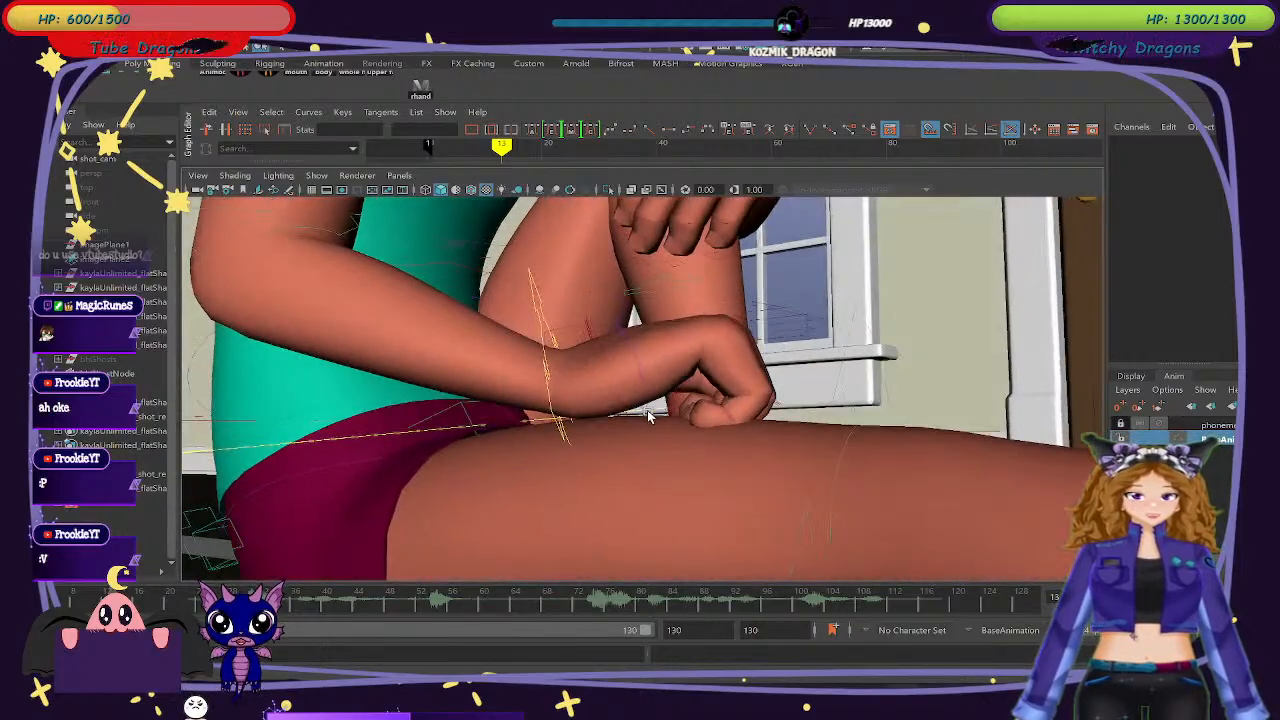
{"action": "left_click", "coordinate": [533, 305]}
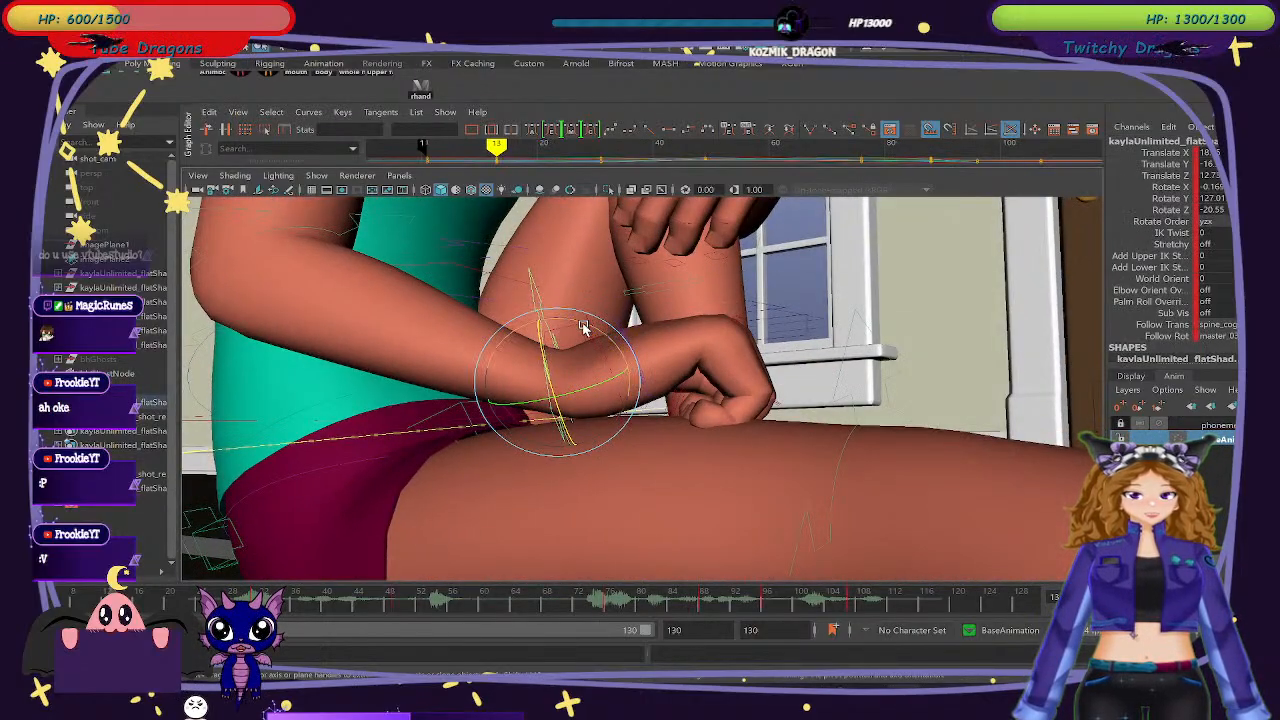
{"action": "left_click_drag", "start_coordinate": [580, 328], "coordinate": [575, 326]}
{"action": "key", "text": "shift+e"}
{"action": "key", "text": "w"}
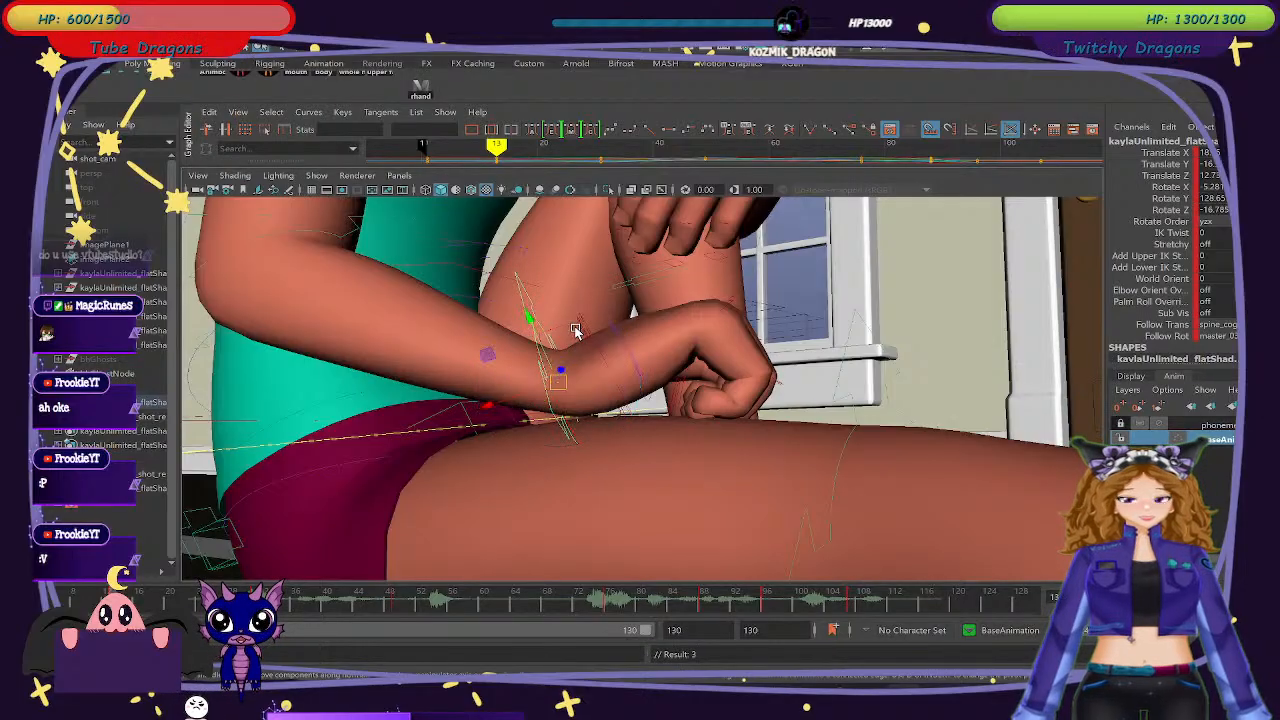
{"action": "left_click_drag", "start_coordinate": [549, 385], "coordinate": [551, 388]}
{"action": "key", "text": "shift+w"}
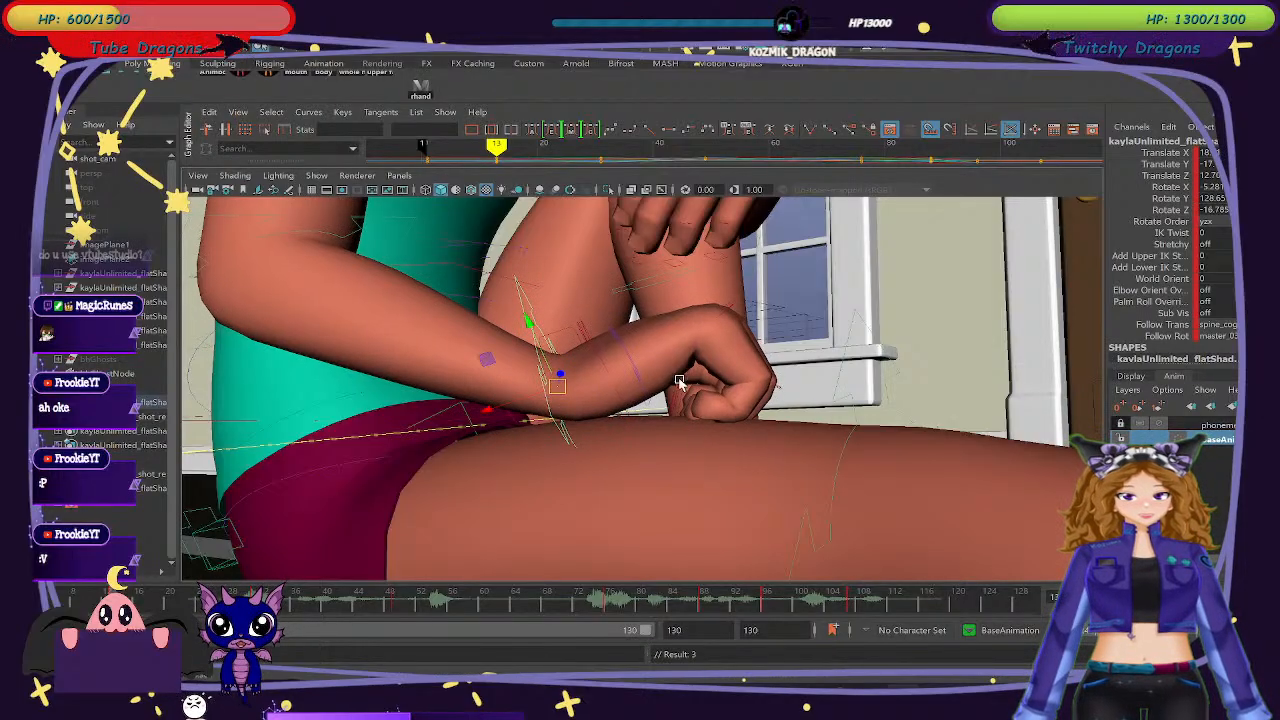
Rotate the curved-arrow control beside the little finger at frame 13 to about -10 on Y and 5.7 on Z.
{"action": "mouse_move", "coordinate": [680, 379]}
{"action": "left_mouse_down", "text": "alt"}
{"action": "mouse_move", "coordinate": [783, 405]}
{"action": "mouse_move", "coordinate": [686, 398]}
{"action": "left_mouse_up", "text": "alt"}
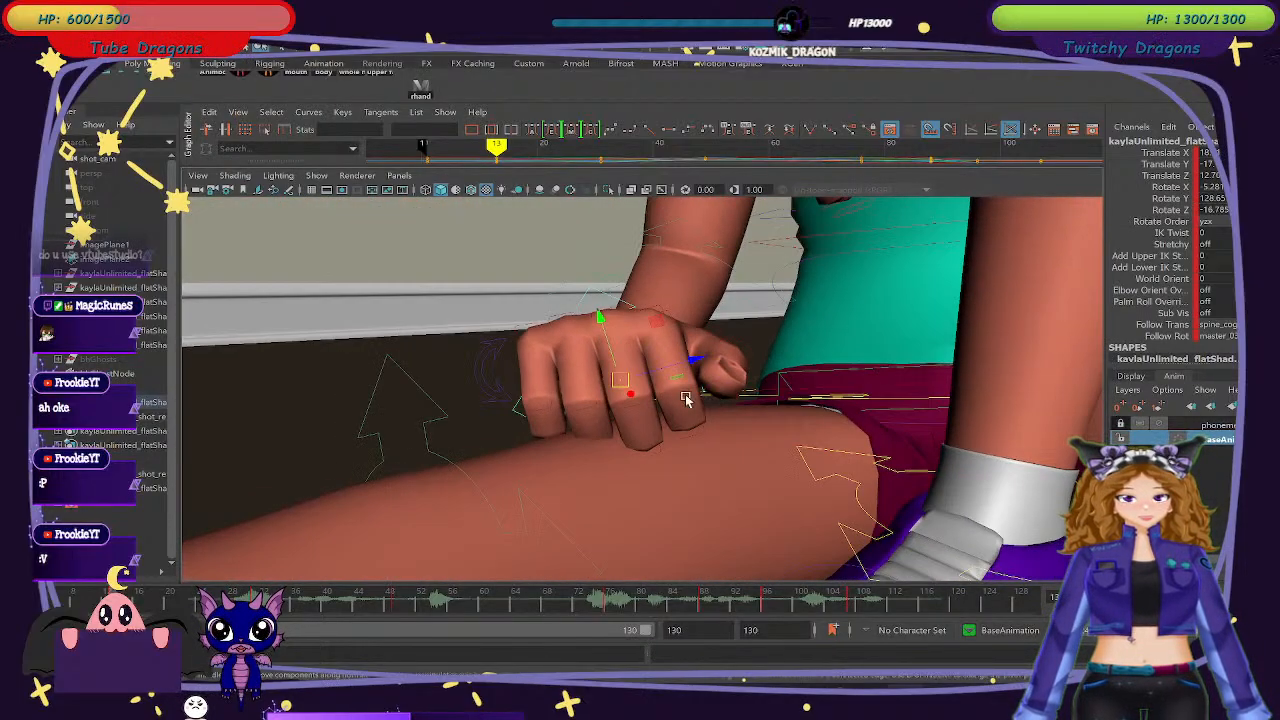
{"action": "left_click", "coordinate": [497, 350]}
{"action": "key", "text": "e"}
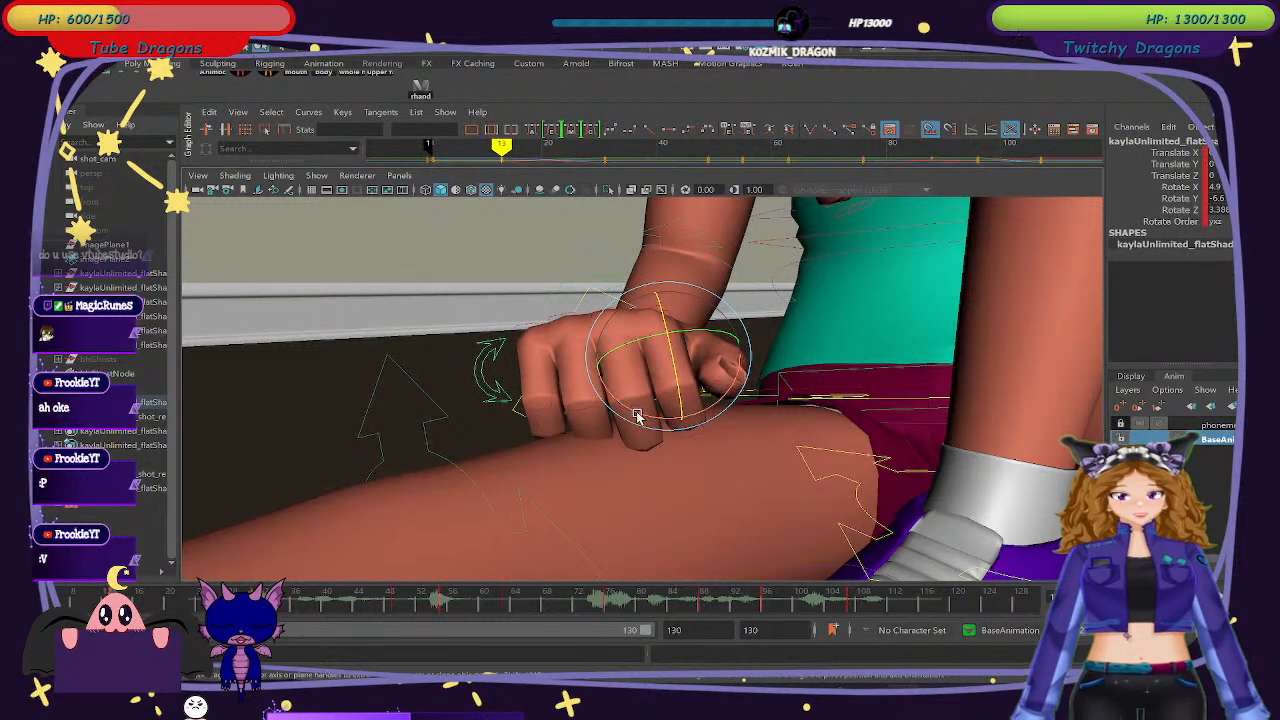
{"action": "left_click_drag", "start_coordinate": [637, 415], "coordinate": [654, 408]}
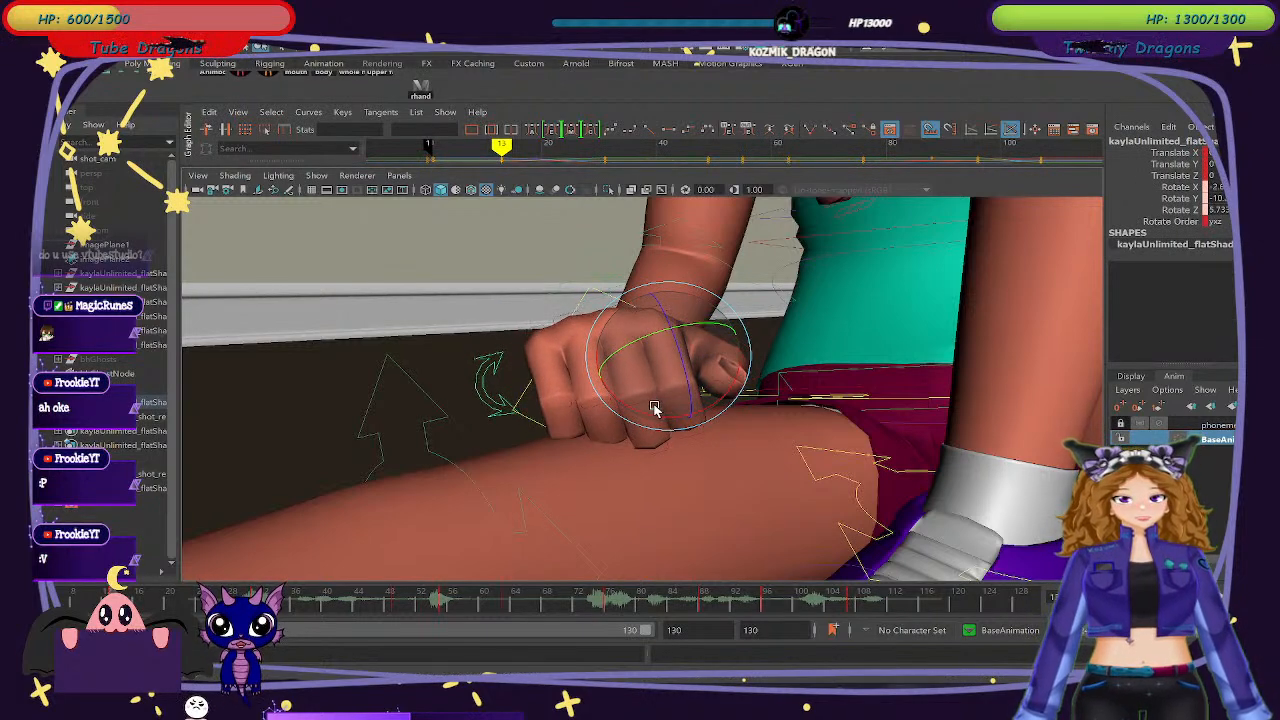
{"action": "scroll", "coordinate": [648, 484], "scroll_direction": "up", "scroll_amount": 3}
{"action": "middle_click_drag", "start_coordinate": [634, 486], "coordinate": [673, 489], "text": "alt"}
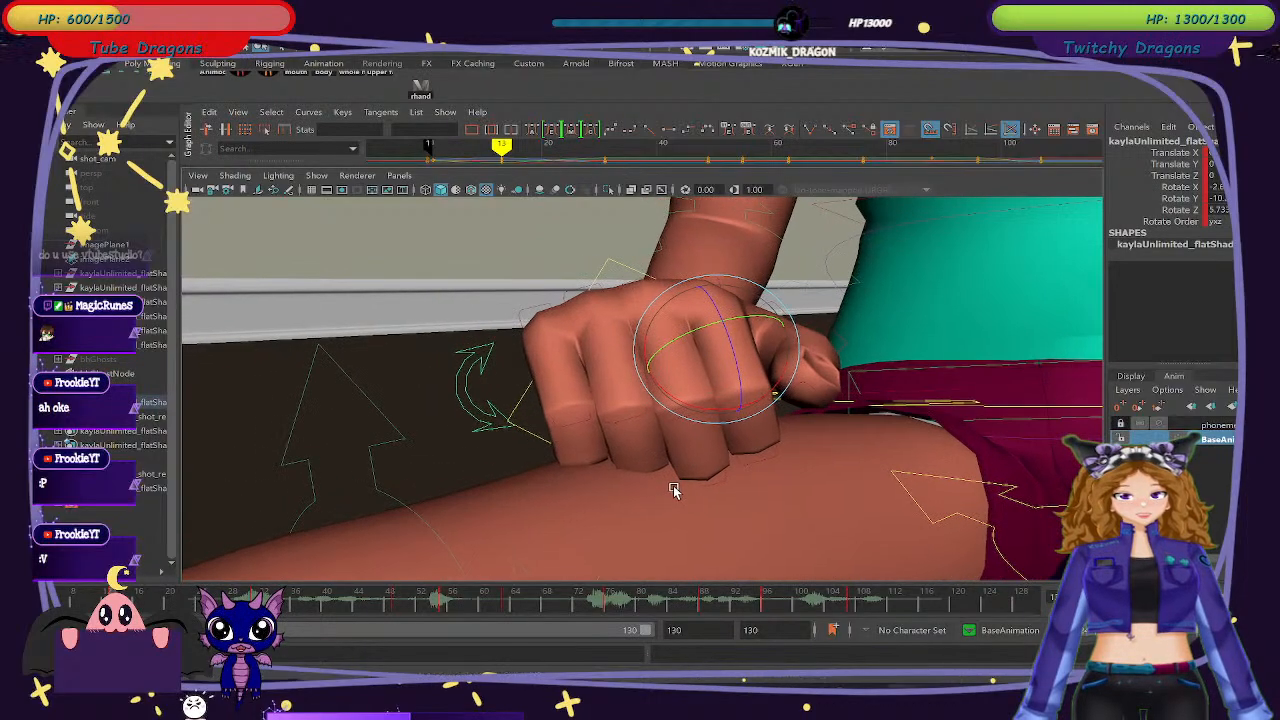
Adjust the bend of the little finger's and ring finger's middle joints at frame 13, redoing the ring finger at about -8.9 on Z.
{"action": "left_click", "coordinate": [574, 418]}
{"action": "left_click", "coordinate": [580, 423]}
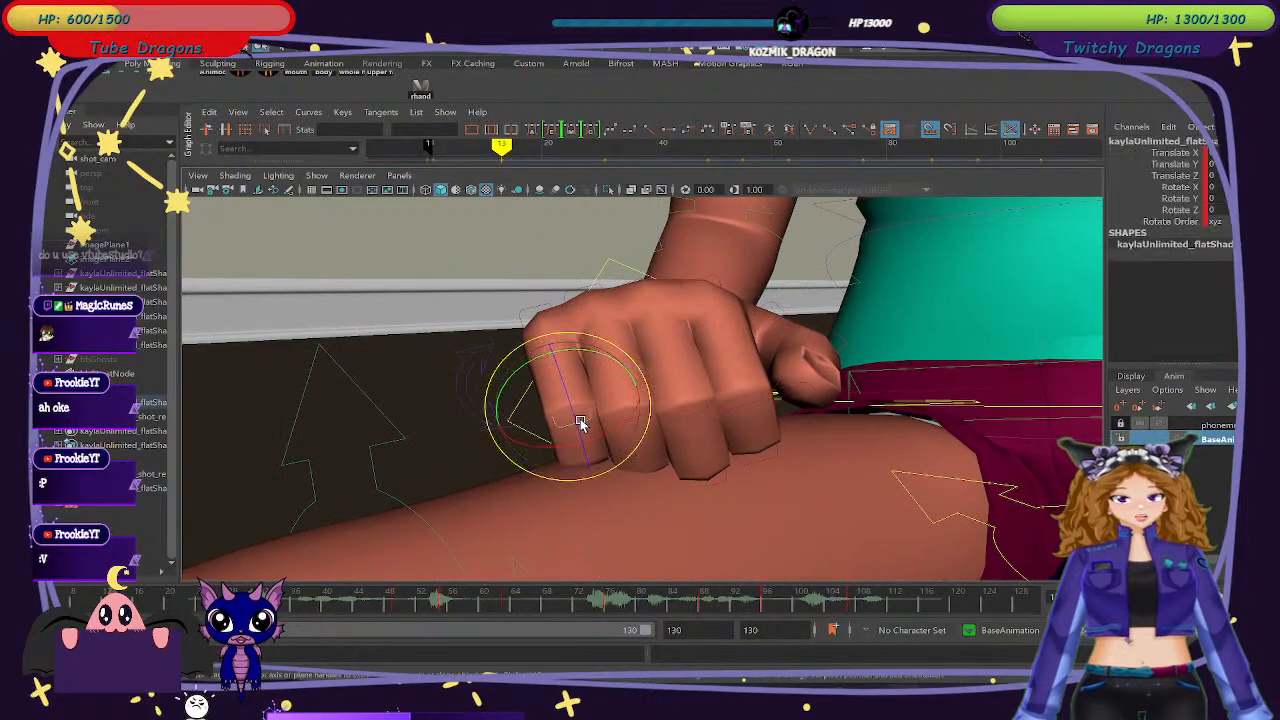
{"action": "left_click_drag", "start_coordinate": [580, 423], "coordinate": [690, 426]}
{"action": "left_click", "coordinate": [661, 450]}
{"action": "left_click", "coordinate": [638, 415]}
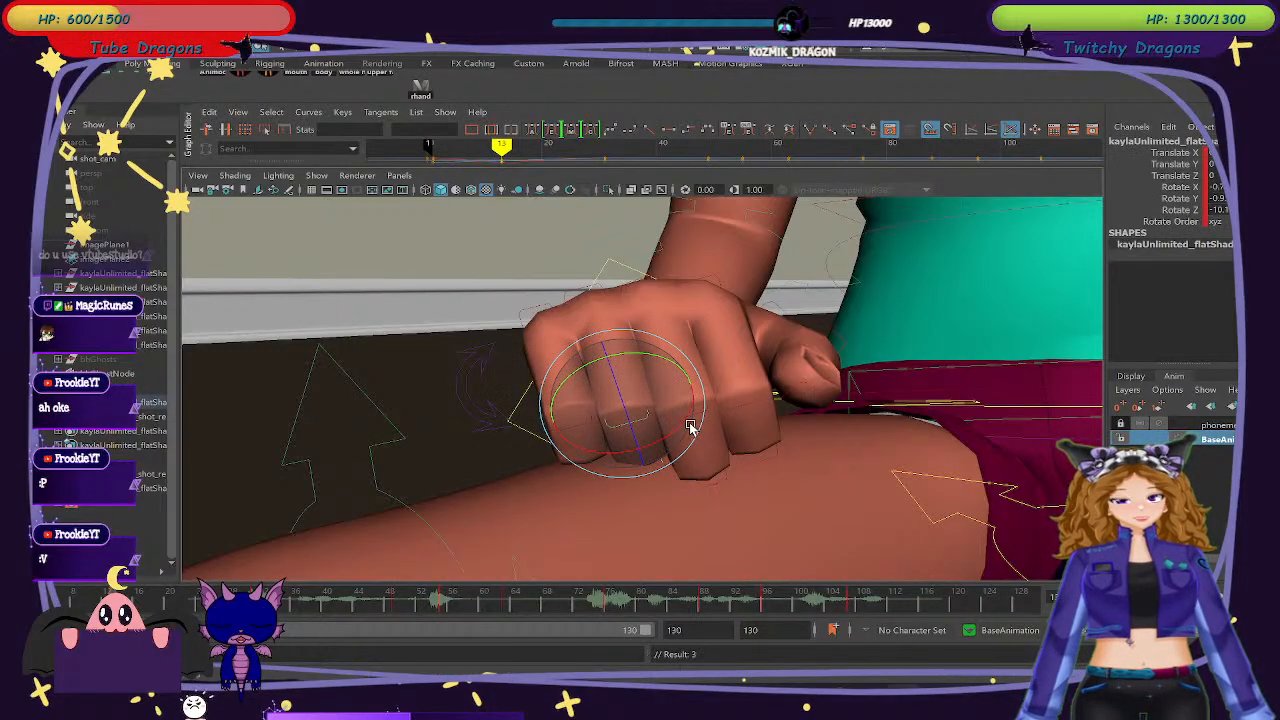
{"action": "key", "text": "ctrl+z"}
{"action": "left_click_drag", "start_coordinate": [619, 393], "coordinate": [620, 403]}
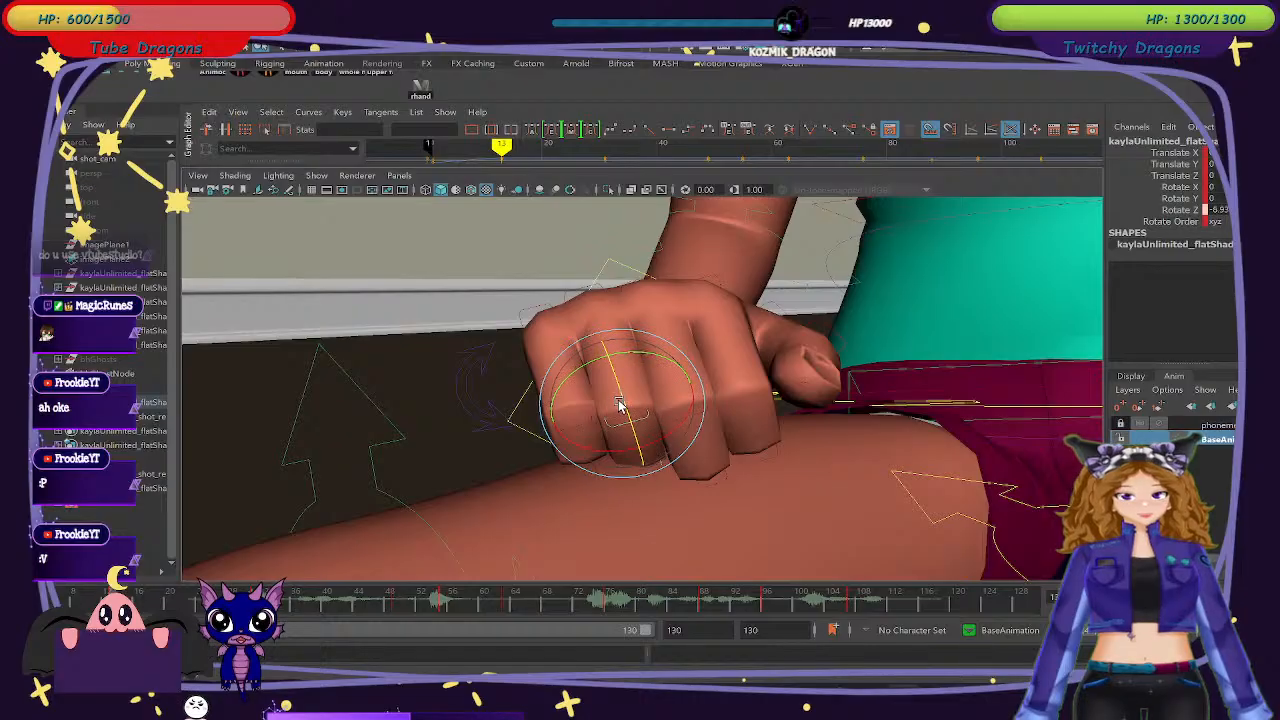
Adjust the middle finger's middle joint and knuckle at frame 13 so the fingertip rests on the leg.
{"action": "left_click", "coordinate": [700, 410]}
{"action": "left_click", "coordinate": [700, 415]}
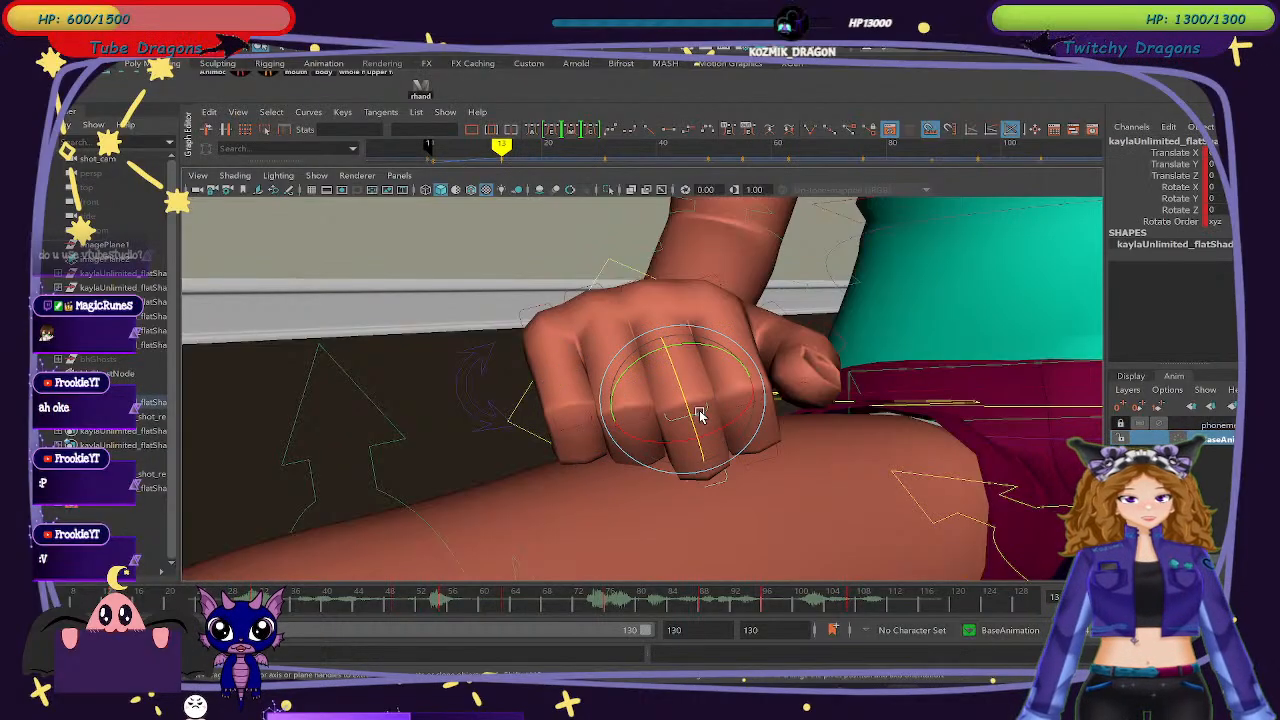
{"action": "left_click", "coordinate": [645, 288]}
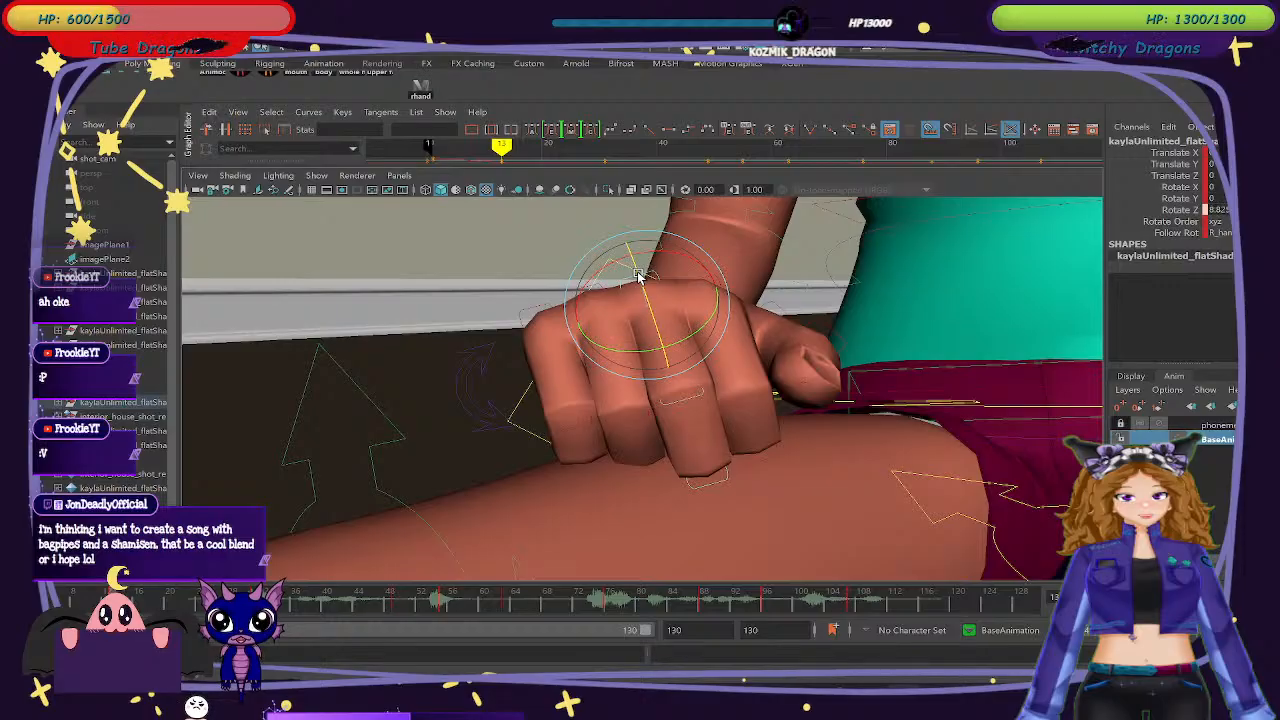
{"action": "left_click_drag", "start_coordinate": [640, 277], "coordinate": [642, 285]}
{"action": "left_click_drag", "start_coordinate": [735, 401], "coordinate": [654, 417], "text": "alt"}
{"action": "left_click", "coordinate": [649, 413]}
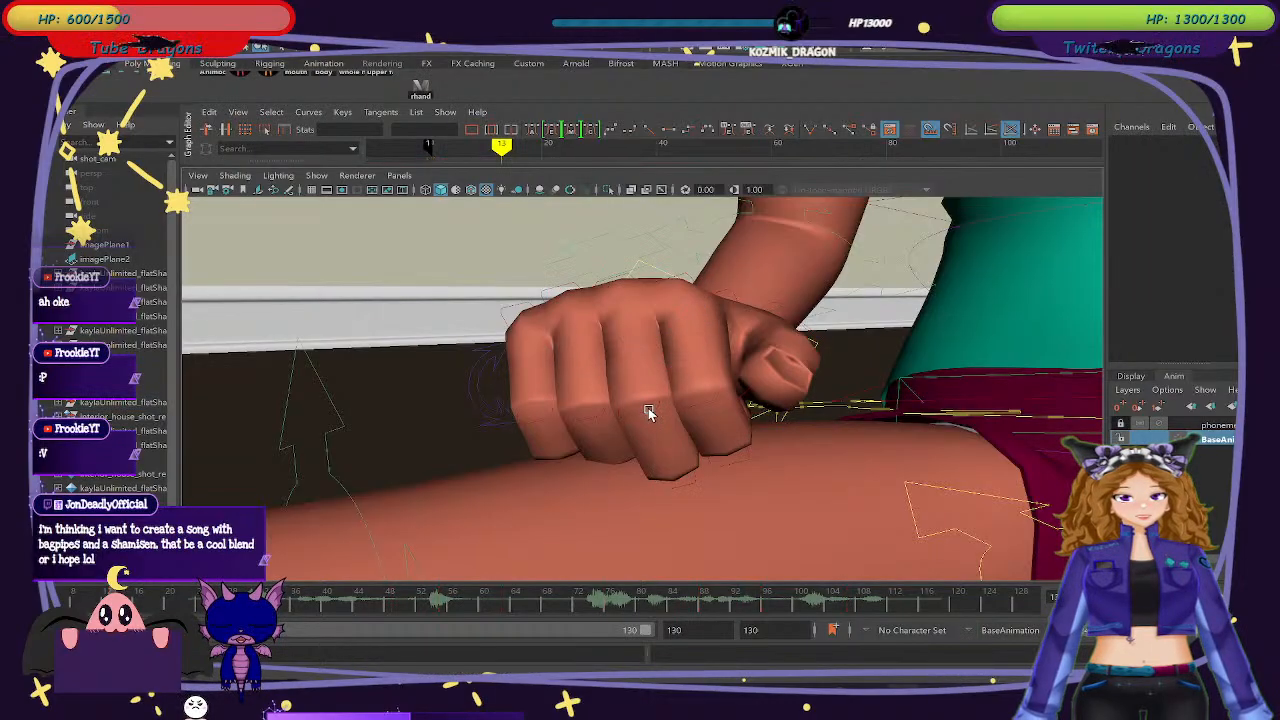
{"action": "left_click", "coordinate": [630, 402]}
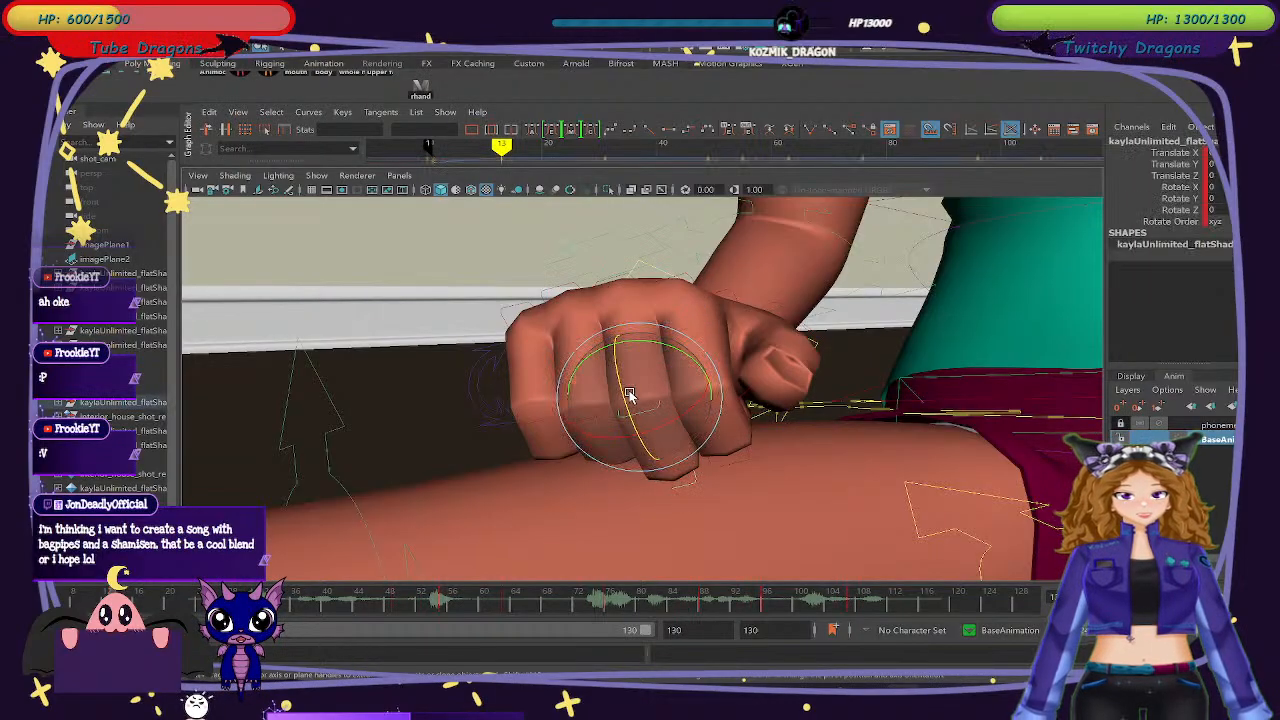
Rotate the index finger's knuckle and middle joint at frame 13 to settle the finger on the leg.
{"action": "left_click", "coordinate": [740, 425]}
{"action": "left_click_drag", "start_coordinate": [789, 471], "coordinate": [714, 312], "text": "alt"}
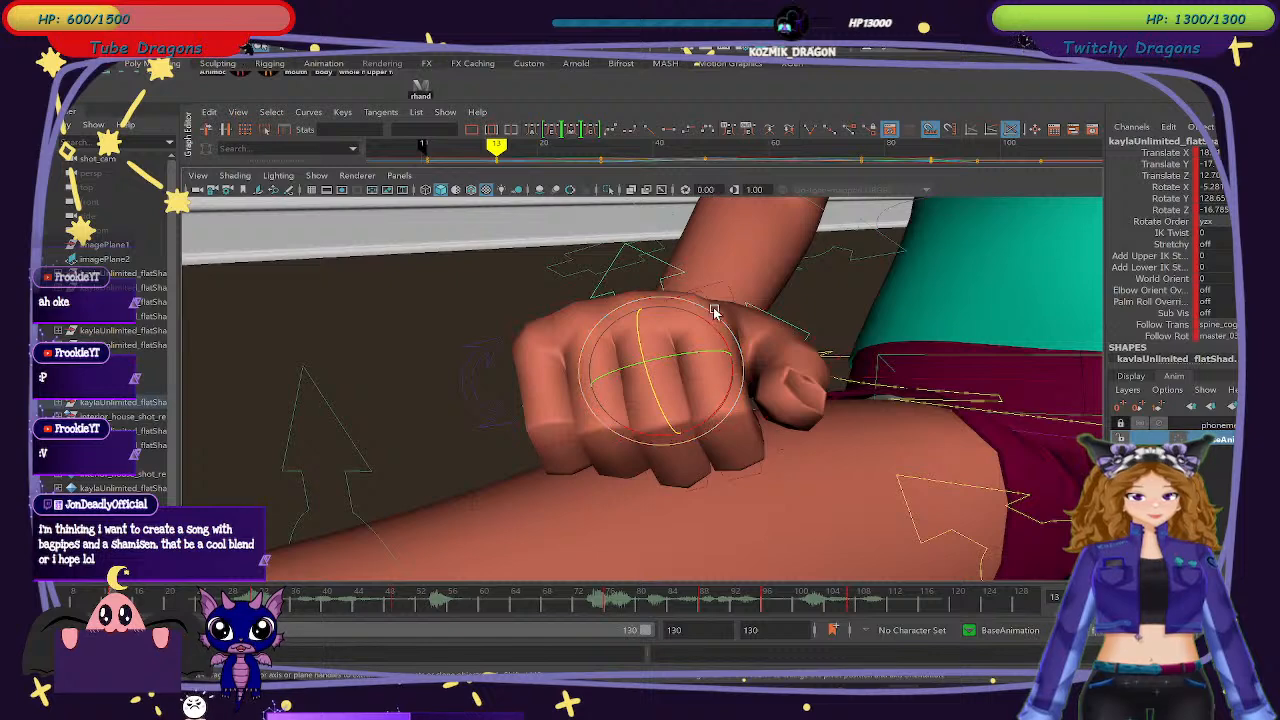
{"action": "left_click", "coordinate": [714, 312]}
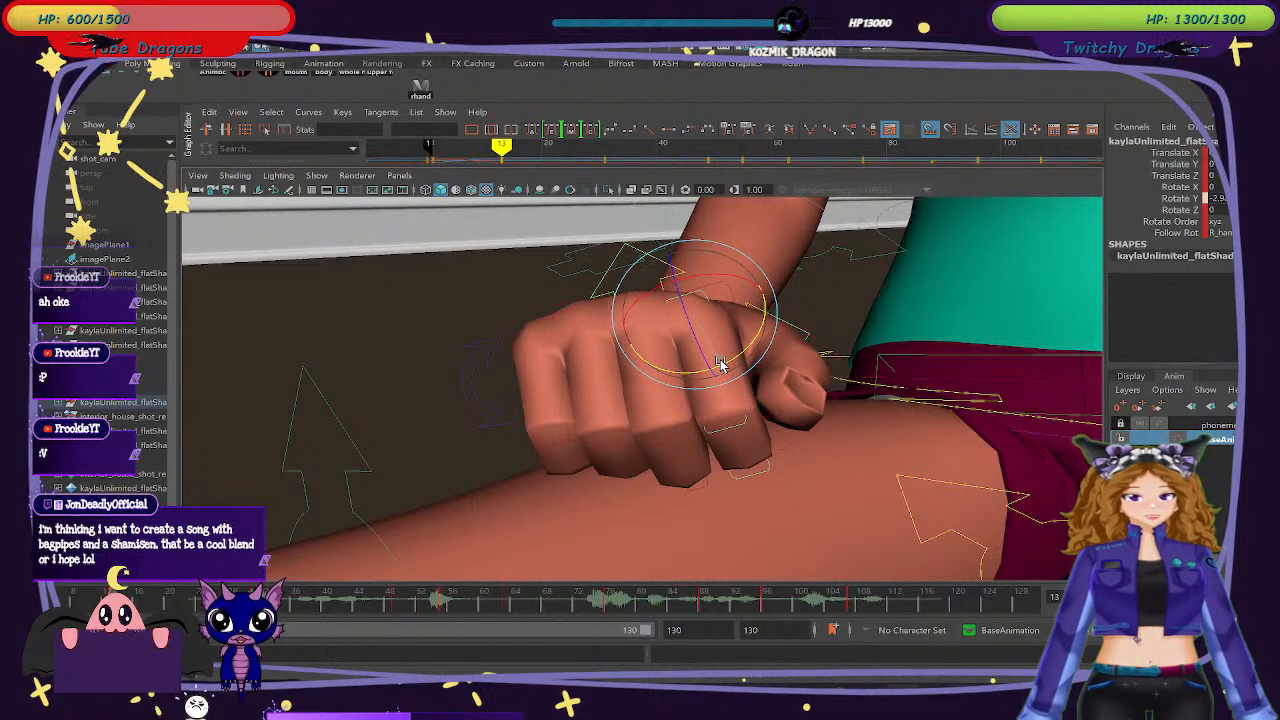
{"action": "left_click_drag", "start_coordinate": [674, 279], "coordinate": [780, 413]}
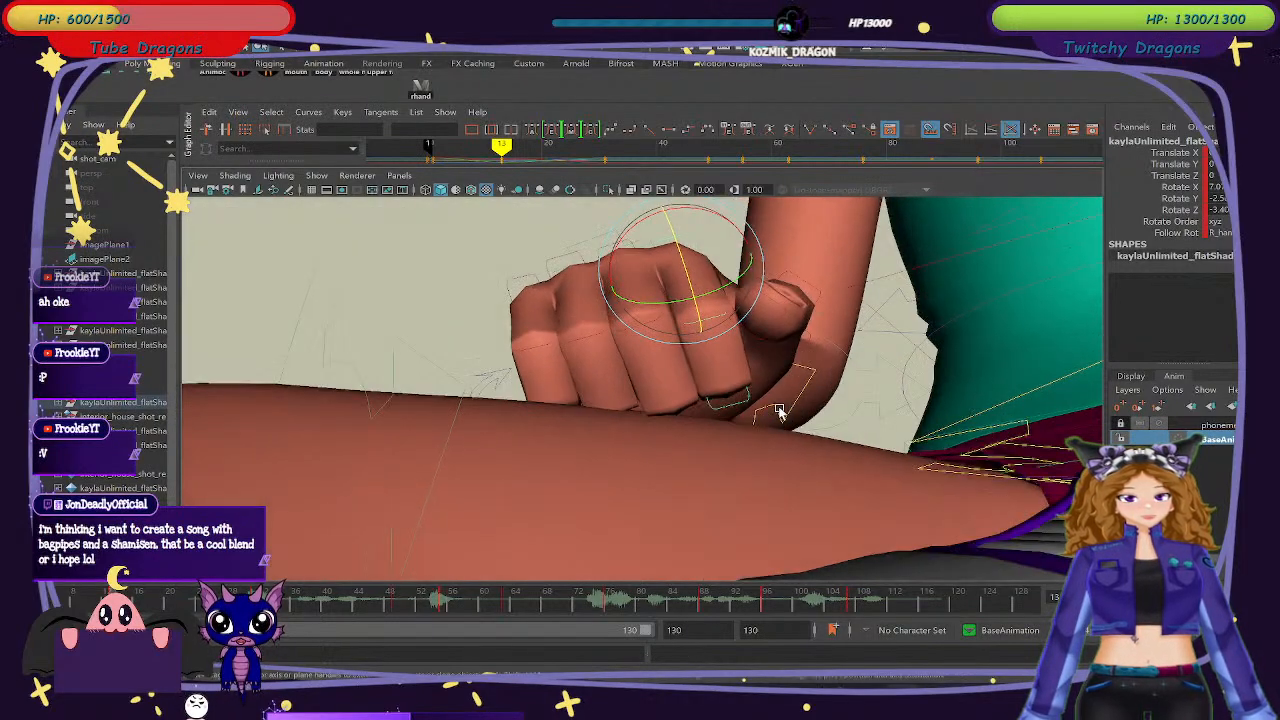
{"action": "left_click", "coordinate": [710, 321]}
{"action": "left_click", "coordinate": [711, 322]}
{"action": "left_click_drag", "start_coordinate": [709, 330], "coordinate": [773, 428]}
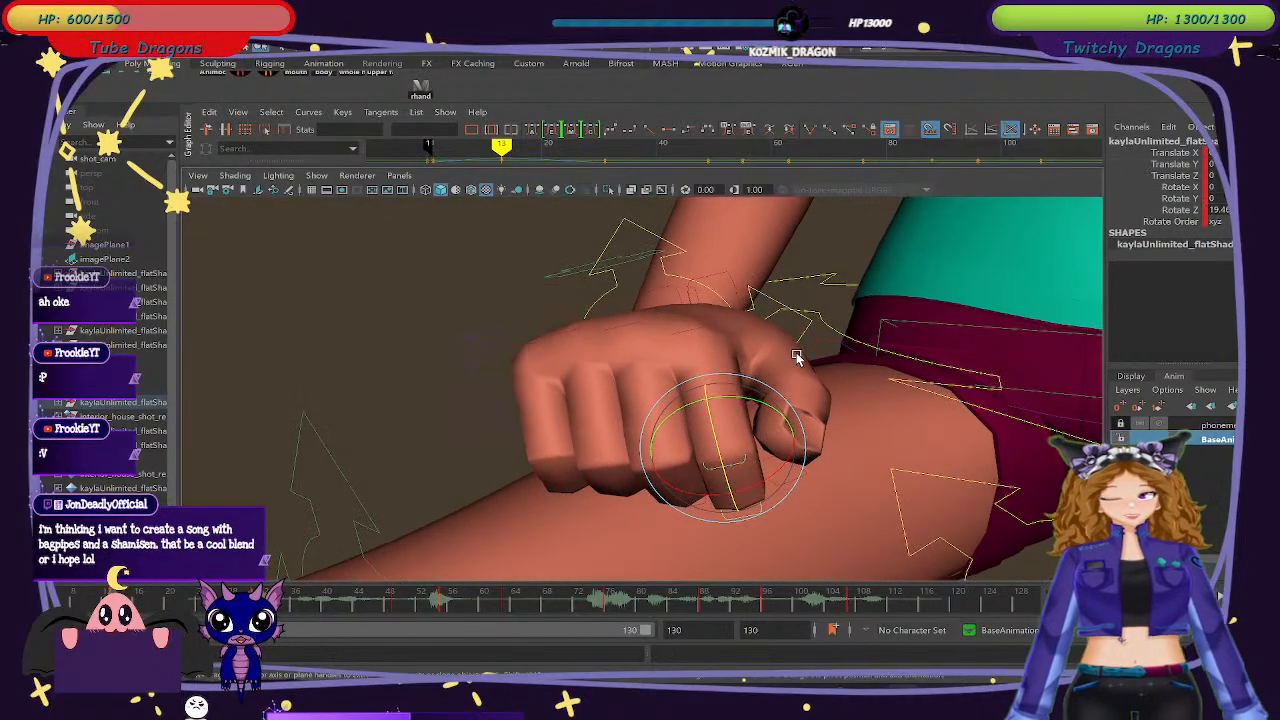
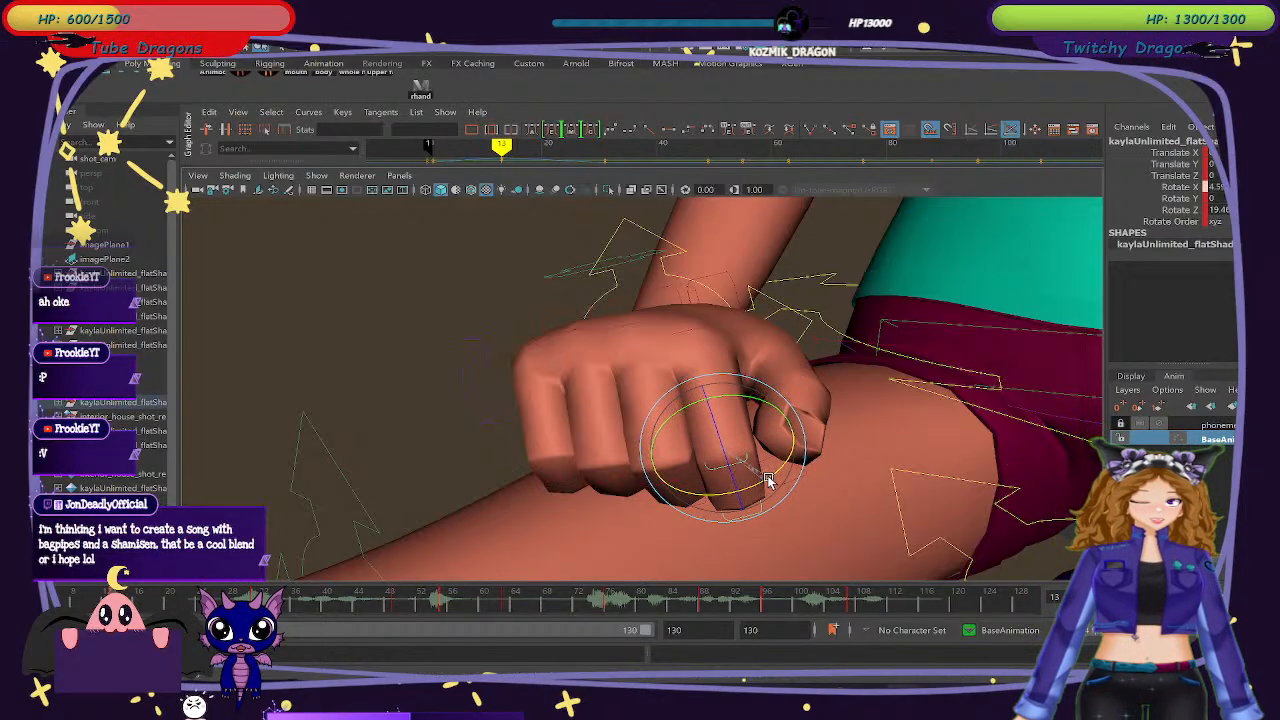
Undo the last index finger joint rotations and readjust the finger pose at frame 13.
{"action": "key", "text": "ctrl+z"}
{"action": "key", "text": "ctrl+z"}
{"action": "key", "text": "ctrl+z"}
{"action": "left_click_drag", "start_coordinate": [715, 441], "coordinate": [631, 369]}
{"action": "scroll", "coordinate": [711, 437], "scroll_direction": "up", "scroll_amount": 3}
{"action": "left_click", "coordinate": [628, 340]}
{"action": "left_click", "coordinate": [627, 334]}
{"action": "left_click_drag", "start_coordinate": [617, 326], "coordinate": [597, 300]}
Try a slight Z rotation of the thumb's base control at frame 13 and undo it.
{"action": "left_click_drag", "start_coordinate": [690, 384], "coordinate": [781, 316], "text": "alt"}
{"action": "left_click", "coordinate": [776, 284]}
{"action": "key", "text": "ctrl+z"}
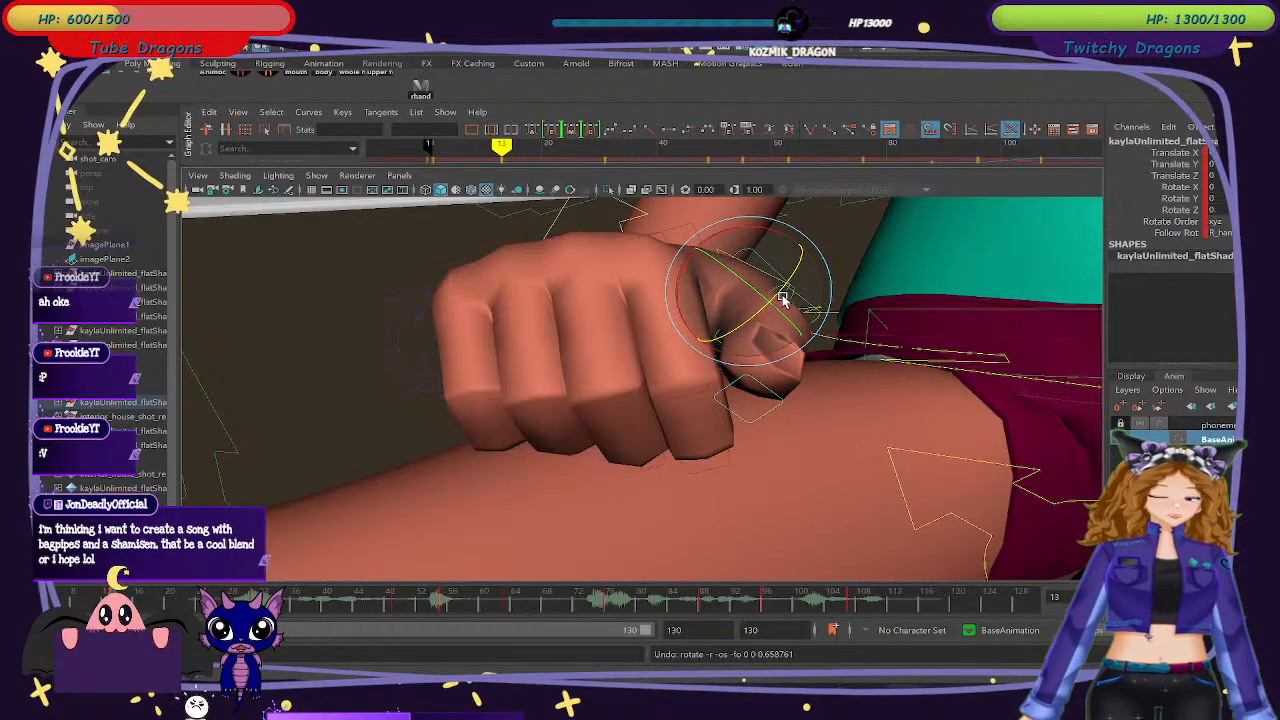
Play the opening frames to compare the hand's pose between frame 1 and frame 13.
{"action": "mouse_move", "coordinate": [112, 600]}
{"action": "left_mouse_down"}
{"action": "mouse_move", "coordinate": [36, 600]}
{"action": "mouse_move", "coordinate": [152, 600]}
{"action": "mouse_move", "coordinate": [97, 600]}
{"action": "left_mouse_up"}
{"action": "left_click", "coordinate": [430, 146]}
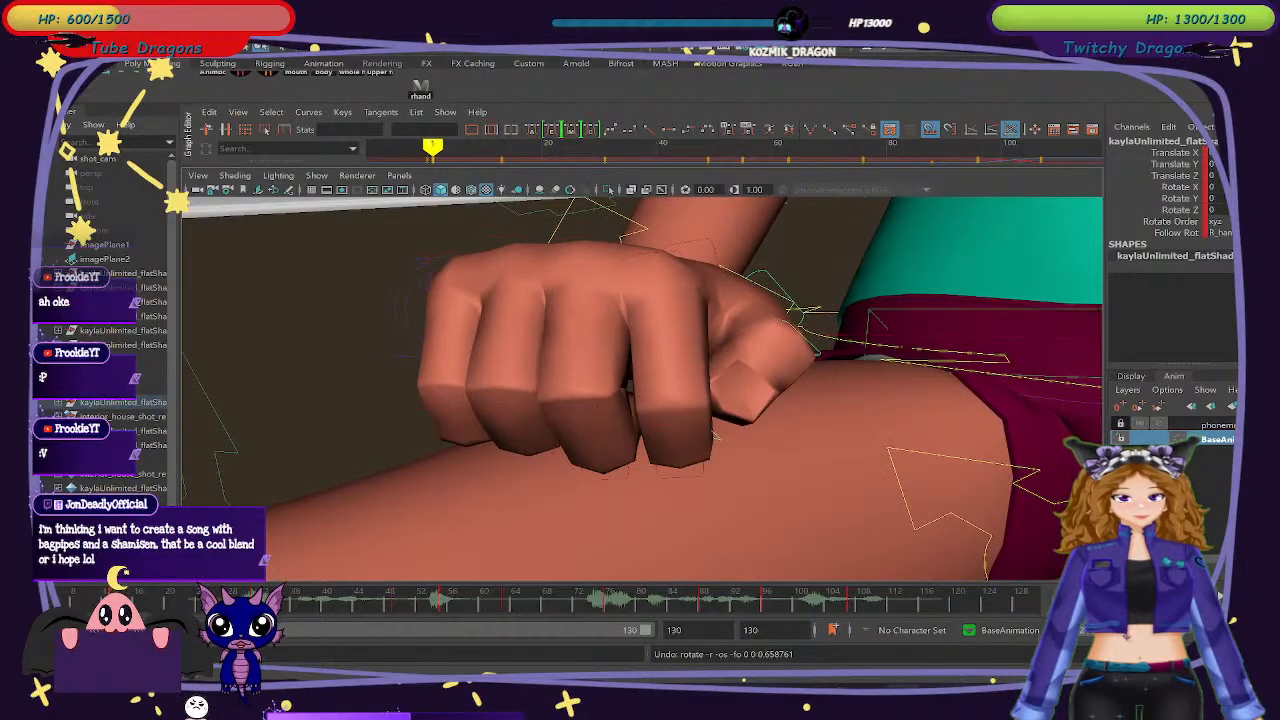
{"action": "key", "text": "alt+v"}
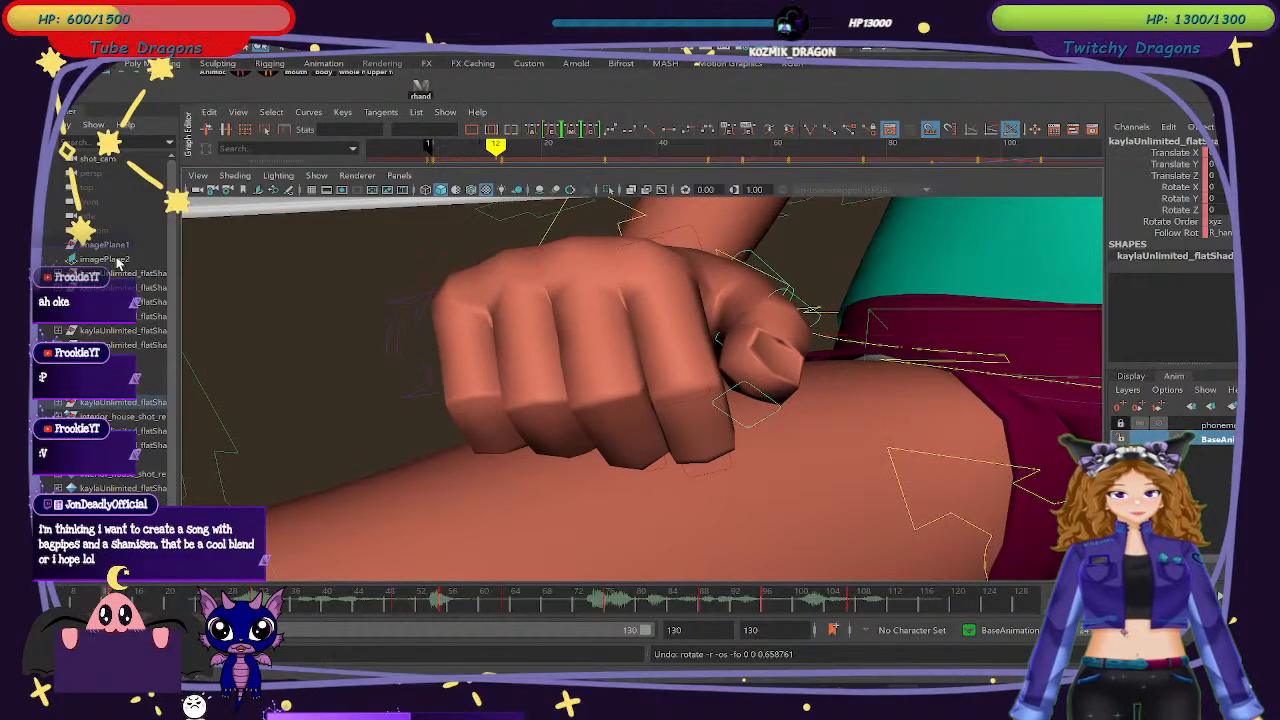
{"action": "key", "text": "alt+v"}
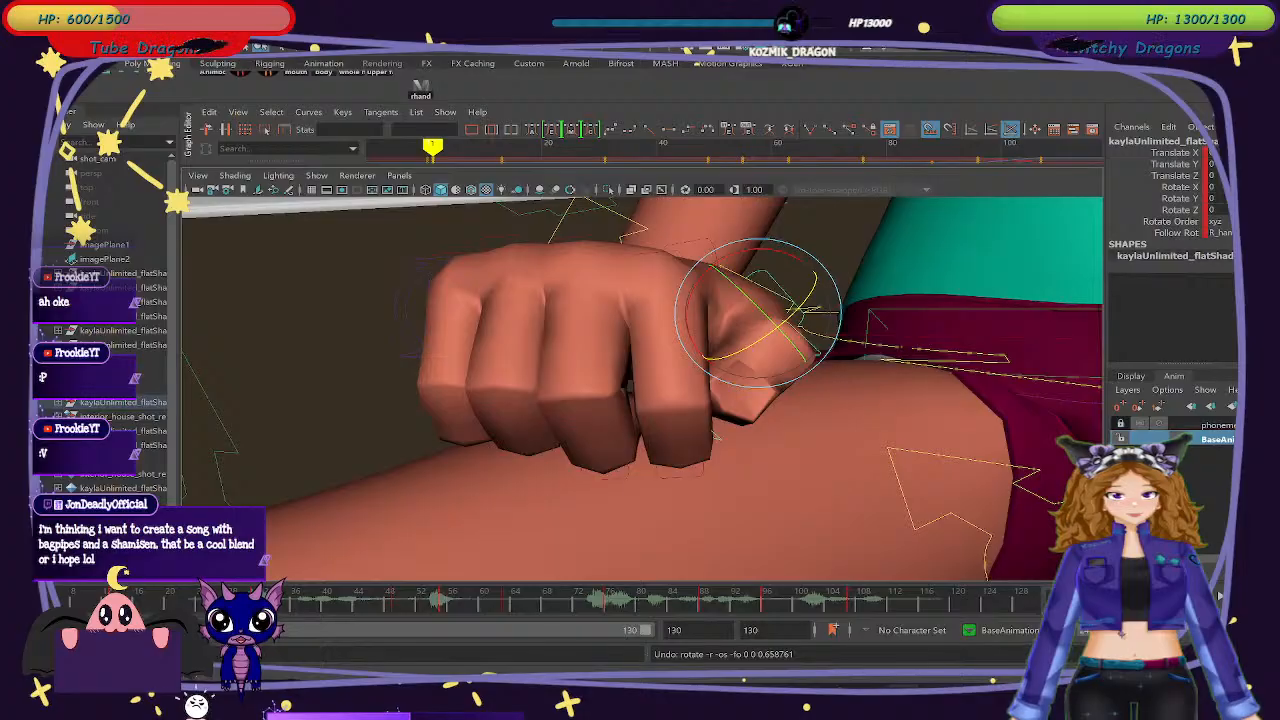
Try rotating the curved-arrow hand control and bending the little finger at frame 1, and undo both changes.
{"action": "left_click_drag", "start_coordinate": [510, 478], "coordinate": [531, 474], "text": "alt"}
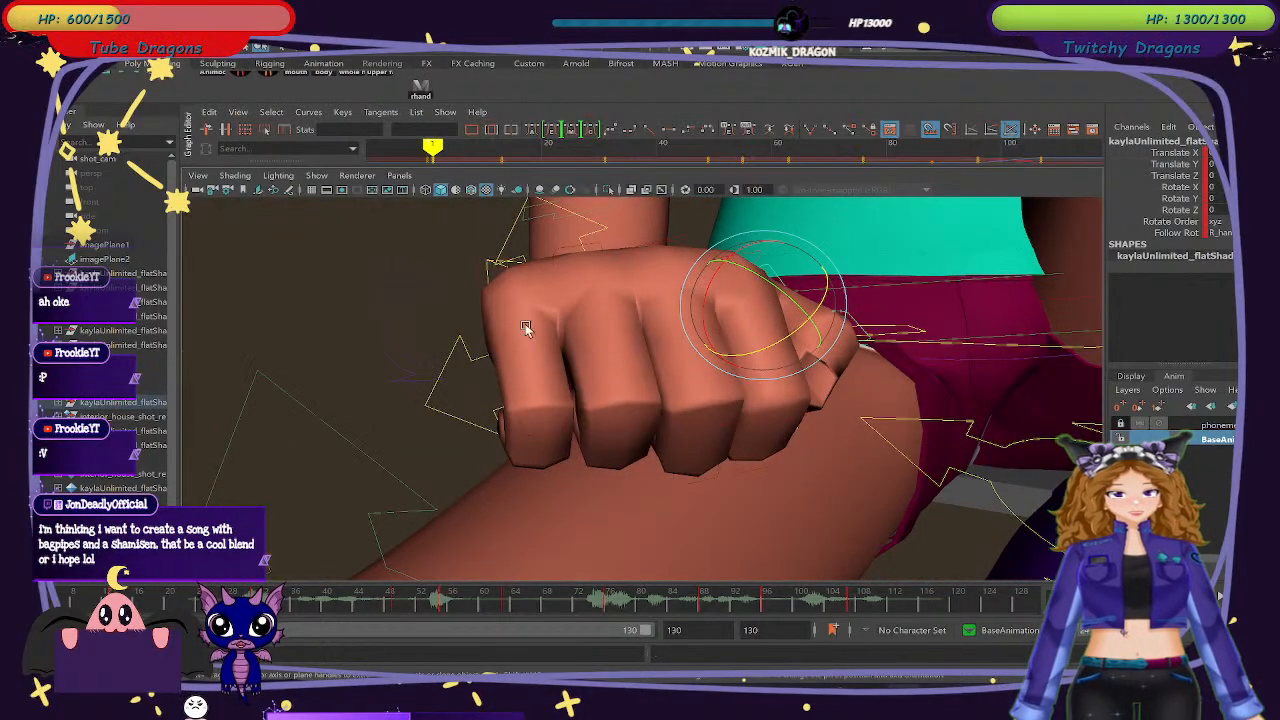
{"action": "left_click", "coordinate": [416, 293]}
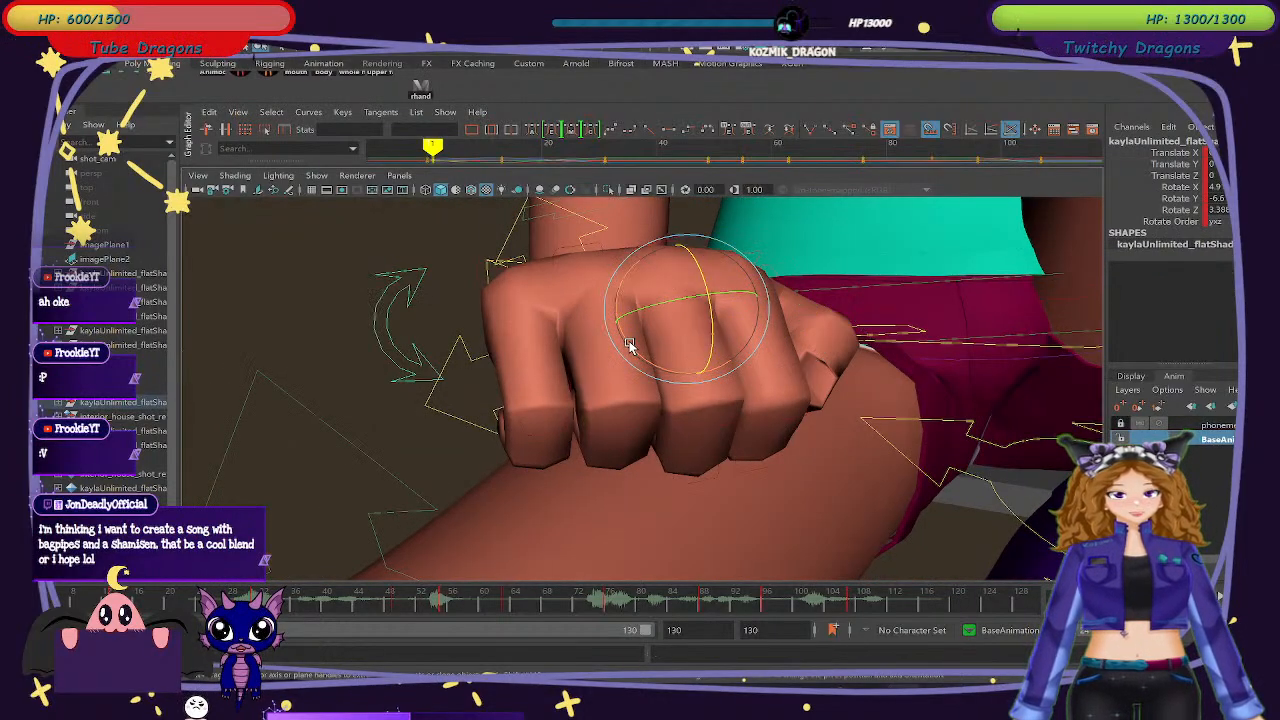
{"action": "left_click_drag", "start_coordinate": [629, 345], "coordinate": [634, 347]}
{"action": "left_click_drag", "start_coordinate": [670, 460], "coordinate": [661, 458], "text": "alt"}
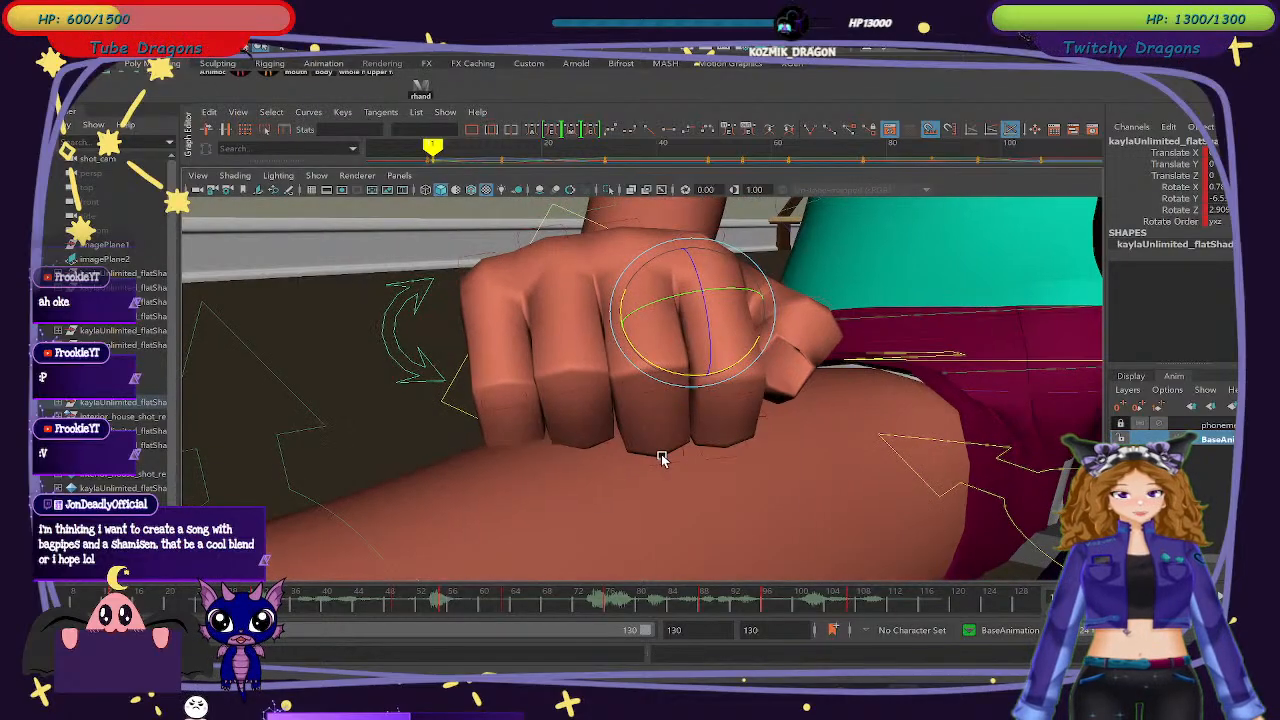
{"action": "left_click", "coordinate": [512, 408]}
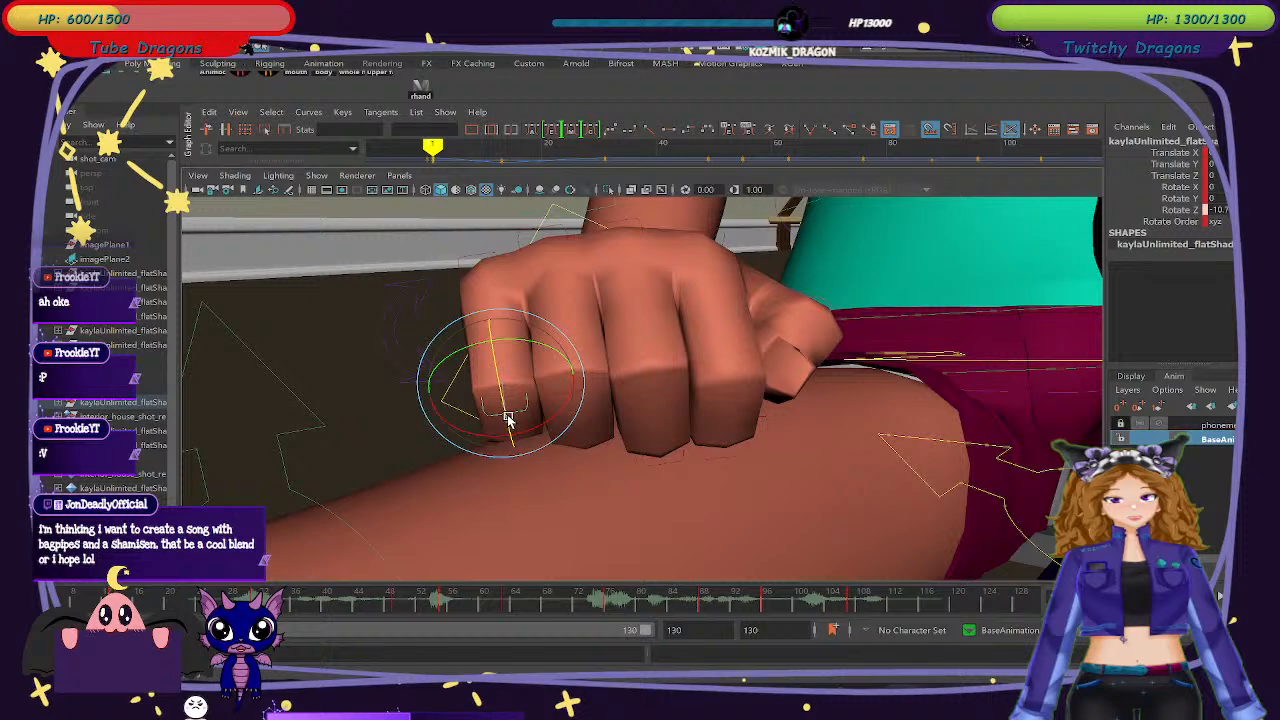
{"action": "left_click_drag", "start_coordinate": [629, 451], "coordinate": [712, 484], "text": "alt"}
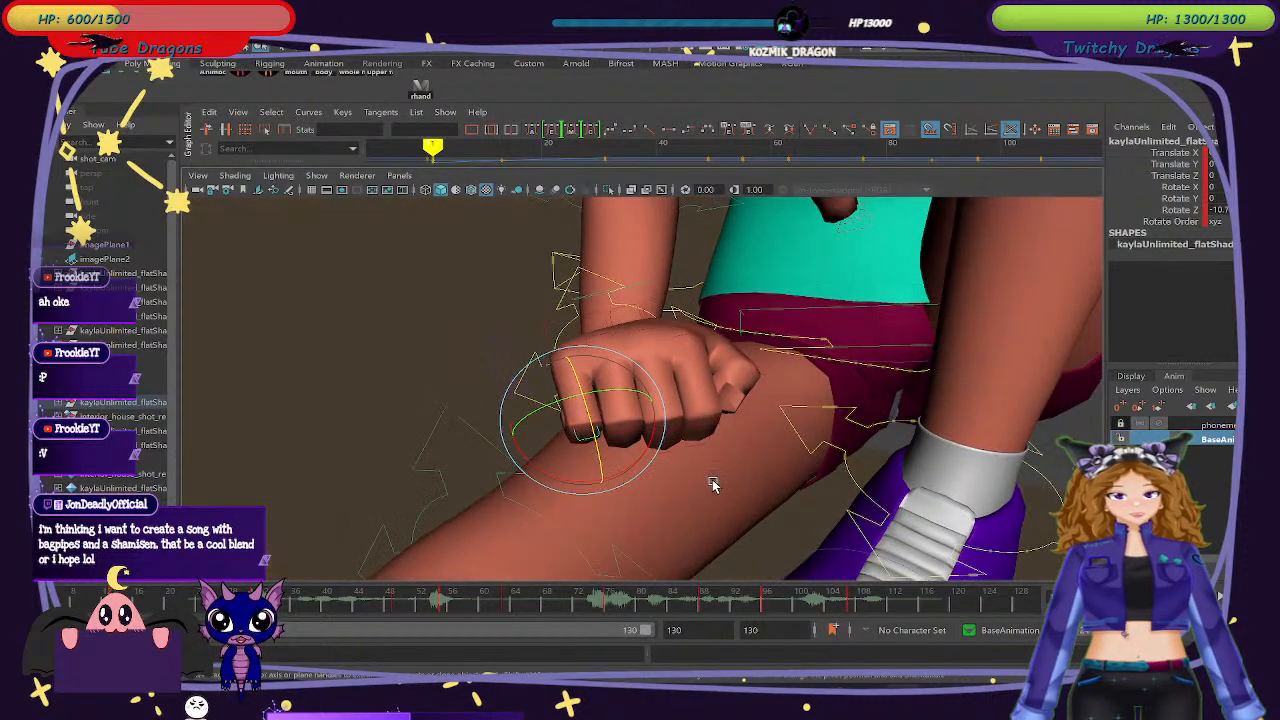
{"action": "key", "text": "ctrl+z"}
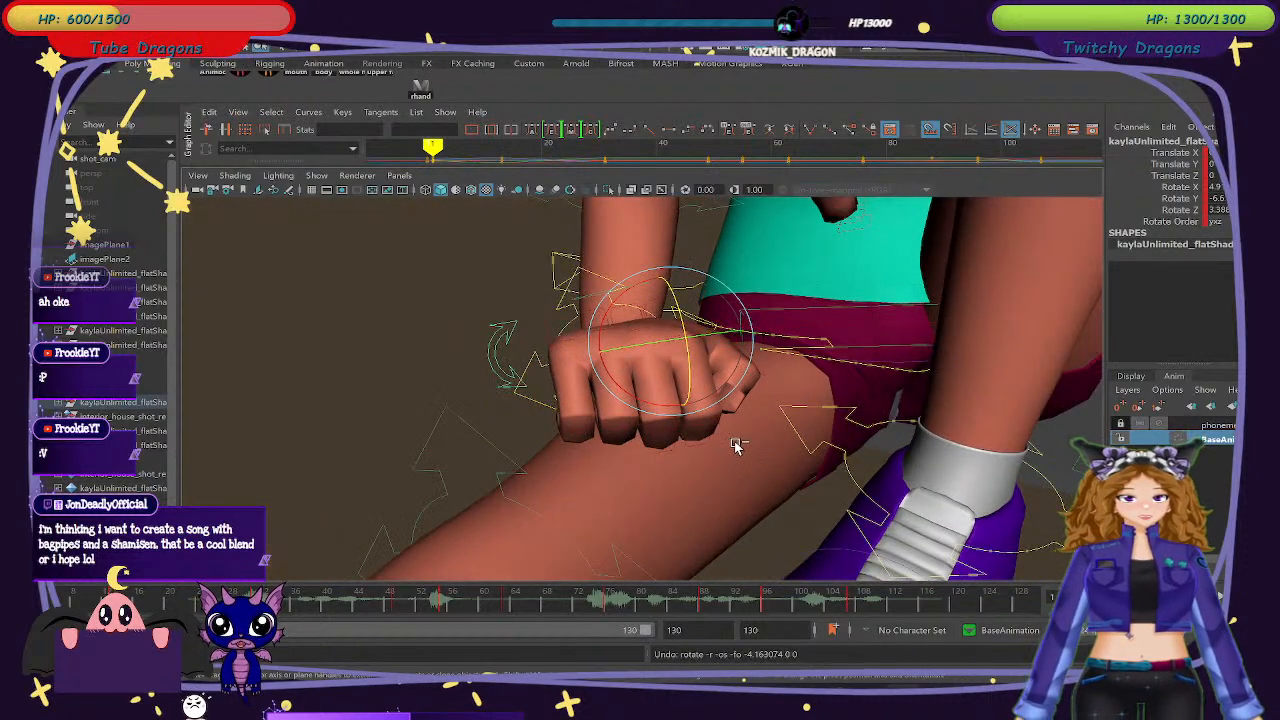
Try rotating the little finger's first segment at frame 1 and clear the selection.
{"action": "left_click_drag", "start_coordinate": [606, 362], "coordinate": [520, 288]}
{"action": "left_click", "coordinate": [508, 292]}
{"action": "left_click", "coordinate": [435, 267]}
{"action": "left_click", "coordinate": [486, 286]}
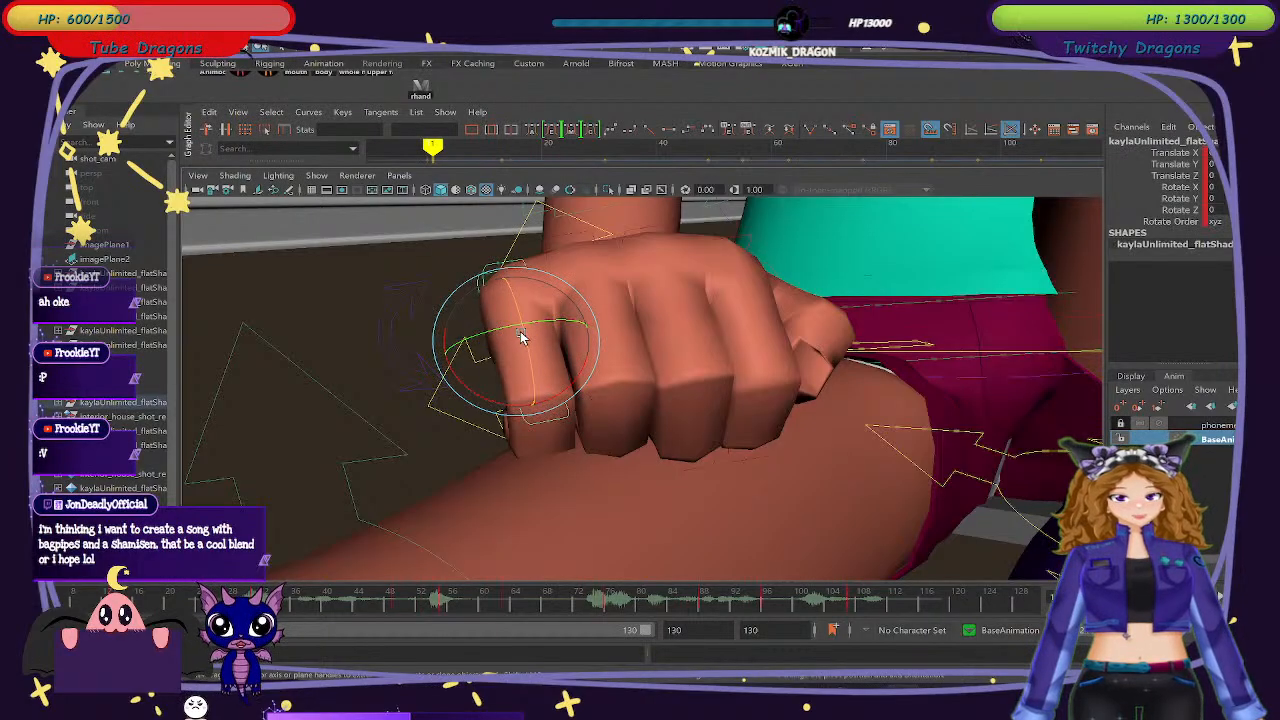
{"action": "left_click_drag", "start_coordinate": [523, 334], "coordinate": [524, 345]}
{"action": "left_click", "coordinate": [440, 255]}
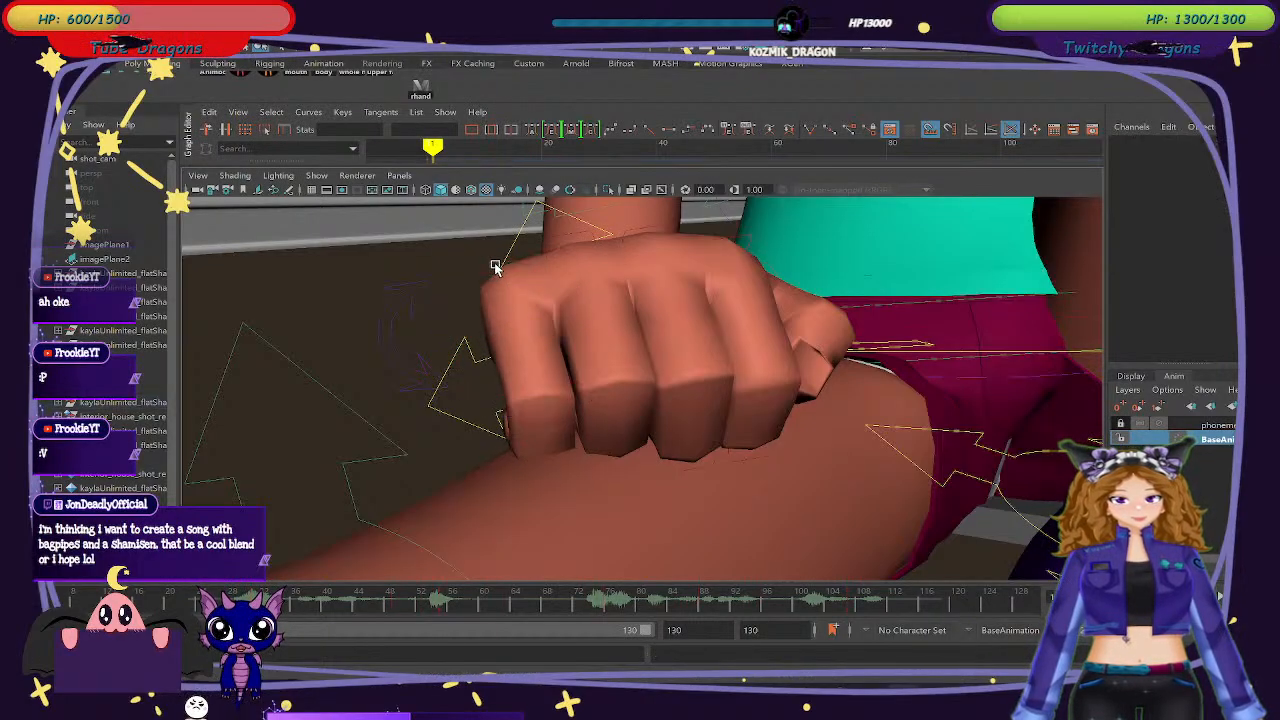
Rotate and key the little finger's base segment at frame 1, and bend its second segment to about -8.62 in Z.
{"action": "left_click", "coordinate": [493, 266]}
{"action": "left_click", "coordinate": [516, 297]}
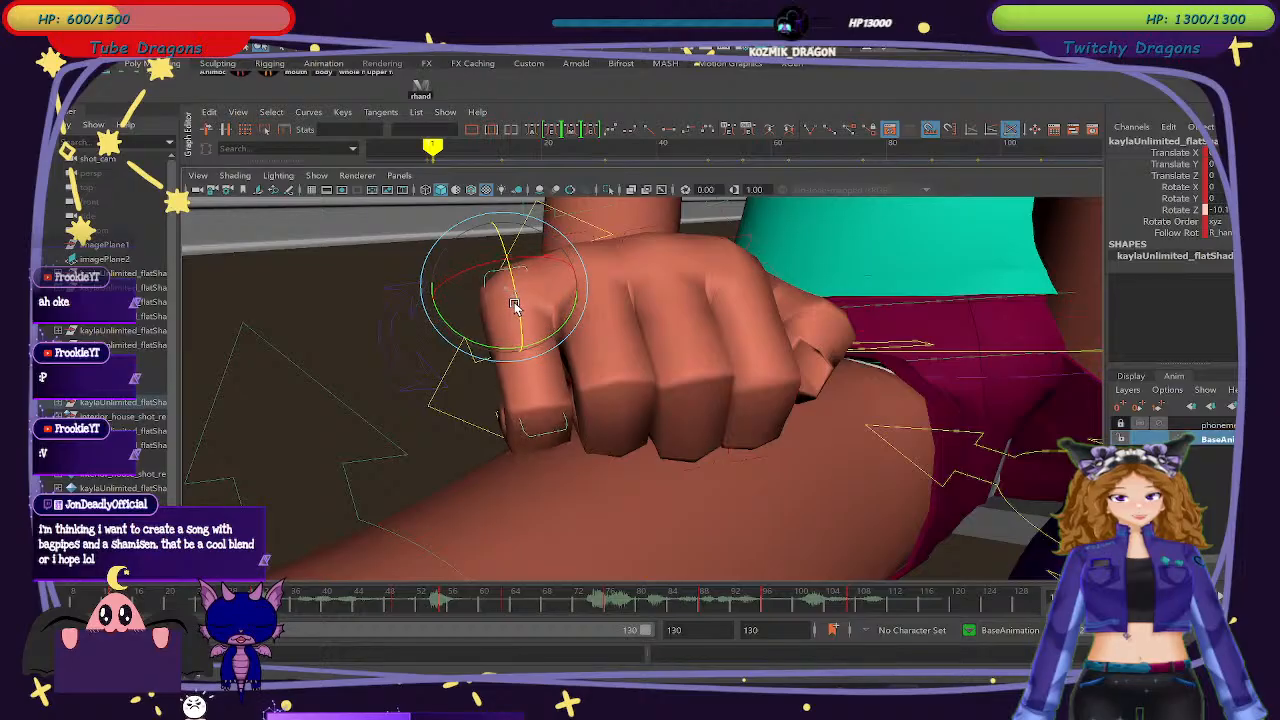
{"action": "left_click_drag", "start_coordinate": [512, 312], "coordinate": [545, 333]}
{"action": "key", "text": "s"}
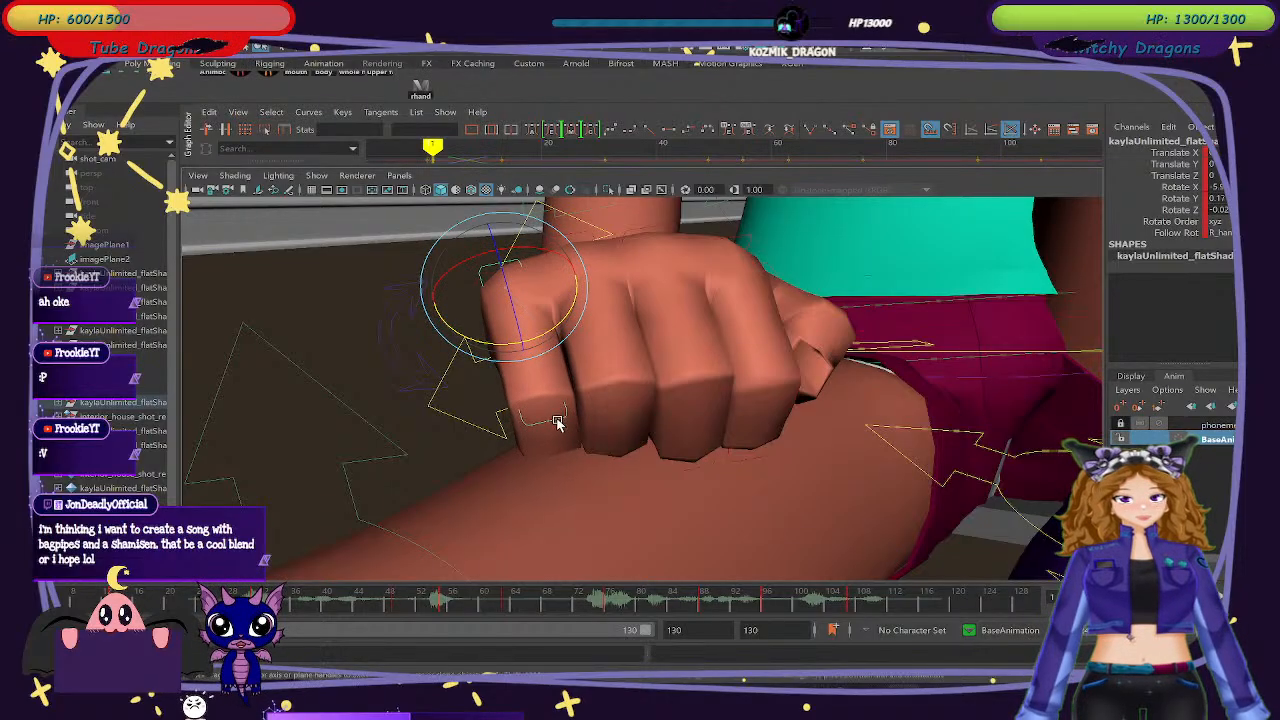
{"action": "left_click", "coordinate": [556, 421]}
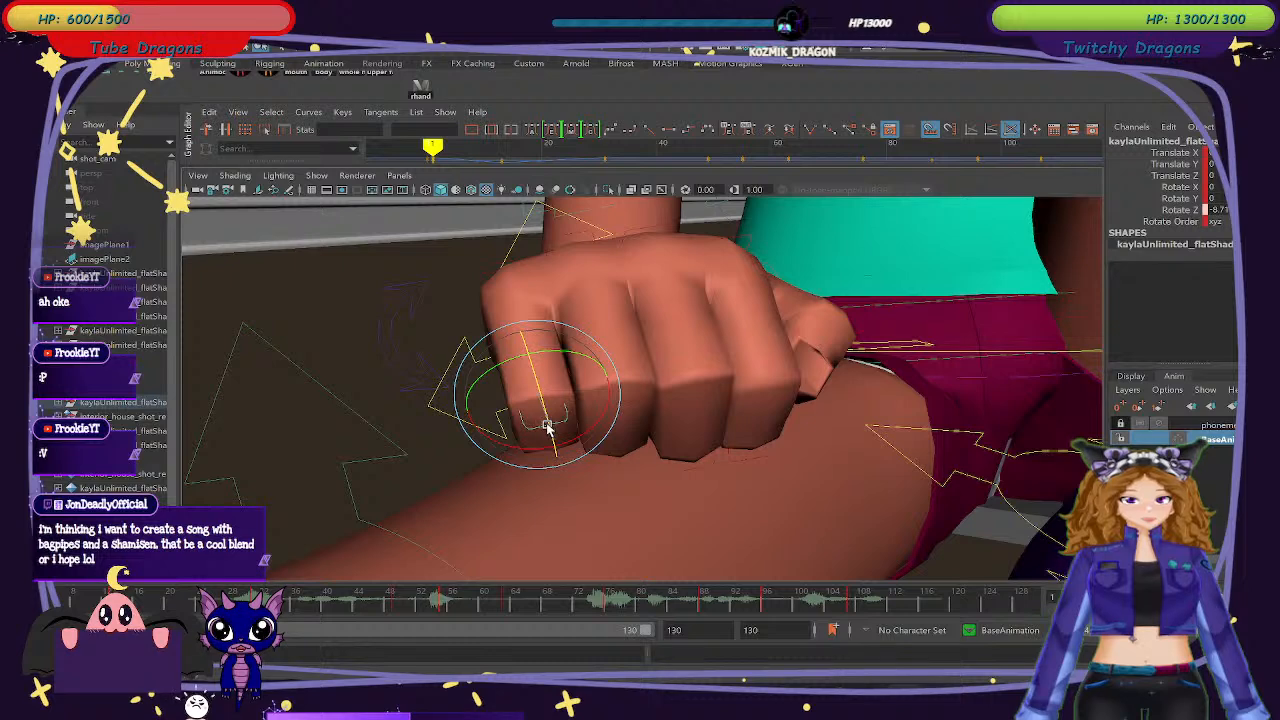
{"action": "scroll", "coordinate": [816, 461], "scroll_direction": "down", "scroll_amount": 5}
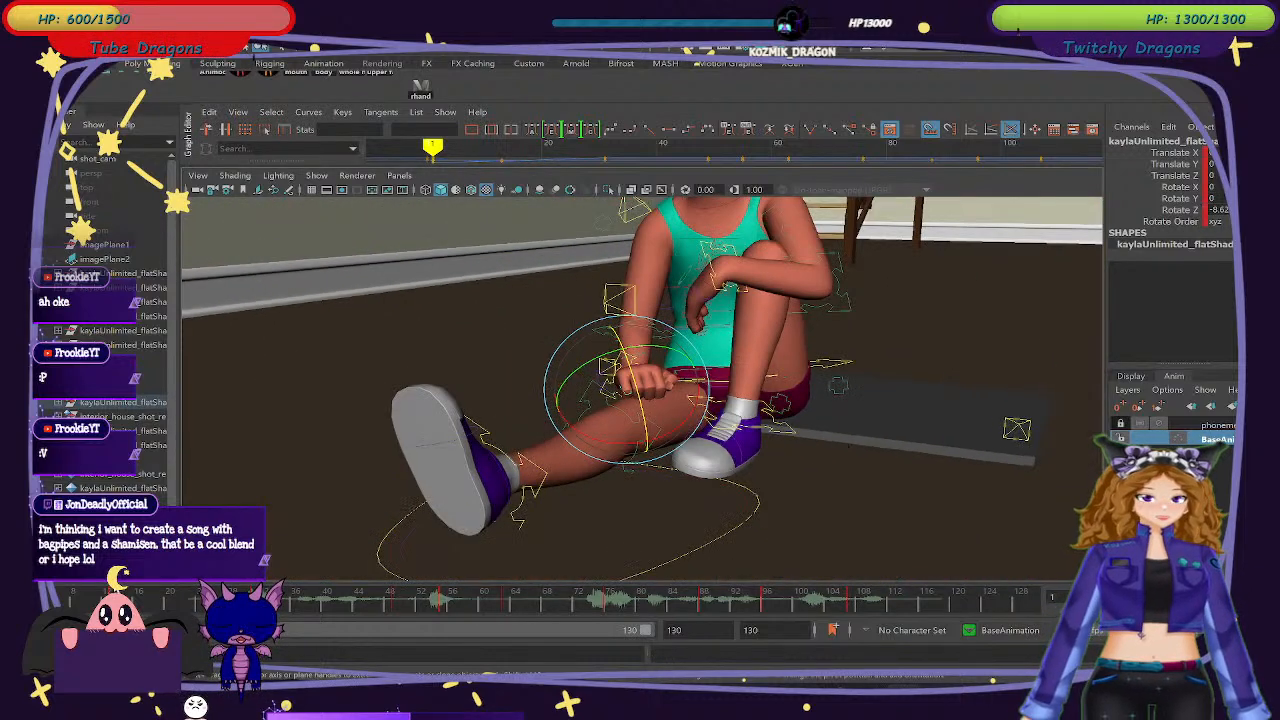
Try rotating the right hand's curved-arrow cup control in X and Y at frame 13, and undo the changes.
{"action": "key", "text": "alt+v"}
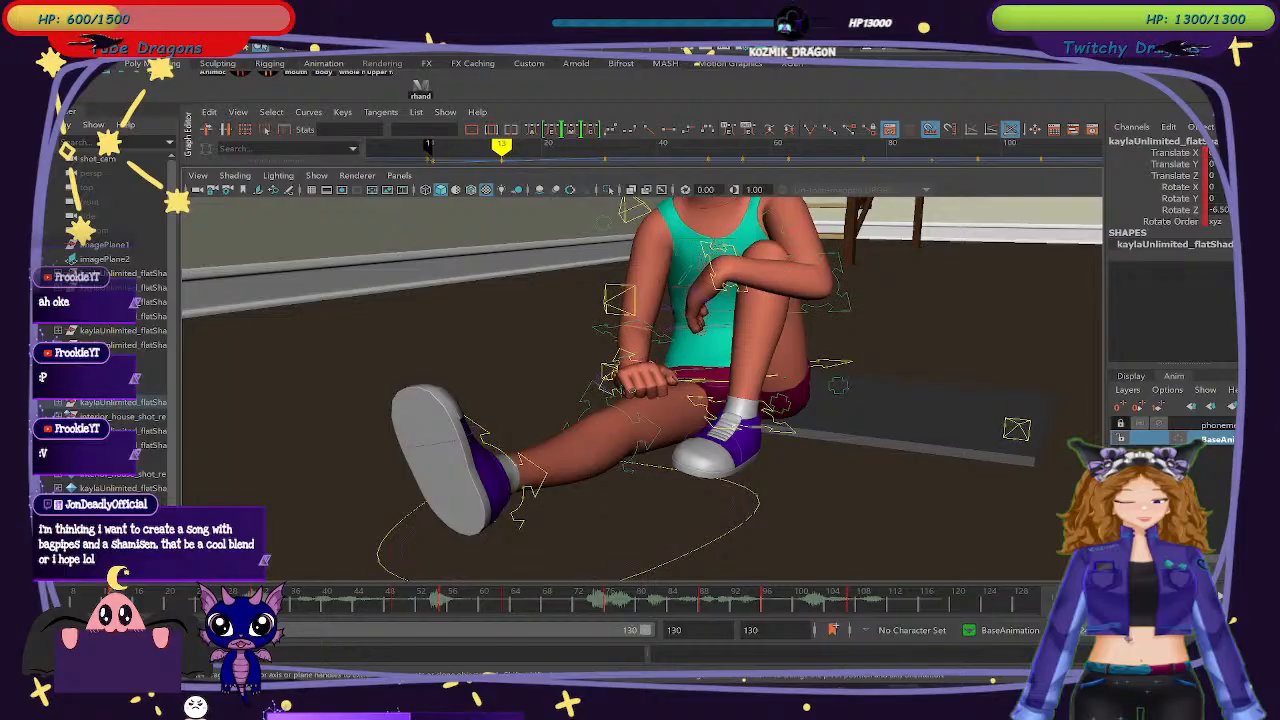
{"action": "left_click", "coordinate": [612, 375]}
{"action": "key", "text": "f"}
{"action": "scroll", "coordinate": [517, 447], "scroll_direction": "up", "scroll_amount": 3}
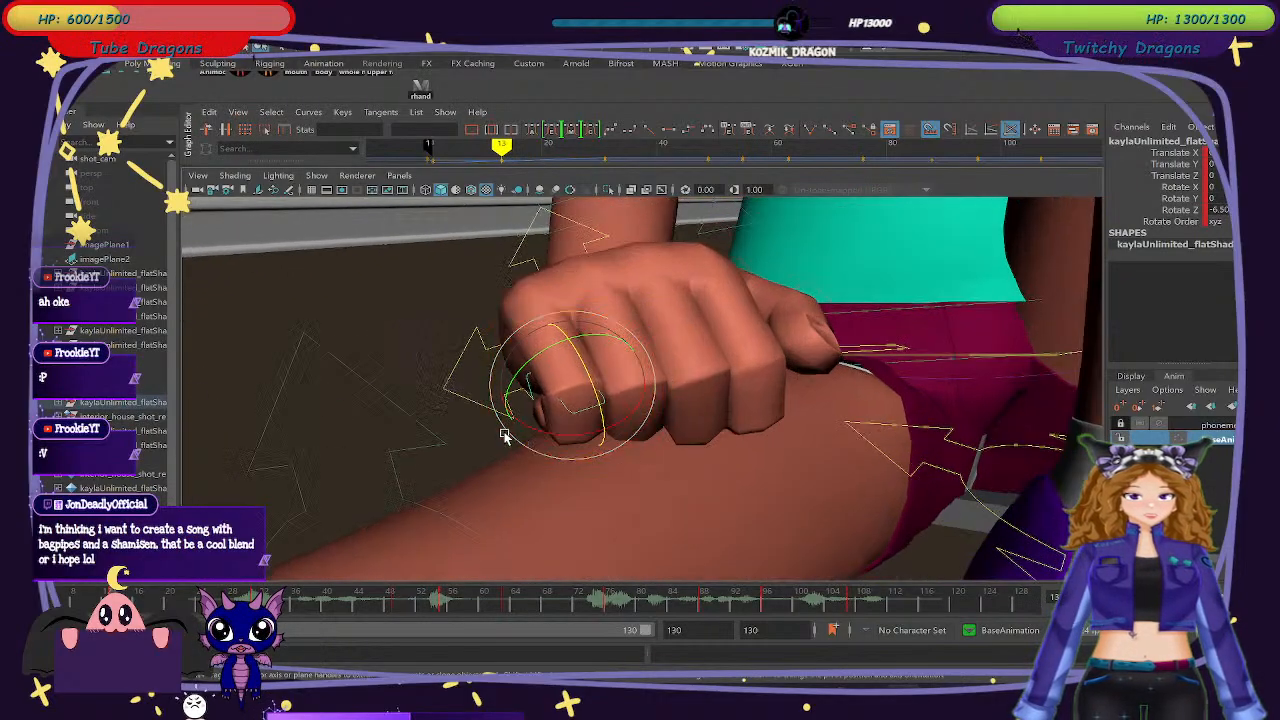
{"action": "left_click", "coordinate": [425, 341]}
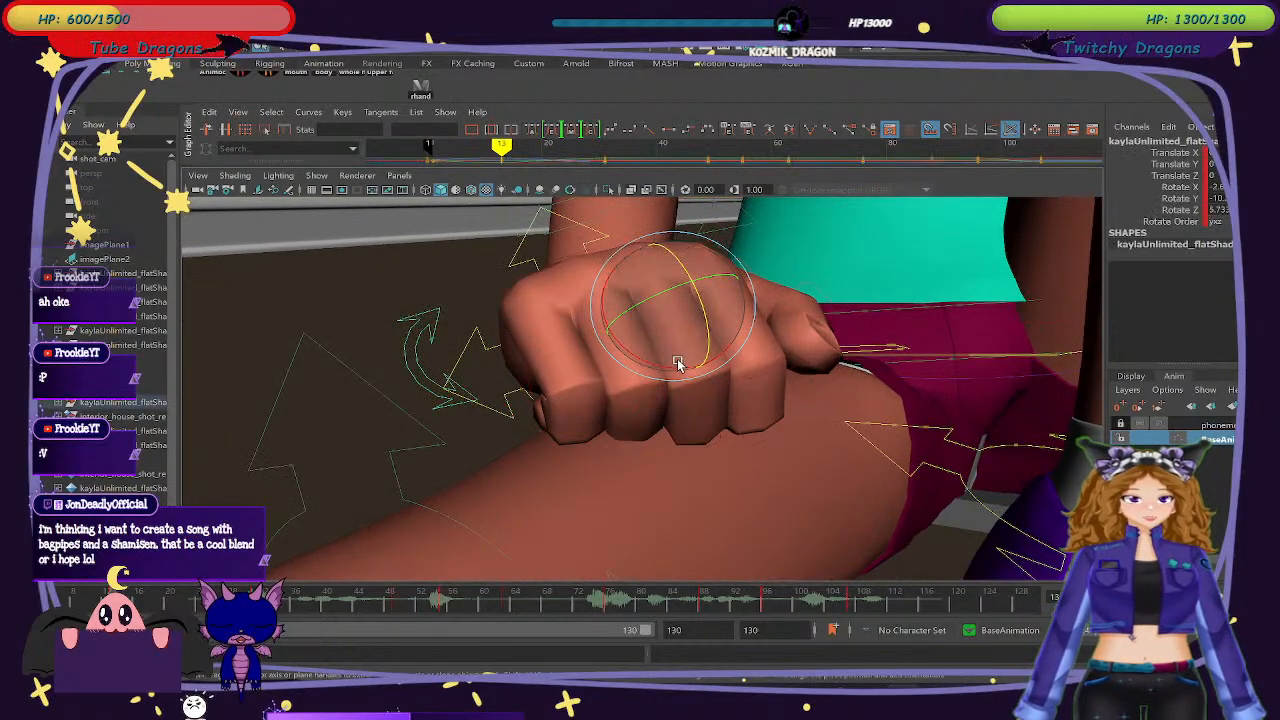
{"action": "left_click_drag", "start_coordinate": [677, 364], "coordinate": [672, 370]}
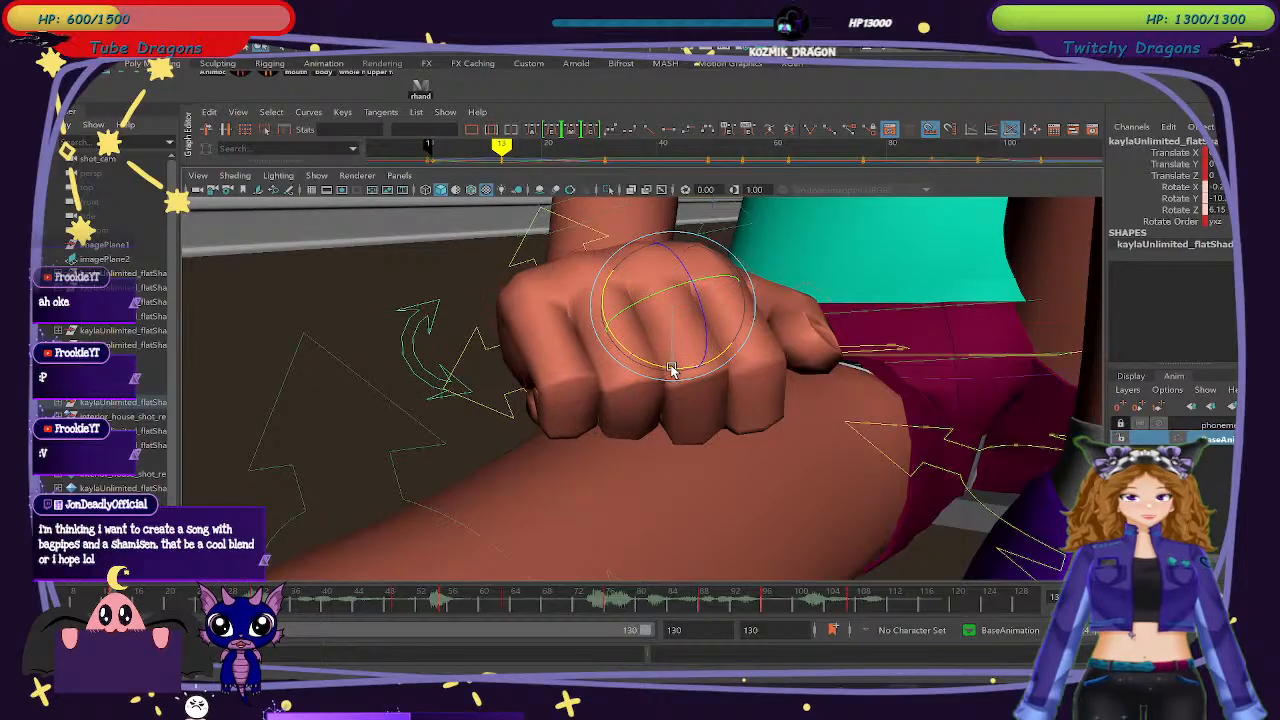
{"action": "left_click_drag", "start_coordinate": [691, 286], "coordinate": [677, 291]}
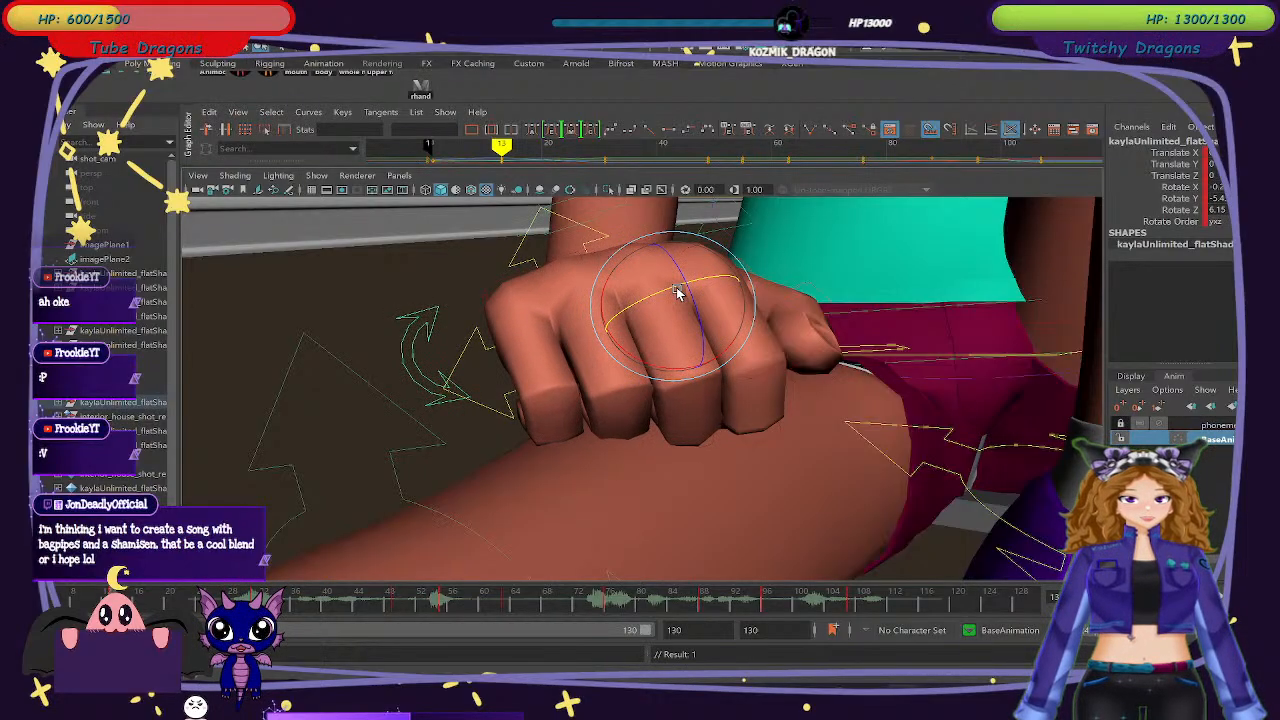
{"action": "key", "text": "ctrl+z"}
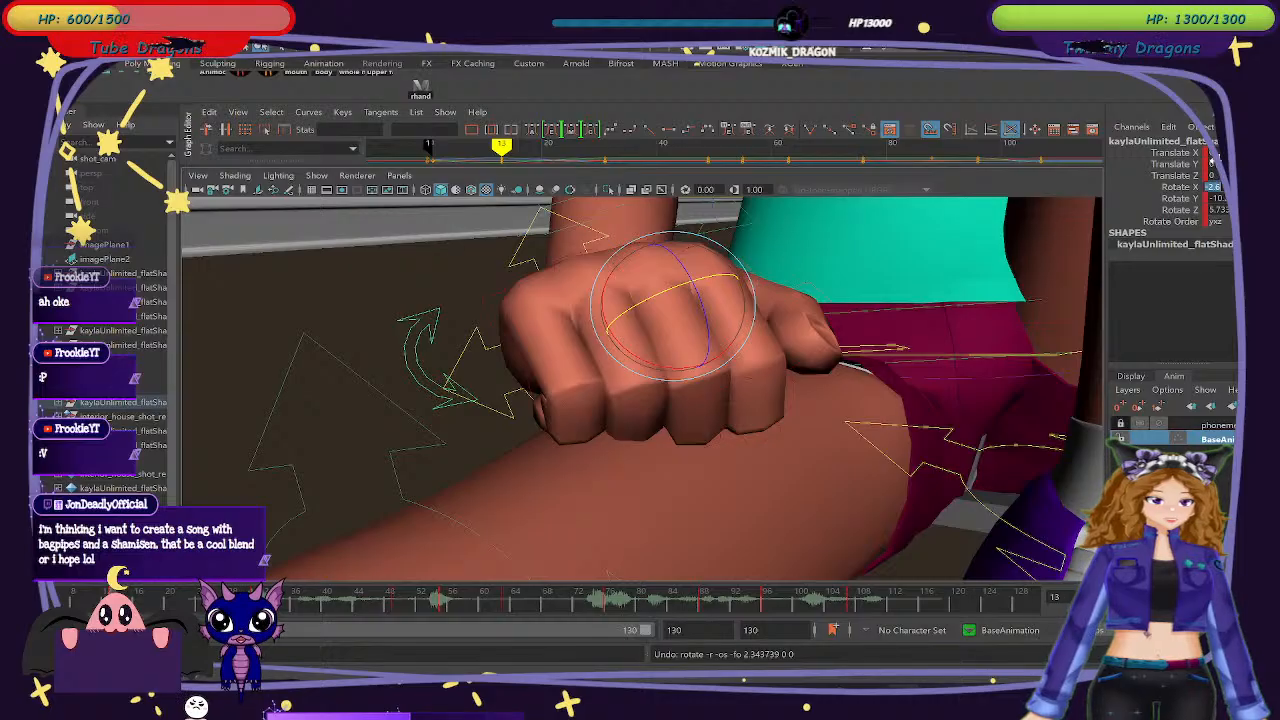
Set the hand cup control's Rotate X and Rotate Y to 0 at frame 13 and scrub the opening frames.
{"action": "type", "text": "0"}
{"action": "key", "text": "Tab"}
{"action": "type", "text": "0"}
{"action": "key", "text": "Tab"}
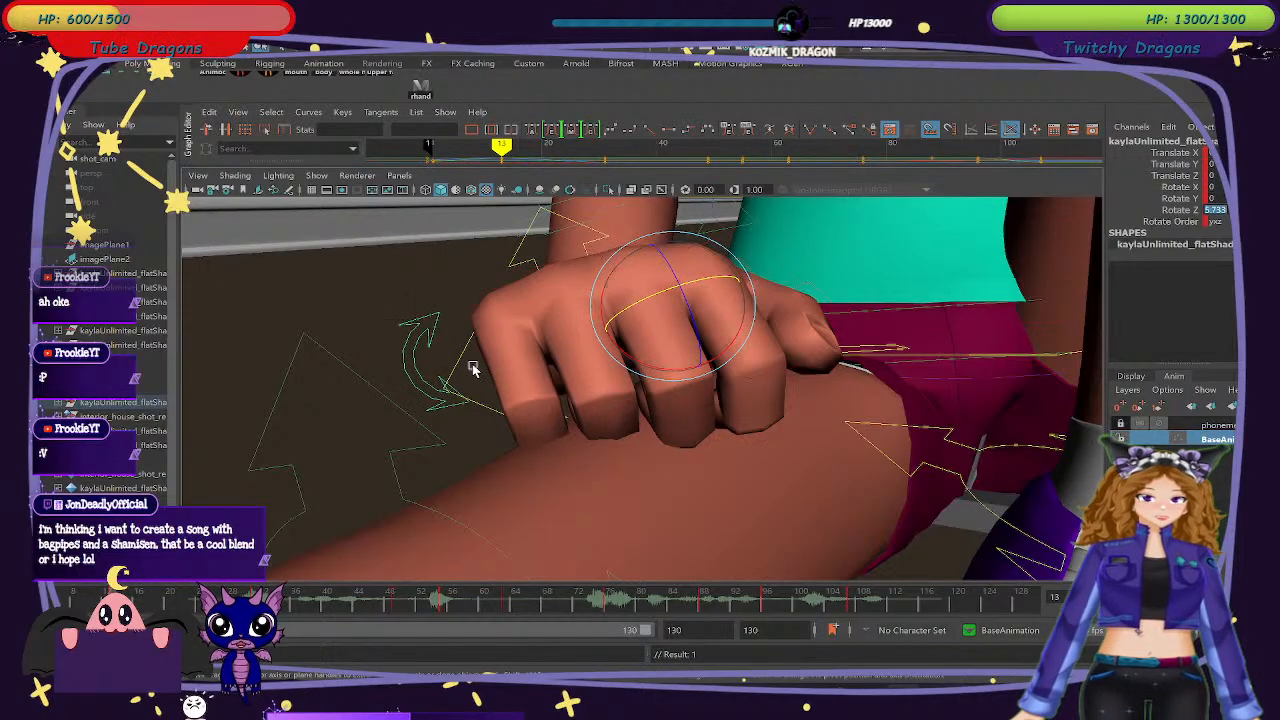
{"action": "left_click_drag", "start_coordinate": [21, 600], "coordinate": [111, 600]}
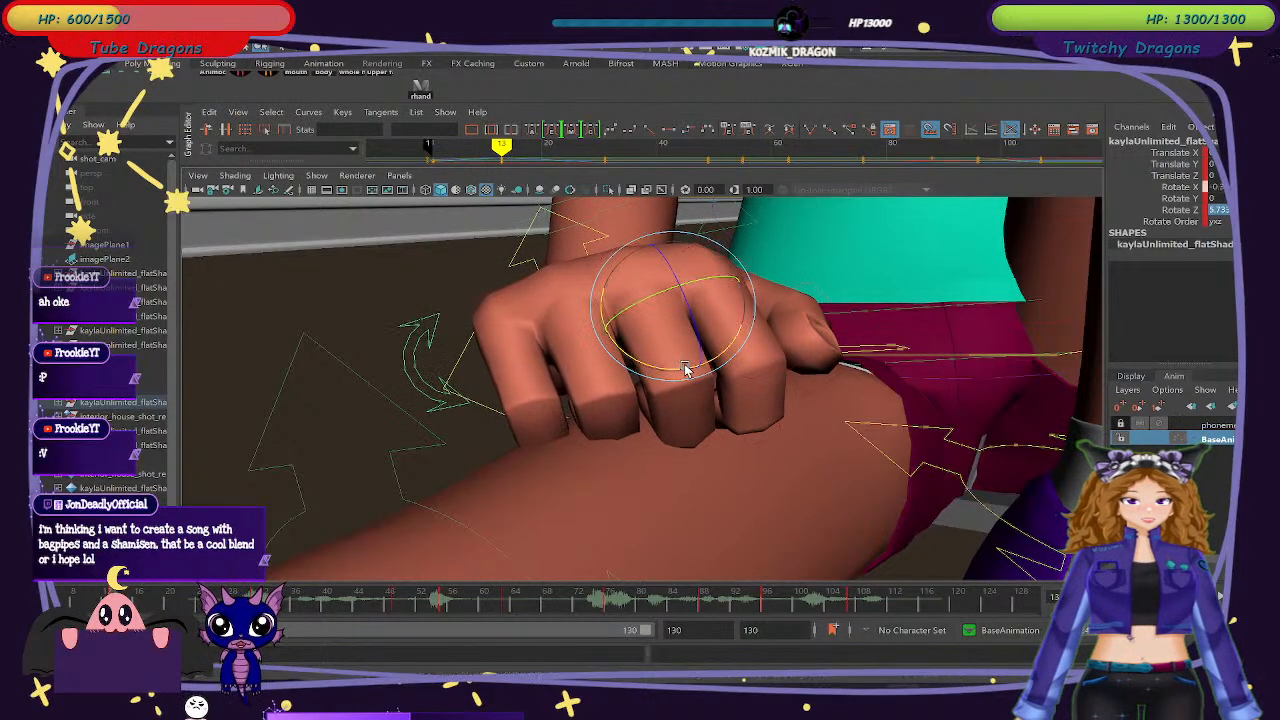
Try a slight X rotation and a Y rotation of about -4 on the hand cup control, and undo them.
{"action": "left_click_drag", "start_coordinate": [689, 366], "coordinate": [690, 365]}
{"action": "left_click_drag", "start_coordinate": [686, 290], "coordinate": [667, 288]}
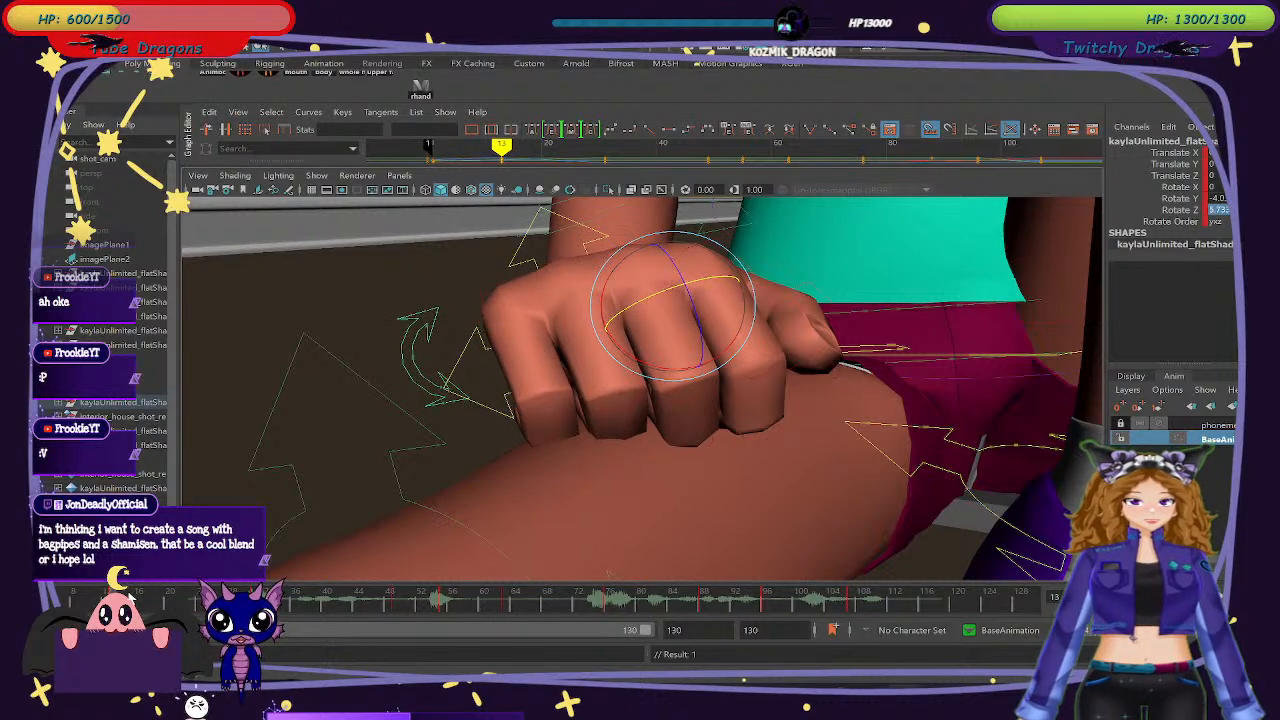
{"action": "left_click_drag", "start_coordinate": [19, 600], "coordinate": [128, 600]}
{"action": "key", "text": "ctrl+z"}
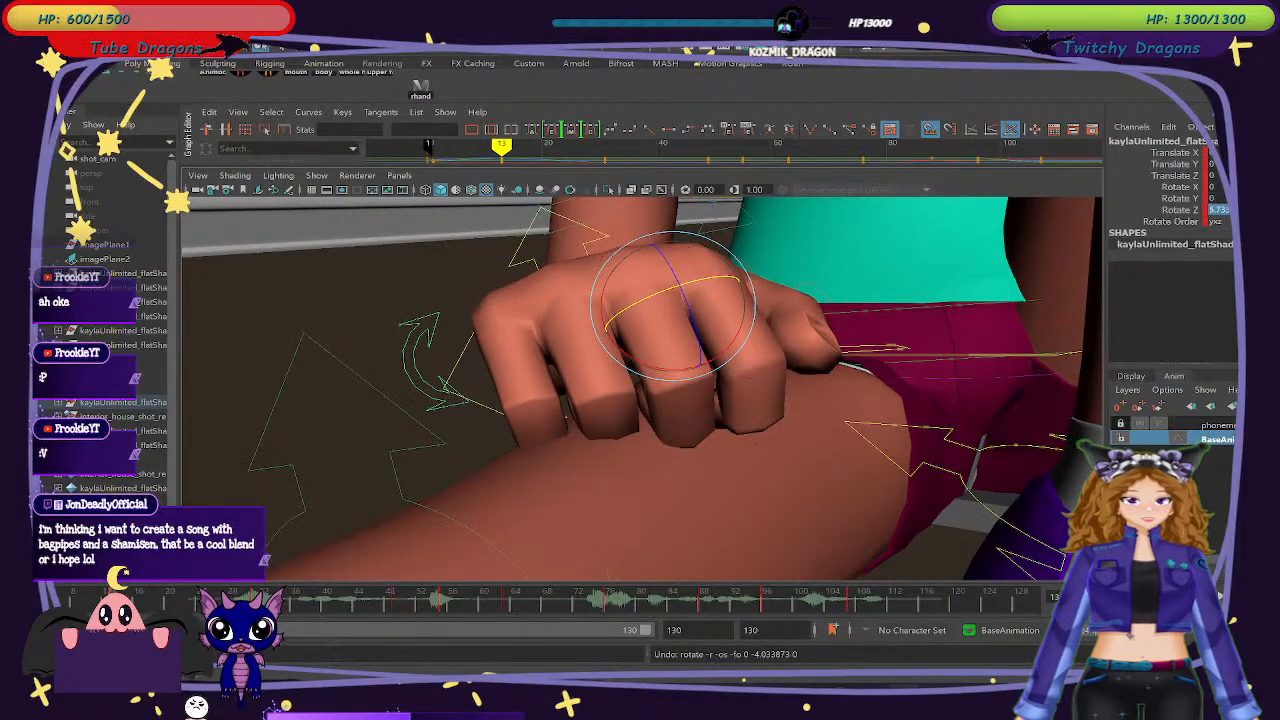
Try rotating the hand cup control to about 9.6 in Z, compare frames 1 and 13, and undo back past the change.
{"action": "left_click_drag", "start_coordinate": [685, 304], "coordinate": [697, 295]}
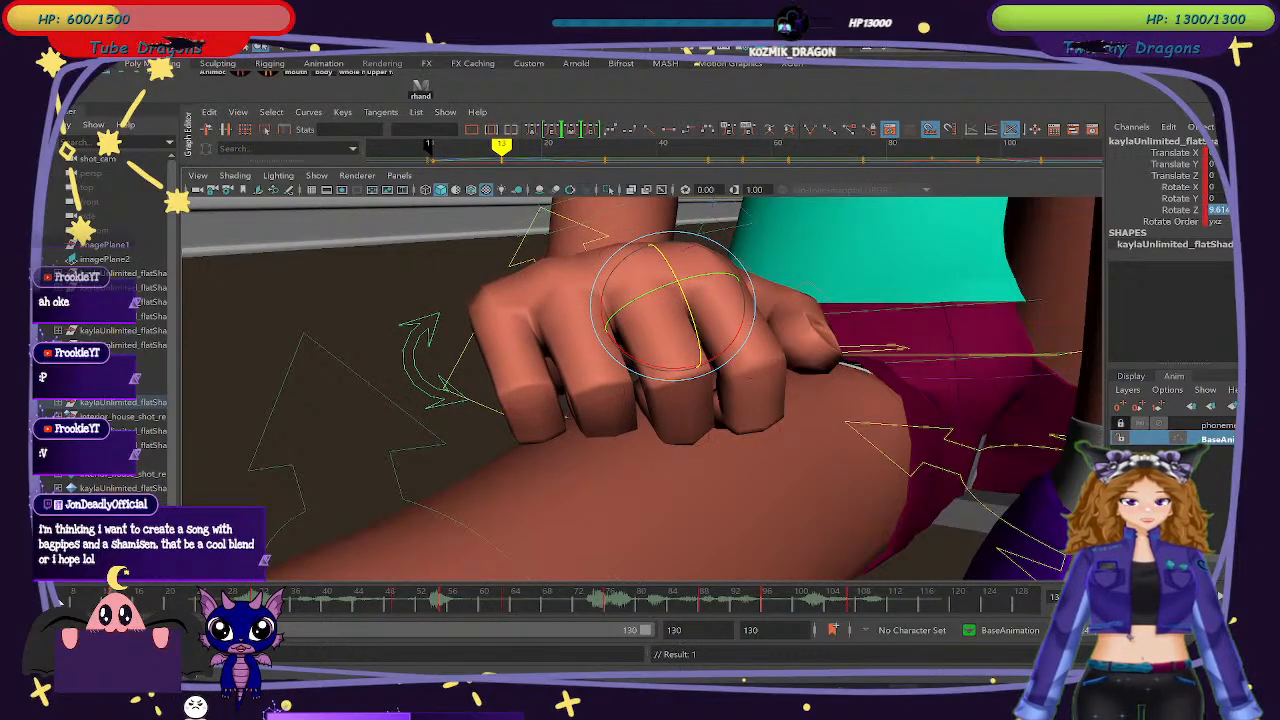
{"action": "key", "text": "alt+shift+v"}
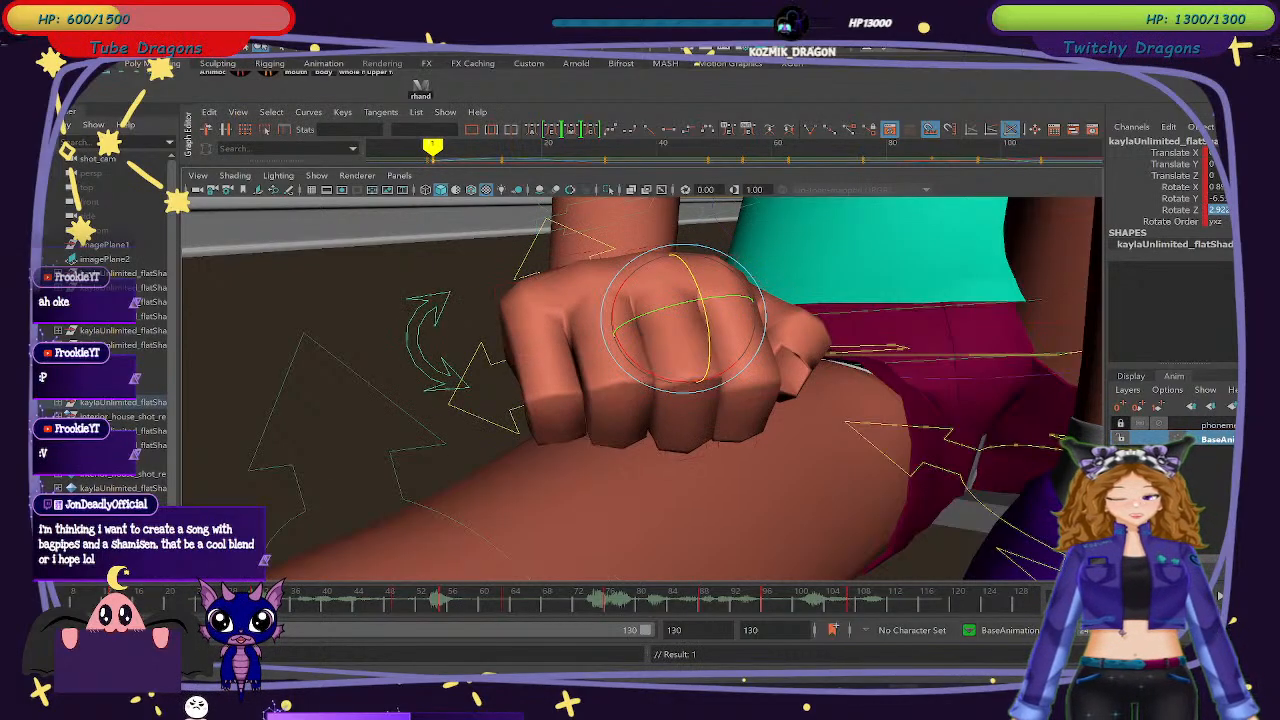
{"action": "key", "text": "alt+v"}
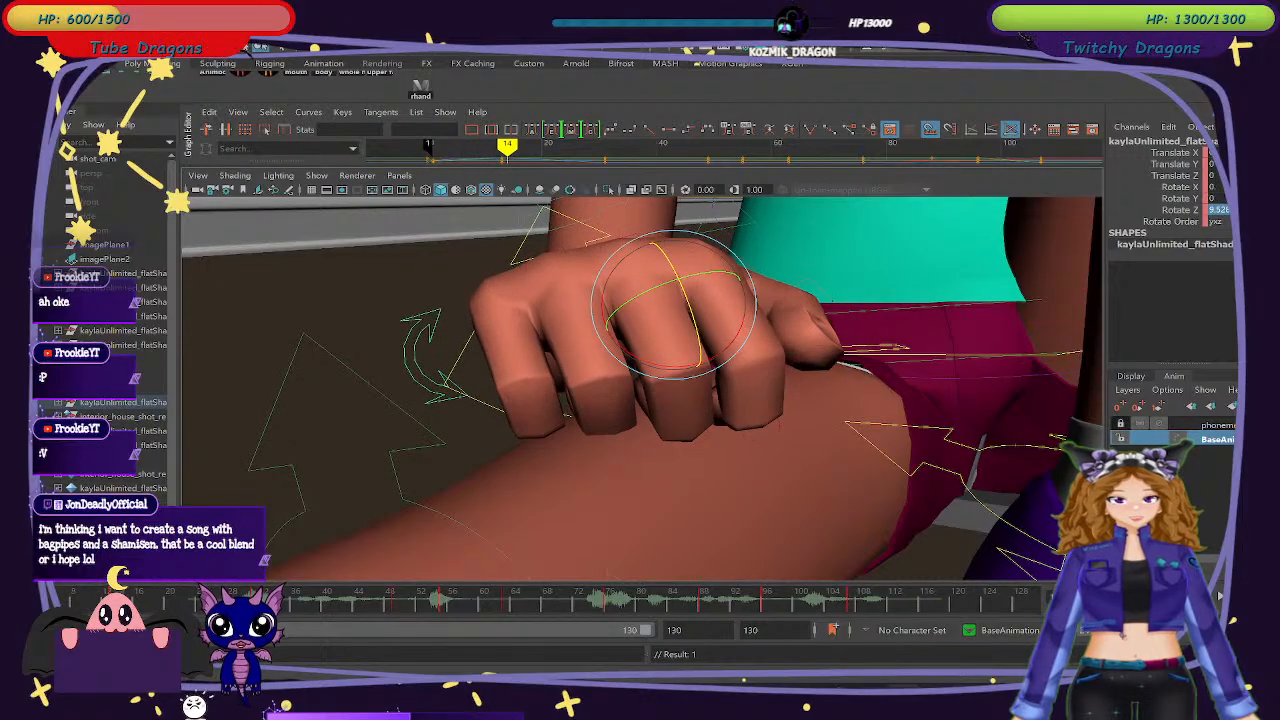
{"action": "key", "text": "ctrl+z"}
{"action": "mouse_move", "coordinate": [84, 602]}
{"action": "left_mouse_down"}
{"action": "mouse_move", "coordinate": [50, 602]}
{"action": "mouse_move", "coordinate": [244, 597]}
{"action": "mouse_move", "coordinate": [117, 599]}
{"action": "left_mouse_up"}
{"action": "key", "text": "ctrl+z"}
{"action": "key", "text": "ctrl+z"}
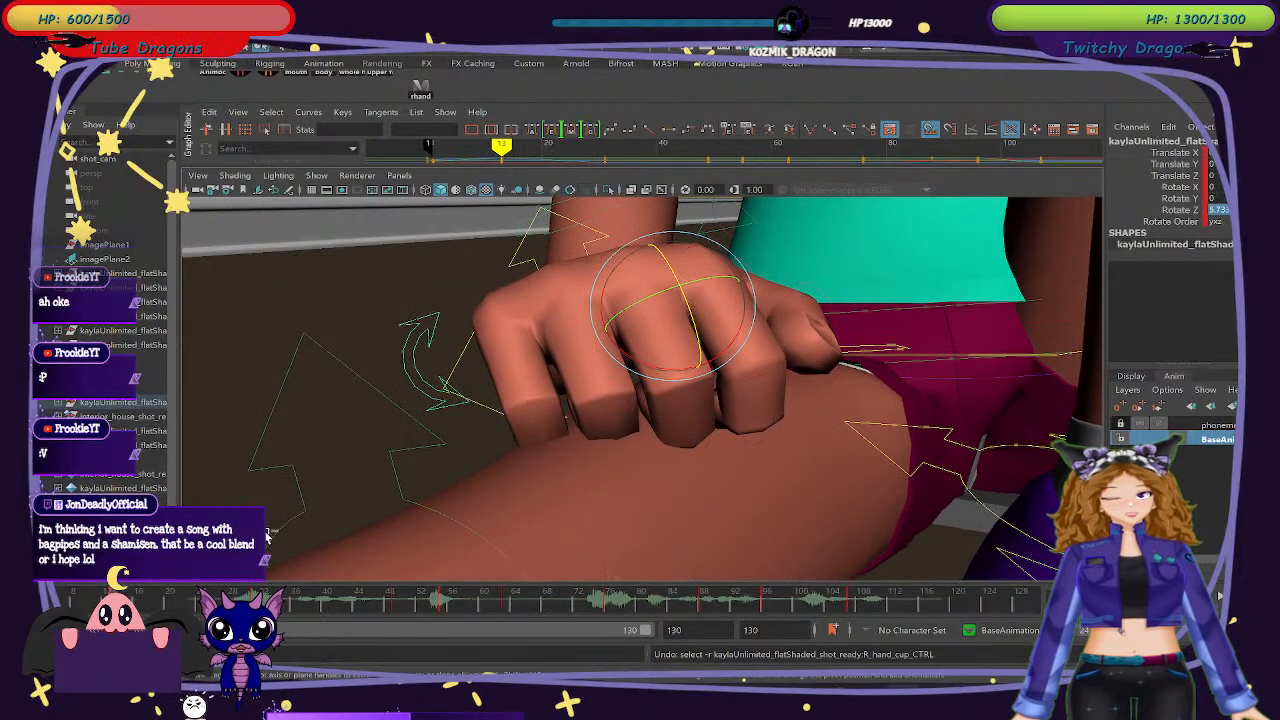
Try further X and Y rotations of the hand cup control at frame 13, and undo them.
{"action": "left_click_drag", "start_coordinate": [615, 360], "coordinate": [645, 304]}
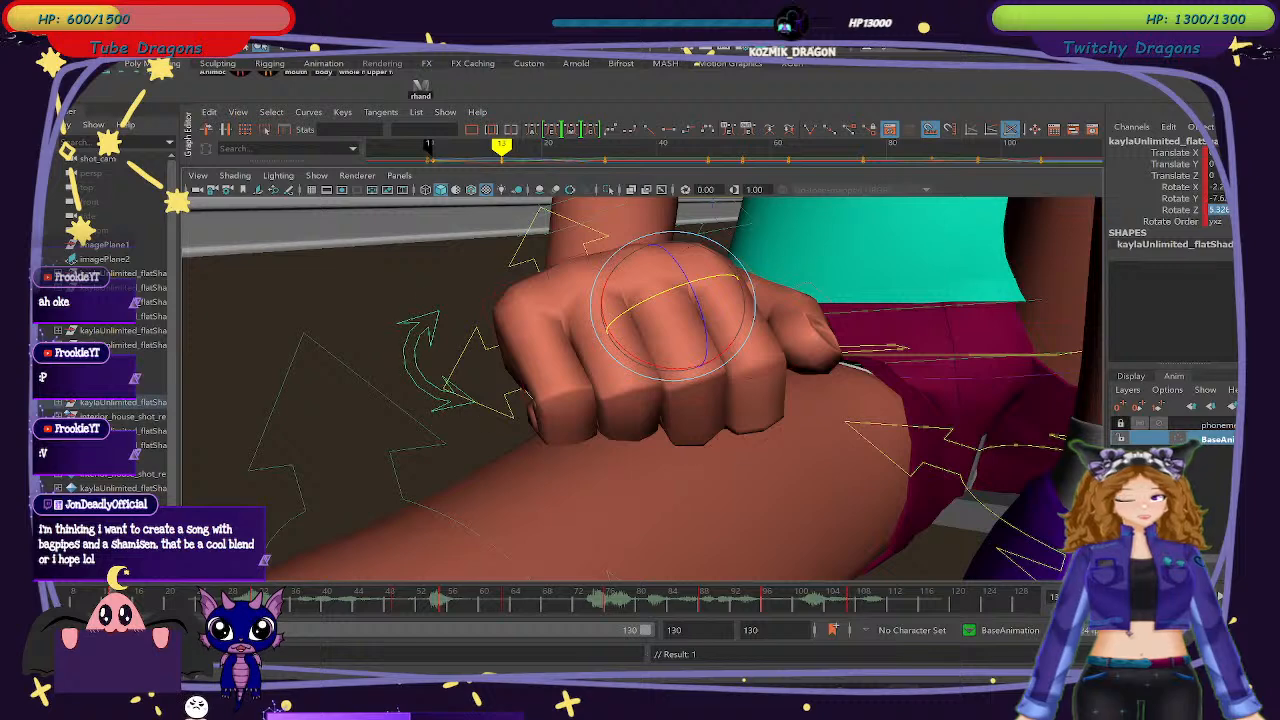
{"action": "mouse_move", "coordinate": [113, 602]}
{"action": "left_mouse_down"}
{"action": "mouse_move", "coordinate": [27, 602]}
{"action": "mouse_move", "coordinate": [121, 602]}
{"action": "left_mouse_up"}
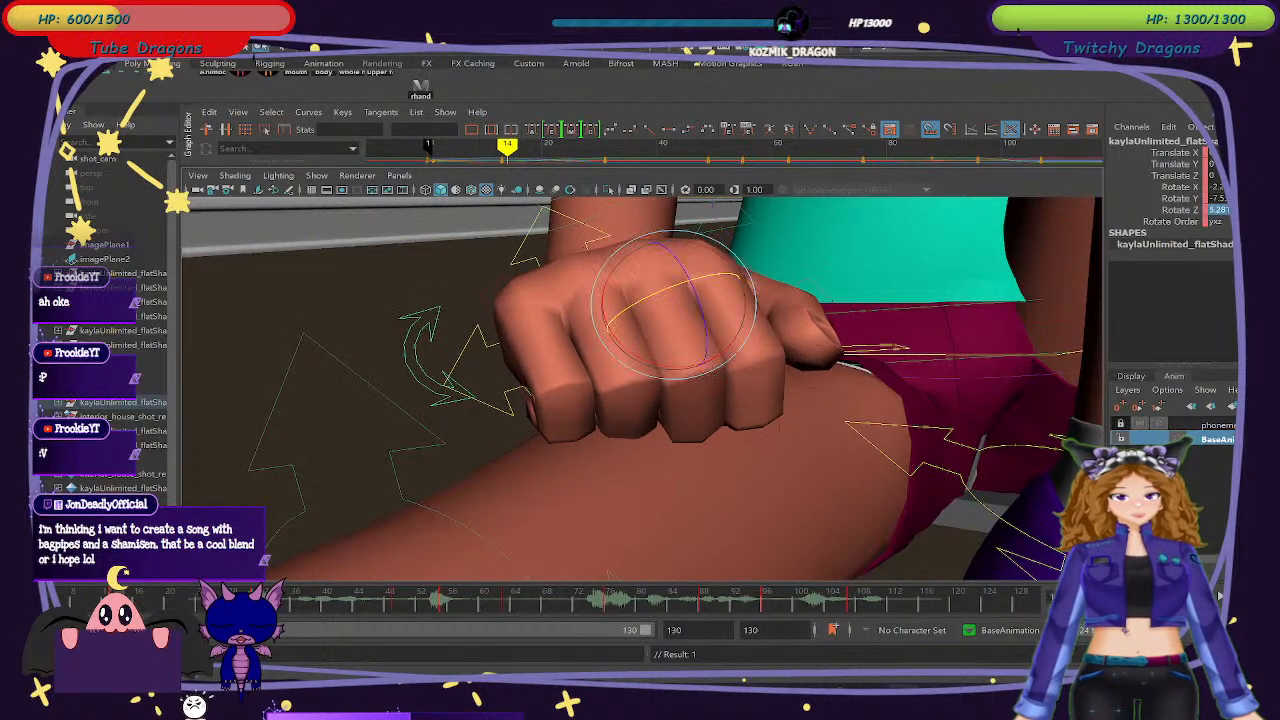
{"action": "key", "text": "ctrl+z"}
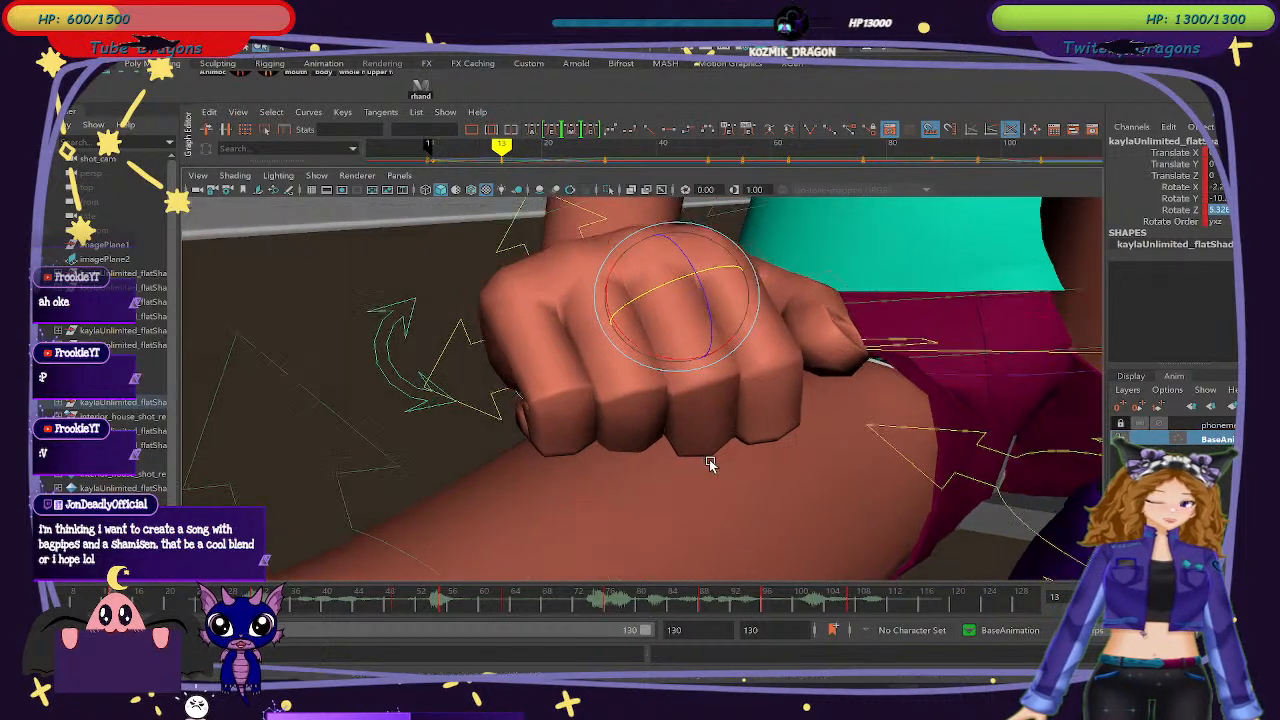
{"action": "left_click_drag", "start_coordinate": [709, 459], "coordinate": [701, 461], "text": "alt"}
{"action": "left_click_drag", "start_coordinate": [691, 357], "coordinate": [679, 361]}
{"action": "key", "text": "ctrl+z"}
{"action": "key", "text": "ctrl+z"}
{"action": "key", "text": "ctrl+z"}
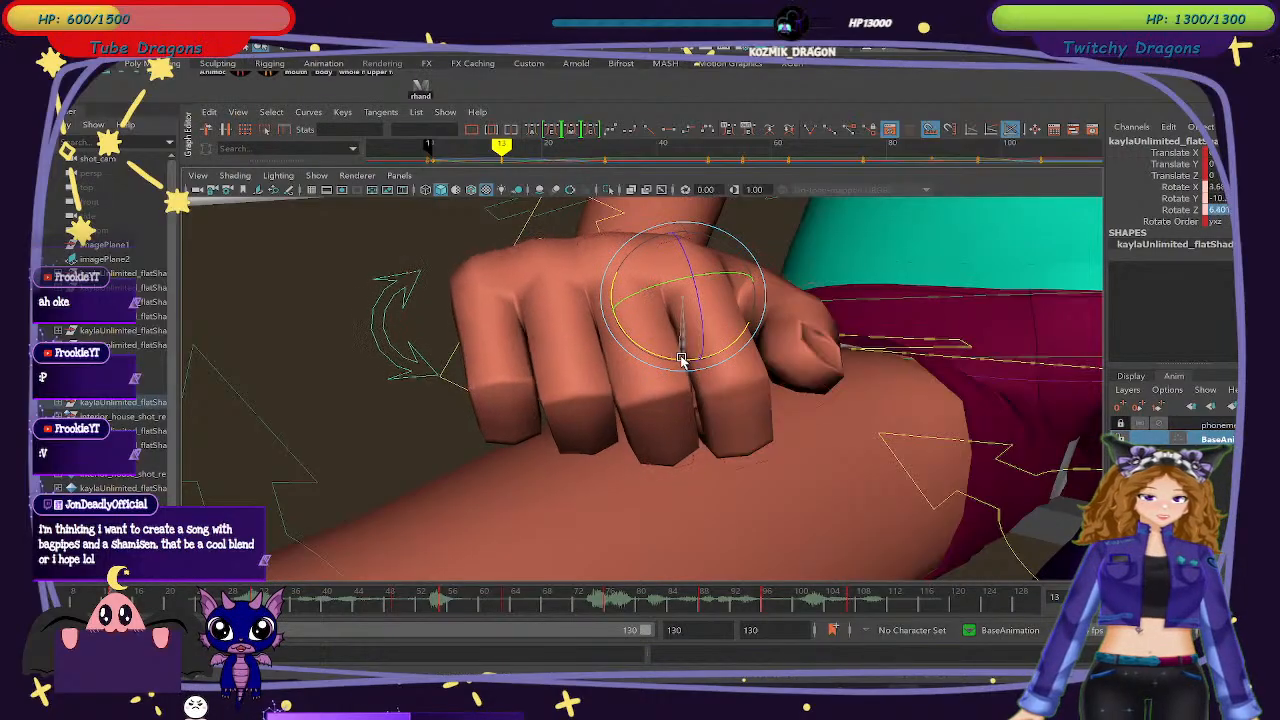
Rotate the little finger's base to about 4.48 in Y and the ring finger's base to about 2.77 in Y at frame 13.
{"action": "left_click", "coordinate": [527, 279]}
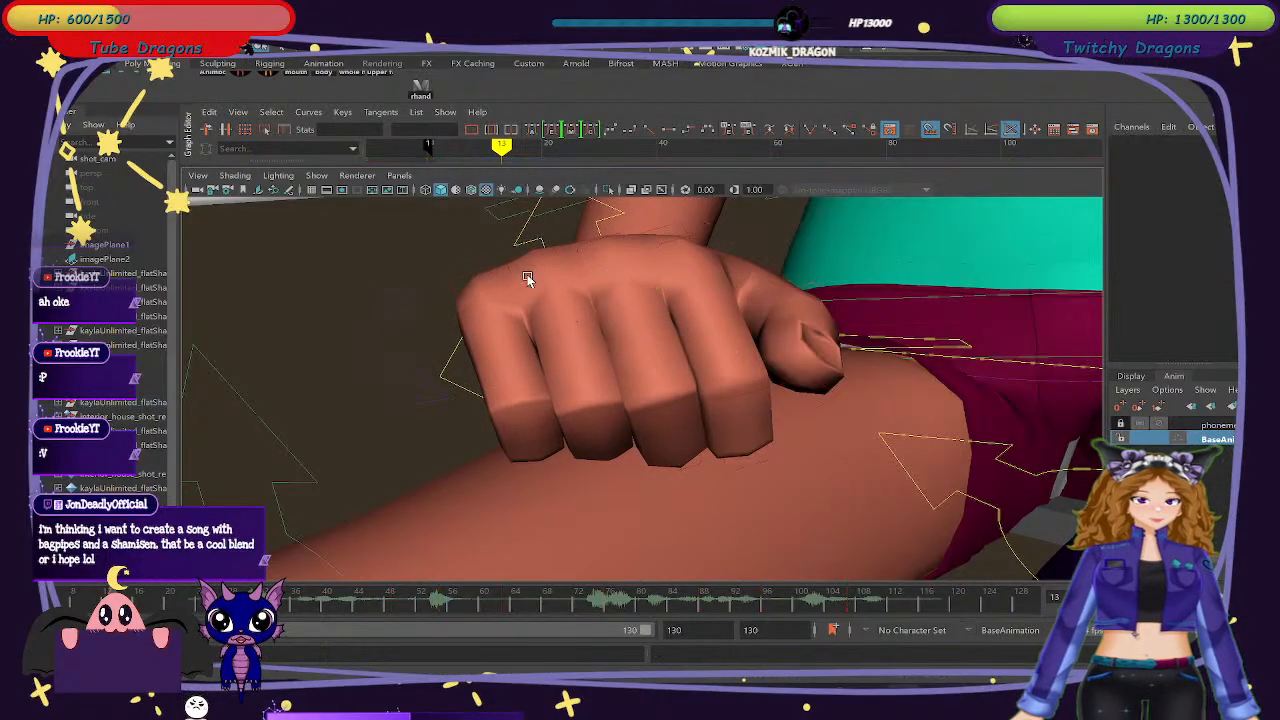
{"action": "left_click", "coordinate": [484, 272]}
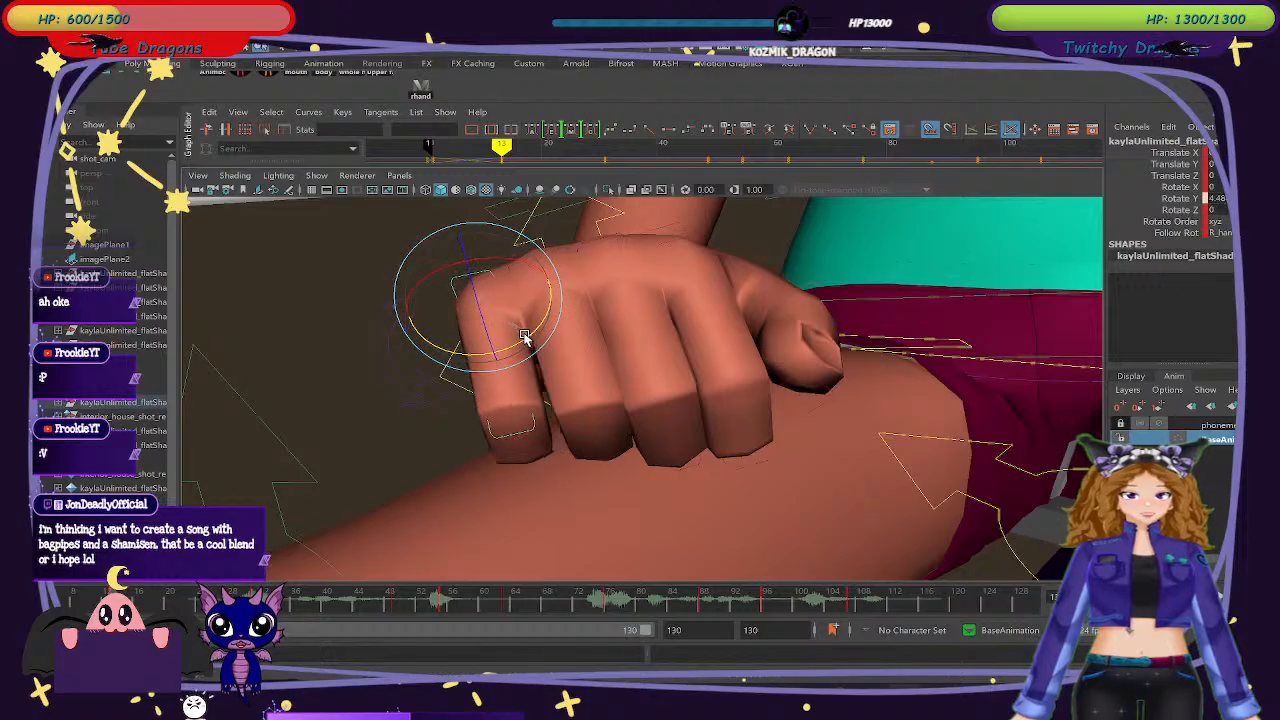
{"action": "left_click", "coordinate": [558, 249]}
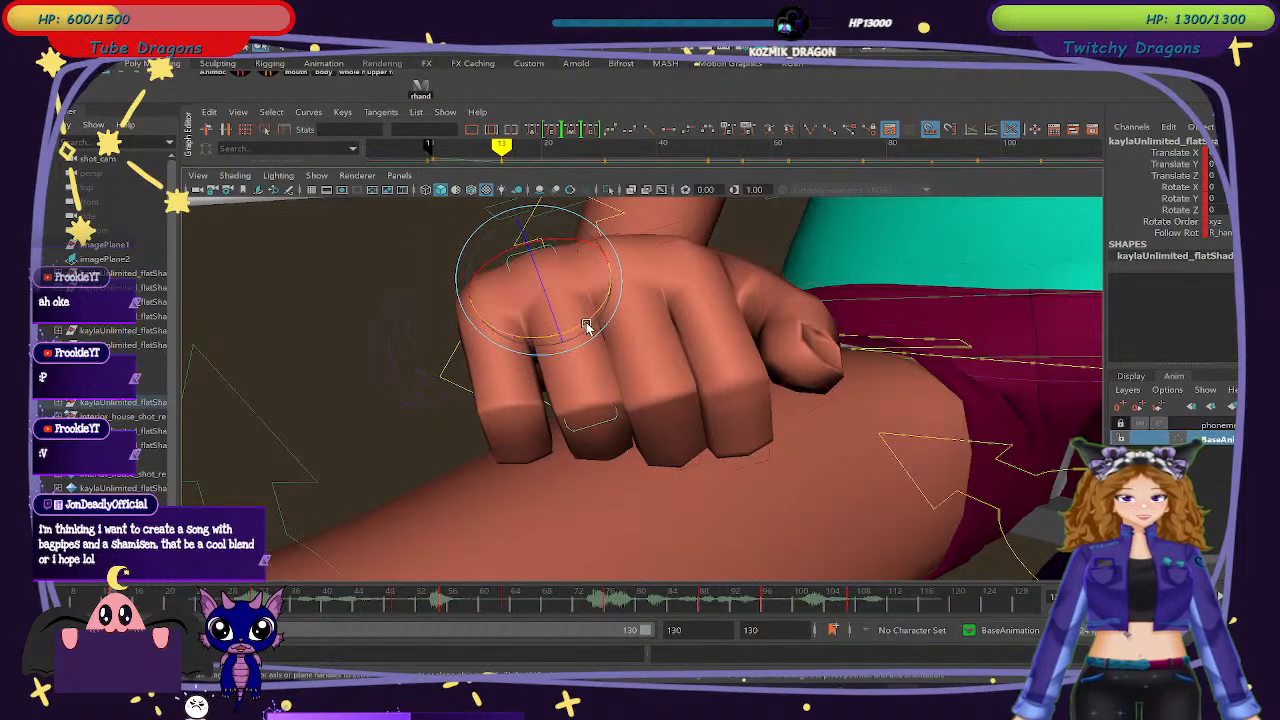
{"action": "left_click_drag", "start_coordinate": [587, 323], "coordinate": [582, 320]}
{"action": "key", "text": "s"}
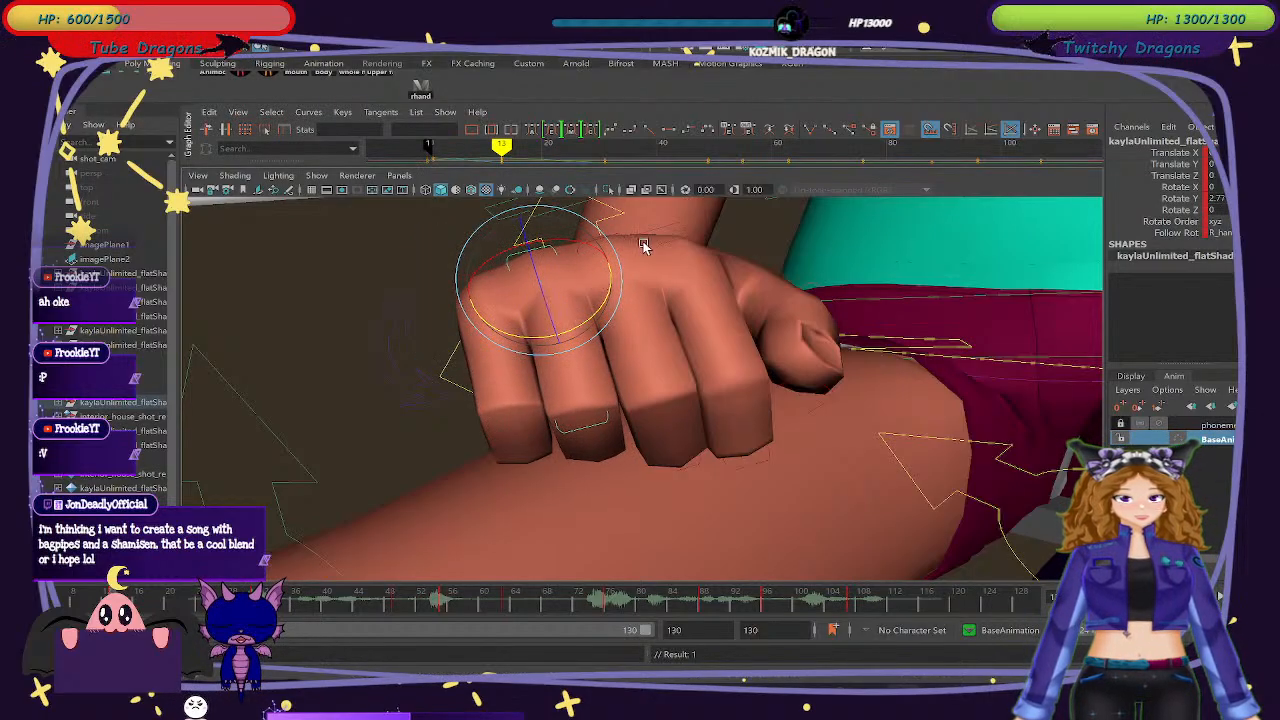
Rotate the middle finger's base to about 3.32 in Y and 6.17 in Z, and the index finger's base to about 1.01 in Y.
{"action": "left_click", "coordinate": [660, 296]}
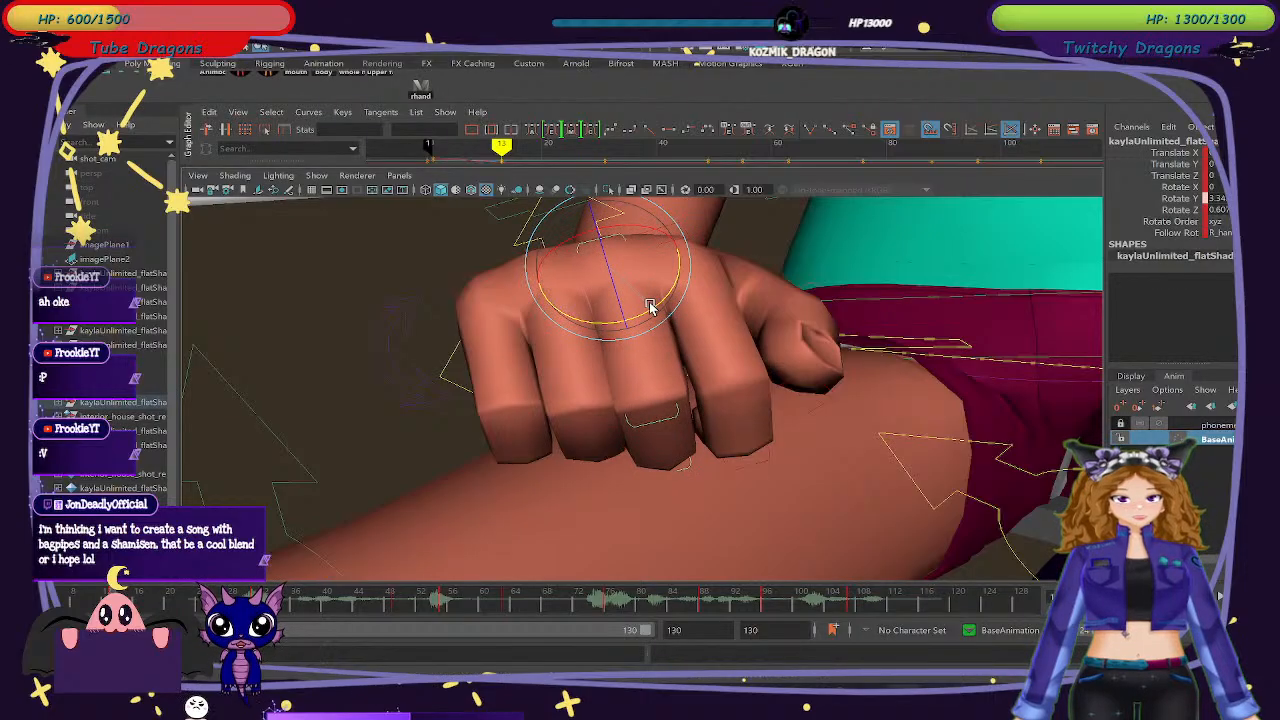
{"action": "left_click_drag", "start_coordinate": [624, 302], "coordinate": [620, 290]}
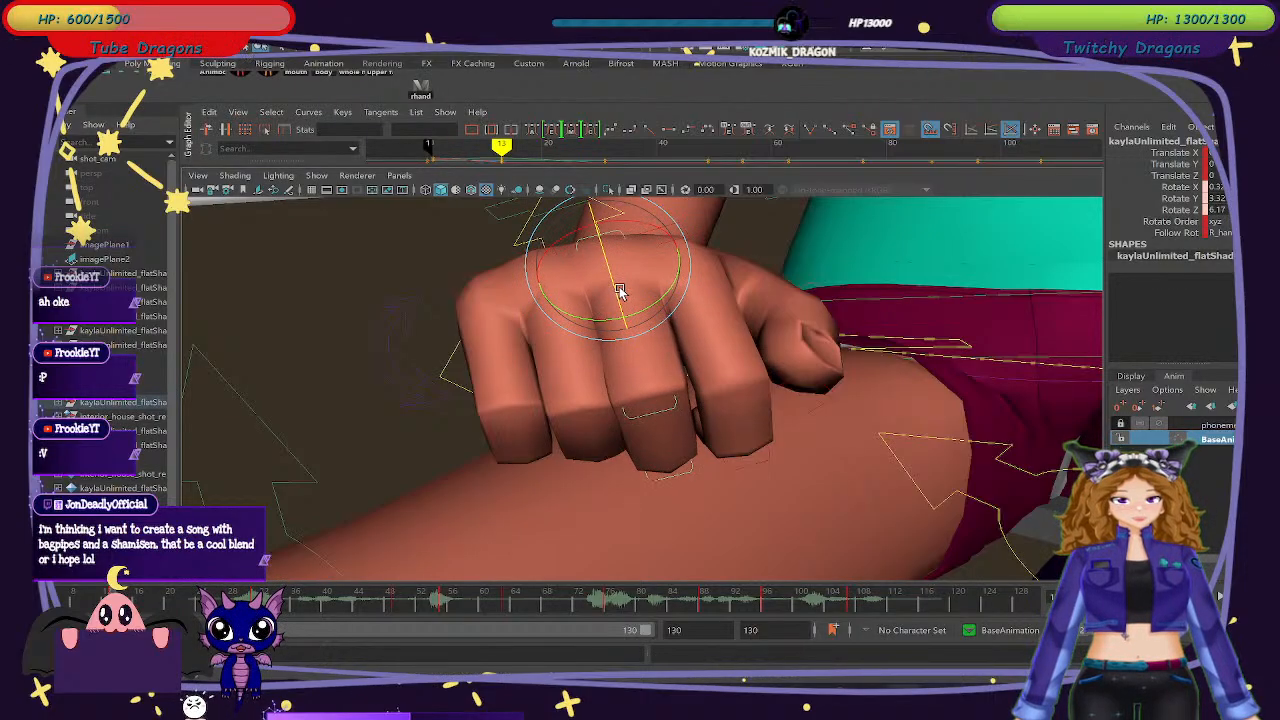
{"action": "left_click", "coordinate": [692, 237]}
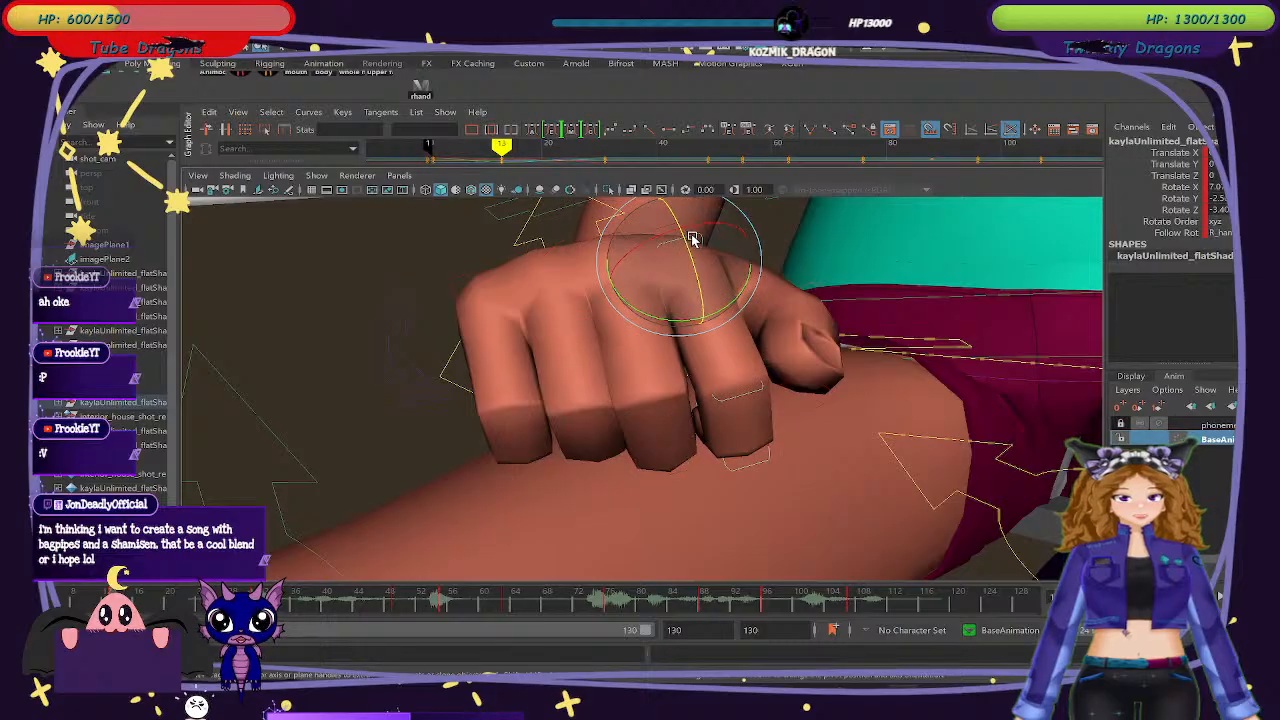
{"action": "left_click_drag", "start_coordinate": [721, 310], "coordinate": [714, 305]}
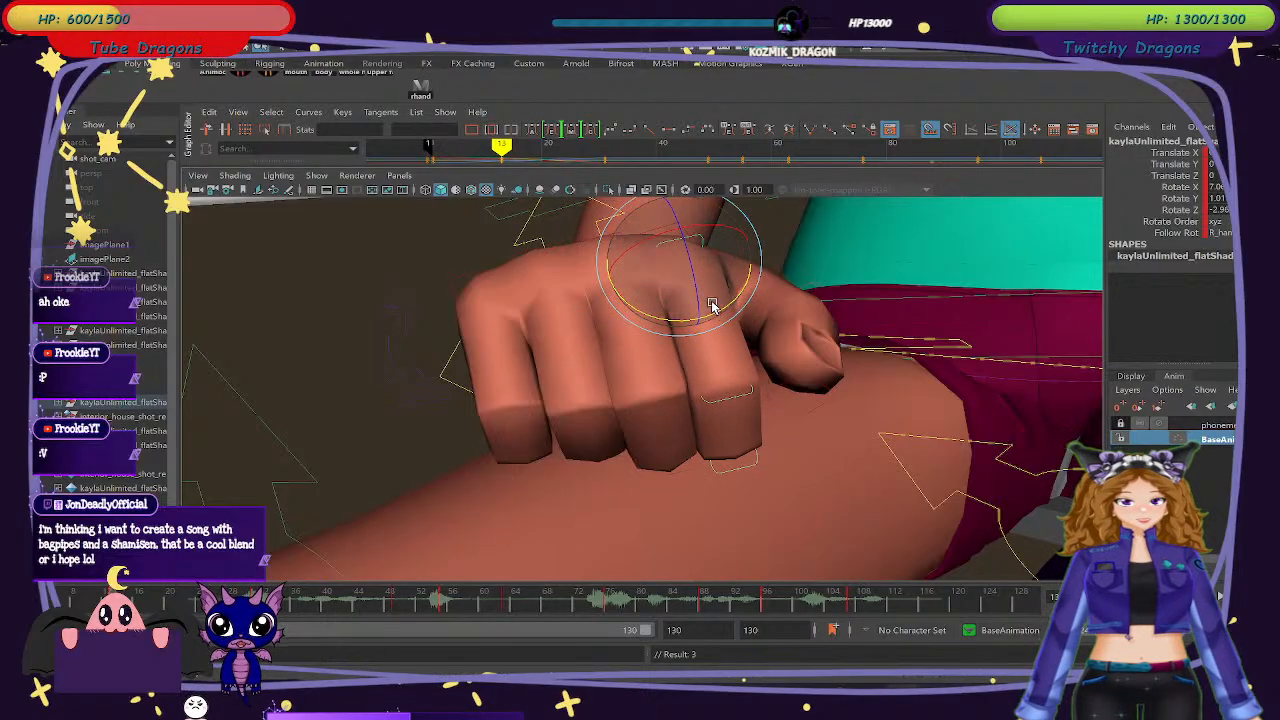
Rotate the ring finger's base further to about 4.47 in Y at frame 13 and check the whole pose.
{"action": "mouse_move", "coordinate": [98, 601]}
{"action": "left_mouse_down"}
{"action": "mouse_move", "coordinate": [70, 601]}
{"action": "mouse_move", "coordinate": [204, 602]}
{"action": "mouse_move", "coordinate": [98, 602]}
{"action": "left_mouse_up"}
{"action": "left_click_drag", "start_coordinate": [316, 527], "coordinate": [560, 222], "text": "alt"}
{"action": "left_click", "coordinate": [588, 306]}
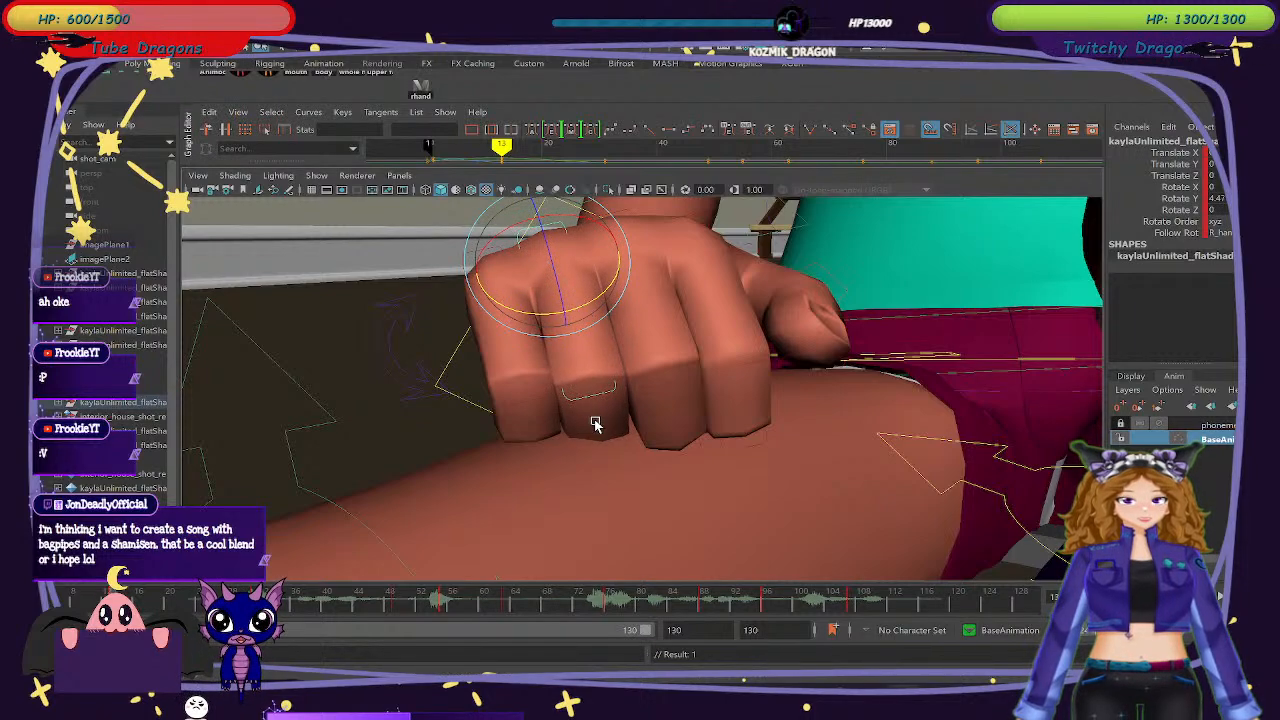
{"action": "left_click_drag", "start_coordinate": [594, 423], "coordinate": [678, 474], "text": "alt"}
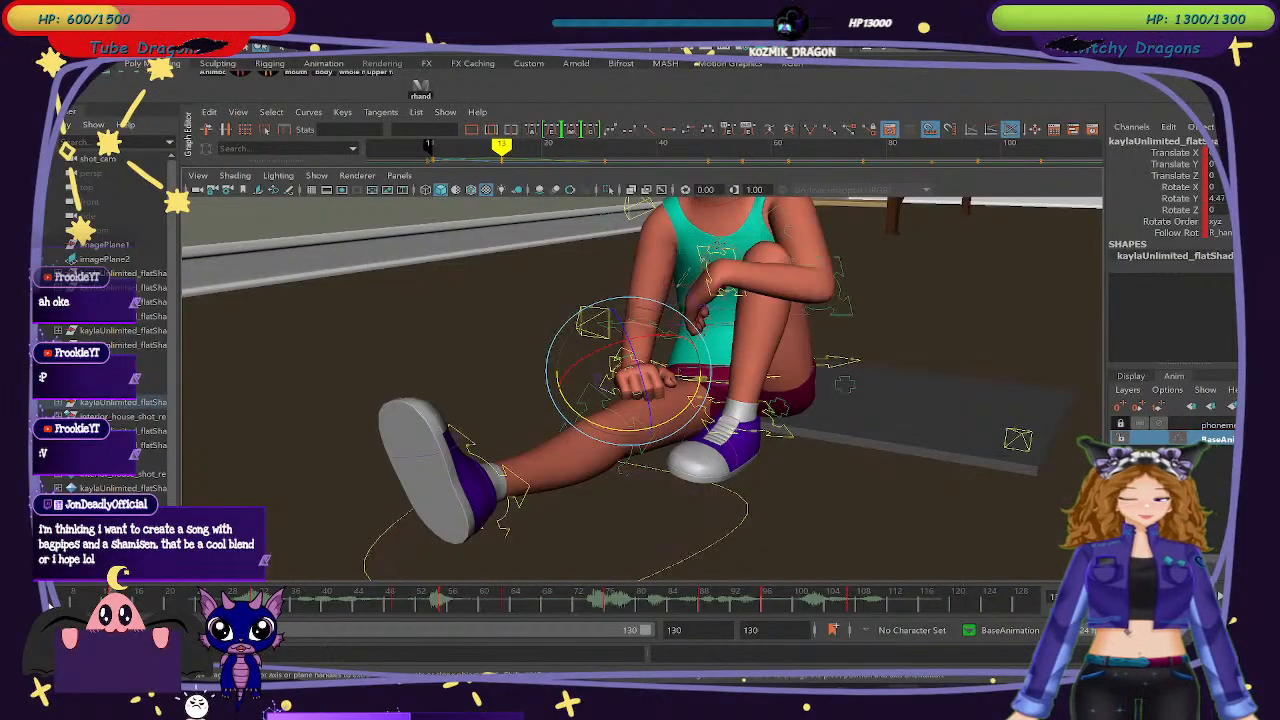
Select all right-hand controls and go to frame 31 to inspect the fingers against the leg.
{"action": "left_click", "coordinate": [421, 90]}
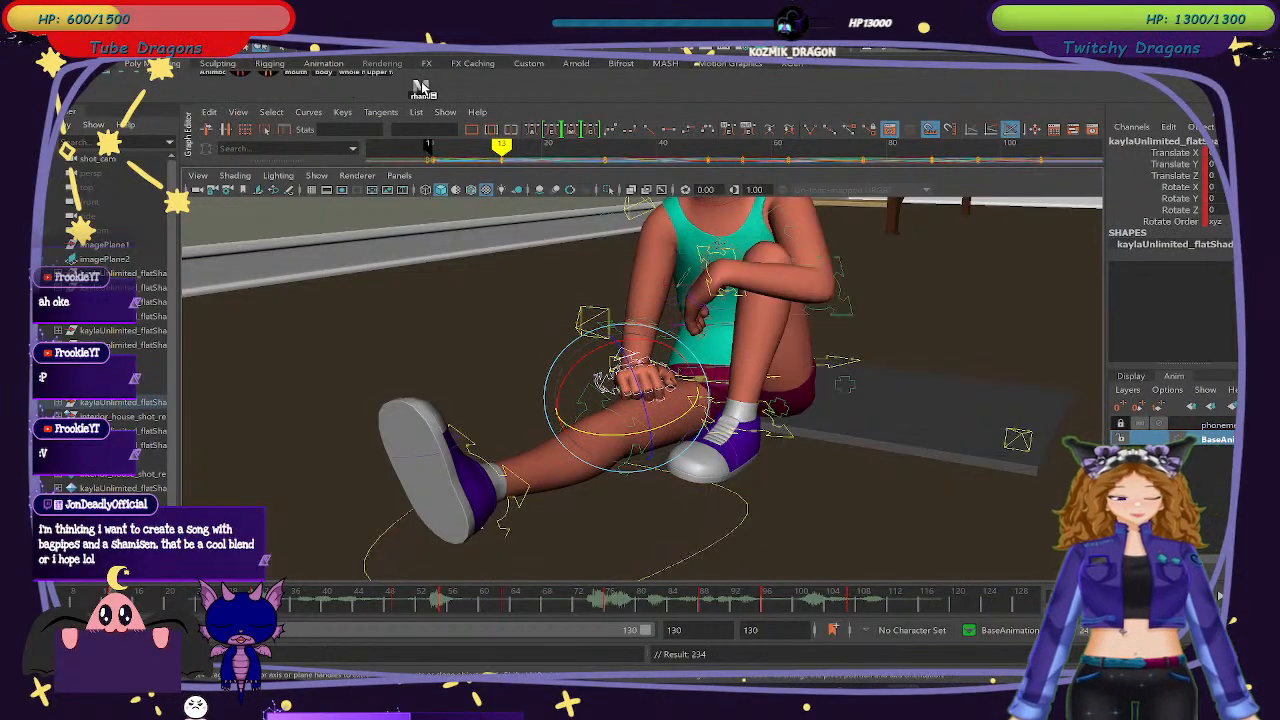
{"action": "left_click", "coordinate": [429, 146]}
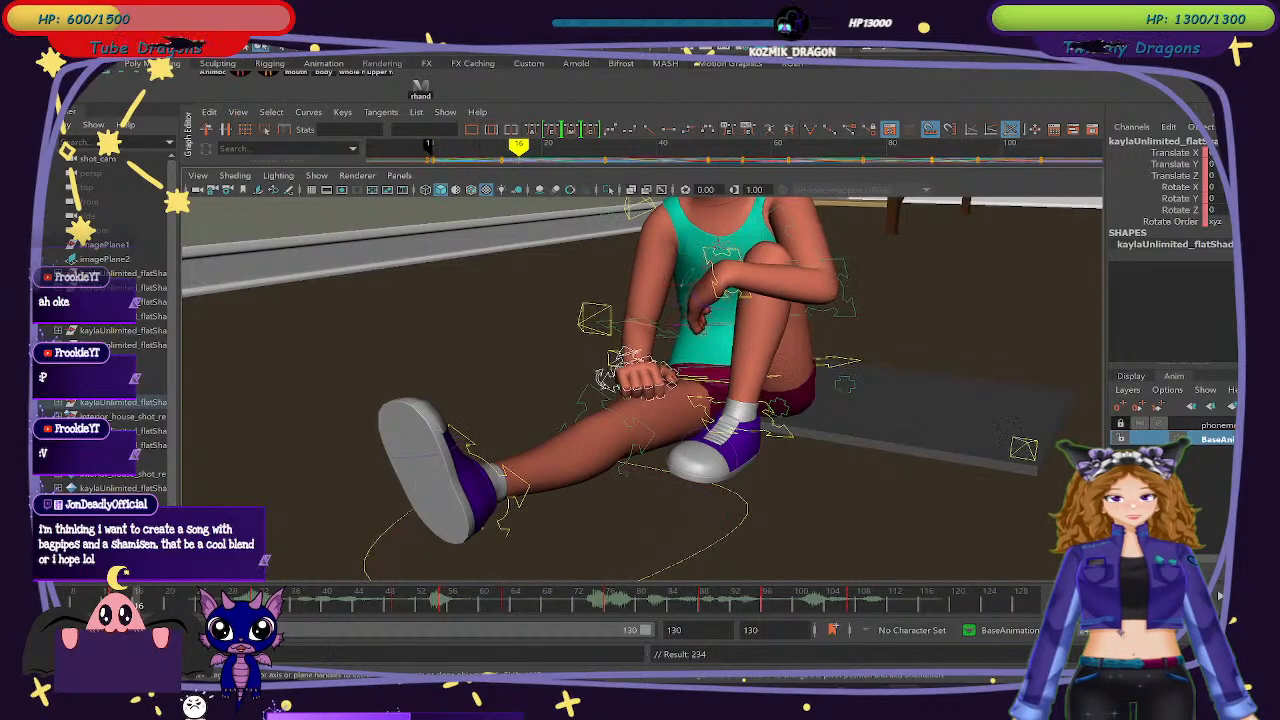
{"action": "mouse_move", "coordinate": [279, 627]}
{"action": "left_mouse_down"}
{"action": "mouse_move", "coordinate": [330, 624]}
{"action": "mouse_move", "coordinate": [258, 621]}
{"action": "left_mouse_up"}
{"action": "scroll", "coordinate": [712, 316], "scroll_direction": "up", "scroll_amount": 8}
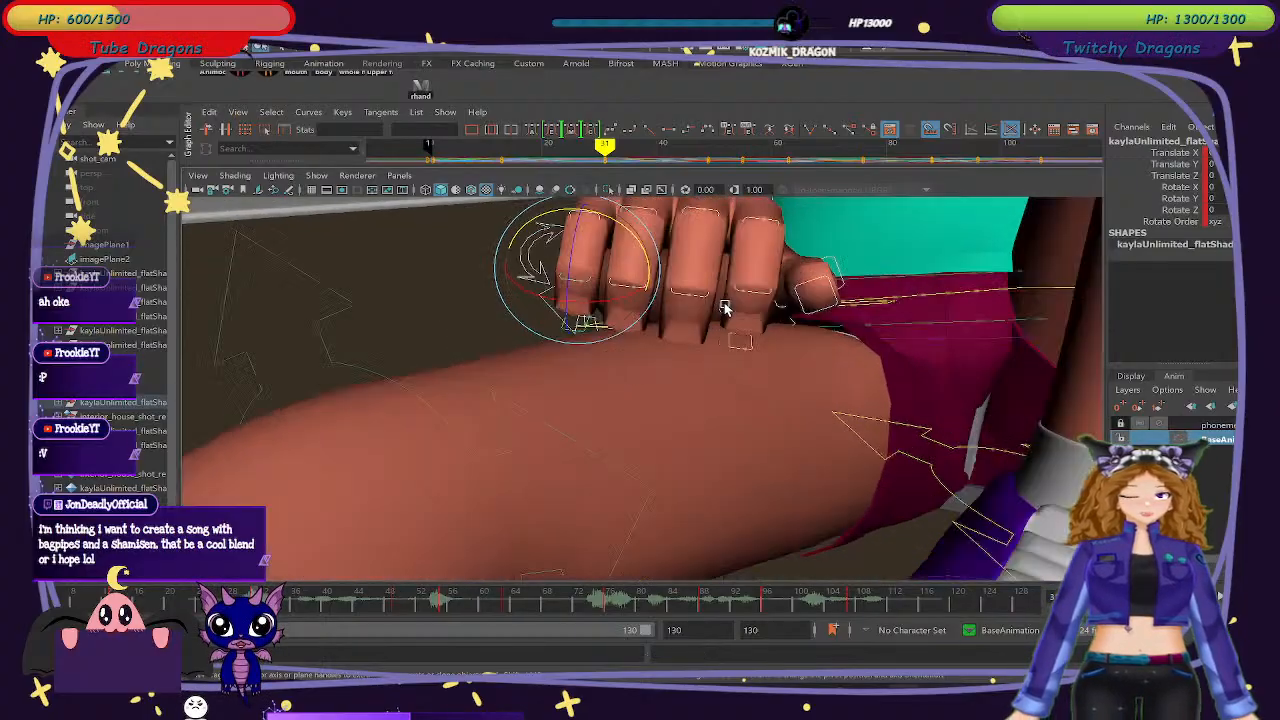
Move the right hand's IK control slightly upward at frame 31 to adjust how the hand rests on the thigh.
{"action": "left_click_drag", "start_coordinate": [614, 375], "coordinate": [690, 366], "text": "alt"}
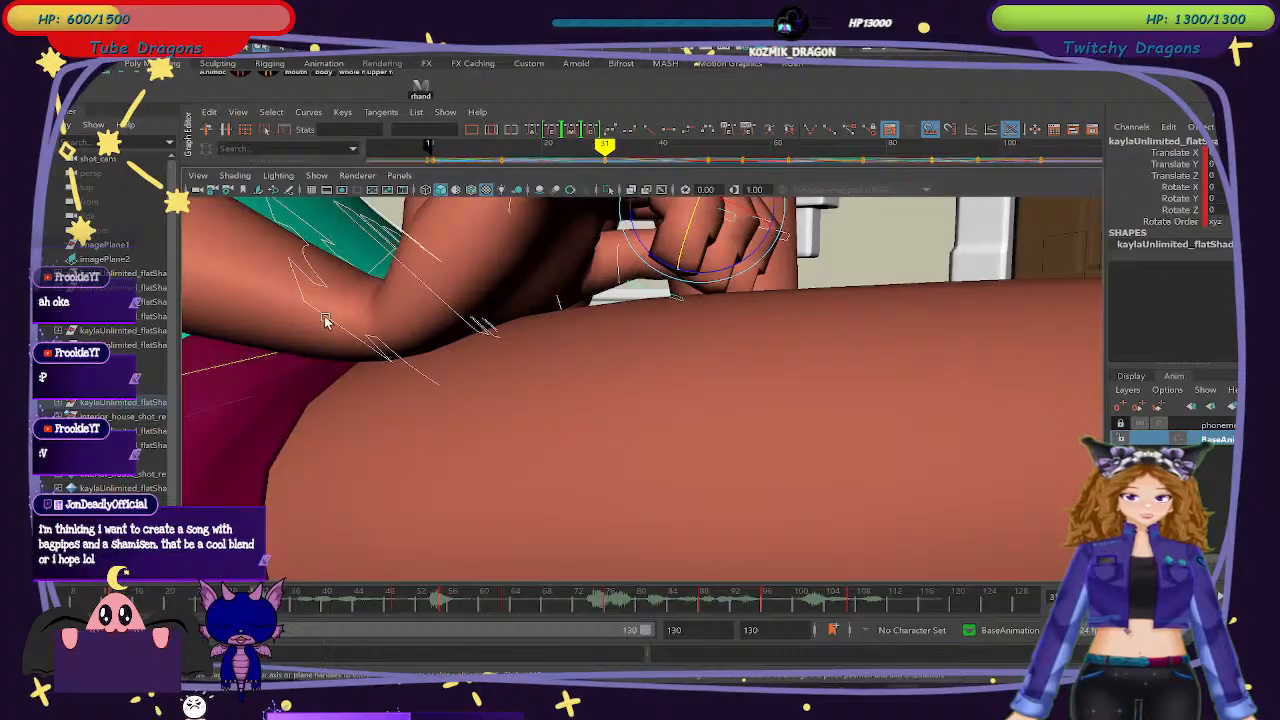
{"action": "left_click", "coordinate": [330, 320]}
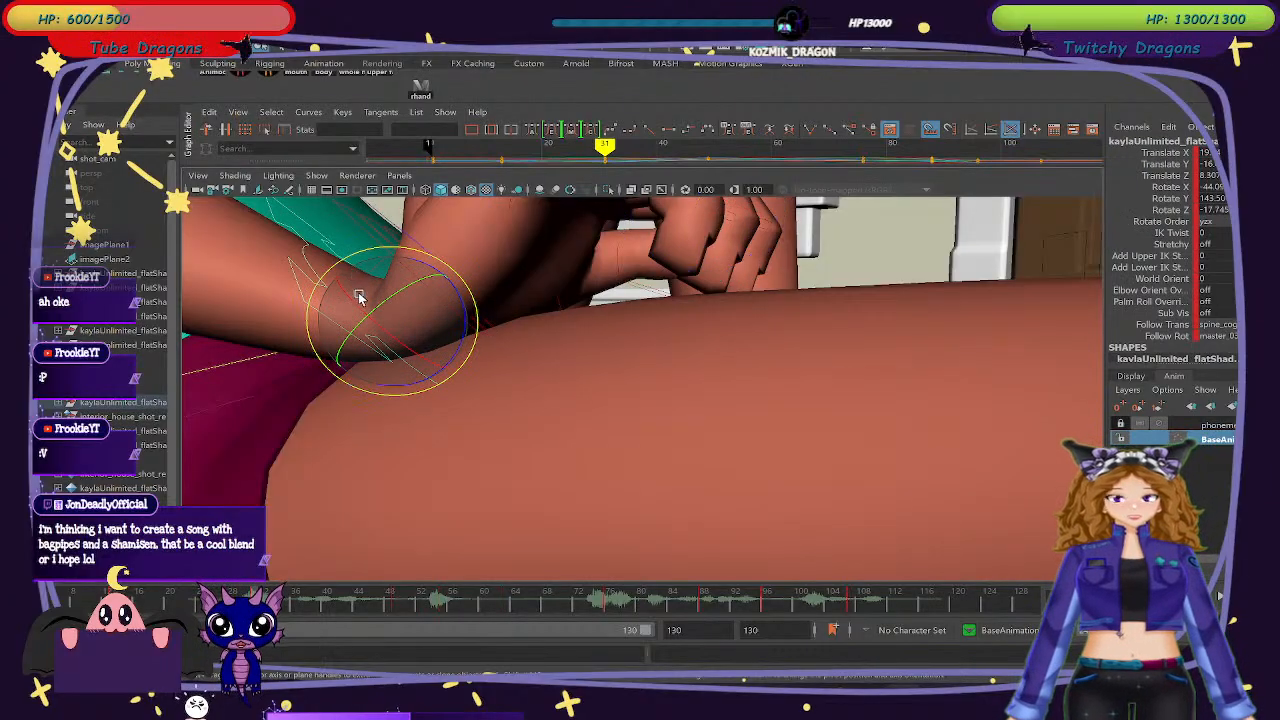
{"action": "key", "text": "w"}
{"action": "left_click_drag", "start_coordinate": [384, 323], "coordinate": [392, 304]}
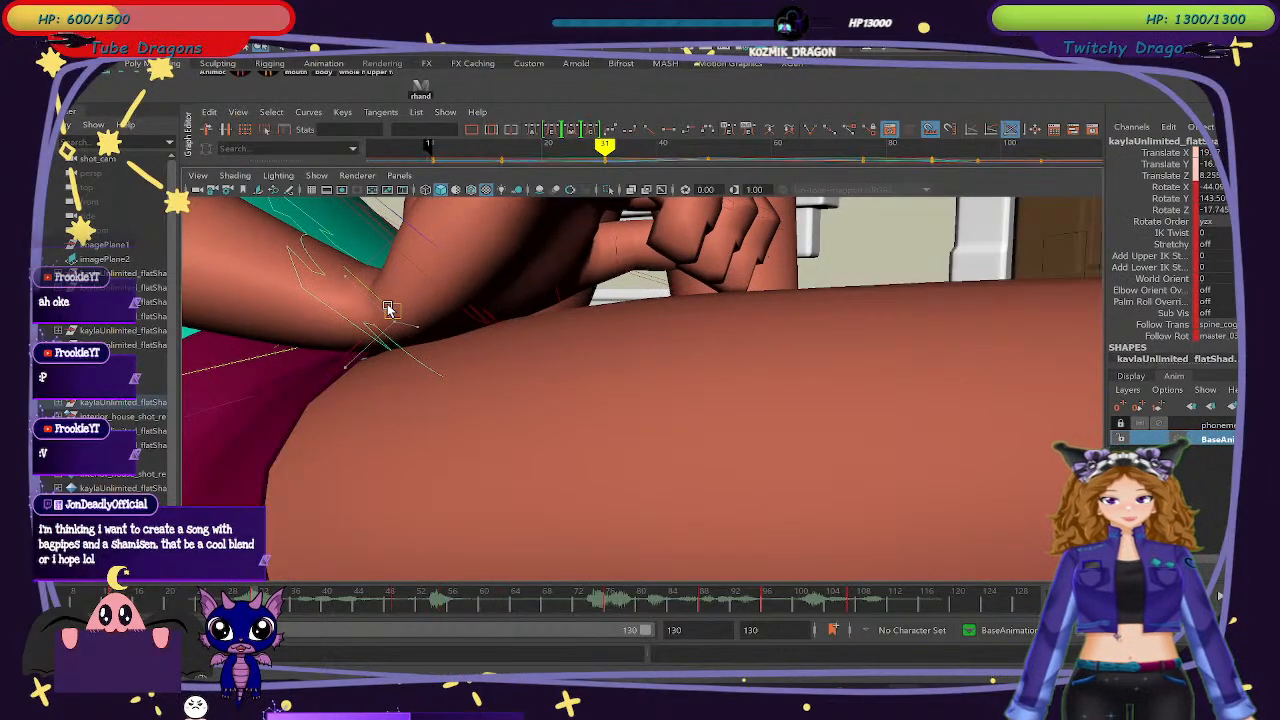
Rotate the right hand's inner pivot control to about -3.8 in X at frame 31 and key the rotation.
{"action": "left_click_drag", "start_coordinate": [655, 311], "coordinate": [563, 298], "text": "alt"}
{"action": "left_click", "coordinate": [658, 306]}
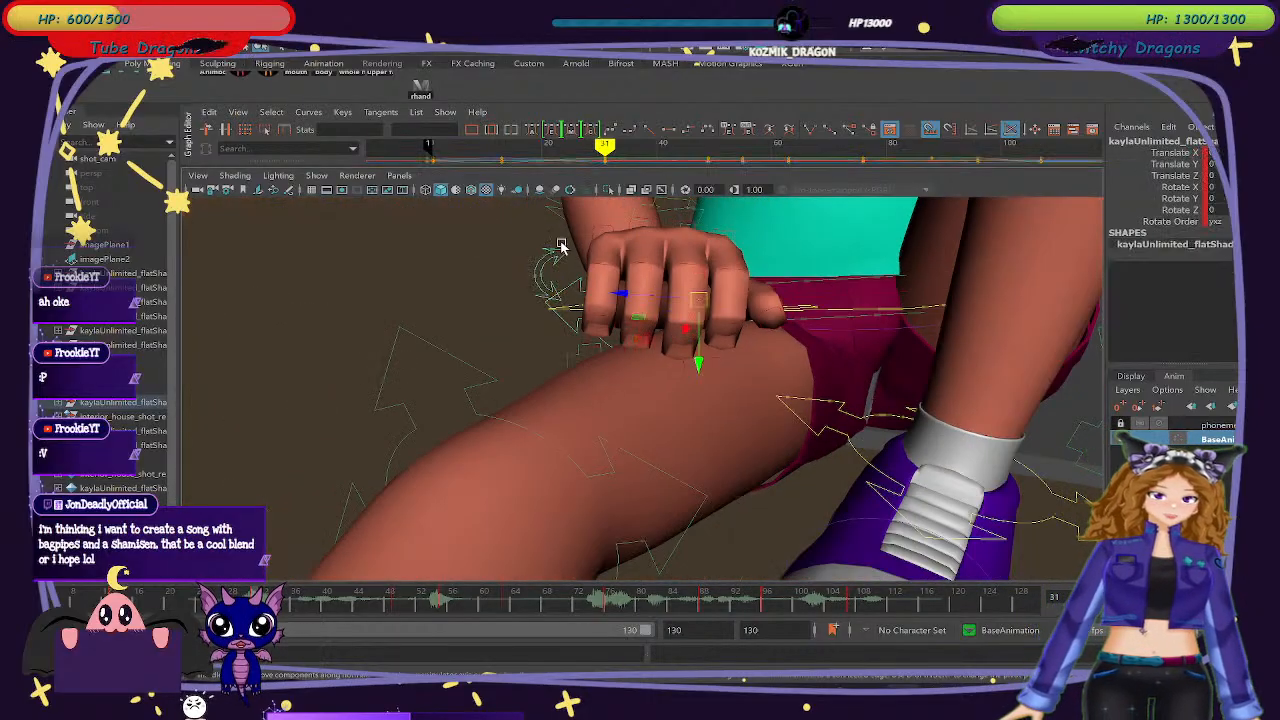
{"action": "key", "text": "e"}
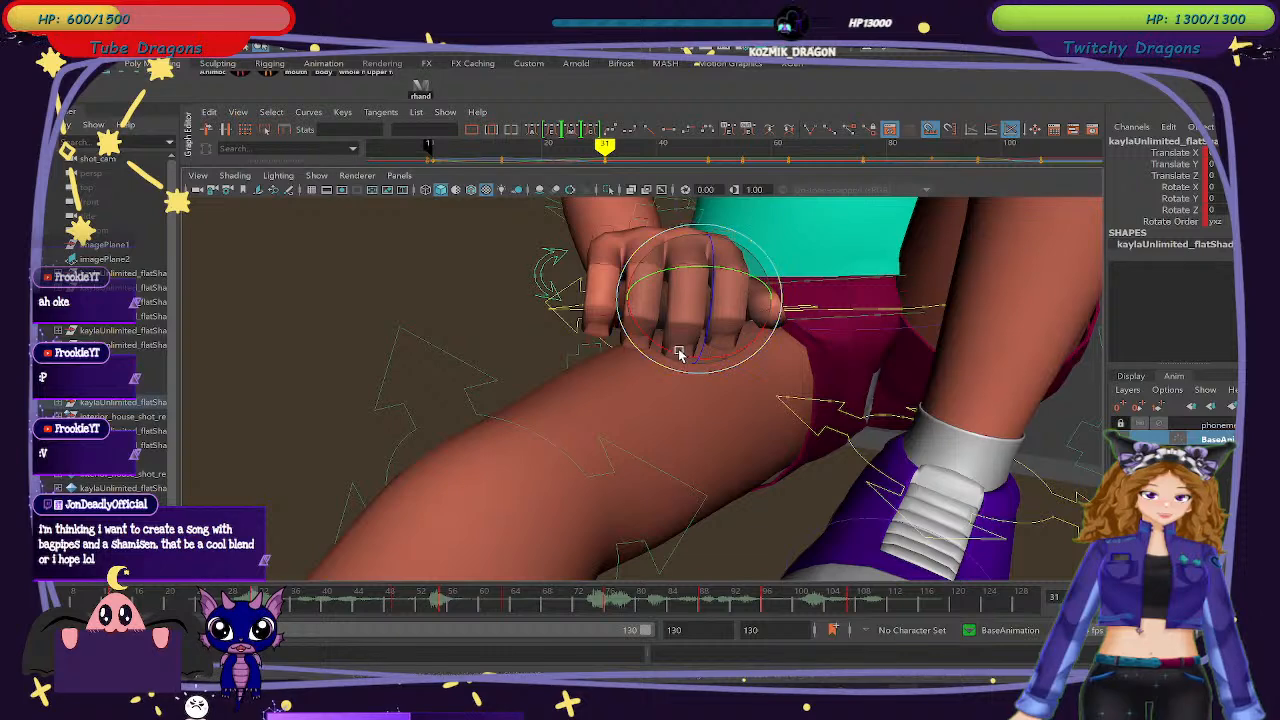
{"action": "left_click_drag", "start_coordinate": [679, 353], "coordinate": [687, 355]}
{"action": "key", "text": "shift+e"}
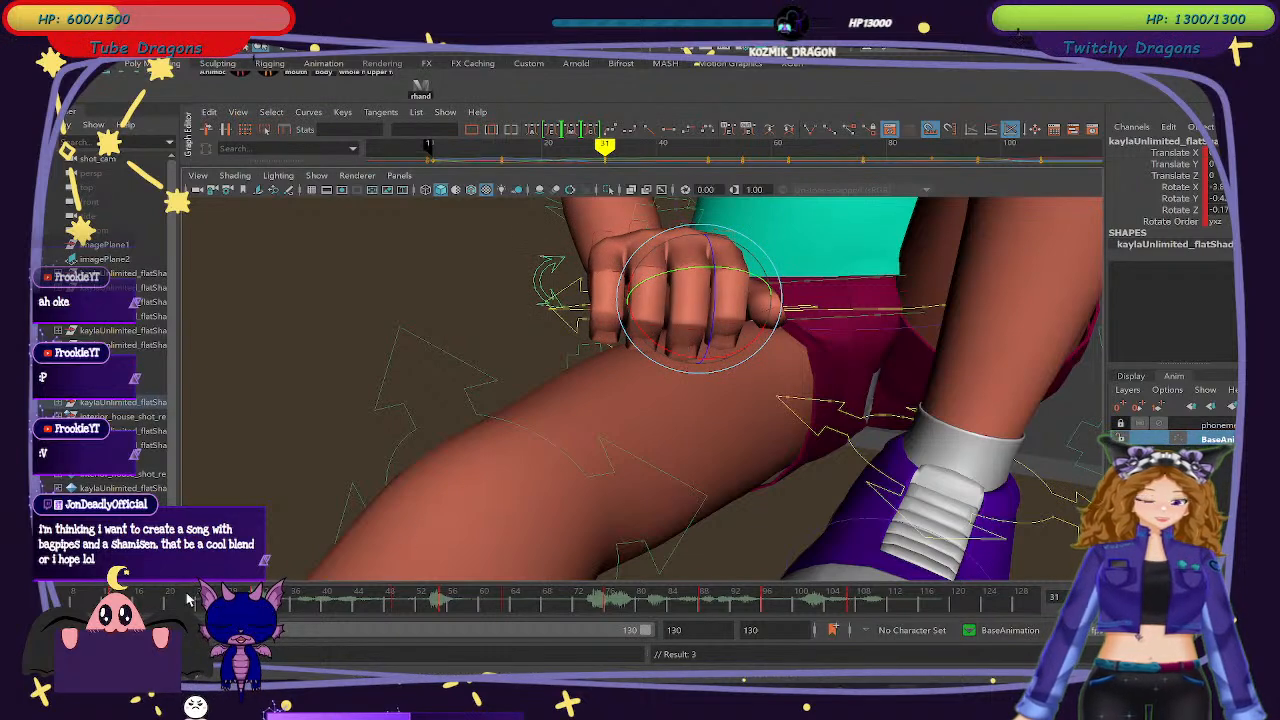
{"action": "left_click_drag", "start_coordinate": [188, 599], "coordinate": [256, 630]}
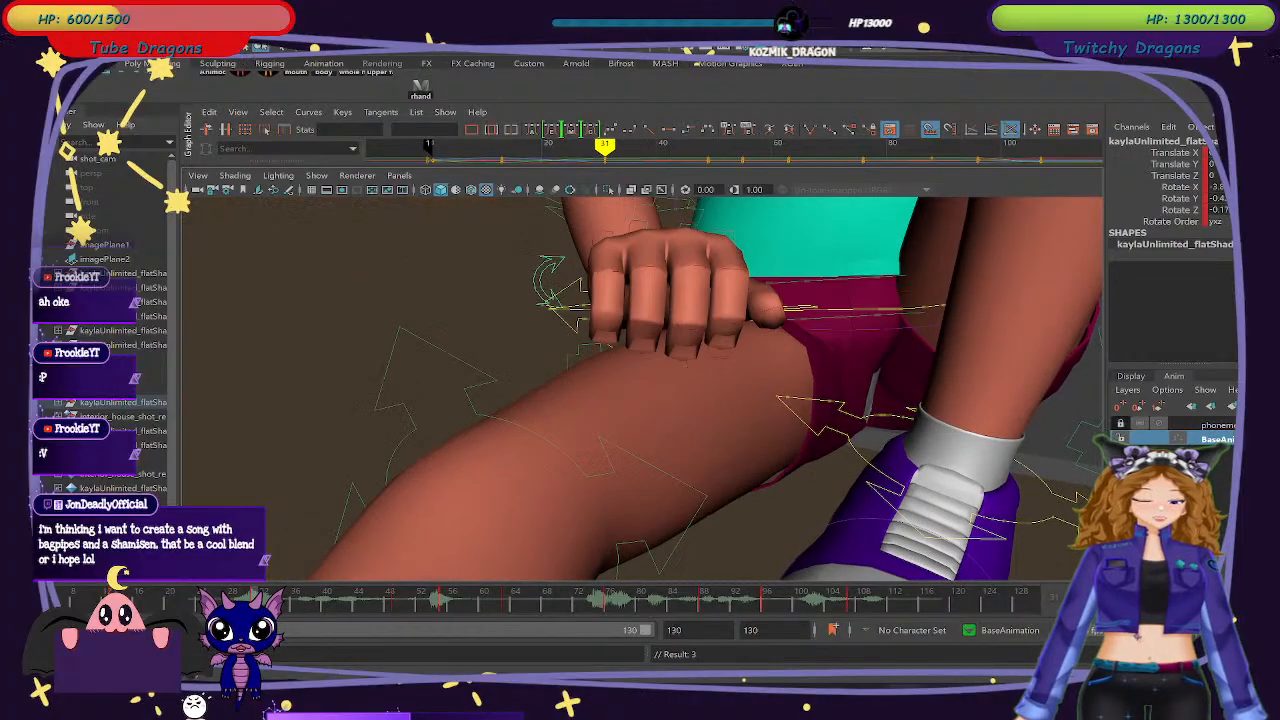
Select all right-hand controls and go to frame 49 to inspect the open hand from the palm side.
{"action": "left_click", "coordinate": [422, 88]}
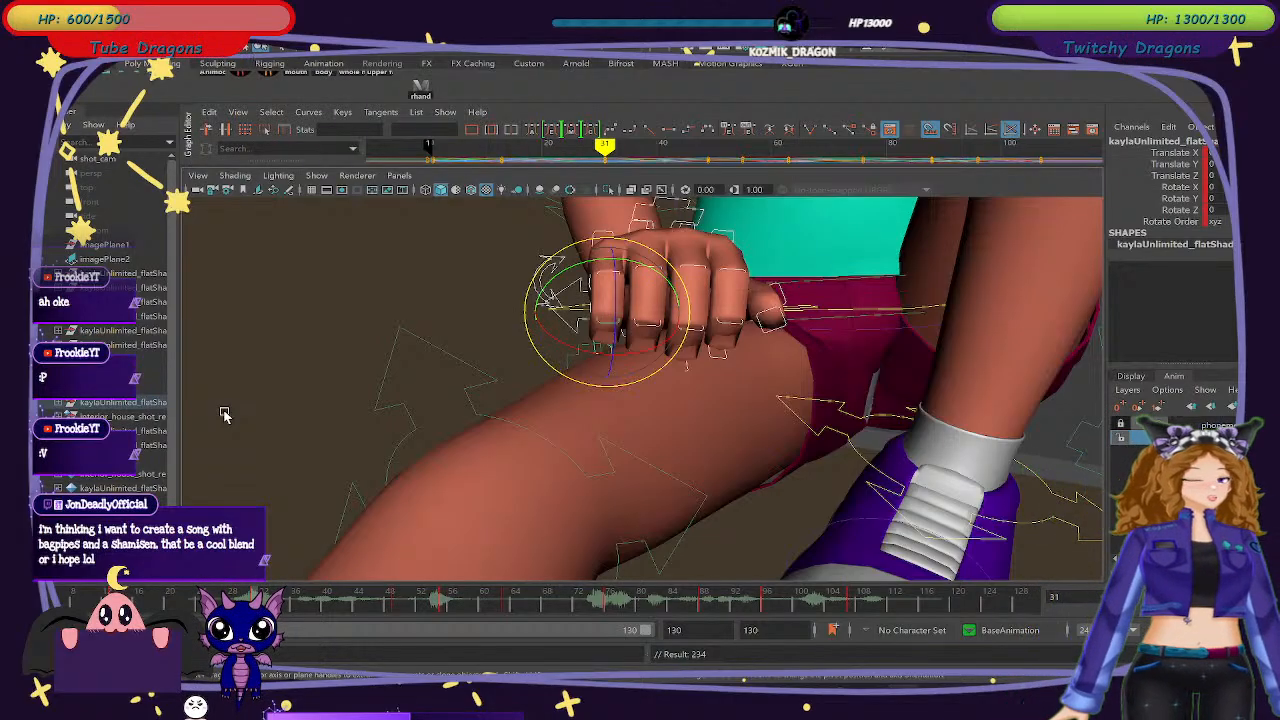
{"action": "left_click", "coordinate": [397, 610]}
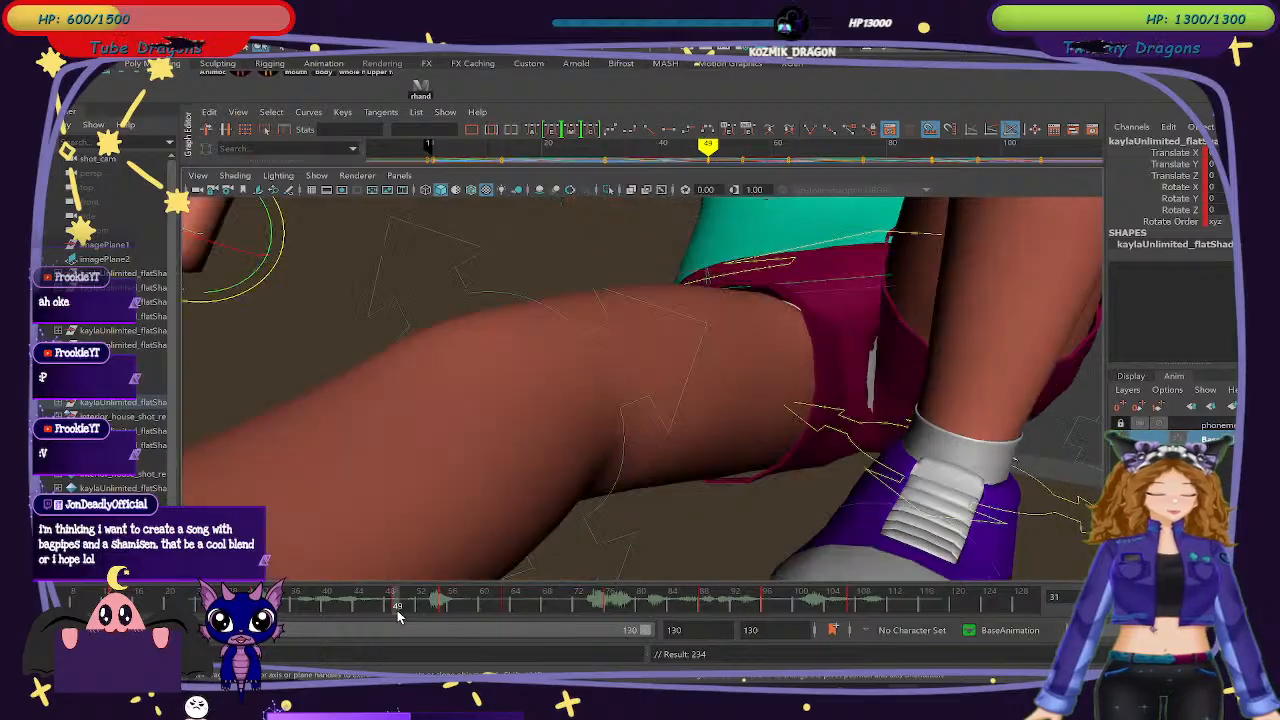
{"action": "scroll", "coordinate": [511, 447], "scroll_direction": "down", "scroll_amount": 4}
{"action": "scroll", "coordinate": [516, 445], "scroll_direction": "down", "scroll_amount": 1}
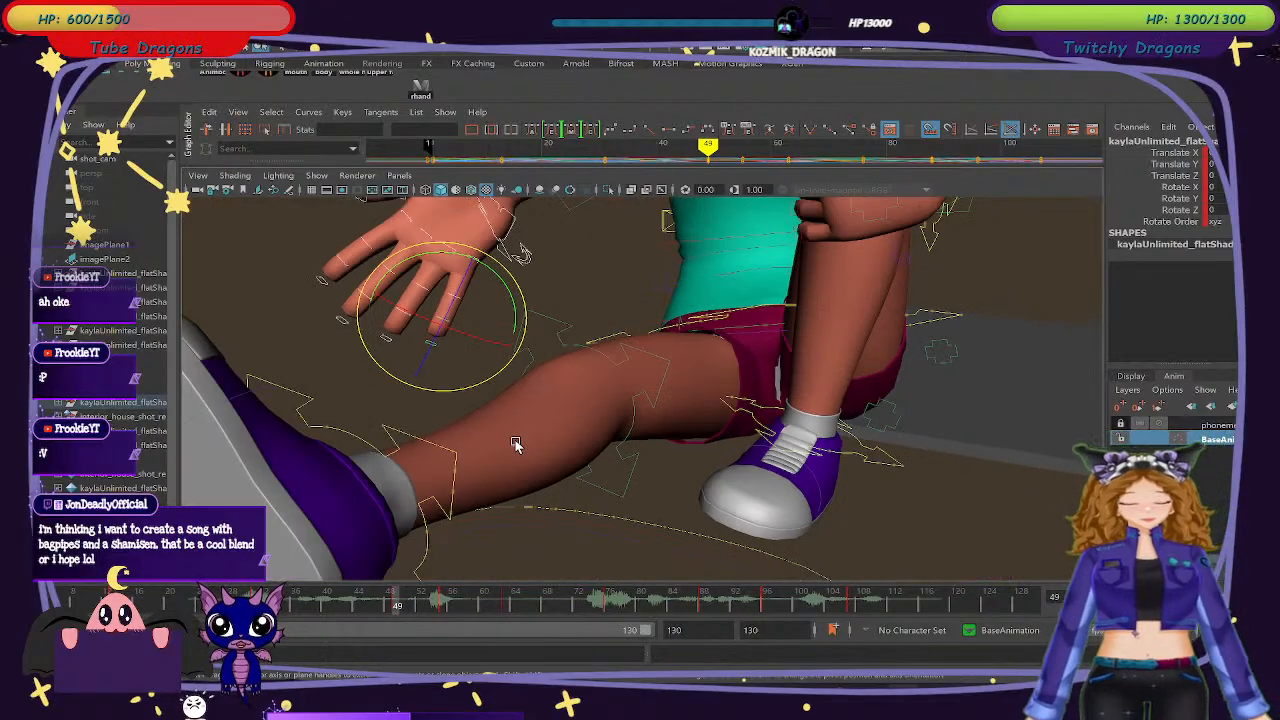
{"action": "scroll", "coordinate": [523, 425], "scroll_direction": "up", "scroll_amount": 3}
{"action": "scroll", "coordinate": [523, 425], "scroll_direction": "down", "scroll_amount": 3}
{"action": "middle_click_drag", "start_coordinate": [523, 425], "coordinate": [672, 573], "text": "alt"}
{"action": "left_click_drag", "start_coordinate": [671, 572], "coordinate": [600, 530], "text": "alt"}
{"action": "left_click_drag", "start_coordinate": [602, 533], "coordinate": [658, 546], "text": "alt"}
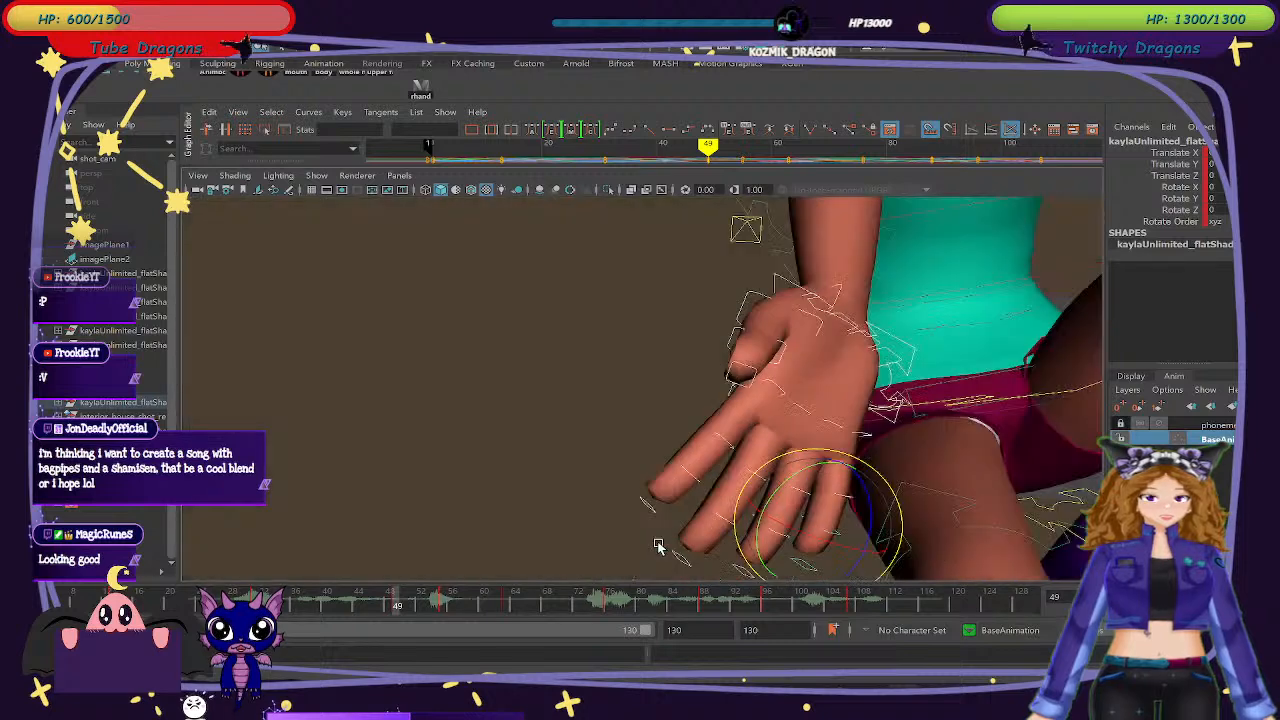
{"action": "left_click", "coordinate": [789, 284]}
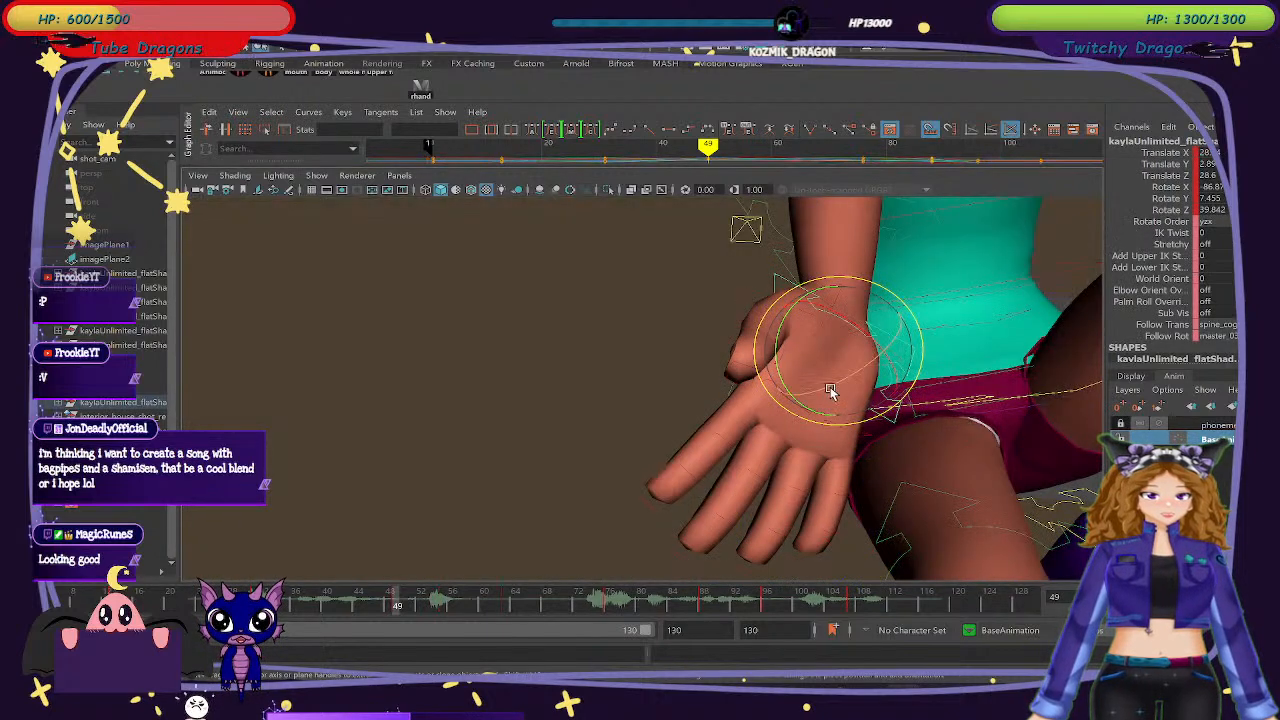
{"action": "left_click_drag", "start_coordinate": [831, 391], "coordinate": [811, 380]}
{"action": "key", "text": "ctrl+z"}
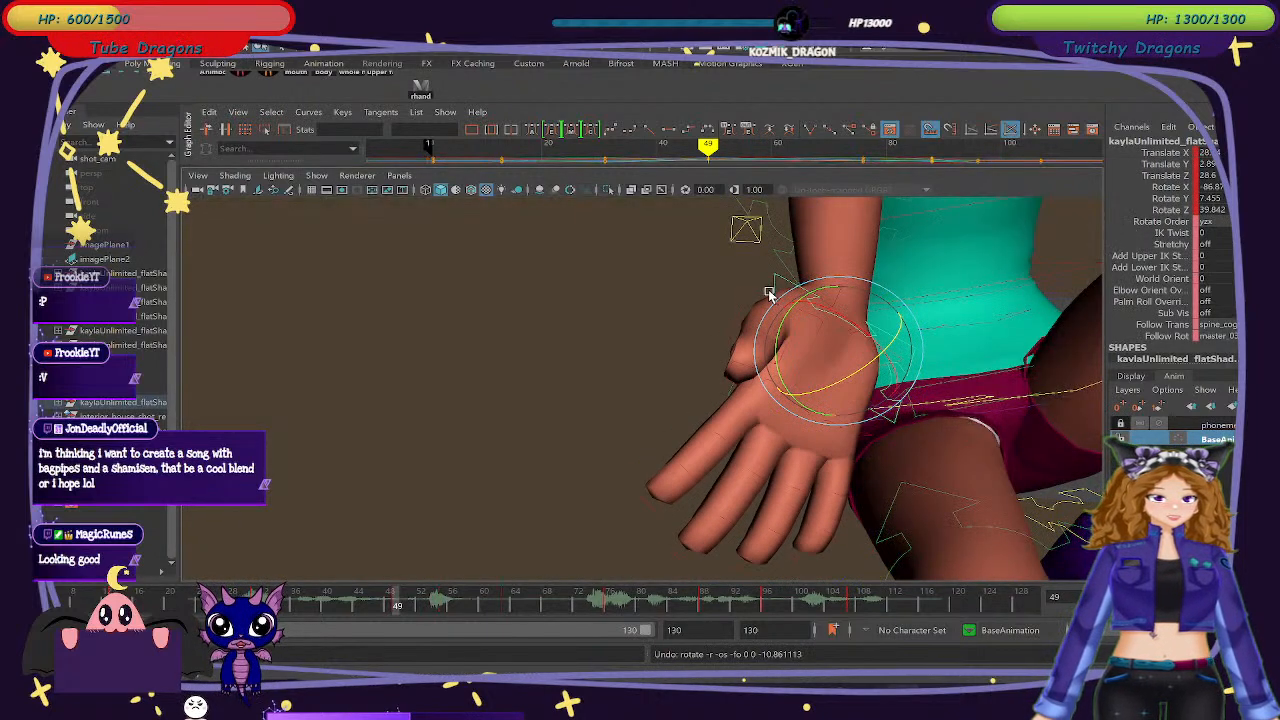
Adjust the right thumb's joints at frame 49, rotating the middle joint to about 22 in Z.
{"action": "left_click", "coordinate": [765, 292]}
{"action": "left_click_drag", "start_coordinate": [775, 350], "coordinate": [715, 414]}
{"action": "left_click", "coordinate": [677, 294]}
{"action": "left_click", "coordinate": [692, 330]}
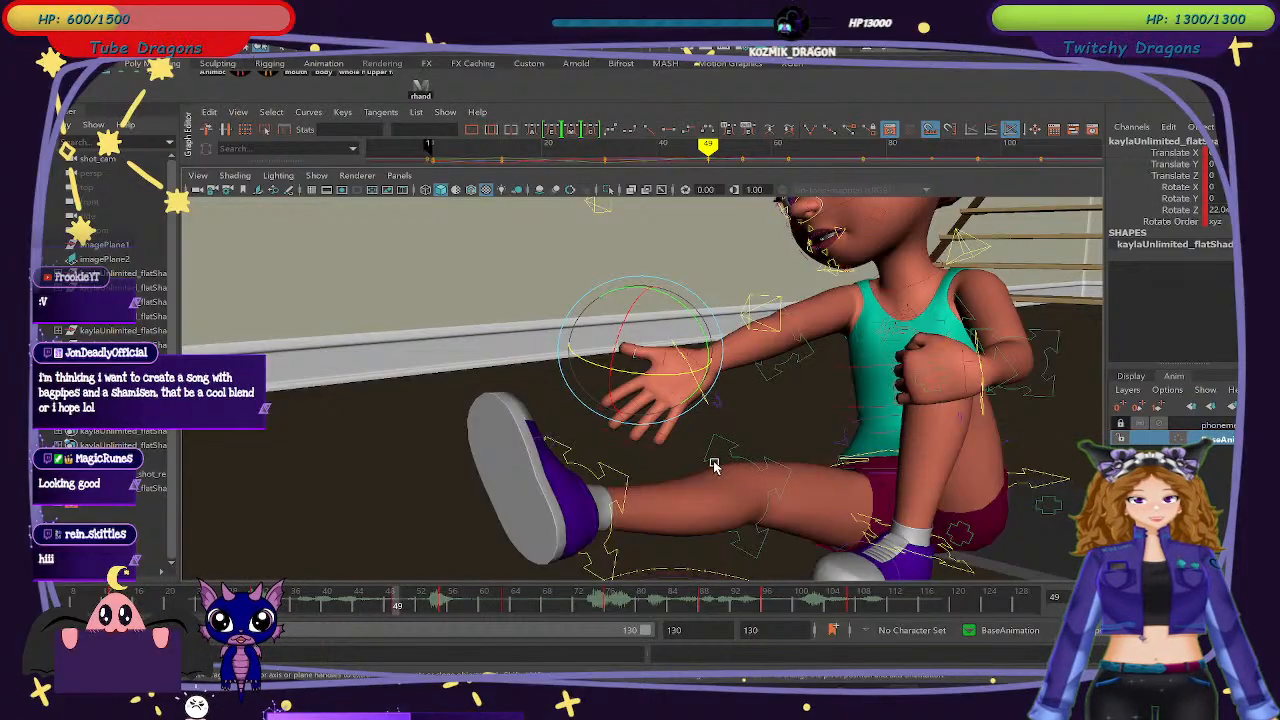
Try rotating the right thumb's base to about 8.96 in Y and 37.12 in Z, and undo the last rotations.
{"action": "left_click_drag", "start_coordinate": [690, 455], "coordinate": [740, 323], "text": "alt"}
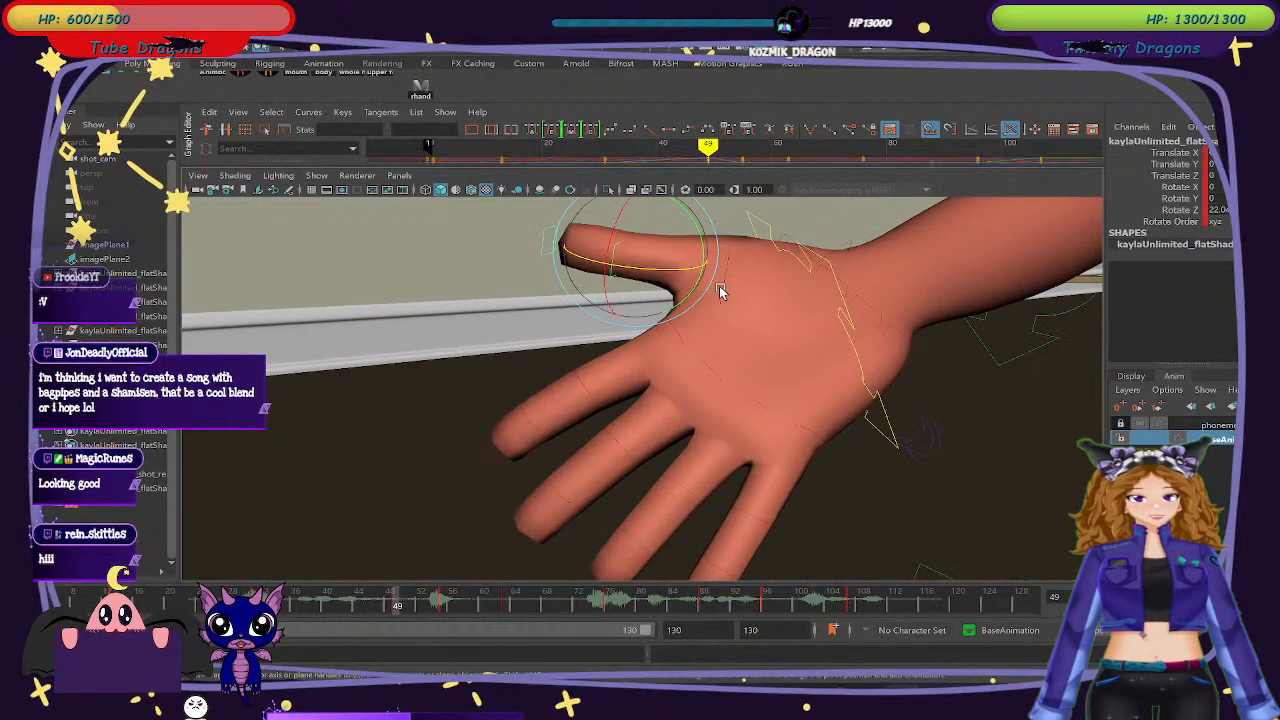
{"action": "left_click", "coordinate": [762, 253]}
{"action": "left_click_drag", "start_coordinate": [762, 253], "coordinate": [758, 222]}
{"action": "left_click_drag", "start_coordinate": [757, 280], "coordinate": [758, 255]}
{"action": "left_click_drag", "start_coordinate": [766, 206], "coordinate": [750, 446], "text": "alt"}
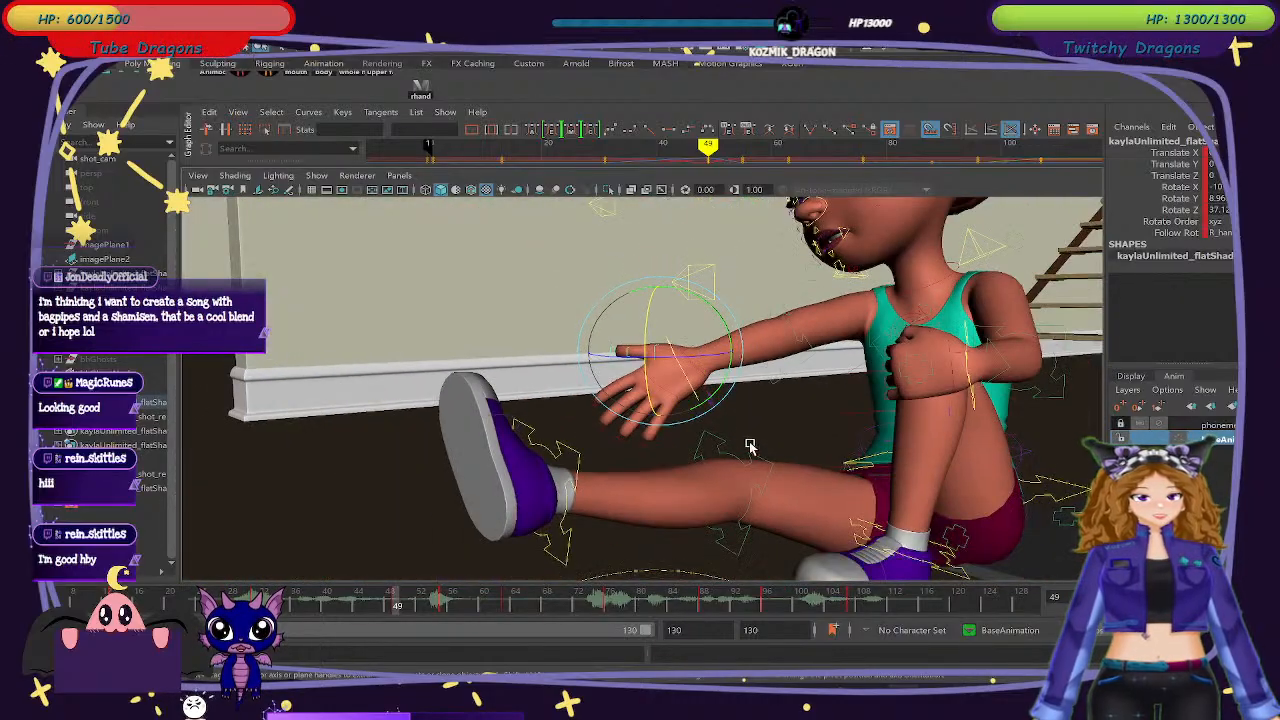
{"action": "left_click_drag", "start_coordinate": [726, 497], "coordinate": [757, 497], "text": "alt"}
{"action": "key", "text": "ctrl+z"}
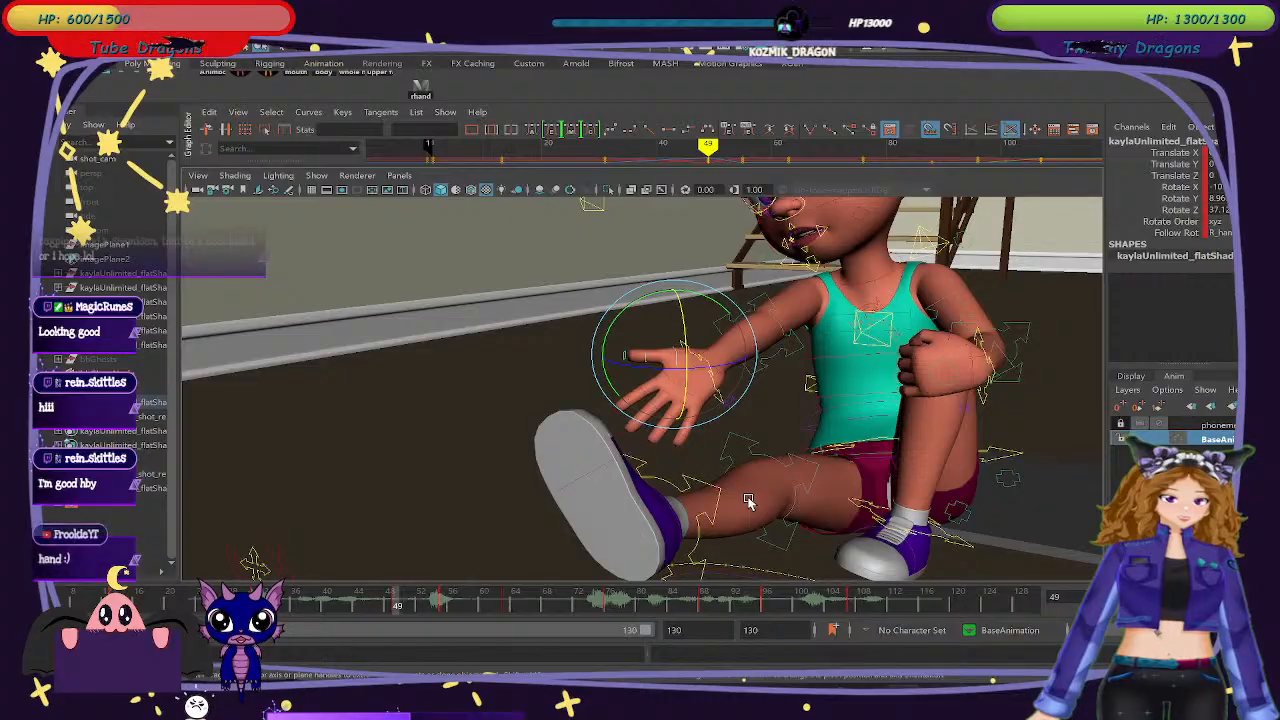
{"action": "key", "text": "ctrl+z"}
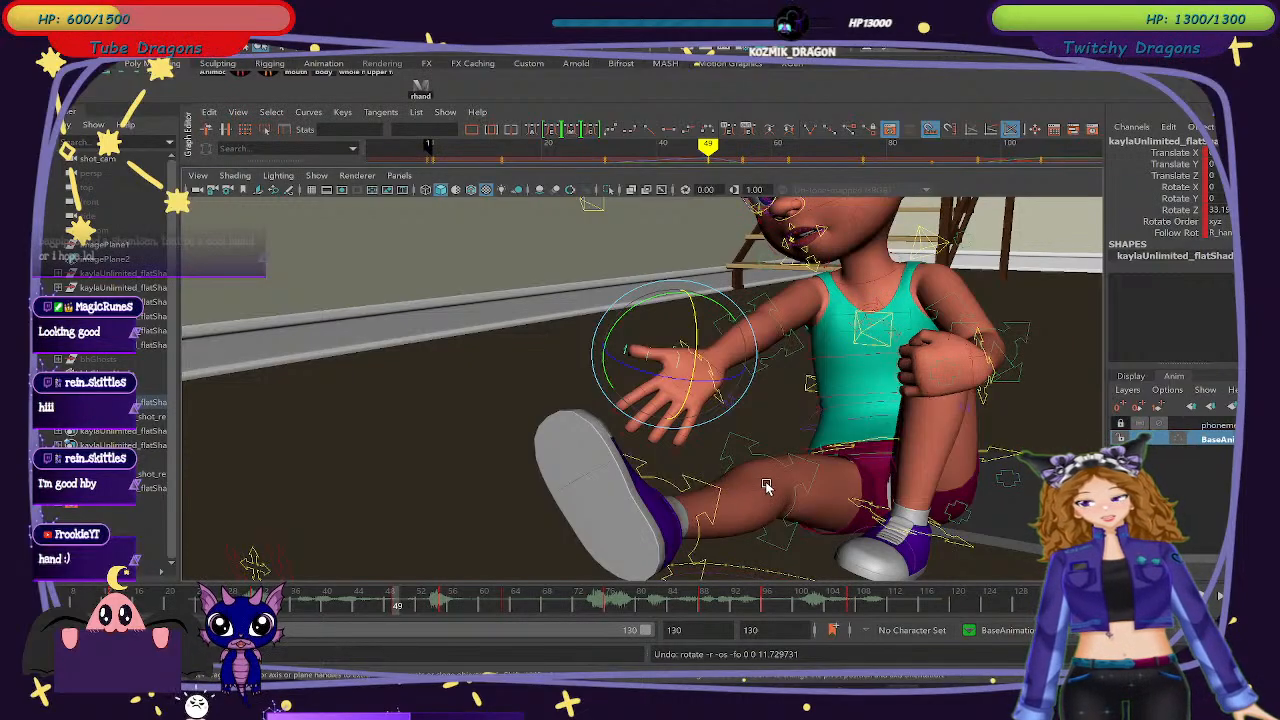
Rotate the right thumb's base to about 38 in Z at frame 49.
{"action": "scroll", "coordinate": [805, 460], "scroll_direction": "up", "scroll_amount": 10}
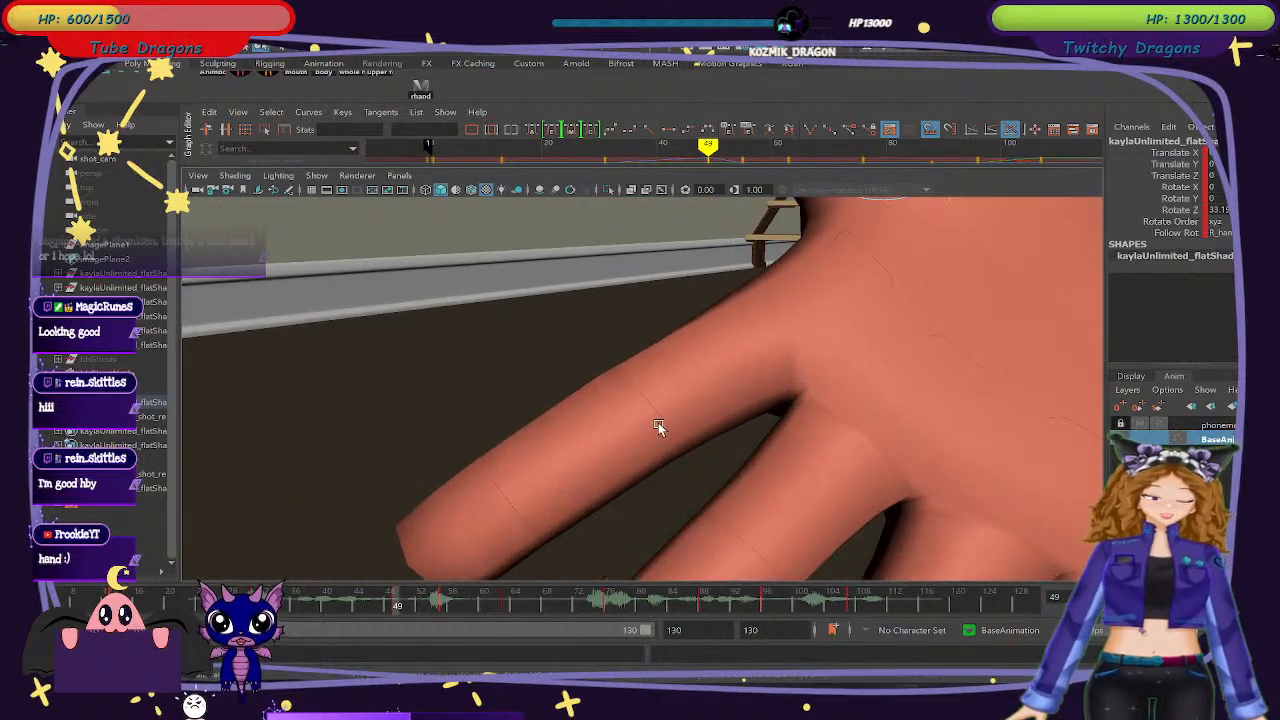
{"action": "left_click_drag", "start_coordinate": [658, 422], "coordinate": [1060, 406], "text": "alt"}
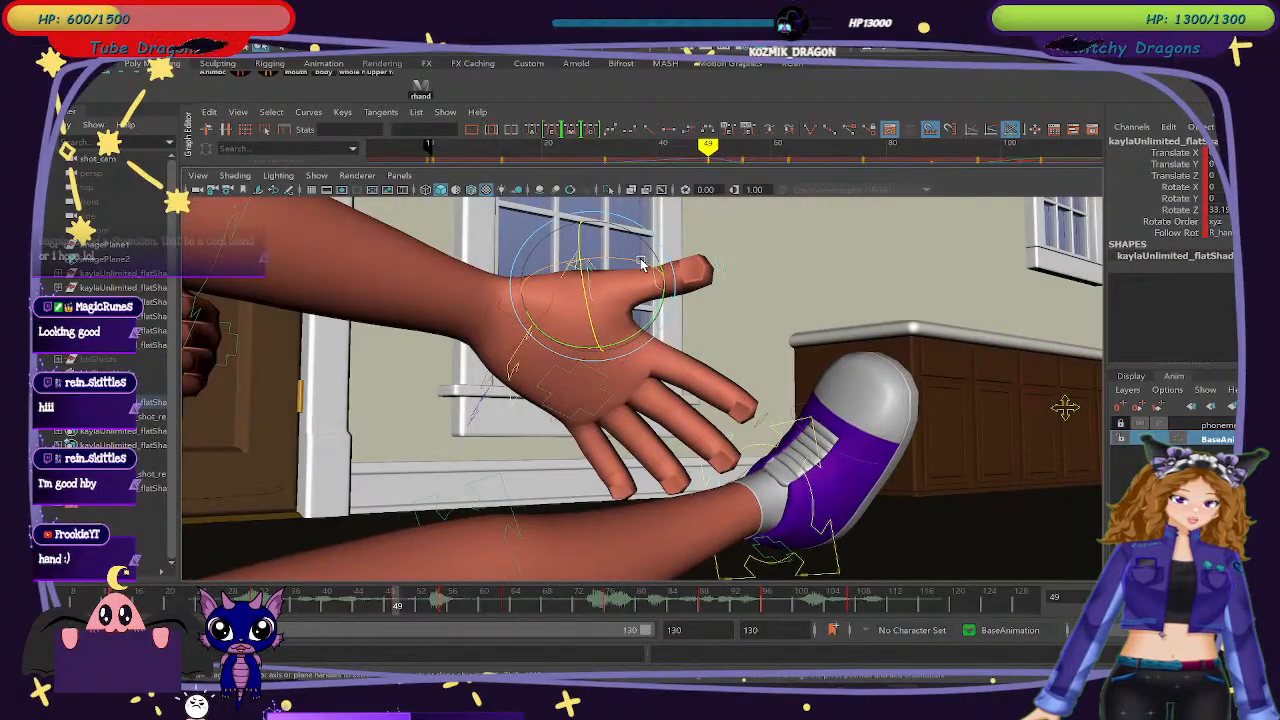
{"action": "left_click_drag", "start_coordinate": [640, 262], "coordinate": [640, 264]}
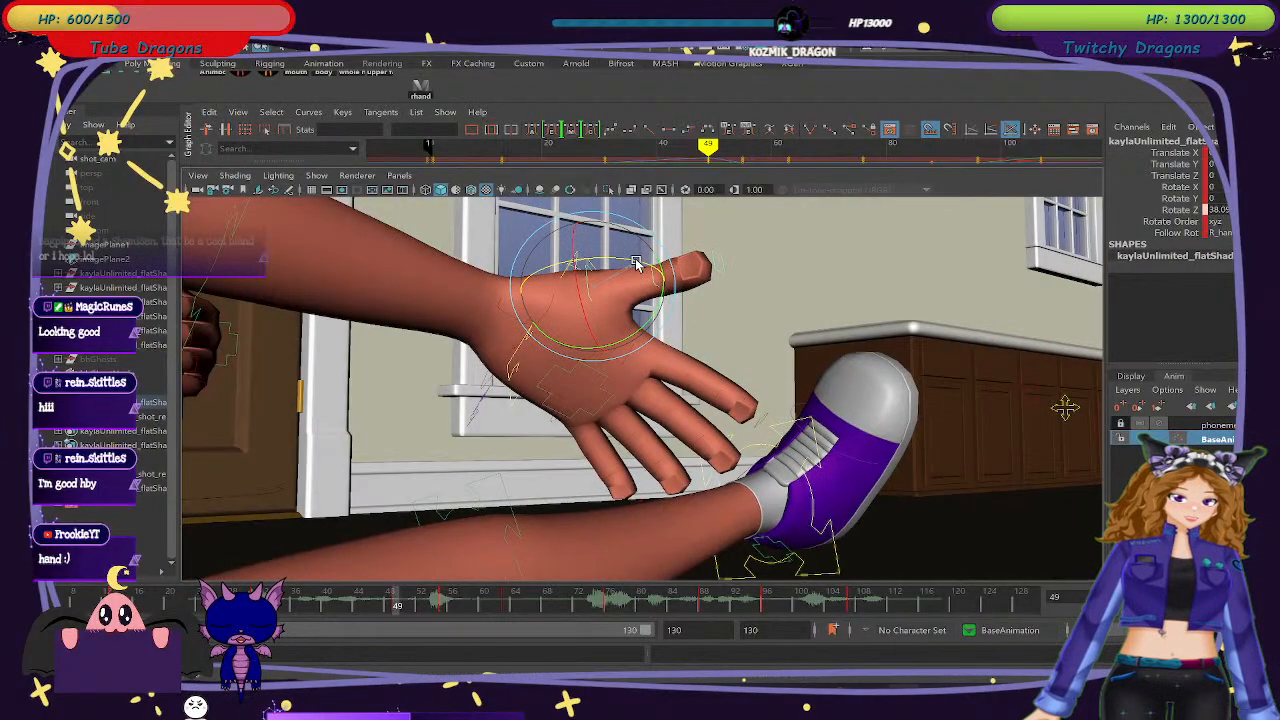
{"action": "mouse_move", "coordinate": [596, 297]}
{"action": "left_mouse_down"}
{"action": "mouse_move", "coordinate": [609, 323]}
{"action": "mouse_move", "coordinate": [588, 310]}
{"action": "left_mouse_up"}
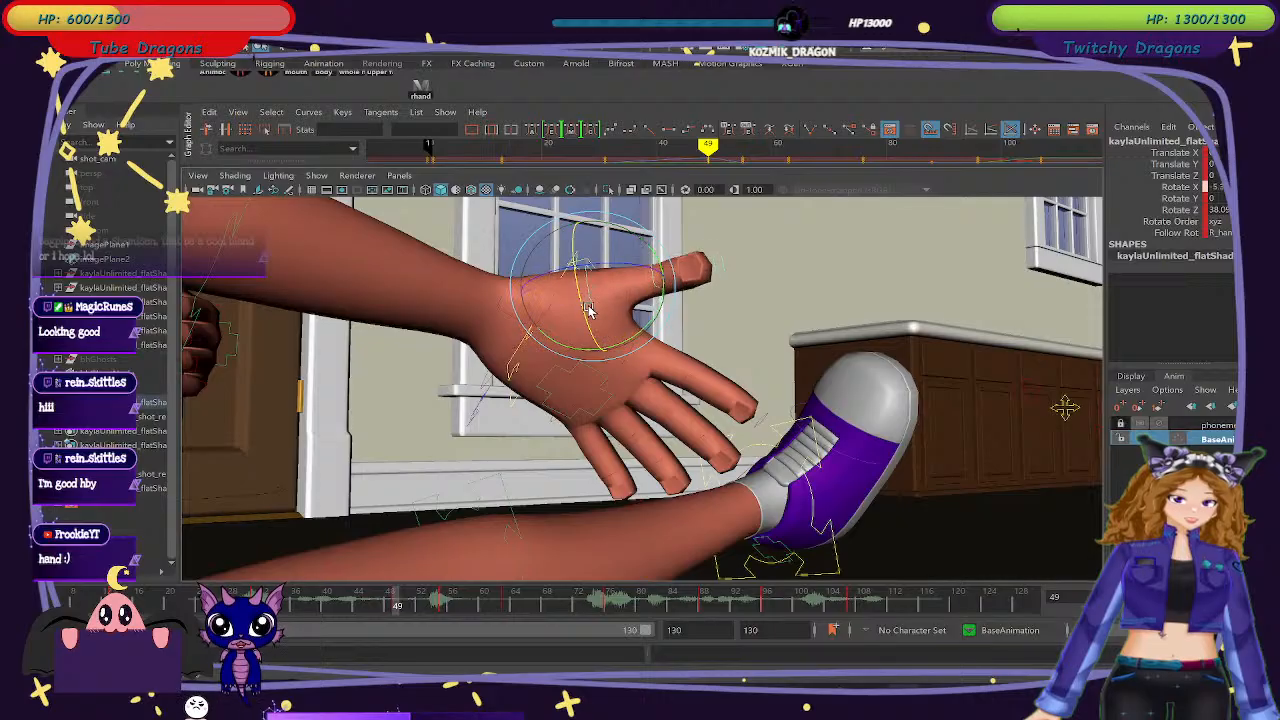
{"action": "key", "text": "ctrl+z"}
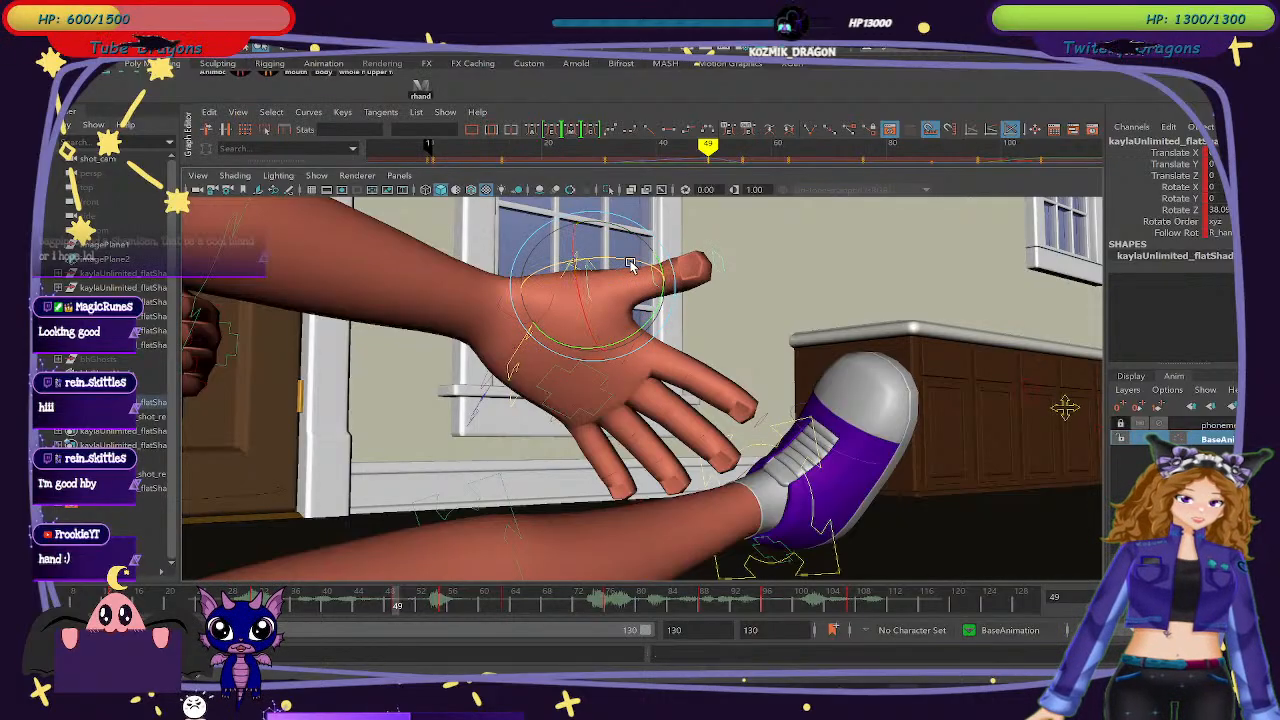
{"action": "left_click_drag", "start_coordinate": [637, 261], "coordinate": [643, 269]}
{"action": "key", "text": "ctrl+z"}
Check the full pose at frame 49, select all right-hand controls and go to frame 55 for a close look at the hand.
{"action": "scroll", "coordinate": [855, 378], "scroll_direction": "up", "scroll_amount": 3}
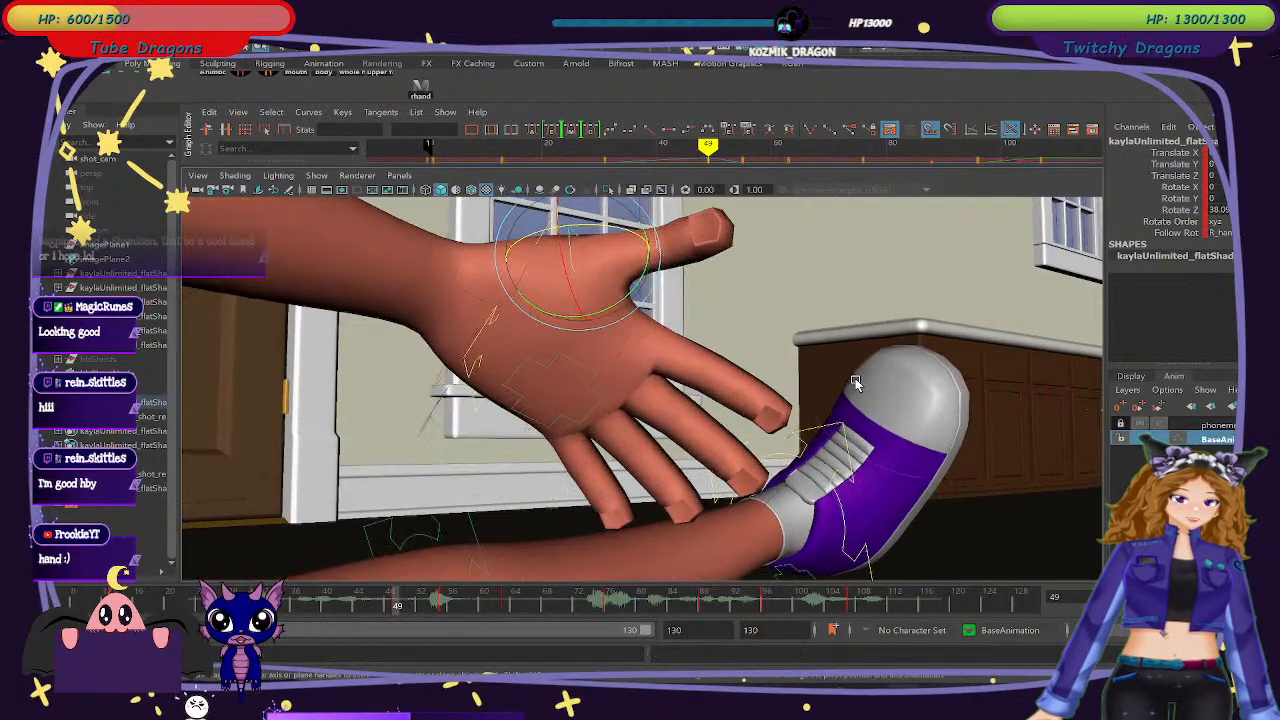
{"action": "left_click_drag", "start_coordinate": [855, 378], "coordinate": [742, 400], "text": "alt"}
{"action": "scroll", "coordinate": [731, 381], "scroll_direction": "down", "scroll_amount": 8}
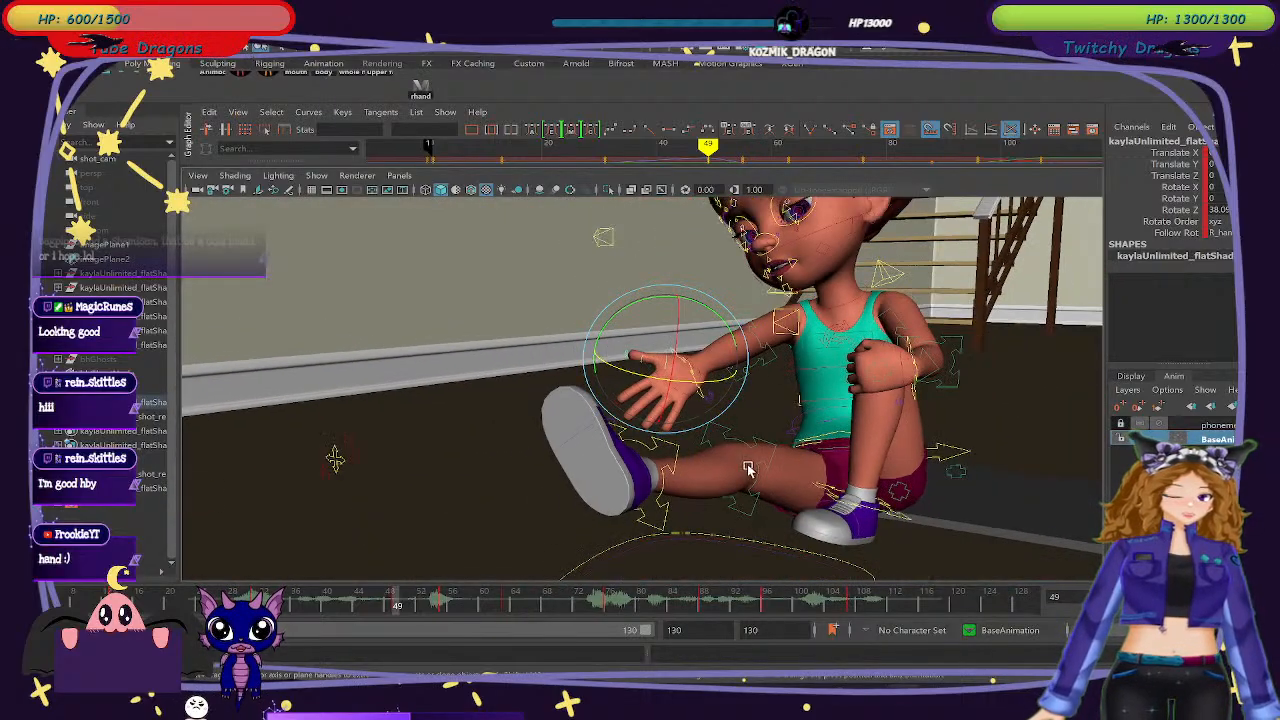
{"action": "left_click", "coordinate": [778, 458]}
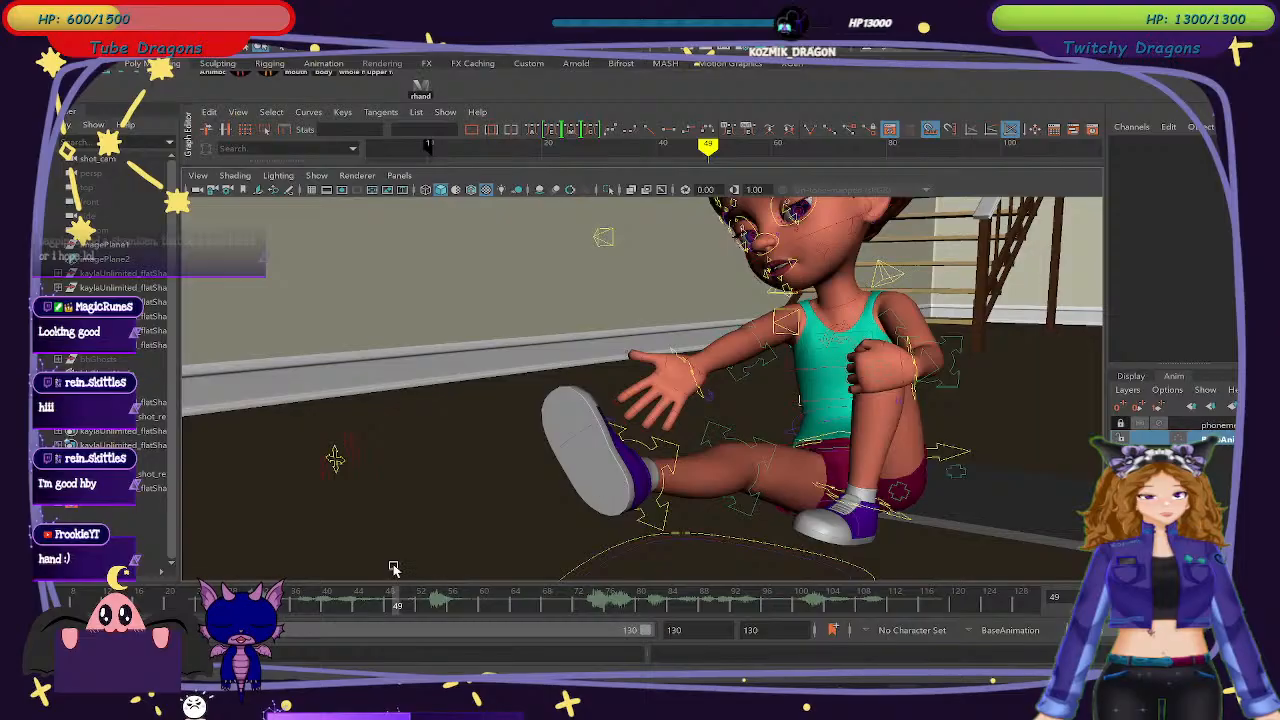
{"action": "left_click", "coordinate": [421, 90]}
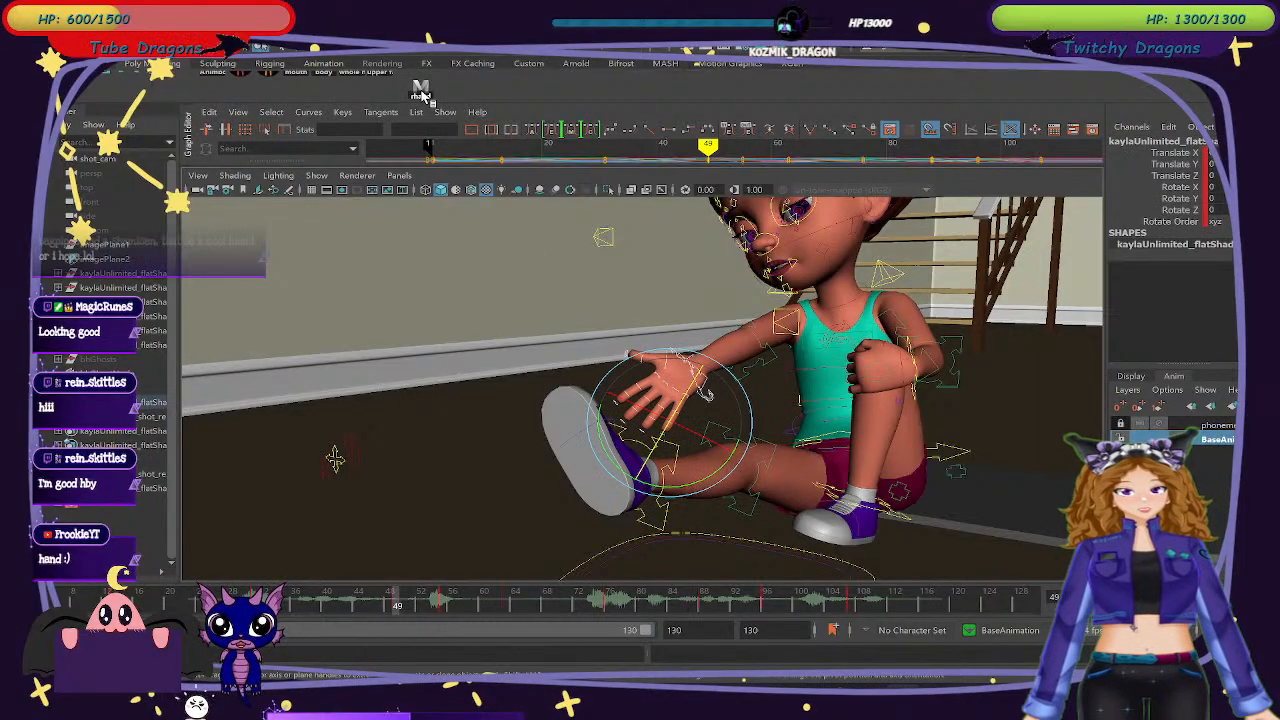
{"action": "left_click", "coordinate": [442, 608]}
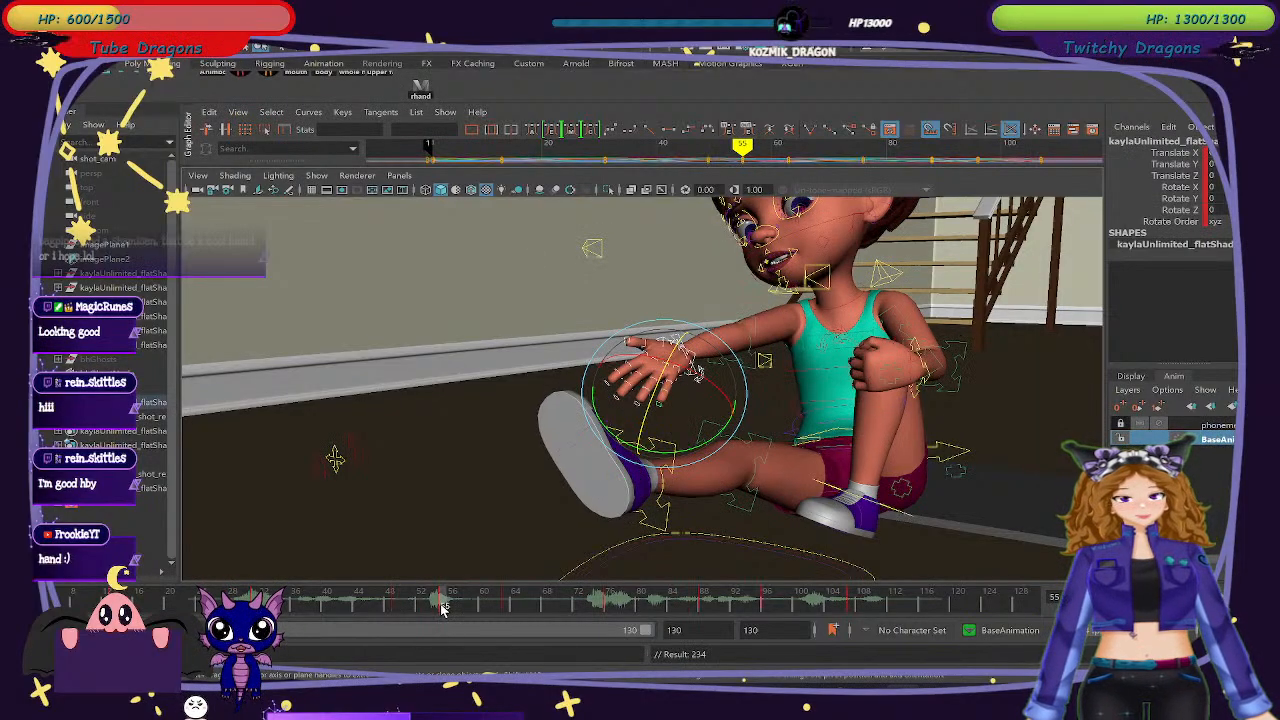
{"action": "right_click_drag", "start_coordinate": [625, 538], "coordinate": [800, 425], "text": "alt"}
{"action": "left_click_drag", "start_coordinate": [554, 429], "coordinate": [510, 501], "text": "alt"}
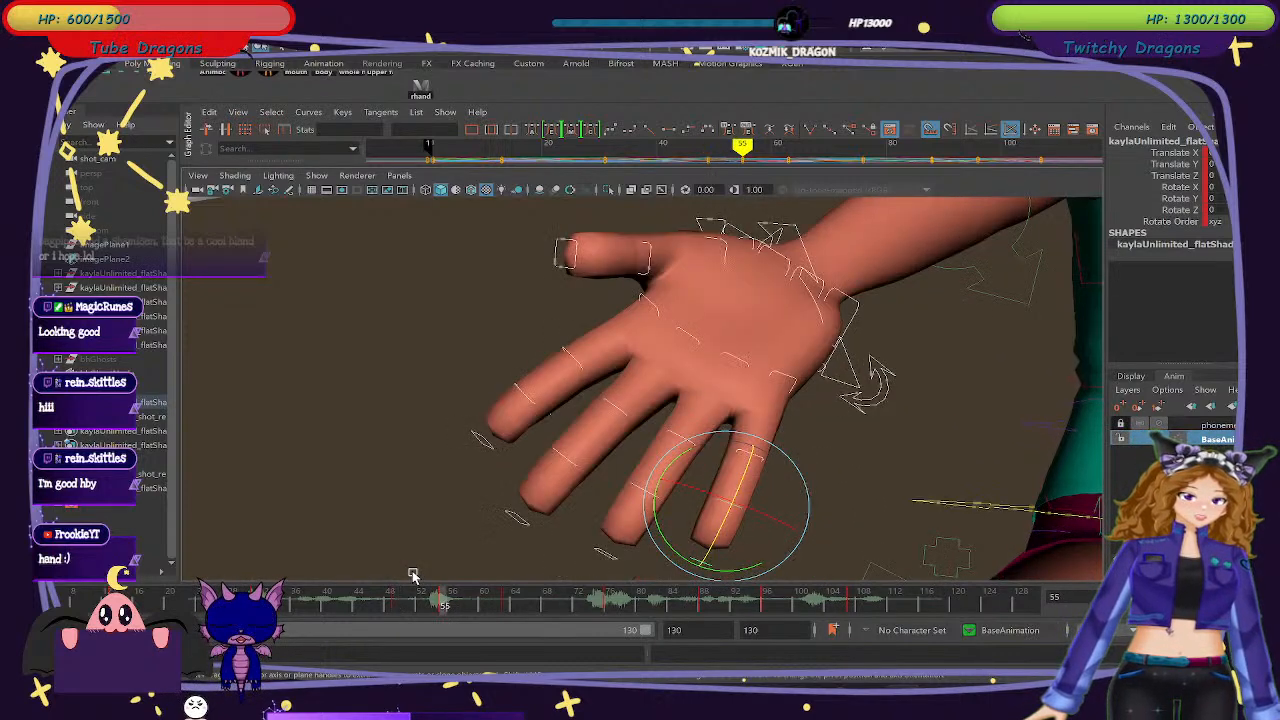
Rotate the right thumb's middle joint to about 34.6 in Z and its base to about 10.6 in Y at frame 55.
{"action": "left_click", "coordinate": [648, 260]}
{"action": "left_click_drag", "start_coordinate": [643, 262], "coordinate": [607, 259]}
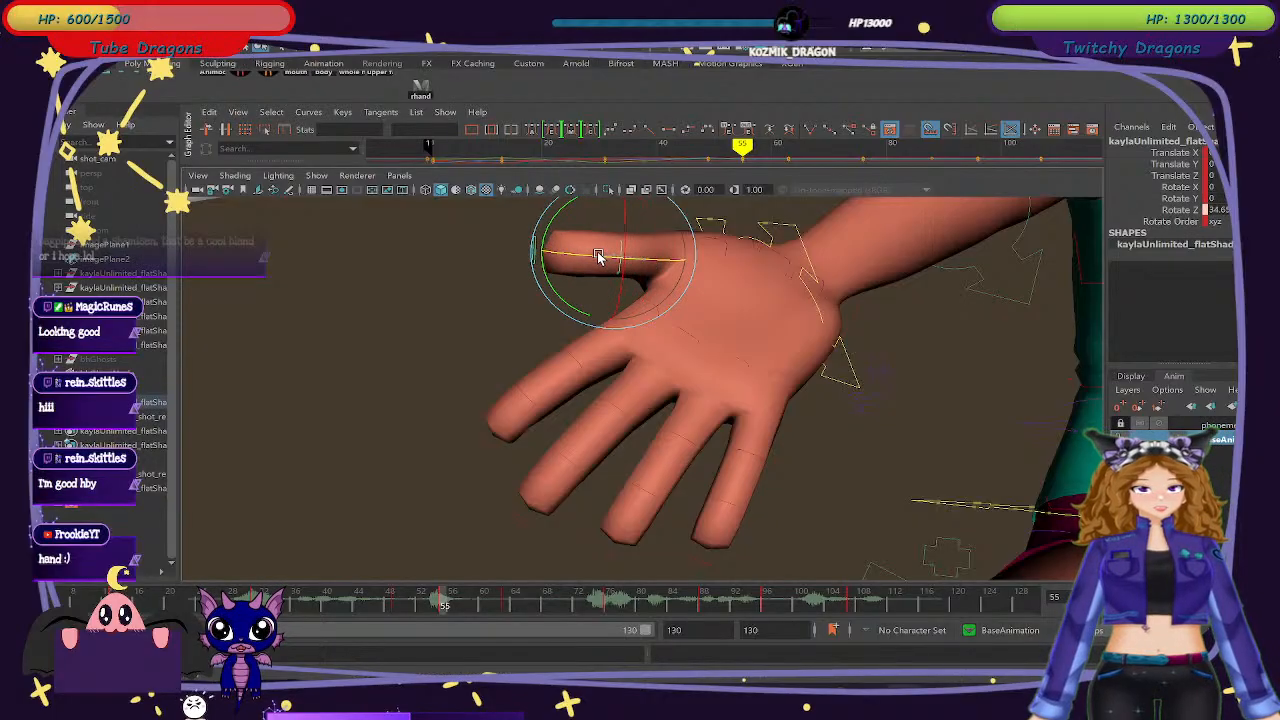
{"action": "left_click", "coordinate": [723, 247]}
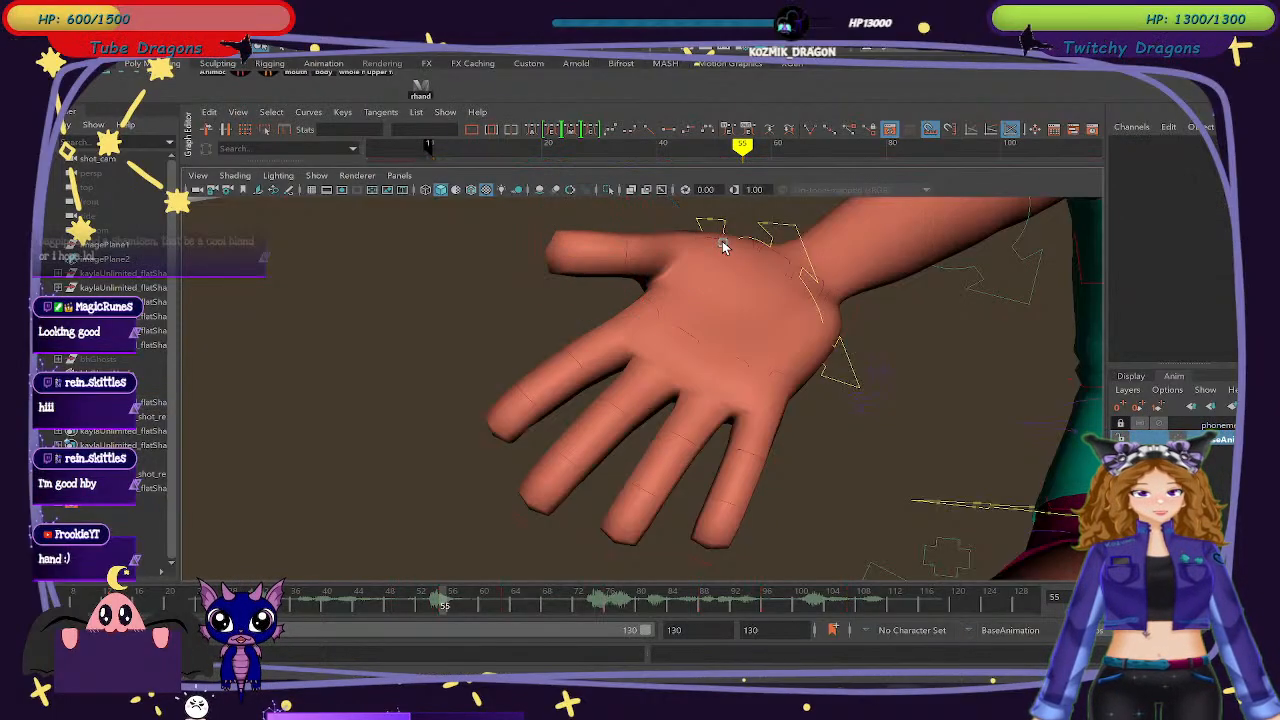
{"action": "left_click", "coordinate": [722, 242]}
{"action": "left_click_drag", "start_coordinate": [643, 251], "coordinate": [618, 283]}
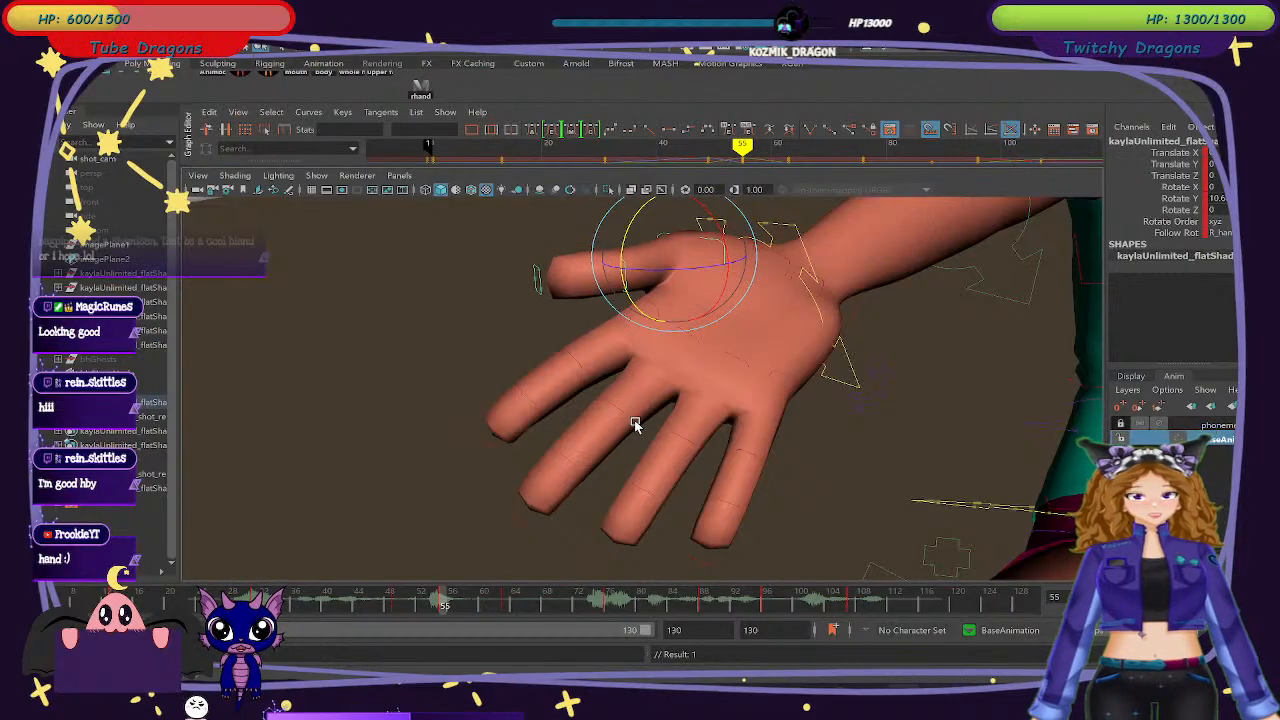
Compare the right hand's pose between frames 49 and 55 from the palm side and the back of the hand.
{"action": "key", "text": "comma"}
{"action": "key", "text": "period"}
{"action": "key", "text": "comma"}
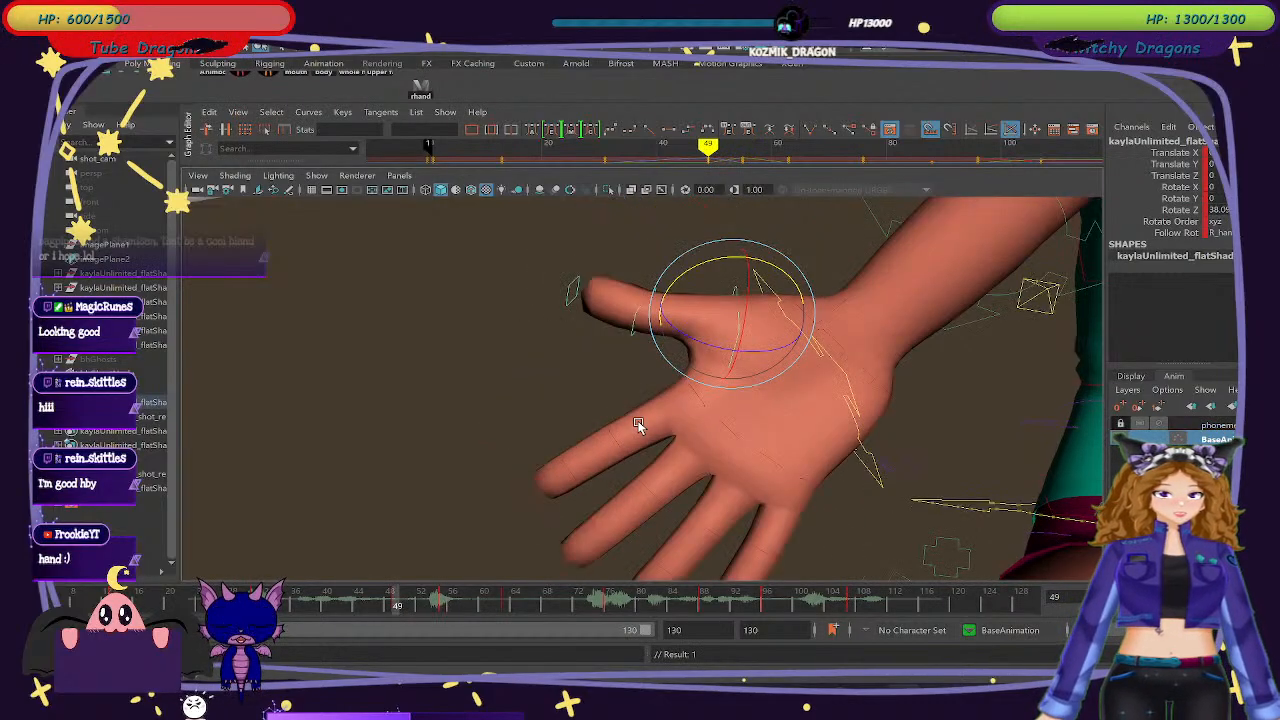
{"action": "key", "text": "period"}
{"action": "left_click_drag", "start_coordinate": [600, 432], "coordinate": [742, 413], "text": "alt"}
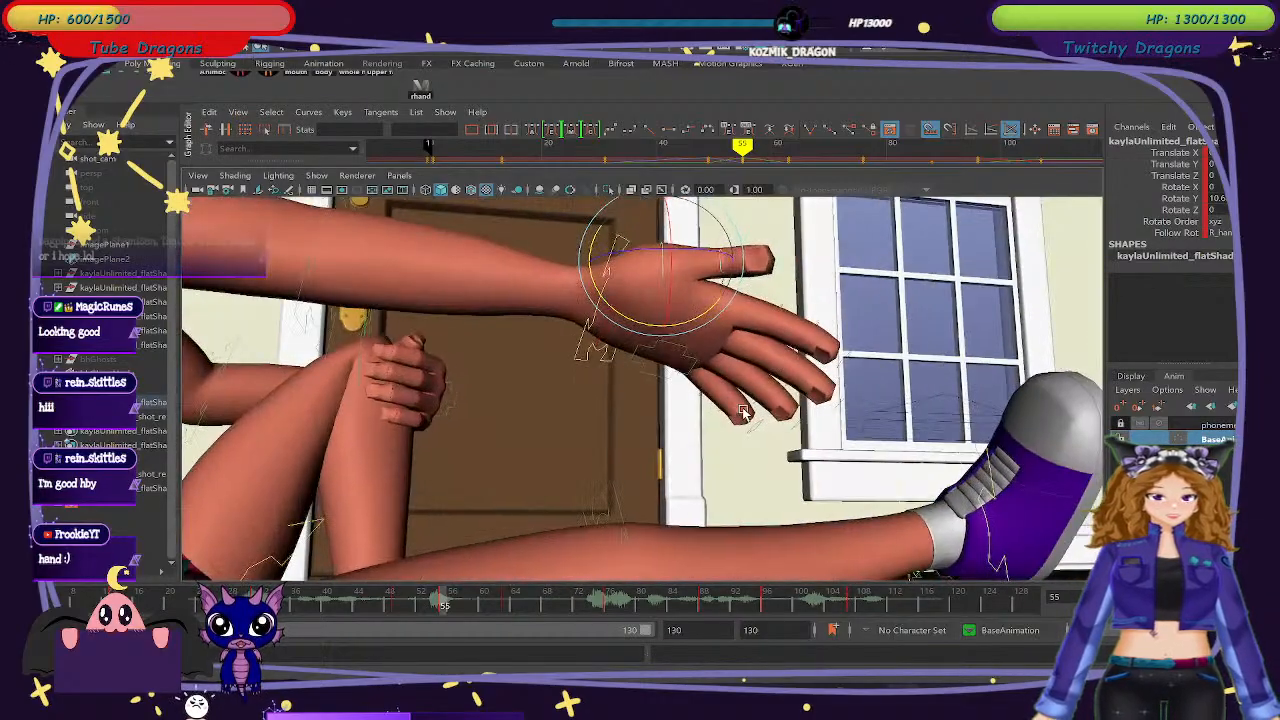
{"action": "key", "text": "comma"}
{"action": "key", "text": "period"}
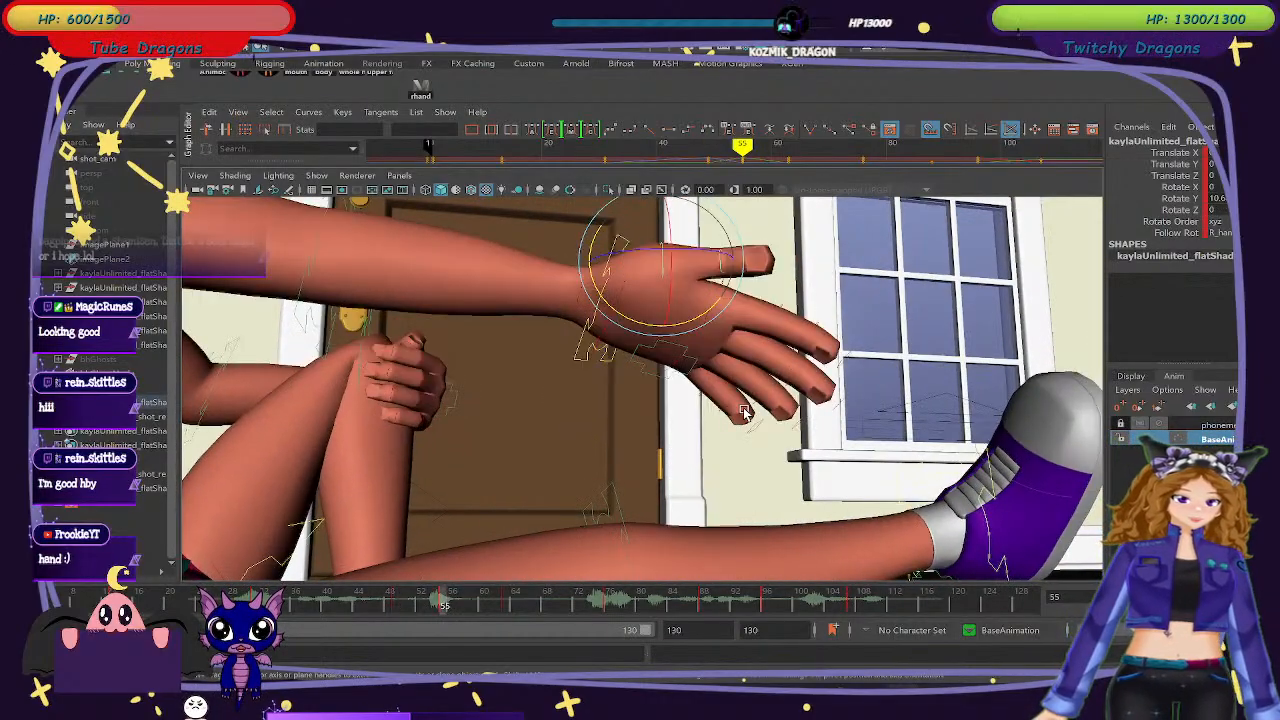
{"action": "key", "text": "period"}
{"action": "key", "text": "comma"}
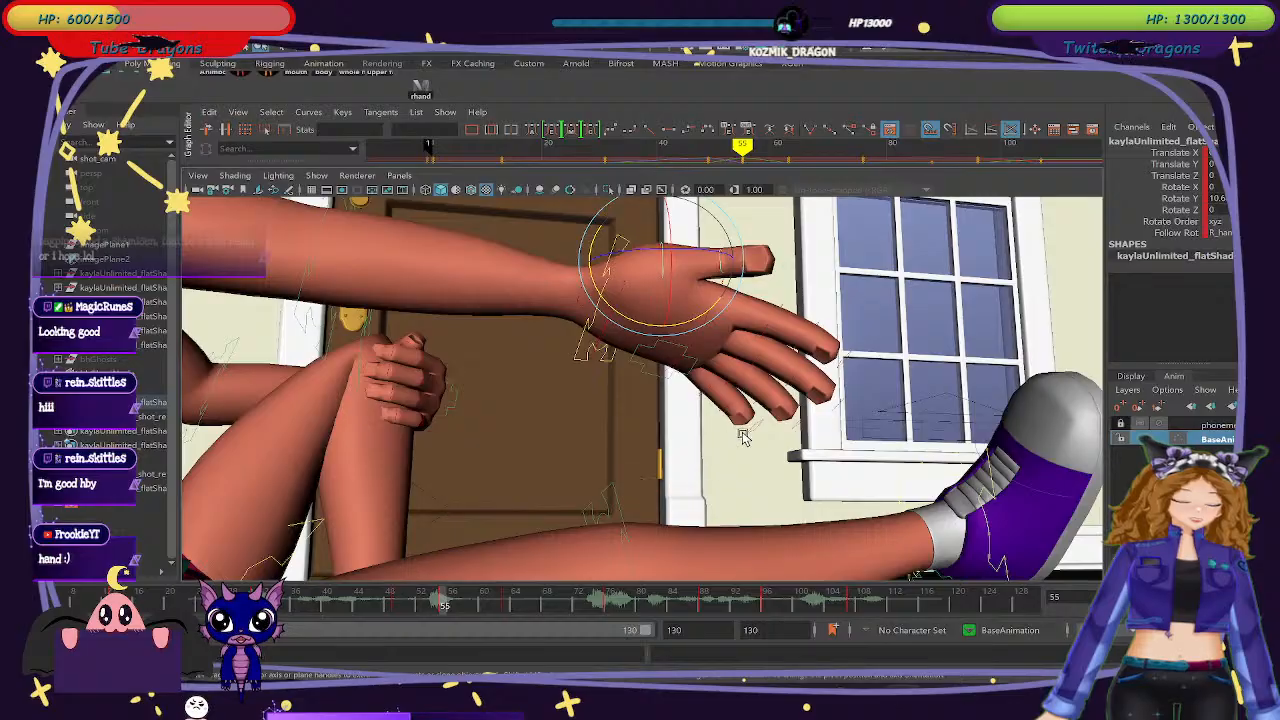
Undo the thumb base's last rotation on frame 55 and key all right-hand controls at frame 63.
{"action": "scroll", "coordinate": [743, 436], "scroll_direction": "down", "scroll_amount": 2}
{"action": "left_click_drag", "start_coordinate": [860, 425], "coordinate": [720, 437], "text": "alt"}
{"action": "scroll", "coordinate": [727, 438], "scroll_direction": "down", "scroll_amount": 3}
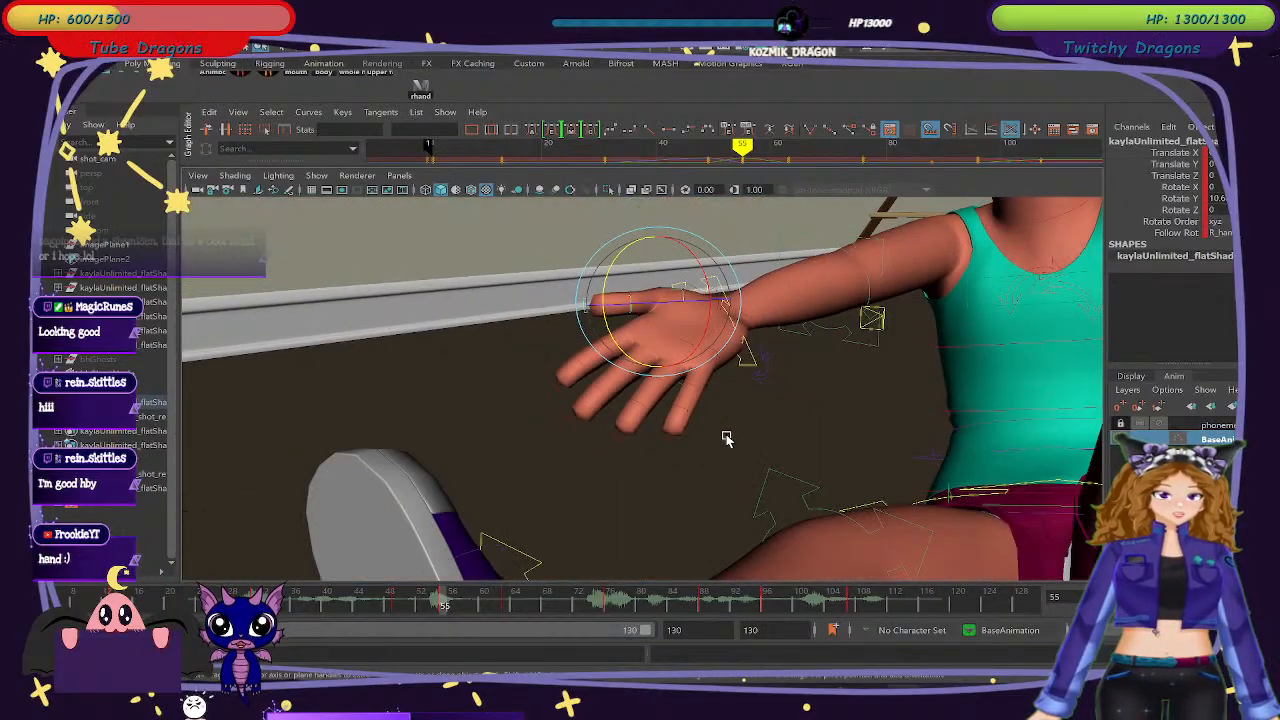
{"action": "scroll", "coordinate": [750, 430], "scroll_direction": "down", "scroll_amount": 3}
{"action": "key", "text": "ctrl+z"}
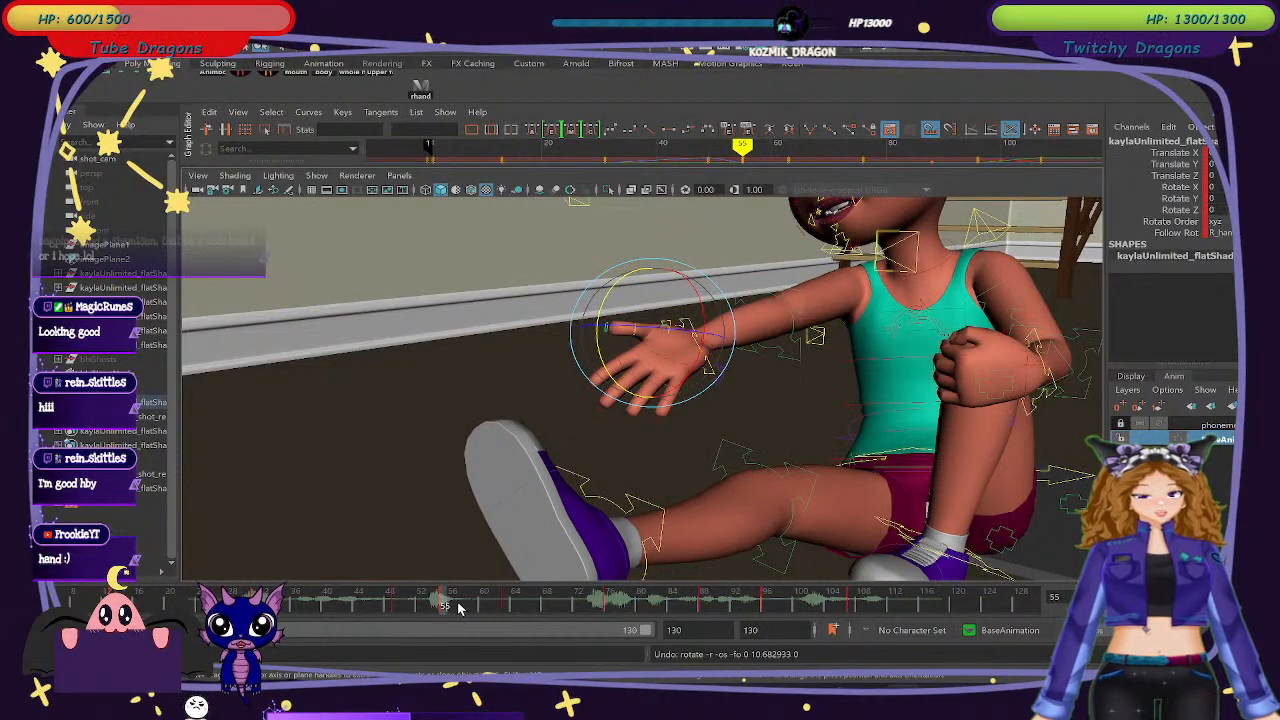
{"action": "left_click", "coordinate": [420, 90]}
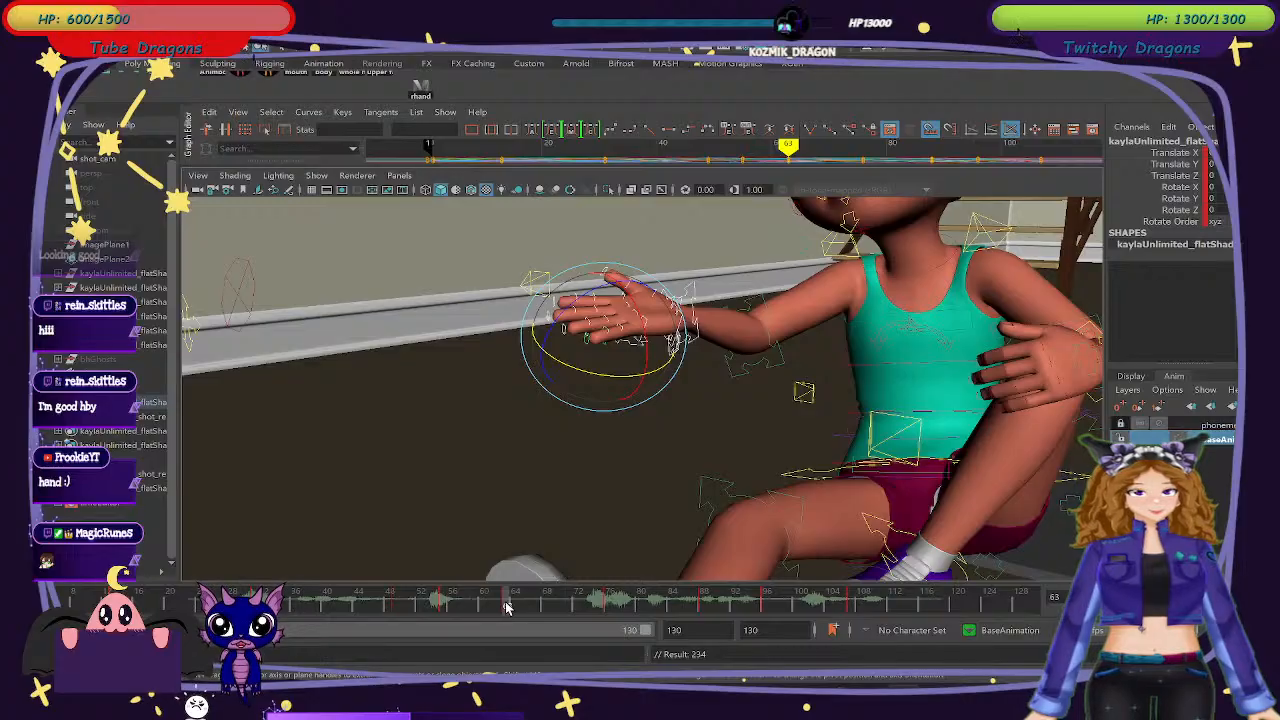
Rotate the right wrist control on frame 63 to about X -136, Y -44, Z 58 so the fingers tilt downward.
{"action": "left_click_drag", "start_coordinate": [698, 413], "coordinate": [880, 452], "text": "alt"}
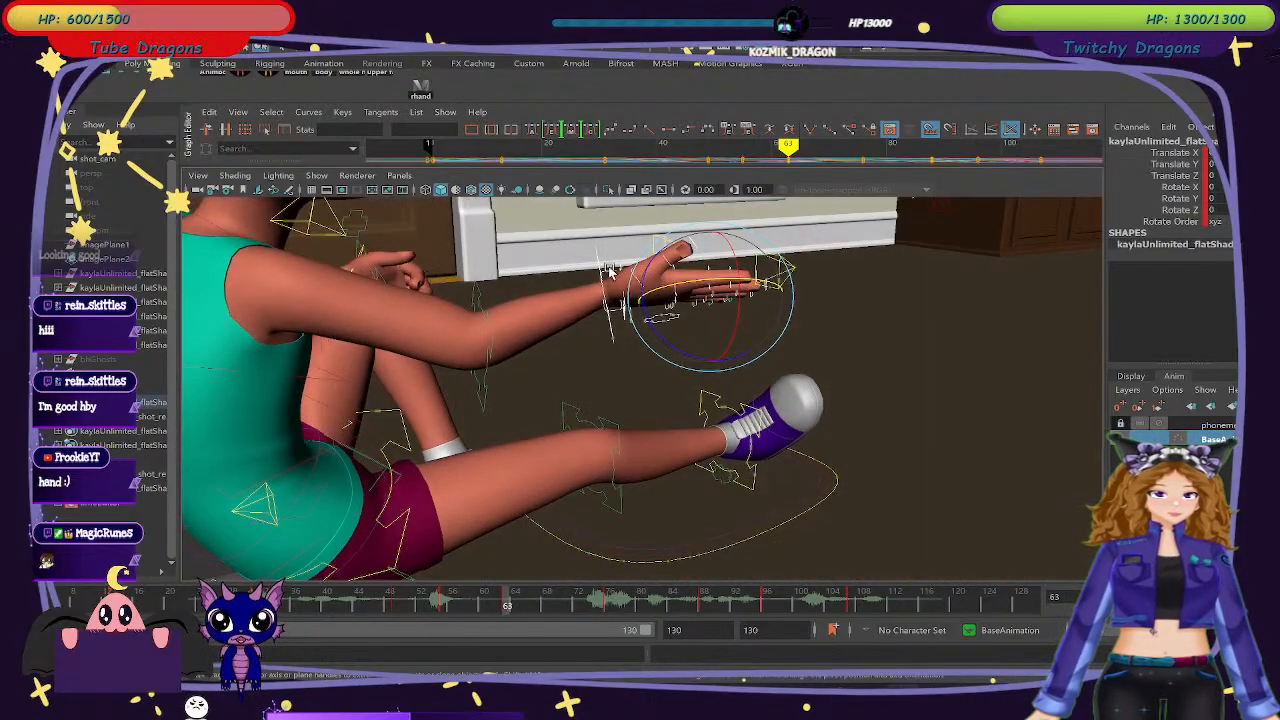
{"action": "left_click", "coordinate": [652, 338]}
{"action": "left_click_drag", "start_coordinate": [652, 338], "coordinate": [712, 338]}
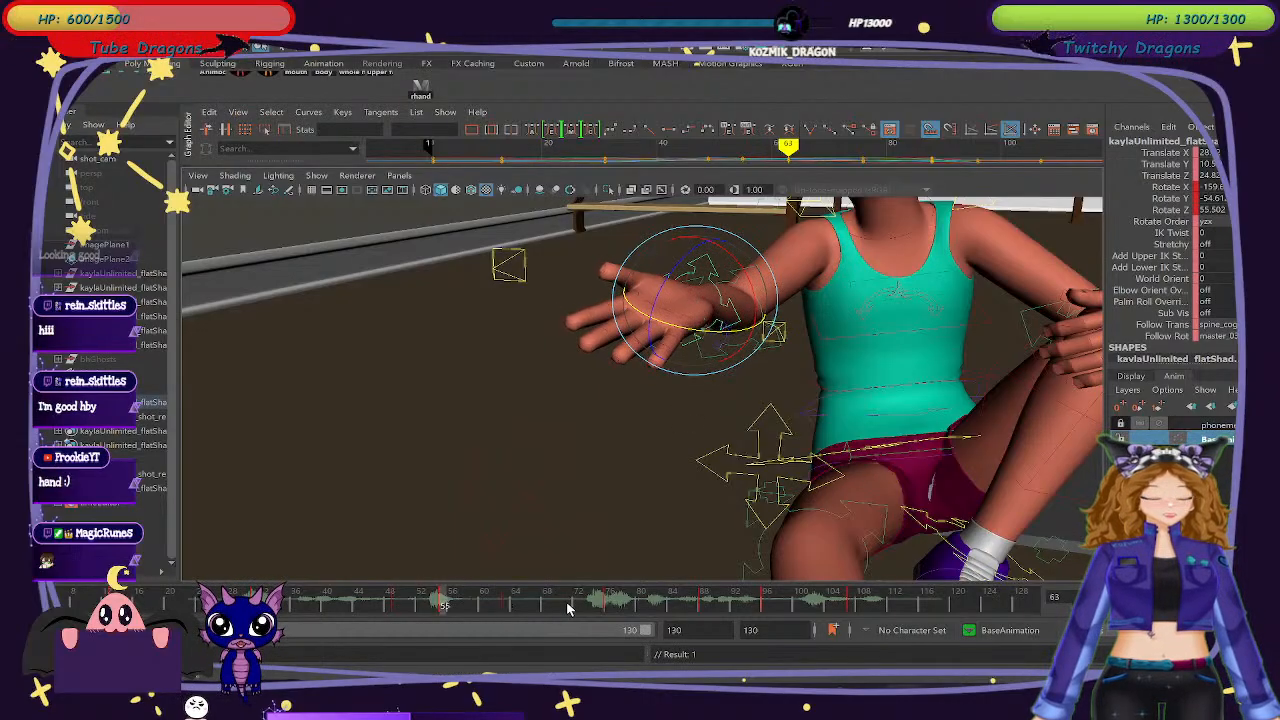
{"action": "key", "text": "comma"}
{"action": "key", "text": "period"}
{"action": "left_click_drag", "start_coordinate": [668, 374], "coordinate": [715, 333]}
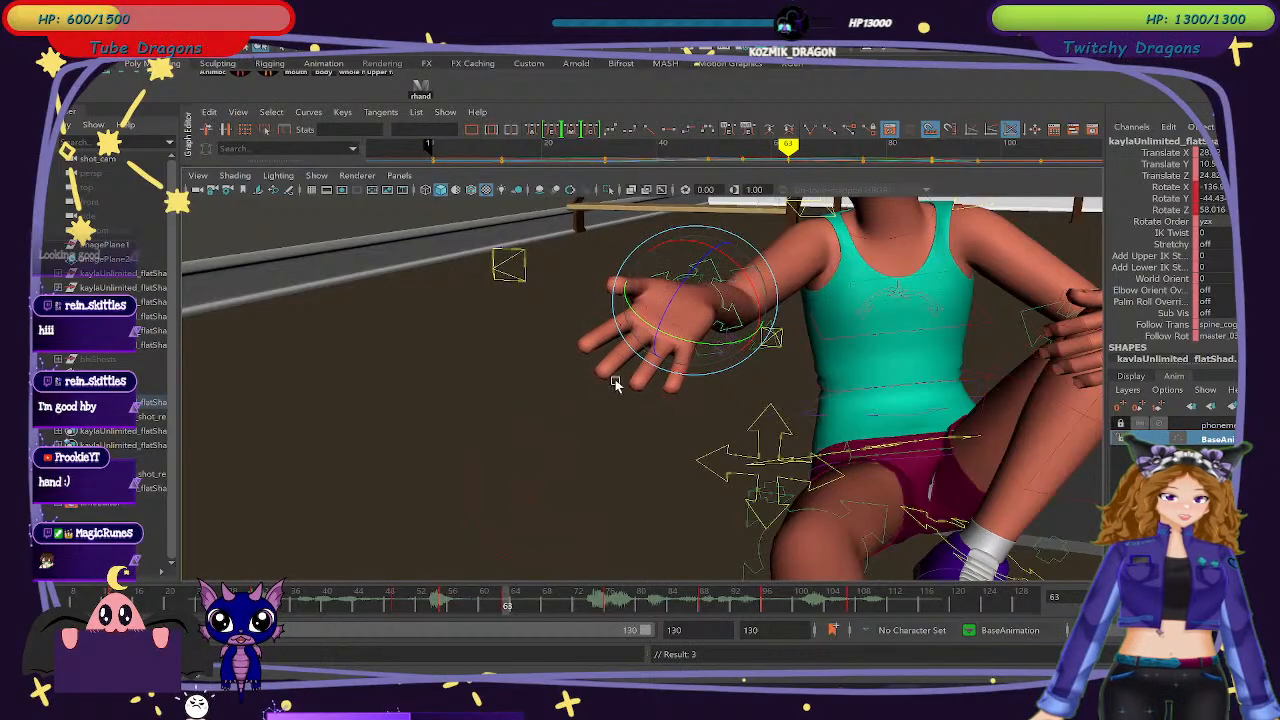
Adjust the middle joints of the right index, middle, ring and little fingers one by one on frame 63.
{"action": "scroll", "coordinate": [611, 388], "scroll_direction": "up", "scroll_amount": 2}
{"action": "left_click", "coordinate": [616, 423]}
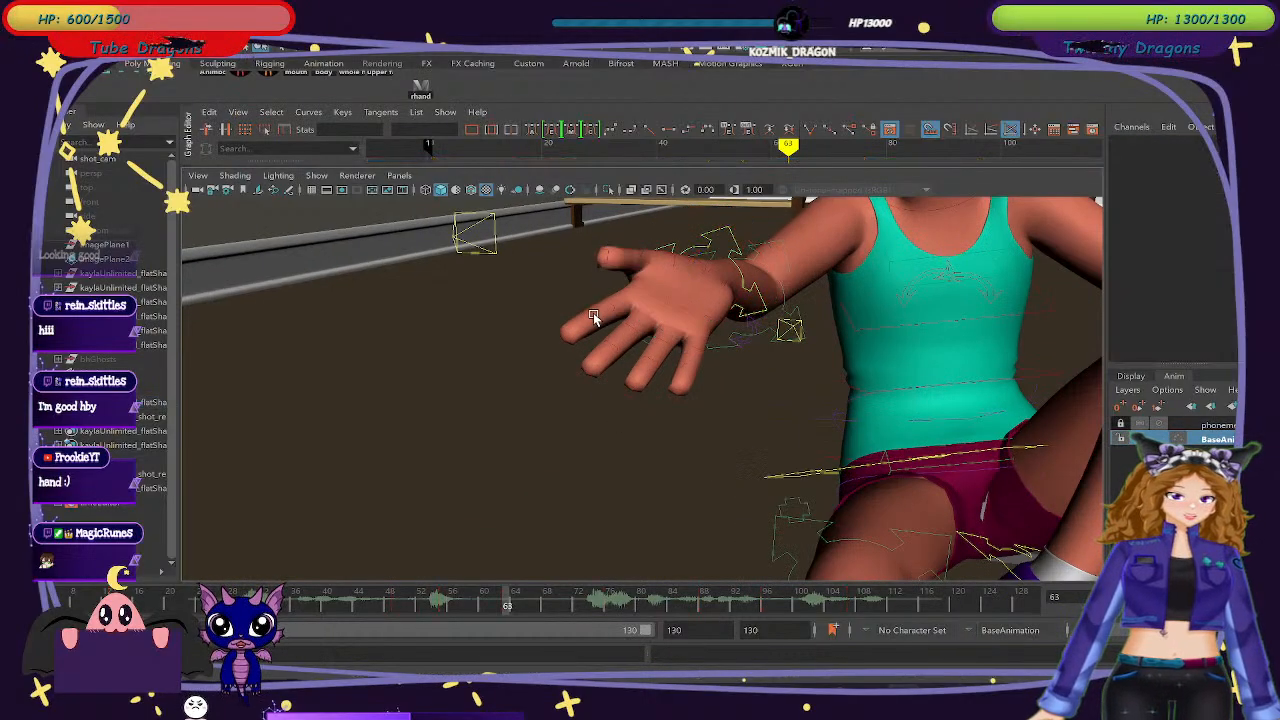
{"action": "left_click", "coordinate": [587, 315]}
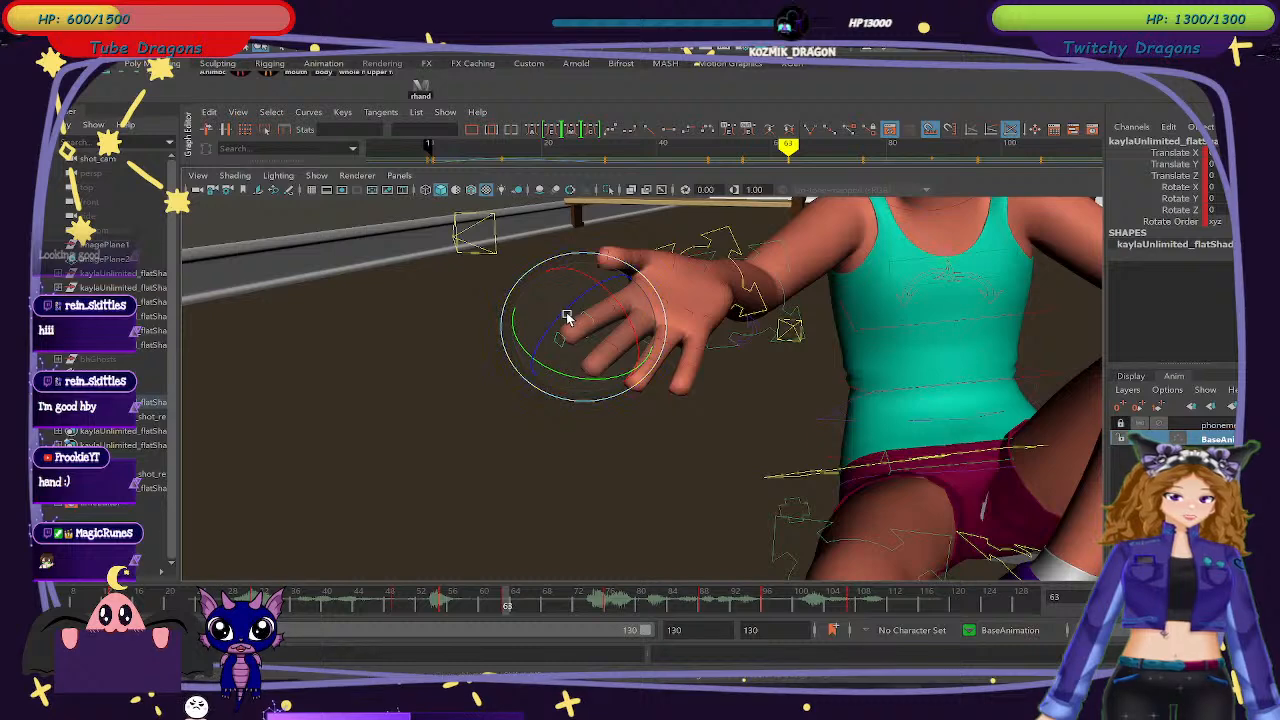
{"action": "left_click", "coordinate": [668, 440]}
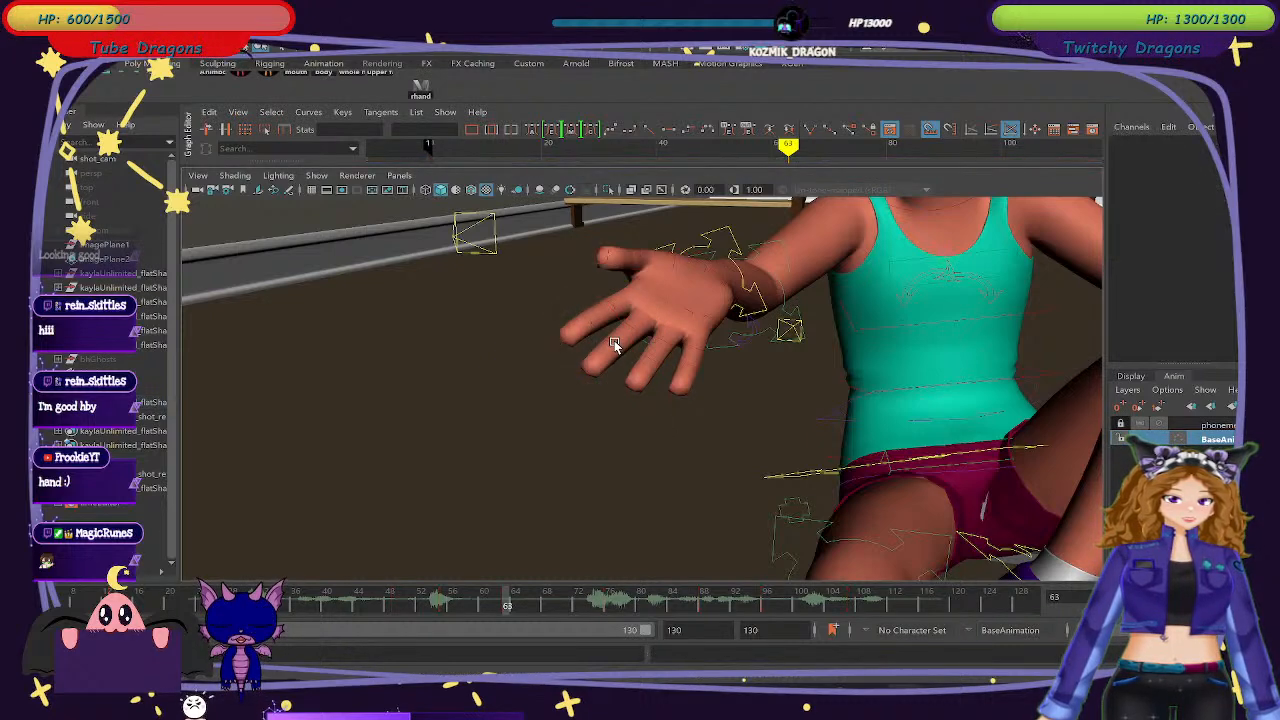
{"action": "left_click", "coordinate": [614, 341]}
{"action": "left_click", "coordinate": [658, 381]}
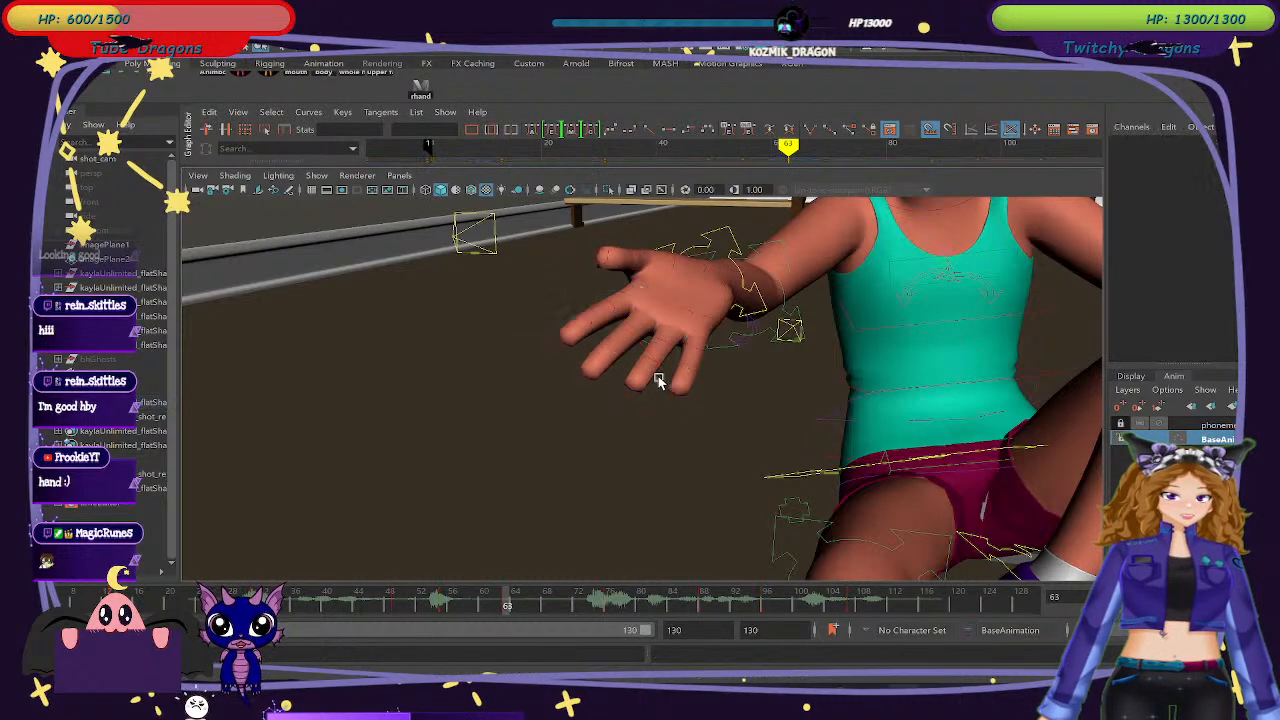
{"action": "left_click", "coordinate": [655, 365]}
{"action": "left_click", "coordinate": [711, 379]}
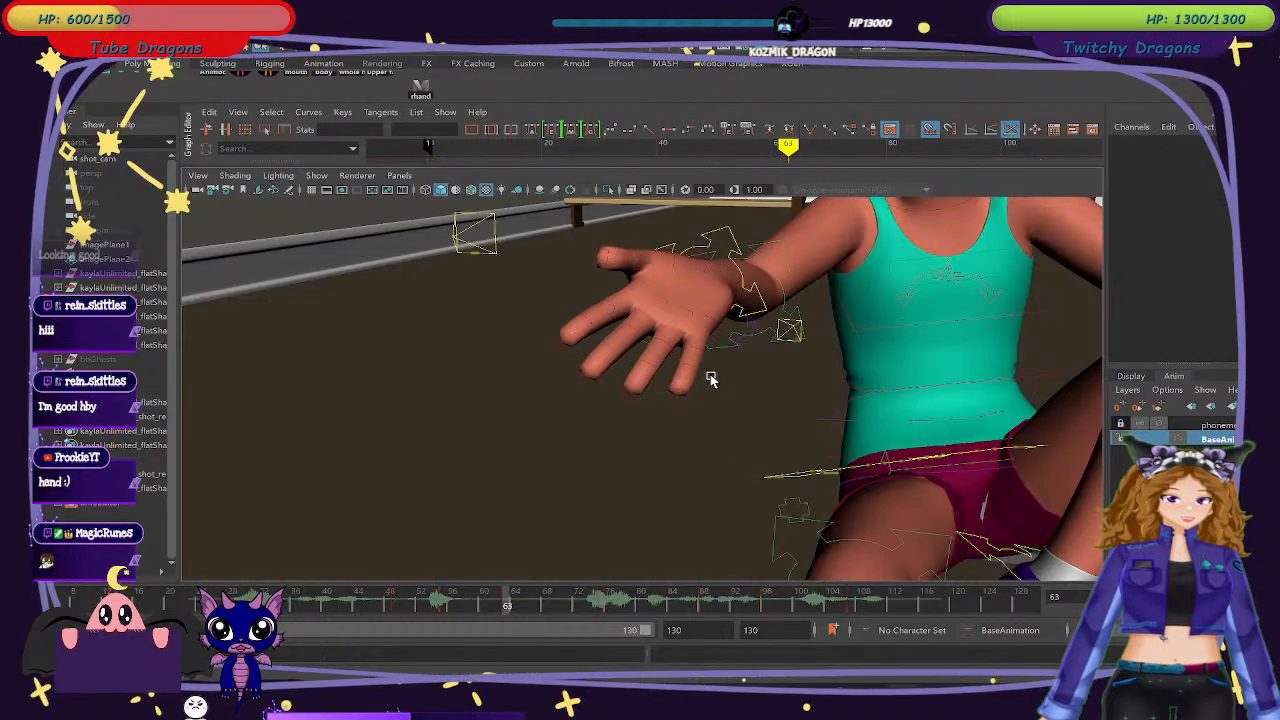
{"action": "left_click", "coordinate": [688, 370]}
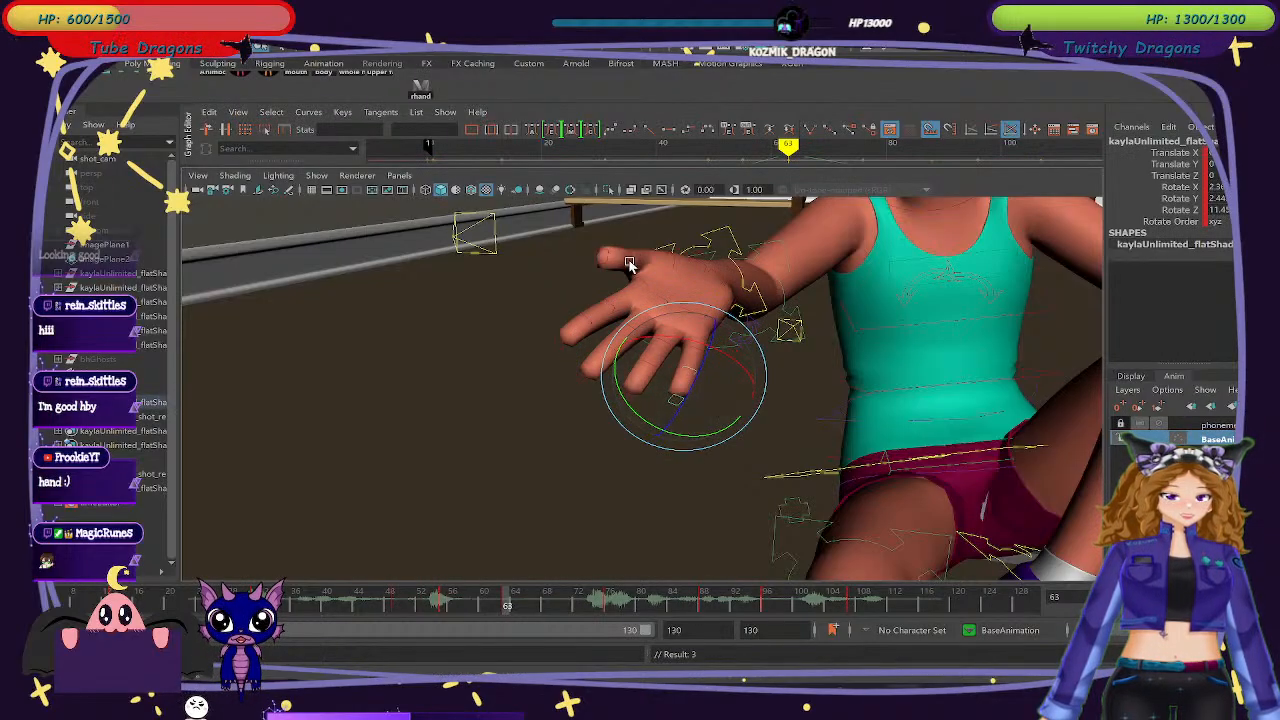
Try a small Y rotation on the right thumb joint and compare the frame 63 pose with the neighbouring keyframe.
{"action": "left_click", "coordinate": [639, 262]}
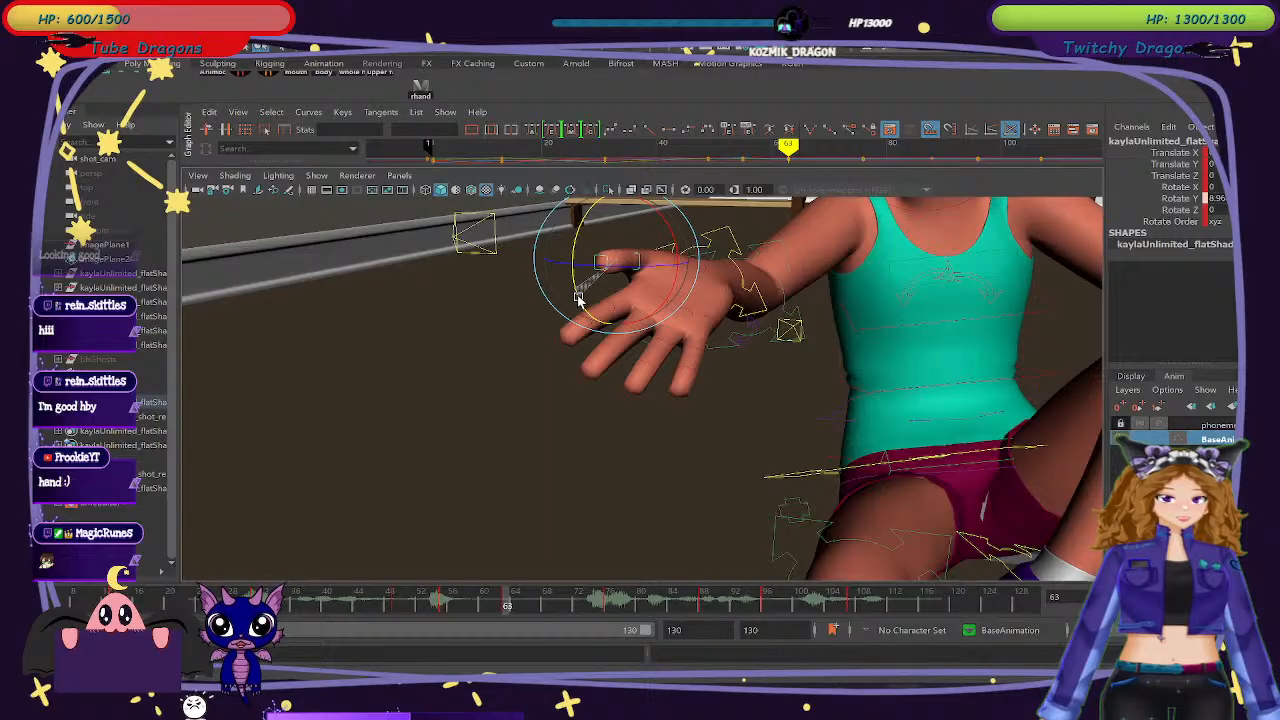
{"action": "key", "text": "ctrl+z"}
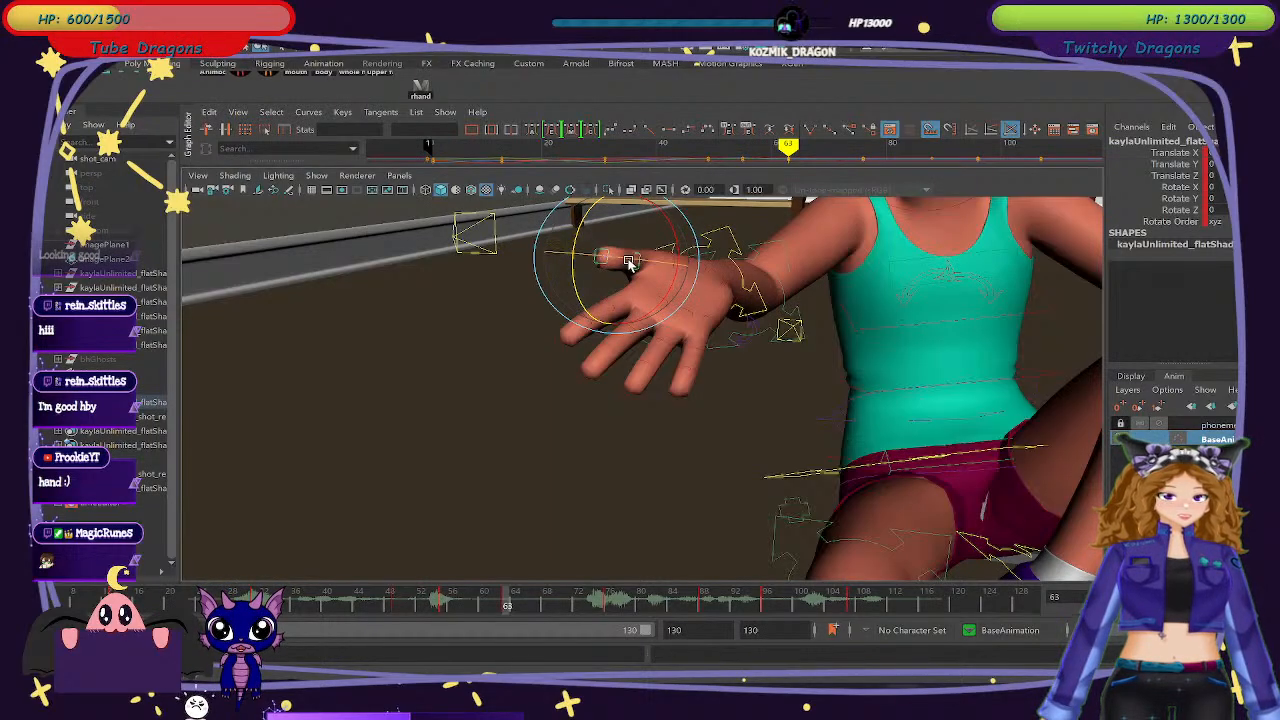
{"action": "scroll", "coordinate": [751, 412], "scroll_direction": "down", "scroll_amount": 3}
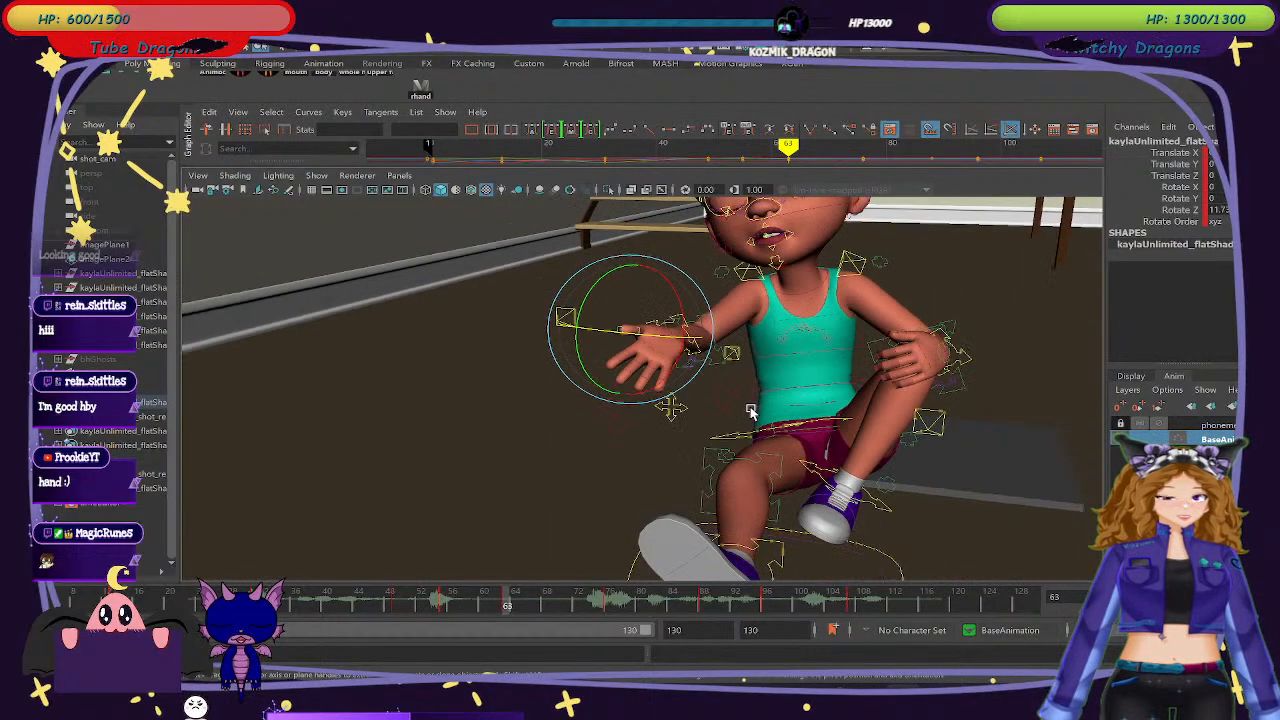
{"action": "key", "text": "comma"}
{"action": "key", "text": "period"}
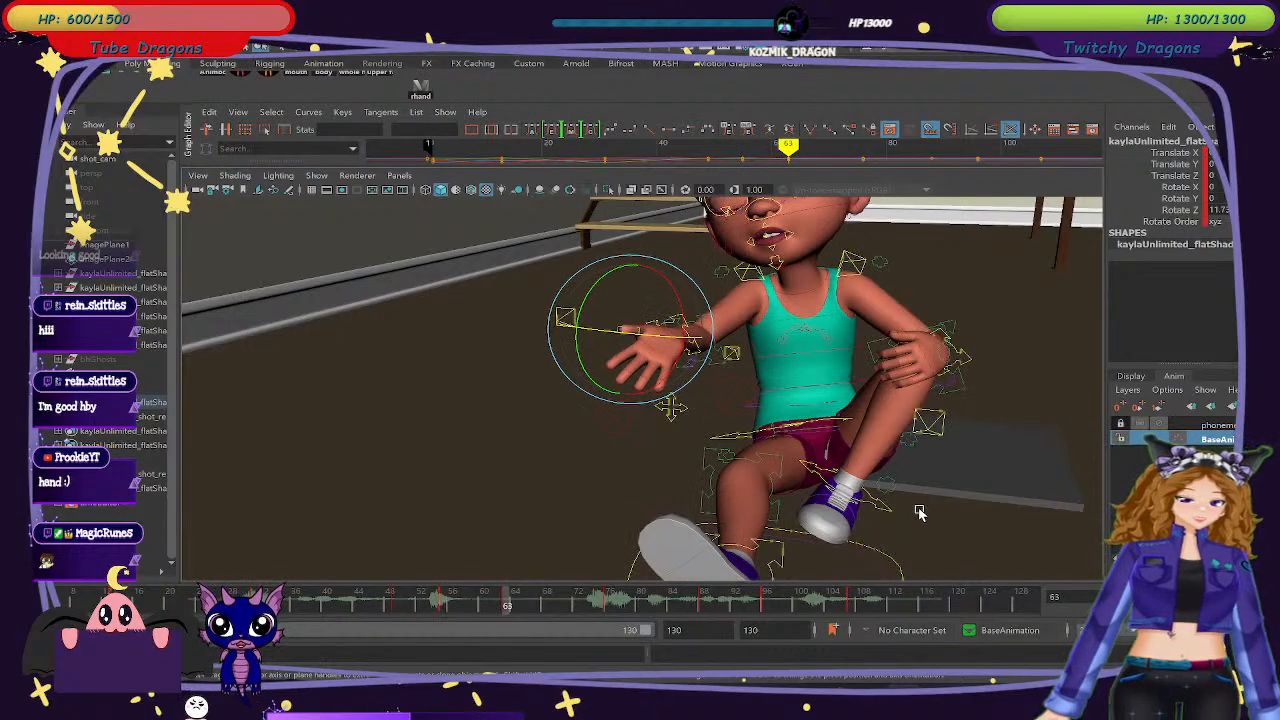
{"action": "key", "text": "comma"}
{"action": "key", "text": "period"}
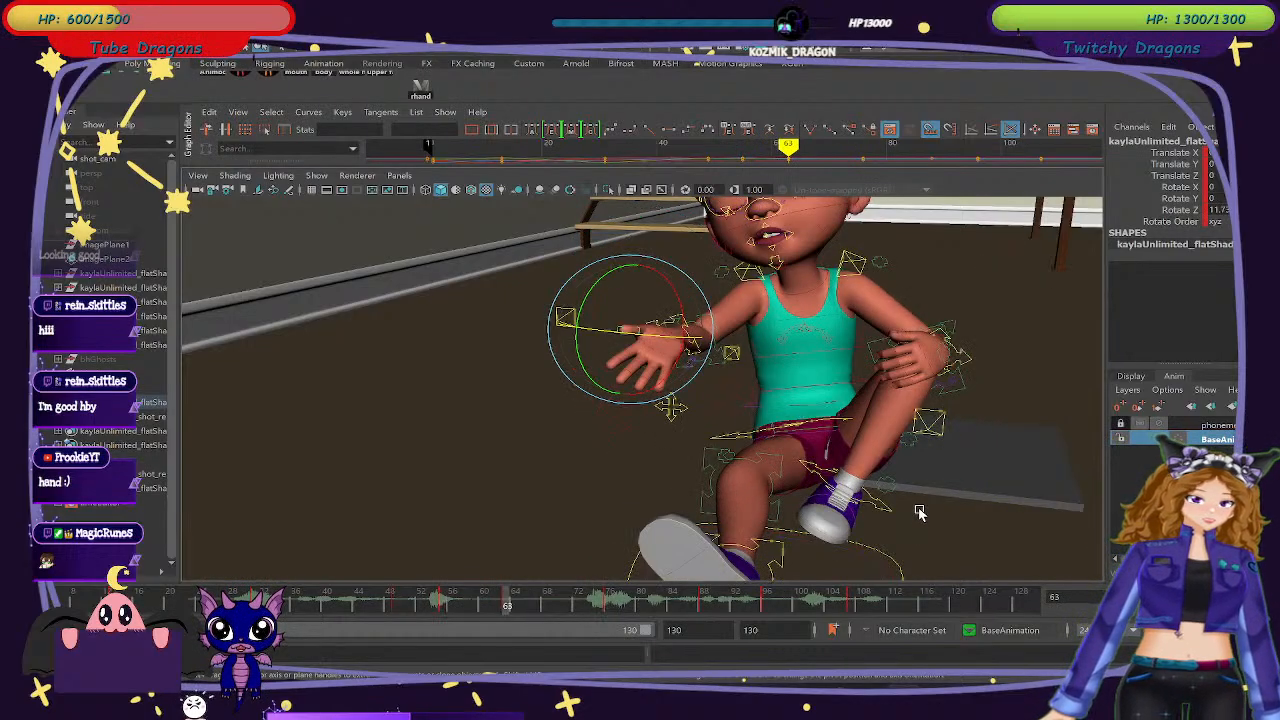
Fan out the right hand's fingers on frame 63 with slight Z rotations at the knuckles, about -3.3 for ring and -3.8 for little.
{"action": "scroll", "coordinate": [920, 512], "scroll_direction": "up", "scroll_amount": 8}
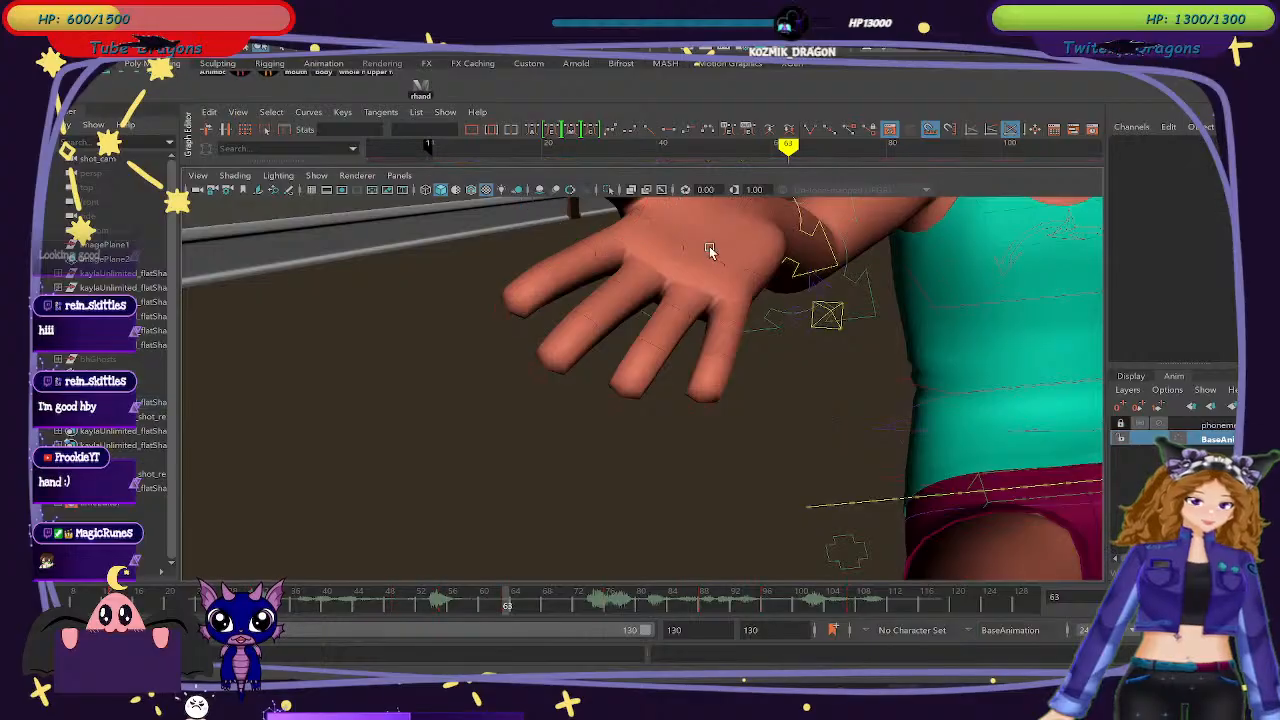
{"action": "left_click", "coordinate": [651, 217]}
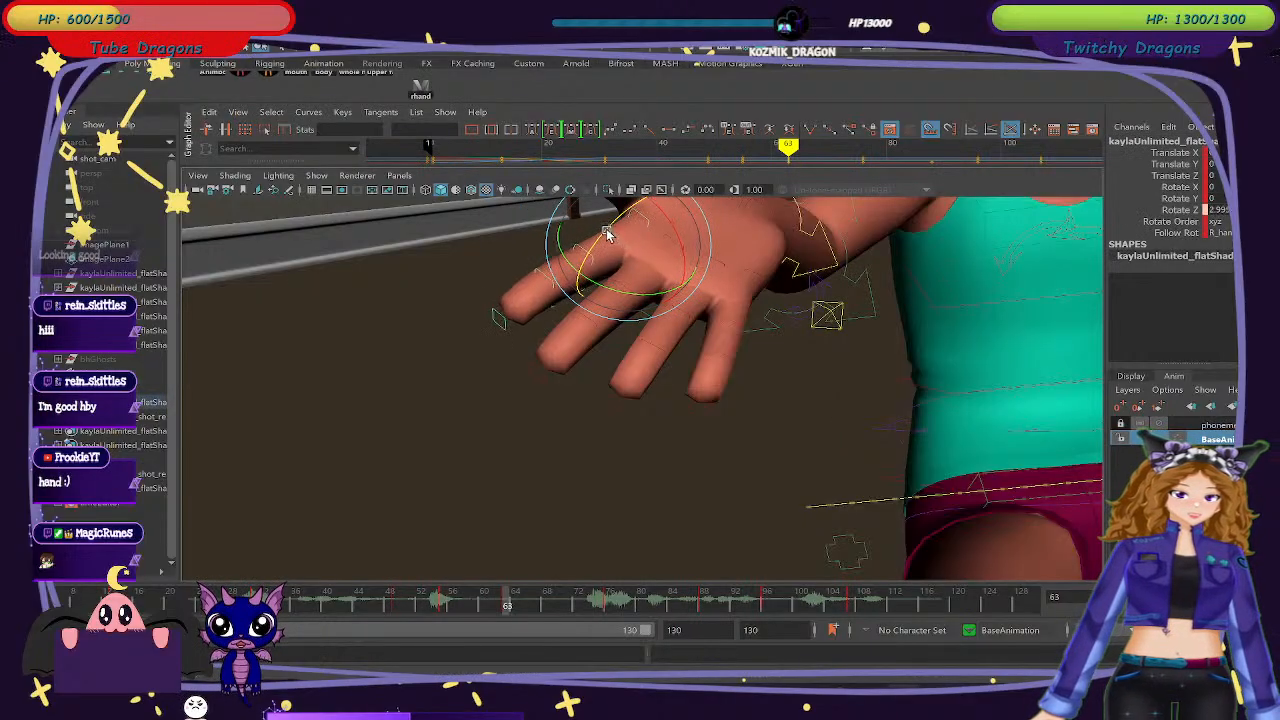
{"action": "left_click_drag", "start_coordinate": [607, 233], "coordinate": [605, 237]}
{"action": "left_click", "coordinate": [733, 315]}
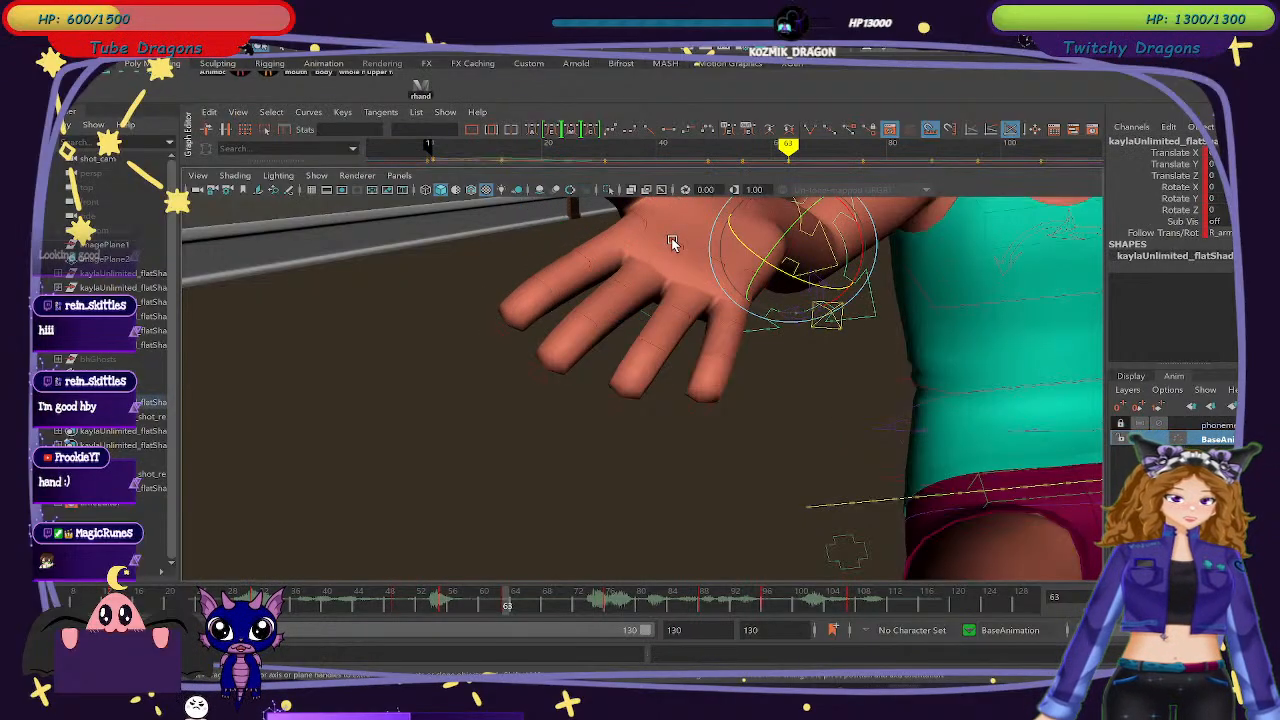
{"action": "left_click", "coordinate": [750, 259]}
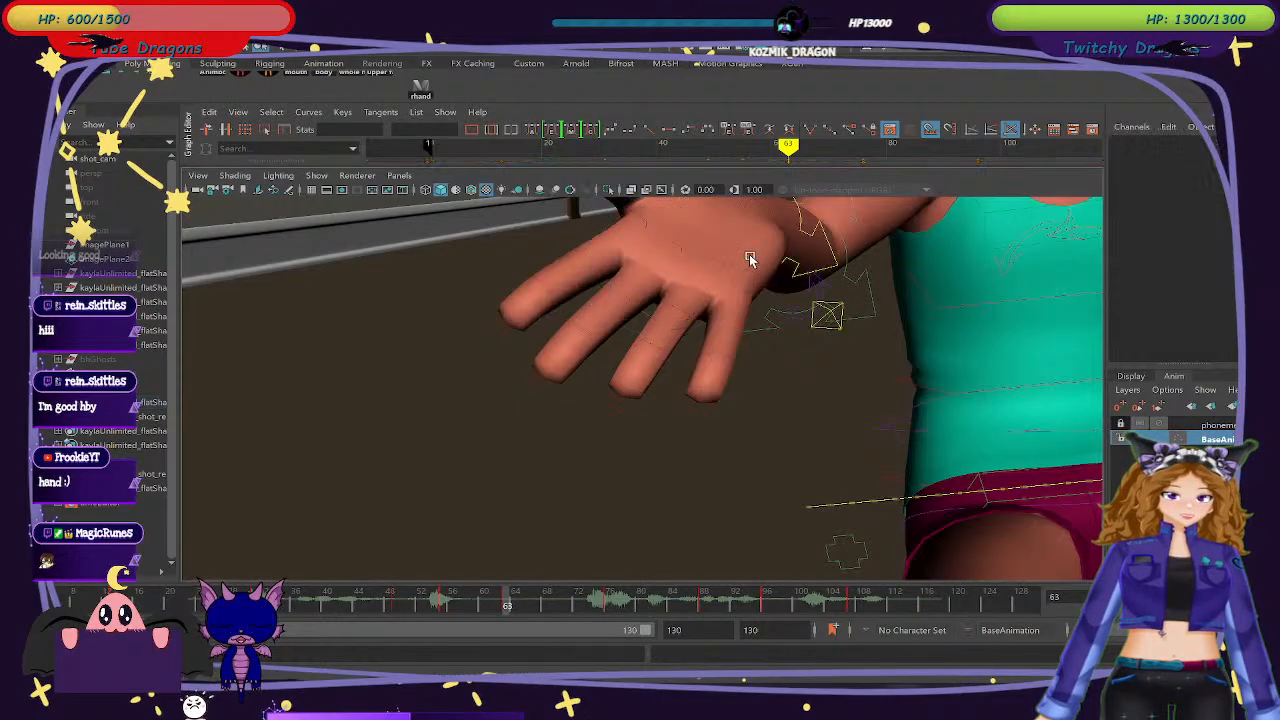
{"action": "left_click", "coordinate": [709, 265]}
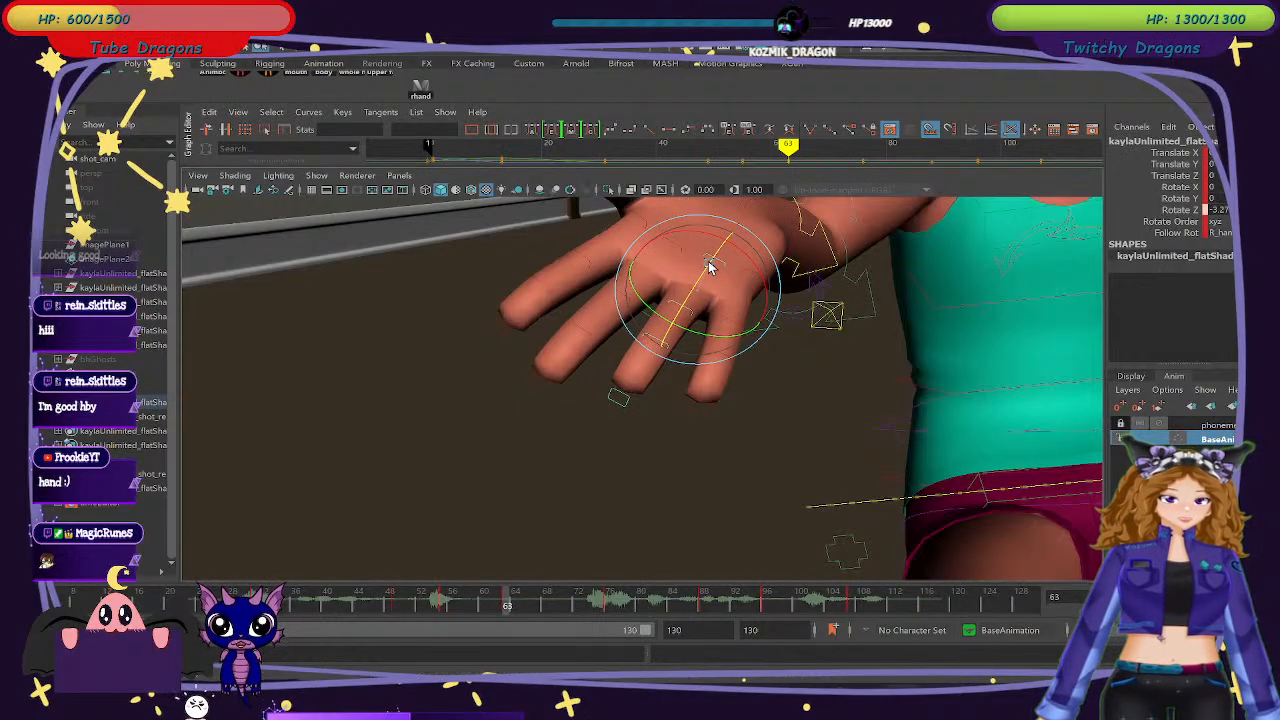
{"action": "left_click", "coordinate": [750, 270]}
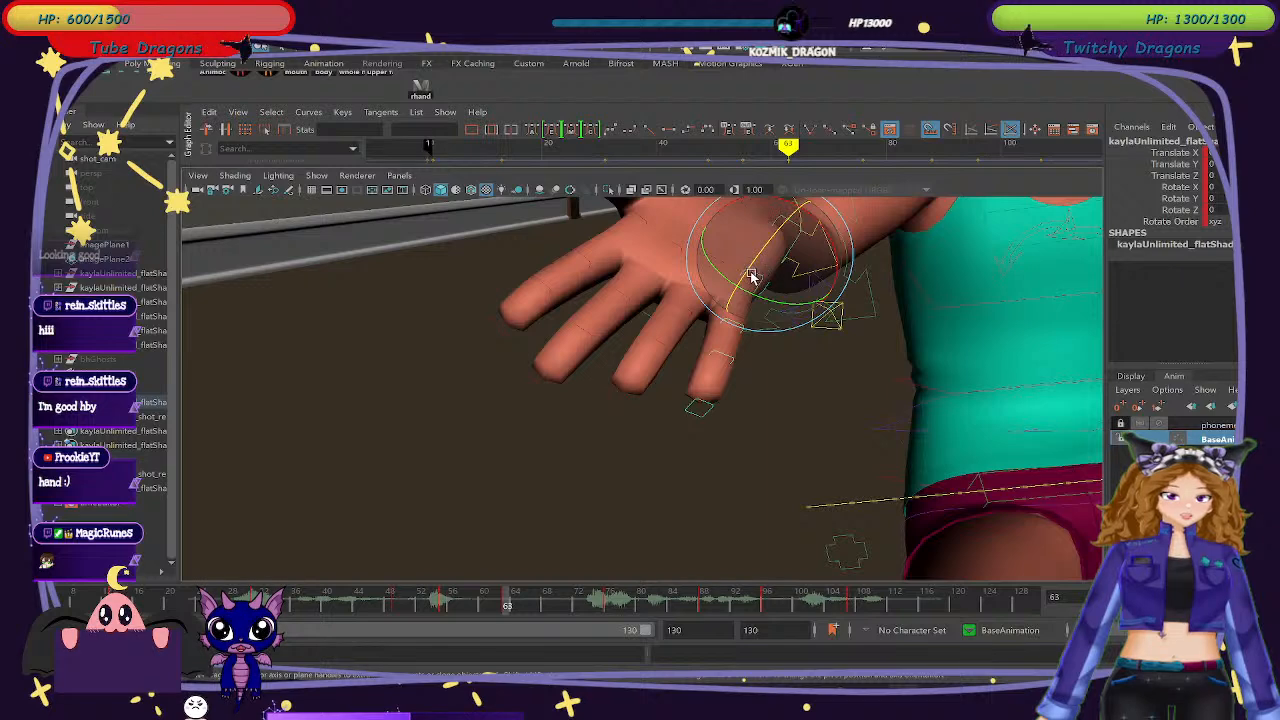
{"action": "left_click", "coordinate": [759, 360]}
{"action": "left_click", "coordinate": [753, 274]}
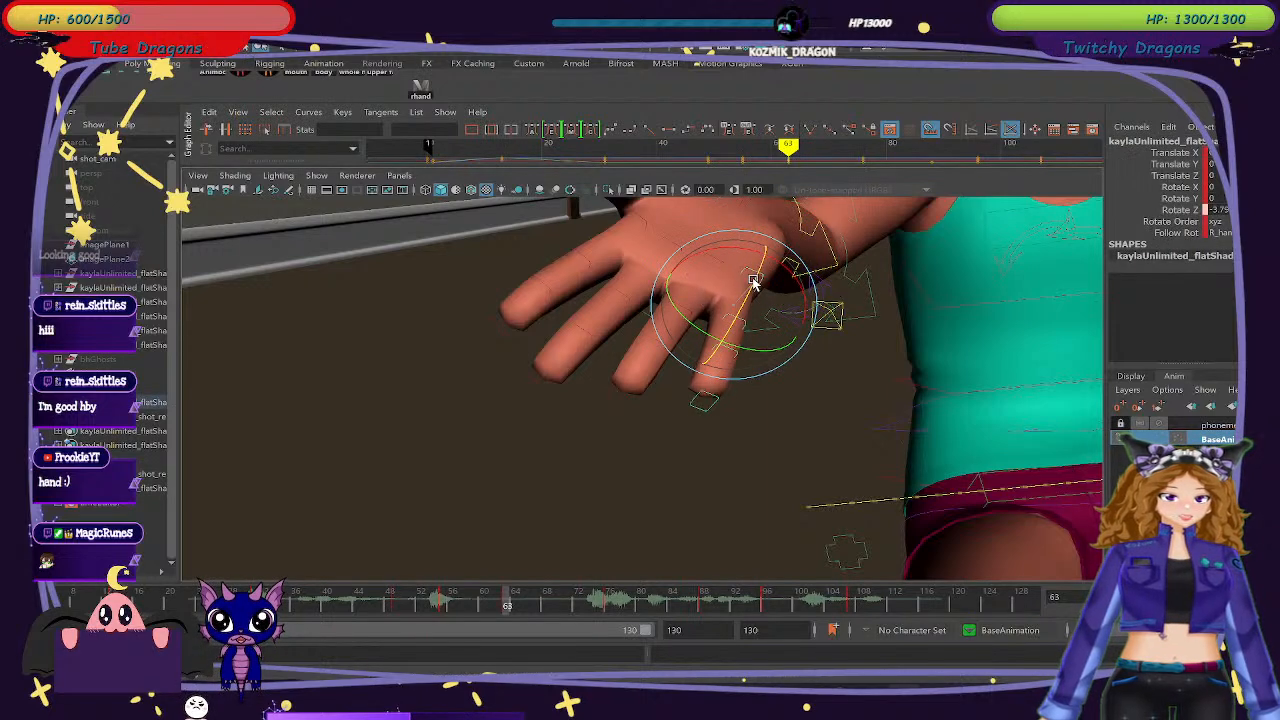
{"action": "left_click", "coordinate": [663, 237]}
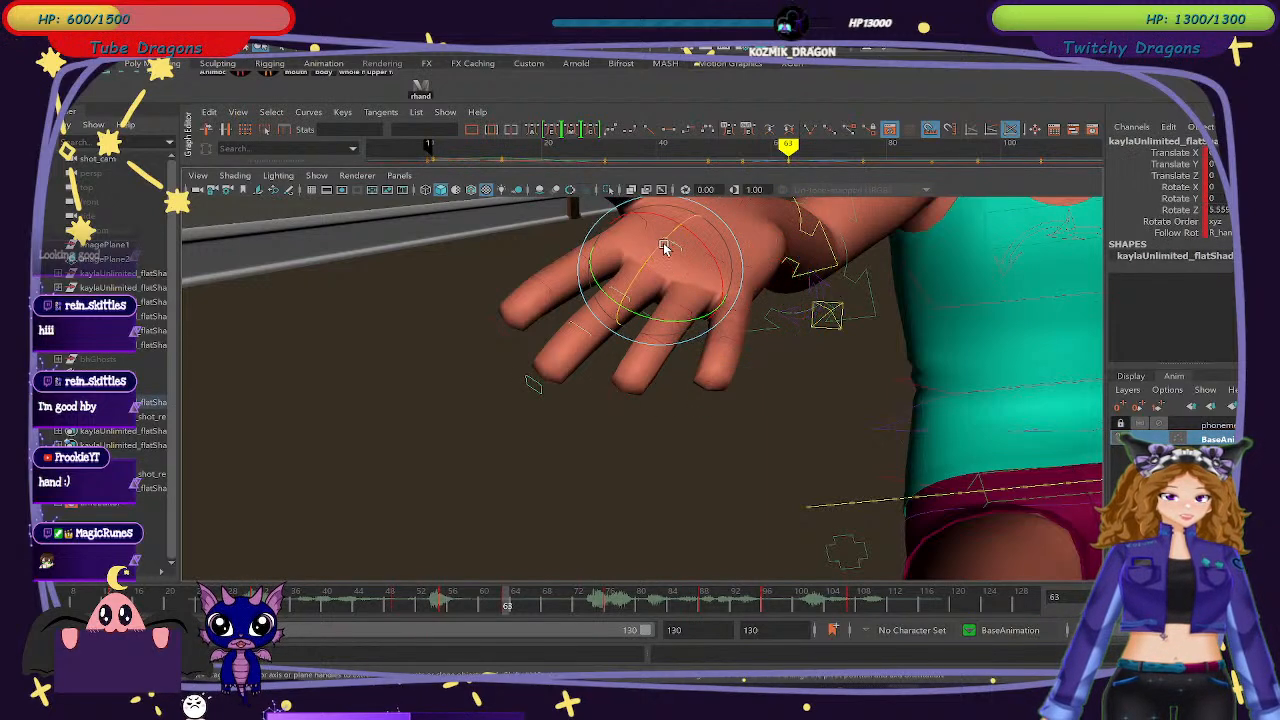
Refine the finger bends from a low front view, rotating the index knuckle to about 13.8 in Z on frame 63.
{"action": "left_click_drag", "start_coordinate": [706, 430], "coordinate": [733, 413], "text": "alt"}
{"action": "scroll", "coordinate": [733, 411], "scroll_direction": "up", "scroll_amount": 2}
{"action": "middle_click_drag", "start_coordinate": [734, 386], "coordinate": [650, 548], "text": "alt"}
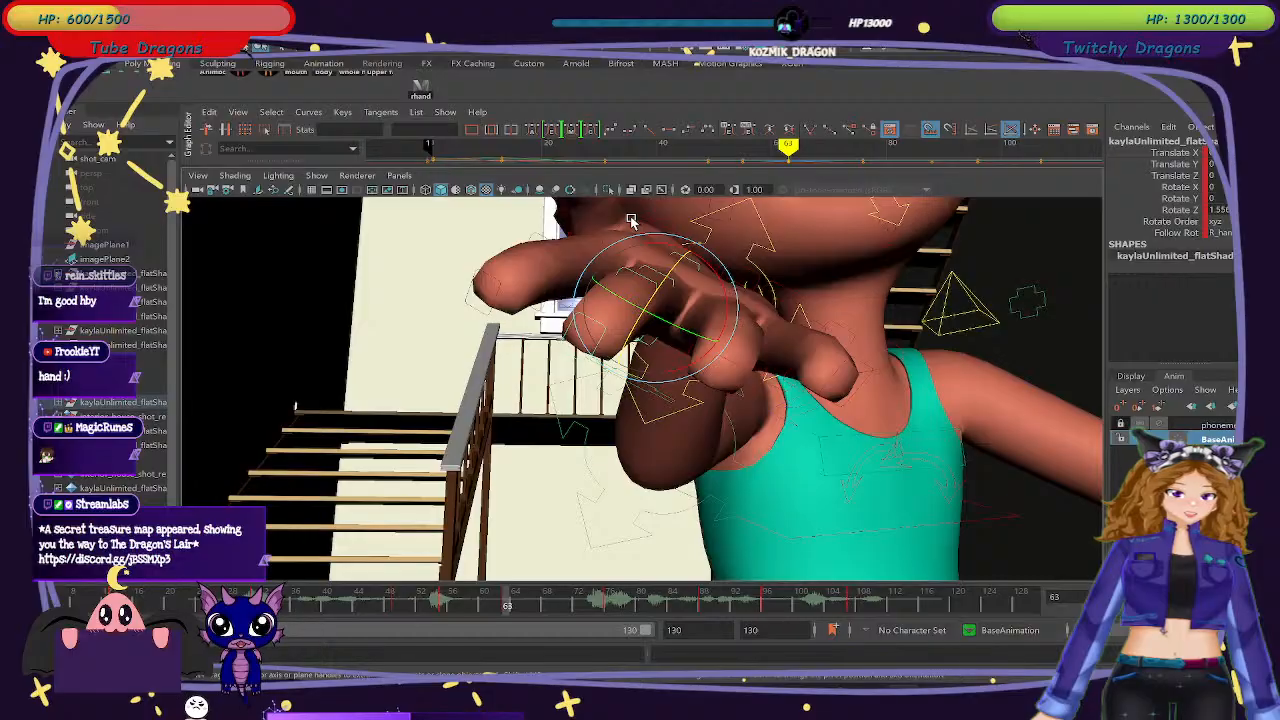
{"action": "left_click_drag", "start_coordinate": [631, 220], "coordinate": [614, 234]}
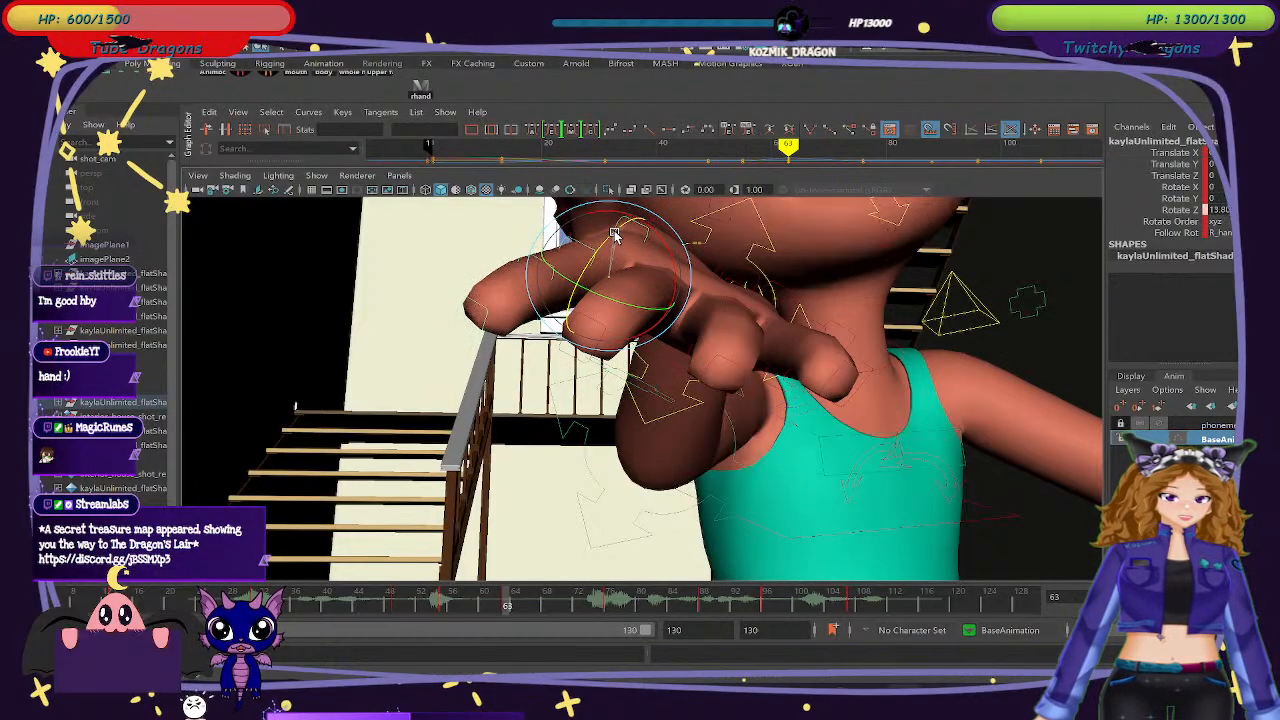
{"action": "scroll", "coordinate": [770, 422], "scroll_direction": "down", "scroll_amount": 3}
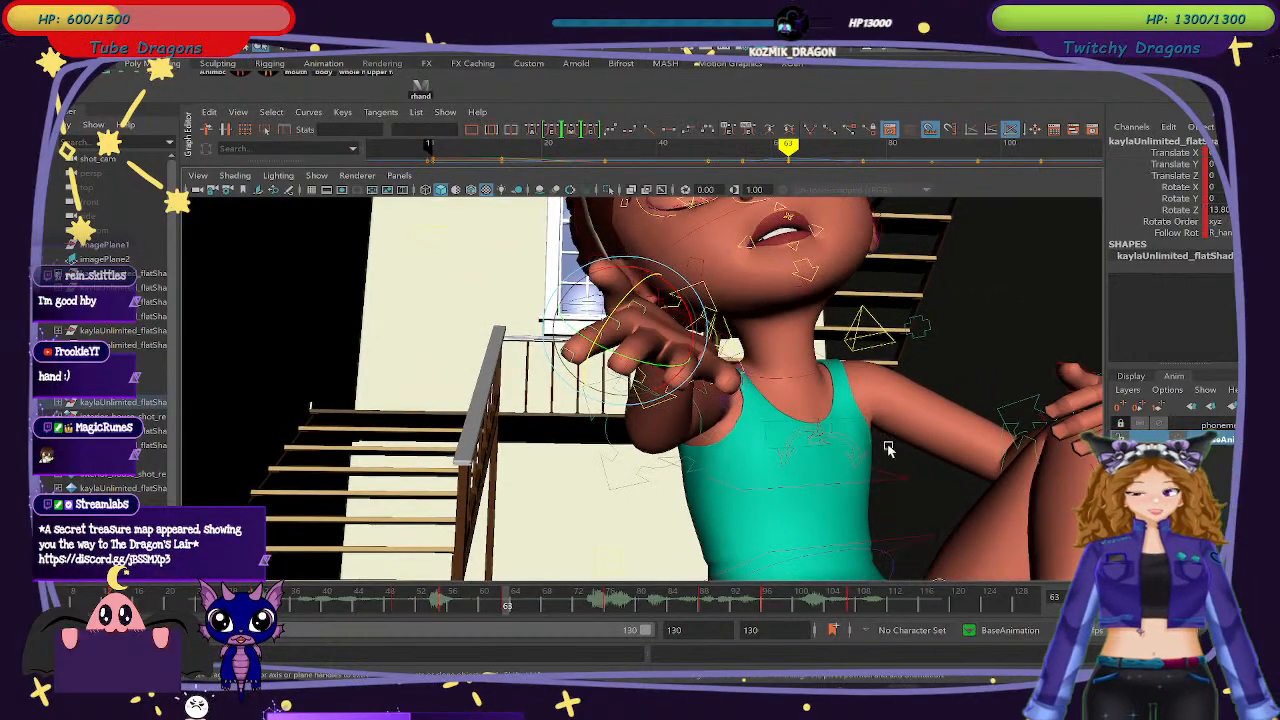
Rotate the index knuckle sideways to about -12 in Y, key it on frame 63, and scrub the preceding frames.
{"action": "left_click_drag", "start_coordinate": [889, 449], "coordinate": [841, 445], "text": "alt"}
{"action": "scroll", "coordinate": [846, 452], "scroll_direction": "down", "scroll_amount": 4}
{"action": "scroll", "coordinate": [844, 454], "scroll_direction": "down", "scroll_amount": 3}
{"action": "scroll", "coordinate": [841, 445], "scroll_direction": "up", "scroll_amount": 5}
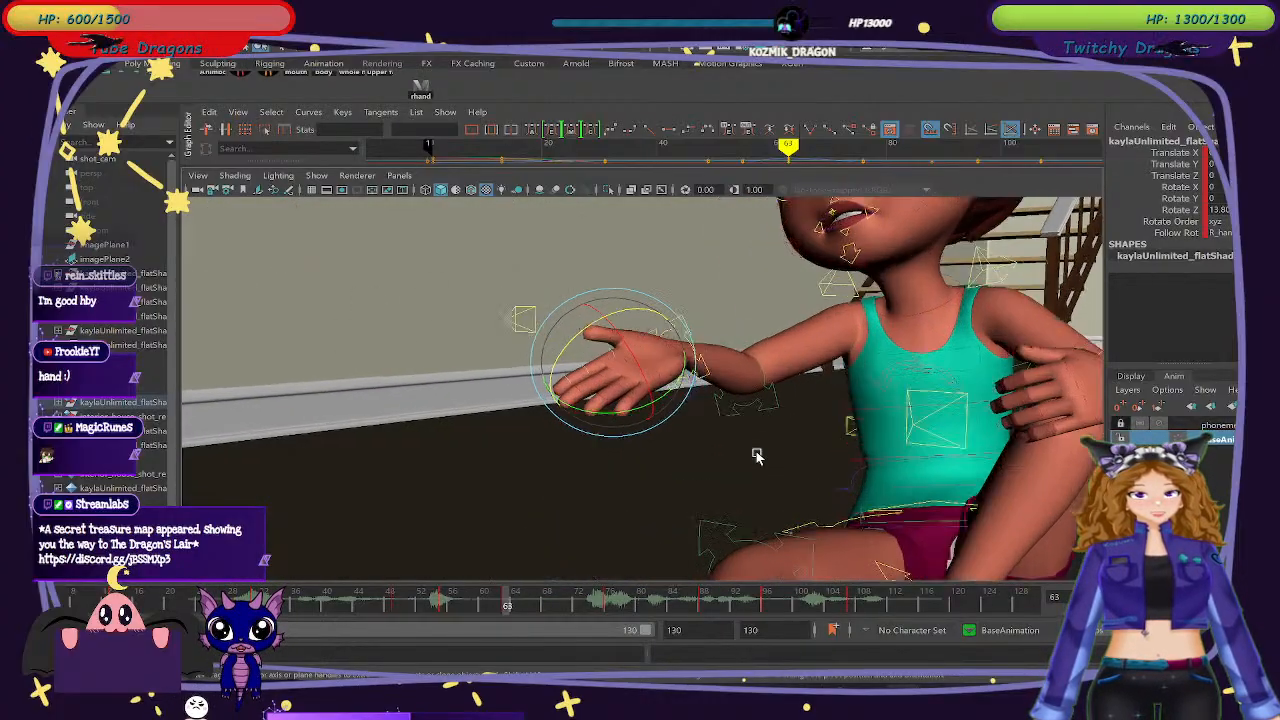
{"action": "scroll", "coordinate": [756, 450], "scroll_direction": "up", "scroll_amount": 5}
{"action": "mouse_move", "coordinate": [620, 356]}
{"action": "left_mouse_down"}
{"action": "mouse_move", "coordinate": [594, 372]}
{"action": "mouse_move", "coordinate": [618, 360]}
{"action": "left_mouse_up"}
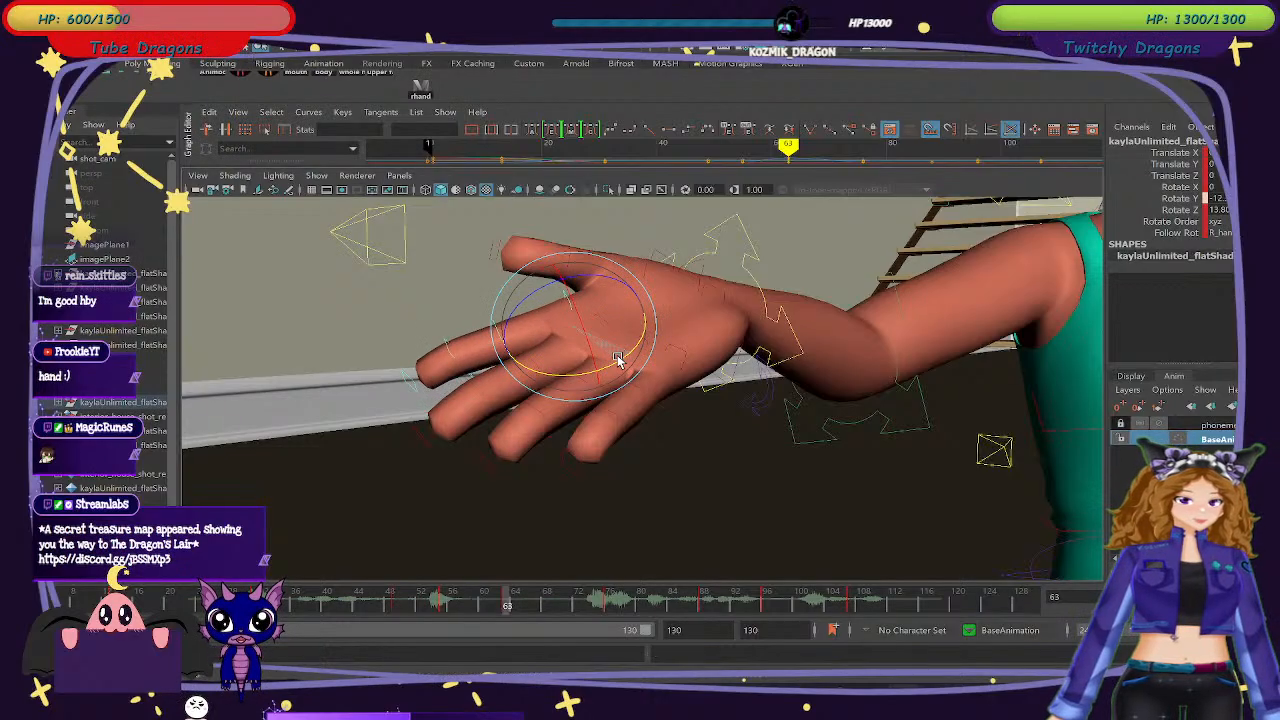
{"action": "key", "text": "s"}
{"action": "left_click_drag", "start_coordinate": [469, 601], "coordinate": [507, 605]}
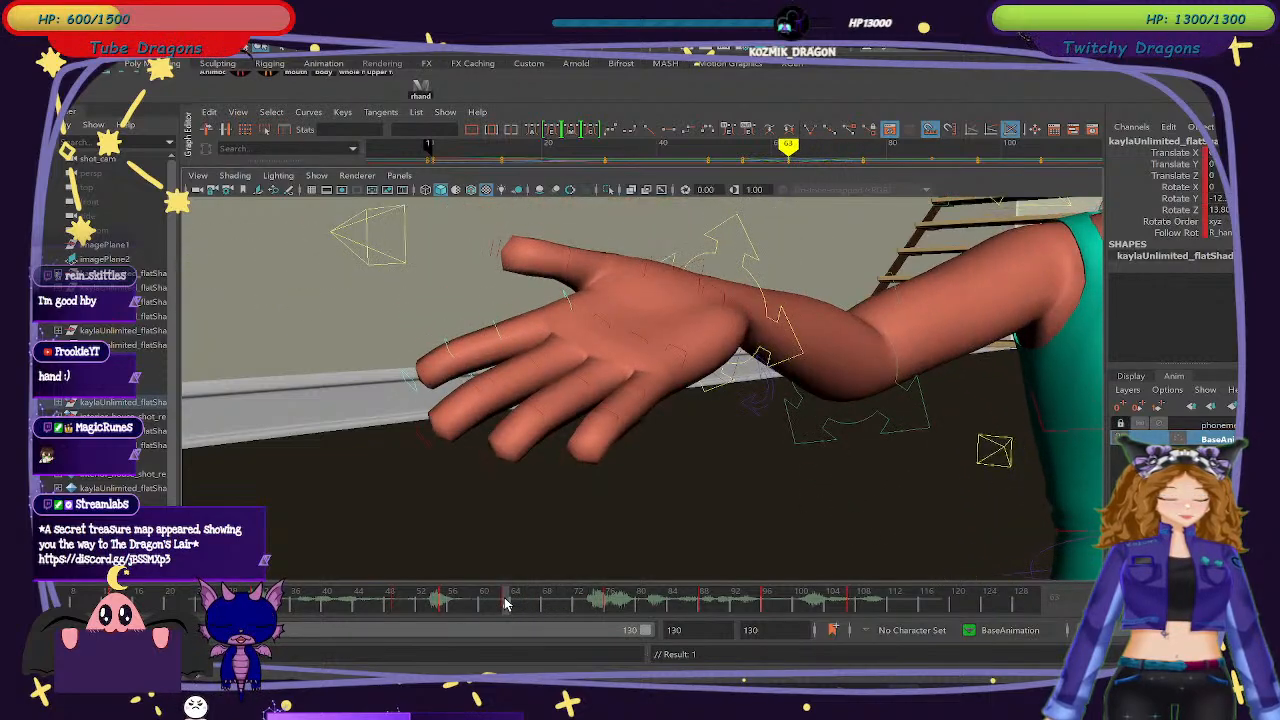
Undo the sideways Y rotation of the index knuckle on frame 63.
{"action": "key", "text": "e"}
{"action": "scroll", "coordinate": [545, 495], "scroll_direction": "up", "scroll_amount": 3}
{"action": "left_click_drag", "start_coordinate": [538, 503], "coordinate": [727, 440], "text": "alt"}
{"action": "key", "text": "ctrl+z"}
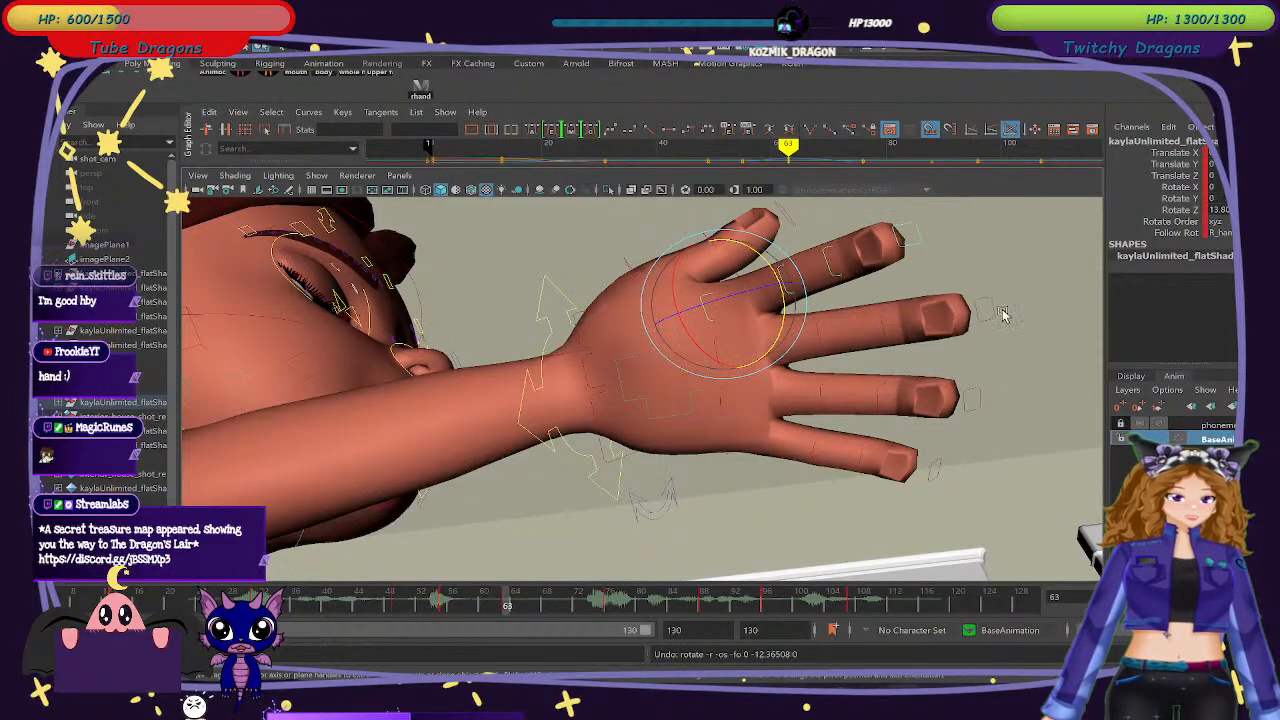
Try Spread Knuckle values of 20, 10, 15 and 12 on the right hand control at frame 63, and scrub the motion.
{"action": "left_click", "coordinate": [640, 365]}
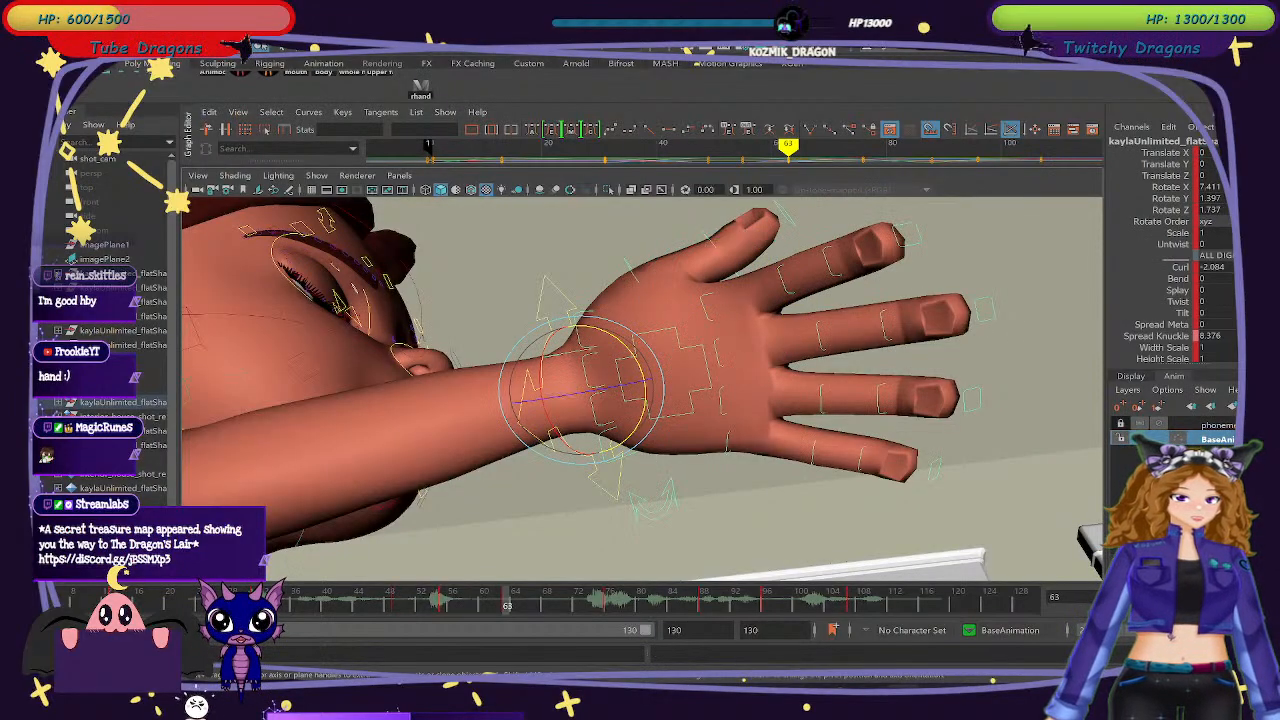
{"action": "double_click", "coordinate": [1229, 336]}
{"action": "type", "text": "20"}
{"action": "key", "text": "Return"}
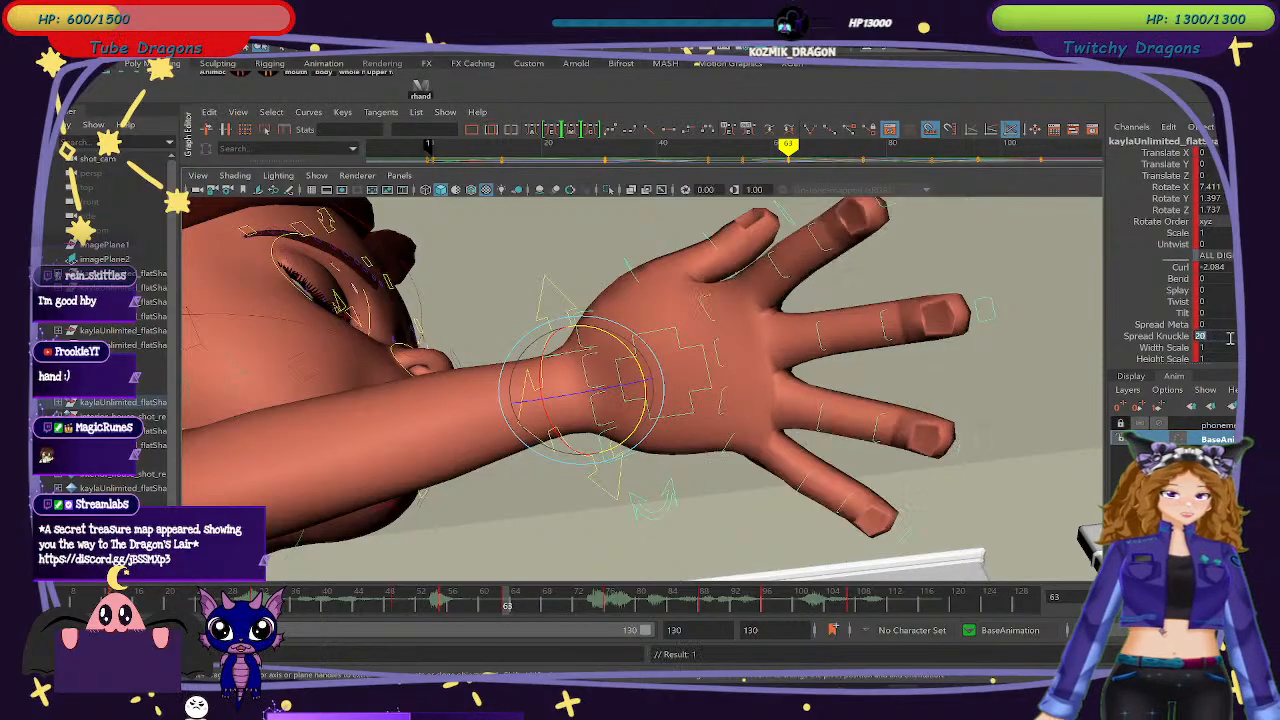
{"action": "type", "text": "10"}
{"action": "key", "text": "Return"}
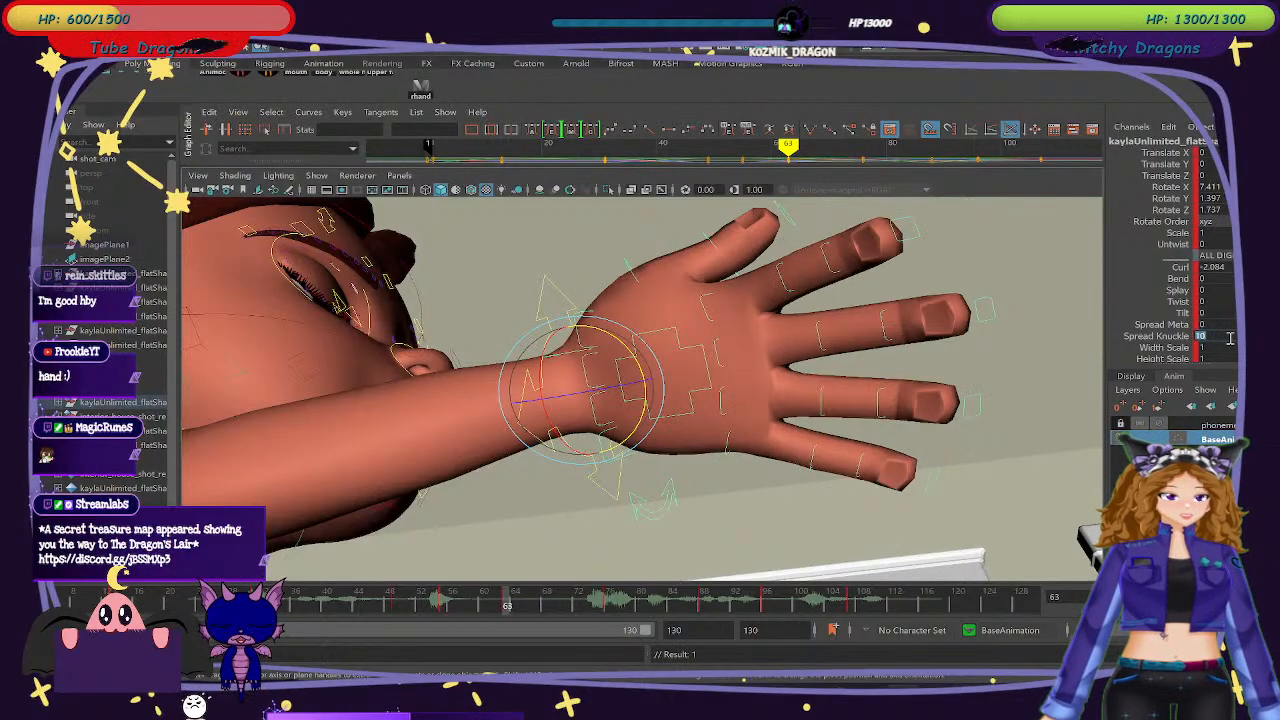
{"action": "type", "text": "15"}
{"action": "key", "text": "Return"}
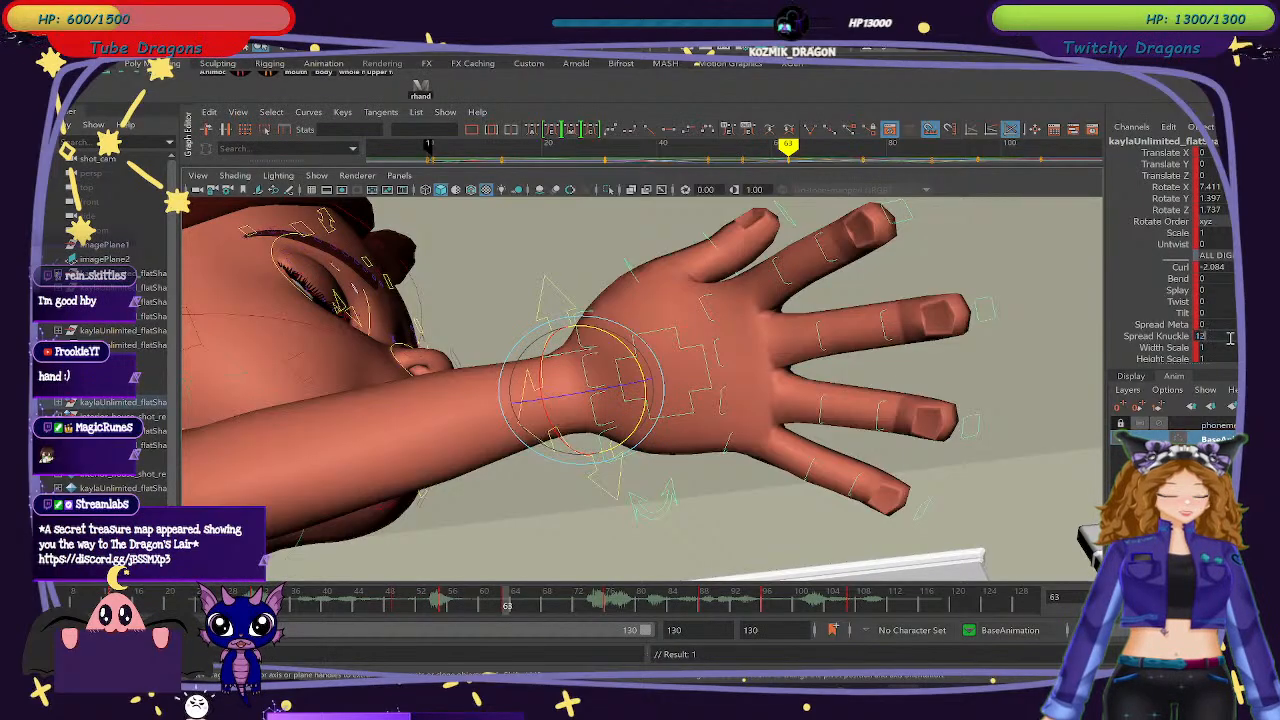
{"action": "type", "text": "12"}
{"action": "key", "text": "Return"}
{"action": "left_click_drag", "start_coordinate": [957, 420], "coordinate": [932, 470], "text": "alt"}
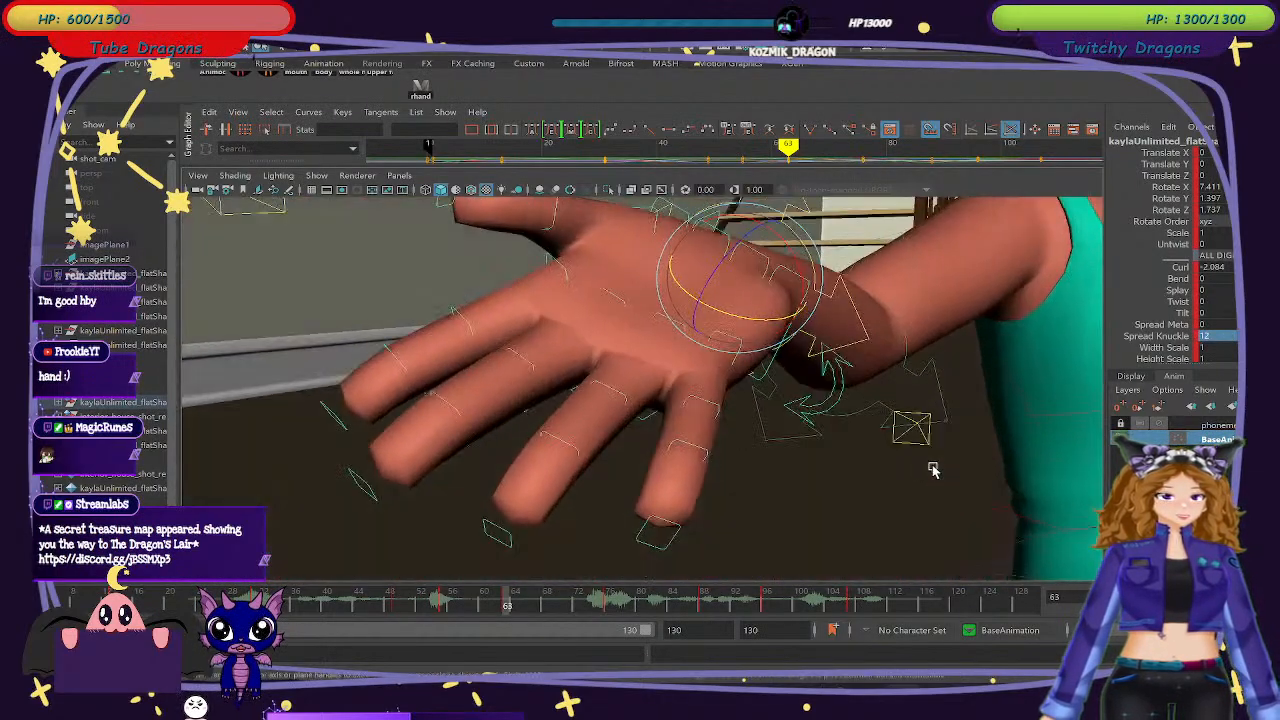
{"action": "scroll", "coordinate": [932, 470], "scroll_direction": "down", "scroll_amount": 8}
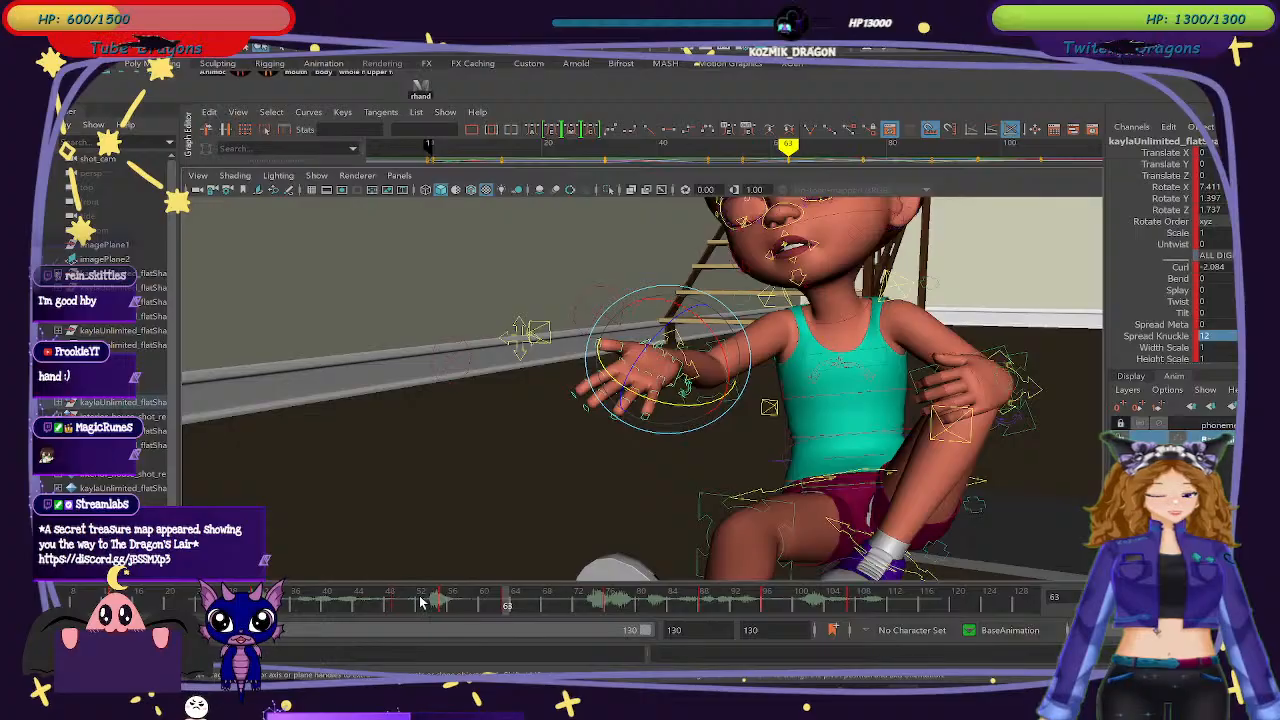
{"action": "left_click_drag", "start_coordinate": [420, 601], "coordinate": [505, 617]}
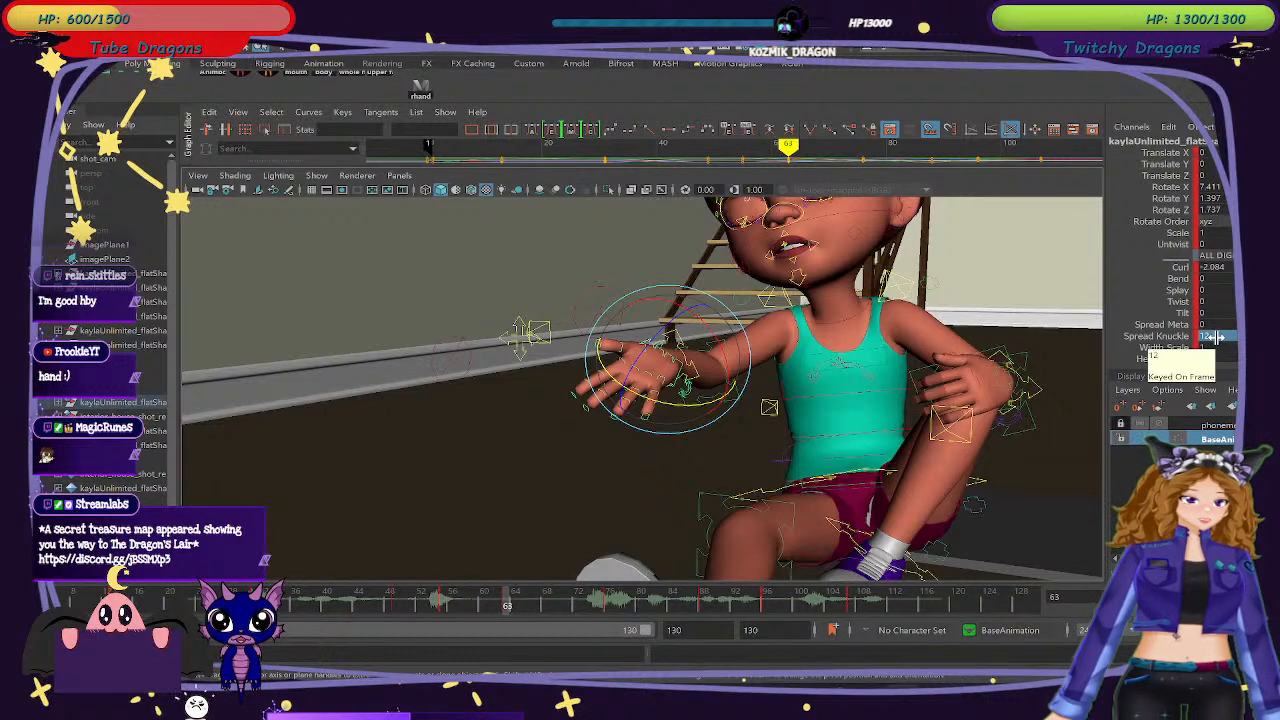
Try smaller Spread Knuckle values of 5 and 7 on the right hand at frame 63.
{"action": "key", "text": "5"}
{"action": "type", "text": "6"}
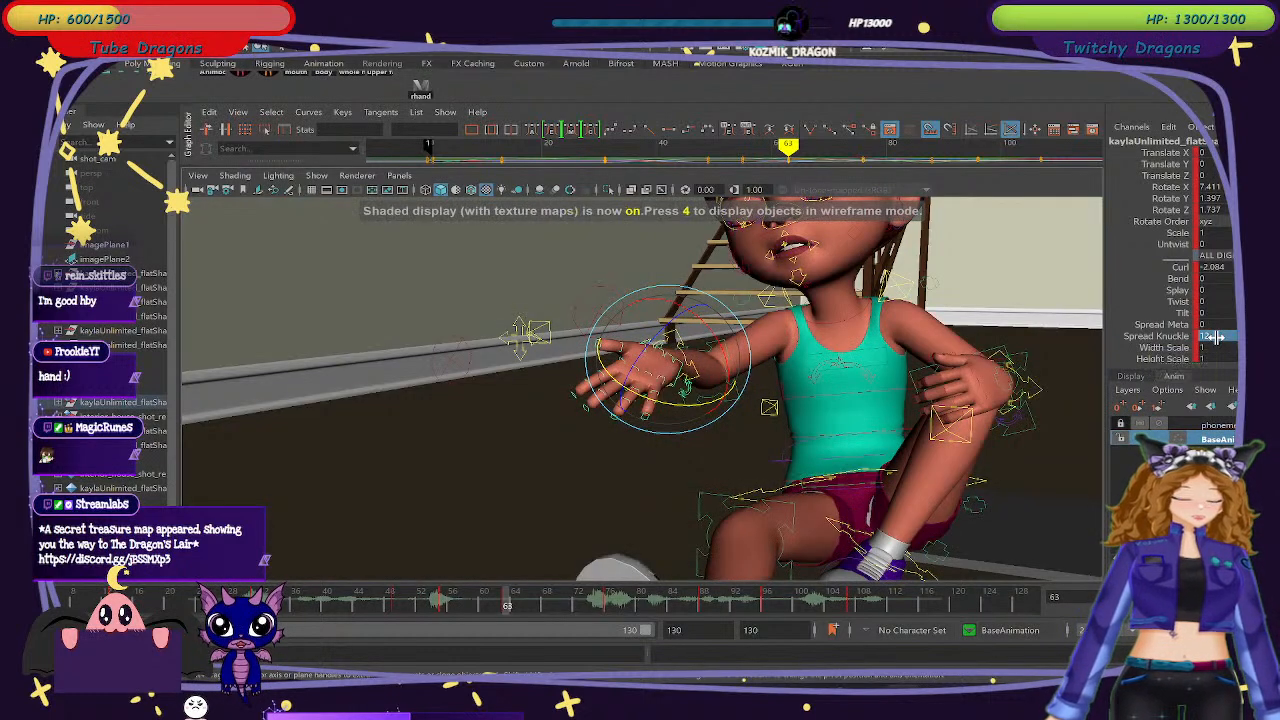
{"action": "type", "text": "5"}
{"action": "key", "text": "Return"}
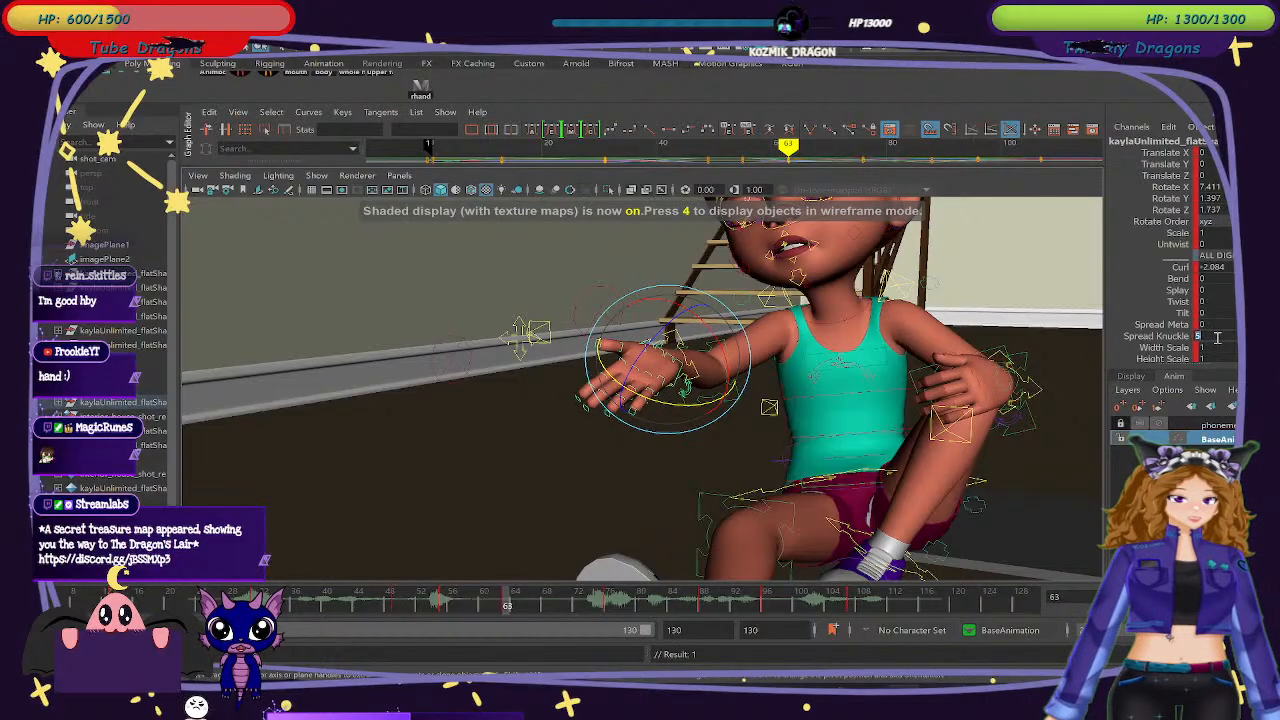
{"action": "type", "text": "7"}
{"action": "key", "text": "Return"}
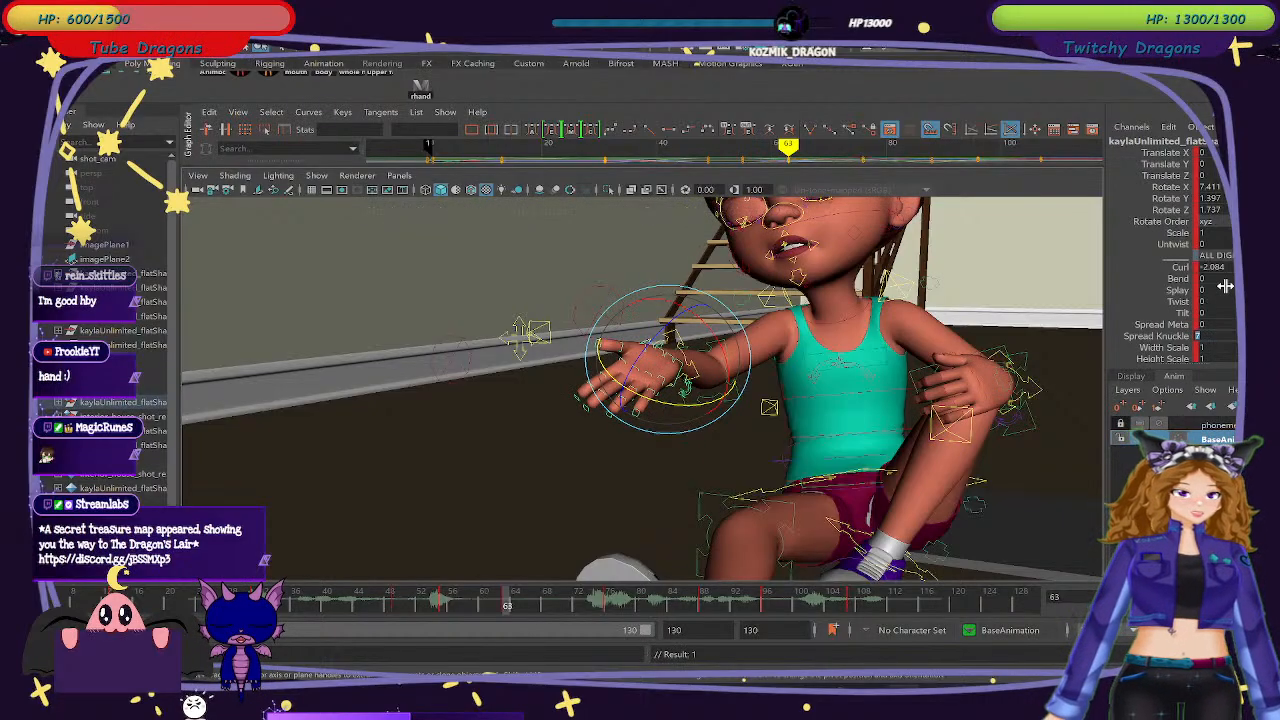
Set the right hand's Splay and Bend to 5 on frame 63 and scrub the preceding frames.
{"action": "left_click", "coordinate": [1222, 290]}
{"action": "type", "text": "5"}
{"action": "key", "text": "Return"}
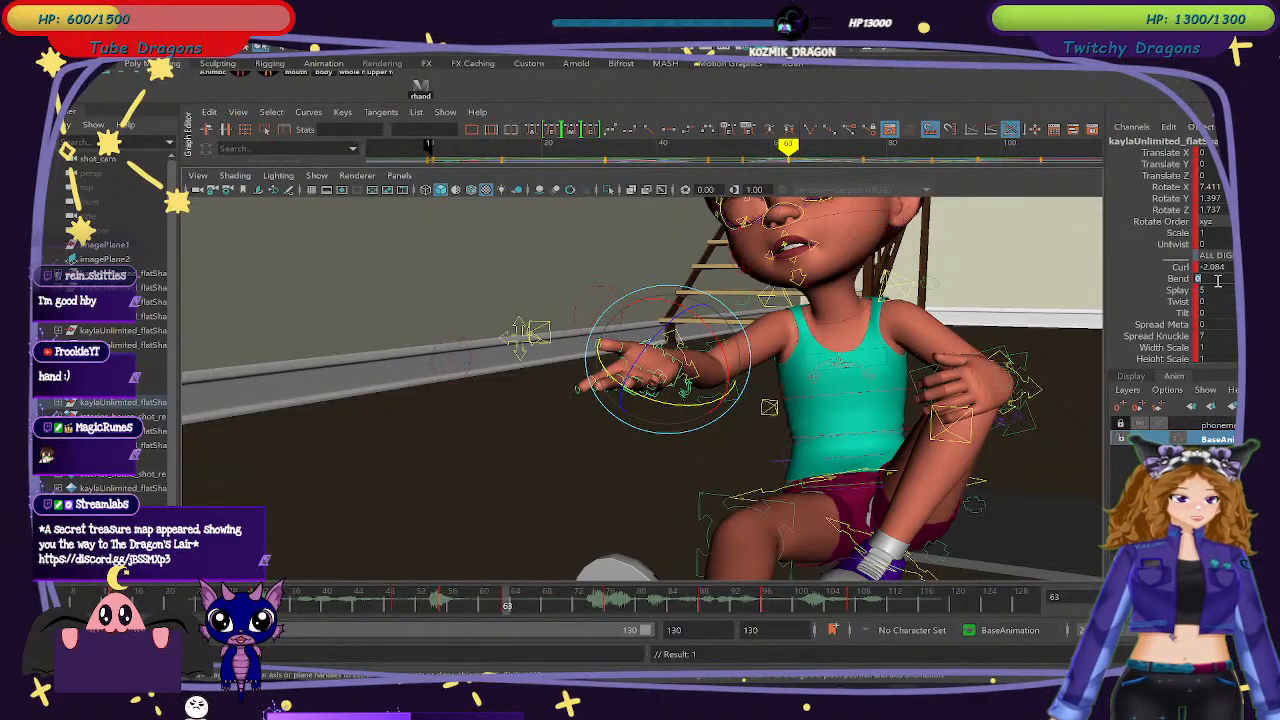
{"action": "type", "text": "5"}
{"action": "key", "text": "Return"}
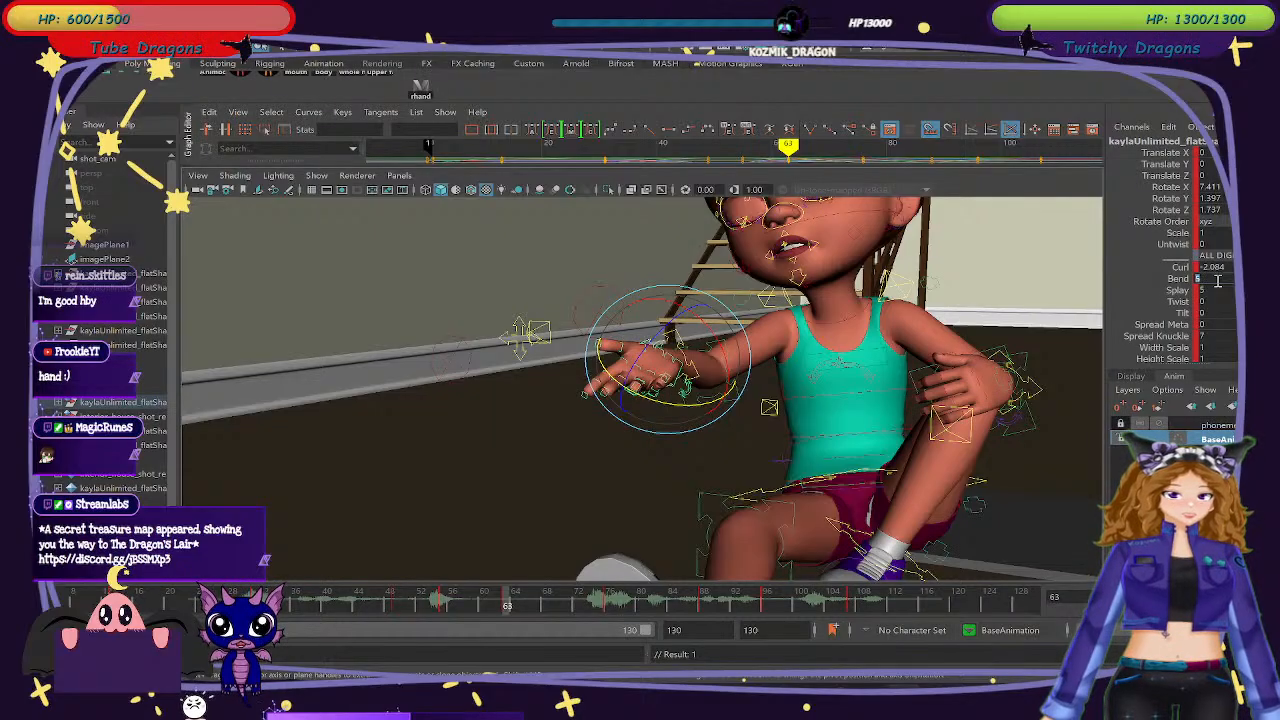
{"action": "left_click_drag", "start_coordinate": [435, 612], "coordinate": [507, 607]}
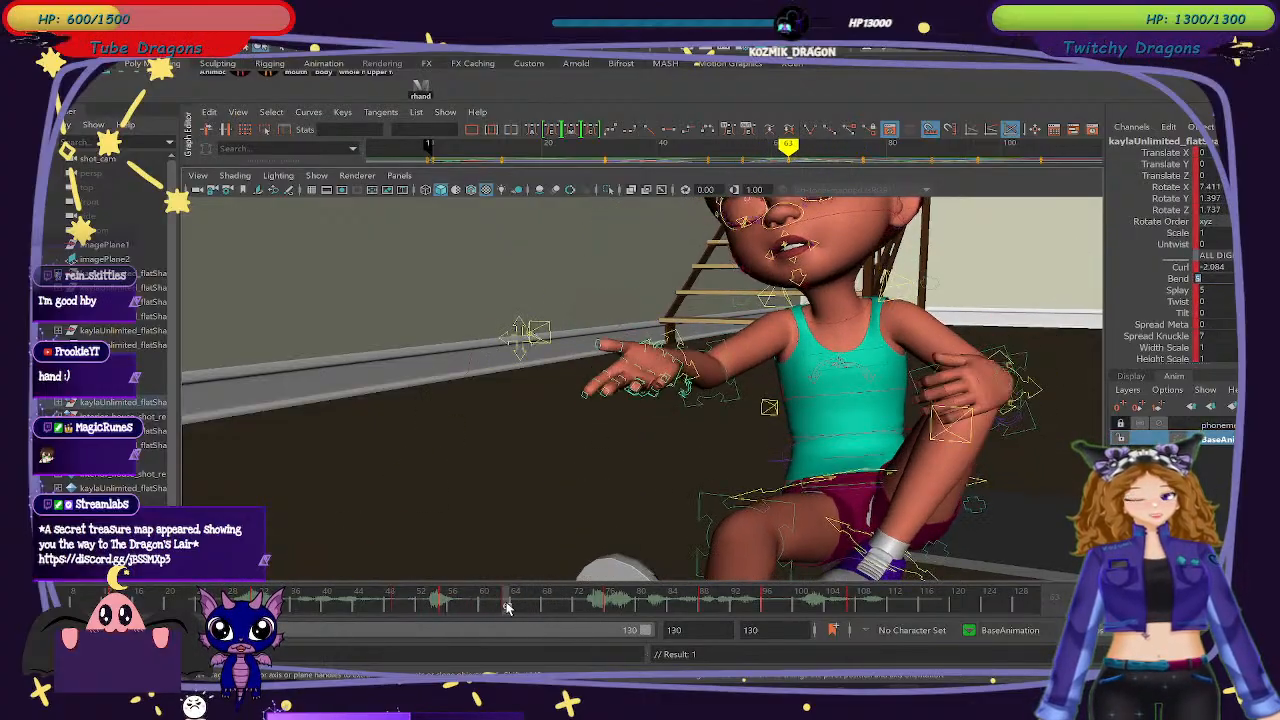
Set the right hand's Spread Knuckle to 10 on frame 63 after testing a value of 0.
{"action": "key", "text": "e"}
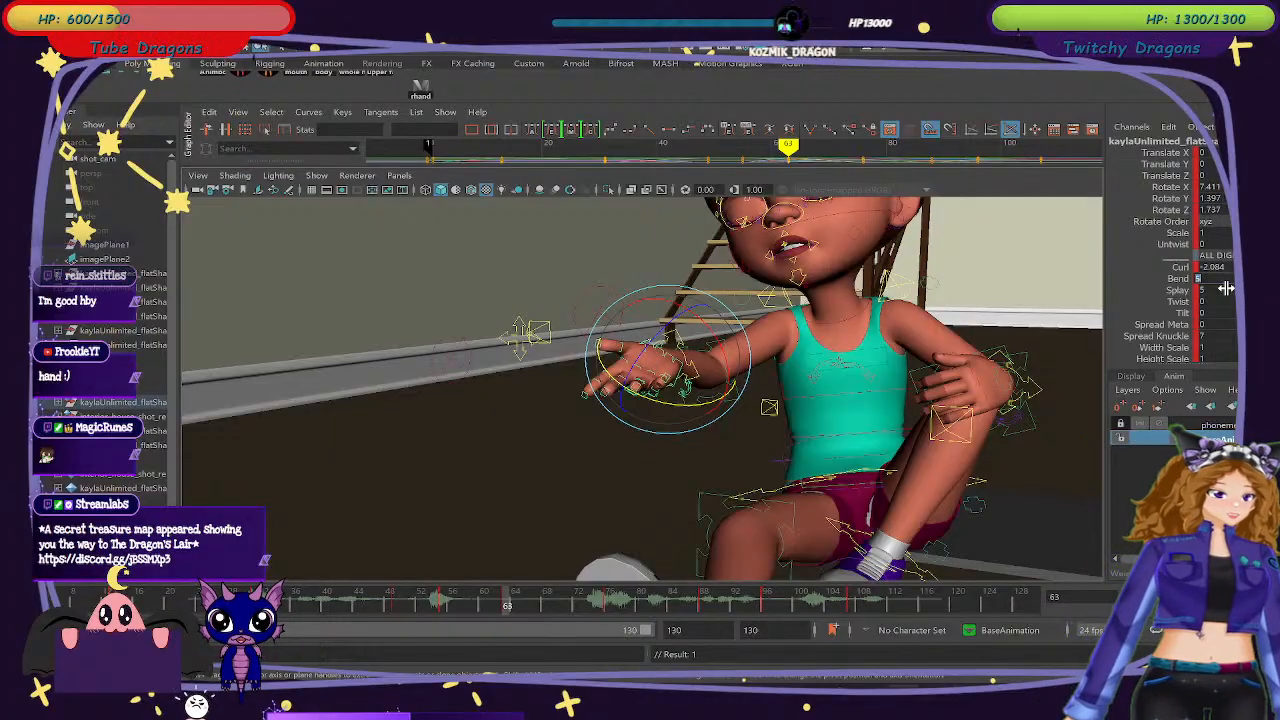
{"action": "left_click", "coordinate": [1224, 336]}
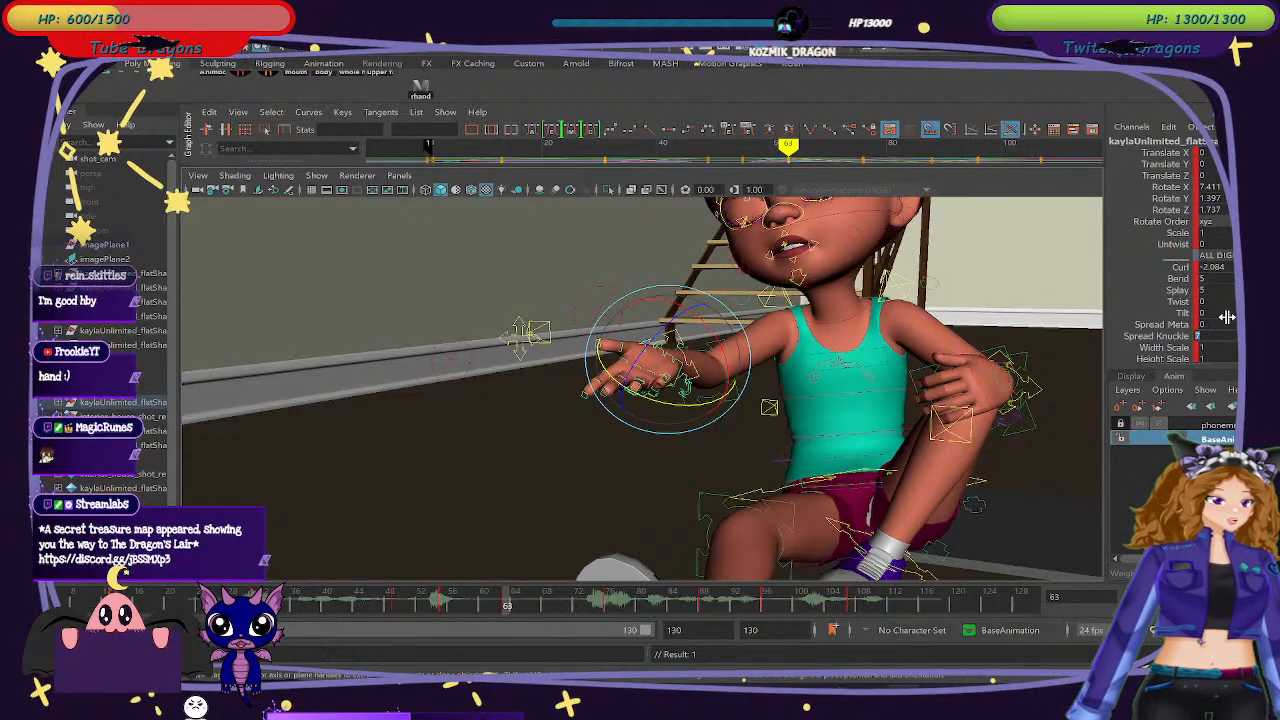
{"action": "type", "text": "0"}
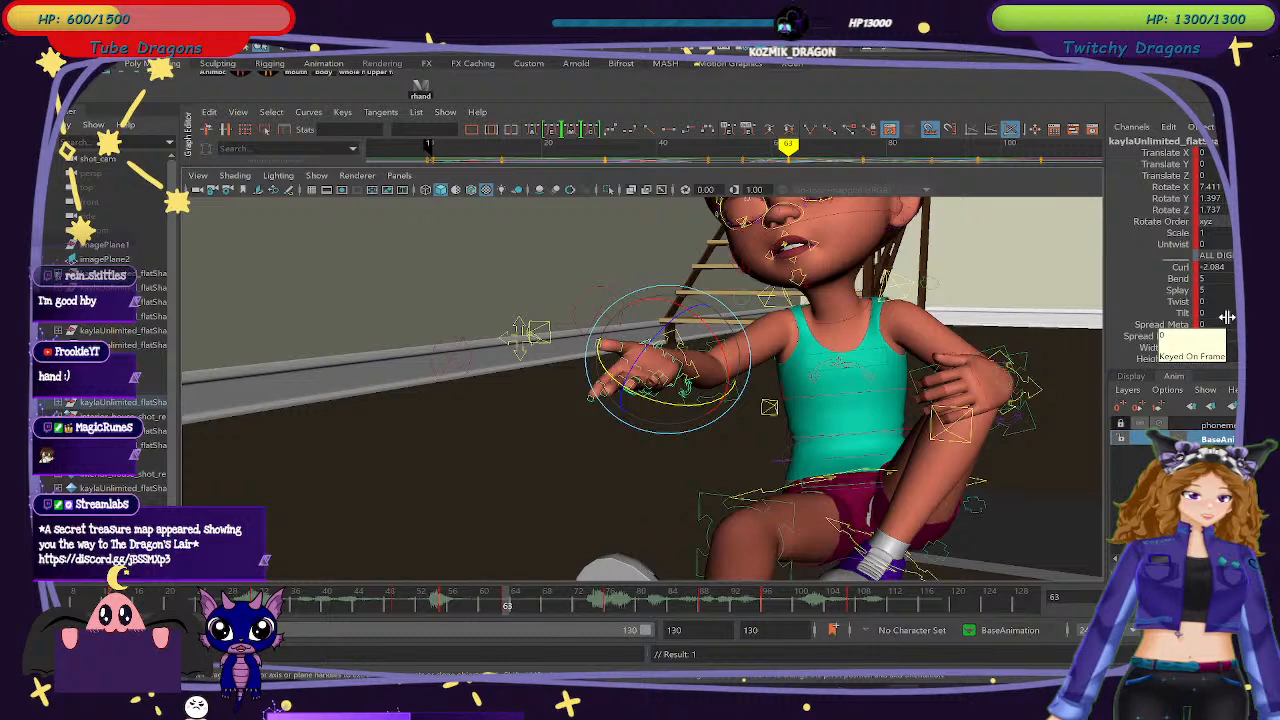
{"action": "type", "text": "1"}
{"action": "key", "text": "Return"}
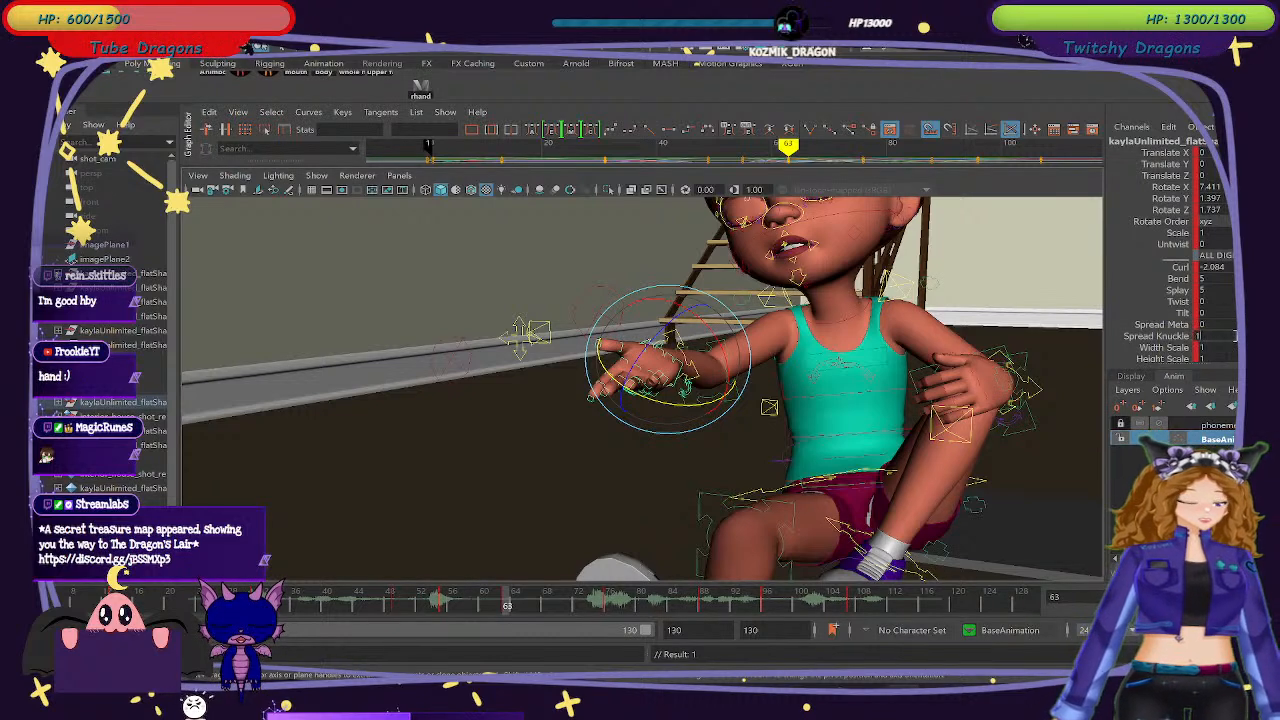
{"action": "type", "text": "0"}
{"action": "key", "text": "Return"}
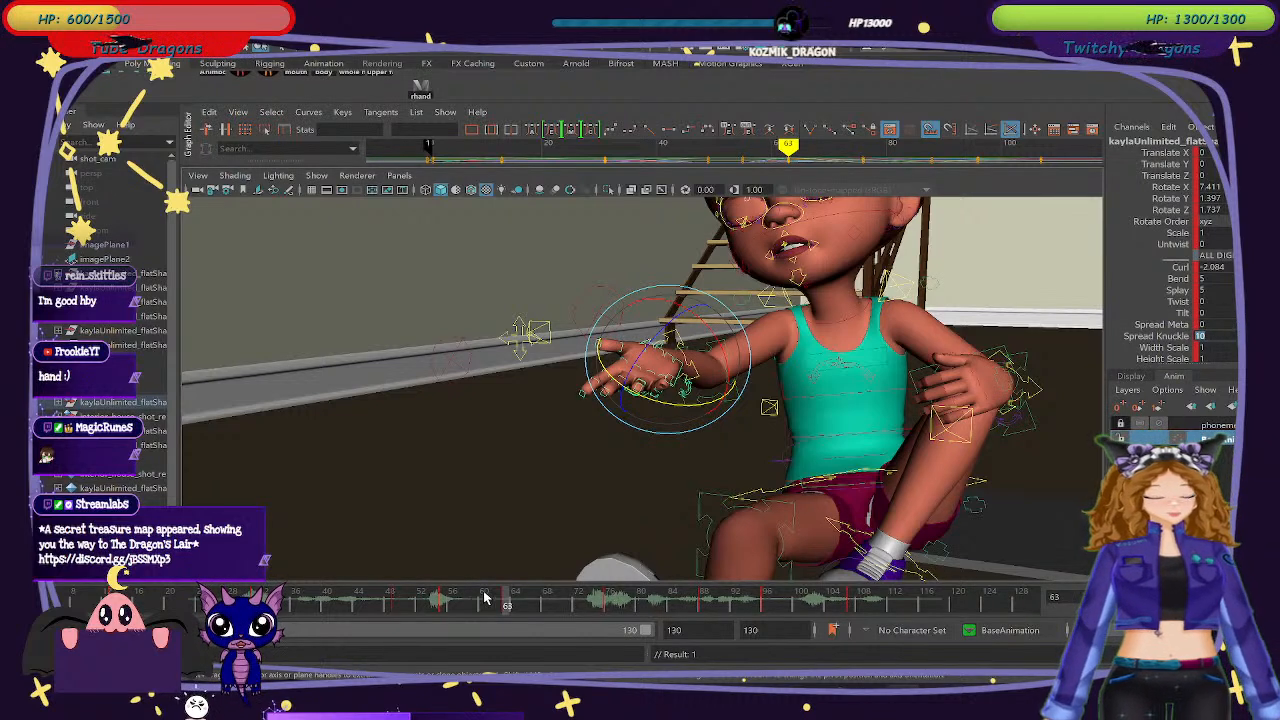
Examine the right hand's thumb controls at frame 55 and scrub the motion up to frame 63.
{"action": "left_click_drag", "start_coordinate": [655, 605], "coordinate": [443, 605]}
{"action": "left_click", "coordinate": [648, 412]}
{"action": "left_click", "coordinate": [600, 347]}
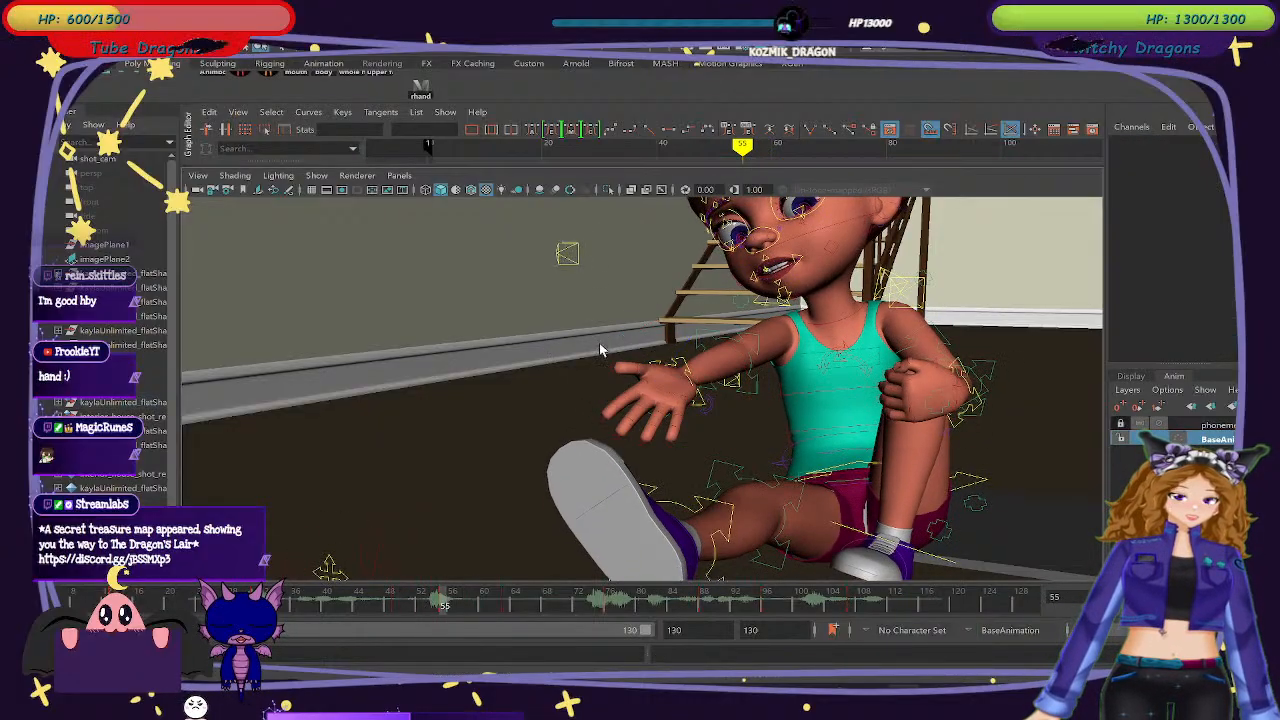
{"action": "left_click", "coordinate": [650, 405]}
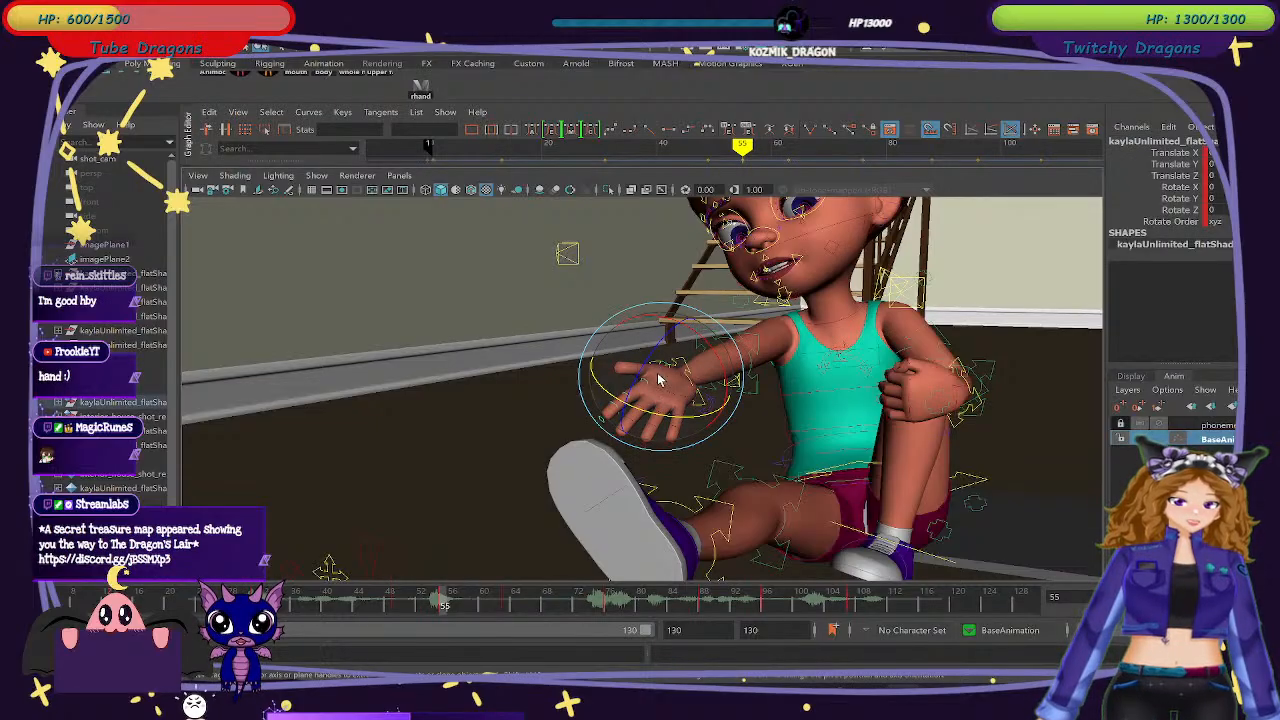
{"action": "left_click", "coordinate": [523, 357]}
{"action": "left_click", "coordinate": [655, 371]}
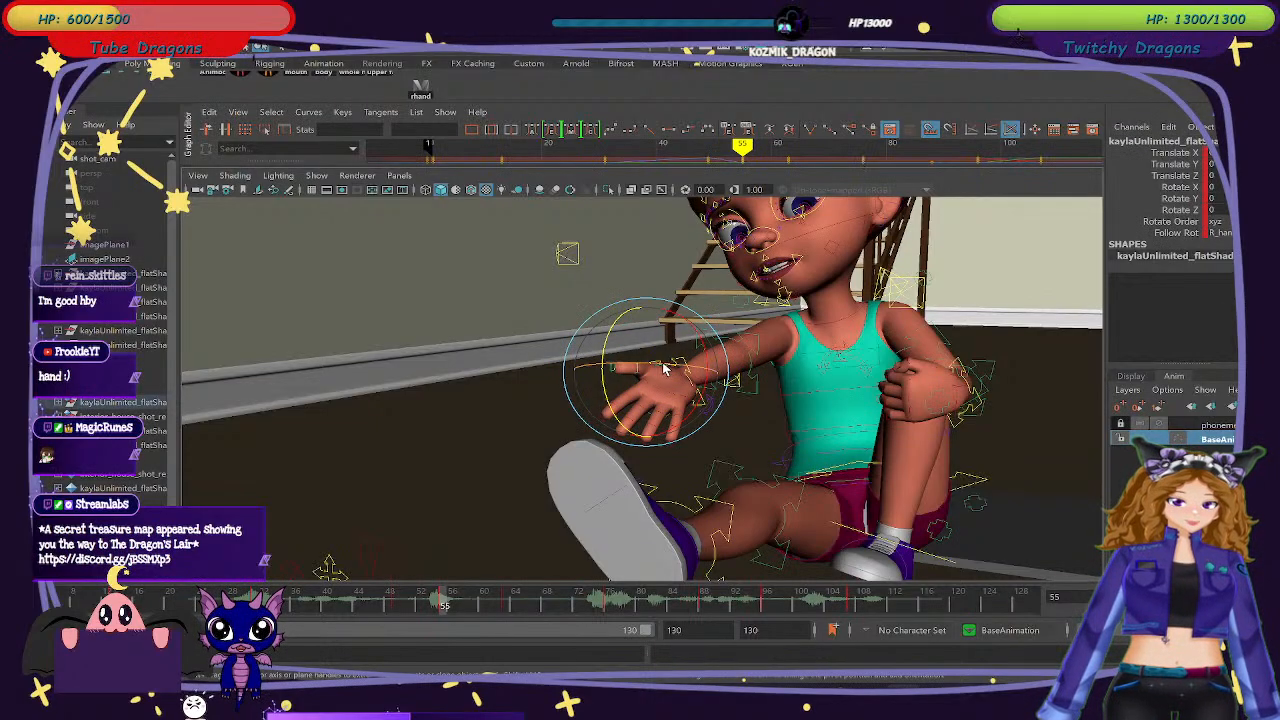
{"action": "left_click_drag", "start_coordinate": [658, 367], "coordinate": [655, 366]}
{"action": "mouse_move", "coordinate": [408, 599]}
{"action": "left_mouse_down"}
{"action": "mouse_move", "coordinate": [572, 608]}
{"action": "mouse_move", "coordinate": [507, 607]}
{"action": "left_mouse_up"}
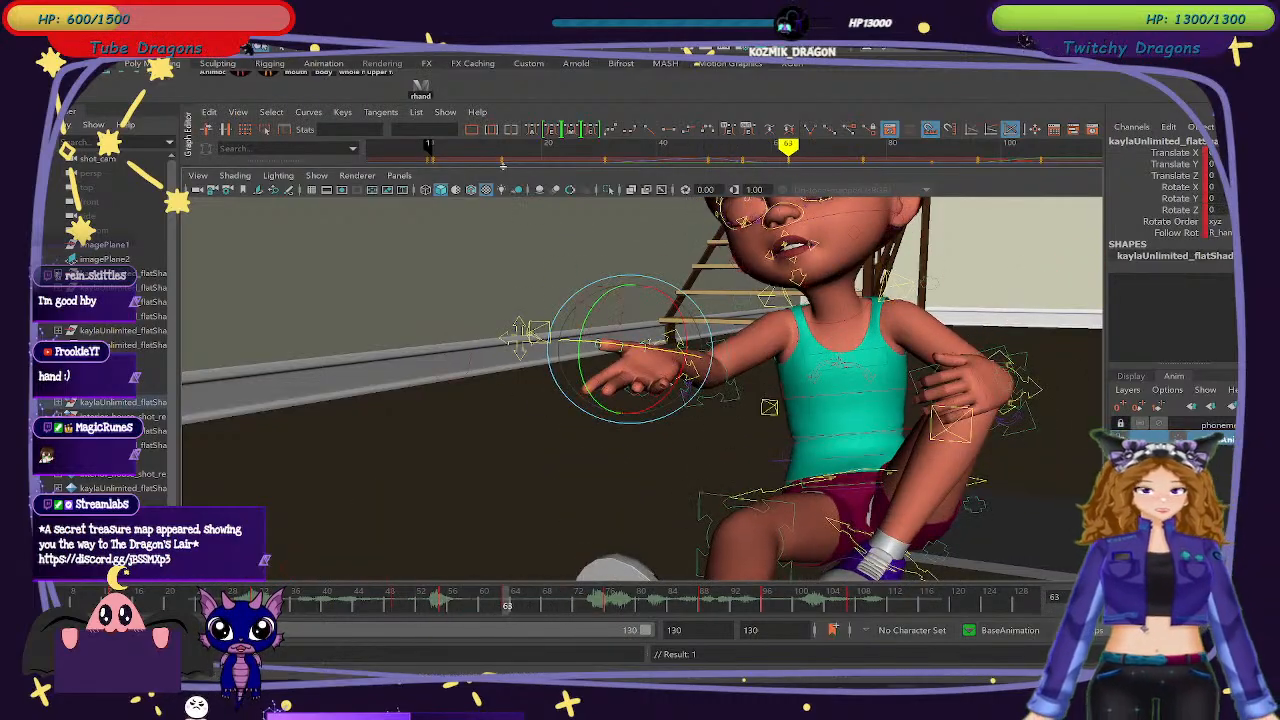
Select all the right-hand controls, compare the keyframes, and copy their frame 63 pose onto frame 76.
{"action": "left_click", "coordinate": [422, 88]}
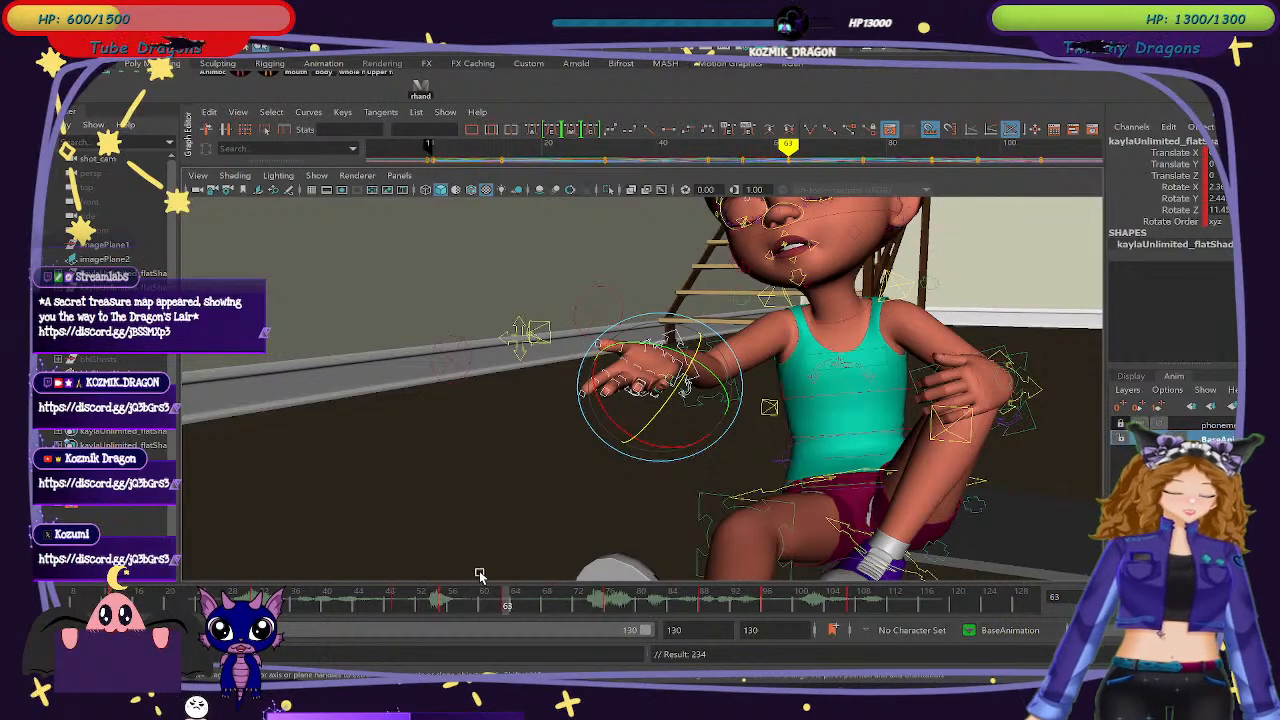
{"action": "left_click", "coordinate": [411, 605]}
{"action": "left_click_drag", "start_coordinate": [411, 605], "coordinate": [606, 607]}
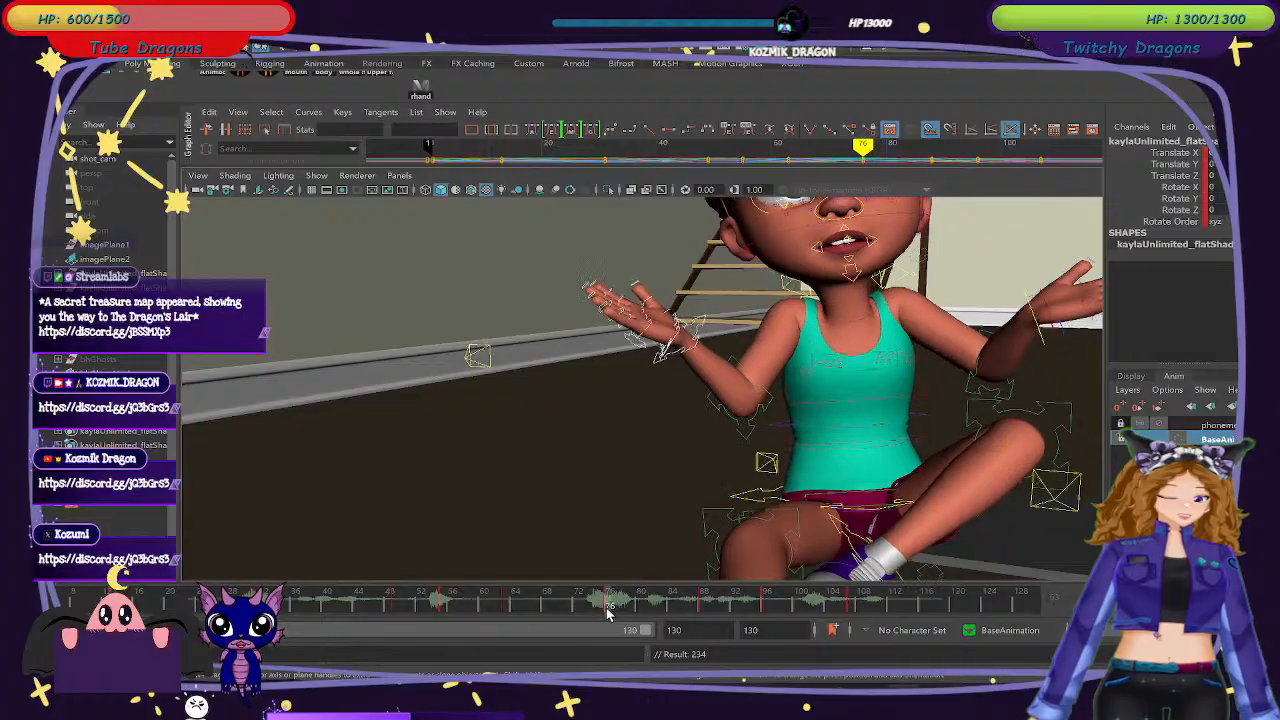
{"action": "left_click", "coordinate": [507, 601]}
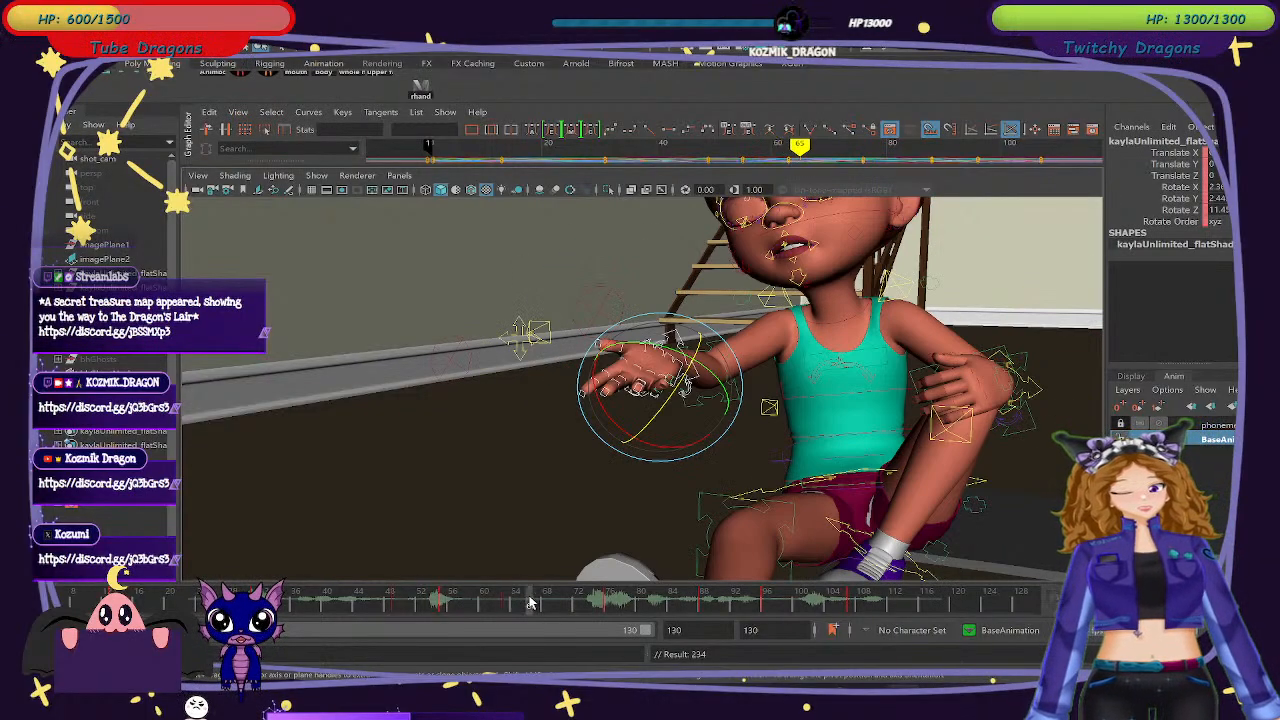
{"action": "middle_click_drag", "start_coordinate": [530, 602], "coordinate": [609, 600]}
{"action": "mouse_move", "coordinate": [548, 599]}
{"action": "left_mouse_down"}
{"action": "mouse_move", "coordinate": [507, 596]}
{"action": "mouse_move", "coordinate": [657, 607]}
{"action": "mouse_move", "coordinate": [541, 603]}
{"action": "mouse_move", "coordinate": [619, 604]}
{"action": "mouse_move", "coordinate": [608, 604]}
{"action": "left_mouse_up"}
{"action": "scroll", "coordinate": [672, 442], "scroll_direction": "up", "scroll_amount": 3}
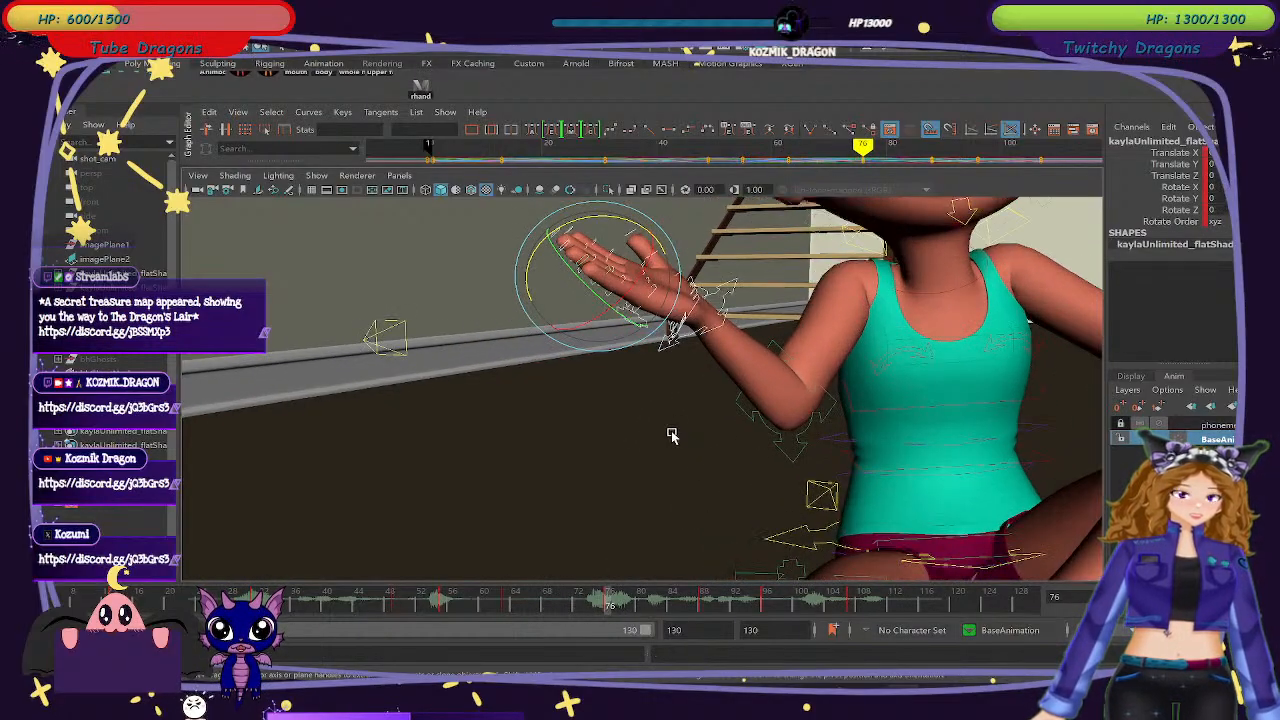
{"action": "left_click_drag", "start_coordinate": [512, 607], "coordinate": [607, 599]}
{"action": "left_click", "coordinate": [697, 334]}
{"action": "left_click", "coordinate": [705, 327]}
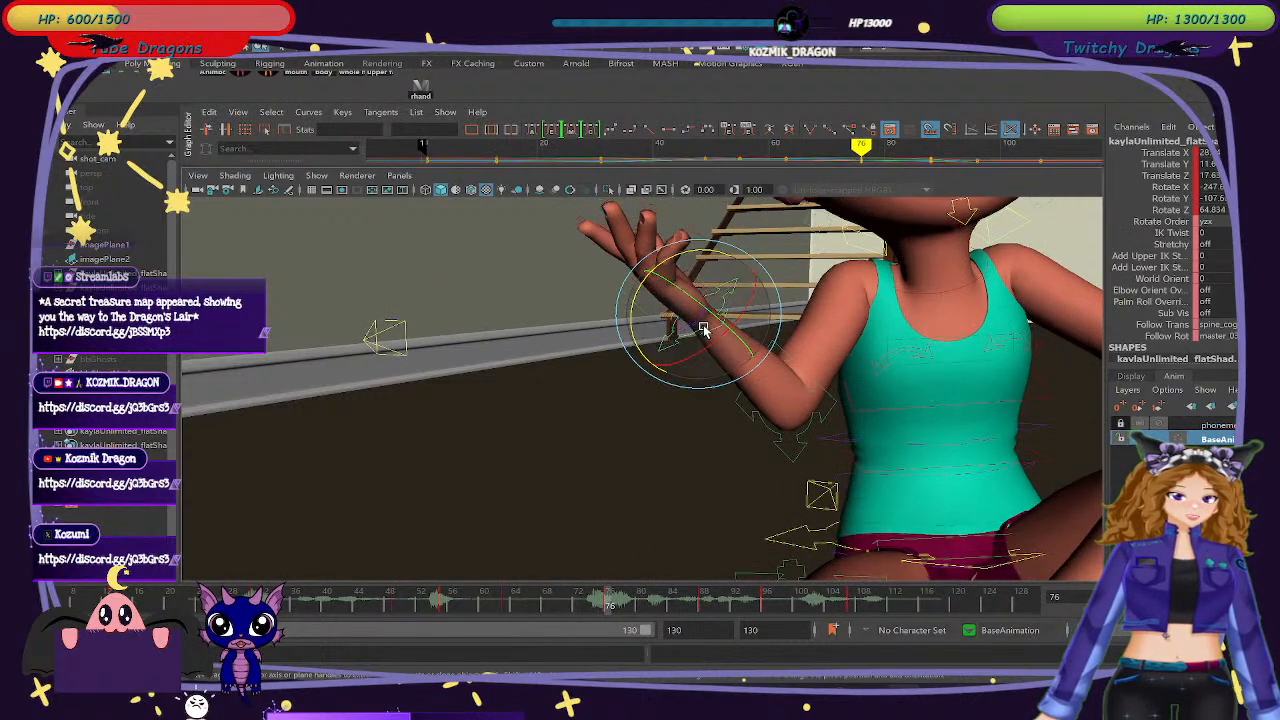
{"action": "left_click_drag", "start_coordinate": [645, 277], "coordinate": [629, 337]}
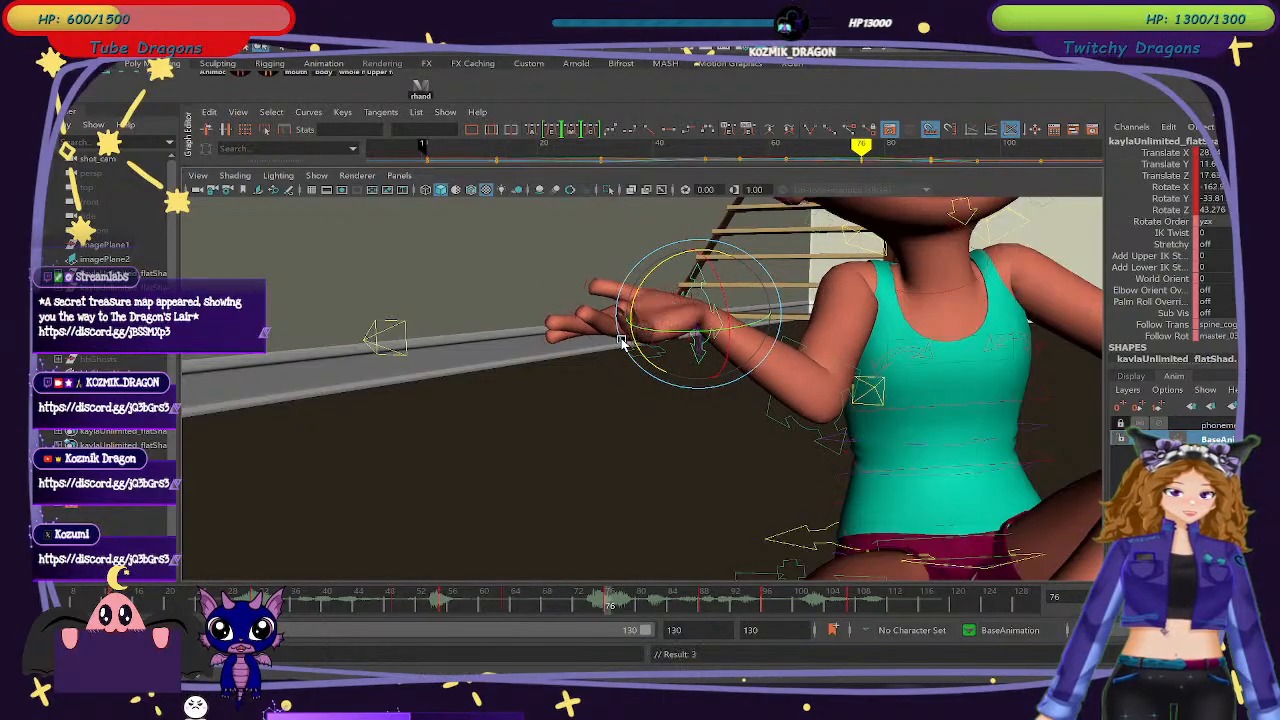
{"action": "key", "text": "ctrl+z"}
{"action": "left_click", "coordinate": [633, 421]}
Rotate the right hand control to about 6.1 in X, -4.4 in Y and 47.7 in Z, and key it on frame 76.
{"action": "left_click", "coordinate": [670, 332]}
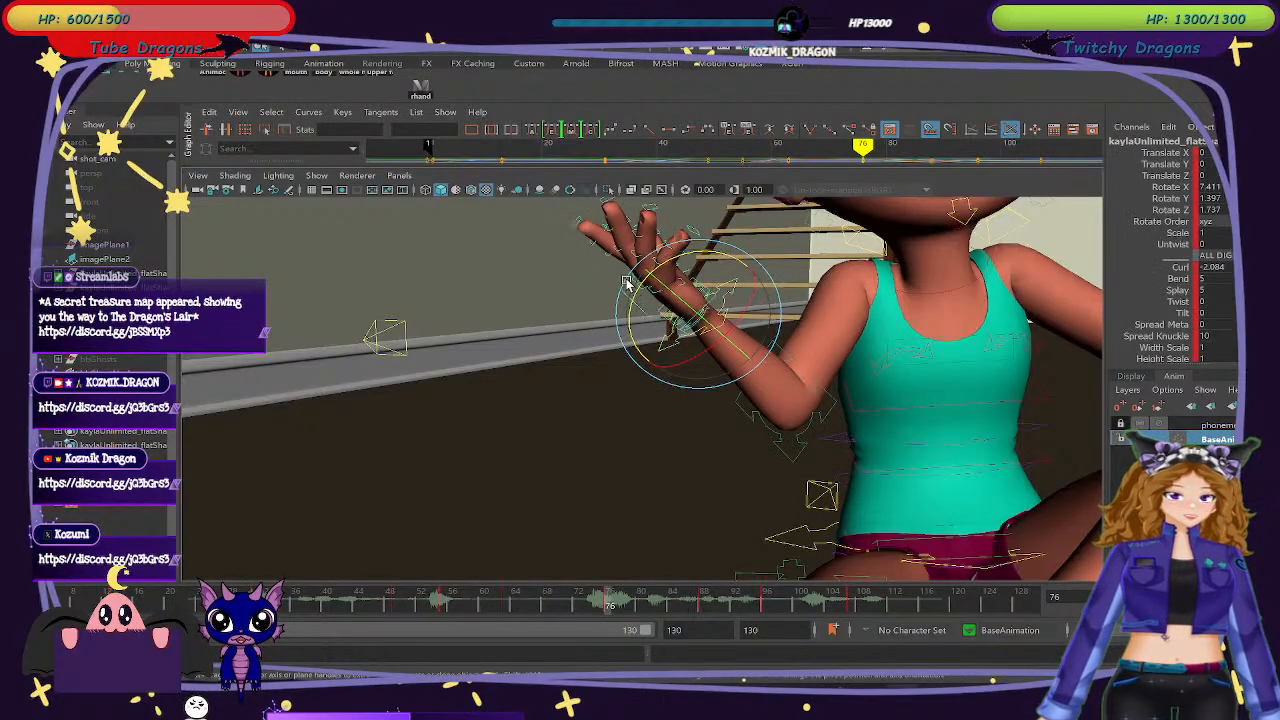
{"action": "left_click_drag", "start_coordinate": [630, 284], "coordinate": [622, 358]}
{"action": "left_click_drag", "start_coordinate": [622, 362], "coordinate": [620, 352]}
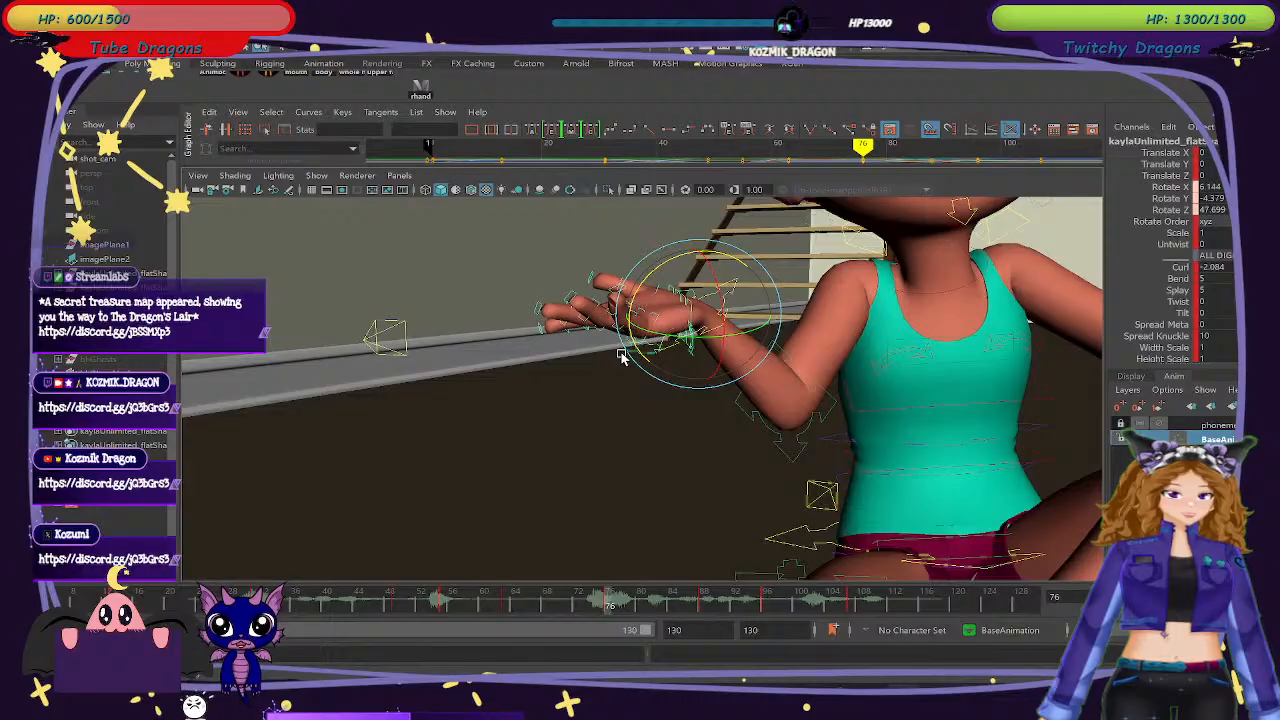
{"action": "key", "text": "s"}
{"action": "mouse_move", "coordinate": [591, 608]}
{"action": "left_mouse_down"}
{"action": "mouse_move", "coordinate": [497, 601]}
{"action": "mouse_move", "coordinate": [695, 600]}
{"action": "mouse_move", "coordinate": [609, 600]}
{"action": "left_mouse_up"}
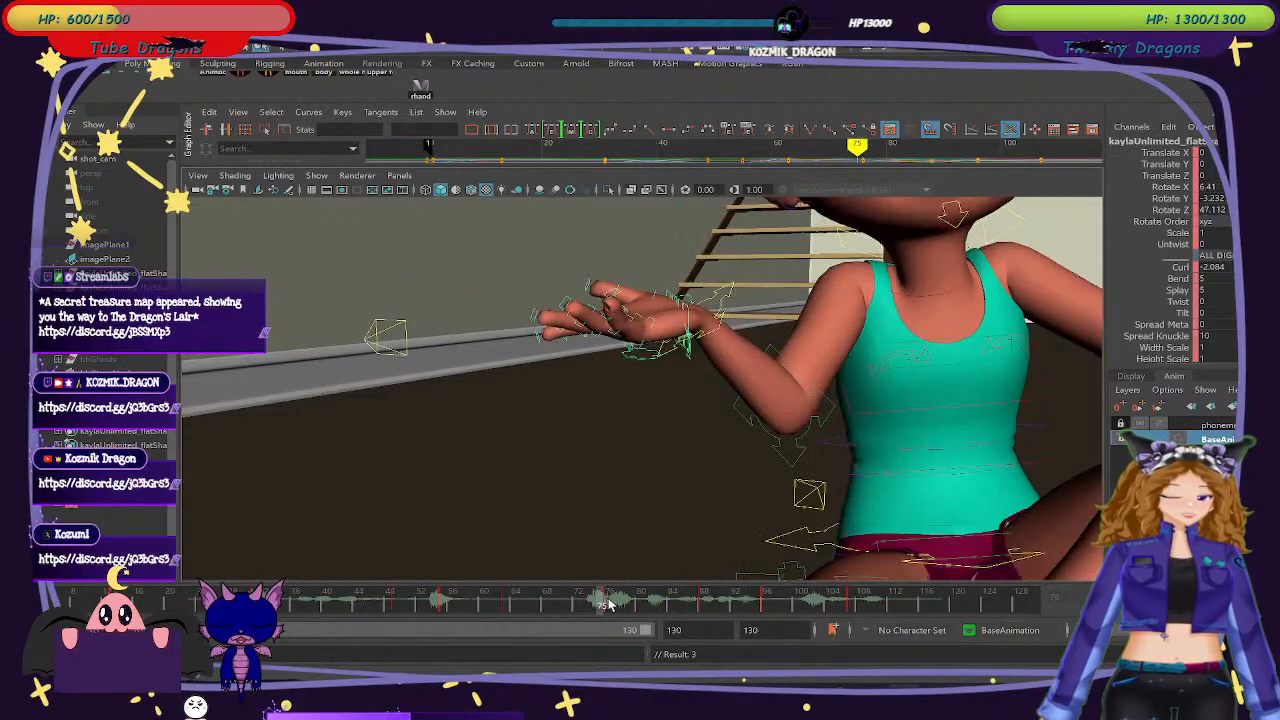
Set the right hand's Curl to 10 on frame 76 after testing 0, checking the fingers from the front.
{"action": "left_click_drag", "start_coordinate": [628, 457], "coordinate": [629, 557], "text": "alt"}
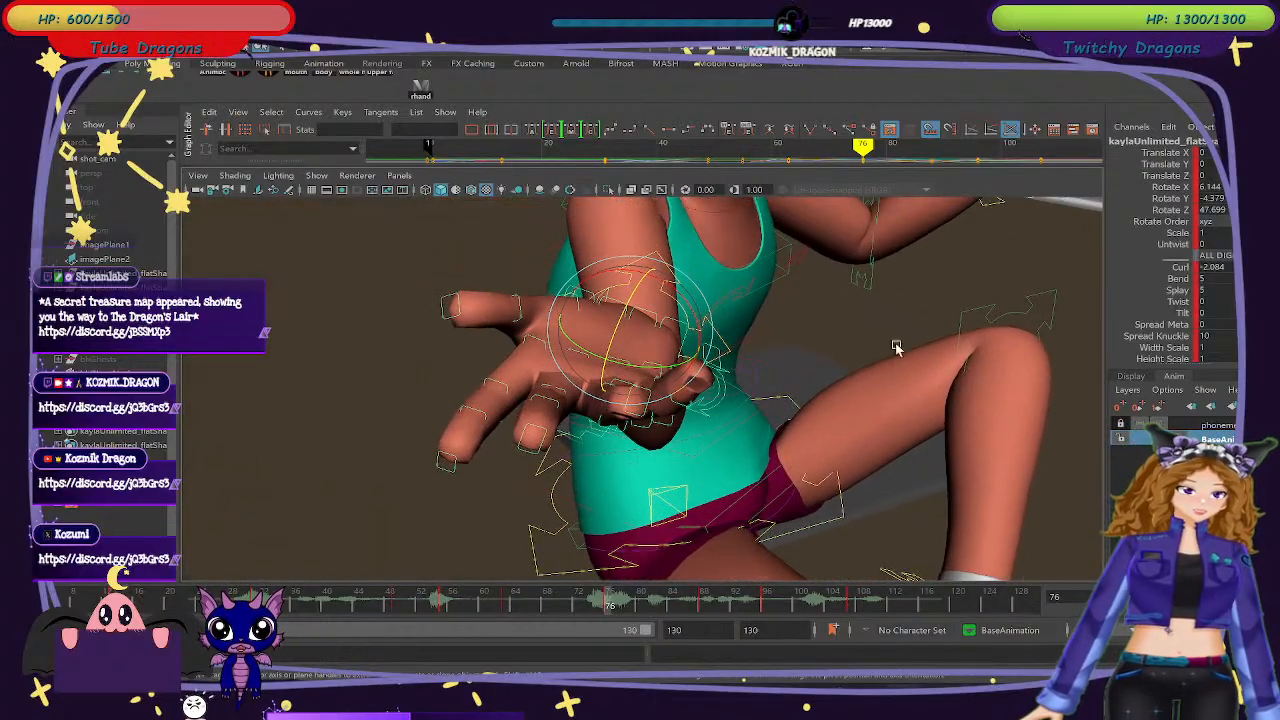
{"action": "type", "text": "0"}
{"action": "key", "text": "Return"}
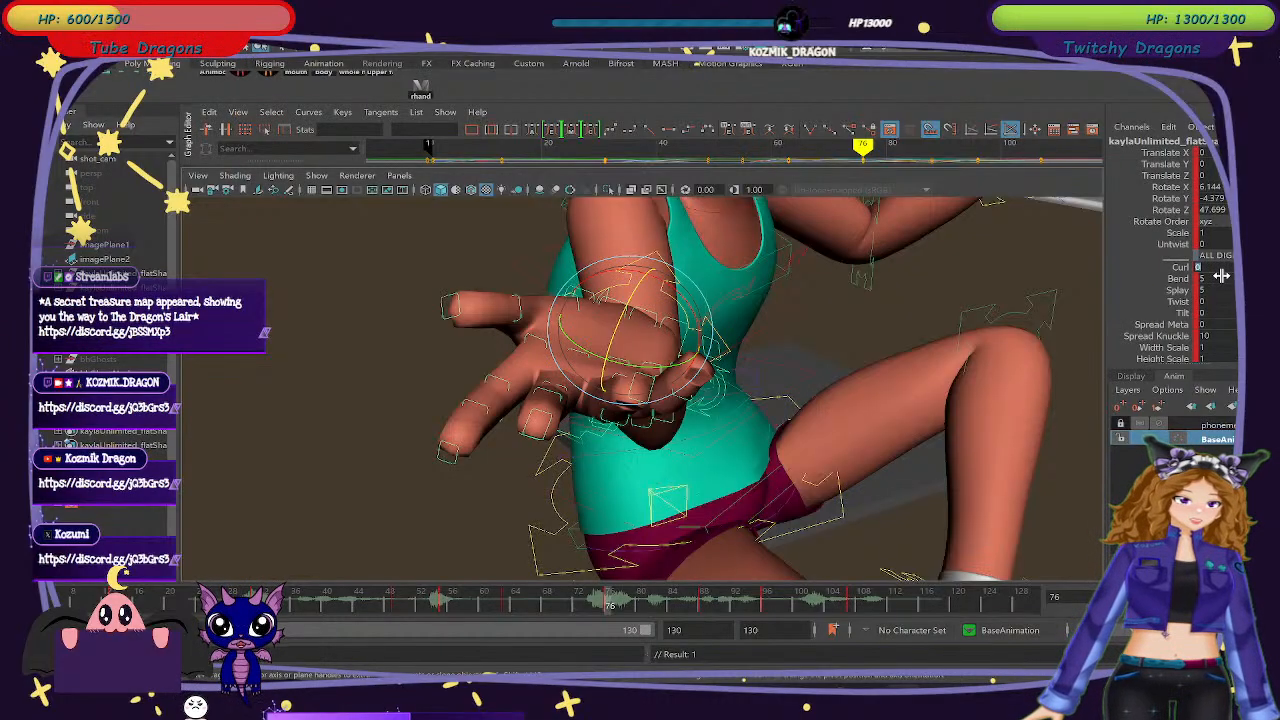
{"action": "type", "text": "10"}
{"action": "key", "text": "Return"}
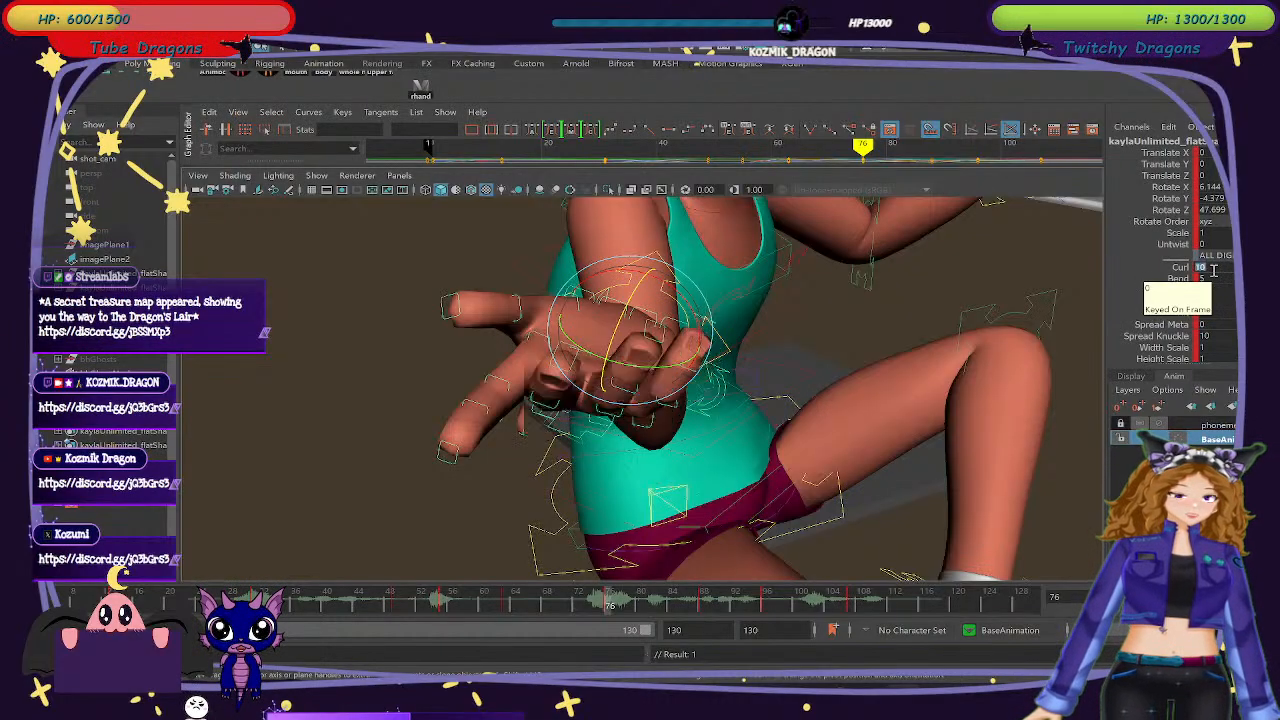
Set the right hand's Curl to -10, Bend to 0 and Splay to 0 on frame 76.
{"action": "type", "text": "-10"}
{"action": "key", "text": "Return"}
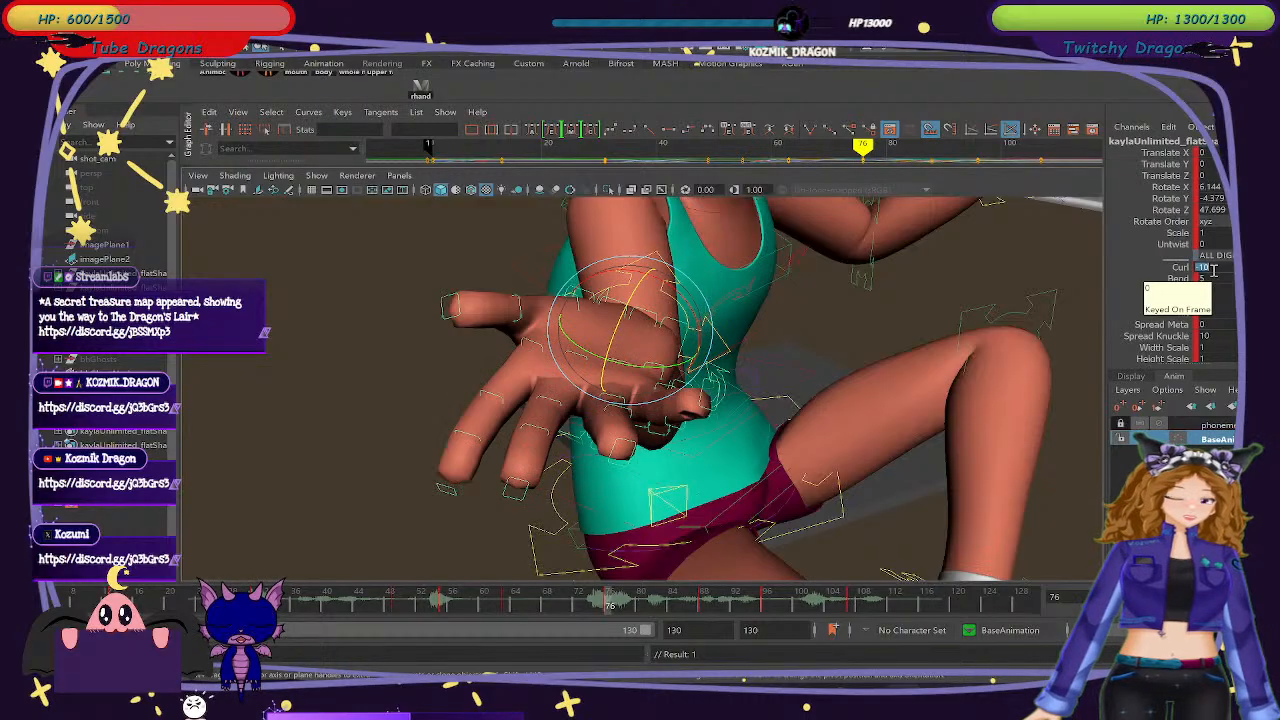
{"action": "left_click", "coordinate": [1218, 280]}
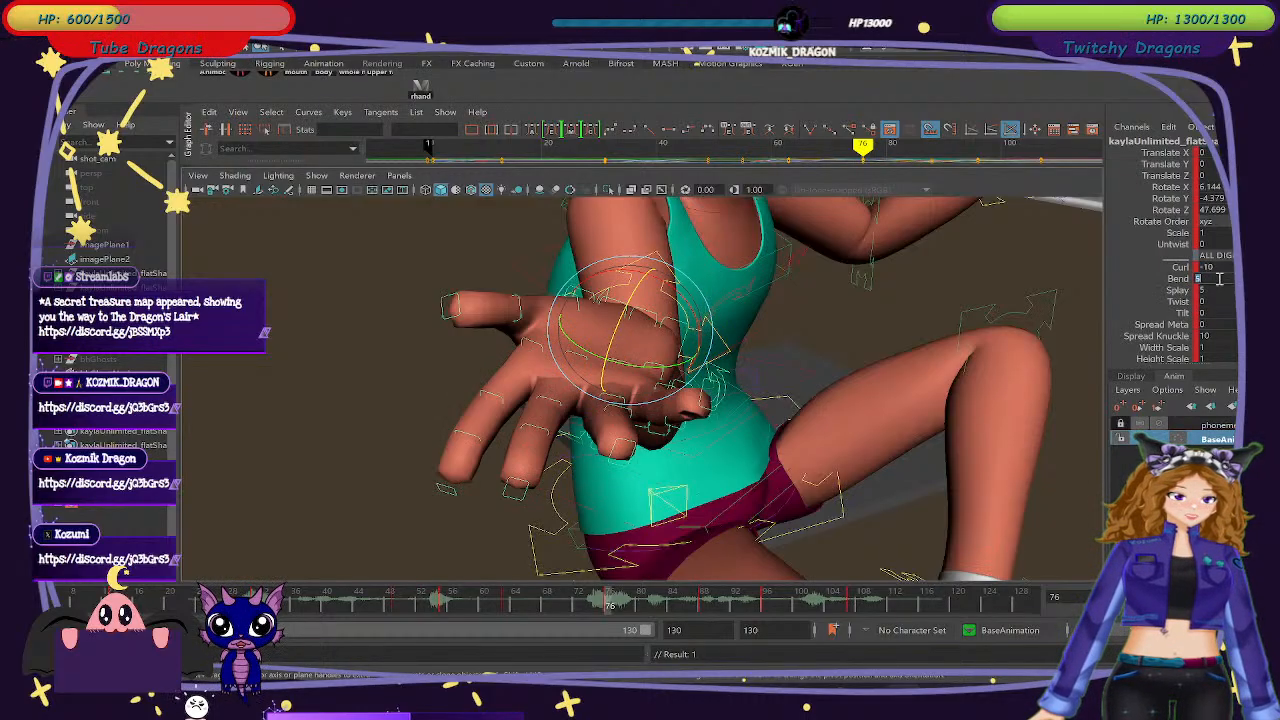
{"action": "type", "text": "8"}
{"action": "key", "text": "Return"}
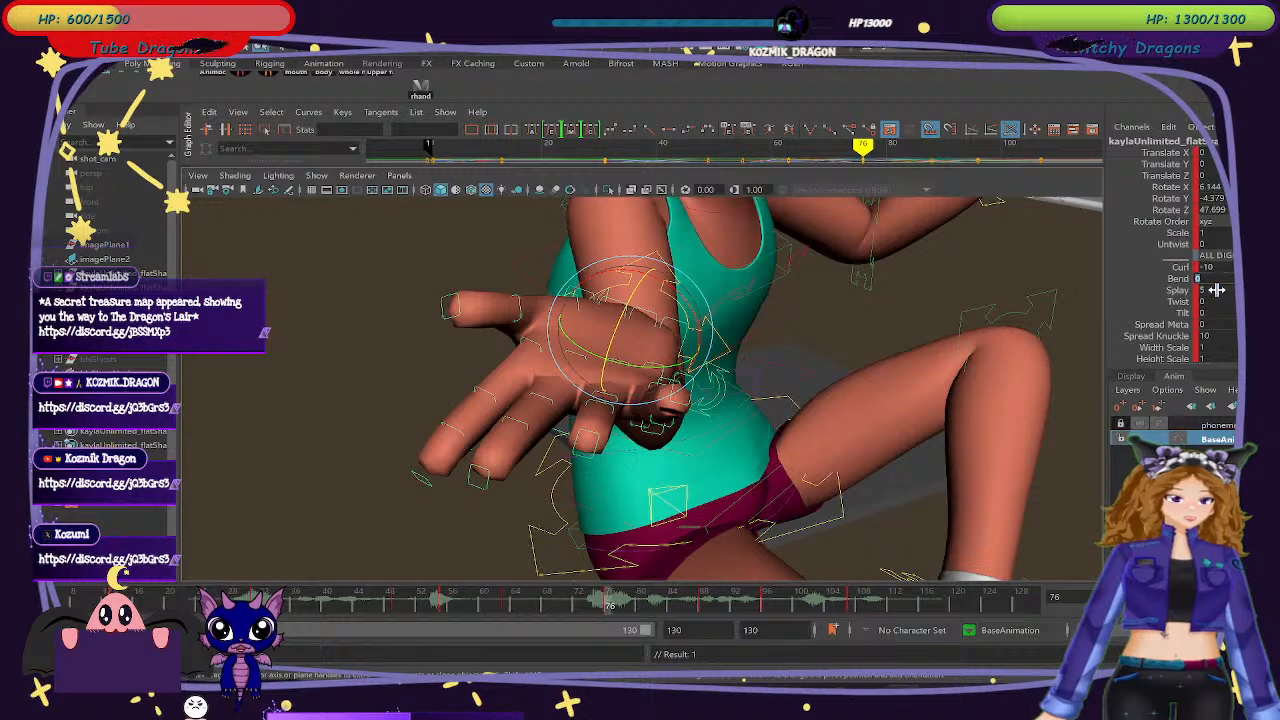
{"action": "left_click", "coordinate": [1217, 290]}
{"action": "type", "text": "0"}
{"action": "key", "text": "Return"}
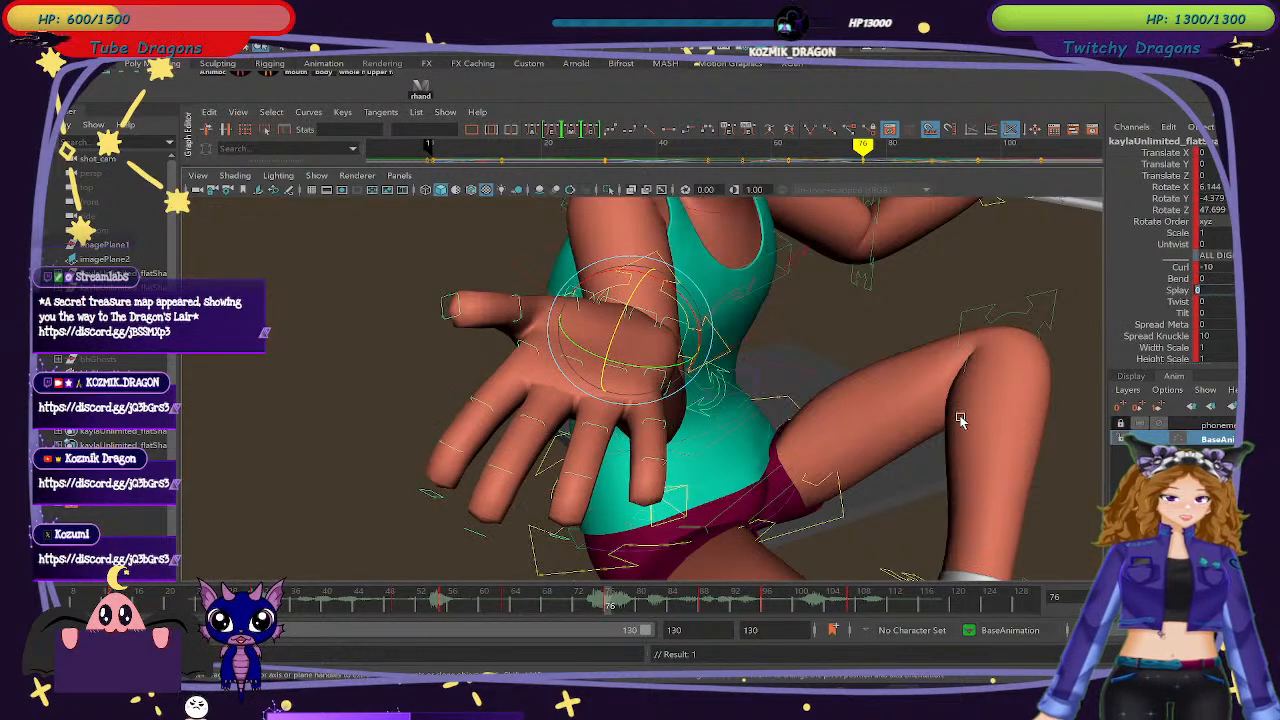
Scrub the motion up to frame 76 and rotate the right hand control to about 18.6 in X, -17.9 in Y and 41.7 in Z.
{"action": "left_click_drag", "start_coordinate": [958, 420], "coordinate": [897, 410], "text": "alt"}
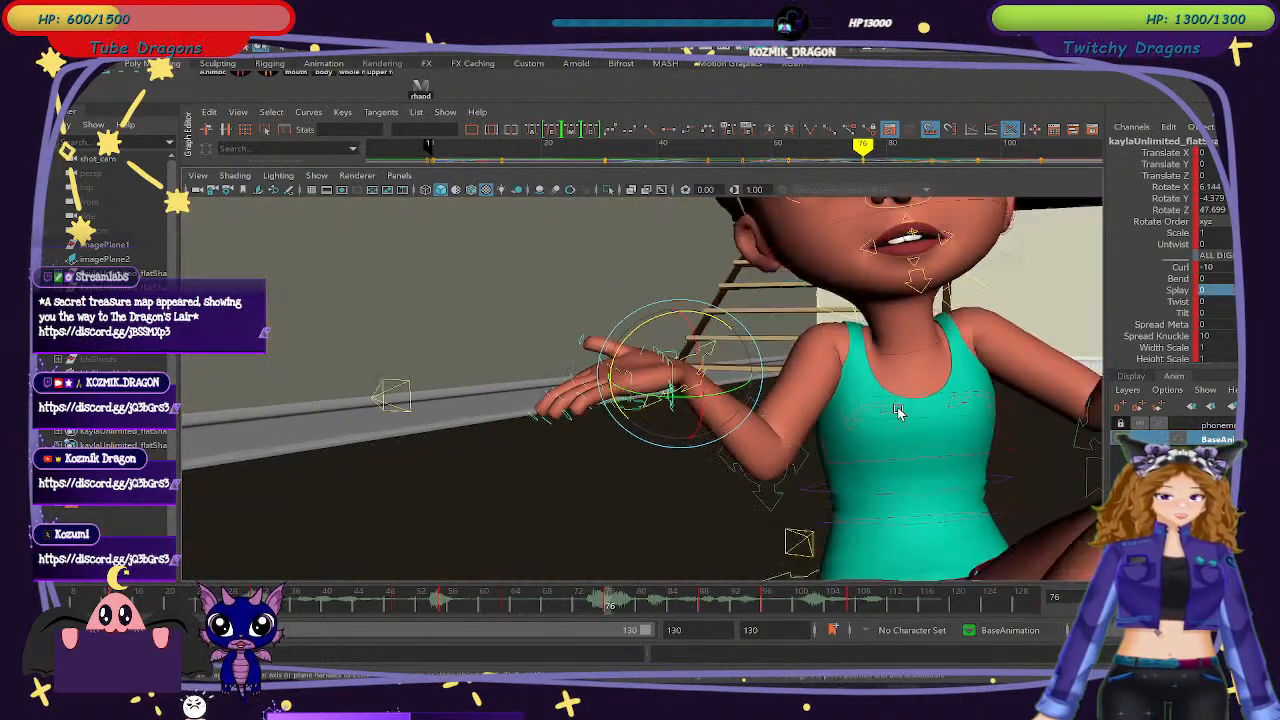
{"action": "scroll", "coordinate": [898, 411], "scroll_direction": "down", "scroll_amount": 5}
{"action": "left_click_drag", "start_coordinate": [530, 598], "coordinate": [610, 605]}
{"action": "left_click", "coordinate": [632, 384]}
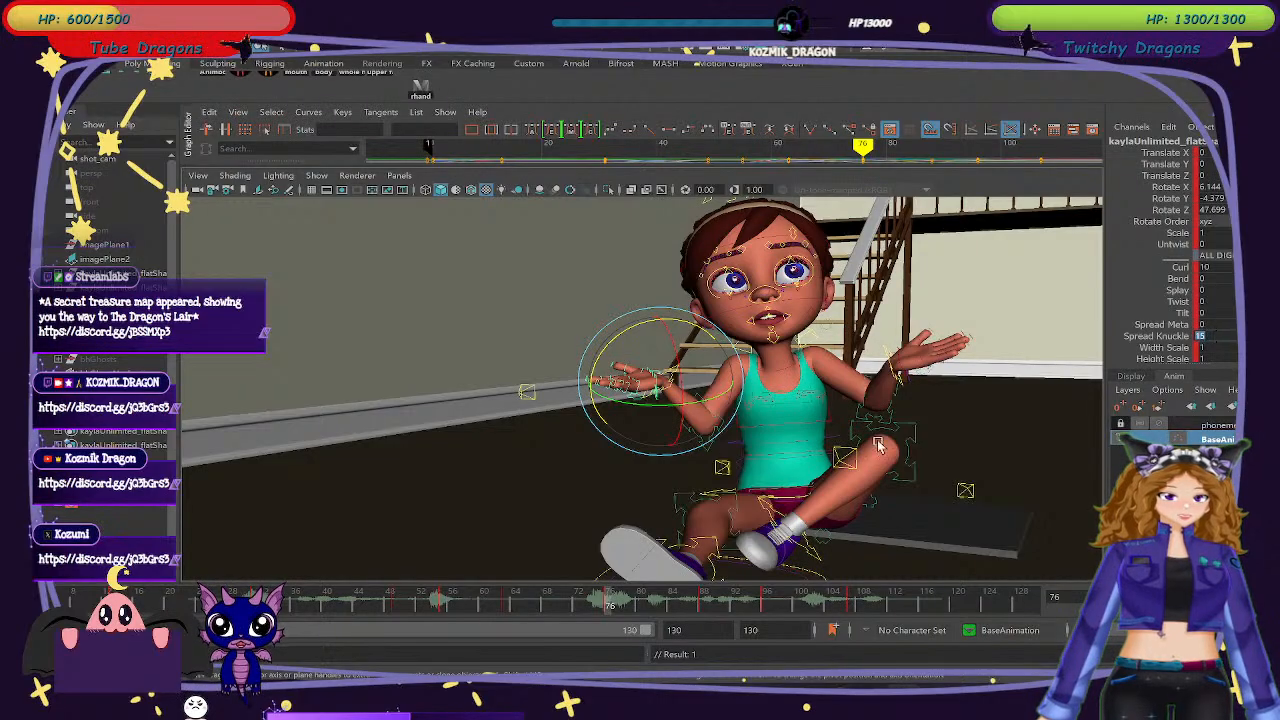
{"action": "left_click_drag", "start_coordinate": [655, 322], "coordinate": [606, 403]}
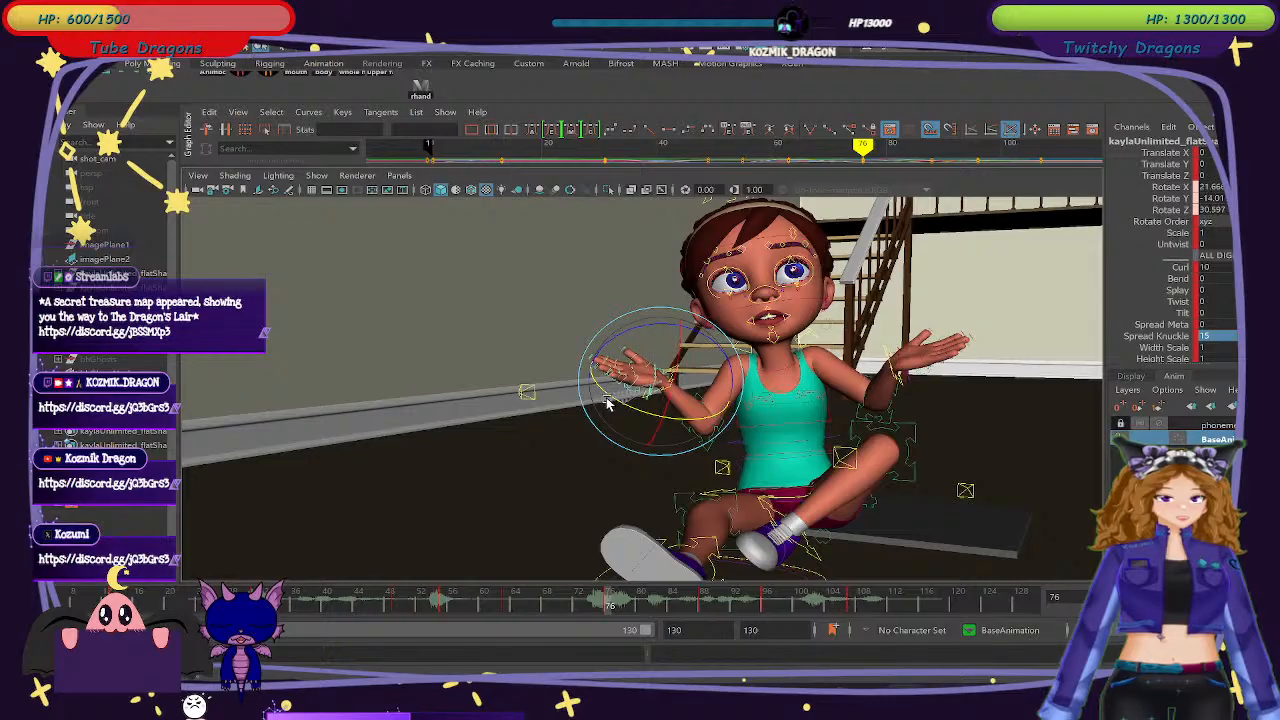
{"action": "left_click_drag", "start_coordinate": [637, 328], "coordinate": [700, 370]}
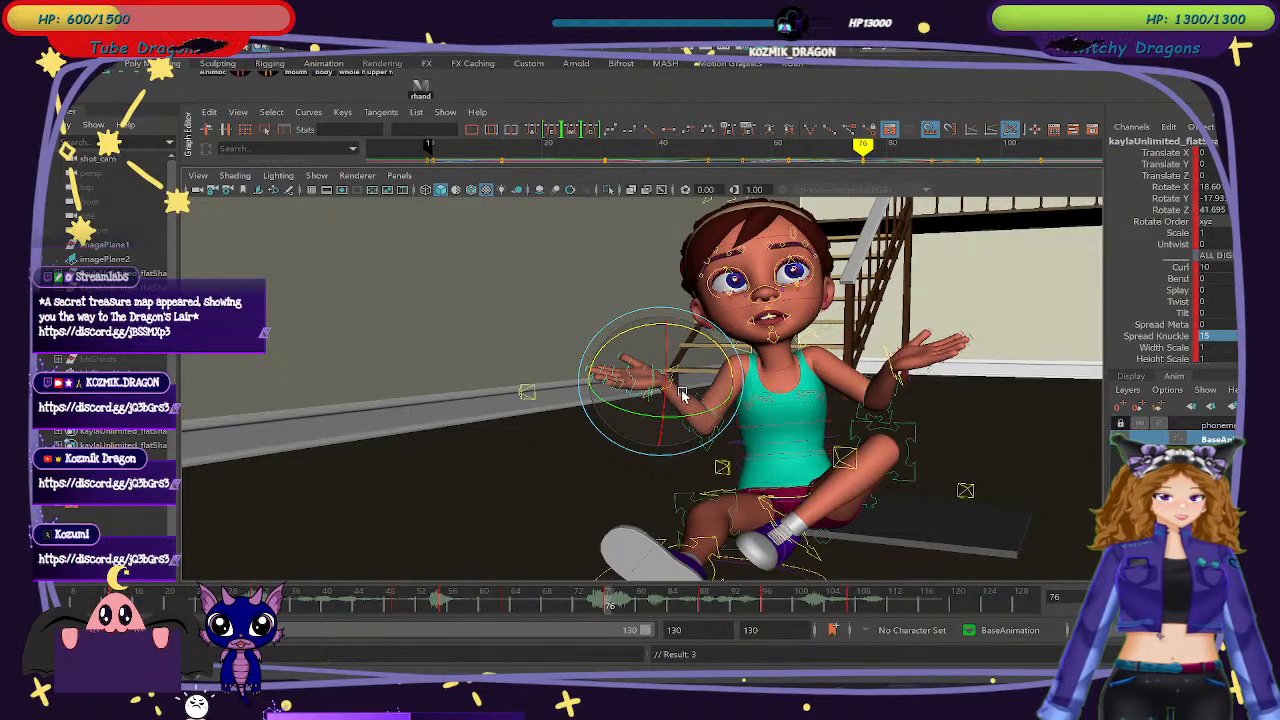
Test the right hand's Bend at 10 and -10, and set Splay to 2 after trying 10, -10 and 5.
{"action": "double_click", "coordinate": [1219, 277]}
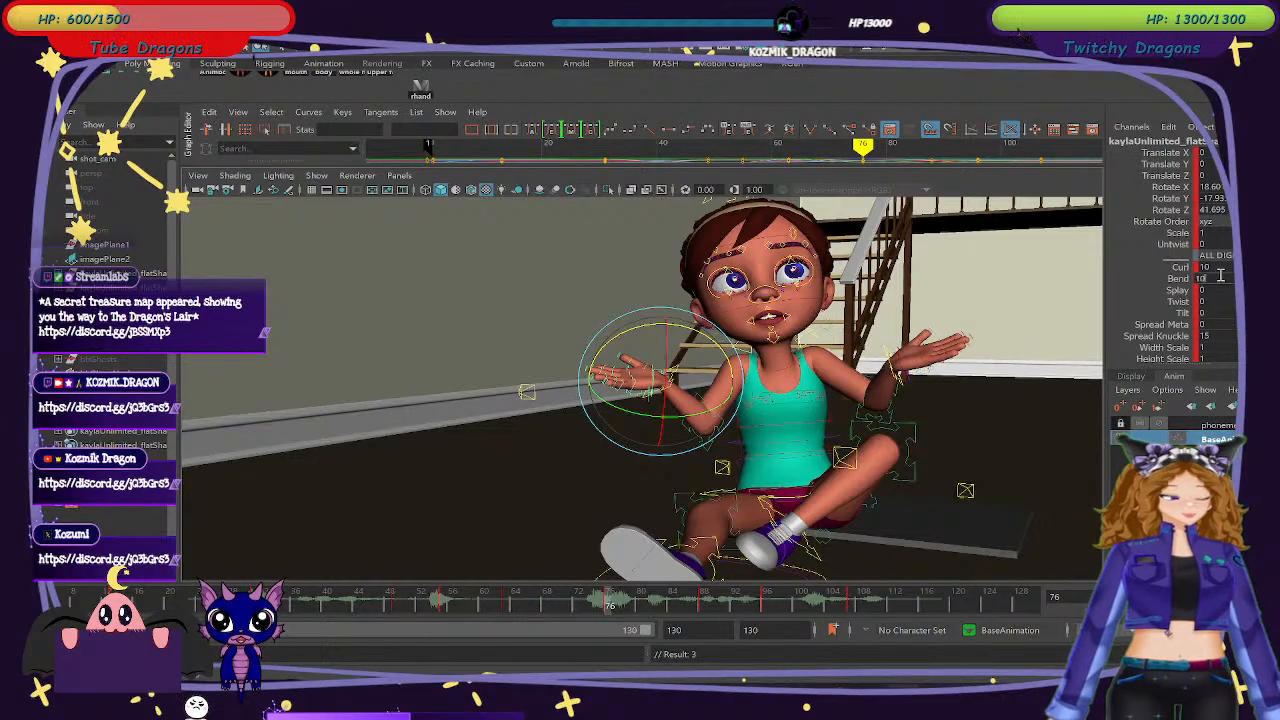
{"action": "type", "text": "-10"}
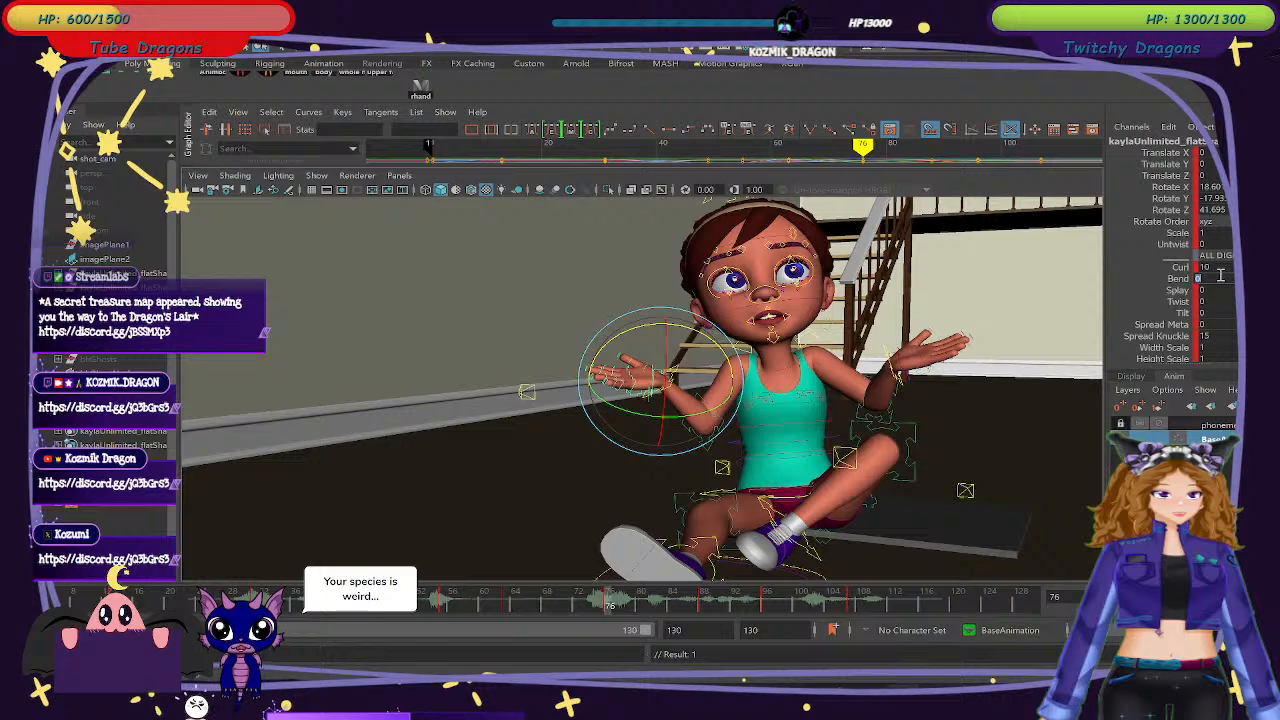
{"action": "type", "text": "10"}
{"action": "key", "text": "Return"}
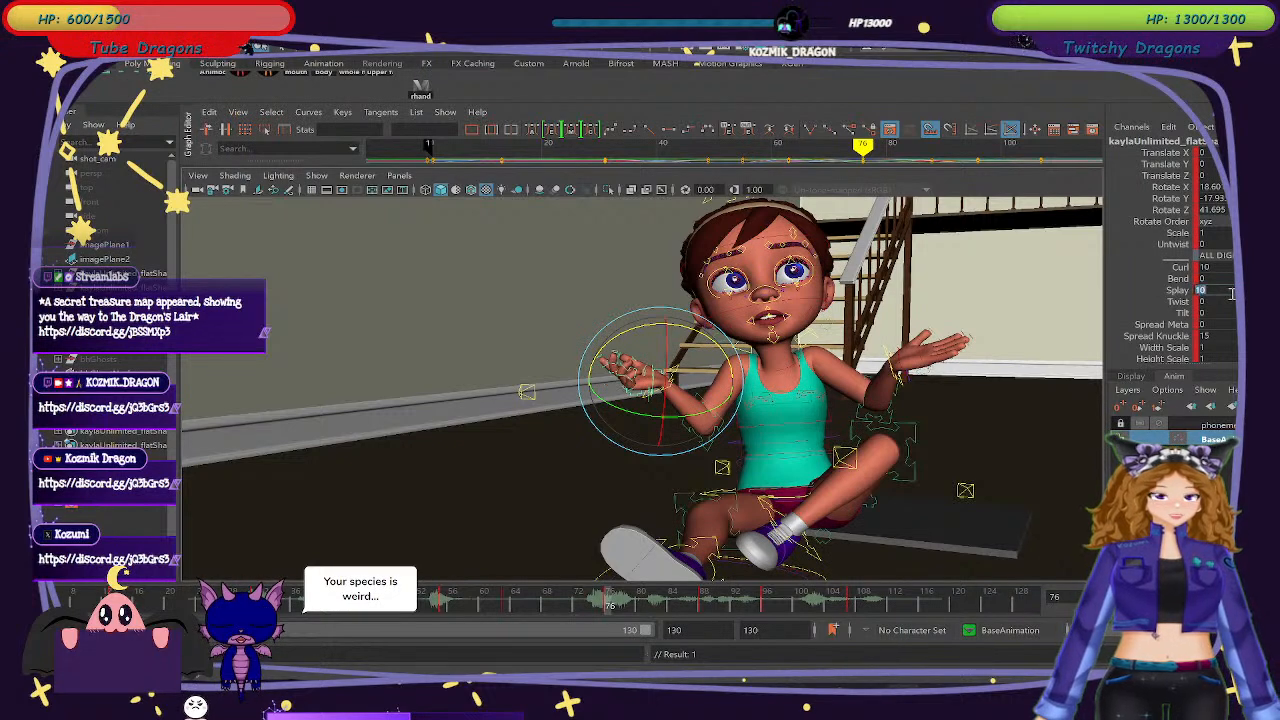
{"action": "type", "text": "-1"}
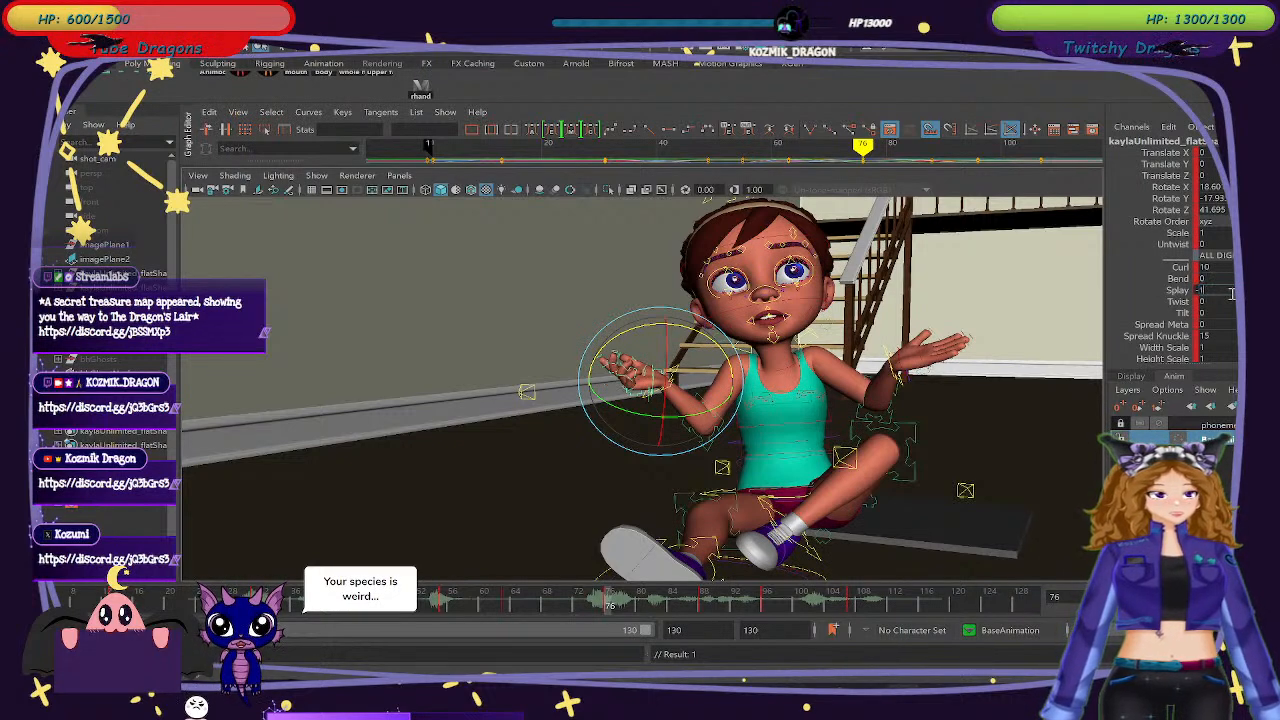
{"action": "type", "text": "0"}
{"action": "key", "text": "Return"}
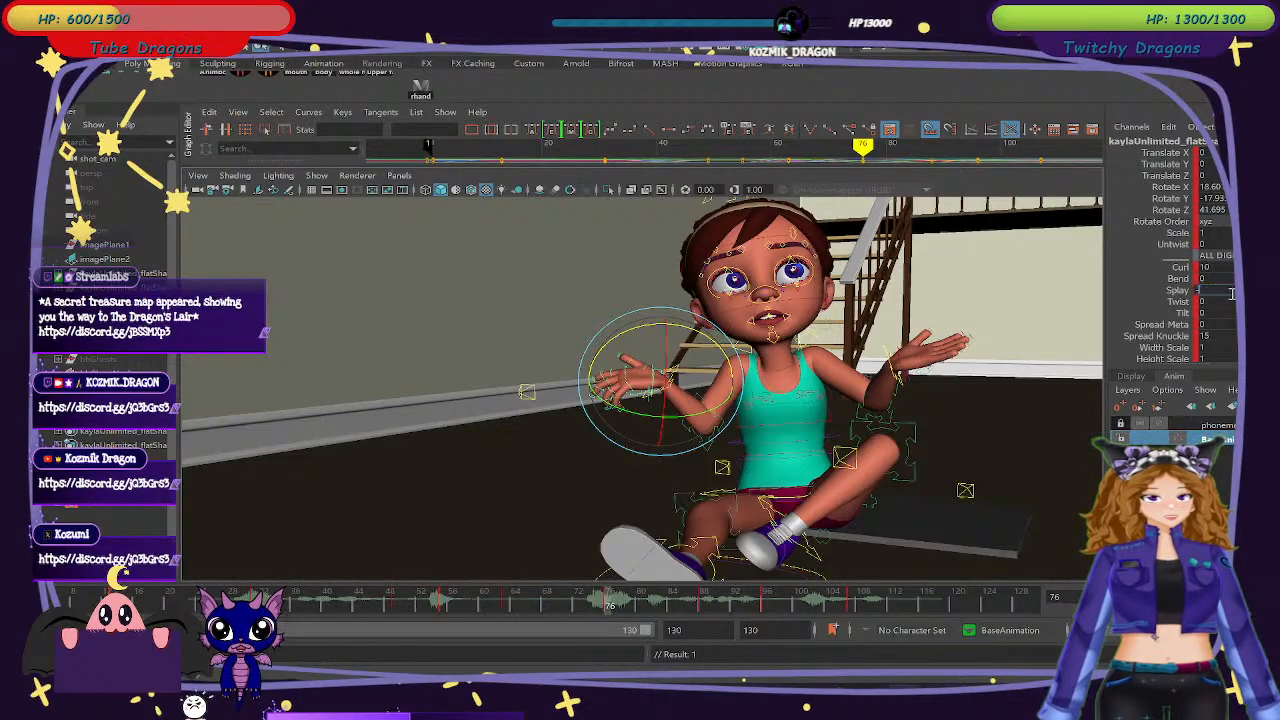
{"action": "type", "text": "10"}
{"action": "key", "text": "Return"}
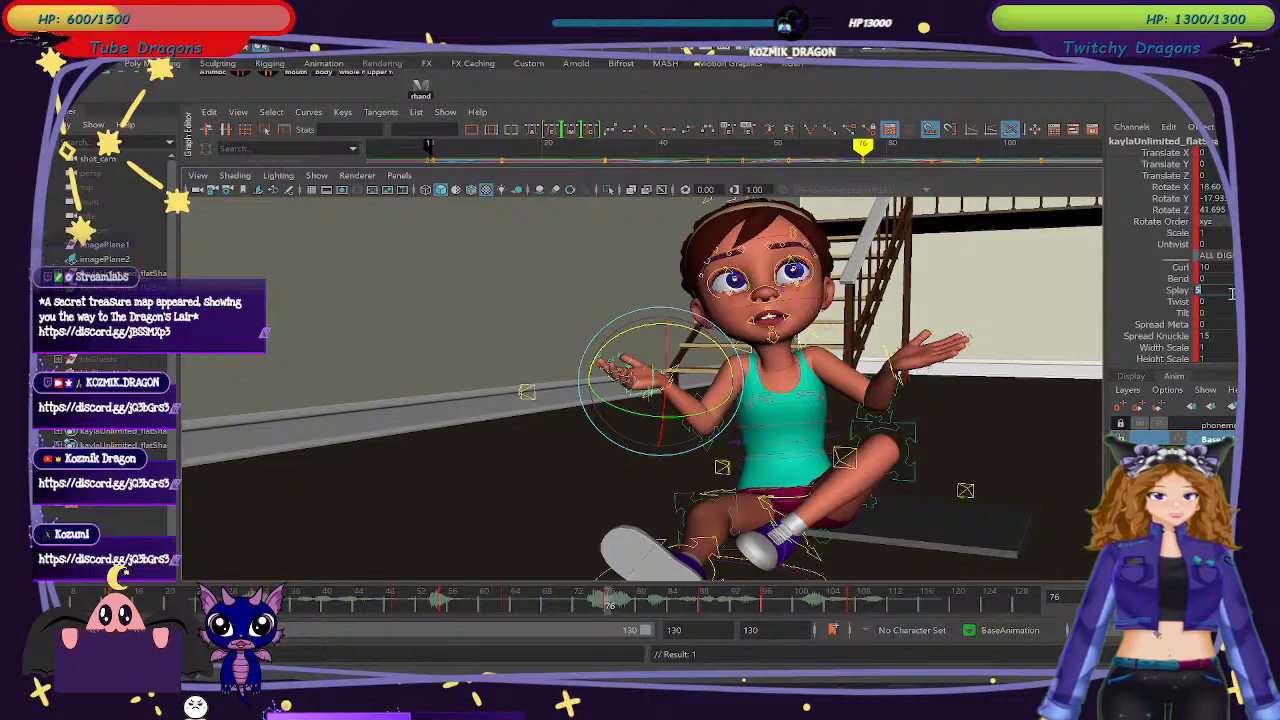
{"action": "type", "text": "2"}
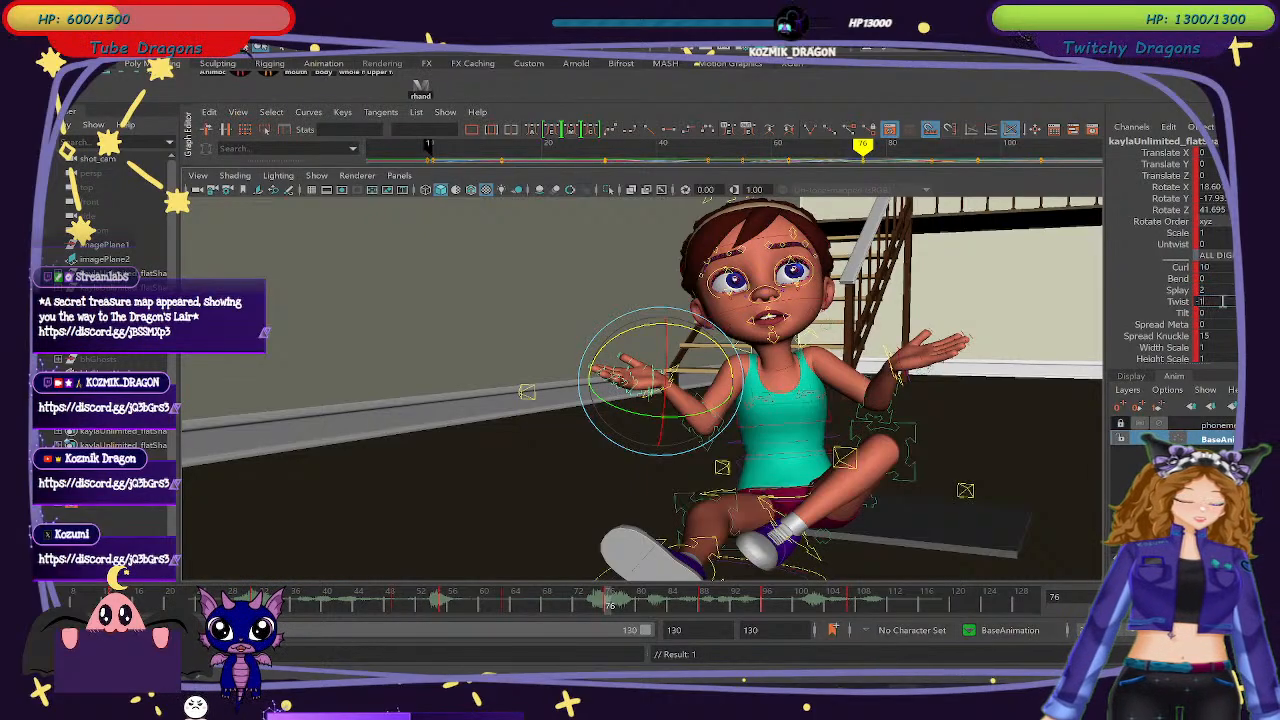
Check the right hand's Twist at -10 from the side and return it to 0.
{"action": "left_click_drag", "start_coordinate": [537, 436], "coordinate": [672, 443], "text": "alt"}
{"action": "scroll", "coordinate": [672, 443], "scroll_direction": "up", "scroll_amount": 4}
{"action": "scroll", "coordinate": [680, 437], "scroll_direction": "up", "scroll_amount": 3}
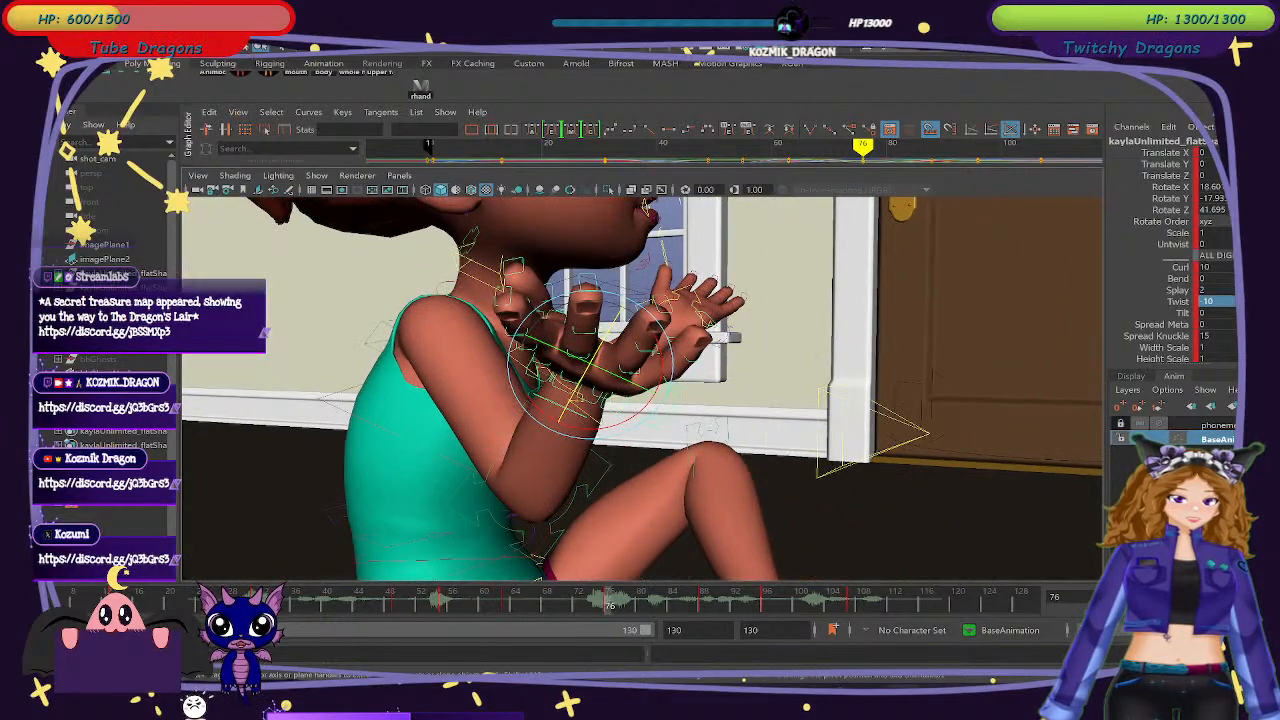
{"action": "type", "text": "0"}
{"action": "key", "text": "Return"}
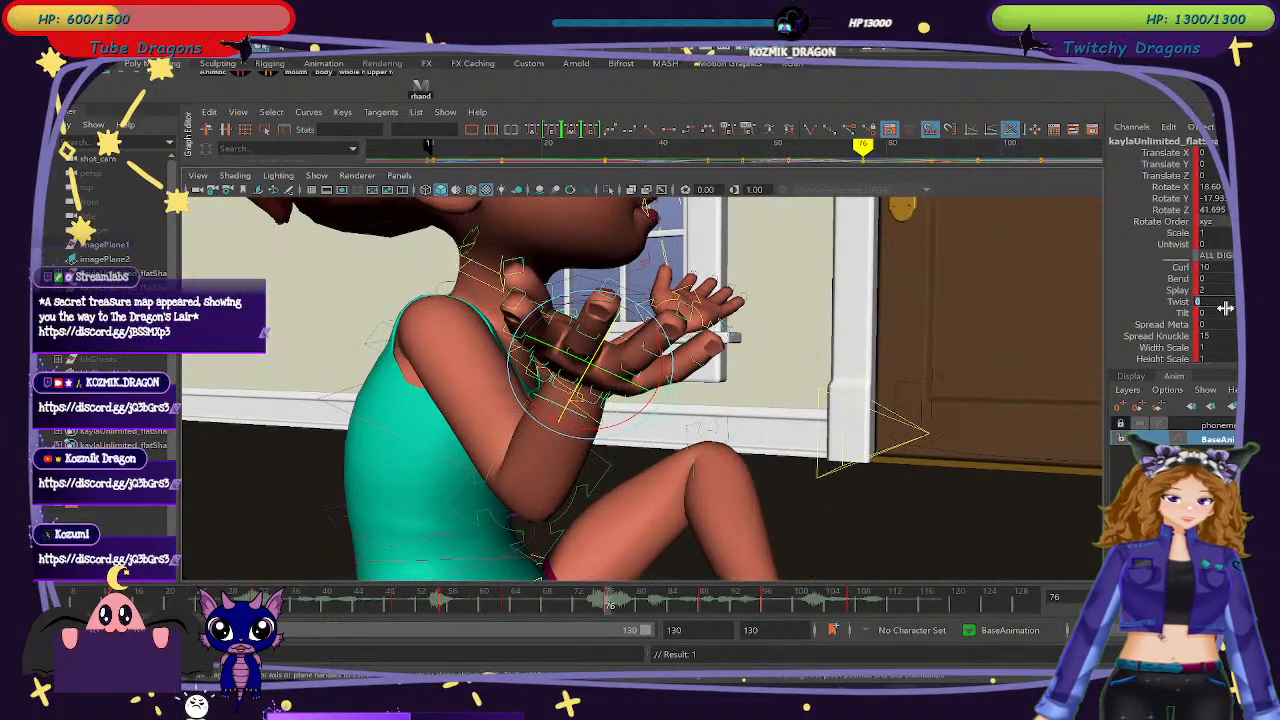
Set the right hand's Tilt to 10 on frame 76 after comparing it with -10.
{"action": "left_click", "coordinate": [1224, 310]}
{"action": "type", "text": "1"}
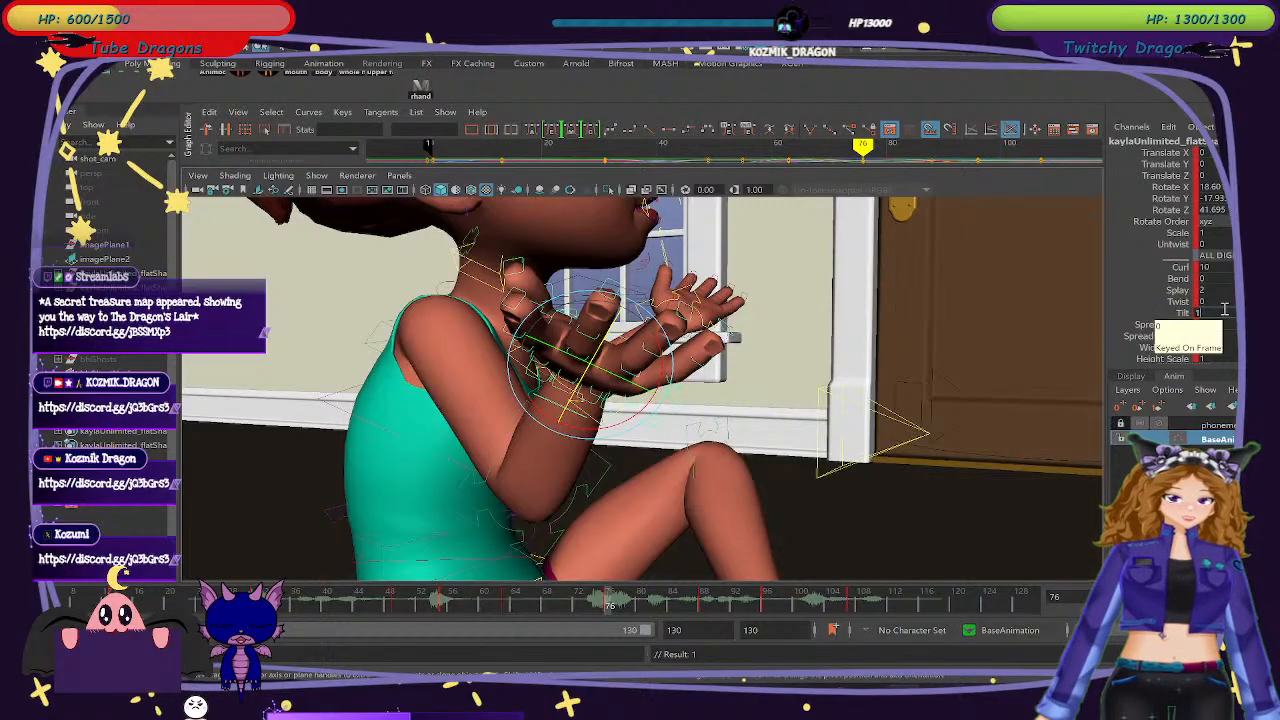
{"action": "type", "text": "0"}
{"action": "key", "text": "Return"}
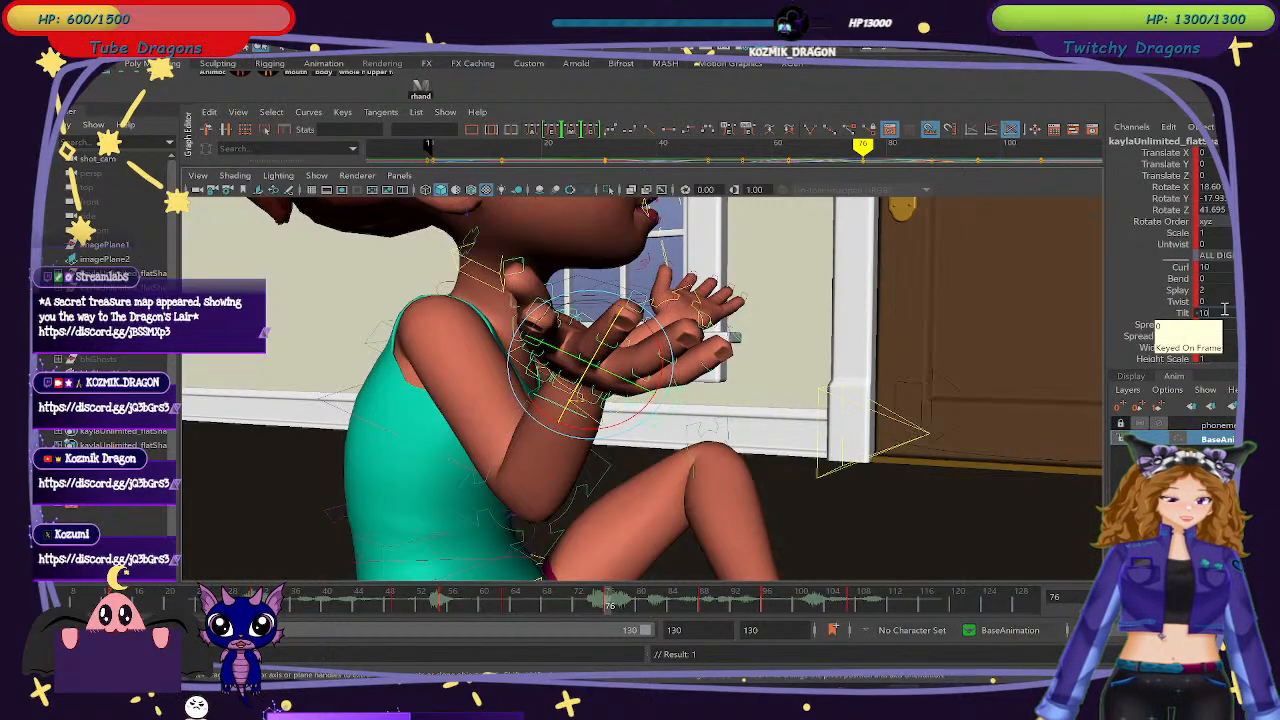
{"action": "key", "text": "Return"}
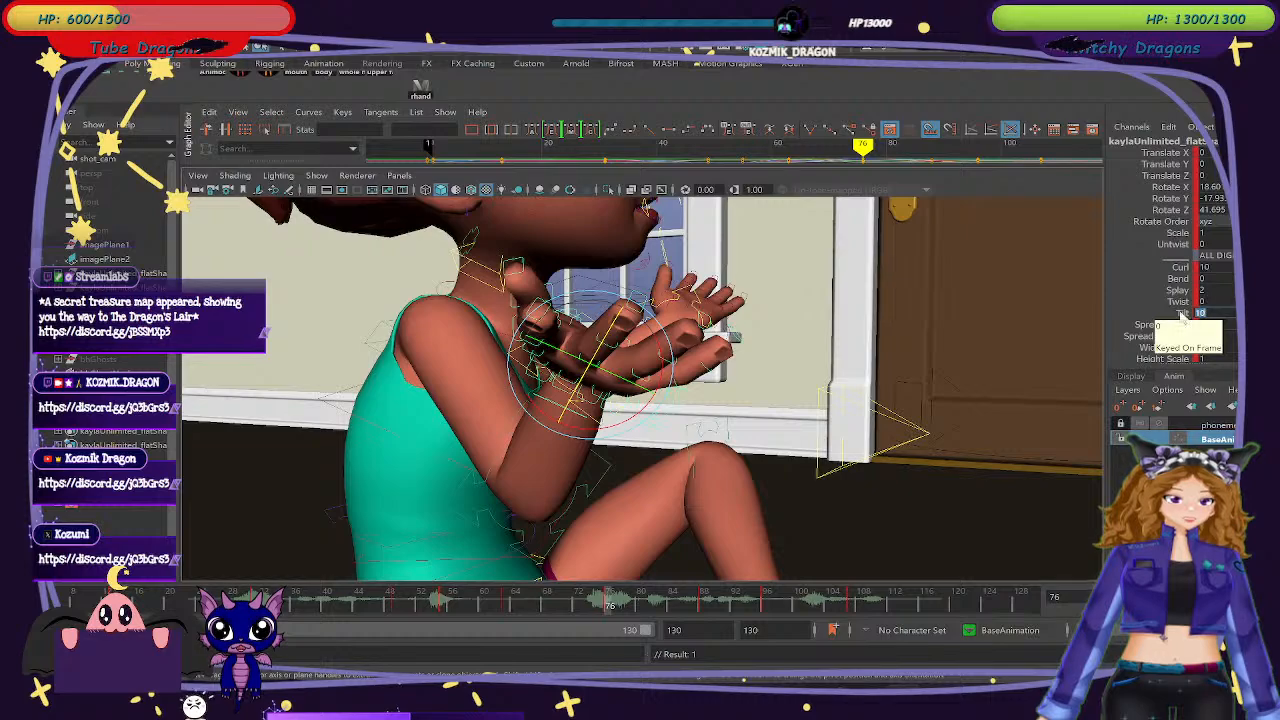
Rotate the right index finger's base control to about 2 in Z on frame 76 and adjust its next joint.
{"action": "left_click_drag", "start_coordinate": [900, 420], "coordinate": [664, 438], "text": "alt"}
{"action": "left_click", "coordinate": [526, 500]}
{"action": "left_click", "coordinate": [553, 358]}
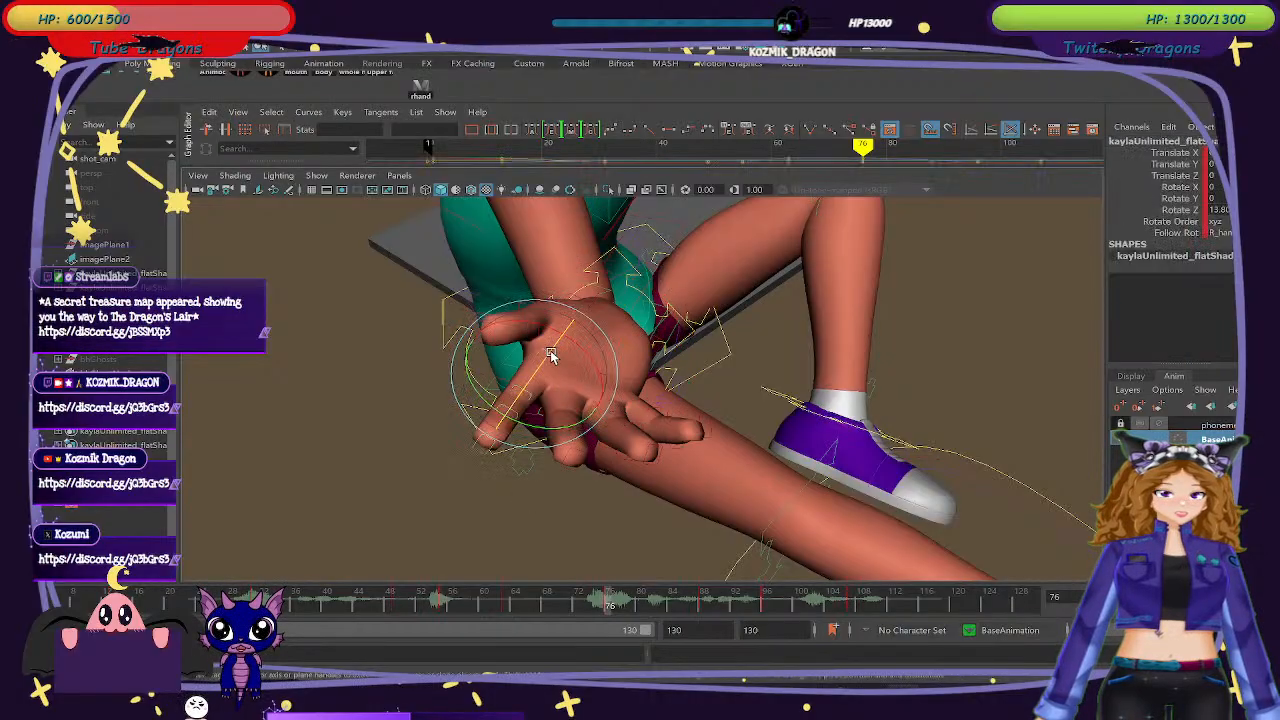
{"action": "left_click_drag", "start_coordinate": [543, 366], "coordinate": [568, 346]}
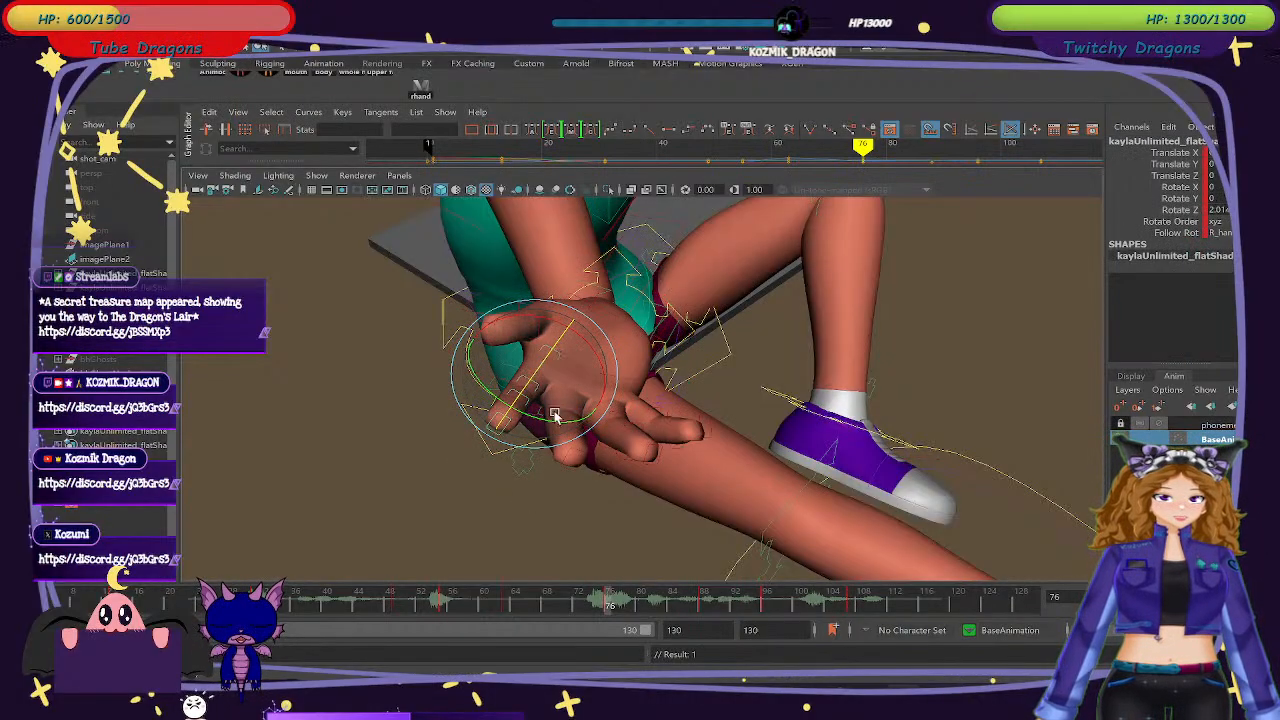
{"action": "left_click", "coordinate": [531, 387]}
{"action": "left_click", "coordinate": [522, 393]}
{"action": "left_click_drag", "start_coordinate": [522, 393], "coordinate": [534, 503]}
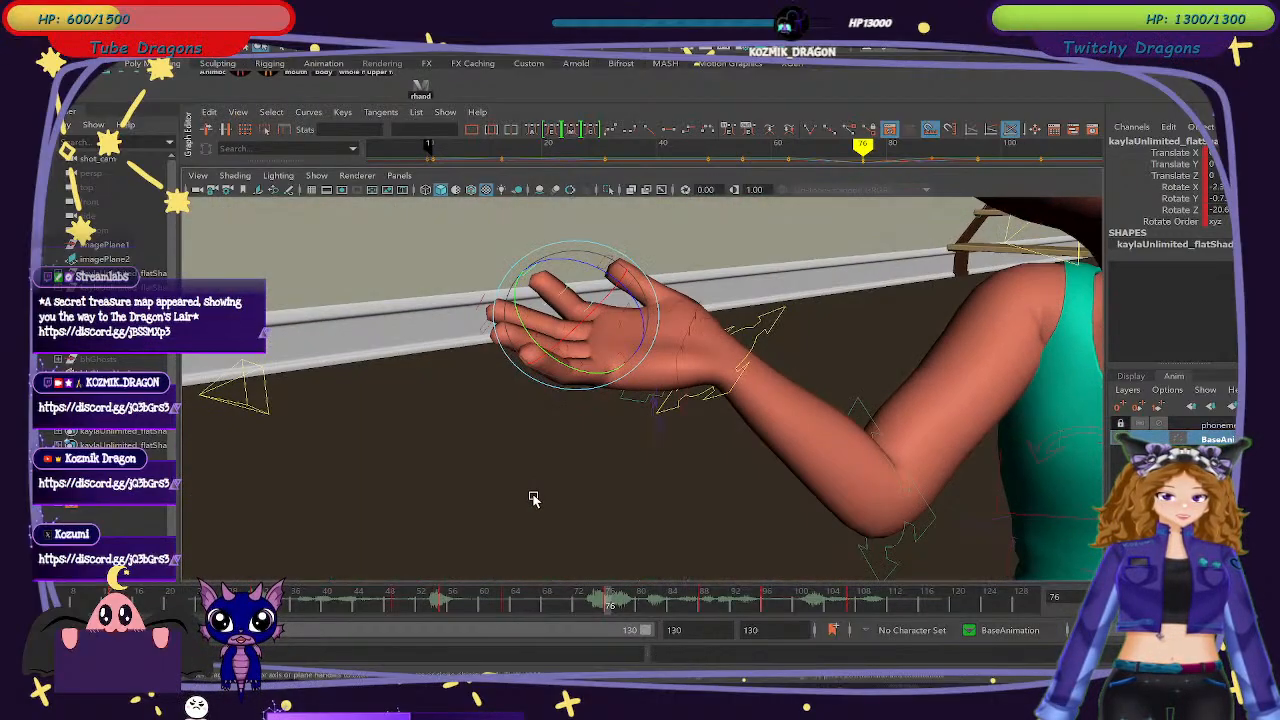
Try rotating the right hand's middle and index finger joints individually, and undo those changes.
{"action": "left_click", "coordinate": [535, 498]}
{"action": "left_click", "coordinate": [618, 328]}
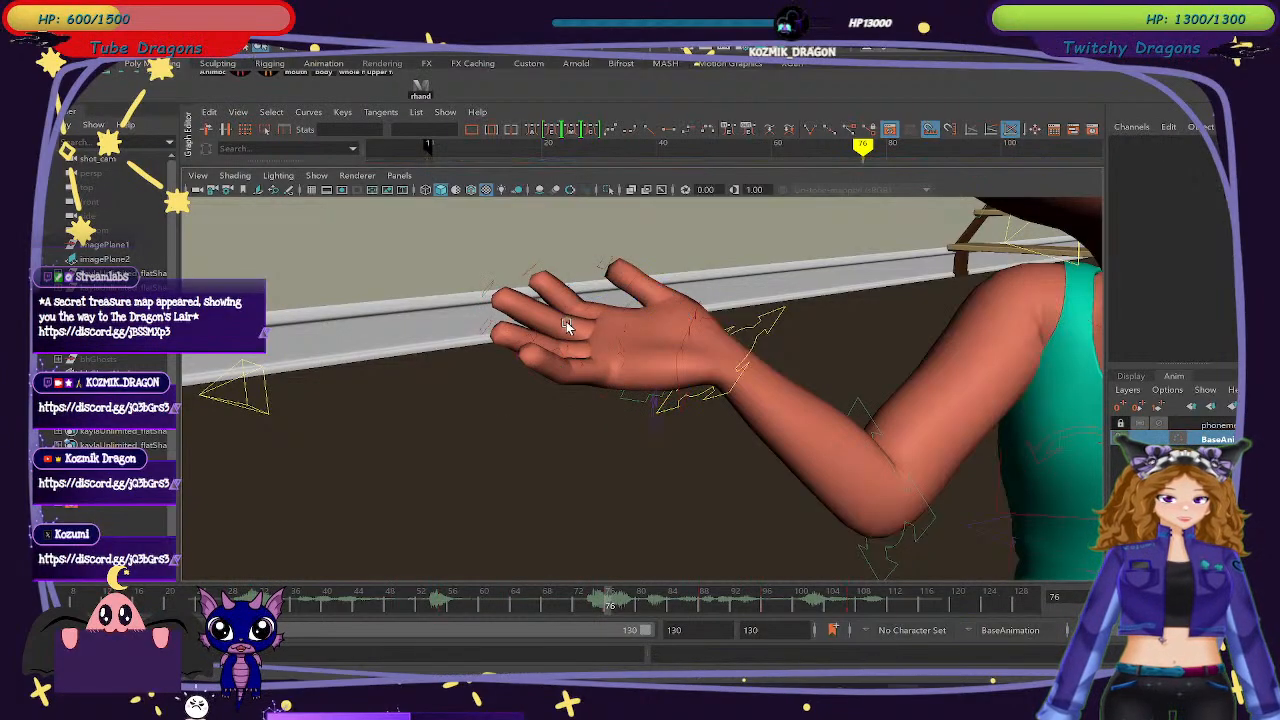
{"action": "left_click", "coordinate": [566, 321]}
{"action": "left_click_drag", "start_coordinate": [568, 285], "coordinate": [584, 316]}
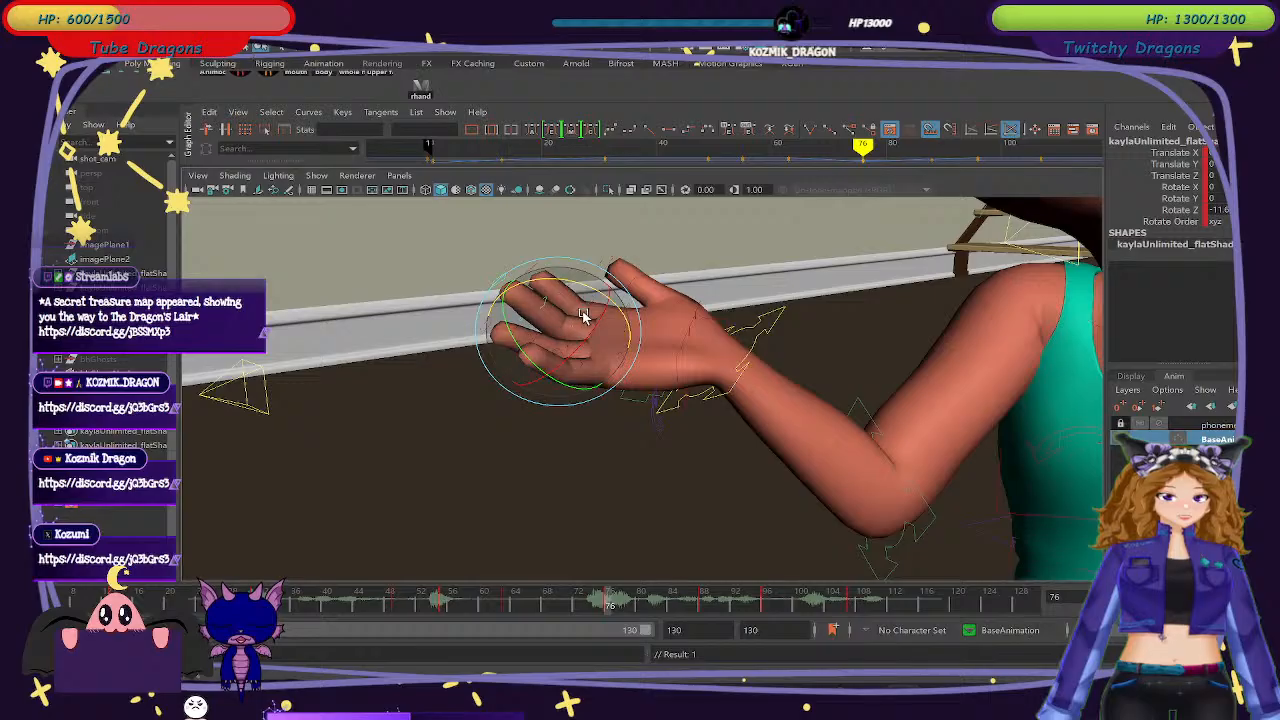
{"action": "left_click", "coordinate": [561, 238]}
{"action": "left_click", "coordinate": [563, 288]}
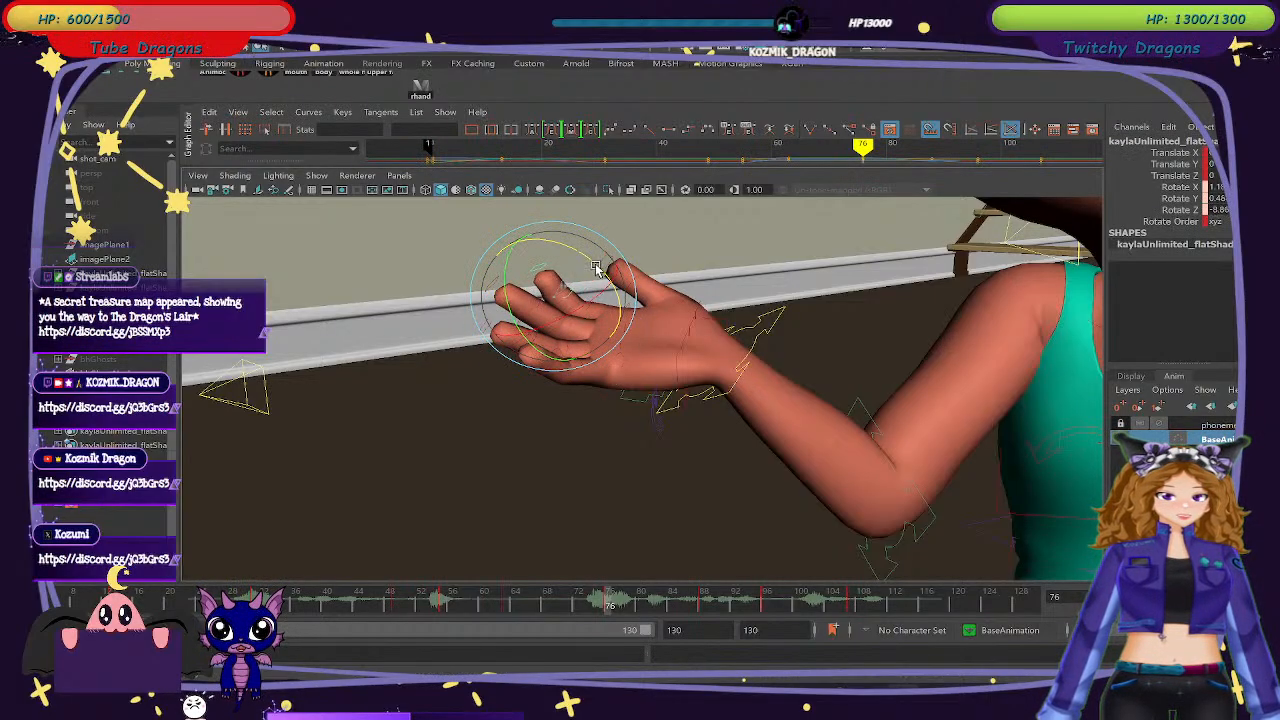
{"action": "left_click_drag", "start_coordinate": [595, 268], "coordinate": [620, 480], "text": "alt"}
{"action": "key", "text": "ctrl+z"}
{"action": "key", "text": "ctrl+z"}
{"action": "key", "text": "ctrl+z"}
{"action": "key", "text": "ctrl+z"}
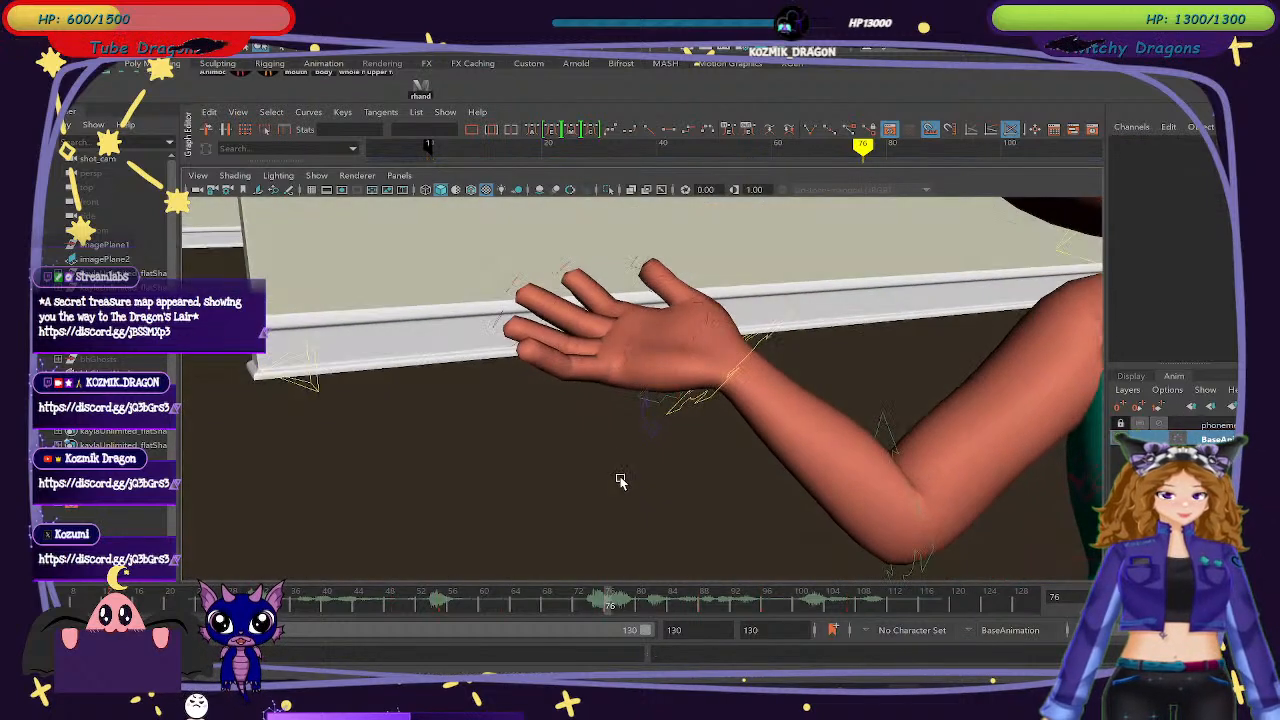
Adjust the right index and middle fingers on frame 76, turning the index joint to about -15 in Z, and save the scene.
{"action": "left_click", "coordinate": [618, 302]}
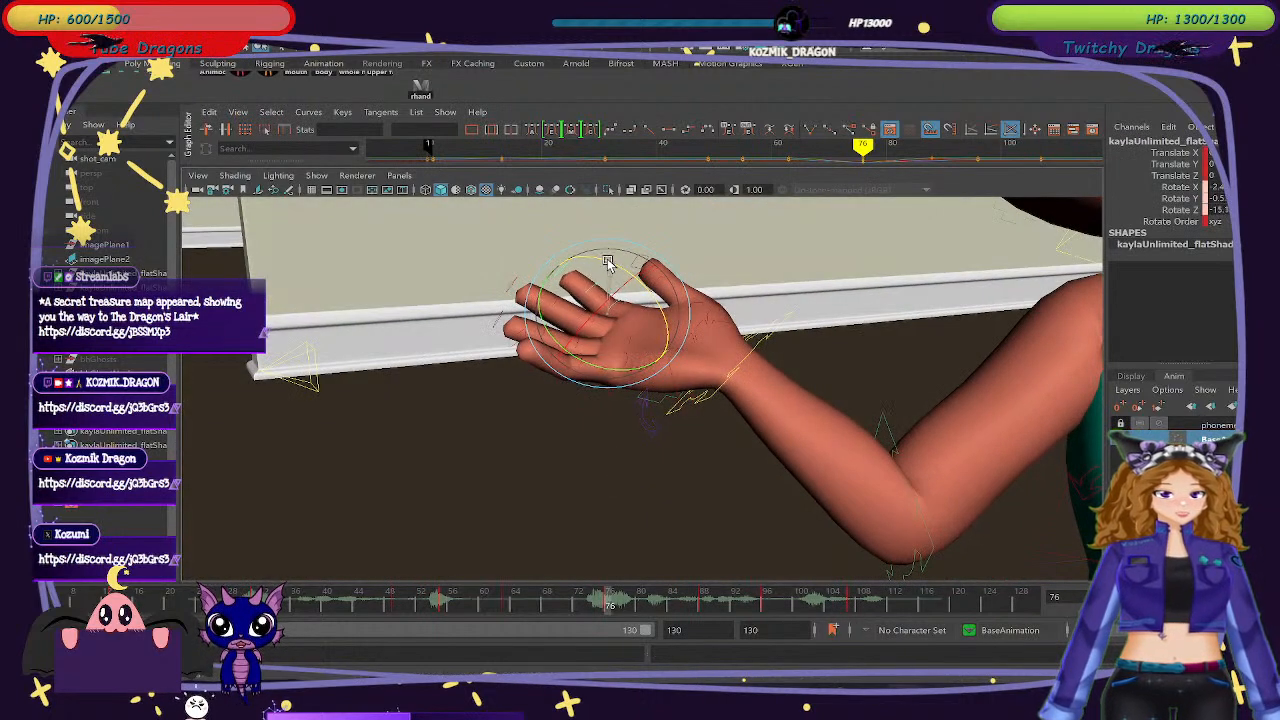
{"action": "left_click_drag", "start_coordinate": [609, 429], "coordinate": [555, 429], "text": "alt"}
{"action": "left_click", "coordinate": [674, 333]}
{"action": "left_click", "coordinate": [680, 343]}
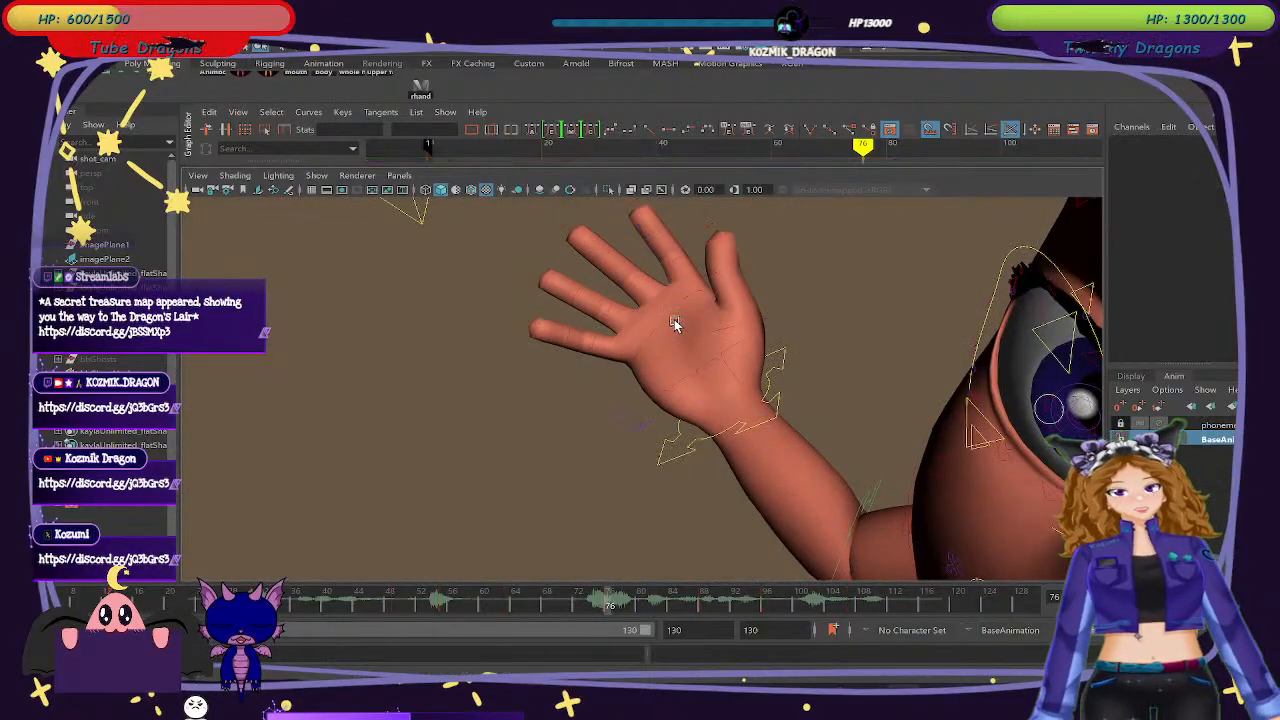
{"action": "left_click", "coordinate": [674, 319]}
{"action": "left_click_drag", "start_coordinate": [674, 319], "coordinate": [786, 408]}
{"action": "key", "text": "ctrl+s"}
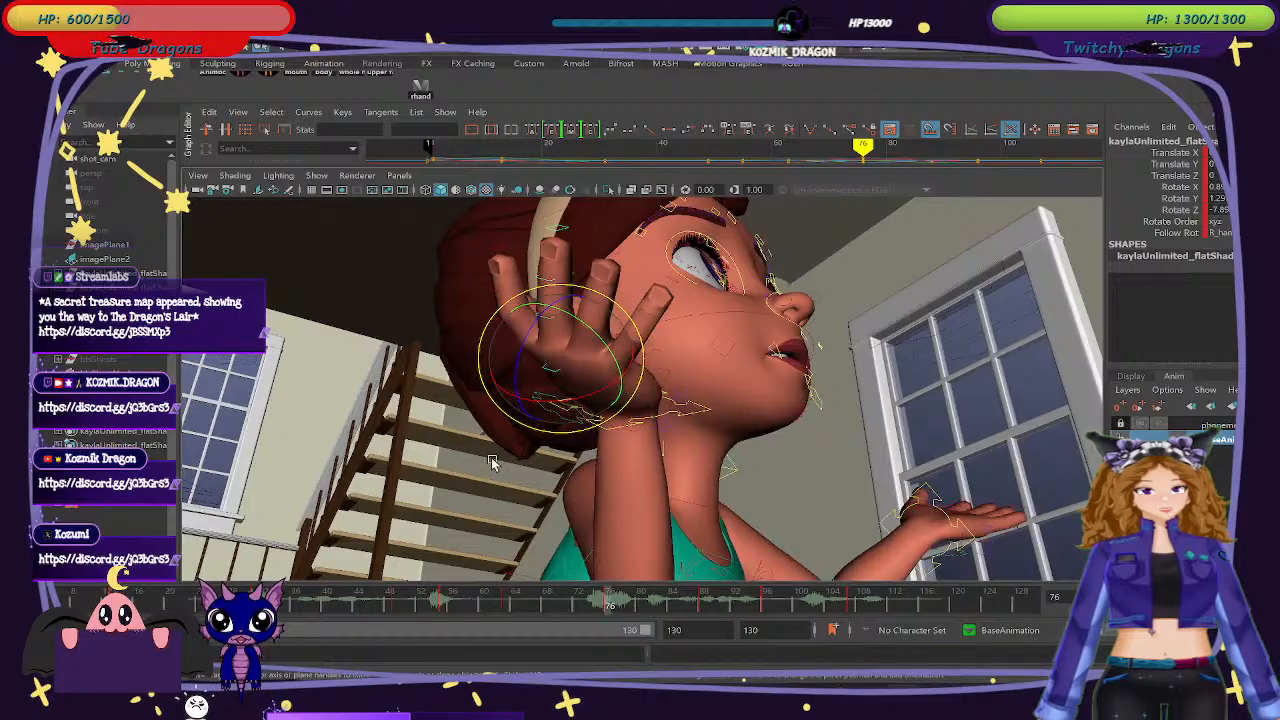
Reset the right hand's Tilt to 0 on frame 76 and scrub the motion to check the pose from the front.
{"action": "left_click", "coordinate": [528, 429]}
{"action": "left_click", "coordinate": [549, 413]}
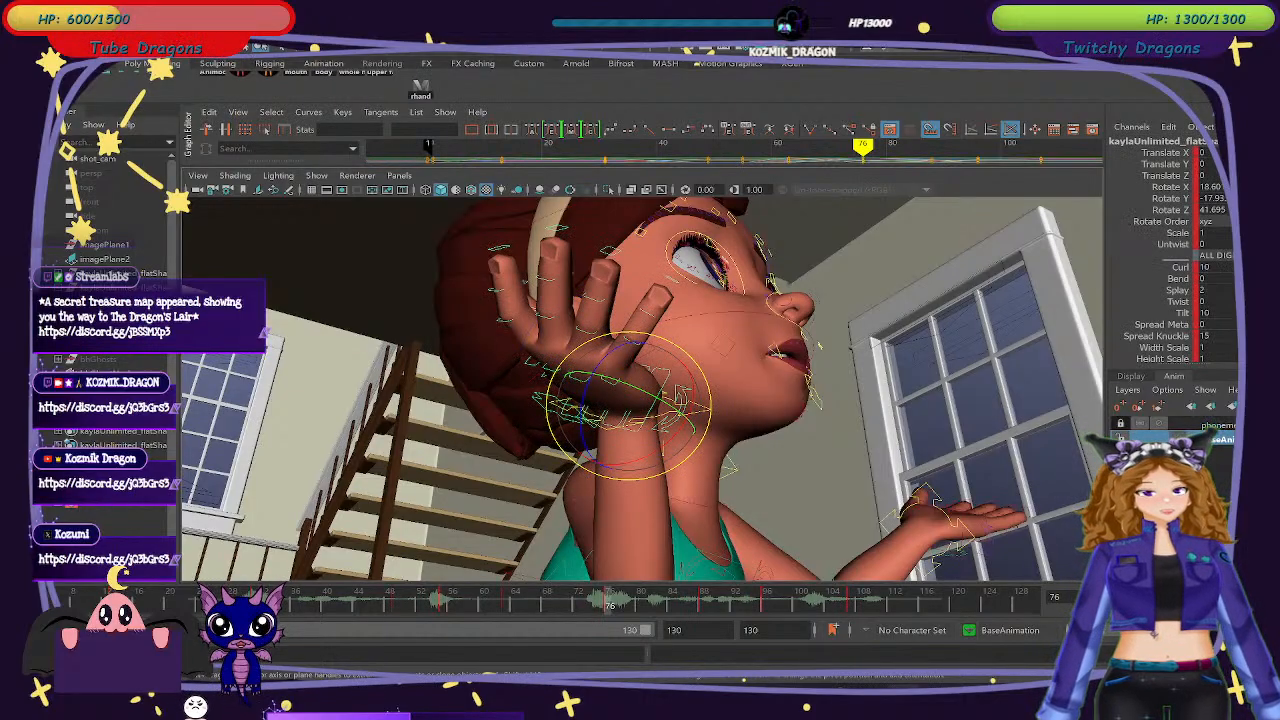
{"action": "left_click", "coordinate": [1218, 312]}
{"action": "type", "text": "0"}
{"action": "key", "text": "Return"}
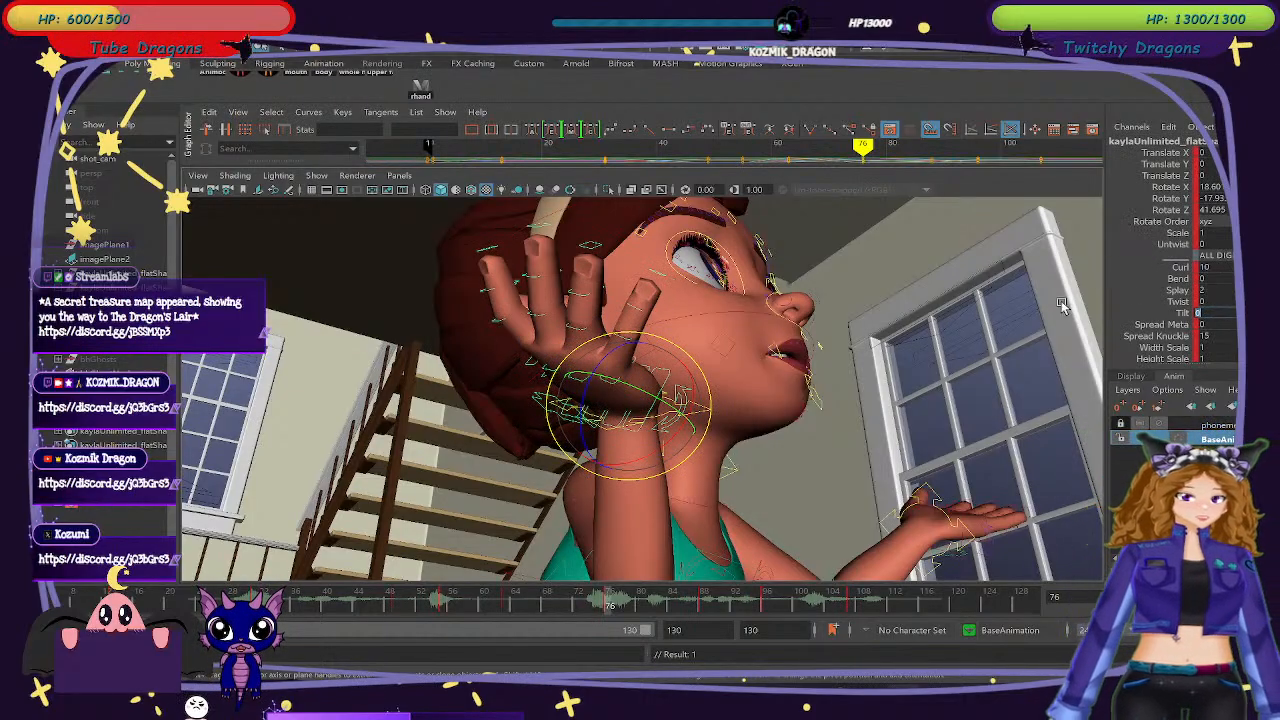
{"action": "key", "text": "f"}
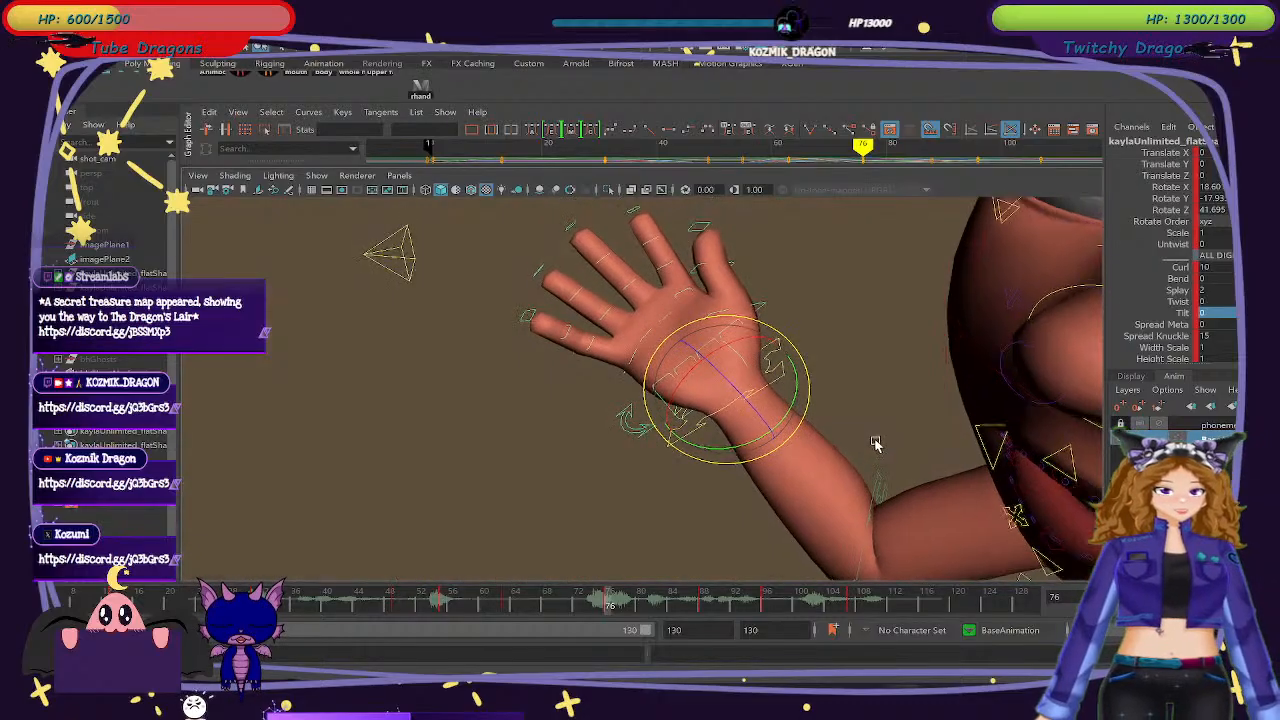
{"action": "left_click_drag", "start_coordinate": [876, 444], "coordinate": [966, 409], "text": "alt"}
{"action": "scroll", "coordinate": [971, 406], "scroll_direction": "down", "scroll_amount": 6}
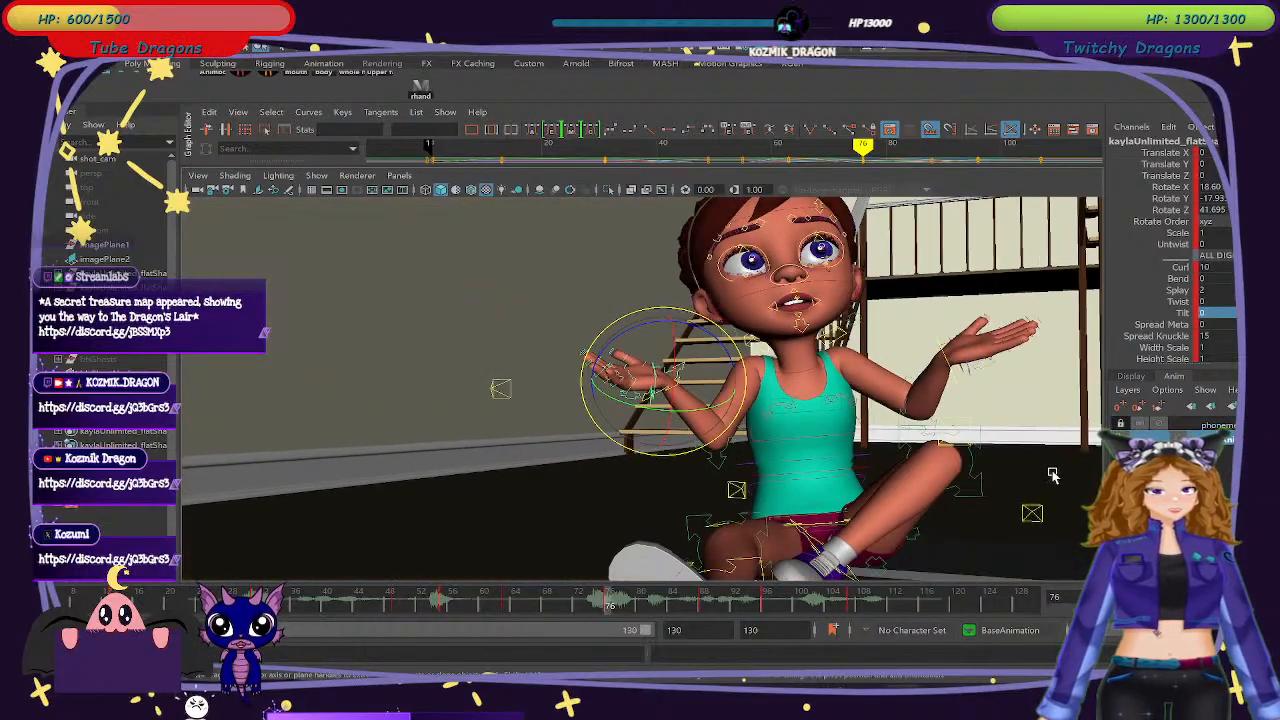
{"action": "middle_click_drag", "start_coordinate": [1052, 475], "coordinate": [943, 452], "text": "alt"}
{"action": "left_click_drag", "start_coordinate": [505, 604], "coordinate": [617, 605]}
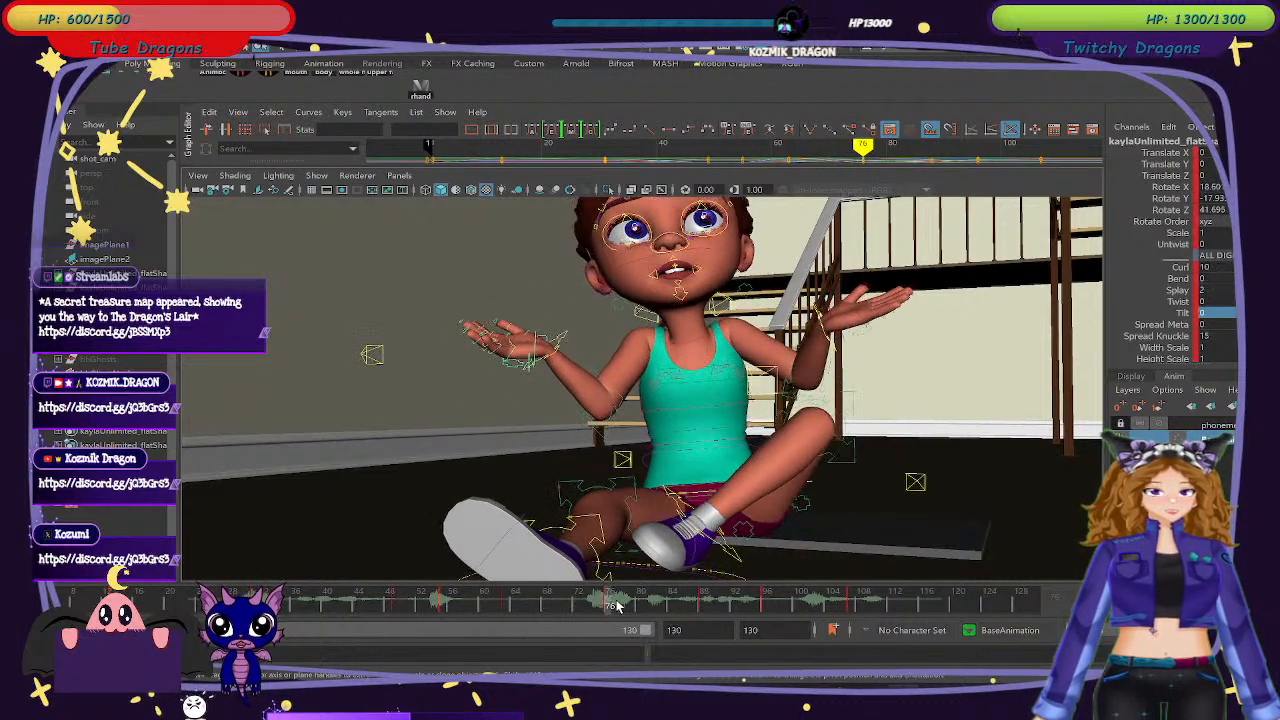
Scrub frames 76 to 78, try rotating the right arm's IK control on frame 78, and undo those rotations.
{"action": "key", "text": "e"}
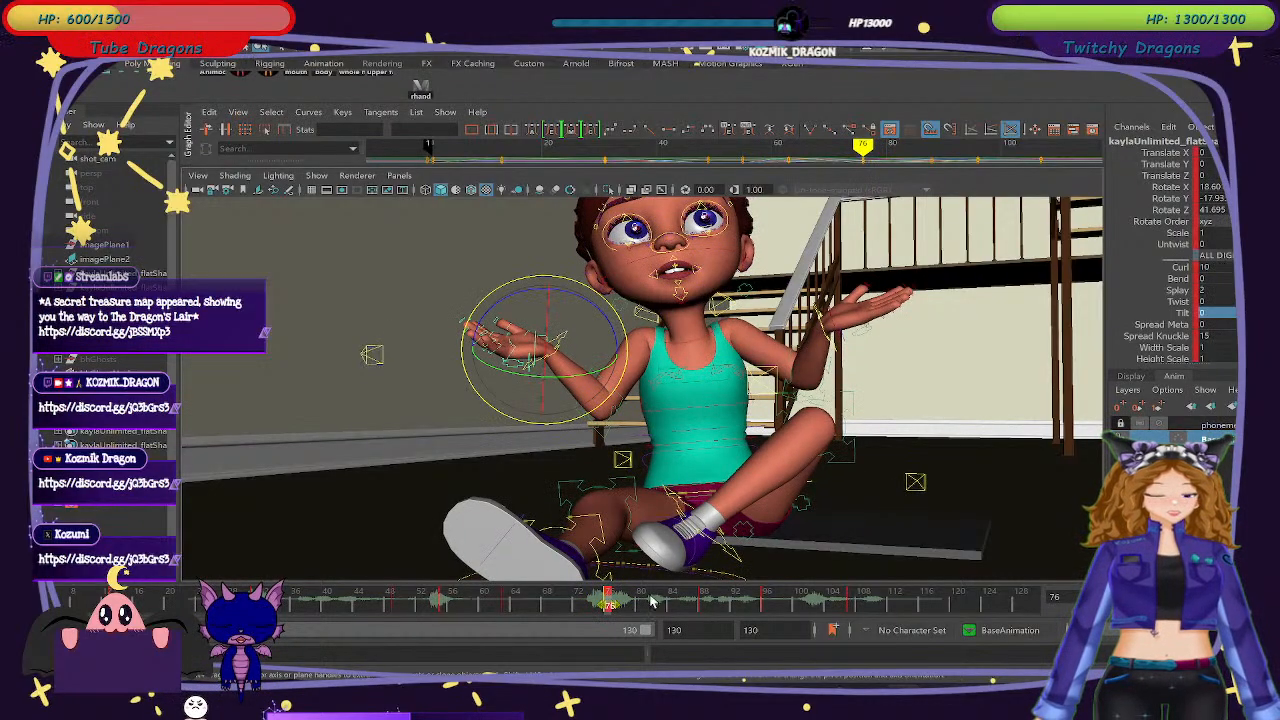
{"action": "left_click", "coordinate": [650, 600]}
{"action": "left_click", "coordinate": [623, 602]}
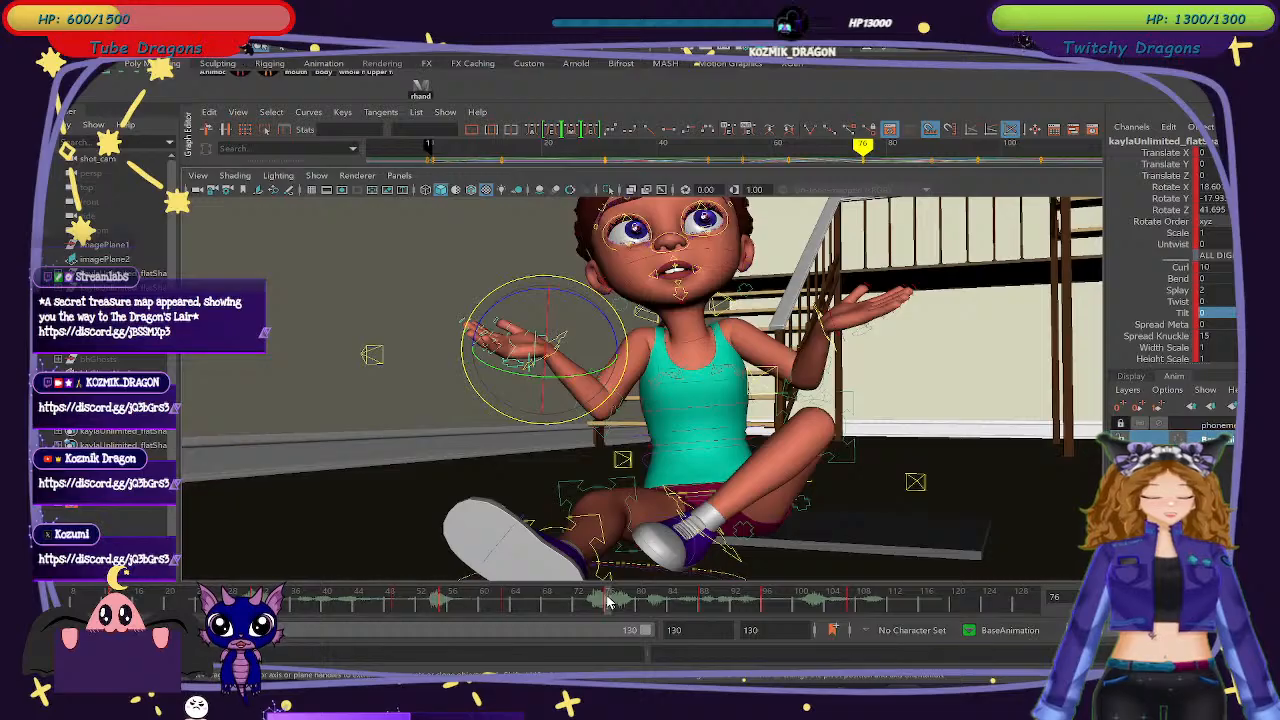
{"action": "left_click_drag", "start_coordinate": [594, 605], "coordinate": [622, 604]}
{"action": "left_click", "coordinate": [557, 266]}
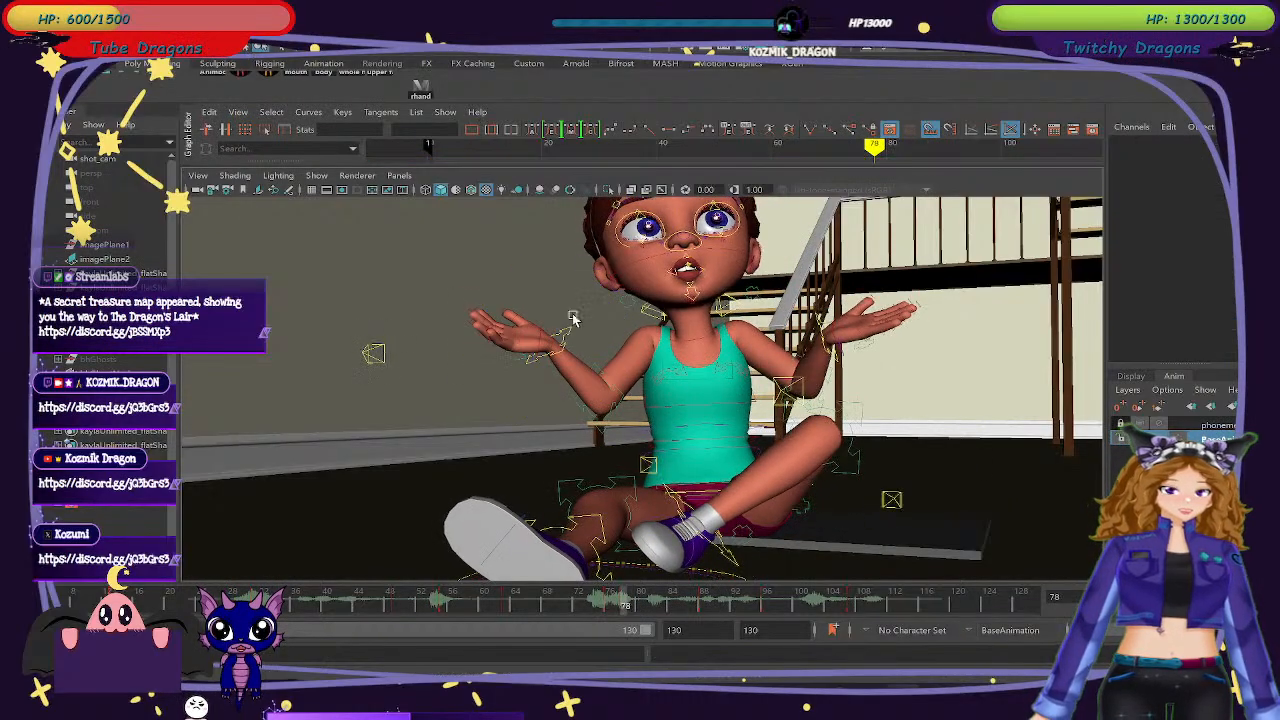
{"action": "left_click", "coordinate": [567, 333]}
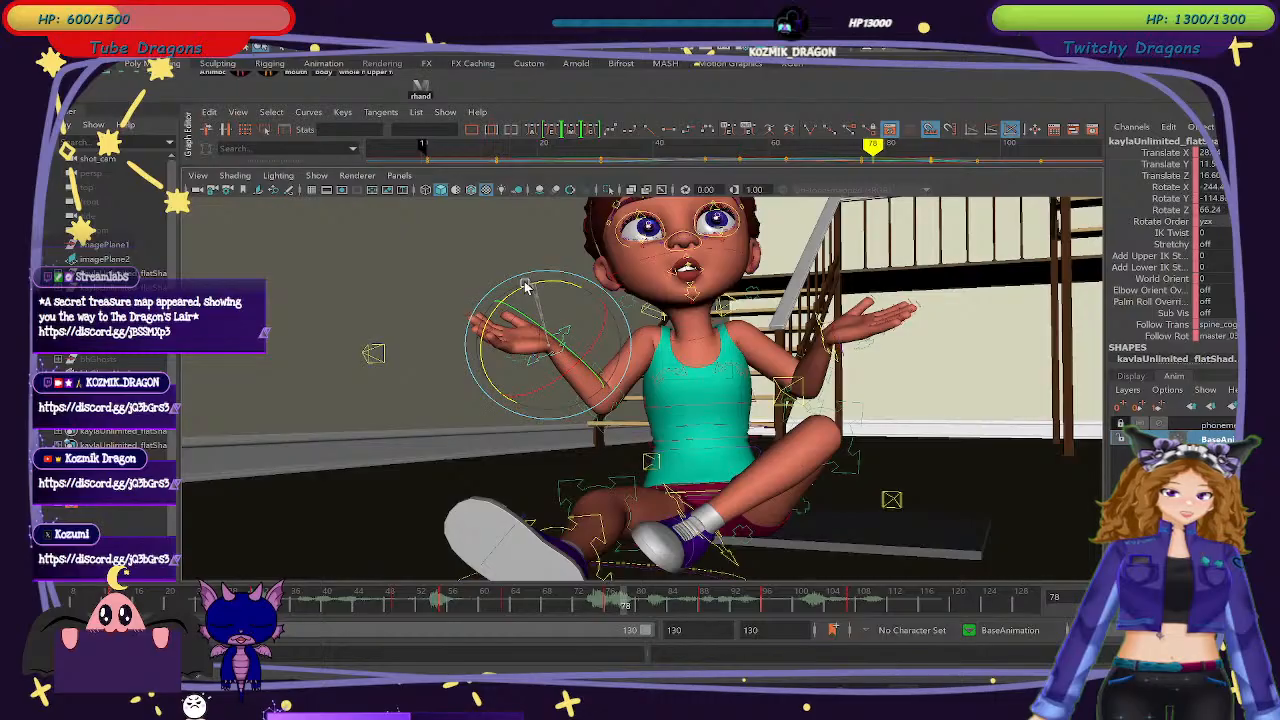
{"action": "left_click_drag", "start_coordinate": [590, 602], "coordinate": [657, 609]}
{"action": "key", "text": "ctrl+z"}
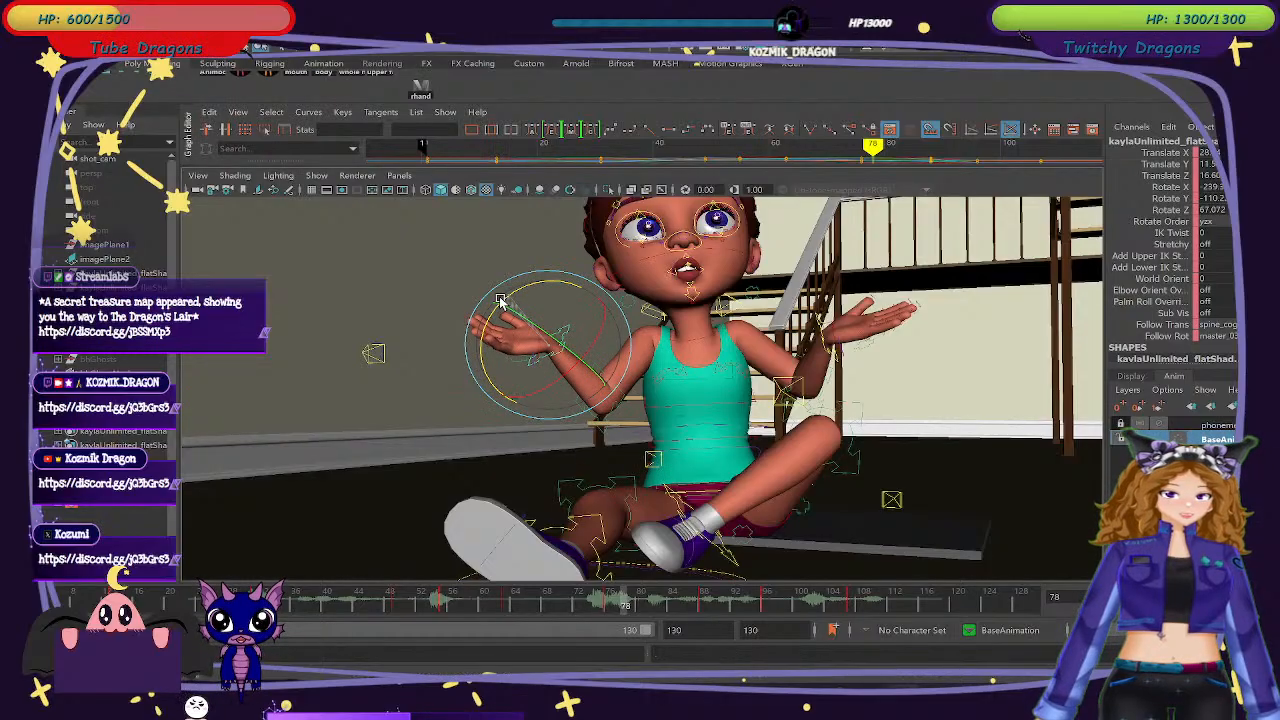
{"action": "left_click_drag", "start_coordinate": [591, 602], "coordinate": [648, 609]}
{"action": "key", "text": "ctrl+z"}
{"action": "key", "text": "ctrl+z"}
Try re-angling the right wrist on frame 78, scrub the motion to check it, and undo the change.
{"action": "left_click_drag", "start_coordinate": [516, 516], "coordinate": [583, 508], "text": "alt"}
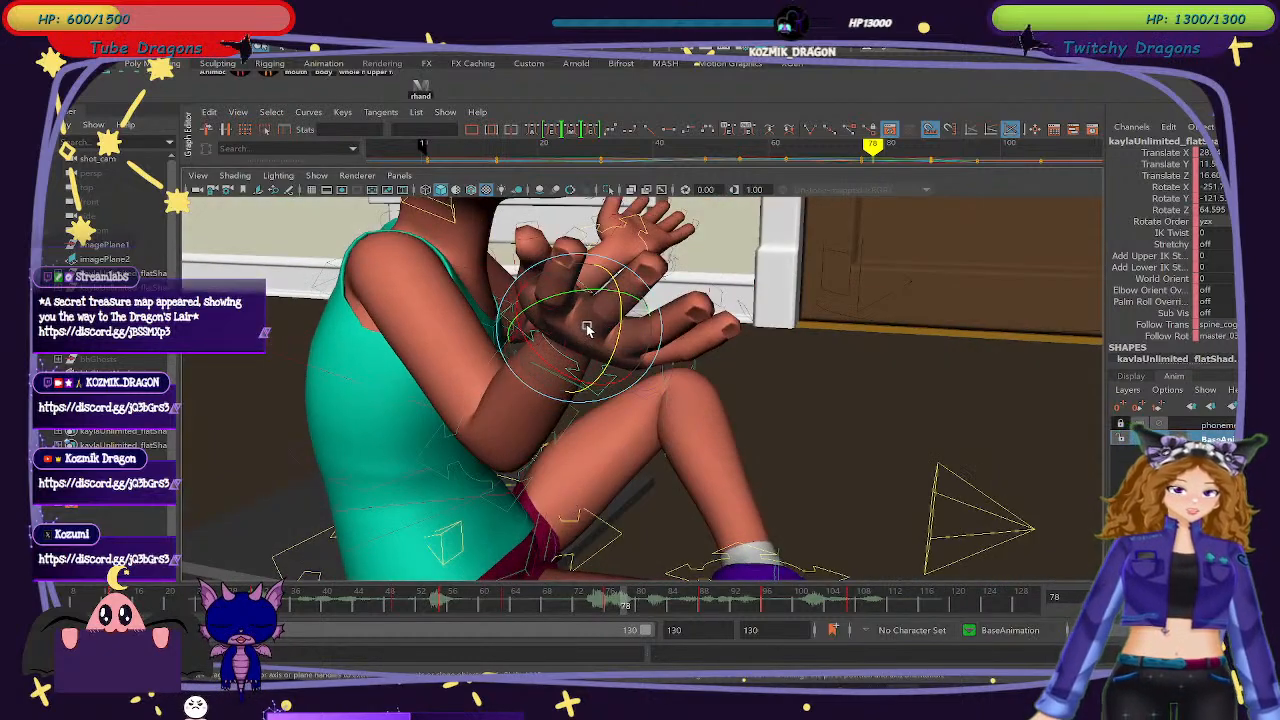
{"action": "left_click_drag", "start_coordinate": [586, 328], "coordinate": [604, 332]}
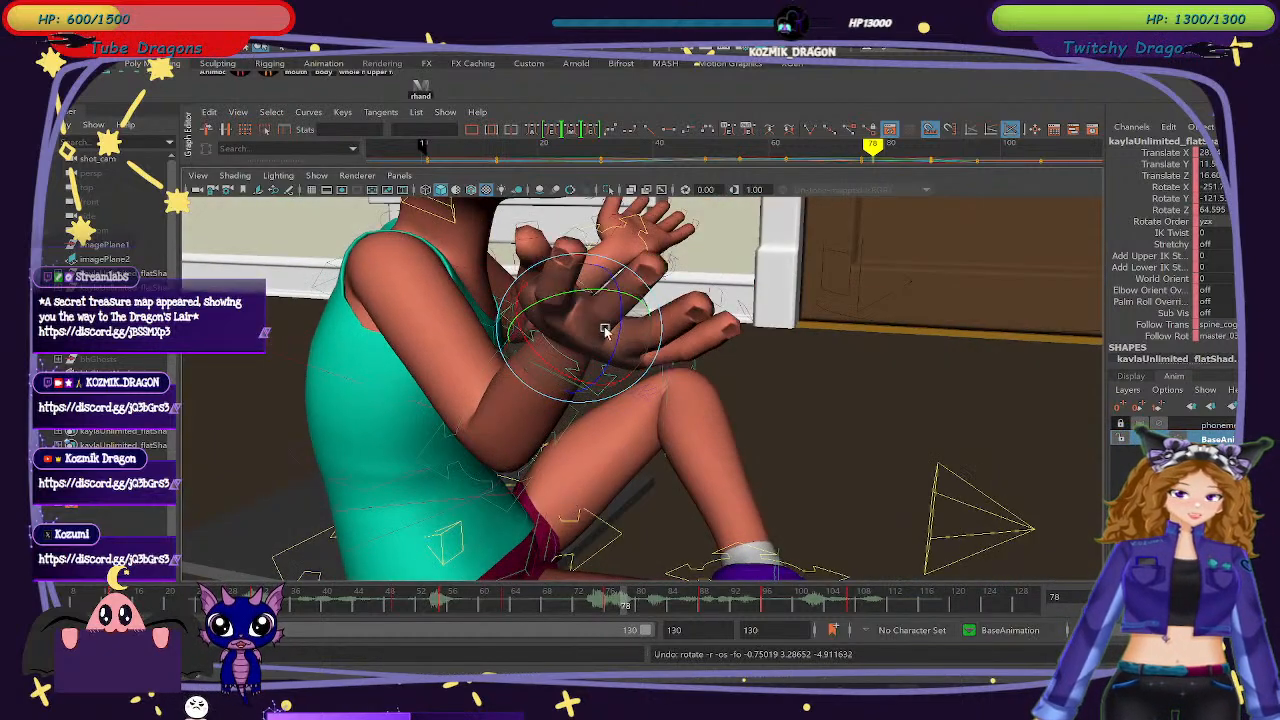
{"action": "left_click", "coordinate": [777, 340]}
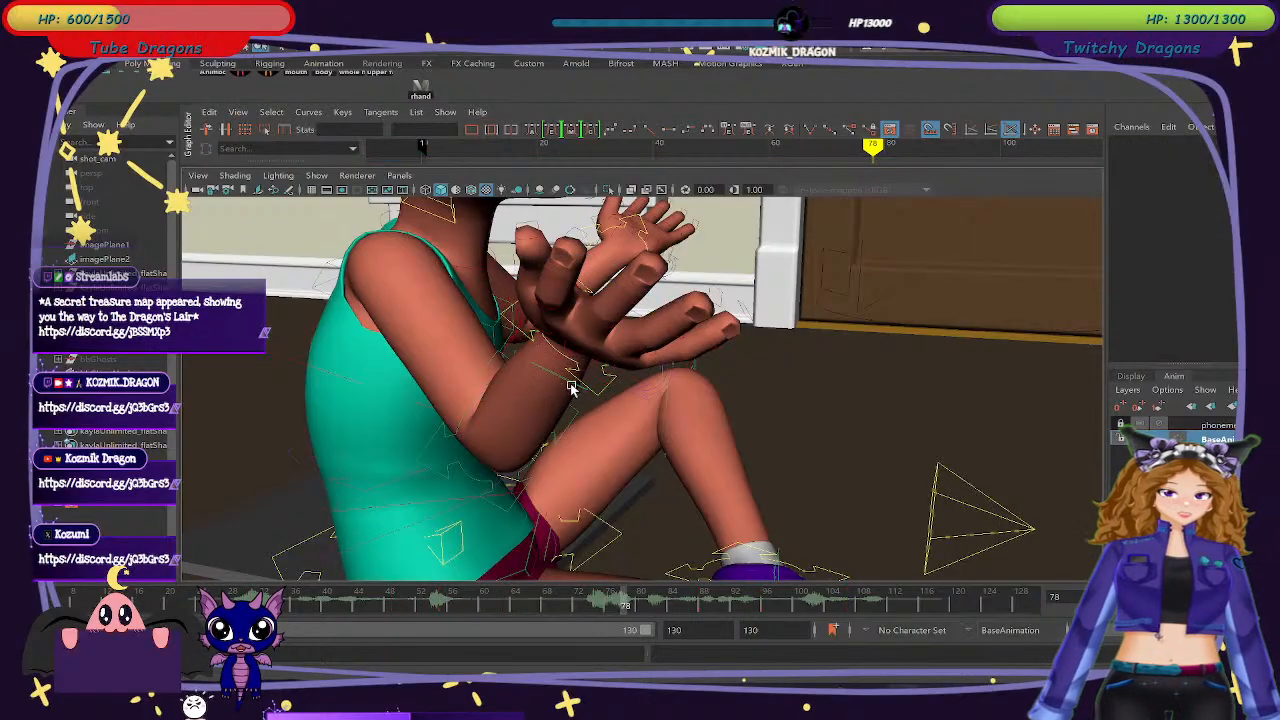
{"action": "left_click", "coordinate": [594, 323]}
{"action": "left_click_drag", "start_coordinate": [592, 325], "coordinate": [585, 337]}
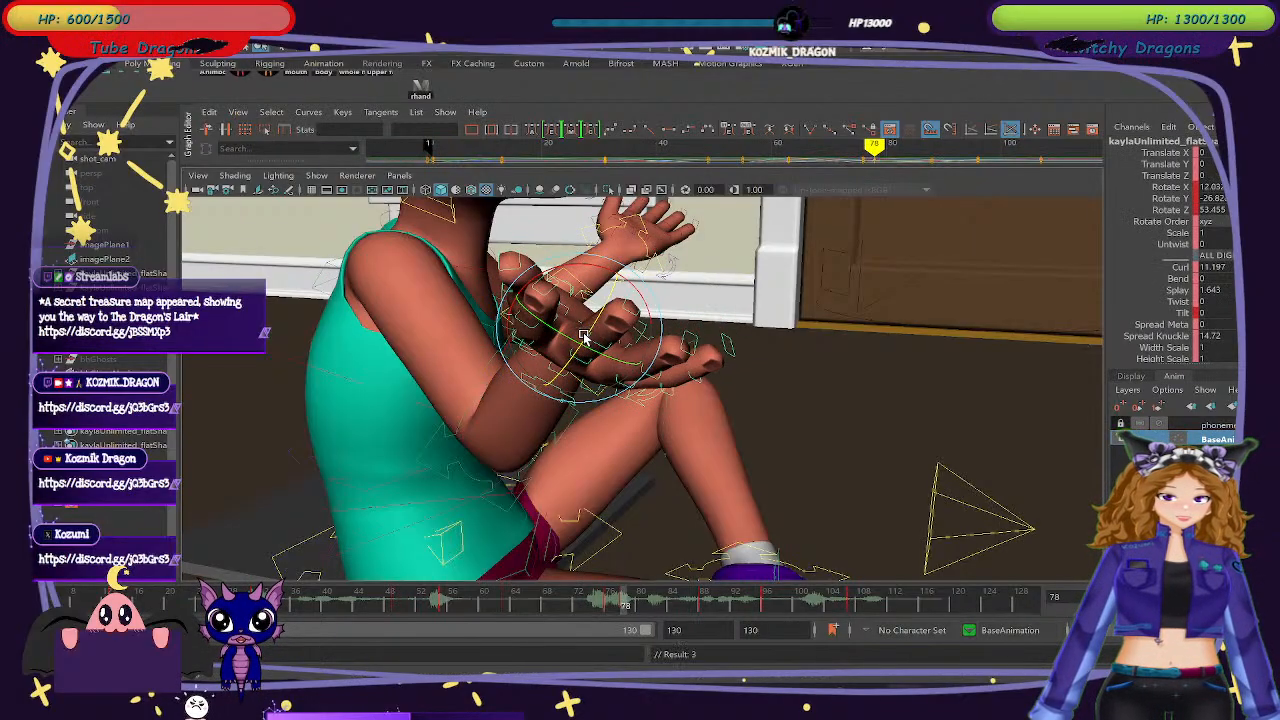
{"action": "left_click_drag", "start_coordinate": [597, 573], "coordinate": [740, 532], "text": "alt"}
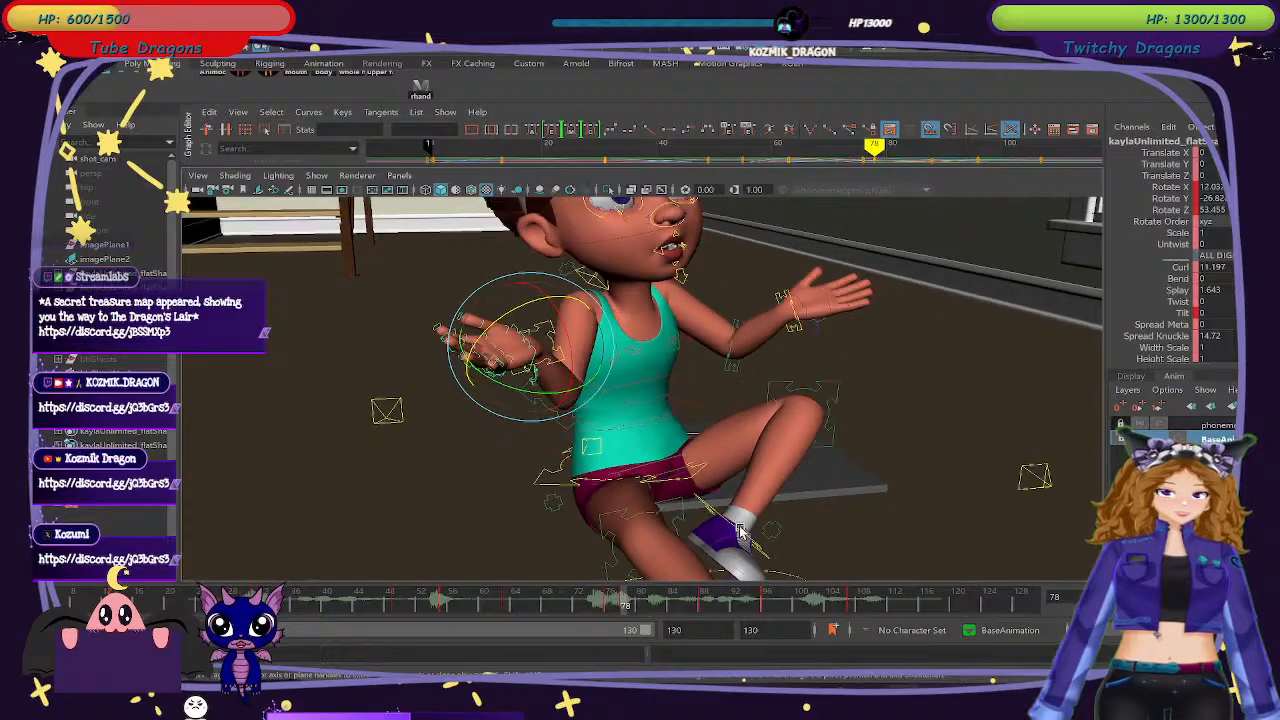
{"action": "left_click_drag", "start_coordinate": [601, 606], "coordinate": [672, 605]}
{"action": "left_click_drag", "start_coordinate": [845, 515], "coordinate": [788, 537], "text": "alt"}
{"action": "left_click_drag", "start_coordinate": [576, 600], "coordinate": [632, 607]}
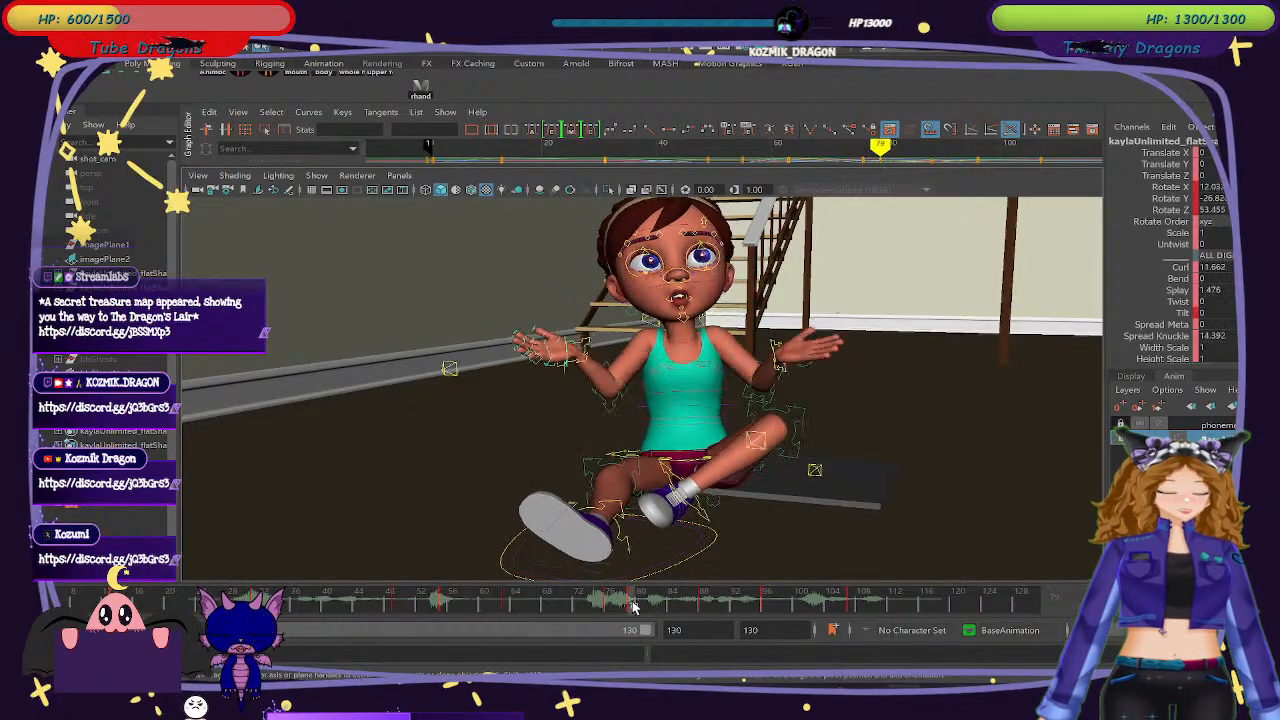
{"action": "key", "text": "ctrl+z"}
{"action": "key", "text": "ctrl+z"}
{"action": "key", "text": "ctrl+z"}
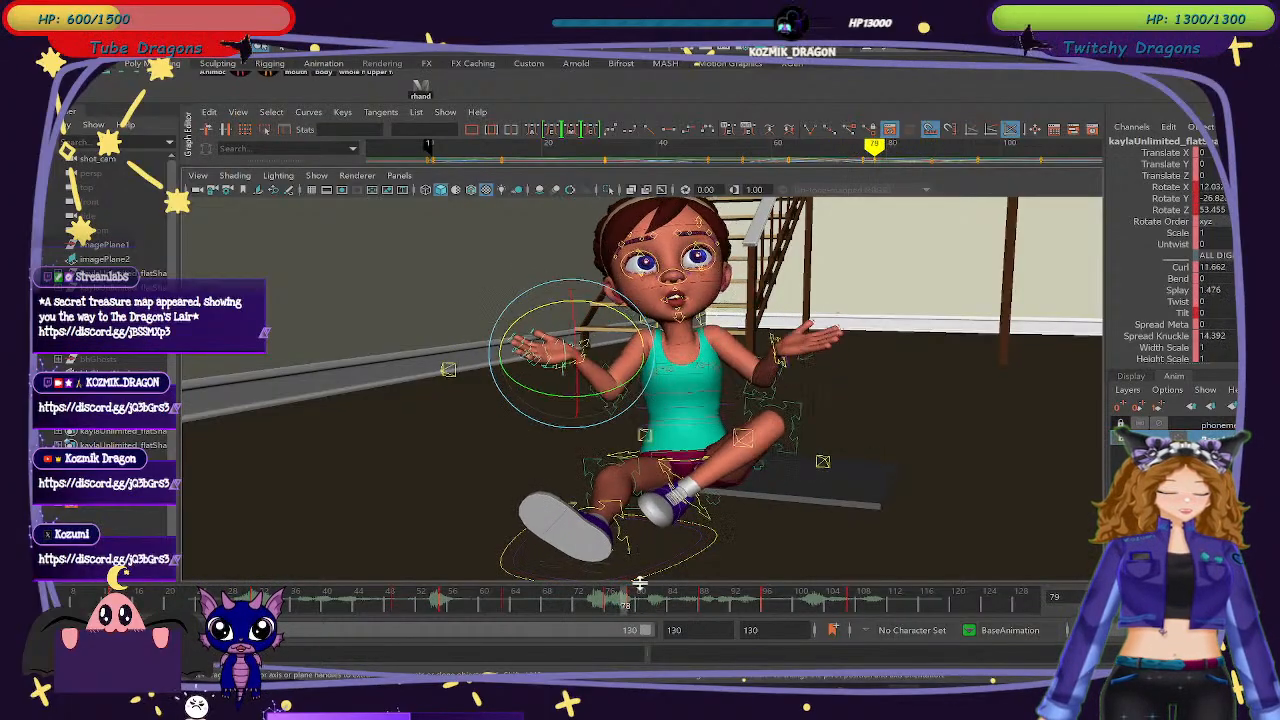
{"action": "key", "text": "ctrl+z"}
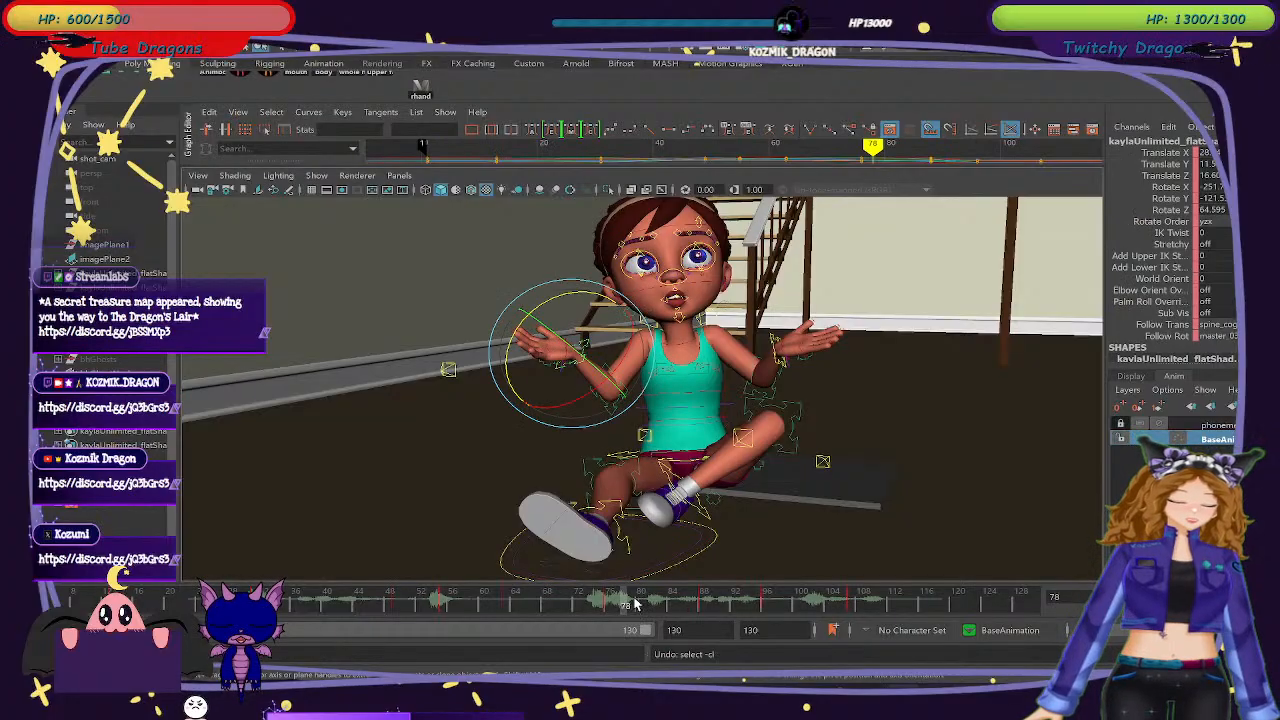
Delete the right hand control's key on frame 78 and rotate it on frame 79 to about 9 in X, -29 in Y and 49 in Z.
{"action": "left_click", "coordinate": [632, 603]}
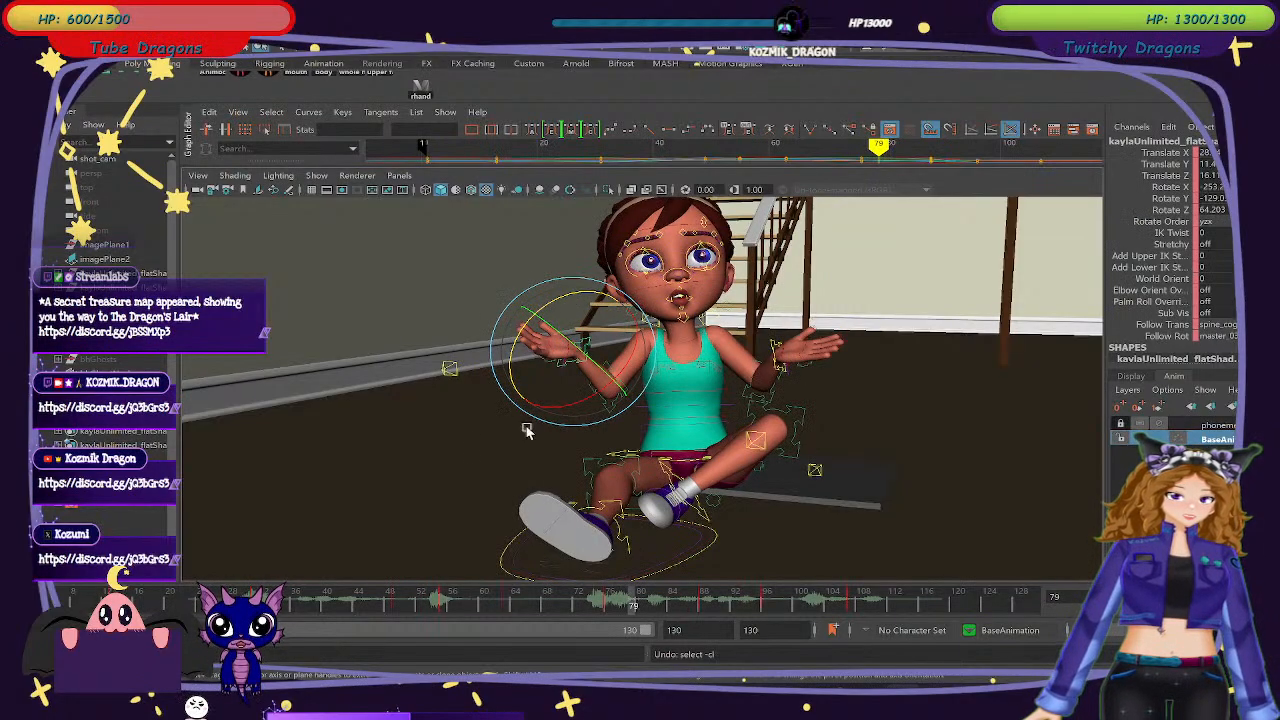
{"action": "left_click", "coordinate": [544, 391]}
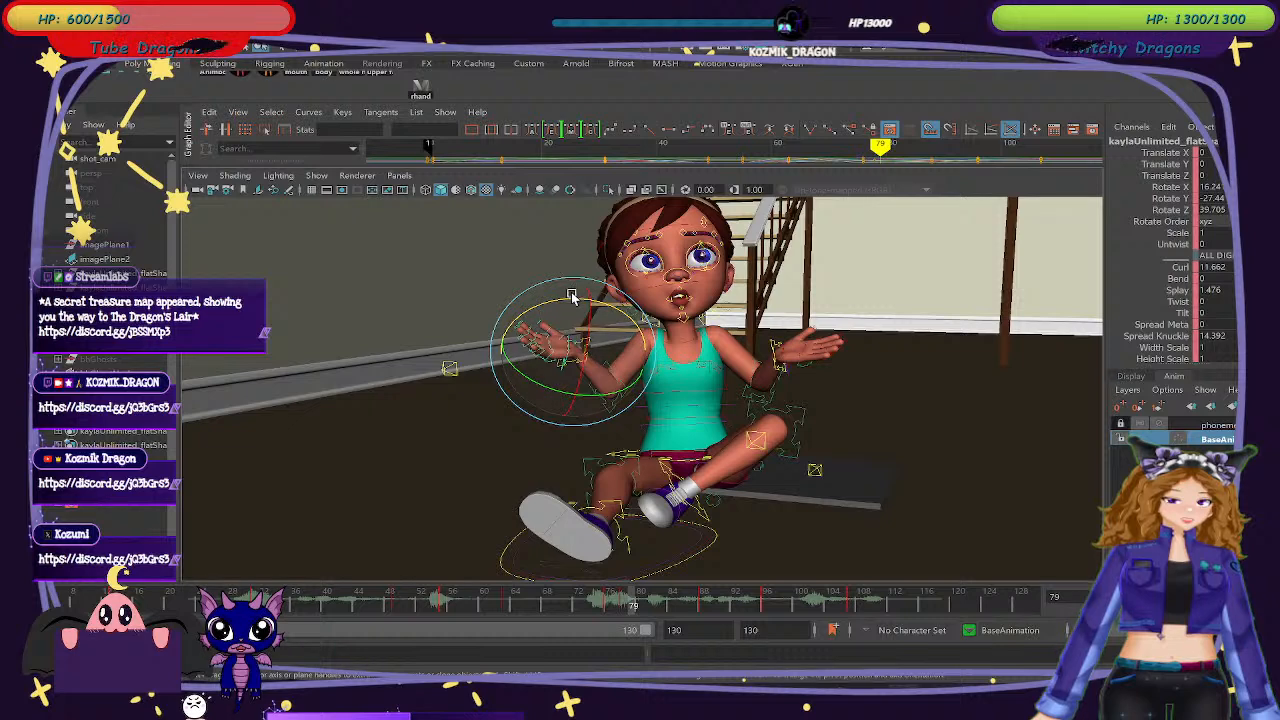
{"action": "left_click", "coordinate": [624, 602]}
{"action": "right_click", "coordinate": [624, 602]}
{"action": "left_click", "coordinate": [670, 377]}
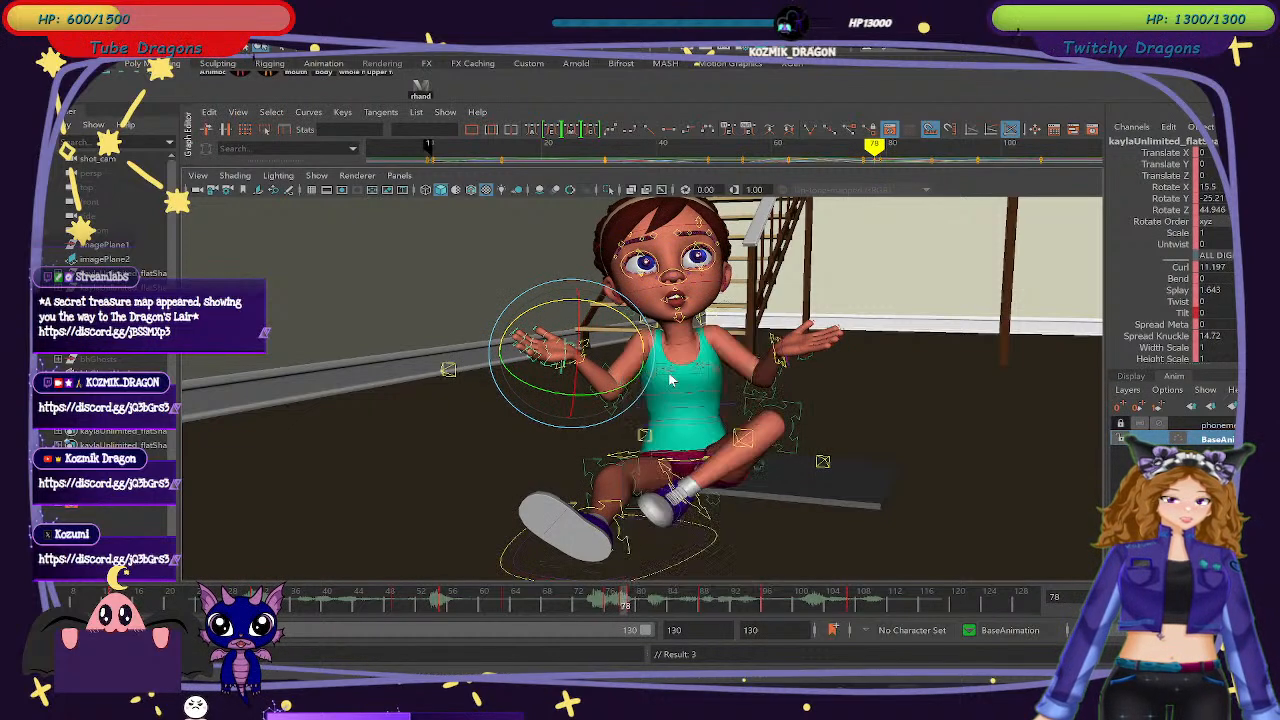
{"action": "left_click_drag", "start_coordinate": [606, 606], "coordinate": [630, 607]}
{"action": "left_click", "coordinate": [575, 338]}
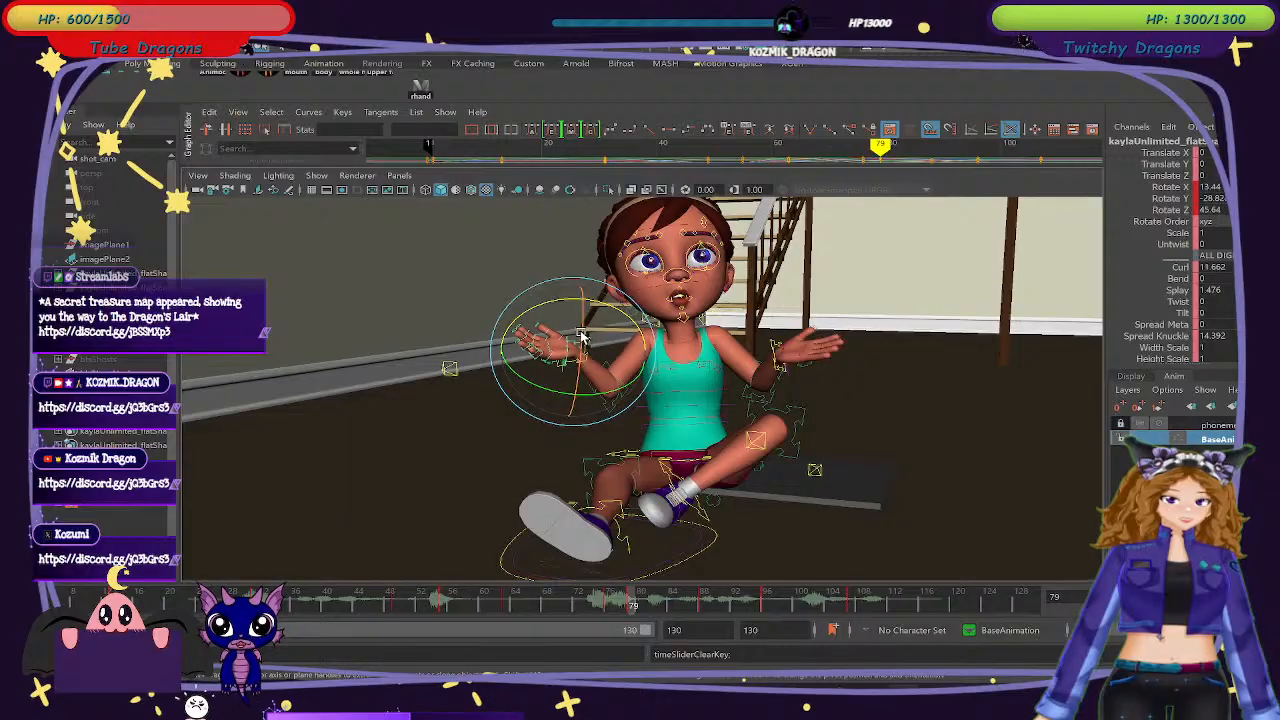
{"action": "left_click_drag", "start_coordinate": [573, 300], "coordinate": [592, 322]}
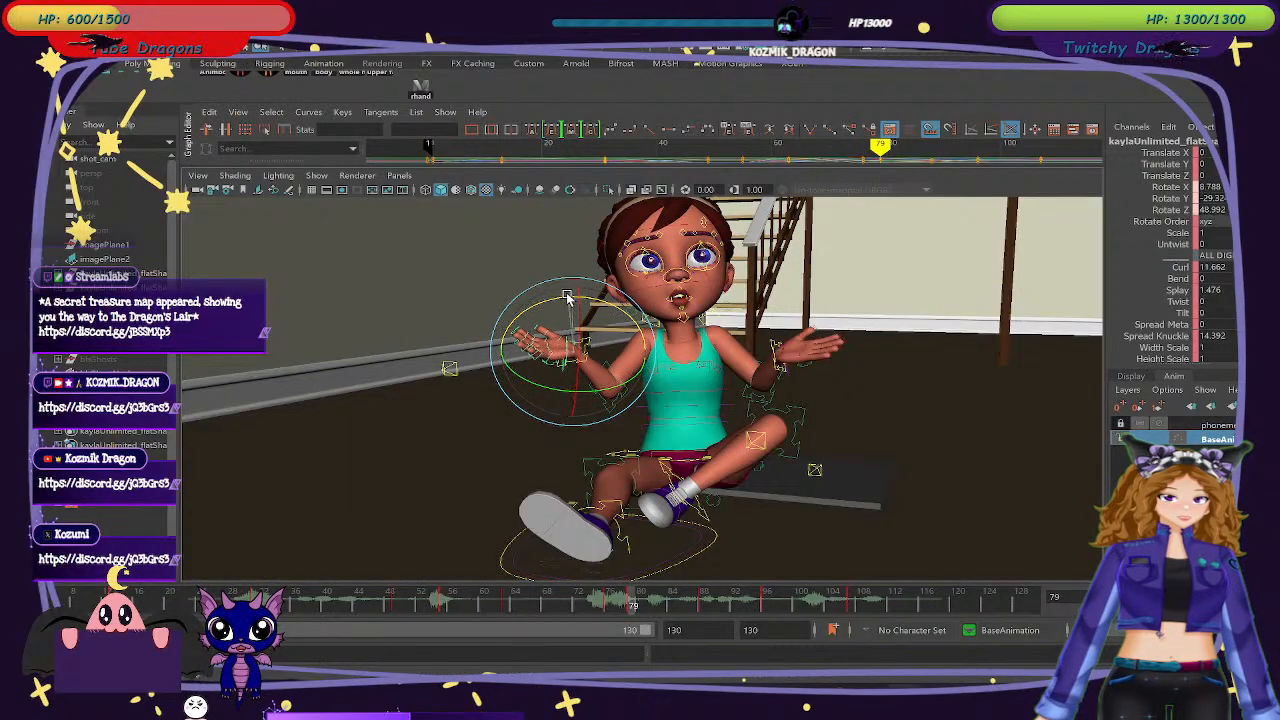
Scrub the motion up to frame 89, key all right-hand controls on frame 79, and return to frame 76.
{"action": "mouse_move", "coordinate": [617, 600]}
{"action": "left_mouse_down"}
{"action": "mouse_move", "coordinate": [606, 603]}
{"action": "mouse_move", "coordinate": [765, 608]}
{"action": "mouse_move", "coordinate": [707, 609]}
{"action": "left_mouse_up"}
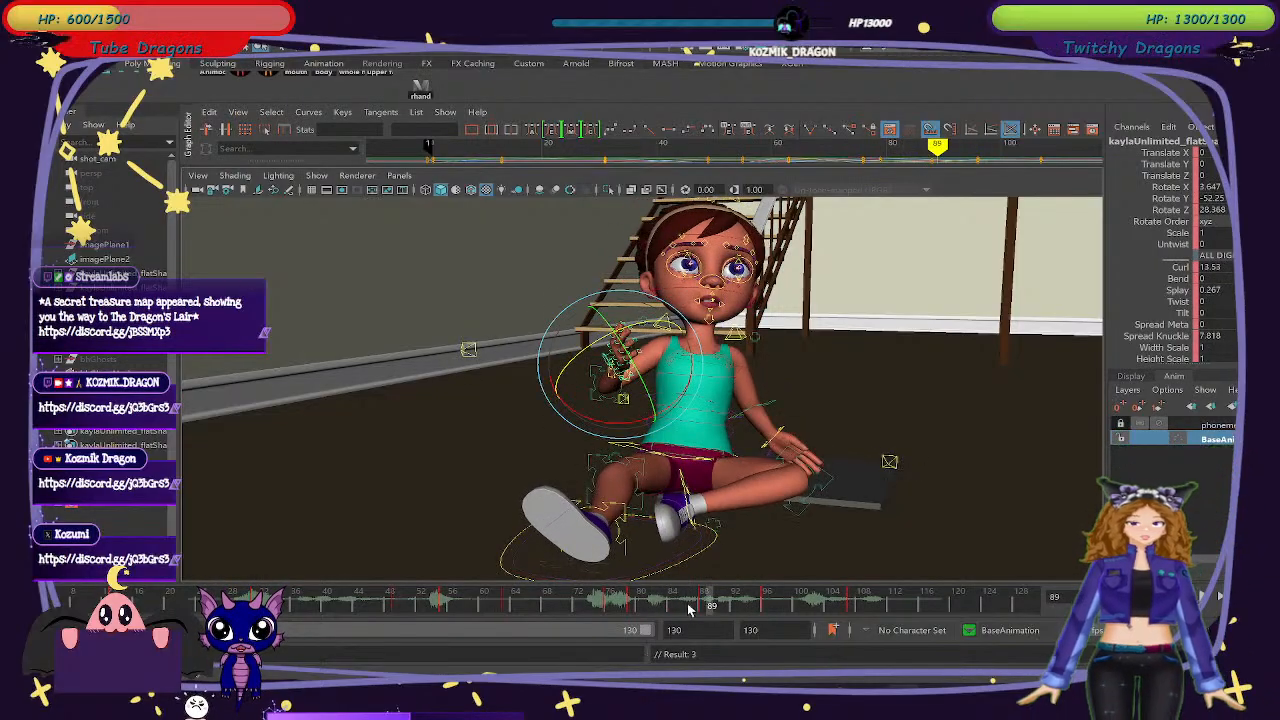
{"action": "left_click", "coordinate": [632, 601]}
{"action": "left_click", "coordinate": [421, 90]}
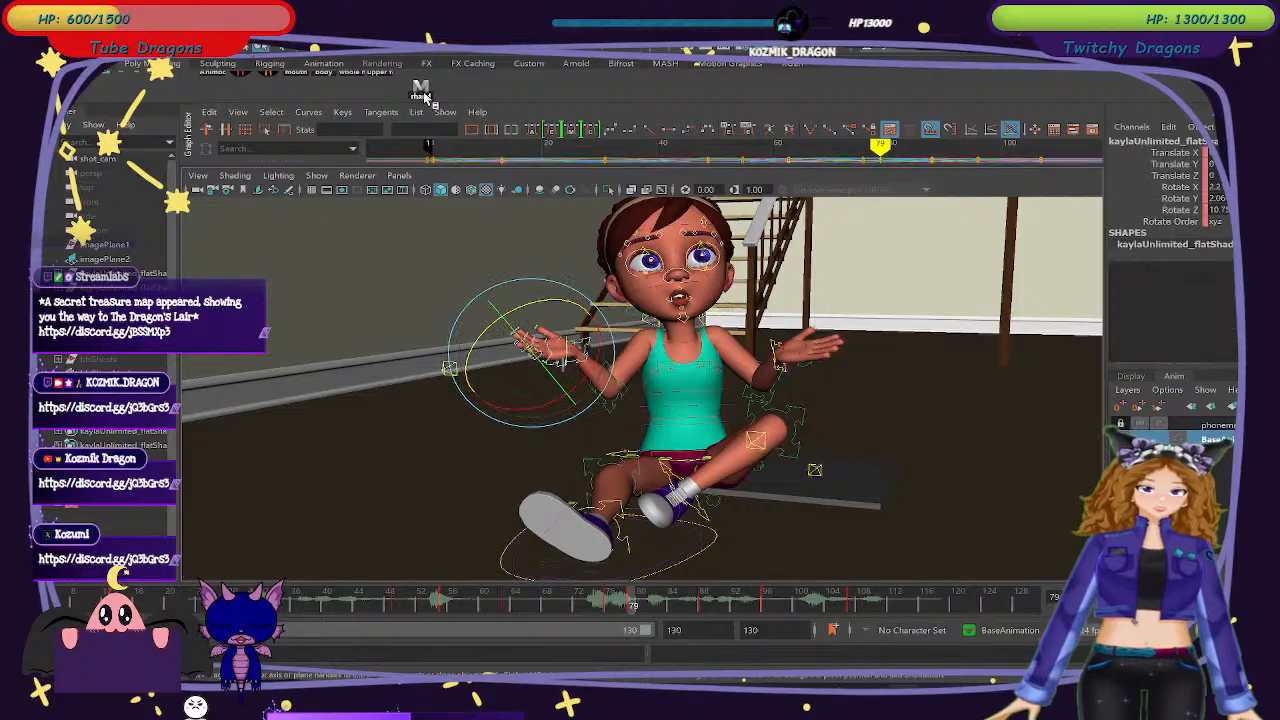
{"action": "left_click", "coordinate": [608, 601]}
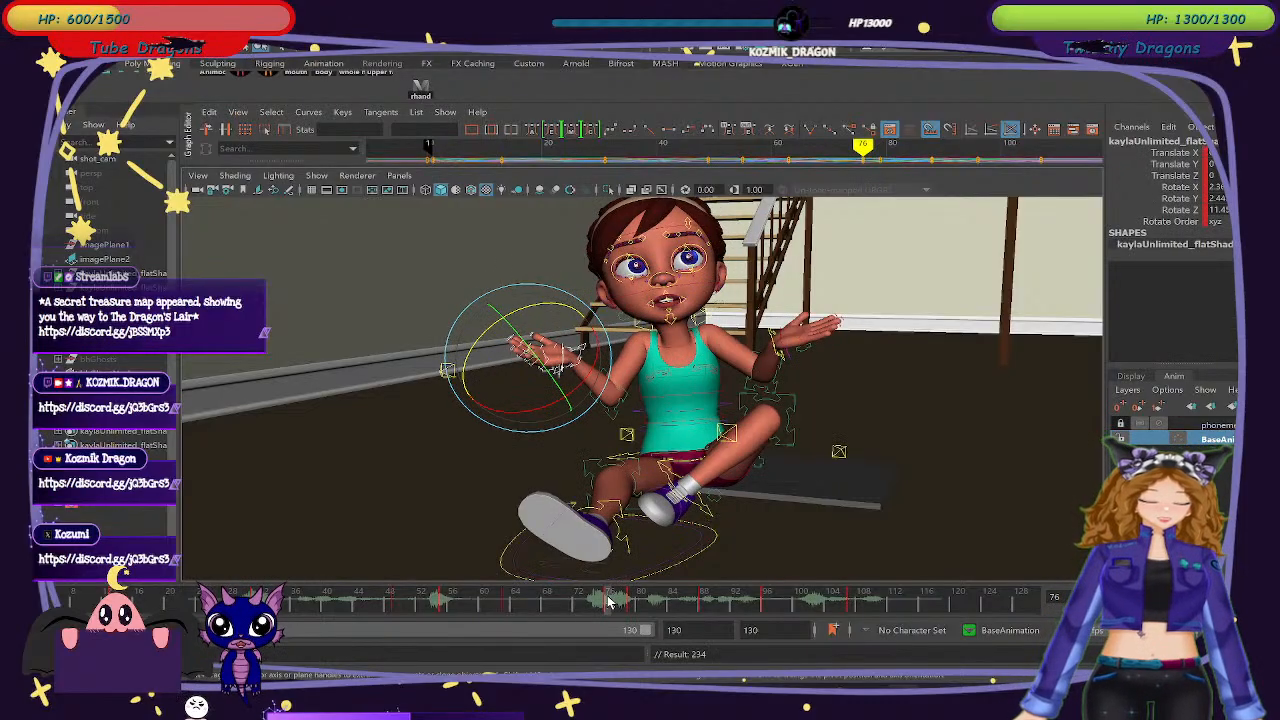
Check the right hand's pose on frames 63 and 88, and scrub the gesture through to frame 96.
{"action": "left_click", "coordinate": [505, 602]}
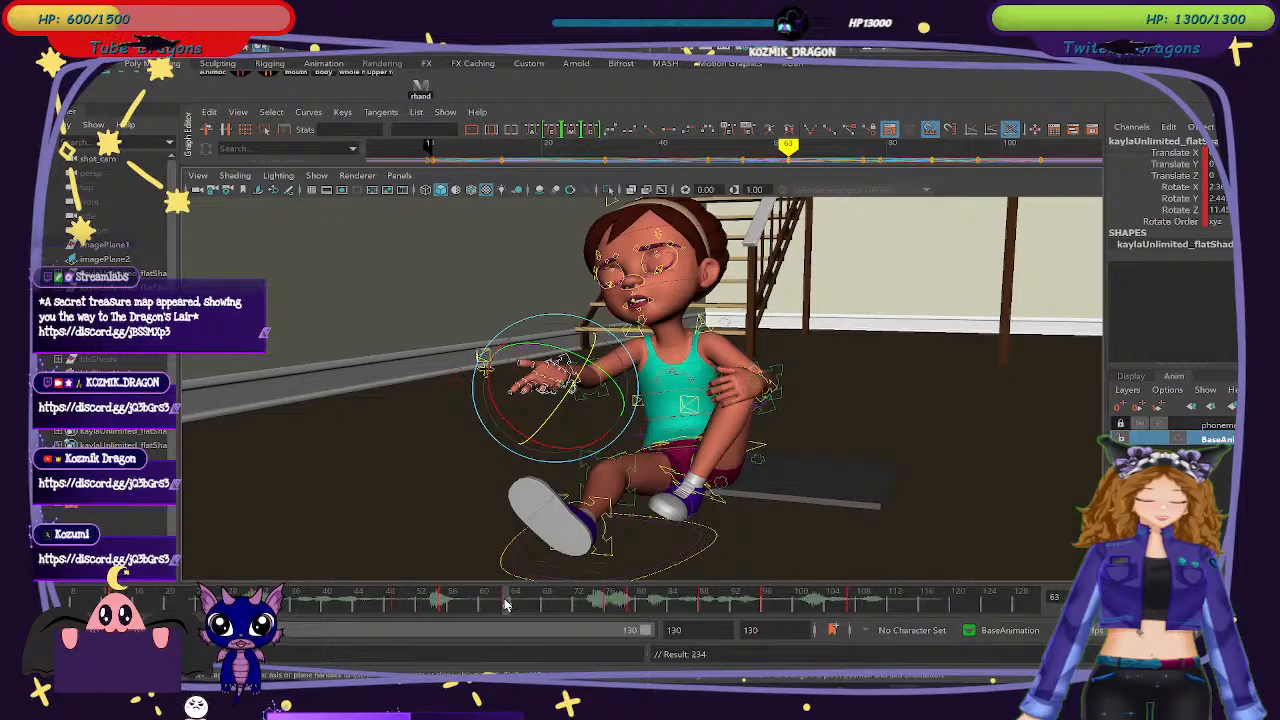
{"action": "left_click", "coordinate": [704, 602]}
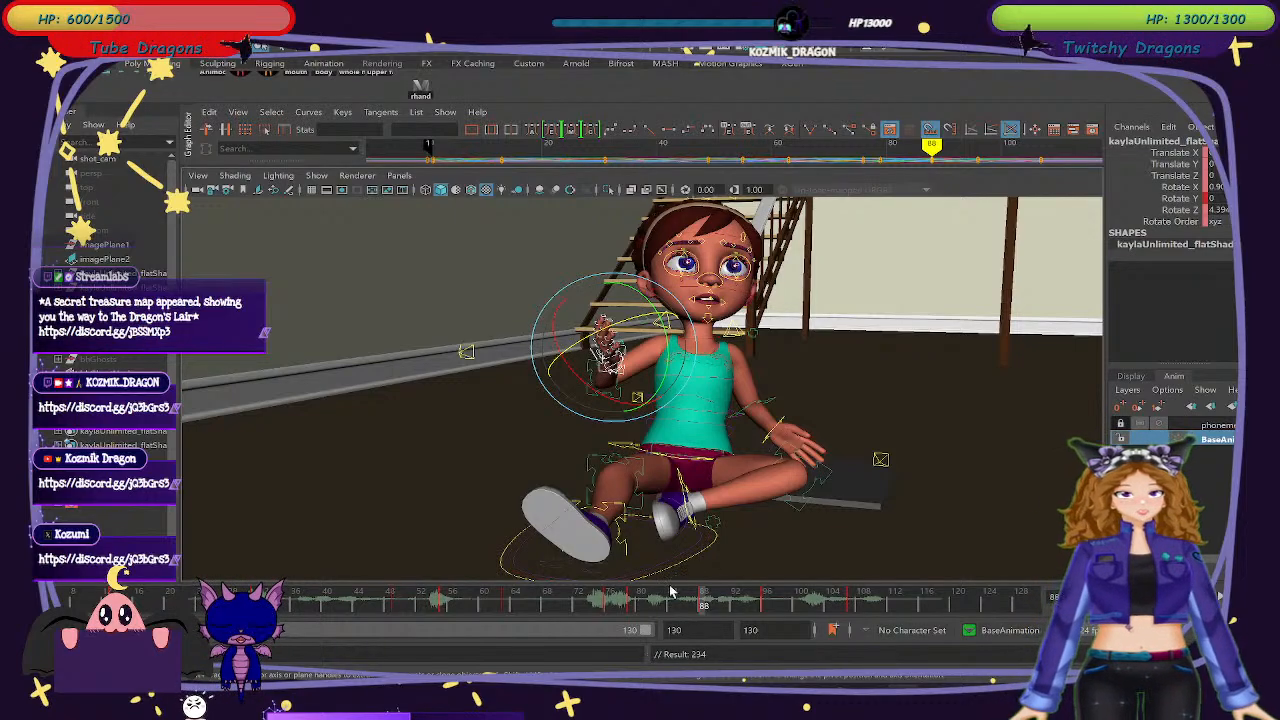
{"action": "scroll", "coordinate": [724, 511], "scroll_direction": "up", "scroll_amount": 8}
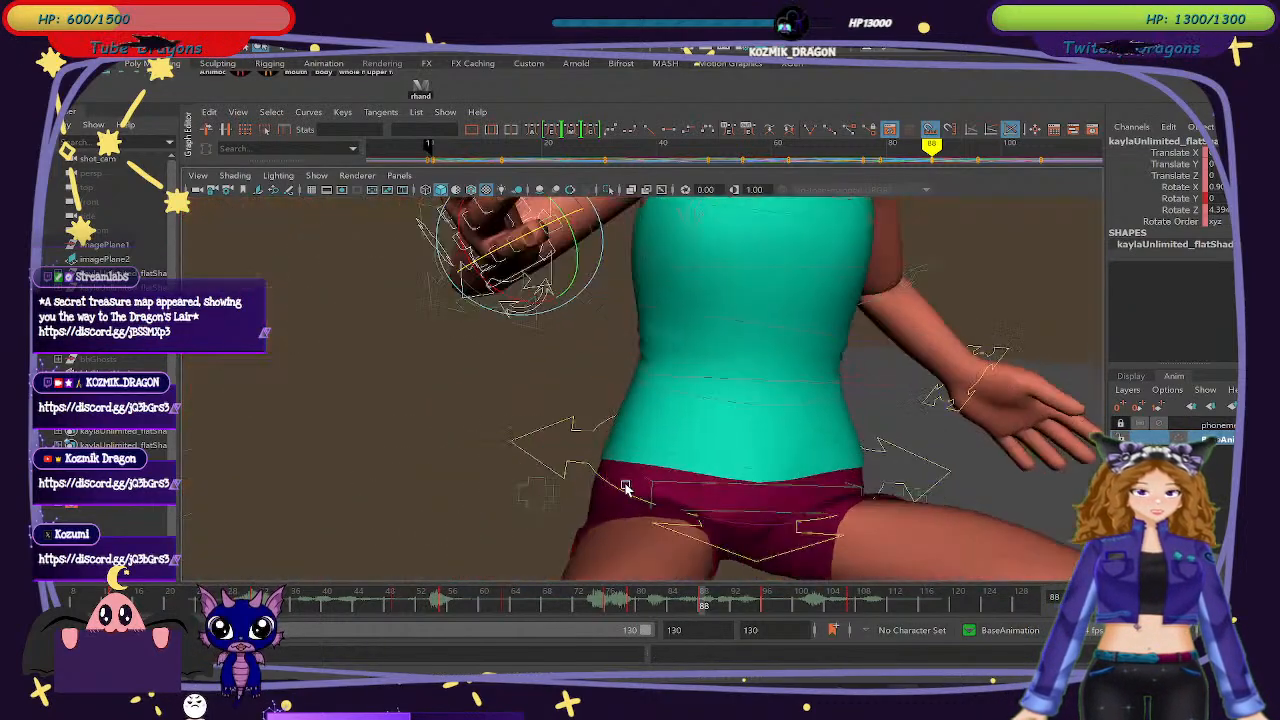
{"action": "left_click_drag", "start_coordinate": [625, 487], "coordinate": [620, 567], "text": "alt"}
{"action": "scroll", "coordinate": [688, 480], "scroll_direction": "down", "scroll_amount": 6}
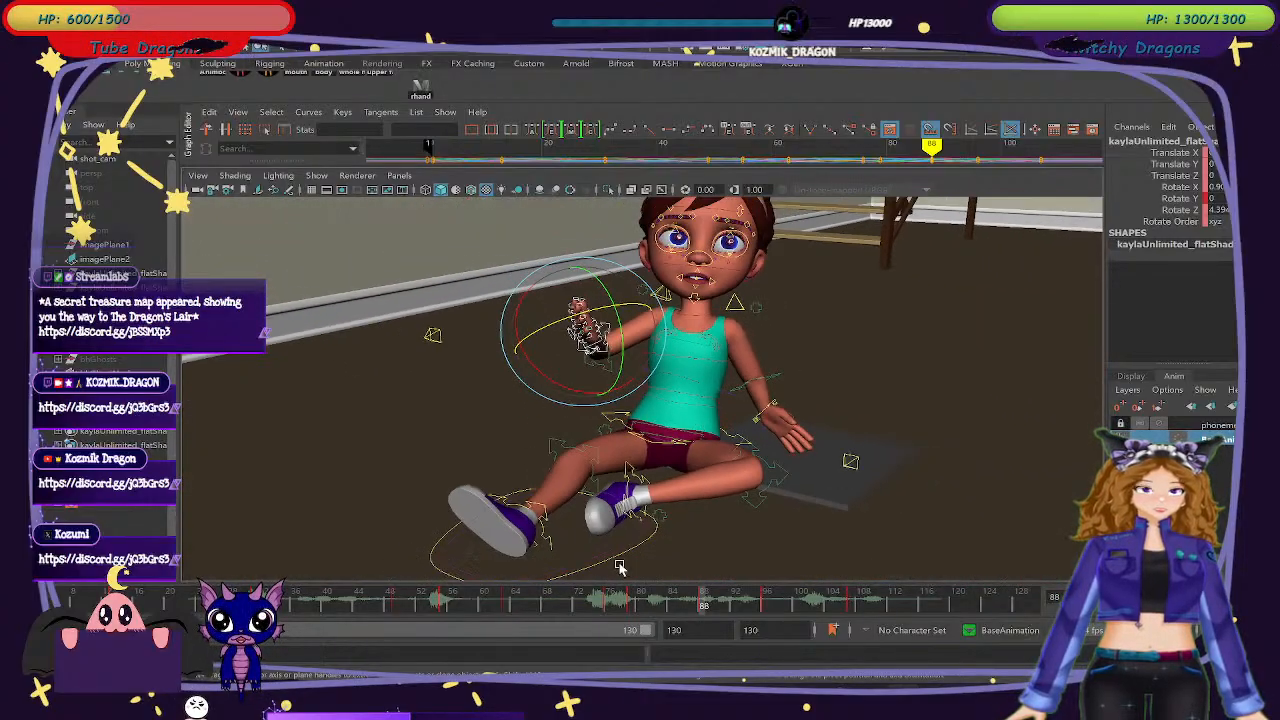
{"action": "left_click_drag", "start_coordinate": [557, 605], "coordinate": [768, 606]}
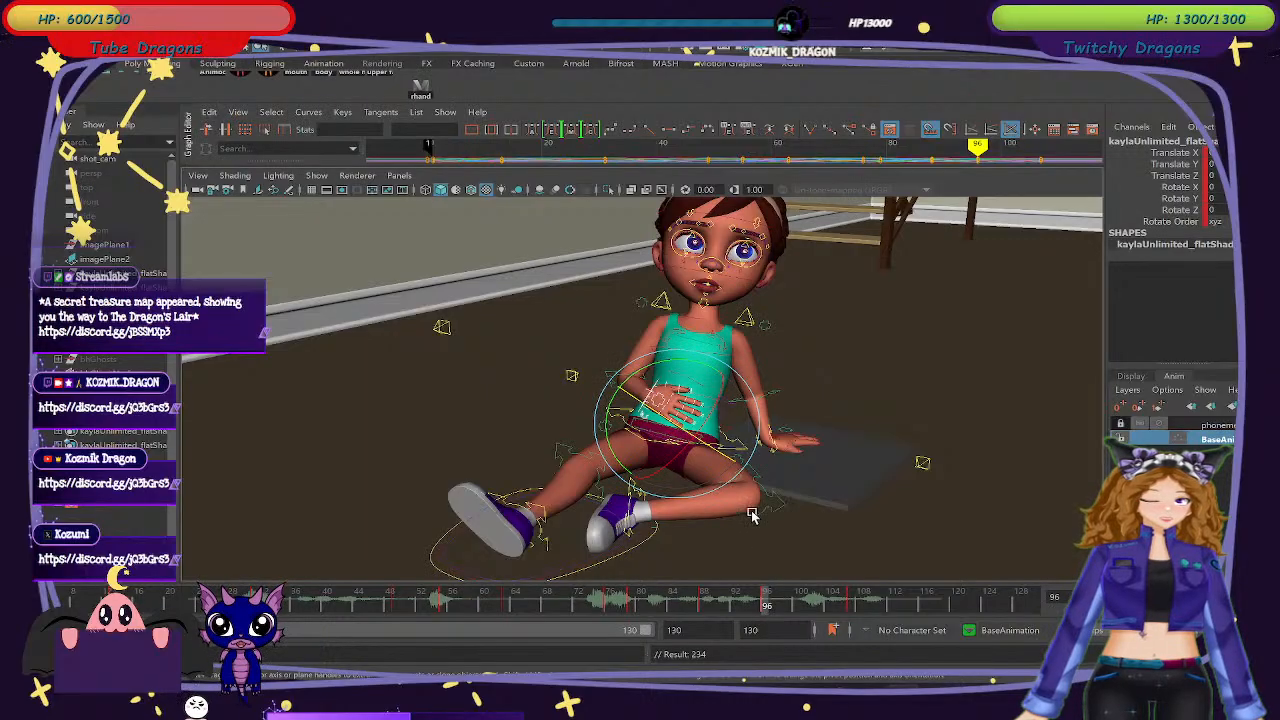
Rotate the right thumb's base control on frame 96 to about 8.8 in Y, undoing the extra turn tried on it.
{"action": "scroll", "coordinate": [752, 516], "scroll_direction": "up", "scroll_amount": 10}
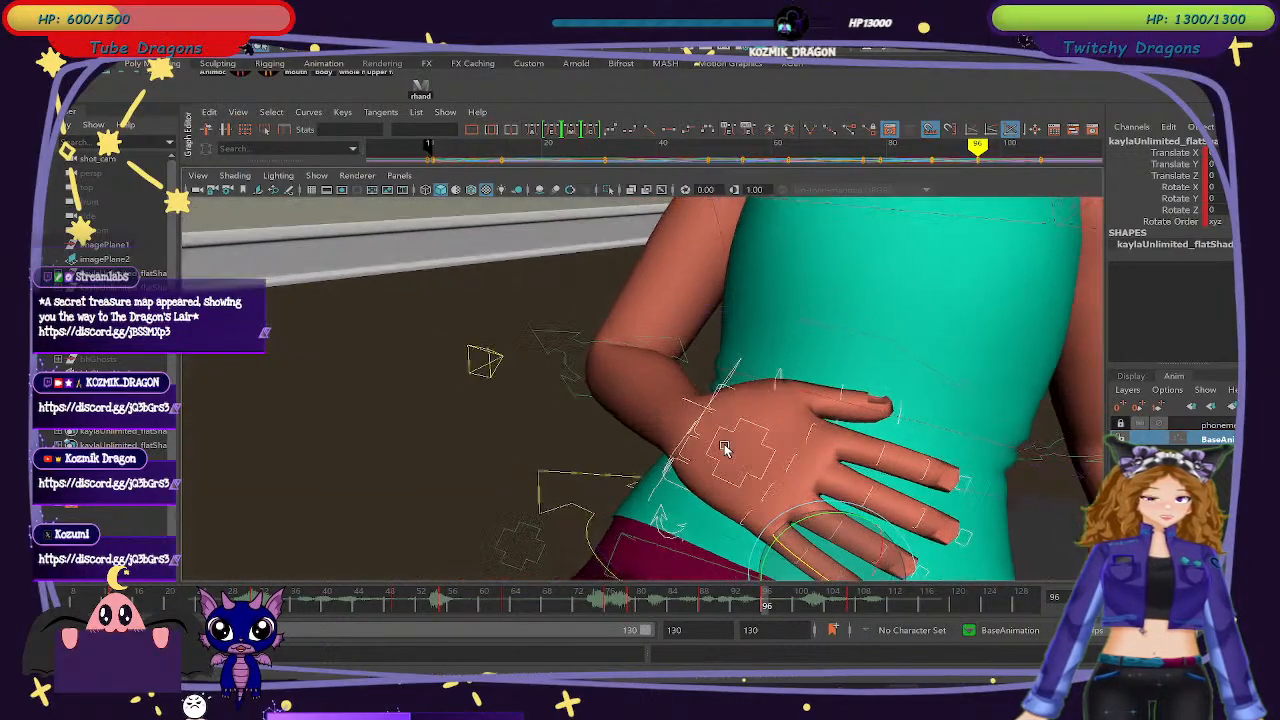
{"action": "left_click_drag", "start_coordinate": [725, 448], "coordinate": [577, 380], "text": "alt"}
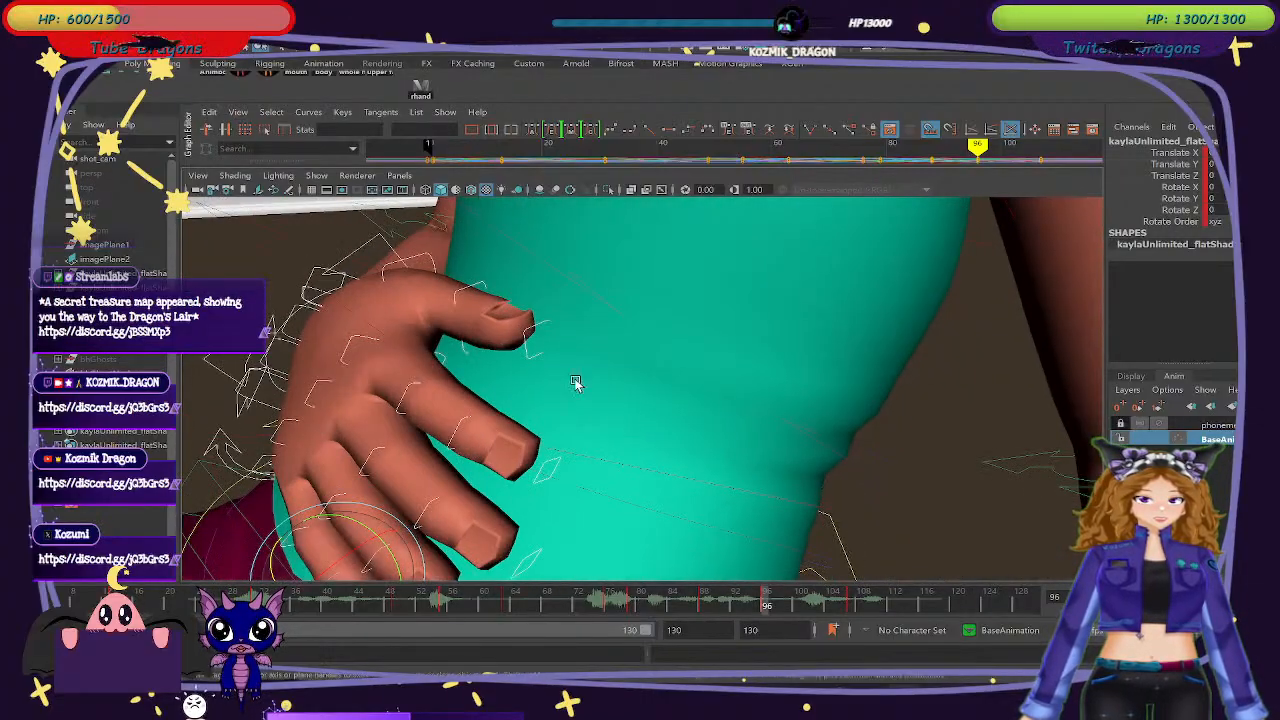
{"action": "left_click", "coordinate": [418, 258]}
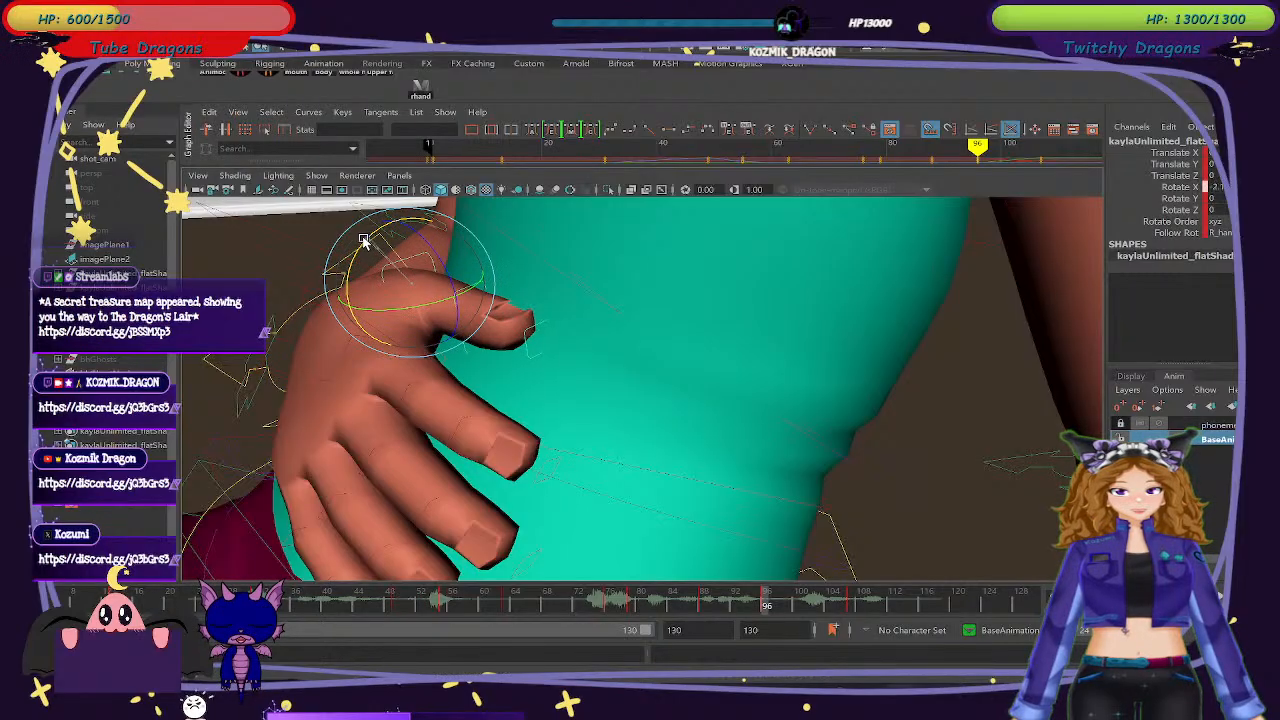
{"action": "left_click_drag", "start_coordinate": [380, 247], "coordinate": [422, 258]}
{"action": "mouse_move", "coordinate": [630, 371]}
{"action": "left_mouse_down", "text": "alt"}
{"action": "mouse_move", "coordinate": [643, 400]}
{"action": "mouse_move", "coordinate": [634, 383]}
{"action": "left_mouse_up", "text": "alt"}
{"action": "left_click_drag", "start_coordinate": [520, 263], "coordinate": [646, 386]}
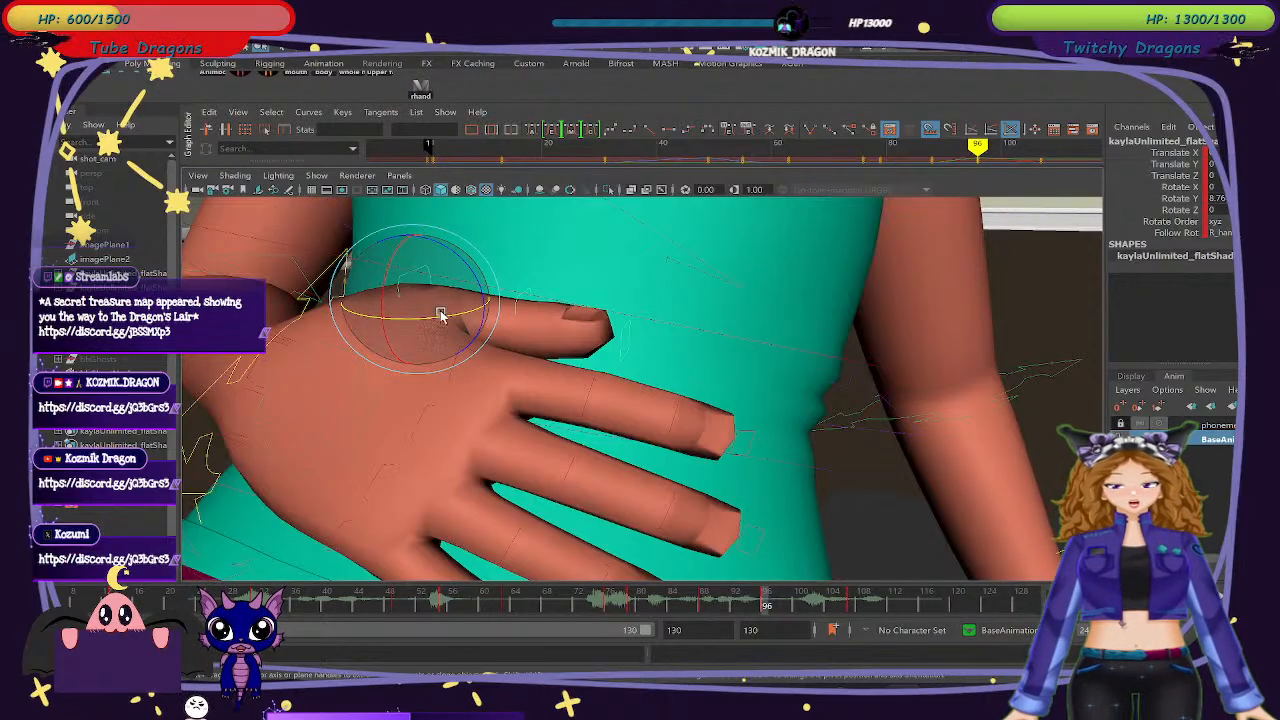
{"action": "left_click_drag", "start_coordinate": [440, 315], "coordinate": [457, 314]}
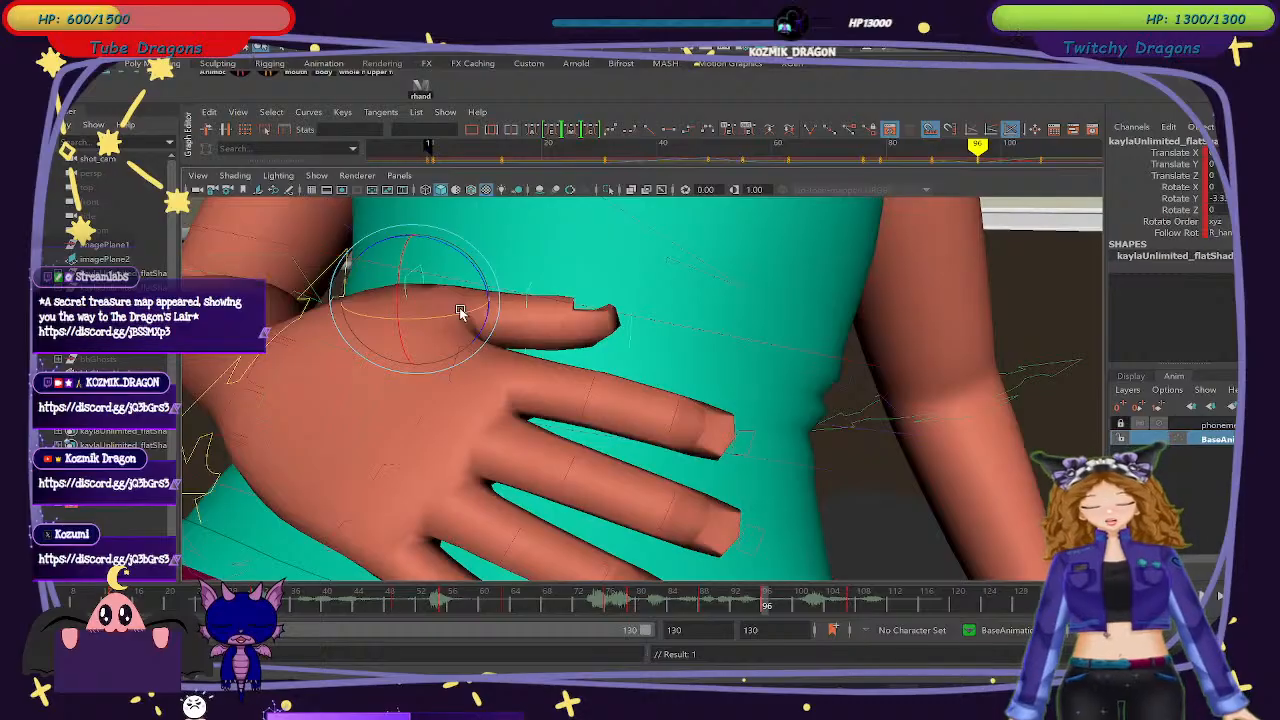
{"action": "key", "text": "ctrl+z"}
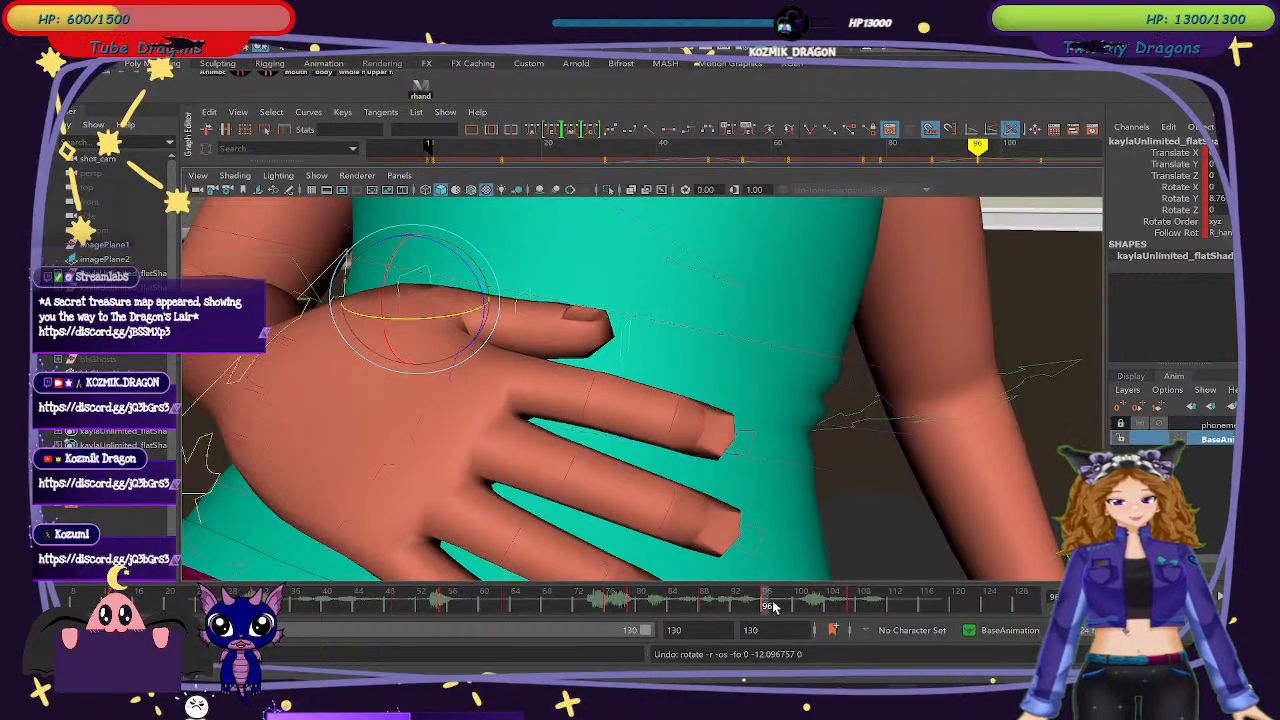
Key all right-hand controls on frame 95 and compare how the fingers meet the torso on frame 96.
{"action": "left_click_drag", "start_coordinate": [771, 606], "coordinate": [757, 604]}
{"action": "left_click_drag", "start_coordinate": [786, 491], "coordinate": [711, 490], "text": "alt"}
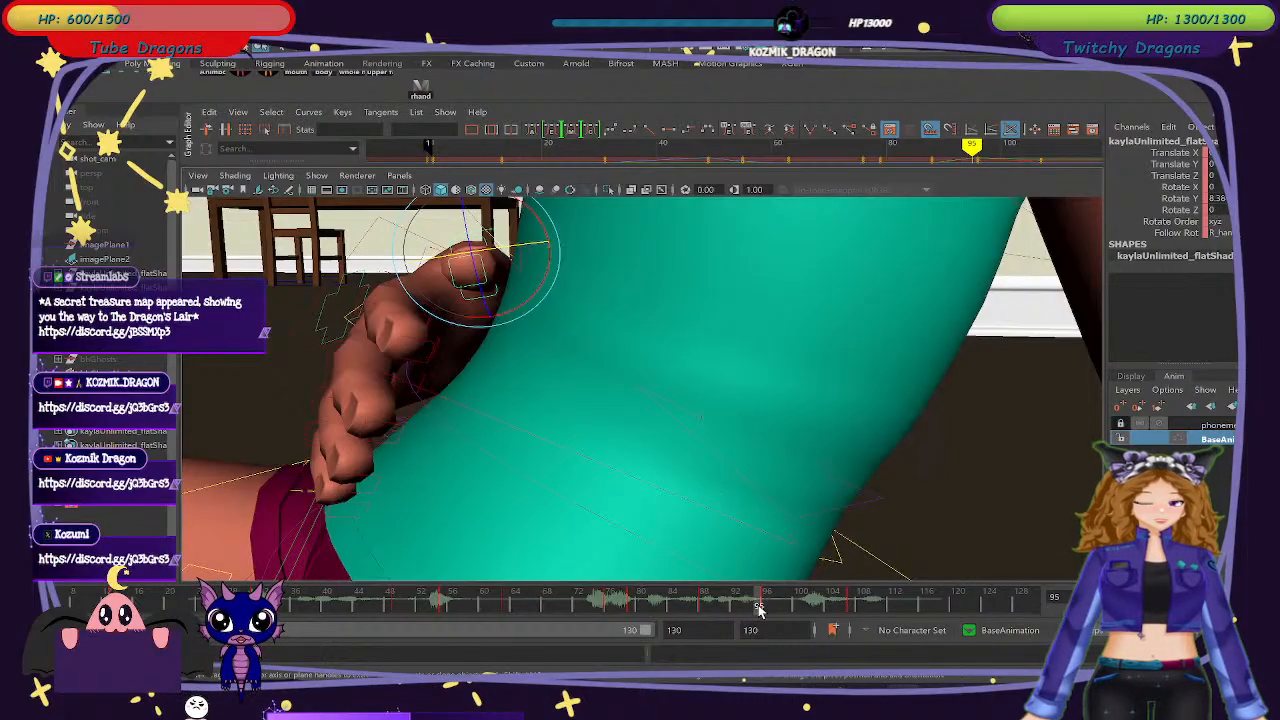
{"action": "left_click", "coordinate": [430, 92]}
{"action": "left_click", "coordinate": [423, 94]}
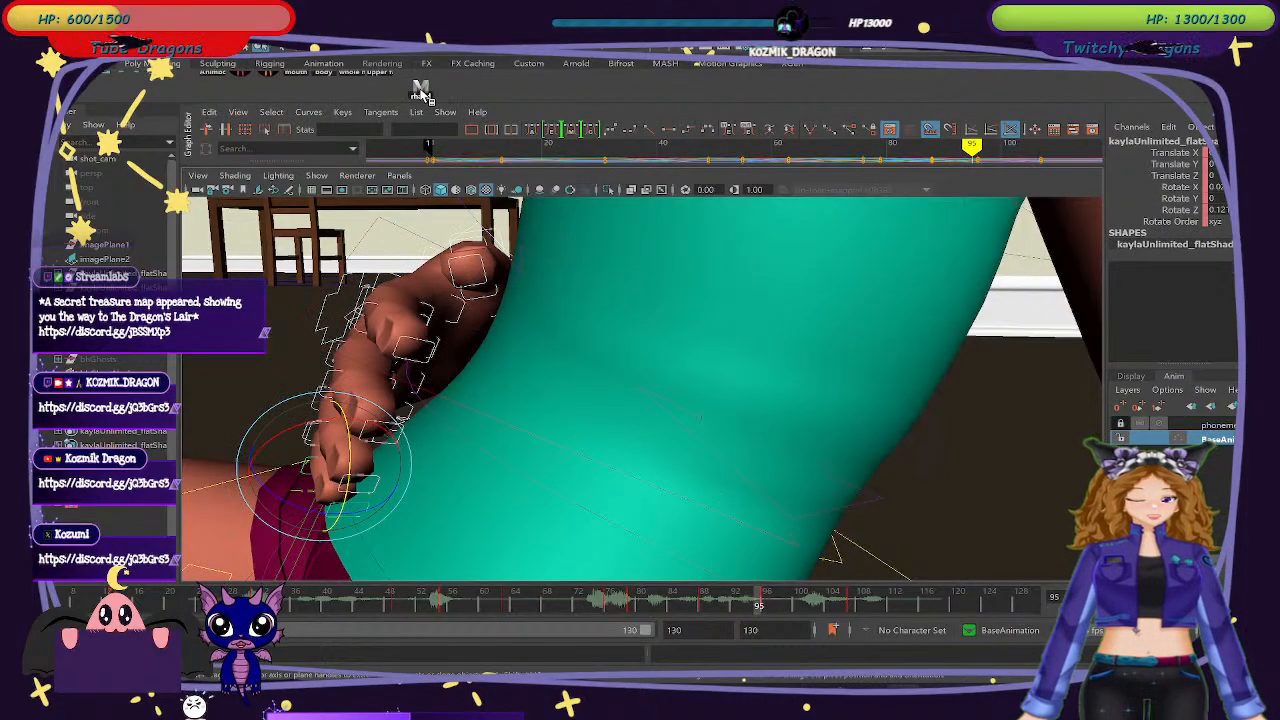
{"action": "left_click_drag", "start_coordinate": [760, 601], "coordinate": [766, 602]}
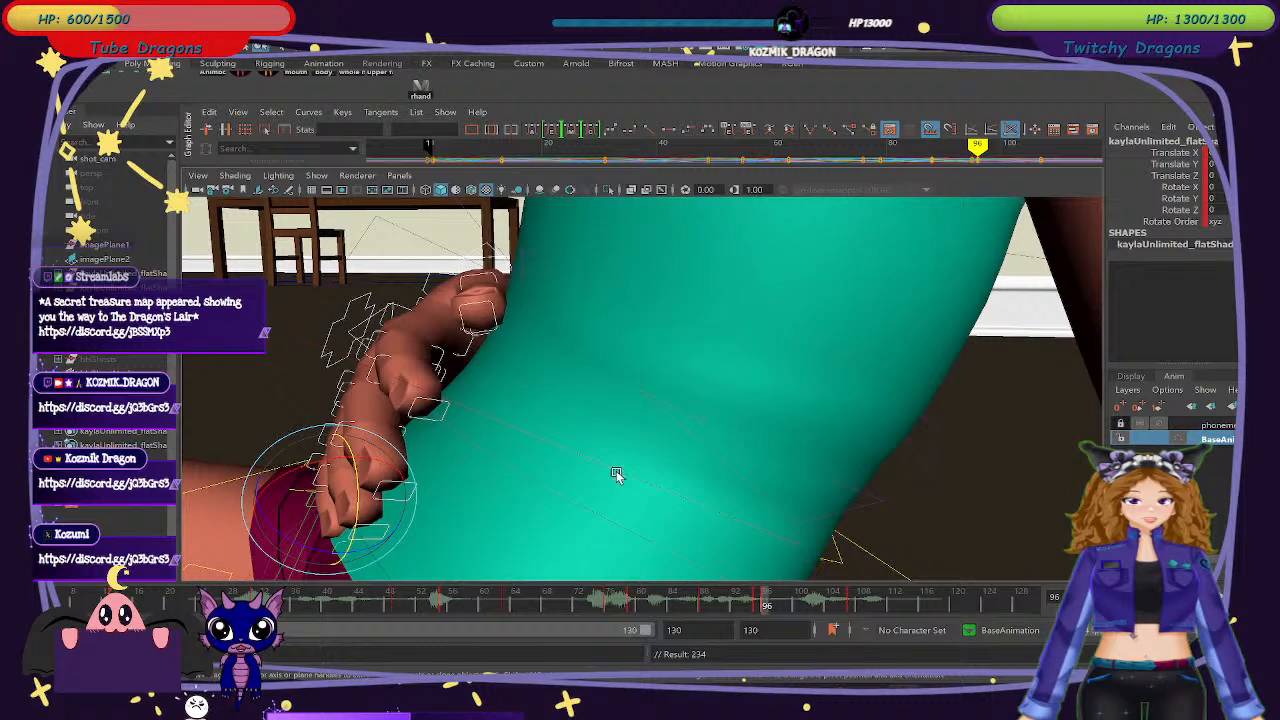
Try turning the right thumb's base control about 1.8 further in Y on frame 96, and undo that turn.
{"action": "left_click_drag", "start_coordinate": [616, 474], "coordinate": [450, 350], "text": "alt"}
{"action": "left_click", "coordinate": [374, 312]}
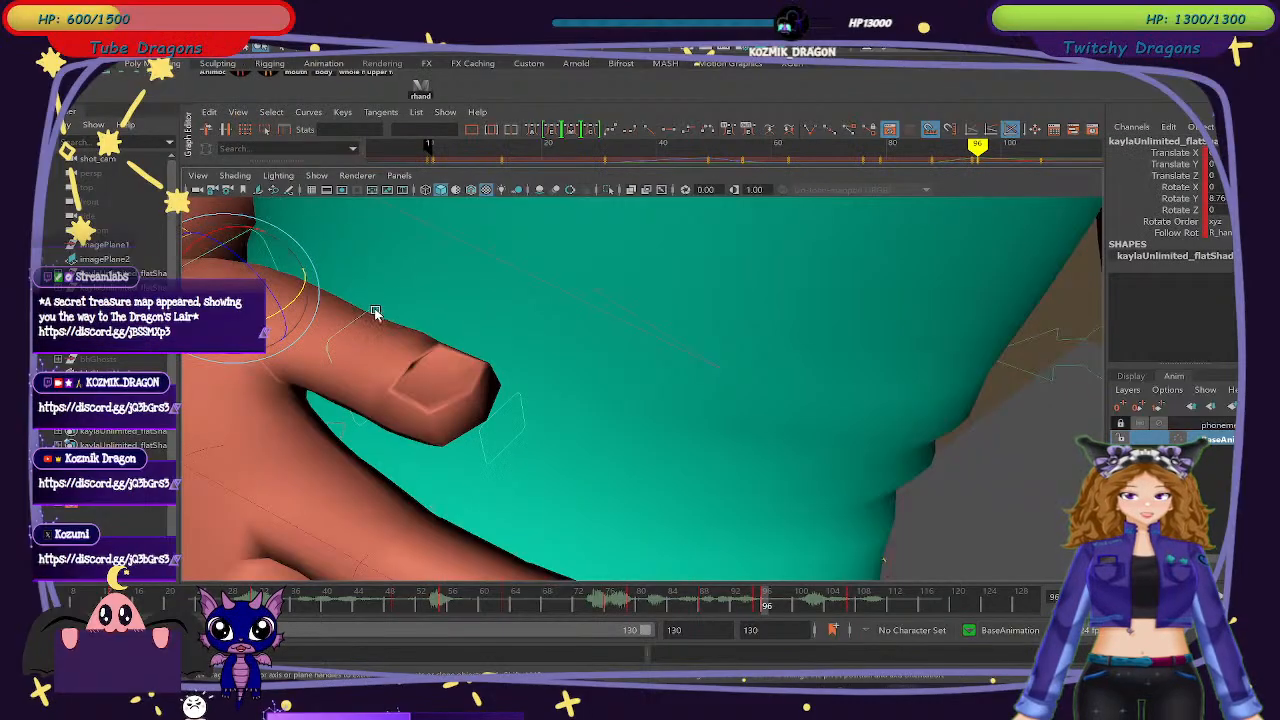
{"action": "left_click_drag", "start_coordinate": [316, 308], "coordinate": [455, 377]}
{"action": "key", "text": "ctrl+z"}
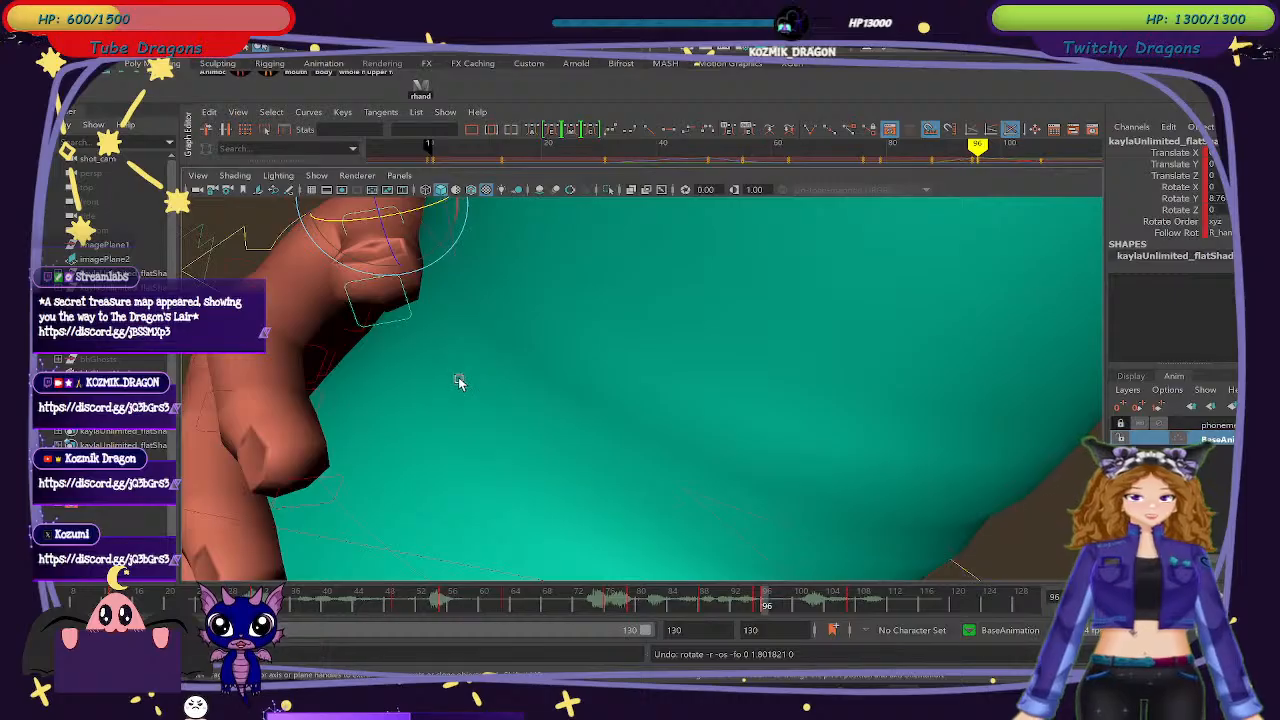
{"action": "left_click_drag", "start_coordinate": [620, 540], "coordinate": [763, 534], "text": "alt"}
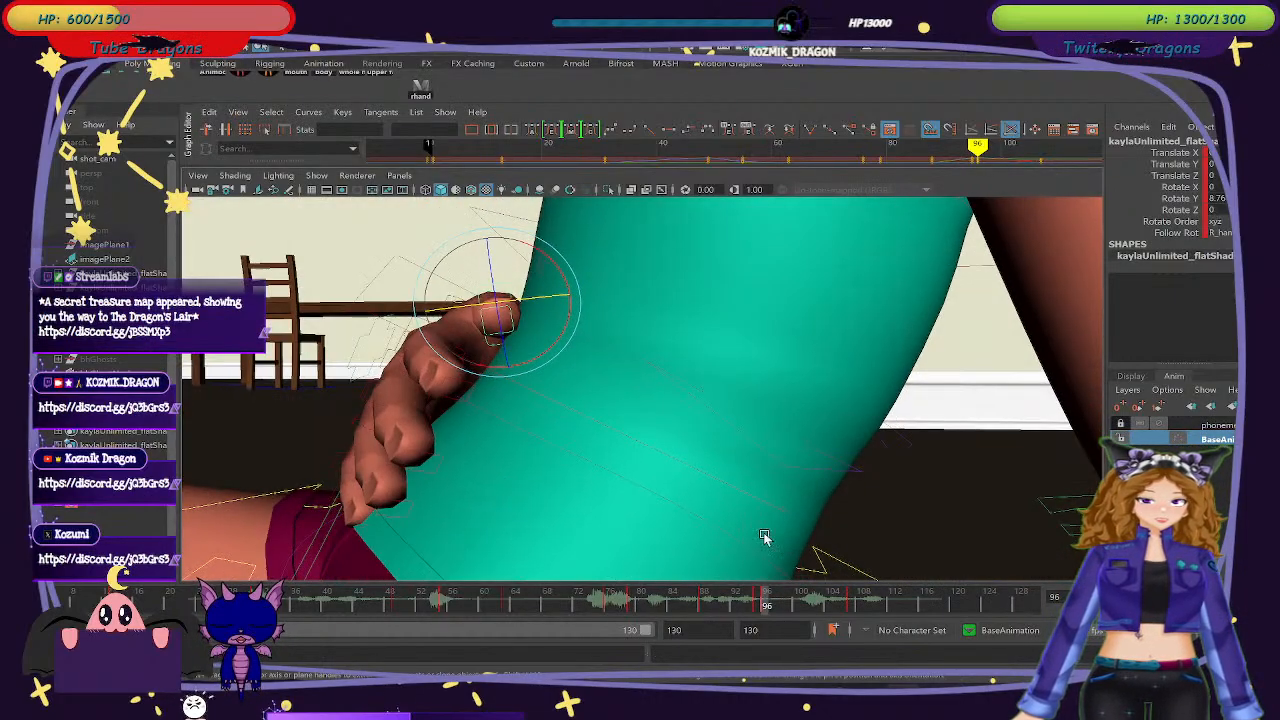
Select all right-hand controls and move on to frame 97.
{"action": "left_click", "coordinate": [772, 607]}
{"action": "left_click", "coordinate": [767, 607]}
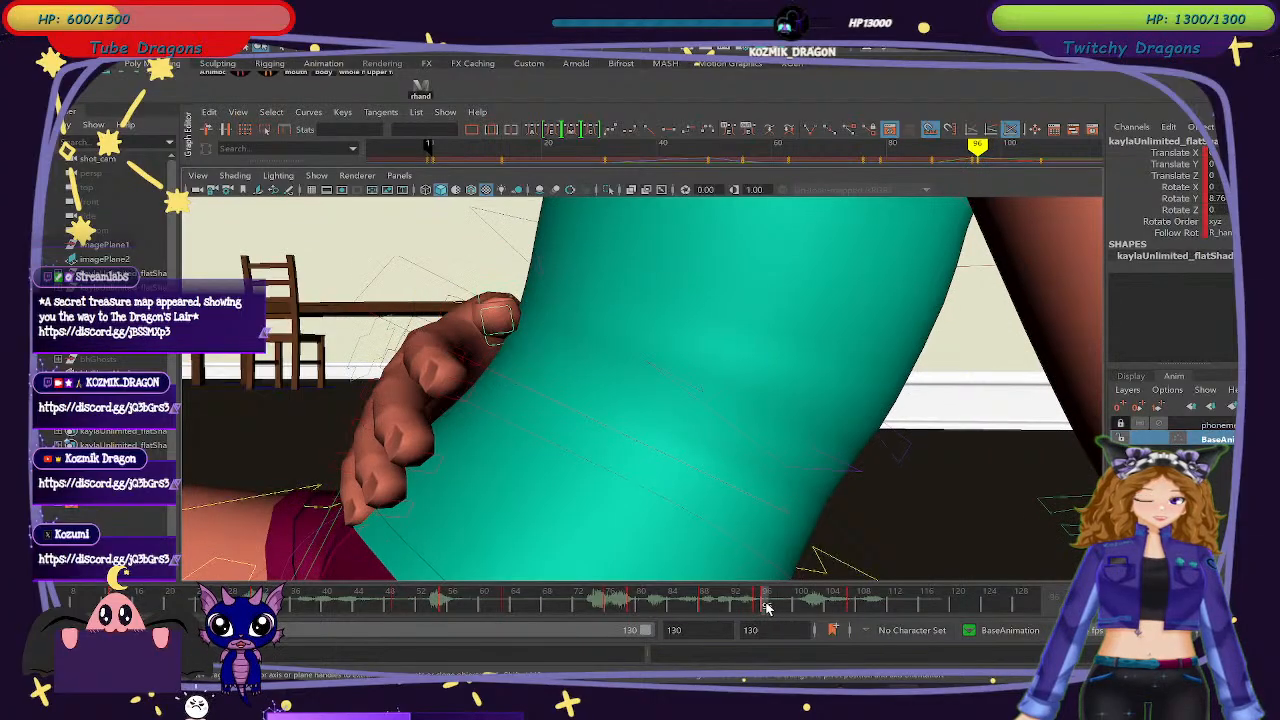
{"action": "left_click", "coordinate": [422, 93]}
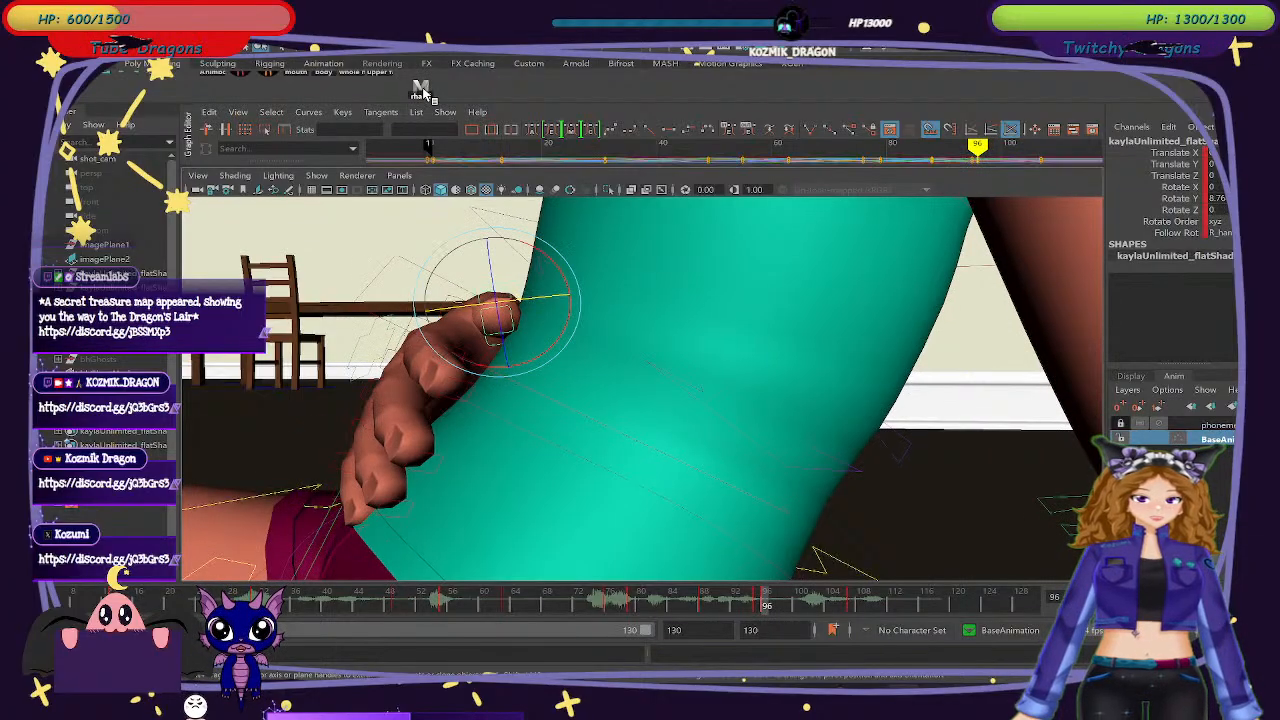
{"action": "left_click", "coordinate": [772, 607]}
Rotate the right thumb's base control on frame 97 to about 13.4 in Y and compare it with the preceding frames.
{"action": "left_click_drag", "start_coordinate": [580, 392], "coordinate": [593, 422], "text": "alt"}
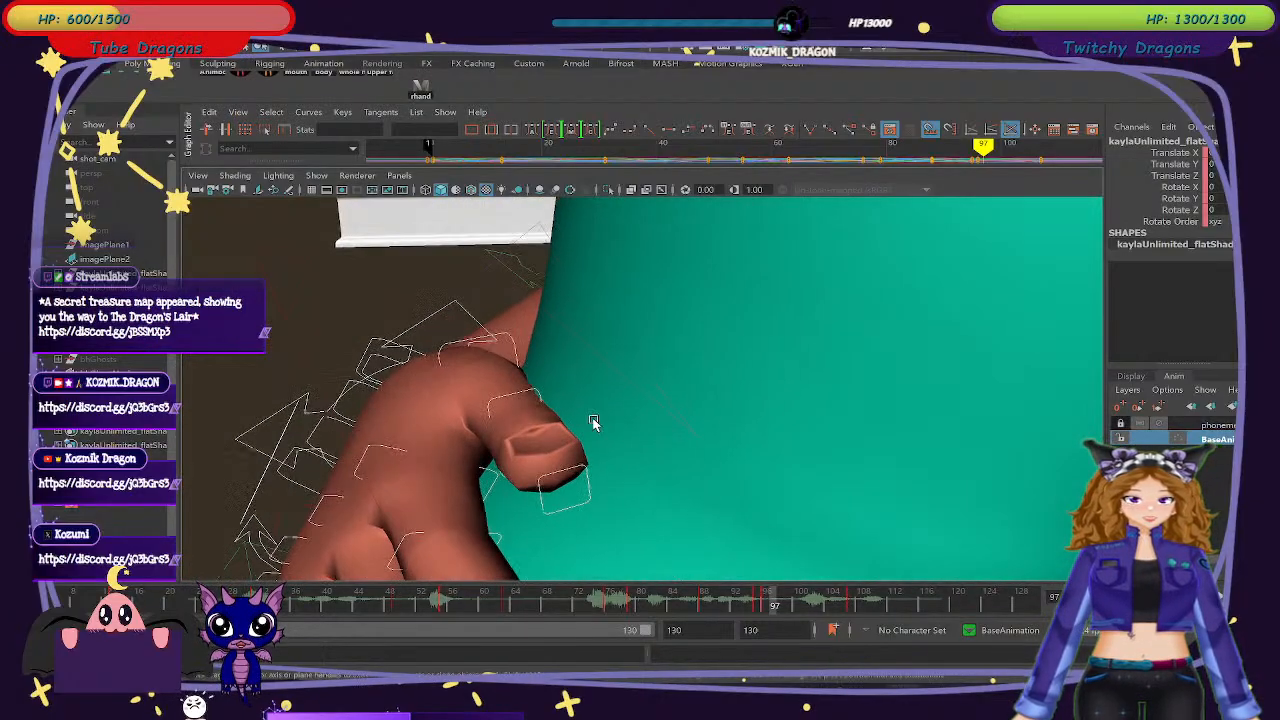
{"action": "left_click", "coordinate": [512, 358]}
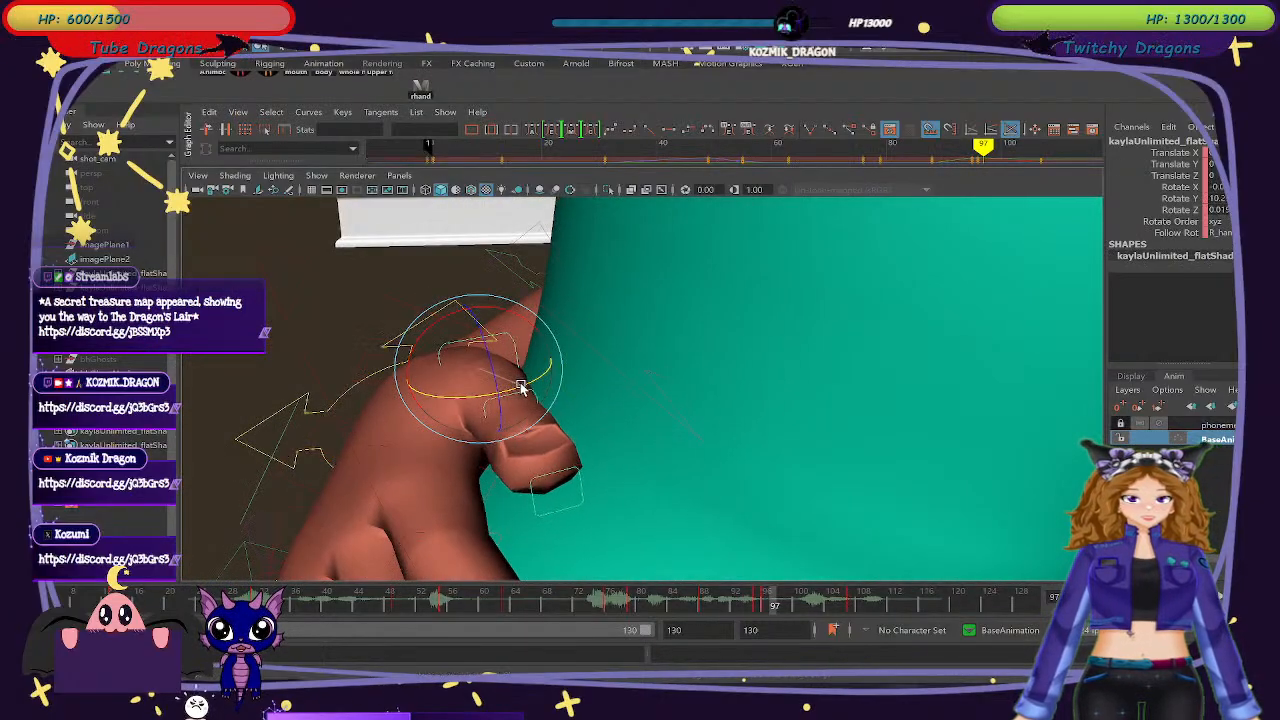
{"action": "left_click_drag", "start_coordinate": [520, 387], "coordinate": [654, 437], "text": "alt"}
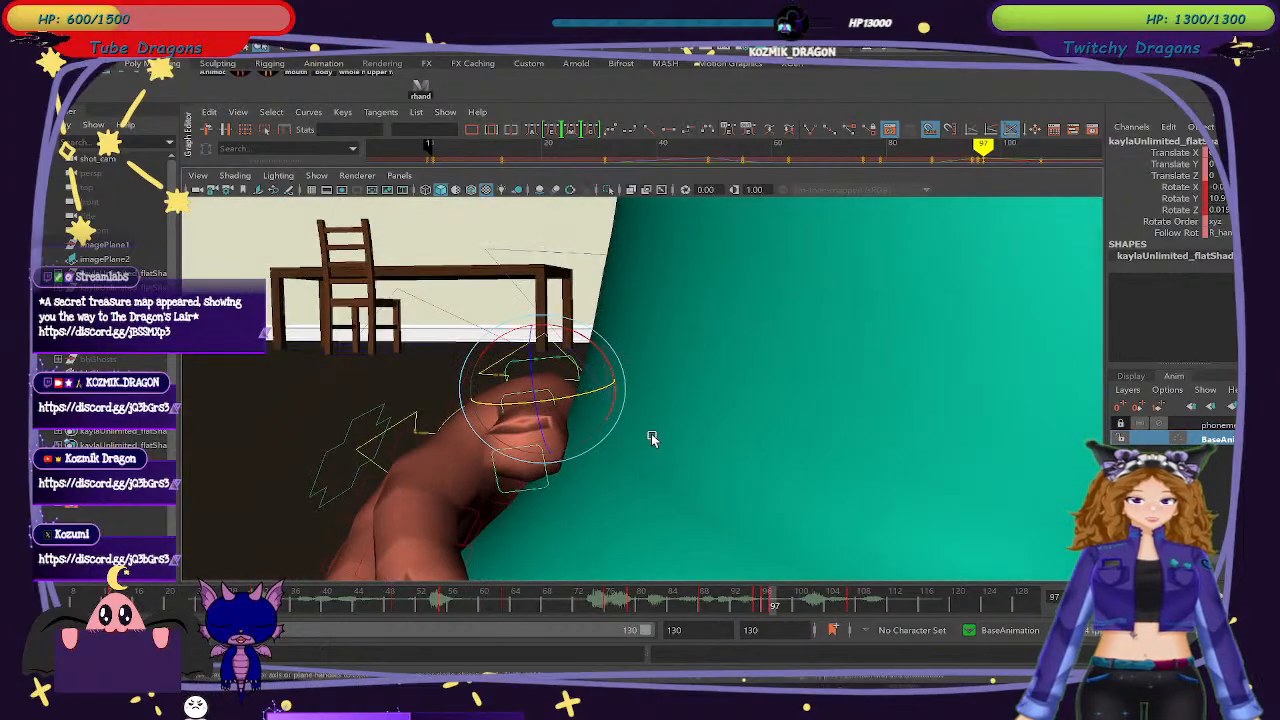
{"action": "left_click_drag", "start_coordinate": [603, 388], "coordinate": [596, 388]}
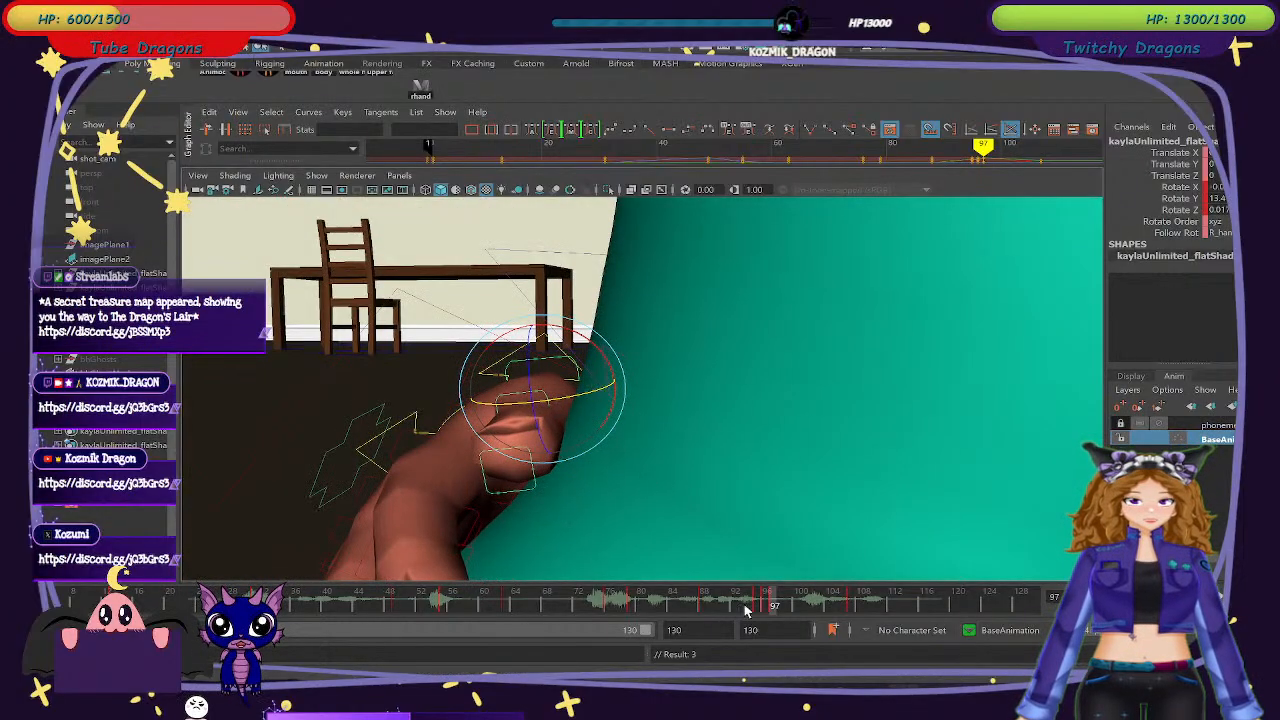
{"action": "left_click_drag", "start_coordinate": [745, 610], "coordinate": [771, 615]}
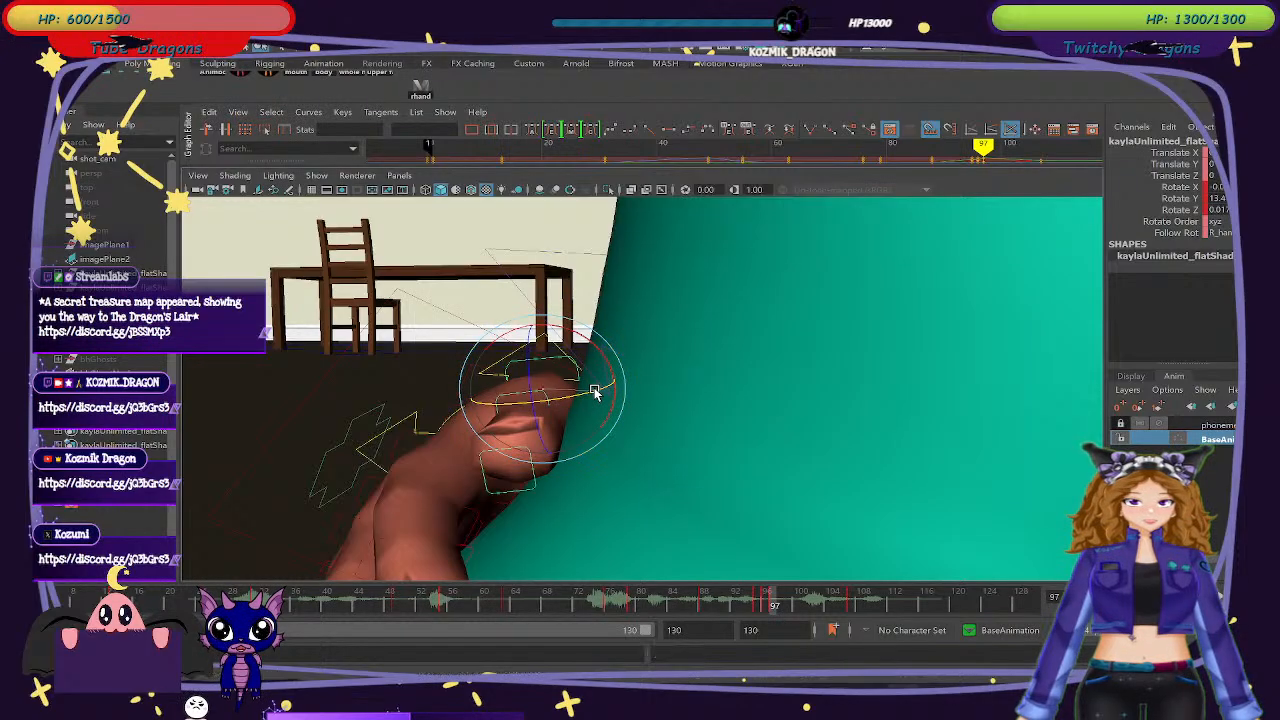
Try turning the right thumb's base control about 3.7 further in Y on frame 97, and undo that turn.
{"action": "left_click_drag", "start_coordinate": [600, 386], "coordinate": [591, 392]}
{"action": "key", "text": "ctrl+z"}
{"action": "key", "text": "ctrl+z"}
{"action": "key", "text": "ctrl+z"}
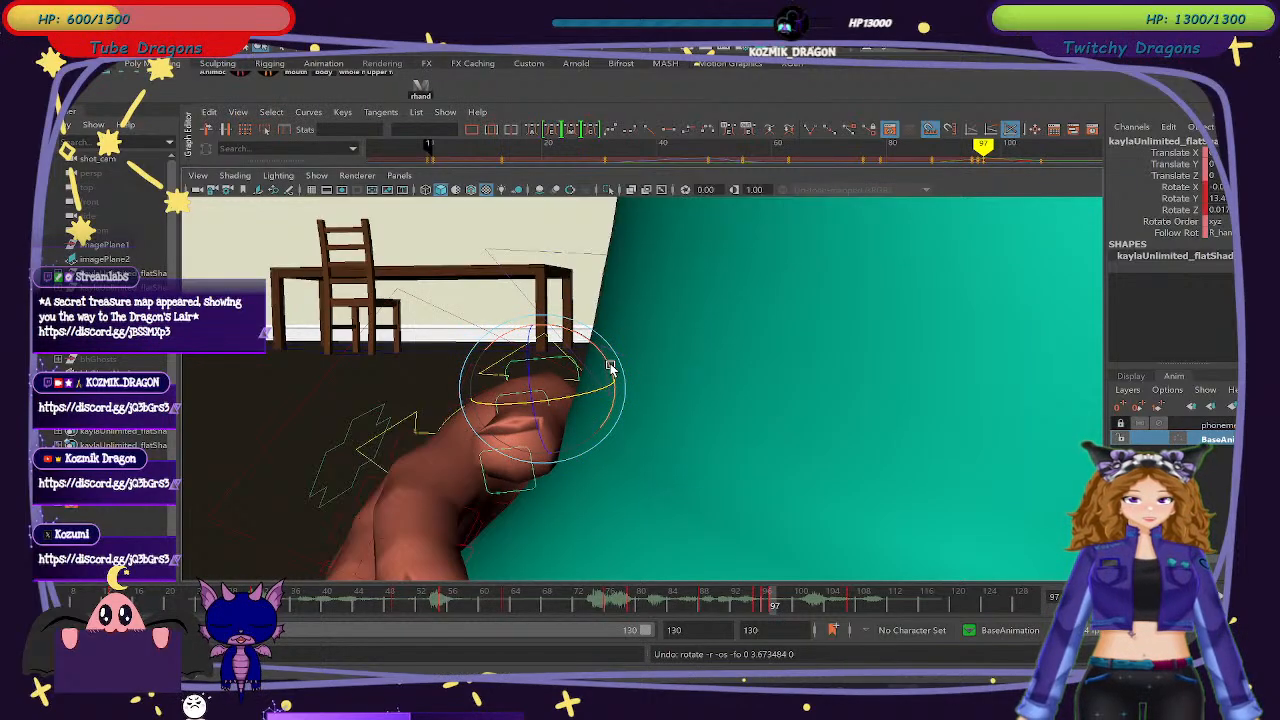
Rotate the right thumb's base control on frame 97 to about -5.8 in X and 16.1 in Y, undoing the extra Z turn.
{"action": "left_click_drag", "start_coordinate": [602, 358], "coordinate": [674, 452]}
{"action": "left_click_drag", "start_coordinate": [458, 424], "coordinate": [469, 422]}
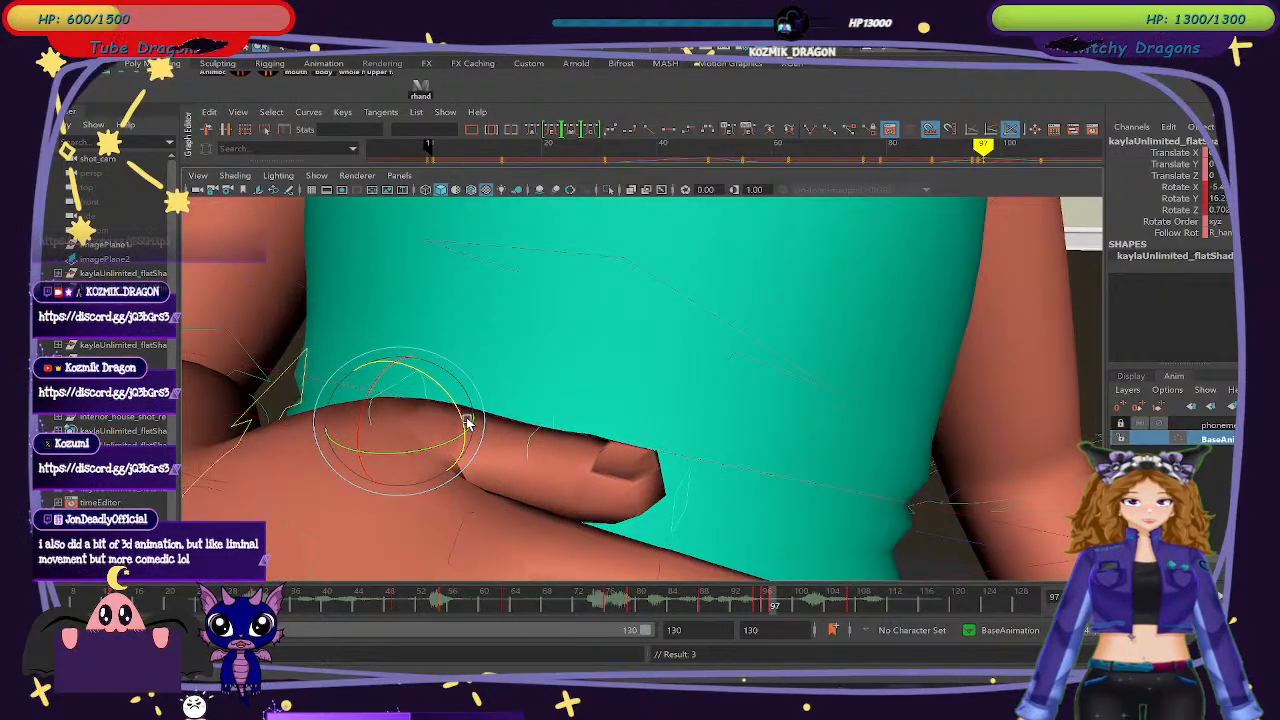
{"action": "key", "text": "ctrl+z"}
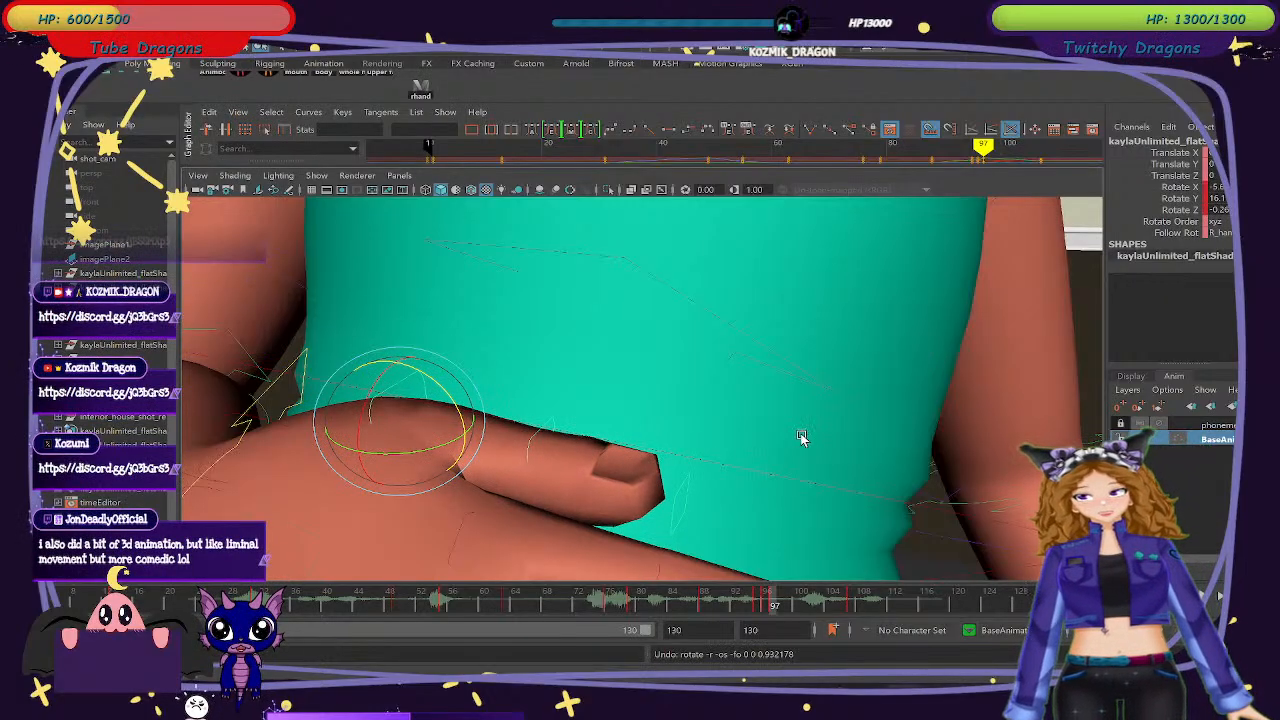
Try bending the right thumb's middle control in Z on frame 97, compare it with frame 95, and undo the bend.
{"action": "left_click_drag", "start_coordinate": [816, 435], "coordinate": [518, 397], "text": "alt"}
{"action": "left_click", "coordinate": [518, 404]}
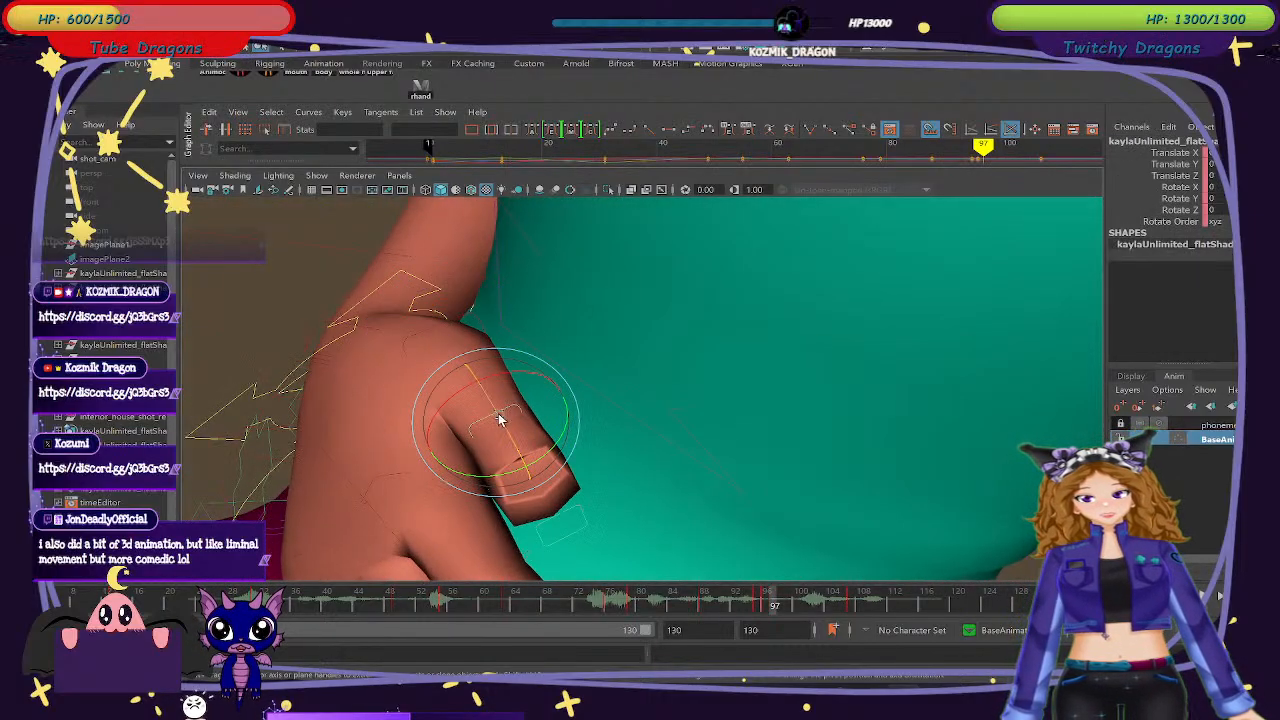
{"action": "left_click_drag", "start_coordinate": [518, 446], "coordinate": [617, 460], "text": "alt"}
{"action": "left_click_drag", "start_coordinate": [500, 397], "coordinate": [501, 384]}
{"action": "key", "text": "ctrl+z"}
{"action": "key", "text": "ctrl+z"}
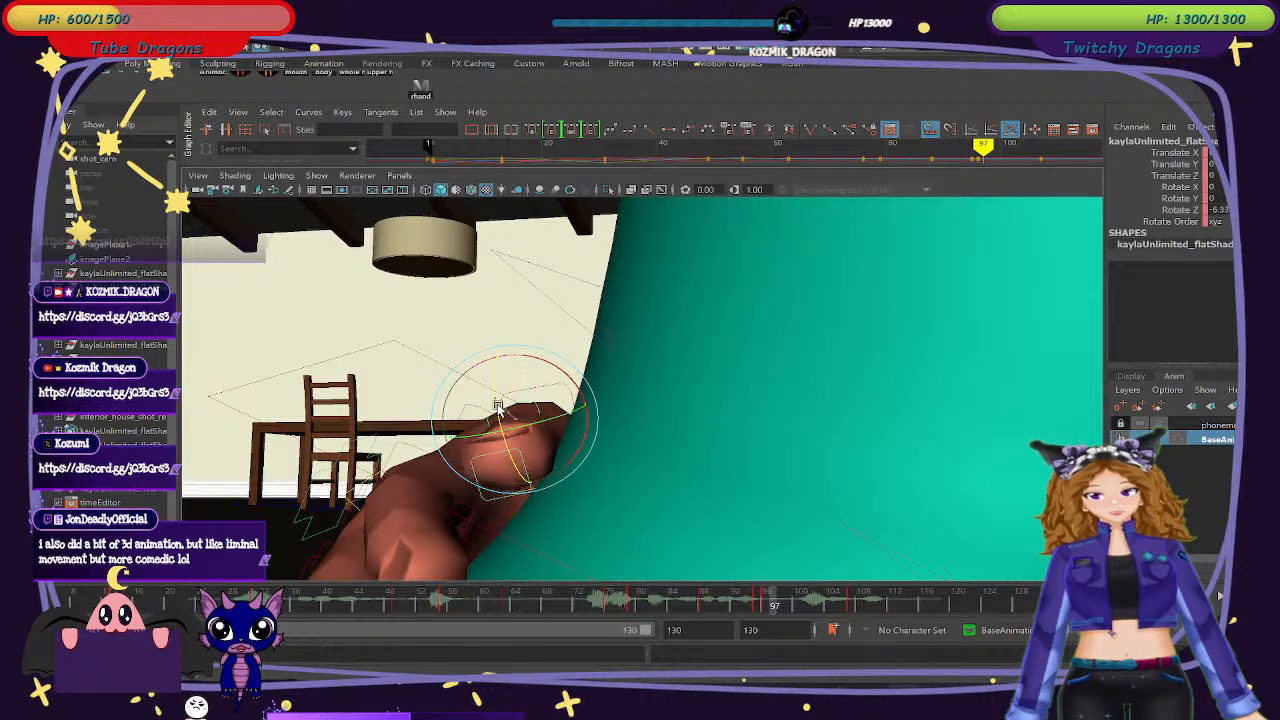
{"action": "left_click", "coordinate": [752, 607]}
{"action": "left_click_drag", "start_coordinate": [752, 607], "coordinate": [773, 609]}
{"action": "key", "text": "ctrl+z"}
{"action": "scroll", "coordinate": [616, 556], "scroll_direction": "down", "scroll_amount": 2}
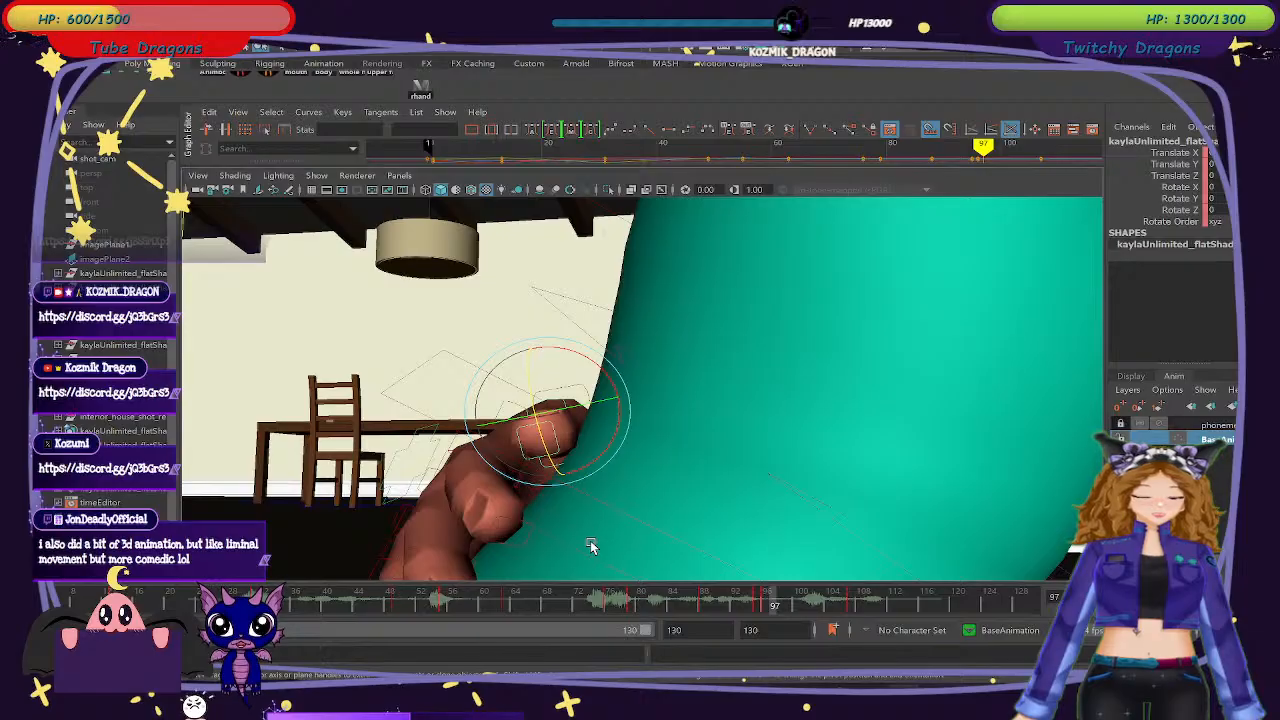
Try rotating the right index finger's base control about -8.4 in Z on frame 97, and undo that rotation.
{"action": "left_click_drag", "start_coordinate": [591, 545], "coordinate": [659, 549], "text": "alt"}
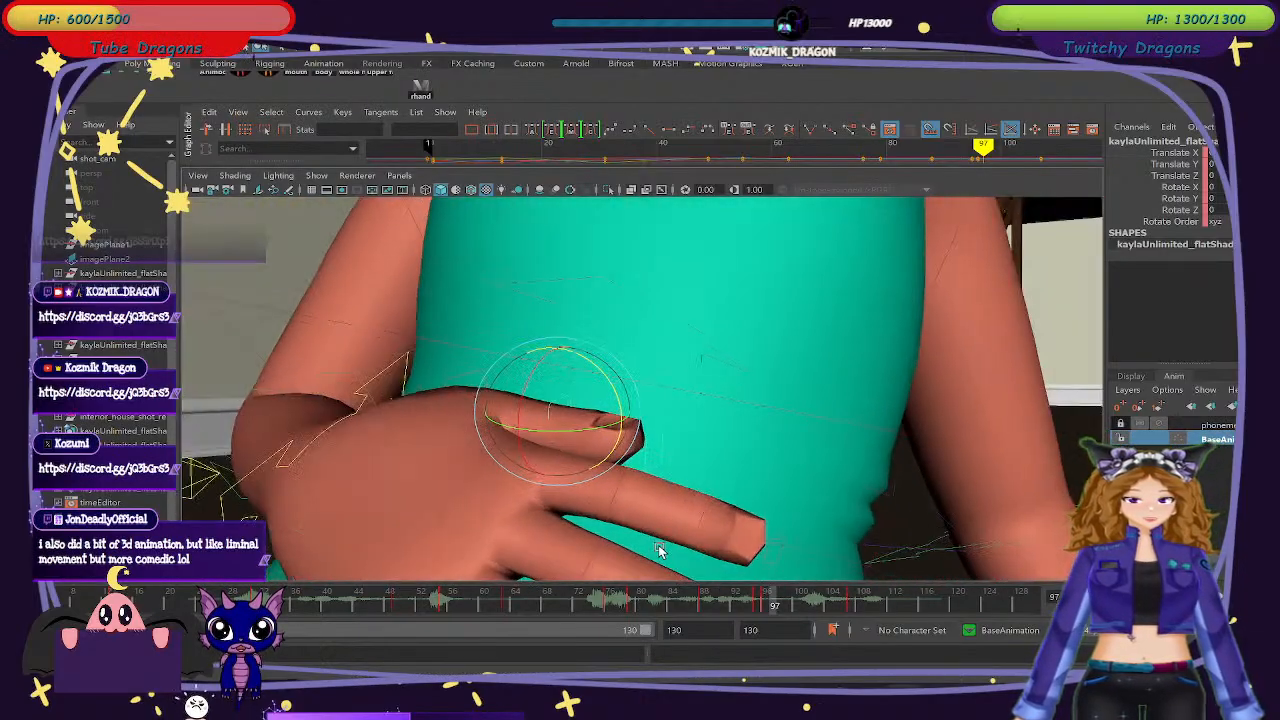
{"action": "left_click", "coordinate": [512, 452]}
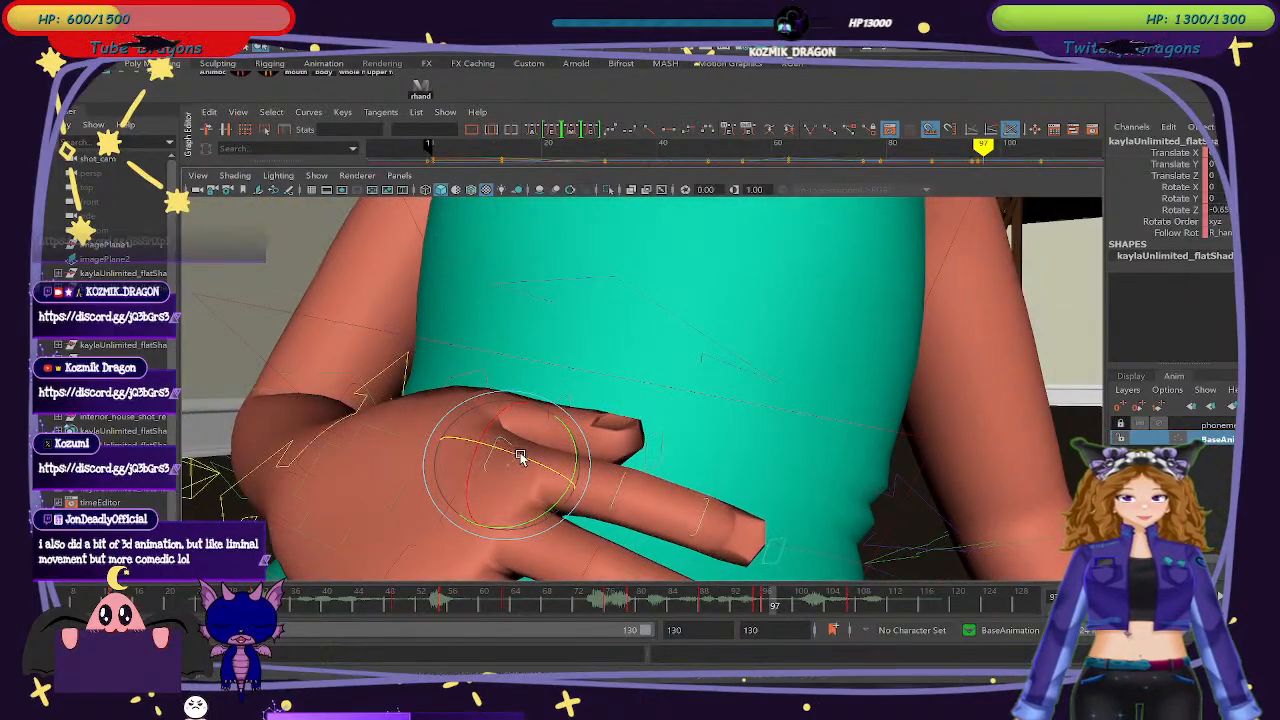
{"action": "left_click_drag", "start_coordinate": [677, 508], "coordinate": [734, 514], "text": "alt"}
{"action": "key", "text": "ctrl+z"}
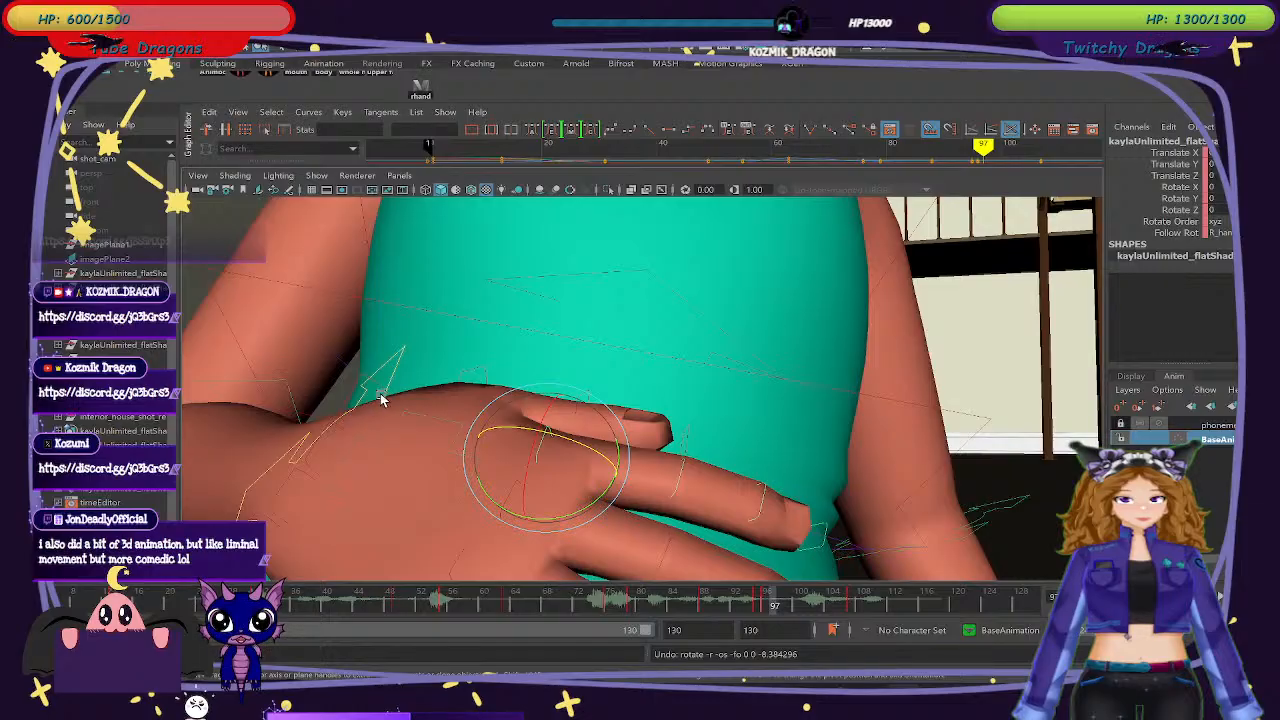
On frame 97, rotate the right index finger's palm control to about -7.5 in Z and the middle finger's to about -5.2.
{"action": "left_click", "coordinate": [381, 388]}
{"action": "left_click_drag", "start_coordinate": [386, 405], "coordinate": [394, 413]}
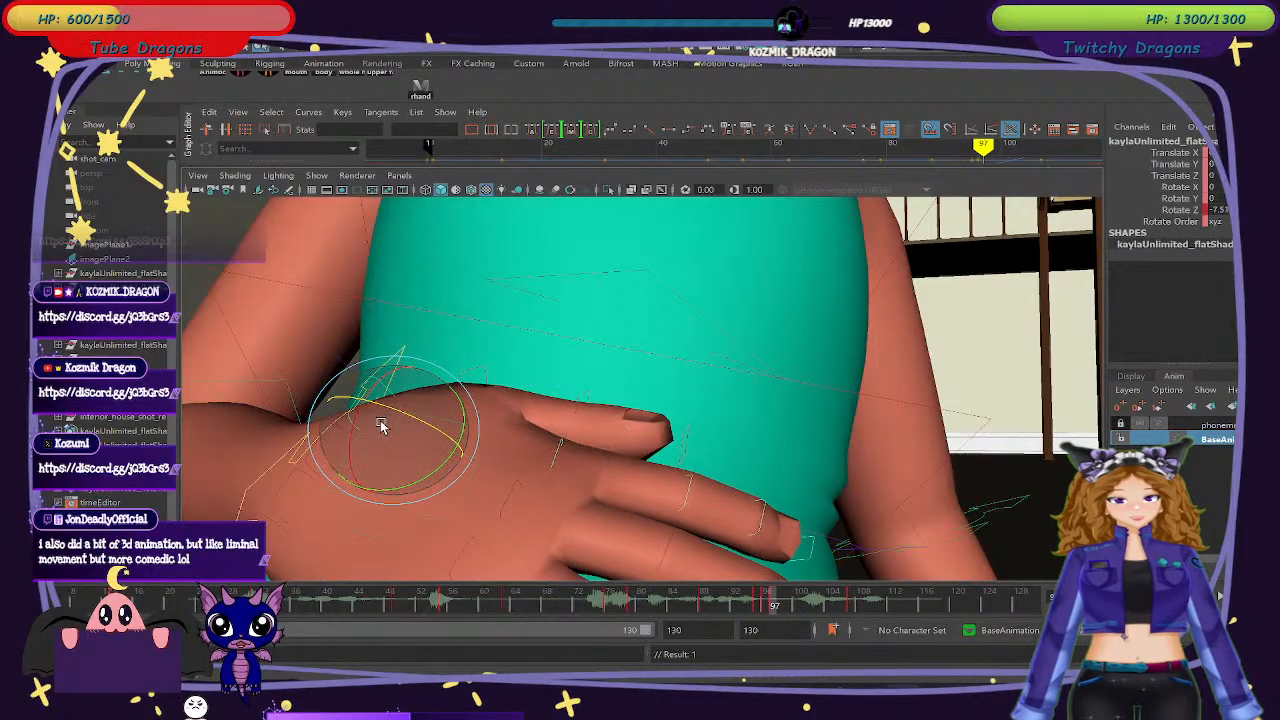
{"action": "left_click_drag", "start_coordinate": [379, 481], "coordinate": [352, 464]}
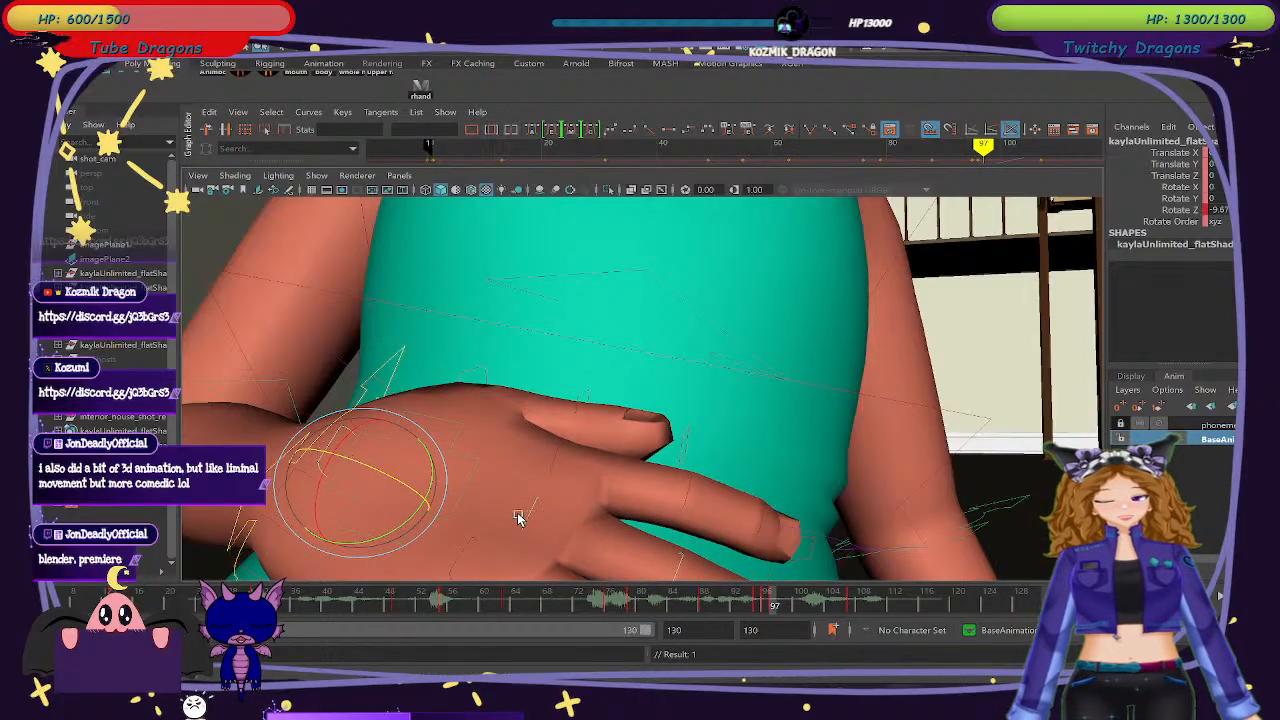
{"action": "left_click_drag", "start_coordinate": [518, 517], "coordinate": [575, 513], "text": "alt"}
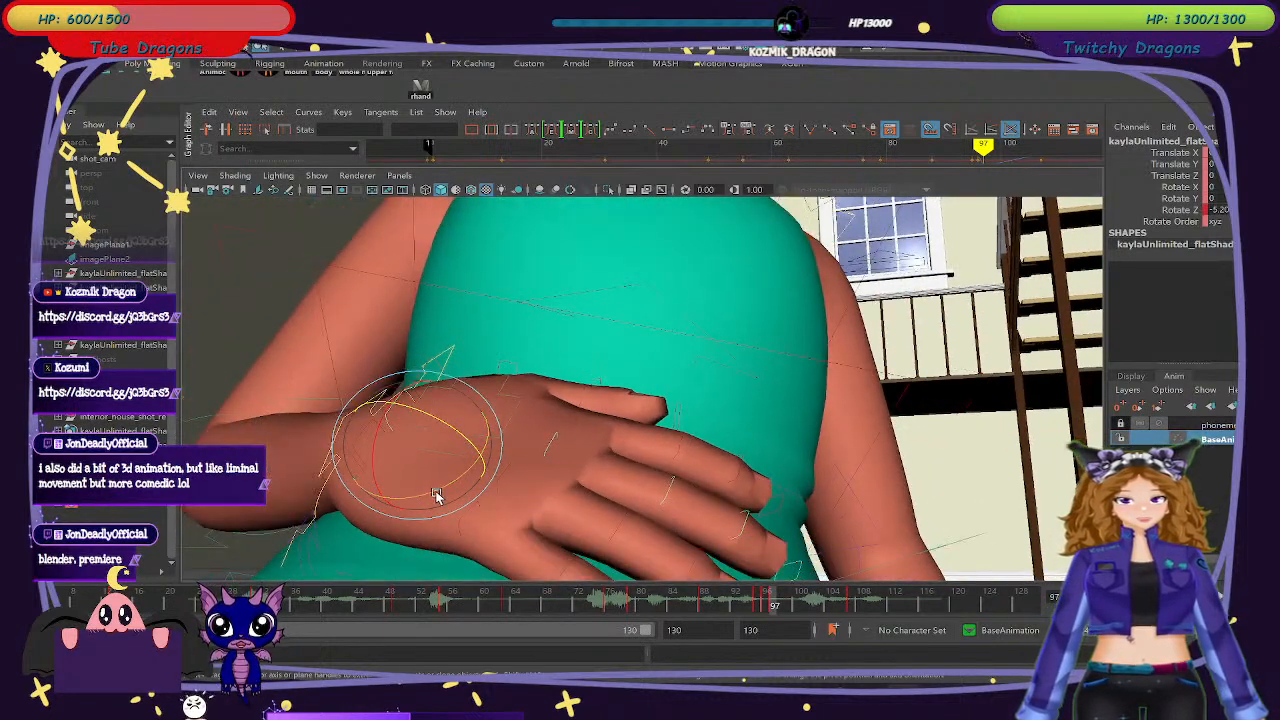
Rotate the right ring finger's palm control on frame 97 to about -1.1 in Z.
{"action": "left_click", "coordinate": [339, 535]}
{"action": "left_click", "coordinate": [366, 430]}
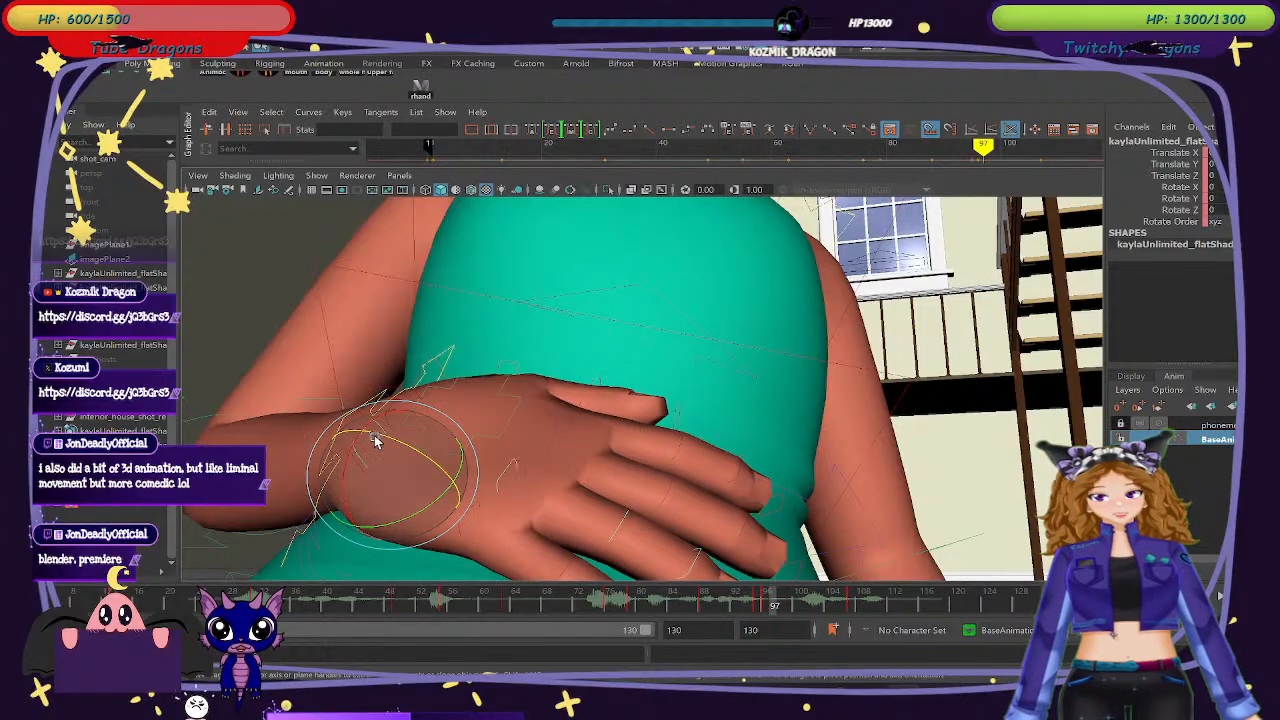
{"action": "left_click_drag", "start_coordinate": [374, 438], "coordinate": [491, 464]}
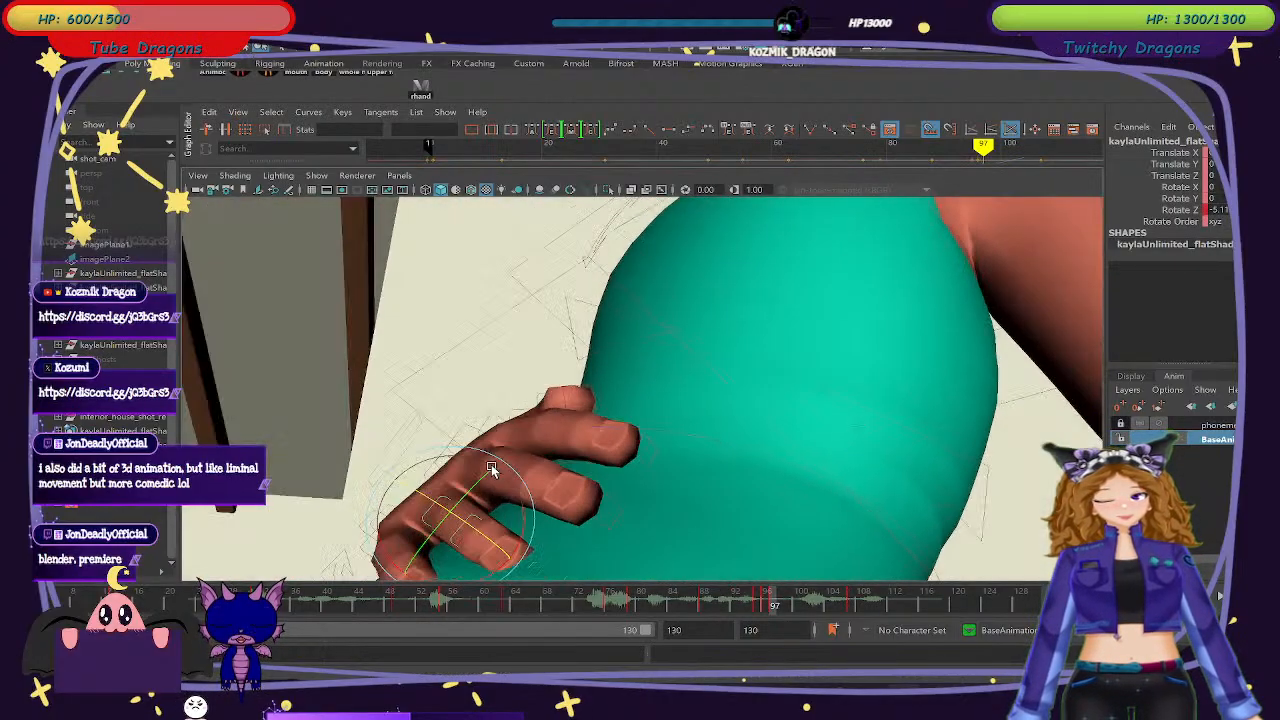
{"action": "left_click_drag", "start_coordinate": [446, 517], "coordinate": [483, 515]}
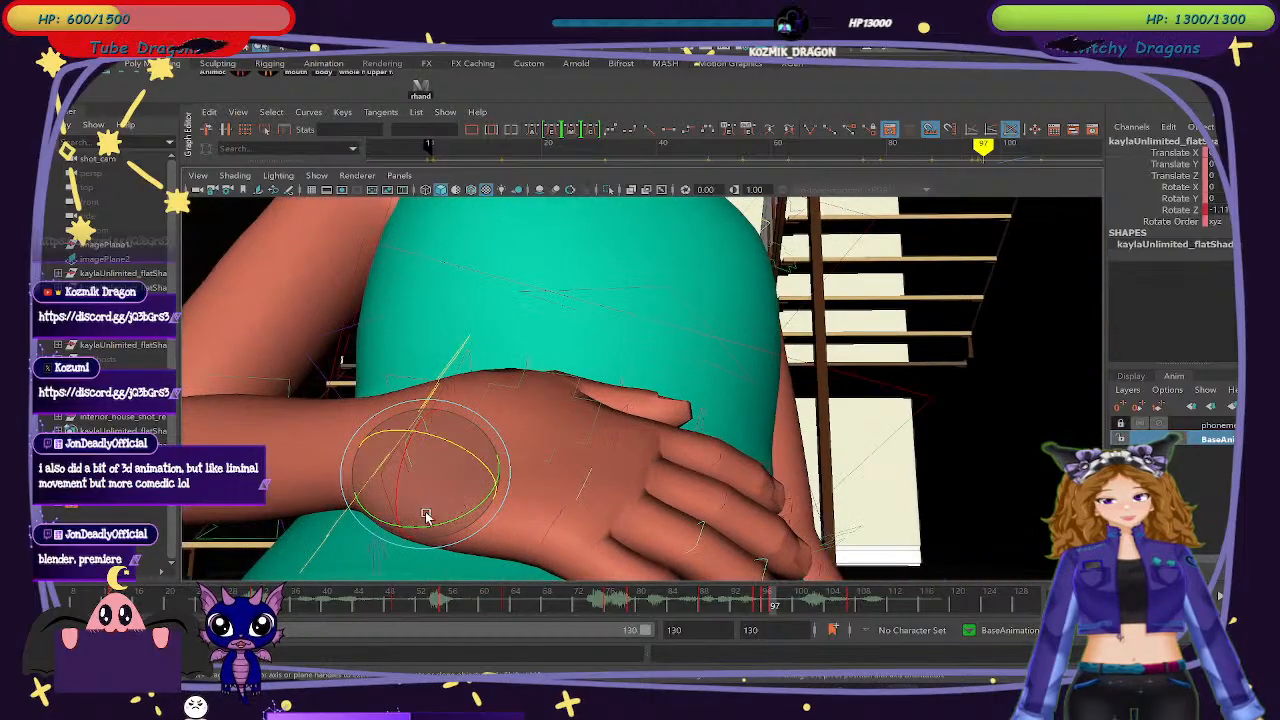
Turn the right little finger's palm control slightly on frame 97, judging it against the torso.
{"action": "left_click", "coordinate": [419, 524]}
{"action": "left_click", "coordinate": [380, 480]}
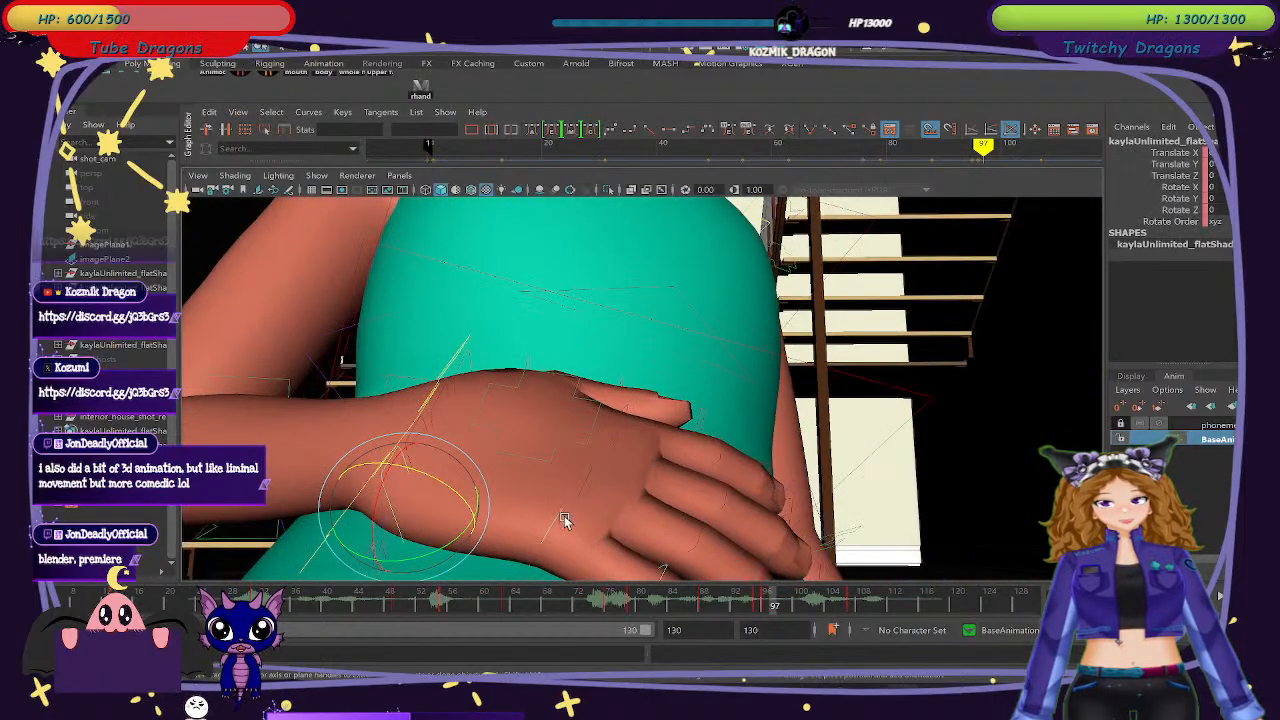
{"action": "left_click_drag", "start_coordinate": [563, 514], "coordinate": [522, 515], "text": "alt"}
{"action": "right_click_drag", "start_coordinate": [513, 518], "coordinate": [496, 542], "text": "alt"}
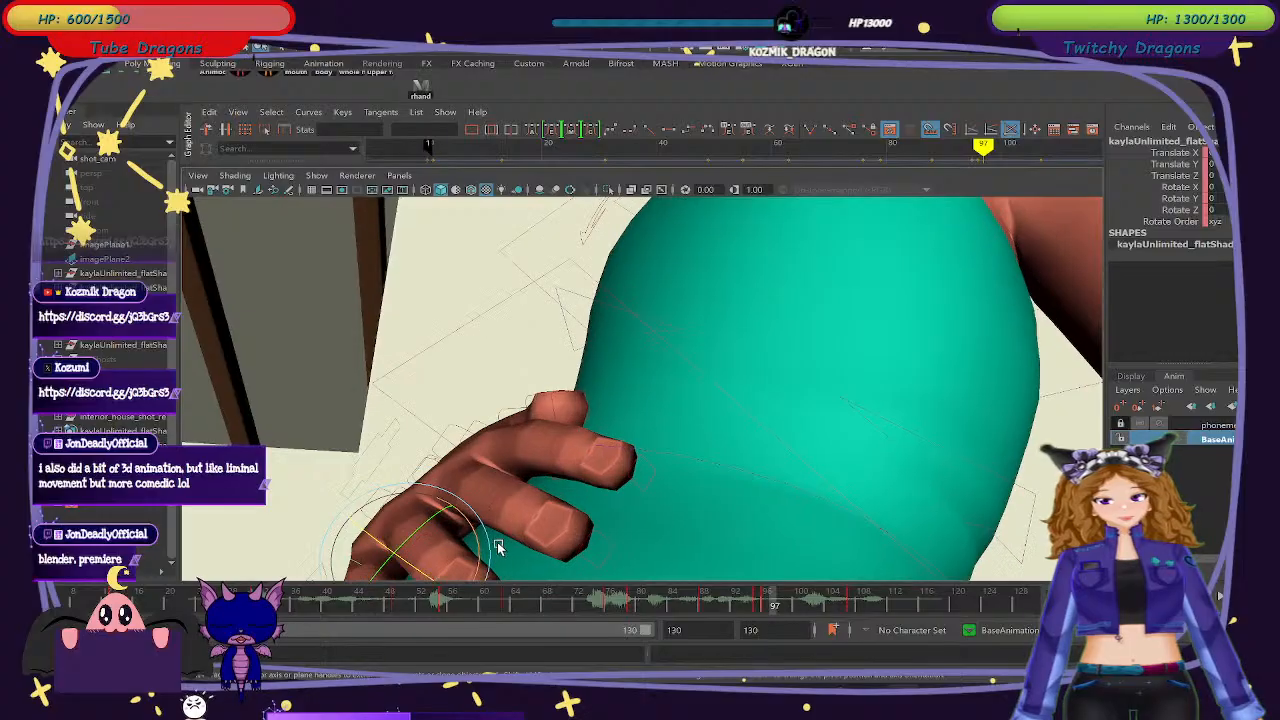
{"action": "middle_click_drag", "start_coordinate": [496, 542], "coordinate": [577, 408], "text": "alt"}
{"action": "left_click_drag", "start_coordinate": [577, 408], "coordinate": [640, 380], "text": "alt"}
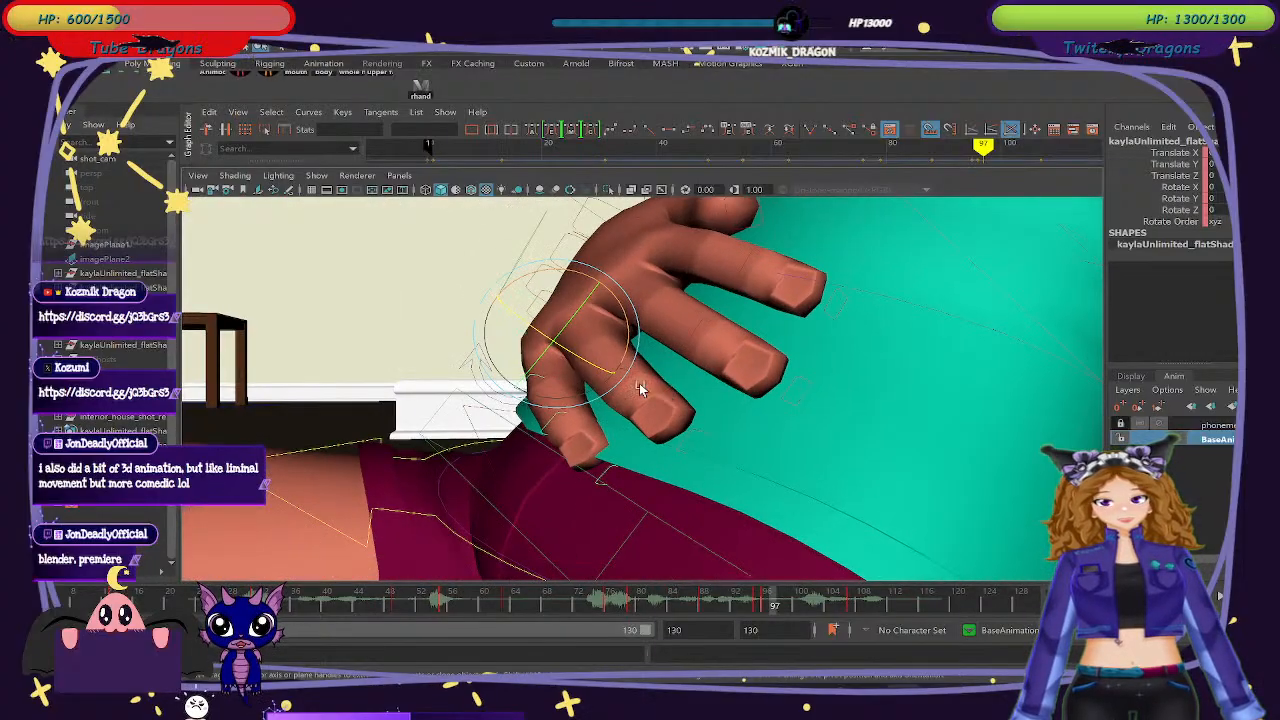
{"action": "left_click_drag", "start_coordinate": [563, 349], "coordinate": [561, 347]}
Compare the pose on frames 95 to 97 and key all right-hand controls on frame 97.
{"action": "left_click_drag", "start_coordinate": [577, 412], "coordinate": [669, 467], "text": "alt"}
{"action": "mouse_move", "coordinate": [752, 605]}
{"action": "left_mouse_down"}
{"action": "mouse_move", "coordinate": [730, 605]}
{"action": "mouse_move", "coordinate": [850, 612]}
{"action": "mouse_move", "coordinate": [774, 608]}
{"action": "left_mouse_up"}
{"action": "left_click", "coordinate": [424, 95]}
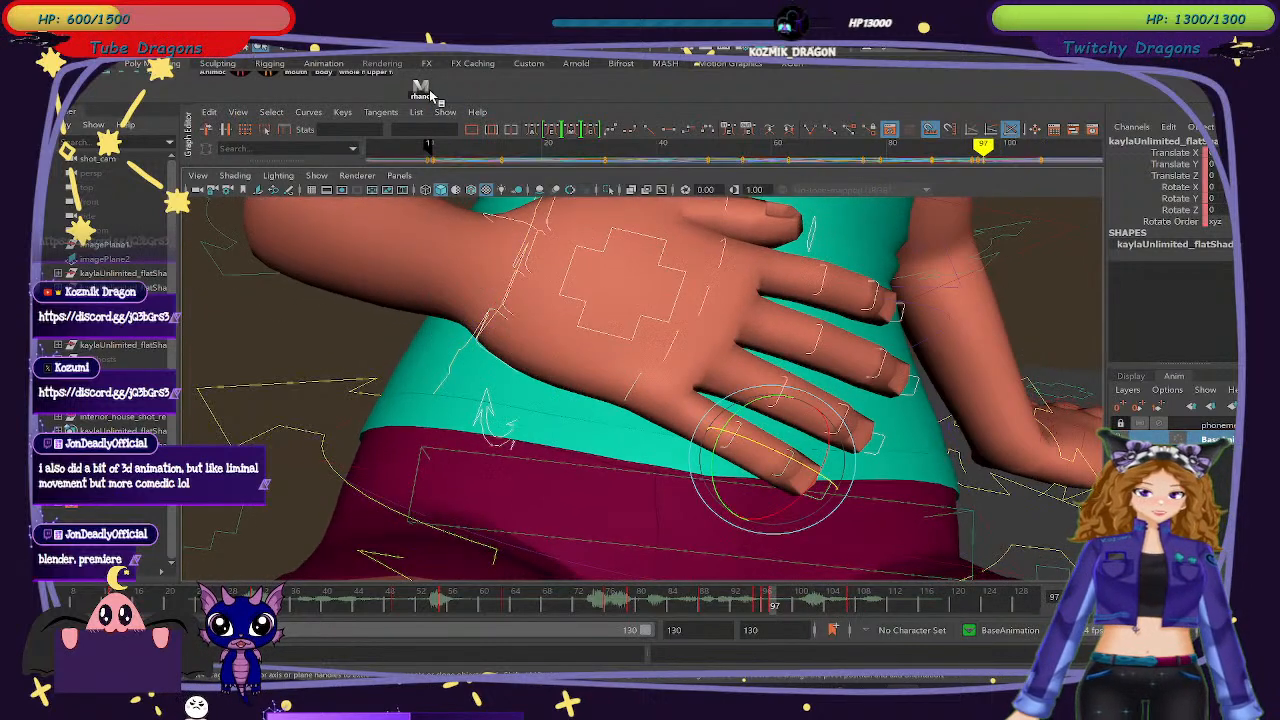
On frame 107, turn the control at the base of the right thumb.
{"action": "left_click", "coordinate": [853, 601]}
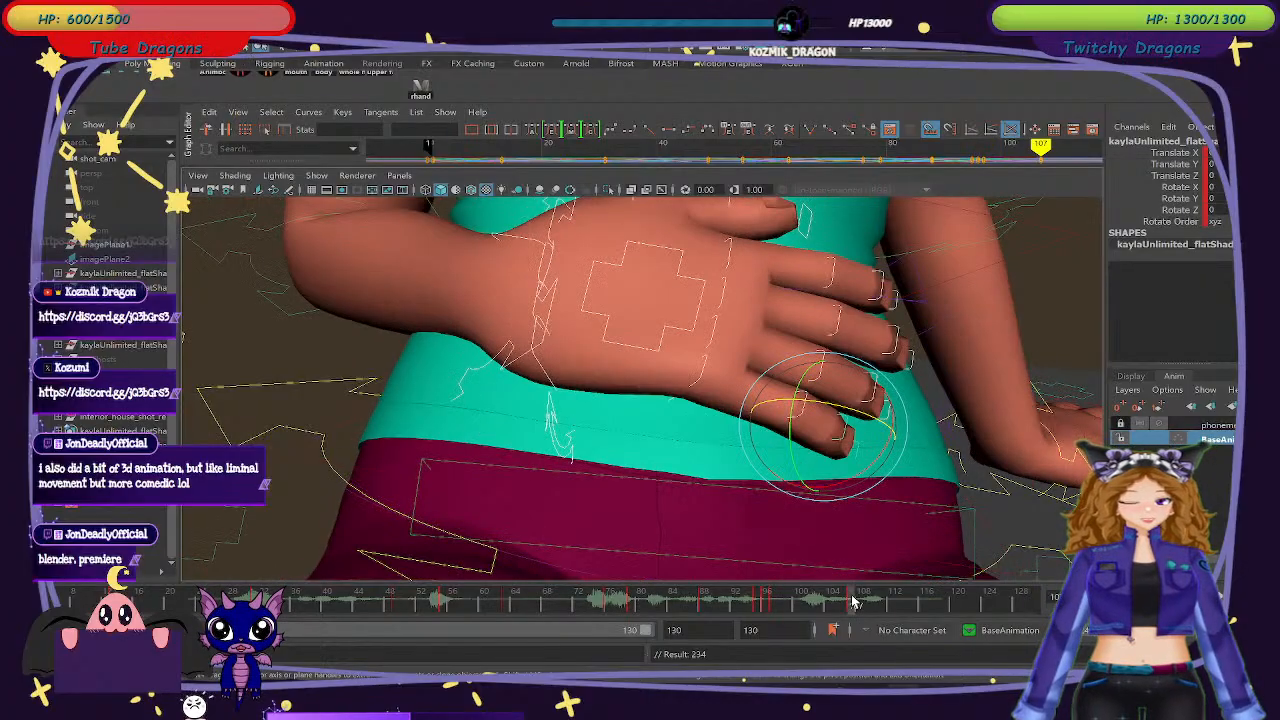
{"action": "left_click_drag", "start_coordinate": [913, 483], "coordinate": [648, 320], "text": "alt"}
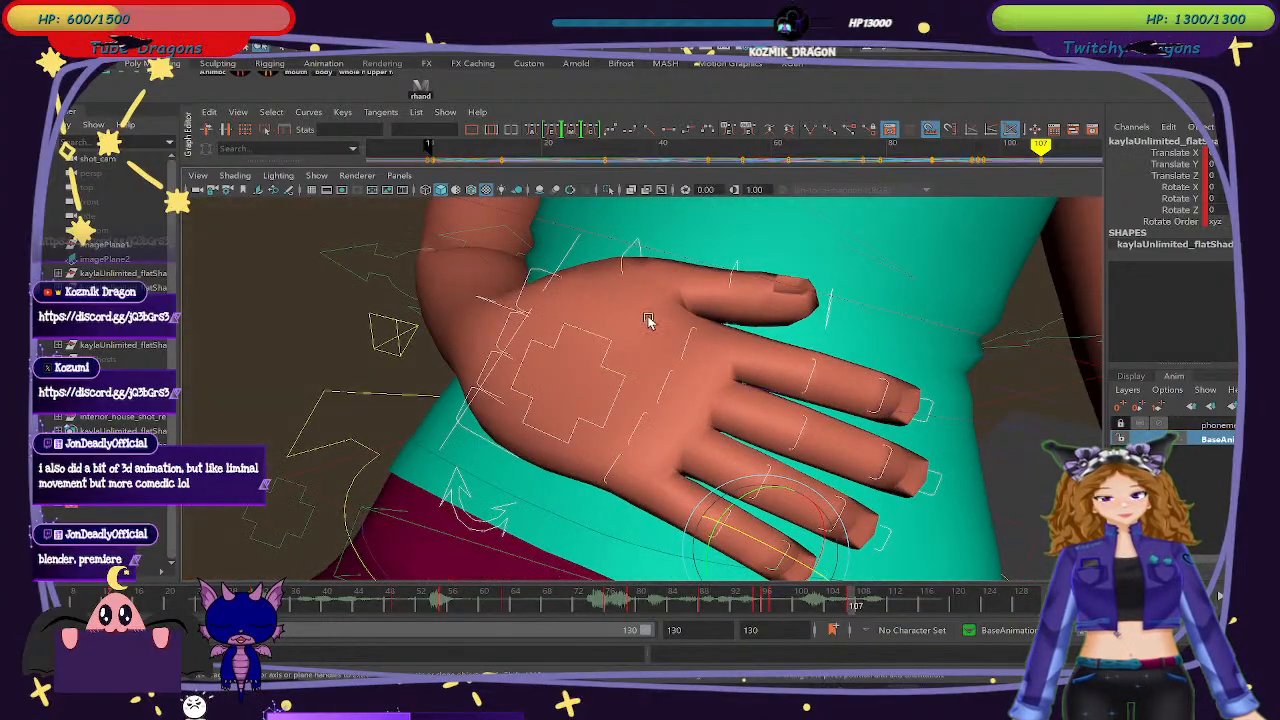
{"action": "left_click", "coordinate": [563, 277]}
{"action": "left_click_drag", "start_coordinate": [525, 288], "coordinate": [573, 288]}
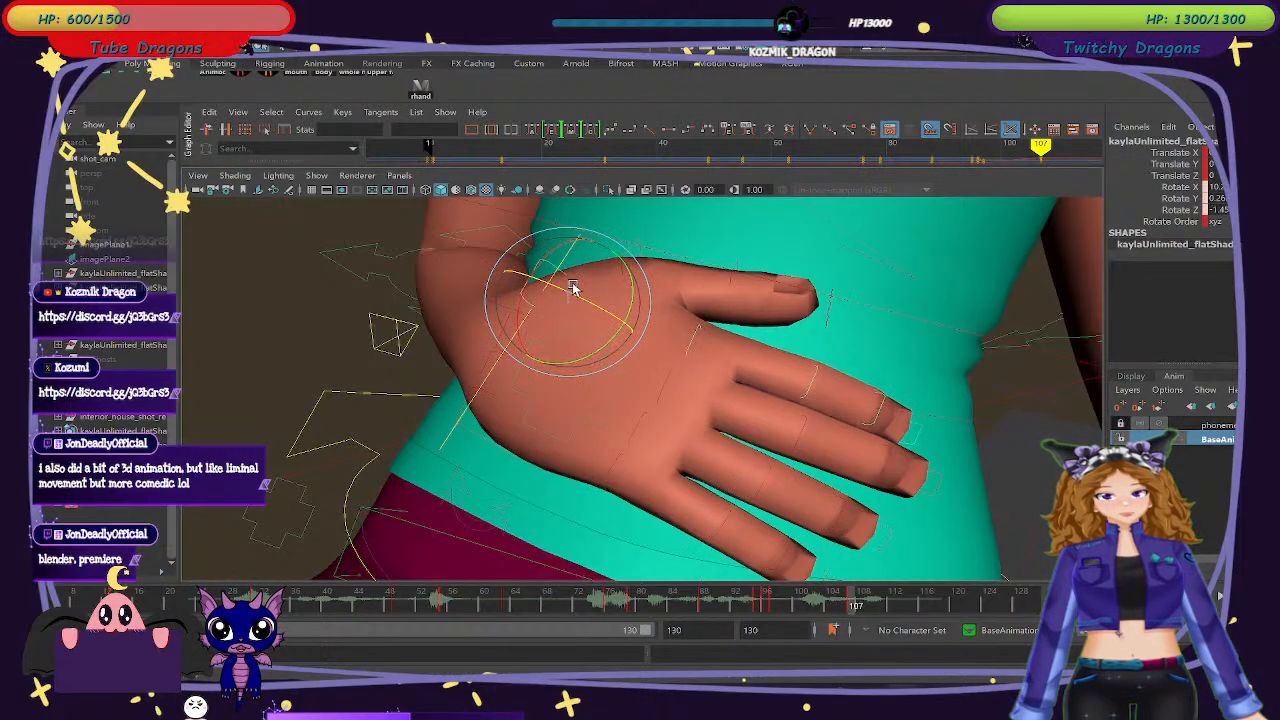
On frame 107, rotate the right index finger's palm control to about -11.9 in Z and its knuckle control to about 17.2 in Z.
{"action": "left_click_drag", "start_coordinate": [660, 349], "coordinate": [595, 350], "text": "alt"}
{"action": "left_click", "coordinate": [591, 315]}
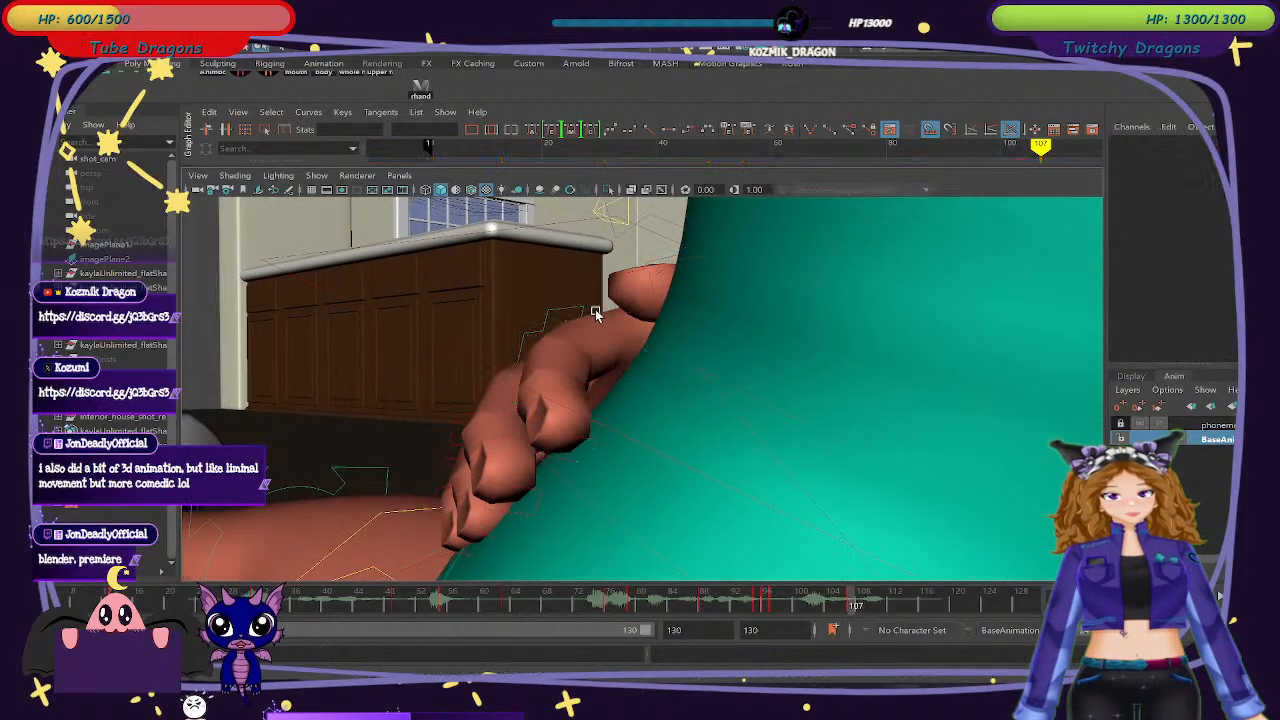
{"action": "left_click_drag", "start_coordinate": [636, 295], "coordinate": [604, 373]}
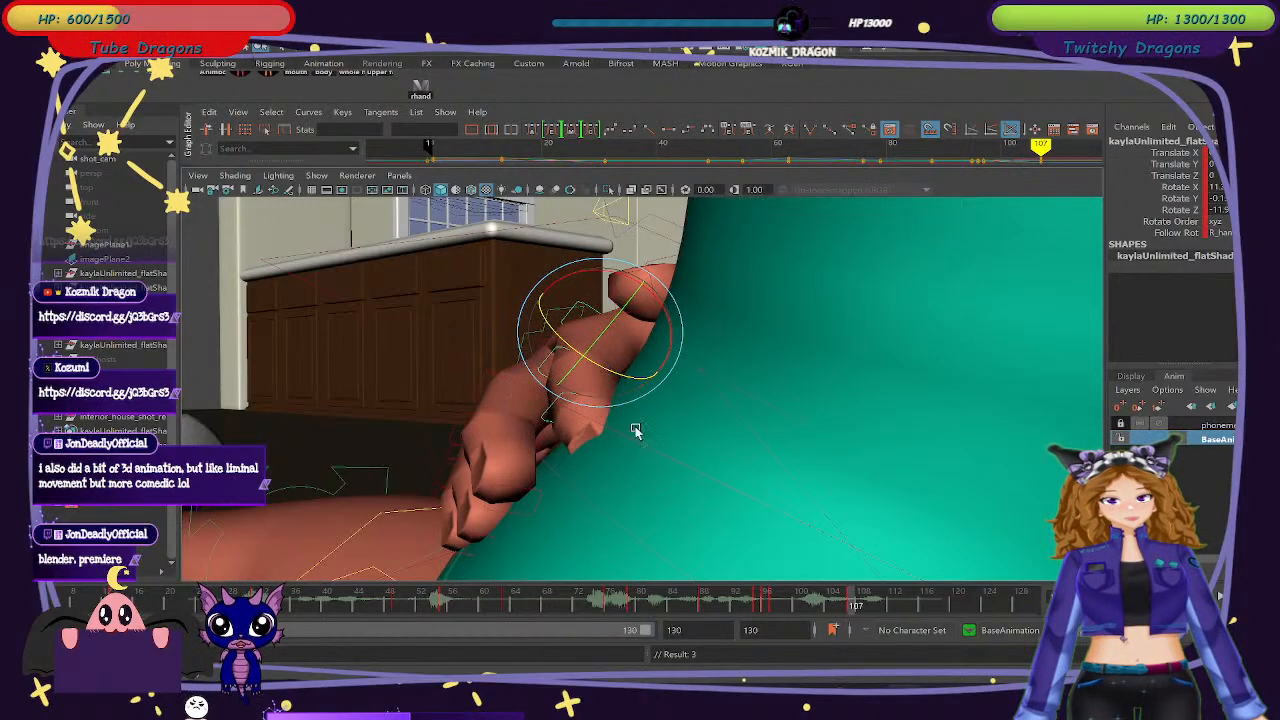
{"action": "left_click", "coordinate": [572, 385]}
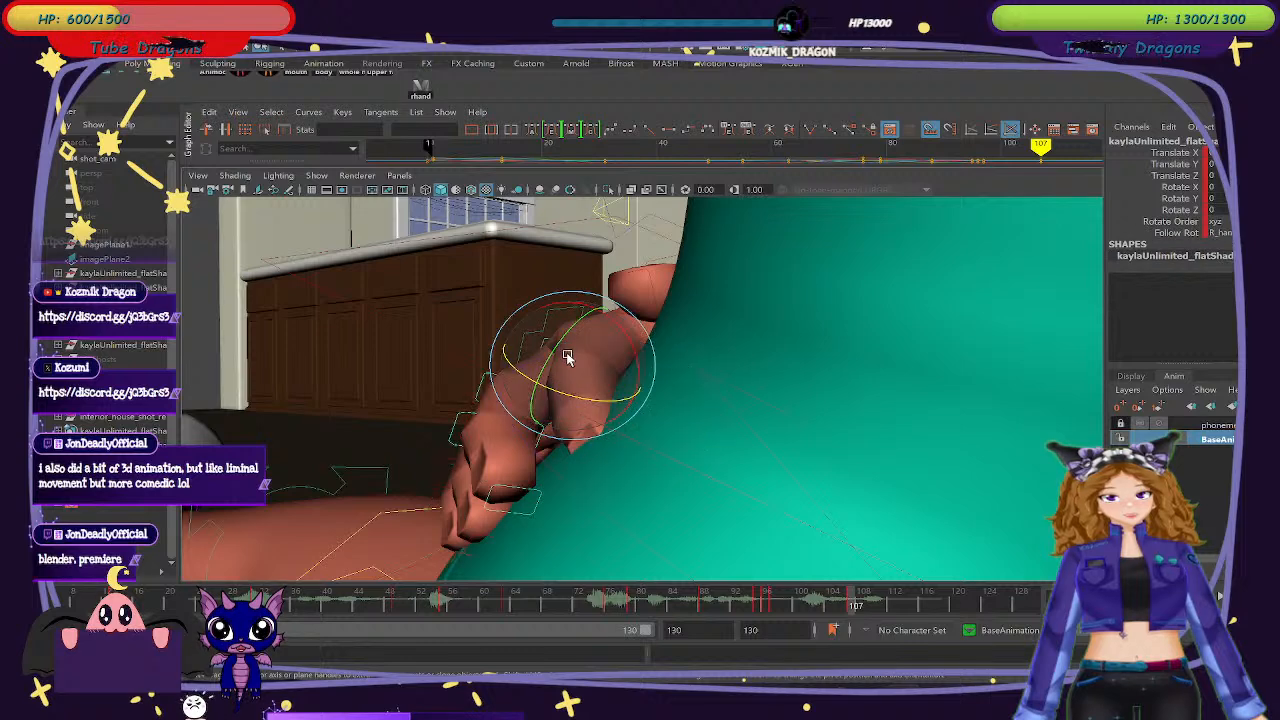
{"action": "left_click_drag", "start_coordinate": [572, 395], "coordinate": [686, 409]}
{"action": "left_click", "coordinate": [686, 409]}
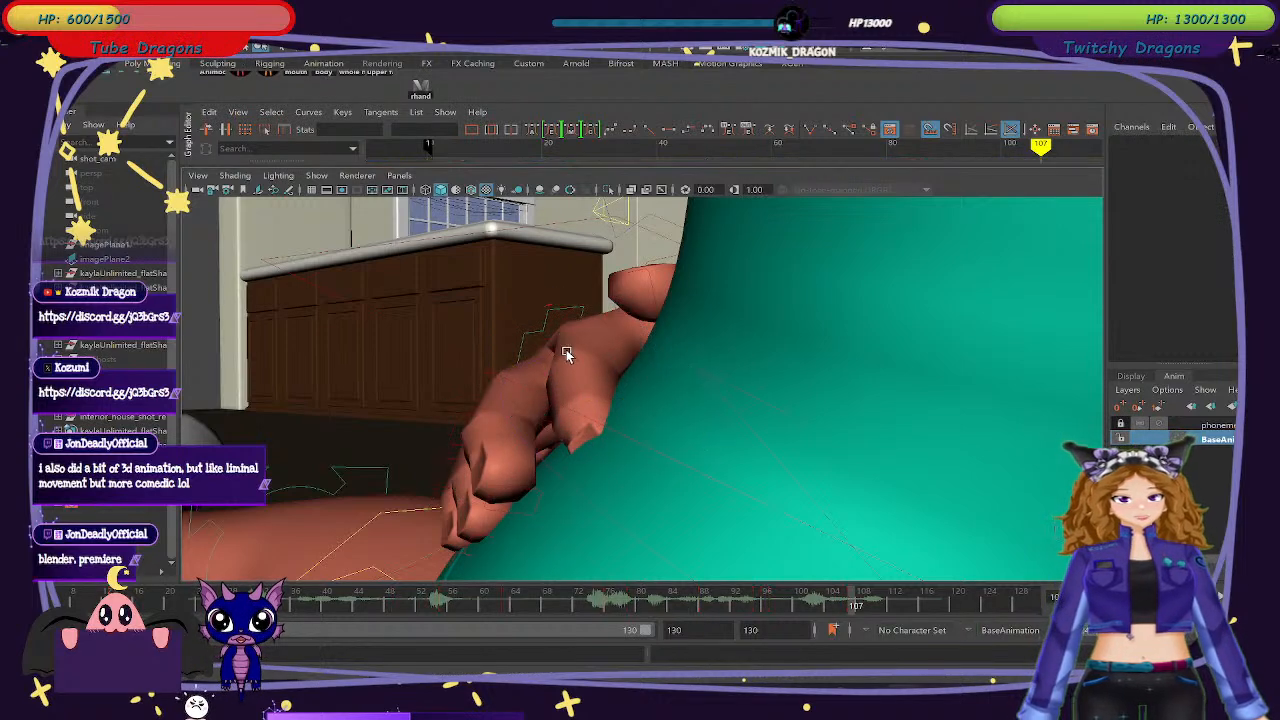
{"action": "left_click", "coordinate": [562, 350]}
{"action": "left_click_drag", "start_coordinate": [566, 403], "coordinate": [768, 450]}
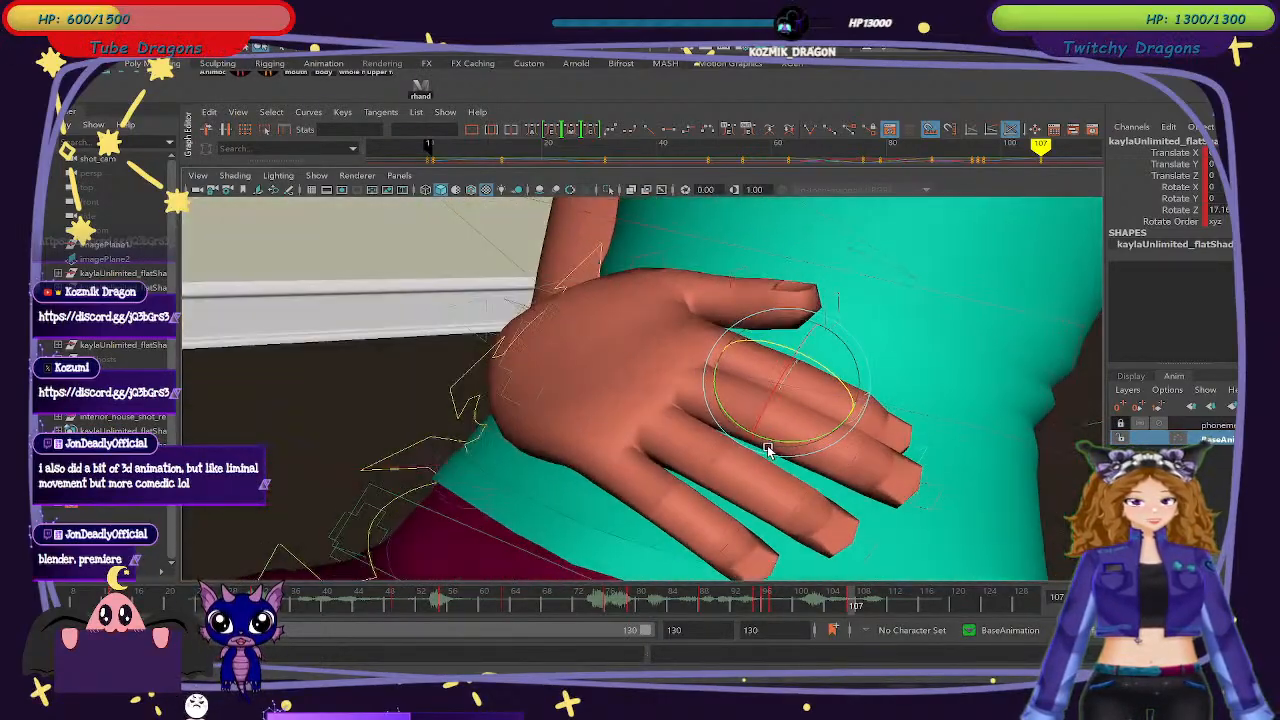
On frame 107, rotate the right middle finger's palm control to about 4 in Y and its knuckle control to about 10.5 in Z.
{"action": "left_click", "coordinate": [700, 380]}
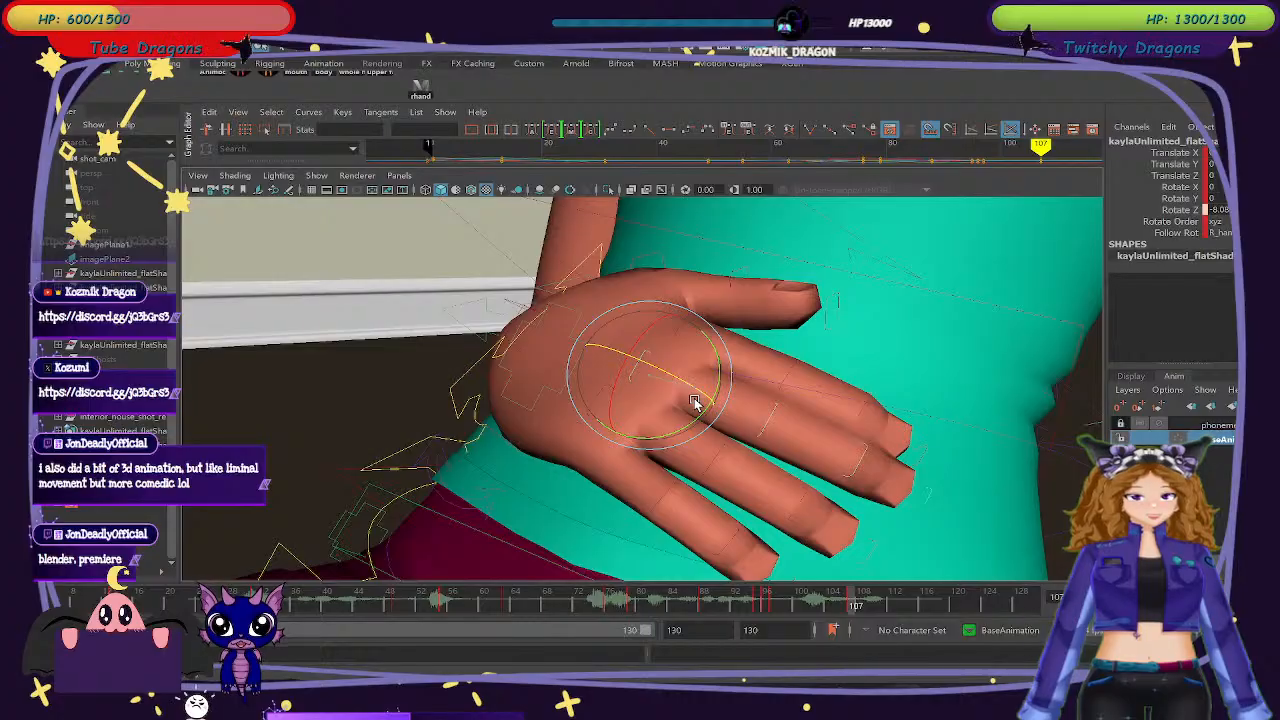
{"action": "left_click_drag", "start_coordinate": [694, 425], "coordinate": [808, 480]}
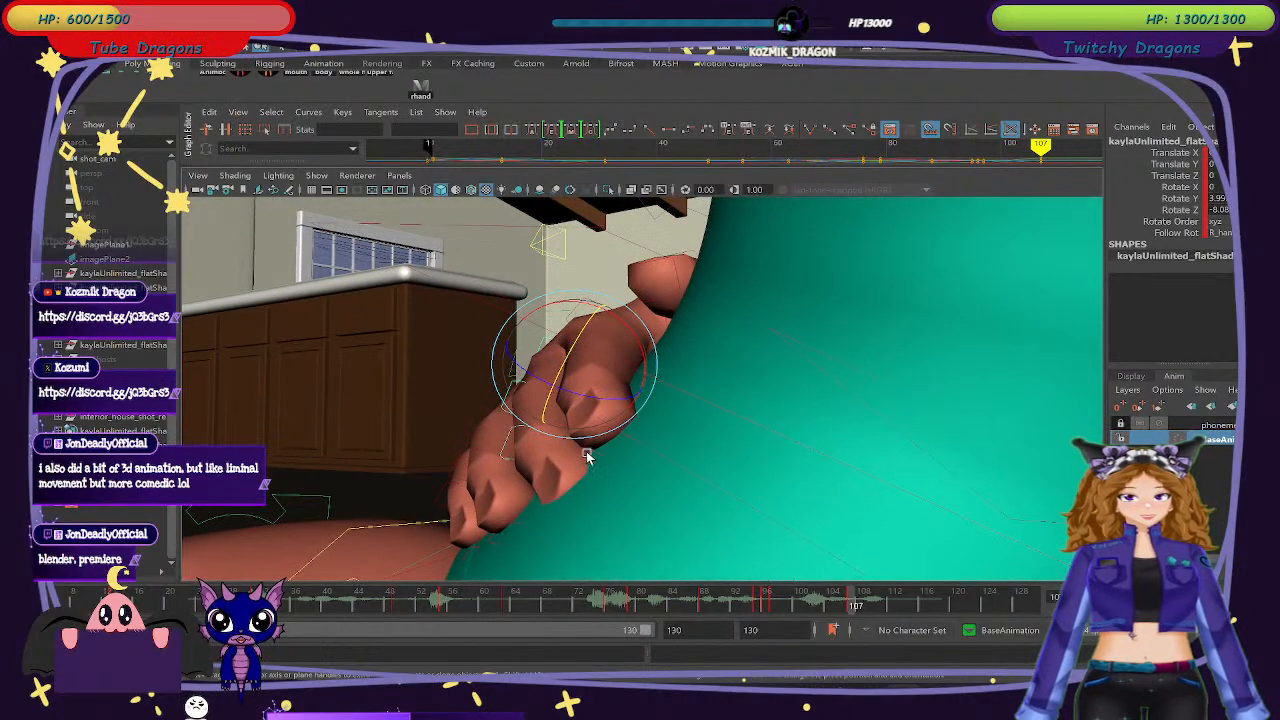
{"action": "left_click", "coordinate": [514, 397]}
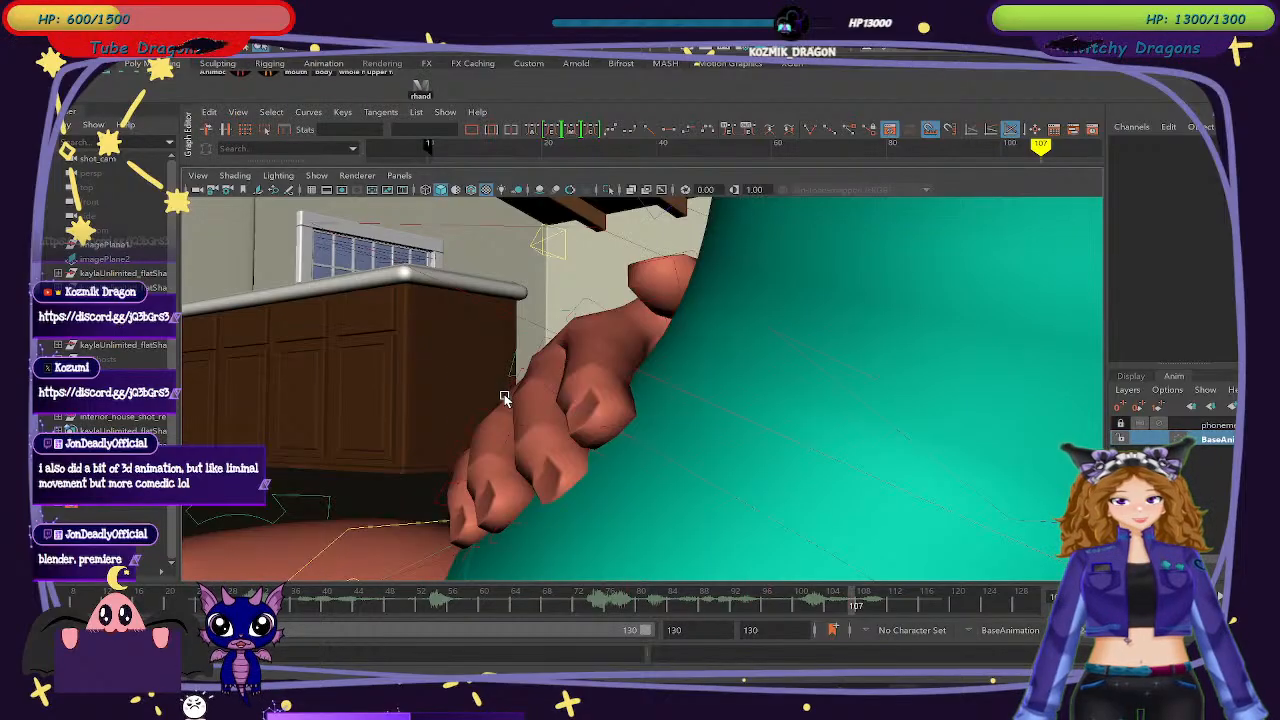
{"action": "left_click", "coordinate": [509, 394]}
{"action": "left_click_drag", "start_coordinate": [547, 350], "coordinate": [711, 516]}
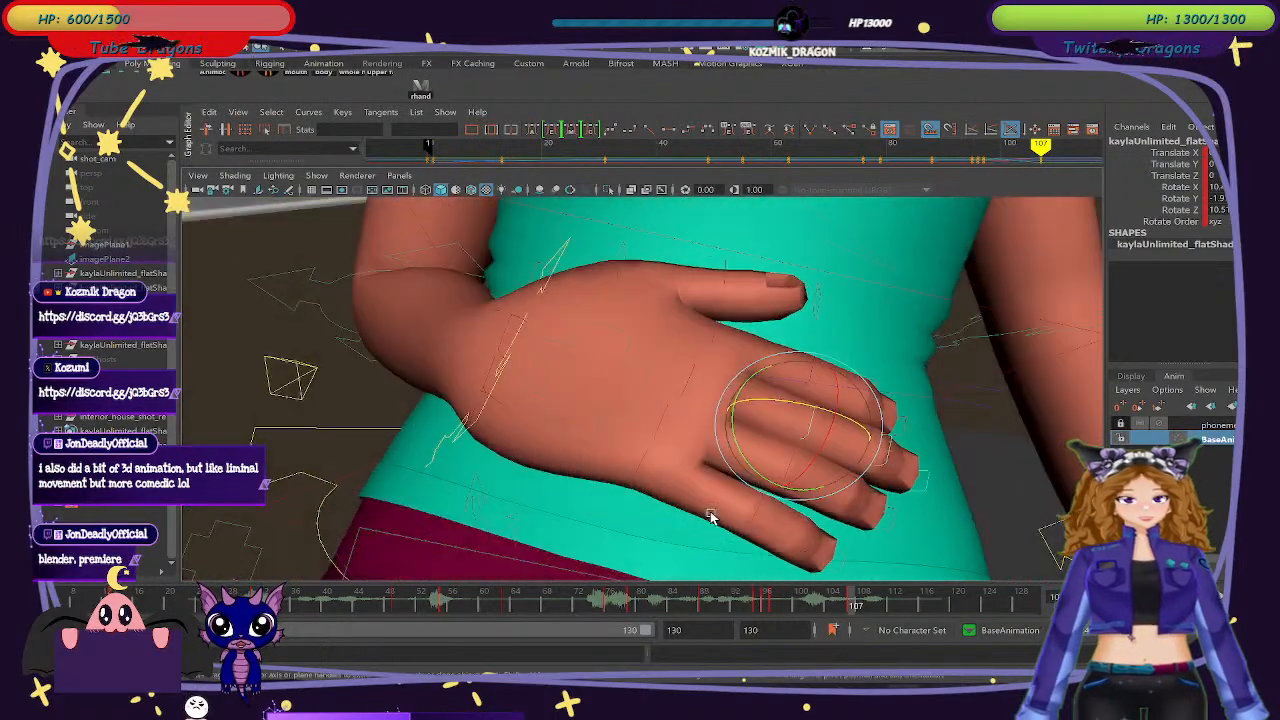
Rotate the right ring finger's palm control on frame 107 to about 2.9 in Y and -4.5 in Z.
{"action": "left_click", "coordinate": [654, 421]}
{"action": "left_click", "coordinate": [663, 419]}
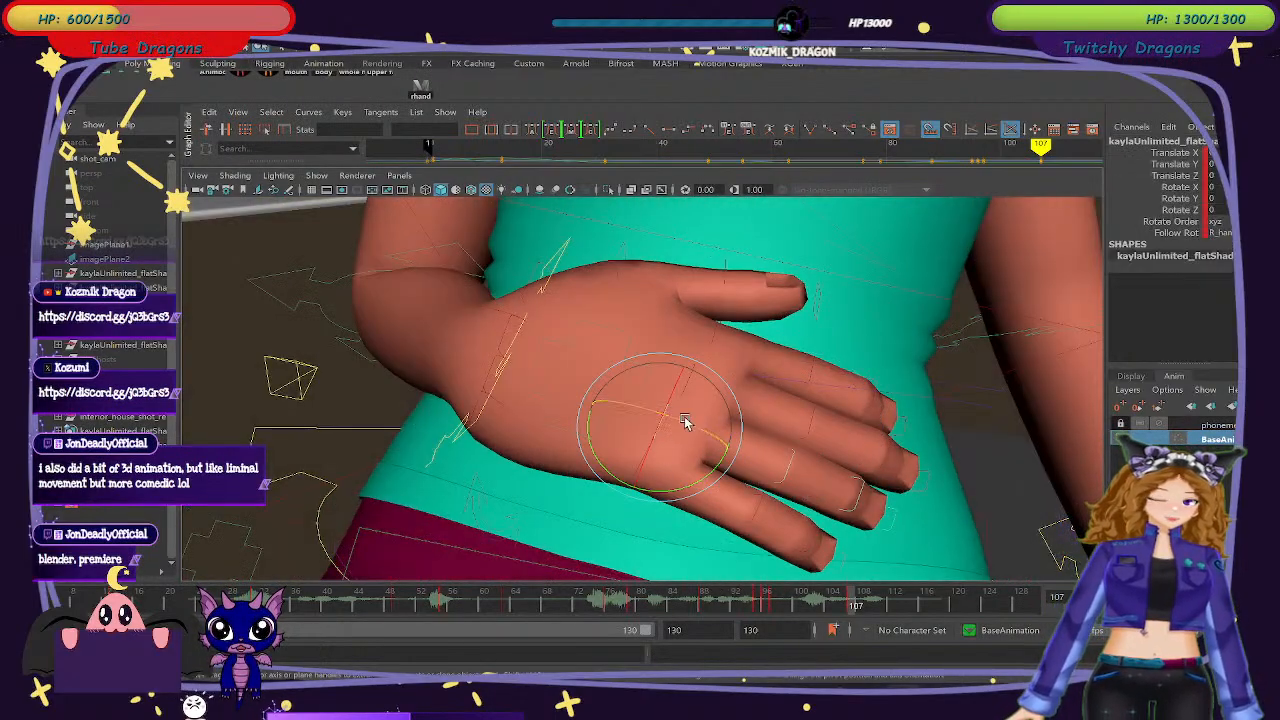
{"action": "left_click_drag", "start_coordinate": [700, 476], "coordinate": [570, 404]}
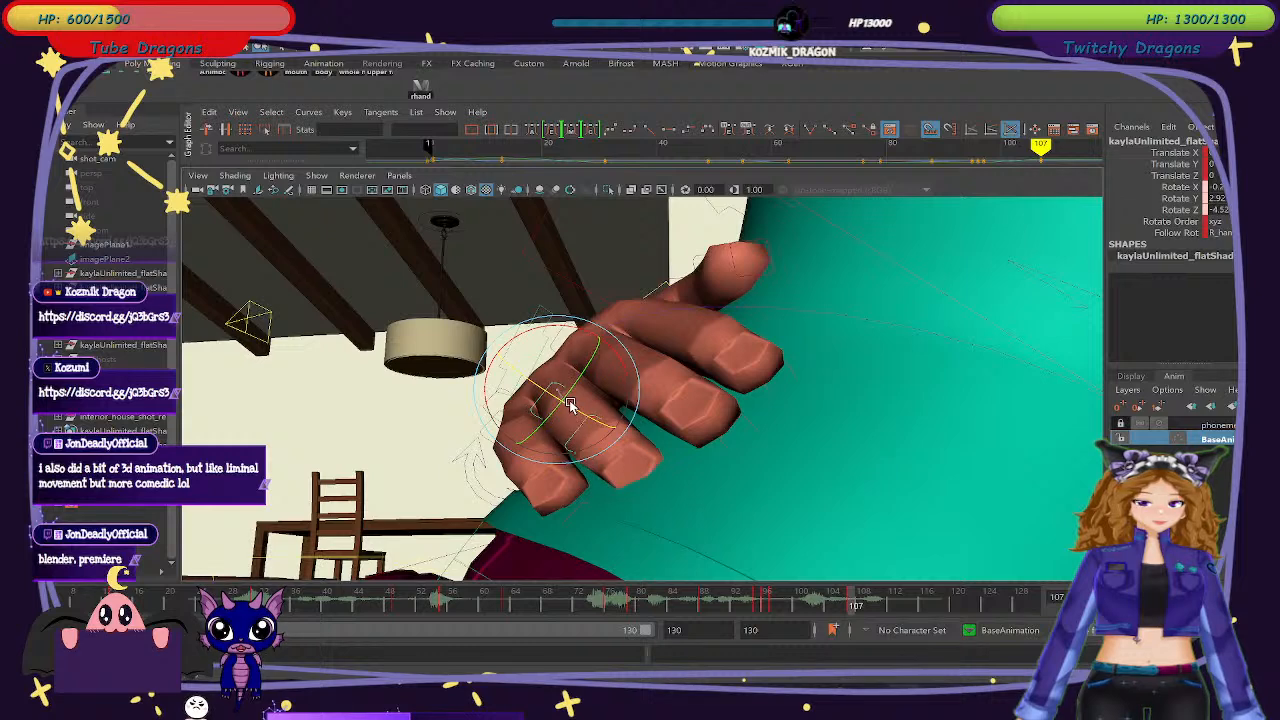
Try bending the right ring finger's middle joint on frame 107 and undo the rotations.
{"action": "left_click", "coordinate": [580, 424]}
{"action": "left_click", "coordinate": [580, 424]}
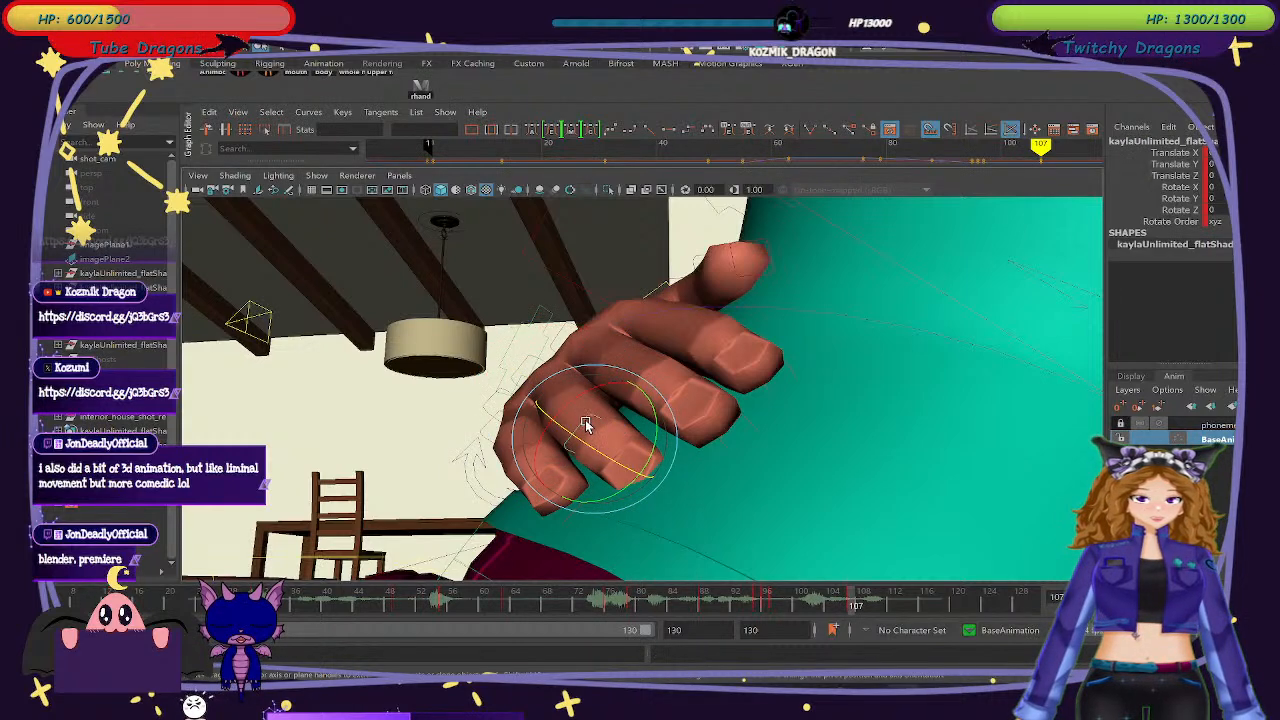
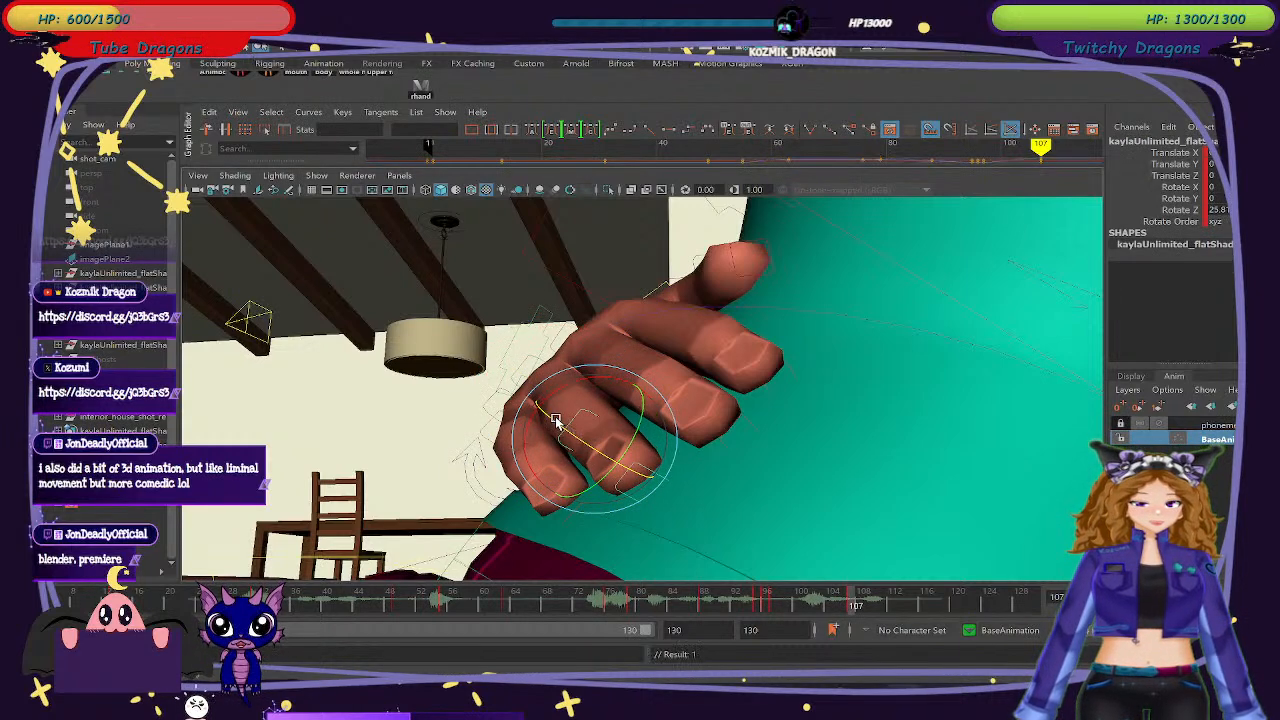
{"action": "key", "text": "ctrl+z"}
{"action": "left_click_drag", "start_coordinate": [575, 367], "coordinate": [569, 342]}
{"action": "key", "text": "ctrl+z"}
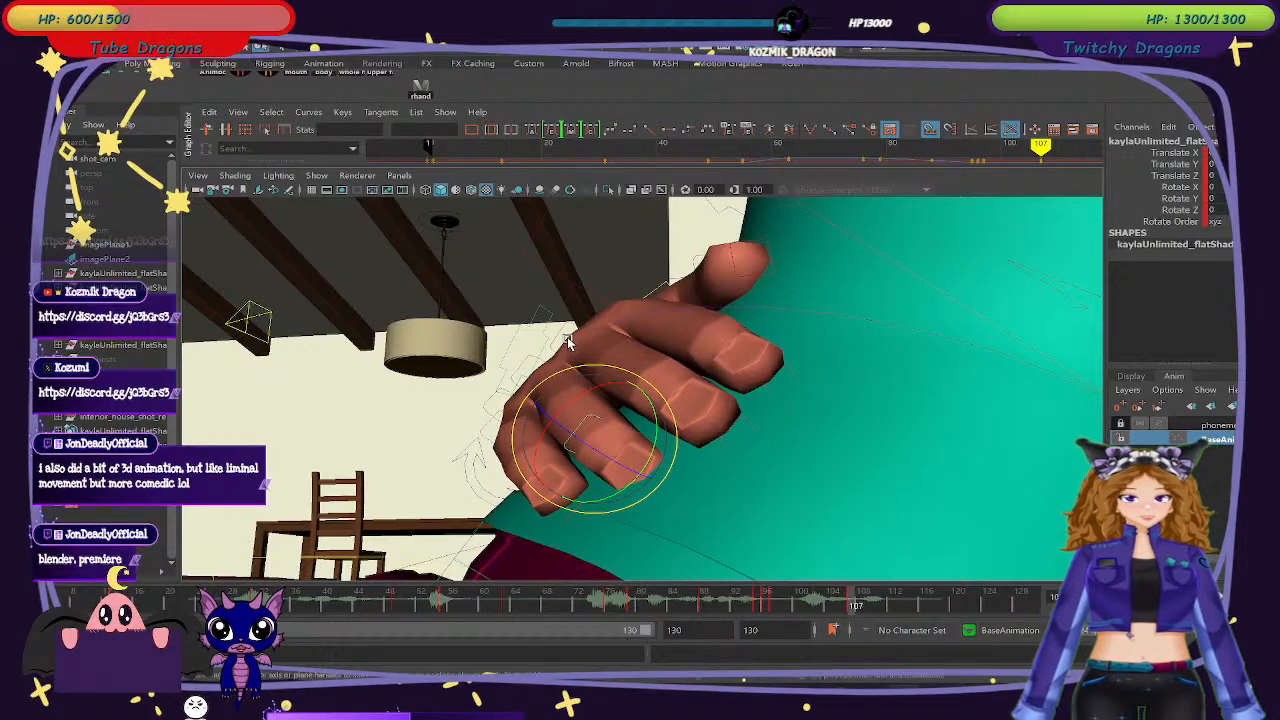
Bend the right ring finger's base knuckle on frame 107 to about 12 in Z.
{"action": "left_click", "coordinate": [553, 388]}
{"action": "left_click", "coordinate": [543, 389]}
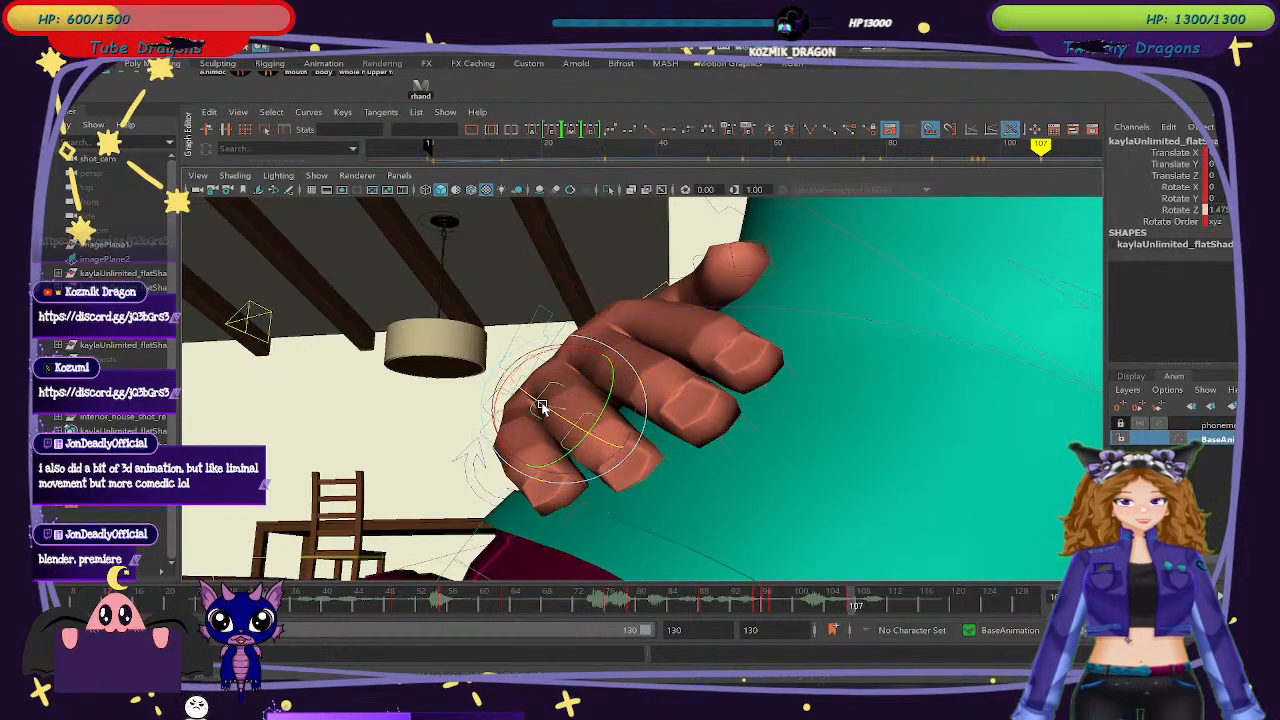
{"action": "left_click_drag", "start_coordinate": [534, 400], "coordinate": [705, 483], "text": "alt"}
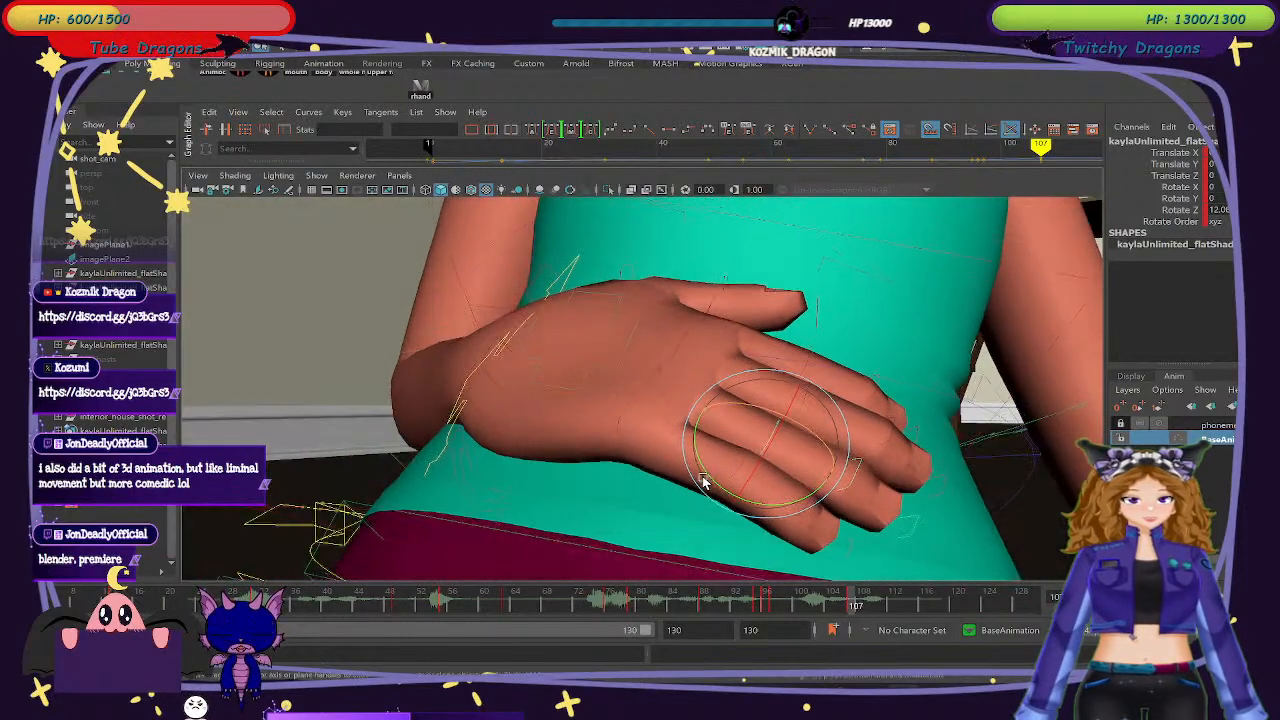
On frame 107, turn the right little finger's palm control, bend its knuckle to about 29.4 in Z, and compare the pose with frame 95.
{"action": "left_click", "coordinate": [622, 417]}
{"action": "left_click_drag", "start_coordinate": [640, 403], "coordinate": [652, 412]}
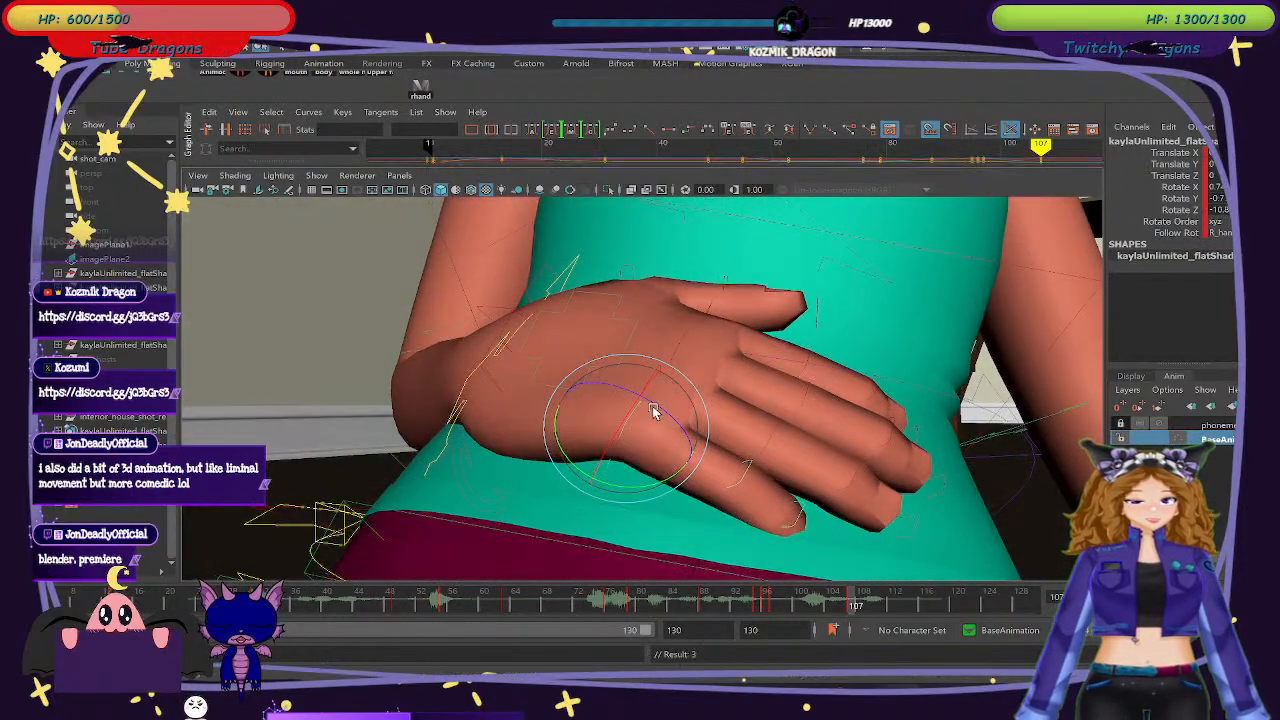
{"action": "left_click", "coordinate": [742, 479]}
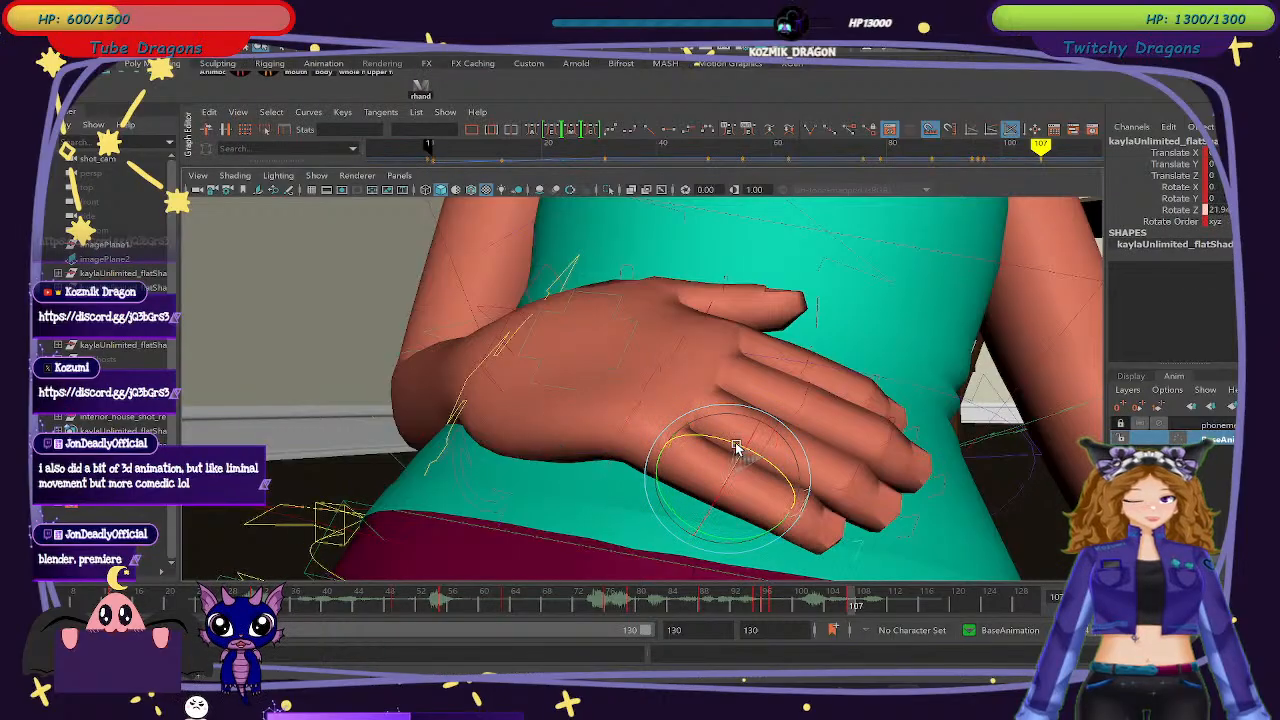
{"action": "left_click_drag", "start_coordinate": [857, 523], "coordinate": [874, 523], "text": "alt"}
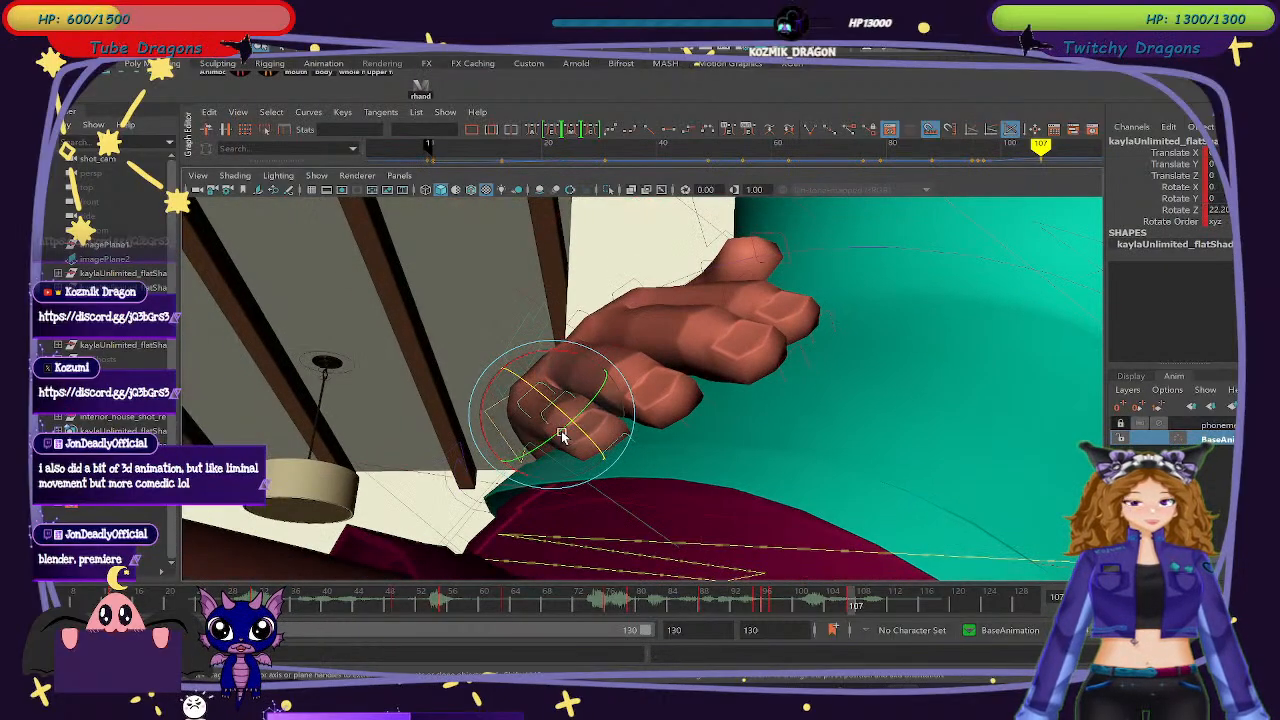
{"action": "left_click_drag", "start_coordinate": [558, 413], "coordinate": [726, 488]}
{"action": "right_click_drag", "start_coordinate": [726, 488], "coordinate": [847, 387], "text": "alt"}
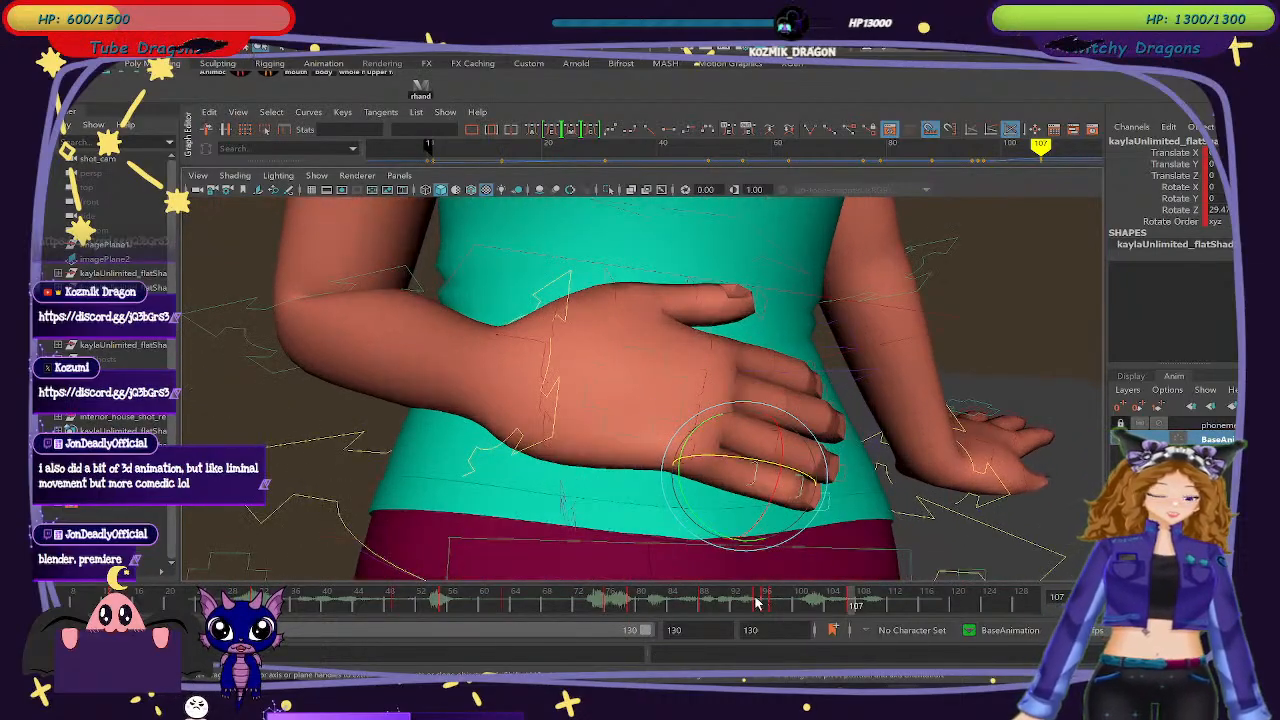
{"action": "left_click_drag", "start_coordinate": [757, 599], "coordinate": [851, 604]}
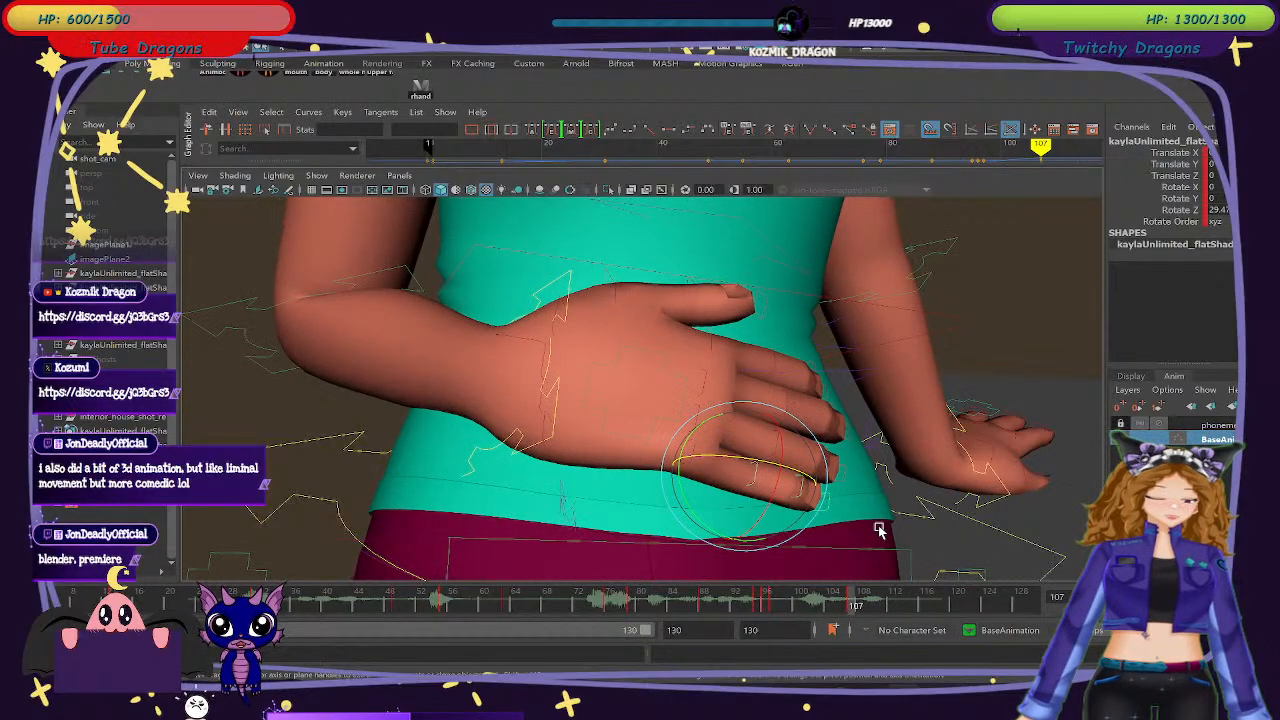
Try a Splay of 5 on the right hand control on frame 107 and reset it to 0.
{"action": "left_click", "coordinate": [685, 383]}
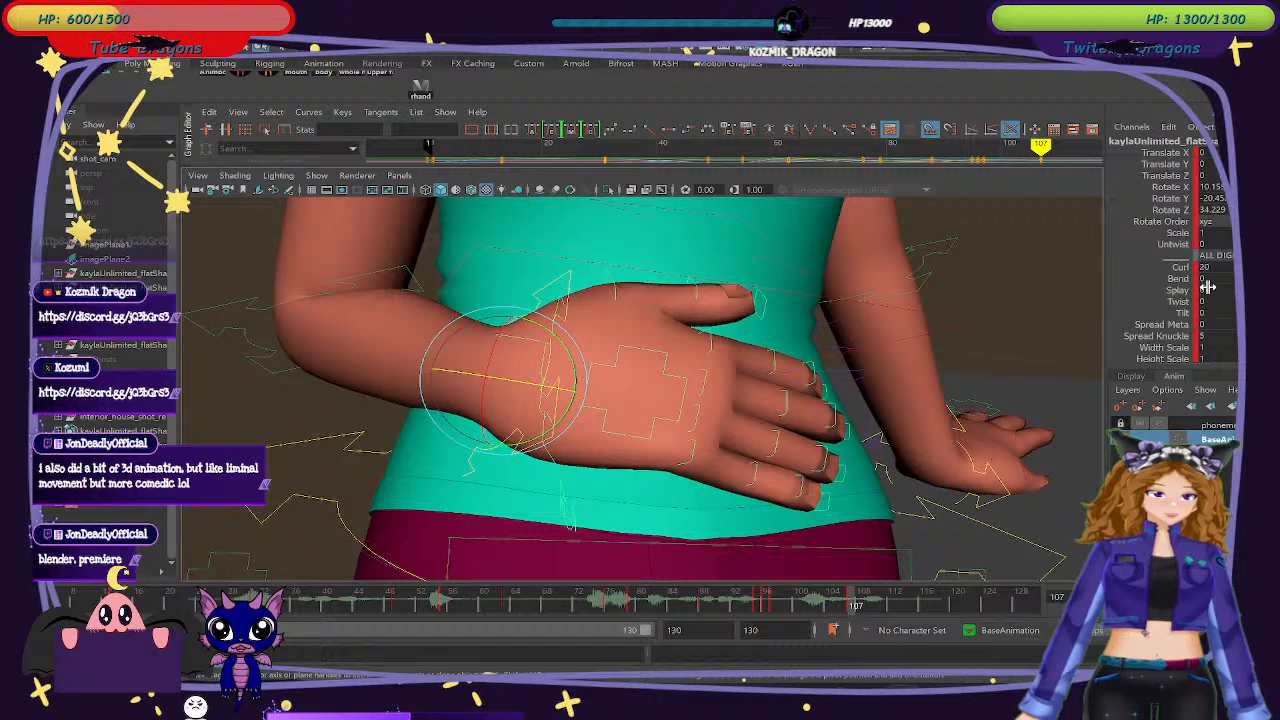
{"action": "type", "text": "5"}
{"action": "key", "text": "Return"}
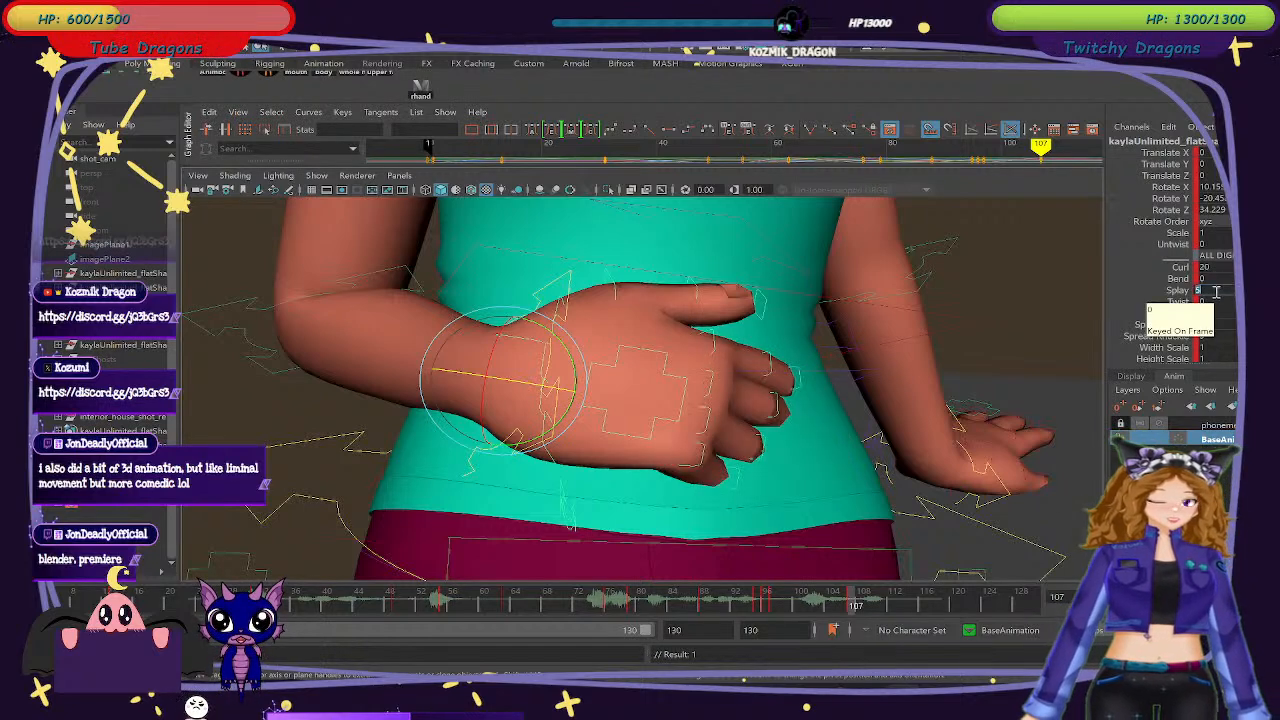
{"action": "type", "text": "0"}
{"action": "key", "text": "Return"}
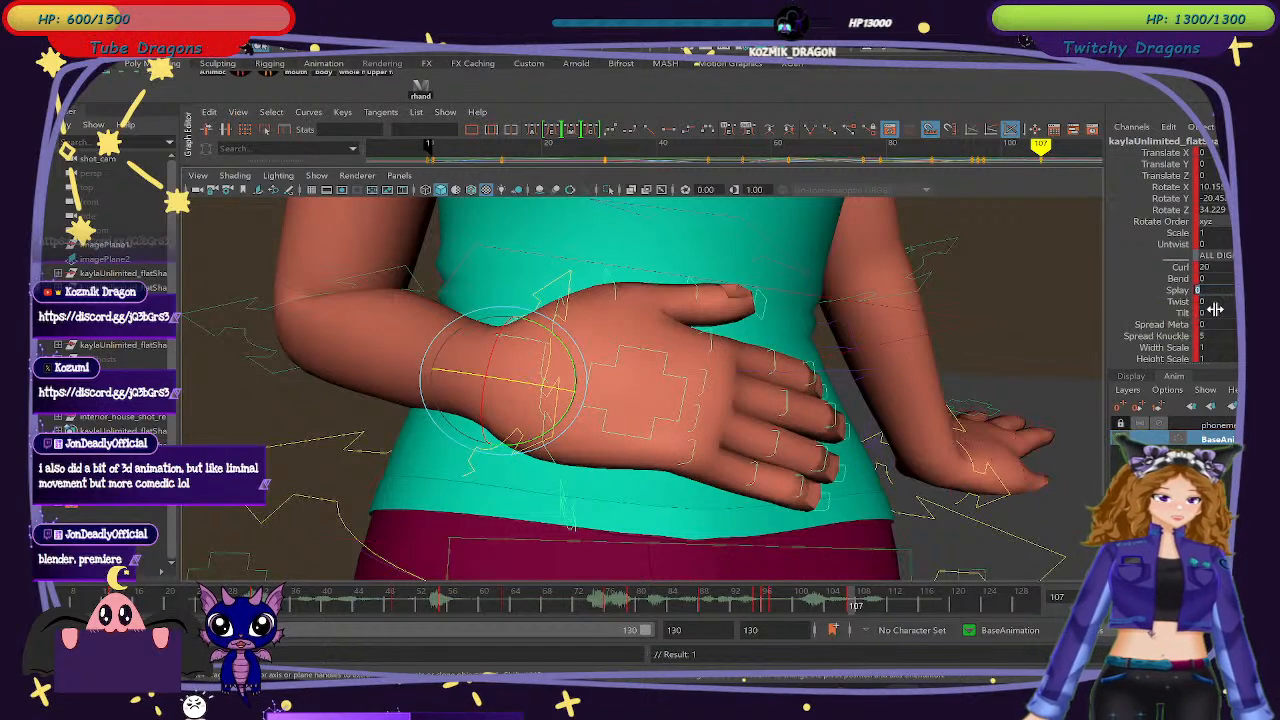
Set Spread Knuckle to 10 on the right hand control on frame 107.
{"action": "left_click", "coordinate": [1222, 340]}
{"action": "type", "text": "10"}
{"action": "key", "text": "Return"}
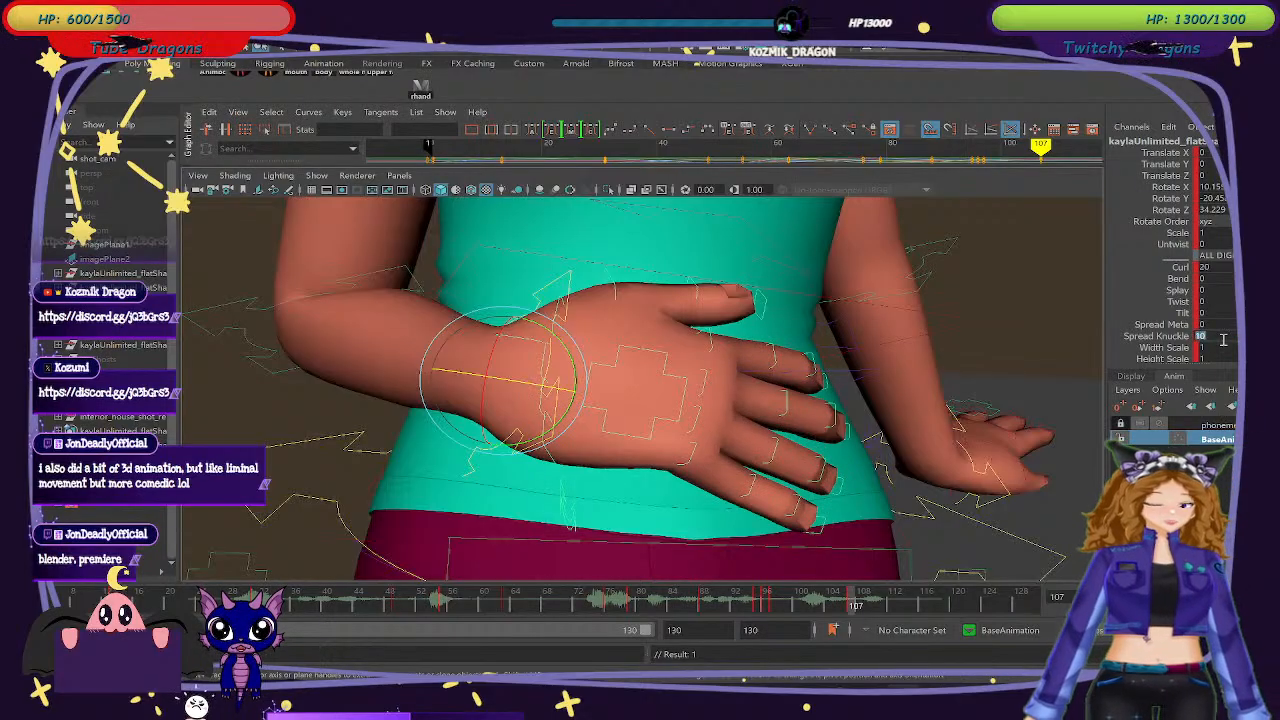
Set the right hand control's Spread Knuckle to 0 on frames 95 and 96.
{"action": "mouse_move", "coordinate": [762, 604]}
{"action": "left_mouse_down"}
{"action": "mouse_move", "coordinate": [858, 620]}
{"action": "mouse_move", "coordinate": [757, 603]}
{"action": "left_mouse_up"}
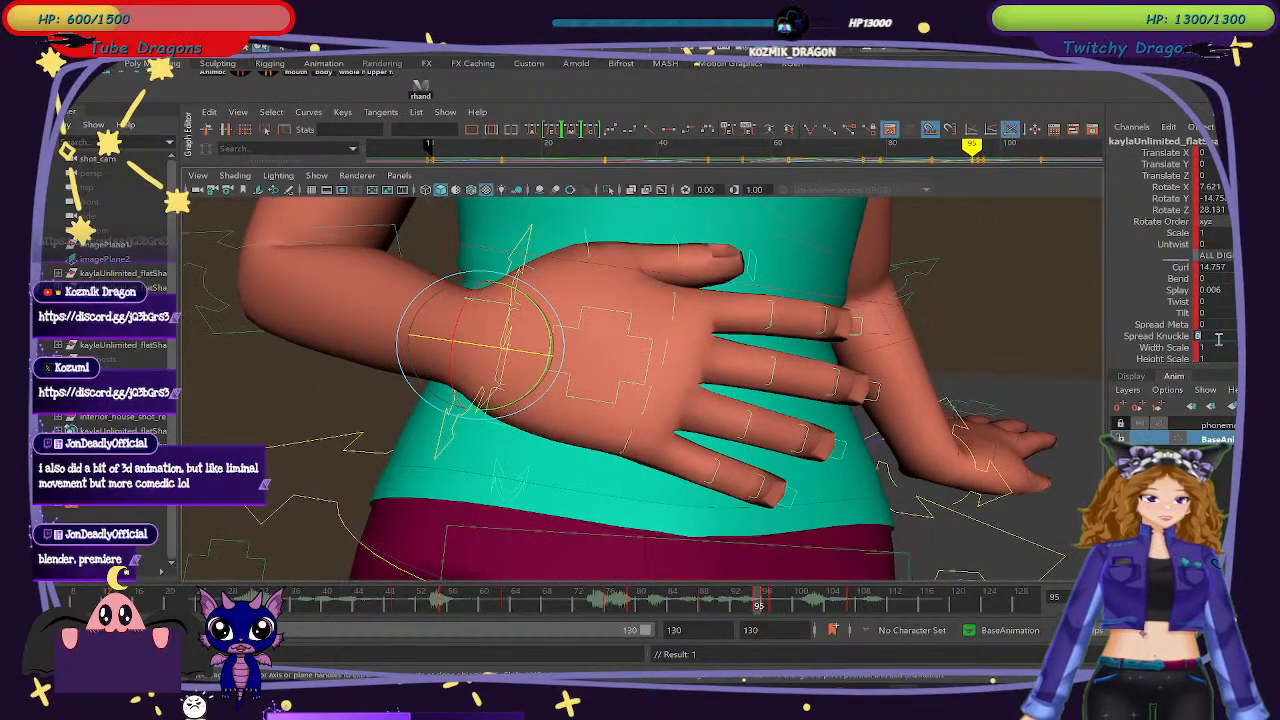
{"action": "key", "text": "Return"}
{"action": "left_click", "coordinate": [764, 605]}
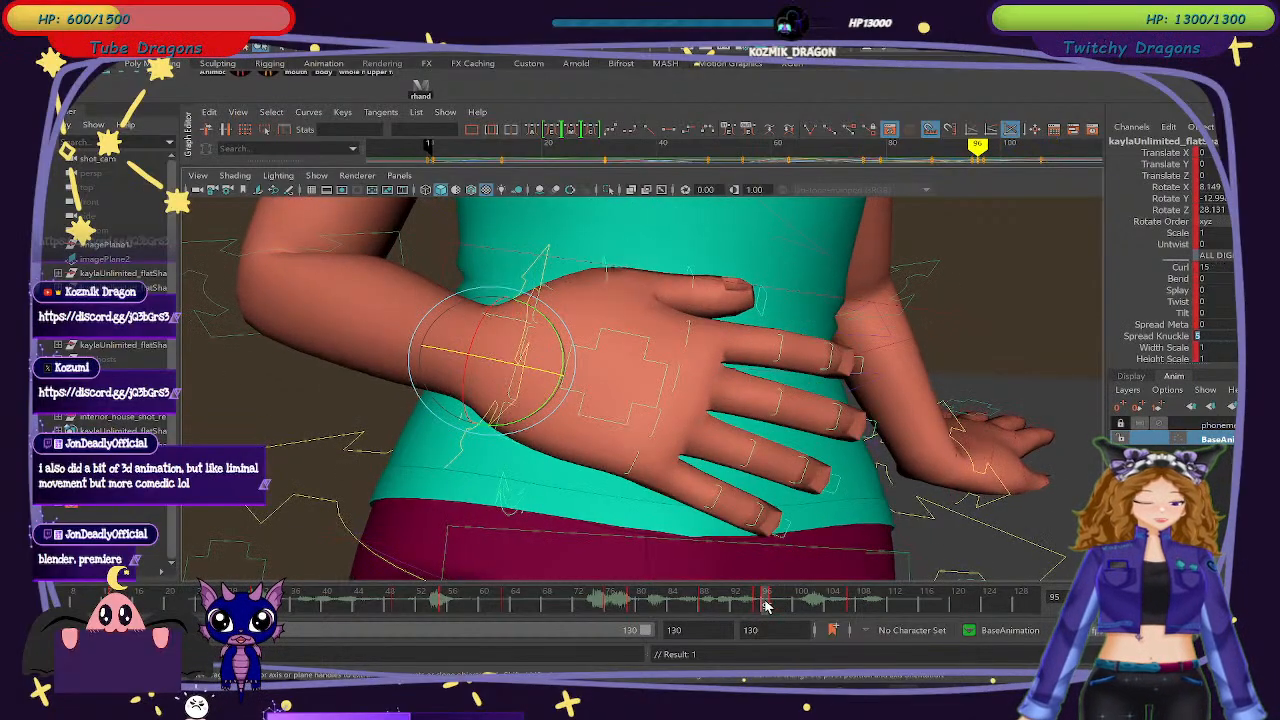
{"action": "type", "text": "0"}
{"action": "key", "text": "Return"}
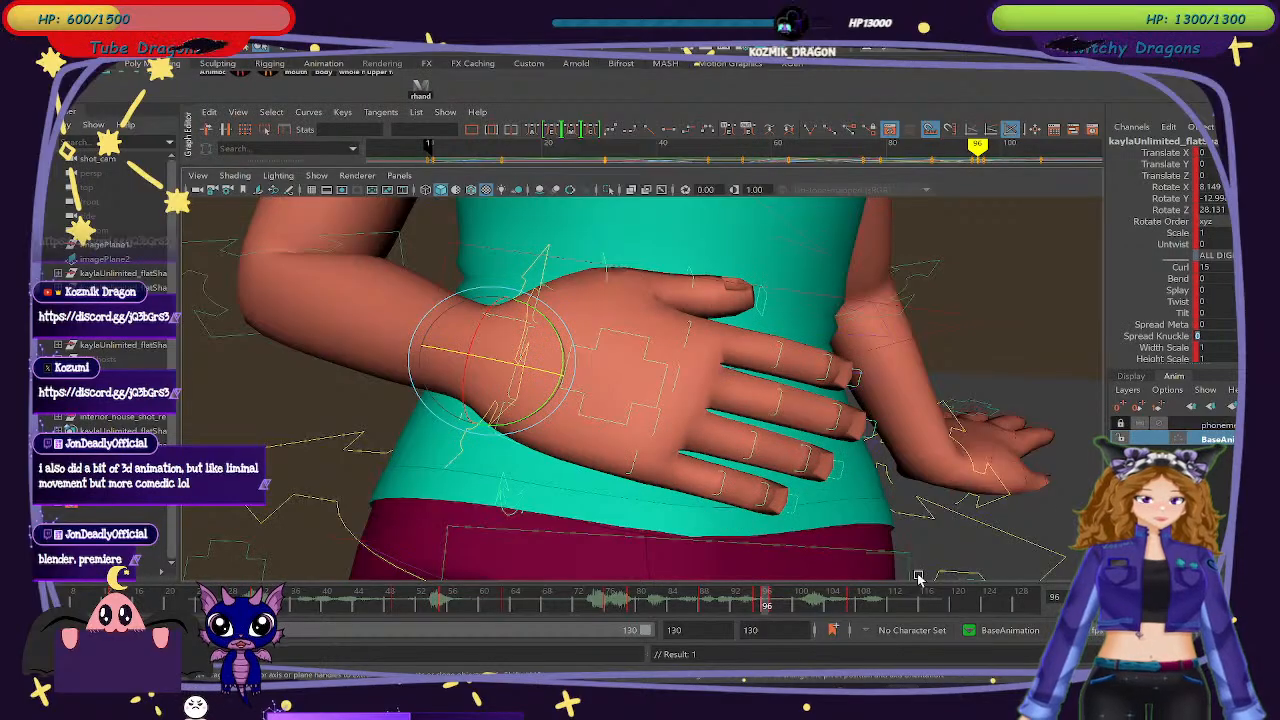
Compare the finger spread on frames 95 to 97 and set Spread Knuckle on frame 96 to 3.
{"action": "left_click", "coordinate": [773, 601]}
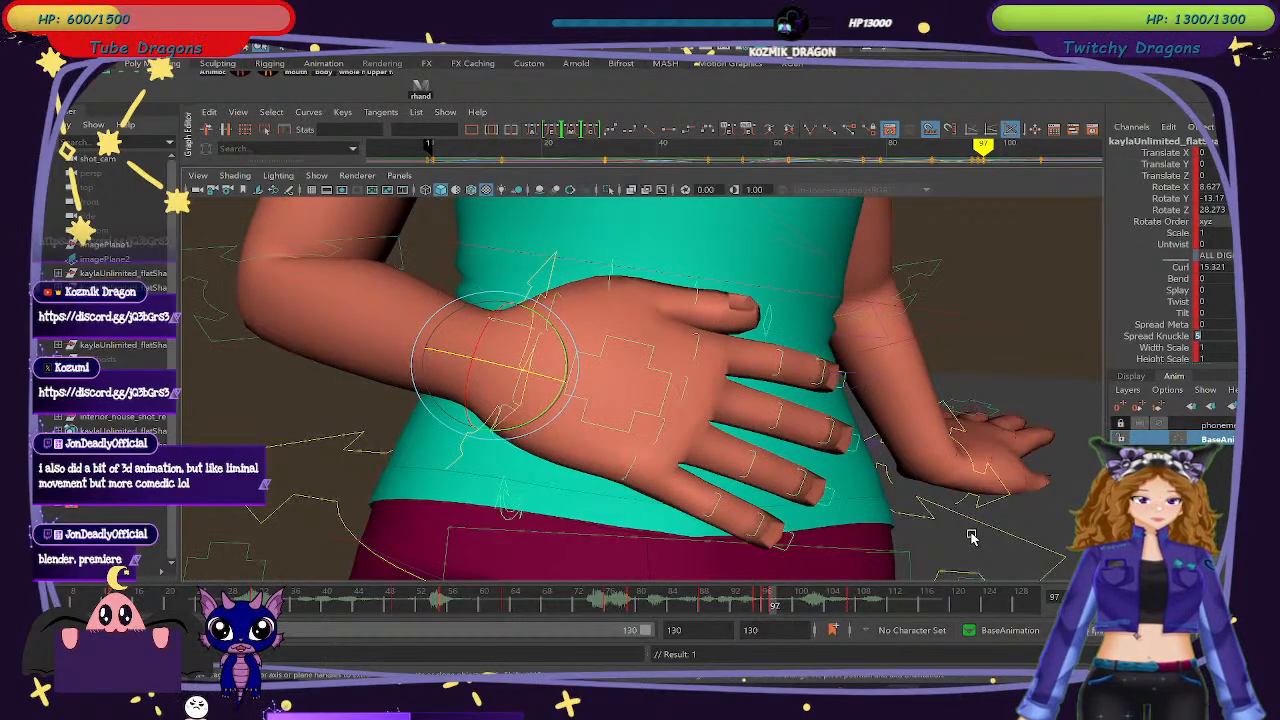
{"action": "mouse_move", "coordinate": [754, 605]}
{"action": "left_mouse_down"}
{"action": "mouse_move", "coordinate": [837, 617]}
{"action": "mouse_move", "coordinate": [764, 611]}
{"action": "left_mouse_up"}
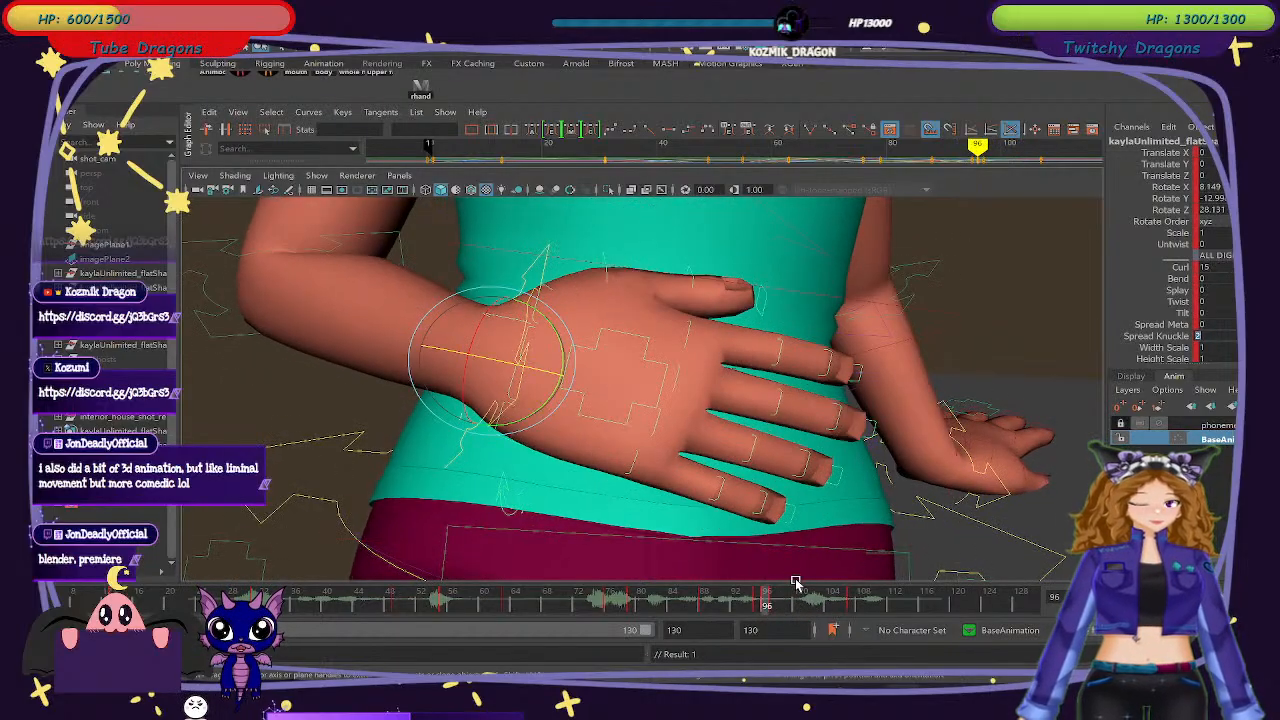
{"action": "left_click", "coordinate": [761, 604]}
{"action": "mouse_move", "coordinate": [761, 604]}
{"action": "left_mouse_down"}
{"action": "mouse_move", "coordinate": [861, 609]}
{"action": "mouse_move", "coordinate": [752, 610]}
{"action": "mouse_move", "coordinate": [765, 612]}
{"action": "left_mouse_up"}
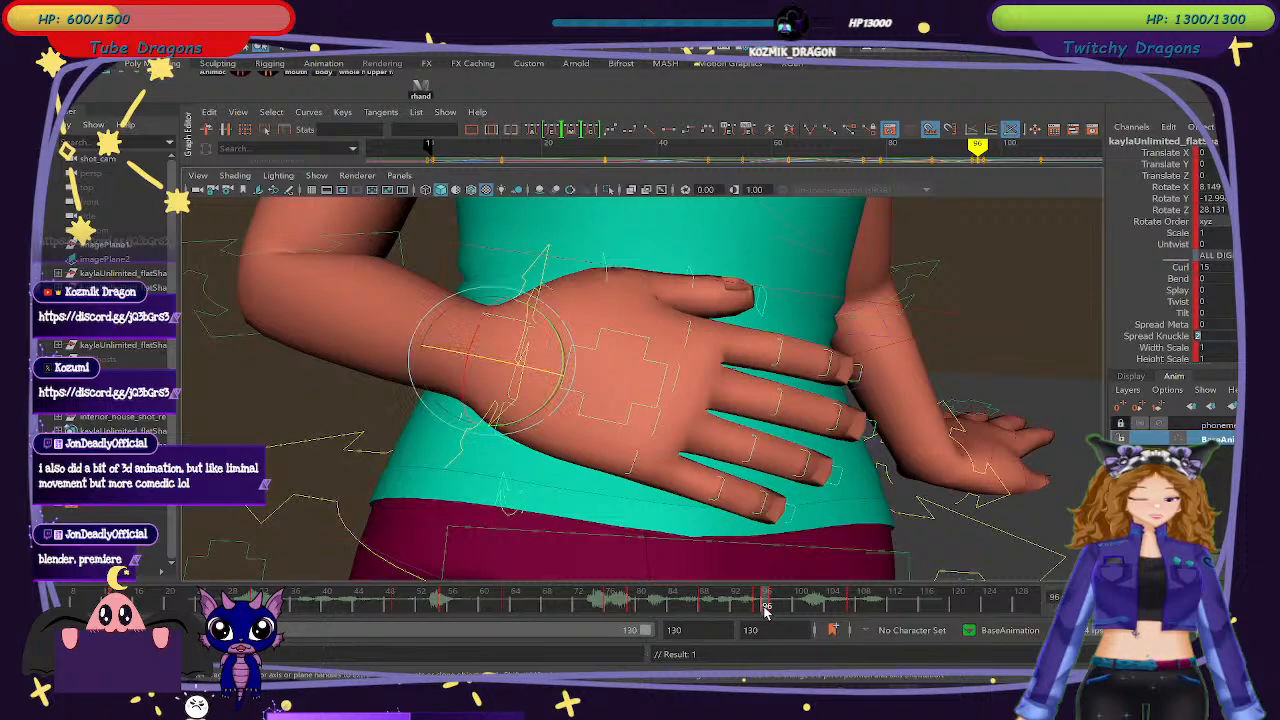
{"action": "type", "text": "3"}
{"action": "key", "text": "Return"}
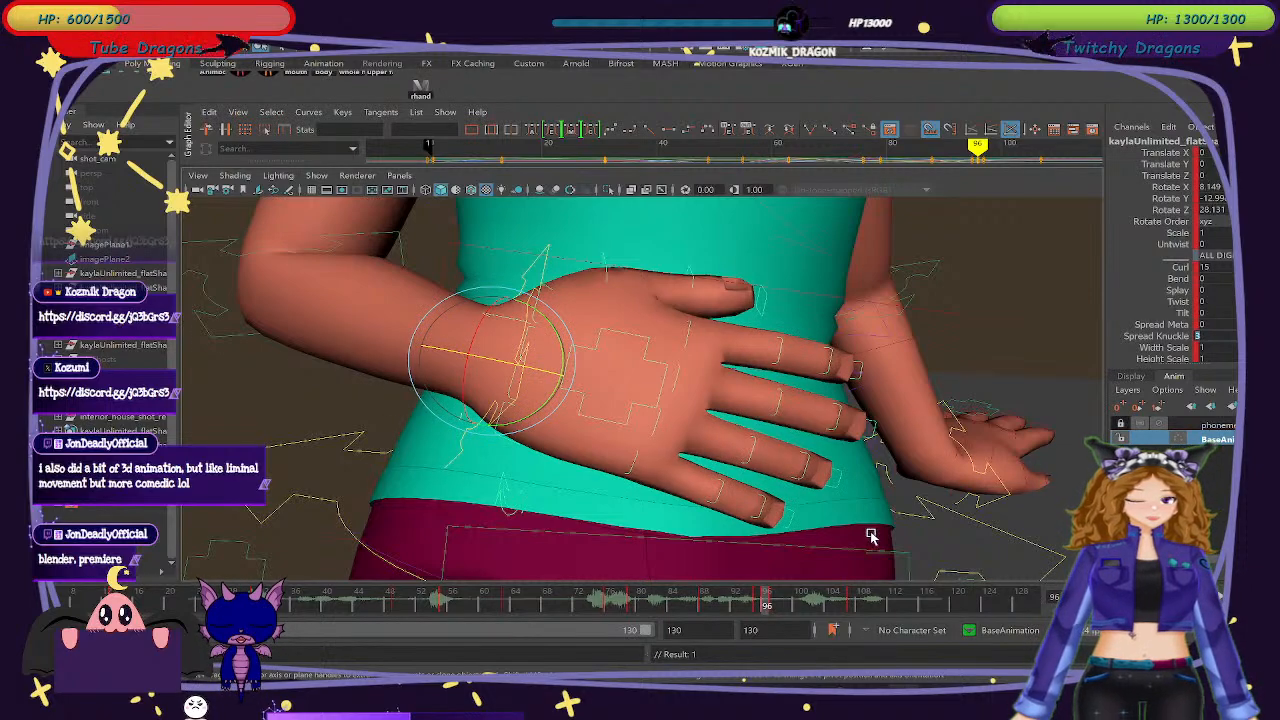
Rotate the right pinky's finger and palm-side base controls on frame 96 to refine the pinky pose.
{"action": "left_click_drag", "start_coordinate": [871, 535], "coordinate": [842, 522], "text": "alt"}
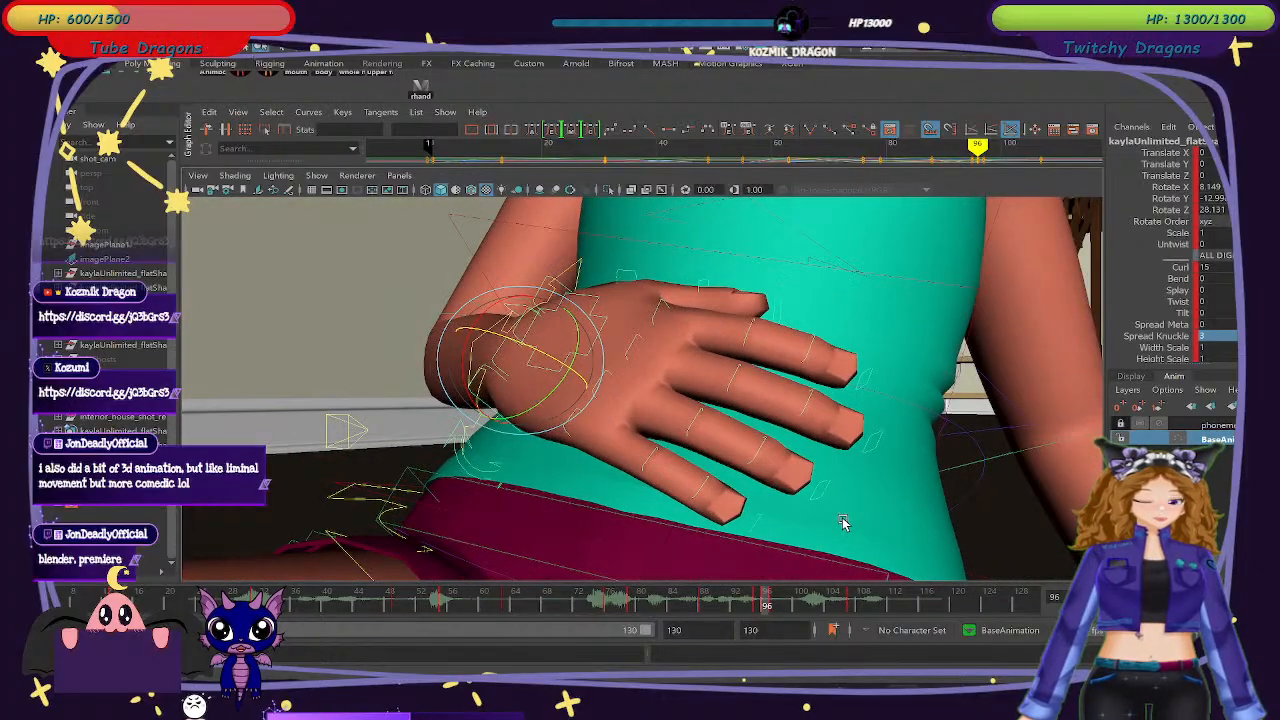
{"action": "left_click", "coordinate": [710, 487]}
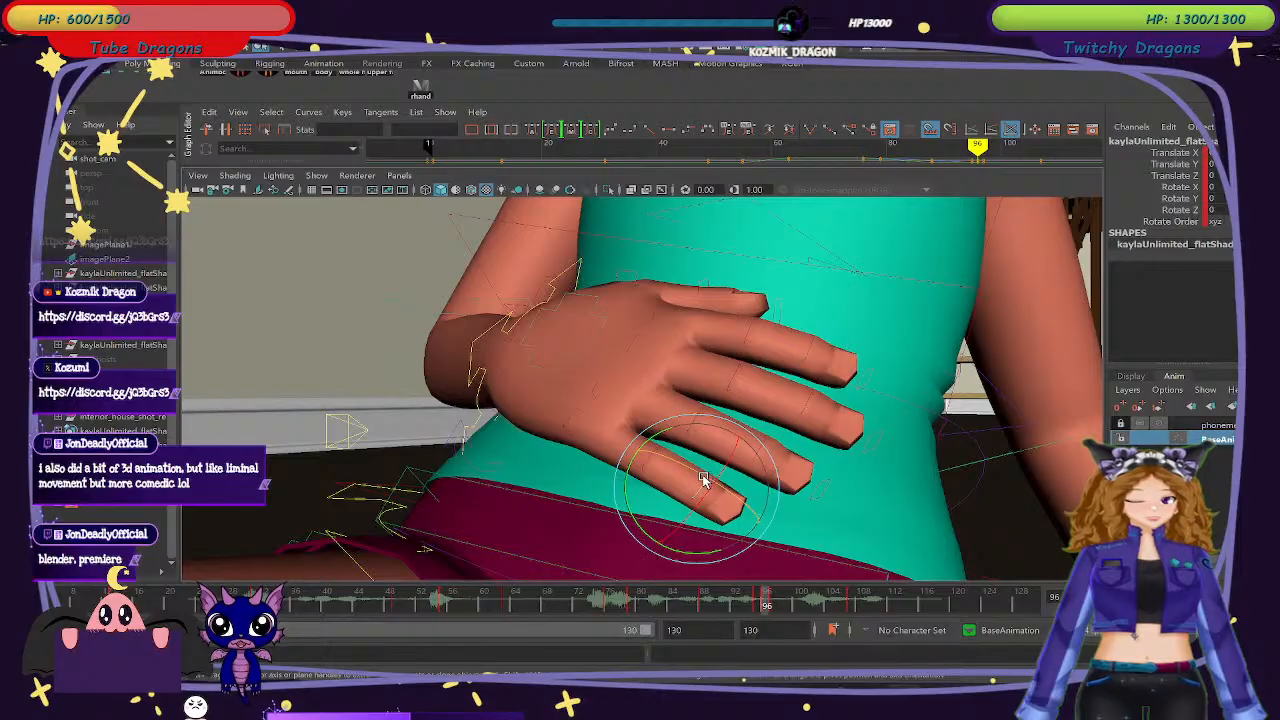
{"action": "left_click_drag", "start_coordinate": [849, 509], "coordinate": [606, 423], "text": "alt"}
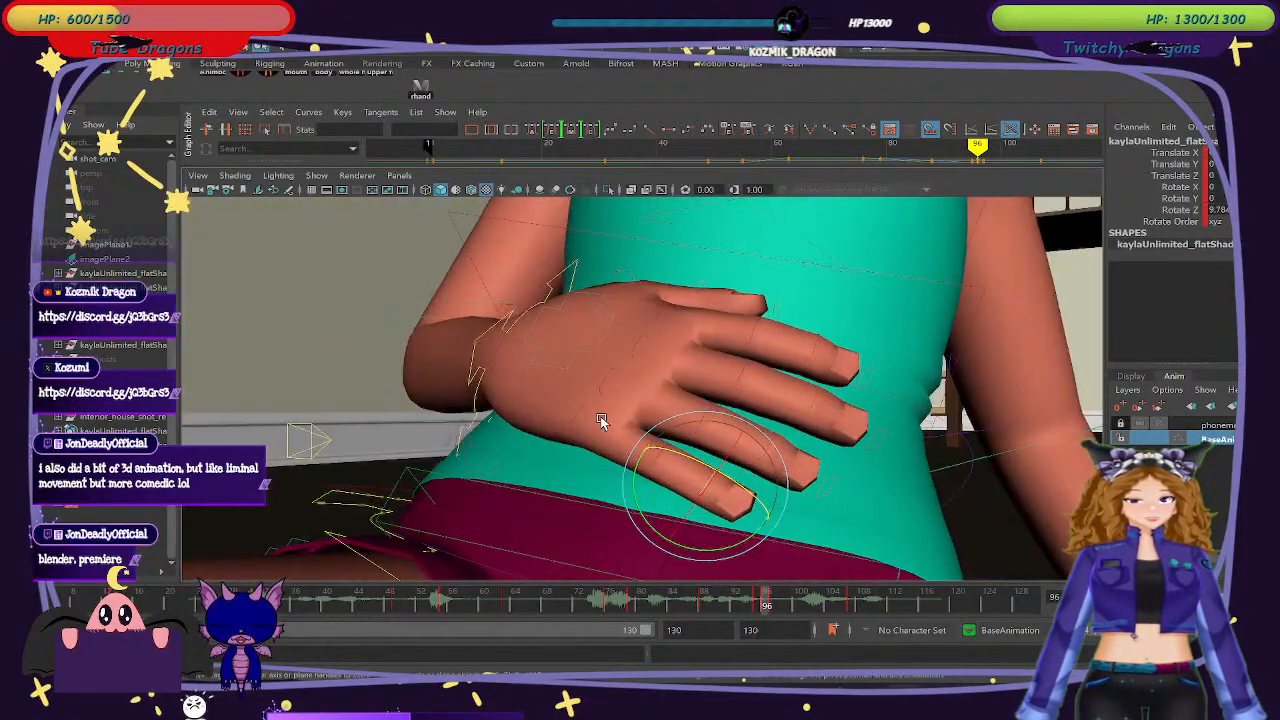
{"action": "left_click", "coordinate": [576, 417]}
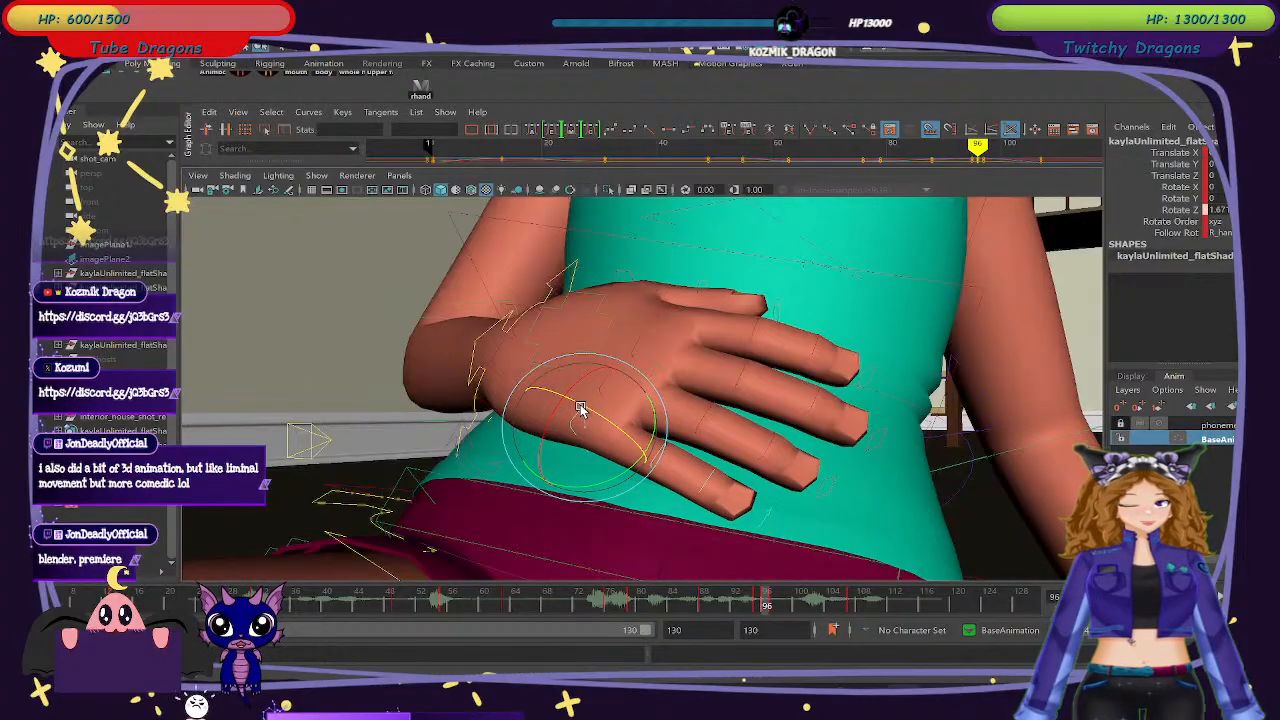
{"action": "left_click_drag", "start_coordinate": [872, 500], "coordinate": [893, 527], "text": "alt"}
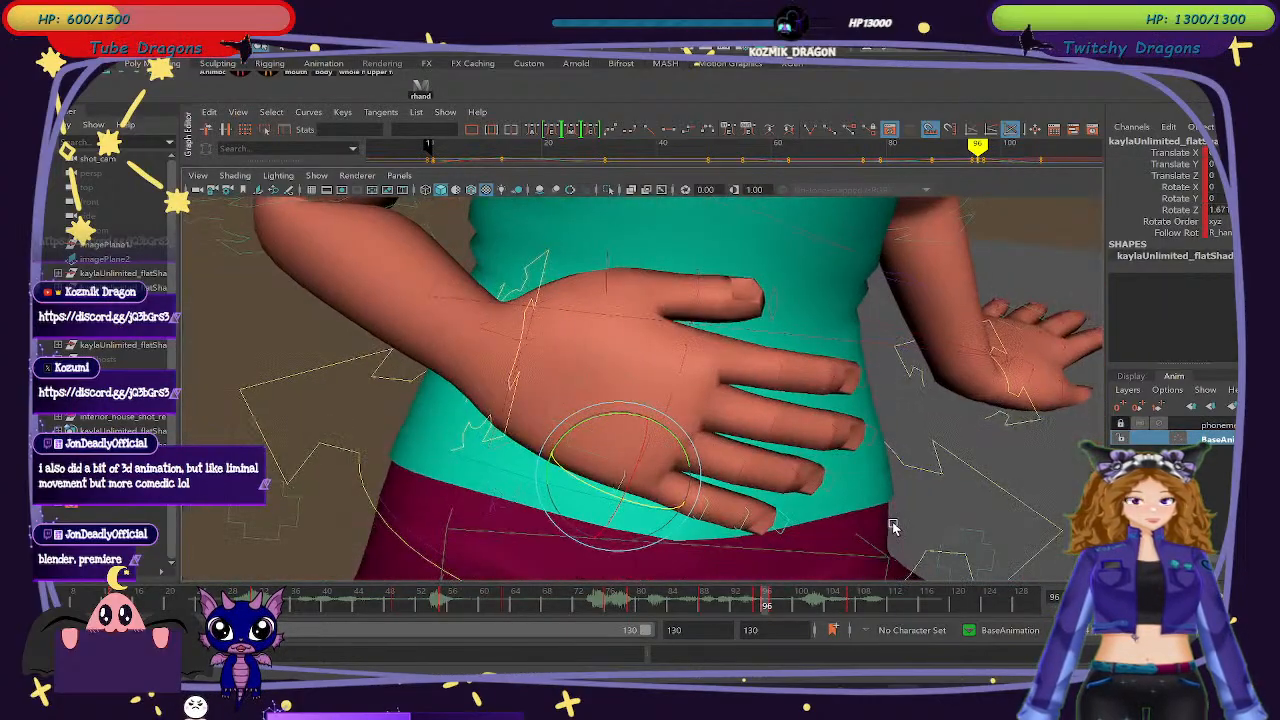
Set Spread Knuckle to 1 on the right hand control on frame 95.
{"action": "mouse_move", "coordinate": [762, 604]}
{"action": "left_mouse_down"}
{"action": "mouse_move", "coordinate": [785, 606]}
{"action": "mouse_move", "coordinate": [758, 606]}
{"action": "left_mouse_up"}
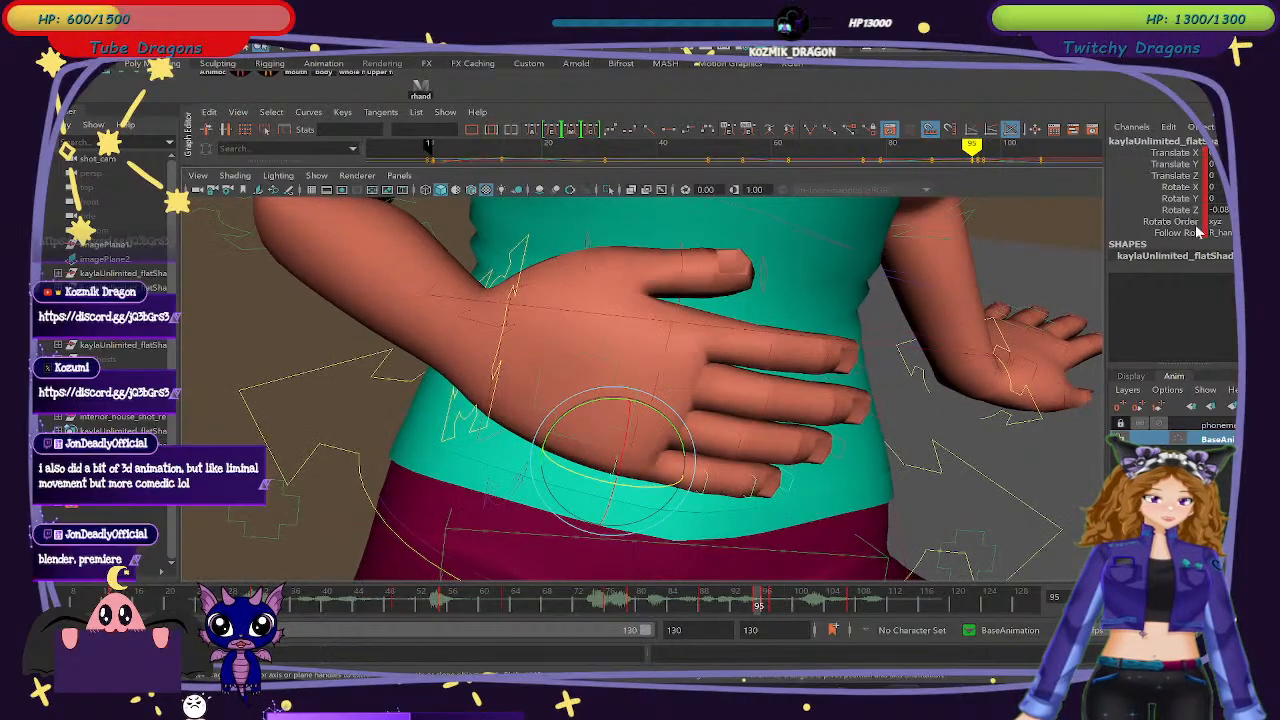
{"action": "left_click", "coordinate": [578, 357]}
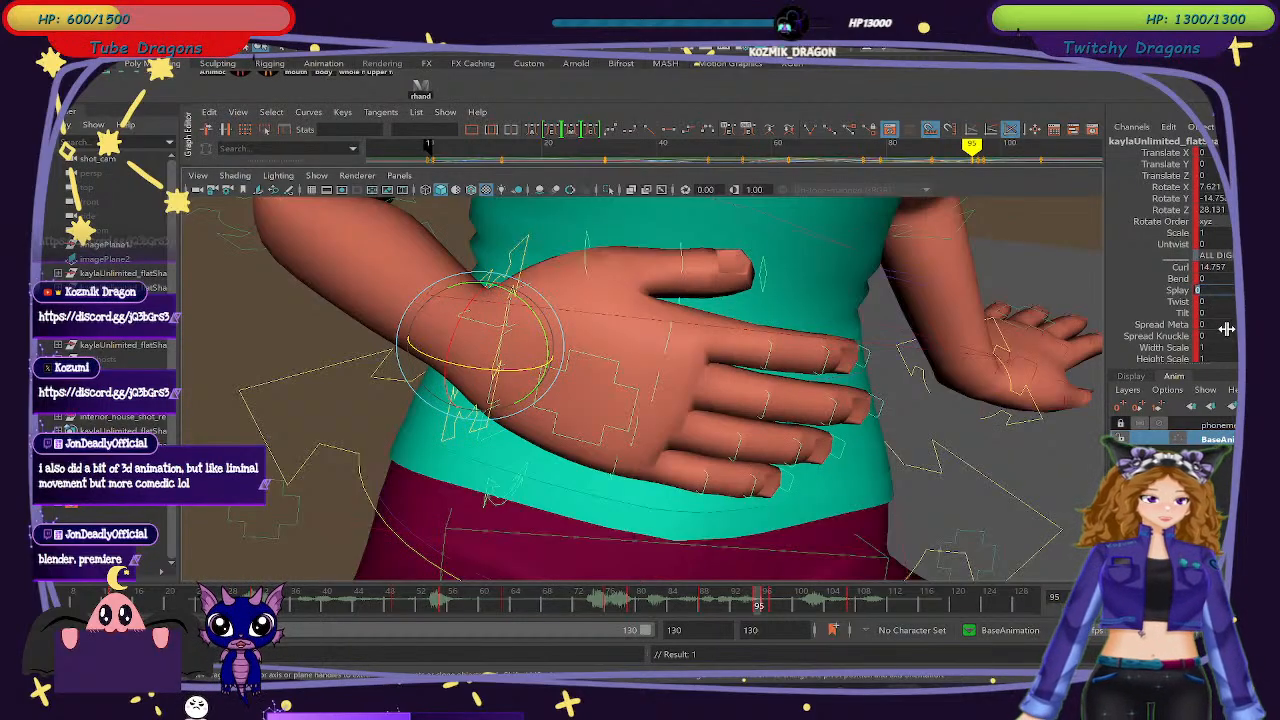
{"action": "type", "text": "1"}
{"action": "key", "text": "Return"}
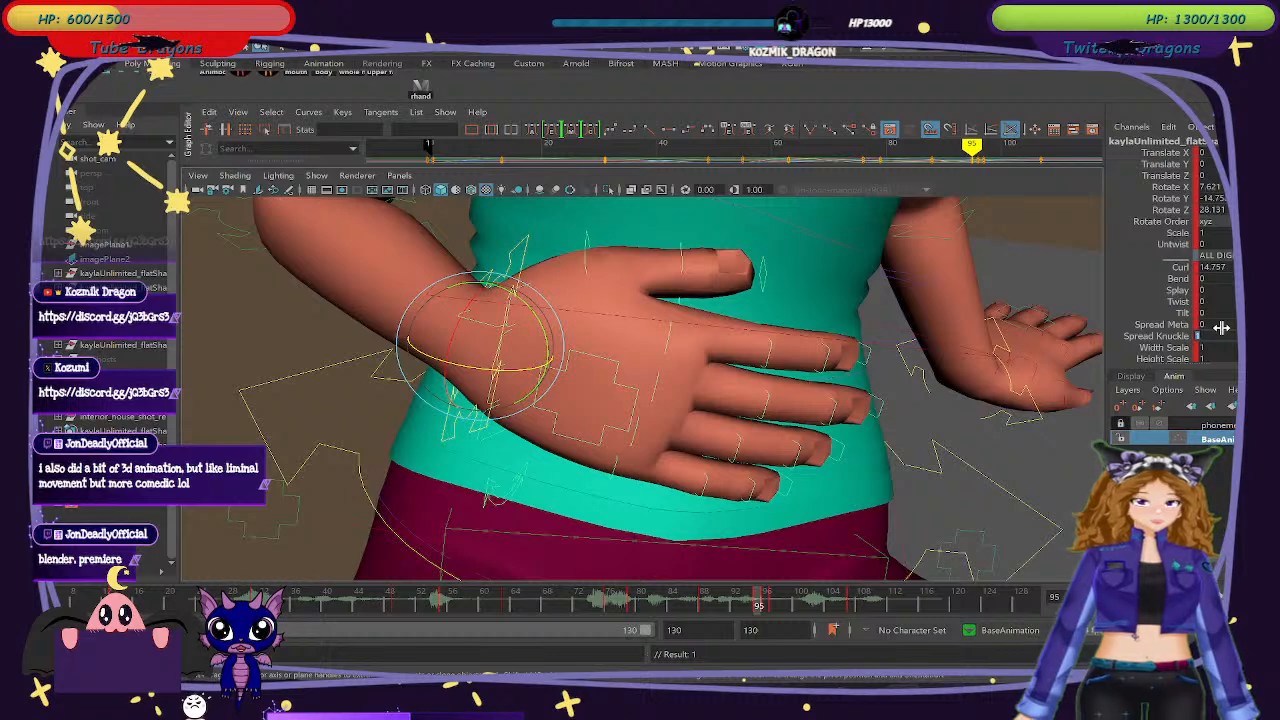
Try a Spread Knuckle of 3 on frame 97, set frame 96 to 1.5, and lower frame 97 to 2.
{"action": "mouse_move", "coordinate": [760, 606]}
{"action": "left_mouse_down"}
{"action": "mouse_move", "coordinate": [720, 606]}
{"action": "mouse_move", "coordinate": [774, 608]}
{"action": "left_mouse_up"}
{"action": "type", "text": "3"}
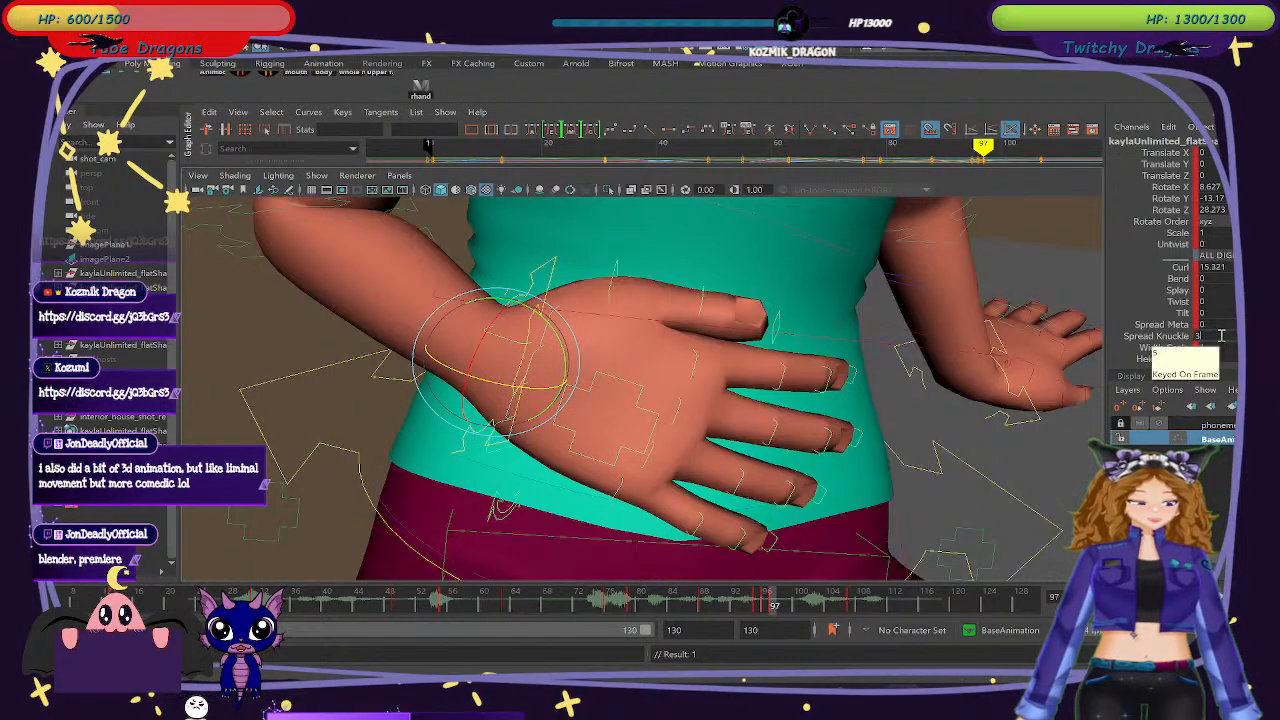
{"action": "key", "text": "Return"}
{"action": "mouse_move", "coordinate": [774, 608]}
{"action": "left_mouse_down"}
{"action": "mouse_move", "coordinate": [752, 606]}
{"action": "mouse_move", "coordinate": [815, 625]}
{"action": "mouse_move", "coordinate": [766, 605]}
{"action": "left_mouse_up"}
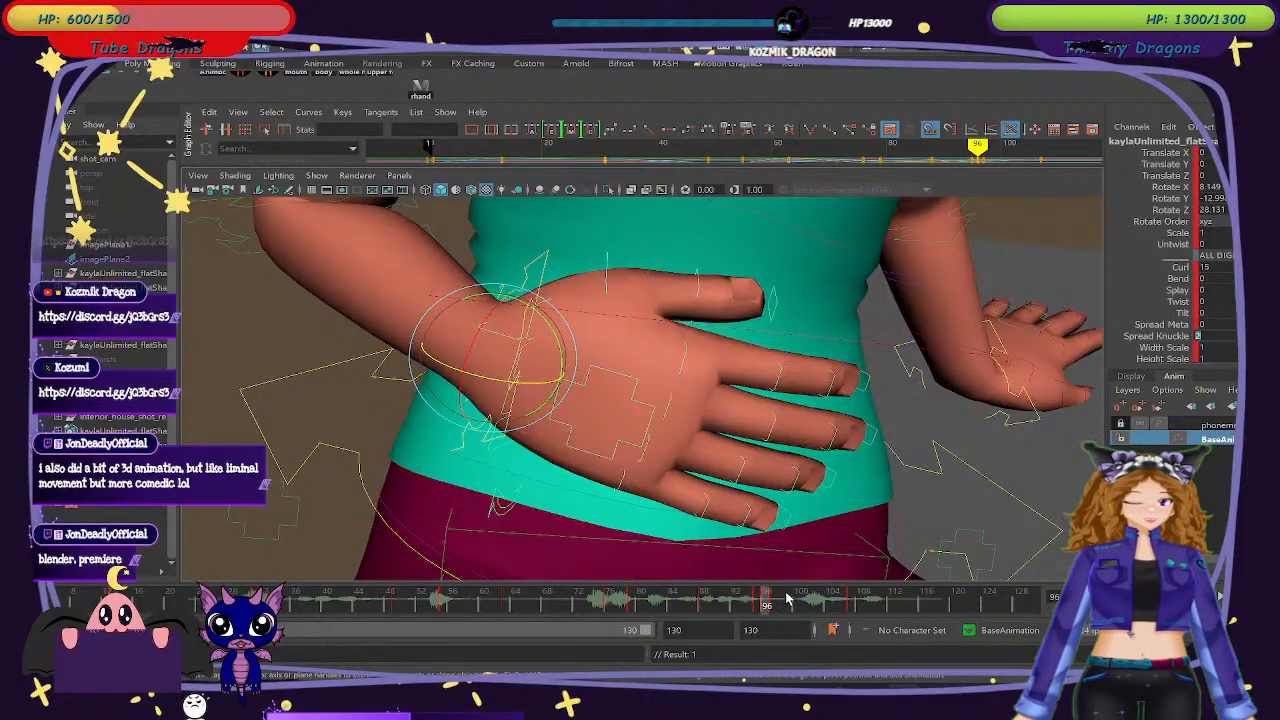
{"action": "key", "text": "Return"}
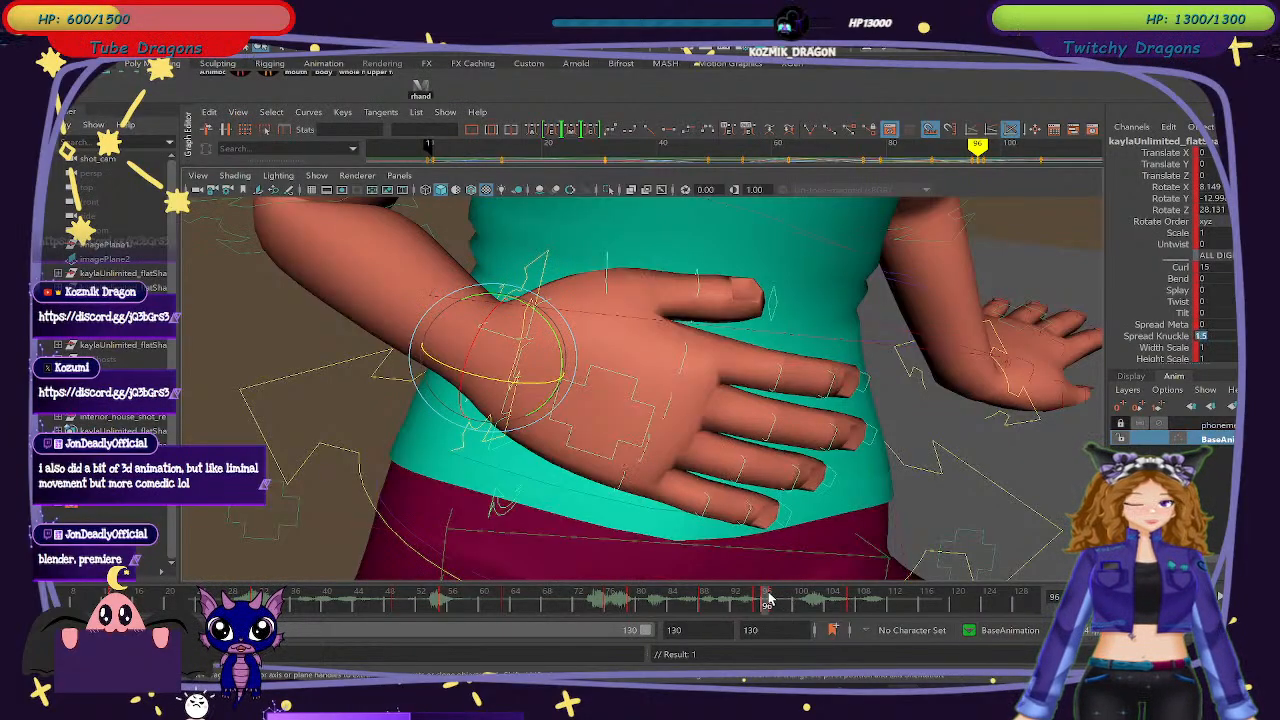
{"action": "left_click", "coordinate": [773, 603]}
{"action": "type", "text": "2"}
{"action": "key", "text": "Return"}
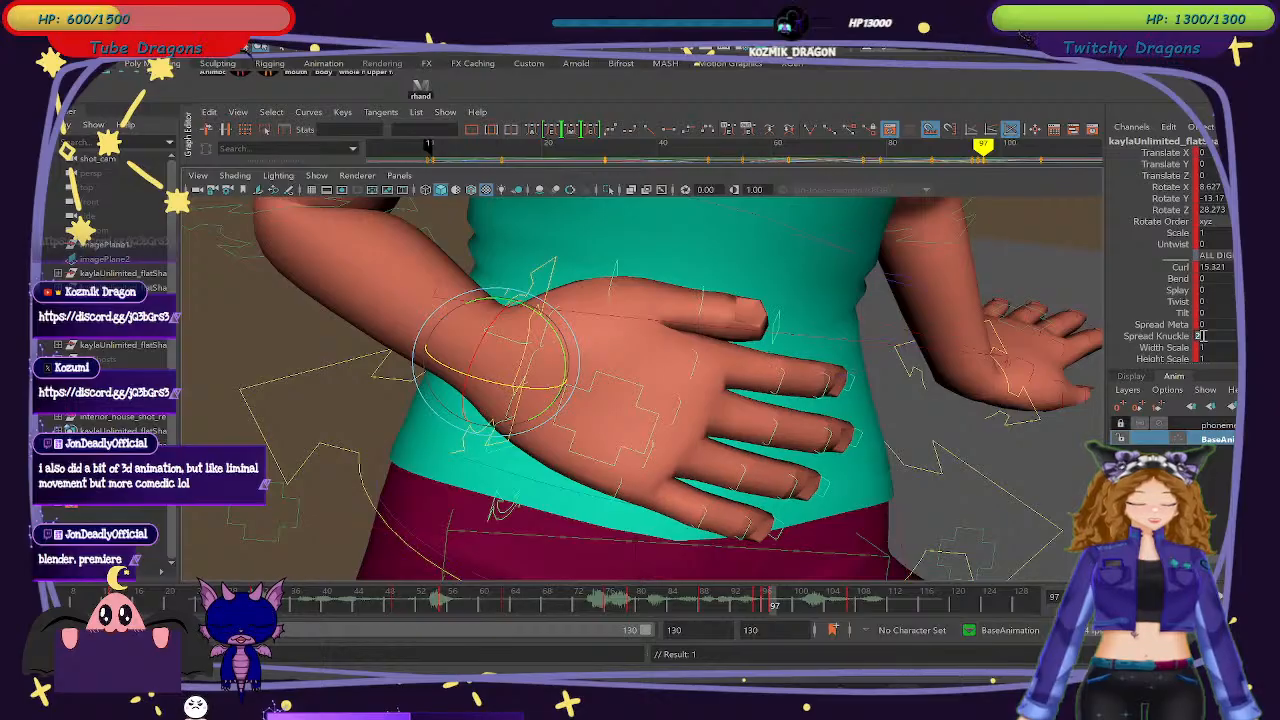
Try a Spread Knuckle of 5 on frame 107, set it to 7, and scrub through the following frames to check the spread.
{"action": "left_click_drag", "start_coordinate": [773, 603], "coordinate": [856, 606]}
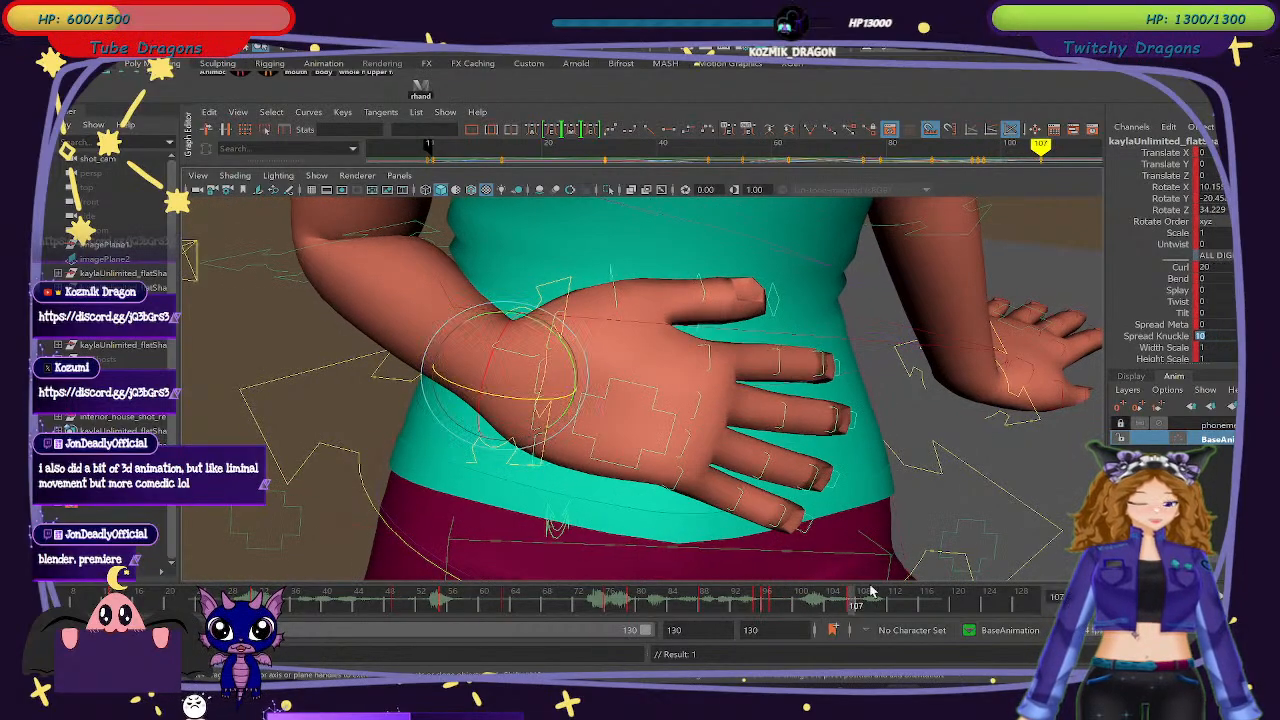
{"action": "type", "text": "5"}
{"action": "key", "text": "Return"}
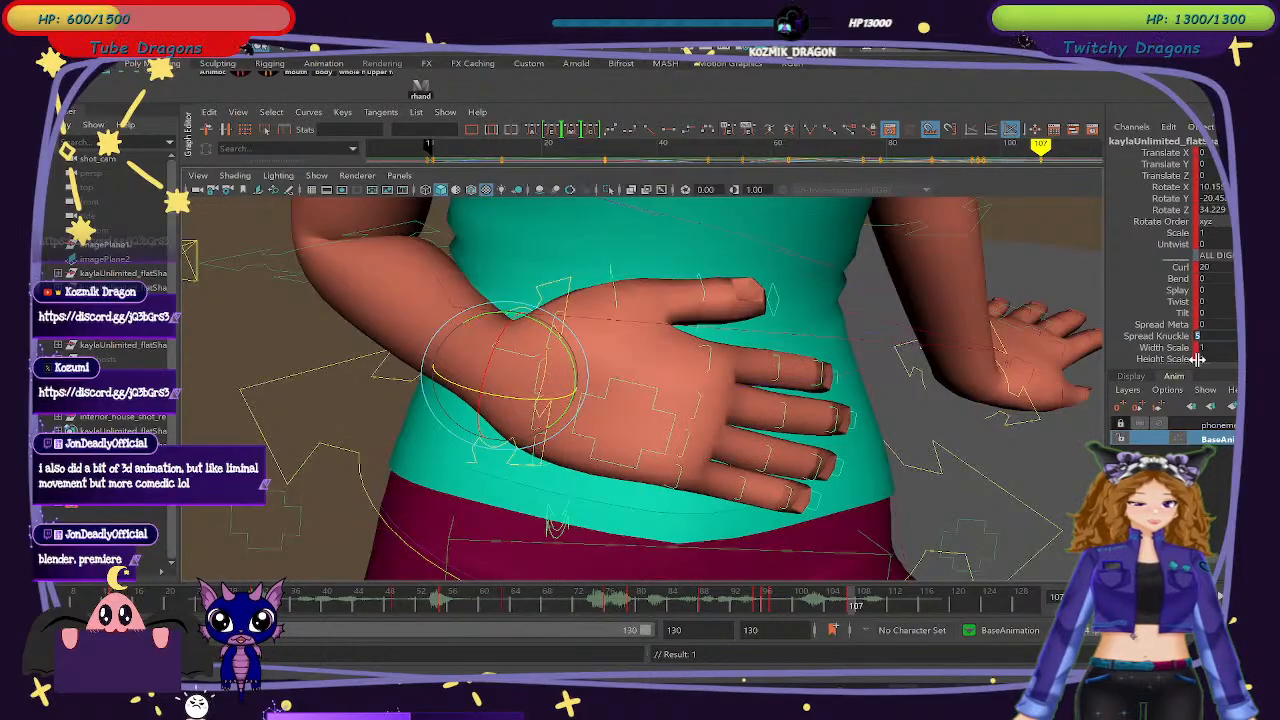
{"action": "key", "text": "Return"}
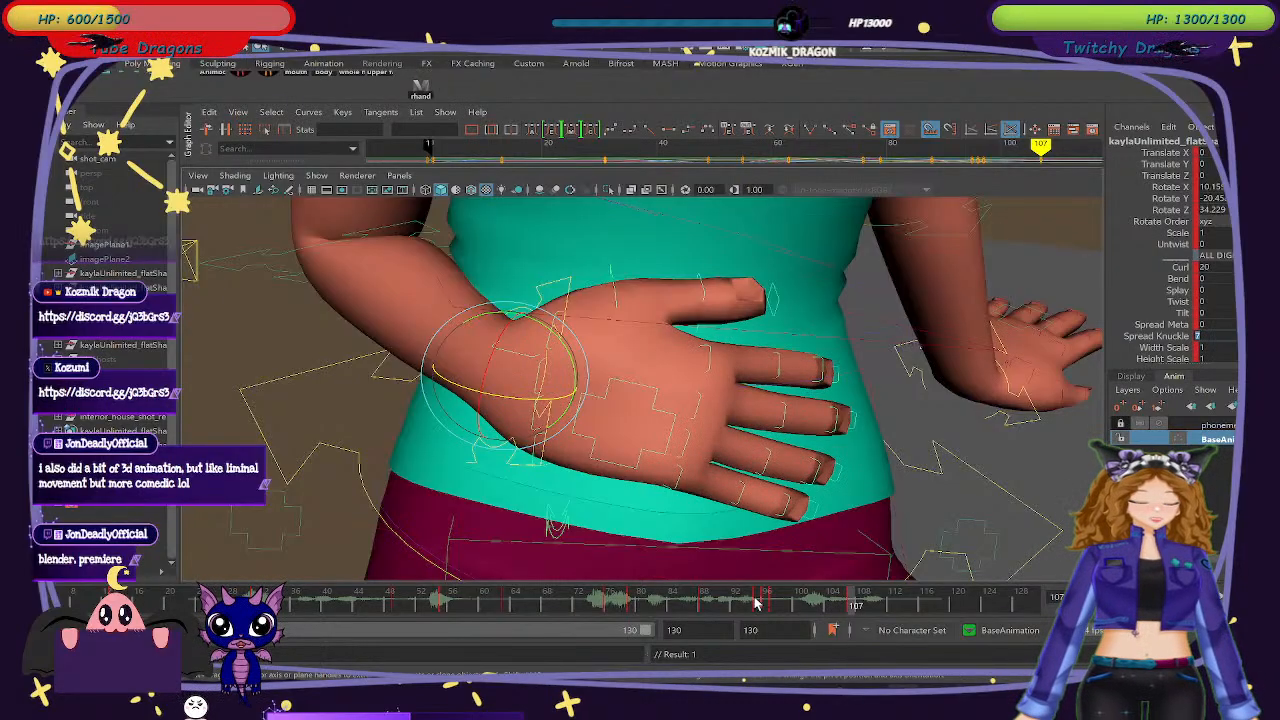
{"action": "left_click_drag", "start_coordinate": [757, 601], "coordinate": [893, 607]}
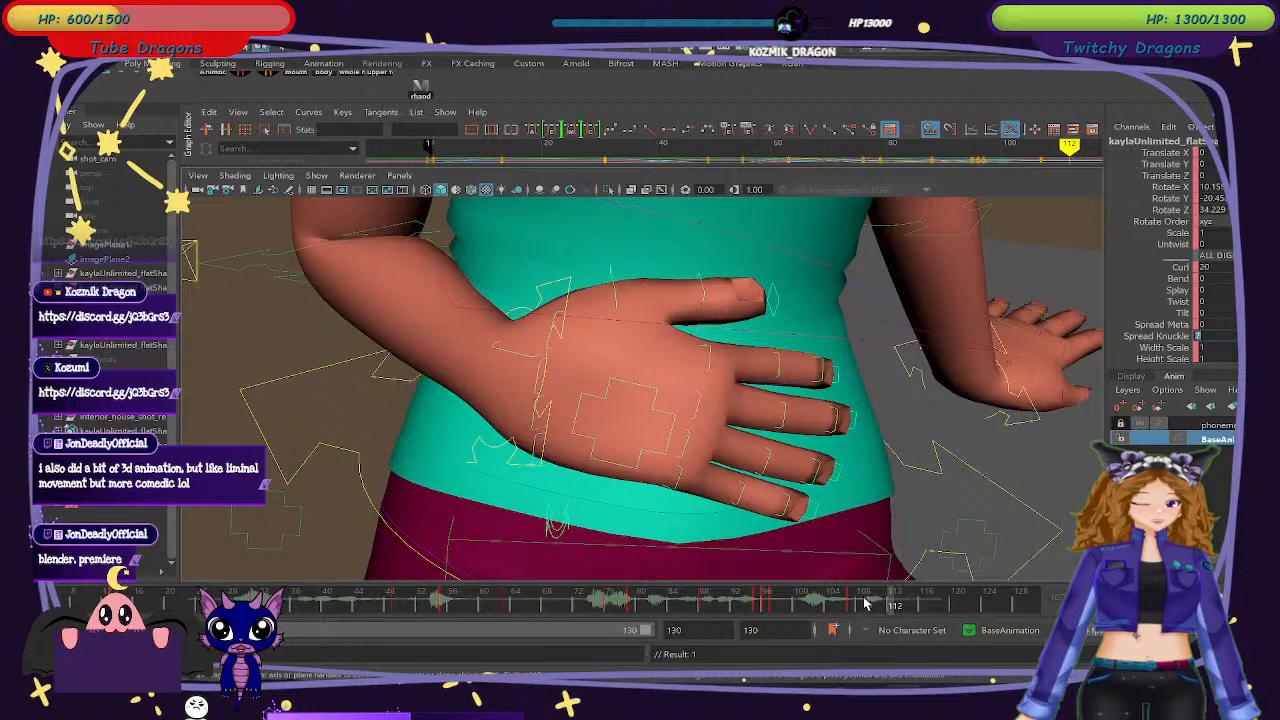
Rotate the right ring finger's palm-side base control on frame 108 and delete its key on frame 107.
{"action": "left_click_drag", "start_coordinate": [928, 550], "coordinate": [907, 513], "text": "alt"}
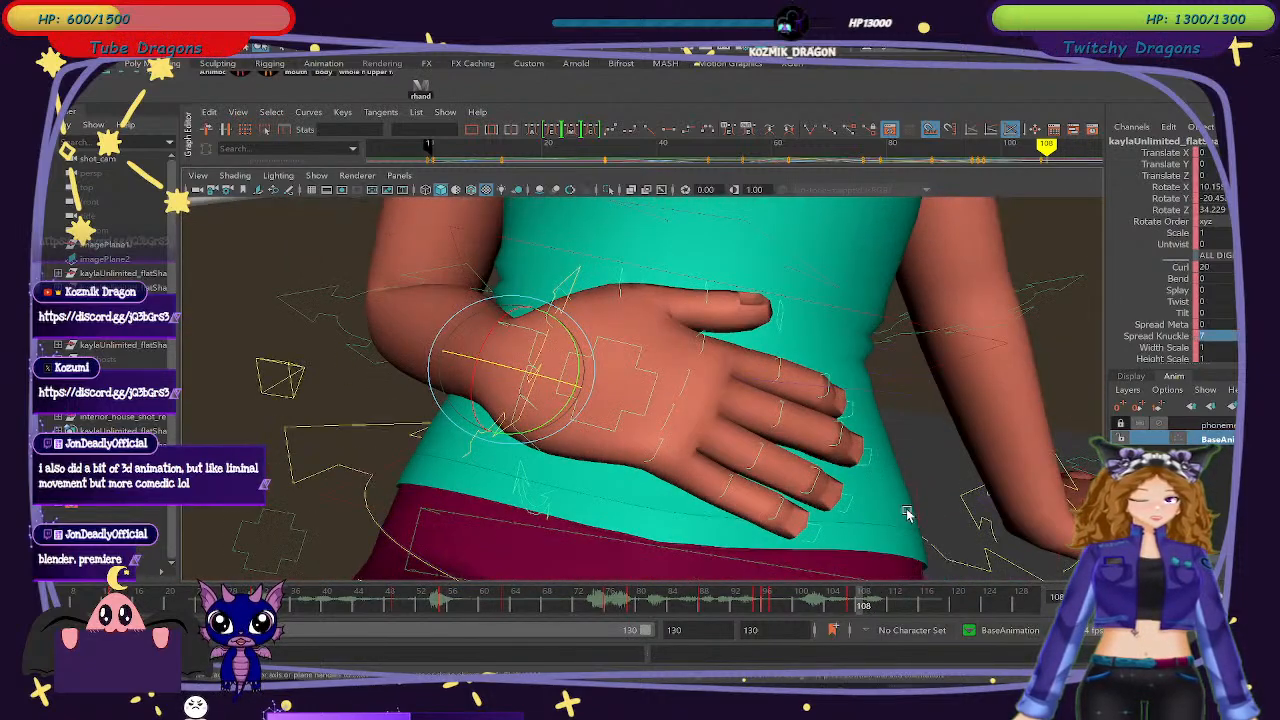
{"action": "left_click", "coordinate": [670, 422]}
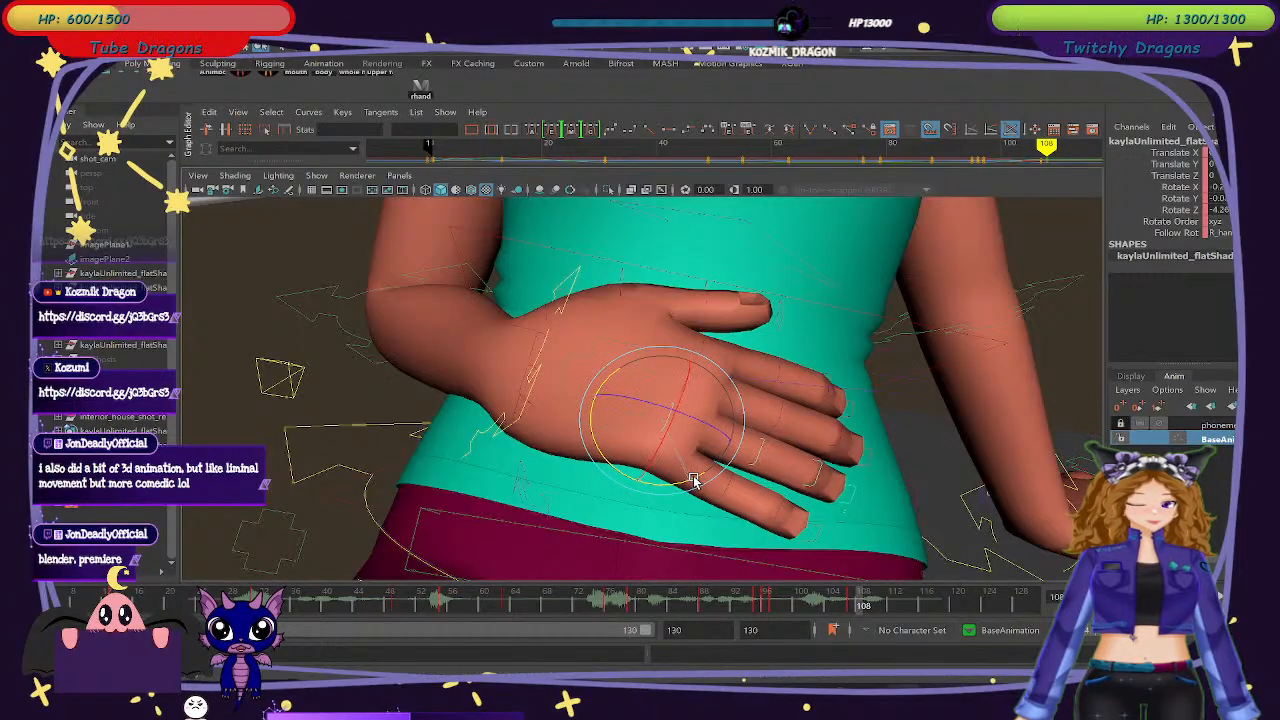
{"action": "left_click_drag", "start_coordinate": [692, 472], "coordinate": [891, 455], "text": "alt"}
{"action": "left_click_drag", "start_coordinate": [900, 454], "coordinate": [971, 474], "text": "alt"}
{"action": "scroll", "coordinate": [956, 486], "scroll_direction": "down", "scroll_amount": 5}
{"action": "left_click_drag", "start_coordinate": [1053, 520], "coordinate": [1000, 508], "text": "alt"}
{"action": "scroll", "coordinate": [1000, 508], "scroll_direction": "down", "scroll_amount": 6}
{"action": "left_click", "coordinate": [853, 605]}
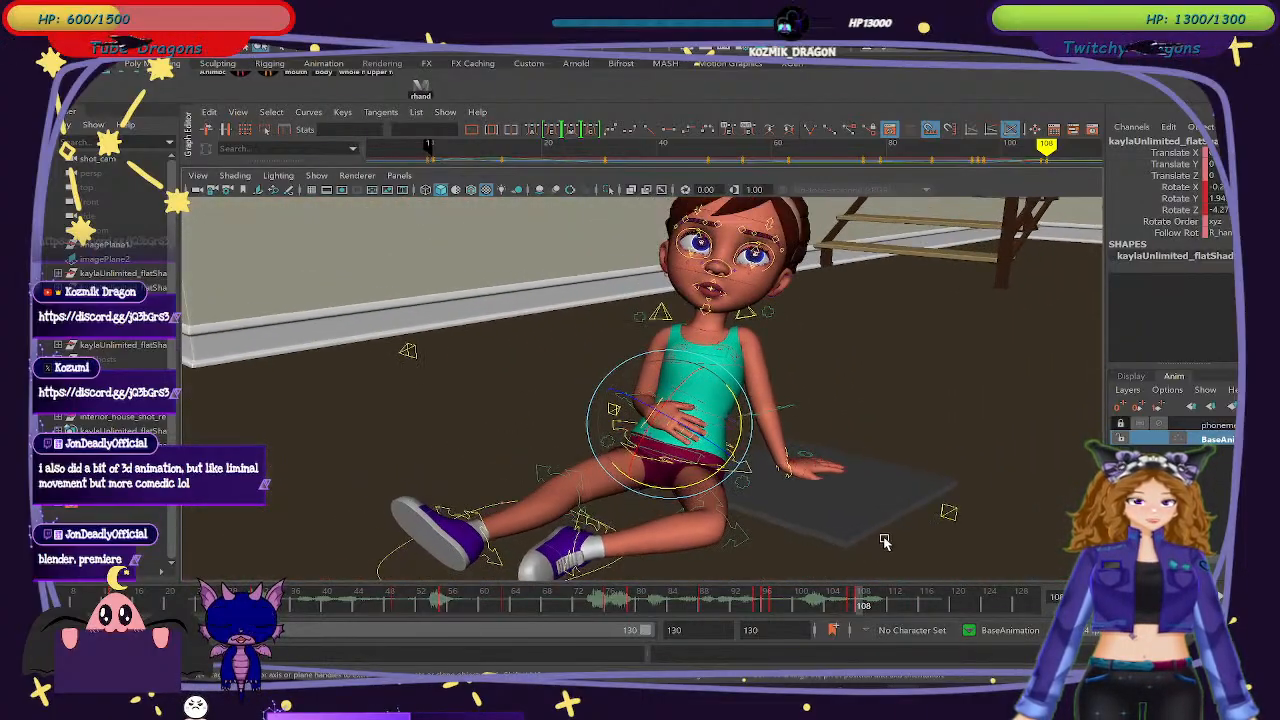
{"action": "right_click", "coordinate": [853, 605]}
{"action": "left_click", "coordinate": [909, 375]}
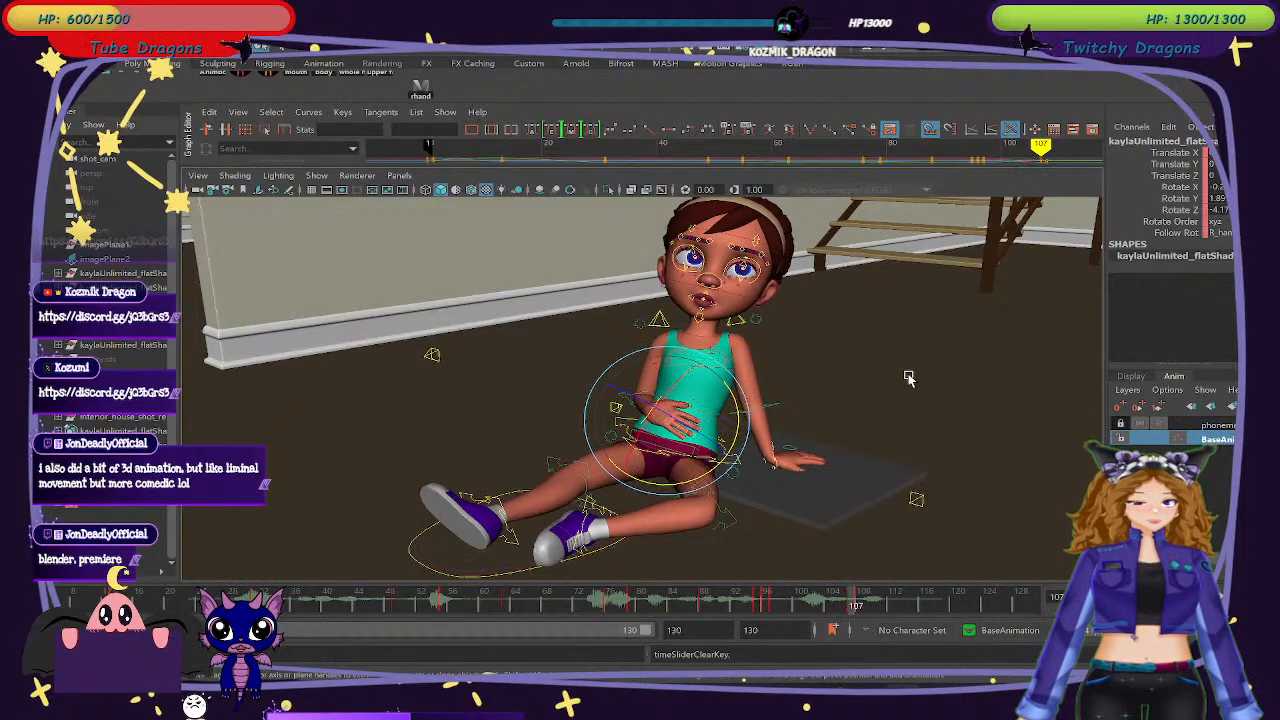
Review the motion up to frame 105 and select all controls of the left hand resting on the floor.
{"action": "left_click_drag", "start_coordinate": [767, 604], "coordinate": [835, 607]}
{"action": "scroll", "coordinate": [871, 518], "scroll_direction": "up", "scroll_amount": 3}
{"action": "scroll", "coordinate": [873, 523], "scroll_direction": "up", "scroll_amount": 2}
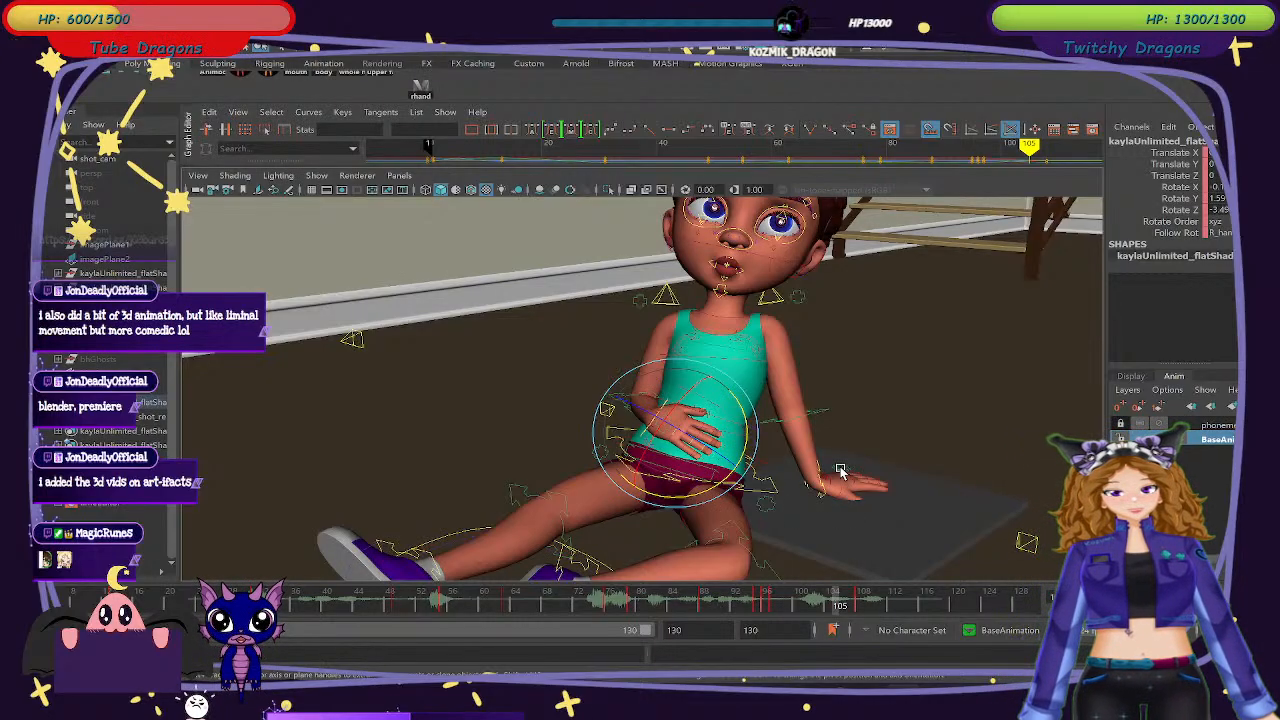
{"action": "left_click_drag", "start_coordinate": [935, 437], "coordinate": [720, 330], "text": "alt"}
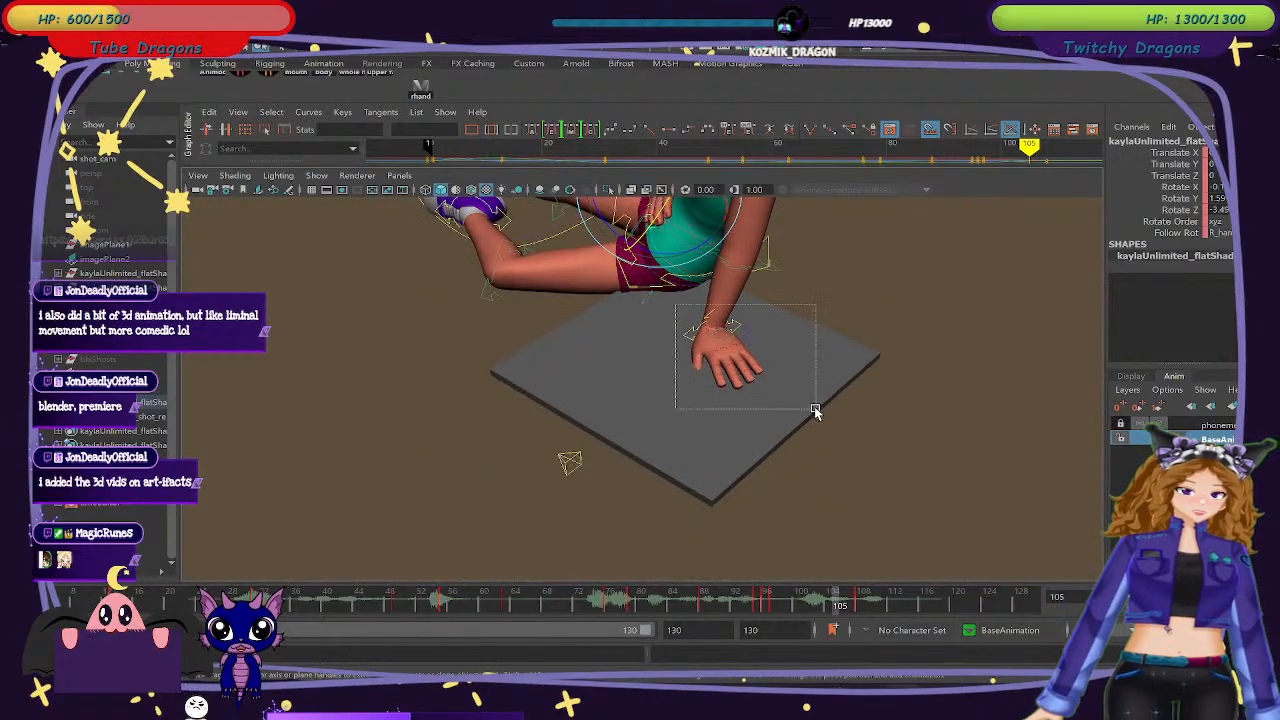
{"action": "left_click_drag", "start_coordinate": [814, 406], "coordinate": [816, 406]}
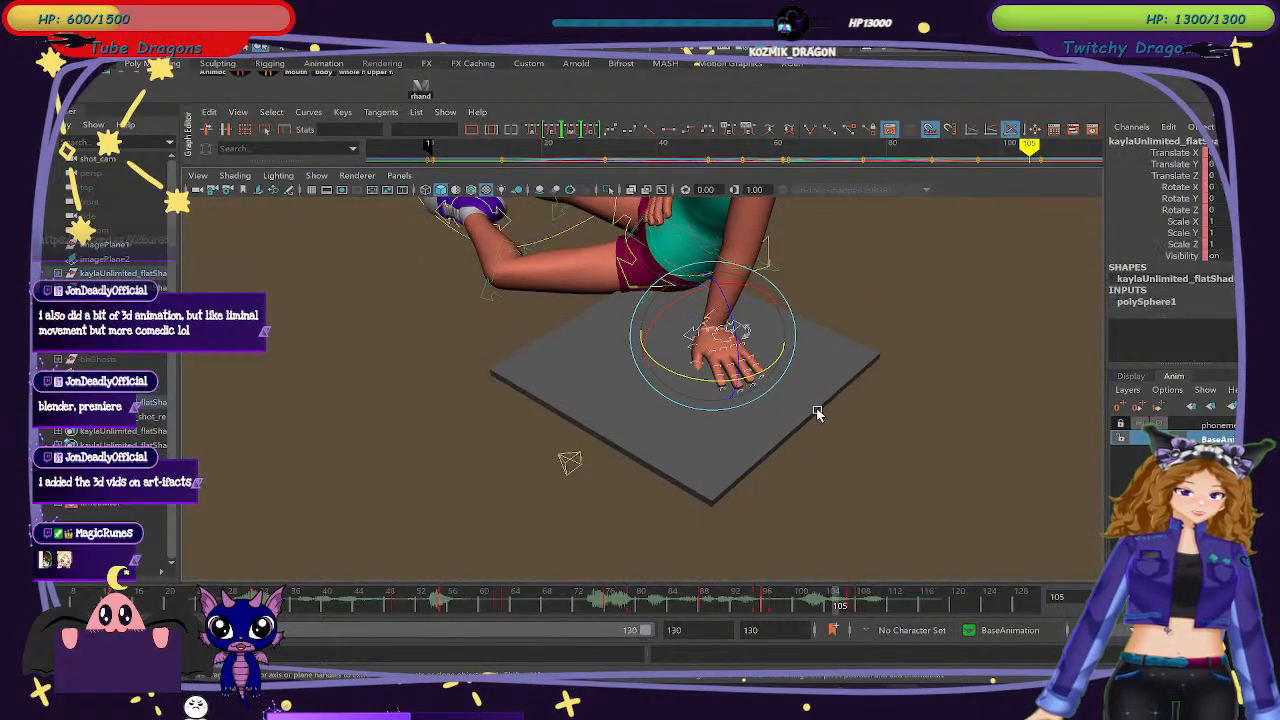
{"action": "left_click", "coordinate": [859, 374]}
{"action": "left_click_drag", "start_coordinate": [677, 300], "coordinate": [808, 418]}
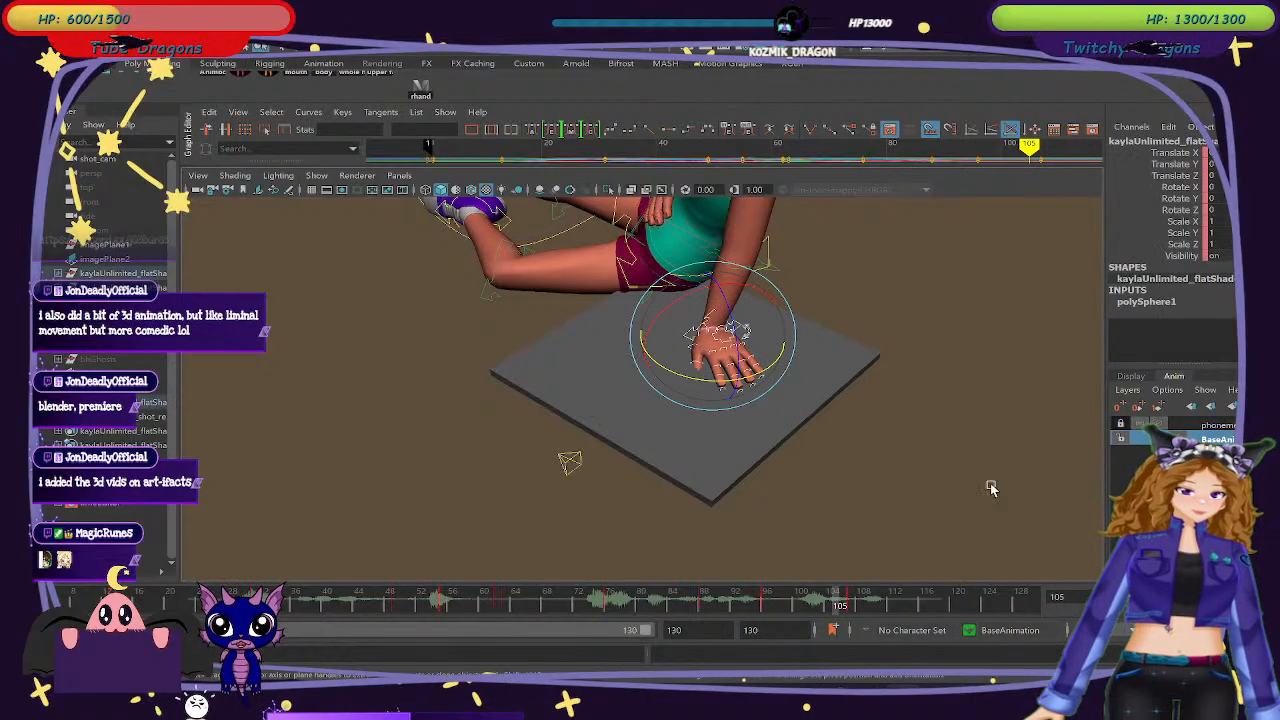
Save the logged left-hand selection commands from the Script Editor to the shelf as a MEL item named lhand.
{"action": "left_click", "coordinate": [1232, 655]}
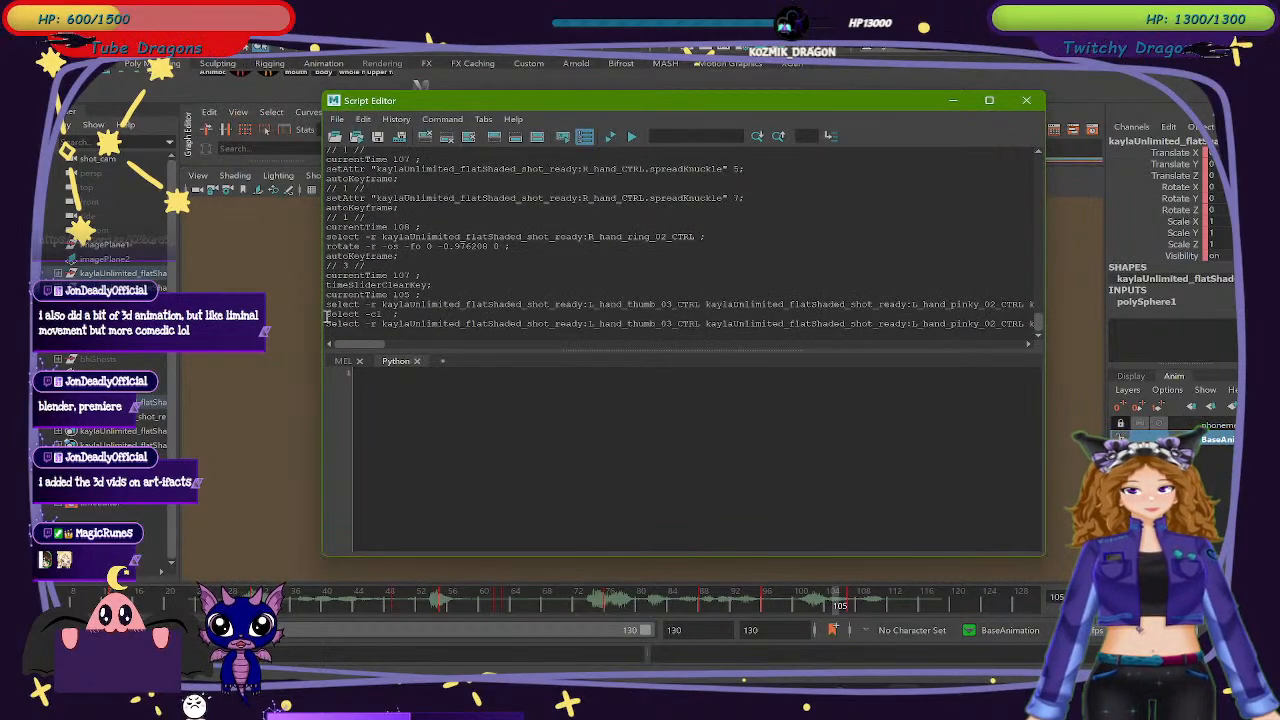
{"action": "triple_click", "coordinate": [486, 318]}
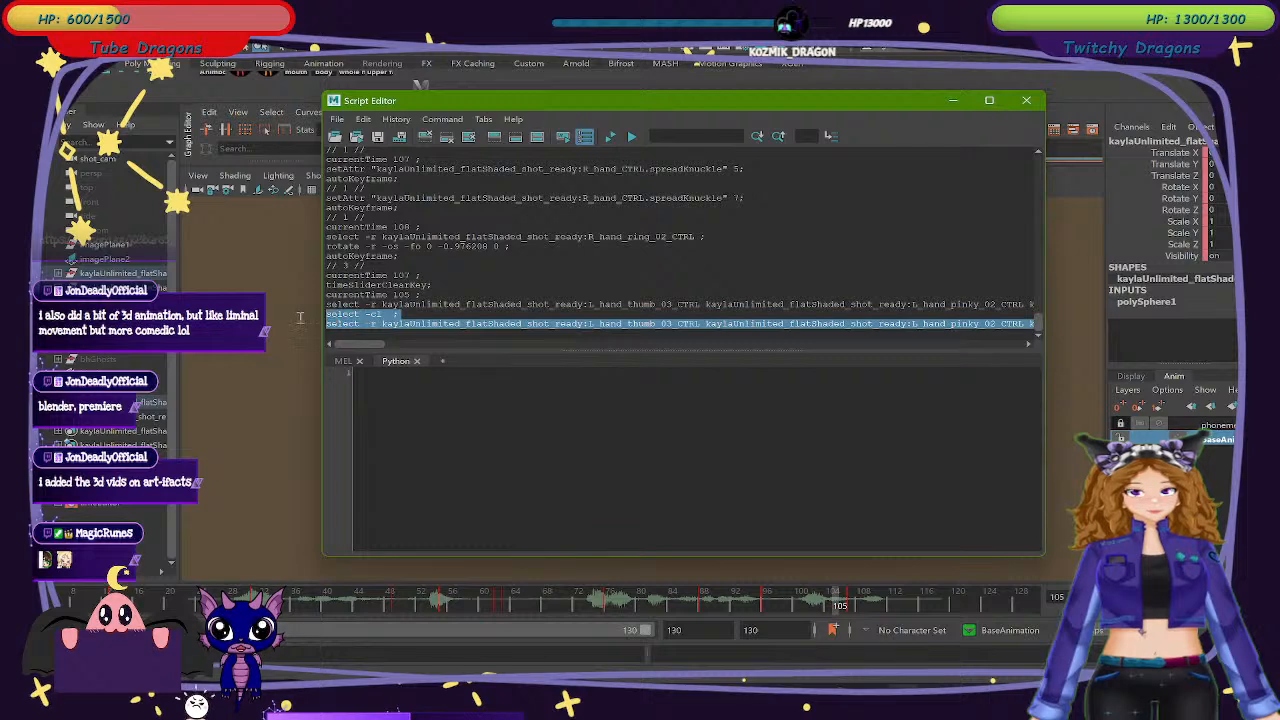
{"action": "left_click", "coordinate": [364, 119]}
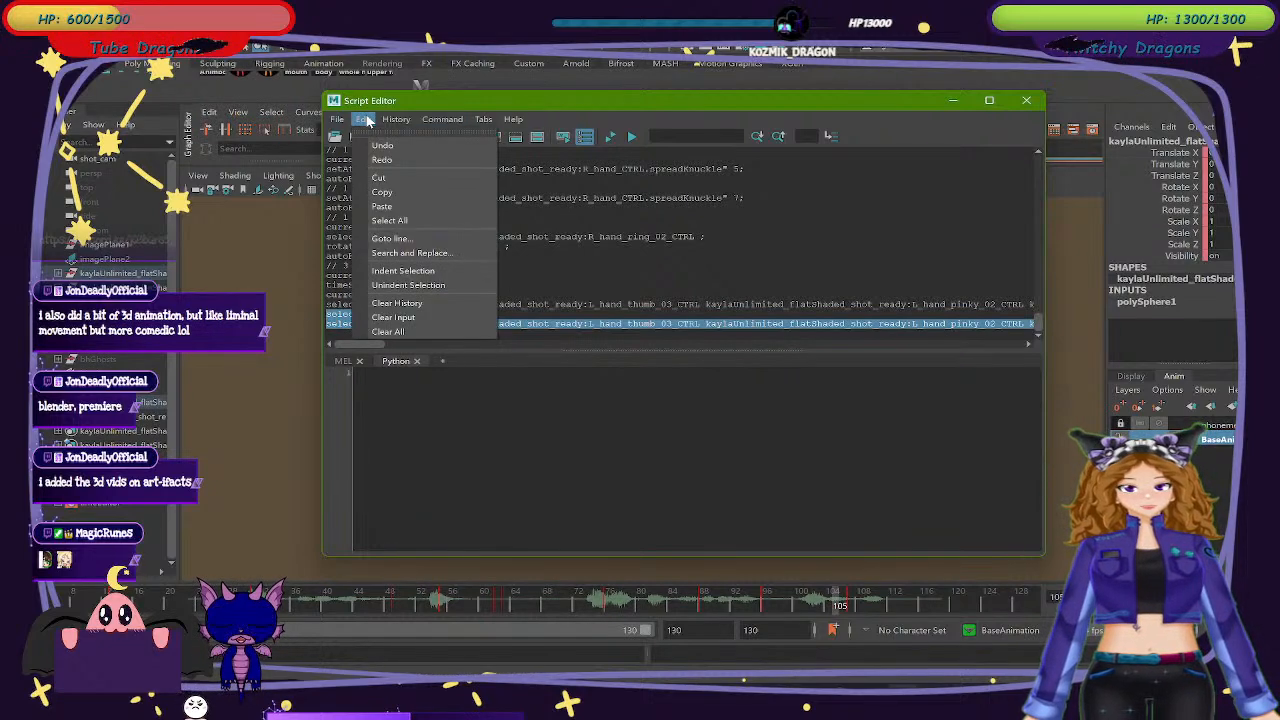
{"action": "mouse_move", "coordinate": [337, 119]}
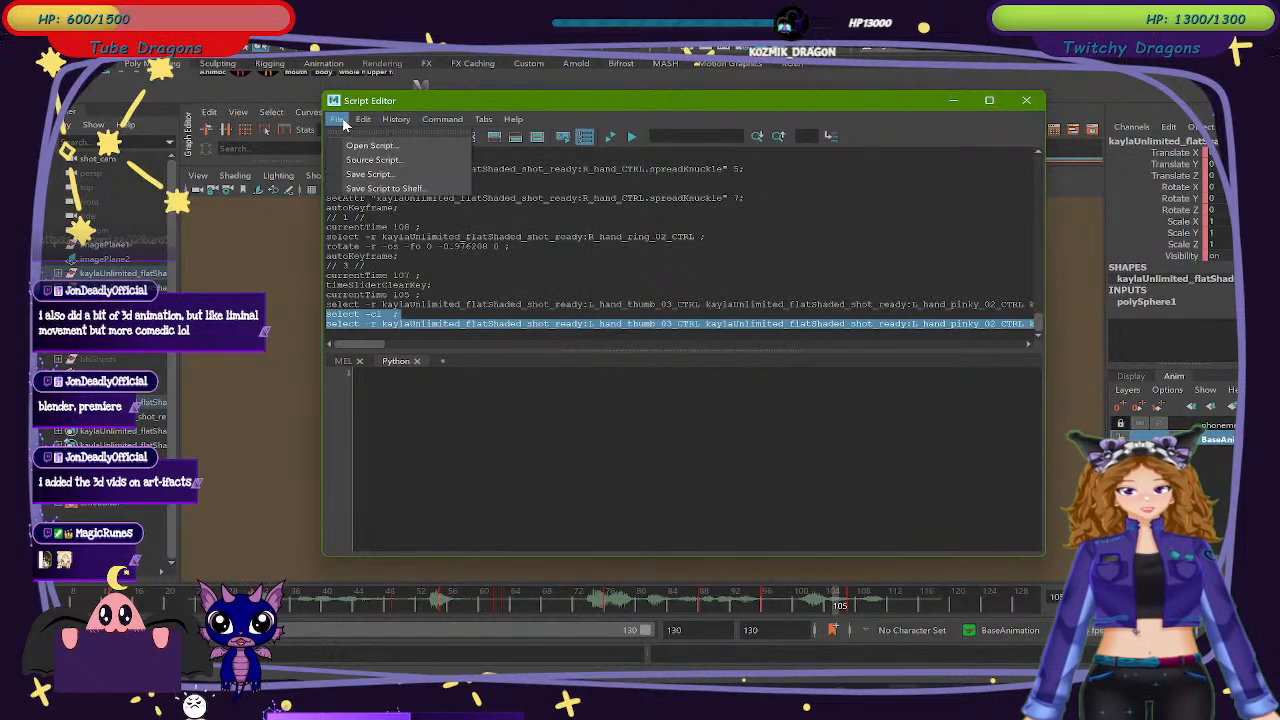
{"action": "left_click", "coordinate": [368, 188]}
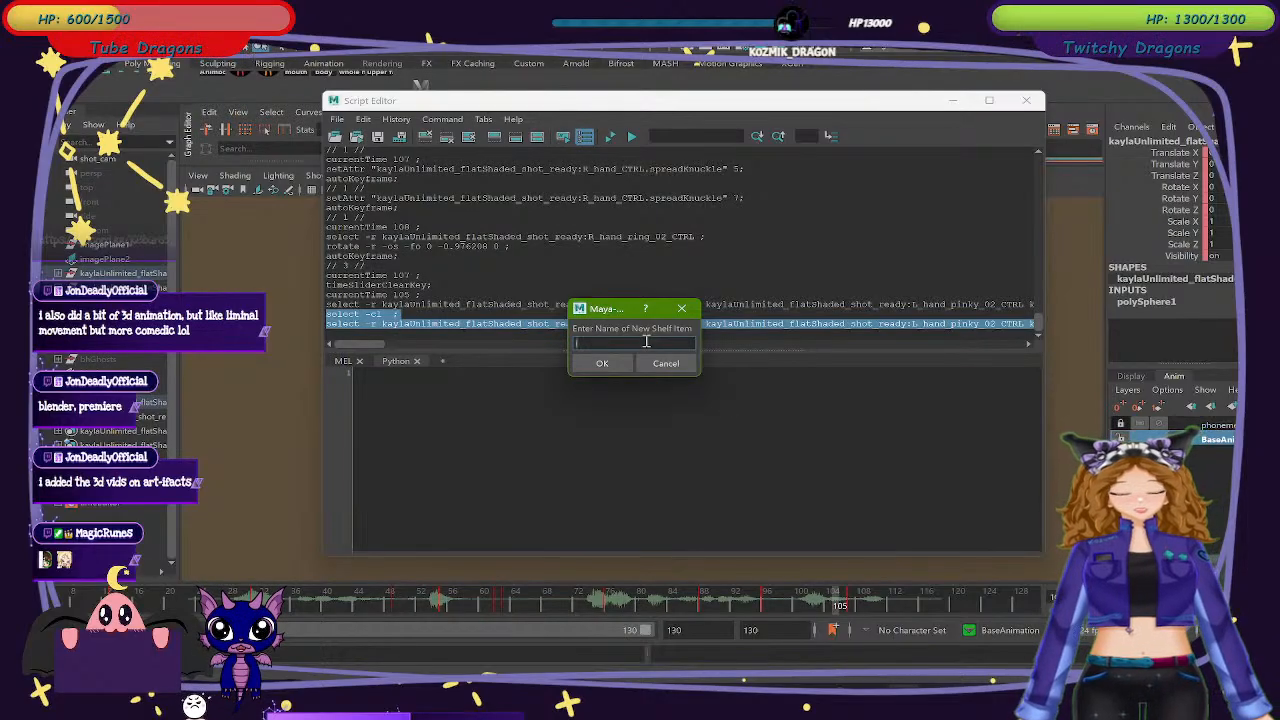
{"action": "type", "text": "lhand"}
{"action": "key", "text": "Return"}
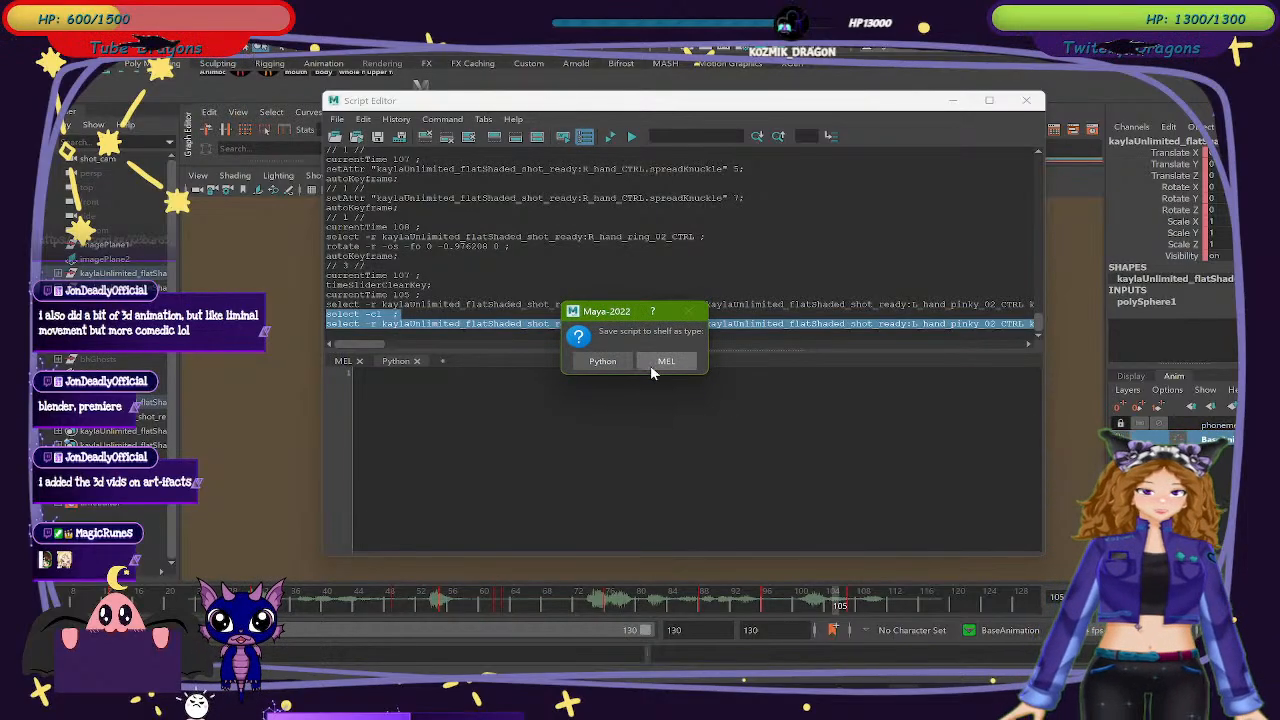
{"action": "left_click", "coordinate": [664, 362]}
{"action": "left_click", "coordinate": [1027, 101]}
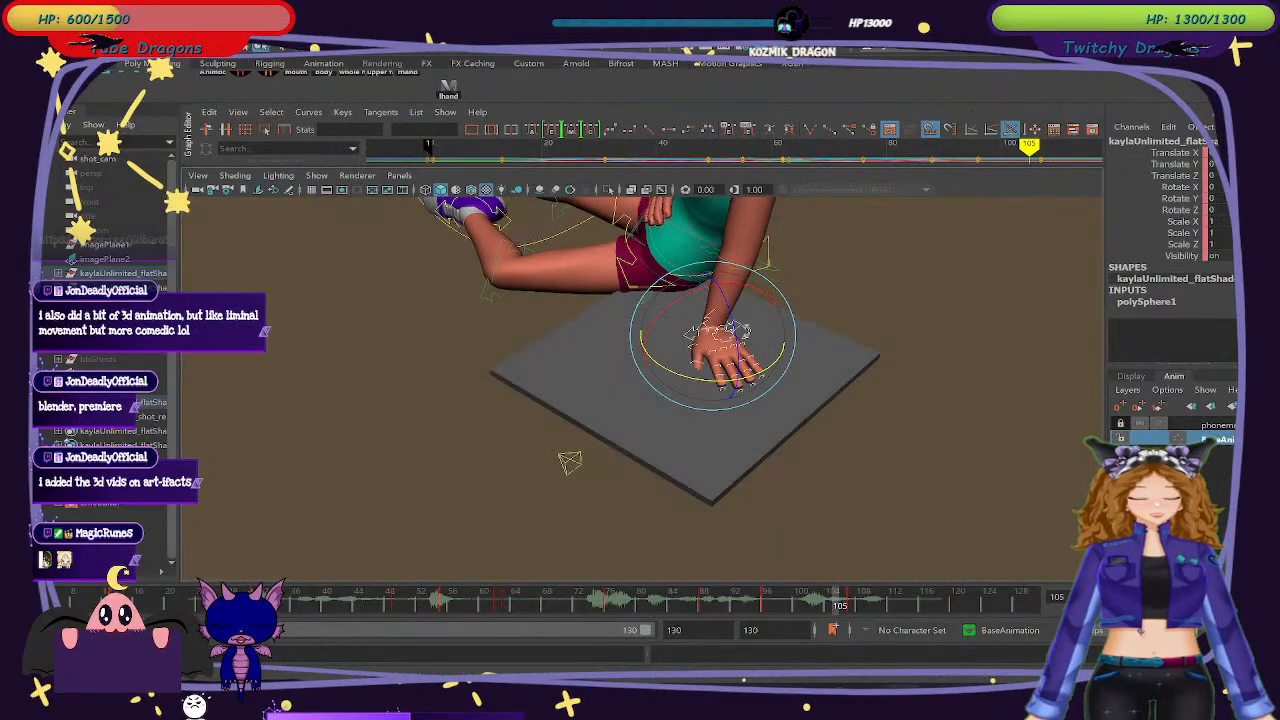
Return to frame 1 and rotate the left wrist's IK control to adjust the hand draped over the knee.
{"action": "key", "text": "alt+shift+v"}
{"action": "left_click_drag", "start_coordinate": [380, 437], "coordinate": [602, 513], "text": "alt"}
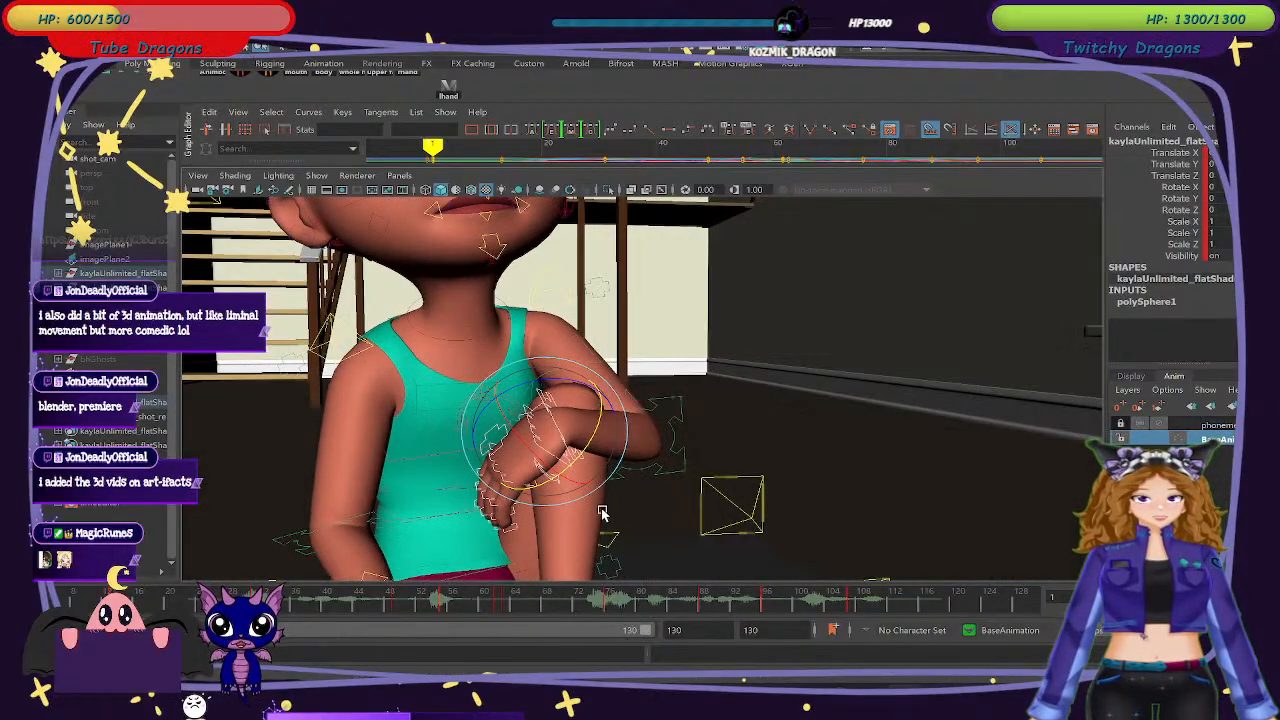
{"action": "left_click", "coordinate": [826, 441]}
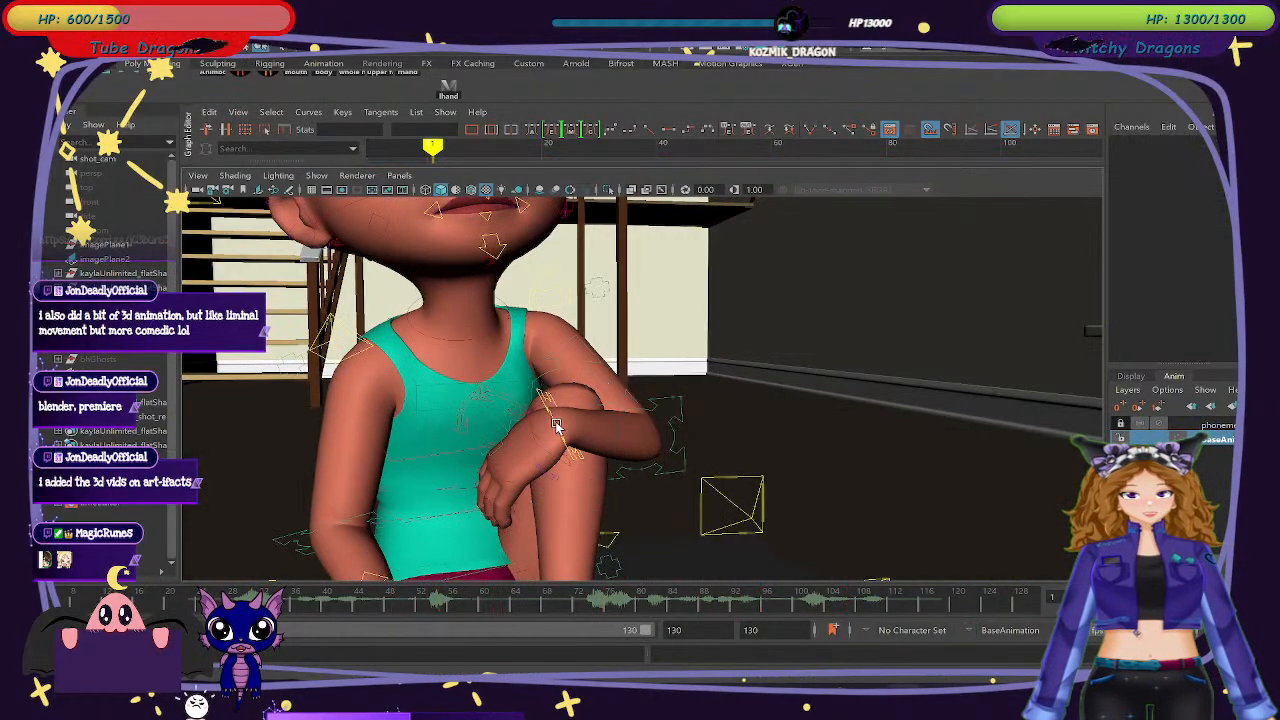
{"action": "left_click", "coordinate": [557, 427]}
{"action": "left_click_drag", "start_coordinate": [557, 437], "coordinate": [562, 452]}
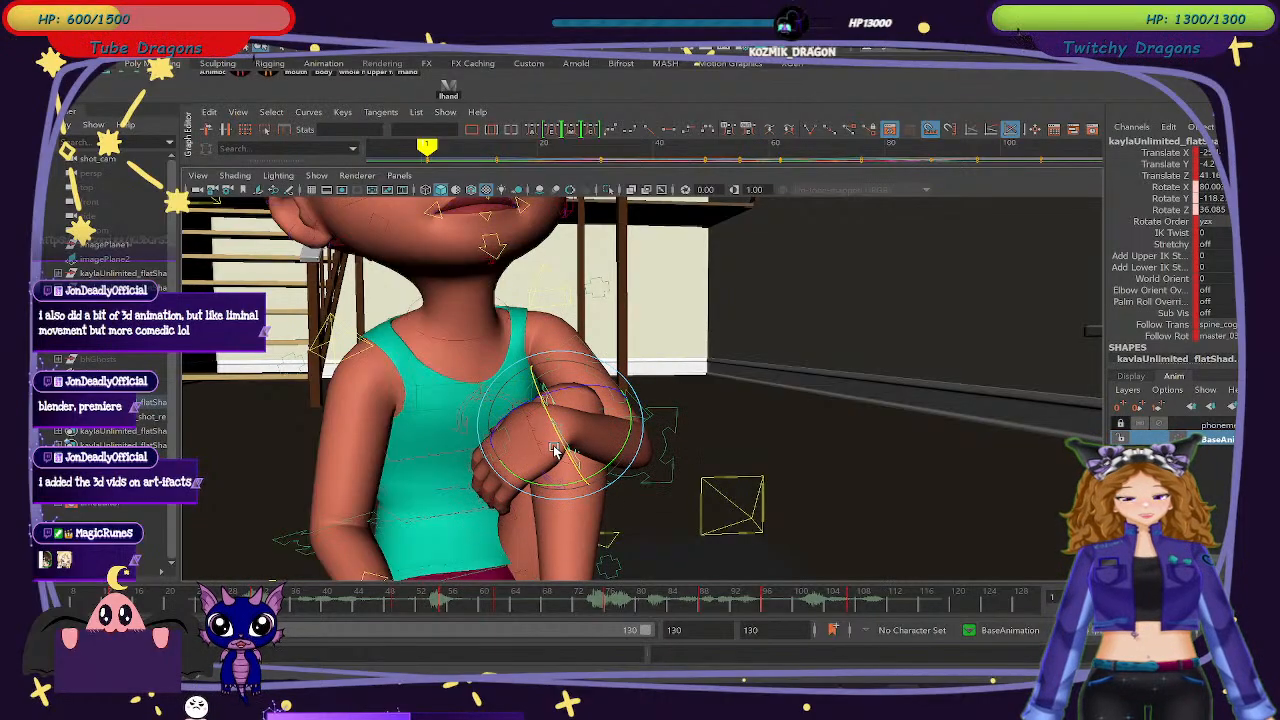
{"action": "left_click_drag", "start_coordinate": [572, 396], "coordinate": [566, 394]}
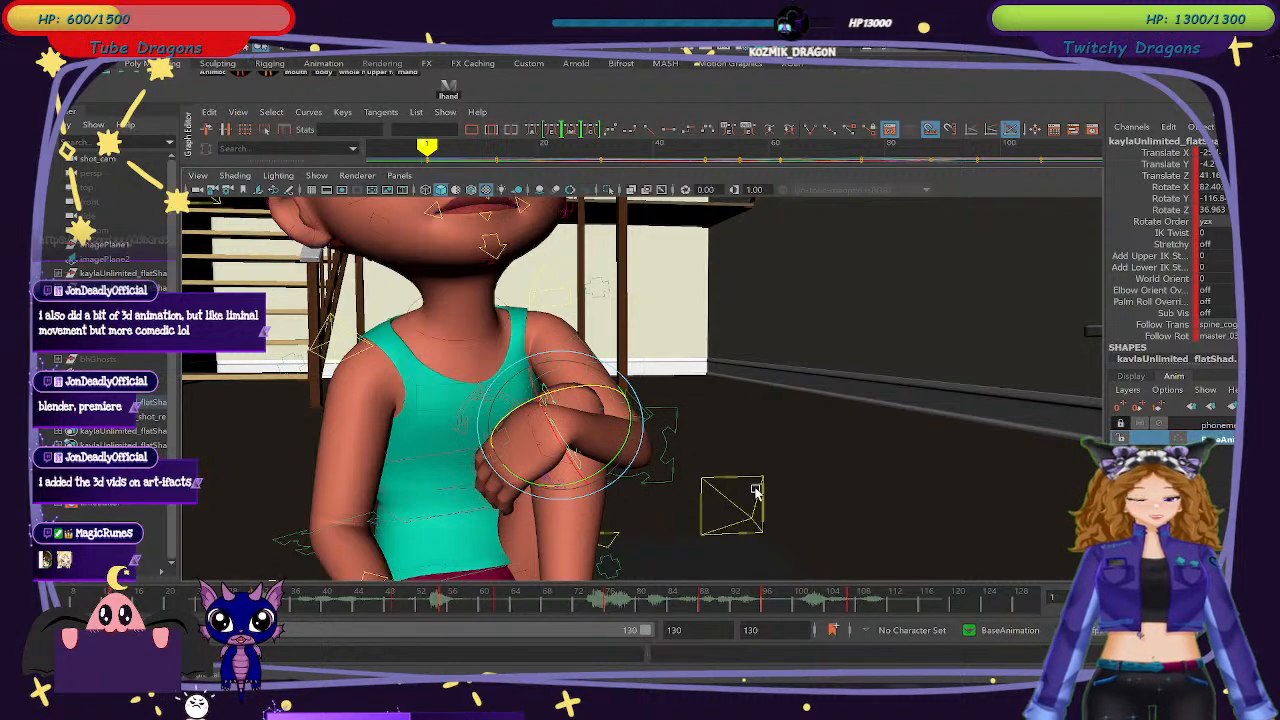
Undo the recent rotations of the left wrist's IK control on frame 1.
{"action": "key", "text": "ctrl+z"}
{"action": "key", "text": "ctrl+z"}
{"action": "key", "text": "ctrl+z"}
{"action": "key", "text": "ctrl+z"}
{"action": "key", "text": "ctrl+z"}
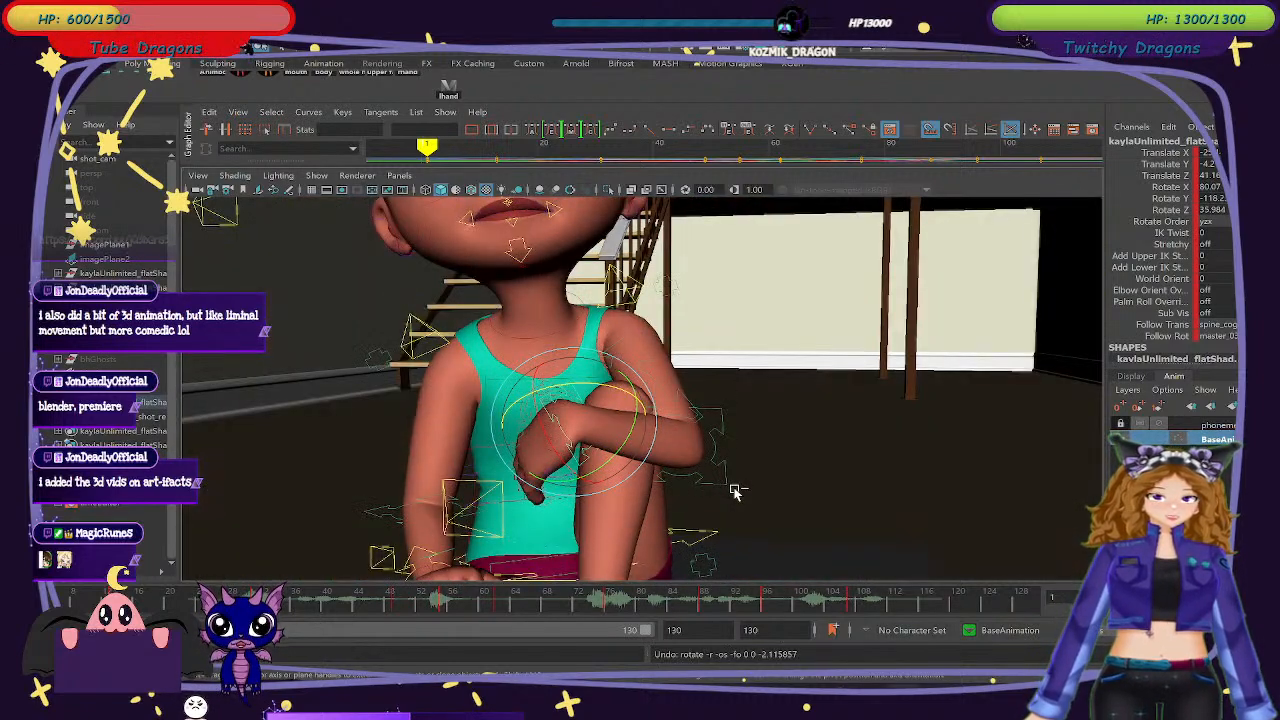
{"action": "key", "text": "ctrl+z"}
{"action": "key", "text": "ctrl+z"}
{"action": "key", "text": "ctrl+z"}
{"action": "key", "text": "ctrl+z"}
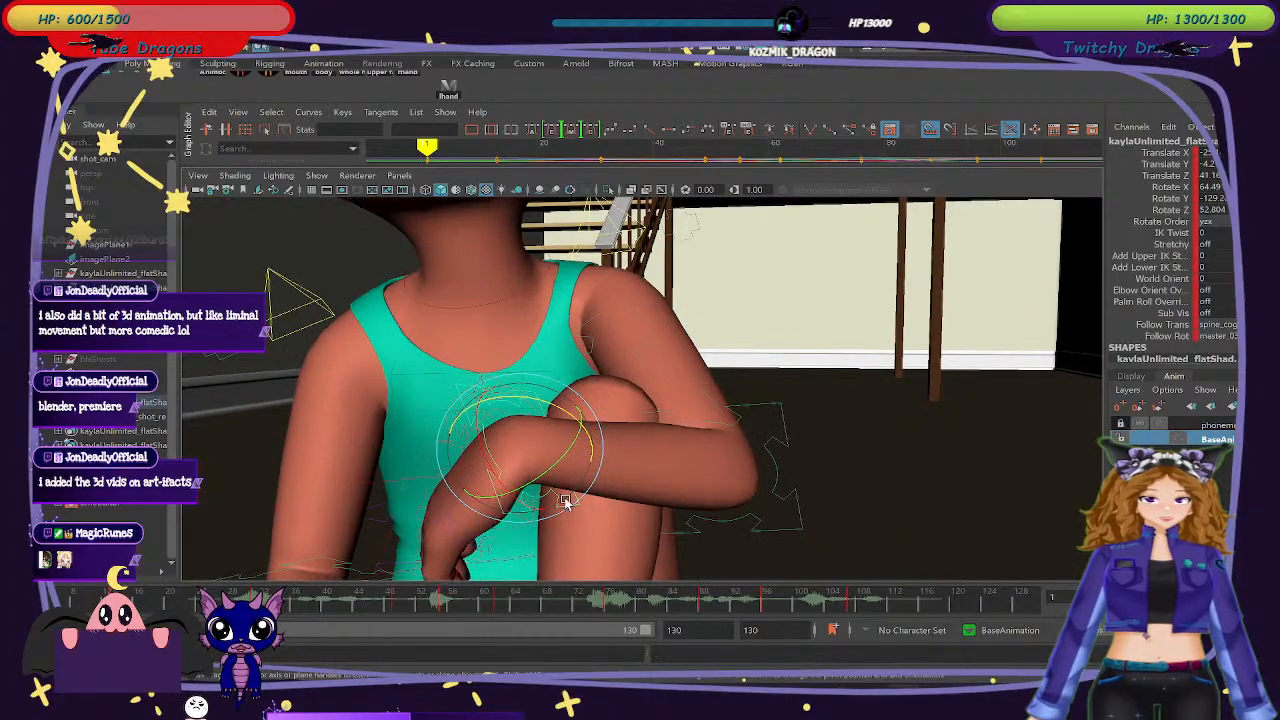
Rotate the left hand control on frame 1 to about -18 on X, -9 on Y and -24 on Z.
{"action": "left_click", "coordinate": [950, 358]}
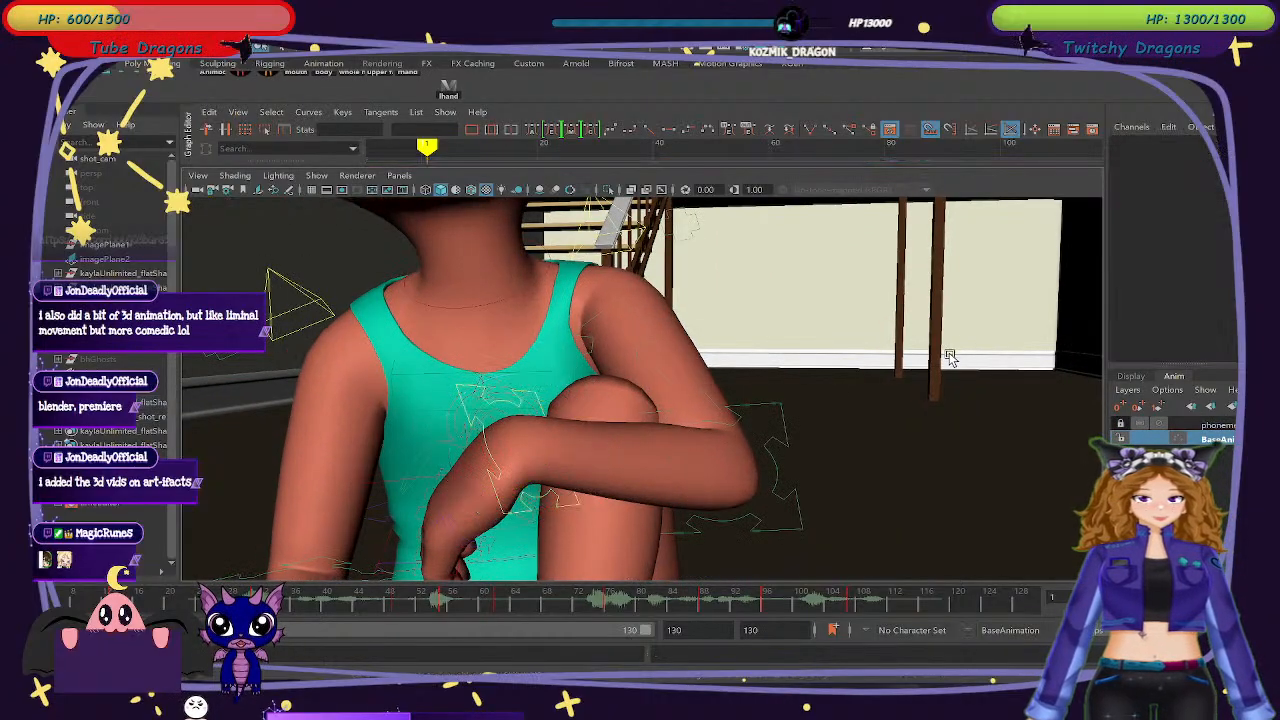
{"action": "key", "text": "bracketleft"}
{"action": "key", "text": "bracketleft"}
{"action": "left_click", "coordinate": [480, 470]}
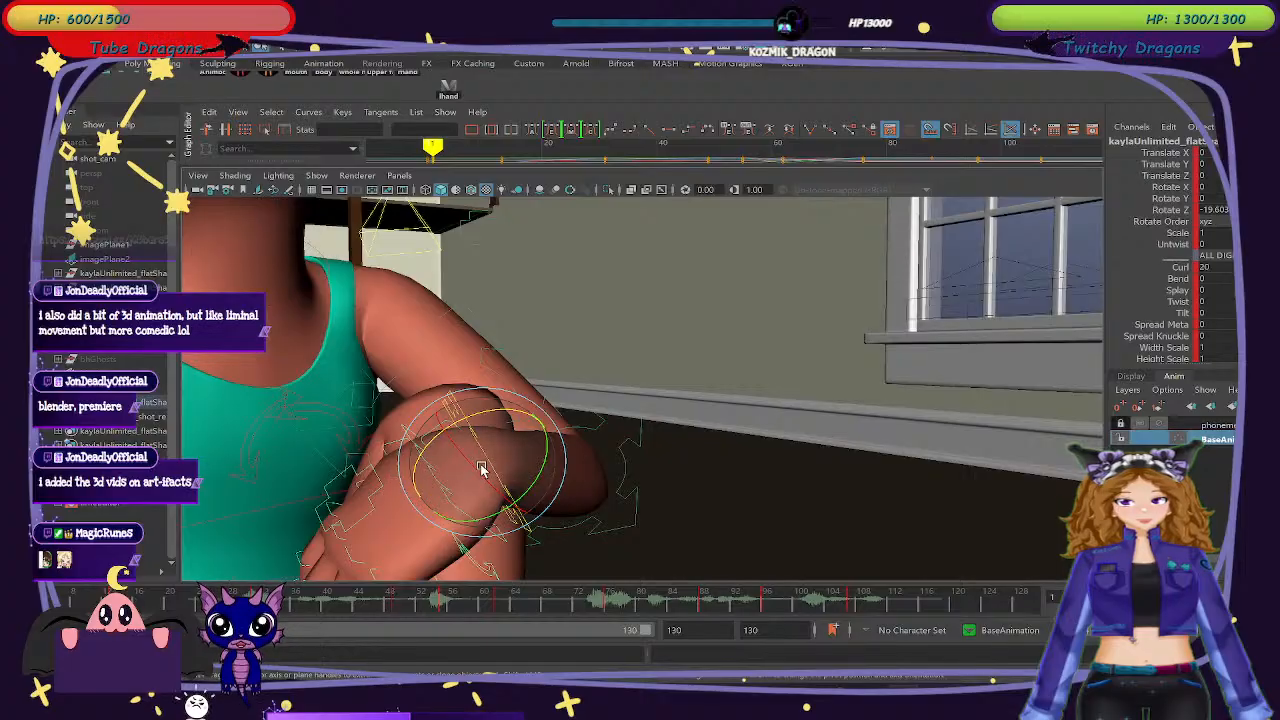
{"action": "left_click_drag", "start_coordinate": [480, 470], "coordinate": [636, 496]}
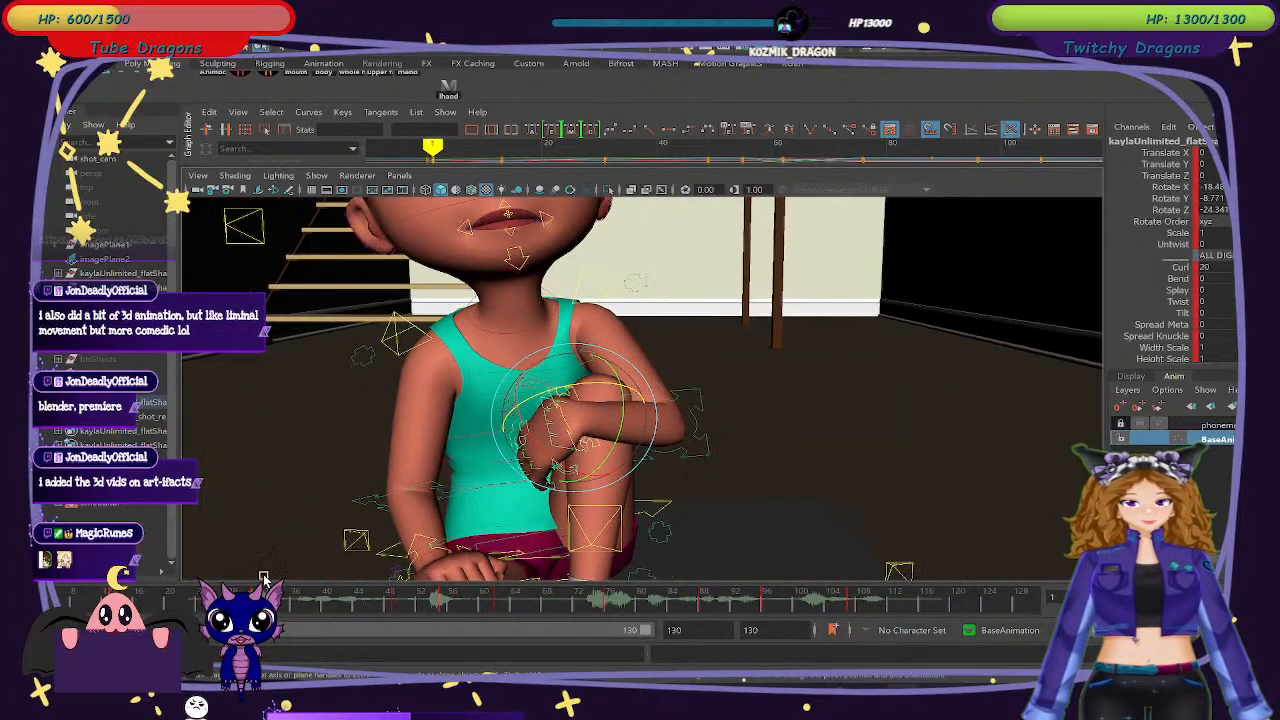
Select all left-hand controls with the saved lhand script, compare the poses through frame 17, and copy the frame 1 pose to frame 13.
{"action": "left_click", "coordinate": [448, 96]}
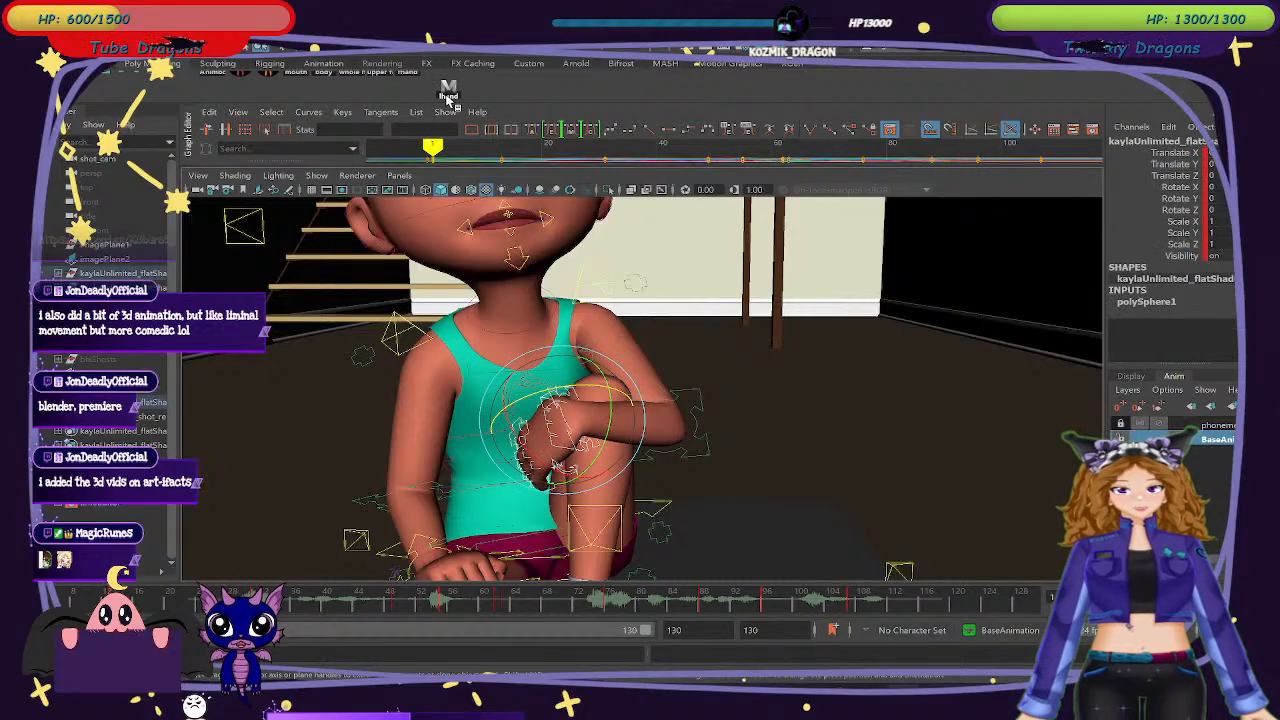
{"action": "key", "text": "period"}
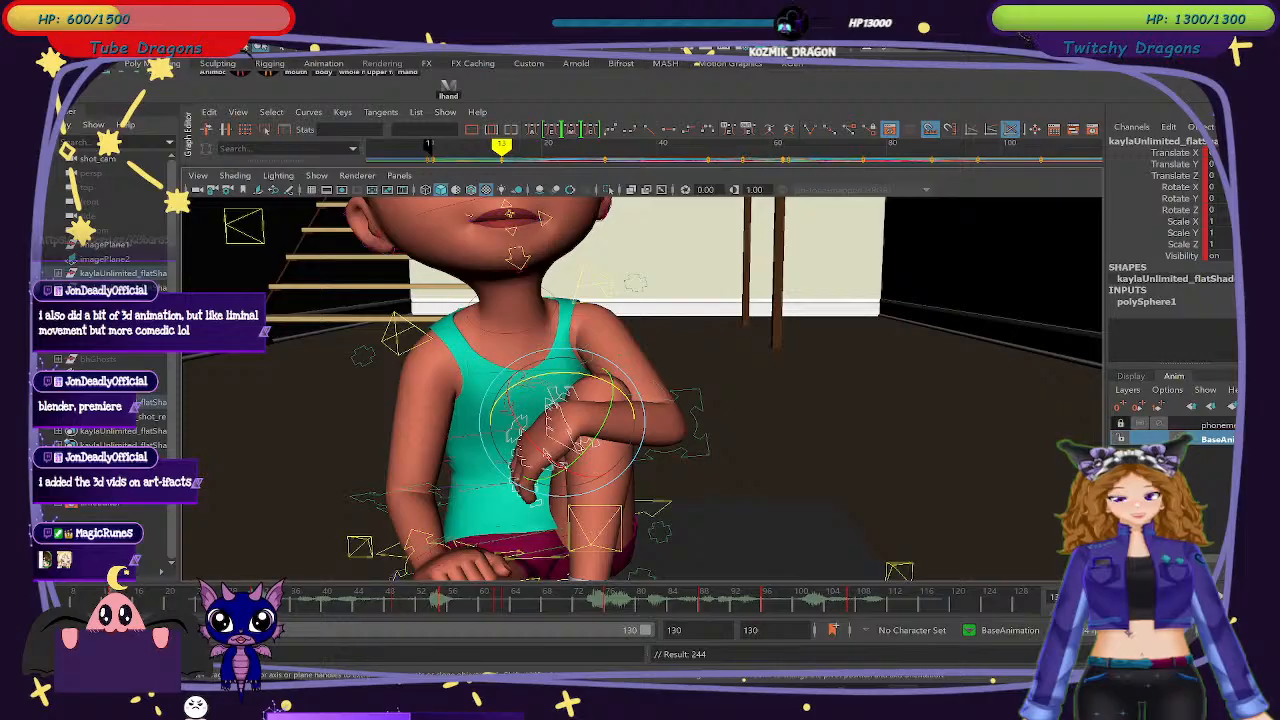
{"action": "key", "text": "comma"}
{"action": "key", "text": "period"}
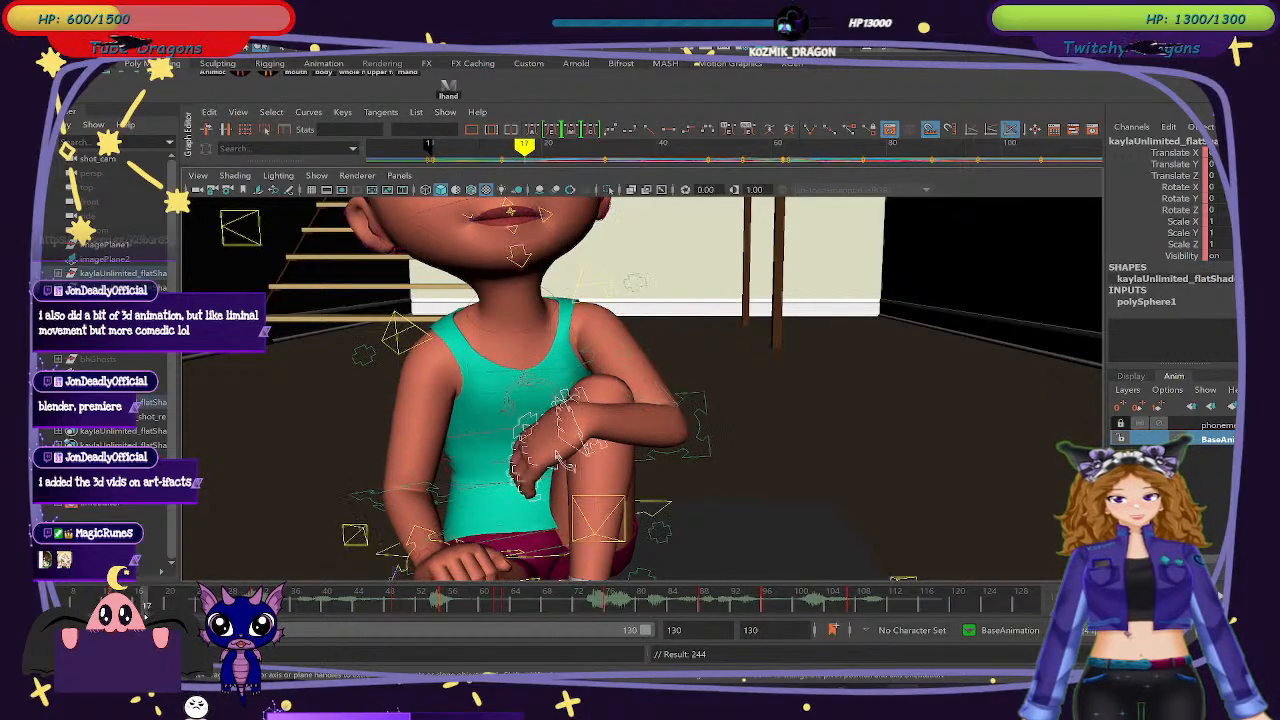
{"action": "left_click_drag", "start_coordinate": [507, 146], "coordinate": [496, 146]}
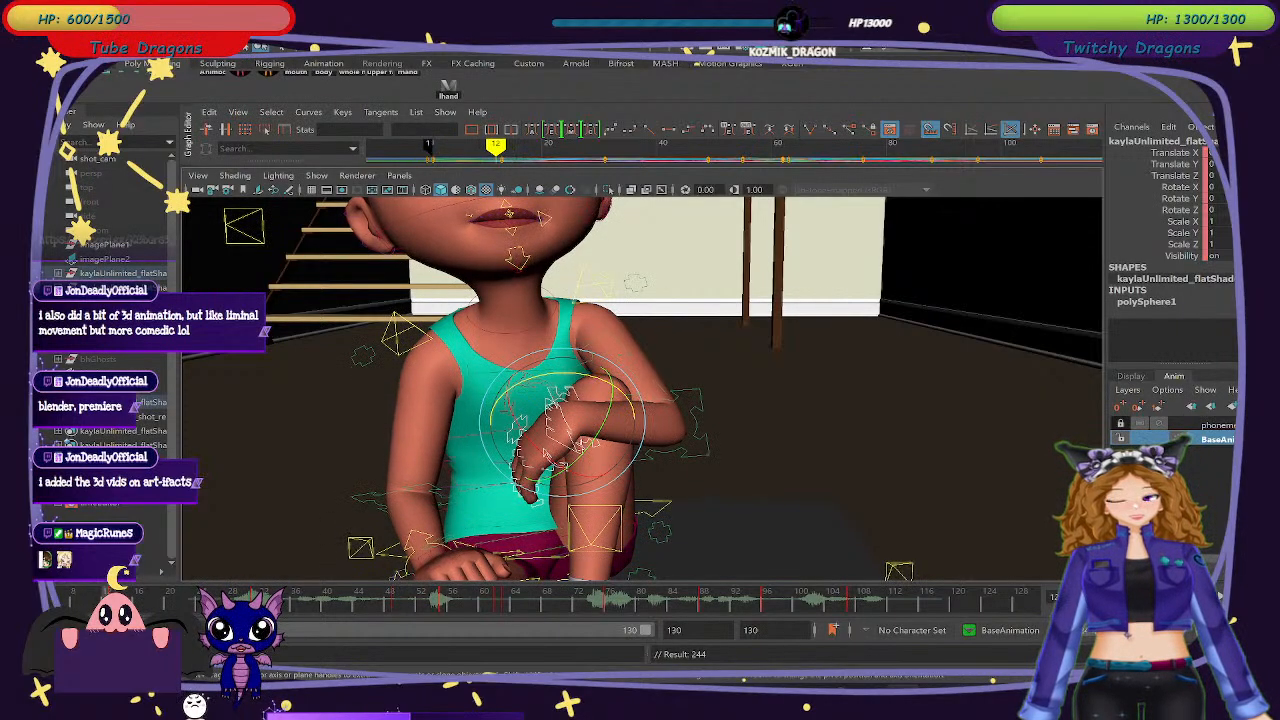
{"action": "key", "text": "comma"}
{"action": "key", "text": "comma"}
{"action": "key", "text": "period"}
{"action": "key", "text": "period"}
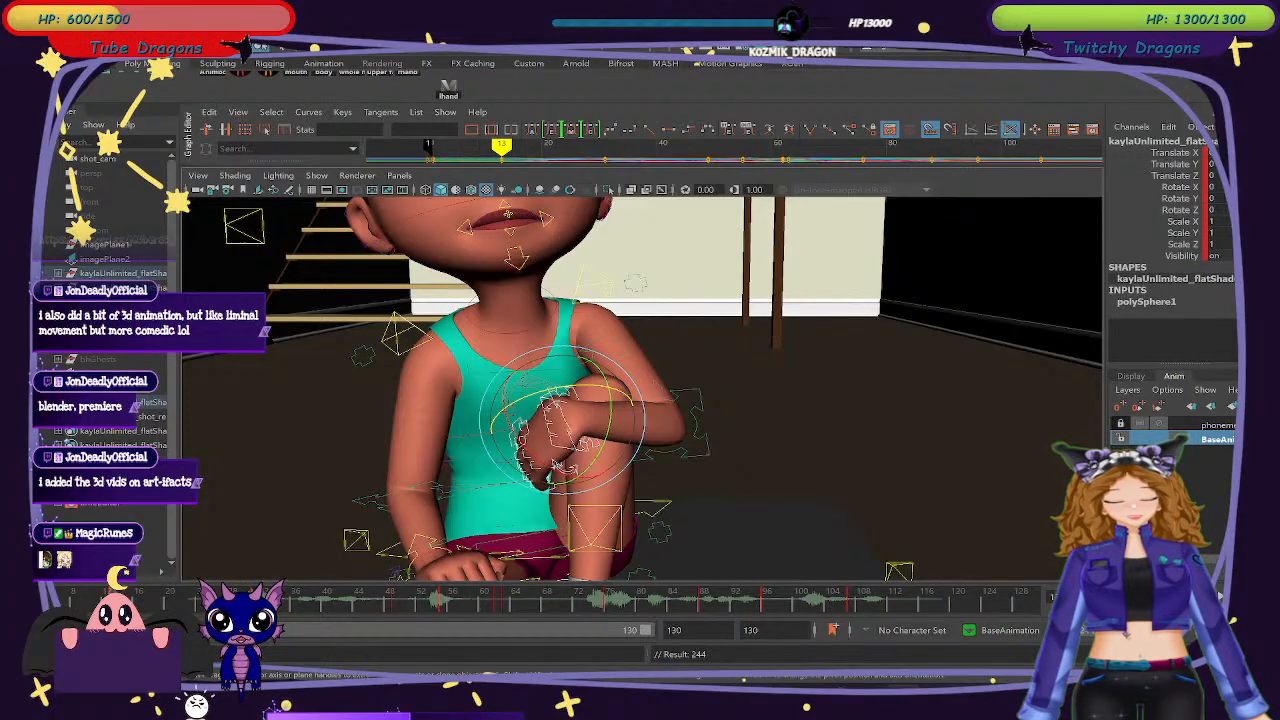
{"action": "left_click_drag", "start_coordinate": [62, 607], "coordinate": [115, 608]}
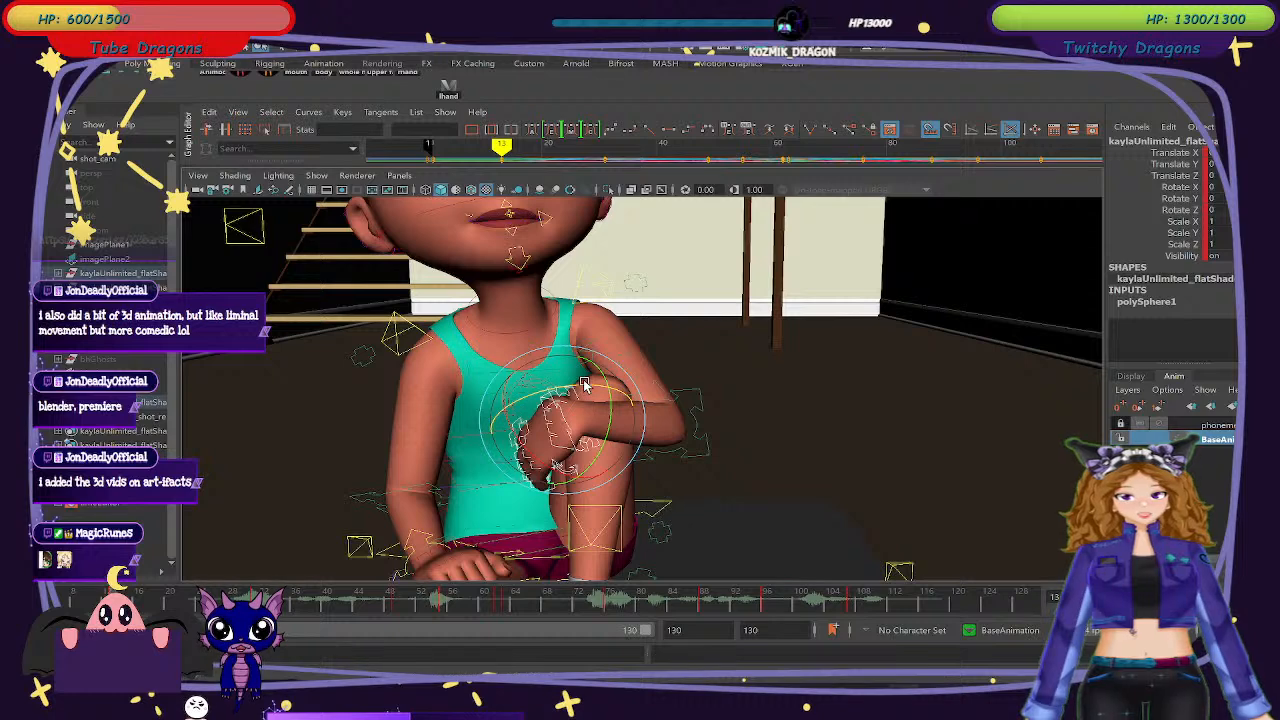
Undo the trial rotations, rotate all left-hand controls slightly about Z on frame 13, key them, and play the motion from the start.
{"action": "key", "text": "ctrl+z"}
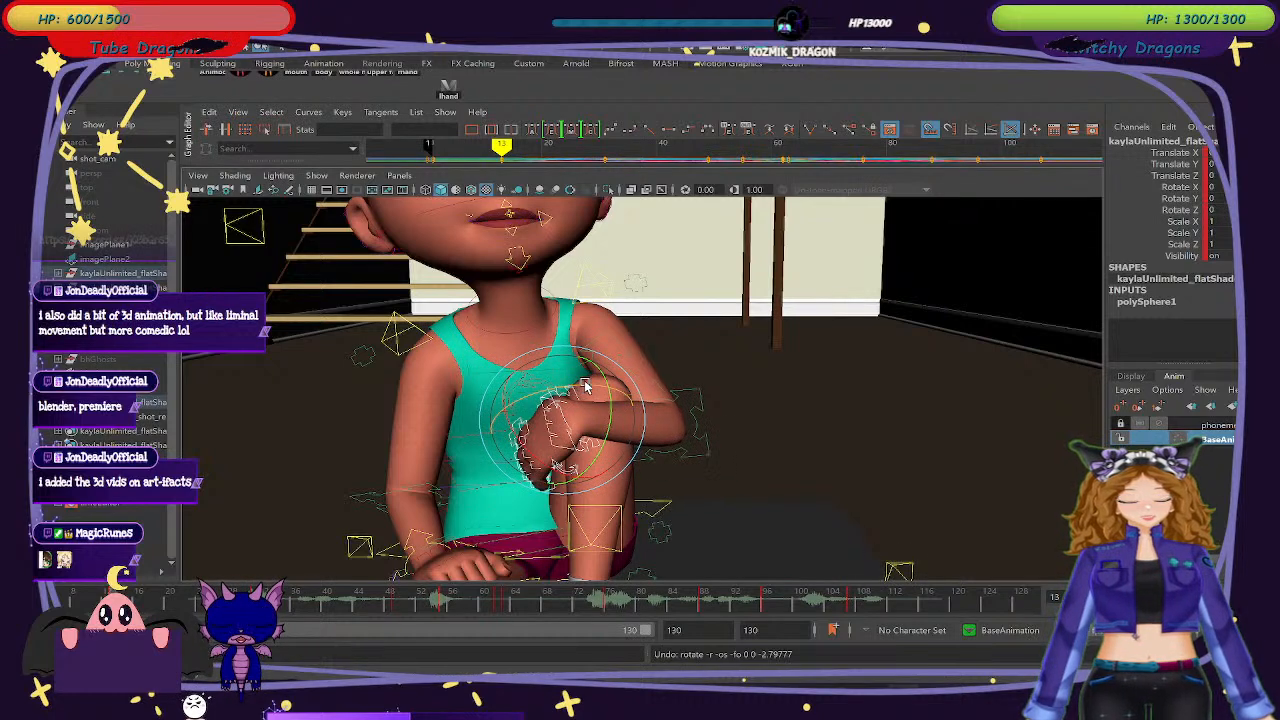
{"action": "key", "text": "ctrl+z"}
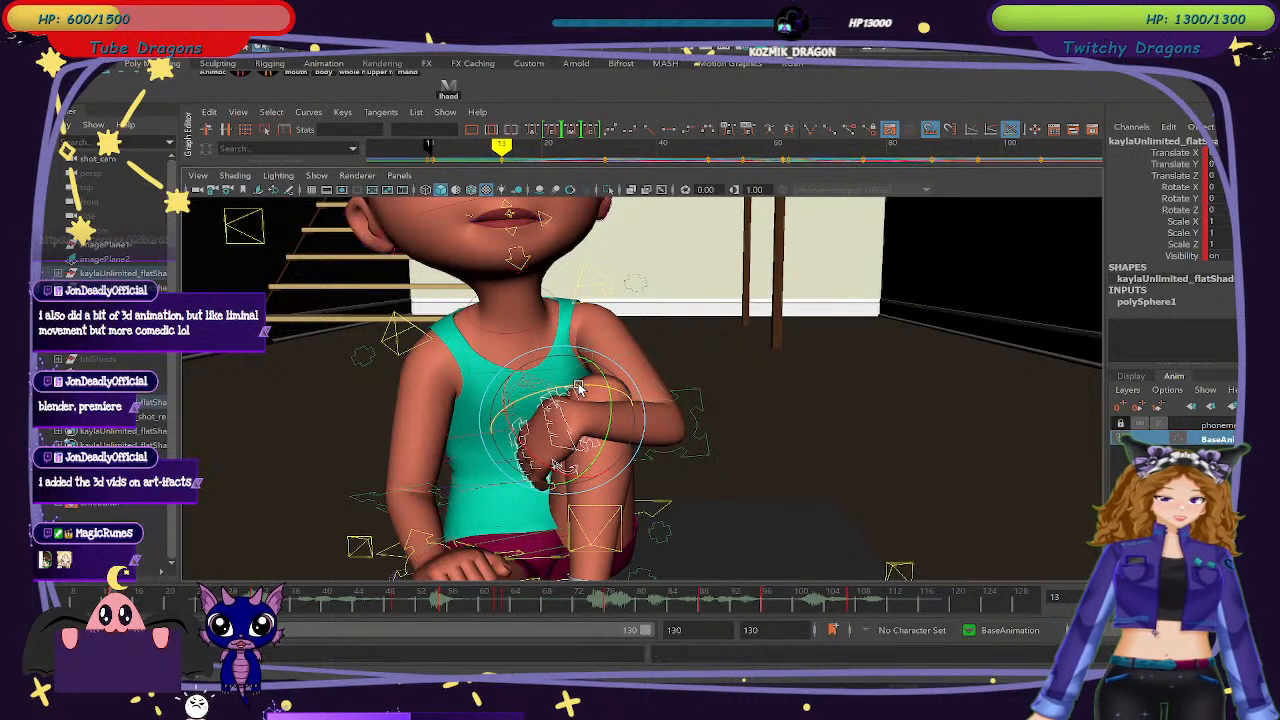
{"action": "key", "text": "ctrl+z"}
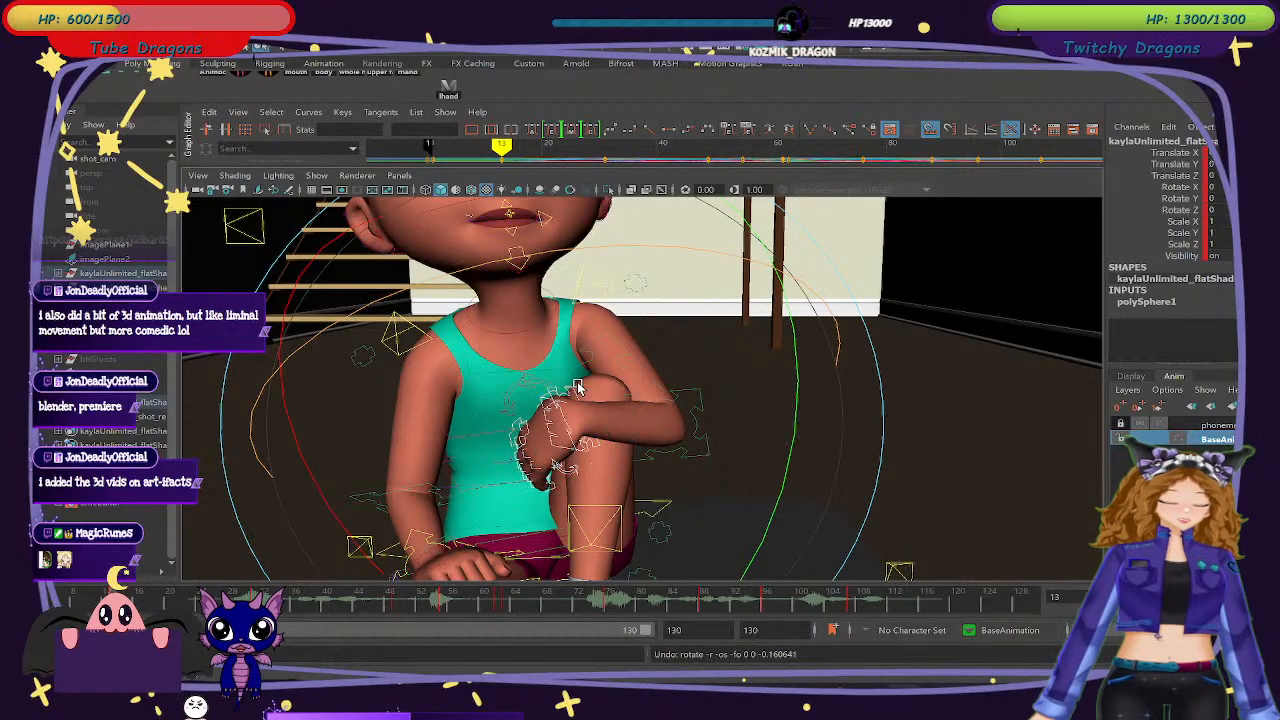
{"action": "left_click_drag", "start_coordinate": [669, 249], "coordinate": [665, 246]}
{"action": "key", "text": "s"}
{"action": "key", "text": "alt+shift+v"}
{"action": "key", "text": "alt+v"}
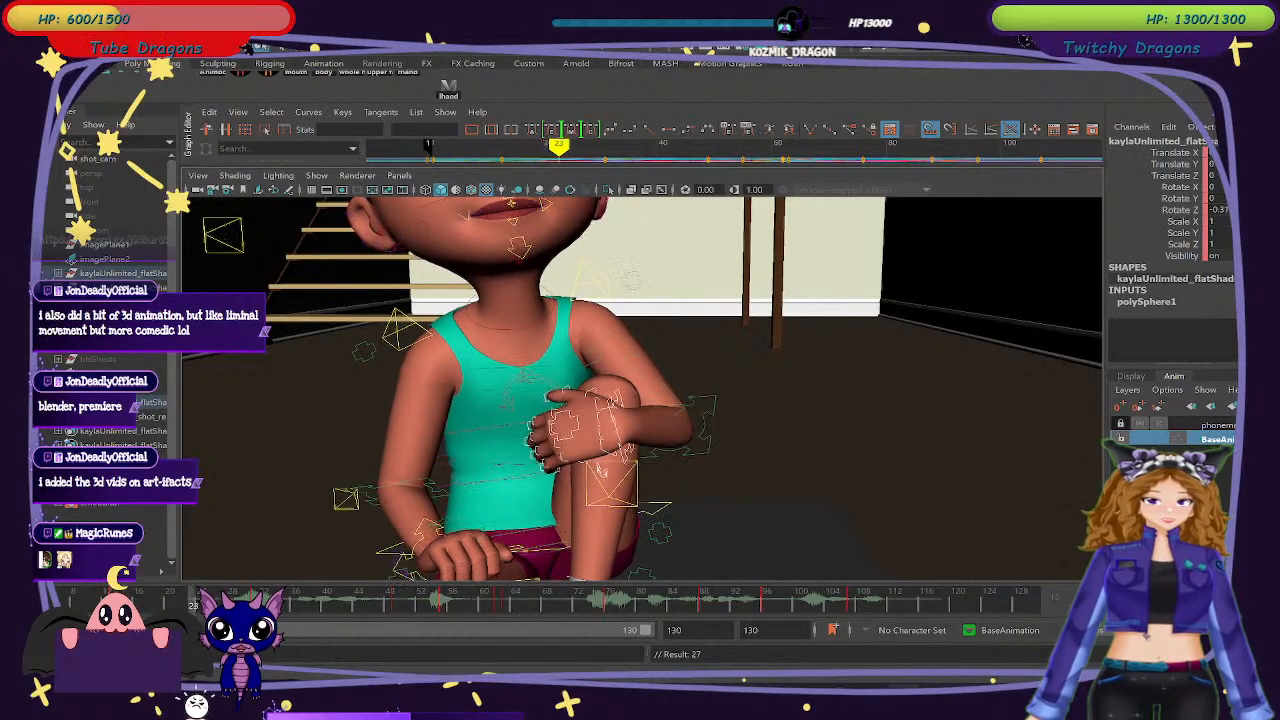
{"action": "key", "text": "Escape"}
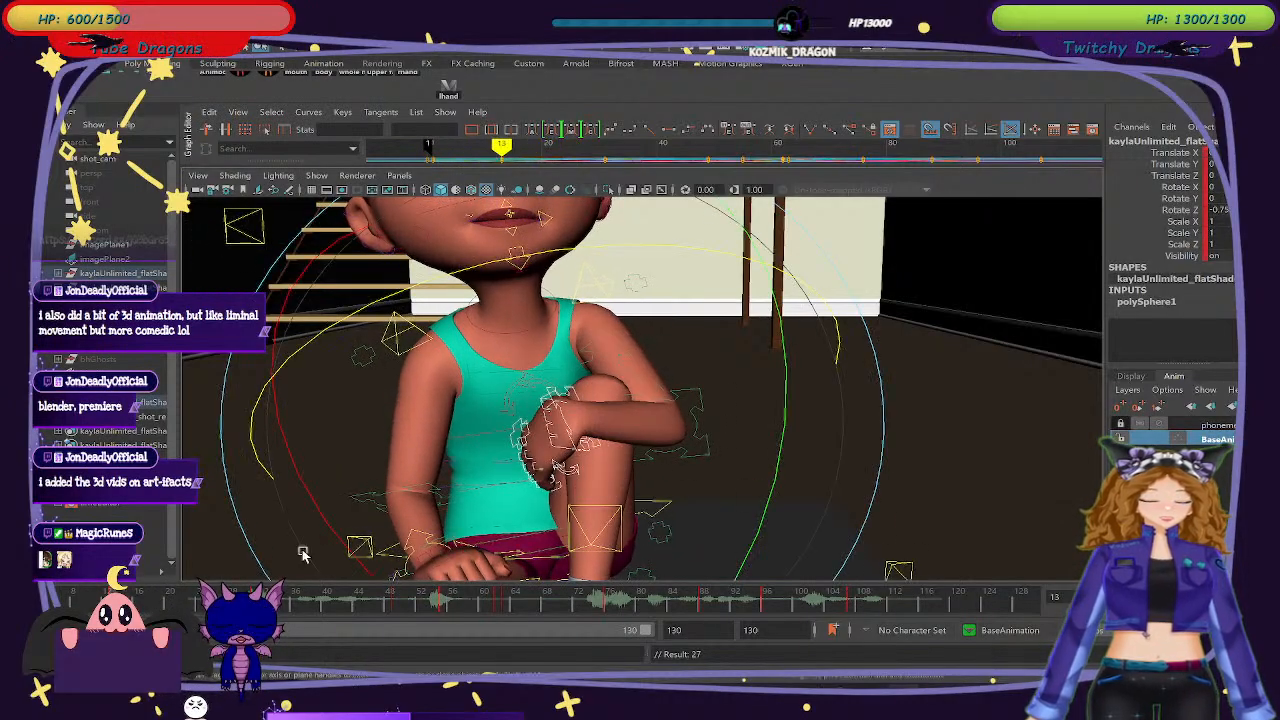
Try Spread Knuckle 2 and Curl 25 on the left hand control at frame 13, compare neighbouring frames, and undo both values.
{"action": "right_click_drag", "start_coordinate": [302, 553], "coordinate": [520, 485], "text": "alt"}
{"action": "left_click", "coordinate": [922, 457]}
{"action": "right_click_drag", "start_coordinate": [586, 520], "coordinate": [516, 458], "text": "alt"}
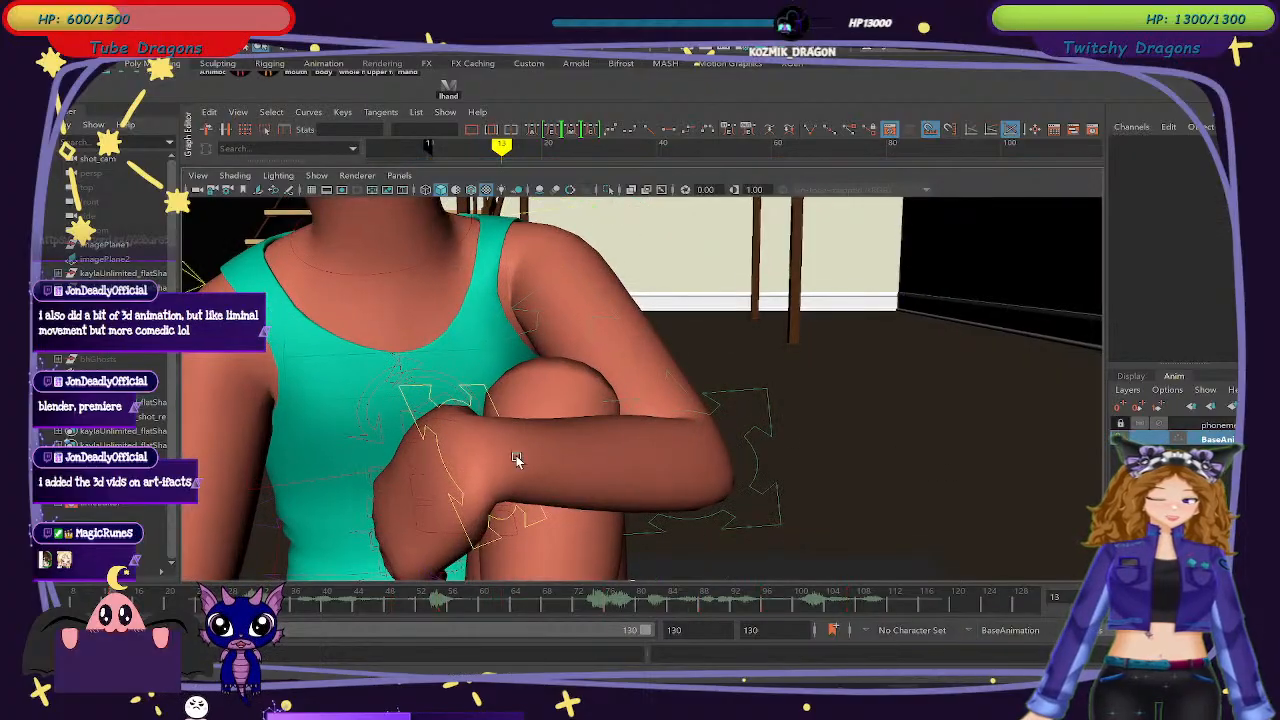
{"action": "left_click", "coordinate": [382, 463]}
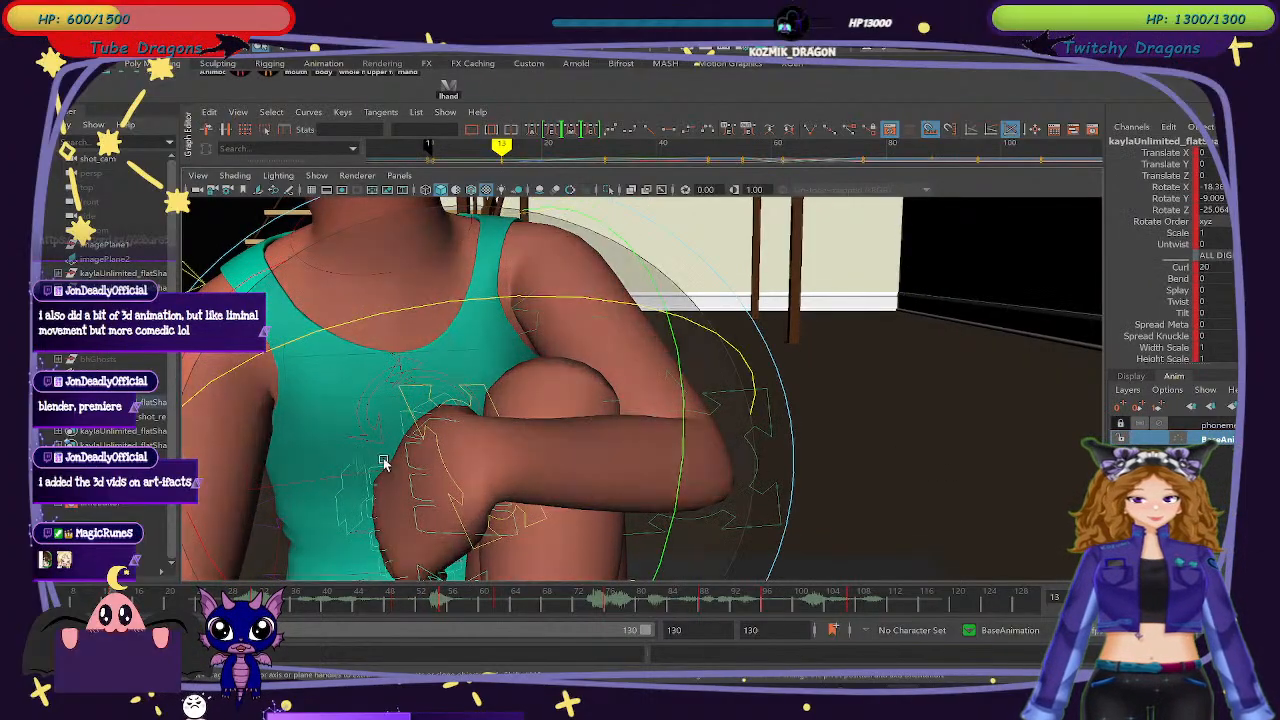
{"action": "right_click_drag", "start_coordinate": [960, 466], "coordinate": [761, 430], "text": "alt"}
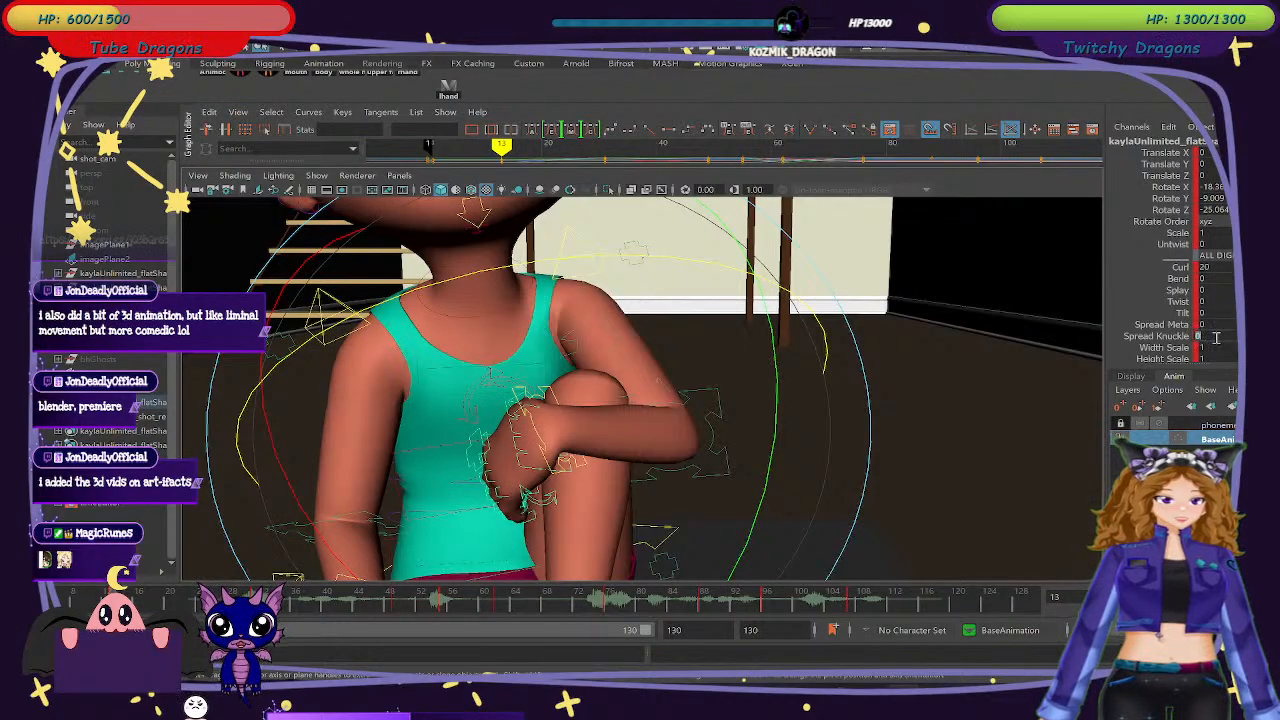
{"action": "key", "text": "Return"}
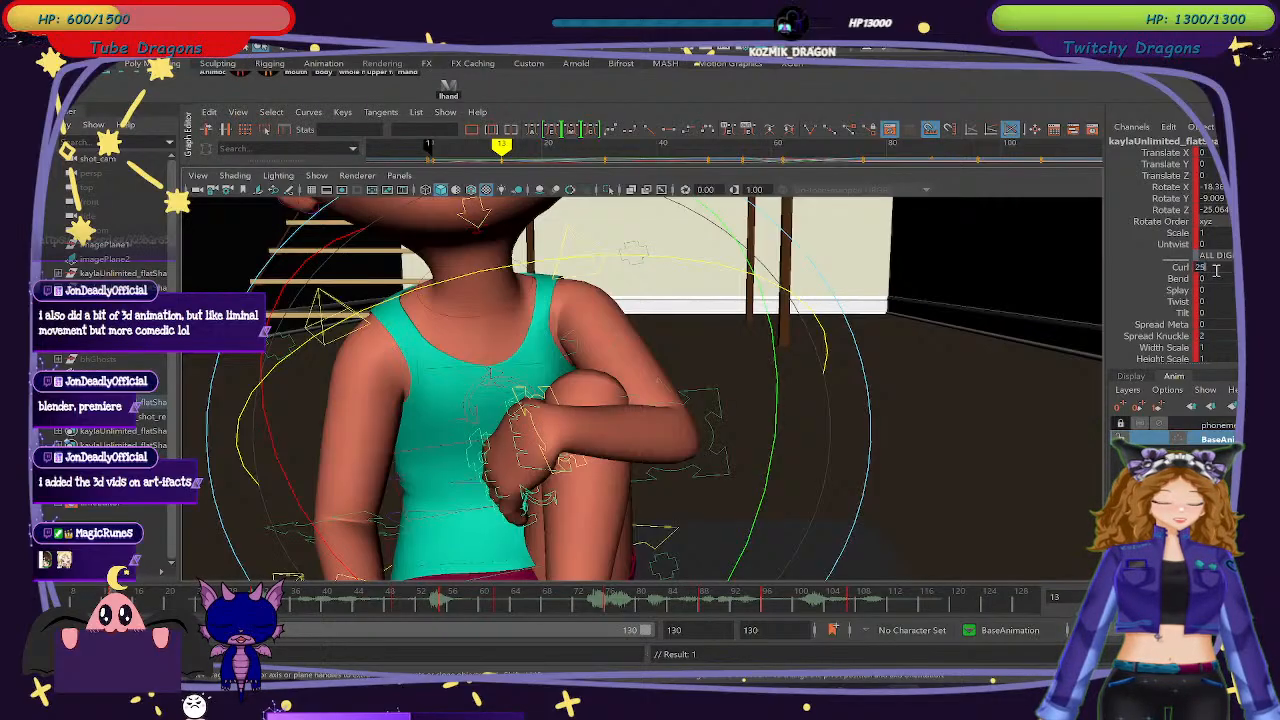
{"action": "key", "text": "Return"}
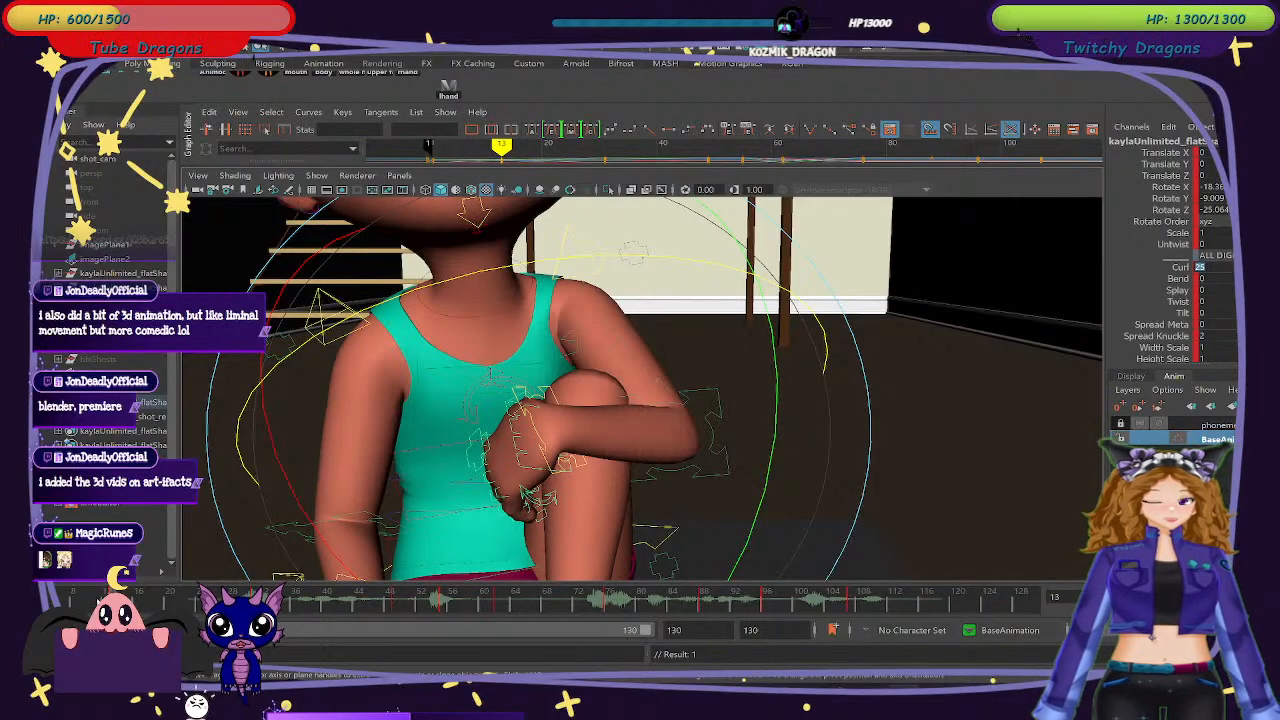
{"action": "left_click_drag", "start_coordinate": [112, 600], "coordinate": [80, 600]}
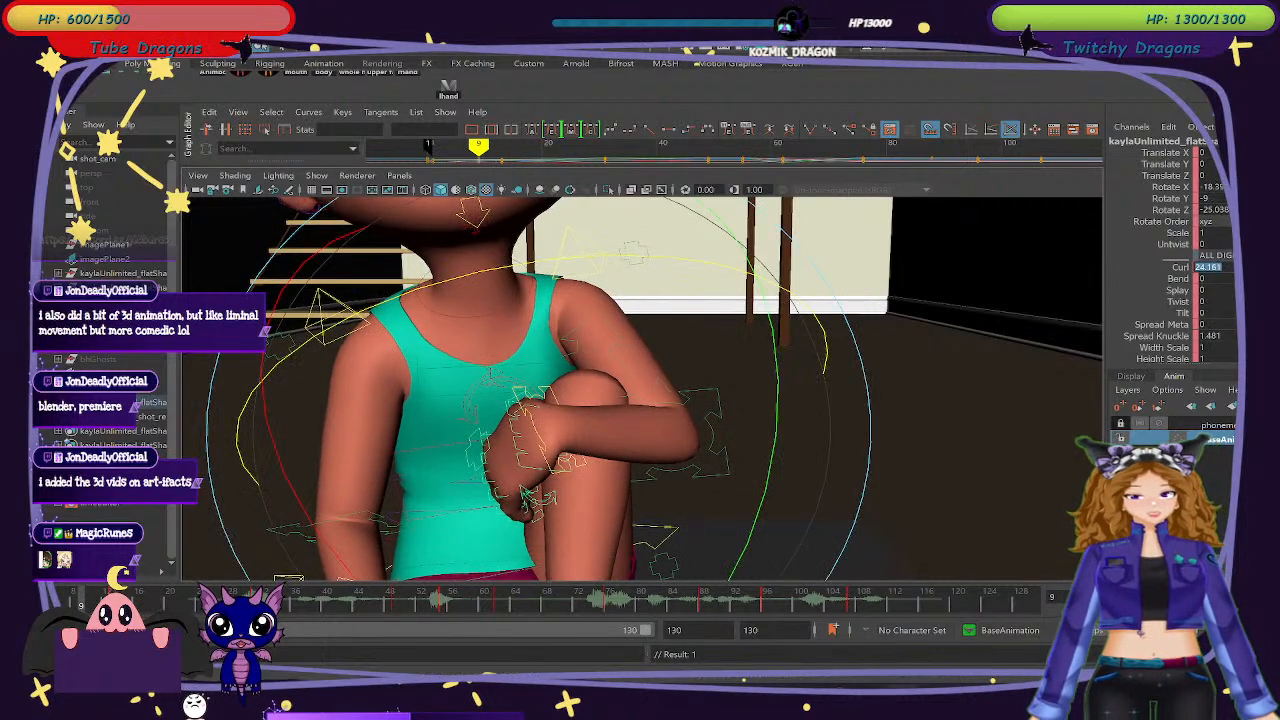
{"action": "left_click", "coordinate": [146, 604]}
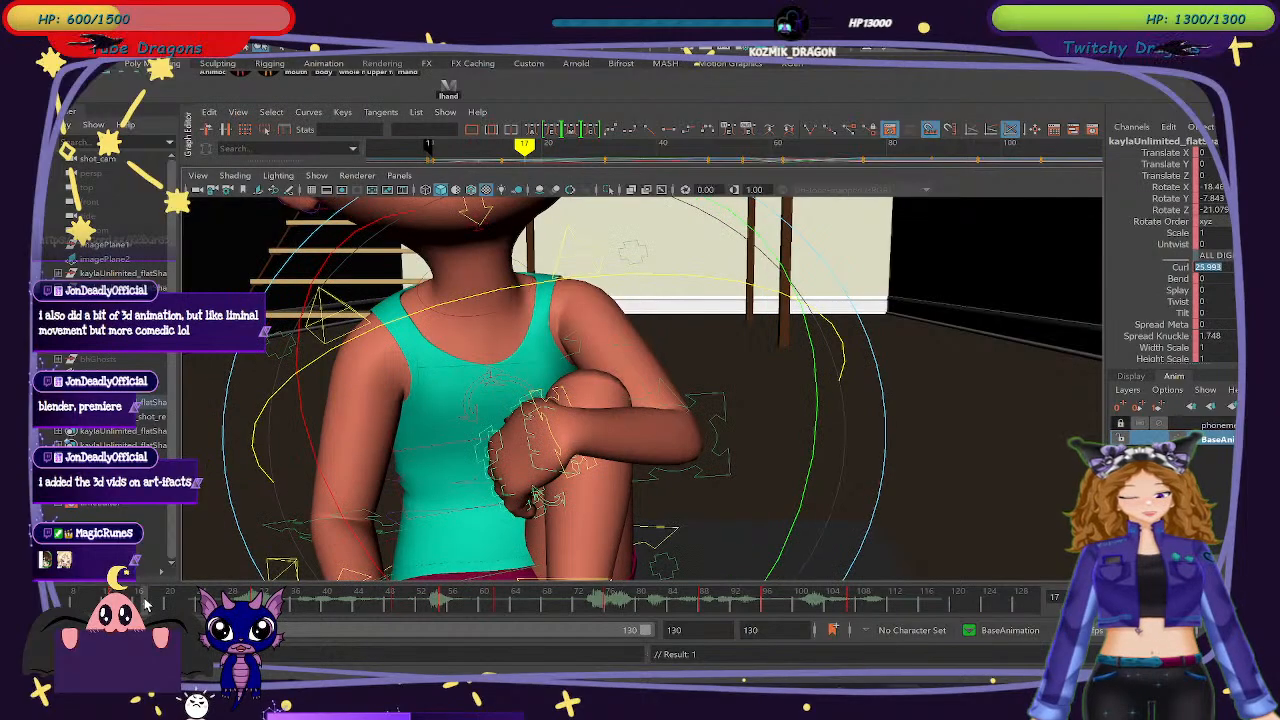
{"action": "key", "text": "ctrl+z"}
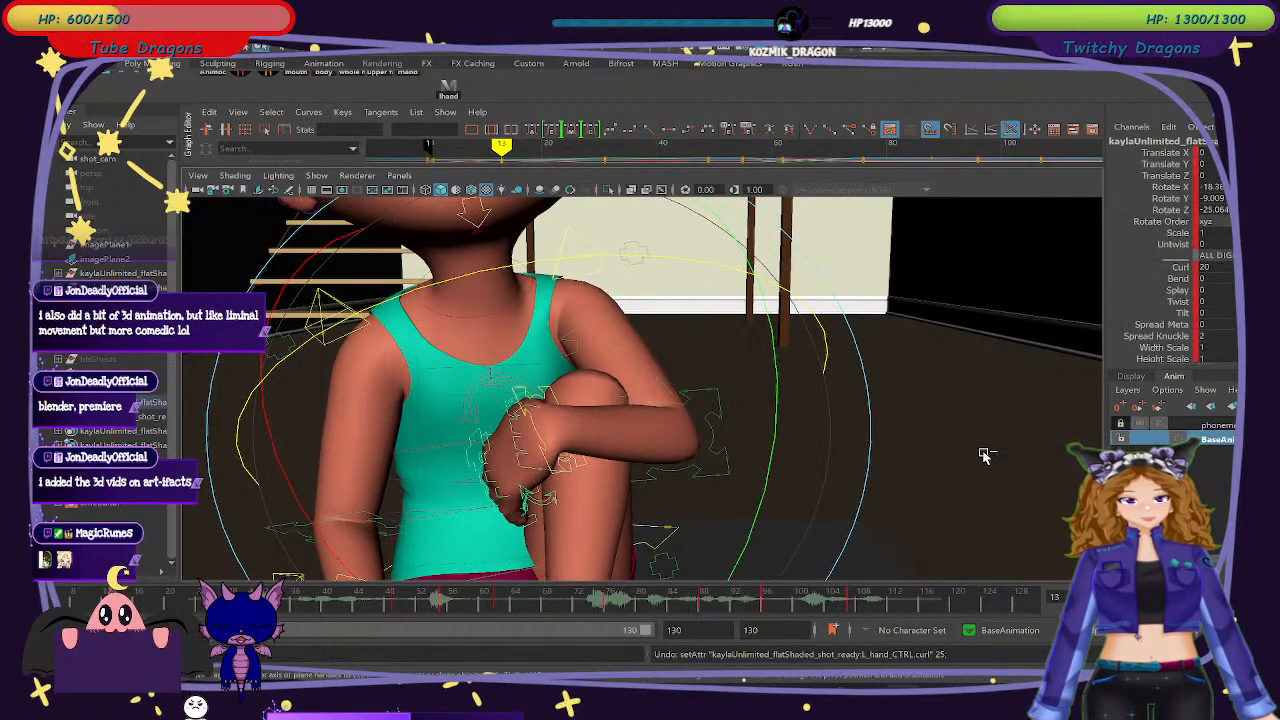
Increase the left hand control's Curl slightly on frame 13 and check the motion from frame 1.
{"action": "left_click", "coordinate": [121, 603]}
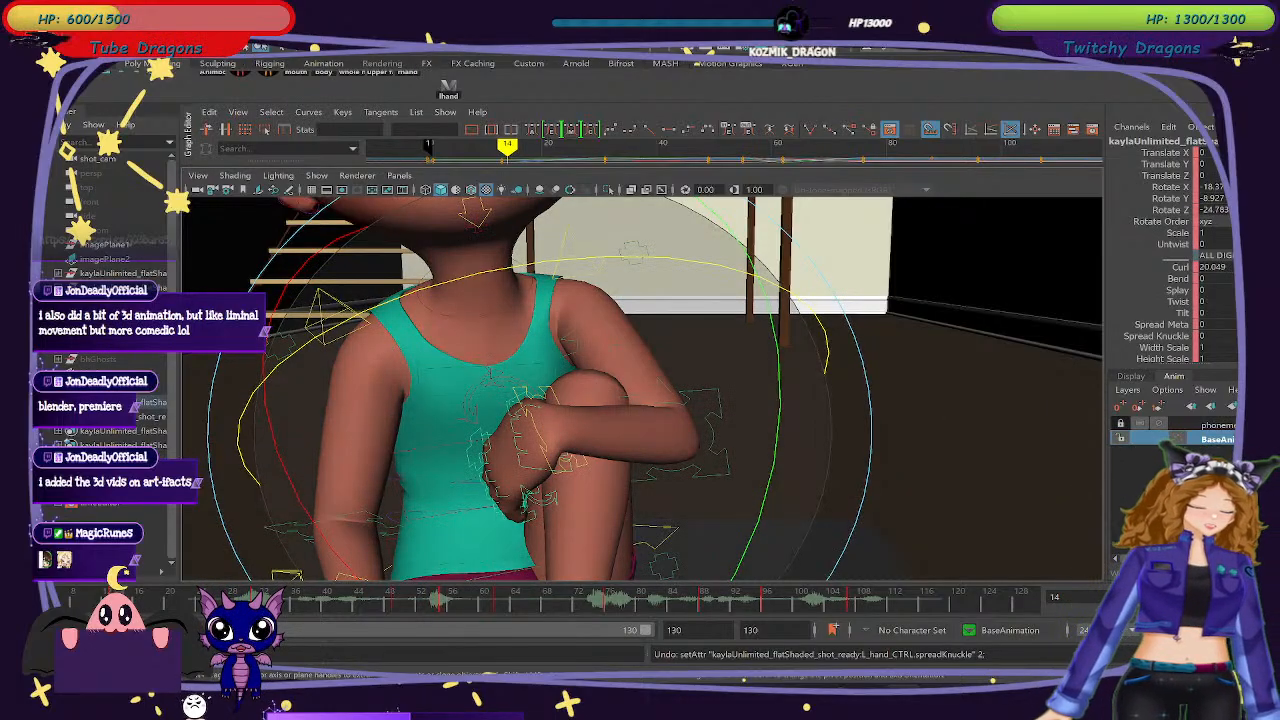
{"action": "key", "text": "alt+comma"}
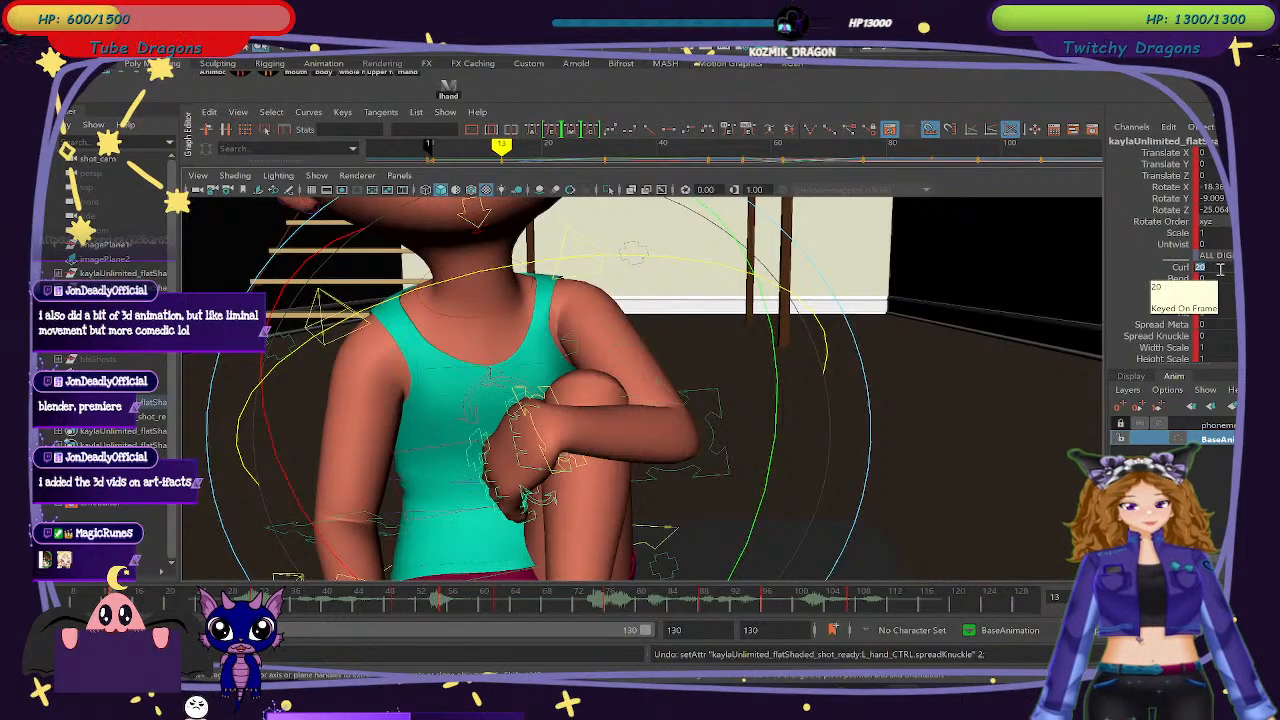
{"action": "key", "text": "Return"}
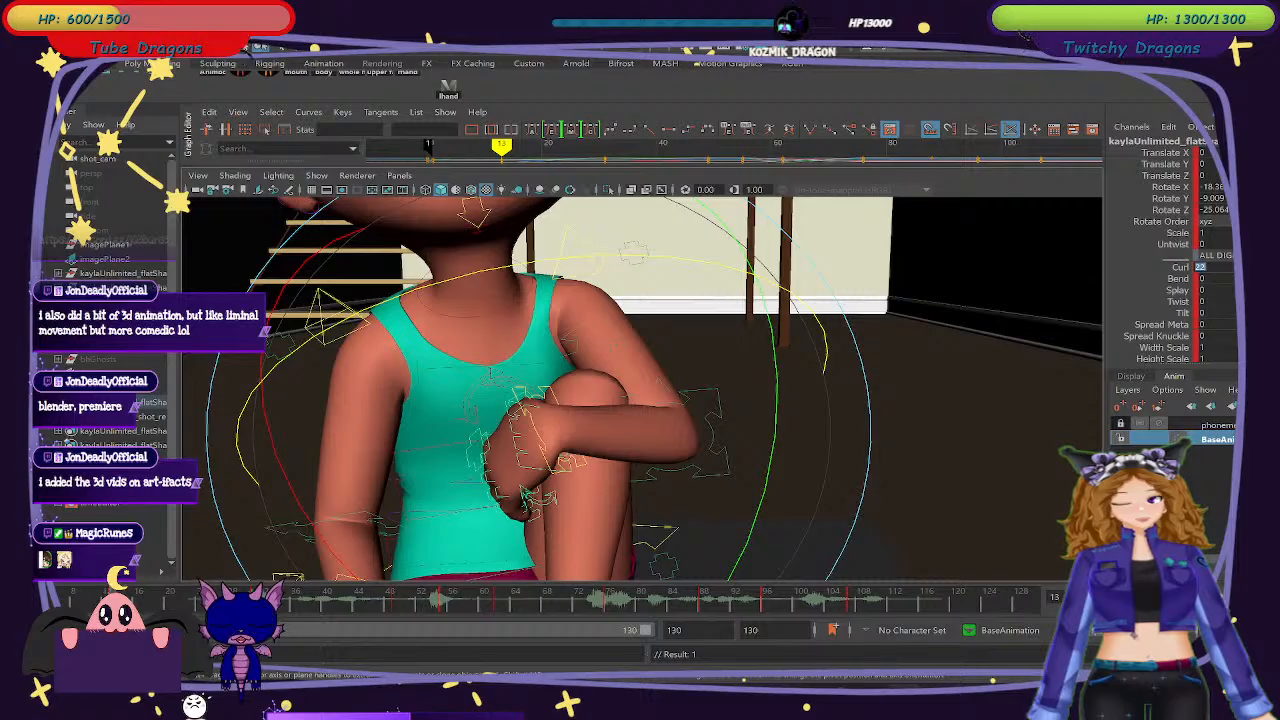
{"action": "left_click", "coordinate": [19, 600]}
{"action": "left_click_drag", "start_coordinate": [19, 600], "coordinate": [114, 600]}
On frame 31, inspect the left hand gripping the knee and set its hand control's Curl to 40 after trying 50.
{"action": "left_click", "coordinate": [446, 88]}
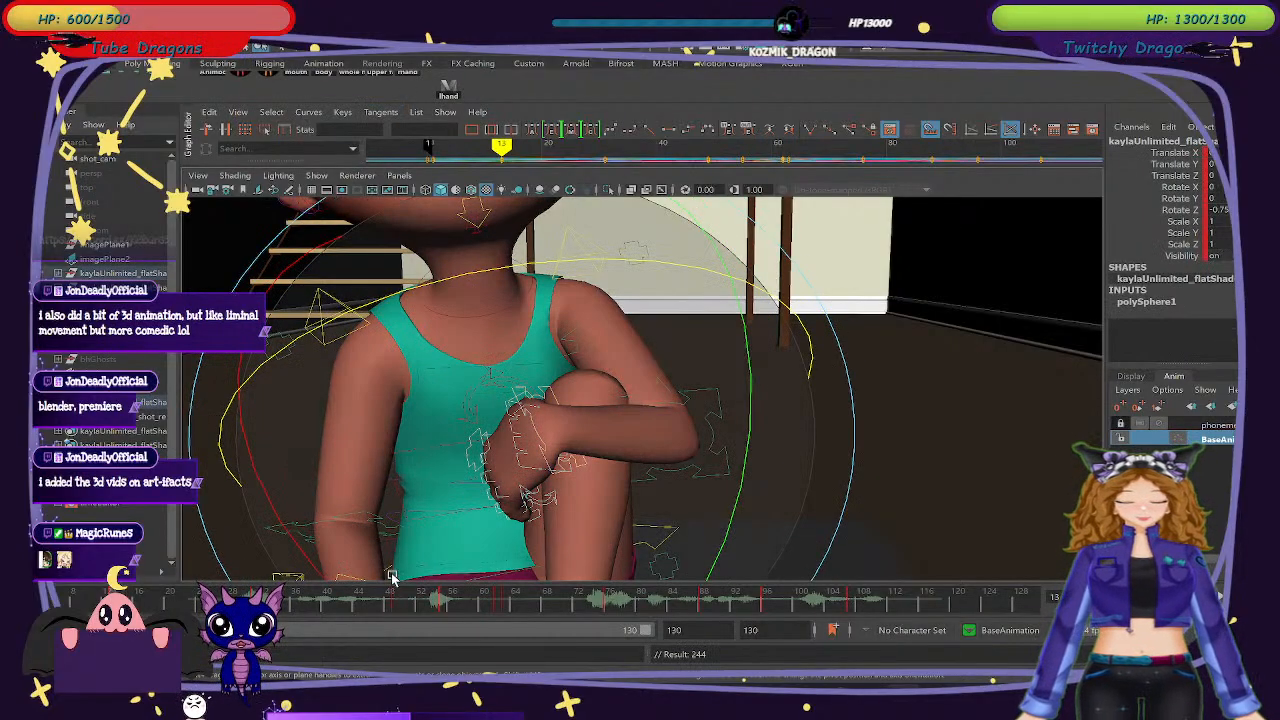
{"action": "left_click", "coordinate": [255, 600]}
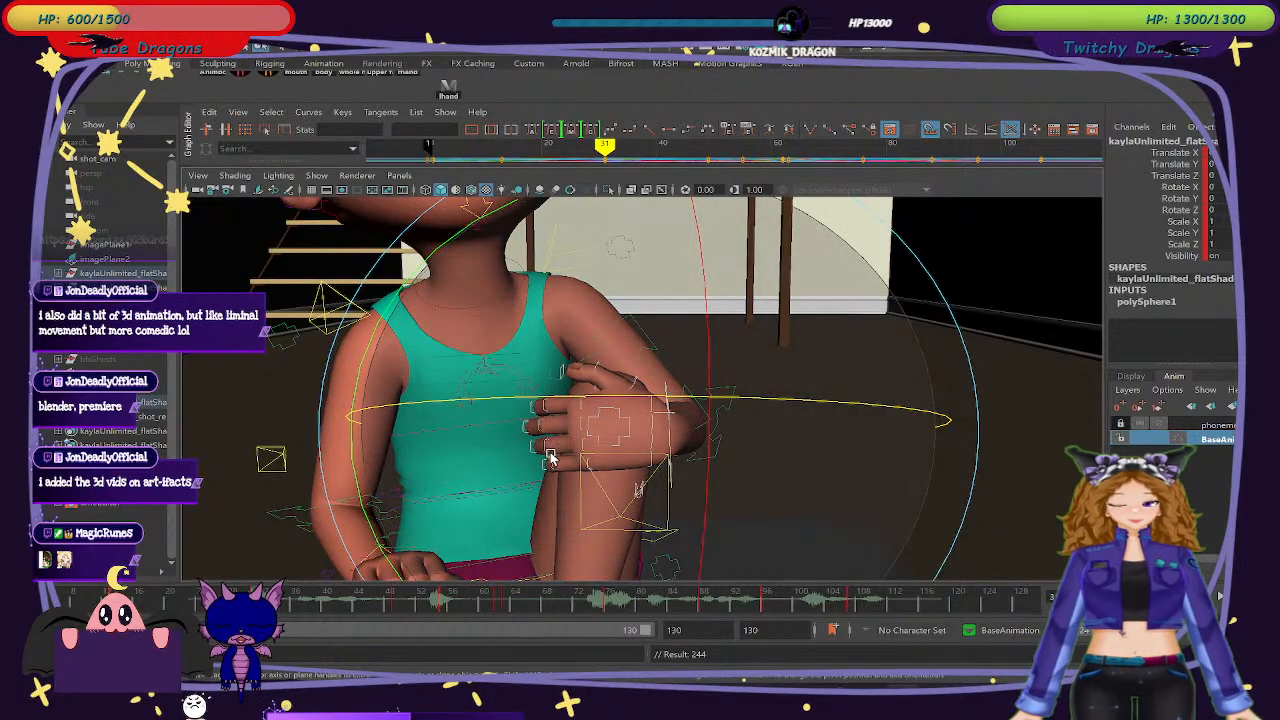
{"action": "left_click_drag", "start_coordinate": [554, 457], "coordinate": [840, 408], "text": "alt"}
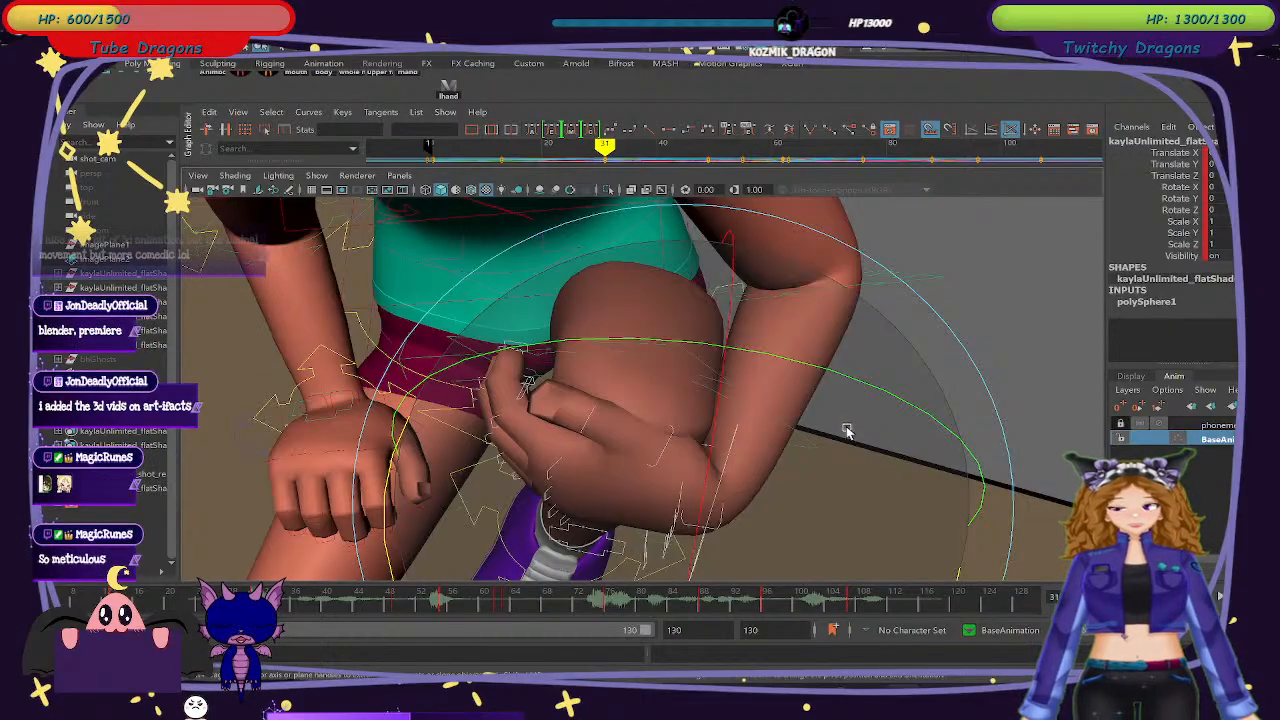
{"action": "mouse_move", "coordinate": [714, 474]}
{"action": "left_mouse_down", "text": "alt"}
{"action": "mouse_move", "coordinate": [737, 491]}
{"action": "mouse_move", "coordinate": [715, 486]}
{"action": "mouse_move", "coordinate": [721, 473]}
{"action": "left_mouse_up", "text": "alt"}
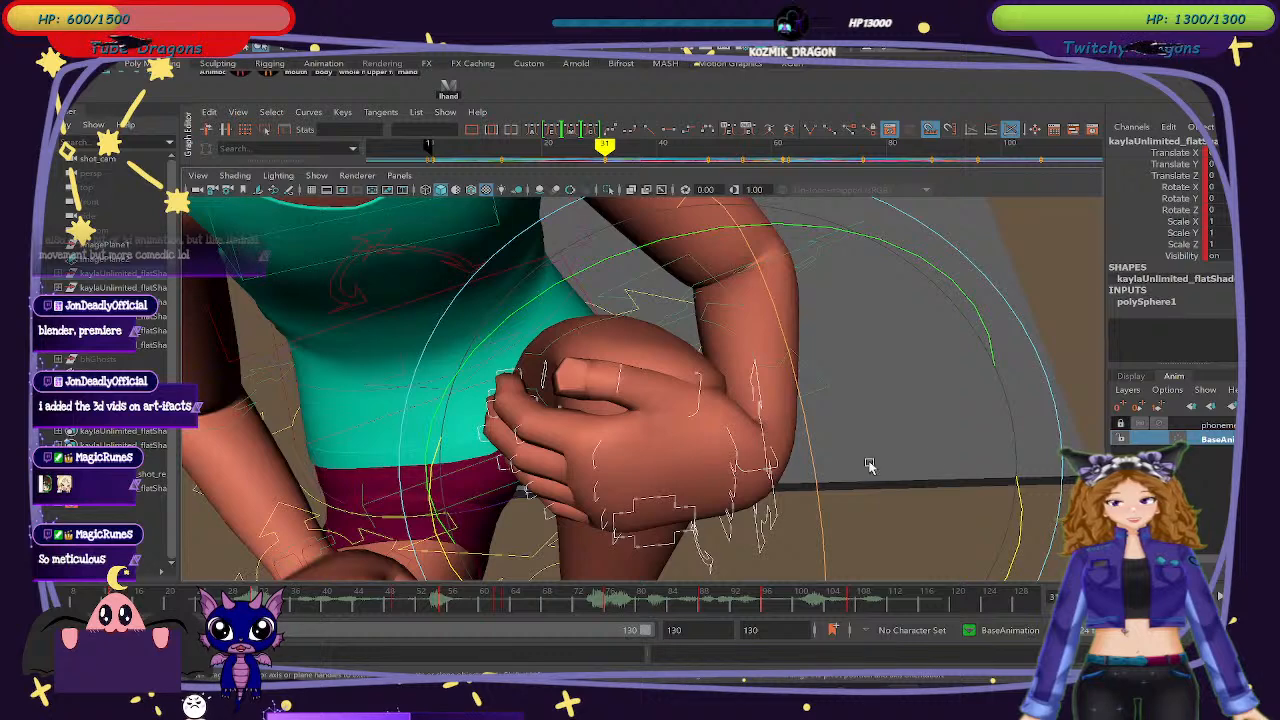
{"action": "left_click", "coordinate": [680, 470]}
{"action": "left_click", "coordinate": [673, 501]}
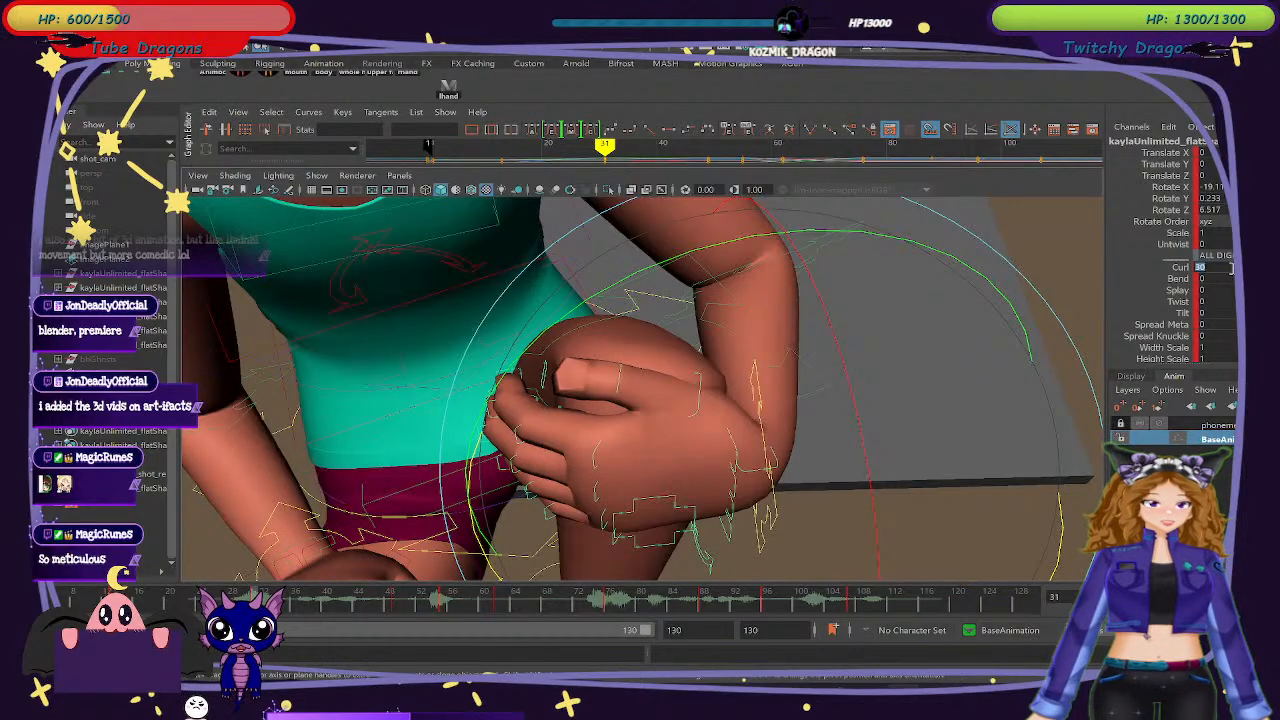
{"action": "type", "text": "50"}
{"action": "key", "text": "Return"}
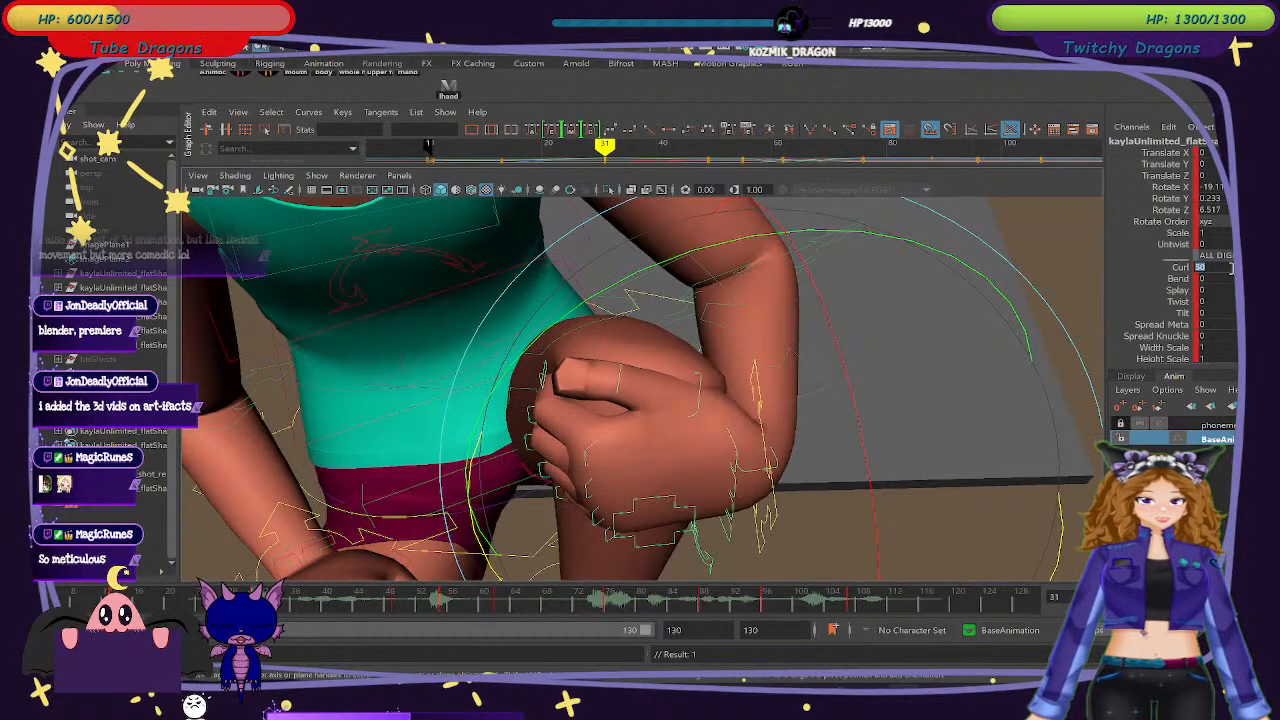
{"action": "type", "text": "40"}
{"action": "key", "text": "Return"}
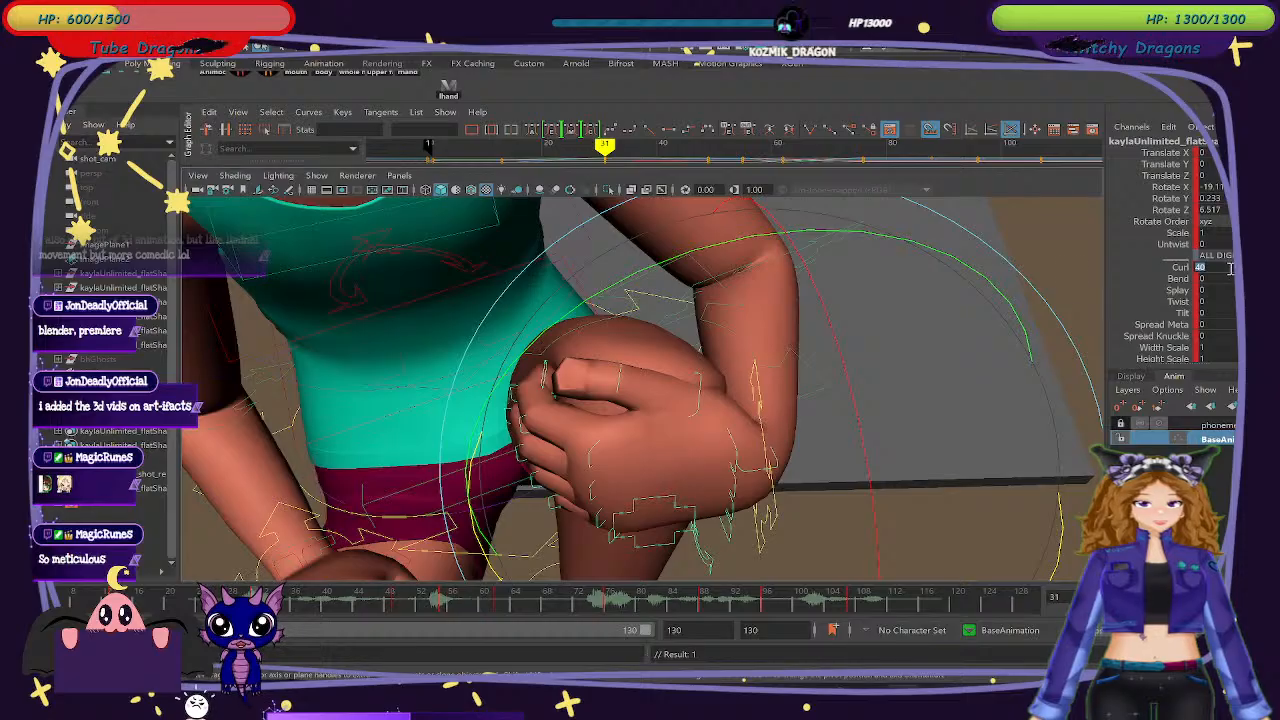
{"action": "left_click_drag", "start_coordinate": [720, 430], "coordinate": [623, 457], "text": "alt"}
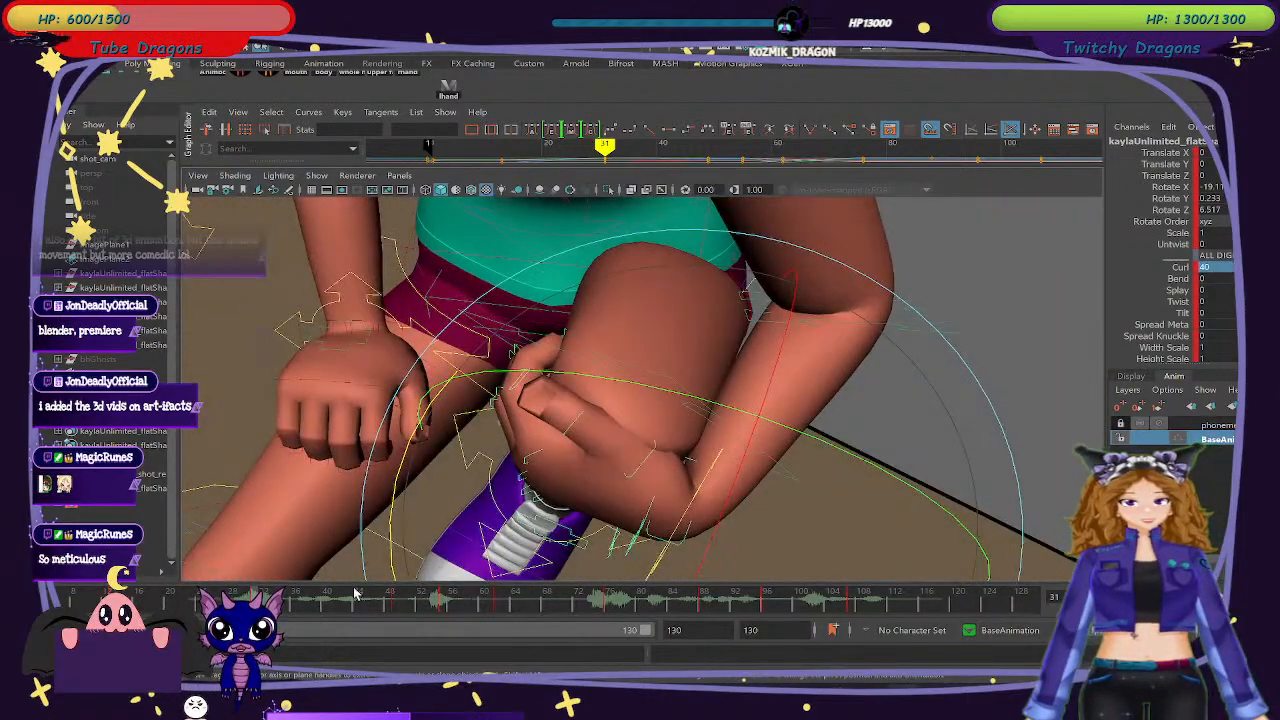
Inspect the left hand's pose near frame 3 from the front and undo the last changes back to frame 31.
{"action": "mouse_move", "coordinate": [106, 600]}
{"action": "left_mouse_down"}
{"action": "mouse_move", "coordinate": [225, 600]}
{"action": "mouse_move", "coordinate": [40, 600]}
{"action": "left_mouse_up"}
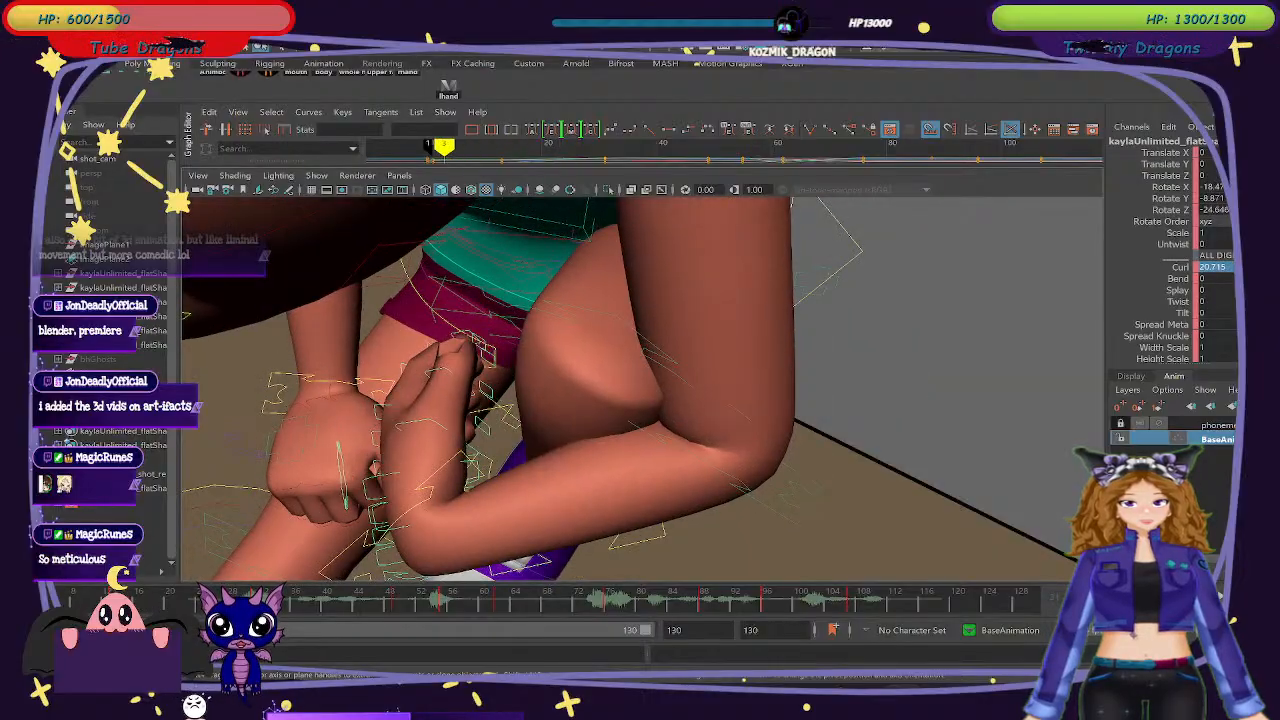
{"action": "left_click", "coordinate": [402, 516]}
{"action": "left_click_drag", "start_coordinate": [402, 516], "coordinate": [446, 465], "text": "alt"}
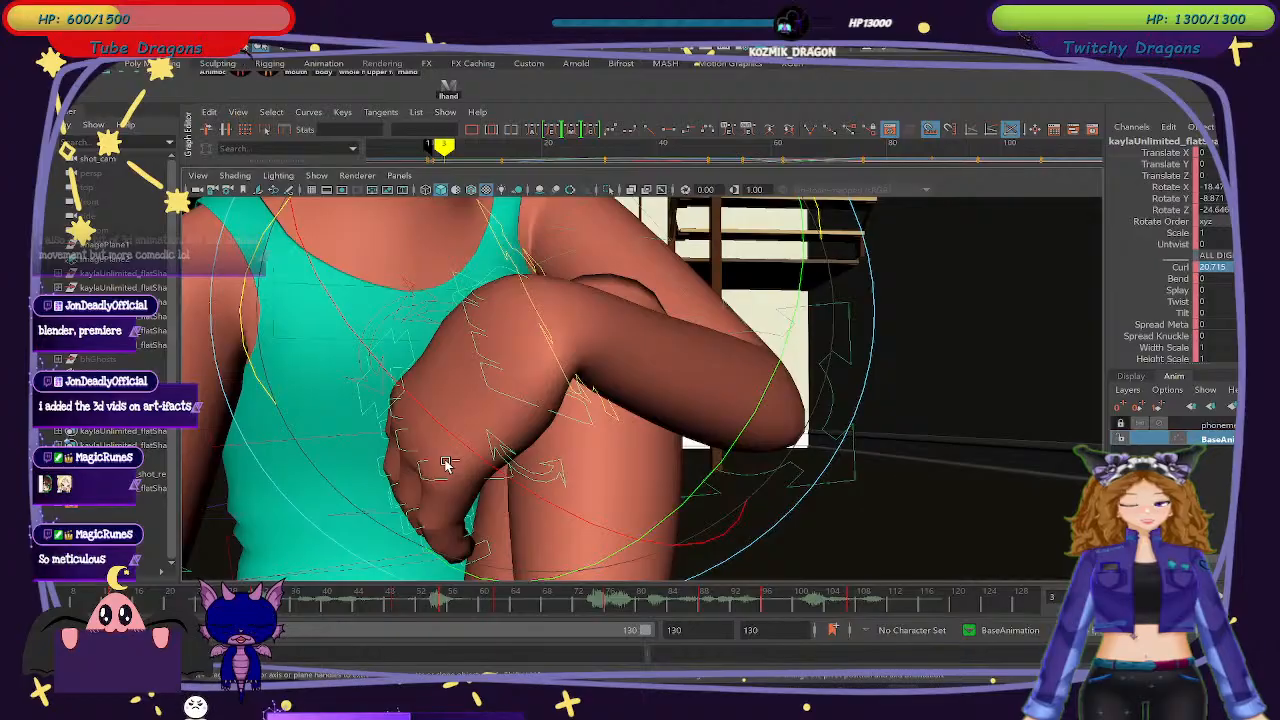
{"action": "key", "text": "ctrl+z"}
{"action": "key", "text": "ctrl+z"}
{"action": "key", "text": "ctrl+z"}
{"action": "key", "text": "ctrl+z"}
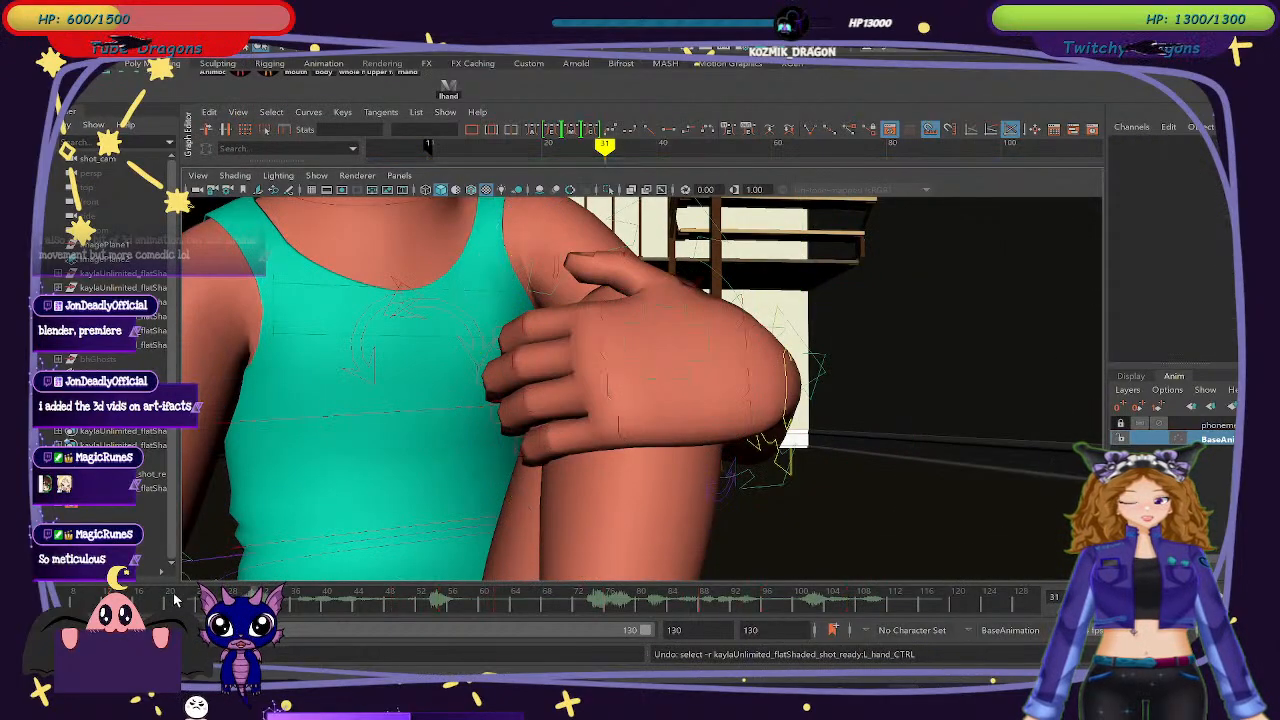
On frame 1, try raising the left arm's IK control so the hand and forearm sit higher around the knee.
{"action": "left_click_drag", "start_coordinate": [172, 600], "coordinate": [19, 600]}
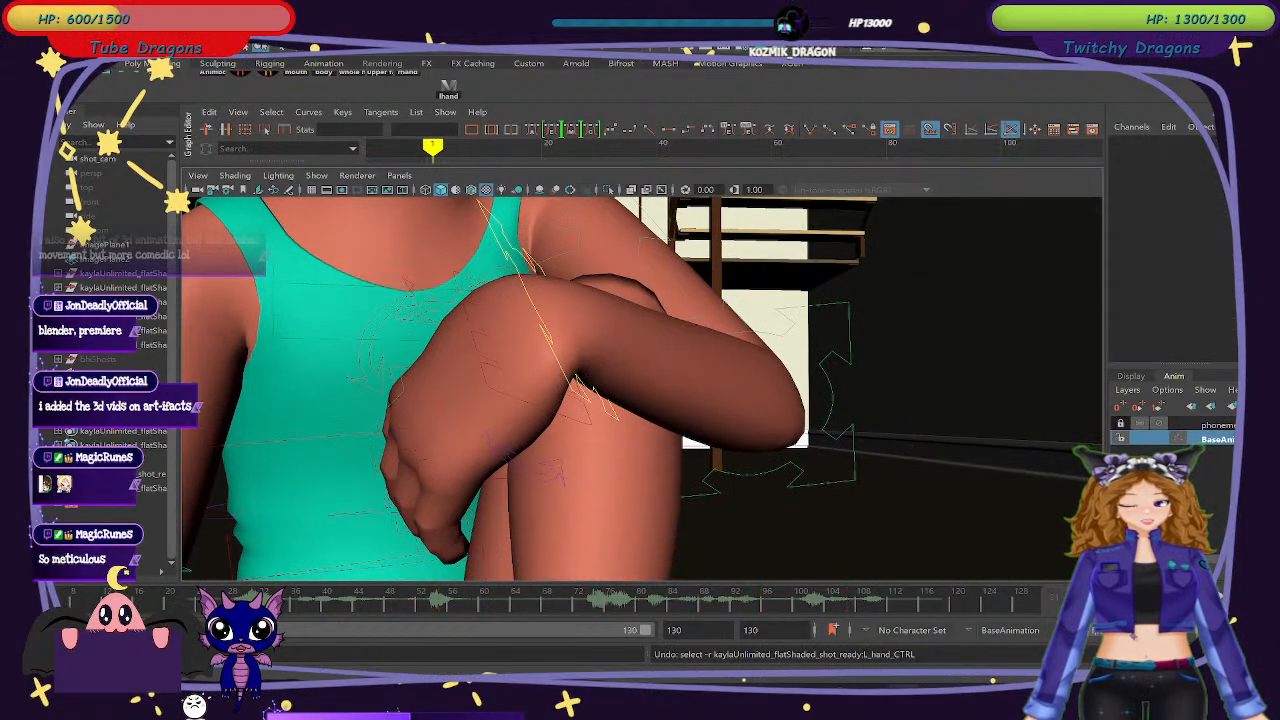
{"action": "scroll", "coordinate": [708, 70], "scroll_direction": "down", "scroll_amount": 4}
{"action": "scroll", "coordinate": [708, 394], "scroll_direction": "down", "scroll_amount": 8}
{"action": "left_click_drag", "start_coordinate": [791, 443], "coordinate": [688, 472], "text": "alt"}
{"action": "left_click", "coordinate": [576, 450]}
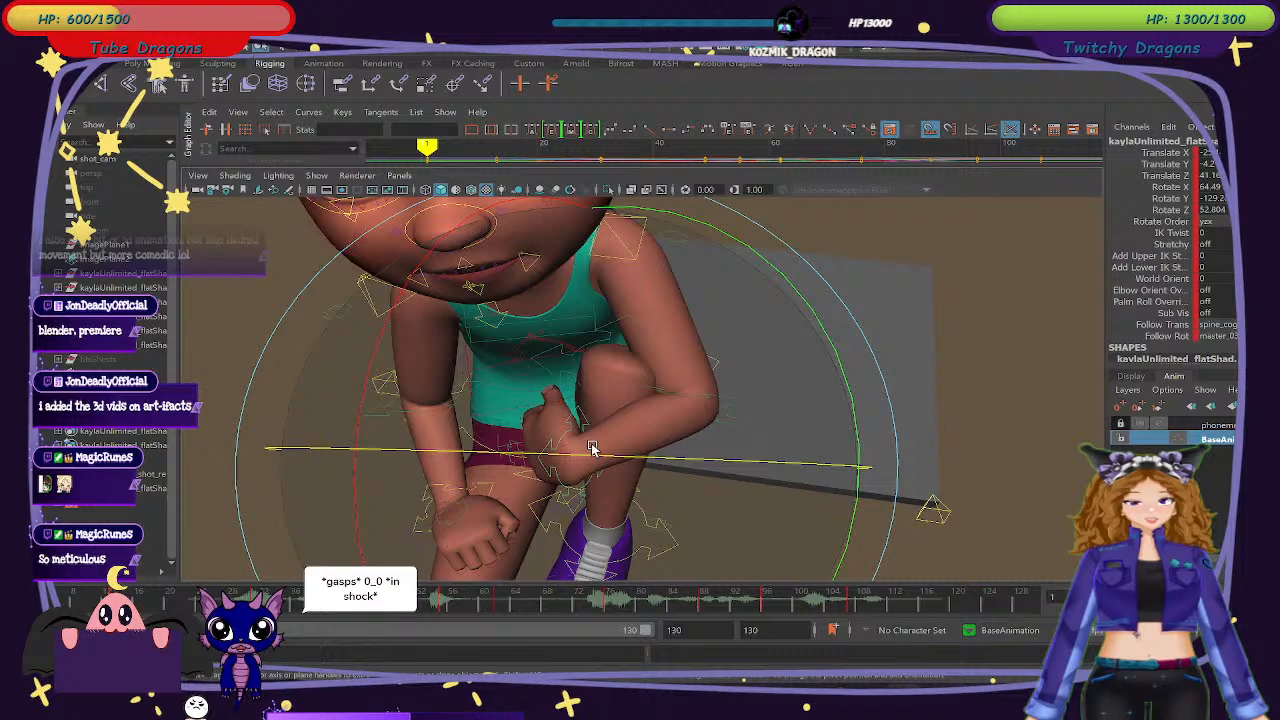
{"action": "key", "text": "w"}
{"action": "left_click_drag", "start_coordinate": [578, 455], "coordinate": [586, 416]}
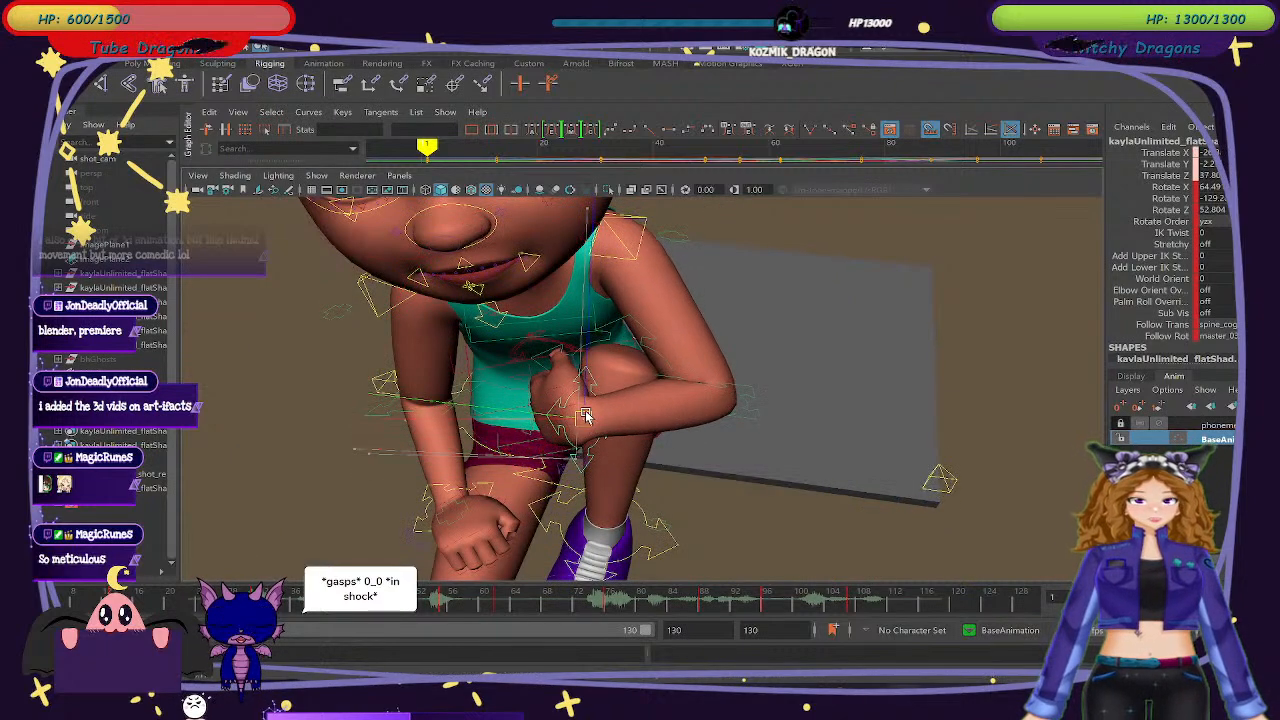
Try shifting the left arm's IK control and rotating the hand to turn its back outward in front of the knee on frame 1.
{"action": "left_click_drag", "start_coordinate": [713, 465], "coordinate": [634, 423], "text": "alt"}
{"action": "left_click_drag", "start_coordinate": [550, 343], "coordinate": [592, 346]}
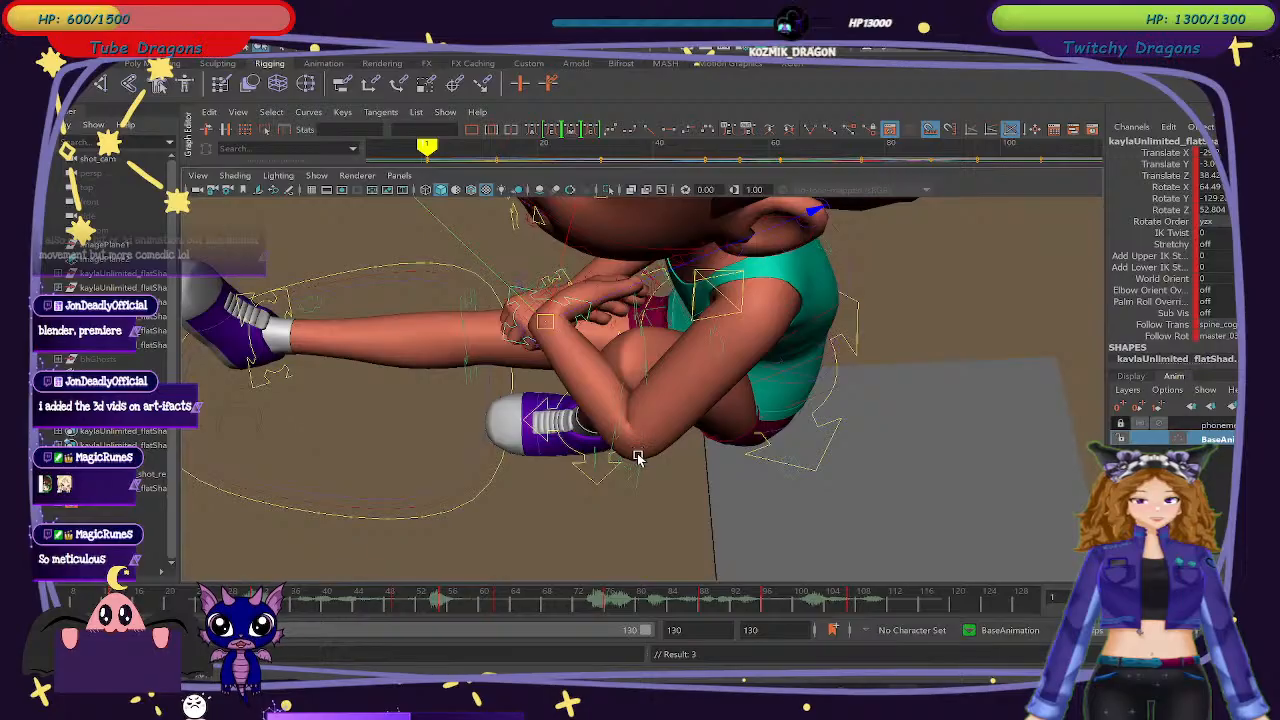
{"action": "left_click_drag", "start_coordinate": [637, 457], "coordinate": [675, 466], "text": "alt"}
{"action": "key", "text": "e"}
{"action": "left_click_drag", "start_coordinate": [586, 337], "coordinate": [736, 383]}
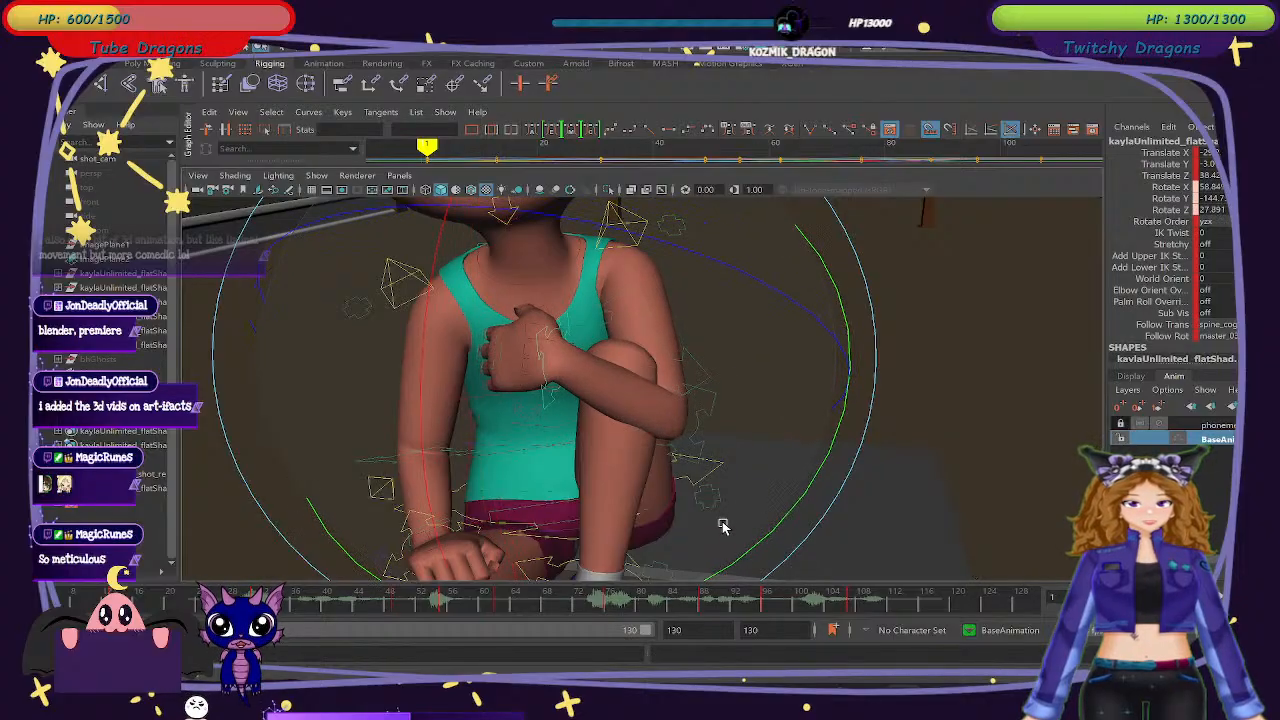
{"action": "left_click_drag", "start_coordinate": [780, 243], "coordinate": [779, 328]}
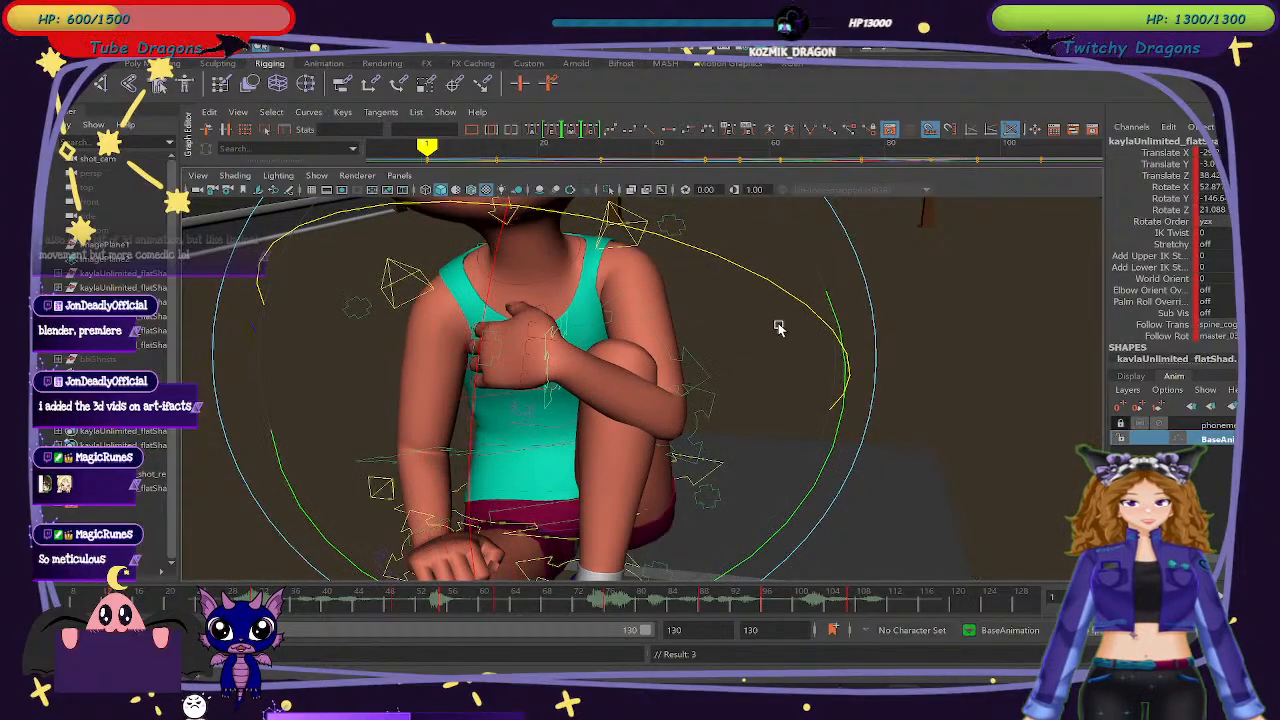
{"action": "key", "text": "w"}
{"action": "left_click_drag", "start_coordinate": [560, 356], "coordinate": [601, 389]}
Undo the trial arm moves and the preceding curl edits, returning to the rotated left-hand controls on frame 13.
{"action": "key", "text": "ctrl+z"}
{"action": "key", "text": "ctrl+z"}
{"action": "key", "text": "ctrl+z"}
{"action": "key", "text": "ctrl+z"}
{"action": "key", "text": "ctrl+z"}
{"action": "key", "text": "ctrl+z"}
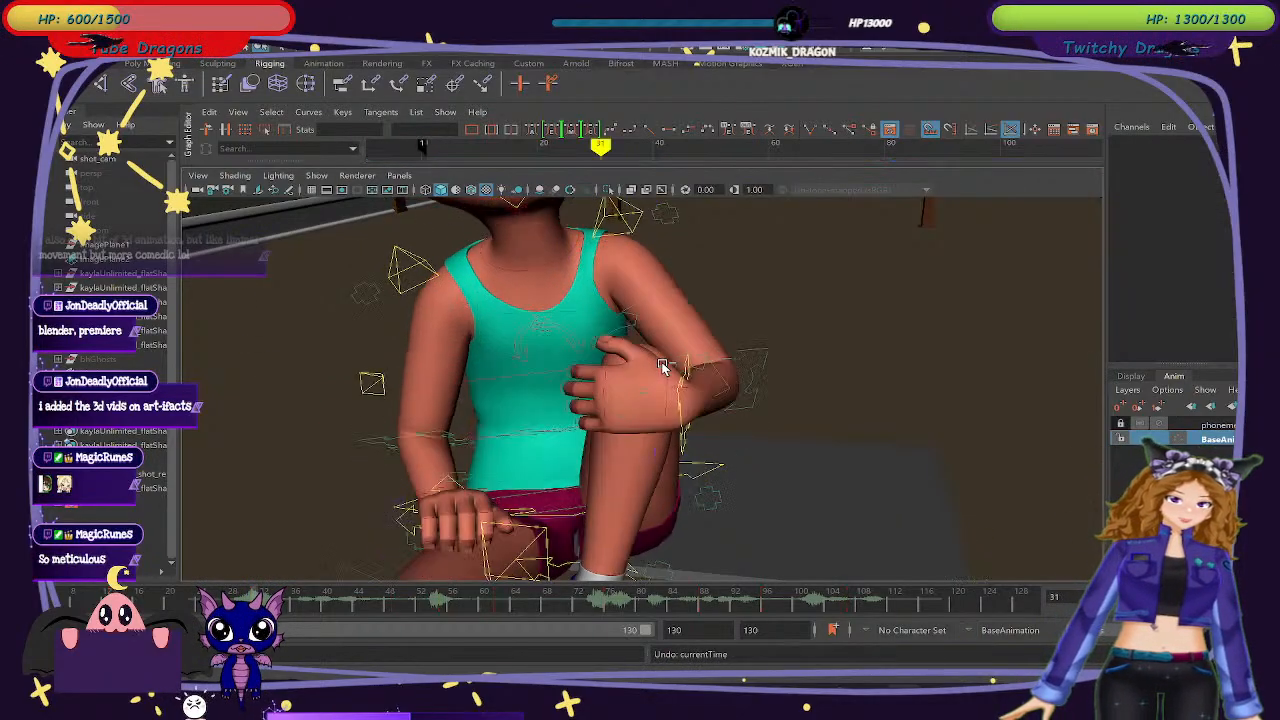
{"action": "key", "text": "ctrl+z"}
{"action": "key", "text": "ctrl+z"}
{"action": "key", "text": "ctrl+z"}
{"action": "key", "text": "ctrl+z"}
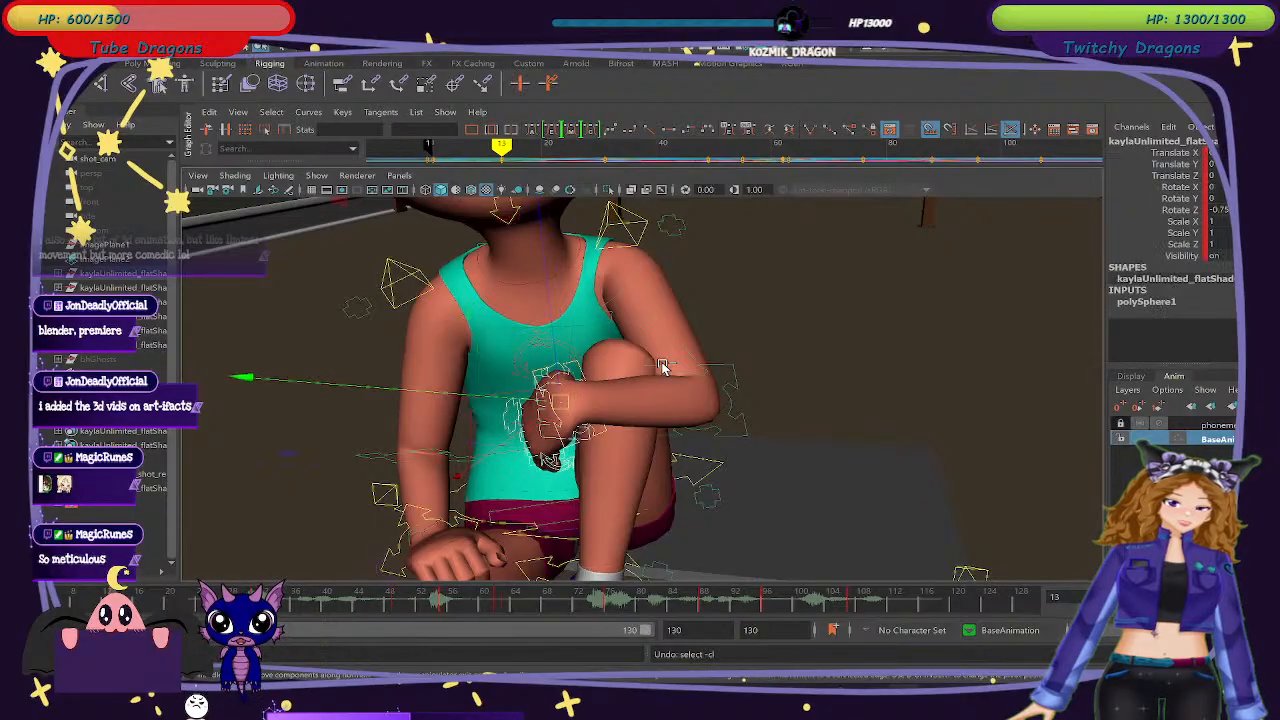
{"action": "key", "text": "ctrl+z"}
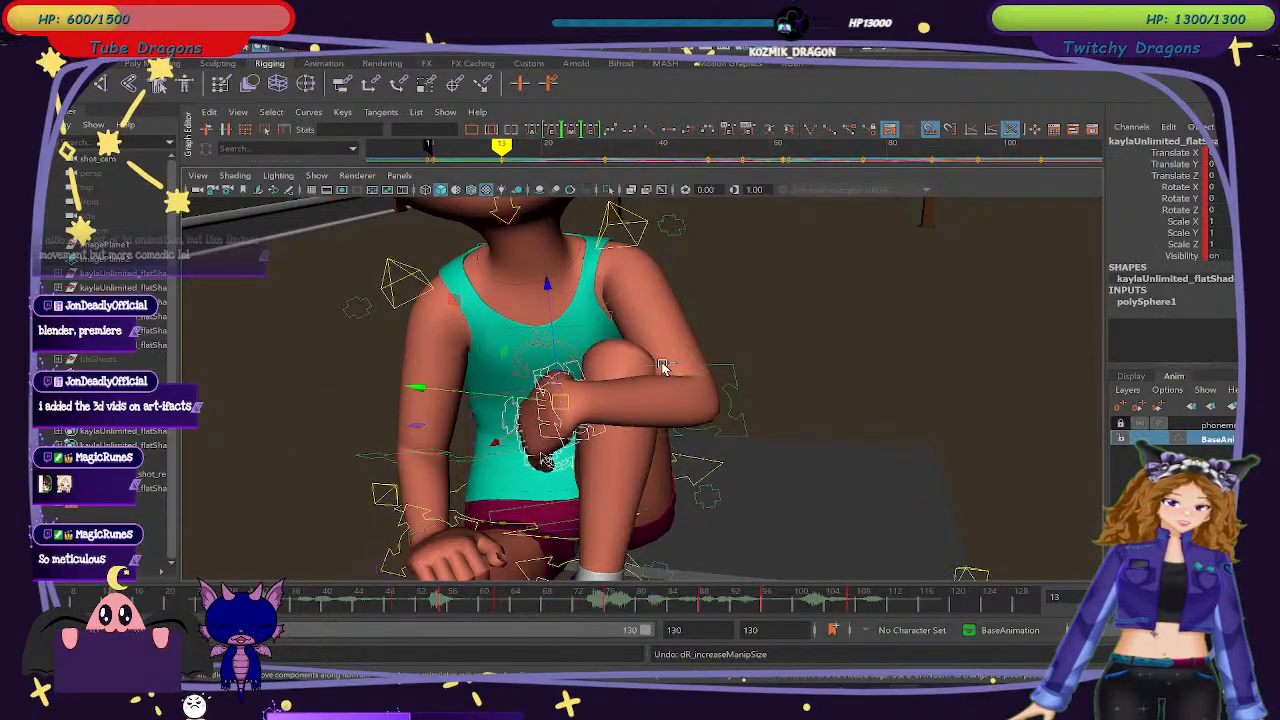
{"action": "key", "text": "shift+z"}
{"action": "key", "text": "shift+z"}
{"action": "key", "text": "shift+z"}
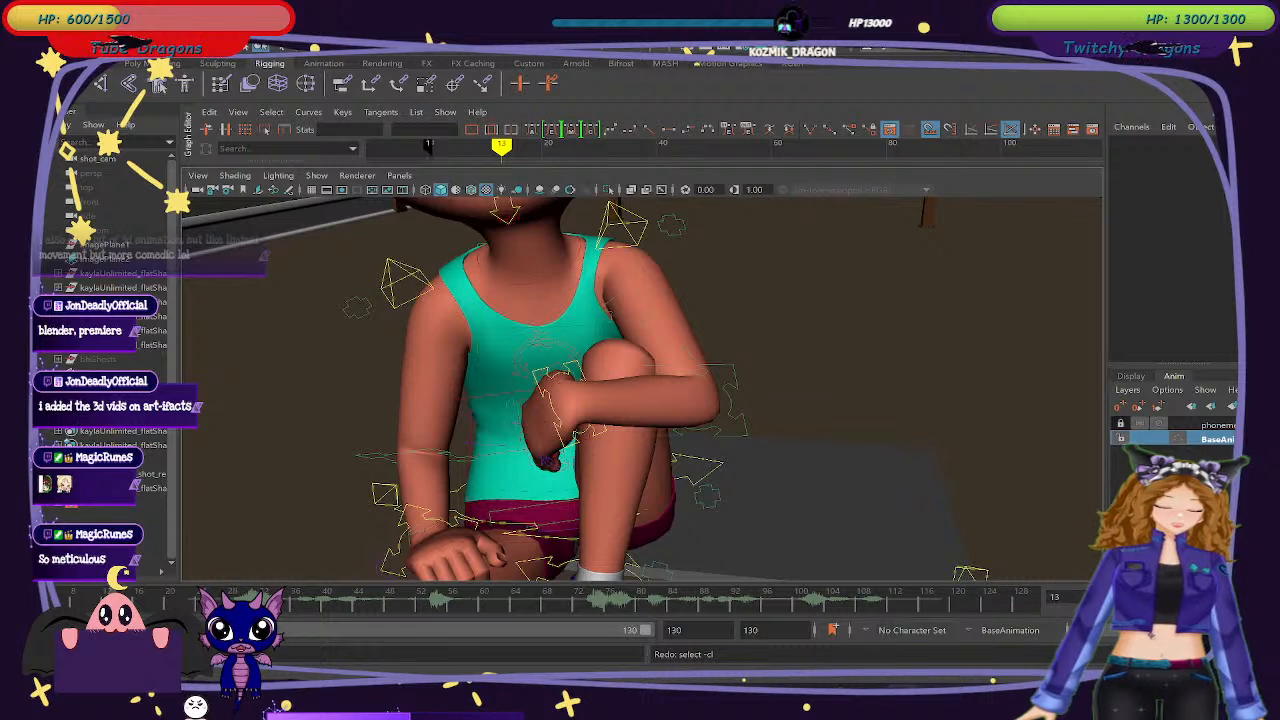
Select all left-hand controls, compare the hand poses on frames 1, 13 and 31, and play the motion from frame 1.
{"action": "key", "text": "comma"}
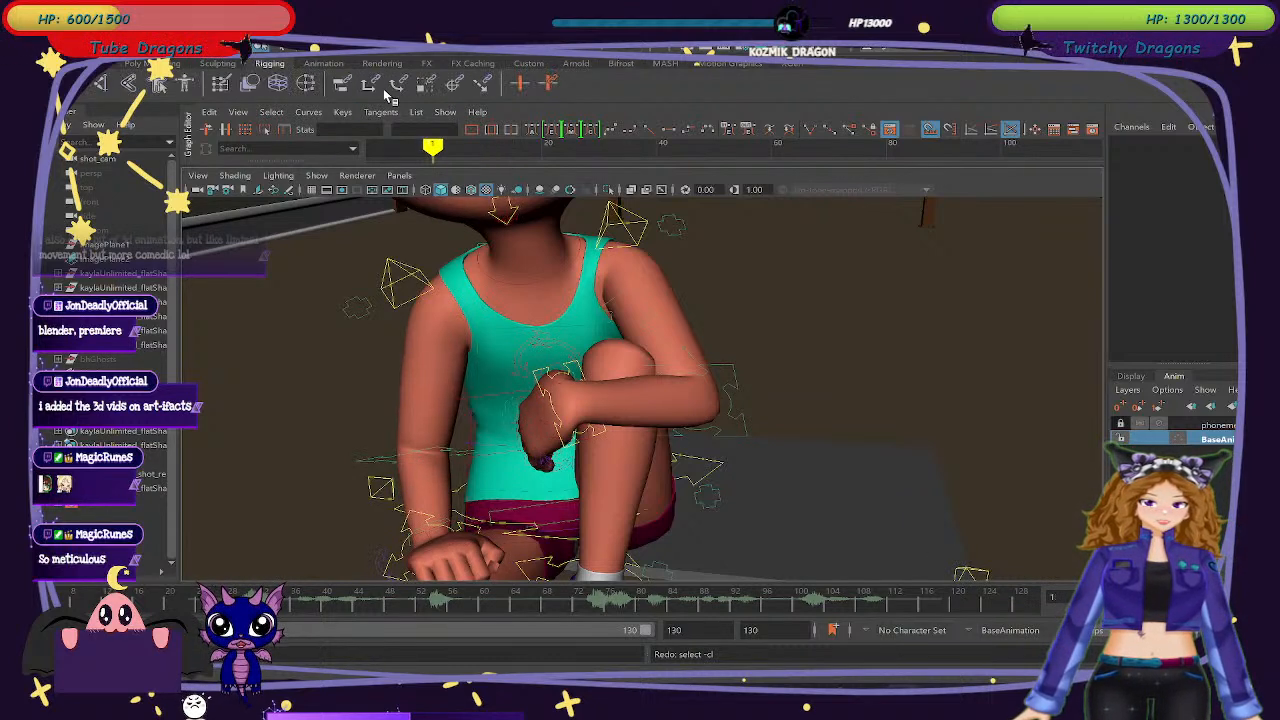
{"action": "left_click", "coordinate": [148, 63]}
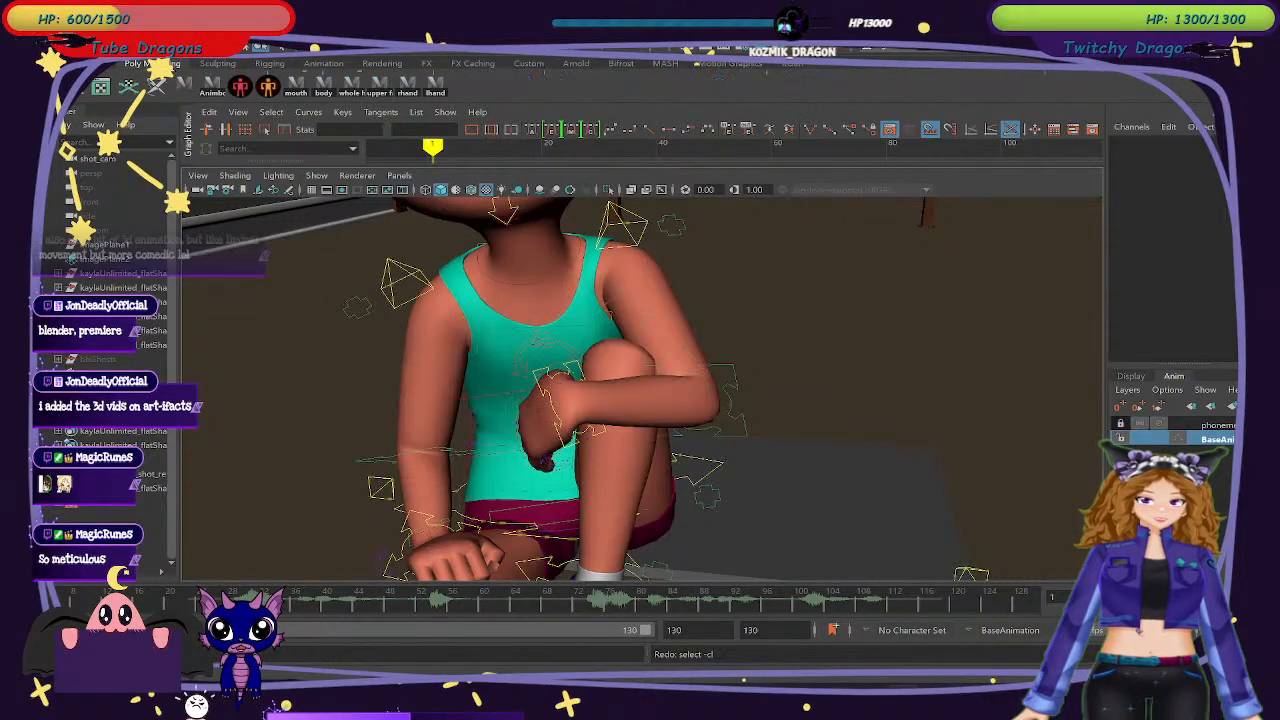
{"action": "left_click", "coordinate": [437, 85]}
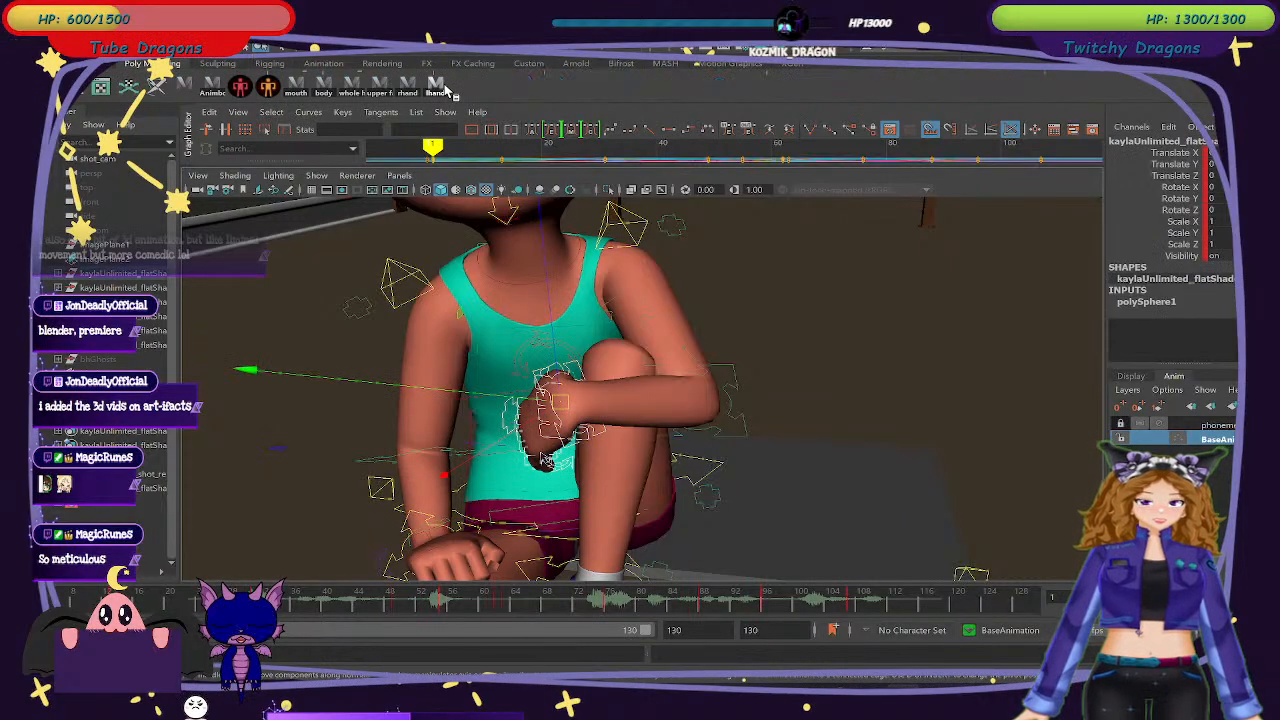
{"action": "key", "text": "period"}
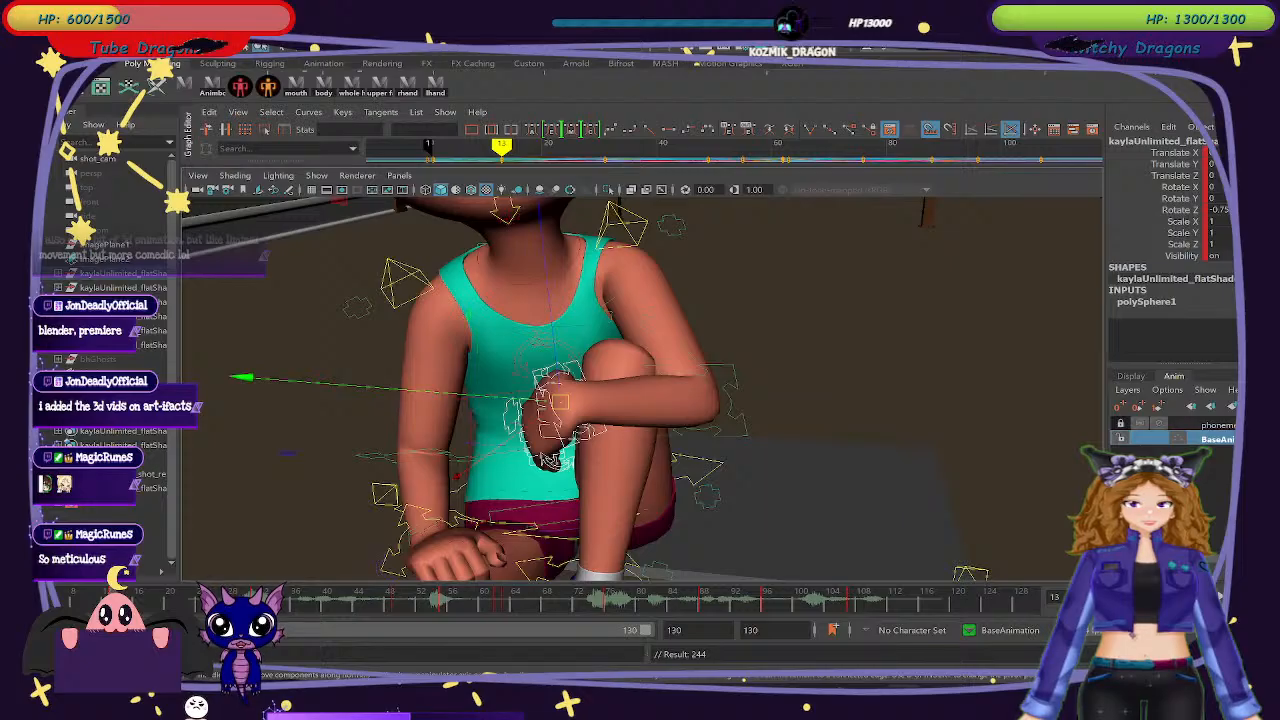
{"action": "key", "text": "period"}
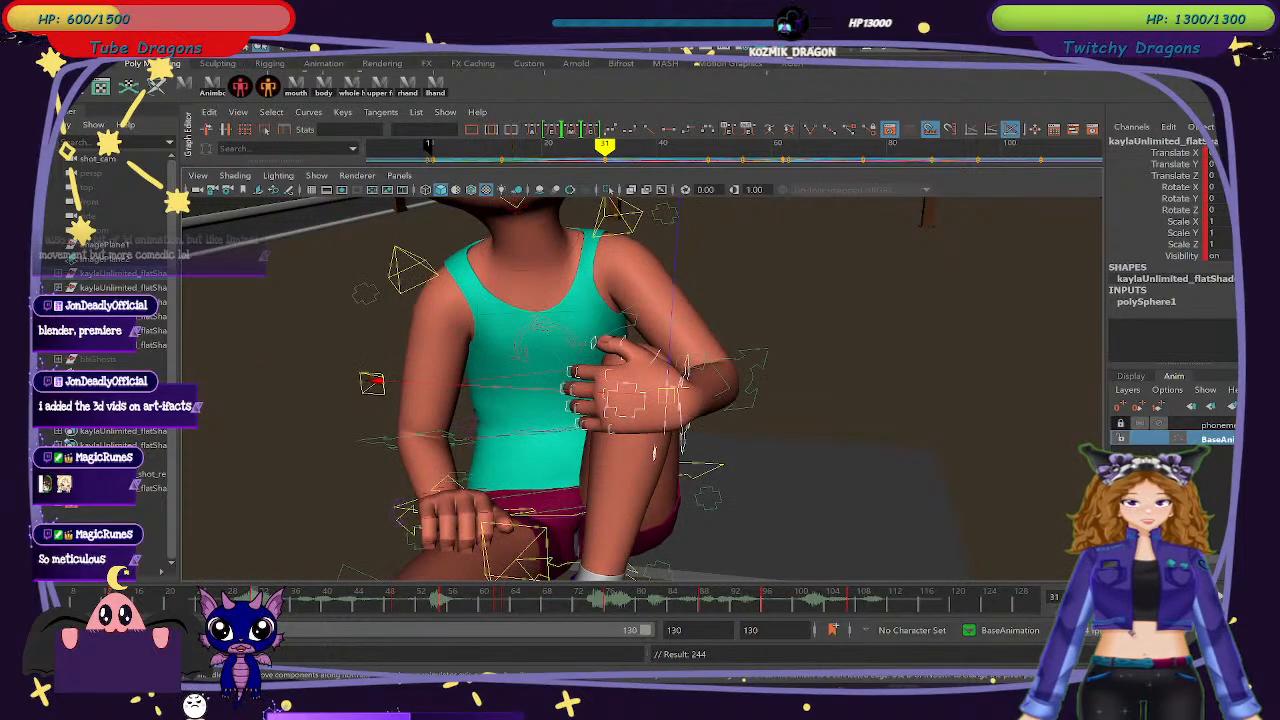
{"action": "scroll", "coordinate": [563, 372], "scroll_direction": "up", "scroll_amount": 5}
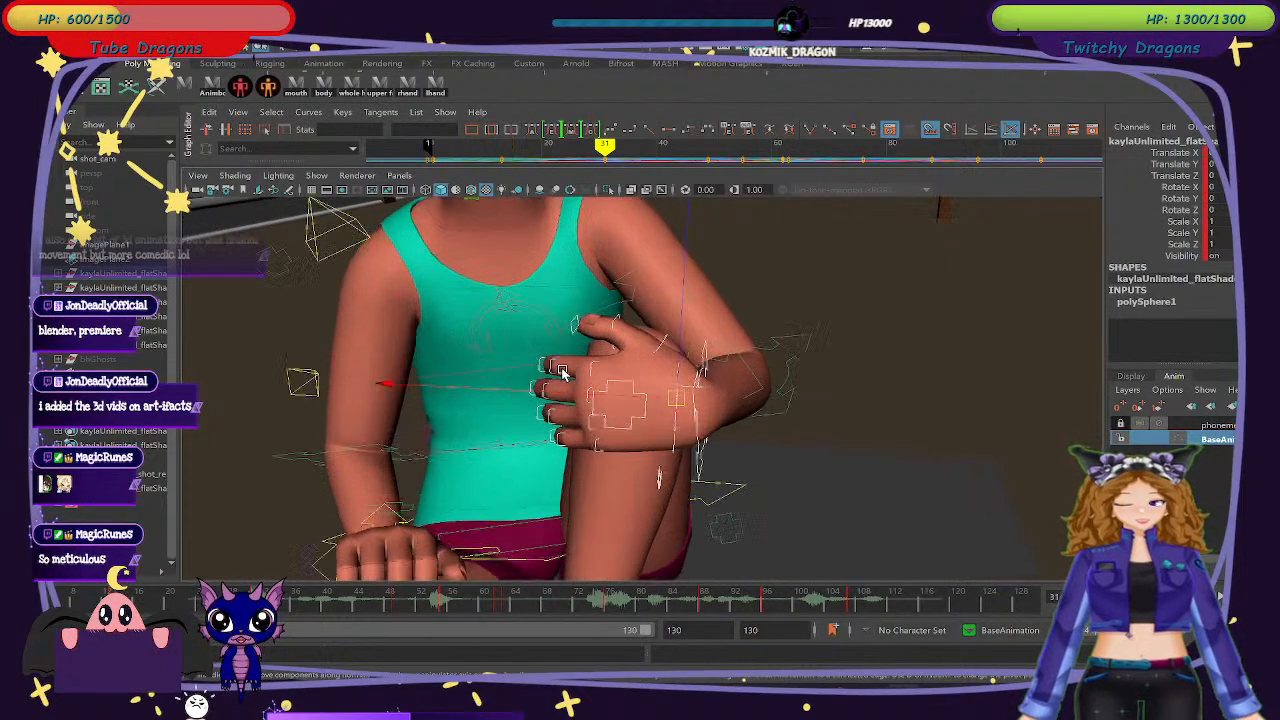
{"action": "mouse_move", "coordinate": [568, 374]}
{"action": "left_mouse_down", "text": "alt"}
{"action": "mouse_move", "coordinate": [593, 422]}
{"action": "mouse_move", "coordinate": [587, 388]}
{"action": "left_mouse_up", "text": "alt"}
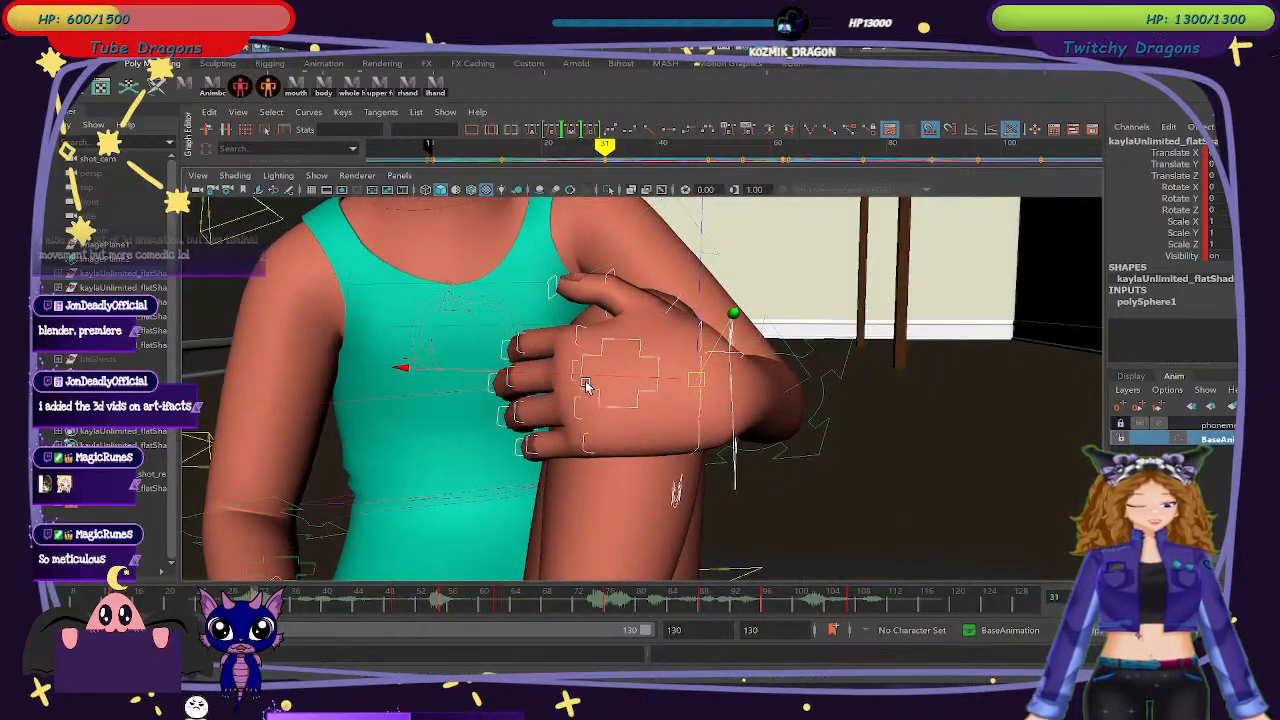
{"action": "left_click_drag", "start_coordinate": [603, 145], "coordinate": [432, 145]}
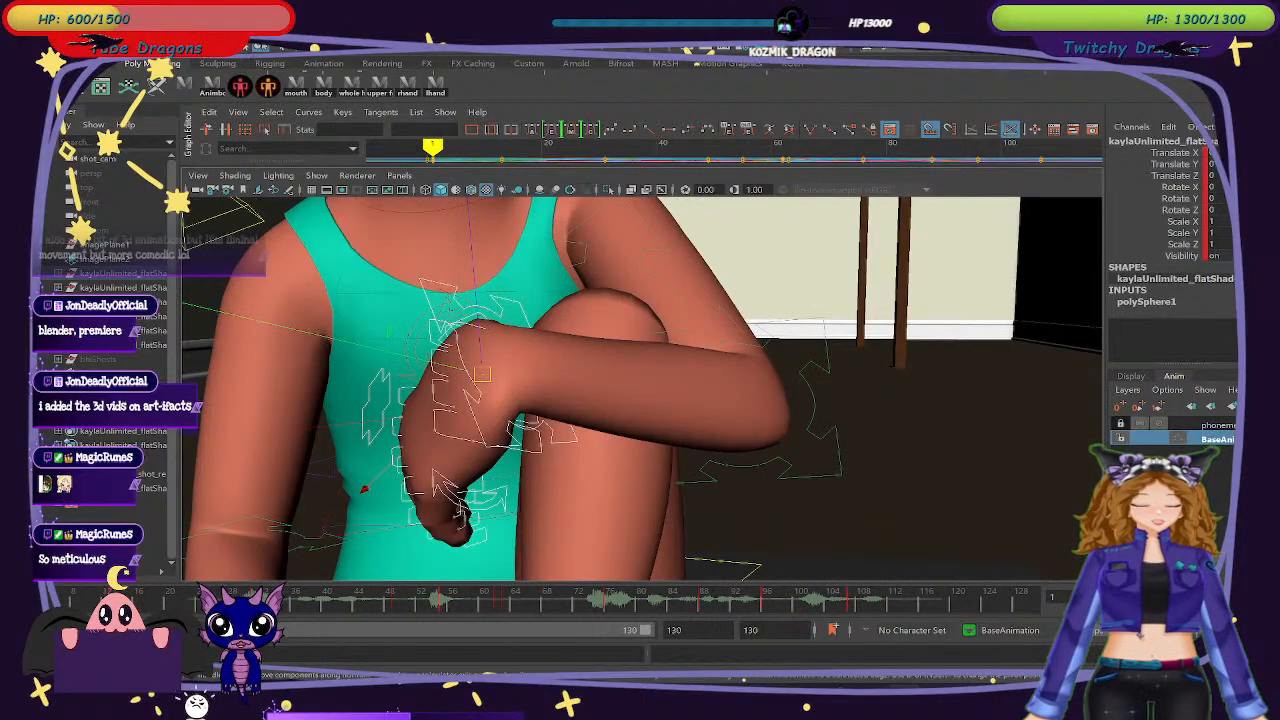
{"action": "key", "text": "alt+v"}
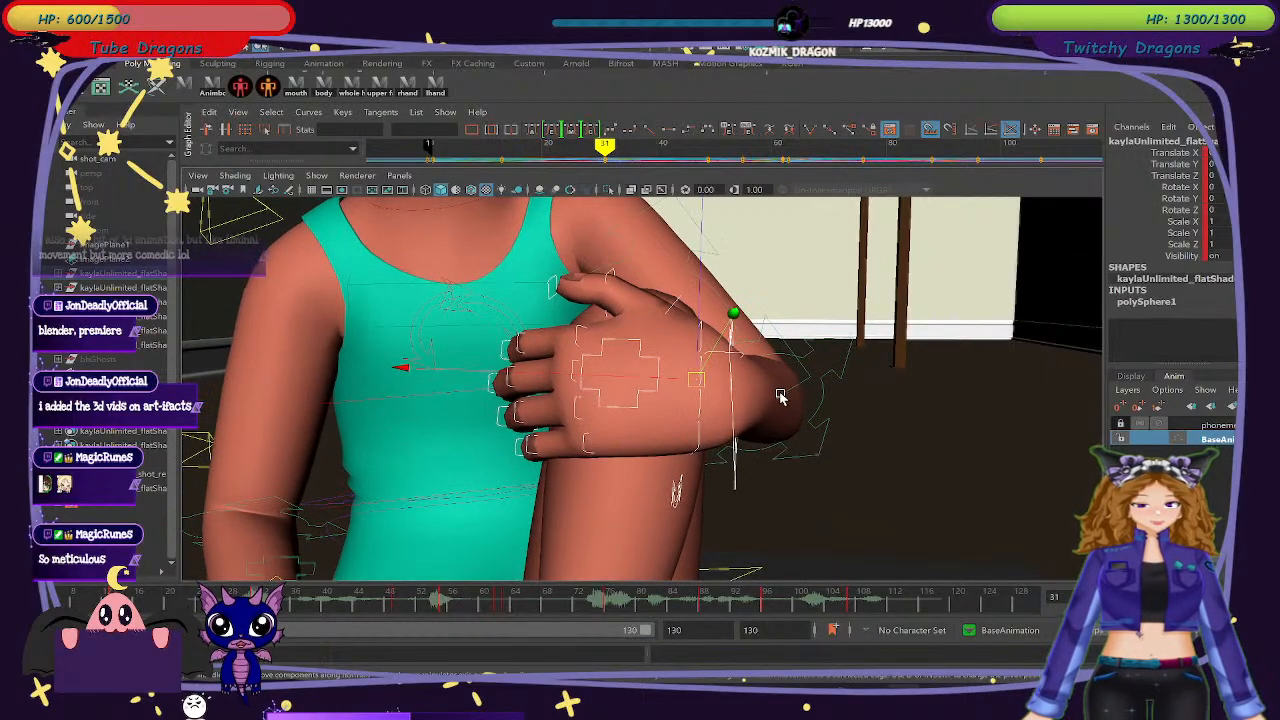
On frame 31, rotate the left hand's IK control to about 51.8, -124, 8.6, key it and check the motion.
{"action": "mouse_move", "coordinate": [670, 421]}
{"action": "left_mouse_down", "text": "alt"}
{"action": "mouse_move", "coordinate": [681, 420]}
{"action": "mouse_move", "coordinate": [665, 426]}
{"action": "left_mouse_up", "text": "alt"}
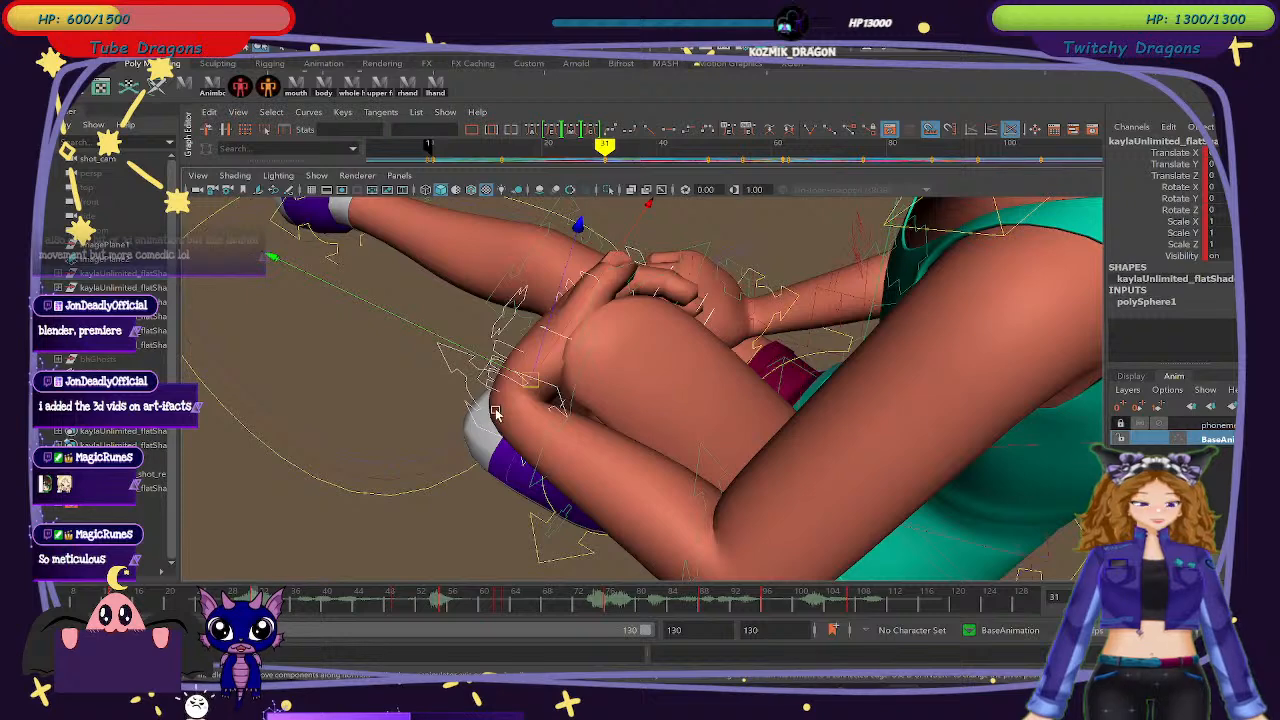
{"action": "left_click", "coordinate": [458, 372]}
{"action": "key", "text": "e"}
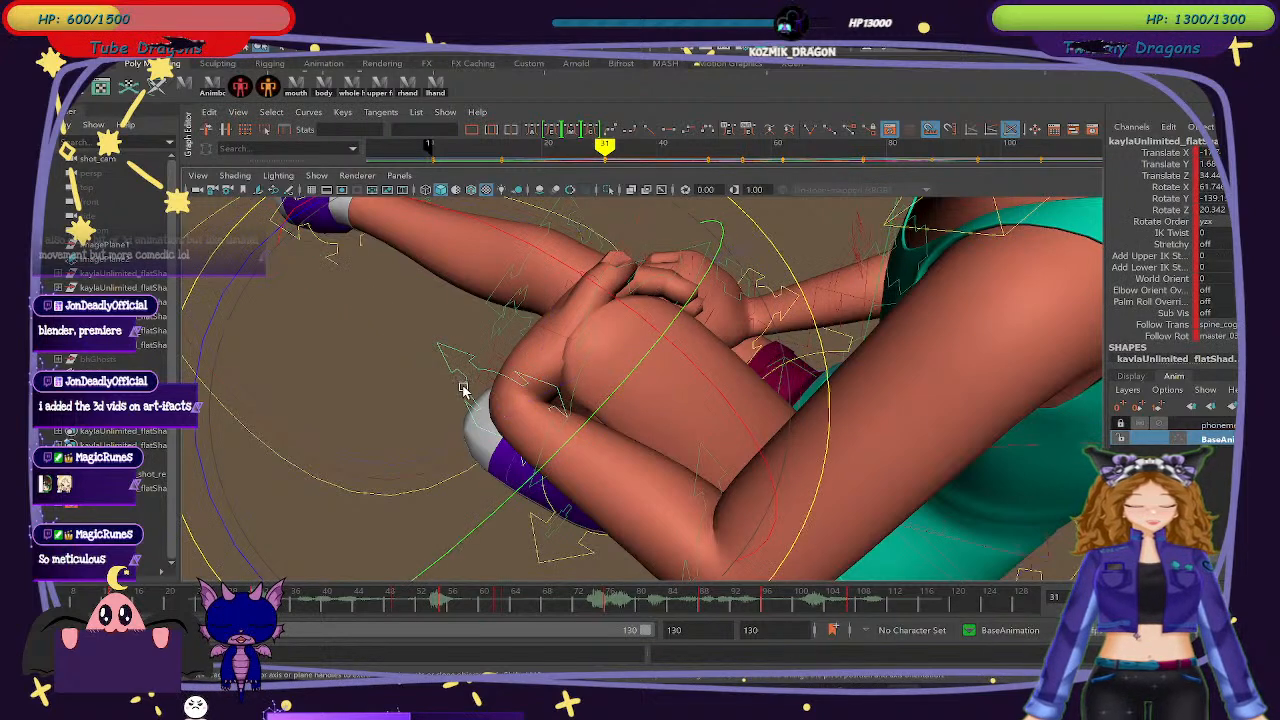
{"action": "left_click_drag", "start_coordinate": [200, 430], "coordinate": [519, 471]}
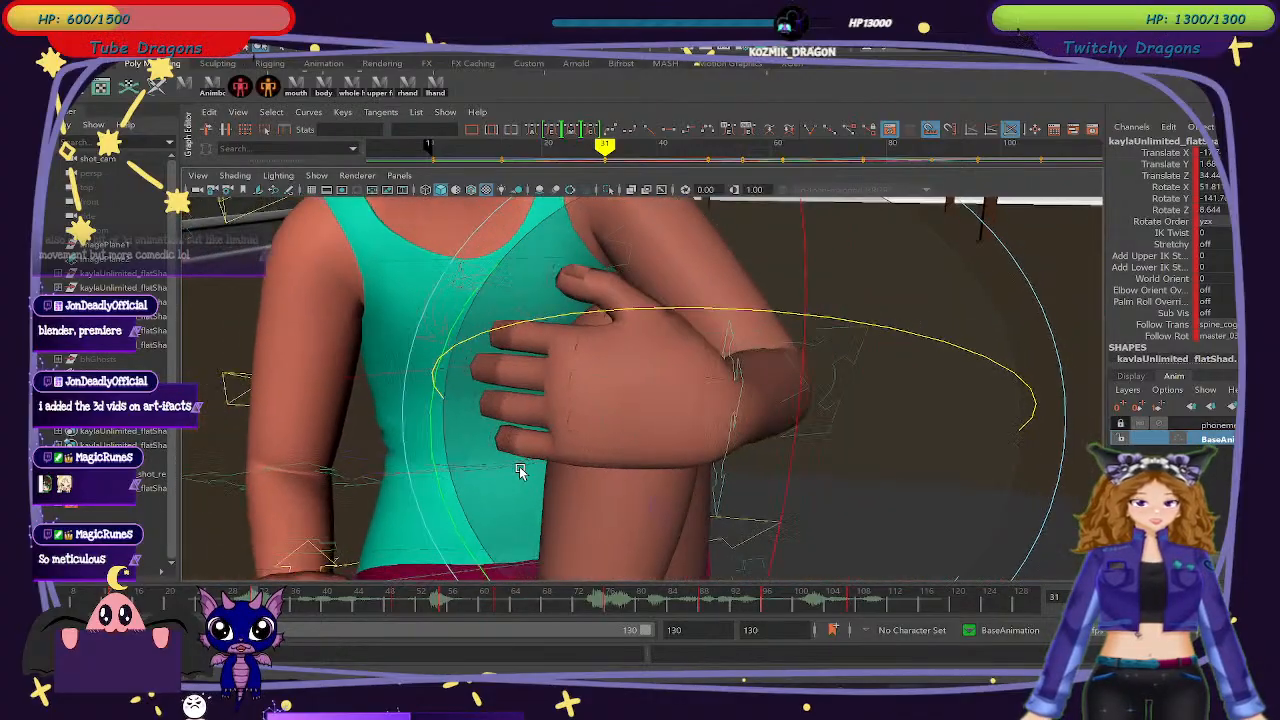
{"action": "left_click_drag", "start_coordinate": [458, 340], "coordinate": [466, 382]}
{"action": "key", "text": "s"}
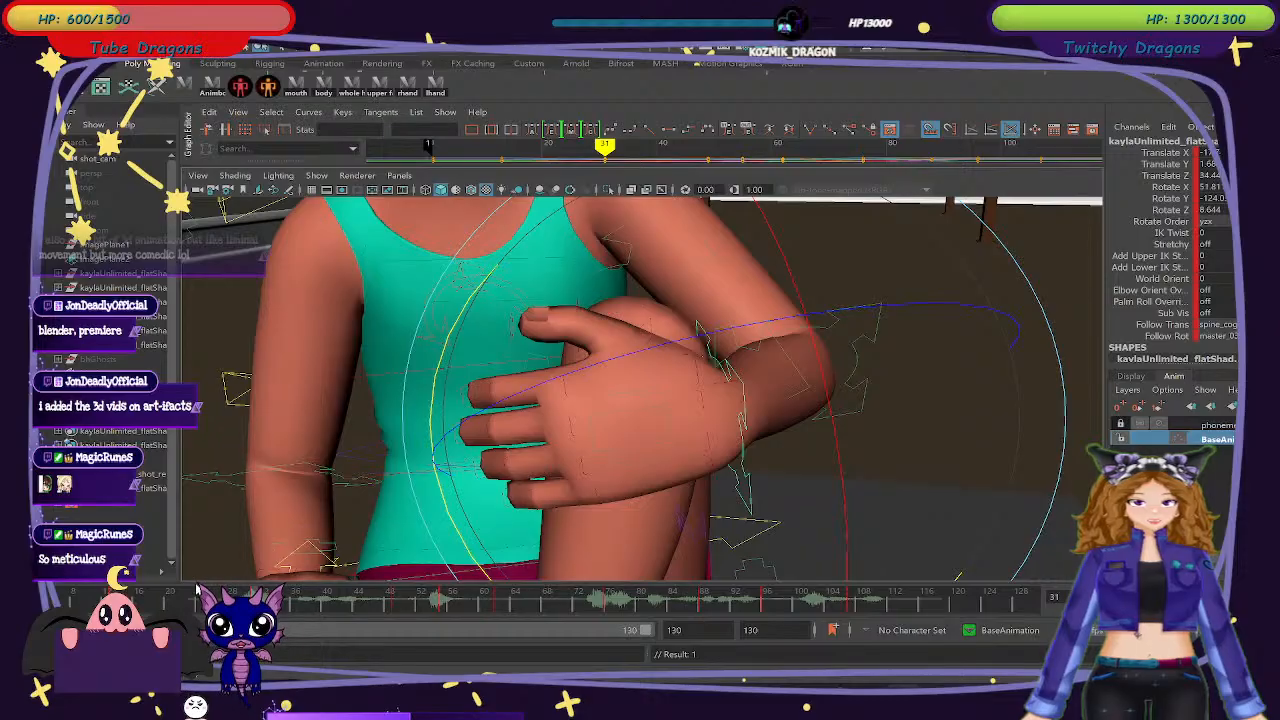
{"action": "left_click_drag", "start_coordinate": [250, 600], "coordinate": [268, 621]}
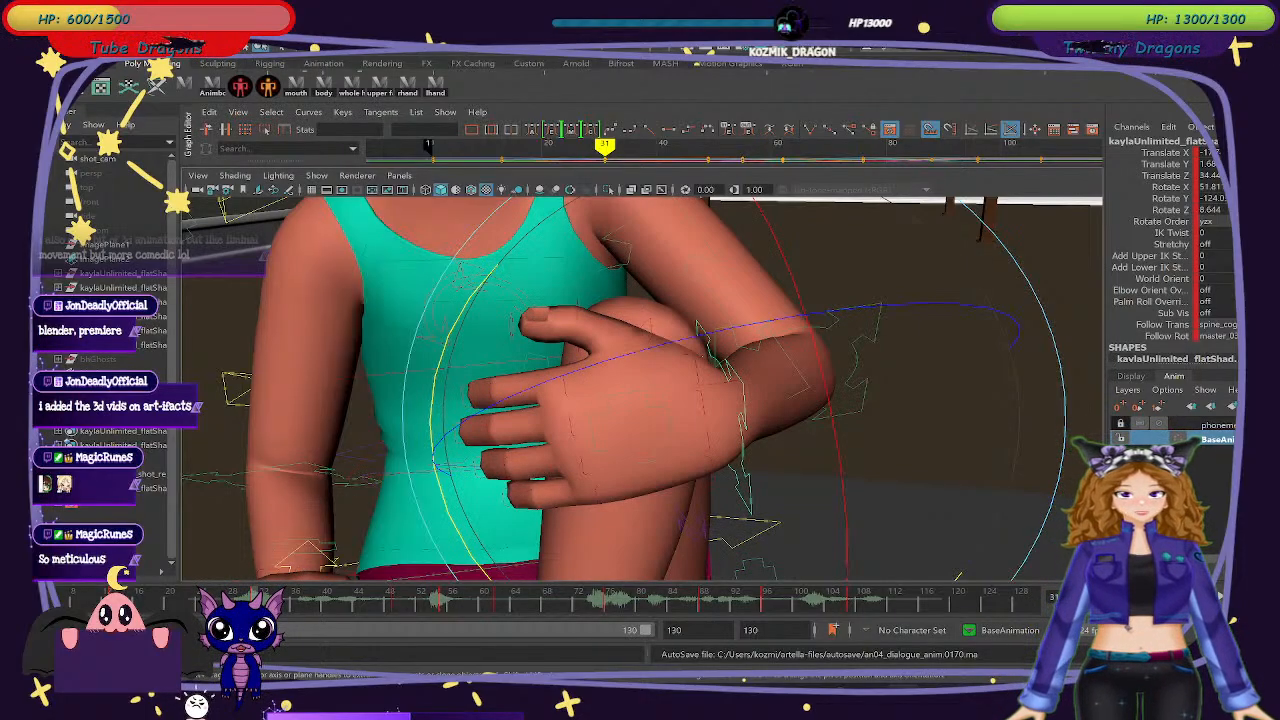
{"action": "mouse_move", "coordinate": [258, 610]}
{"action": "left_mouse_down"}
{"action": "mouse_move", "coordinate": [84, 610]}
{"action": "mouse_move", "coordinate": [505, 610]}
{"action": "mouse_move", "coordinate": [258, 612]}
{"action": "left_mouse_up"}
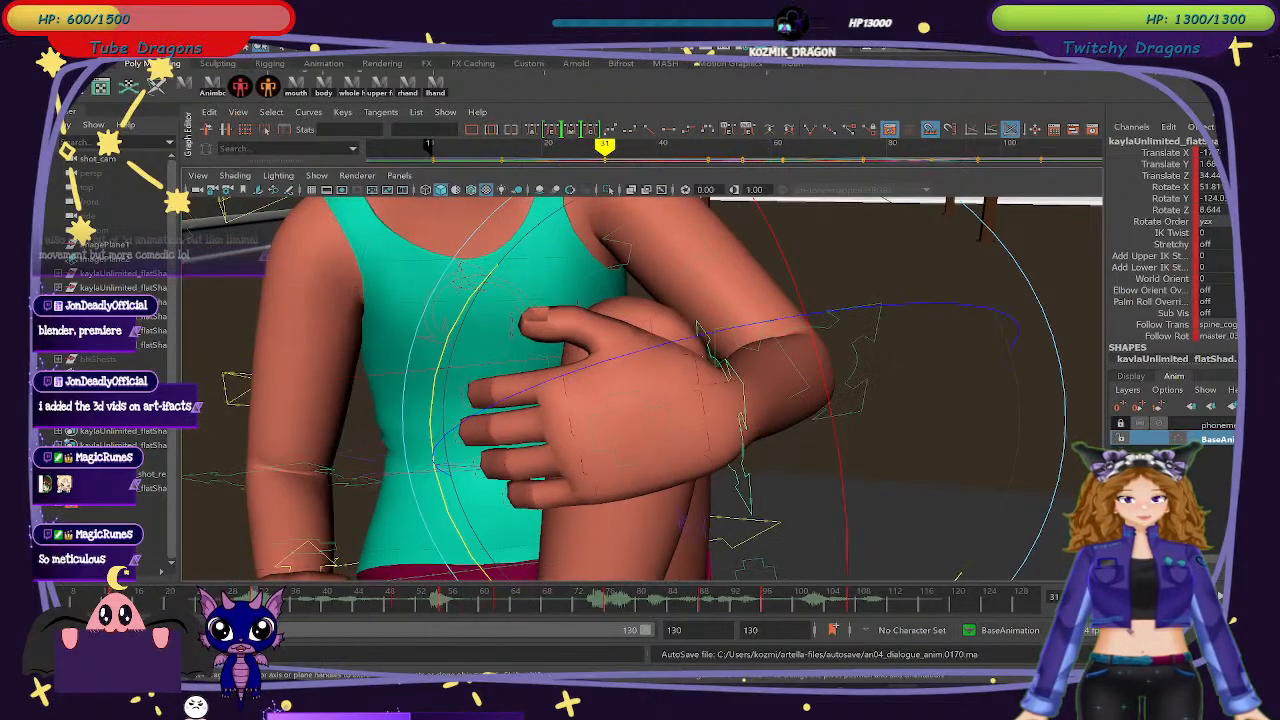
Try rotating the left thumb control about Z in both directions on frame 31 and undo the attempts.
{"action": "left_click", "coordinate": [436, 95]}
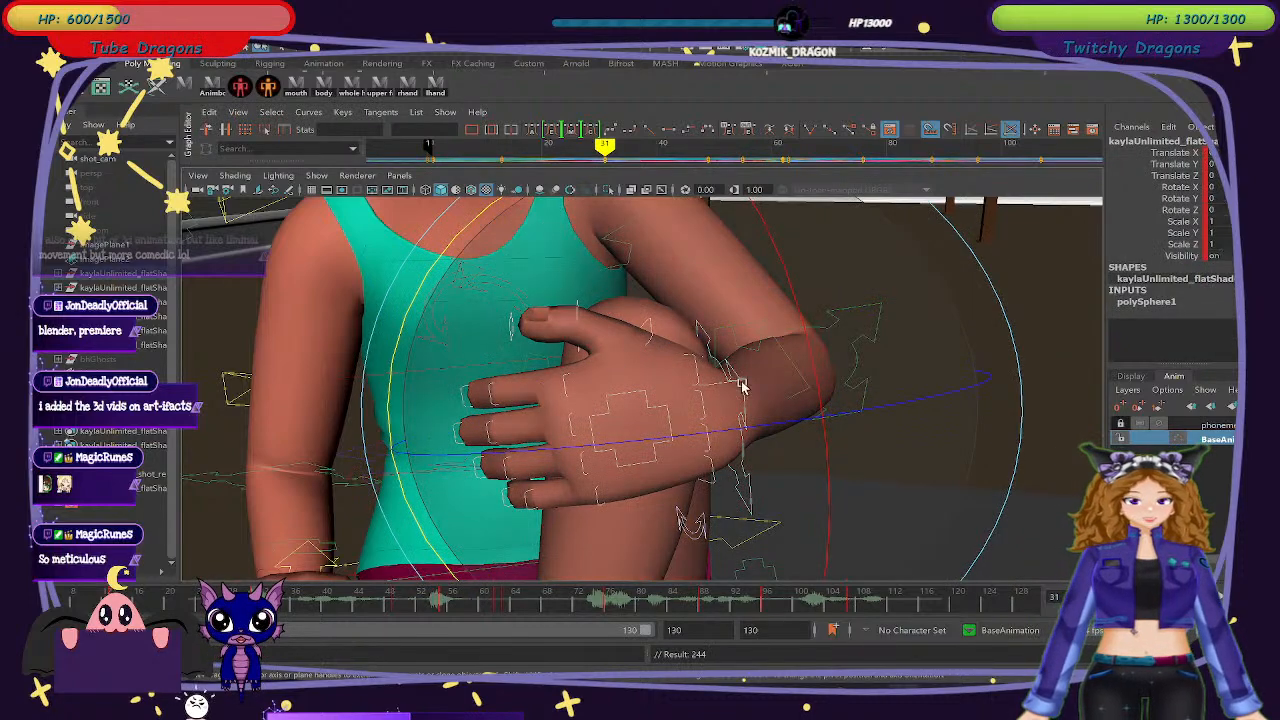
{"action": "left_click", "coordinate": [1040, 407]}
{"action": "left_click_drag", "start_coordinate": [646, 345], "coordinate": [574, 376], "text": "alt"}
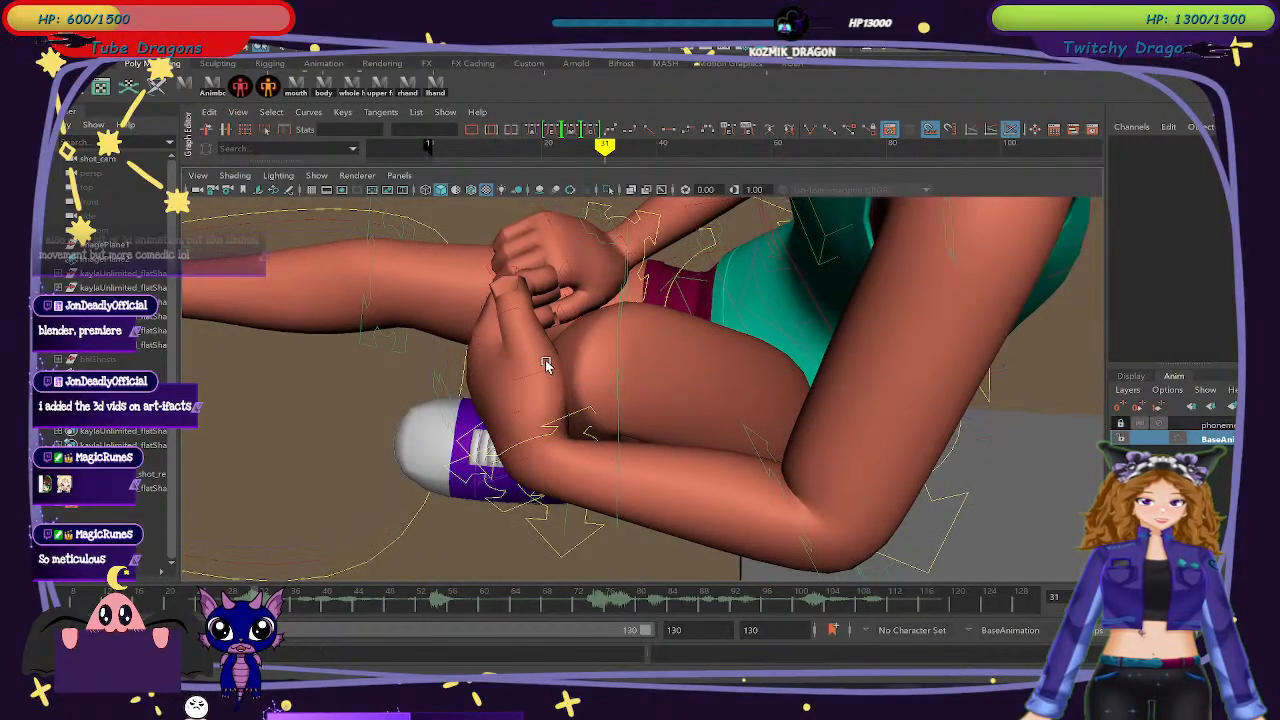
{"action": "left_click", "coordinate": [514, 304]}
{"action": "left_click_drag", "start_coordinate": [405, 397], "coordinate": [641, 443]}
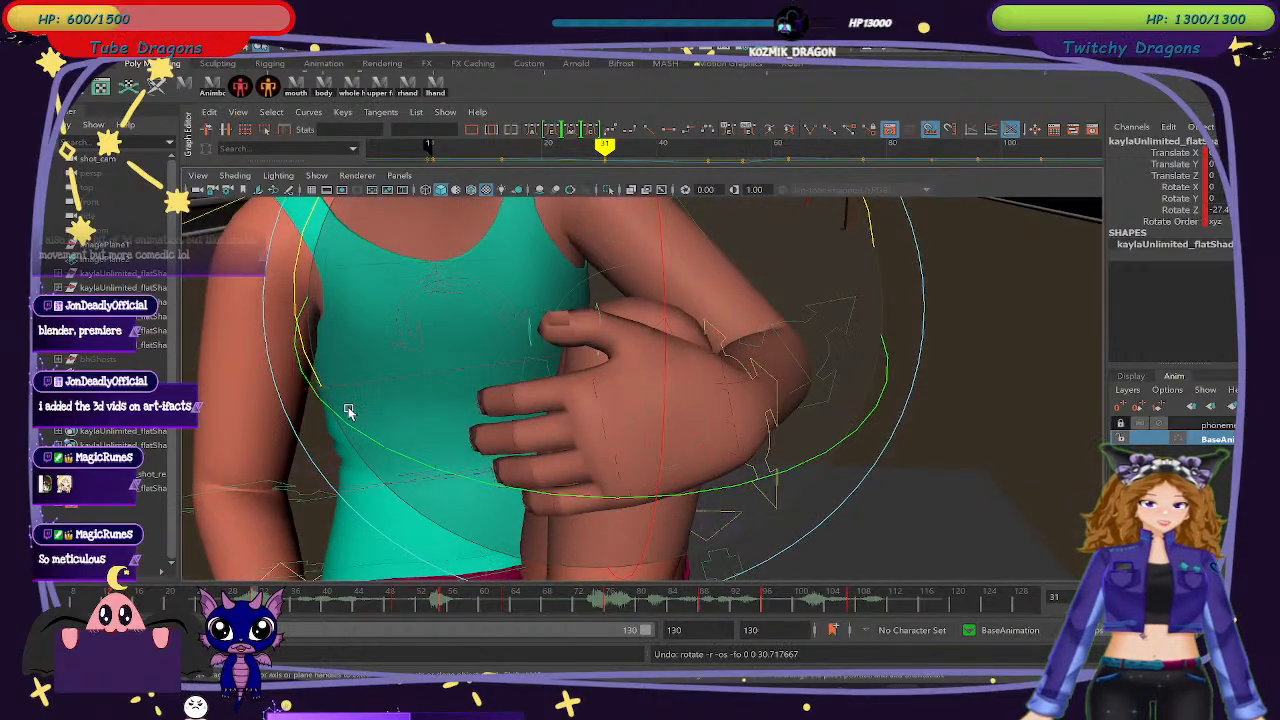
{"action": "left_click_drag", "start_coordinate": [298, 330], "coordinate": [502, 208]}
{"action": "key", "text": "ctrl+z"}
{"action": "key", "text": "ctrl+z"}
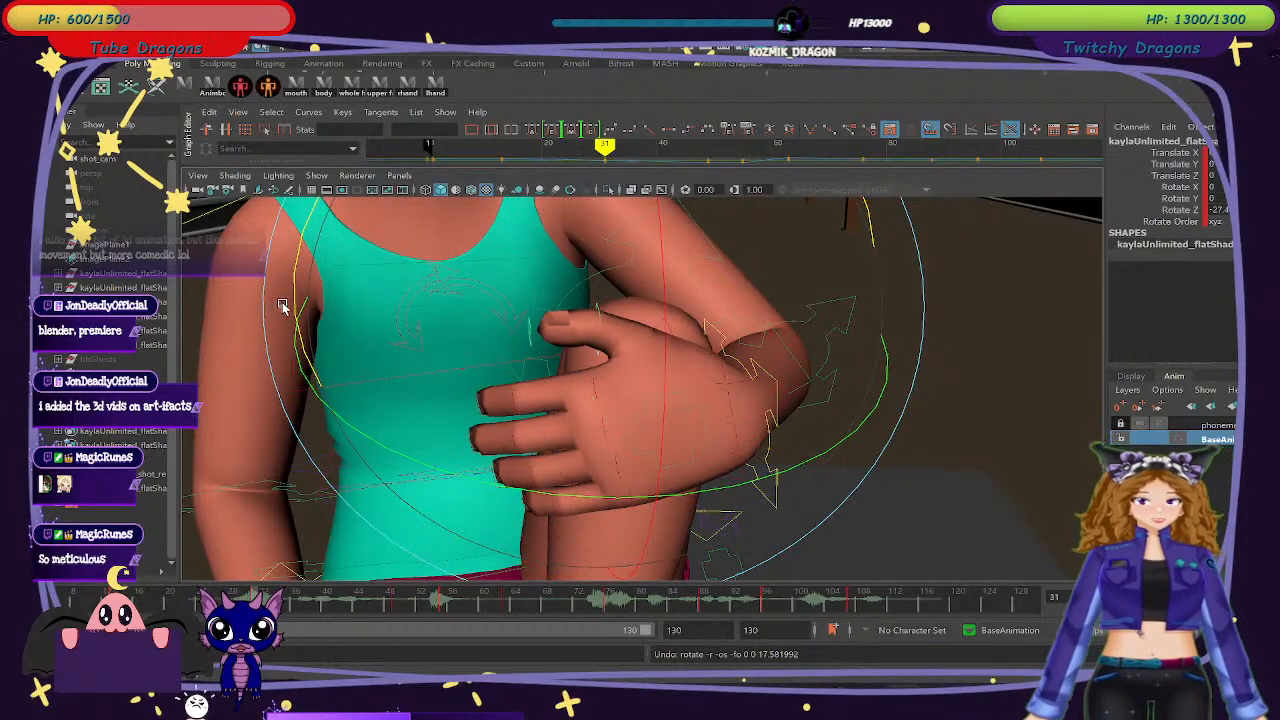
{"action": "key", "text": "ctrl+z"}
{"action": "key", "text": "ctrl+z"}
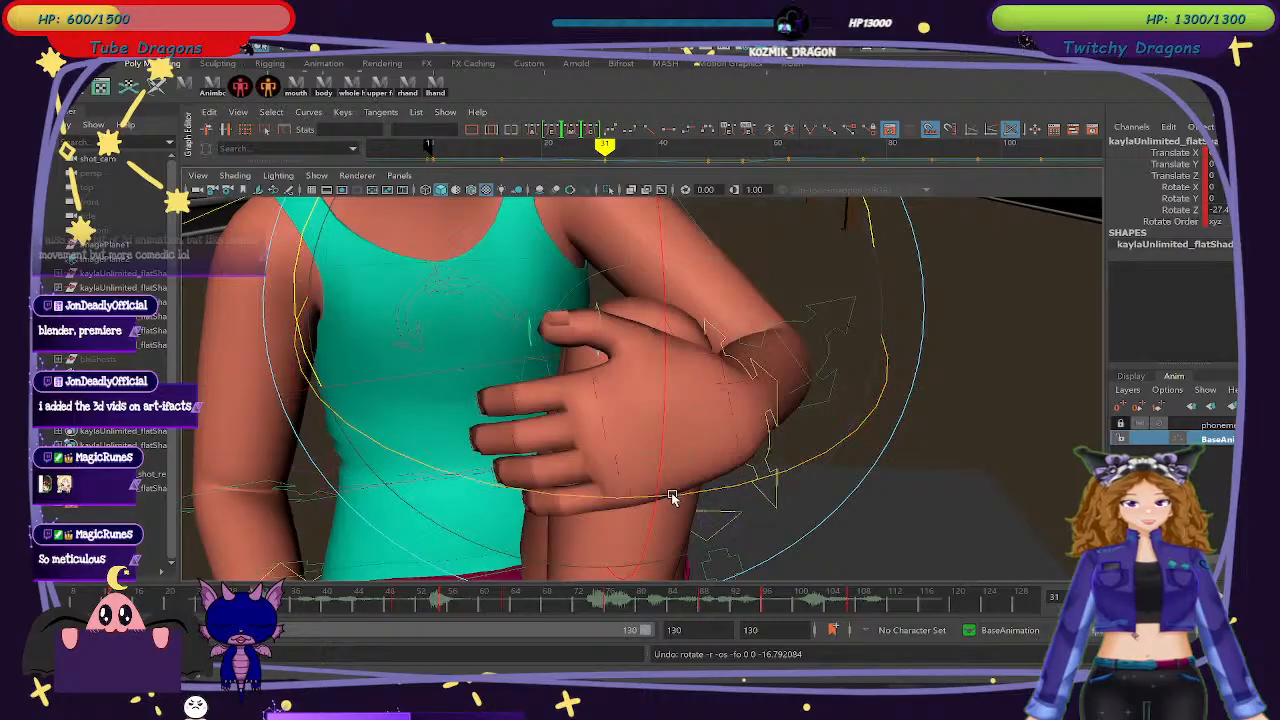
Rotate the left thumb control to about -11 in Y on frame 31, key it and scrub the motion up to that frame.
{"action": "mouse_move", "coordinate": [672, 497]}
{"action": "left_mouse_down"}
{"action": "mouse_move", "coordinate": [617, 505]}
{"action": "mouse_move", "coordinate": [760, 471]}
{"action": "left_mouse_up"}
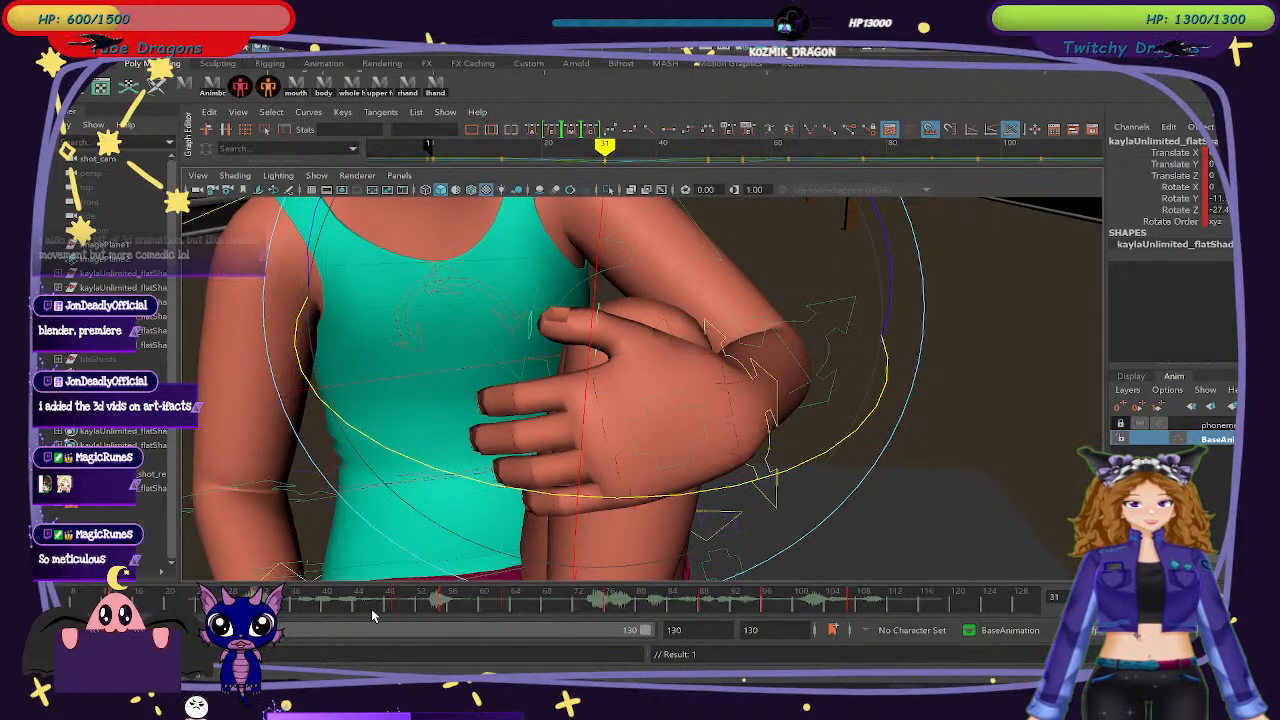
{"action": "left_click_drag", "start_coordinate": [84, 608], "coordinate": [257, 611]}
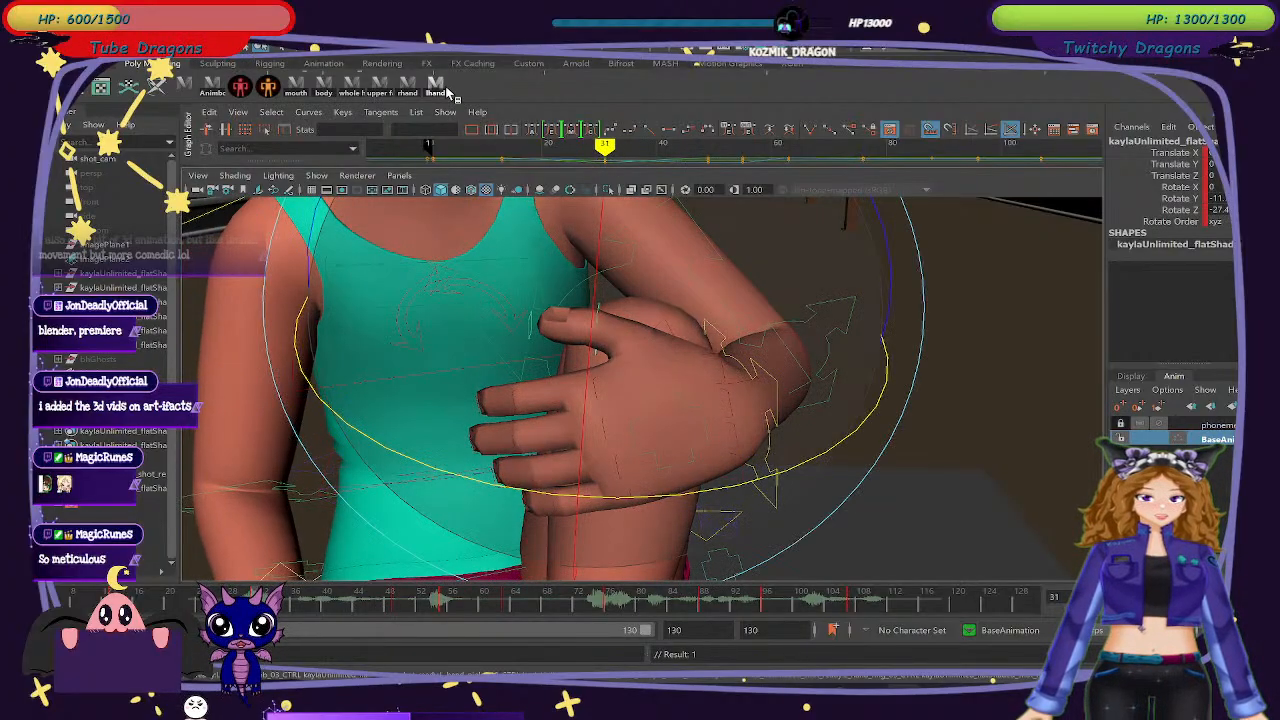
Select all left-hand controls and examine the hand pose on the knee across frames 49 to 51 from the front and side.
{"action": "left_click", "coordinate": [446, 90]}
{"action": "left_click", "coordinate": [395, 603]}
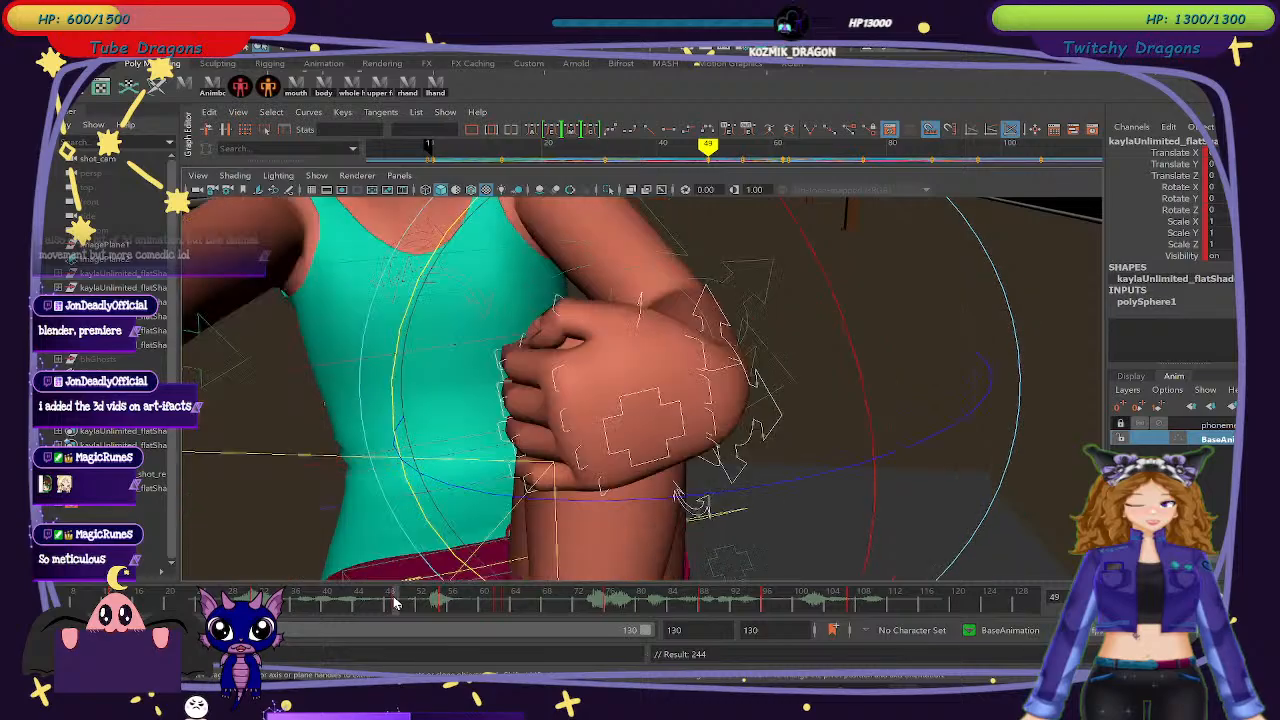
{"action": "left_click_drag", "start_coordinate": [612, 462], "coordinate": [619, 488], "text": "alt"}
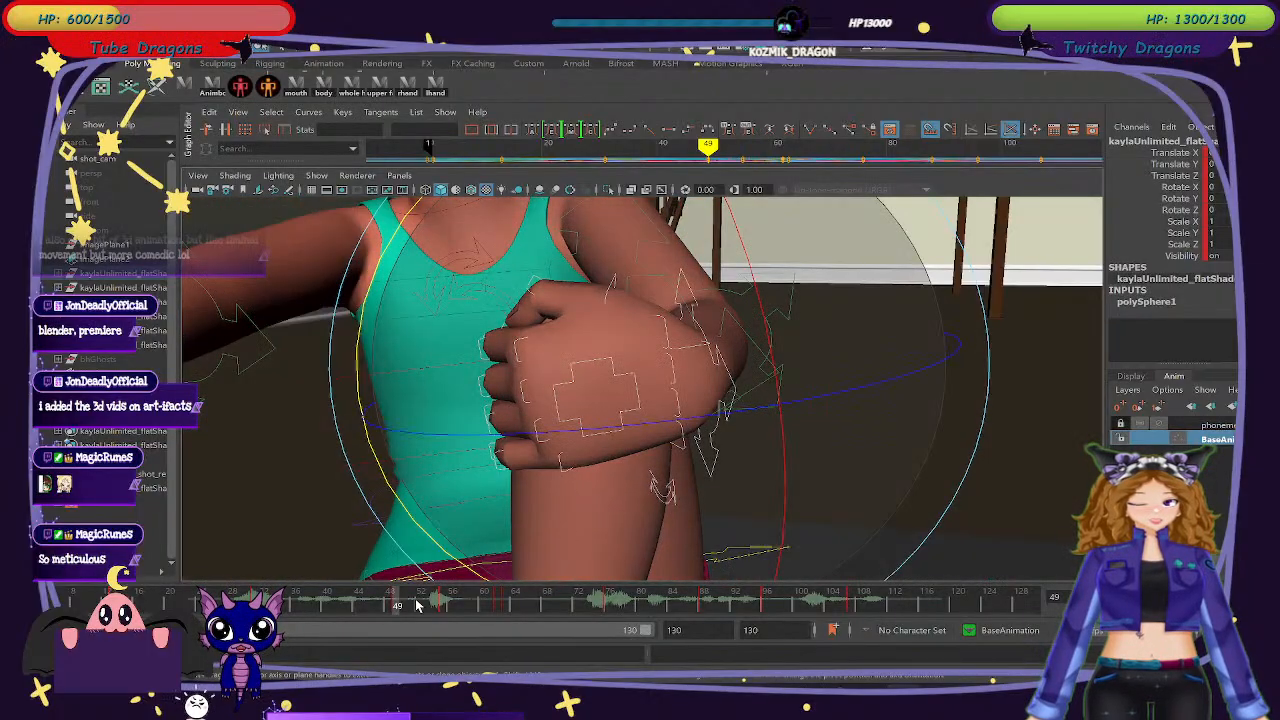
{"action": "mouse_move", "coordinate": [345, 610]}
{"action": "left_mouse_down"}
{"action": "mouse_move", "coordinate": [327, 608]}
{"action": "mouse_move", "coordinate": [481, 606]}
{"action": "mouse_move", "coordinate": [390, 602]}
{"action": "mouse_move", "coordinate": [430, 606]}
{"action": "mouse_move", "coordinate": [402, 604]}
{"action": "left_mouse_up"}
{"action": "key", "text": "e"}
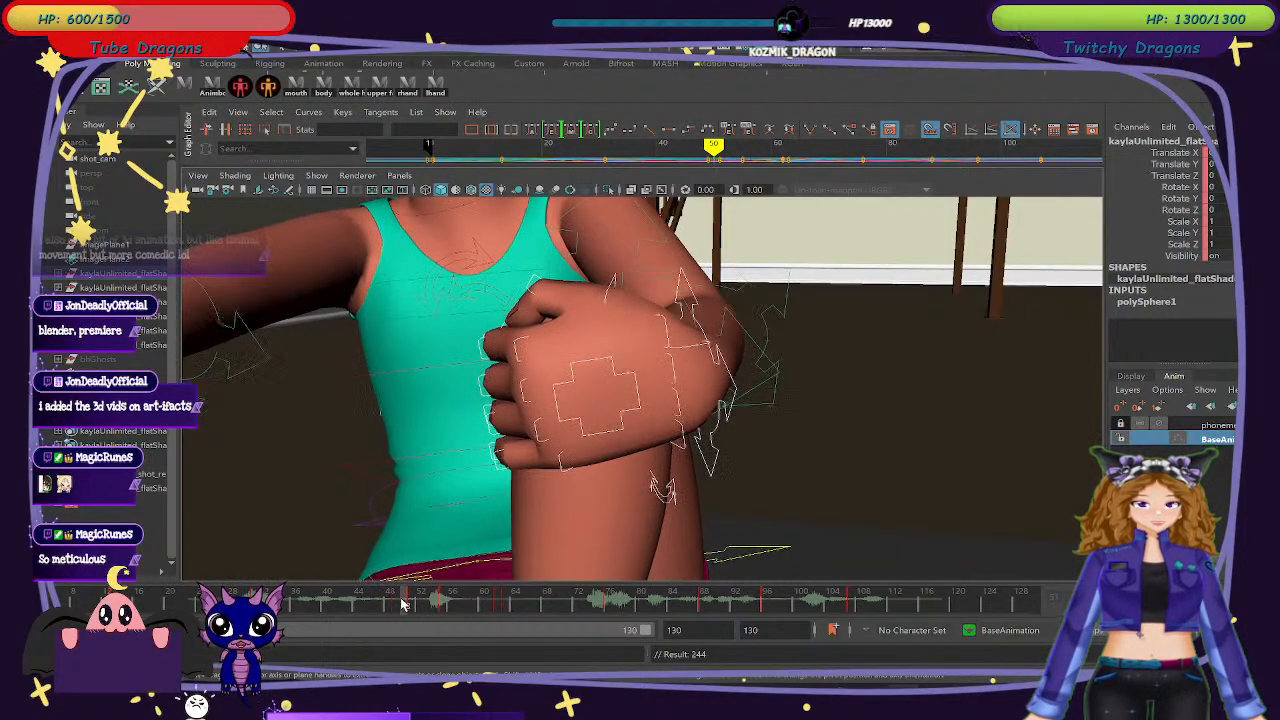
{"action": "mouse_move", "coordinate": [849, 500]}
{"action": "left_mouse_down", "text": "alt"}
{"action": "mouse_move", "coordinate": [829, 514]}
{"action": "mouse_move", "coordinate": [833, 500]}
{"action": "left_mouse_up", "text": "alt"}
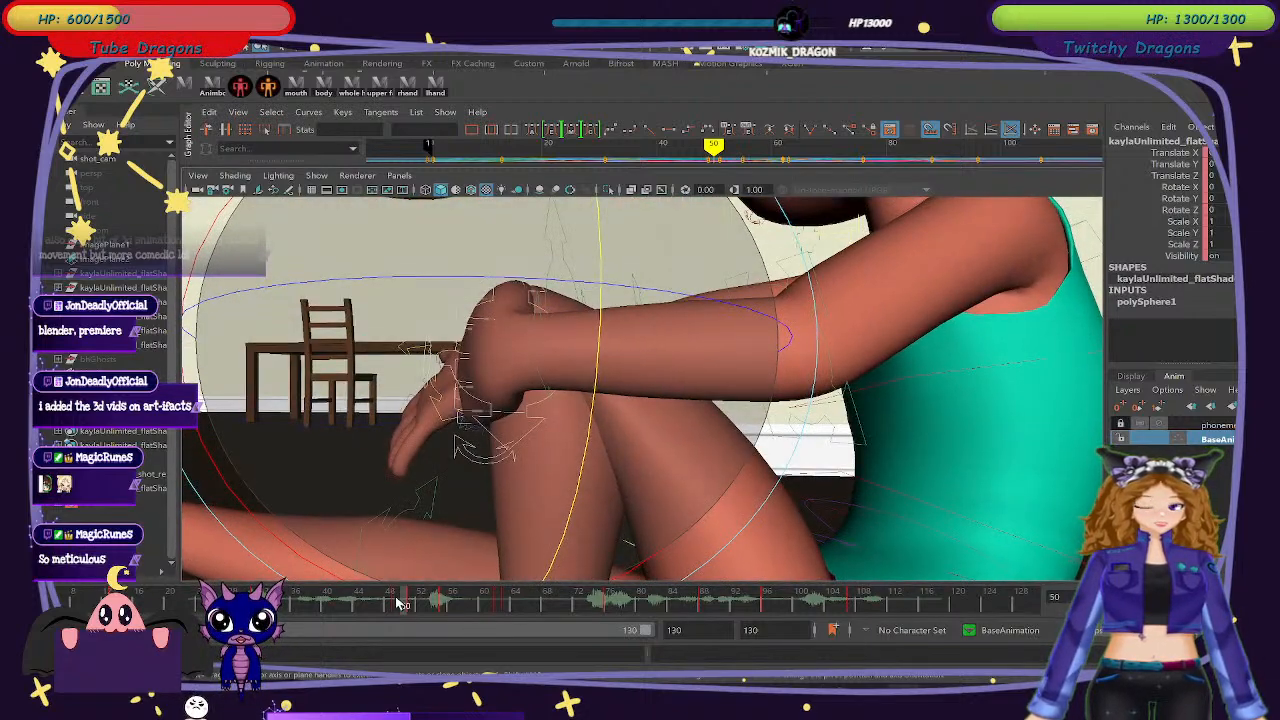
{"action": "mouse_move", "coordinate": [398, 604]}
{"action": "left_mouse_down"}
{"action": "mouse_move", "coordinate": [421, 606]}
{"action": "mouse_move", "coordinate": [408, 603]}
{"action": "left_mouse_up"}
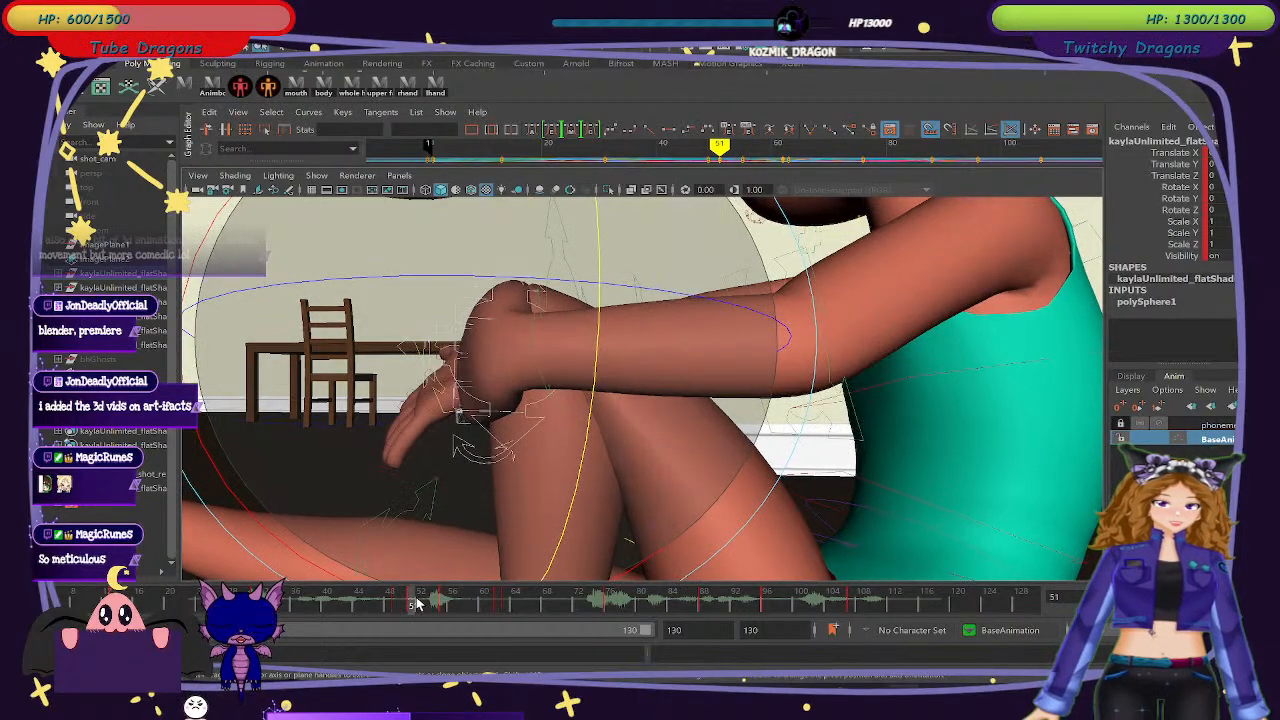
On frame 51, move the left hand's IK control slightly toward the fingers to about 1.57 in Y and compare it with the preceding frame.
{"action": "left_click", "coordinate": [810, 465]}
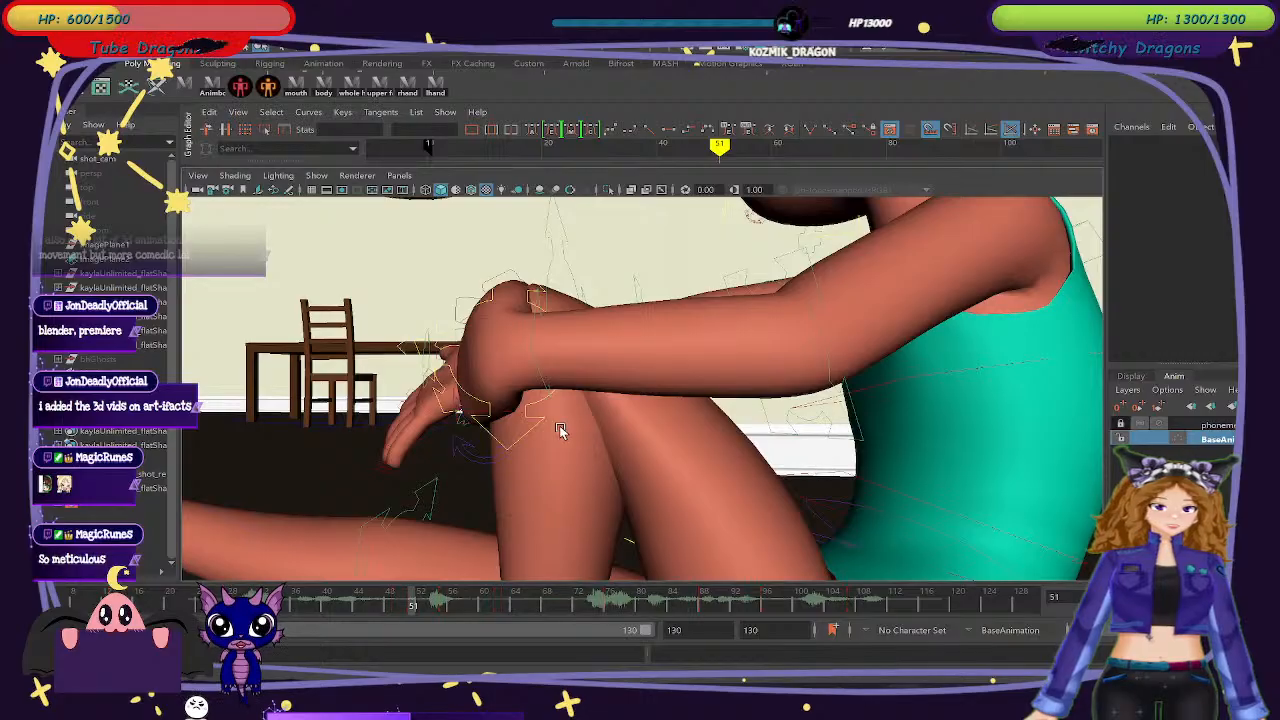
{"action": "left_click", "coordinate": [532, 407]}
{"action": "key", "text": "w"}
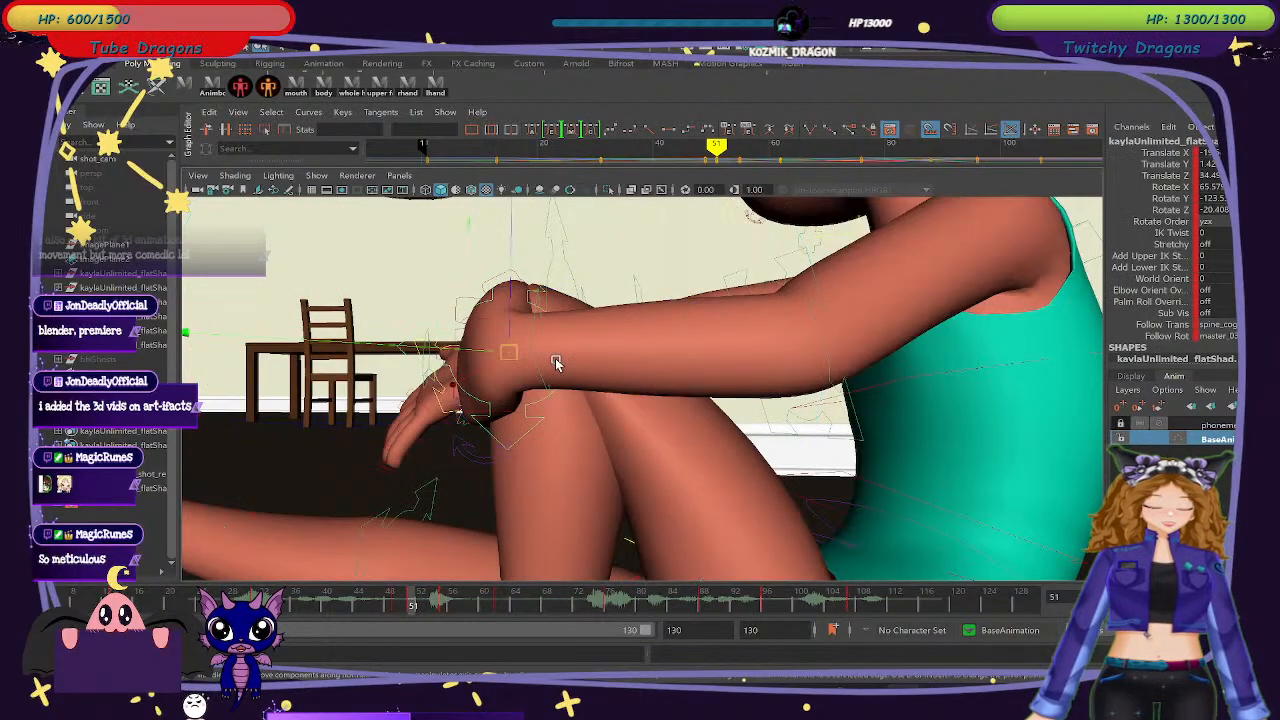
{"action": "left_click_drag", "start_coordinate": [484, 352], "coordinate": [476, 350]}
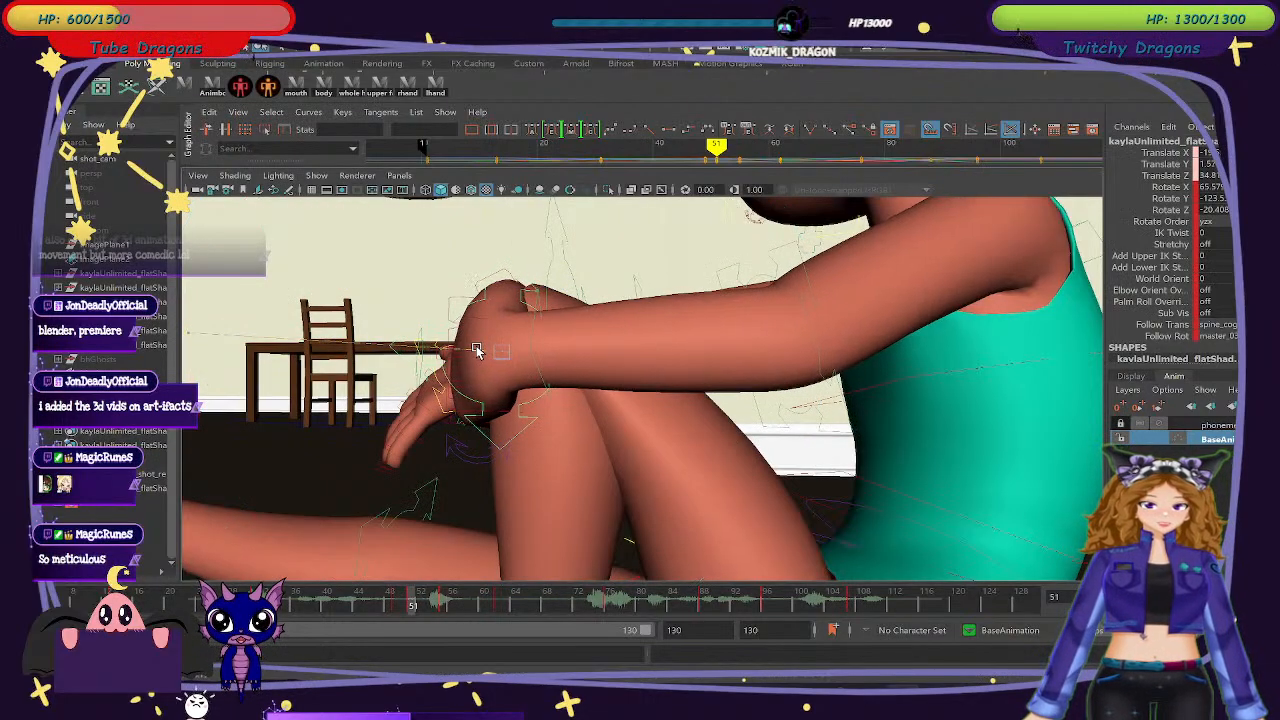
{"action": "key", "text": "comma"}
{"action": "key", "text": "period"}
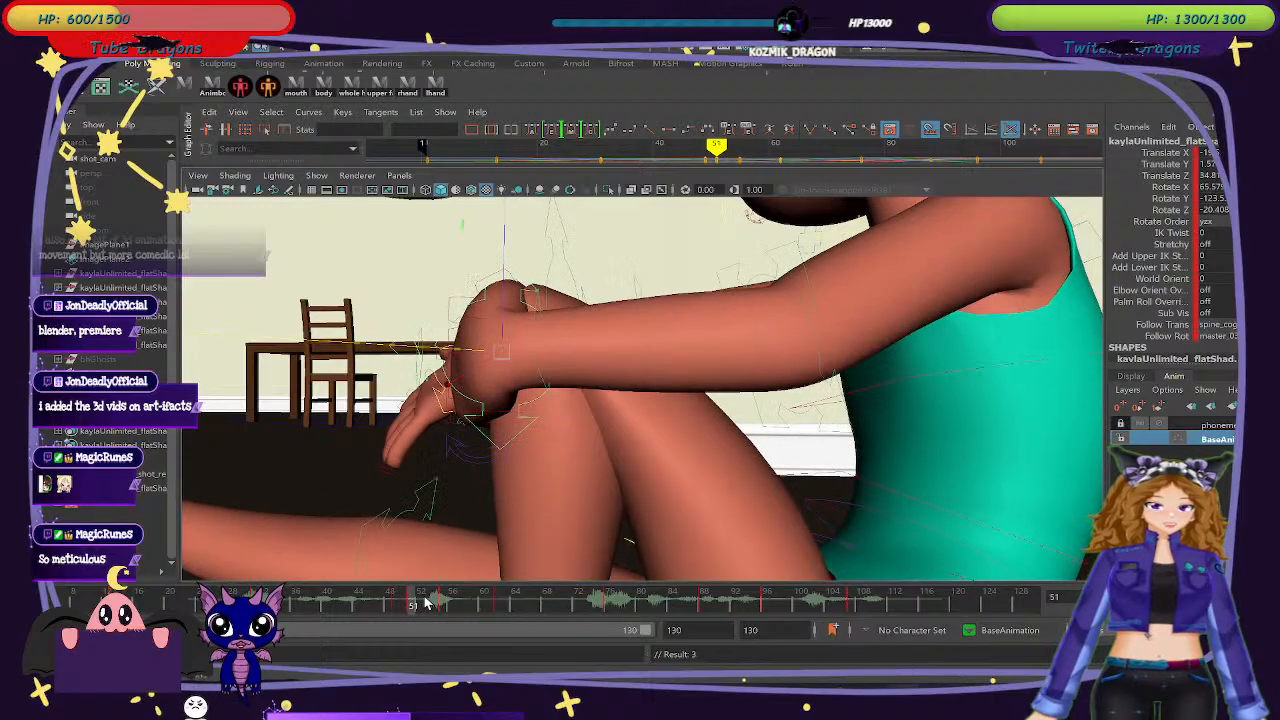
Scrub the motion around frame 51, pull the left hand's IK control back to about 1.47 in Y there and key it.
{"action": "left_click_drag", "start_coordinate": [427, 601], "coordinate": [562, 591]}
{"action": "left_click_drag", "start_coordinate": [372, 608], "coordinate": [414, 602]}
{"action": "left_click_drag", "start_coordinate": [760, 500], "coordinate": [671, 503], "text": "alt"}
{"action": "left_click_drag", "start_coordinate": [446, 600], "coordinate": [408, 601]}
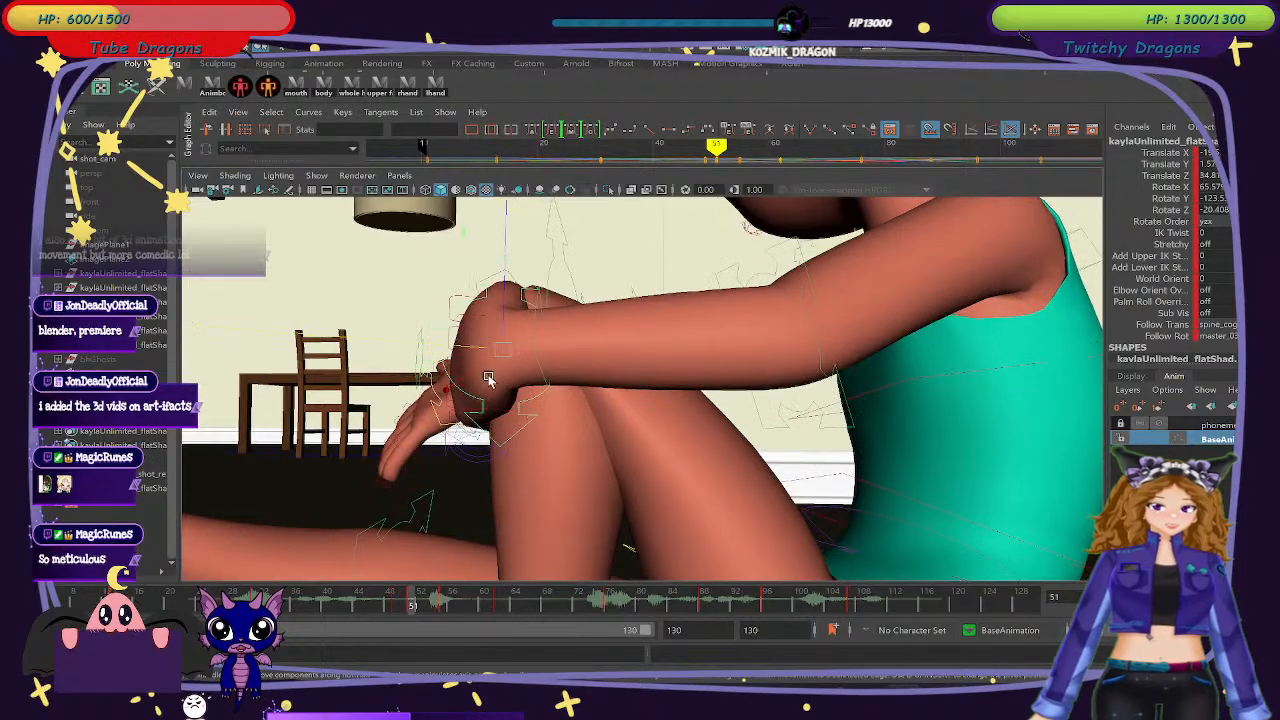
{"action": "left_click_drag", "start_coordinate": [460, 350], "coordinate": [465, 354]}
{"action": "key", "text": "s"}
{"action": "key", "text": "comma"}
{"action": "key", "text": "period"}
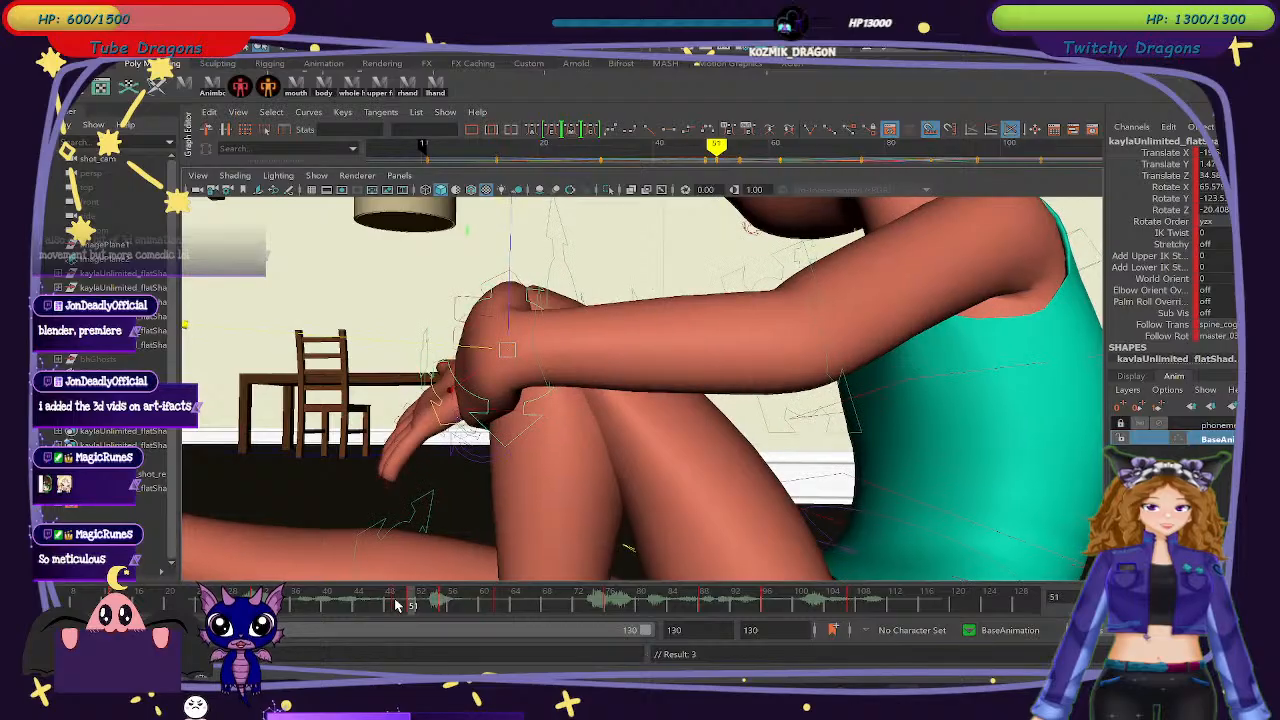
Compare the left hand's position on frame 51 with the preceding frames from the side and front.
{"action": "key", "text": "comma"}
{"action": "key", "text": "period"}
{"action": "key", "text": "comma"}
{"action": "key", "text": "period"}
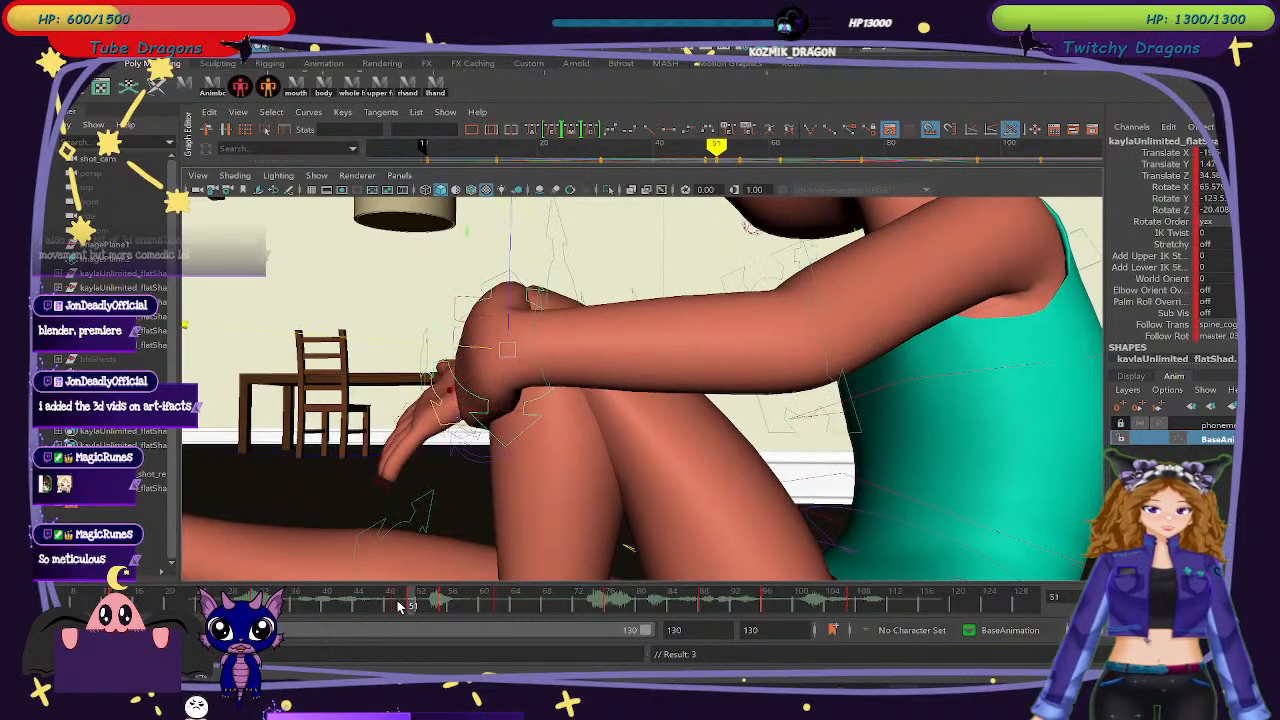
{"action": "left_click_drag", "start_coordinate": [505, 528], "coordinate": [600, 530], "text": "alt"}
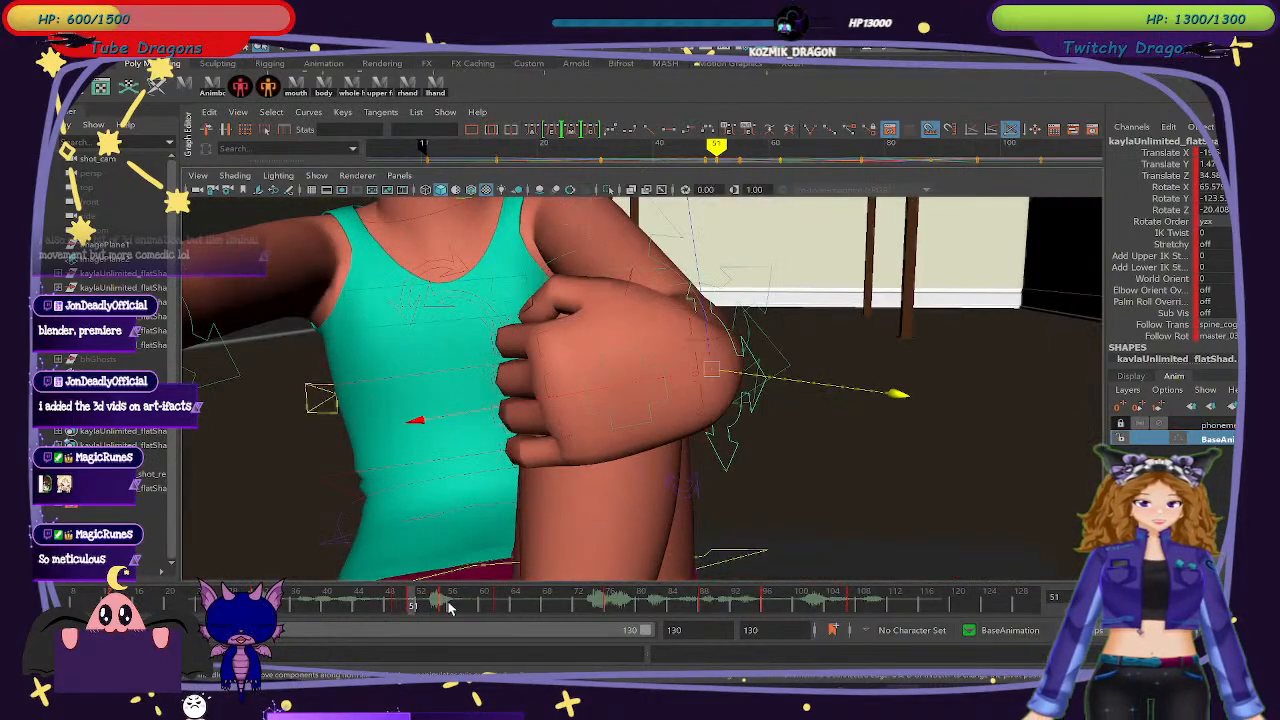
{"action": "left_click", "coordinate": [405, 598]}
{"action": "mouse_move", "coordinate": [390, 598]}
{"action": "left_mouse_down"}
{"action": "mouse_move", "coordinate": [437, 606]}
{"action": "mouse_move", "coordinate": [412, 606]}
{"action": "left_mouse_up"}
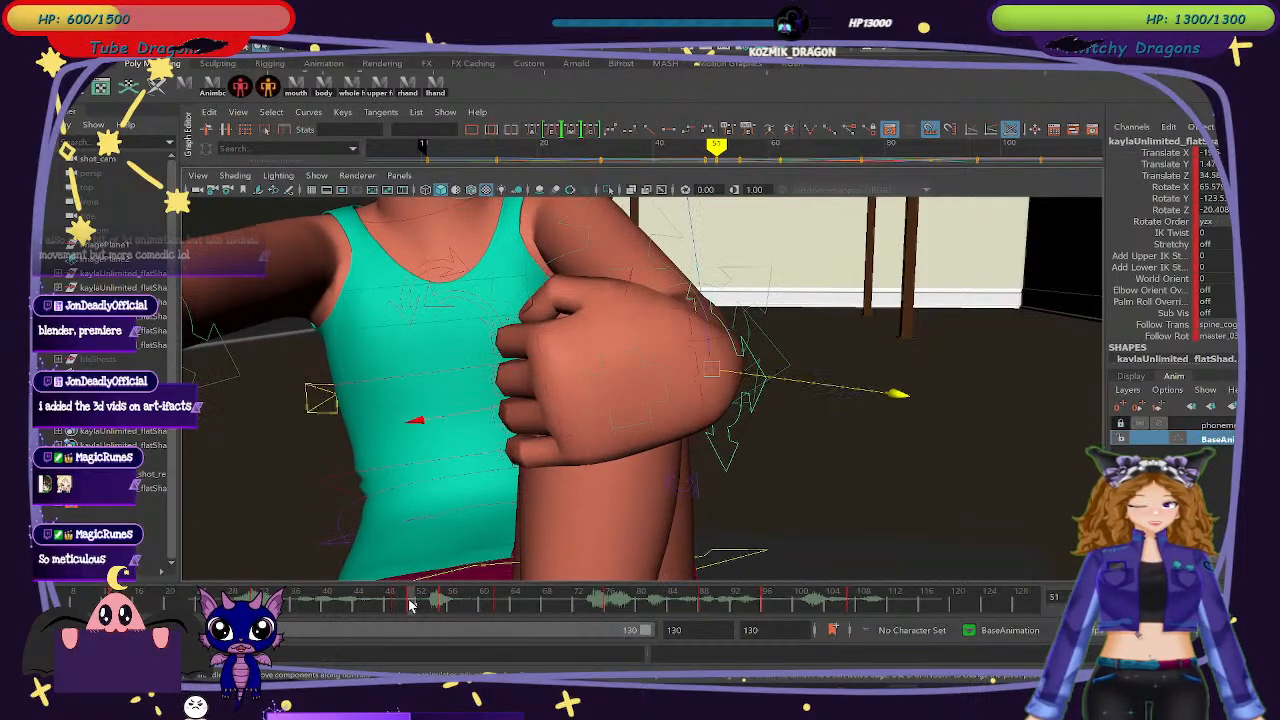
Select all left-hand controls and examine the hand's motion up to frame 55 from above the knee.
{"action": "left_click", "coordinate": [440, 90]}
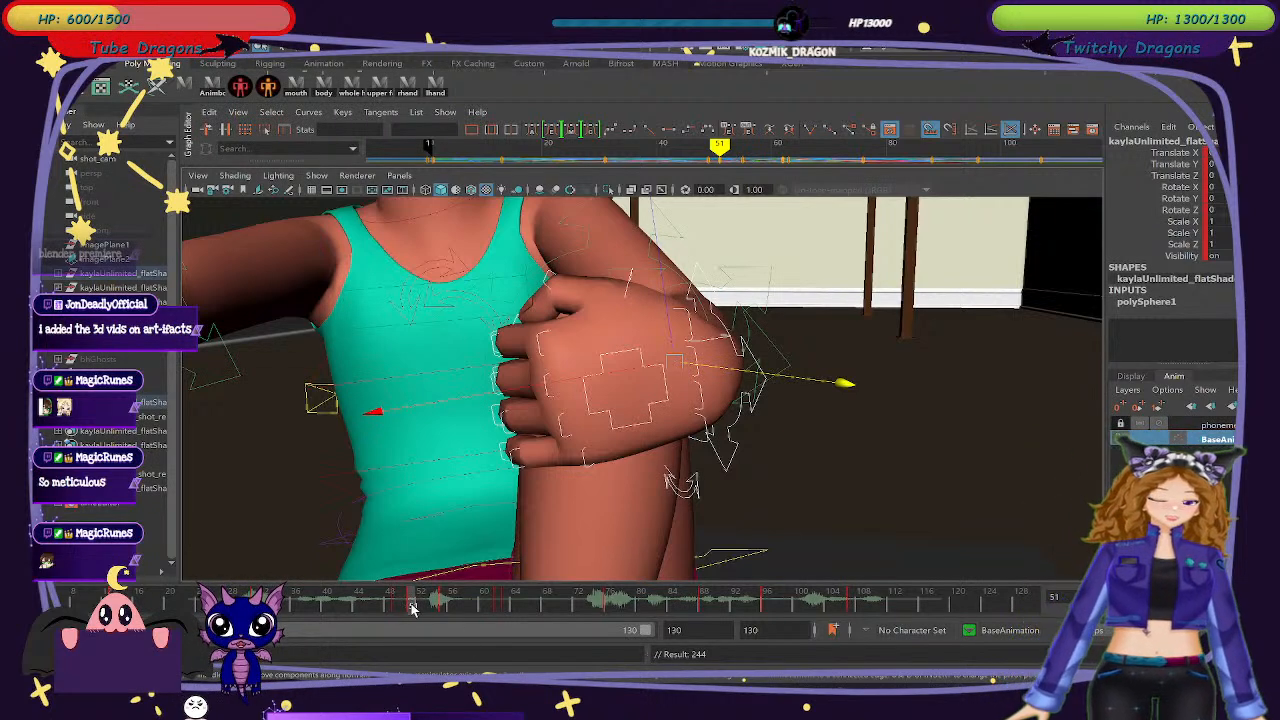
{"action": "left_click_drag", "start_coordinate": [398, 604], "coordinate": [443, 607]}
{"action": "left_click_drag", "start_coordinate": [757, 437], "coordinate": [580, 455], "text": "alt"}
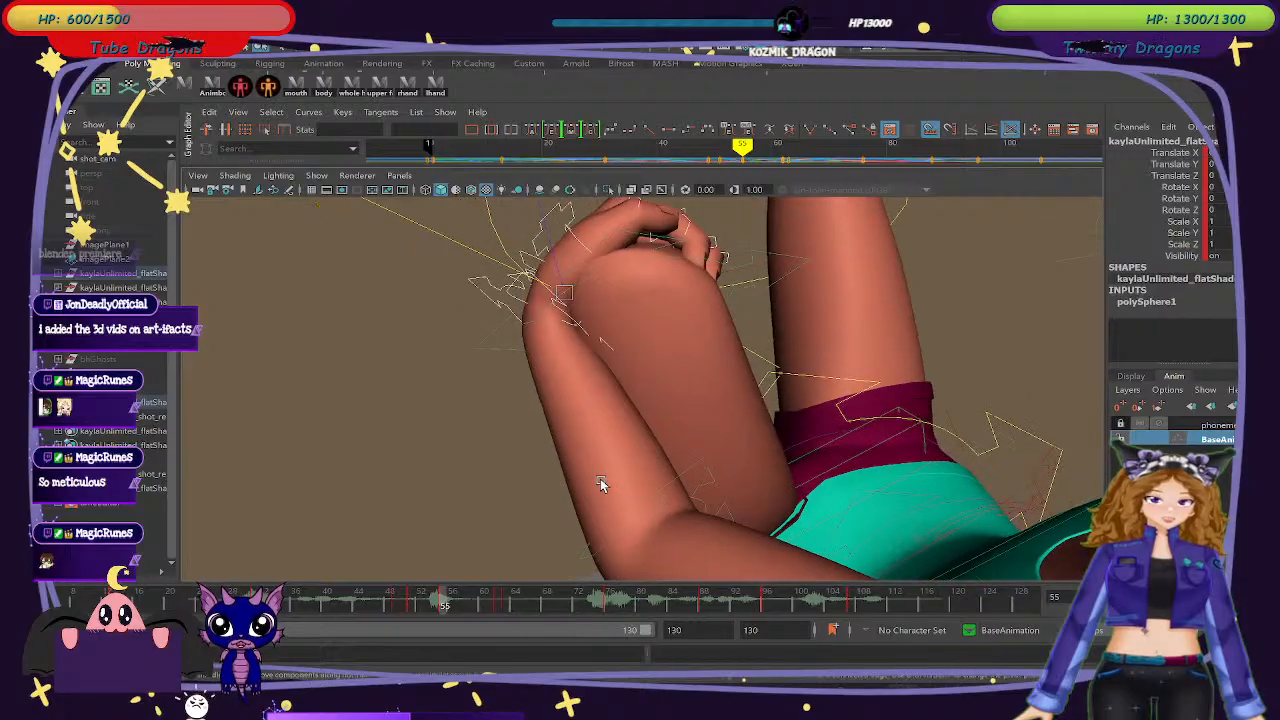
{"action": "mouse_move", "coordinate": [398, 606]}
{"action": "left_mouse_down"}
{"action": "mouse_move", "coordinate": [457, 604]}
{"action": "mouse_move", "coordinate": [443, 601]}
{"action": "left_mouse_up"}
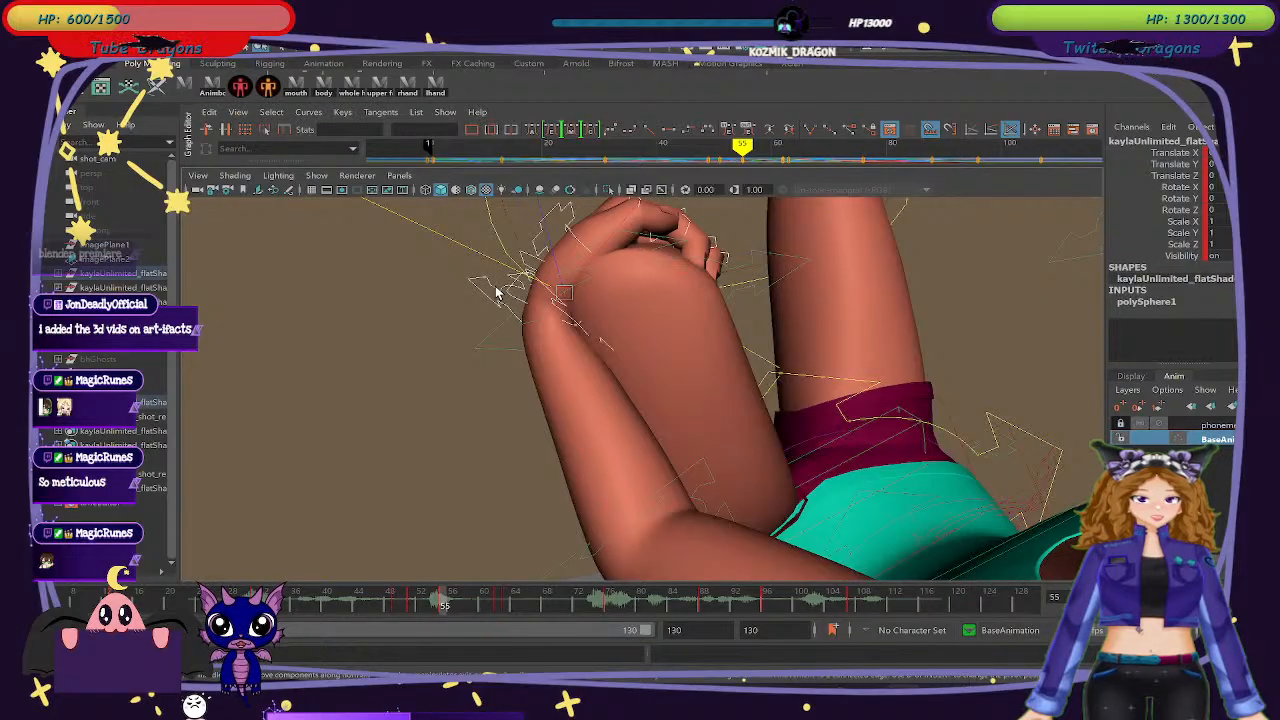
On frame 55, adjust the left hand's IK control slightly beside the knee and compare it with the preceding frames.
{"action": "left_click", "coordinate": [525, 287]}
{"action": "mouse_move", "coordinate": [535, 291]}
{"action": "left_mouse_down"}
{"action": "mouse_move", "coordinate": [534, 320]}
{"action": "mouse_move", "coordinate": [523, 311]}
{"action": "left_mouse_up"}
{"action": "key", "text": "comma"}
{"action": "key", "text": "comma"}
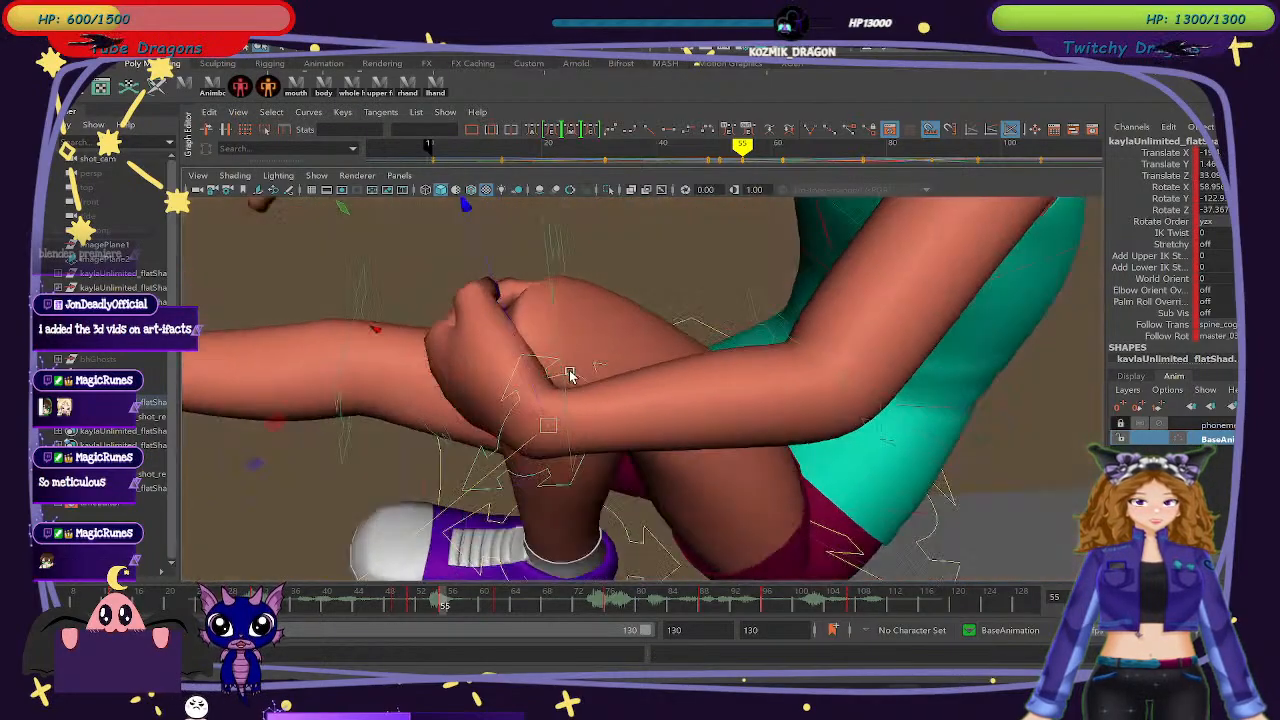
Scrub the left hand's motion around frame 51 and on to frame 59.
{"action": "mouse_move", "coordinate": [383, 598]}
{"action": "left_mouse_down"}
{"action": "mouse_move", "coordinate": [480, 607]}
{"action": "mouse_move", "coordinate": [397, 603]}
{"action": "mouse_move", "coordinate": [423, 605]}
{"action": "mouse_move", "coordinate": [410, 602]}
{"action": "left_mouse_up"}
{"action": "left_click", "coordinate": [493, 391]}
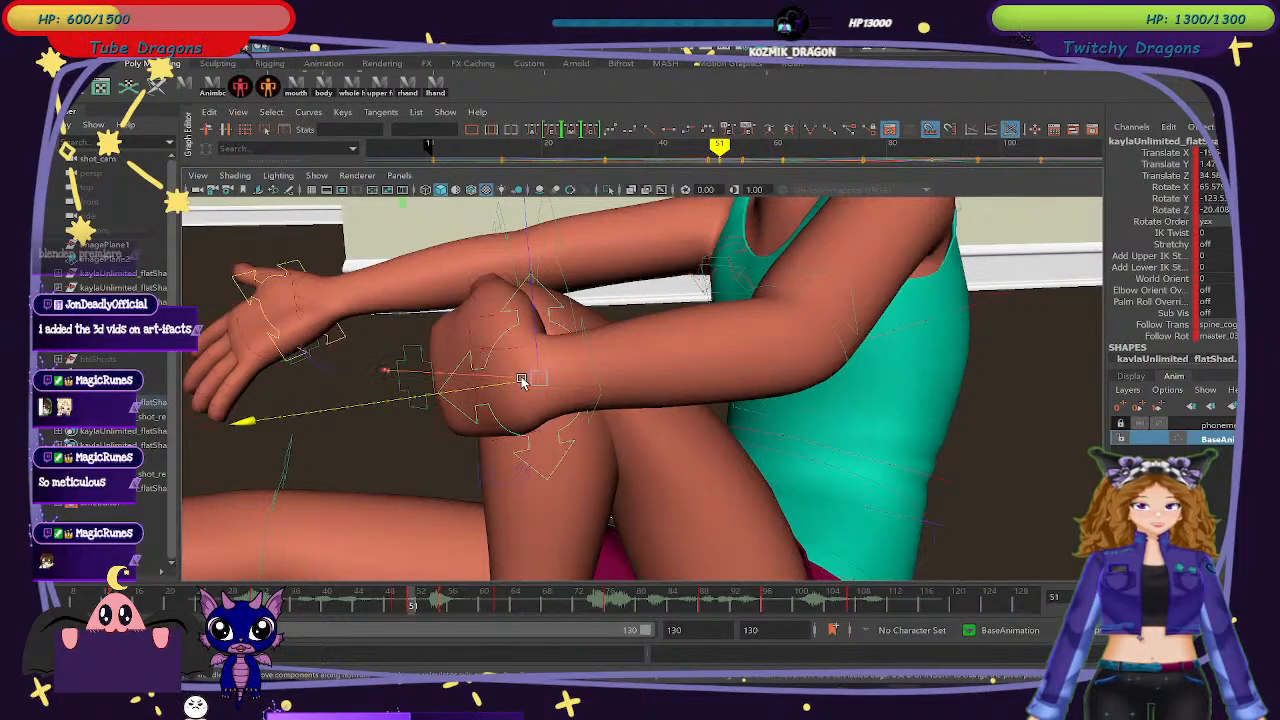
{"action": "left_click", "coordinate": [390, 603]}
{"action": "left_click_drag", "start_coordinate": [390, 603], "coordinate": [474, 613]}
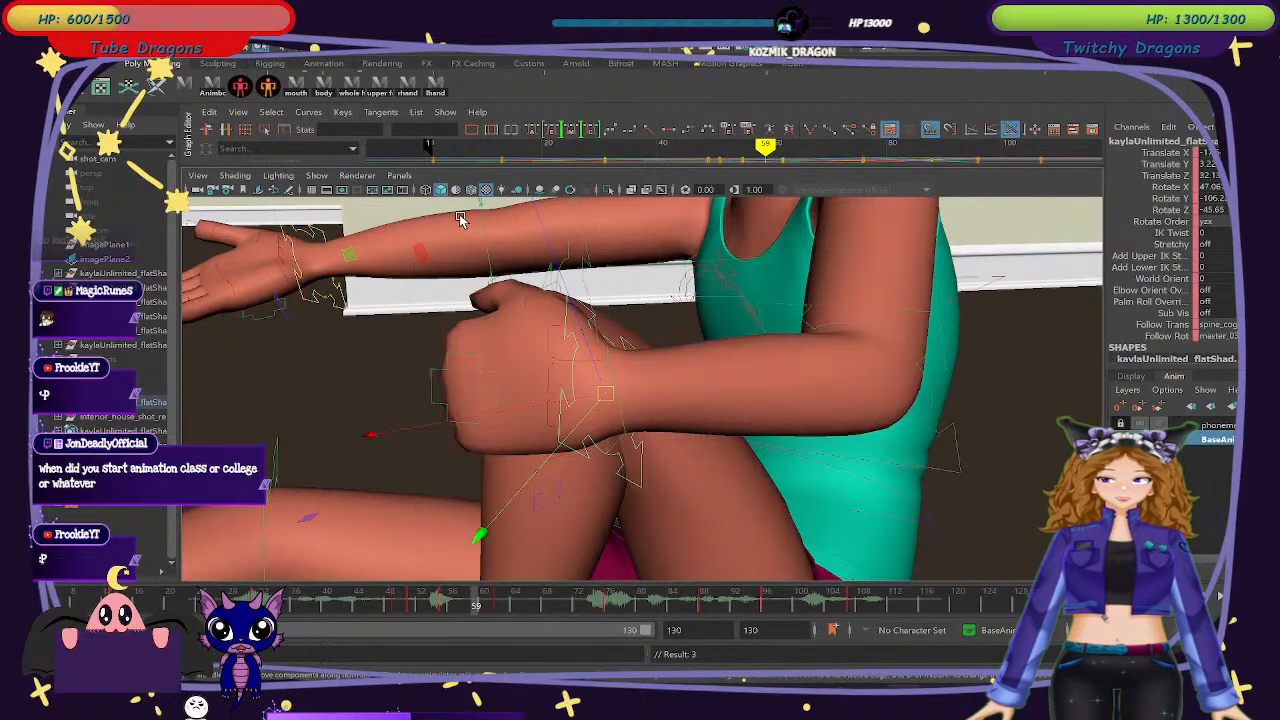
Bring the whole character into view and try moving the left hand's IK control upward on frame 59.
{"action": "scroll", "coordinate": [662, 448], "scroll_direction": "down", "scroll_amount": 5}
{"action": "left_click_drag", "start_coordinate": [646, 458], "coordinate": [533, 440], "text": "alt"}
{"action": "scroll", "coordinate": [533, 440], "scroll_direction": "down", "scroll_amount": 3}
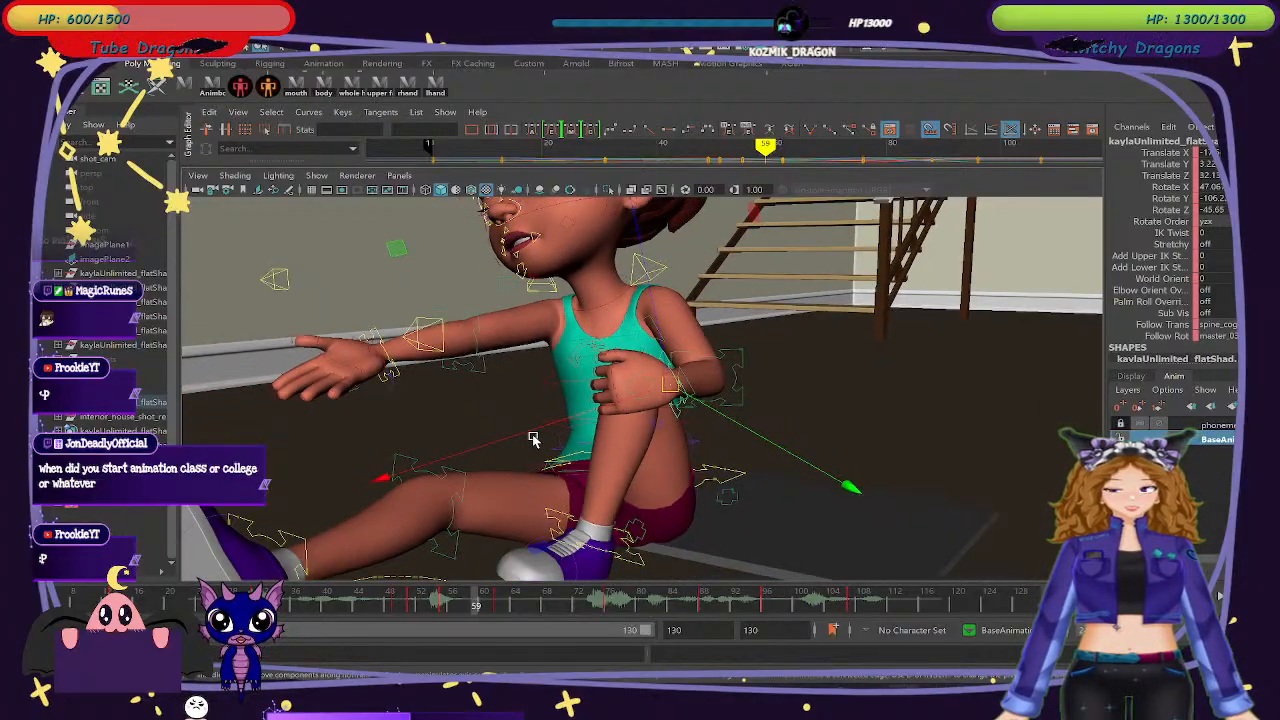
{"action": "scroll", "coordinate": [534, 443], "scroll_direction": "down", "scroll_amount": 3}
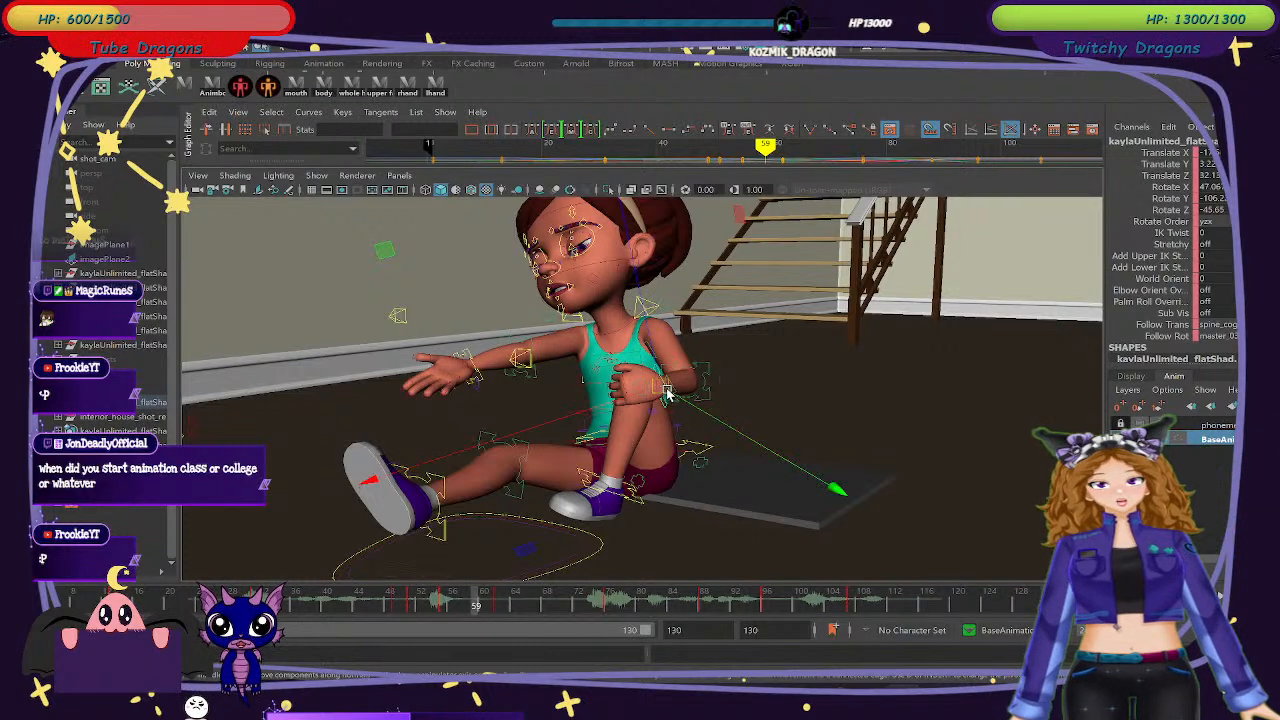
{"action": "left_click_drag", "start_coordinate": [665, 392], "coordinate": [676, 367]}
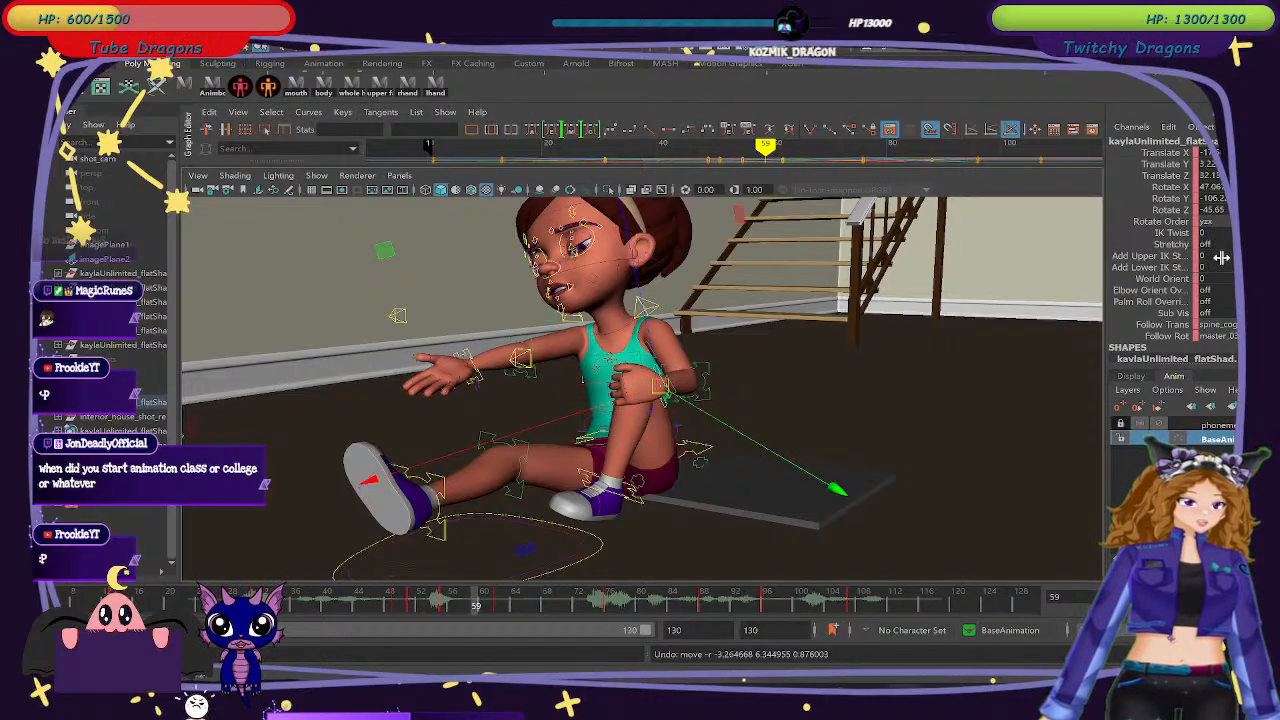
Select the left arm's settings control and set its IK/FK value to 1 on frame 59.
{"action": "left_click", "coordinate": [668, 316]}
{"action": "left_click", "coordinate": [662, 322]}
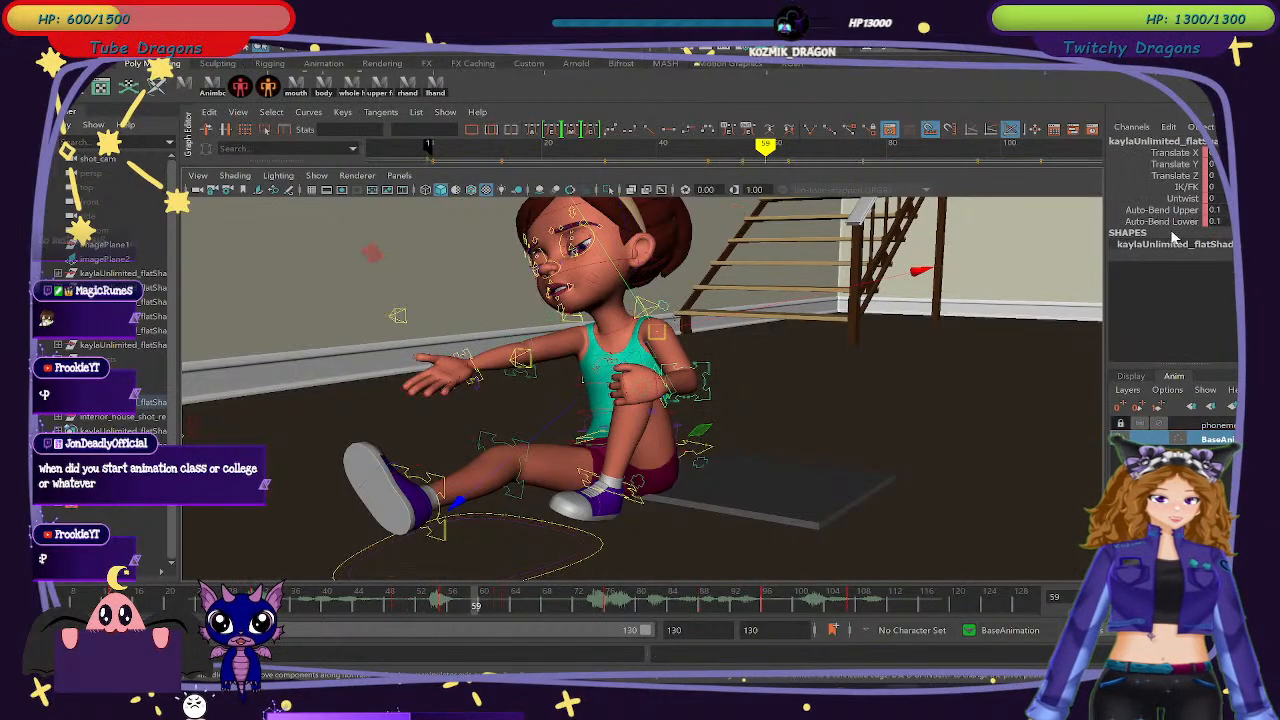
{"action": "left_click", "coordinate": [1215, 186]}
{"action": "type", "text": "1"}
{"action": "key", "text": "Return"}
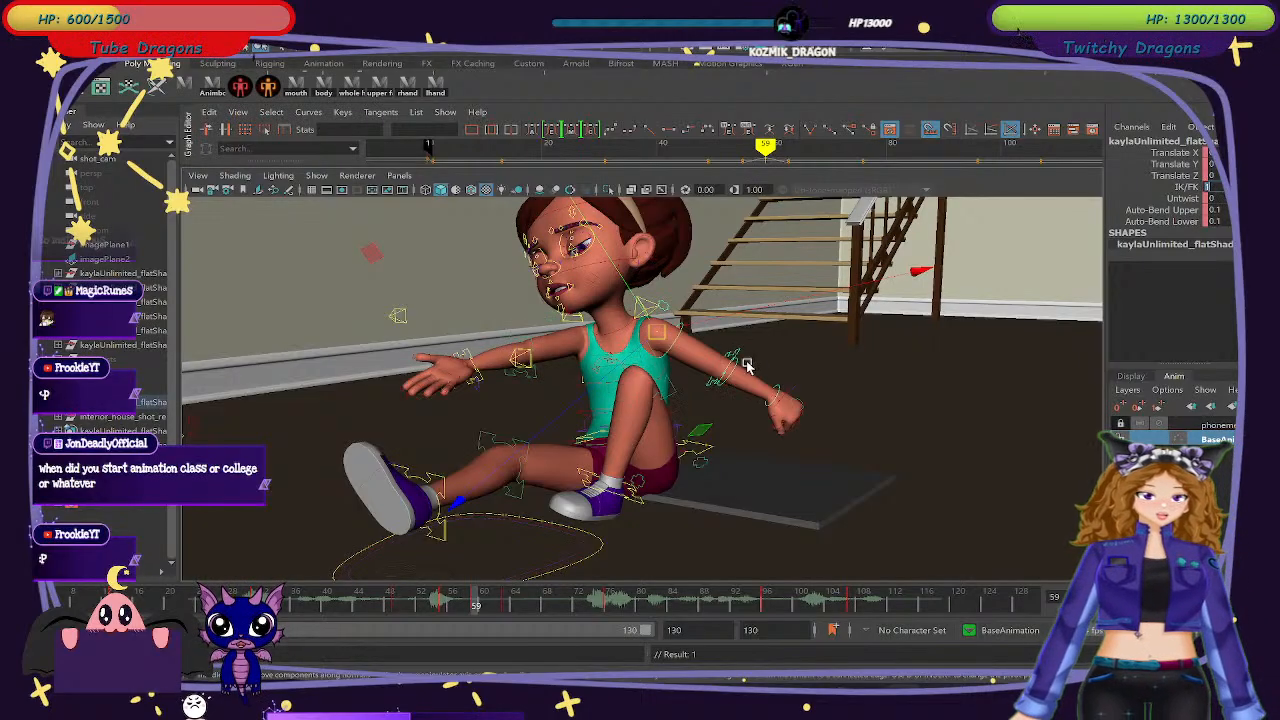
Rotate the left upper arm's FK control downward and the forearm's FK control to about -21 in Y on frame 59.
{"action": "left_click", "coordinate": [690, 338]}
{"action": "left_click", "coordinate": [690, 358]}
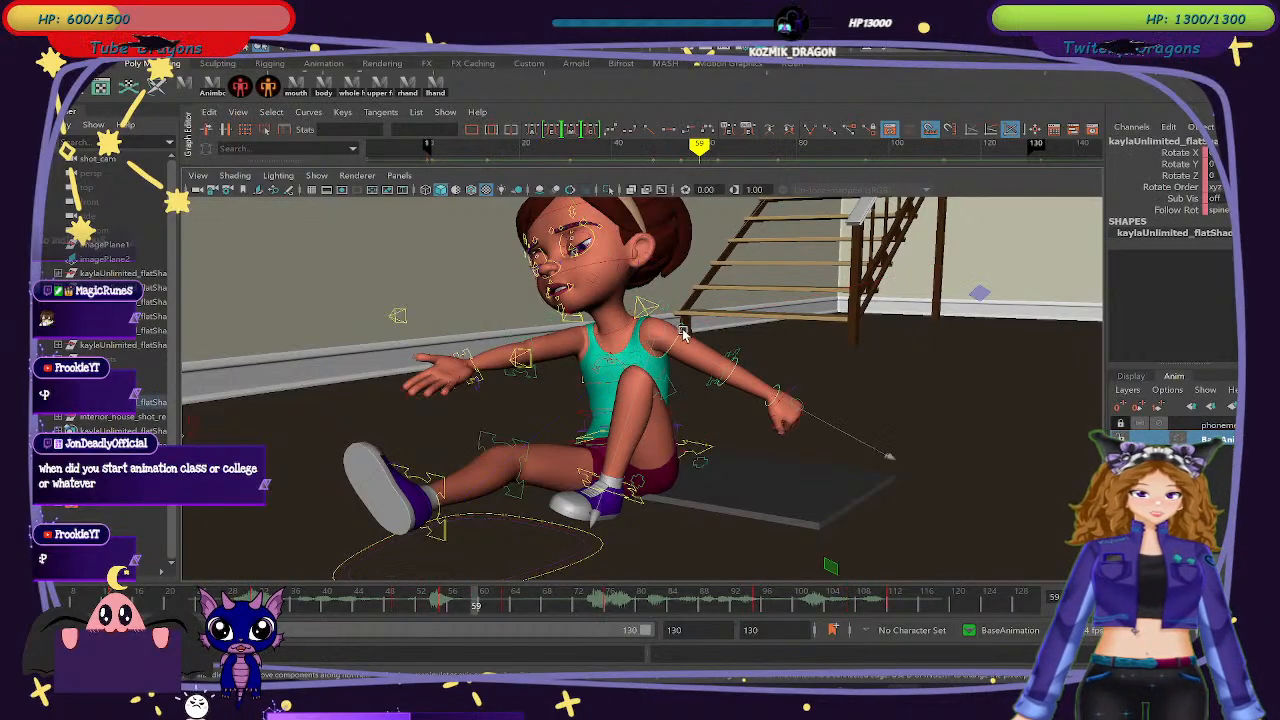
{"action": "key", "text": "e"}
{"action": "mouse_move", "coordinate": [724, 548]}
{"action": "left_mouse_down"}
{"action": "mouse_move", "coordinate": [580, 540]}
{"action": "mouse_move", "coordinate": [480, 505]}
{"action": "mouse_move", "coordinate": [315, 402]}
{"action": "mouse_move", "coordinate": [600, 530]}
{"action": "mouse_move", "coordinate": [690, 540]}
{"action": "left_mouse_up"}
{"action": "left_click", "coordinate": [1005, 514]}
{"action": "left_click", "coordinate": [707, 387]}
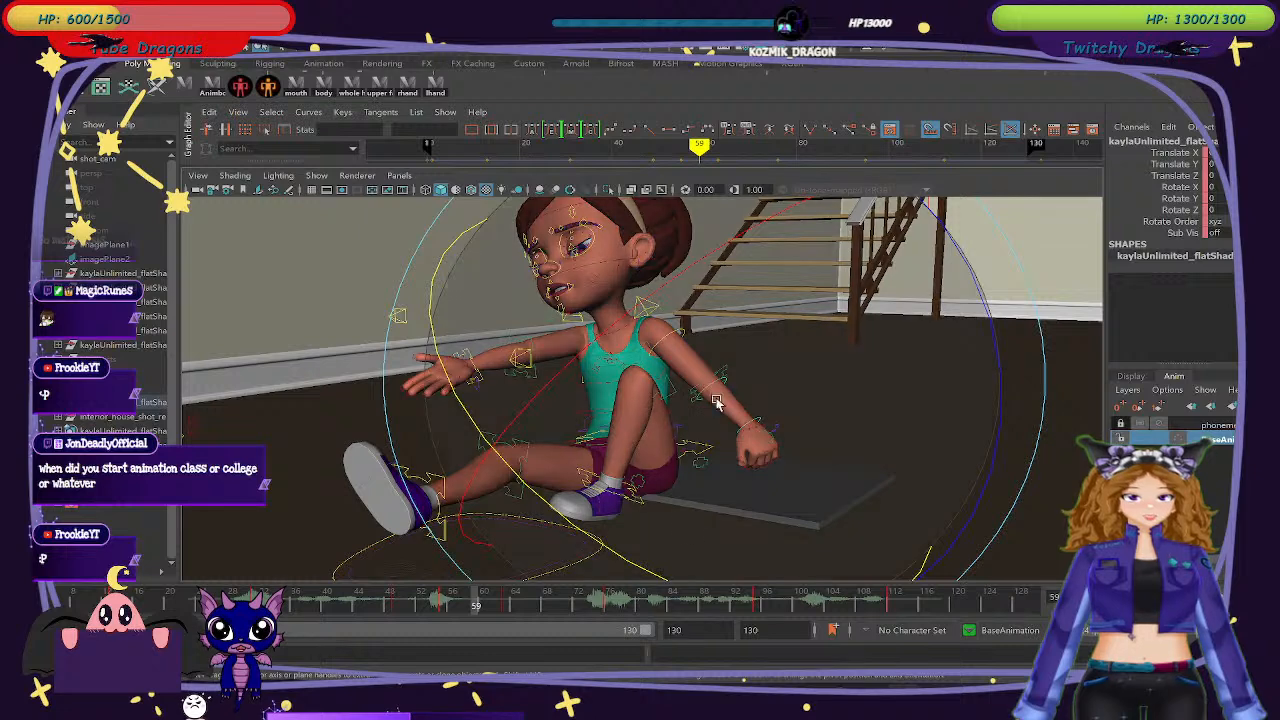
{"action": "left_click_drag", "start_coordinate": [707, 387], "coordinate": [573, 402]}
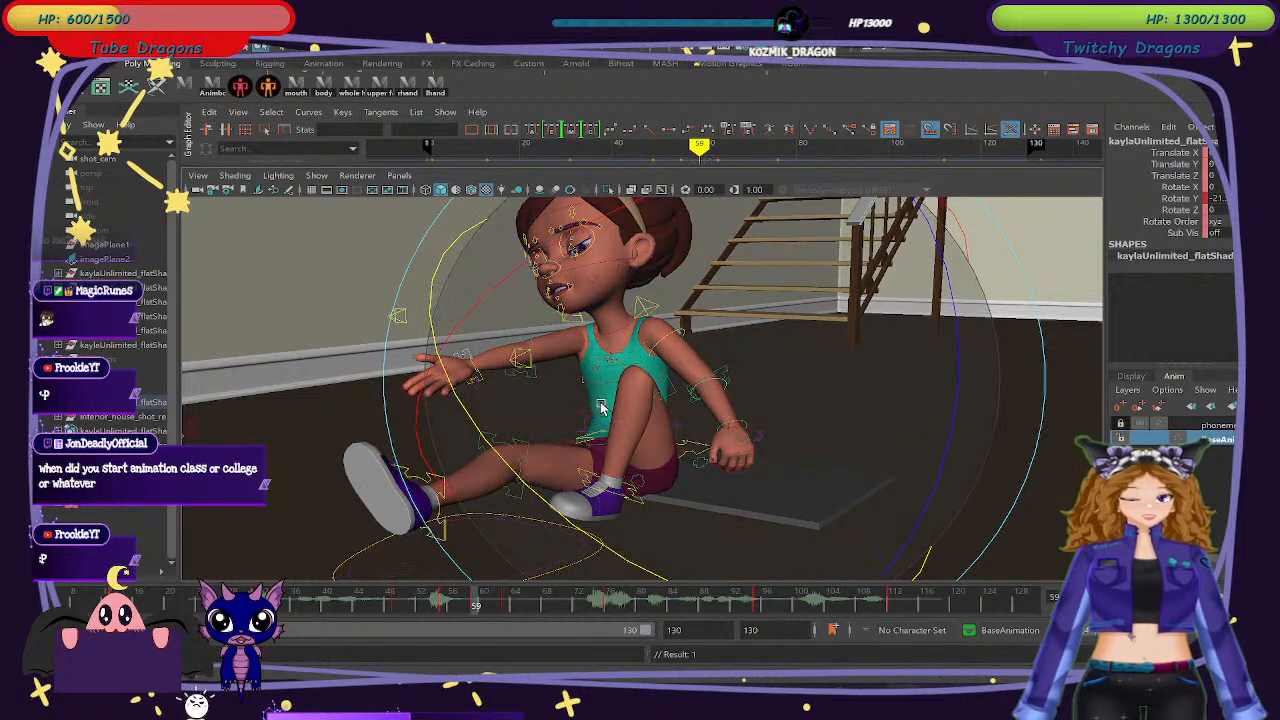
Undo the left arm's FK rotations and its IK/FK change on frame 59.
{"action": "key", "text": "ctrl+z"}
{"action": "key", "text": "ctrl+z"}
{"action": "key", "text": "ctrl+z"}
{"action": "key", "text": "ctrl+z"}
{"action": "key", "text": "ctrl+z"}
{"action": "key", "text": "ctrl+z"}
{"action": "key", "text": "ctrl+z"}
{"action": "key", "text": "ctrl+z"}
{"action": "key", "text": "ctrl+z"}
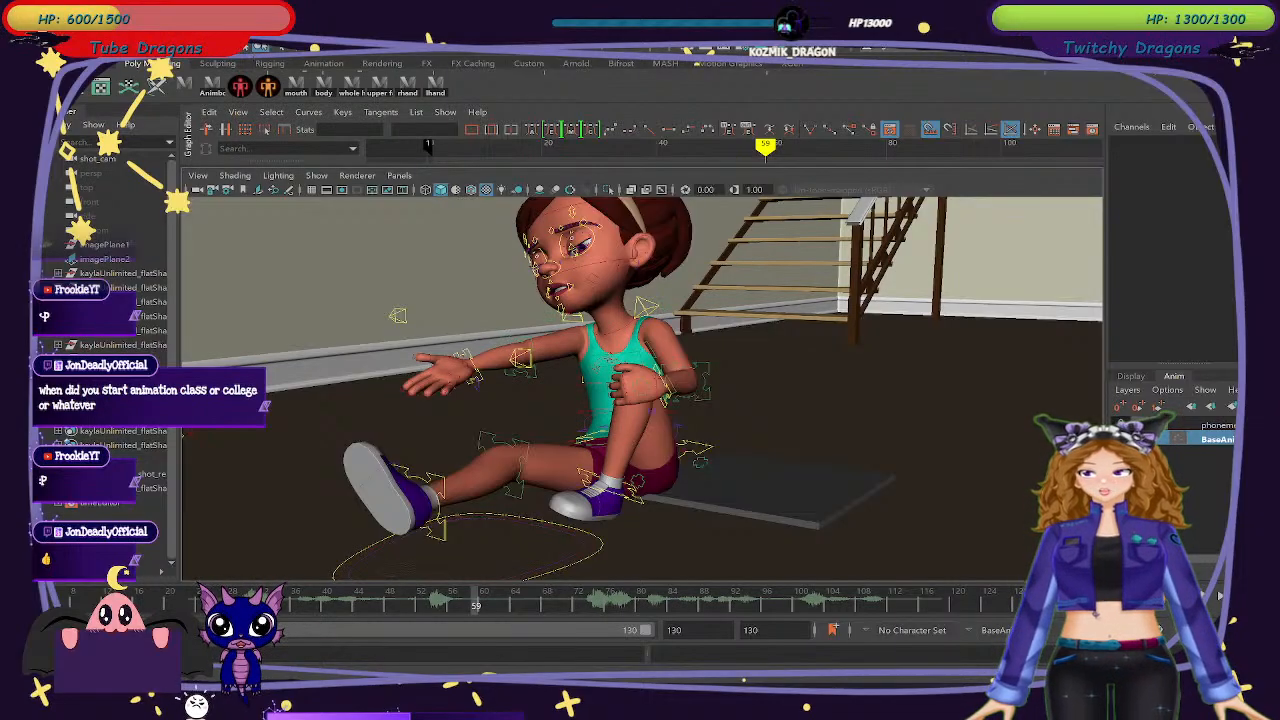
Switch to the browser and look through the Animation Mentor page about its mentors and their studios.
{"action": "left_click_drag", "start_coordinate": [40, 80], "coordinate": [697, 26]}
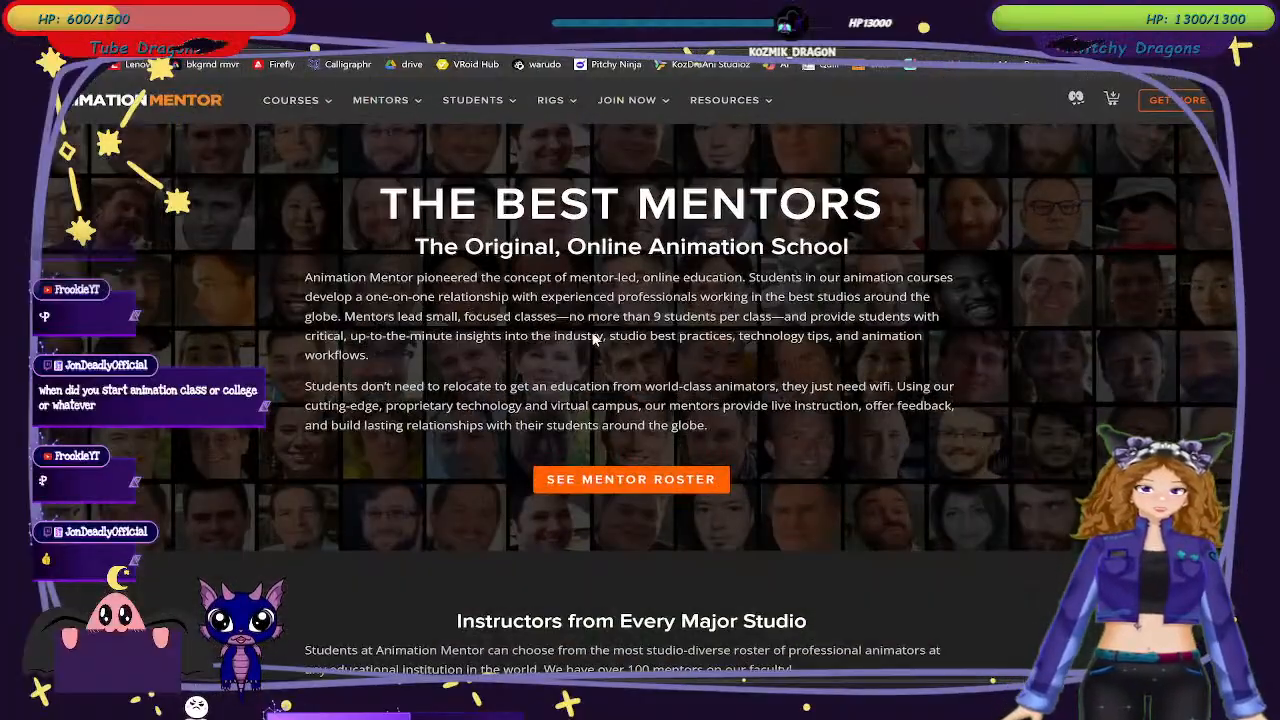
{"action": "scroll", "coordinate": [822, 388], "scroll_direction": "down", "scroll_amount": 3}
{"action": "scroll", "coordinate": [822, 391], "scroll_direction": "down", "scroll_amount": 7}
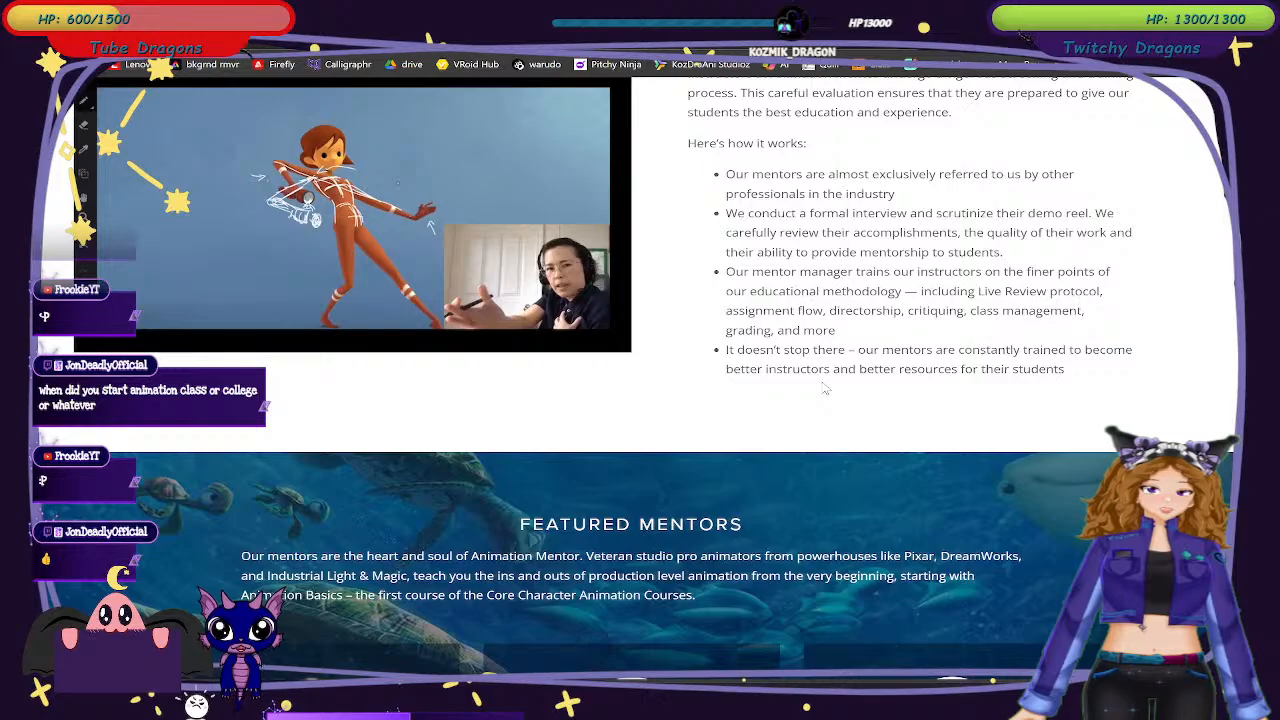
{"action": "scroll", "coordinate": [824, 389], "scroll_direction": "up", "scroll_amount": 10}
{"action": "scroll", "coordinate": [821, 377], "scroll_direction": "down", "scroll_amount": 9}
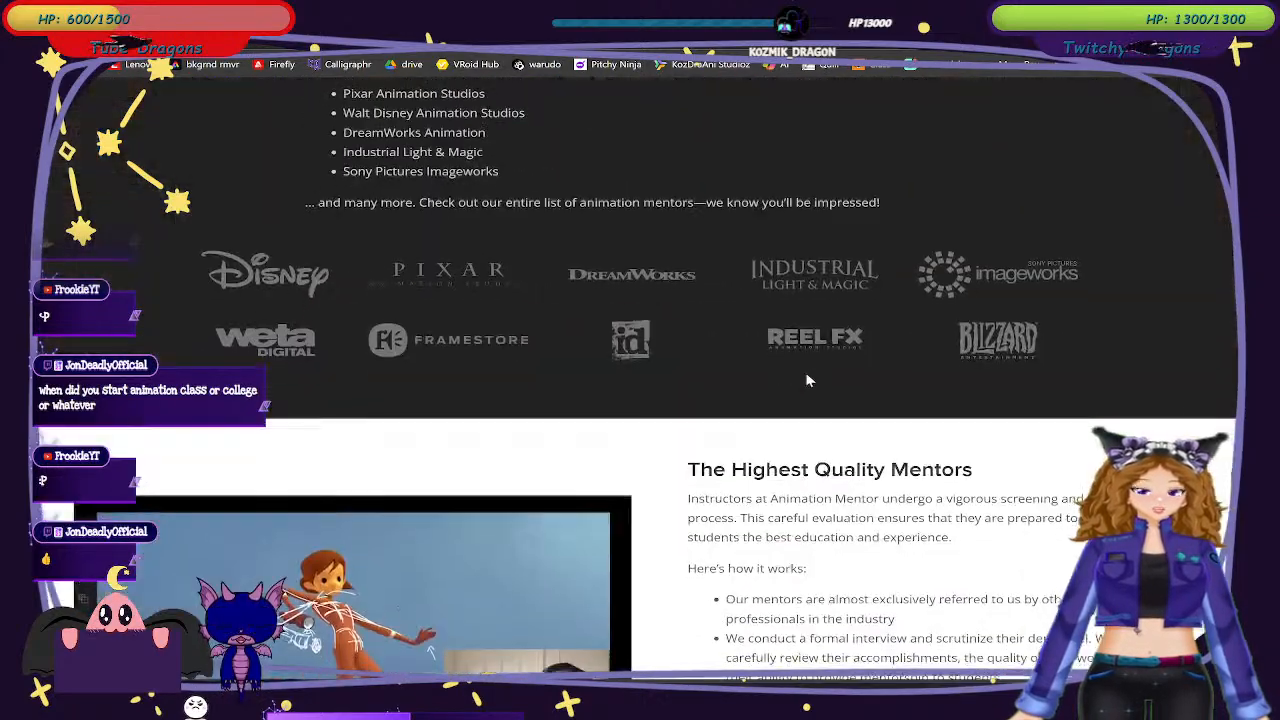
Leave the overview of instructors from major studios and open the Mentor Roster page.
{"action": "scroll", "coordinate": [680, 436], "scroll_direction": "up", "scroll_amount": 10}
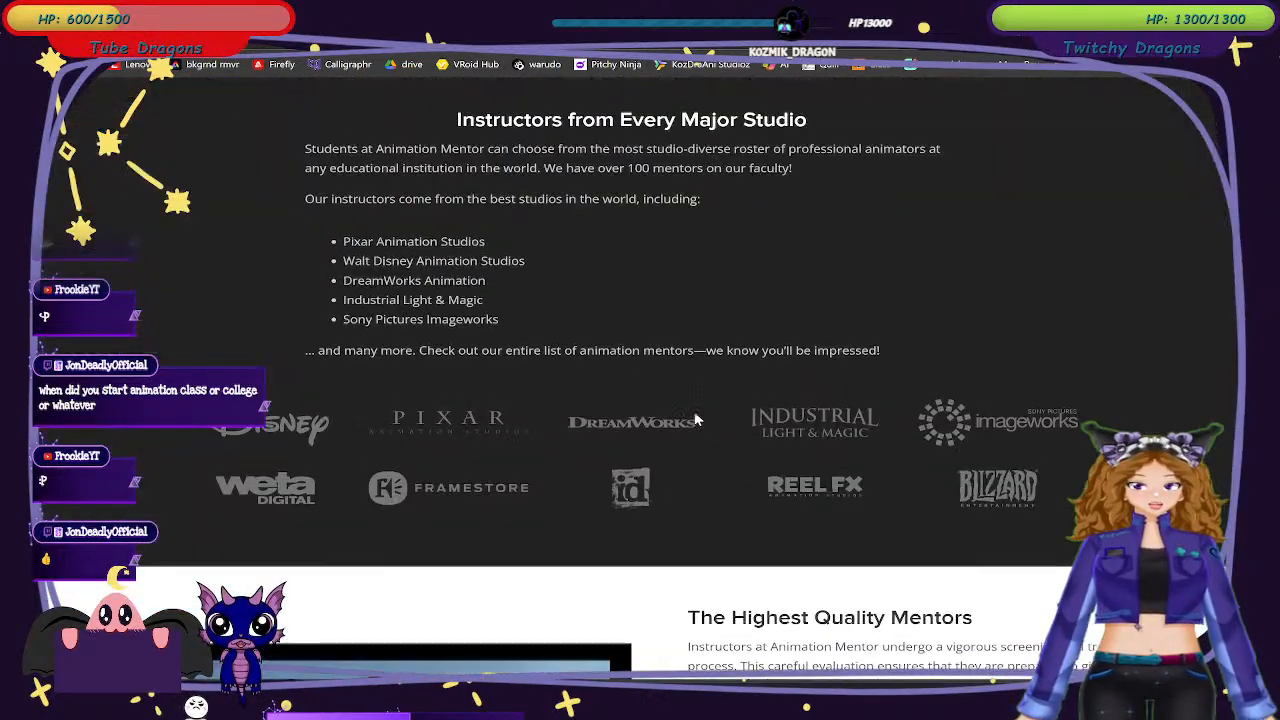
{"action": "mouse_move", "coordinate": [455, 108]}
{"action": "mouse_move", "coordinate": [400, 108]}
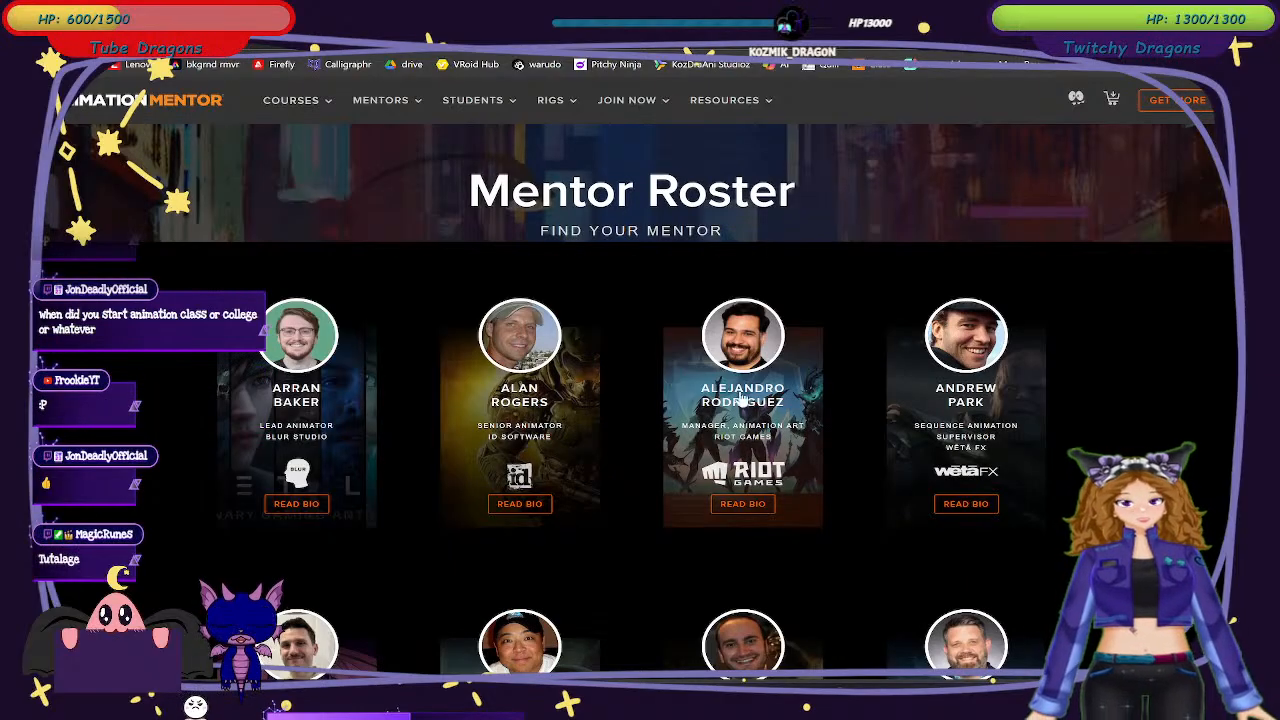
Browse the Mentor Roster and open the bio of the freelance senior animator listed beside the Naughty Dog gameplay animator.
{"action": "scroll", "coordinate": [743, 398], "scroll_direction": "down", "scroll_amount": 9}
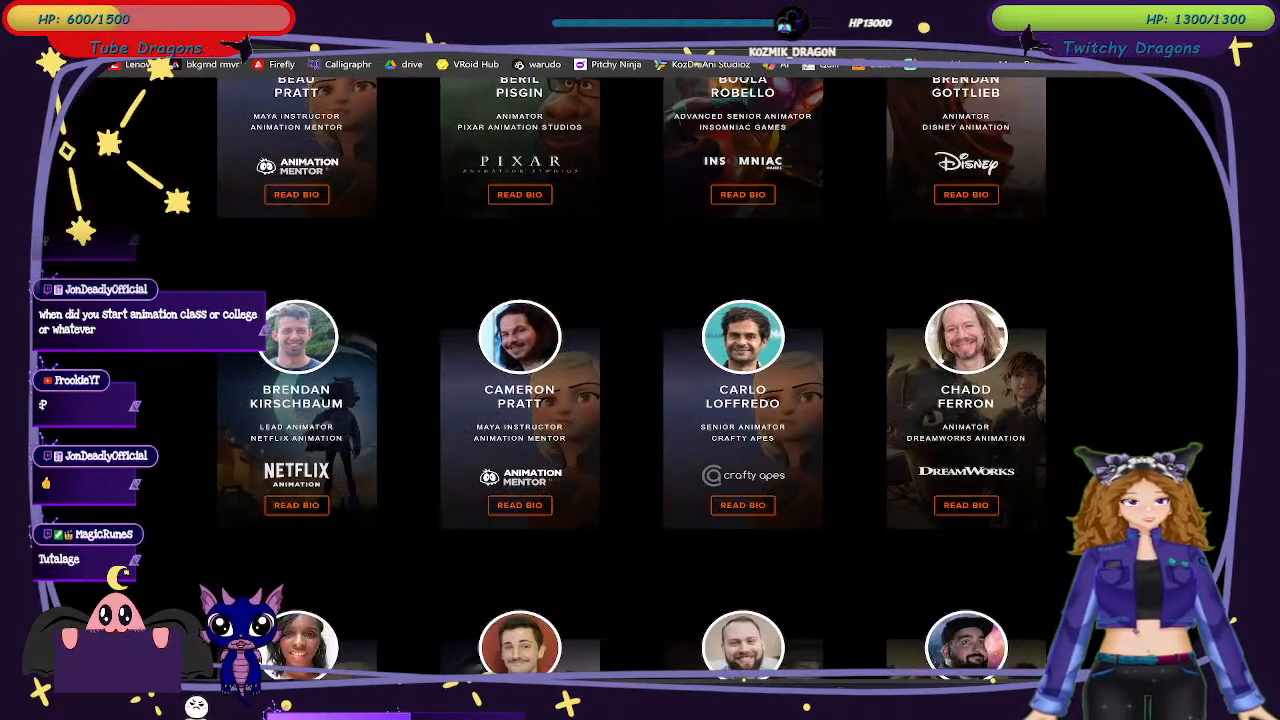
{"action": "scroll", "coordinate": [743, 398], "scroll_direction": "down", "scroll_amount": 10}
{"action": "scroll", "coordinate": [640, 380], "scroll_direction": "down", "scroll_amount": 15}
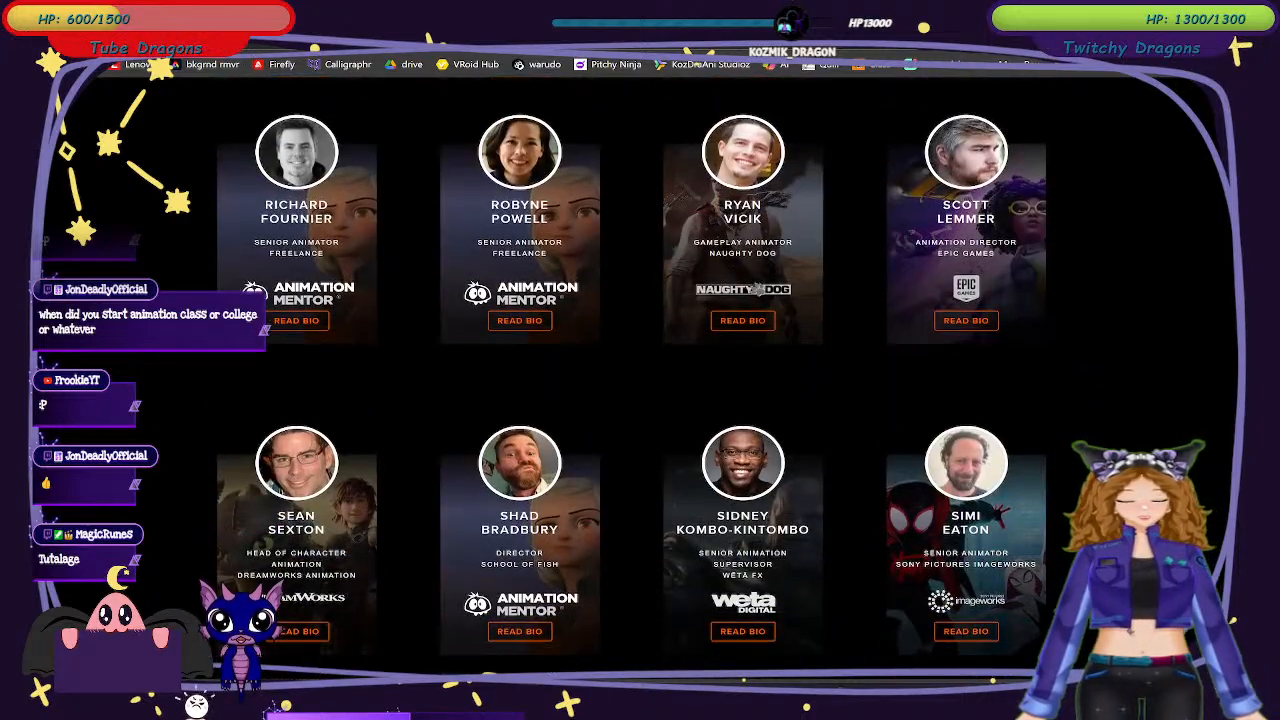
{"action": "scroll", "coordinate": [640, 380], "scroll_direction": "down", "scroll_amount": 4}
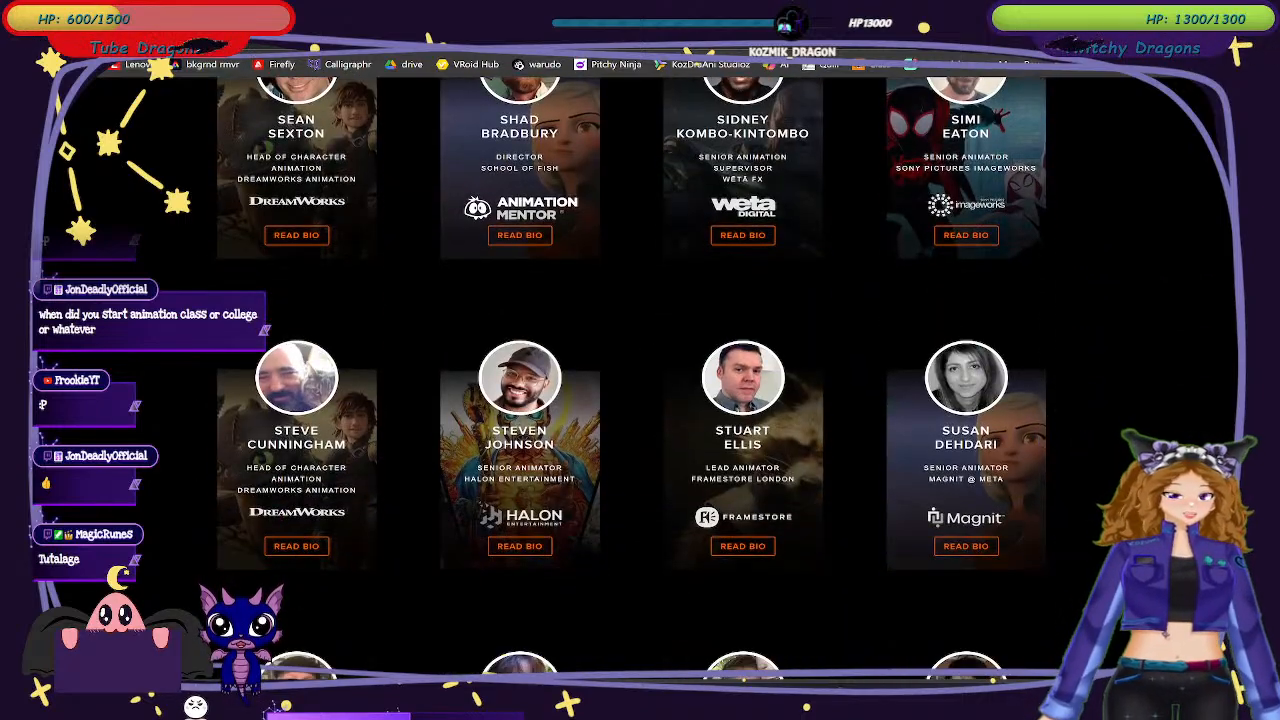
{"action": "scroll", "coordinate": [640, 380], "scroll_direction": "down", "scroll_amount": 2}
{"action": "scroll", "coordinate": [640, 380], "scroll_direction": "up", "scroll_amount": 7}
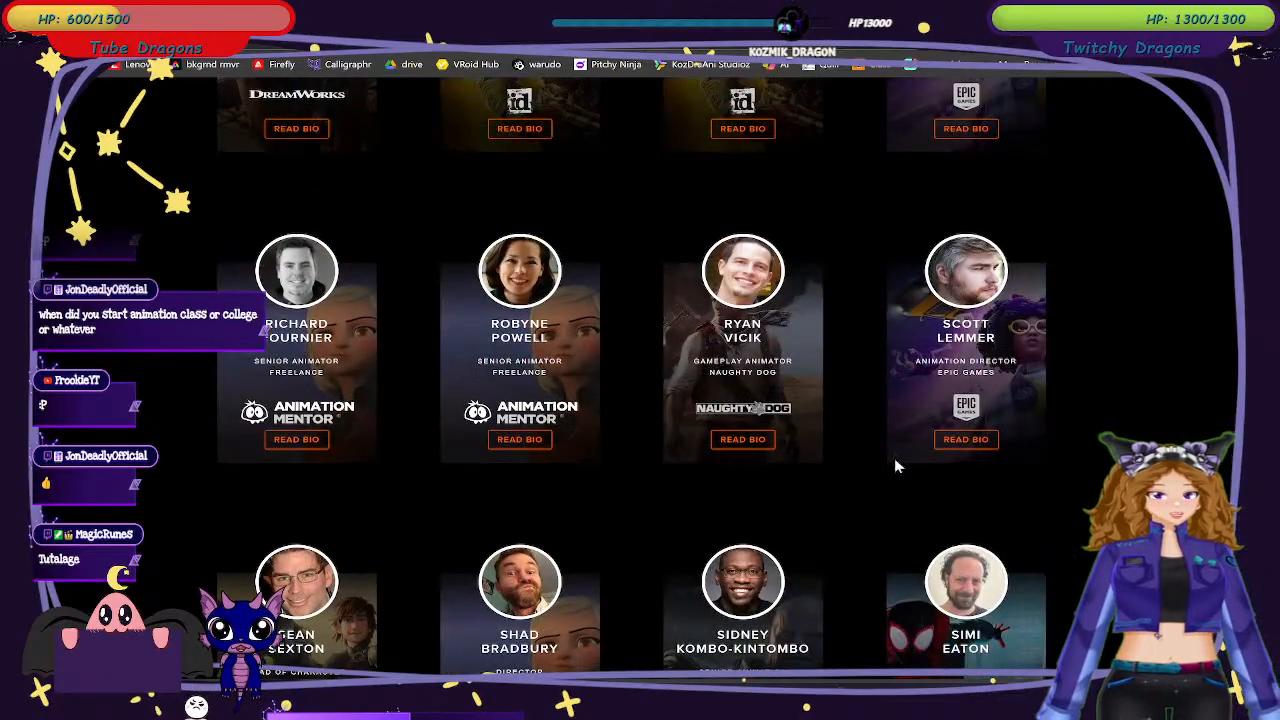
{"action": "left_click", "coordinate": [498, 365]}
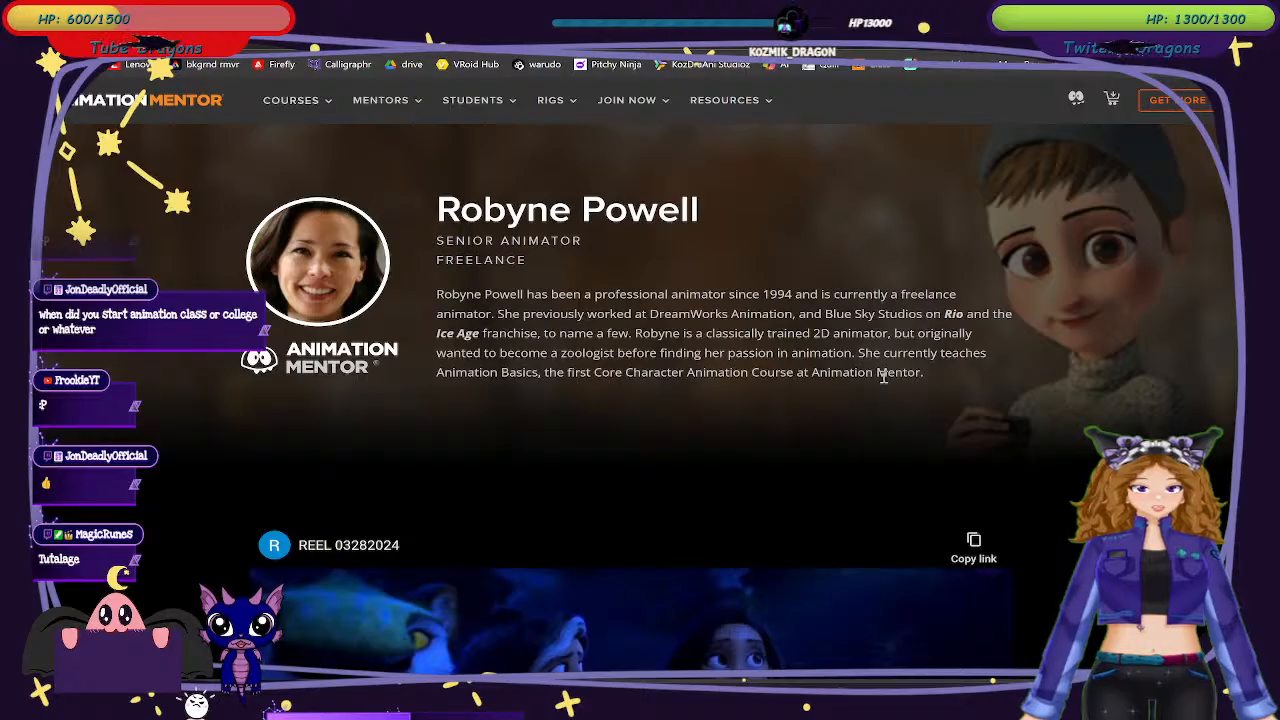
Examine the mentor's featured credits and the full Films list on the bio page.
{"action": "scroll", "coordinate": [648, 360], "scroll_direction": "down", "scroll_amount": 7}
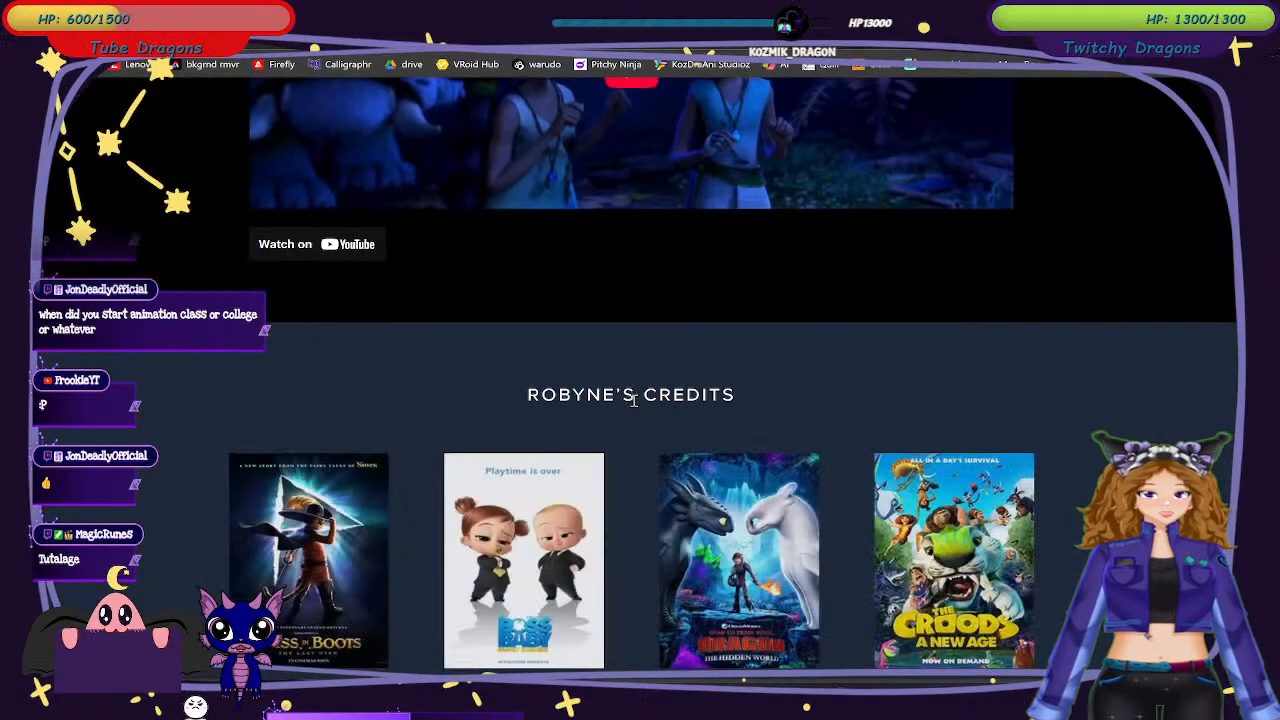
{"action": "scroll", "coordinate": [632, 398], "scroll_direction": "down", "scroll_amount": 3}
{"action": "scroll", "coordinate": [632, 396], "scroll_direction": "down", "scroll_amount": 2}
{"action": "scroll", "coordinate": [632, 395], "scroll_direction": "up", "scroll_amount": 1}
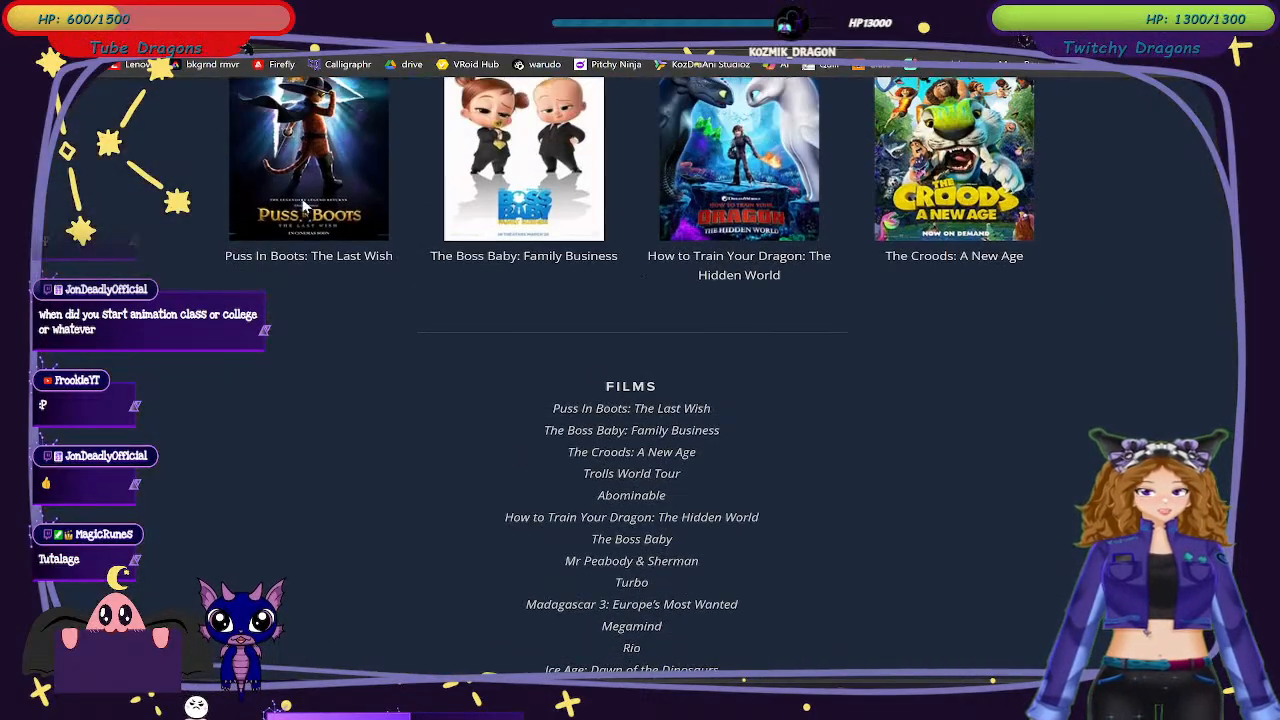
{"action": "scroll", "coordinate": [708, 410], "scroll_direction": "down", "scroll_amount": 2}
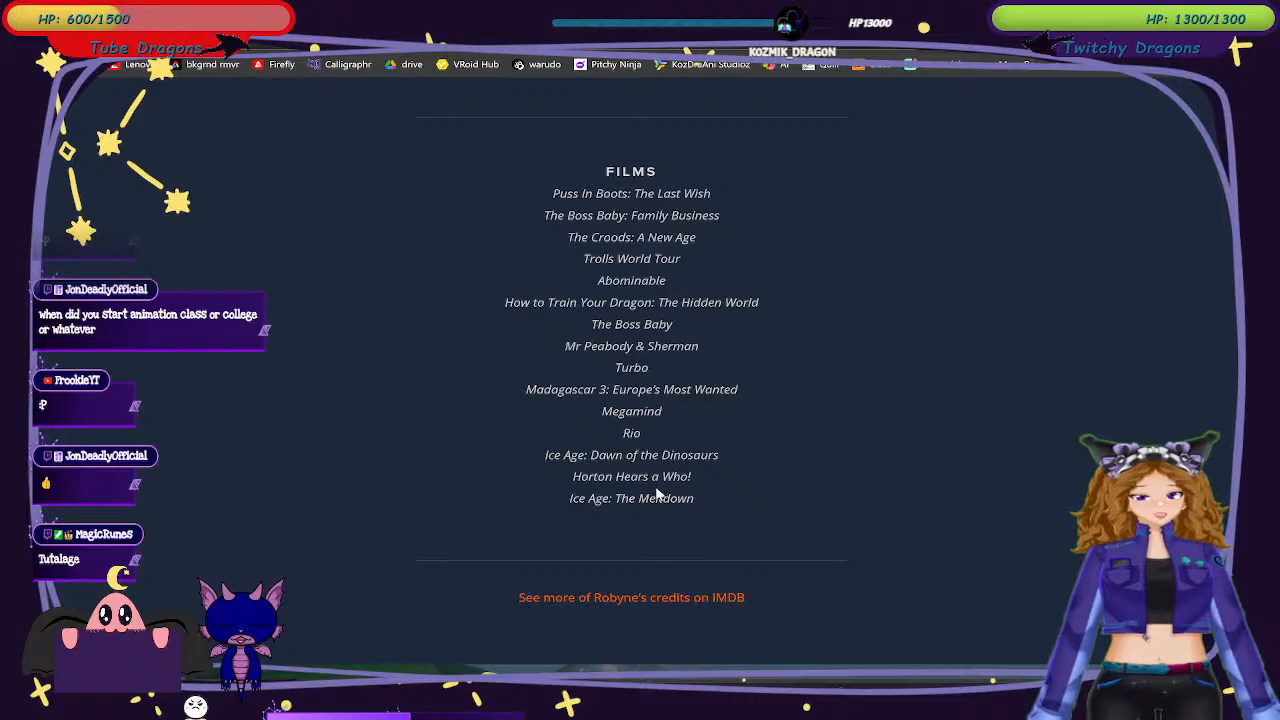
{"action": "scroll", "coordinate": [795, 500], "scroll_direction": "down", "scroll_amount": 1}
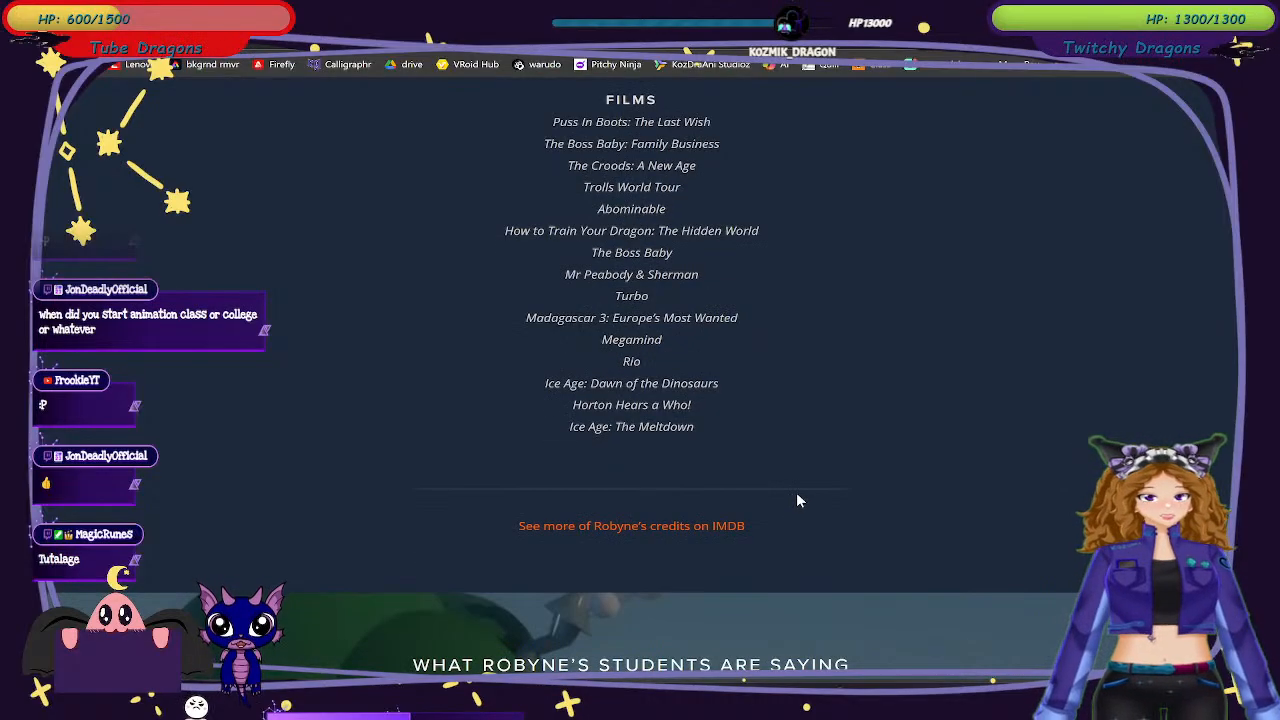
{"action": "scroll", "coordinate": [796, 495], "scroll_direction": "up", "scroll_amount": 1}
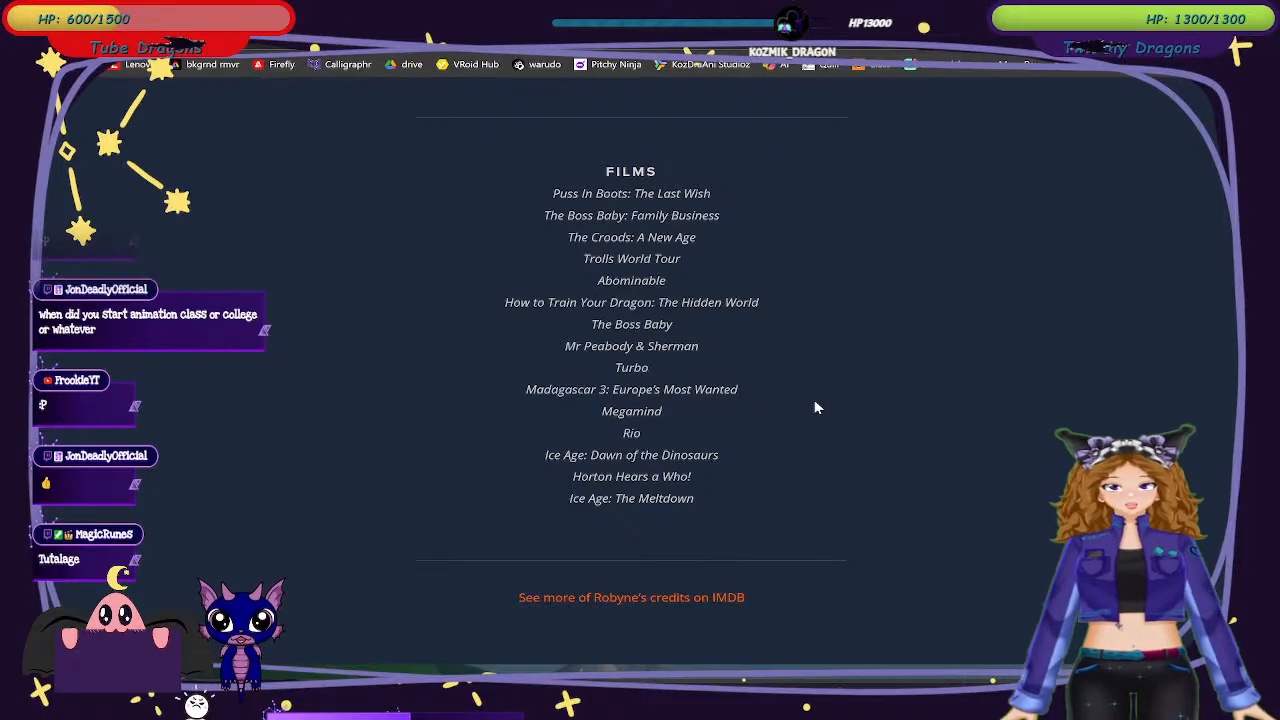
{"action": "scroll", "coordinate": [815, 402], "scroll_direction": "down", "scroll_amount": 2}
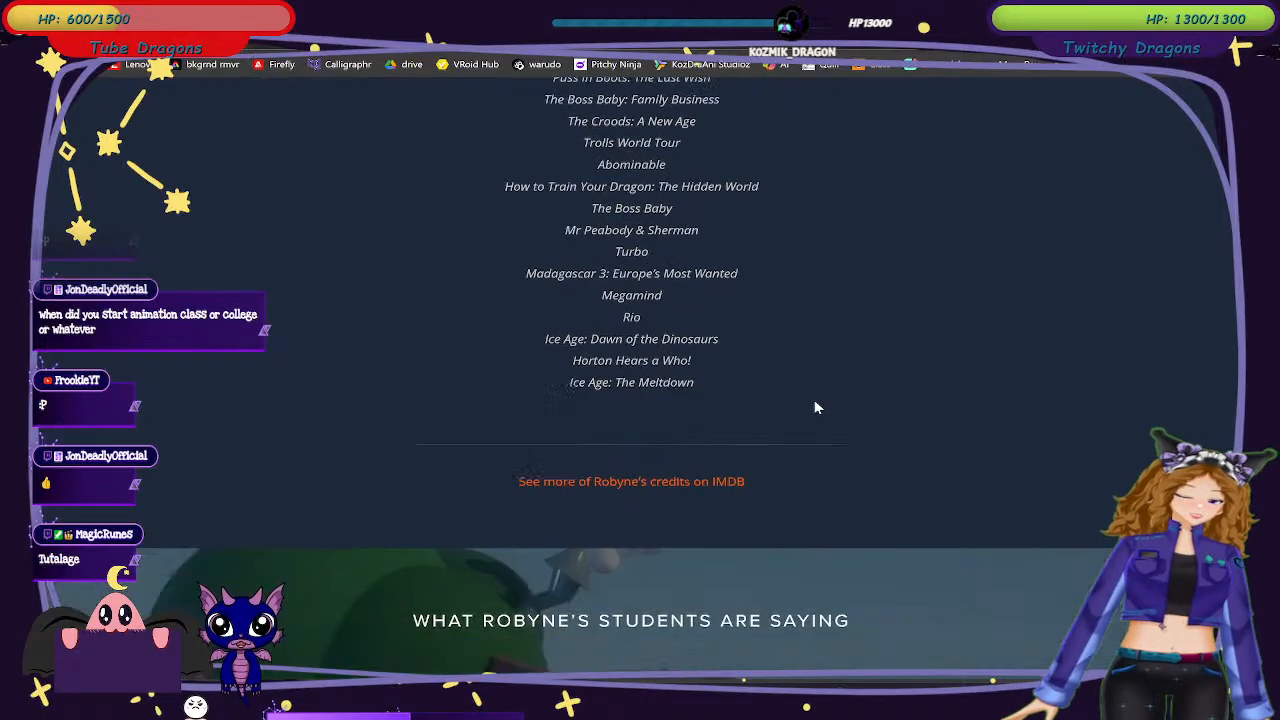
{"action": "scroll", "coordinate": [815, 402], "scroll_direction": "up", "scroll_amount": 3}
{"action": "scroll", "coordinate": [814, 405], "scroll_direction": "up", "scroll_amount": 3}
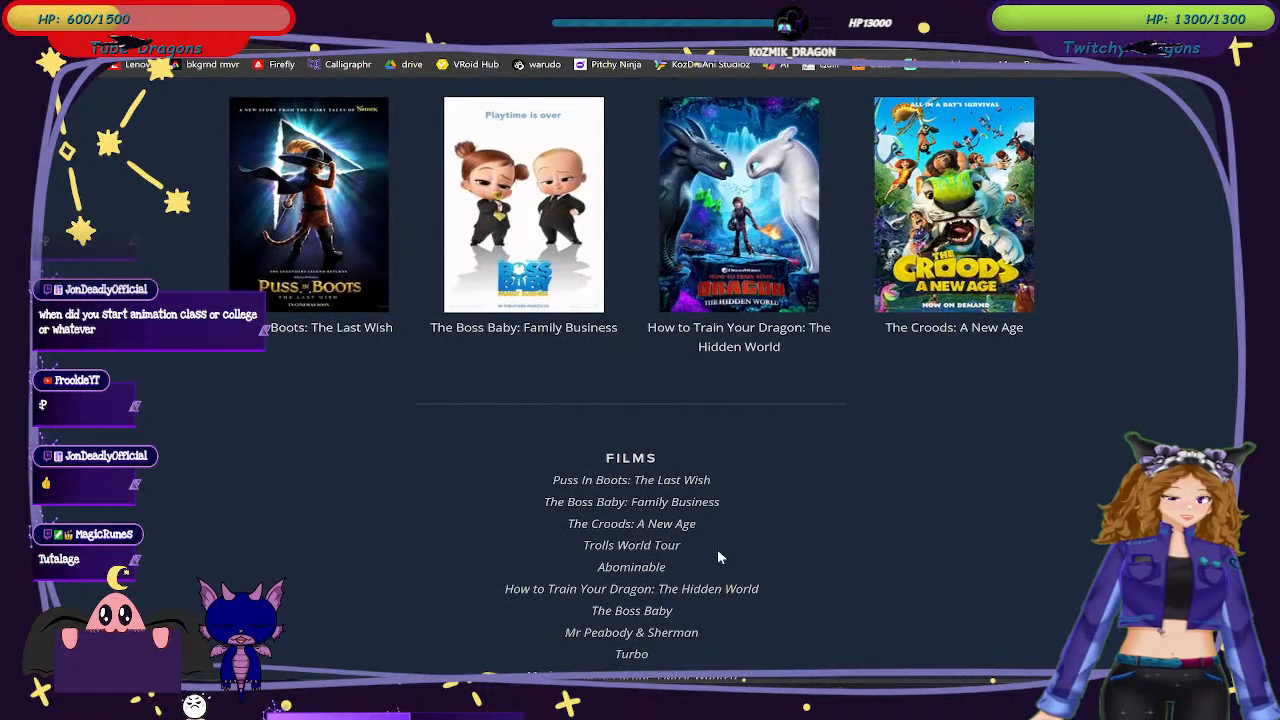
{"action": "scroll", "coordinate": [719, 545], "scroll_direction": "down", "scroll_amount": 1}
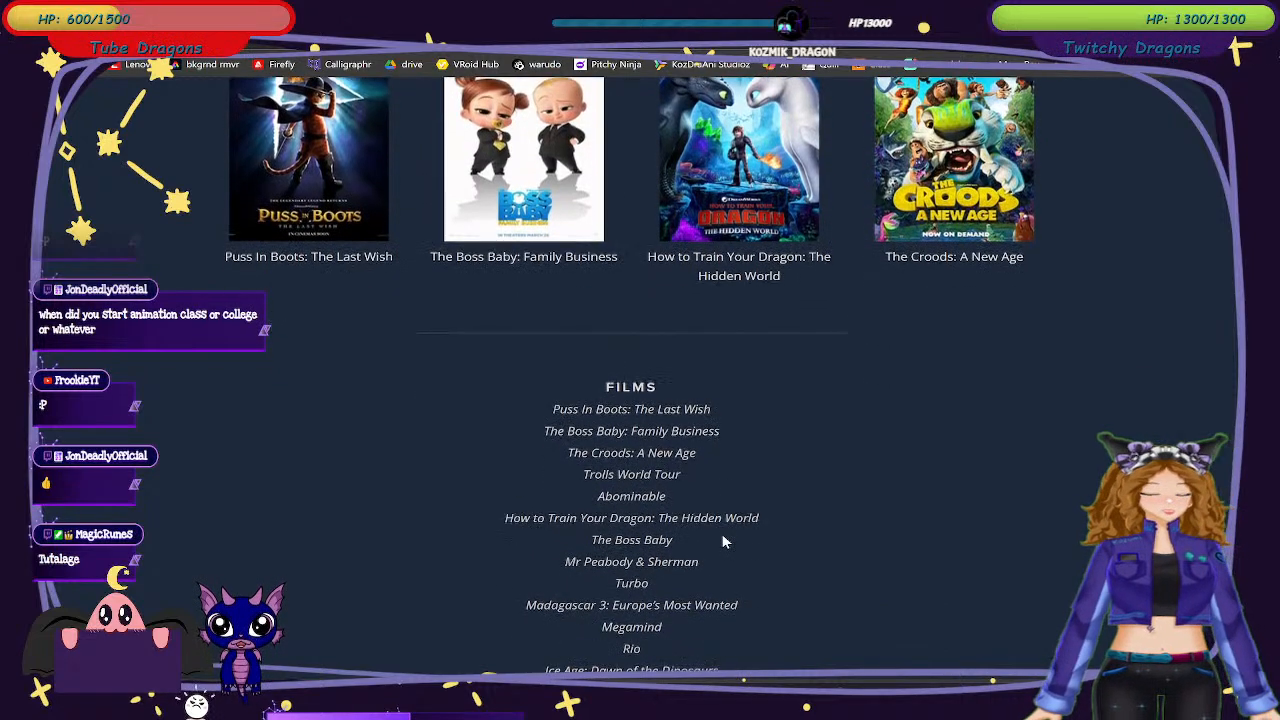
Review the mentor's reel, film posters and Films list again, ending at the introductory biography.
{"action": "scroll", "coordinate": [722, 540], "scroll_direction": "up", "scroll_amount": 9}
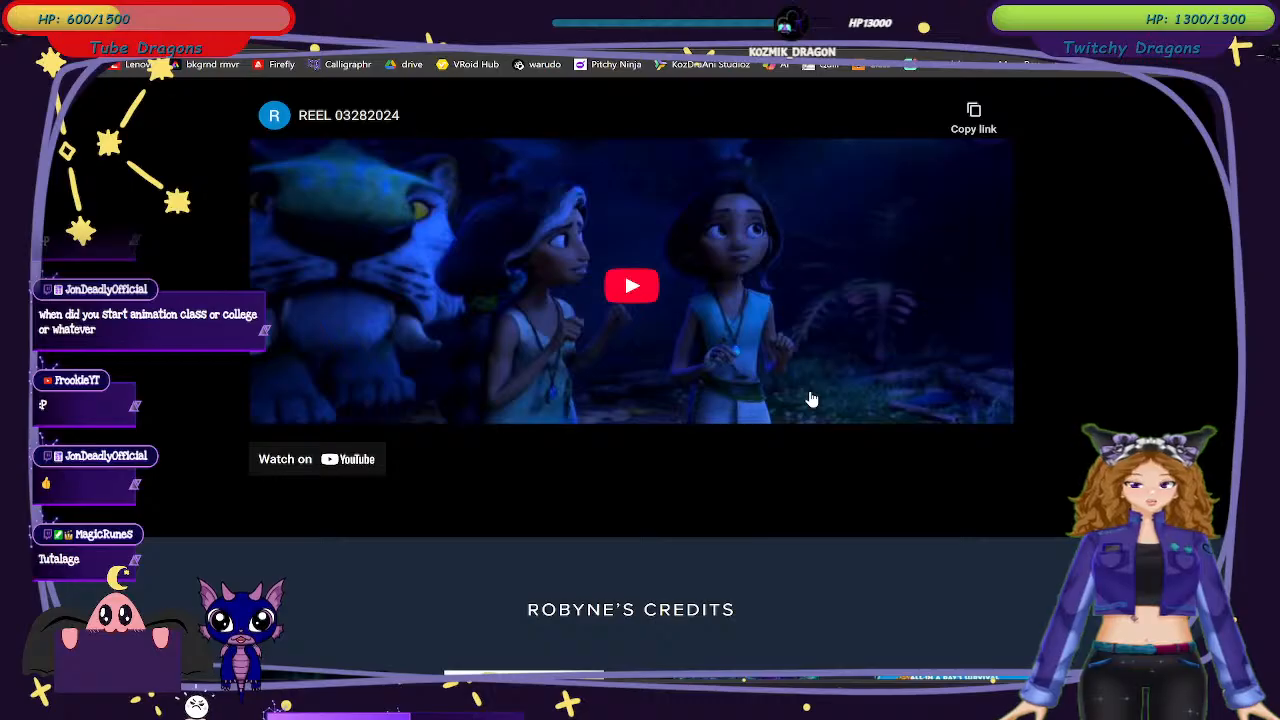
{"action": "scroll", "coordinate": [812, 399], "scroll_direction": "down", "scroll_amount": 6}
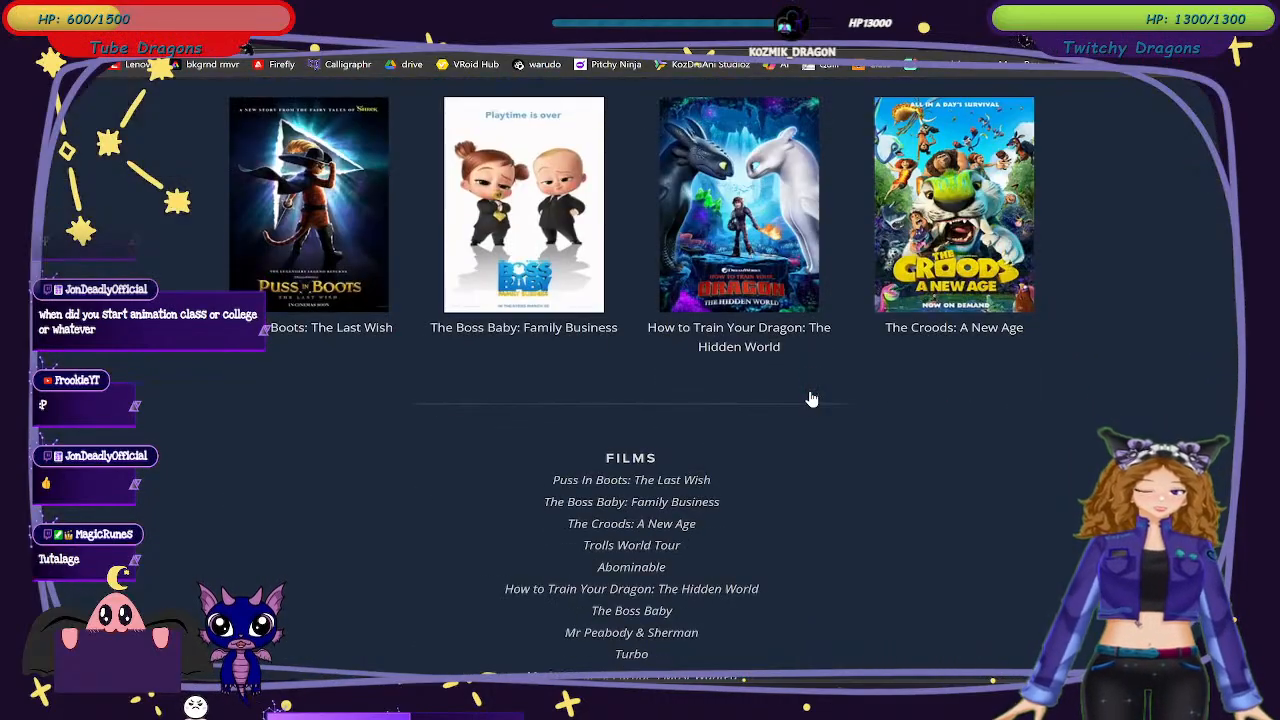
{"action": "scroll", "coordinate": [812, 399], "scroll_direction": "down", "scroll_amount": 2}
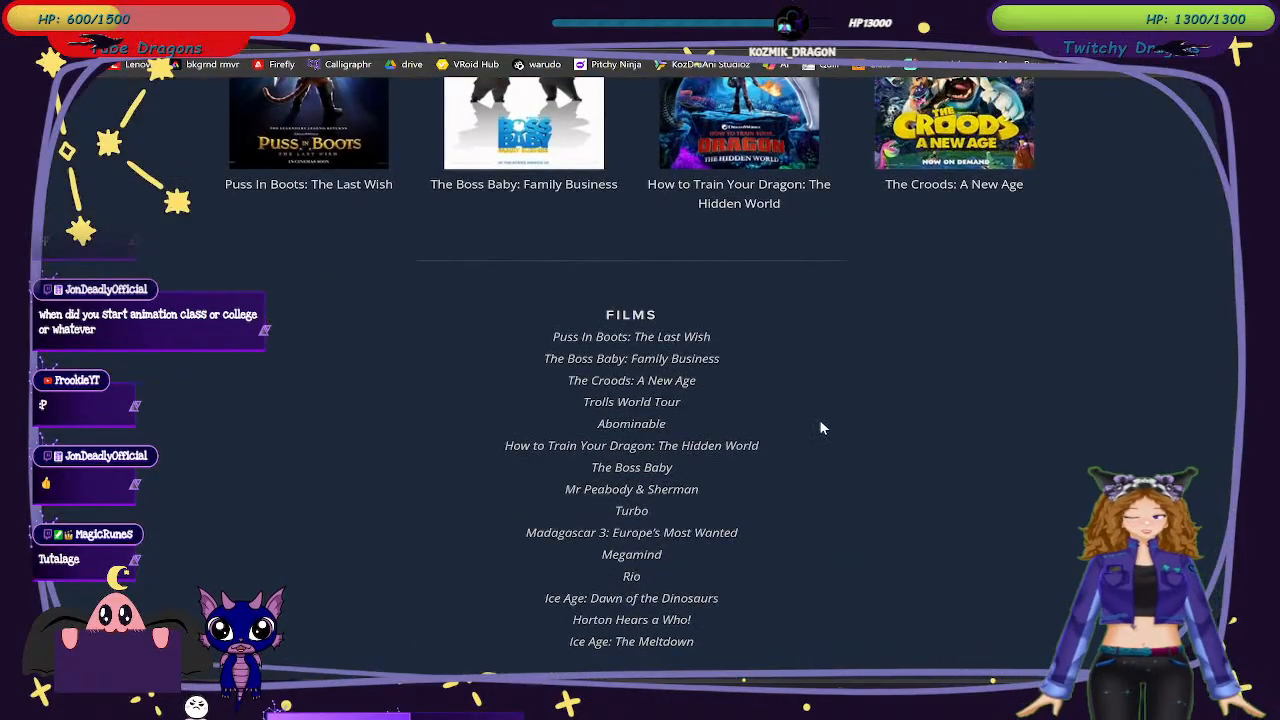
{"action": "scroll", "coordinate": [825, 410], "scroll_direction": "down", "scroll_amount": 1}
{"action": "scroll", "coordinate": [831, 397], "scroll_direction": "up", "scroll_amount": 2}
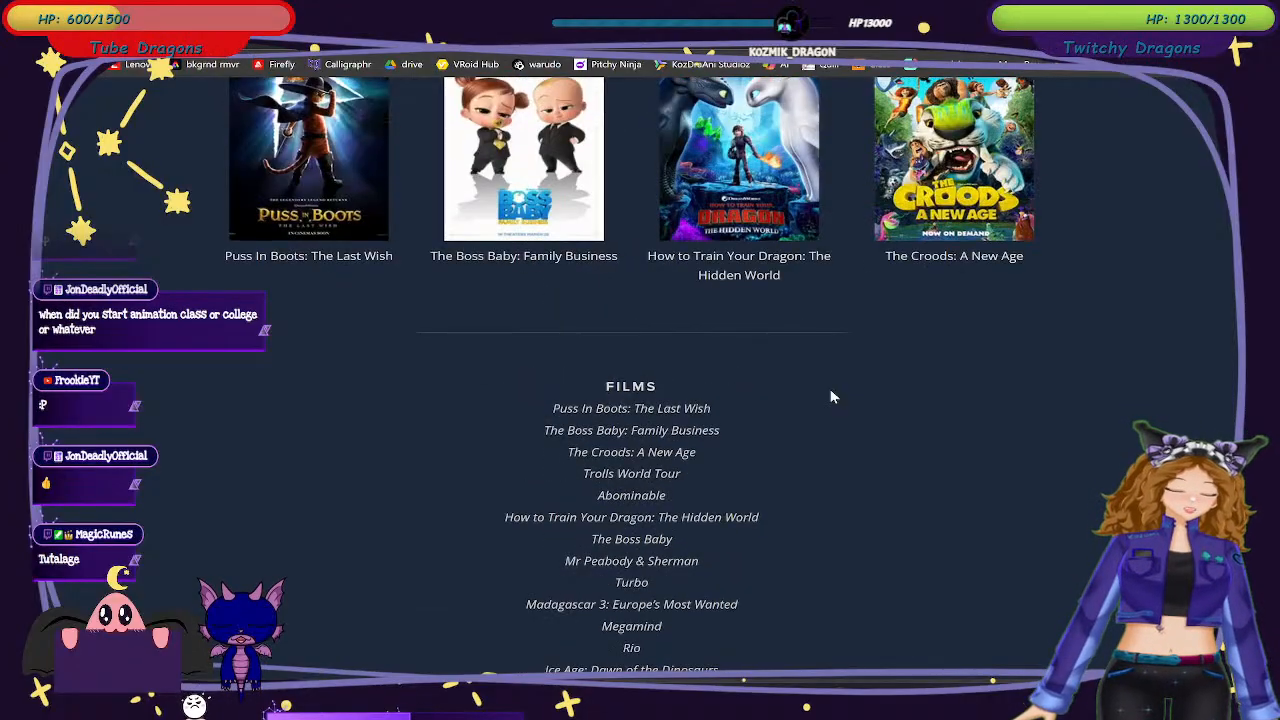
{"action": "scroll", "coordinate": [831, 397], "scroll_direction": "up", "scroll_amount": 1}
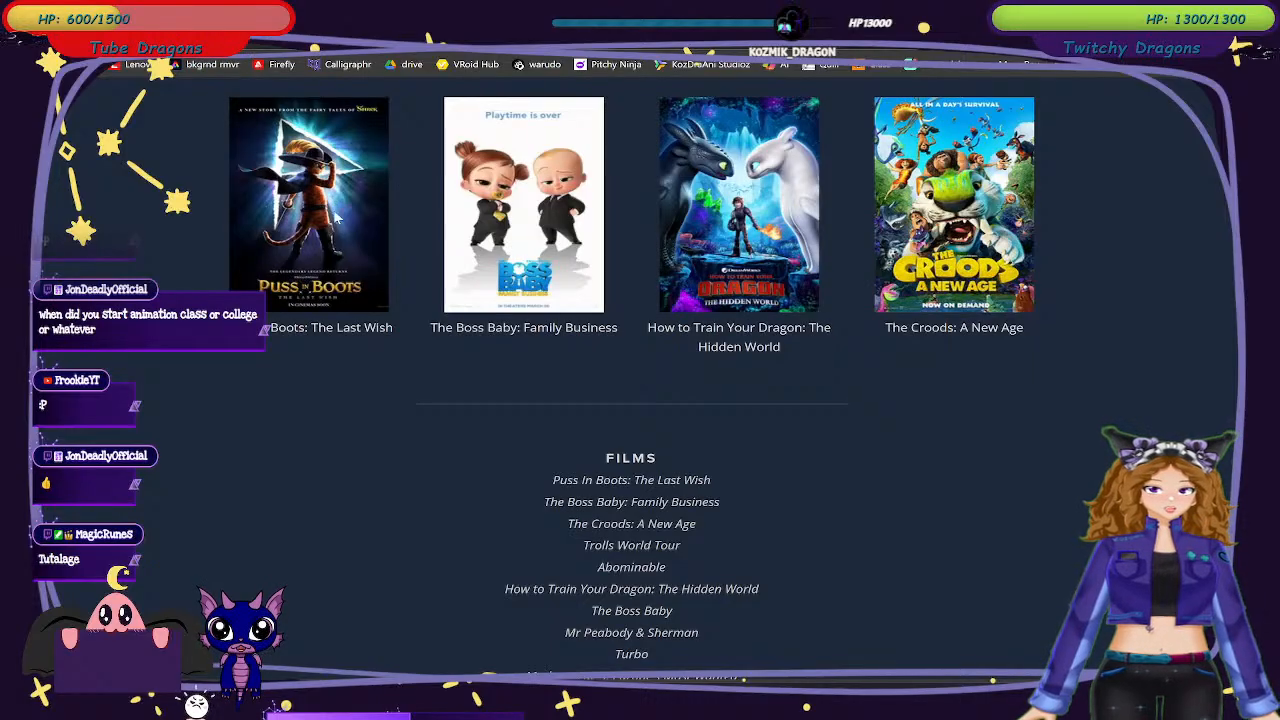
{"action": "scroll", "coordinate": [429, 286], "scroll_direction": "up", "scroll_amount": 10}
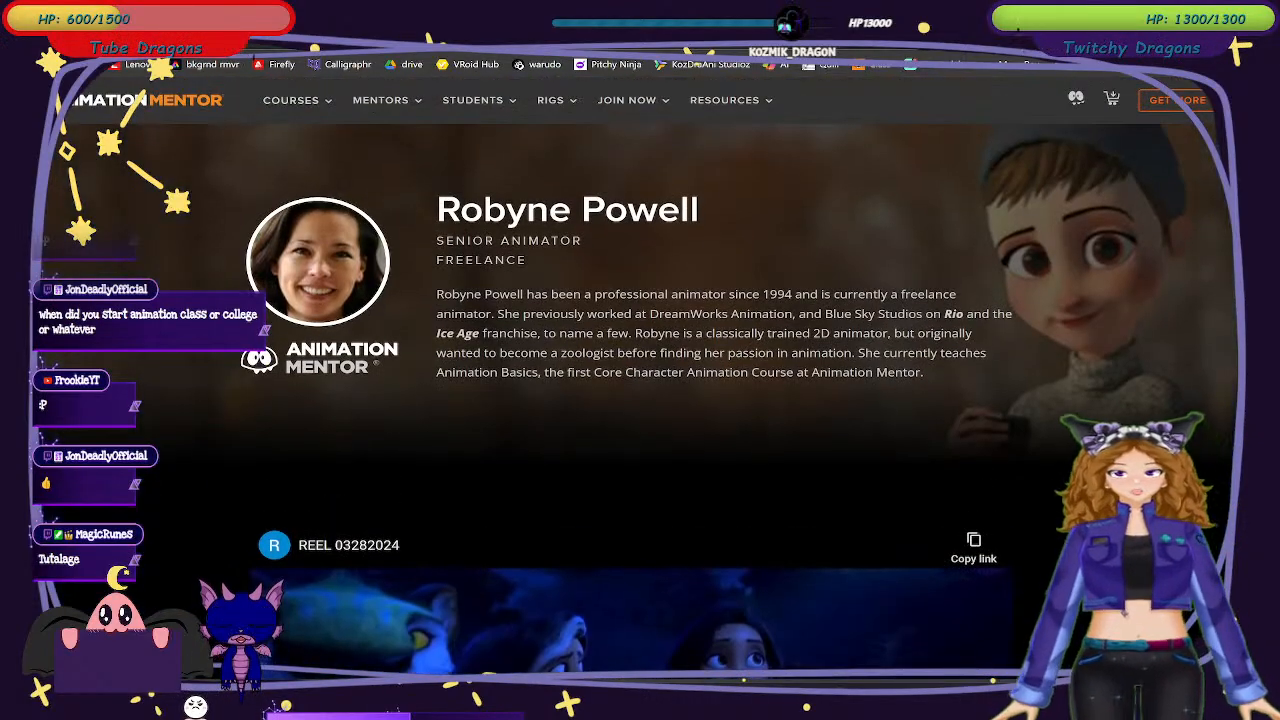
Return to the Mentor Roster and open the bio of DreamWorks' Head of Character Animation beside the Halon Entertainment animator.
{"action": "key", "text": "Escape"}
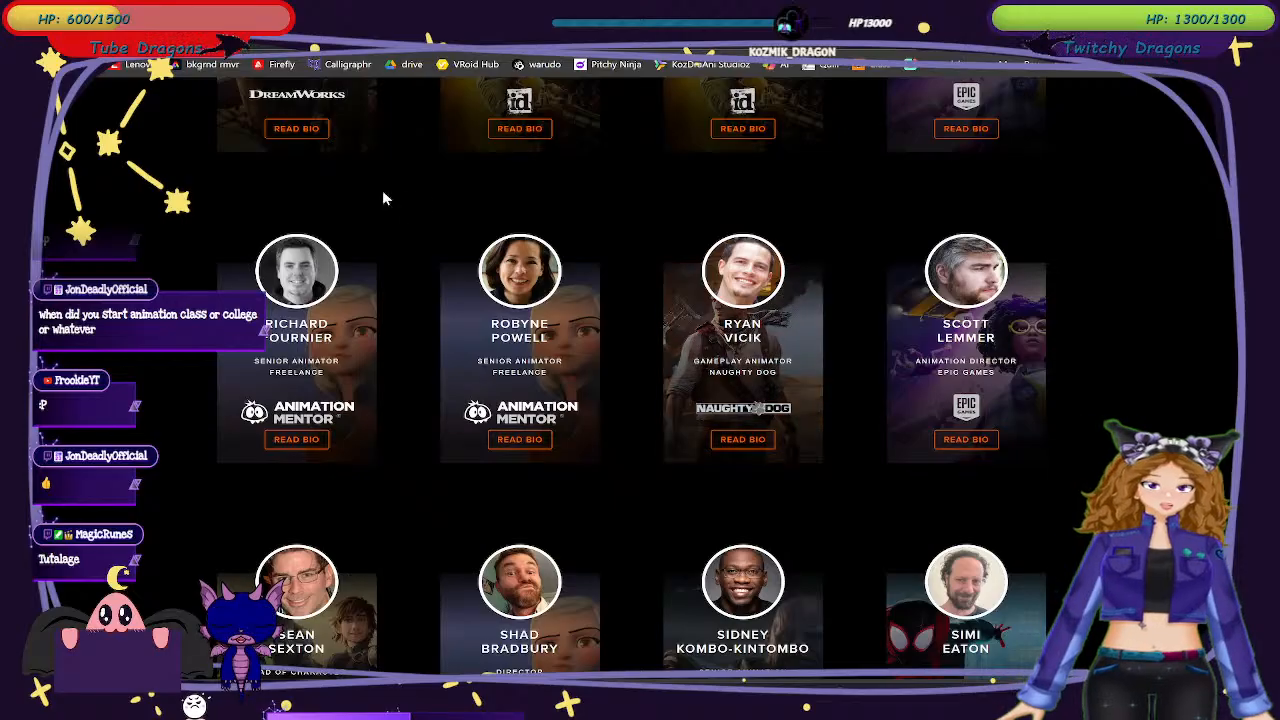
{"action": "scroll", "coordinate": [1075, 430], "scroll_direction": "down", "scroll_amount": 3}
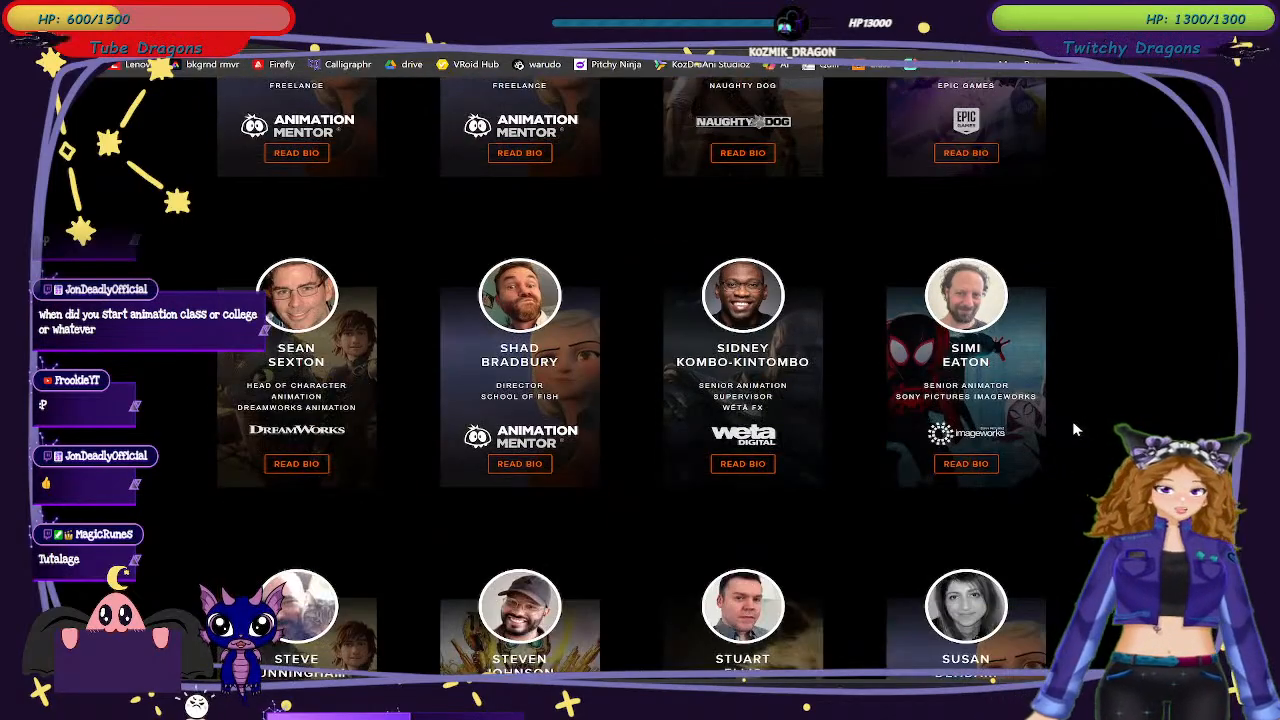
{"action": "scroll", "coordinate": [1075, 430], "scroll_direction": "down", "scroll_amount": 2}
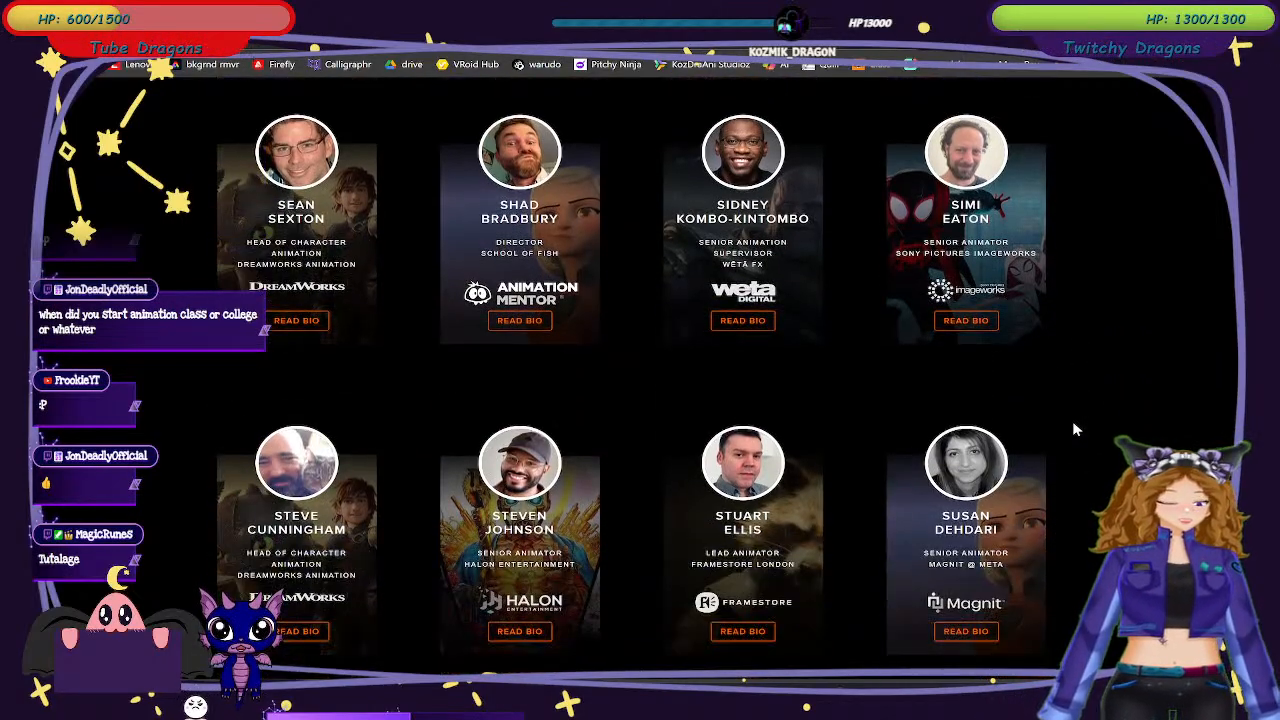
{"action": "left_click", "coordinate": [361, 530]}
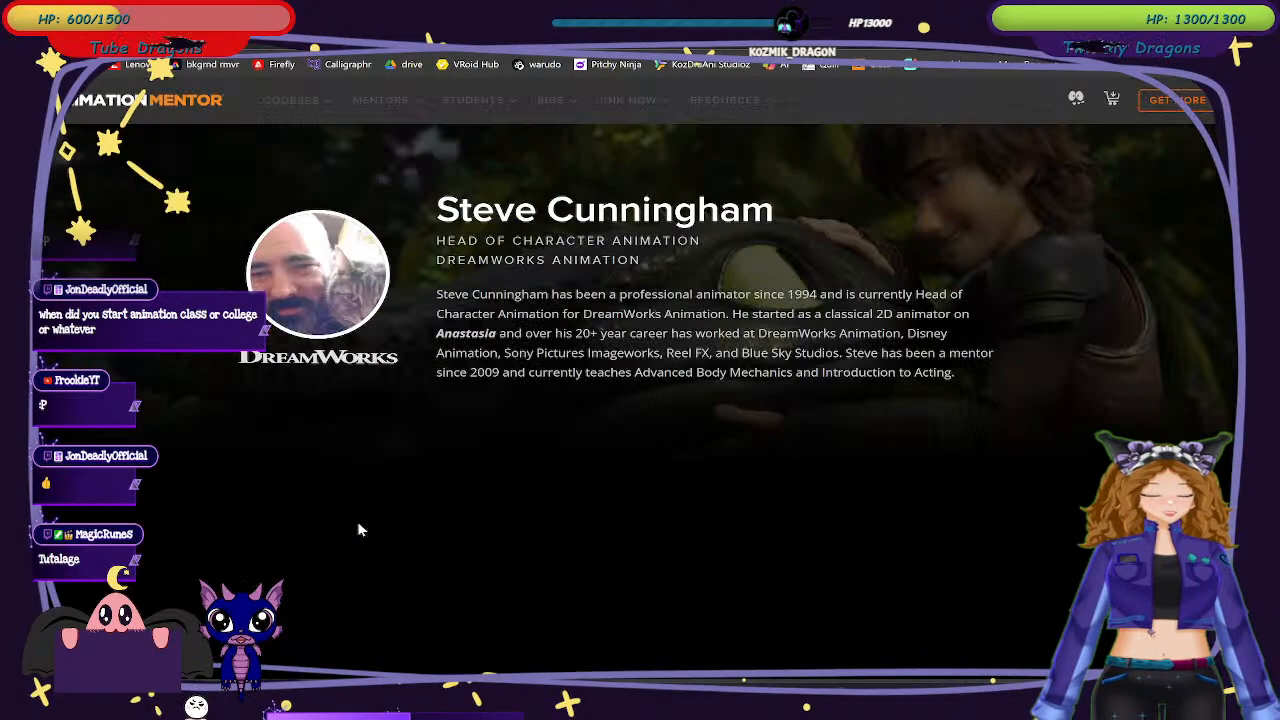
Examine this mentor's film, short film and television credits, highlighting Anastasia and Eight Crazy Nights in the Other Films list.
{"action": "scroll", "coordinate": [866, 420], "scroll_direction": "down", "scroll_amount": 3}
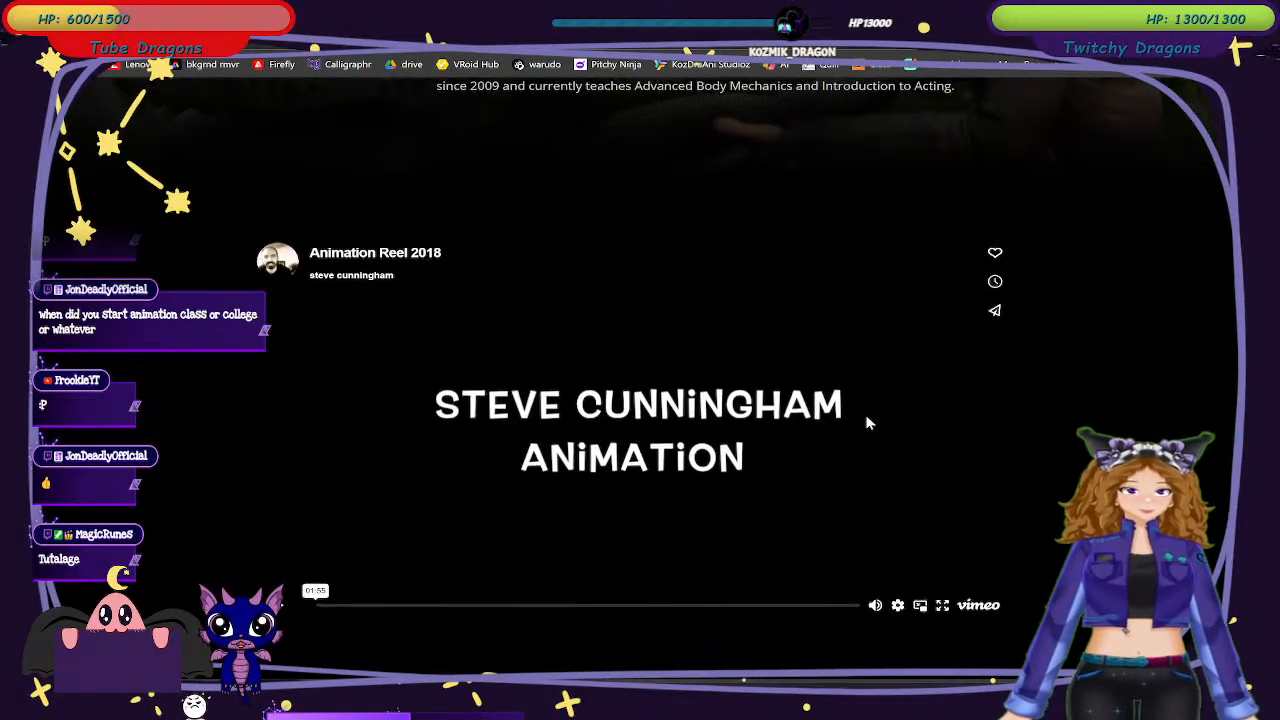
{"action": "scroll", "coordinate": [866, 422], "scroll_direction": "down", "scroll_amount": 10}
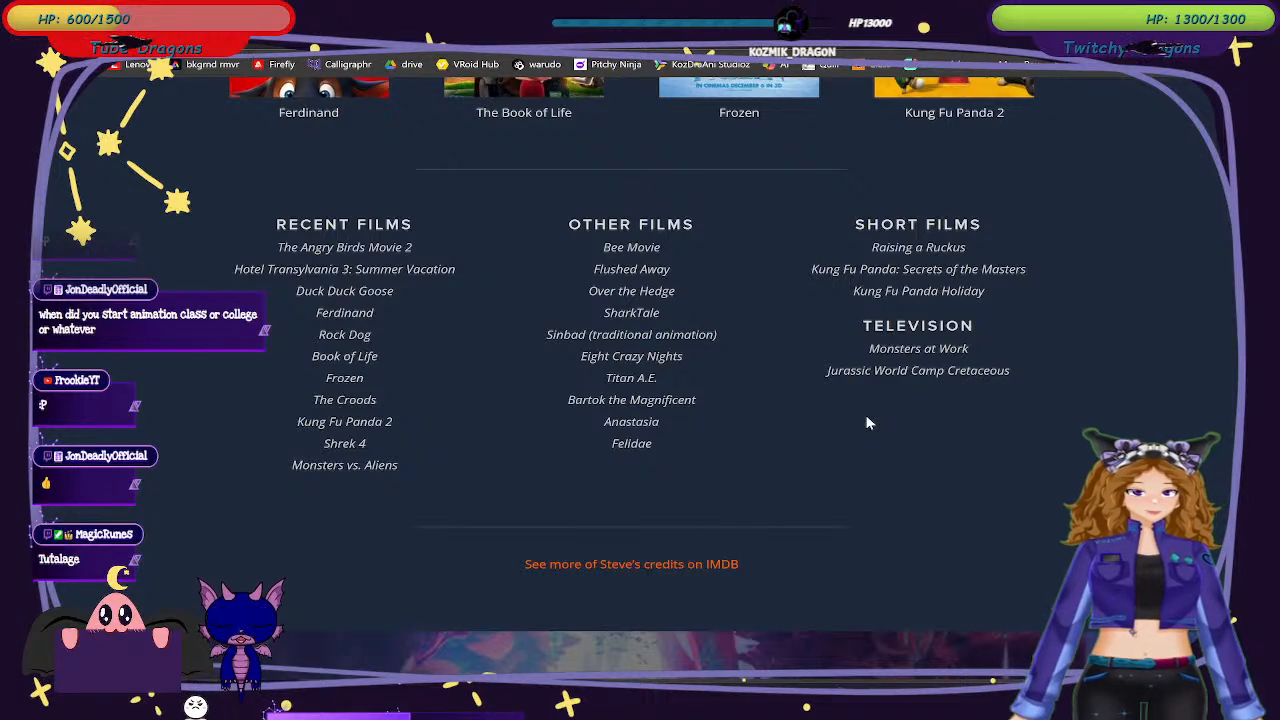
{"action": "scroll", "coordinate": [865, 414], "scroll_direction": "up", "scroll_amount": 1}
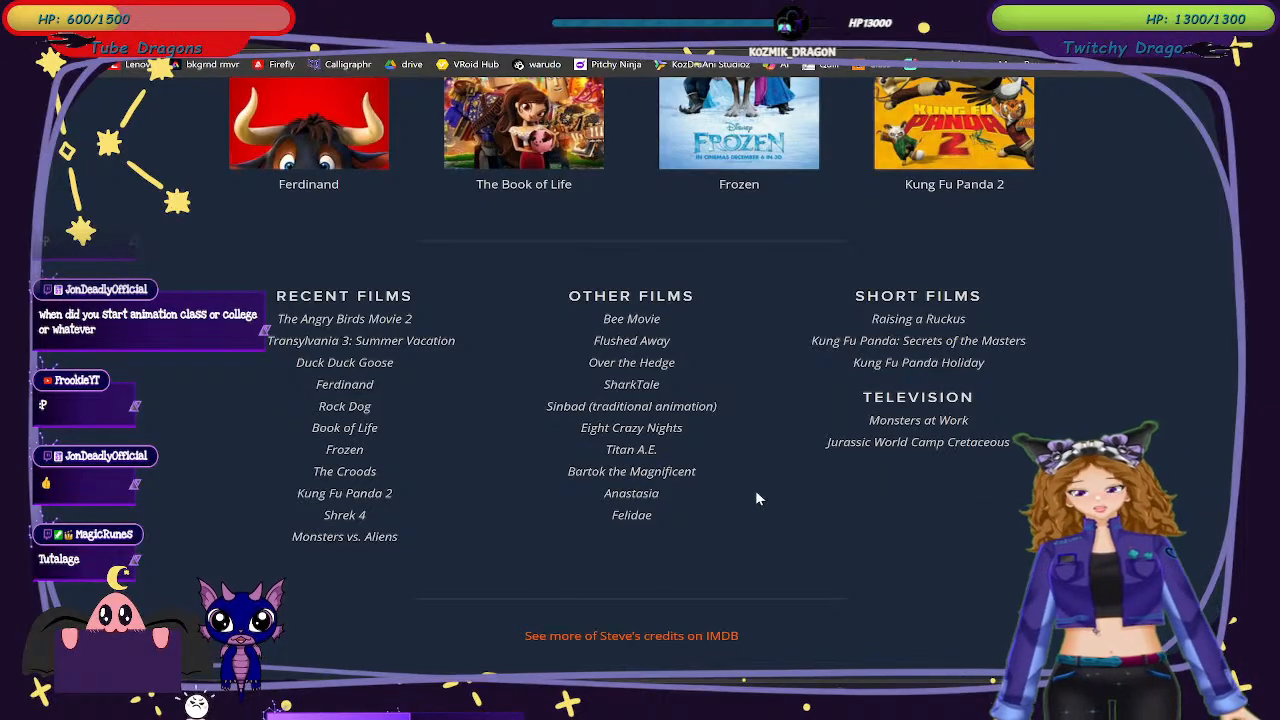
{"action": "left_click_drag", "start_coordinate": [659, 492], "coordinate": [566, 497]}
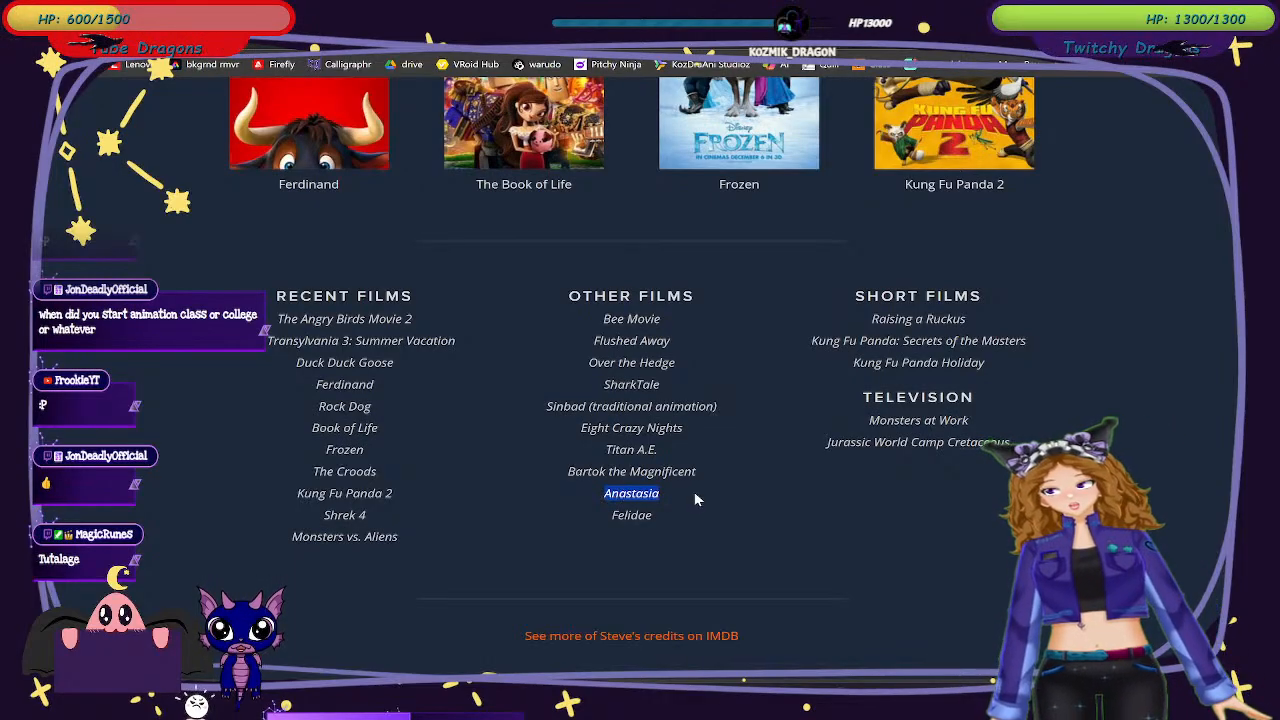
{"action": "left_click", "coordinate": [700, 491]}
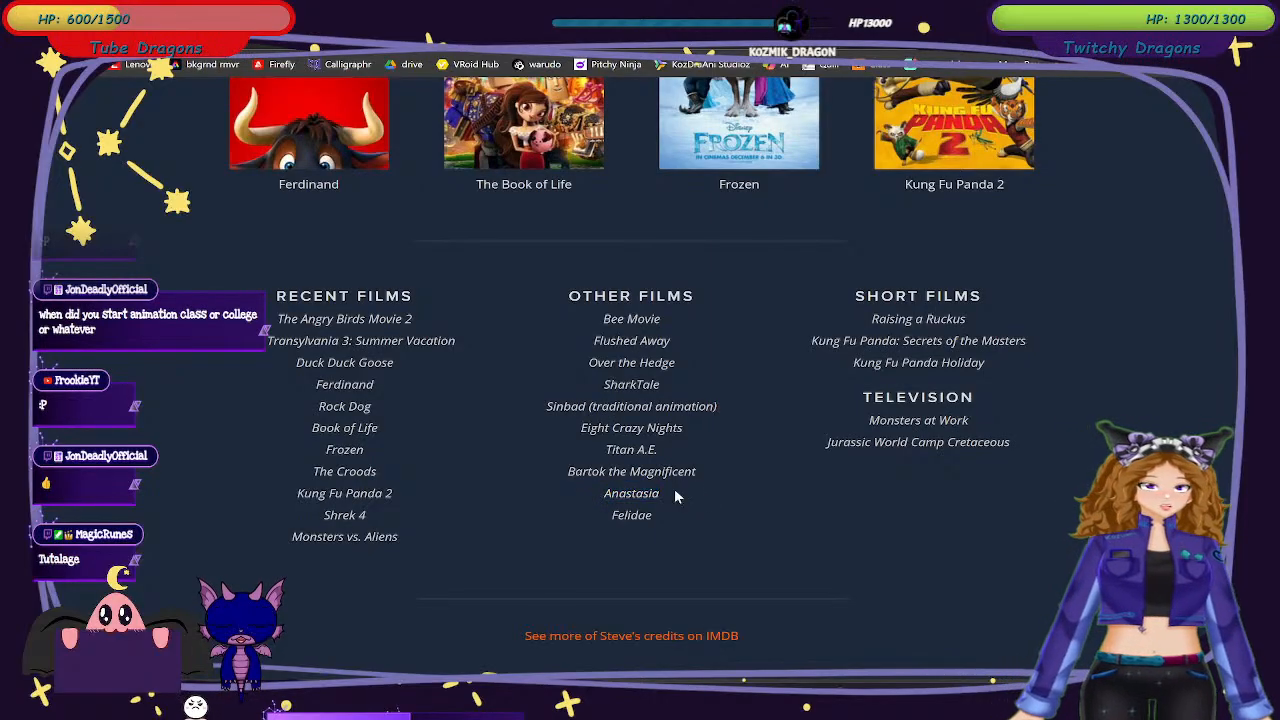
{"action": "left_click_drag", "start_coordinate": [683, 428], "coordinate": [580, 430]}
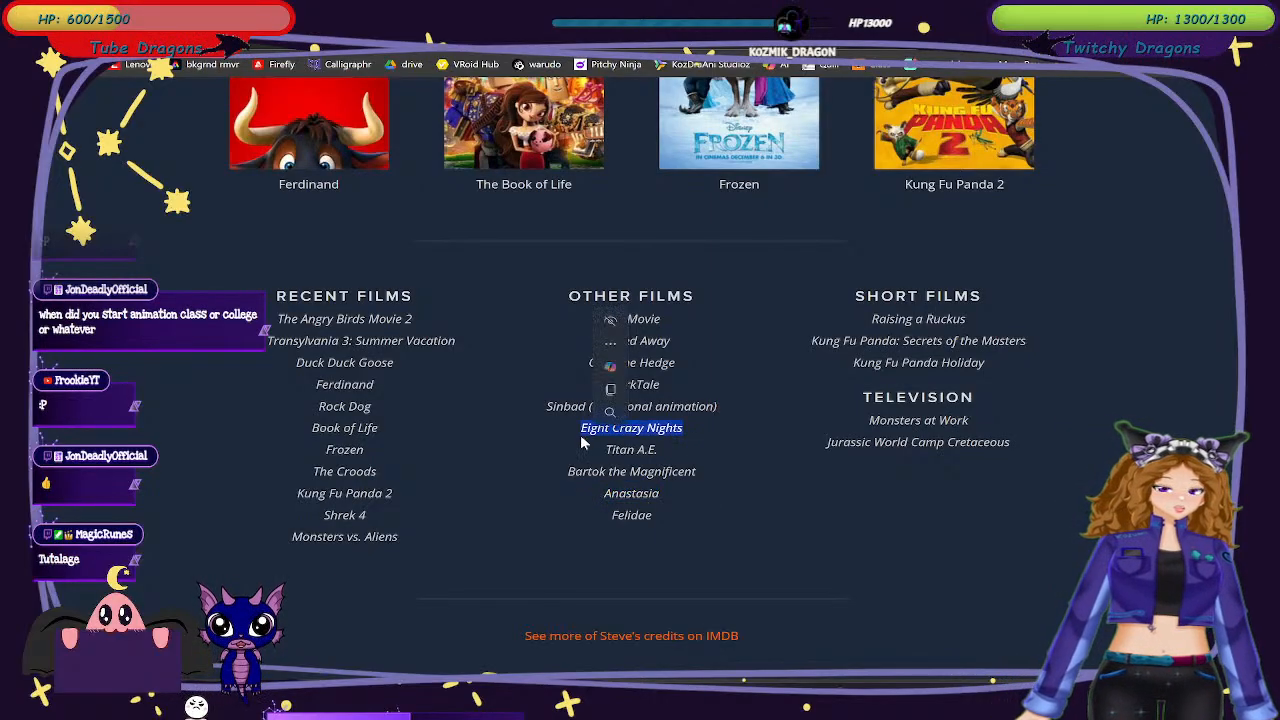
{"action": "left_click", "coordinate": [657, 432]}
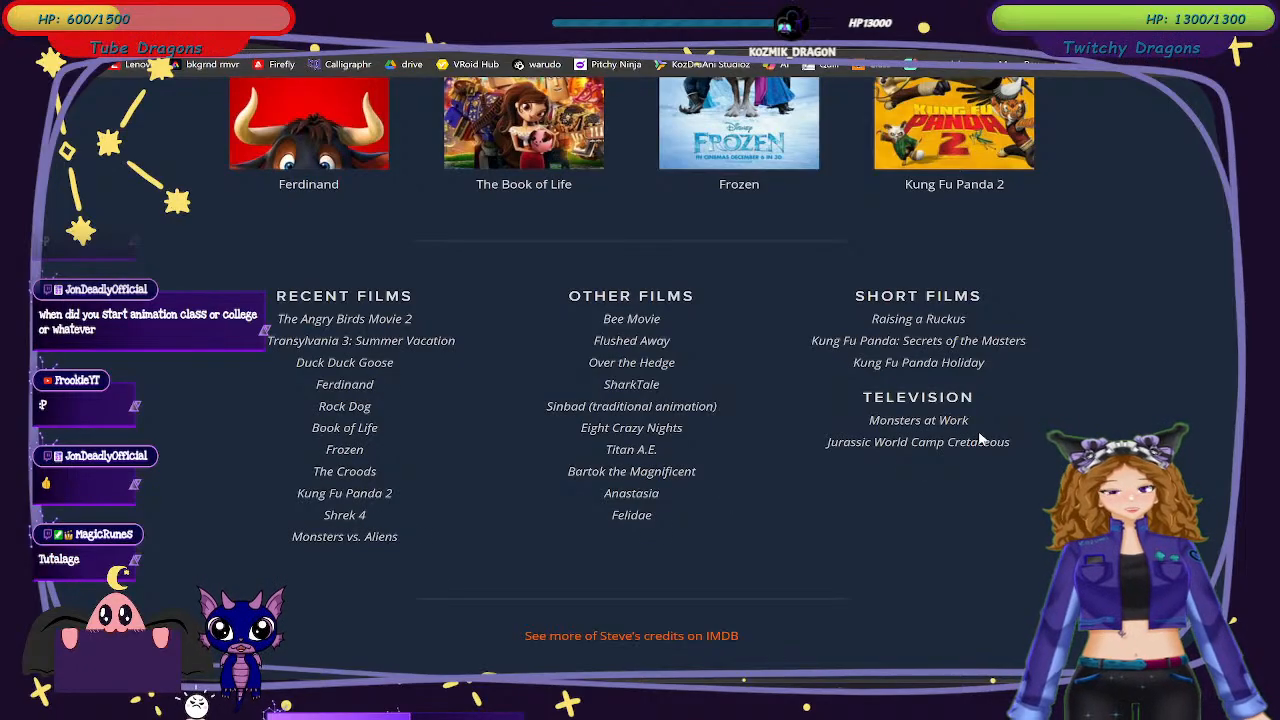
Look over the credits and featured film posters once more and go back to the Animation Reel 2018 video.
{"action": "scroll", "coordinate": [840, 466], "scroll_direction": "down", "scroll_amount": 1}
{"action": "scroll", "coordinate": [840, 466], "scroll_direction": "up", "scroll_amount": 1}
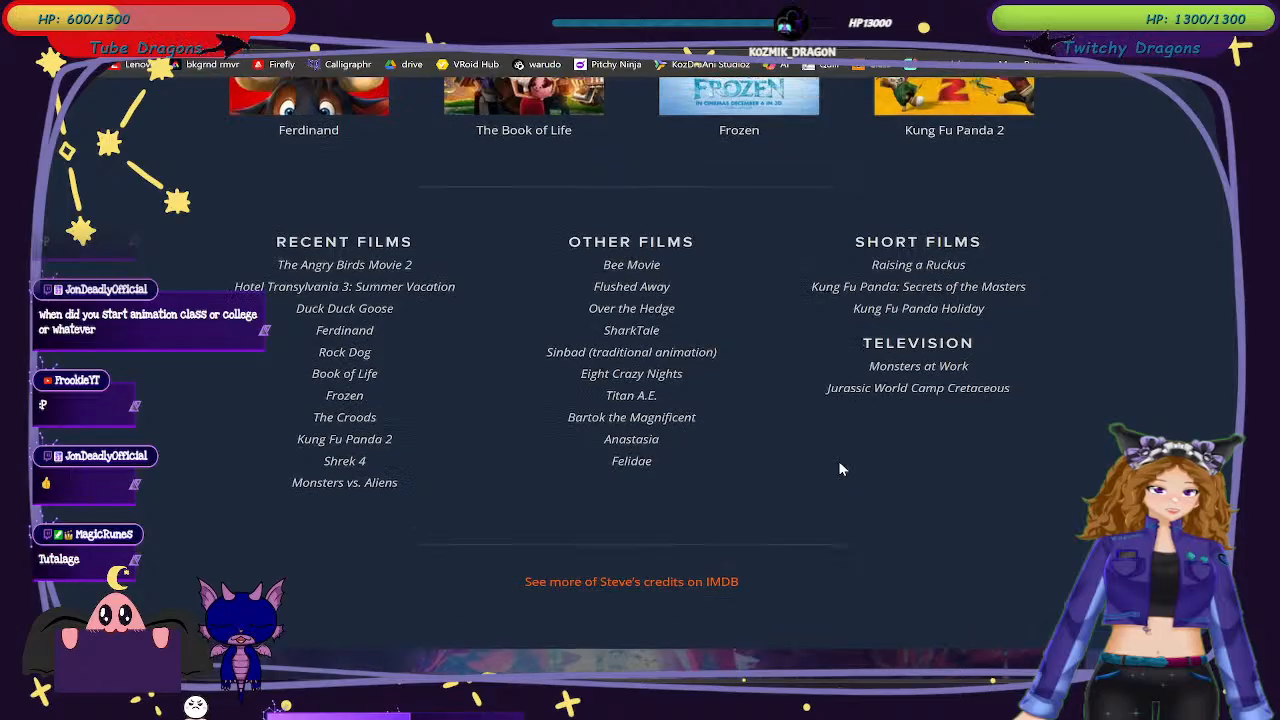
{"action": "scroll", "coordinate": [670, 465], "scroll_direction": "up", "scroll_amount": 5}
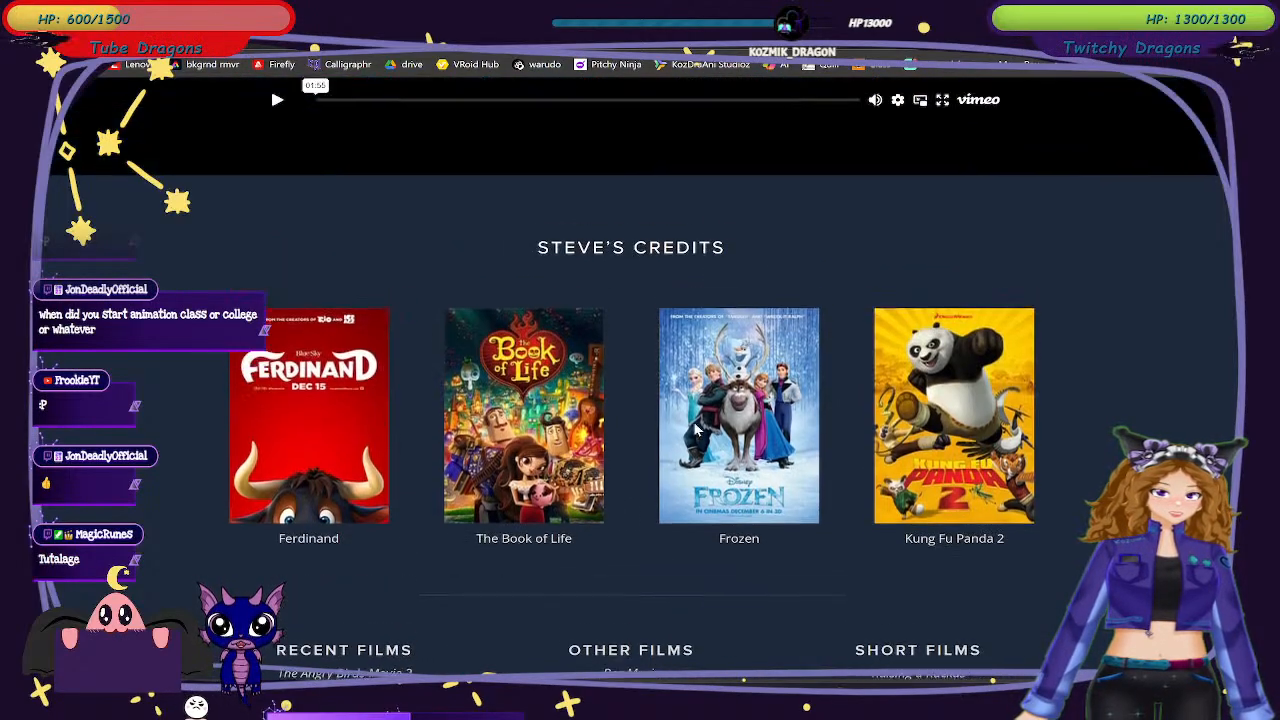
{"action": "scroll", "coordinate": [702, 432], "scroll_direction": "up", "scroll_amount": 2}
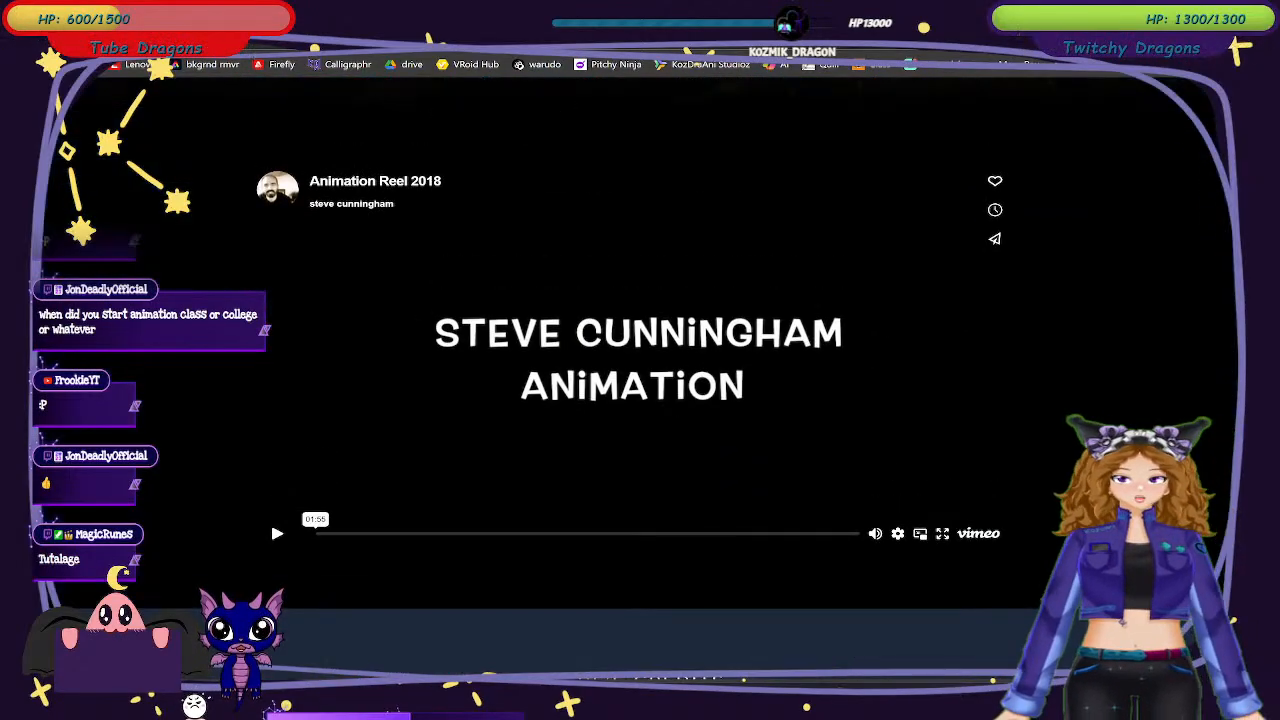
Return from the 2018 animation reel to the Mentor Roster and browse its final rows of mentors.
{"action": "scroll", "coordinate": [399, 236], "scroll_direction": "up", "scroll_amount": 4}
{"action": "scroll", "coordinate": [399, 236], "scroll_direction": "up", "scroll_amount": 1}
{"action": "left_click", "coordinate": [66, 38]}
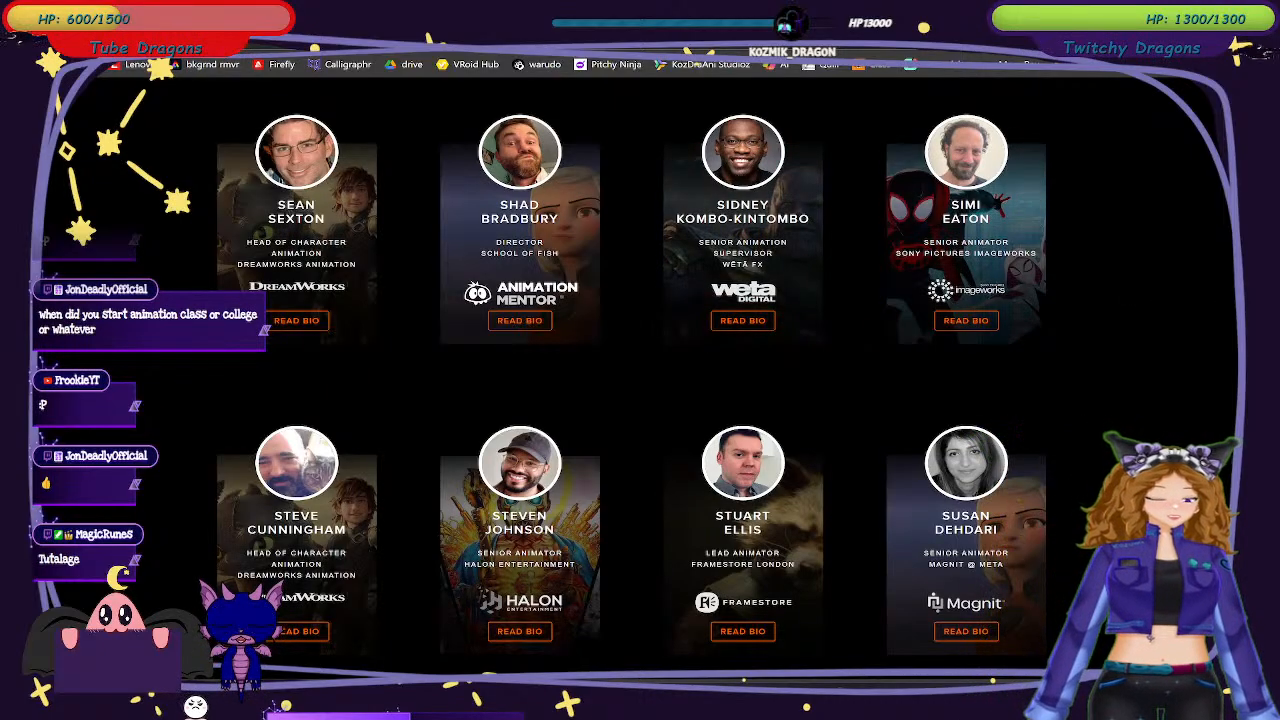
{"action": "scroll", "coordinate": [630, 380], "scroll_direction": "up", "scroll_amount": 5}
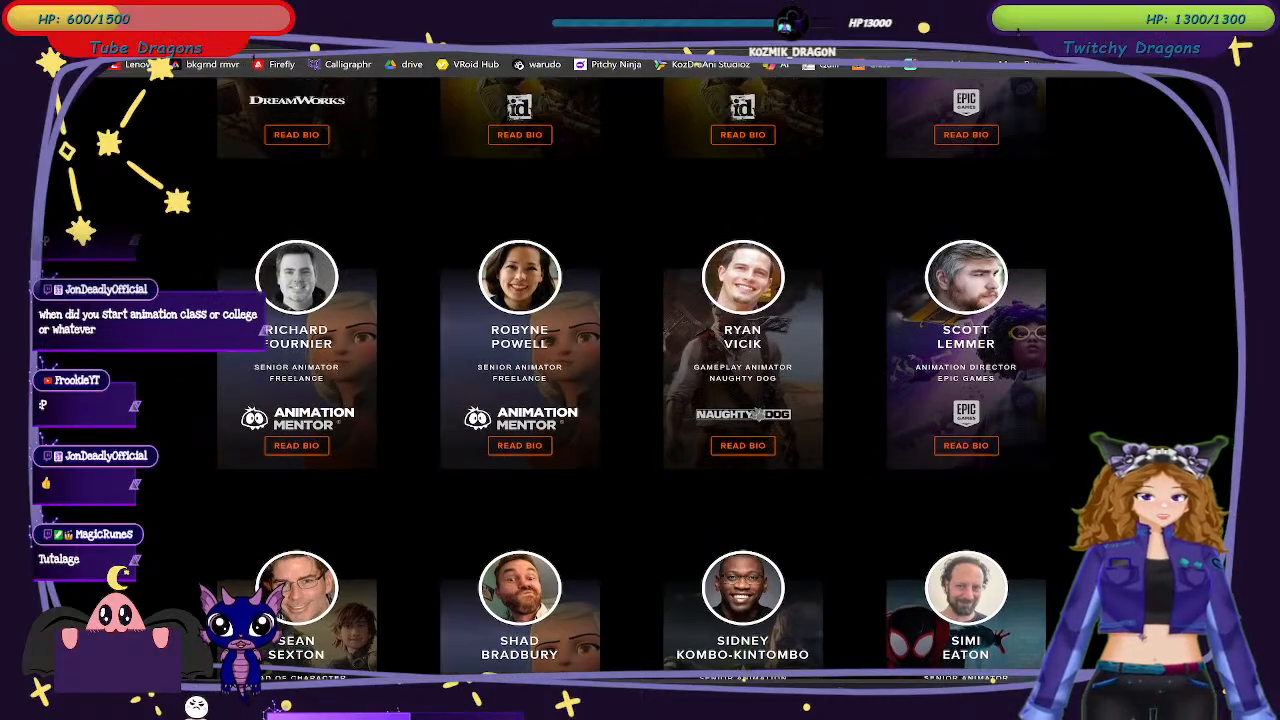
{"action": "scroll", "coordinate": [630, 380], "scroll_direction": "down", "scroll_amount": 6}
{"action": "scroll", "coordinate": [630, 380], "scroll_direction": "down", "scroll_amount": 3}
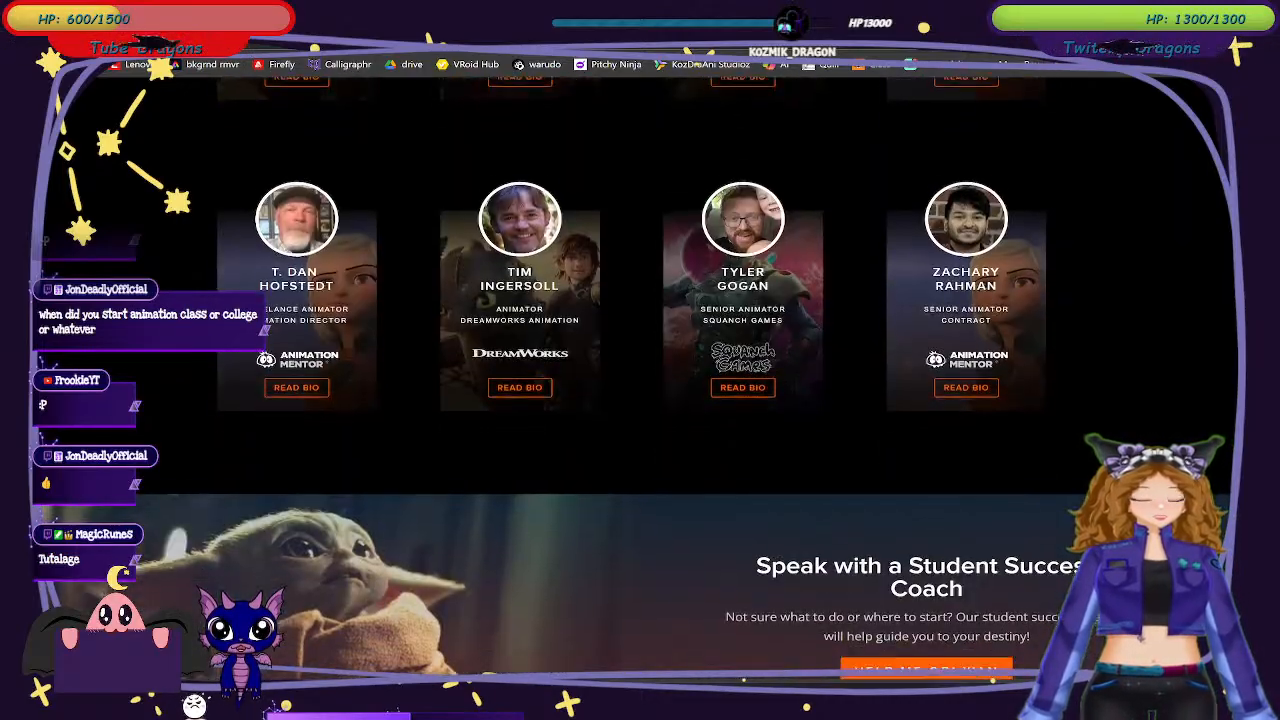
Find Framestore's Animation Supervisor among the earlier roster rows and open that mentor's bio.
{"action": "scroll", "coordinate": [630, 380], "scroll_direction": "up", "scroll_amount": 6}
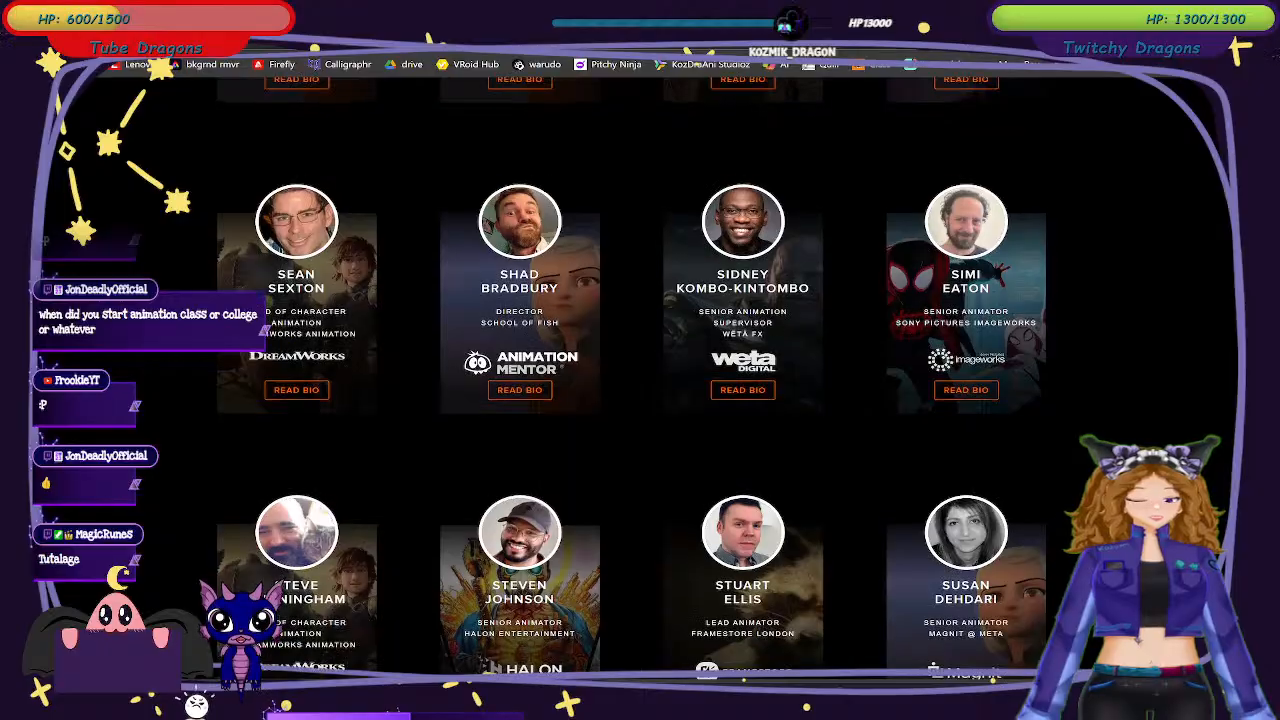
{"action": "scroll", "coordinate": [640, 380], "scroll_direction": "up", "scroll_amount": 4}
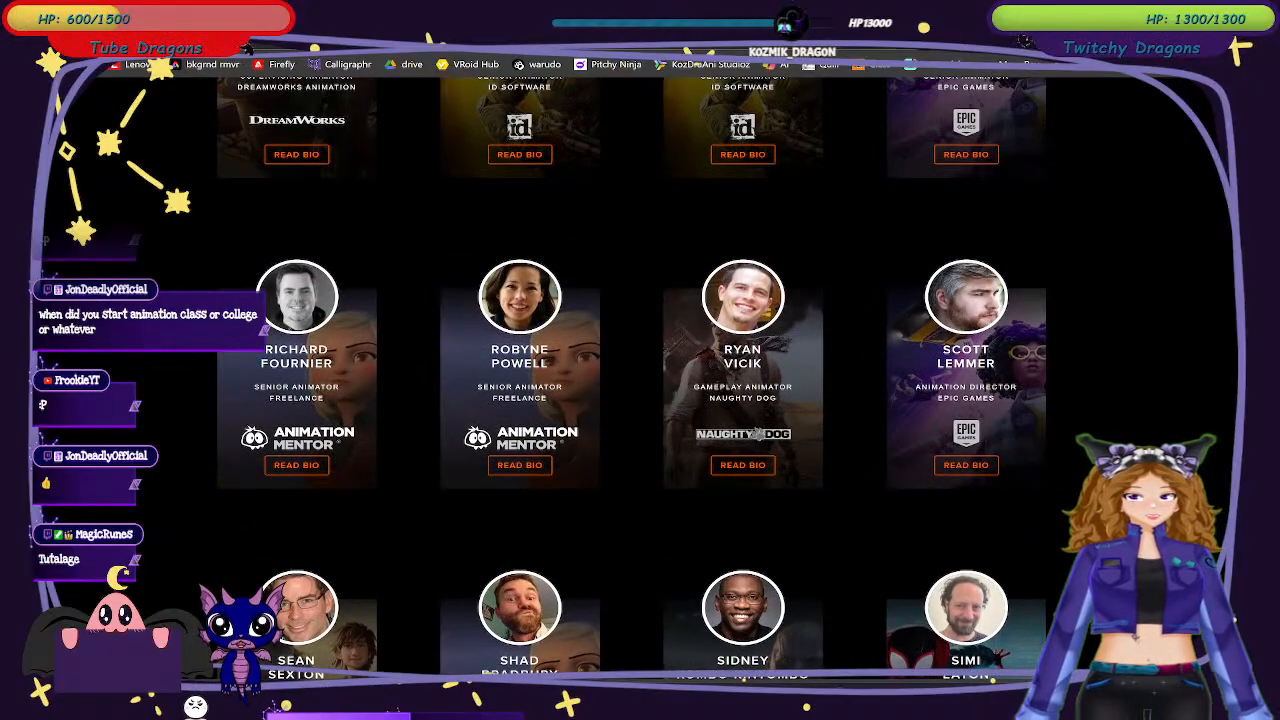
{"action": "scroll", "coordinate": [630, 380], "scroll_direction": "up", "scroll_amount": 1}
{"action": "scroll", "coordinate": [630, 380], "scroll_direction": "up", "scroll_amount": 8}
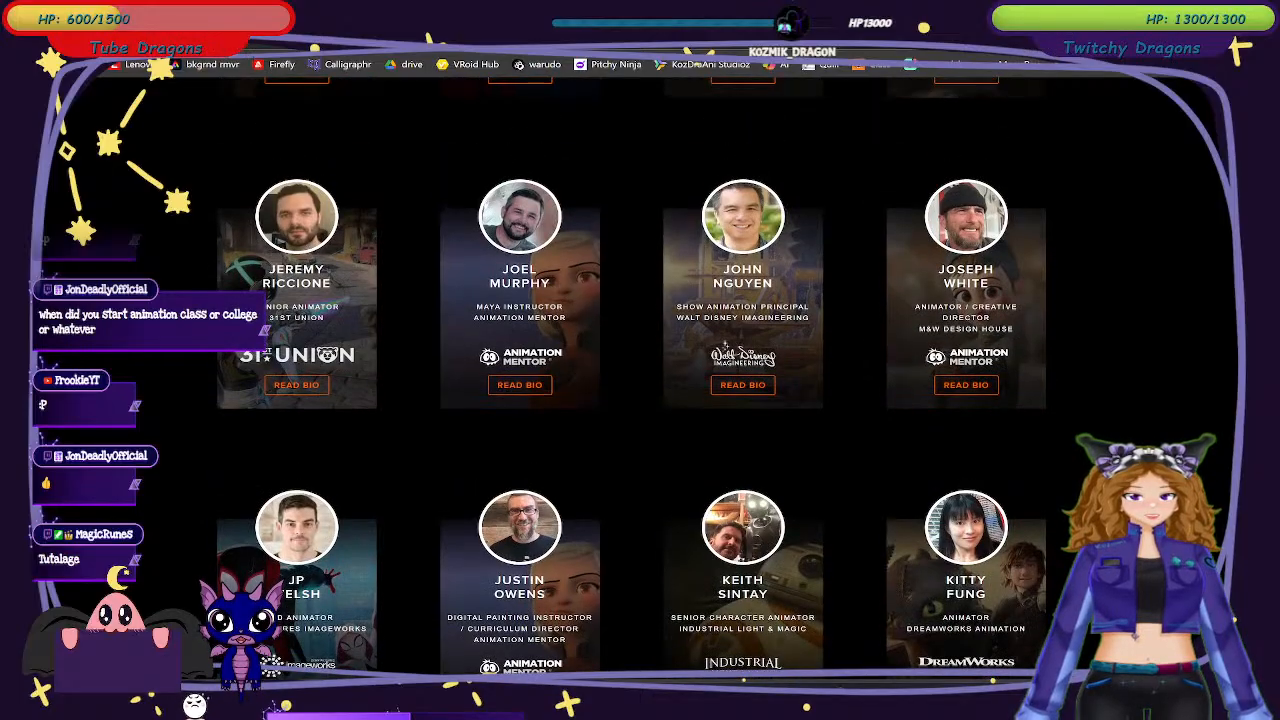
{"action": "scroll", "coordinate": [630, 380], "scroll_direction": "up", "scroll_amount": 5}
{"action": "scroll", "coordinate": [630, 380], "scroll_direction": "up", "scroll_amount": 5}
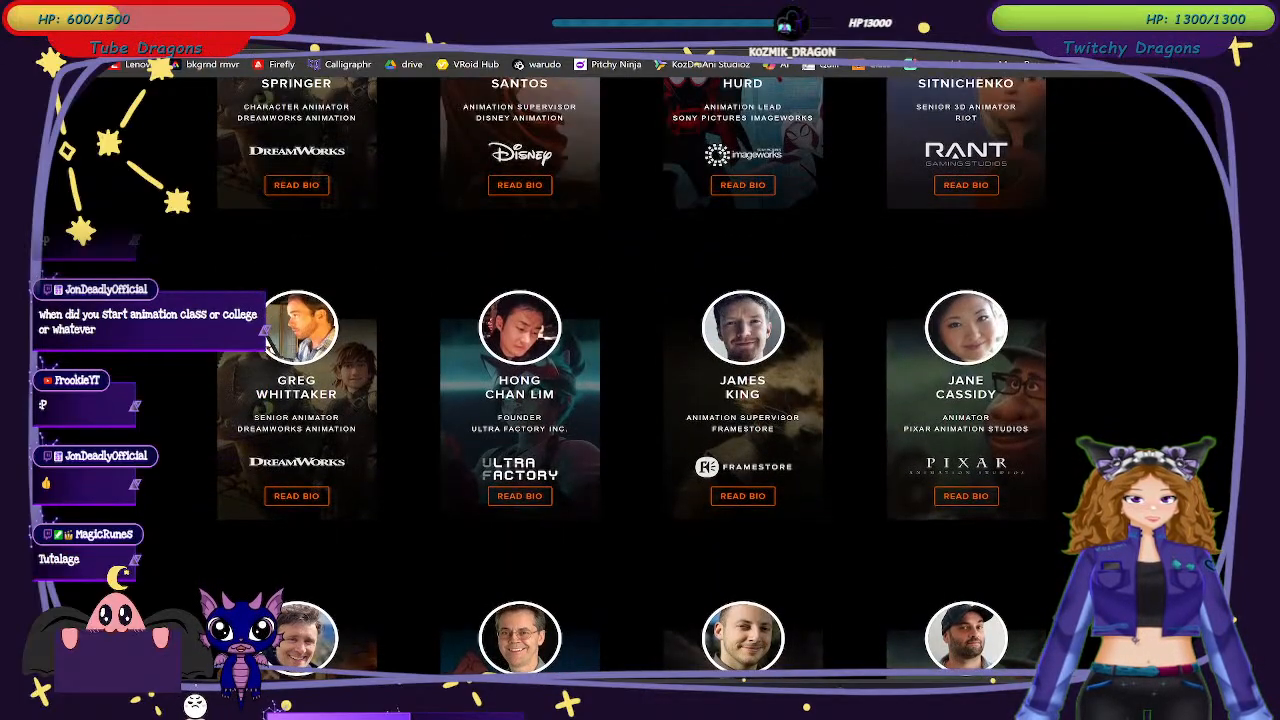
{"action": "left_click", "coordinate": [798, 392]}
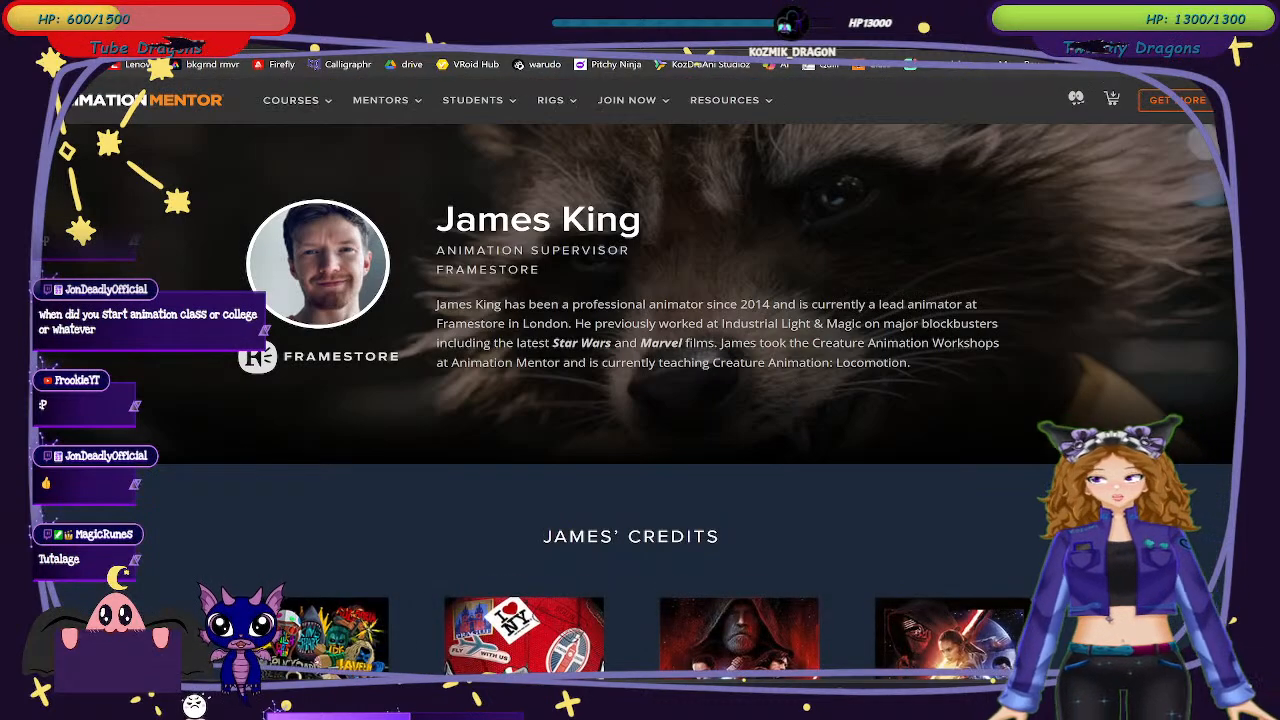
Examine the Framestore mentor's biography, featured film posters and the Recent Films and Other Films lists.
{"action": "scroll", "coordinate": [640, 400], "scroll_direction": "down", "scroll_amount": 1}
{"action": "scroll", "coordinate": [913, 225], "scroll_direction": "down", "scroll_amount": 3}
{"action": "scroll", "coordinate": [913, 225], "scroll_direction": "up", "scroll_amount": 4}
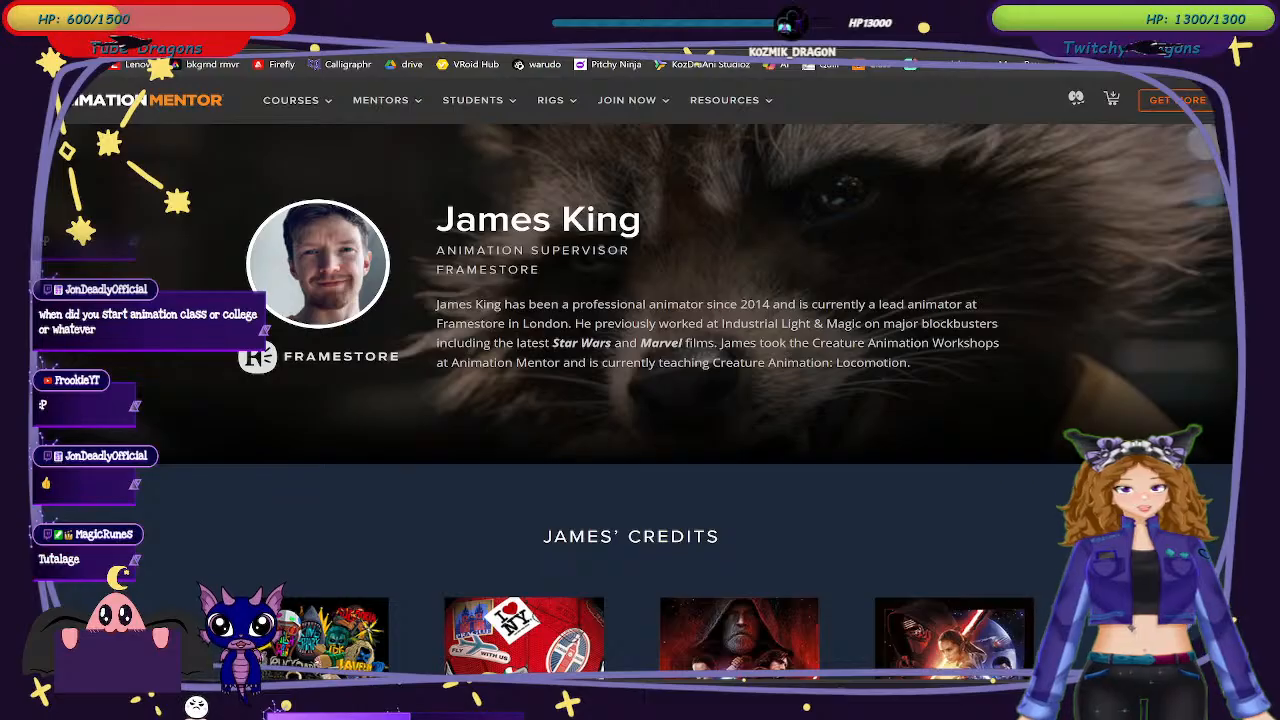
{"action": "scroll", "coordinate": [640, 400], "scroll_direction": "down", "scroll_amount": 3}
{"action": "scroll", "coordinate": [755, 319], "scroll_direction": "down", "scroll_amount": 3}
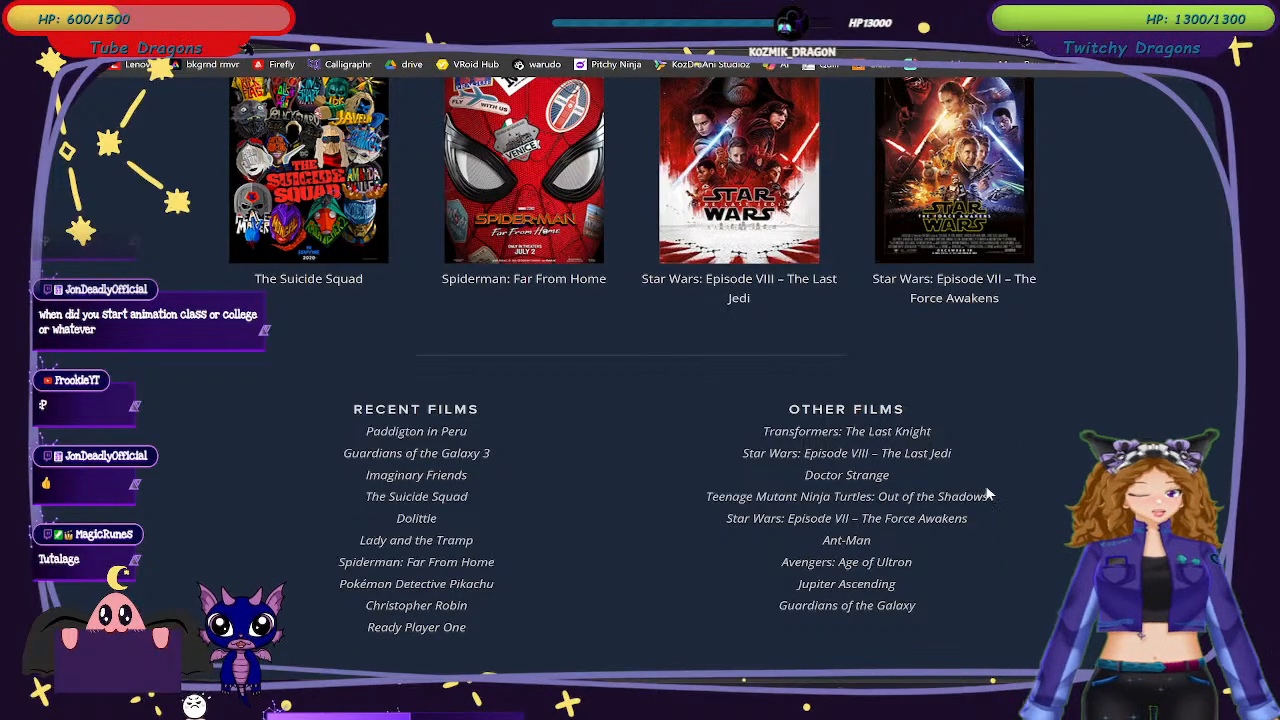
{"action": "scroll", "coordinate": [987, 493], "scroll_direction": "up", "scroll_amount": 1}
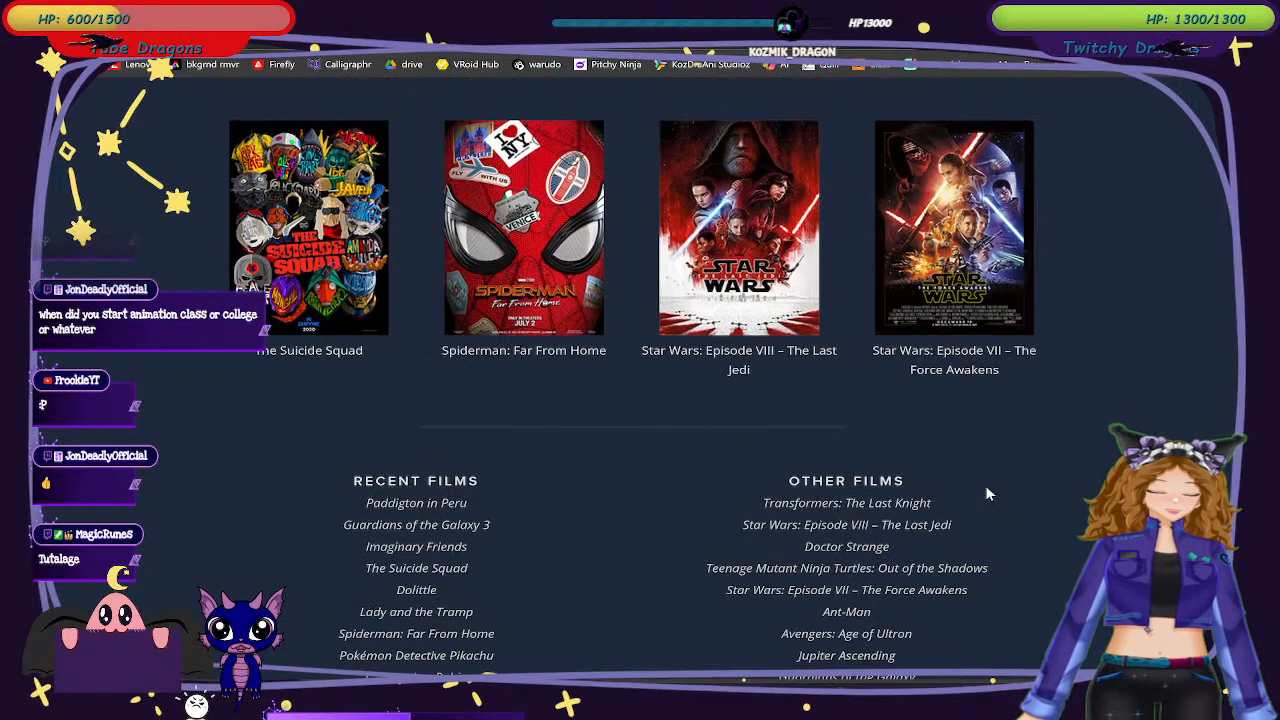
{"action": "scroll", "coordinate": [987, 493], "scroll_direction": "up", "scroll_amount": 5}
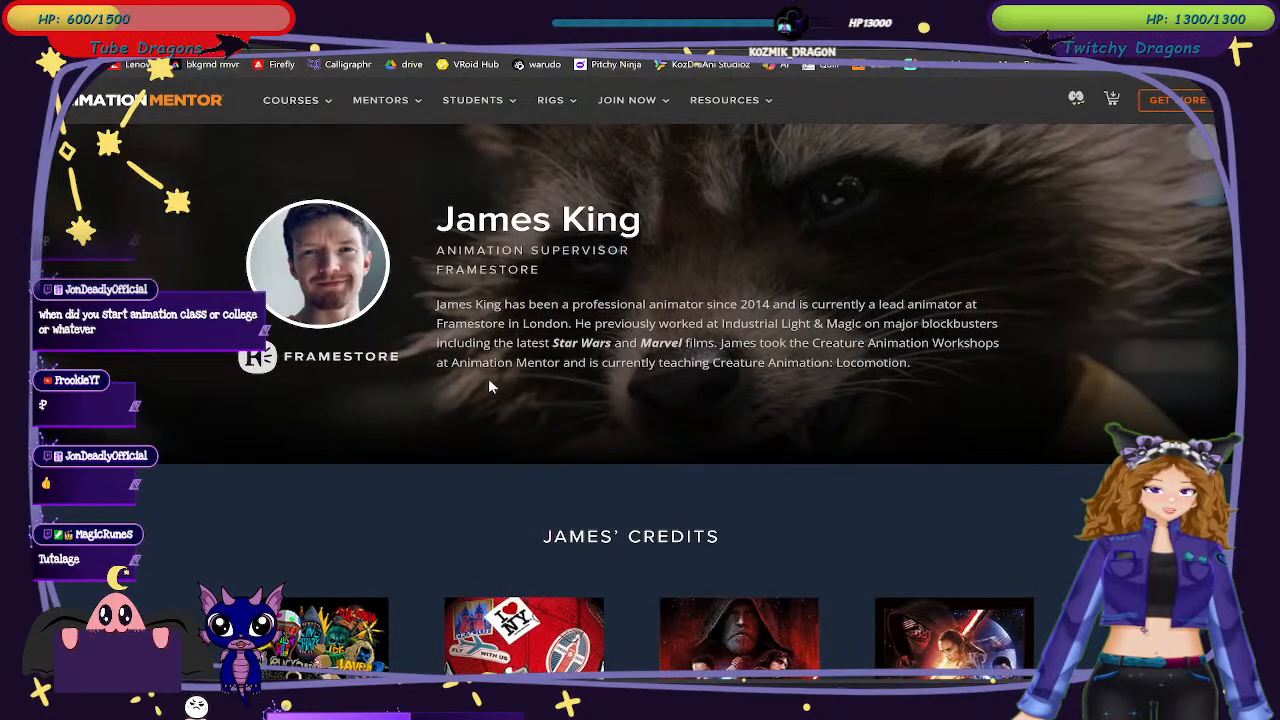
{"action": "scroll", "coordinate": [490, 386], "scroll_direction": "down", "scroll_amount": 2}
{"action": "scroll", "coordinate": [490, 386], "scroll_direction": "down", "scroll_amount": 3}
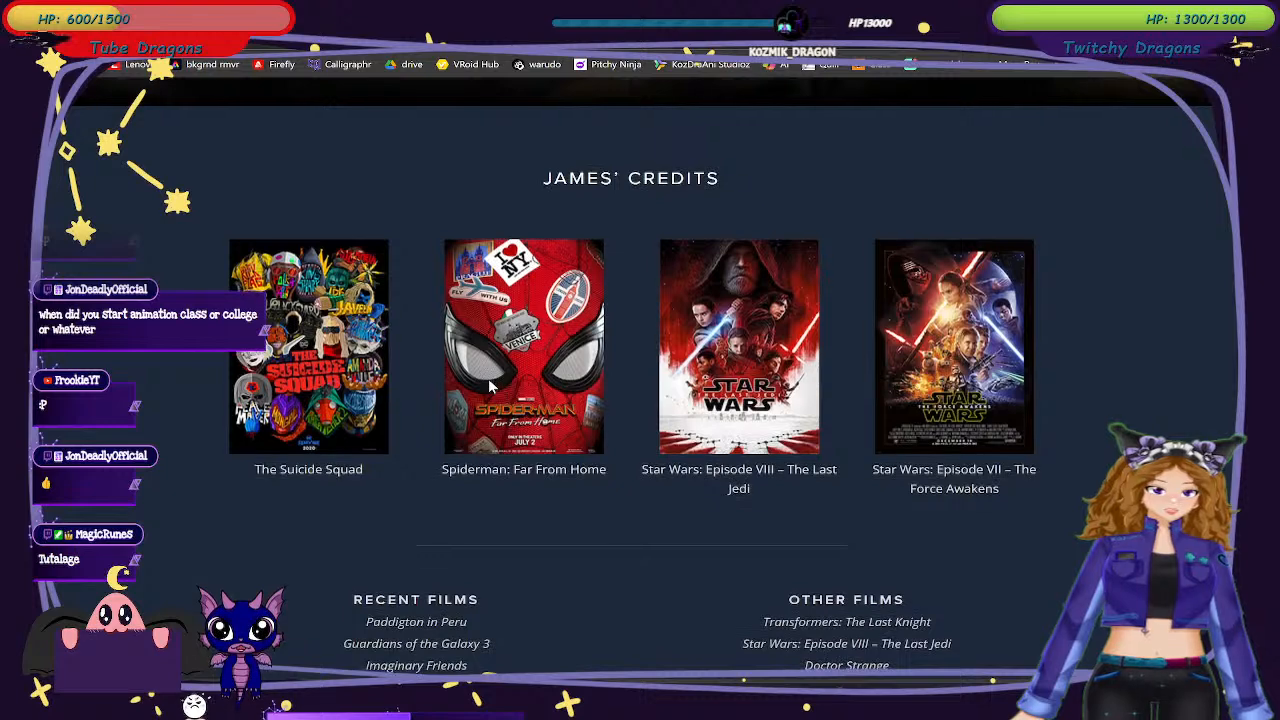
{"action": "scroll", "coordinate": [490, 386], "scroll_direction": "down", "scroll_amount": 2}
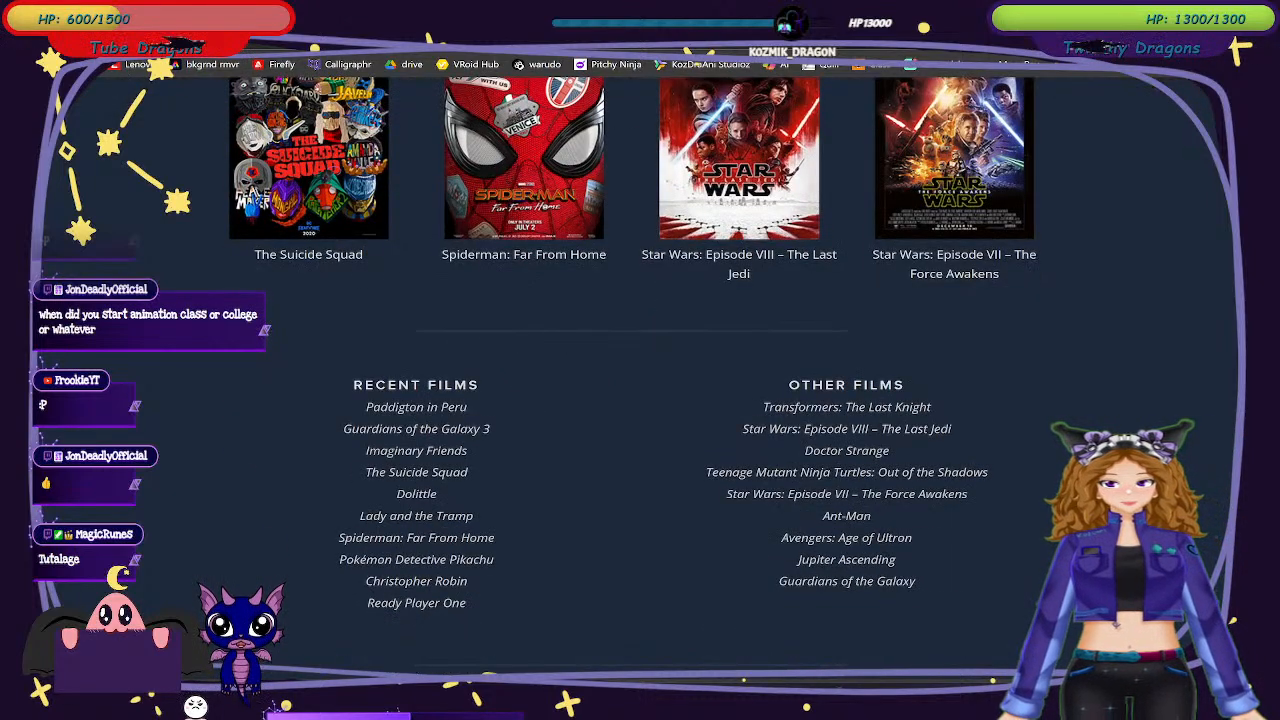
Go back to the Mentor Roster and open the bio of the DreamWorks Senior Animator beside the DNEG animator.
{"action": "key", "text": "alt+Left"}
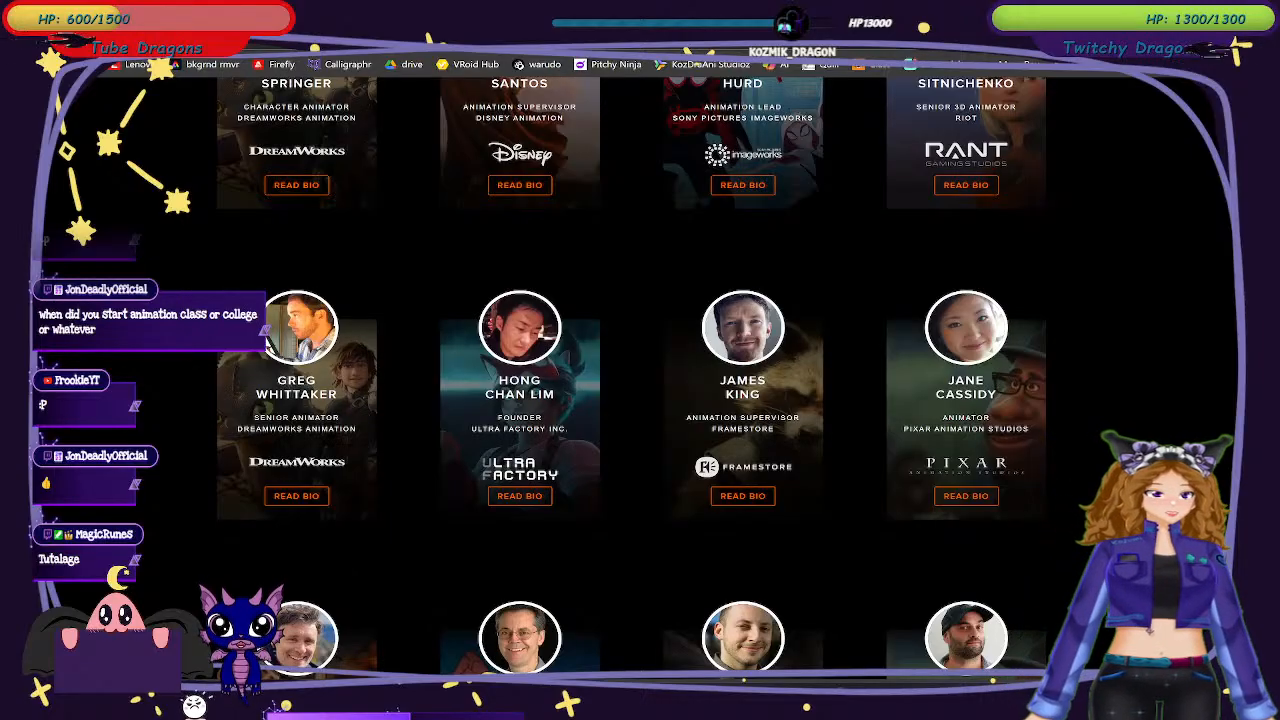
{"action": "scroll", "coordinate": [640, 380], "scroll_direction": "down", "scroll_amount": 8}
{"action": "scroll", "coordinate": [640, 380], "scroll_direction": "down", "scroll_amount": 7}
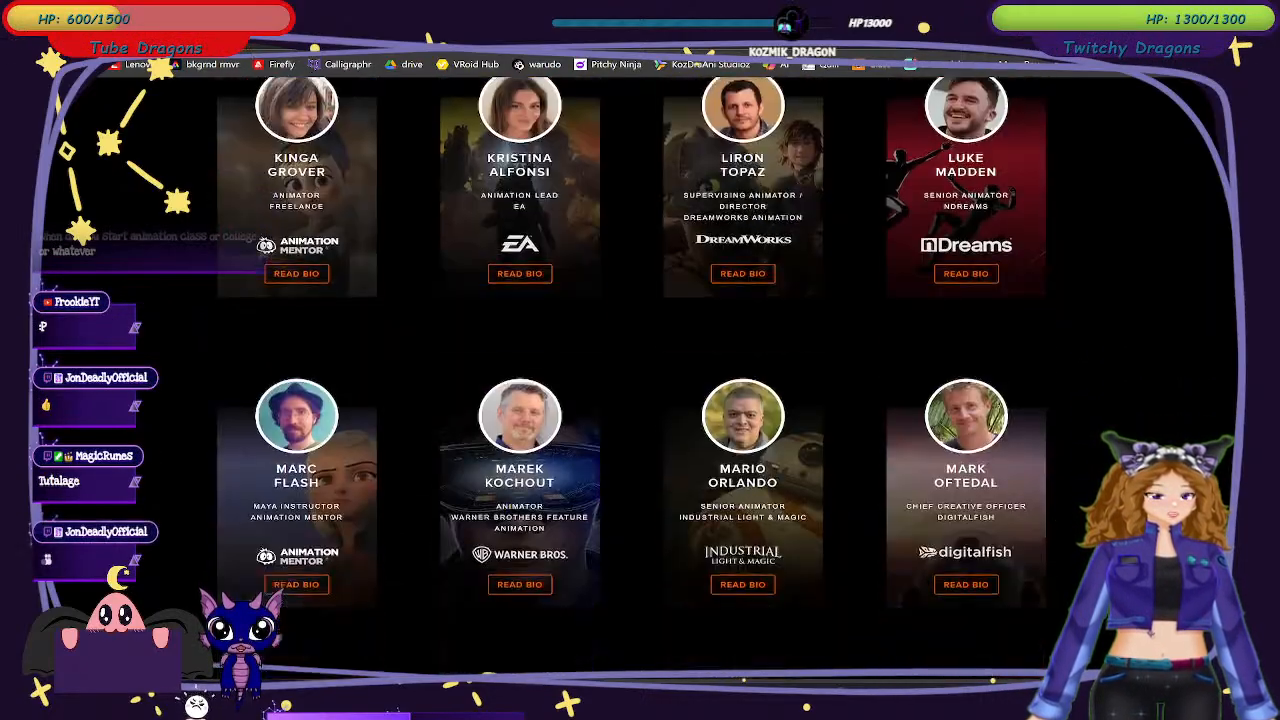
{"action": "scroll", "coordinate": [340, 443], "scroll_direction": "down", "scroll_amount": 1}
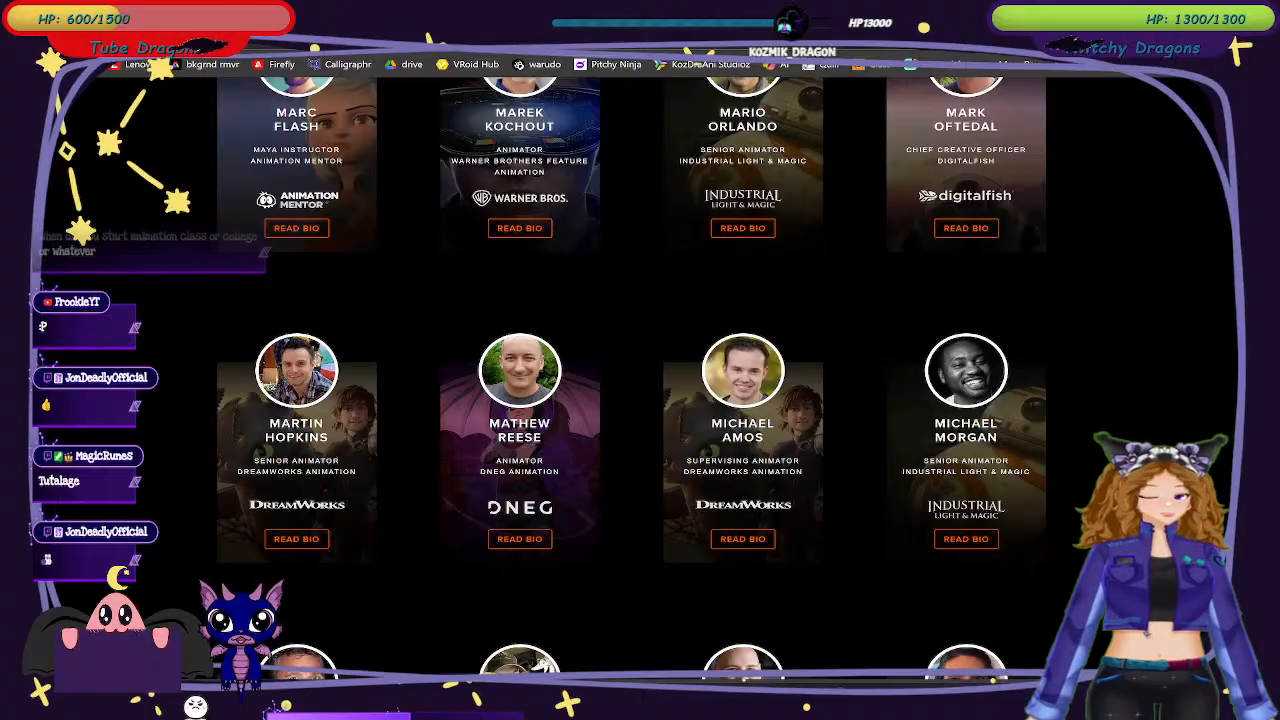
{"action": "left_click", "coordinate": [341, 442]}
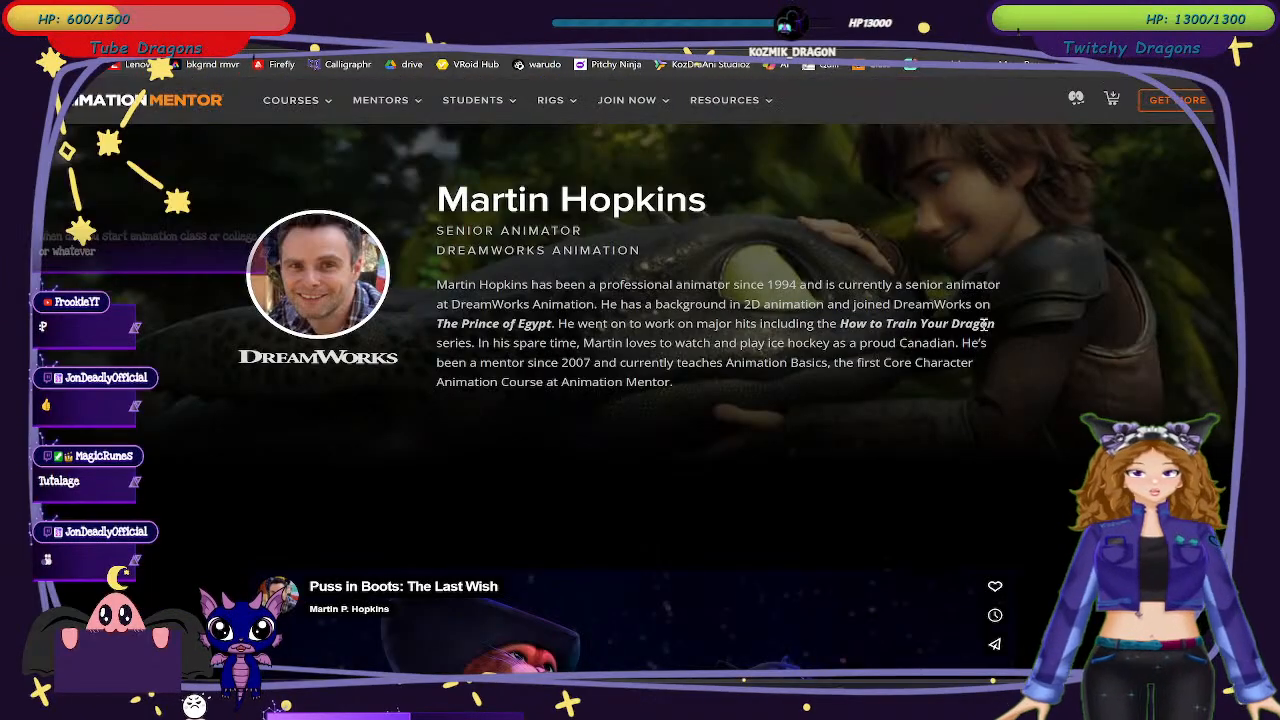
Review this mentor's reel and credits, highlighting The Road to El Dorado and The Iron Giant, and return to the introductory biography.
{"action": "scroll", "coordinate": [981, 388], "scroll_direction": "down", "scroll_amount": 3}
{"action": "scroll", "coordinate": [986, 322], "scroll_direction": "down", "scroll_amount": 2}
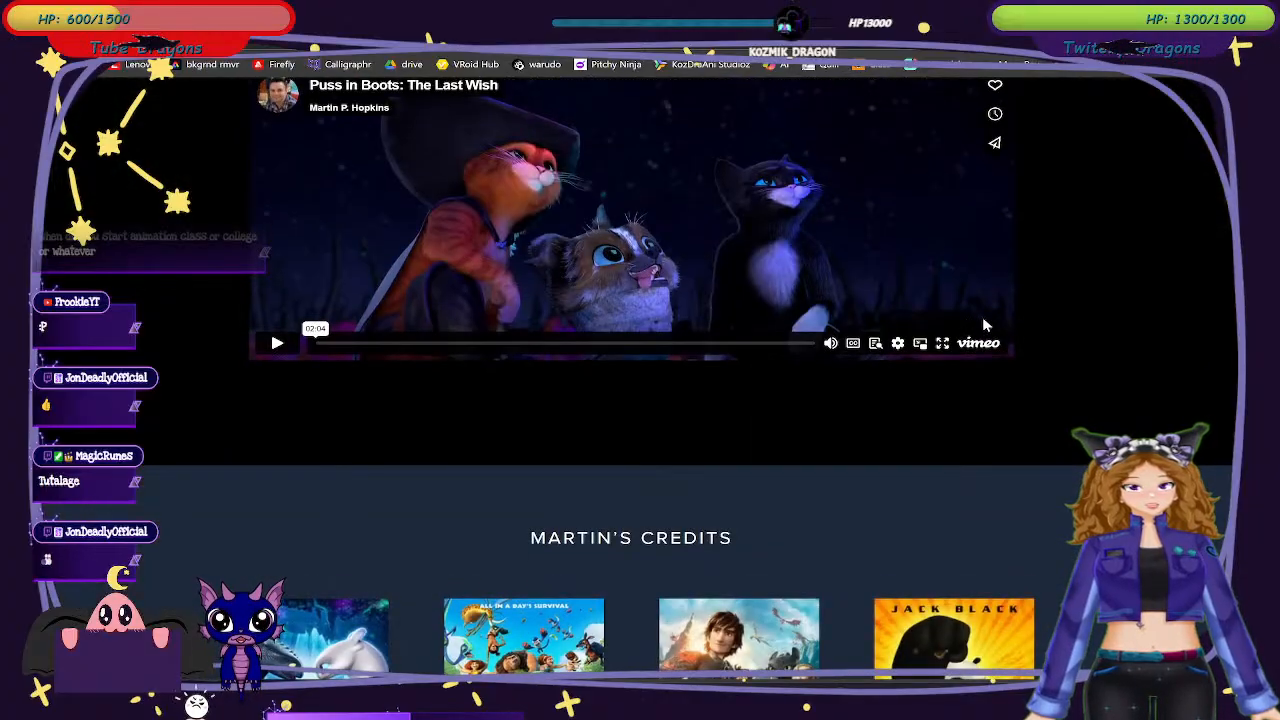
{"action": "scroll", "coordinate": [982, 316], "scroll_direction": "down", "scroll_amount": 5}
{"action": "scroll", "coordinate": [982, 316], "scroll_direction": "down", "scroll_amount": 1}
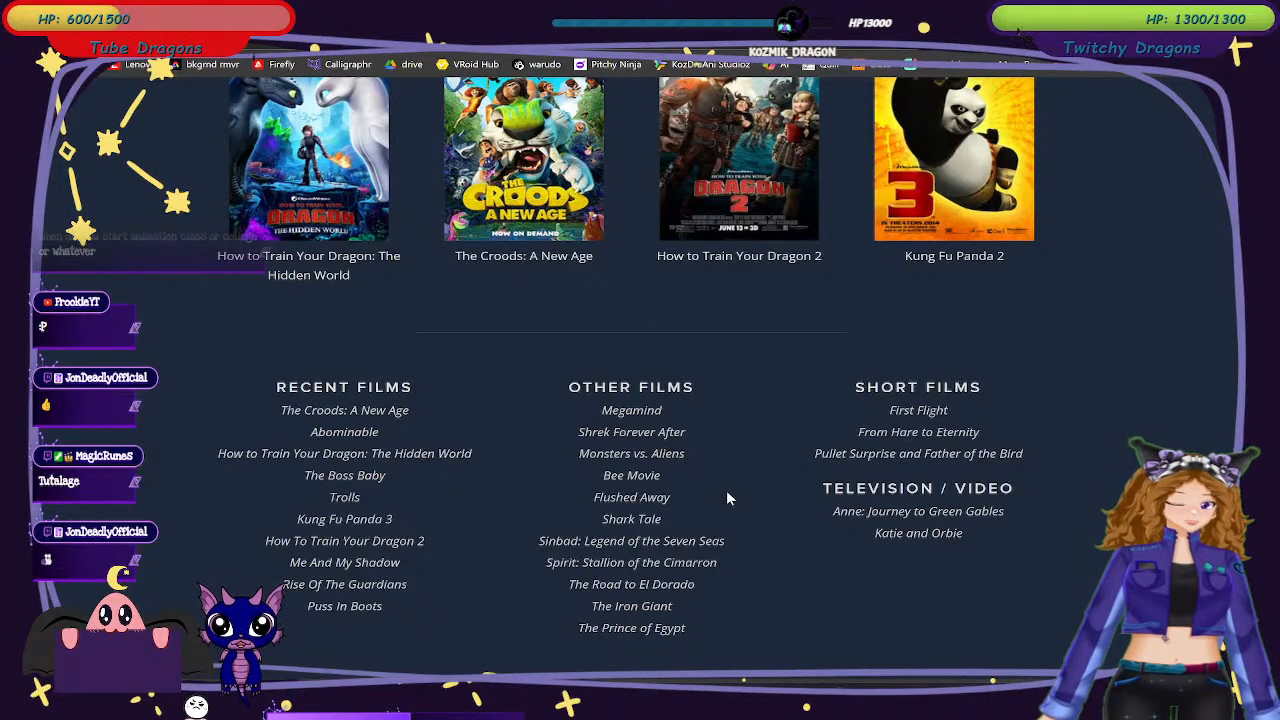
{"action": "scroll", "coordinate": [720, 495], "scroll_direction": "down", "scroll_amount": 1}
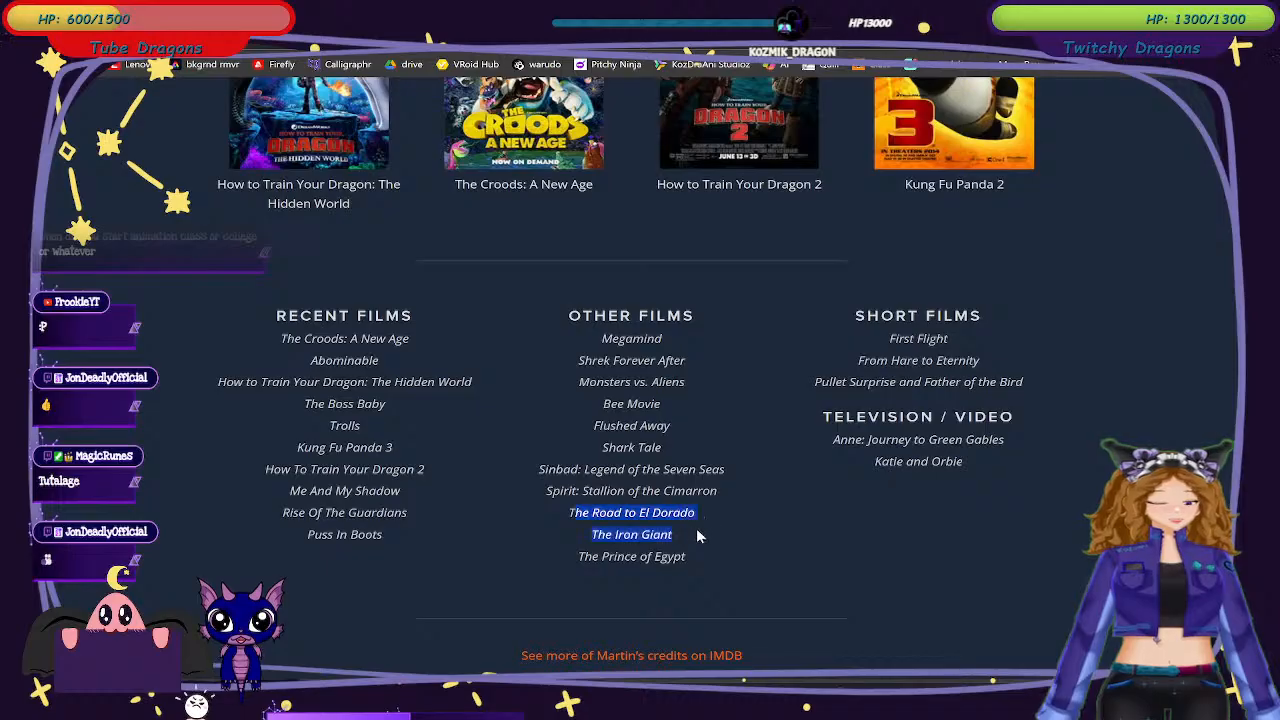
{"action": "left_click", "coordinate": [790, 537]}
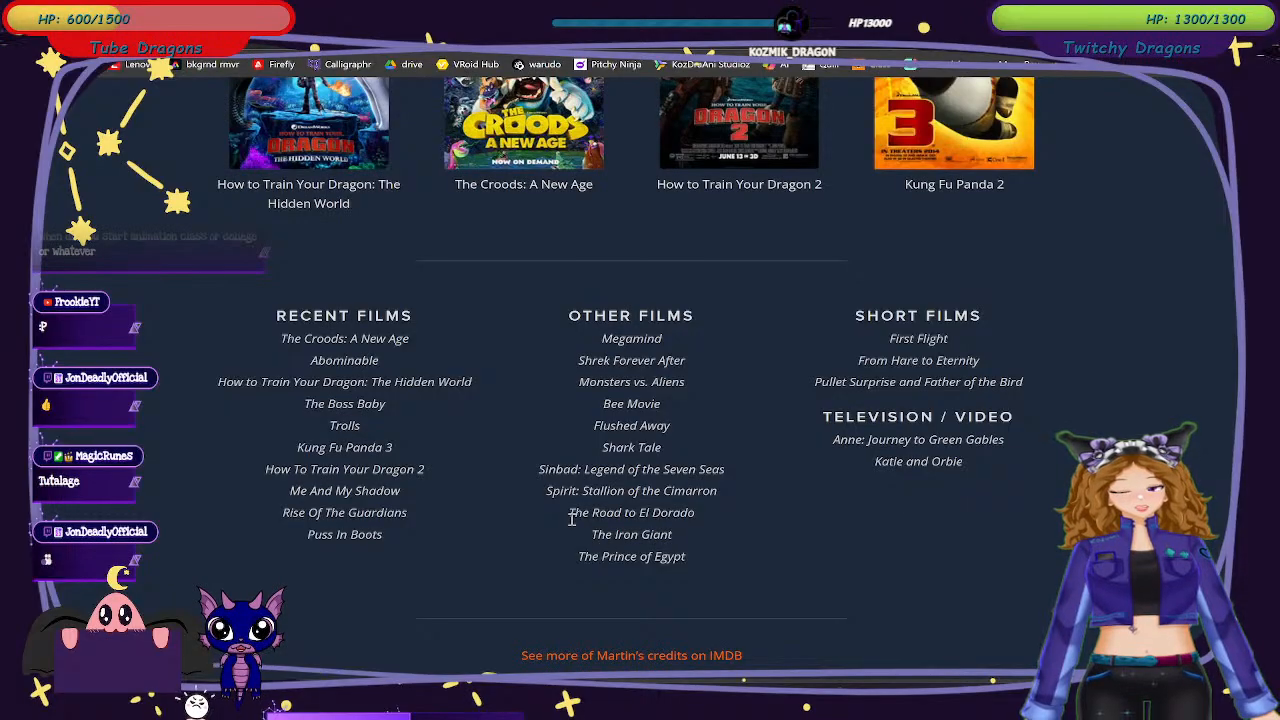
{"action": "scroll", "coordinate": [704, 551], "scroll_direction": "up", "scroll_amount": 10}
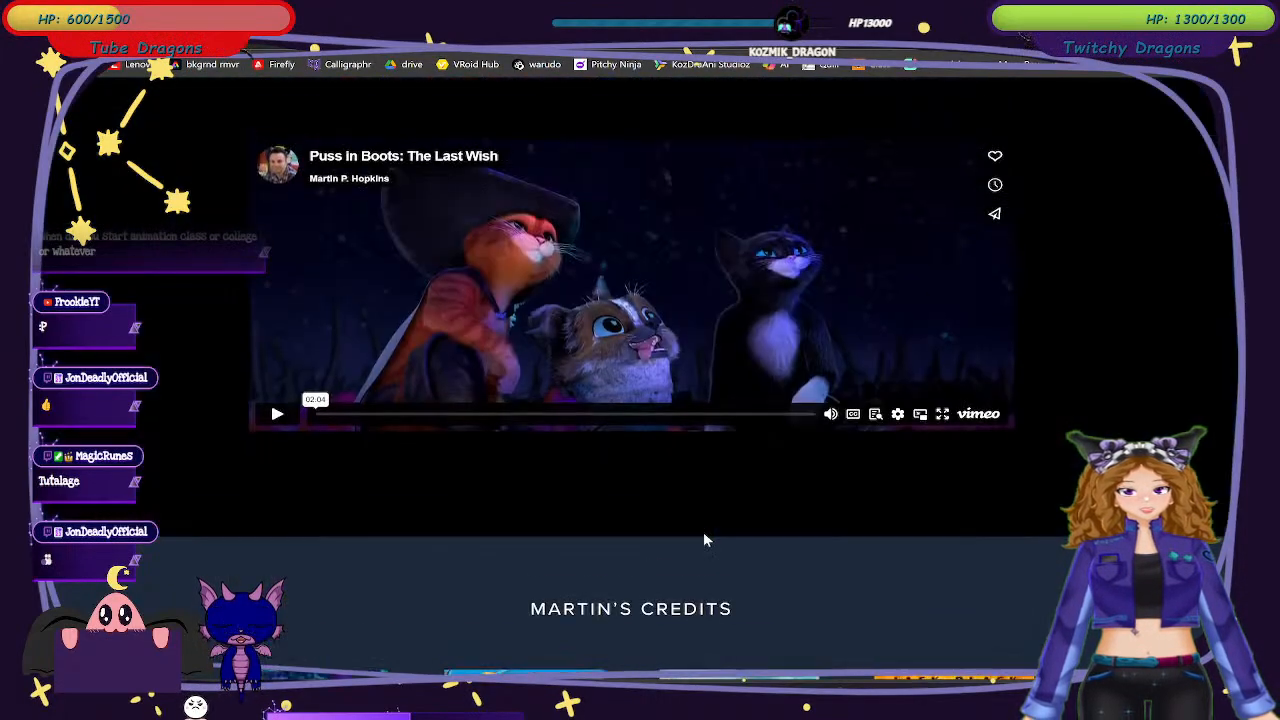
{"action": "scroll", "coordinate": [703, 540], "scroll_direction": "up", "scroll_amount": 2}
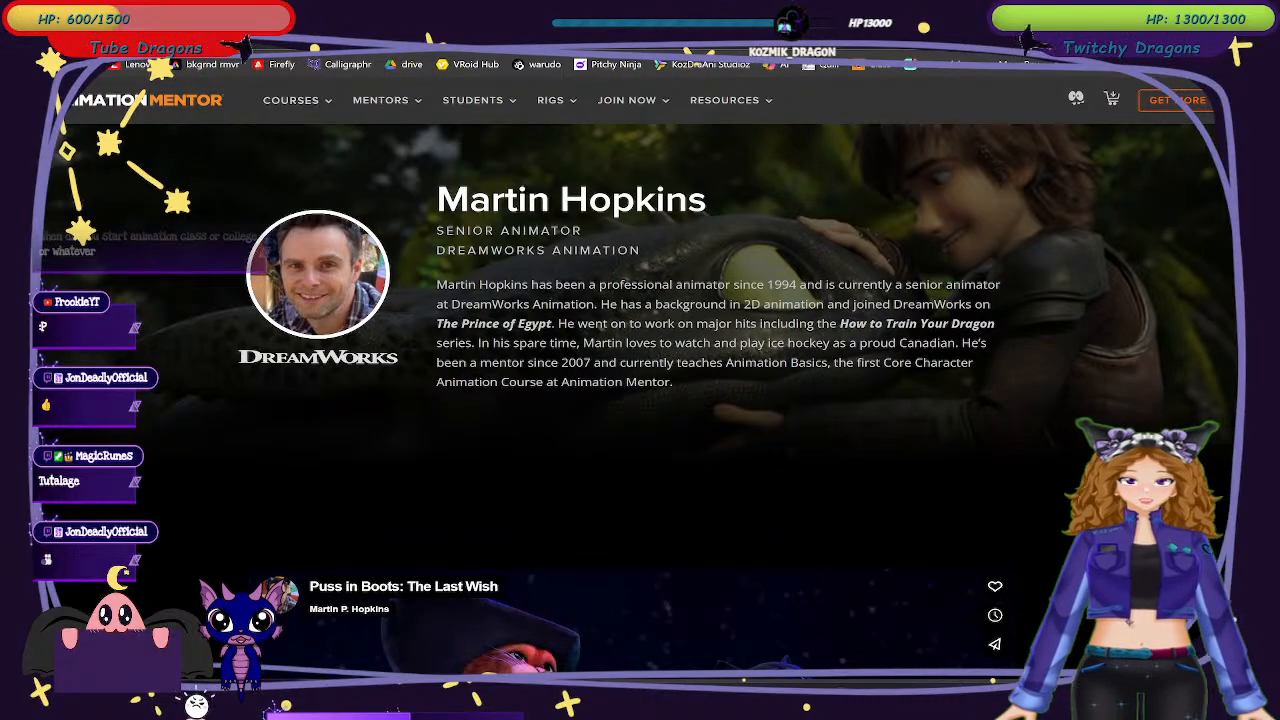
Switch to Maya and inspect the seated girl's pose at frame 59 from the side and front.
{"action": "key", "text": "alt+Tab"}
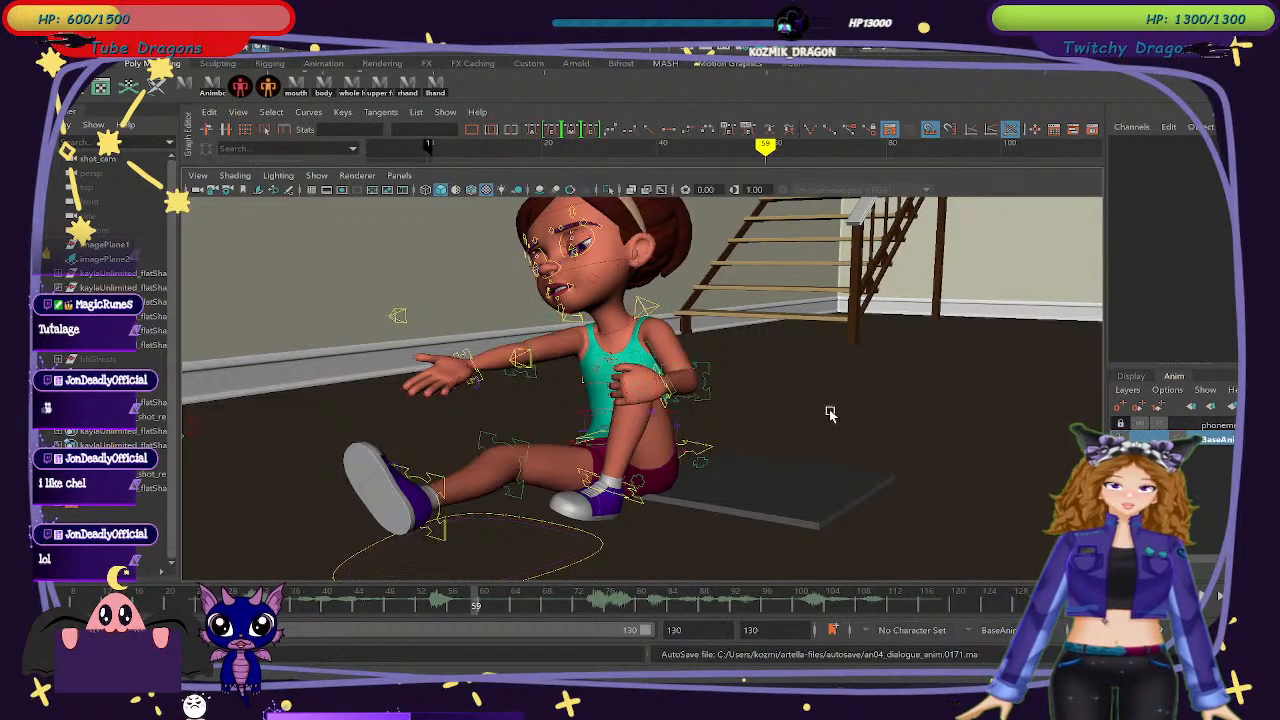
{"action": "left_click_drag", "start_coordinate": [831, 443], "coordinate": [760, 358], "text": "alt"}
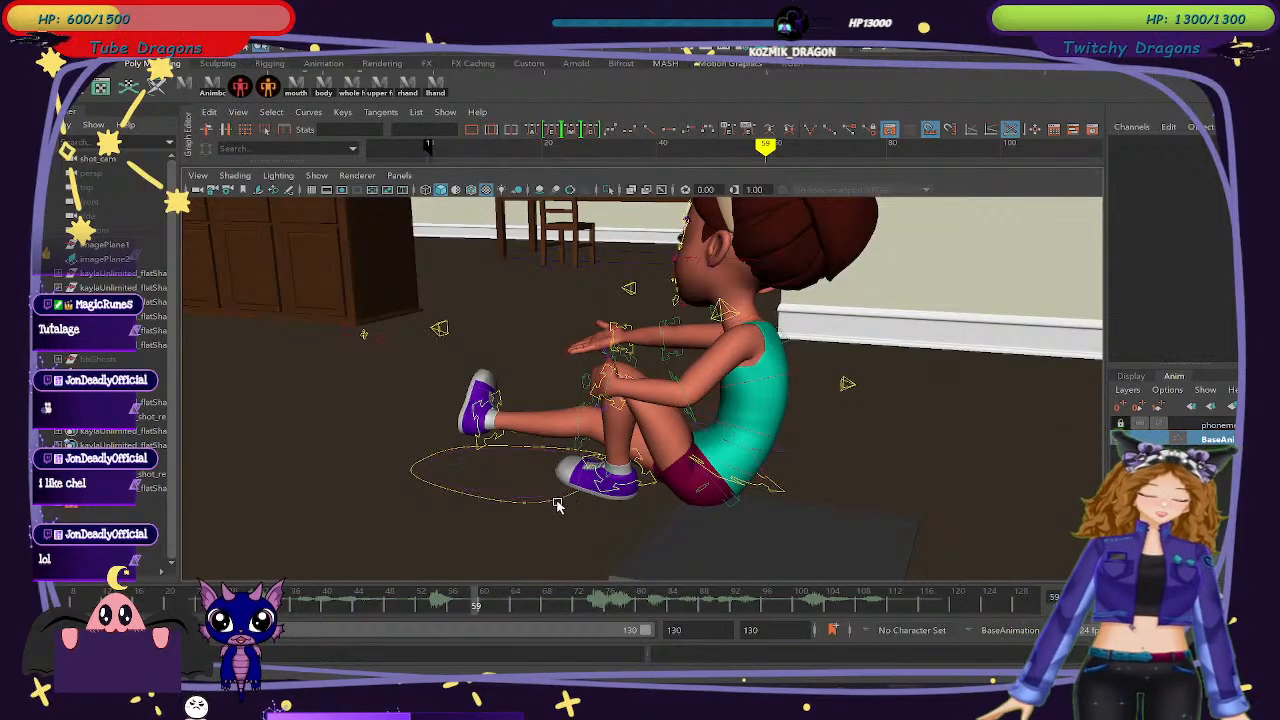
{"action": "left_click_drag", "start_coordinate": [591, 500], "coordinate": [583, 513], "text": "alt"}
{"action": "left_click_drag", "start_coordinate": [615, 508], "coordinate": [558, 512], "text": "alt"}
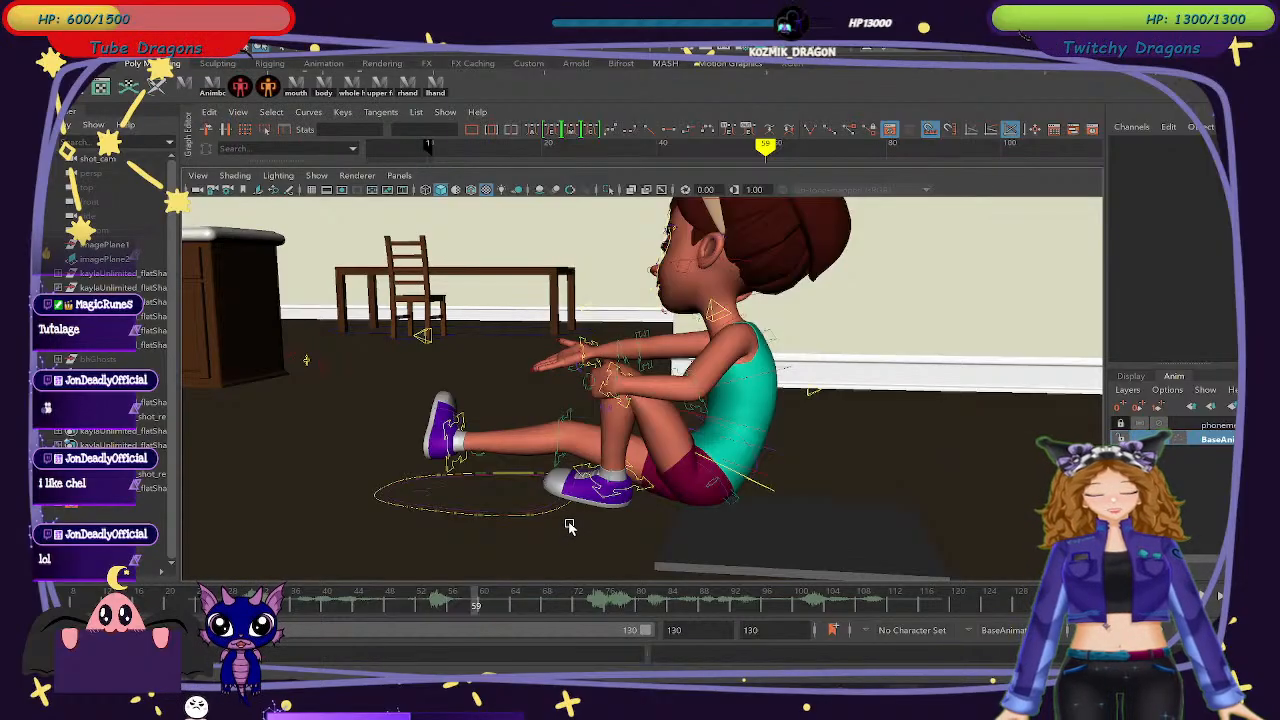
{"action": "left_click_drag", "start_coordinate": [566, 529], "coordinate": [594, 532], "text": "alt"}
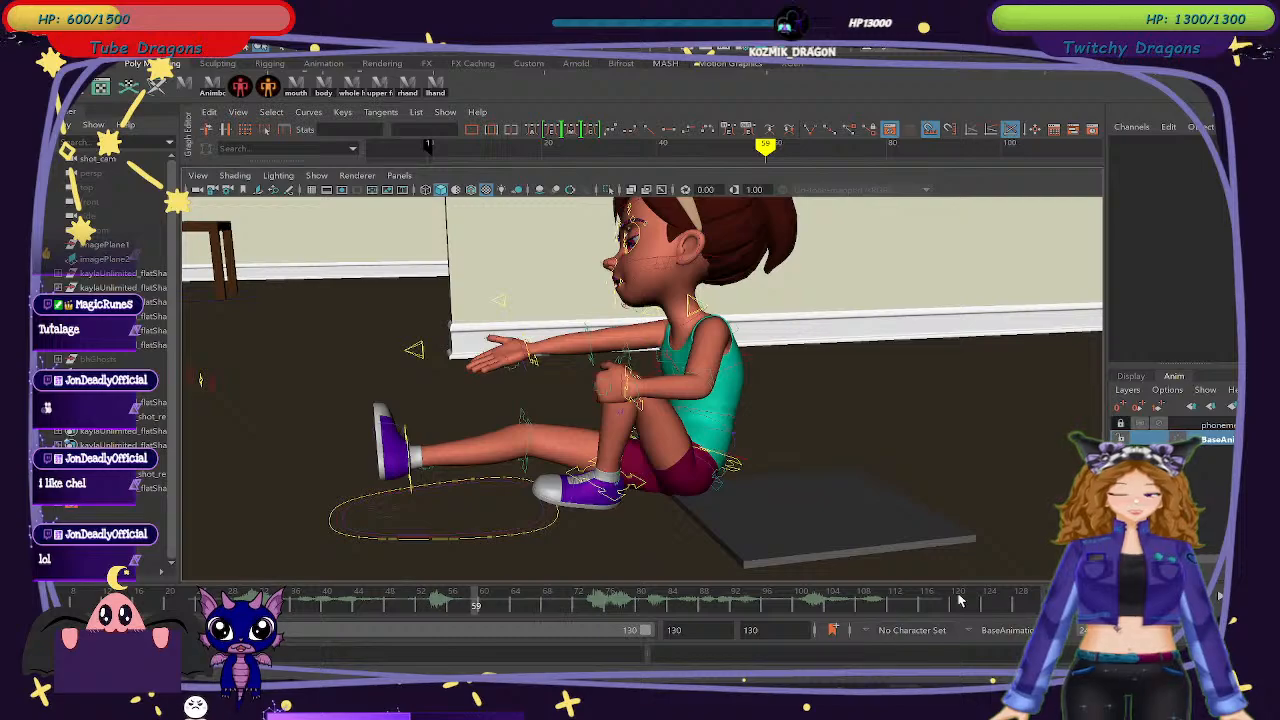
{"action": "left_click_drag", "start_coordinate": [850, 480], "coordinate": [737, 508], "text": "alt"}
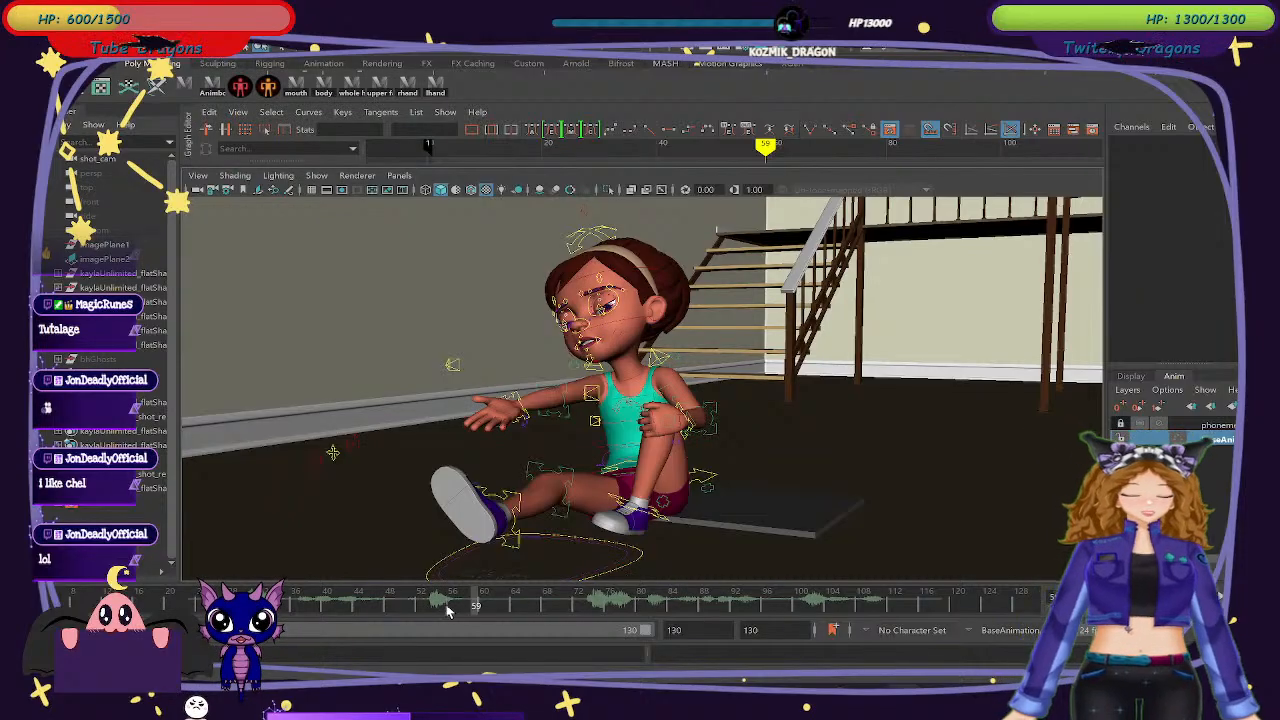
Move the animation to frame 103 and select the control of the girl's left eyebrow in a close-up of her face.
{"action": "left_click_drag", "start_coordinate": [500, 604], "coordinate": [817, 598]}
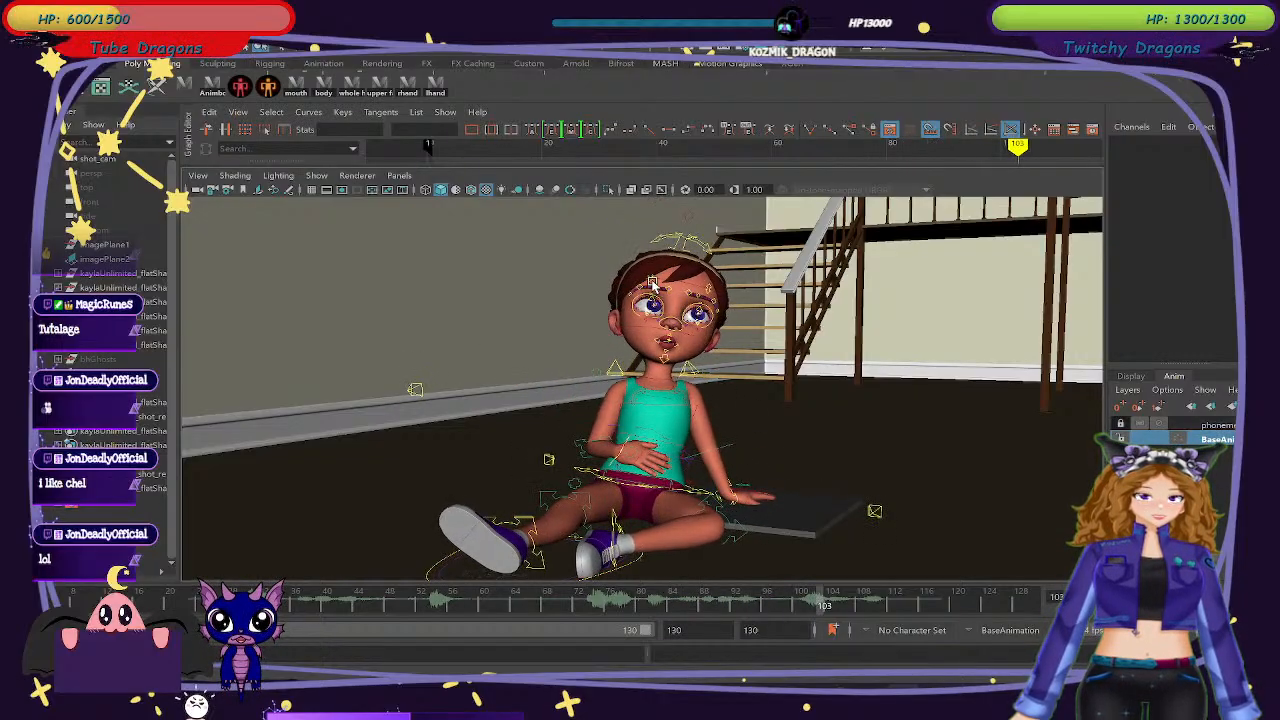
{"action": "left_click", "coordinate": [711, 296]}
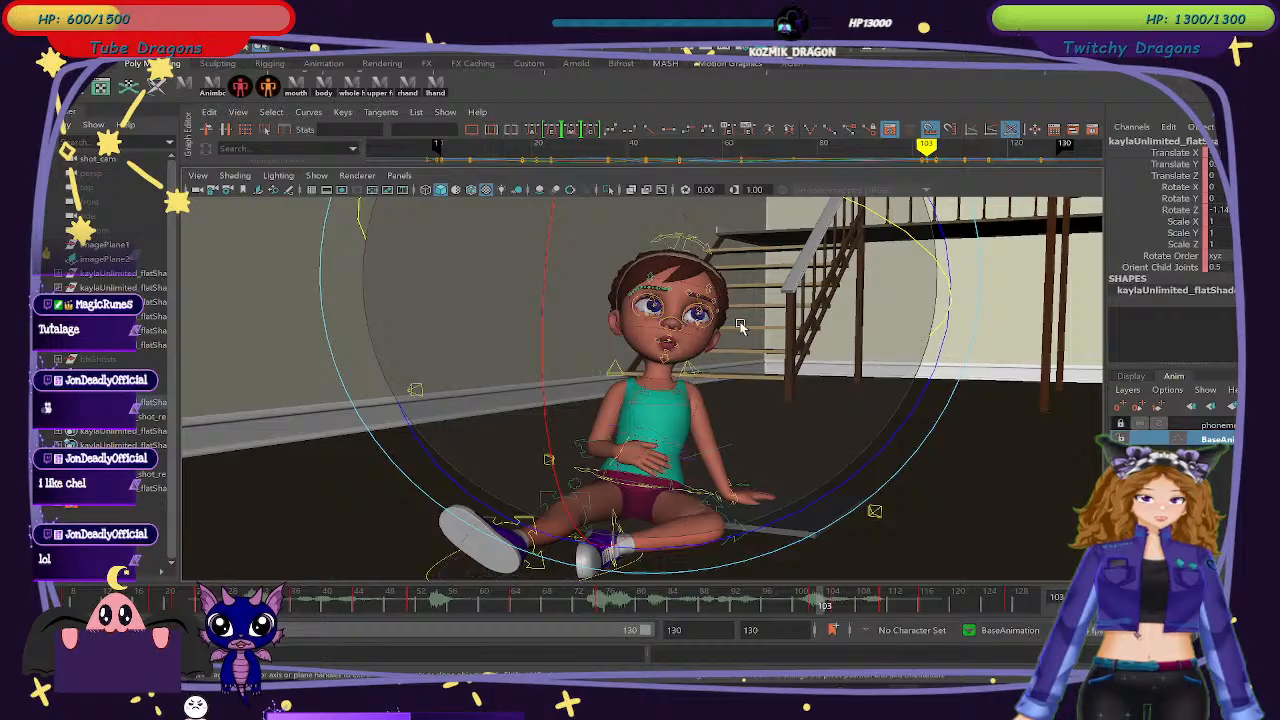
{"action": "left_click", "coordinate": [744, 320]}
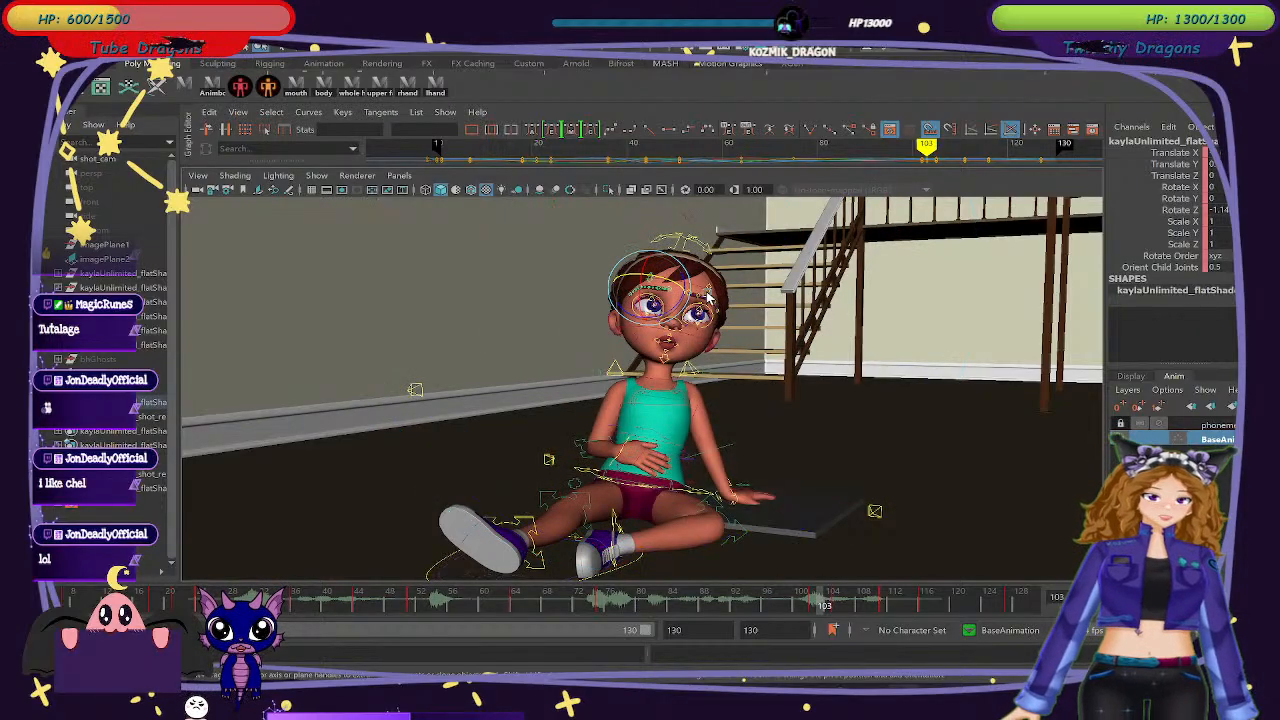
{"action": "scroll", "coordinate": [749, 463], "scroll_direction": "up", "scroll_amount": 4}
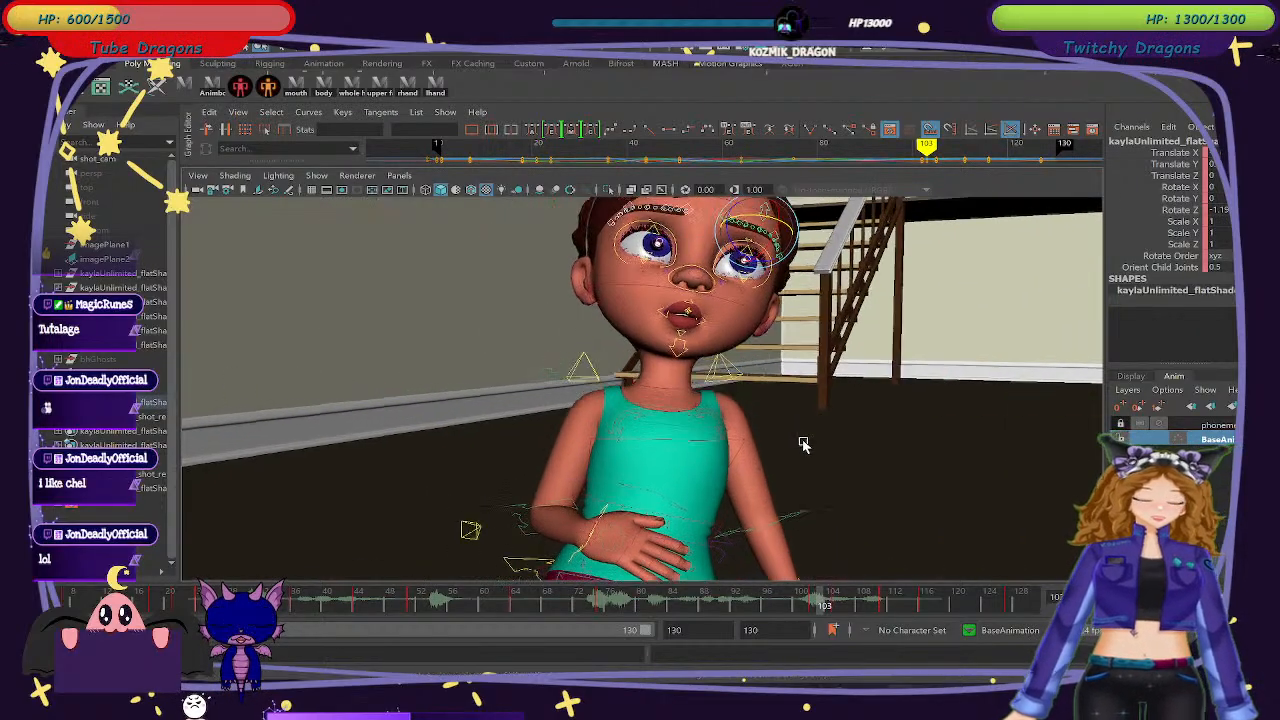
{"action": "middle_click_drag", "start_coordinate": [803, 443], "coordinate": [754, 488], "text": "alt"}
{"action": "left_click_drag", "start_coordinate": [754, 488], "coordinate": [761, 476], "text": "alt"}
{"action": "middle_click_drag", "start_coordinate": [761, 476], "coordinate": [756, 504], "text": "alt"}
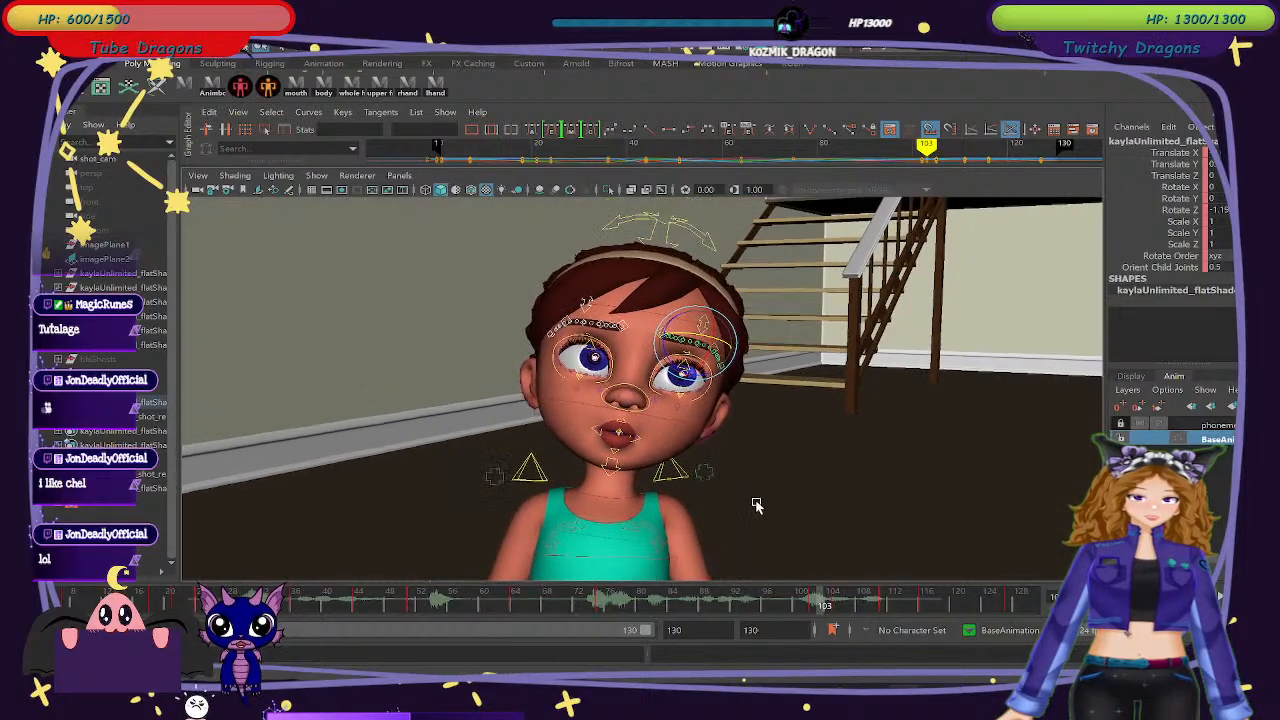
{"action": "left_click_drag", "start_coordinate": [756, 505], "coordinate": [766, 461], "text": "alt"}
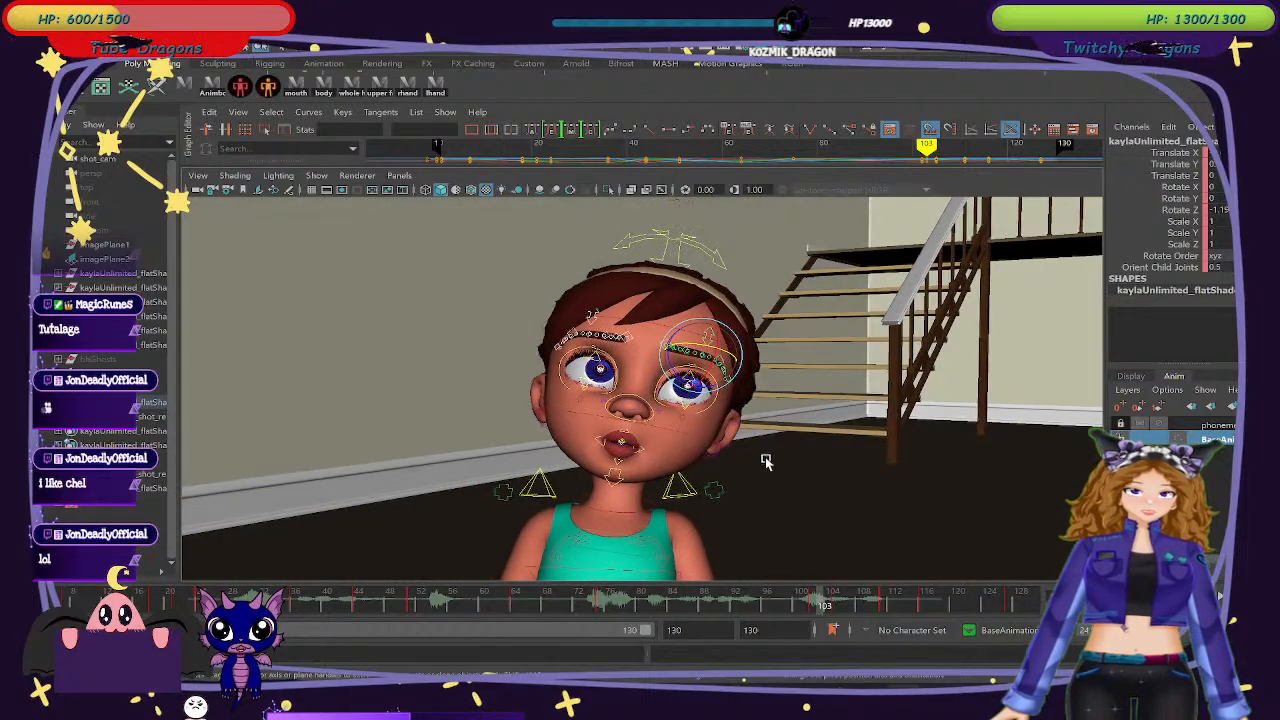
Move the animation to frame 102 and lower the girl's eyebrows slightly for the closed-eye blink pose.
{"action": "key", "text": "e"}
{"action": "key", "text": "plus"}
{"action": "key", "text": "plus"}
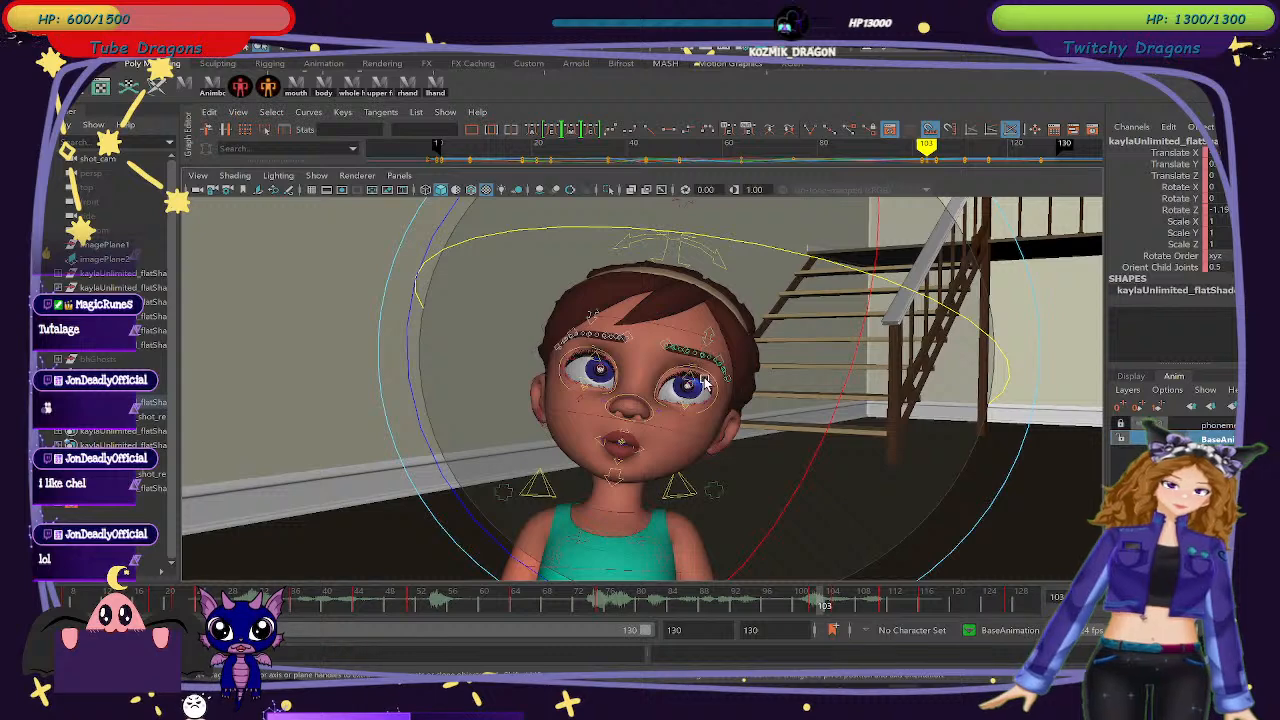
{"action": "scroll", "coordinate": [703, 383], "scroll_direction": "up", "scroll_amount": 4}
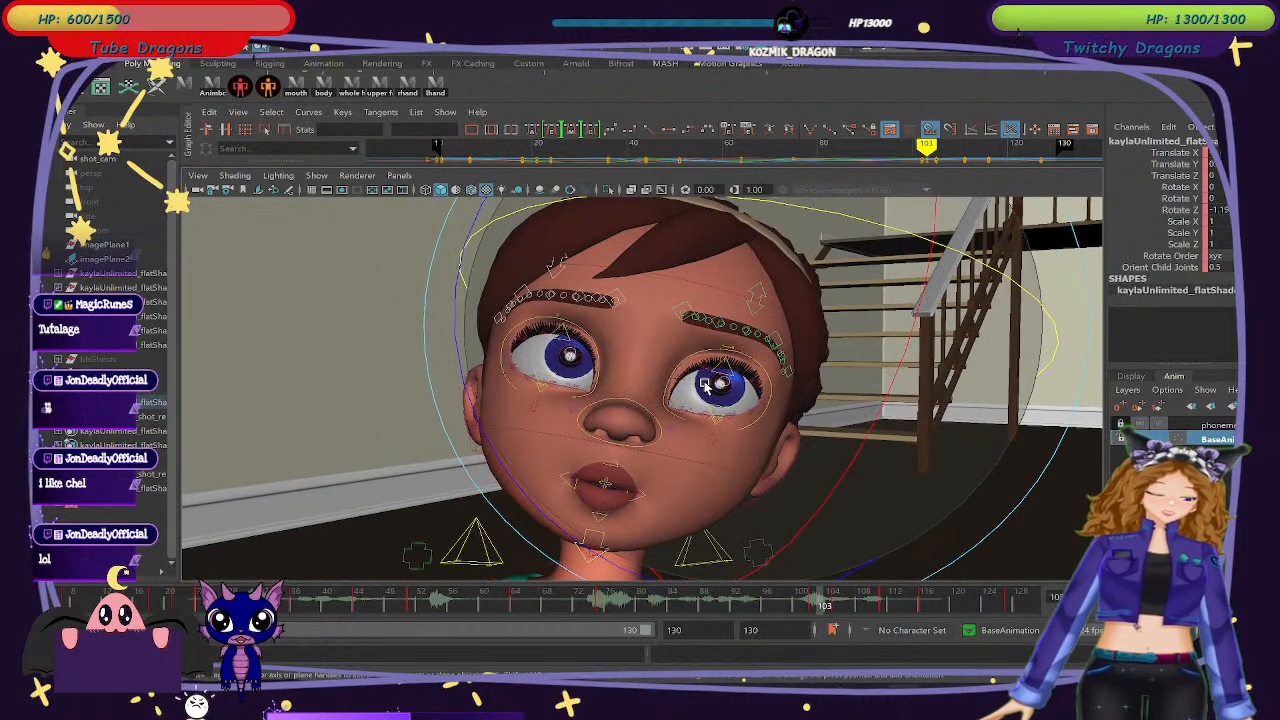
{"action": "key", "text": "w"}
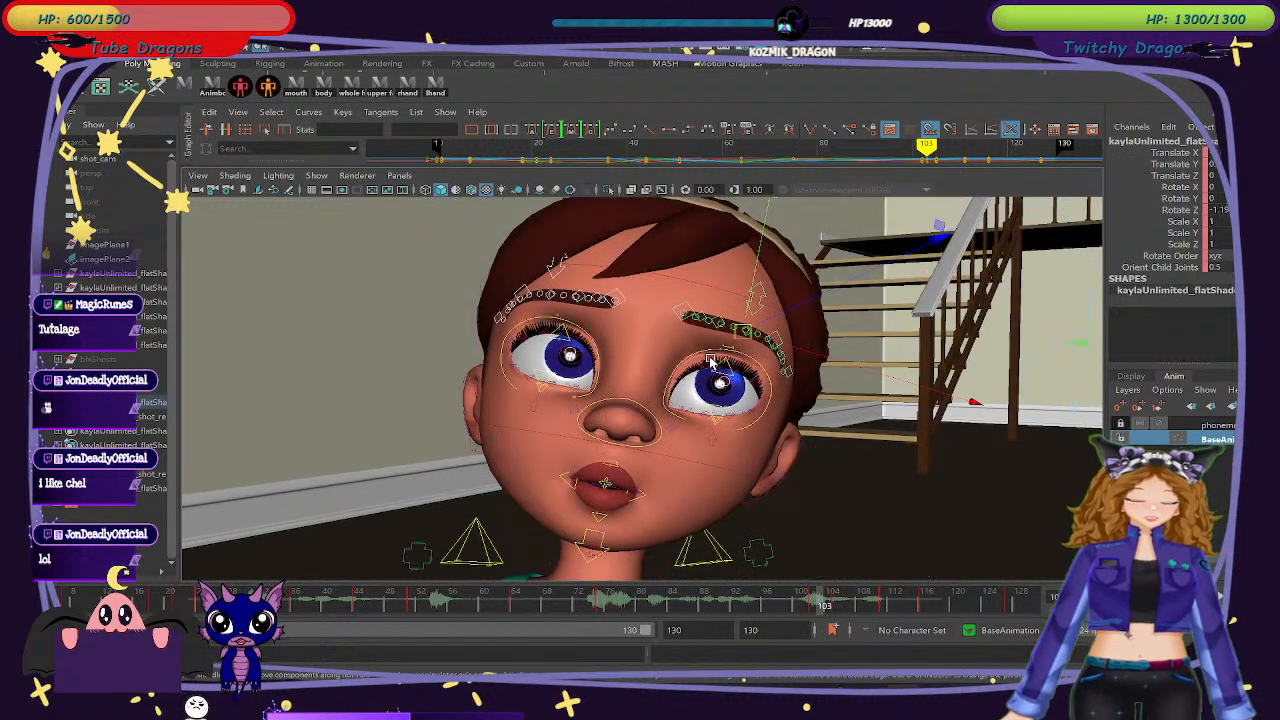
{"action": "left_click_drag", "start_coordinate": [815, 606], "coordinate": [815, 605]}
{"action": "left_click", "coordinate": [750, 295]}
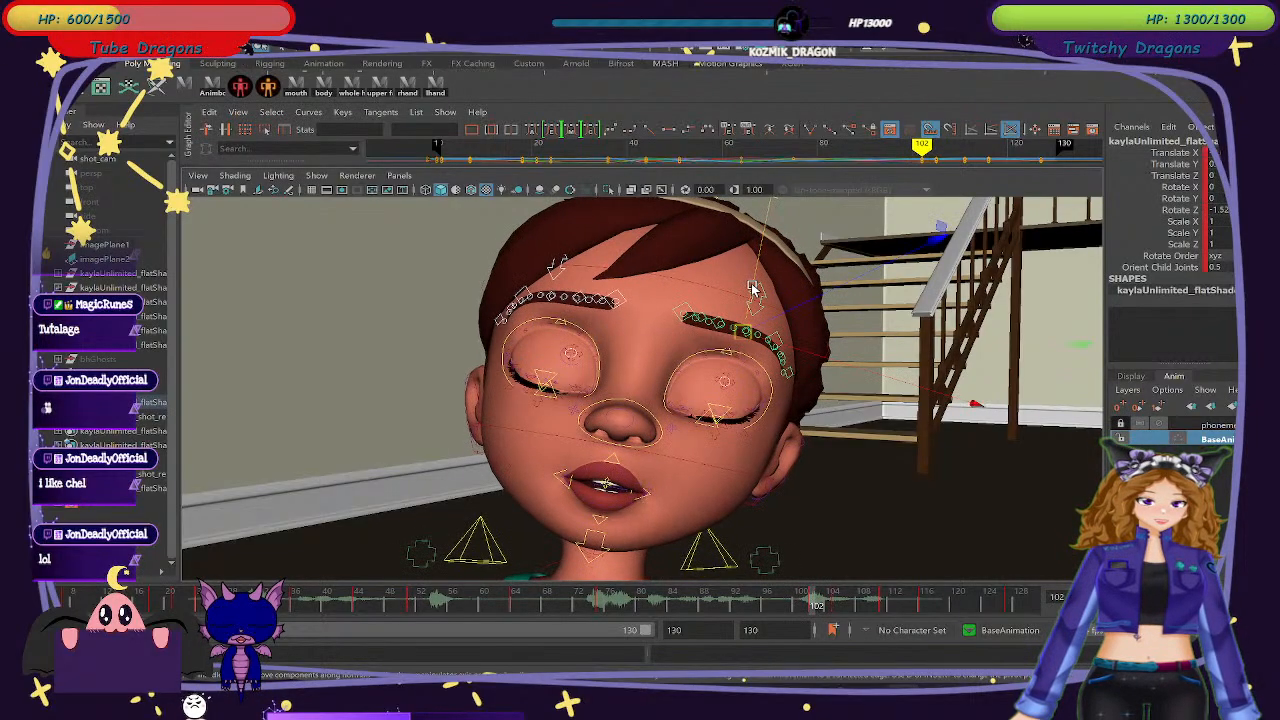
Check the eyebrow motion through the blink between frames 99 and 105, undoing the most recent changes.
{"action": "left_click_drag", "start_coordinate": [674, 604], "coordinate": [791, 610]}
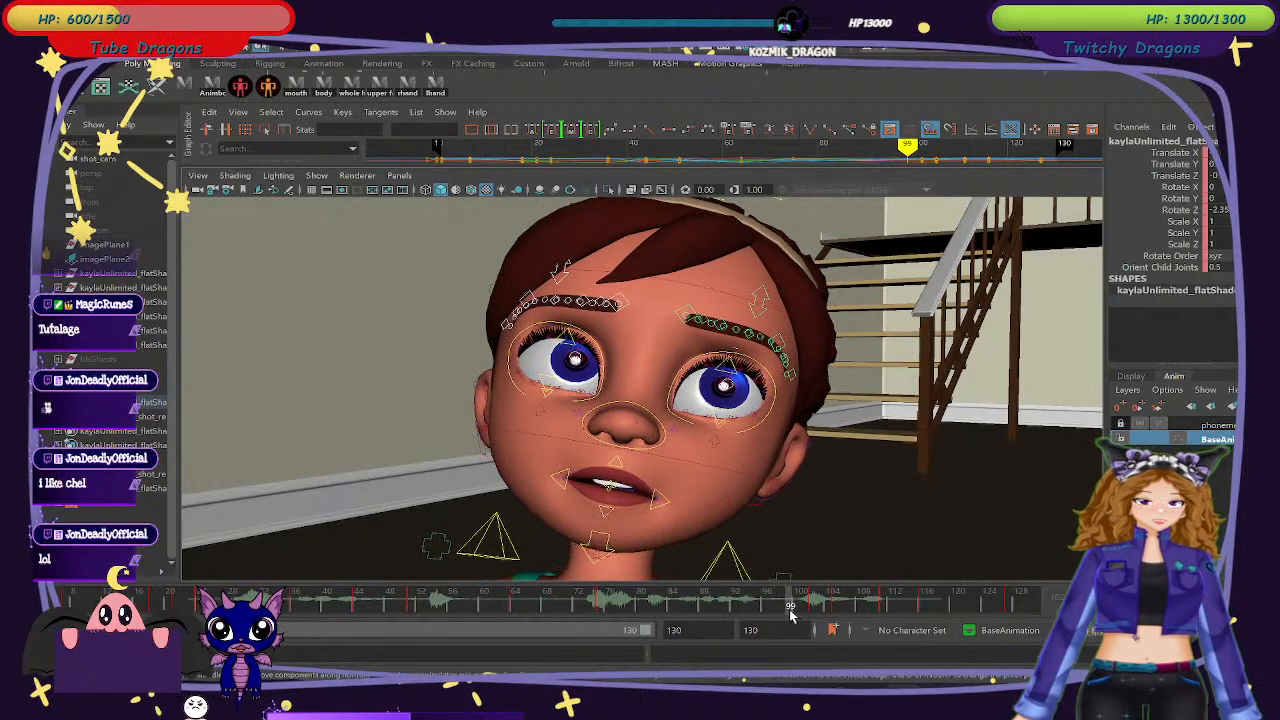
{"action": "left_click_drag", "start_coordinate": [796, 605], "coordinate": [815, 606]}
{"action": "key", "text": "ctrl+z"}
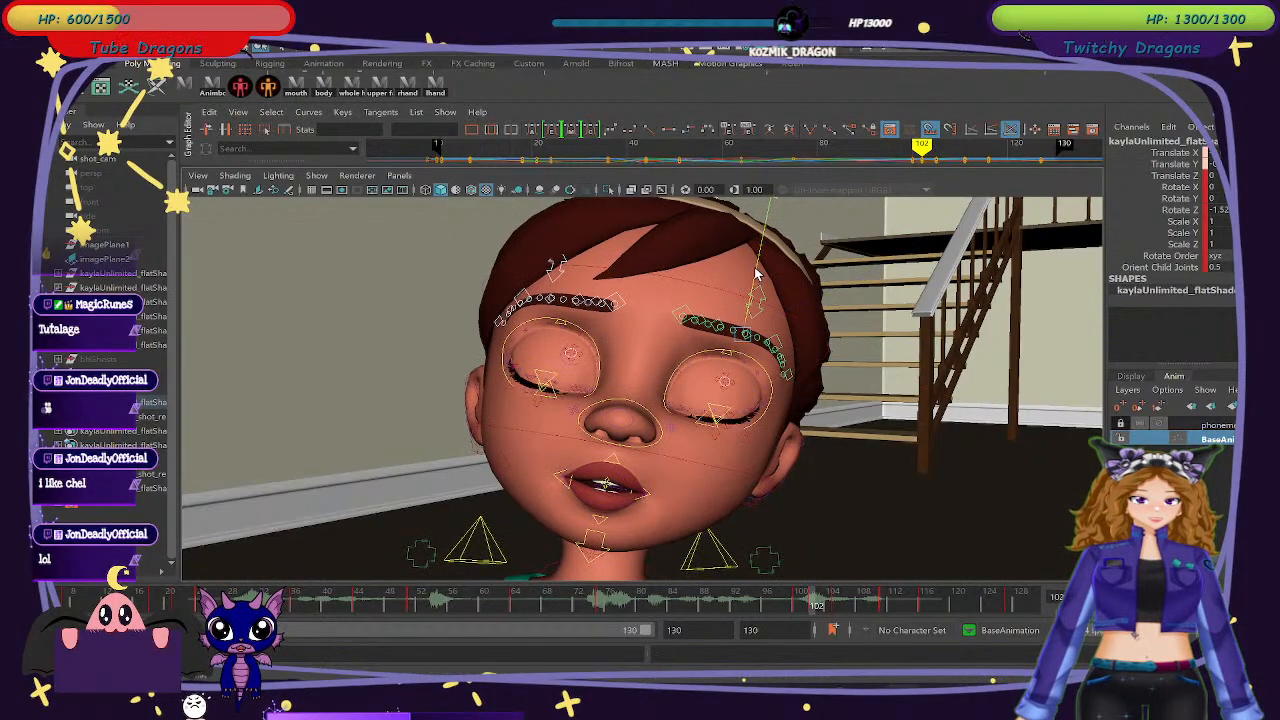
{"action": "left_click_drag", "start_coordinate": [792, 601], "coordinate": [835, 607]}
{"action": "right_click", "coordinate": [828, 598]}
{"action": "left_click", "coordinate": [749, 600]}
{"action": "key", "text": "ctrl+z"}
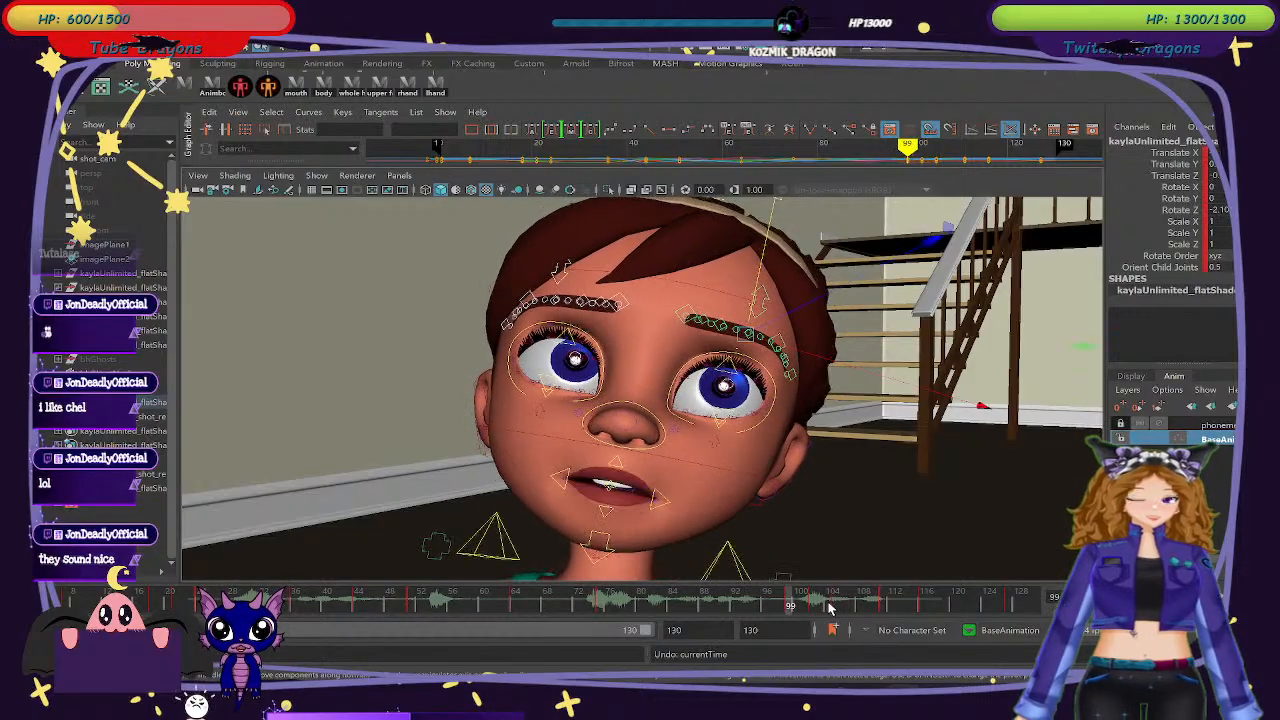
{"action": "key", "text": "ctrl+z"}
{"action": "key", "text": "ctrl+z"}
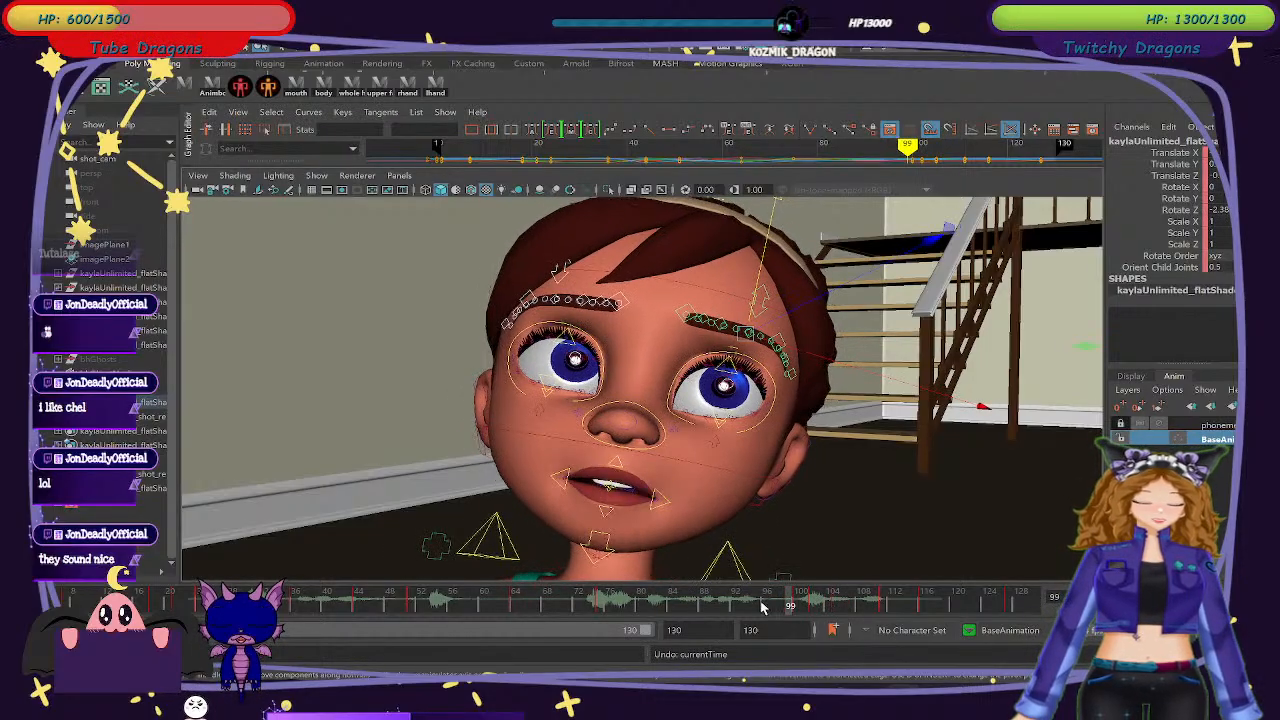
Fine-tune the eyebrows' vertical position at frame 102, comparing it with the neighbouring pose at frame 100.
{"action": "left_click_drag", "start_coordinate": [762, 607], "coordinate": [815, 612]}
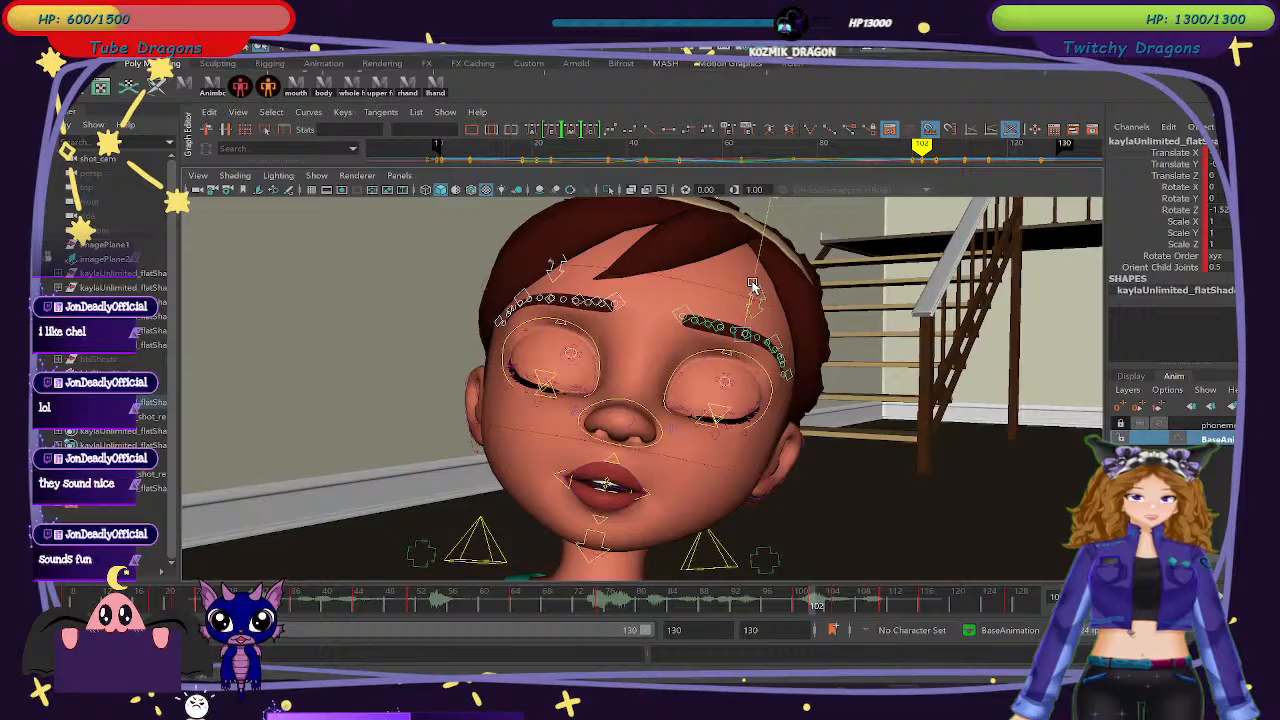
{"action": "left_click_drag", "start_coordinate": [752, 284], "coordinate": [752, 283]}
{"action": "left_click", "coordinate": [797, 606]}
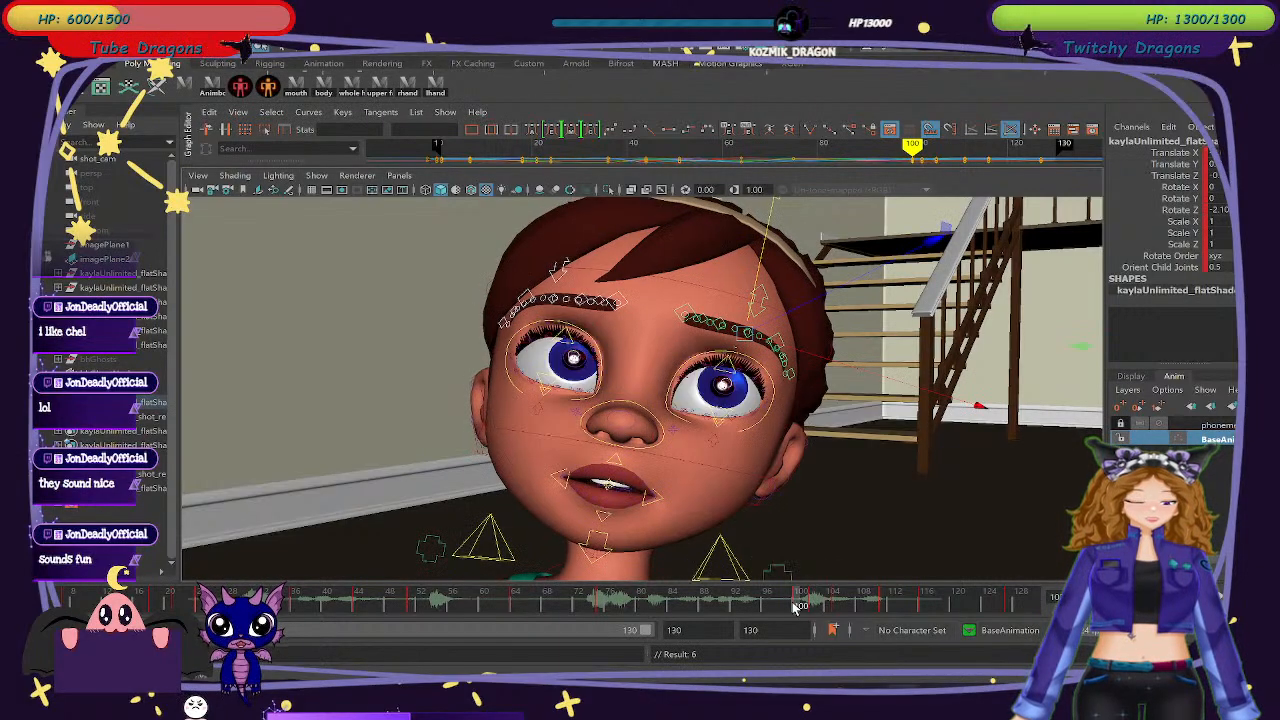
{"action": "key", "text": "period"}
{"action": "key", "text": "comma"}
{"action": "key", "text": "period"}
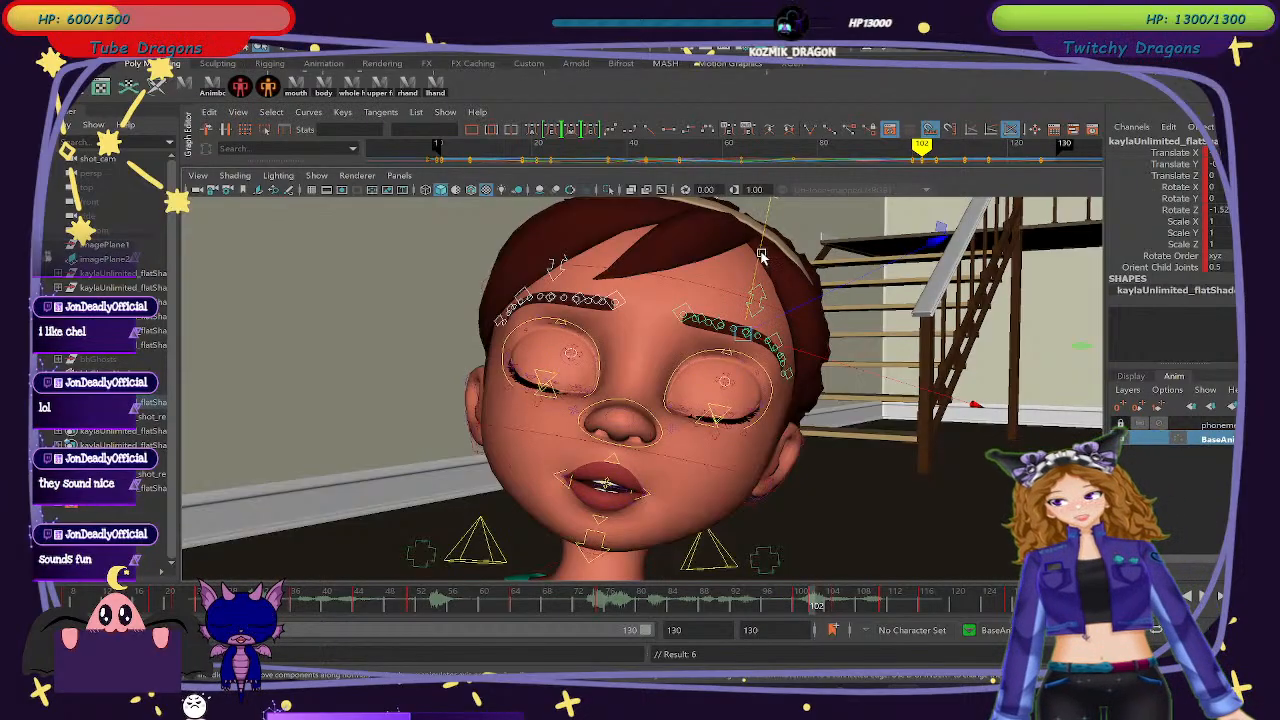
{"action": "key", "text": "w"}
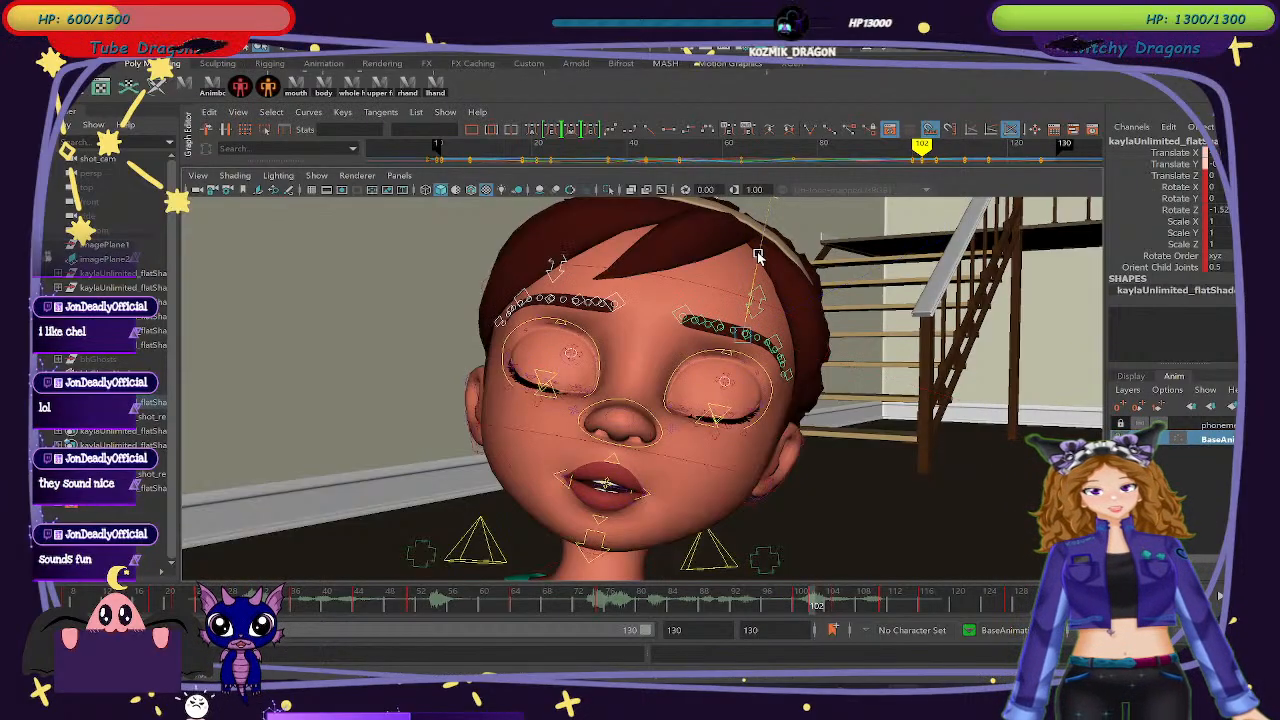
Shift the eyebrow key from frame 105 to frame 104.
{"action": "left_click_drag", "start_coordinate": [799, 598], "coordinate": [835, 622]}
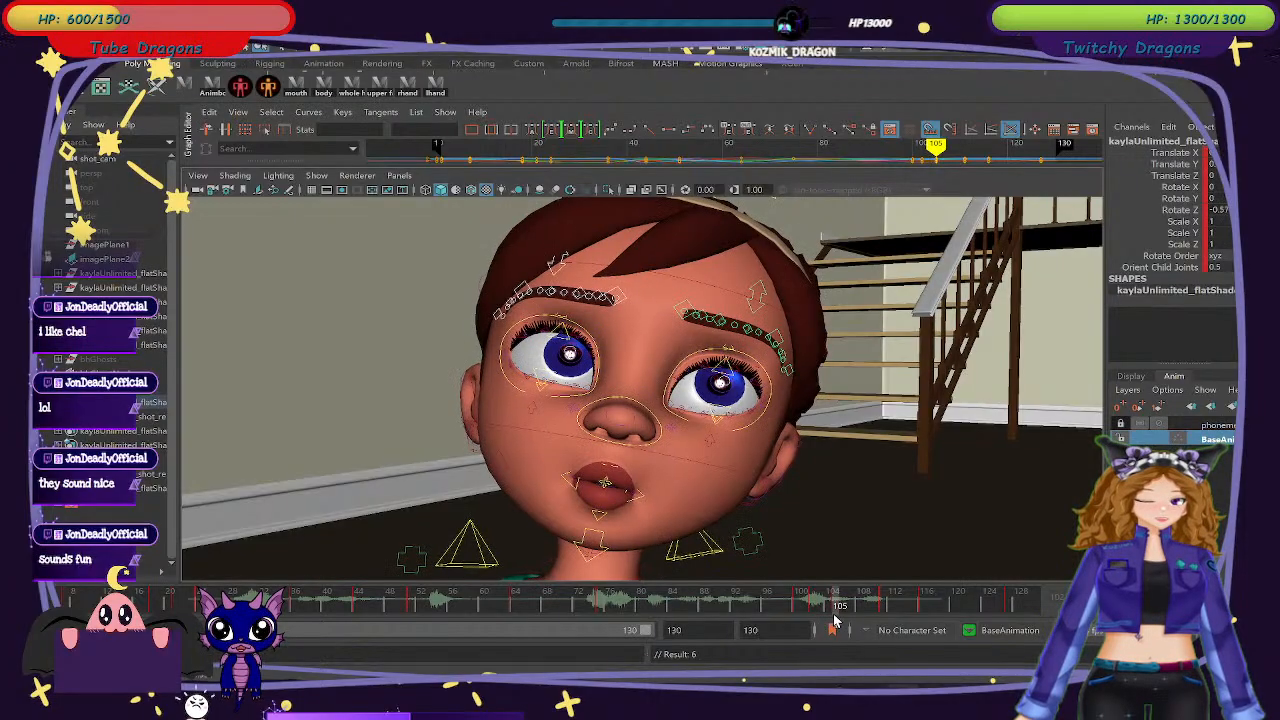
{"action": "left_click", "coordinate": [834, 605], "text": "shift"}
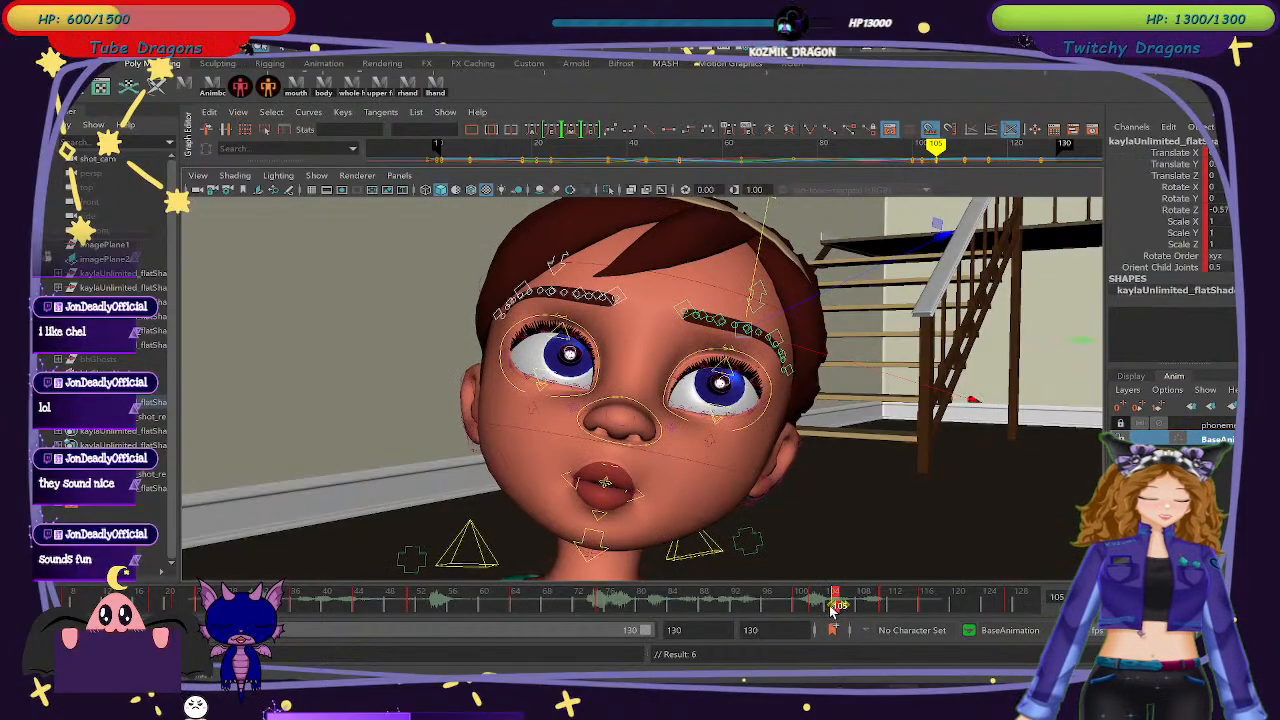
{"action": "left_click_drag", "start_coordinate": [831, 607], "coordinate": [826, 607]}
Check the facial motion after the blink and delete the eyebrow key at frame 111.
{"action": "left_click", "coordinate": [804, 604]}
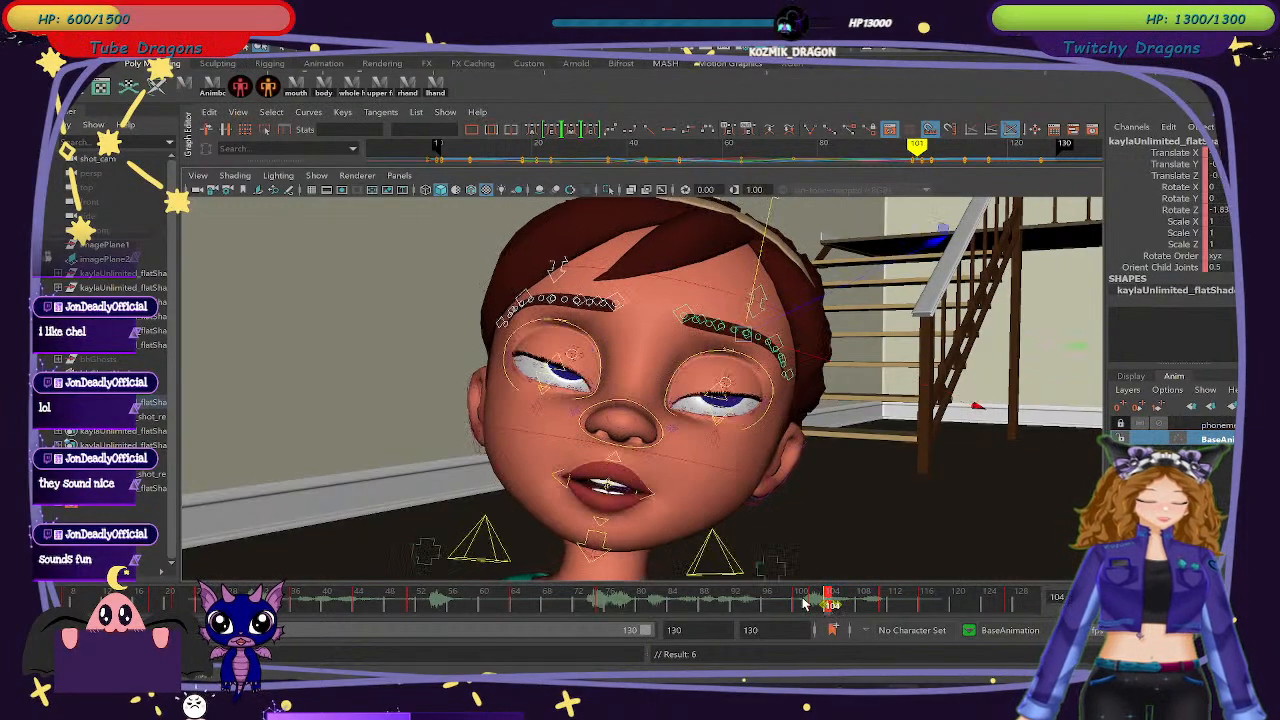
{"action": "left_click", "coordinate": [748, 604]}
{"action": "left_click_drag", "start_coordinate": [785, 601], "coordinate": [986, 602]}
{"action": "left_click", "coordinate": [882, 597]}
{"action": "left_click_drag", "start_coordinate": [882, 597], "coordinate": [930, 612]}
{"action": "right_click", "coordinate": [882, 608]}
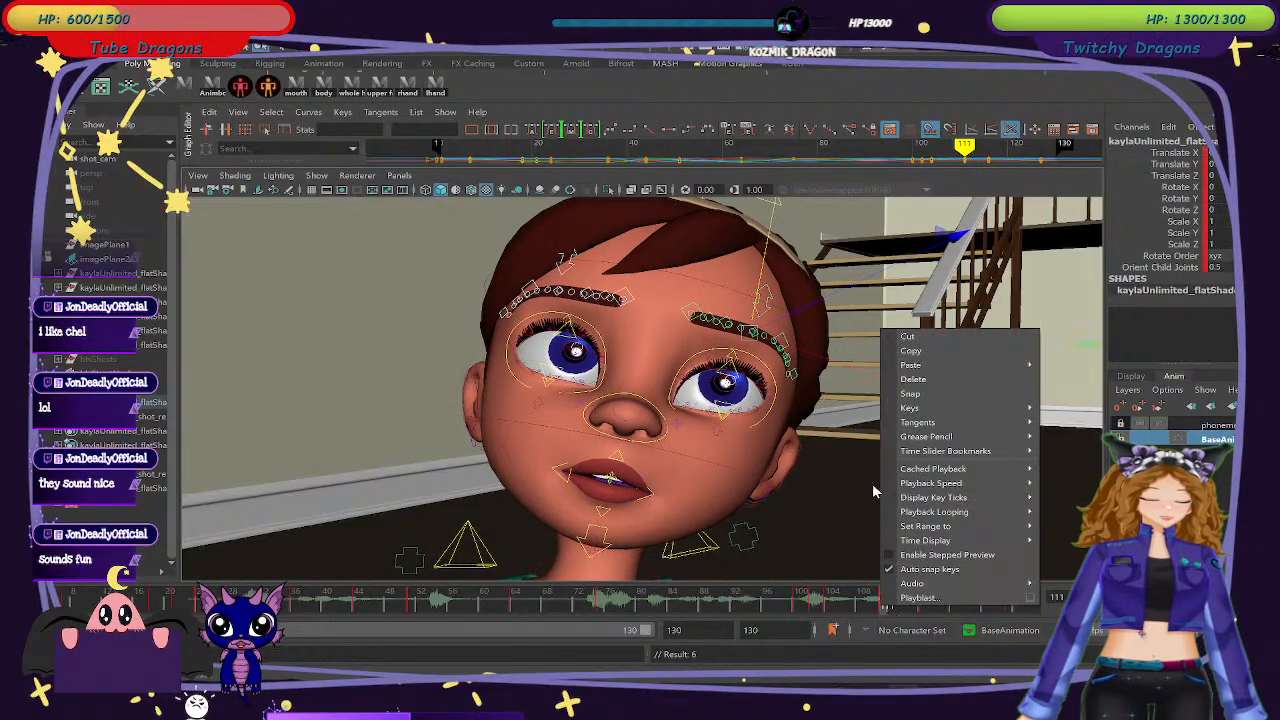
{"action": "left_click", "coordinate": [910, 378]}
Undo the last change and adjust the eyebrows' height at frame 104.
{"action": "mouse_move", "coordinate": [849, 603]}
{"action": "left_mouse_down"}
{"action": "mouse_move", "coordinate": [804, 604]}
{"action": "mouse_move", "coordinate": [895, 609]}
{"action": "mouse_move", "coordinate": [829, 602]}
{"action": "left_mouse_up"}
{"action": "key", "text": "ctrl+z"}
{"action": "left_click", "coordinate": [745, 283]}
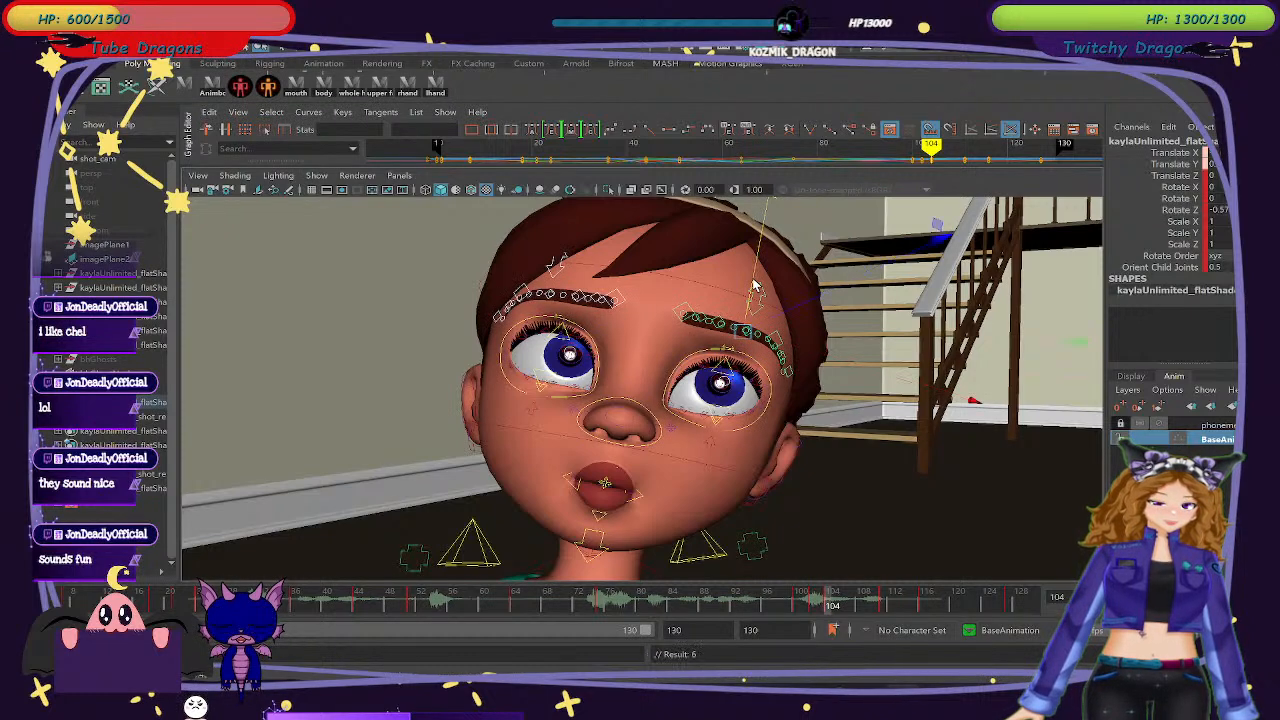
Raise the eyebrows slightly at frame 111, set a key, and review the motion leading into that frame.
{"action": "left_click", "coordinate": [799, 602]}
{"action": "left_click_drag", "start_coordinate": [797, 602], "coordinate": [886, 604]}
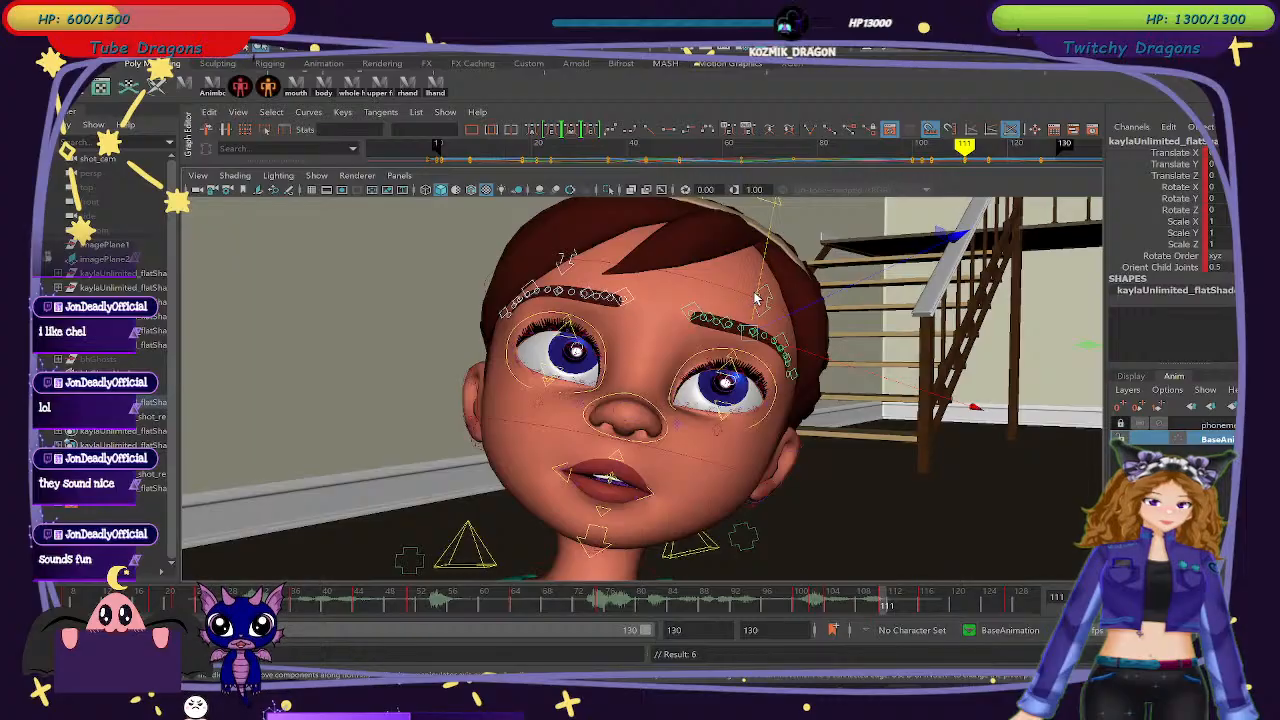
{"action": "left_click_drag", "start_coordinate": [758, 296], "coordinate": [759, 291]}
{"action": "key", "text": "s"}
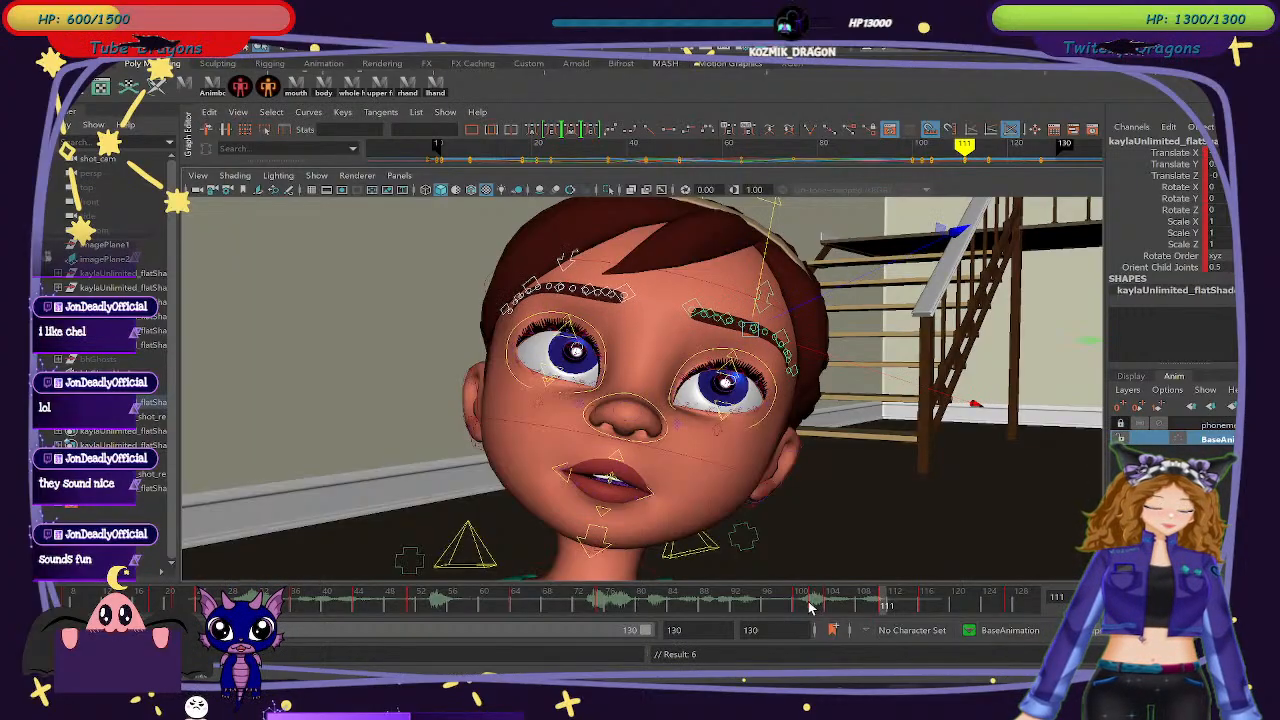
{"action": "left_click_drag", "start_coordinate": [811, 604], "coordinate": [883, 606]}
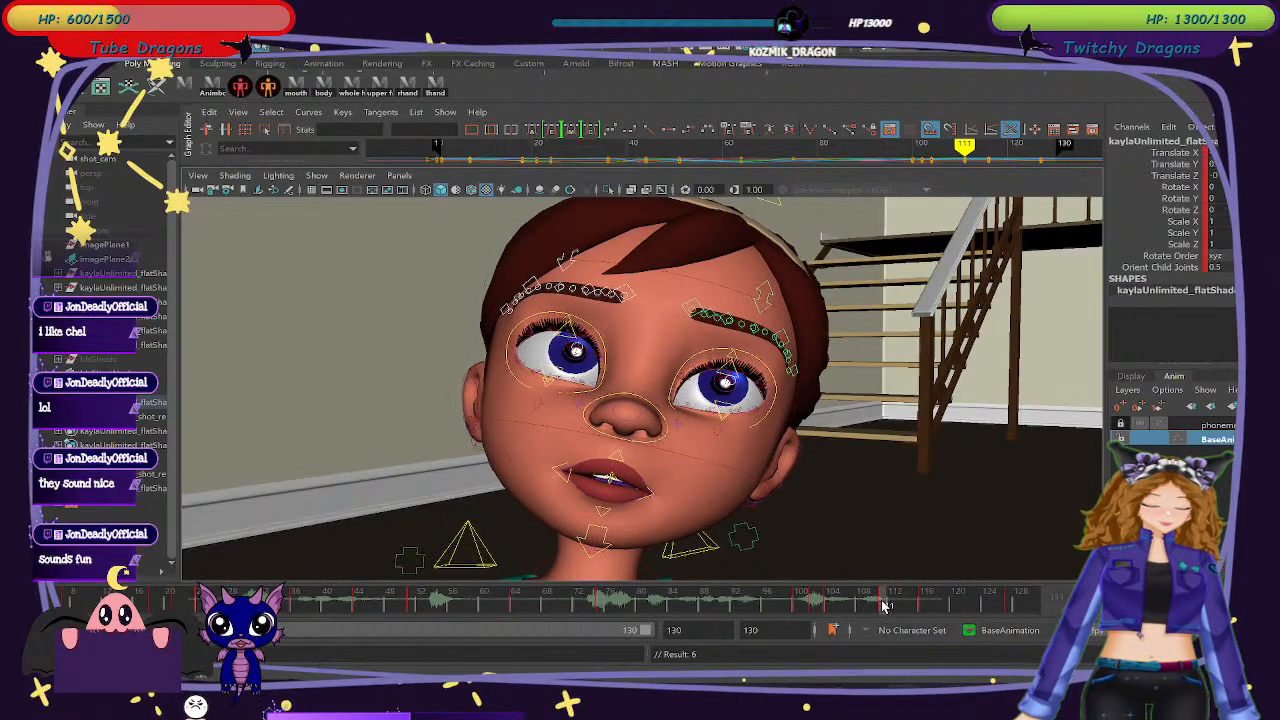
Try a vertical adjustment of the left upper eyelid control with a key at frame 111, and undo it.
{"action": "left_click", "coordinate": [572, 340]}
{"action": "left_click", "coordinate": [726, 380]}
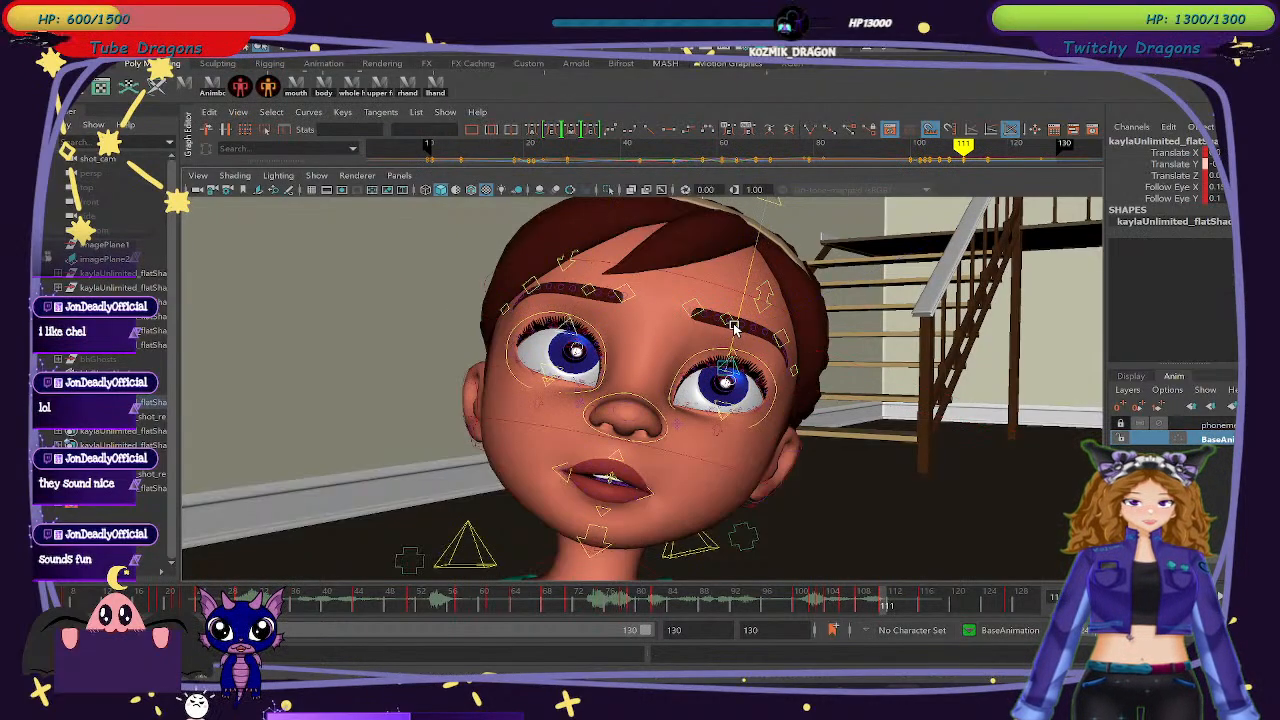
{"action": "left_click_drag", "start_coordinate": [735, 328], "coordinate": [736, 331]}
{"action": "key", "text": "s"}
{"action": "left_click_drag", "start_coordinate": [836, 602], "coordinate": [900, 615]}
{"action": "key", "text": "ctrl+z"}
{"action": "key", "text": "ctrl+z"}
{"action": "key", "text": "ctrl+z"}
{"action": "key", "text": "ctrl+z"}
{"action": "key", "text": "ctrl+z"}
{"action": "key", "text": "ctrl+z"}
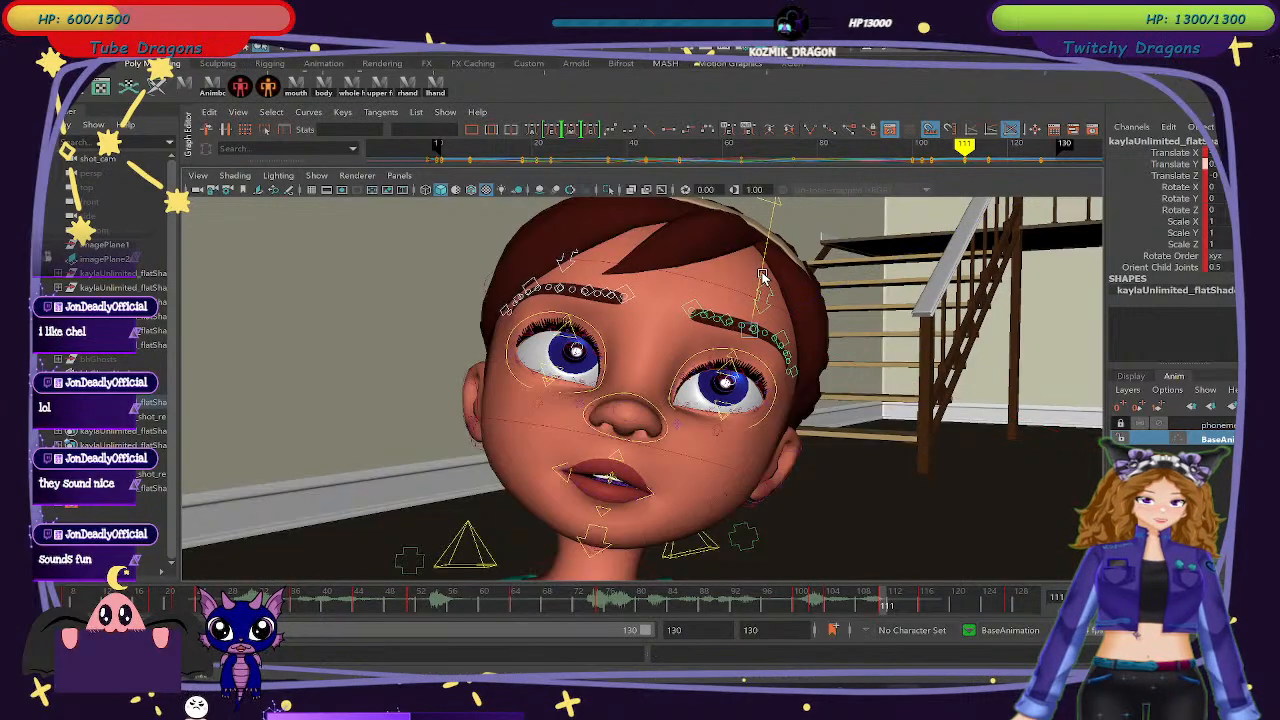
Review the facial animation up to frame 126 and go back to frame 91.
{"action": "left_click", "coordinate": [812, 604]}
{"action": "left_click_drag", "start_coordinate": [812, 604], "coordinate": [1004, 613]}
{"action": "right_click", "coordinate": [1005, 610]}
{"action": "left_click", "coordinate": [947, 523]}
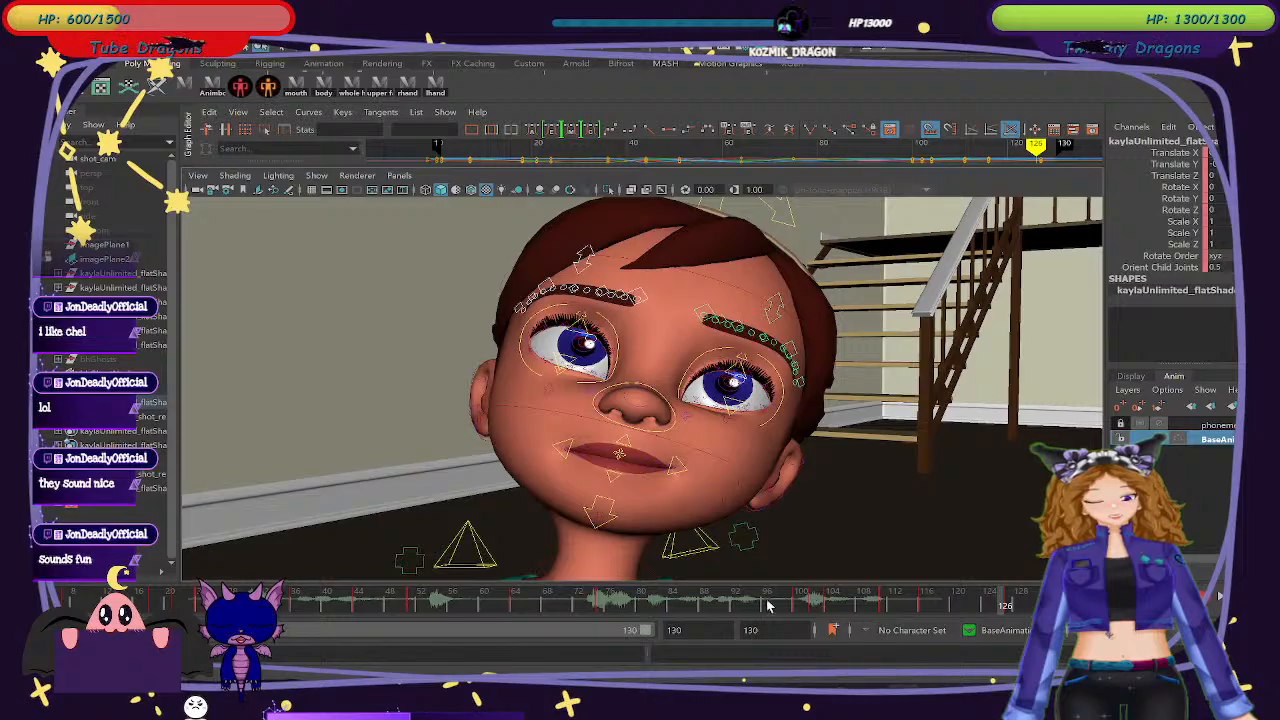
{"action": "mouse_move", "coordinate": [752, 600]}
{"action": "right_mouse_down"}
{"action": "mouse_move", "coordinate": [762, 597]}
{"action": "mouse_move", "coordinate": [730, 603]}
{"action": "right_mouse_up"}
{"action": "left_click", "coordinate": [730, 603]}
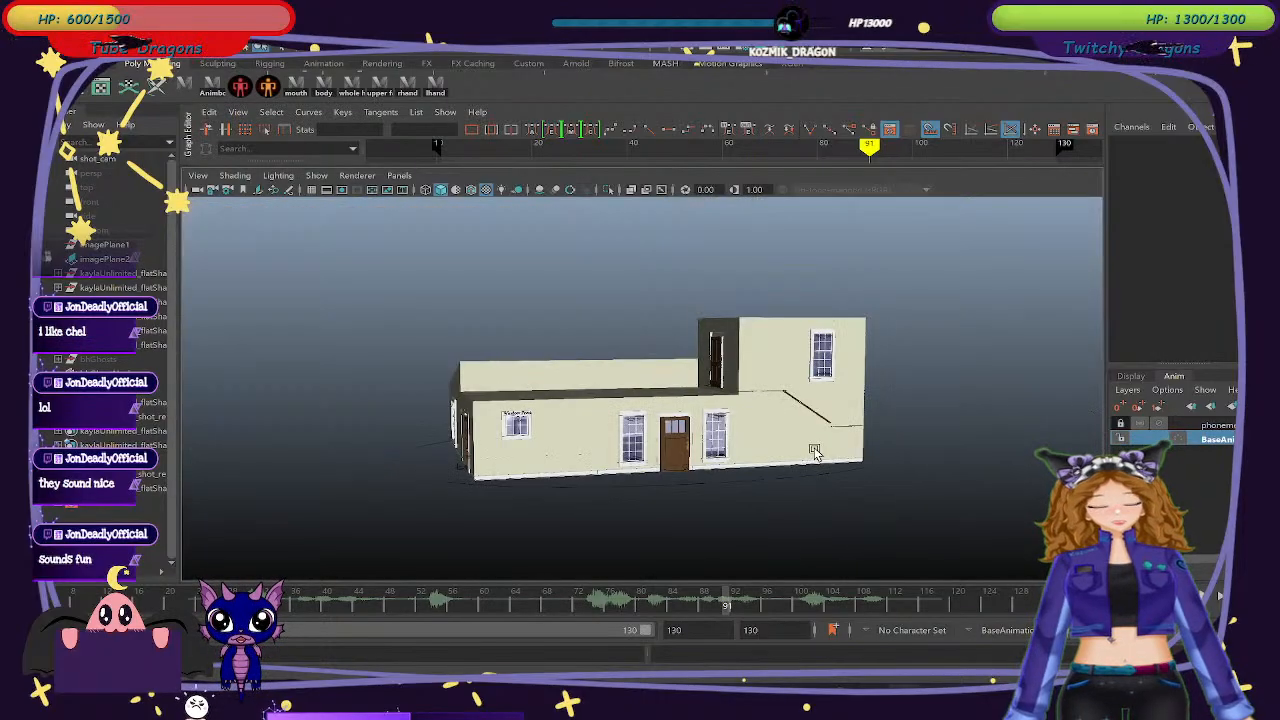
Frame the right wrist FK control's constraint and save an04_dialogue_anim to the Artella cloud without a comment.
{"action": "left_click", "coordinate": [115, 288]}
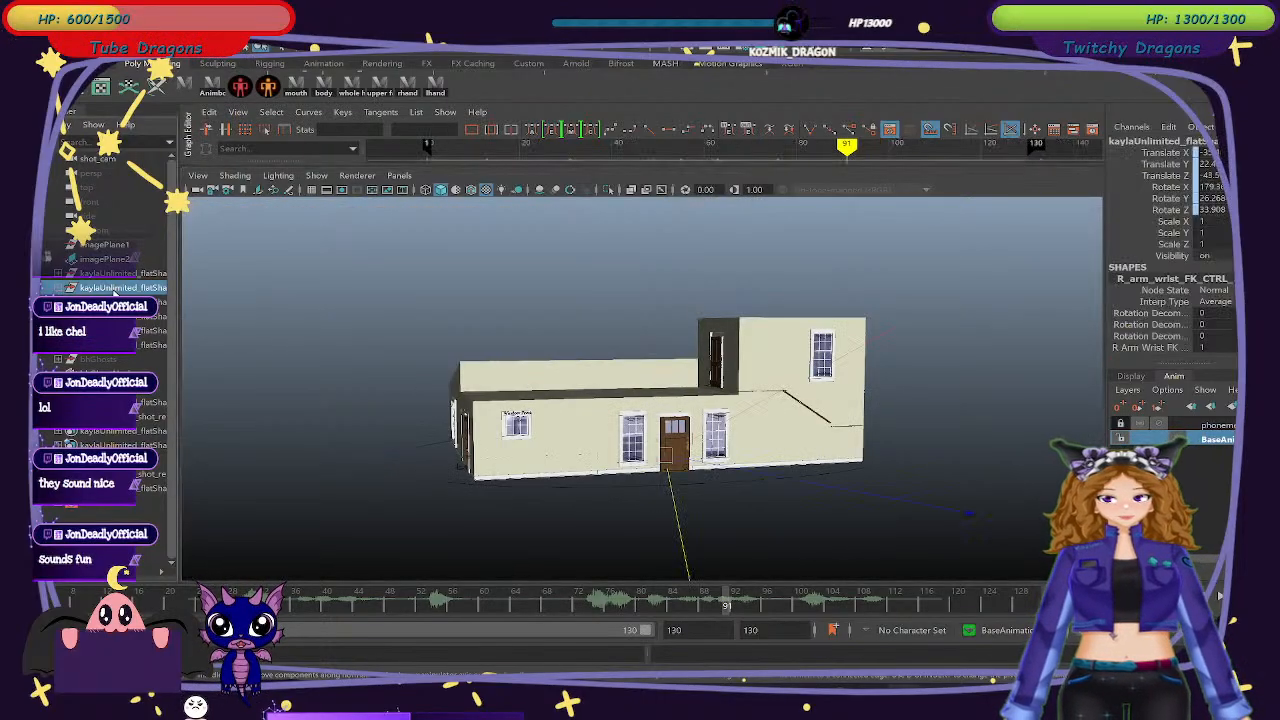
{"action": "key", "text": "f"}
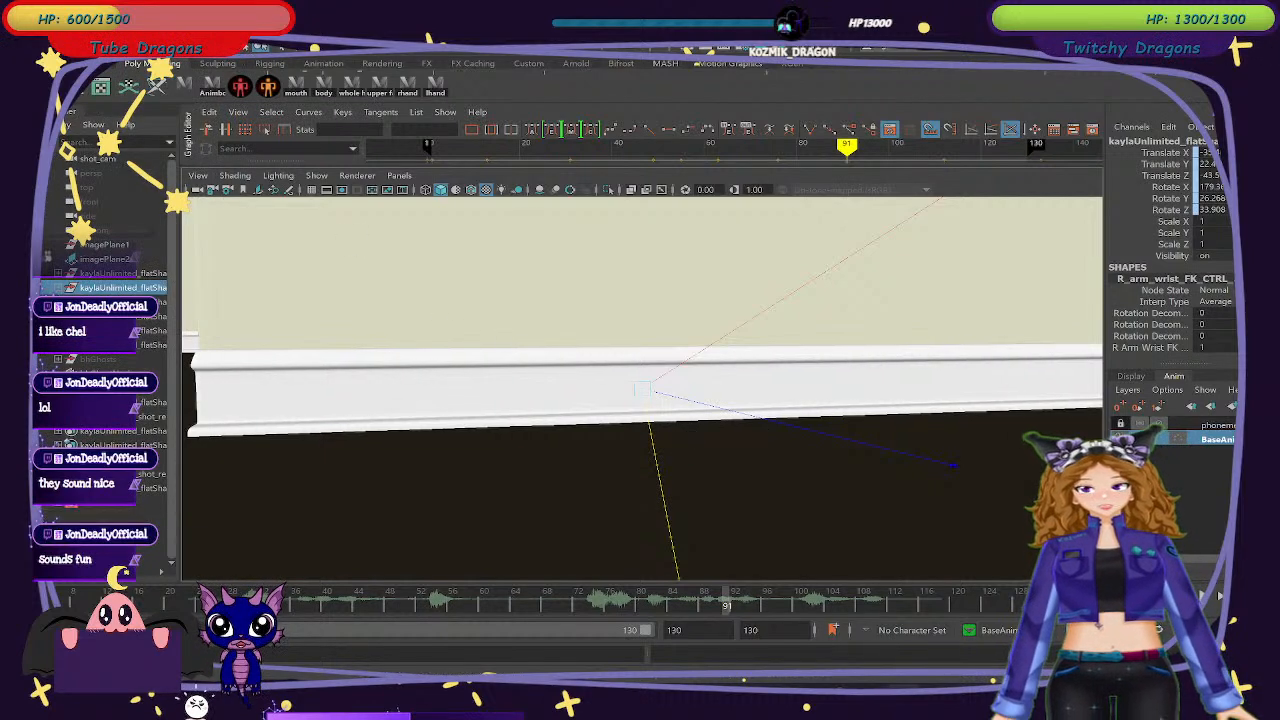
{"action": "left_click", "coordinate": [634, 33]}
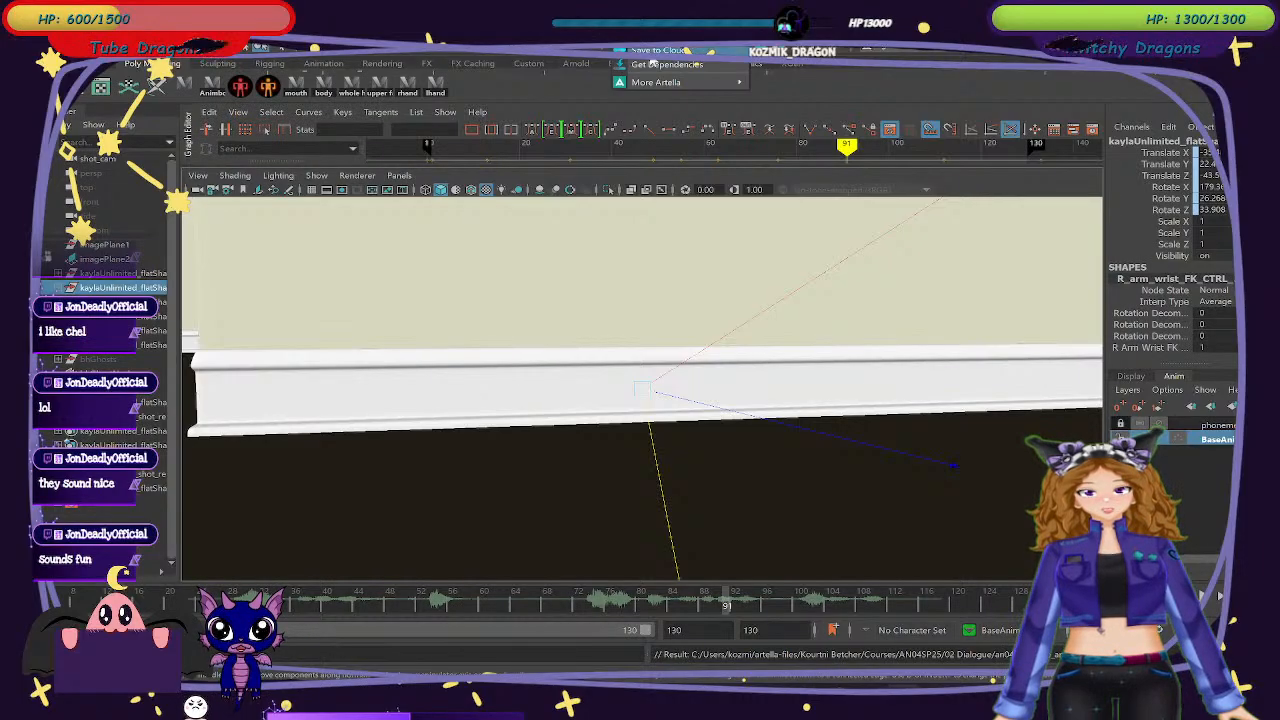
{"action": "left_click", "coordinate": [651, 56]}
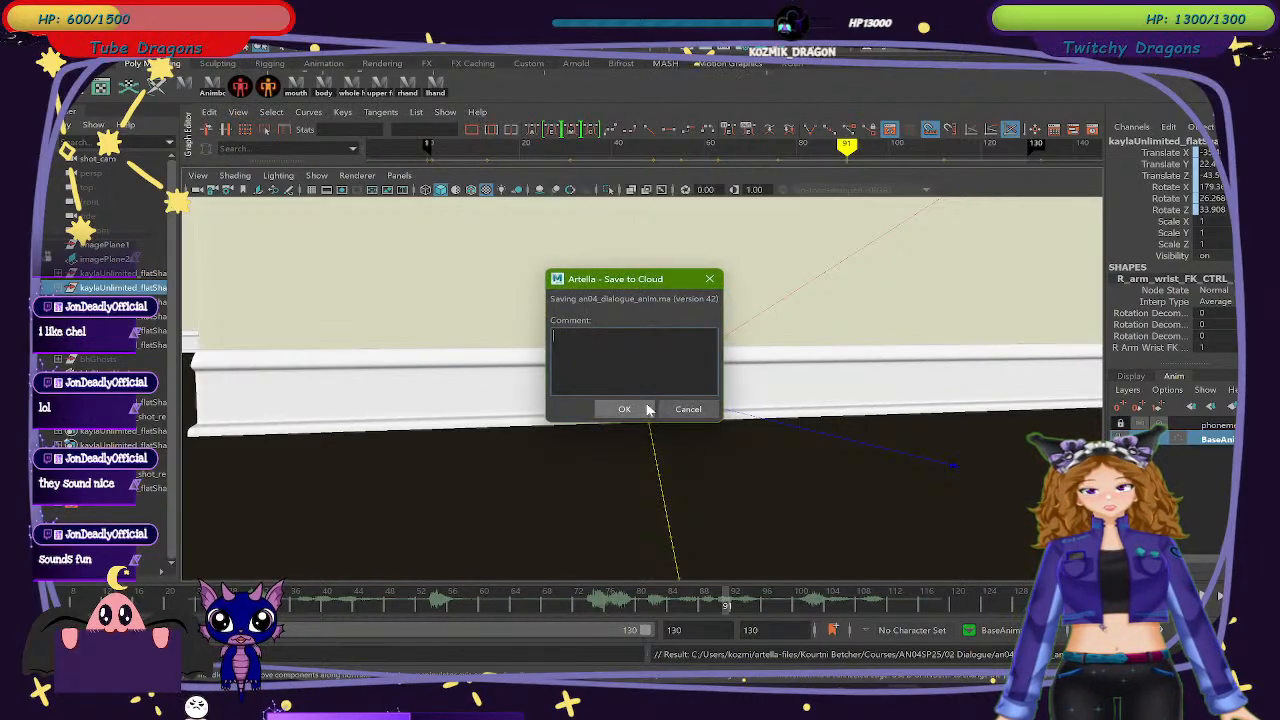
{"action": "left_click", "coordinate": [646, 408]}
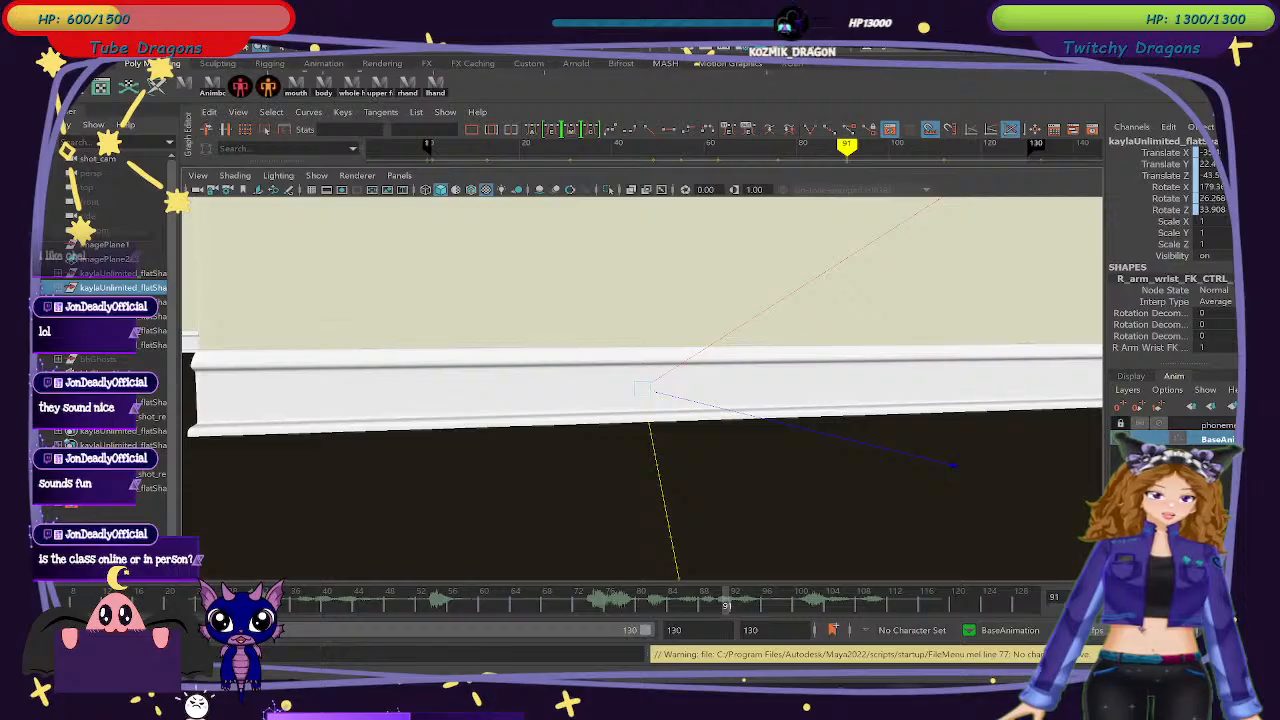
Bring the seated girl into view at frame 91 and hide the rig's control curves in the viewport.
{"action": "key", "text": "super+d"}
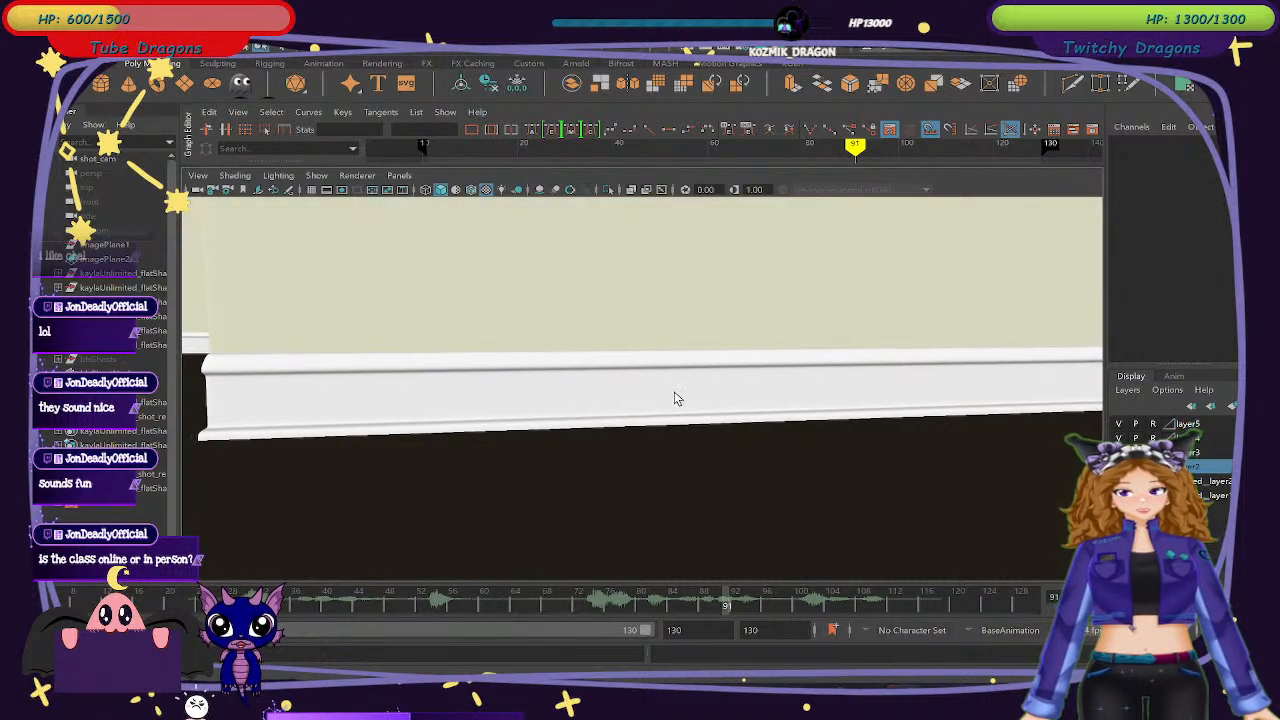
{"action": "scroll", "coordinate": [630, 354], "scroll_direction": "down", "scroll_amount": 5}
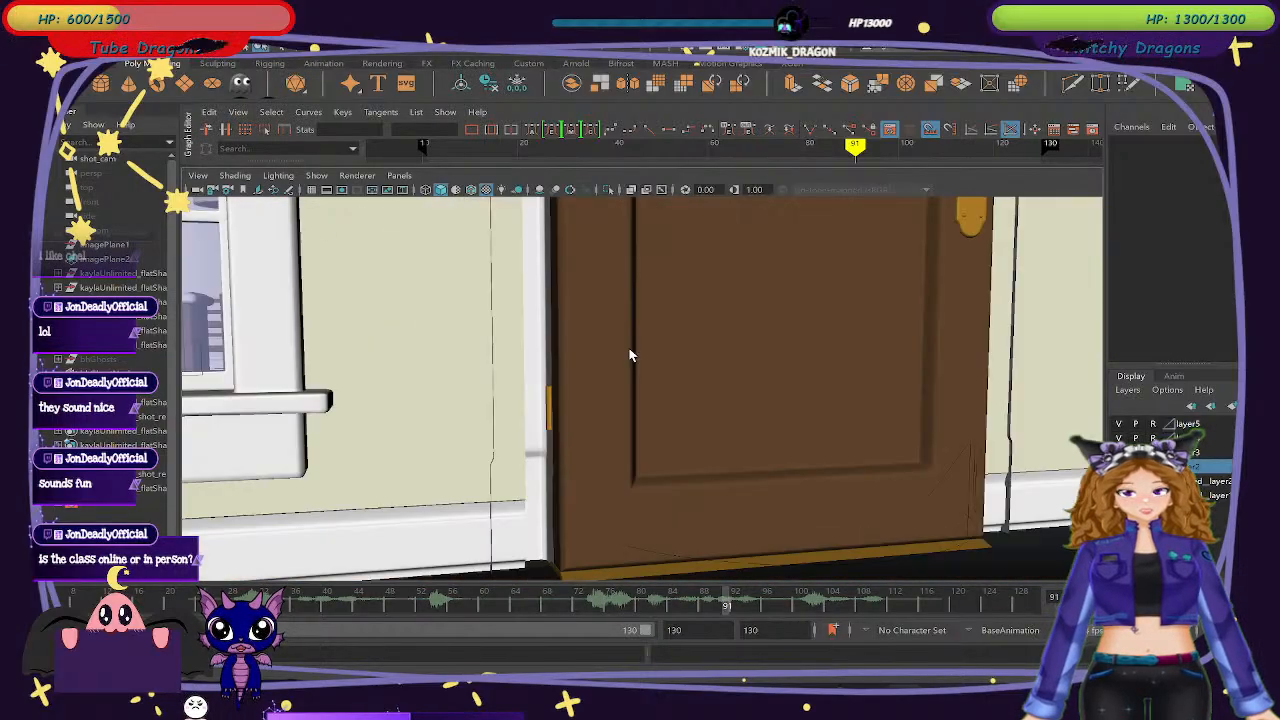
{"action": "scroll", "coordinate": [632, 354], "scroll_direction": "up", "scroll_amount": 3}
{"action": "left_click_drag", "start_coordinate": [636, 354], "coordinate": [586, 368], "text": "alt"}
{"action": "scroll", "coordinate": [606, 354], "scroll_direction": "down", "scroll_amount": 4}
{"action": "scroll", "coordinate": [600, 352], "scroll_direction": "up", "scroll_amount": 3}
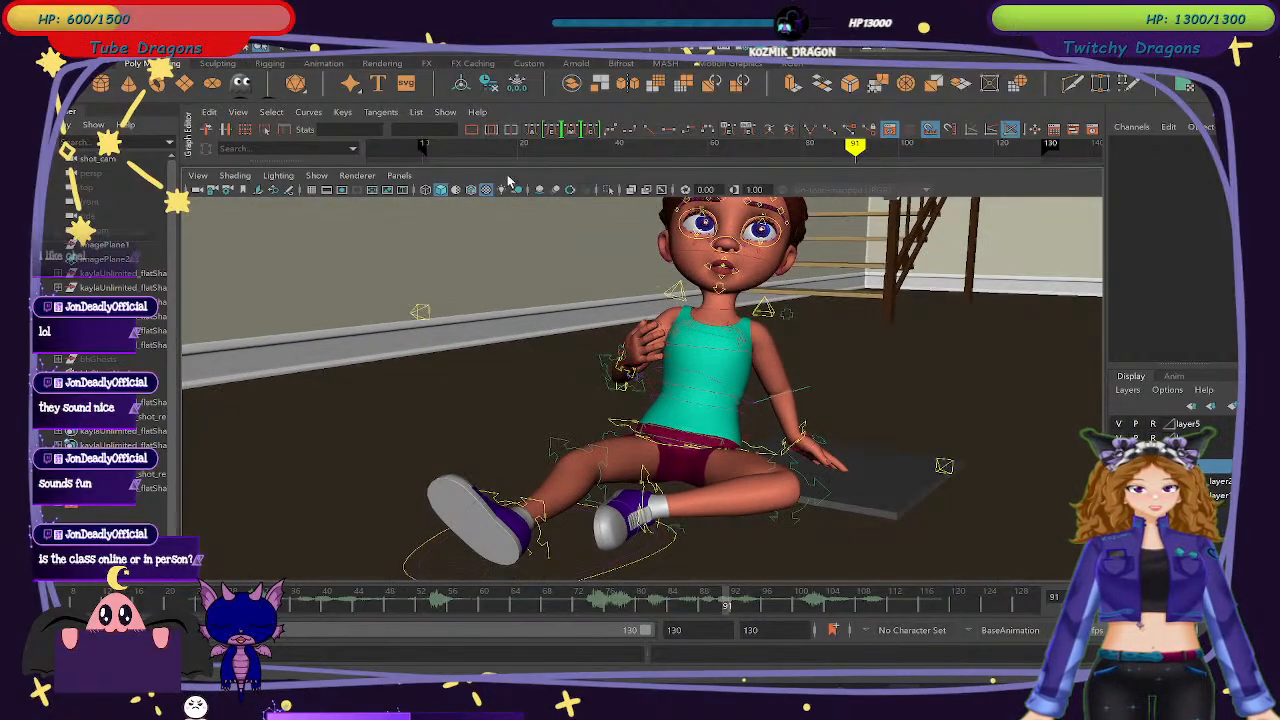
{"action": "left_click", "coordinate": [316, 175]}
{"action": "left_click", "coordinate": [366, 162]}
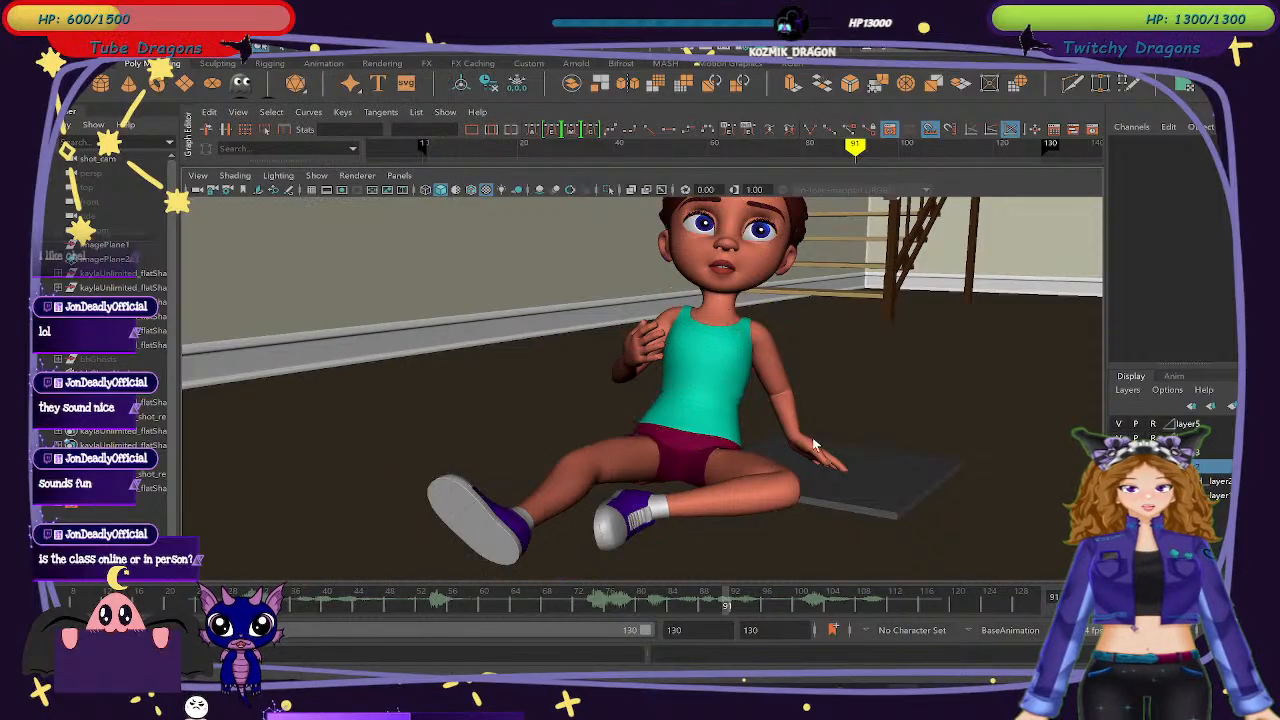
Frame the girl's whole body beside the staircase and scrub through the animation to frame 130.
{"action": "left_click_drag", "start_coordinate": [690, 420], "coordinate": [728, 428], "text": "alt"}
{"action": "scroll", "coordinate": [711, 435], "scroll_direction": "down", "scroll_amount": 3}
{"action": "middle_click_drag", "start_coordinate": [727, 428], "coordinate": [657, 458], "text": "alt"}
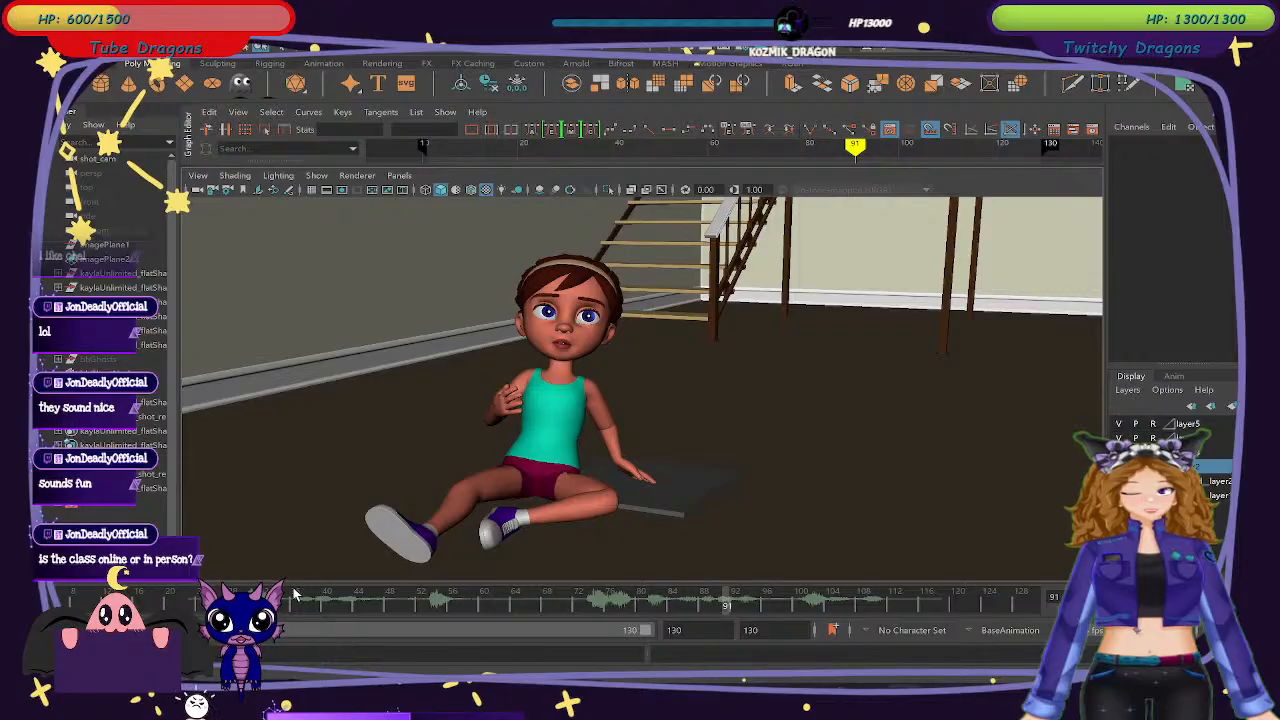
{"action": "mouse_move", "coordinate": [295, 595]}
{"action": "left_mouse_down"}
{"action": "mouse_move", "coordinate": [216, 600]}
{"action": "mouse_move", "coordinate": [483, 642]}
{"action": "mouse_move", "coordinate": [811, 634]}
{"action": "mouse_move", "coordinate": [1017, 606]}
{"action": "mouse_move", "coordinate": [1018, 578]}
{"action": "left_mouse_up"}
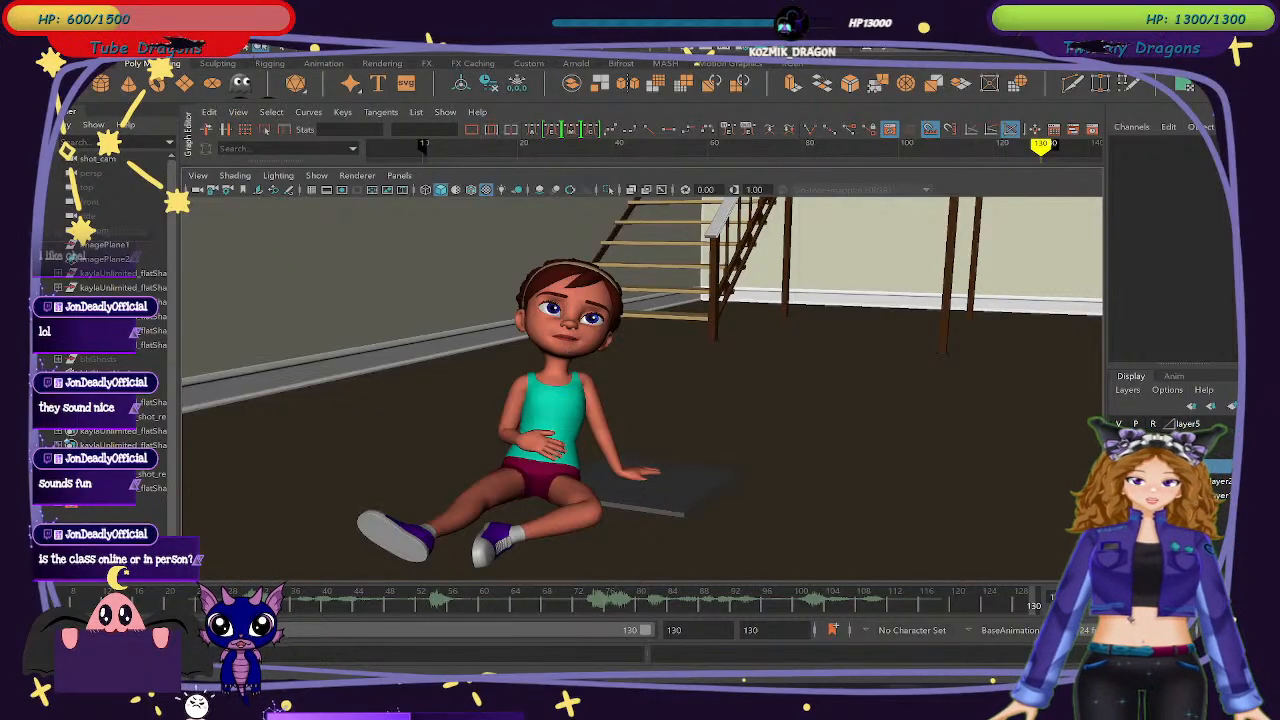
Open the Playblast options and browse to the Videos\AM folder for the movie file.
{"action": "left_click", "coordinate": [348, 52]}
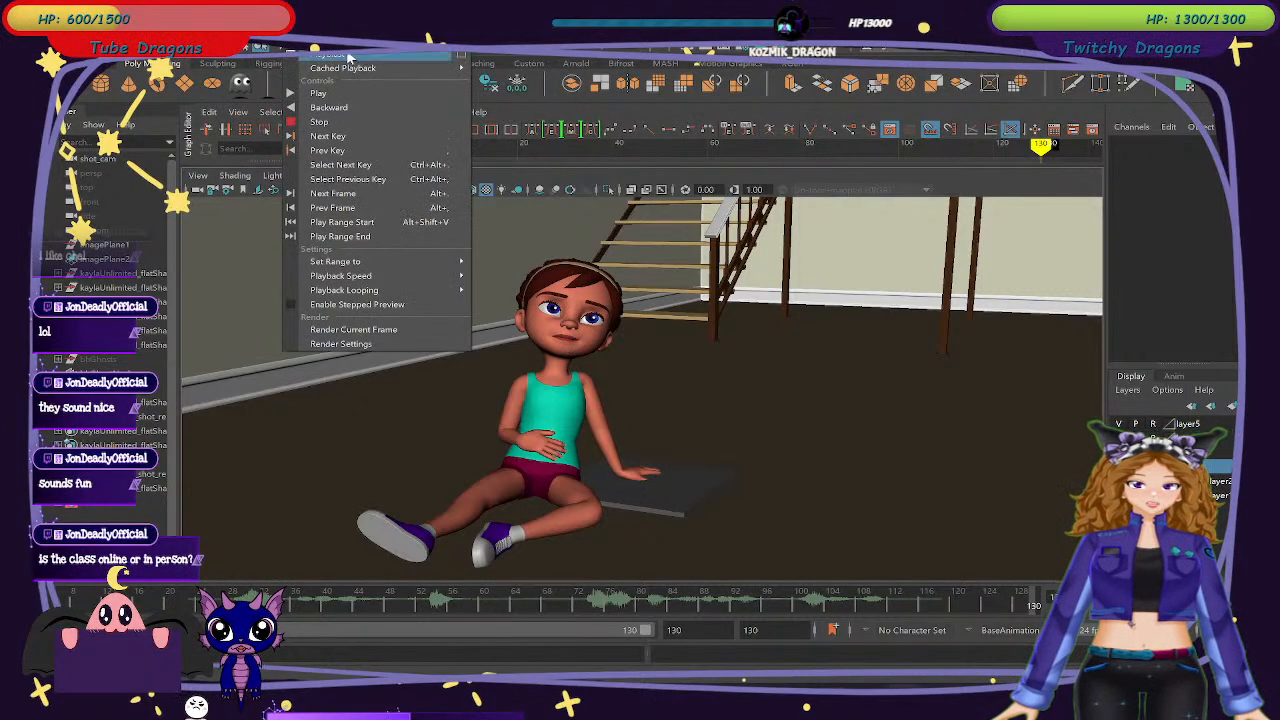
{"action": "left_click", "coordinate": [456, 52]}
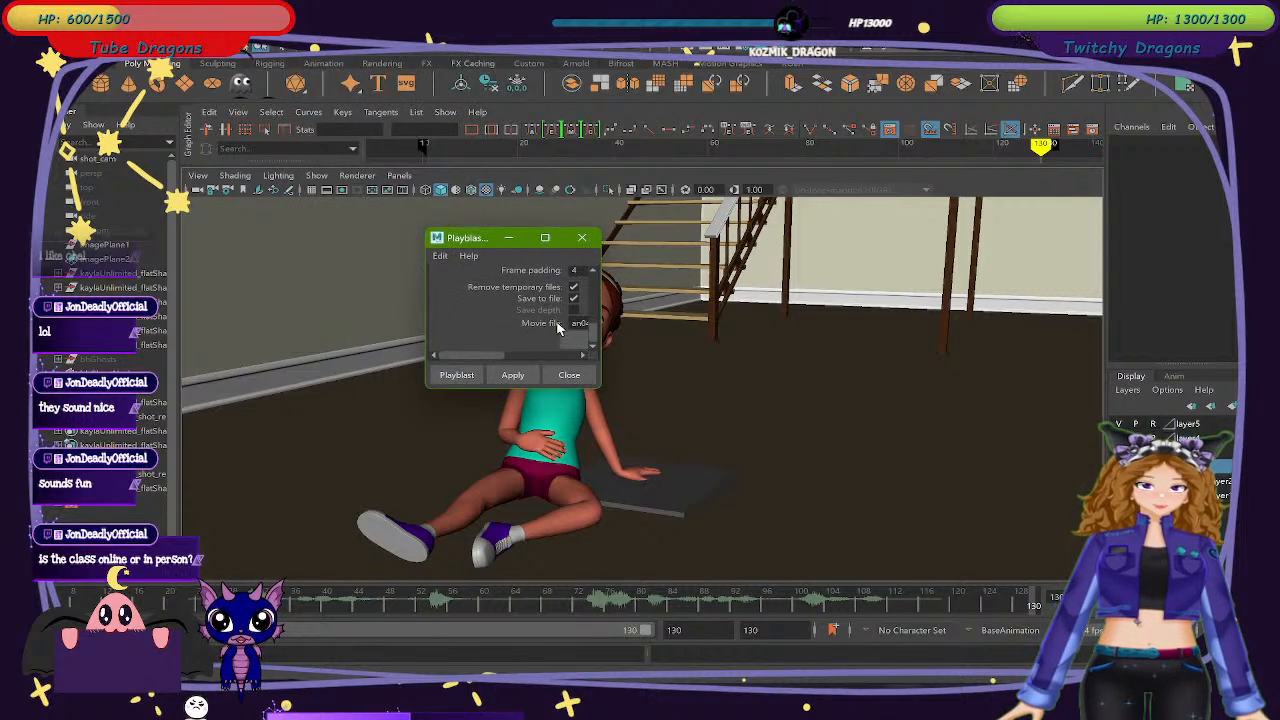
{"action": "left_click", "coordinate": [573, 341]}
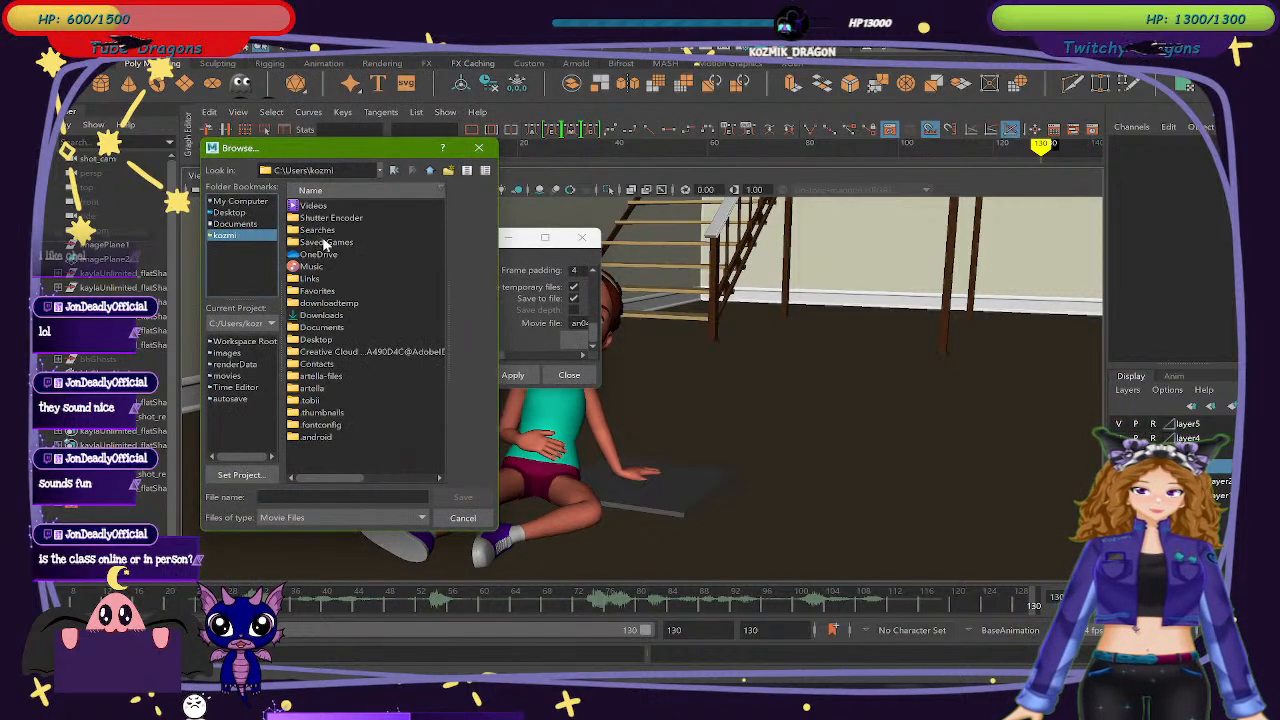
{"action": "double_click", "coordinate": [313, 205]}
{"action": "left_click", "coordinate": [312, 352]}
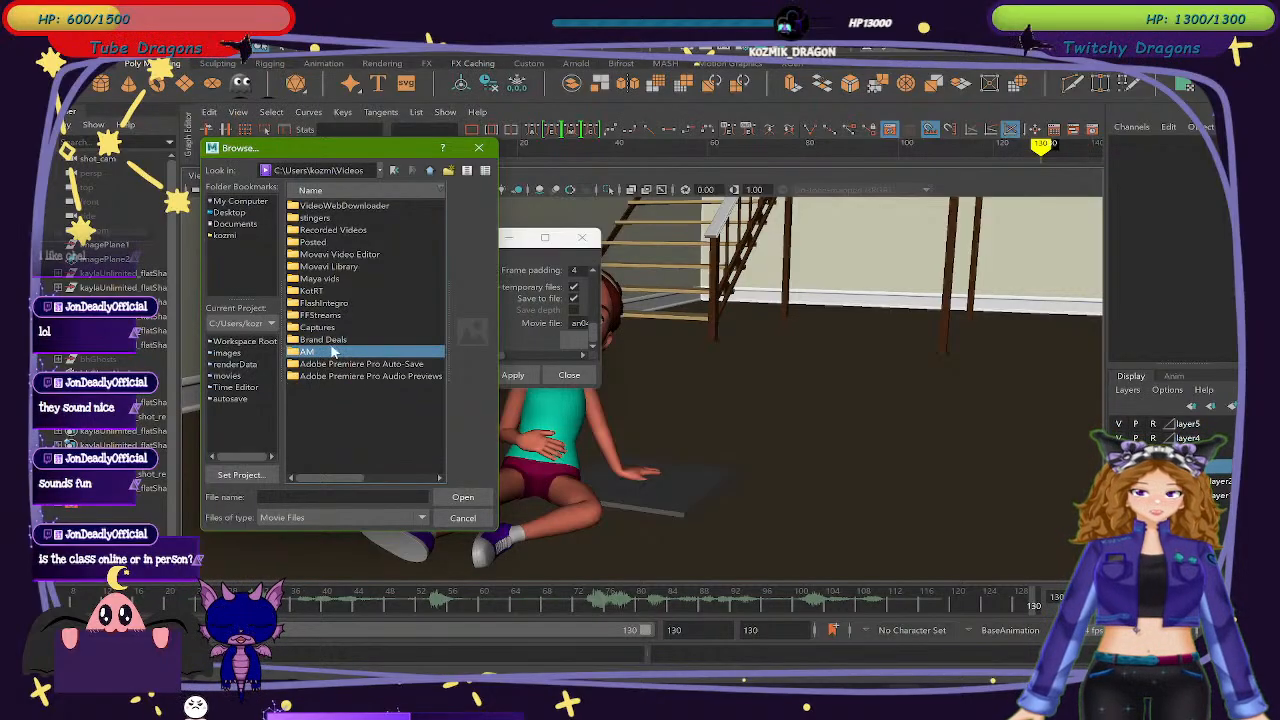
{"action": "double_click", "coordinate": [334, 354]}
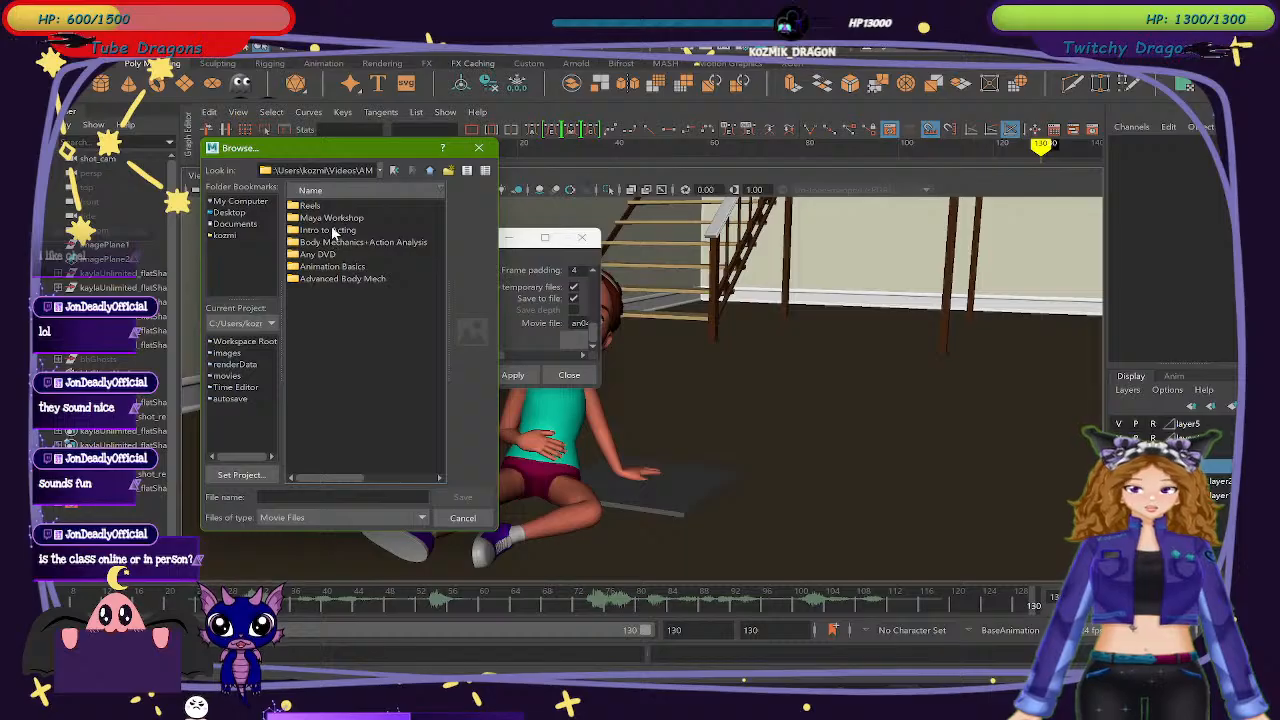
Bookmark the Any DVD folder in the file browser and try to remove that bookmark again.
{"action": "left_click_drag", "start_coordinate": [331, 258], "coordinate": [258, 243]}
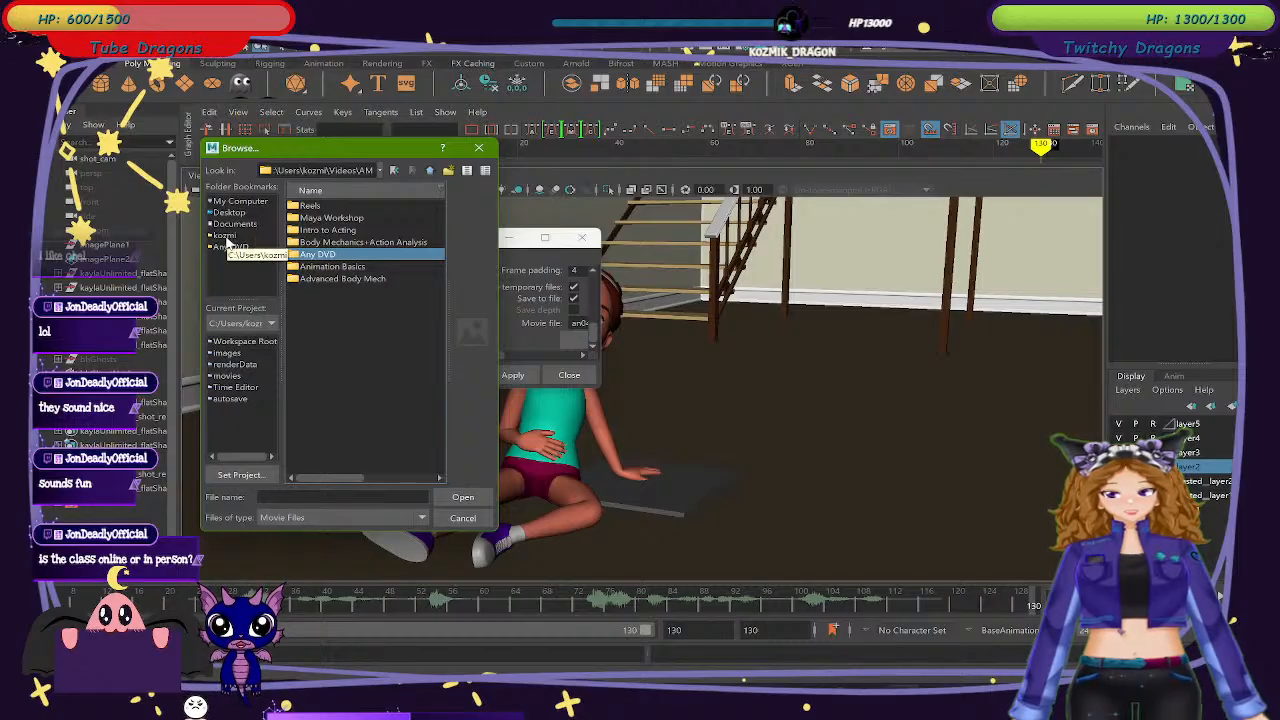
{"action": "left_click", "coordinate": [225, 237]}
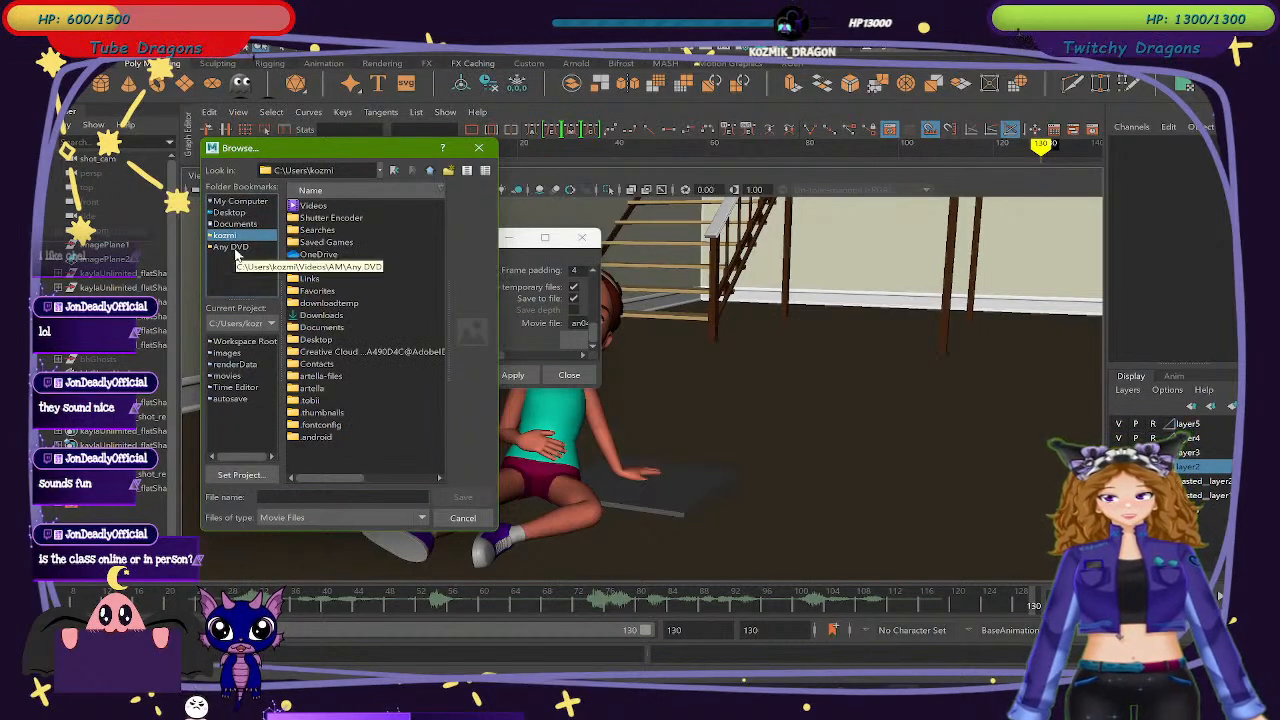
{"action": "left_click_drag", "start_coordinate": [237, 250], "coordinate": [315, 222]}
{"action": "left_click", "coordinate": [226, 235]}
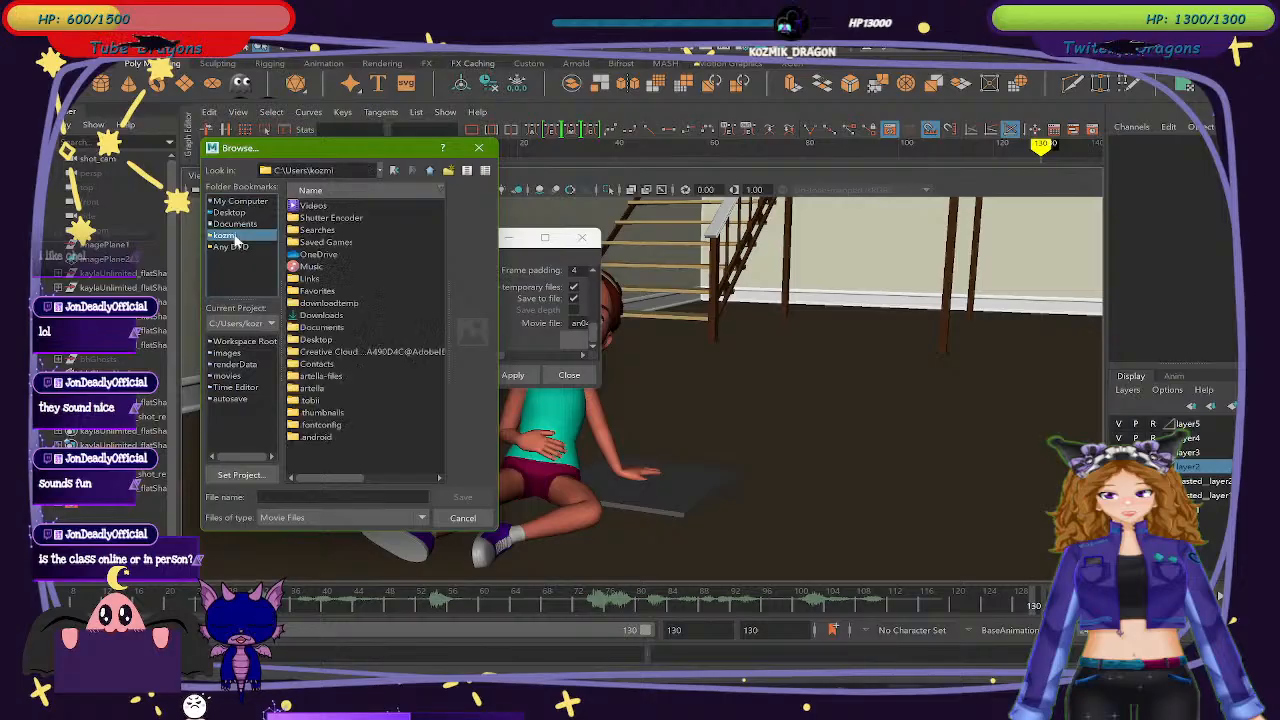
{"action": "left_click_drag", "start_coordinate": [231, 248], "coordinate": [285, 229]}
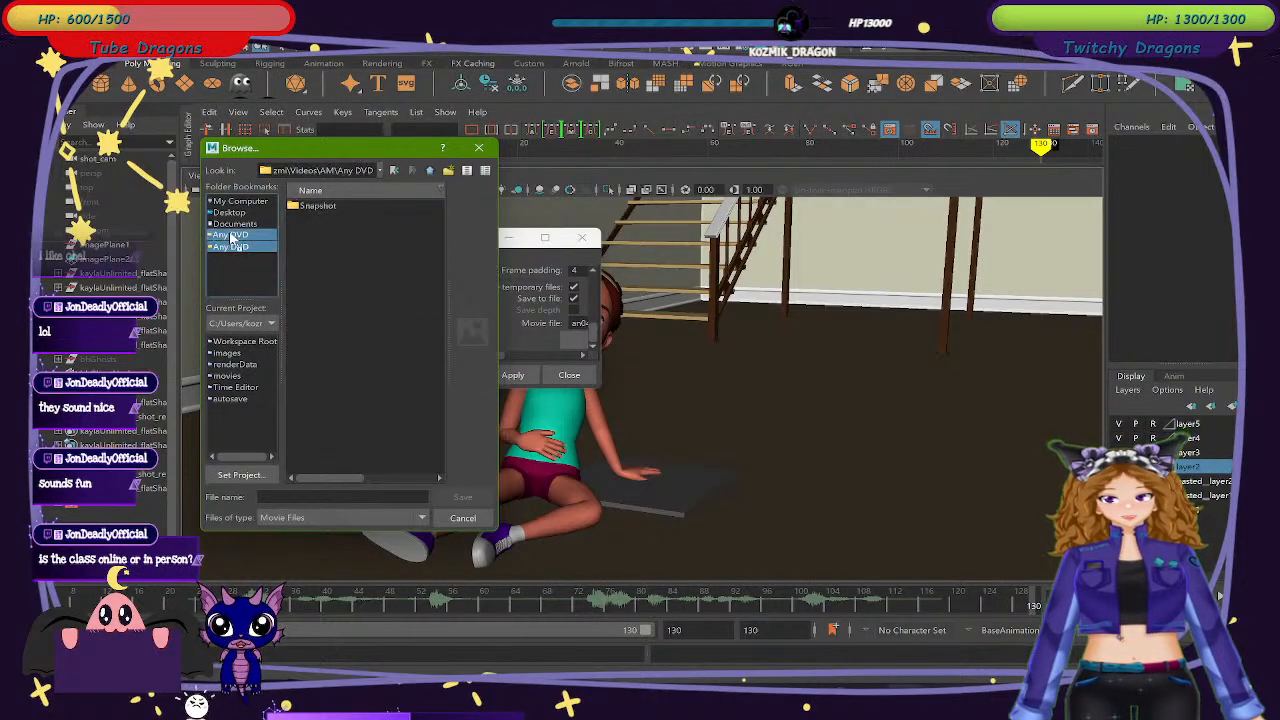
{"action": "left_click", "coordinate": [229, 247]}
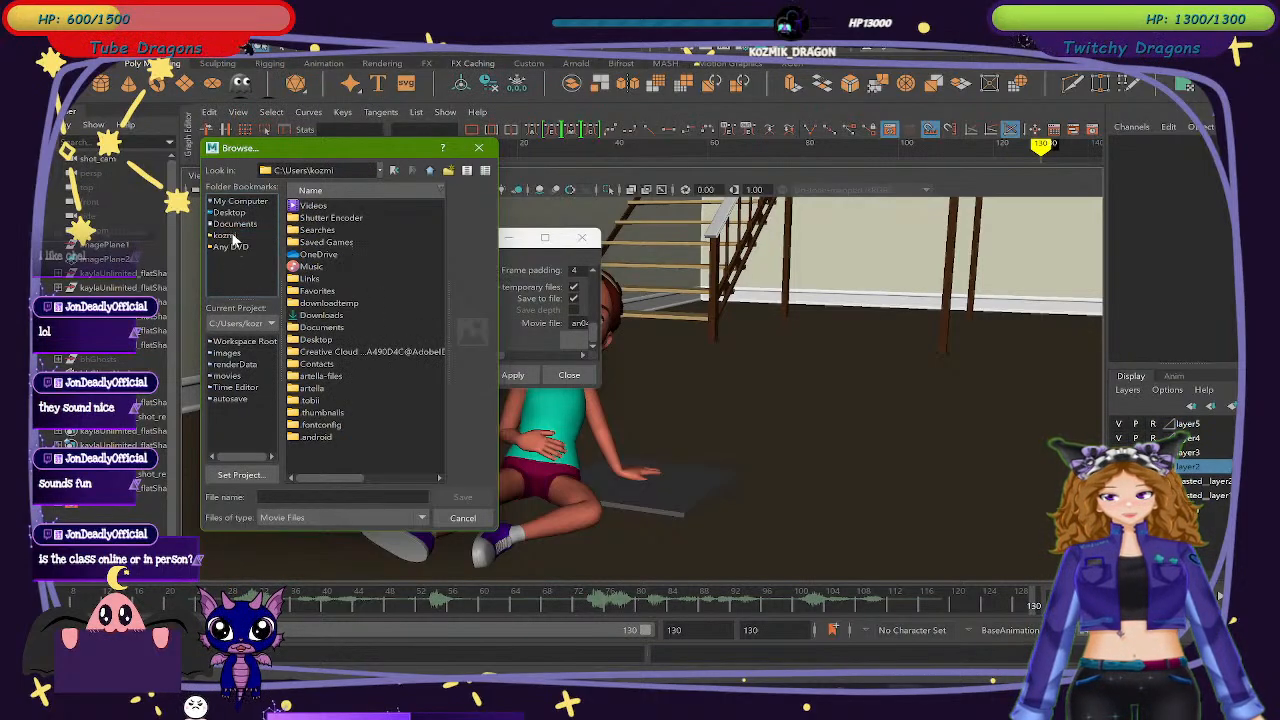
{"action": "left_click", "coordinate": [228, 247]}
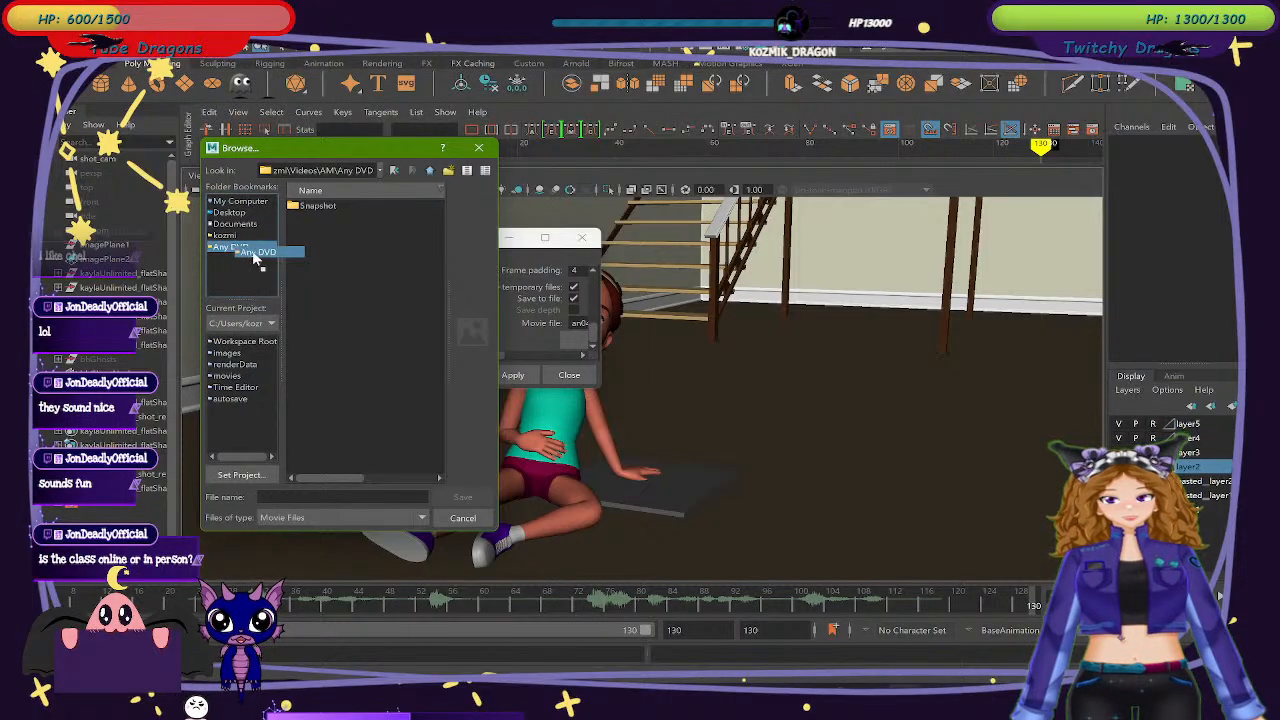
{"action": "left_click", "coordinate": [236, 236]}
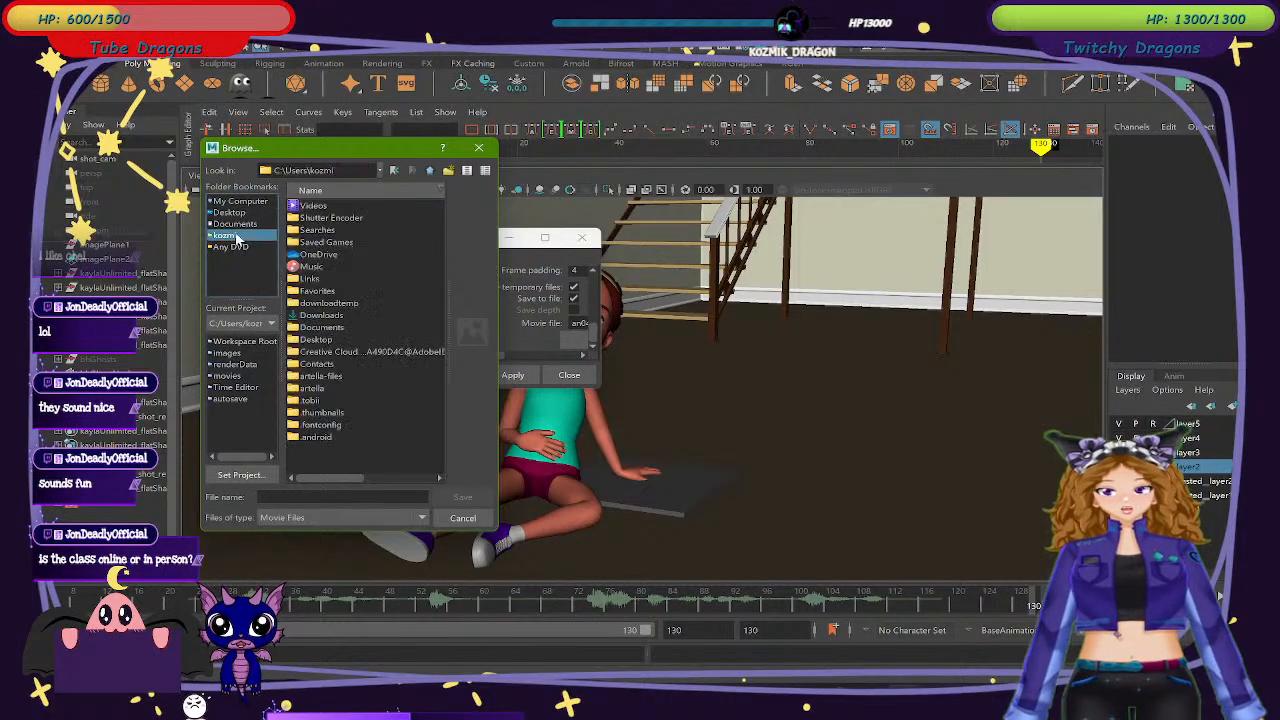
Set the movie file to punky4.avi in Videos\AM\Intro to Acting and playblast the shot.
{"action": "double_click", "coordinate": [313, 206]}
{"action": "double_click", "coordinate": [318, 351]}
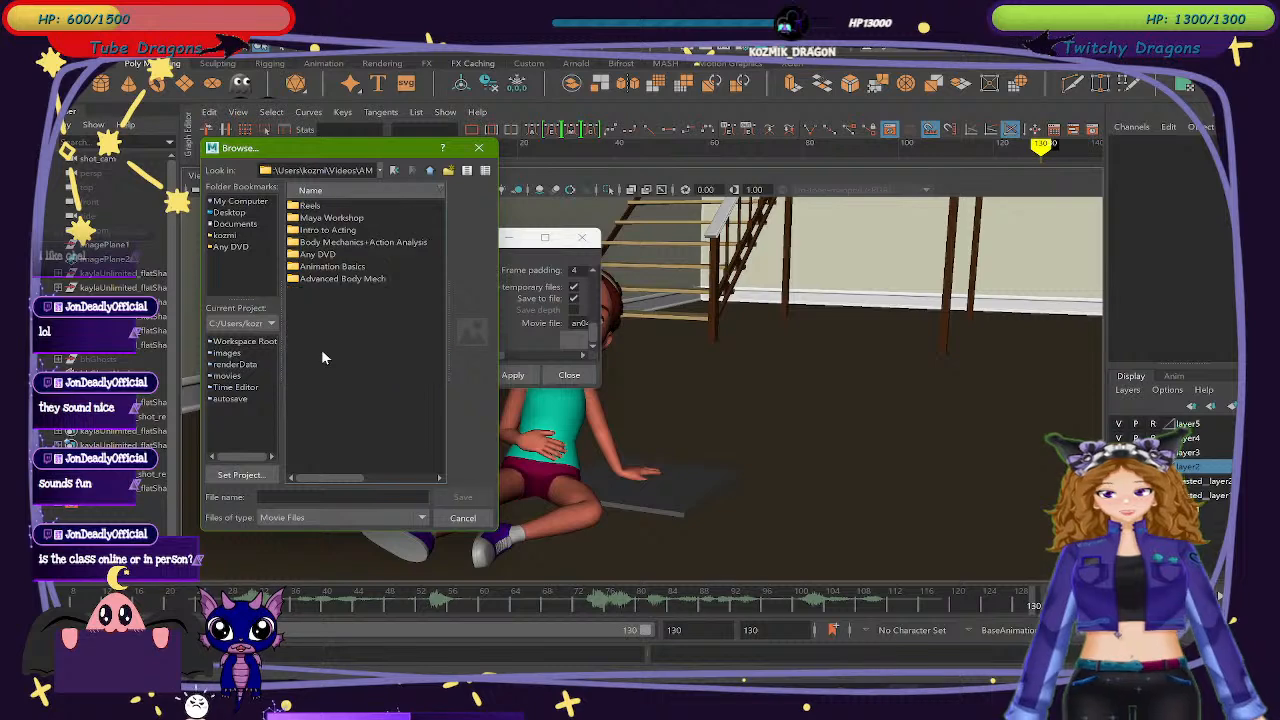
{"action": "double_click", "coordinate": [330, 232]}
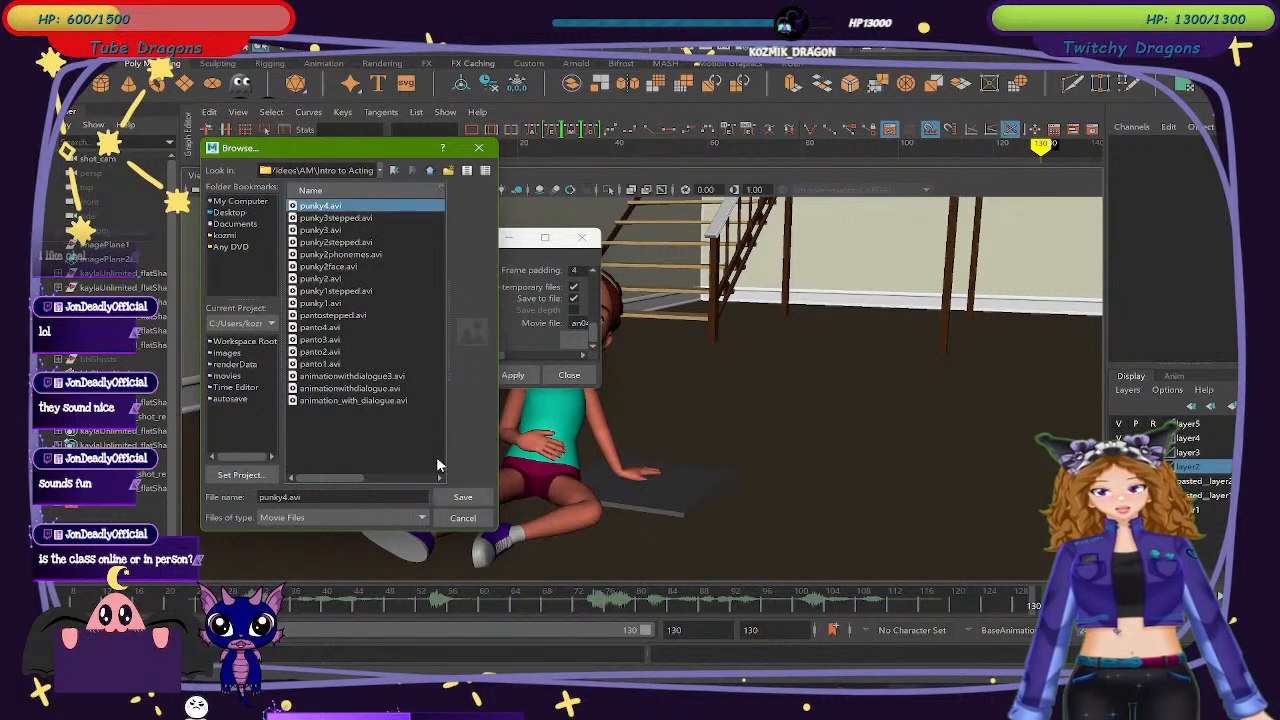
{"action": "left_click", "coordinate": [461, 498]}
{"action": "left_click", "coordinate": [314, 365]}
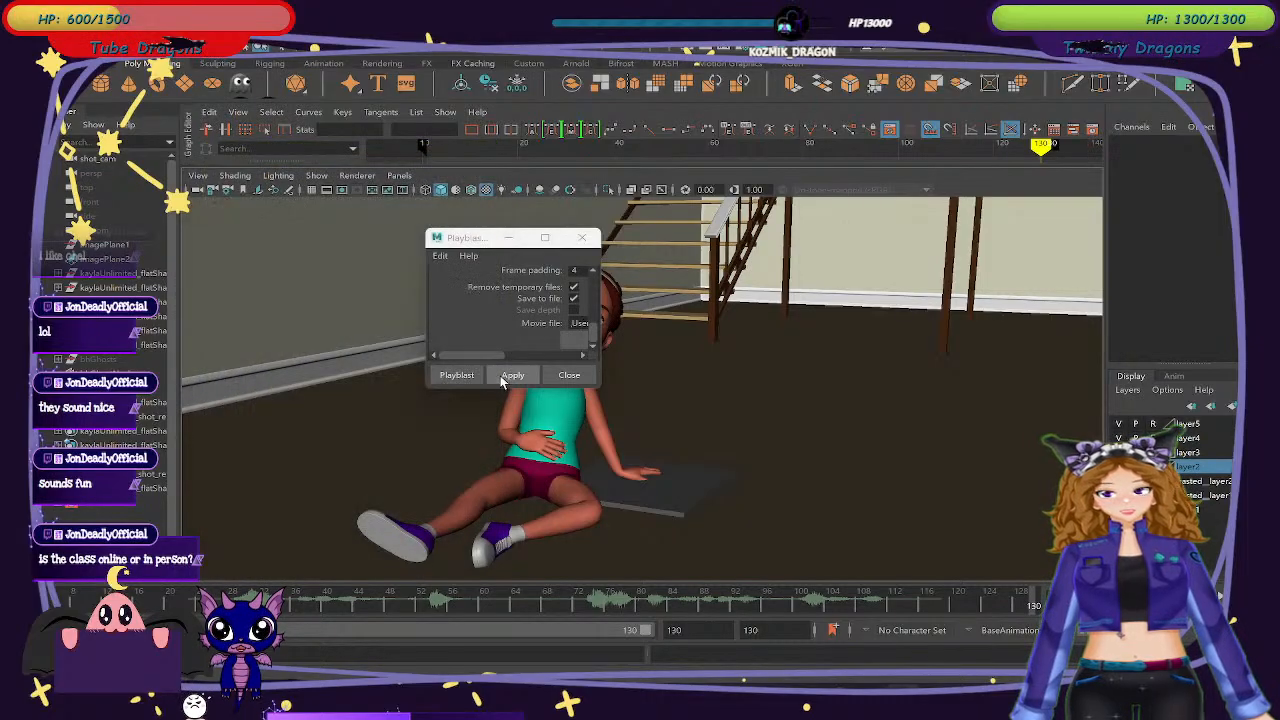
{"action": "left_click", "coordinate": [457, 376]}
{"action": "left_click", "coordinate": [629, 368]}
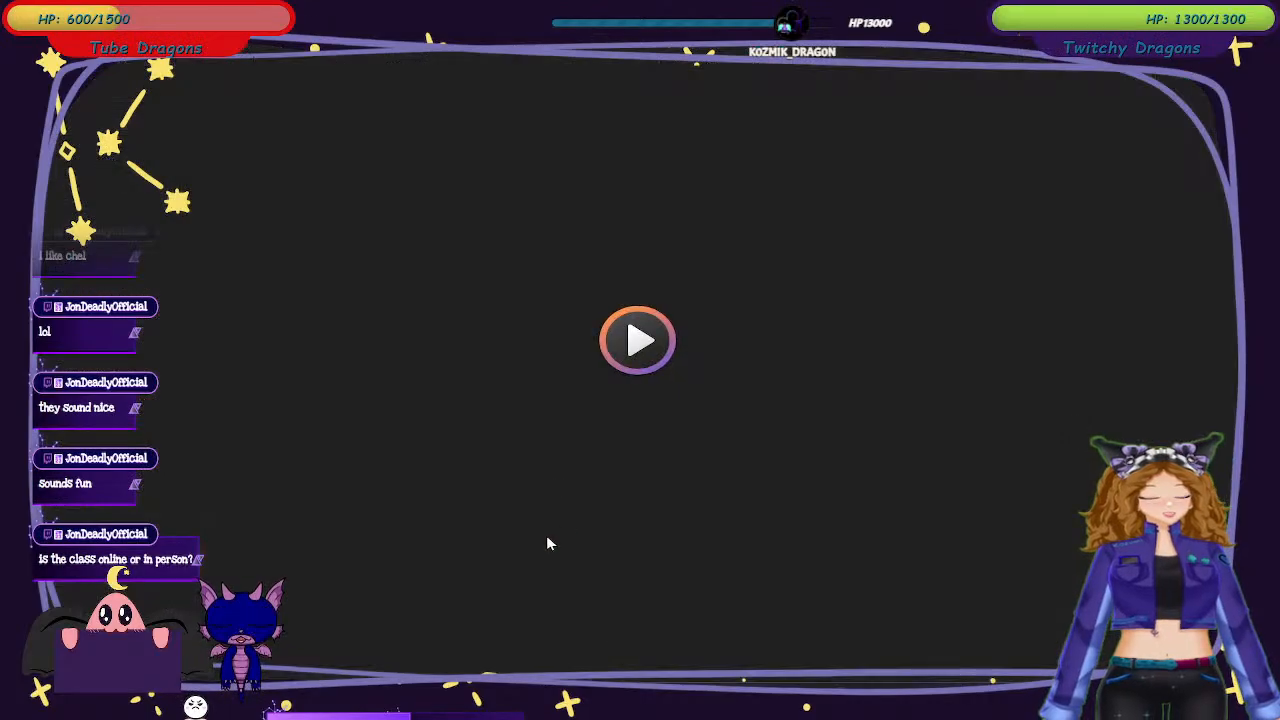
Play the rendered punky4 playblast in the media player and review the girl's full performance.
{"action": "left_click", "coordinate": [601, 416]}
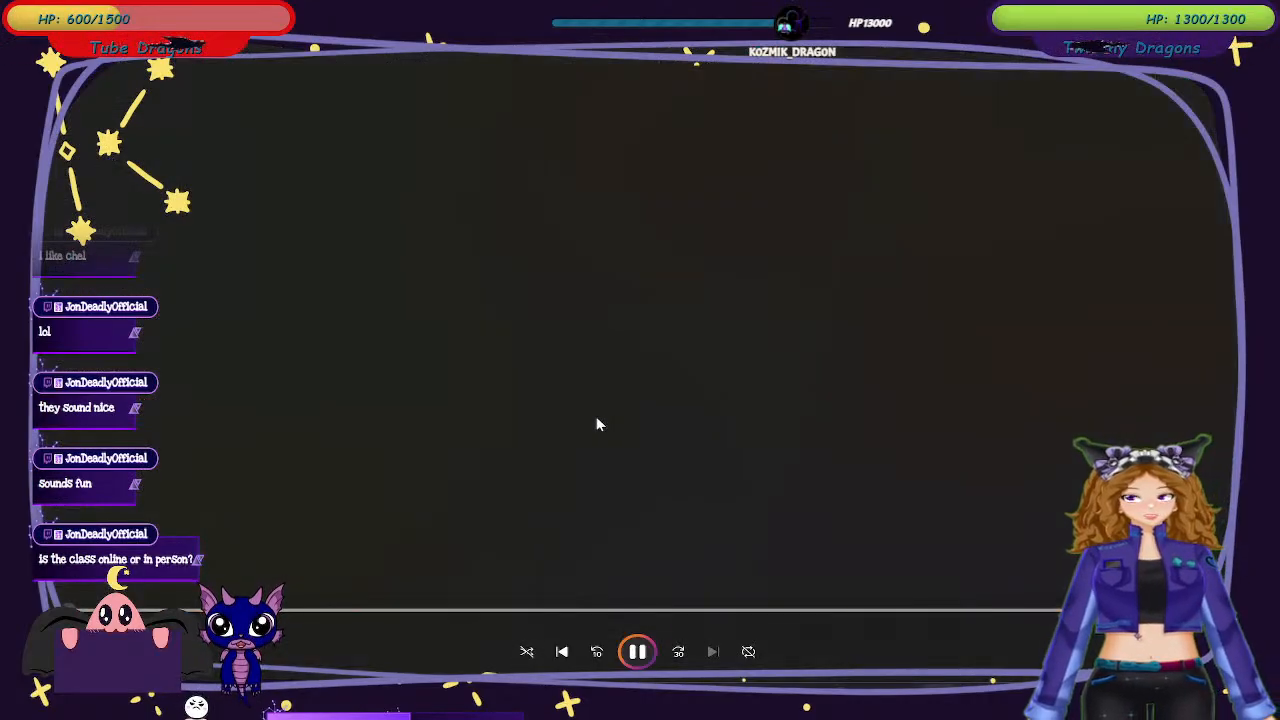
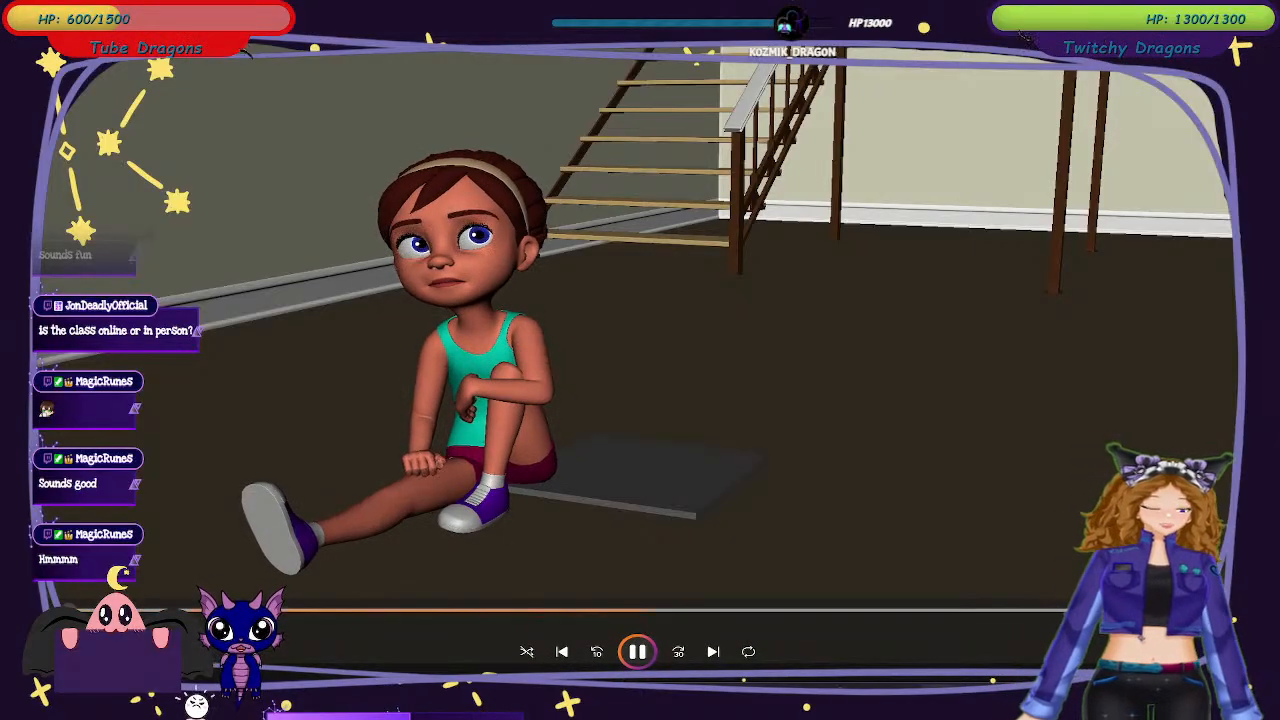
{"action": "mouse_move", "coordinate": [1170, 448]}
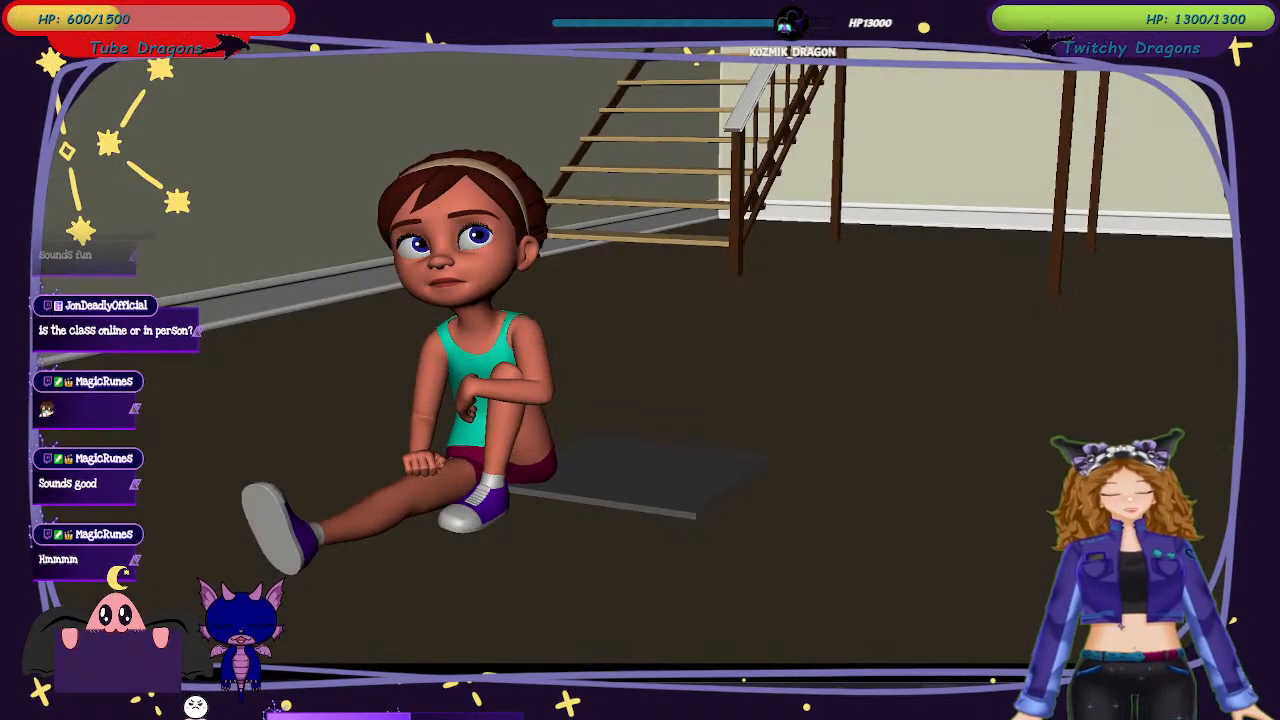
{"action": "mouse_move", "coordinate": [882, 200]}
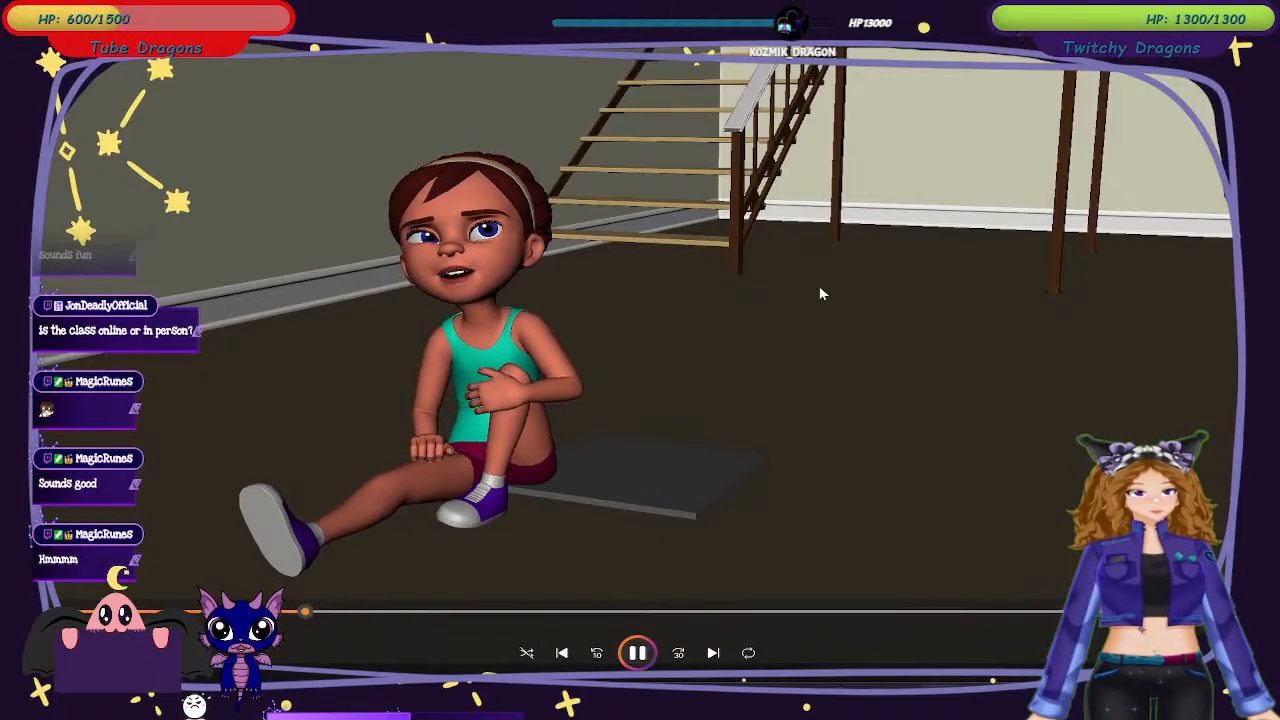
Switch back to Maya and show the rig's control curves in the viewport.
{"action": "key", "text": "alt+Tab"}
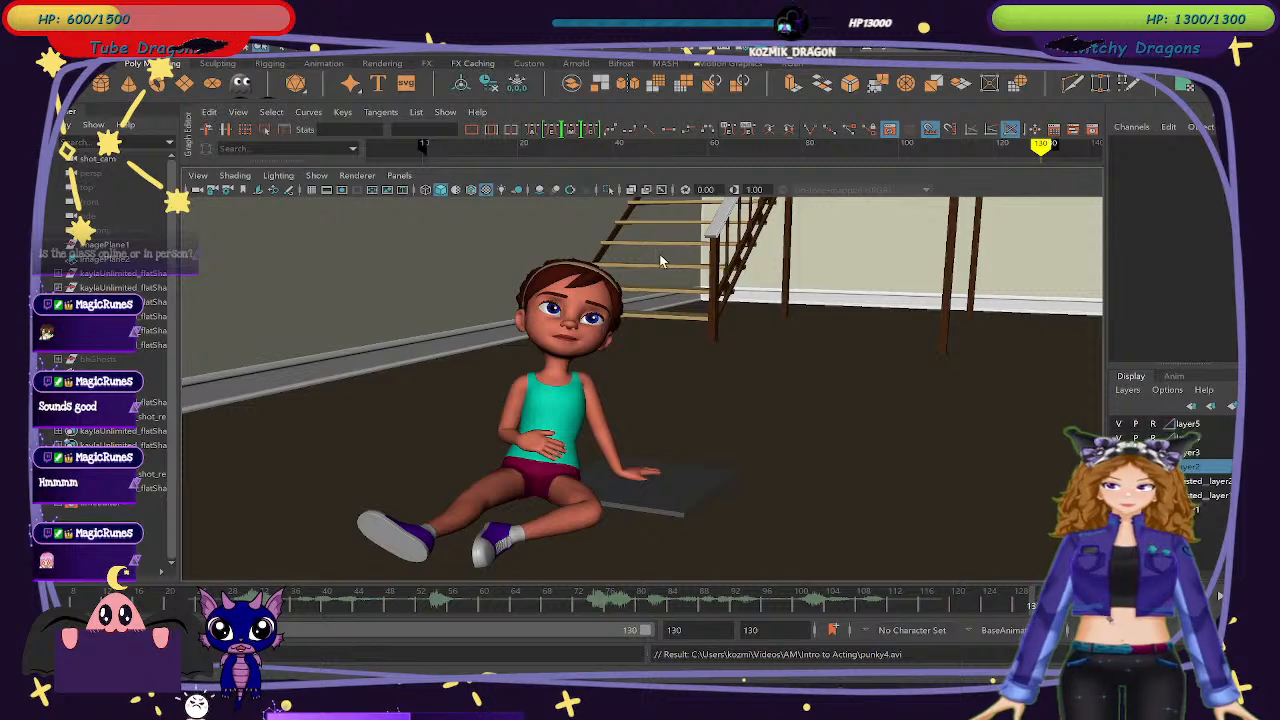
{"action": "scroll", "coordinate": [590, 474], "scroll_direction": "up", "scroll_amount": 5}
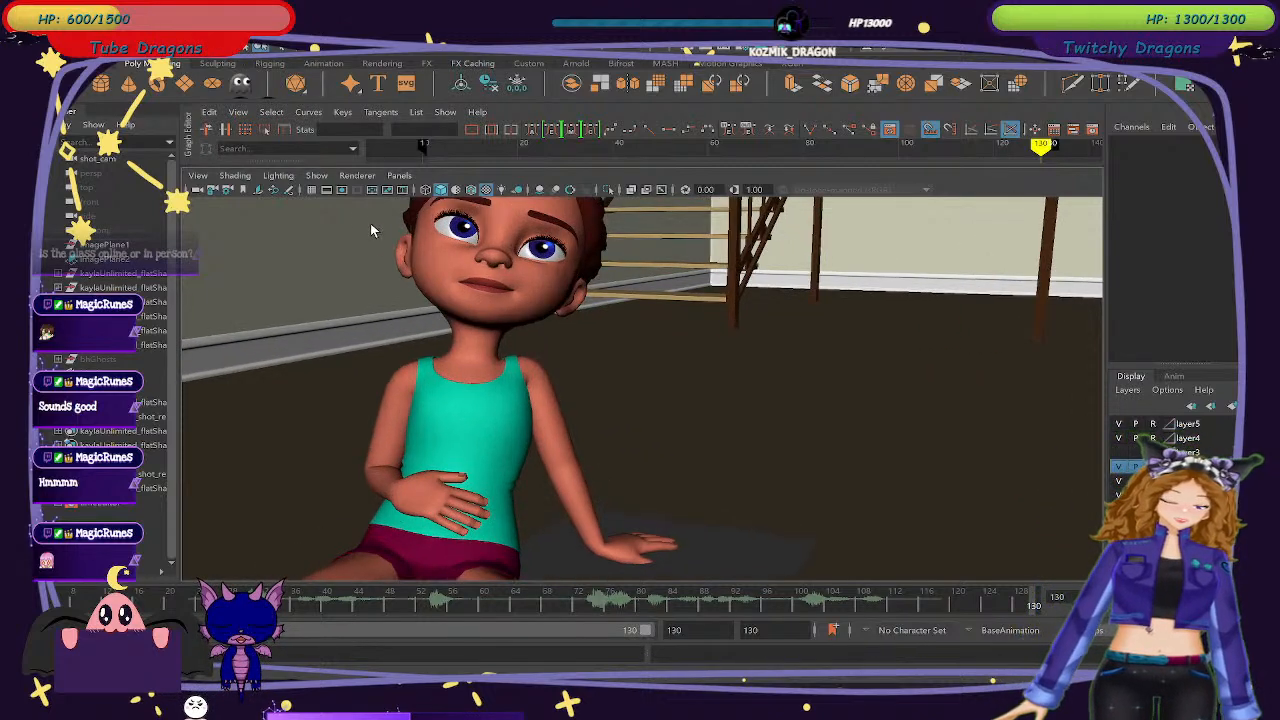
{"action": "left_click", "coordinate": [318, 176]}
{"action": "left_click", "coordinate": [343, 159]}
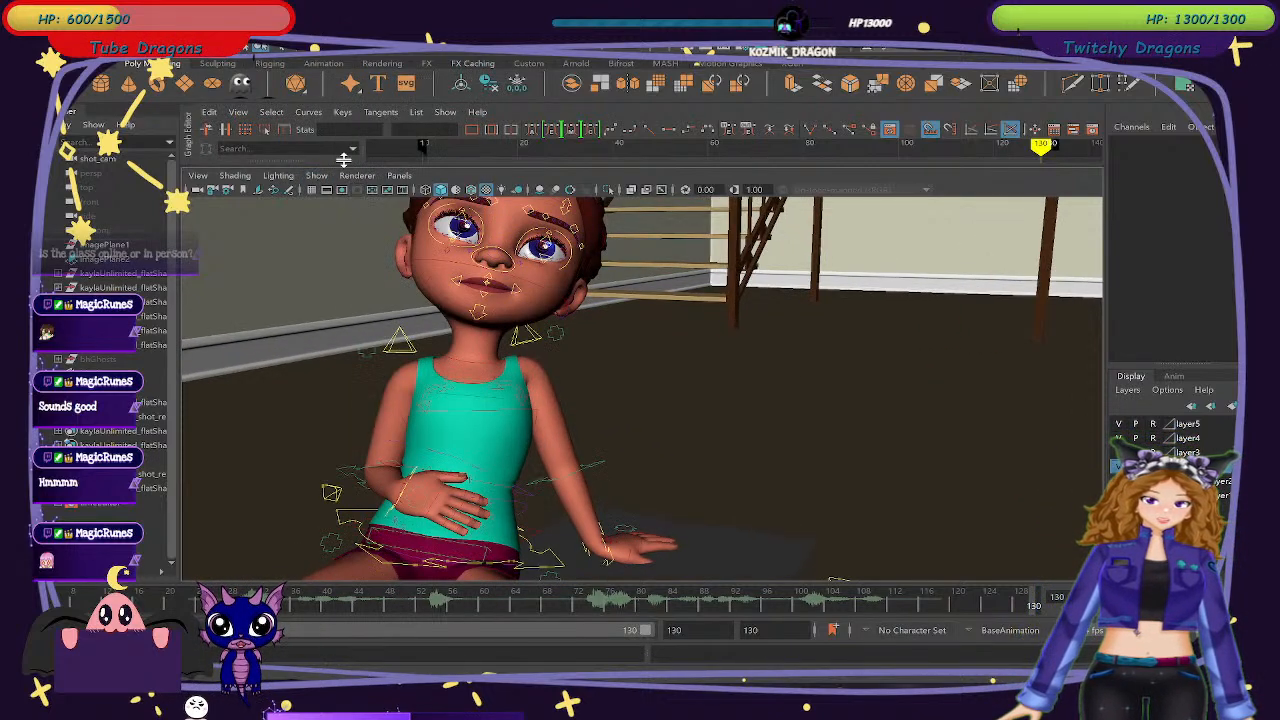
Rotate the girl's chest control about Y at frame 49 and key its rotation.
{"action": "left_click", "coordinate": [465, 392]}
{"action": "scroll", "coordinate": [534, 429], "scroll_direction": "down", "scroll_amount": 5}
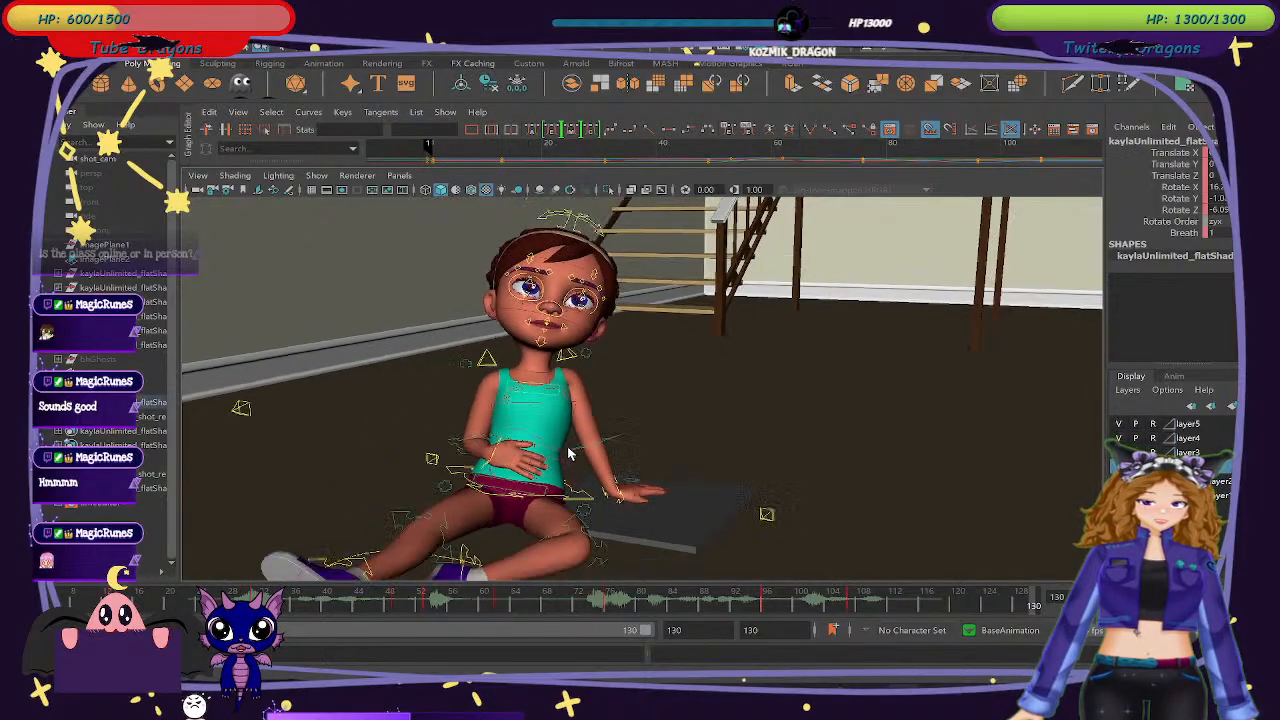
{"action": "left_click", "coordinate": [437, 146]}
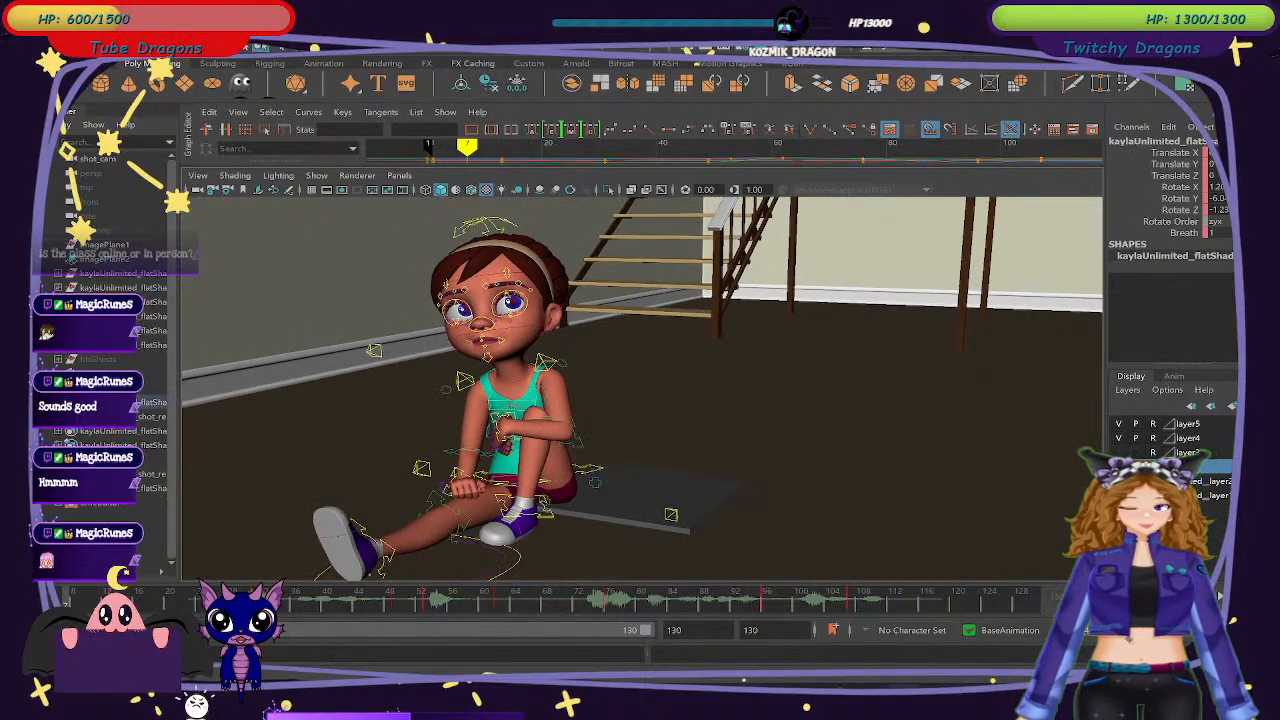
{"action": "left_click_drag", "start_coordinate": [467, 146], "coordinate": [690, 146]}
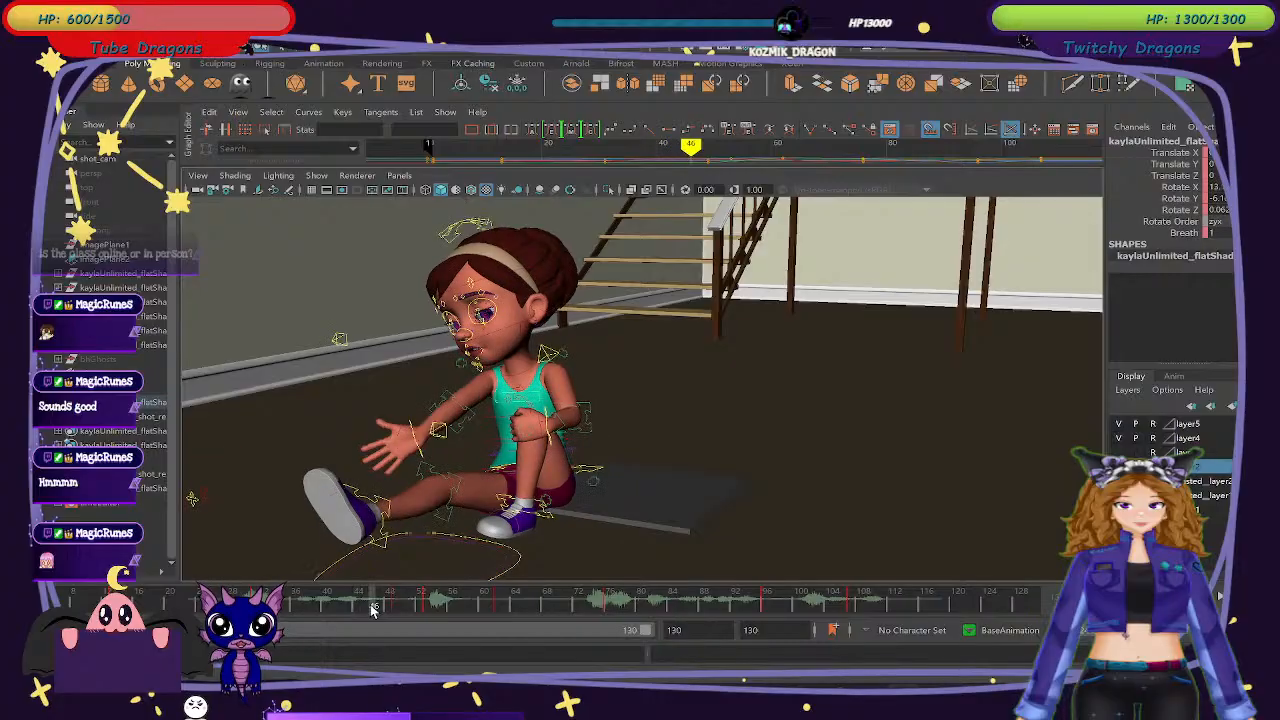
{"action": "left_click_drag", "start_coordinate": [372, 610], "coordinate": [396, 600]}
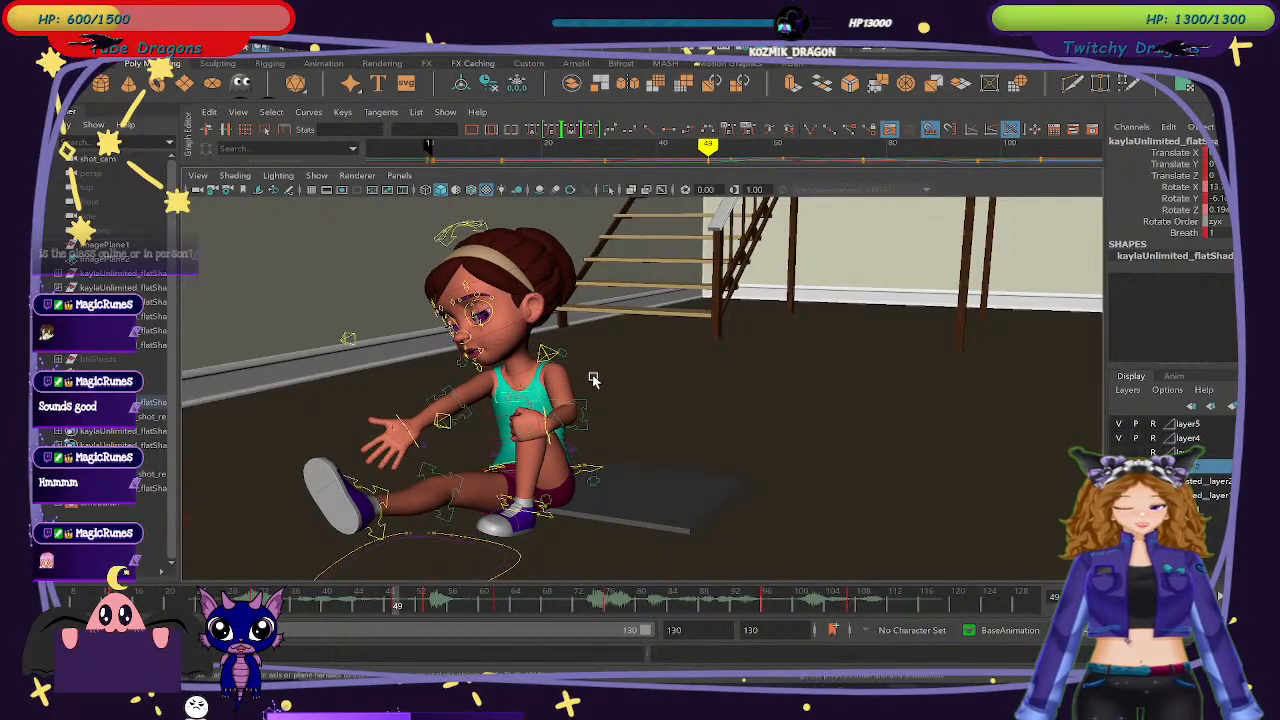
{"action": "key", "text": "e"}
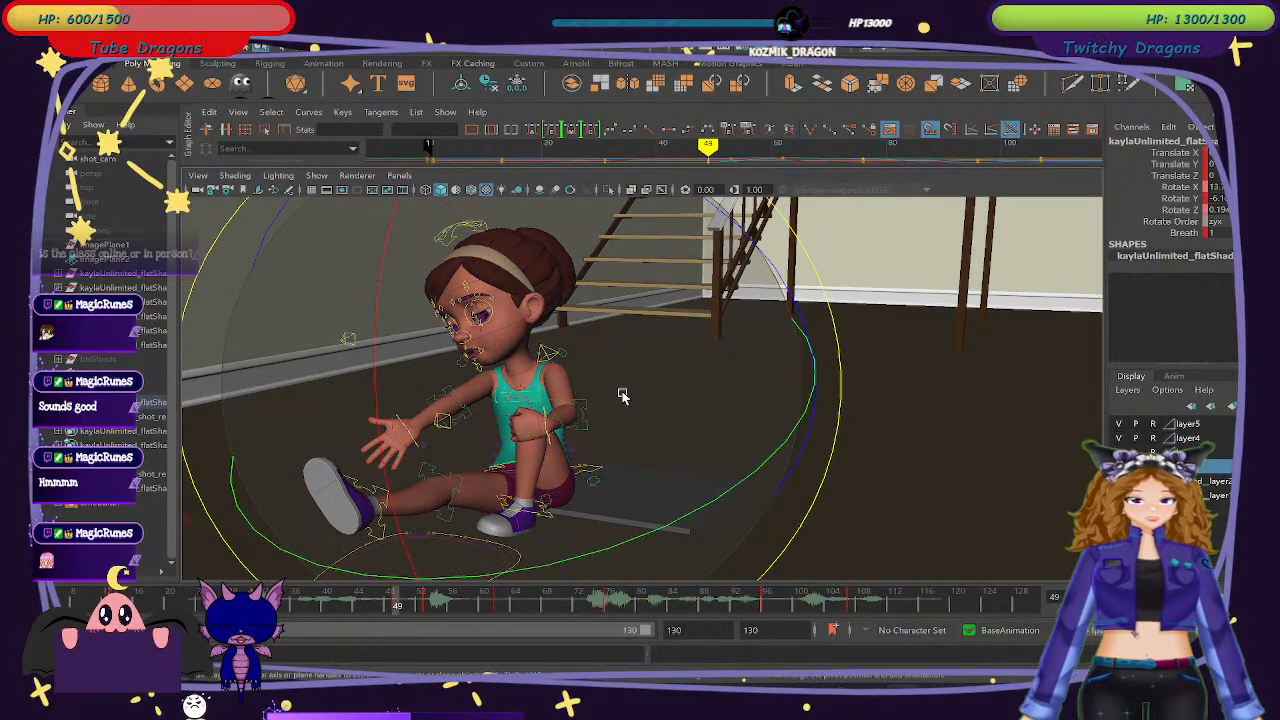
{"action": "left_click_drag", "start_coordinate": [648, 529], "coordinate": [630, 534]}
{"action": "key", "text": "shift+e"}
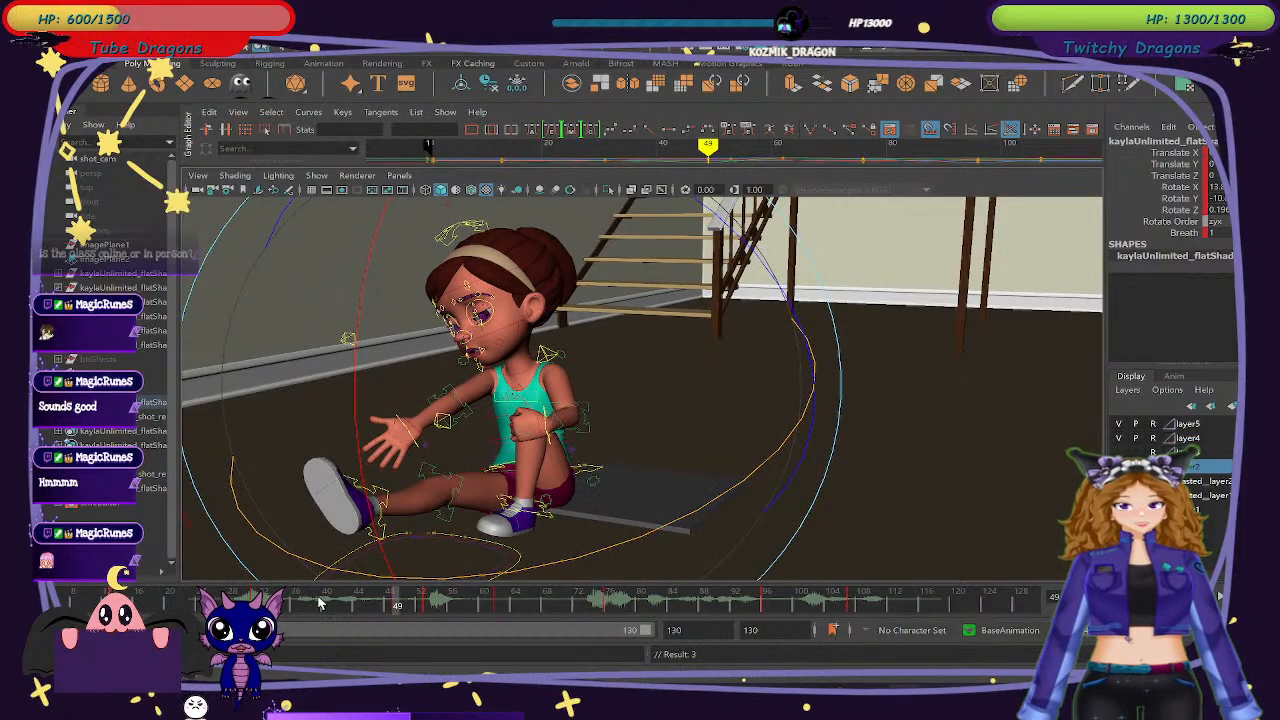
Delete the chest control's key at frame 53, review the motion back to frame 45, and clear the selection.
{"action": "mouse_move", "coordinate": [270, 606]}
{"action": "left_mouse_down"}
{"action": "mouse_move", "coordinate": [218, 608]}
{"action": "mouse_move", "coordinate": [508, 637]}
{"action": "mouse_move", "coordinate": [425, 608]}
{"action": "left_mouse_up"}
{"action": "right_click", "coordinate": [427, 605]}
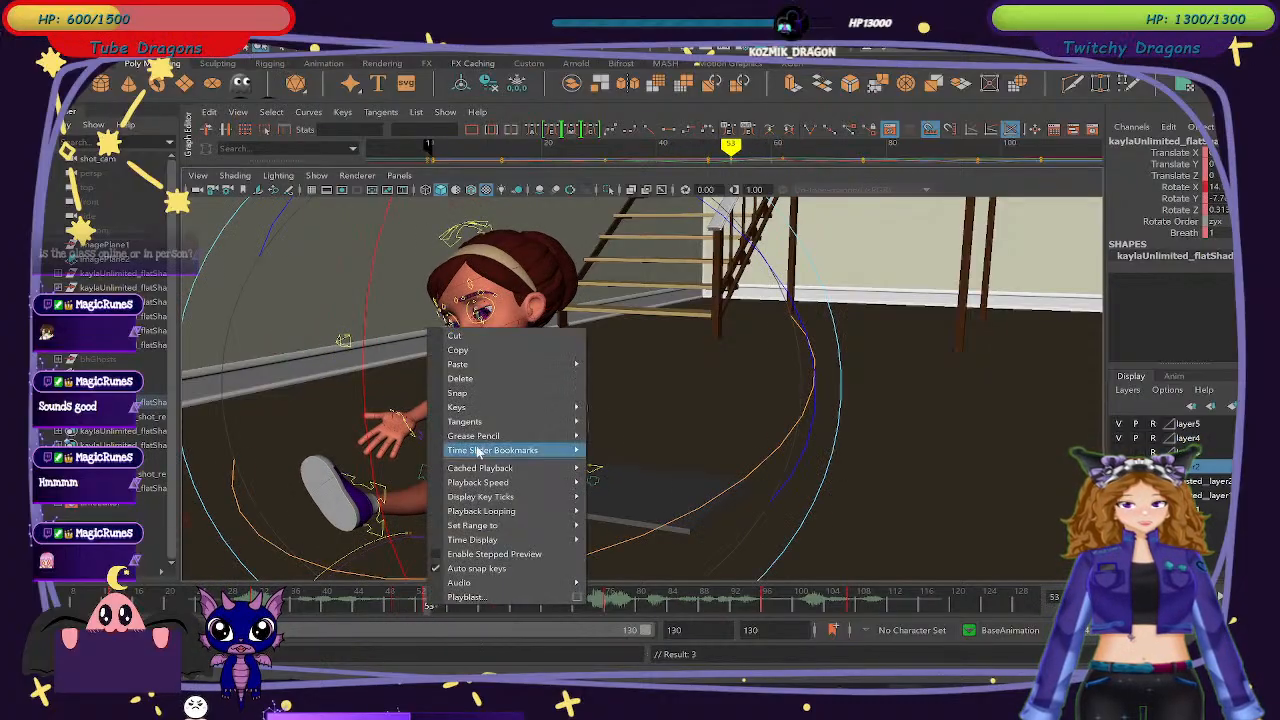
{"action": "left_click", "coordinate": [476, 385]}
{"action": "mouse_move", "coordinate": [427, 607]}
{"action": "left_mouse_down"}
{"action": "mouse_move", "coordinate": [382, 609]}
{"action": "mouse_move", "coordinate": [586, 628]}
{"action": "mouse_move", "coordinate": [889, 614]}
{"action": "mouse_move", "coordinate": [354, 610]}
{"action": "mouse_move", "coordinate": [366, 608]}
{"action": "left_mouse_up"}
{"action": "left_click", "coordinate": [930, 486]}
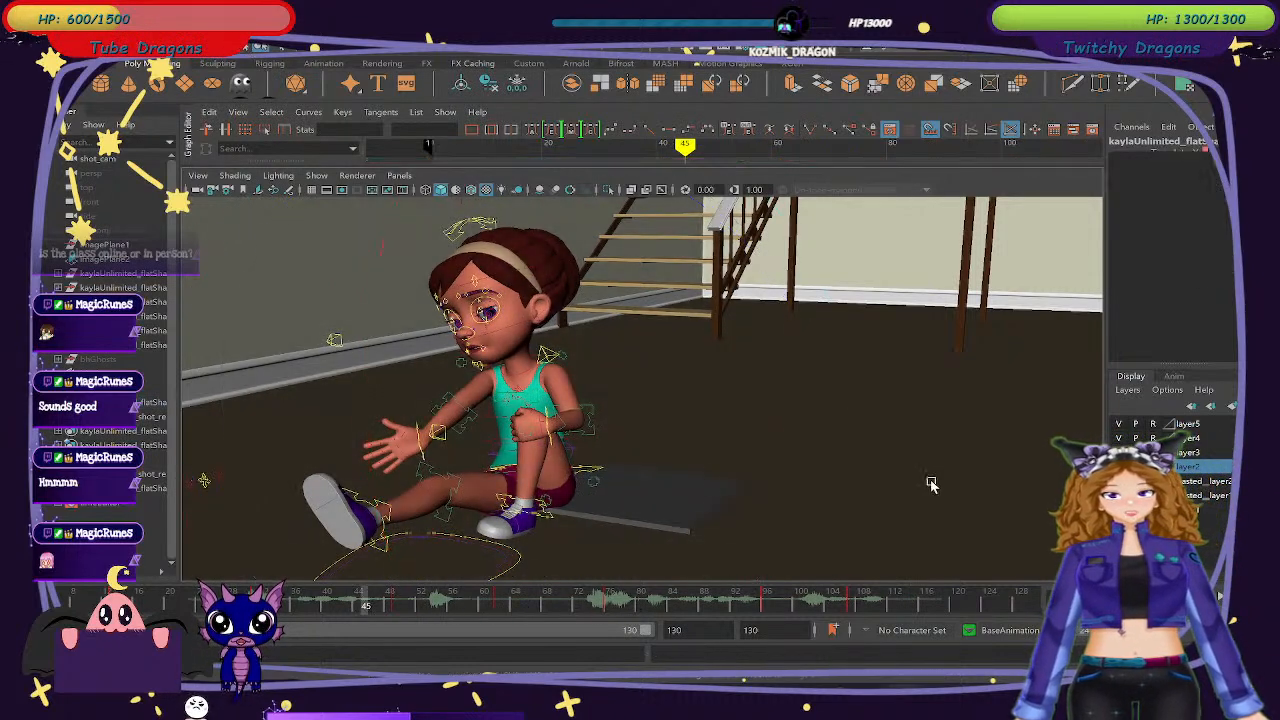
Move the bent knee's pole control at frame 47 and key its translation.
{"action": "left_click", "coordinate": [418, 447]}
{"action": "mouse_move", "coordinate": [366, 608]}
{"action": "left_mouse_down"}
{"action": "mouse_move", "coordinate": [513, 603]}
{"action": "mouse_move", "coordinate": [444, 604]}
{"action": "mouse_move", "coordinate": [417, 578]}
{"action": "mouse_move", "coordinate": [379, 578]}
{"action": "left_mouse_up"}
{"action": "left_click", "coordinate": [863, 461]}
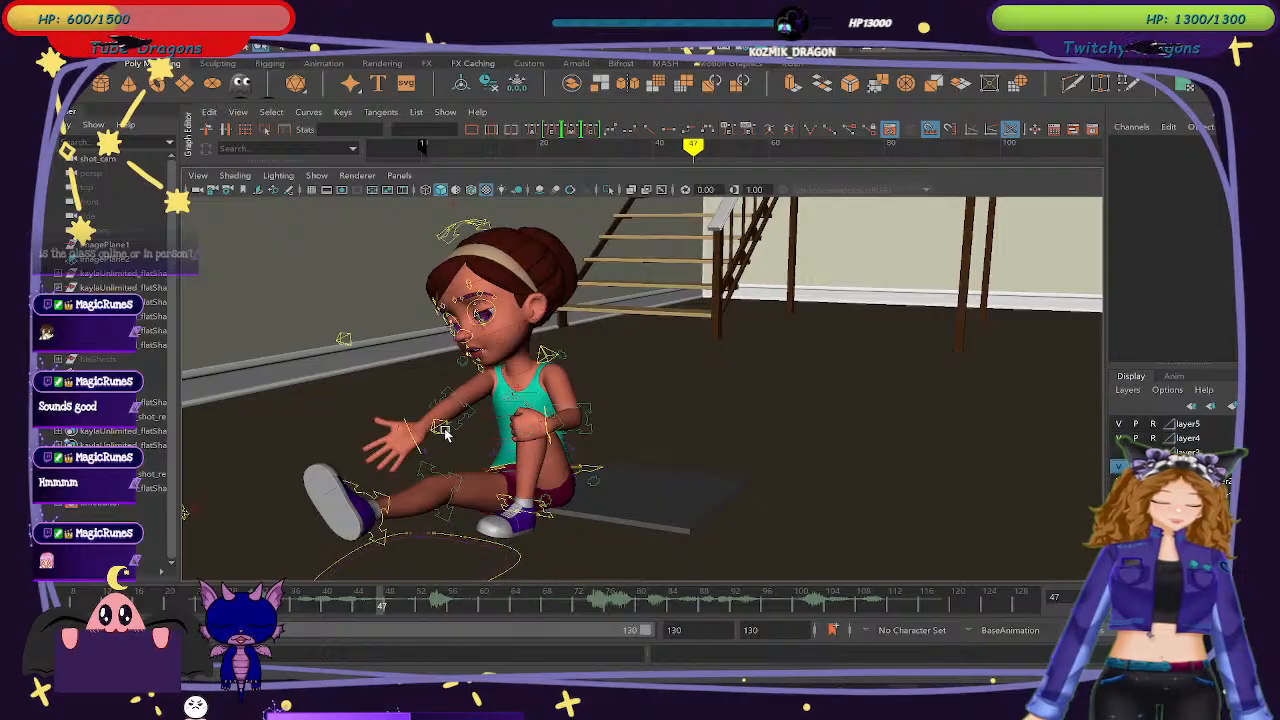
{"action": "left_click", "coordinate": [443, 441]}
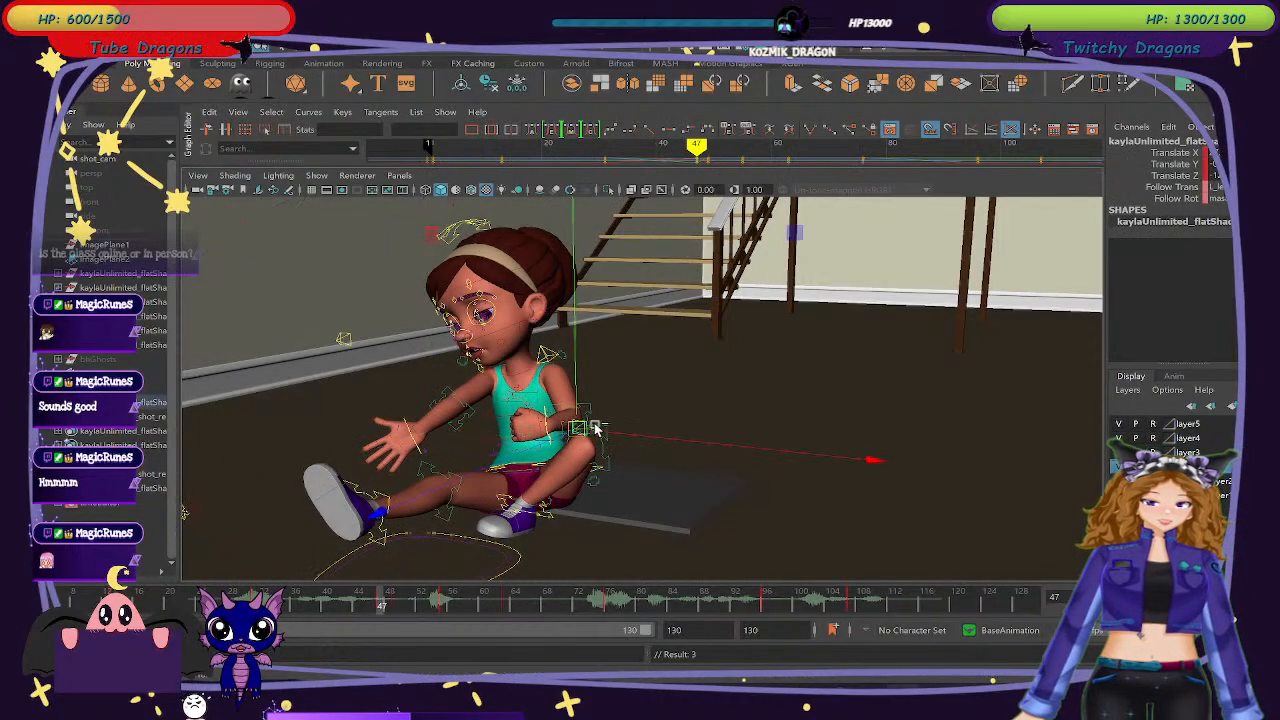
{"action": "key", "text": "w"}
{"action": "left_click", "coordinate": [488, 557]}
Move the outstretched arm's elbow control at frame 53 and key it.
{"action": "left_click_drag", "start_coordinate": [450, 605], "coordinate": [430, 603]}
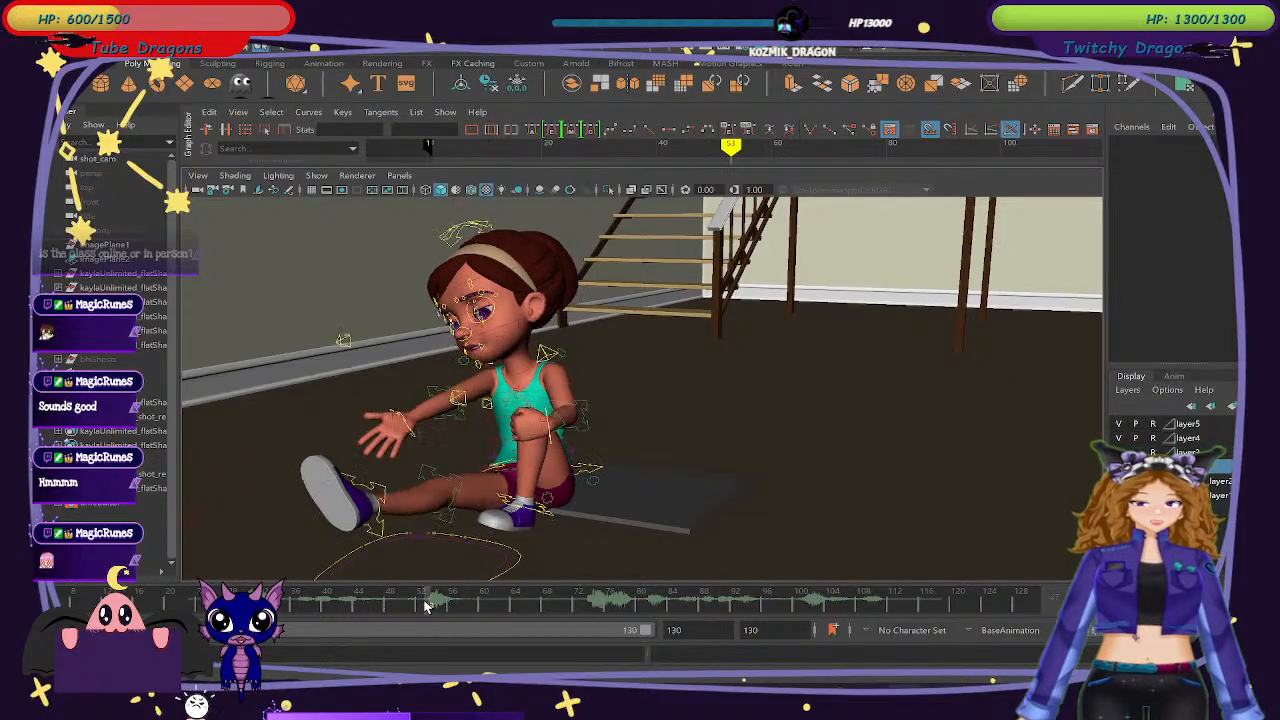
{"action": "left_click", "coordinate": [483, 402]}
{"action": "left_click_drag", "start_coordinate": [483, 402], "coordinate": [380, 441]}
{"action": "key", "text": "s"}
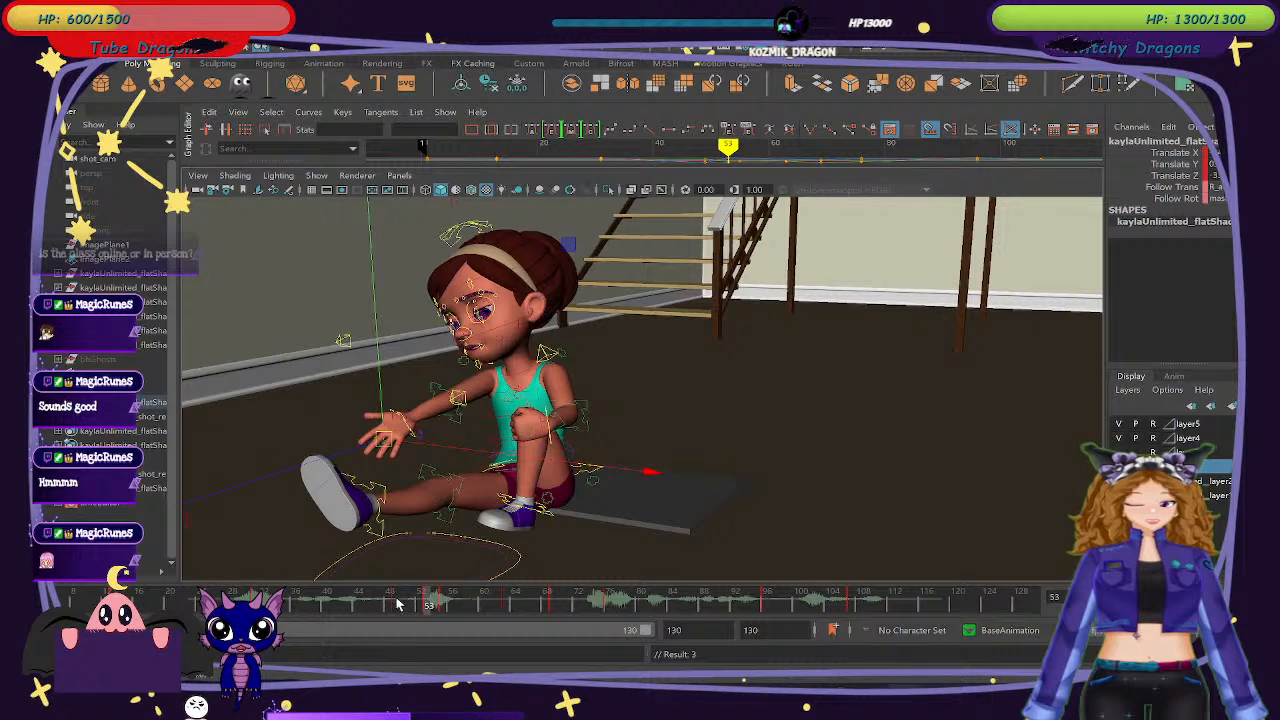
Delete the keys of the outstretched arm's elbow control at frames 53 and 55.
{"action": "mouse_move", "coordinate": [397, 604]}
{"action": "left_mouse_down"}
{"action": "mouse_move", "coordinate": [296, 604]}
{"action": "mouse_move", "coordinate": [444, 602]}
{"action": "left_mouse_up"}
{"action": "right_click", "coordinate": [426, 605]}
{"action": "left_click", "coordinate": [480, 376]}
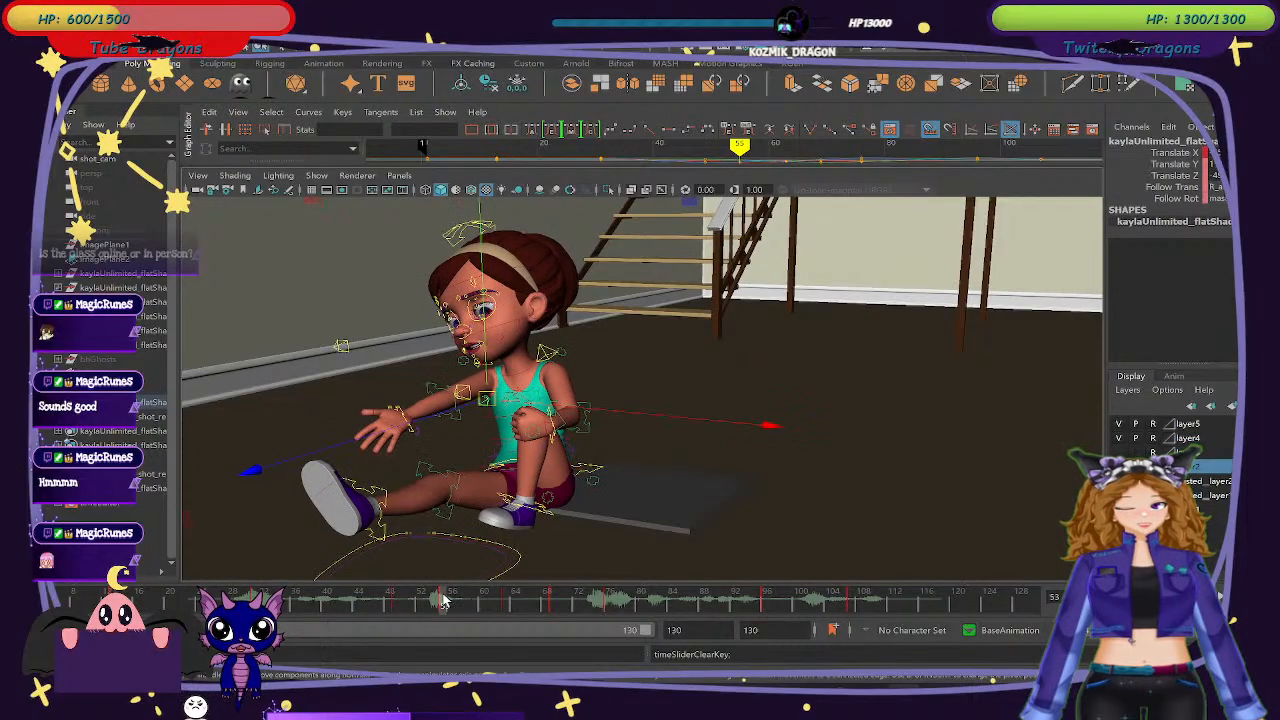
{"action": "right_click", "coordinate": [442, 604]}
{"action": "left_click", "coordinate": [514, 371]}
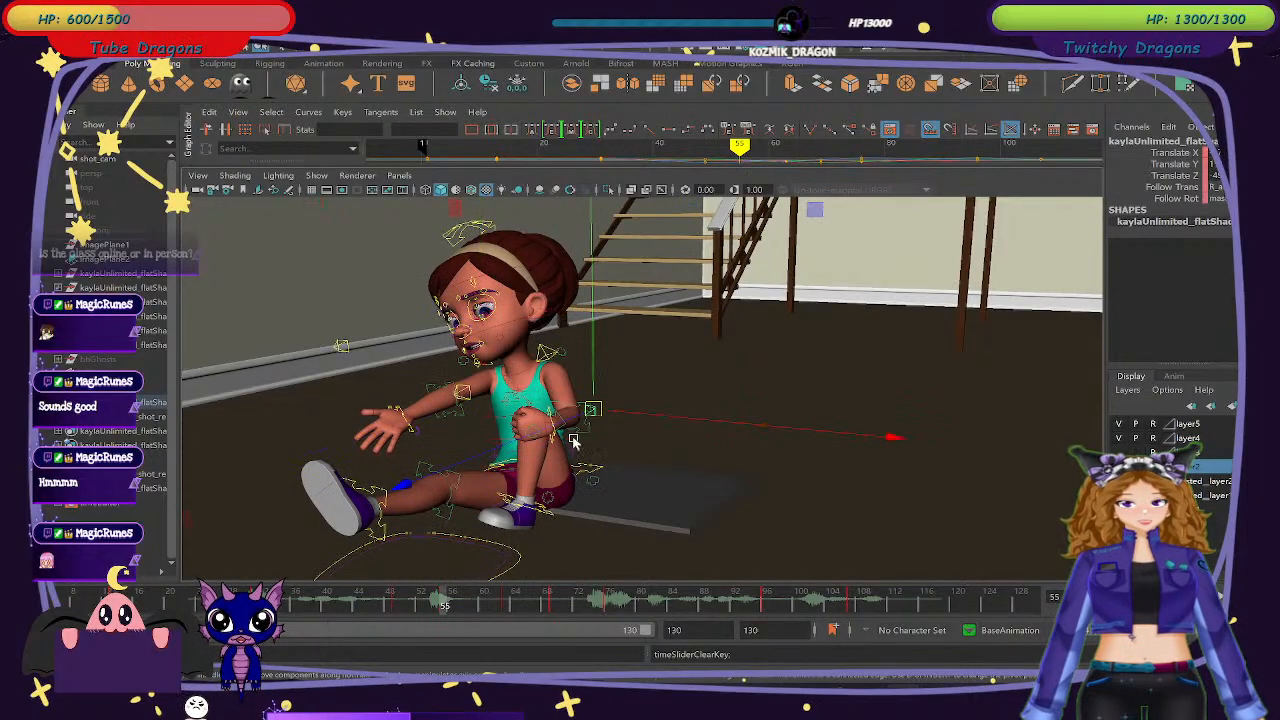
Review the arm motion between frames 49 and 63, zero the elbow control's translation at frame 63, and move it below the outstretched wrist.
{"action": "left_click", "coordinate": [505, 601]}
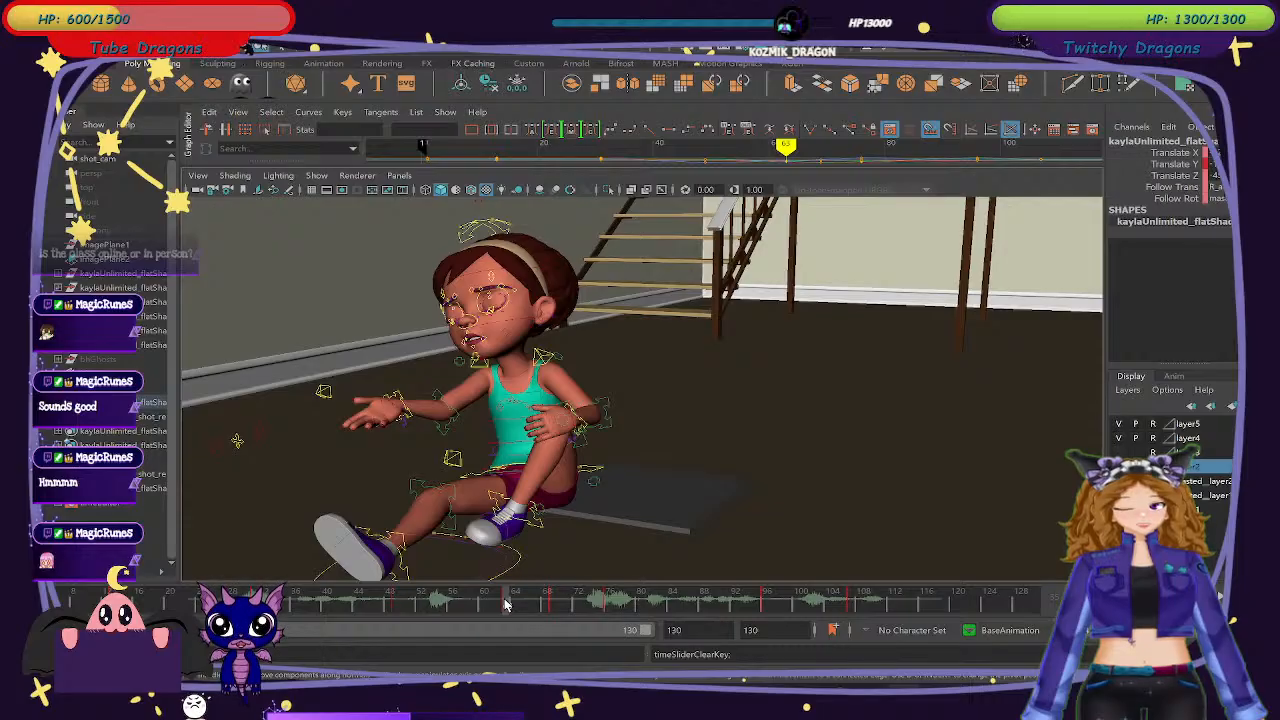
{"action": "left_click", "coordinate": [397, 604]}
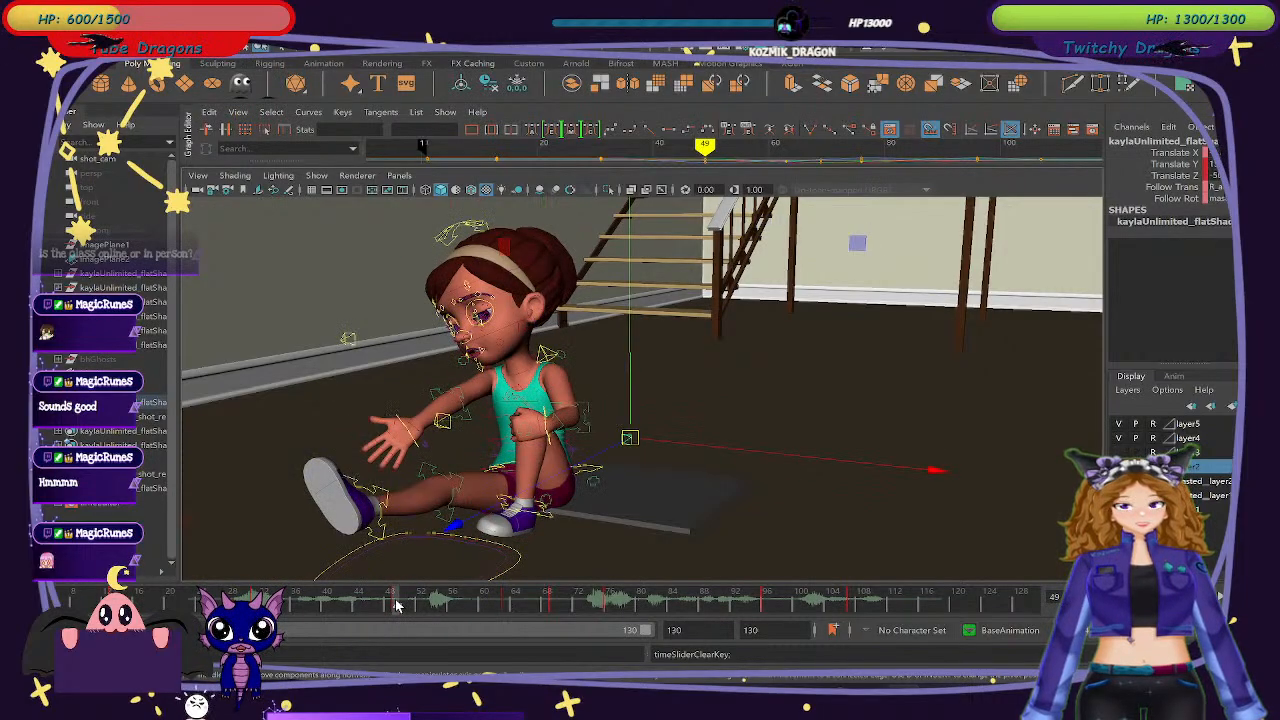
{"action": "left_click_drag", "start_coordinate": [418, 600], "coordinate": [519, 606]}
{"action": "left_click", "coordinate": [492, 609]}
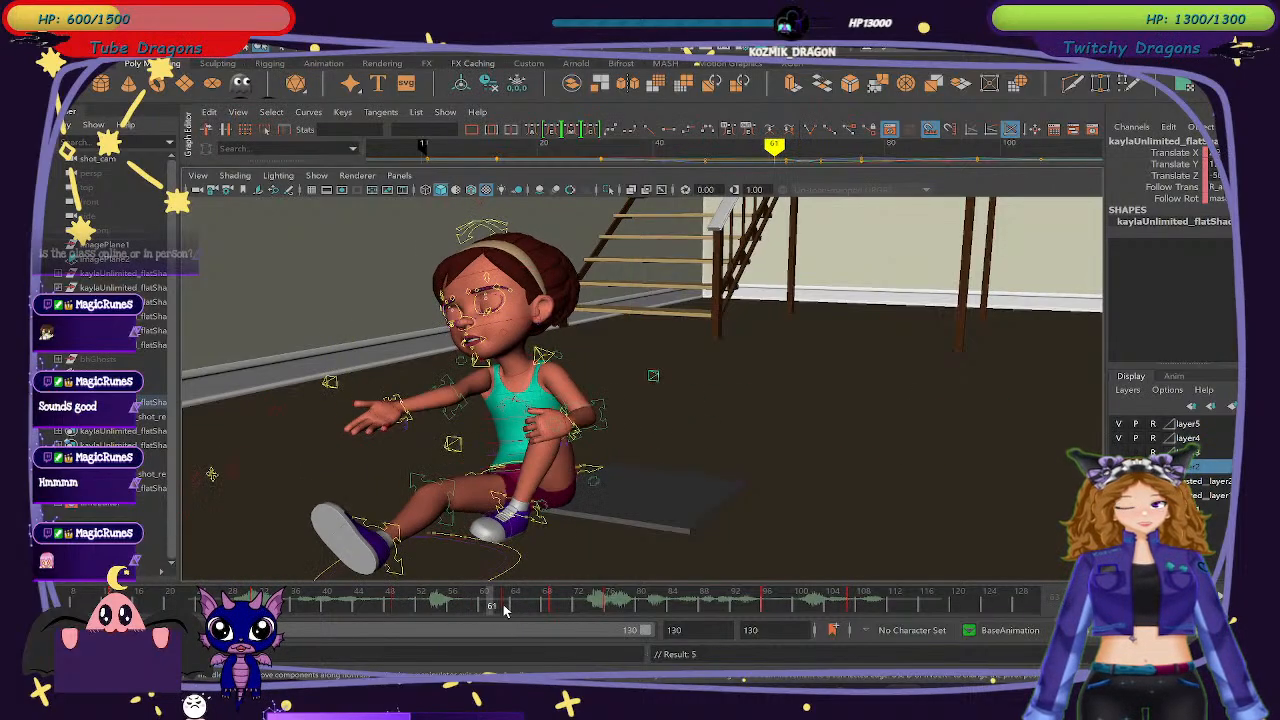
{"action": "left_click", "coordinate": [506, 603]}
{"action": "left_click_drag", "start_coordinate": [643, 377], "coordinate": [453, 432]}
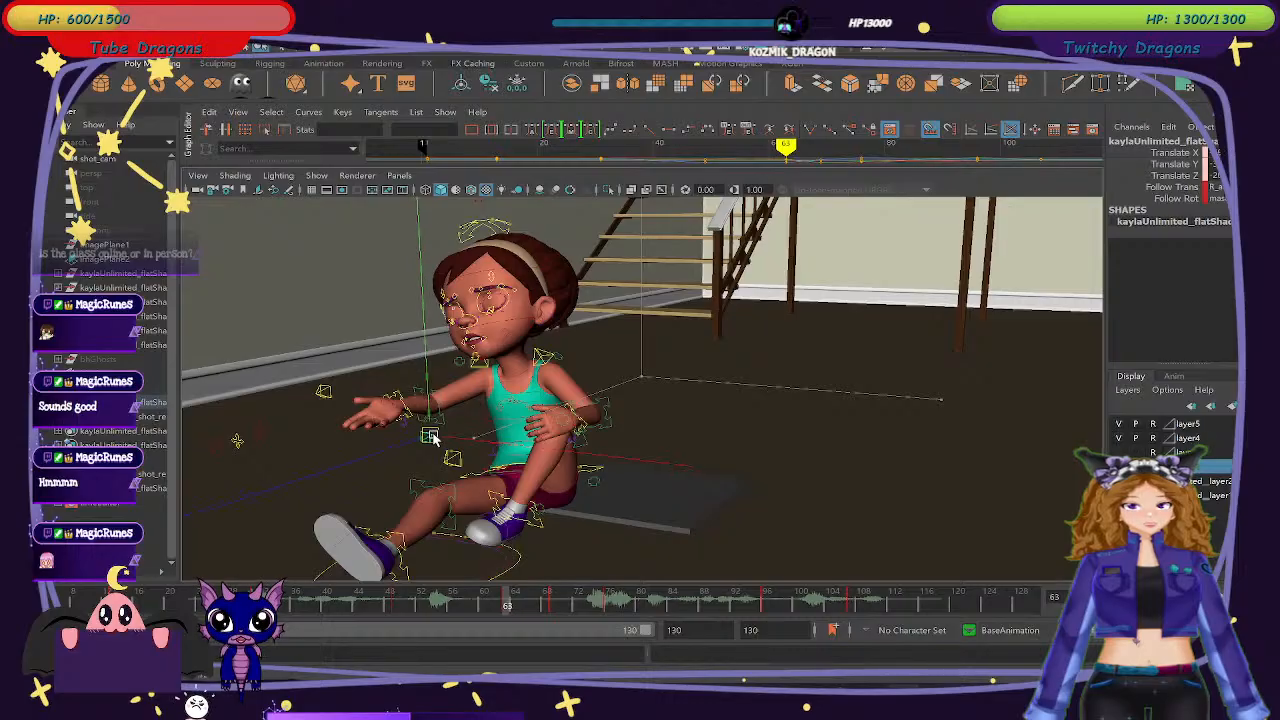
{"action": "left_click", "coordinate": [1216, 187]}
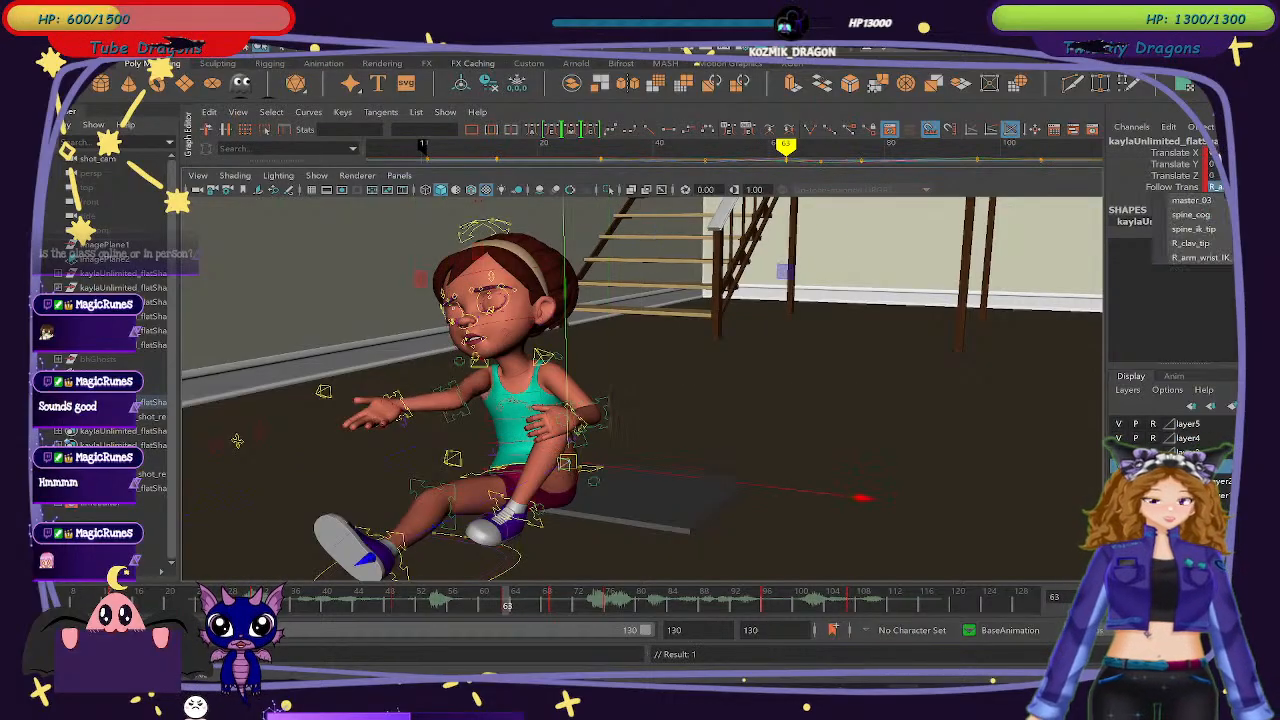
{"action": "left_click_drag", "start_coordinate": [609, 470], "coordinate": [437, 466]}
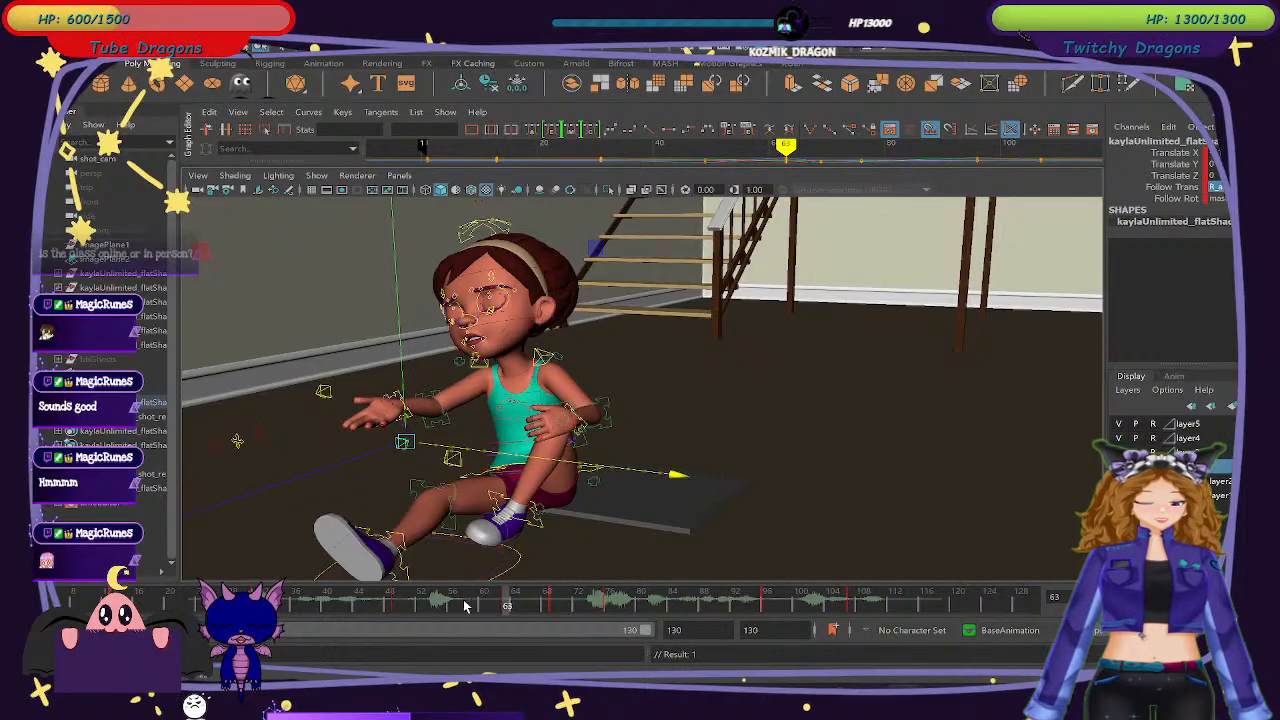
Zero the elbow control's translation at frame 49, move it along X toward the outstretched leg, and scrub through the arm motion.
{"action": "left_click", "coordinate": [437, 602]}
{"action": "mouse_move", "coordinate": [437, 602]}
{"action": "left_mouse_down"}
{"action": "mouse_move", "coordinate": [495, 610]}
{"action": "mouse_move", "coordinate": [405, 605]}
{"action": "mouse_move", "coordinate": [453, 610]}
{"action": "mouse_move", "coordinate": [432, 590]}
{"action": "left_mouse_up"}
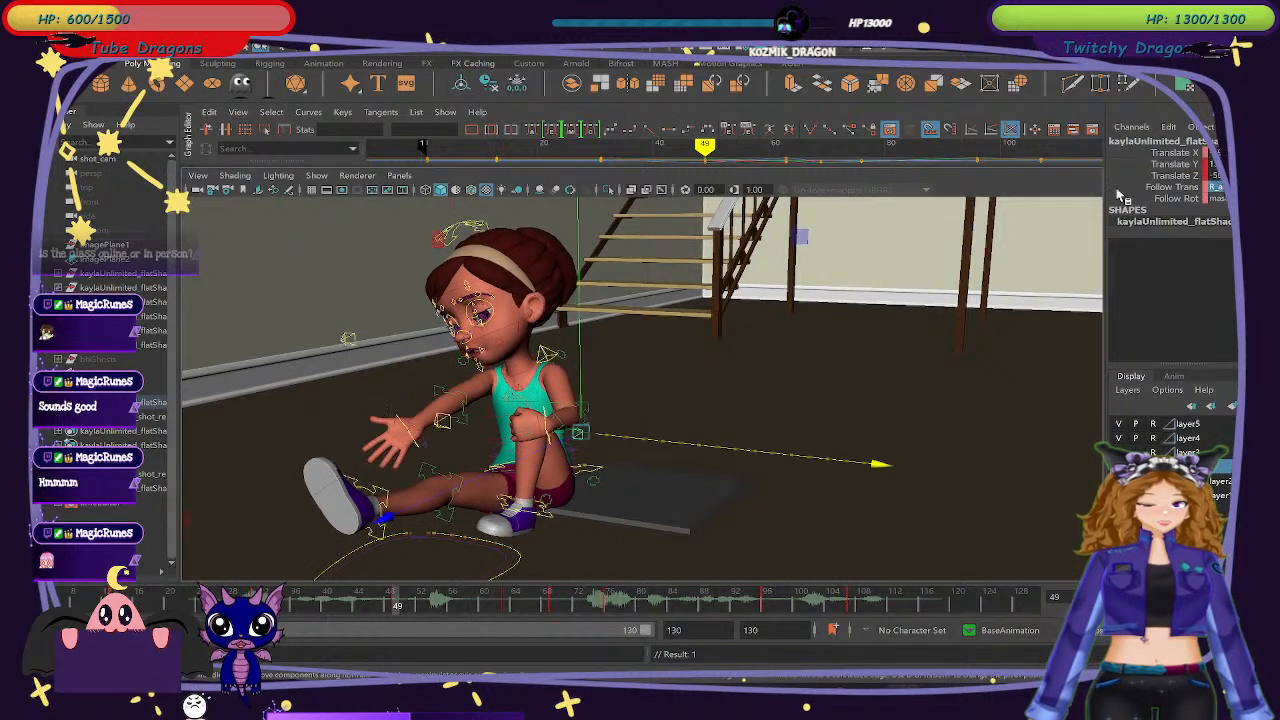
{"action": "left_click_drag", "start_coordinate": [623, 443], "coordinate": [682, 446]}
{"action": "key", "text": "Tab"}
{"action": "type", "text": "0"}
{"action": "key", "text": "Tab"}
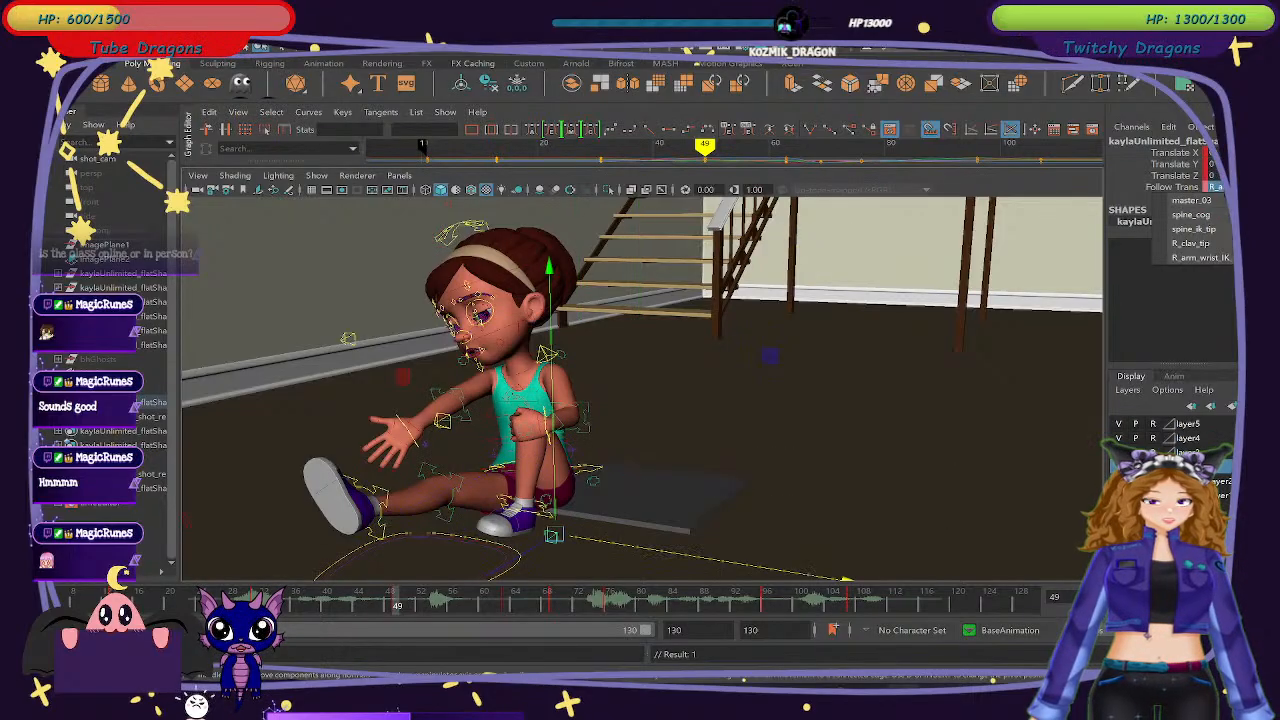
{"action": "left_click", "coordinate": [566, 533]}
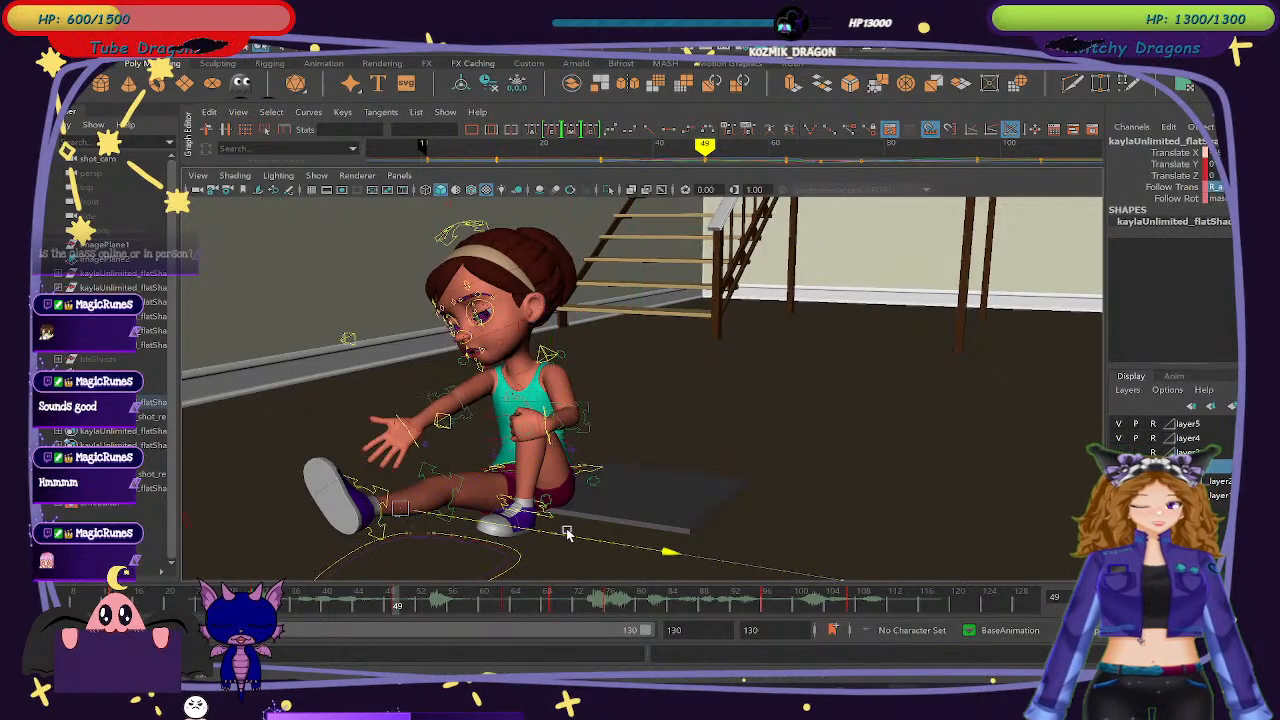
{"action": "mouse_move", "coordinate": [355, 601]}
{"action": "left_mouse_down"}
{"action": "mouse_move", "coordinate": [792, 595]}
{"action": "mouse_move", "coordinate": [466, 598]}
{"action": "left_mouse_up"}
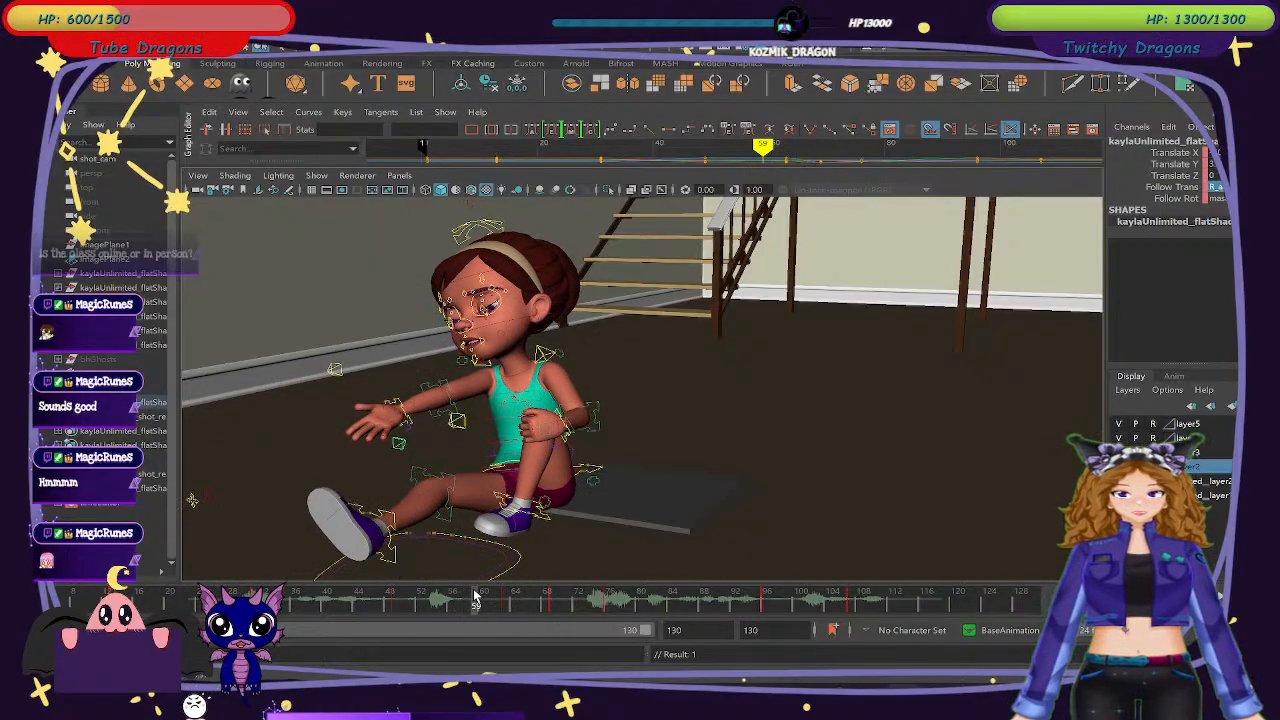
{"action": "mouse_move", "coordinate": [477, 597]}
{"action": "left_mouse_down"}
{"action": "mouse_move", "coordinate": [540, 598]}
{"action": "mouse_move", "coordinate": [459, 597]}
{"action": "left_mouse_up"}
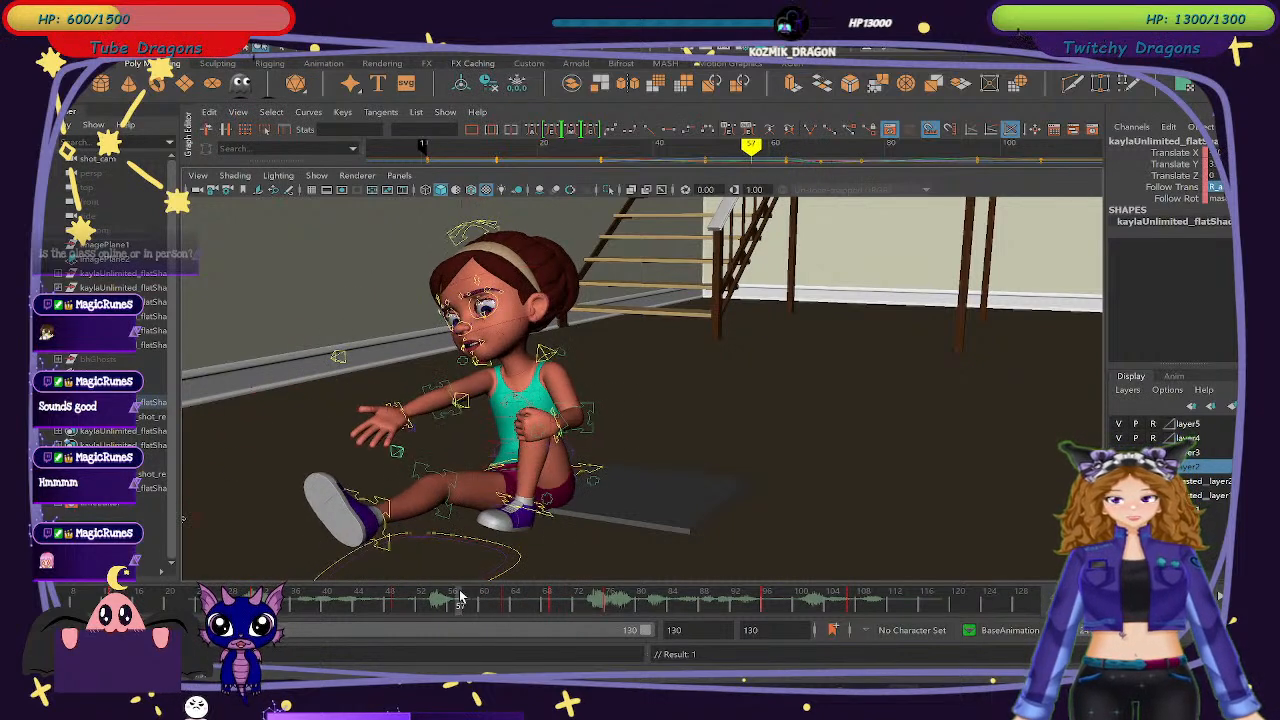
Select the outstretched arm's wrist control and show its Translate X and Translate Y curves in an enlarged Graph Editor.
{"action": "left_click", "coordinate": [442, 461]}
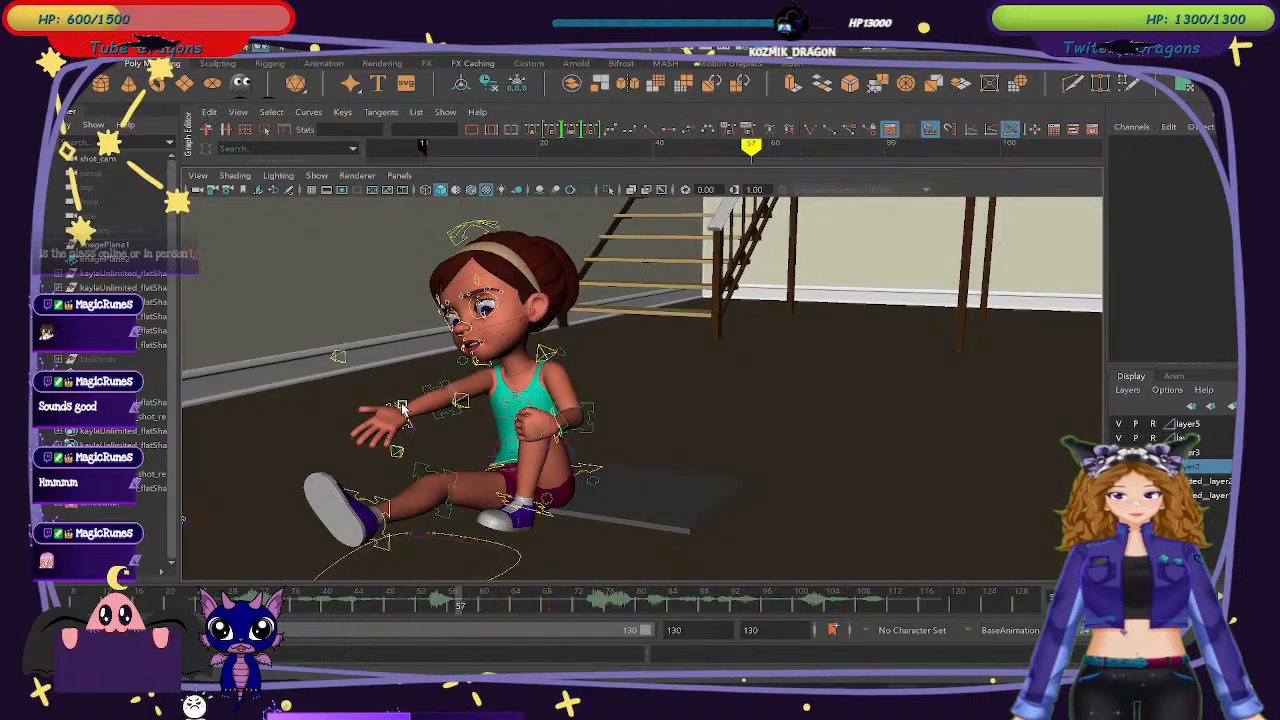
{"action": "left_click", "coordinate": [456, 542]}
{"action": "mouse_move", "coordinate": [437, 604]}
{"action": "left_mouse_down"}
{"action": "mouse_move", "coordinate": [498, 598]}
{"action": "mouse_move", "coordinate": [485, 595]}
{"action": "left_mouse_up"}
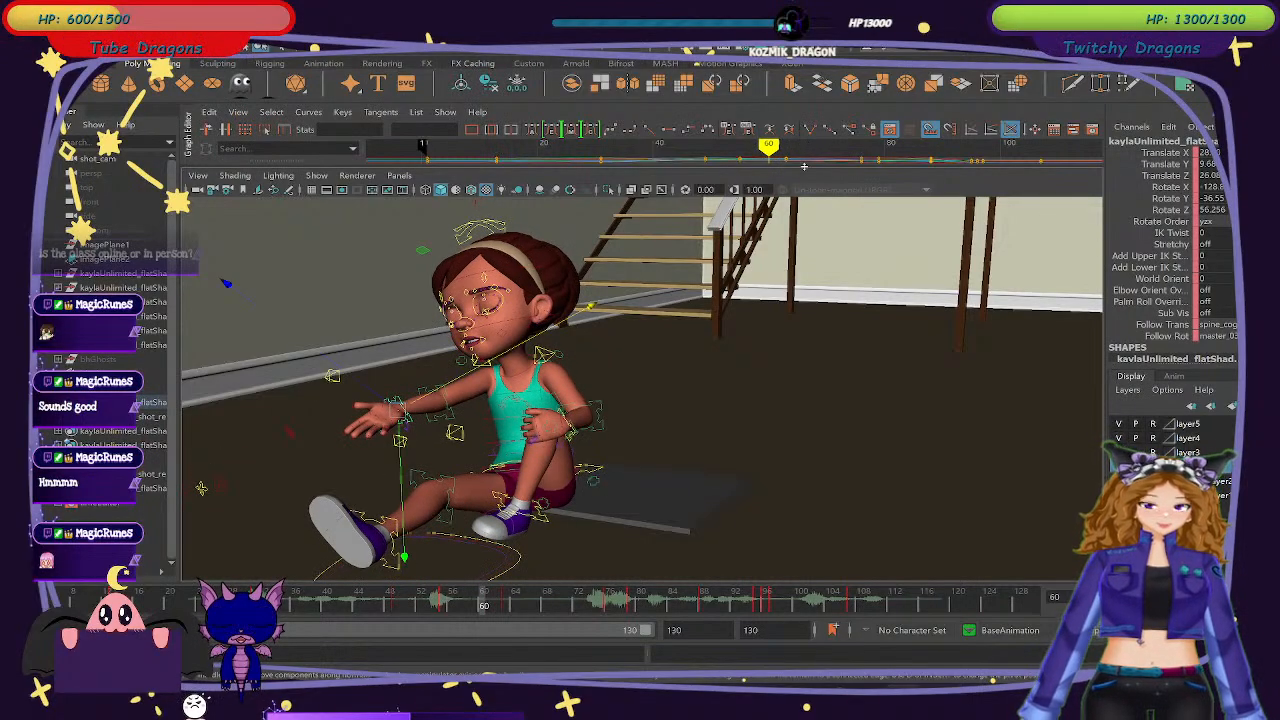
{"action": "left_click_drag", "start_coordinate": [803, 166], "coordinate": [777, 302]}
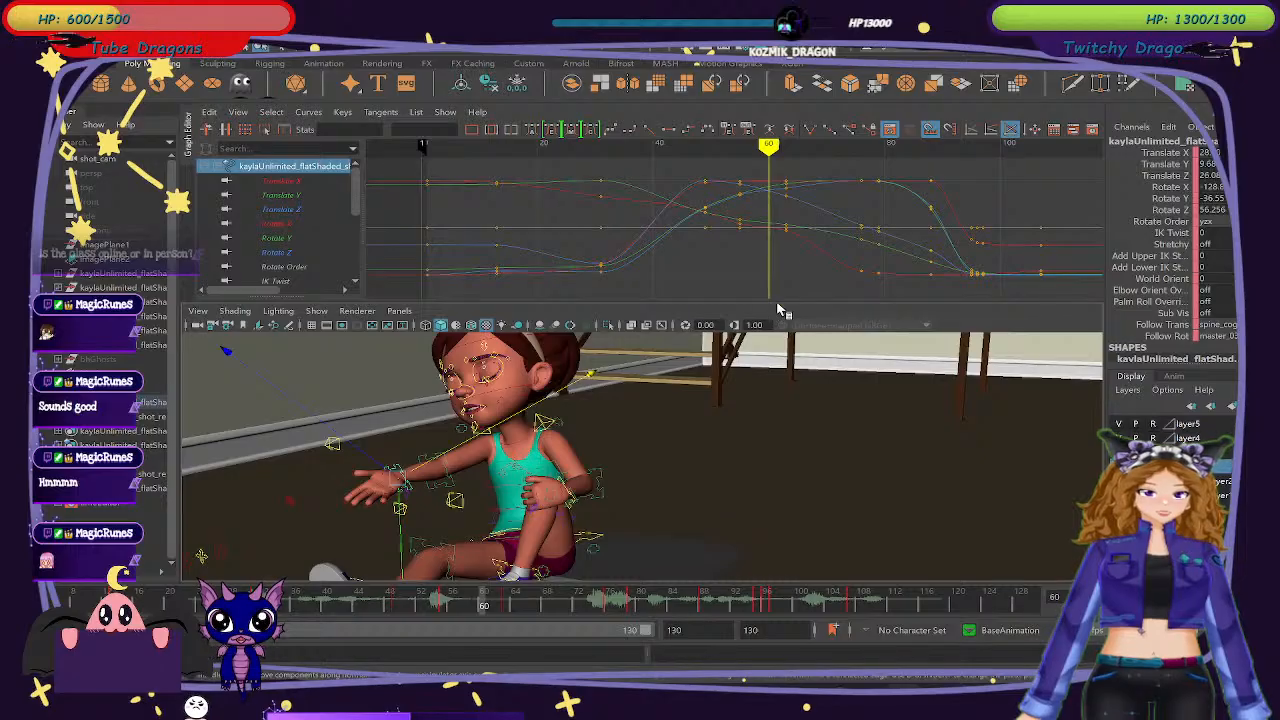
{"action": "left_click", "coordinate": [305, 180]}
{"action": "left_click", "coordinate": [309, 196], "text": "shift"}
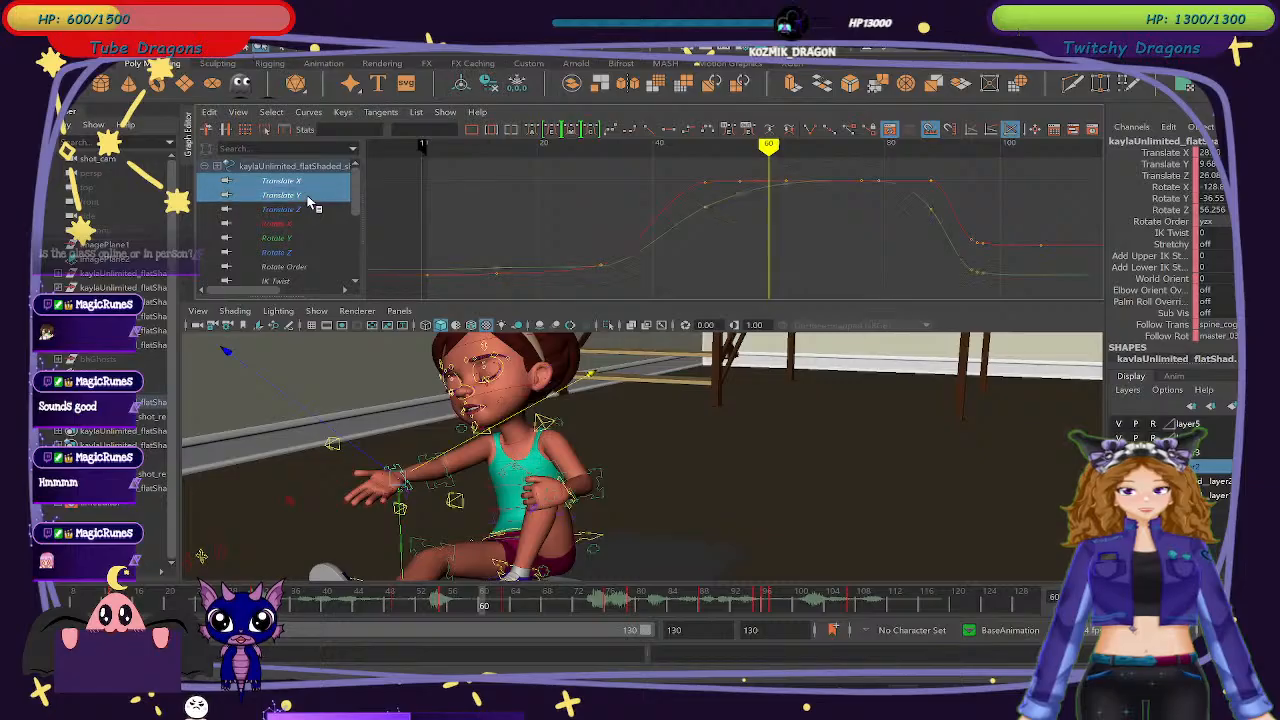
Delete the wrist control's Translate Z keys at frames 55 and 63.
{"action": "left_click", "coordinate": [308, 208]}
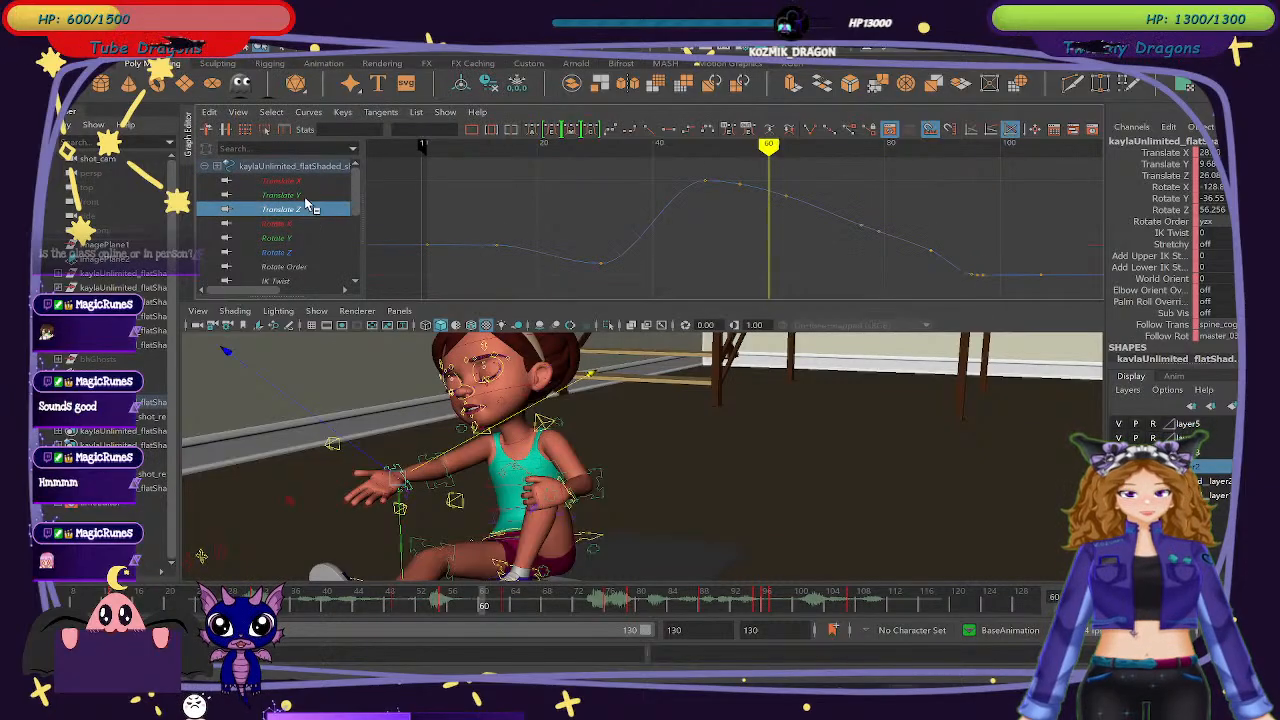
{"action": "left_click_drag", "start_coordinate": [768, 148], "coordinate": [785, 152]}
{"action": "key", "text": "Delete"}
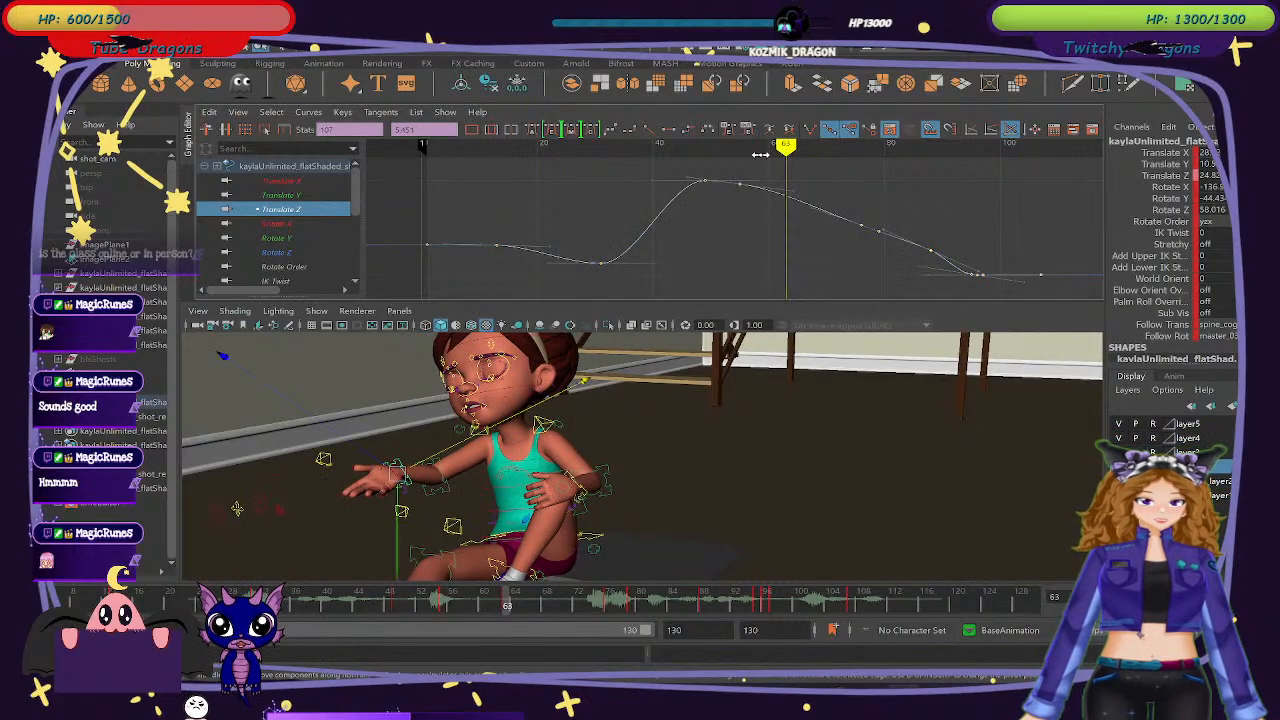
{"action": "left_click_drag", "start_coordinate": [787, 148], "coordinate": [745, 148]}
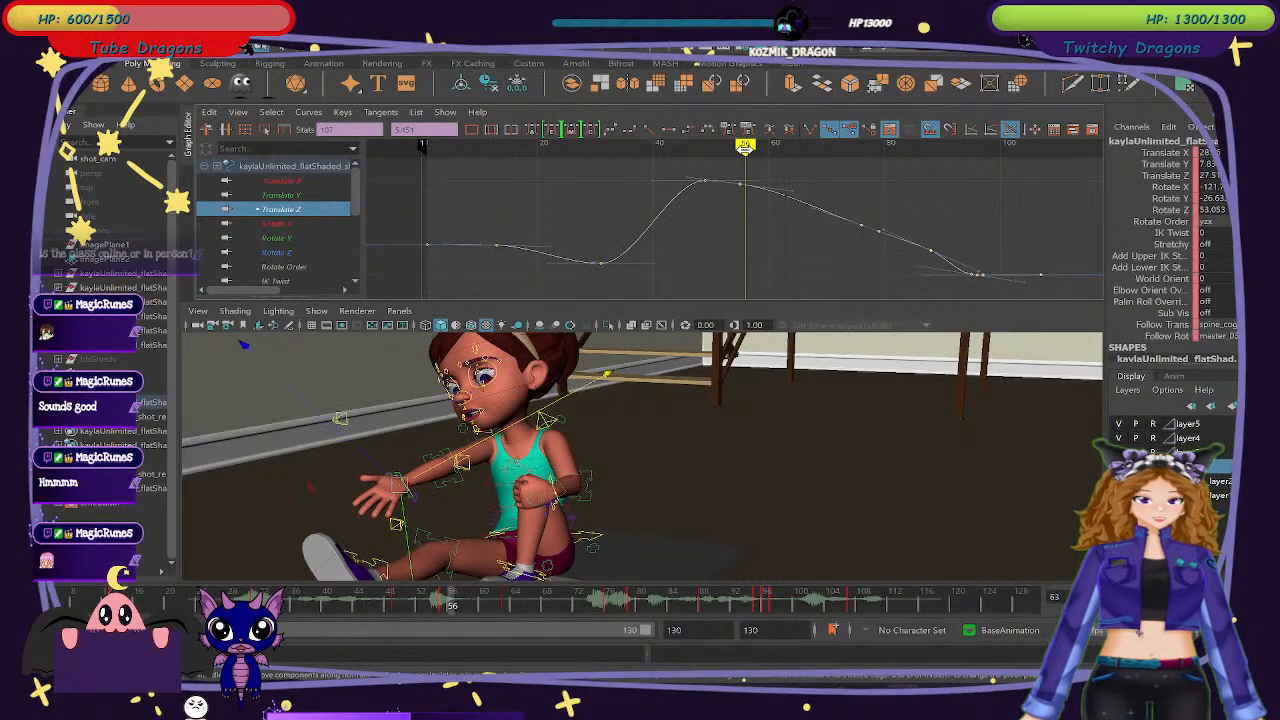
{"action": "left_click", "coordinate": [755, 203]}
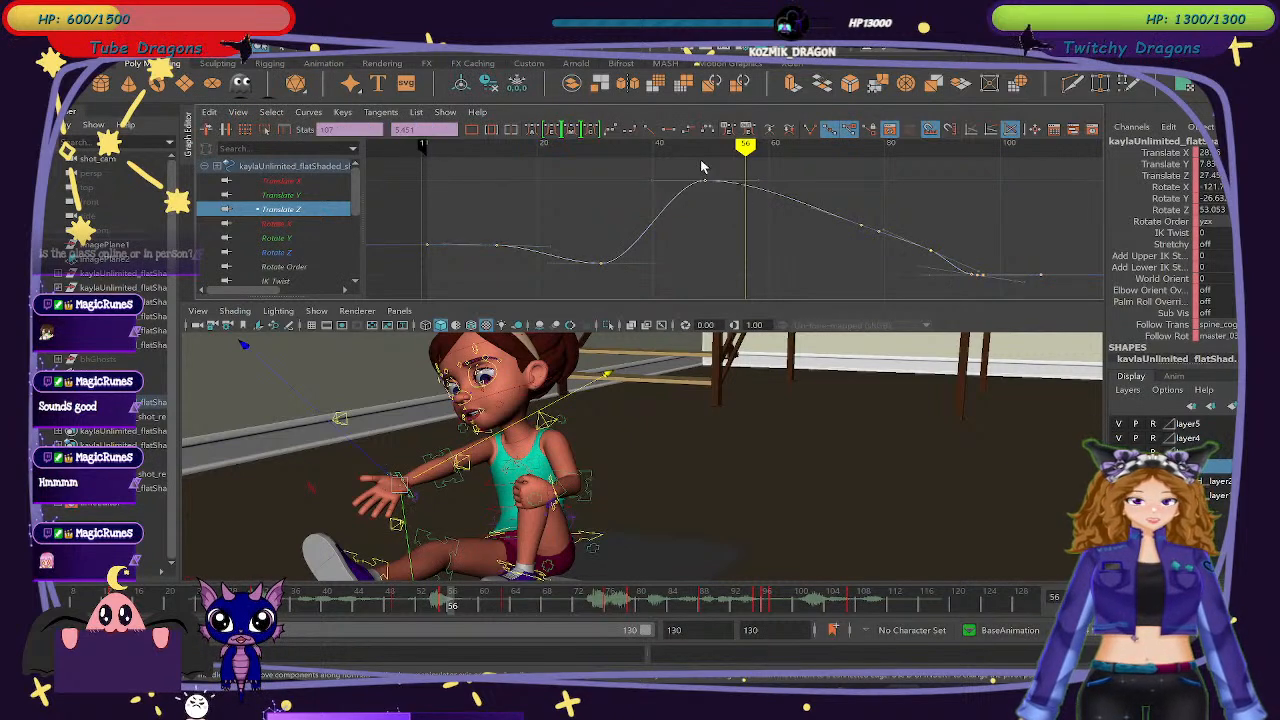
Delete the wrist control's Translate Z keys around frames 76 and 79.
{"action": "left_click_drag", "start_coordinate": [697, 155], "coordinate": [855, 212]}
{"action": "left_click", "coordinate": [886, 209]}
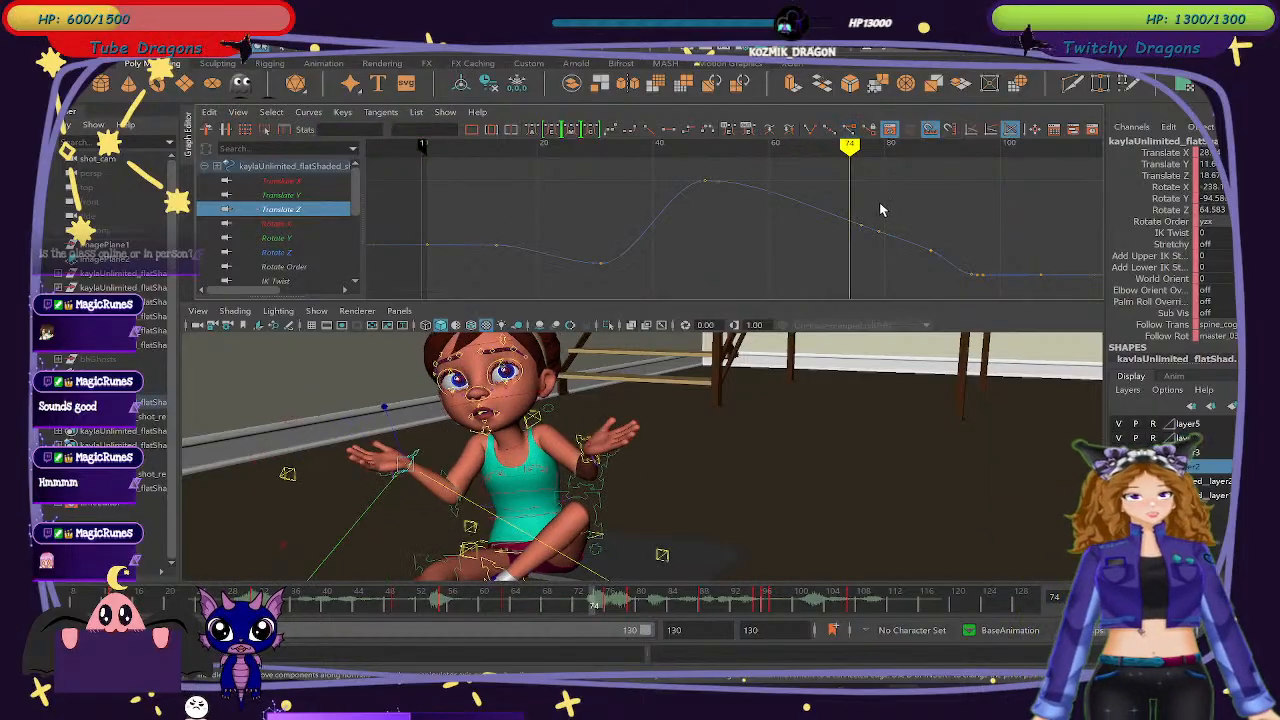
{"action": "left_click_drag", "start_coordinate": [903, 266], "coordinate": [903, 265]}
{"action": "left_click", "coordinate": [907, 254]}
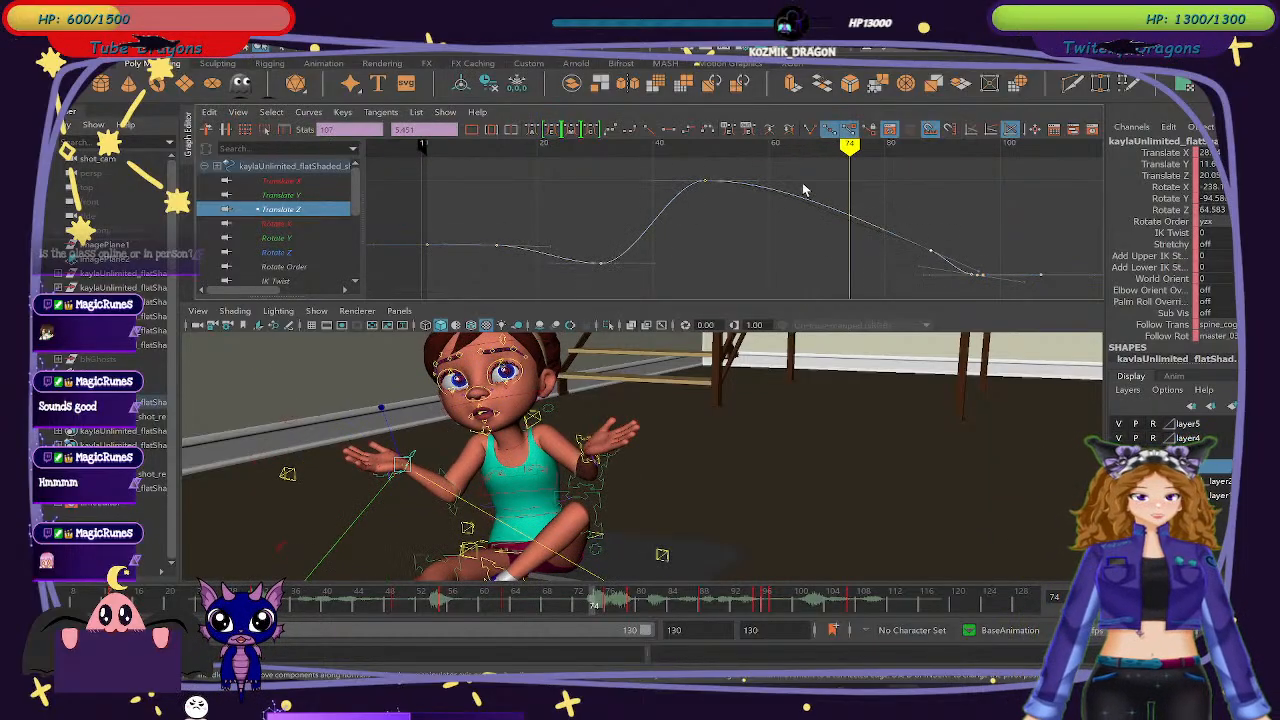
Lower the wrist control's Translate Z key at frame 88 to about 10.273 and review the motion through frame 99.
{"action": "left_click", "coordinate": [706, 146]}
{"action": "left_click_drag", "start_coordinate": [712, 153], "coordinate": [838, 204]}
{"action": "left_click_drag", "start_coordinate": [932, 264], "coordinate": [935, 264]}
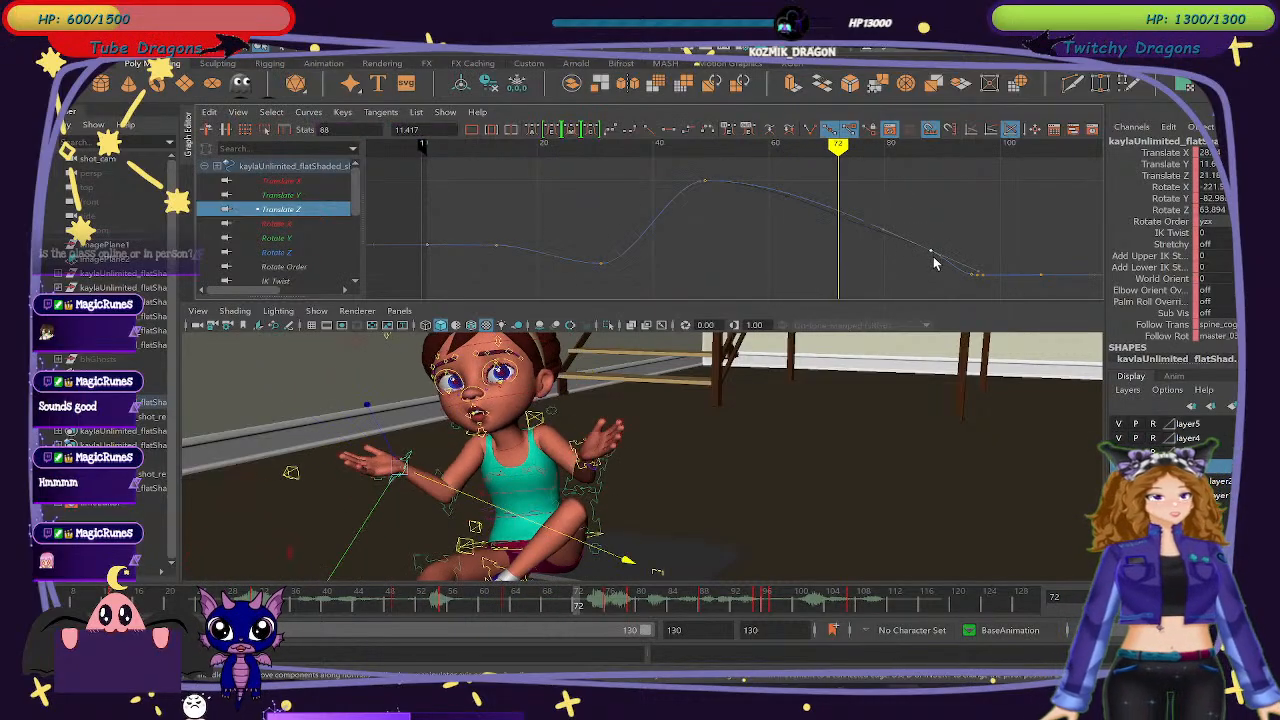
{"action": "left_click_drag", "start_coordinate": [845, 147], "coordinate": [930, 183]}
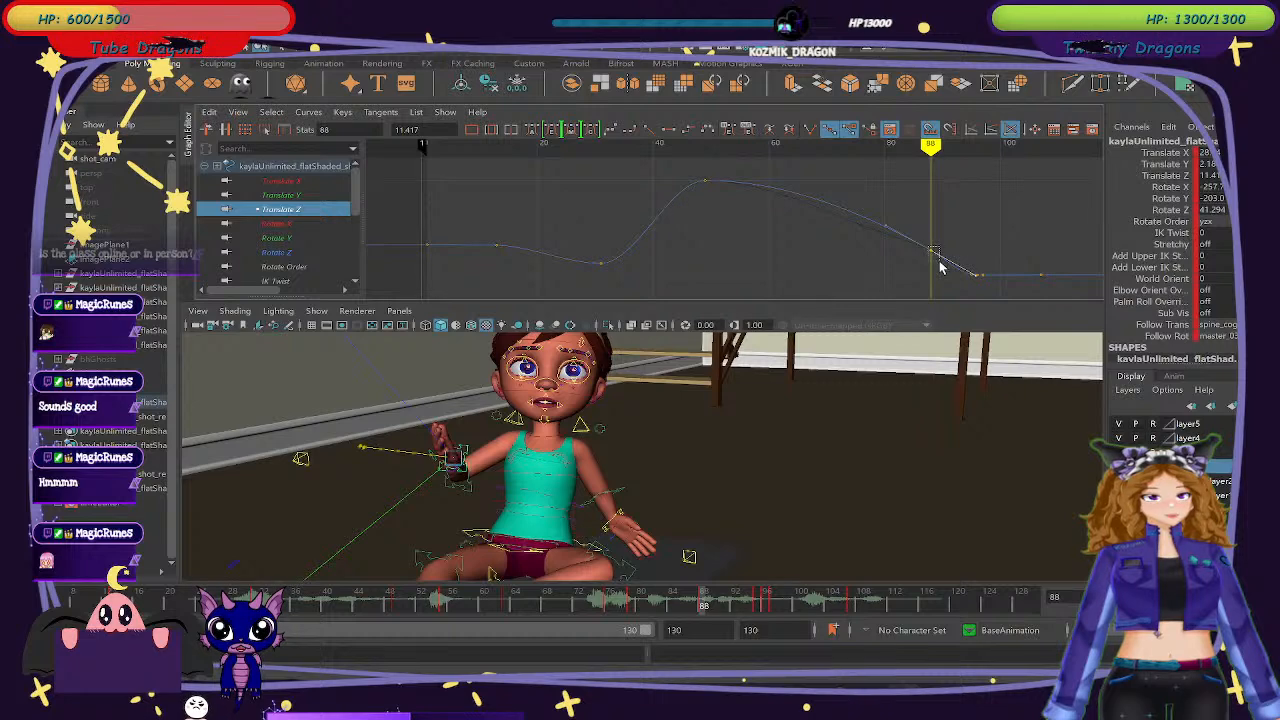
{"action": "left_click_drag", "start_coordinate": [933, 265], "coordinate": [933, 262]}
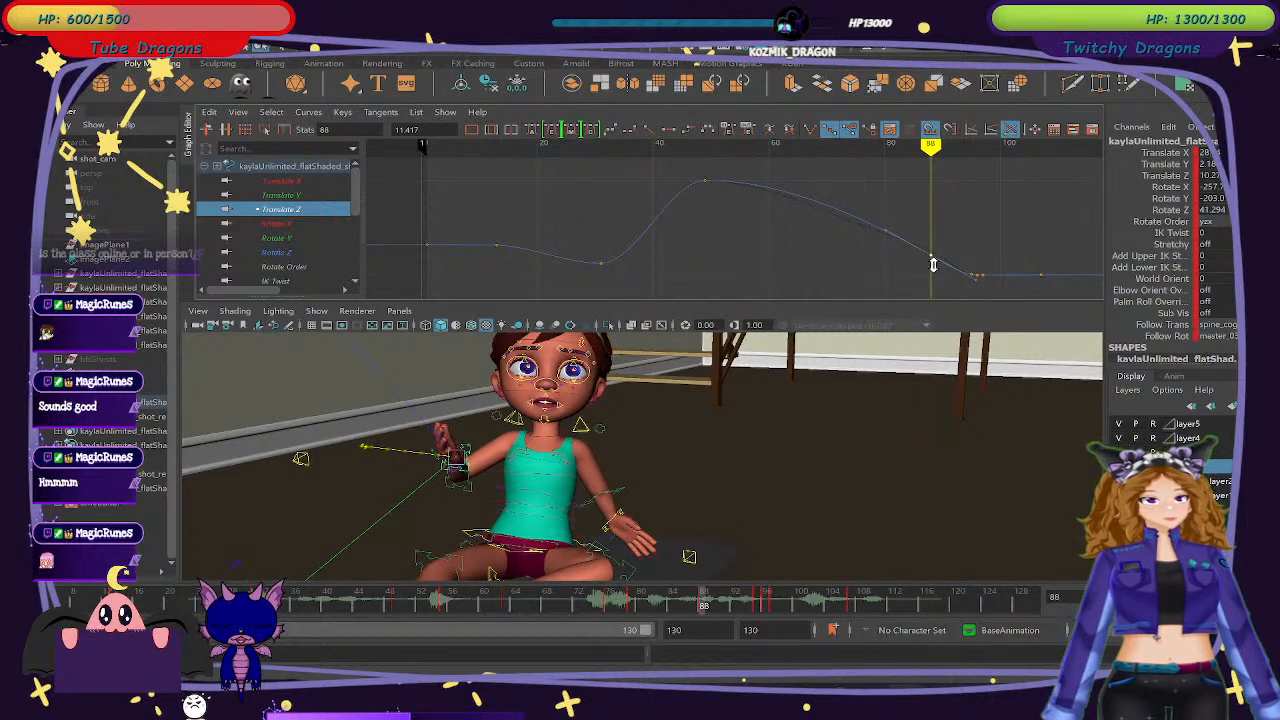
{"action": "mouse_move", "coordinate": [795, 147]}
{"action": "left_mouse_down"}
{"action": "mouse_move", "coordinate": [713, 157]}
{"action": "mouse_move", "coordinate": [996, 250]}
{"action": "left_mouse_up"}
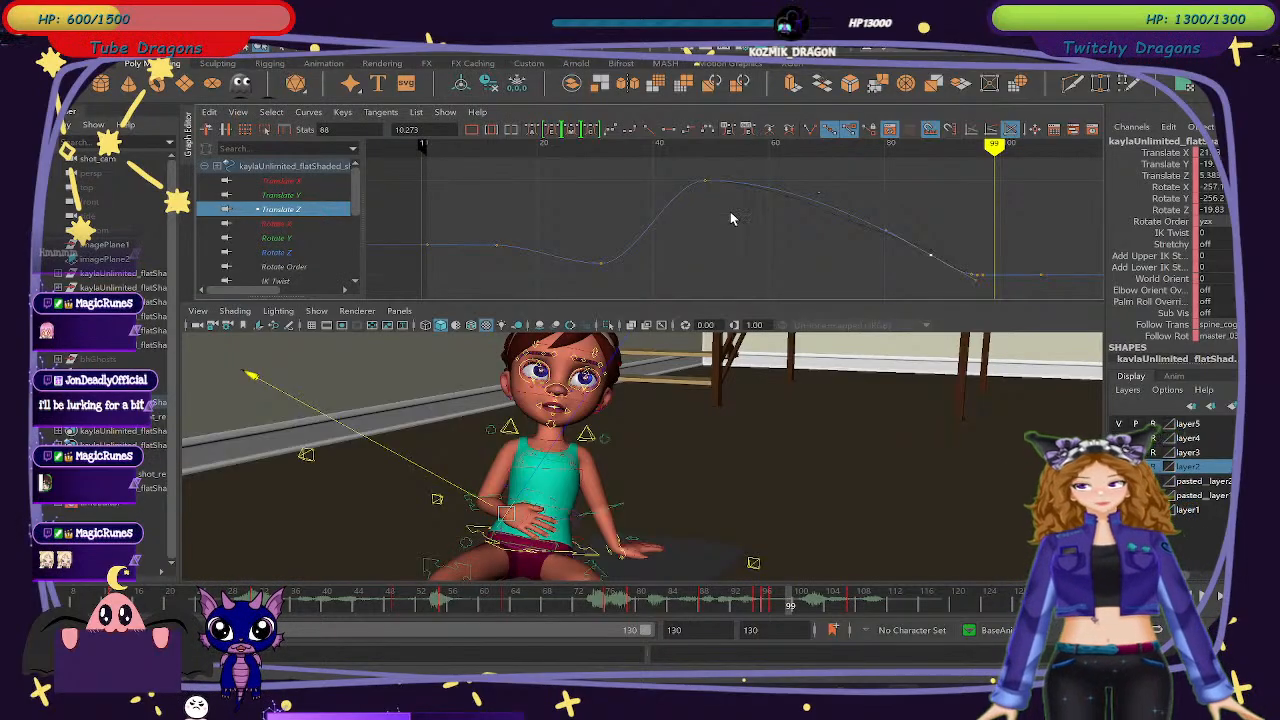
Display the wrist control's Translate Y curve and delete its key at frame 55.
{"action": "left_click", "coordinate": [285, 226]}
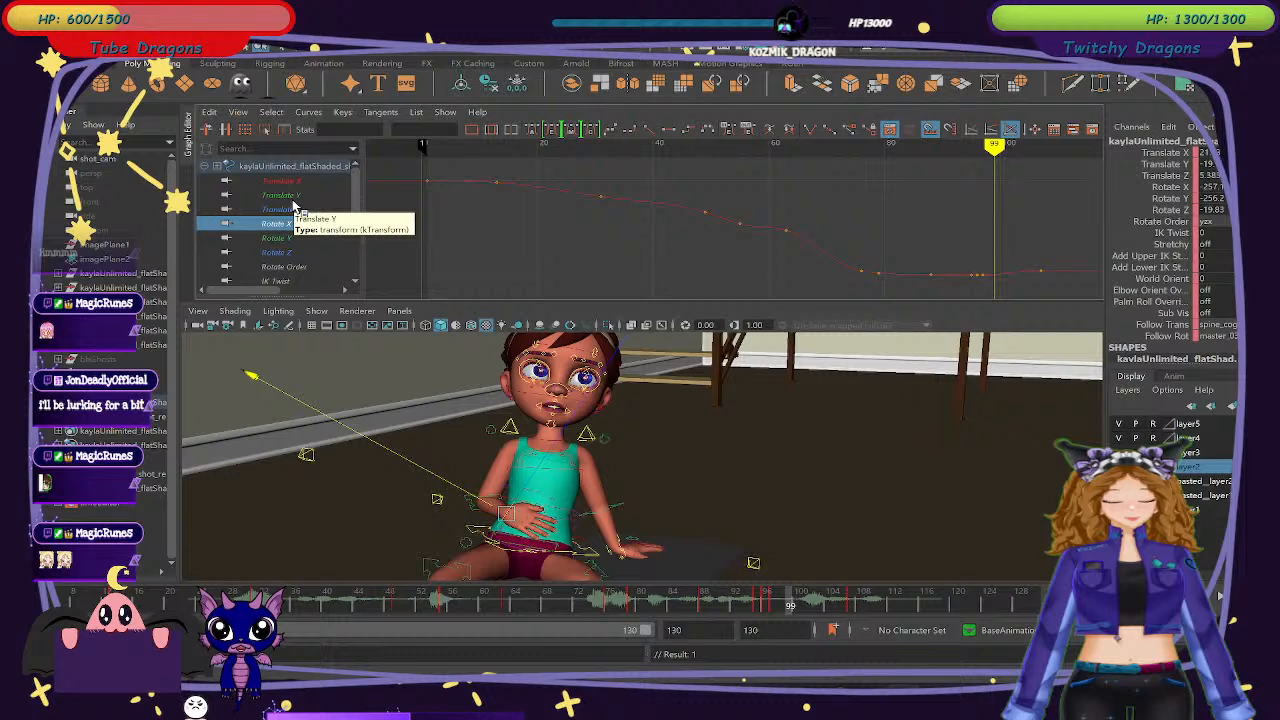
{"action": "left_click", "coordinate": [292, 197]}
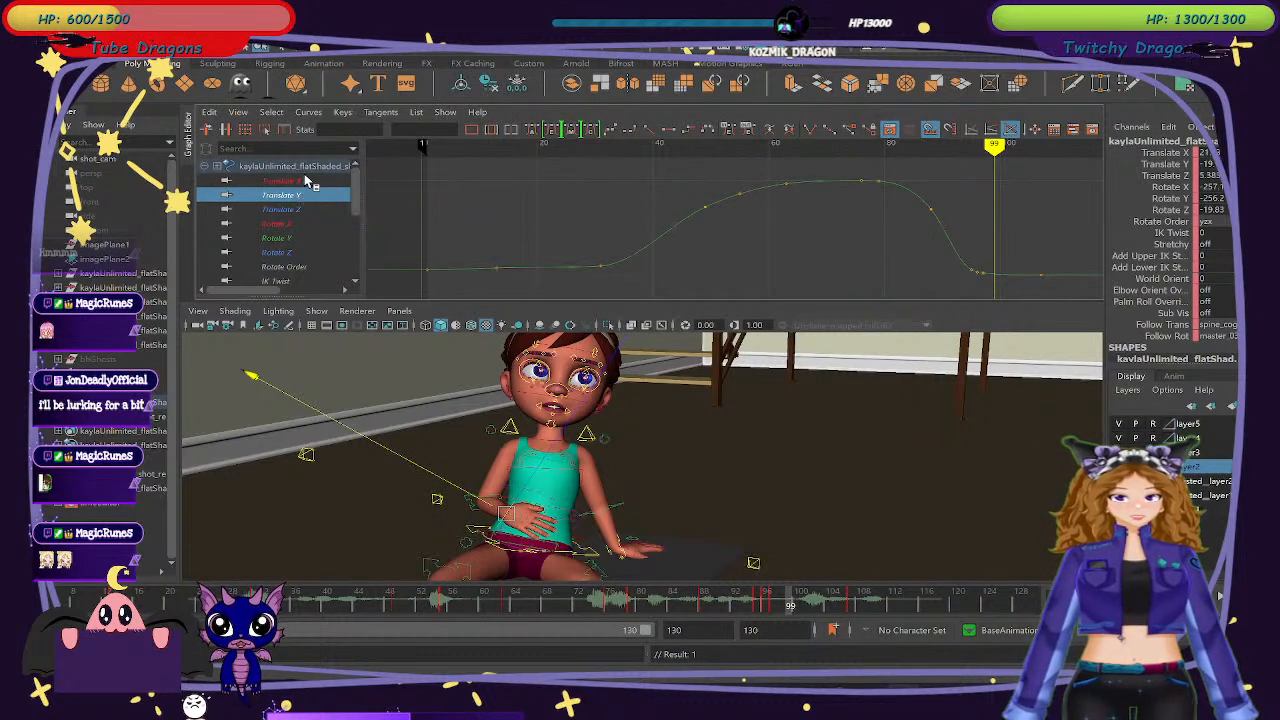
{"action": "left_click_drag", "start_coordinate": [1000, 147], "coordinate": [745, 148]}
{"action": "left_click", "coordinate": [741, 194]}
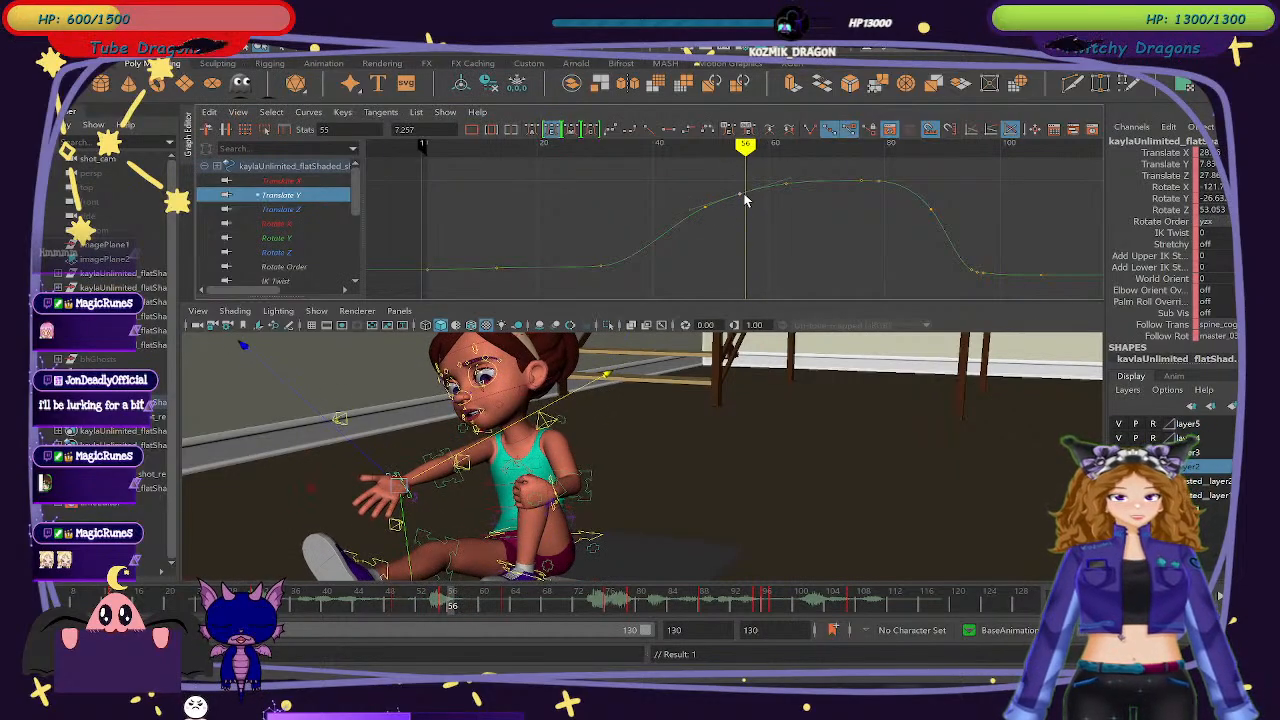
{"action": "left_click", "coordinate": [744, 199]}
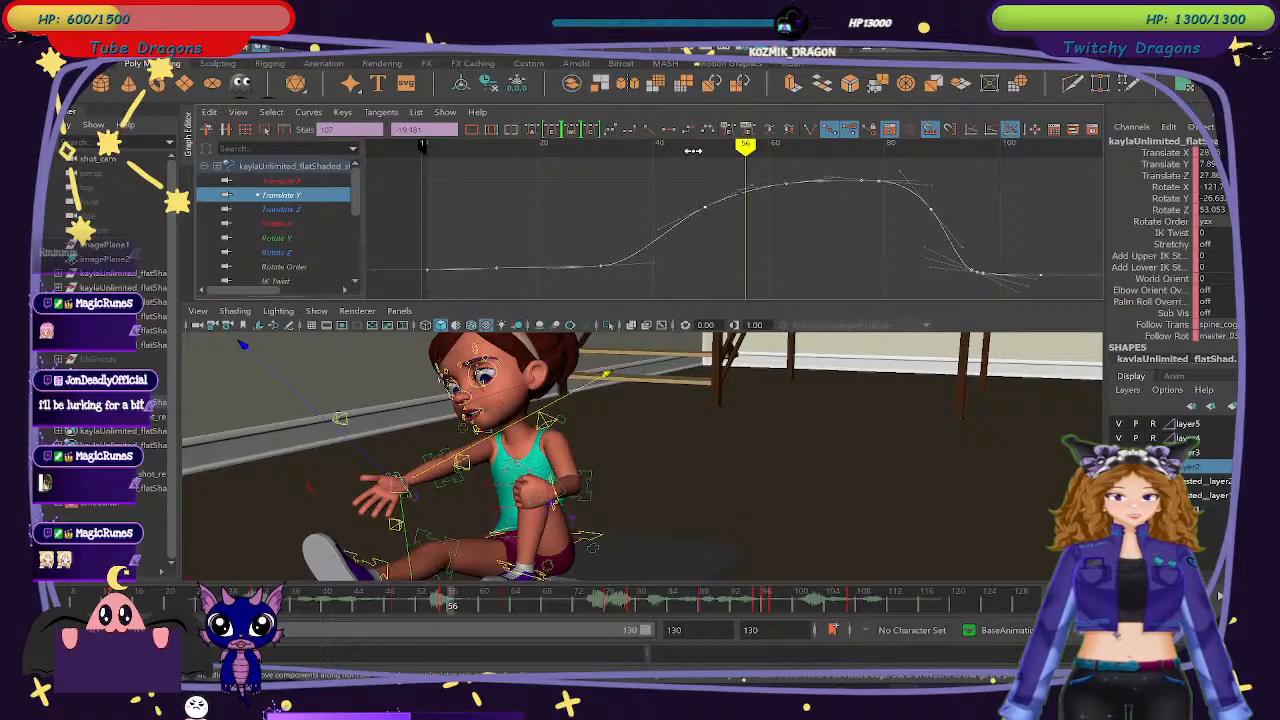
Raise the wrist control's Translate Y key at frame 63 to about 11.07 and review the motion through frame 75.
{"action": "mouse_move", "coordinate": [693, 150]}
{"action": "left_mouse_down"}
{"action": "mouse_move", "coordinate": [797, 160]}
{"action": "mouse_move", "coordinate": [786, 157]}
{"action": "left_mouse_up"}
{"action": "left_click", "coordinate": [786, 182]}
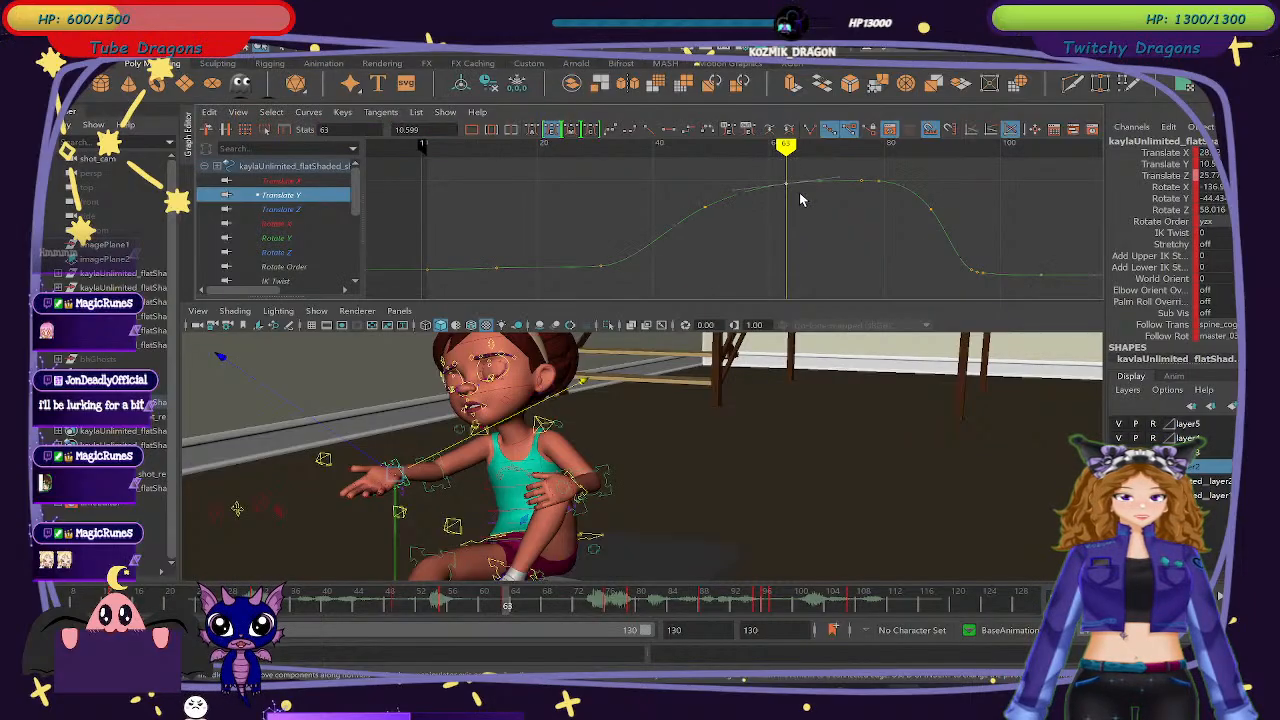
{"action": "middle_click_drag", "start_coordinate": [791, 193], "coordinate": [790, 183]}
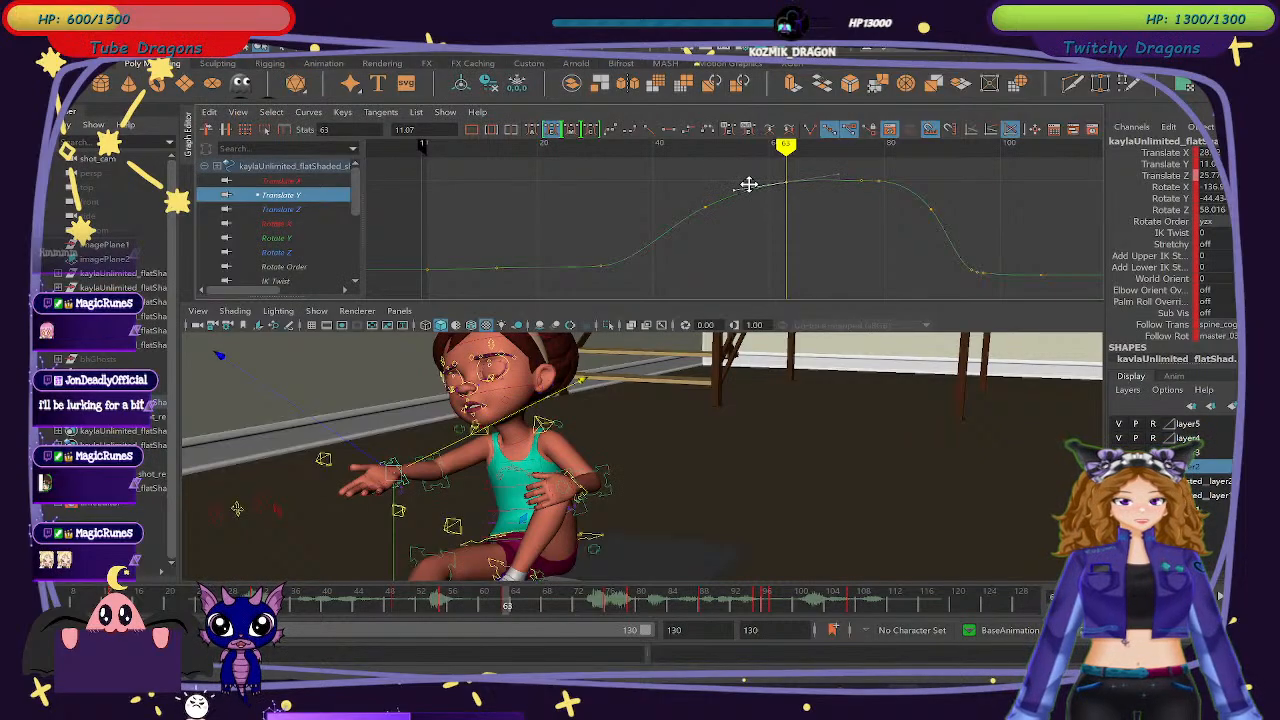
{"action": "left_click_drag", "start_coordinate": [730, 154], "coordinate": [779, 168]}
{"action": "key", "text": "ctrl+z"}
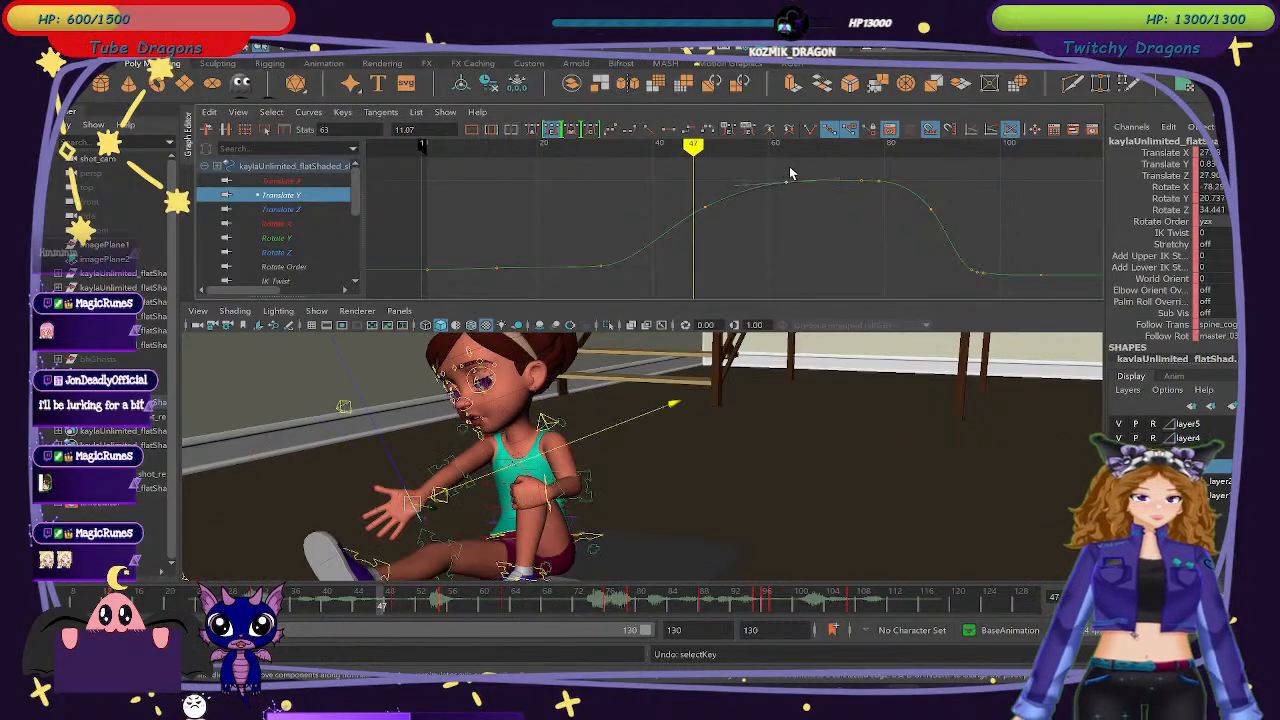
{"action": "left_click", "coordinate": [789, 176]}
{"action": "left_click_drag", "start_coordinate": [738, 158], "coordinate": [858, 180]}
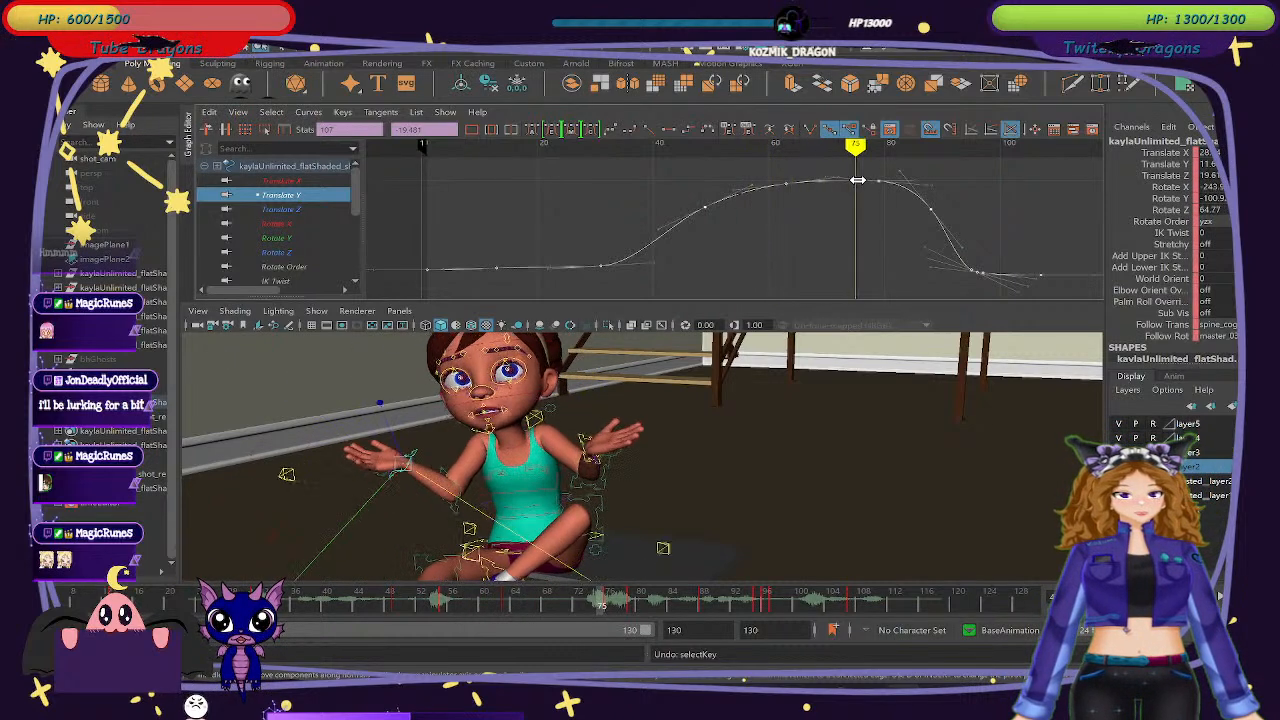
Deselect the wrist control and review the girl's full-body motion up to frame 72.
{"action": "left_click", "coordinate": [288, 211]}
{"action": "left_click", "coordinate": [660, 388]}
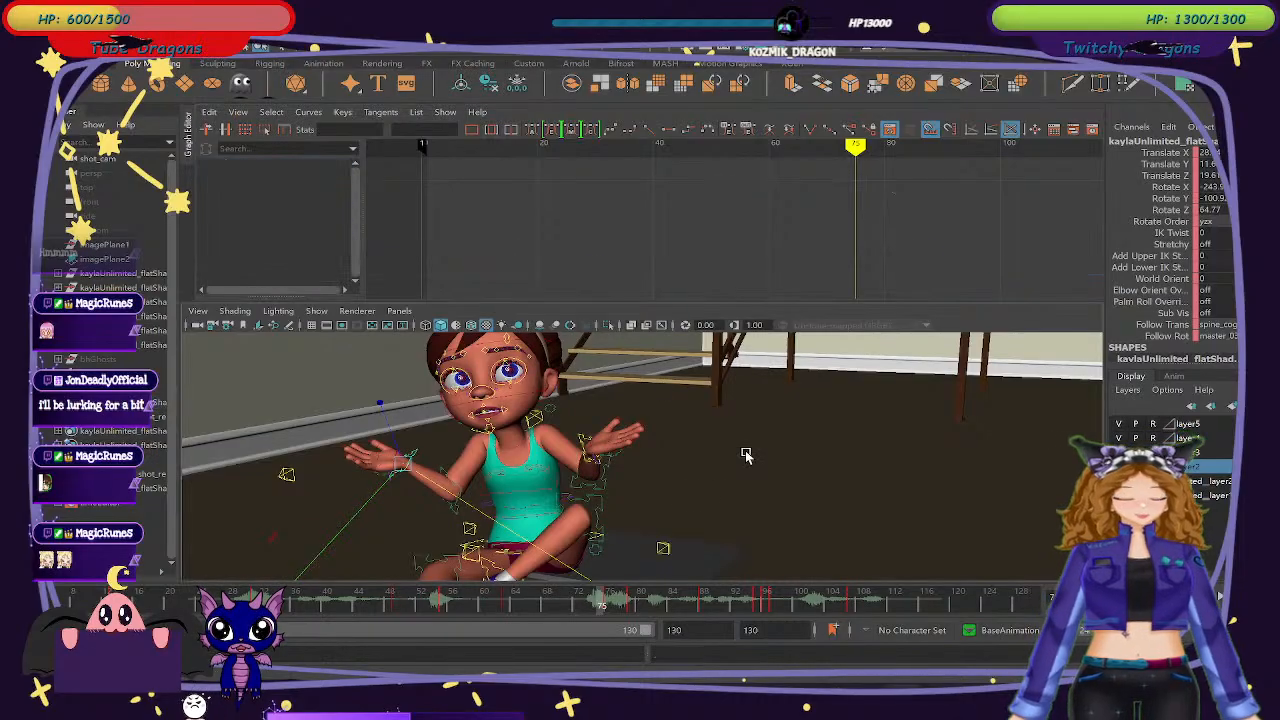
{"action": "left_click_drag", "start_coordinate": [508, 606], "coordinate": [578, 606]}
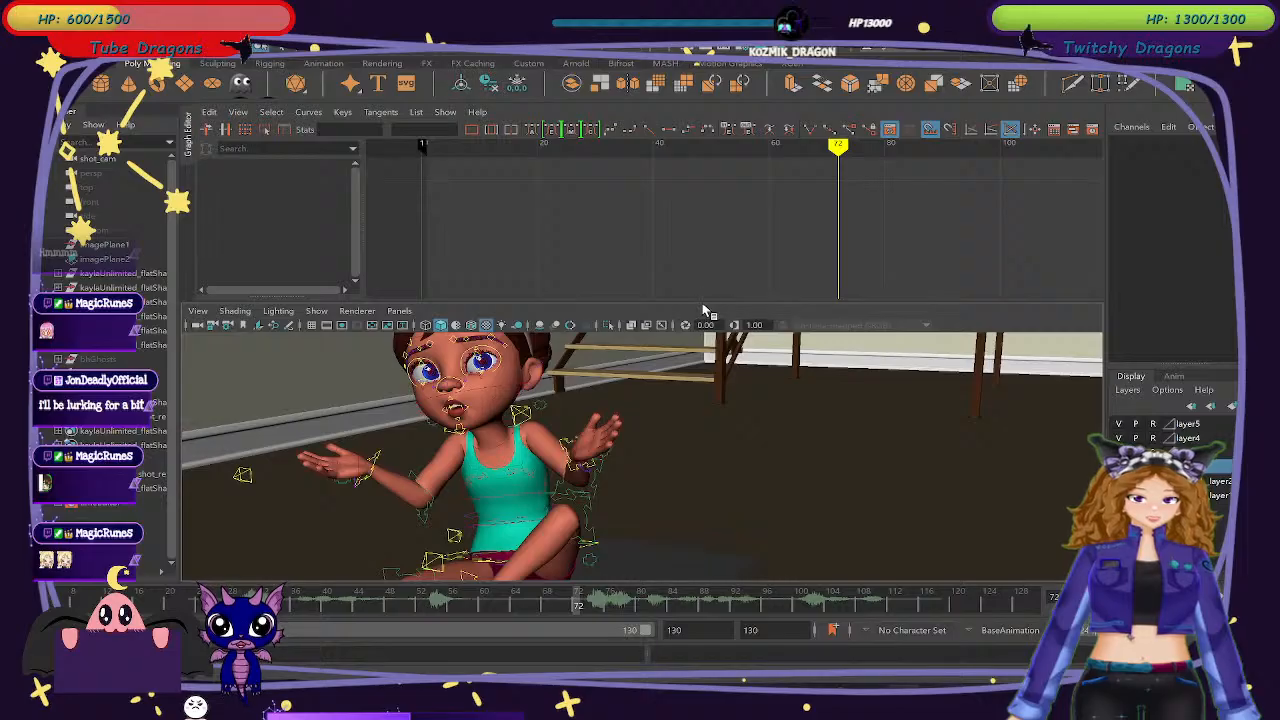
{"action": "left_click_drag", "start_coordinate": [703, 303], "coordinate": [701, 176]}
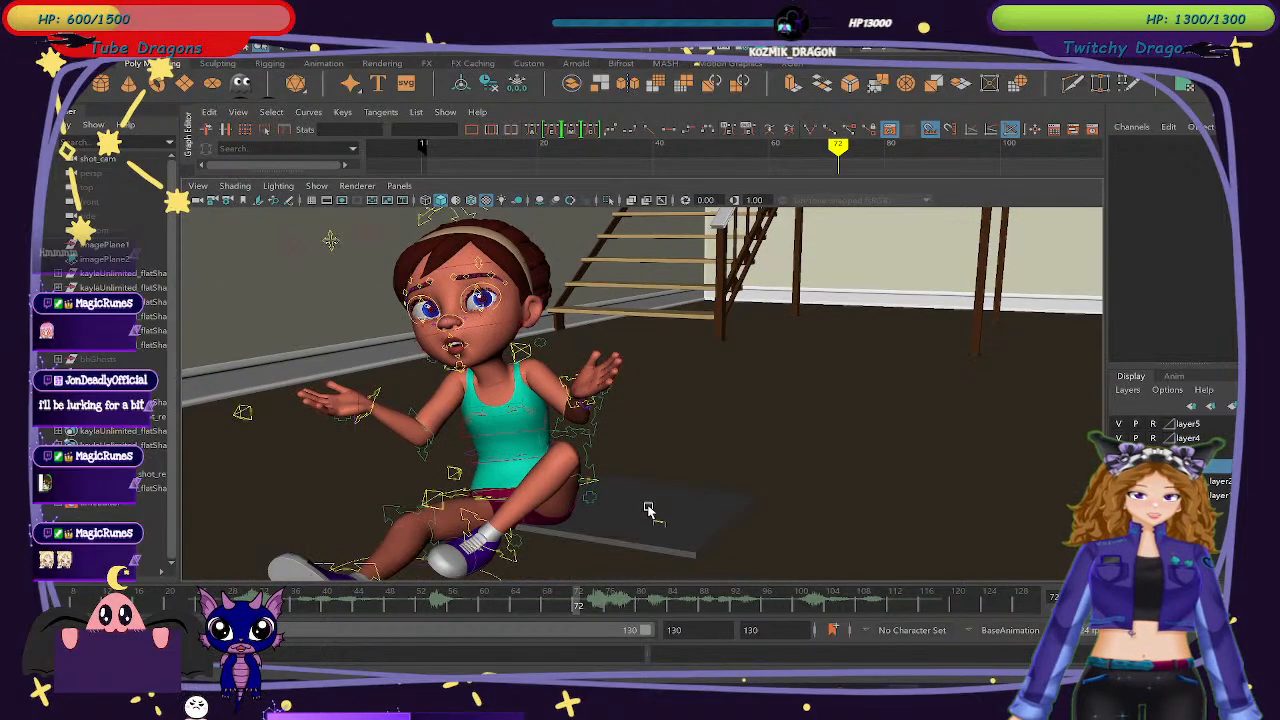
{"action": "left_click_drag", "start_coordinate": [651, 514], "coordinate": [706, 451], "text": "alt"}
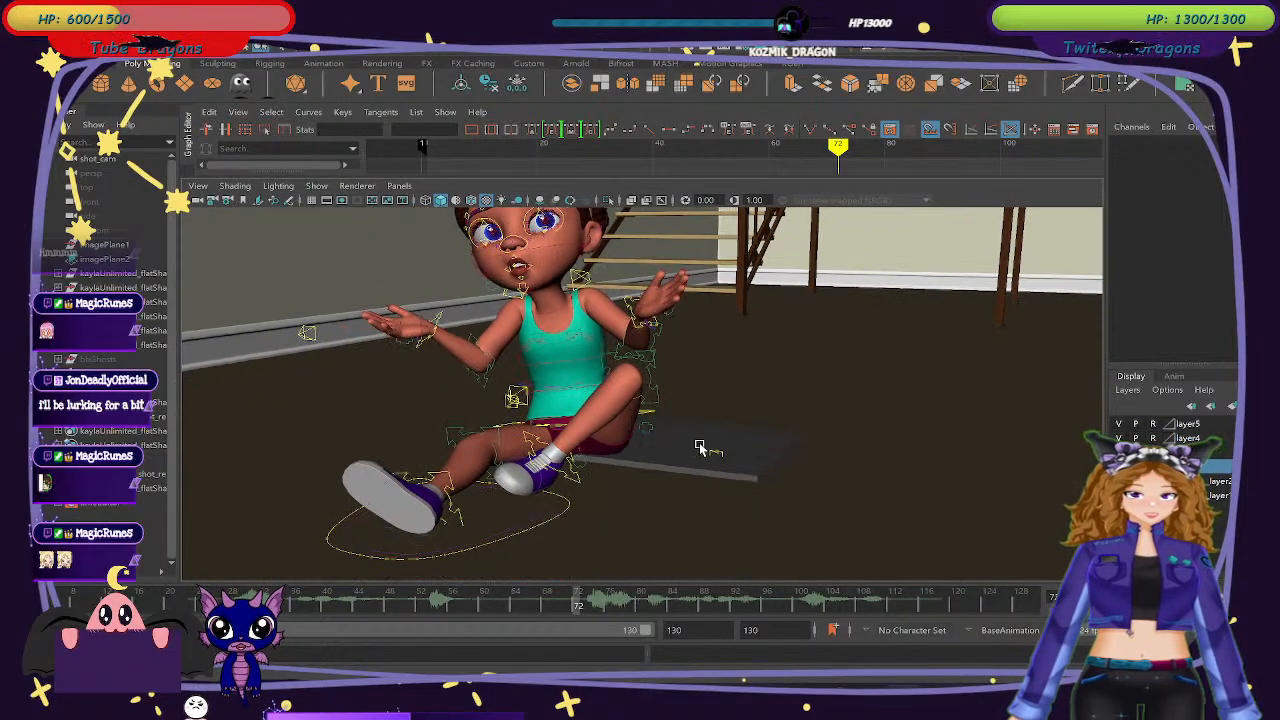
Select the outstretched arm's wrist control again and examine its translation and Rotate X and Y curves one by one.
{"action": "left_click", "coordinate": [440, 318]}
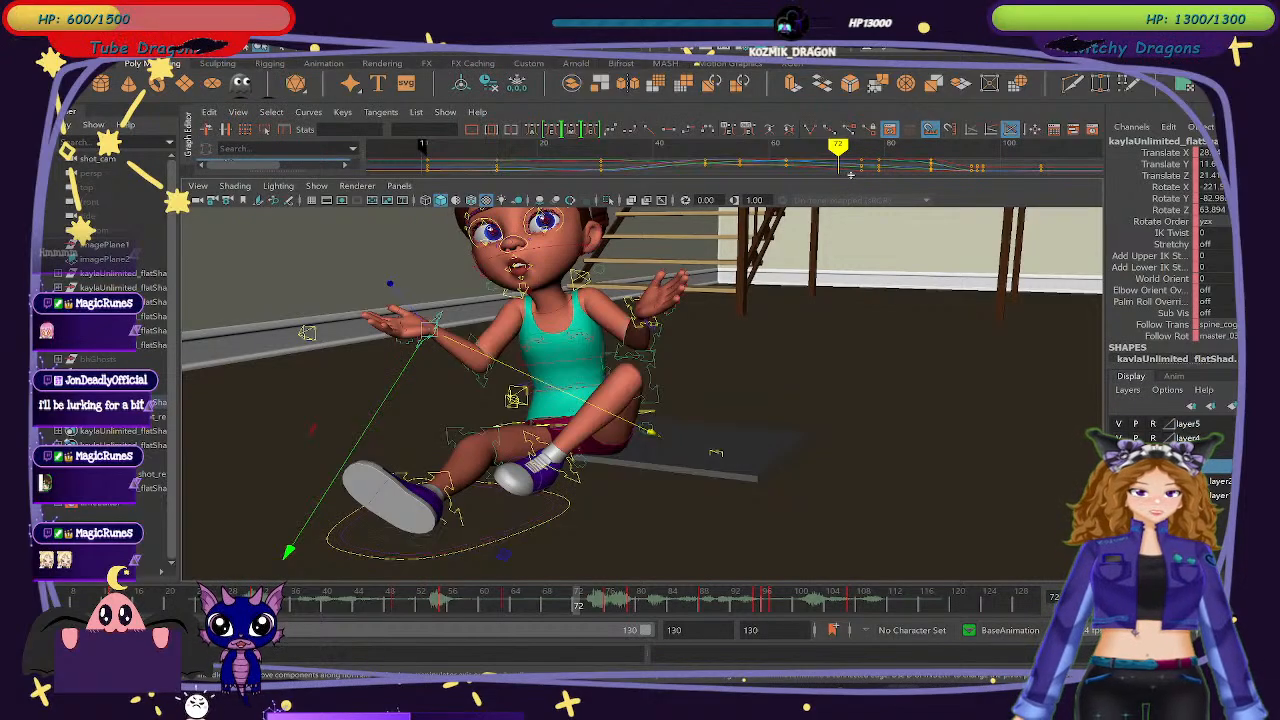
{"action": "left_click_drag", "start_coordinate": [849, 175], "coordinate": [845, 325]}
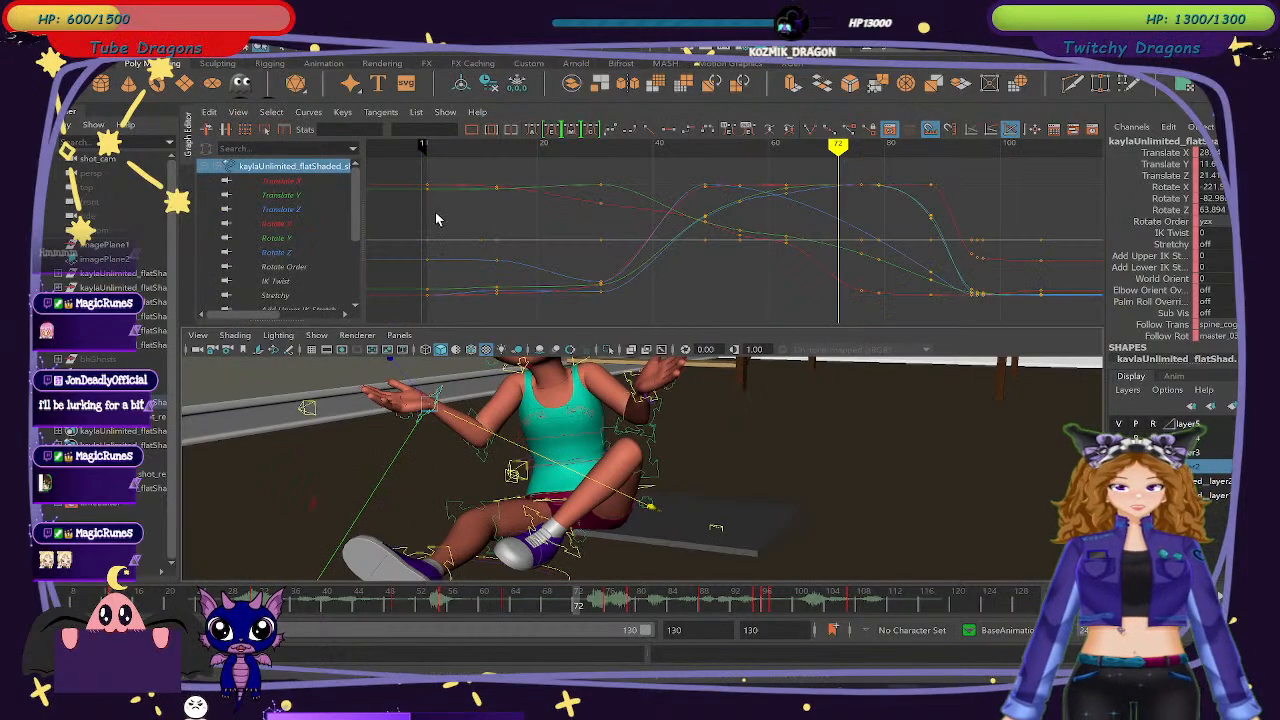
{"action": "left_click", "coordinate": [292, 181]}
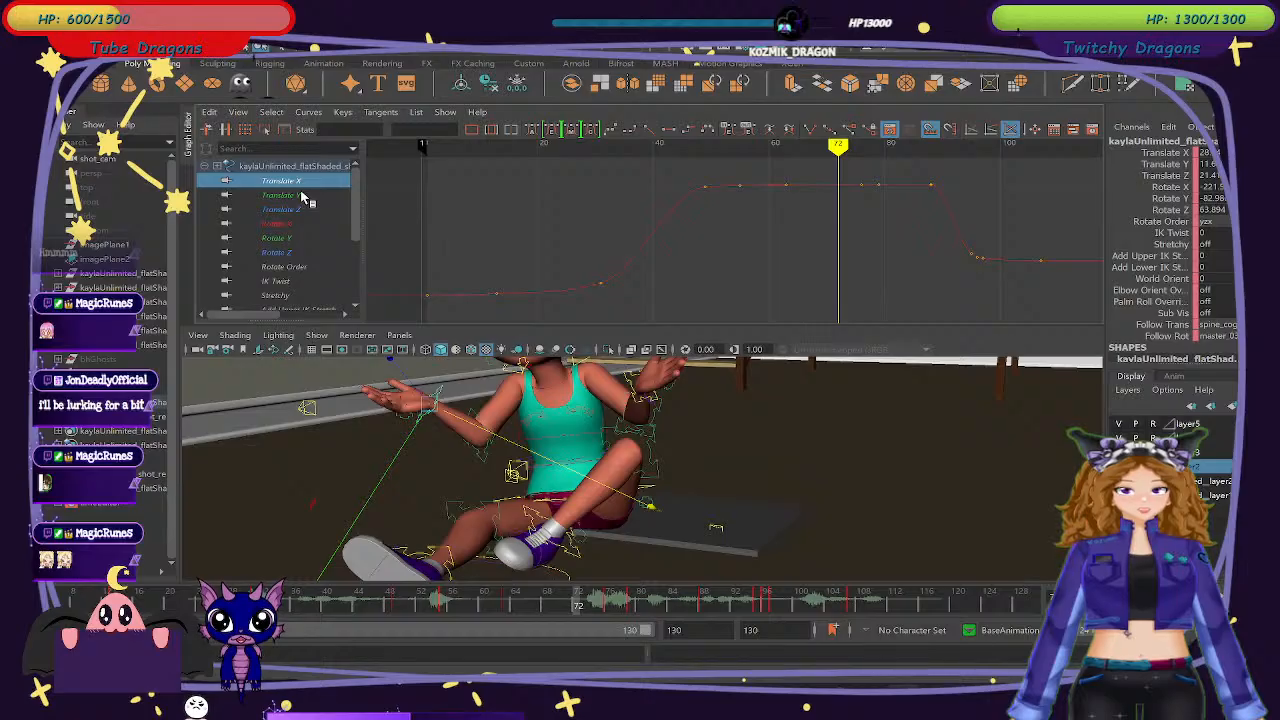
{"action": "left_click", "coordinate": [303, 195]}
{"action": "left_click", "coordinate": [304, 209]}
{"action": "left_click", "coordinate": [305, 224]}
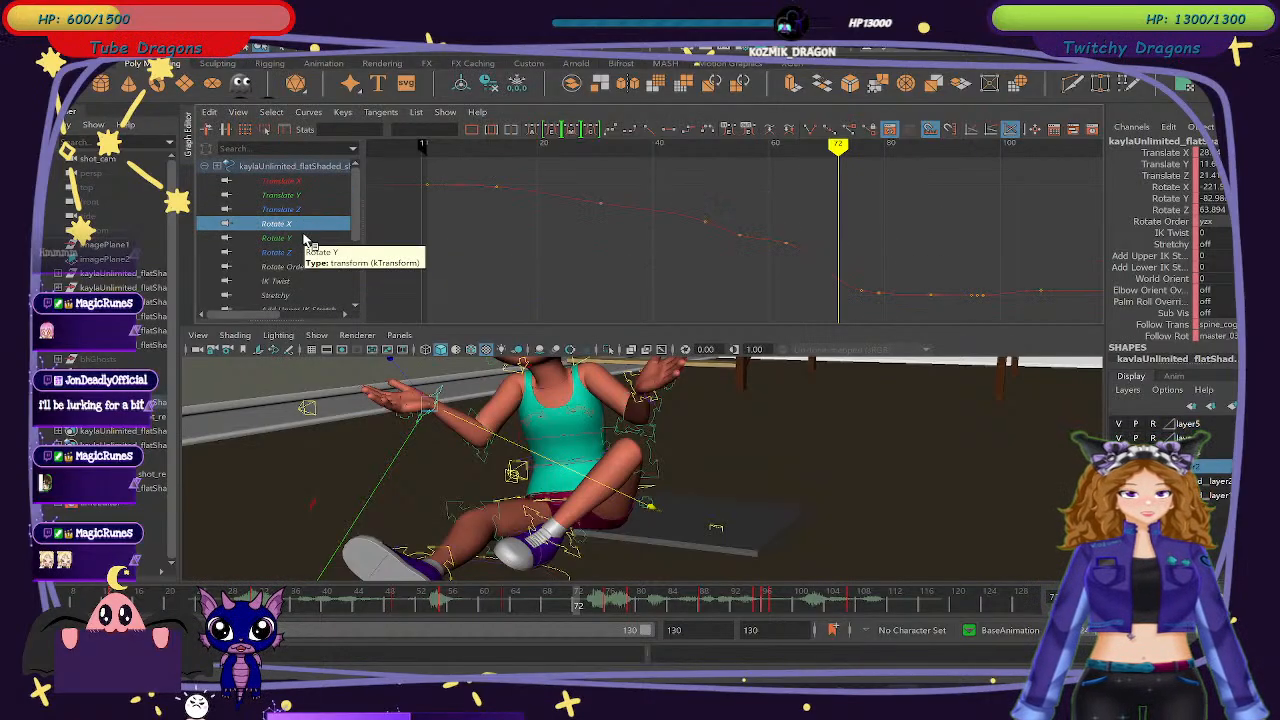
{"action": "left_click", "coordinate": [303, 238]}
{"action": "left_click", "coordinate": [303, 224]}
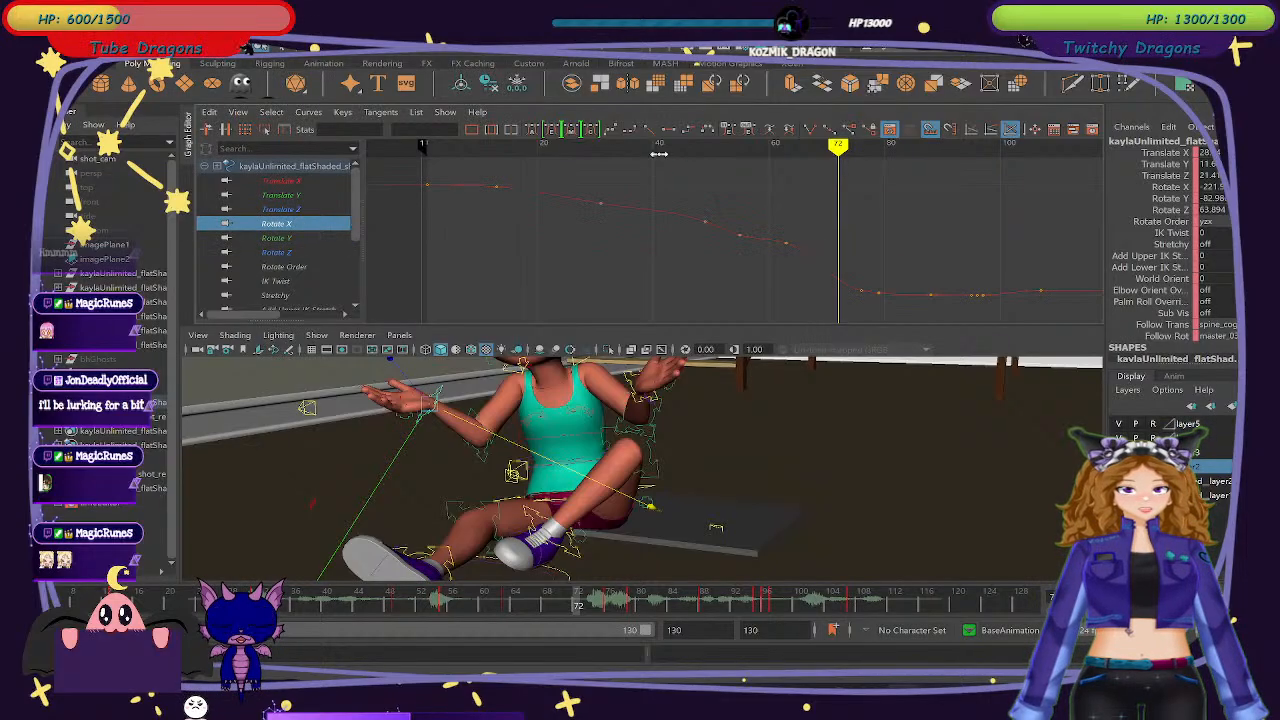
Try deleting the wrist control's Rotate X key at frame 31, and try raising it to about -32.378 instead.
{"action": "mouse_move", "coordinate": [659, 153]}
{"action": "left_mouse_down"}
{"action": "mouse_move", "coordinate": [600, 146]}
{"action": "mouse_move", "coordinate": [617, 229]}
{"action": "left_mouse_up"}
{"action": "key", "text": "Delete"}
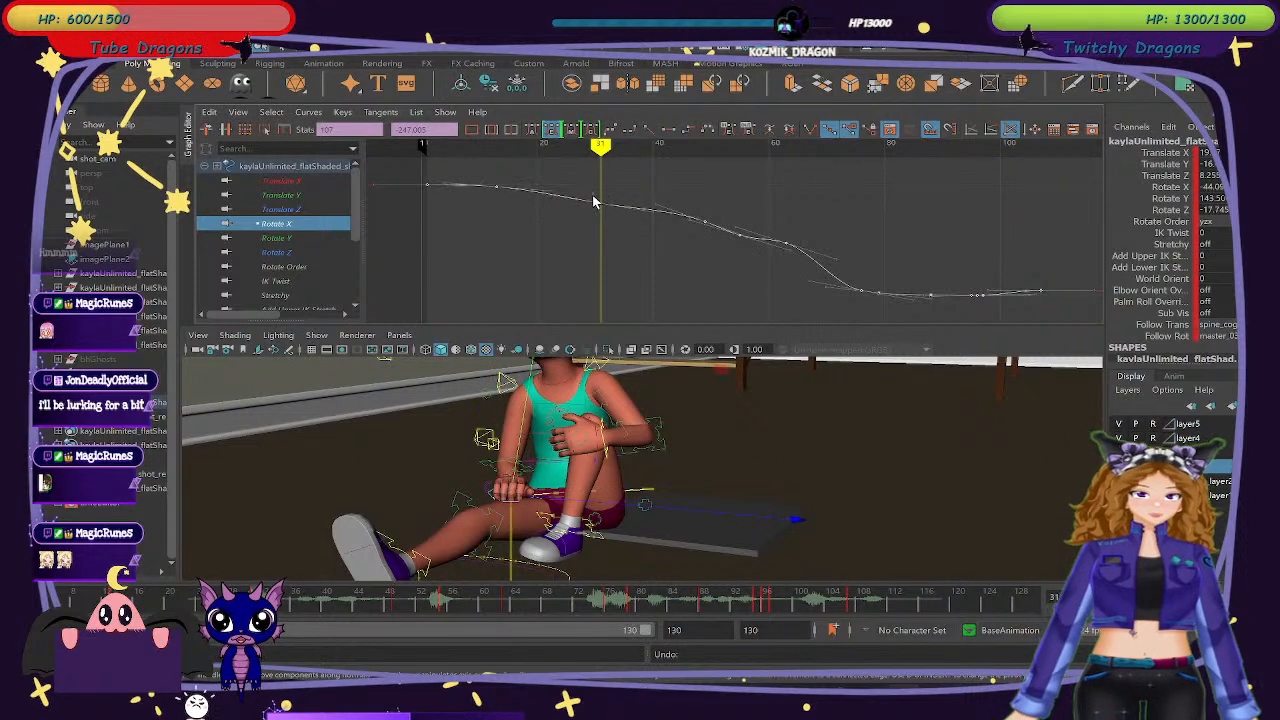
{"action": "key", "text": "ctrl+z"}
{"action": "middle_click_drag", "start_coordinate": [602, 201], "coordinate": [602, 198]}
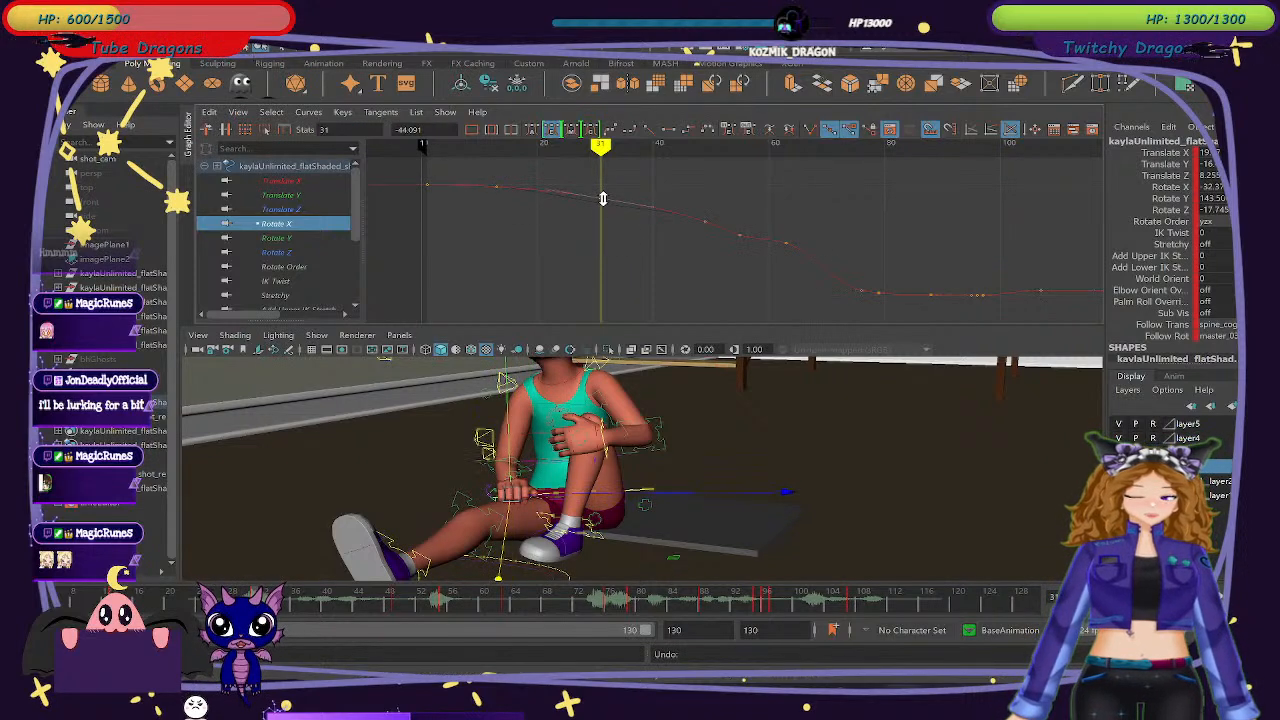
{"action": "mouse_move", "coordinate": [562, 153]}
{"action": "left_mouse_down"}
{"action": "mouse_move", "coordinate": [517, 151]}
{"action": "mouse_move", "coordinate": [640, 172]}
{"action": "mouse_move", "coordinate": [614, 175]}
{"action": "left_mouse_up"}
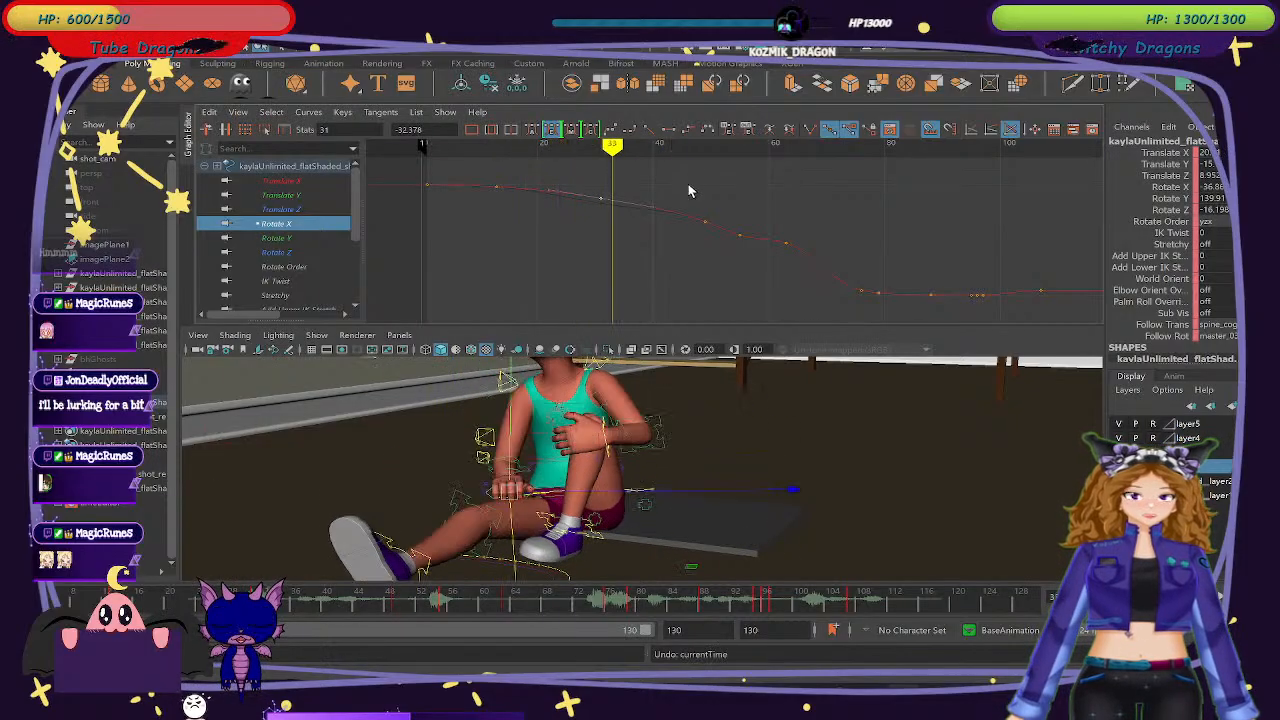
{"action": "key", "text": "ctrl+z"}
Try deleting the wrist control's Rotate X key at frame 49.
{"action": "left_click_drag", "start_coordinate": [706, 232], "coordinate": [712, 235]}
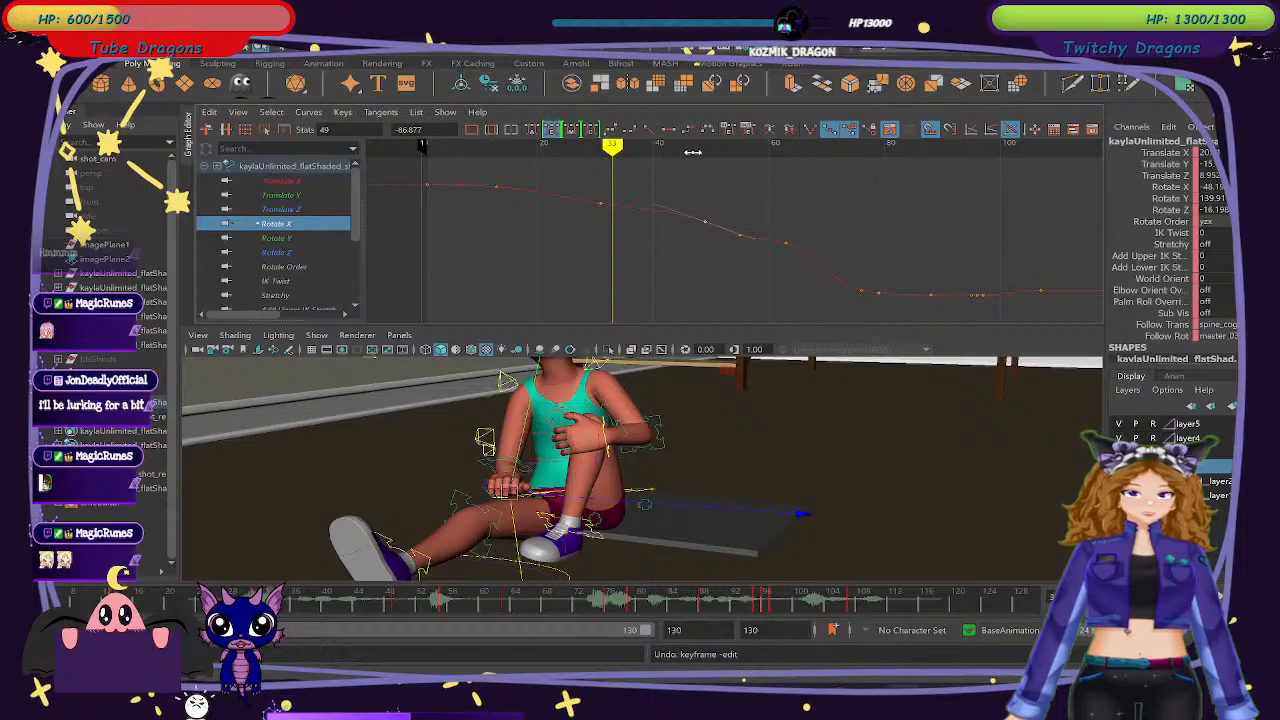
{"action": "mouse_move", "coordinate": [694, 151]}
{"action": "left_mouse_down"}
{"action": "mouse_move", "coordinate": [604, 152]}
{"action": "mouse_move", "coordinate": [774, 183]}
{"action": "left_mouse_up"}
{"action": "key", "text": "Delete"}
{"action": "key", "text": "ctrl+z"}
{"action": "key", "text": "ctrl+z"}
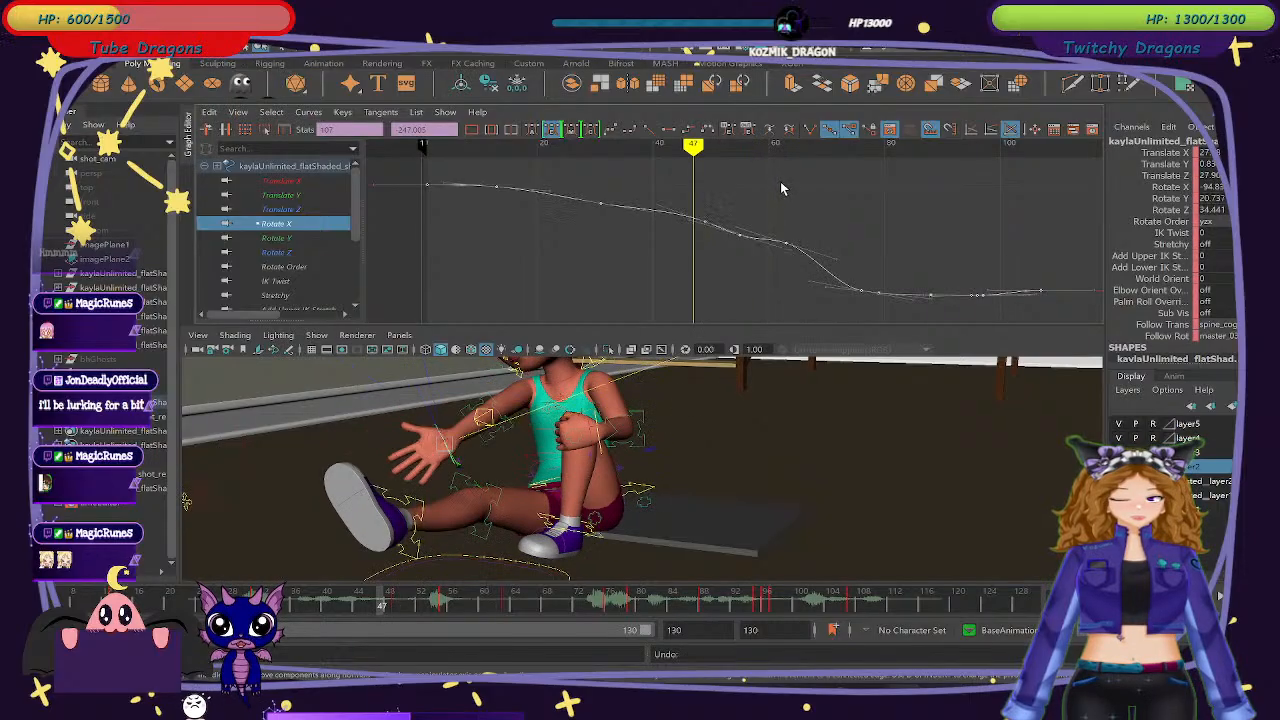
Adjust the incoming tangent of the wrist control's Rotate X key at frame 49.
{"action": "left_click_drag", "start_coordinate": [665, 147], "coordinate": [707, 167]}
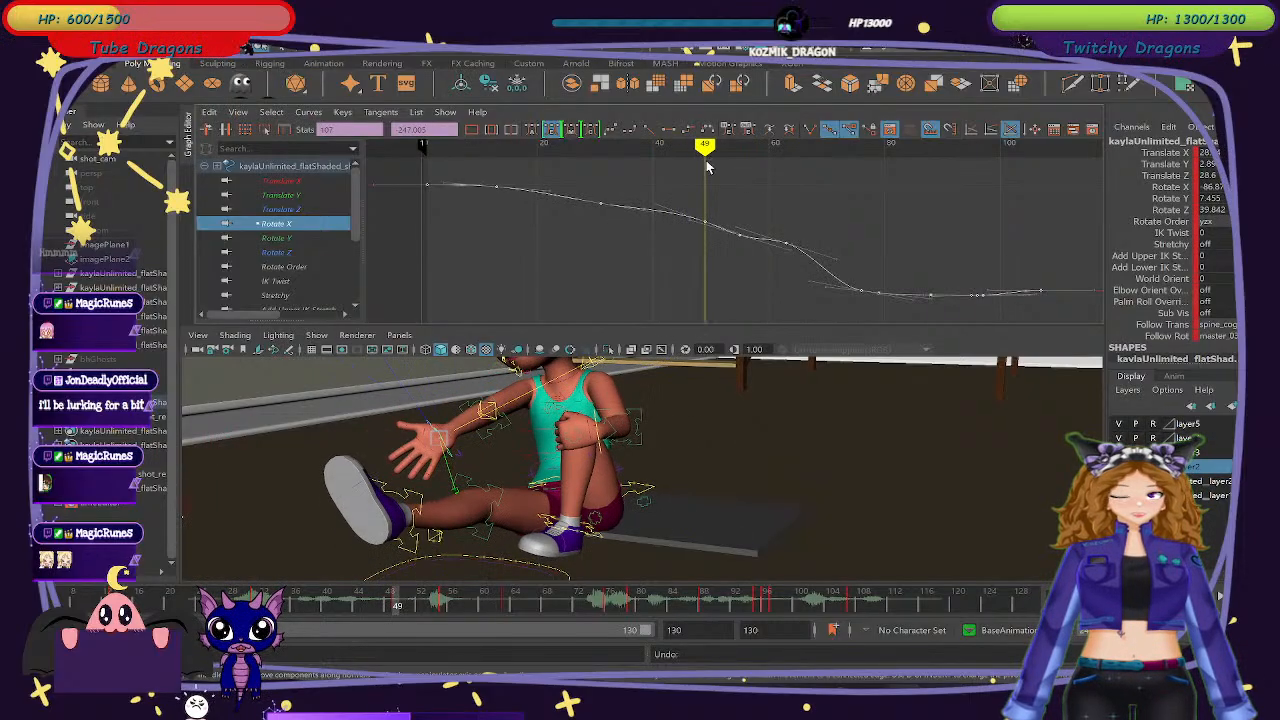
{"action": "left_click_drag", "start_coordinate": [711, 231], "coordinate": [677, 207]}
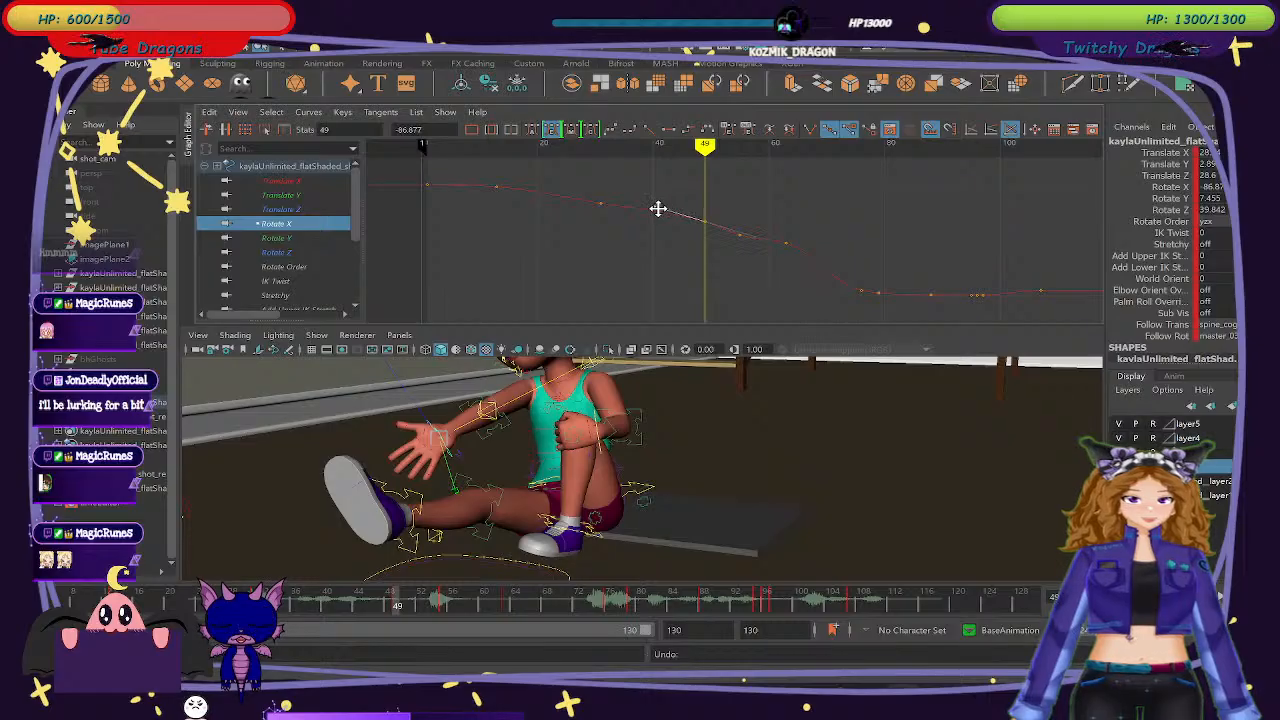
Display the wrist control's Rotate Z curve and try deleting its key at frame 55.
{"action": "left_click", "coordinate": [329, 238]}
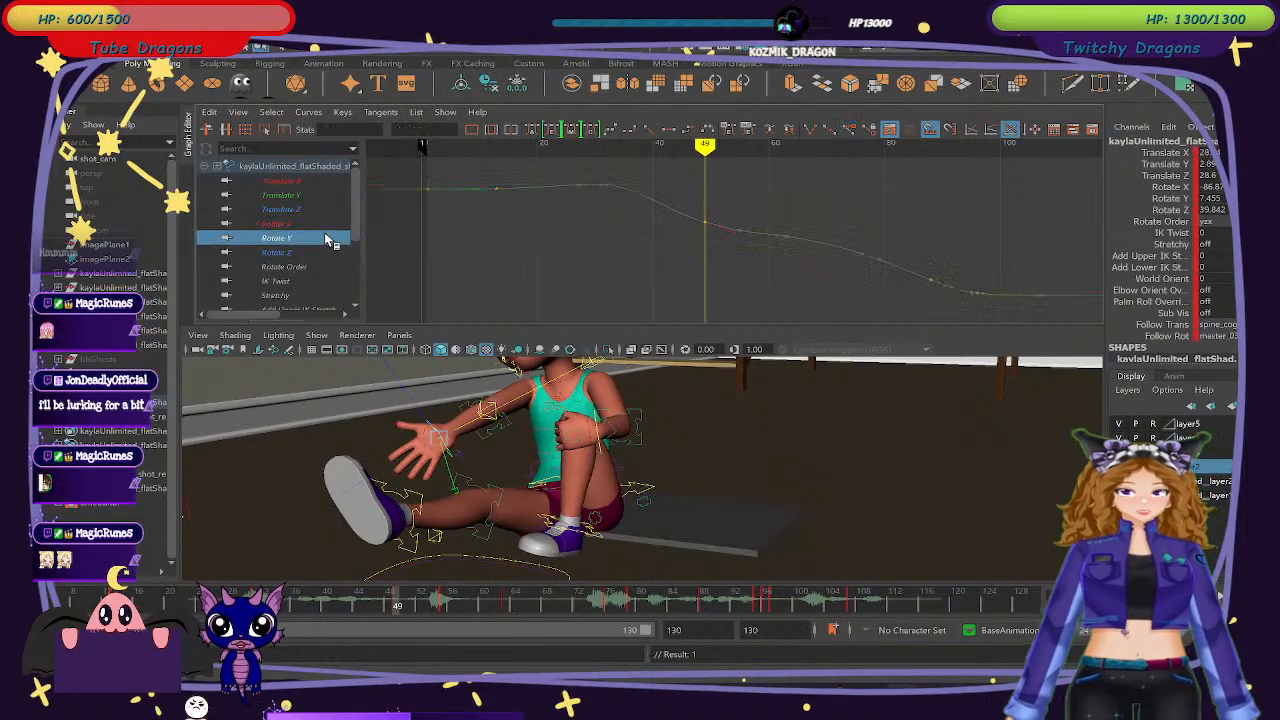
{"action": "left_click", "coordinate": [324, 252]}
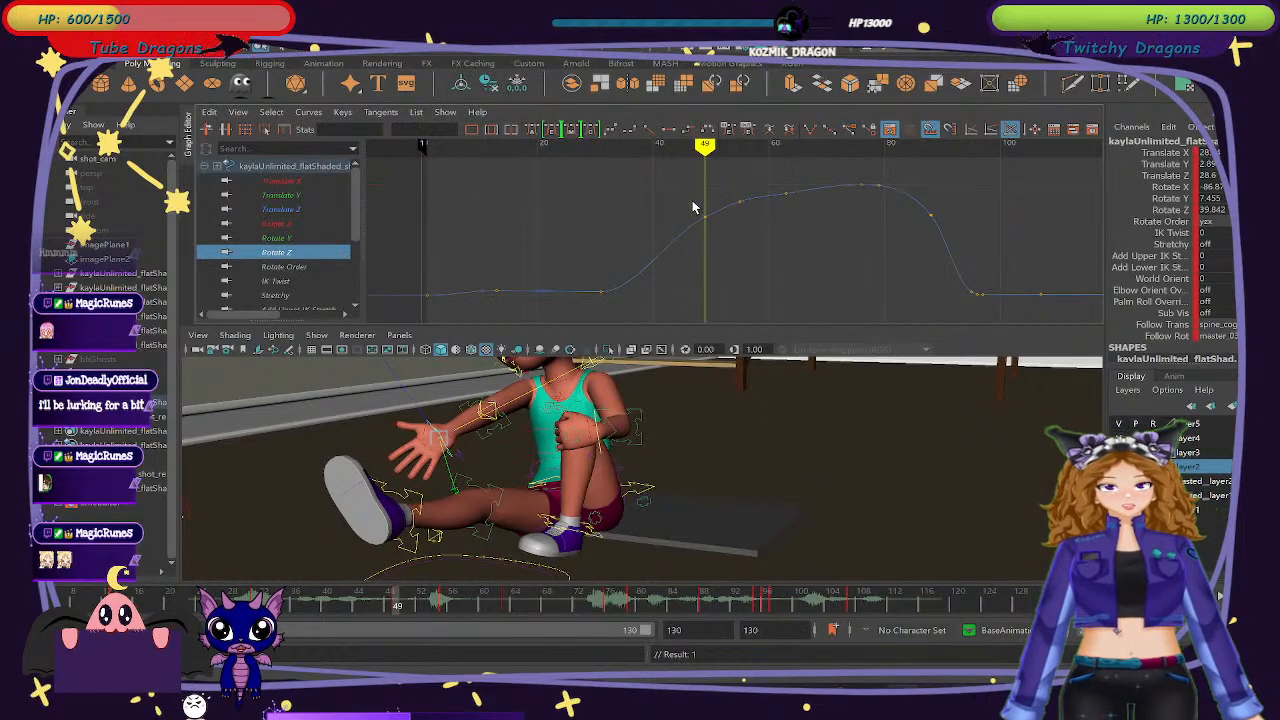
{"action": "left_click_drag", "start_coordinate": [732, 143], "coordinate": [739, 147]}
{"action": "key", "text": "Delete"}
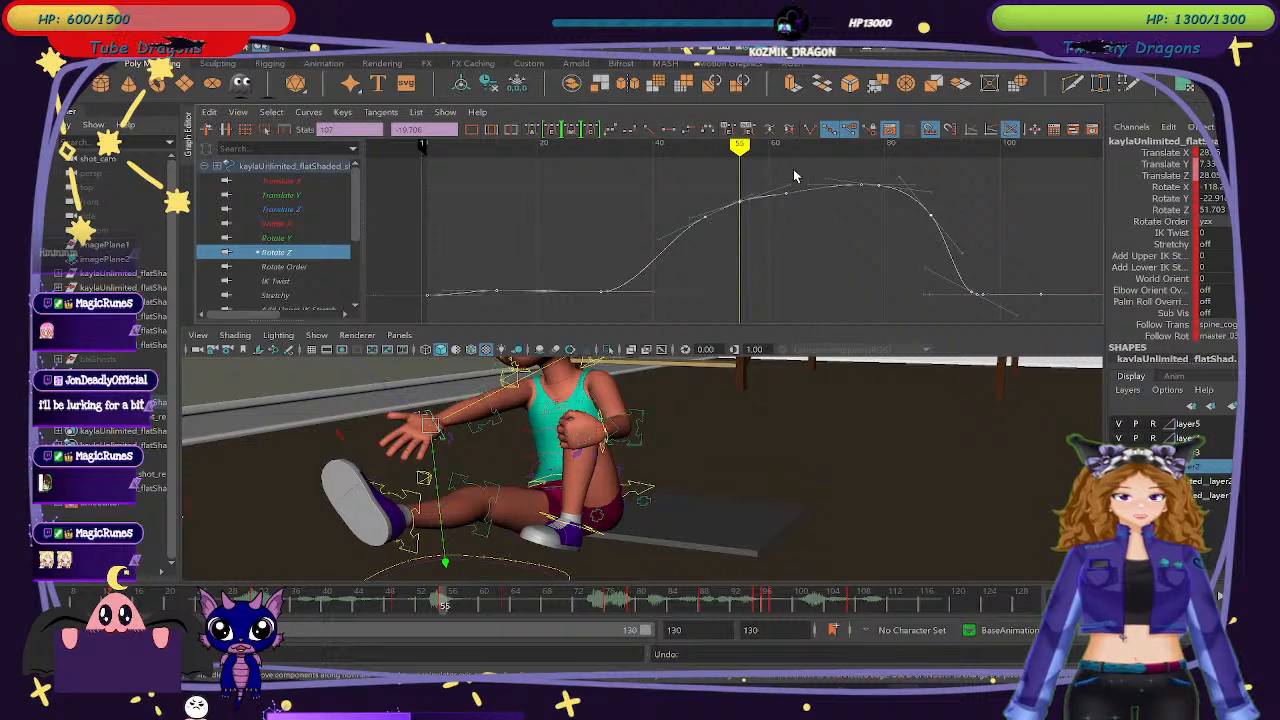
{"action": "key", "text": "ctrl+z"}
Try deleting the wrist control's Rotate Z keys at frames 63 and 55 and check the resulting arm motion.
{"action": "mouse_move", "coordinate": [760, 150]}
{"action": "left_mouse_down"}
{"action": "mouse_move", "coordinate": [789, 158]}
{"action": "mouse_move", "coordinate": [781, 183]}
{"action": "mouse_move", "coordinate": [803, 203]}
{"action": "left_mouse_up"}
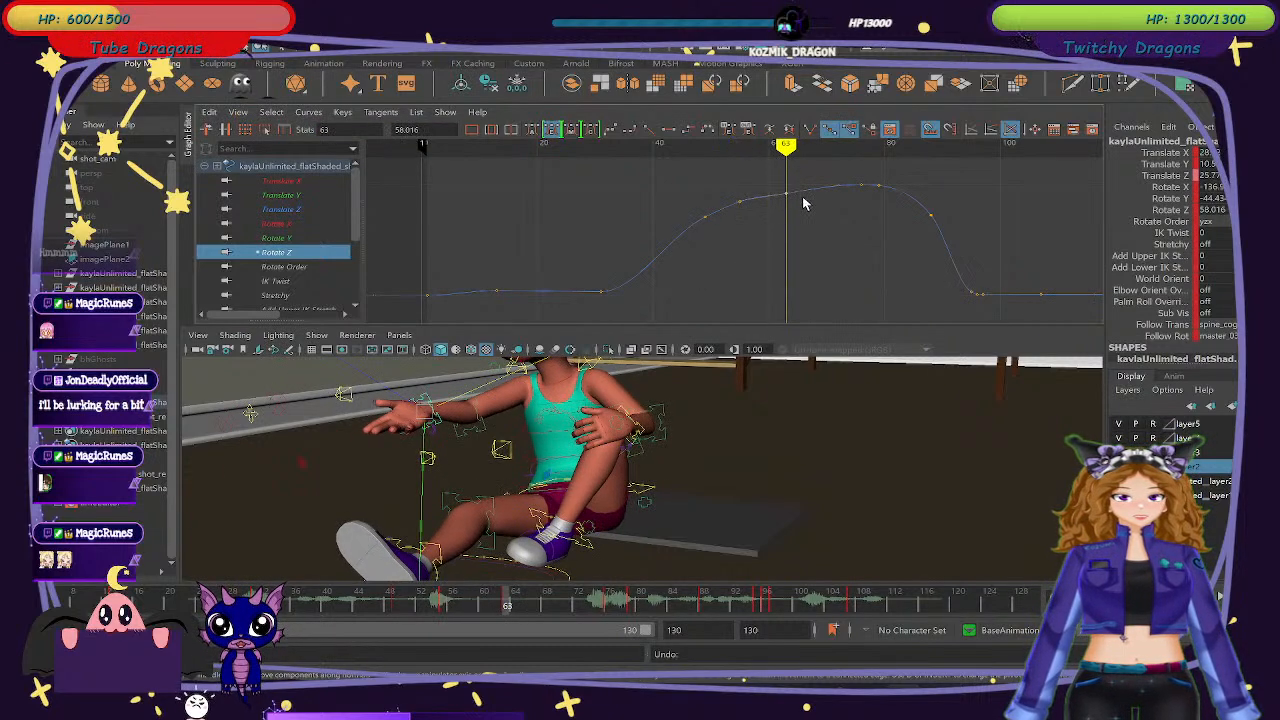
{"action": "key", "text": "Delete"}
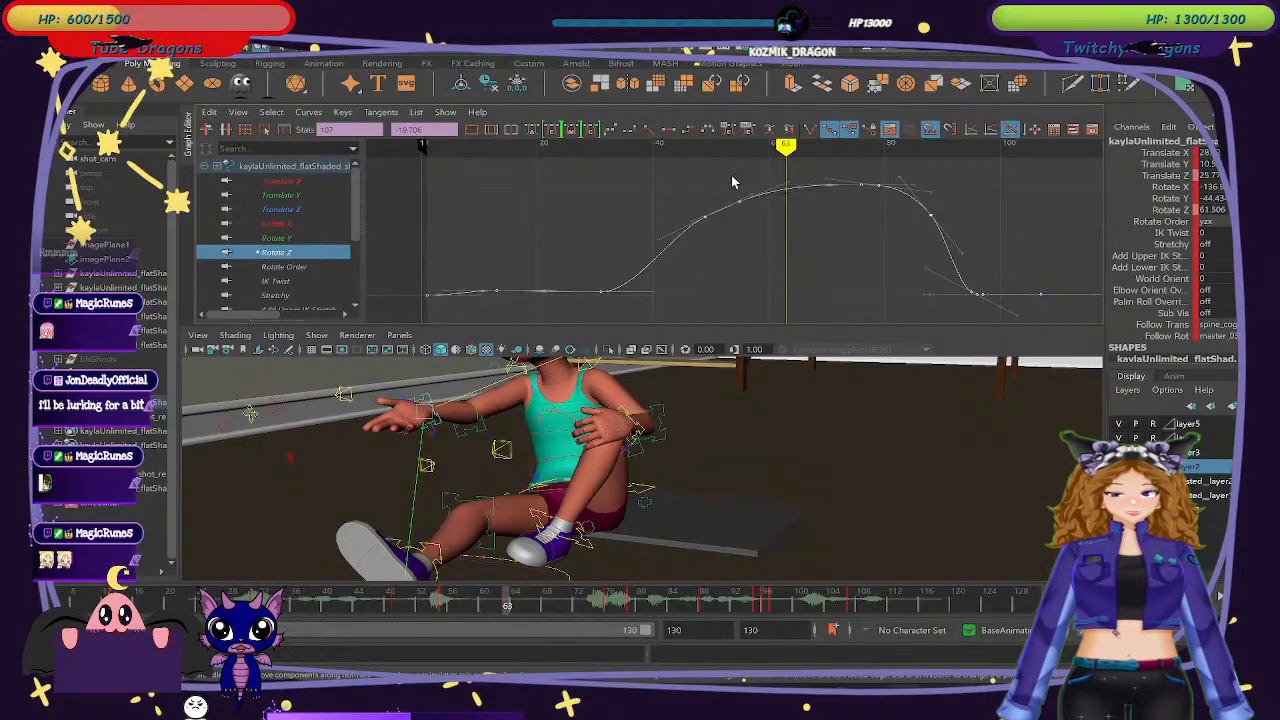
{"action": "left_click_drag", "start_coordinate": [730, 175], "coordinate": [765, 227]}
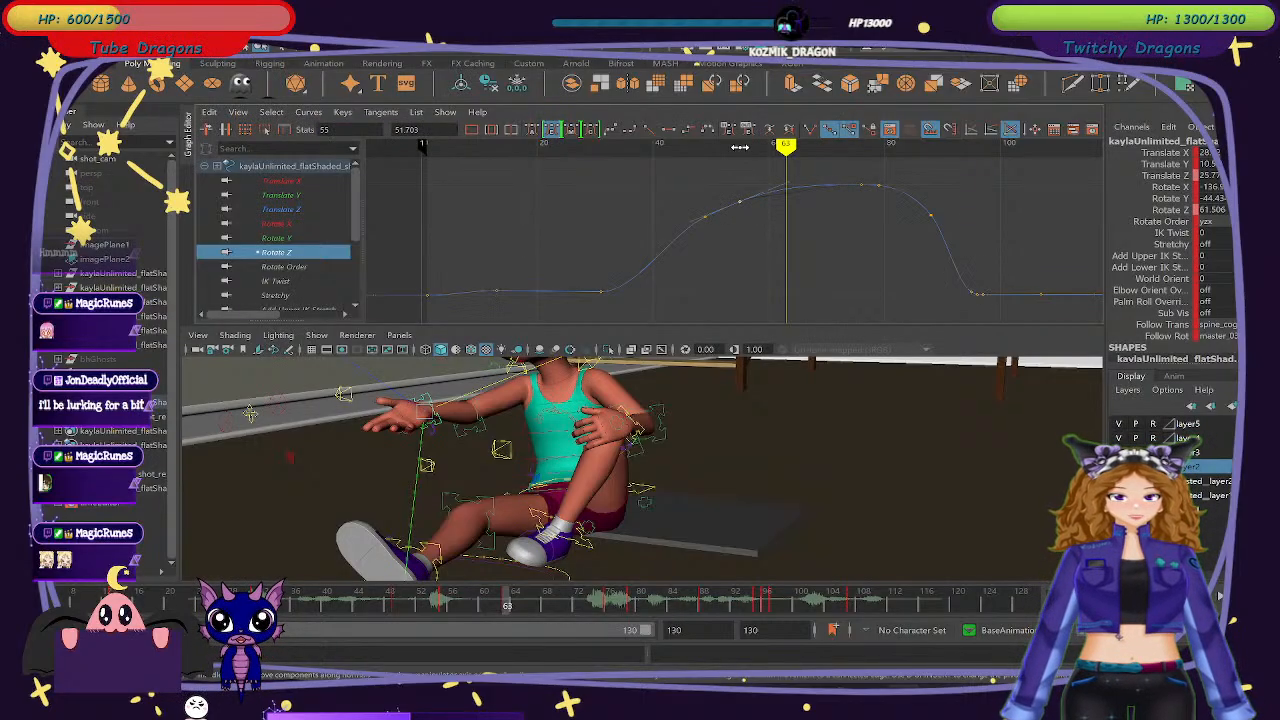
{"action": "key", "text": "Delete"}
{"action": "mouse_move", "coordinate": [706, 155]}
{"action": "left_mouse_down"}
{"action": "mouse_move", "coordinate": [669, 150]}
{"action": "mouse_move", "coordinate": [851, 187]}
{"action": "left_mouse_up"}
{"action": "key", "text": "ctrl+z"}
{"action": "key", "text": "ctrl+z"}
{"action": "key", "text": "ctrl+z"}
{"action": "key", "text": "ctrl+z"}
{"action": "key", "text": "ctrl+z"}
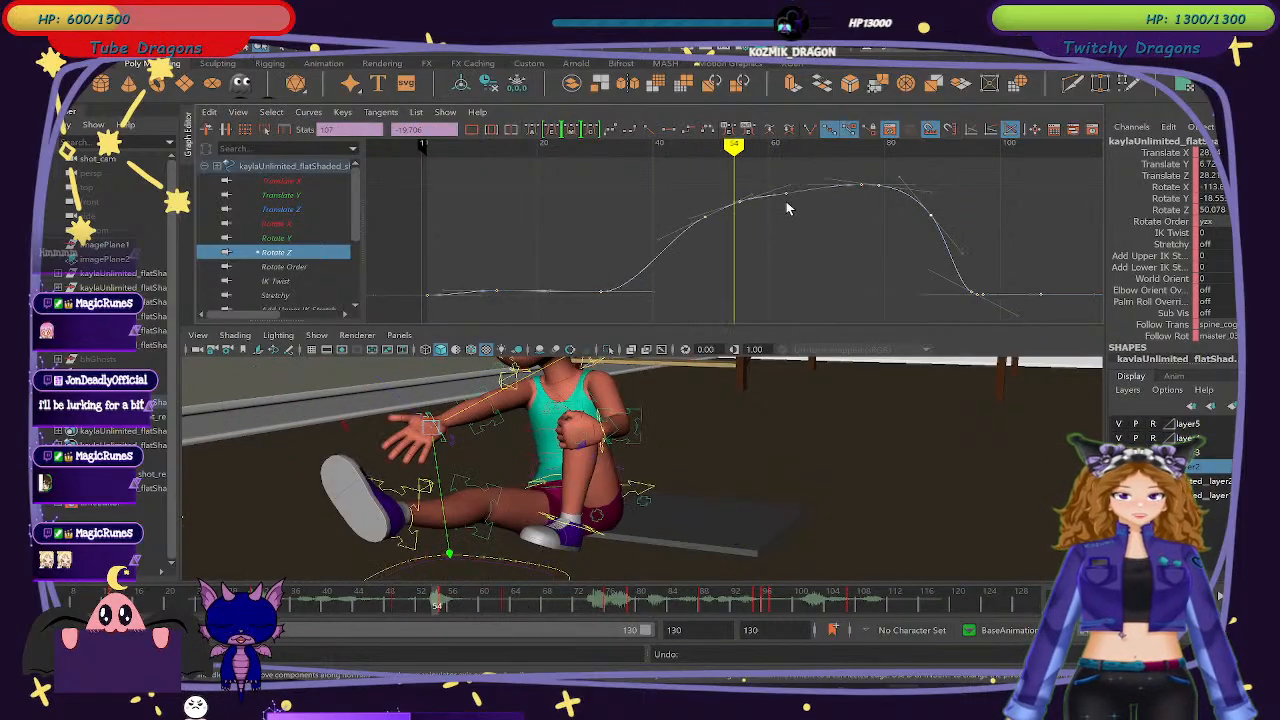
Try deleting the wrist control's Rotate Z key at frame 49 and check the motion around it.
{"action": "mouse_move", "coordinate": [722, 150]}
{"action": "left_mouse_down"}
{"action": "mouse_move", "coordinate": [700, 152]}
{"action": "mouse_move", "coordinate": [843, 180]}
{"action": "mouse_move", "coordinate": [766, 188]}
{"action": "left_mouse_up"}
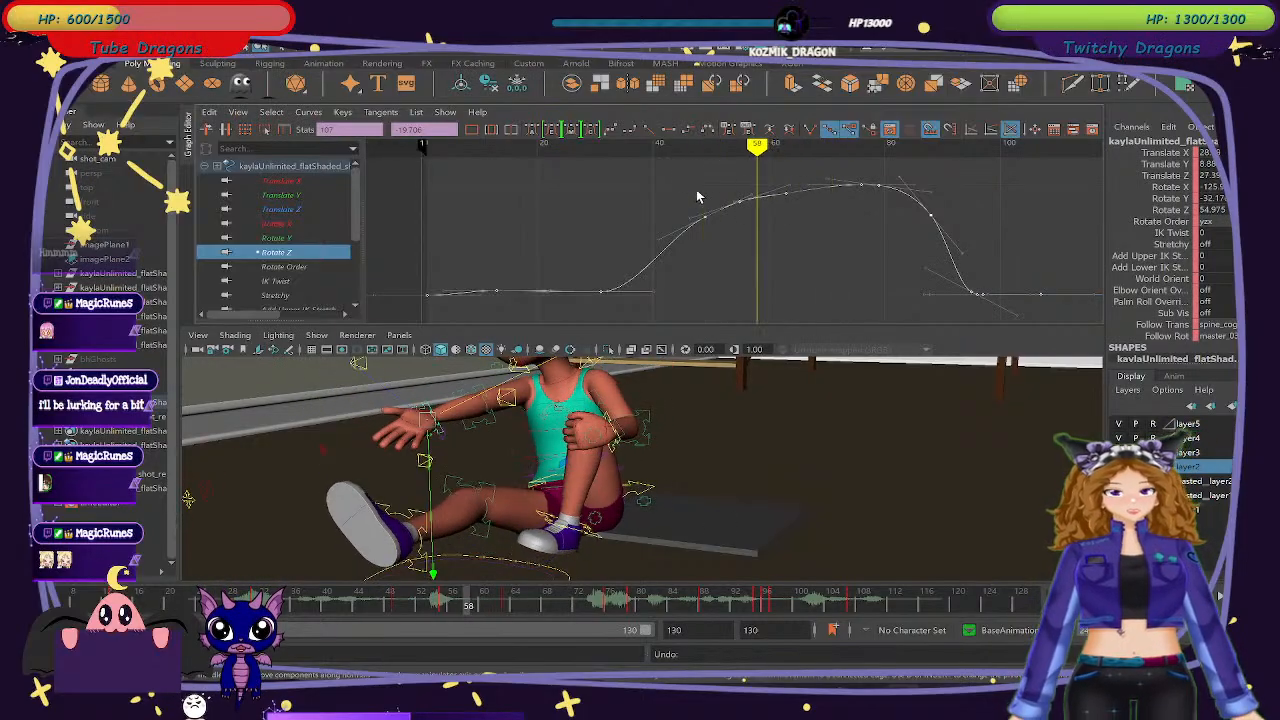
{"action": "left_click_drag", "start_coordinate": [696, 155], "coordinate": [700, 153]}
{"action": "left_click_drag", "start_coordinate": [714, 236], "coordinate": [734, 222]}
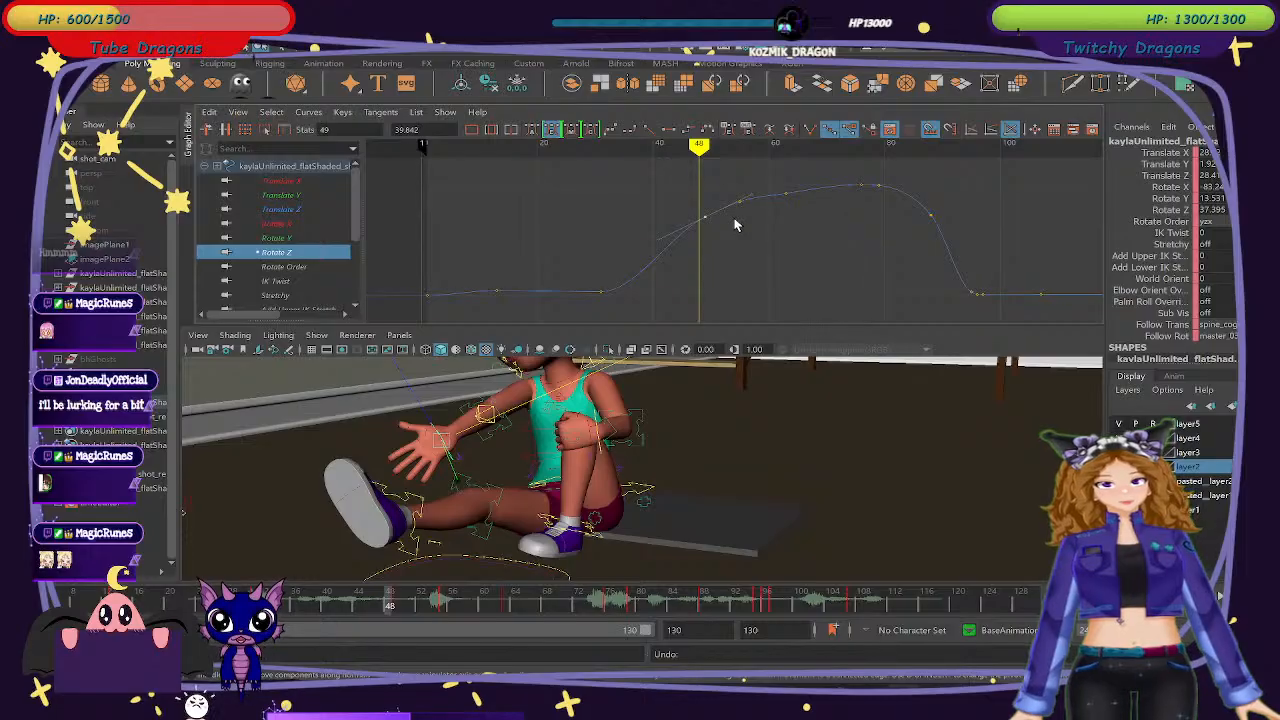
{"action": "key", "text": "Delete"}
{"action": "left_click_drag", "start_coordinate": [633, 156], "coordinate": [738, 163]}
{"action": "key", "text": "ctrl+z"}
{"action": "key", "text": "ctrl+z"}
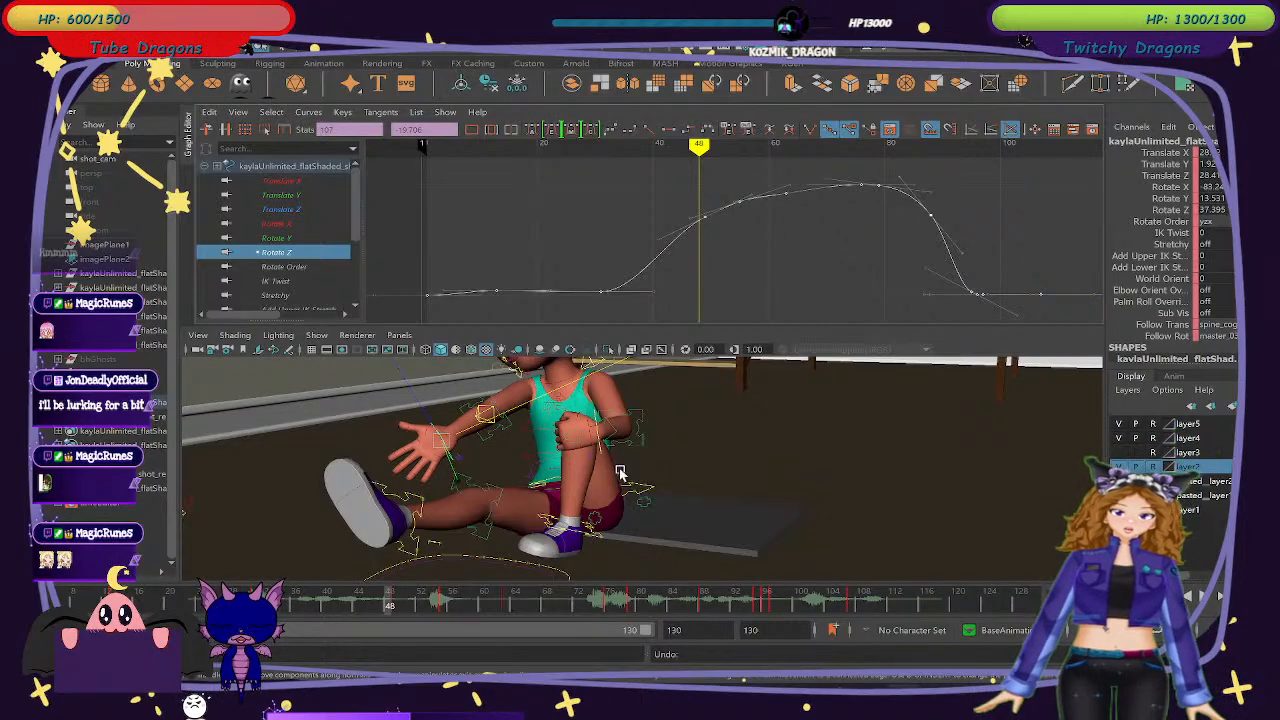
Select the girl's hip control and examine its rotation curves around frame 55.
{"action": "left_click", "coordinate": [756, 476]}
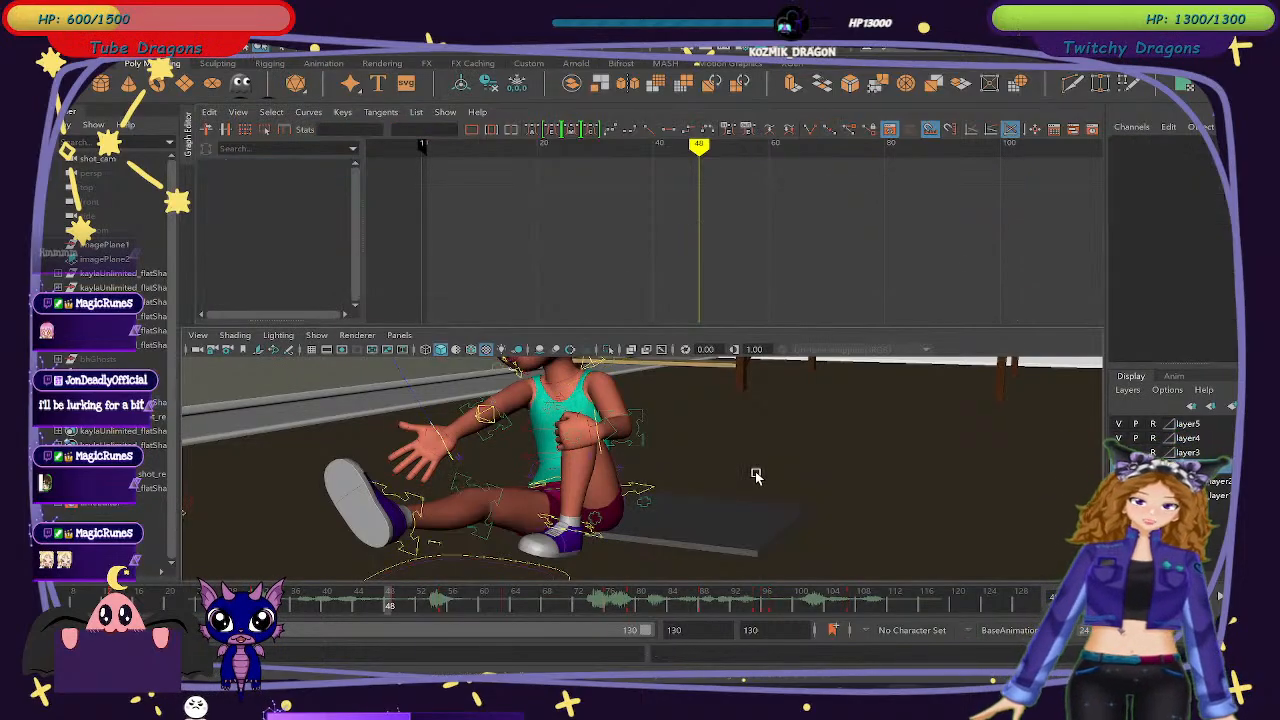
{"action": "left_click", "coordinate": [643, 494]}
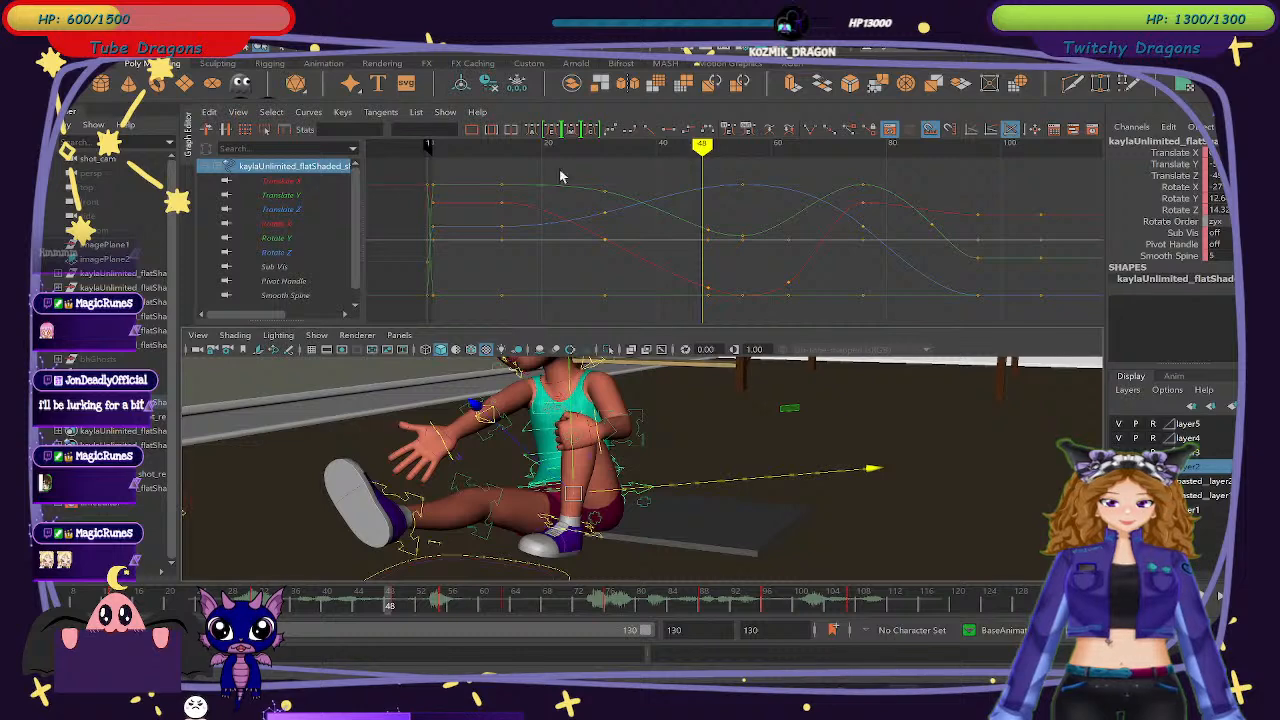
{"action": "left_click", "coordinate": [305, 209]}
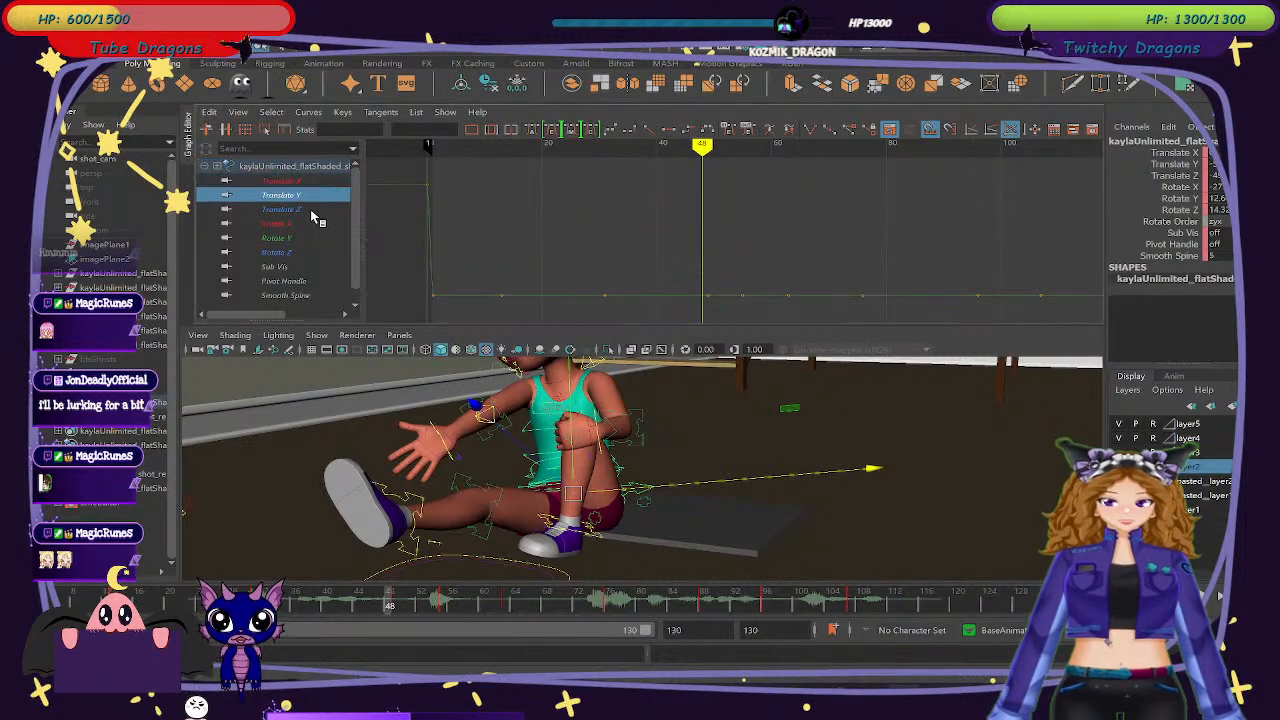
{"action": "left_click", "coordinate": [312, 226]}
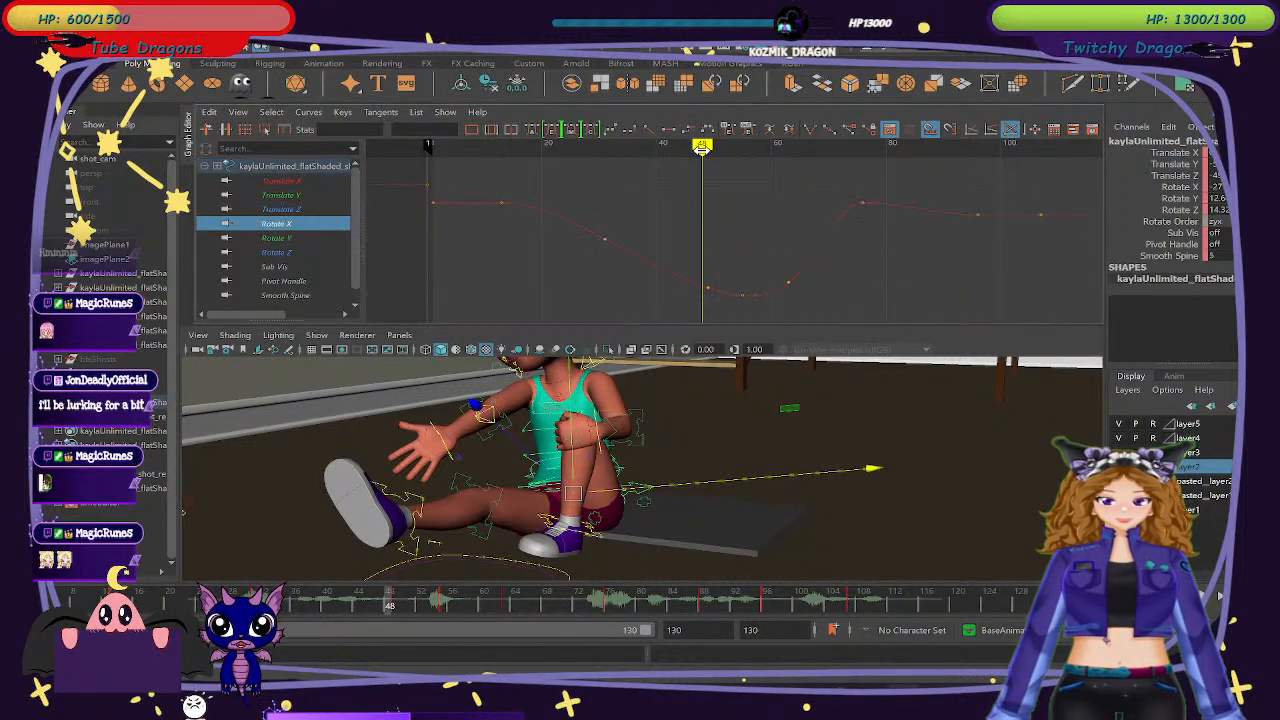
{"action": "mouse_move", "coordinate": [701, 147]}
{"action": "left_mouse_down"}
{"action": "mouse_move", "coordinate": [686, 147]}
{"action": "mouse_move", "coordinate": [743, 166]}
{"action": "left_mouse_up"}
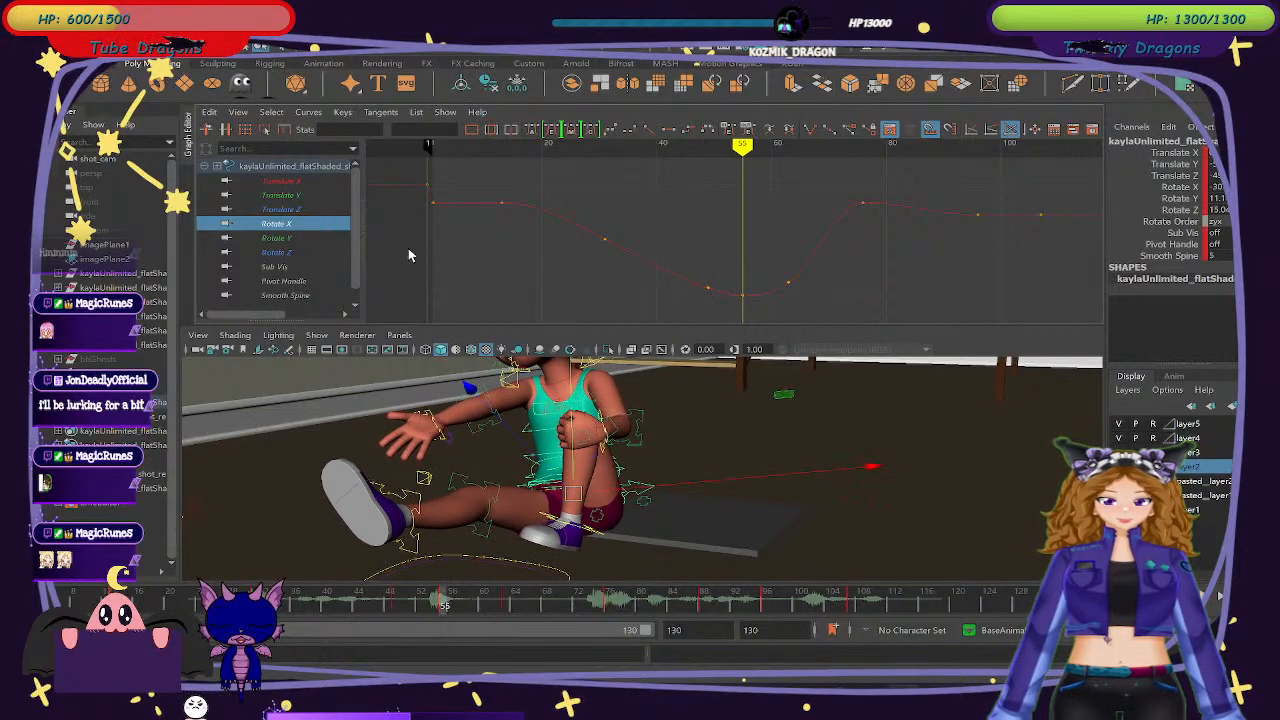
{"action": "left_click", "coordinate": [310, 240]}
{"action": "left_click", "coordinate": [314, 252]}
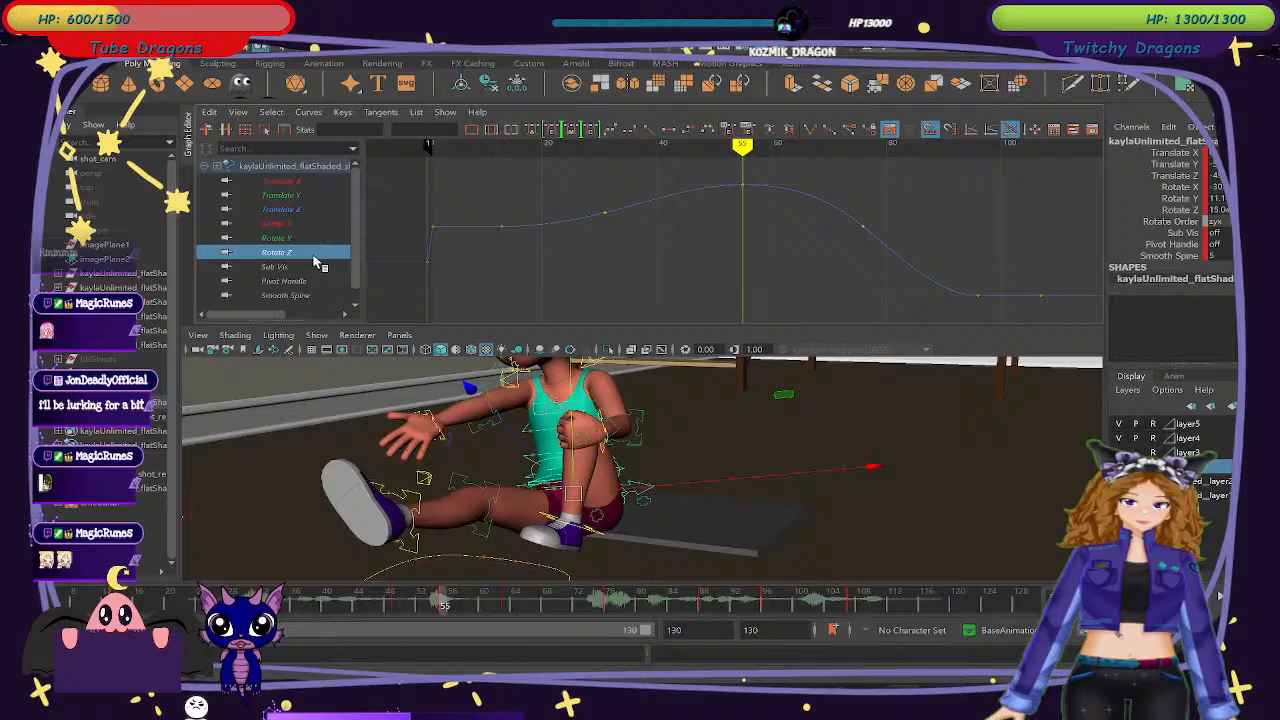
{"action": "left_click", "coordinate": [315, 224]}
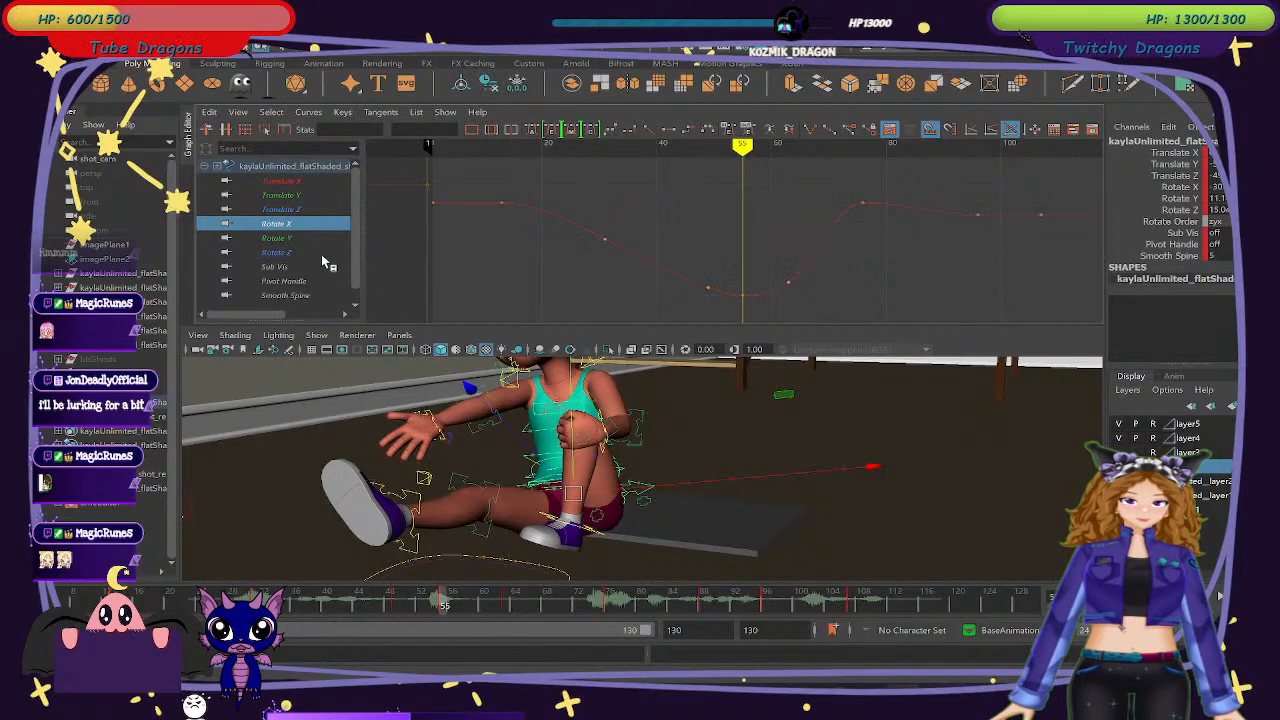
Lower the hip control's Rotate X, Y and Z keys at frame 55 together, bringing Rotate Z to about 13.6.
{"action": "left_click", "coordinate": [321, 252], "text": "shift"}
{"action": "left_click_drag", "start_coordinate": [736, 188], "coordinate": [747, 296]}
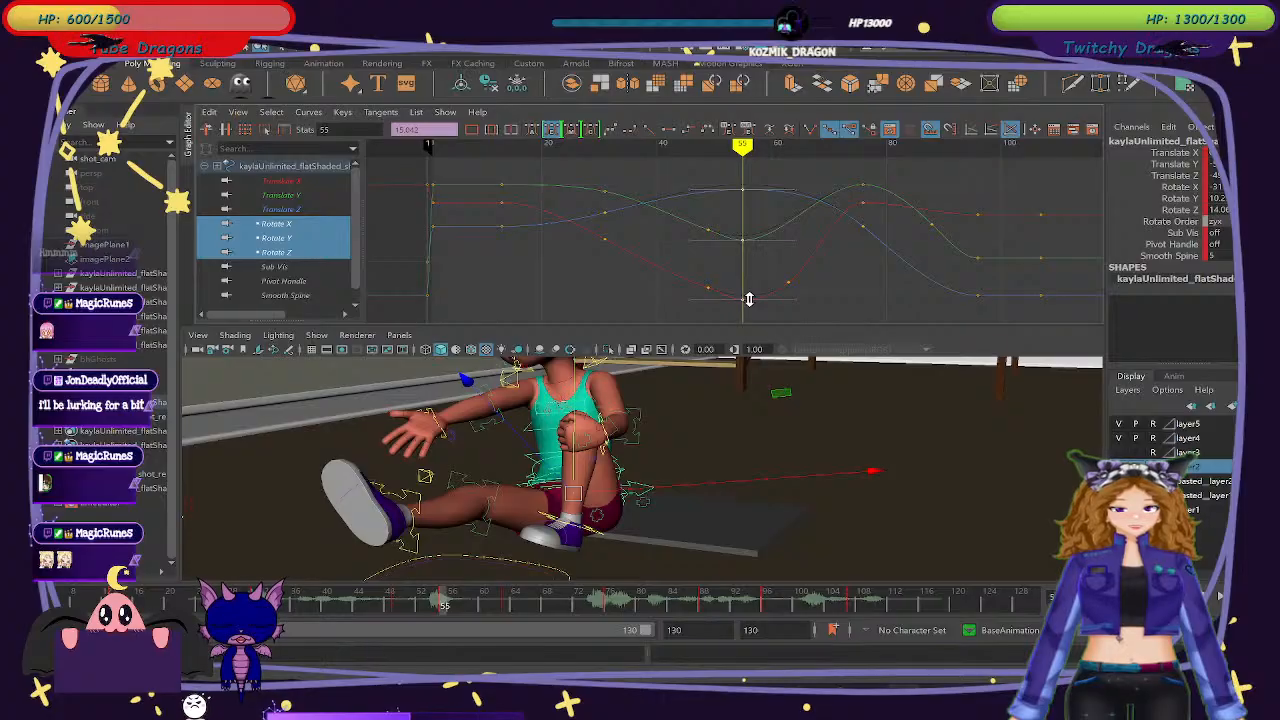
{"action": "middle_click_drag", "start_coordinate": [748, 298], "coordinate": [748, 301]}
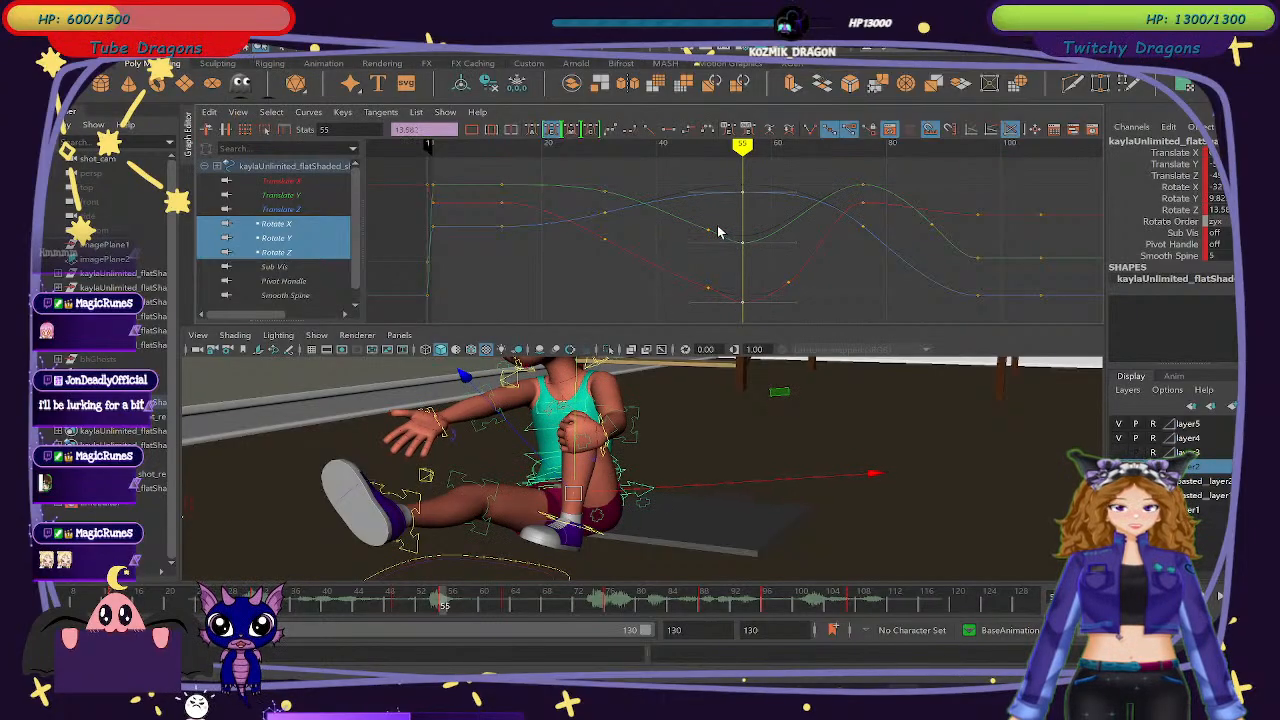
Scrub through the hip motion around frame 55 and undo the last lowering of the rotation keys there.
{"action": "left_click_drag", "start_coordinate": [651, 143], "coordinate": [806, 186]}
{"action": "key", "text": "ctrl+z"}
{"action": "key", "text": "ctrl+z"}
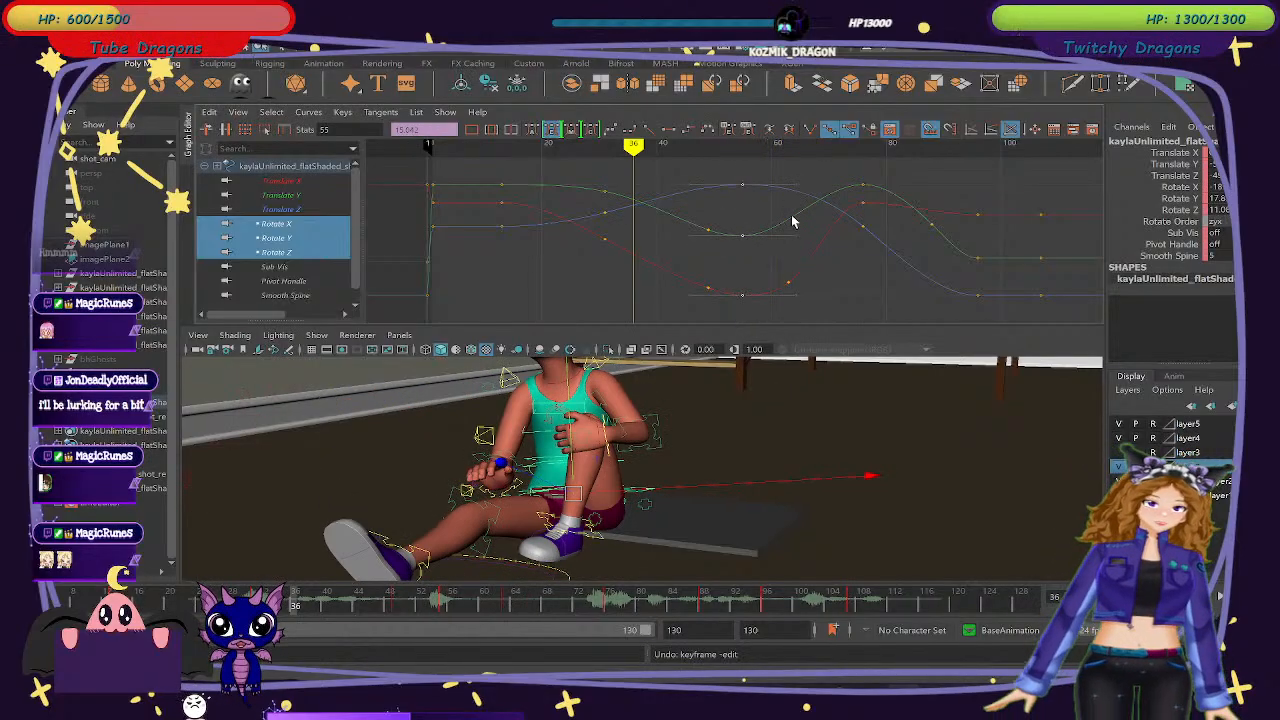
Add hip rotation keys at frame 57 and lower the Rotate X, Y and Z keys until Rotate Z at frame 55 is about 14.6.
{"action": "left_click", "coordinate": [730, 146]}
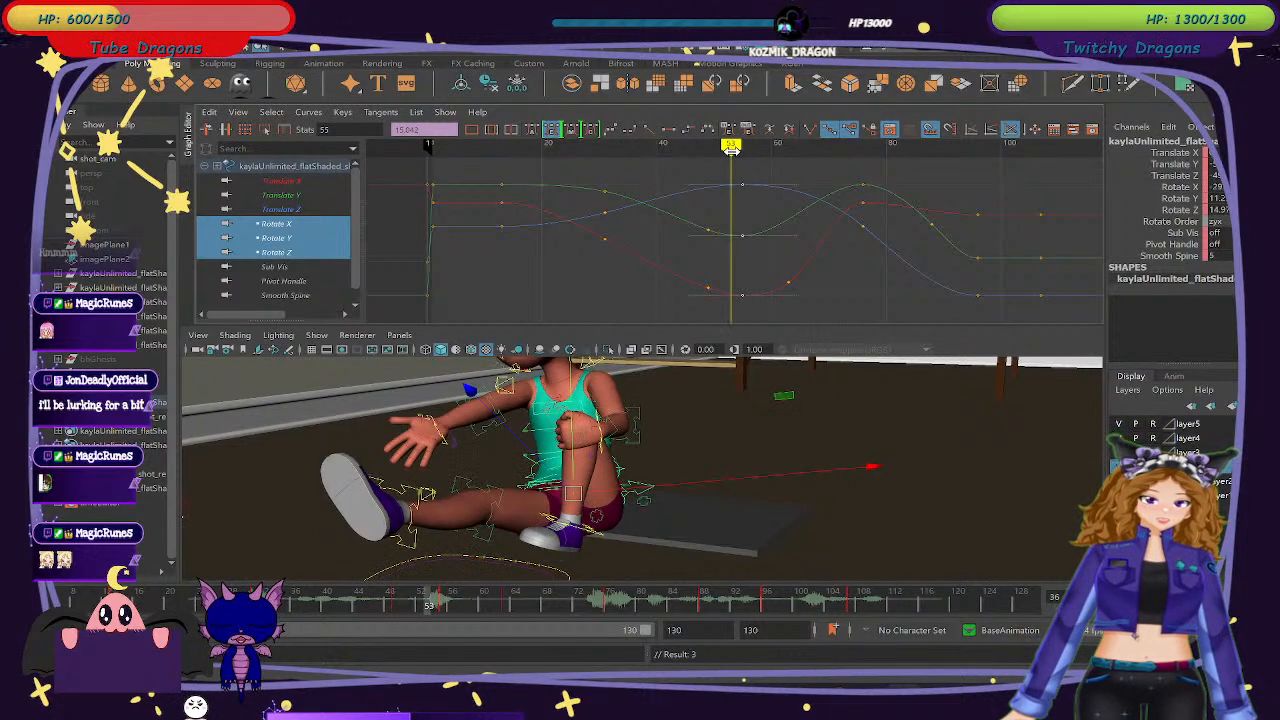
{"action": "left_click_drag", "start_coordinate": [731, 146], "coordinate": [756, 157]}
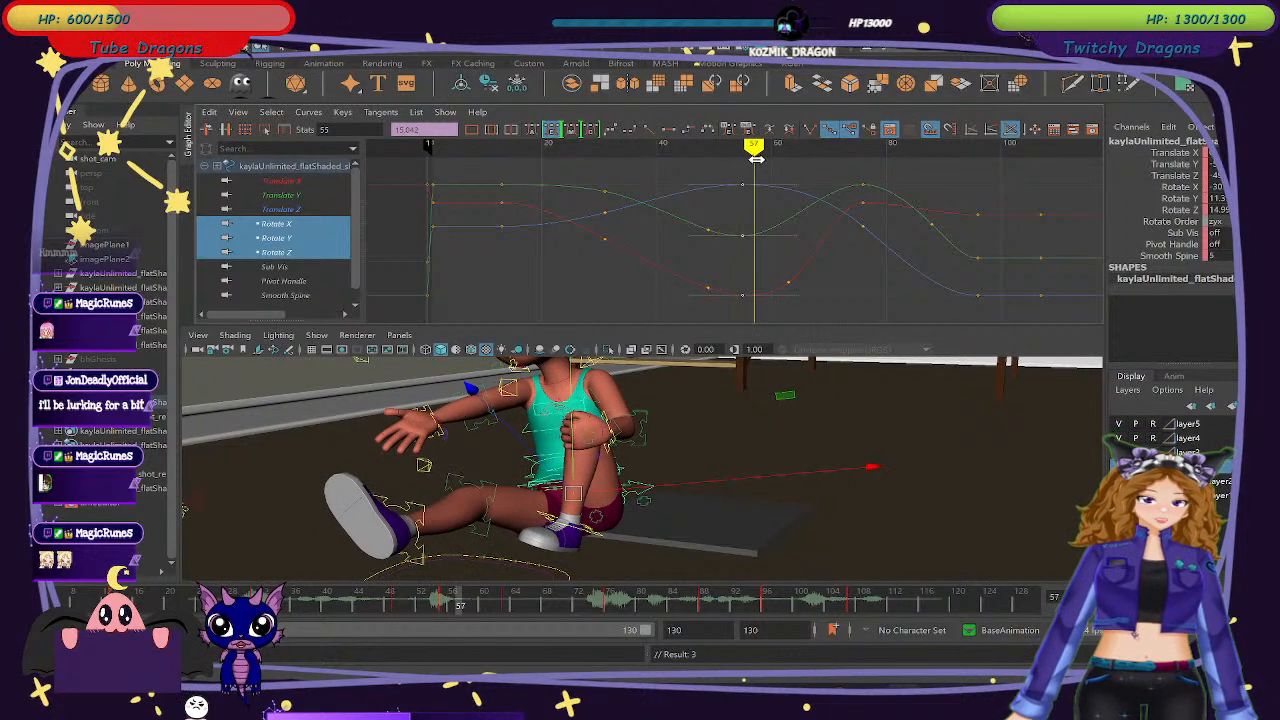
{"action": "left_click_drag", "start_coordinate": [754, 210], "coordinate": [754, 221]}
{"action": "mouse_move", "coordinate": [720, 148]}
{"action": "left_mouse_down"}
{"action": "mouse_move", "coordinate": [760, 161]}
{"action": "mouse_move", "coordinate": [744, 161]}
{"action": "mouse_move", "coordinate": [746, 308]}
{"action": "left_mouse_up"}
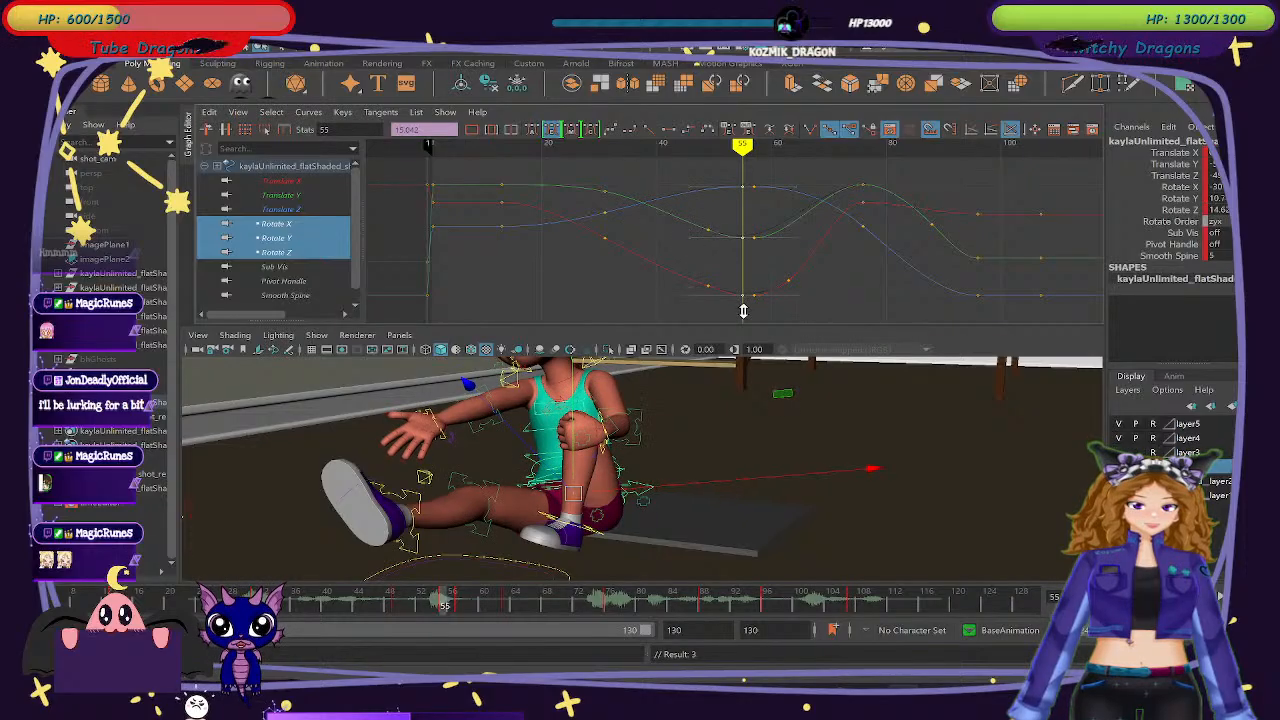
{"action": "middle_click_drag", "start_coordinate": [742, 308], "coordinate": [740, 310]}
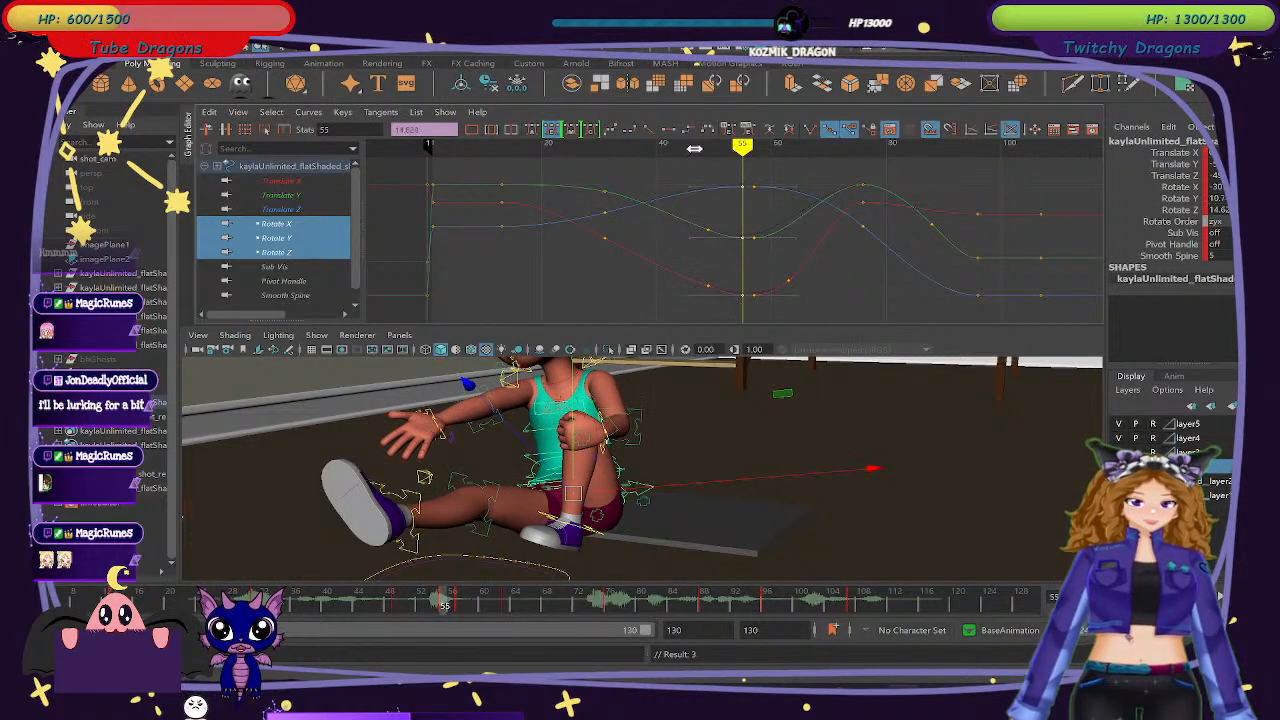
Check the hip motion between frames 53 and 65 and try adjusting the rotation keys at frame 57.
{"action": "left_click_drag", "start_coordinate": [694, 148], "coordinate": [801, 175]}
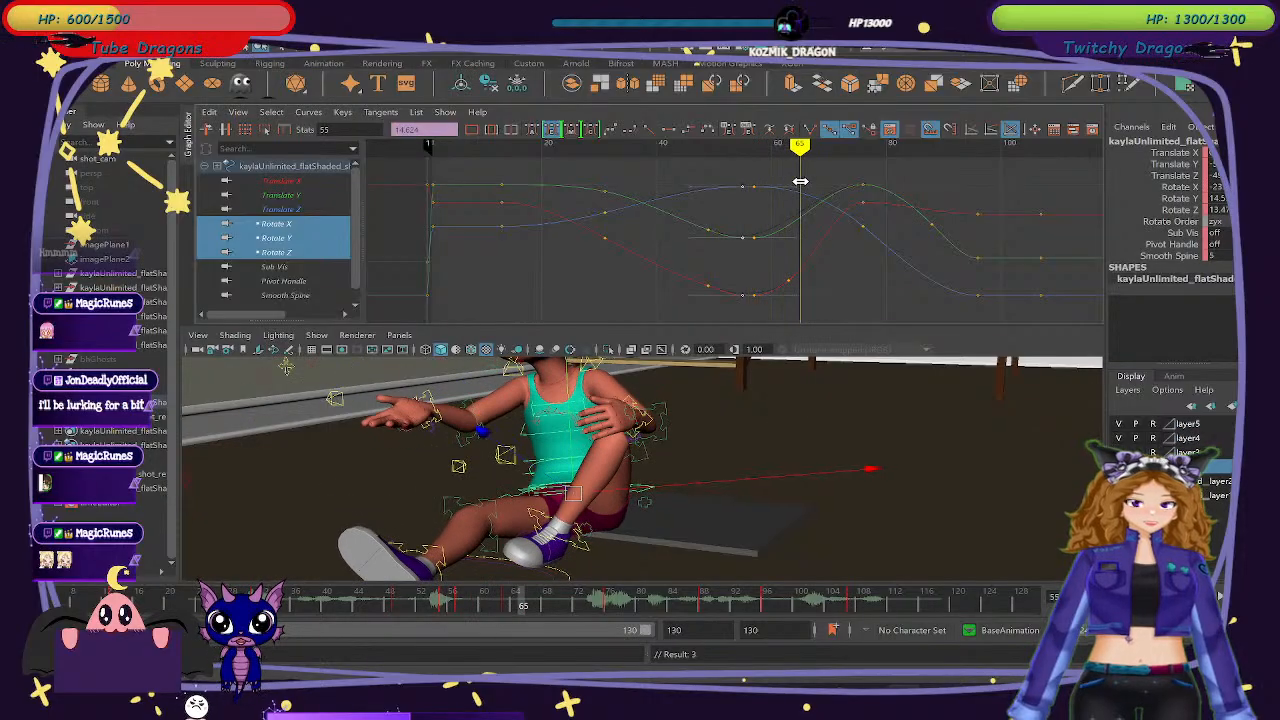
{"action": "left_click", "coordinate": [742, 148]}
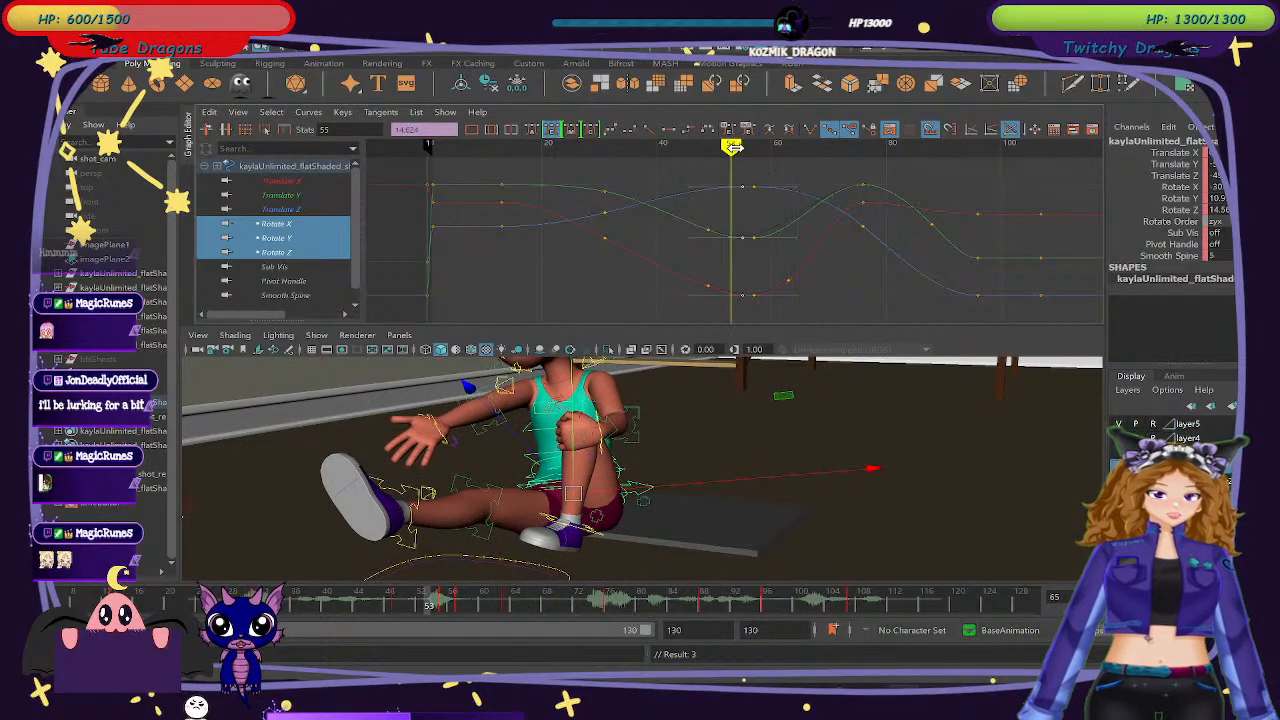
{"action": "left_click_drag", "start_coordinate": [742, 148], "coordinate": [756, 157]}
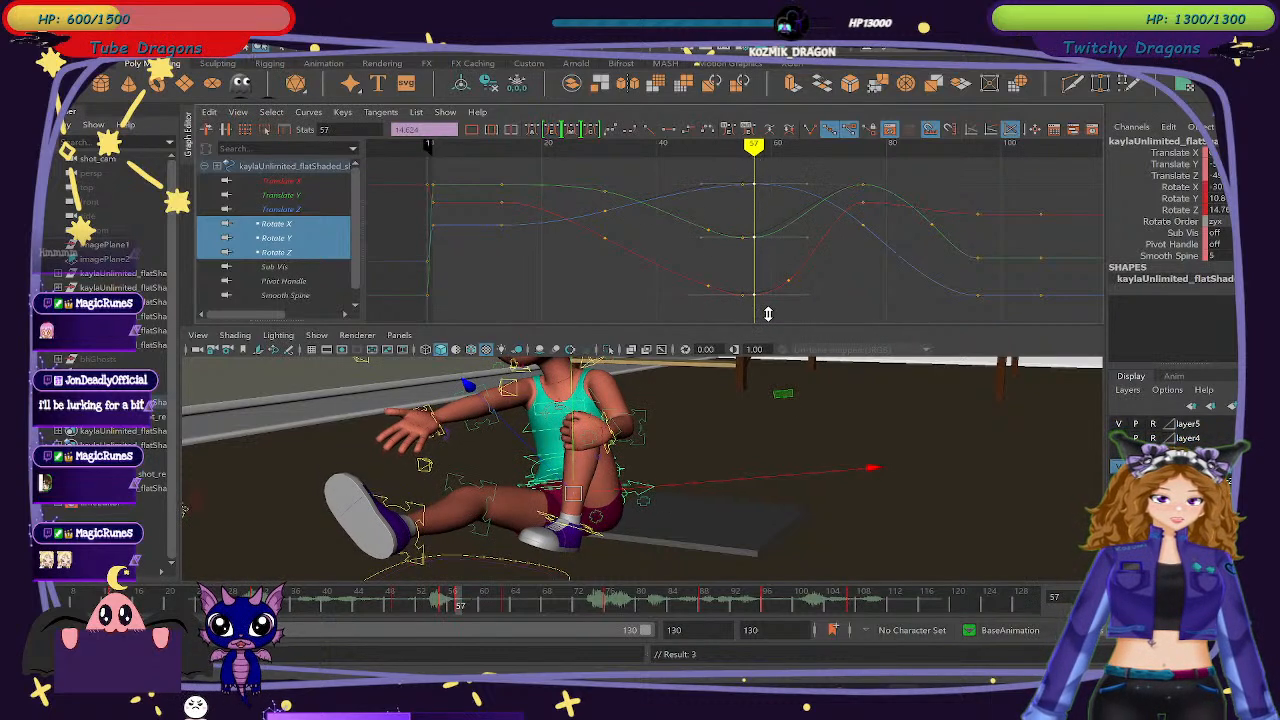
{"action": "key", "text": "ctrl+z"}
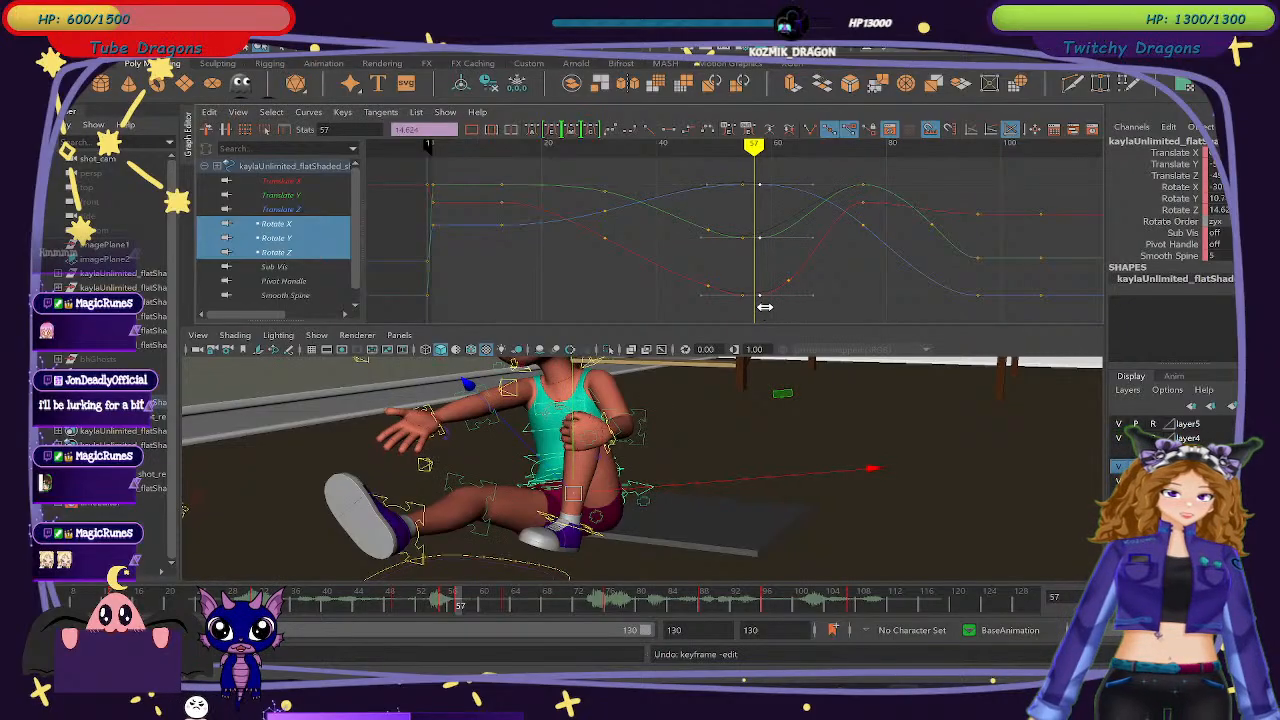
Lower the hip's Rotate X, Y and Z keys just after frame 55 until Rotate Z is about 13.46, and place them at frame 57.
{"action": "mouse_move", "coordinate": [725, 151]}
{"action": "left_mouse_down"}
{"action": "mouse_move", "coordinate": [714, 150]}
{"action": "mouse_move", "coordinate": [777, 168]}
{"action": "mouse_move", "coordinate": [752, 176]}
{"action": "left_mouse_up"}
{"action": "left_click_drag", "start_coordinate": [757, 249], "coordinate": [764, 294]}
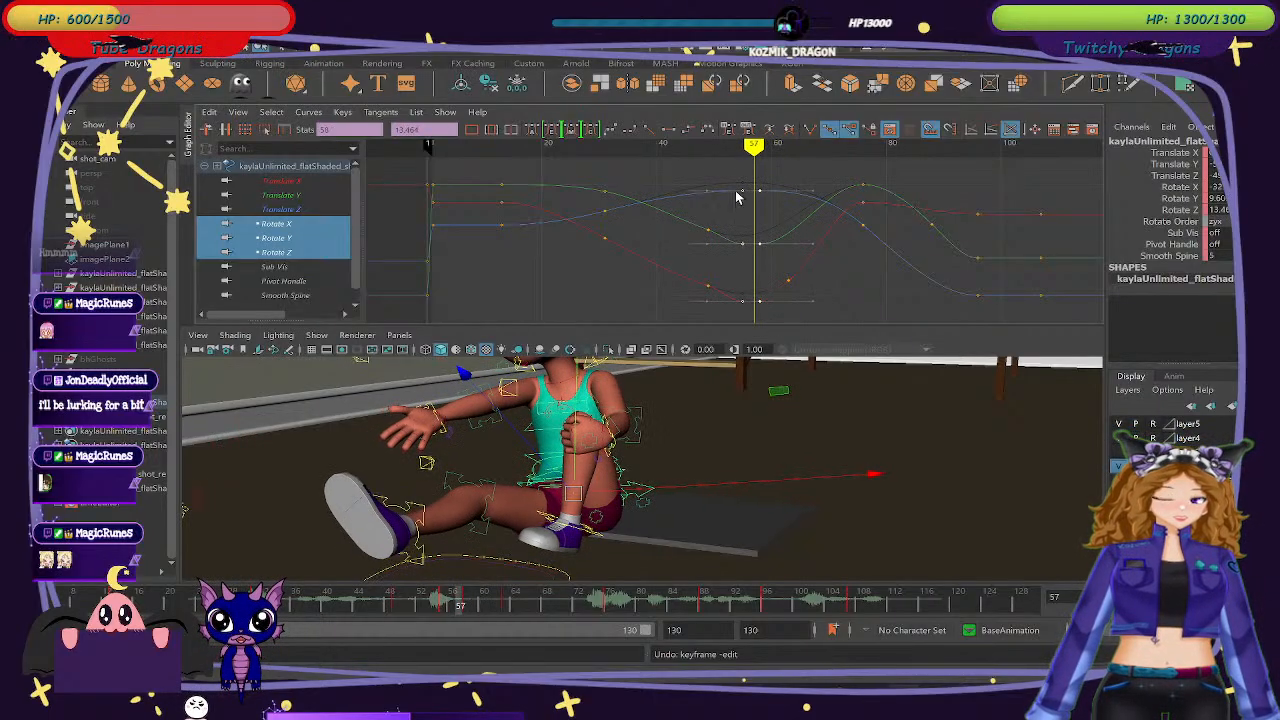
{"action": "mouse_move", "coordinate": [711, 149]}
{"action": "left_mouse_down"}
{"action": "mouse_move", "coordinate": [690, 152]}
{"action": "mouse_move", "coordinate": [790, 170]}
{"action": "mouse_move", "coordinate": [718, 170]}
{"action": "mouse_move", "coordinate": [790, 184]}
{"action": "mouse_move", "coordinate": [733, 183]}
{"action": "mouse_move", "coordinate": [744, 186]}
{"action": "mouse_move", "coordinate": [708, 172]}
{"action": "mouse_move", "coordinate": [787, 180]}
{"action": "mouse_move", "coordinate": [759, 178]}
{"action": "left_mouse_up"}
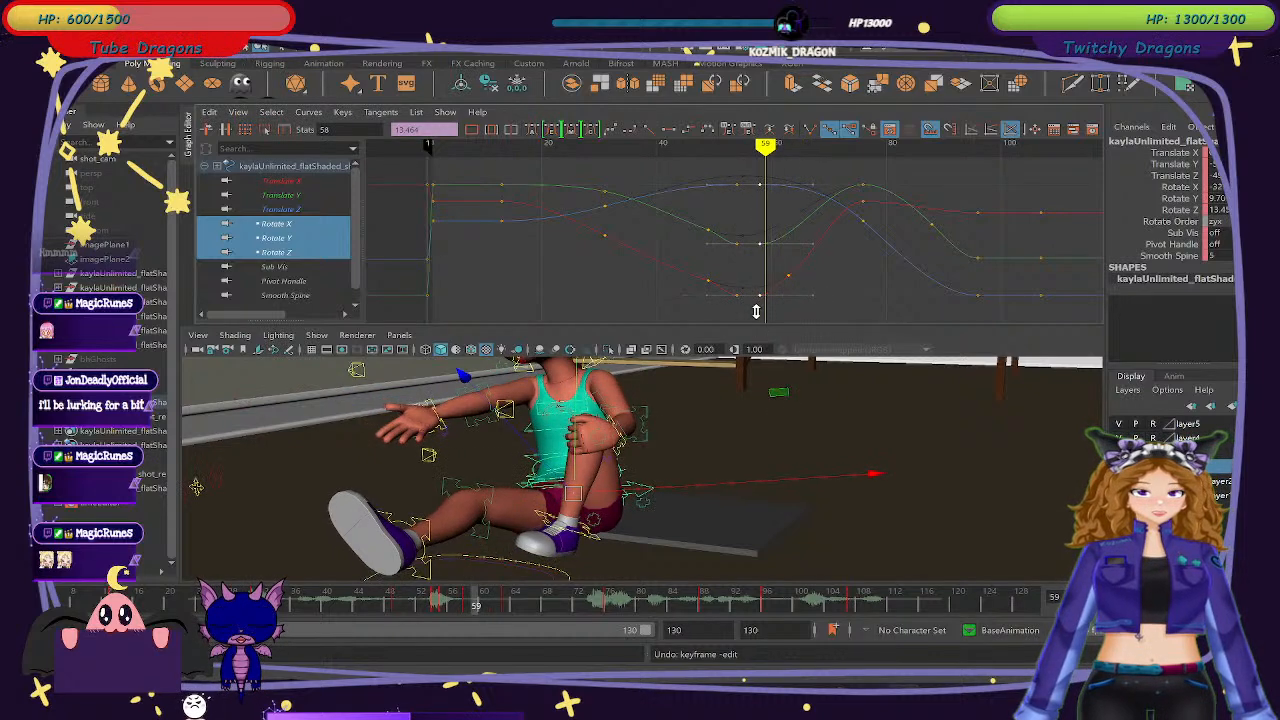
{"action": "middle_click_drag", "start_coordinate": [755, 311], "coordinate": [745, 303]}
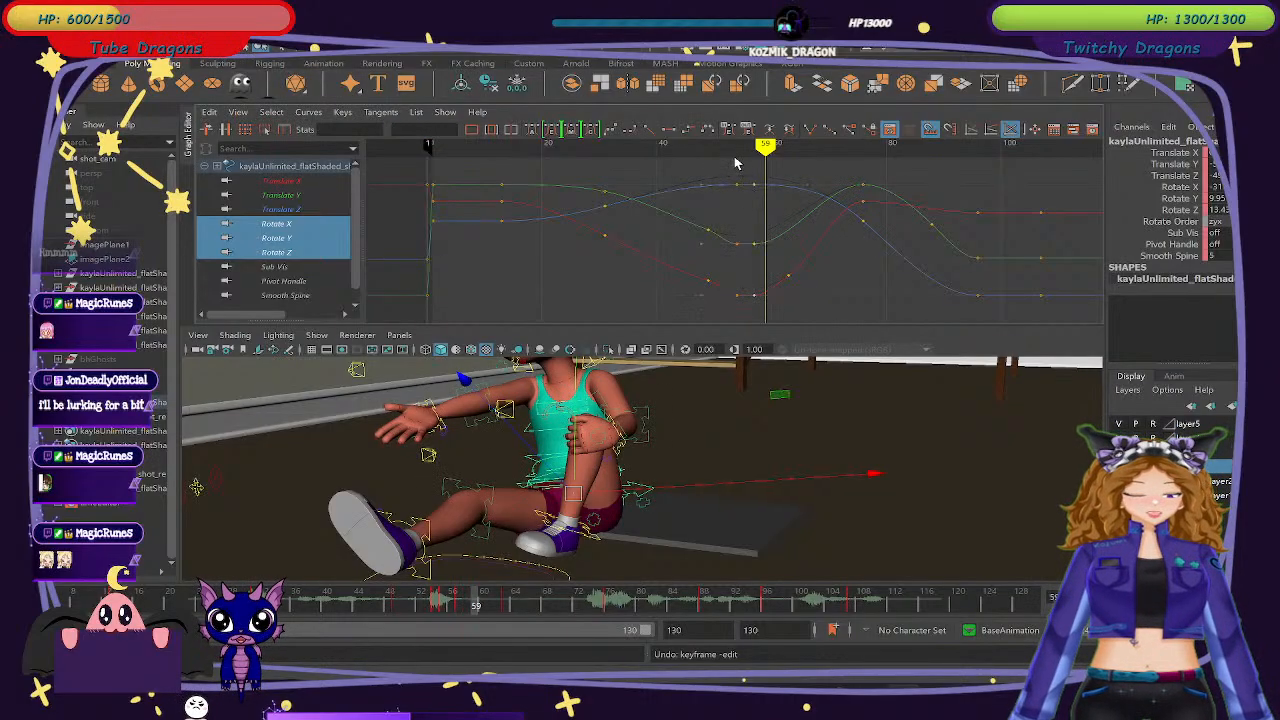
{"action": "mouse_move", "coordinate": [735, 163]}
{"action": "left_mouse_down"}
{"action": "mouse_move", "coordinate": [784, 160]}
{"action": "mouse_move", "coordinate": [697, 155]}
{"action": "mouse_move", "coordinate": [766, 168]}
{"action": "left_mouse_up"}
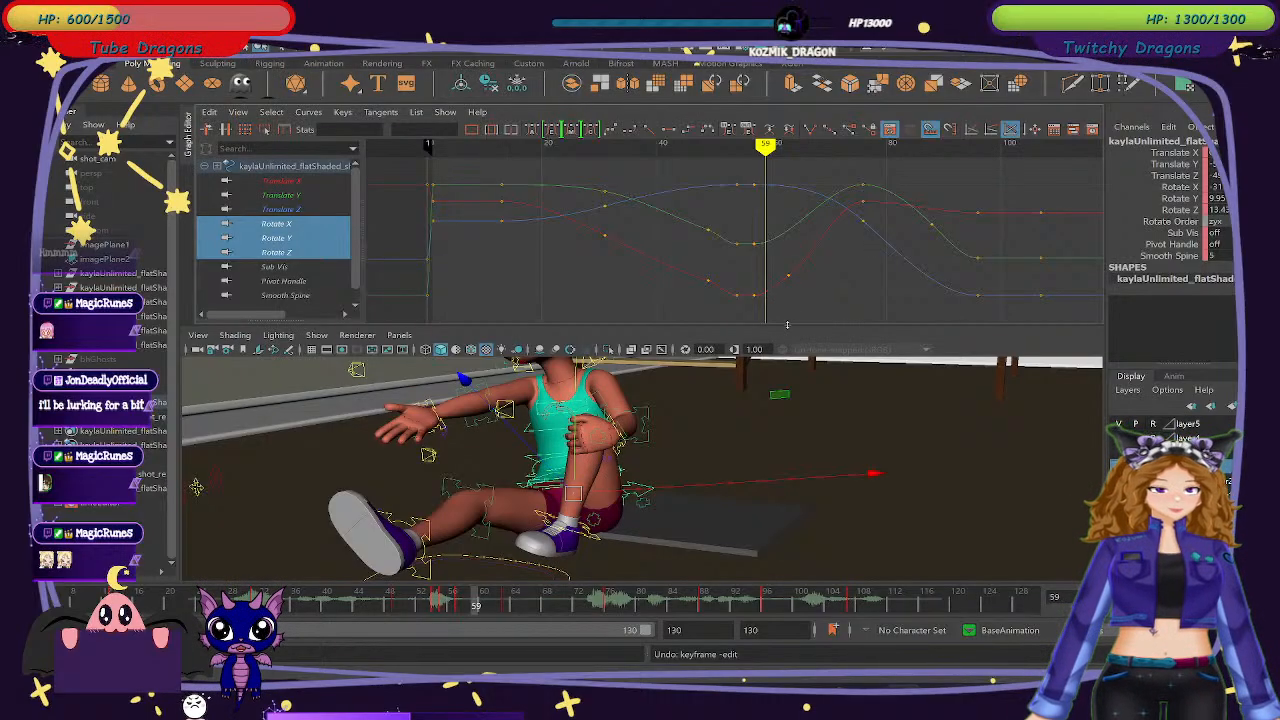
Hide the NURBS curves in the enlarged viewport and playblast the shot, overwriting punky4.avi.
{"action": "left_click_drag", "start_coordinate": [787, 324], "coordinate": [716, 189]}
{"action": "scroll", "coordinate": [688, 293], "scroll_direction": "down", "scroll_amount": 3}
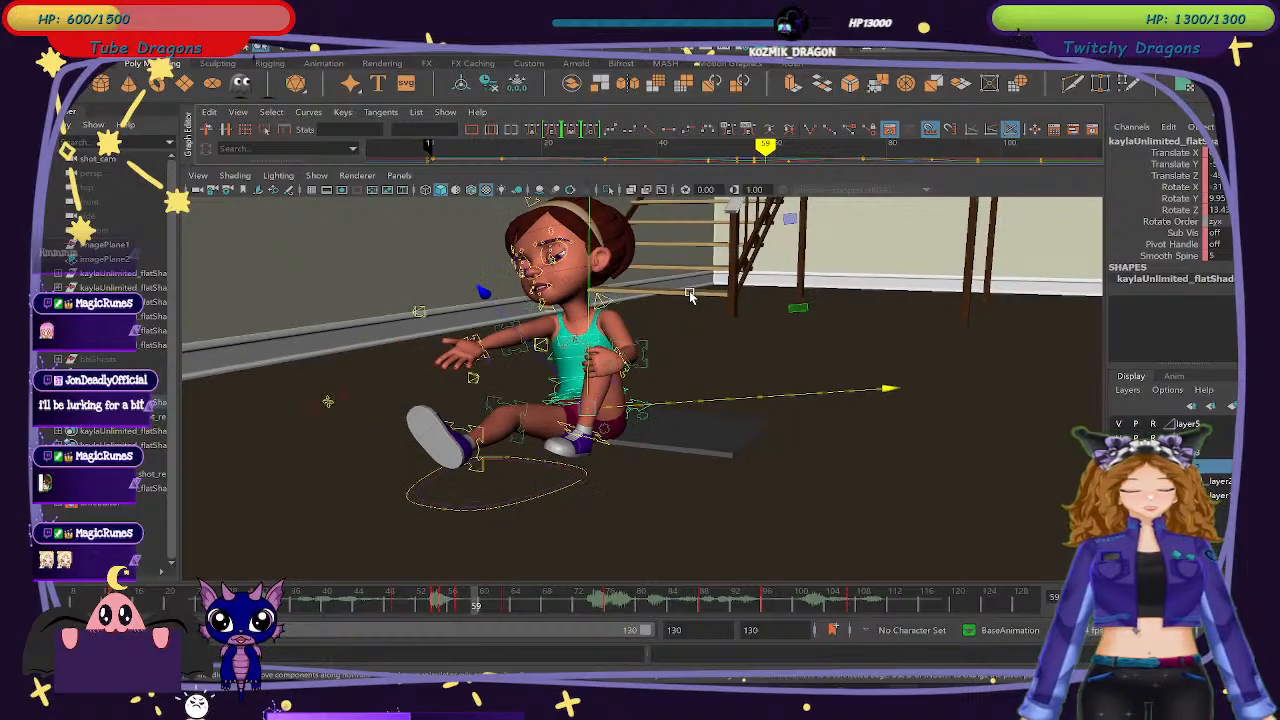
{"action": "middle_click_drag", "start_coordinate": [688, 293], "coordinate": [689, 339], "text": "alt"}
{"action": "left_click_drag", "start_coordinate": [689, 339], "coordinate": [660, 340], "text": "alt"}
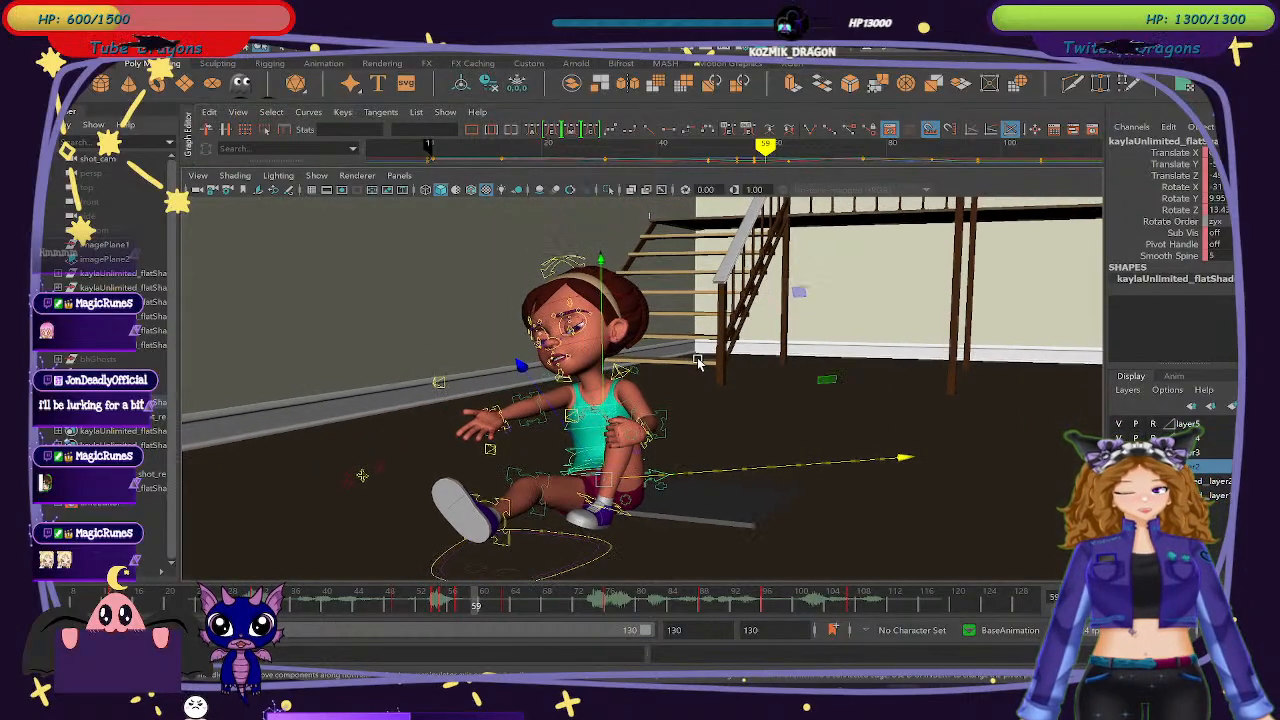
{"action": "left_click", "coordinate": [314, 175]}
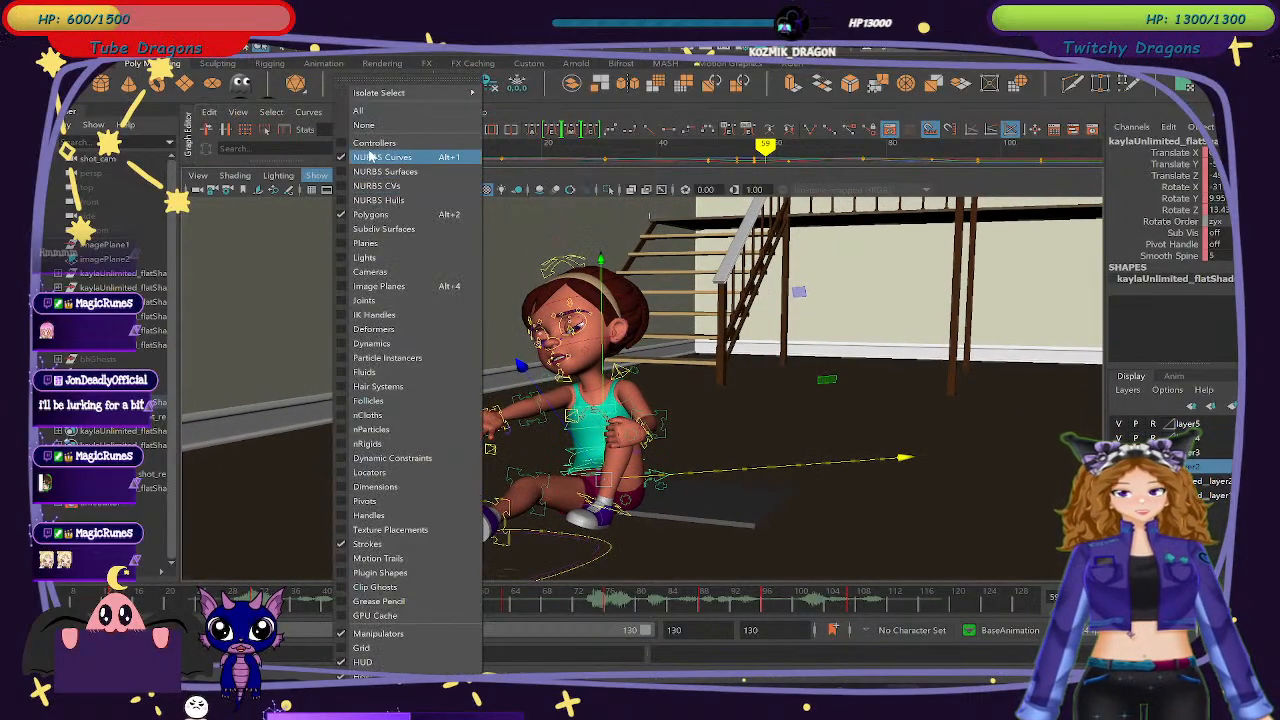
{"action": "left_click", "coordinate": [369, 155]}
{"action": "left_click", "coordinate": [303, 33]}
{"action": "left_click", "coordinate": [325, 55]}
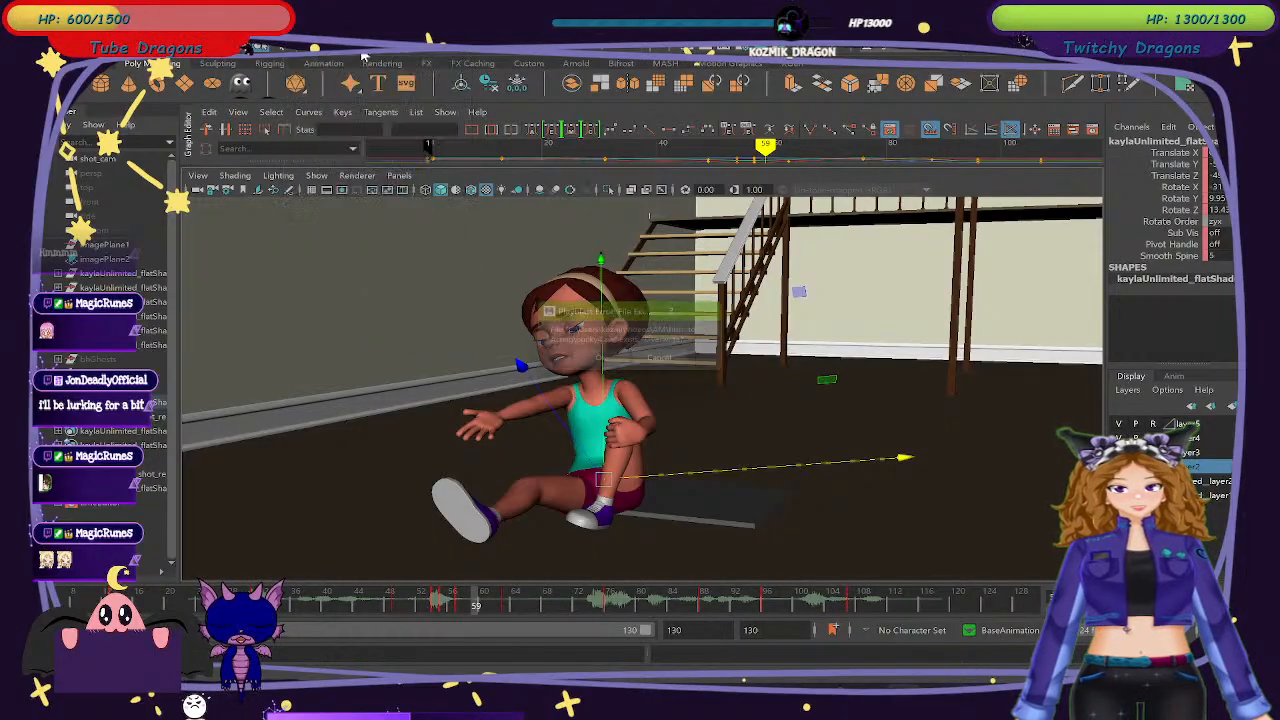
{"action": "left_click", "coordinate": [616, 358]}
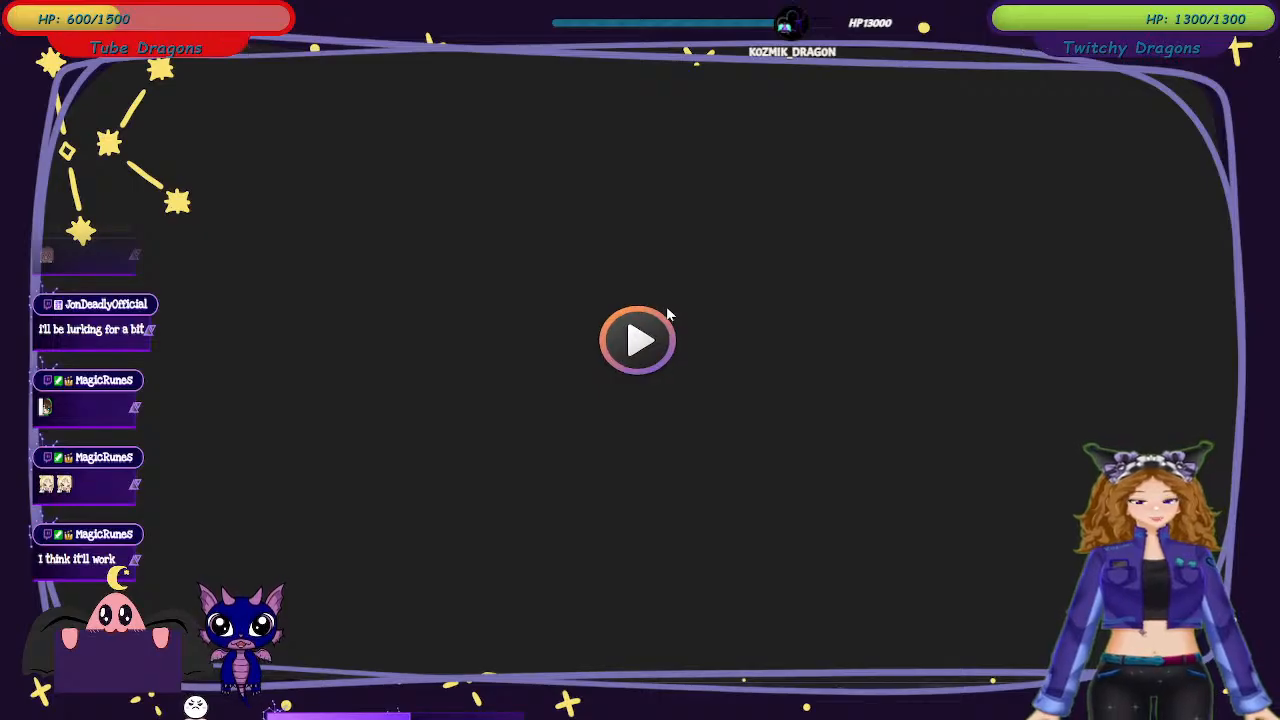
Play the playblast video and examine the frames where the girl's arm is outstretched.
{"action": "left_click", "coordinate": [660, 320]}
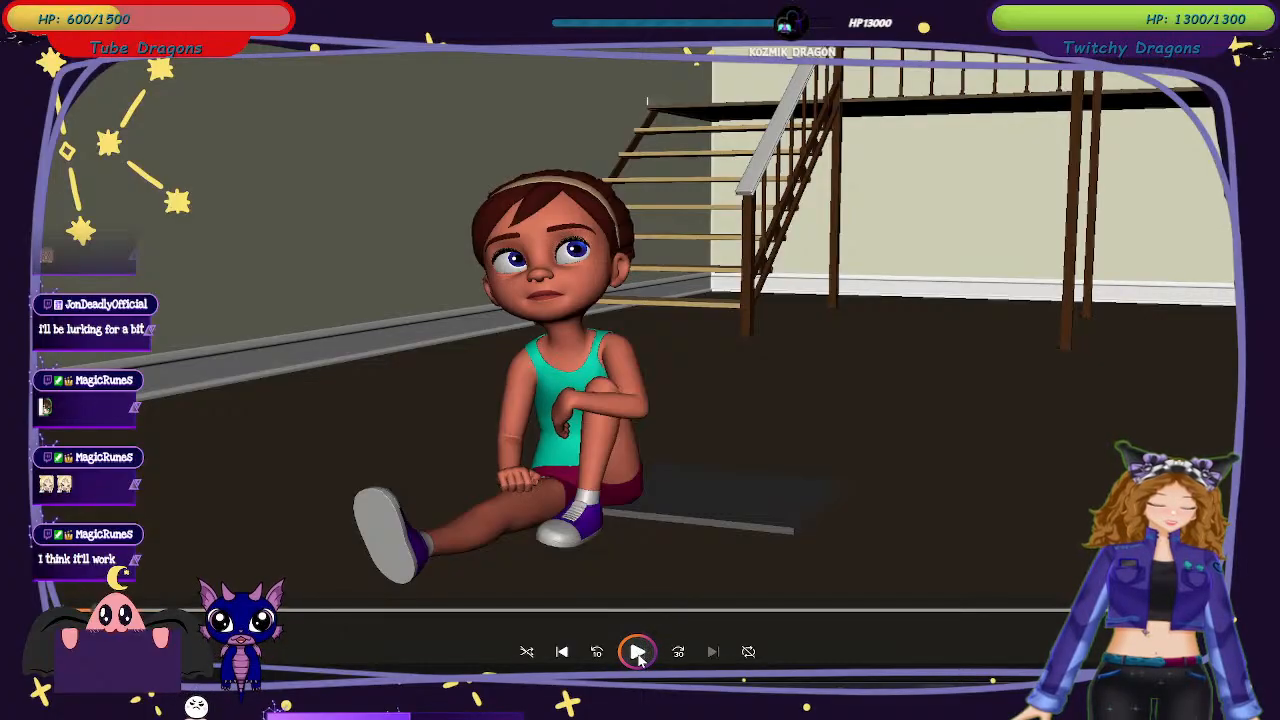
{"action": "left_click", "coordinate": [637, 651]}
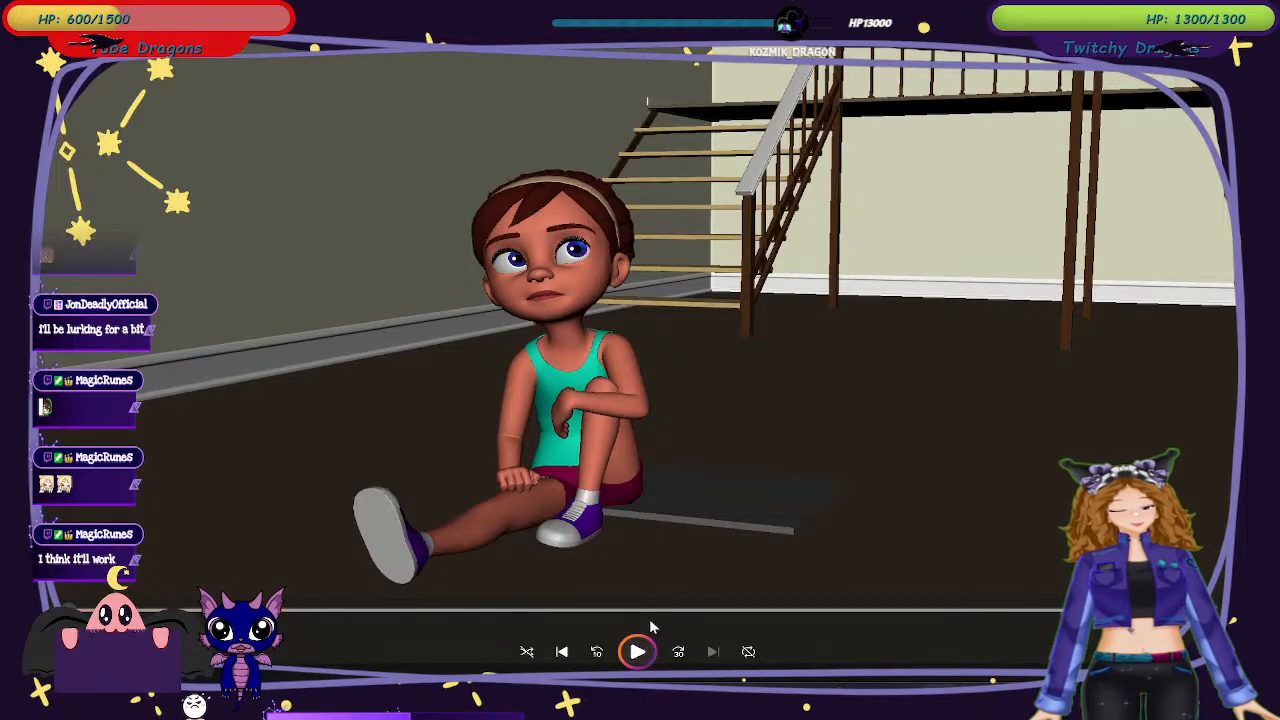
{"action": "key", "text": "space"}
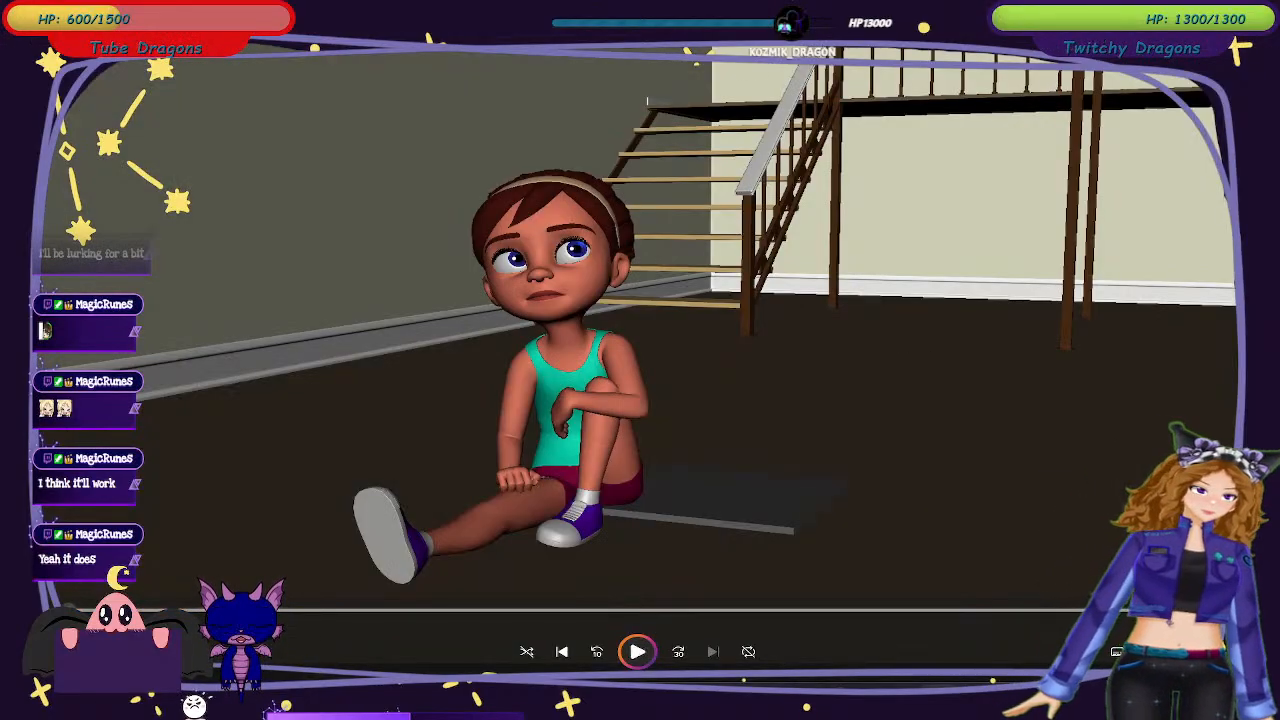
{"action": "left_click_drag", "start_coordinate": [566, 622], "coordinate": [501, 612]}
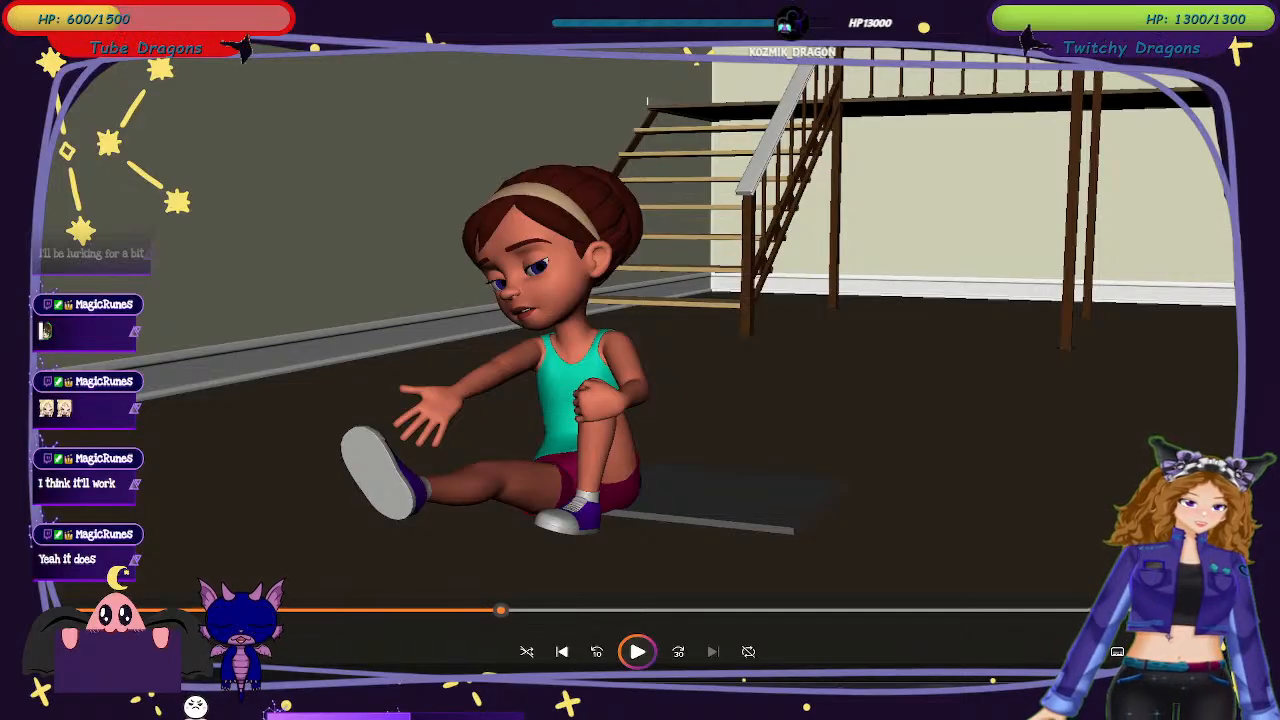
Switch back to Maya and move the hip's rotation keys from frame 55 to frame 54, keeping Rotate Z at about 13.46.
{"action": "key", "text": "alt+Tab"}
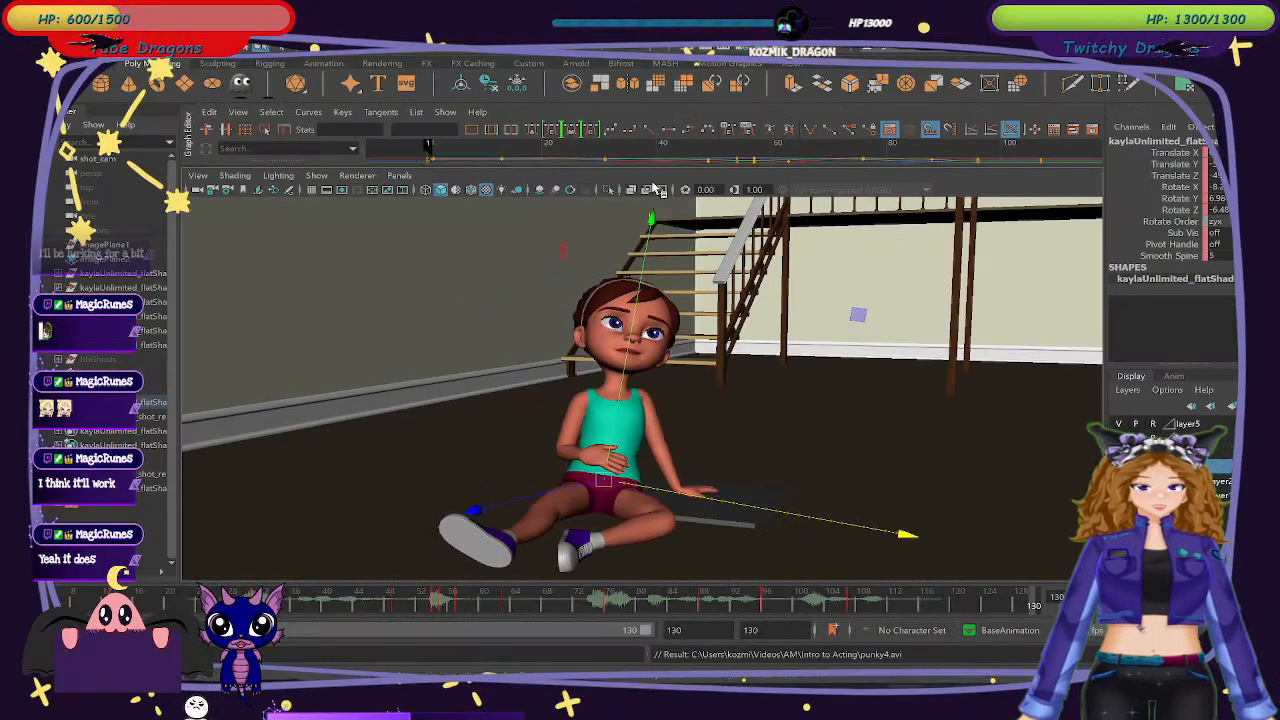
{"action": "left_click_drag", "start_coordinate": [656, 166], "coordinate": [658, 272]}
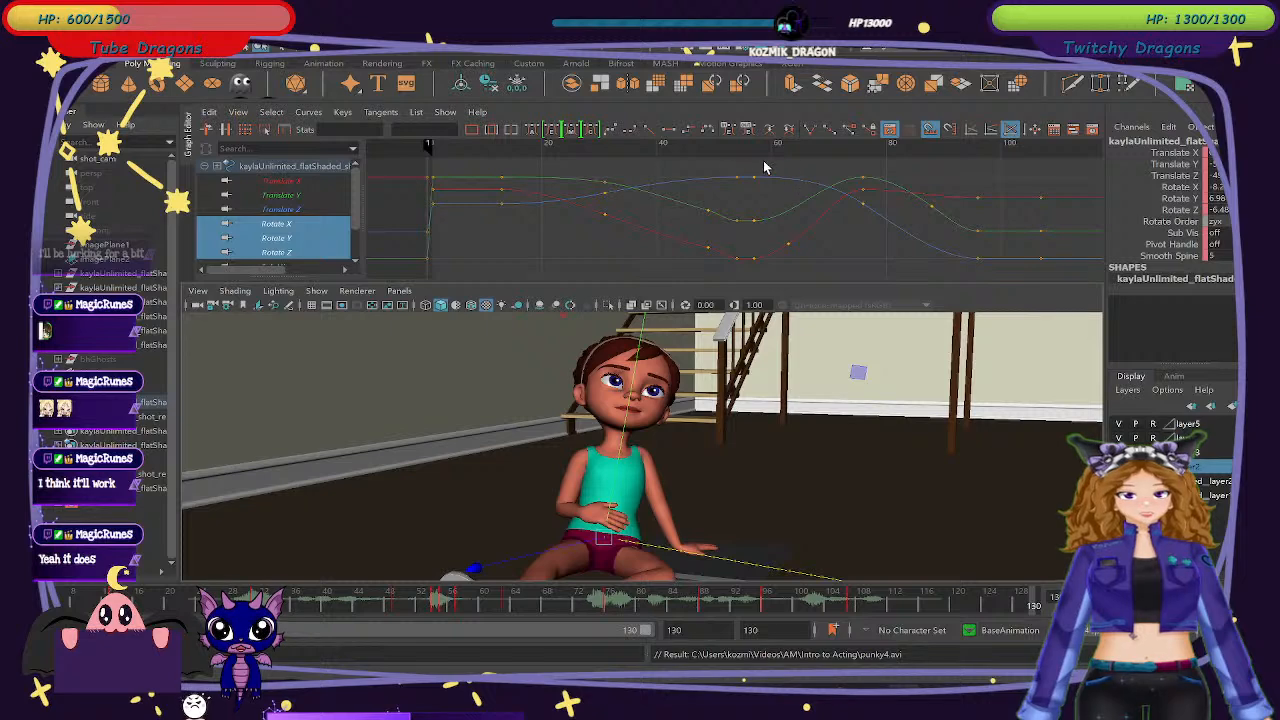
{"action": "left_click_drag", "start_coordinate": [727, 166], "coordinate": [745, 271]}
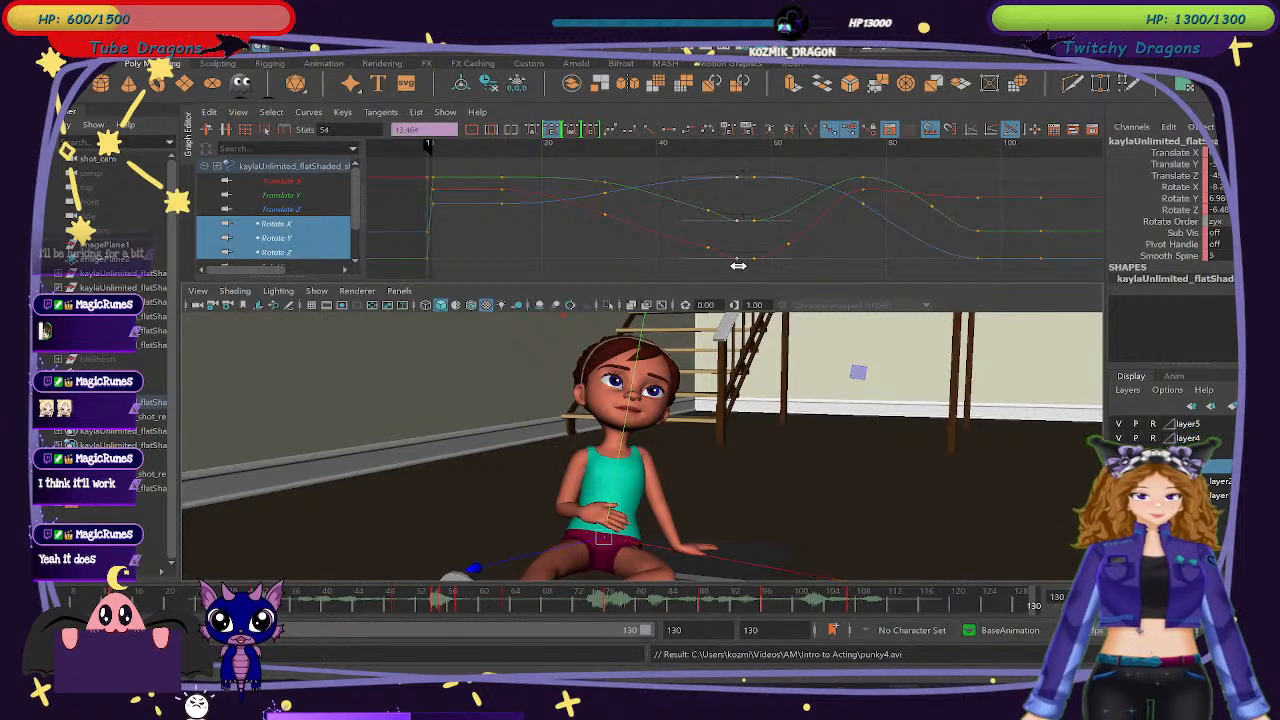
{"action": "mouse_move", "coordinate": [687, 155]}
{"action": "left_mouse_down"}
{"action": "mouse_move", "coordinate": [750, 165]}
{"action": "mouse_move", "coordinate": [834, 204]}
{"action": "mouse_move", "coordinate": [751, 187]}
{"action": "left_mouse_up"}
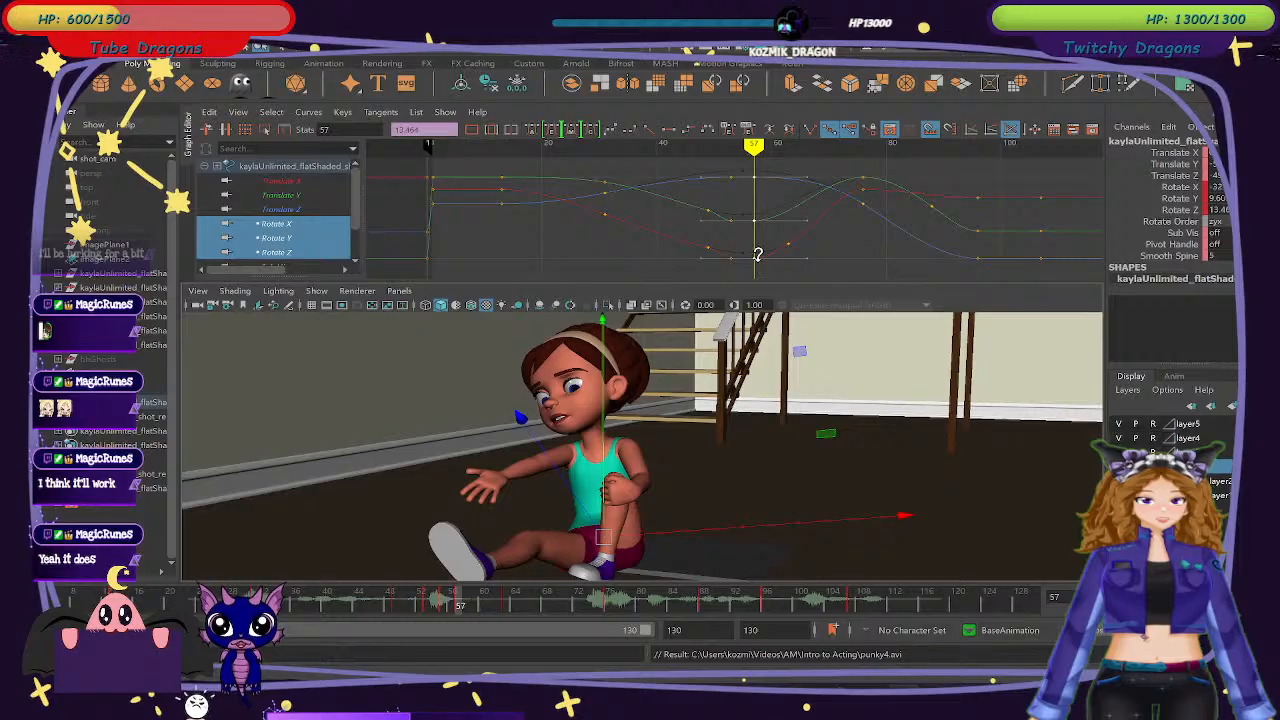
Try lowering the hip's Rotate X, Y and Z keys at frame 57 until Rotate Z is about 12.67.
{"action": "middle_click_drag", "start_coordinate": [757, 264], "coordinate": [757, 269], "text": "shift"}
{"action": "left_click_drag", "start_coordinate": [722, 149], "coordinate": [801, 183]}
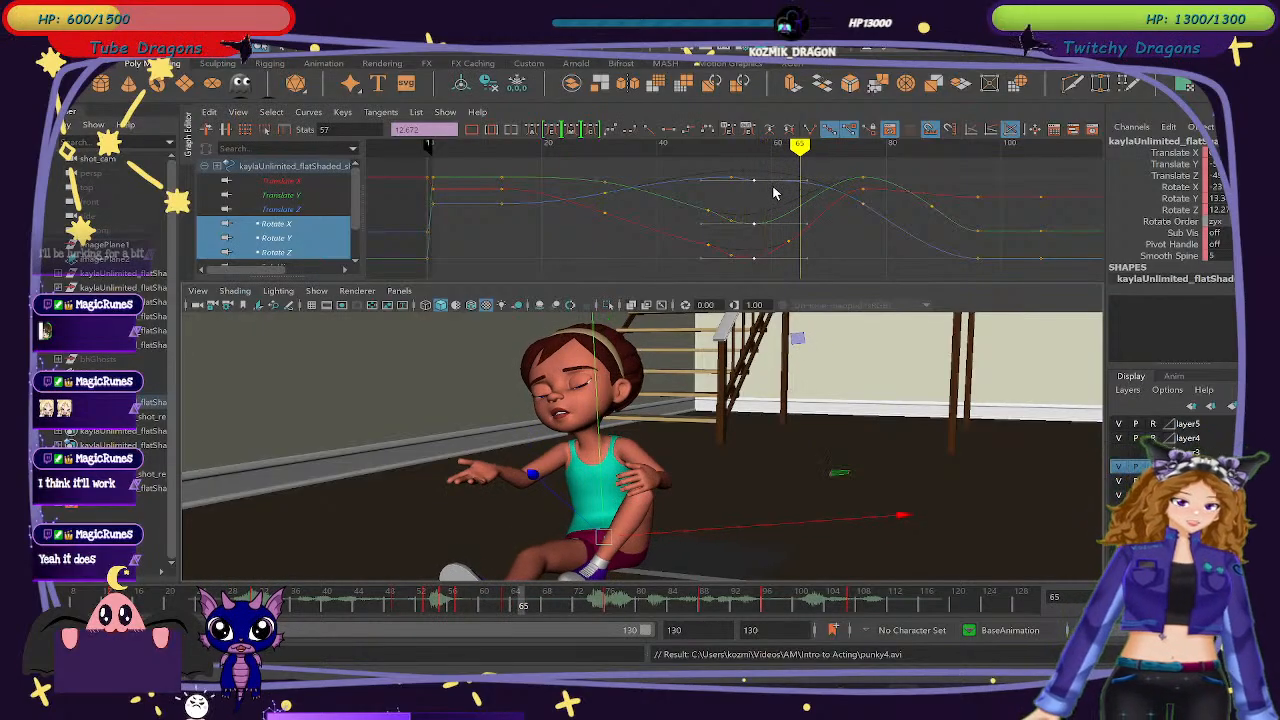
{"action": "key", "text": "ctrl+z"}
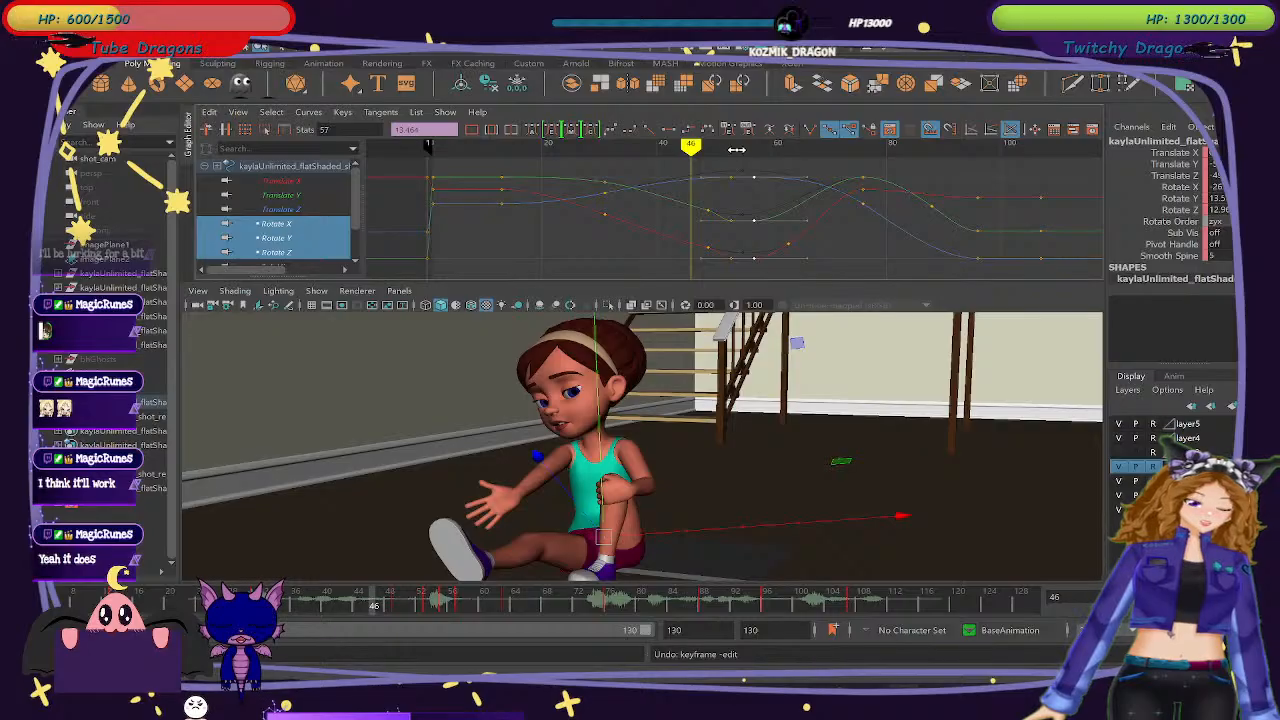
Playblast the shot over punky4.avi and scrub through the video to examine the outstretched-arm section.
{"action": "left_click", "coordinate": [303, 33]}
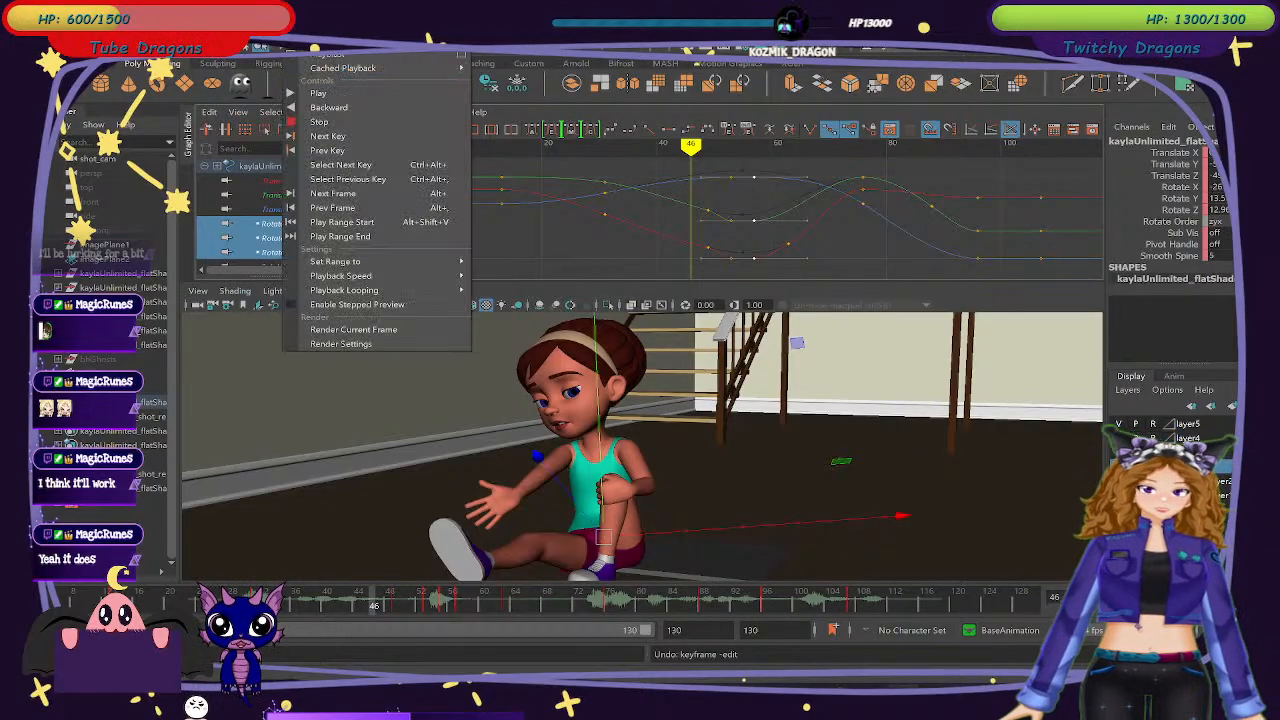
{"action": "left_click", "coordinate": [330, 57]}
{"action": "left_click", "coordinate": [603, 361]}
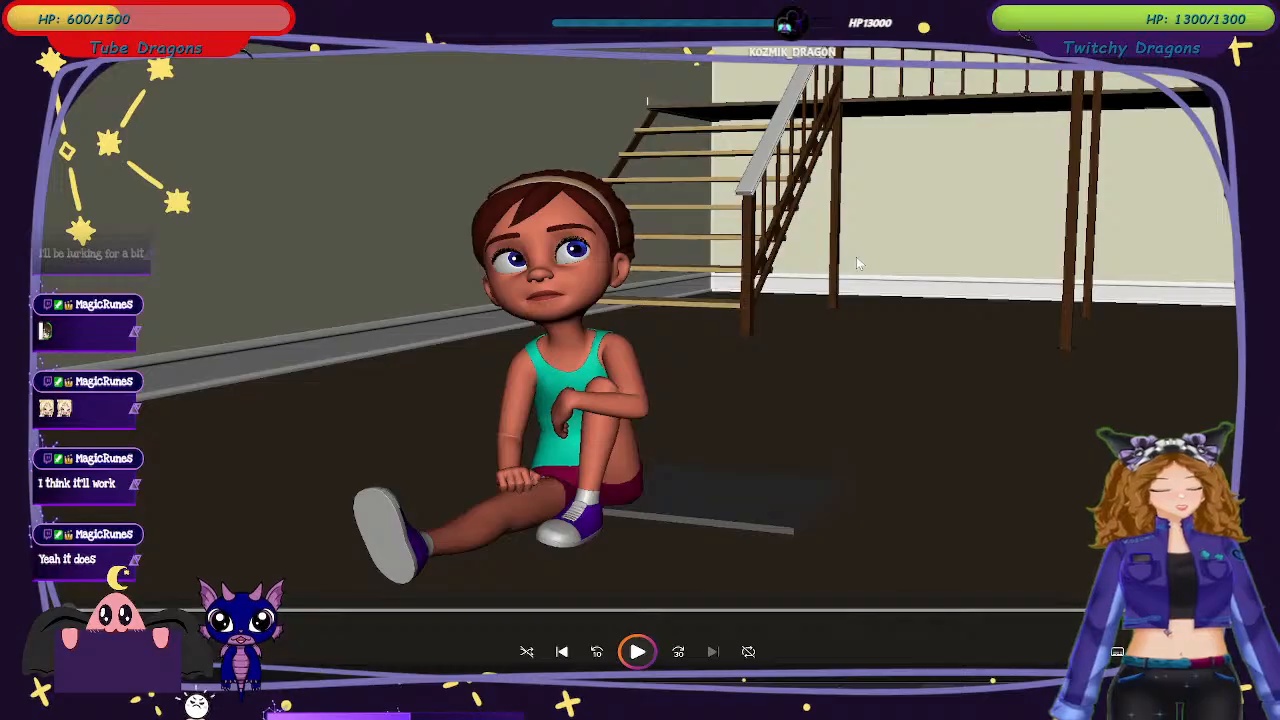
{"action": "left_click_drag", "start_coordinate": [447, 610], "coordinate": [582, 612]}
Switch back to Maya and move the hip's frame 57 rotation keys to frame 58, lowering Rotate Z to about 12.9.
{"action": "key", "text": "alt+Tab"}
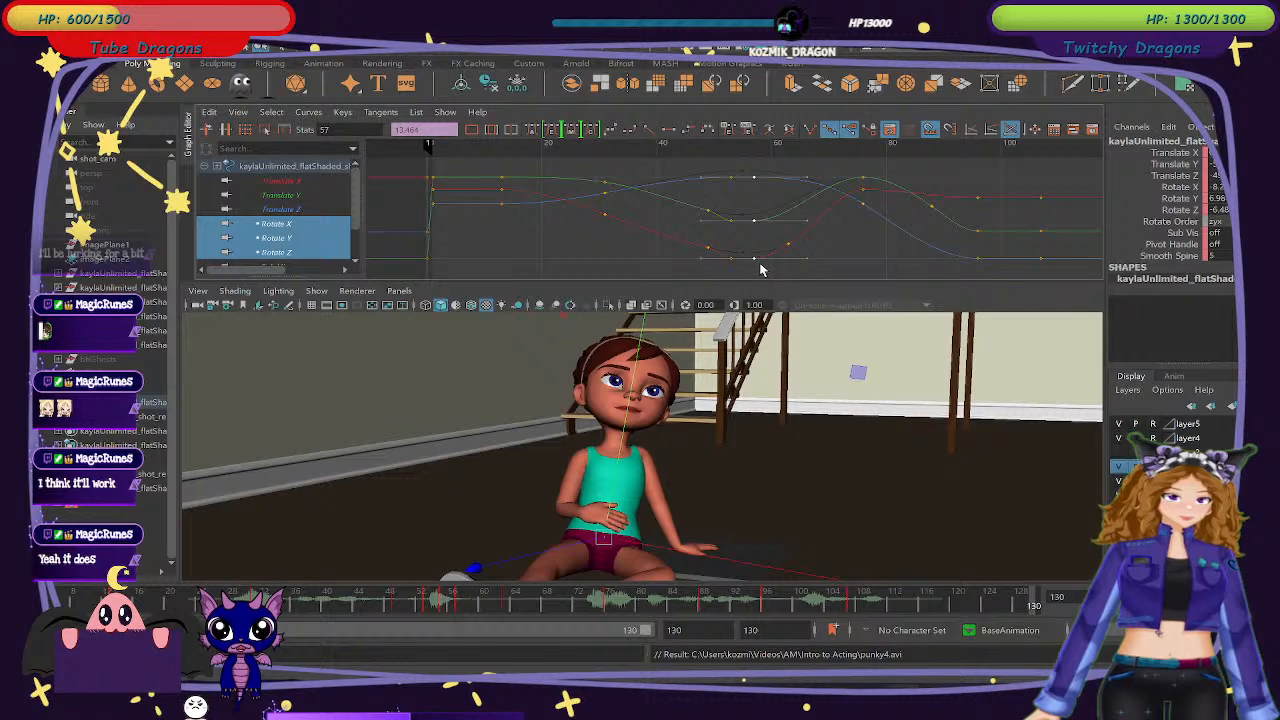
{"action": "left_click_drag", "start_coordinate": [759, 256], "coordinate": [769, 268]}
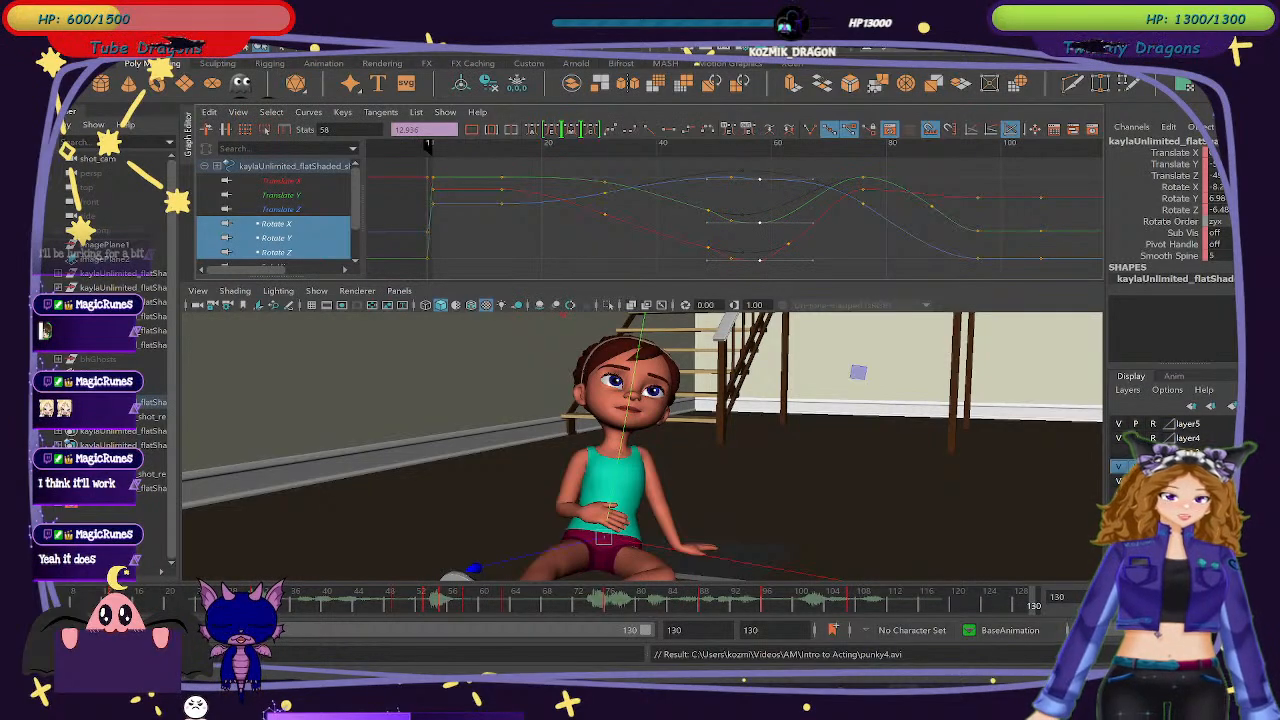
Playblast the shot with the retimed hip keys, overwriting punky4.avi, and play the video.
{"action": "left_click", "coordinate": [350, 47]}
{"action": "left_click", "coordinate": [360, 55]}
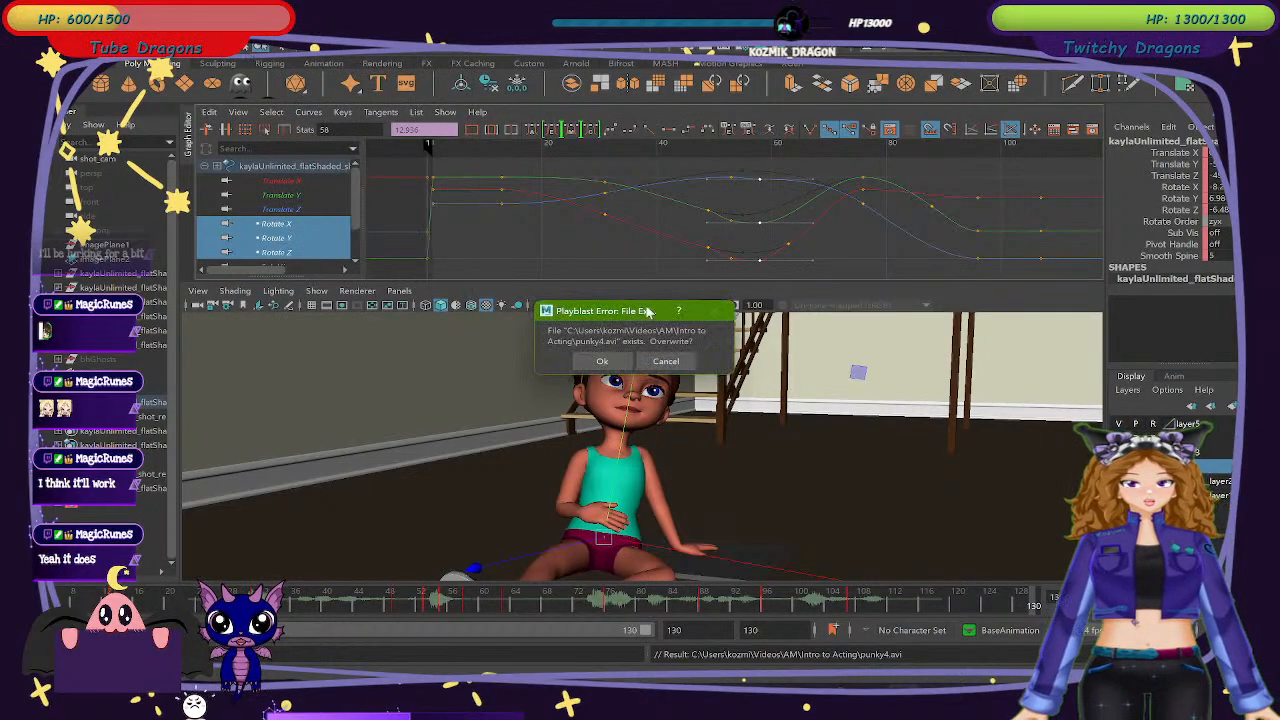
{"action": "left_click", "coordinate": [603, 361]}
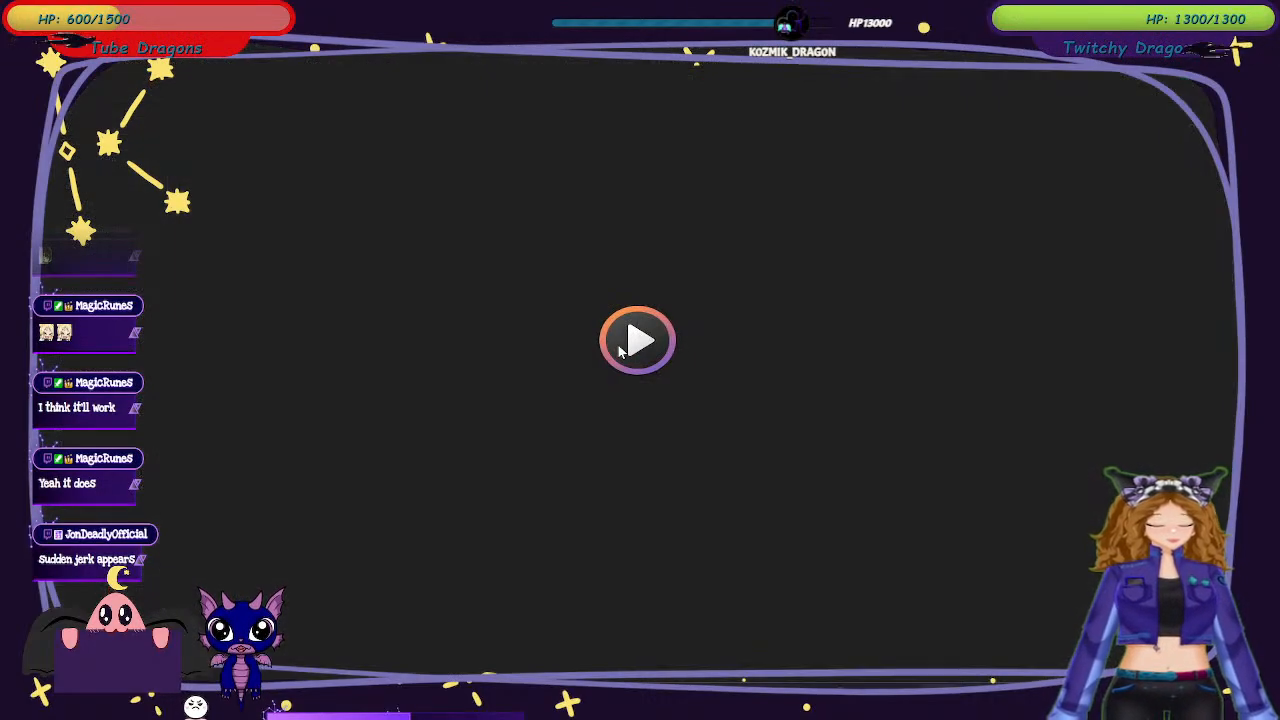
{"action": "left_click", "coordinate": [620, 350]}
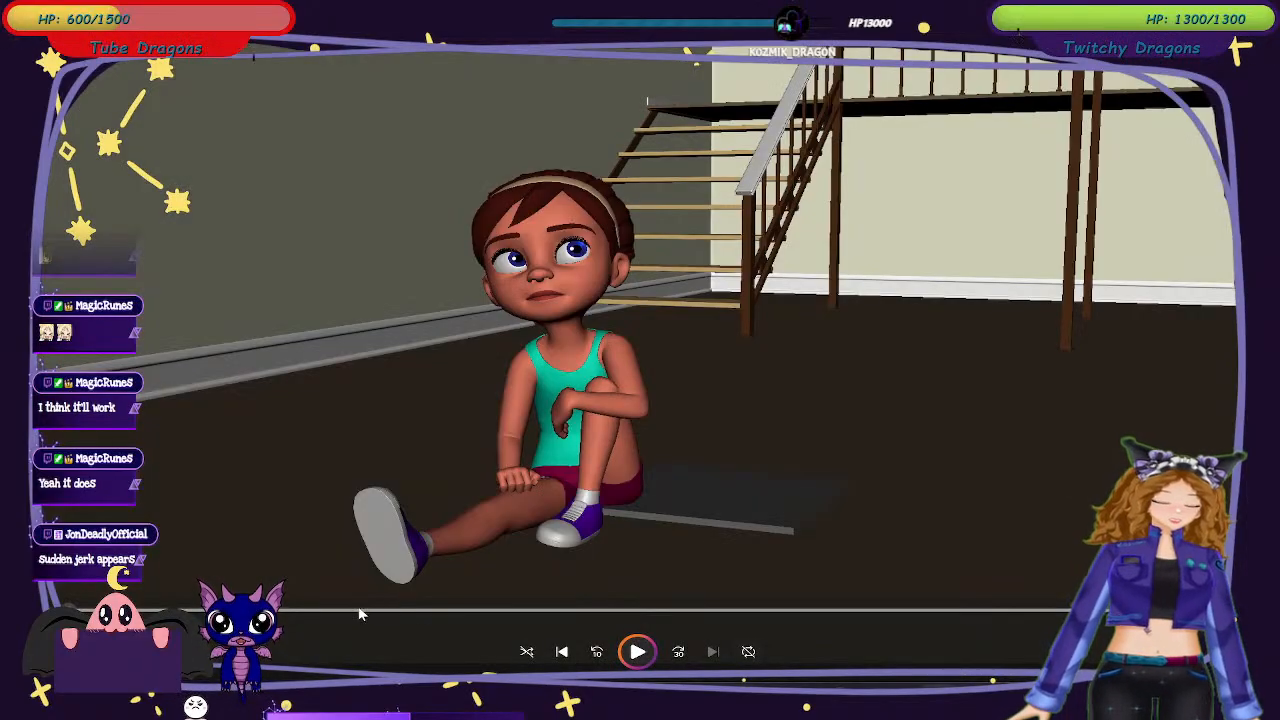
Scrub through the playblast, then switch back to Maya and show NURBS curves in an enlarged viewport.
{"action": "left_click_drag", "start_coordinate": [360, 612], "coordinate": [997, 638]}
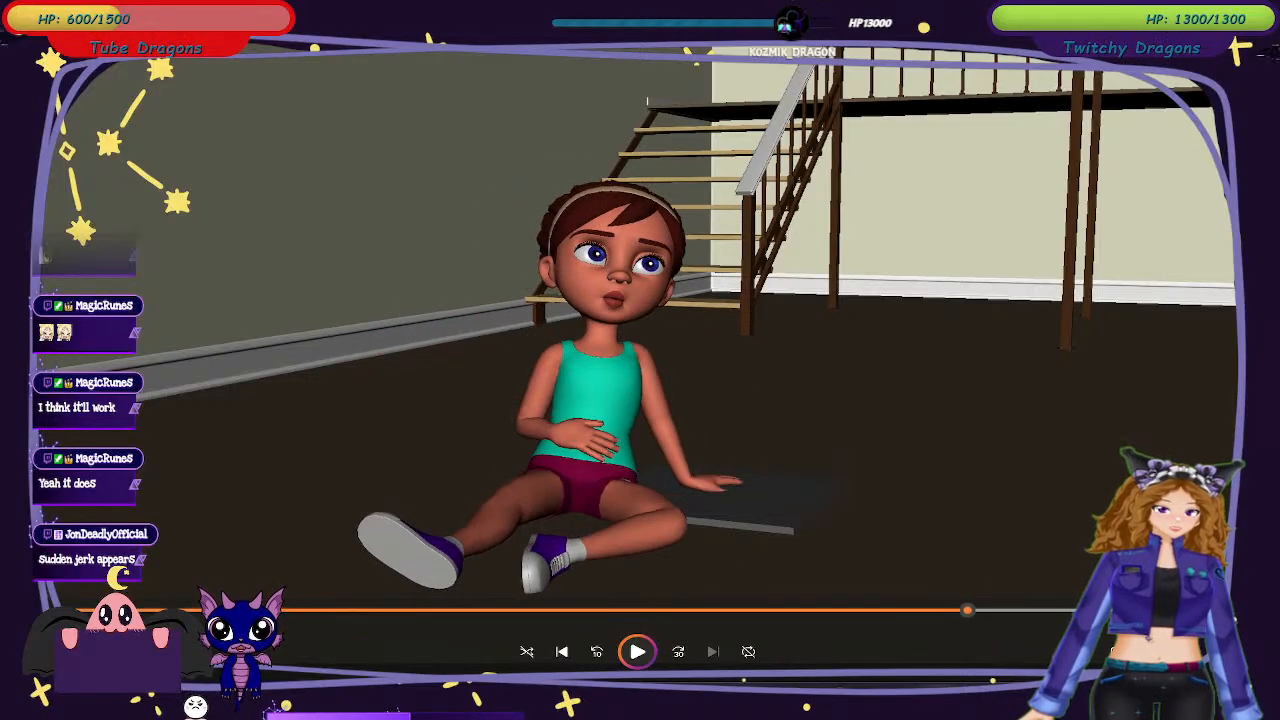
{"action": "key", "text": "alt+Tab"}
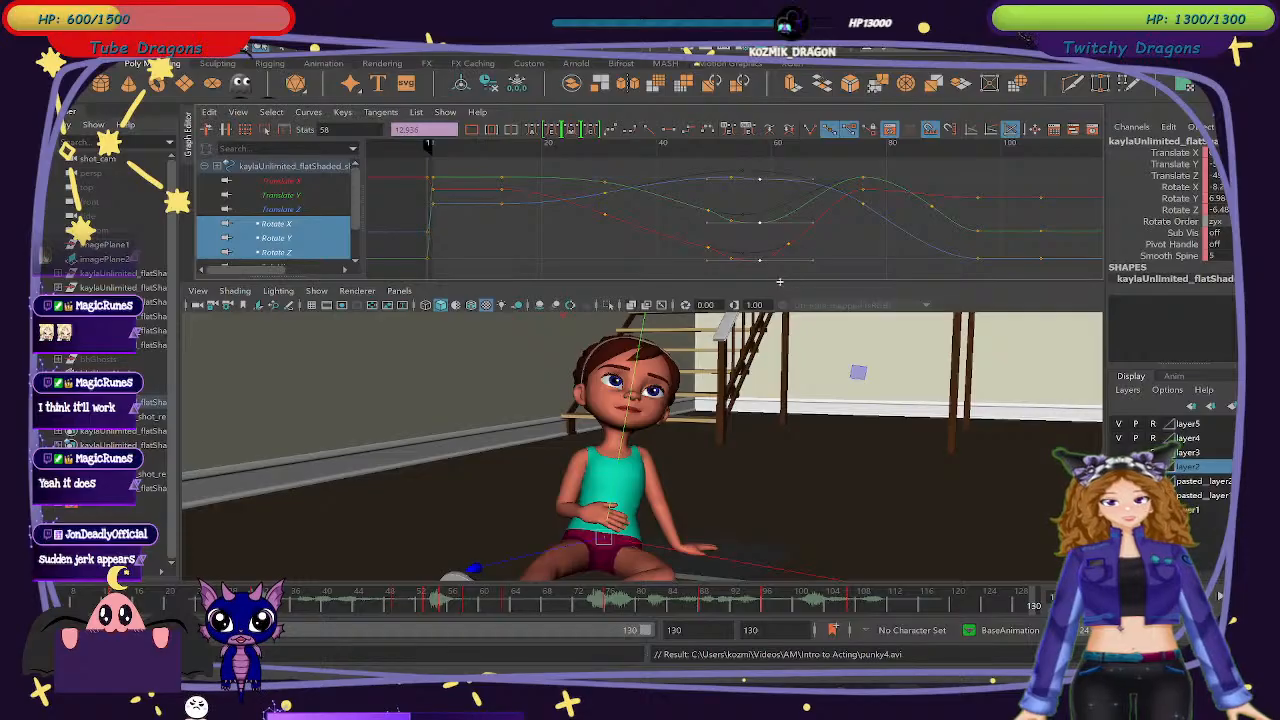
{"action": "left_click_drag", "start_coordinate": [779, 282], "coordinate": [792, 177]}
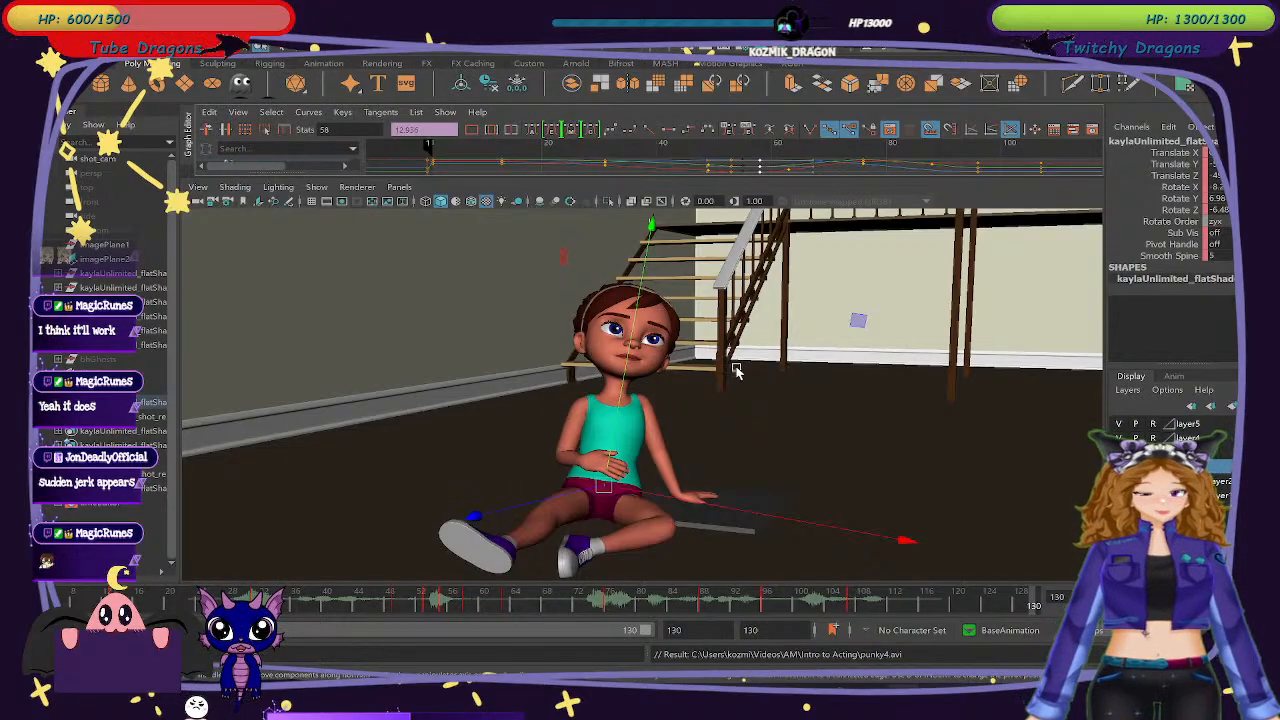
{"action": "scroll", "coordinate": [737, 369], "scroll_direction": "down", "scroll_amount": 3}
{"action": "left_click", "coordinate": [317, 187]}
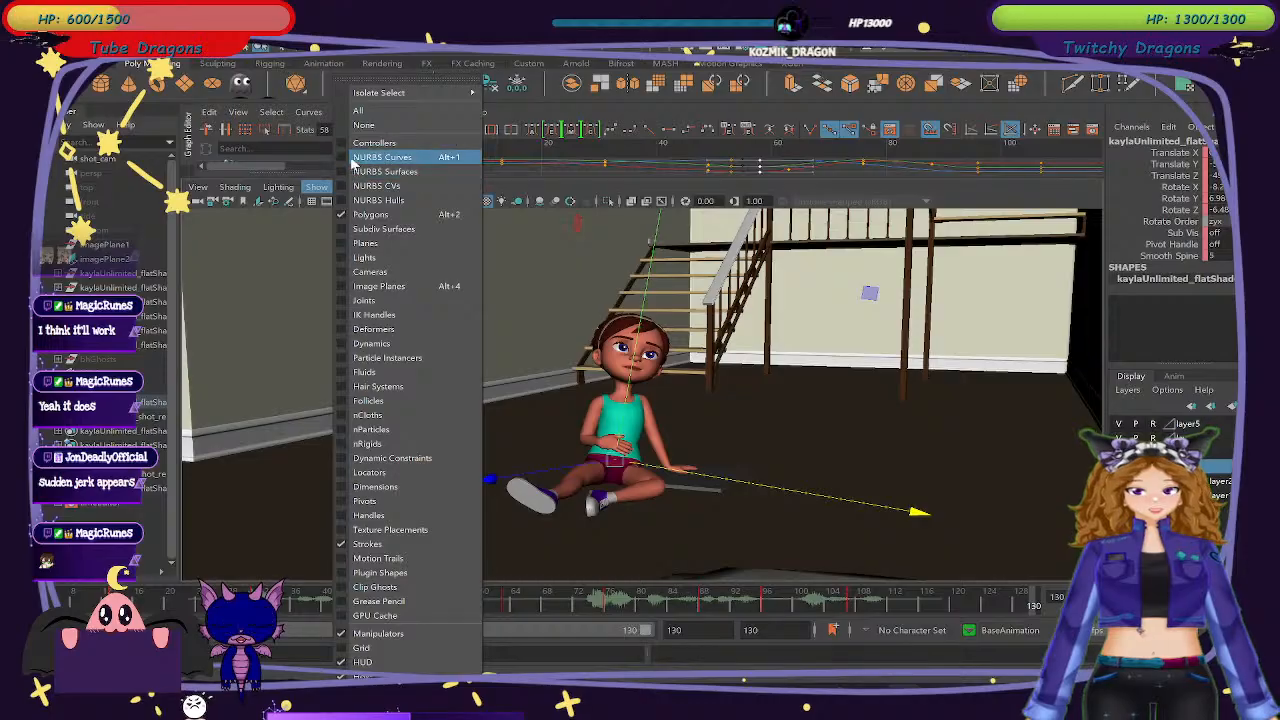
{"action": "left_click", "coordinate": [405, 160]}
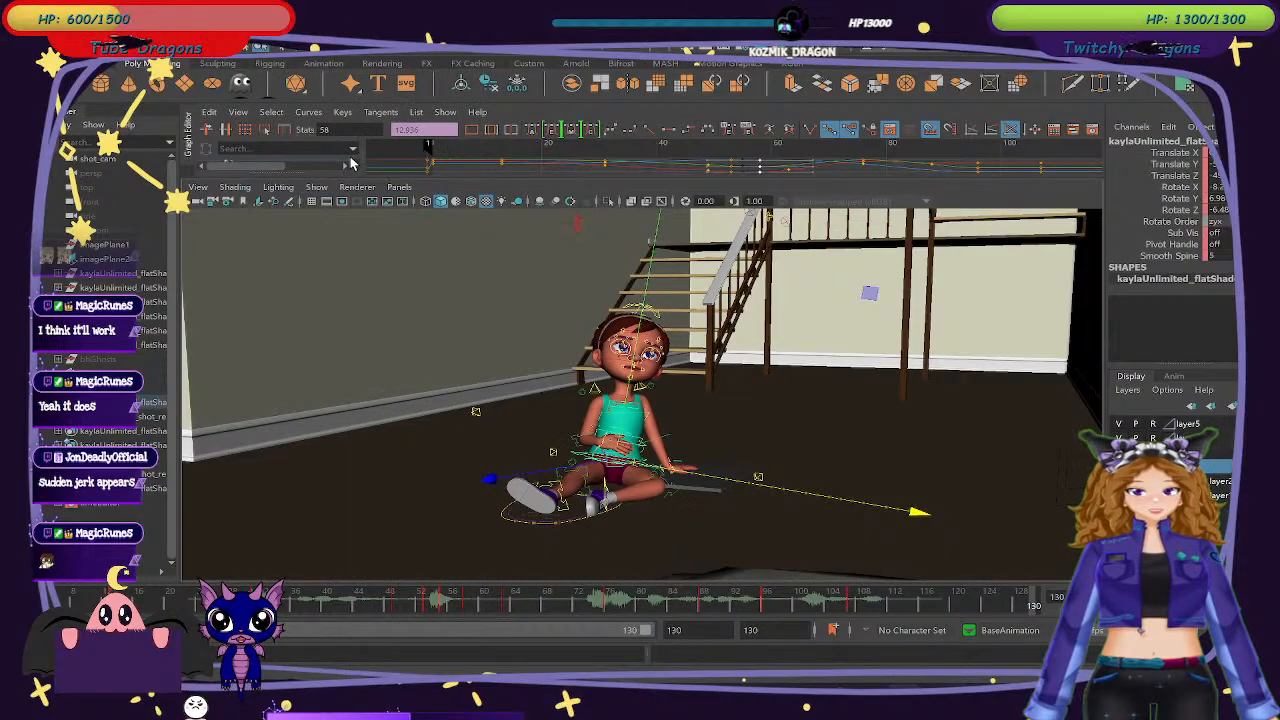
At frame 39, move the girl's eye-aim control away from her face and down toward the base of the wall.
{"action": "left_click", "coordinate": [768, 219]}
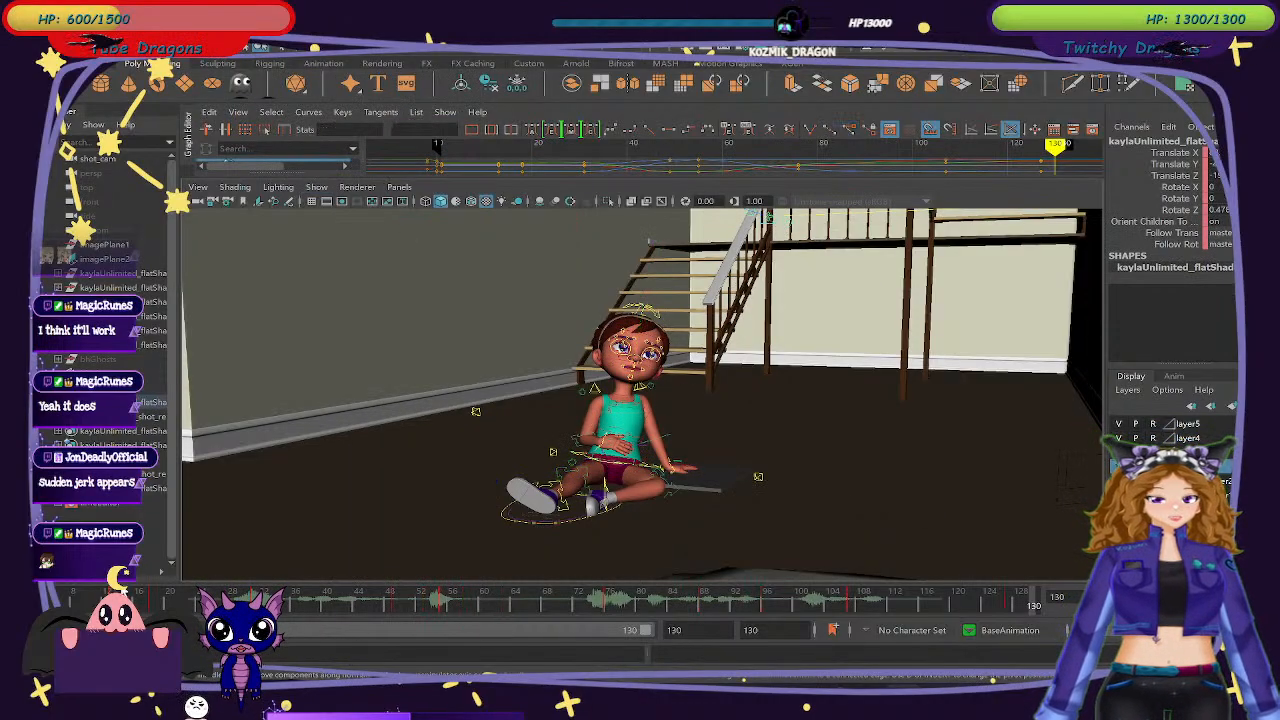
{"action": "mouse_move", "coordinate": [64, 600]}
{"action": "left_mouse_down"}
{"action": "mouse_move", "coordinate": [327, 600]}
{"action": "mouse_move", "coordinate": [254, 600]}
{"action": "mouse_move", "coordinate": [364, 612]}
{"action": "mouse_move", "coordinate": [327, 612]}
{"action": "left_mouse_up"}
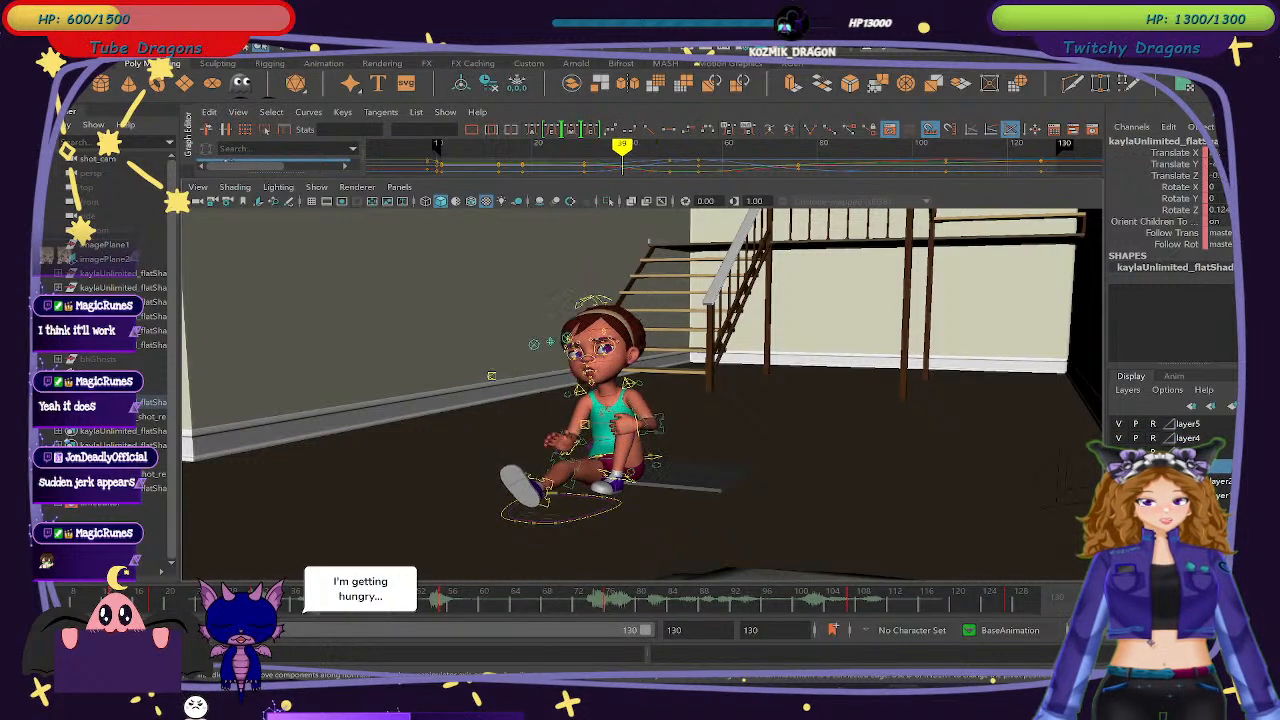
{"action": "left_click", "coordinate": [530, 344]}
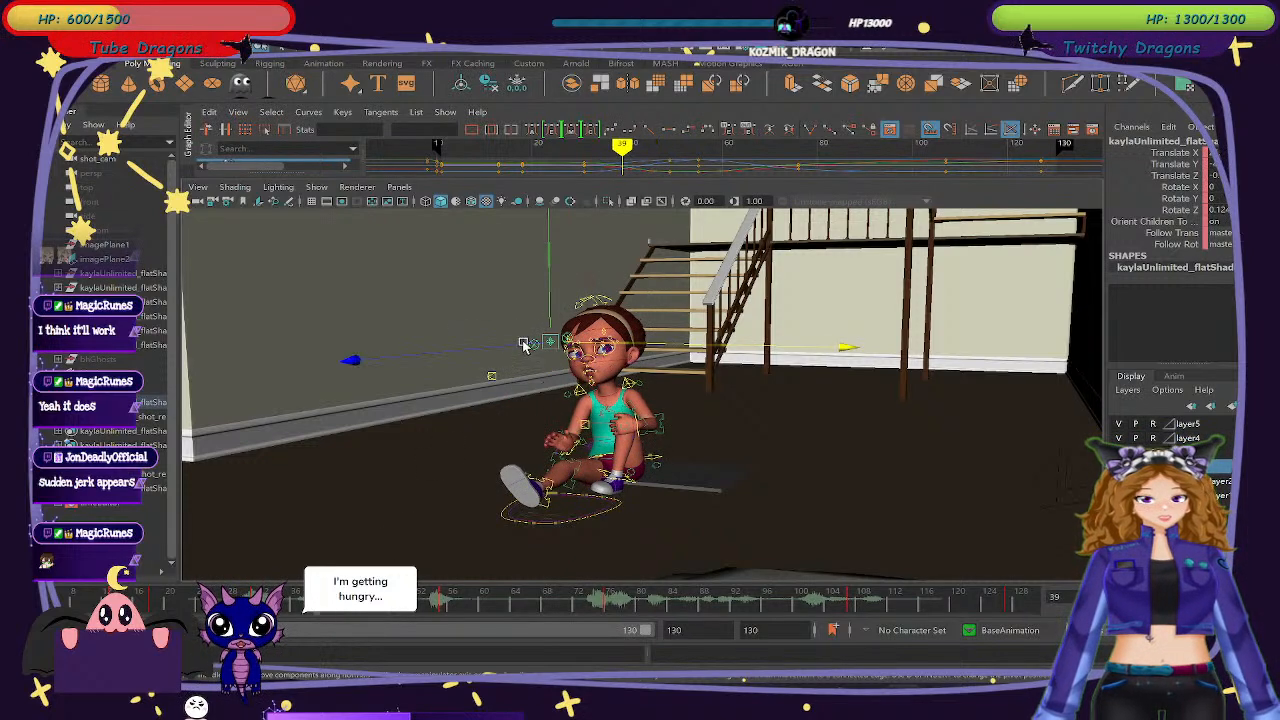
{"action": "left_click_drag", "start_coordinate": [548, 347], "coordinate": [452, 410]}
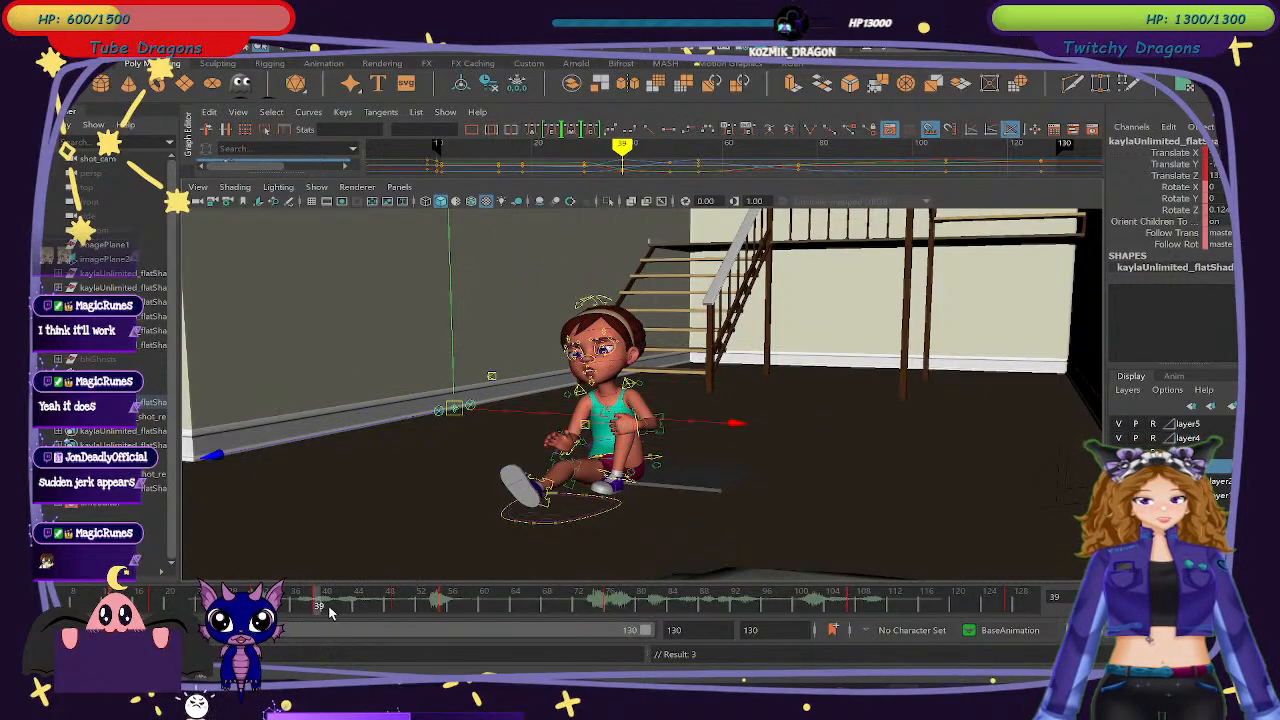
At frame 55, move the eye-aim control up and toward the wall, and check the gaze leading into that frame.
{"action": "left_click_drag", "start_coordinate": [330, 612], "coordinate": [444, 607]}
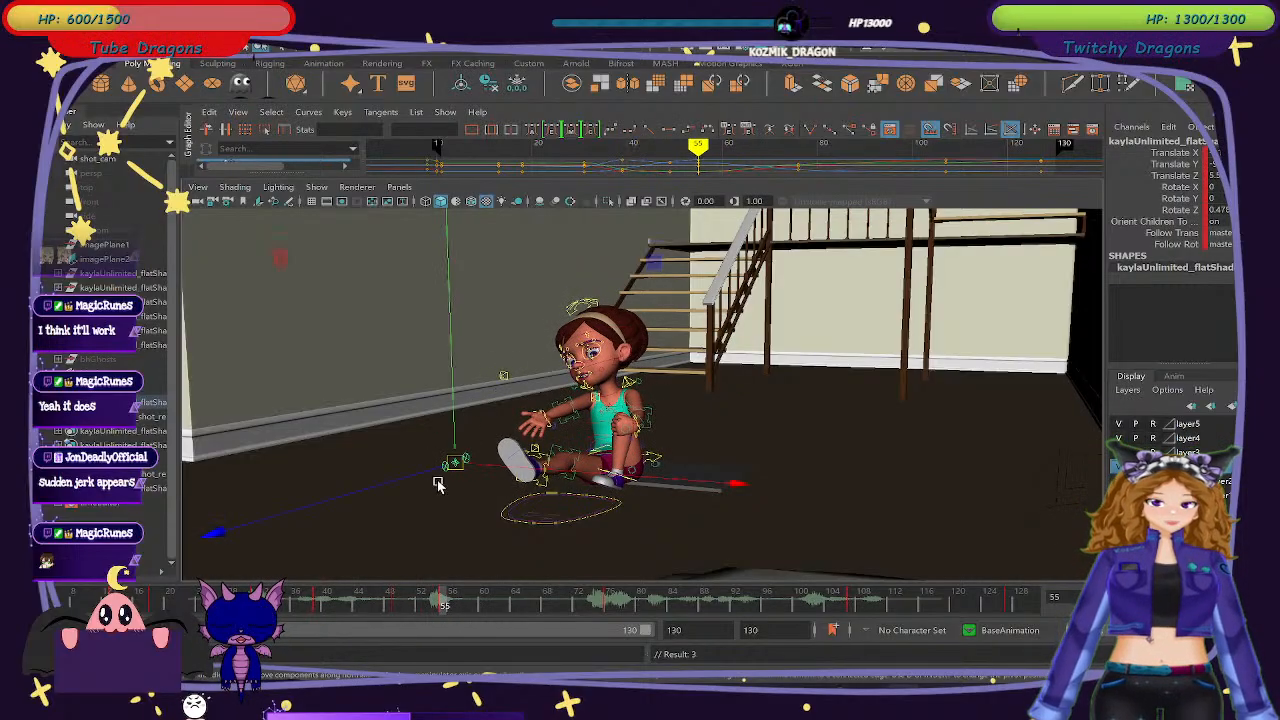
{"action": "left_click_drag", "start_coordinate": [437, 484], "coordinate": [440, 436]}
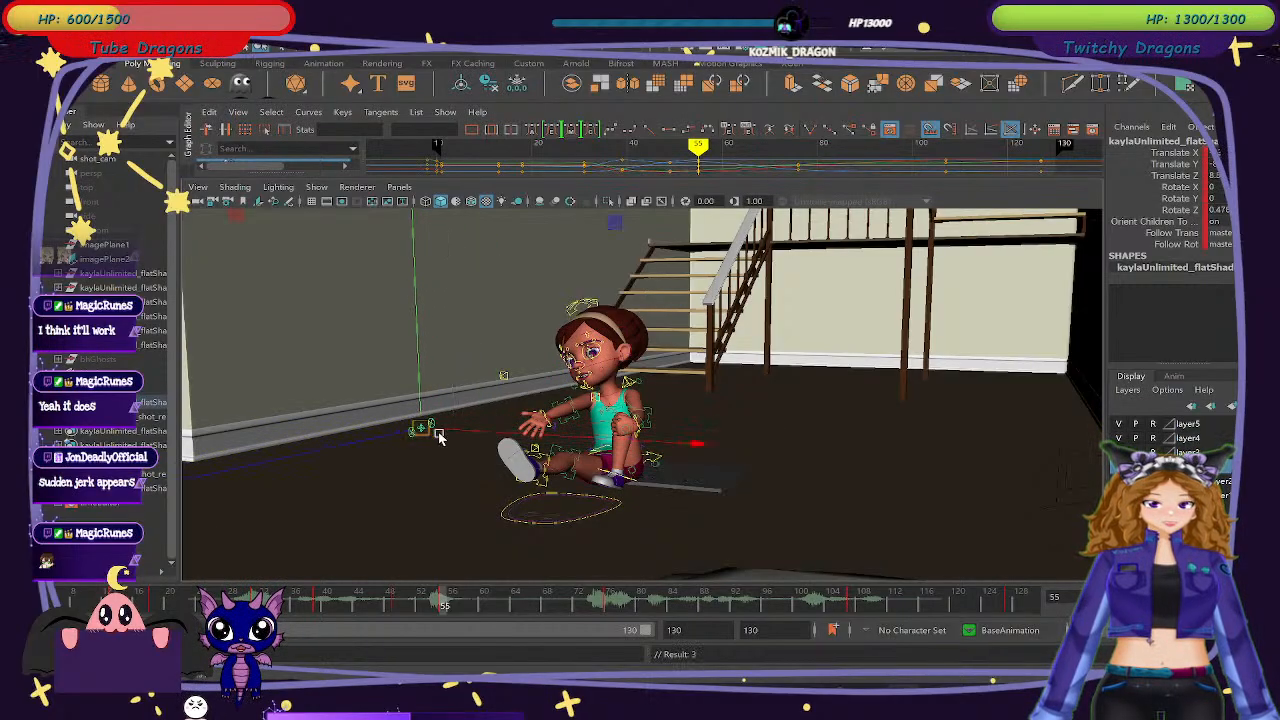
{"action": "left_click_drag", "start_coordinate": [355, 599], "coordinate": [446, 609]}
{"action": "scroll", "coordinate": [672, 459], "scroll_direction": "up", "scroll_amount": 5}
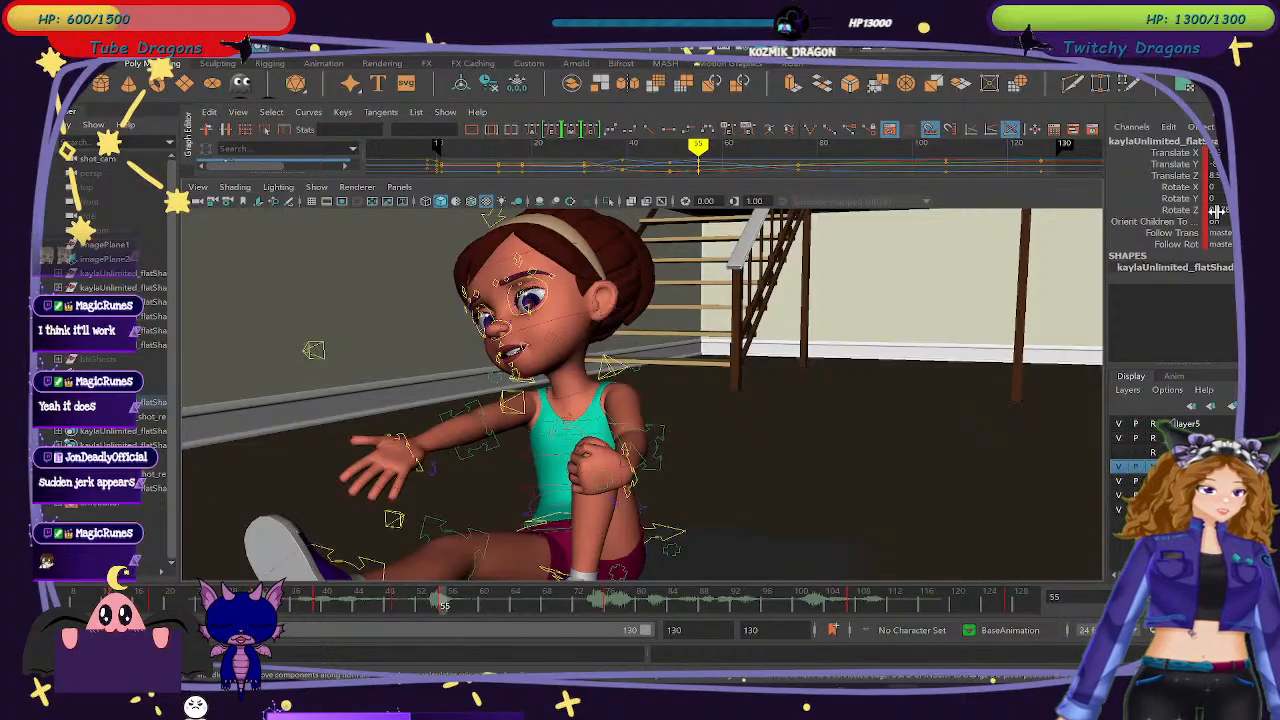
{"action": "scroll", "coordinate": [592, 298], "scroll_direction": "down", "scroll_amount": 5}
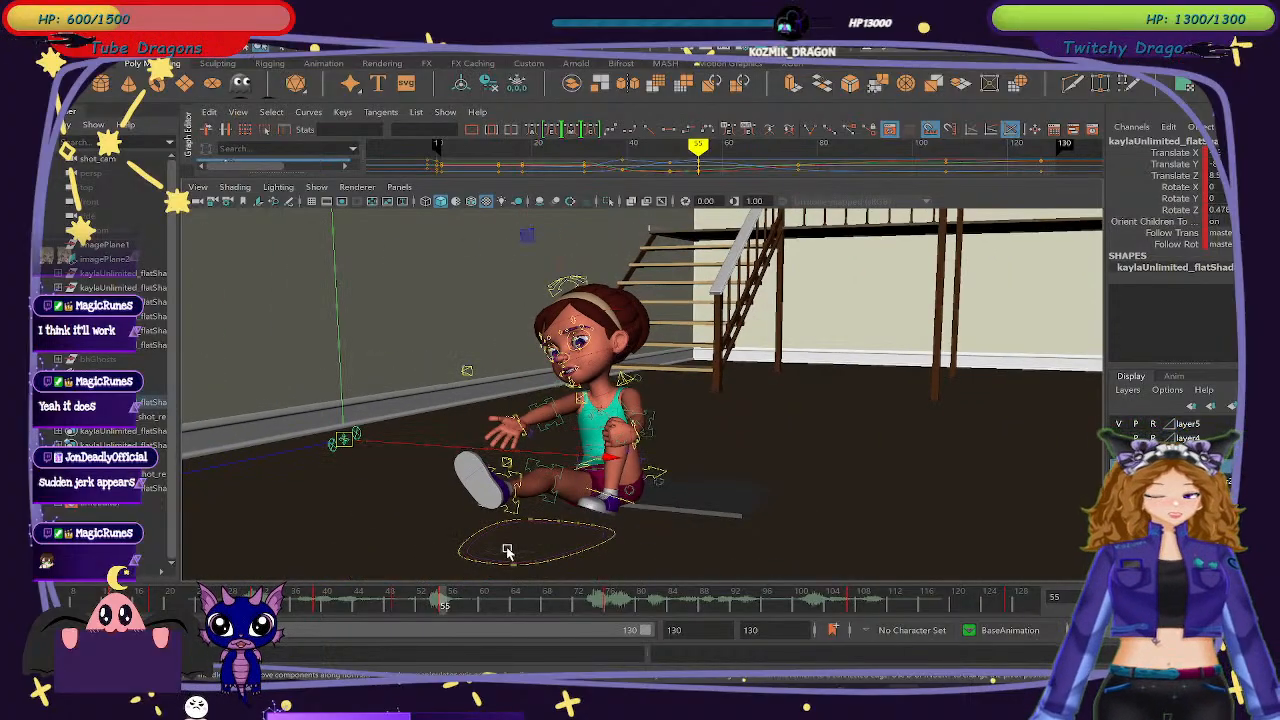
Examine the rig's settings control beside the girl's feet, covering its visibility, eye, outfit, hair and body proportion attributes.
{"action": "left_click", "coordinate": [505, 552]}
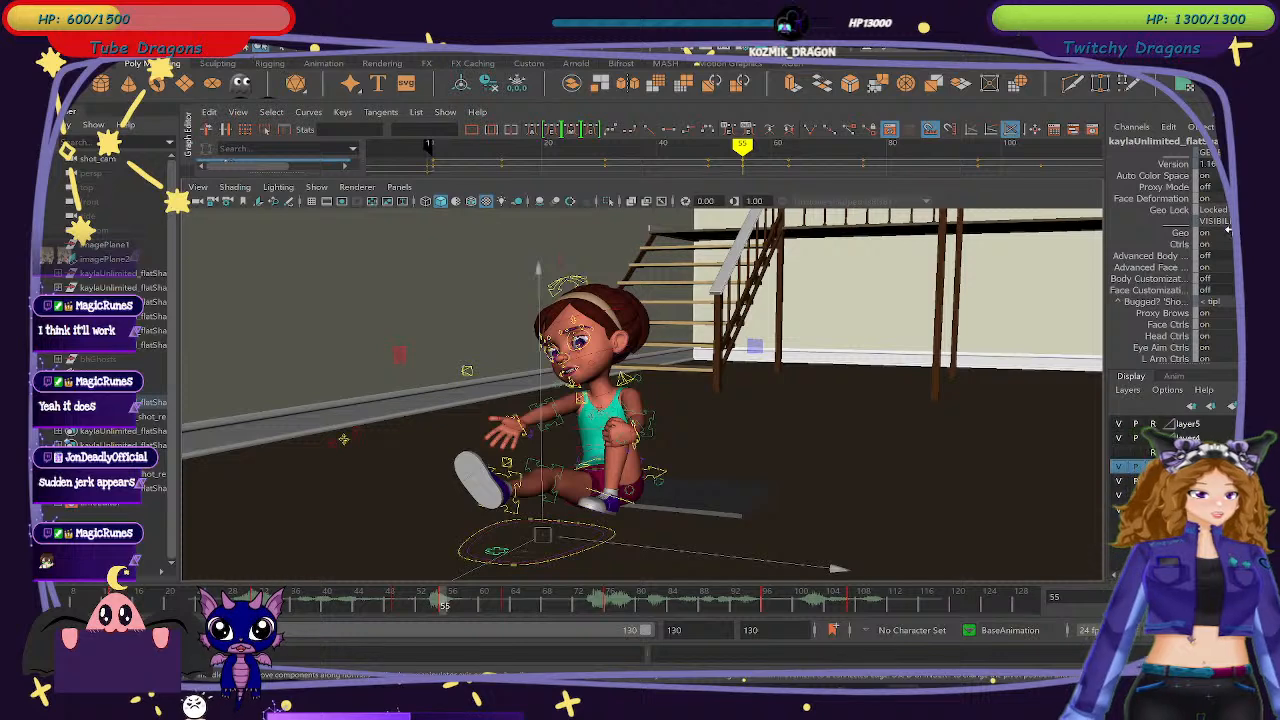
{"action": "scroll", "coordinate": [1210, 255], "scroll_direction": "down", "scroll_amount": 3}
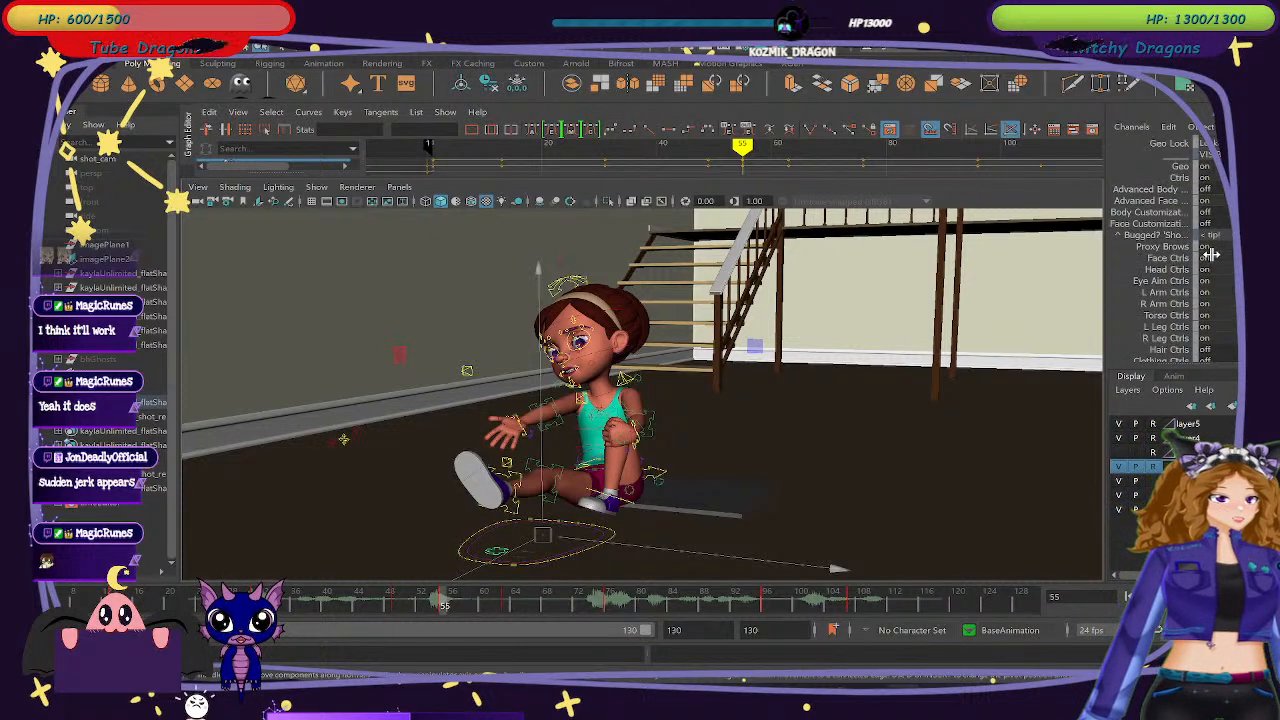
{"action": "scroll", "coordinate": [1210, 254], "scroll_direction": "down", "scroll_amount": 1}
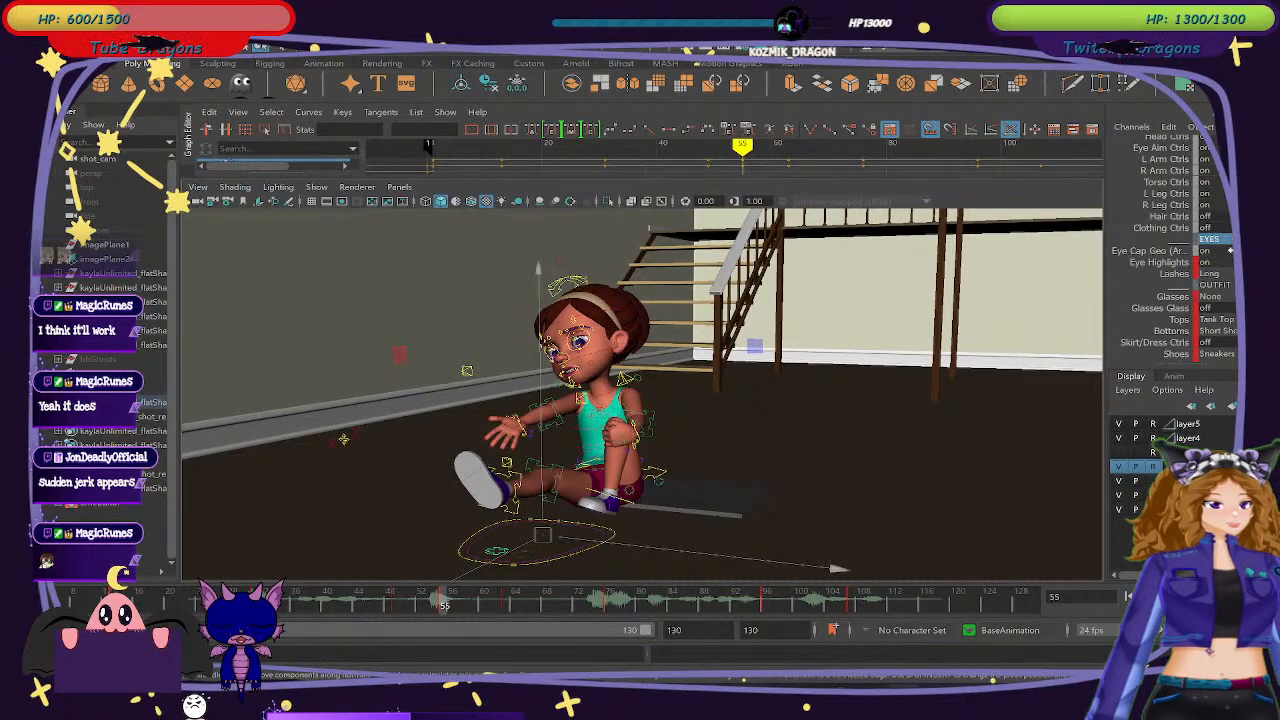
{"action": "scroll", "coordinate": [1228, 240], "scroll_direction": "down", "scroll_amount": 5}
{"action": "scroll", "coordinate": [1230, 254], "scroll_direction": "down", "scroll_amount": 8}
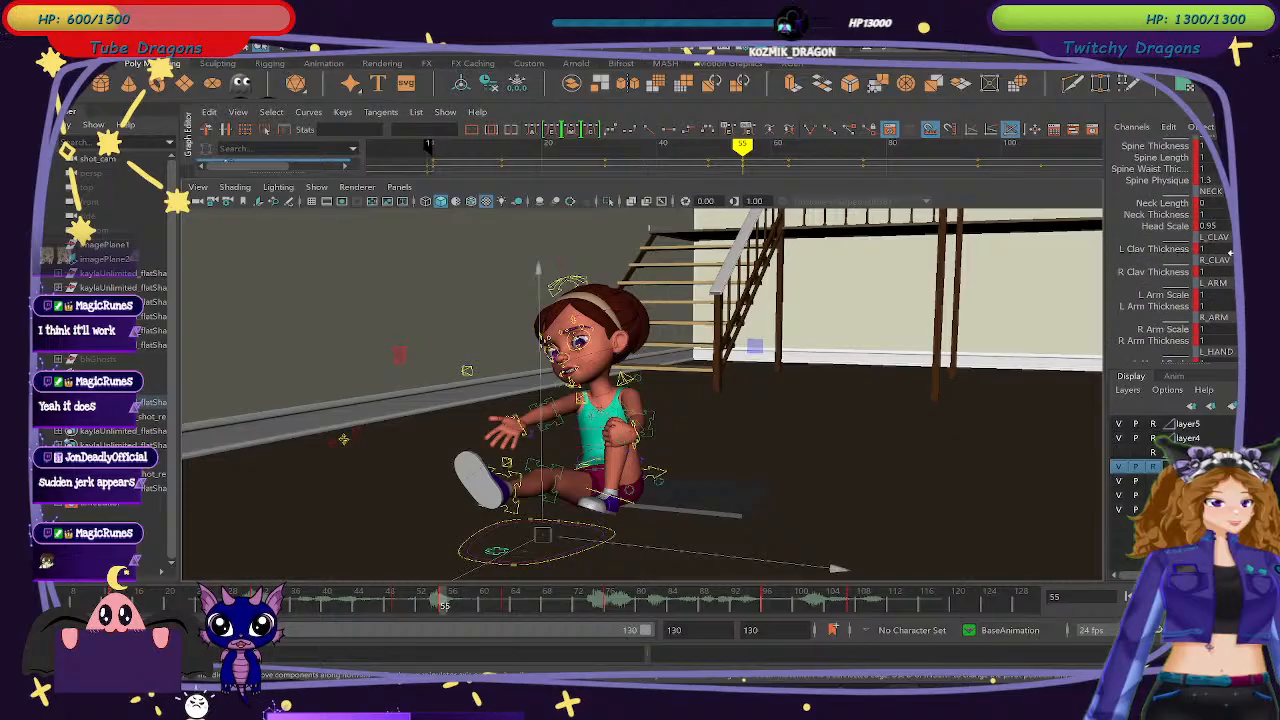
{"action": "scroll", "coordinate": [1230, 254], "scroll_direction": "up", "scroll_amount": 5}
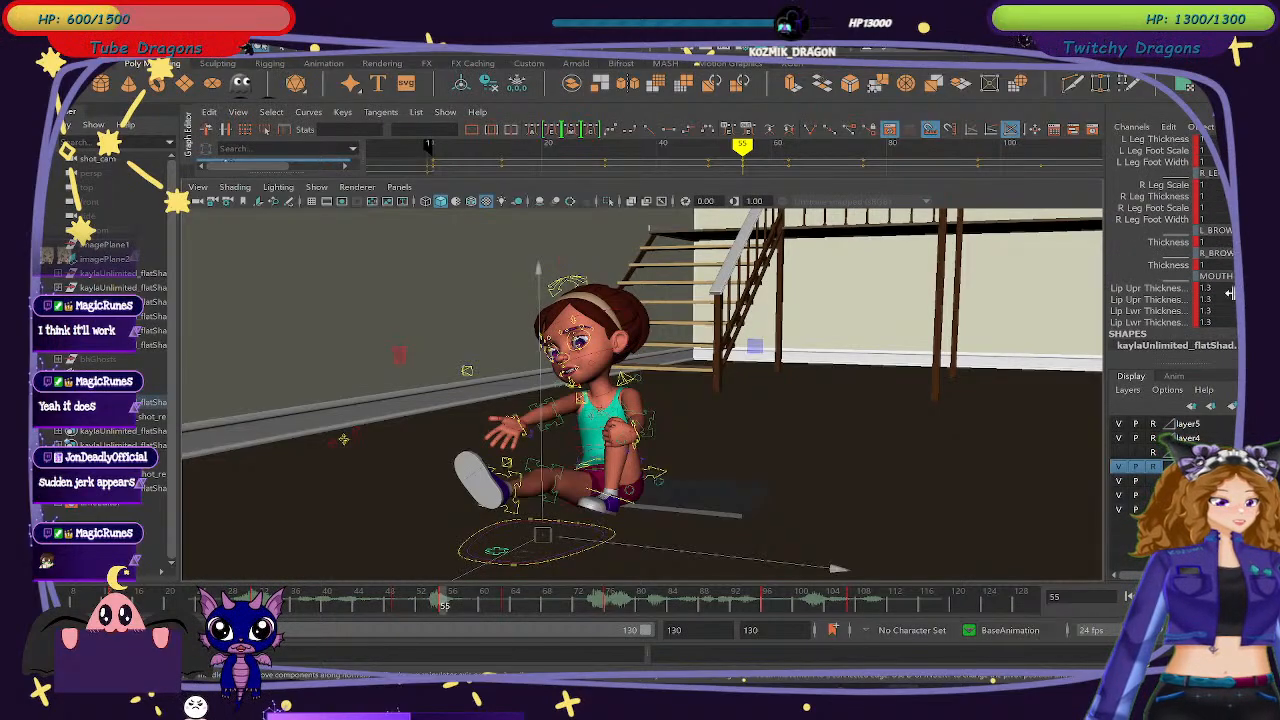
{"action": "scroll", "coordinate": [1228, 270], "scroll_direction": "up", "scroll_amount": 5}
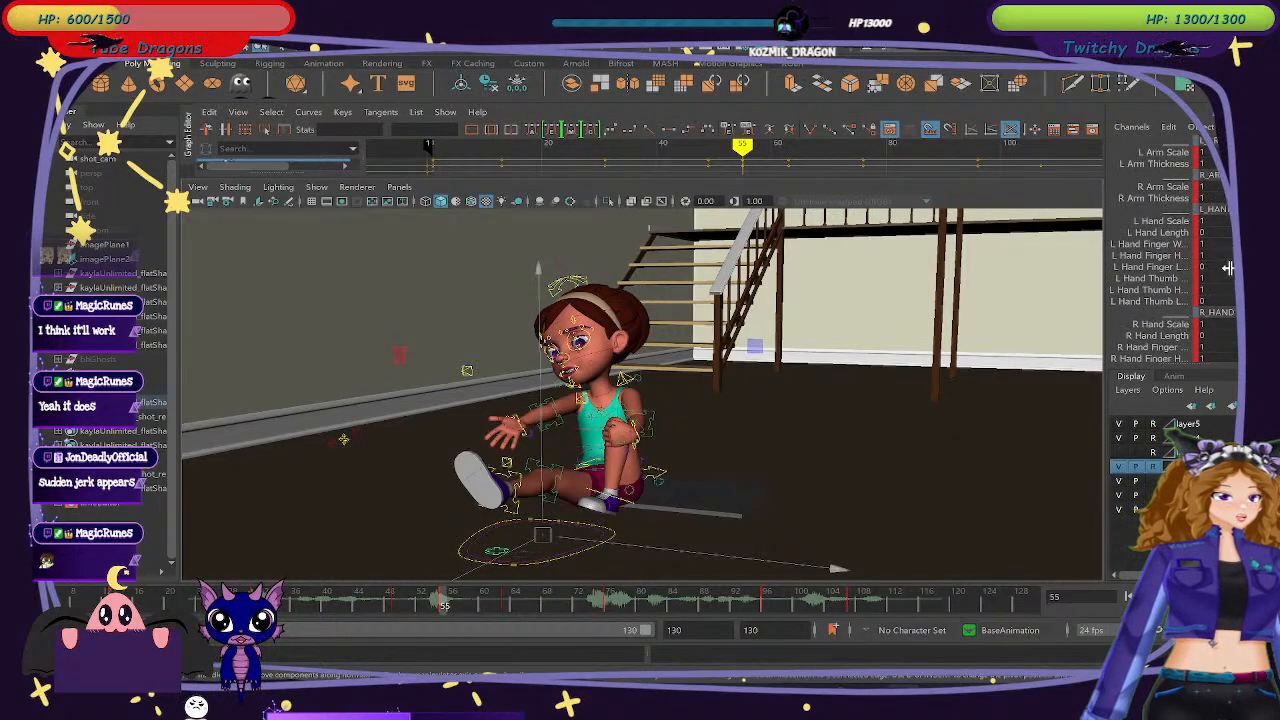
{"action": "scroll", "coordinate": [1230, 259], "scroll_direction": "up", "scroll_amount": 6}
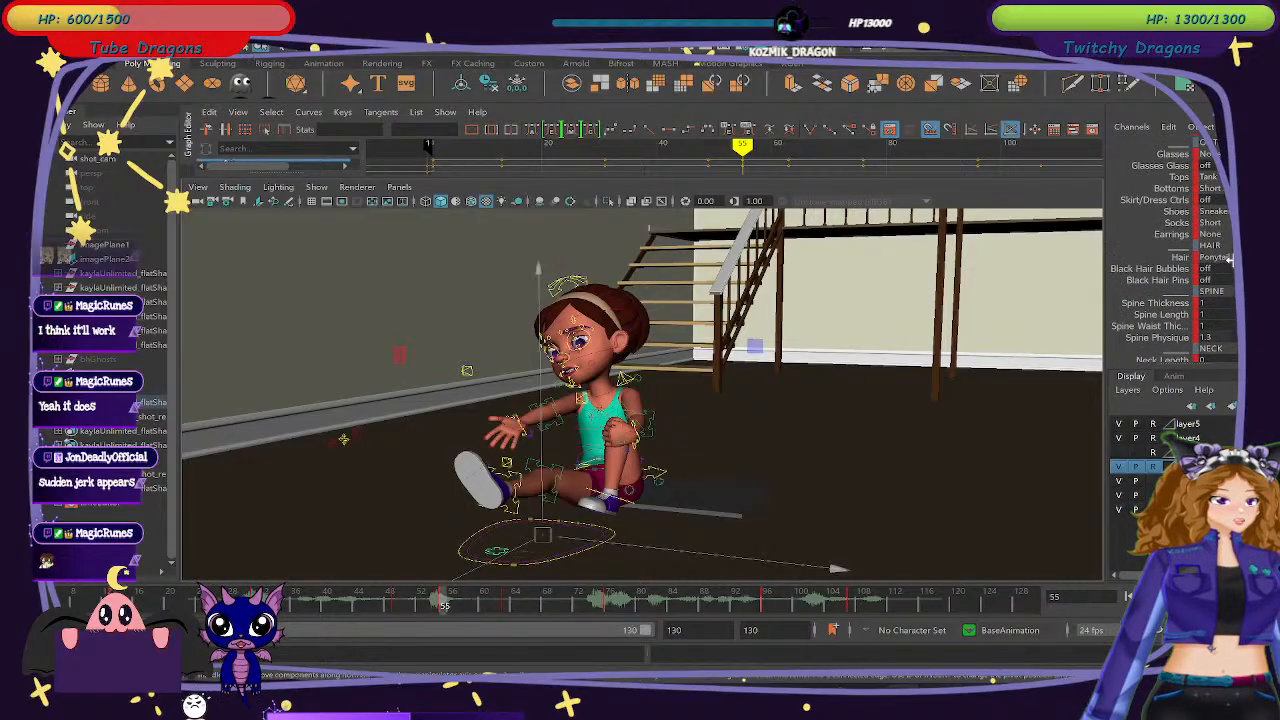
{"action": "scroll", "coordinate": [1230, 260], "scroll_direction": "up", "scroll_amount": 5}
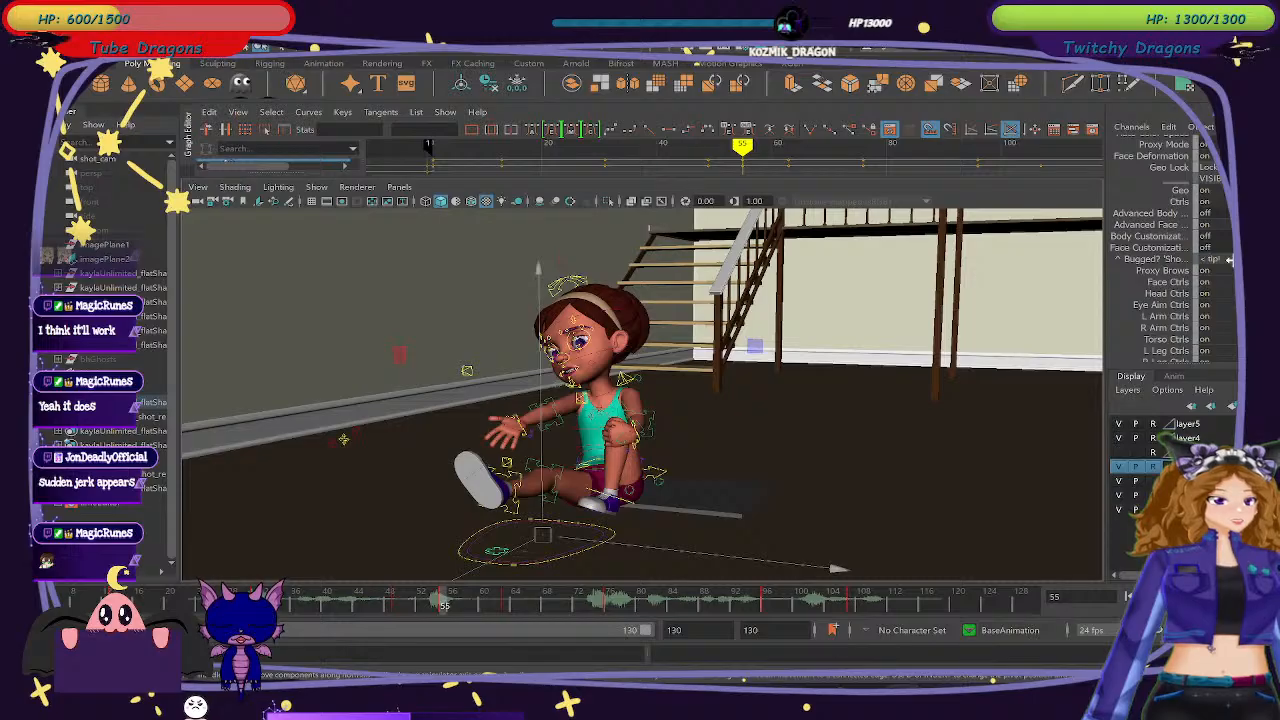
Examine the colour settings control by the girl's feet, from the face and body attributes through clothing to glasses frames.
{"action": "left_click", "coordinate": [524, 556]}
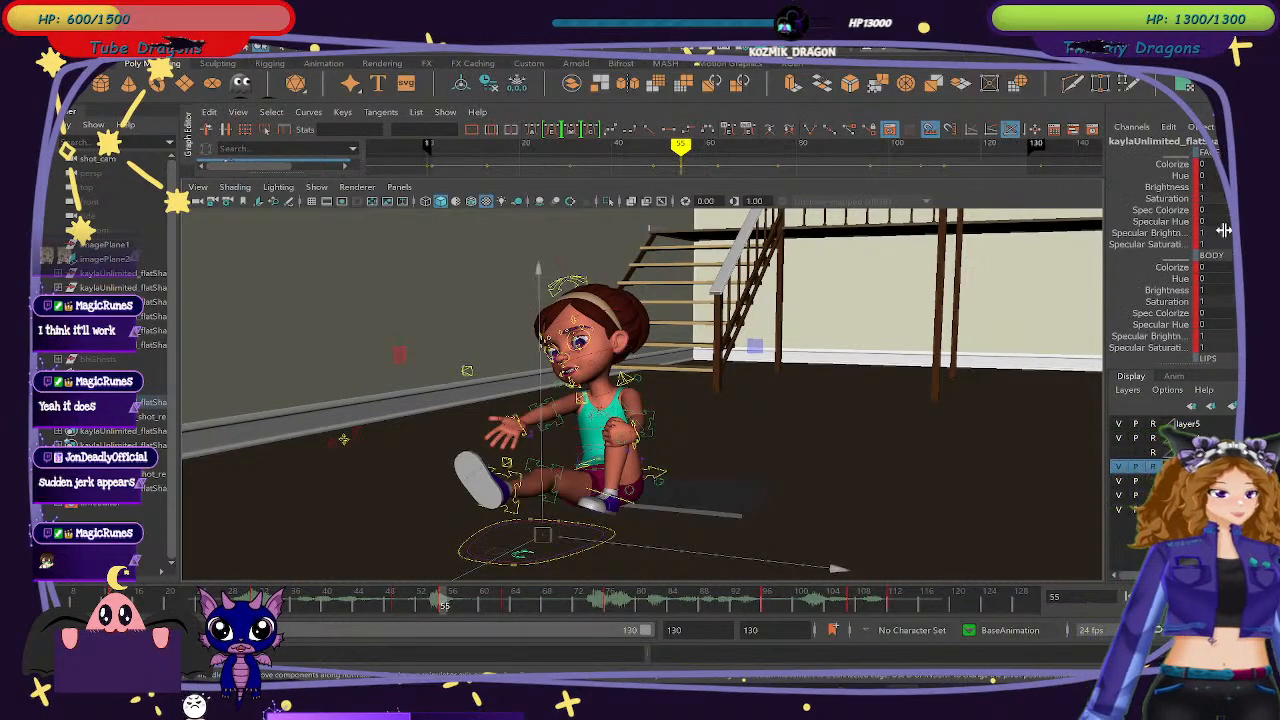
{"action": "scroll", "coordinate": [1228, 224], "scroll_direction": "down", "scroll_amount": 8}
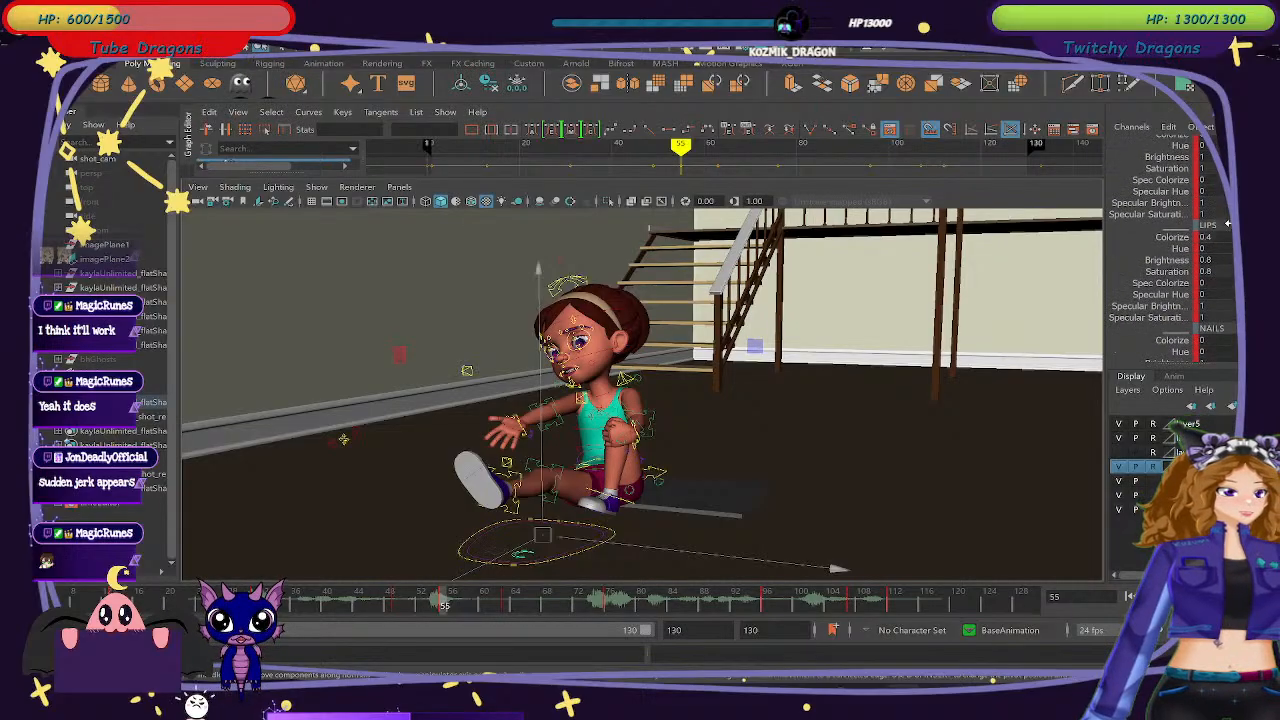
{"action": "scroll", "coordinate": [1228, 224], "scroll_direction": "down", "scroll_amount": 10}
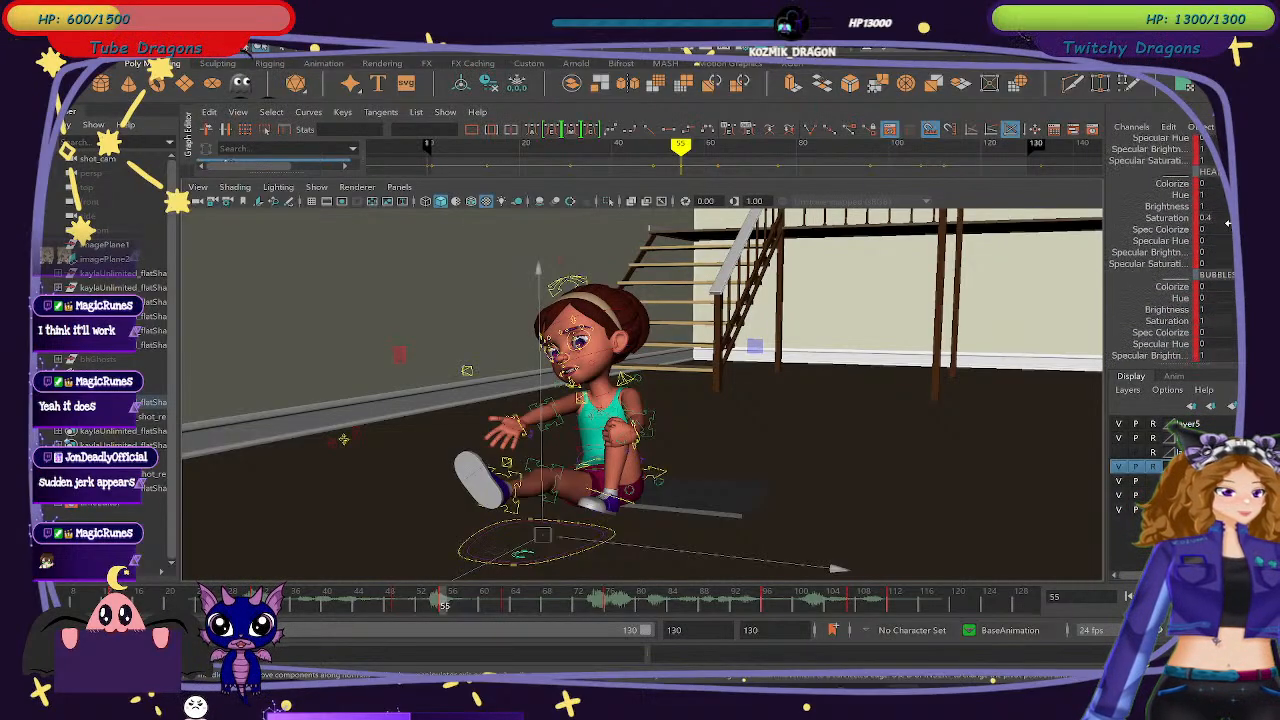
{"action": "scroll", "coordinate": [1228, 224], "scroll_direction": "down", "scroll_amount": 3}
{"action": "scroll", "coordinate": [1228, 224], "scroll_direction": "down", "scroll_amount": 2}
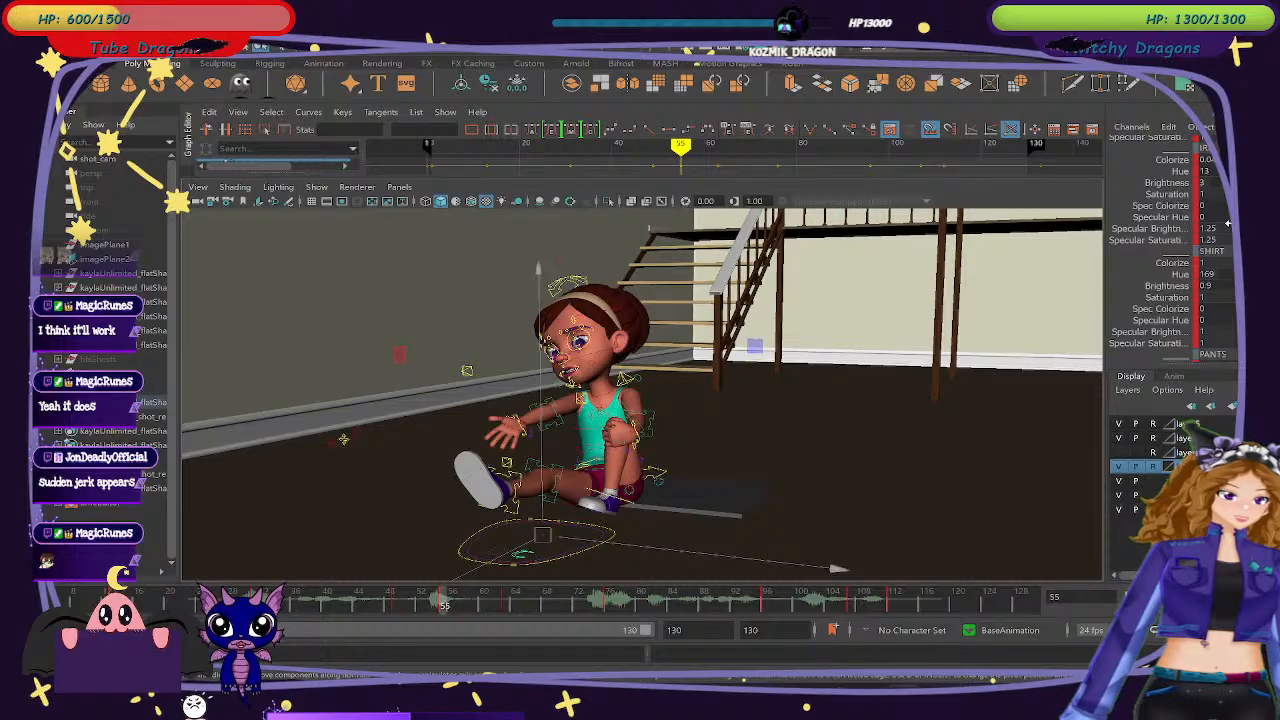
{"action": "scroll", "coordinate": [1228, 224], "scroll_direction": "down", "scroll_amount": 10}
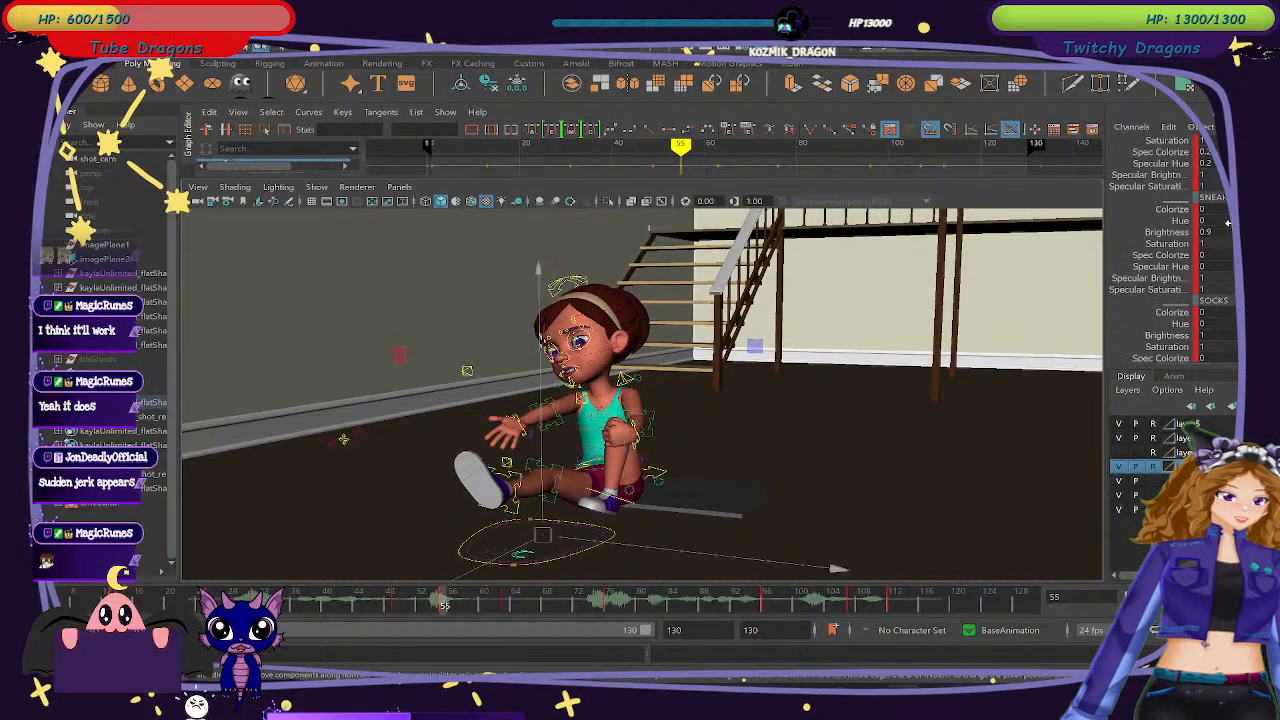
{"action": "scroll", "coordinate": [1228, 224], "scroll_direction": "down", "scroll_amount": 10}
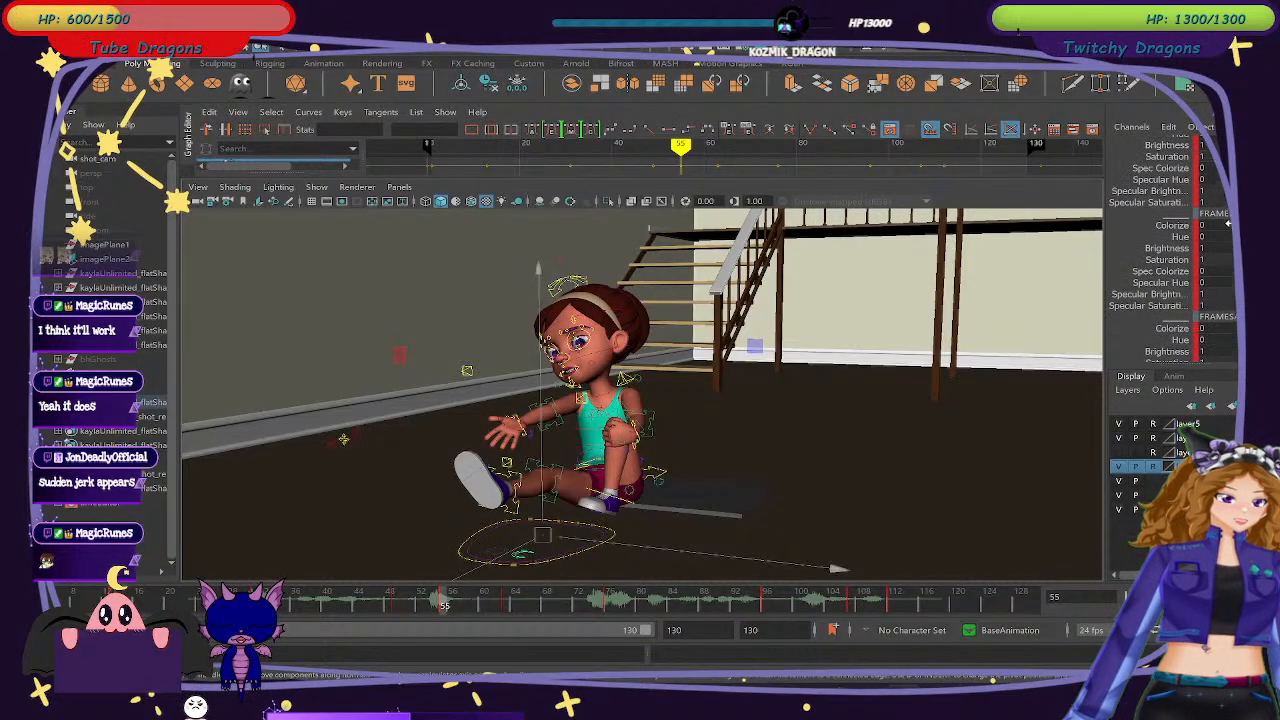
{"action": "scroll", "coordinate": [1228, 224], "scroll_direction": "down", "scroll_amount": 5}
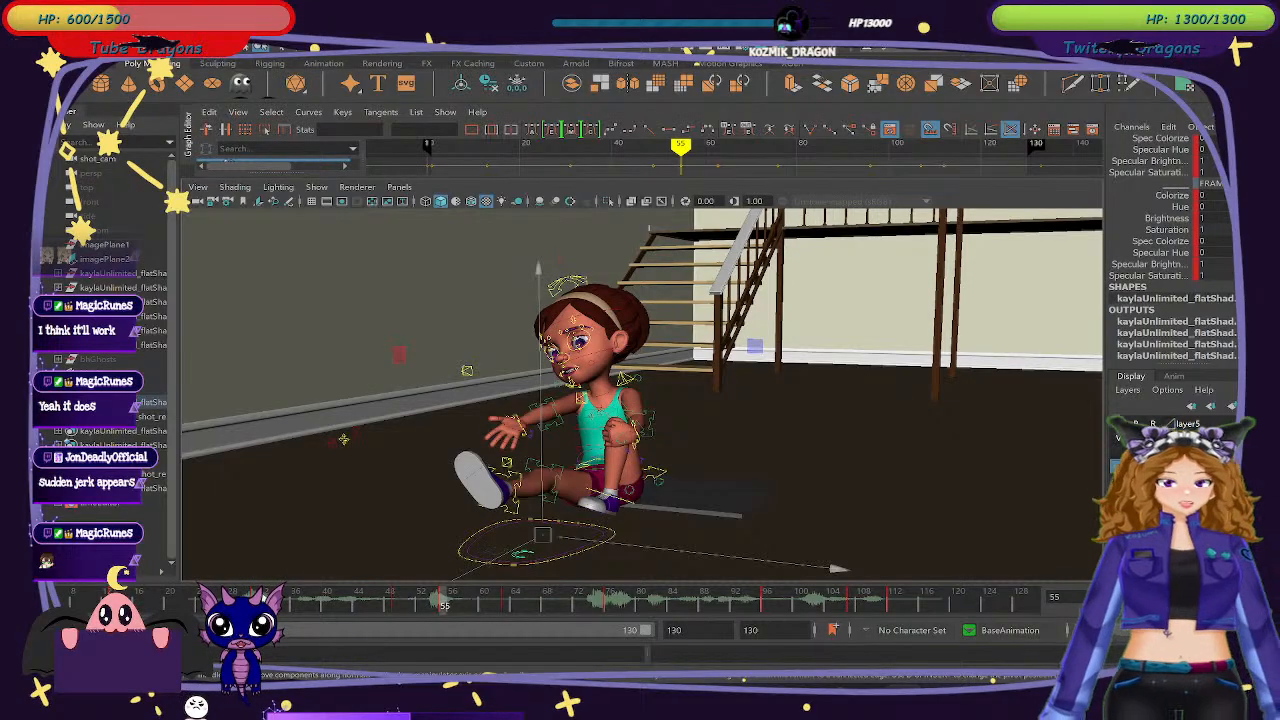
At frame 35, move the eye-aim control from in front of the girl's mouth sideways toward the back wall.
{"action": "mouse_move", "coordinate": [444, 600]}
{"action": "left_mouse_down"}
{"action": "mouse_move", "coordinate": [190, 602]}
{"action": "mouse_move", "coordinate": [353, 622]}
{"action": "mouse_move", "coordinate": [200, 610]}
{"action": "mouse_move", "coordinate": [294, 628]}
{"action": "mouse_move", "coordinate": [265, 620]}
{"action": "mouse_move", "coordinate": [298, 614]}
{"action": "mouse_move", "coordinate": [256, 612]}
{"action": "left_mouse_up"}
{"action": "left_click", "coordinate": [426, 359]}
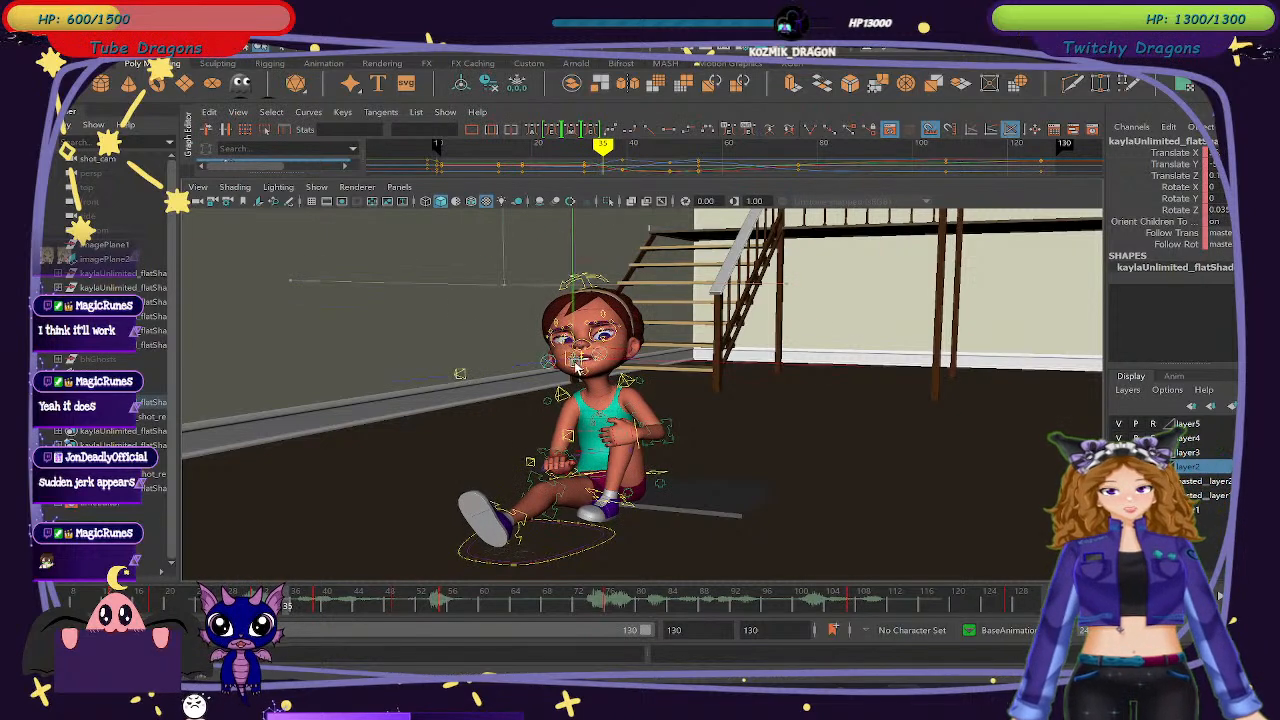
{"action": "left_click_drag", "start_coordinate": [576, 367], "coordinate": [536, 365]}
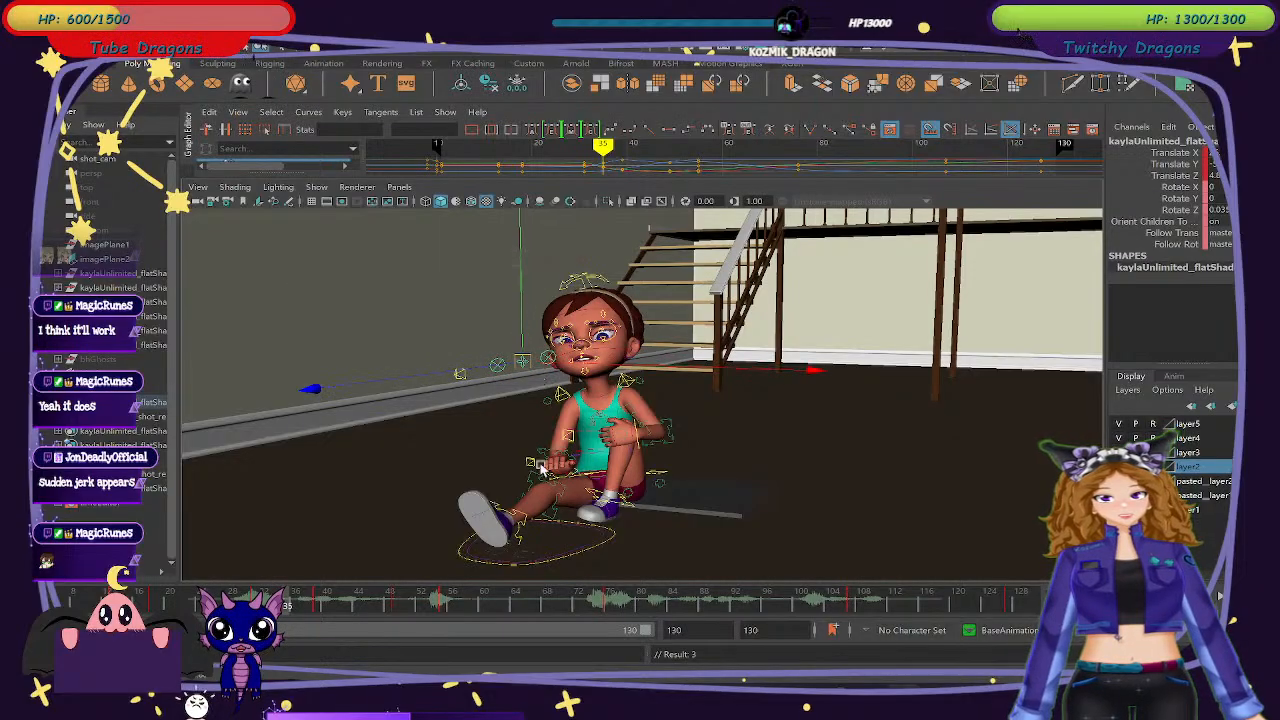
Review the eye and head motion between frames 30 and 48, and reselect the eye-aim control at frame 35.
{"action": "left_click_drag", "start_coordinate": [250, 626], "coordinate": [345, 632]}
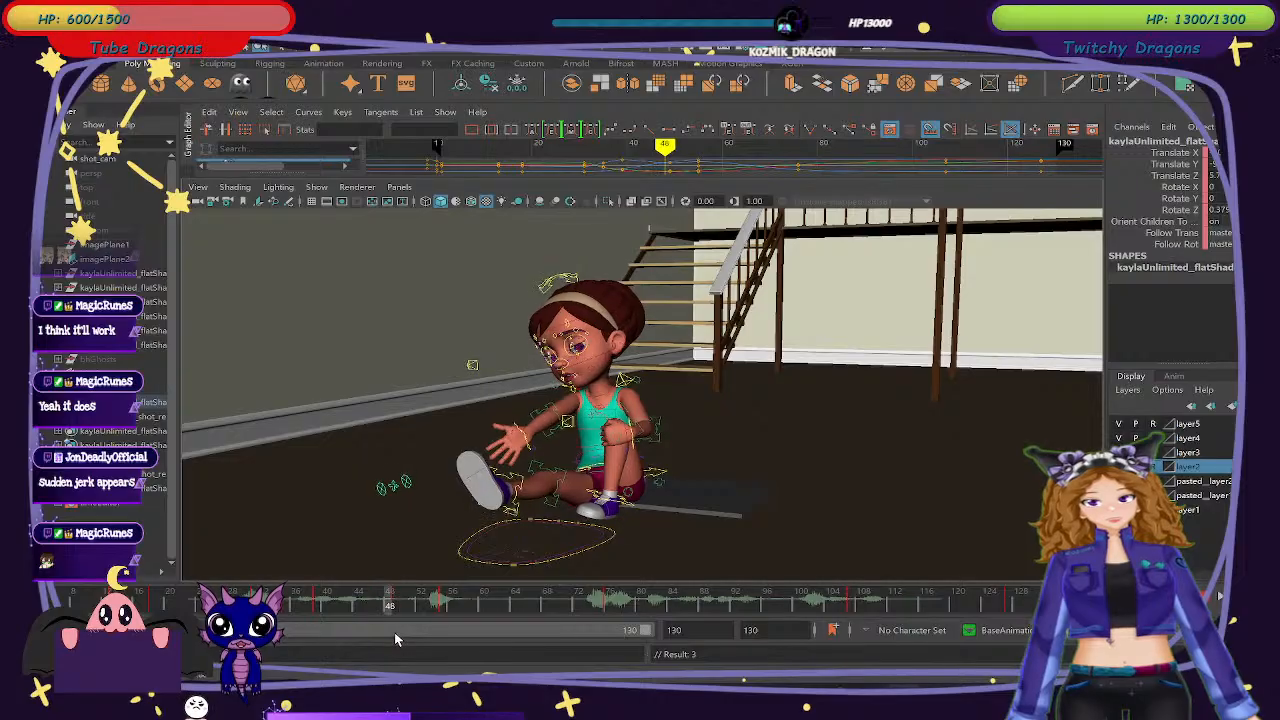
{"action": "left_click", "coordinate": [292, 604]}
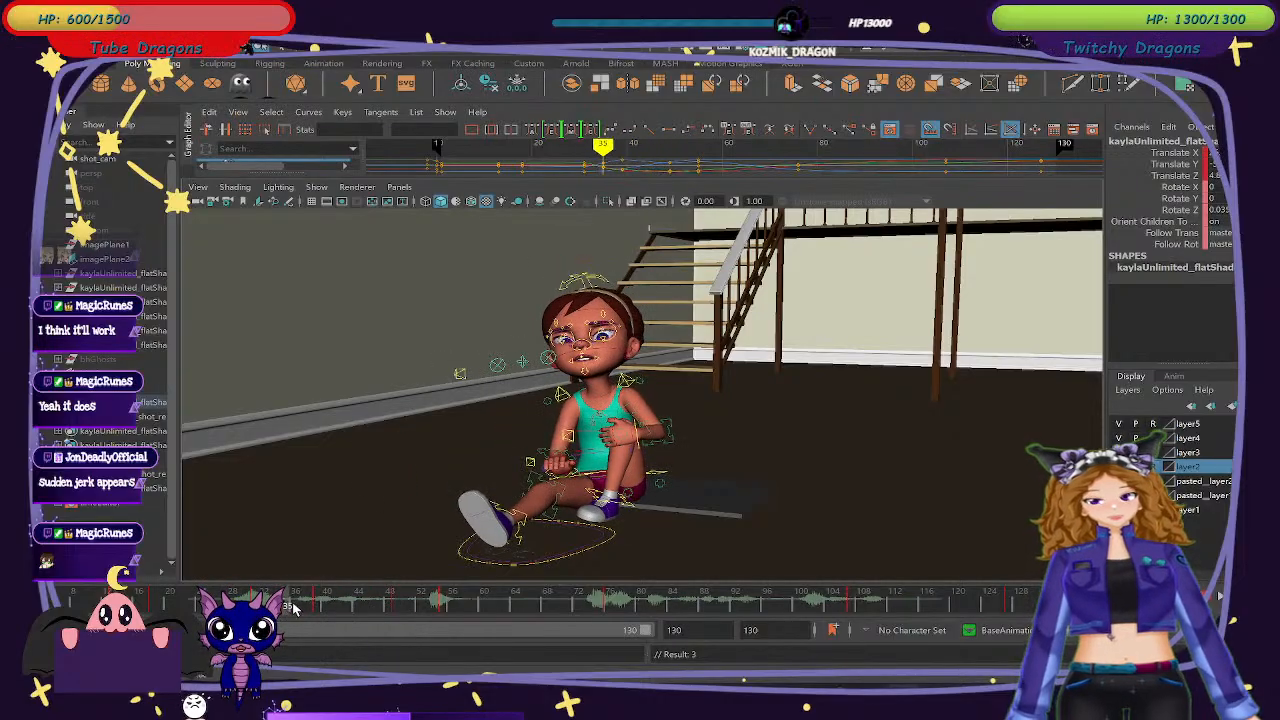
{"action": "left_click_drag", "start_coordinate": [284, 605], "coordinate": [255, 604]}
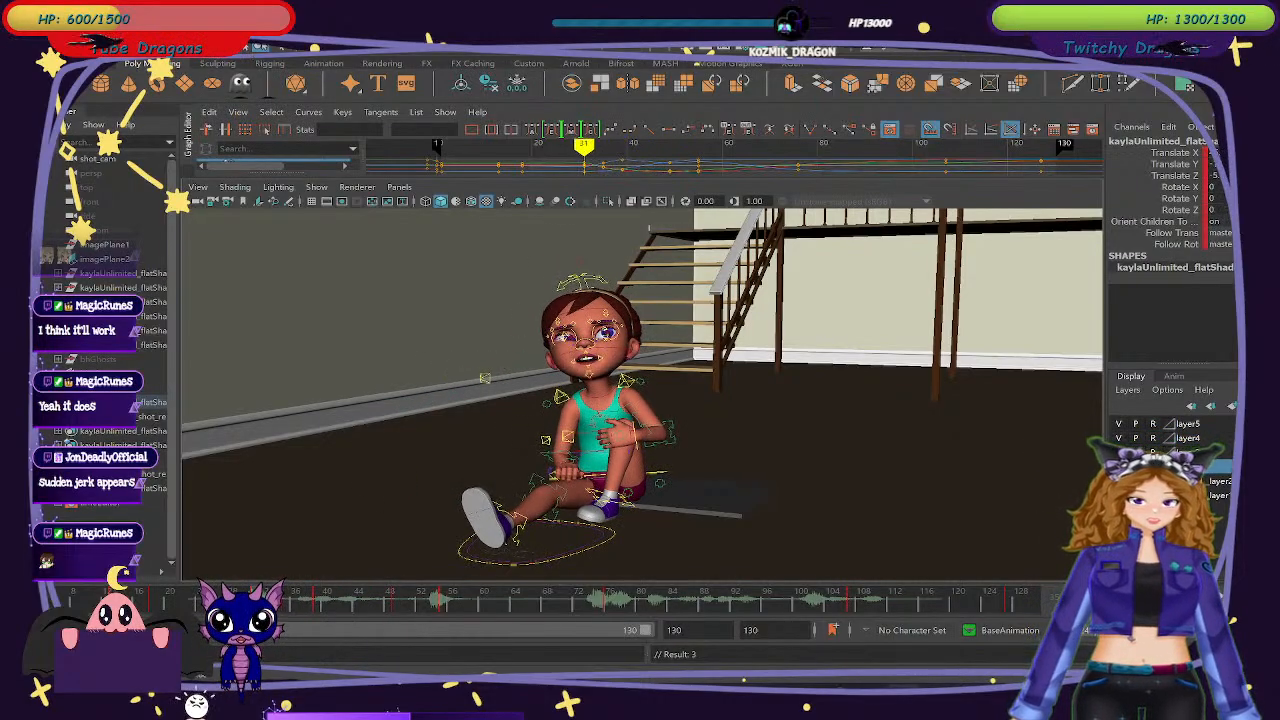
{"action": "left_click", "coordinate": [591, 283]}
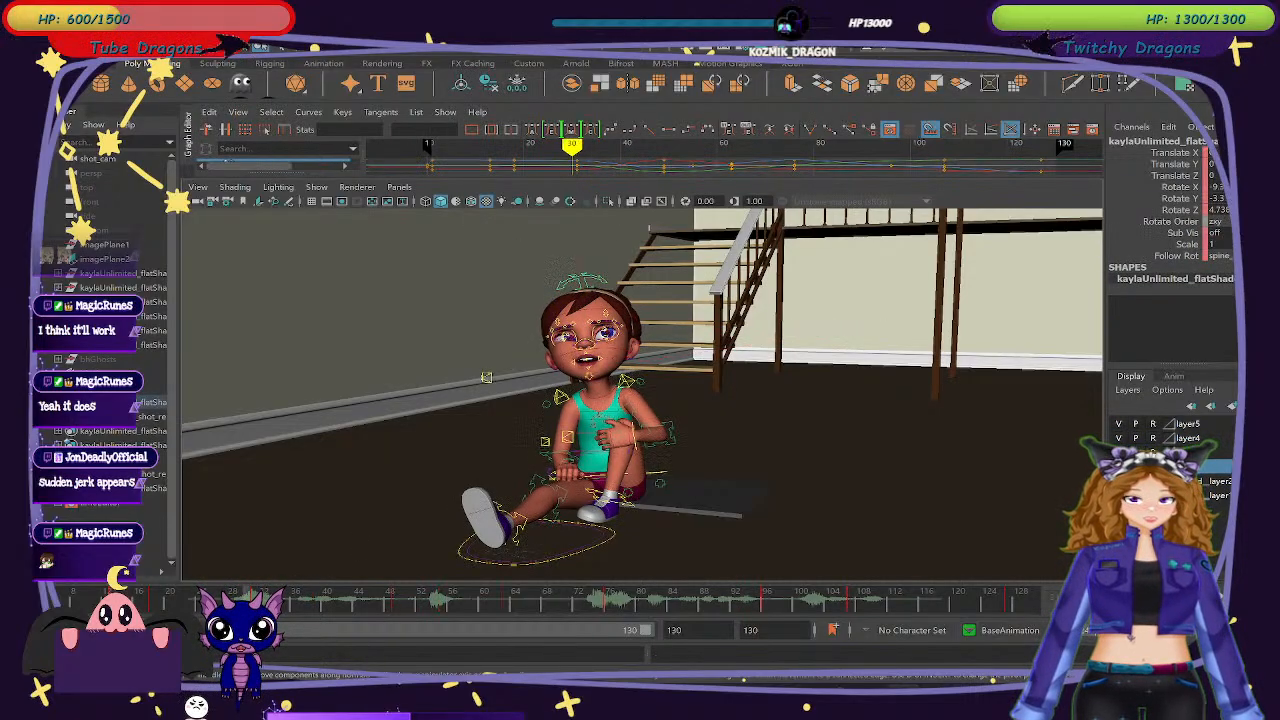
{"action": "left_click", "coordinate": [305, 603]}
{"action": "left_click_drag", "start_coordinate": [306, 630], "coordinate": [290, 625]}
{"action": "left_click", "coordinate": [522, 362]}
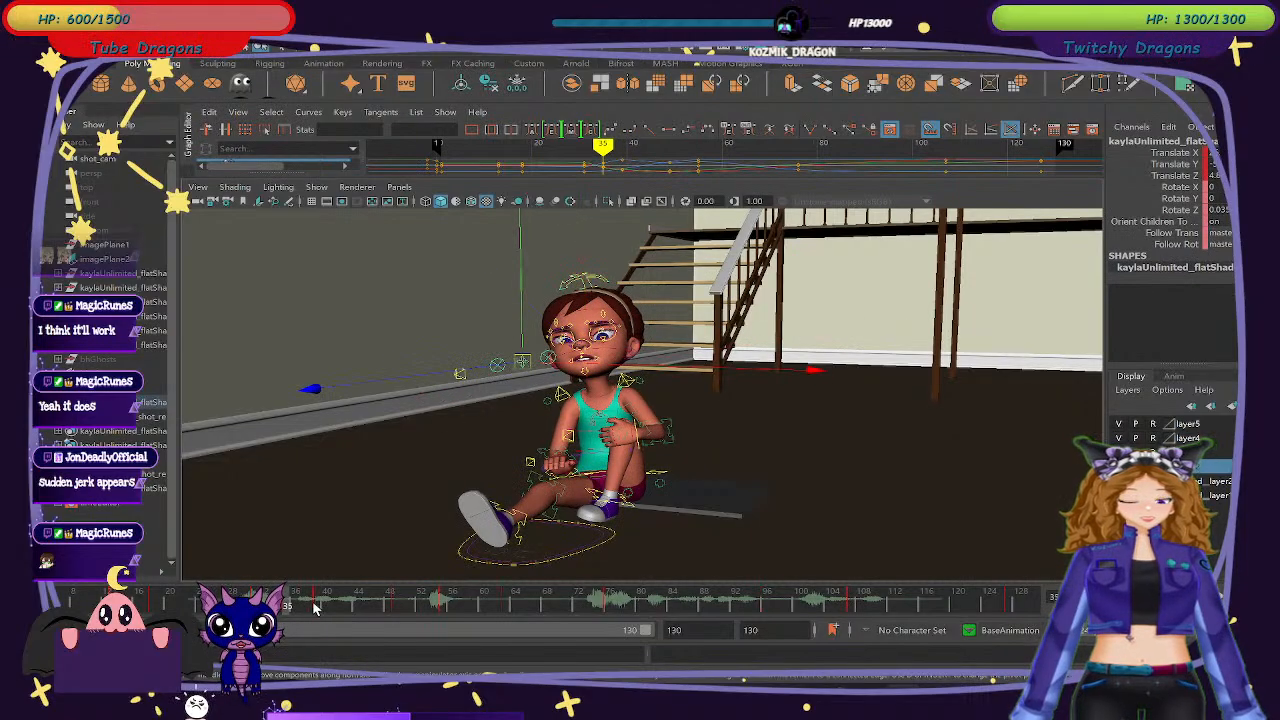
At frame 35, rotate the girl's head control to tilt her face downward, refining the head pose.
{"action": "left_click", "coordinate": [590, 282]}
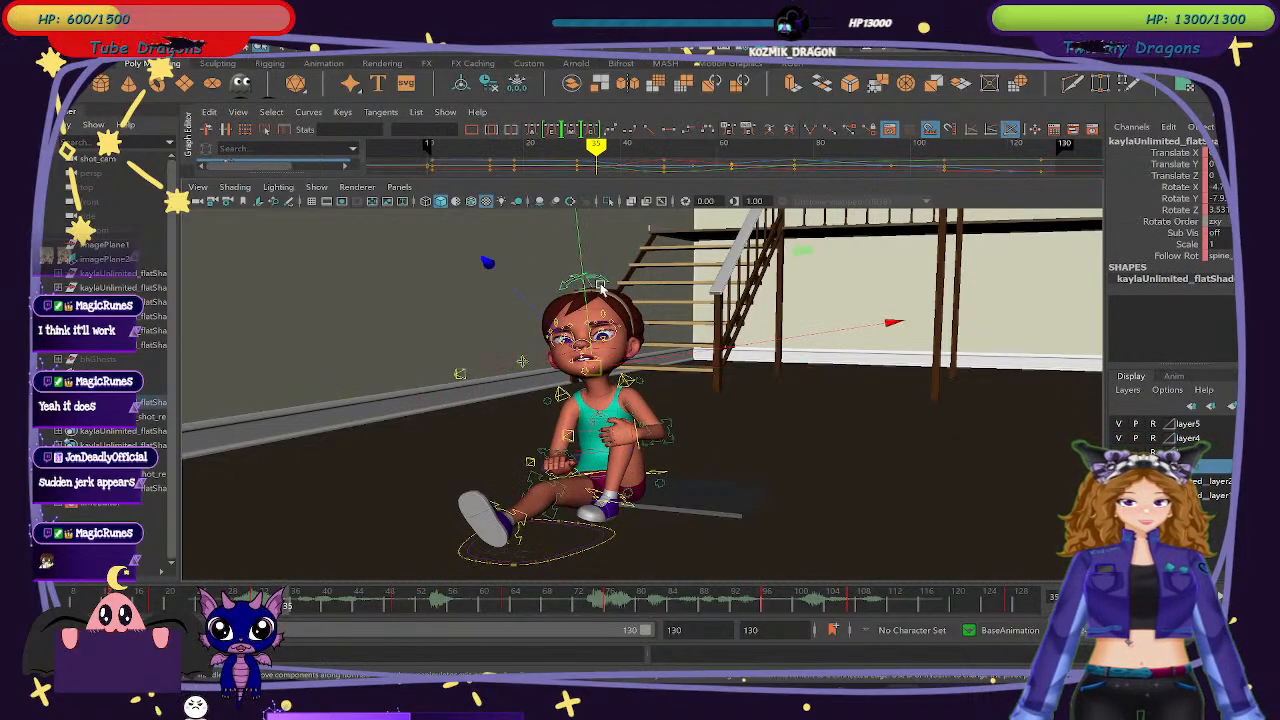
{"action": "key", "text": "e"}
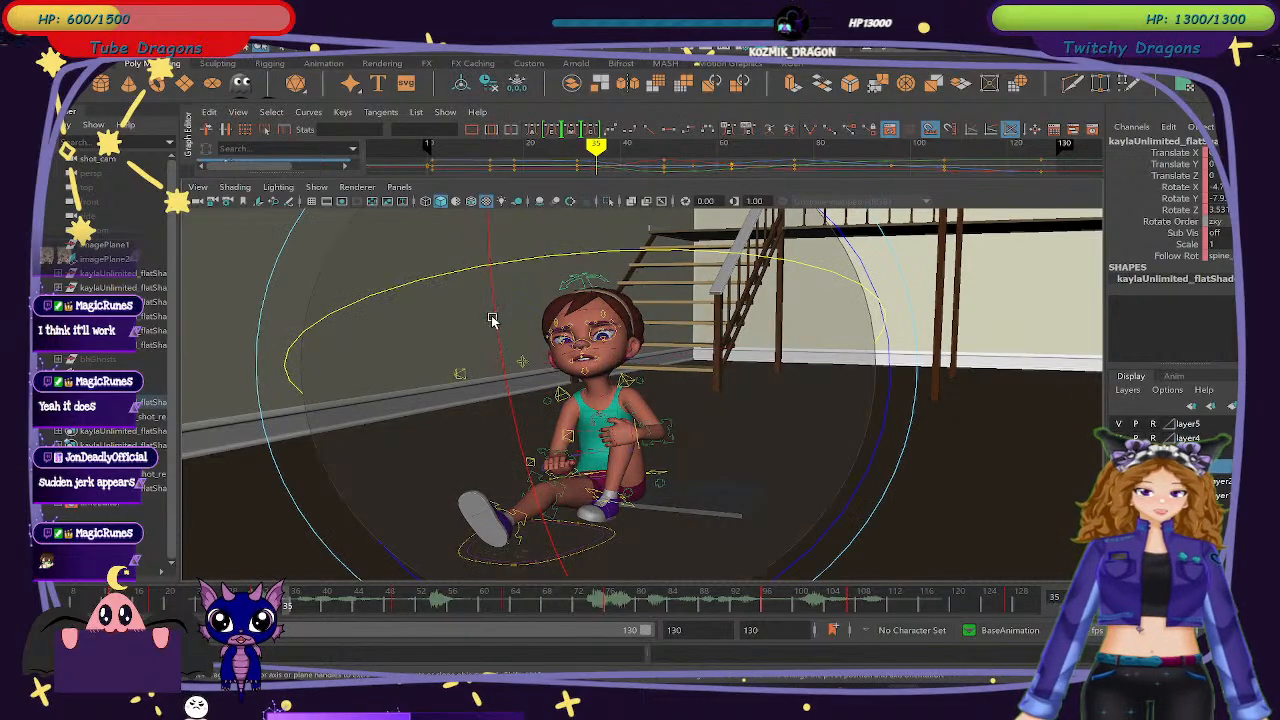
{"action": "left_click_drag", "start_coordinate": [492, 319], "coordinate": [533, 379]}
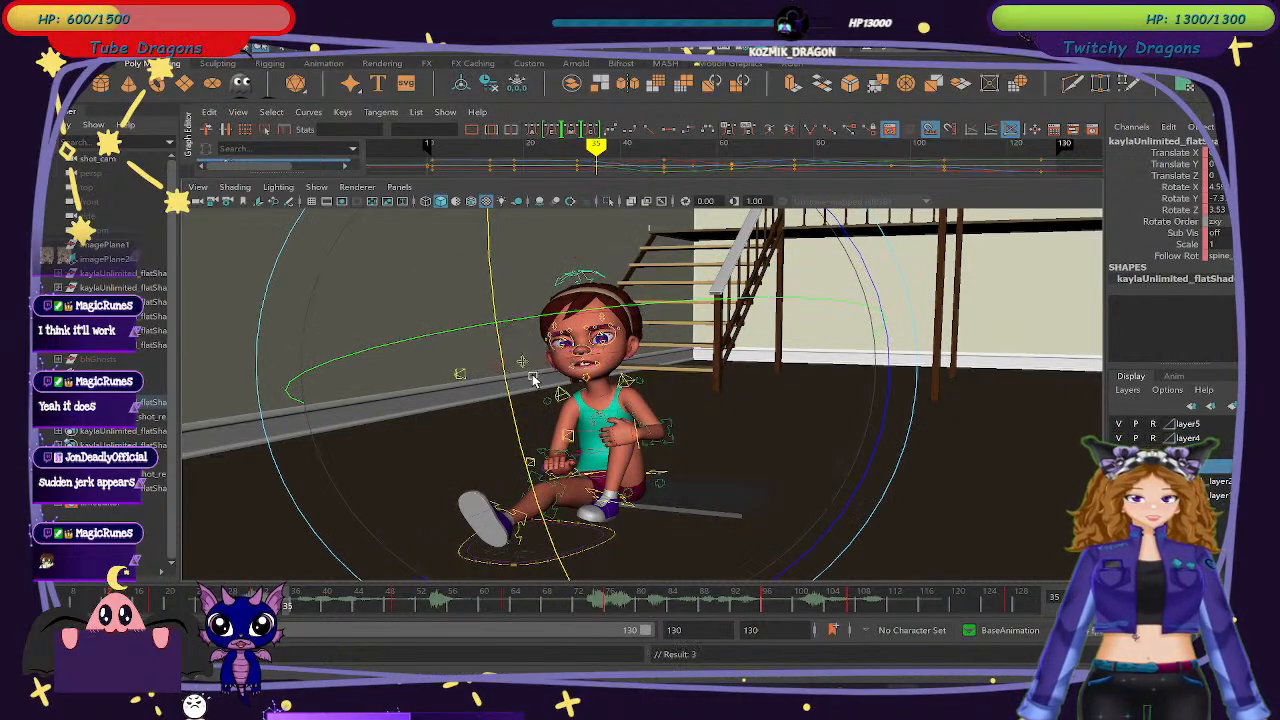
{"action": "left_click_drag", "start_coordinate": [247, 606], "coordinate": [287, 631]}
{"action": "left_click", "coordinate": [597, 310]}
{"action": "left_click_drag", "start_coordinate": [597, 310], "coordinate": [656, 306]}
{"action": "left_click_drag", "start_coordinate": [572, 357], "coordinate": [563, 380]}
At frame 39, rotate the head control down and toward the back wall, to about 25, -20 and -4 on X, Y and Z.
{"action": "left_click_drag", "start_coordinate": [287, 619], "coordinate": [338, 630]}
{"action": "left_click", "coordinate": [380, 447]}
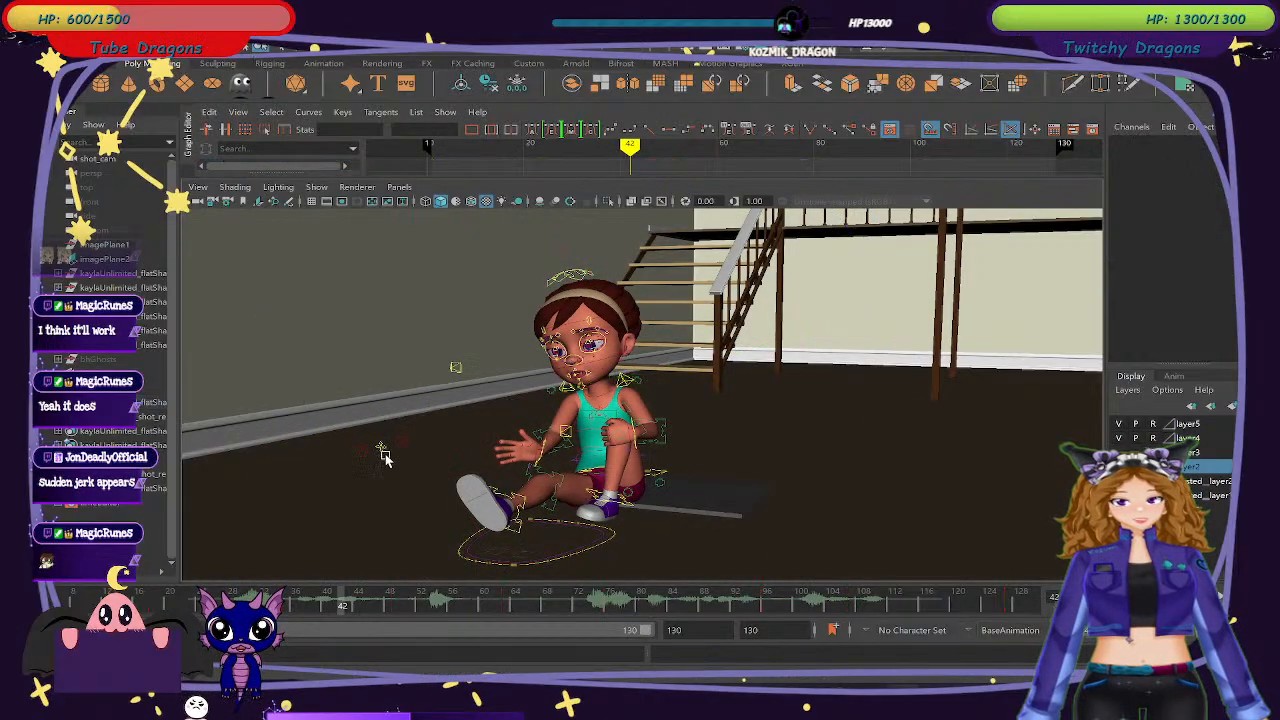
{"action": "left_click_drag", "start_coordinate": [327, 605], "coordinate": [320, 605]}
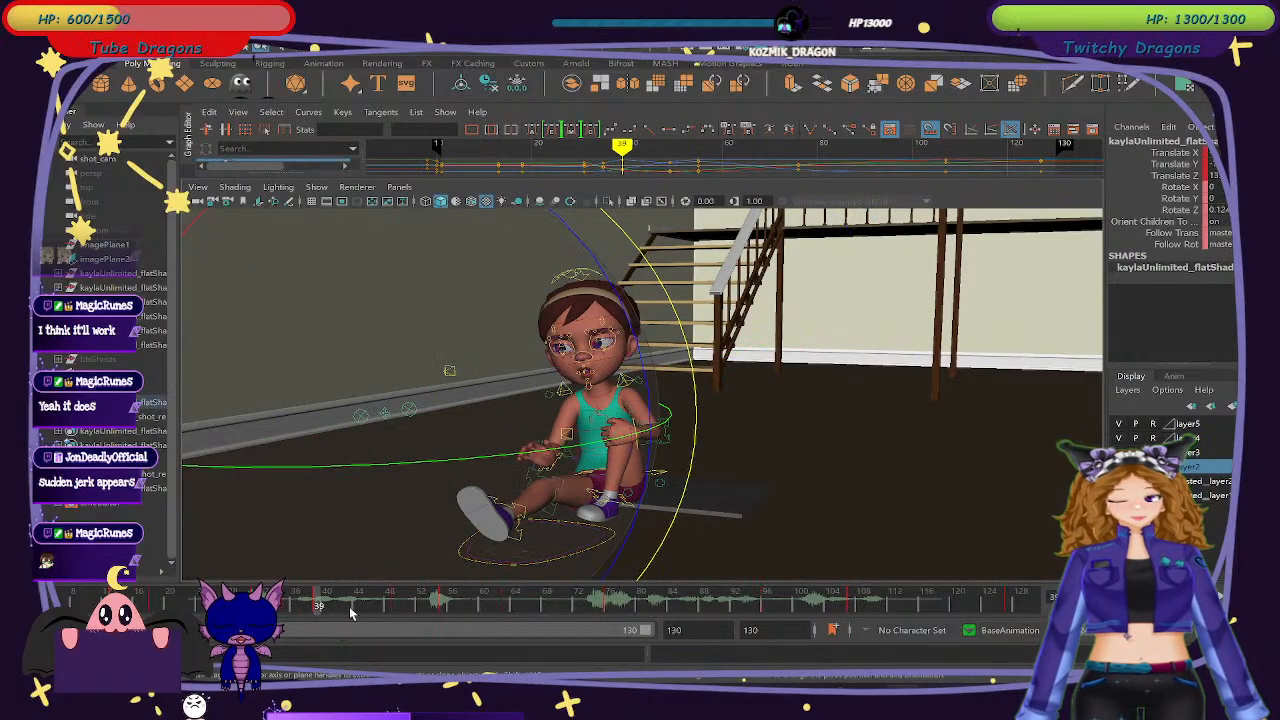
{"action": "left_click", "coordinate": [413, 527]}
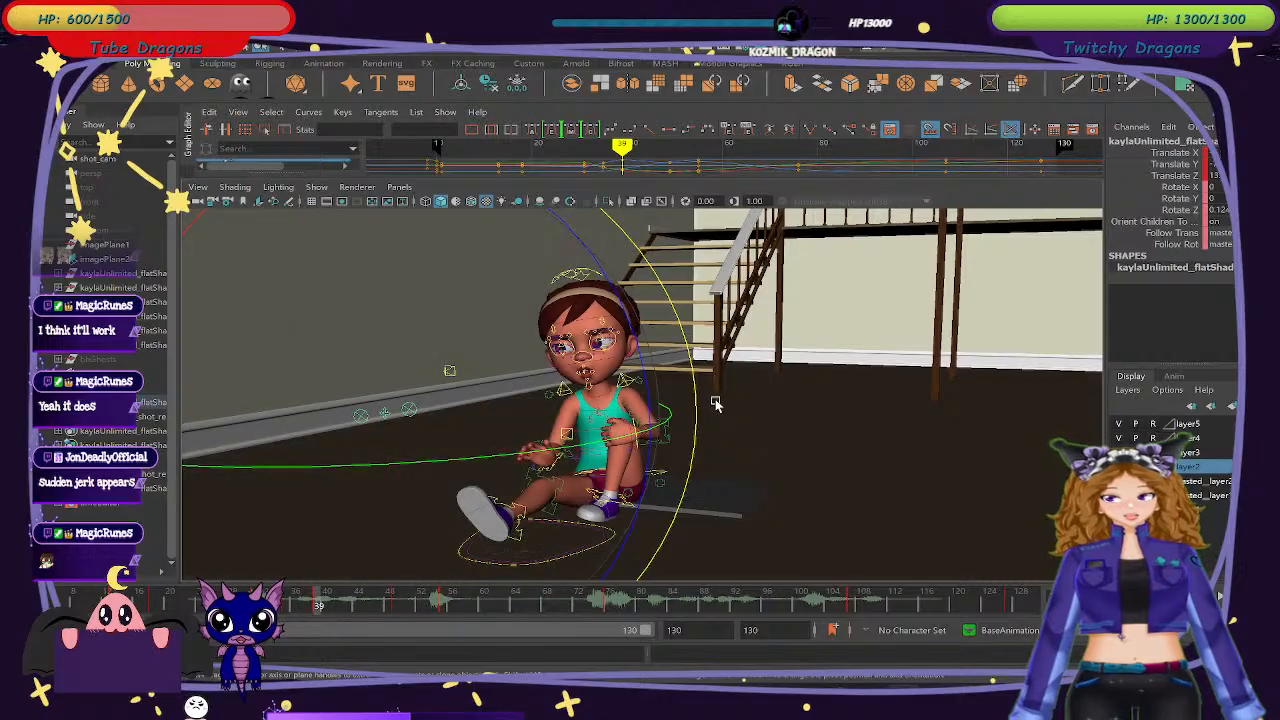
{"action": "left_click", "coordinate": [578, 278]}
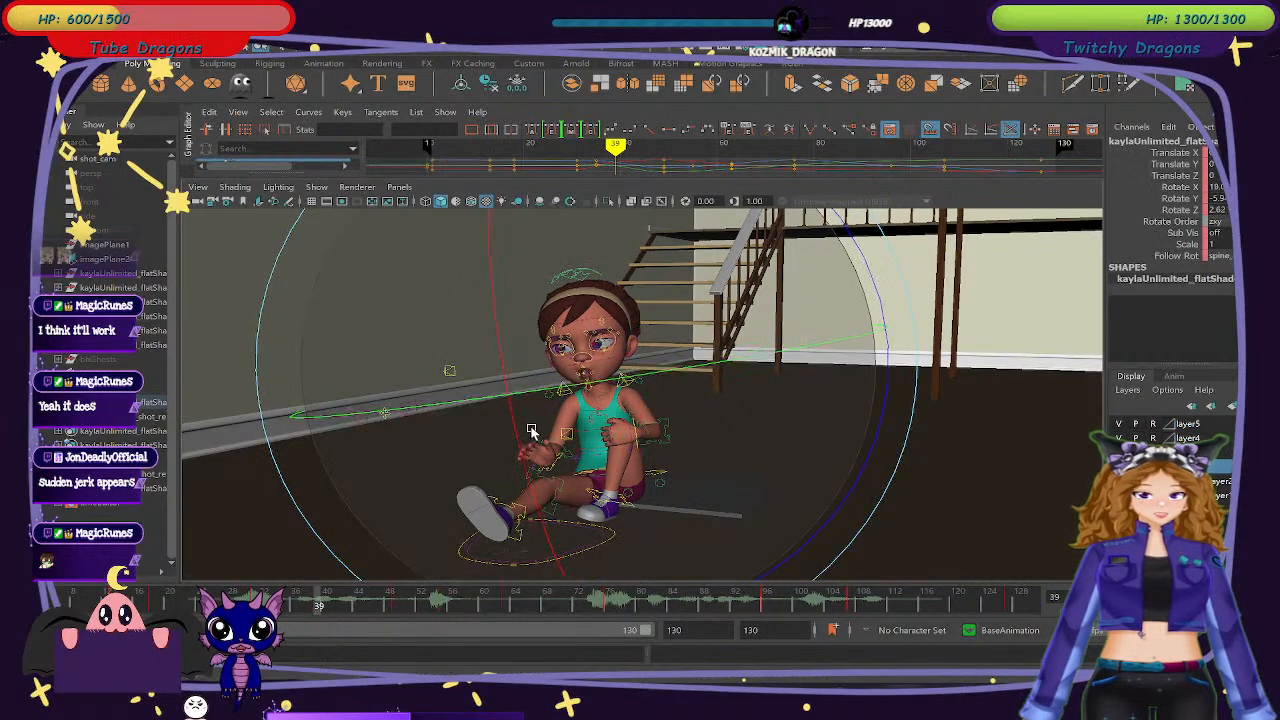
{"action": "left_click_drag", "start_coordinate": [503, 444], "coordinate": [465, 443]}
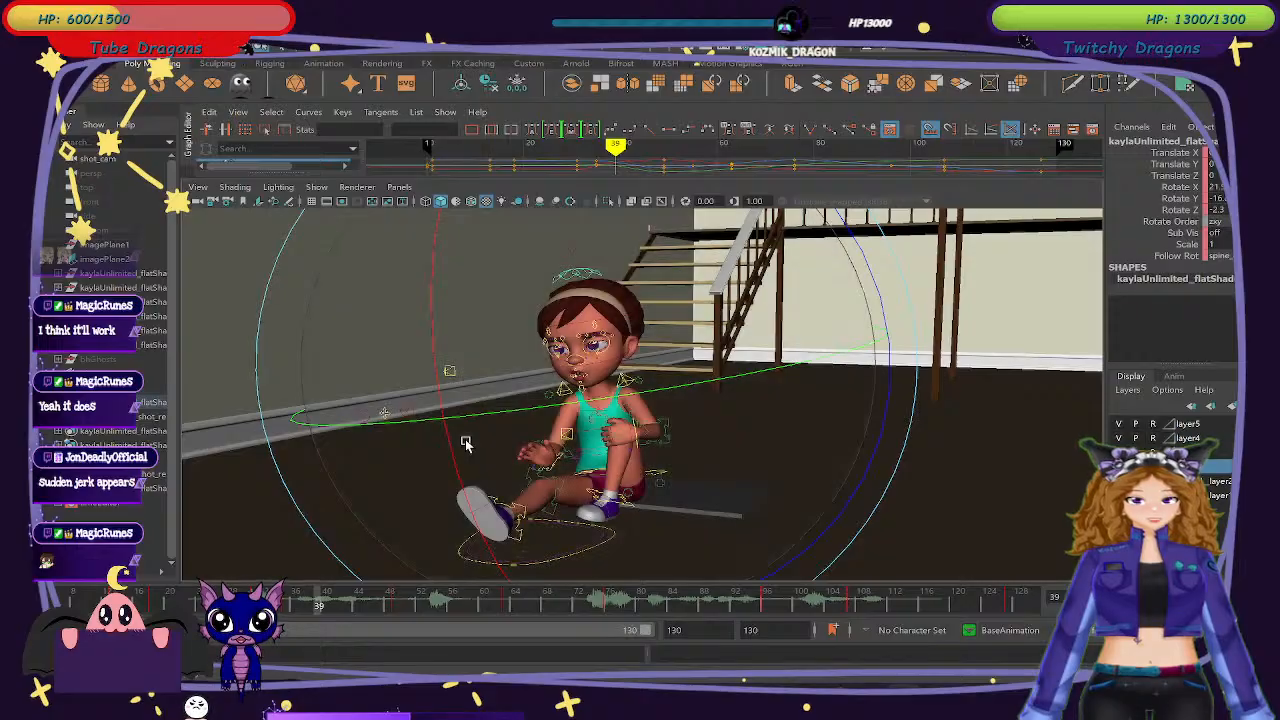
{"action": "mouse_move", "coordinate": [314, 614]}
{"action": "left_mouse_down"}
{"action": "mouse_move", "coordinate": [267, 614]}
{"action": "mouse_move", "coordinate": [331, 625]}
{"action": "mouse_move", "coordinate": [317, 612]}
{"action": "left_mouse_up"}
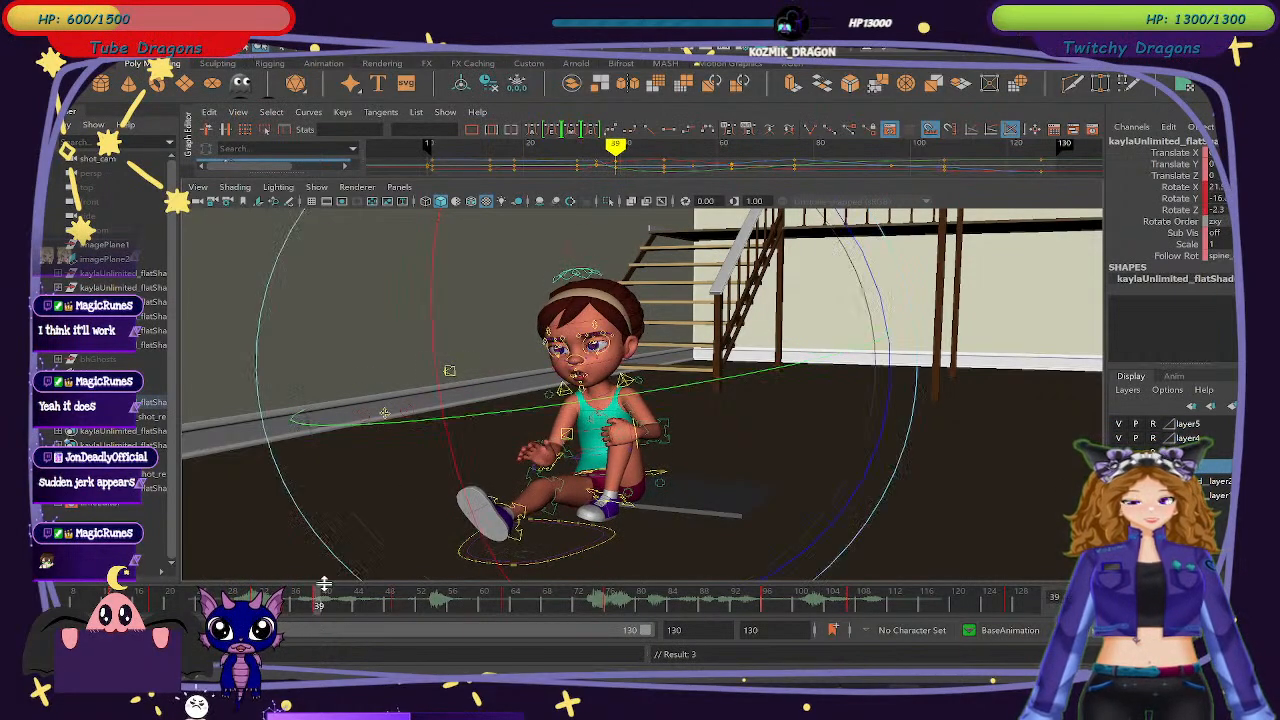
{"action": "left_click_drag", "start_coordinate": [457, 333], "coordinate": [534, 438]}
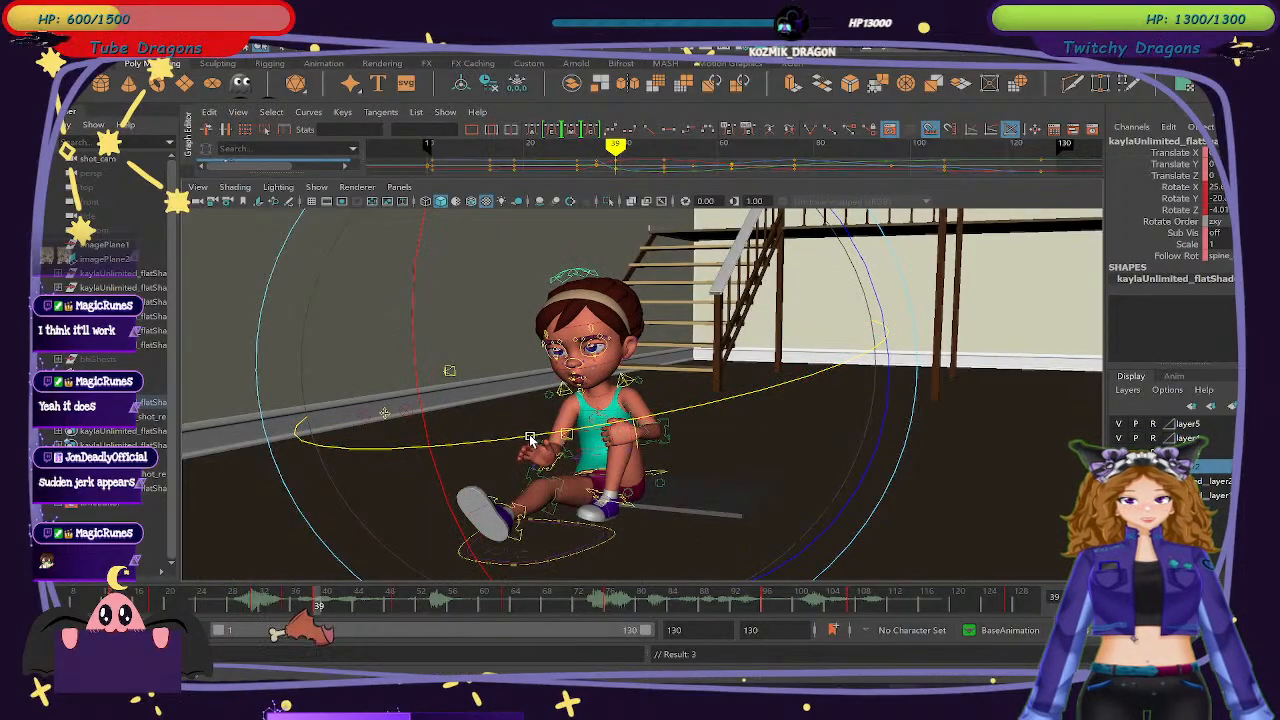
Review the girl's head motion between frames 39 and 31.
{"action": "key", "text": "comma"}
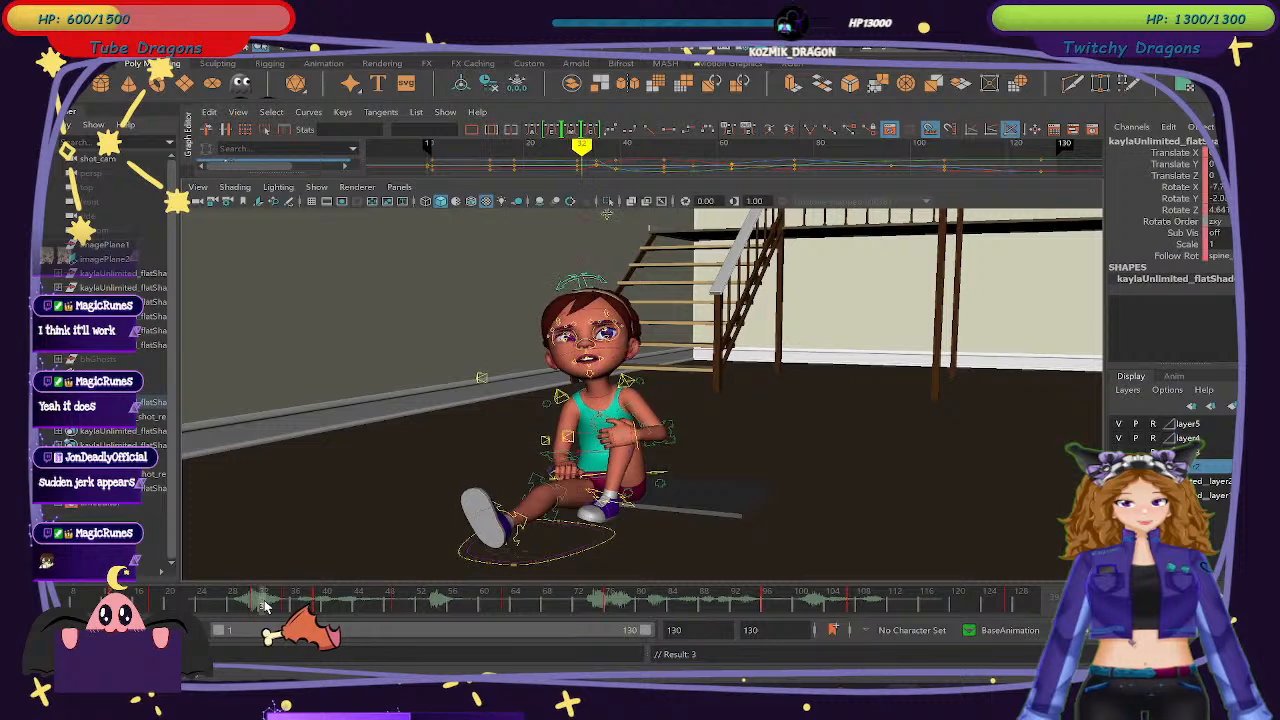
{"action": "left_click_drag", "start_coordinate": [287, 603], "coordinate": [261, 604]}
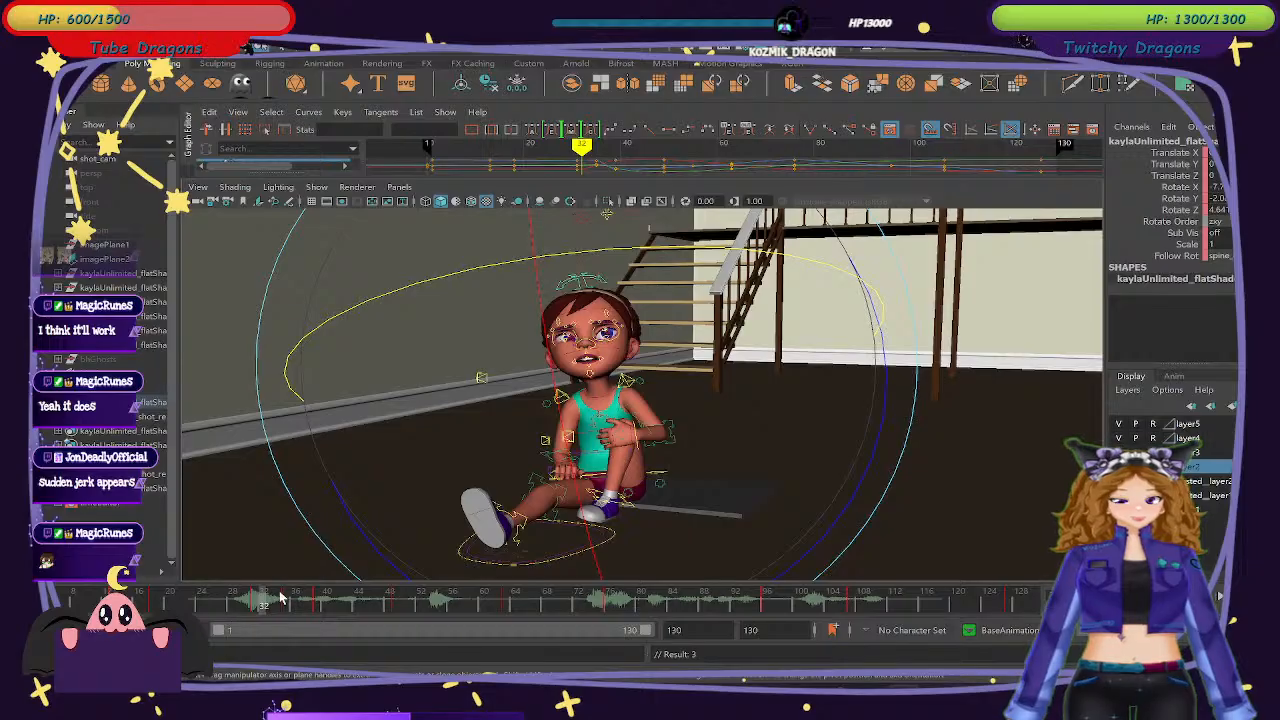
{"action": "mouse_move", "coordinate": [257, 600]}
{"action": "left_mouse_down"}
{"action": "mouse_move", "coordinate": [243, 601]}
{"action": "mouse_move", "coordinate": [335, 605]}
{"action": "mouse_move", "coordinate": [254, 608]}
{"action": "left_mouse_up"}
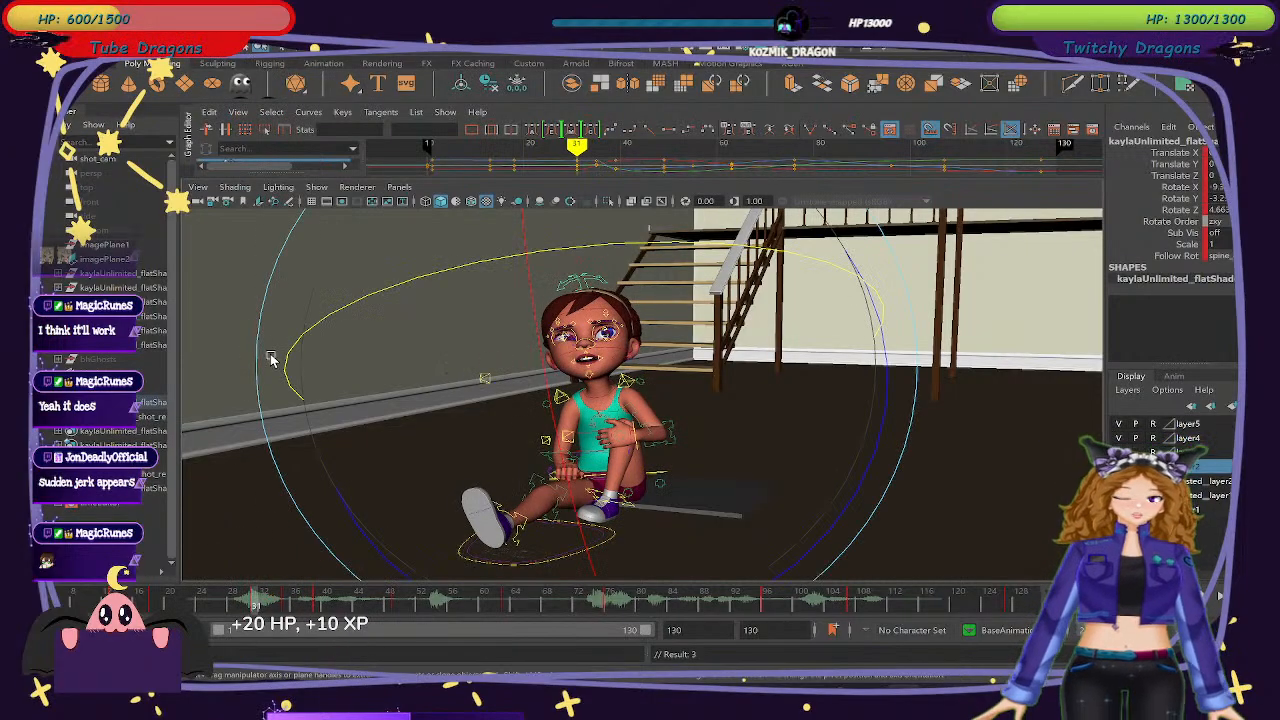
Create an editable motion trail for the control on the girl's nose.
{"action": "left_click", "coordinate": [941, 458]}
{"action": "scroll", "coordinate": [662, 418], "scroll_direction": "up", "scroll_amount": 5}
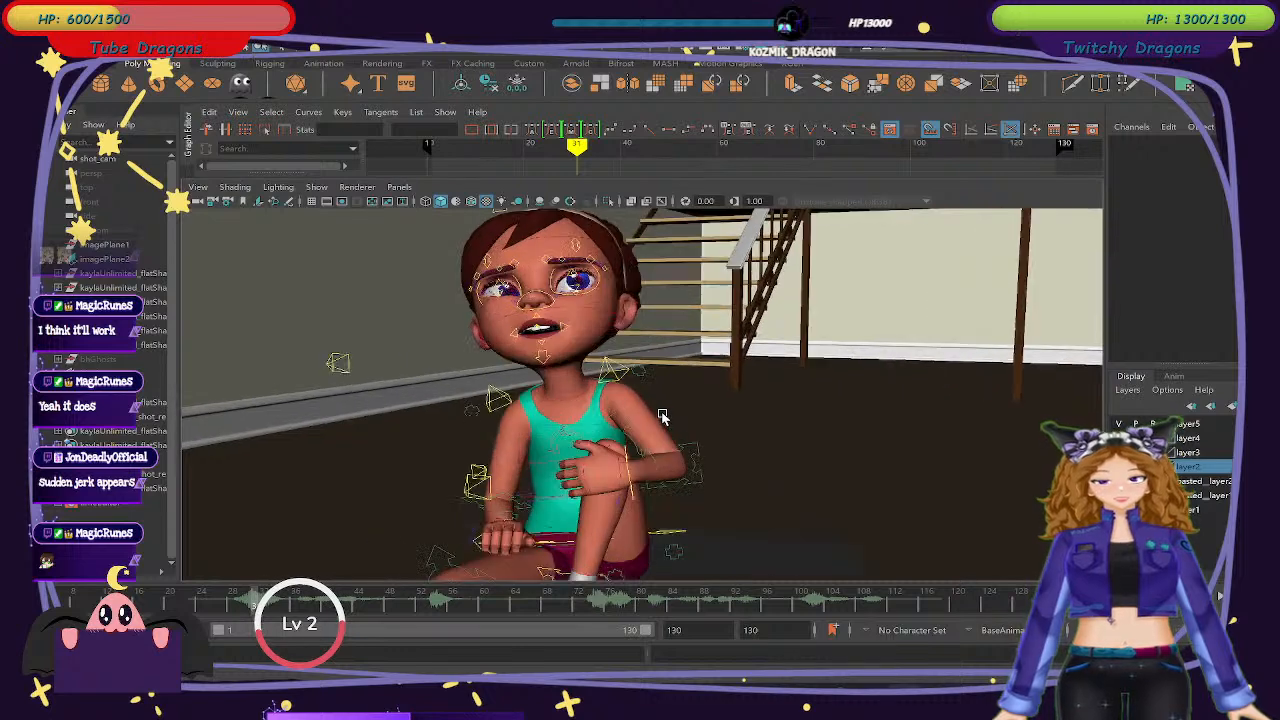
{"action": "scroll", "coordinate": [660, 415], "scroll_direction": "up", "scroll_amount": 3}
{"action": "left_click", "coordinate": [445, 230]}
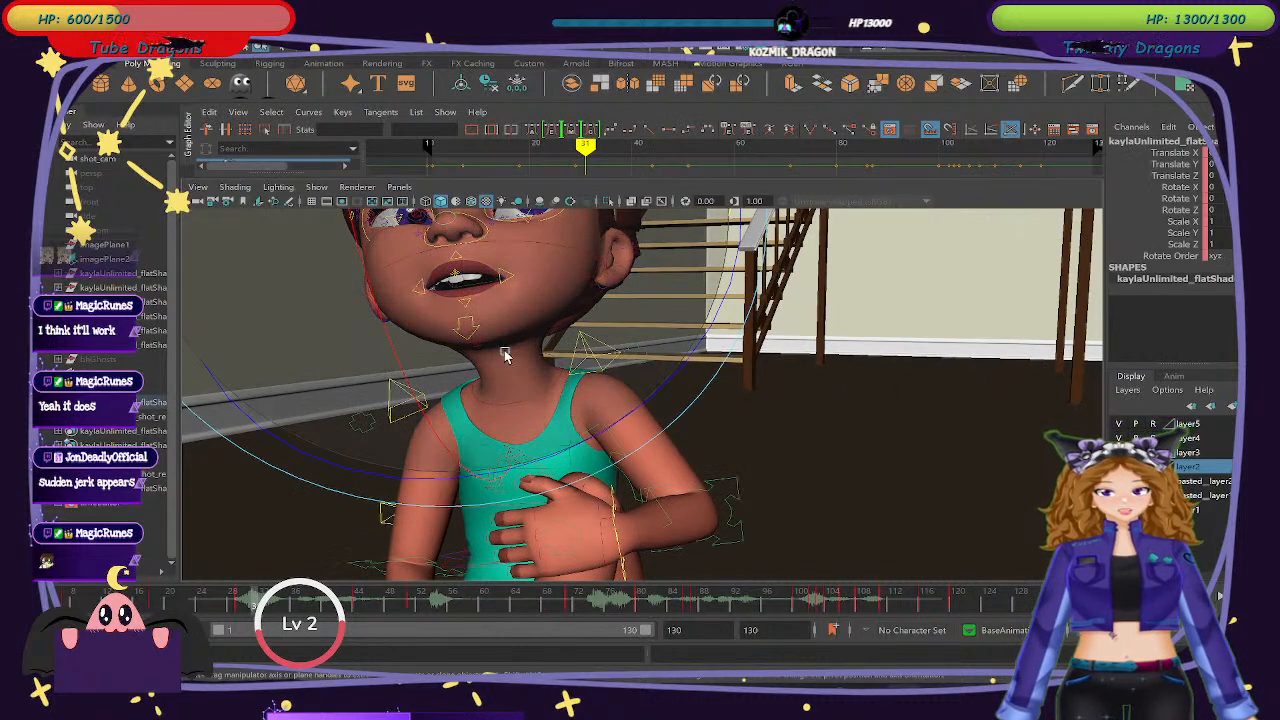
{"action": "scroll", "coordinate": [575, 398], "scroll_direction": "down", "scroll_amount": 5}
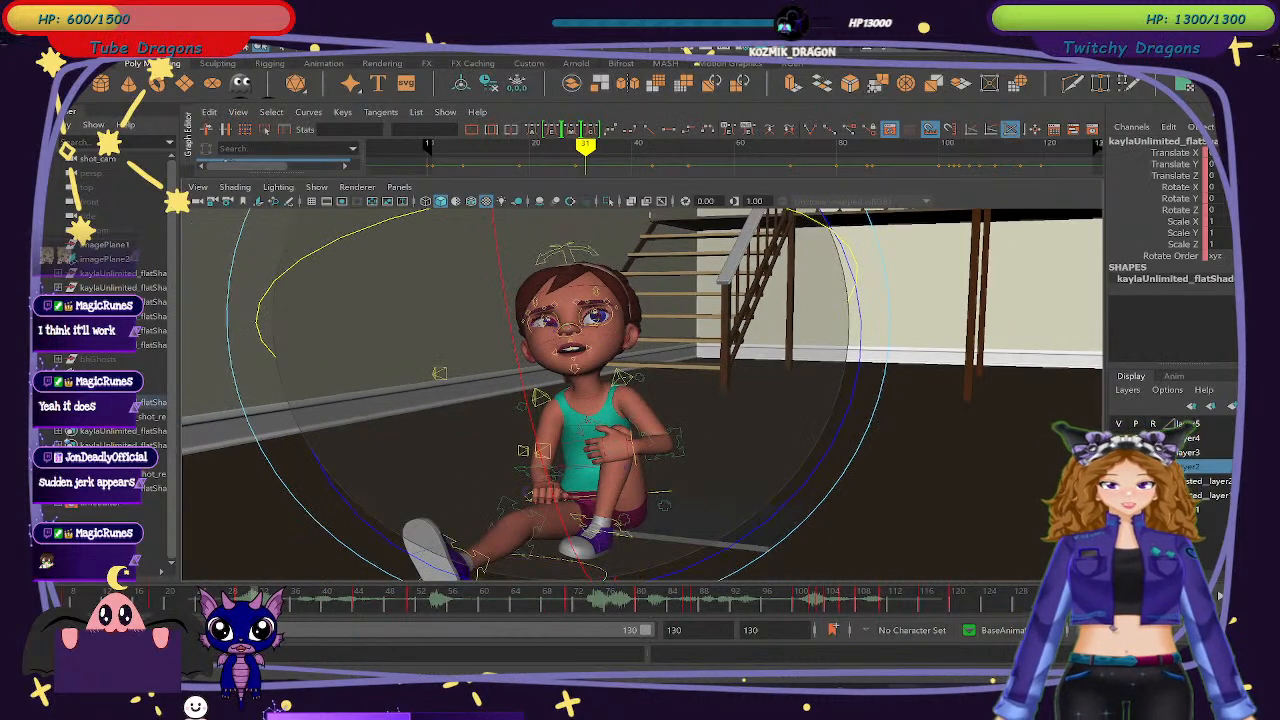
{"action": "left_click", "coordinate": [384, 33]}
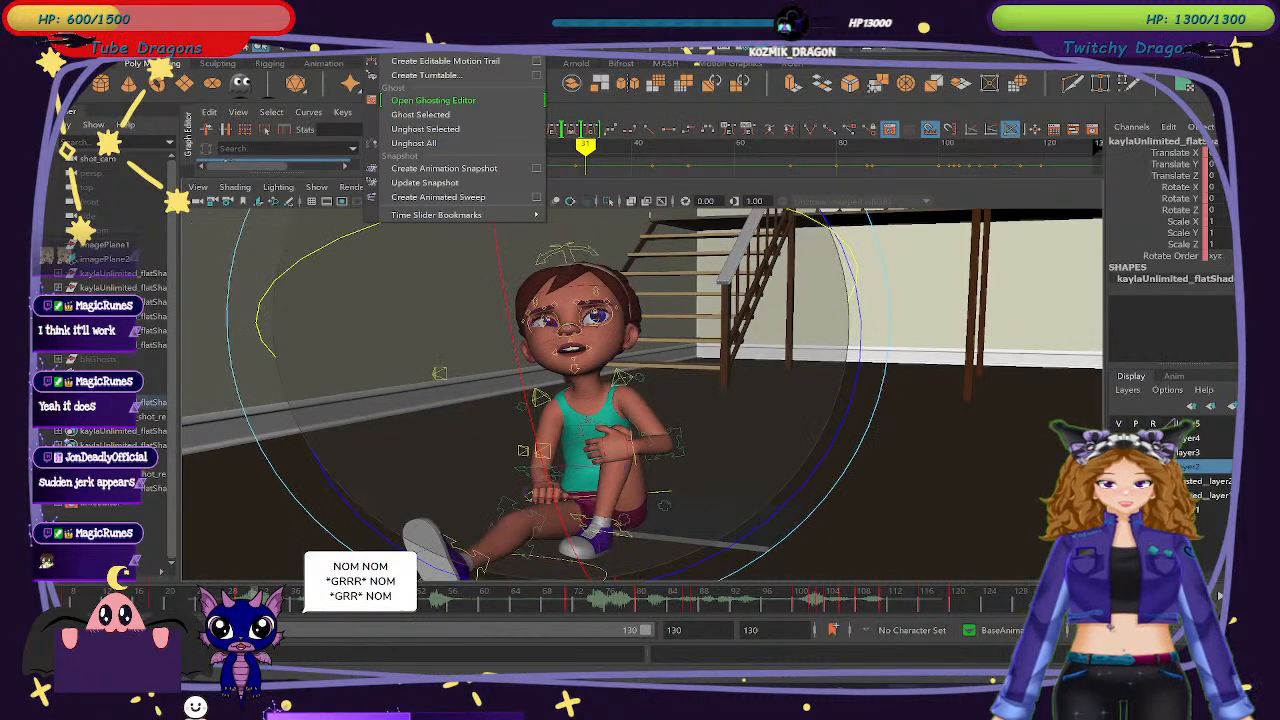
{"action": "left_click", "coordinate": [456, 63]}
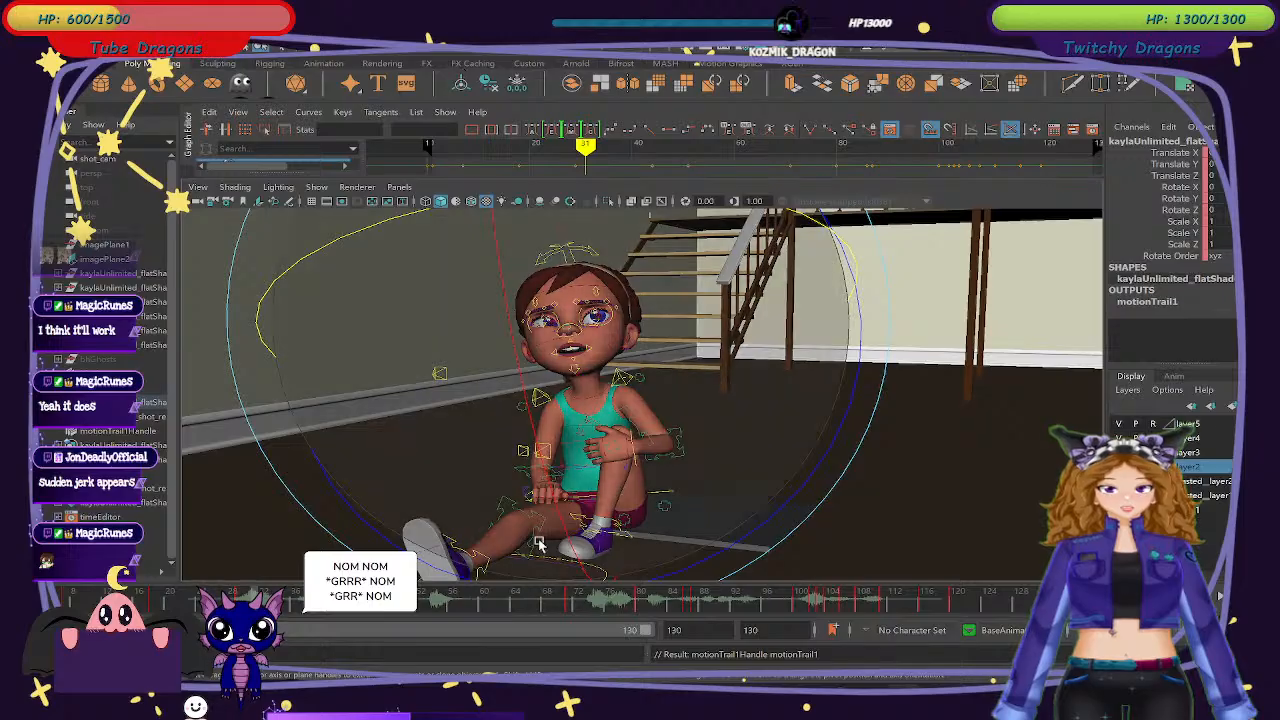
Turn on the display of motion trails in the viewport at frame 29.
{"action": "mouse_move", "coordinate": [241, 609]}
{"action": "left_mouse_down"}
{"action": "mouse_move", "coordinate": [330, 611]}
{"action": "mouse_move", "coordinate": [265, 611]}
{"action": "left_mouse_up"}
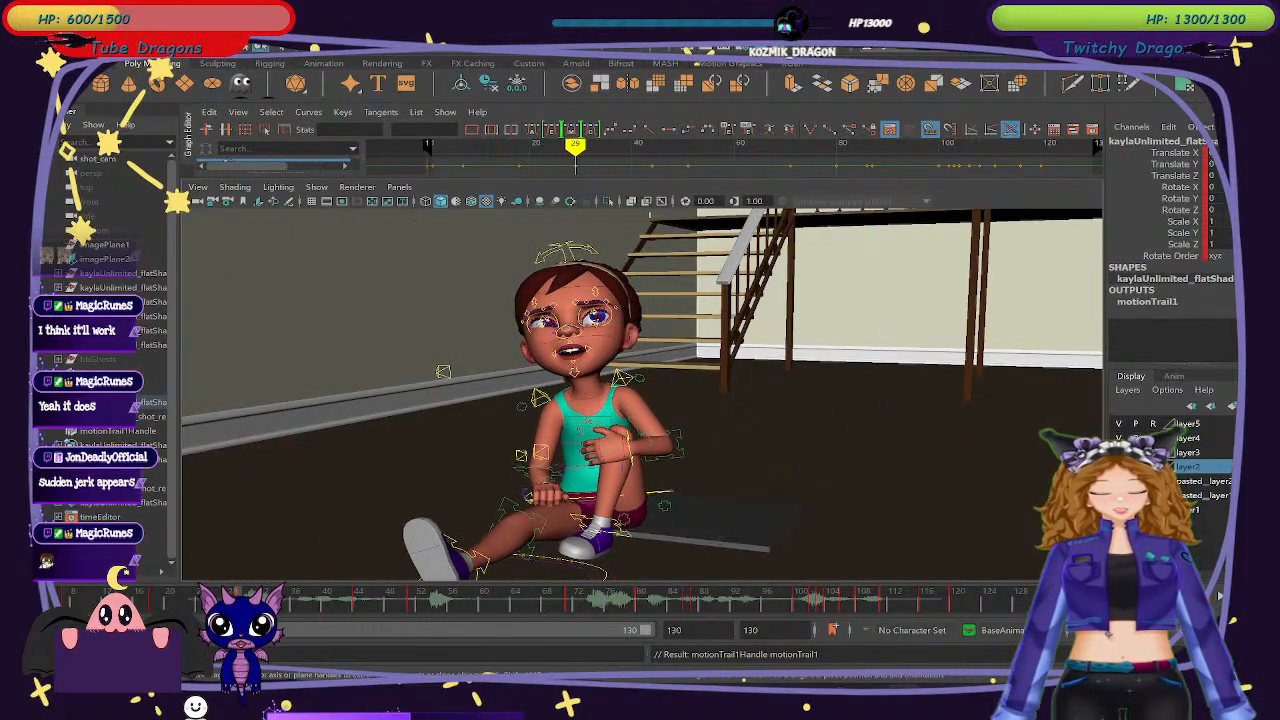
{"action": "left_click", "coordinate": [316, 187]}
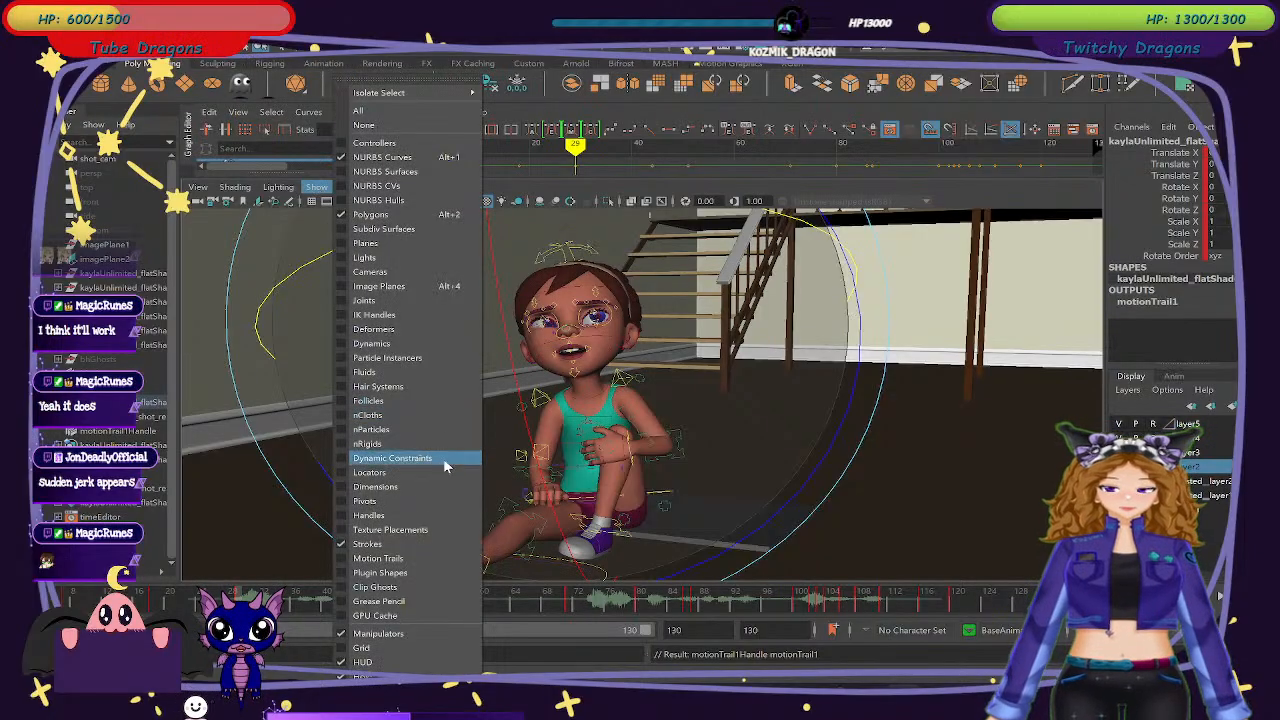
{"action": "left_click", "coordinate": [378, 558]}
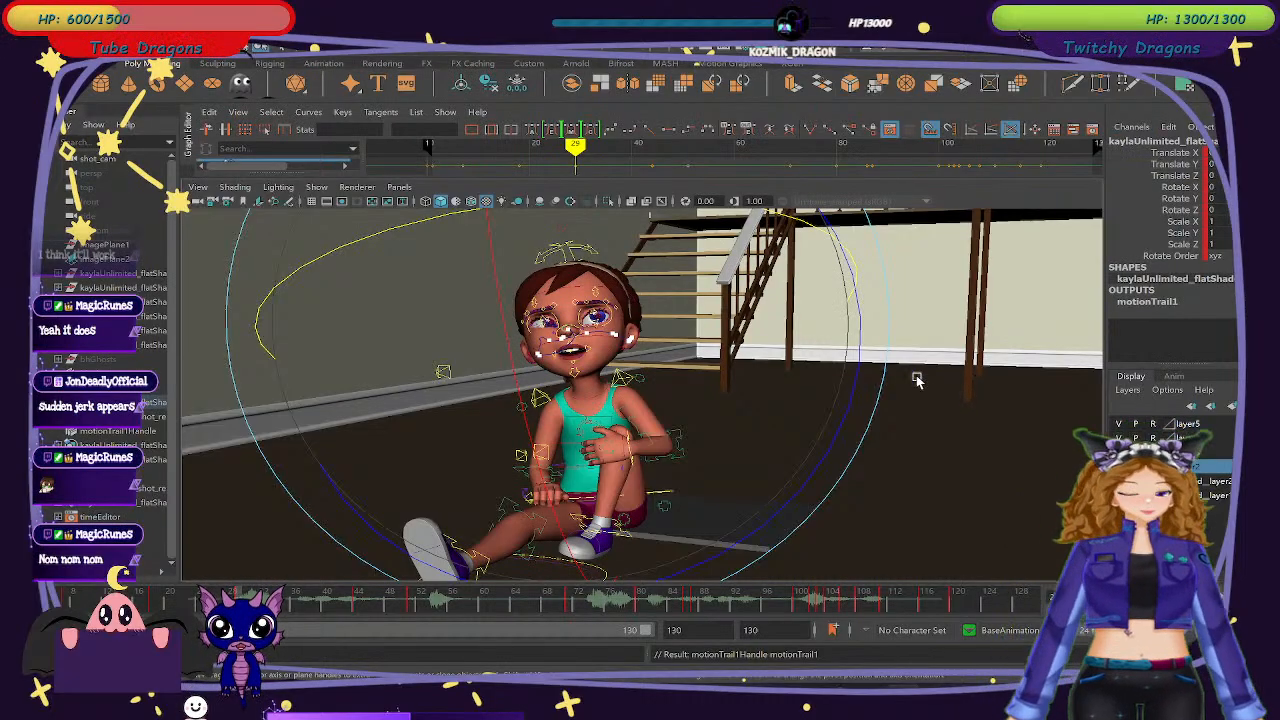
Examine the nose control's motion trail from the front, above and below, comparing the head's position between frames 29 and 44.
{"action": "scroll", "coordinate": [760, 398], "scroll_direction": "up", "scroll_amount": 6}
{"action": "middle_click_drag", "start_coordinate": [571, 409], "coordinate": [687, 487], "text": "alt"}
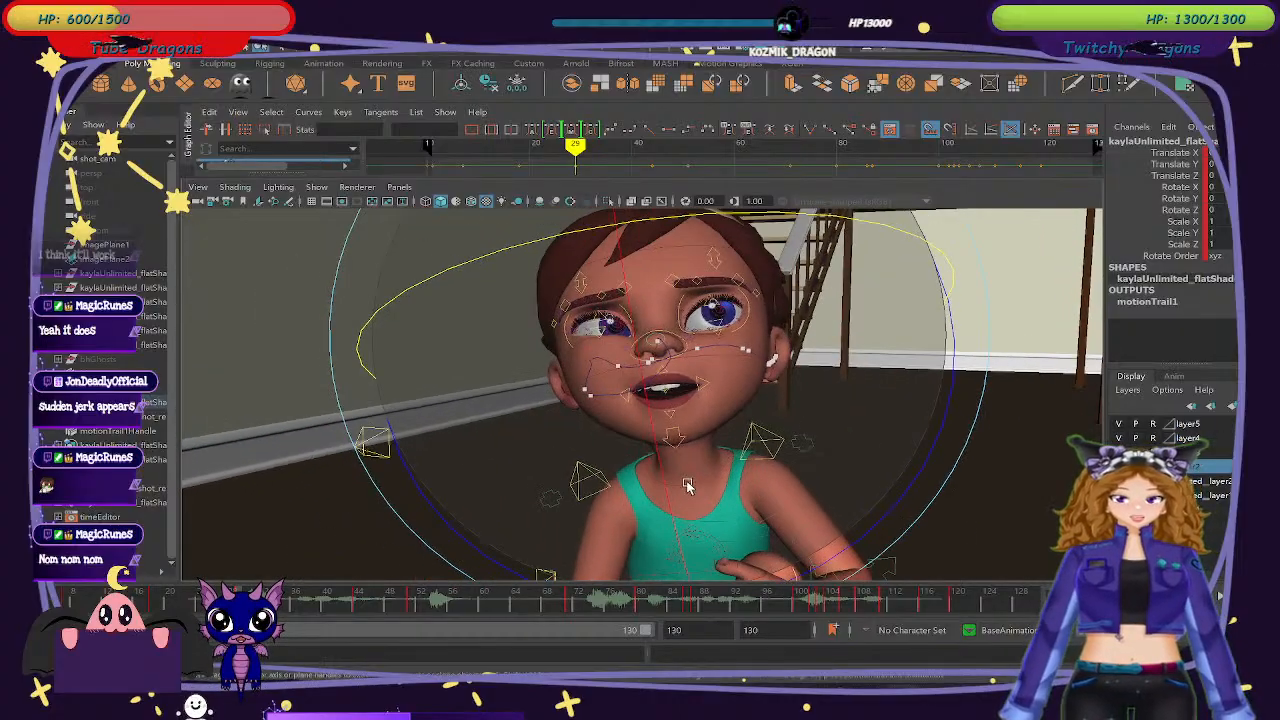
{"action": "left_click_drag", "start_coordinate": [687, 487], "coordinate": [535, 468], "text": "alt"}
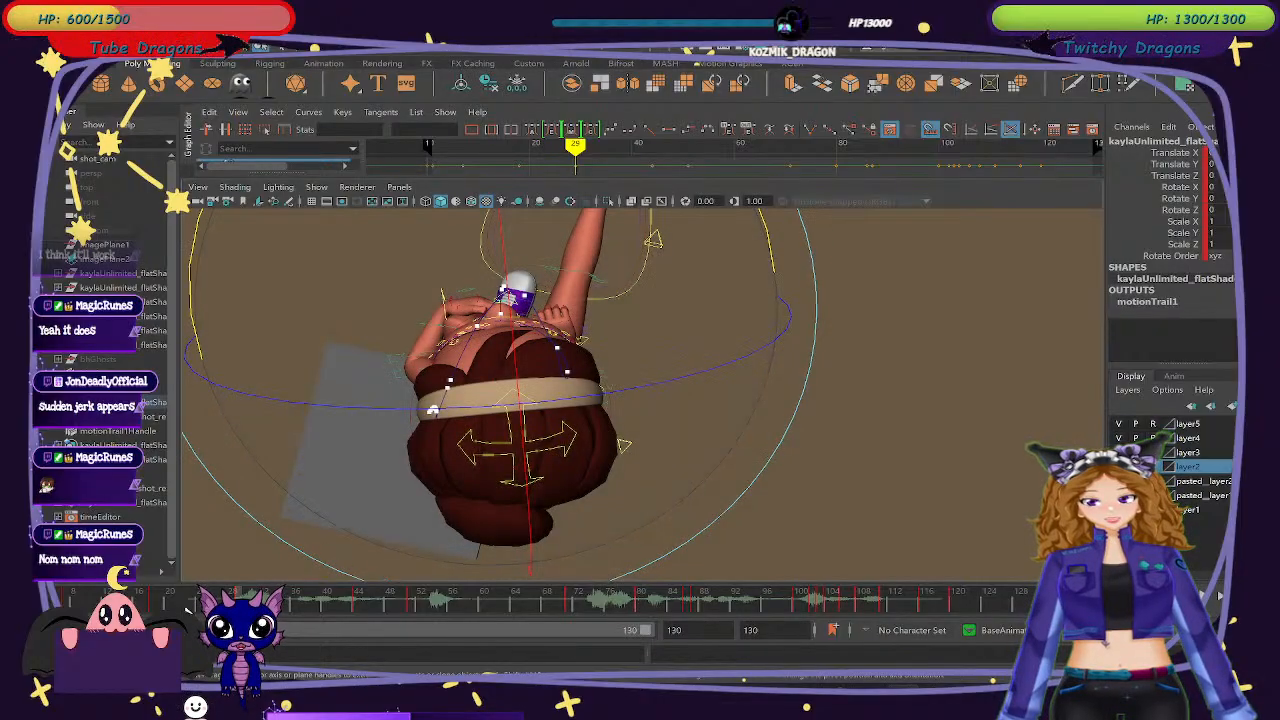
{"action": "left_click_drag", "start_coordinate": [187, 608], "coordinate": [249, 607]}
{"action": "key", "text": "e"}
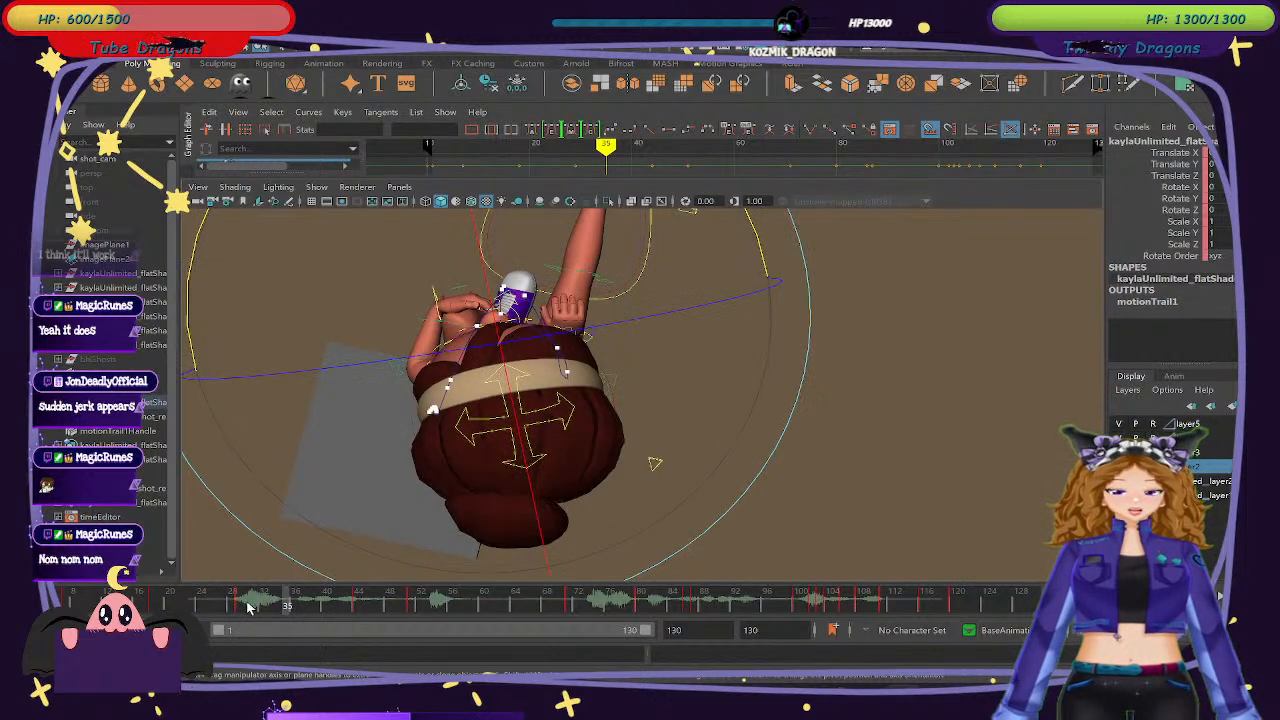
{"action": "left_click", "coordinate": [238, 600]}
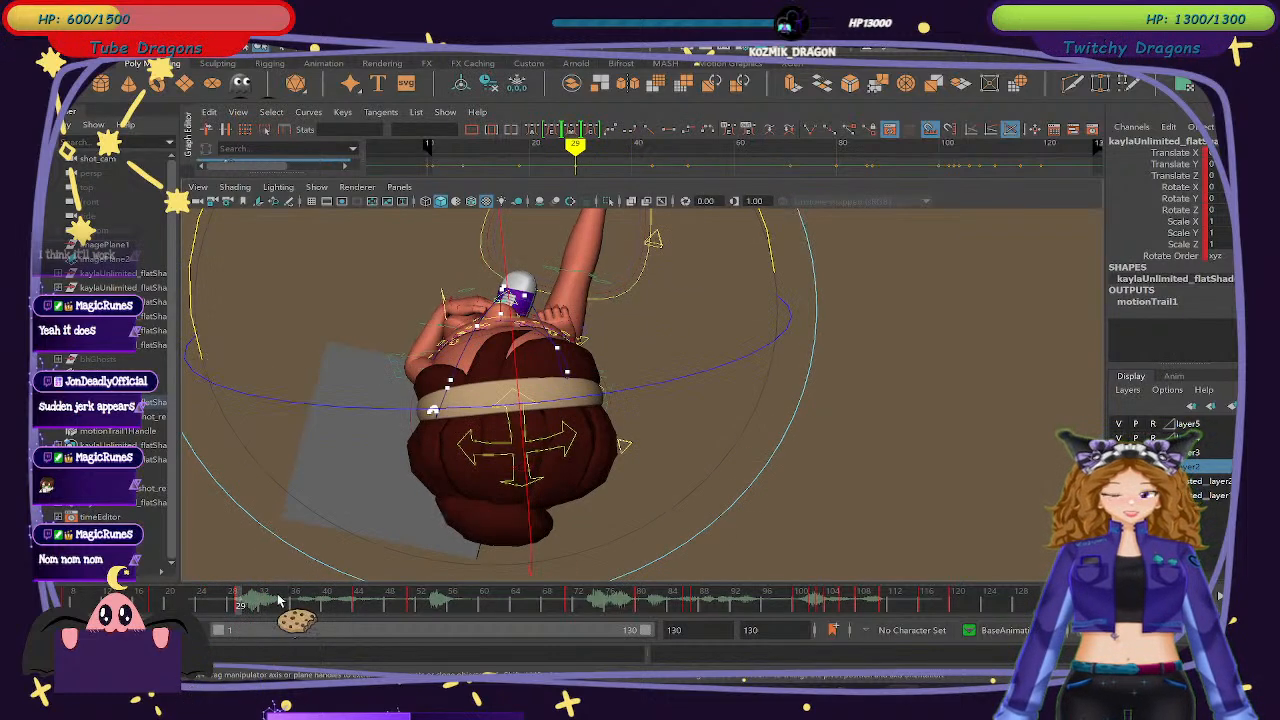
{"action": "left_click", "coordinate": [360, 607]}
{"action": "left_click_drag", "start_coordinate": [620, 375], "coordinate": [633, 302], "text": "alt"}
{"action": "left_click", "coordinate": [847, 481]}
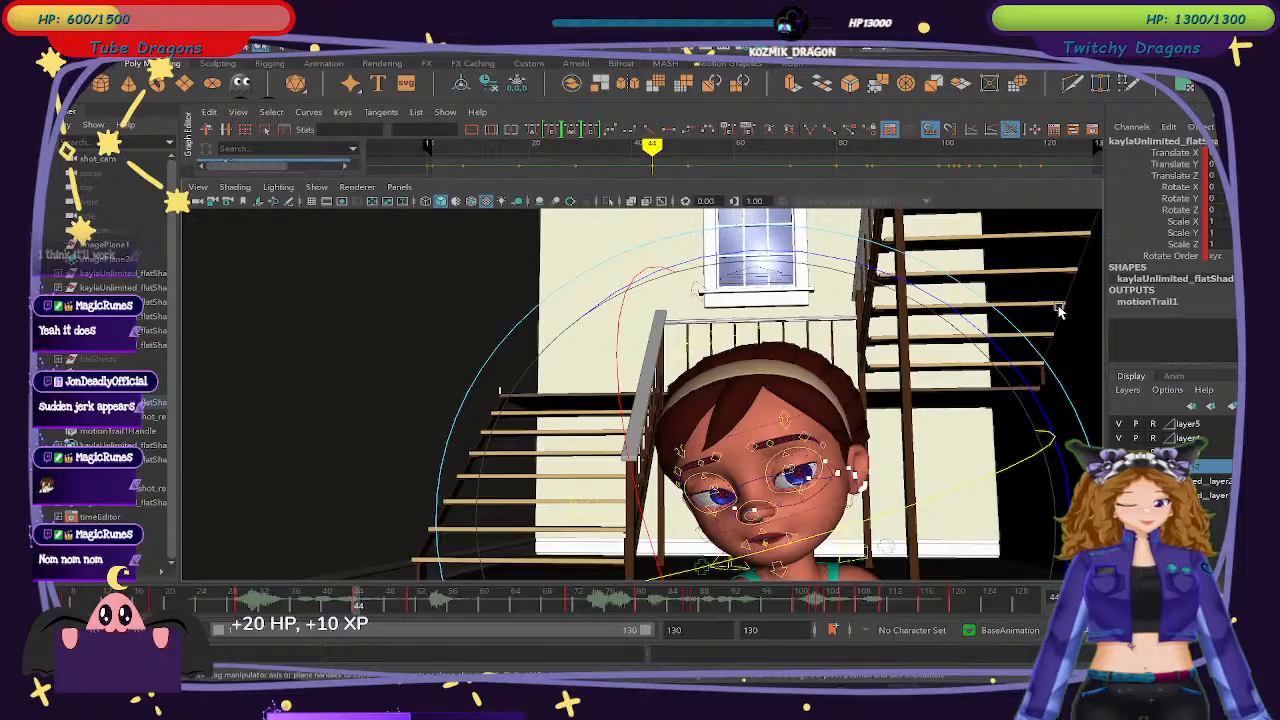
Select the motion trail and try to move its key point beside the girl's left eye slightly downward.
{"action": "left_click", "coordinate": [824, 467]}
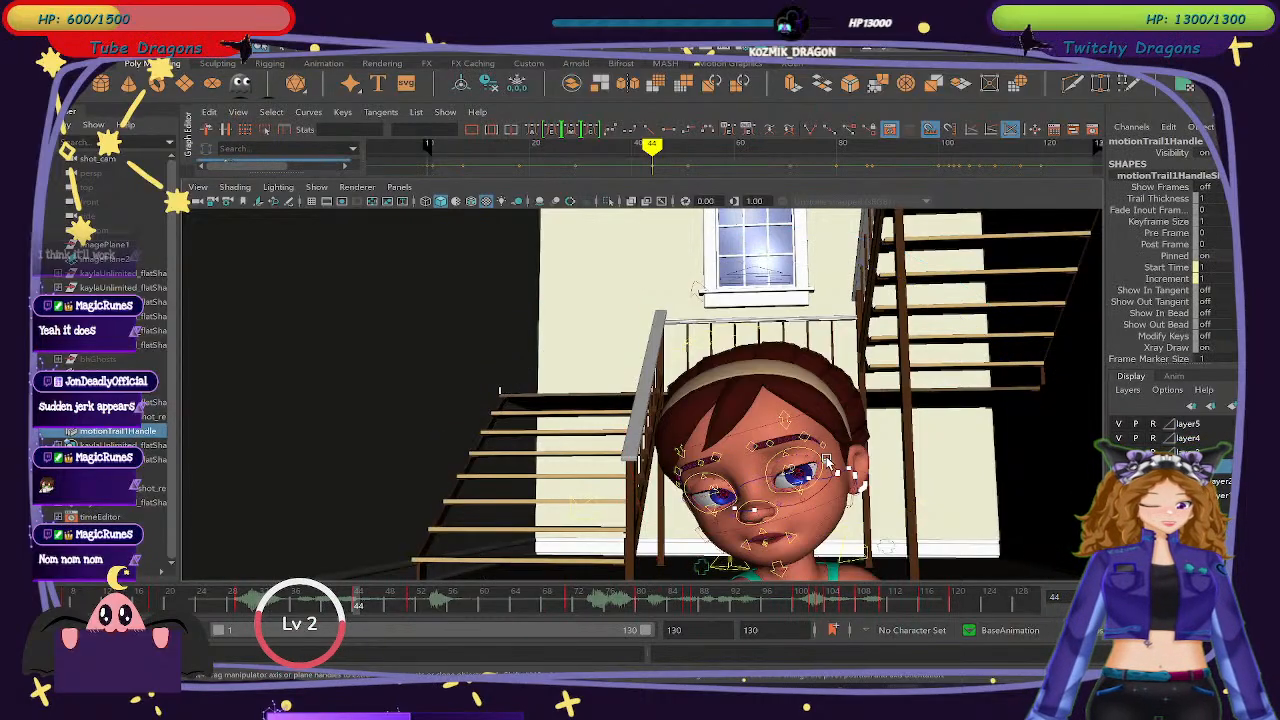
{"action": "left_click", "coordinate": [830, 471]}
{"action": "left_click", "coordinate": [828, 467]}
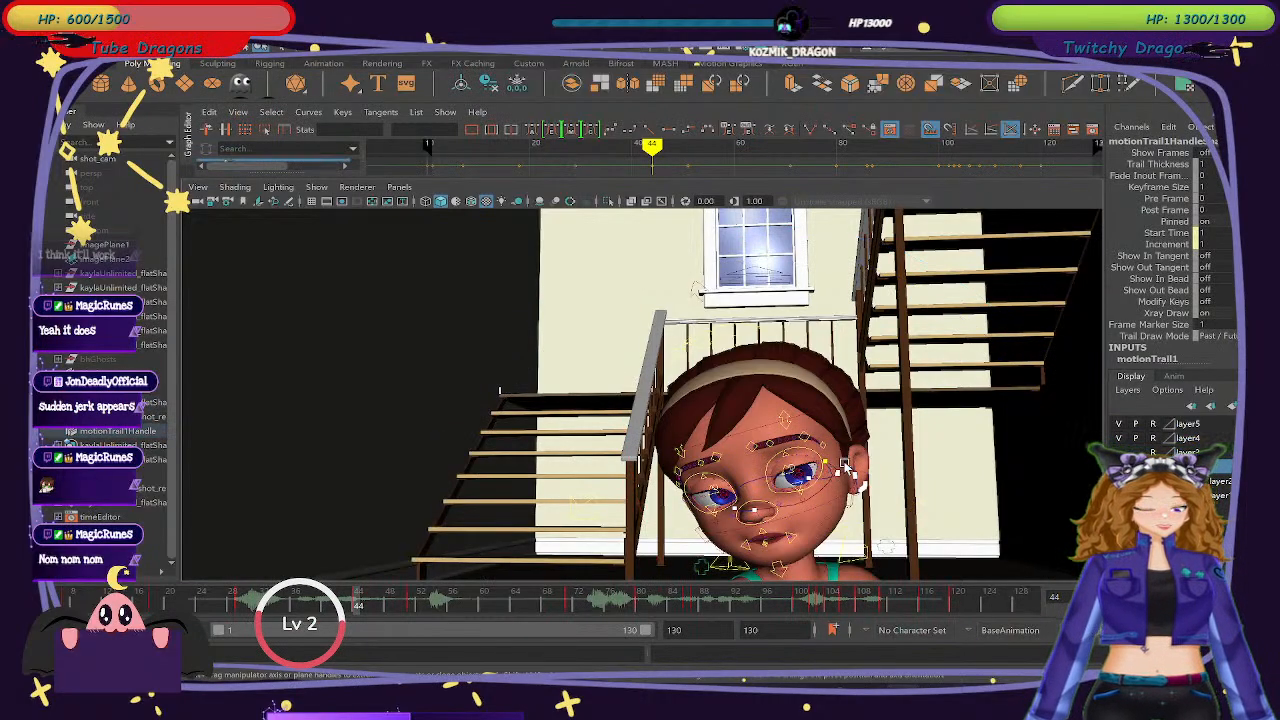
{"action": "left_click", "coordinate": [823, 460]}
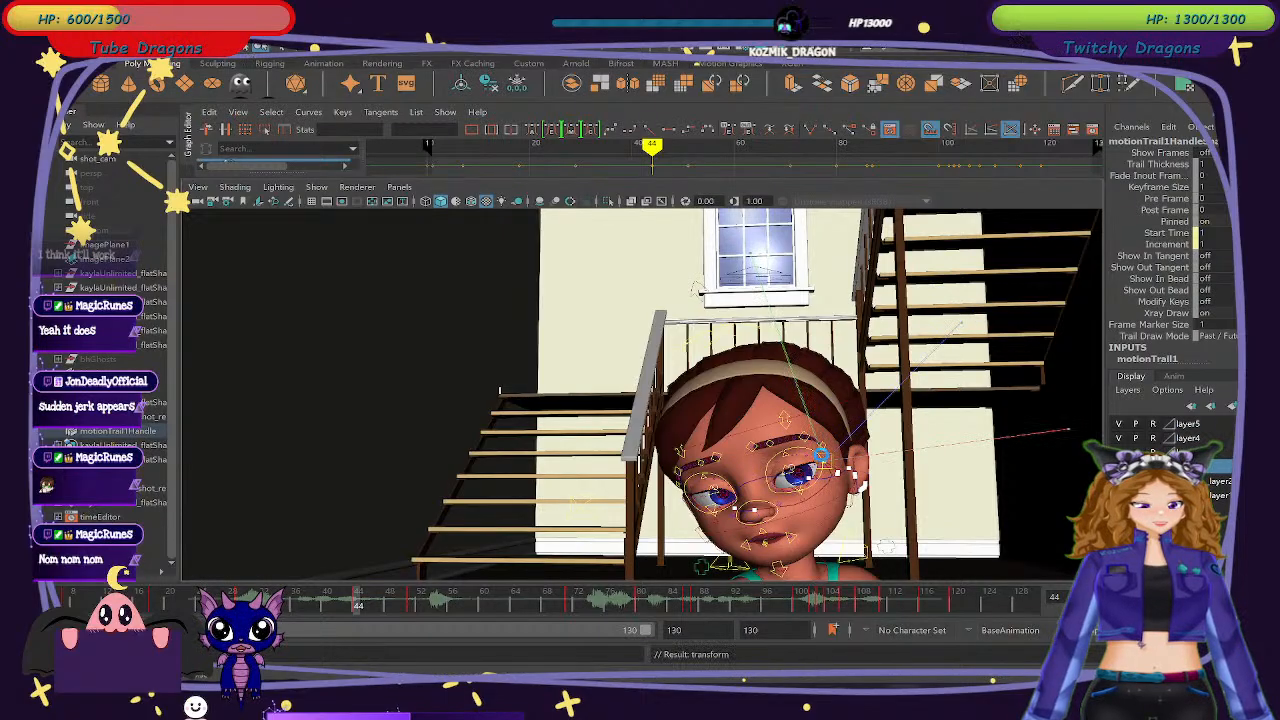
{"action": "left_click_drag", "start_coordinate": [821, 467], "coordinate": [826, 470]}
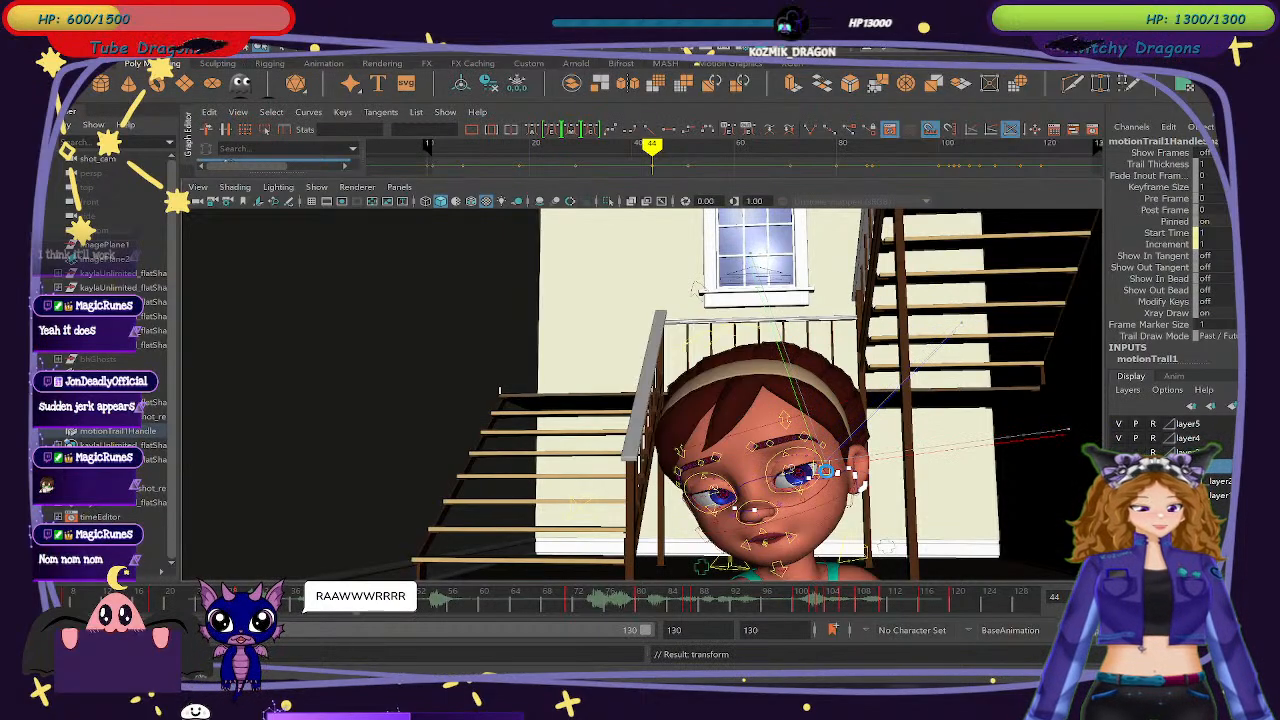
Lower the motion trail's key point at the nose and shift the neighbouring point toward the girl's right eye, finishing with the trail deselected.
{"action": "left_click", "coordinate": [745, 513]}
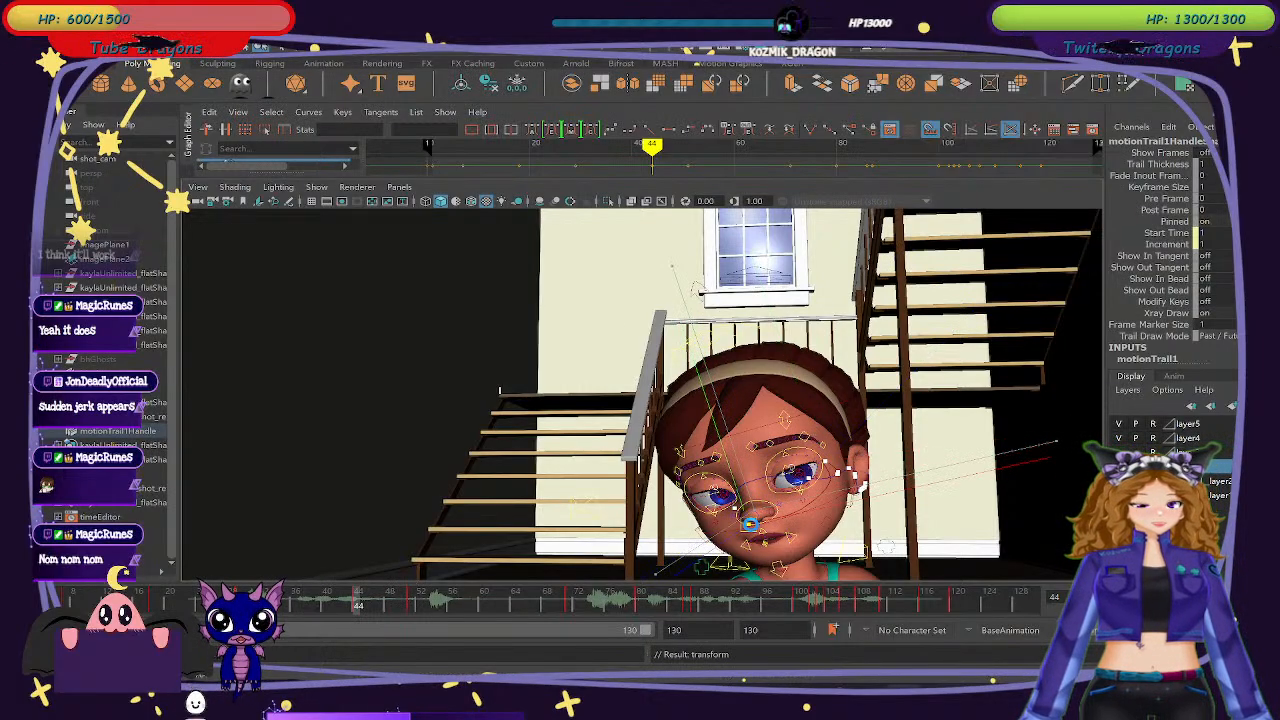
{"action": "left_click_drag", "start_coordinate": [753, 522], "coordinate": [749, 518]}
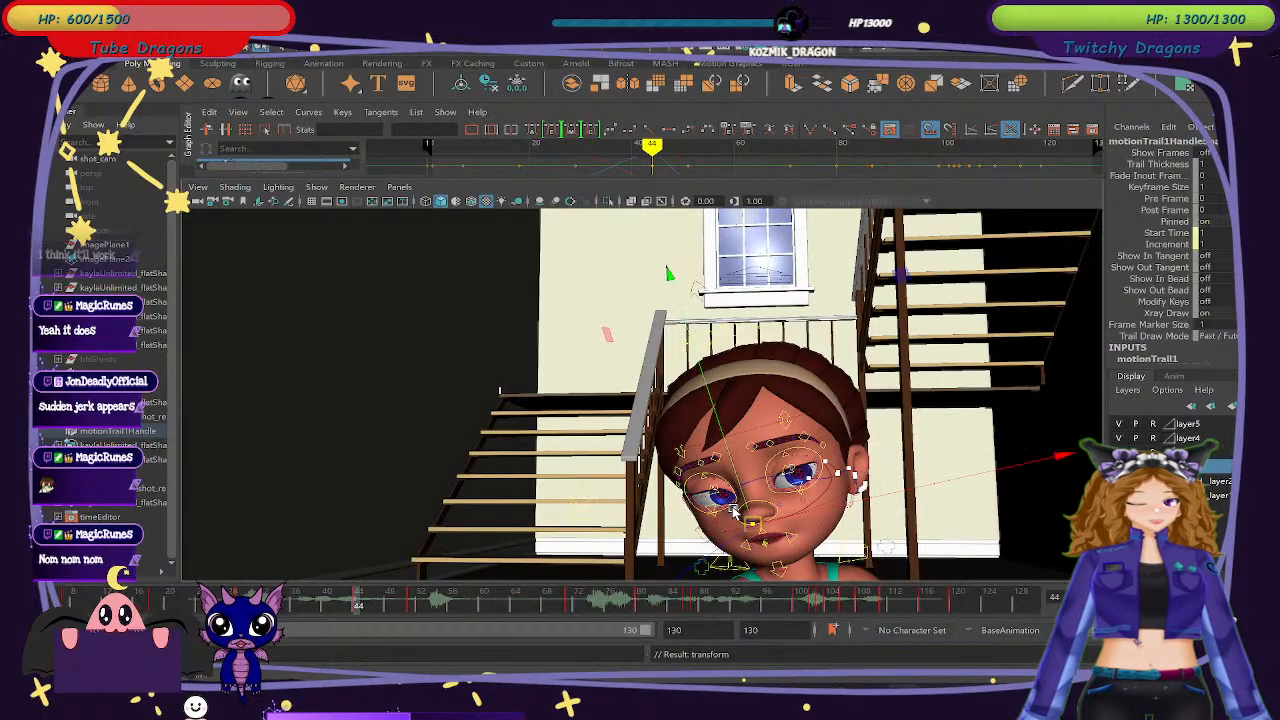
{"action": "left_click", "coordinate": [724, 509]}
{"action": "left_click", "coordinate": [722, 508]}
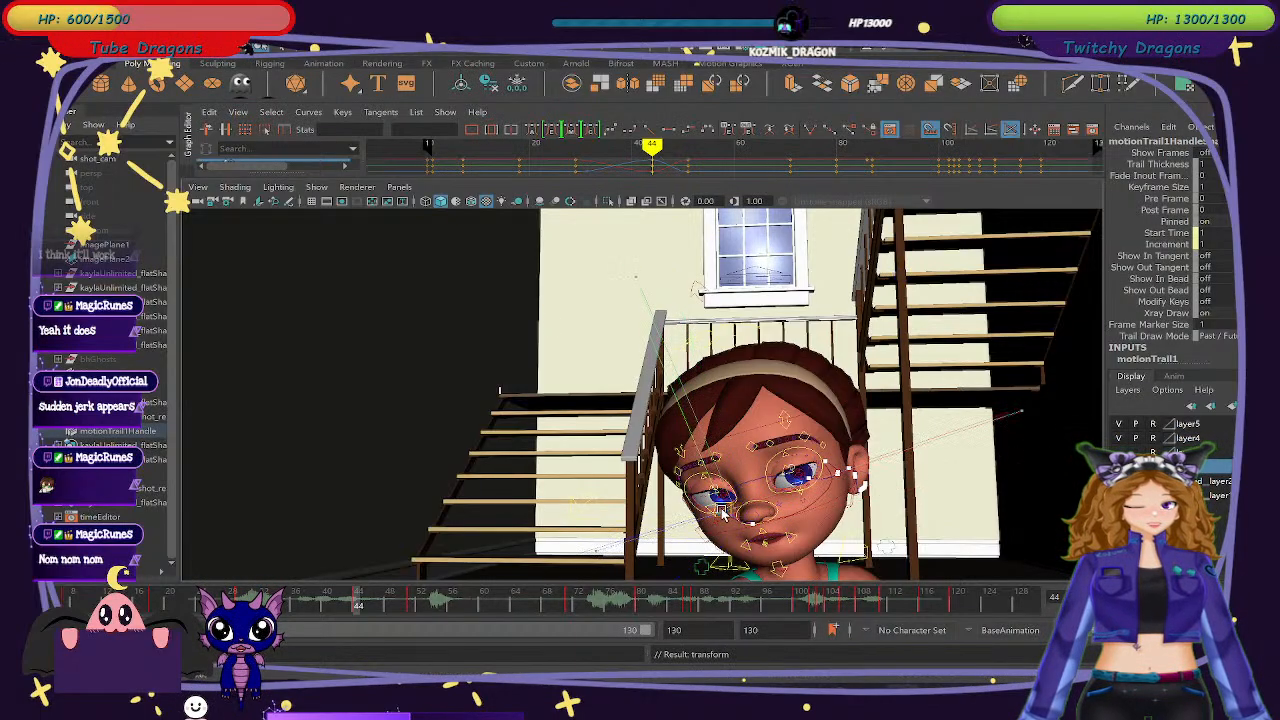
{"action": "left_click_drag", "start_coordinate": [722, 500], "coordinate": [727, 504]}
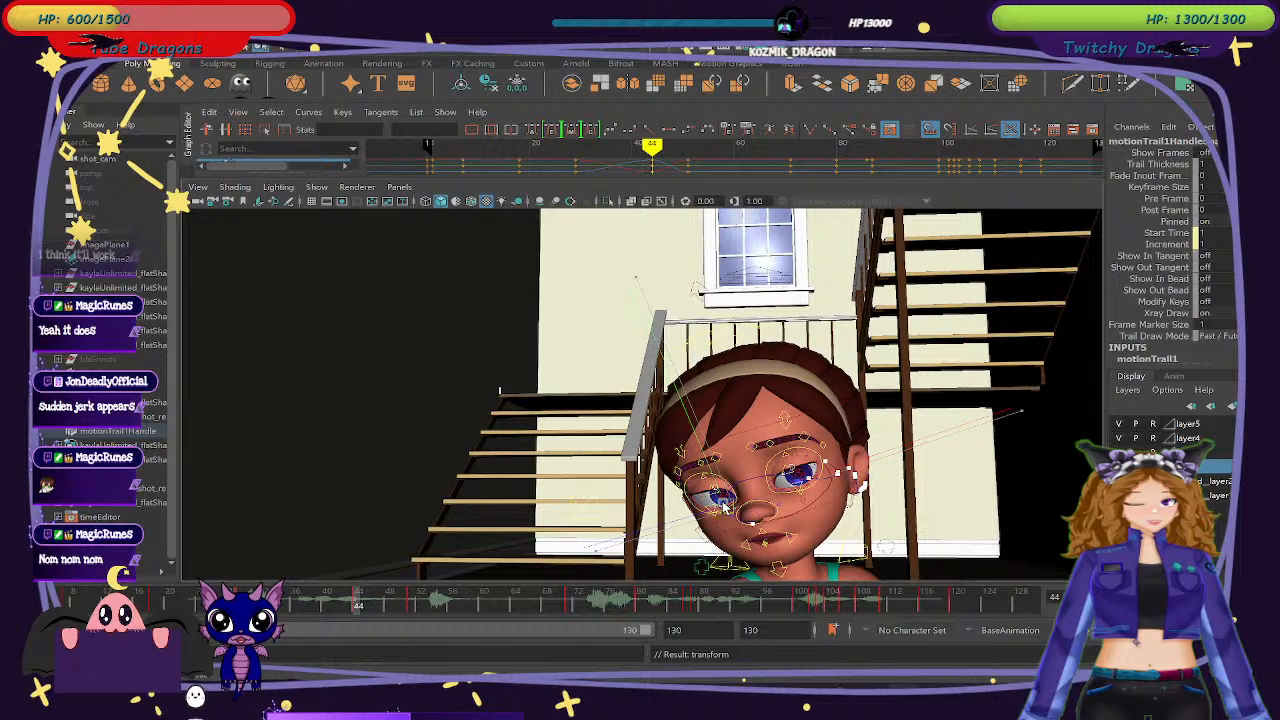
{"action": "left_click", "coordinate": [815, 485]}
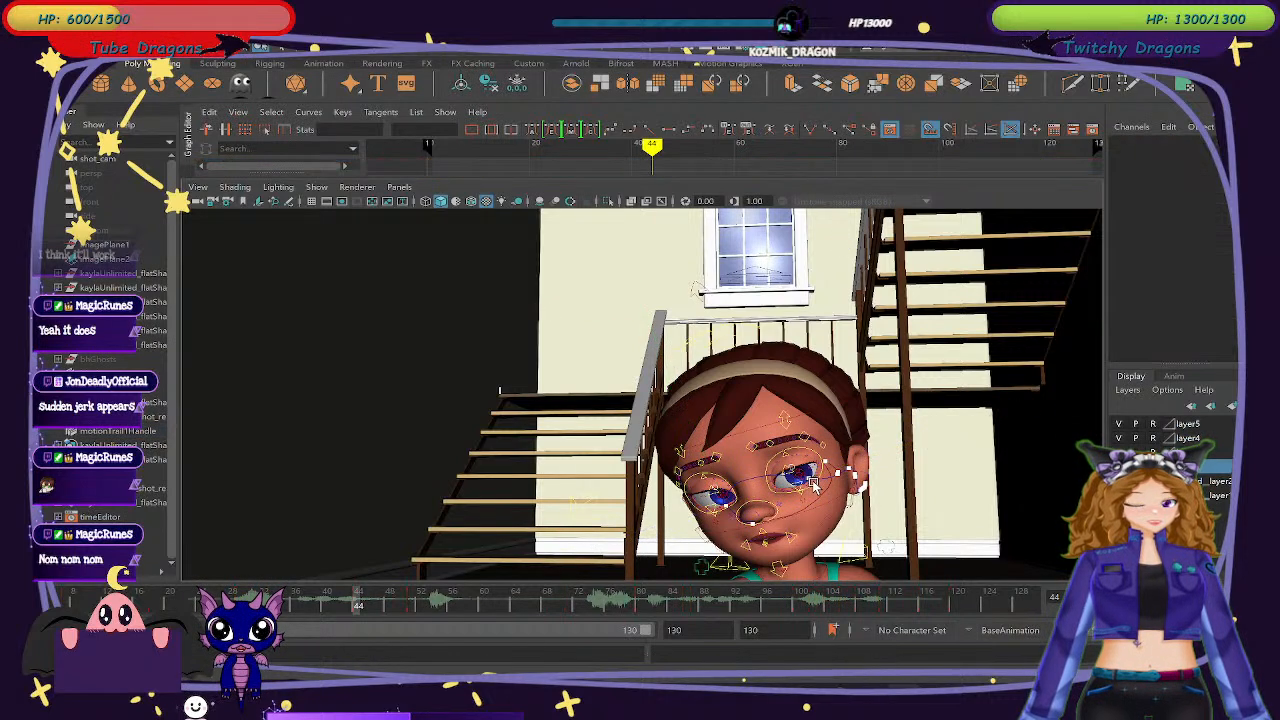
Select the motion trail's key point at the girl's left eye at frame 44 and try to reposition it slightly.
{"action": "left_click", "coordinate": [810, 480]}
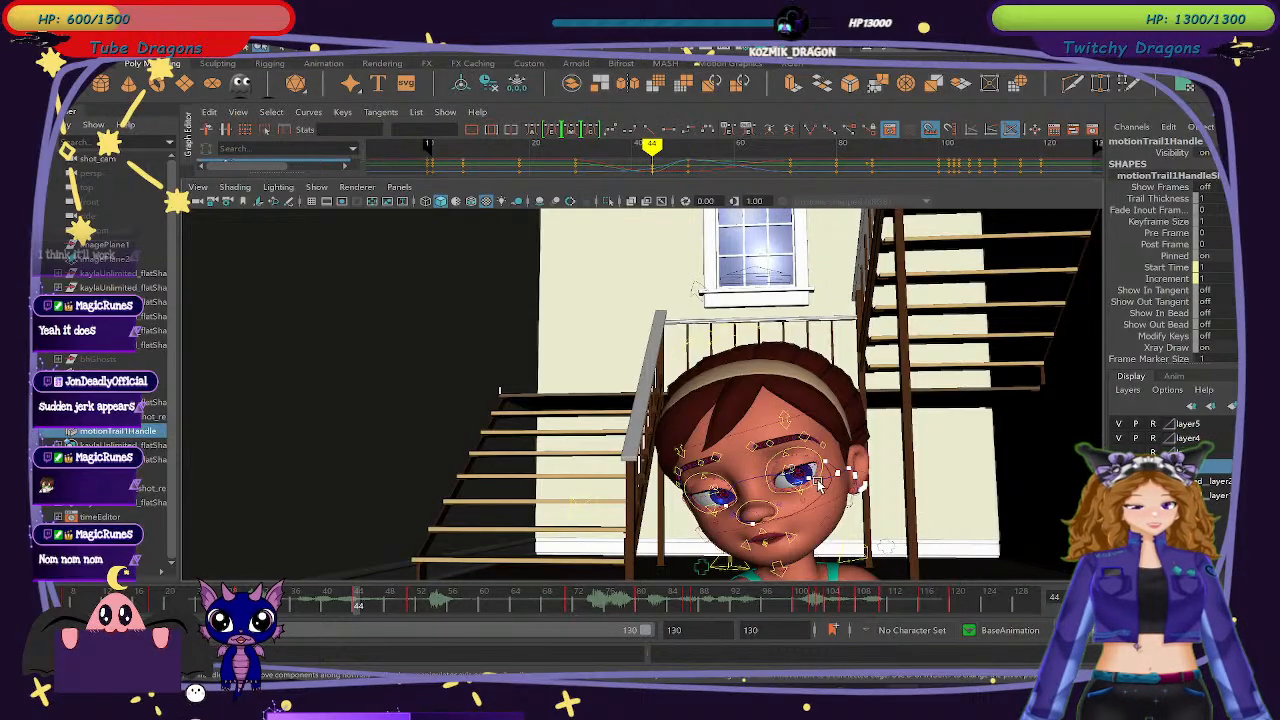
{"action": "left_click", "coordinate": [810, 480]}
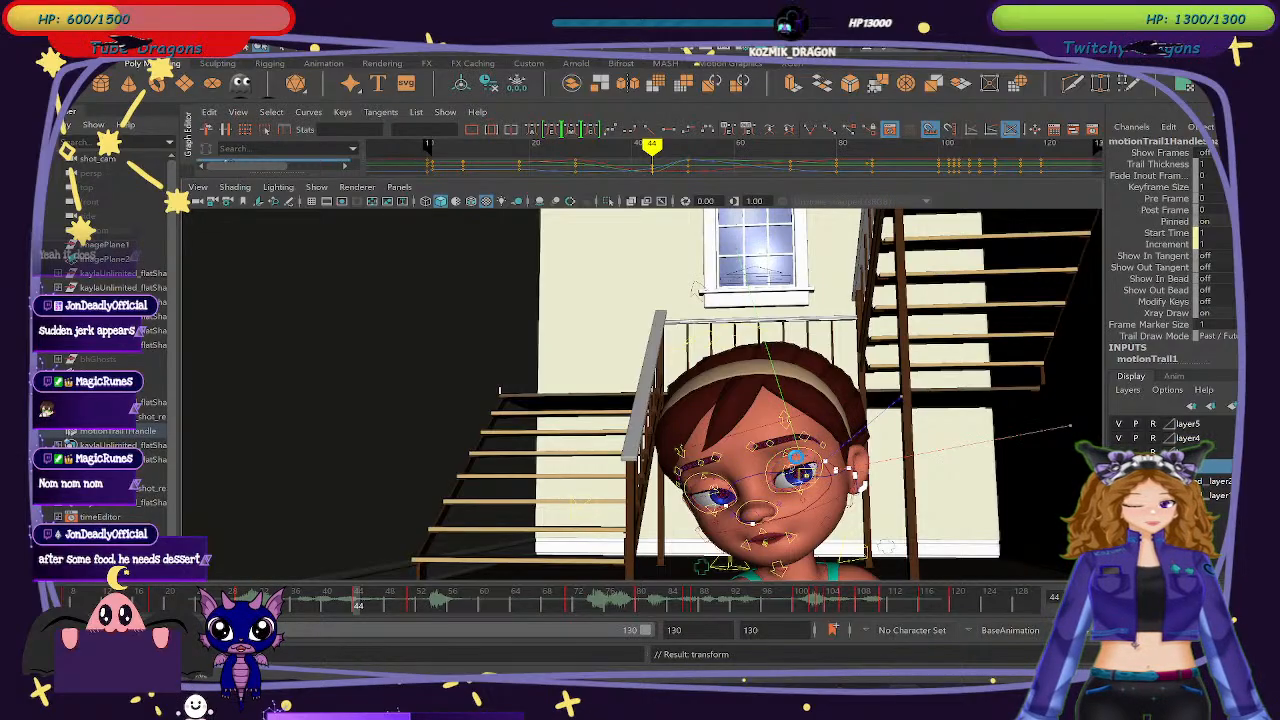
{"action": "left_click", "coordinate": [797, 468]}
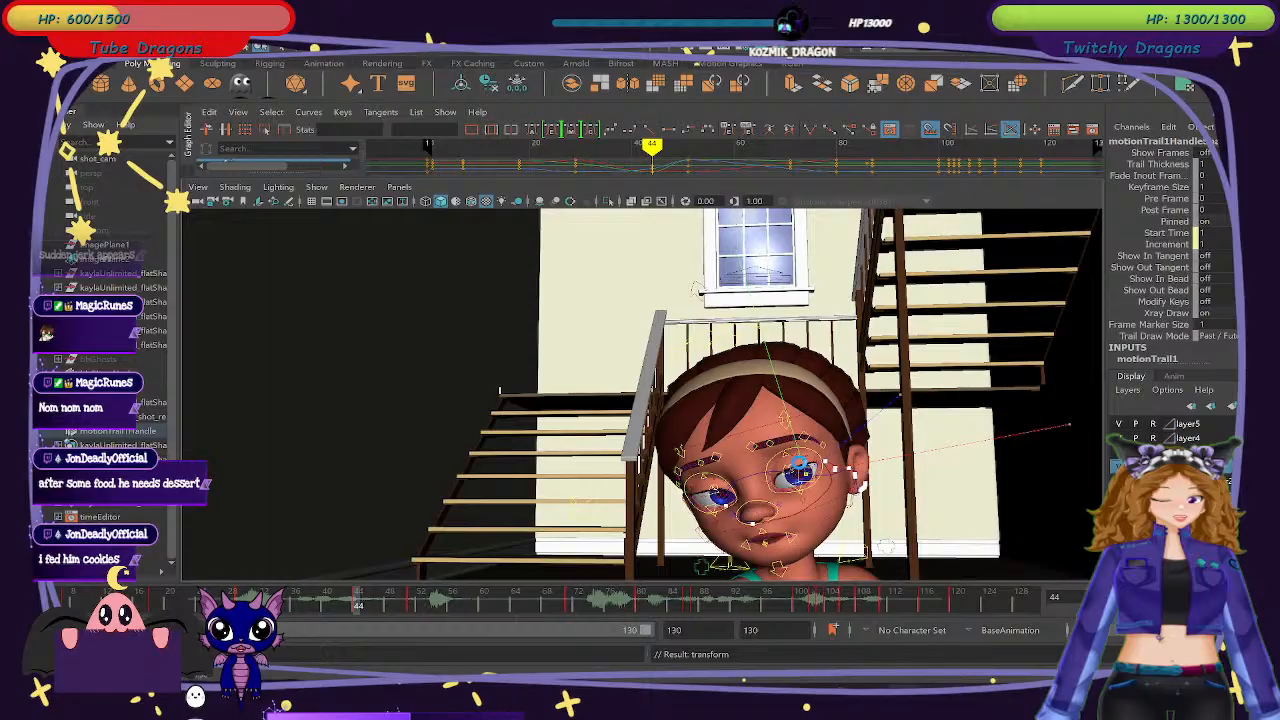
Try to shift the selected motion trail point in front of the girl's face from a side view, and undo that move.
{"action": "scroll", "coordinate": [800, 468], "scroll_direction": "up", "scroll_amount": 5}
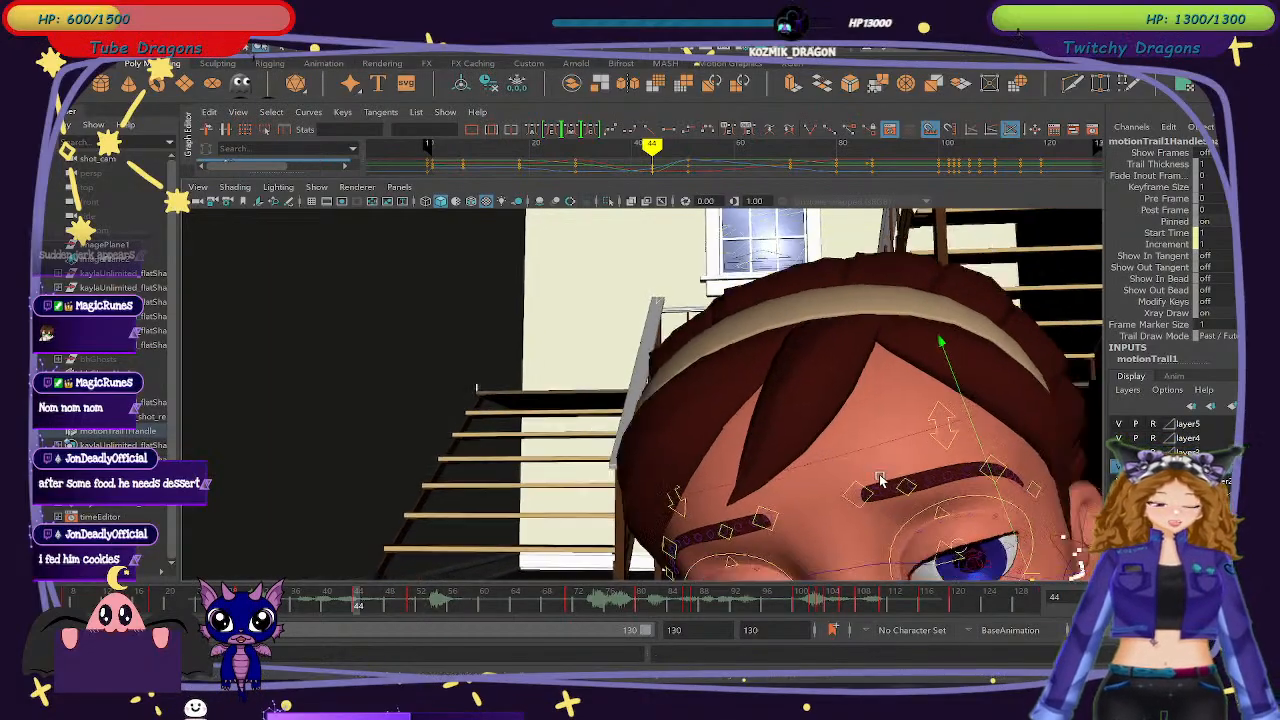
{"action": "left_click_drag", "start_coordinate": [880, 480], "coordinate": [512, 330], "text": "alt"}
{"action": "left_click_drag", "start_coordinate": [697, 435], "coordinate": [614, 459], "text": "alt"}
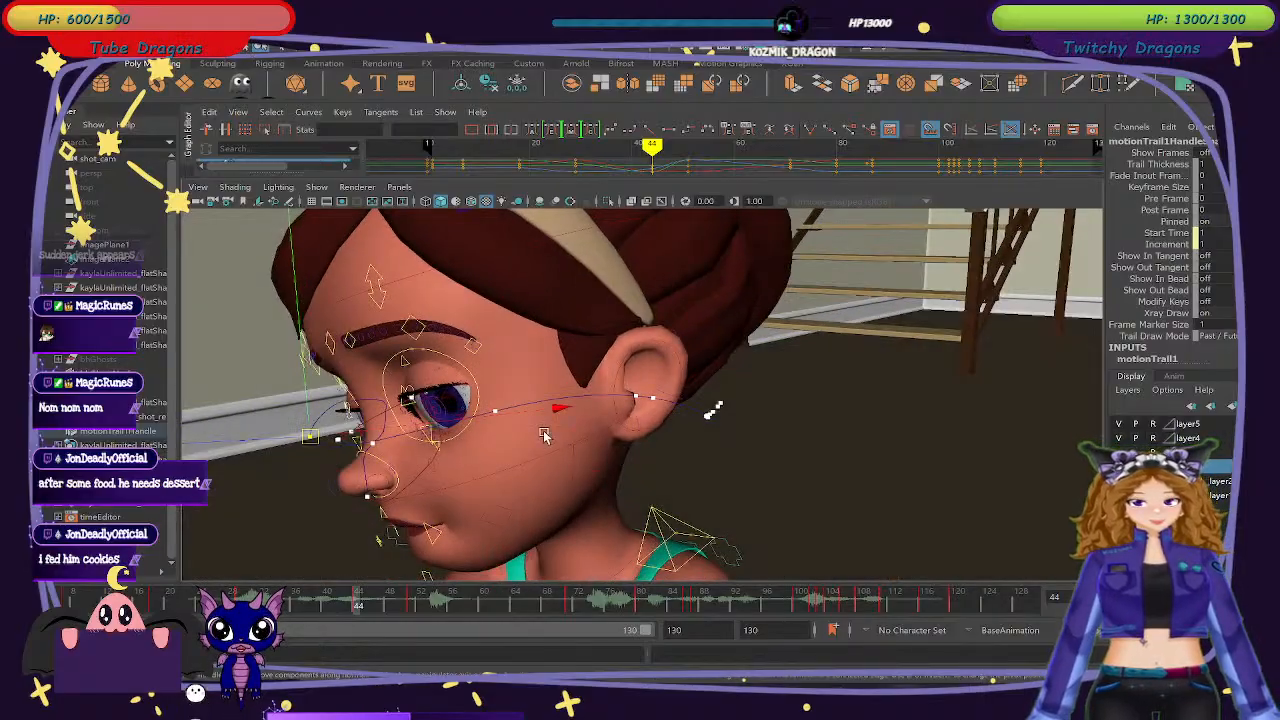
{"action": "left_click_drag", "start_coordinate": [295, 442], "coordinate": [301, 439]}
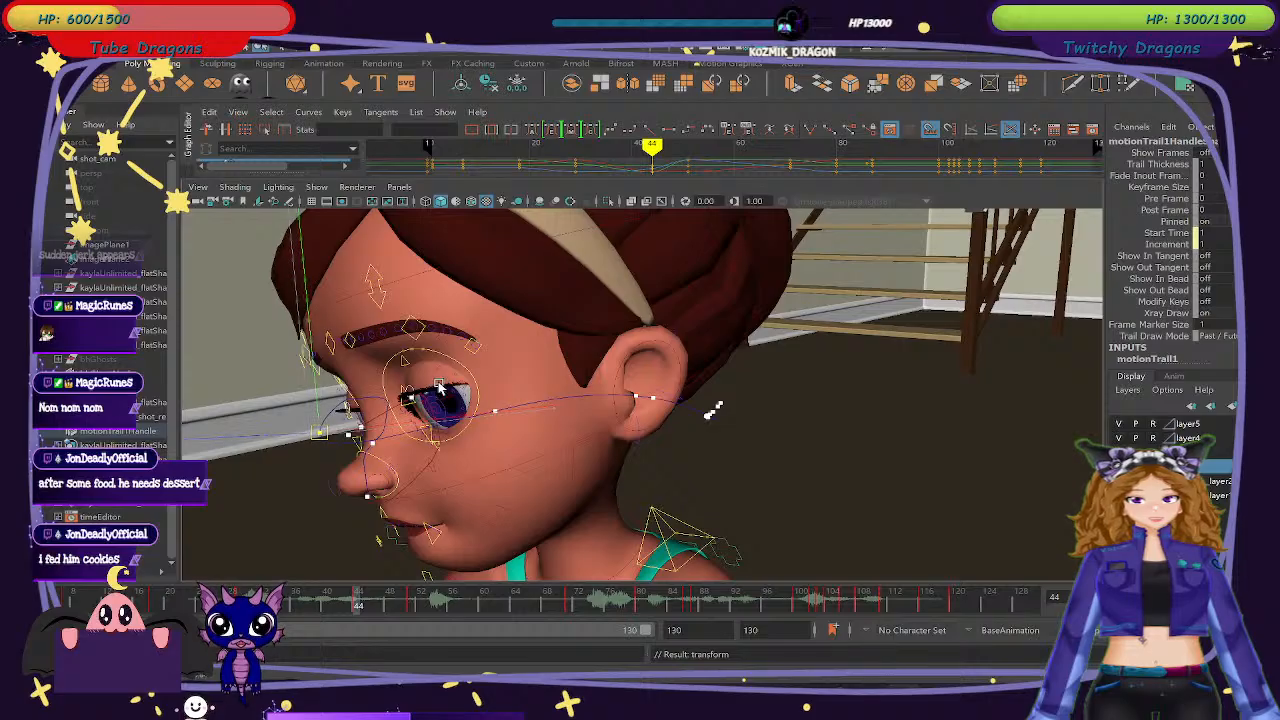
{"action": "key", "text": "ctrl+z"}
{"action": "left_click_drag", "start_coordinate": [415, 405], "coordinate": [440, 461], "text": "alt"}
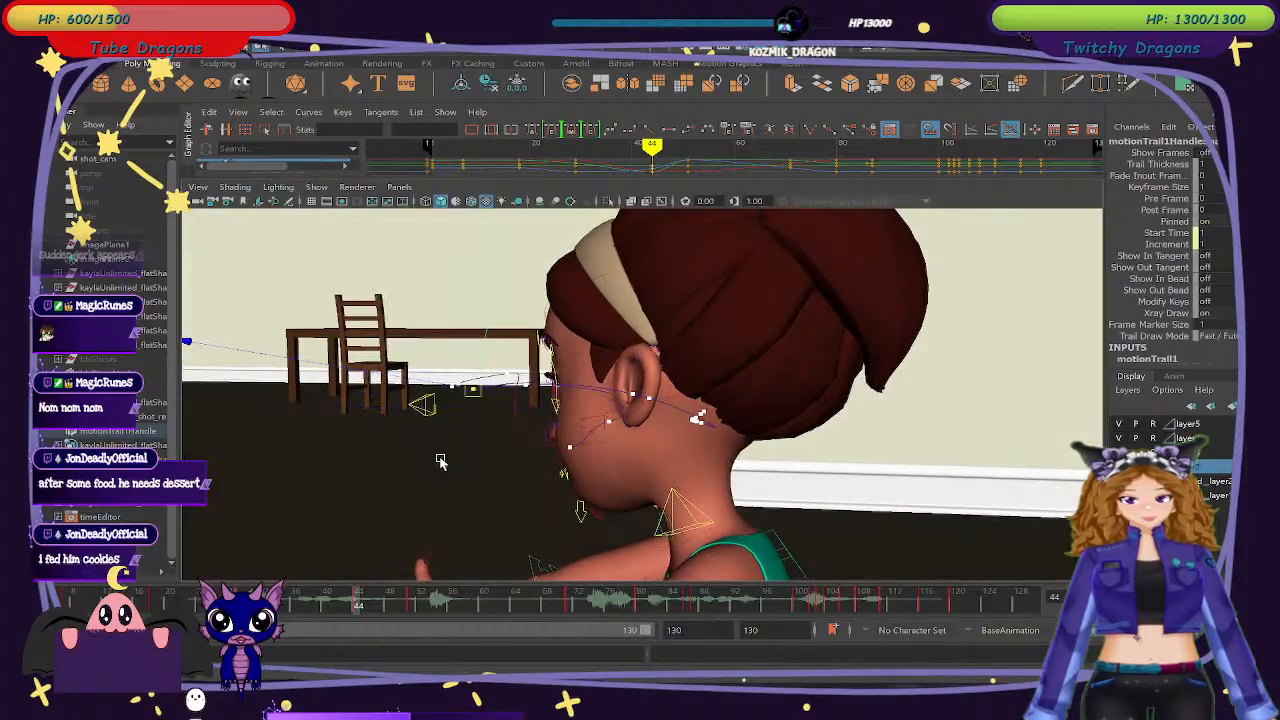
Try to reposition the motion trail's key point below the right eye, and the one at the nose at frame 52.
{"action": "left_click", "coordinate": [610, 428]}
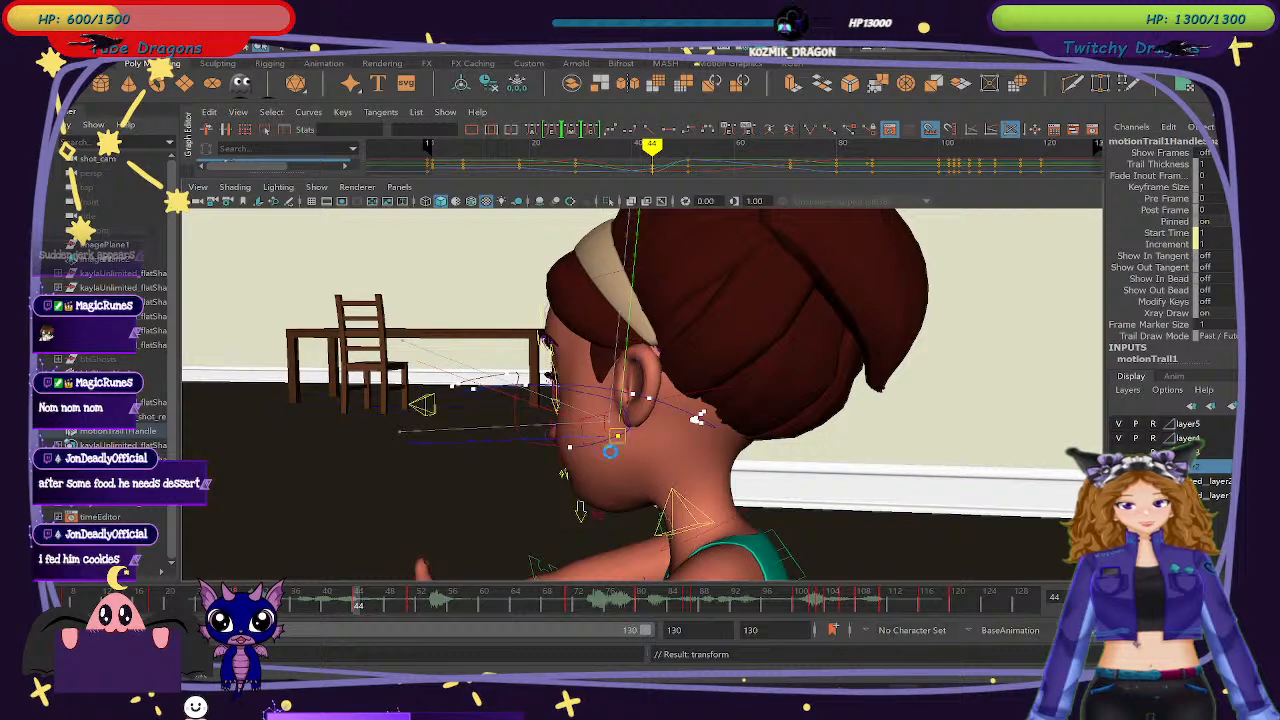
{"action": "left_click_drag", "start_coordinate": [580, 510], "coordinate": [718, 455], "text": "alt"}
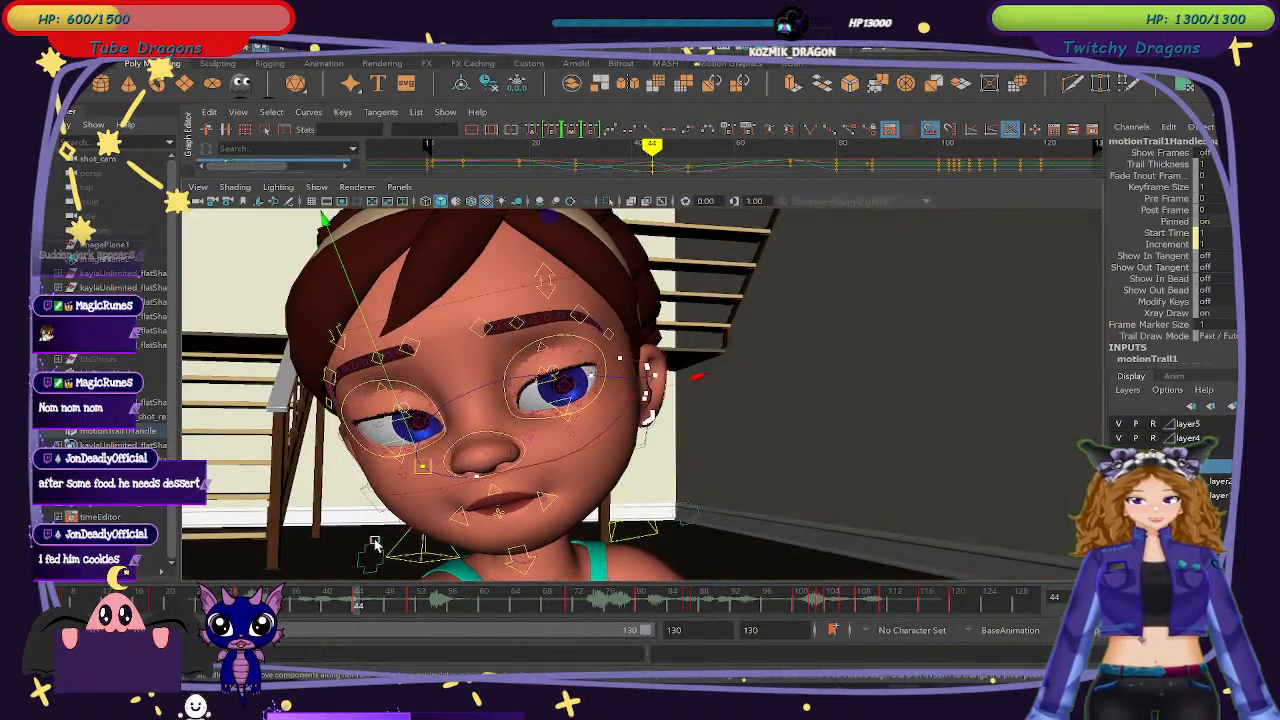
{"action": "left_click_drag", "start_coordinate": [248, 601], "coordinate": [420, 634]}
{"action": "left_click_drag", "start_coordinate": [470, 450], "coordinate": [618, 482], "text": "alt"}
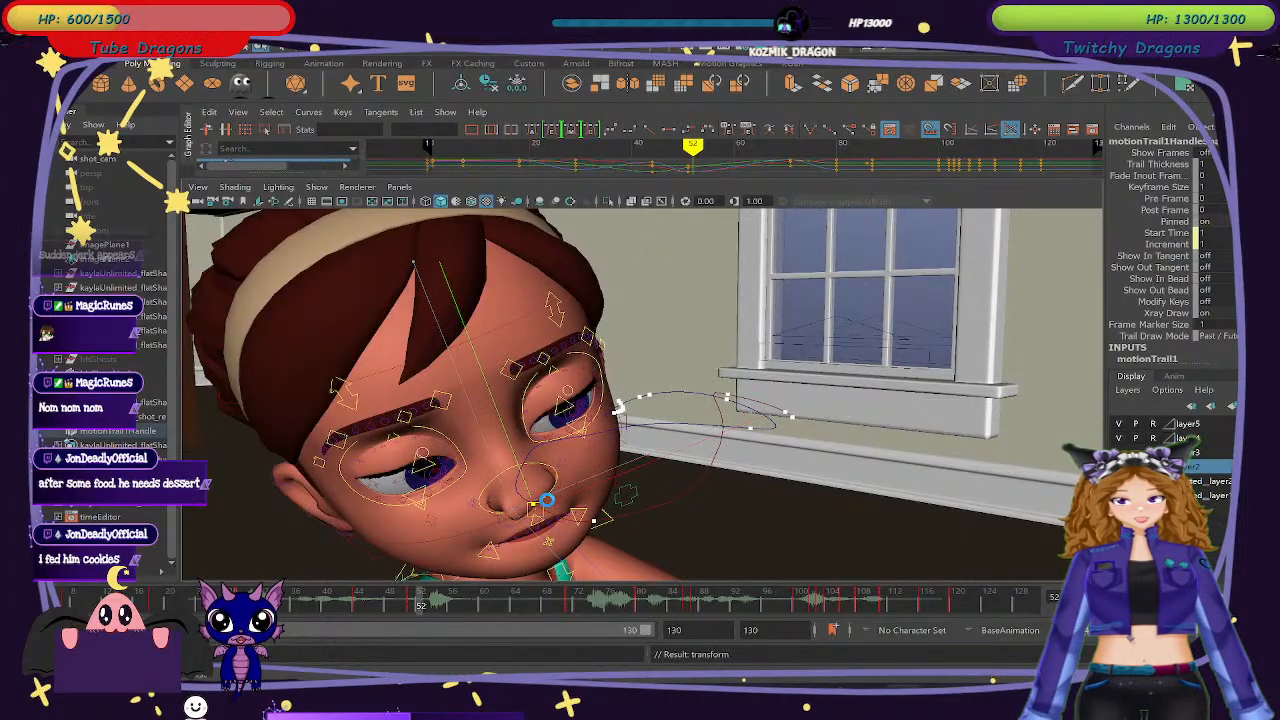
{"action": "left_click", "coordinate": [546, 500]}
{"action": "key", "text": "w"}
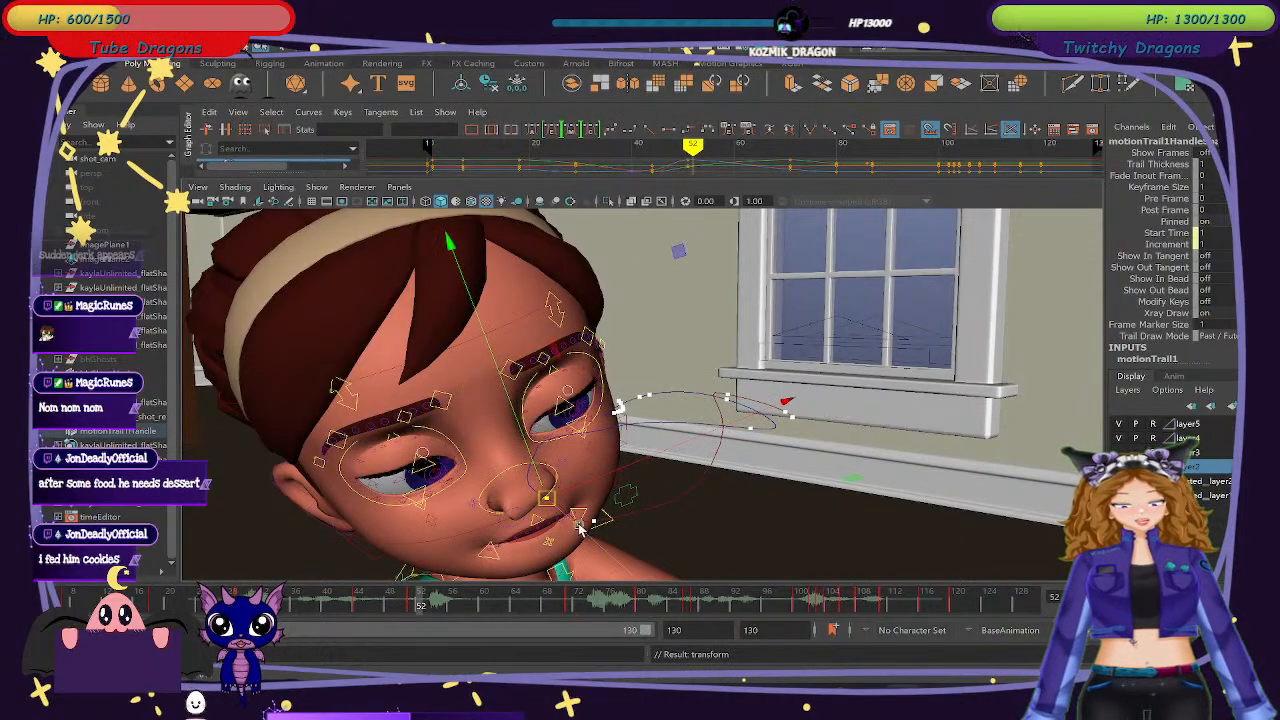
Undo the series of motion trail point moves made at frames 52 and 44, including their point selections.
{"action": "key", "text": "ctrl+z"}
{"action": "key", "text": "ctrl+z"}
{"action": "key", "text": "ctrl+z"}
{"action": "key", "text": "ctrl+z"}
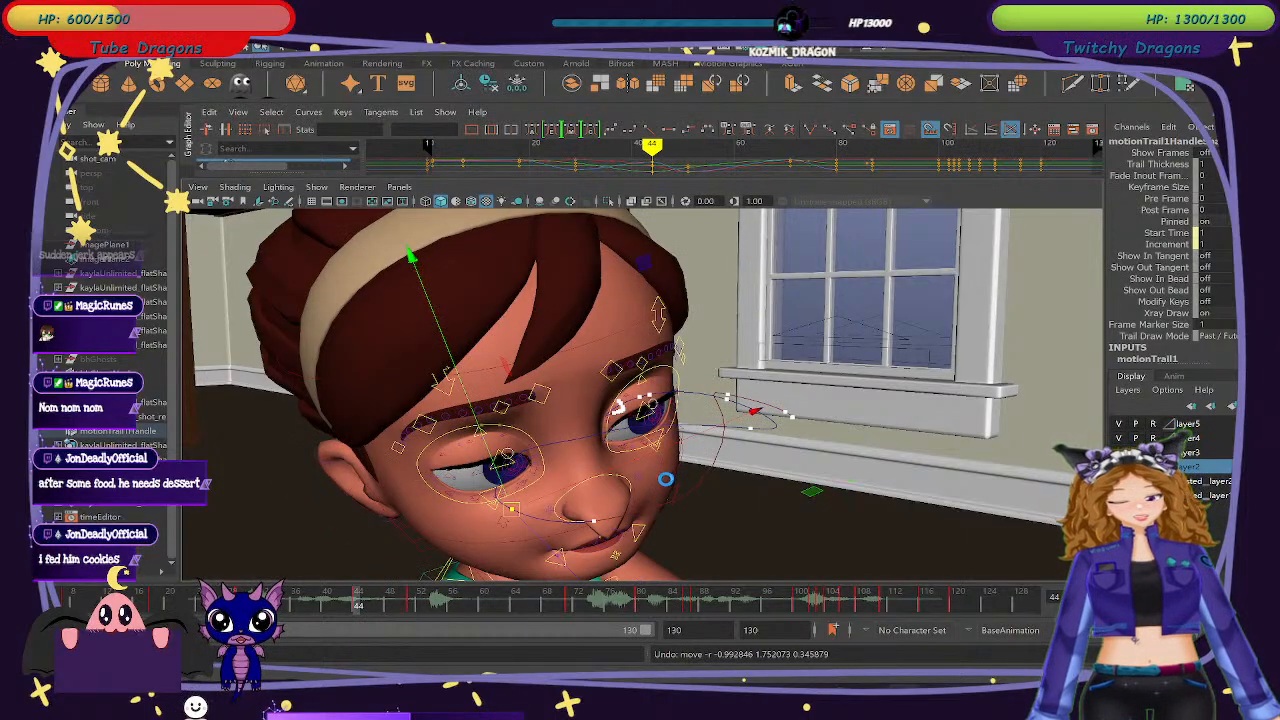
{"action": "key", "text": "ctrl+z"}
{"action": "scroll", "coordinate": [665, 484], "scroll_direction": "down", "scroll_amount": 5}
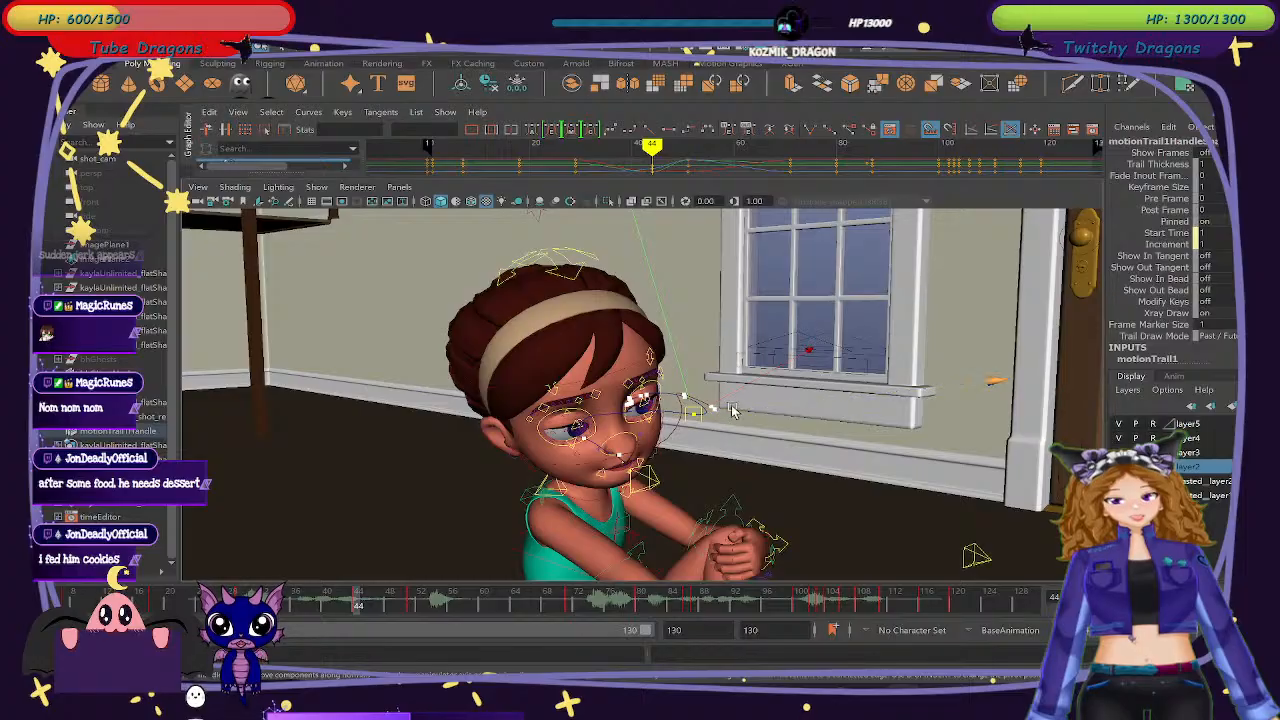
{"action": "key", "text": "ctrl+z"}
{"action": "key", "text": "ctrl+z"}
{"action": "key", "text": "ctrl+z"}
{"action": "key", "text": "ctrl+z"}
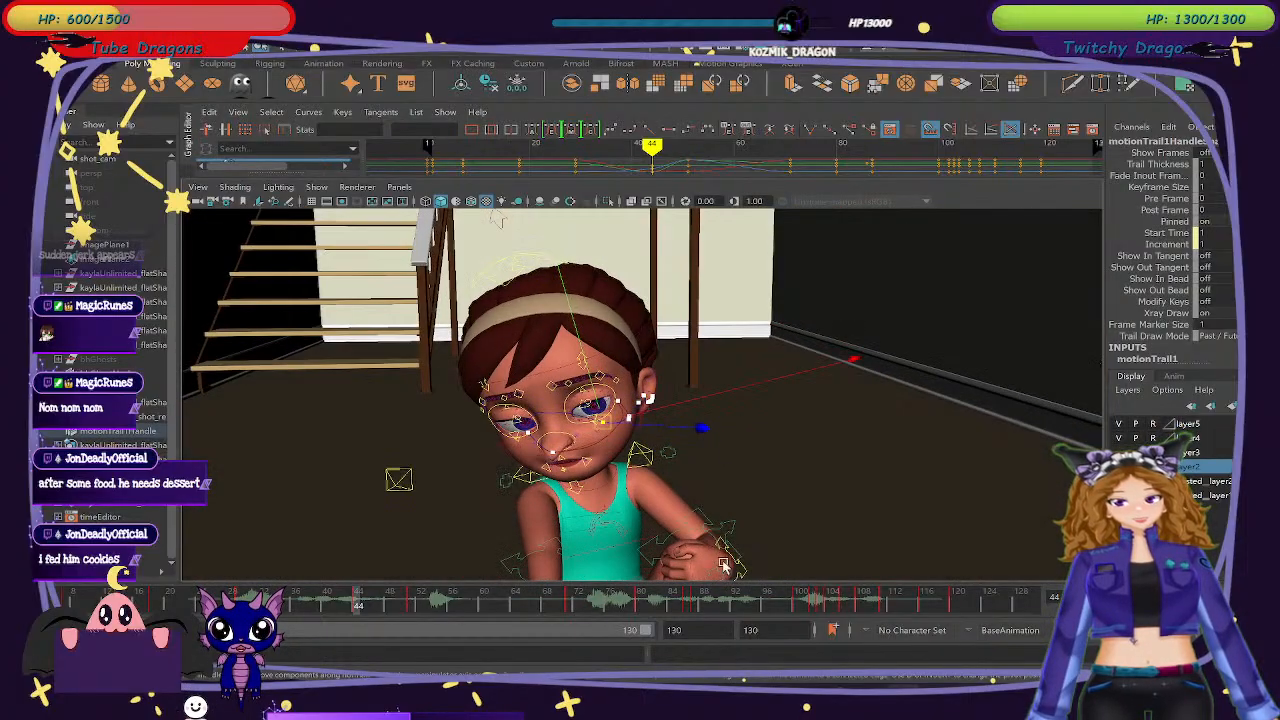
{"action": "key", "text": "ctrl+z"}
{"action": "key", "text": "ctrl+z"}
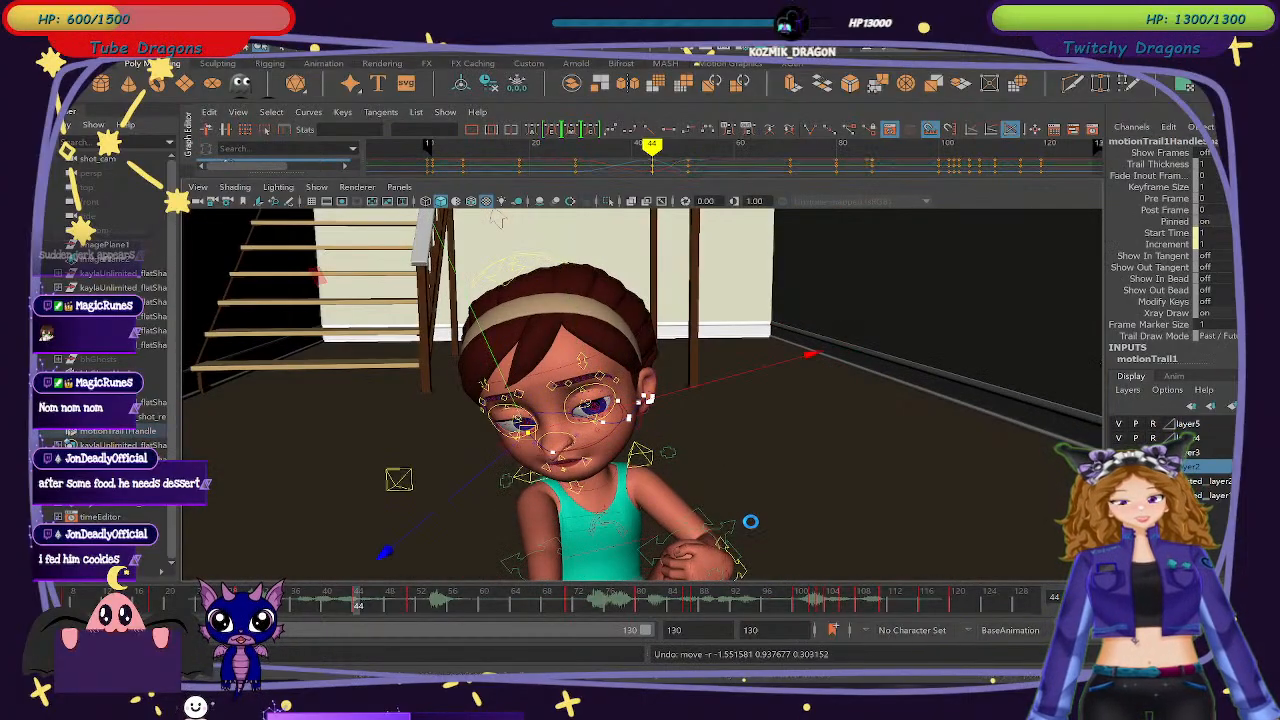
{"action": "key", "text": "ctrl+z"}
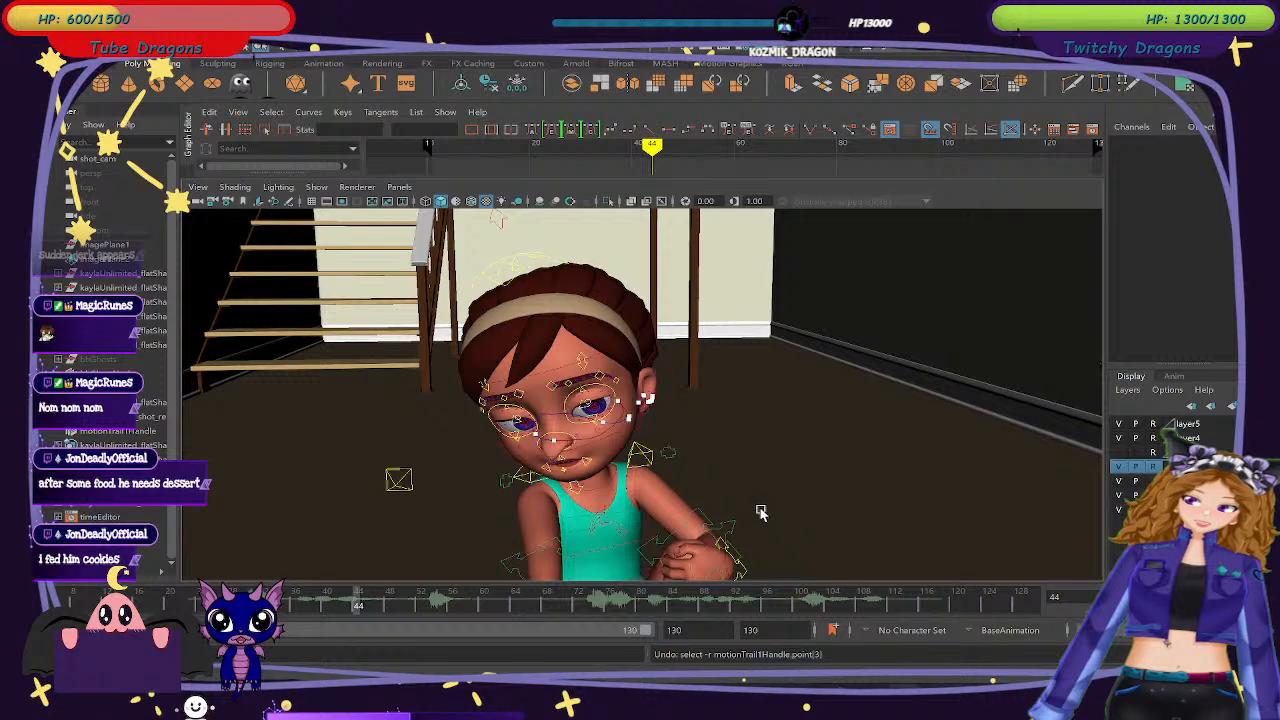
Undo further back past the motion trail's creation, until the head control is selected again at frame 31.
{"action": "key", "text": "ctrl+z"}
{"action": "key", "text": "ctrl+z"}
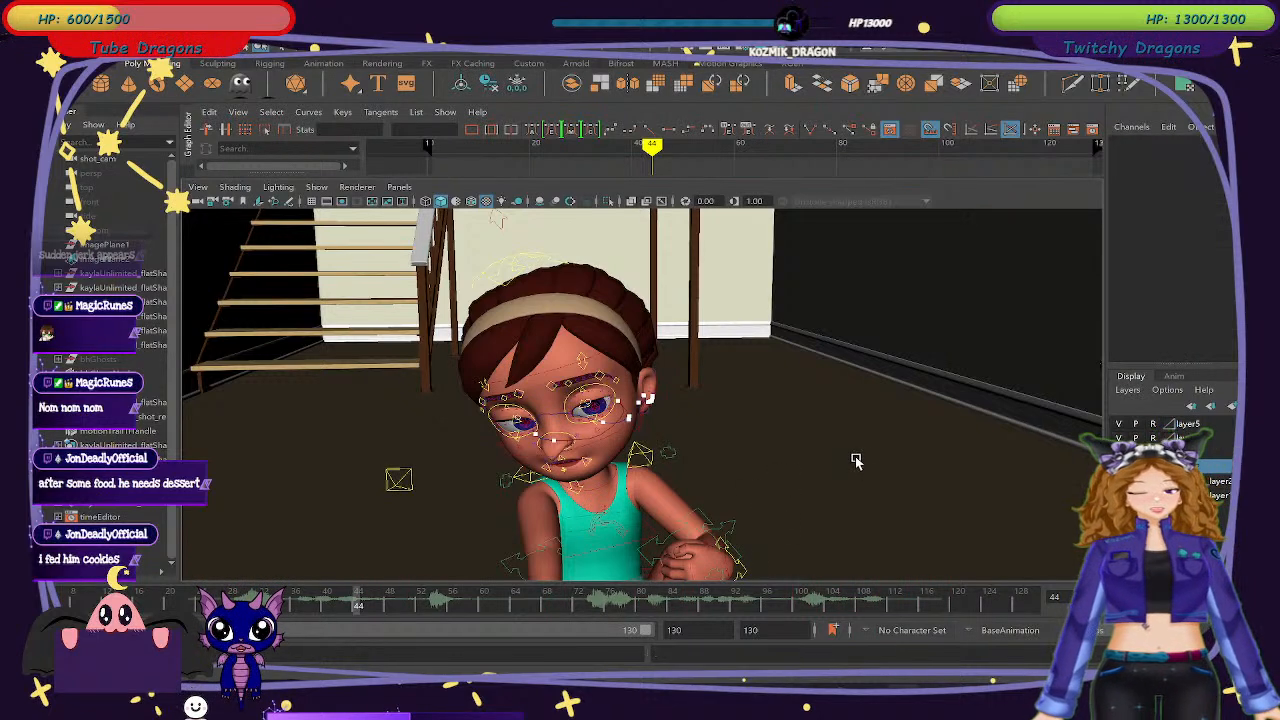
{"action": "key", "text": "ctrl+z"}
{"action": "key", "text": "ctrl+z"}
{"action": "key", "text": "ctrl+z"}
{"action": "key", "text": "ctrl+z"}
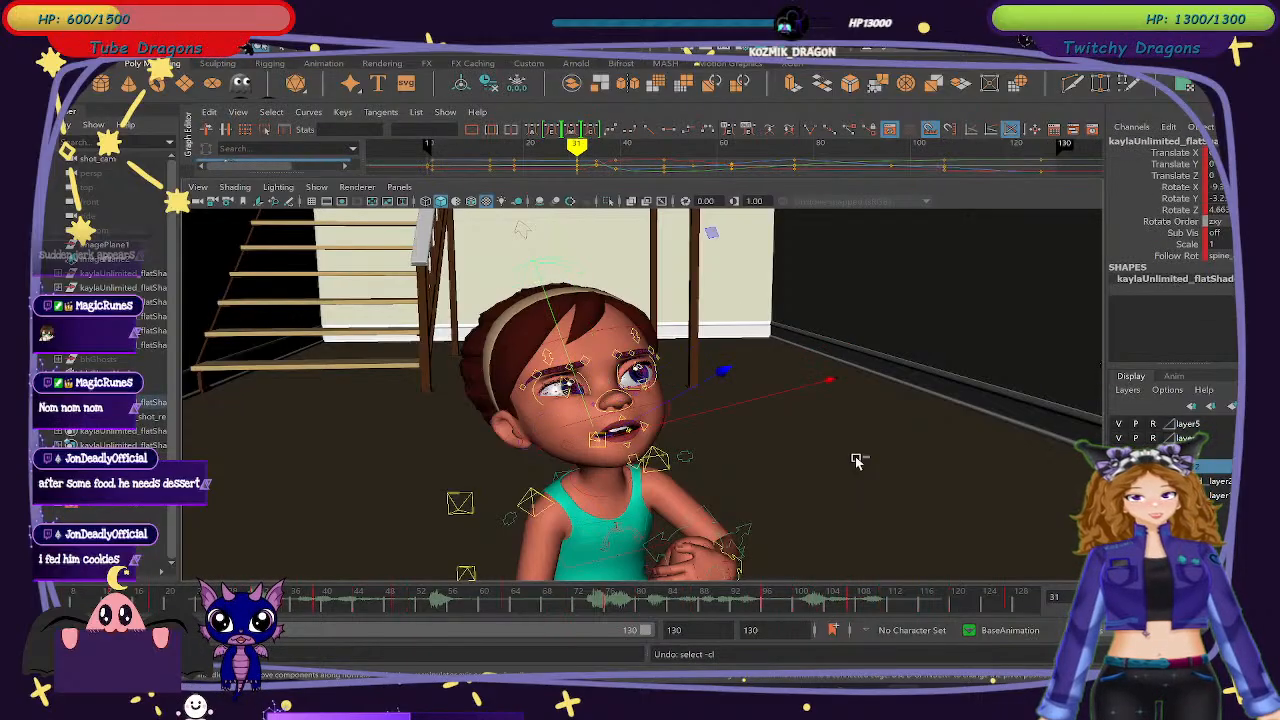
{"action": "key", "text": "ctrl+z"}
Create a new editable motion trail for the girl's head control at frame 34.
{"action": "mouse_move", "coordinate": [300, 606]}
{"action": "left_mouse_down"}
{"action": "mouse_move", "coordinate": [257, 612]}
{"action": "mouse_move", "coordinate": [316, 616]}
{"action": "mouse_move", "coordinate": [347, 636]}
{"action": "mouse_move", "coordinate": [462, 630]}
{"action": "mouse_move", "coordinate": [300, 627]}
{"action": "mouse_move", "coordinate": [282, 607]}
{"action": "left_mouse_up"}
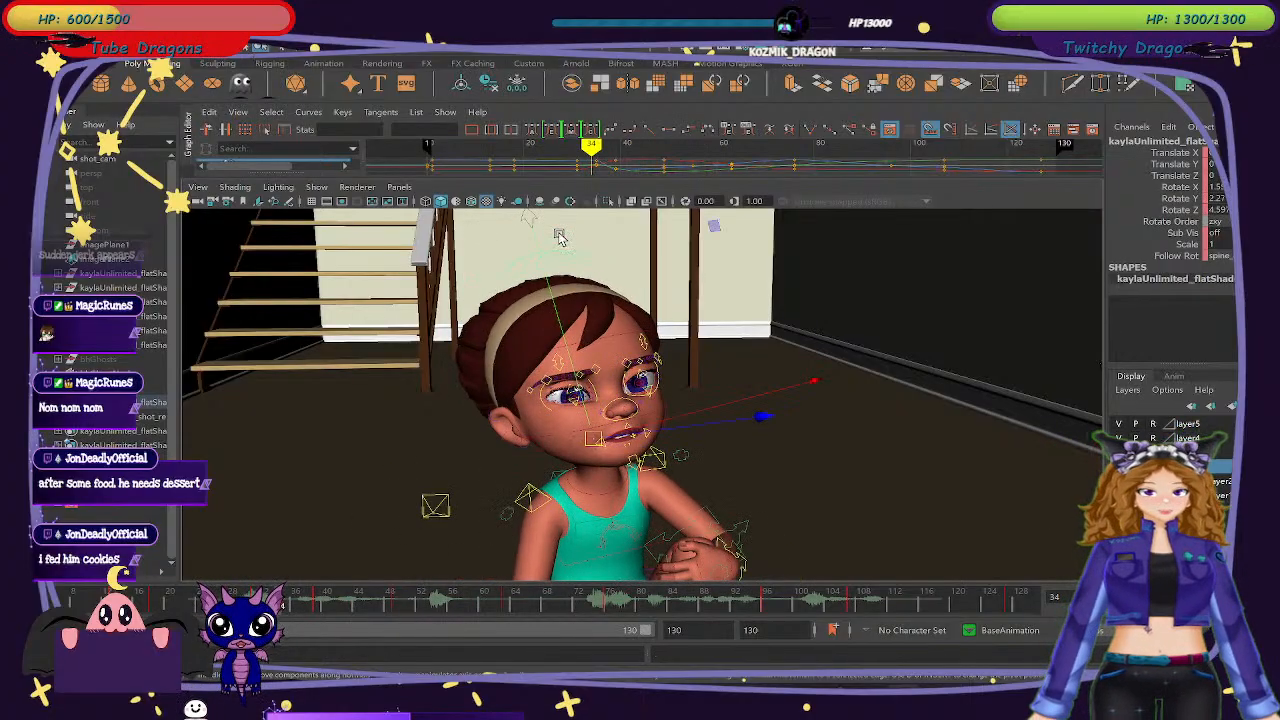
{"action": "left_click", "coordinate": [559, 235]}
{"action": "left_click", "coordinate": [553, 256]}
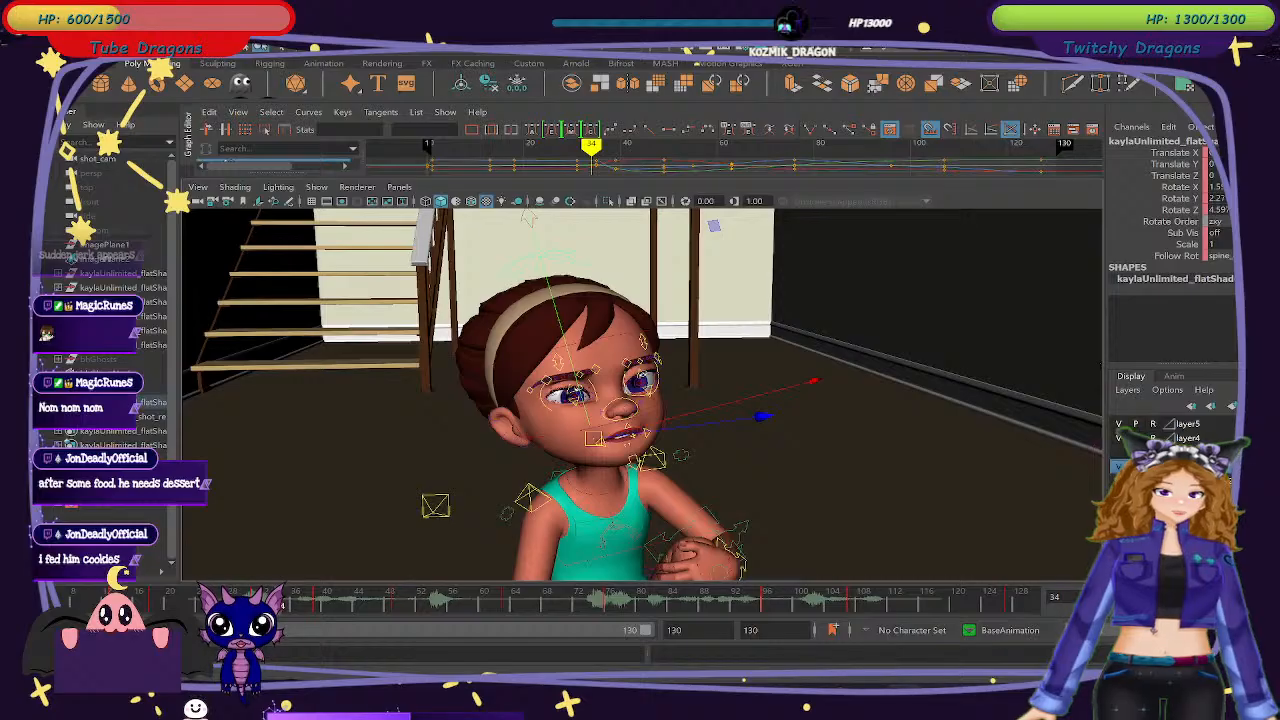
{"action": "left_click", "coordinate": [404, 34]}
{"action": "left_click", "coordinate": [406, 60]}
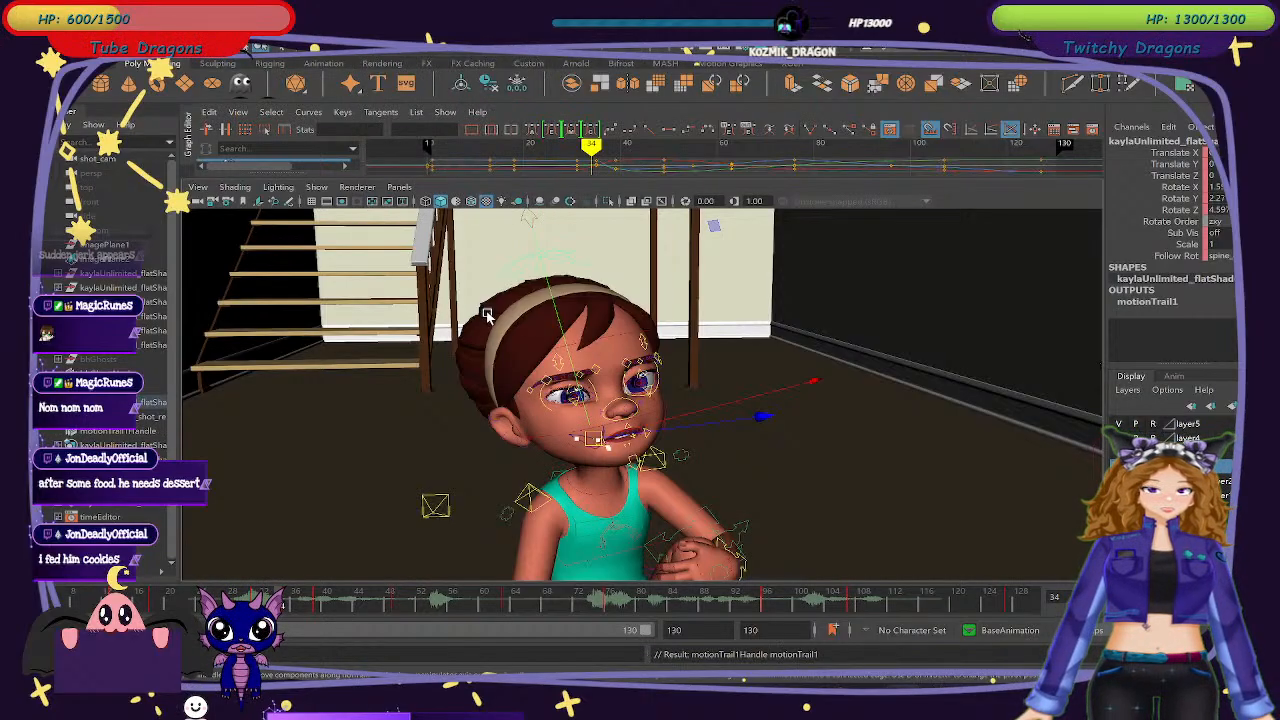
Select the head motion trail's key point at frame 64 and shift it sideways, away from the neighbouring key points.
{"action": "scroll", "coordinate": [682, 452], "scroll_direction": "down", "scroll_amount": 1}
{"action": "scroll", "coordinate": [685, 458], "scroll_direction": "up", "scroll_amount": 5}
{"action": "left_click_drag", "start_coordinate": [685, 458], "coordinate": [881, 365], "text": "alt"}
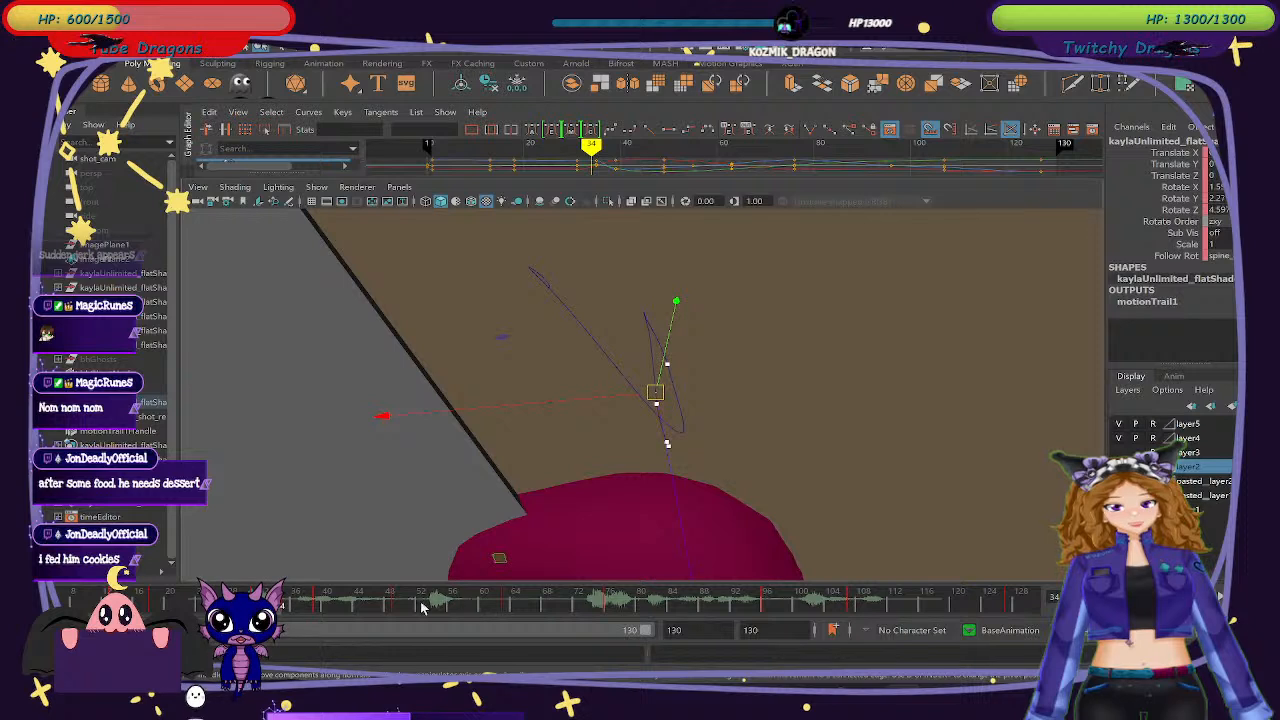
{"action": "left_click_drag", "start_coordinate": [278, 602], "coordinate": [521, 606]}
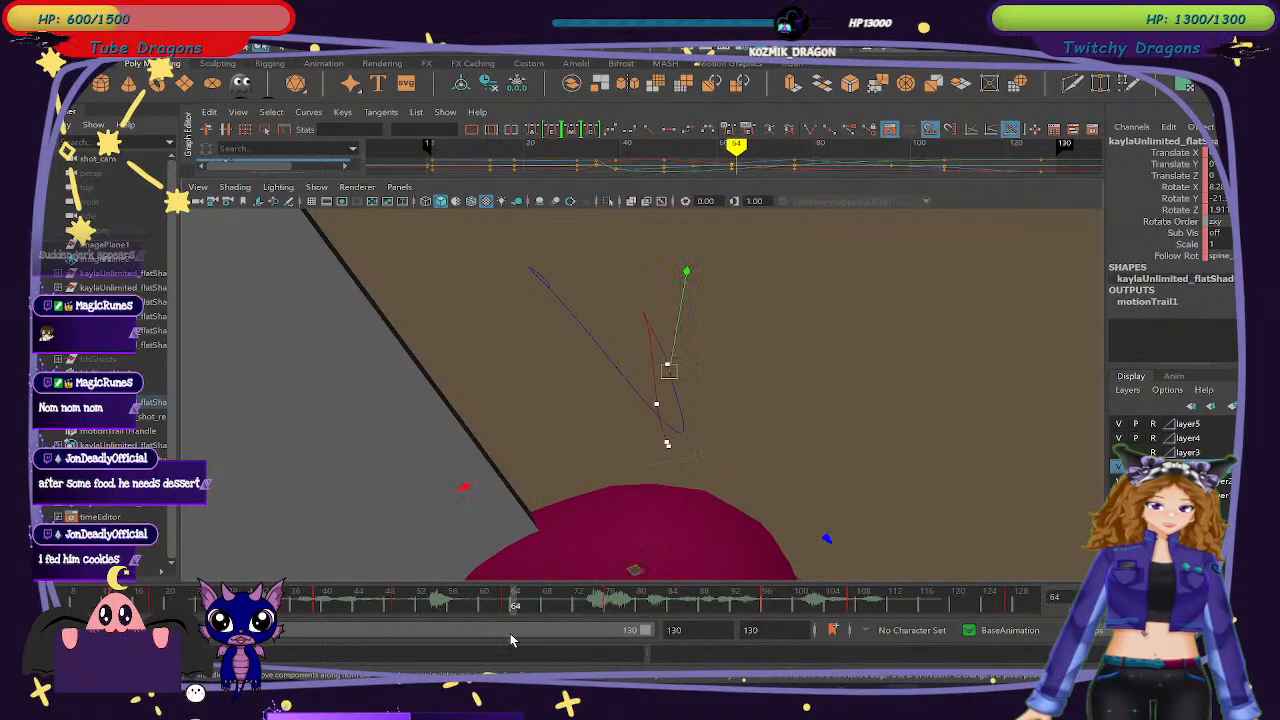
{"action": "left_click", "coordinate": [670, 367]}
{"action": "left_click", "coordinate": [669, 366]}
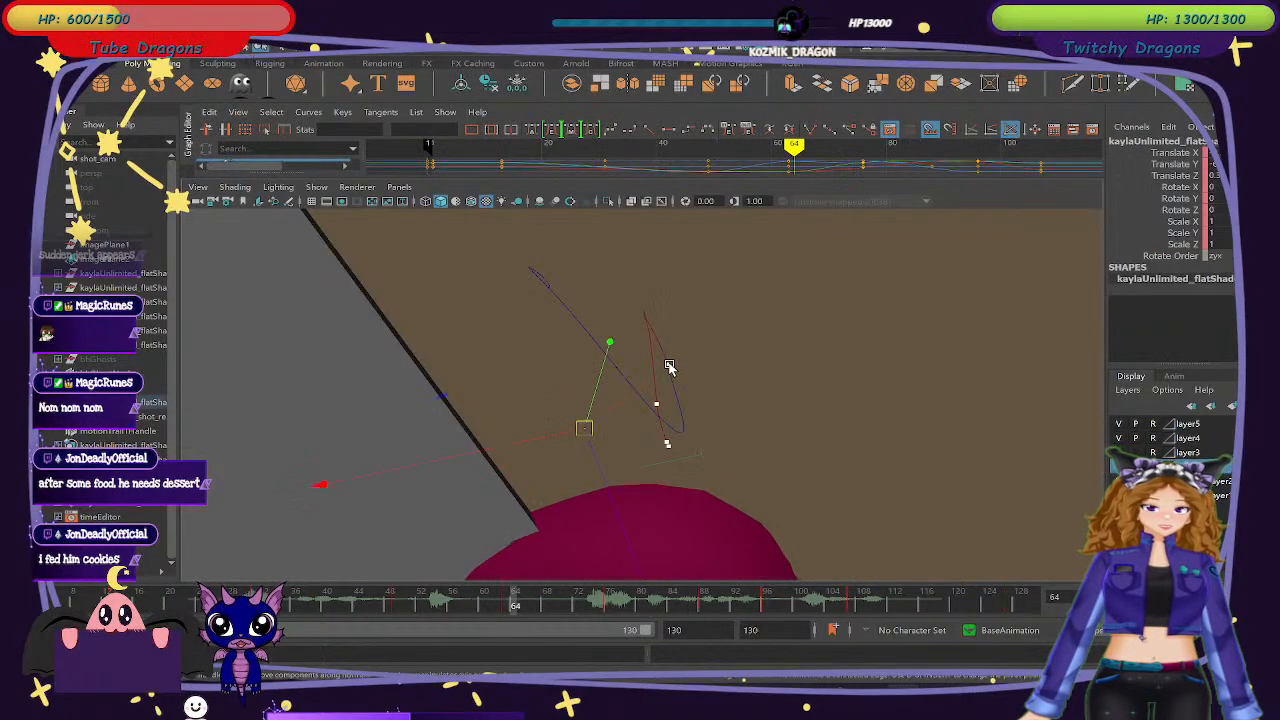
{"action": "left_click", "coordinate": [669, 367]}
{"action": "left_click", "coordinate": [668, 367]}
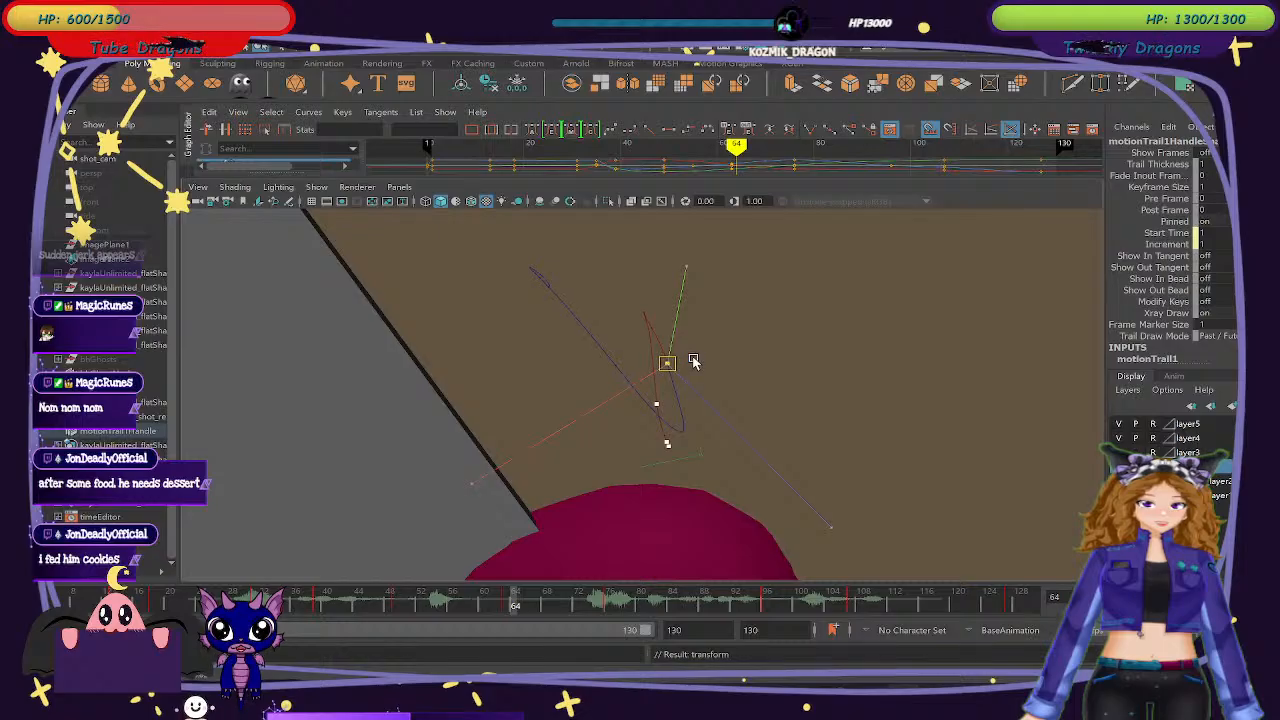
{"action": "left_click_drag", "start_coordinate": [680, 364], "coordinate": [710, 360]}
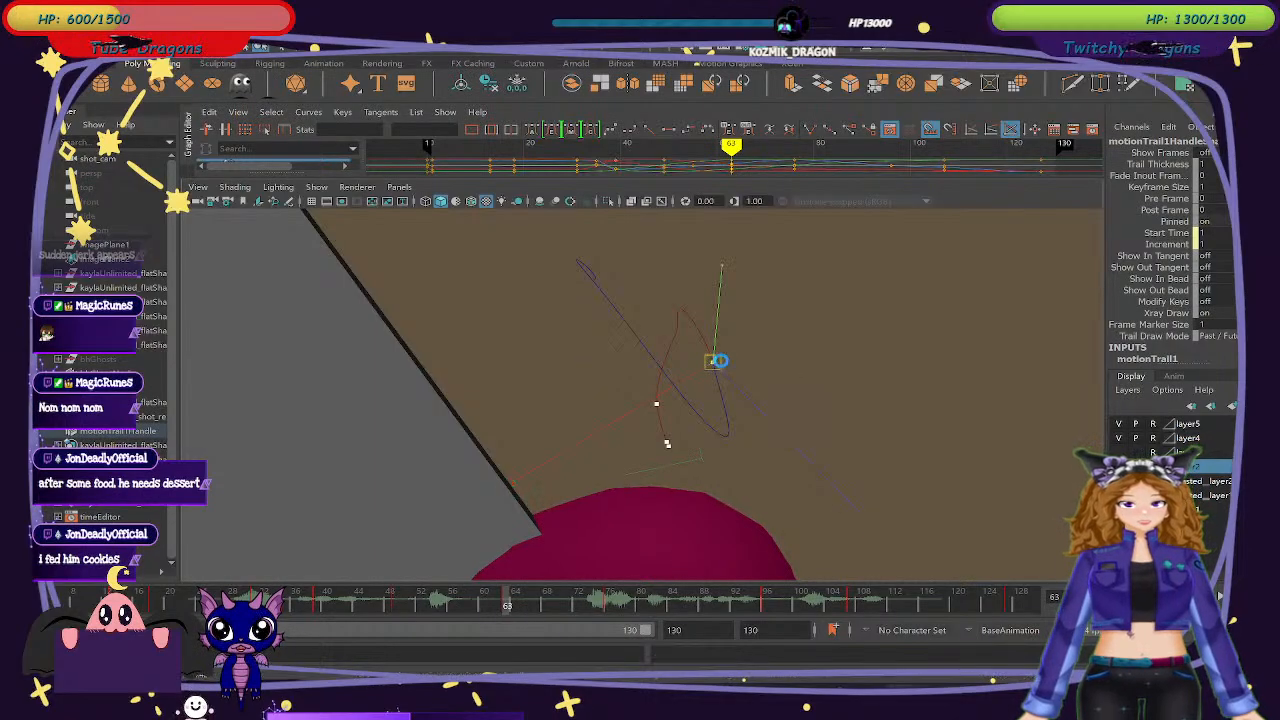
Try to move the motion trail's point at frame 63.
{"action": "left_click_drag", "start_coordinate": [713, 361], "coordinate": [763, 401]}
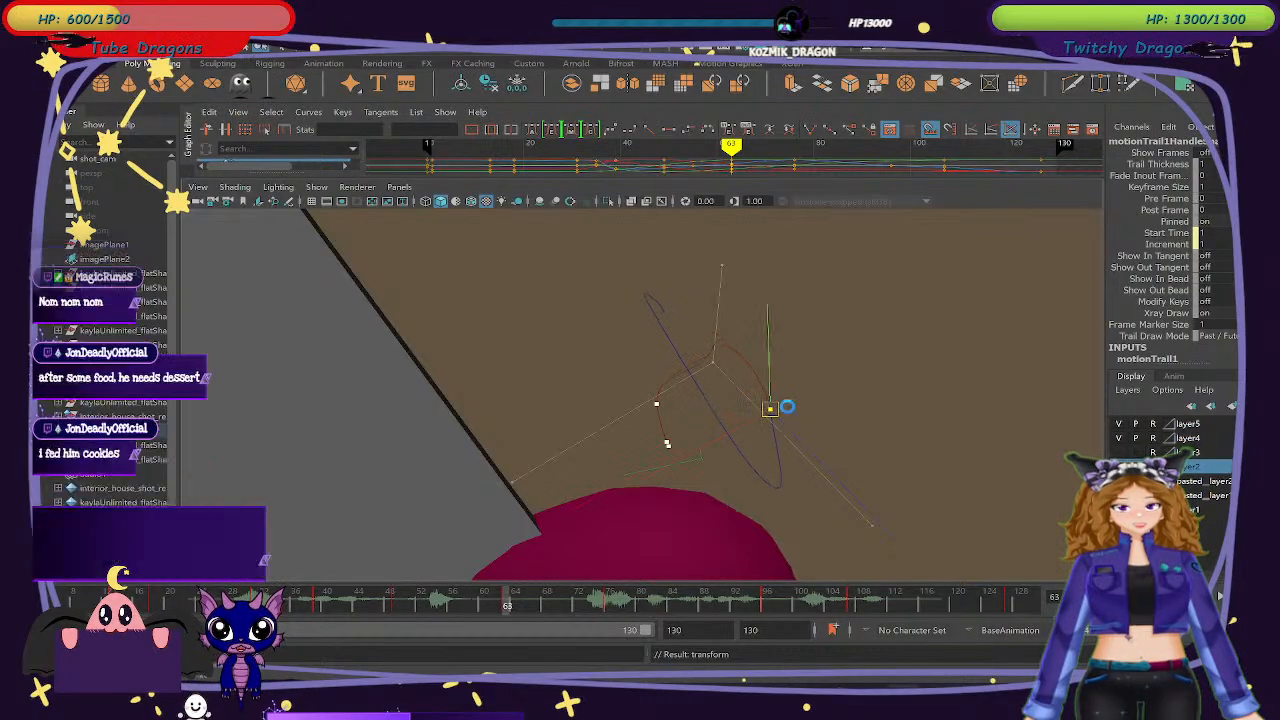
{"action": "key", "text": "f"}
{"action": "left_click_drag", "start_coordinate": [877, 463], "coordinate": [740, 495], "text": "alt"}
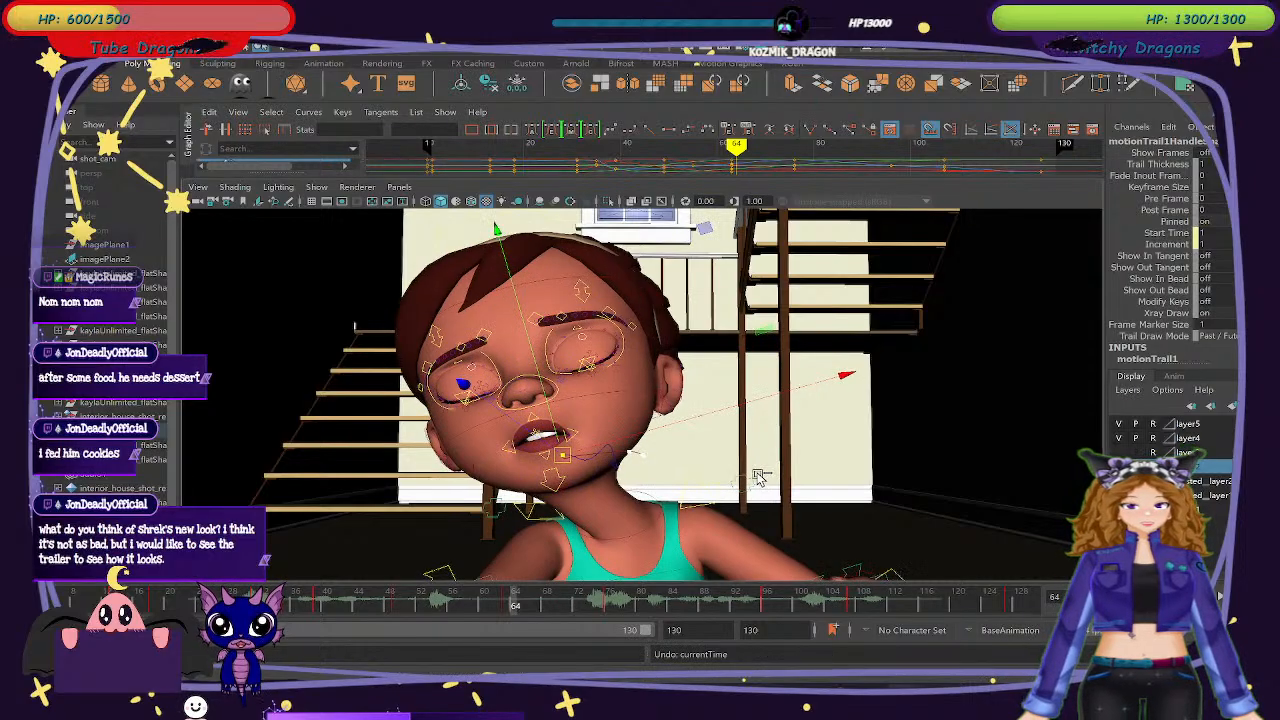
Undo the recent motion trail edits and selections, including the creation of the motion trail itself.
{"action": "key", "text": "ctrl+z"}
{"action": "key", "text": "ctrl+z"}
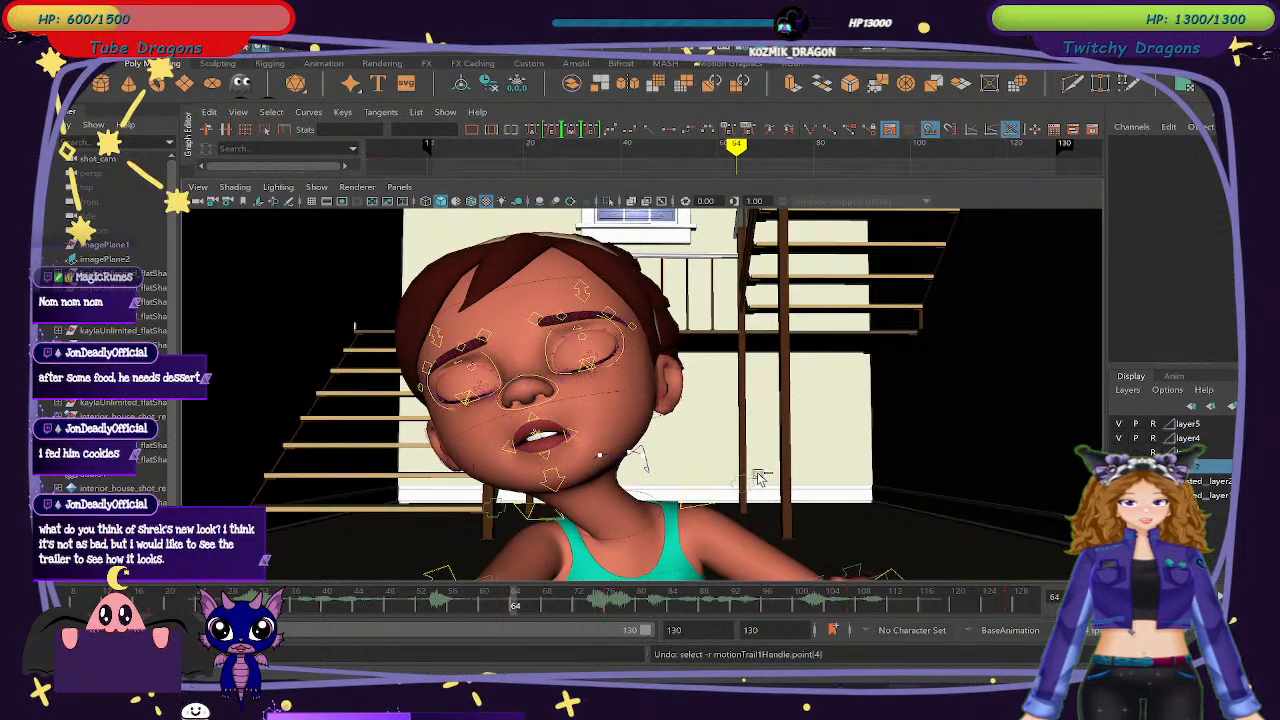
{"action": "key", "text": "ctrl+z"}
{"action": "key", "text": "ctrl+z"}
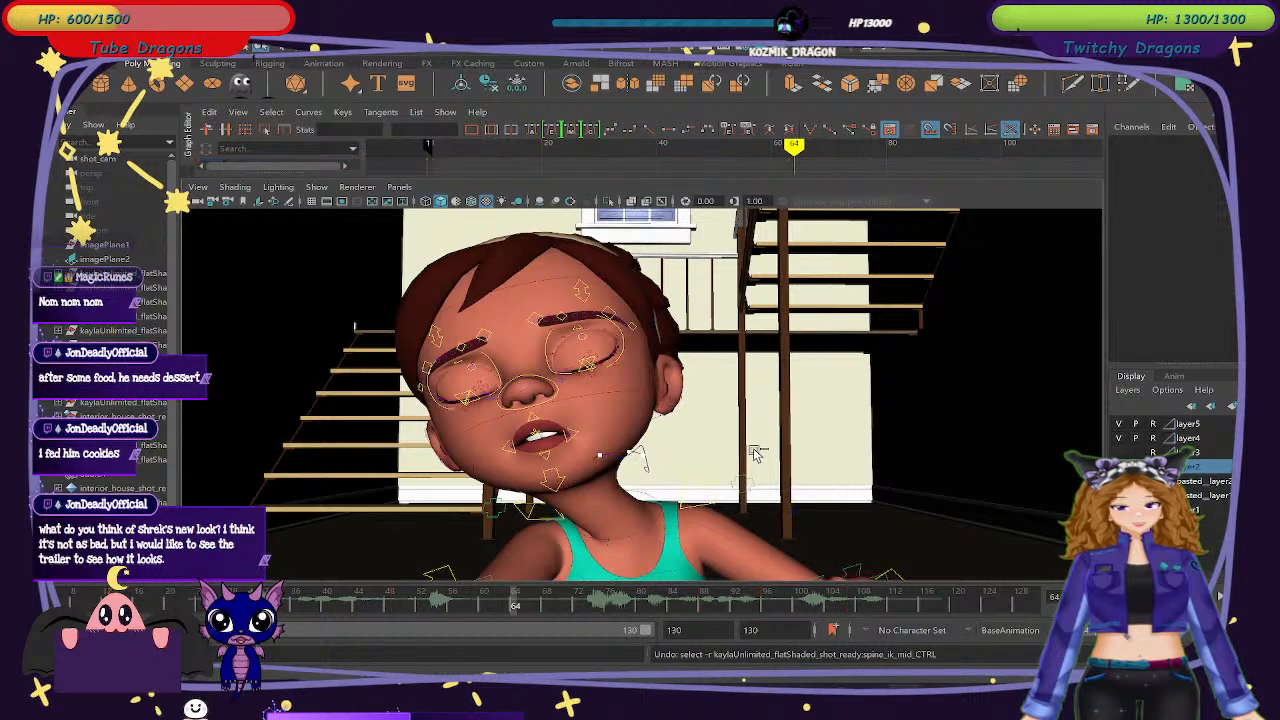
{"action": "key", "text": "ctrl+z"}
{"action": "key", "text": "ctrl+z"}
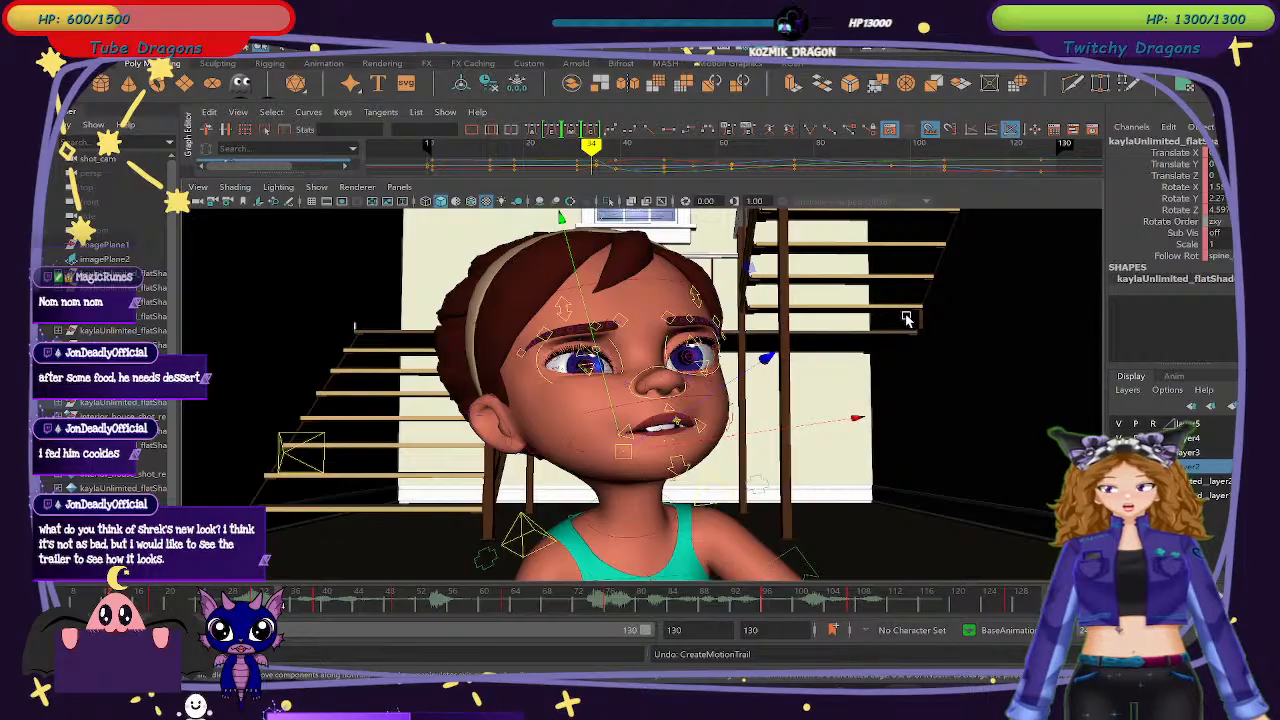
Scrub between frames 31 and 43 to examine the girl's head turn, both close up and with the full body in view.
{"action": "key", "text": "alt+comma"}
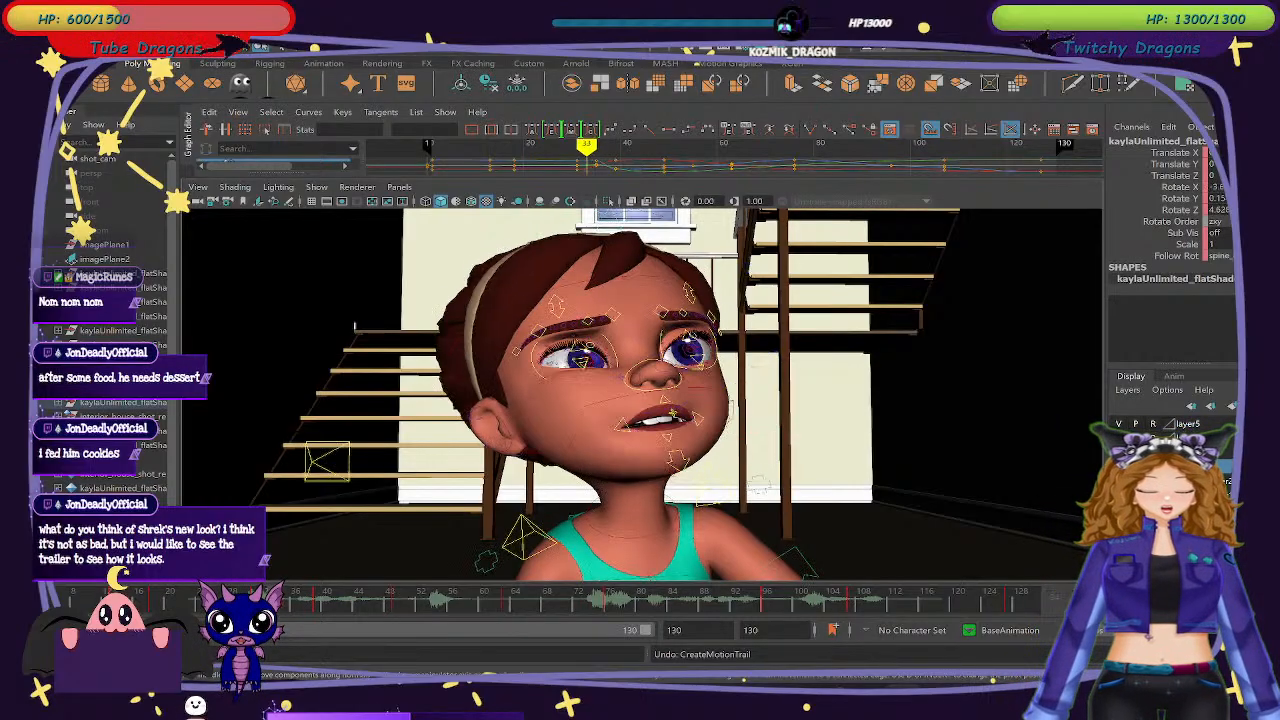
{"action": "left_click_drag", "start_coordinate": [268, 600], "coordinate": [331, 602]}
{"action": "right_click", "coordinate": [332, 602]}
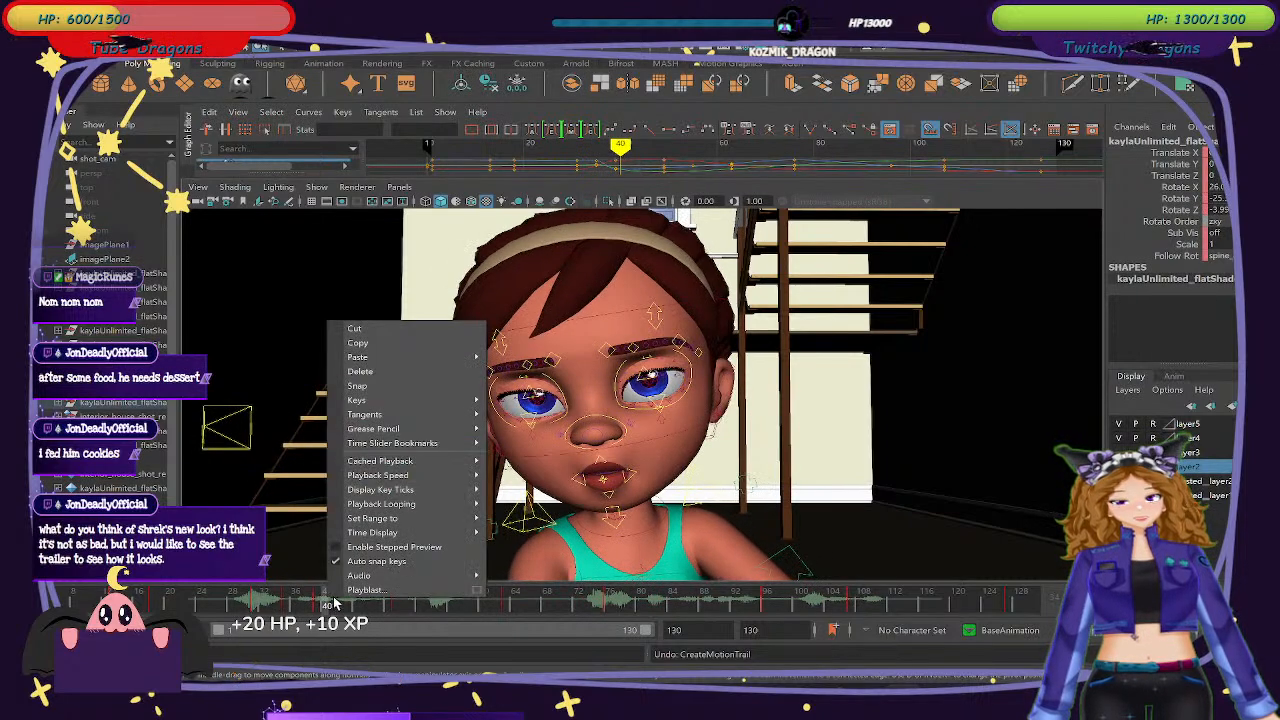
{"action": "left_click", "coordinate": [297, 606]}
{"action": "left_click_drag", "start_coordinate": [297, 606], "coordinate": [351, 618]}
{"action": "scroll", "coordinate": [590, 455], "scroll_direction": "down", "scroll_amount": 4}
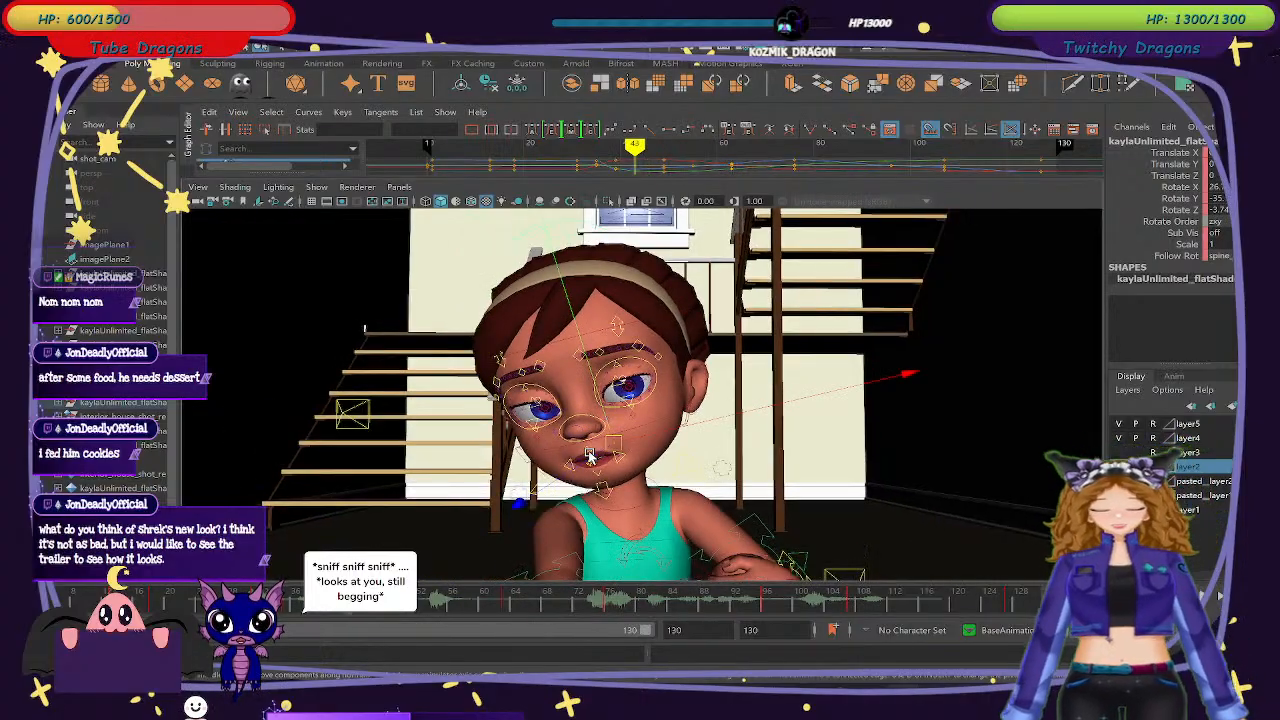
{"action": "scroll", "coordinate": [590, 455], "scroll_direction": "down", "scroll_amount": 4}
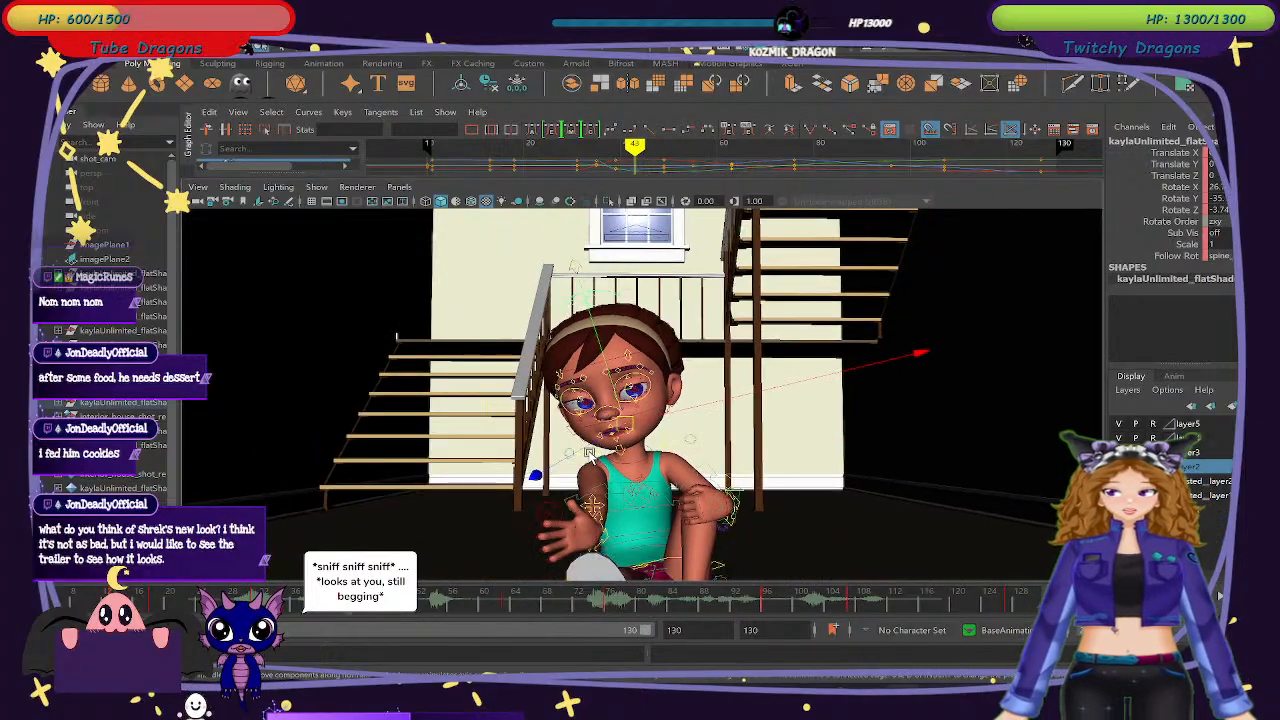
{"action": "left_click", "coordinate": [568, 392]}
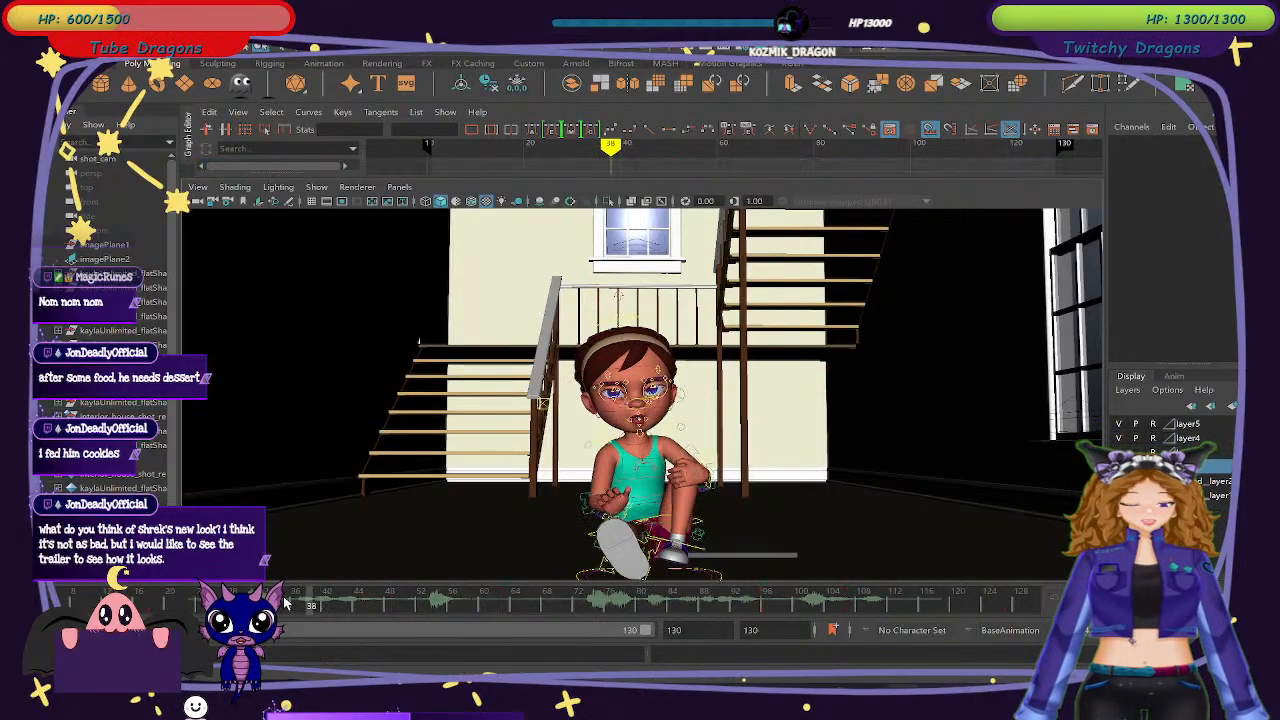
{"action": "left_click_drag", "start_coordinate": [285, 603], "coordinate": [259, 603]}
At frame 35, move and rotate the eye aim control beside the girl's head, and set a key.
{"action": "left_click", "coordinate": [834, 265]}
{"action": "scroll", "coordinate": [1021, 488], "scroll_direction": "up", "scroll_amount": 10}
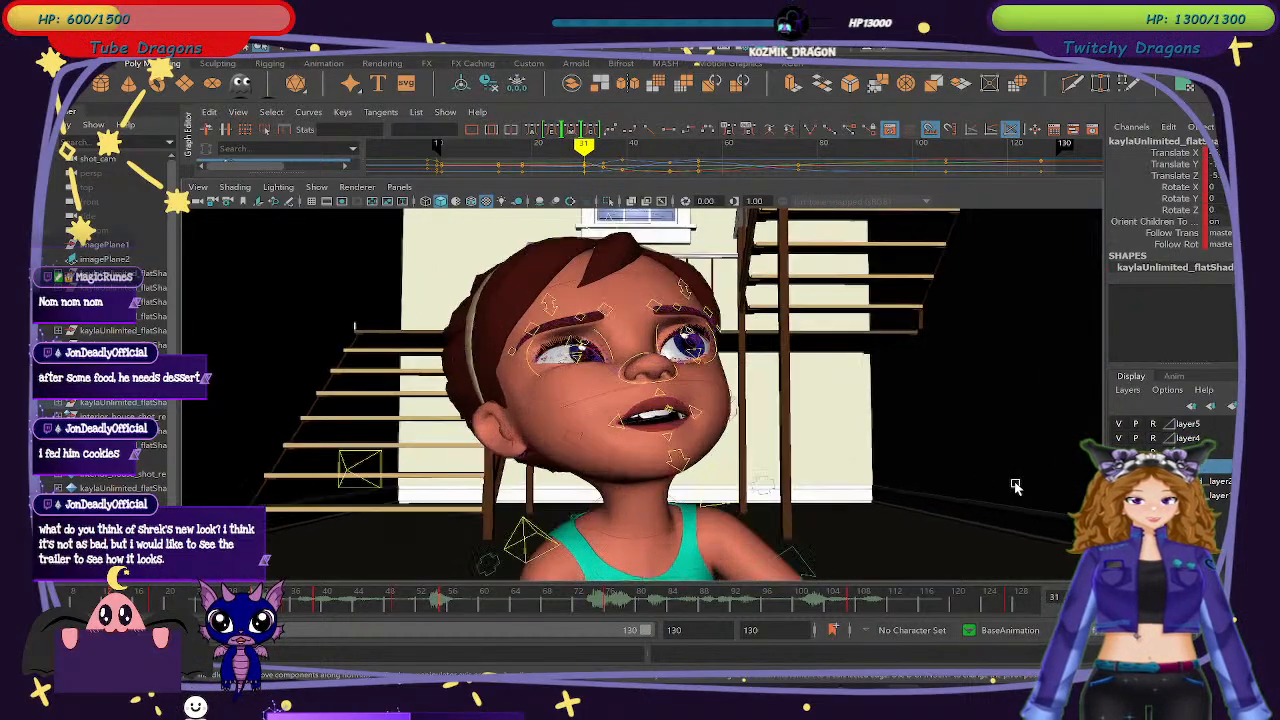
{"action": "left_click_drag", "start_coordinate": [267, 603], "coordinate": [287, 603]}
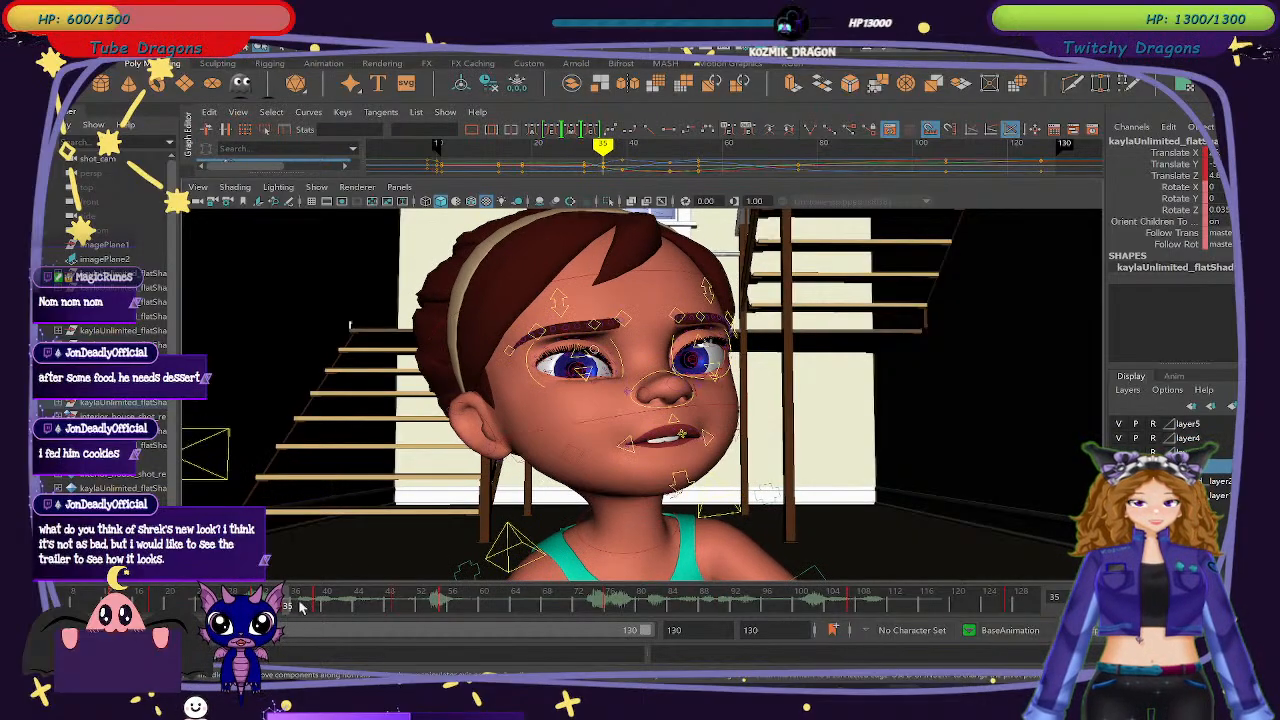
{"action": "scroll", "coordinate": [760, 380], "scroll_direction": "down", "scroll_amount": 10}
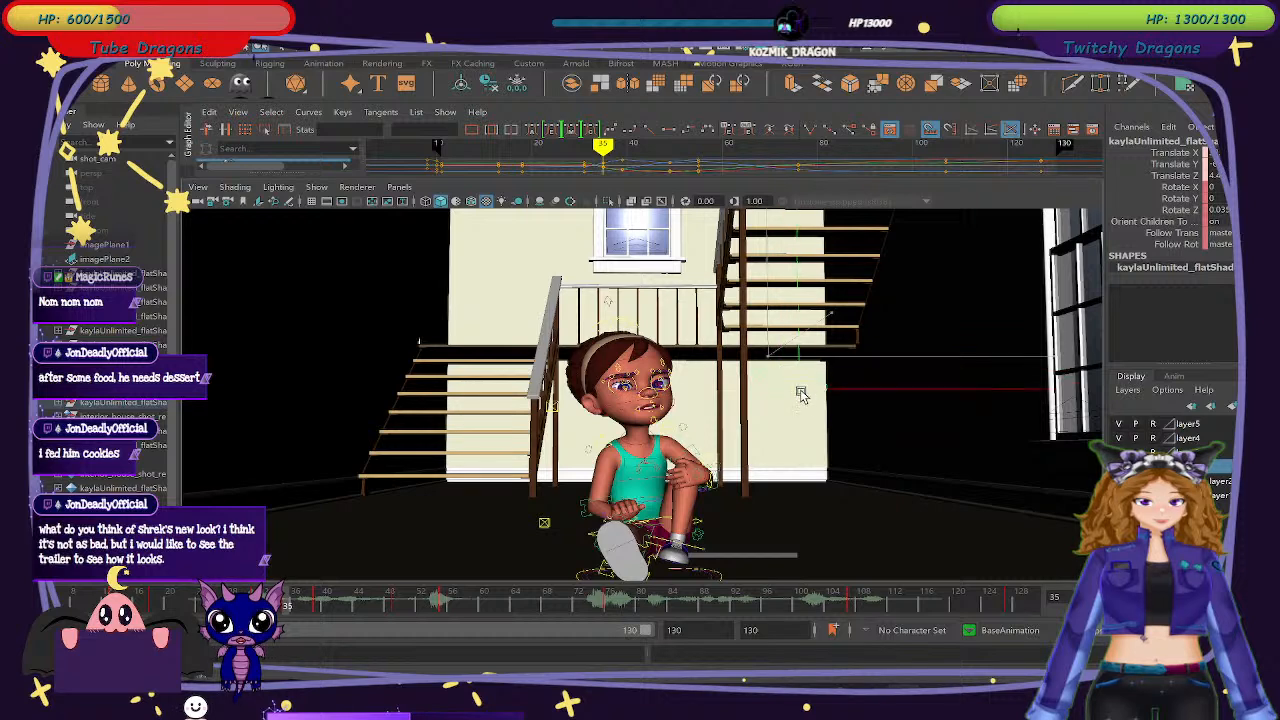
{"action": "left_click", "coordinate": [841, 408]}
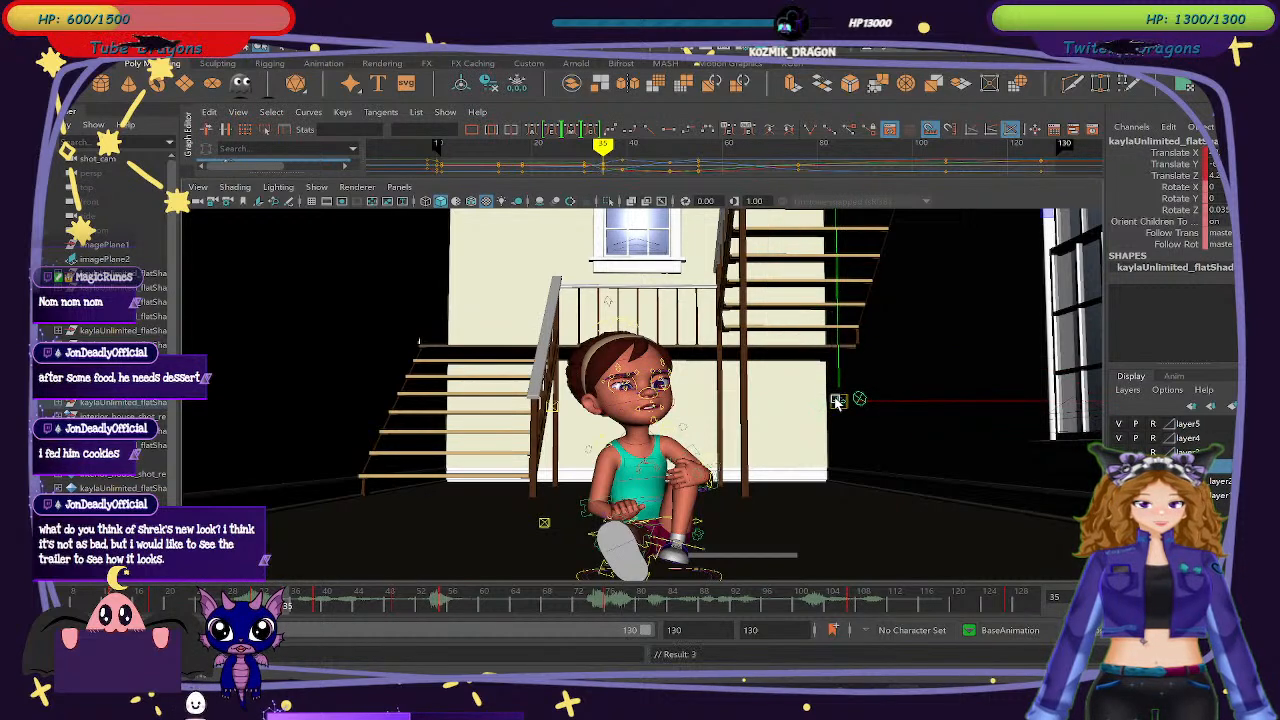
{"action": "left_click", "coordinate": [843, 404]}
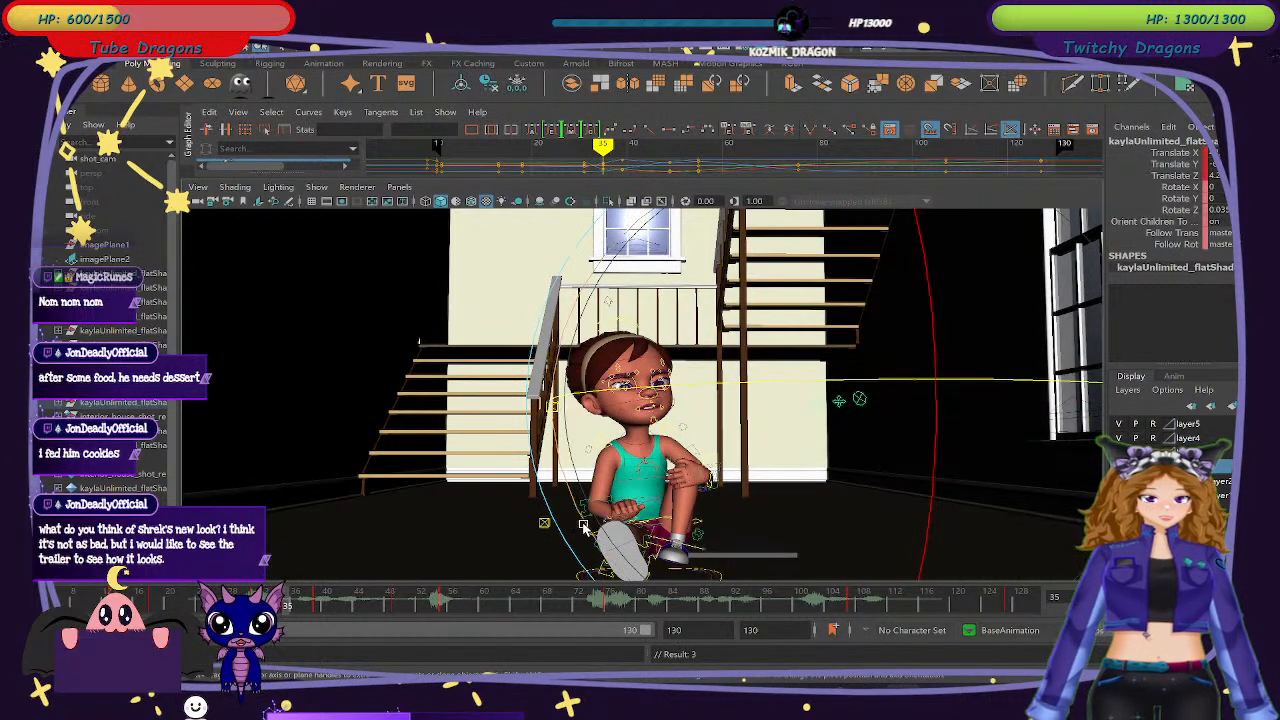
{"action": "left_click_drag", "start_coordinate": [588, 328], "coordinate": [613, 278]}
{"action": "key", "text": "s"}
At frame 39, level the eye aim control's rotation, lower it to chest height and key its translation.
{"action": "mouse_move", "coordinate": [291, 607]}
{"action": "left_mouse_down"}
{"action": "mouse_move", "coordinate": [251, 606]}
{"action": "mouse_move", "coordinate": [318, 620]}
{"action": "left_mouse_up"}
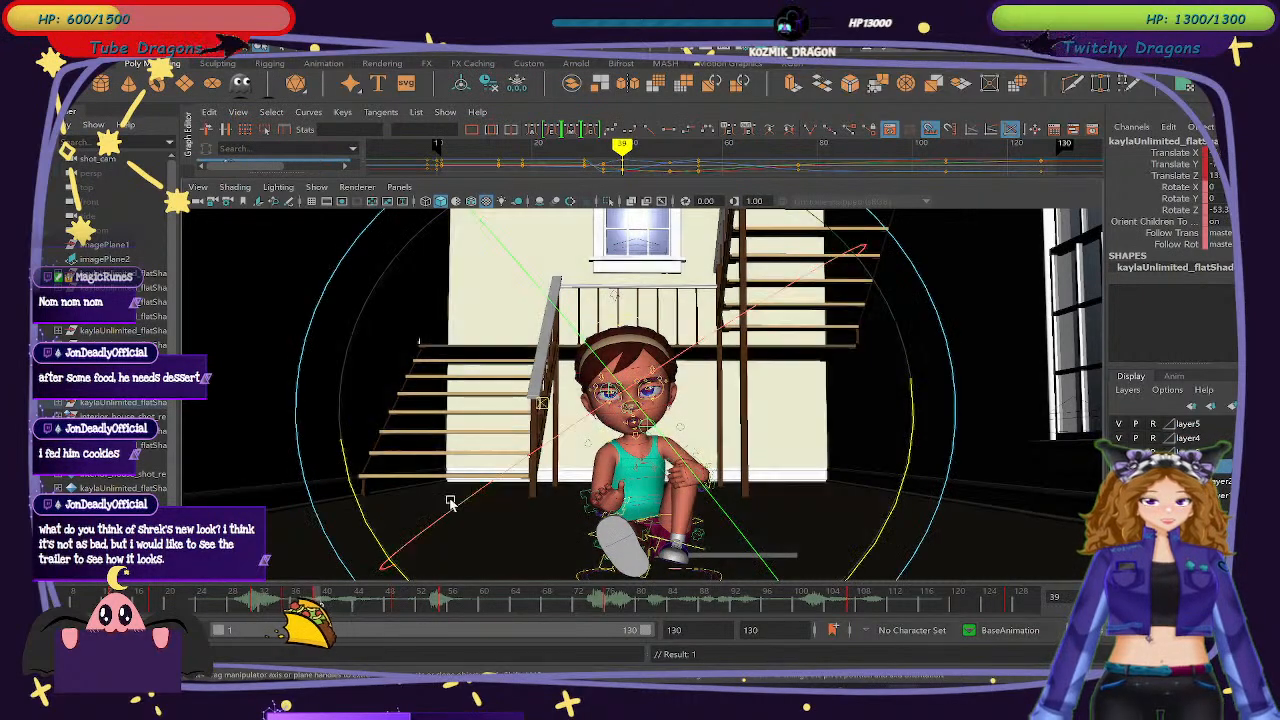
{"action": "left_click_drag", "start_coordinate": [368, 548], "coordinate": [615, 600]}
{"action": "left_click", "coordinate": [628, 408]}
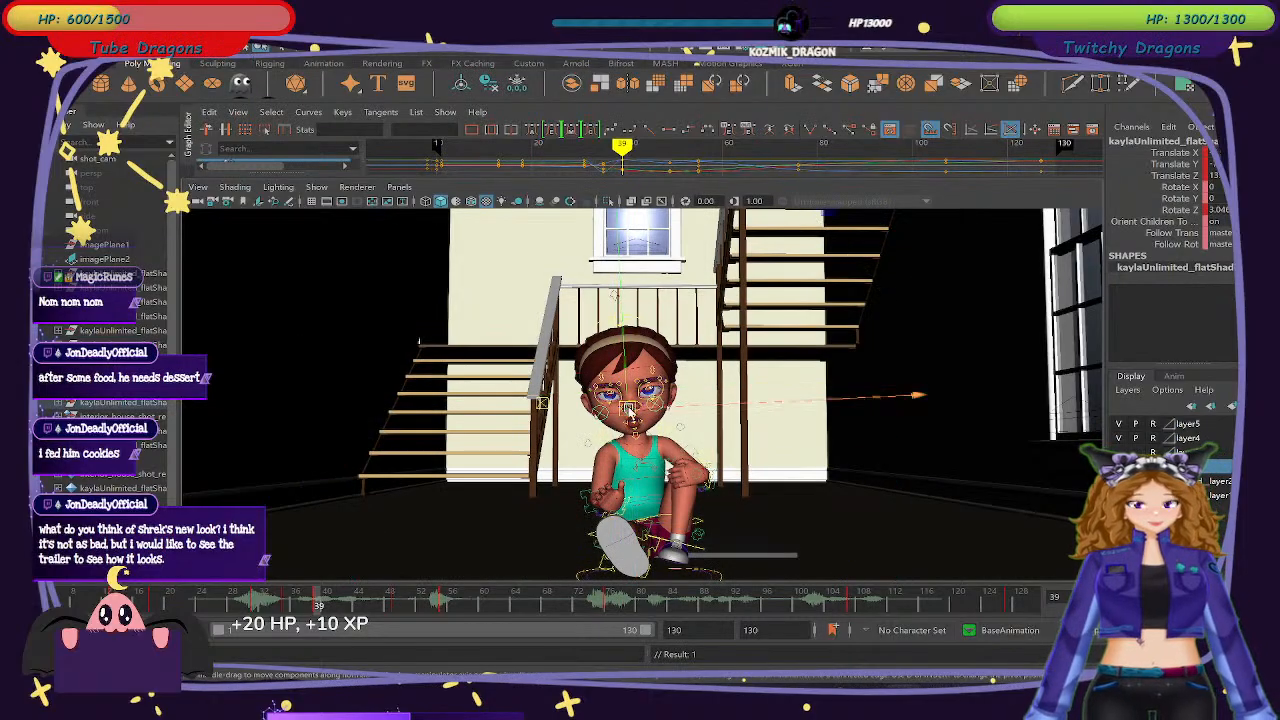
{"action": "left_click_drag", "start_coordinate": [633, 433], "coordinate": [633, 485]}
{"action": "key", "text": "shift+w"}
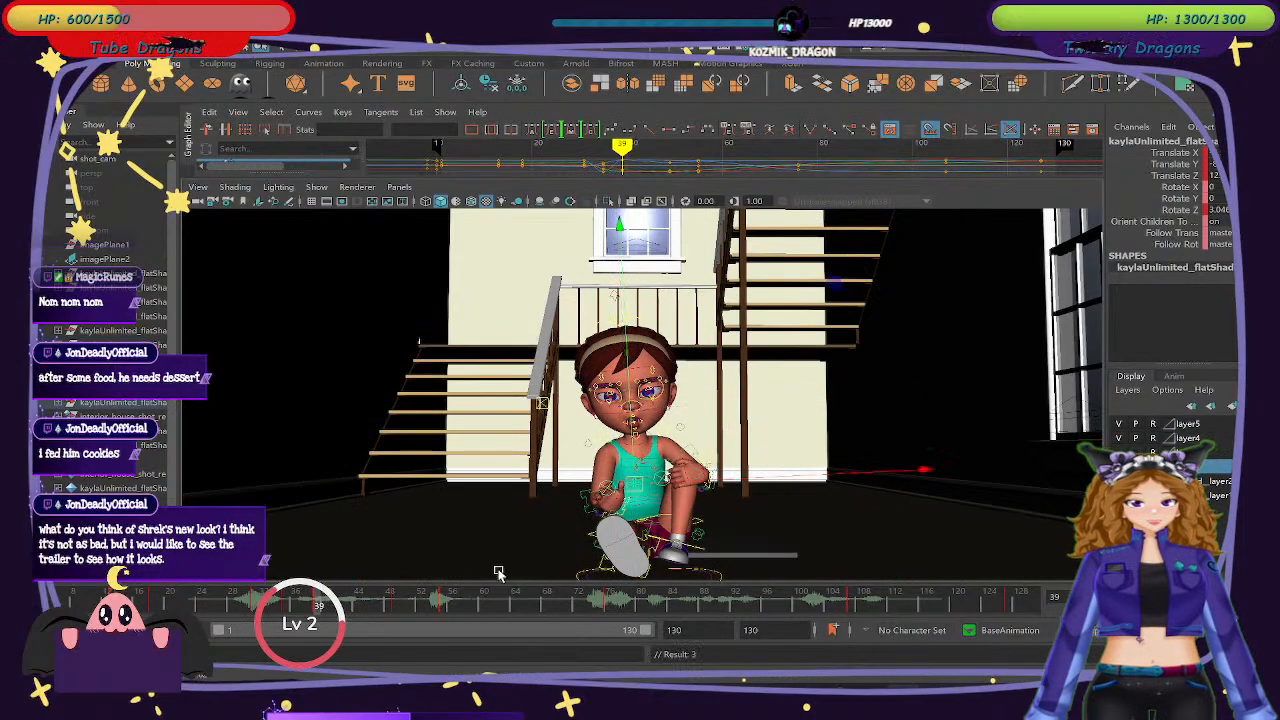
At frame 49, shift the eye aim control toward the girl's raised hand and undo the last move.
{"action": "mouse_move", "coordinate": [275, 610]}
{"action": "left_mouse_down"}
{"action": "mouse_move", "coordinate": [241, 605]}
{"action": "mouse_move", "coordinate": [405, 648]}
{"action": "mouse_move", "coordinate": [436, 640]}
{"action": "mouse_move", "coordinate": [387, 627]}
{"action": "left_mouse_up"}
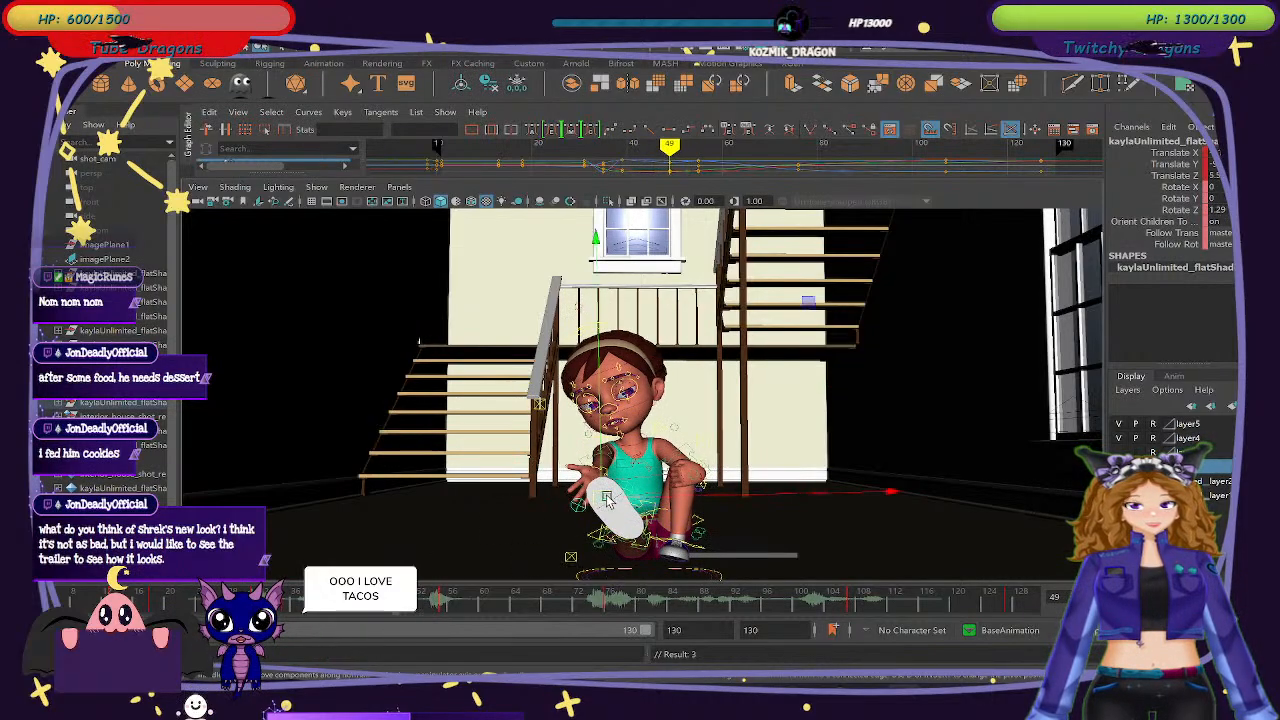
{"action": "left_click_drag", "start_coordinate": [704, 463], "coordinate": [614, 496], "text": "alt"}
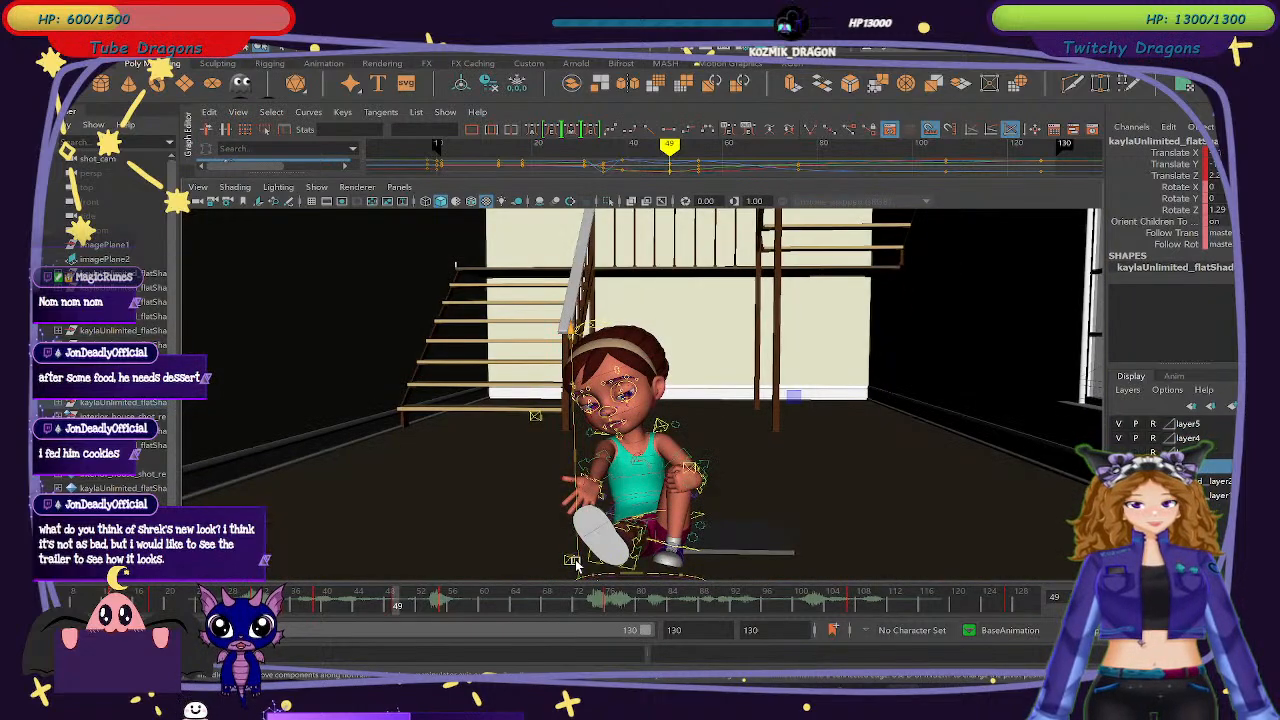
{"action": "left_click_drag", "start_coordinate": [576, 560], "coordinate": [553, 502]}
{"action": "key", "text": "ctrl+z"}
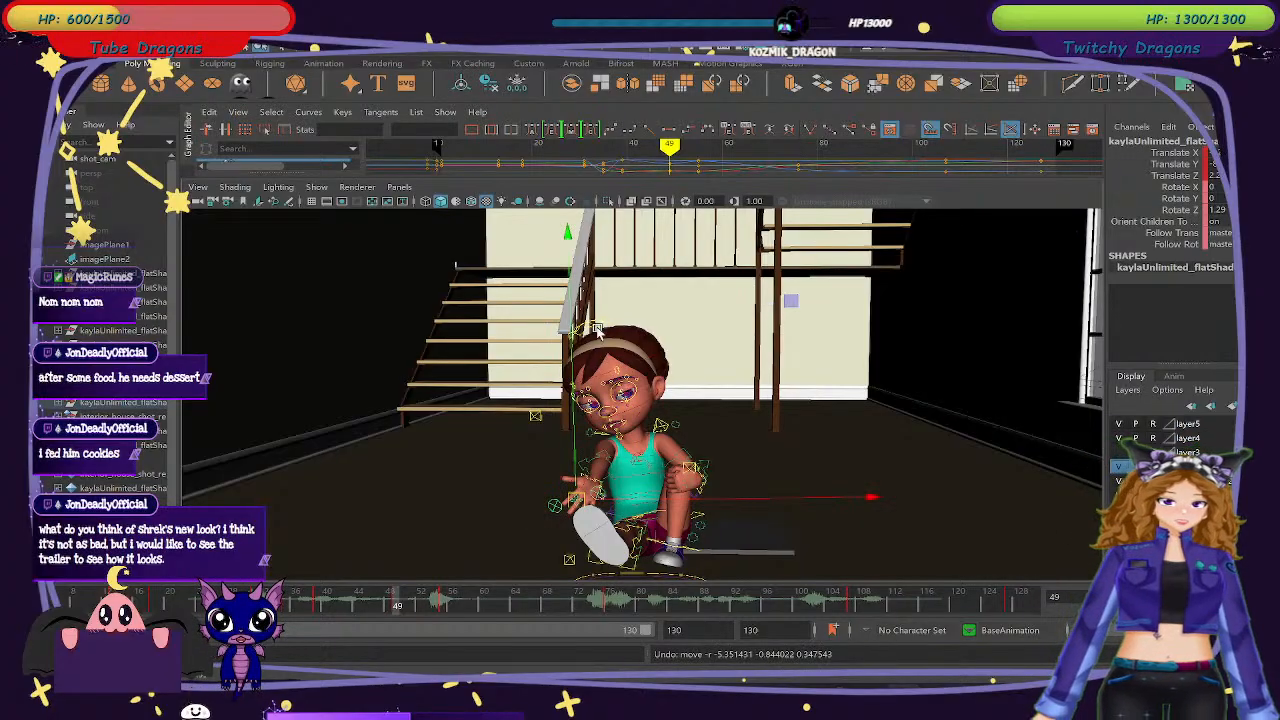
Rotate the head control at frame 49 to about -30 in Y and scrub the head turn to check it.
{"action": "left_click", "coordinate": [622, 356]}
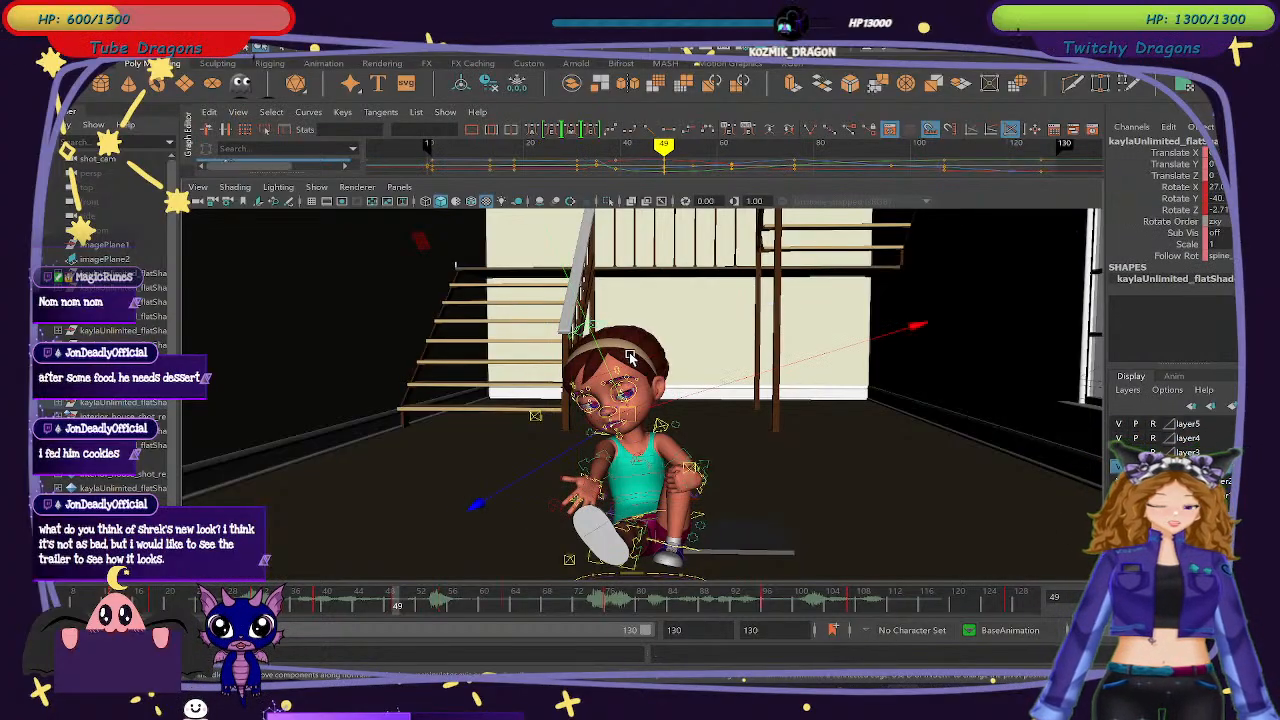
{"action": "key", "text": "e"}
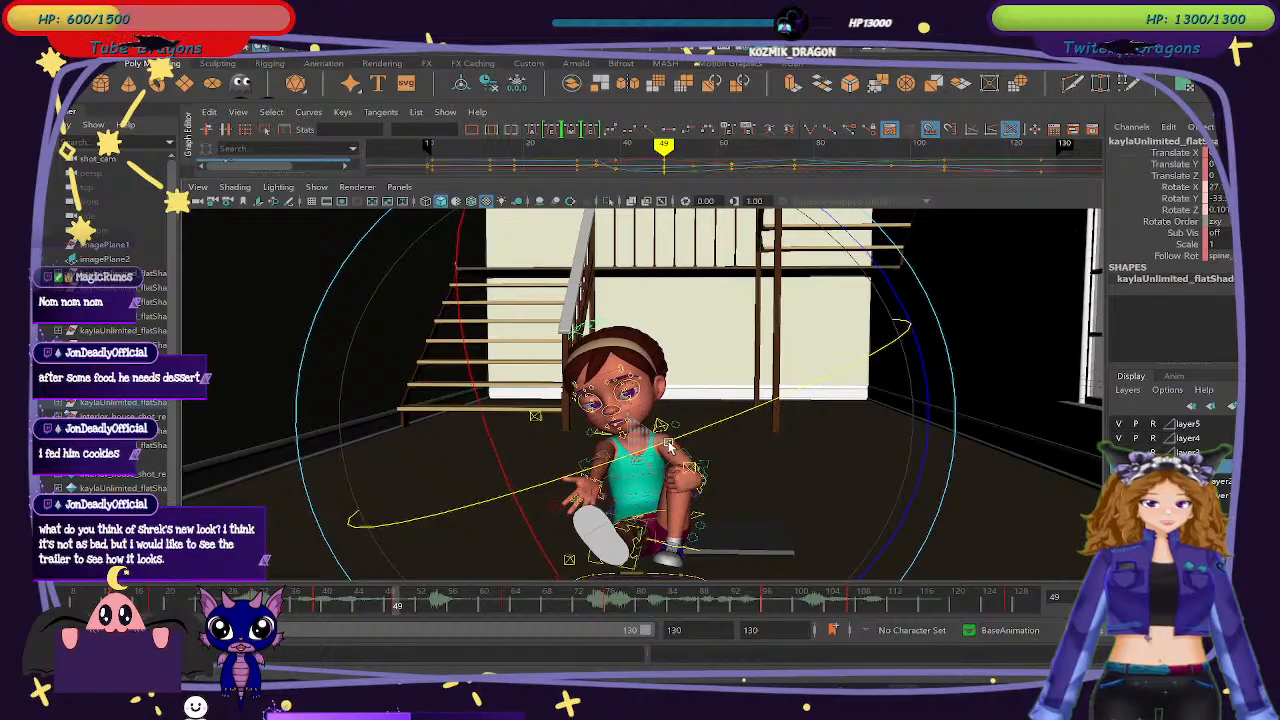
{"action": "left_click_drag", "start_coordinate": [668, 443], "coordinate": [695, 432]}
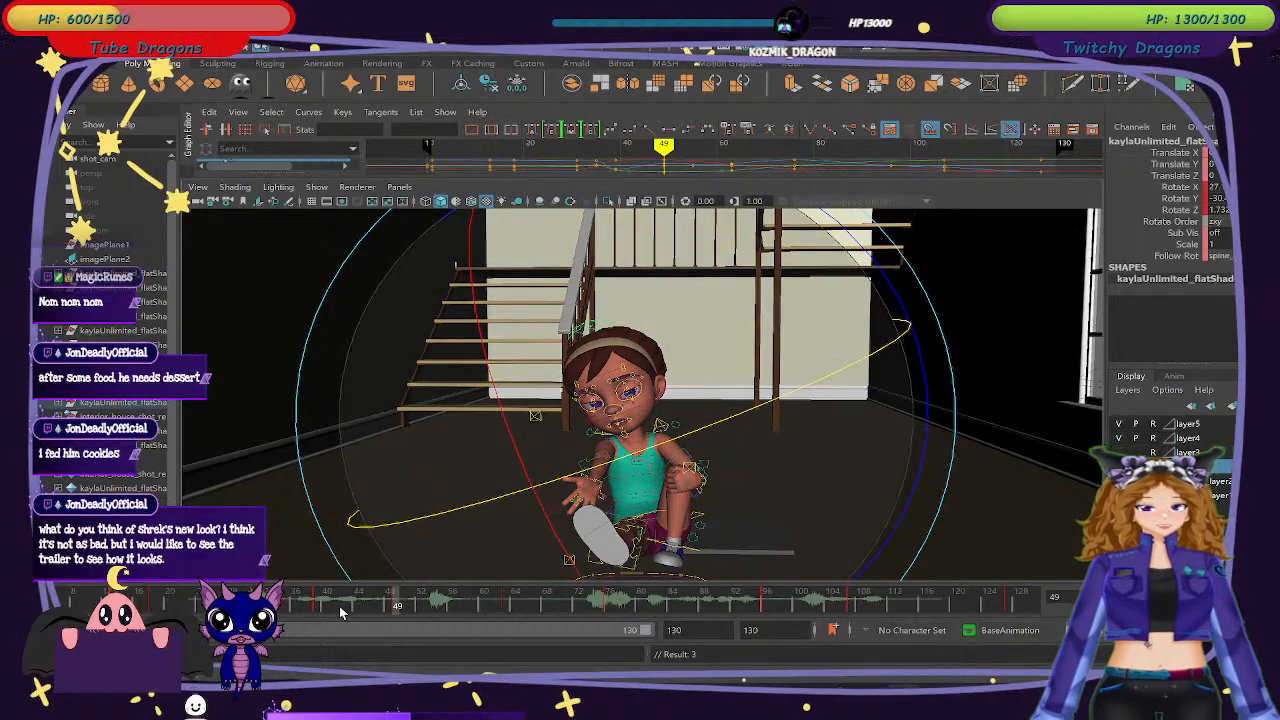
{"action": "left_click_drag", "start_coordinate": [263, 606], "coordinate": [397, 612]}
Refine the head control at frame 49 to about 30 in Rotate X and -32 in Rotate Y, and key its rotation.
{"action": "key", "text": "e"}
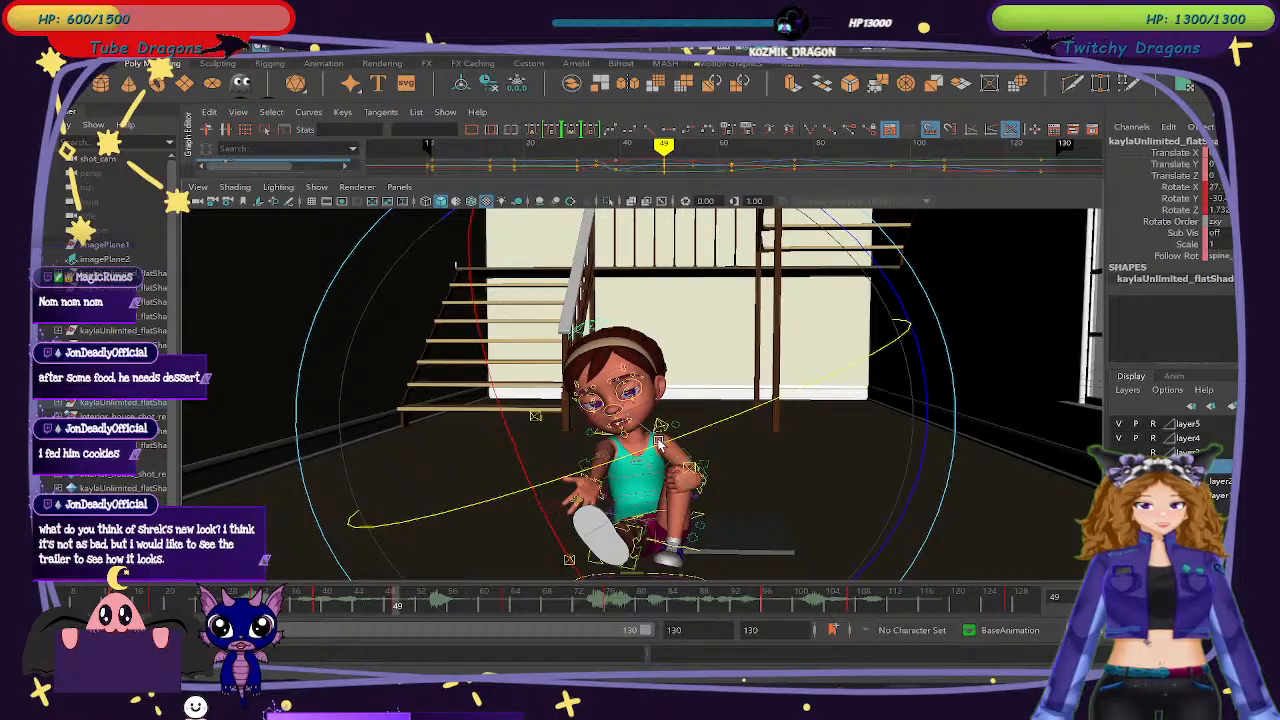
{"action": "left_click_drag", "start_coordinate": [658, 443], "coordinate": [646, 447]}
{"action": "key", "text": "shift+e"}
{"action": "mouse_move", "coordinate": [505, 473]}
{"action": "left_mouse_down"}
{"action": "mouse_move", "coordinate": [492, 458]}
{"action": "mouse_move", "coordinate": [507, 497]}
{"action": "left_mouse_up"}
{"action": "key", "text": "shift+e"}
{"action": "left_click_drag", "start_coordinate": [385, 613], "coordinate": [515, 637]}
{"action": "left_click_drag", "start_coordinate": [463, 630], "coordinate": [435, 621]}
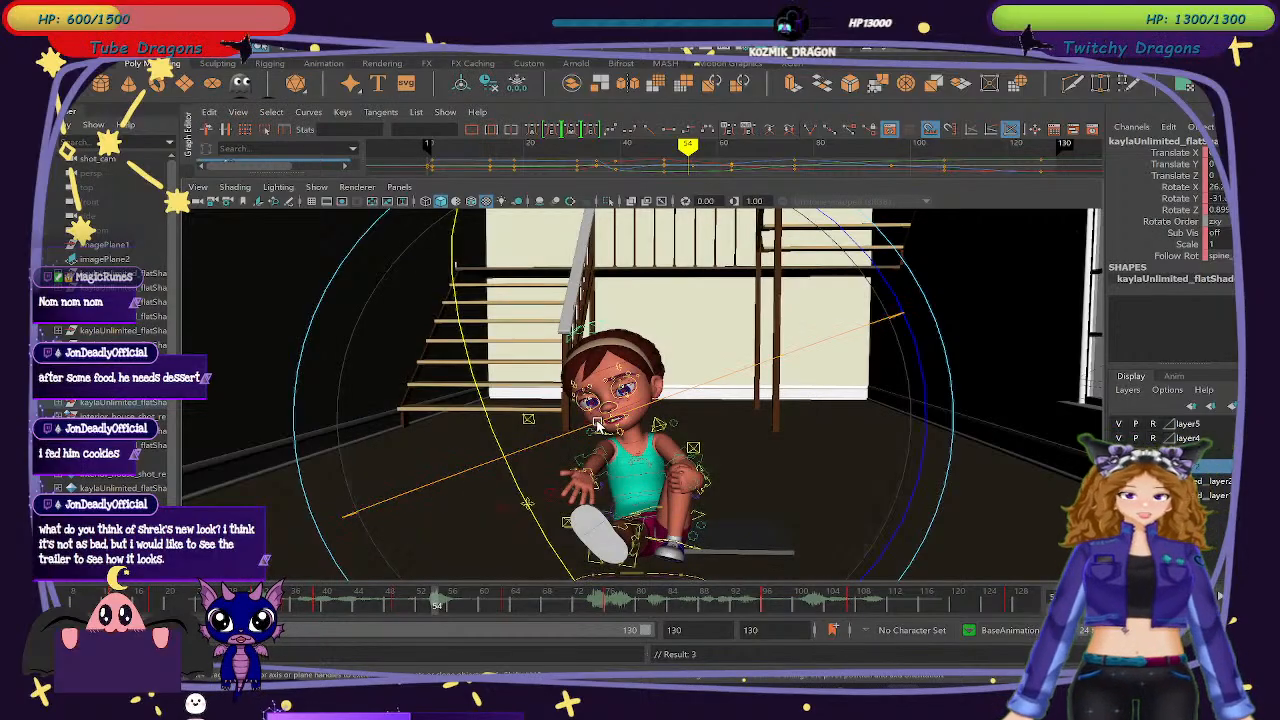
Return to frame 49, show the animation layers and select the eyelid control on the girl's right eye.
{"action": "scroll", "coordinate": [749, 438], "scroll_direction": "up", "scroll_amount": 5}
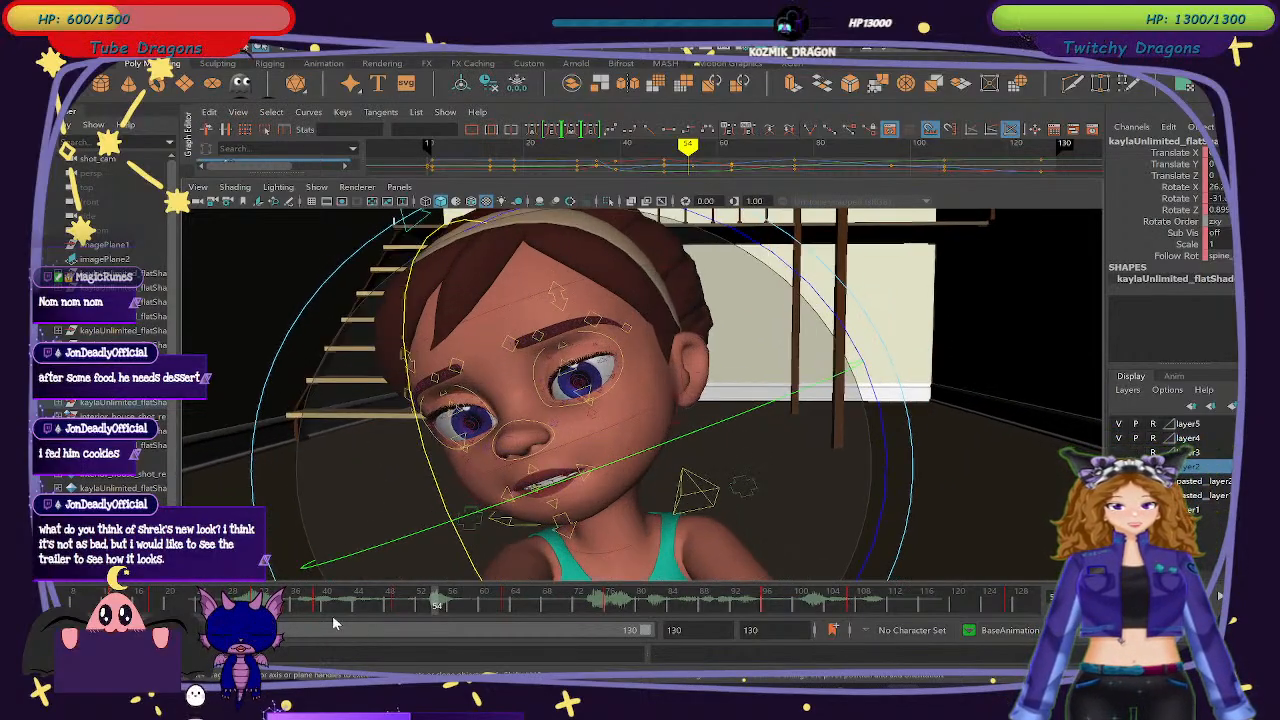
{"action": "left_click_drag", "start_coordinate": [335, 622], "coordinate": [396, 607]}
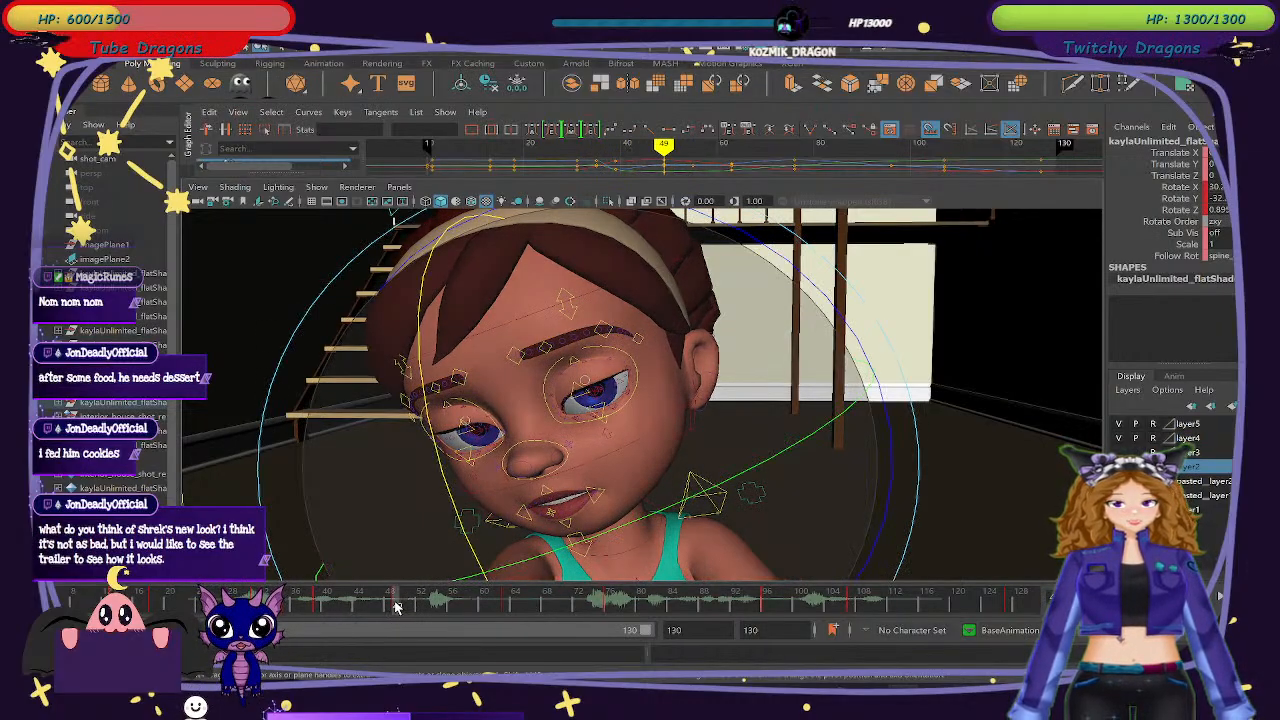
{"action": "left_click", "coordinate": [1174, 376]}
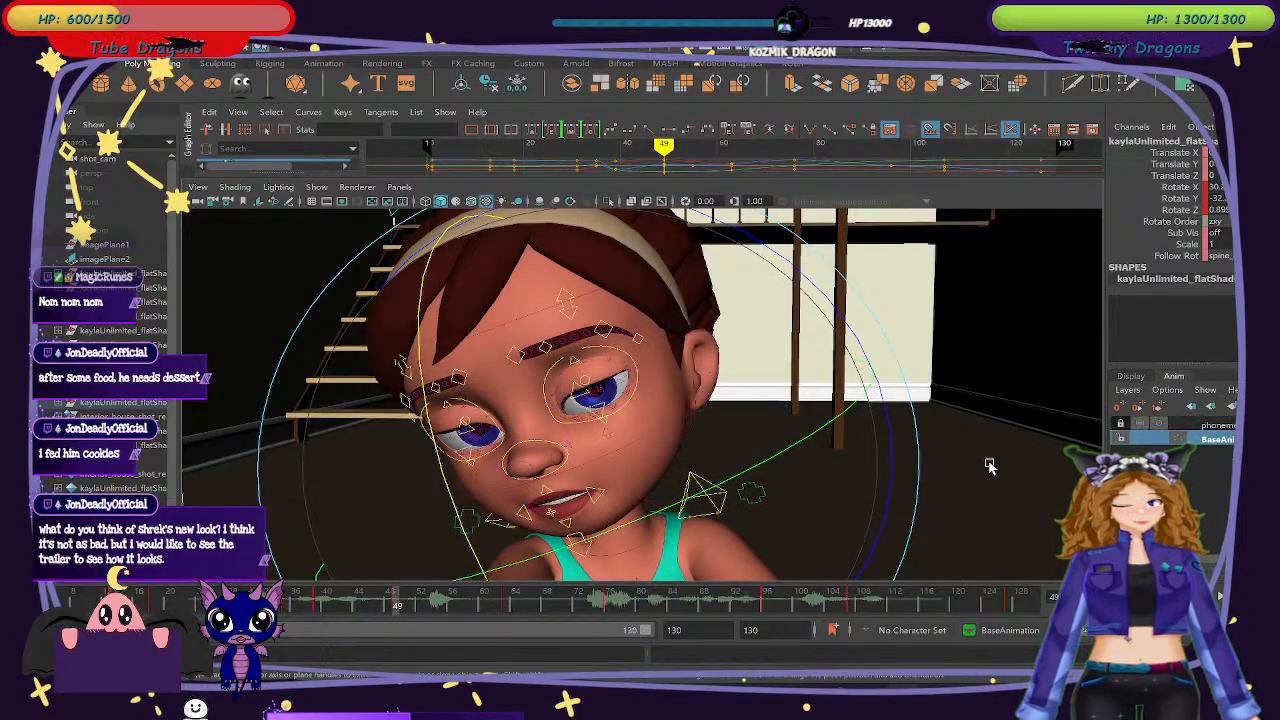
{"action": "left_click", "coordinate": [432, 551]}
{"action": "left_click", "coordinate": [460, 428]}
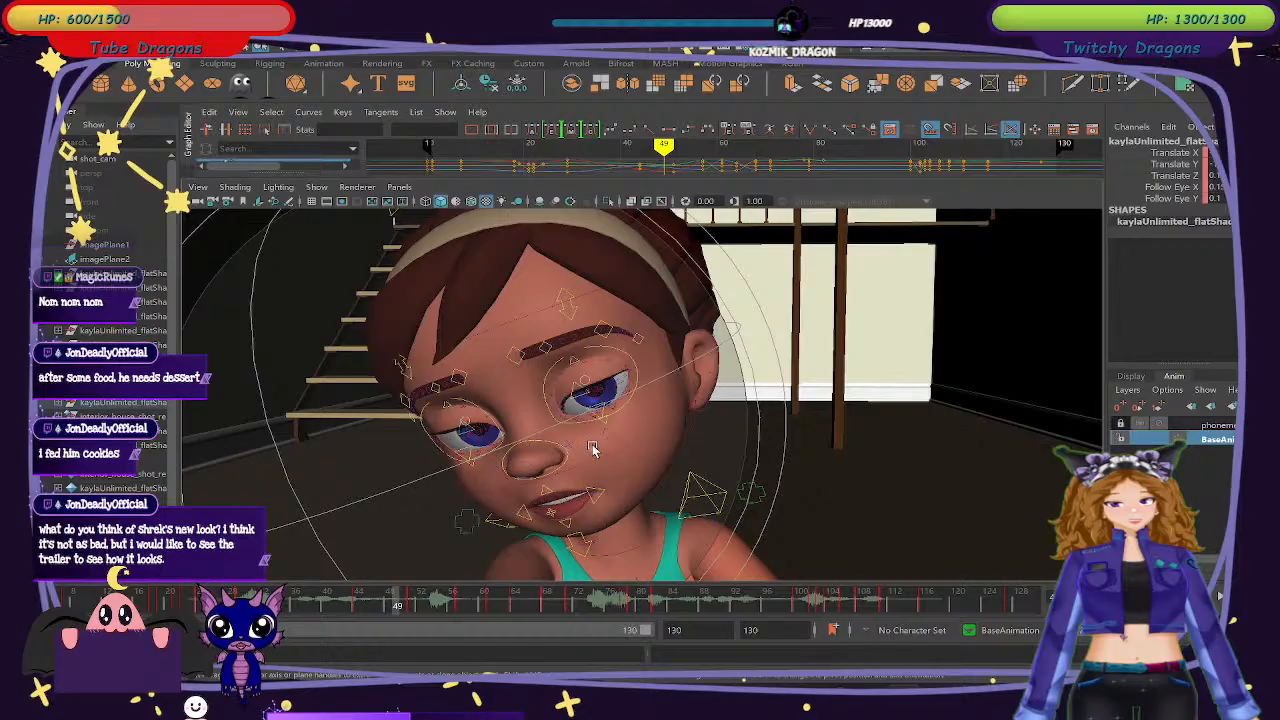
Try to delete the eyelid control's key at frame 44.
{"action": "left_click", "coordinate": [326, 598]}
{"action": "mouse_move", "coordinate": [299, 597]}
{"action": "left_mouse_down"}
{"action": "mouse_move", "coordinate": [418, 614]}
{"action": "mouse_move", "coordinate": [336, 612]}
{"action": "mouse_move", "coordinate": [358, 612]}
{"action": "left_mouse_up"}
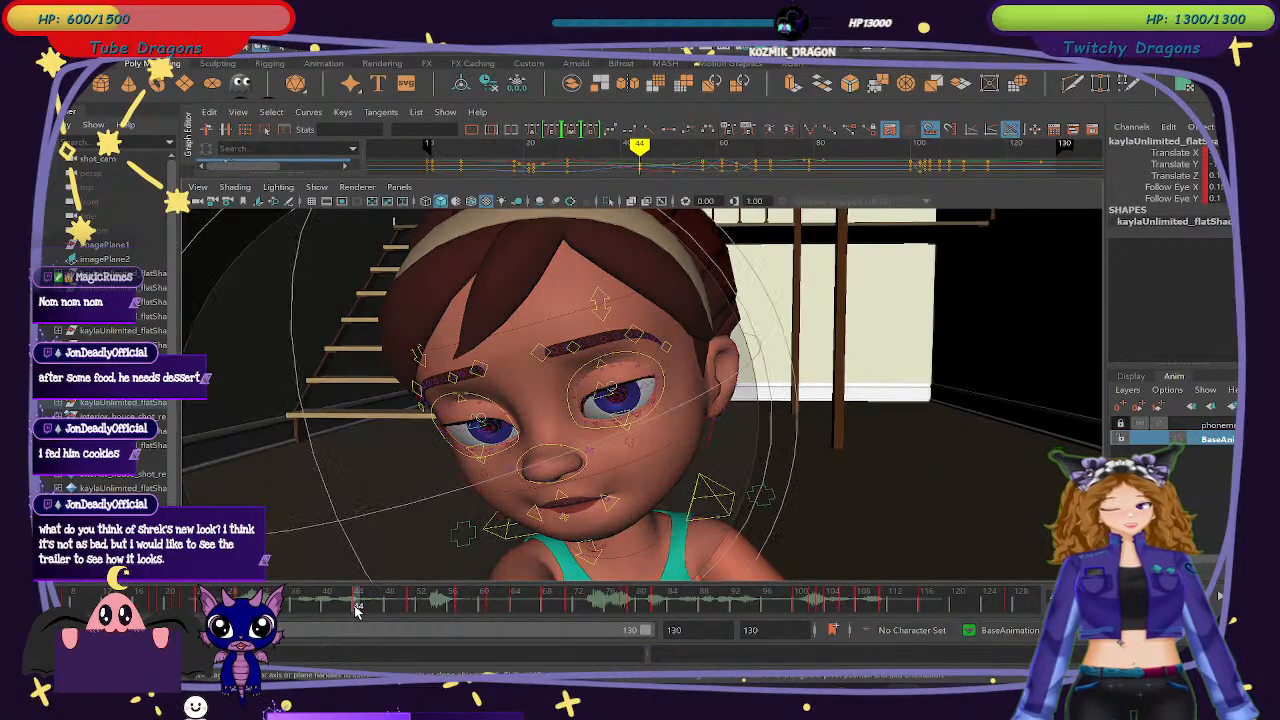
{"action": "right_click", "coordinate": [368, 603]}
{"action": "left_click", "coordinate": [398, 385]}
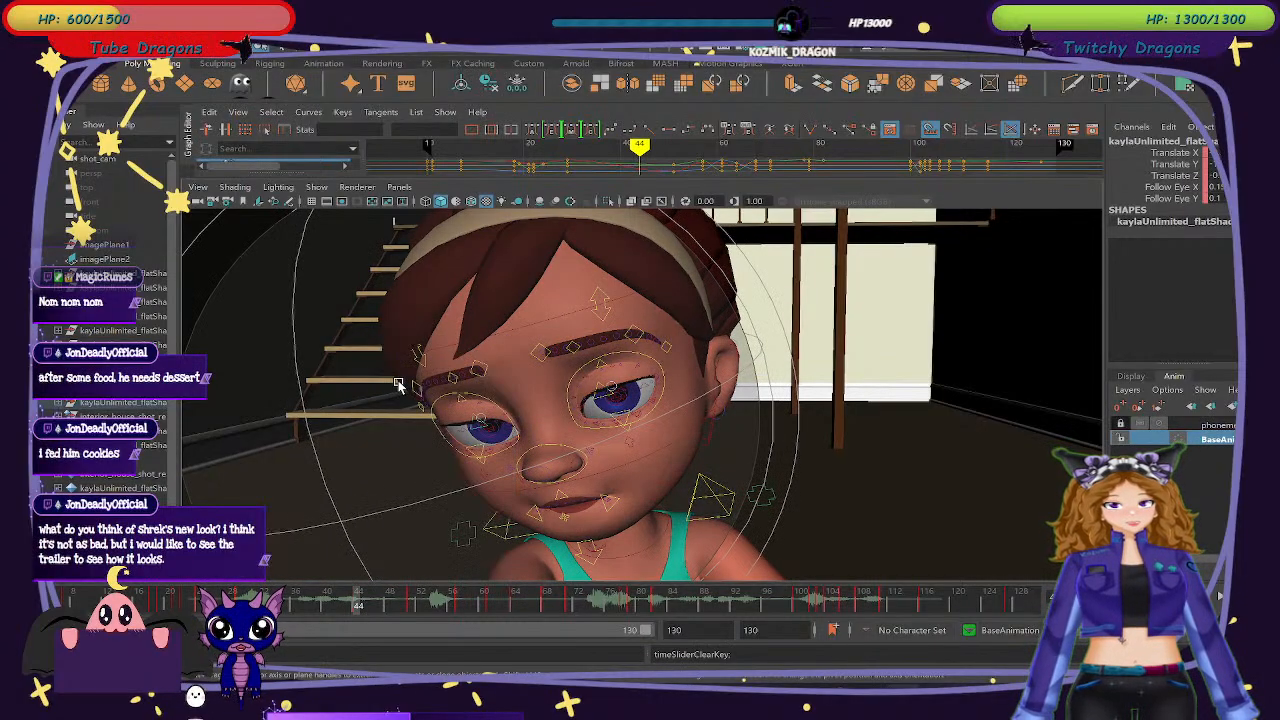
{"action": "key", "text": "ctrl+z"}
Adjust the upper eyelid controls of both eyes at frame 51 and key them.
{"action": "left_click_drag", "start_coordinate": [313, 606], "coordinate": [415, 612]}
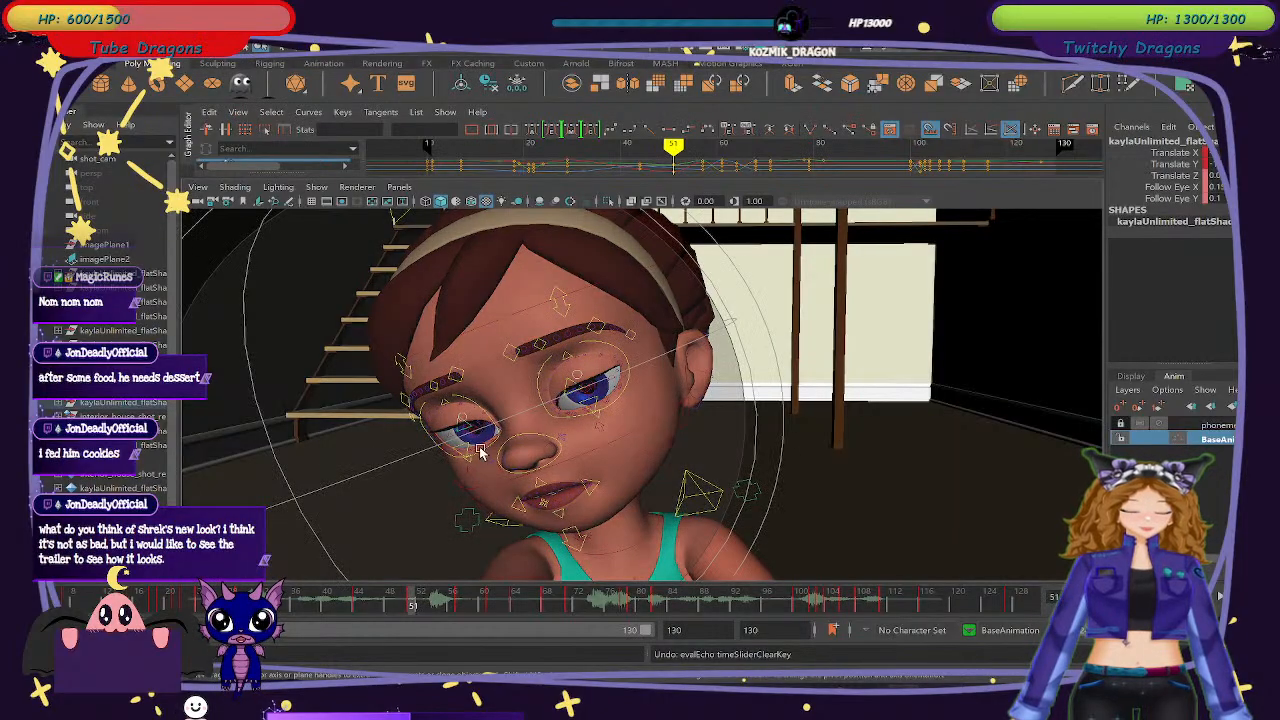
{"action": "left_click_drag", "start_coordinate": [452, 386], "coordinate": [449, 379]}
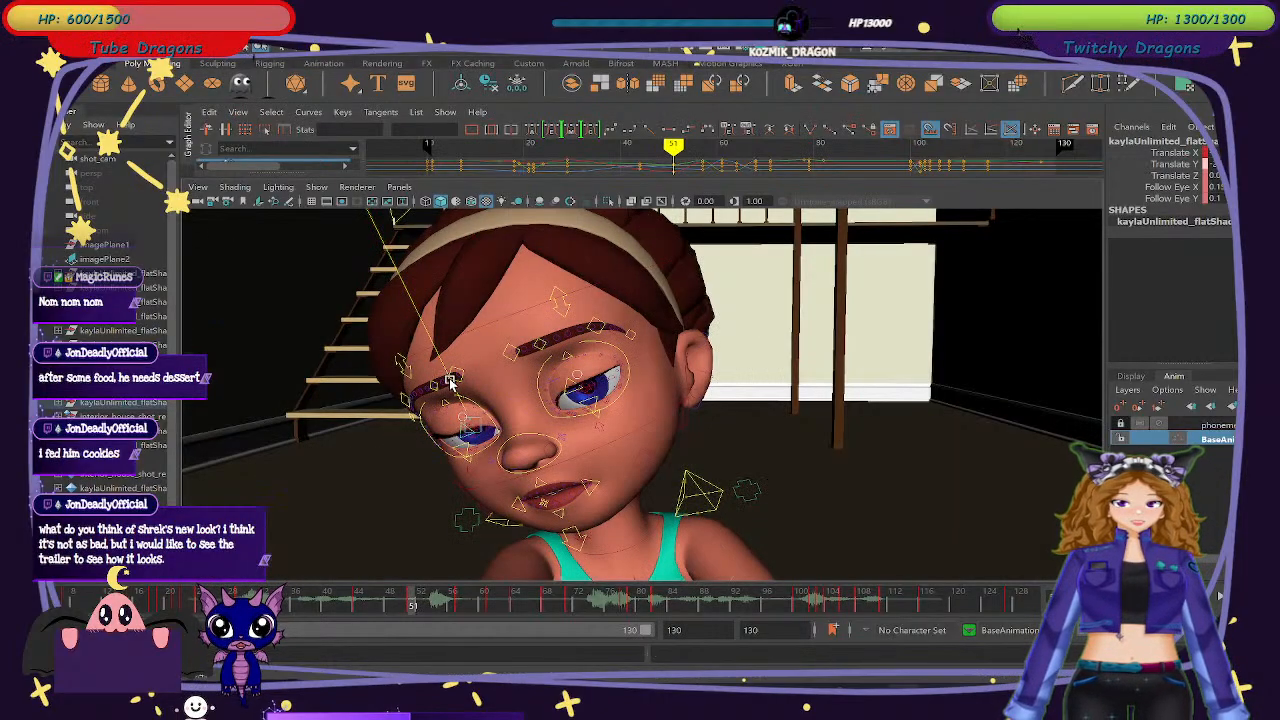
{"action": "left_click_drag", "start_coordinate": [462, 424], "coordinate": [450, 420]}
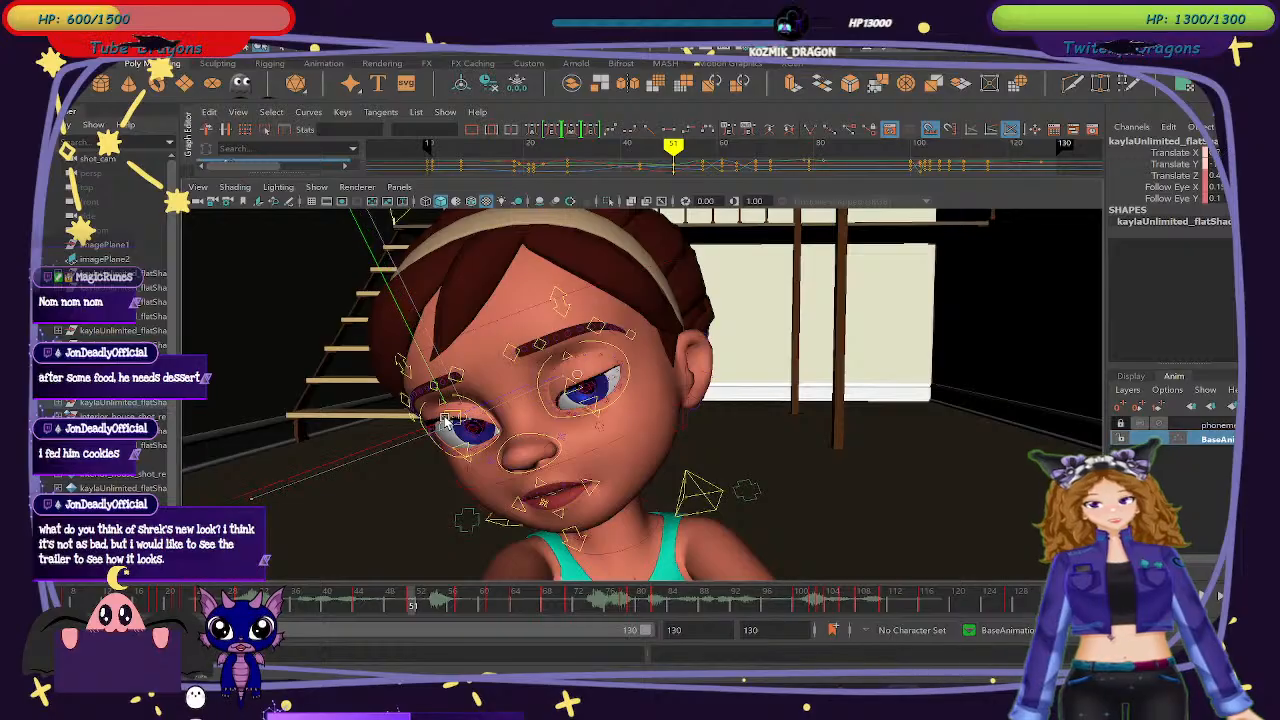
{"action": "key", "text": "s"}
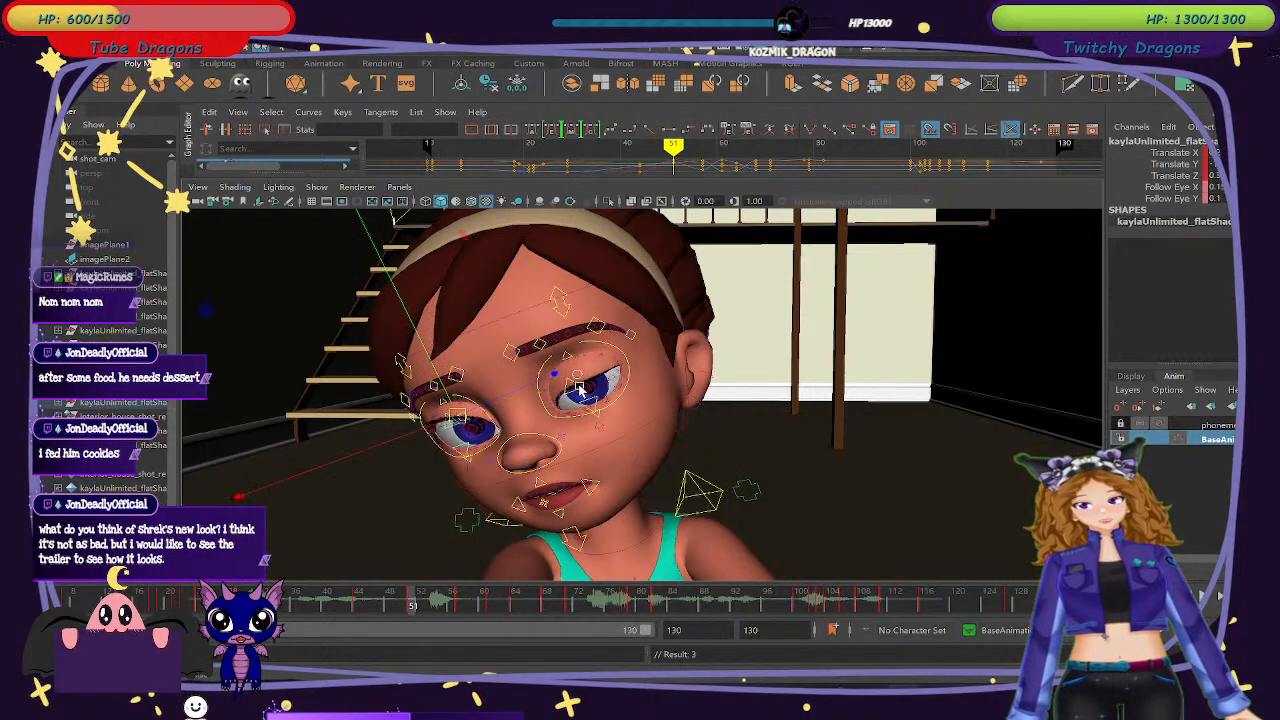
{"action": "left_click", "coordinate": [578, 380]}
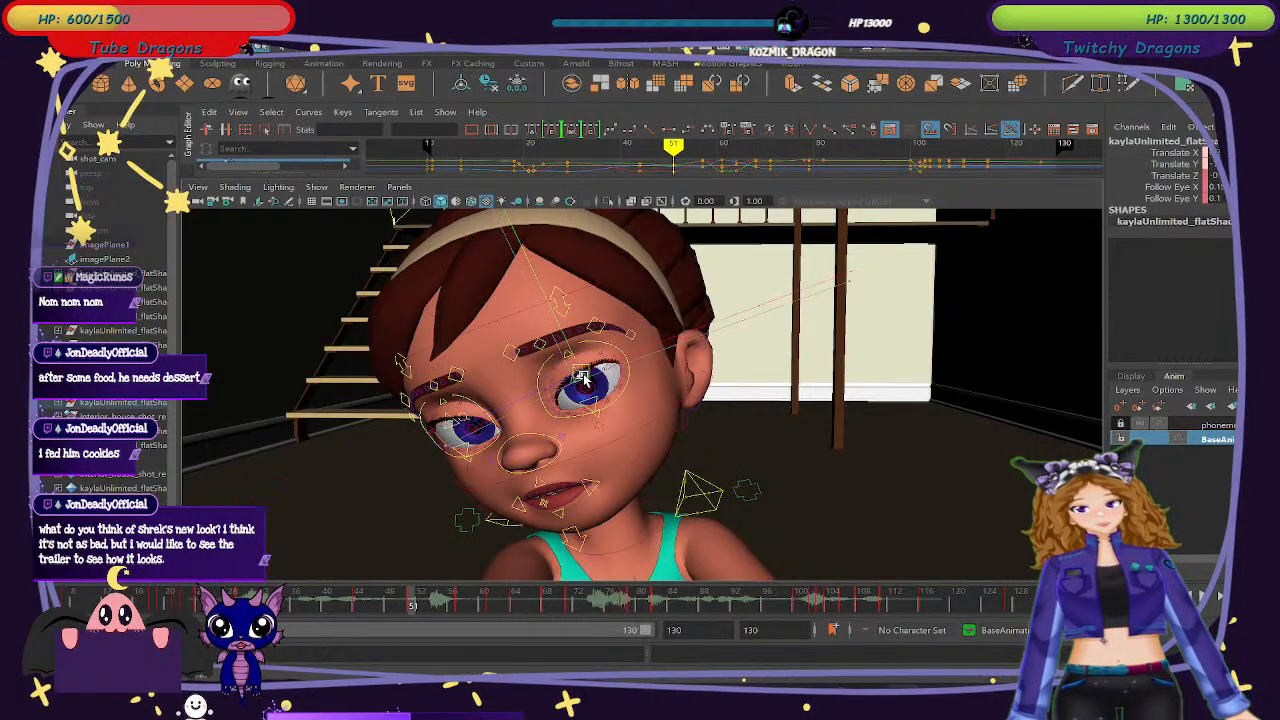
{"action": "key", "text": "s"}
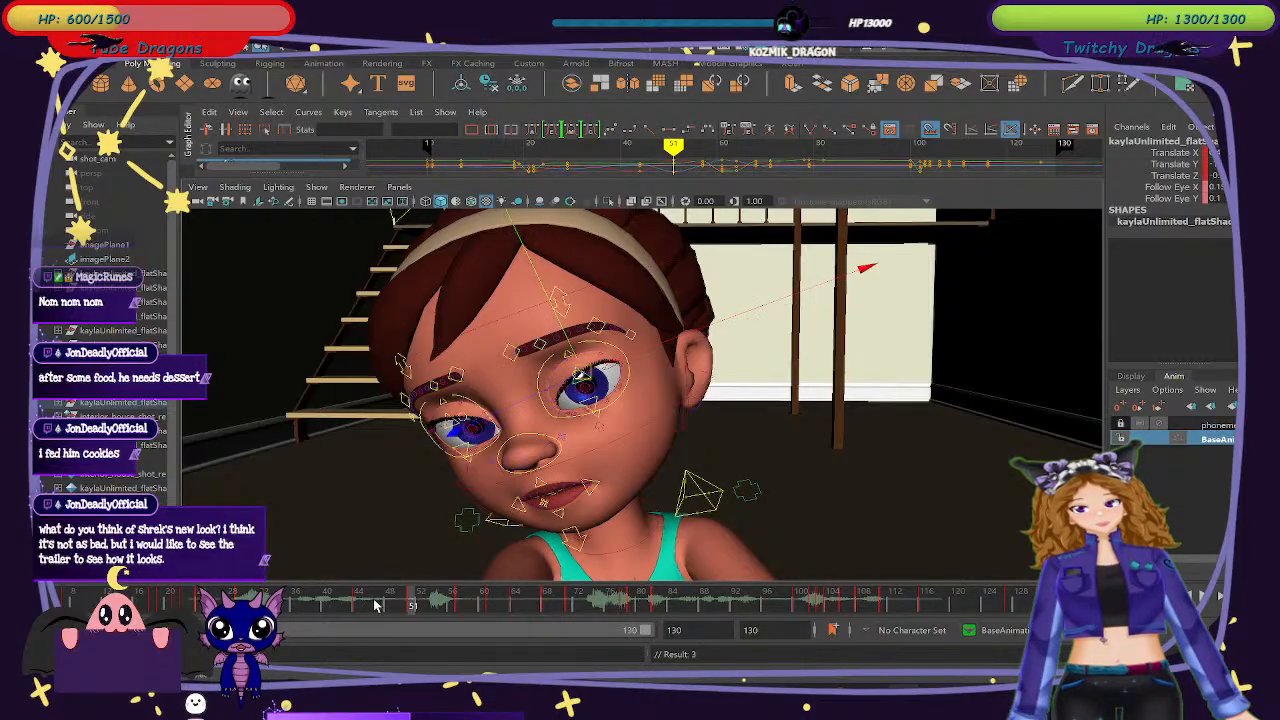
Adjust the upper eyelid controls of both eyes at frame 44.
{"action": "mouse_move", "coordinate": [374, 604]}
{"action": "left_mouse_down"}
{"action": "mouse_move", "coordinate": [347, 601]}
{"action": "mouse_move", "coordinate": [497, 623]}
{"action": "mouse_move", "coordinate": [255, 615]}
{"action": "mouse_move", "coordinate": [358, 622]}
{"action": "left_mouse_up"}
{"action": "left_click_drag", "start_coordinate": [605, 387], "coordinate": [610, 387]}
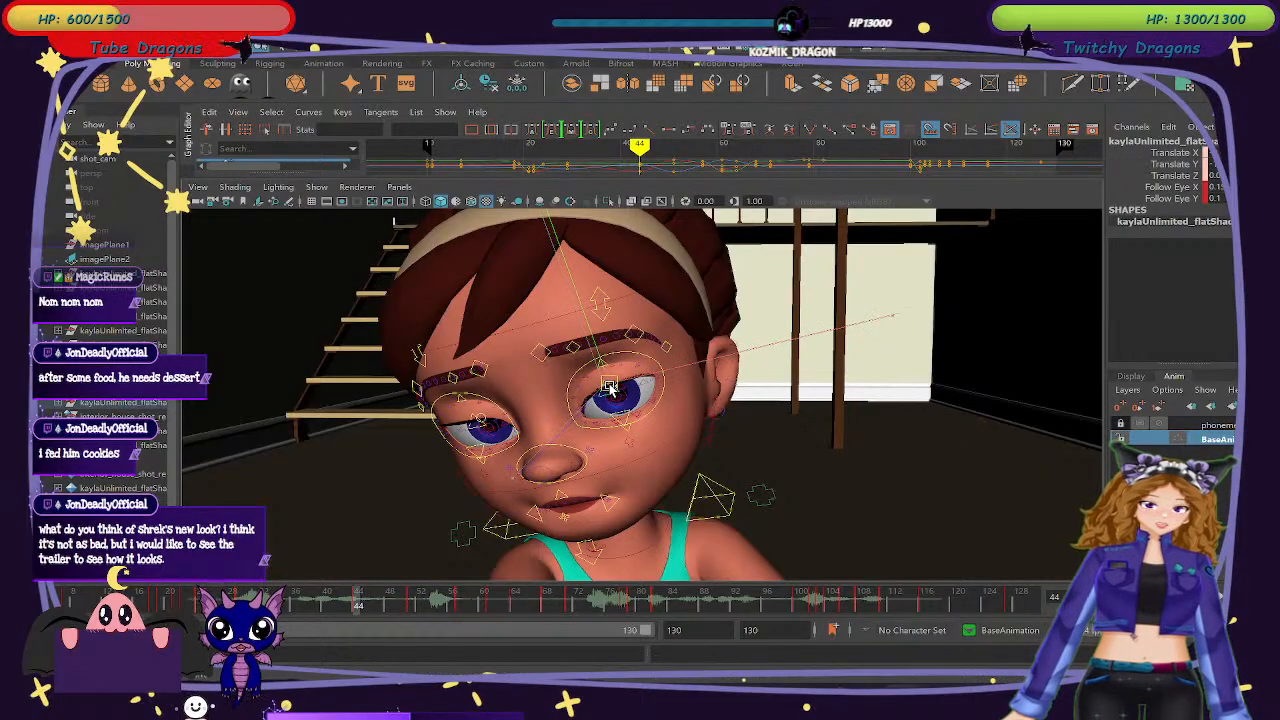
{"action": "left_click", "coordinate": [480, 426]}
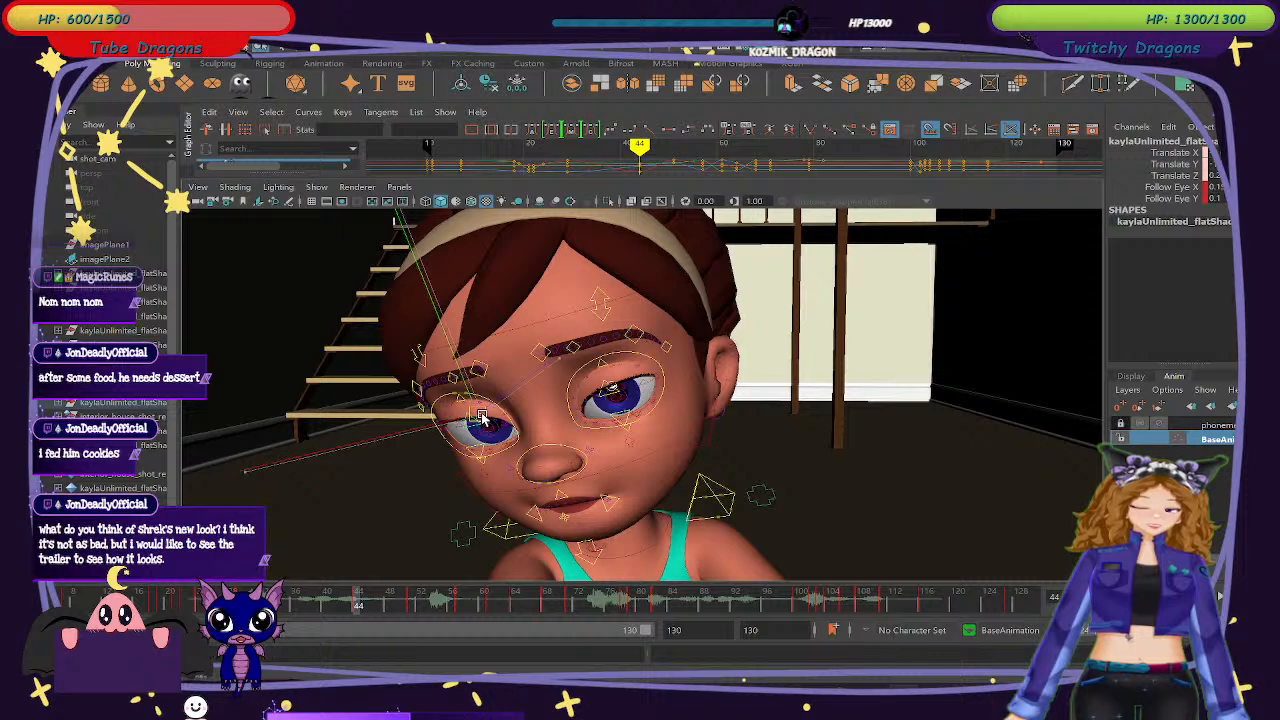
Try deleting the key at frame 51 on the girl's right eyelid control.
{"action": "left_click_drag", "start_coordinate": [396, 607], "coordinate": [438, 605]}
{"action": "right_click", "coordinate": [414, 610]}
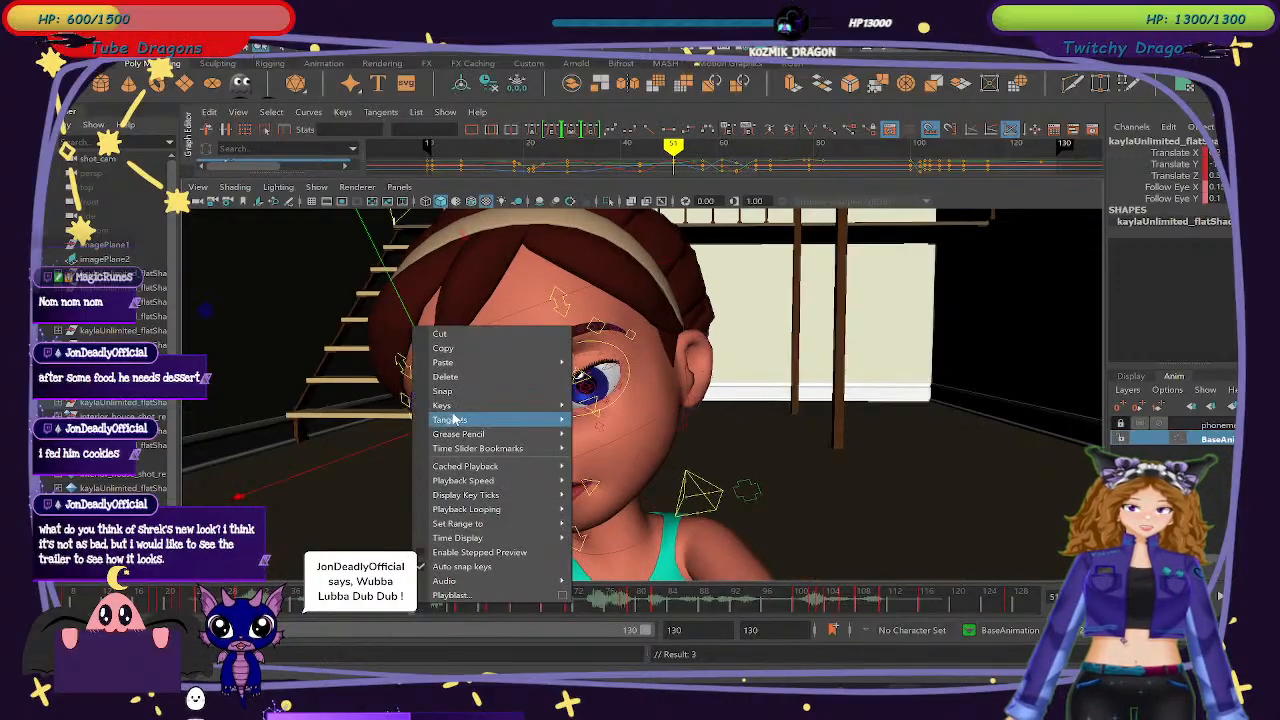
{"action": "left_click", "coordinate": [465, 378]}
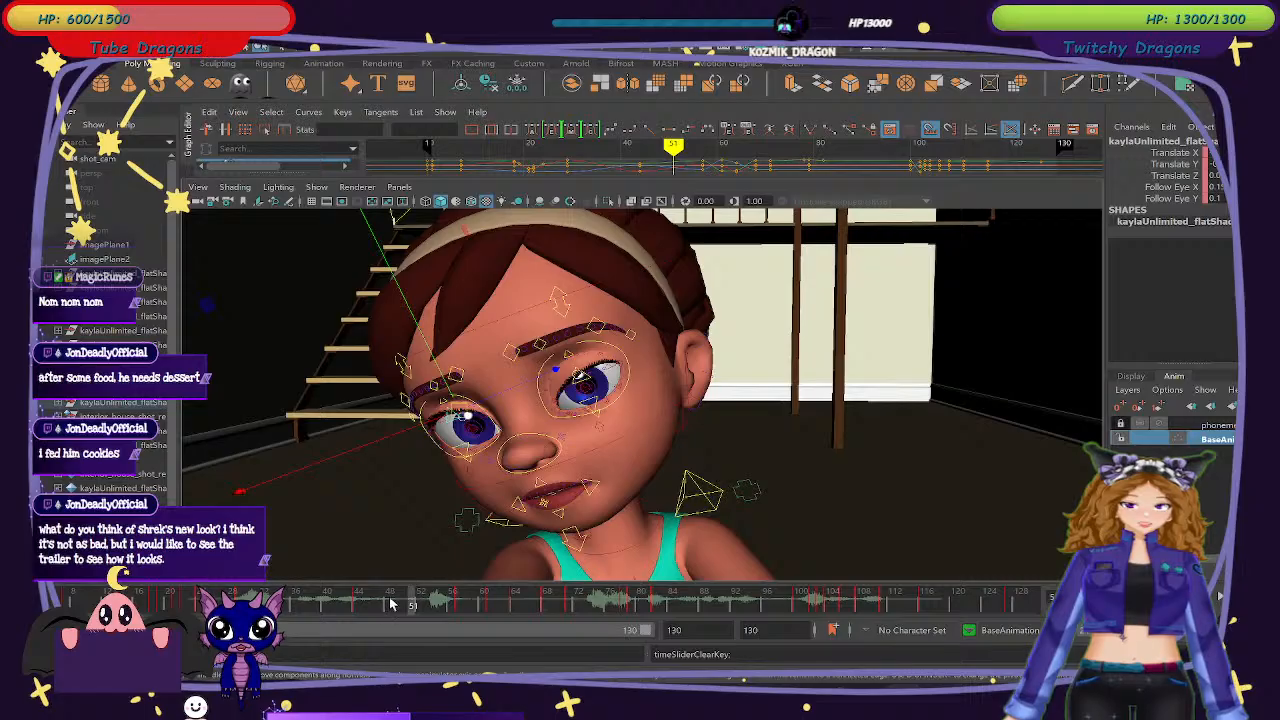
{"action": "left_click_drag", "start_coordinate": [345, 602], "coordinate": [428, 600]}
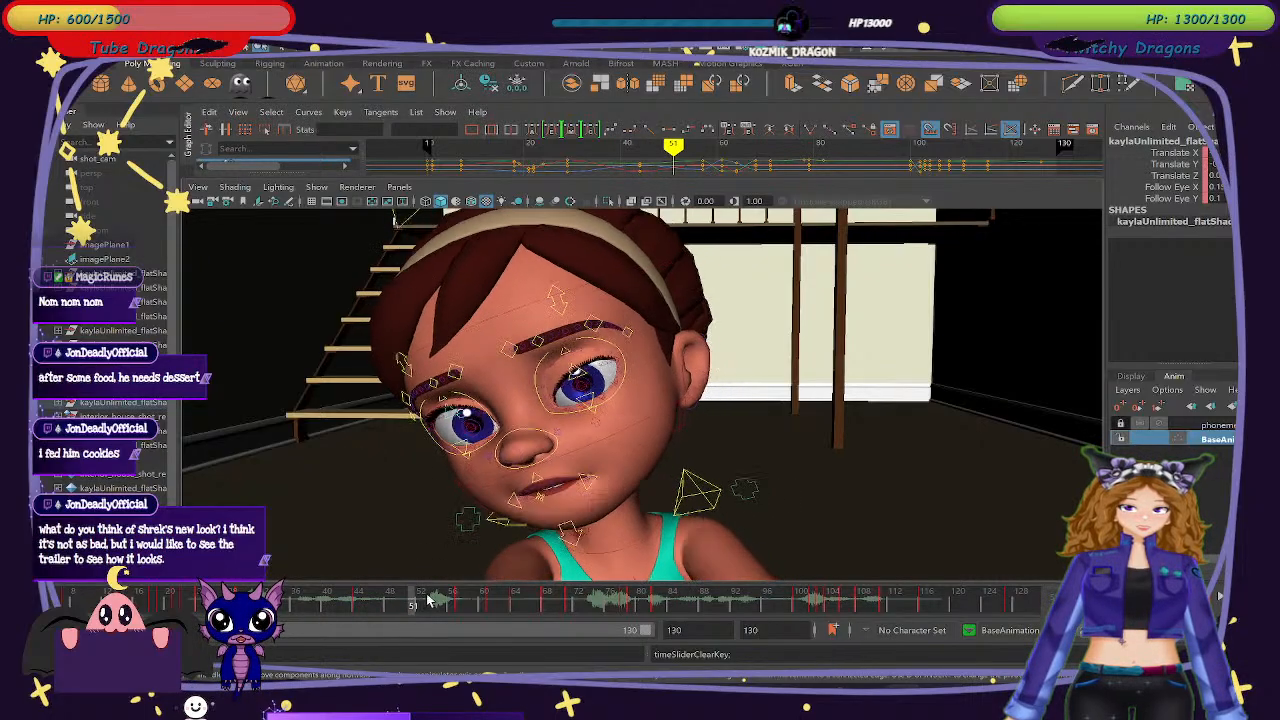
{"action": "key", "text": "ctrl+z"}
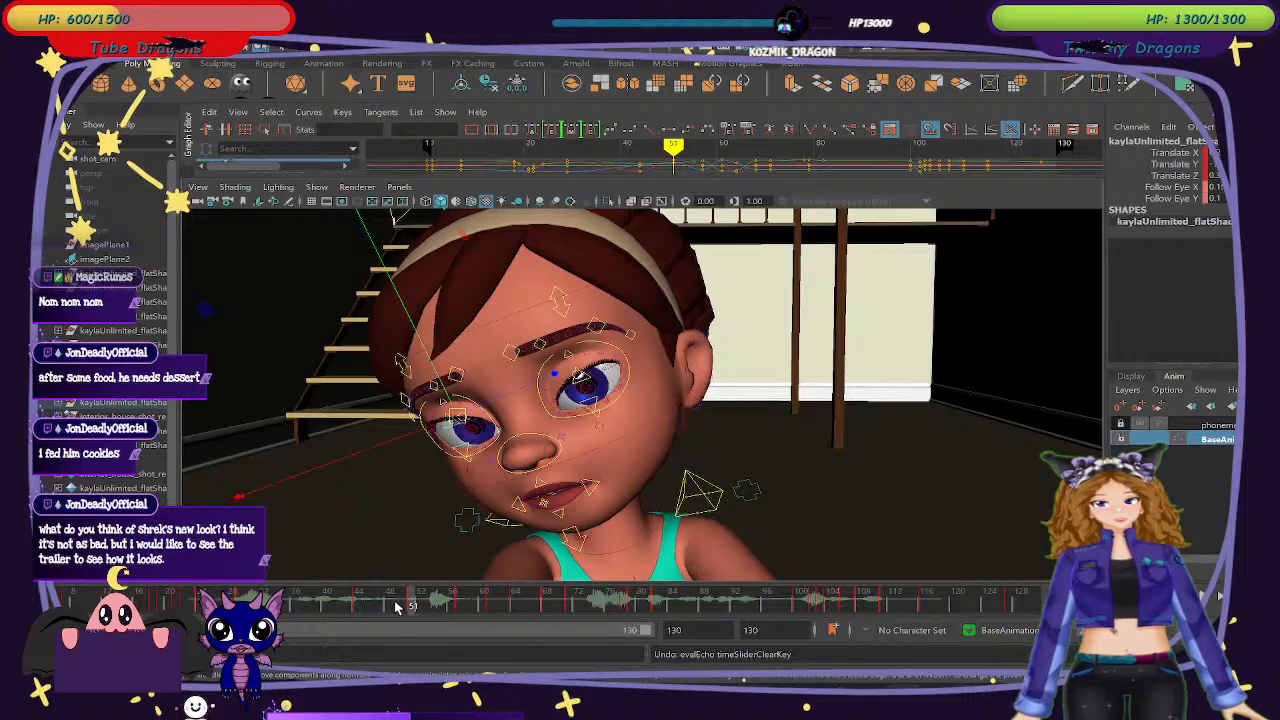
{"action": "key", "text": "ctrl+z"}
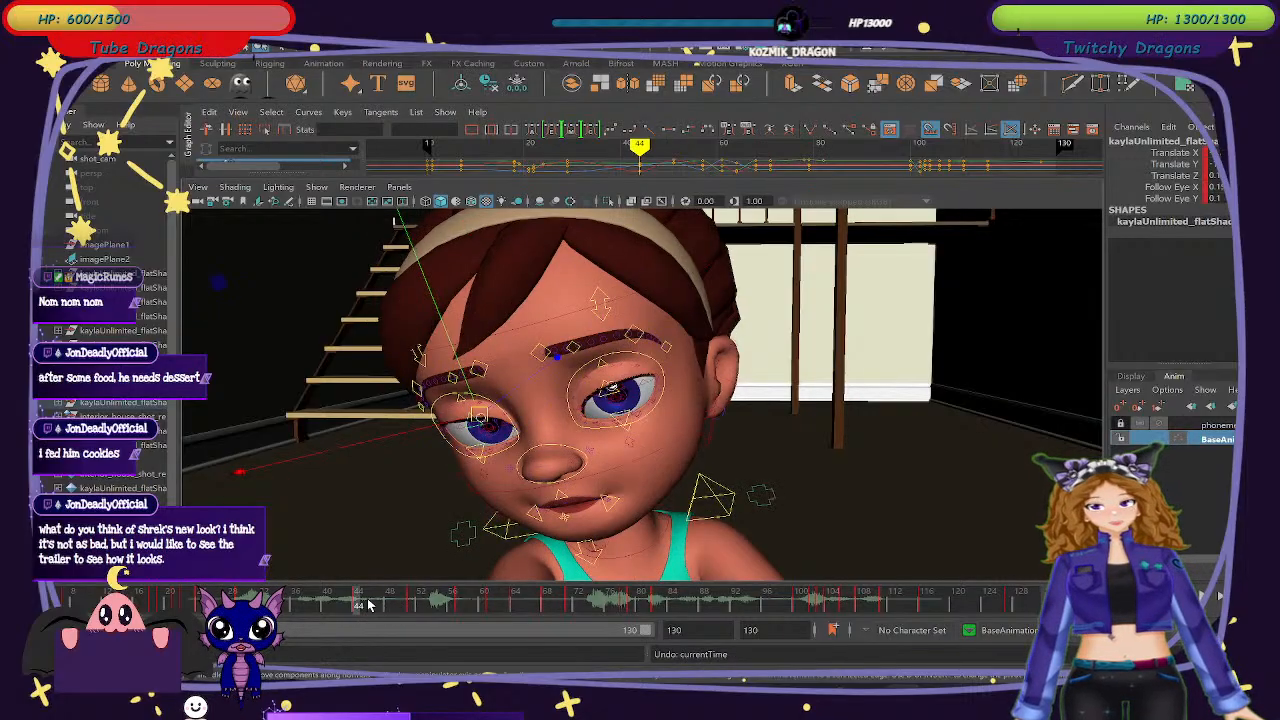
Scrub through the remaining shot and examine the girl's right arm and wrist control up close around frames 62 to 76.
{"action": "left_click_drag", "start_coordinate": [368, 605], "coordinate": [792, 614]}
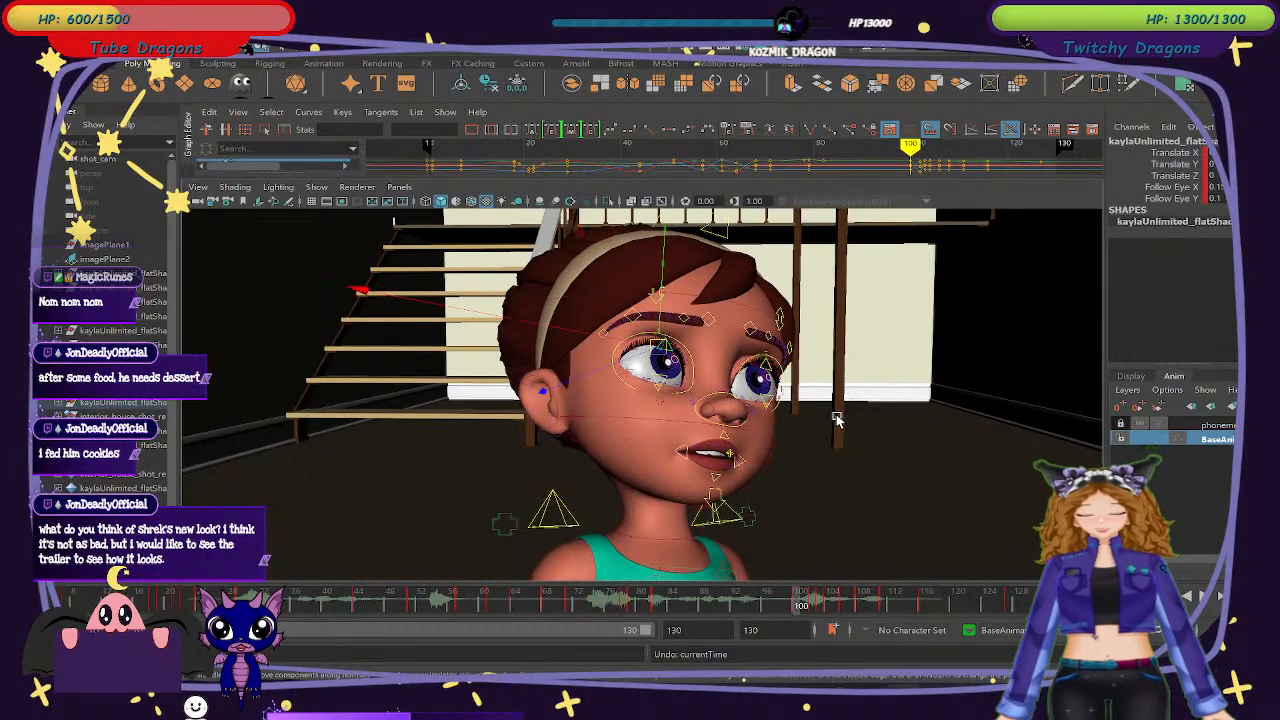
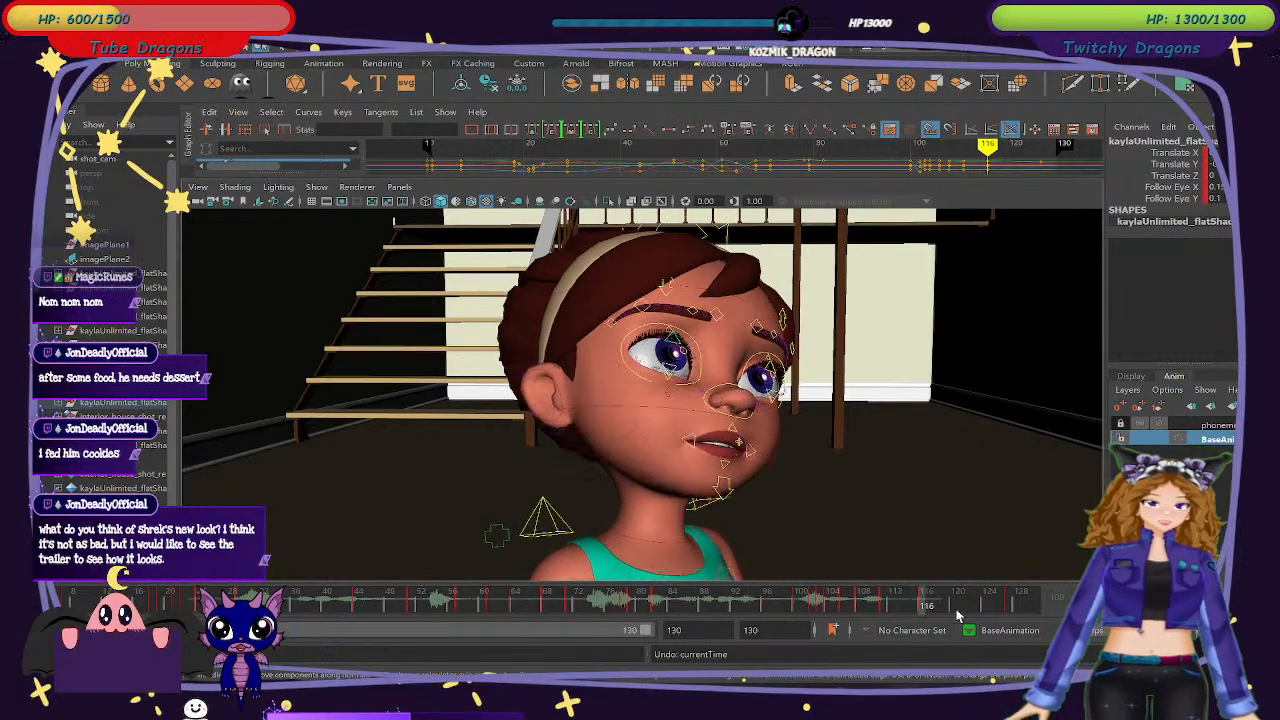
{"action": "left_click_drag", "start_coordinate": [957, 616], "coordinate": [826, 603]}
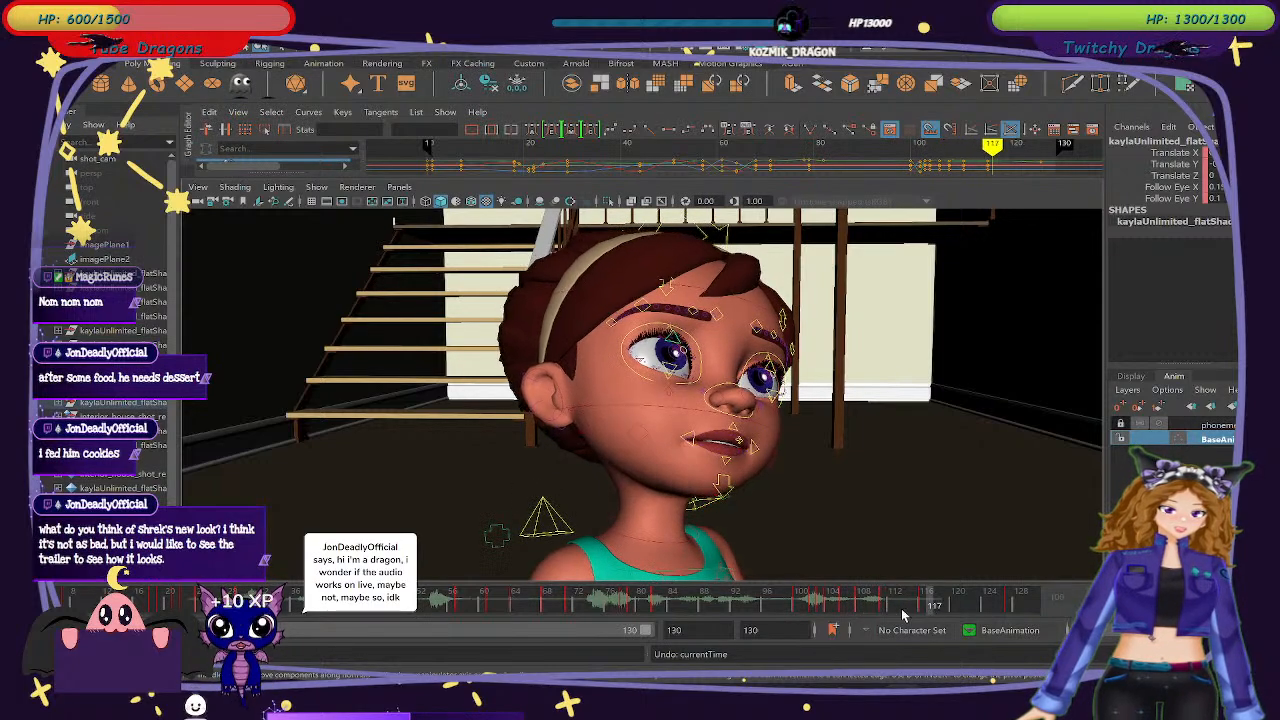
{"action": "left_click", "coordinate": [447, 596]}
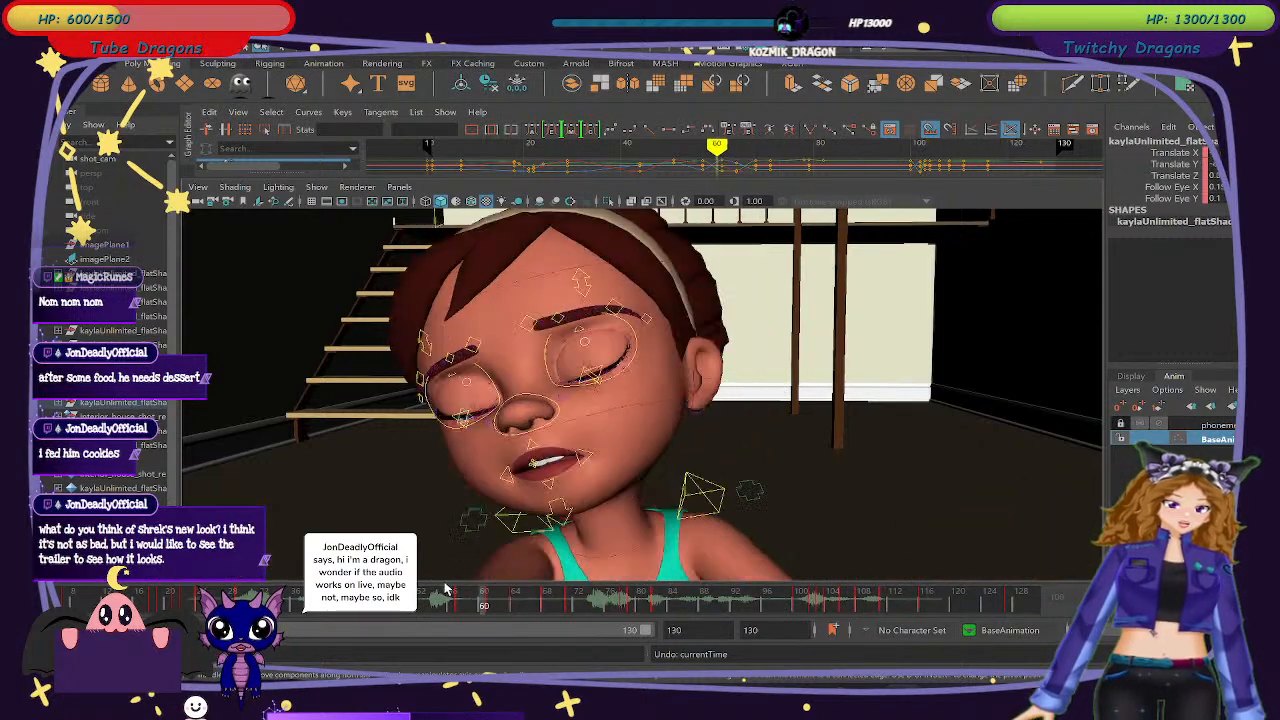
{"action": "left_click_drag", "start_coordinate": [447, 590], "coordinate": [610, 600]}
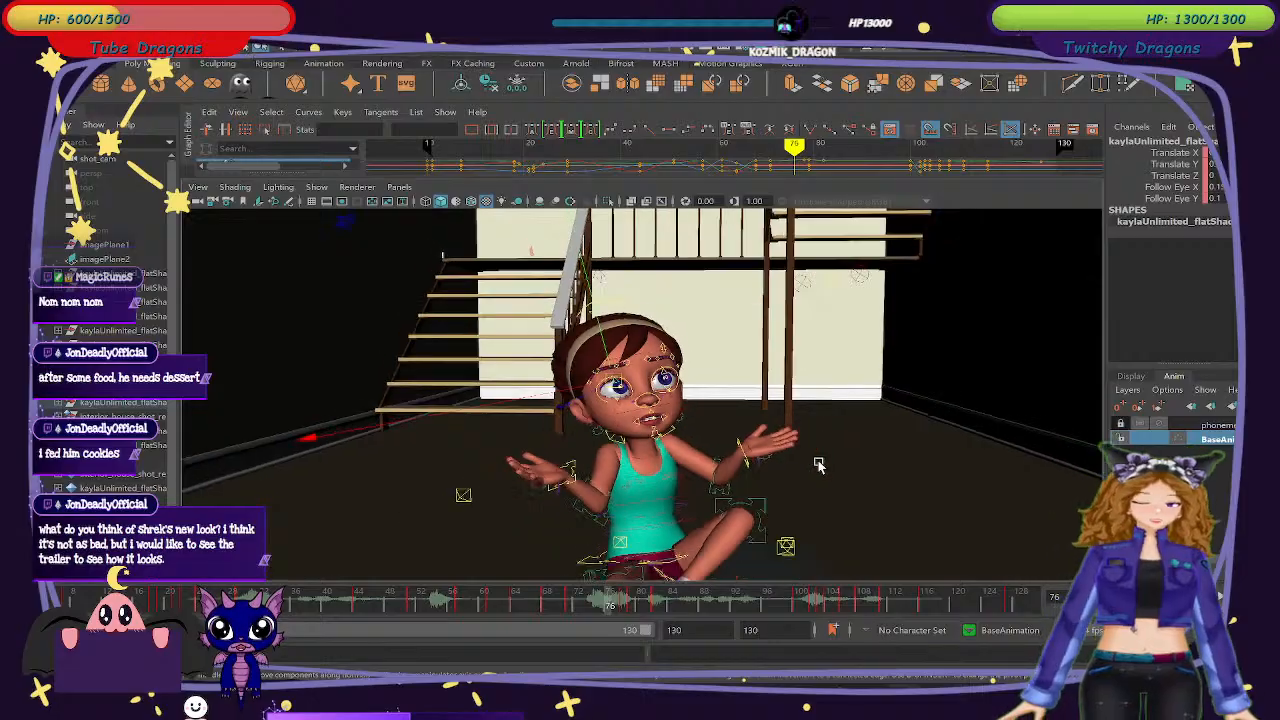
{"action": "left_click", "coordinate": [572, 484]}
{"action": "right_click_drag", "start_coordinate": [726, 520], "coordinate": [766, 549], "text": "alt"}
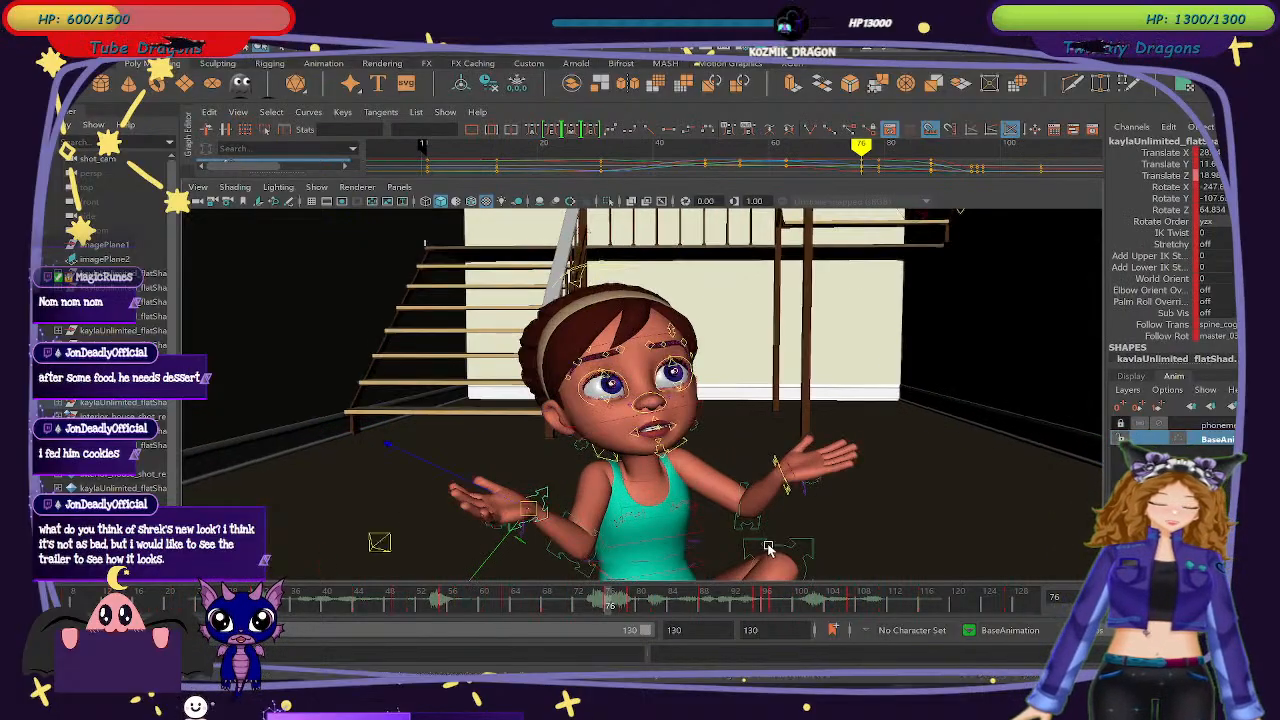
{"action": "left_click_drag", "start_coordinate": [766, 549], "coordinate": [631, 511], "text": "alt"}
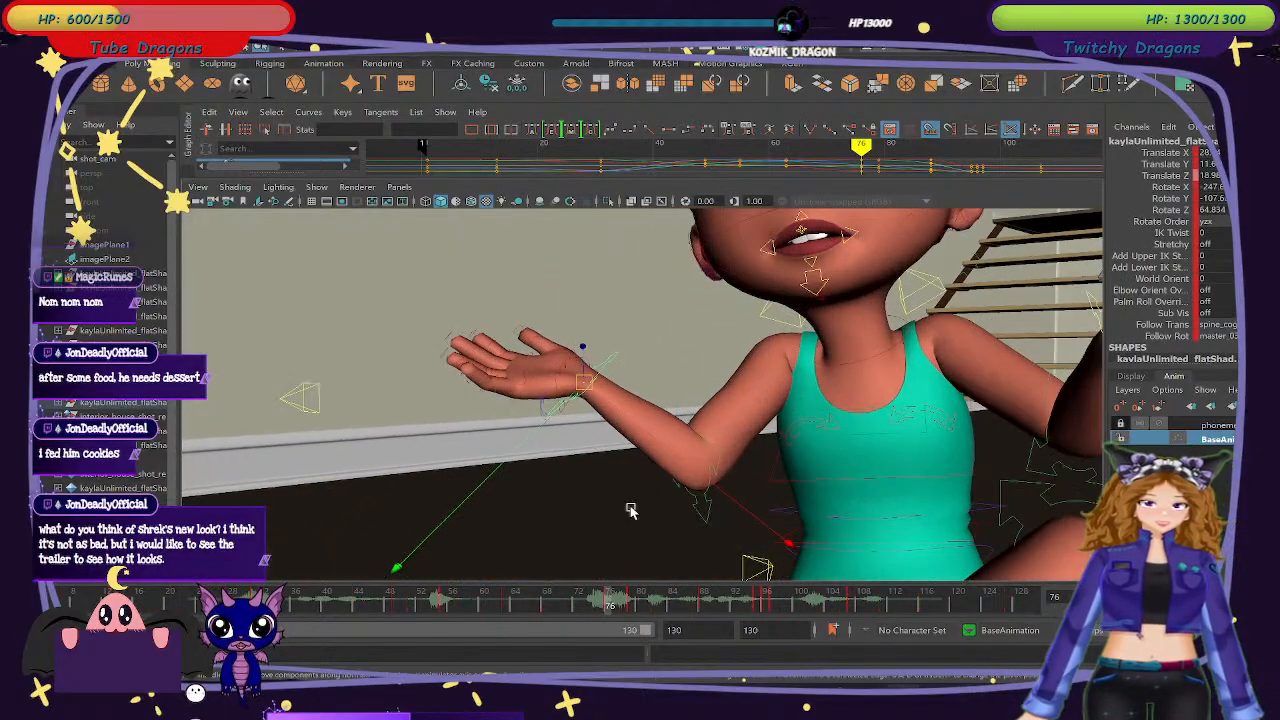
{"action": "left_click_drag", "start_coordinate": [385, 600], "coordinate": [493, 620]}
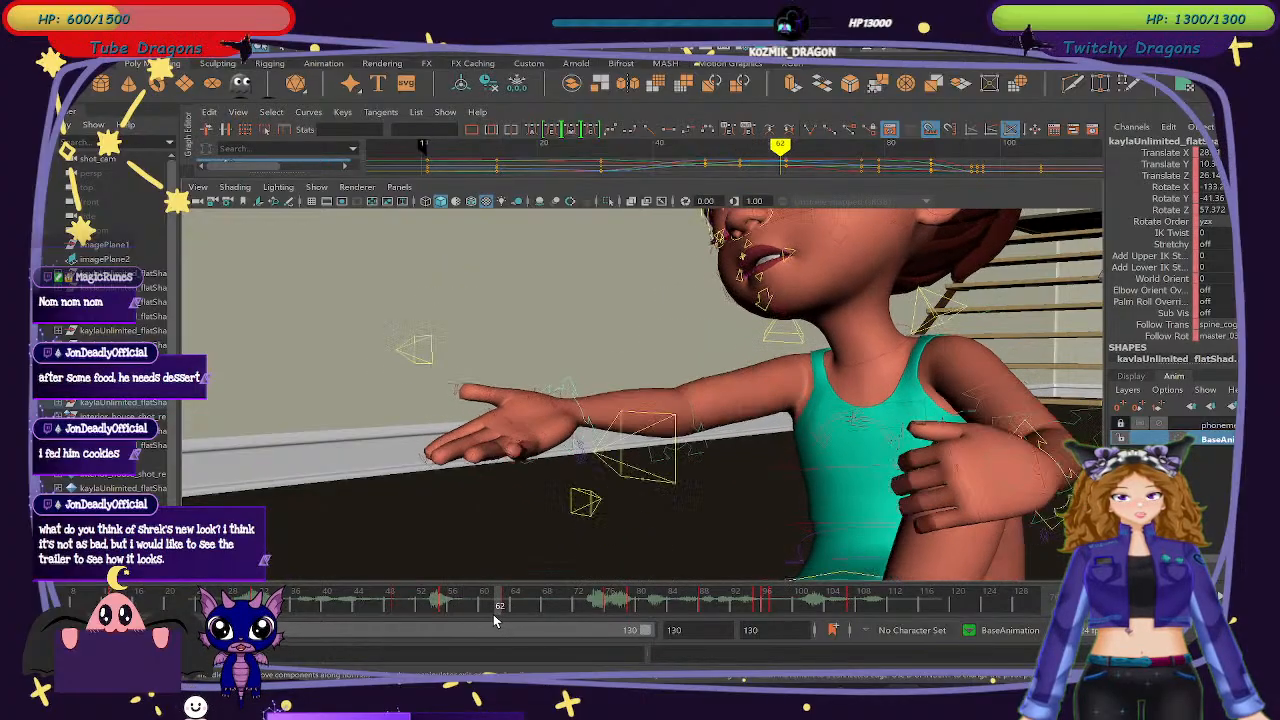
Try deleting the right elbow control's keys, including those between frames 67 and 78.
{"action": "left_click", "coordinate": [584, 508]}
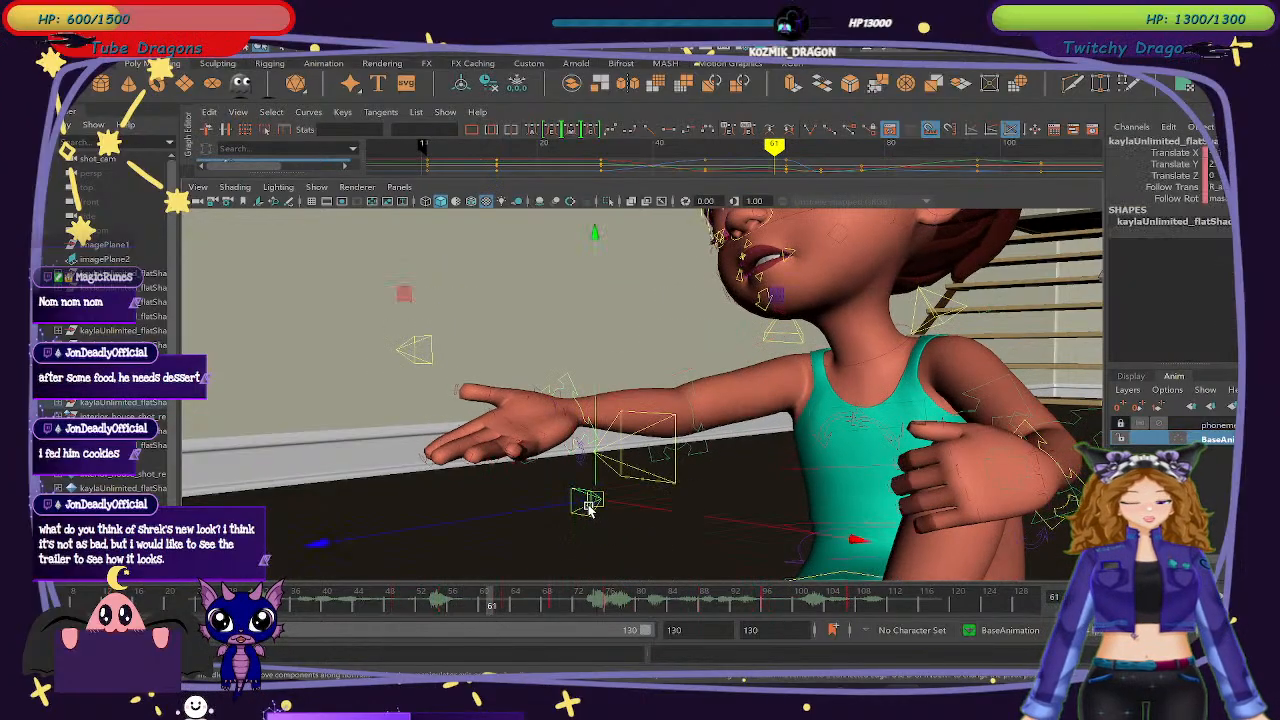
{"action": "left_click_drag", "start_coordinate": [444, 602], "coordinate": [530, 607]}
{"action": "right_click", "coordinate": [510, 602]}
{"action": "left_click", "coordinate": [548, 376]}
{"action": "right_click", "coordinate": [592, 610]}
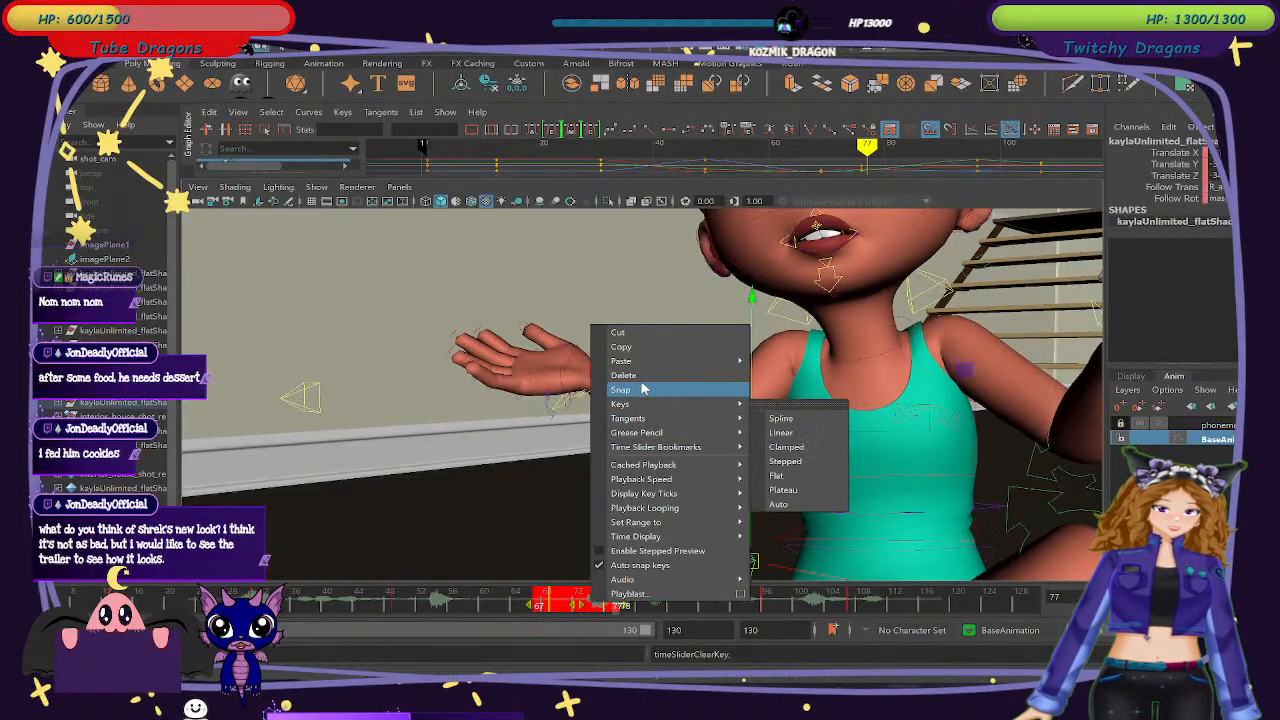
{"action": "left_click", "coordinate": [640, 381]}
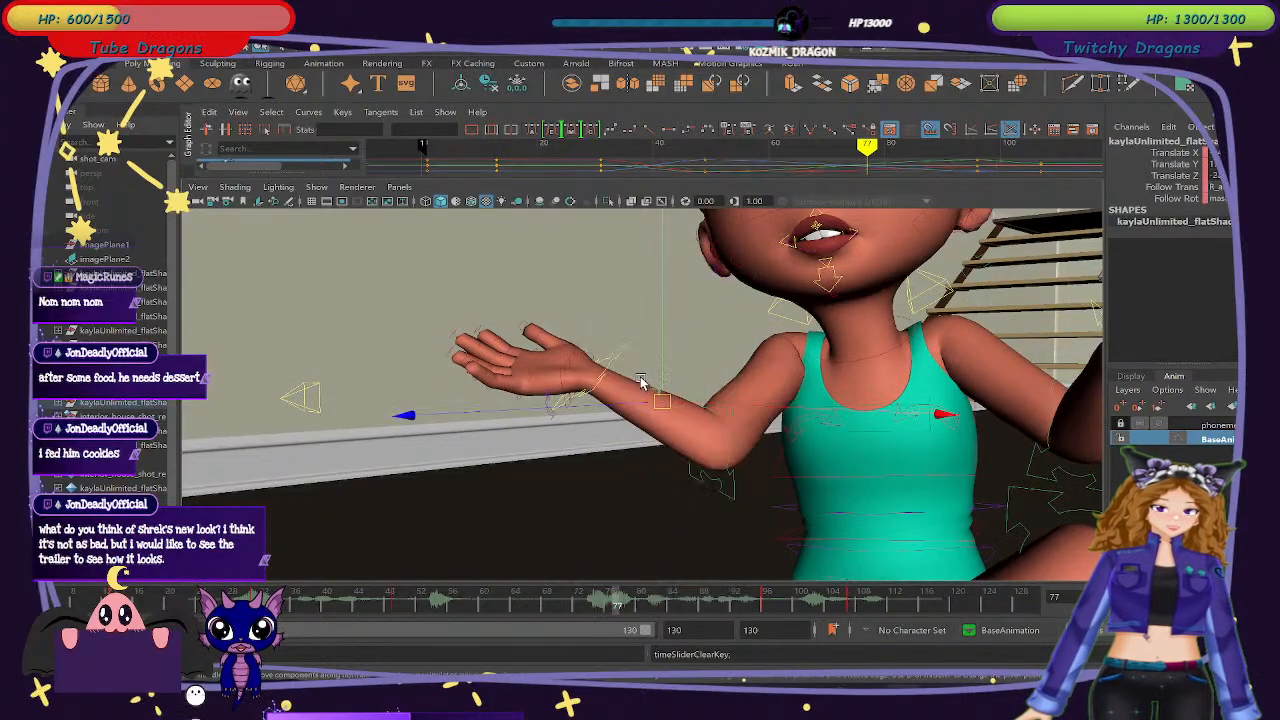
{"action": "left_click", "coordinate": [765, 599]}
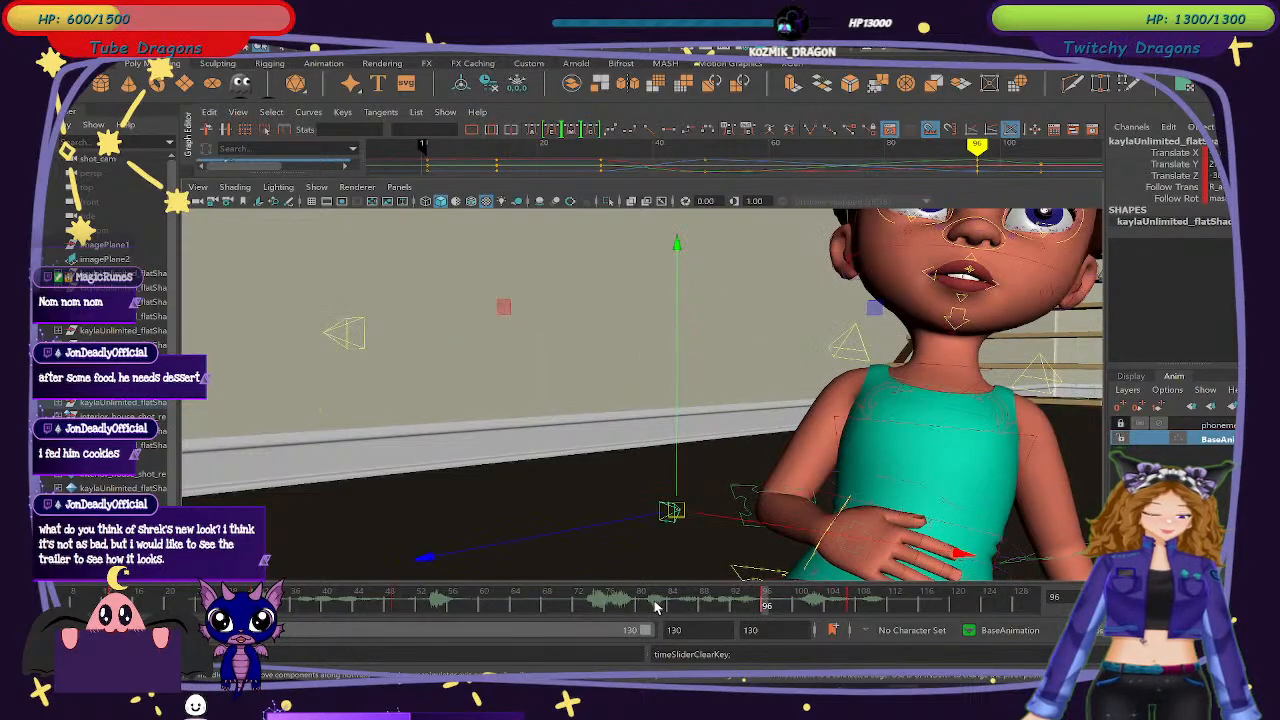
{"action": "left_click_drag", "start_coordinate": [550, 610], "coordinate": [675, 606]}
{"action": "key", "text": "ctrl+z"}
{"action": "key", "text": "ctrl+z"}
{"action": "key", "text": "ctrl+z"}
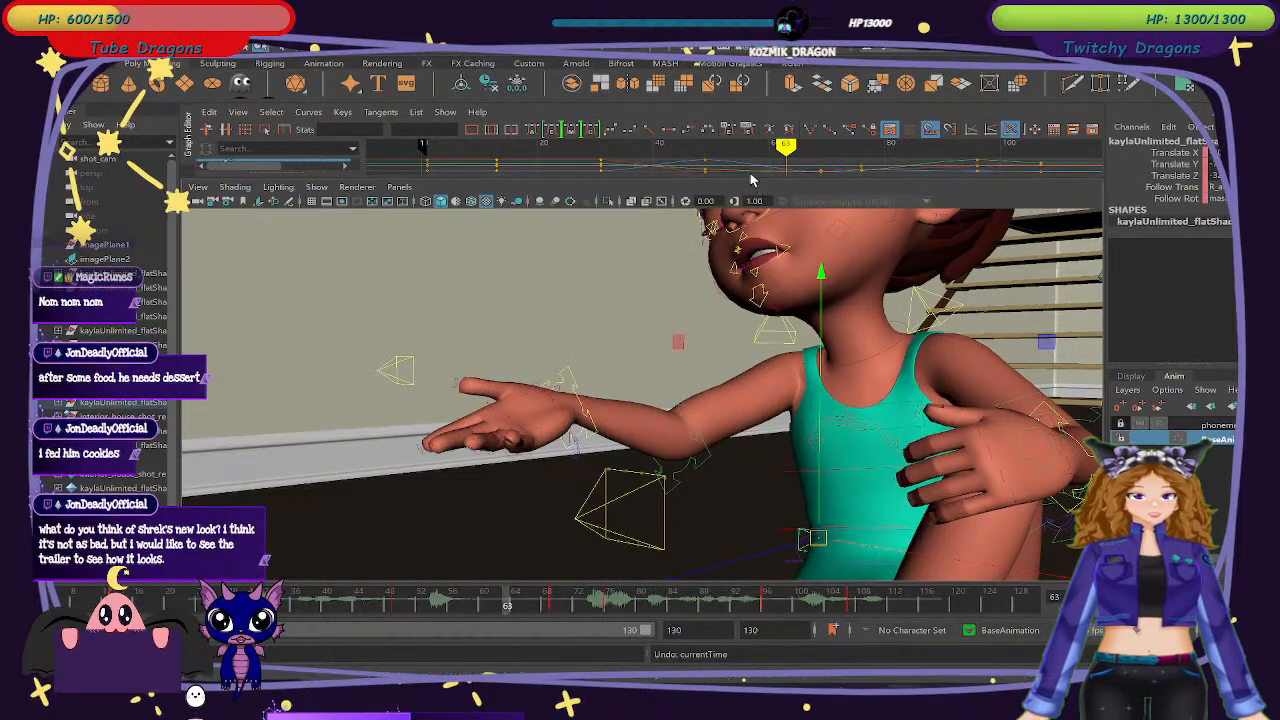
Enlarge the Graph Editor, isolate the right elbow control's Translate X curve and remove its key near frame 69.
{"action": "left_click_drag", "start_coordinate": [750, 177], "coordinate": [746, 283]}
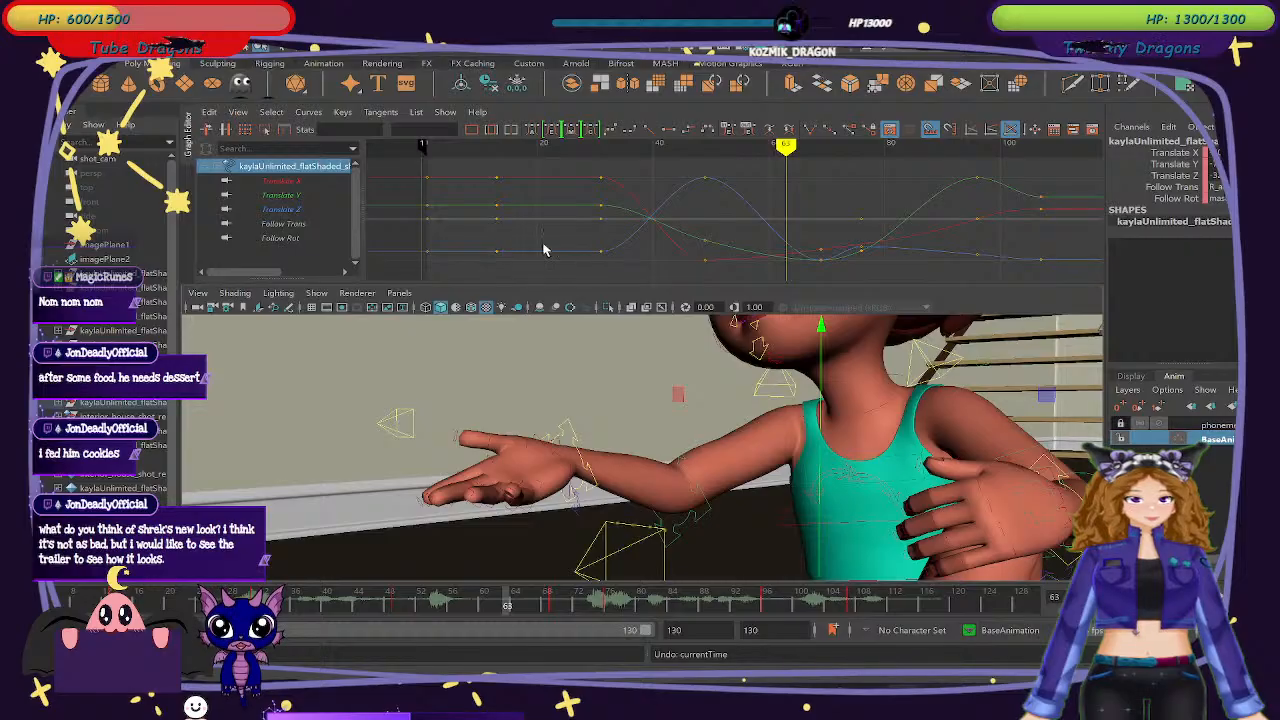
{"action": "left_click", "coordinate": [288, 181]}
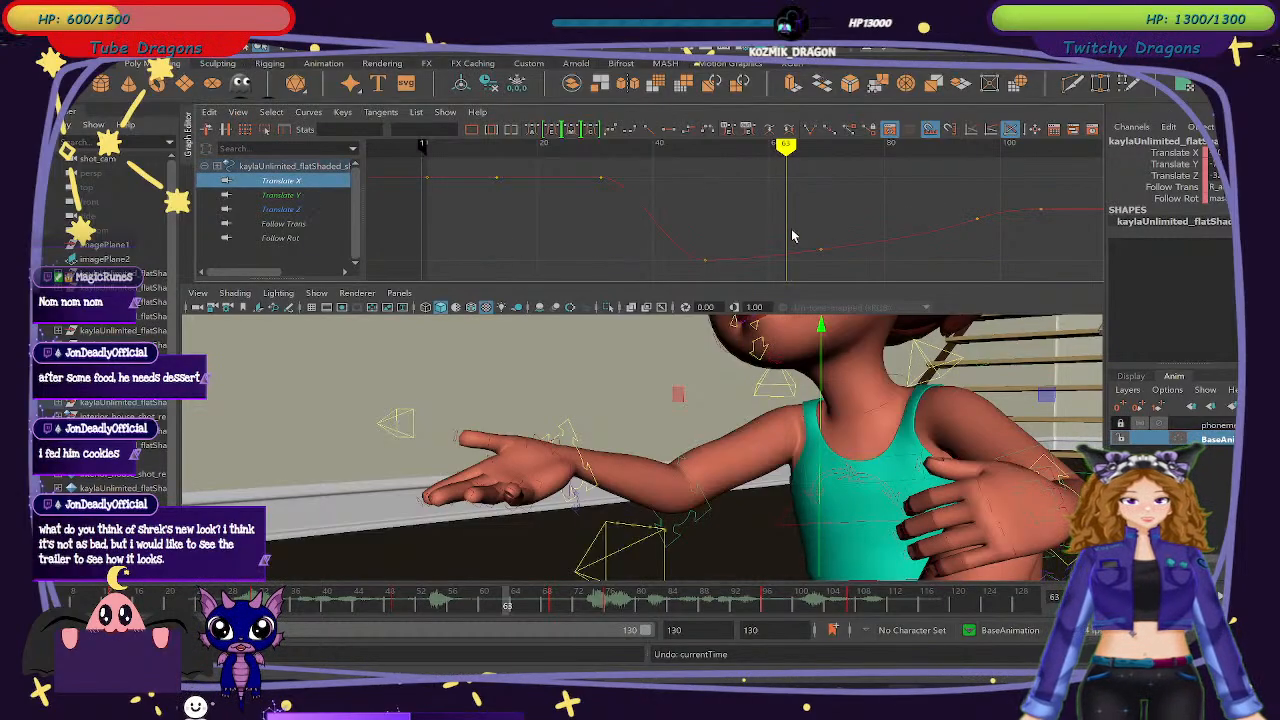
{"action": "left_click_drag", "start_coordinate": [786, 150], "coordinate": [814, 150]}
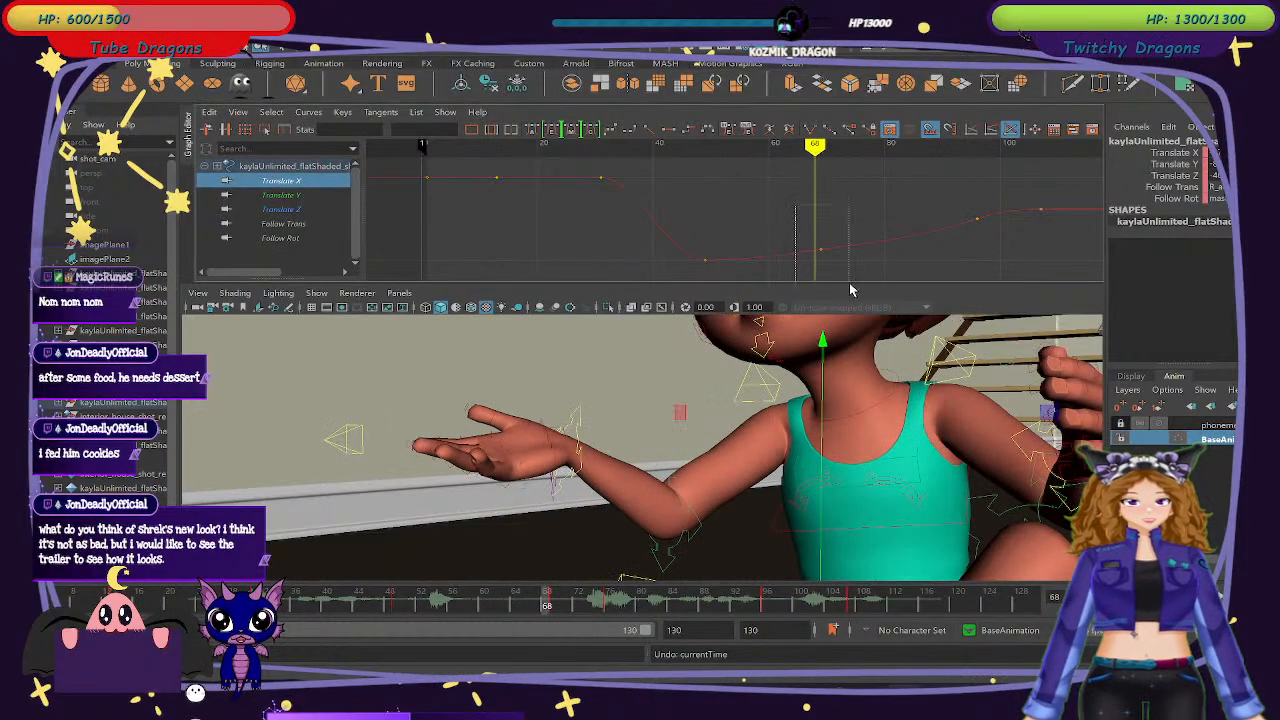
{"action": "key", "text": "ctrl+z"}
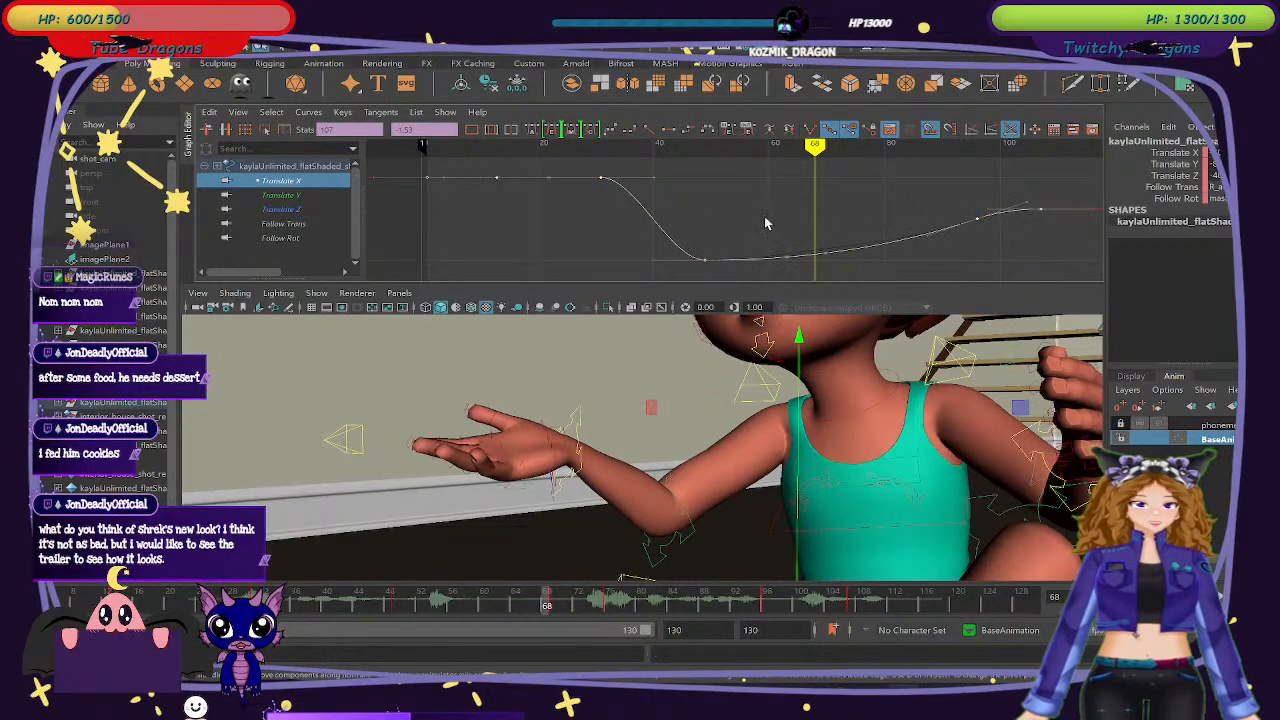
Isolate the elbow control's Translate Y curve and remove its key near frame 49 to smooth the dip.
{"action": "left_click", "coordinate": [290, 196]}
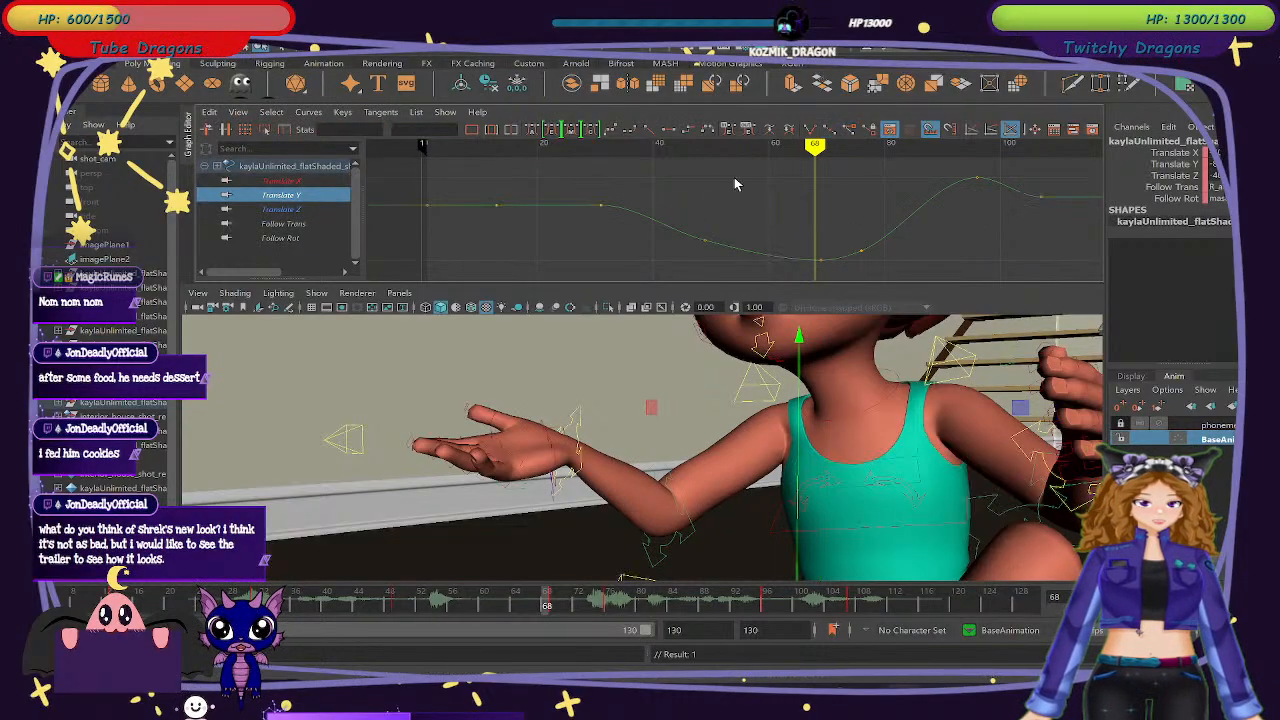
{"action": "mouse_move", "coordinate": [717, 152]}
{"action": "left_mouse_down"}
{"action": "mouse_move", "coordinate": [763, 150]}
{"action": "mouse_move", "coordinate": [692, 150]}
{"action": "left_mouse_up"}
{"action": "left_click", "coordinate": [723, 250]}
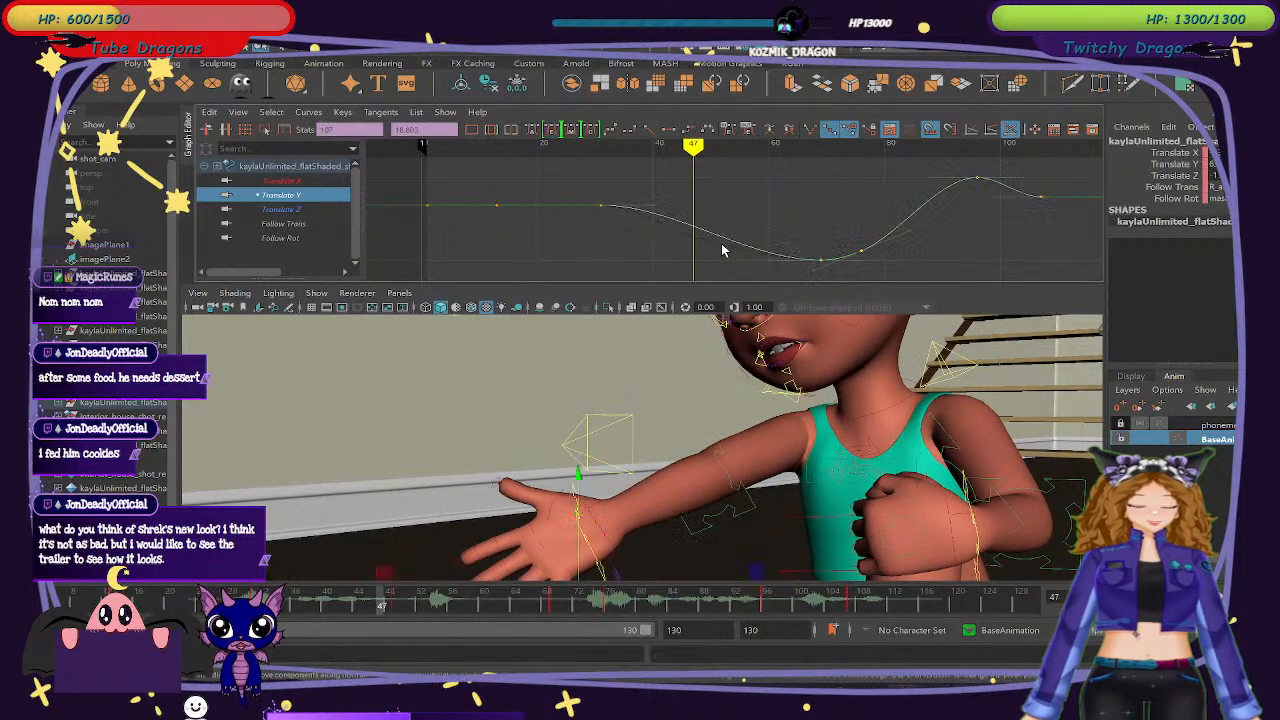
{"action": "mouse_move", "coordinate": [695, 148]}
{"action": "left_mouse_down"}
{"action": "mouse_move", "coordinate": [830, 219]}
{"action": "mouse_move", "coordinate": [792, 217]}
{"action": "left_mouse_up"}
Check the elbow control's Translate Z curve around frame 61 and move the Translate X key near frame 96 to frame 91.
{"action": "left_click", "coordinate": [282, 209]}
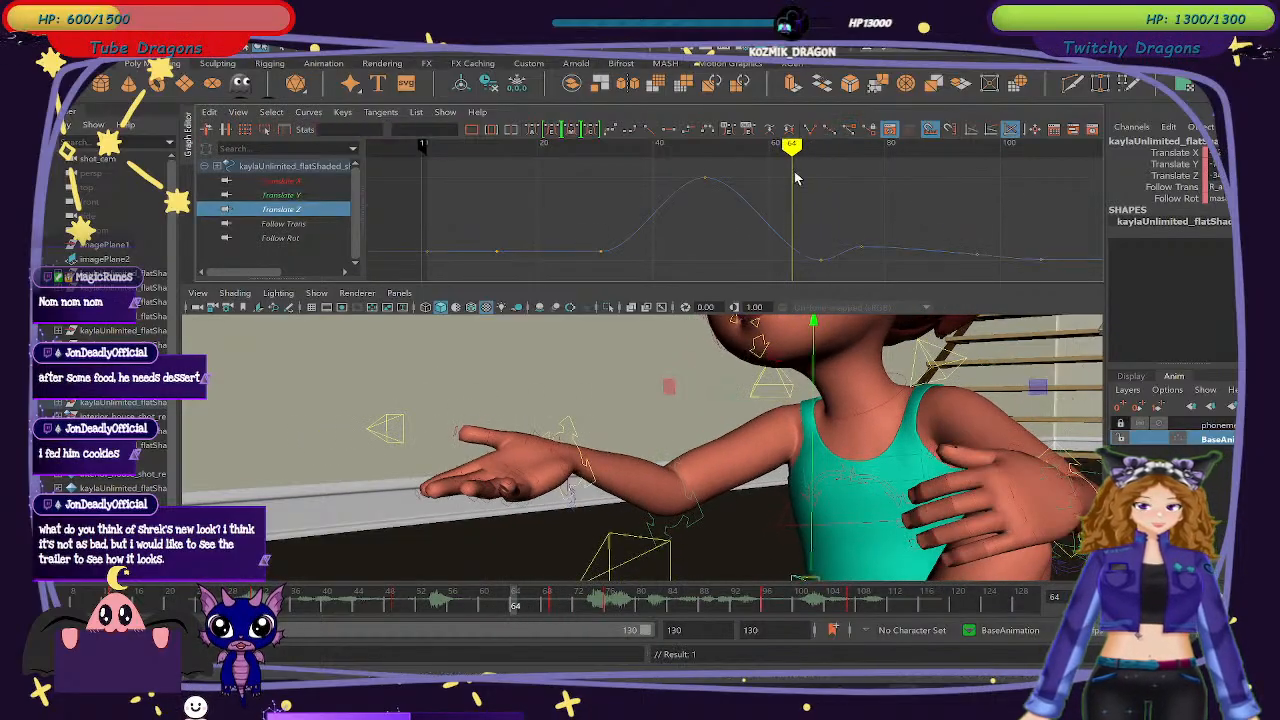
{"action": "mouse_move", "coordinate": [790, 146]}
{"action": "left_mouse_down"}
{"action": "mouse_move", "coordinate": [765, 152]}
{"action": "mouse_move", "coordinate": [800, 166]}
{"action": "mouse_move", "coordinate": [775, 169]}
{"action": "left_mouse_up"}
{"action": "left_click", "coordinate": [293, 182]}
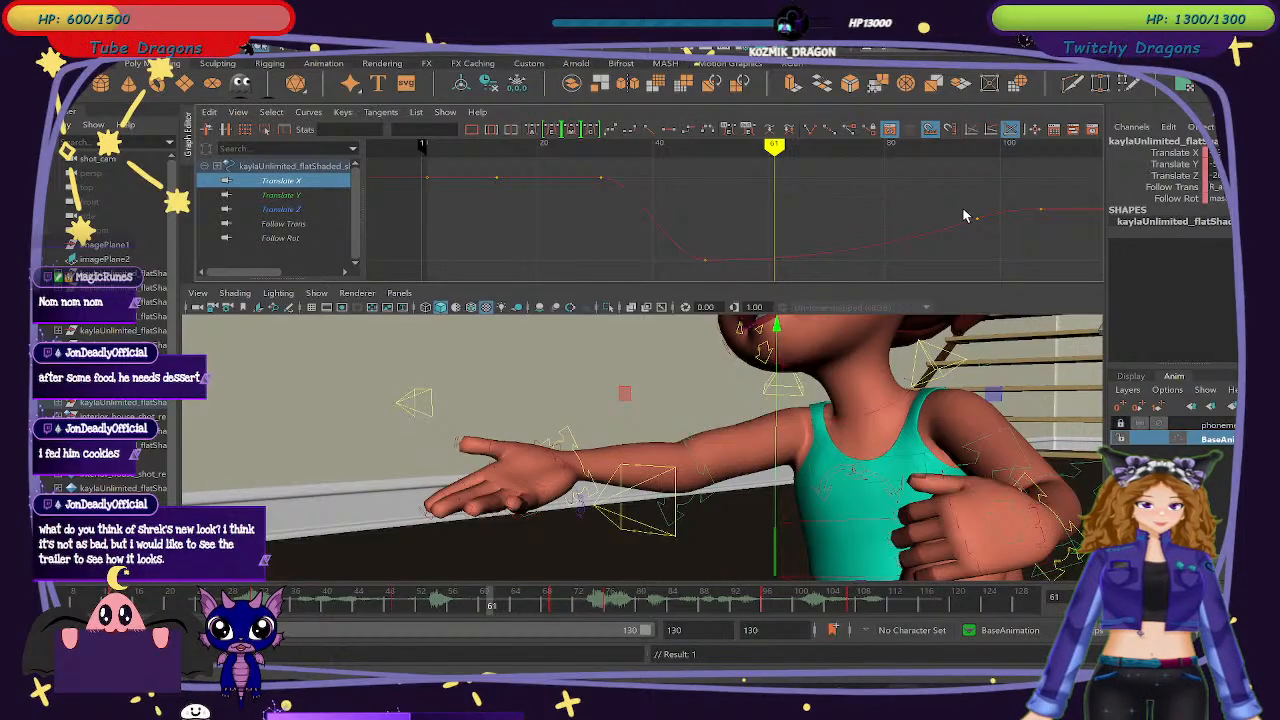
{"action": "middle_click_drag", "start_coordinate": [986, 225], "coordinate": [957, 263], "text": "shift"}
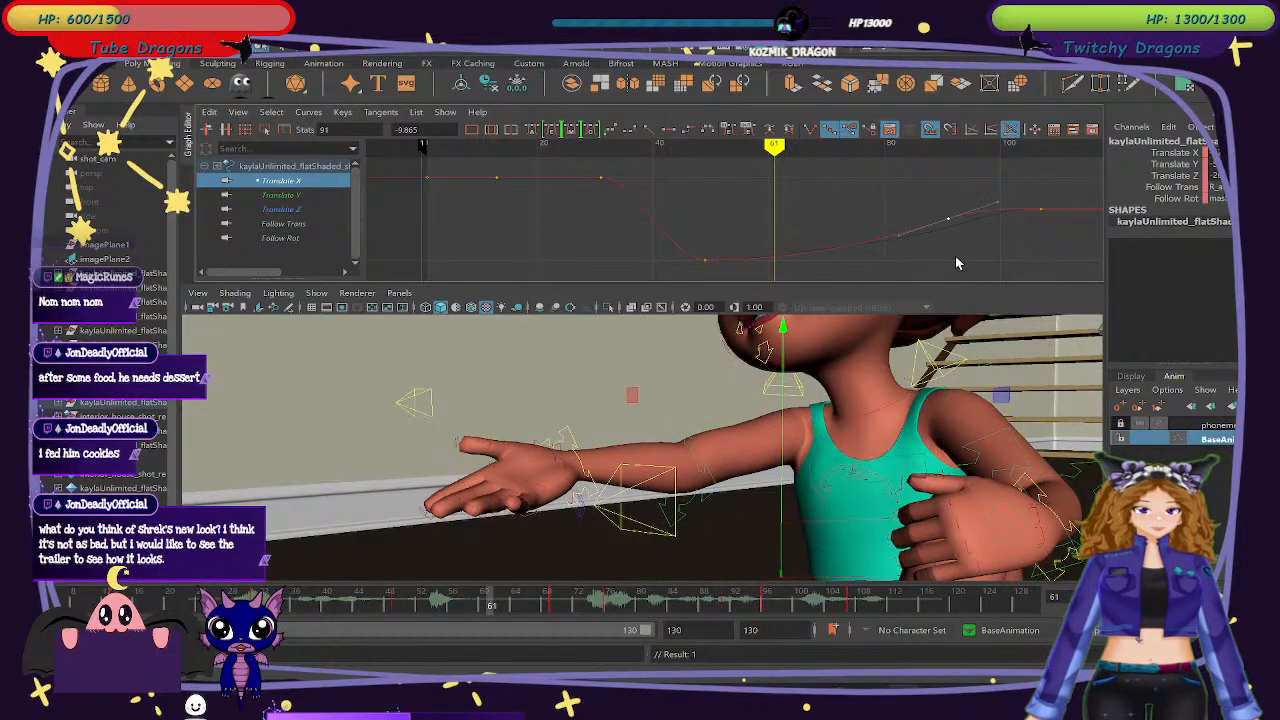
Undo the last Translate X key move on the right elbow control and shift its key near frame 49 to frame 61.
{"action": "key", "text": "ctrl+z"}
{"action": "middle_click_drag", "start_coordinate": [714, 266], "coordinate": [784, 260], "text": "shift"}
{"action": "mouse_move", "coordinate": [760, 147]}
{"action": "left_mouse_down"}
{"action": "mouse_move", "coordinate": [674, 150]}
{"action": "mouse_move", "coordinate": [808, 178]}
{"action": "mouse_move", "coordinate": [740, 182]}
{"action": "left_mouse_up"}
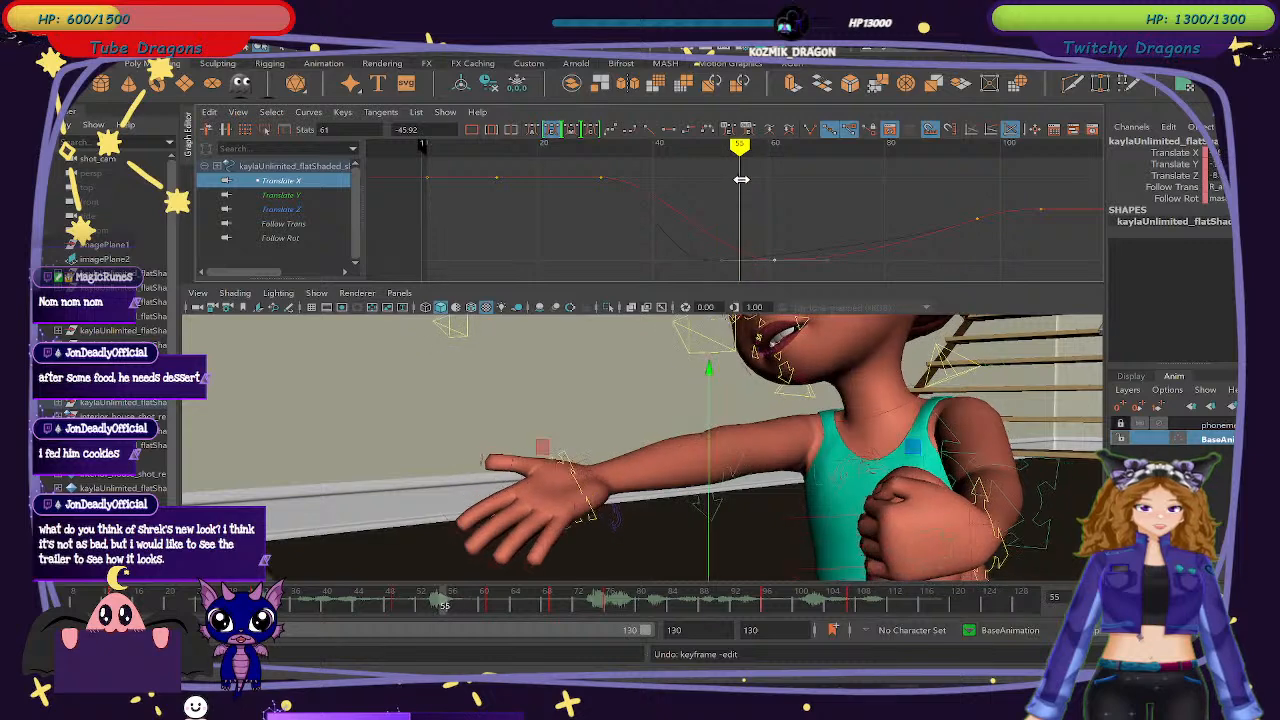
Try deleting the right elbow control's Translate Z keys between frames 49 and 76.
{"action": "left_click", "coordinate": [300, 196]}
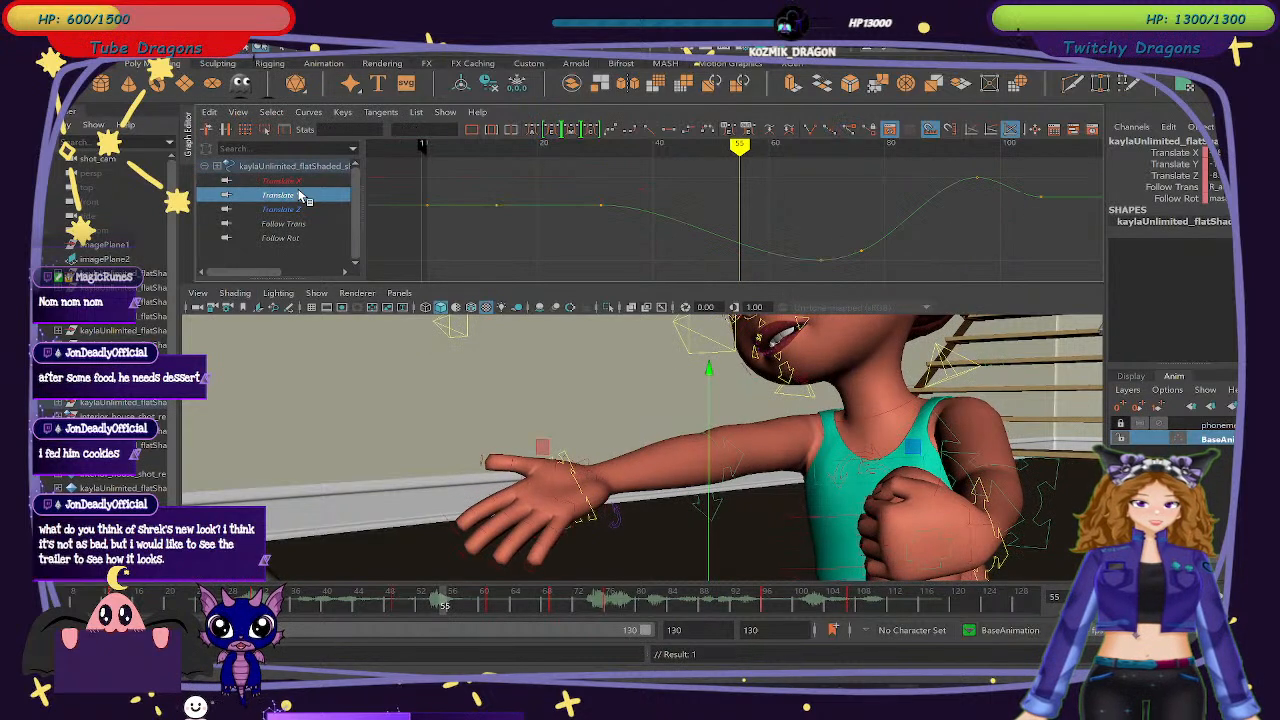
{"action": "left_click", "coordinate": [294, 210]}
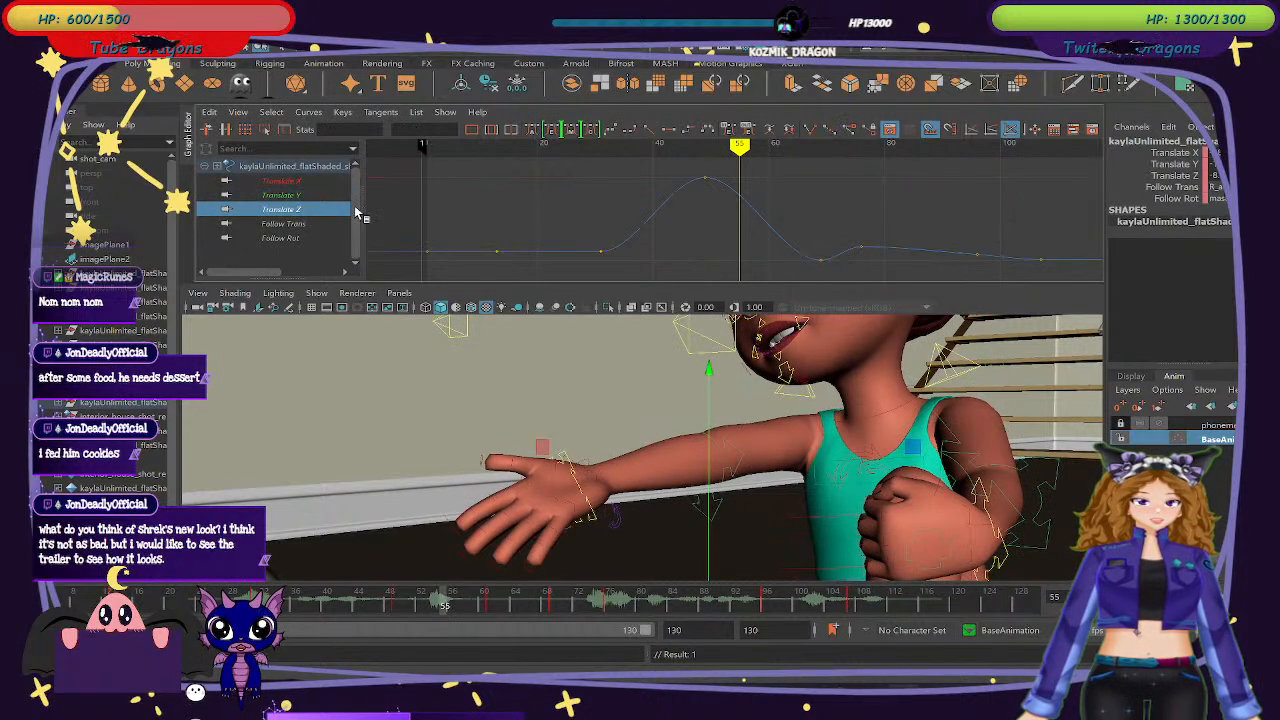
{"action": "left_click_drag", "start_coordinate": [677, 146], "coordinate": [757, 171]}
{"action": "left_click_drag", "start_coordinate": [661, 166], "coordinate": [882, 287]}
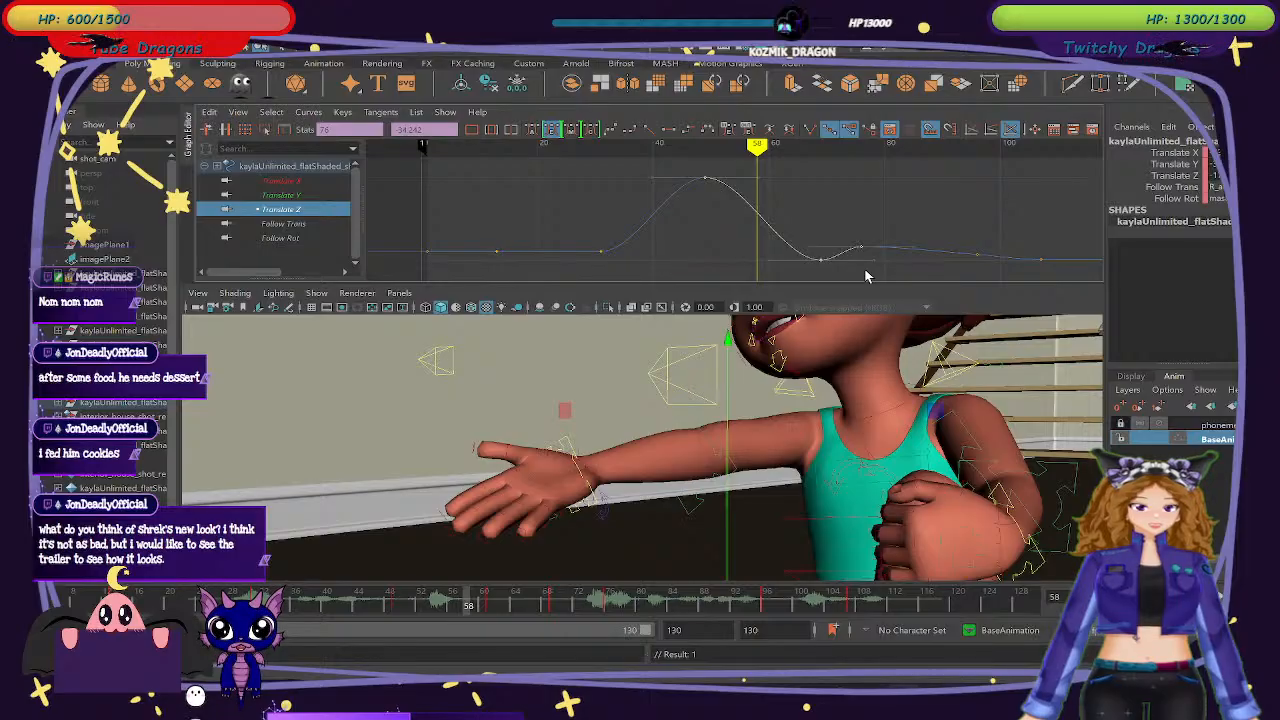
{"action": "key", "text": "Delete"}
{"action": "mouse_move", "coordinate": [669, 195]}
{"action": "left_mouse_down"}
{"action": "mouse_move", "coordinate": [590, 175]}
{"action": "mouse_move", "coordinate": [663, 163]}
{"action": "mouse_move", "coordinate": [775, 172]}
{"action": "mouse_move", "coordinate": [652, 176]}
{"action": "mouse_move", "coordinate": [676, 177]}
{"action": "mouse_move", "coordinate": [646, 148]}
{"action": "mouse_move", "coordinate": [731, 148]}
{"action": "mouse_move", "coordinate": [783, 193]}
{"action": "mouse_move", "coordinate": [823, 193]}
{"action": "left_mouse_up"}
{"action": "key", "text": "f"}
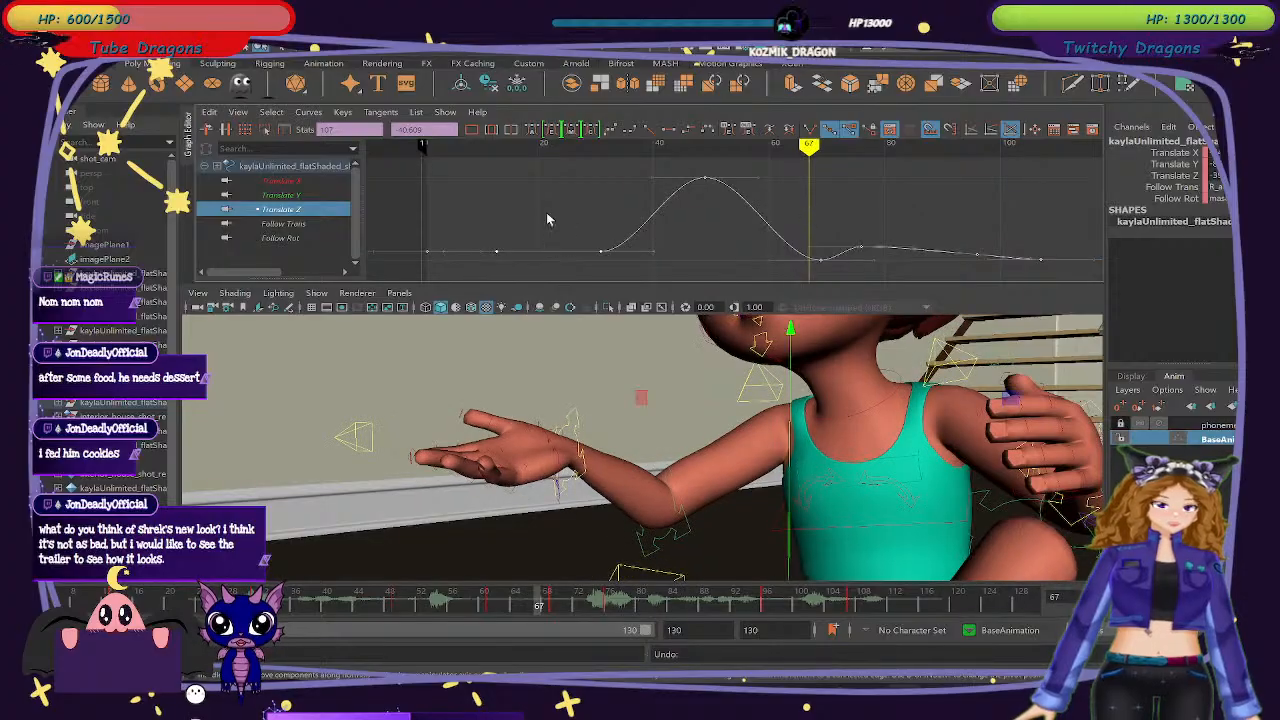
Reposition the right elbow control slightly in the viewport at frame 61 and check the surrounding motion.
{"action": "left_click", "coordinate": [304, 198]}
{"action": "left_click_drag", "start_coordinate": [696, 148], "coordinate": [774, 171]}
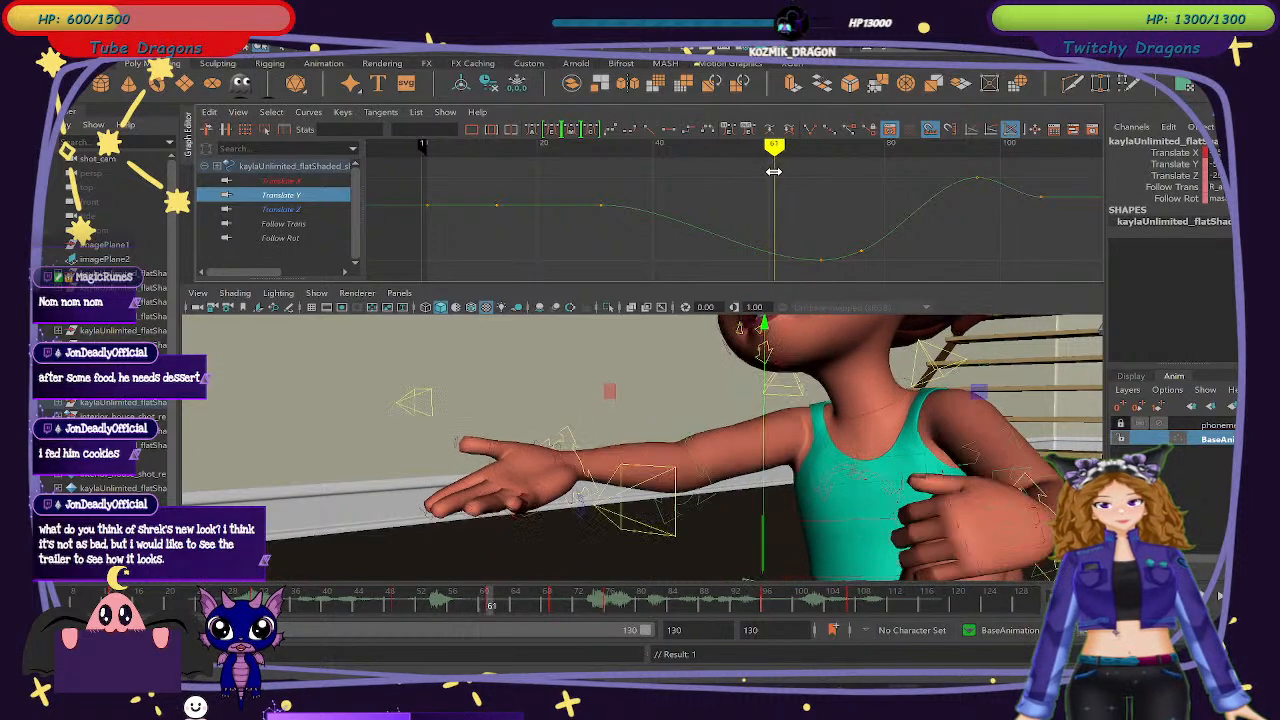
{"action": "scroll", "coordinate": [718, 521], "scroll_direction": "down", "scroll_amount": 2}
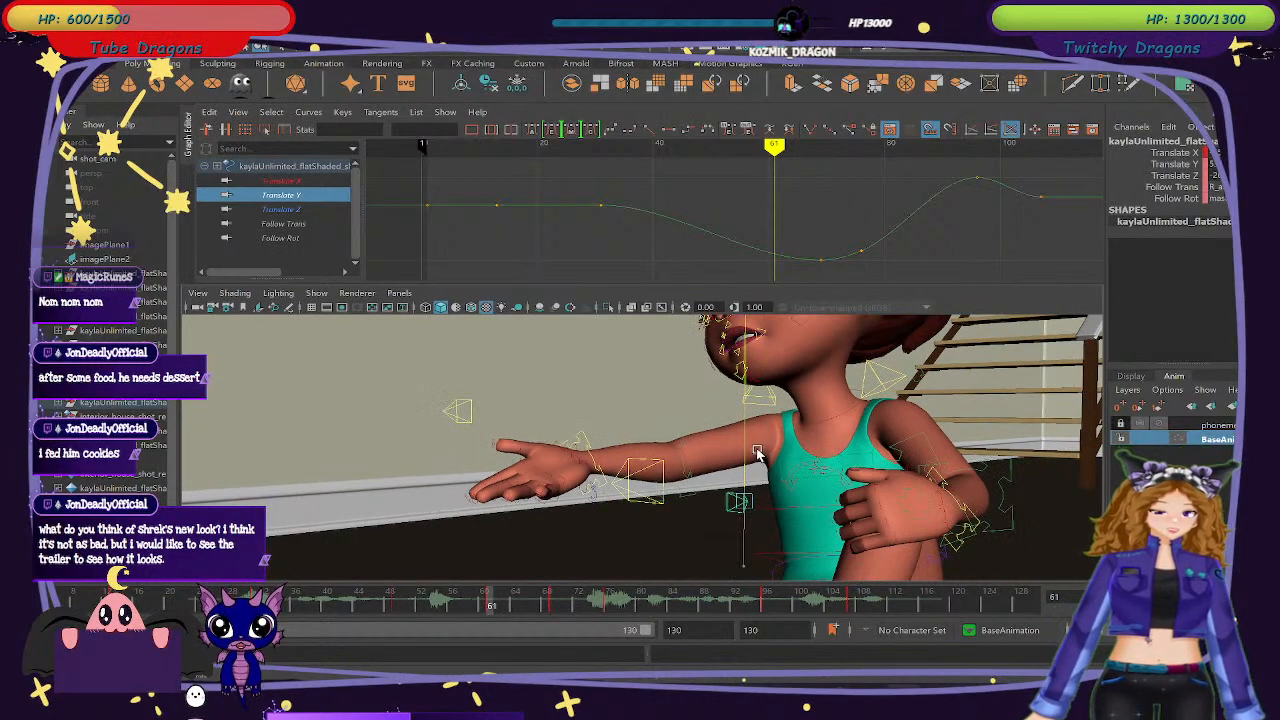
{"action": "left_click", "coordinate": [757, 505]}
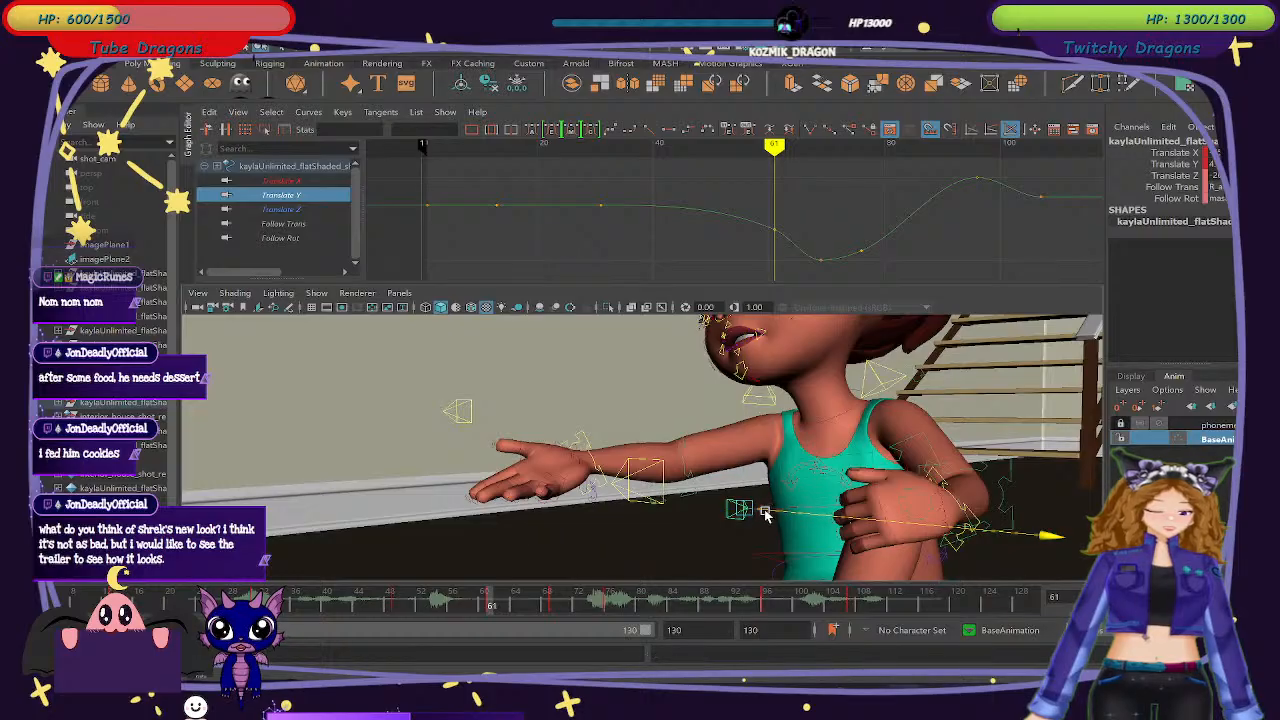
{"action": "mouse_move", "coordinate": [765, 514]}
{"action": "left_mouse_down"}
{"action": "mouse_move", "coordinate": [712, 507]}
{"action": "mouse_move", "coordinate": [760, 514]}
{"action": "mouse_move", "coordinate": [748, 515]}
{"action": "left_mouse_up"}
{"action": "left_click_drag", "start_coordinate": [702, 156], "coordinate": [780, 164]}
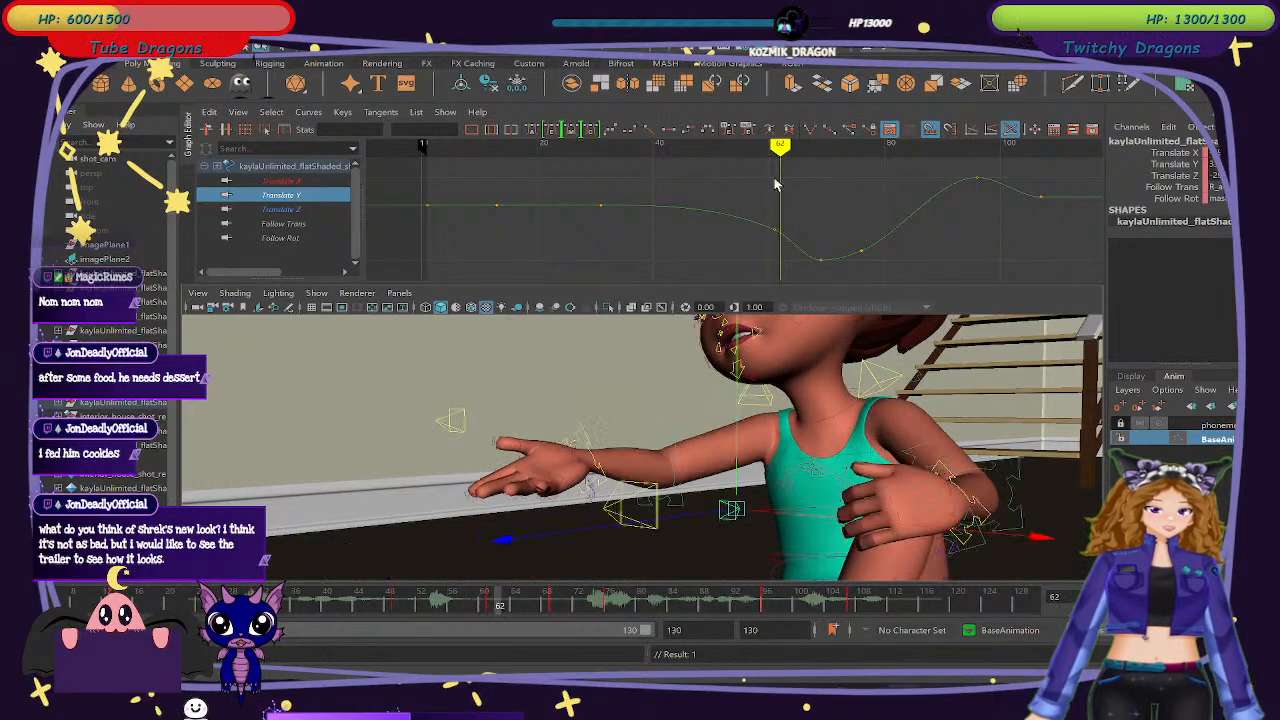
Select the control at the right elbow joint and delete the animated keys following its opening pose.
{"action": "left_click", "coordinate": [672, 455]}
{"action": "left_click", "coordinate": [675, 457]}
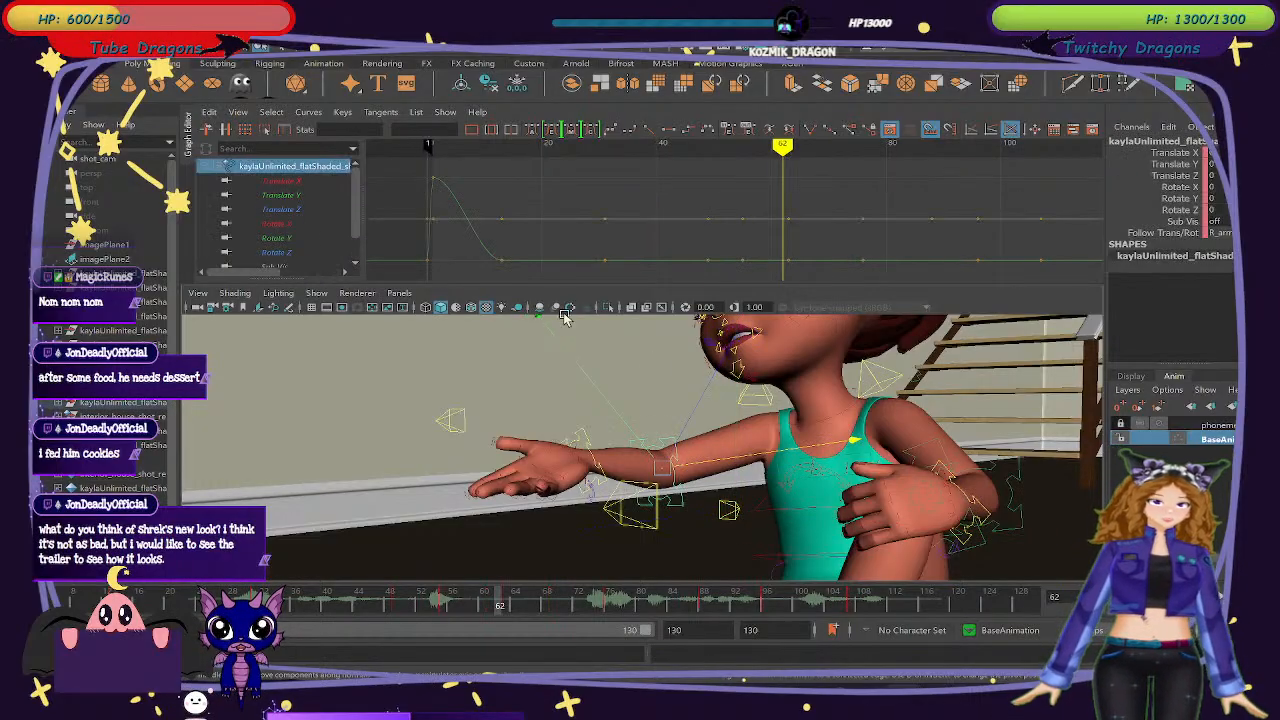
{"action": "mouse_move", "coordinate": [432, 181]}
{"action": "left_mouse_down"}
{"action": "mouse_move", "coordinate": [508, 176]}
{"action": "mouse_move", "coordinate": [601, 215]}
{"action": "left_mouse_up"}
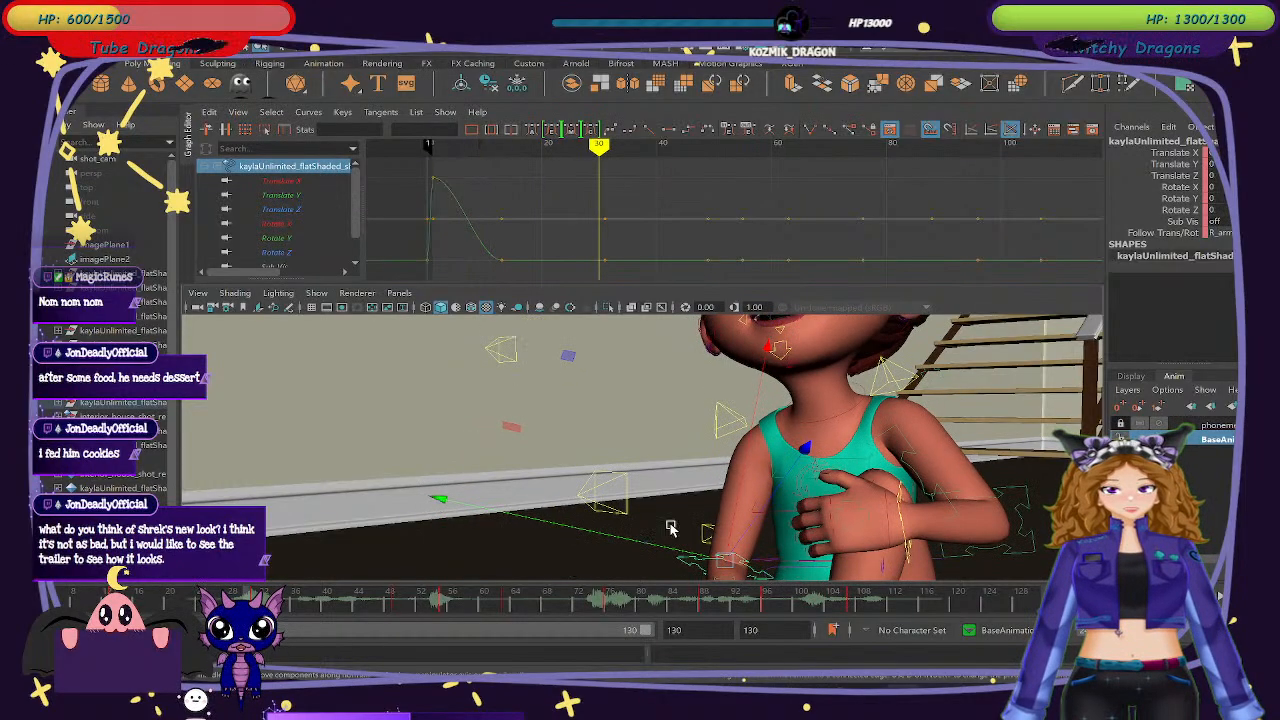
{"action": "scroll", "coordinate": [628, 445], "scroll_direction": "down", "scroll_amount": 3}
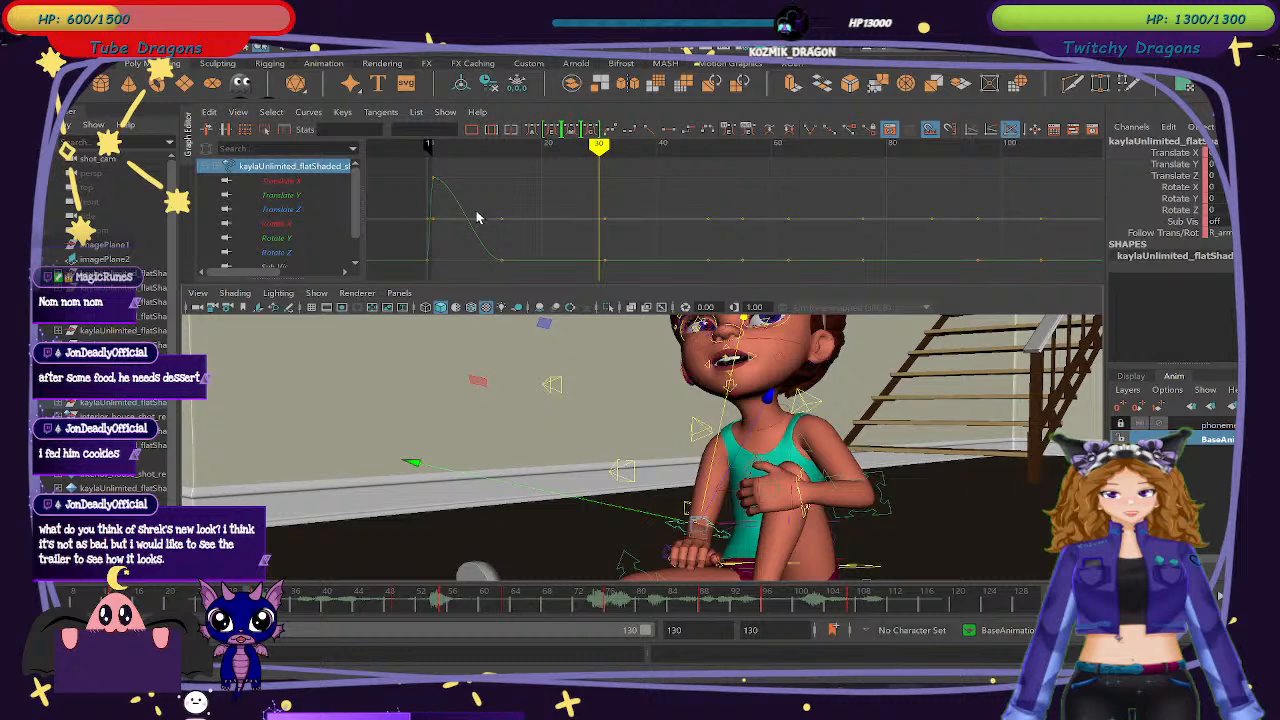
{"action": "left_click_drag", "start_coordinate": [615, 290], "coordinate": [1097, 282]}
{"action": "key", "text": "Delete"}
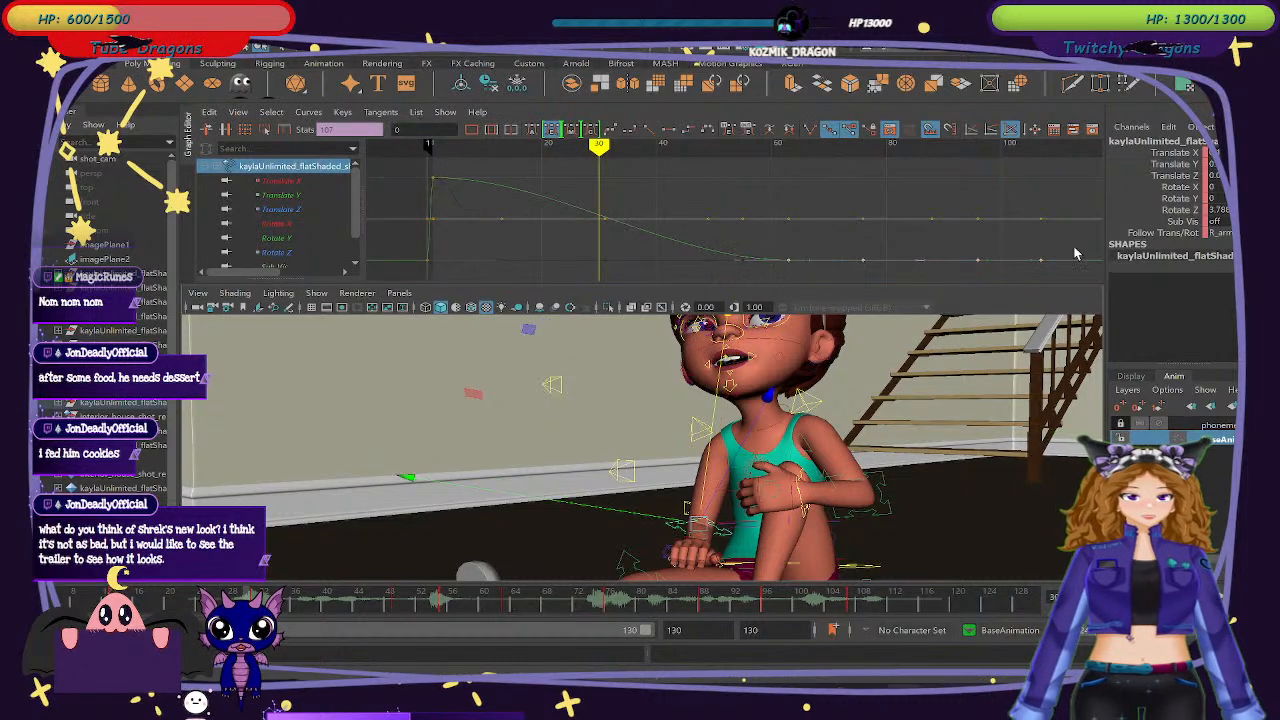
{"action": "key", "text": "Delete"}
{"action": "mouse_move", "coordinate": [483, 153]}
{"action": "left_mouse_down"}
{"action": "mouse_move", "coordinate": [440, 160]}
{"action": "mouse_move", "coordinate": [914, 211]}
{"action": "left_mouse_up"}
{"action": "scroll", "coordinate": [914, 211], "scroll_direction": "down", "scroll_amount": 2}
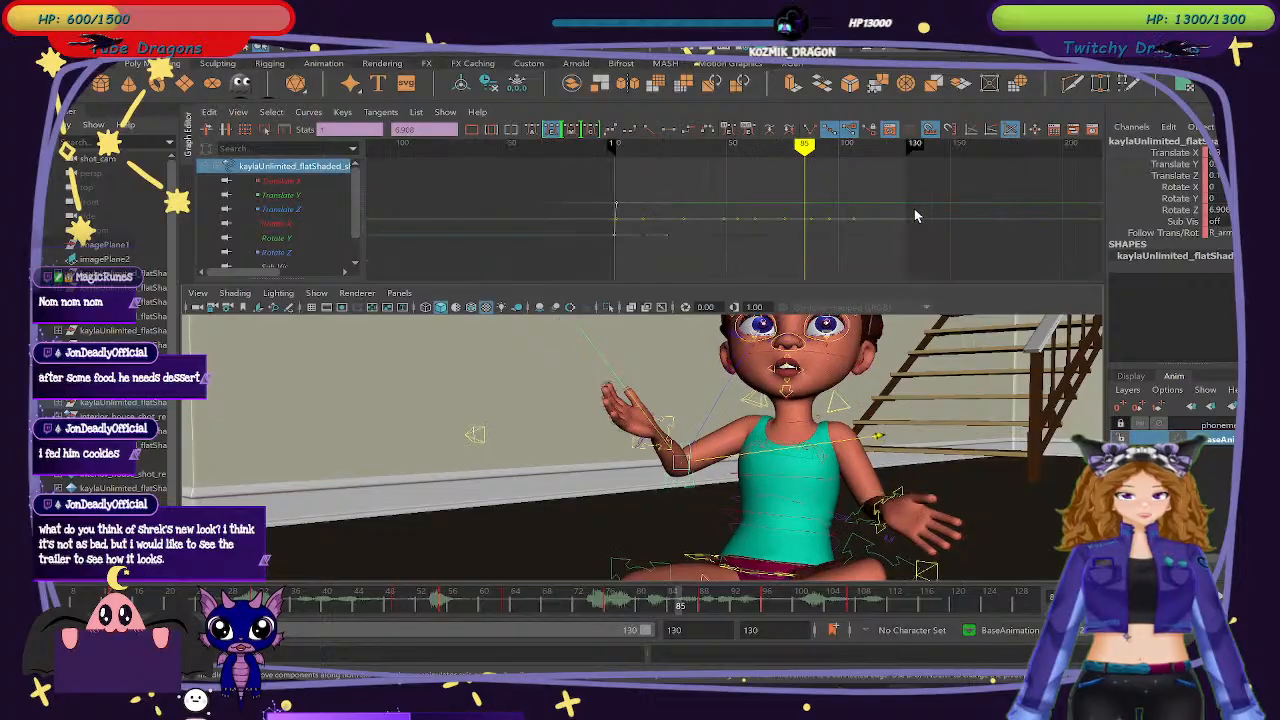
{"action": "scroll", "coordinate": [914, 211], "scroll_direction": "up", "scroll_amount": 1}
Try setting the right wrist IK control's Rotate X to 0 at frame 92.
{"action": "left_click", "coordinate": [670, 428]}
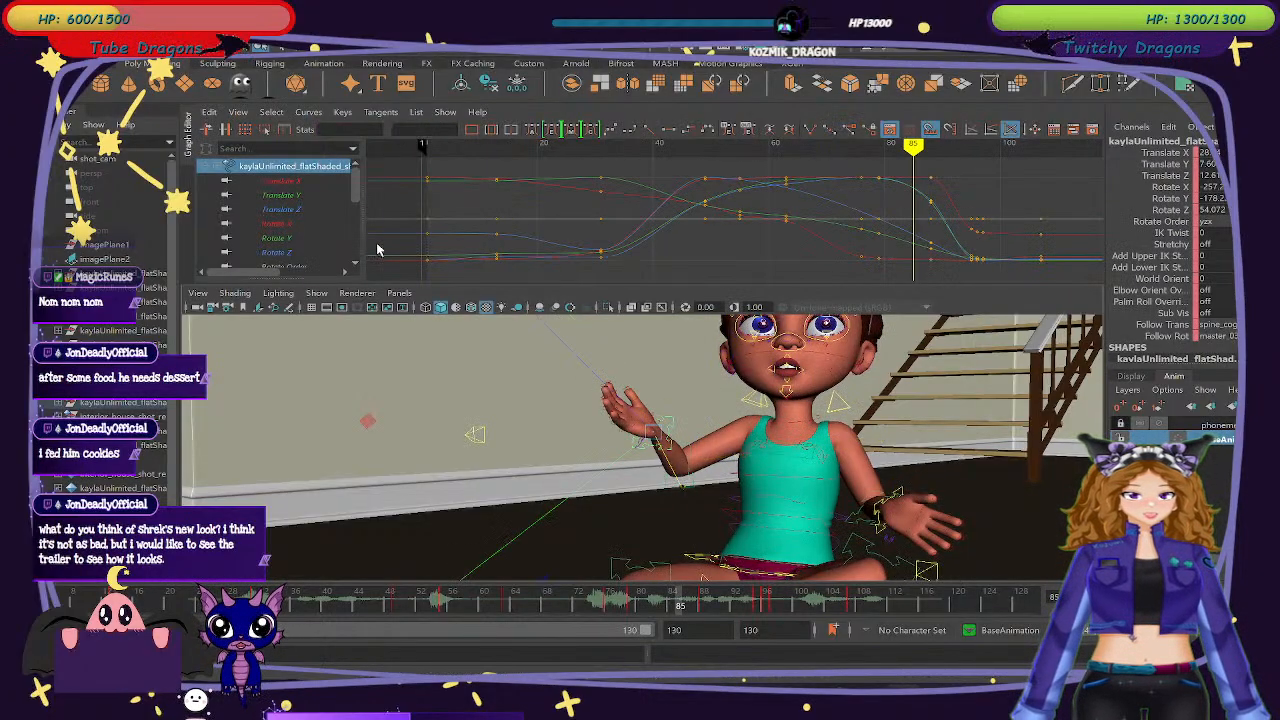
{"action": "left_click", "coordinate": [284, 224]}
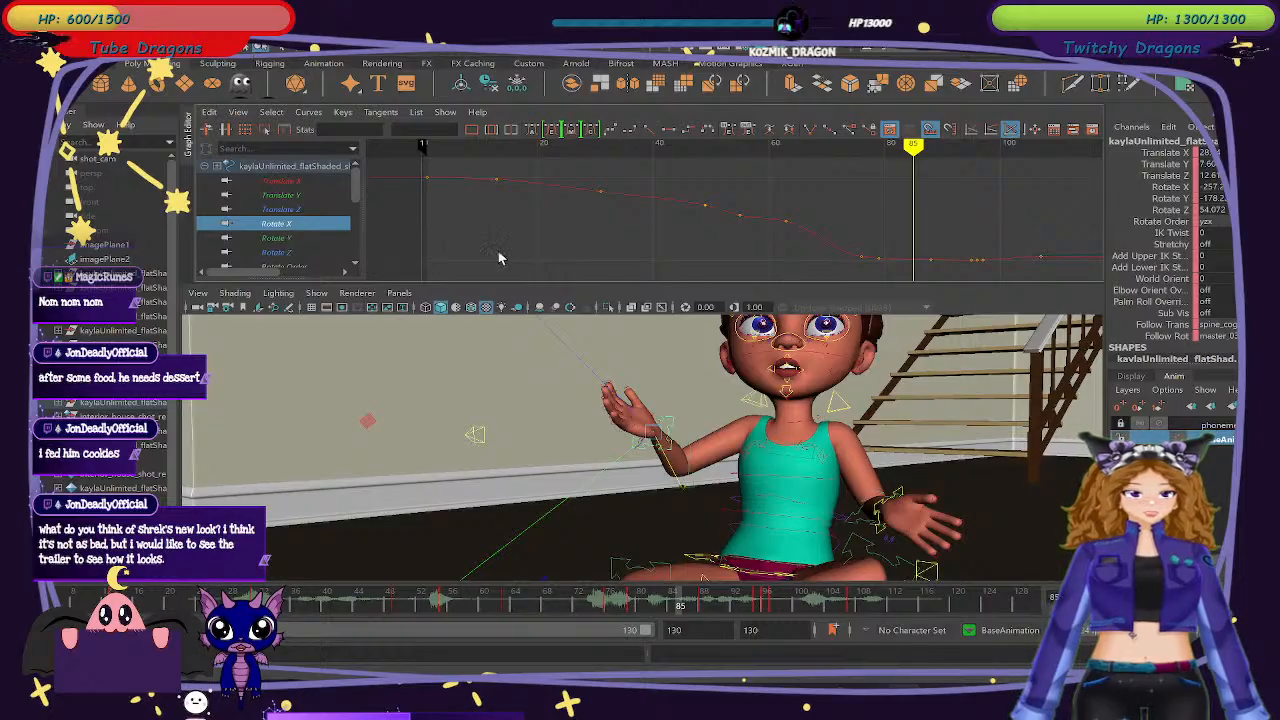
{"action": "mouse_move", "coordinate": [910, 147]}
{"action": "left_mouse_down"}
{"action": "mouse_move", "coordinate": [866, 147]}
{"action": "mouse_move", "coordinate": [968, 168]}
{"action": "left_mouse_up"}
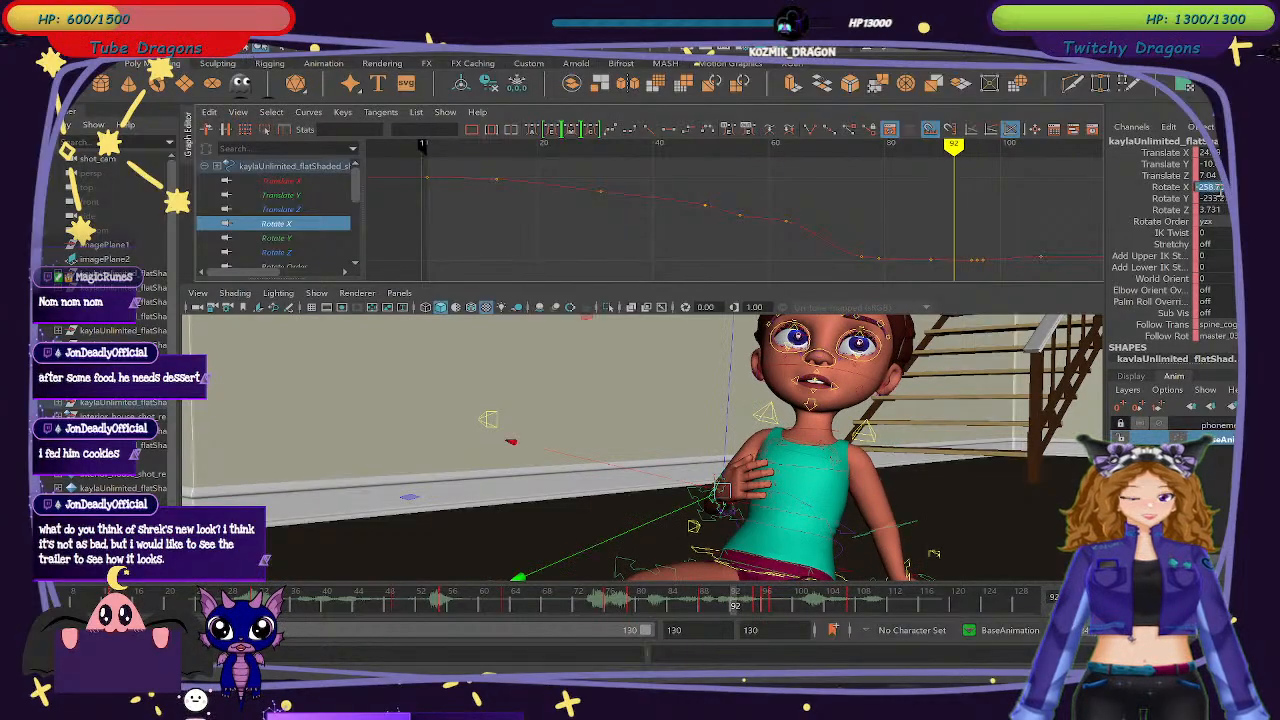
{"action": "type", "text": "0"}
{"action": "key", "text": "Return"}
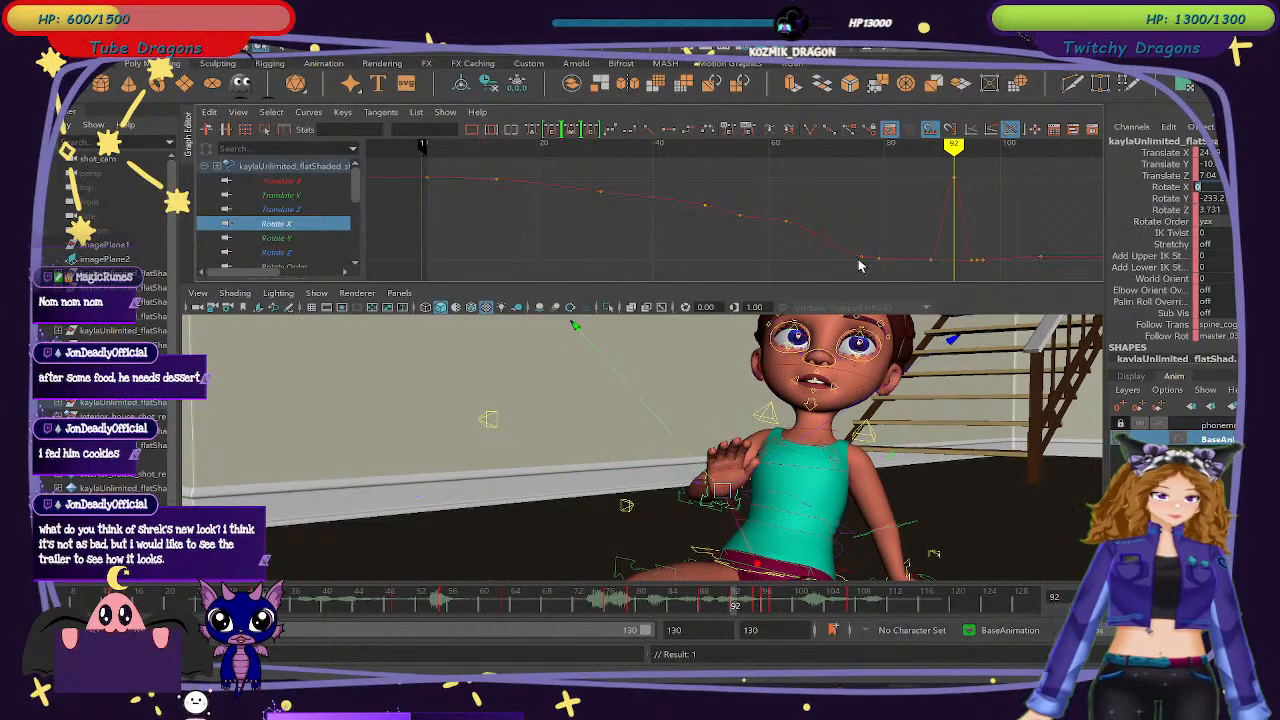
{"action": "key", "text": "ctrl+z"}
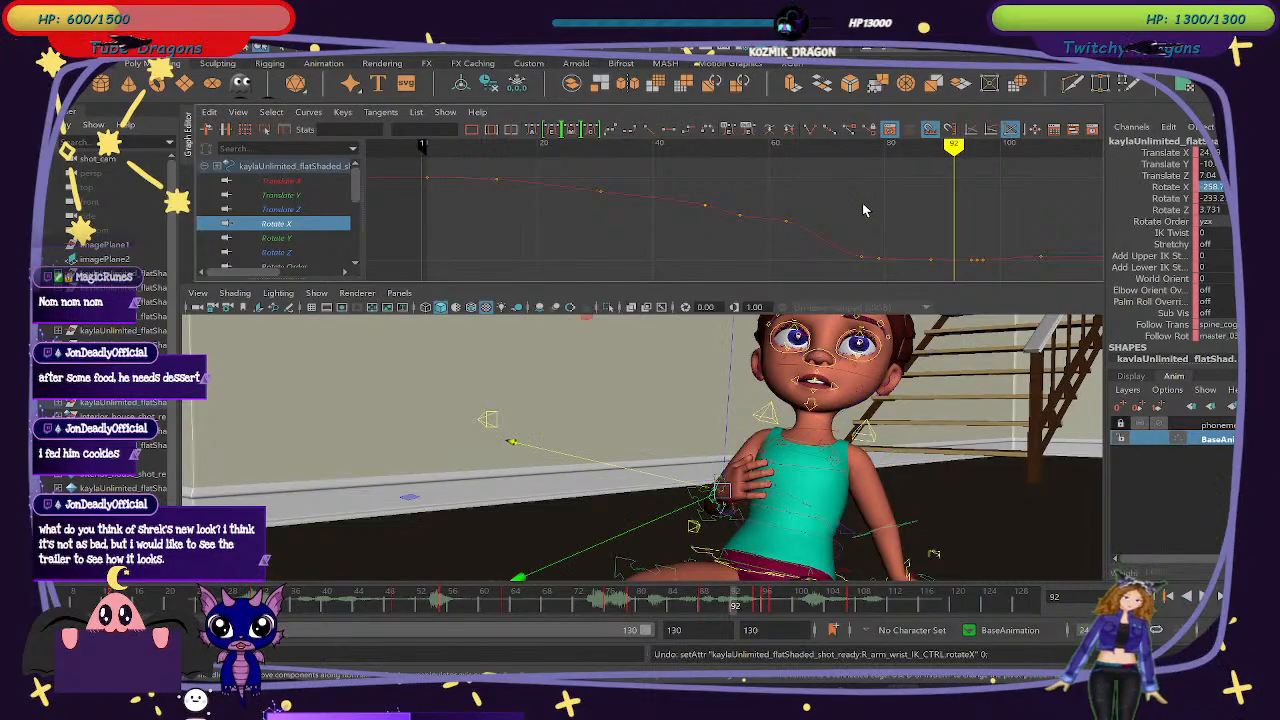
Apply the Euler Filter to all of the right wrist IK control's curves and check the arm motion around frame 58.
{"action": "scroll", "coordinate": [726, 271], "scroll_direction": "down", "scroll_amount": 3}
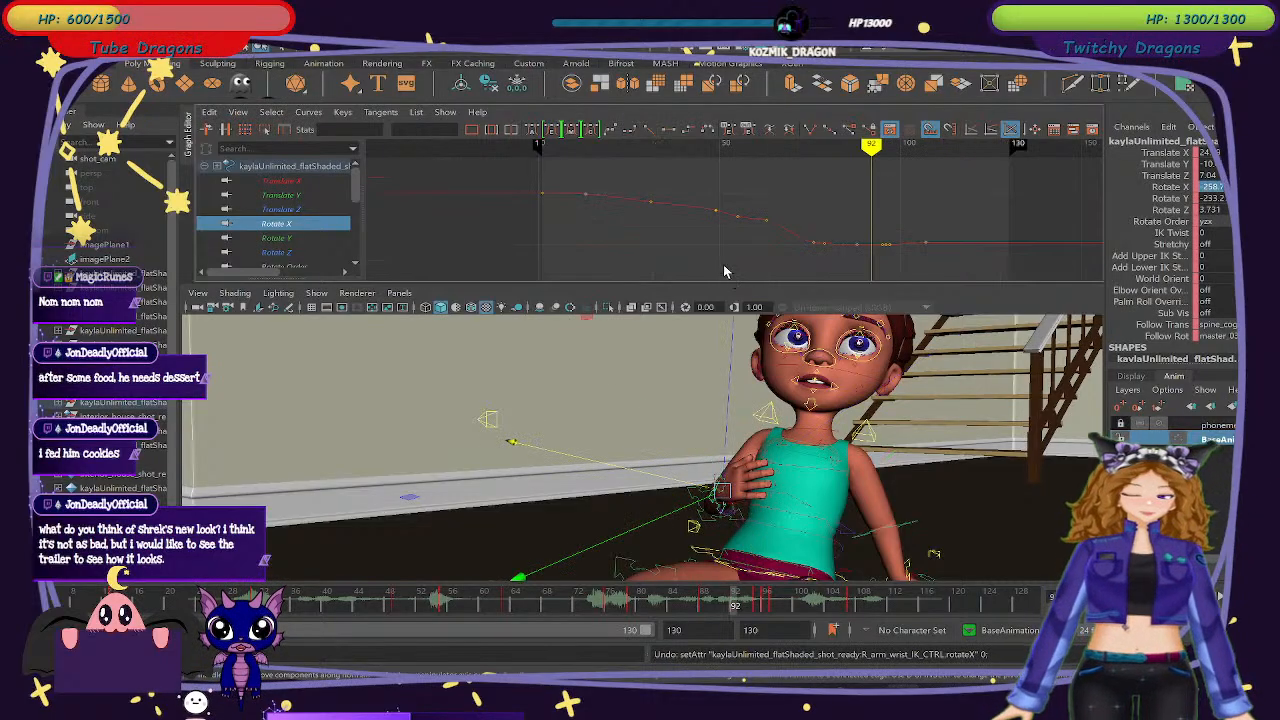
{"action": "left_click", "coordinate": [296, 166]}
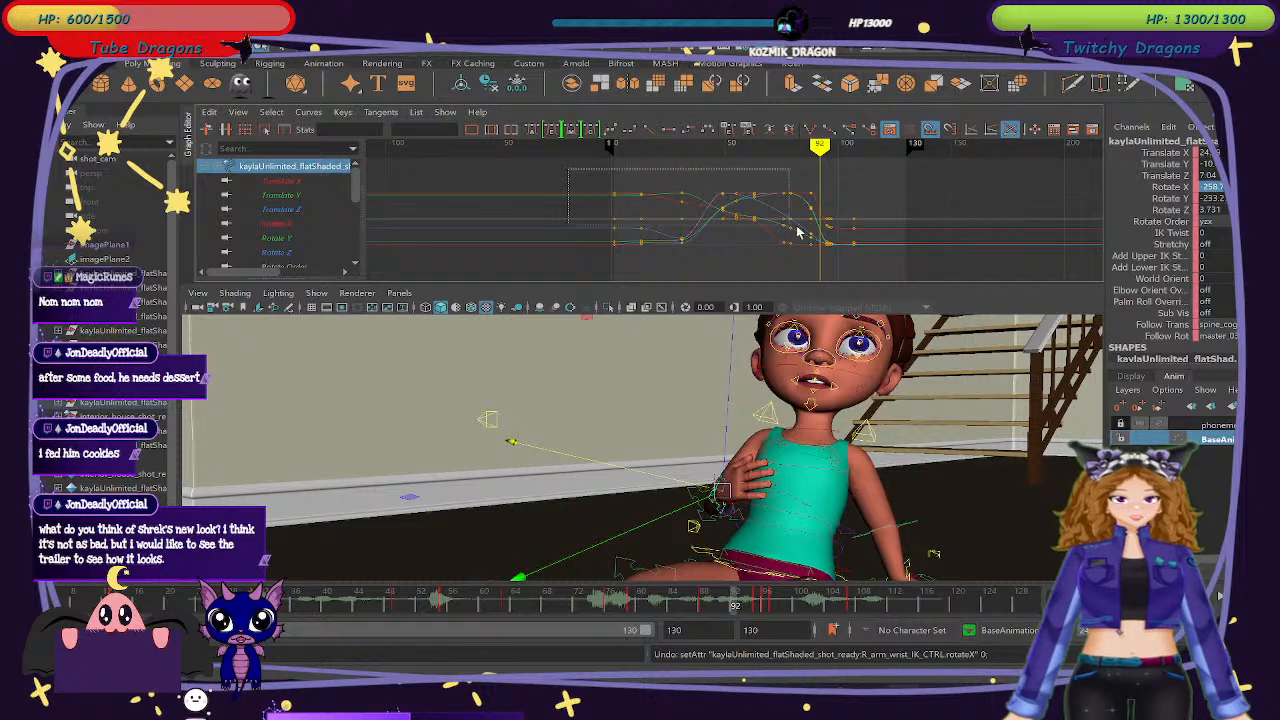
{"action": "left_click_drag", "start_coordinate": [670, 188], "coordinate": [950, 282]}
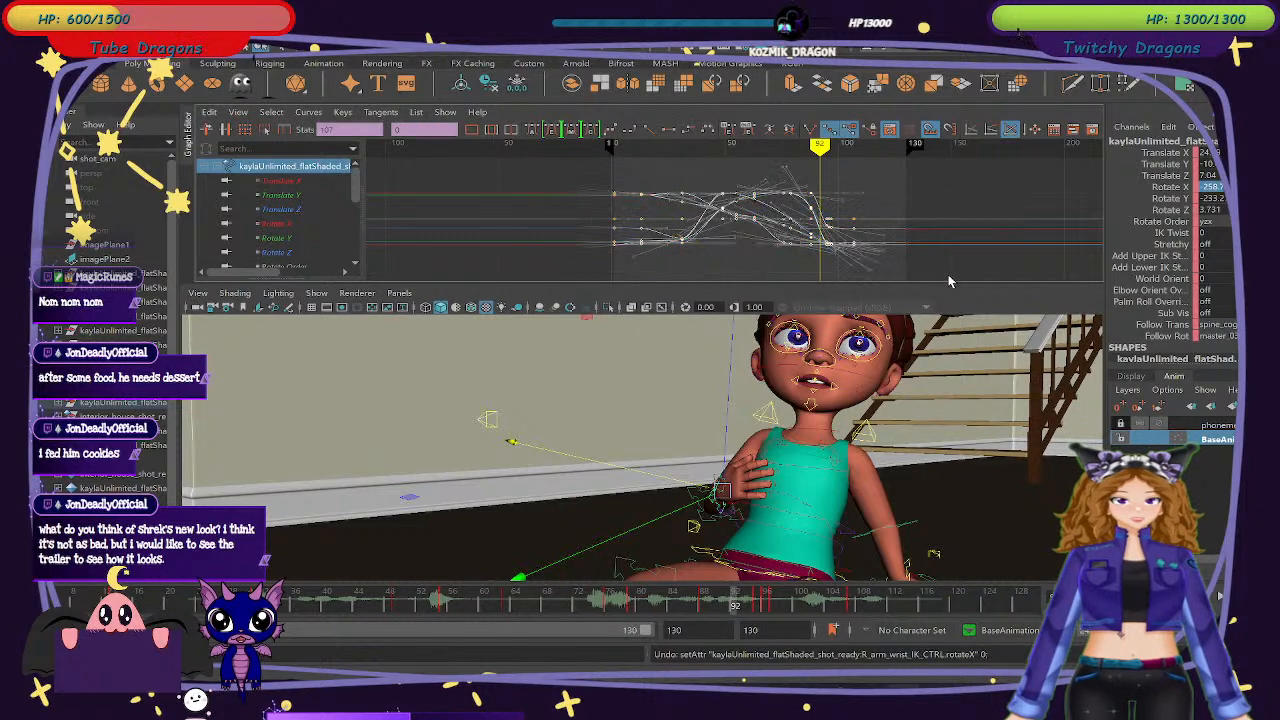
{"action": "left_click", "coordinate": [218, 114]}
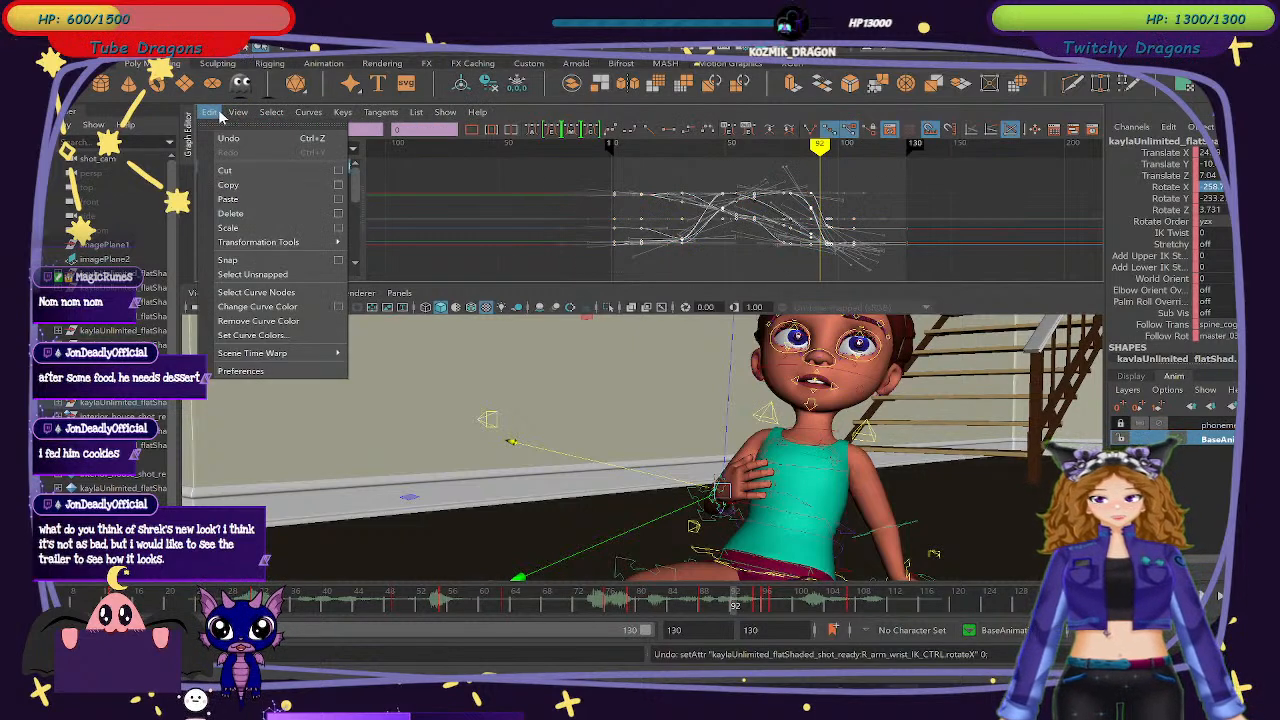
{"action": "mouse_move", "coordinate": [240, 115]}
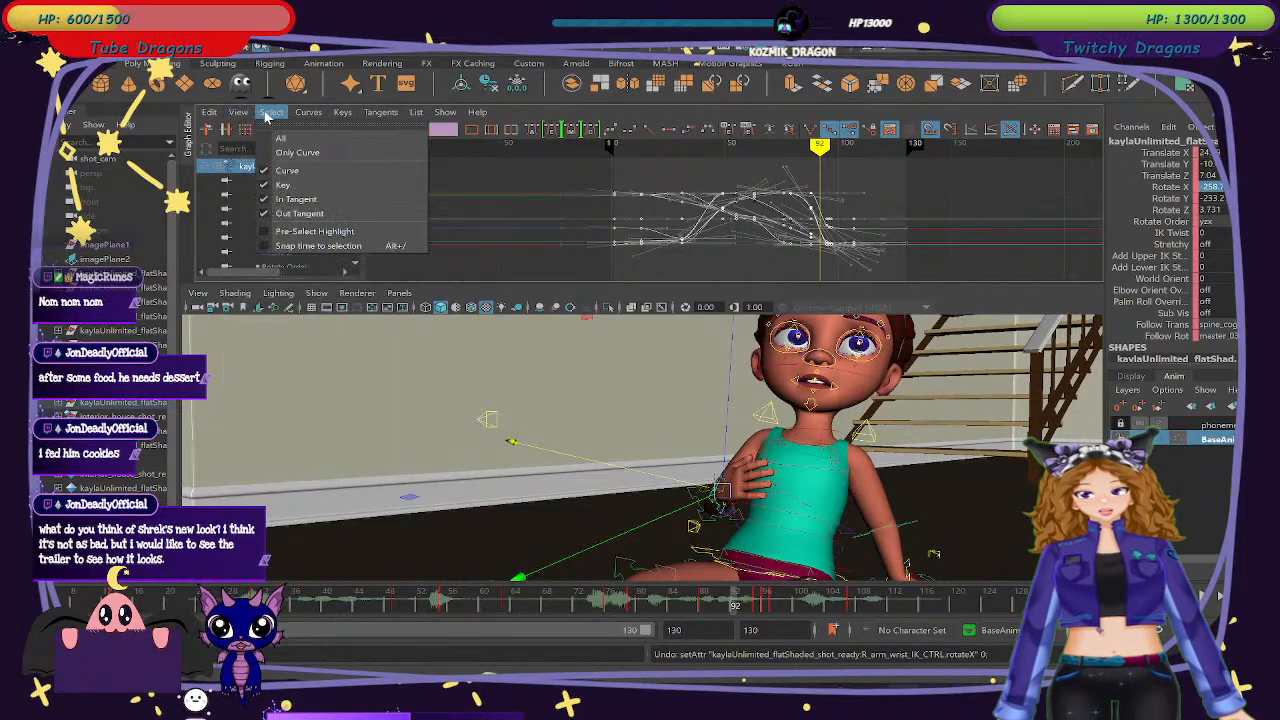
{"action": "mouse_move", "coordinate": [307, 116]}
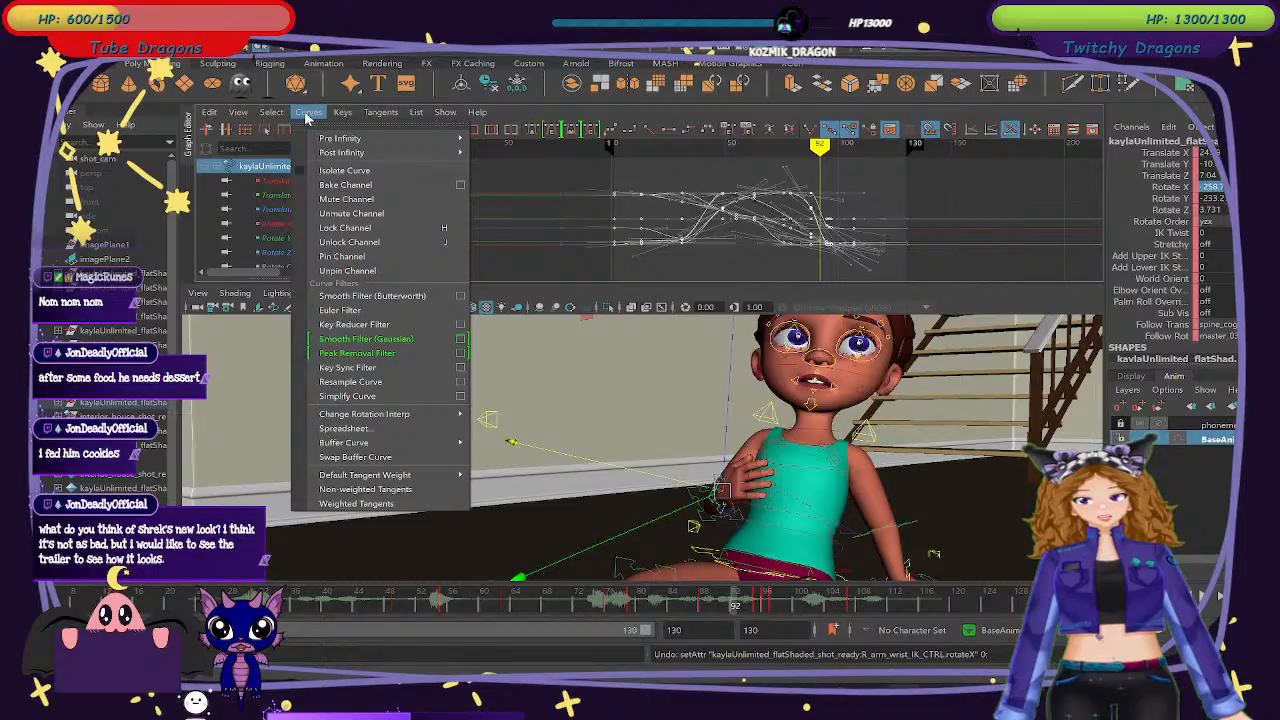
{"action": "left_click", "coordinate": [375, 312]}
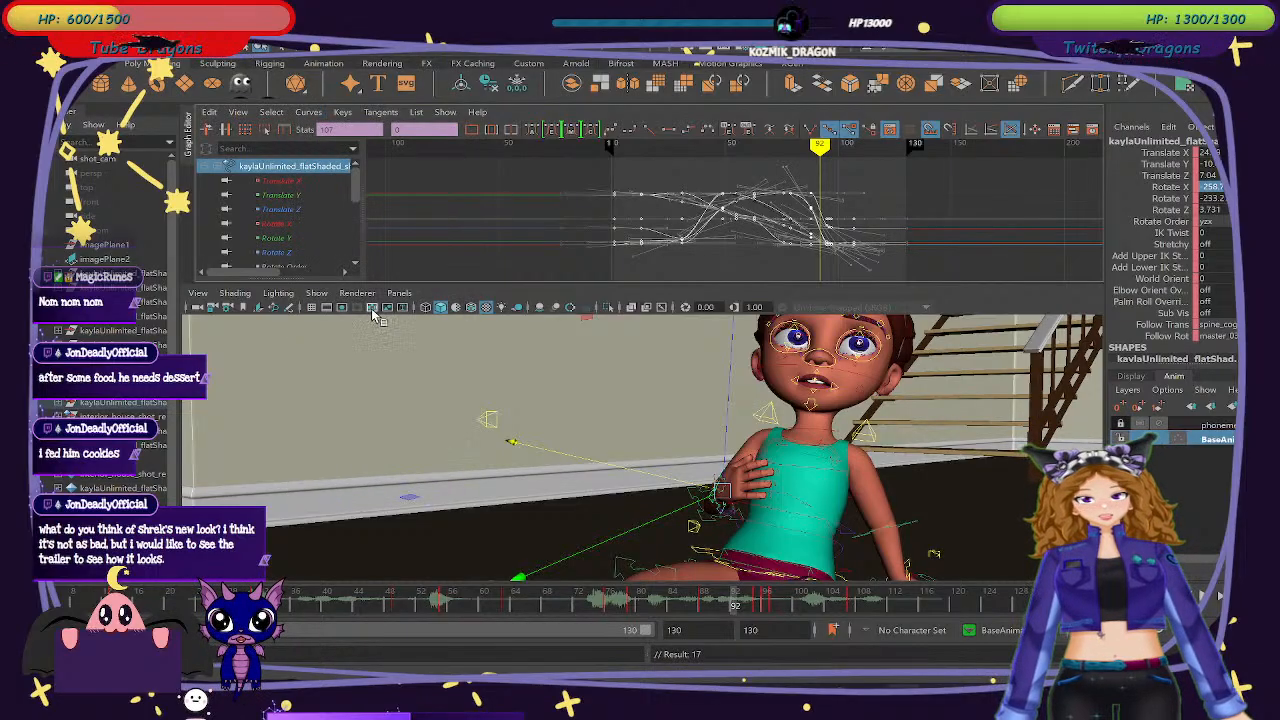
{"action": "mouse_move", "coordinate": [662, 153]}
{"action": "left_mouse_down"}
{"action": "mouse_move", "coordinate": [759, 160]}
{"action": "mouse_move", "coordinate": [742, 153]}
{"action": "left_mouse_up"}
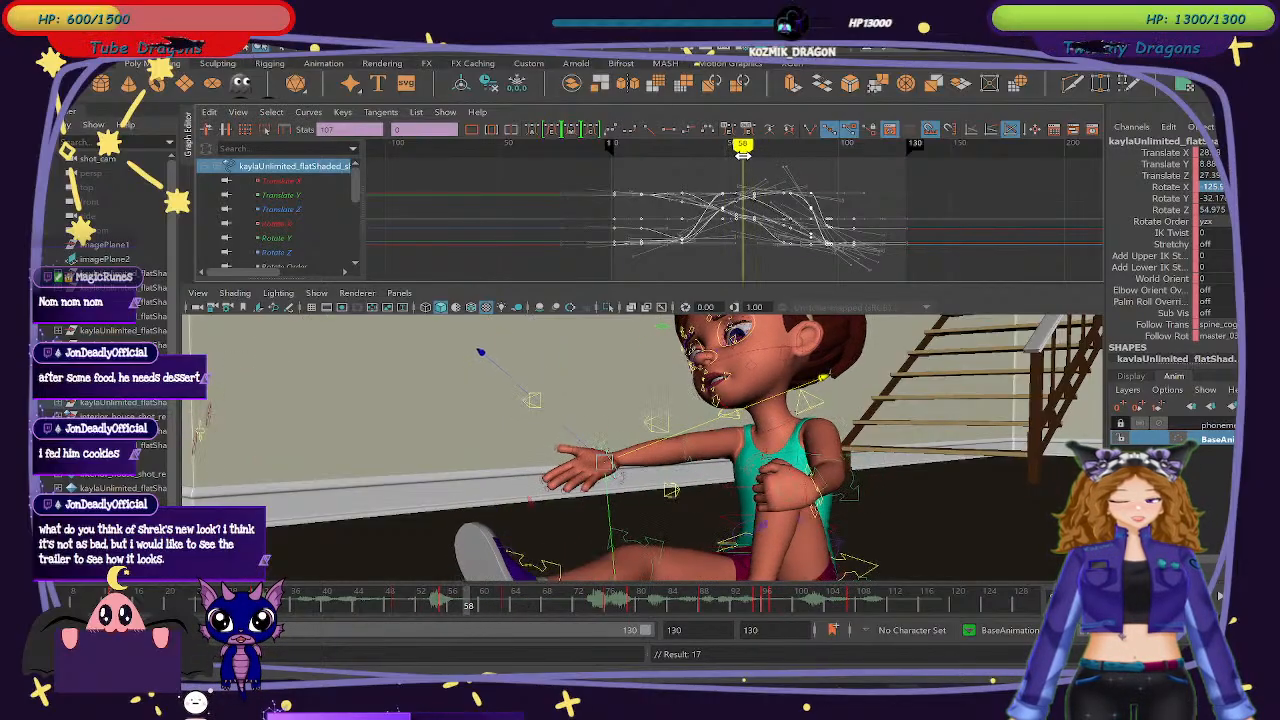
Select the right elbow control, apply the Euler Filter to all its displayed curves and check the motion near frame 57.
{"action": "left_click", "coordinate": [671, 490]}
{"action": "scroll", "coordinate": [492, 206], "scroll_direction": "down", "scroll_amount": 3}
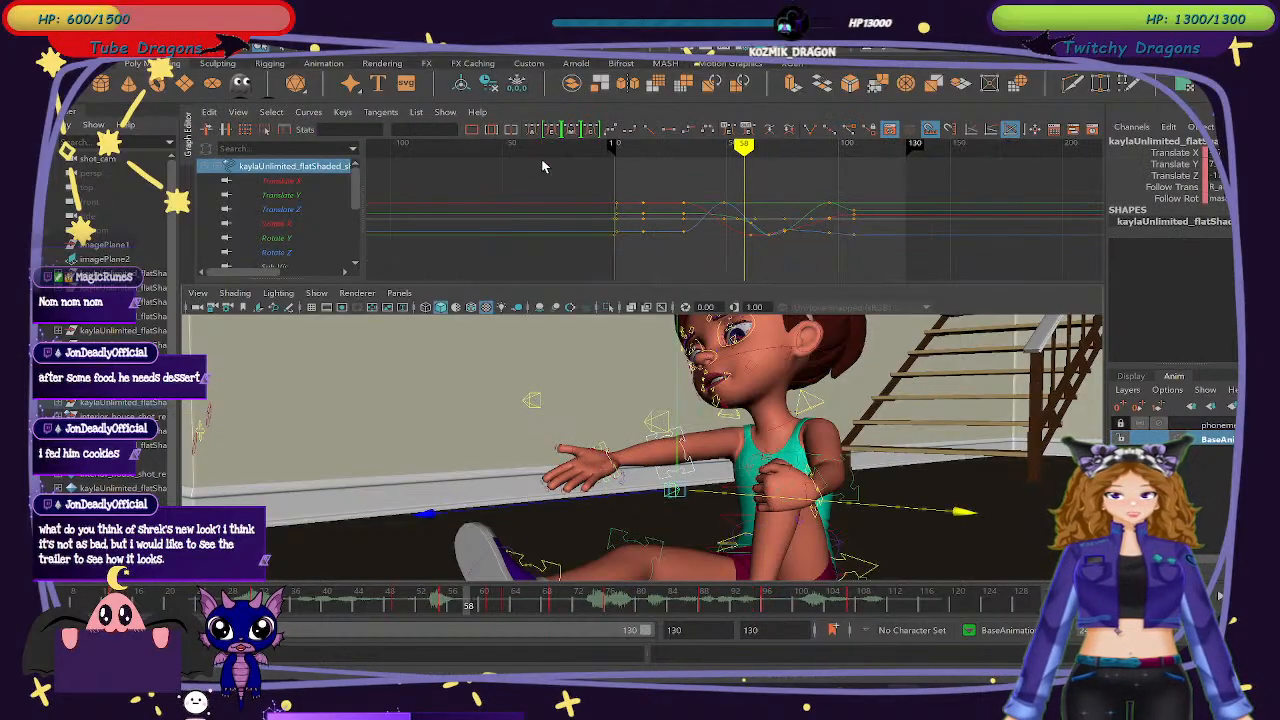
{"action": "left_click_drag", "start_coordinate": [543, 166], "coordinate": [900, 258]}
{"action": "left_click", "coordinate": [370, 116]}
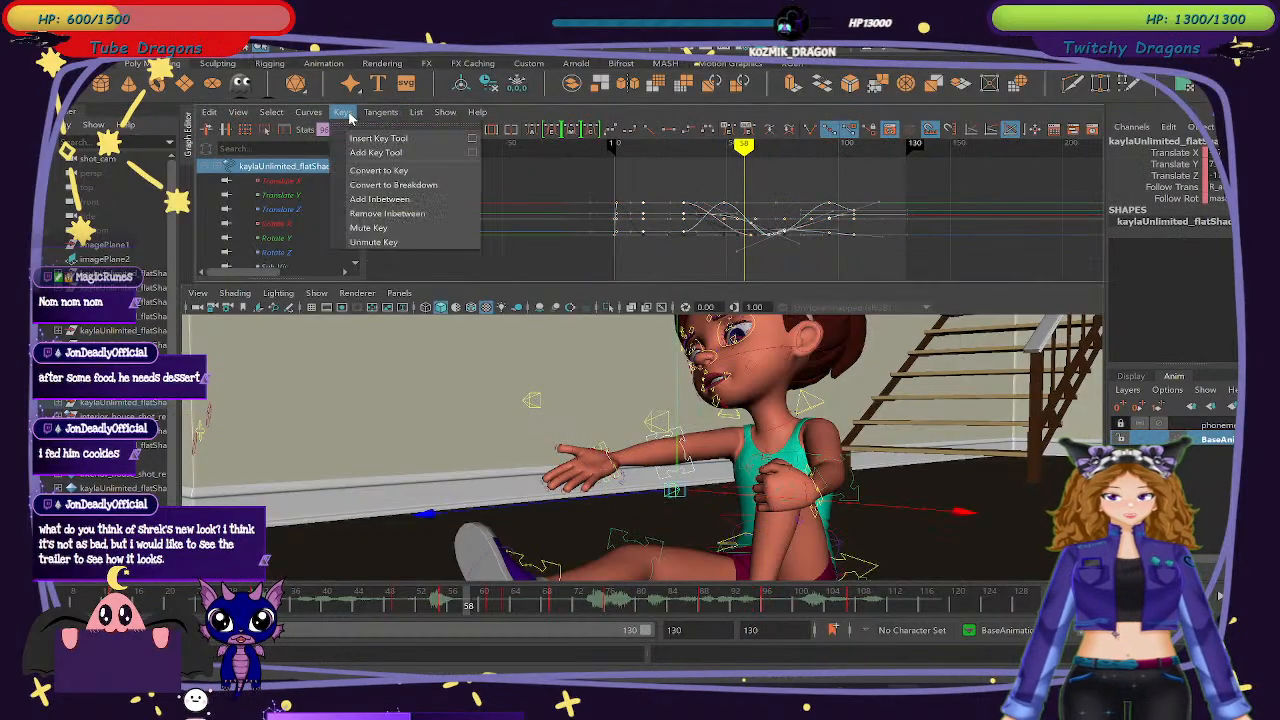
{"action": "left_click", "coordinate": [416, 112]}
{"action": "left_click", "coordinate": [309, 112]}
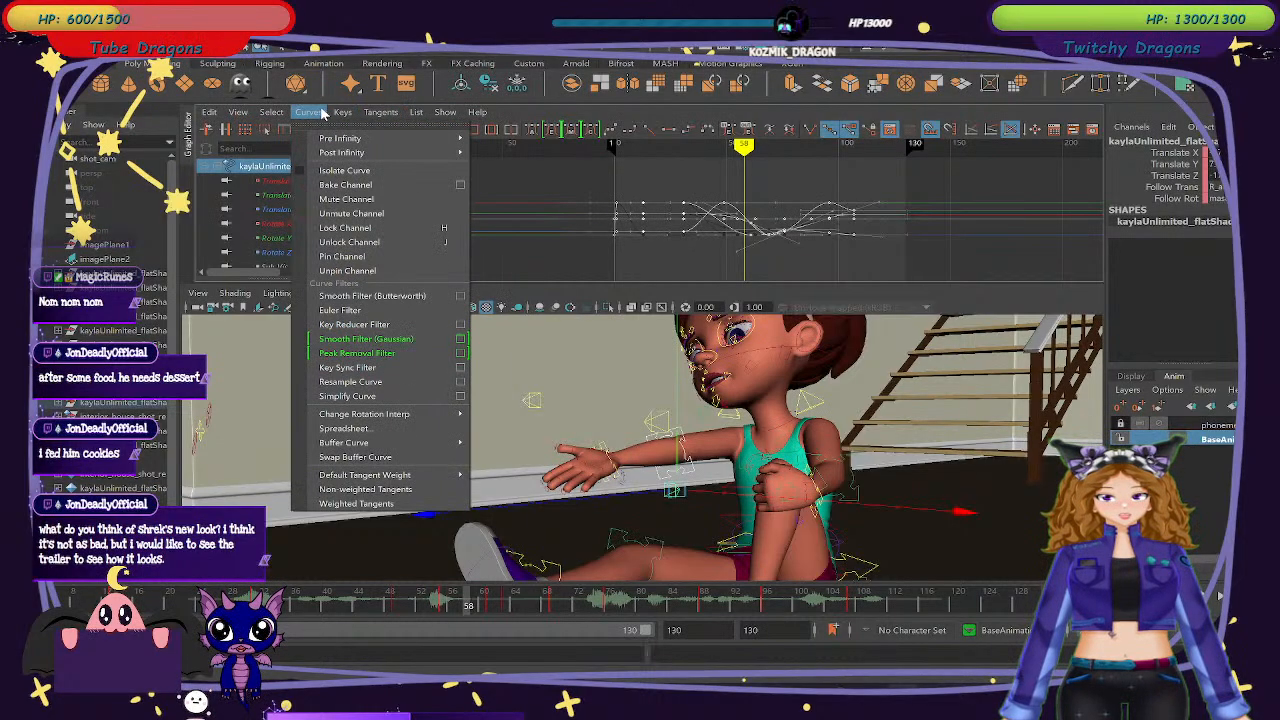
{"action": "left_click", "coordinate": [350, 310]}
{"action": "mouse_move", "coordinate": [684, 156]}
{"action": "left_mouse_down"}
{"action": "mouse_move", "coordinate": [755, 165]}
{"action": "mouse_move", "coordinate": [726, 165]}
{"action": "mouse_move", "coordinate": [742, 162]}
{"action": "left_mouse_up"}
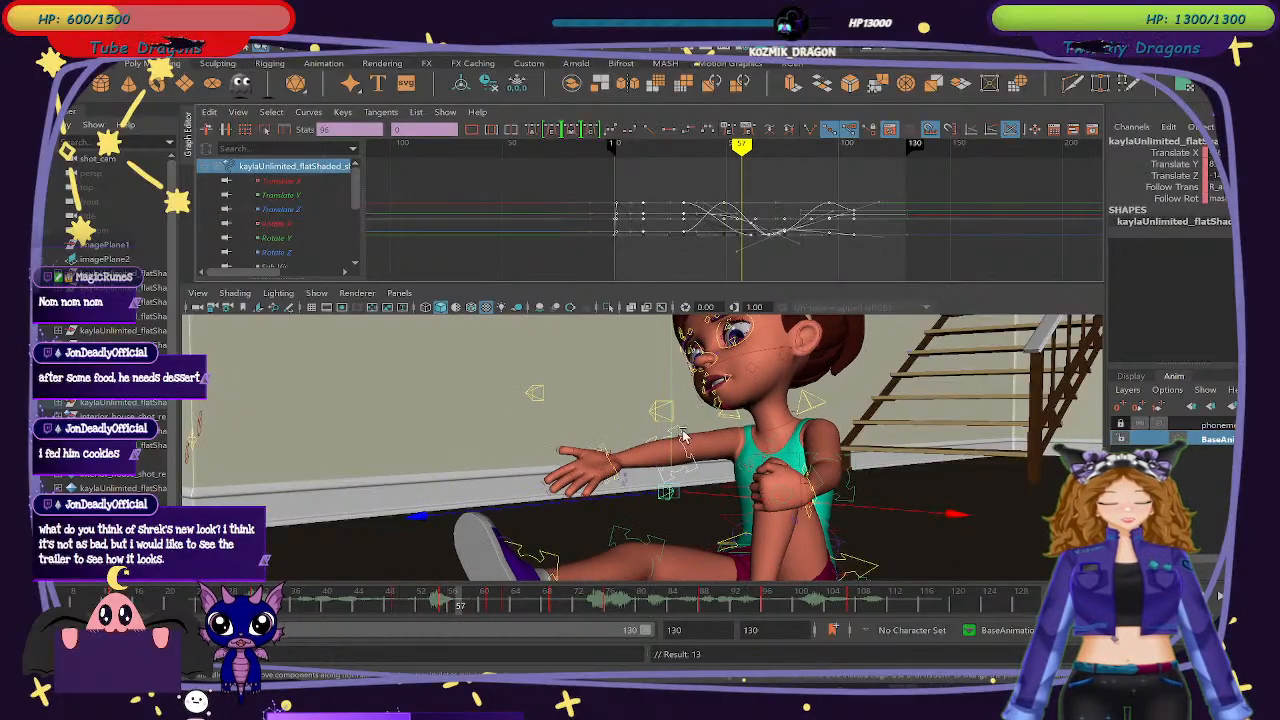
Remove the right elbow control's Translate Y and Translate X keys near frame 61 and check the pose at frame 69.
{"action": "left_click", "coordinate": [665, 493]}
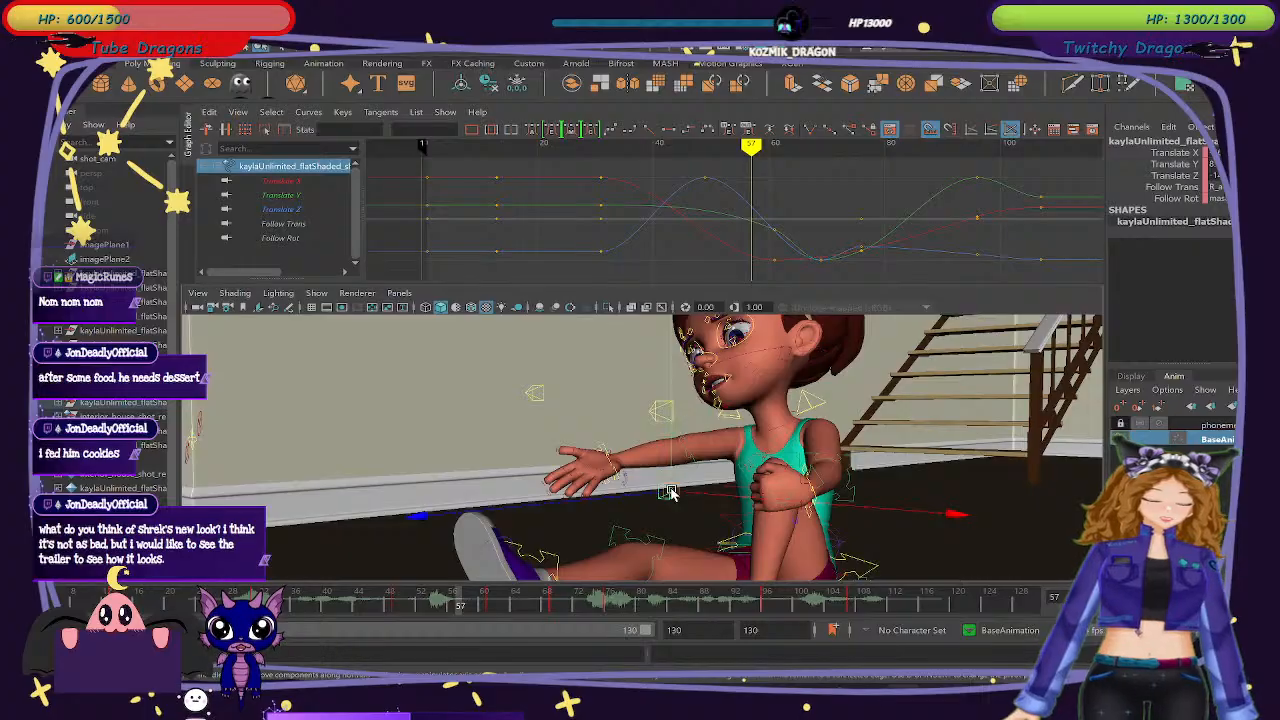
{"action": "left_click", "coordinate": [793, 241]}
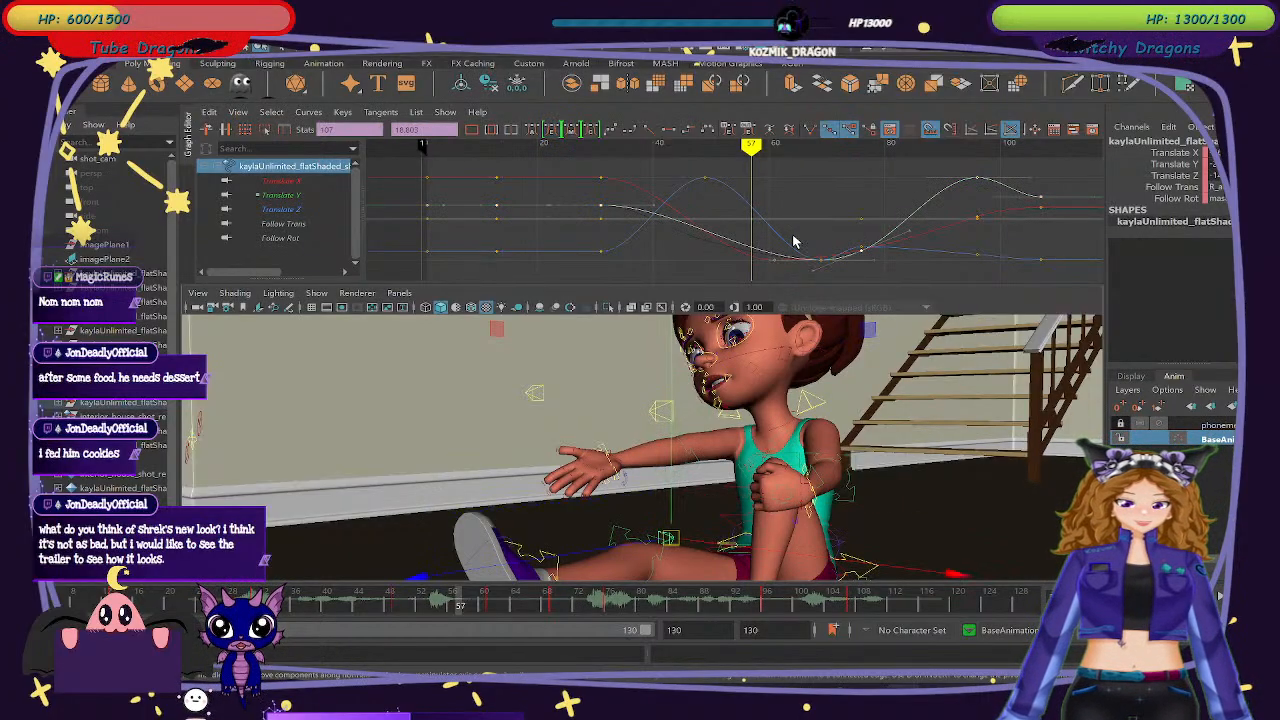
{"action": "mouse_move", "coordinate": [738, 147]}
{"action": "left_mouse_down"}
{"action": "mouse_move", "coordinate": [660, 147]}
{"action": "mouse_move", "coordinate": [800, 150]}
{"action": "mouse_move", "coordinate": [779, 152]}
{"action": "left_mouse_up"}
{"action": "left_click_drag", "start_coordinate": [768, 230], "coordinate": [789, 273]}
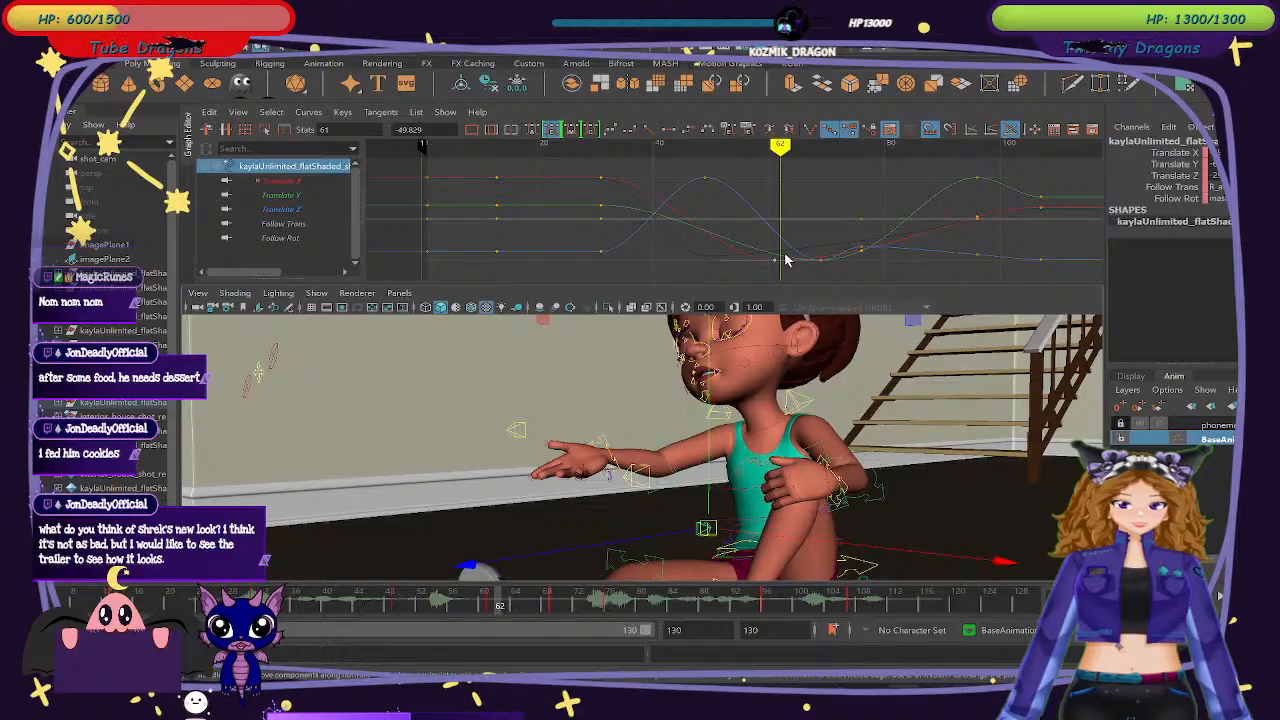
{"action": "key", "text": "ctrl+z"}
{"action": "mouse_move", "coordinate": [713, 148]}
{"action": "left_mouse_down"}
{"action": "mouse_move", "coordinate": [674, 150]}
{"action": "mouse_move", "coordinate": [842, 168]}
{"action": "mouse_move", "coordinate": [810, 176]}
{"action": "mouse_move", "coordinate": [821, 176]}
{"action": "left_mouse_up"}
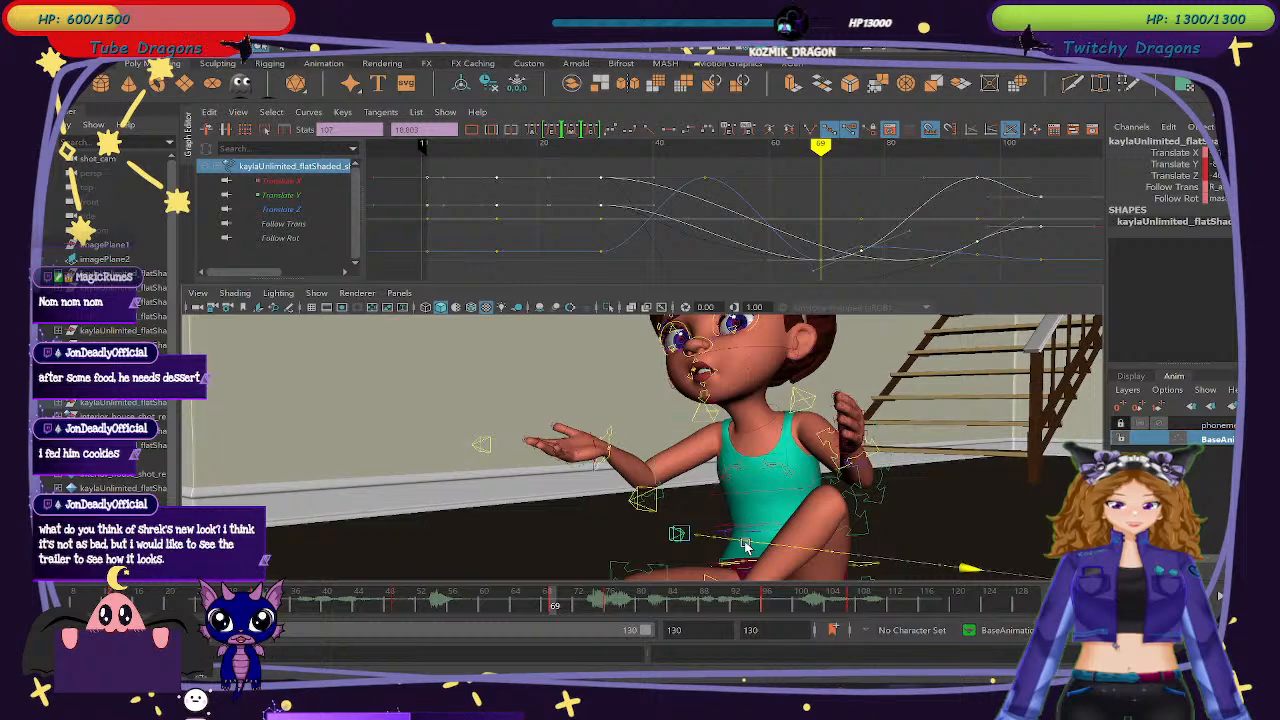
Key the right elbow control at frame 69, delete its Translate Z keys at frames 69 and 76, and check the arm motion.
{"action": "key", "text": "s"}
{"action": "mouse_move", "coordinate": [706, 147]}
{"action": "left_mouse_down"}
{"action": "mouse_move", "coordinate": [660, 155]}
{"action": "mouse_move", "coordinate": [802, 171]}
{"action": "mouse_move", "coordinate": [697, 172]}
{"action": "mouse_move", "coordinate": [814, 178]}
{"action": "left_mouse_up"}
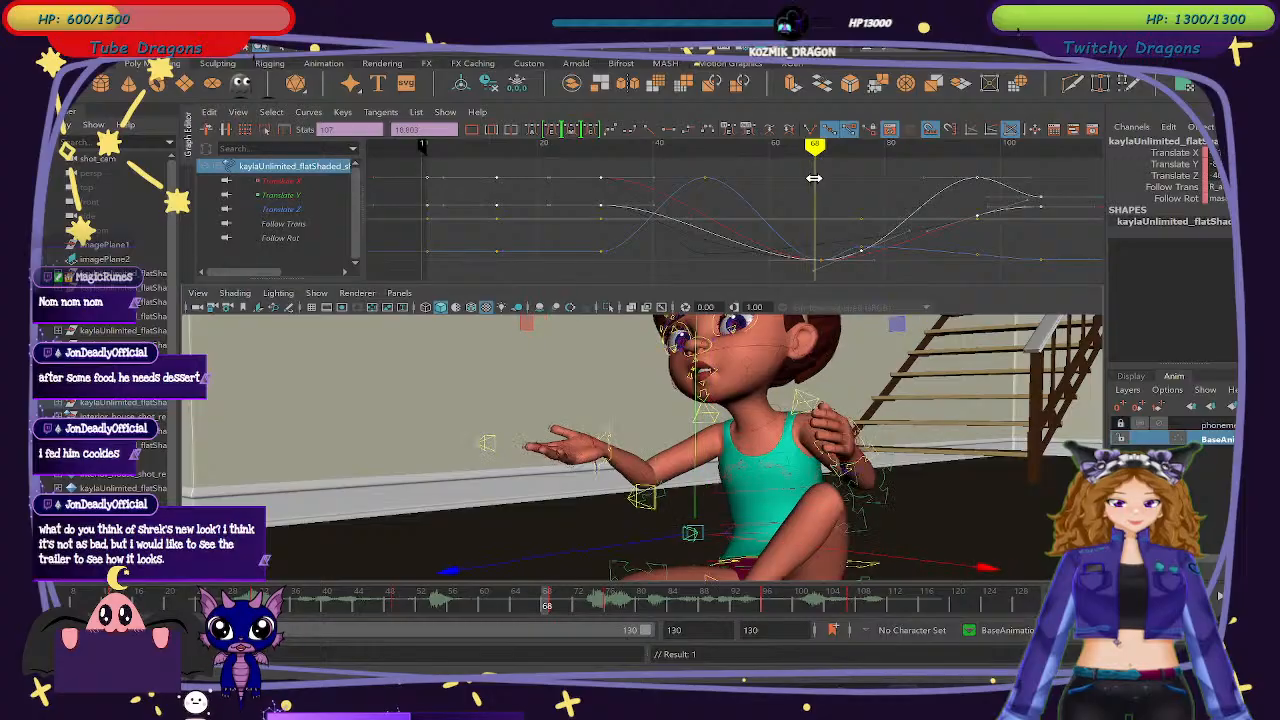
{"action": "left_click", "coordinate": [822, 262]}
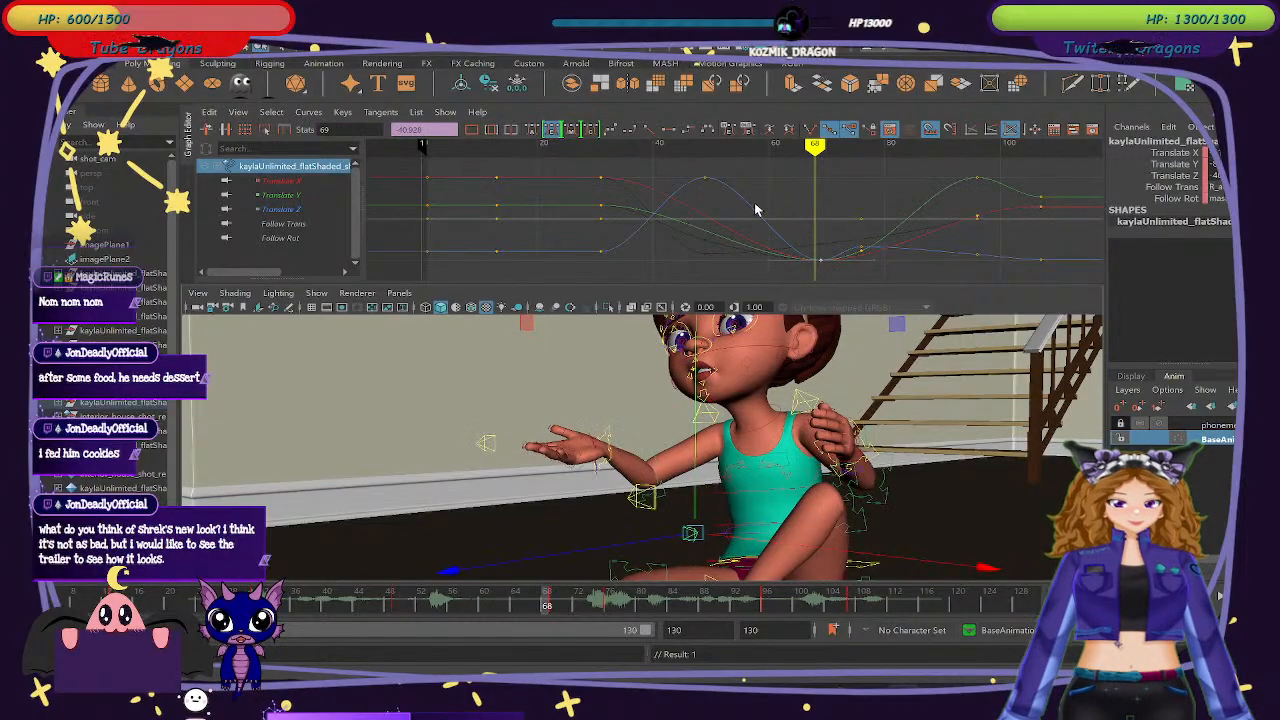
{"action": "left_click", "coordinate": [307, 210]}
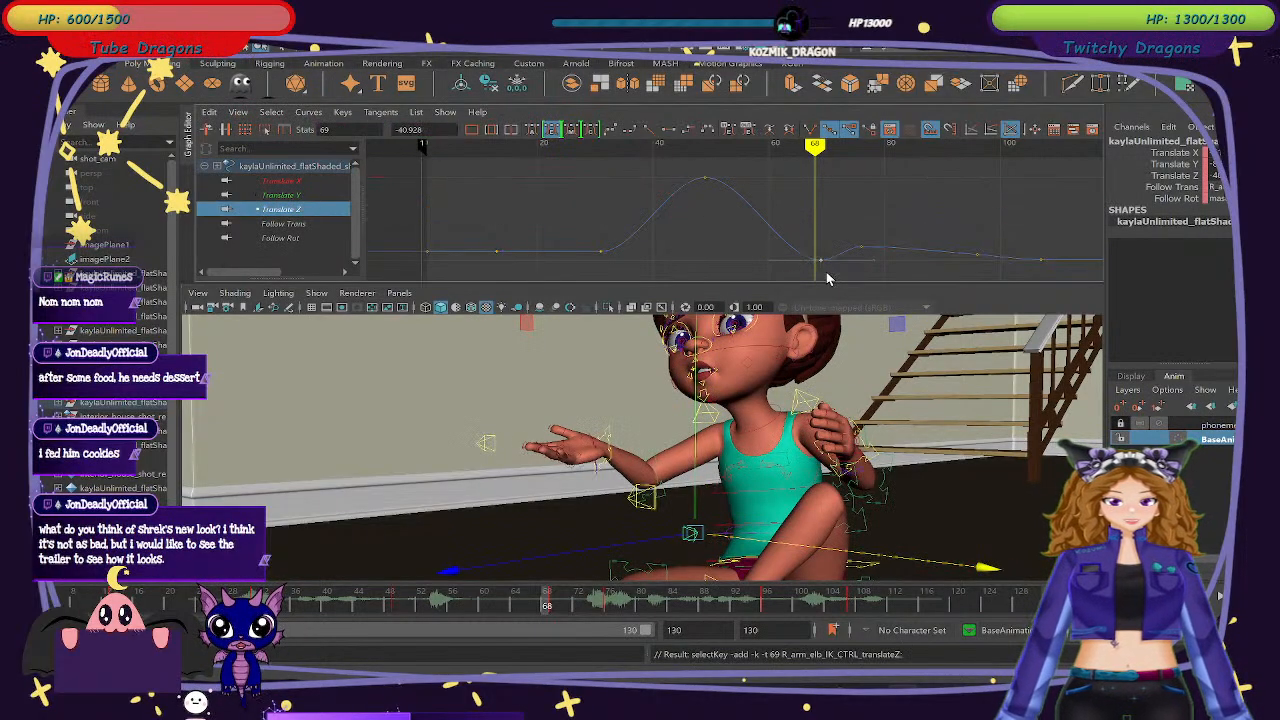
{"action": "key", "text": "Delete"}
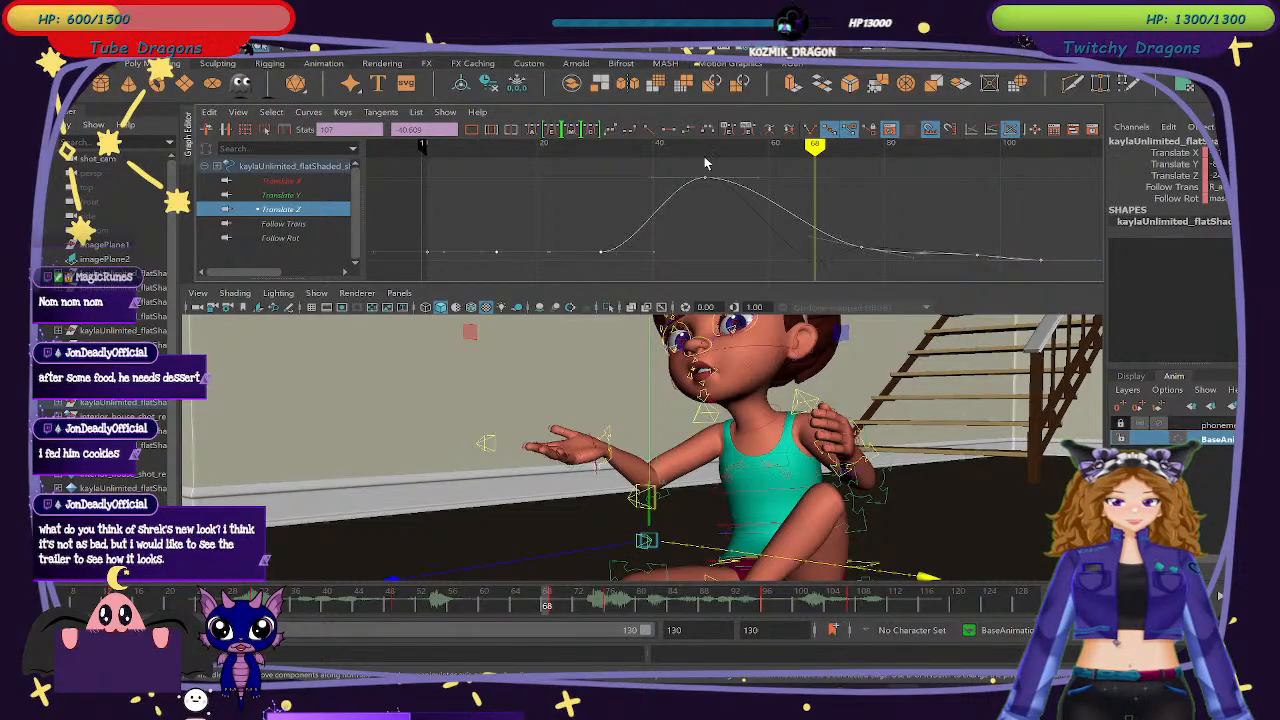
{"action": "mouse_move", "coordinate": [704, 163]}
{"action": "left_mouse_down"}
{"action": "mouse_move", "coordinate": [800, 173]}
{"action": "mouse_move", "coordinate": [887, 206]}
{"action": "mouse_move", "coordinate": [862, 228]}
{"action": "left_mouse_up"}
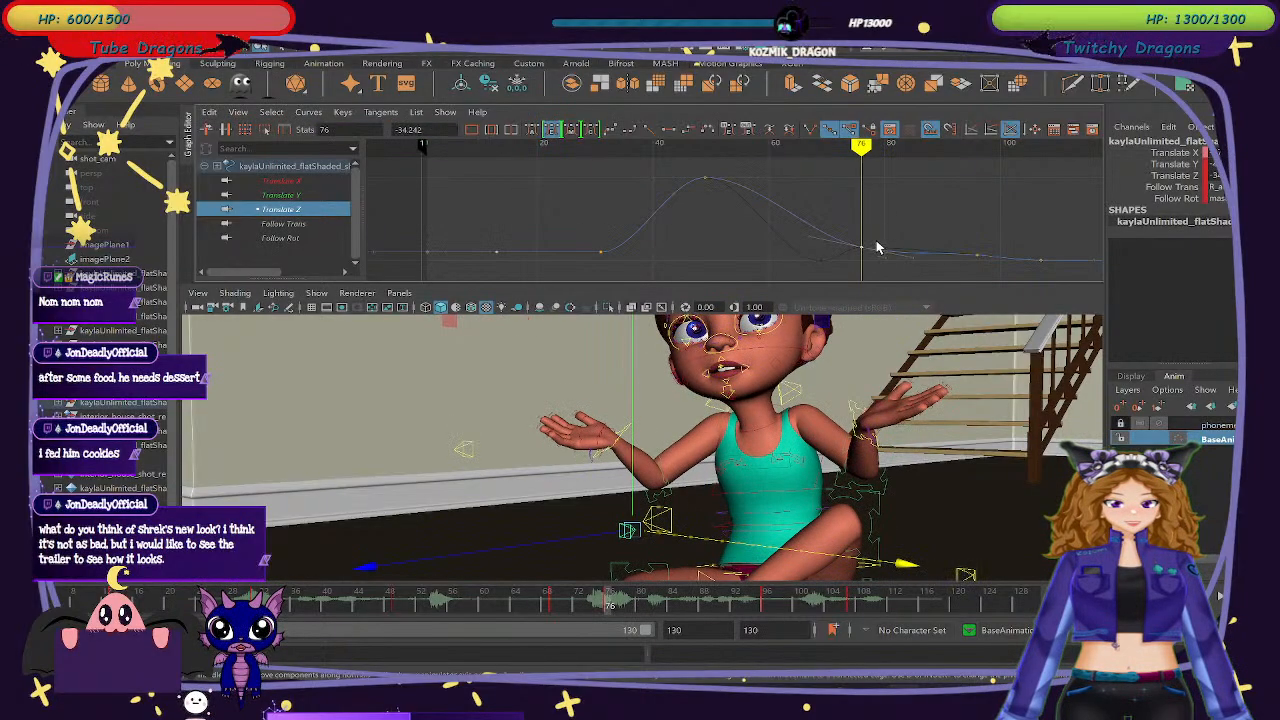
{"action": "key", "text": "Delete"}
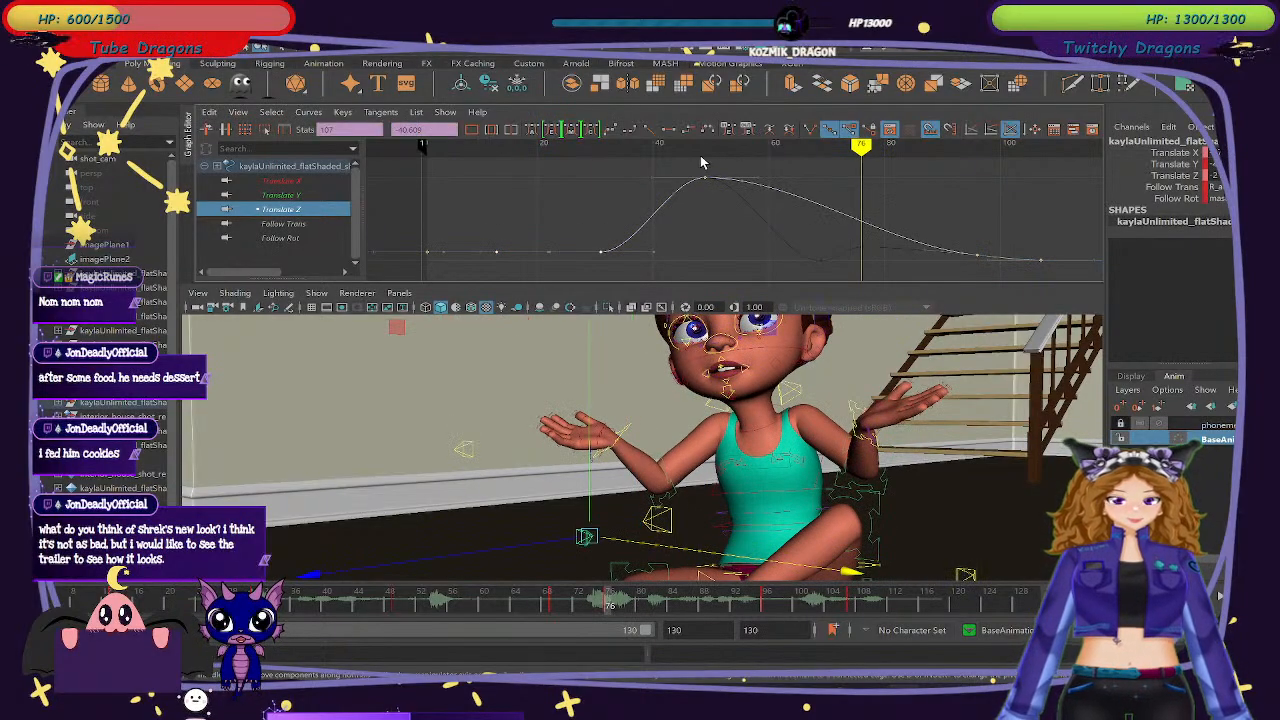
{"action": "mouse_move", "coordinate": [702, 163]}
{"action": "left_mouse_down"}
{"action": "mouse_move", "coordinate": [657, 166]}
{"action": "mouse_move", "coordinate": [790, 173]}
{"action": "mouse_move", "coordinate": [779, 168]}
{"action": "left_mouse_up"}
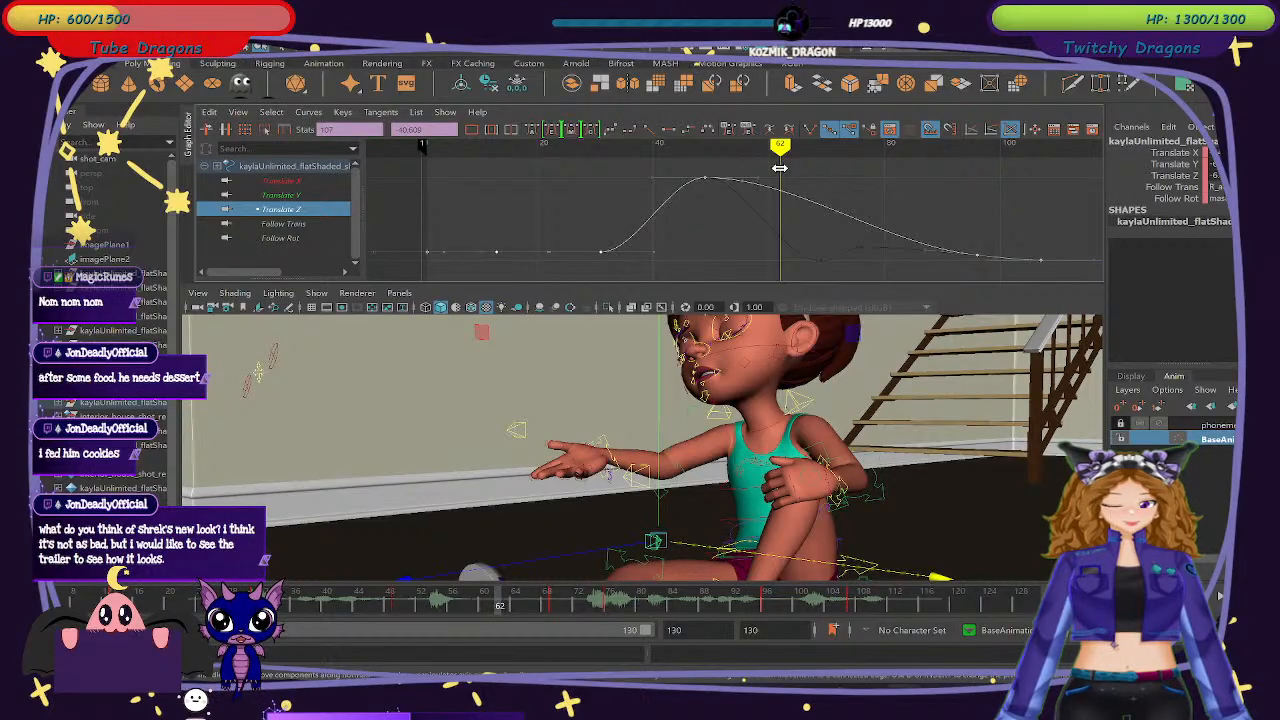
Try repositioning the right elbow control vertically at frame 62 and sideways at frame 49, and check the motion up to frame 74.
{"action": "left_click_drag", "start_coordinate": [659, 363], "coordinate": [667, 333]}
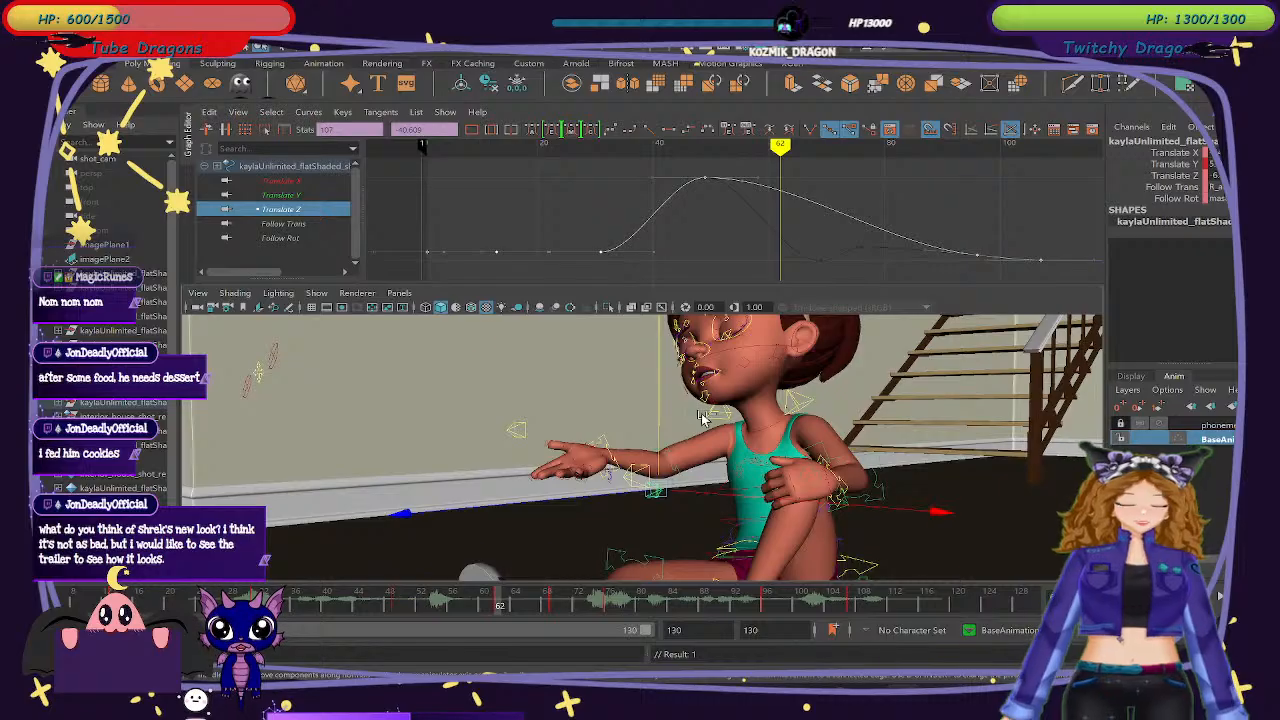
{"action": "left_click_drag", "start_coordinate": [701, 418], "coordinate": [645, 505], "text": "alt"}
{"action": "left_click_drag", "start_coordinate": [780, 148], "coordinate": [705, 146]}
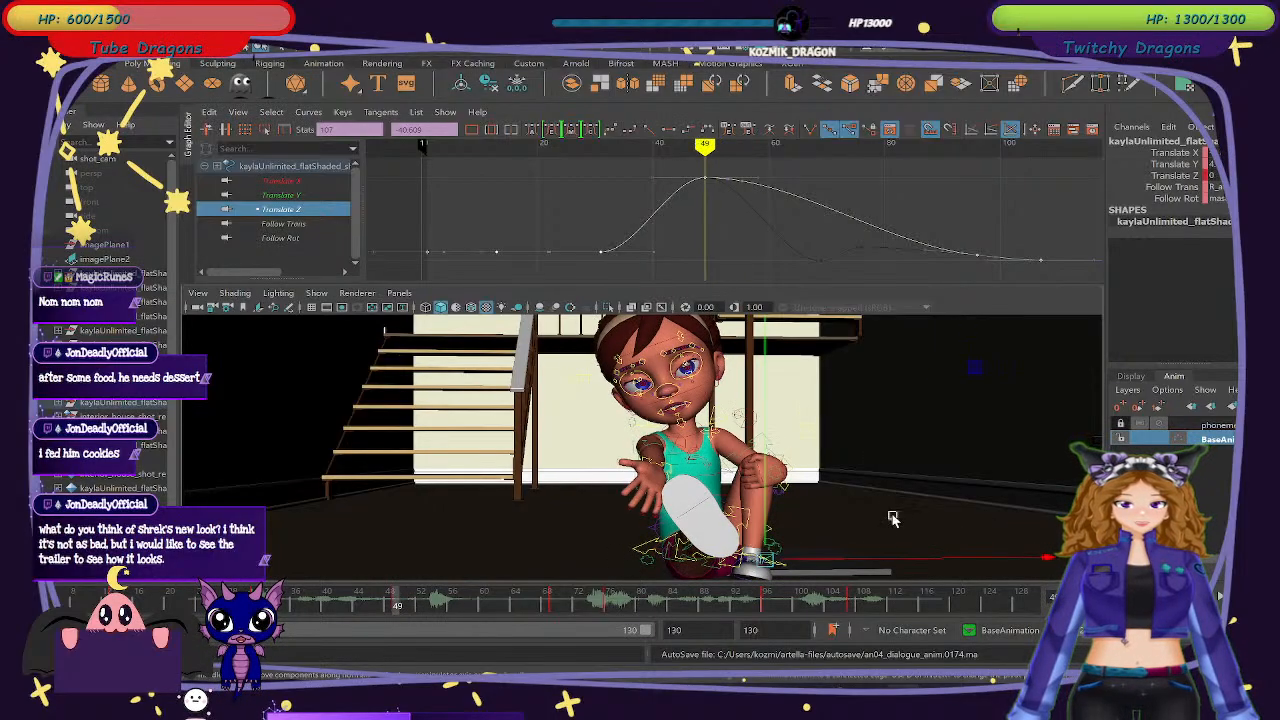
{"action": "left_click", "coordinate": [889, 563]}
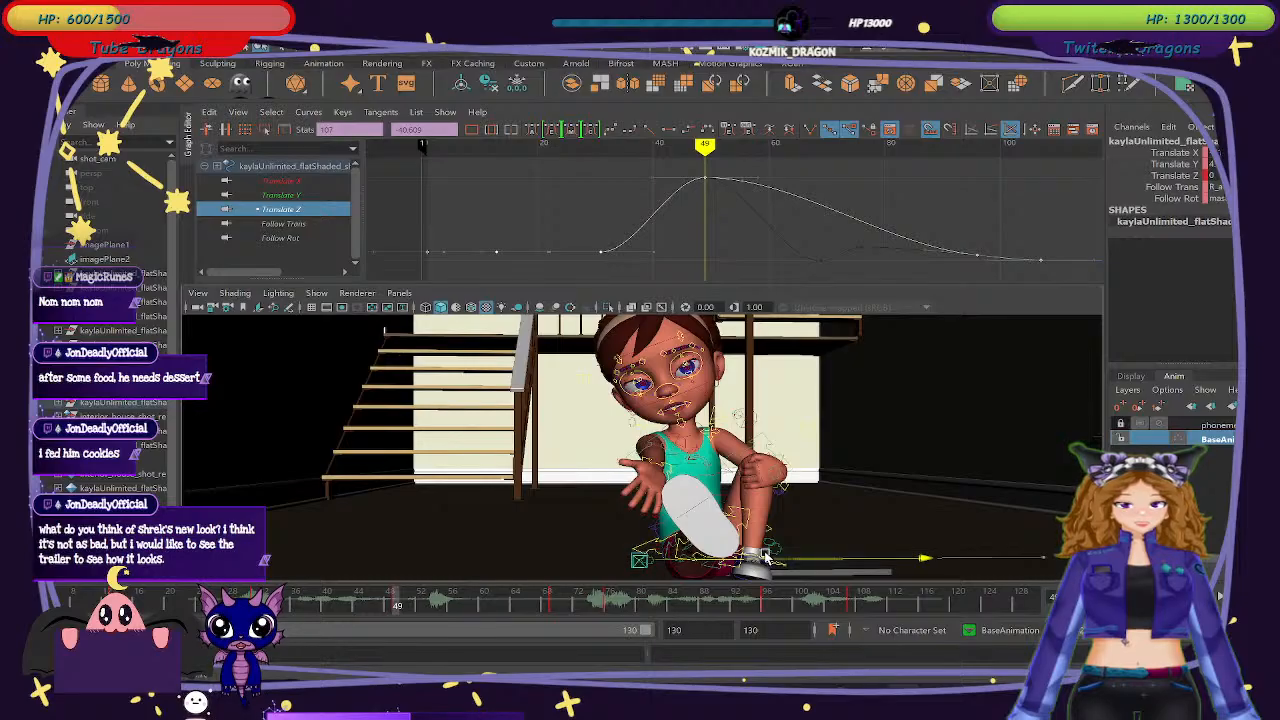
{"action": "left_click", "coordinate": [294, 167]}
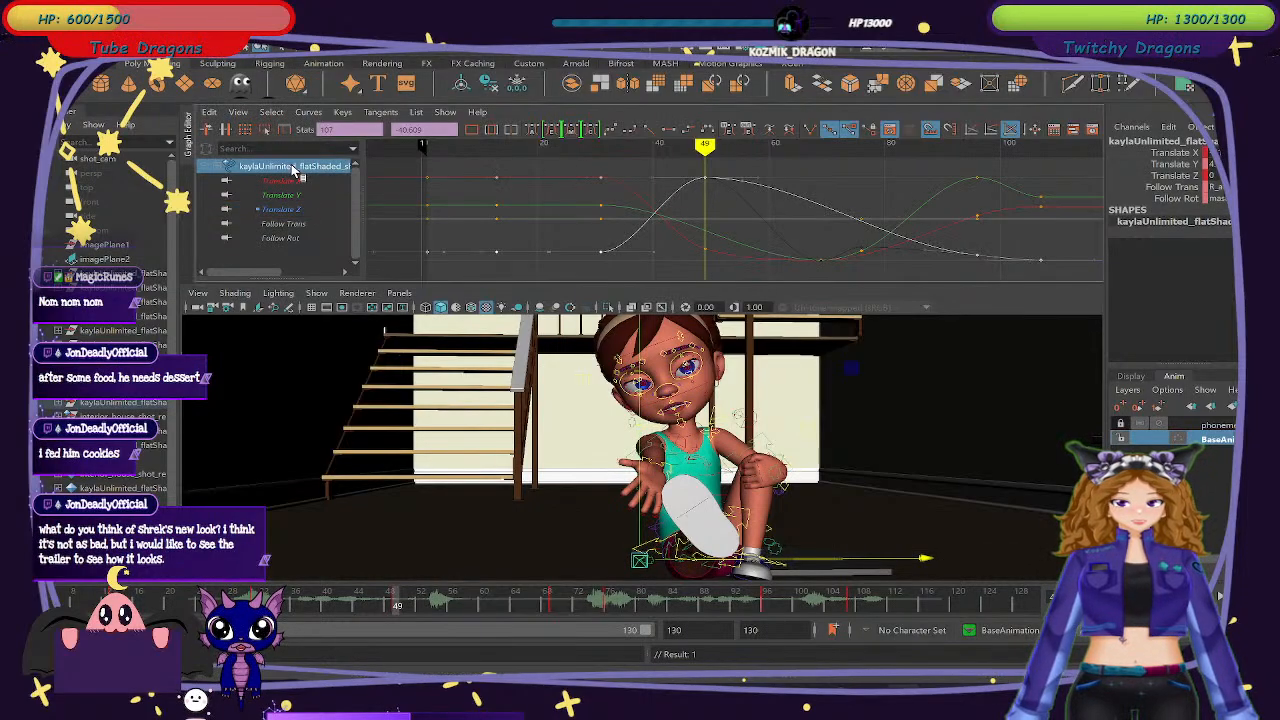
{"action": "mouse_move", "coordinate": [705, 145]}
{"action": "left_mouse_down"}
{"action": "mouse_move", "coordinate": [606, 146]}
{"action": "mouse_move", "coordinate": [851, 175]}
{"action": "left_mouse_up"}
{"action": "scroll", "coordinate": [845, 185], "scroll_direction": "down", "scroll_amount": 2}
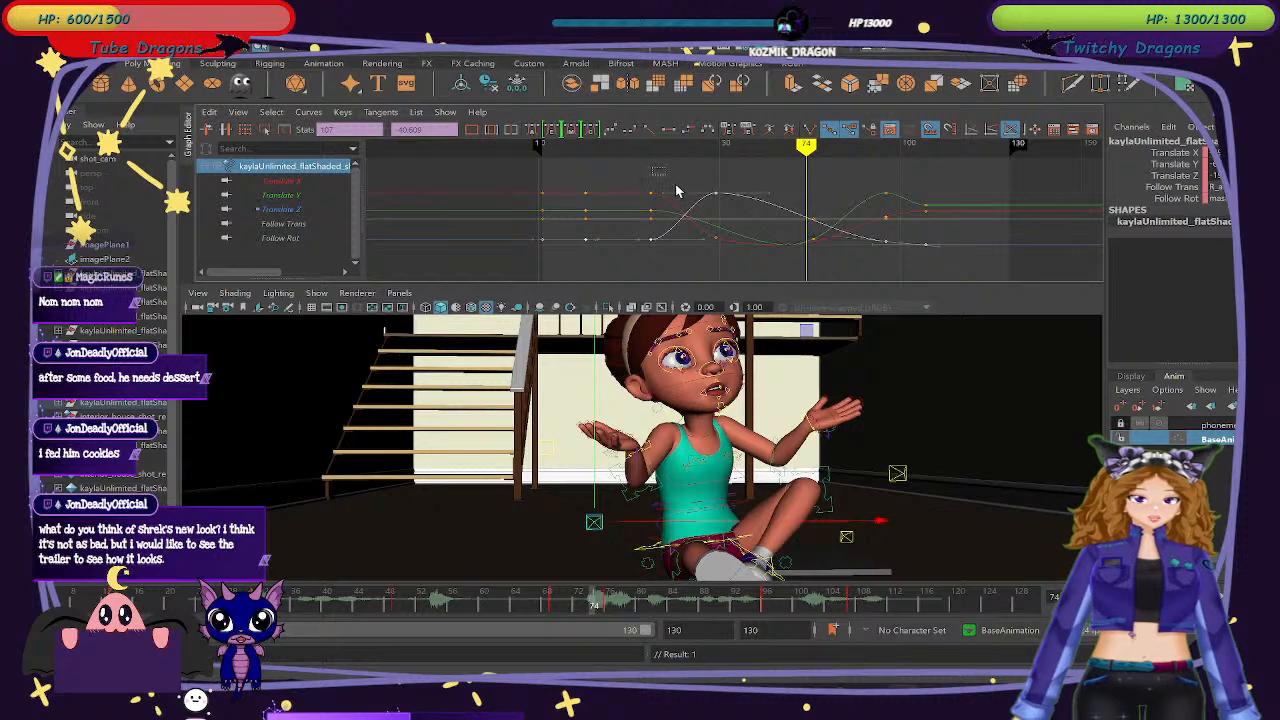
Delete all of the right elbow control's keys from about frame 30 onward and check the arm between frames 30 and 51.
{"action": "left_click_drag", "start_coordinate": [649, 167], "coordinate": [959, 273]}
{"action": "key", "text": "Delete"}
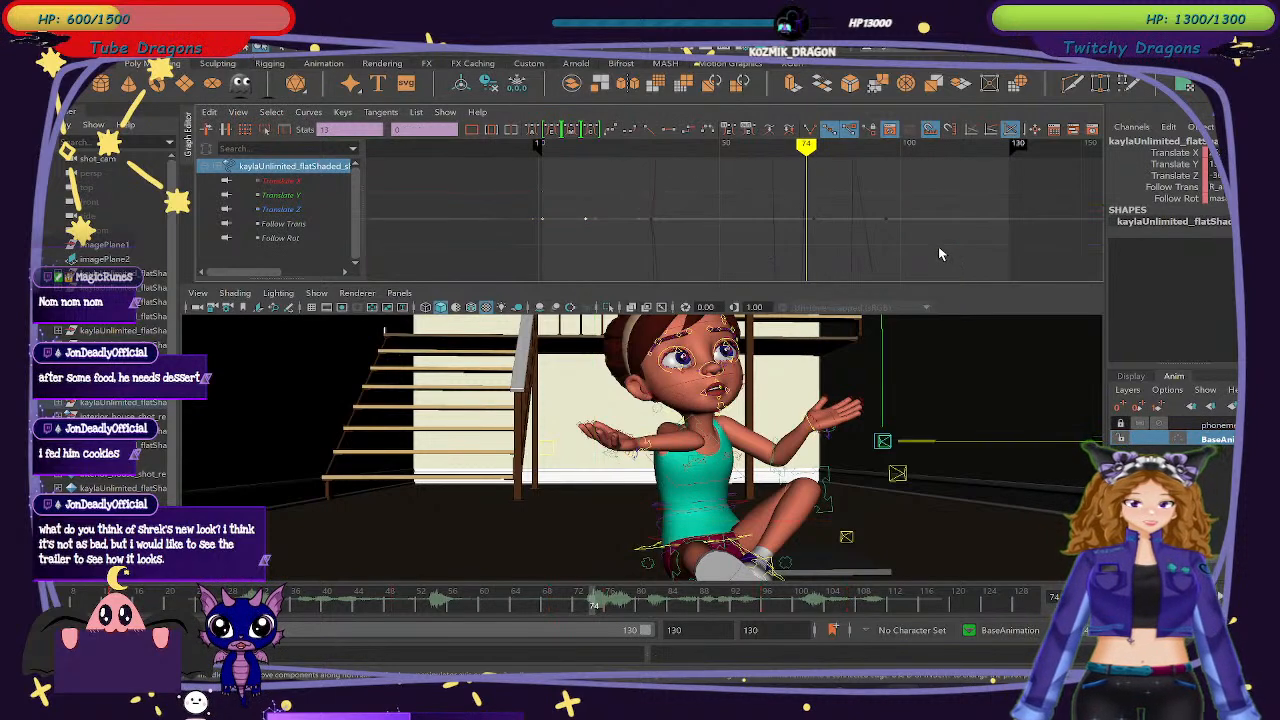
{"action": "left_click", "coordinate": [650, 150]}
{"action": "mouse_move", "coordinate": [637, 153]}
{"action": "left_mouse_down"}
{"action": "mouse_move", "coordinate": [863, 186]}
{"action": "mouse_move", "coordinate": [723, 184]}
{"action": "left_mouse_up"}
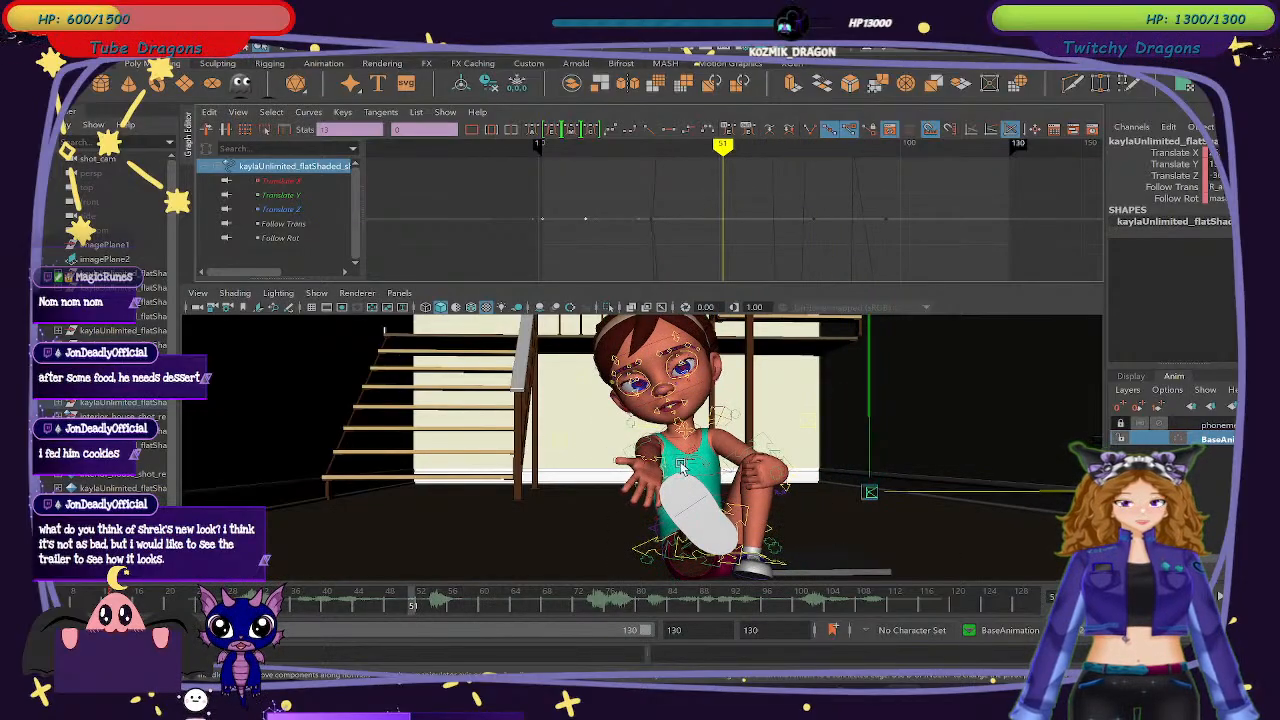
{"action": "left_click_drag", "start_coordinate": [672, 148], "coordinate": [648, 150]}
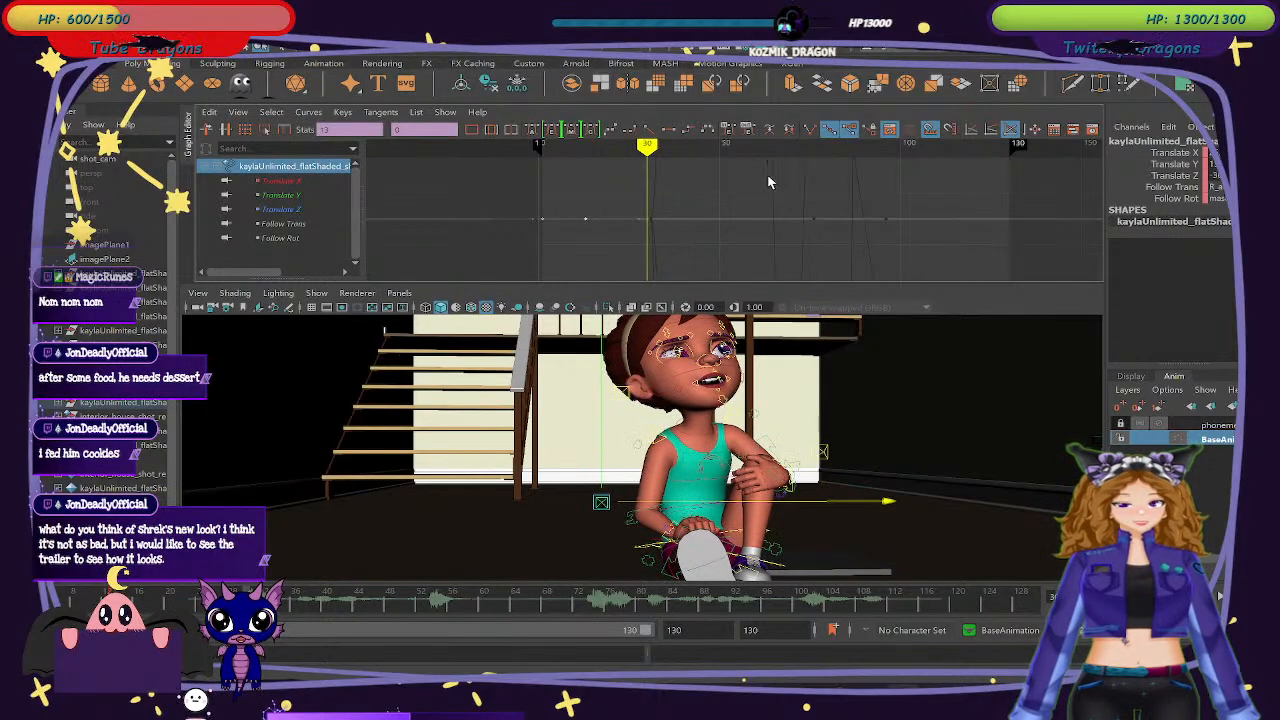
{"action": "left_click_drag", "start_coordinate": [700, 146], "coordinate": [704, 146]}
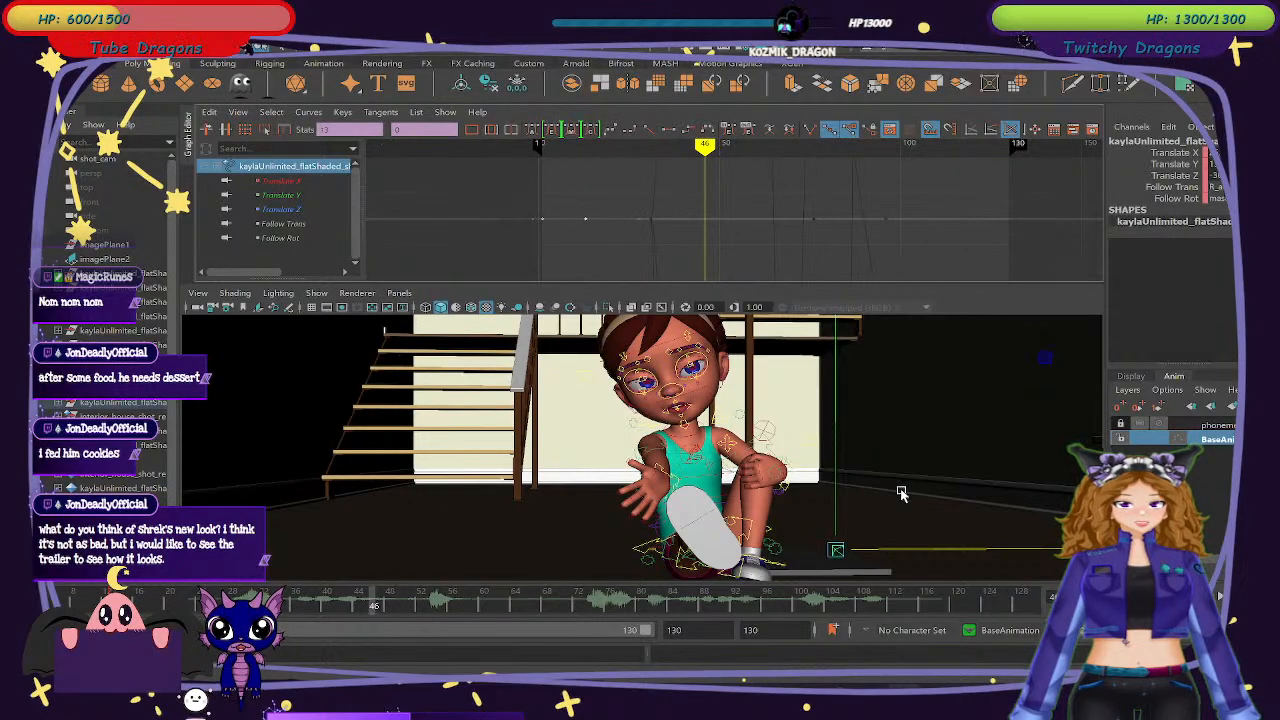
{"action": "left_click_drag", "start_coordinate": [706, 146], "coordinate": [720, 150]}
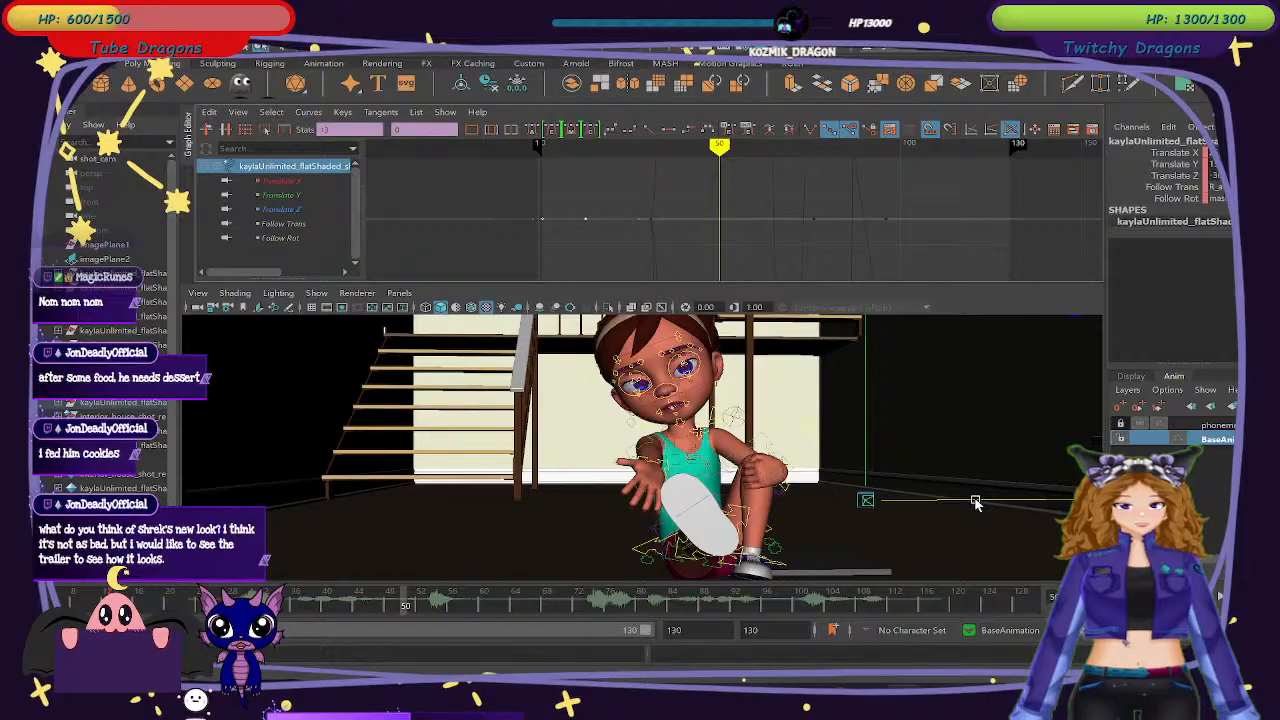
Move the right elbow control along X to the character's right arm side at frame 50 and give its Translate X keys linear tangents.
{"action": "left_click_drag", "start_coordinate": [976, 503], "coordinate": [745, 397]}
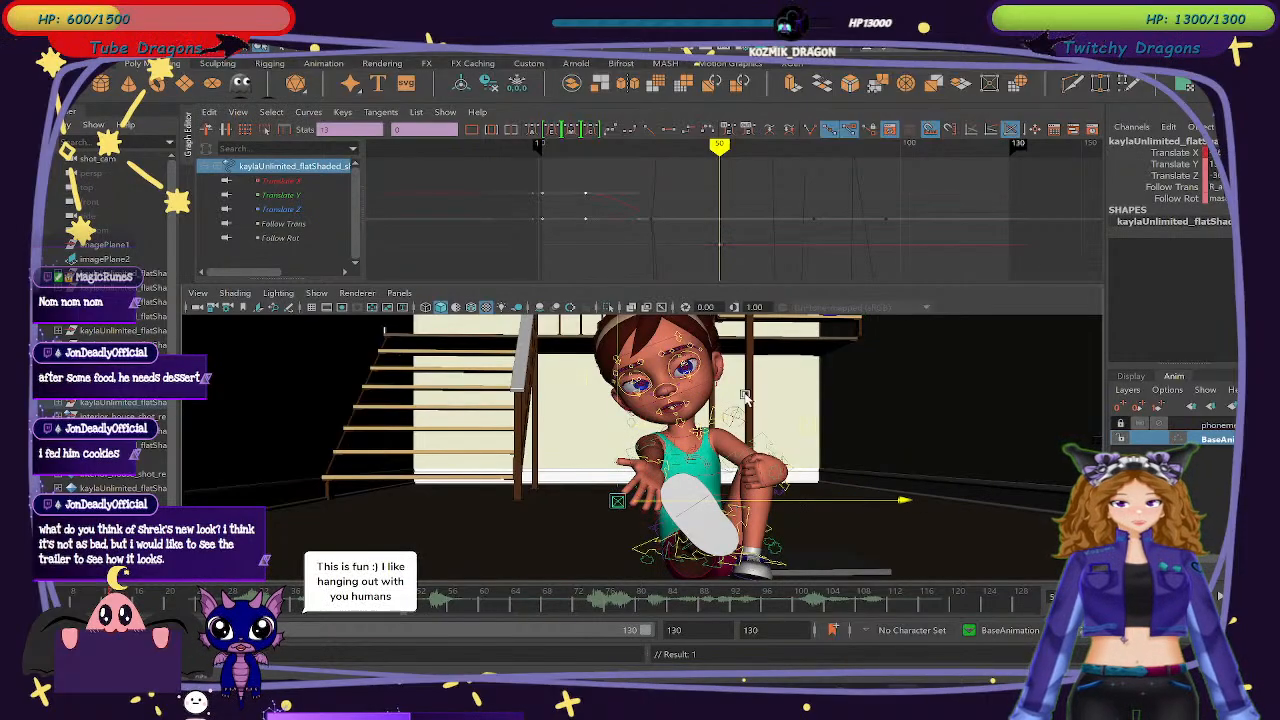
{"action": "mouse_move", "coordinate": [647, 152]}
{"action": "left_mouse_down"}
{"action": "mouse_move", "coordinate": [591, 148]}
{"action": "mouse_move", "coordinate": [715, 190]}
{"action": "mouse_move", "coordinate": [690, 182]}
{"action": "left_mouse_up"}
{"action": "left_click", "coordinate": [674, 238]}
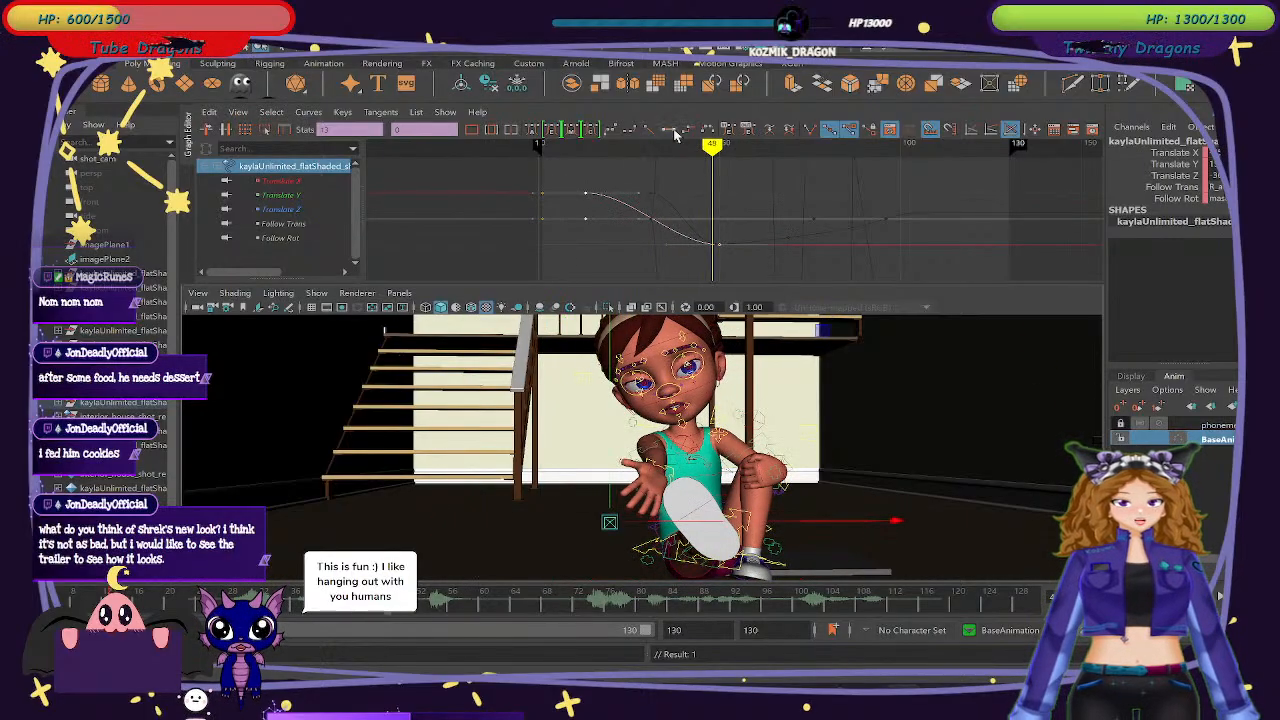
{"action": "left_click", "coordinate": [650, 129]}
{"action": "mouse_move", "coordinate": [614, 145]}
{"action": "left_mouse_down"}
{"action": "mouse_move", "coordinate": [602, 150]}
{"action": "mouse_move", "coordinate": [714, 167]}
{"action": "mouse_move", "coordinate": [696, 167]}
{"action": "left_mouse_up"}
{"action": "left_click", "coordinate": [711, 172]}
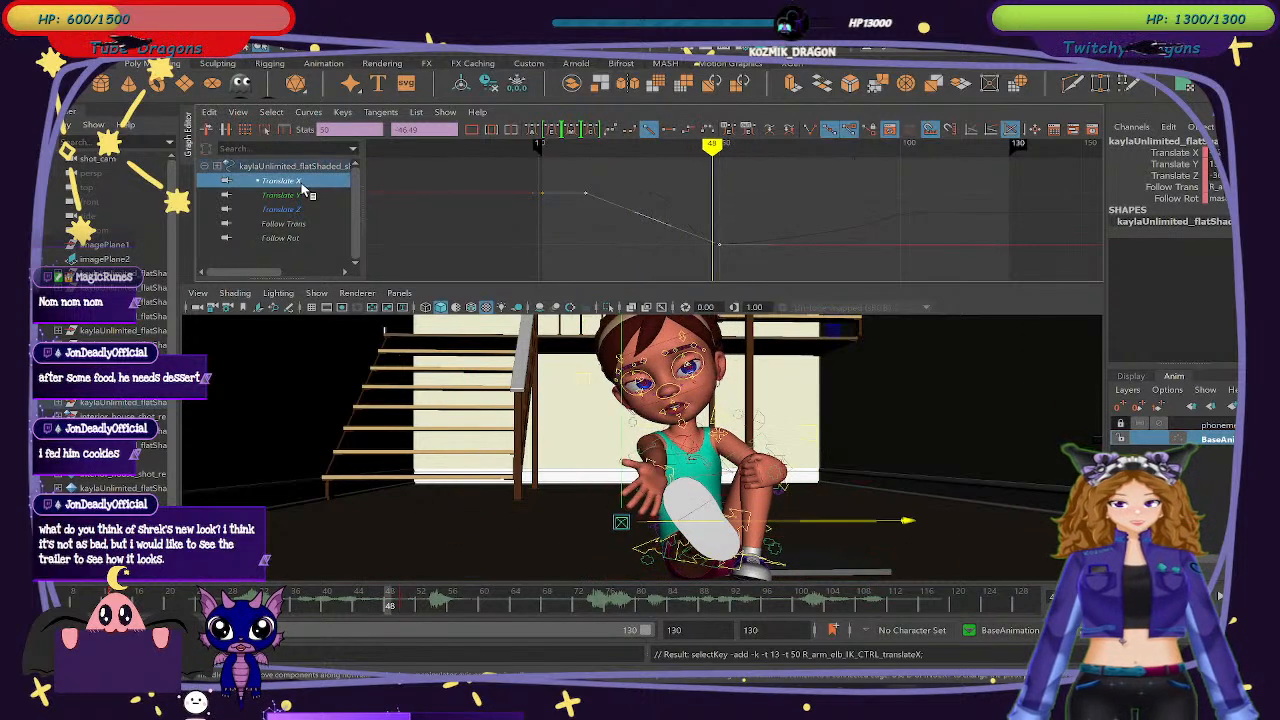
Reposition the right elbow control along X at frame 34 and check its translate curves and the arm pose at frame 47.
{"action": "left_click", "coordinate": [300, 210]}
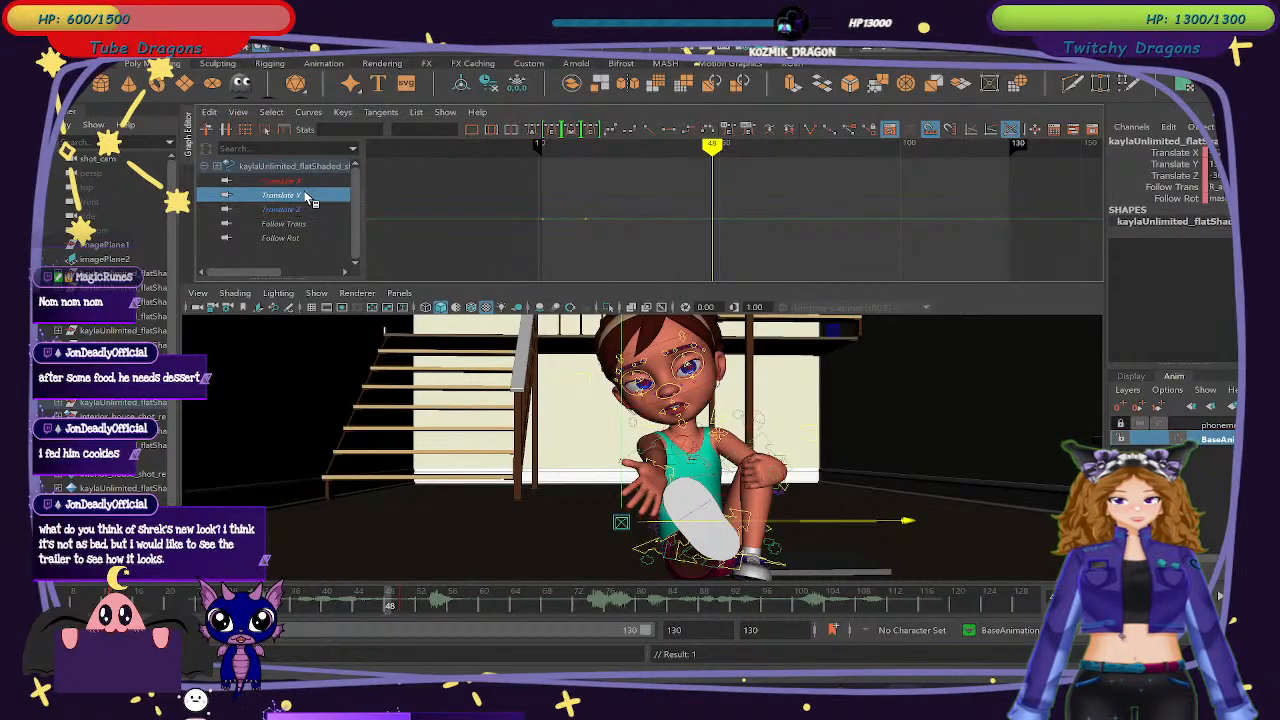
{"action": "left_click", "coordinate": [310, 196]}
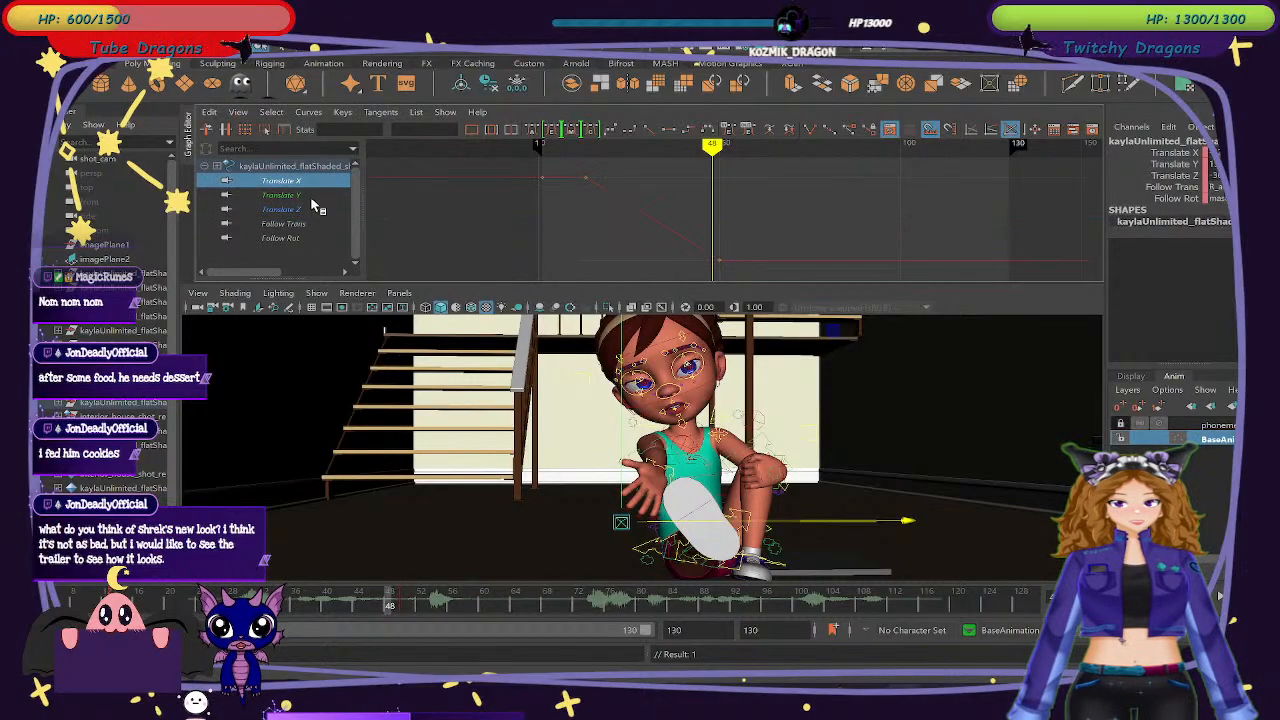
{"action": "mouse_move", "coordinate": [643, 150]}
{"action": "left_mouse_down"}
{"action": "mouse_move", "coordinate": [603, 150]}
{"action": "mouse_move", "coordinate": [660, 157]}
{"action": "left_mouse_up"}
{"action": "left_click_drag", "start_coordinate": [707, 515], "coordinate": [862, 517]}
{"action": "left_click", "coordinate": [280, 195]}
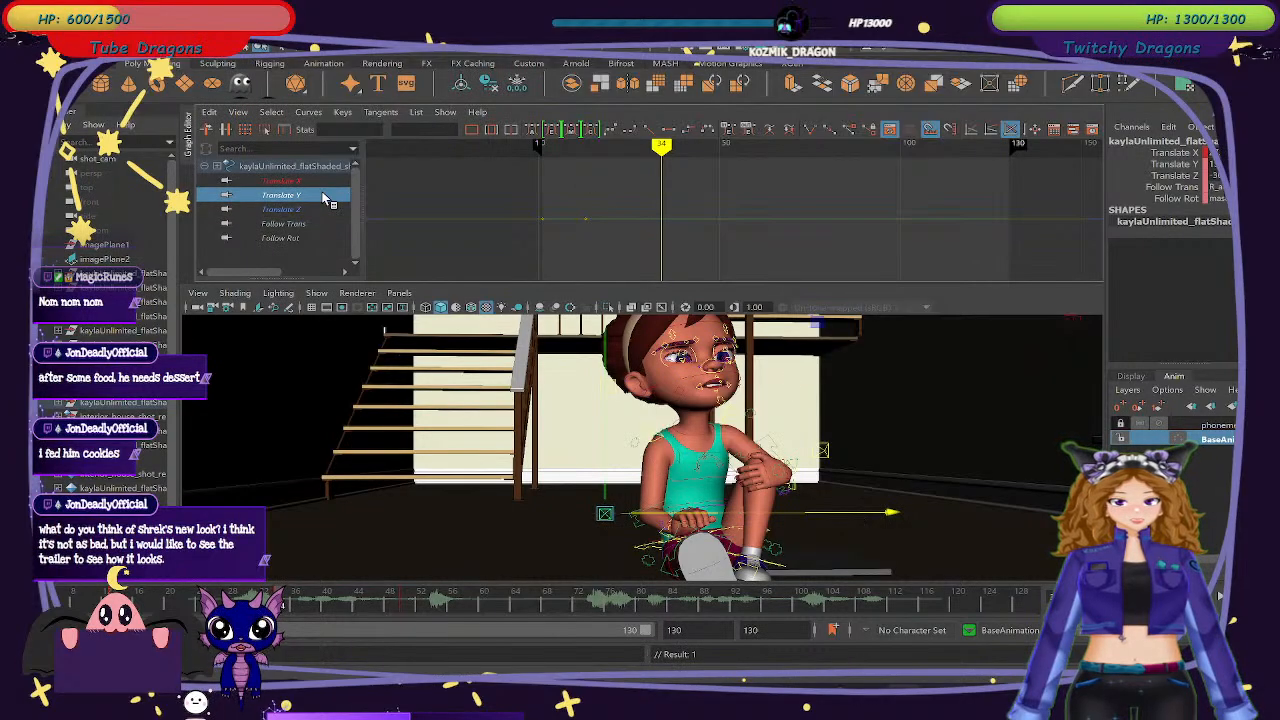
{"action": "left_click", "coordinate": [313, 181]}
{"action": "mouse_move", "coordinate": [660, 153]}
{"action": "left_mouse_down"}
{"action": "mouse_move", "coordinate": [610, 153]}
{"action": "mouse_move", "coordinate": [725, 168]}
{"action": "mouse_move", "coordinate": [707, 173]}
{"action": "left_mouse_up"}
{"action": "left_click_drag", "start_coordinate": [945, 504], "coordinate": [873, 500], "text": "alt"}
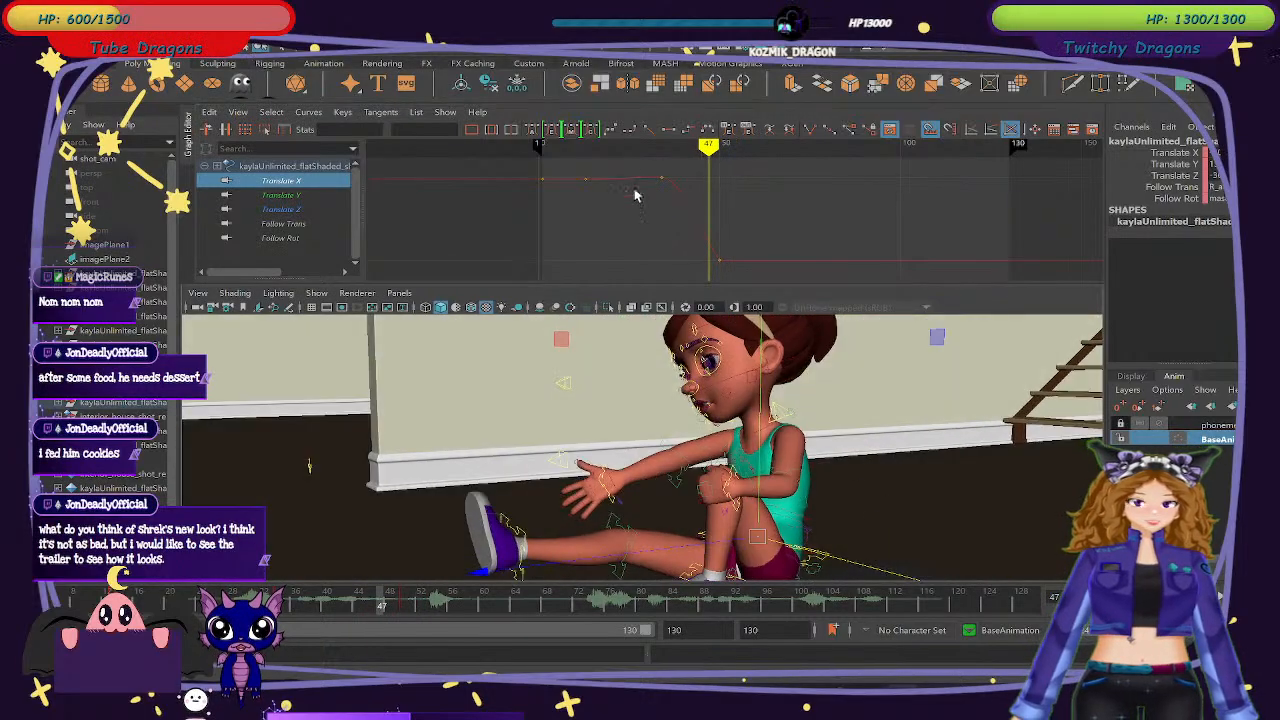
Lower the right elbow control's Translate X key at frame 34 to 15.696 and smooth the curve leading into it.
{"action": "mouse_move", "coordinate": [629, 150]}
{"action": "left_mouse_down"}
{"action": "mouse_move", "coordinate": [586, 146]}
{"action": "mouse_move", "coordinate": [720, 167]}
{"action": "mouse_move", "coordinate": [667, 166]}
{"action": "left_mouse_up"}
{"action": "key", "text": "ctrl+z"}
{"action": "key", "text": "ctrl+z"}
{"action": "key", "text": "ctrl+z"}
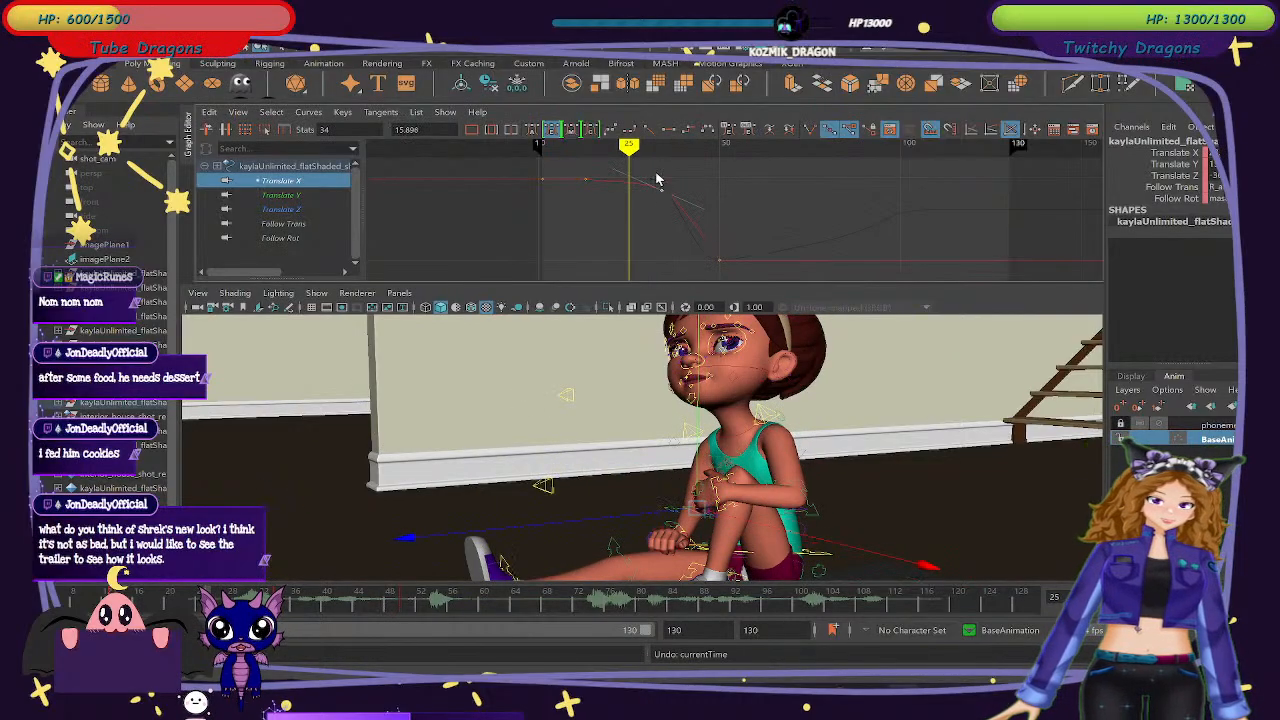
{"action": "mouse_move", "coordinate": [600, 149]}
{"action": "left_mouse_down"}
{"action": "mouse_move", "coordinate": [697, 172]}
{"action": "mouse_move", "coordinate": [592, 173]}
{"action": "mouse_move", "coordinate": [601, 182]}
{"action": "mouse_move", "coordinate": [586, 154]}
{"action": "mouse_move", "coordinate": [607, 157]}
{"action": "left_mouse_up"}
{"action": "left_click", "coordinate": [601, 182]}
{"action": "left_click_drag", "start_coordinate": [718, 500], "coordinate": [786, 501], "text": "alt"}
Adjust the right elbow control's height along Y at frame 69 while checking the raised arm pose from several angles.
{"action": "mouse_move", "coordinate": [573, 149]}
{"action": "left_mouse_down"}
{"action": "mouse_move", "coordinate": [651, 152]}
{"action": "mouse_move", "coordinate": [745, 201]}
{"action": "mouse_move", "coordinate": [844, 212]}
{"action": "mouse_move", "coordinate": [788, 213]}
{"action": "left_mouse_up"}
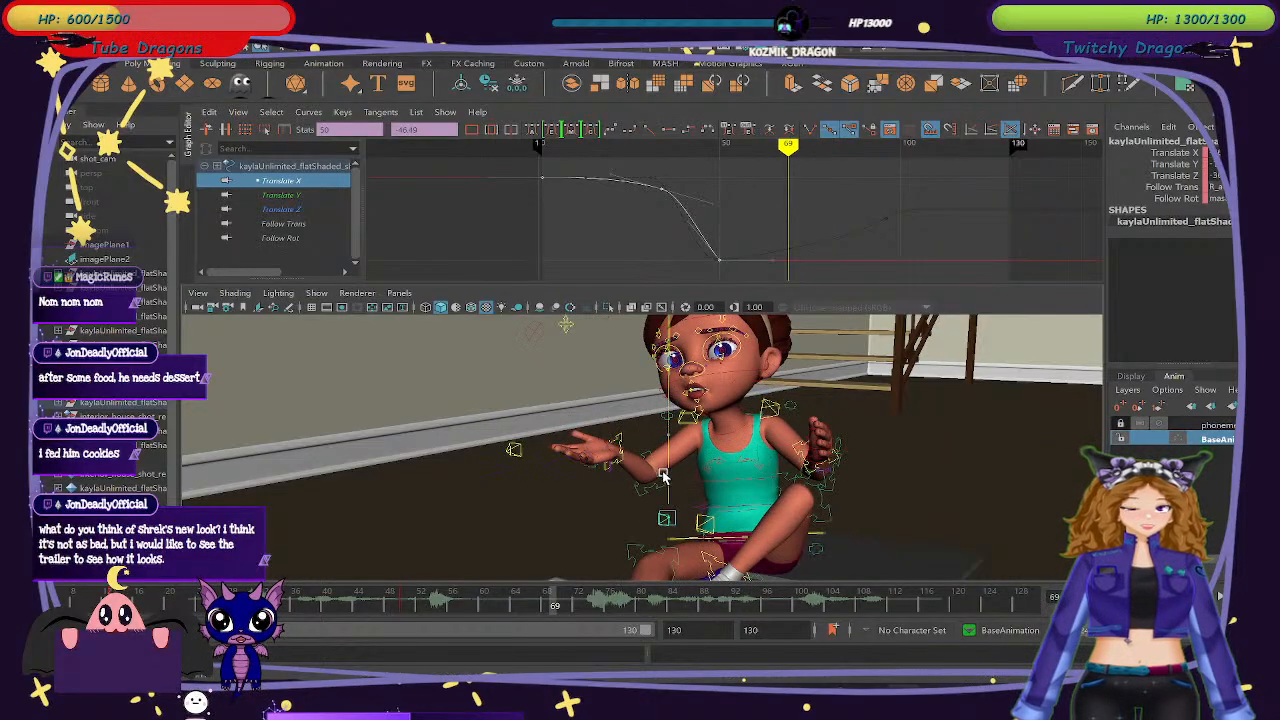
{"action": "left_click_drag", "start_coordinate": [655, 481], "coordinate": [703, 498], "text": "alt"}
{"action": "left_click_drag", "start_coordinate": [706, 497], "coordinate": [570, 470], "text": "alt"}
Lower the right elbow control at frame 111, move it along X closer to the body, and check the motion back to frame 74.
{"action": "left_click_drag", "start_coordinate": [730, 147], "coordinate": [940, 221]}
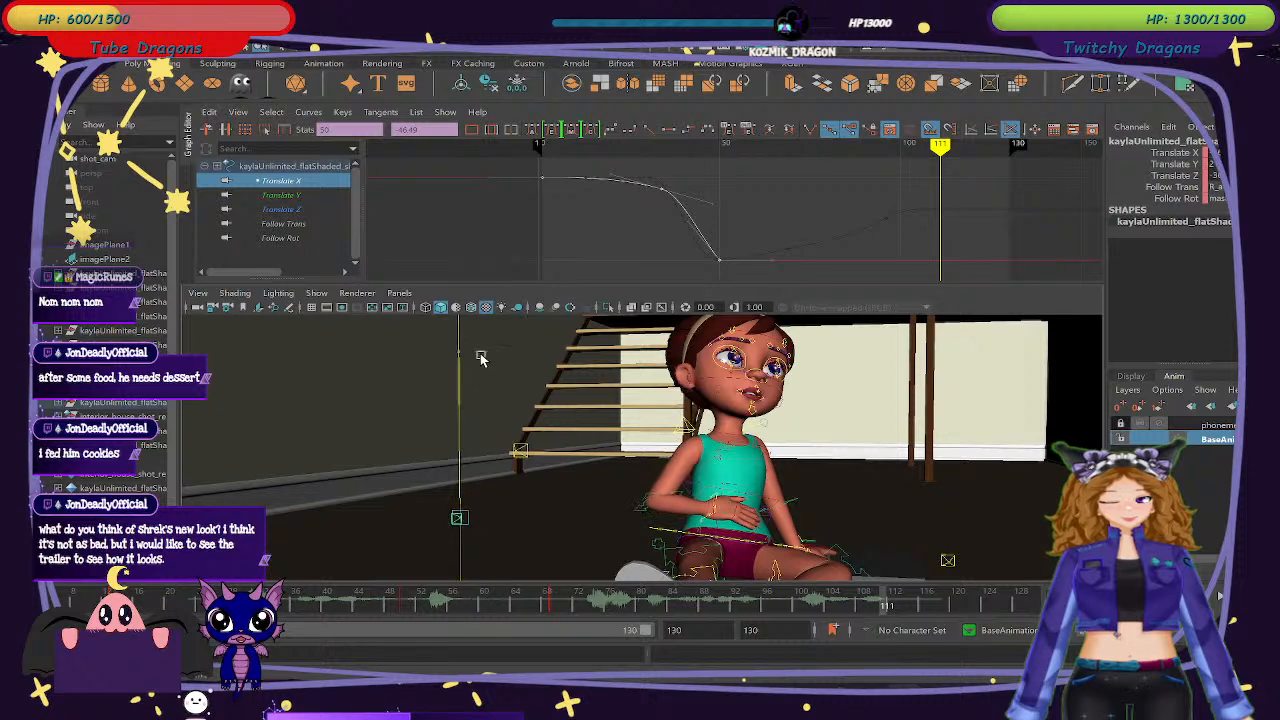
{"action": "left_click", "coordinate": [499, 558]}
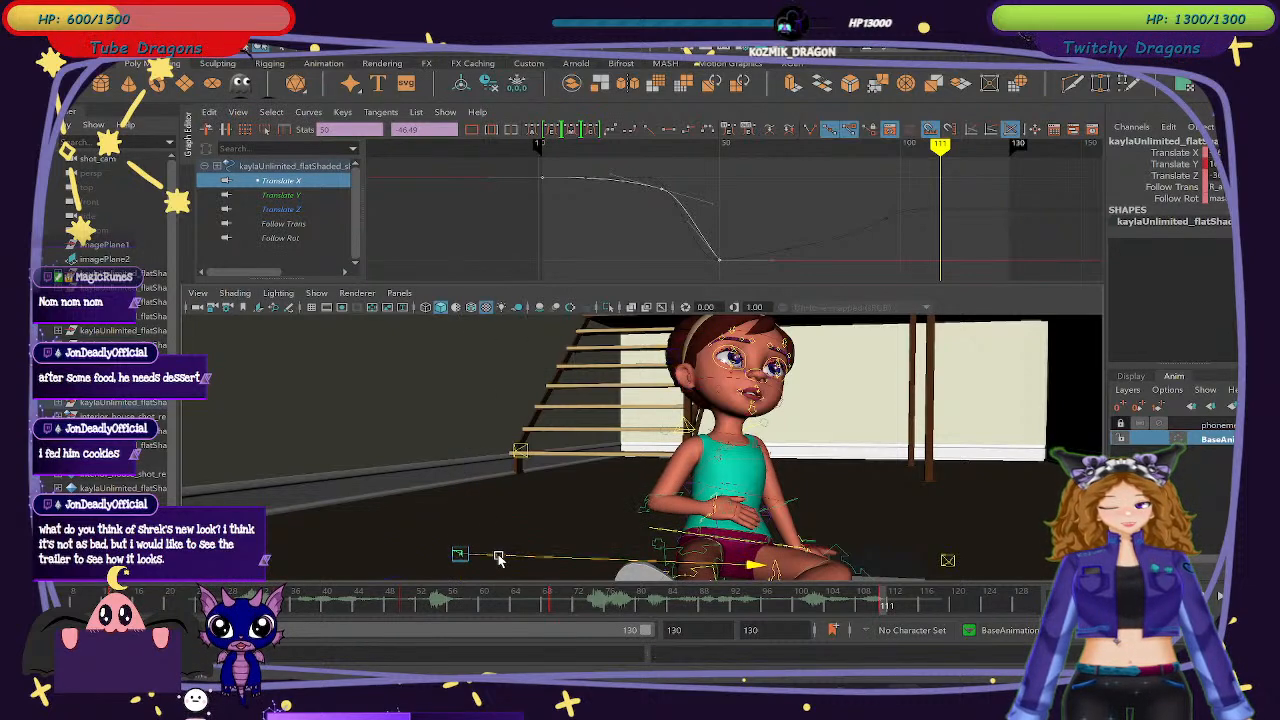
{"action": "left_click_drag", "start_coordinate": [660, 570], "coordinate": [604, 575]}
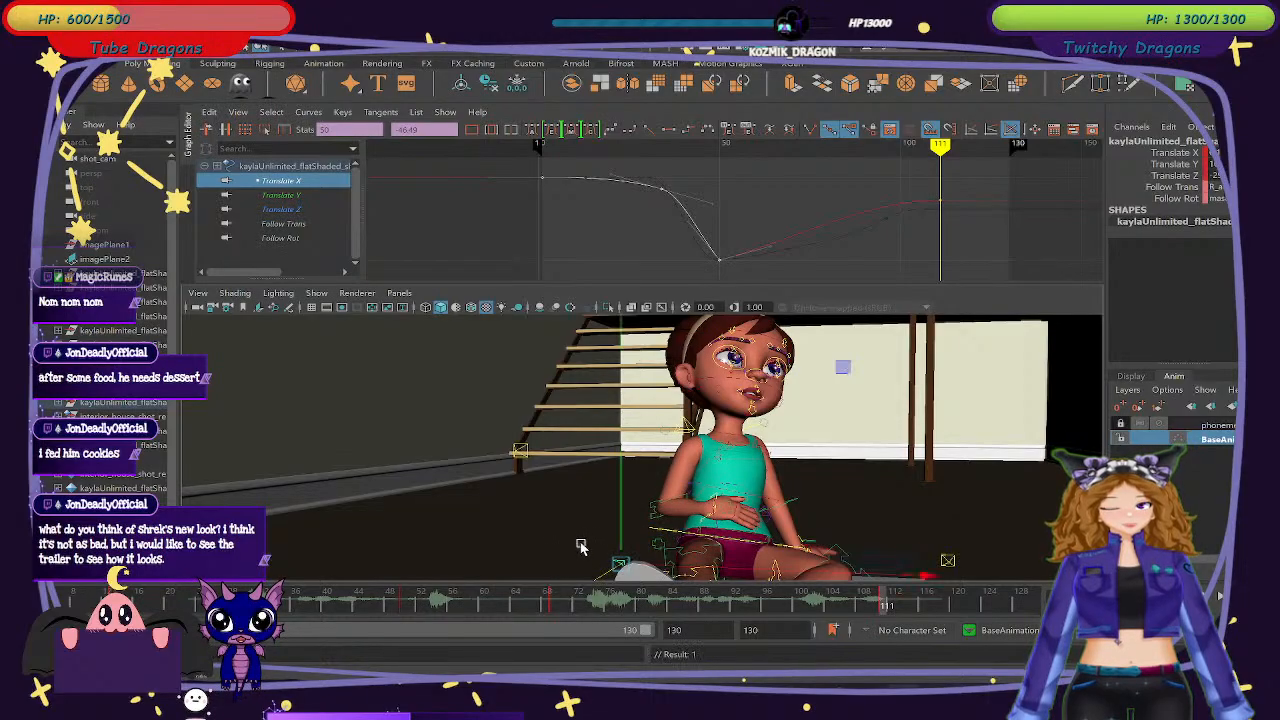
{"action": "right_click_drag", "start_coordinate": [638, 493], "coordinate": [613, 547], "text": "alt"}
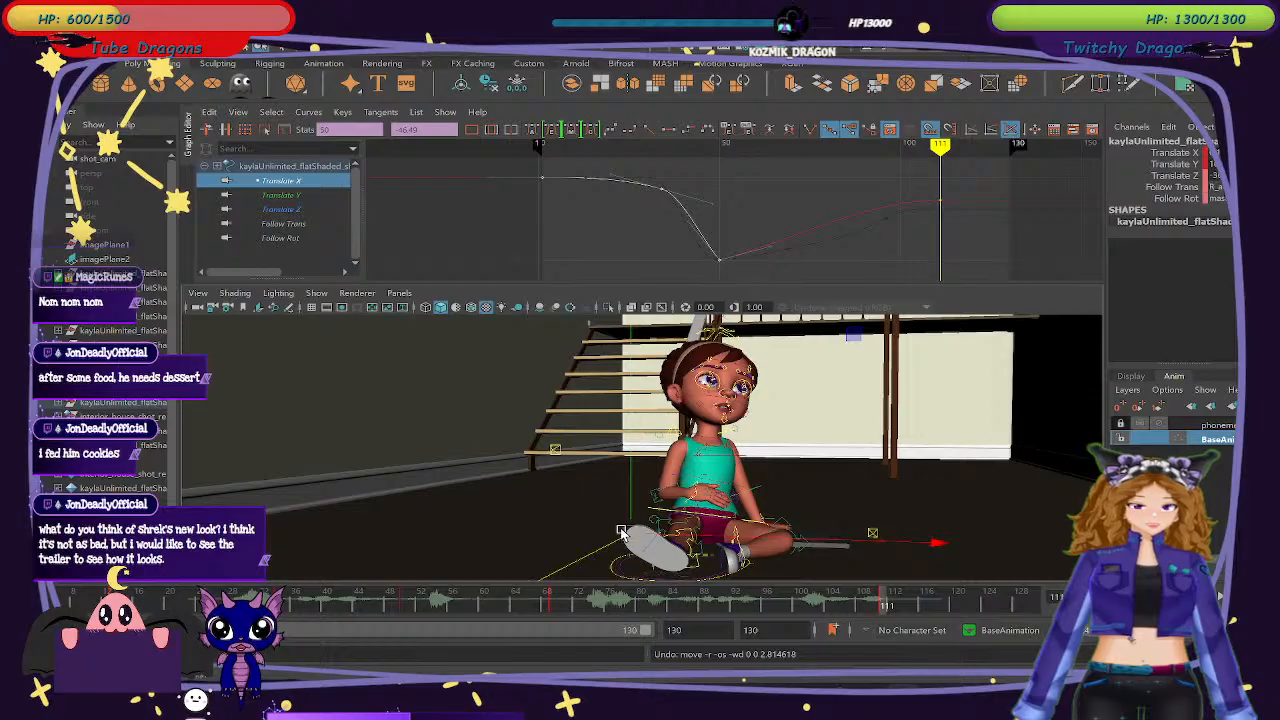
{"action": "mouse_move", "coordinate": [940, 147]}
{"action": "left_mouse_down"}
{"action": "mouse_move", "coordinate": [655, 148]}
{"action": "mouse_move", "coordinate": [880, 174]}
{"action": "mouse_move", "coordinate": [741, 179]}
{"action": "left_mouse_up"}
Compare the right elbow's Translate Y and Z curves, try moving the control along X at frame 70, and undo that move.
{"action": "left_click", "coordinate": [307, 195]}
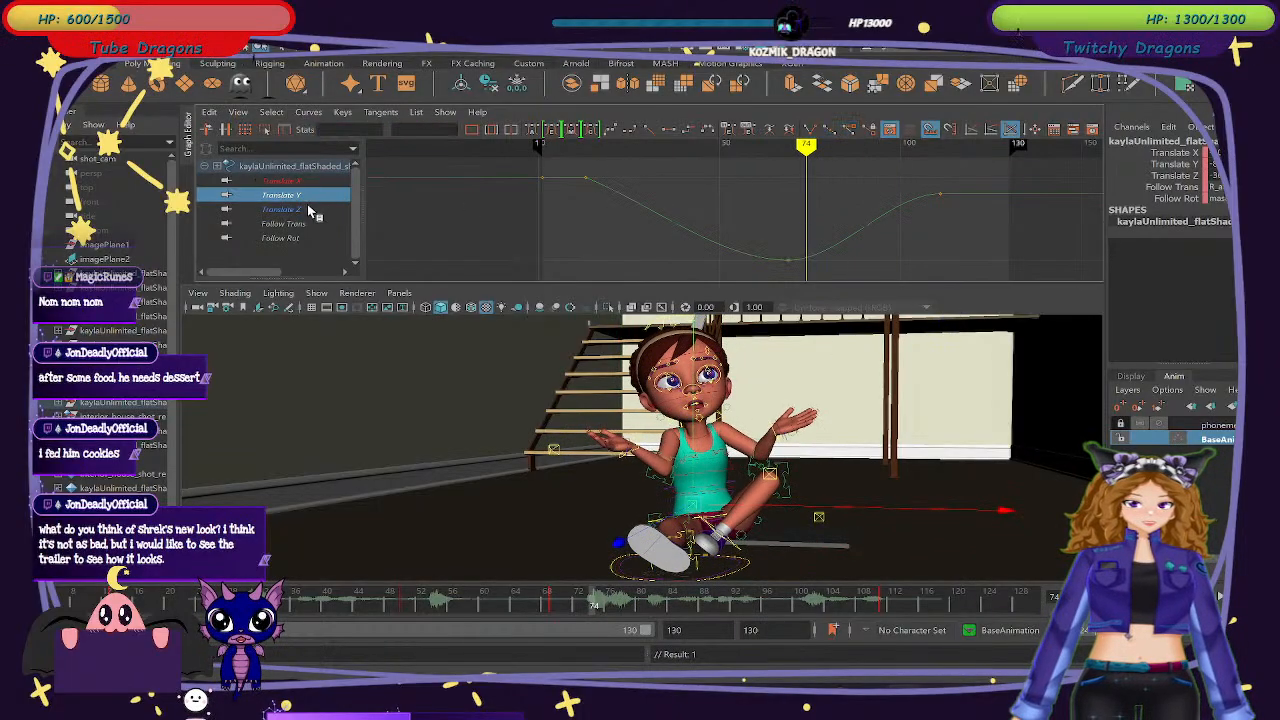
{"action": "left_click", "coordinate": [307, 209]}
{"action": "left_click", "coordinate": [284, 195]}
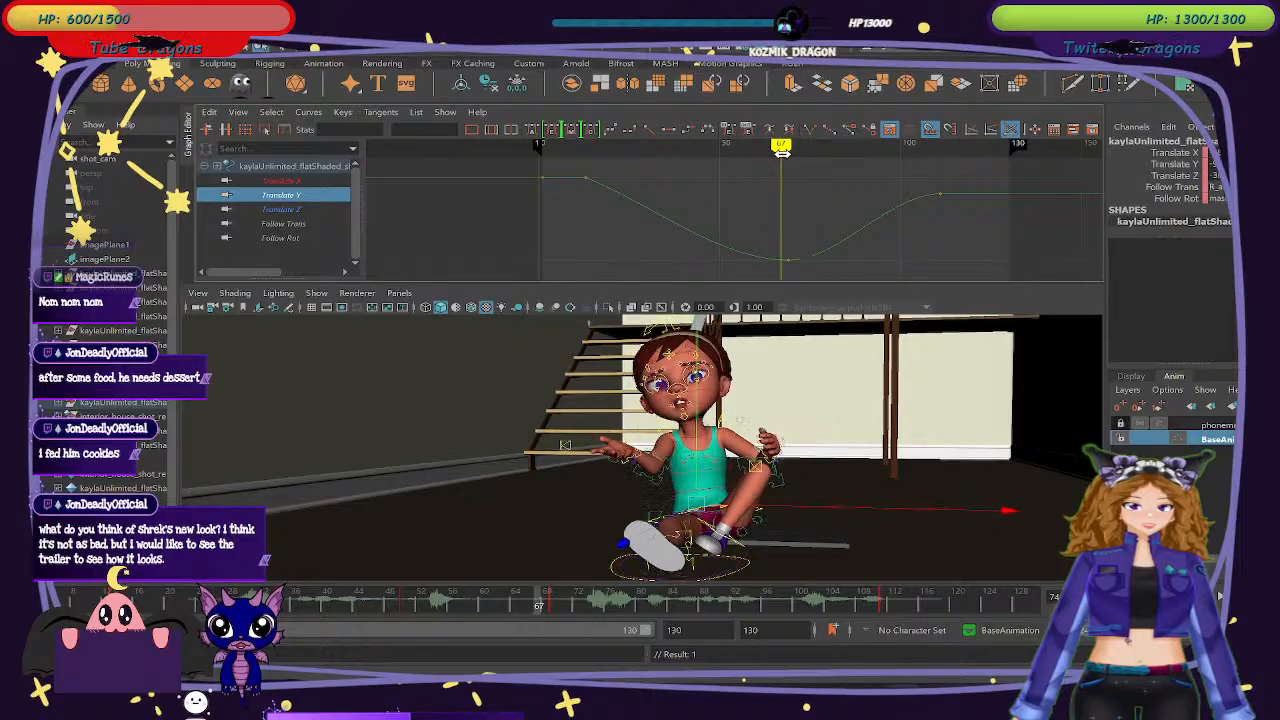
{"action": "mouse_move", "coordinate": [934, 473]}
{"action": "left_mouse_down", "text": "alt"}
{"action": "mouse_move", "coordinate": [877, 483]}
{"action": "mouse_move", "coordinate": [940, 463]}
{"action": "mouse_move", "coordinate": [937, 480]}
{"action": "left_mouse_up", "text": "alt"}
{"action": "scroll", "coordinate": [930, 481], "scroll_direction": "up", "scroll_amount": 3}
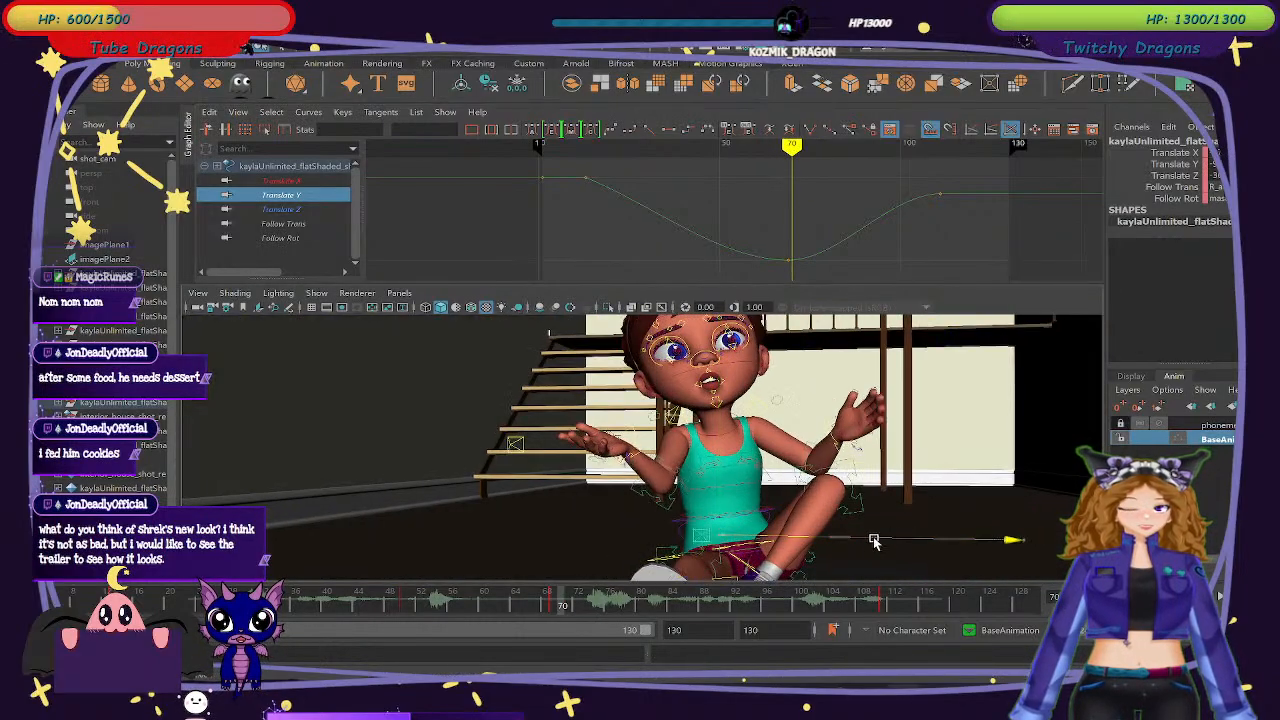
{"action": "key", "text": "ctrl+z"}
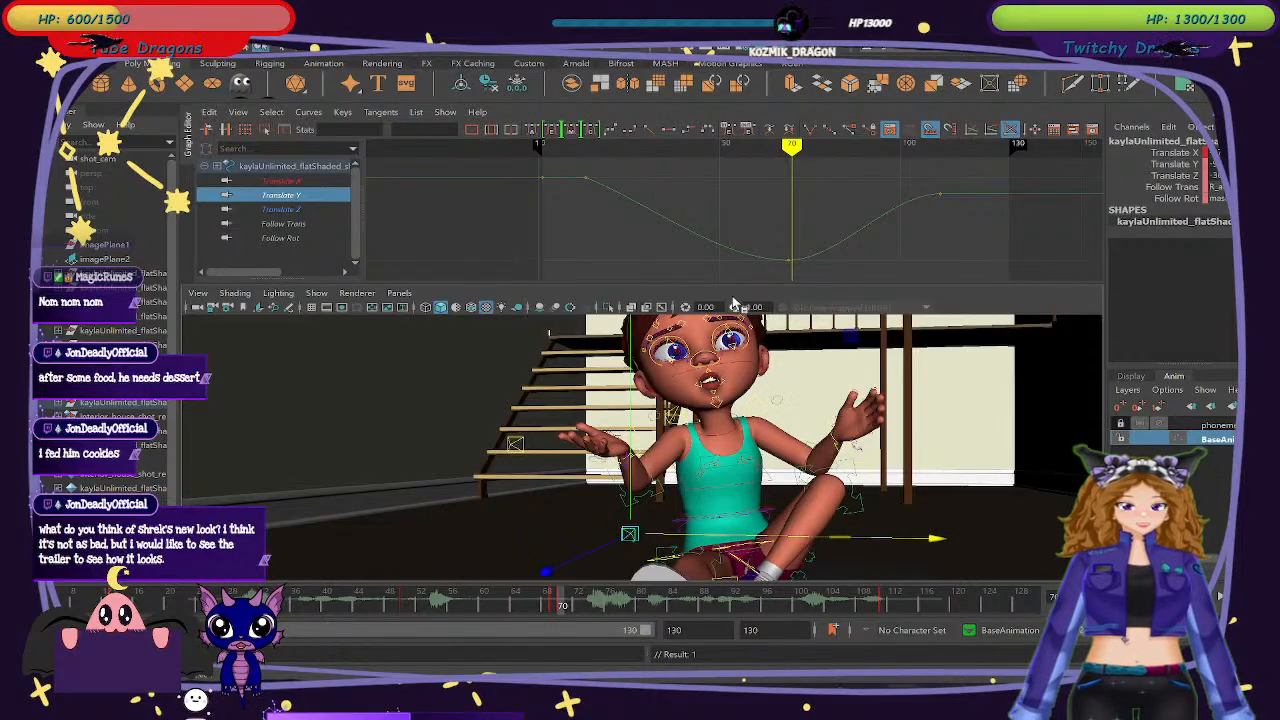
{"action": "left_click_drag", "start_coordinate": [791, 146], "coordinate": [787, 147]}
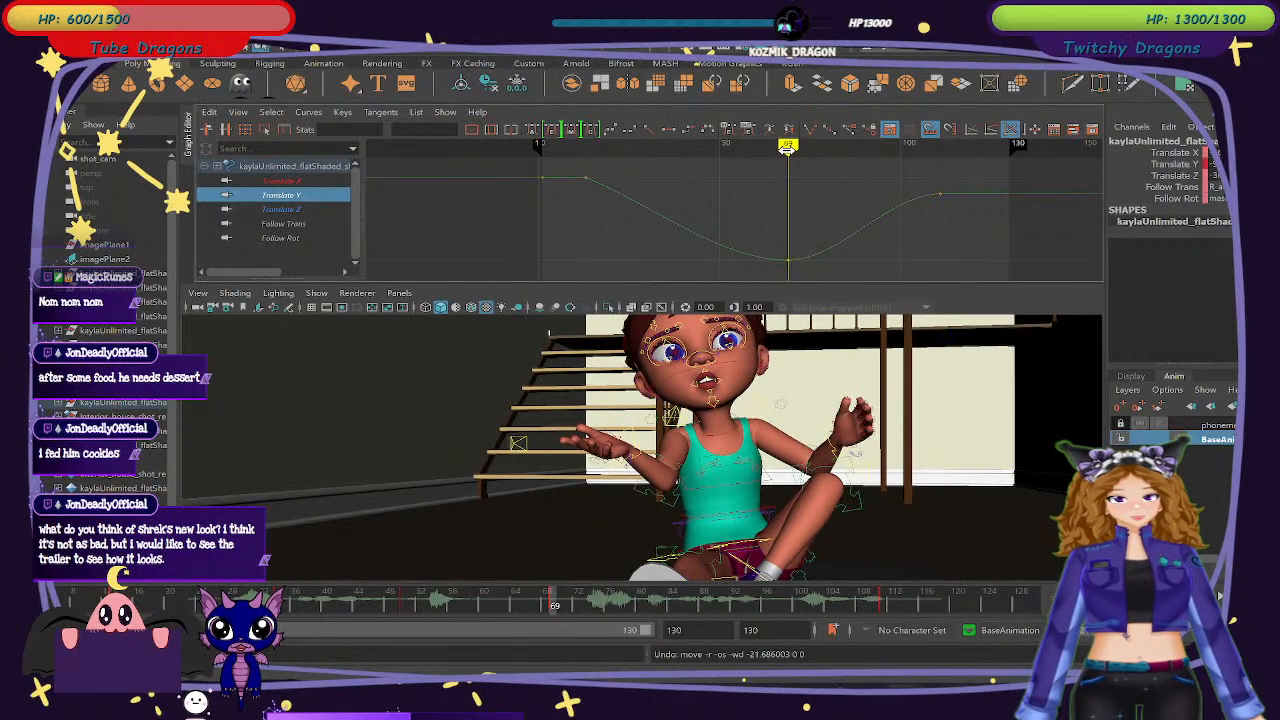
Move the right elbow control along X at frame 69 and check the arm's motion from the side.
{"action": "left_click_drag", "start_coordinate": [891, 540], "coordinate": [808, 540]}
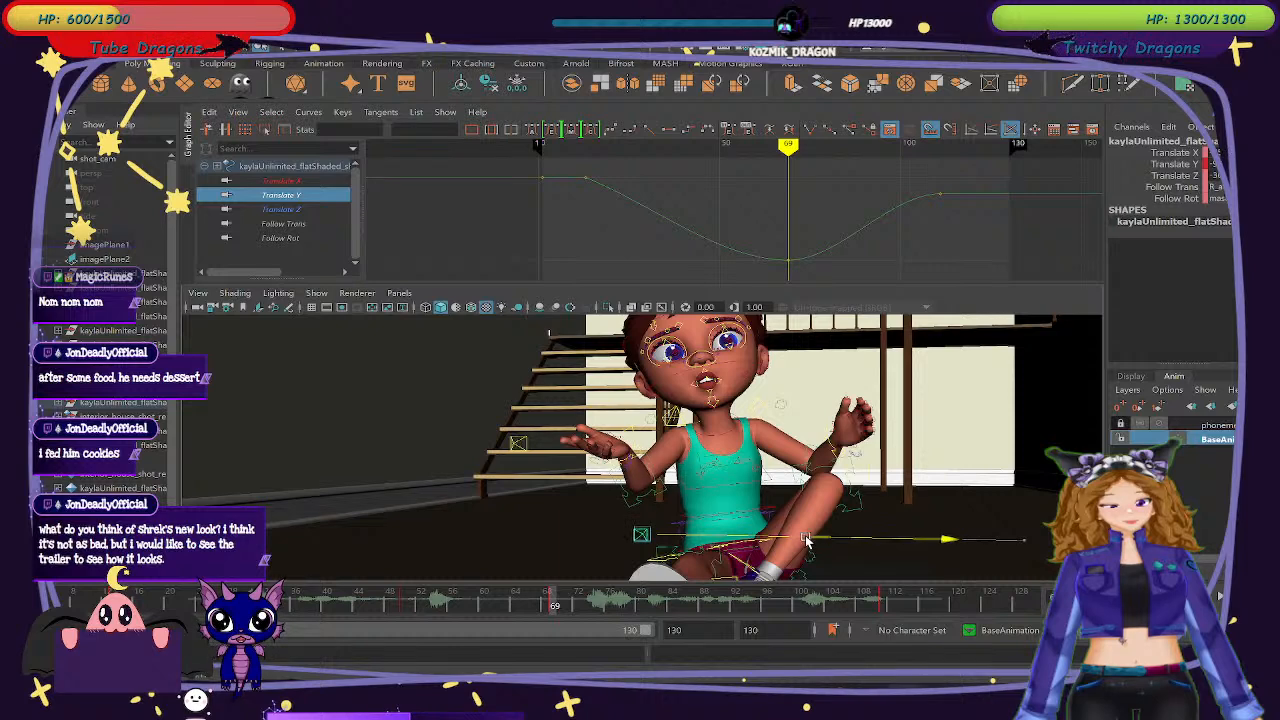
{"action": "left_click", "coordinate": [293, 167]}
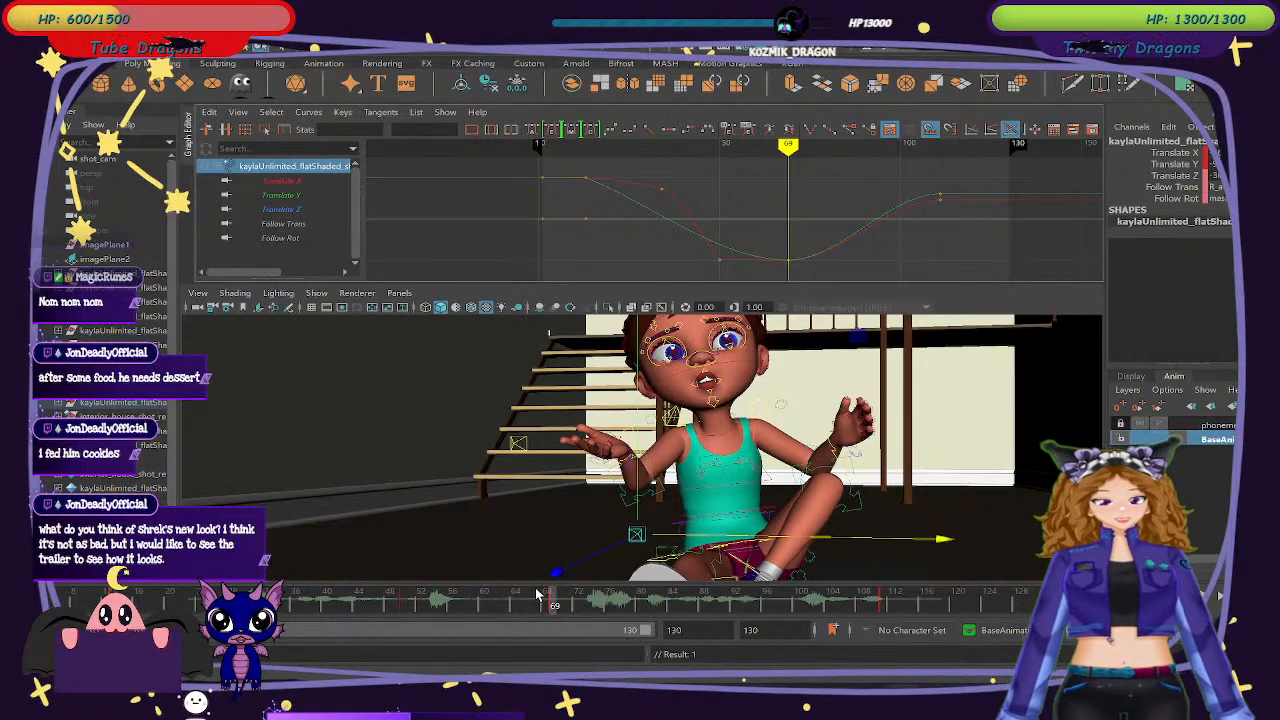
{"action": "left_click", "coordinate": [391, 605]}
{"action": "mouse_move", "coordinate": [391, 605]}
{"action": "left_mouse_down"}
{"action": "mouse_move", "coordinate": [774, 648]}
{"action": "mouse_move", "coordinate": [552, 611]}
{"action": "left_mouse_up"}
{"action": "left_click_drag", "start_coordinate": [614, 425], "coordinate": [490, 442], "text": "alt"}
{"action": "mouse_move", "coordinate": [430, 613]}
{"action": "left_mouse_down"}
{"action": "mouse_move", "coordinate": [385, 613]}
{"action": "mouse_move", "coordinate": [617, 613]}
{"action": "mouse_move", "coordinate": [453, 609]}
{"action": "mouse_move", "coordinate": [521, 630]}
{"action": "mouse_move", "coordinate": [477, 624]}
{"action": "mouse_move", "coordinate": [489, 628]}
{"action": "left_mouse_up"}
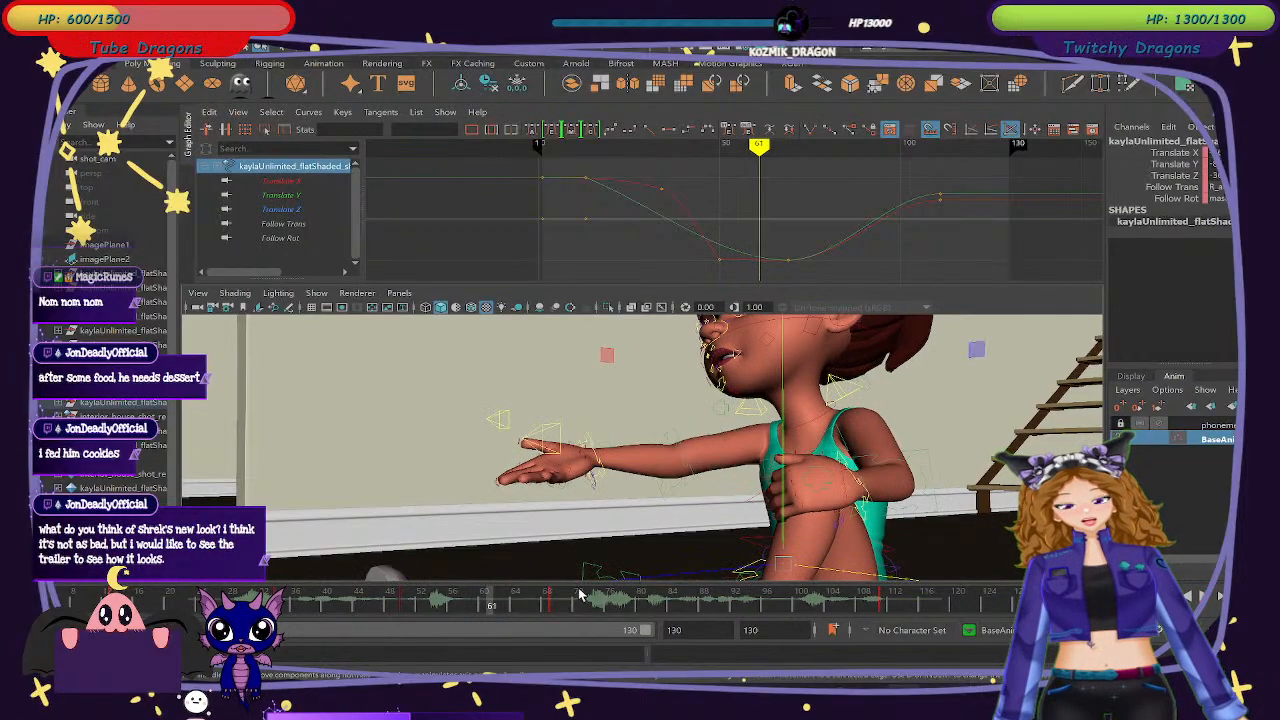
Nudge the right wrist IK control at frames 61 and 62 to ease the bend of the outstretched arm.
{"action": "left_click", "coordinate": [589, 441]}
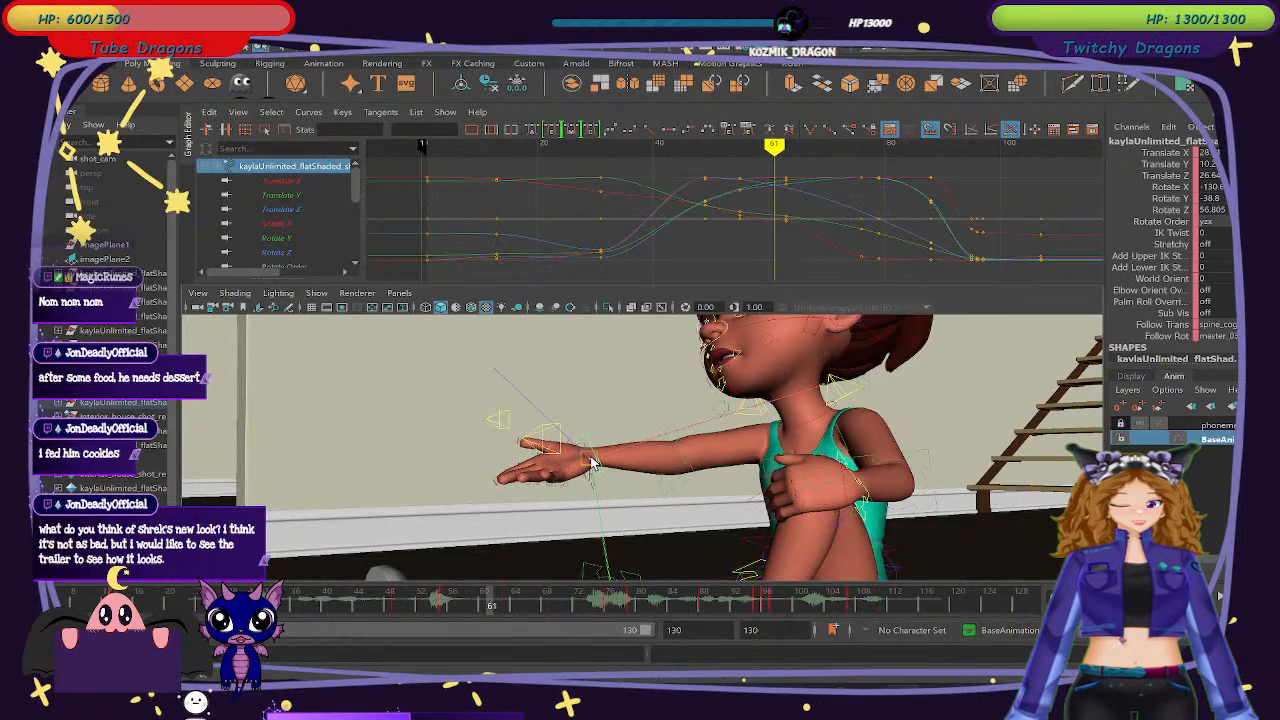
{"action": "left_click_drag", "start_coordinate": [468, 600], "coordinate": [487, 606]}
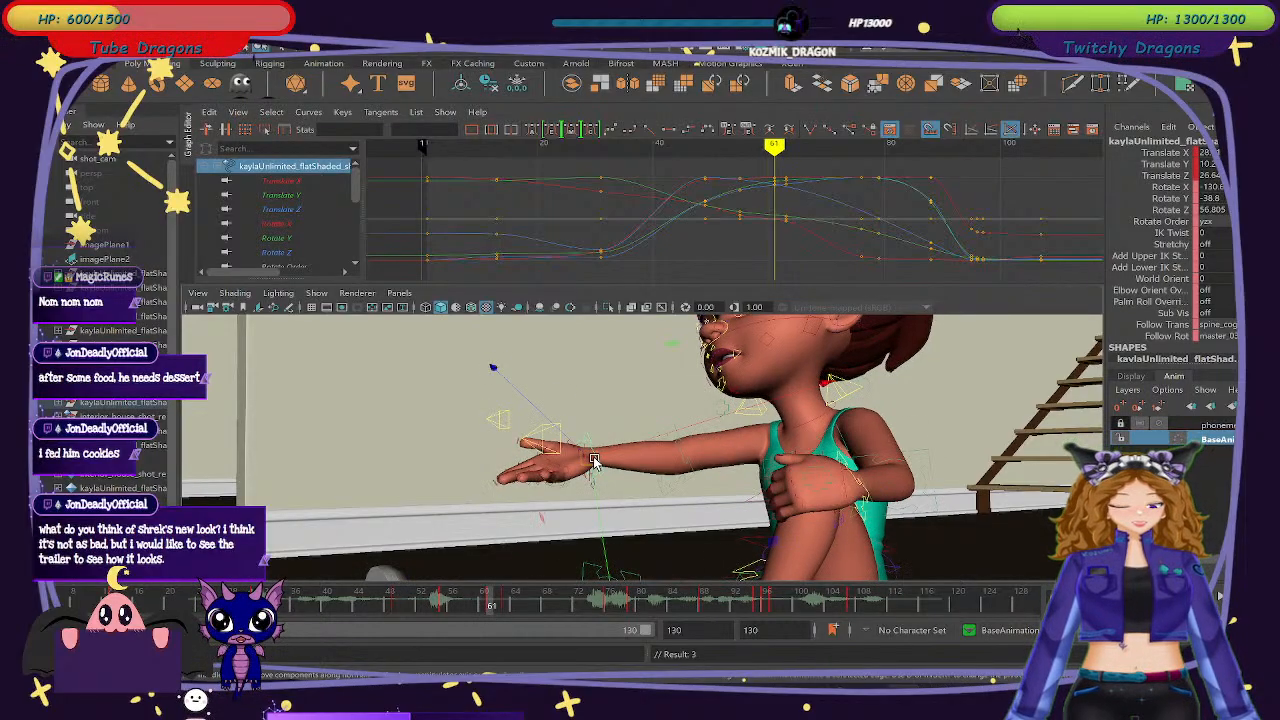
{"action": "key", "text": "f"}
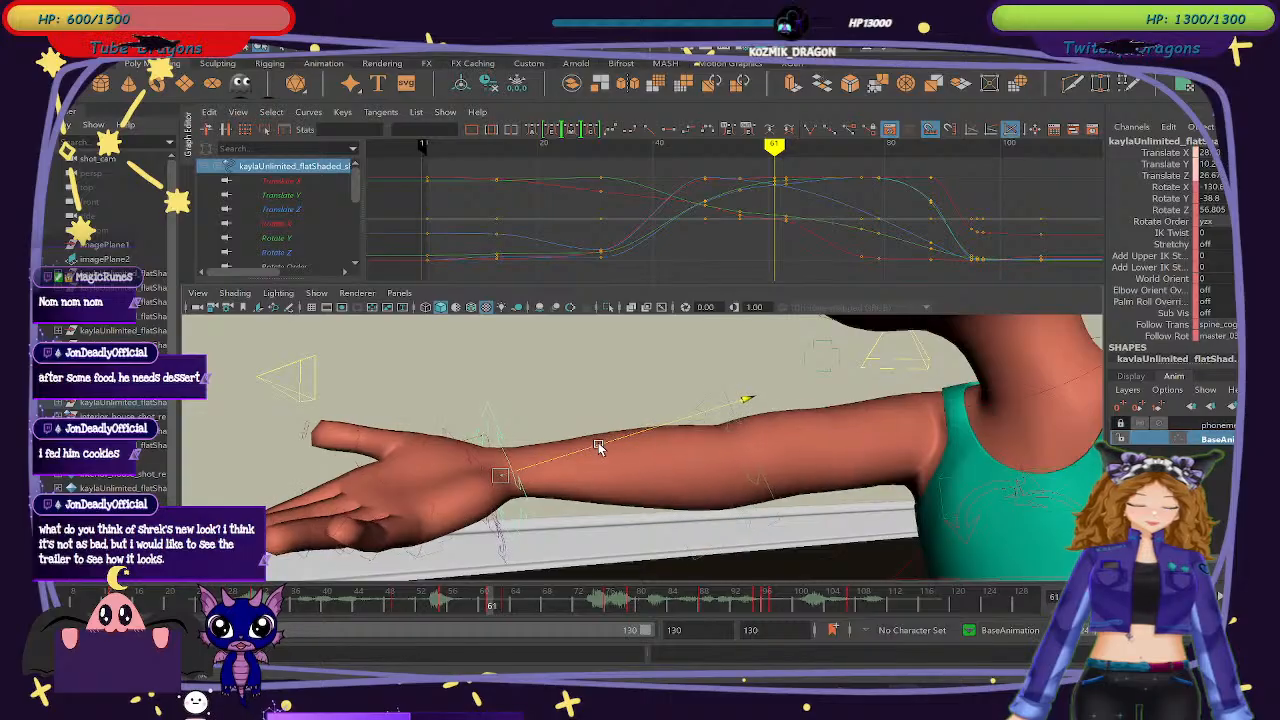
{"action": "left_click_drag", "start_coordinate": [486, 610], "coordinate": [497, 617]}
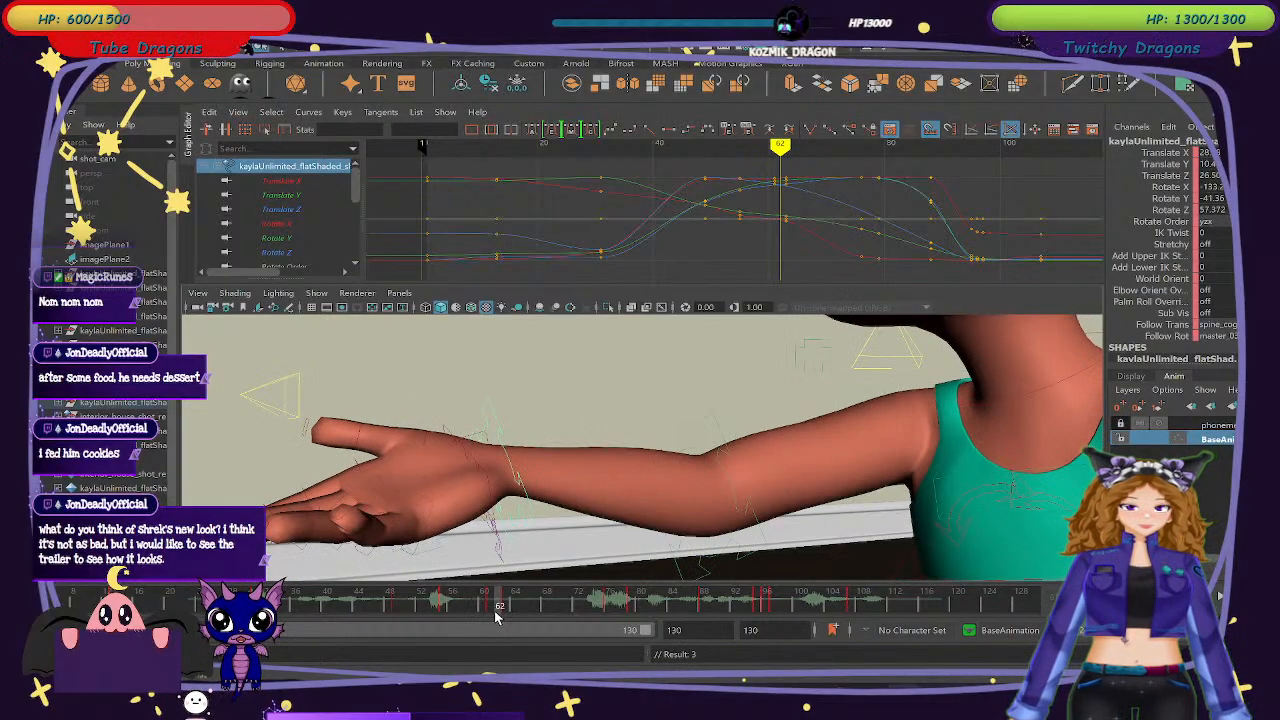
{"action": "left_click_drag", "start_coordinate": [558, 458], "coordinate": [548, 460]}
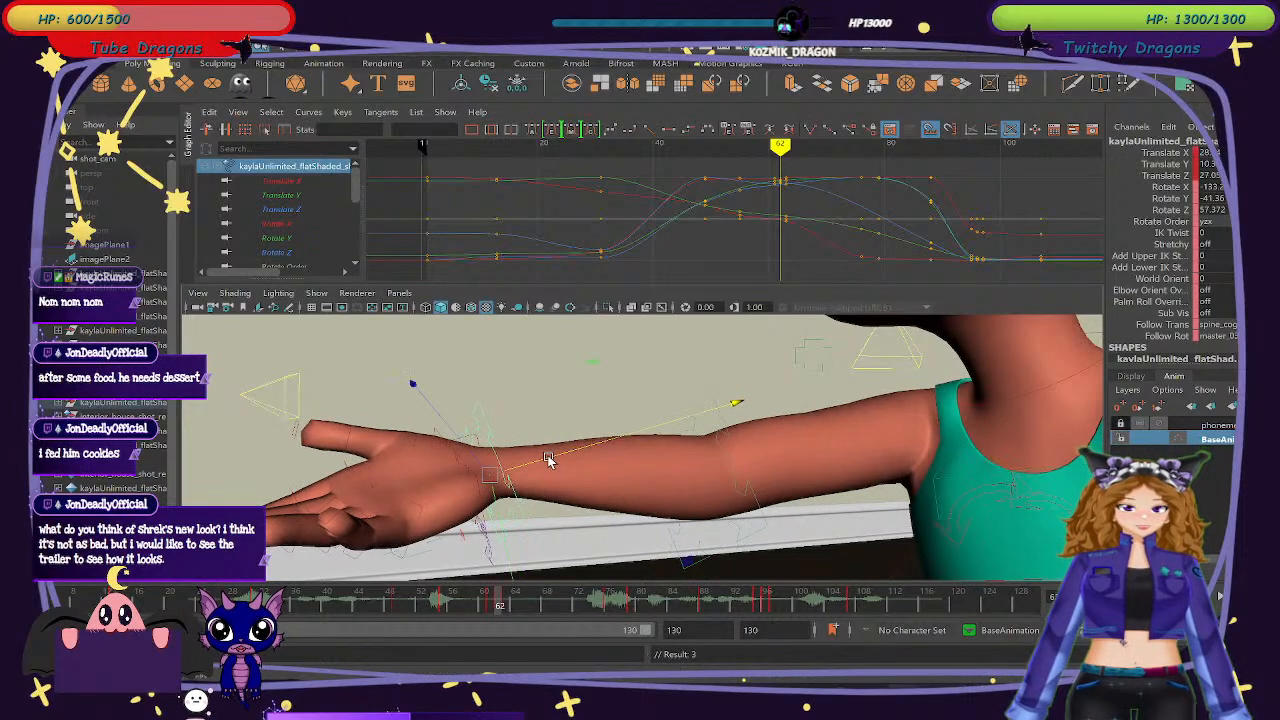
Remove the right wrist control's extra Translate Z key beside frame 62.
{"action": "left_click", "coordinate": [318, 209]}
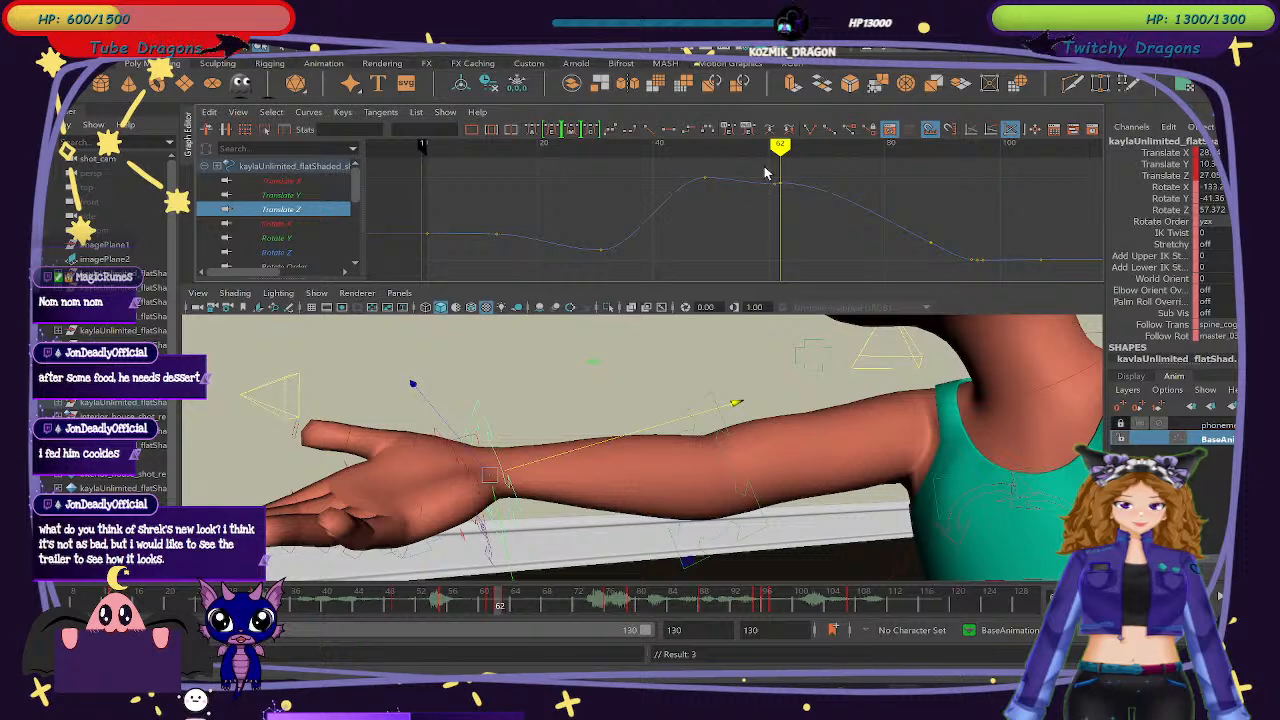
{"action": "left_click_drag", "start_coordinate": [764, 168], "coordinate": [775, 193]}
{"action": "mouse_move", "coordinate": [778, 147]}
{"action": "left_mouse_down"}
{"action": "mouse_move", "coordinate": [726, 147]}
{"action": "mouse_move", "coordinate": [791, 157]}
{"action": "mouse_move", "coordinate": [778, 150]}
{"action": "left_mouse_up"}
{"action": "left_click", "coordinate": [742, 400]}
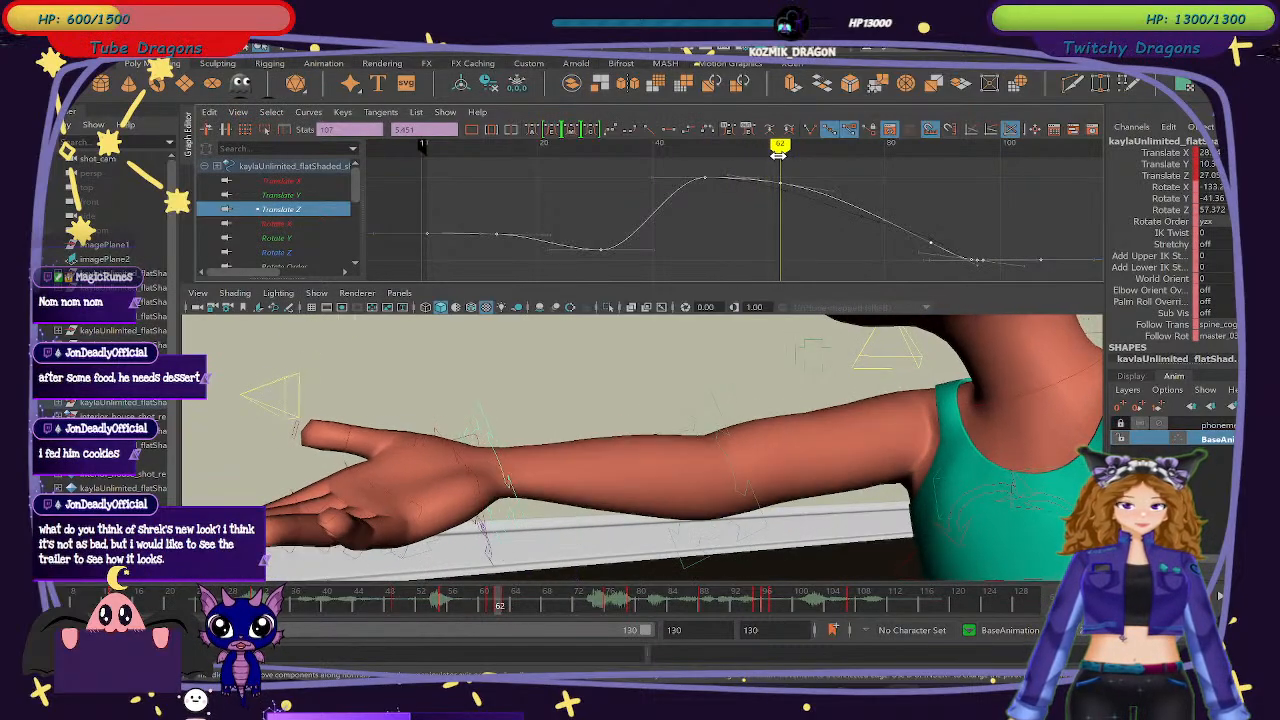
Clear the right wrist control's extra Translate Y and Translate X keys around frame 62.
{"action": "left_click", "coordinate": [312, 196]}
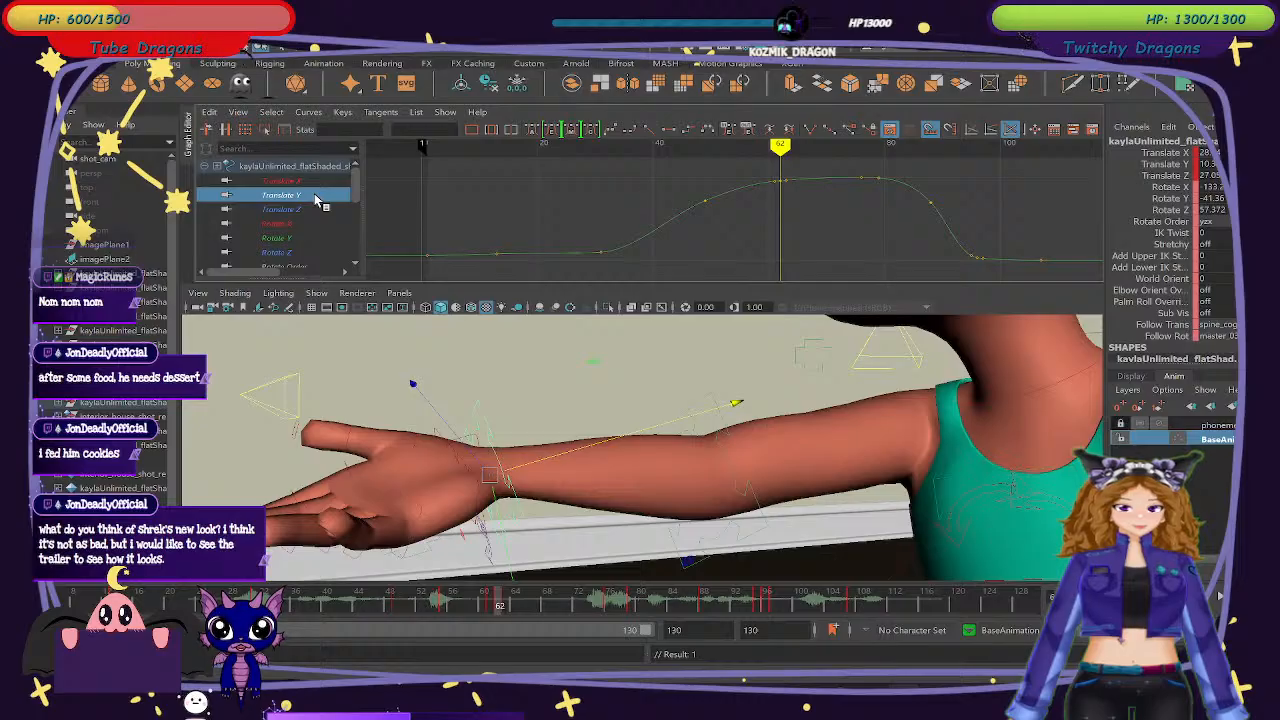
{"action": "left_click", "coordinate": [770, 187]}
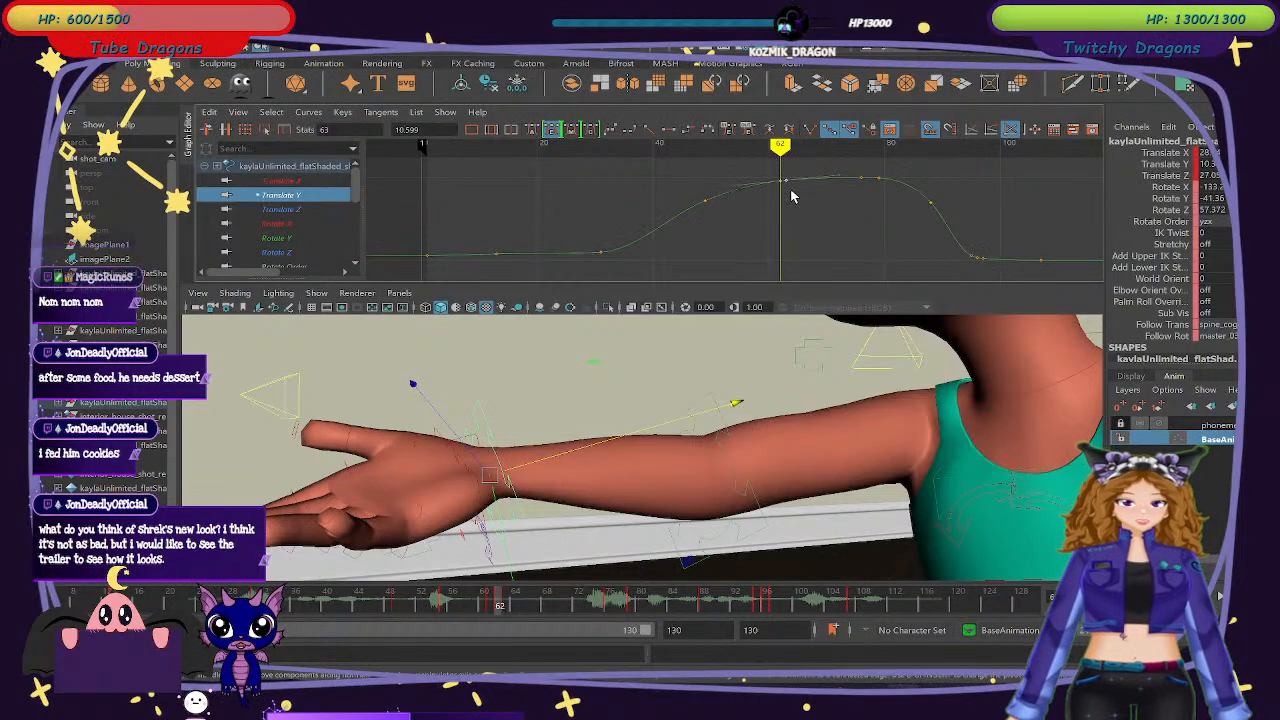
{"action": "left_click", "coordinate": [311, 208]}
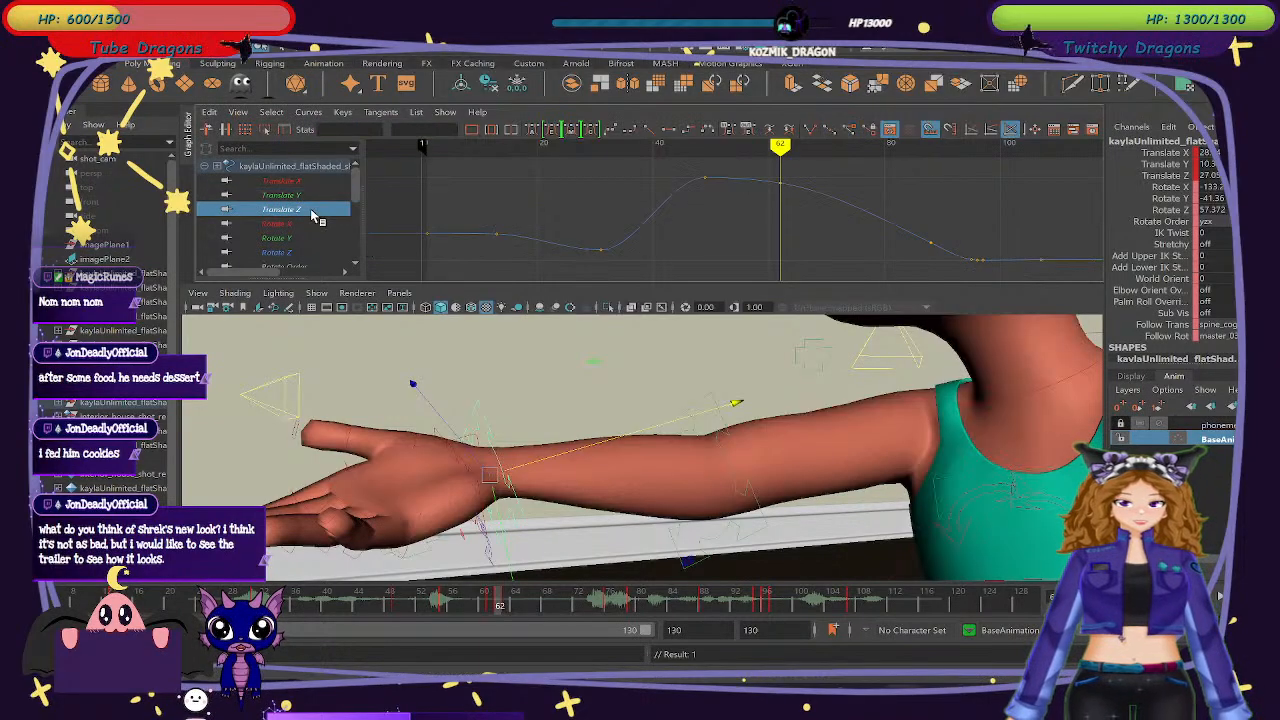
{"action": "left_click", "coordinate": [303, 194]}
{"action": "left_click", "coordinate": [295, 182]}
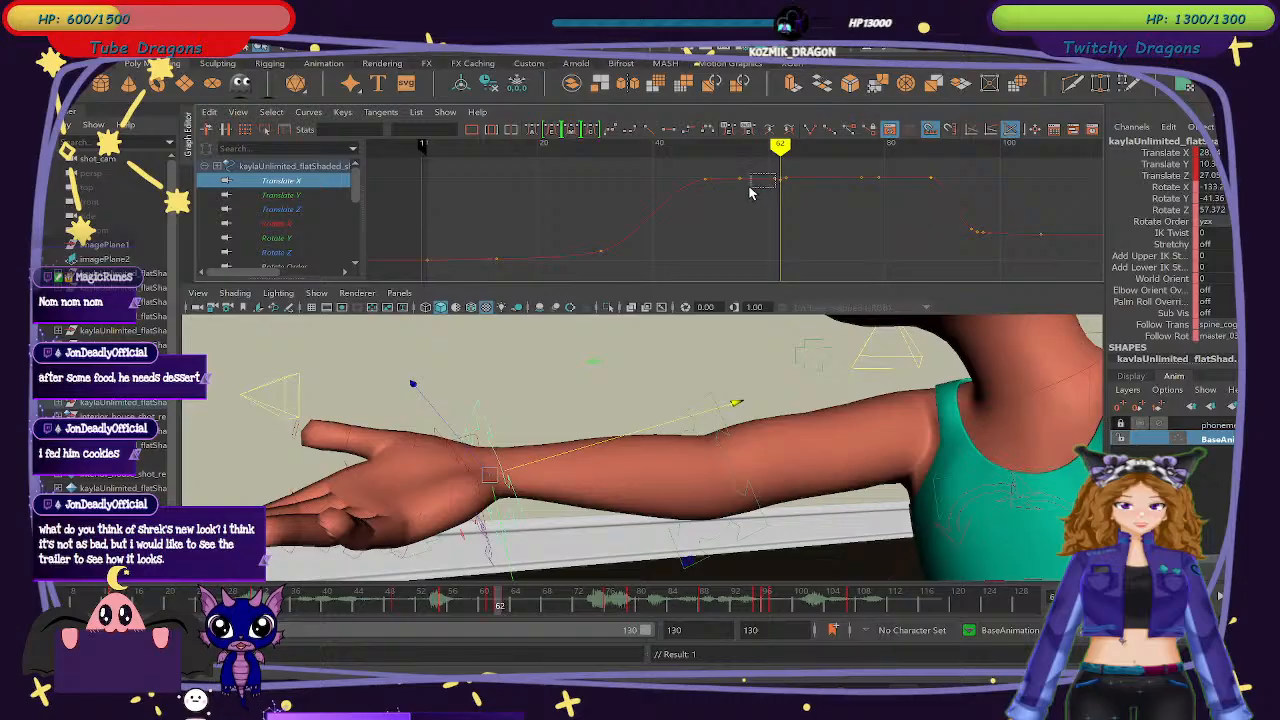
{"action": "mouse_move", "coordinate": [752, 193]}
{"action": "left_mouse_down"}
{"action": "mouse_move", "coordinate": [712, 155]}
{"action": "mouse_move", "coordinate": [771, 165]}
{"action": "mouse_move", "coordinate": [783, 183]}
{"action": "left_mouse_up"}
{"action": "key", "text": "Delete"}
{"action": "key", "text": "Delete"}
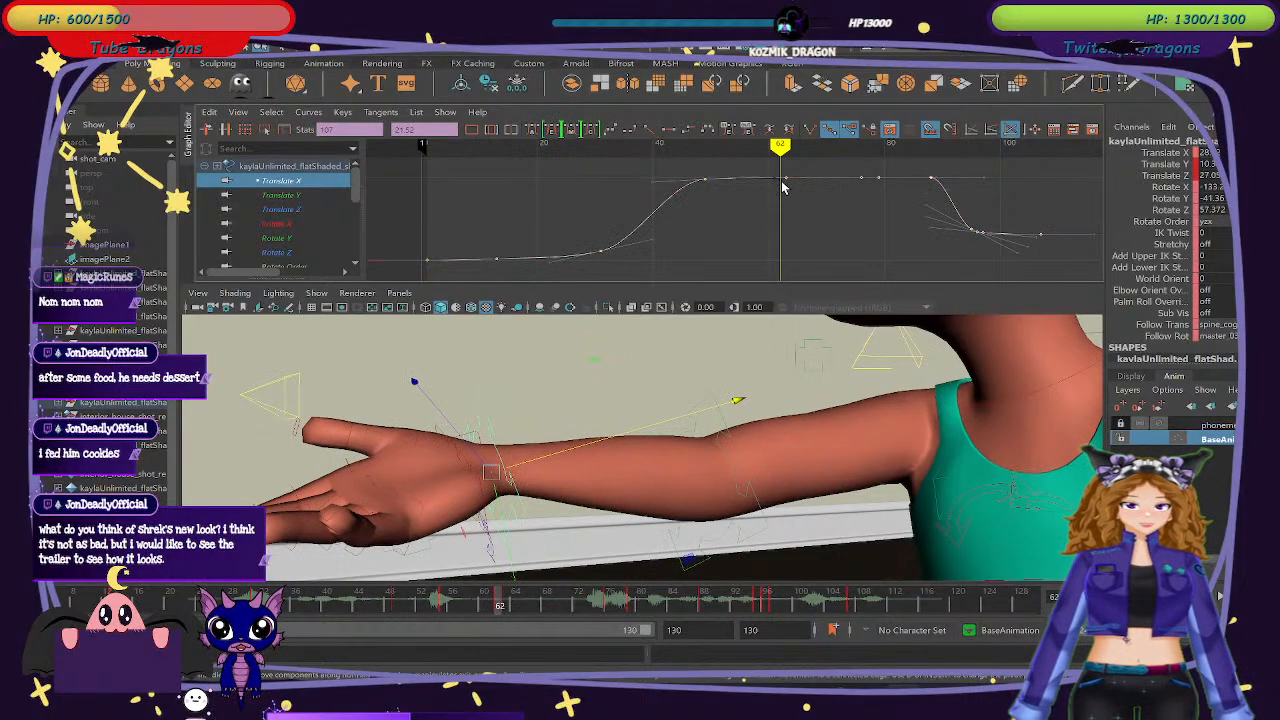
{"action": "left_click", "coordinate": [455, 198]}
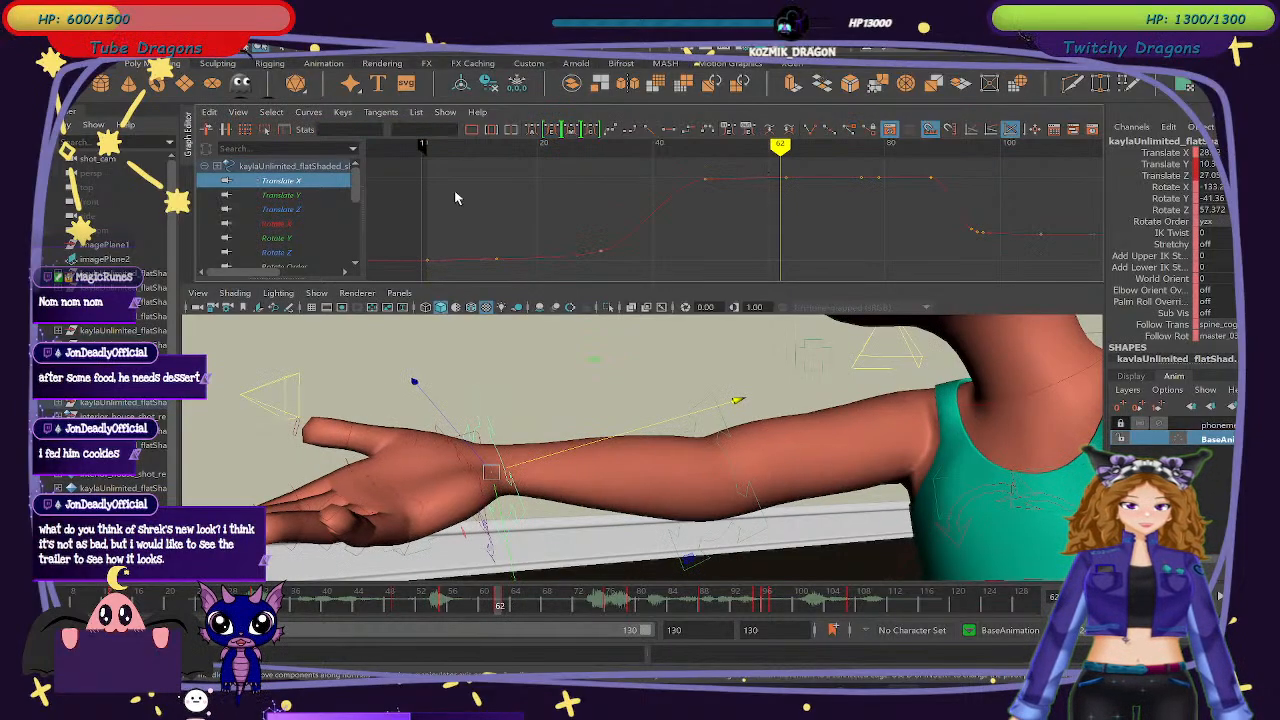
Display the wrist's Translate X, Y and Z curves in Stacked View and compare the arm pose at frames 61 and 62.
{"action": "left_click", "coordinate": [290, 209], "text": "shift"}
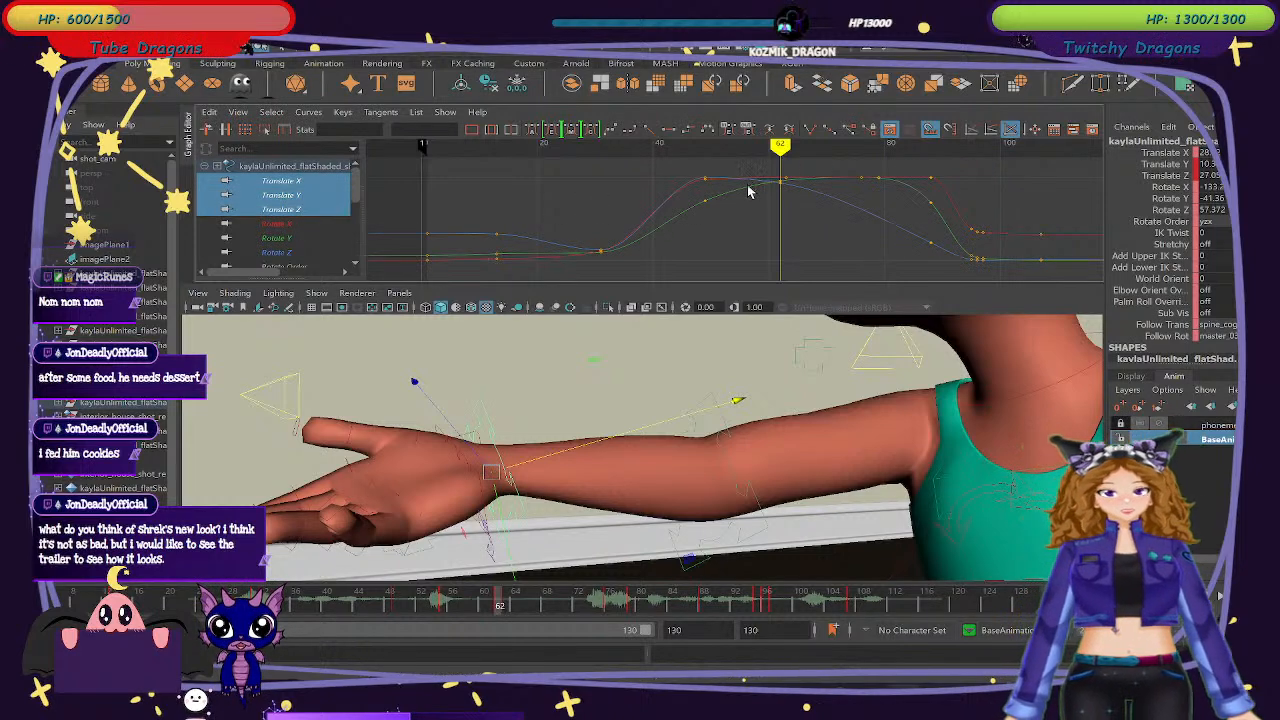
{"action": "left_click", "coordinate": [238, 112]}
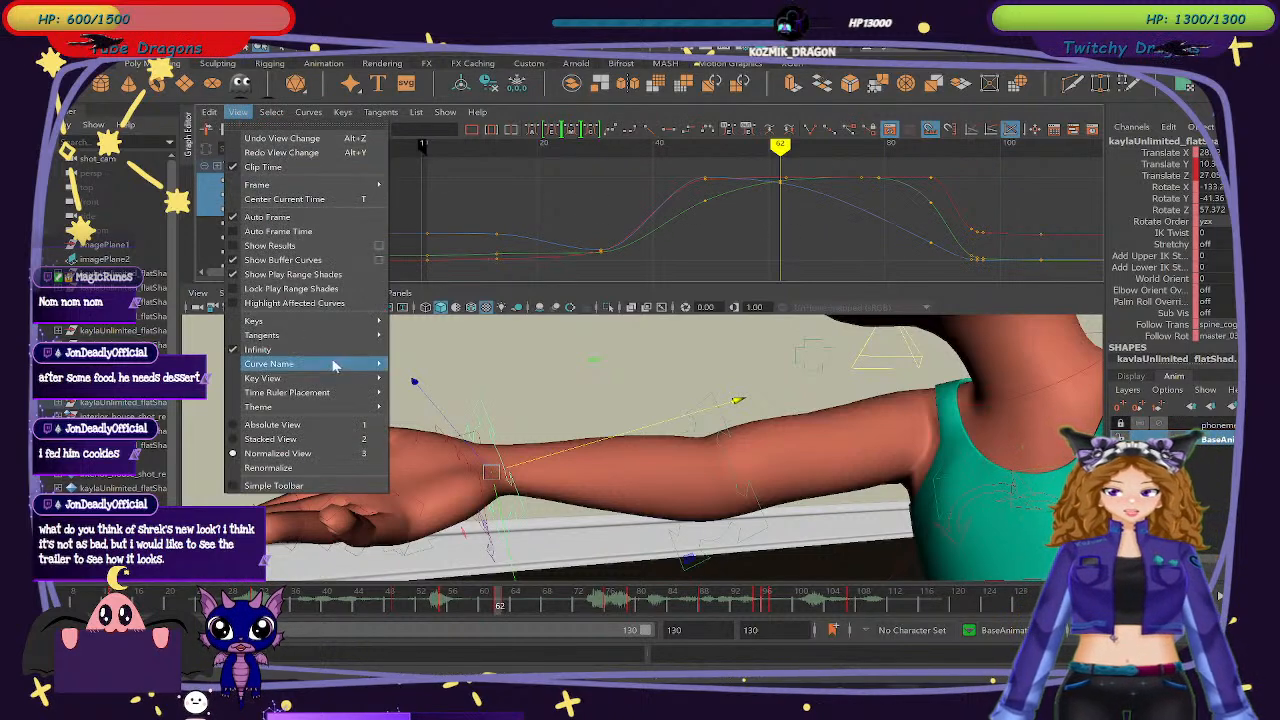
{"action": "left_click", "coordinate": [310, 440]}
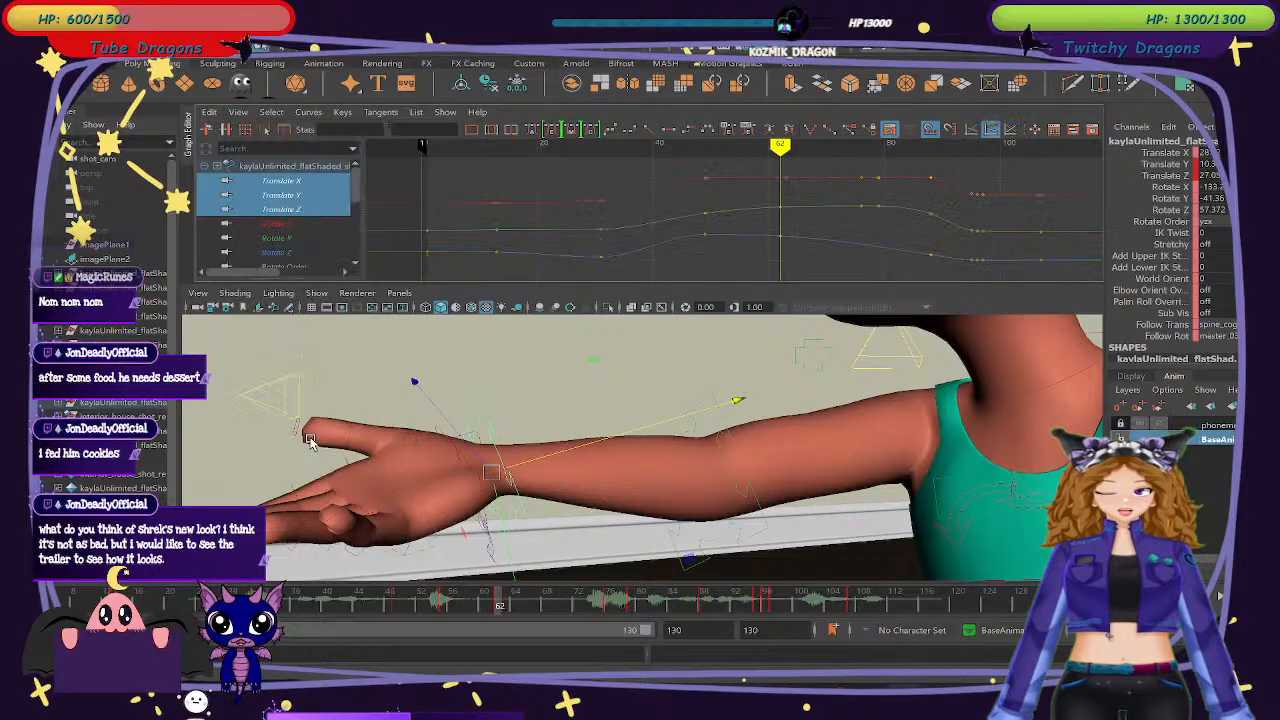
{"action": "left_click", "coordinate": [784, 178]}
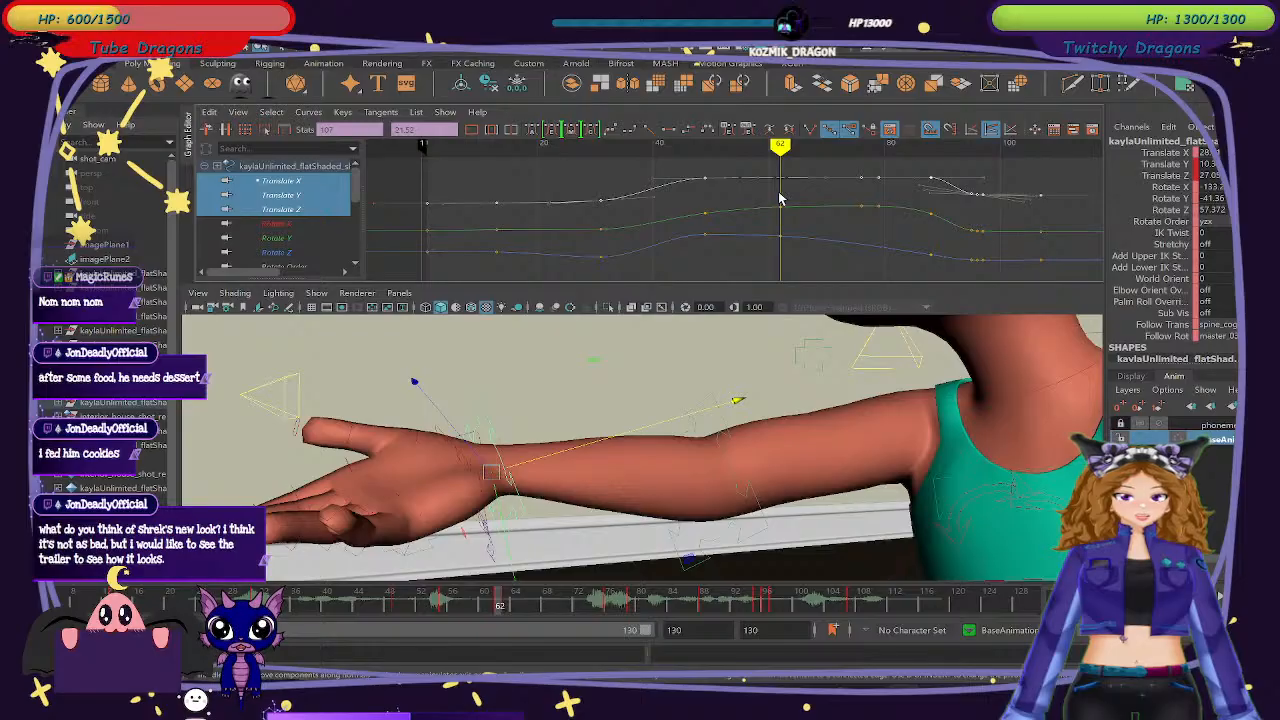
{"action": "key", "text": "alt+comma"}
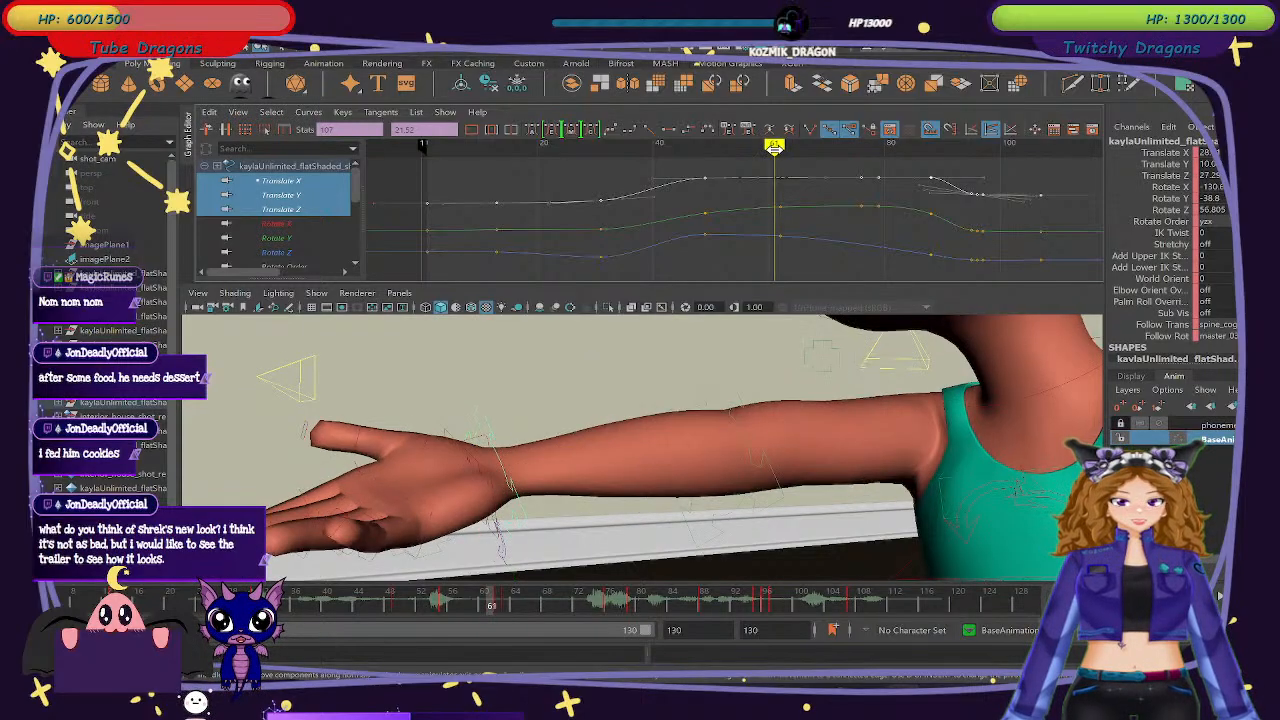
{"action": "left_click_drag", "start_coordinate": [775, 148], "coordinate": [774, 150]}
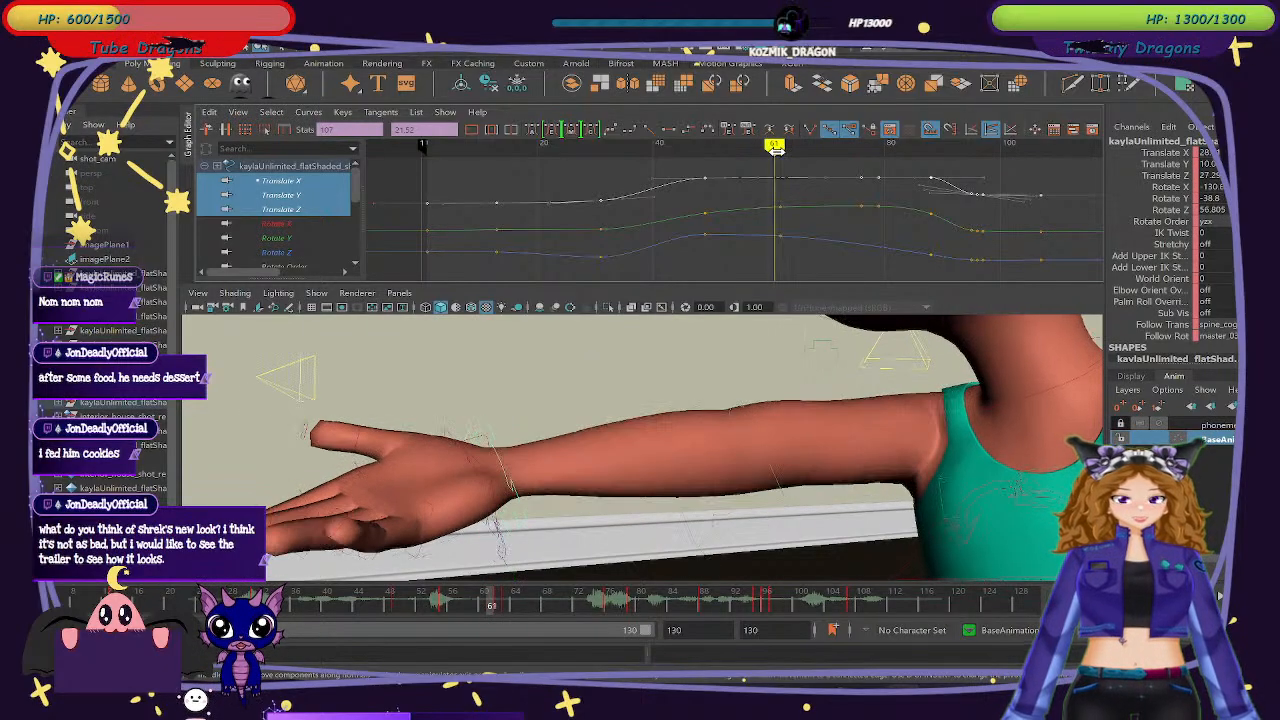
Look through the arm ghost trail nodes and character groups in the Outliner for the body geometry.
{"action": "key", "text": "Up"}
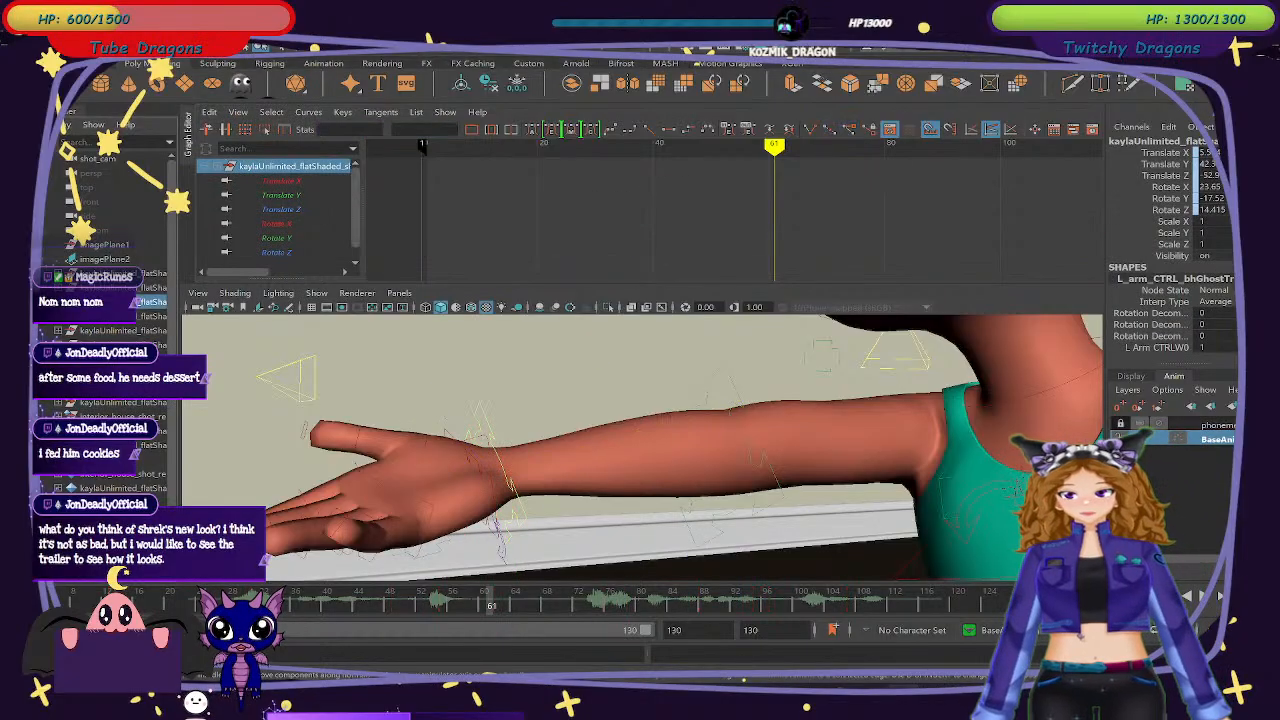
{"action": "key", "text": "Down"}
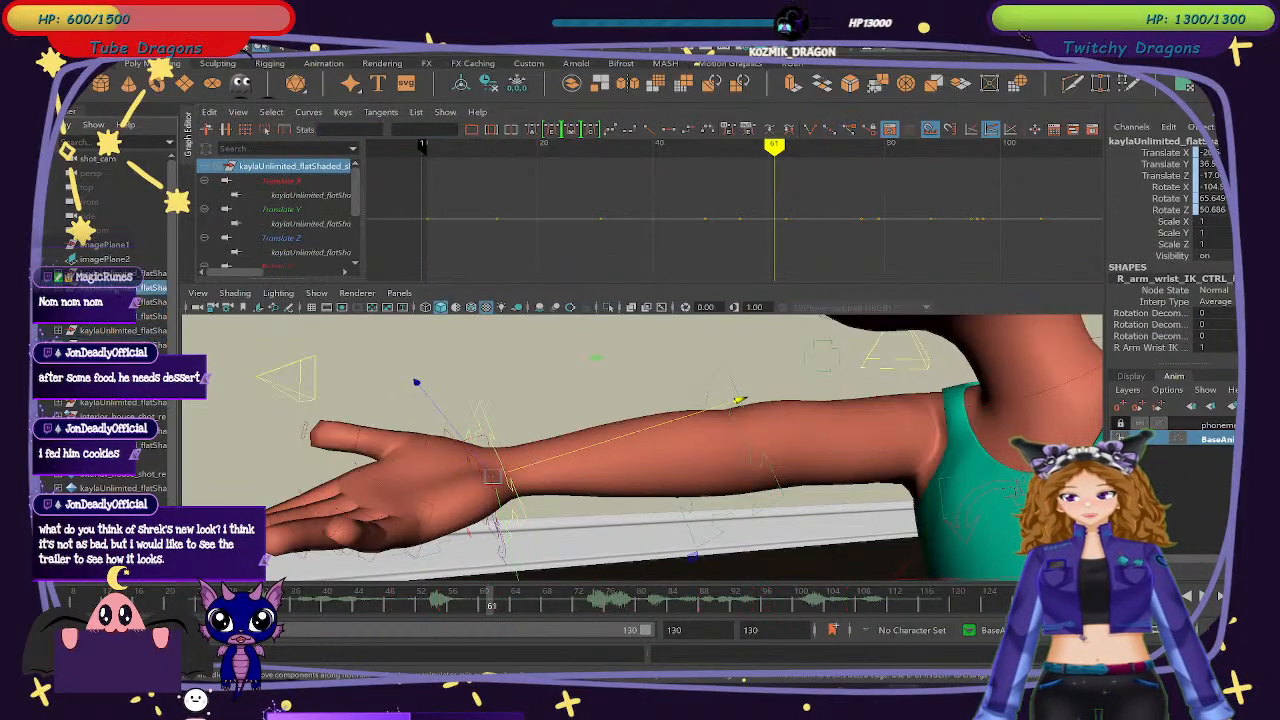
{"action": "key", "text": "Up"}
{"action": "left_click", "coordinate": [117, 343]}
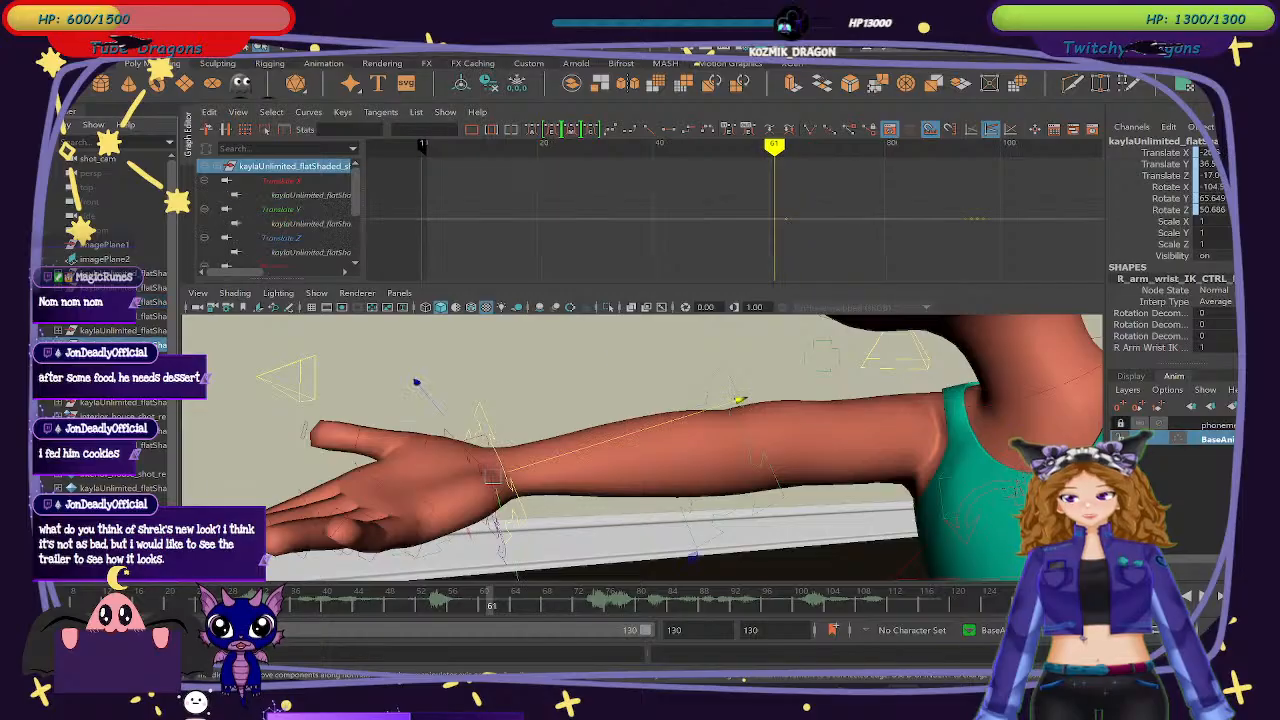
{"action": "left_click", "coordinate": [117, 413]}
{"action": "left_click", "coordinate": [117, 405]}
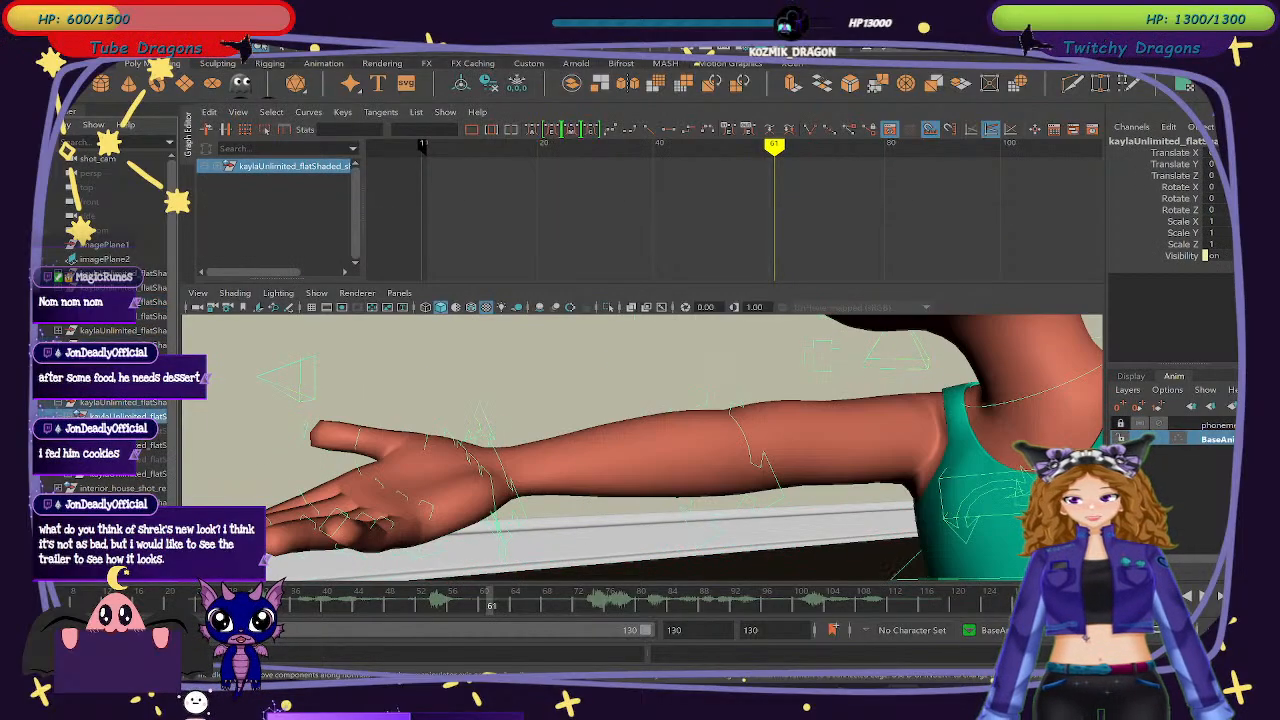
{"action": "left_click", "coordinate": [118, 445]}
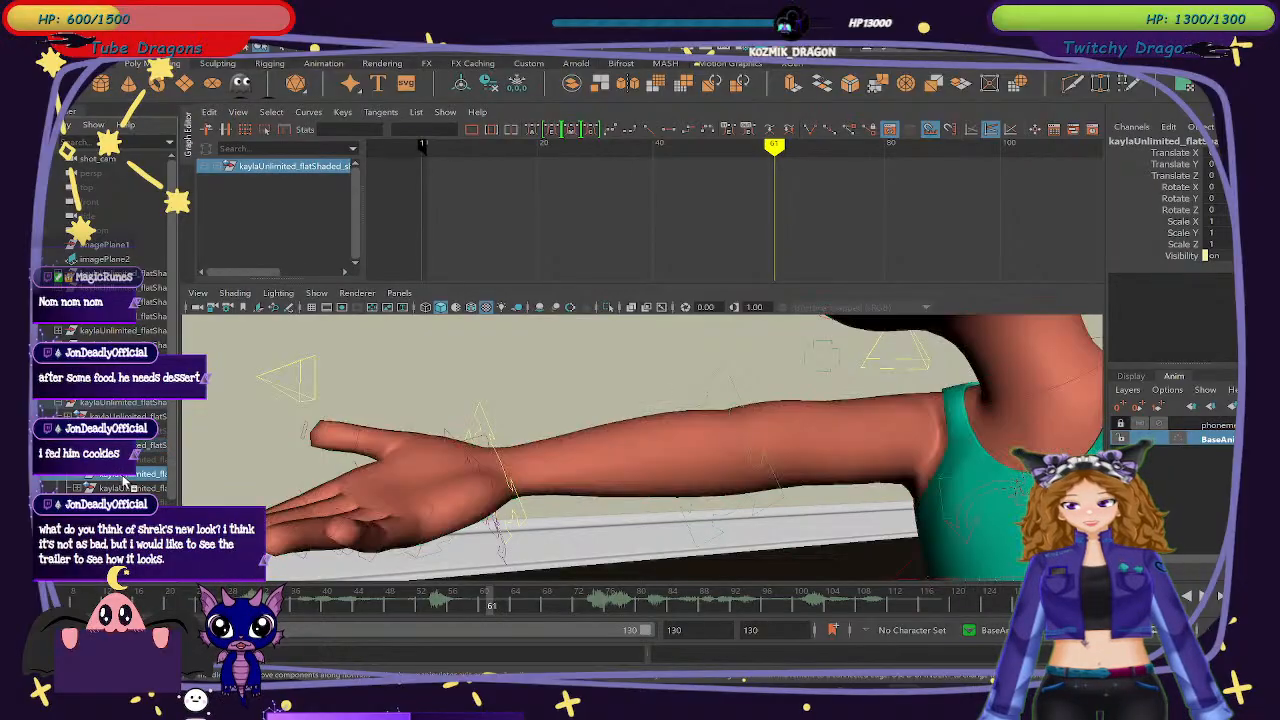
Expand the character's geometry hierarchy in the Outliner and select the body mesh.
{"action": "scroll", "coordinate": [110, 220], "scroll_direction": "down", "scroll_amount": 2}
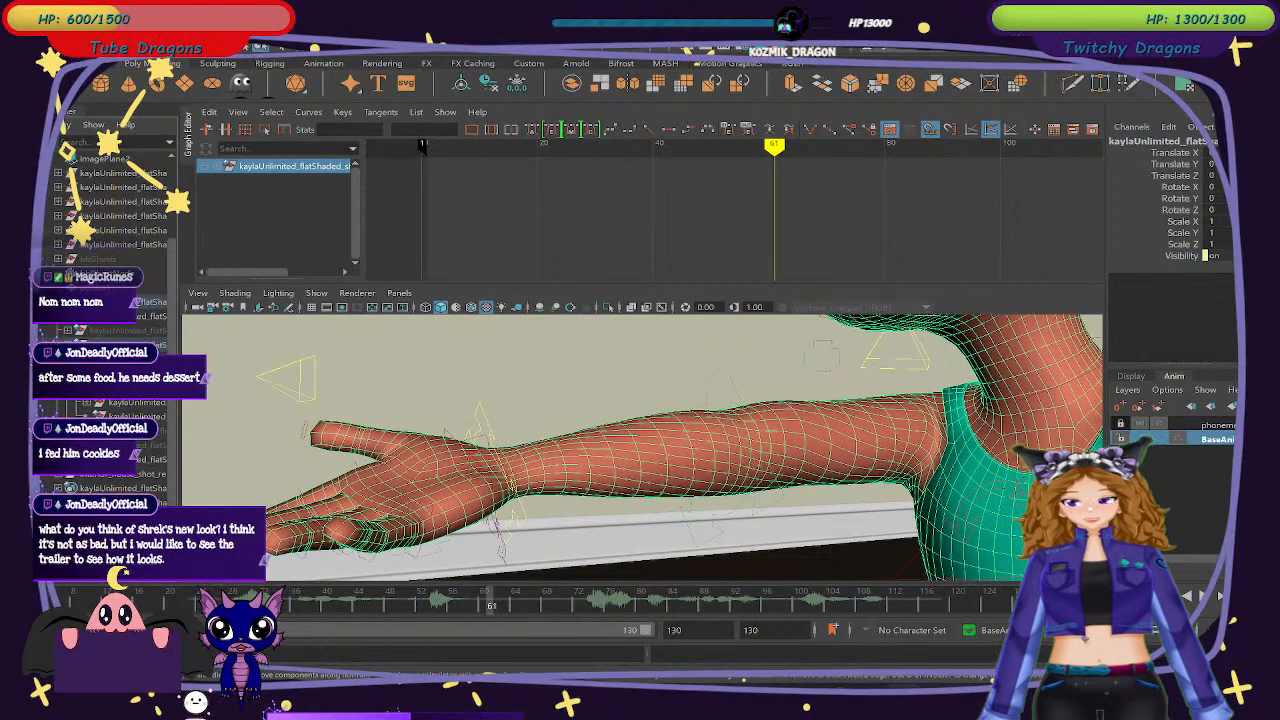
{"action": "left_click", "coordinate": [136, 416]}
{"action": "left_click", "coordinate": [134, 403]}
{"action": "left_click", "coordinate": [87, 403]}
{"action": "left_click", "coordinate": [138, 416]}
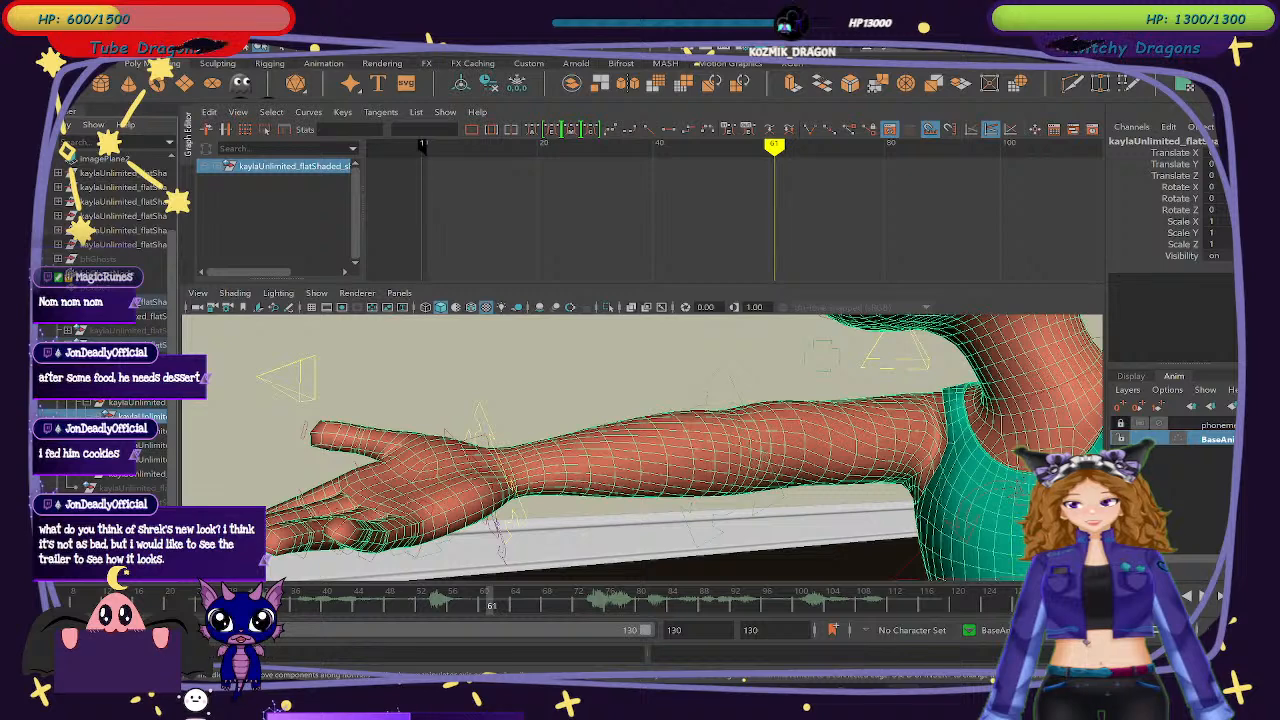
{"action": "left_click", "coordinate": [138, 430]}
{"action": "left_click", "coordinate": [132, 416]}
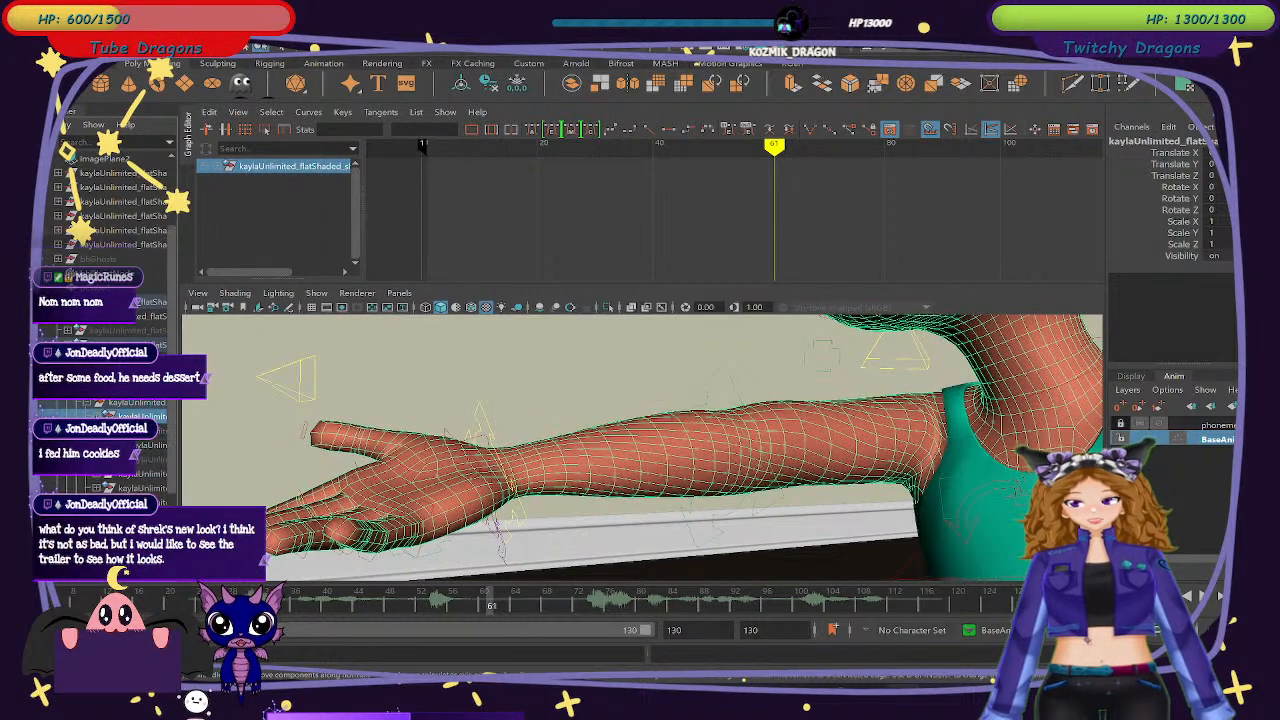
{"action": "left_click", "coordinate": [142, 459]}
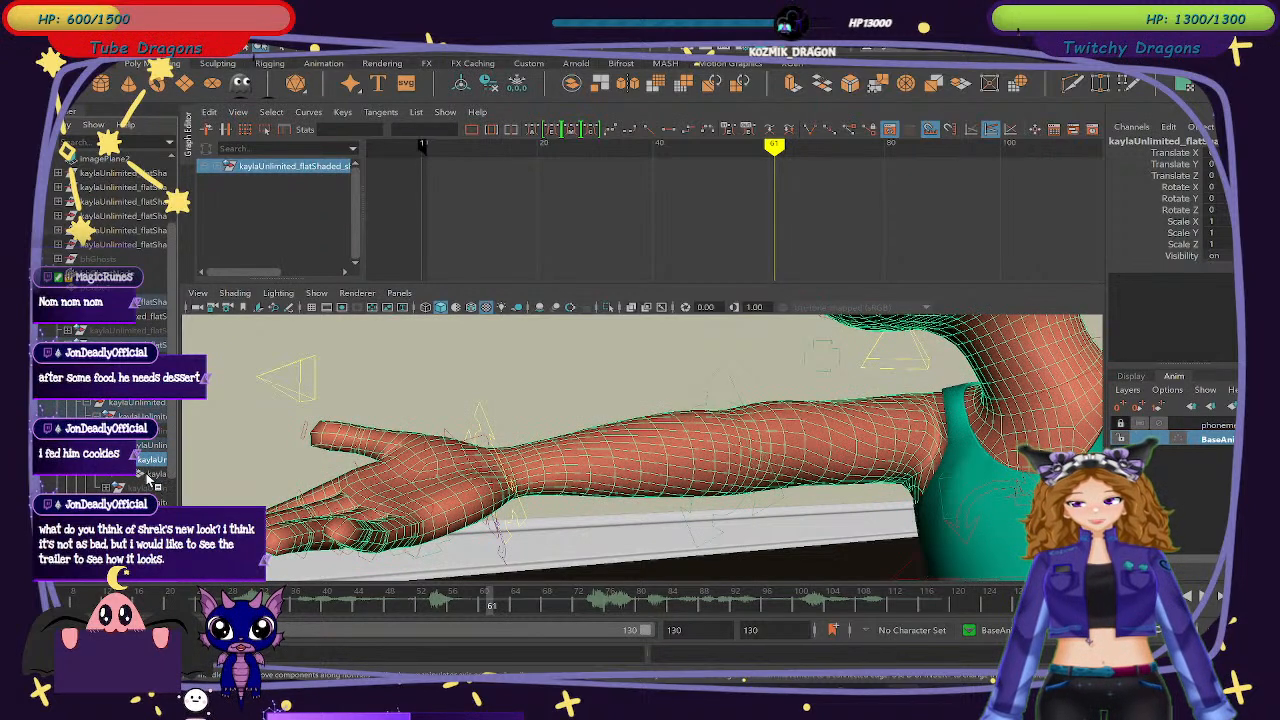
{"action": "left_click", "coordinate": [142, 475]}
Create a ghost of the body mesh at frame 61 and turn off Motion Trails display in the viewport.
{"action": "left_click", "coordinate": [242, 88]}
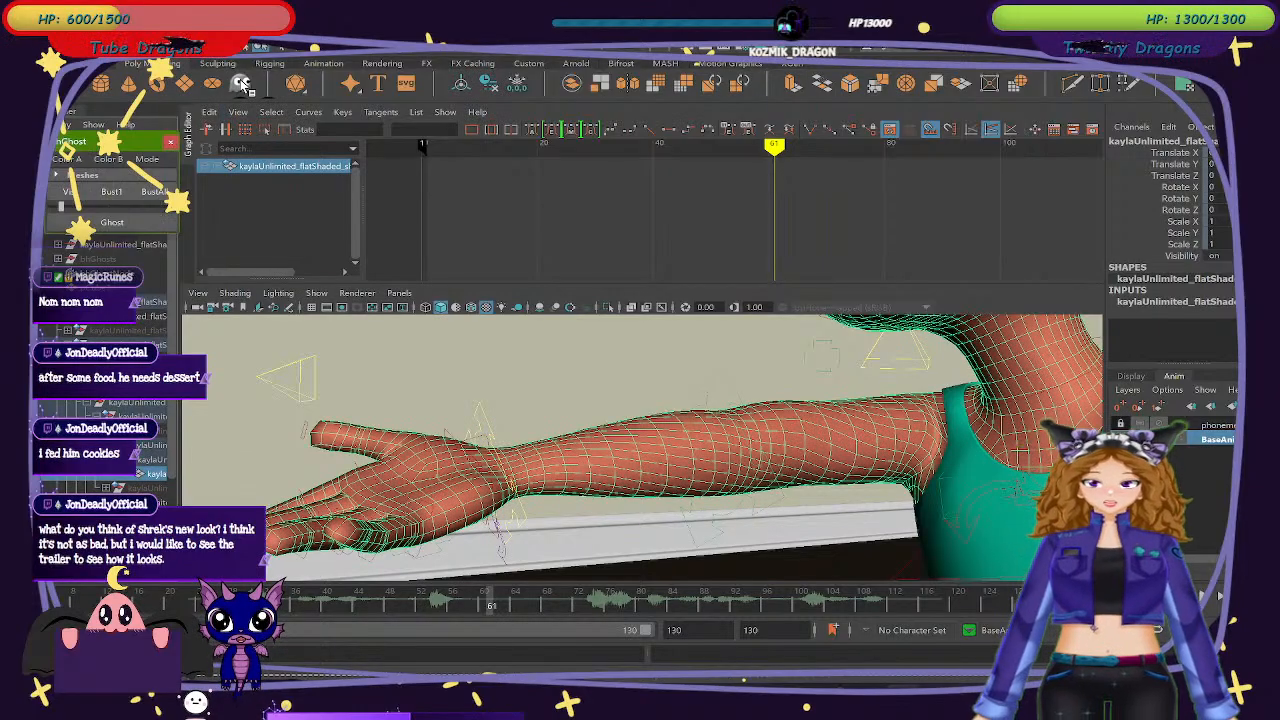
{"action": "left_click", "coordinate": [112, 222]}
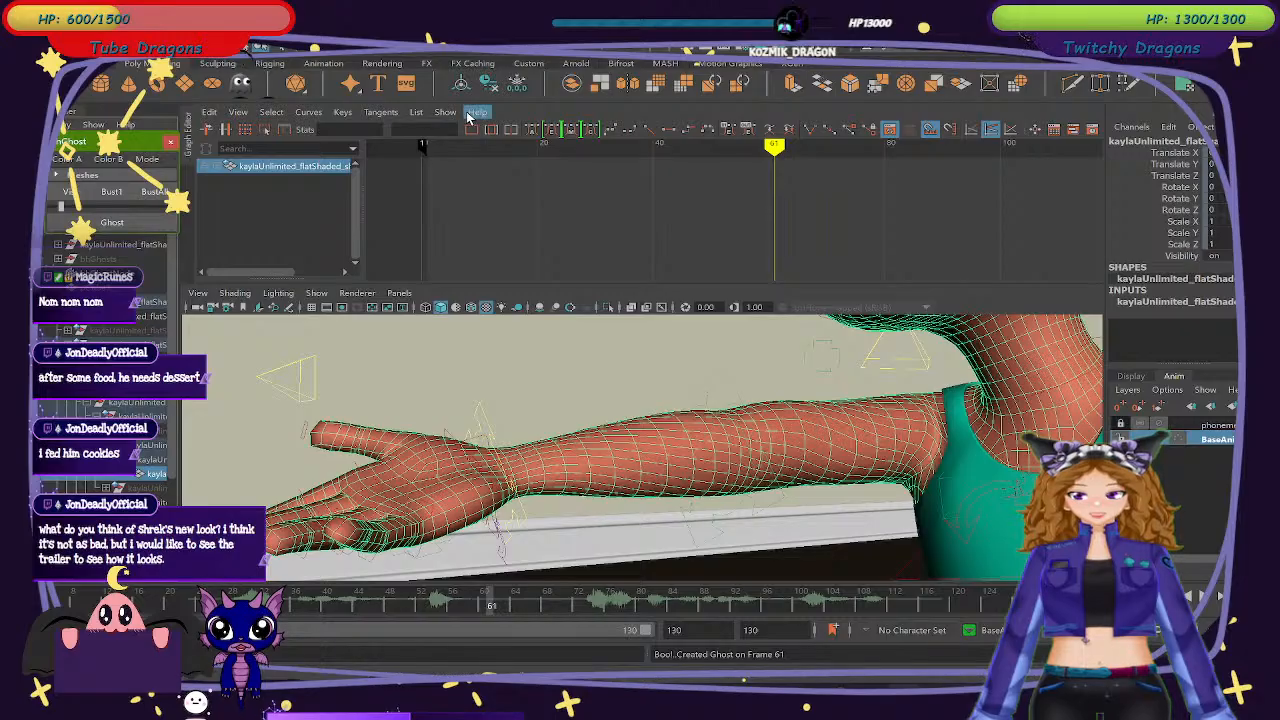
{"action": "left_click", "coordinate": [316, 293]}
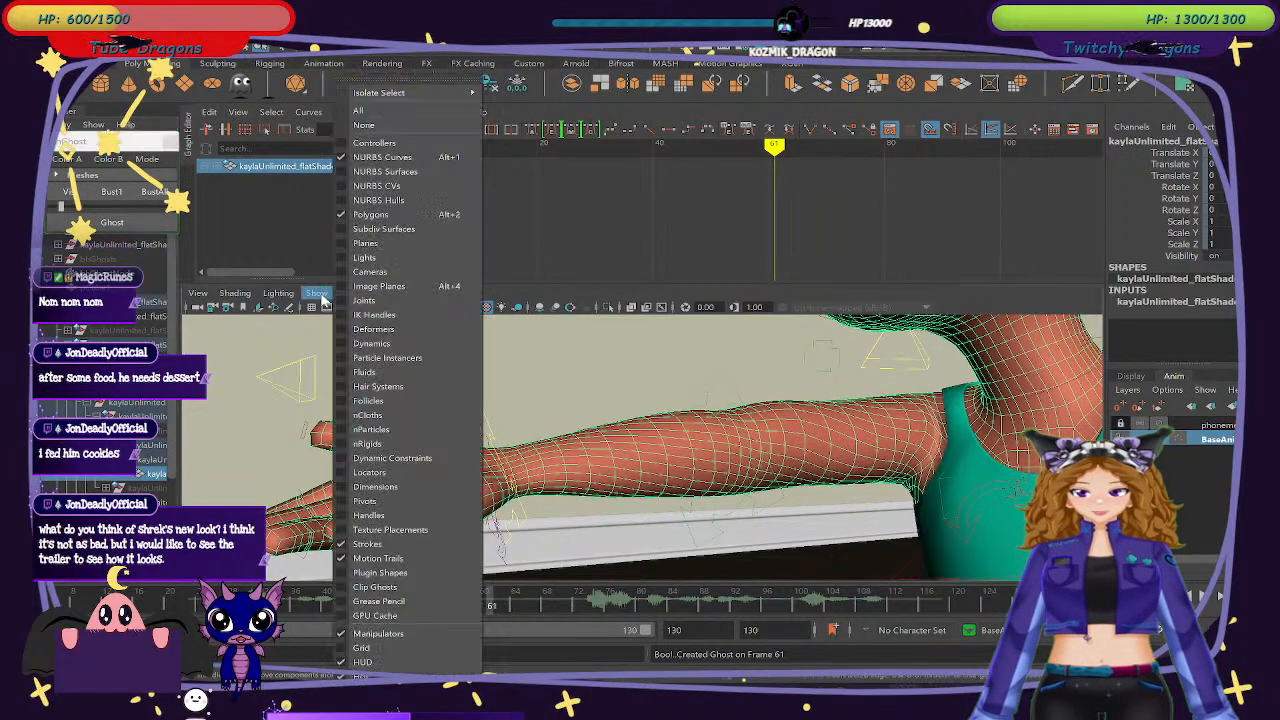
{"action": "left_click", "coordinate": [404, 558]}
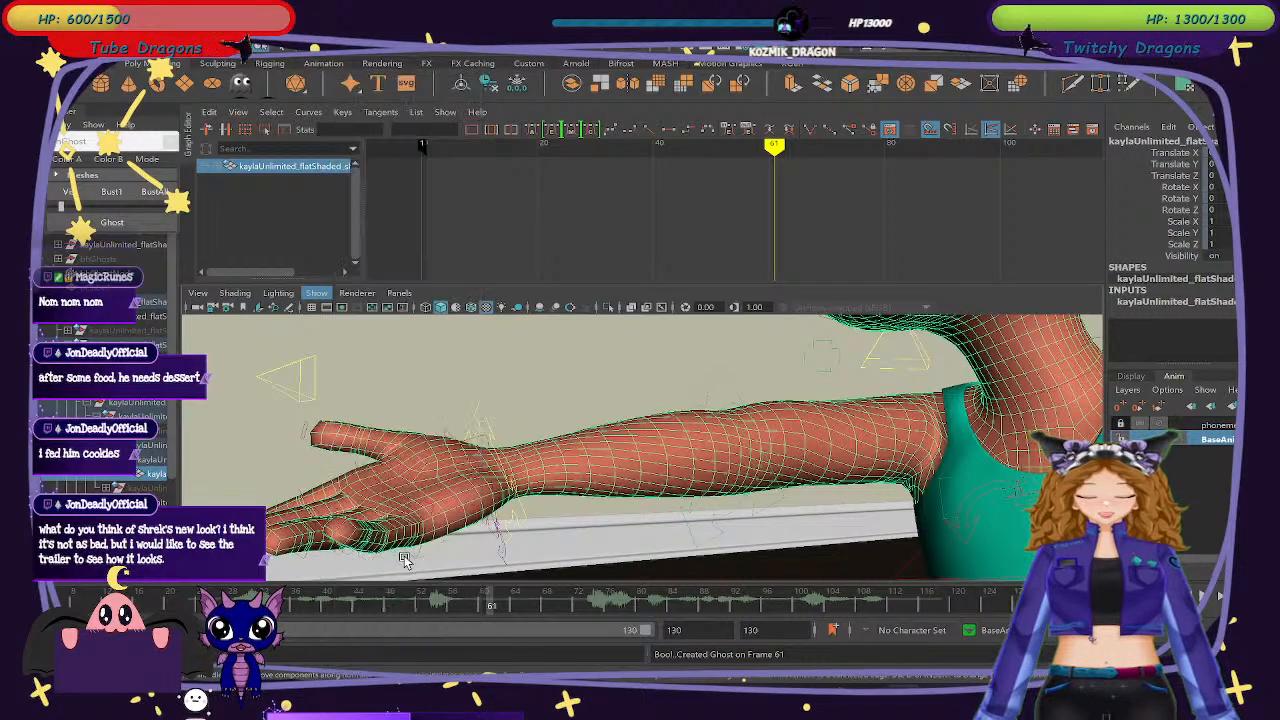
Thin the outline of the body mesh's ghost and go to frame 62 to compare the arm pose.
{"action": "left_click", "coordinate": [67, 193]}
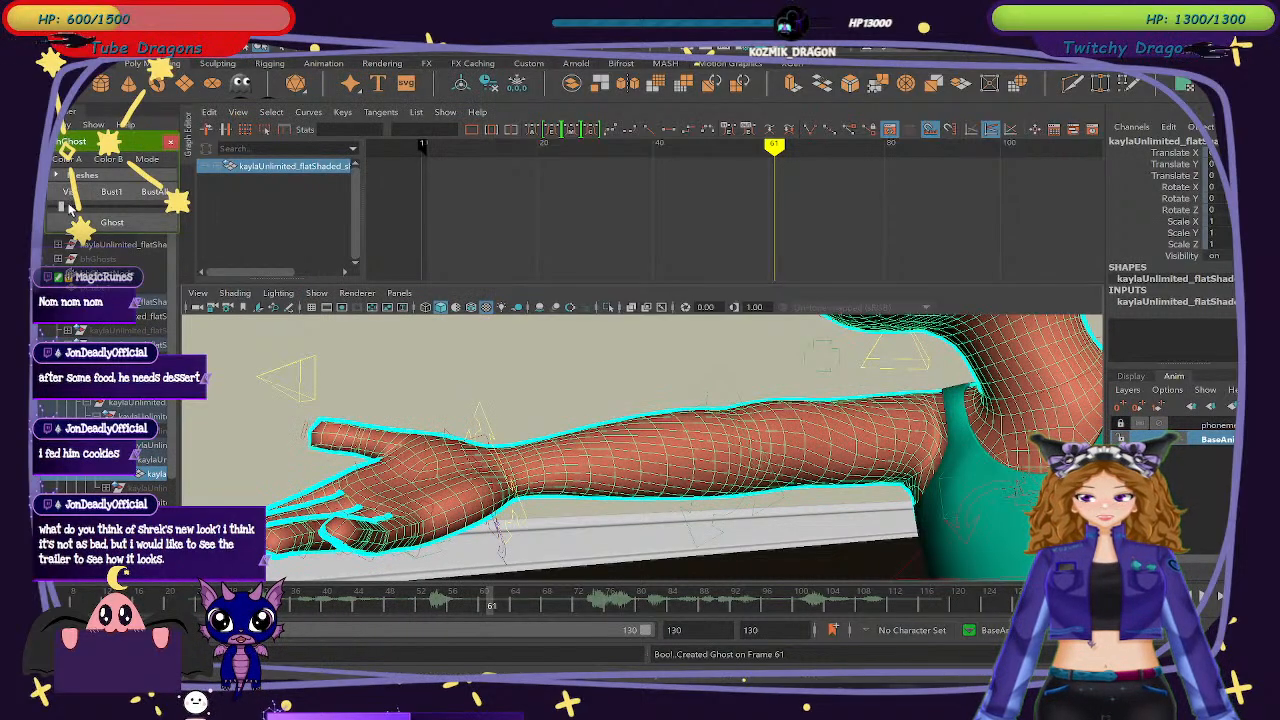
{"action": "left_click_drag", "start_coordinate": [62, 209], "coordinate": [60, 211]}
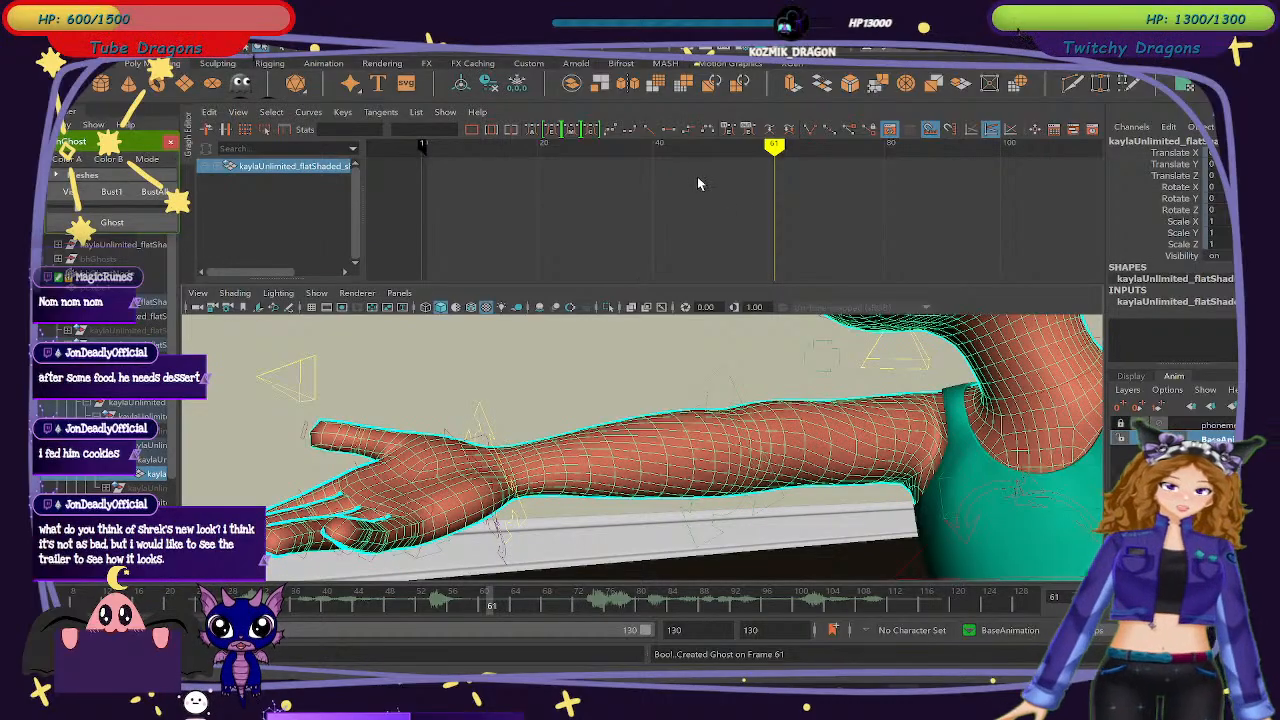
{"action": "left_click_drag", "start_coordinate": [776, 147], "coordinate": [781, 147]}
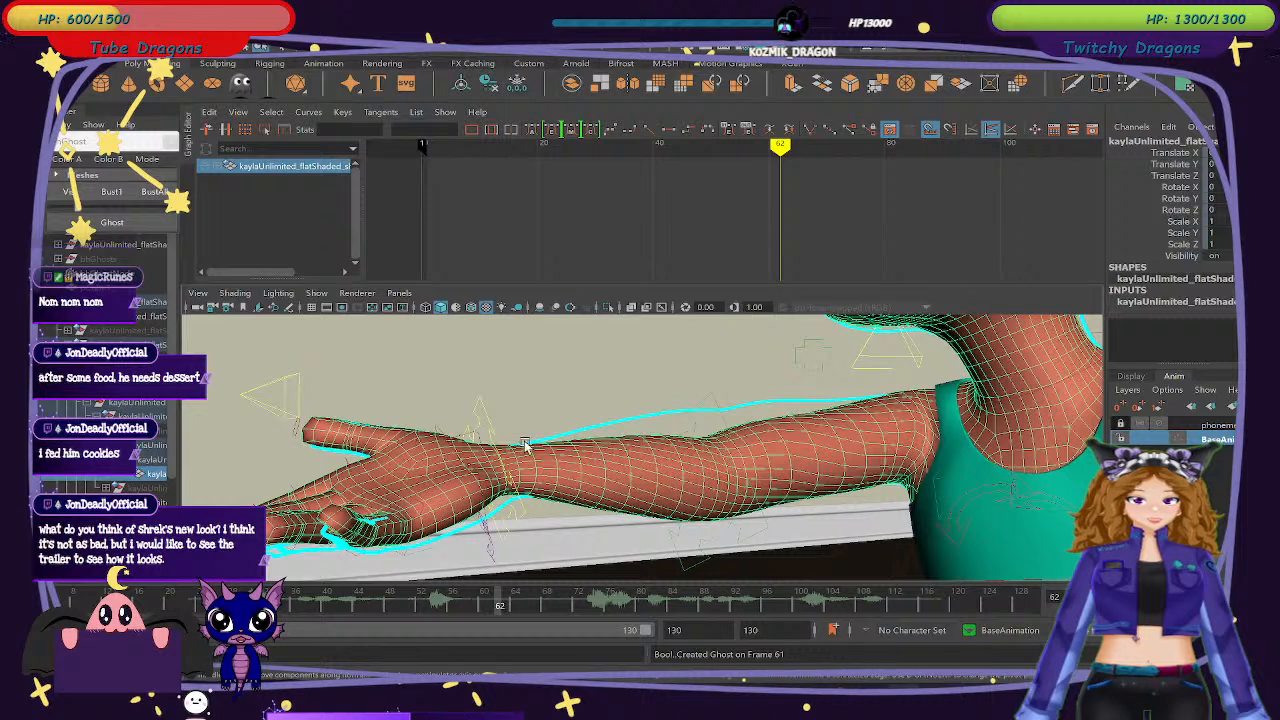
At frame 62, move the right wrist control so the arm lines up with the ghost outline, and ghost the new pose.
{"action": "left_click", "coordinate": [492, 442]}
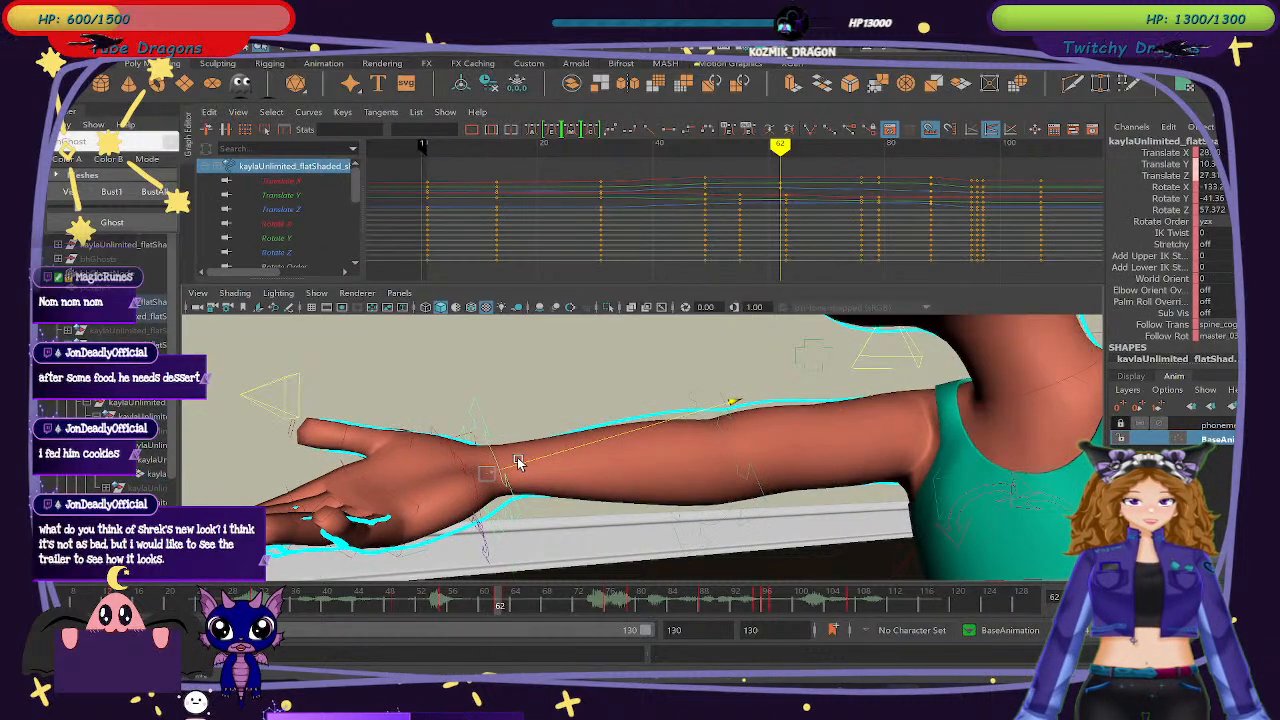
{"action": "left_click_drag", "start_coordinate": [518, 462], "coordinate": [521, 460]}
{"action": "left_click_drag", "start_coordinate": [573, 444], "coordinate": [567, 451]}
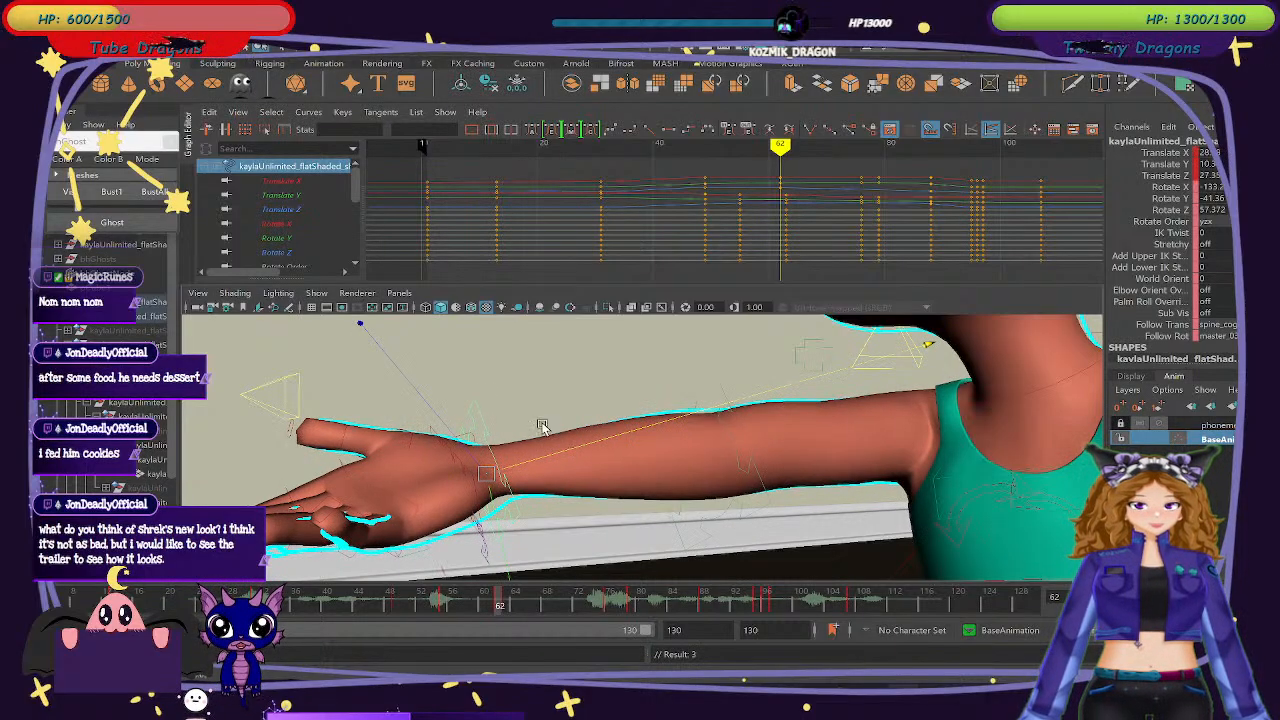
{"action": "left_click", "coordinate": [110, 224]}
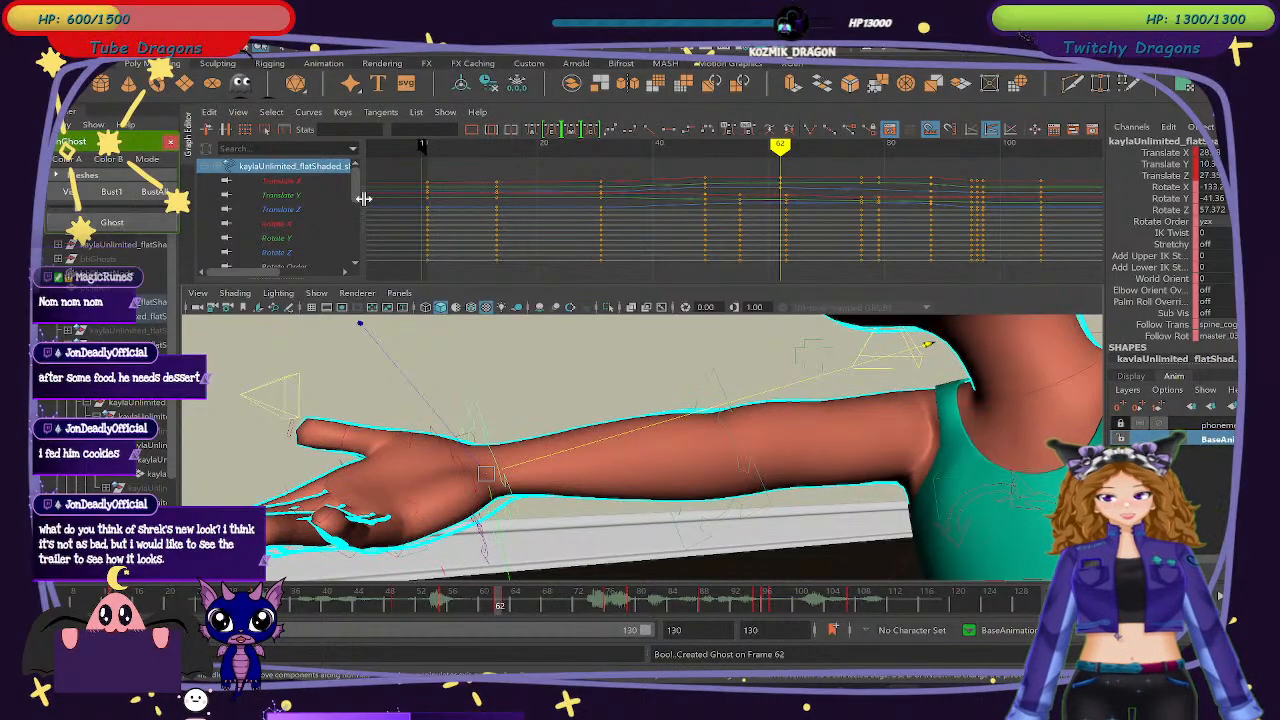
At frame 63, move and key the right wrist control to straighten the arm along the earlier outlines, and ghost this pose.
{"action": "left_click_drag", "start_coordinate": [784, 149], "coordinate": [786, 149]}
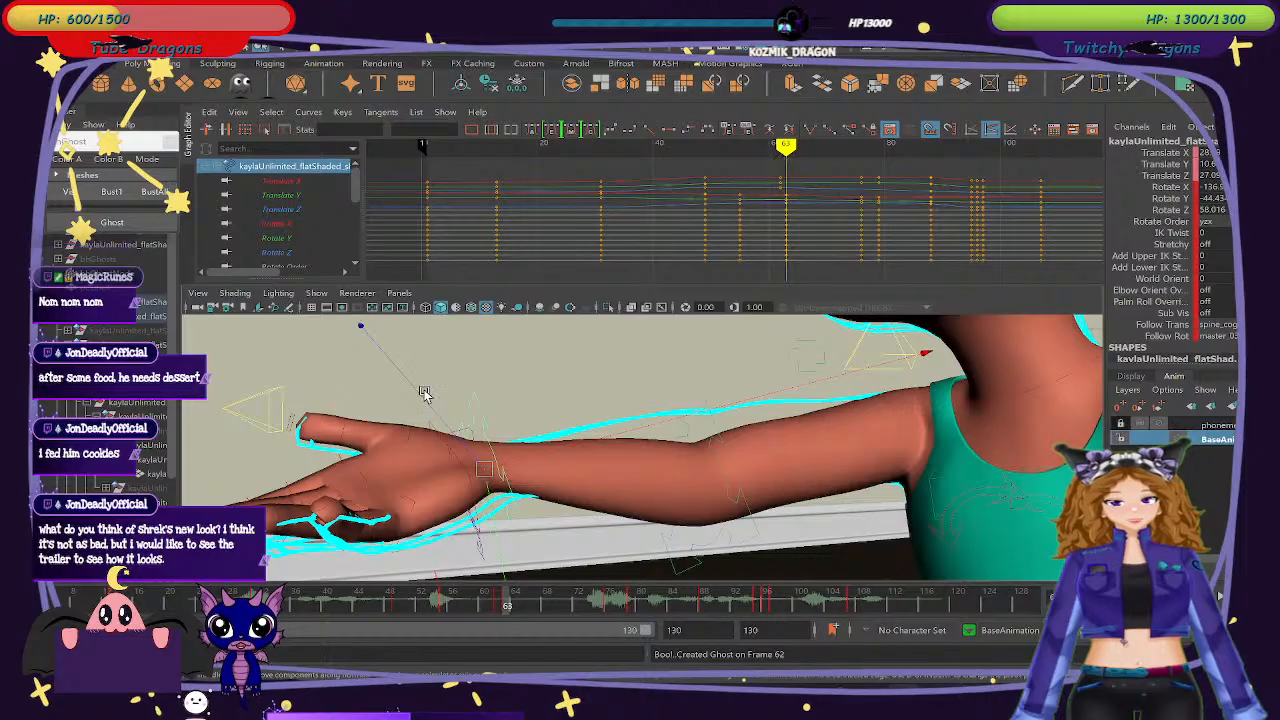
{"action": "left_click_drag", "start_coordinate": [527, 462], "coordinate": [516, 459]}
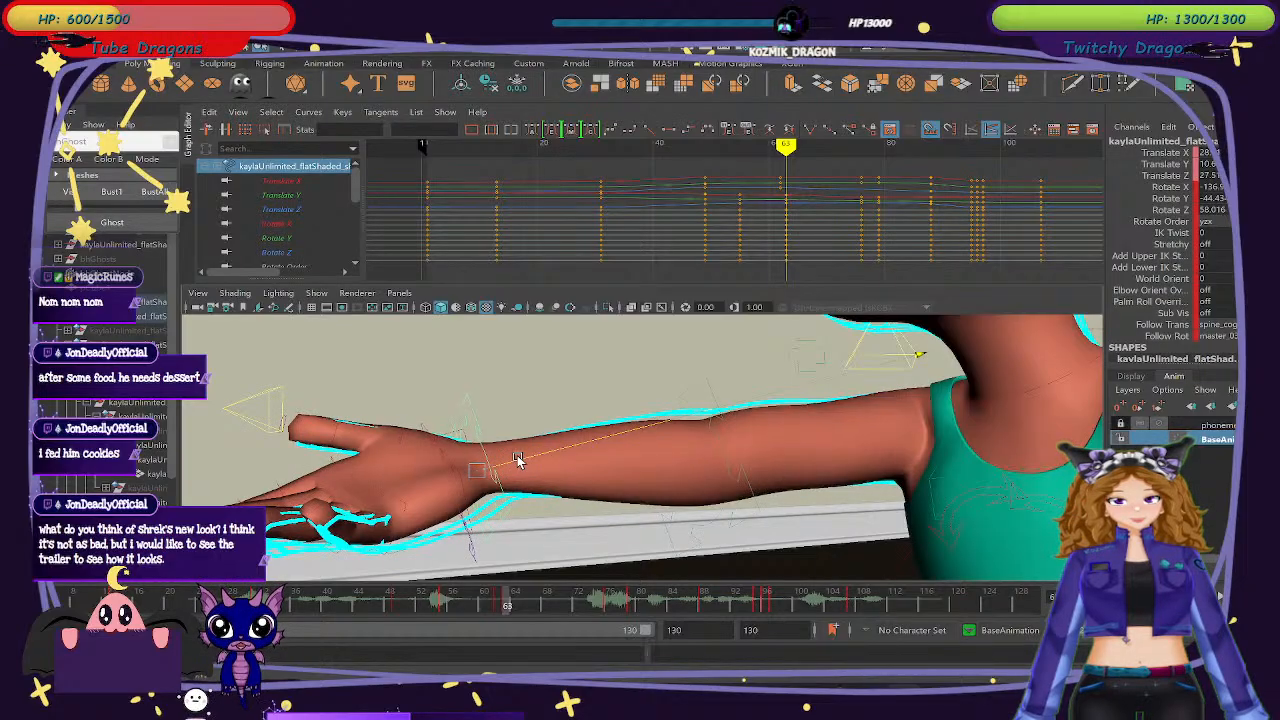
{"action": "key", "text": "s"}
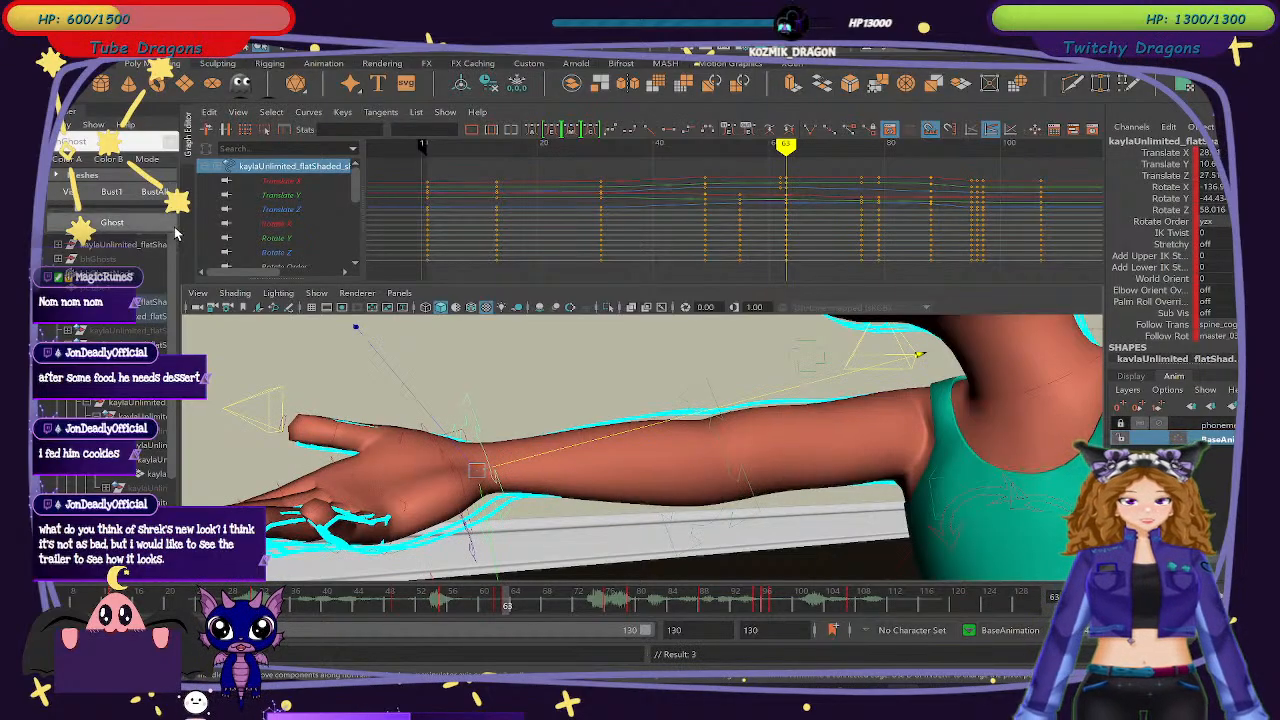
{"action": "left_click", "coordinate": [118, 222]}
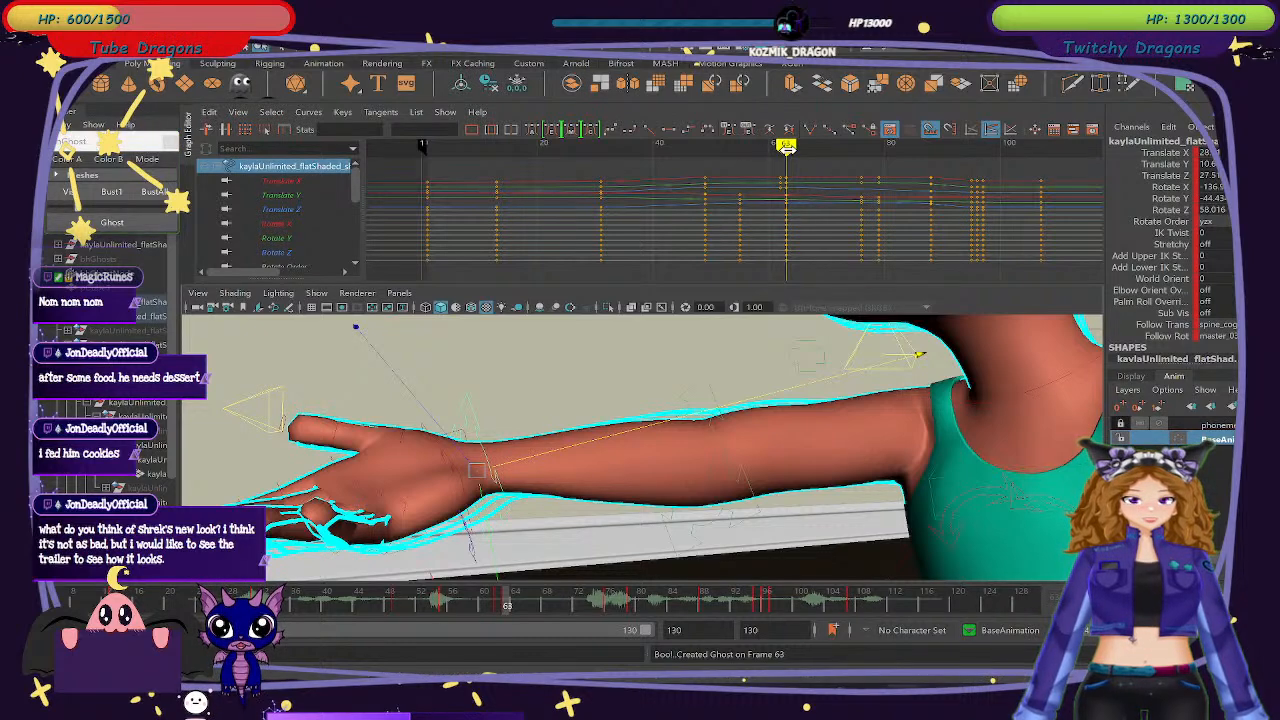
At frame 64, adjust the right wrist control slightly toward the earlier arm outlines and ghost the body mesh there.
{"action": "left_click_drag", "start_coordinate": [783, 147], "coordinate": [791, 146]}
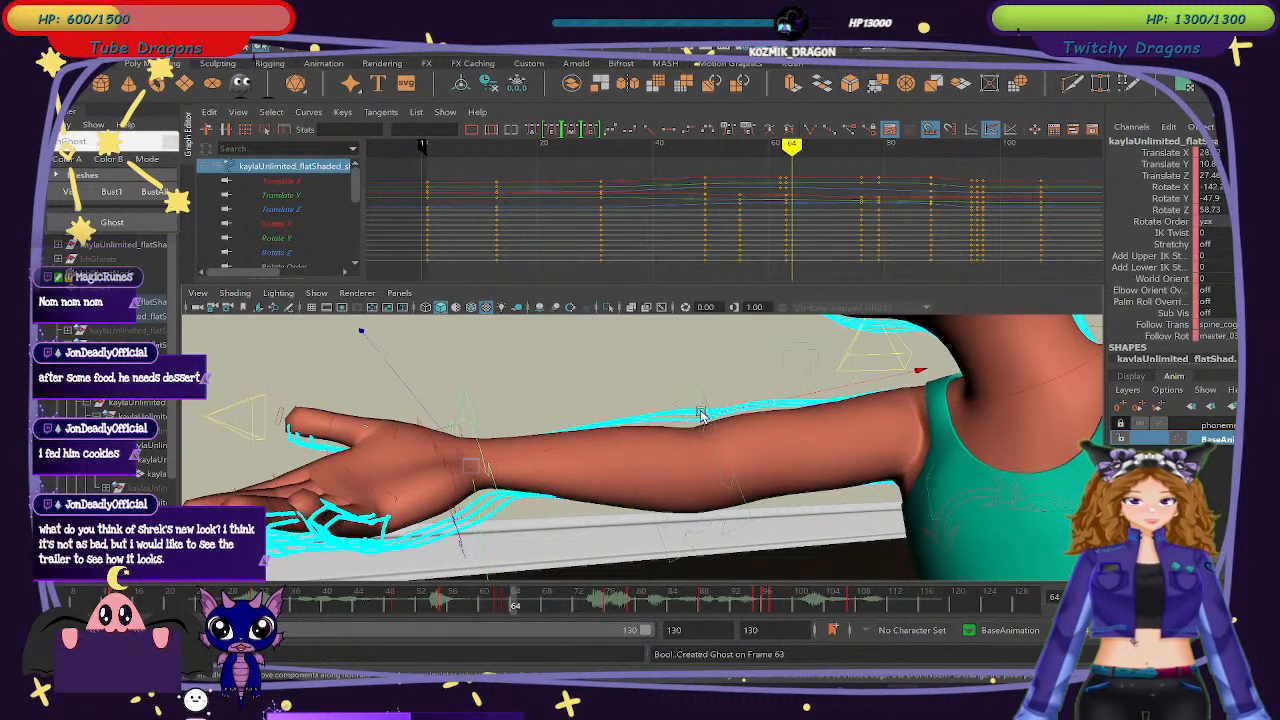
{"action": "key", "text": "alt+comma"}
{"action": "key", "text": "alt+period"}
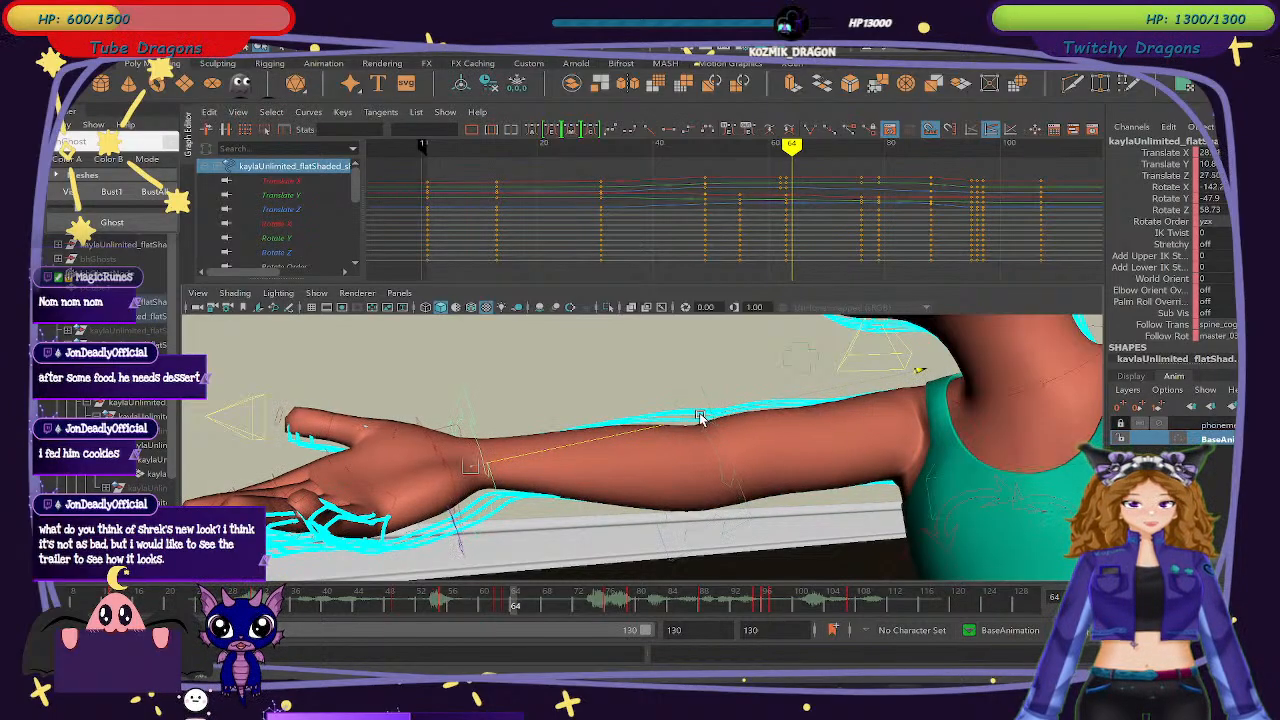
{"action": "left_click", "coordinate": [157, 222]}
Check the arm pose at frame 76, clear the body ghosts and enlarge the viewport to show the whole character.
{"action": "mouse_move", "coordinate": [791, 147]}
{"action": "left_mouse_down"}
{"action": "mouse_move", "coordinate": [766, 147]}
{"action": "mouse_move", "coordinate": [845, 147]}
{"action": "mouse_move", "coordinate": [867, 175]}
{"action": "mouse_move", "coordinate": [810, 184]}
{"action": "mouse_move", "coordinate": [860, 188]}
{"action": "left_mouse_up"}
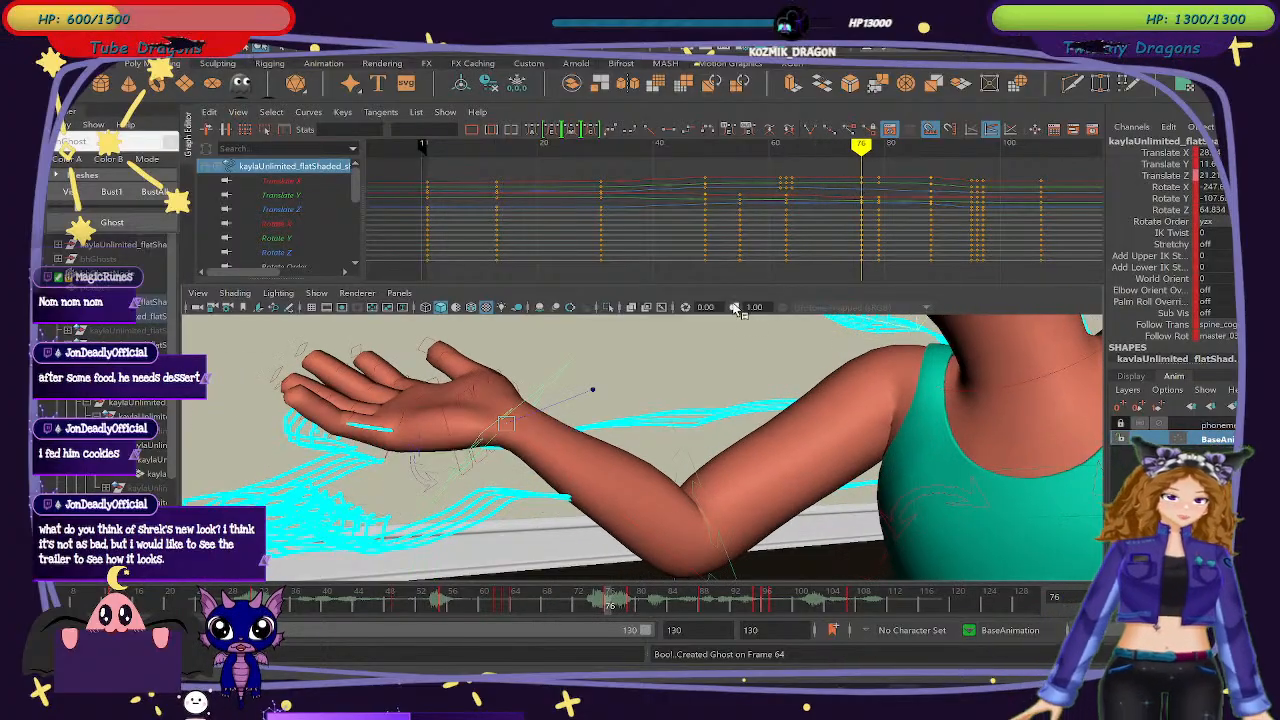
{"action": "left_click_drag", "start_coordinate": [741, 142], "coordinate": [741, 150]}
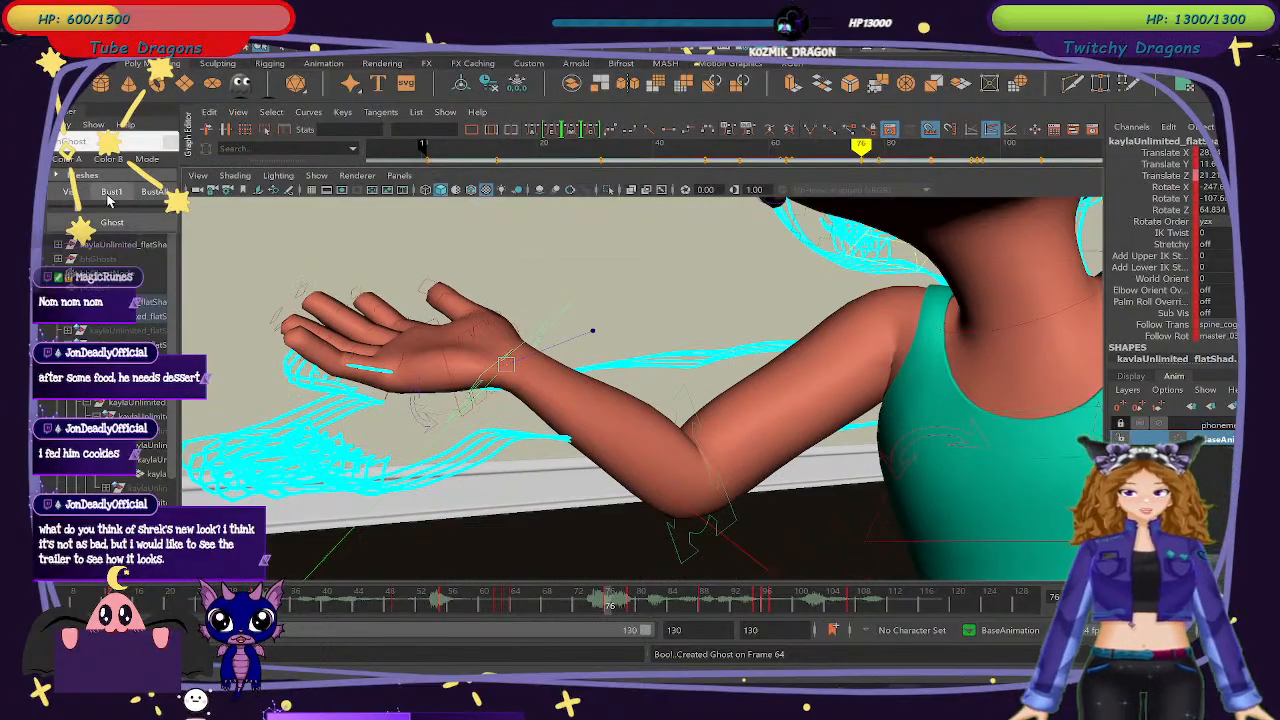
{"action": "scroll", "coordinate": [663, 363], "scroll_direction": "down", "scroll_amount": 10}
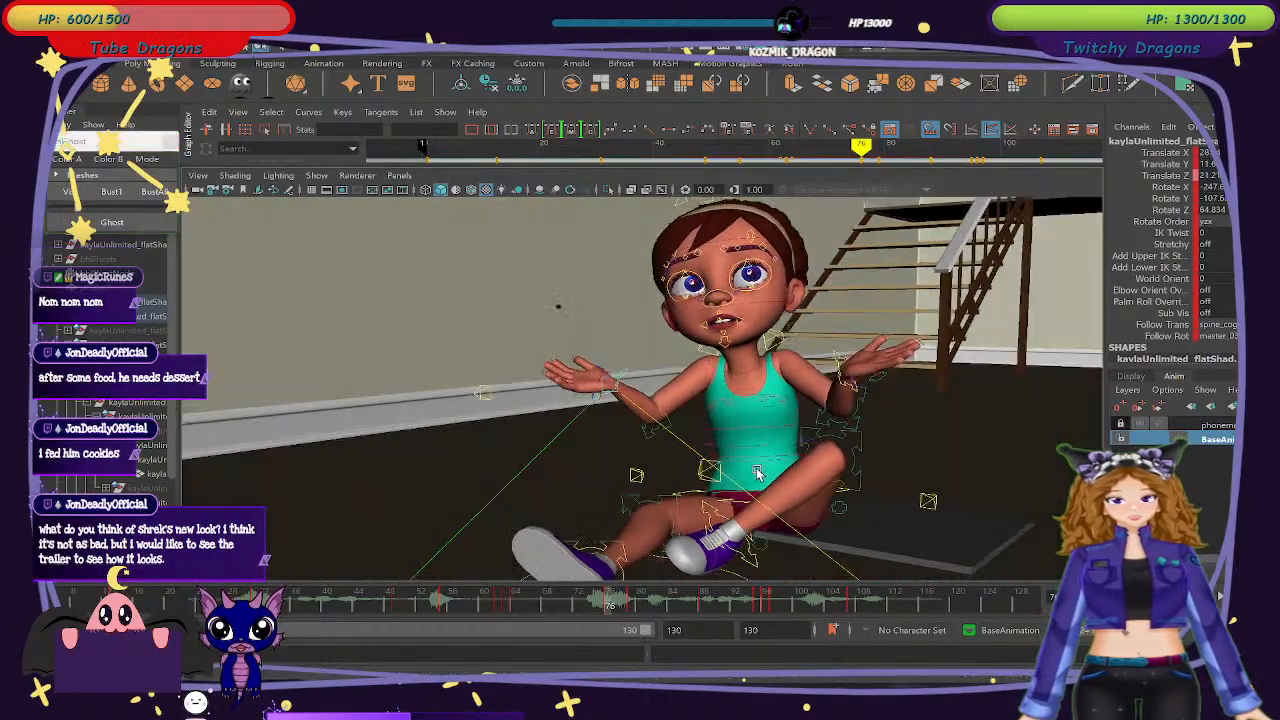
{"action": "left_click_drag", "start_coordinate": [757, 473], "coordinate": [661, 475], "text": "alt"}
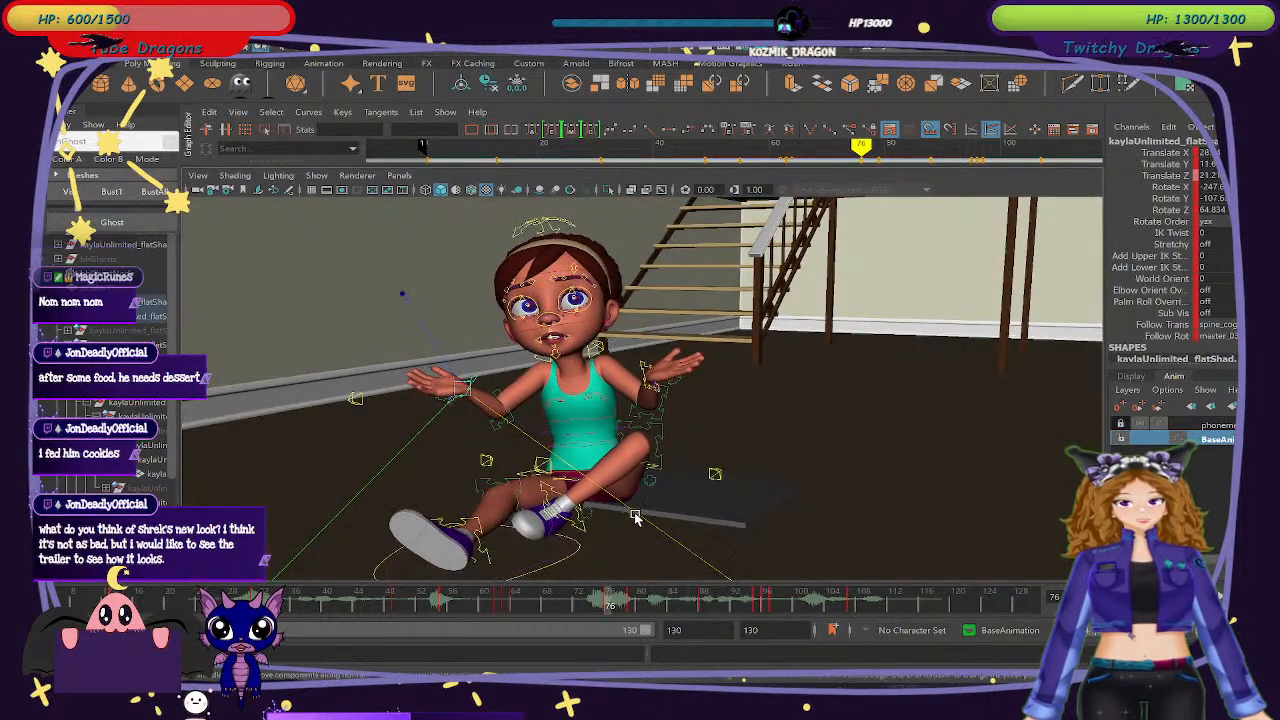
Review the character's poses around frames 10, 50 and 123 while composing a view with the staircase behind her.
{"action": "left_click_drag", "start_coordinate": [455, 612], "coordinate": [105, 607]}
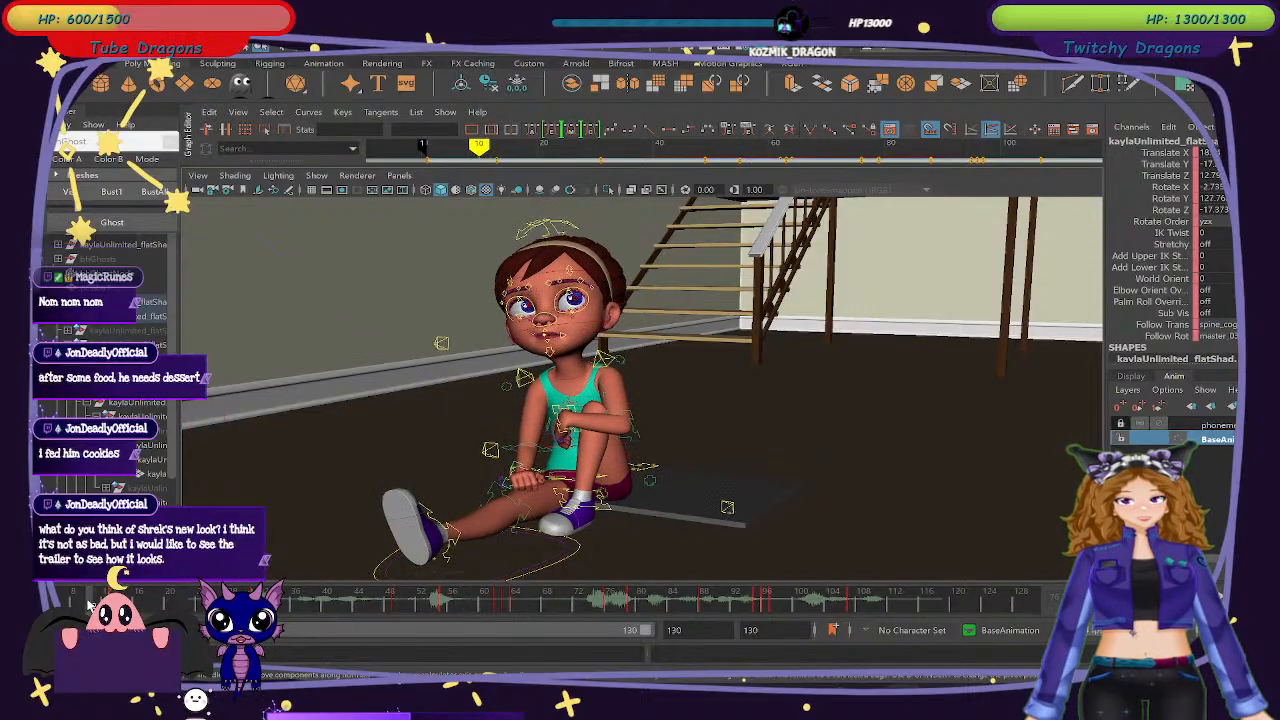
{"action": "left_click_drag", "start_coordinate": [512, 562], "coordinate": [545, 559], "text": "alt"}
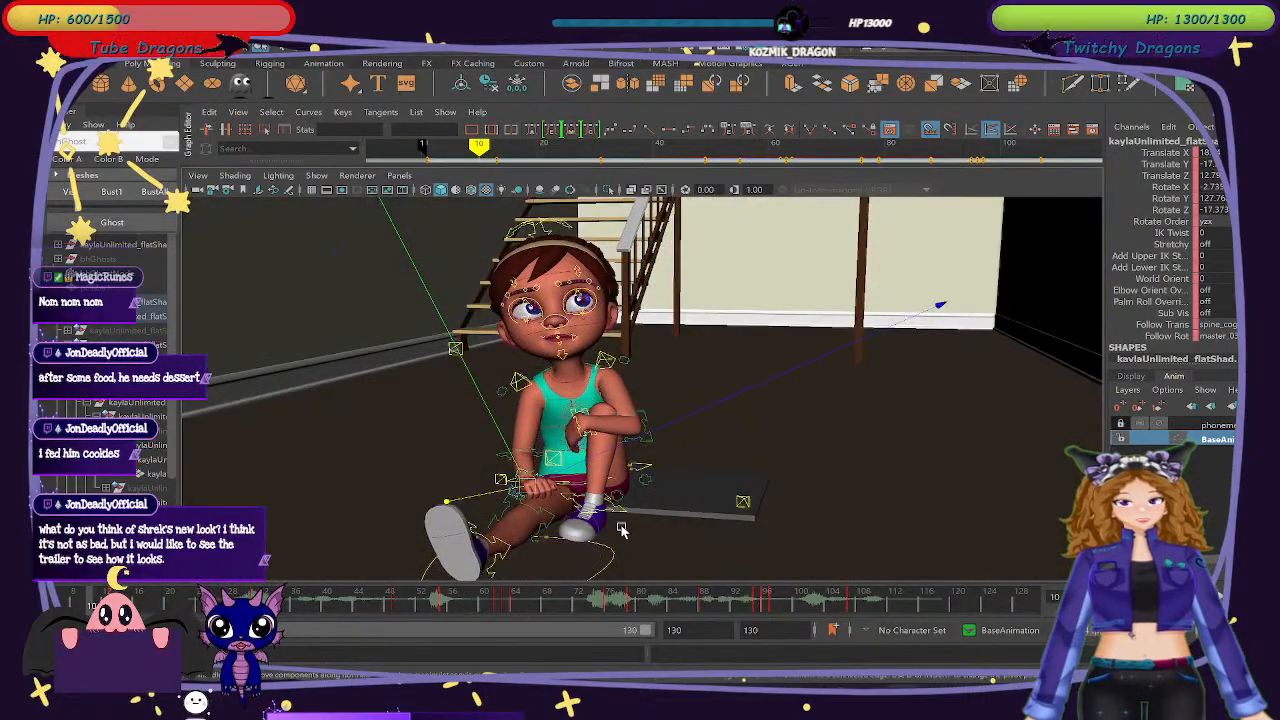
{"action": "left_click_drag", "start_coordinate": [620, 530], "coordinate": [595, 522], "text": "alt"}
{"action": "mouse_move", "coordinate": [383, 605]}
{"action": "left_mouse_down"}
{"action": "mouse_move", "coordinate": [96, 607]}
{"action": "mouse_move", "coordinate": [250, 607]}
{"action": "mouse_move", "coordinate": [460, 632]}
{"action": "mouse_move", "coordinate": [405, 632]}
{"action": "left_mouse_up"}
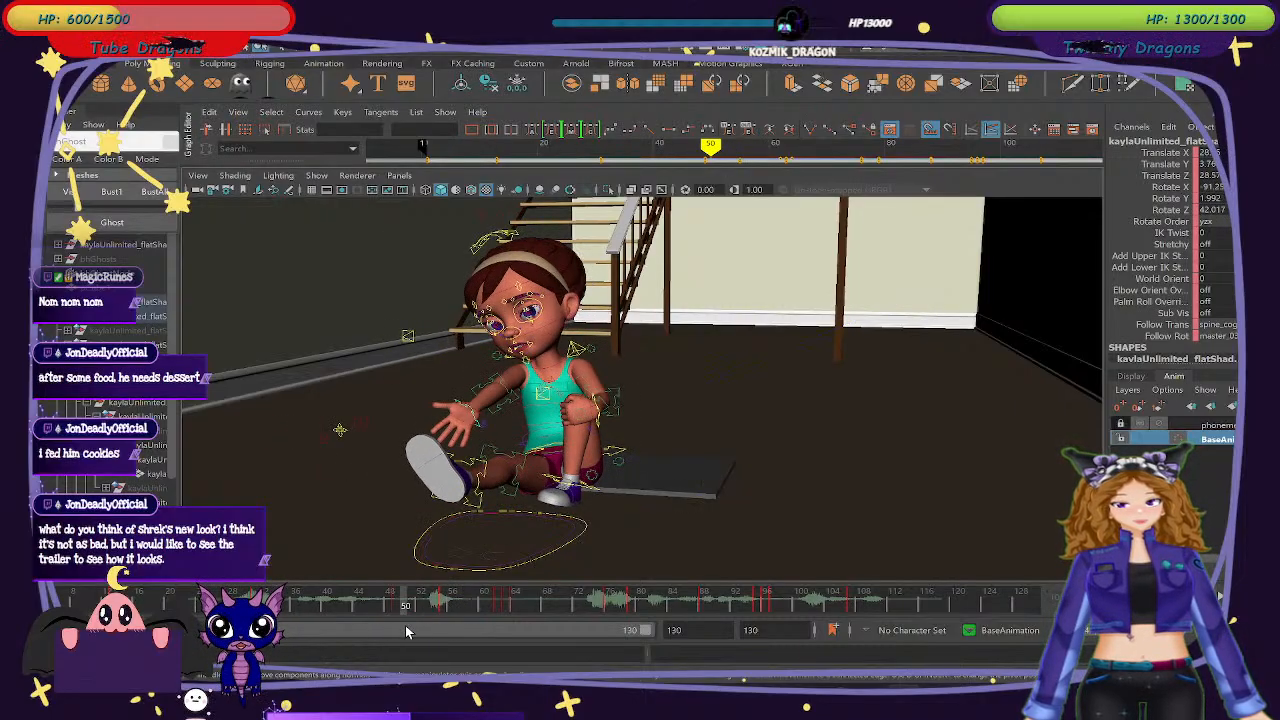
{"action": "left_click_drag", "start_coordinate": [570, 500], "coordinate": [613, 516], "text": "alt"}
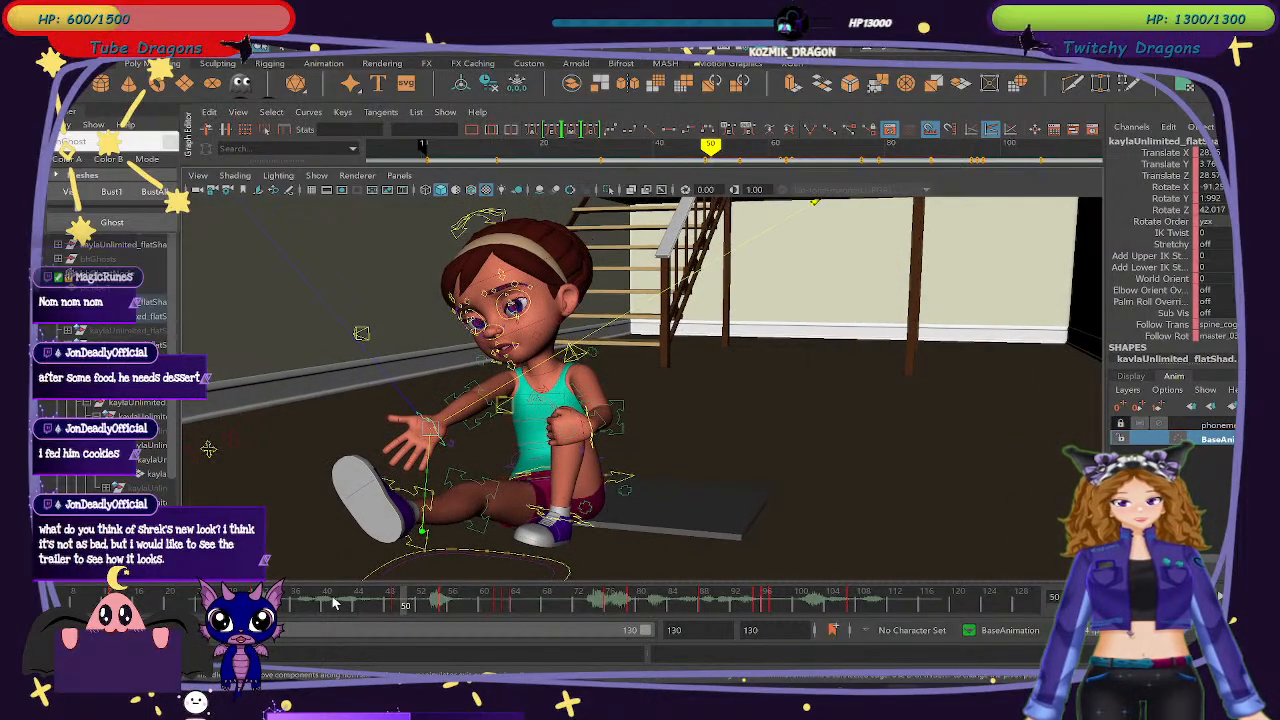
{"action": "left_click_drag", "start_coordinate": [334, 602], "coordinate": [84, 604]}
{"action": "left_click_drag", "start_coordinate": [630, 481], "coordinate": [617, 486], "text": "alt"}
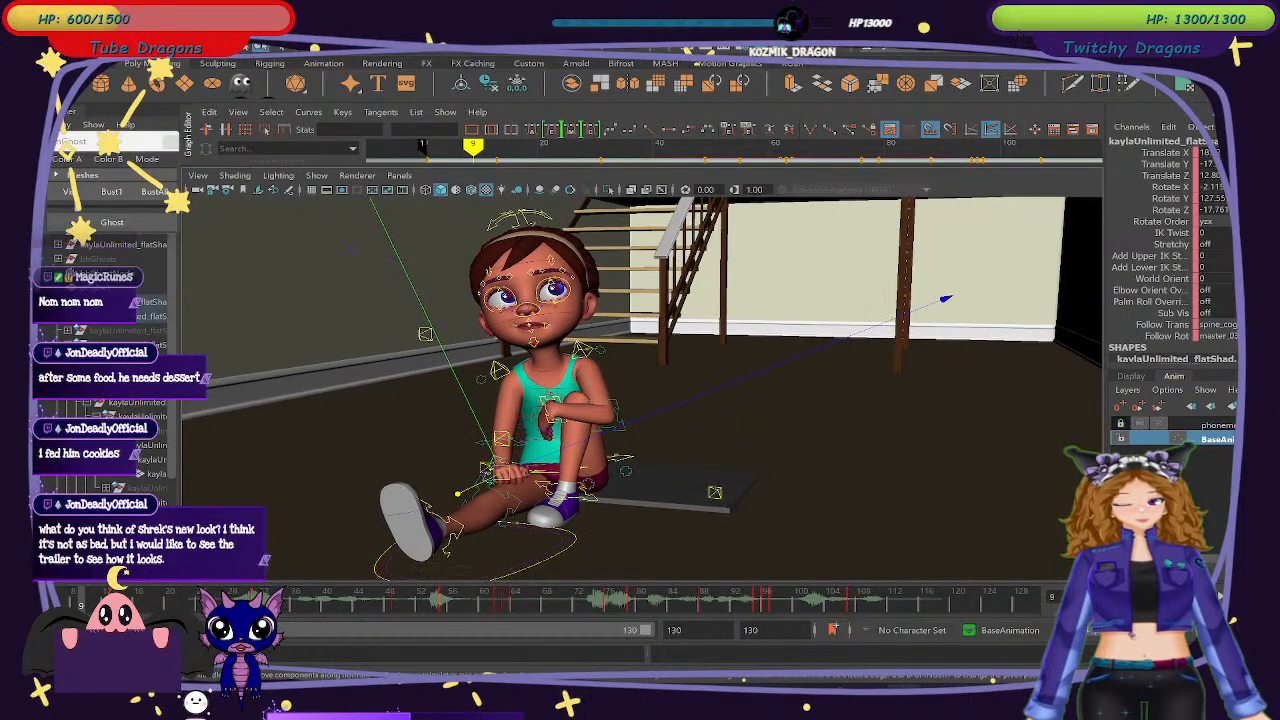
{"action": "left_click_drag", "start_coordinate": [195, 607], "coordinate": [982, 616]}
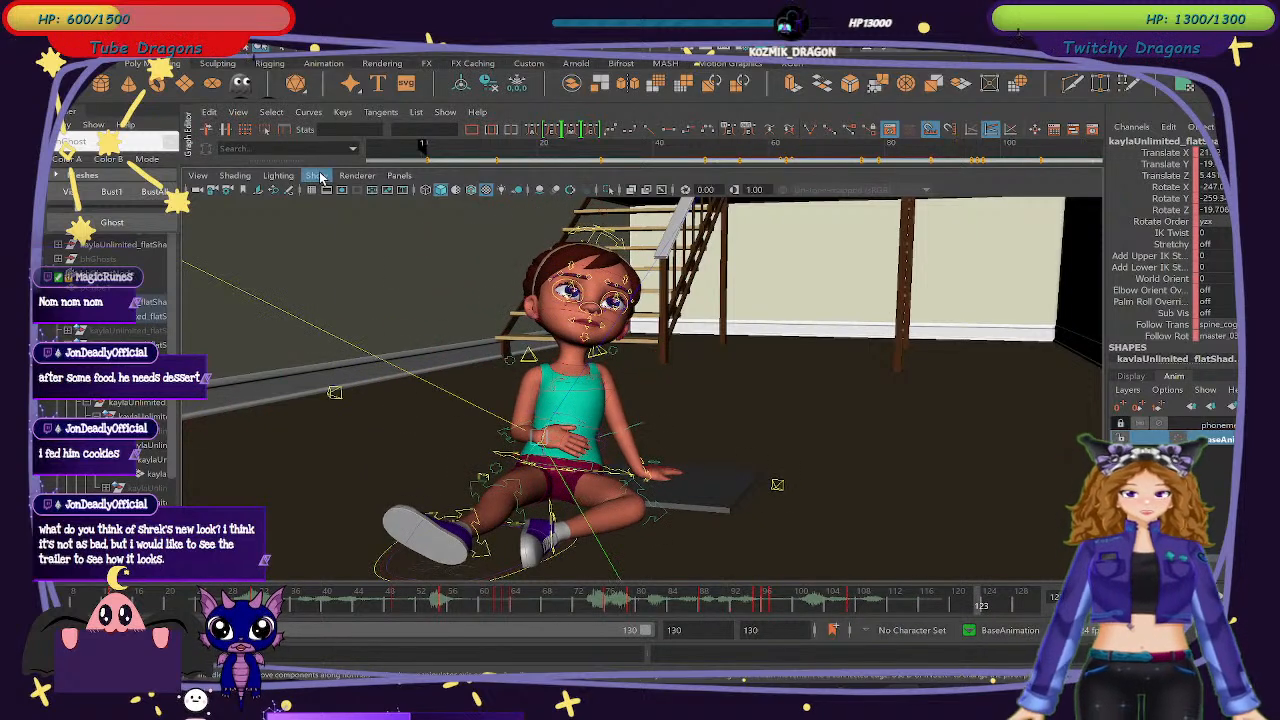
Hide the rig controls in the viewport and playblast the shot, overwriting punky4.avi.
{"action": "left_click", "coordinate": [320, 177]}
{"action": "left_click", "coordinate": [385, 160]}
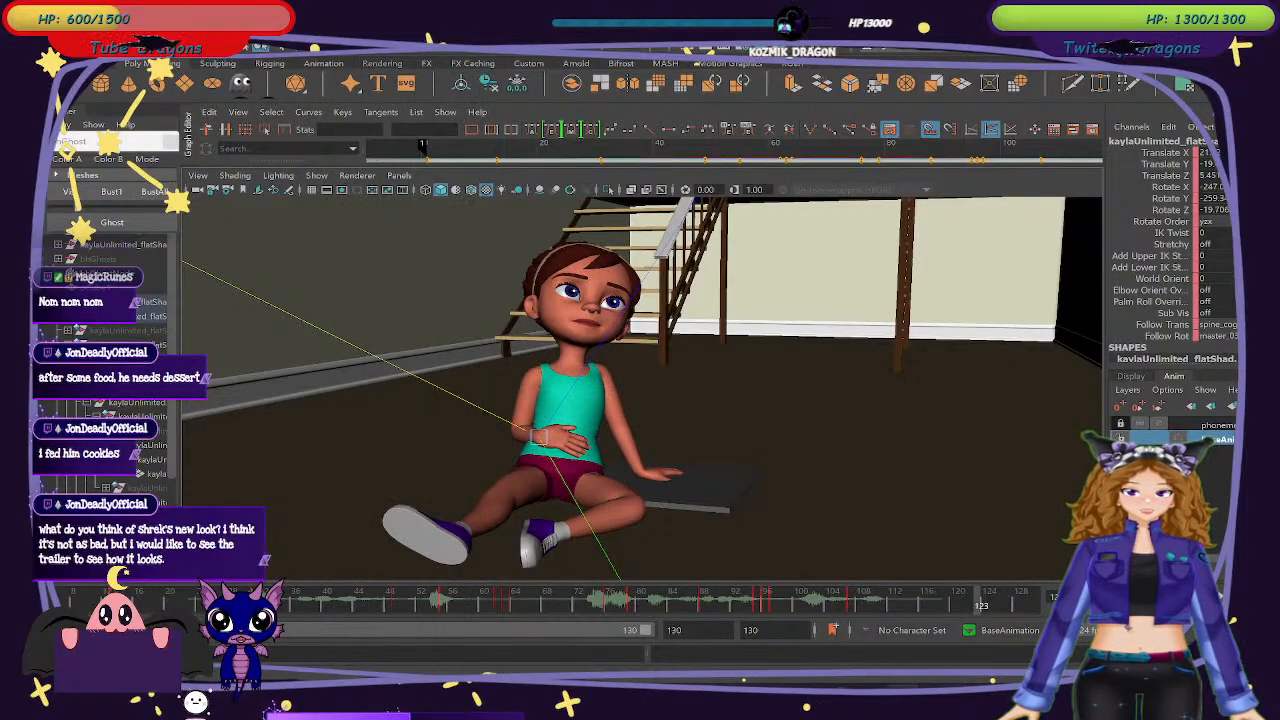
{"action": "left_click", "coordinate": [303, 28]}
{"action": "left_click", "coordinate": [349, 55]}
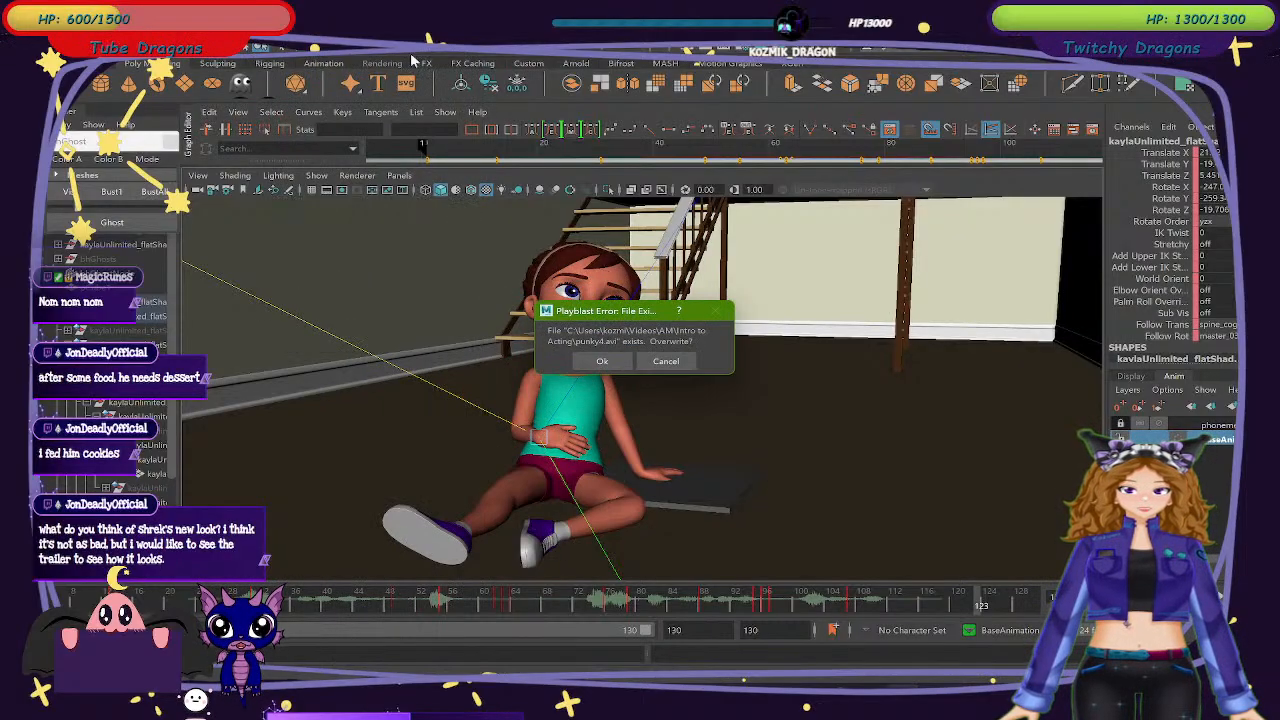
{"action": "left_click", "coordinate": [600, 361]}
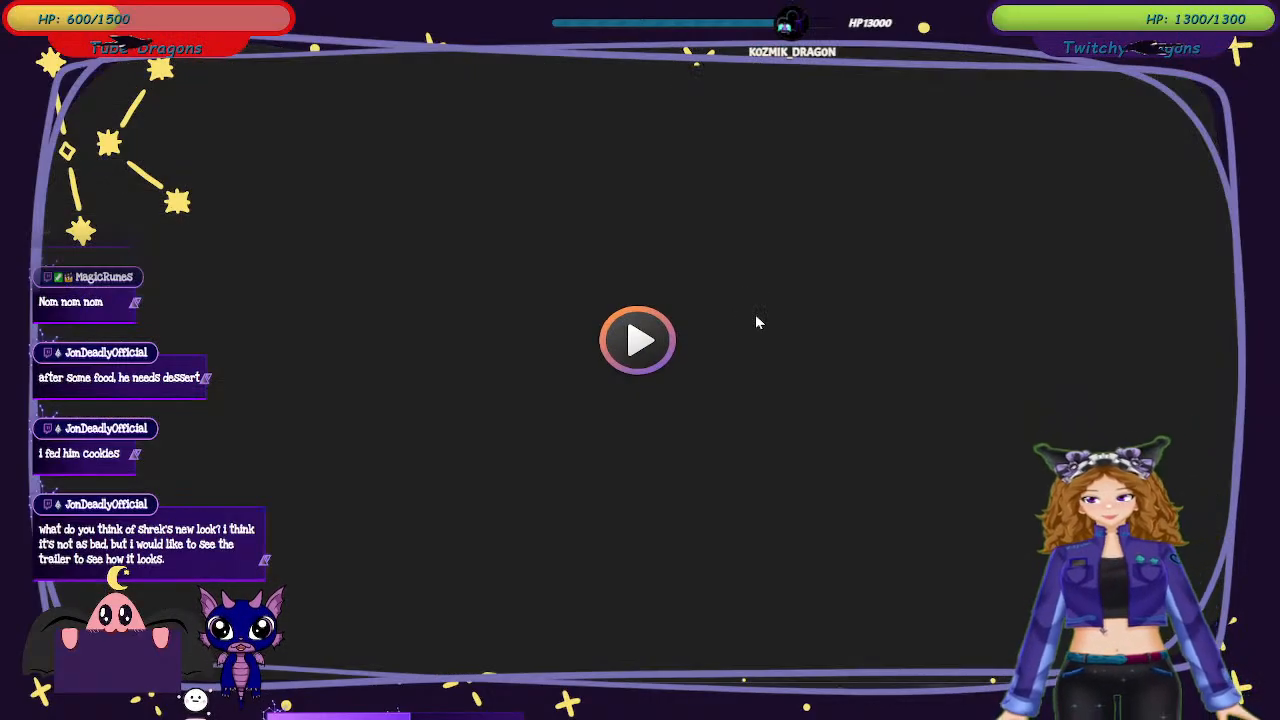
Play punky4.avi on repeat in the video player and examine the smoothness of the arm gestures and body motion.
{"action": "left_click", "coordinate": [756, 317]}
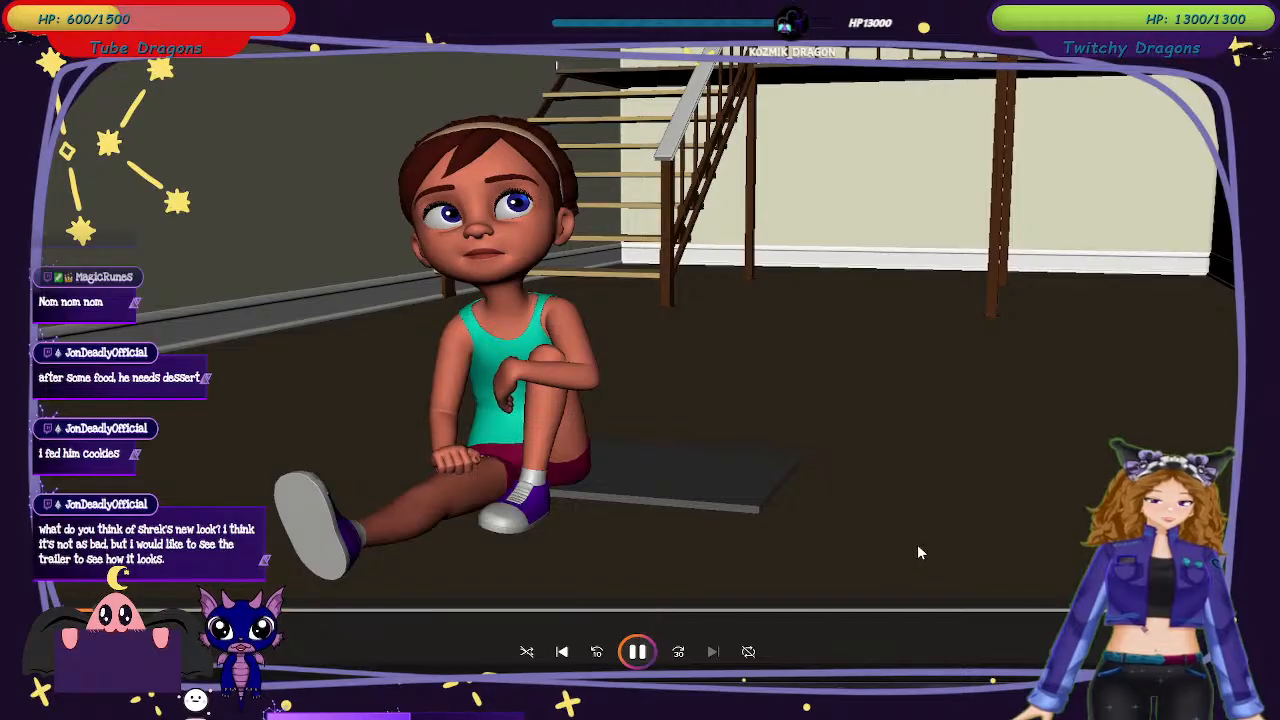
{"action": "left_click", "coordinate": [748, 651]}
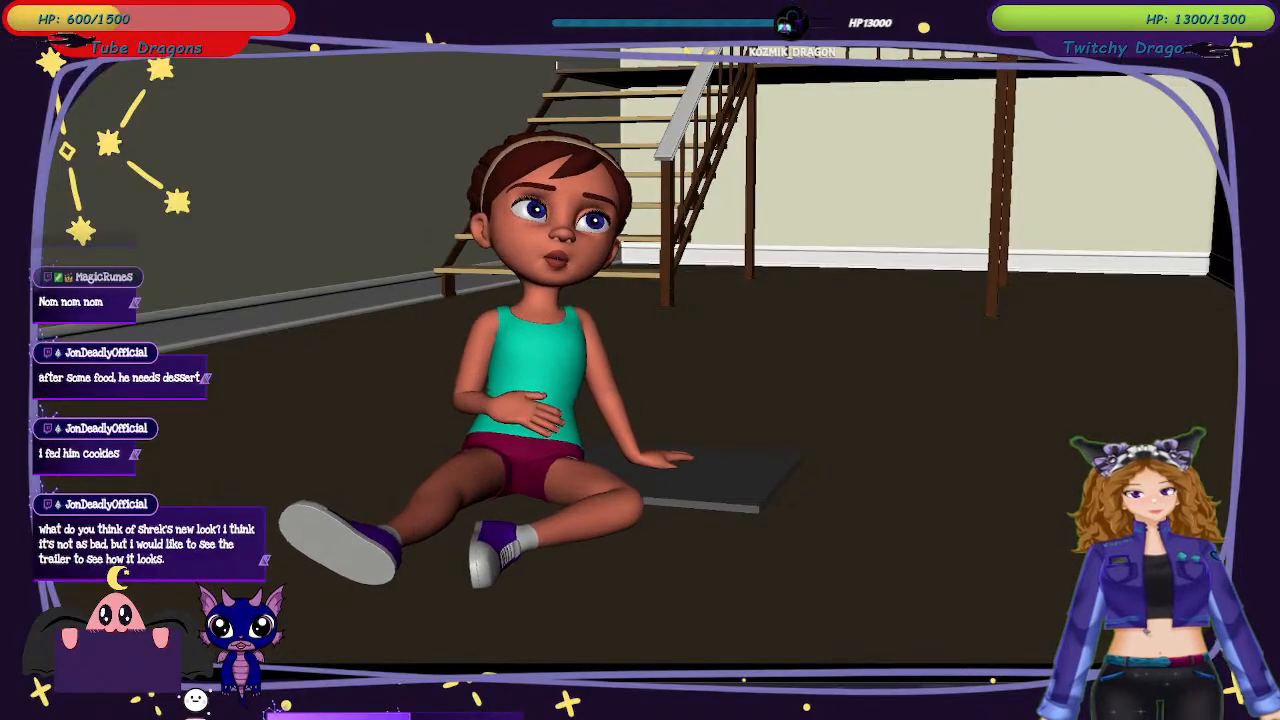
{"action": "key", "text": "Left"}
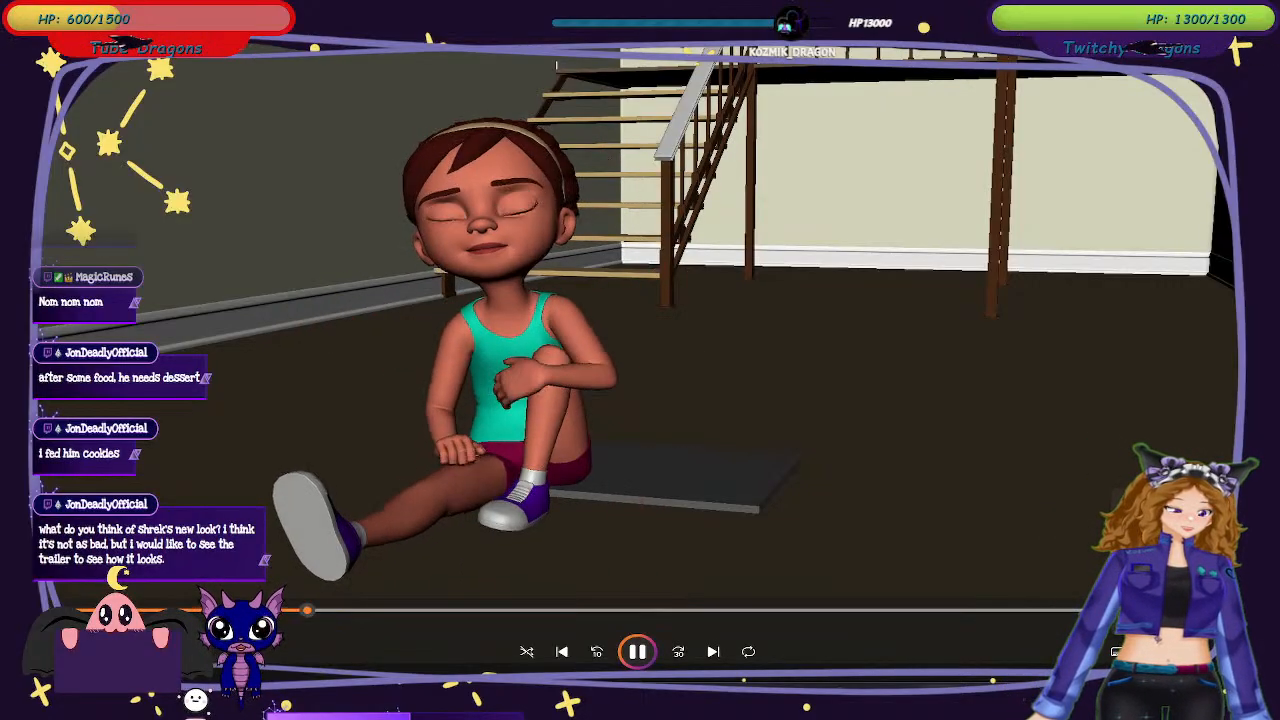
{"action": "left_click", "coordinate": [1067, 456]}
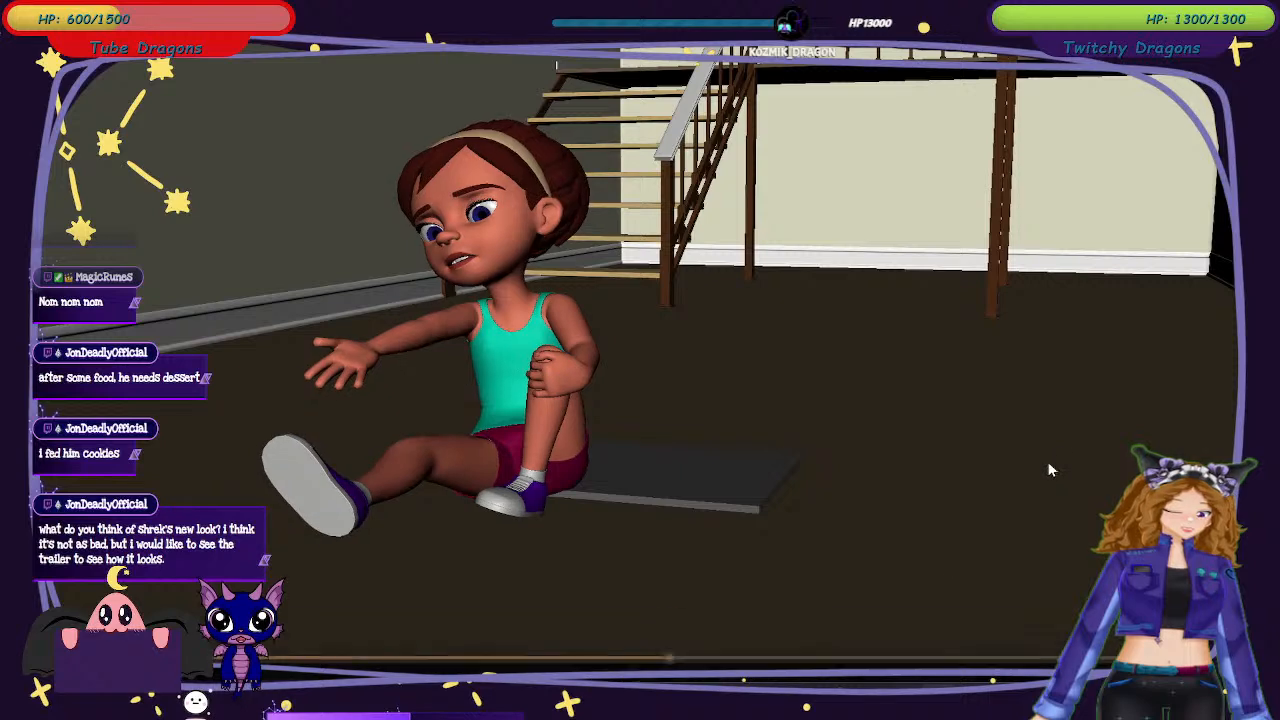
{"action": "left_click", "coordinate": [533, 611]}
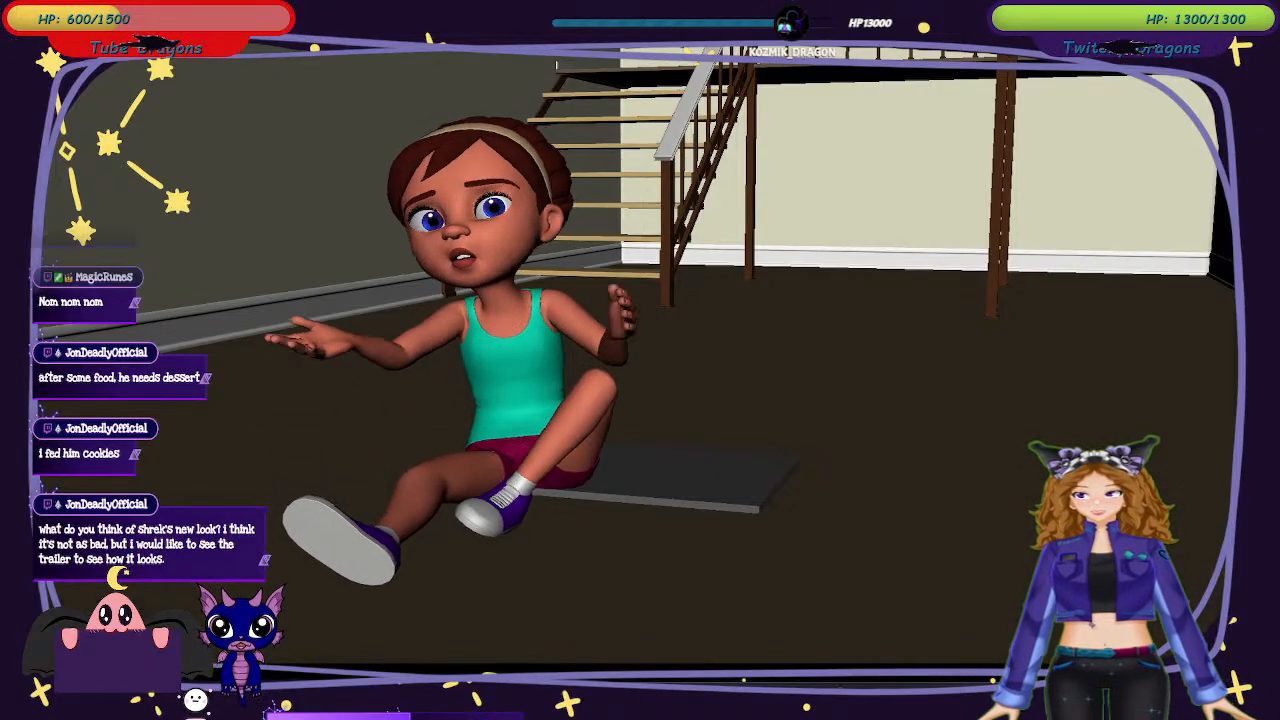
{"action": "mouse_move", "coordinate": [357, 200]}
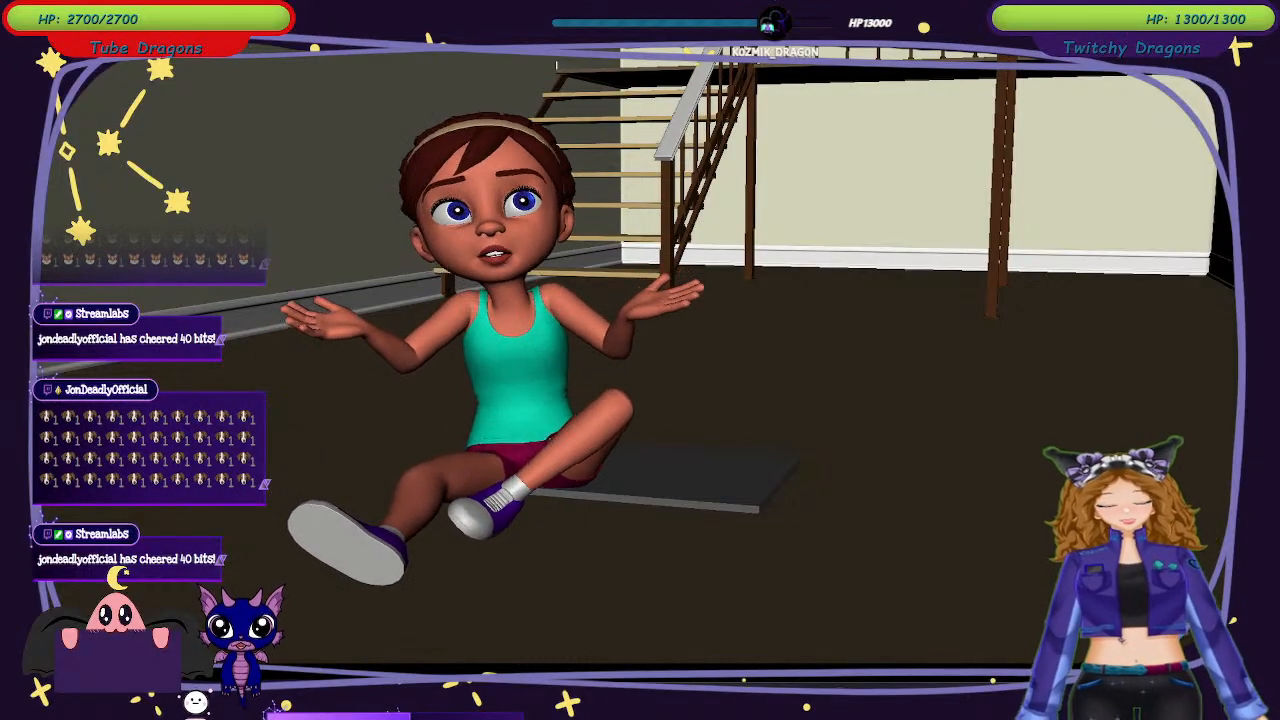
{"action": "mouse_move", "coordinate": [1117, 131]}
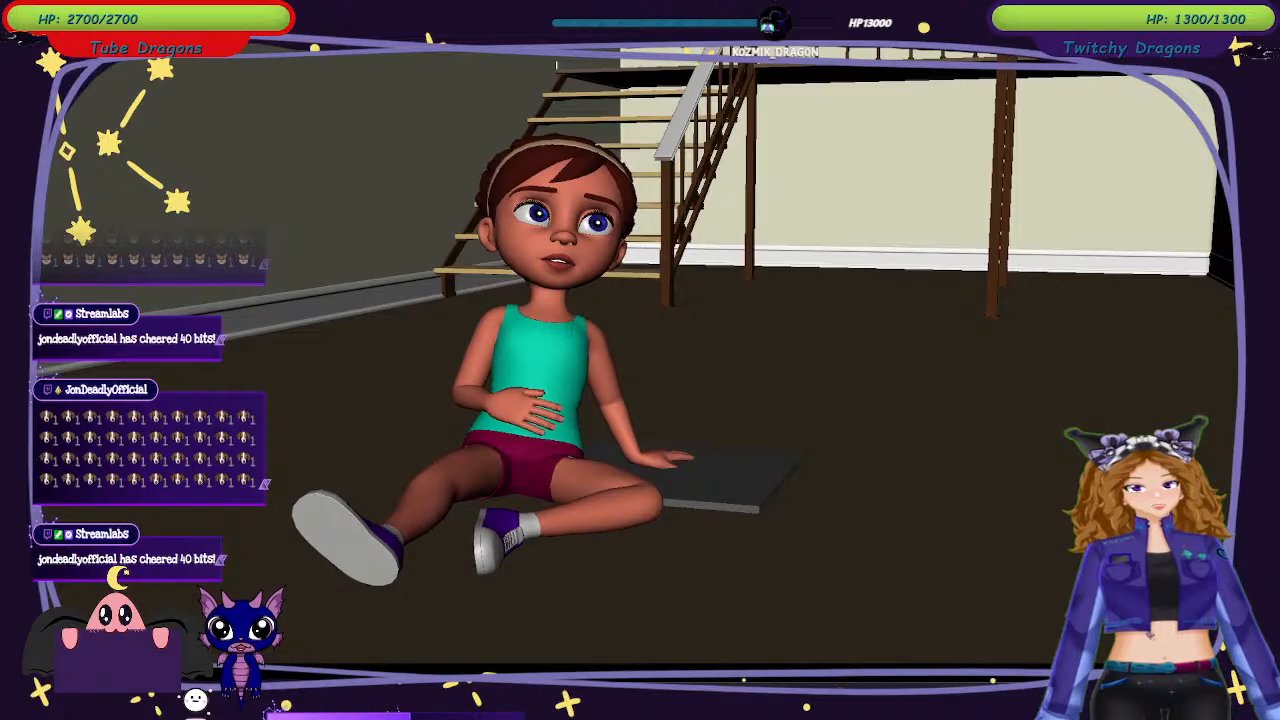
{"action": "mouse_move", "coordinate": [992, 467]}
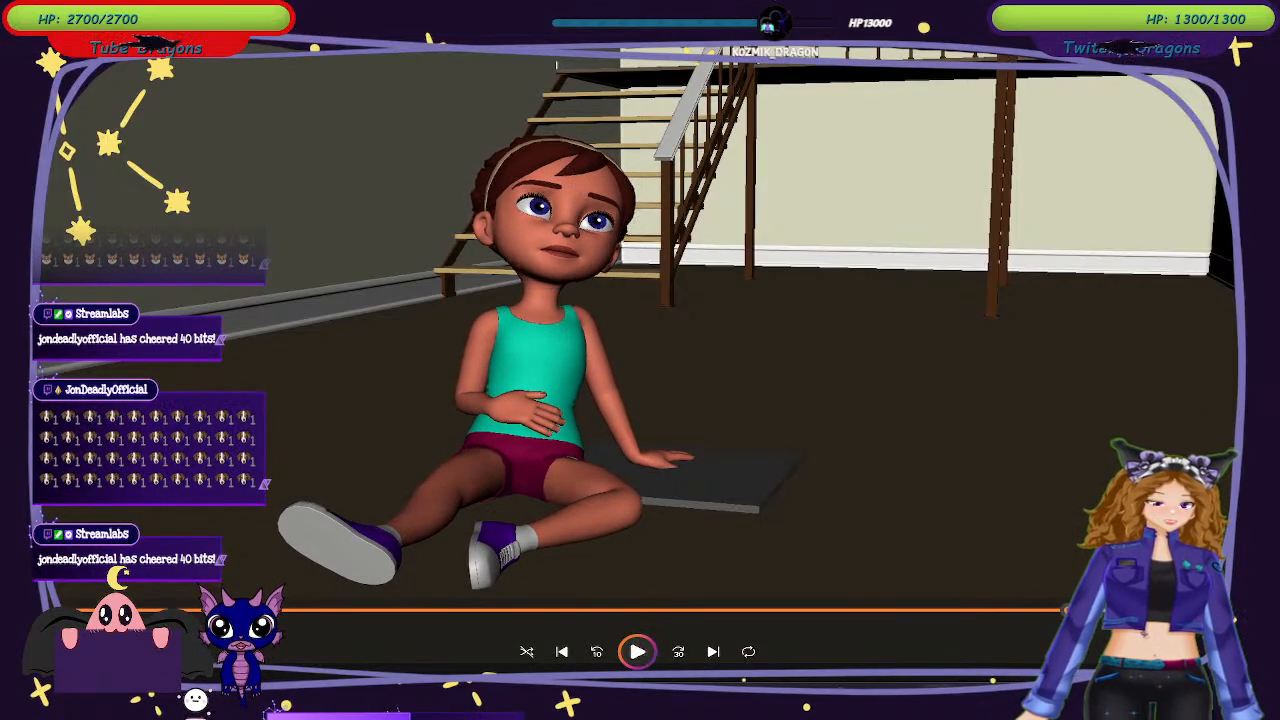
Close the playblast video and cancel the save-changes prompt to keep the Maya scene open.
{"action": "left_click", "coordinate": [1264, 10]}
{"action": "left_click", "coordinate": [1264, 10]}
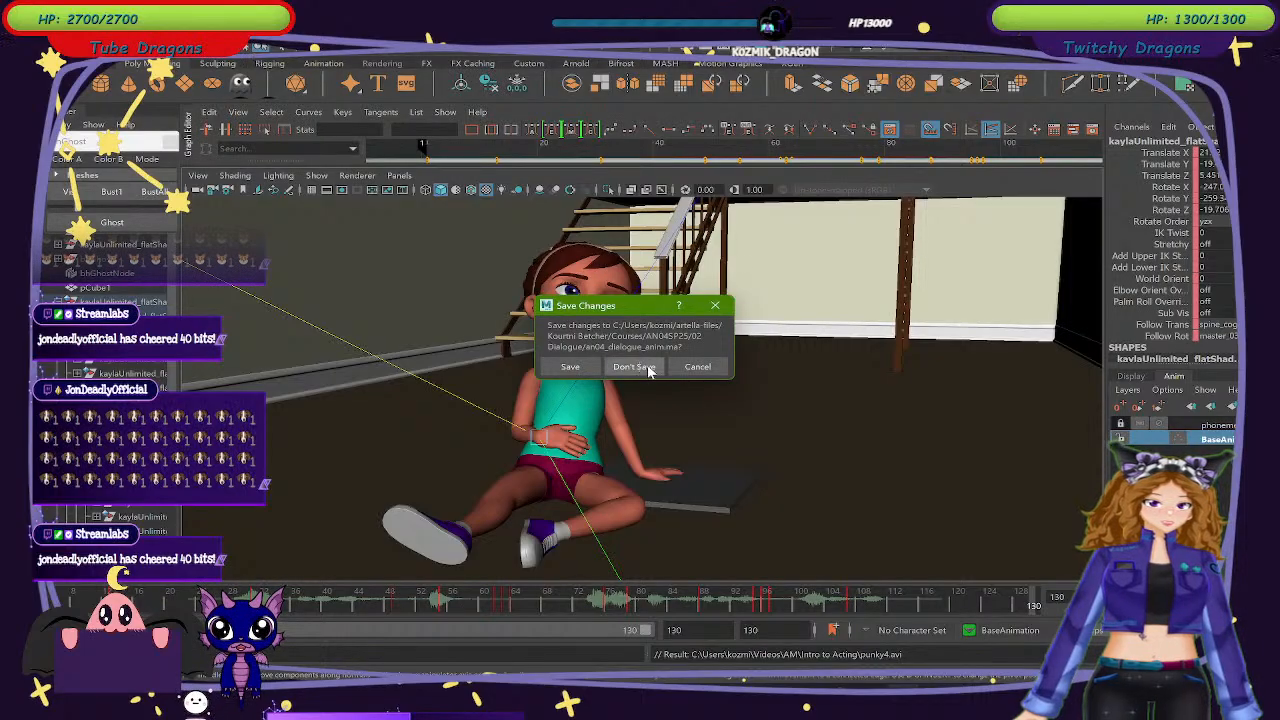
{"action": "left_click", "coordinate": [697, 367]}
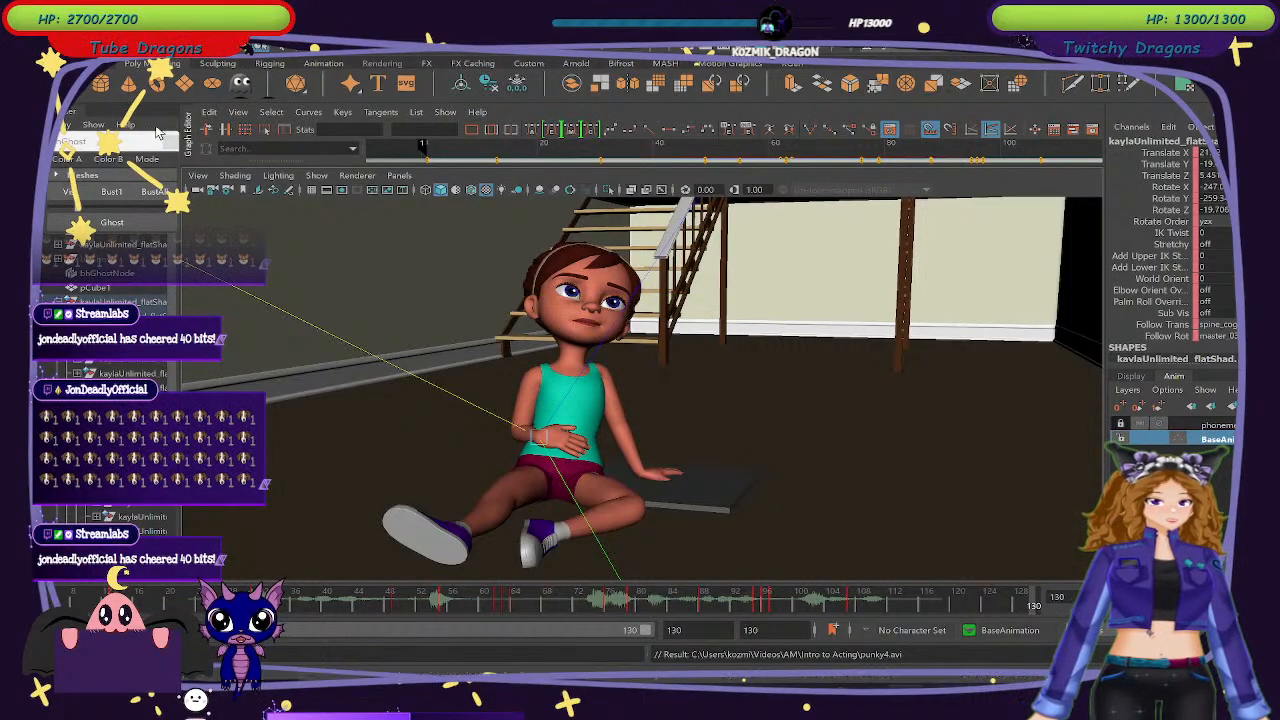
Save the scene and turn the display of the NURBS rig curves back on in the viewport.
{"action": "left_click", "coordinate": [14, 30]}
{"action": "left_click", "coordinate": [100, 82]}
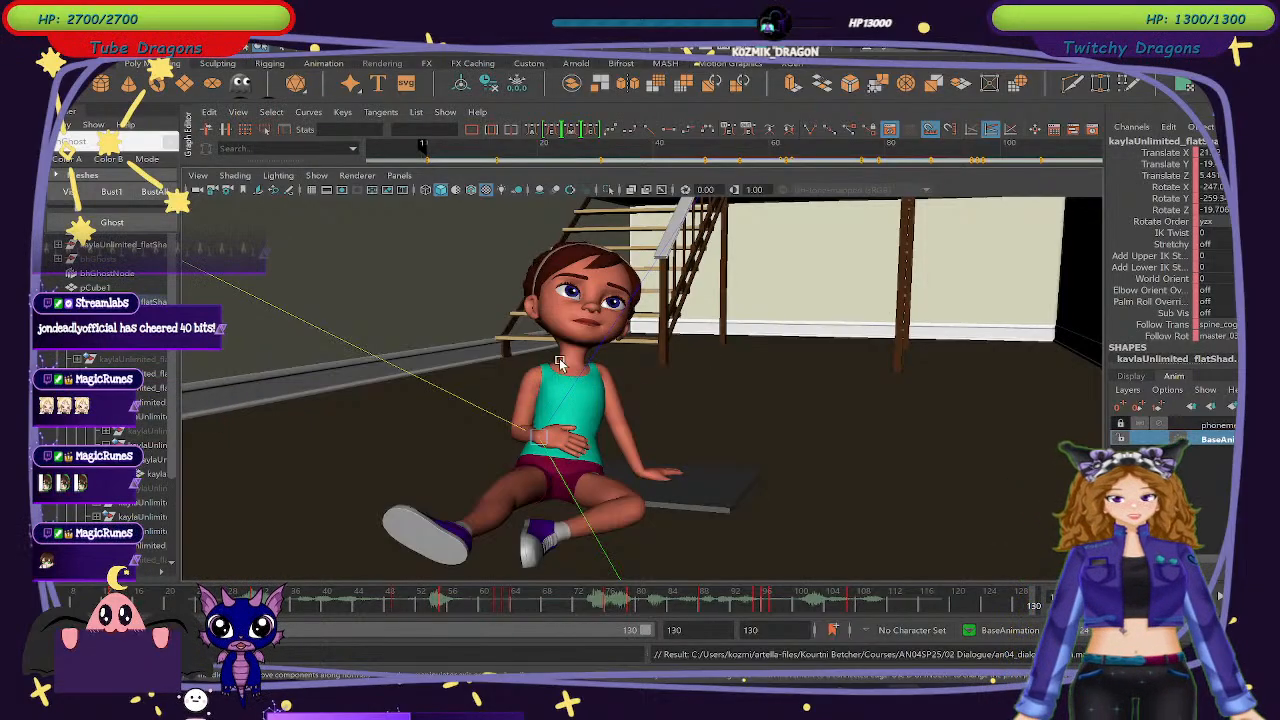
{"action": "left_click", "coordinate": [318, 177]}
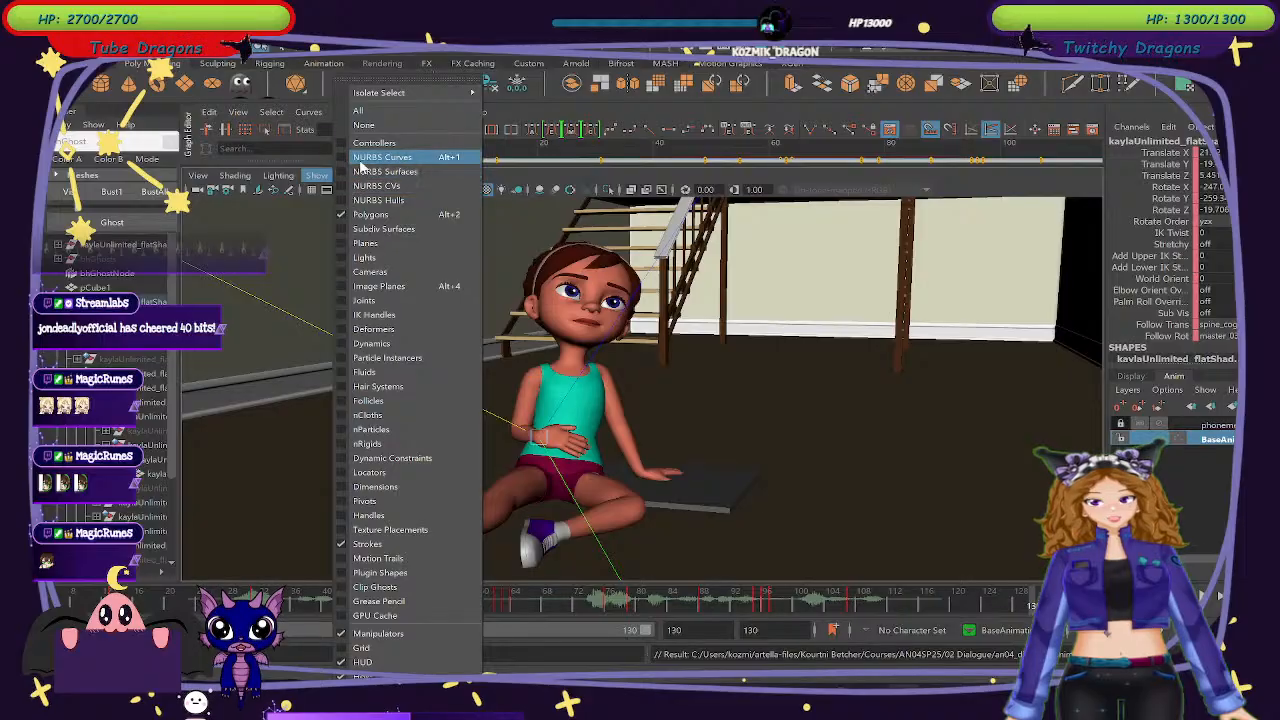
{"action": "left_click", "coordinate": [361, 162]}
{"action": "left_click", "coordinate": [318, 177]}
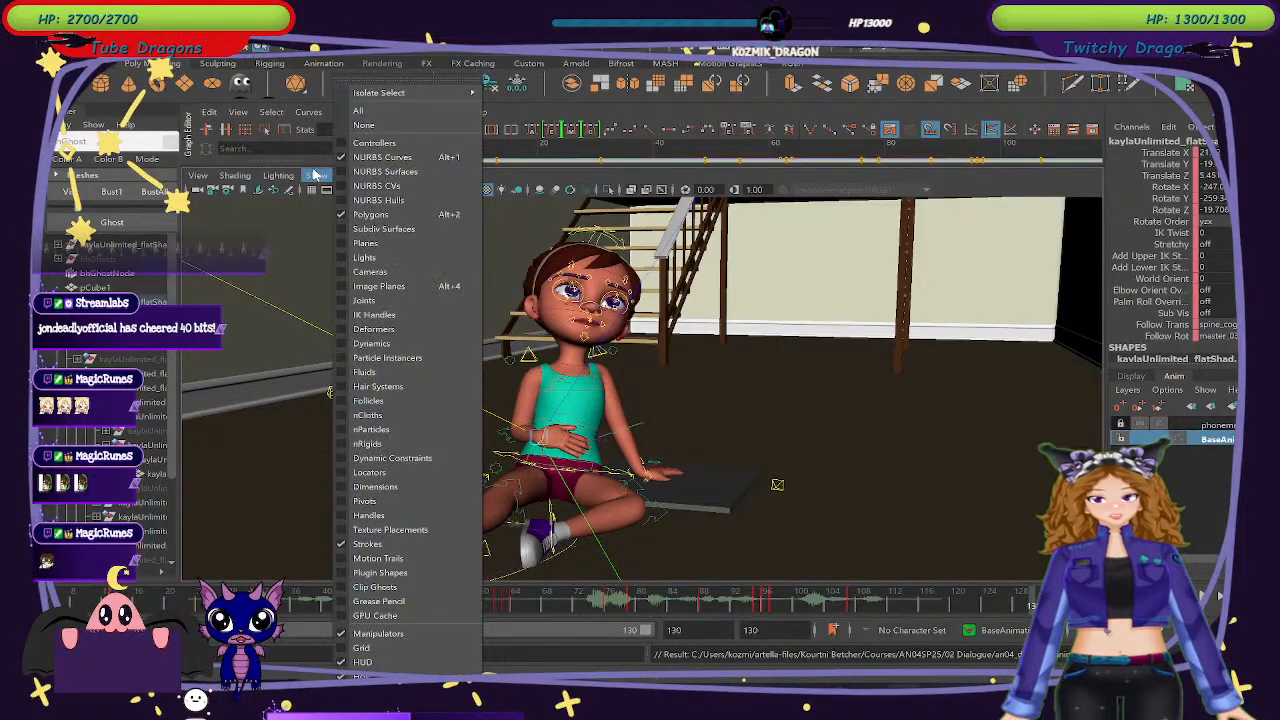
{"action": "left_click", "coordinate": [376, 143]}
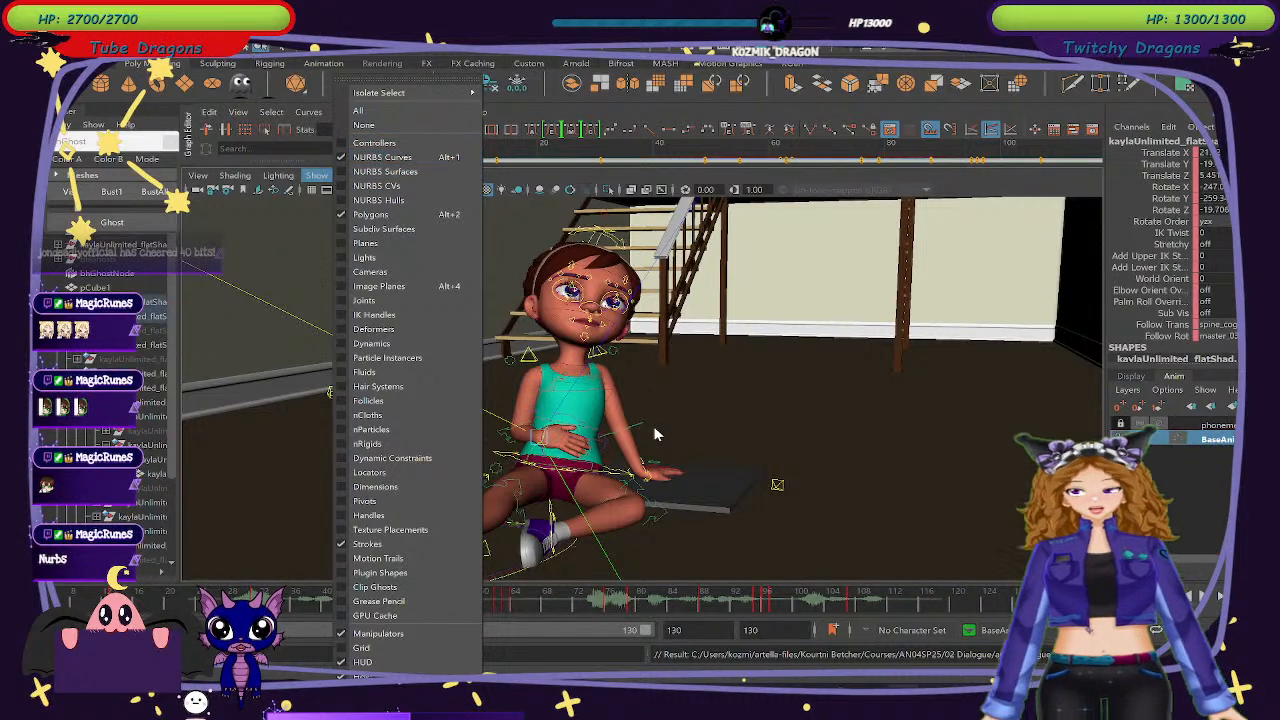
{"action": "left_click", "coordinate": [705, 408]}
Select the left wrist control and examine the hand resting on the knee at frame 62.
{"action": "right_click_drag", "start_coordinate": [710, 412], "coordinate": [808, 513], "text": "alt"}
{"action": "left_click_drag", "start_coordinate": [808, 513], "coordinate": [650, 425], "text": "alt"}
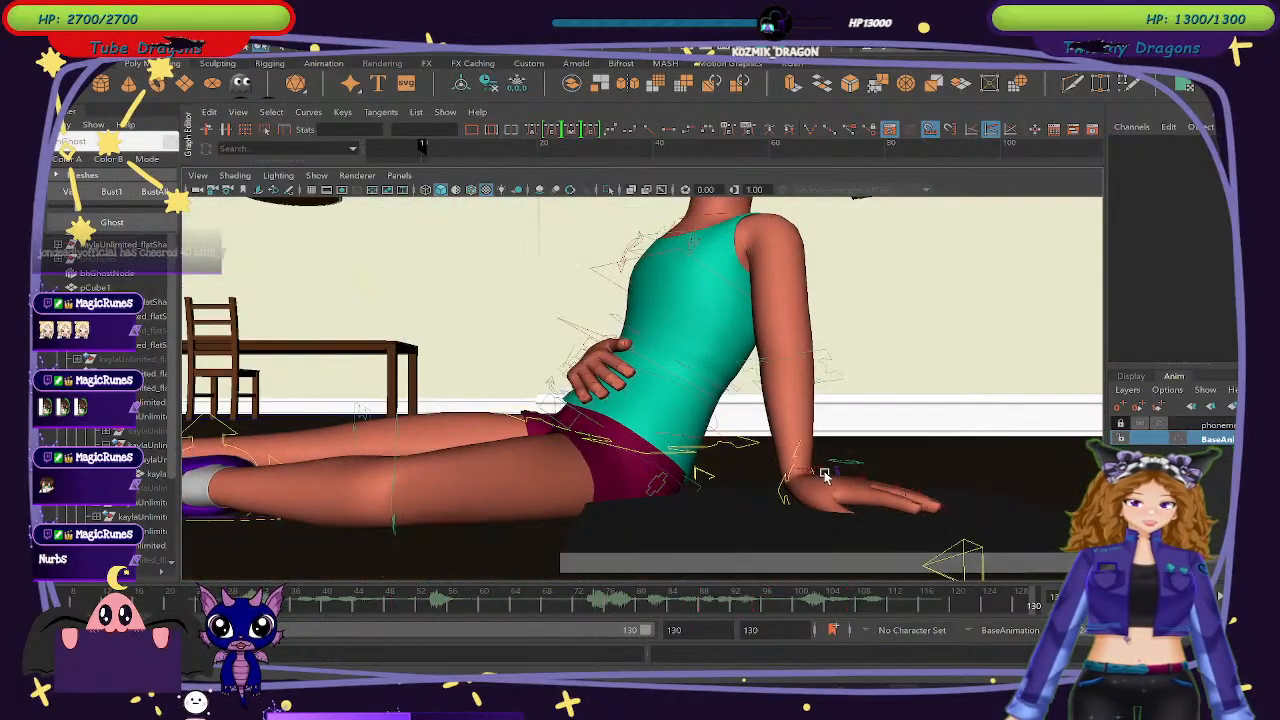
{"action": "right_click_drag", "start_coordinate": [620, 428], "coordinate": [490, 353], "text": "alt"}
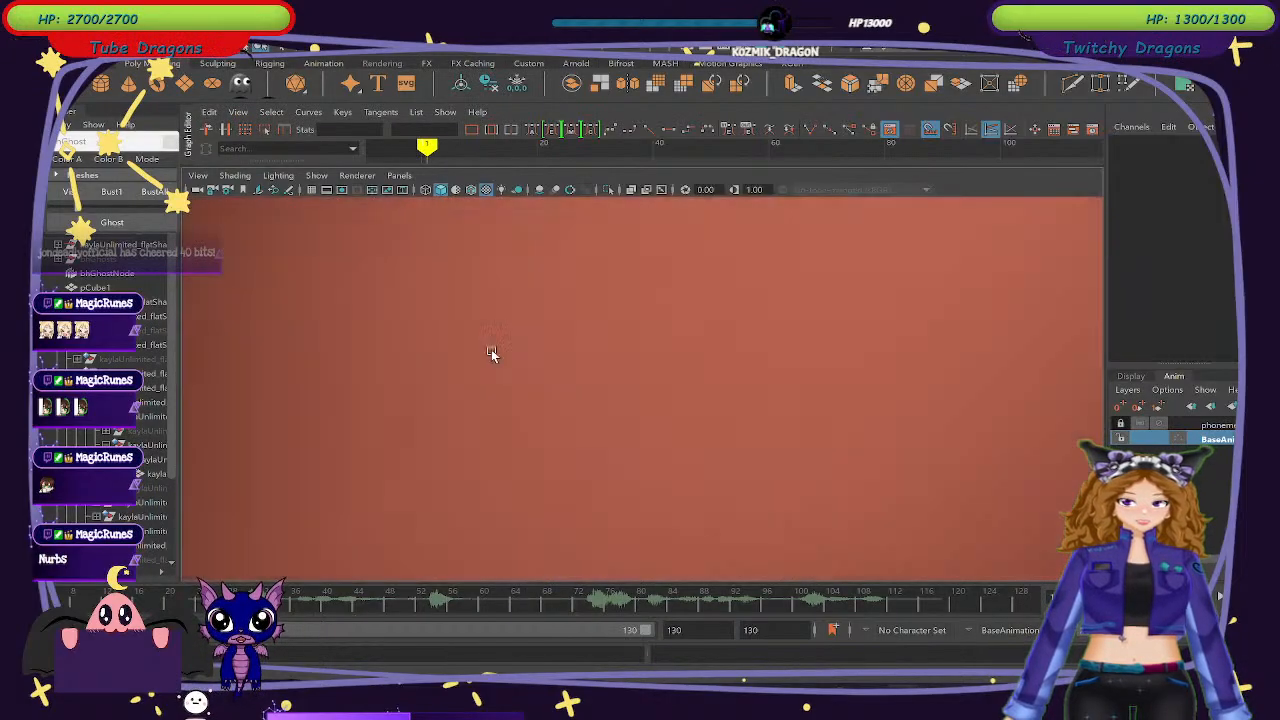
{"action": "left_click_drag", "start_coordinate": [490, 353], "coordinate": [374, 473], "text": "alt"}
{"action": "scroll", "coordinate": [335, 332], "scroll_direction": "up", "scroll_amount": 2}
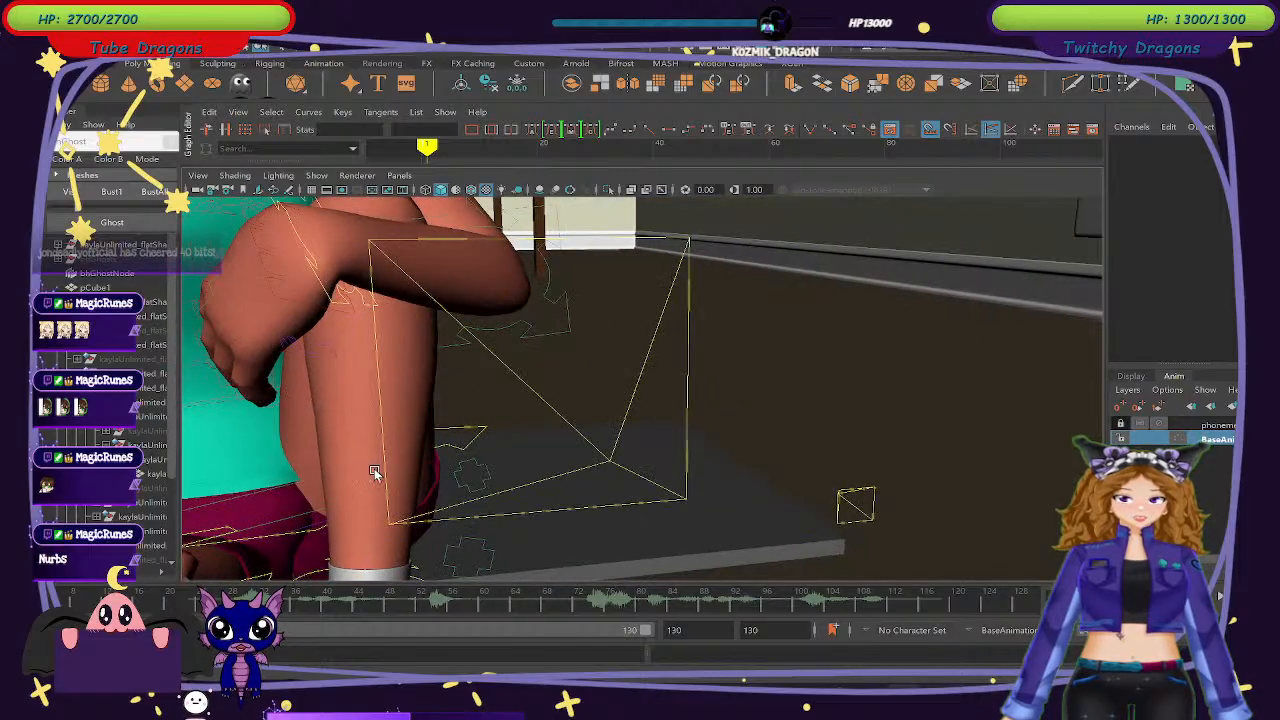
{"action": "left_click", "coordinate": [305, 248]}
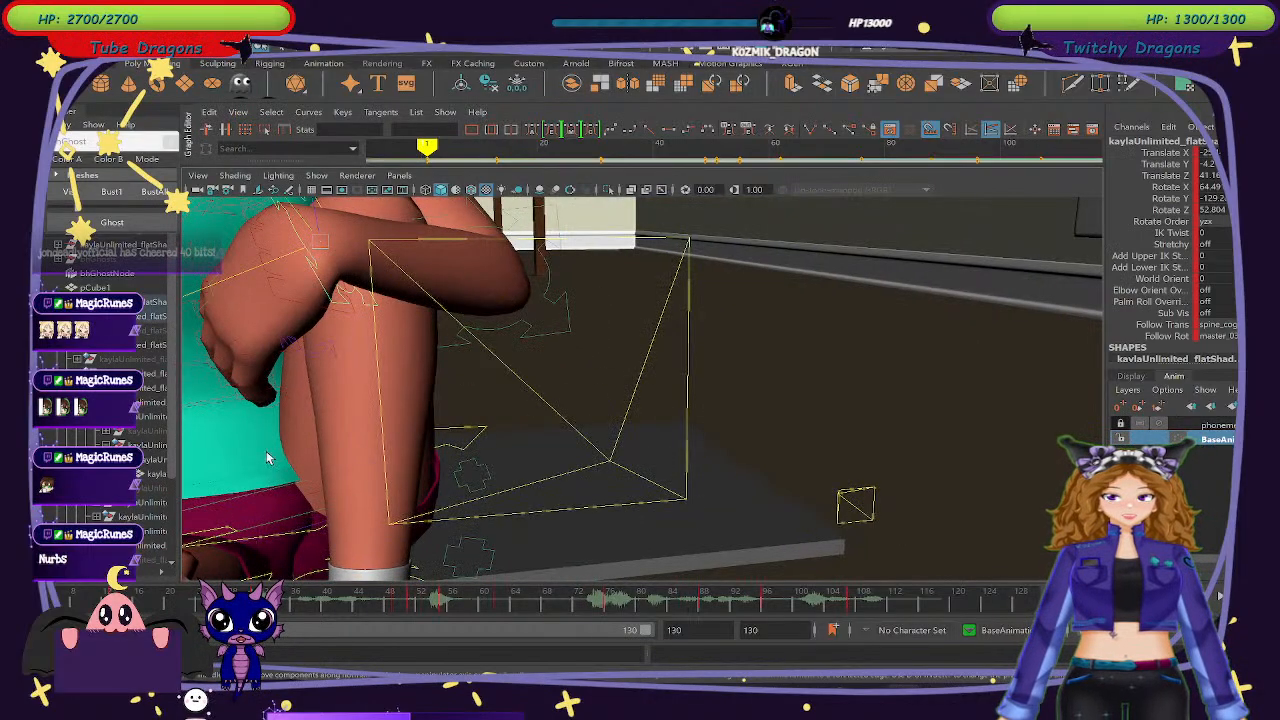
{"action": "left_click_drag", "start_coordinate": [440, 594], "coordinate": [500, 598]}
{"action": "scroll", "coordinate": [530, 420], "scroll_direction": "down", "scroll_amount": 5}
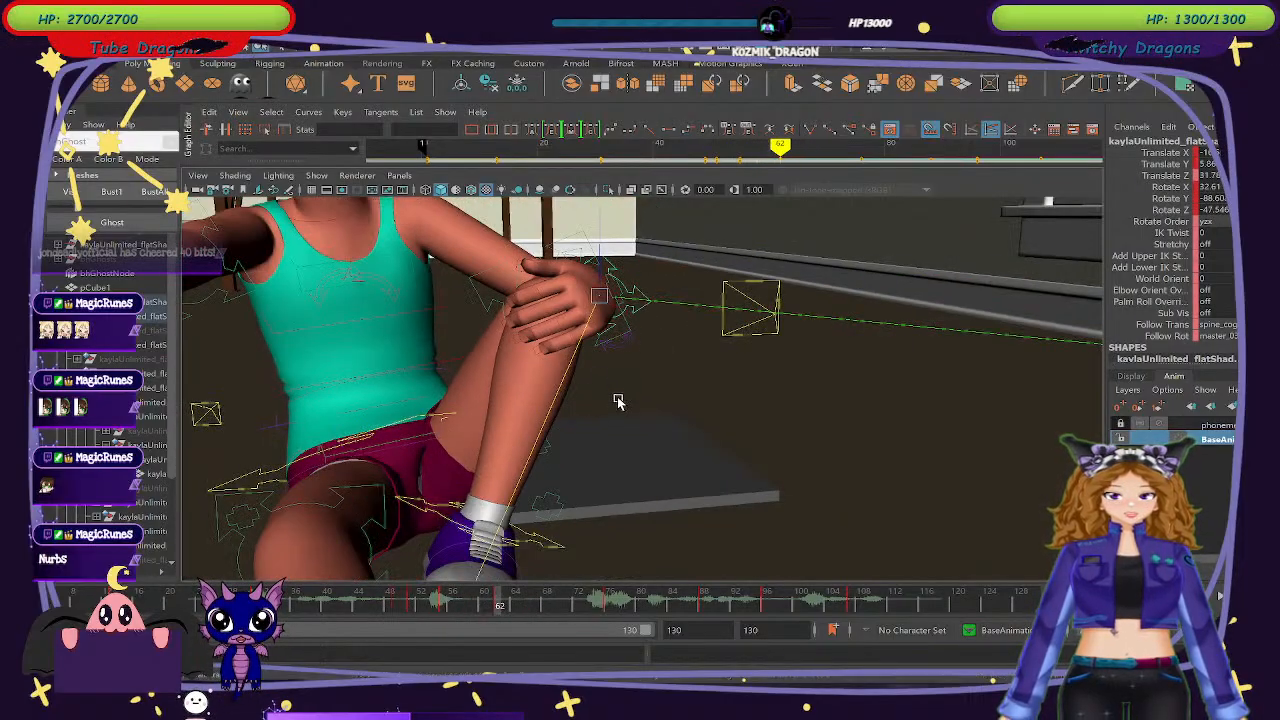
{"action": "left_click_drag", "start_coordinate": [618, 400], "coordinate": [577, 486], "text": "alt"}
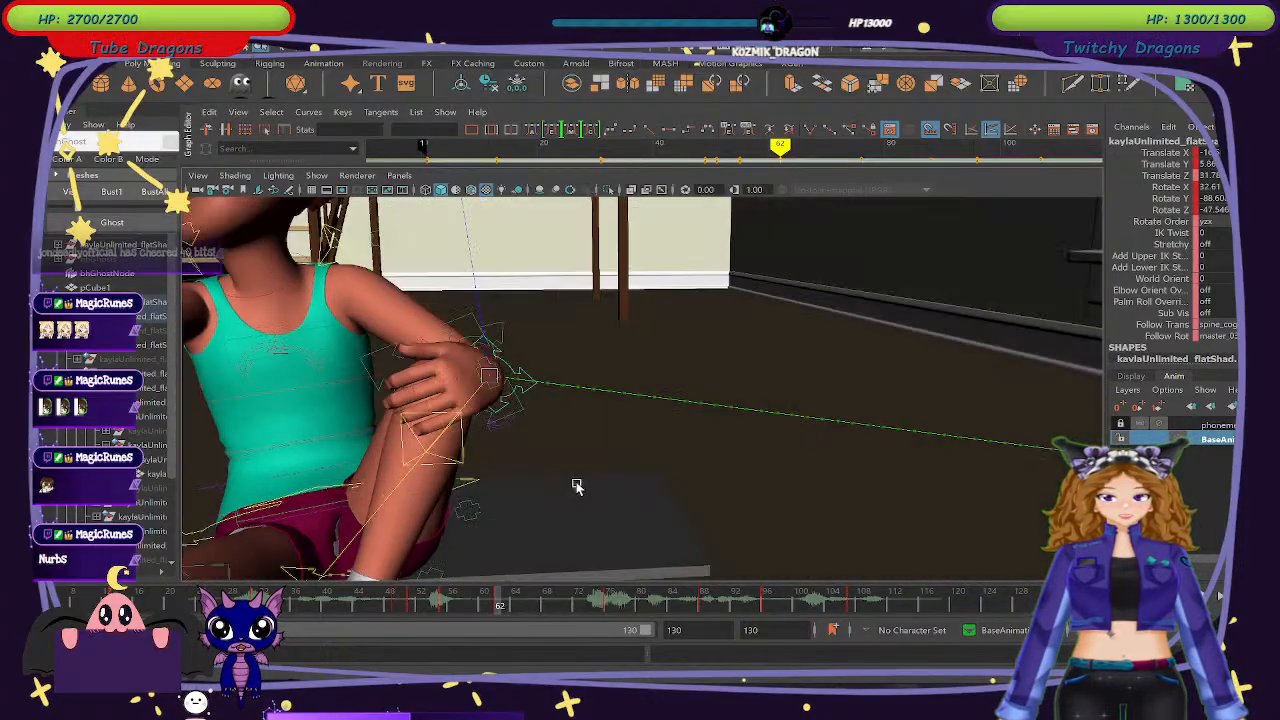
Compare frames 62 and 63, select all left-hand controls, try deleting their keys at frame 62, and undo the deletion.
{"action": "mouse_move", "coordinate": [503, 606]}
{"action": "left_mouse_down"}
{"action": "mouse_move", "coordinate": [470, 600]}
{"action": "mouse_move", "coordinate": [500, 602]}
{"action": "left_mouse_up"}
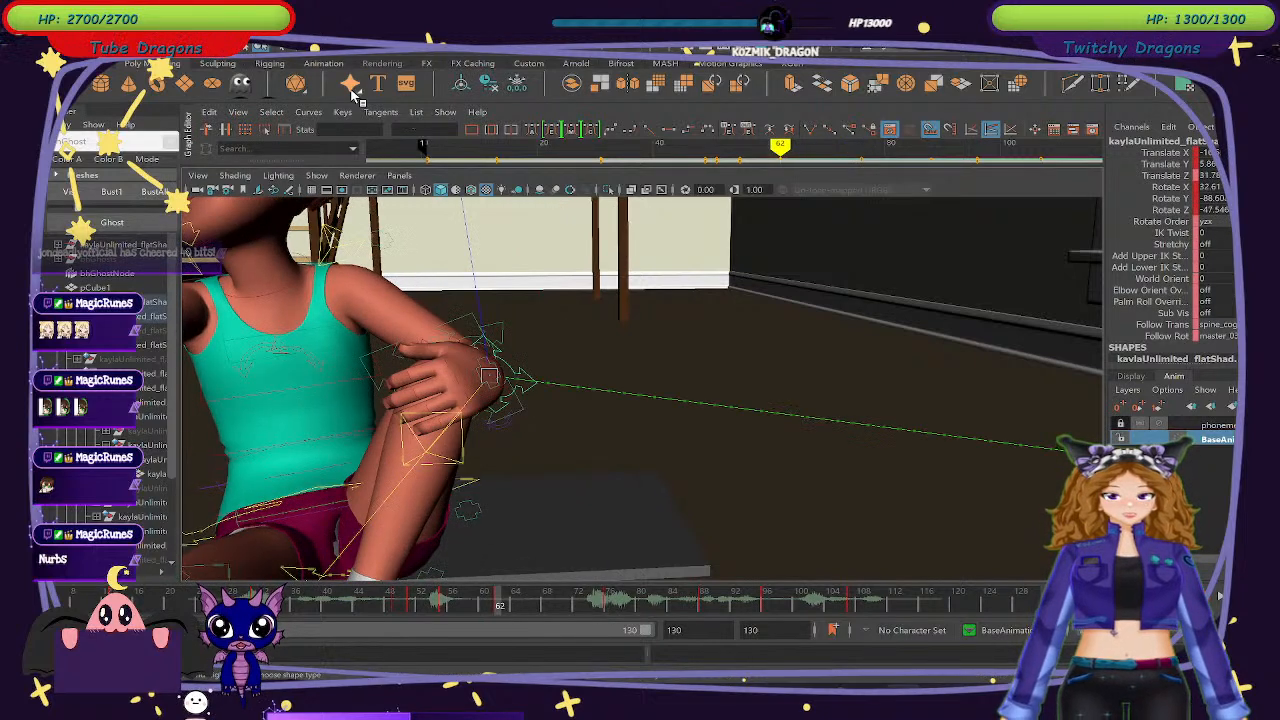
{"action": "scroll", "coordinate": [352, 95], "scroll_direction": "down", "scroll_amount": 1}
{"action": "left_click", "coordinate": [434, 91]}
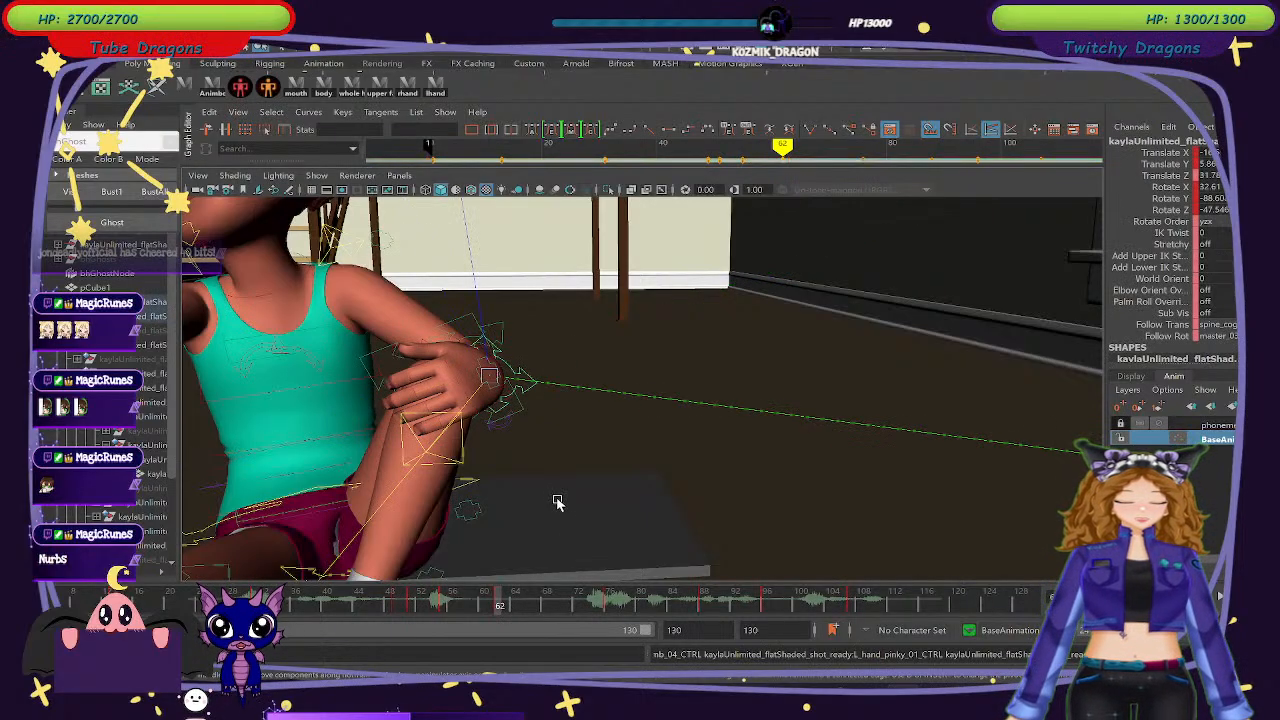
{"action": "left_click_drag", "start_coordinate": [501, 604], "coordinate": [506, 609]}
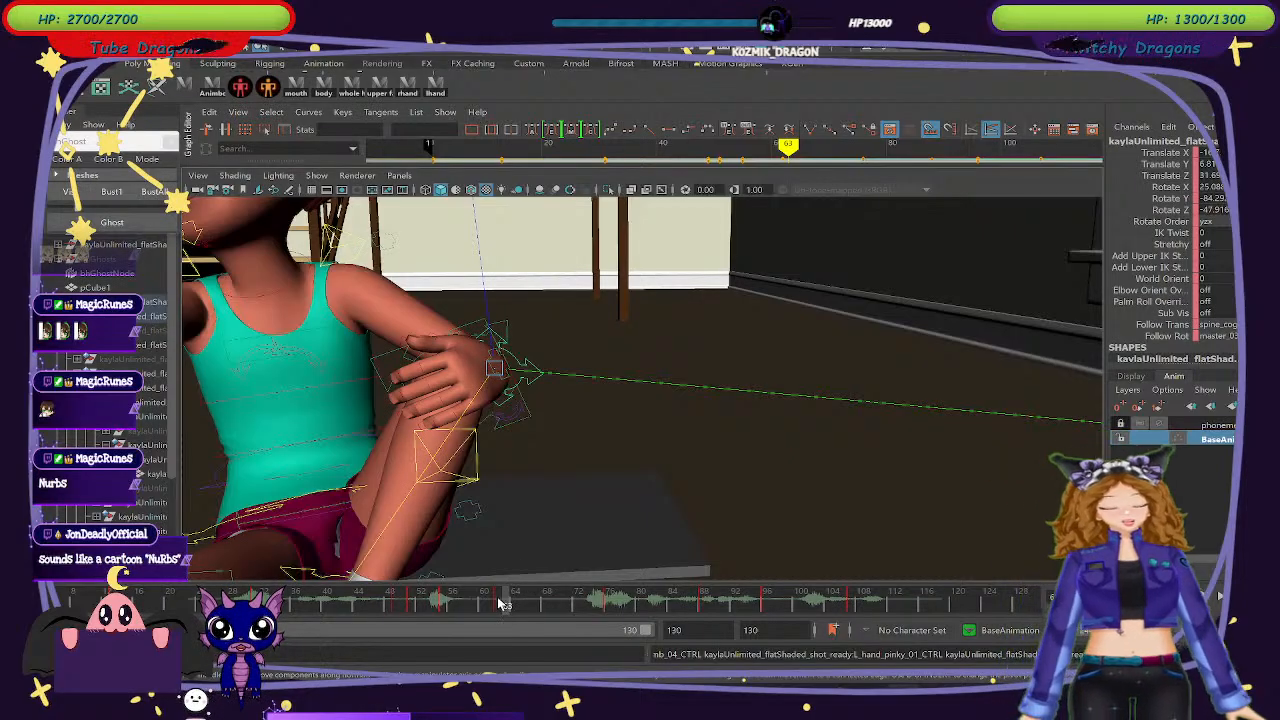
{"action": "left_click_drag", "start_coordinate": [506, 601], "coordinate": [498, 603]}
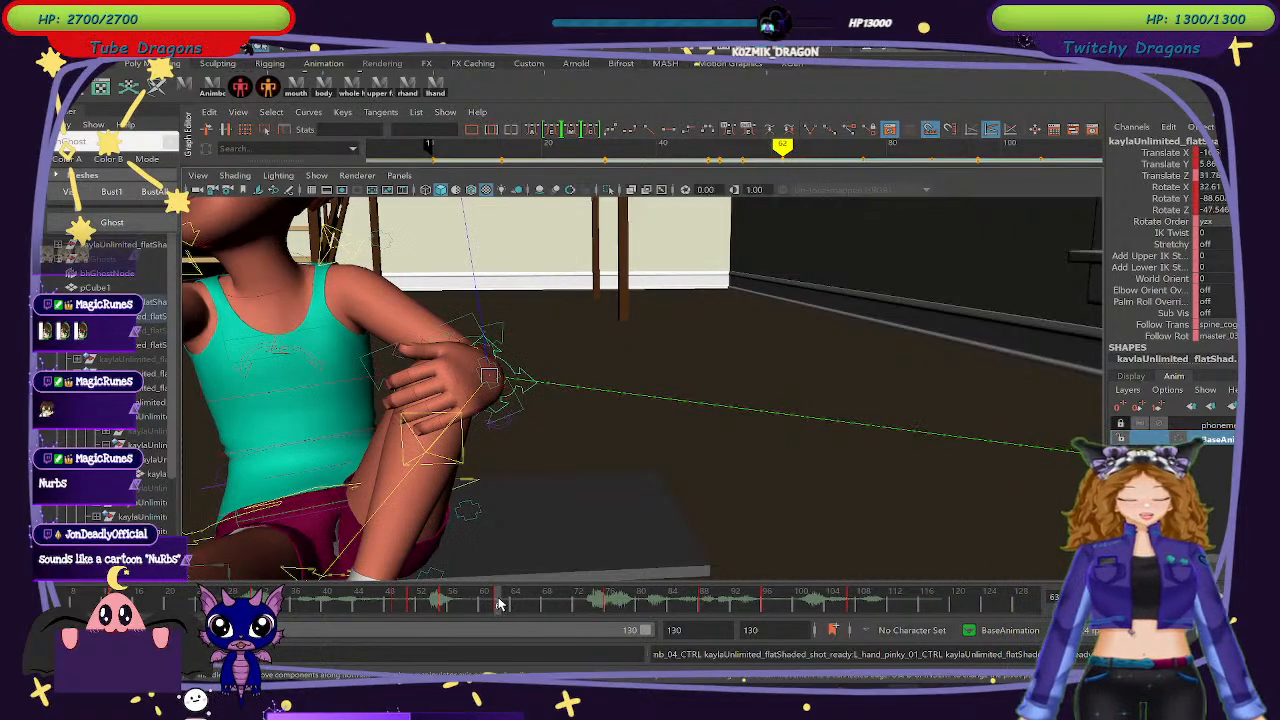
{"action": "left_click", "coordinate": [438, 88]}
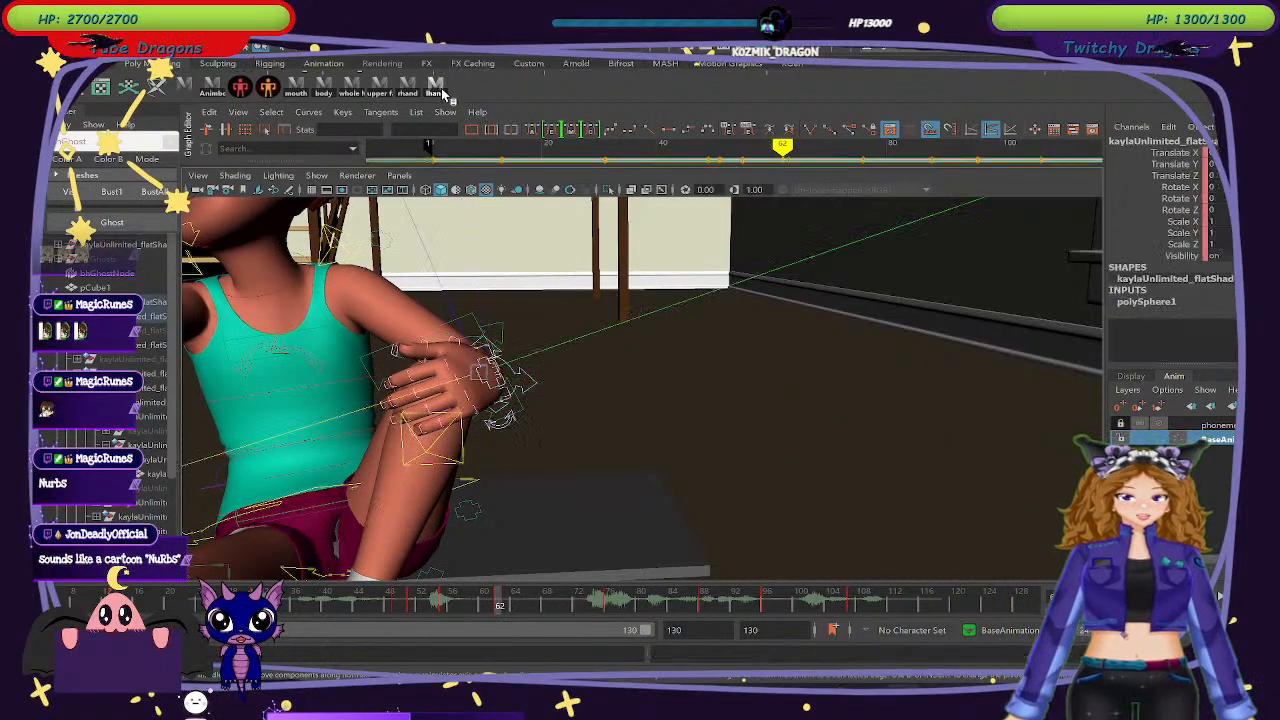
{"action": "left_click_drag", "start_coordinate": [500, 602], "coordinate": [496, 603]}
{"action": "right_click", "coordinate": [498, 602]}
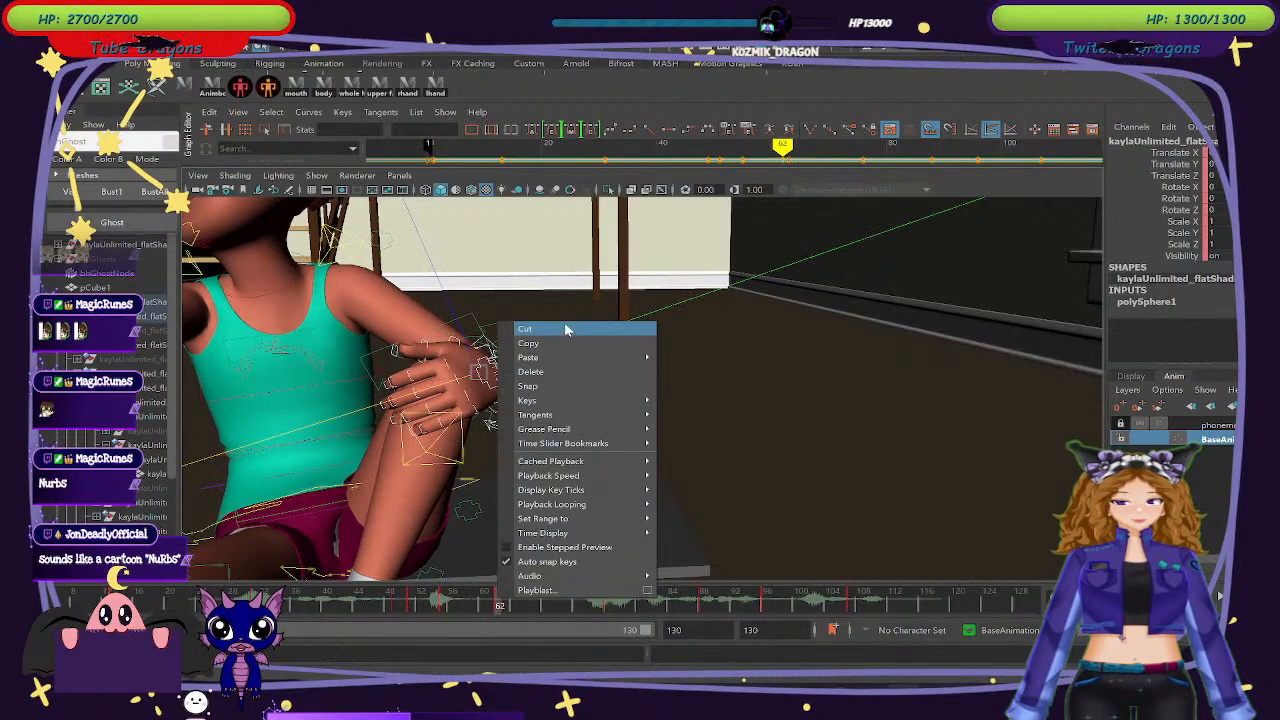
{"action": "left_click", "coordinate": [549, 369]}
{"action": "key", "text": "ctrl+z"}
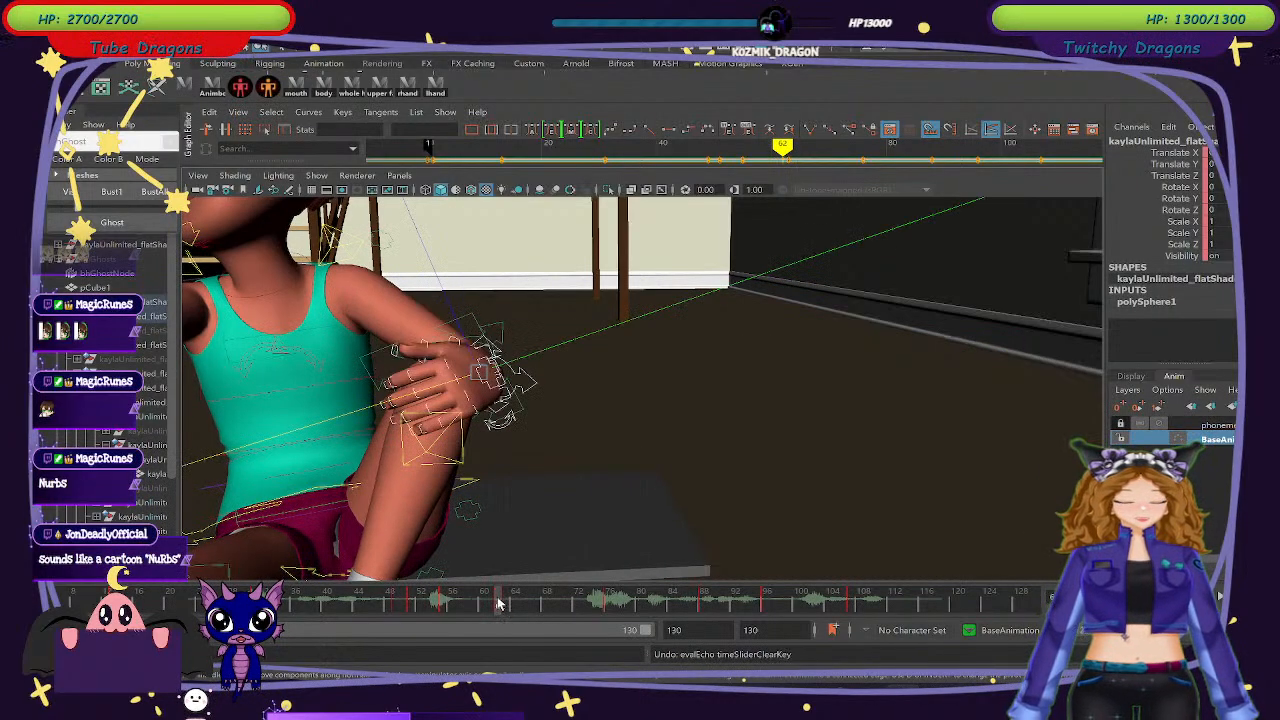
Try deleting the left-hand keys once more, undo it, and go to frame 76.
{"action": "right_click", "coordinate": [507, 604]}
{"action": "left_click_drag", "start_coordinate": [503, 607], "coordinate": [605, 607]}
{"action": "left_click", "coordinate": [551, 377]}
{"action": "key", "text": "ctrl+z"}
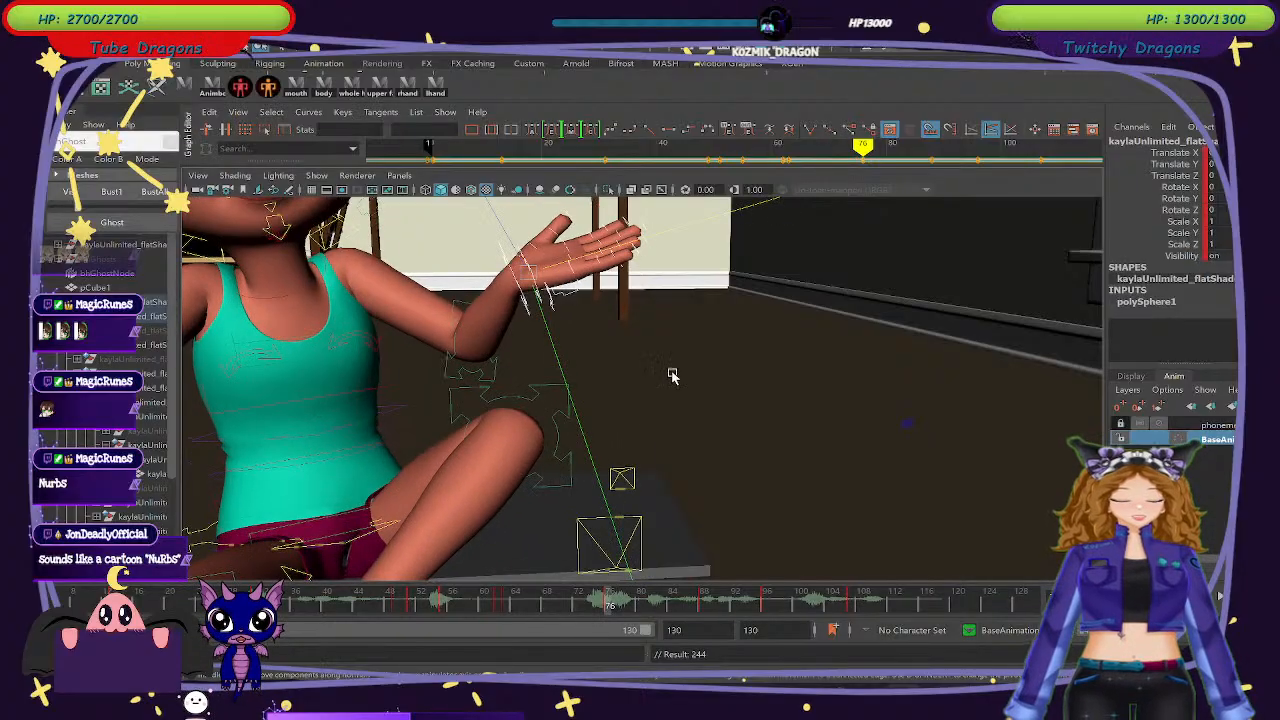
Rotate the left wrist control at frame 76 to about -11.8 in Rotate Y, turning the open palm.
{"action": "scroll", "coordinate": [670, 373], "scroll_direction": "up", "scroll_amount": 4}
{"action": "middle_click_drag", "start_coordinate": [604, 366], "coordinate": [705, 523], "text": "alt"}
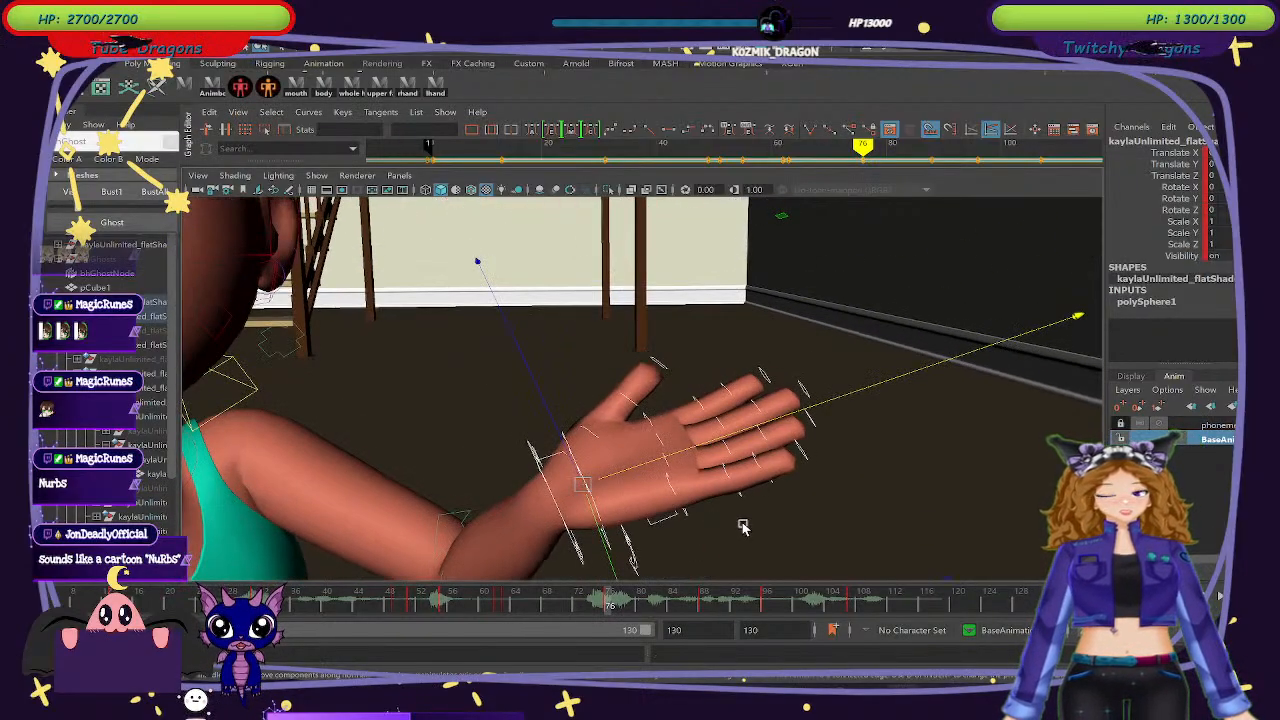
{"action": "left_click_drag", "start_coordinate": [743, 527], "coordinate": [620, 512], "text": "alt"}
{"action": "left_click", "coordinate": [632, 504]}
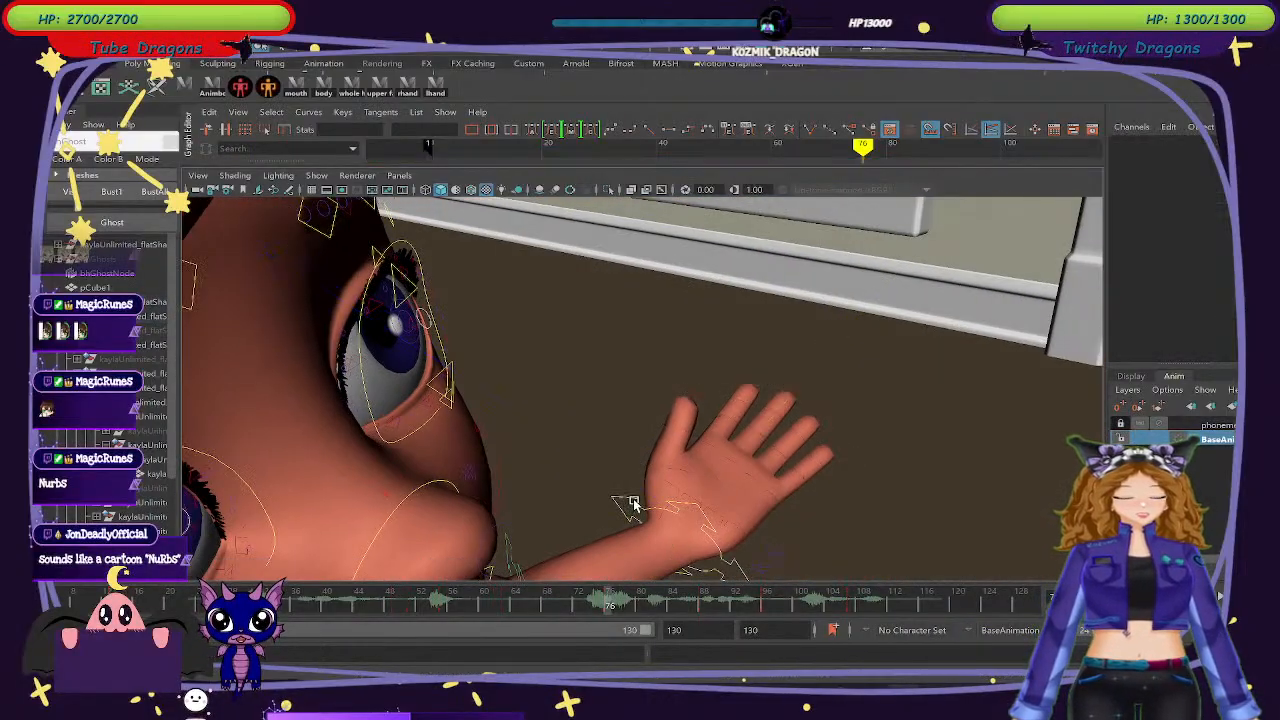
{"action": "left_click", "coordinate": [700, 508]}
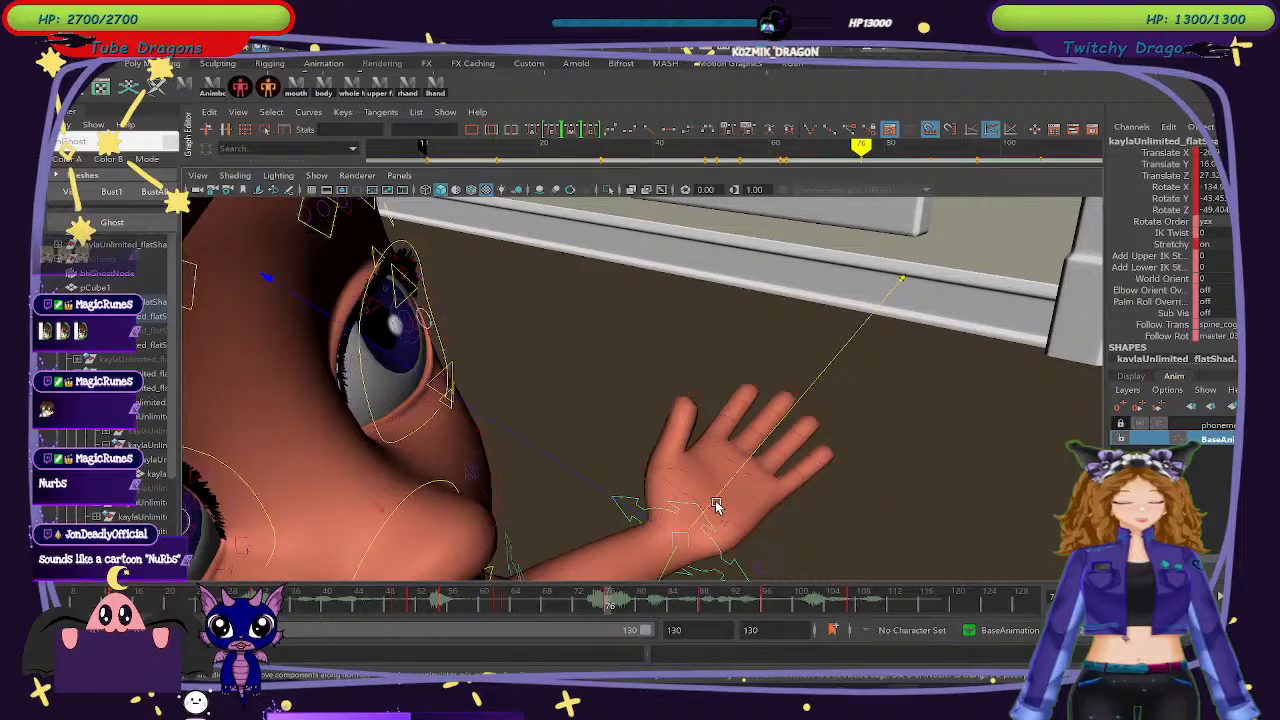
{"action": "left_click_drag", "start_coordinate": [716, 506], "coordinate": [692, 476], "text": "alt"}
{"action": "key", "text": "e"}
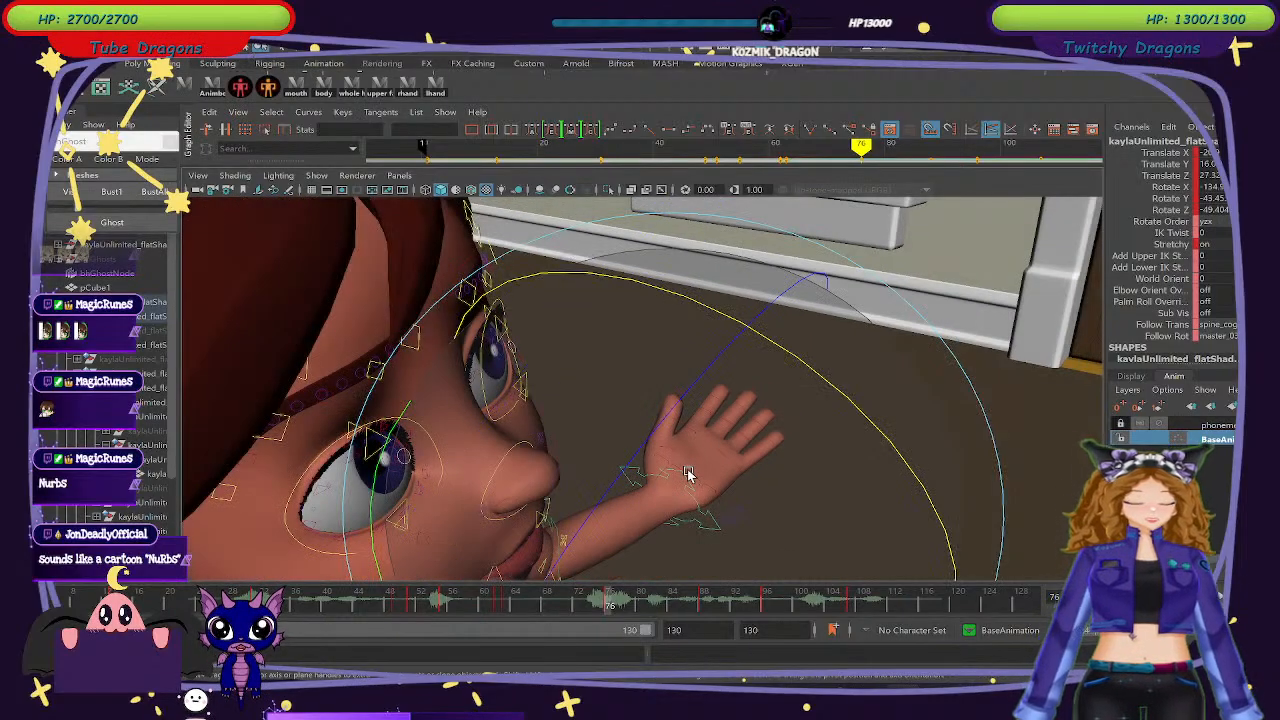
{"action": "mouse_move", "coordinate": [391, 432]}
{"action": "left_mouse_down"}
{"action": "mouse_move", "coordinate": [560, 270]}
{"action": "mouse_move", "coordinate": [543, 280]}
{"action": "left_mouse_up"}
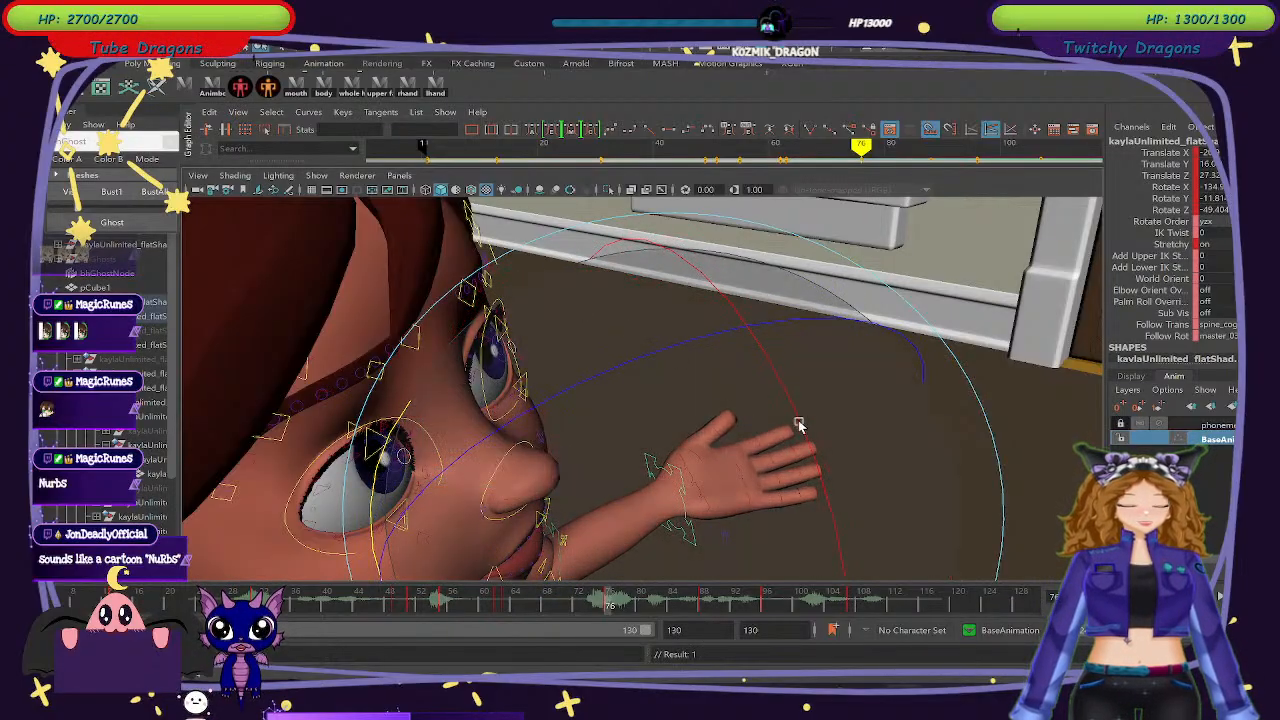
Rotate the secondary control at the left wrist to about 5.5 in Rotate Y at frame 76.
{"action": "left_click_drag", "start_coordinate": [800, 426], "coordinate": [810, 375], "text": "alt"}
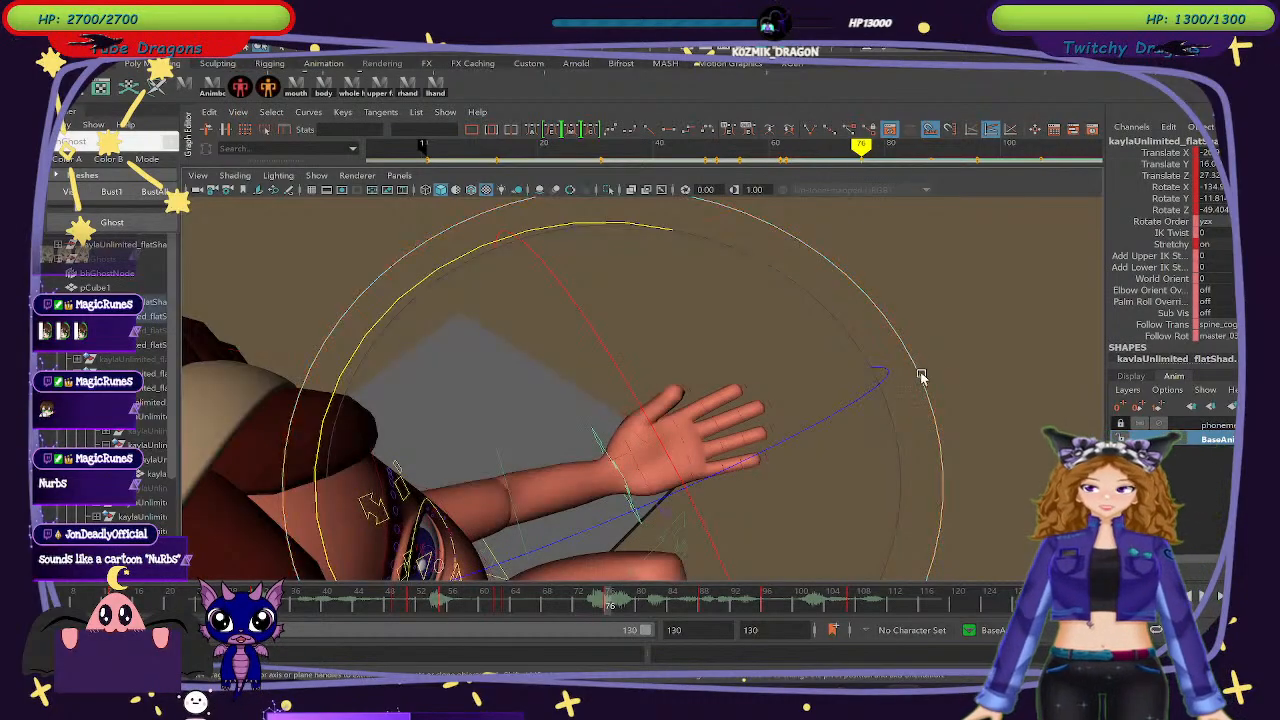
{"action": "left_click", "coordinate": [958, 375]}
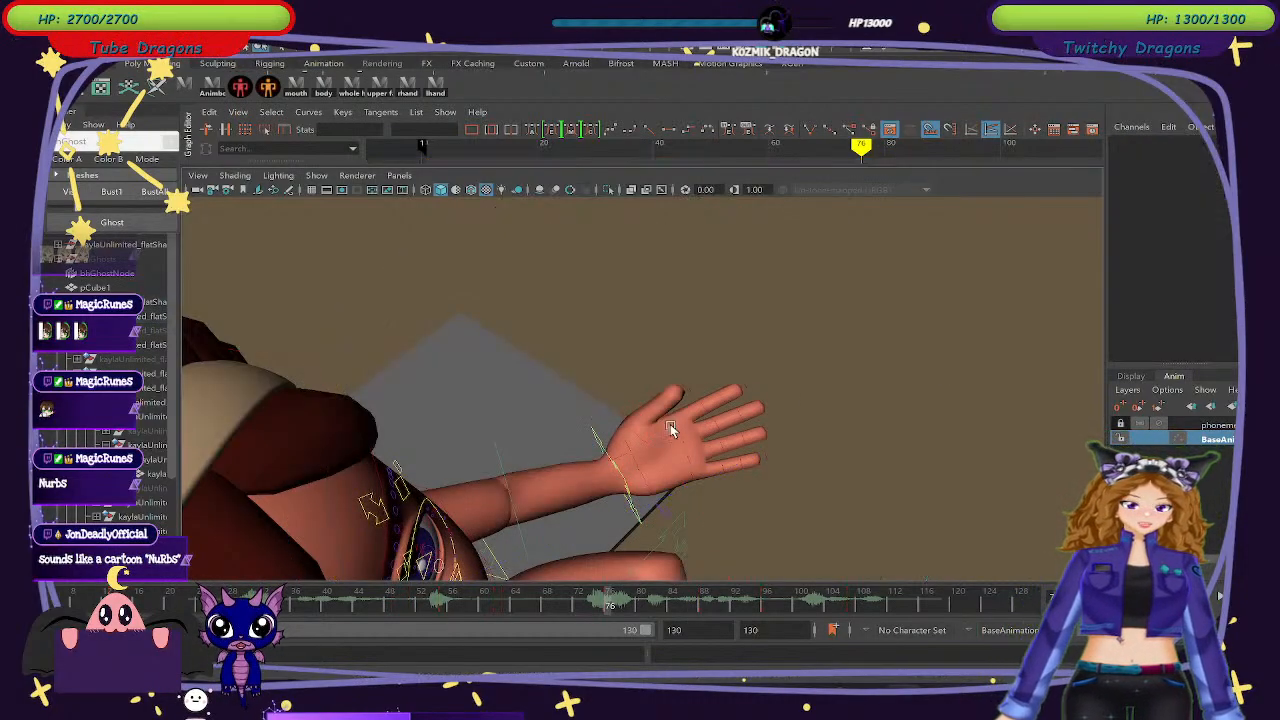
{"action": "left_click", "coordinate": [667, 503]}
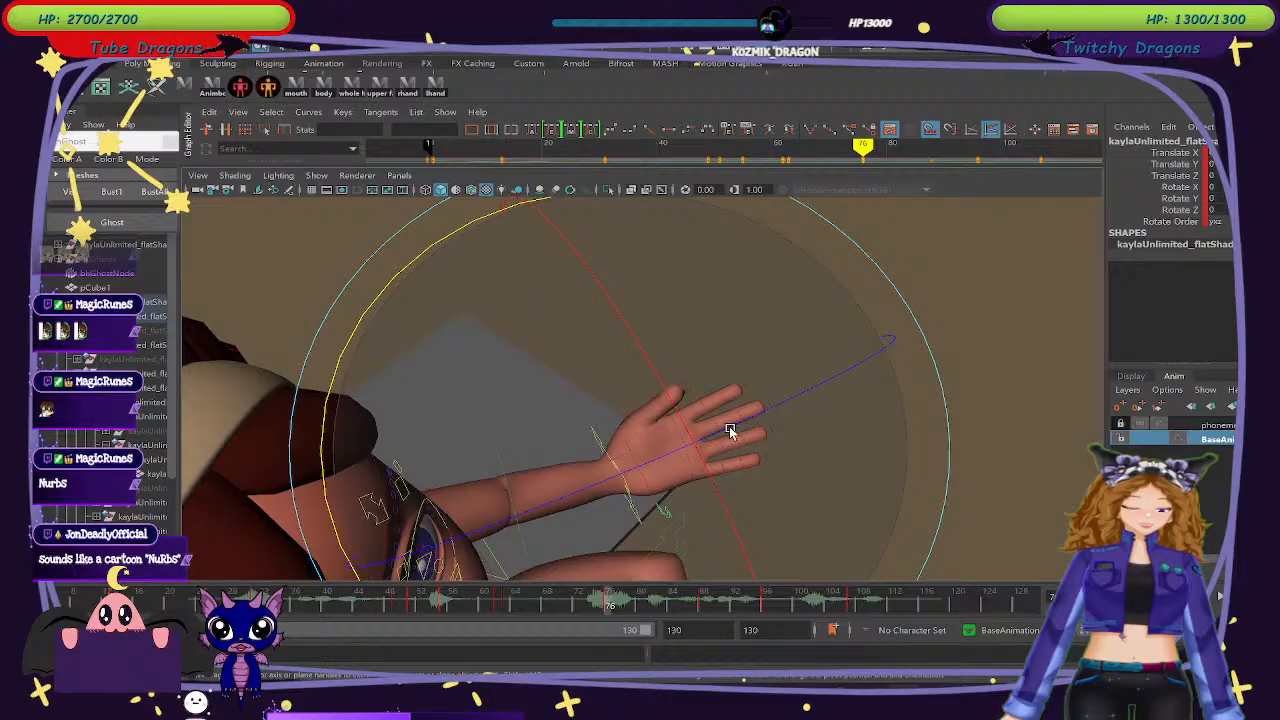
{"action": "left_click_drag", "start_coordinate": [400, 275], "coordinate": [420, 263]}
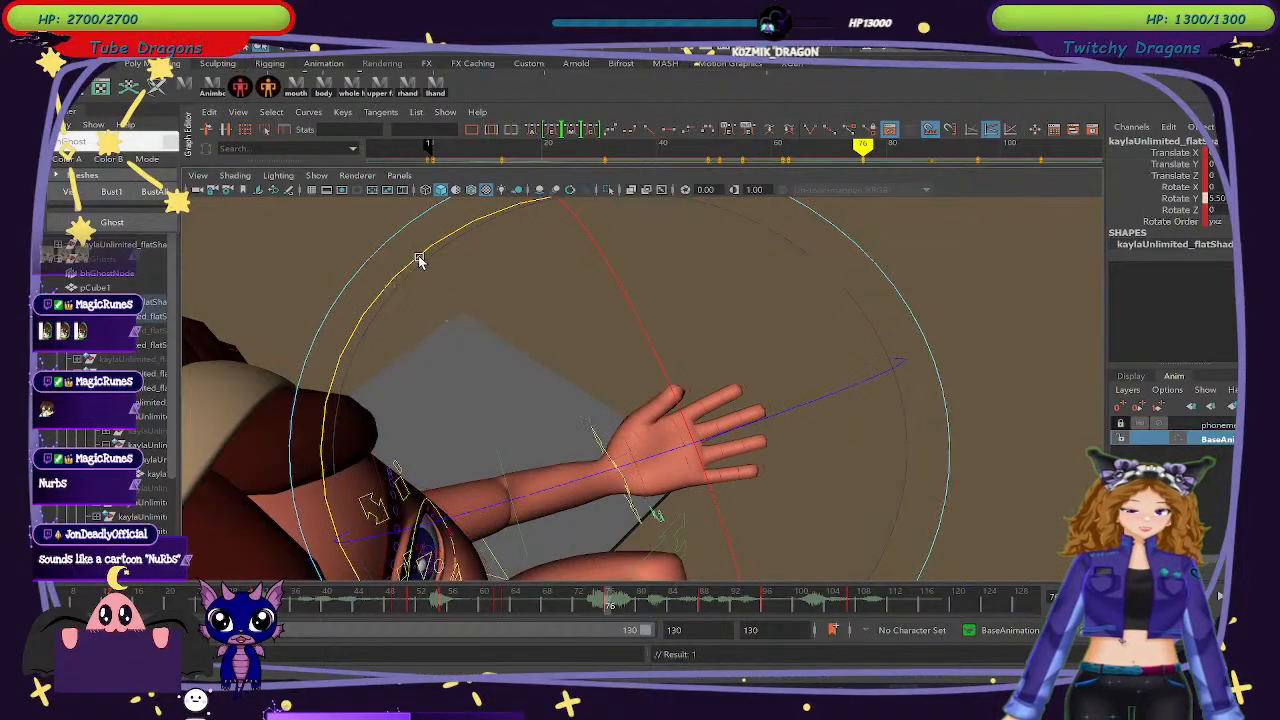
Test a Curl of 10 on the left hand's all-digits control and return it to 5.
{"action": "left_click_drag", "start_coordinate": [945, 520], "coordinate": [910, 494], "text": "alt"}
{"action": "middle_click_drag", "start_coordinate": [740, 449], "coordinate": [825, 612], "text": "alt"}
{"action": "scroll", "coordinate": [914, 540], "scroll_direction": "up", "scroll_amount": 4}
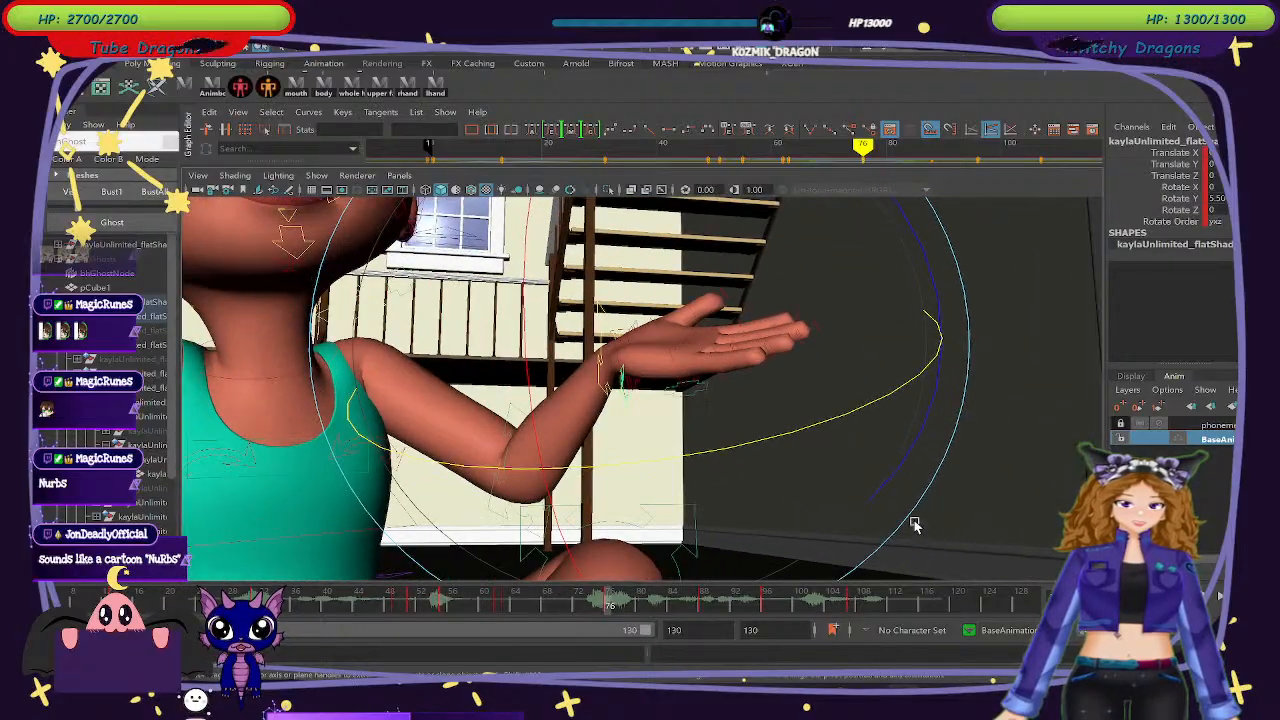
{"action": "left_click", "coordinate": [920, 468]}
{"action": "left_click", "coordinate": [694, 393]}
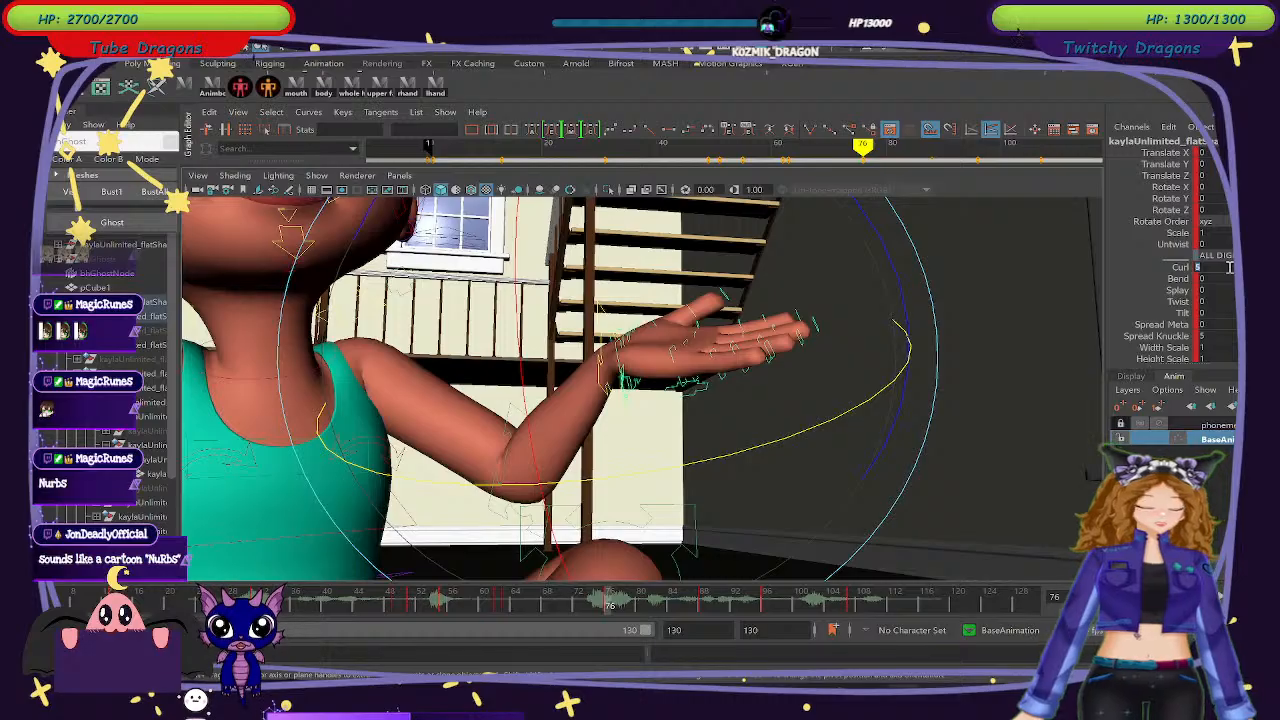
{"action": "key", "text": "Return"}
{"action": "type", "text": "10"}
{"action": "key", "text": "Return"}
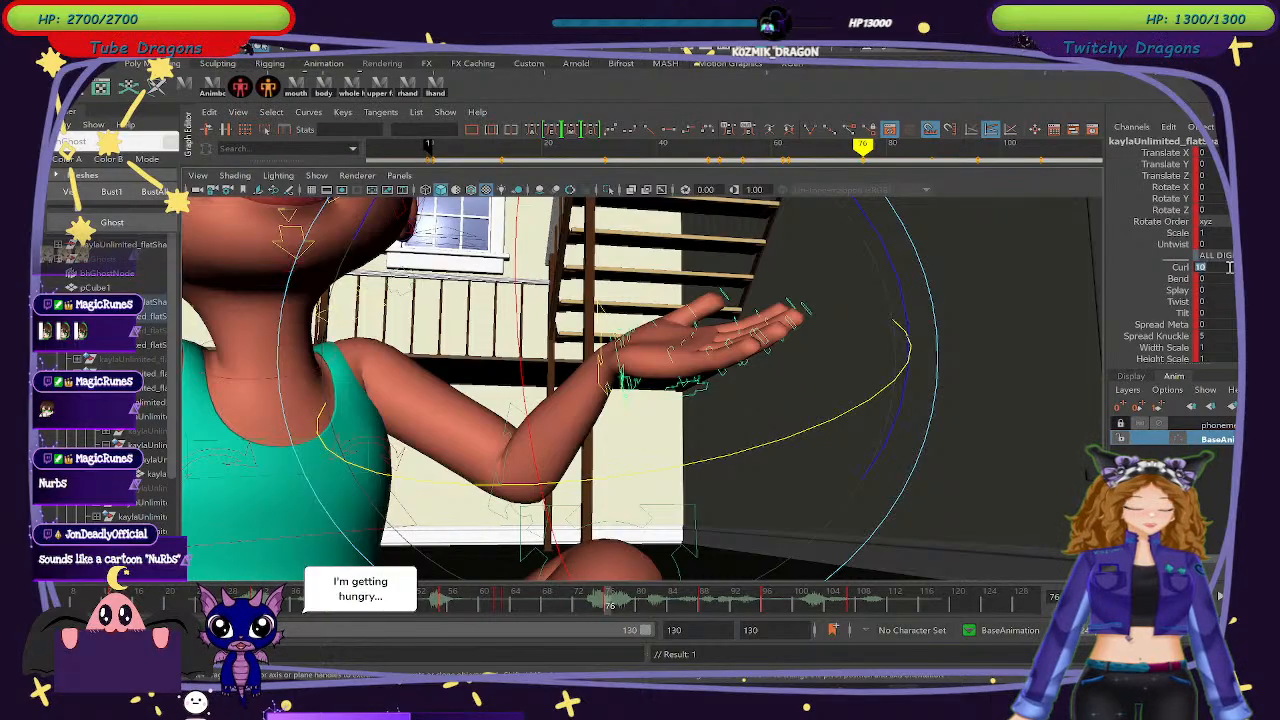
{"action": "key", "text": "Return"}
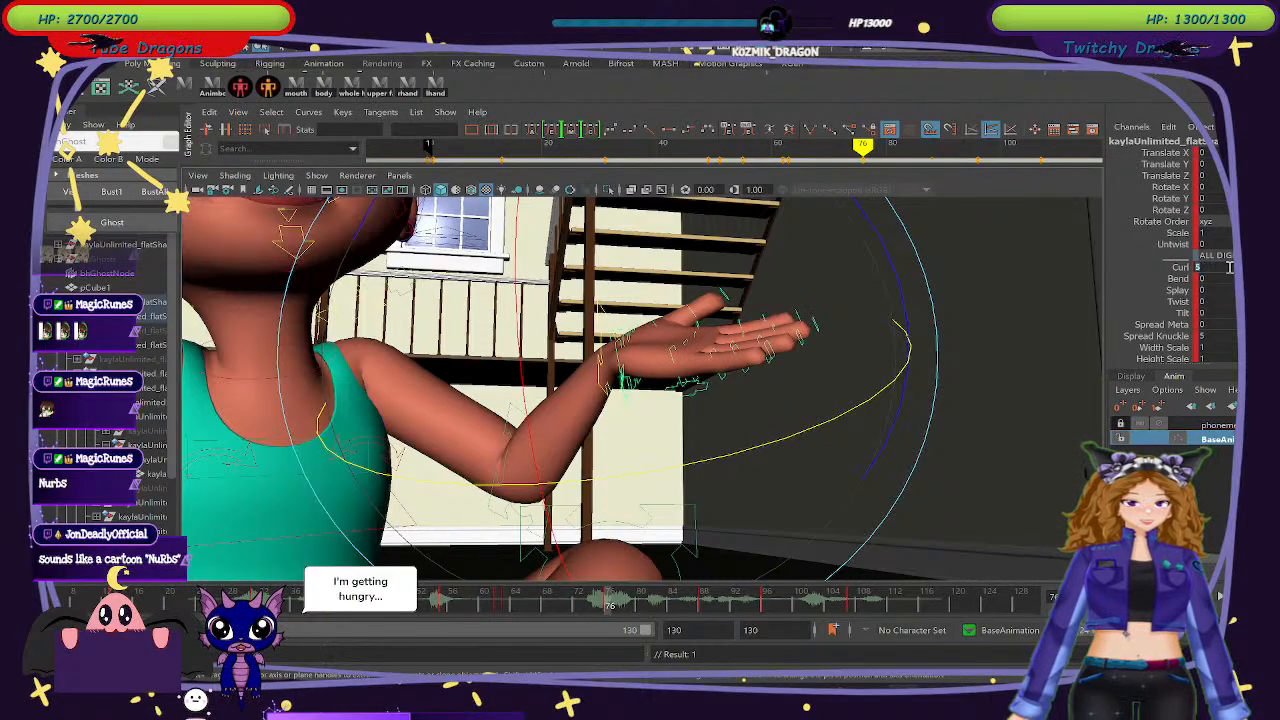
{"action": "scroll", "coordinate": [965, 424], "scroll_direction": "down", "scroll_amount": 5}
{"action": "scroll", "coordinate": [960, 422], "scroll_direction": "up", "scroll_amount": 5}
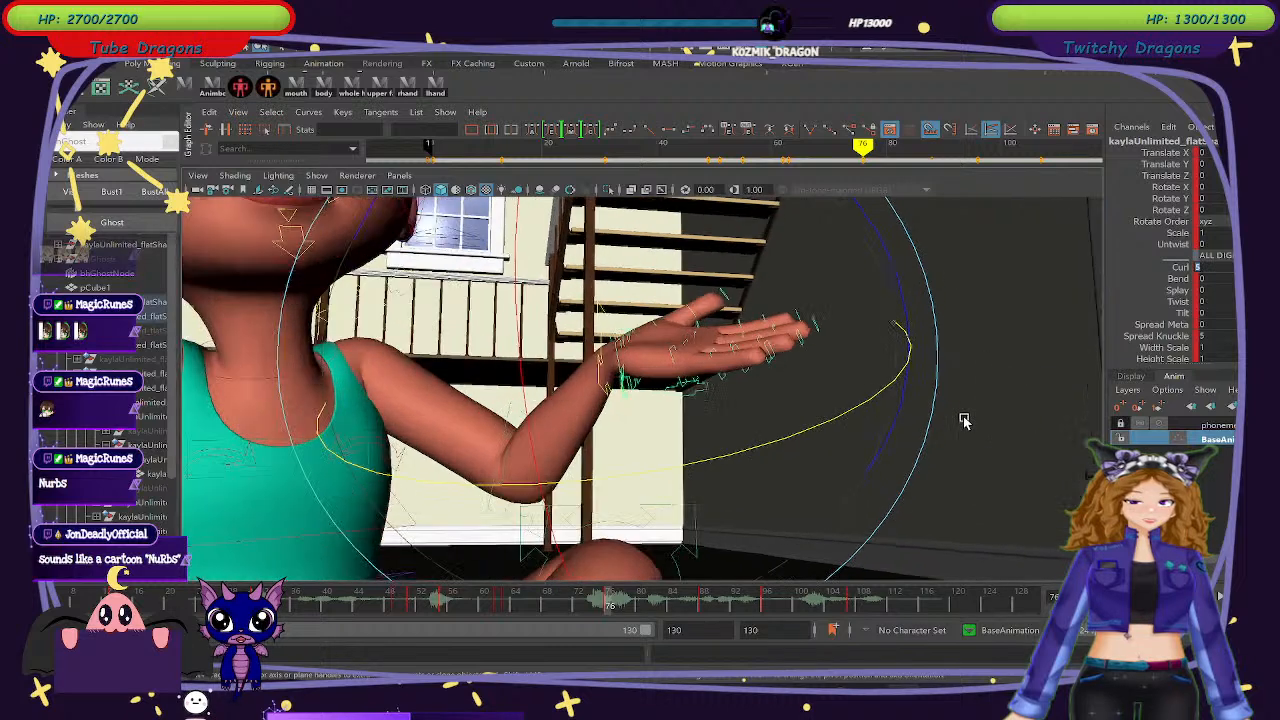
Slightly rotate the control beneath the left palm at frame 76 and clear the selection.
{"action": "left_click", "coordinate": [986, 400]}
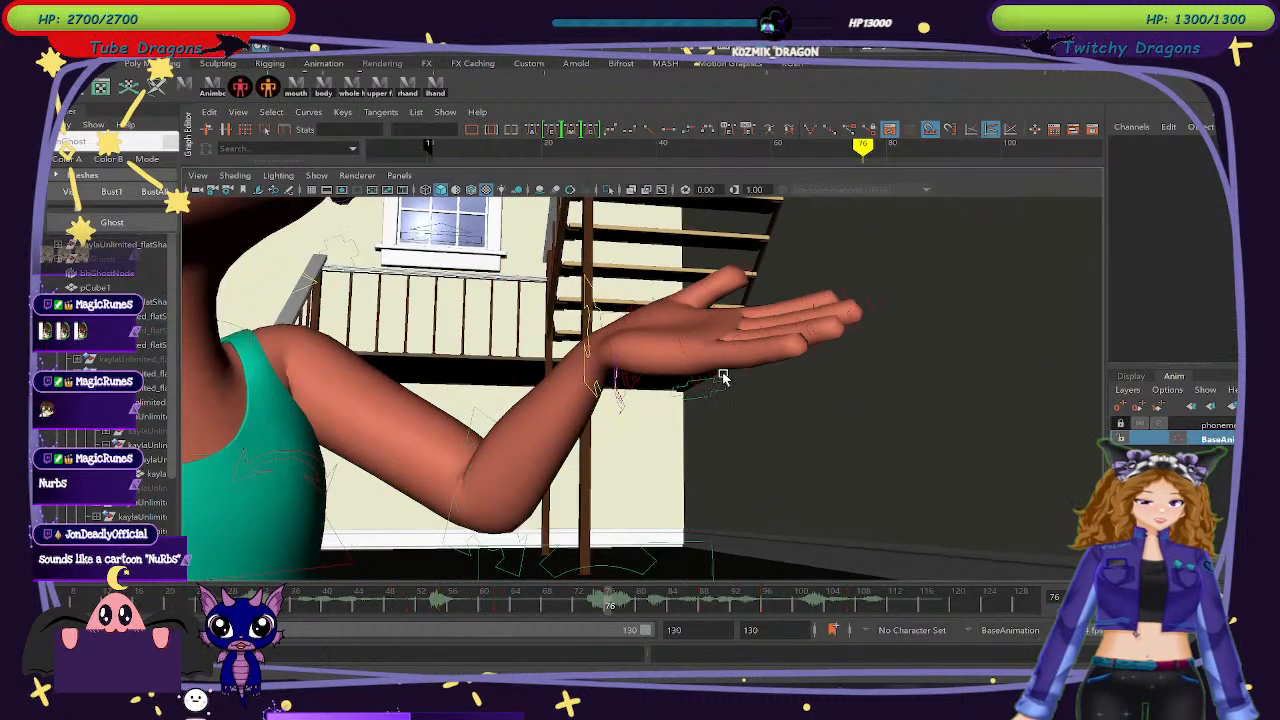
{"action": "left_click", "coordinate": [714, 380]}
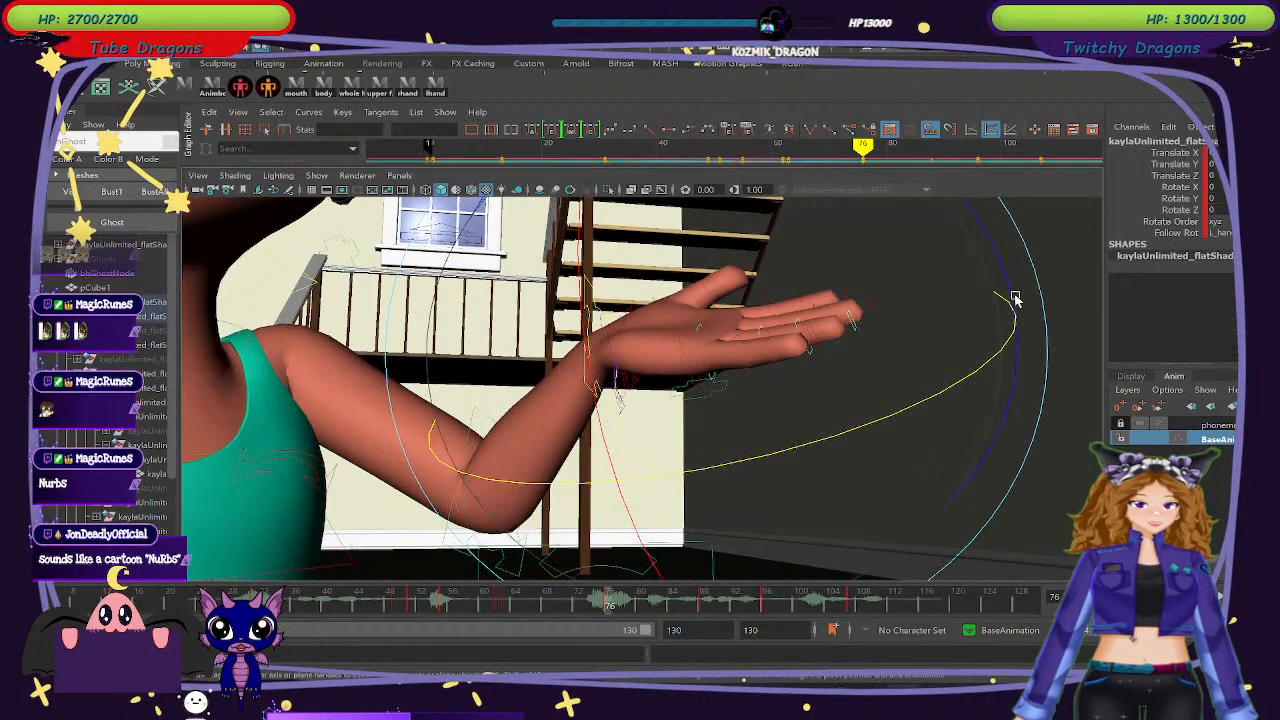
{"action": "left_click_drag", "start_coordinate": [1011, 294], "coordinate": [1020, 327]}
{"action": "left_click", "coordinate": [990, 398]}
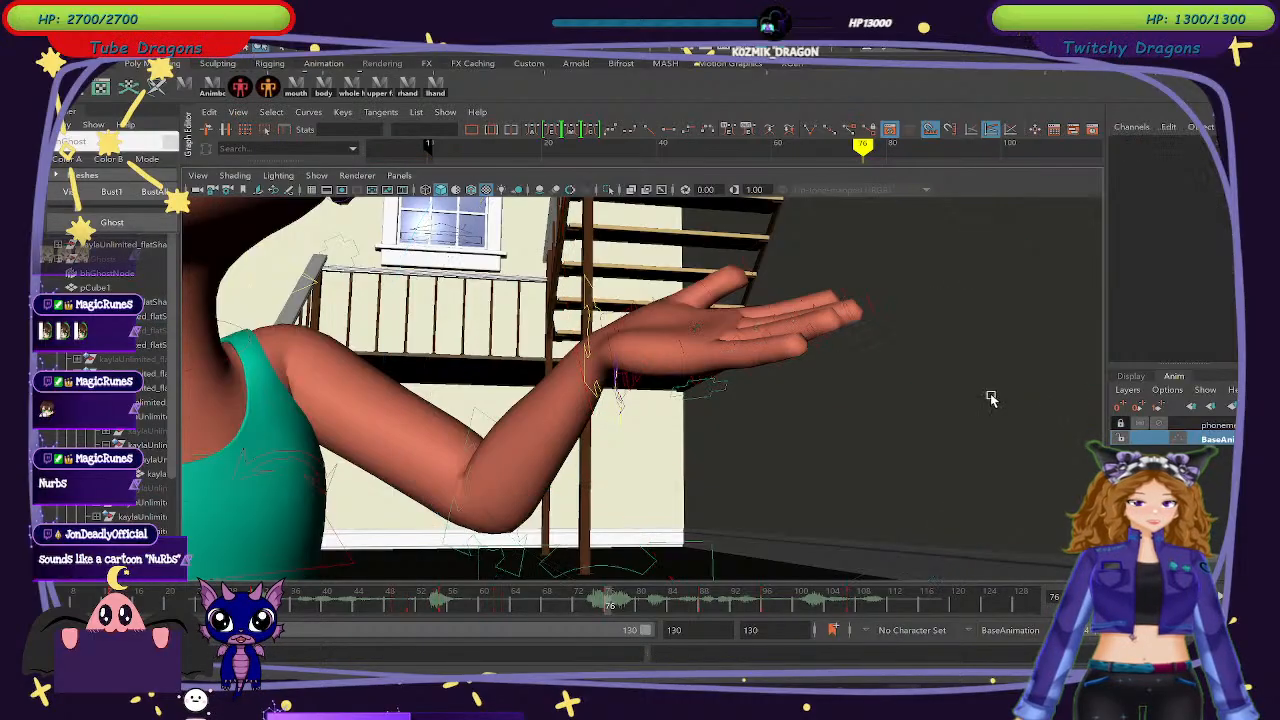
Rotate the base joint of the left ring finger to about -8.8 in Rotate Z at frame 76.
{"action": "left_click", "coordinate": [755, 330]}
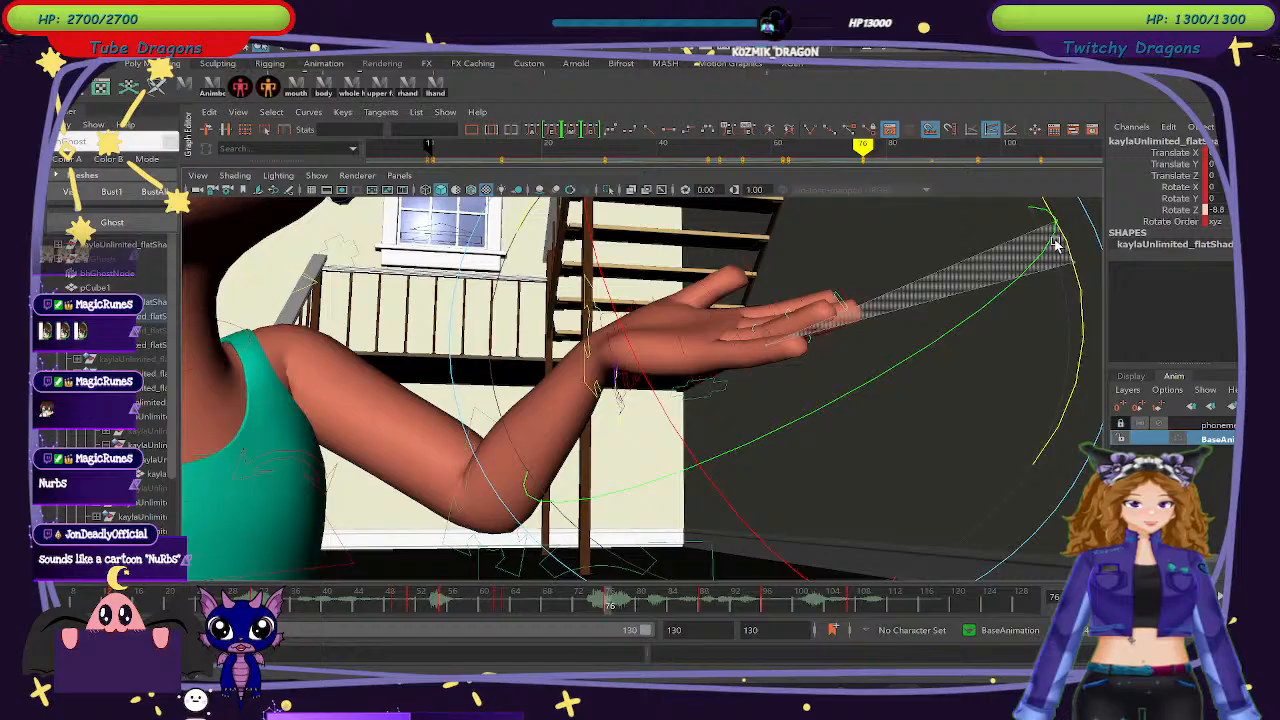
{"action": "left_click", "coordinate": [1053, 488]}
{"action": "left_click_drag", "start_coordinate": [1053, 488], "coordinate": [829, 323], "text": "alt"}
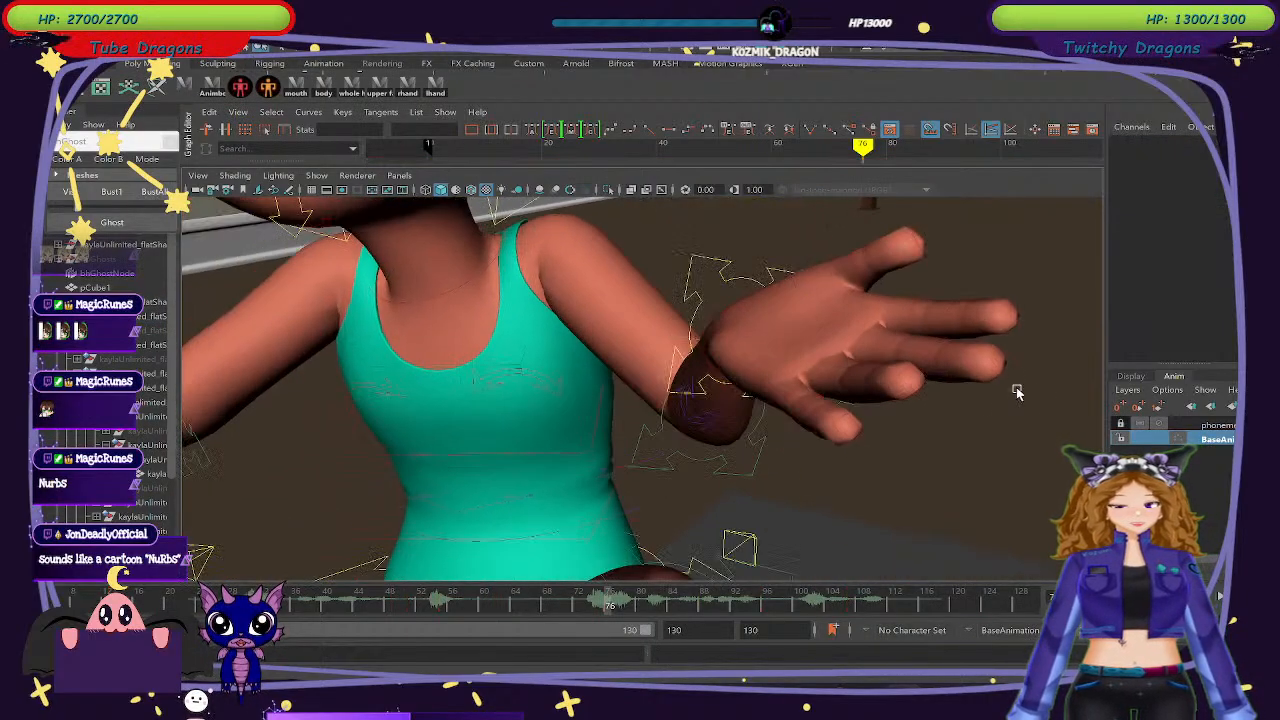
Adjust the left middle finger's joints at frame 76, rotating its base joint to about -14.3 in Rotate Z.
{"action": "left_click", "coordinate": [829, 319]}
{"action": "left_click_drag", "start_coordinate": [1049, 278], "coordinate": [1003, 252]}
{"action": "left_click", "coordinate": [592, 474]}
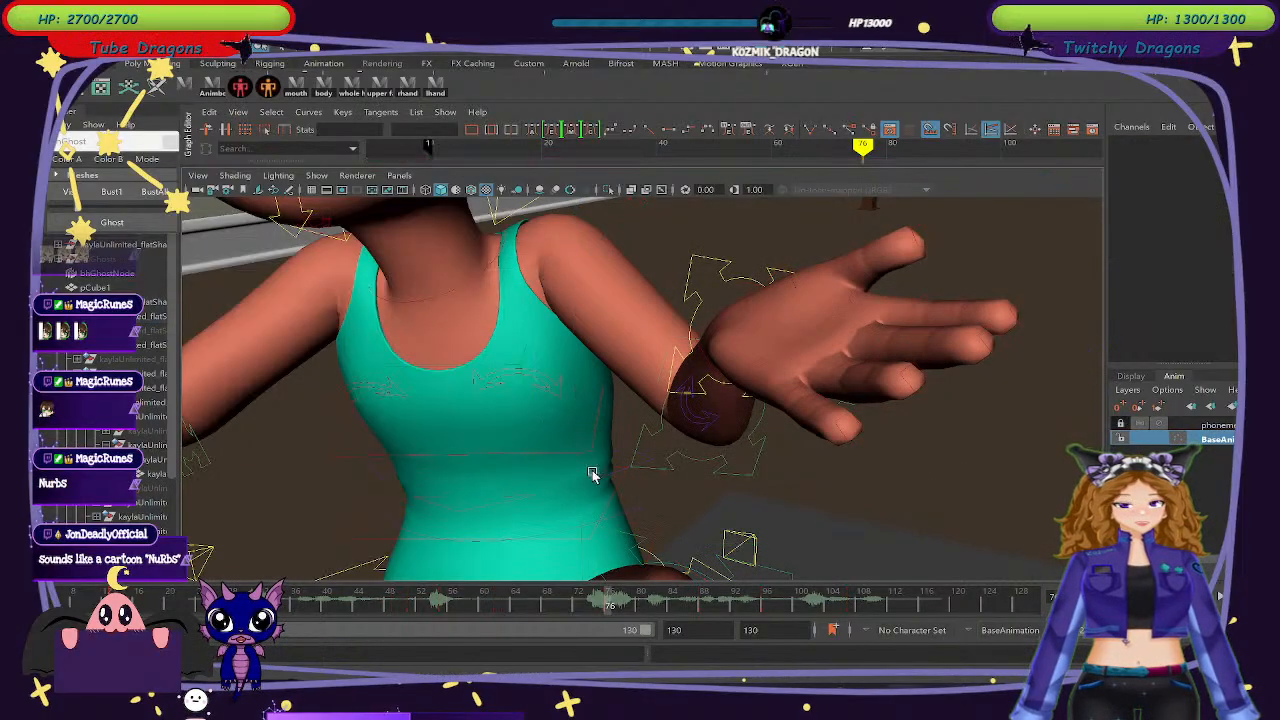
{"action": "left_click", "coordinate": [891, 333]}
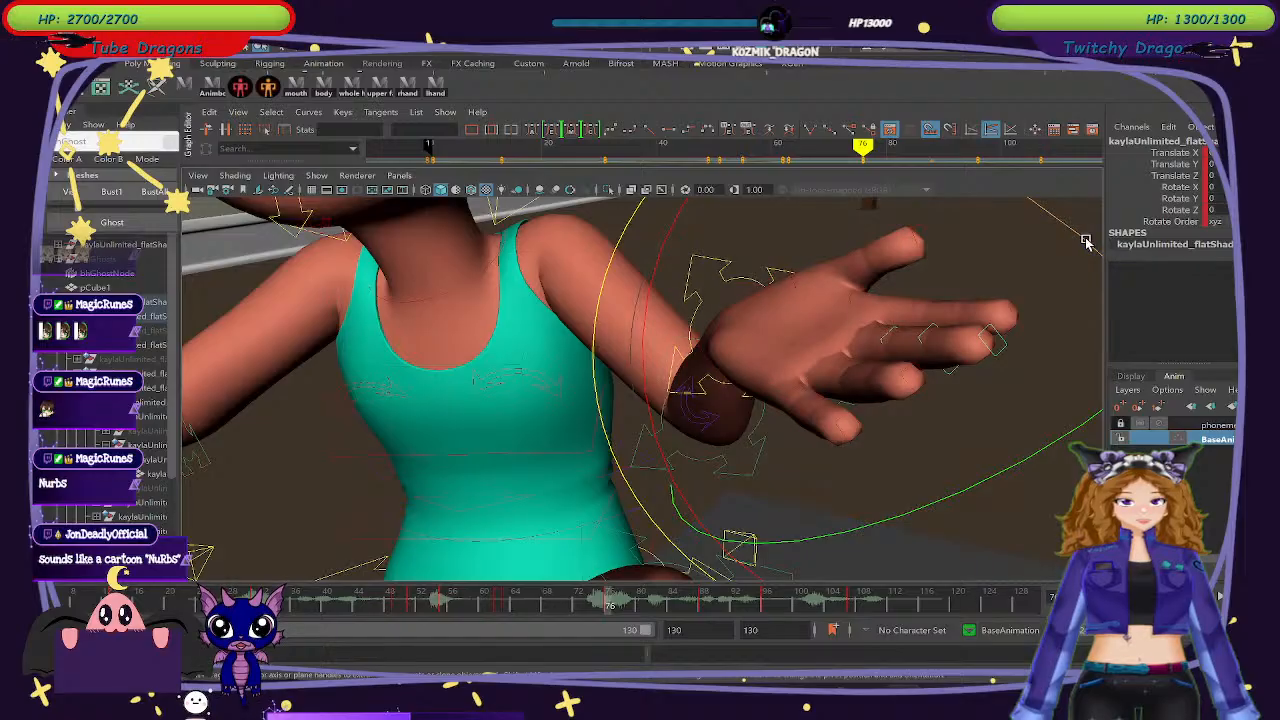
{"action": "left_click_drag", "start_coordinate": [797, 423], "coordinate": [777, 568], "text": "alt"}
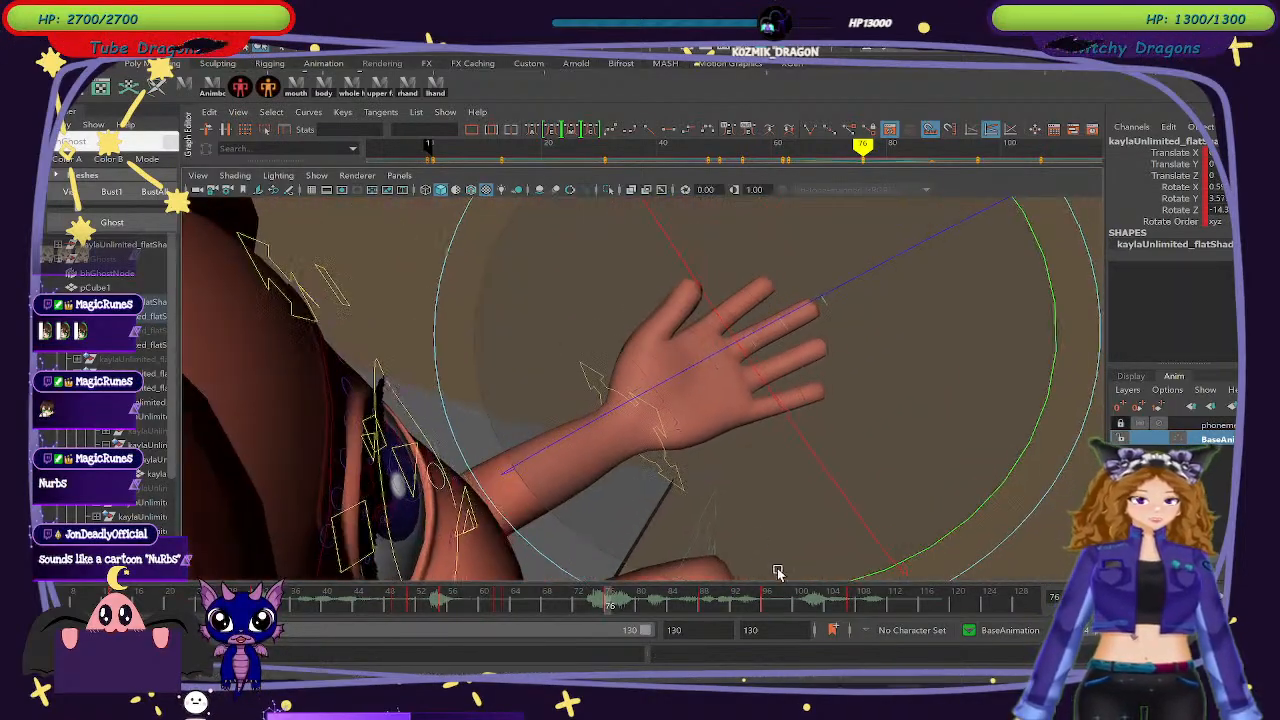
{"action": "left_click", "coordinate": [397, 321]}
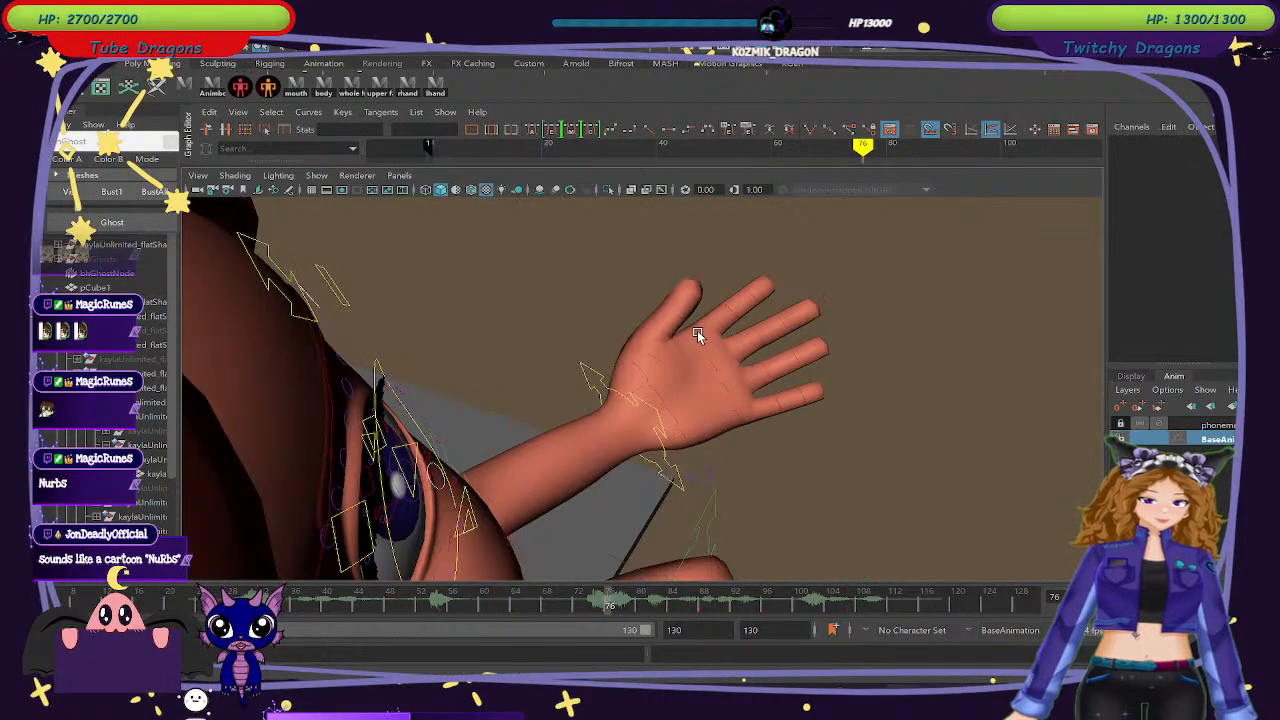
Rotate the left index finger's base joint to about -9.66 in Rotate Z at frame 76.
{"action": "left_click", "coordinate": [697, 330]}
{"action": "left_click_drag", "start_coordinate": [731, 308], "coordinate": [686, 336]}
{"action": "left_click", "coordinate": [1060, 503]}
{"action": "left_click", "coordinate": [731, 310]}
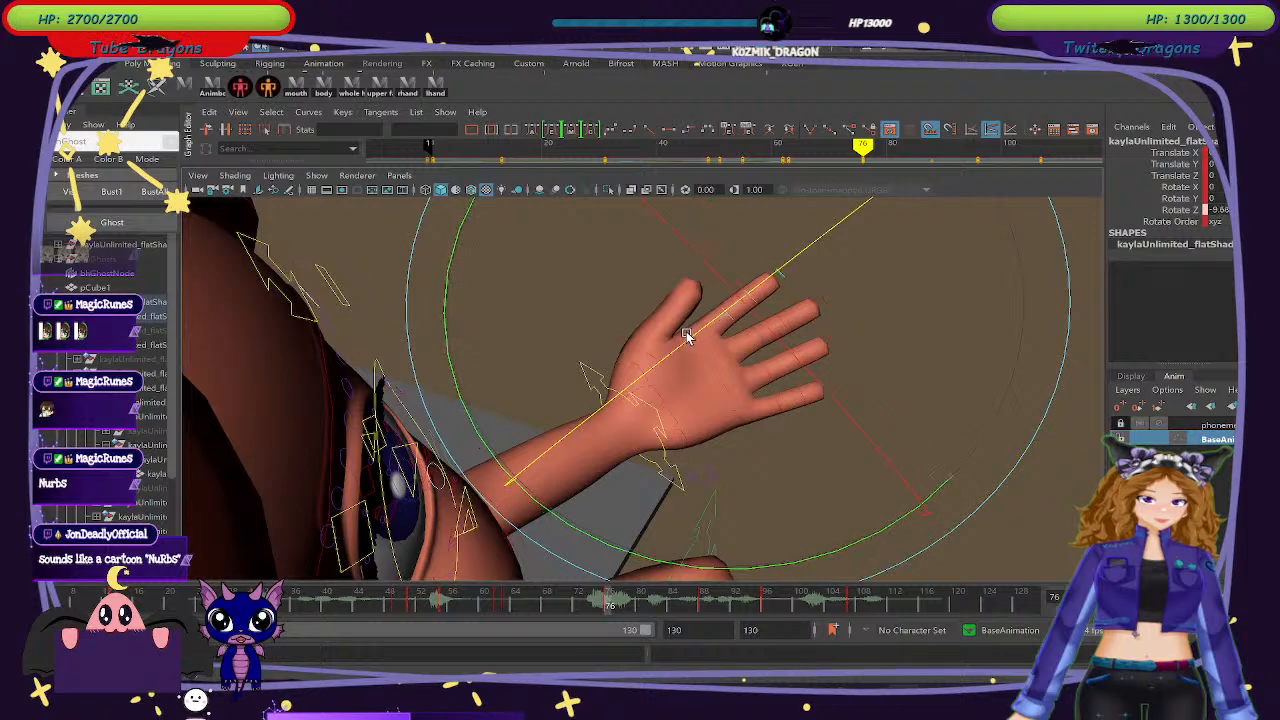
{"action": "left_click", "coordinate": [1012, 480]}
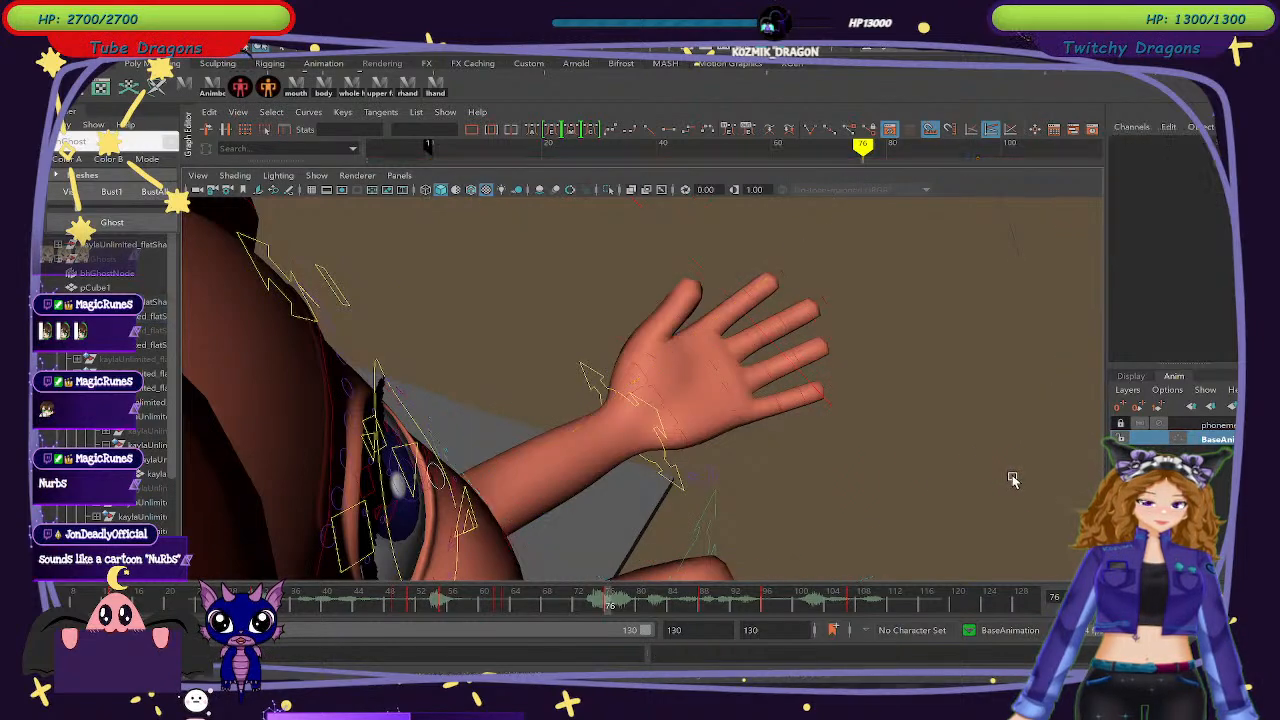
Rotate the left index finger's middle joint to about -4.93 in Rotate Z and clear the selection.
{"action": "left_click", "coordinate": [748, 293]}
{"action": "mouse_move", "coordinate": [1053, 457]}
{"action": "left_mouse_down", "text": "alt"}
{"action": "mouse_move", "coordinate": [971, 451]}
{"action": "mouse_move", "coordinate": [971, 429]}
{"action": "mouse_move", "coordinate": [1031, 470]}
{"action": "left_mouse_up", "text": "alt"}
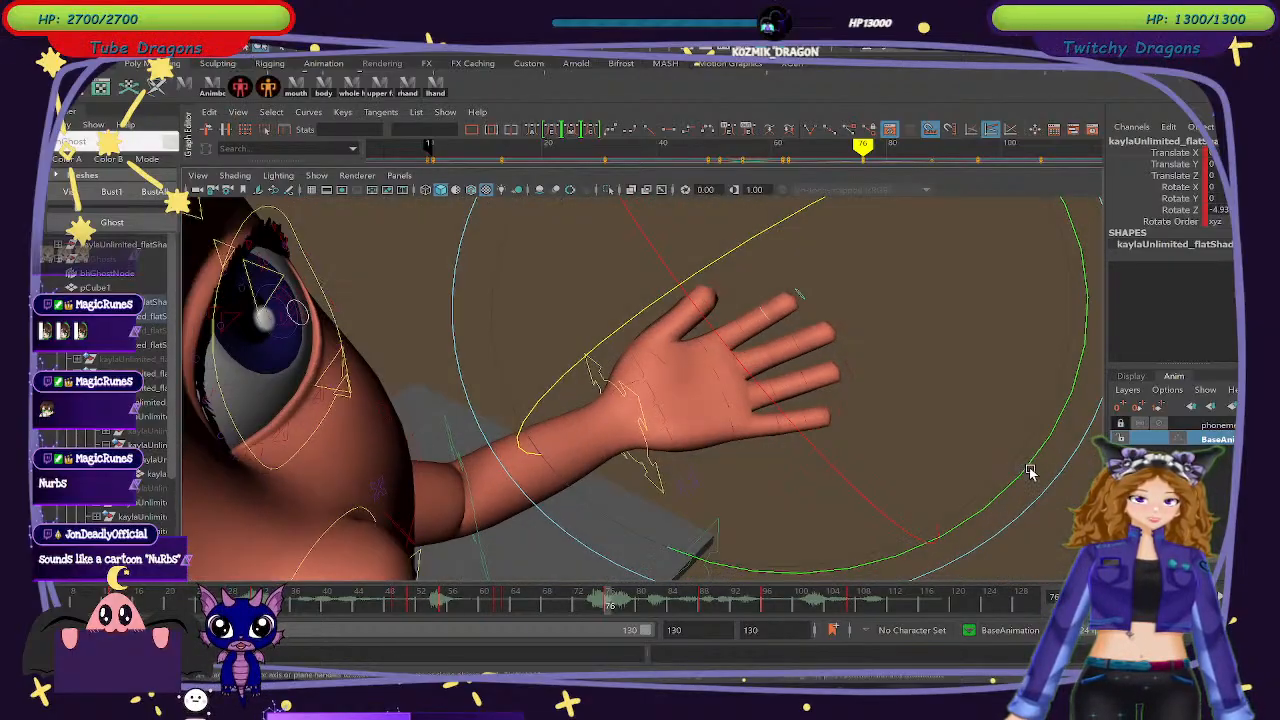
{"action": "left_click", "coordinate": [1008, 541]}
{"action": "left_click_drag", "start_coordinate": [1006, 539], "coordinate": [691, 412], "text": "alt"}
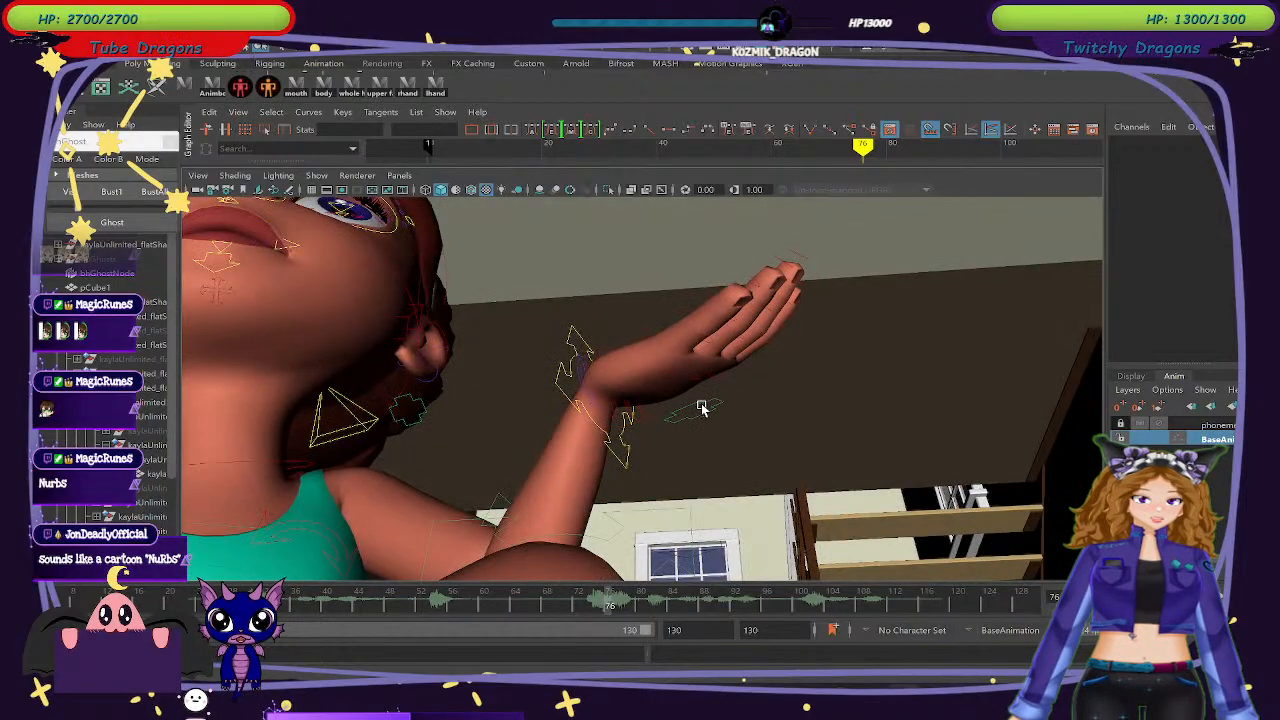
Try a Spread Knuckle of 10 on the left hand's all-digits control and settle on 2.
{"action": "left_click", "coordinate": [706, 405]}
{"action": "left_click_drag", "start_coordinate": [706, 403], "coordinate": [1005, 442], "text": "alt"}
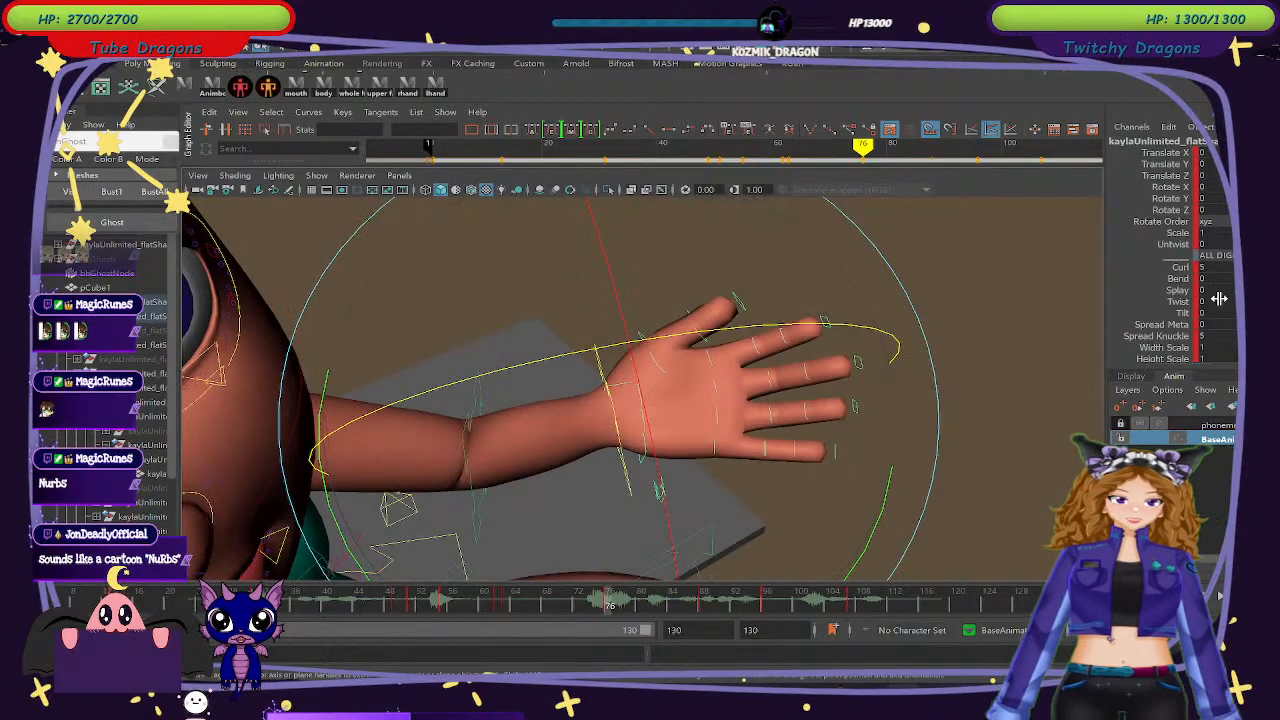
{"action": "left_click", "coordinate": [1215, 336]}
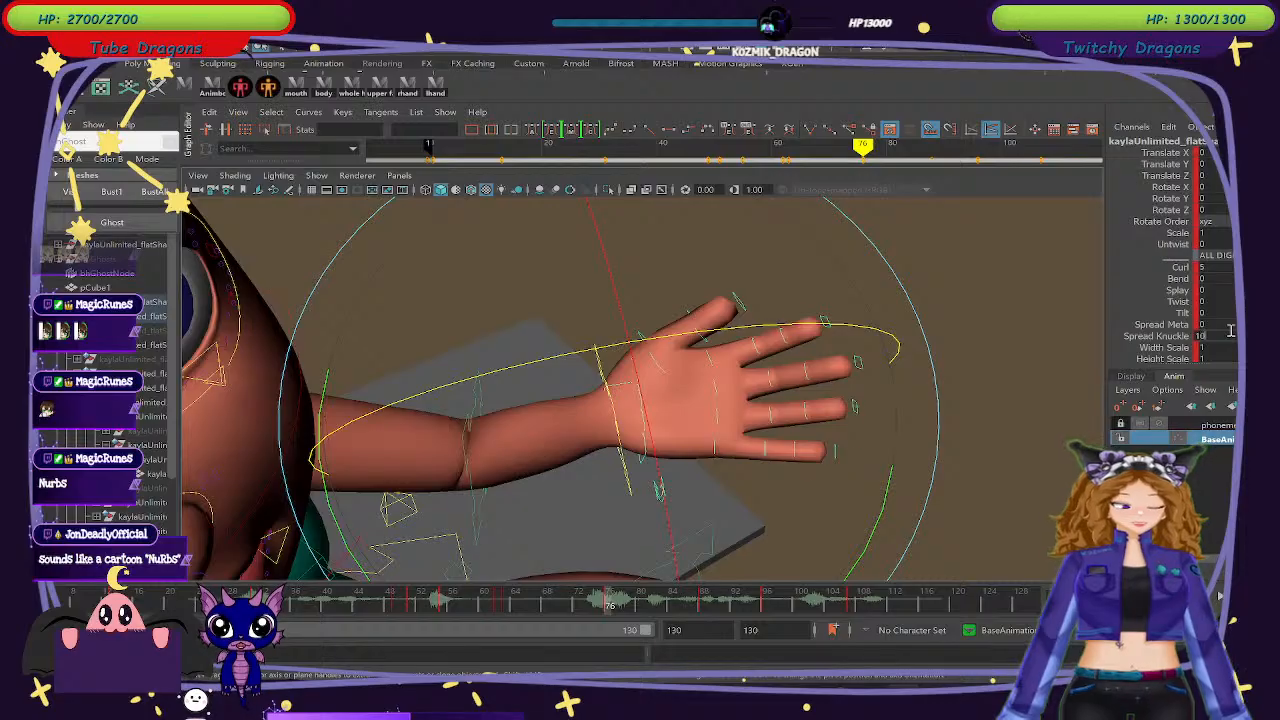
{"action": "key", "text": "Return"}
{"action": "type", "text": "2"}
{"action": "key", "text": "Return"}
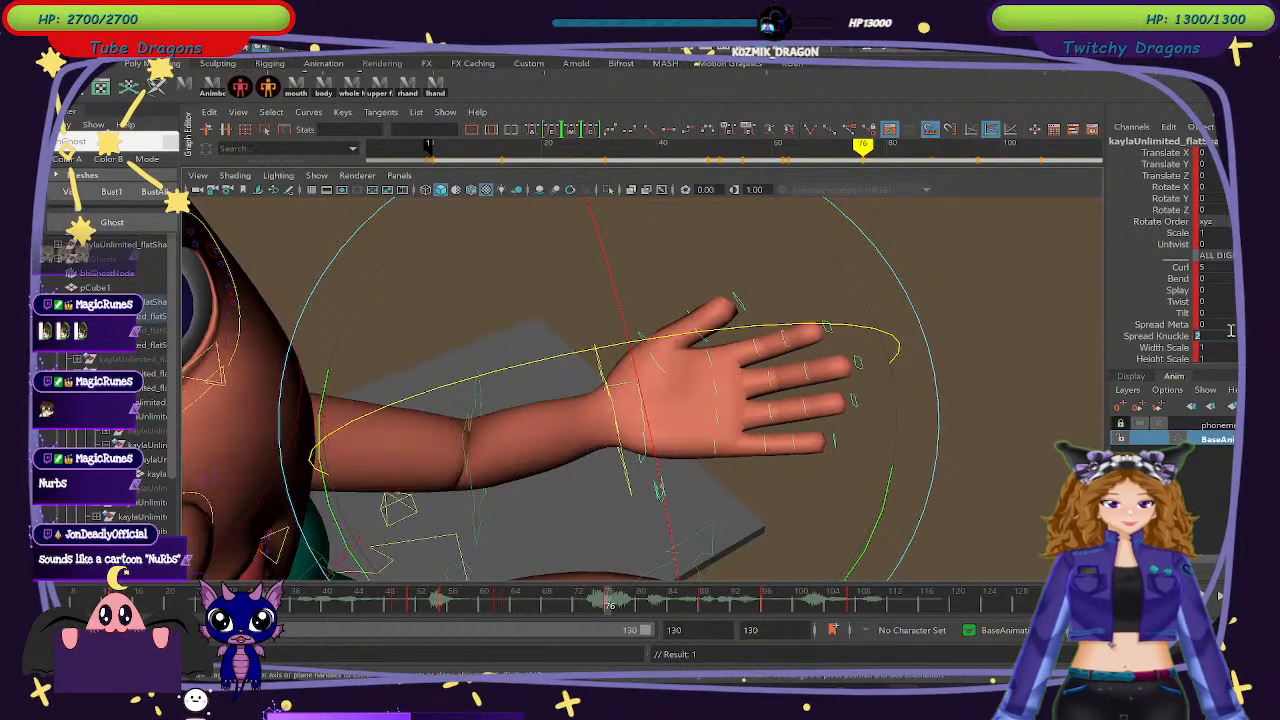
{"action": "left_click_drag", "start_coordinate": [771, 506], "coordinate": [883, 496], "text": "alt"}
{"action": "left_click", "coordinate": [956, 503]}
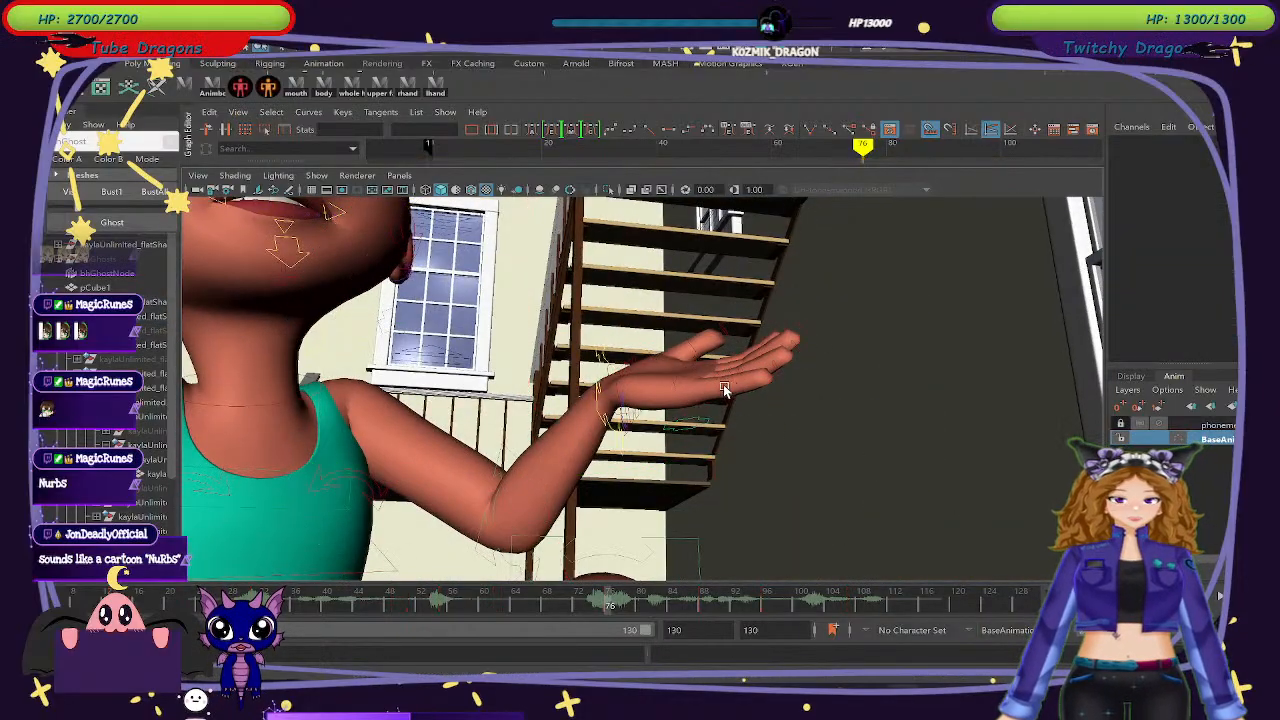
Curl the left little finger slightly more at frame 76 by rotating its joint controls.
{"action": "left_click", "coordinate": [720, 385]}
{"action": "mouse_move", "coordinate": [1000, 266]}
{"action": "left_mouse_down"}
{"action": "mouse_move", "coordinate": [884, 229]}
{"action": "mouse_move", "coordinate": [988, 268]}
{"action": "left_mouse_up"}
{"action": "left_click", "coordinate": [998, 538]}
{"action": "left_click_drag", "start_coordinate": [950, 481], "coordinate": [704, 460], "text": "alt"}
{"action": "left_click", "coordinate": [669, 450]}
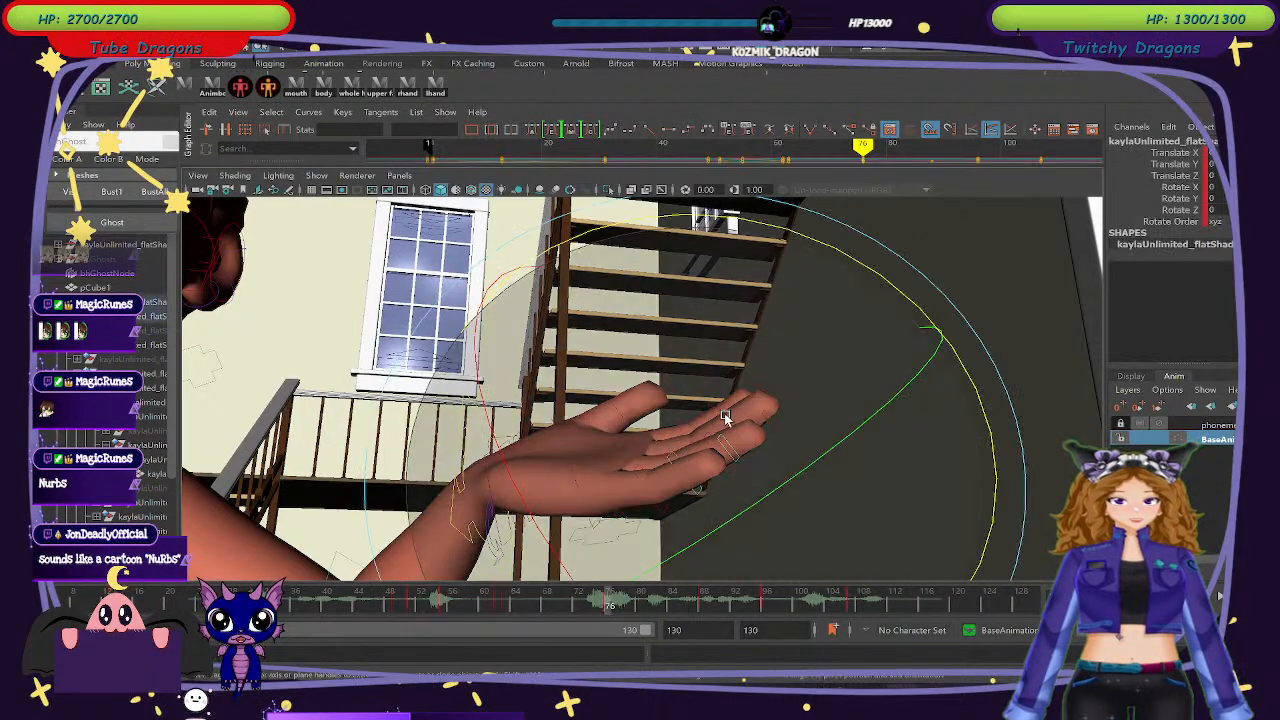
{"action": "left_click_drag", "start_coordinate": [877, 280], "coordinate": [968, 337]}
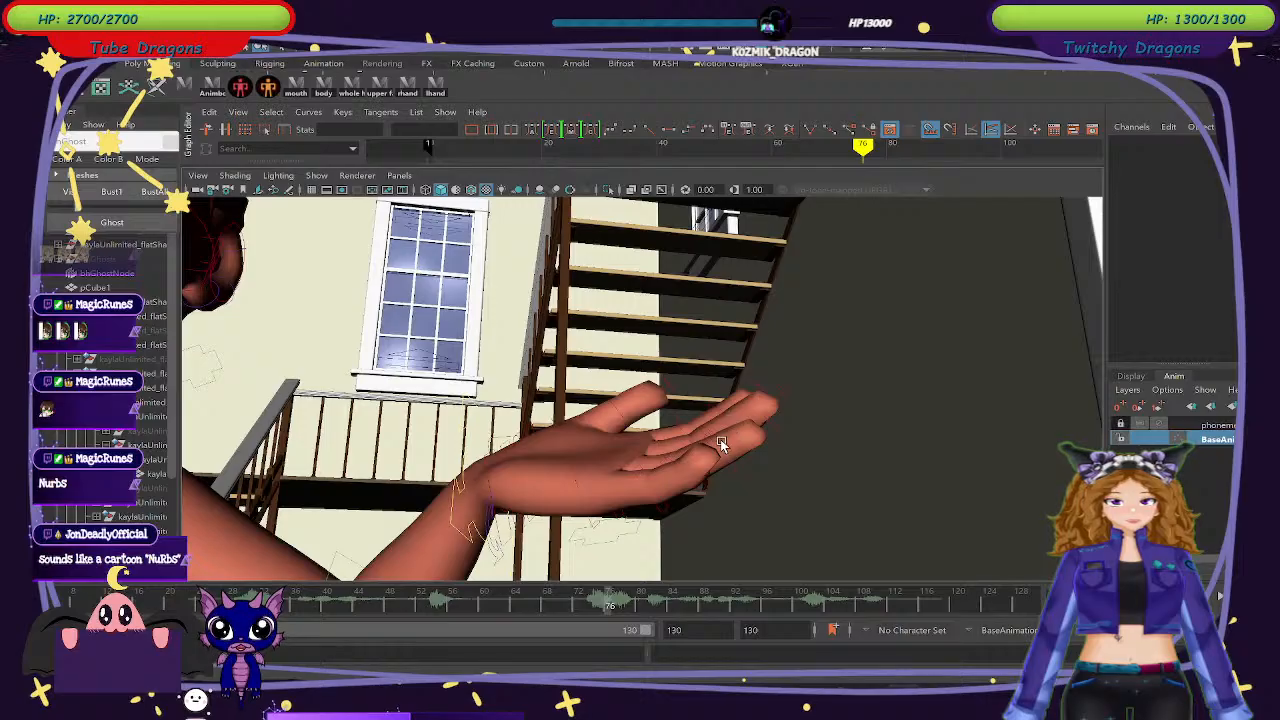
Refine the left ring finger's curl, rotating an outer joint slightly and the base joint to about -5.52 in Rotate Z.
{"action": "left_click", "coordinate": [735, 463]}
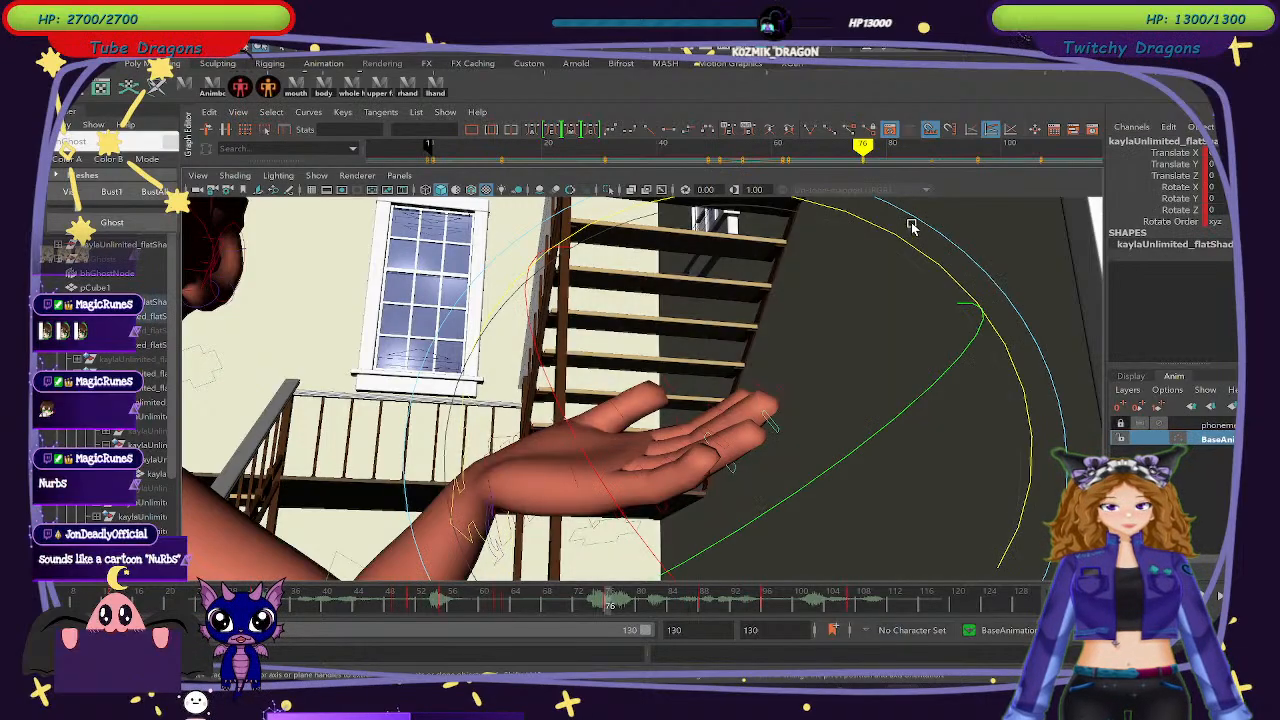
{"action": "left_click_drag", "start_coordinate": [922, 254], "coordinate": [894, 249]}
{"action": "left_click", "coordinate": [940, 290]}
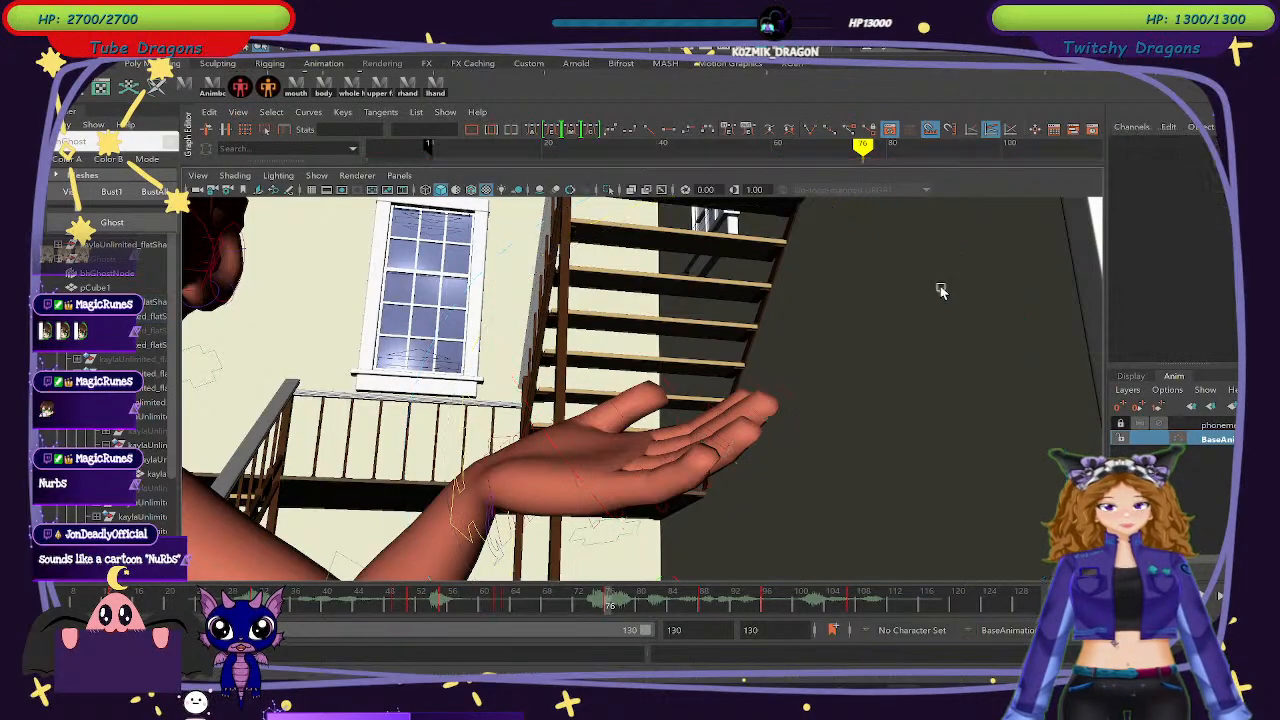
{"action": "left_click", "coordinate": [667, 449]}
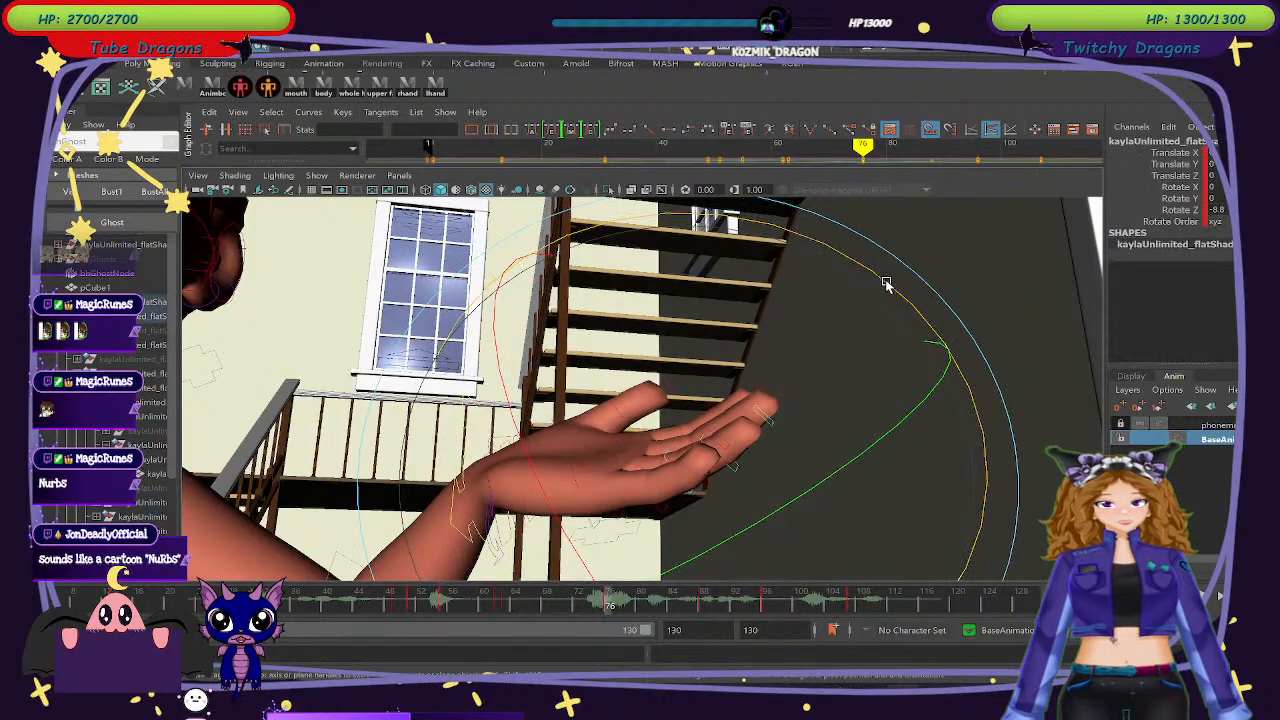
{"action": "left_click_drag", "start_coordinate": [886, 286], "coordinate": [903, 300]}
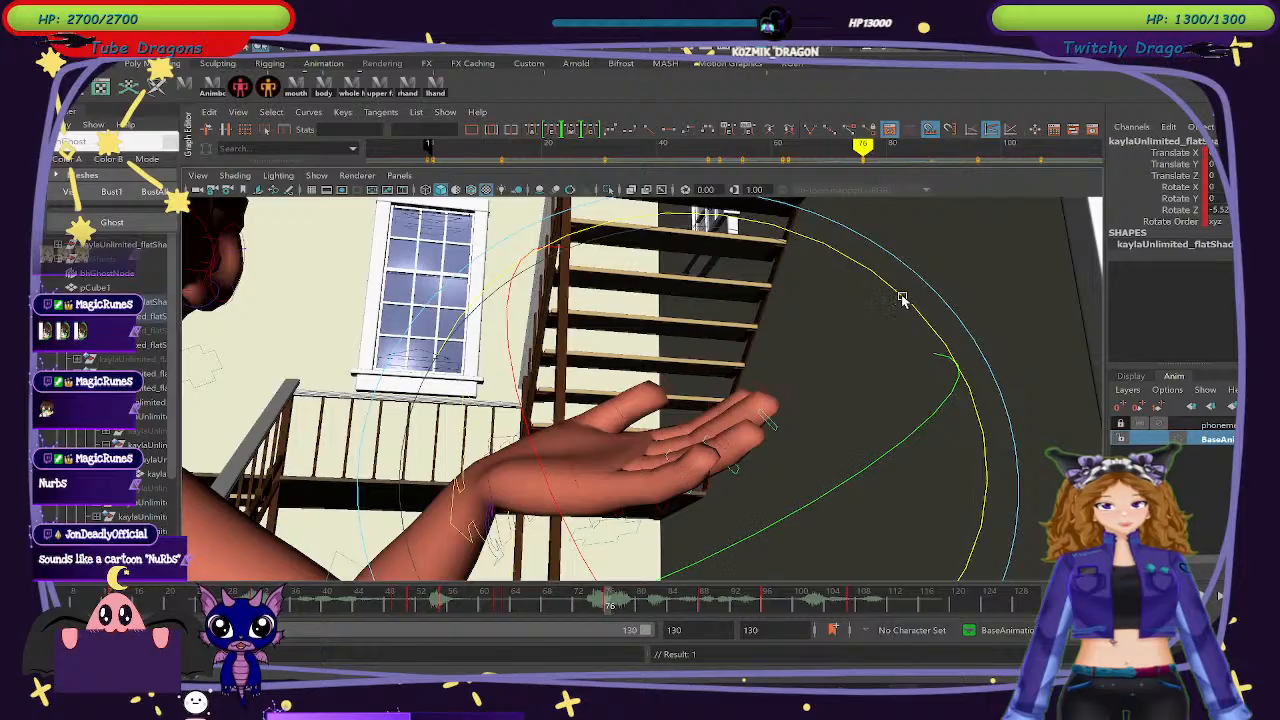
{"action": "left_click", "coordinate": [830, 360]}
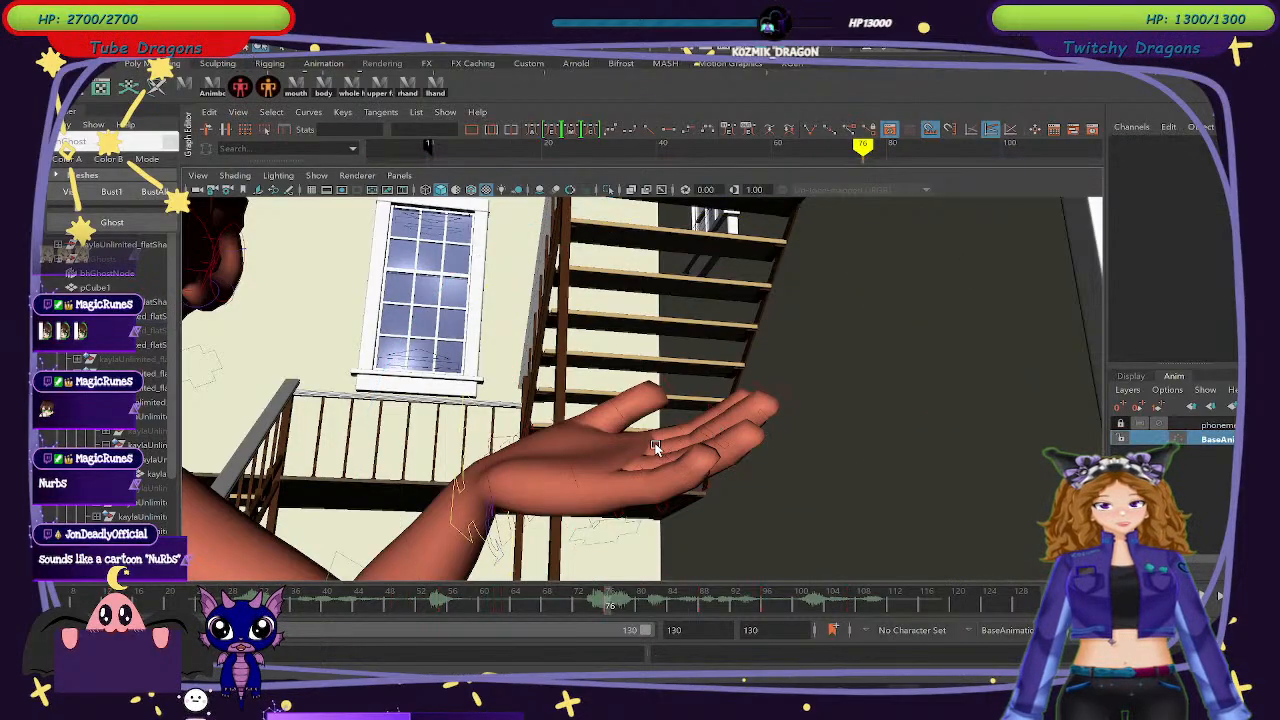
Adjust the rotation of the left index finger's middle joint at frame 76 and clear the selection.
{"action": "left_click", "coordinate": [722, 415]}
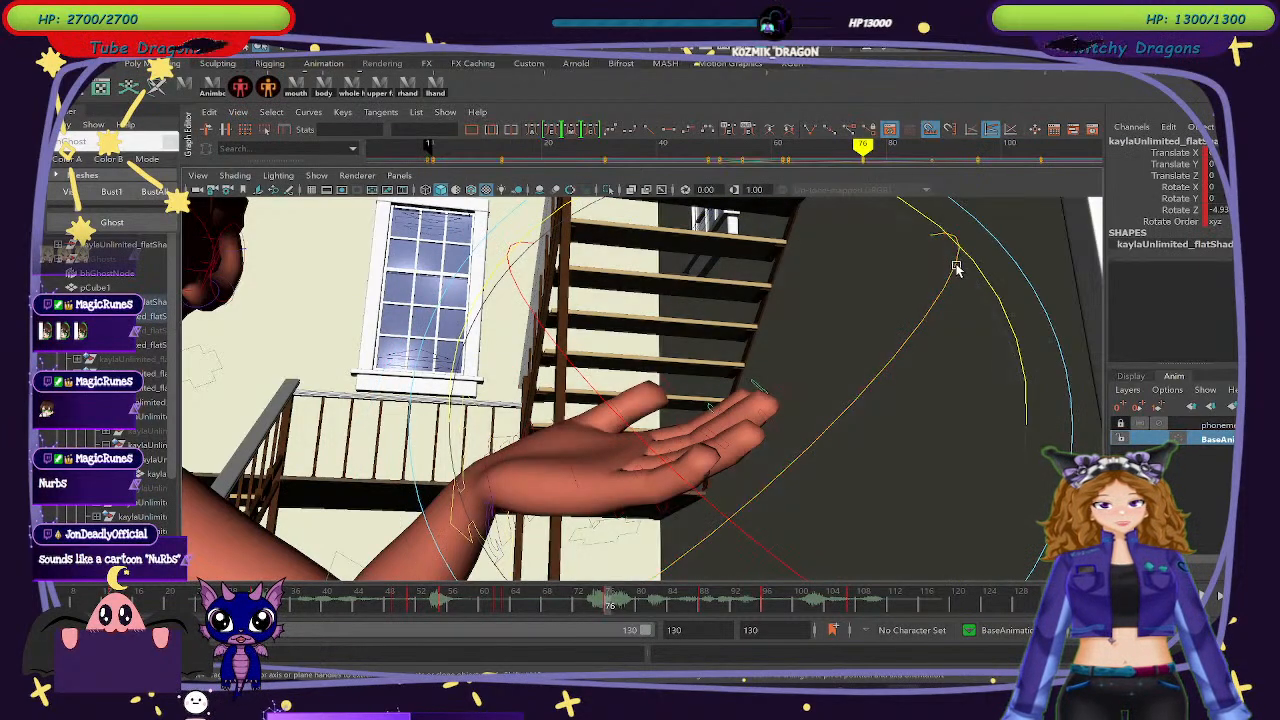
{"action": "left_click_drag", "start_coordinate": [968, 263], "coordinate": [1036, 428]}
{"action": "left_click", "coordinate": [1040, 500]}
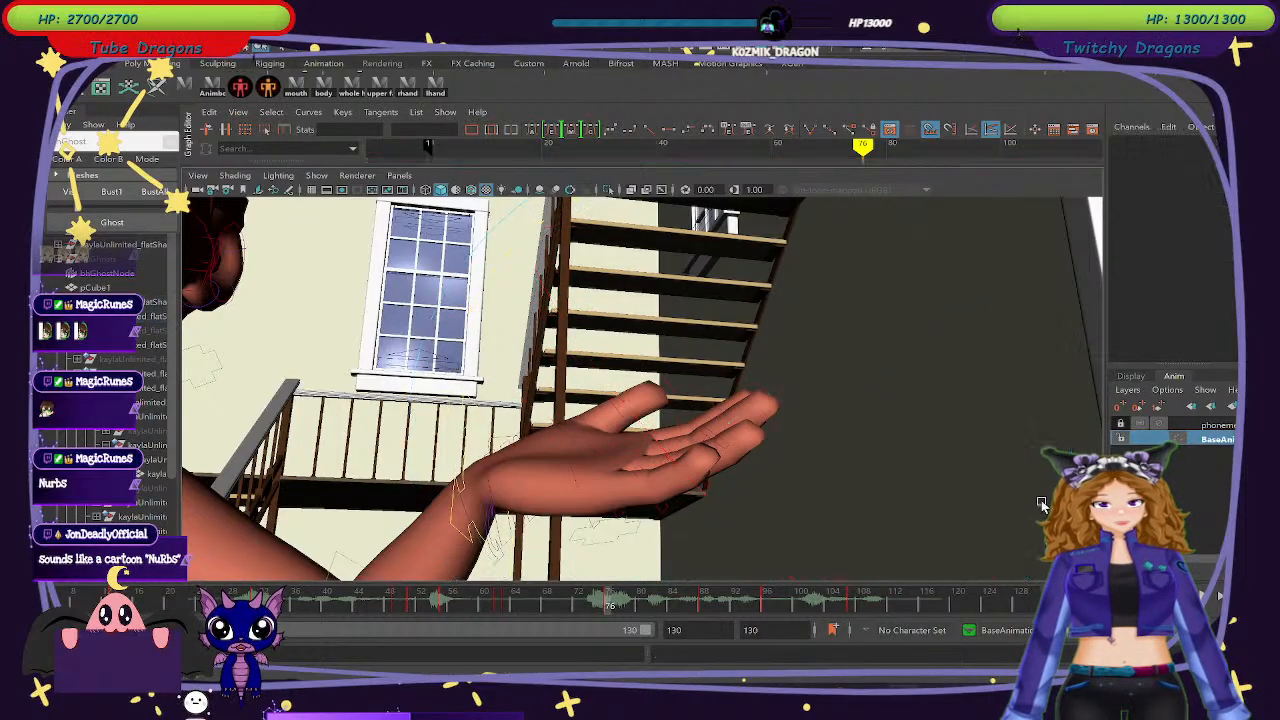
Rotate the left middle finger's base joint to about -8.29 in Rotate Z at frame 76.
{"action": "left_click_drag", "start_coordinate": [697, 441], "coordinate": [738, 453], "text": "alt"}
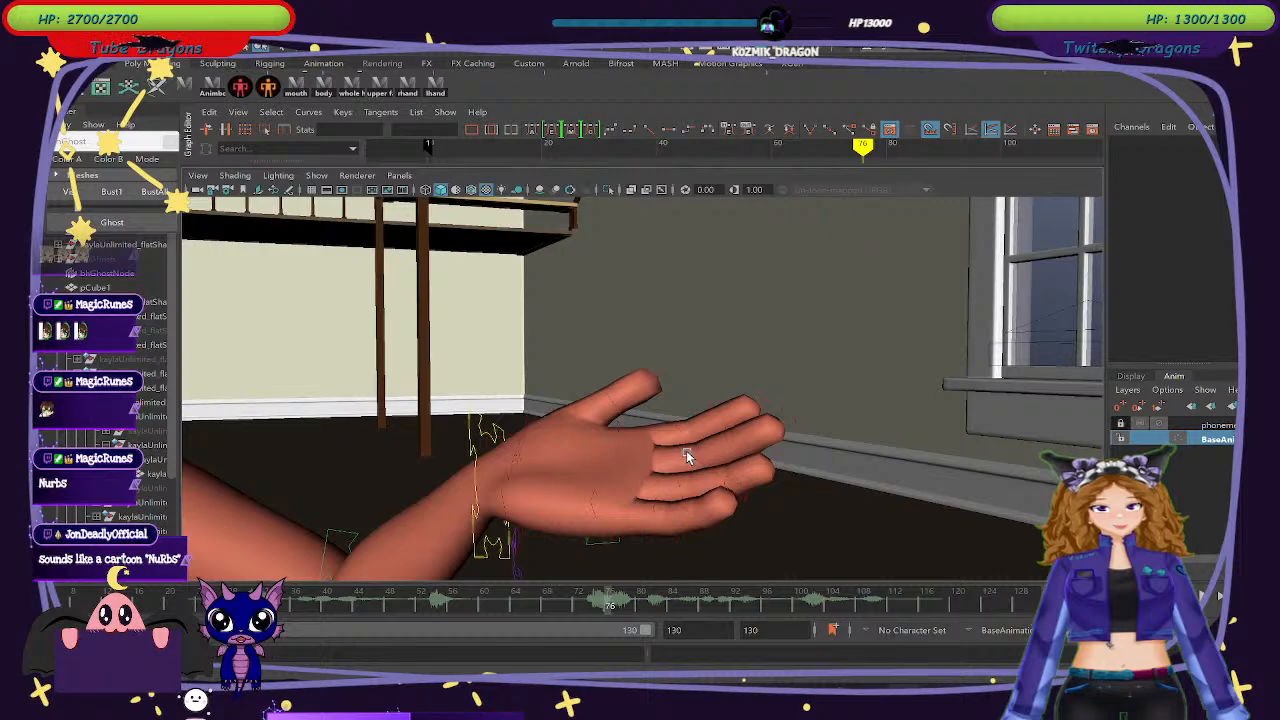
{"action": "left_click", "coordinate": [690, 448]}
{"action": "left_click_drag", "start_coordinate": [843, 266], "coordinate": [820, 518]}
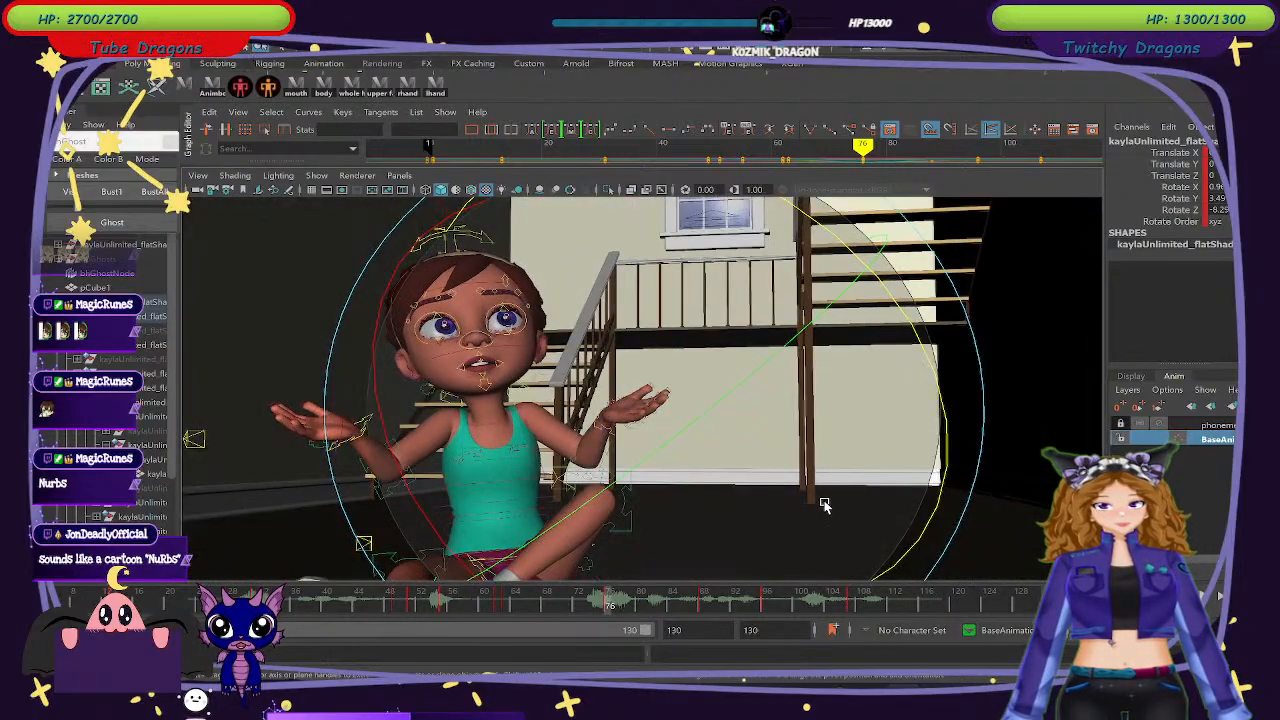
{"action": "left_click", "coordinate": [926, 514]}
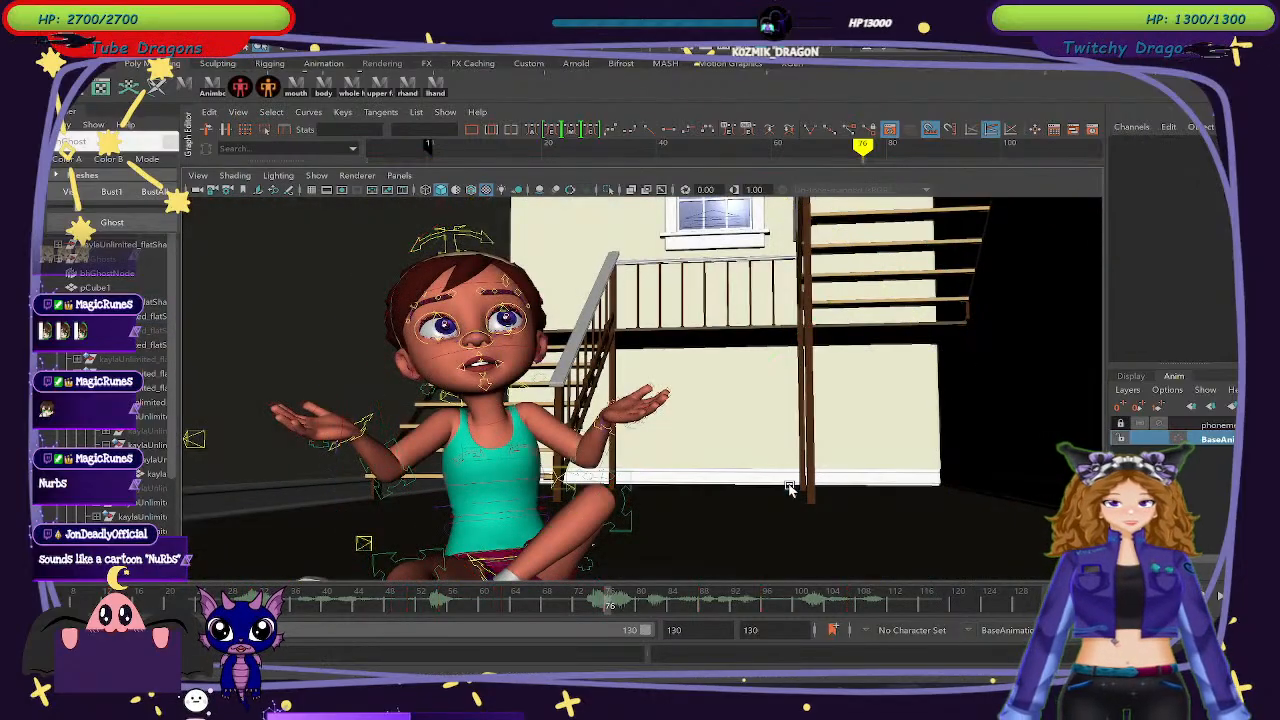
Rotate the secondary control at the left wrist to about -8.8 in Rotate X at frame 76.
{"action": "left_click", "coordinate": [603, 437]}
{"action": "left_click_drag", "start_coordinate": [371, 450], "coordinate": [380, 402]}
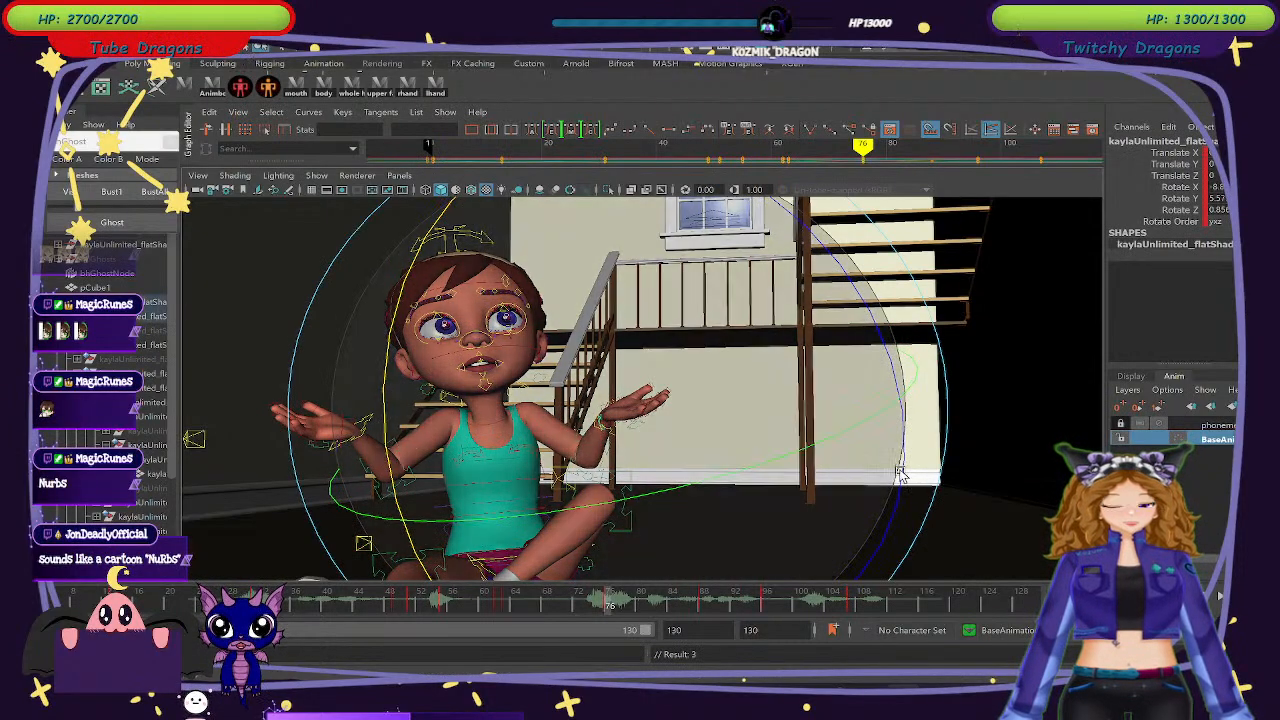
{"action": "left_click", "coordinate": [830, 490]}
Rotate the main left wrist control to about -29.1 in Rotate Y and -43.3 in Rotate Z at frame 76.
{"action": "mouse_move", "coordinate": [743, 491]}
{"action": "left_mouse_down", "text": "alt"}
{"action": "mouse_move", "coordinate": [777, 515]}
{"action": "mouse_move", "coordinate": [748, 485]}
{"action": "left_mouse_up", "text": "alt"}
{"action": "left_click", "coordinate": [600, 410]}
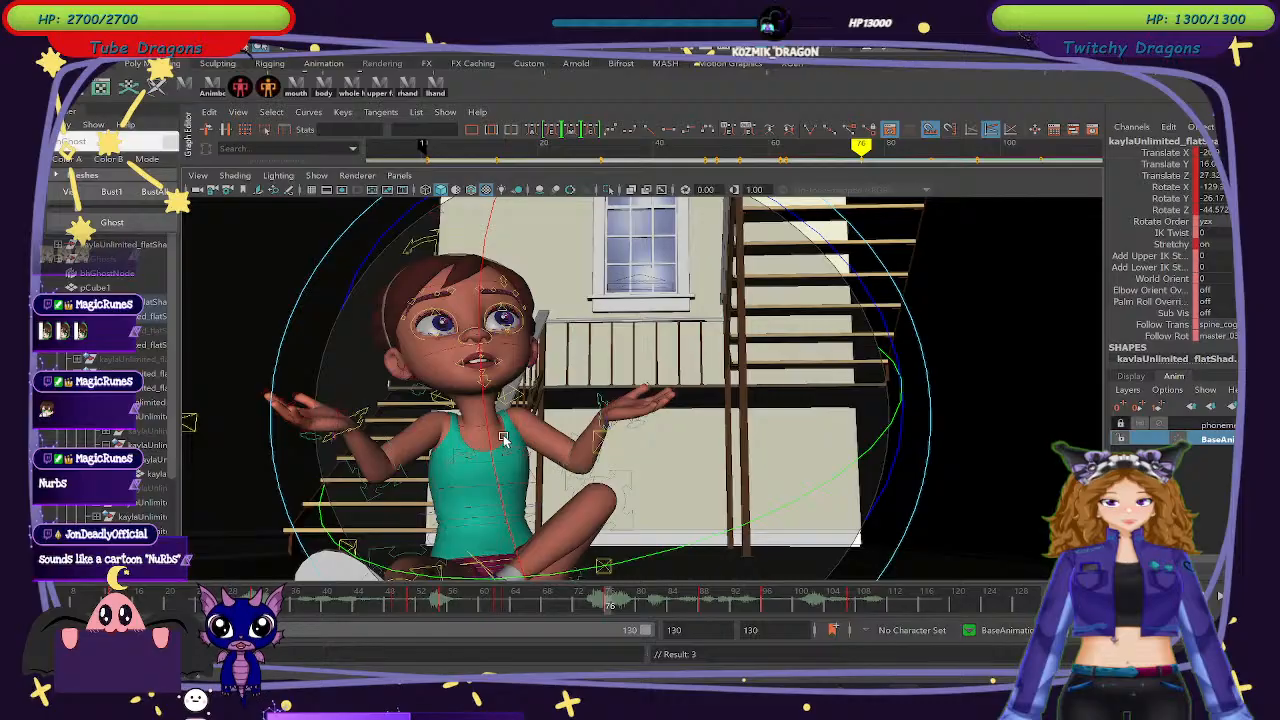
{"action": "left_click_drag", "start_coordinate": [487, 445], "coordinate": [493, 482]}
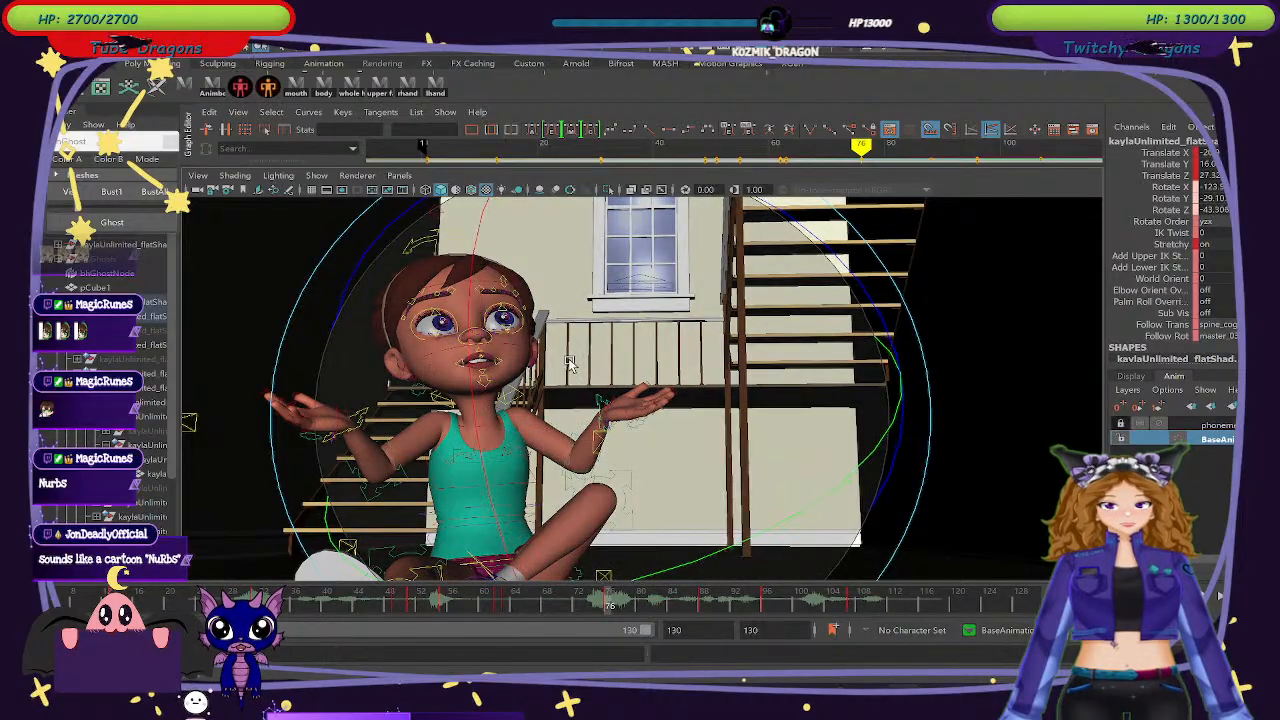
{"action": "left_click", "coordinate": [978, 533]}
Turn the main left wrist control further, to about -43.6 in Rotate Y and -39.1 in Rotate Z.
{"action": "left_click_drag", "start_coordinate": [978, 533], "coordinate": [777, 474], "text": "alt"}
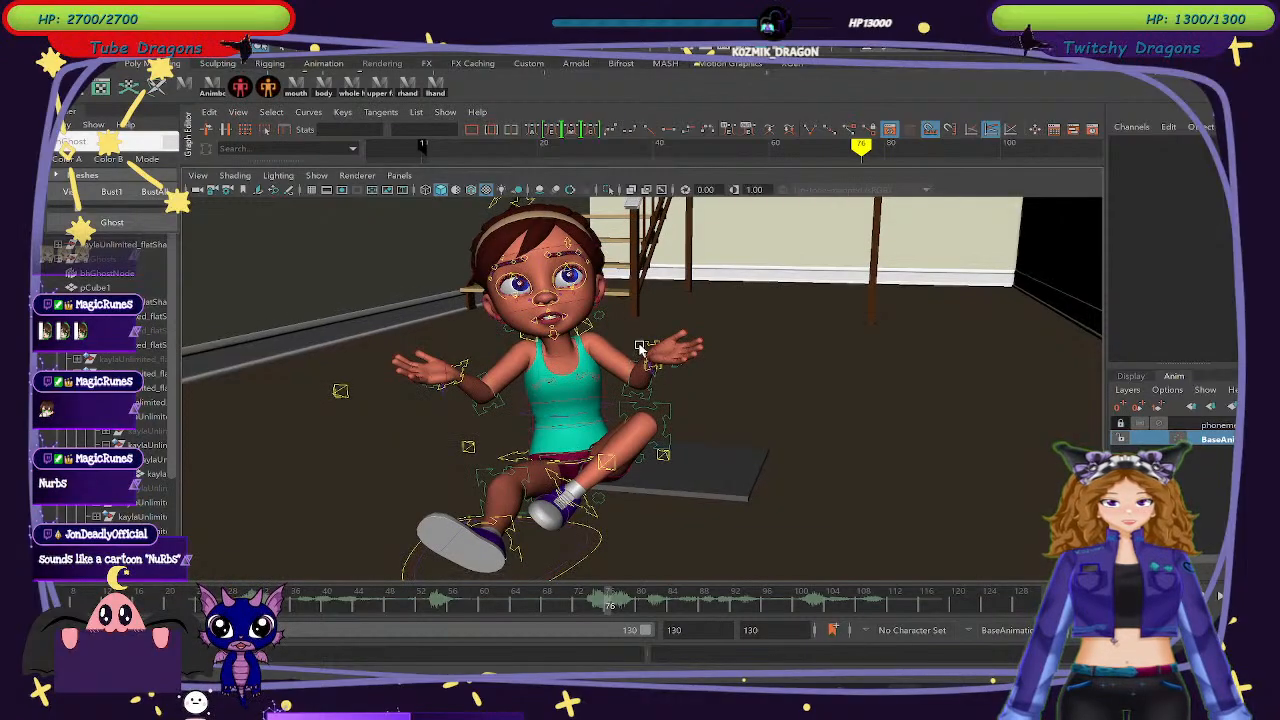
{"action": "left_click", "coordinate": [663, 453]}
{"action": "left_click_drag", "start_coordinate": [740, 521], "coordinate": [823, 486]}
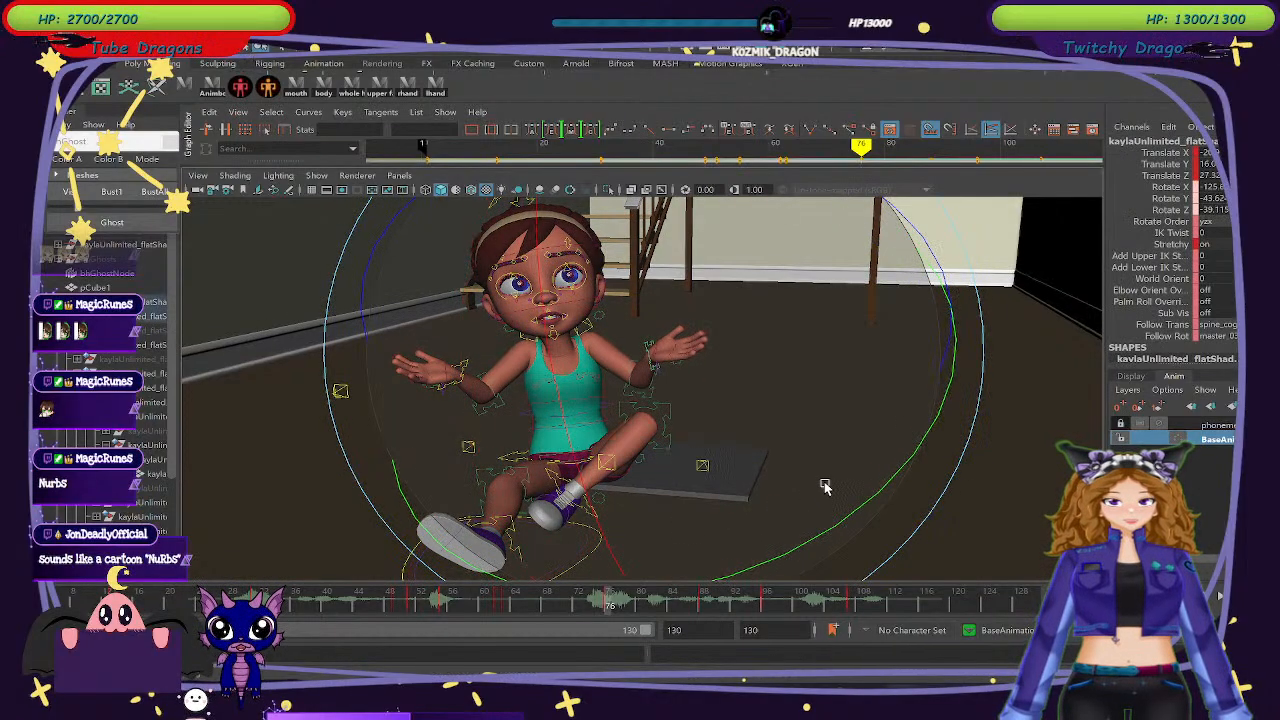
{"action": "left_click", "coordinate": [975, 540]}
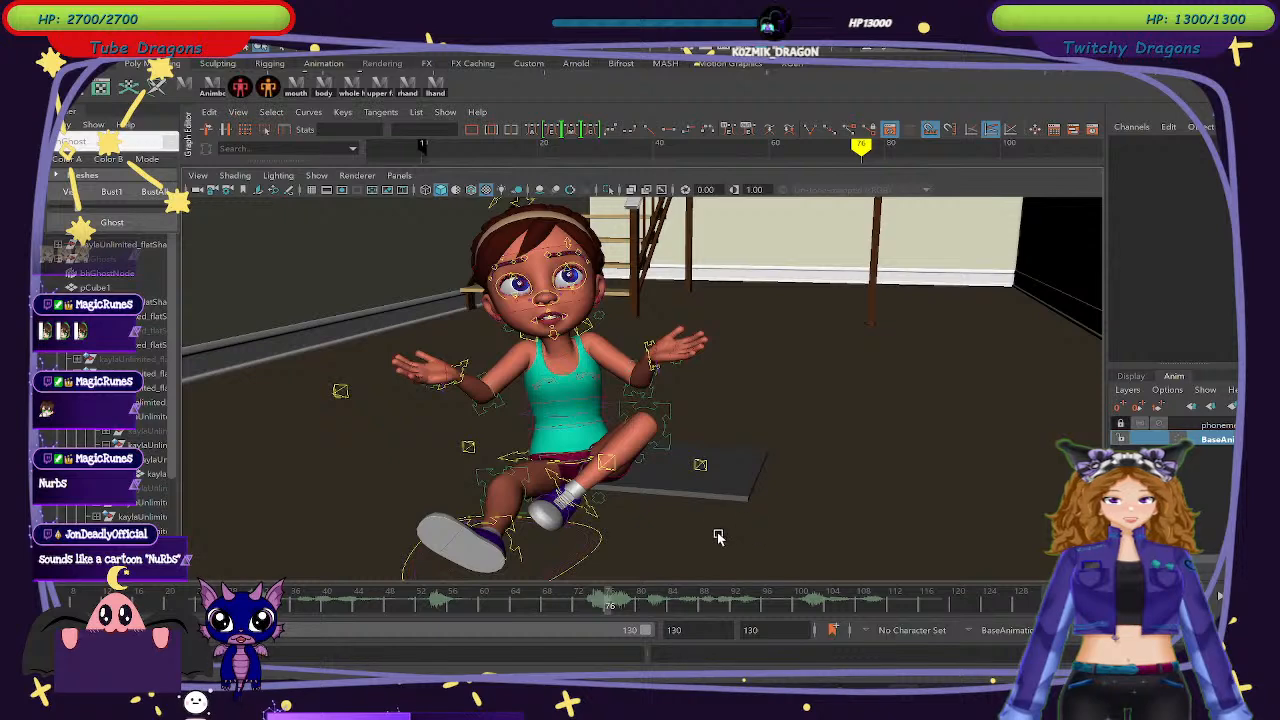
Scrub through the gesture, select all of the left hand's controls and key them at frame 76.
{"action": "mouse_move", "coordinate": [418, 612]}
{"action": "left_mouse_down"}
{"action": "mouse_move", "coordinate": [660, 612]}
{"action": "mouse_move", "coordinate": [578, 584]}
{"action": "mouse_move", "coordinate": [601, 600]}
{"action": "left_mouse_up"}
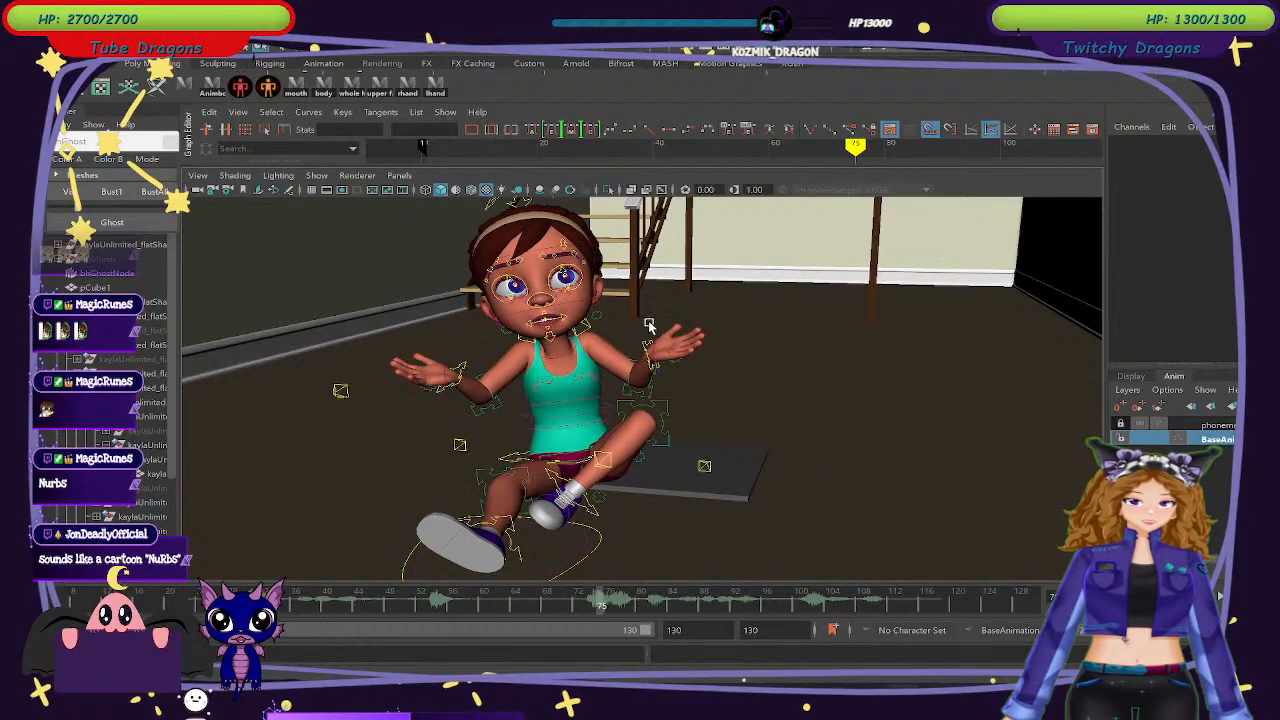
{"action": "left_click", "coordinate": [564, 537]}
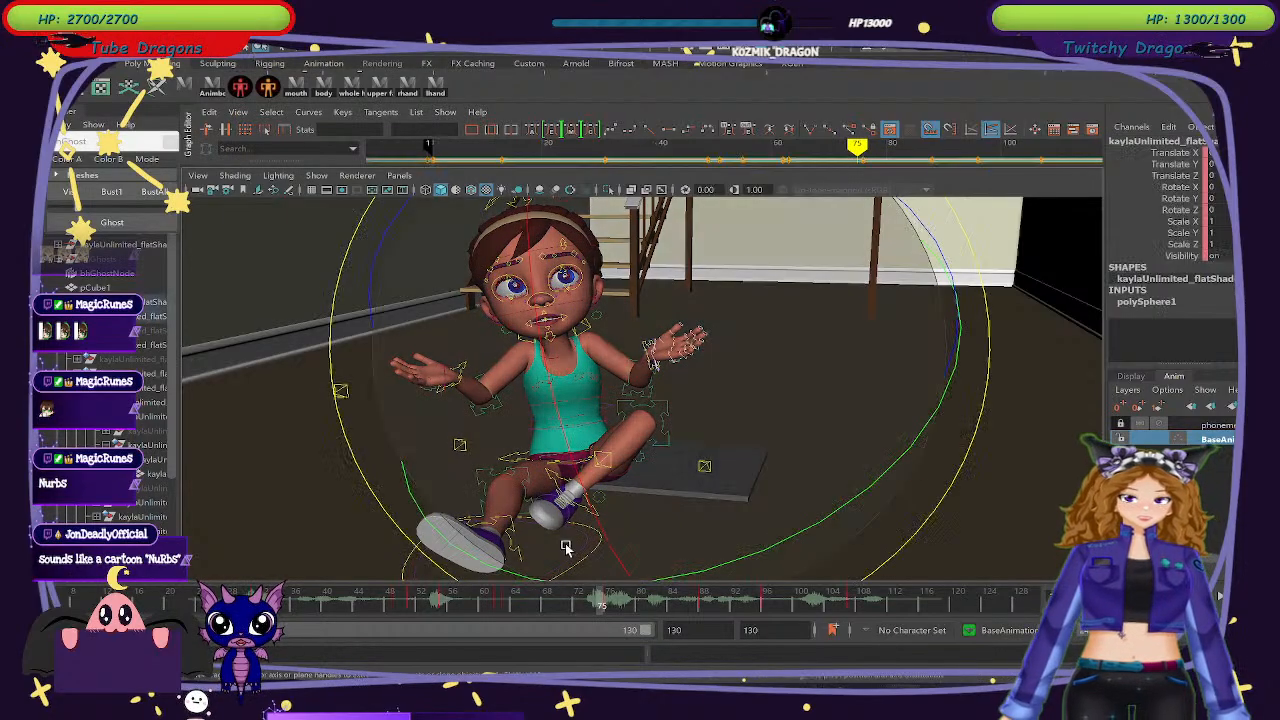
{"action": "left_click", "coordinate": [608, 610]}
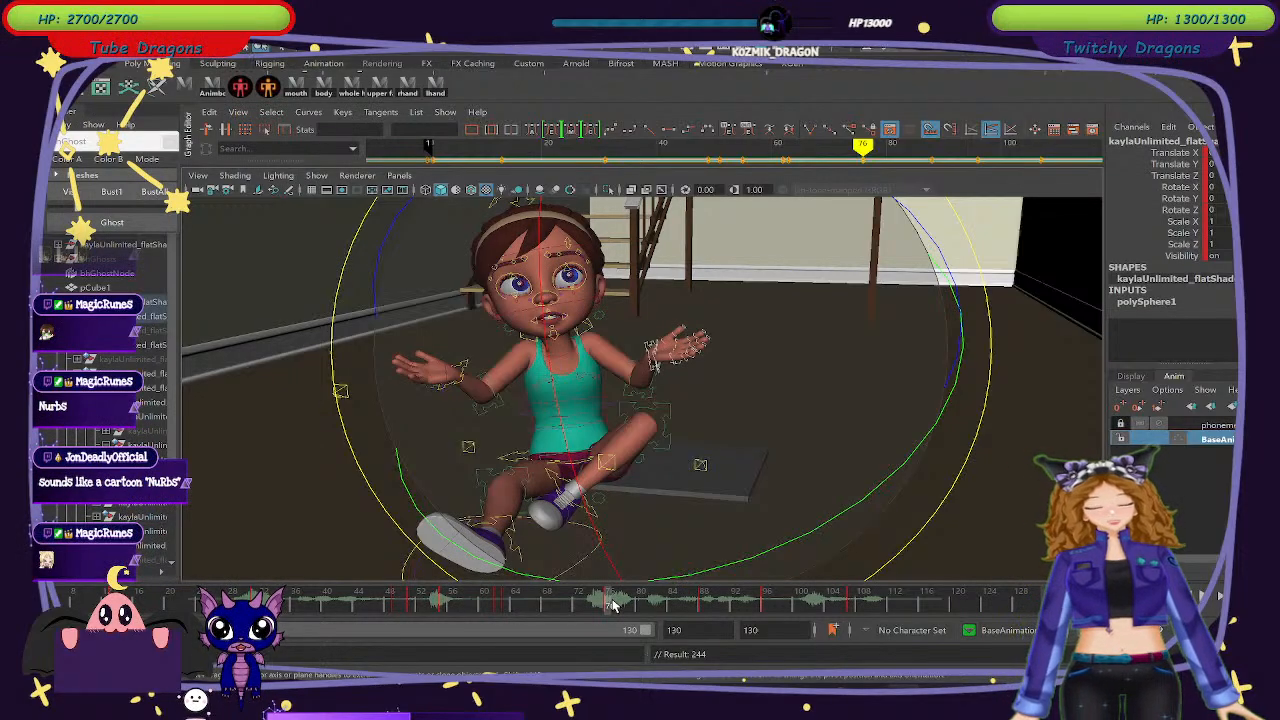
Scrub ahead to frame 79 and select all of the left hand's controls.
{"action": "mouse_move", "coordinate": [605, 603]}
{"action": "left_mouse_down"}
{"action": "mouse_move", "coordinate": [632, 613]}
{"action": "mouse_move", "coordinate": [615, 608]}
{"action": "left_mouse_up"}
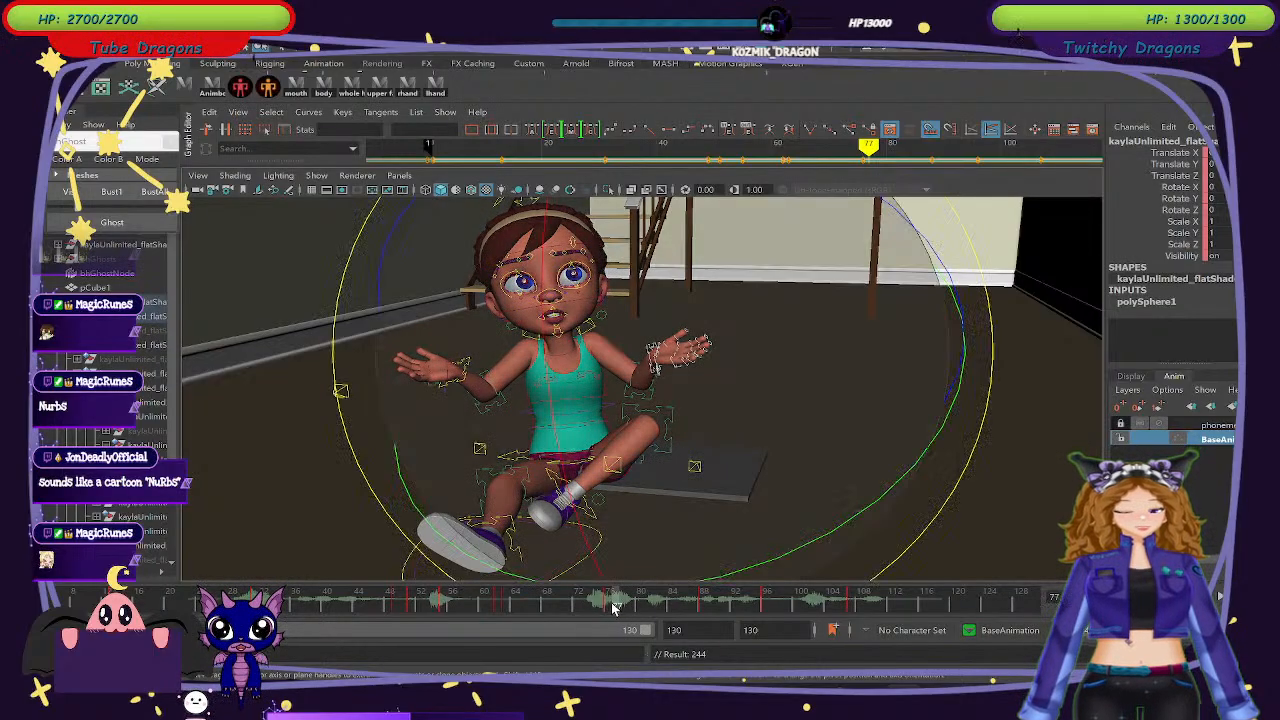
{"action": "left_click", "coordinate": [407, 93]}
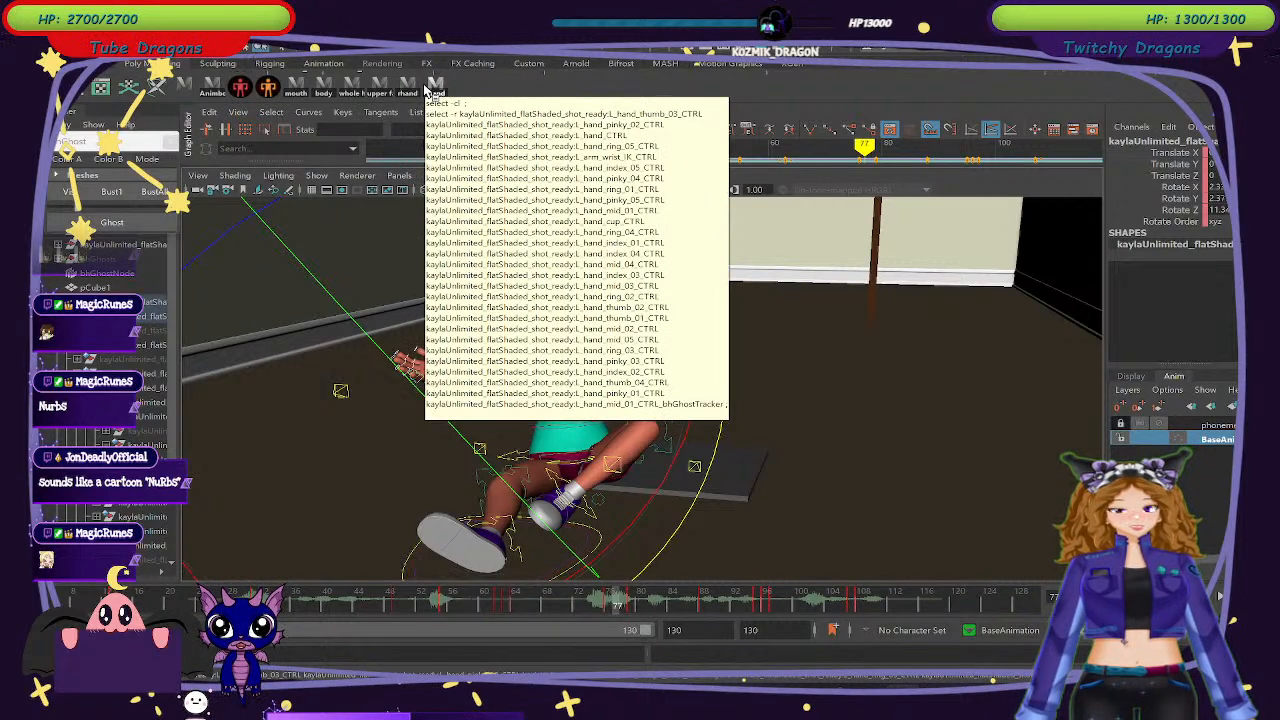
{"action": "mouse_move", "coordinate": [612, 608]}
{"action": "left_mouse_down"}
{"action": "mouse_move", "coordinate": [480, 608]}
{"action": "mouse_move", "coordinate": [632, 608]}
{"action": "left_mouse_up"}
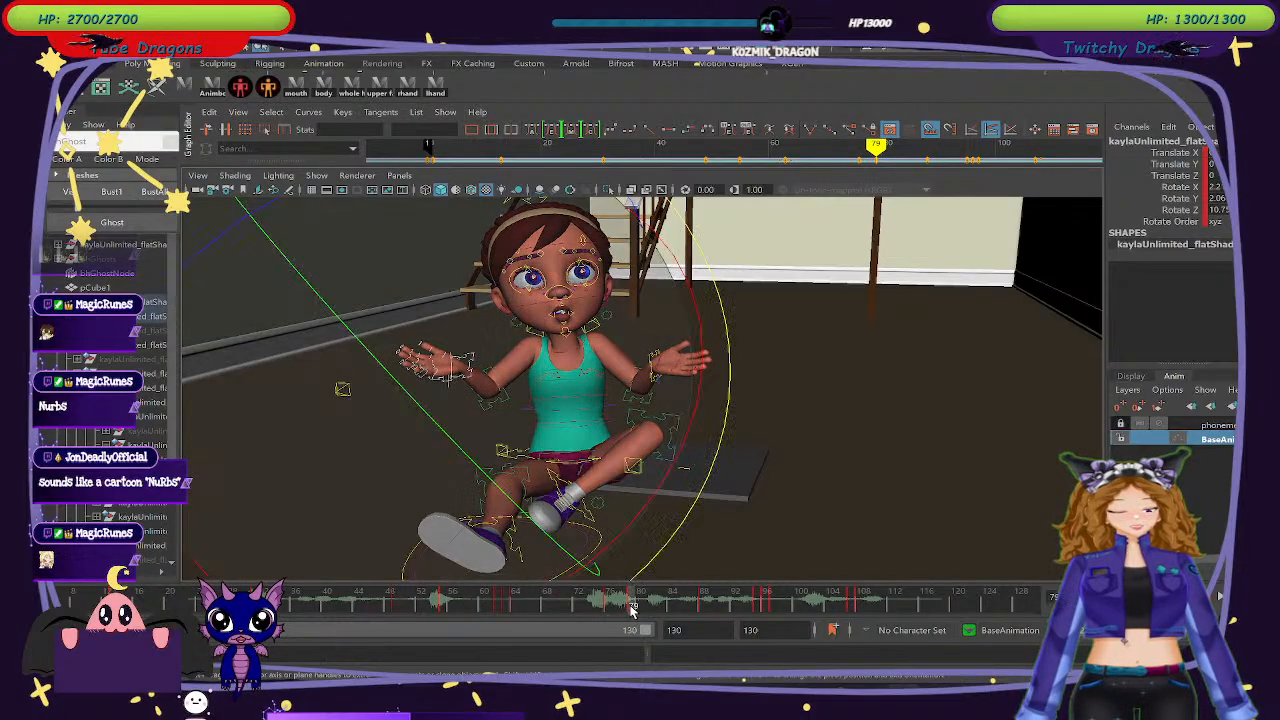
{"action": "left_click", "coordinate": [435, 87]}
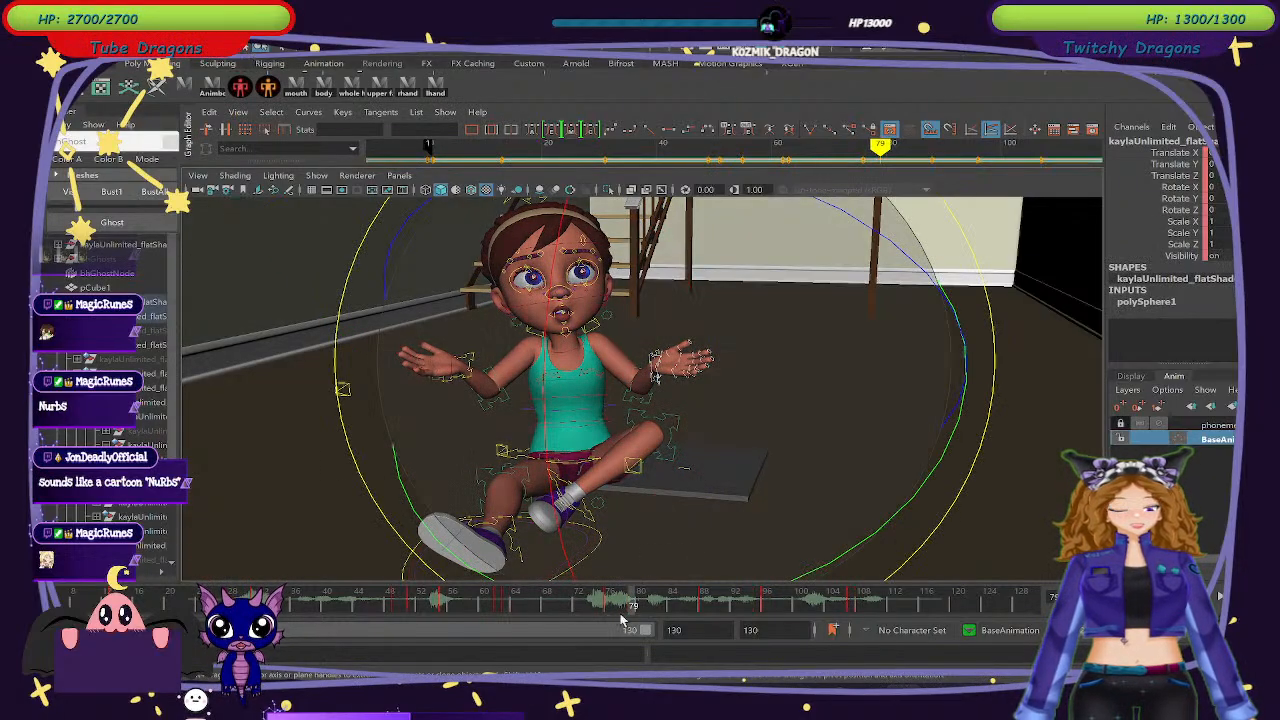
Try turning the left hand's controls to about -4.4 in Rotate Y and -2 in Rotate Z at frame 79, and undo the last rotations.
{"action": "left_click_drag", "start_coordinate": [858, 220], "coordinate": [873, 233]}
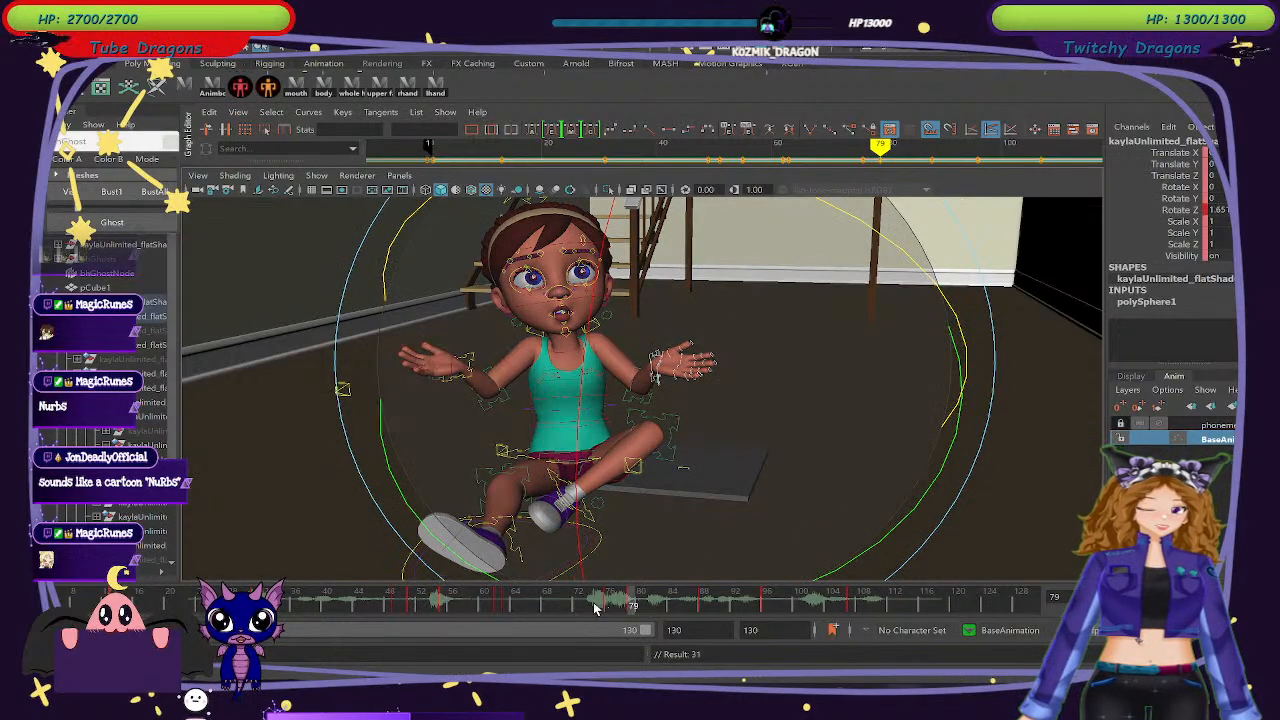
{"action": "mouse_move", "coordinate": [594, 607]}
{"action": "left_mouse_down"}
{"action": "mouse_move", "coordinate": [652, 612]}
{"action": "mouse_move", "coordinate": [642, 607]}
{"action": "left_mouse_up"}
{"action": "left_click_drag", "start_coordinate": [877, 241], "coordinate": [847, 223]}
{"action": "mouse_move", "coordinate": [607, 609]}
{"action": "left_mouse_down"}
{"action": "mouse_move", "coordinate": [706, 622]}
{"action": "mouse_move", "coordinate": [622, 598]}
{"action": "mouse_move", "coordinate": [633, 600]}
{"action": "left_mouse_up"}
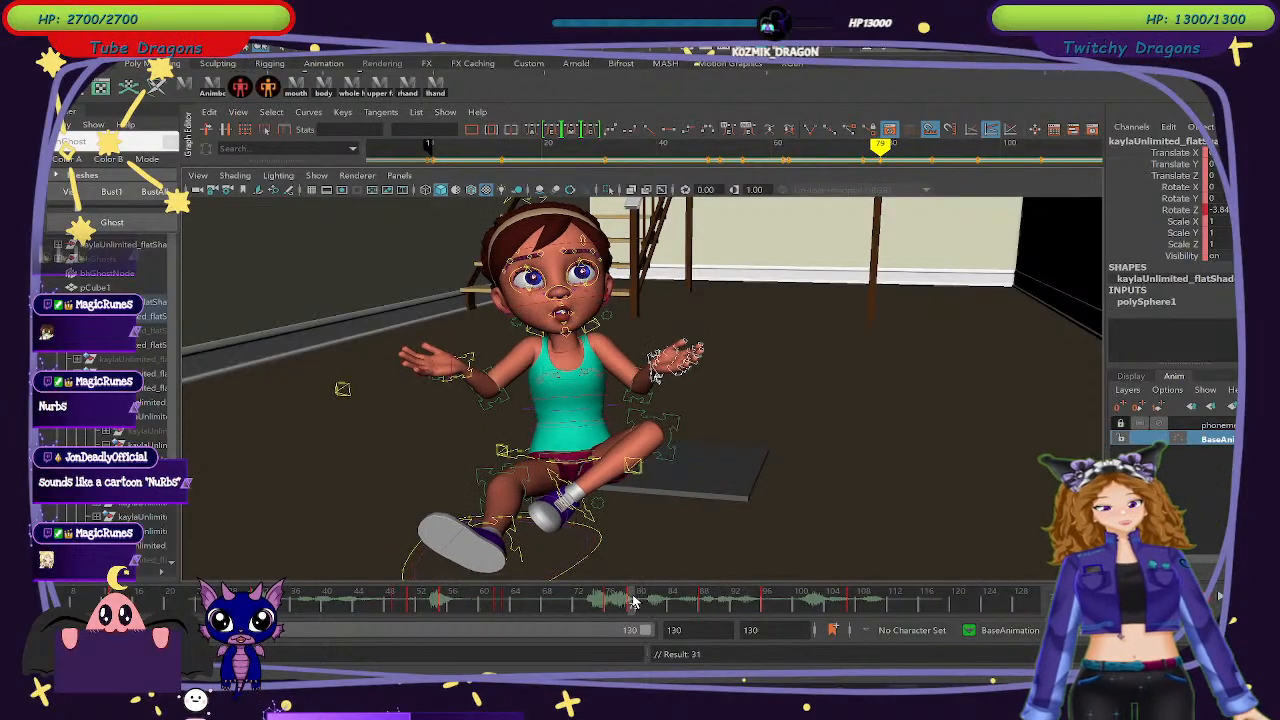
{"action": "key", "text": "e"}
{"action": "left_click_drag", "start_coordinate": [799, 526], "coordinate": [795, 533]}
{"action": "key", "text": "s"}
{"action": "left_click_drag", "start_coordinate": [600, 606], "coordinate": [623, 606]}
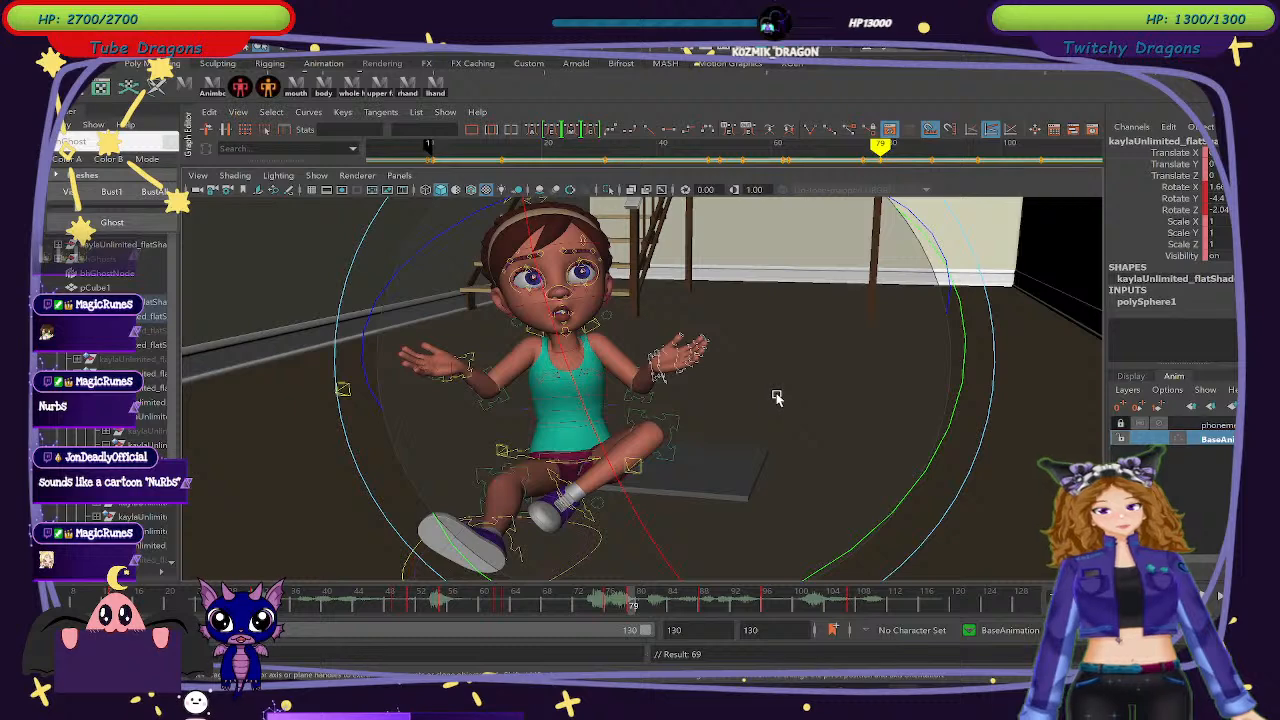
{"action": "key", "text": "ctrl+z"}
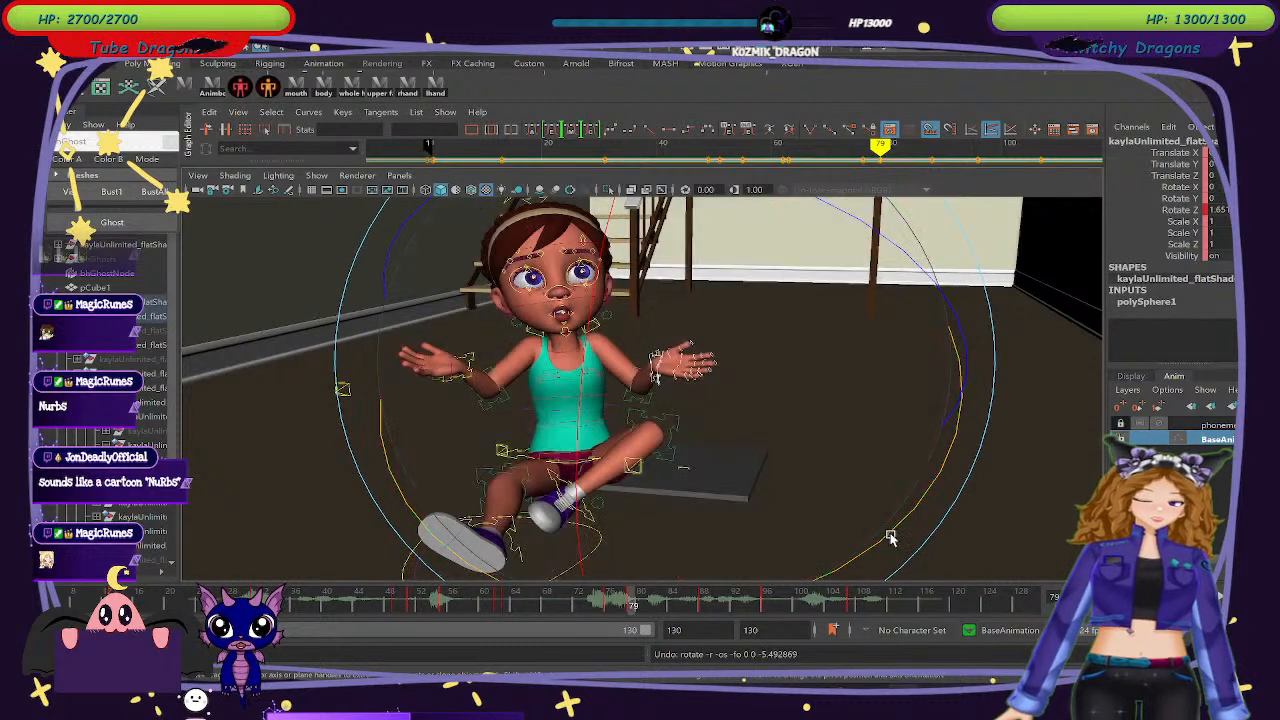
Try turning the left hand's controls to about -3 in Rotate Y and -0.1 in Rotate Z, and undo all rotations made at frame 79.
{"action": "left_click_drag", "start_coordinate": [890, 532], "coordinate": [904, 512]}
{"action": "key", "text": "s"}
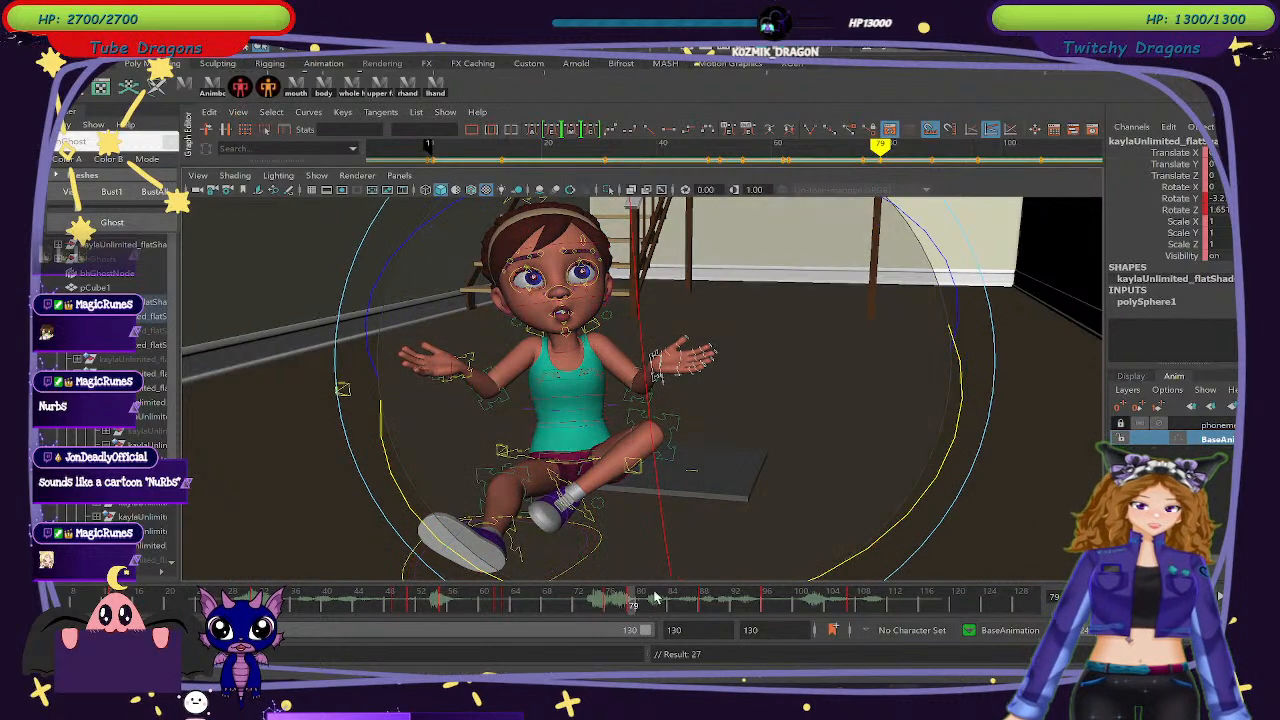
{"action": "mouse_move", "coordinate": [624, 603]}
{"action": "left_mouse_down"}
{"action": "mouse_move", "coordinate": [600, 604]}
{"action": "mouse_move", "coordinate": [695, 608]}
{"action": "mouse_move", "coordinate": [630, 606]}
{"action": "left_mouse_up"}
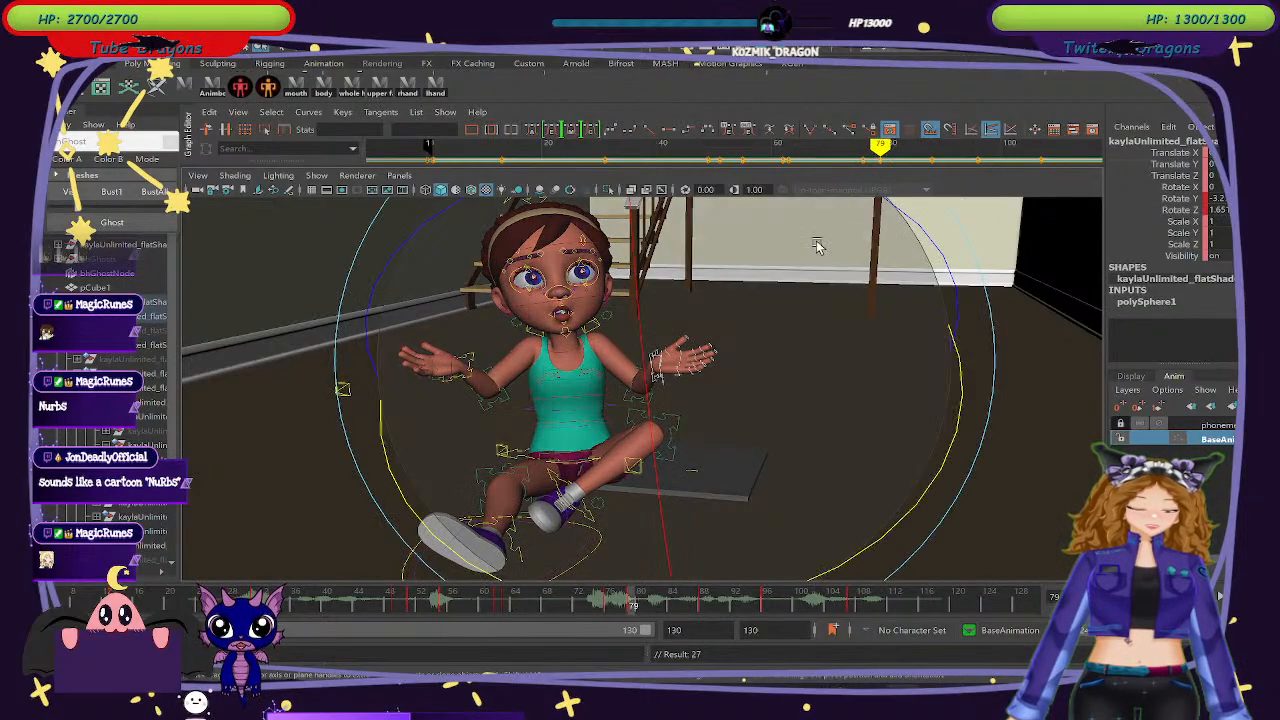
{"action": "left_click_drag", "start_coordinate": [886, 223], "coordinate": [877, 217]}
{"action": "key", "text": "s"}
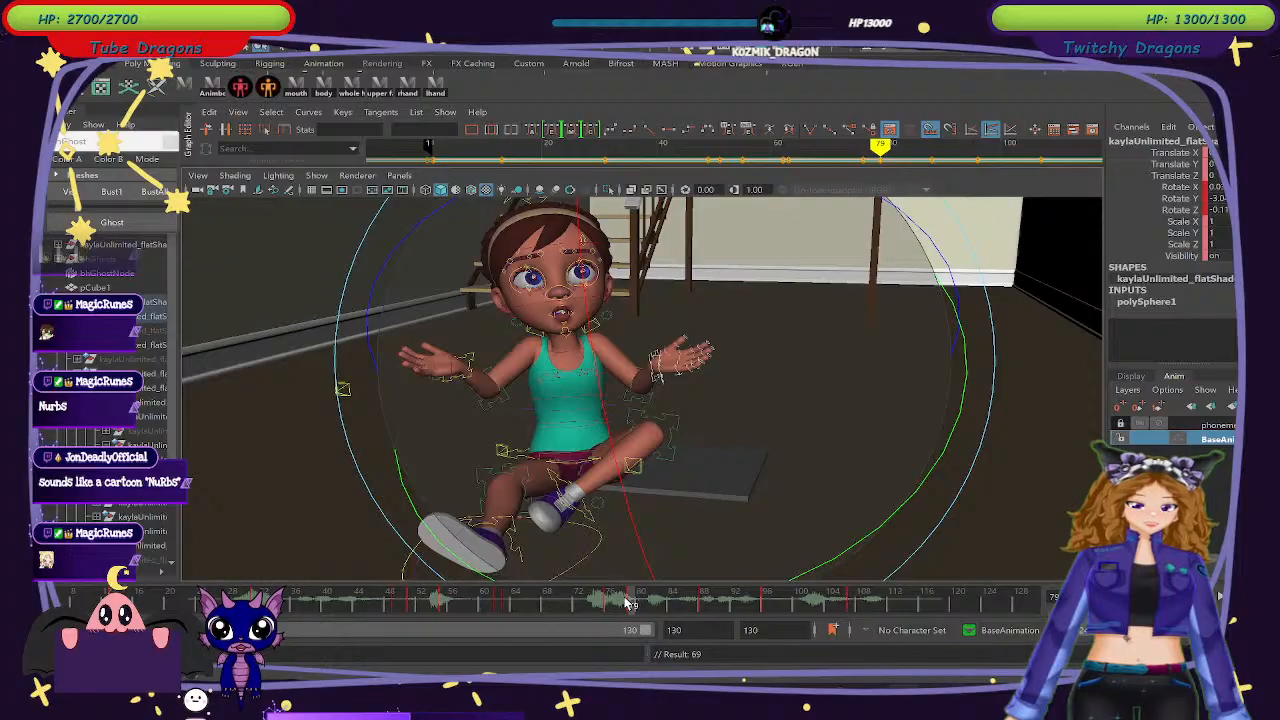
{"action": "left_click_drag", "start_coordinate": [625, 603], "coordinate": [658, 610]}
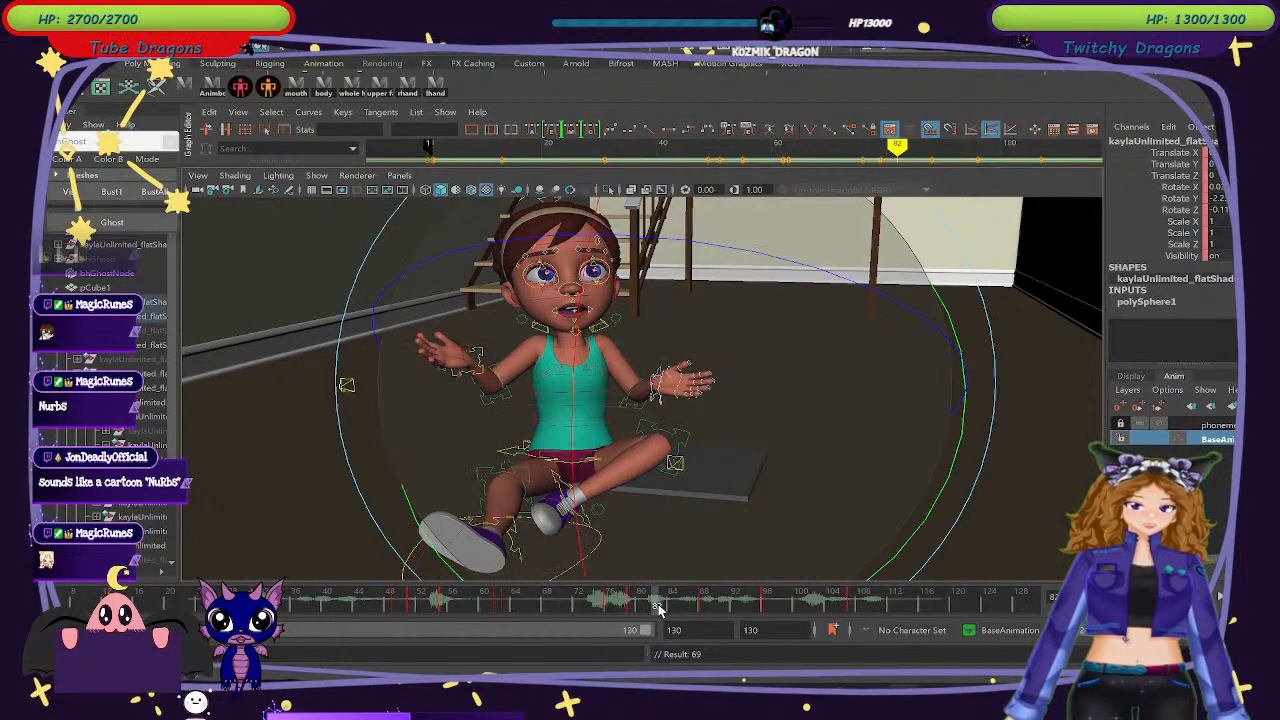
{"action": "key", "text": "ctrl+z"}
{"action": "key", "text": "ctrl+z"}
{"action": "key", "text": "ctrl+z"}
{"action": "key", "text": "ctrl+z"}
{"action": "key", "text": "ctrl+z"}
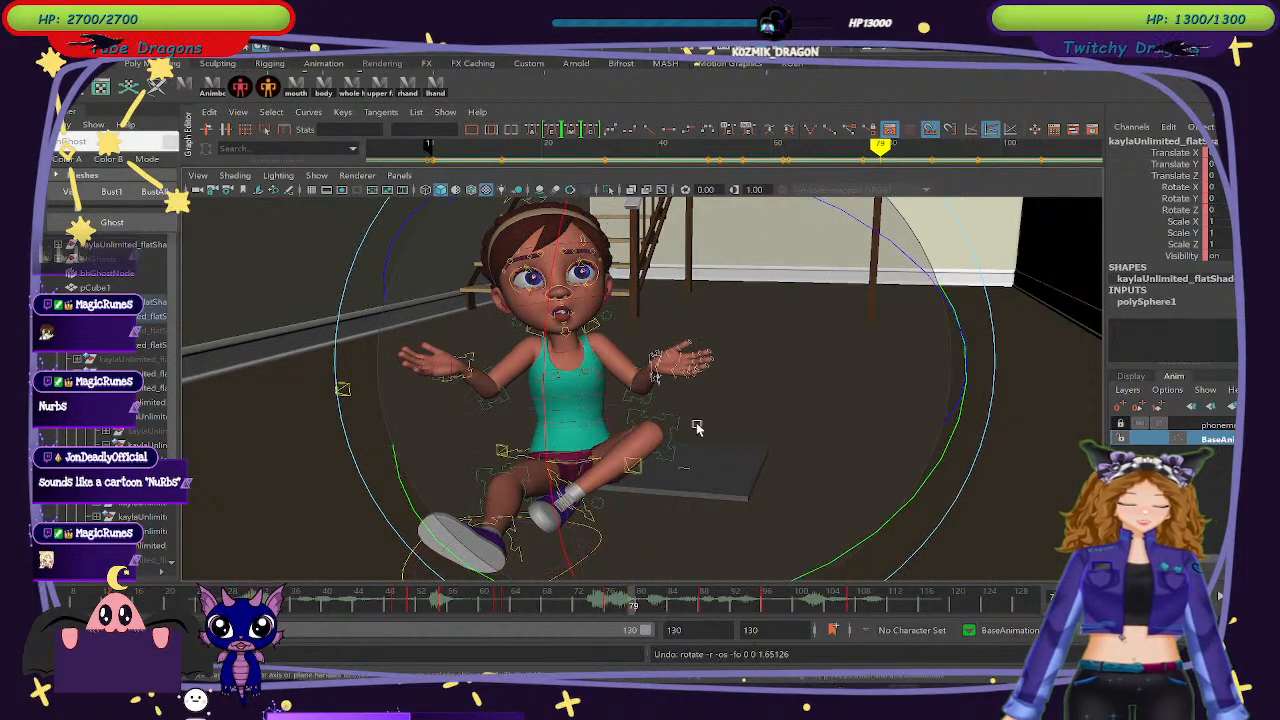
Rotate the left hand's controls to about -1.65 in Rotate Z and set the hand's Curl to 10 at frame 79.
{"action": "left_click_drag", "start_coordinate": [896, 242], "coordinate": [891, 245]}
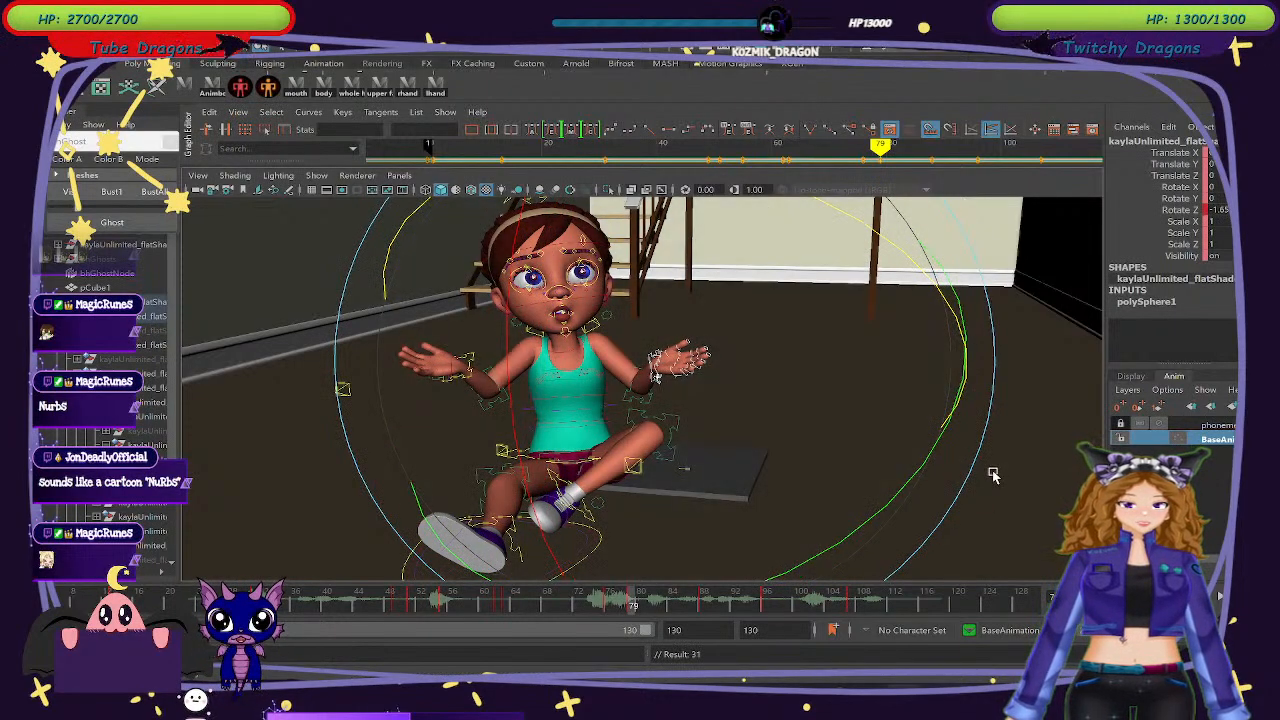
{"action": "left_click", "coordinate": [824, 437]}
{"action": "left_click", "coordinate": [677, 378]}
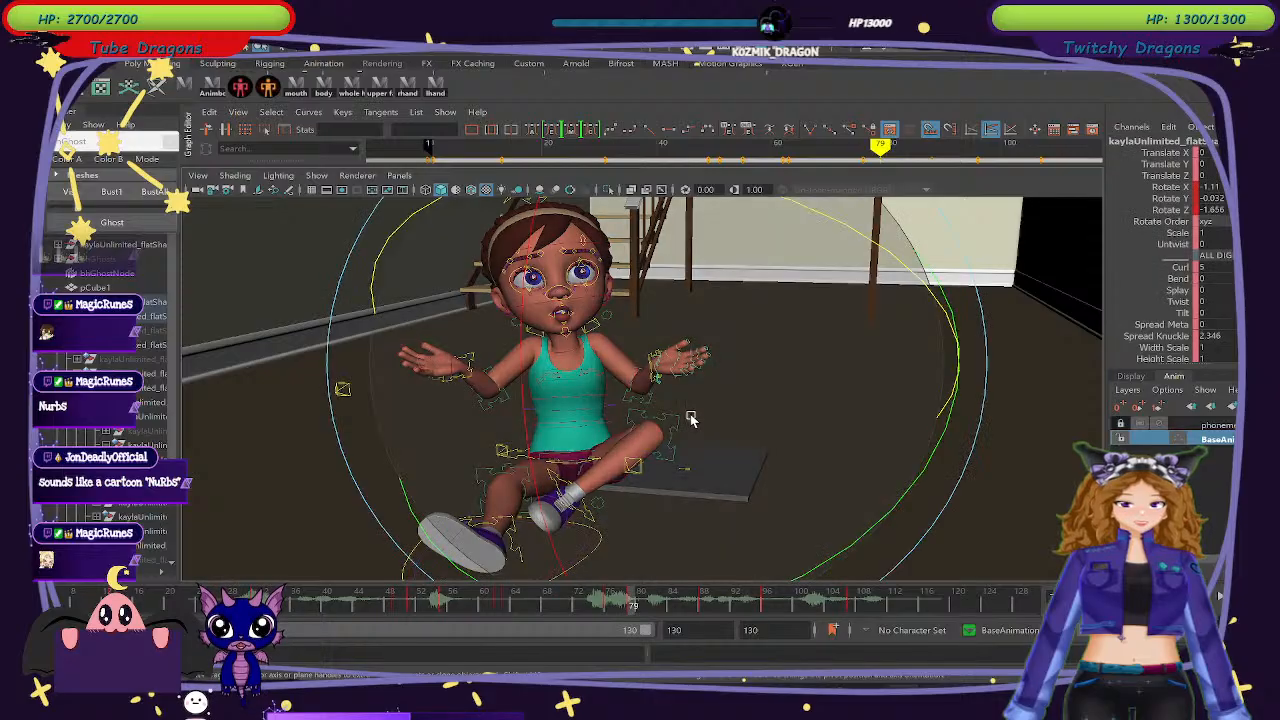
{"action": "left_click", "coordinate": [1224, 268]}
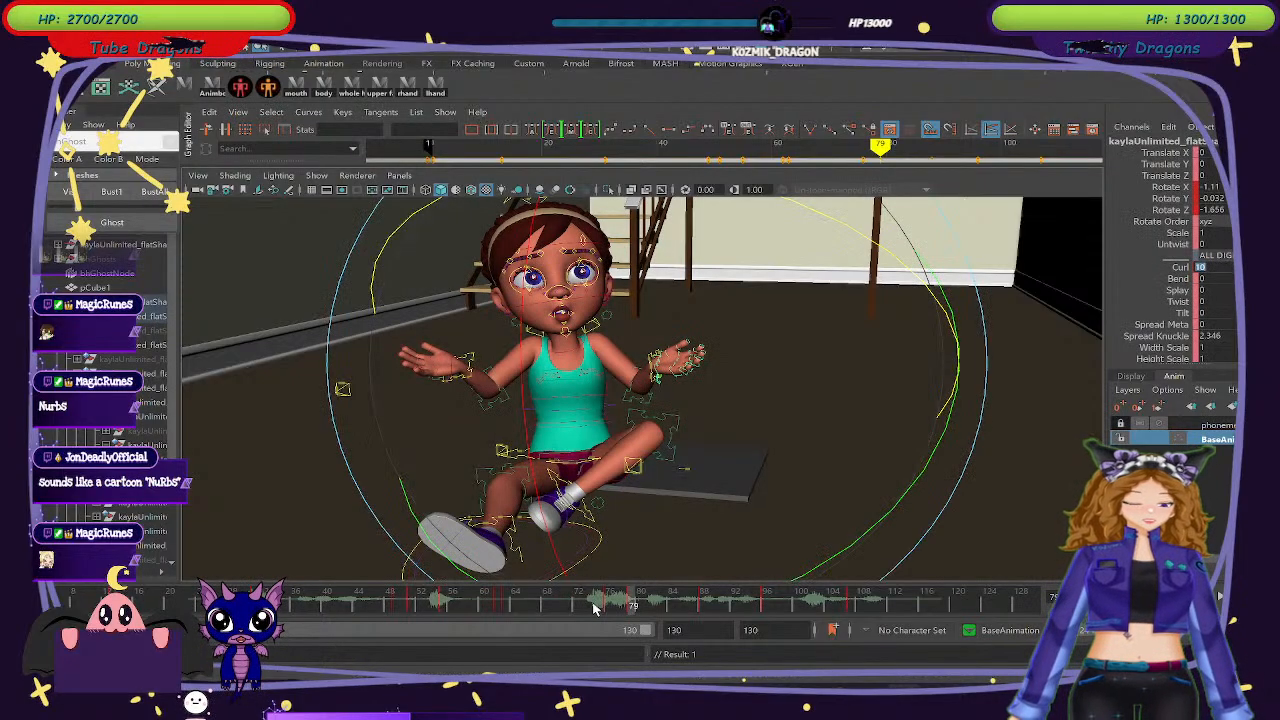
{"action": "left_click_drag", "start_coordinate": [597, 605], "coordinate": [704, 605]}
{"action": "left_click", "coordinate": [633, 605]}
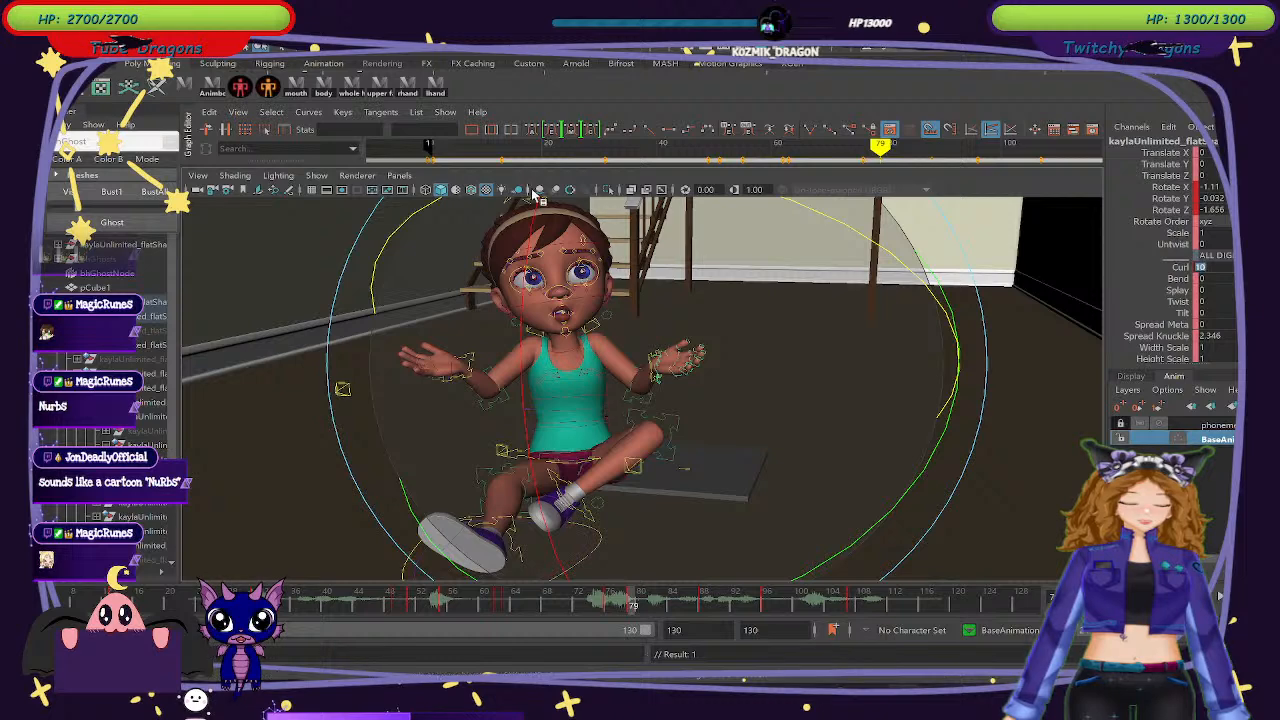
Select and key all of the left hand's controls, and go to frame 88.
{"action": "left_click", "coordinate": [435, 86]}
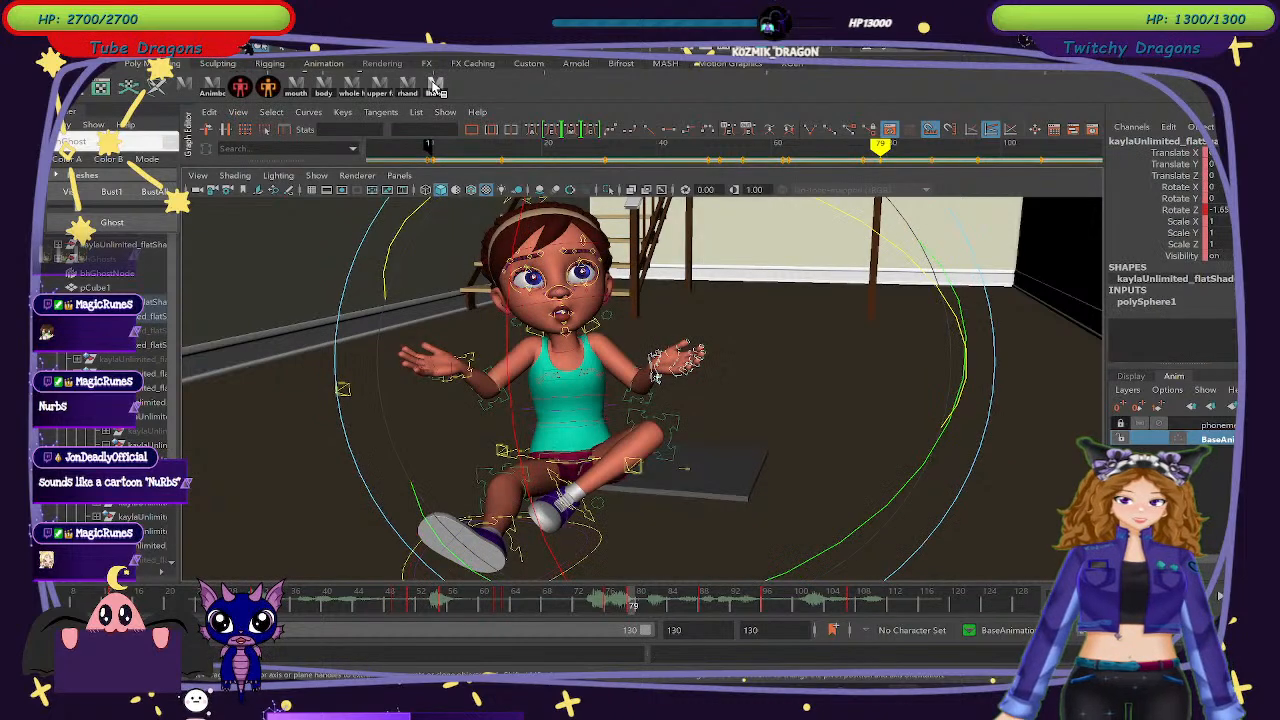
{"action": "left_click", "coordinate": [704, 605]}
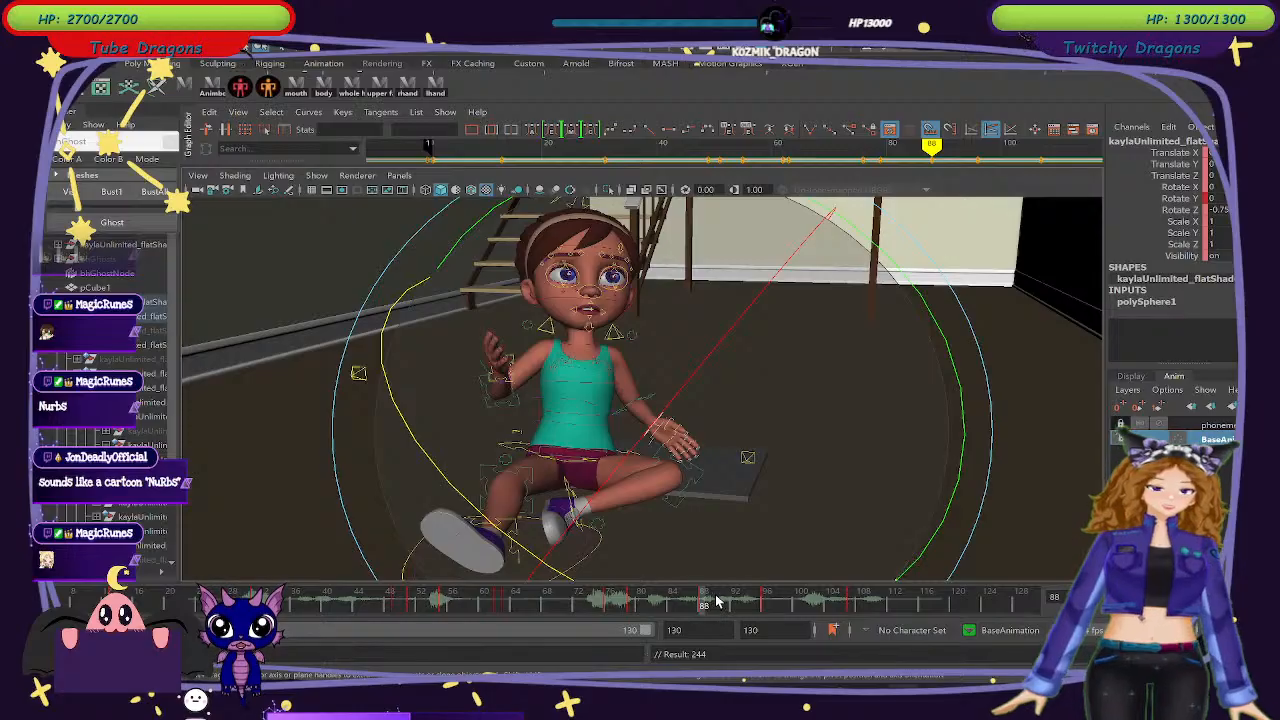
{"action": "scroll", "coordinate": [772, 524], "scroll_direction": "up", "scroll_amount": 8}
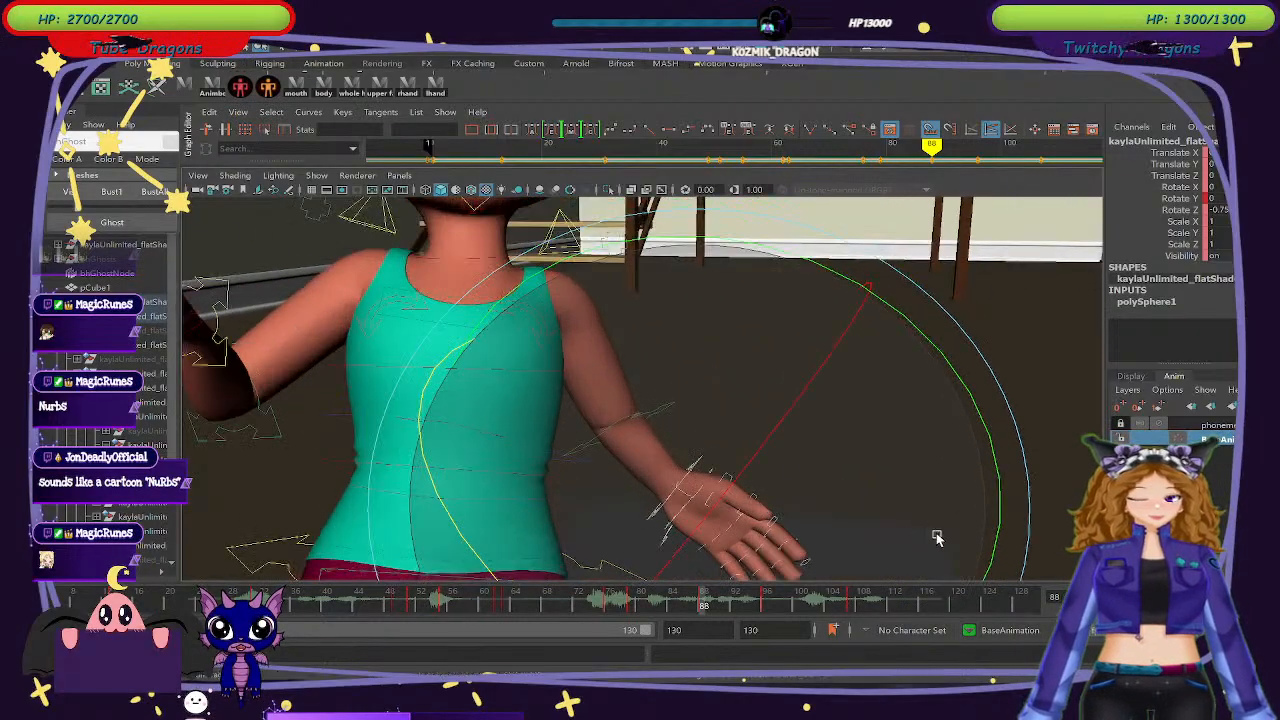
{"action": "left_click_drag", "start_coordinate": [937, 537], "coordinate": [891, 520], "text": "alt"}
{"action": "middle_click_drag", "start_coordinate": [891, 520], "coordinate": [551, 249], "text": "alt"}
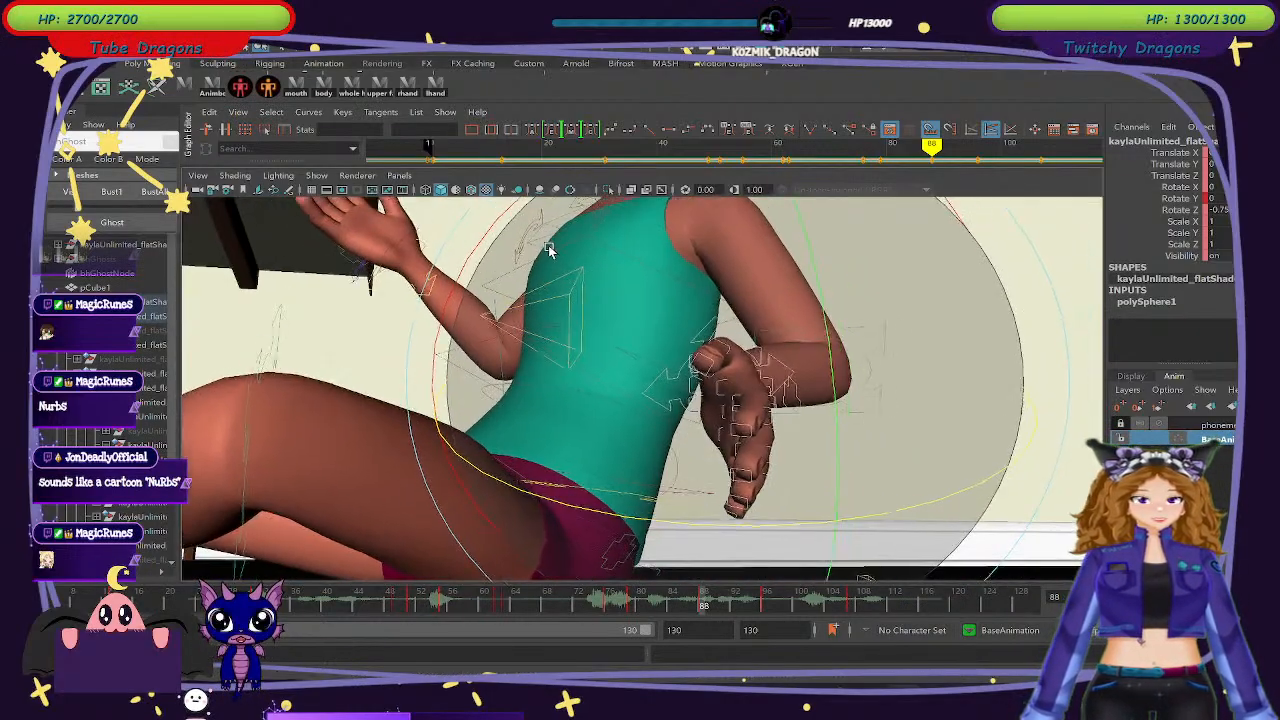
Try rotating all of the left hand's controls by about -7.8 in Rotate Y at frame 88, and undo the rotation.
{"action": "mouse_move", "coordinate": [702, 607]}
{"action": "left_mouse_down"}
{"action": "mouse_move", "coordinate": [736, 611]}
{"action": "mouse_move", "coordinate": [703, 607]}
{"action": "left_mouse_up"}
{"action": "left_click_drag", "start_coordinate": [889, 517], "coordinate": [809, 494], "text": "alt"}
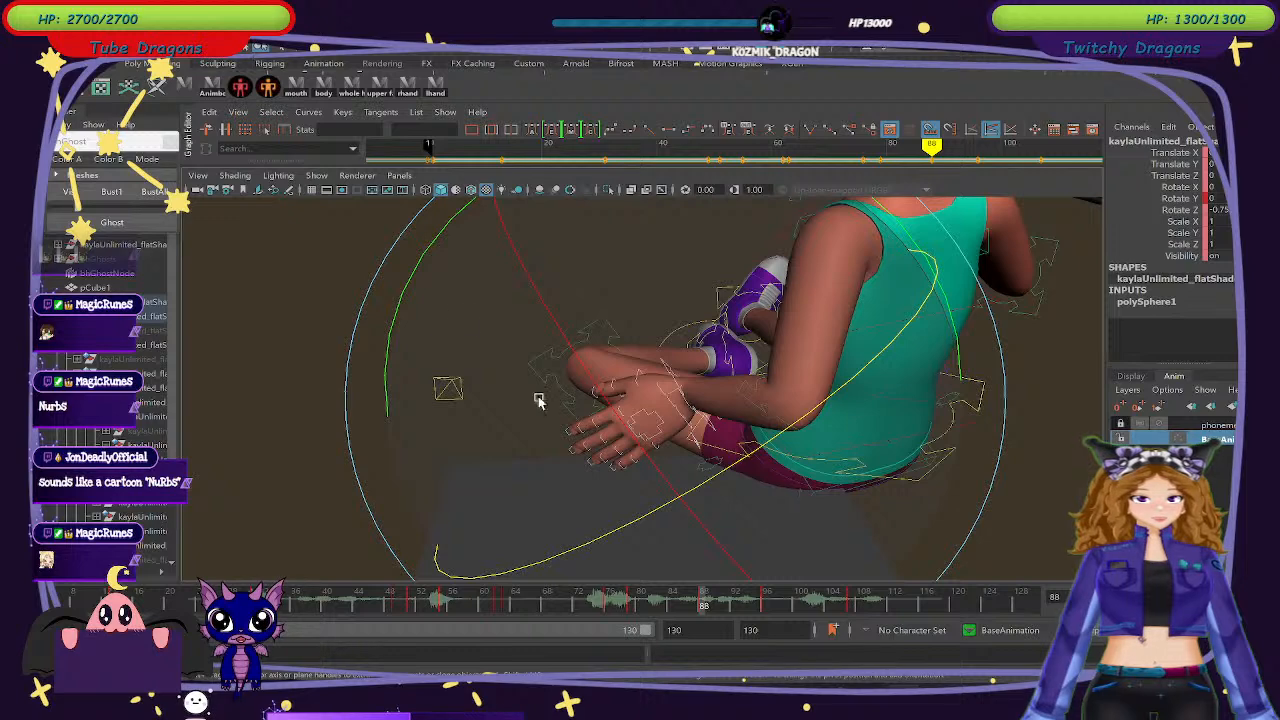
{"action": "left_click", "coordinate": [408, 286]}
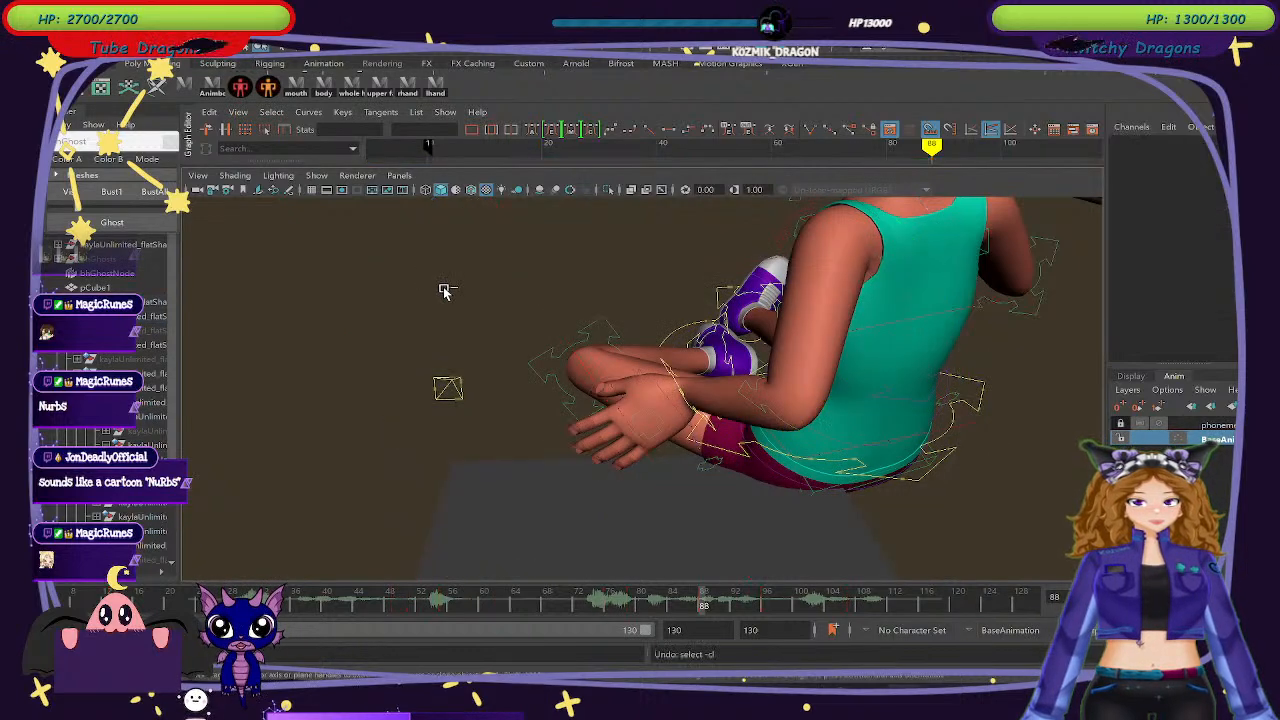
{"action": "key", "text": "ctrl+z"}
{"action": "left_click_drag", "start_coordinate": [403, 291], "coordinate": [426, 269]}
{"action": "key", "text": "s"}
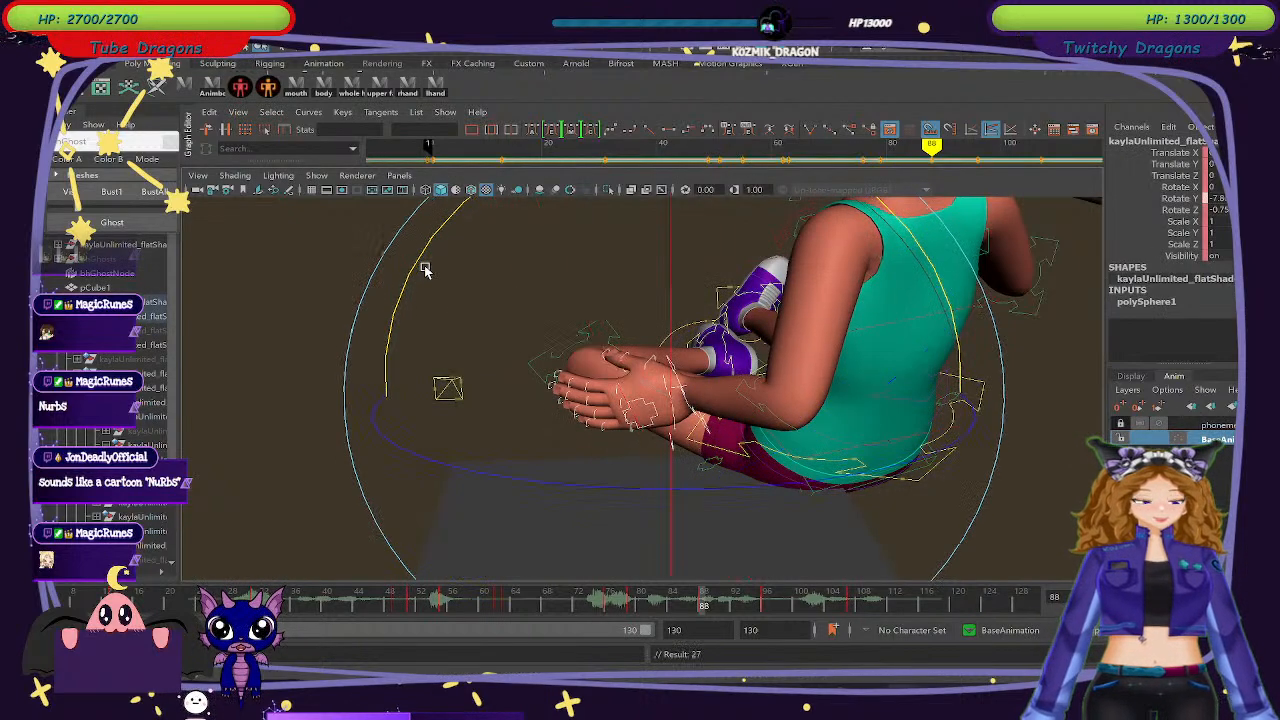
{"action": "left_click_drag", "start_coordinate": [626, 608], "coordinate": [705, 612]}
{"action": "left_click_drag", "start_coordinate": [620, 548], "coordinate": [797, 545], "text": "alt"}
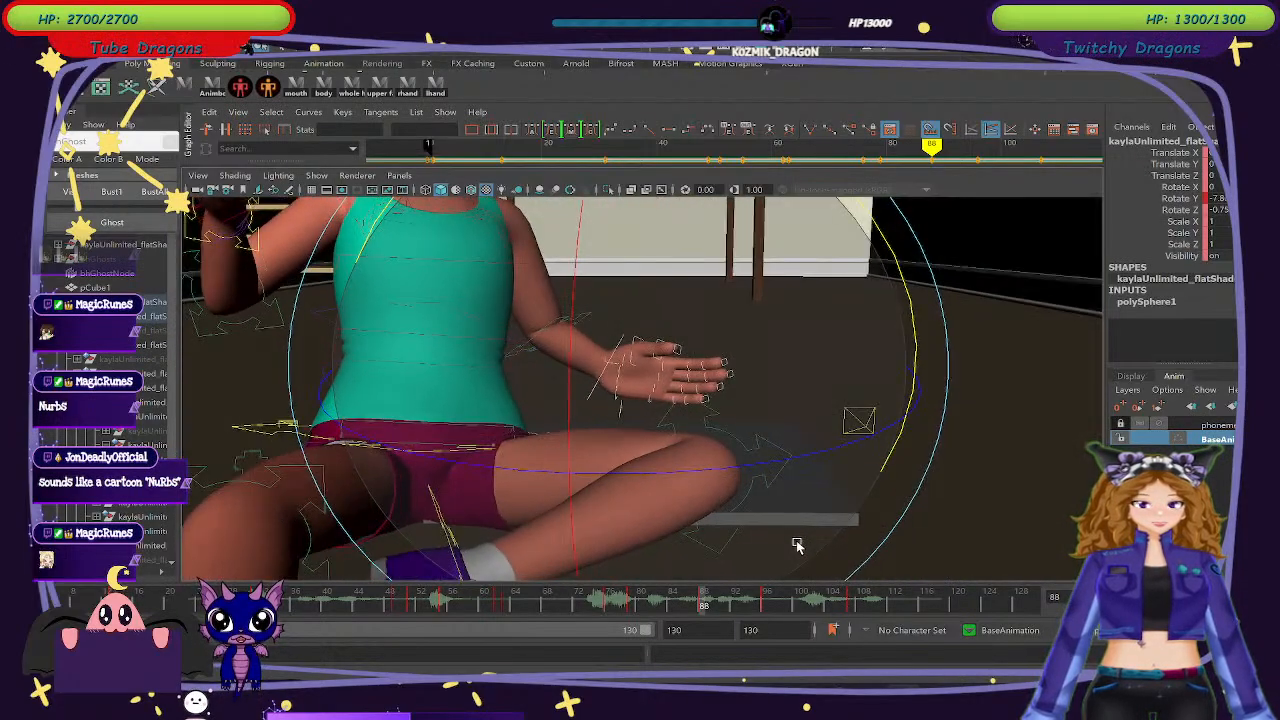
{"action": "left_click_drag", "start_coordinate": [928, 500], "coordinate": [929, 501]}
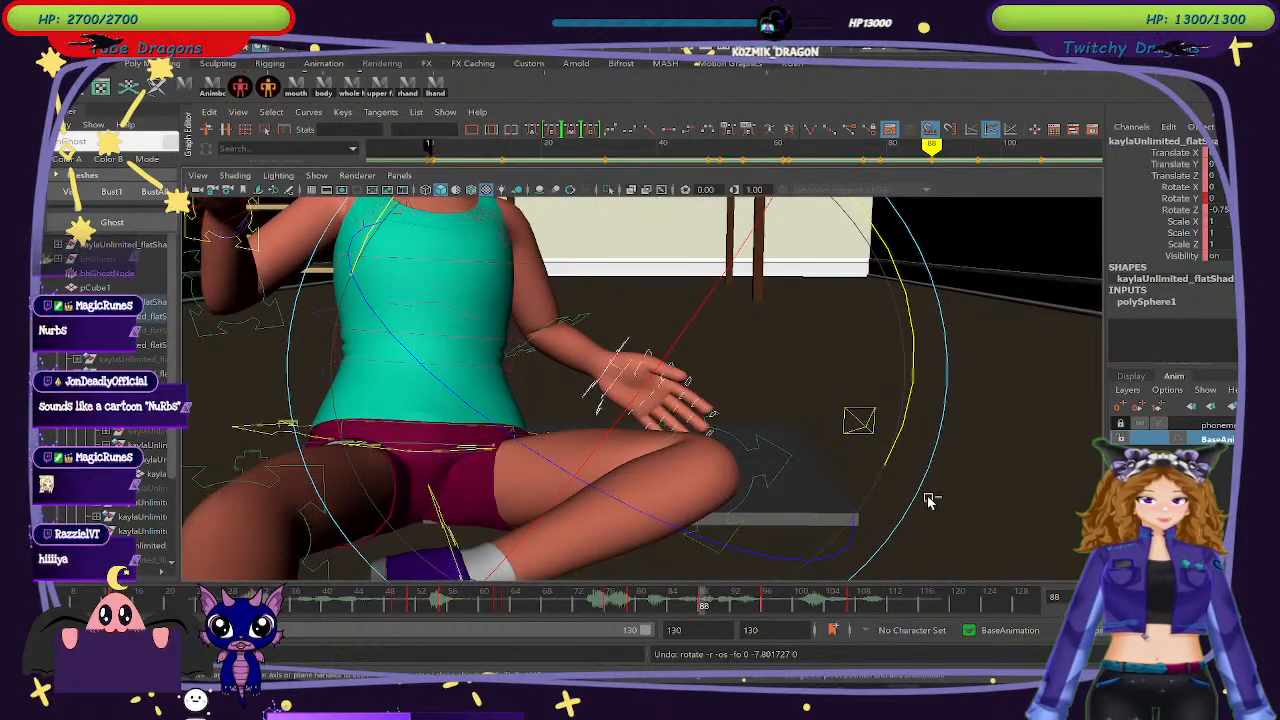
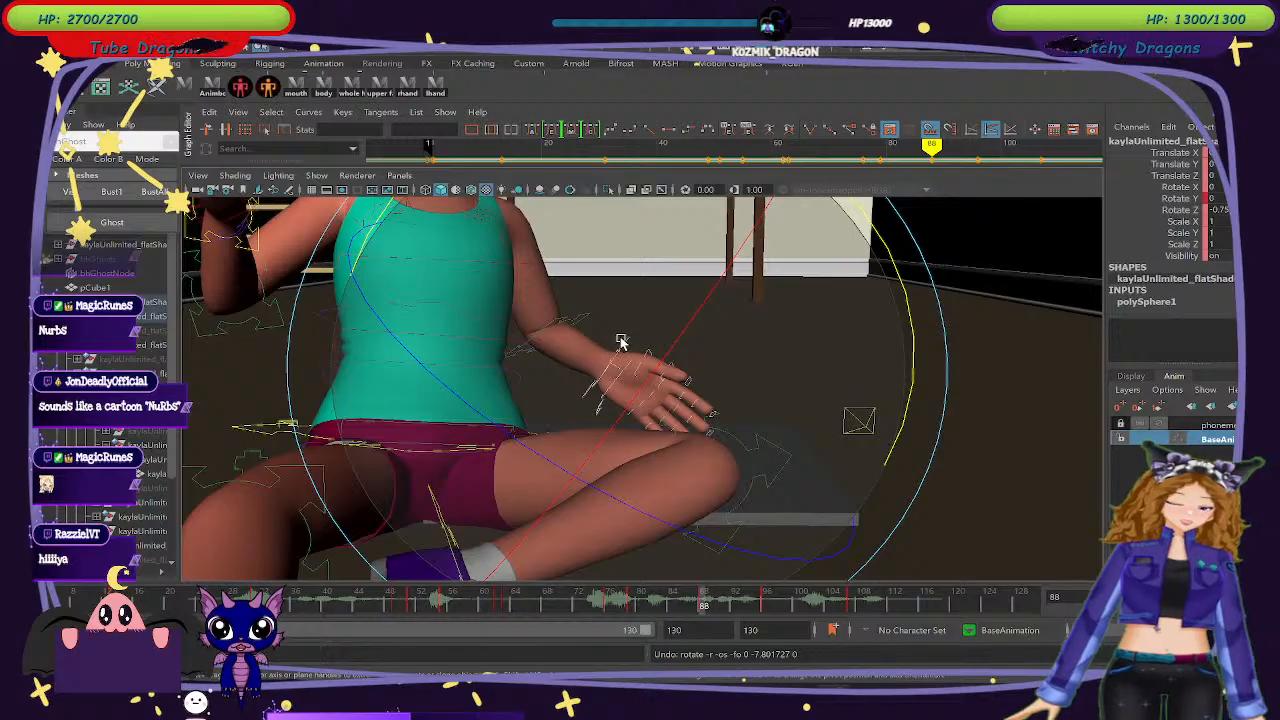
Select the main left wrist control, check the hand's pose at frame 90, and key the control at frame 88.
{"action": "mouse_move", "coordinate": [704, 603]}
{"action": "left_mouse_down"}
{"action": "mouse_move", "coordinate": [690, 603]}
{"action": "mouse_move", "coordinate": [740, 607]}
{"action": "mouse_move", "coordinate": [704, 601]}
{"action": "left_mouse_up"}
{"action": "left_click", "coordinate": [673, 338]}
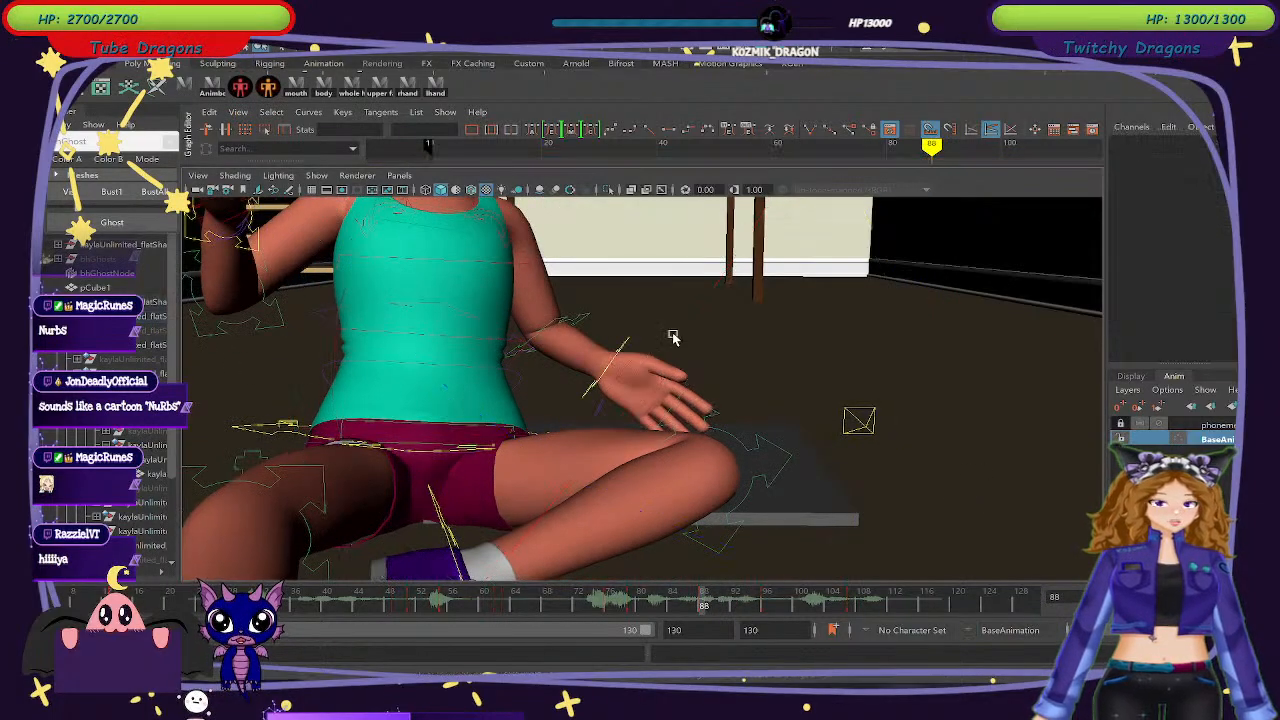
{"action": "left_click", "coordinate": [621, 345]}
{"action": "left_click_drag", "start_coordinate": [623, 343], "coordinate": [731, 343], "text": "alt"}
{"action": "mouse_move", "coordinate": [420, 468]}
{"action": "left_mouse_down"}
{"action": "mouse_move", "coordinate": [407, 372]}
{"action": "mouse_move", "coordinate": [378, 392]}
{"action": "mouse_move", "coordinate": [450, 470]}
{"action": "mouse_move", "coordinate": [652, 605]}
{"action": "mouse_move", "coordinate": [735, 605]}
{"action": "mouse_move", "coordinate": [763, 626]}
{"action": "mouse_move", "coordinate": [721, 608]}
{"action": "left_mouse_up"}
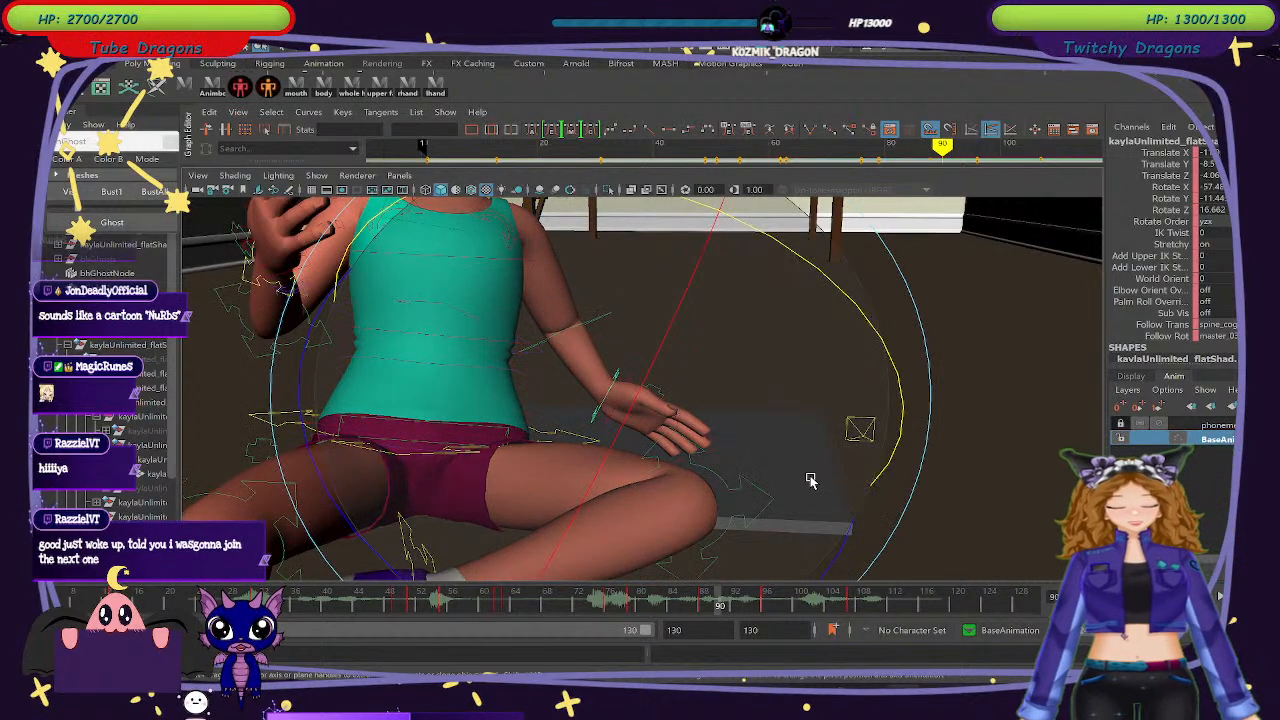
{"action": "scroll", "coordinate": [810, 478], "scroll_direction": "up", "scroll_amount": 8}
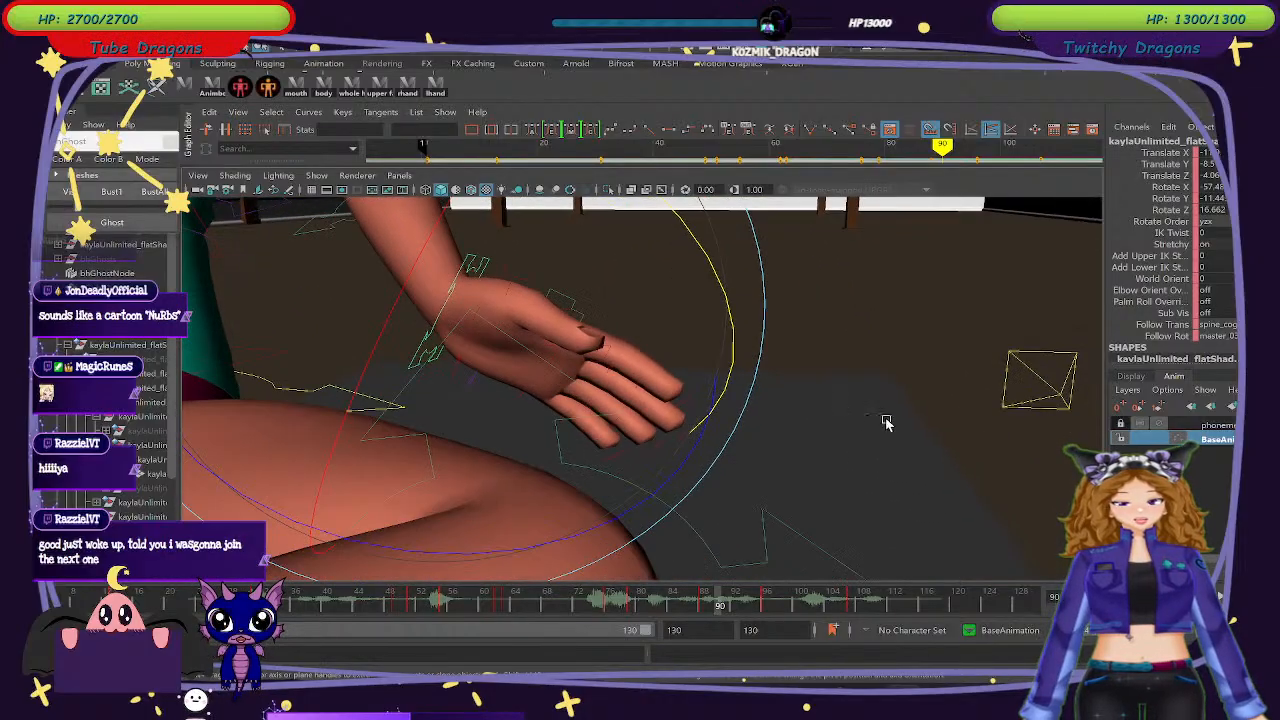
{"action": "left_click_drag", "start_coordinate": [885, 422], "coordinate": [546, 427], "text": "alt"}
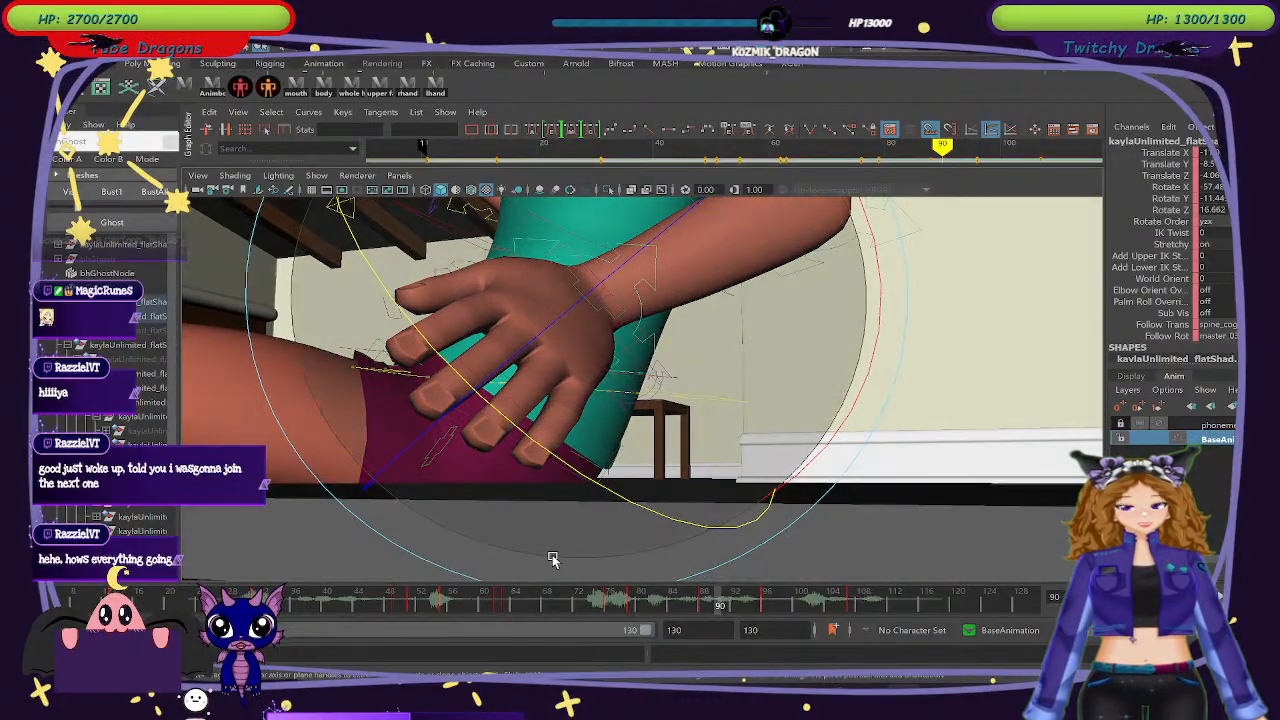
{"action": "left_click", "coordinate": [703, 606]}
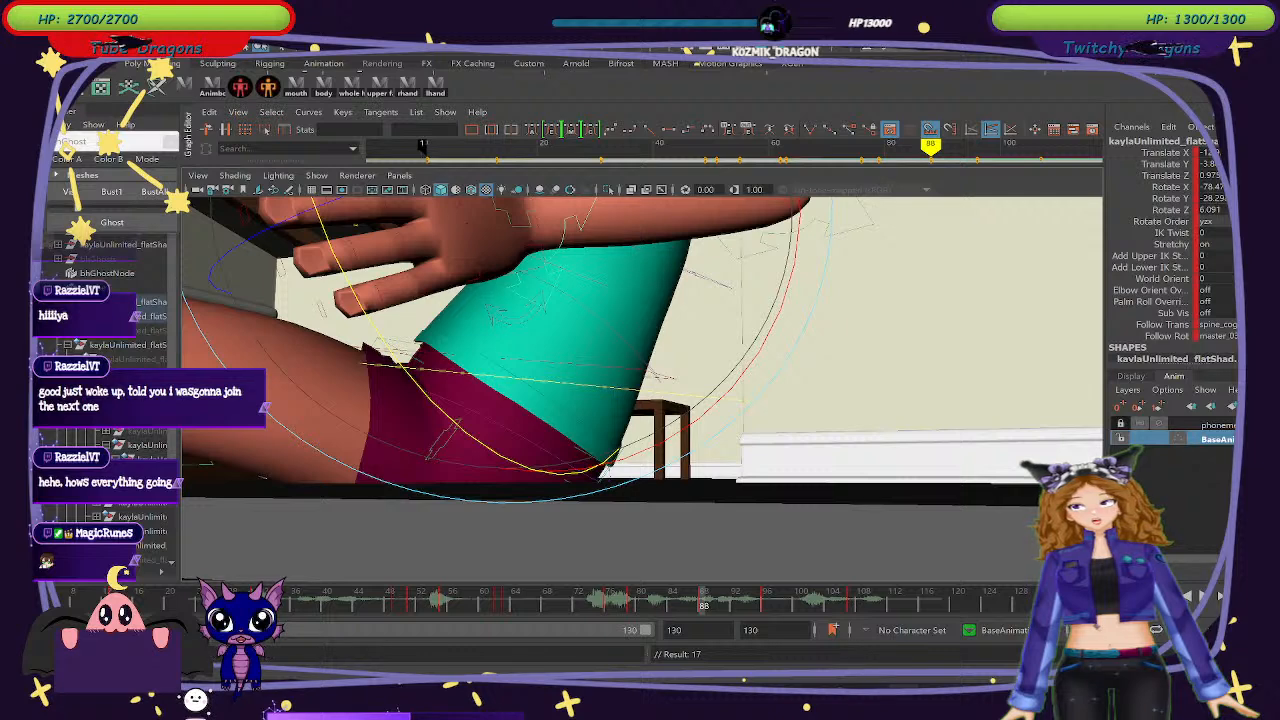
Go to frame 91 and key the left wrist control.
{"action": "left_click", "coordinate": [100, 260]}
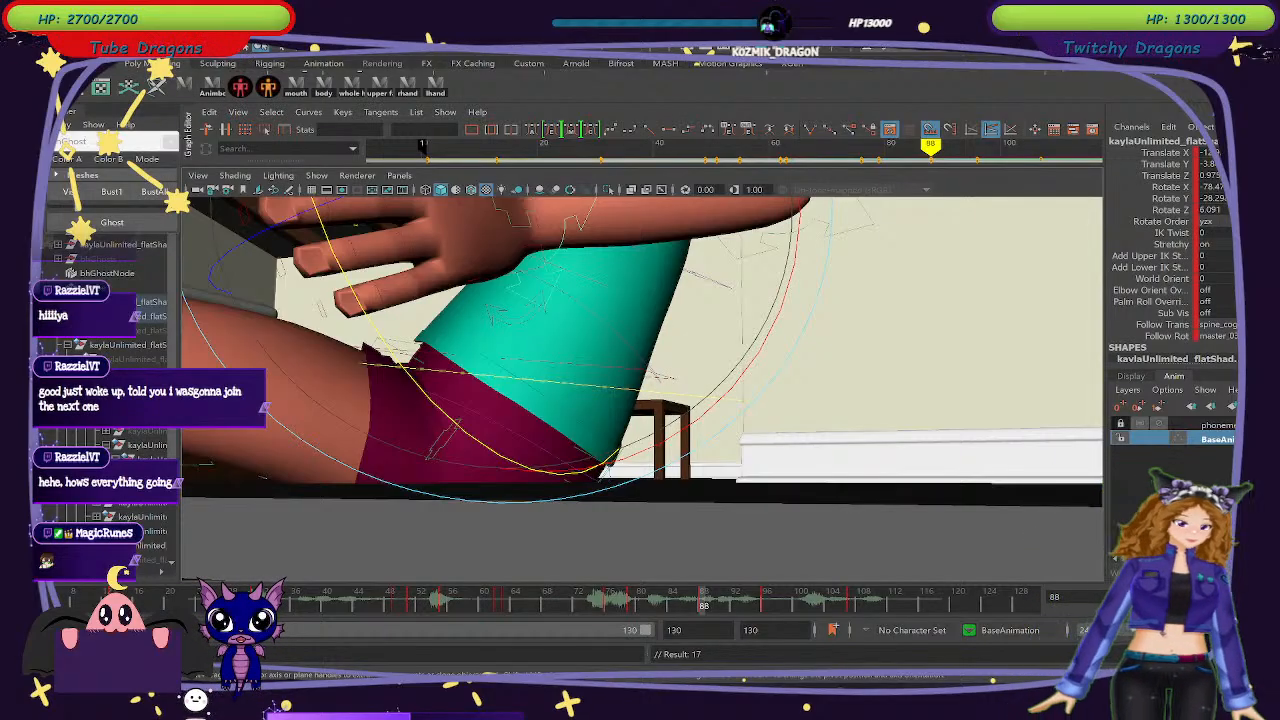
{"action": "mouse_move", "coordinate": [710, 440]}
{"action": "left_mouse_down", "text": "alt"}
{"action": "mouse_move", "coordinate": [700, 443]}
{"action": "mouse_move", "coordinate": [713, 435]}
{"action": "left_mouse_up", "text": "alt"}
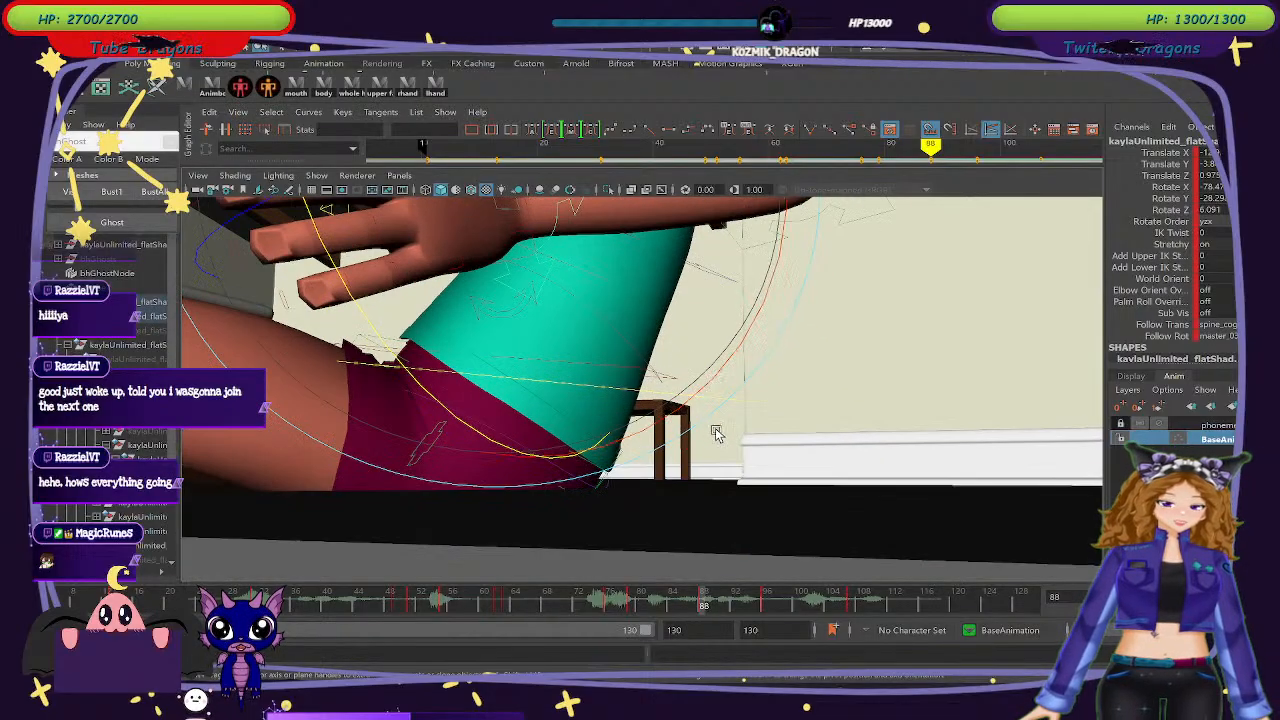
{"action": "left_click_drag", "start_coordinate": [704, 601], "coordinate": [728, 605]}
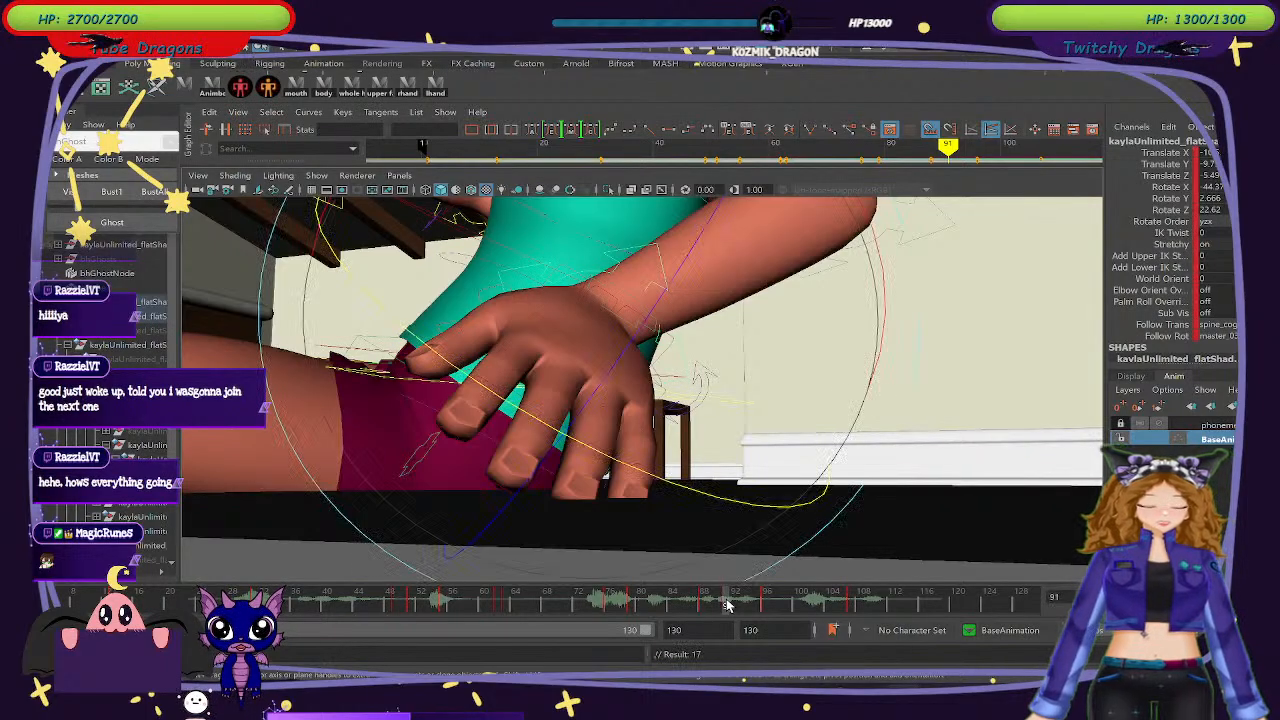
{"action": "key", "text": "s"}
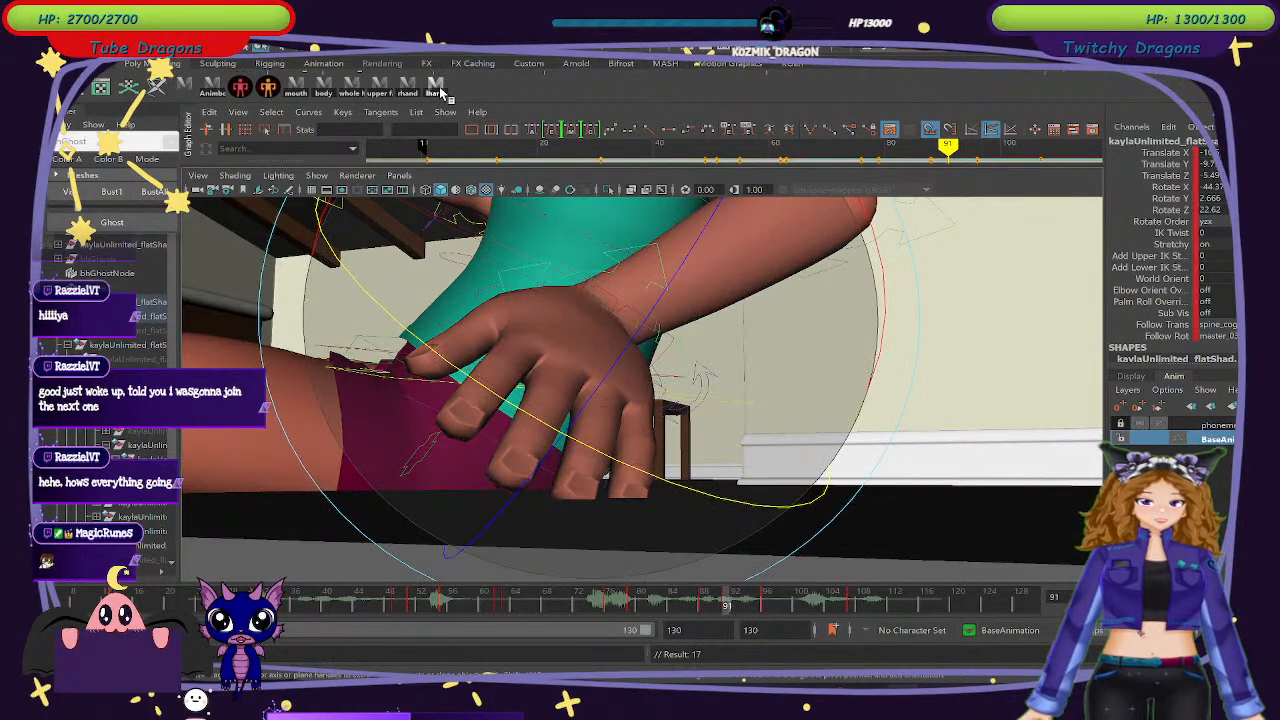
Select all of the left hand's controls at frame 91 and undo the last key.
{"action": "left_click", "coordinate": [436, 90]}
{"action": "key", "text": "ctrl+z"}
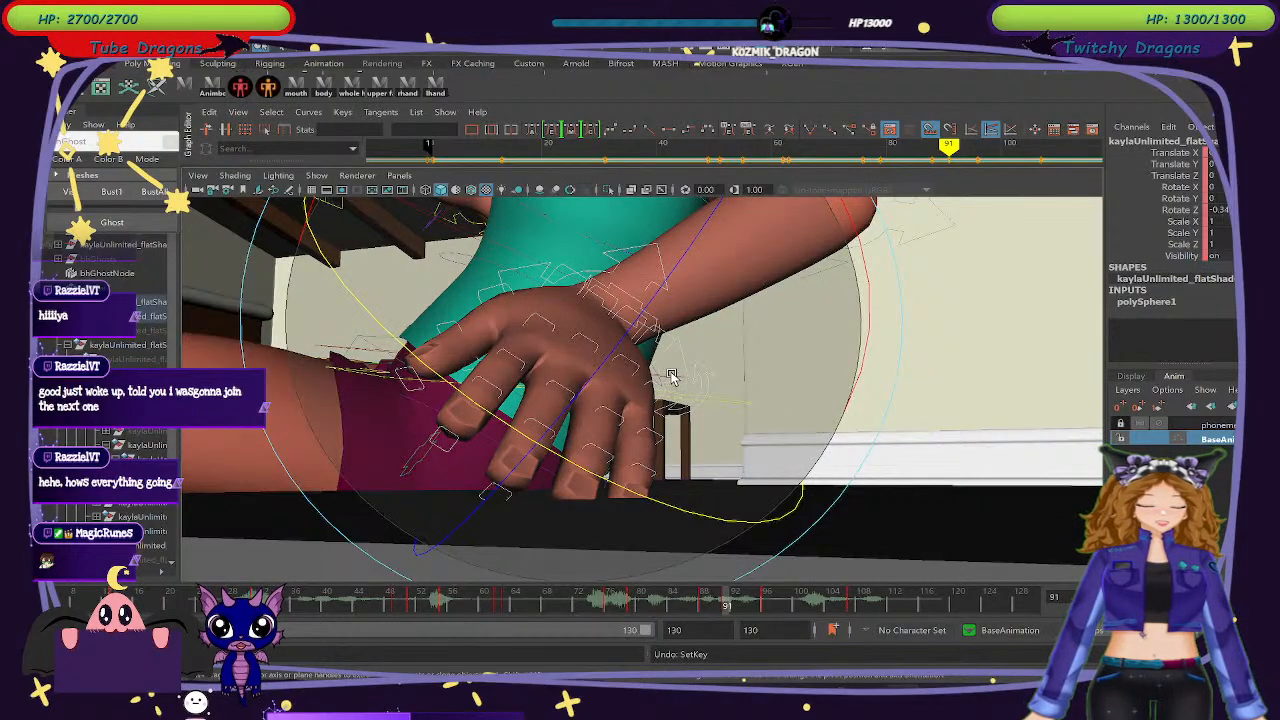
{"action": "left_click", "coordinate": [671, 376]}
{"action": "left_click", "coordinate": [437, 90]}
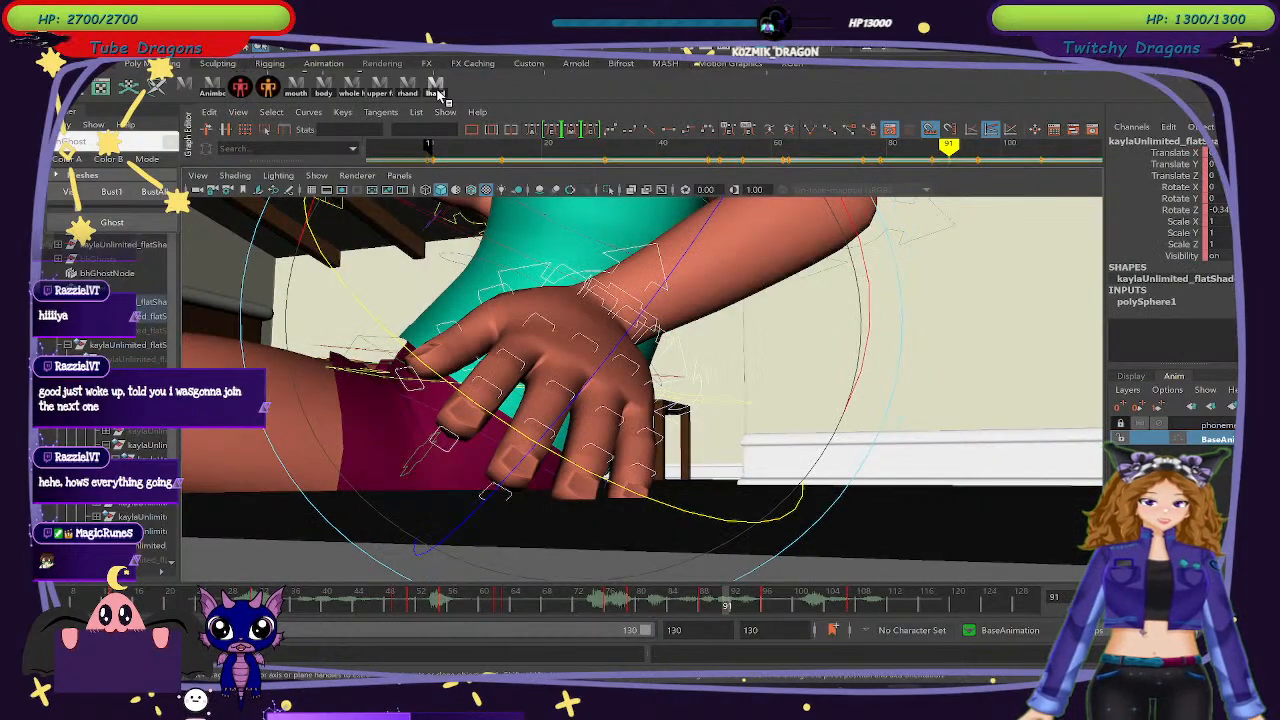
Select the left pinky's joint controls and rotate them to about 19.8 in Rotate Z at frame 91.
{"action": "left_click", "coordinate": [913, 495]}
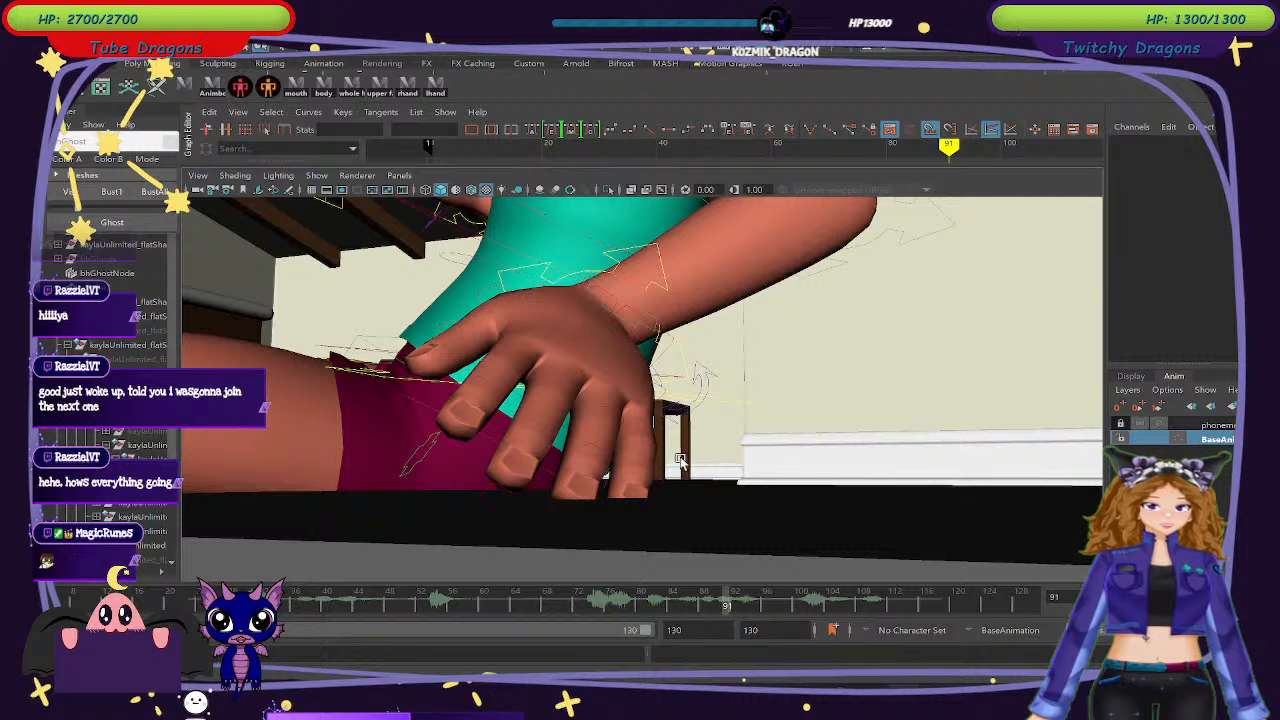
{"action": "left_click", "coordinate": [650, 467]}
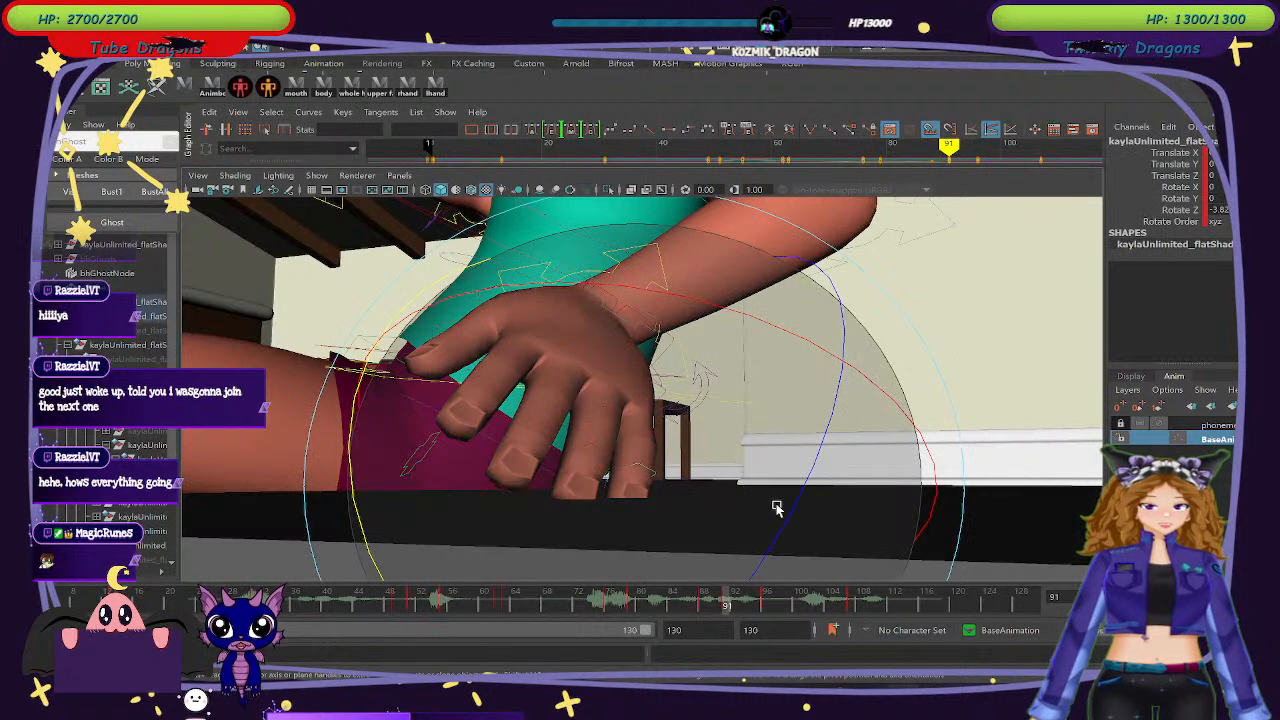
{"action": "left_click", "coordinate": [971, 449]}
{"action": "left_click", "coordinate": [650, 430]}
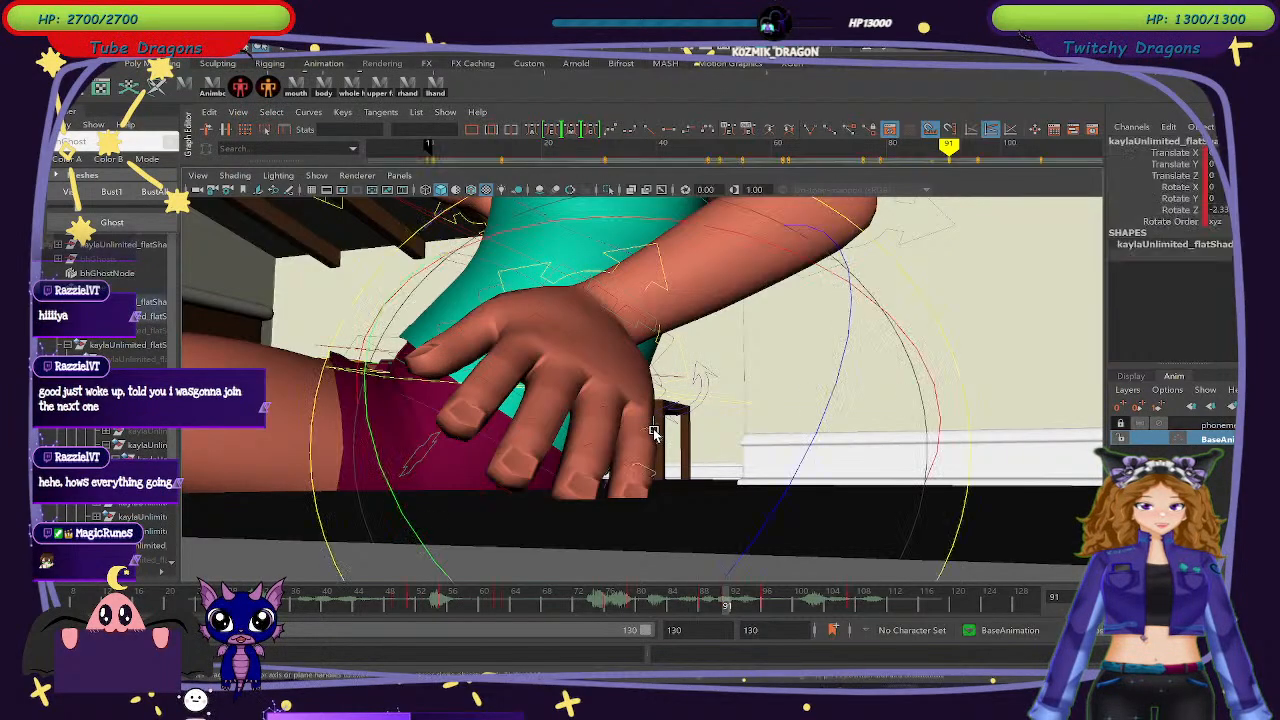
{"action": "left_click_drag", "start_coordinate": [822, 397], "coordinate": [840, 318]}
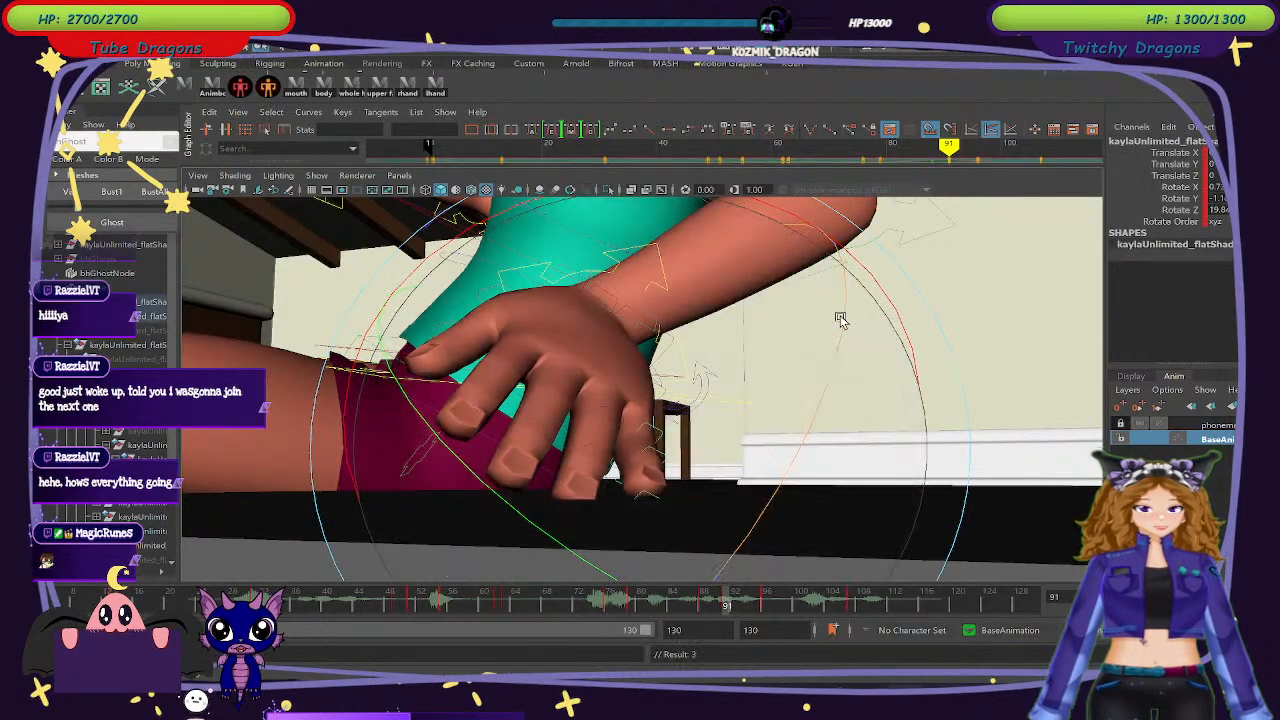
Select the left ring finger's joint controls and rotate them to about 9.8 in Rotate Z at frame 91.
{"action": "left_click", "coordinate": [1003, 443]}
{"action": "left_click", "coordinate": [609, 411]}
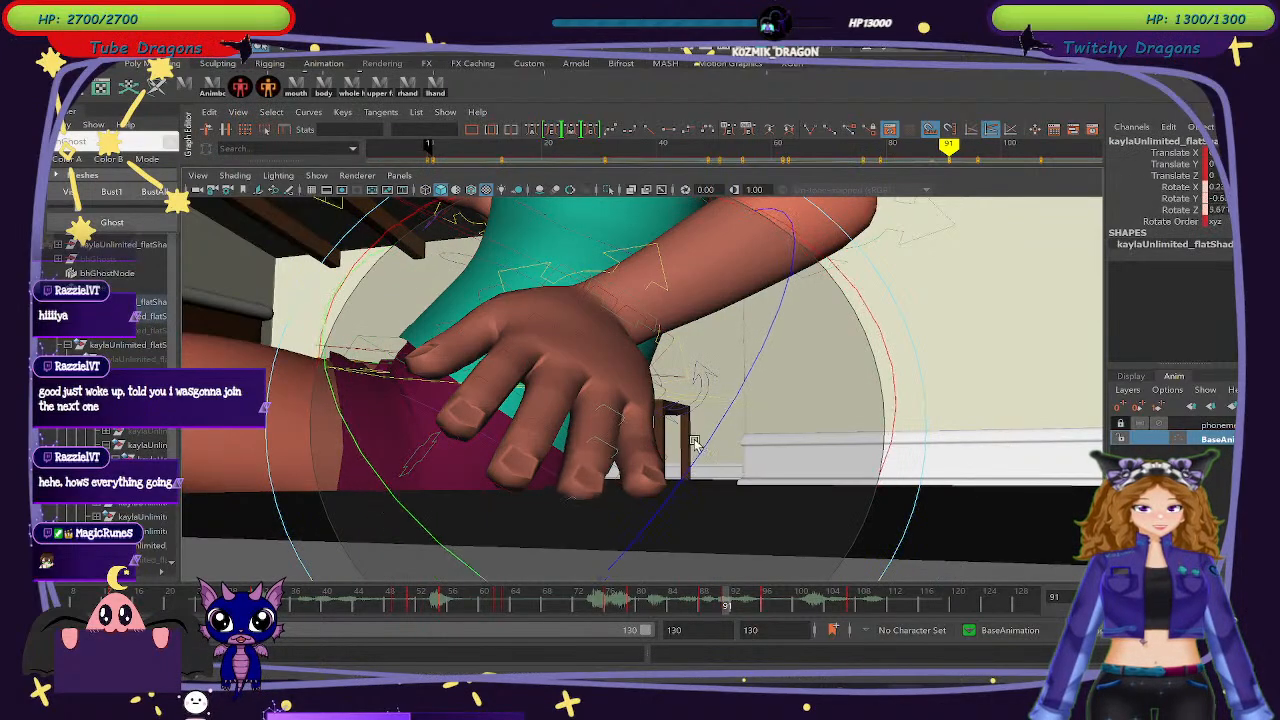
{"action": "left_click_drag", "start_coordinate": [707, 415], "coordinate": [702, 430]}
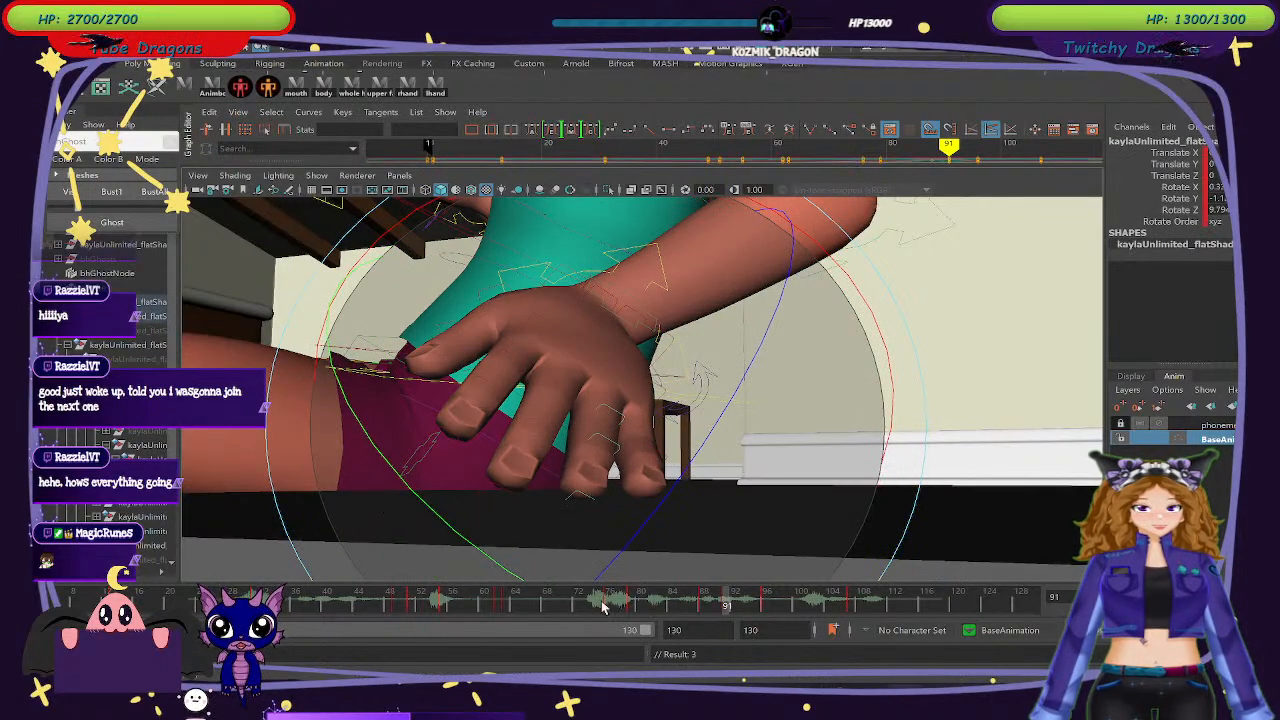
Compare the hand's pose with frame 92, and select and key all of the left hand's controls at frame 91.
{"action": "left_click_drag", "start_coordinate": [708, 605], "coordinate": [736, 610]}
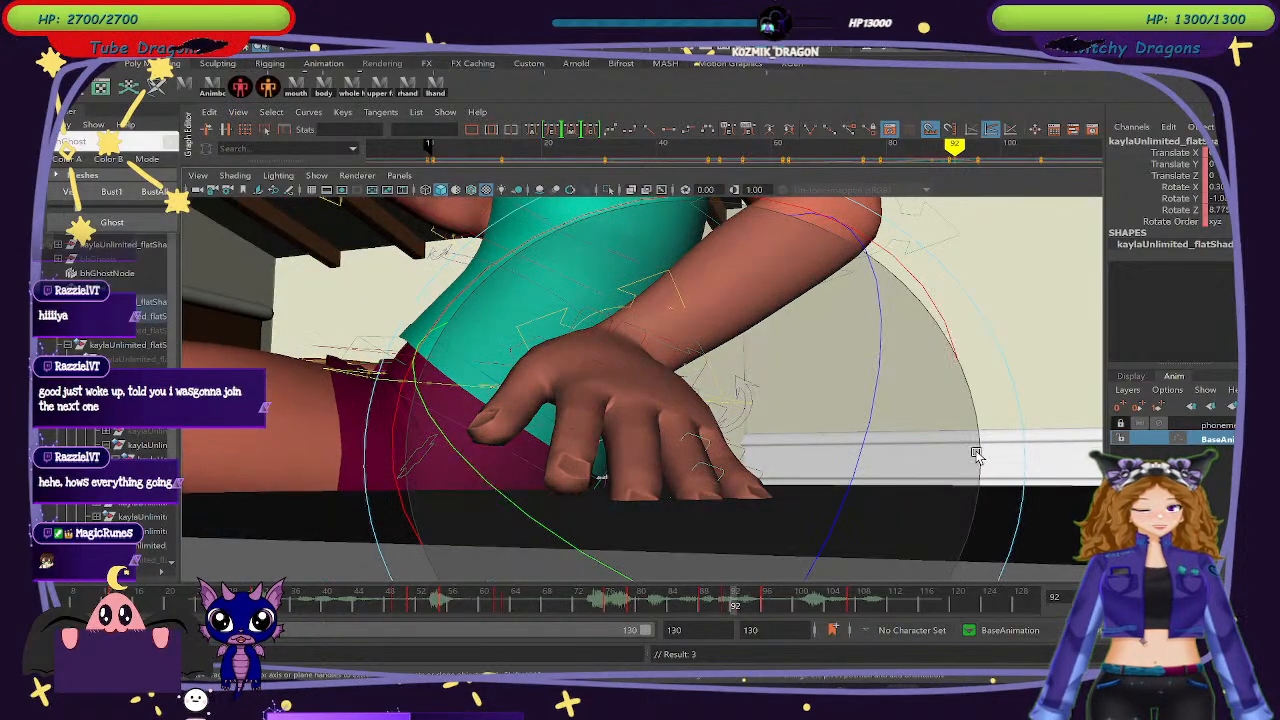
{"action": "left_click_drag", "start_coordinate": [975, 452], "coordinate": [905, 470], "text": "alt"}
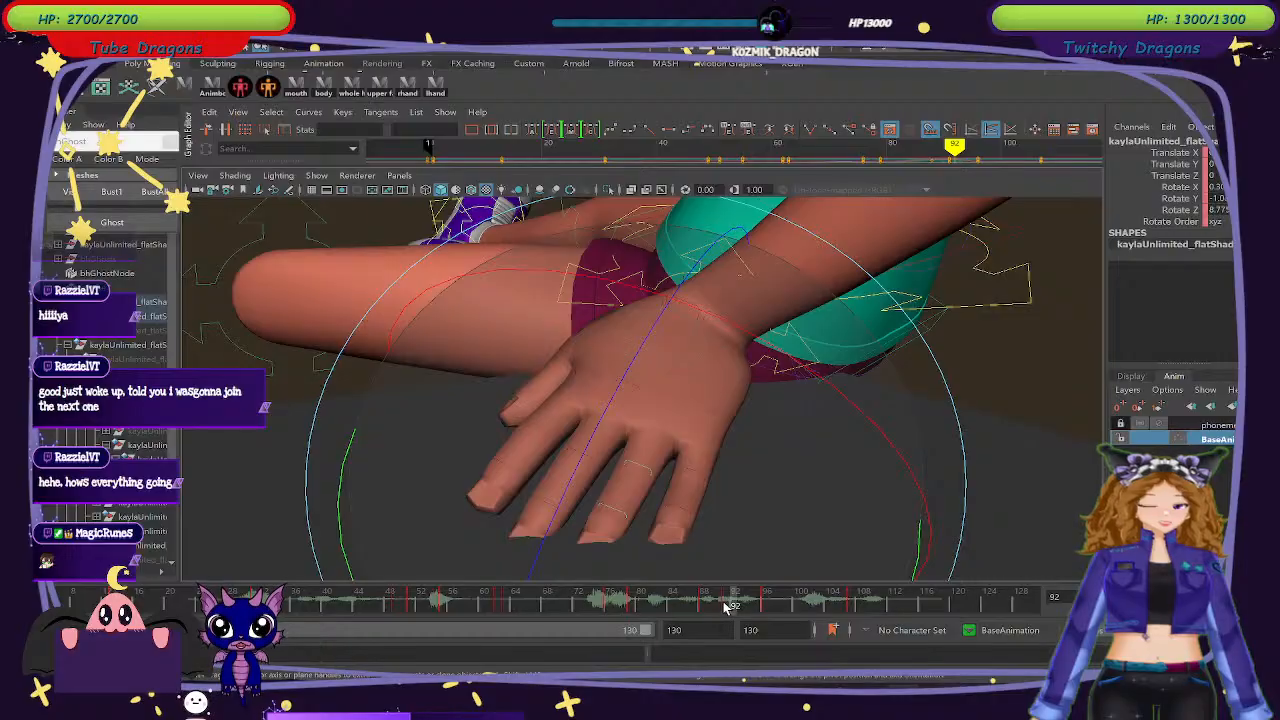
{"action": "left_click", "coordinate": [727, 605]}
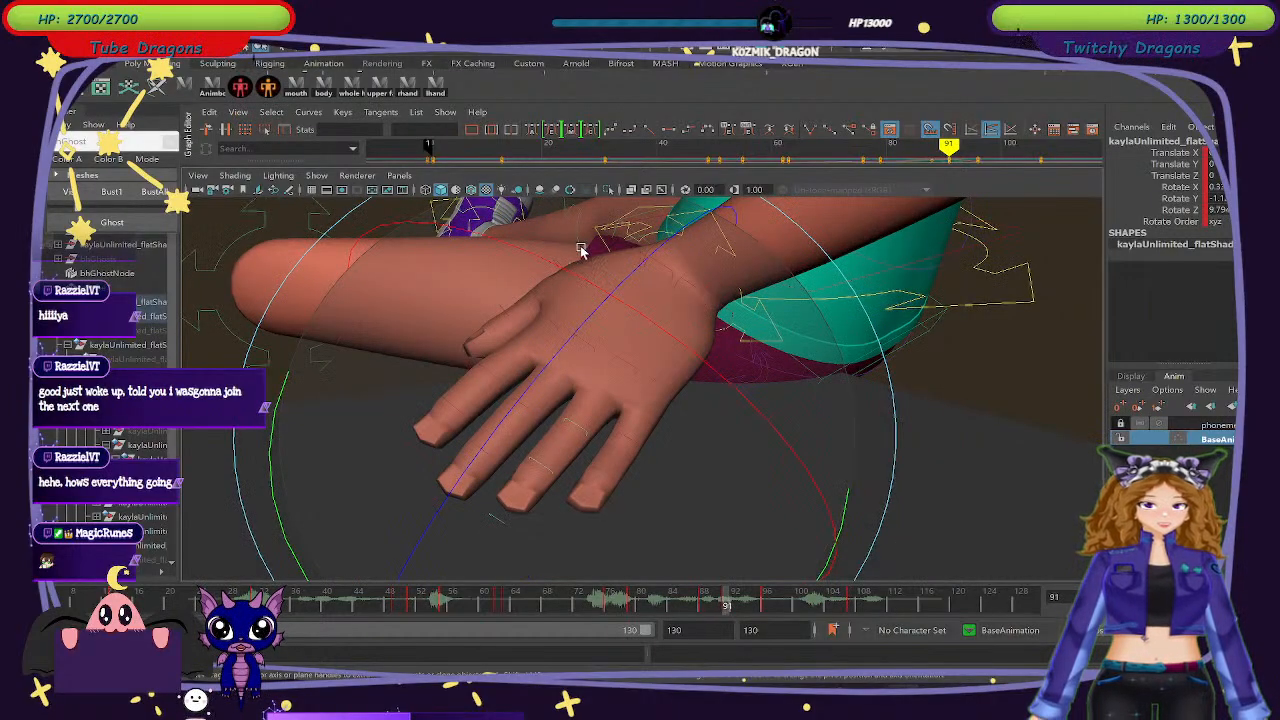
{"action": "left_click", "coordinate": [437, 89]}
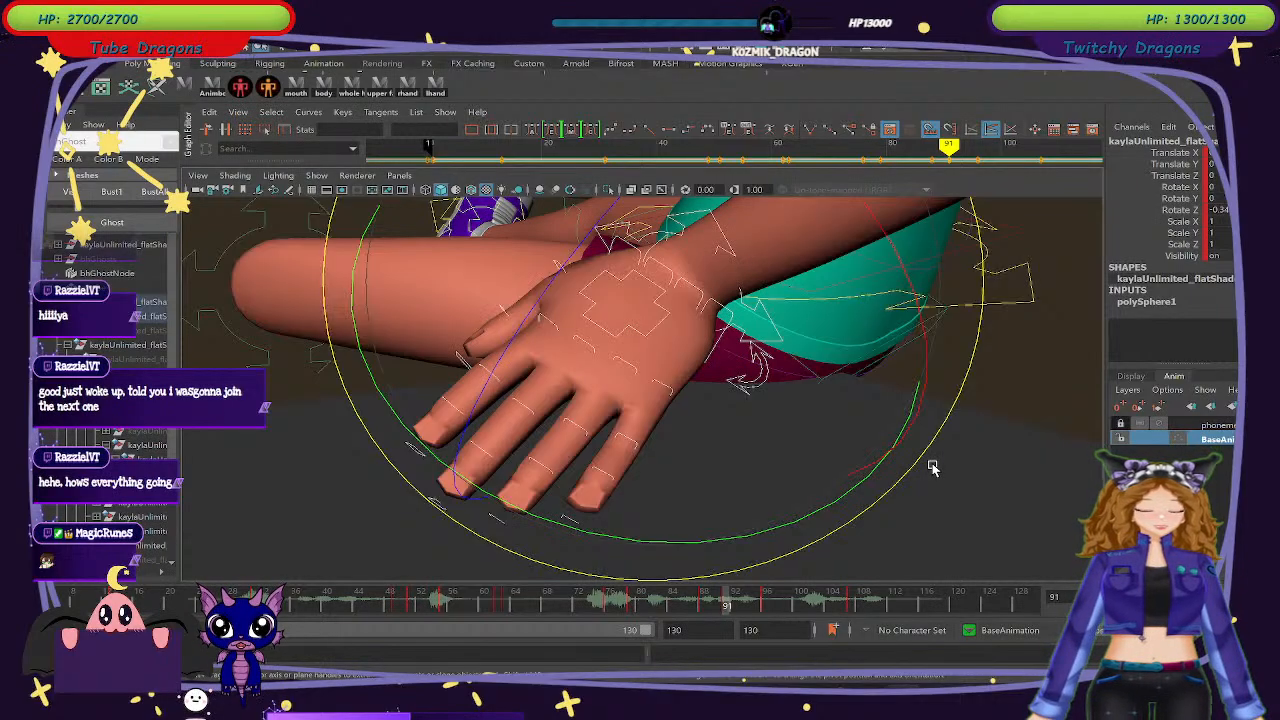
Go to frame 92, bend the left pinky's joint controls to about 21.3 in Rotate Z, and key their rotation.
{"action": "left_click", "coordinate": [735, 606]}
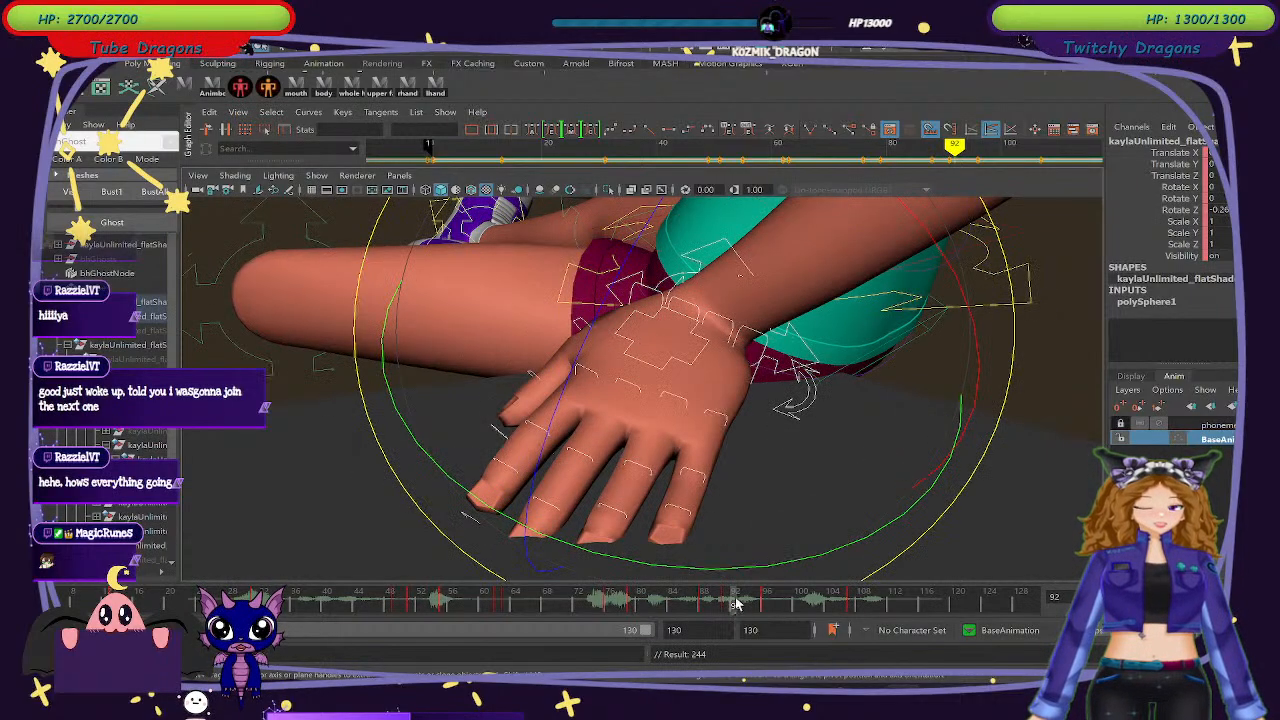
{"action": "left_click", "coordinate": [724, 420]}
{"action": "left_click", "coordinate": [787, 406]}
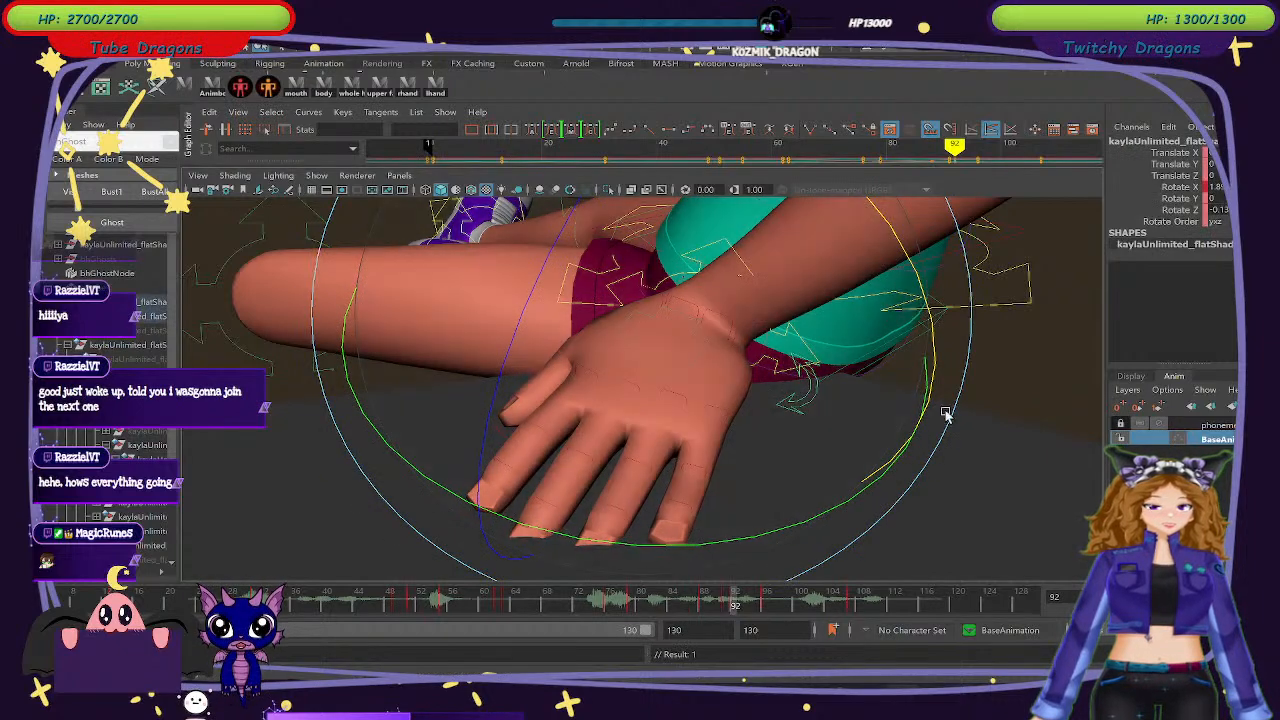
{"action": "left_click_drag", "start_coordinate": [975, 506], "coordinate": [997, 496], "text": "alt"}
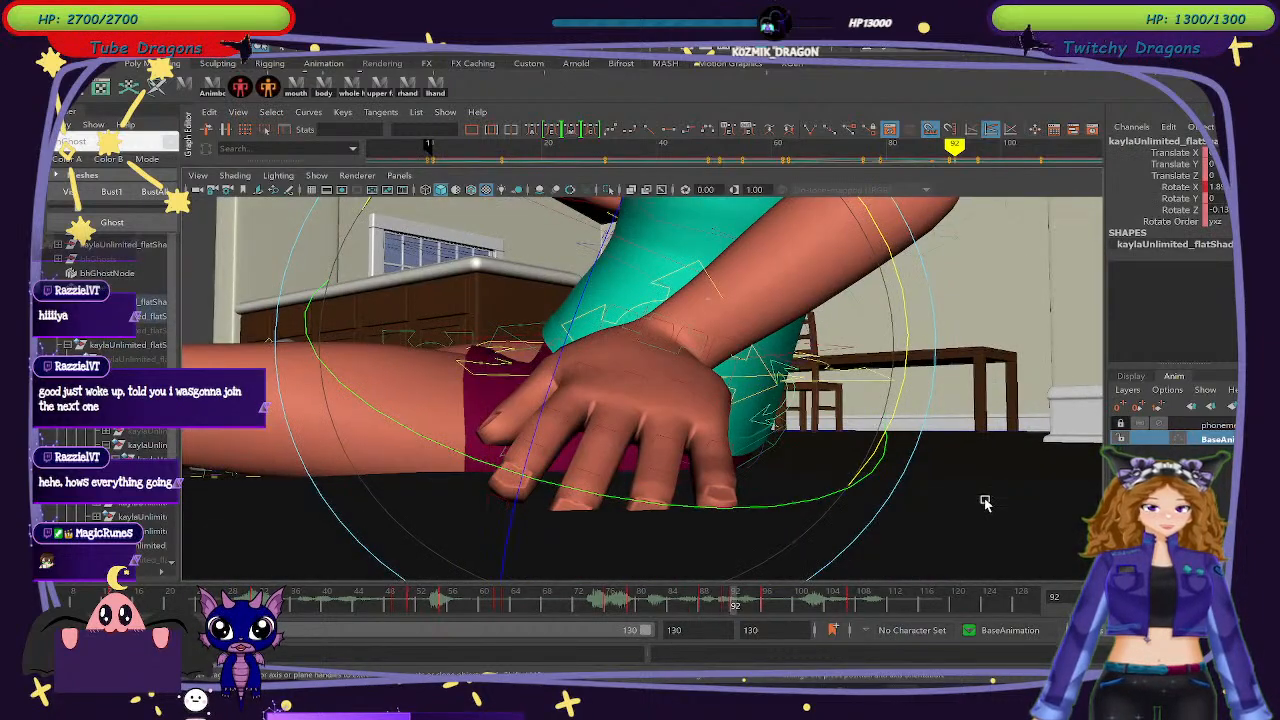
{"action": "left_click", "coordinate": [724, 410]}
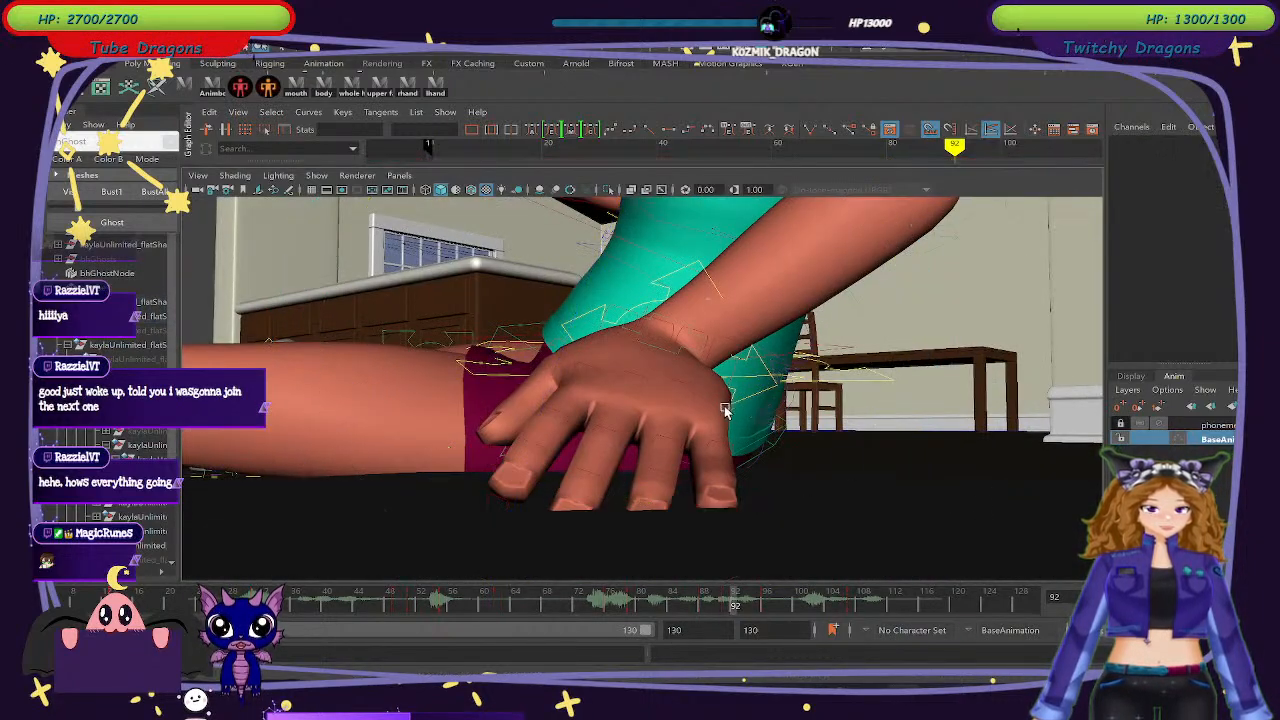
{"action": "left_click", "coordinate": [727, 474]}
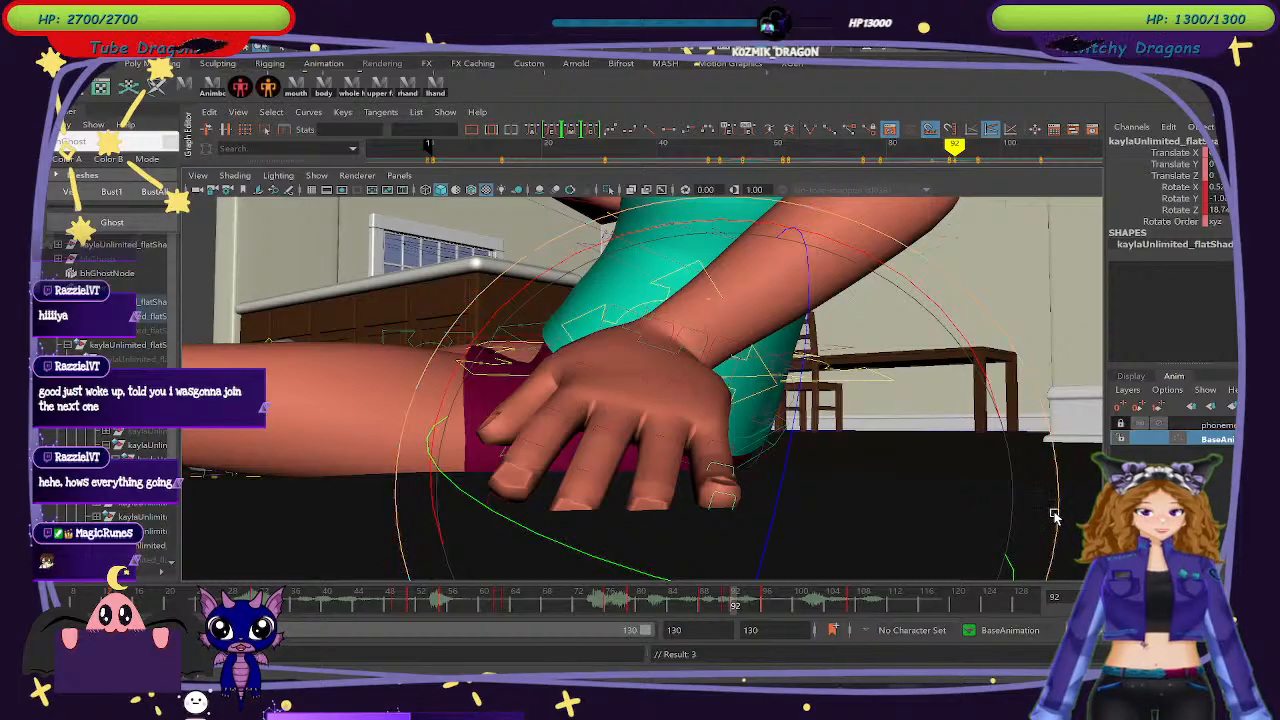
{"action": "left_click", "coordinate": [710, 444]}
{"action": "left_click", "coordinate": [710, 444]}
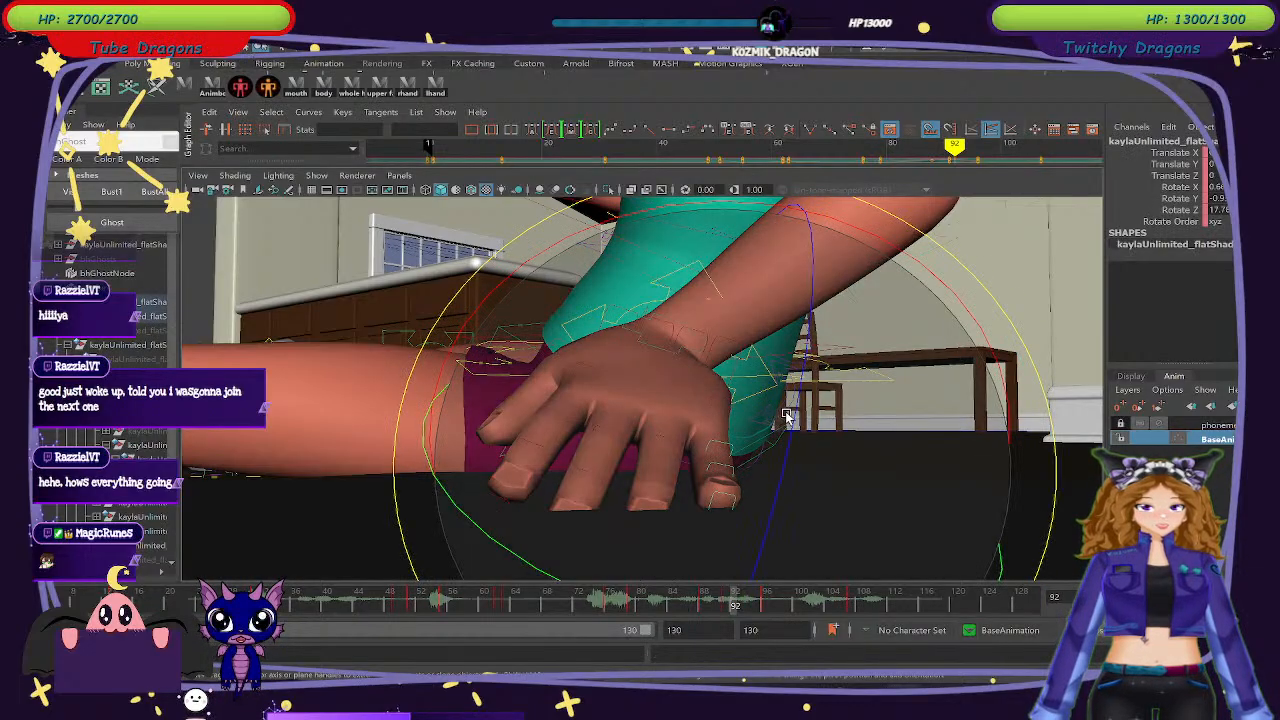
{"action": "left_click_drag", "start_coordinate": [794, 400], "coordinate": [796, 390]}
{"action": "key", "text": "shift+e"}
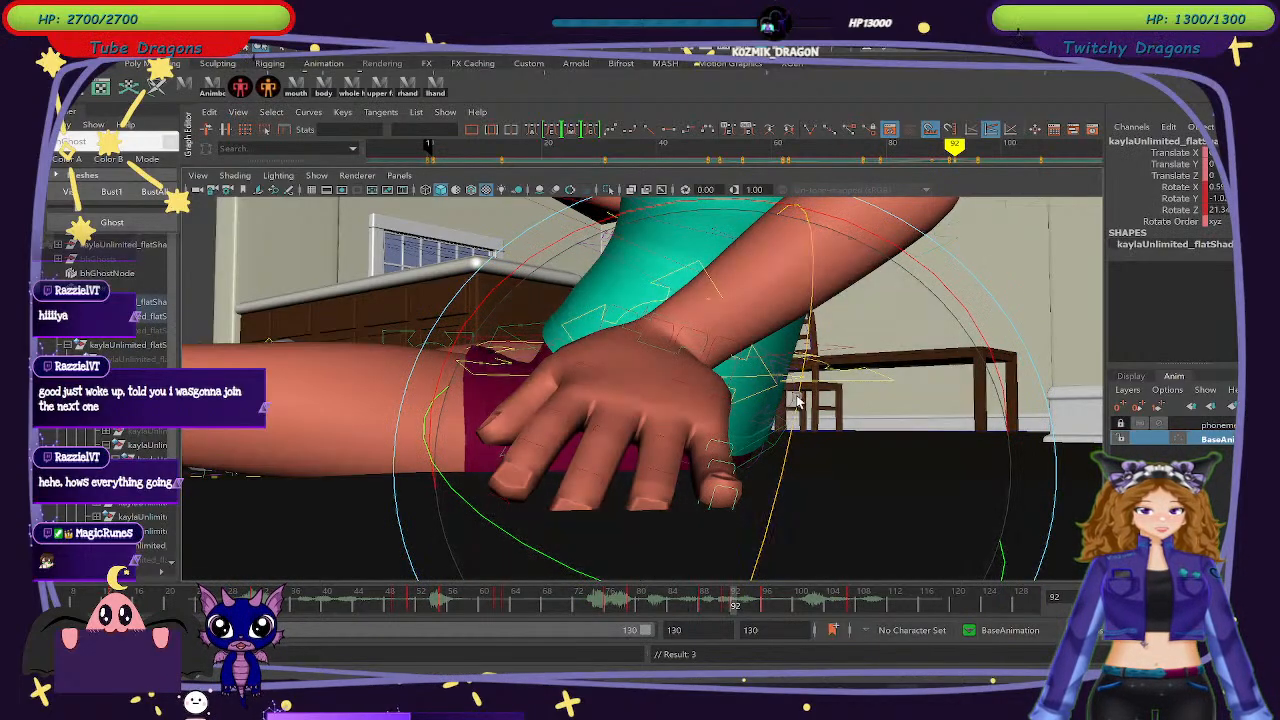
Bend the left ring finger's joint controls to about 21.6 in Rotate Z at frame 92.
{"action": "left_click", "coordinate": [652, 470]}
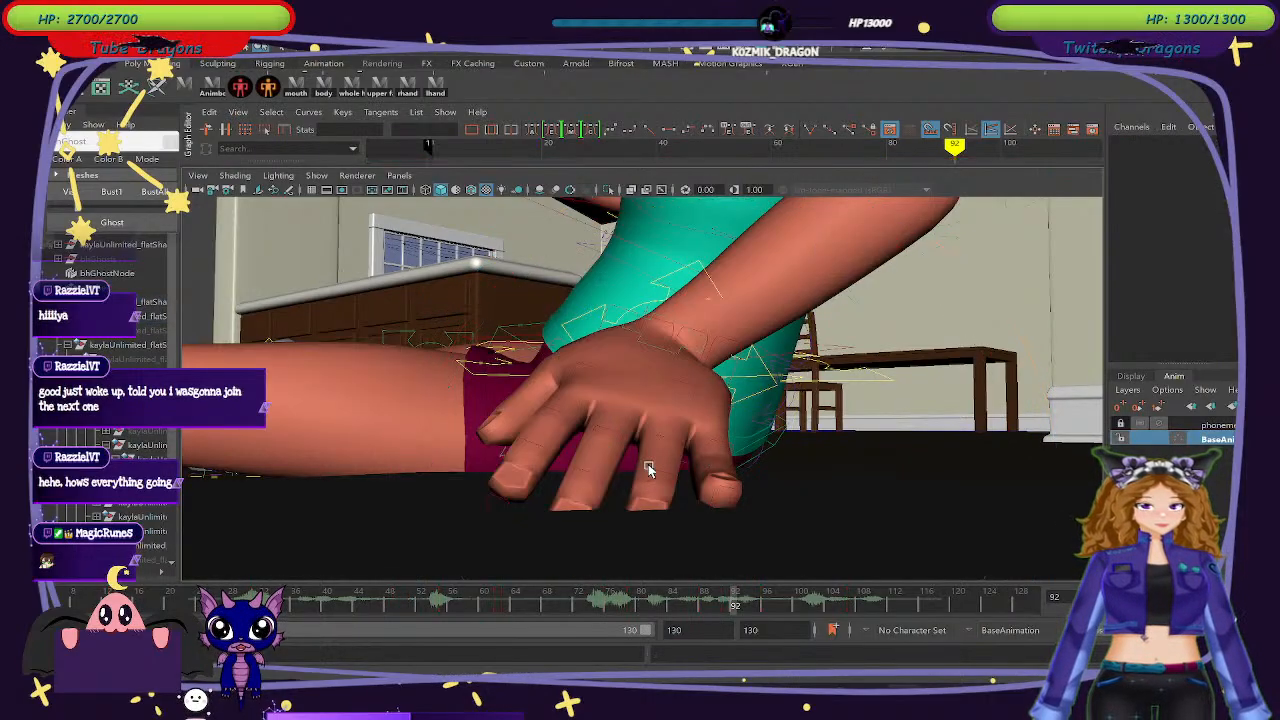
{"action": "left_click", "coordinate": [656, 472]}
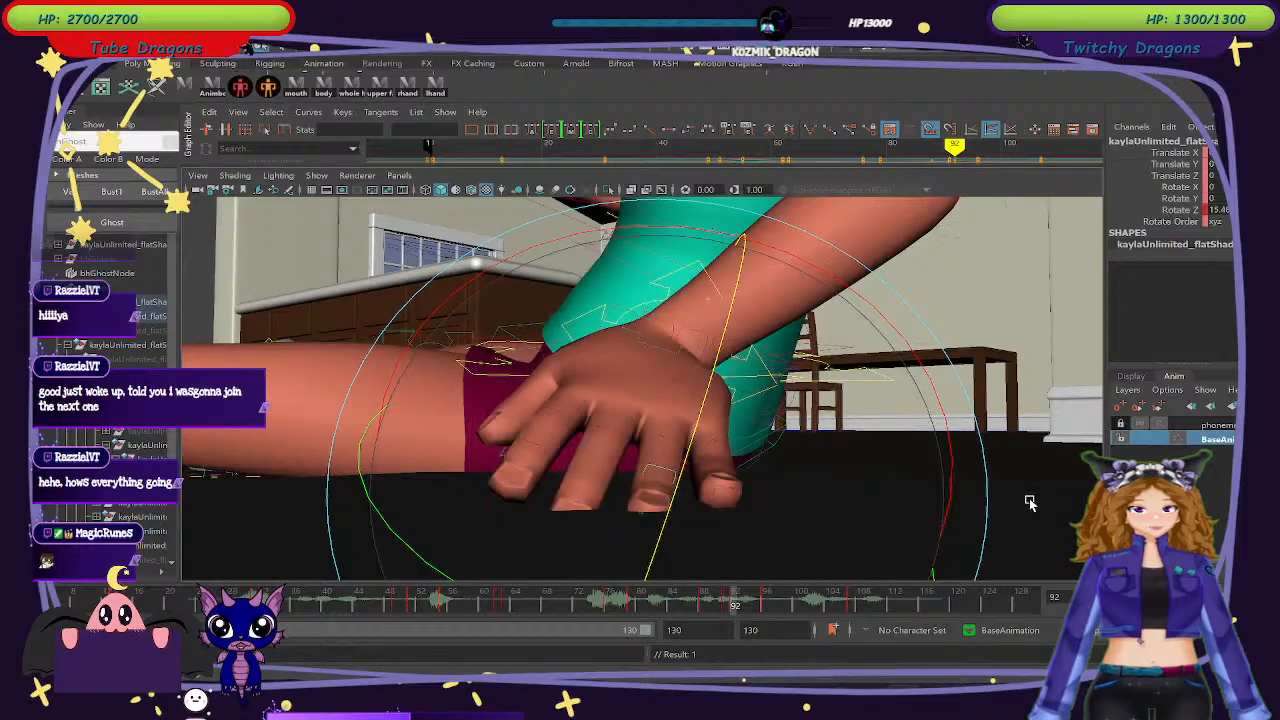
{"action": "left_click", "coordinate": [655, 433]}
{"action": "left_click", "coordinate": [667, 437]}
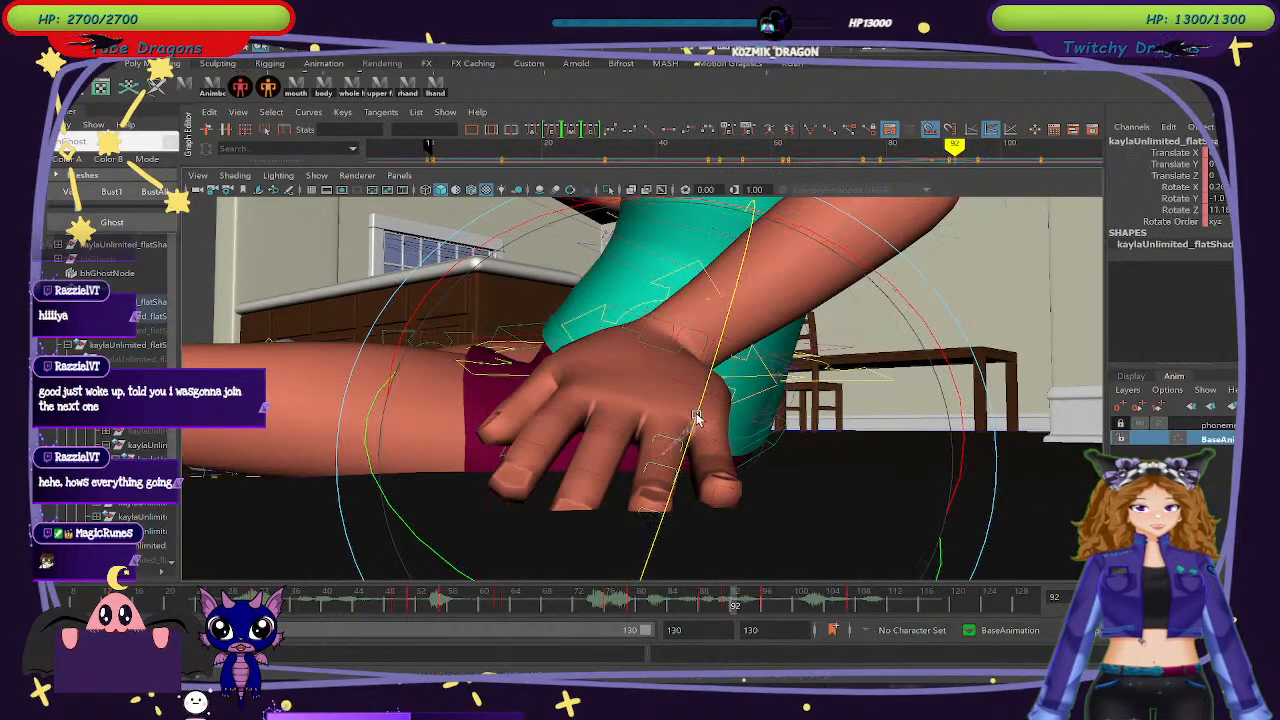
{"action": "left_click_drag", "start_coordinate": [709, 358], "coordinate": [801, 491]}
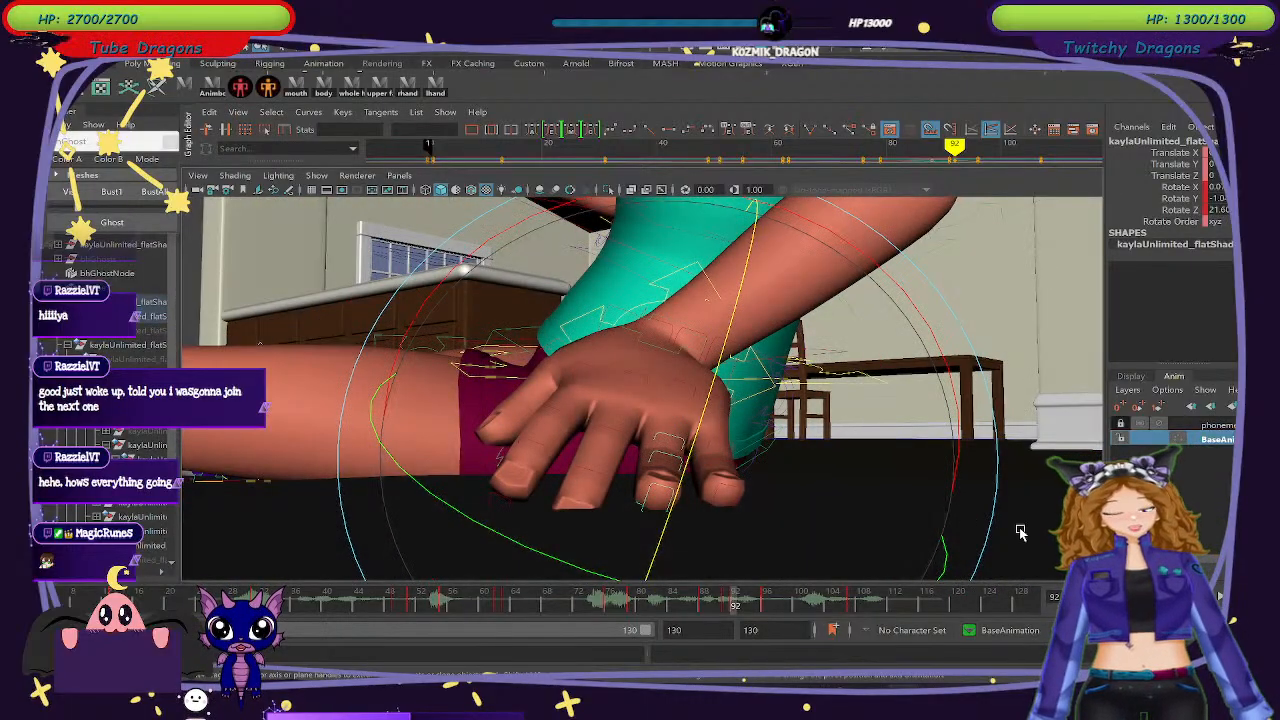
Bend the left middle finger's outer joint controls at frame 92.
{"action": "left_click", "coordinate": [1019, 528]}
{"action": "left_click", "coordinate": [597, 472]}
{"action": "left_click_drag", "start_coordinate": [595, 472], "coordinate": [614, 402]}
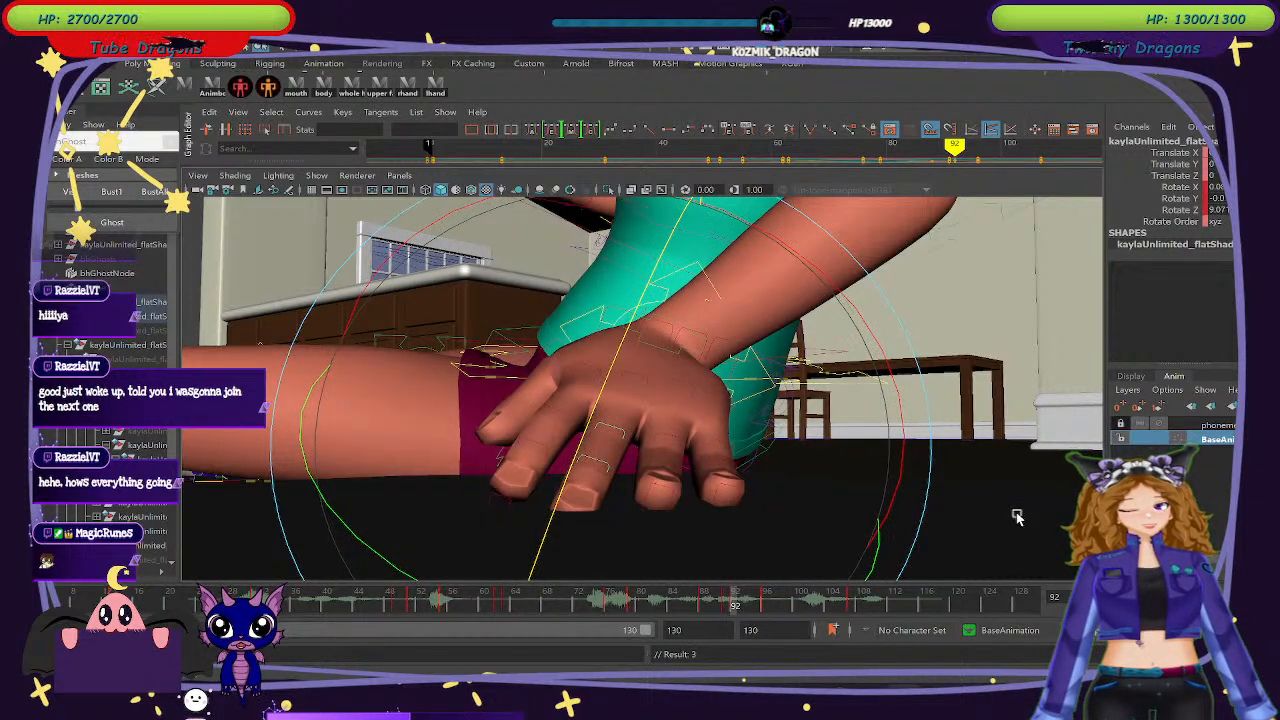
{"action": "left_click", "coordinate": [1014, 517]}
{"action": "left_click", "coordinate": [608, 463]}
{"action": "left_click_drag", "start_coordinate": [608, 463], "coordinate": [618, 379]}
{"action": "left_click", "coordinate": [1008, 538]}
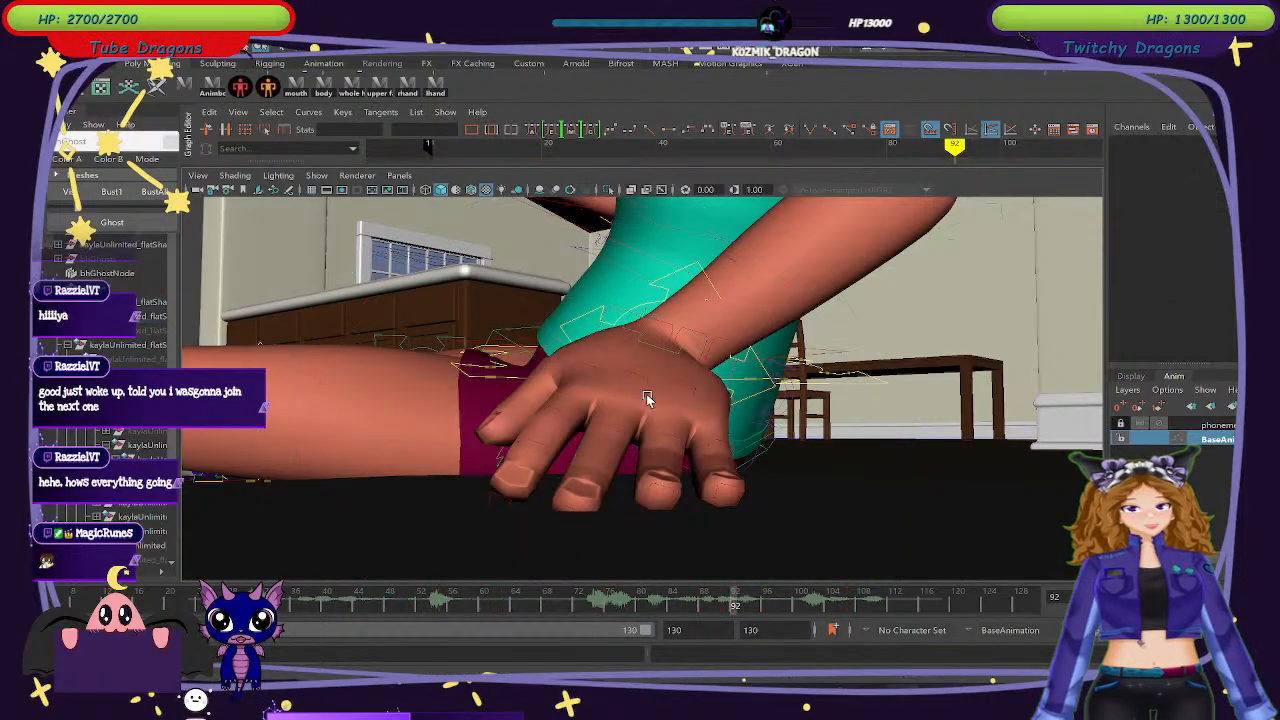
Adjust the middle finger's base control to about 2.7 in Rotate Z, and key all of the left hand's controls at frame 92.
{"action": "left_click", "coordinate": [620, 374]}
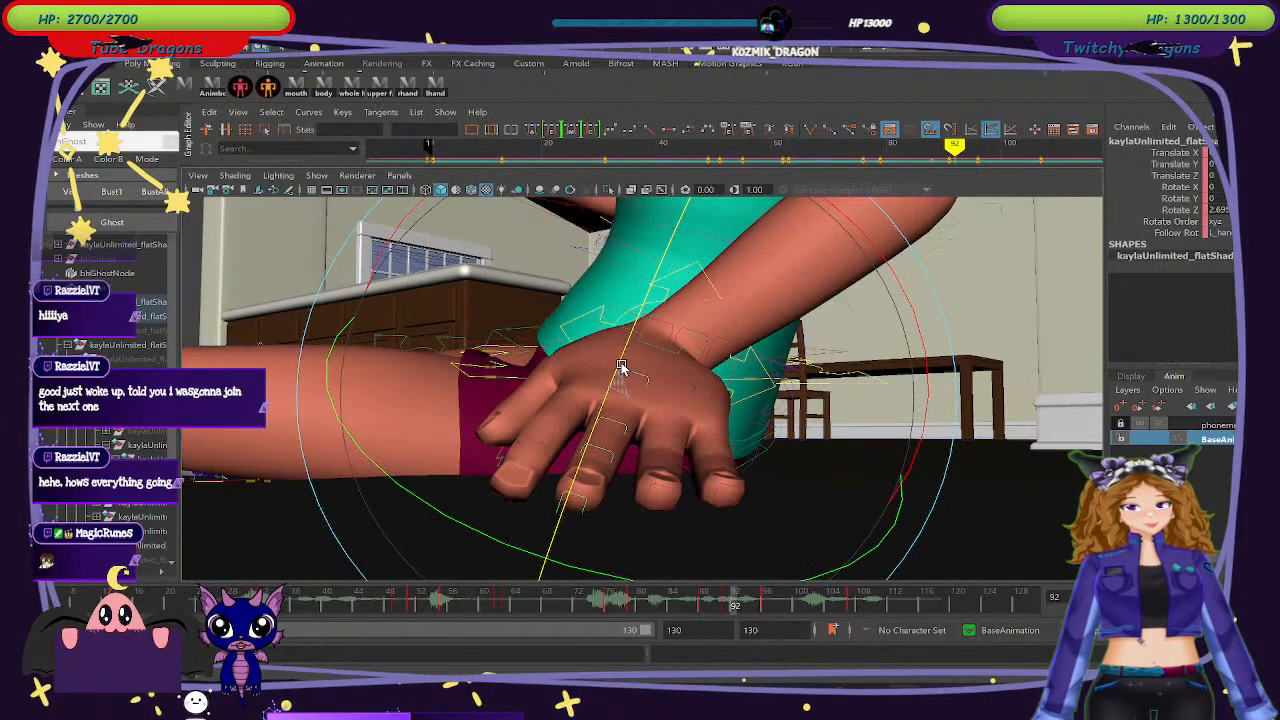
{"action": "left_click", "coordinate": [670, 405]}
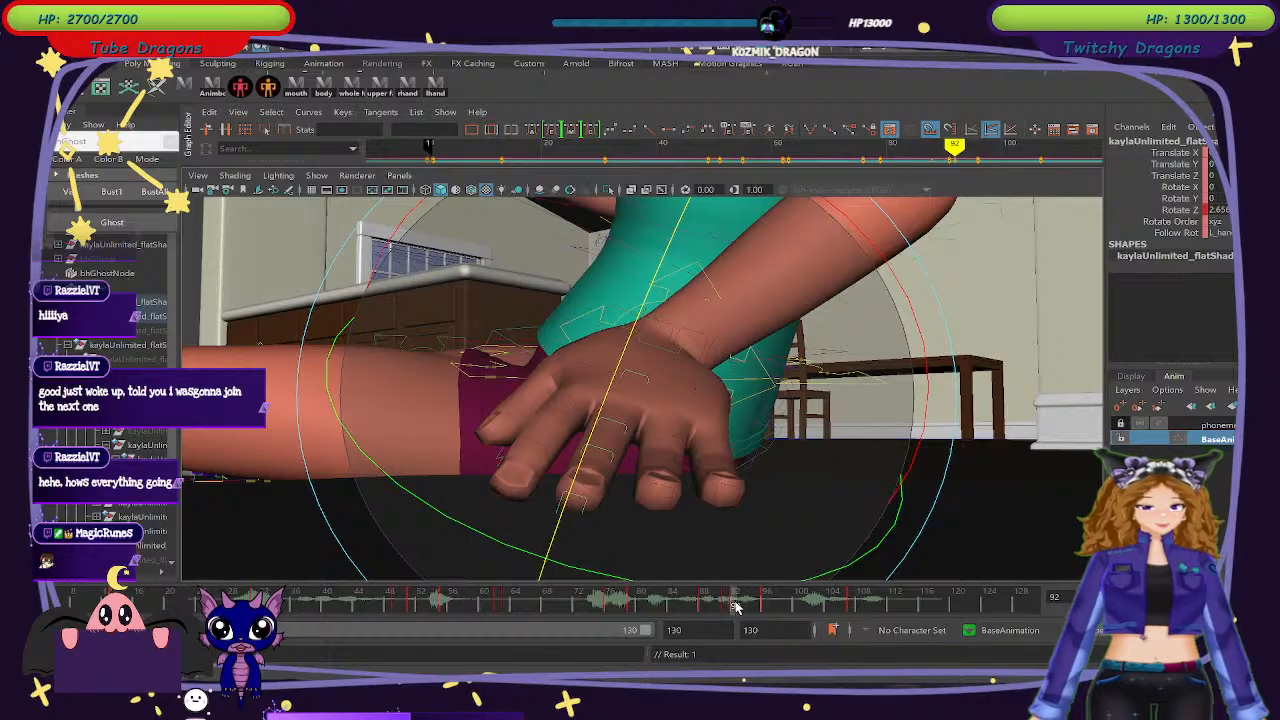
{"action": "left_click", "coordinate": [436, 86]}
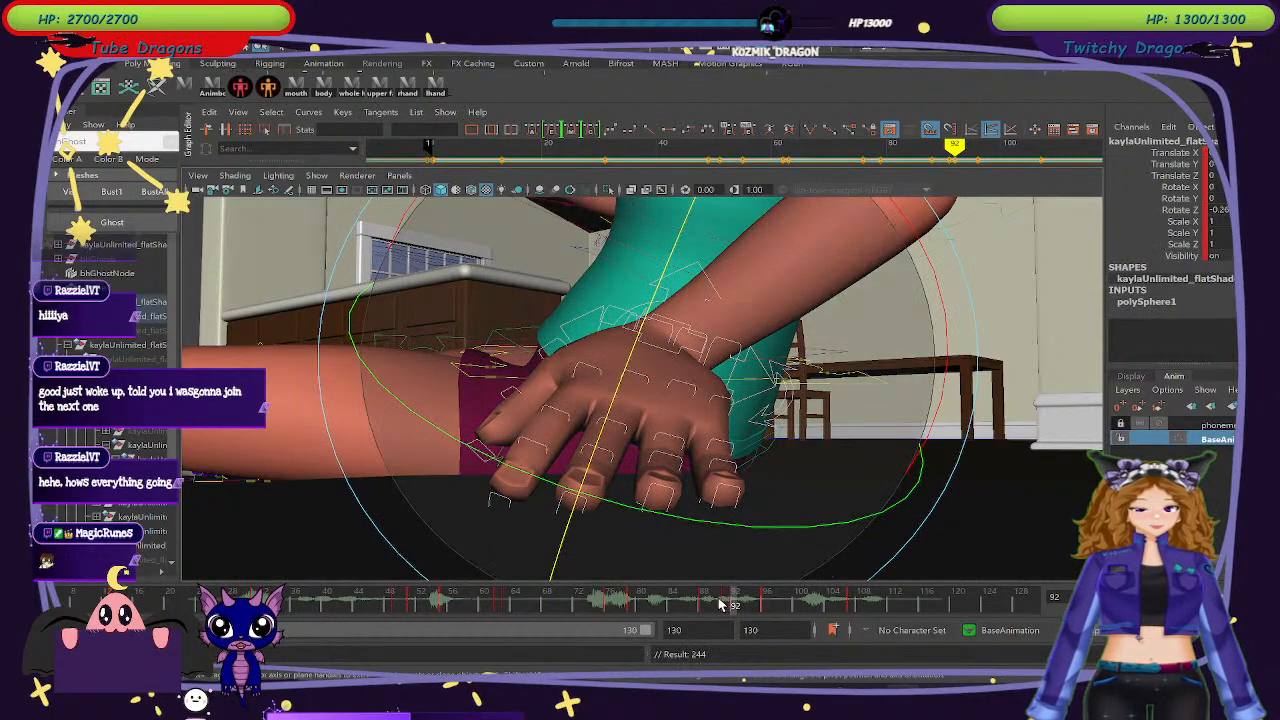
Compare the left hand's contact with the floor on frames 92 and 93 from a low front view.
{"action": "left_click_drag", "start_coordinate": [720, 604], "coordinate": [744, 614]}
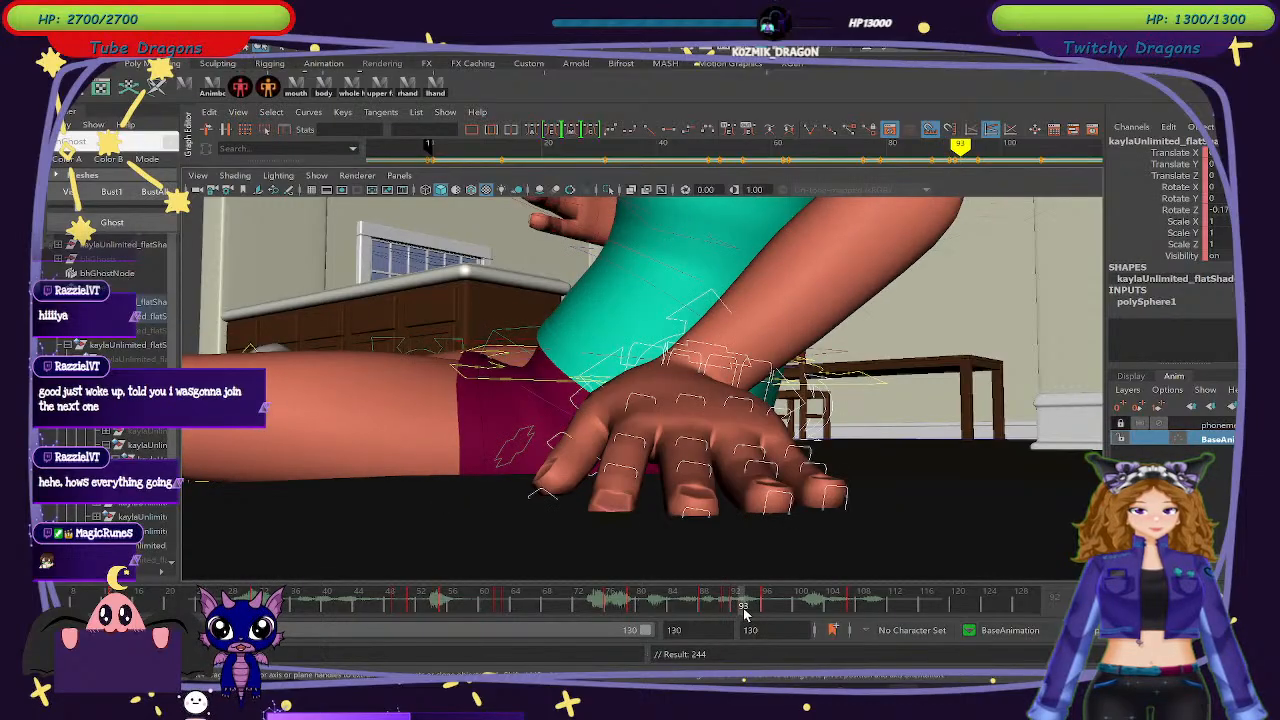
{"action": "key", "text": "e"}
{"action": "left_click_drag", "start_coordinate": [1014, 531], "coordinate": [938, 336], "text": "alt"}
{"action": "left_click", "coordinate": [1012, 543]}
{"action": "mouse_move", "coordinate": [741, 604]}
{"action": "left_mouse_down"}
{"action": "mouse_move", "coordinate": [716, 604]}
{"action": "mouse_move", "coordinate": [768, 604]}
{"action": "mouse_move", "coordinate": [734, 601]}
{"action": "left_mouse_up"}
{"action": "left_click_drag", "start_coordinate": [932, 434], "coordinate": [890, 482], "text": "alt"}
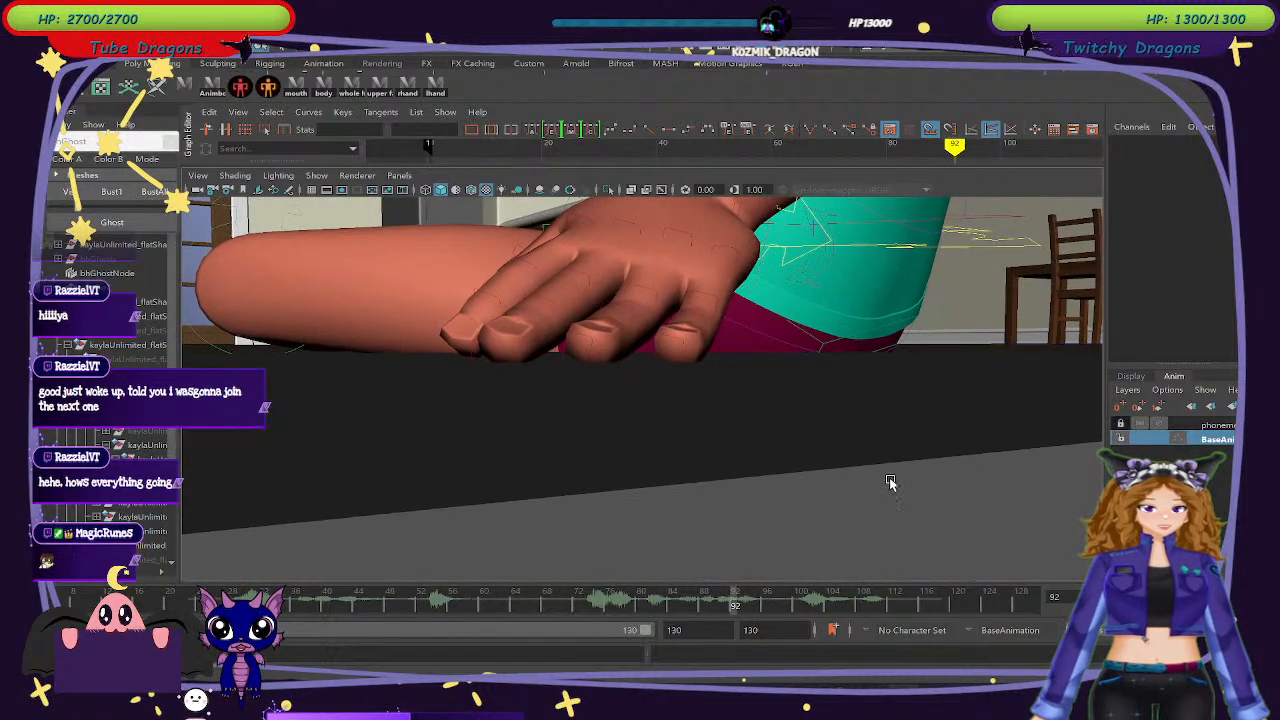
{"action": "left_click_drag", "start_coordinate": [720, 605], "coordinate": [742, 610]}
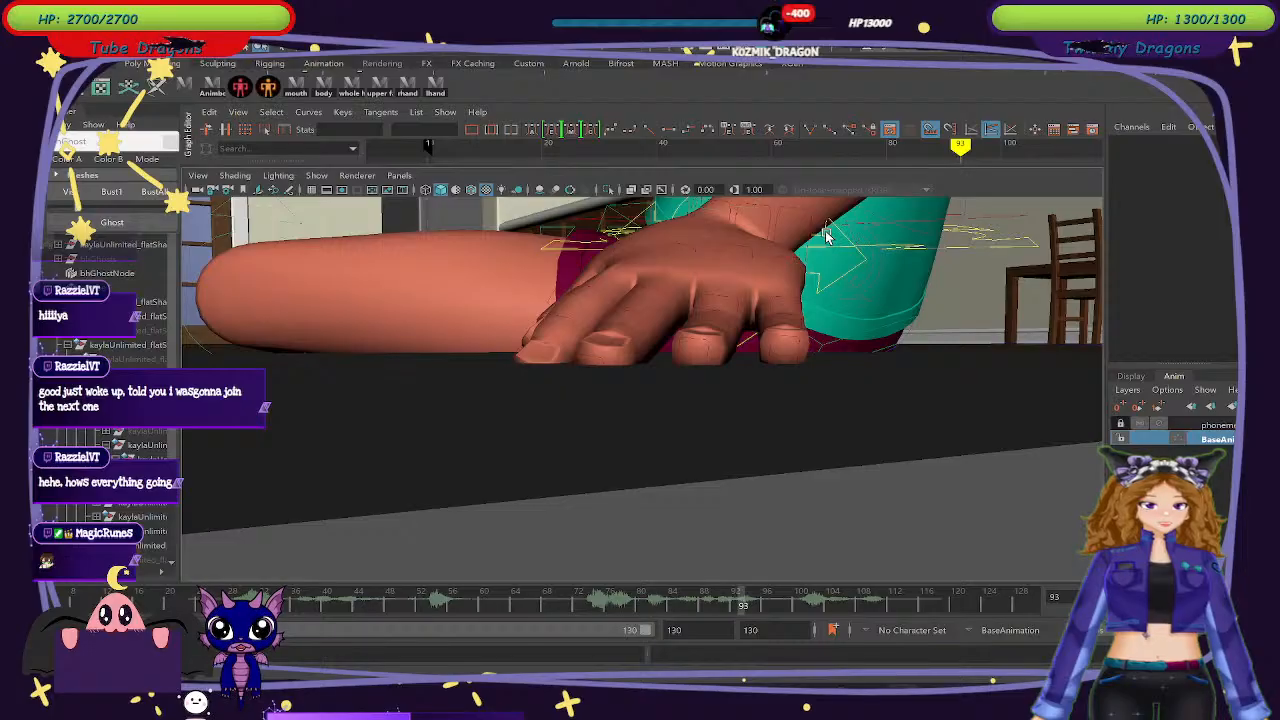
{"action": "left_click", "coordinate": [873, 237]}
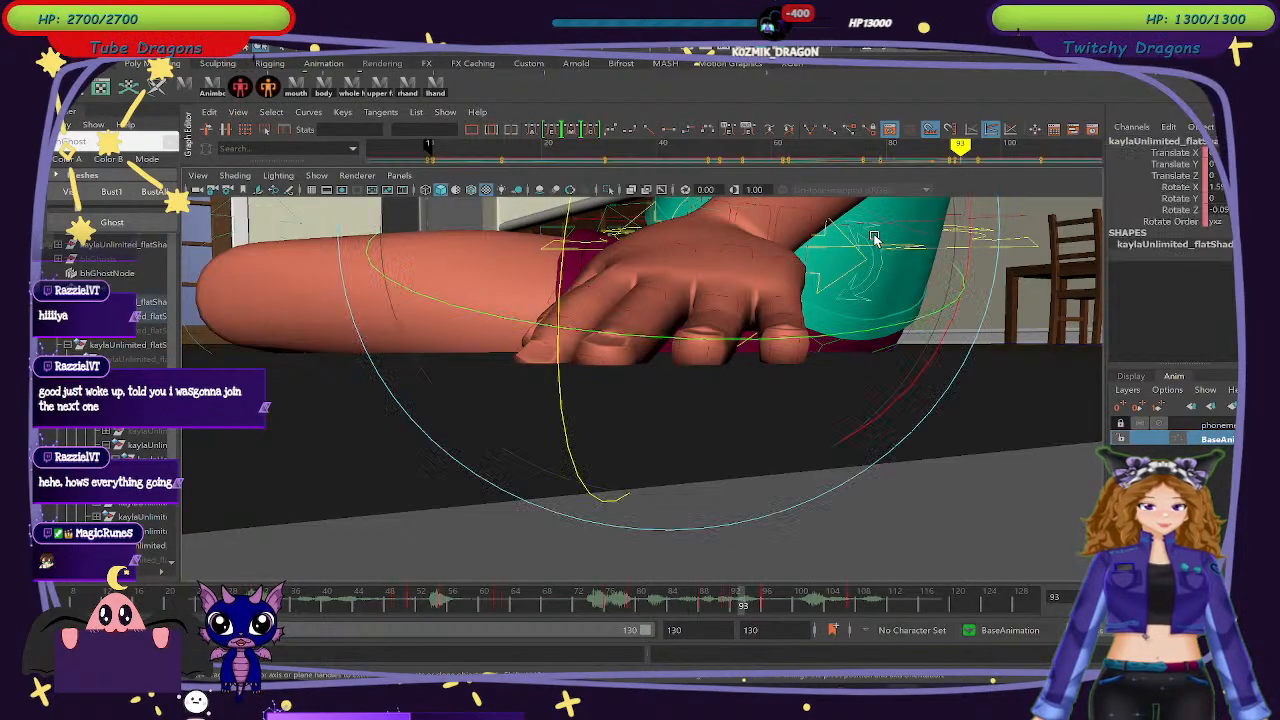
{"action": "left_click", "coordinate": [731, 603]}
{"action": "left_click", "coordinate": [741, 606]}
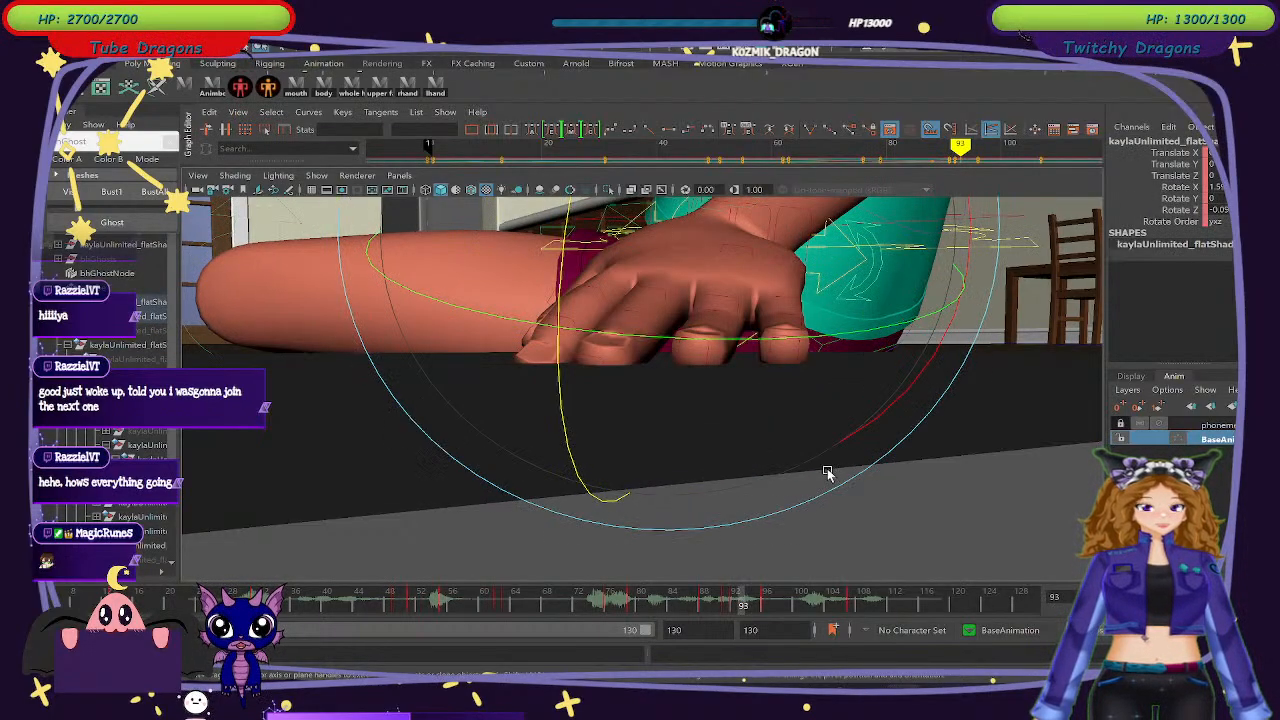
{"action": "mouse_move", "coordinate": [867, 448]}
{"action": "left_mouse_down"}
{"action": "mouse_move", "coordinate": [903, 343]}
{"action": "mouse_move", "coordinate": [958, 338]}
{"action": "mouse_move", "coordinate": [953, 318]}
{"action": "mouse_move", "coordinate": [945, 335]}
{"action": "left_mouse_up"}
{"action": "key", "text": "ctrl+z"}
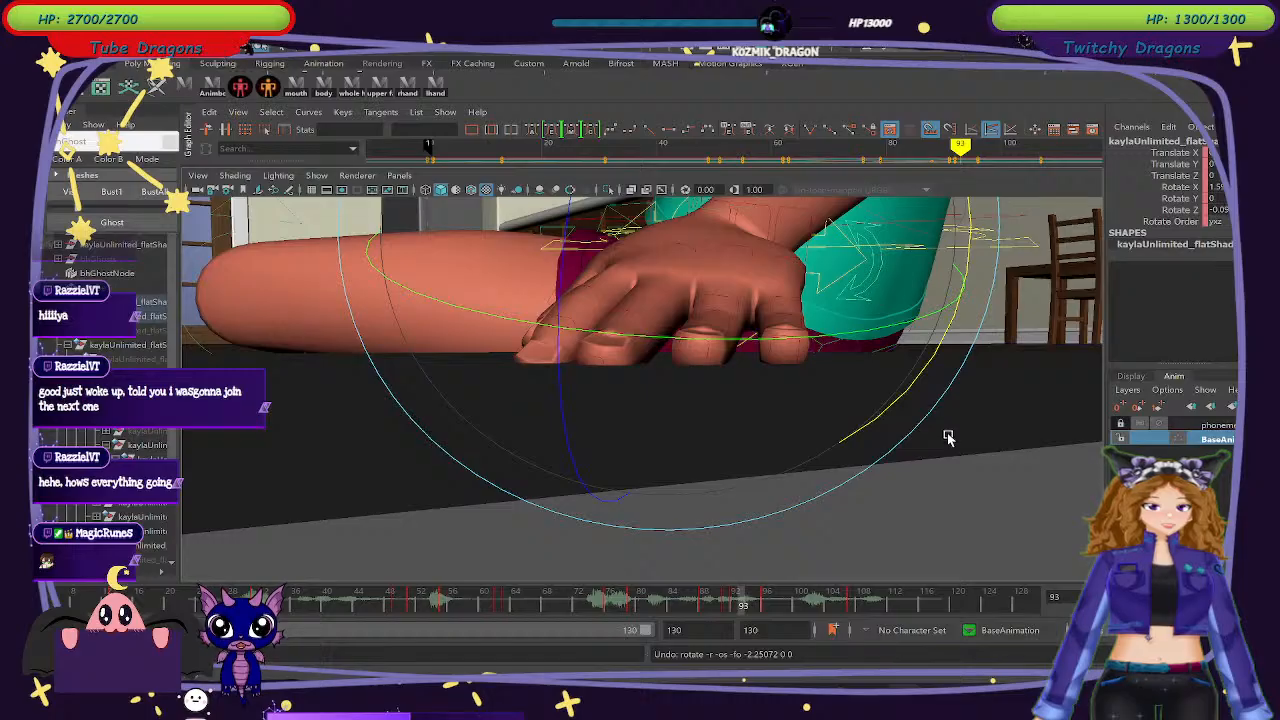
{"action": "left_click_drag", "start_coordinate": [947, 470], "coordinate": [954, 486], "text": "alt"}
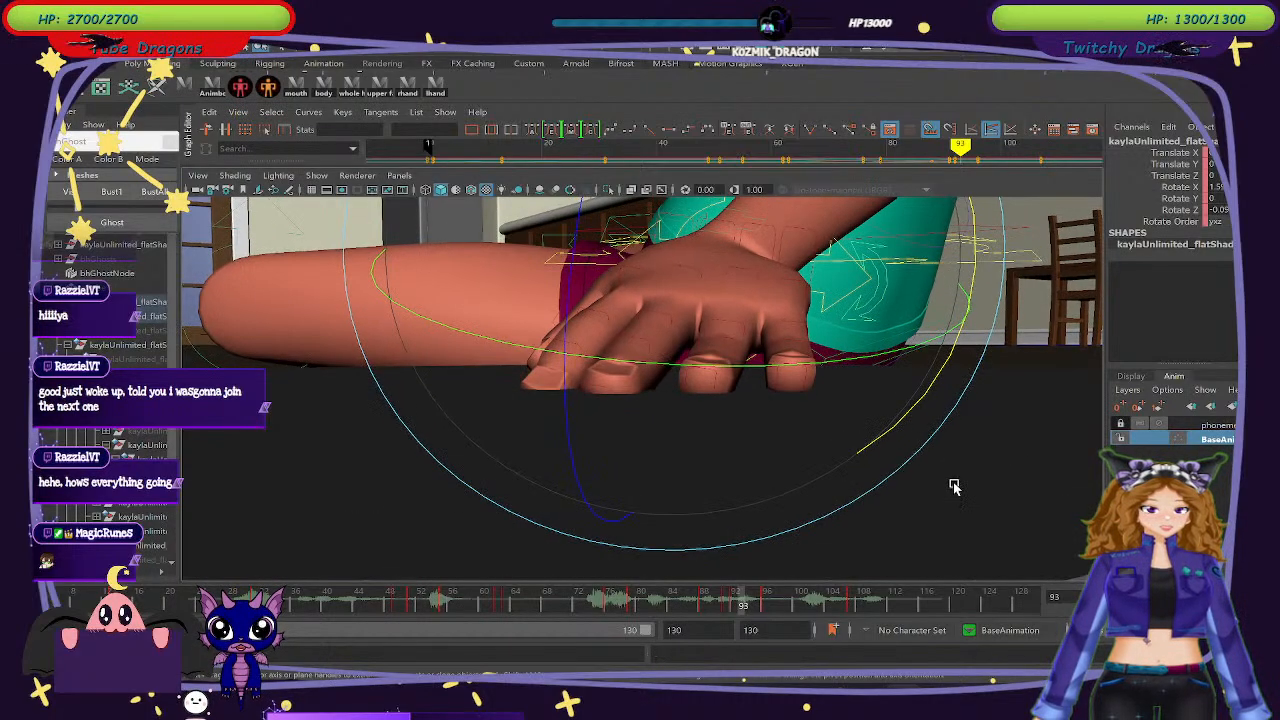
{"action": "left_click", "coordinate": [953, 485]}
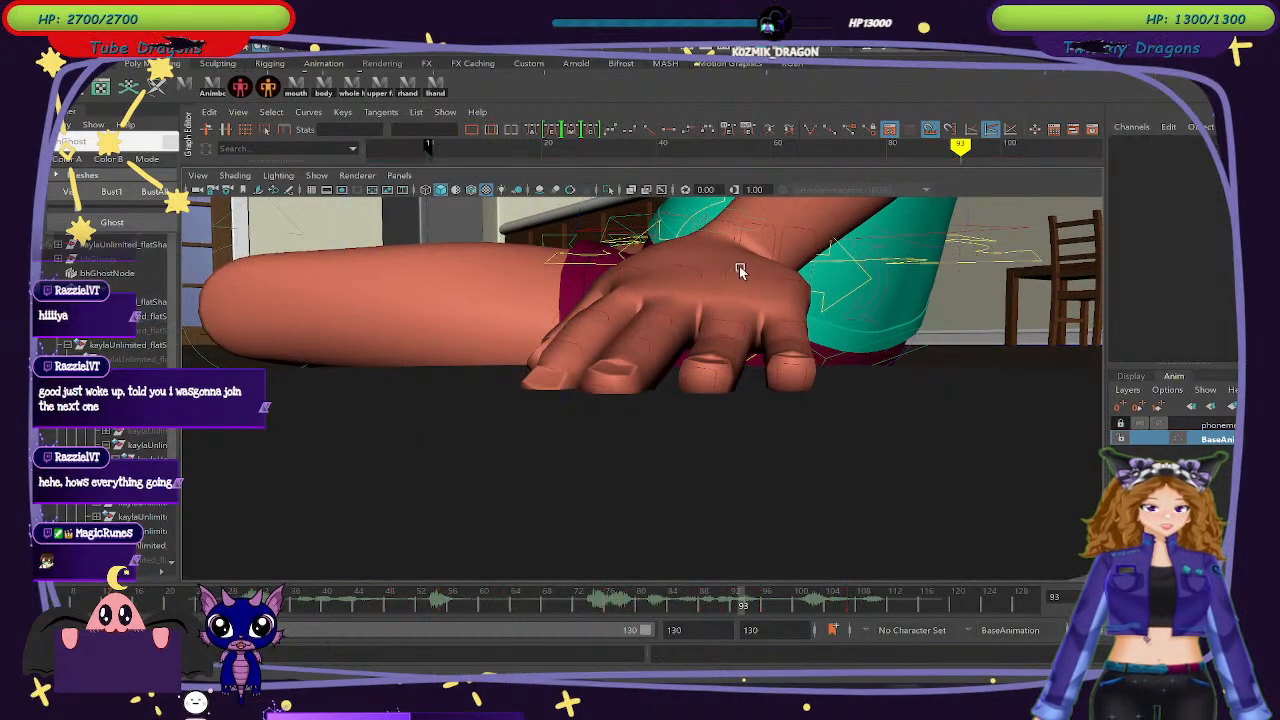
{"action": "left_click", "coordinate": [729, 332]}
{"action": "left_click_drag", "start_coordinate": [676, 347], "coordinate": [680, 332]}
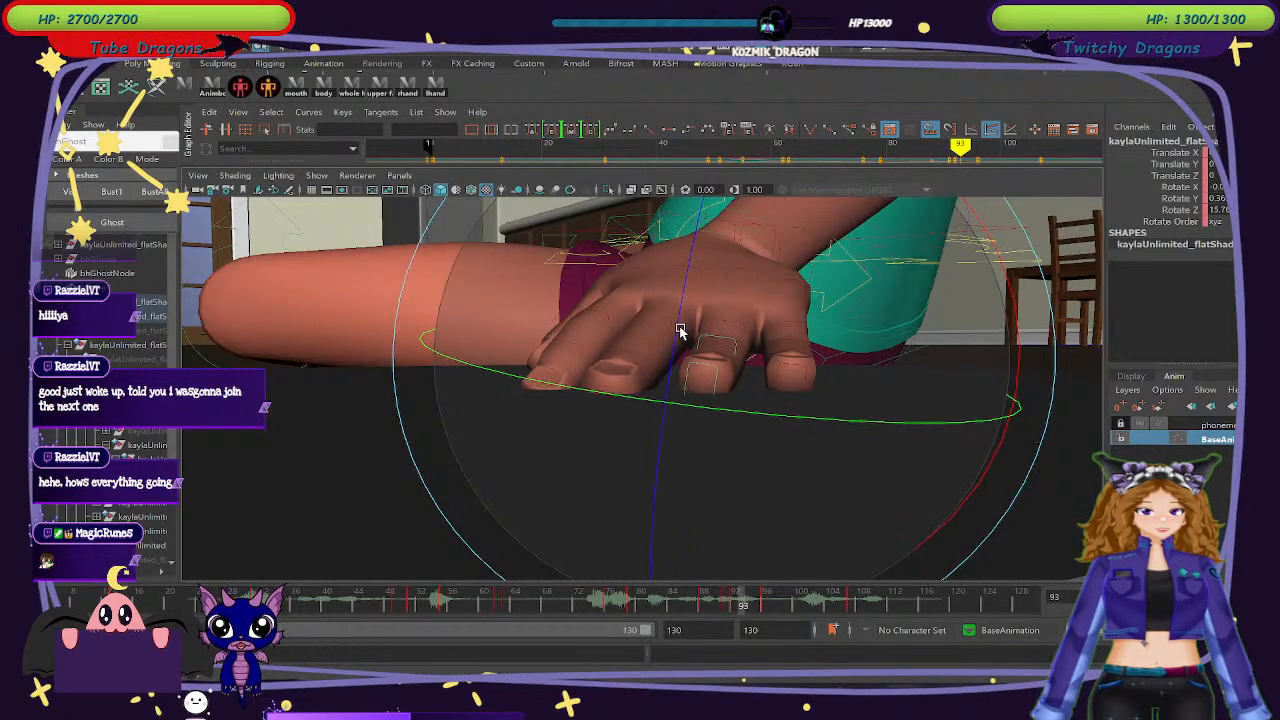
{"action": "key", "text": "ctrl+z"}
{"action": "left_click", "coordinate": [1003, 485]}
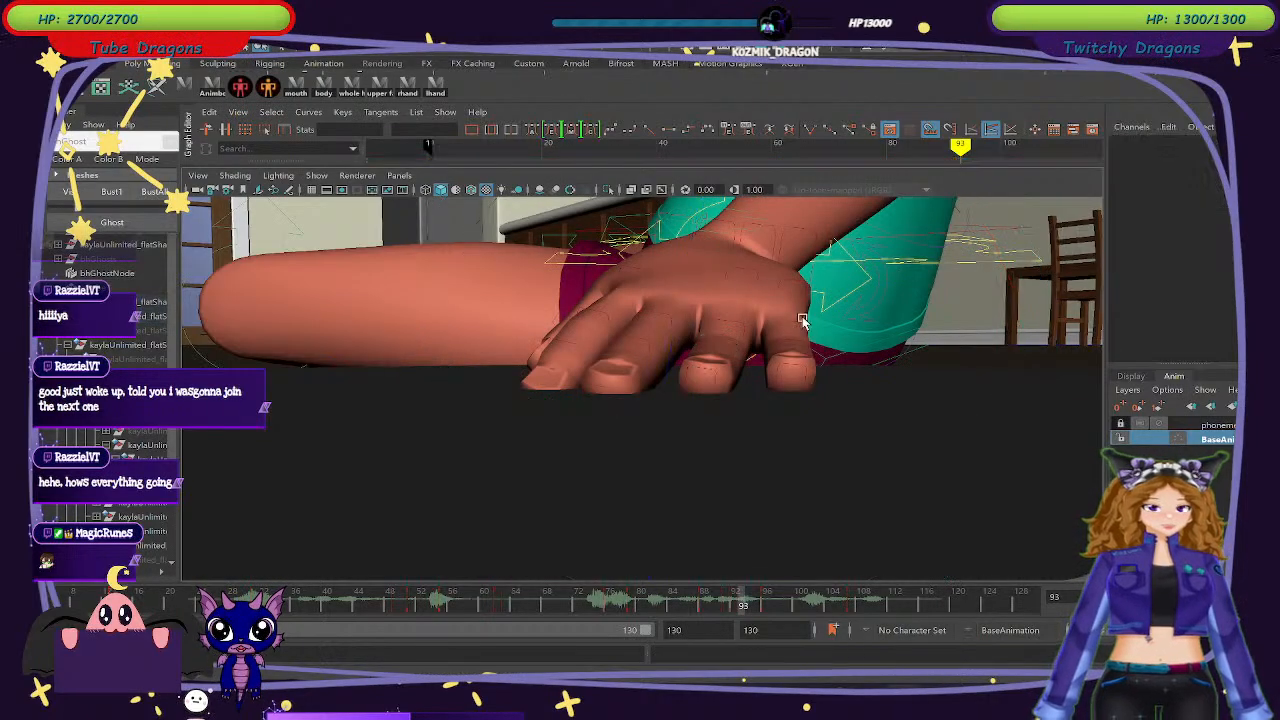
Adjust the curl of the left ring and little fingers against the floor on frame 93.
{"action": "left_click", "coordinate": [731, 322]}
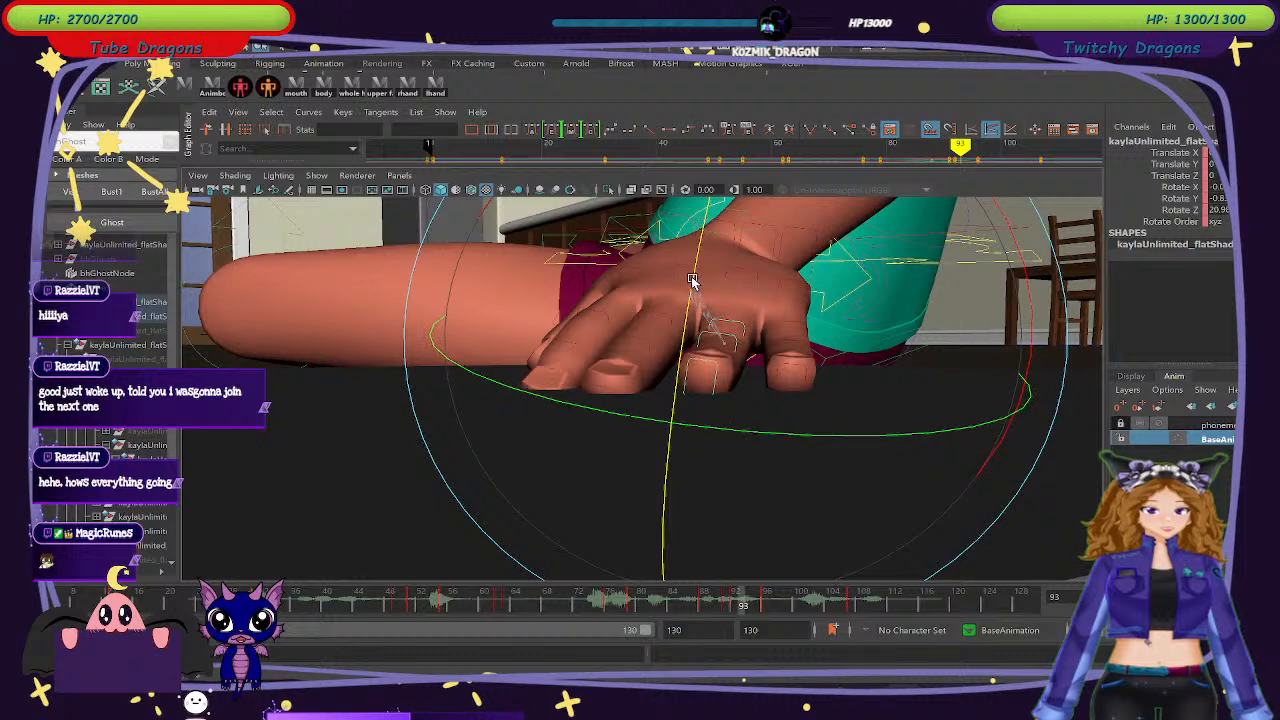
{"action": "left_click", "coordinate": [997, 471]}
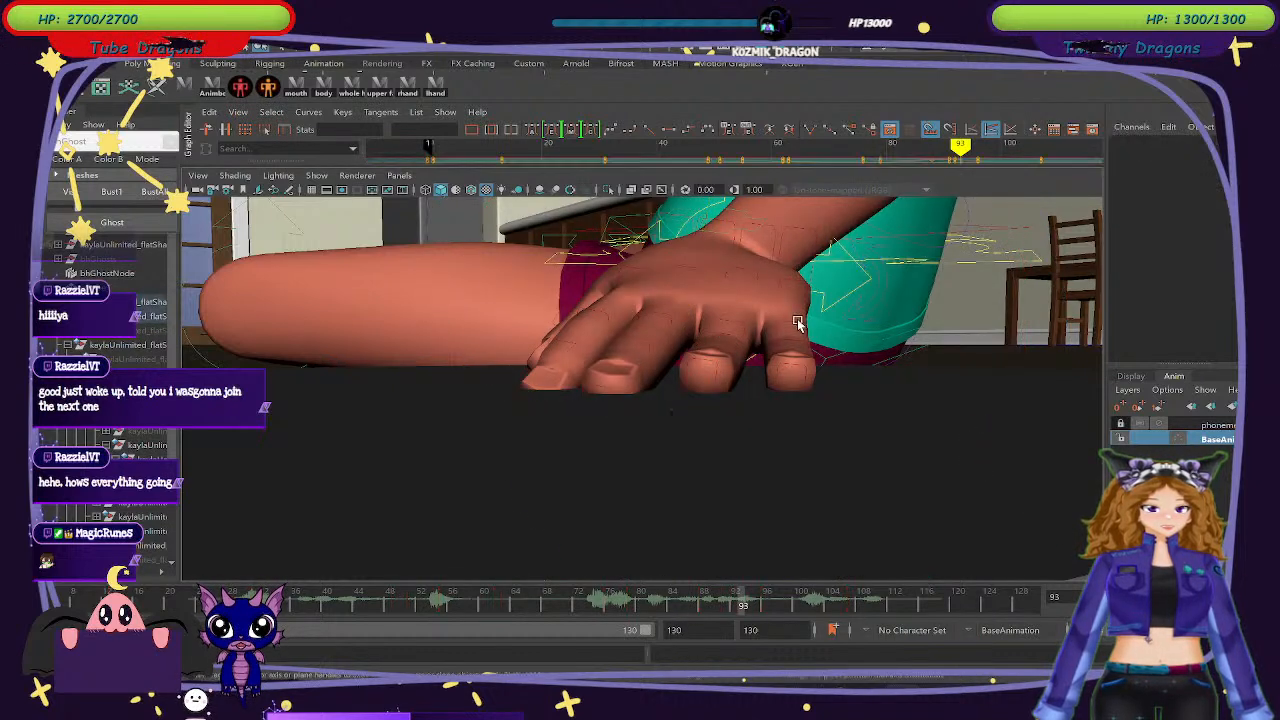
{"action": "left_click", "coordinate": [810, 318]}
{"action": "left_click_drag", "start_coordinate": [810, 318], "coordinate": [808, 308]}
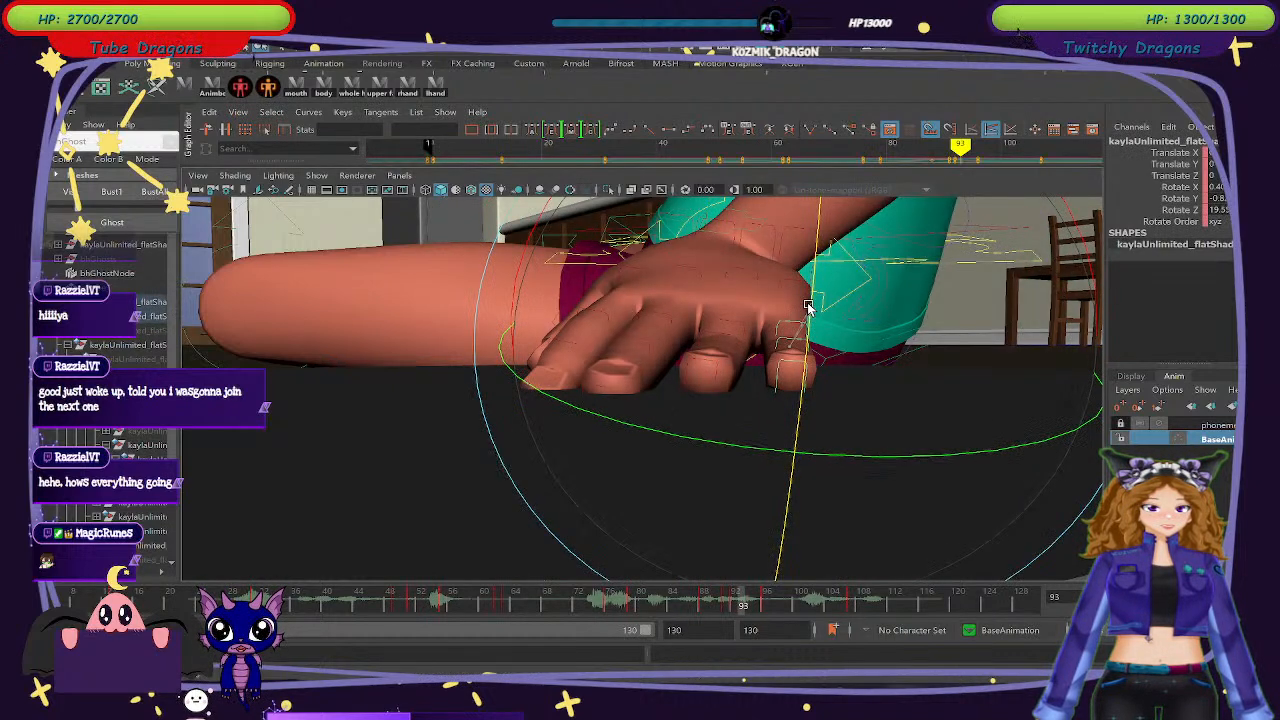
{"action": "left_click", "coordinate": [531, 528]}
Curl the left index finger's outer joints down to the floor and key them on frame 93.
{"action": "left_click", "coordinate": [572, 313]}
{"action": "left_click_drag", "start_coordinate": [572, 313], "coordinate": [998, 522]}
{"action": "left_click", "coordinate": [998, 522]}
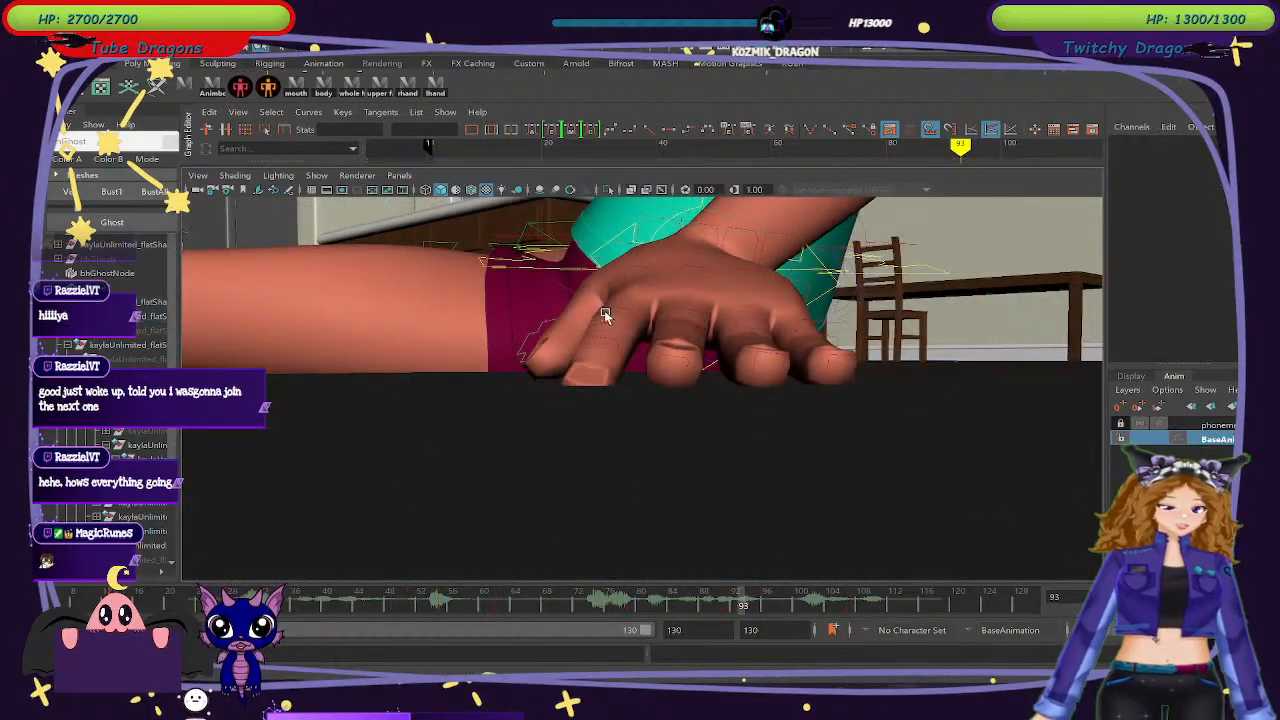
{"action": "left_click", "coordinate": [640, 272]}
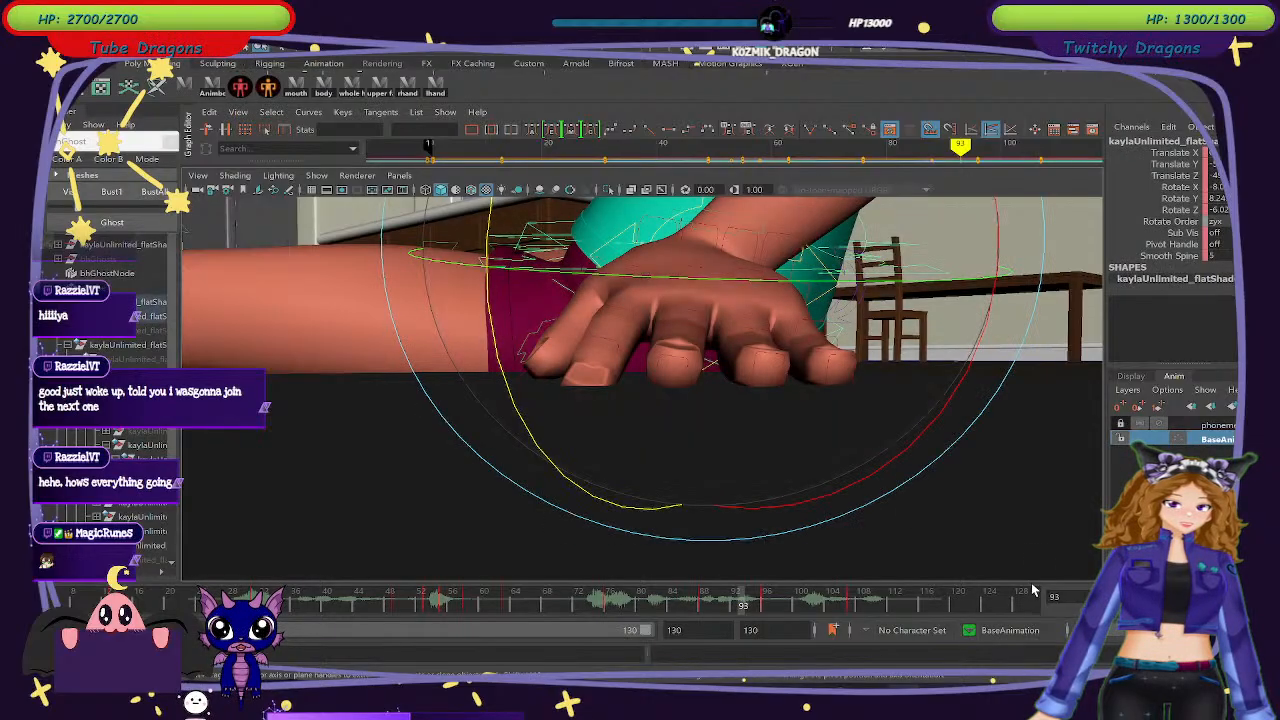
{"action": "left_click", "coordinate": [855, 476]}
{"action": "left_click", "coordinate": [628, 268]}
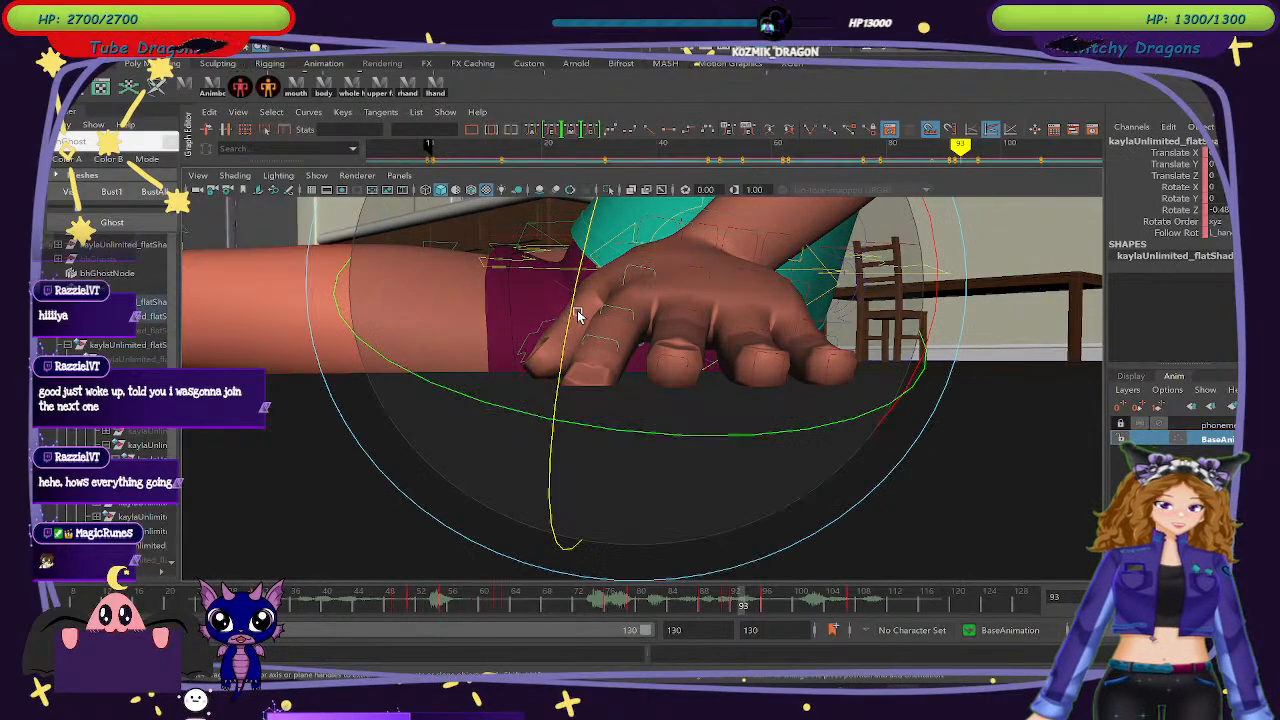
{"action": "left_click", "coordinate": [630, 360]}
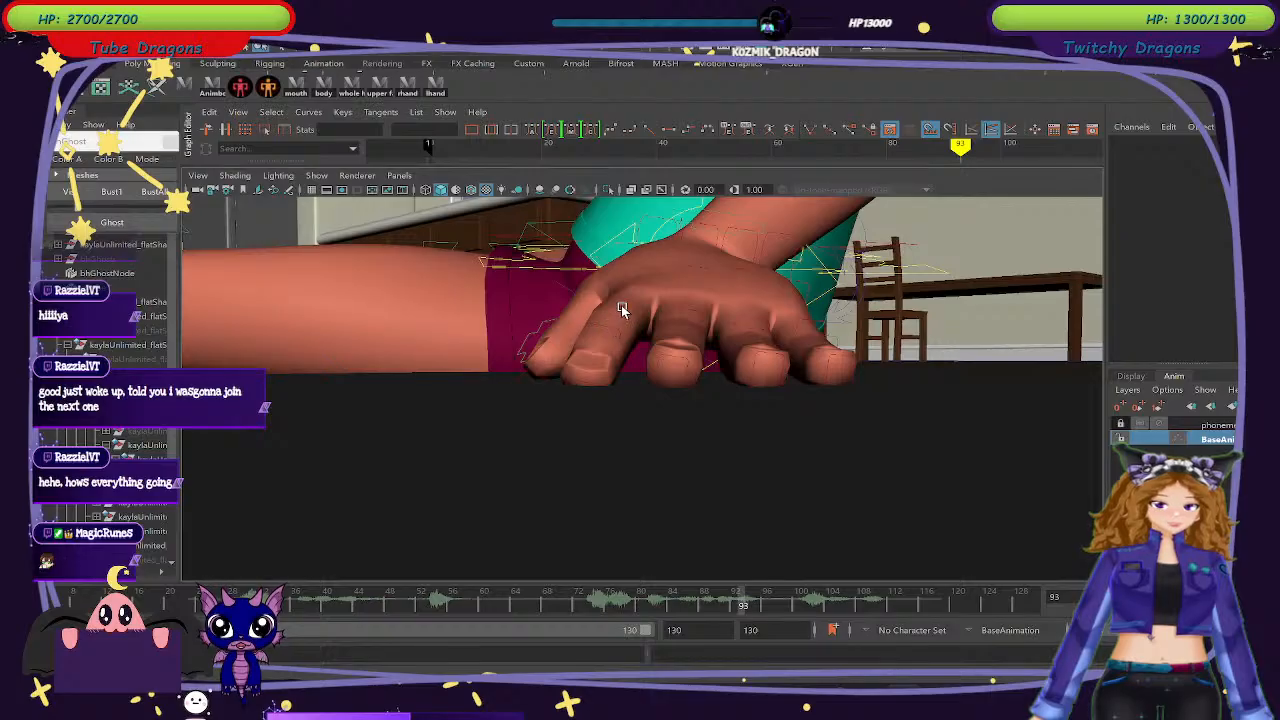
{"action": "left_click", "coordinate": [533, 356]}
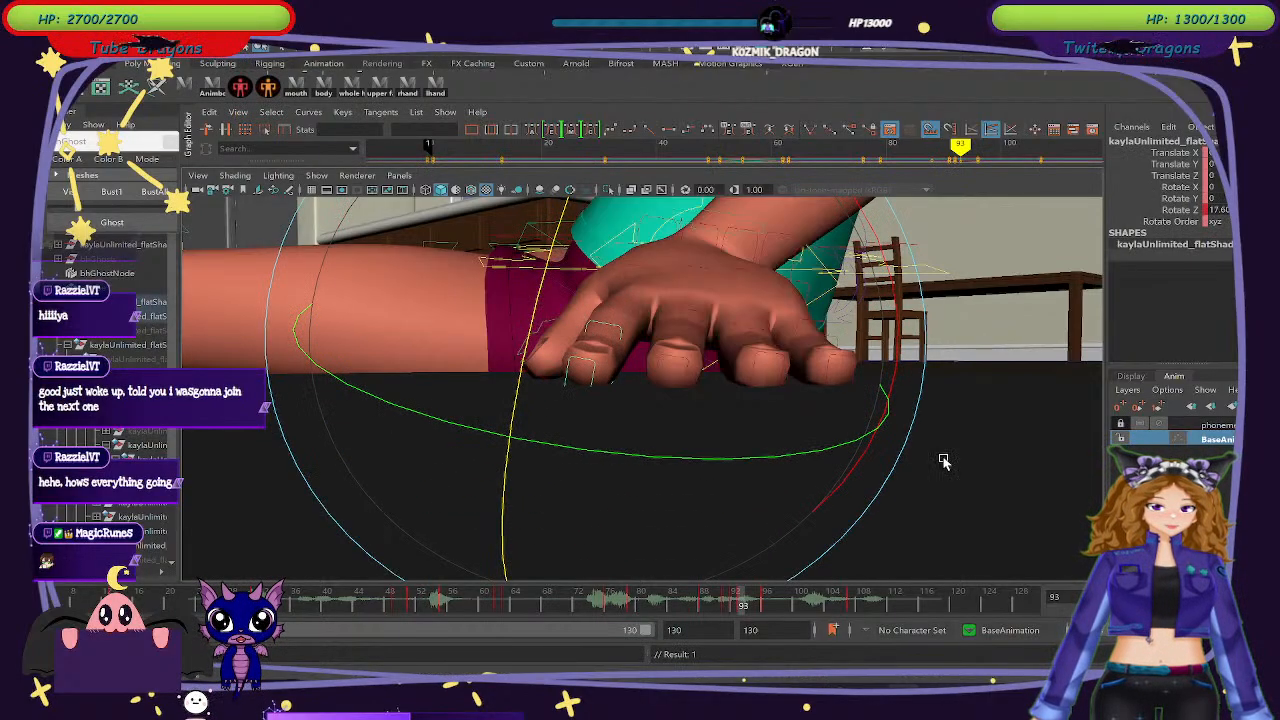
Rotate the left index finger's knuckle slightly, key it on frame 93 and check the motion from frame 92.
{"action": "left_click", "coordinate": [659, 325]}
{"action": "left_click", "coordinate": [627, 303]}
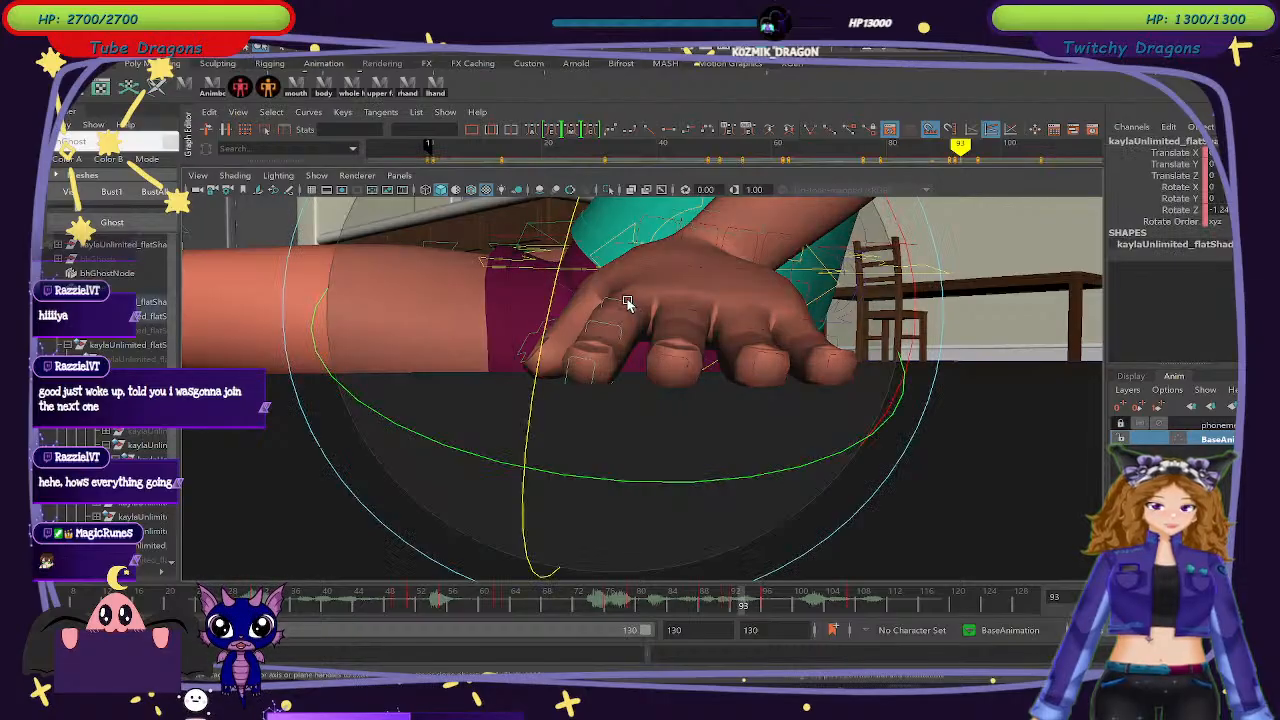
{"action": "left_click_drag", "start_coordinate": [549, 330], "coordinate": [901, 521]}
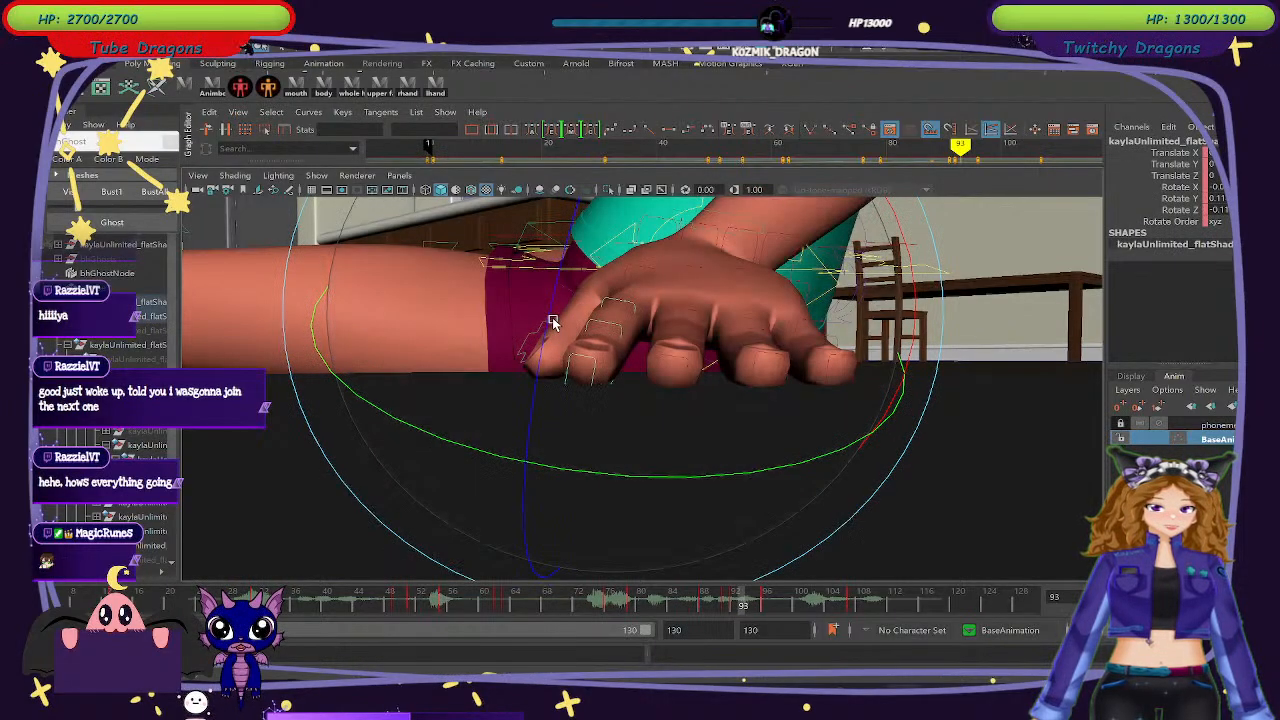
{"action": "left_click_drag", "start_coordinate": [731, 607], "coordinate": [742, 607]}
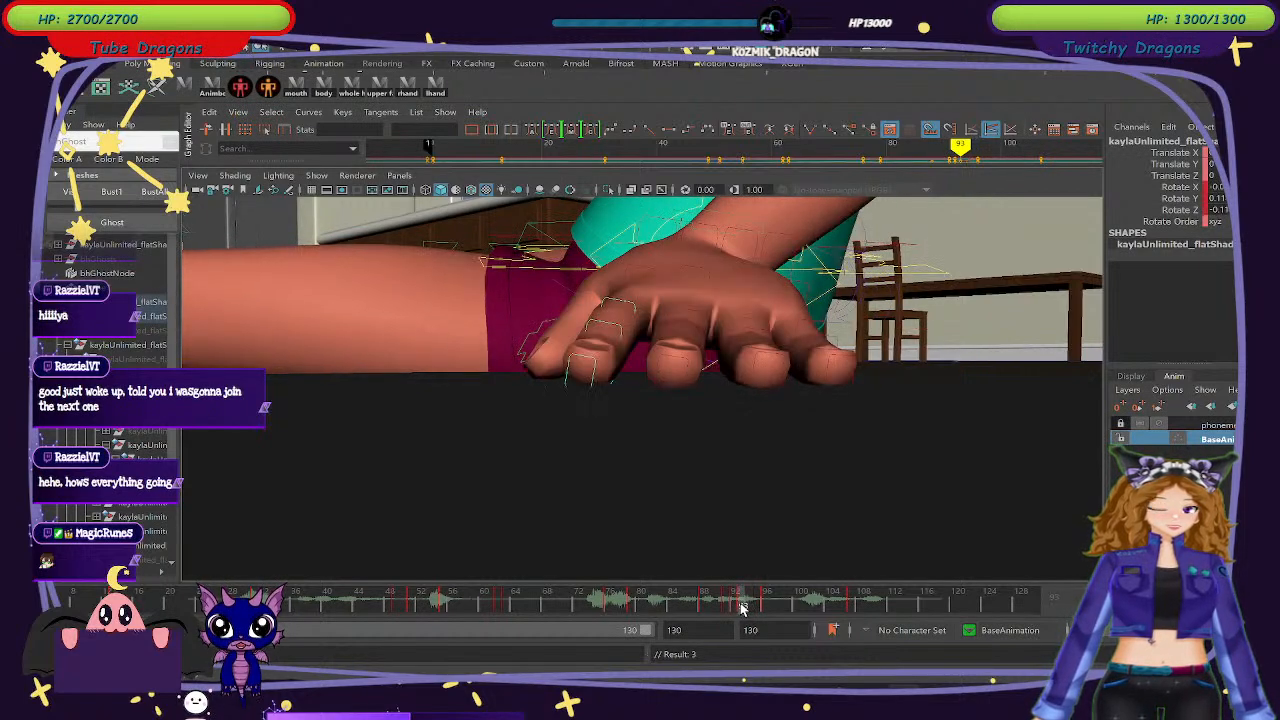
Rotate the left thumb's outer joint away from the fingers and key it on frame 93.
{"action": "mouse_move", "coordinate": [790, 520]}
{"action": "left_mouse_down", "text": "alt"}
{"action": "mouse_move", "coordinate": [803, 506]}
{"action": "mouse_move", "coordinate": [924, 514]}
{"action": "mouse_move", "coordinate": [814, 516]}
{"action": "left_mouse_up", "text": "alt"}
{"action": "left_click", "coordinate": [814, 516]}
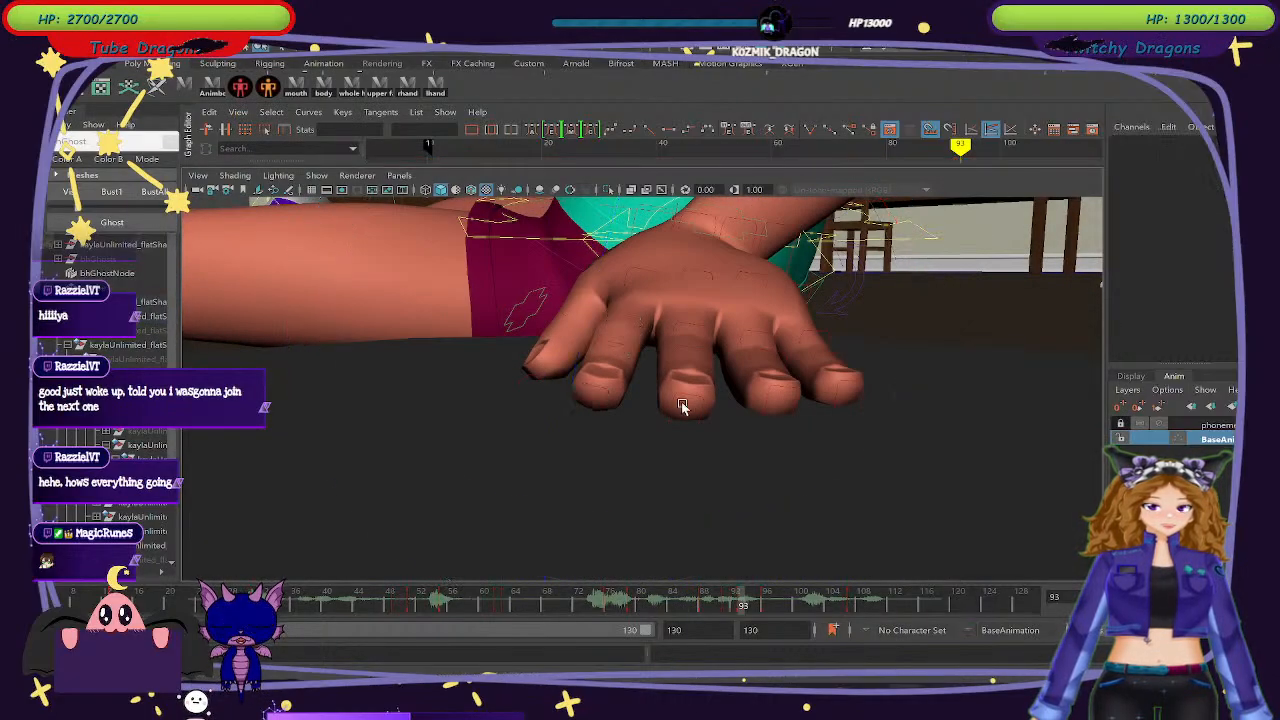
{"action": "left_click", "coordinate": [560, 312]}
{"action": "left_click_drag", "start_coordinate": [356, 498], "coordinate": [340, 490]}
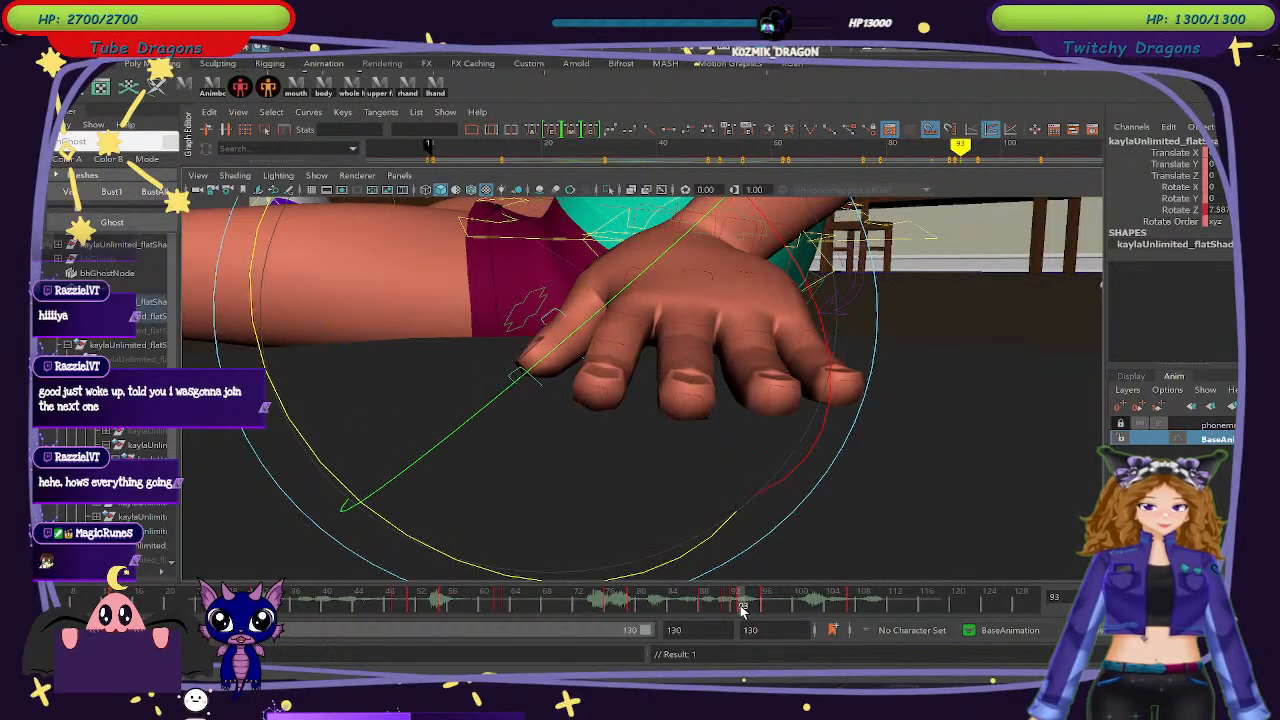
Rotate the left thumb's outer joint outward to lie flatter on the floor and key it on frame 94.
{"action": "left_click_drag", "start_coordinate": [742, 612], "coordinate": [757, 610]}
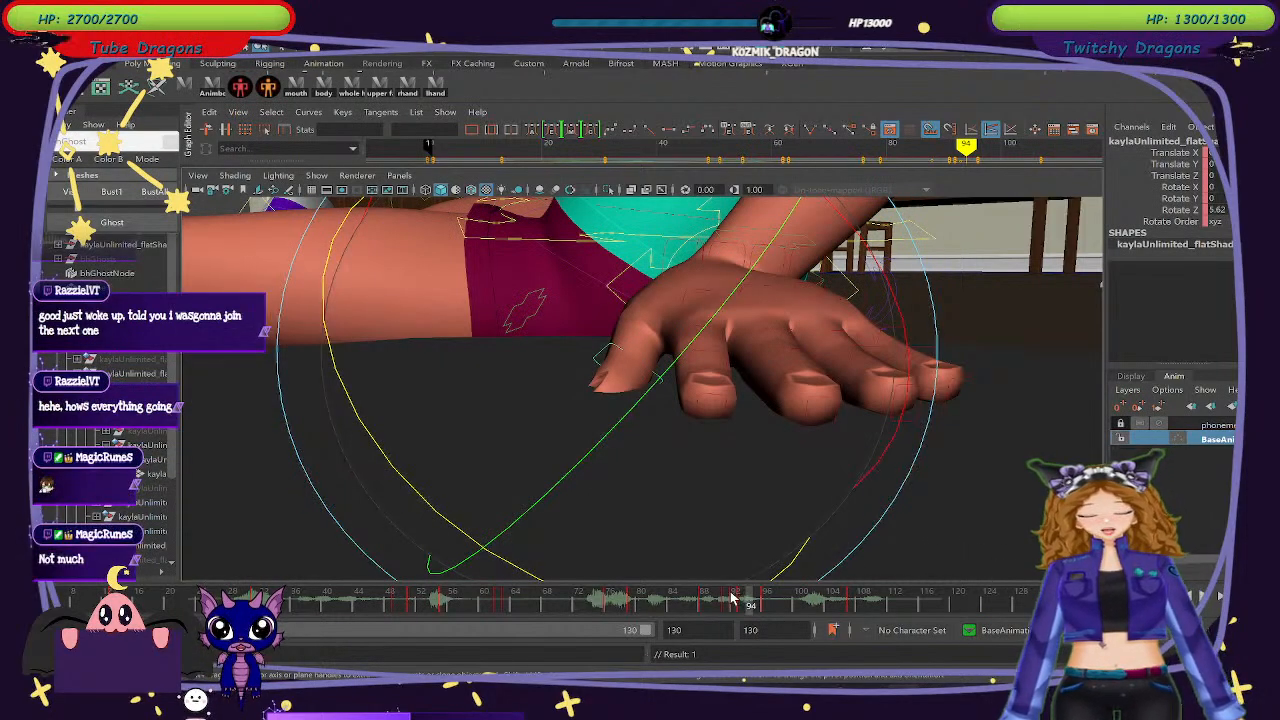
{"action": "left_click_drag", "start_coordinate": [748, 603], "coordinate": [750, 604]}
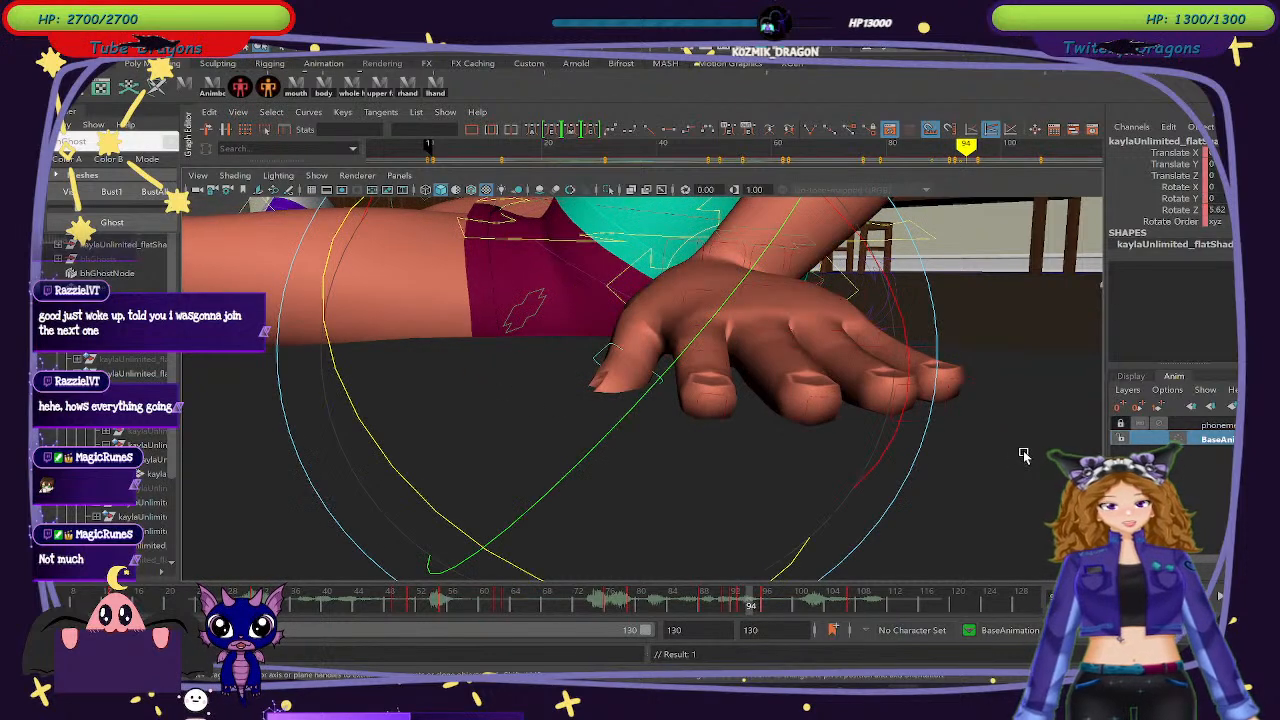
{"action": "left_click", "coordinate": [643, 340]}
{"action": "left_click", "coordinate": [612, 341]}
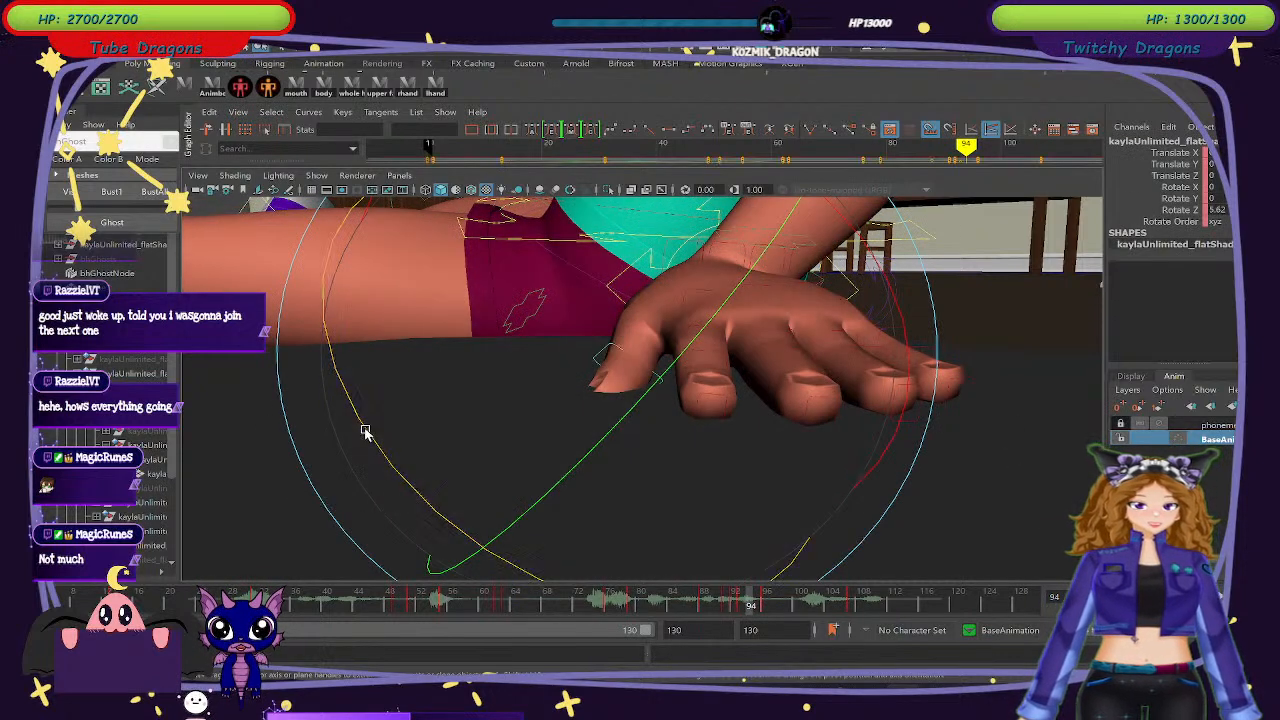
{"action": "left_click_drag", "start_coordinate": [363, 434], "coordinate": [320, 362]}
{"action": "key", "text": "s"}
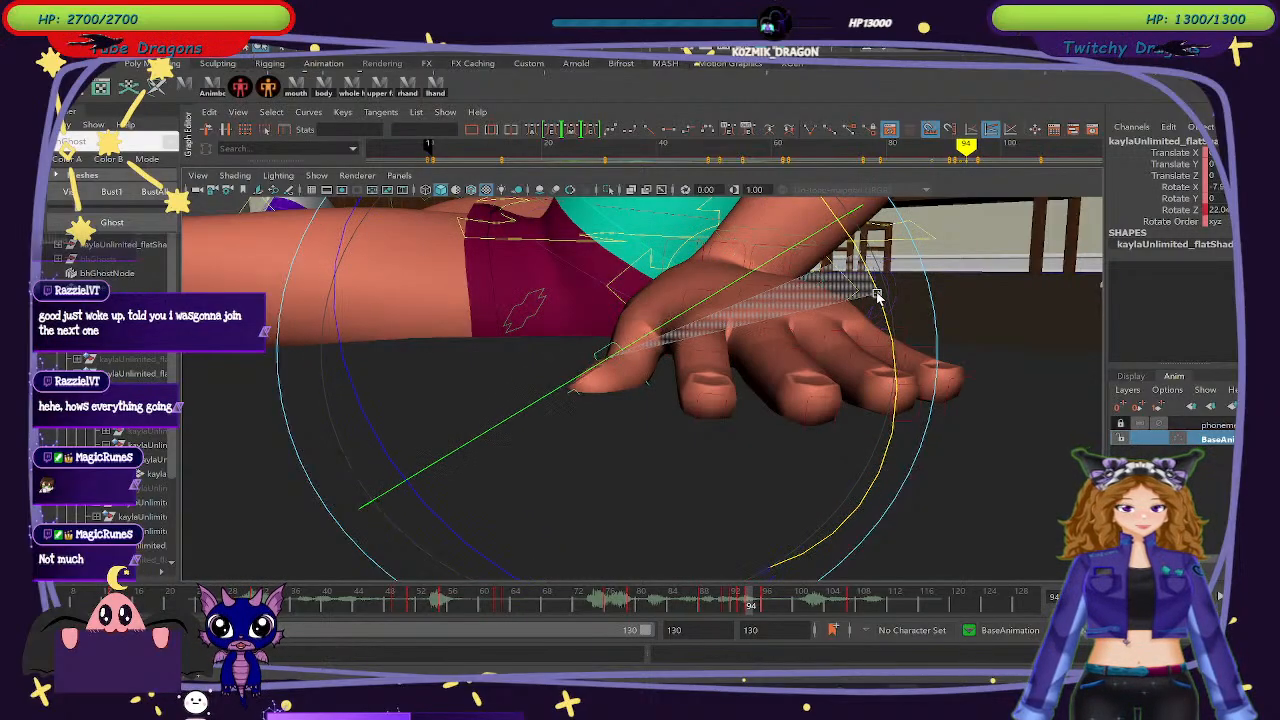
Try to swing the whole left thumb outward from its base control on frame 94.
{"action": "left_click", "coordinate": [655, 307]}
{"action": "left_click", "coordinate": [637, 289]}
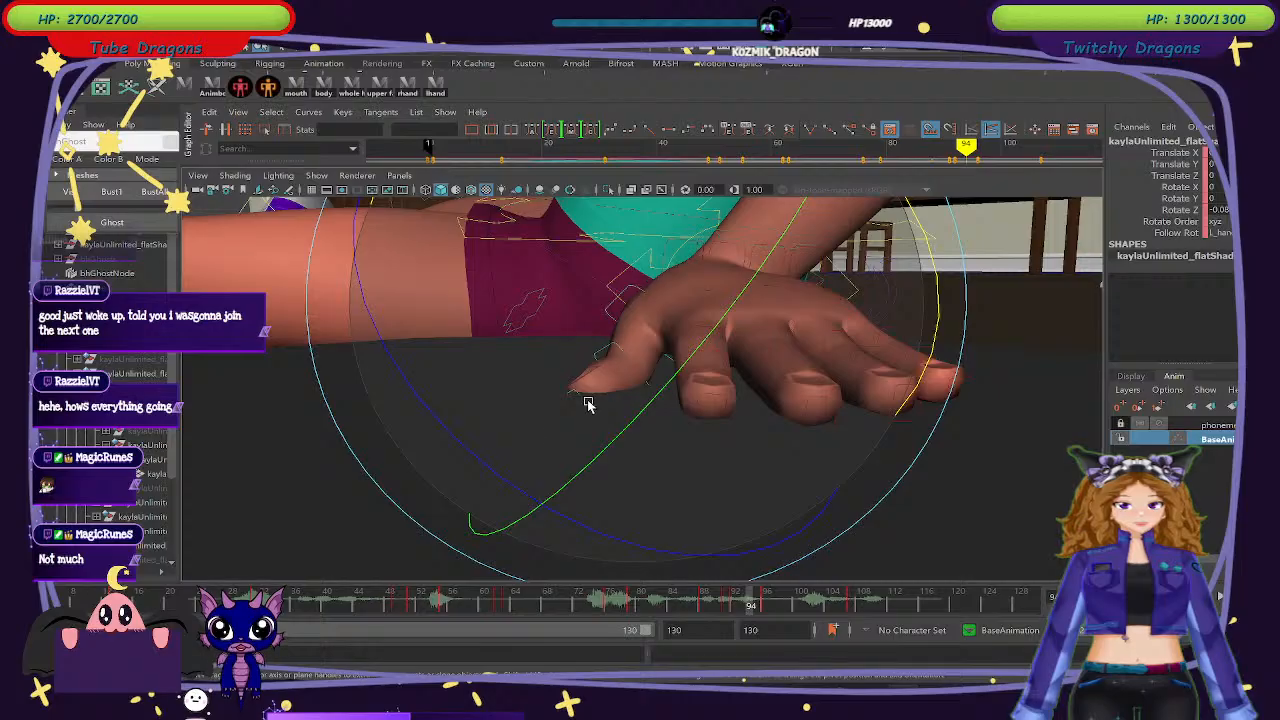
{"action": "left_click_drag", "start_coordinate": [503, 480], "coordinate": [450, 424]}
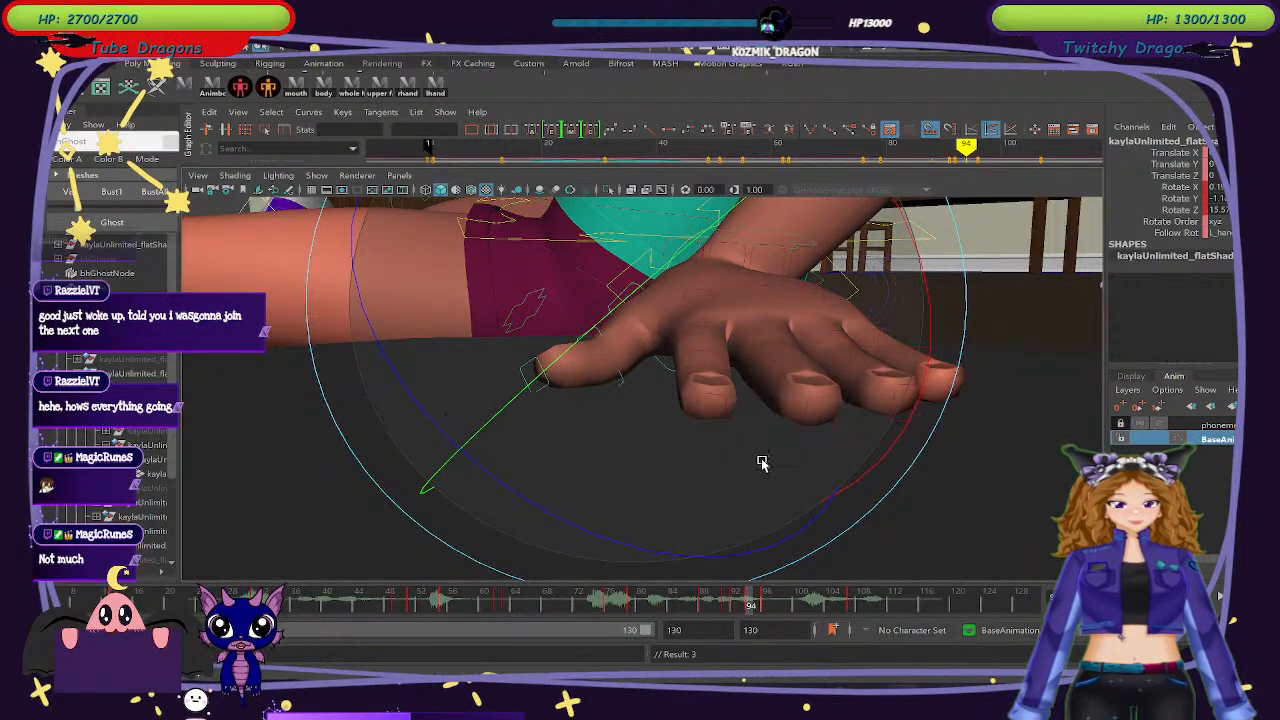
Examine the thumb from the side on frames 92 and 93, and select all left-hand controls.
{"action": "left_click_drag", "start_coordinate": [762, 462], "coordinate": [890, 512], "text": "alt"}
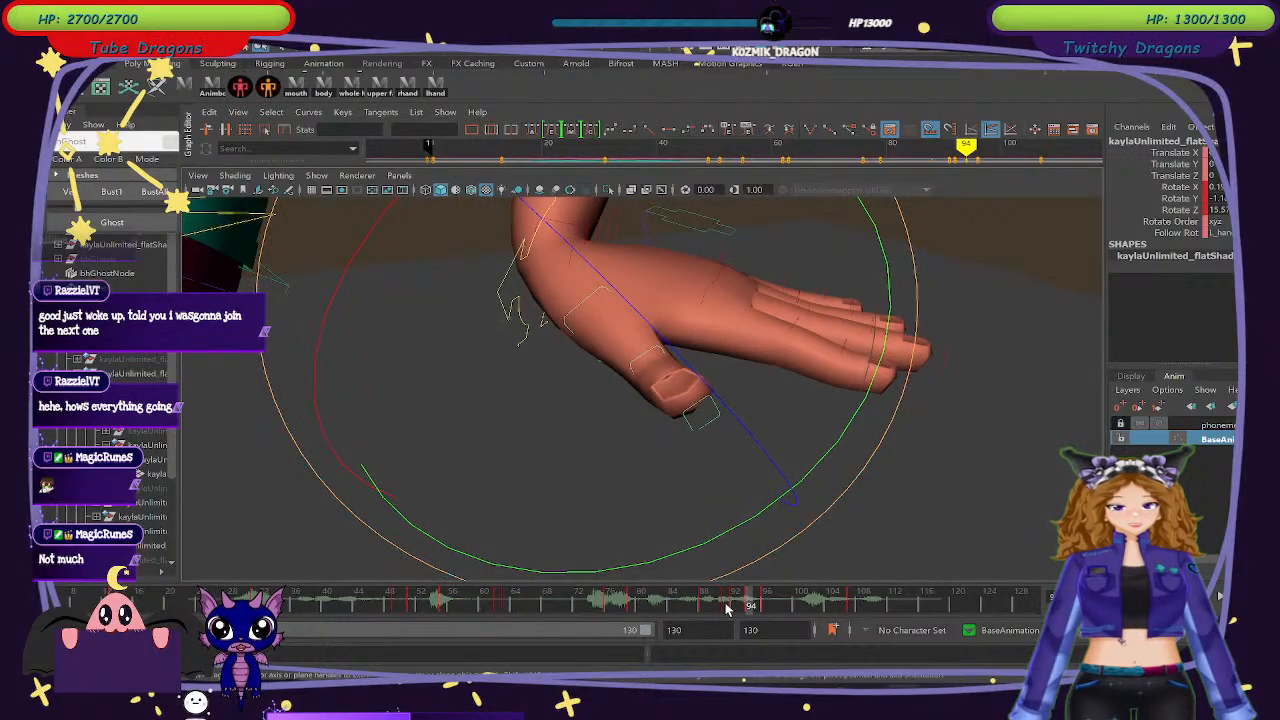
{"action": "left_click", "coordinate": [733, 607]}
{"action": "left_click_drag", "start_coordinate": [736, 608], "coordinate": [735, 608]}
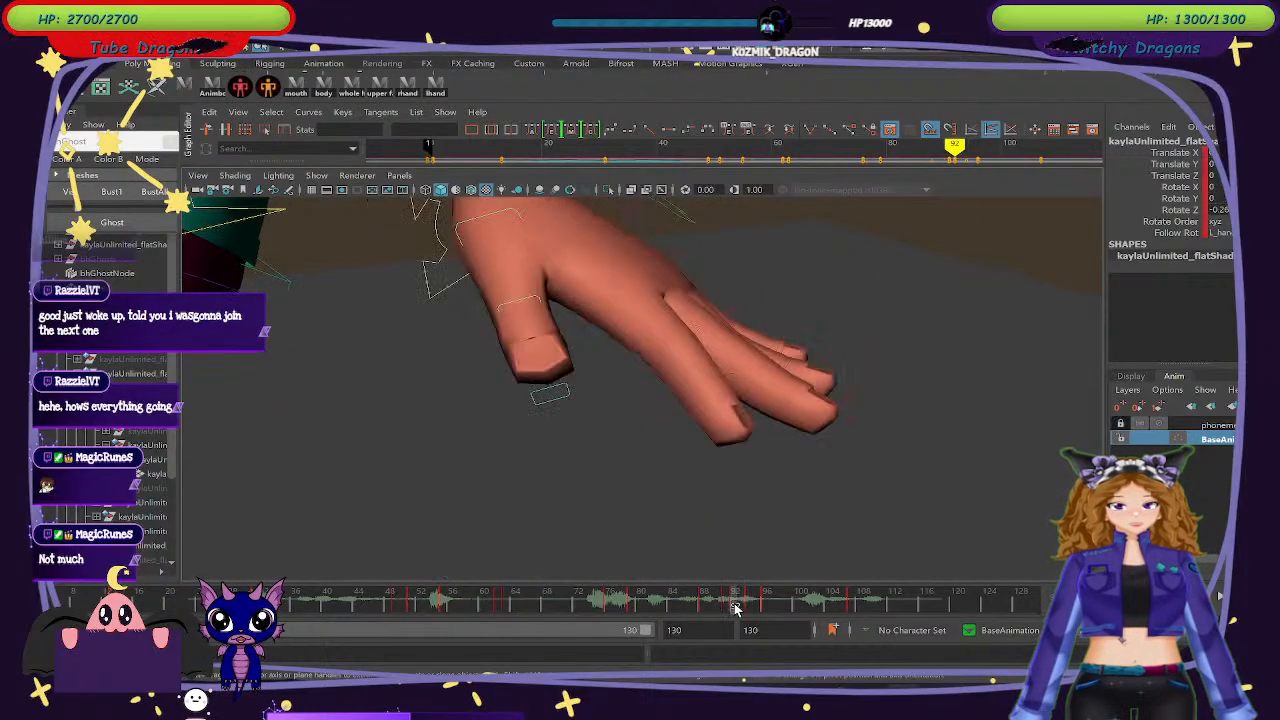
{"action": "left_click", "coordinate": [742, 607]}
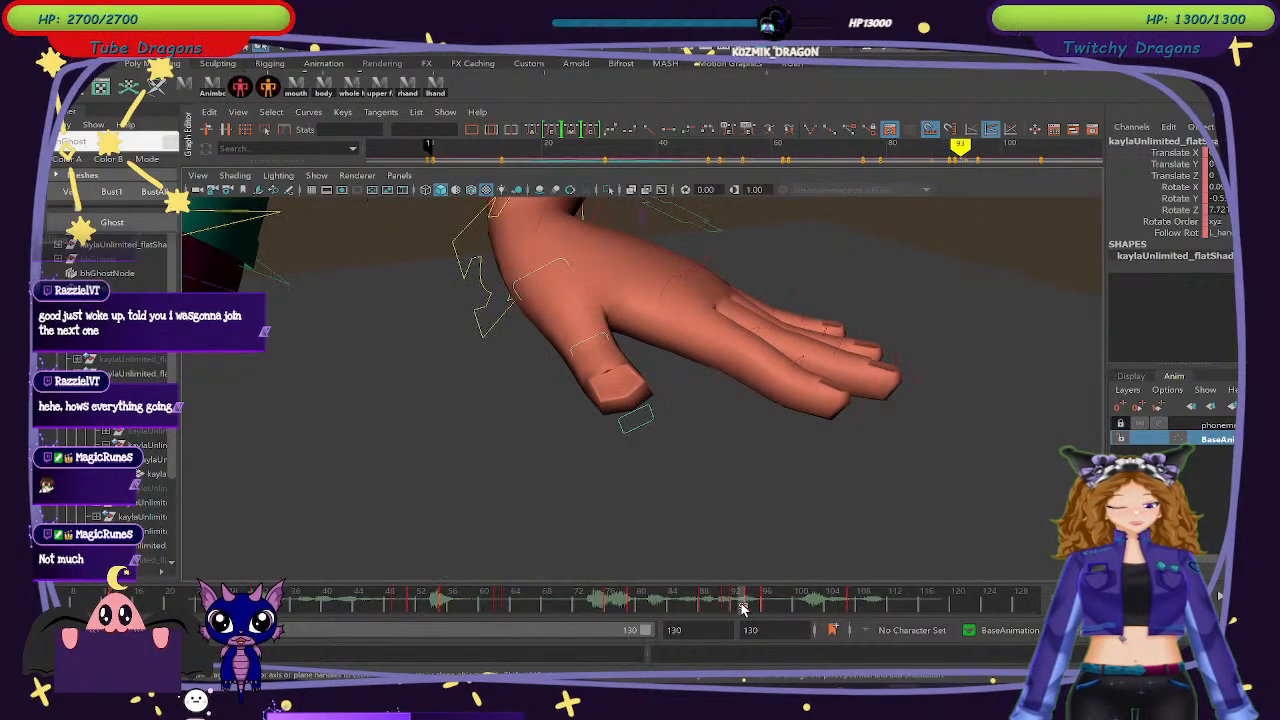
{"action": "left_click", "coordinate": [436, 92]}
{"action": "left_click_drag", "start_coordinate": [950, 455], "coordinate": [986, 446], "text": "alt"}
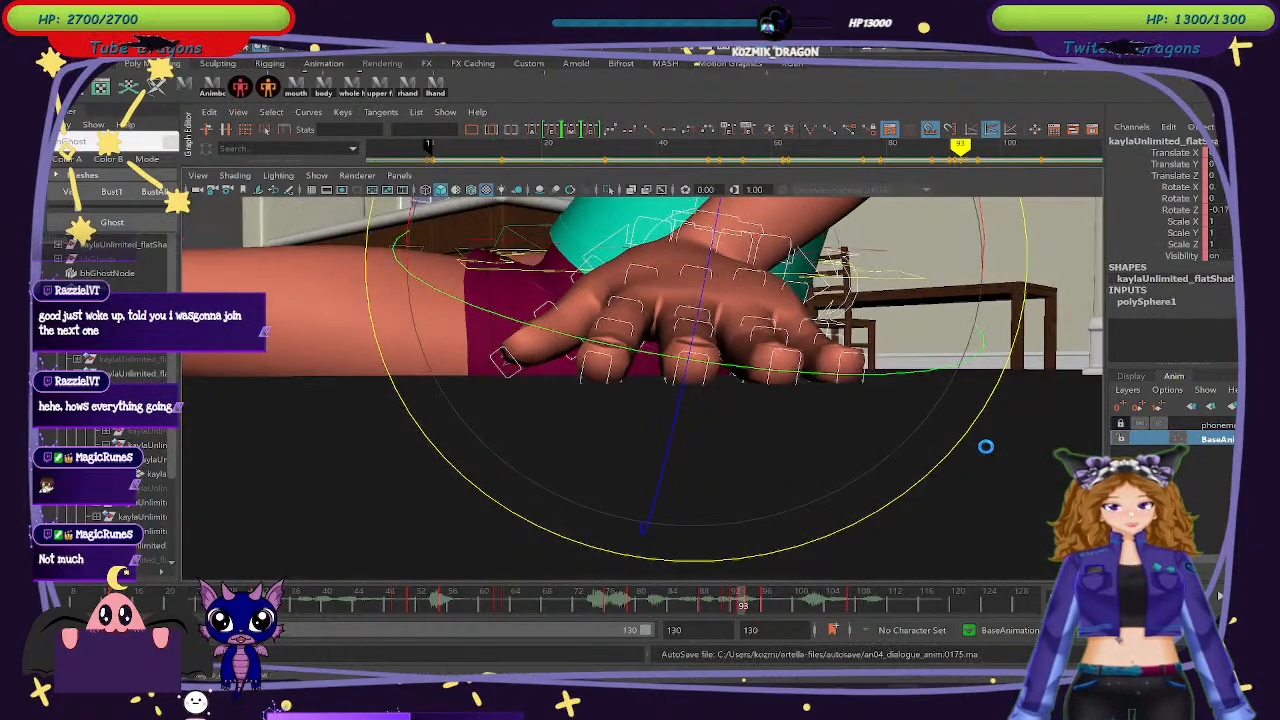
Undo the left thumb's base rotation from frame 94 and return to frame 92.
{"action": "key", "text": "ctrl+z"}
{"action": "key", "text": "ctrl+z"}
{"action": "key", "text": "ctrl+z"}
{"action": "key", "text": "ctrl+z"}
{"action": "key", "text": "ctrl+z"}
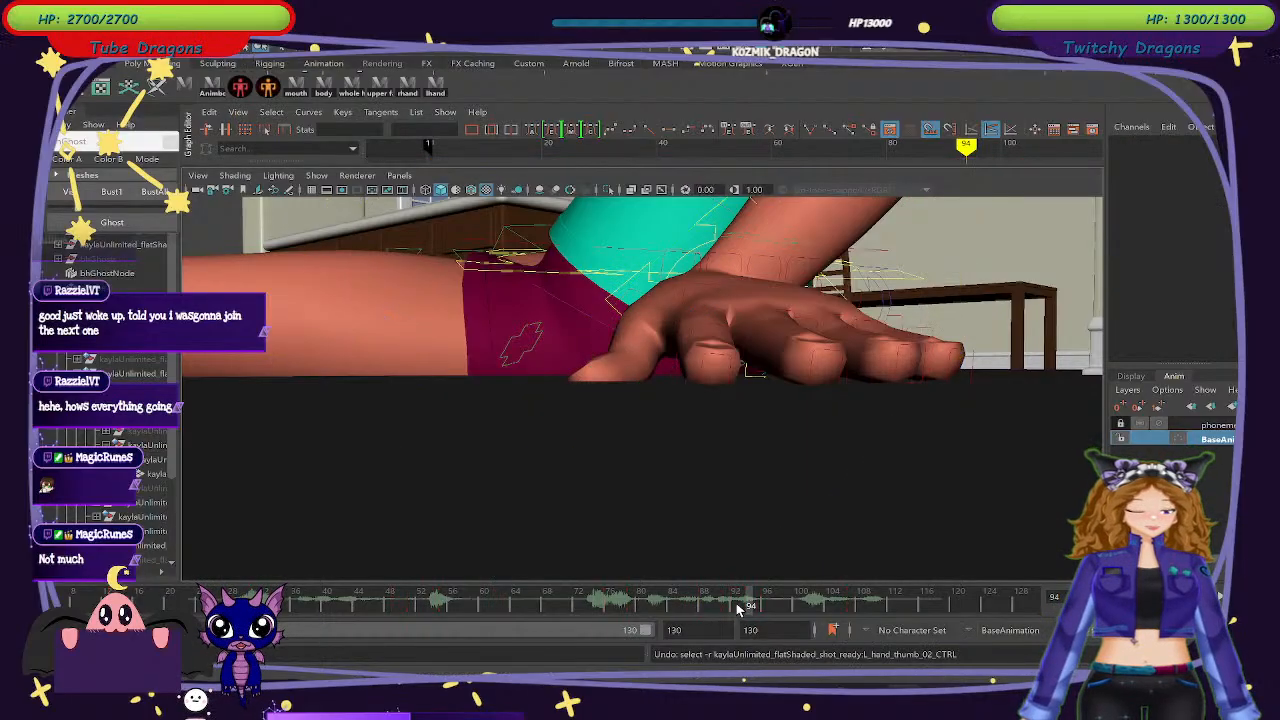
{"action": "left_click", "coordinate": [740, 606]}
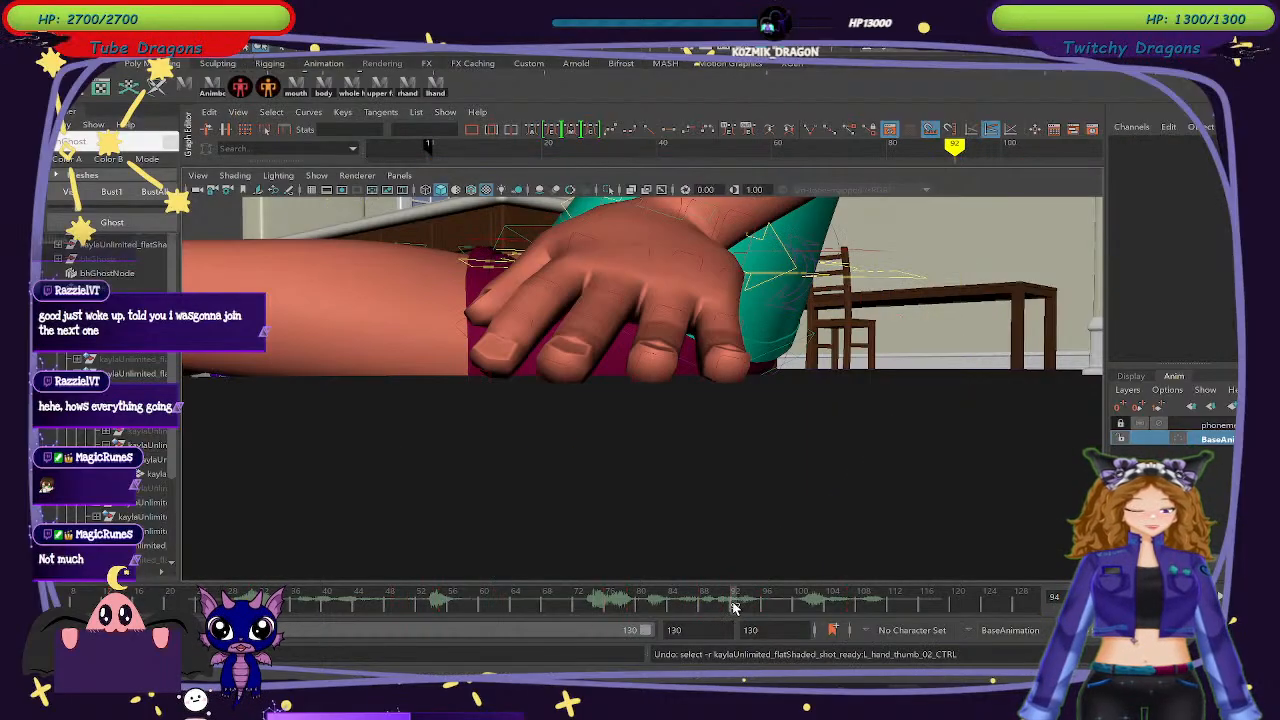
Key all the left-hand controls on frame 93, and move to frame 94 with nothing selected.
{"action": "left_click", "coordinate": [444, 90]}
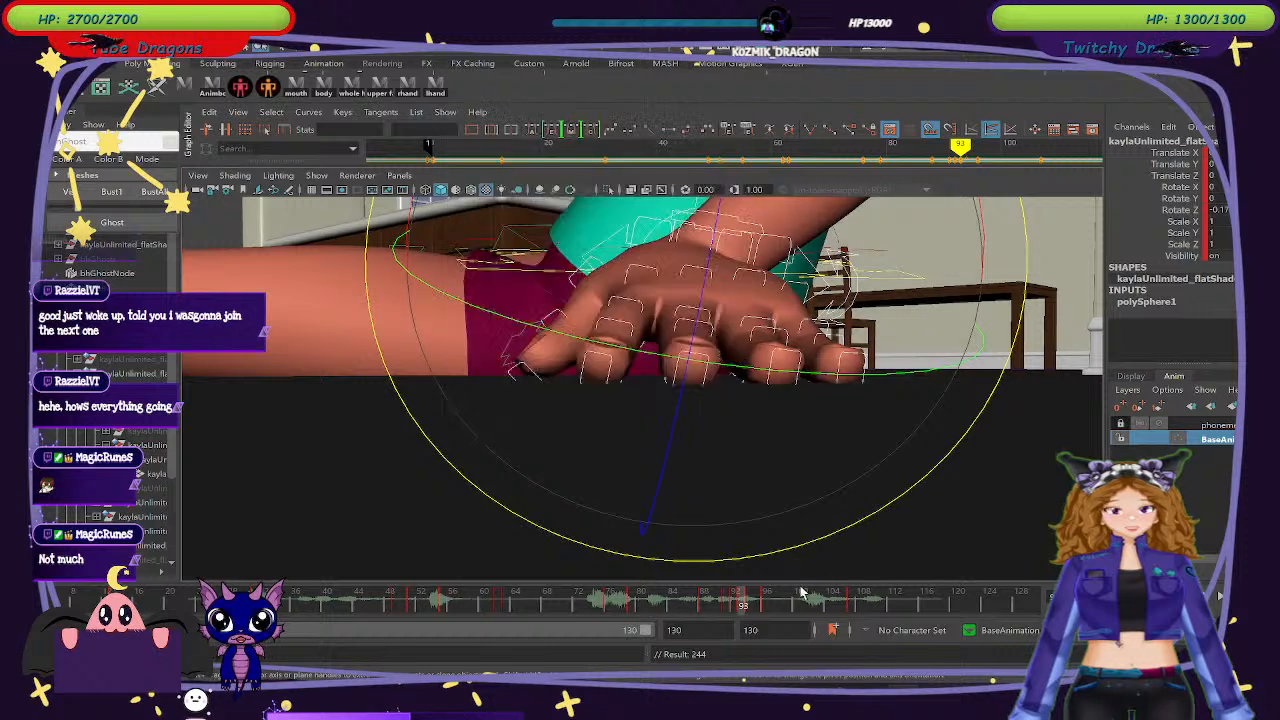
{"action": "left_click", "coordinate": [754, 599]}
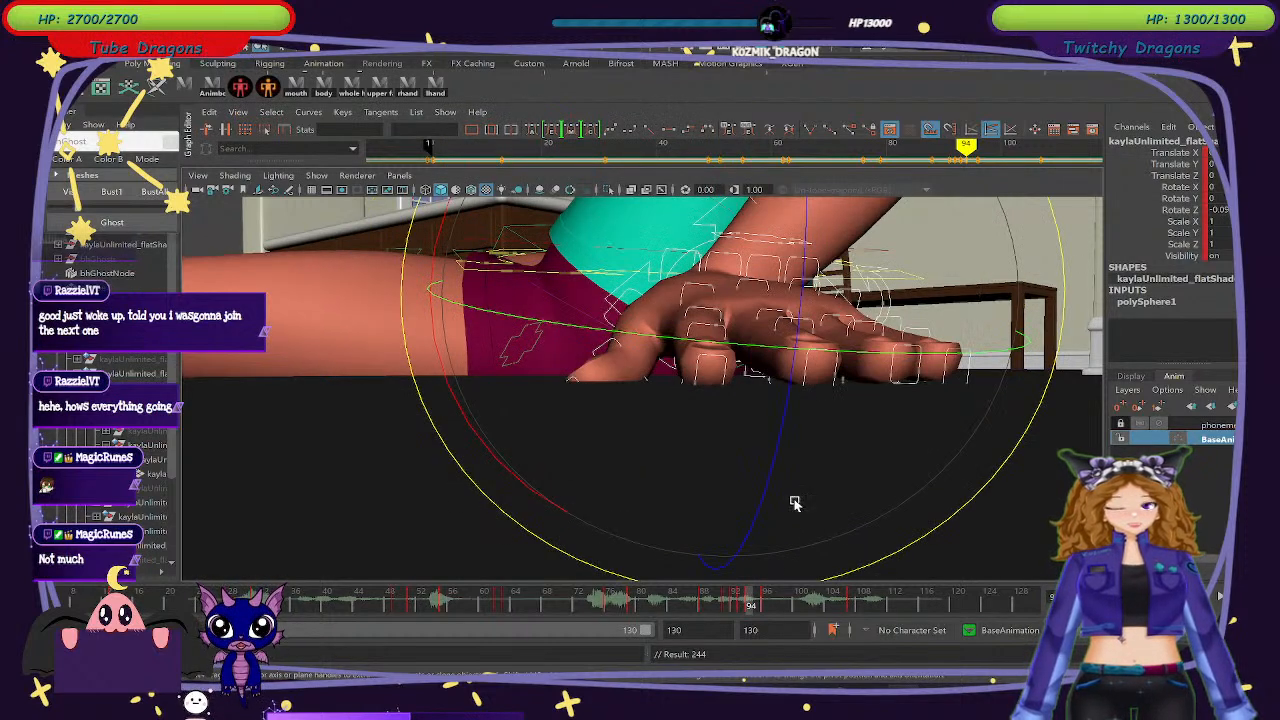
{"action": "left_click", "coordinate": [763, 463]}
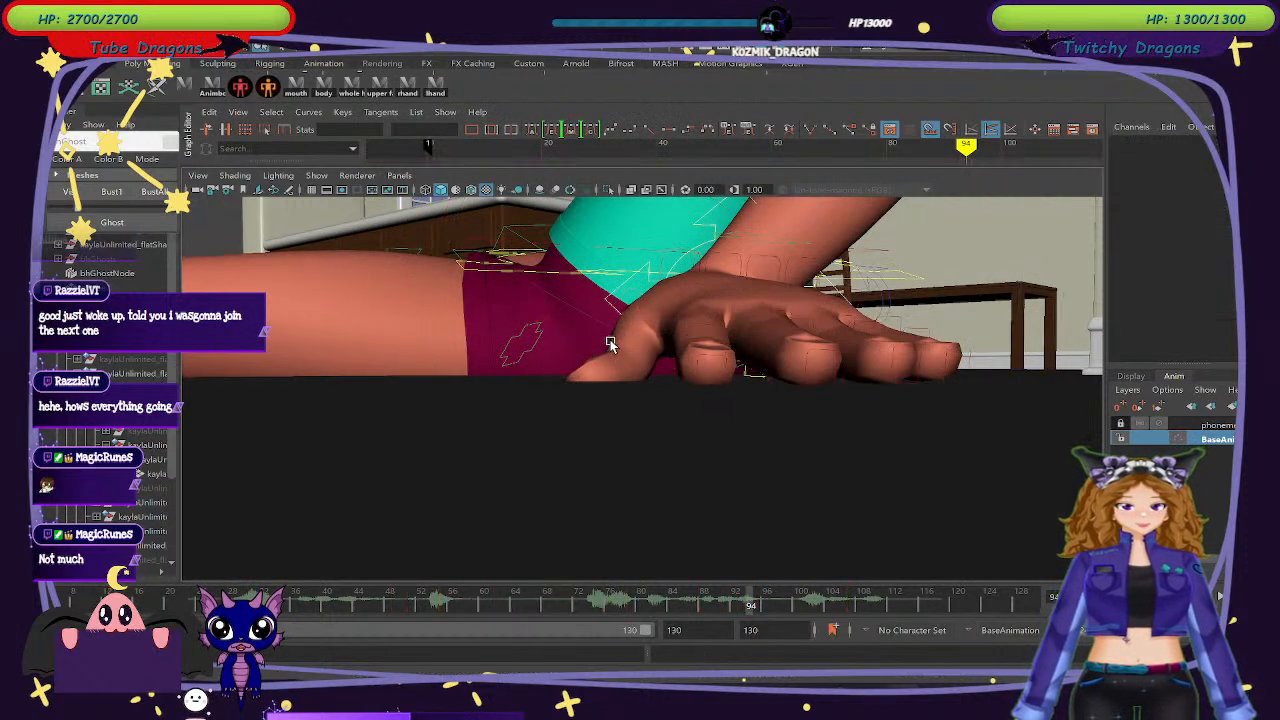
Try to rotate the left thumb's second joint on frame 94, and undo the rotation.
{"action": "left_click", "coordinate": [613, 341]}
{"action": "left_click_drag", "start_coordinate": [481, 436], "coordinate": [427, 373]}
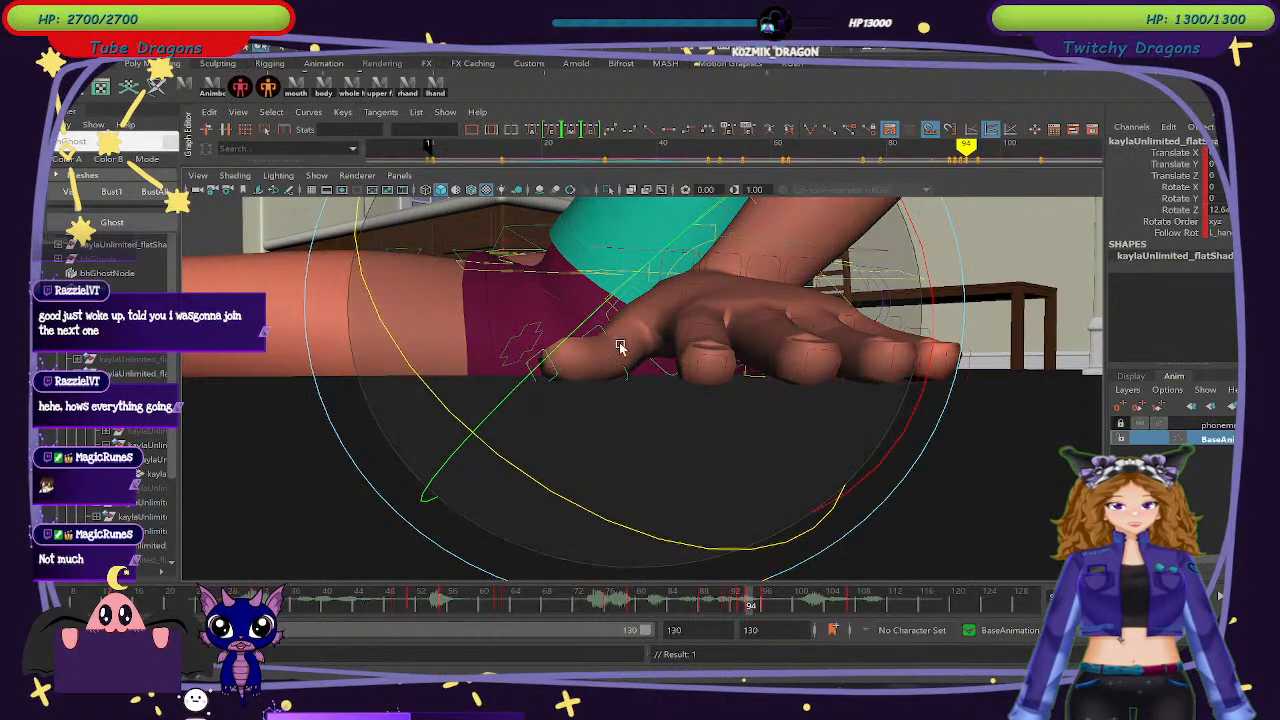
{"action": "key", "text": "ctrl+z"}
{"action": "key", "text": "ctrl+z"}
{"action": "key", "text": "ctrl+z"}
{"action": "key", "text": "ctrl+z"}
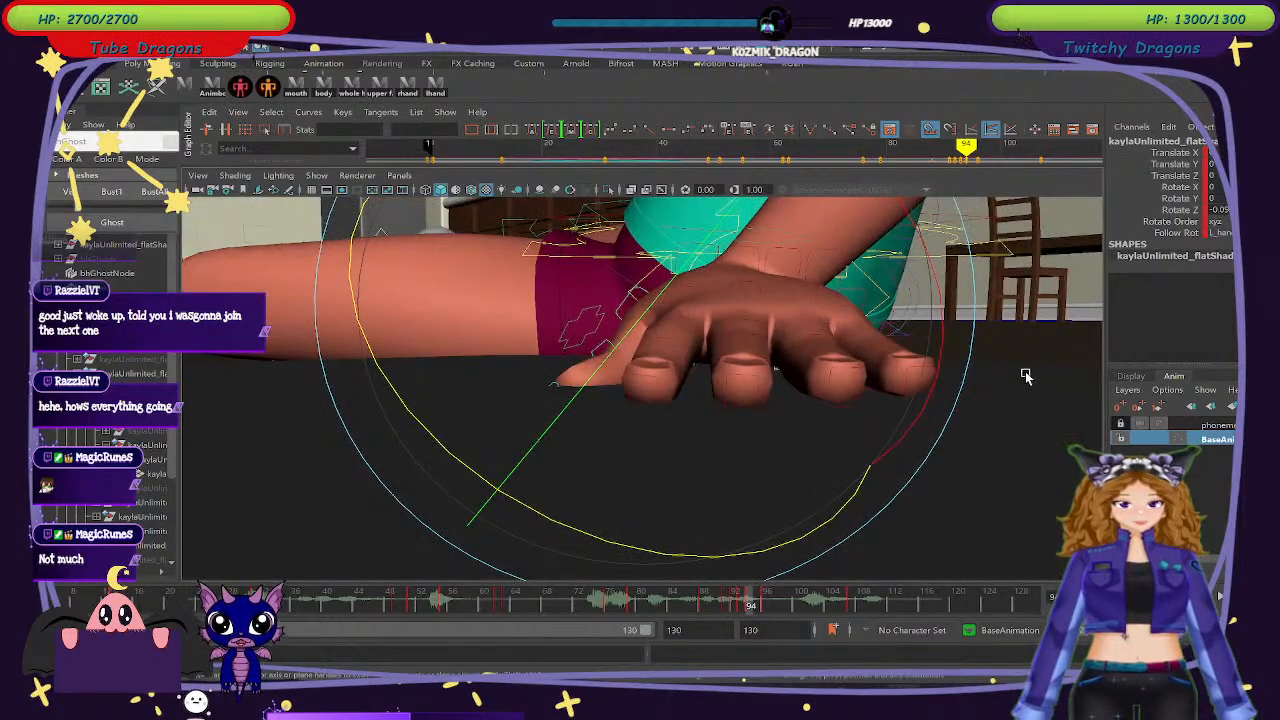
Rotate the left thumb slightly about X from its base control on frame 94.
{"action": "left_click", "coordinate": [1026, 376]}
{"action": "left_click", "coordinate": [911, 301]}
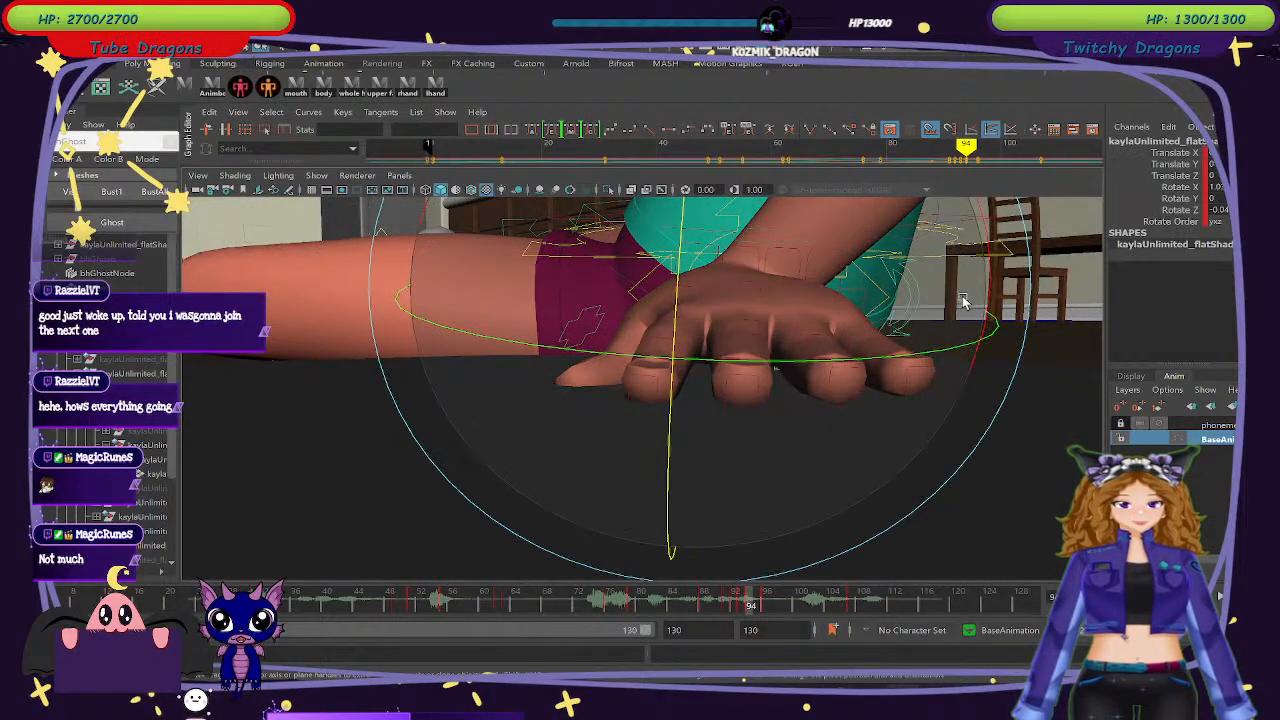
{"action": "left_click_drag", "start_coordinate": [987, 299], "coordinate": [990, 310]}
{"action": "left_click_drag", "start_coordinate": [938, 537], "coordinate": [950, 539], "text": "alt"}
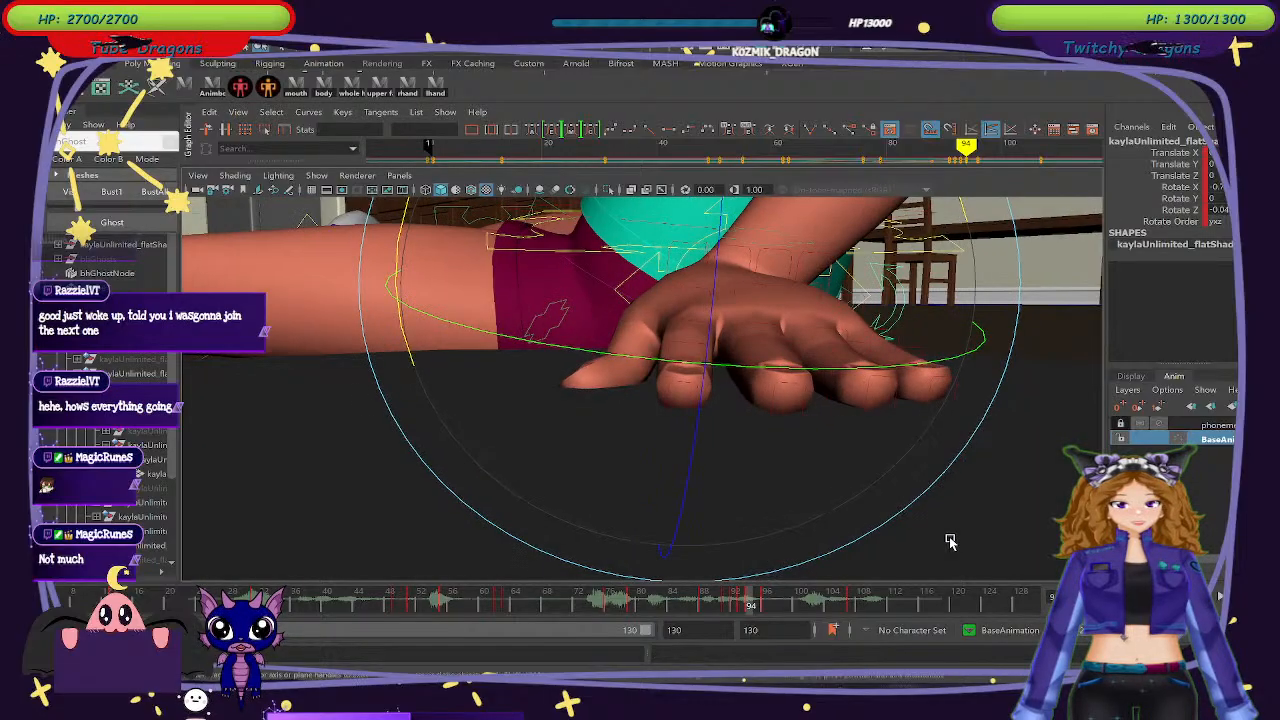
Rotate the left thumb's second joint to about 11 degrees in Z on frame 94 and inspect it from the side.
{"action": "left_click", "coordinate": [675, 376]}
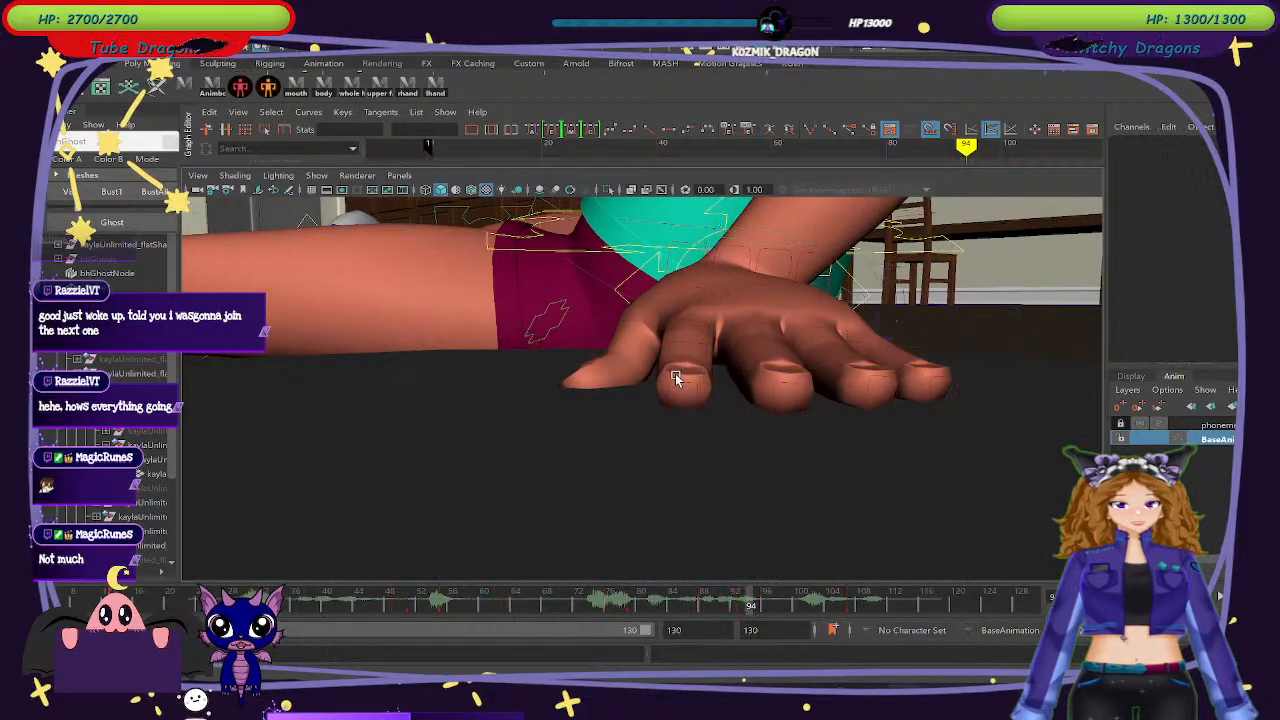
{"action": "left_click", "coordinate": [608, 305]}
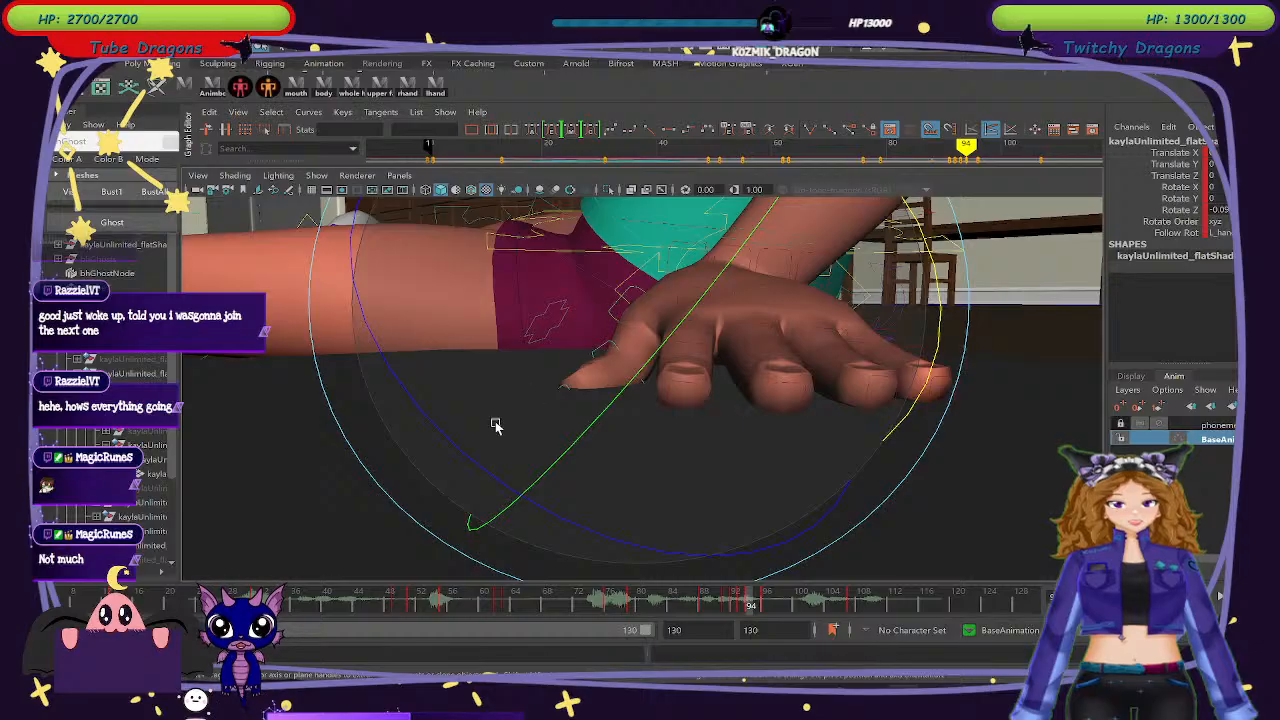
{"action": "left_click_drag", "start_coordinate": [497, 429], "coordinate": [445, 378]}
{"action": "left_click_drag", "start_coordinate": [609, 354], "coordinate": [750, 606], "text": "alt"}
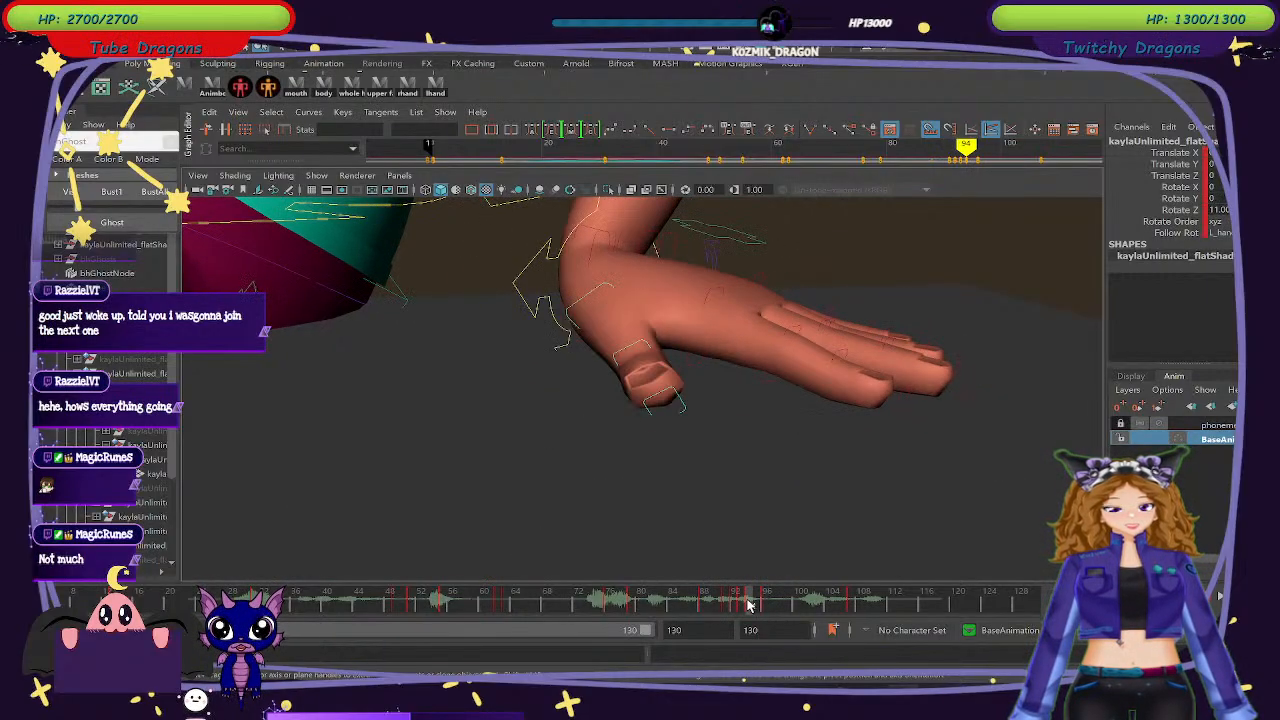
Select all the left-hand controls and key them on frame 95.
{"action": "left_click", "coordinate": [436, 88]}
{"action": "left_click", "coordinate": [436, 88]}
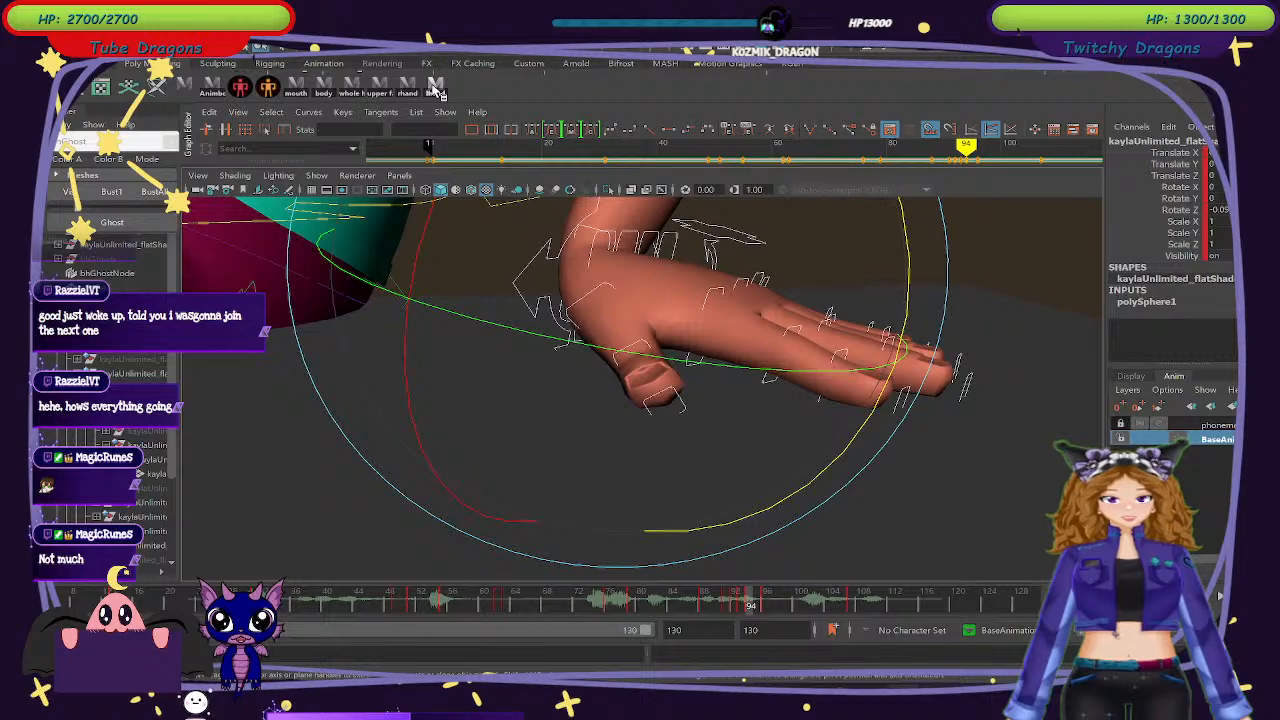
{"action": "left_click", "coordinate": [757, 607]}
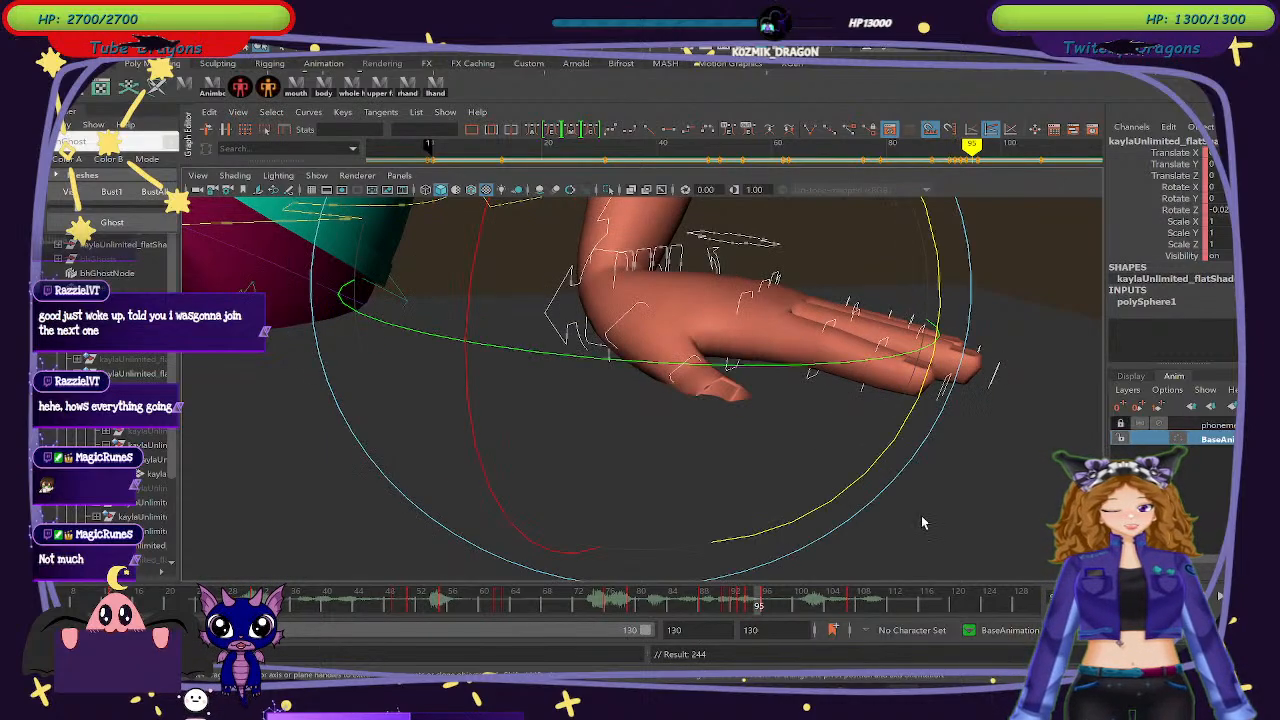
Rotate the left hand's four fingers together from their base joints on frame 95 to lie level with the floor.
{"action": "left_click_drag", "start_coordinate": [923, 523], "coordinate": [783, 512], "text": "alt"}
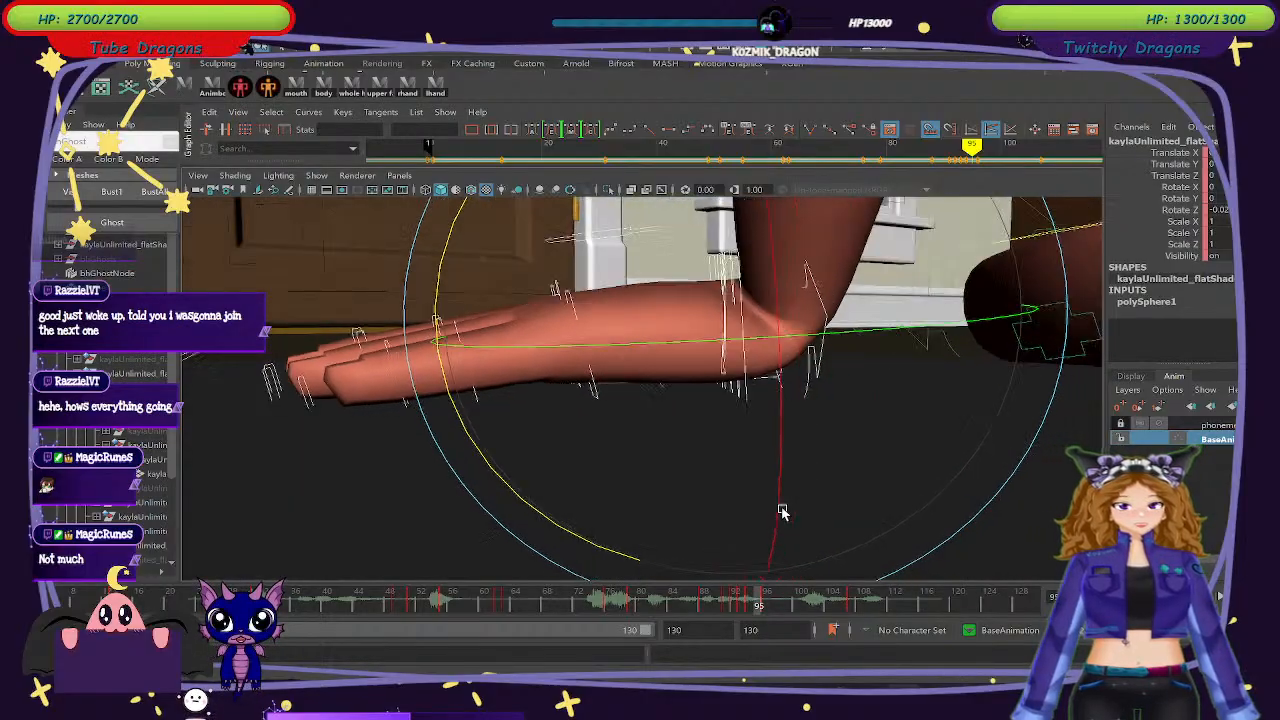
{"action": "left_click", "coordinate": [400, 537]}
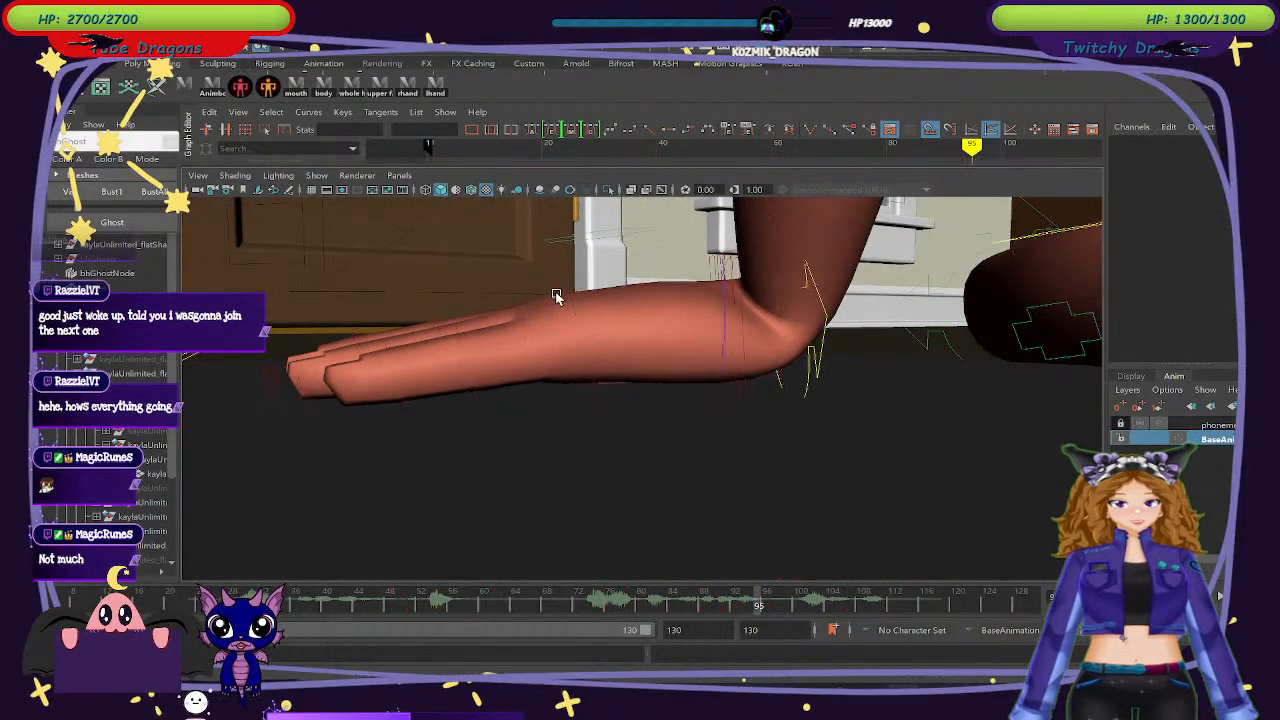
{"action": "left_click_drag", "start_coordinate": [573, 306], "coordinate": [576, 308]}
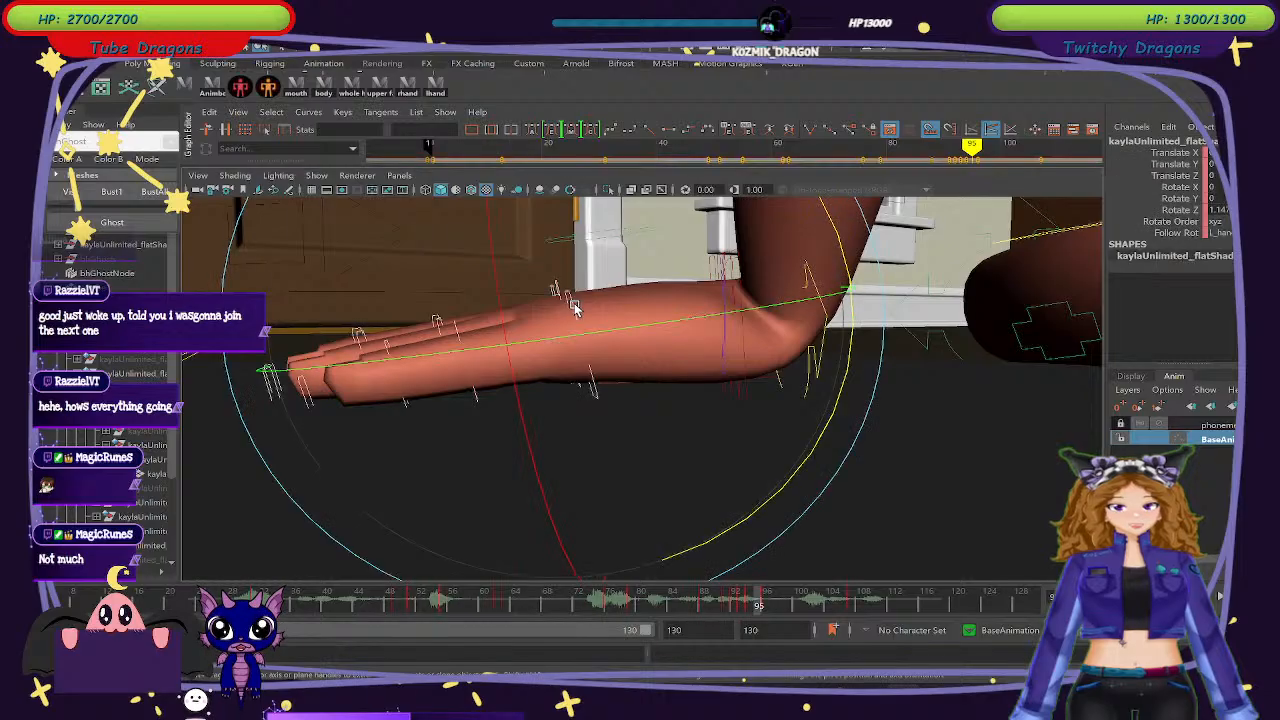
{"action": "left_click_drag", "start_coordinate": [836, 428], "coordinate": [813, 453]}
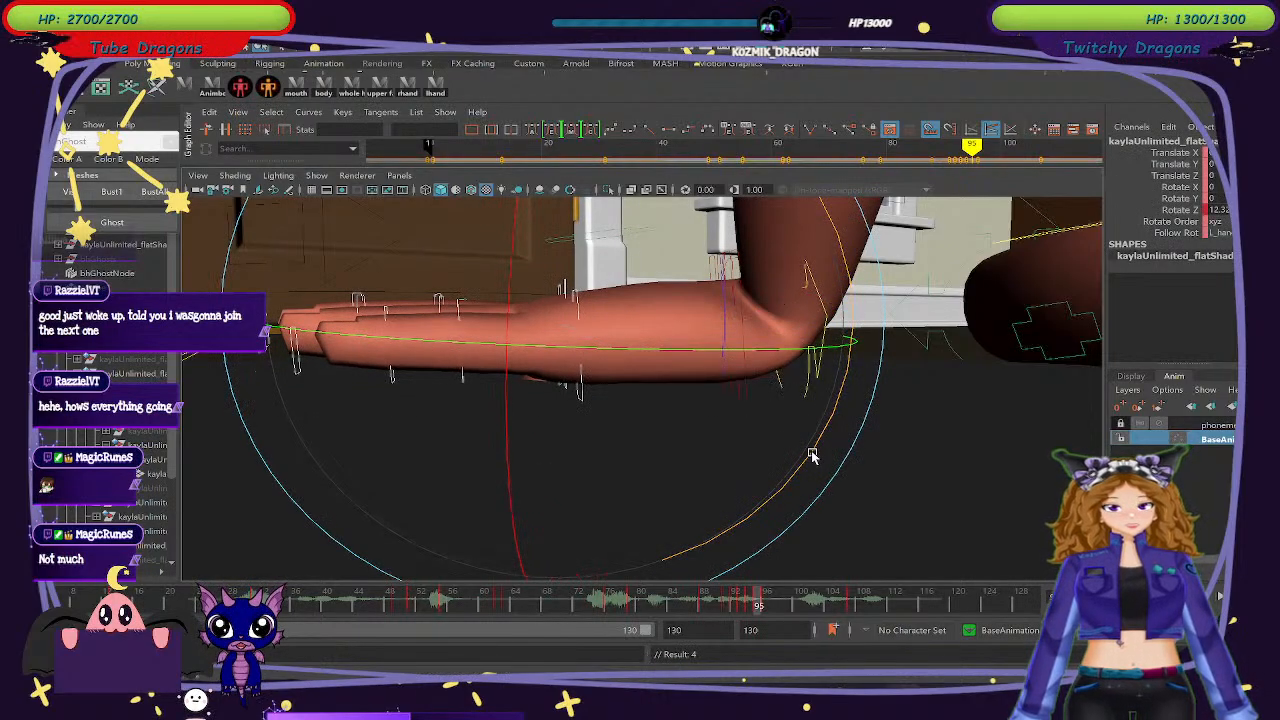
Try to rotate the left hand at the wrist control on frame 95, and delete that control's key there.
{"action": "left_click", "coordinate": [818, 300]}
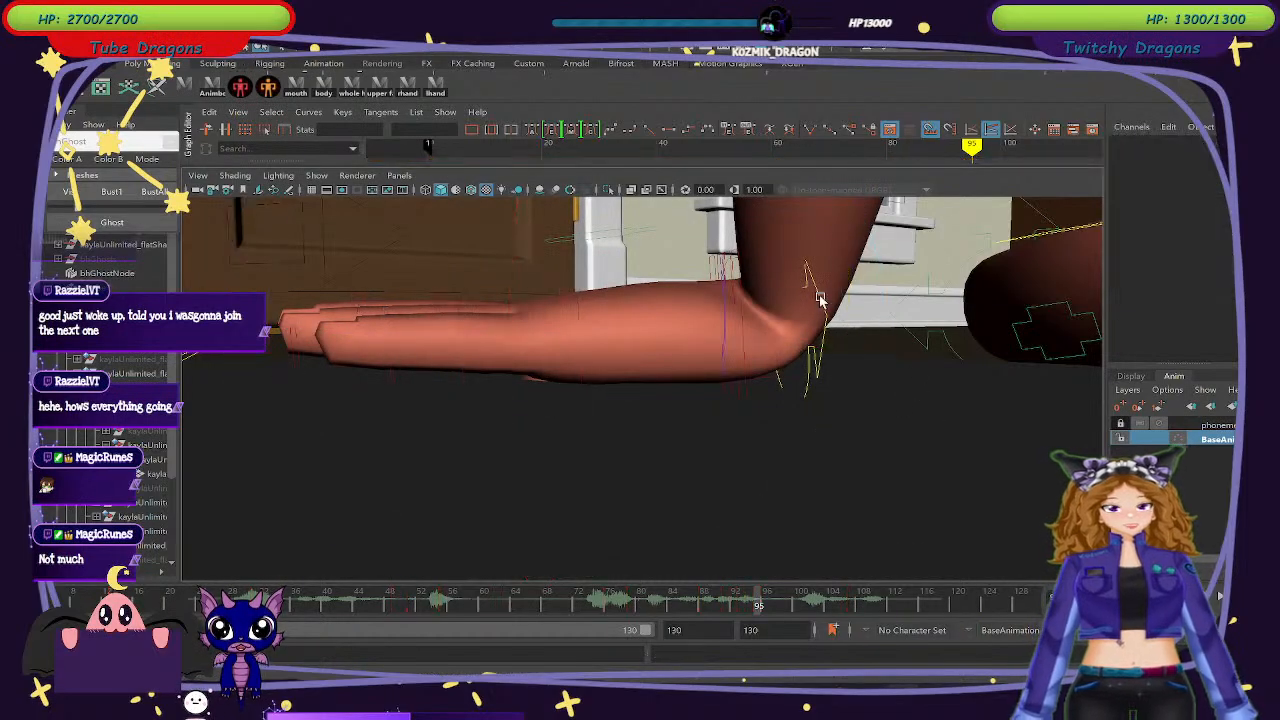
{"action": "left_click", "coordinate": [800, 291]}
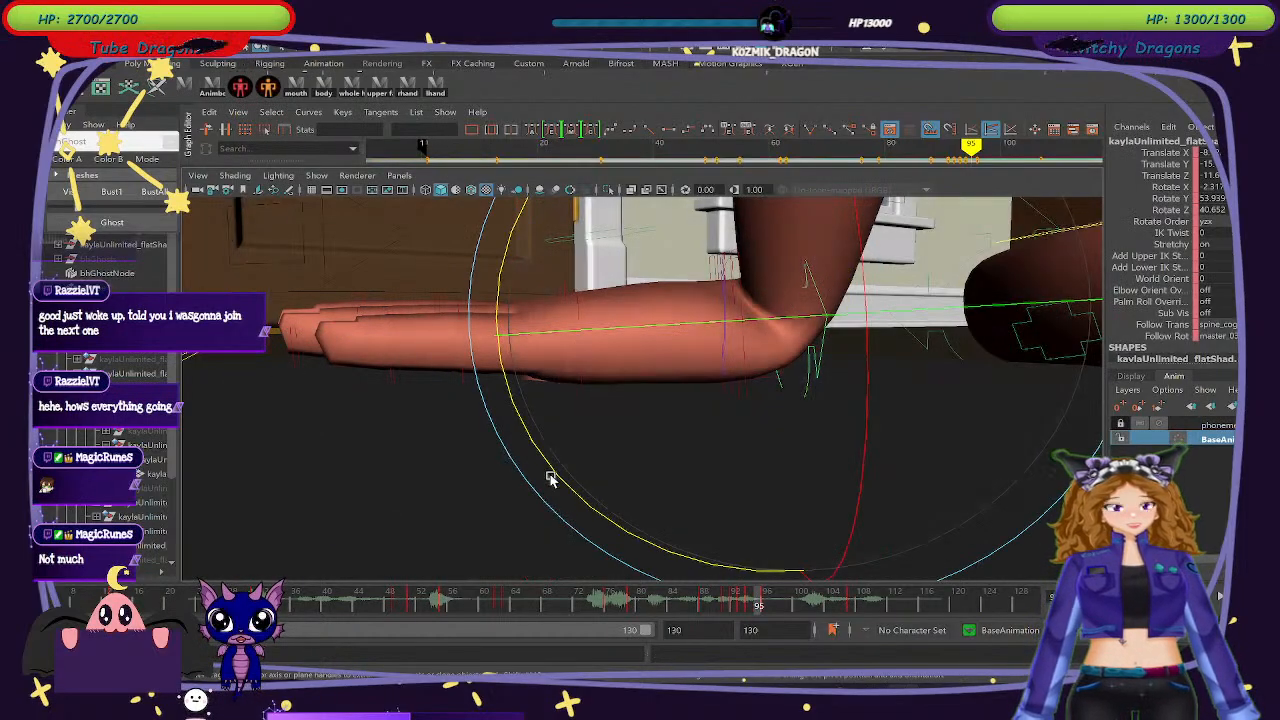
{"action": "mouse_move", "coordinate": [557, 477]}
{"action": "left_mouse_down"}
{"action": "mouse_move", "coordinate": [571, 506]}
{"action": "mouse_move", "coordinate": [497, 480]}
{"action": "mouse_move", "coordinate": [545, 474]}
{"action": "mouse_move", "coordinate": [527, 476]}
{"action": "left_mouse_up"}
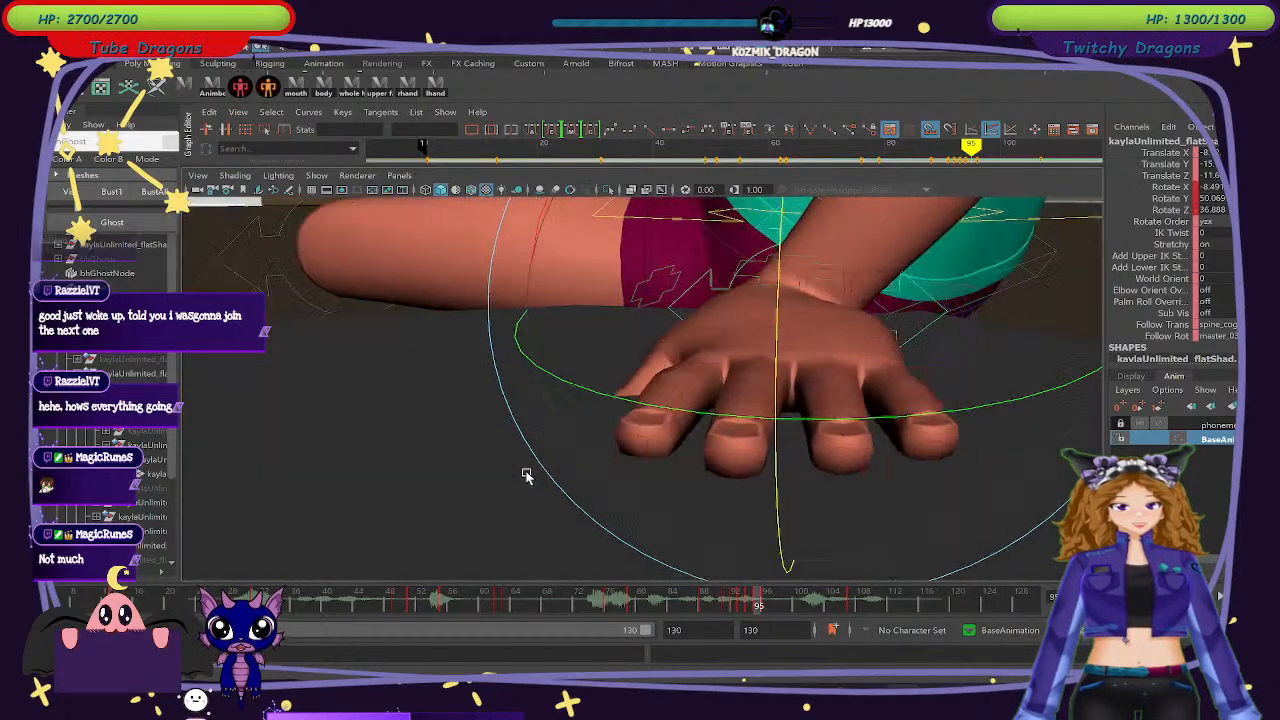
{"action": "left_click_drag", "start_coordinate": [722, 592], "coordinate": [758, 606]}
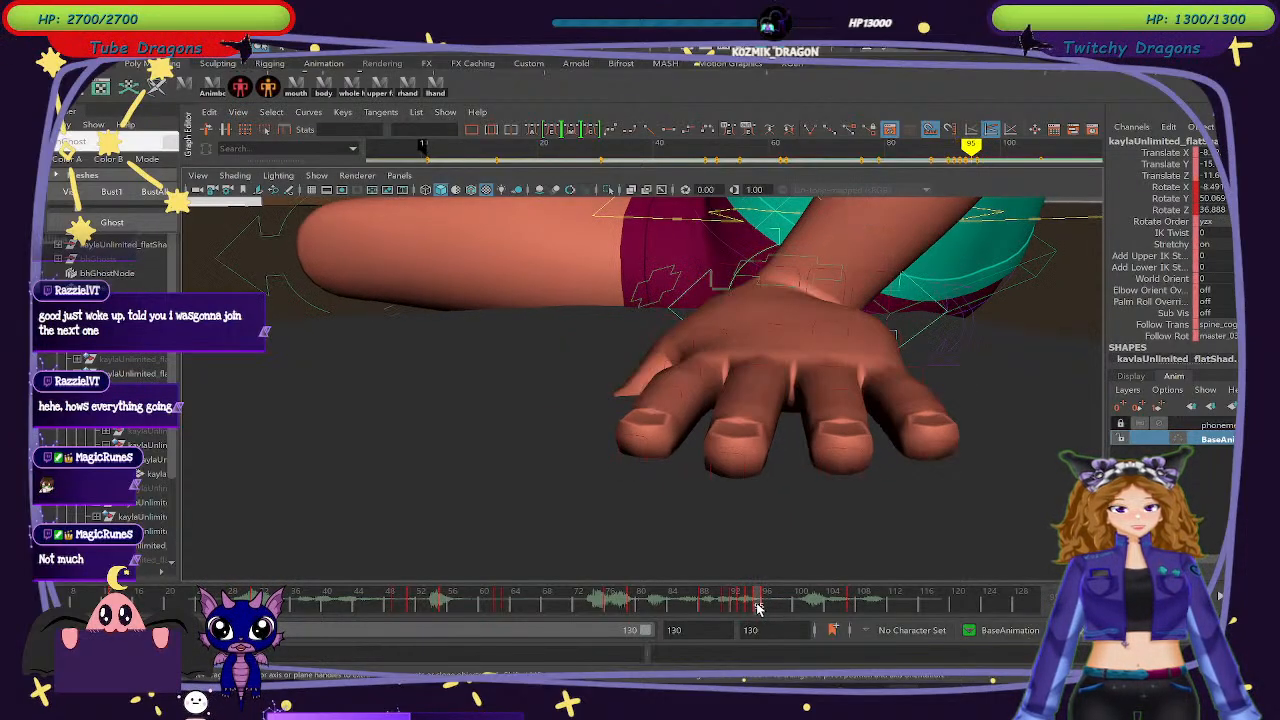
{"action": "right_click", "coordinate": [758, 606]}
{"action": "left_click", "coordinate": [808, 378]}
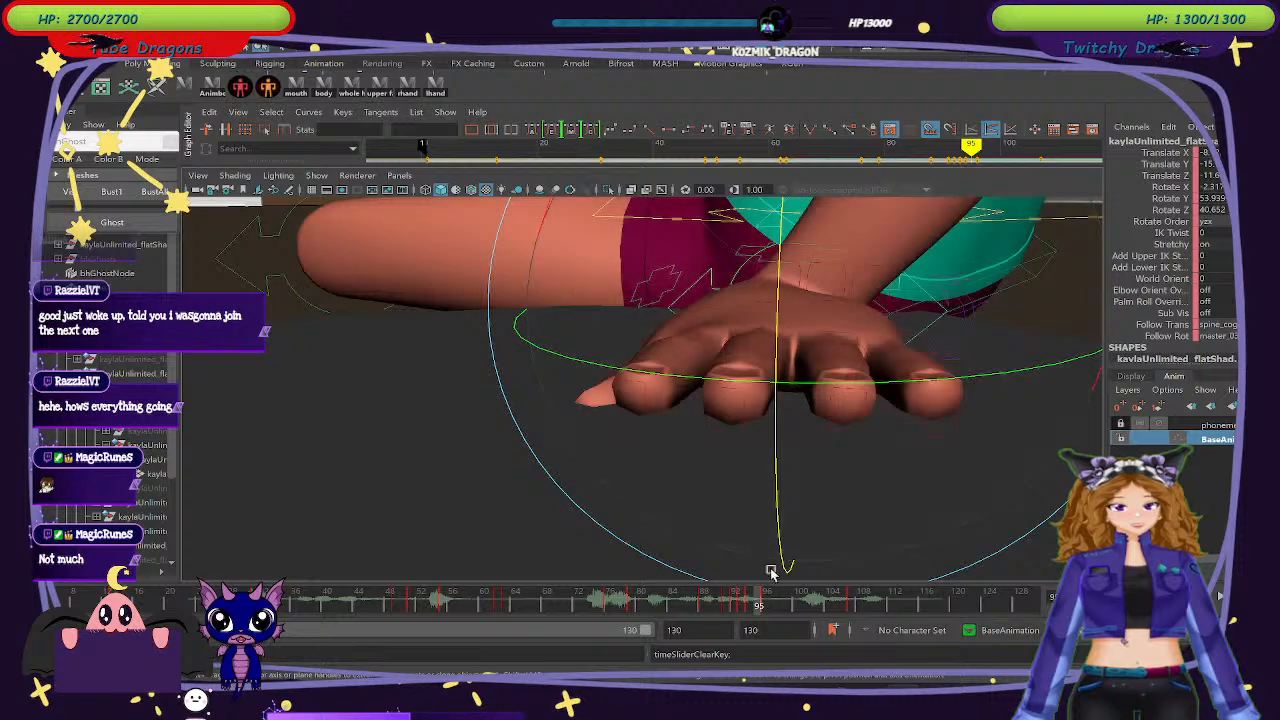
Adjust the left hand's wrist rotation slightly on frame 95 and key its rotation channels.
{"action": "left_click_drag", "start_coordinate": [752, 604], "coordinate": [758, 605]}
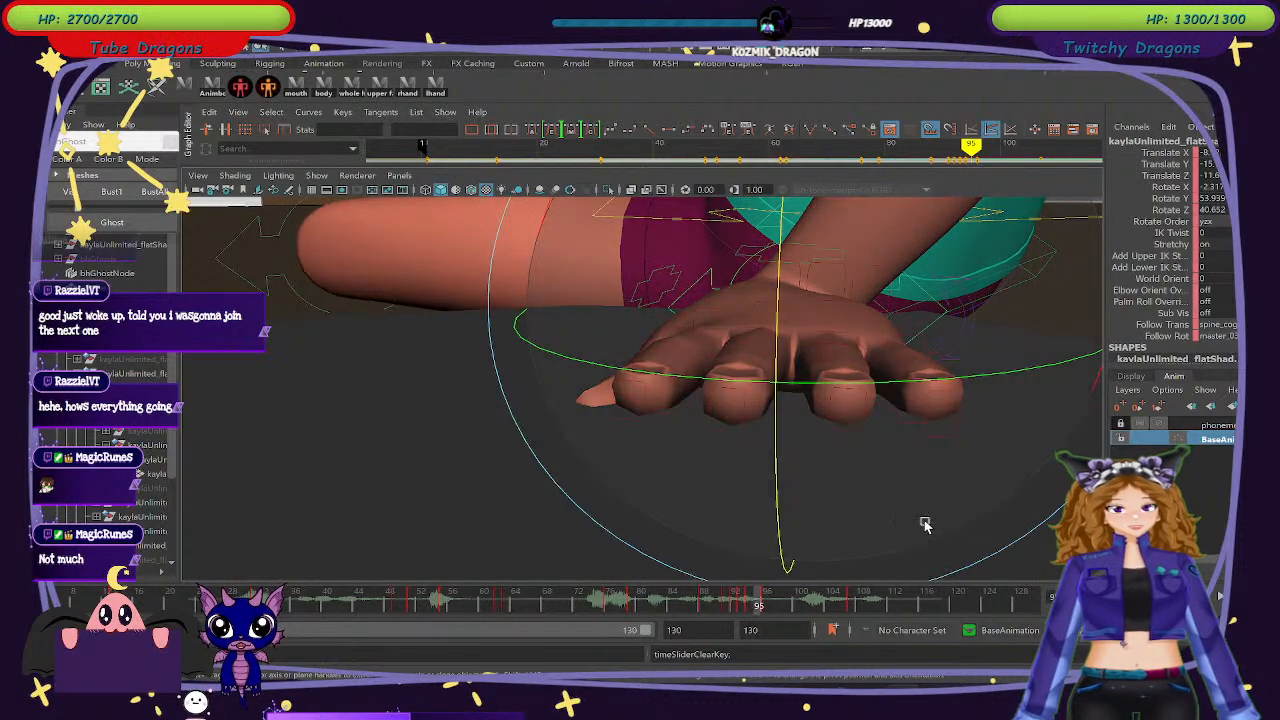
{"action": "left_click_drag", "start_coordinate": [925, 523], "coordinate": [851, 517], "text": "alt"}
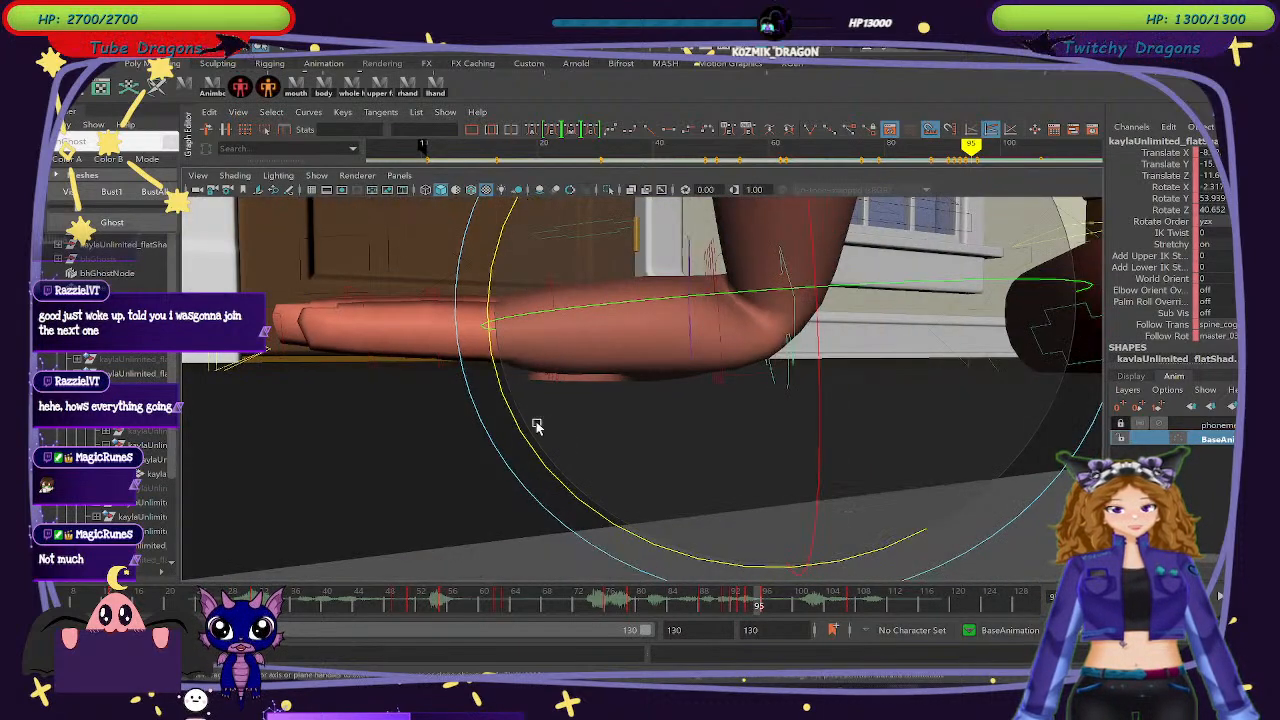
{"action": "mouse_move", "coordinate": [534, 426]}
{"action": "left_mouse_down", "text": "alt"}
{"action": "mouse_move", "coordinate": [512, 422]}
{"action": "mouse_move", "coordinate": [530, 445]}
{"action": "left_mouse_up", "text": "alt"}
{"action": "key", "text": "shift+e"}
Try to delete the left wrist control's key on frame 94, compare neighbouring frames, and undo the deletion.
{"action": "mouse_move", "coordinate": [736, 603]}
{"action": "left_mouse_down"}
{"action": "mouse_move", "coordinate": [772, 609]}
{"action": "mouse_move", "coordinate": [753, 607]}
{"action": "left_mouse_up"}
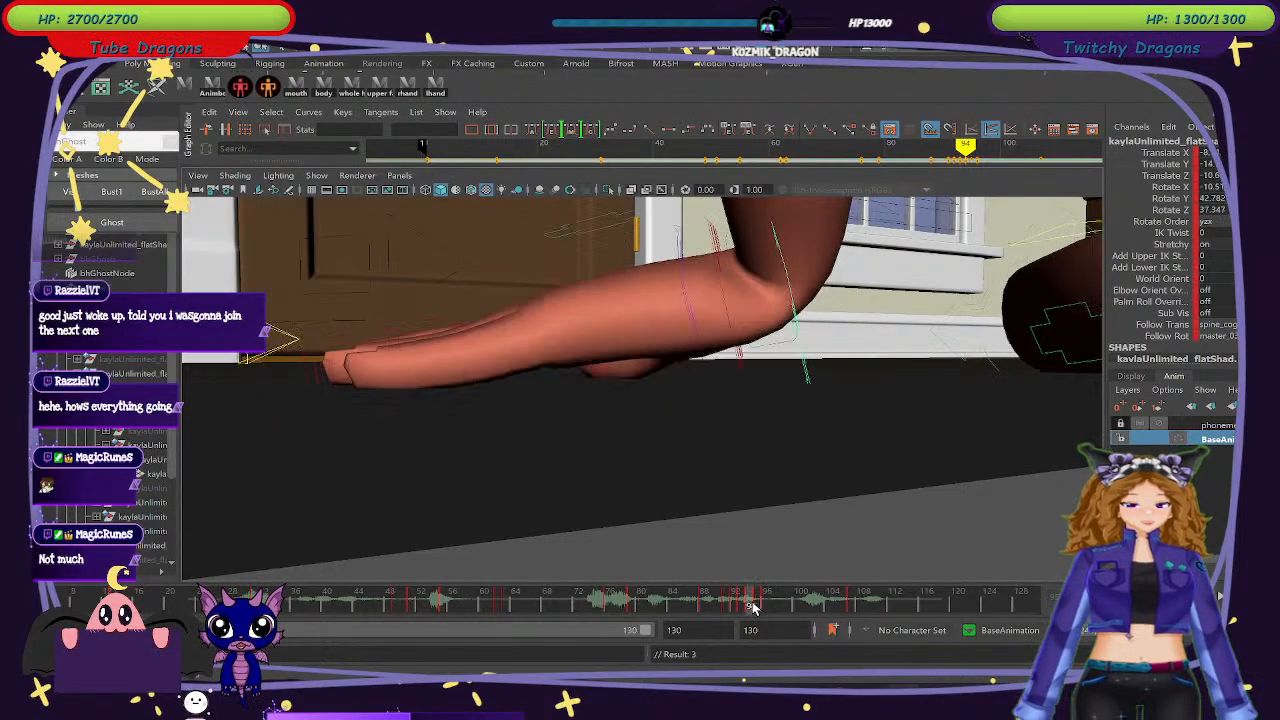
{"action": "right_click", "coordinate": [752, 607]}
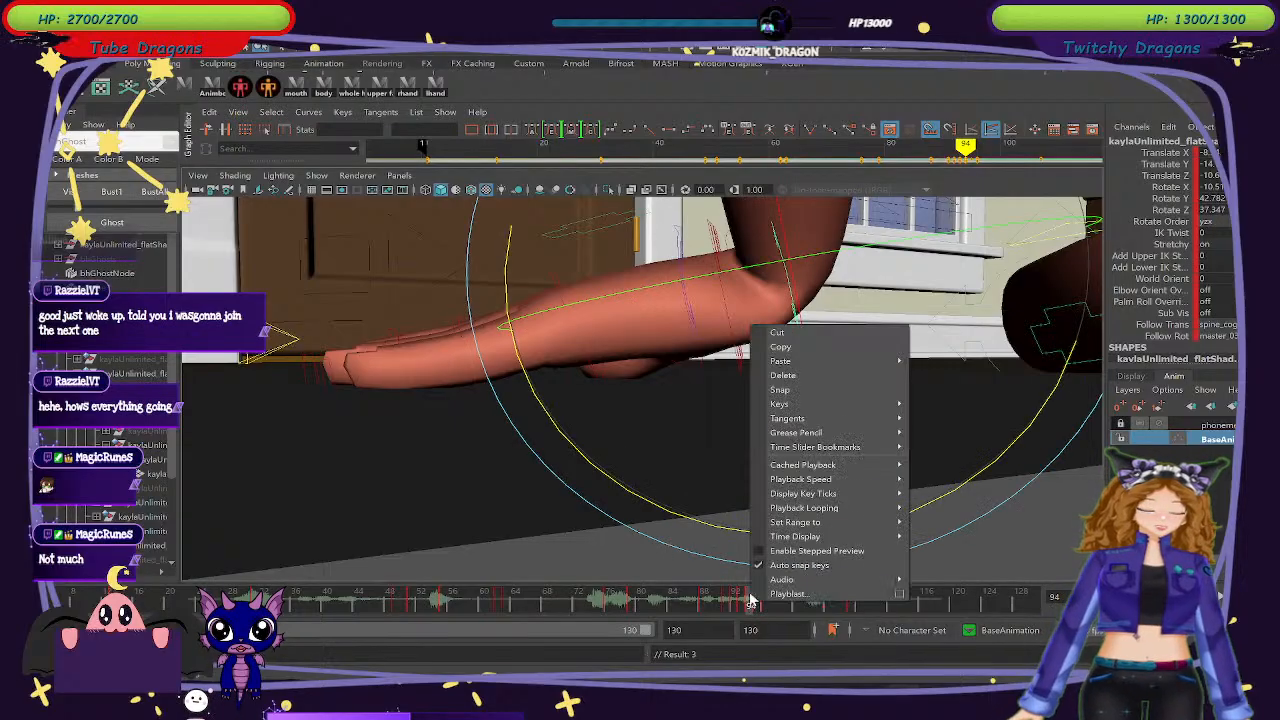
{"action": "left_click", "coordinate": [792, 374]}
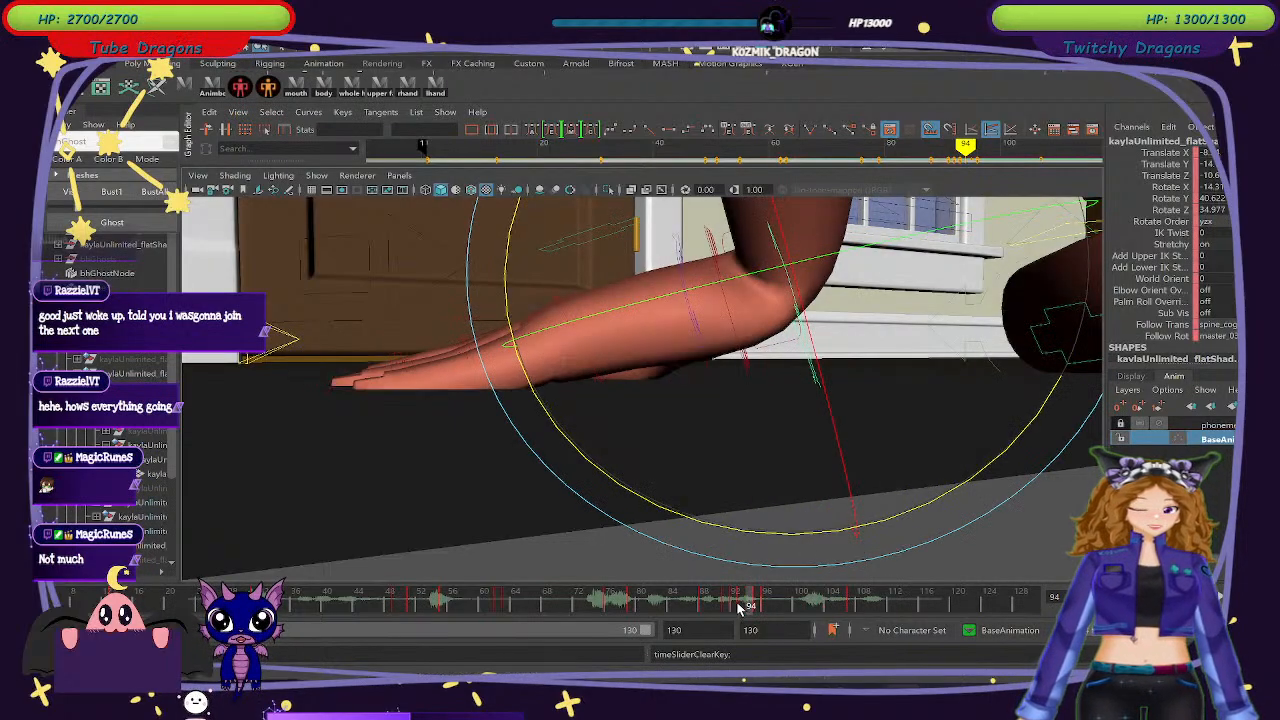
{"action": "left_click", "coordinate": [740, 607]}
{"action": "left_click", "coordinate": [750, 607]}
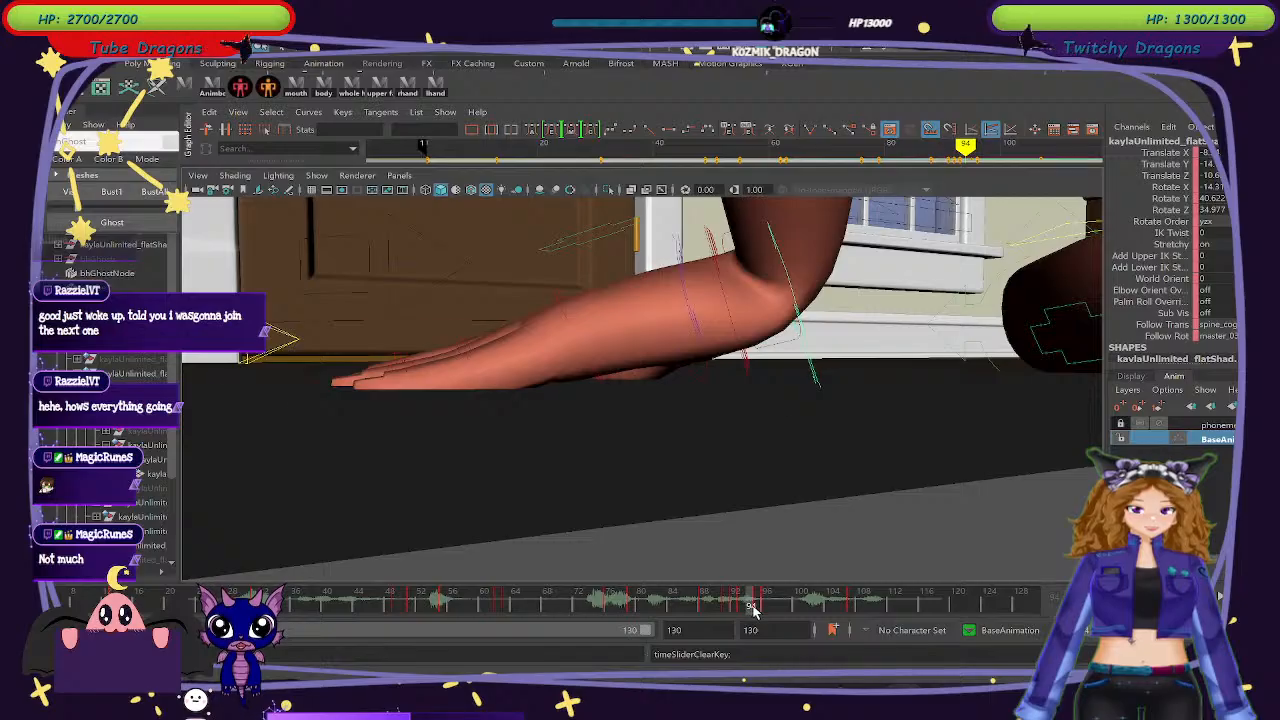
{"action": "key", "text": "ctrl+z"}
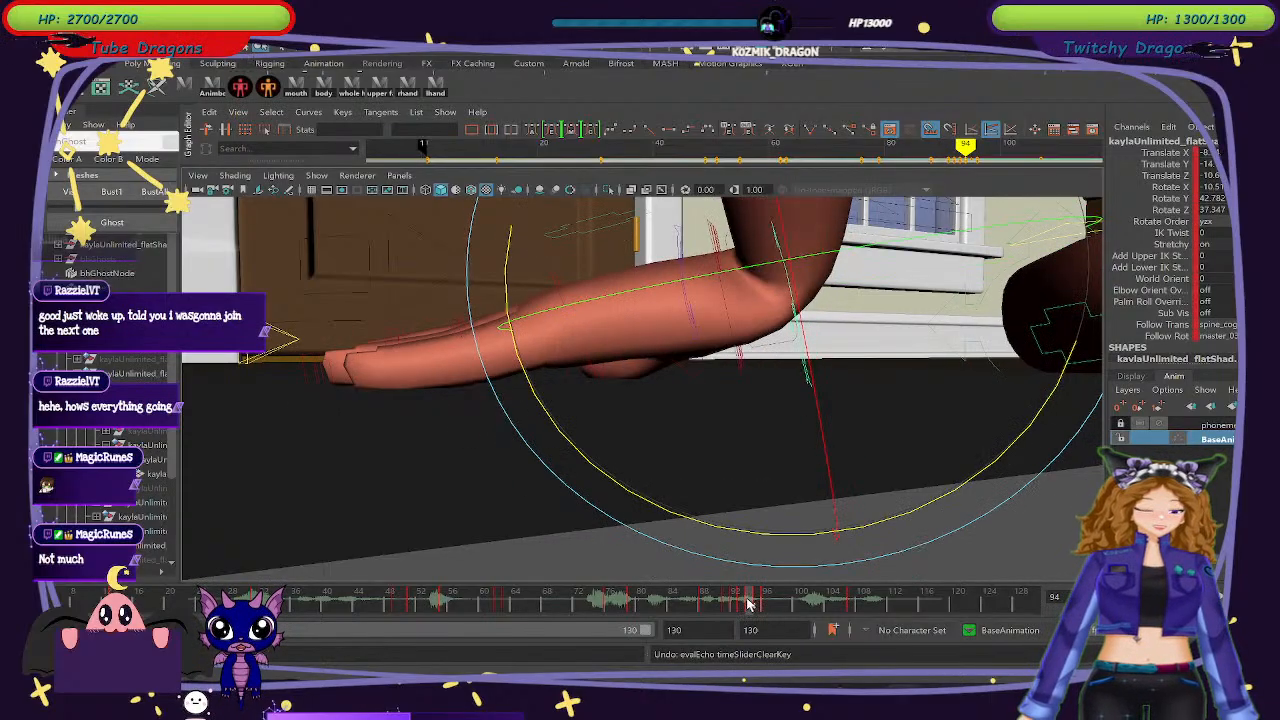
Compare frames 95 and 96, and rotate the left thumb's base control on frame 95 to about X 7, Y 3.5 and Z 8.
{"action": "left_click", "coordinate": [758, 607]}
{"action": "left_click", "coordinate": [765, 607]}
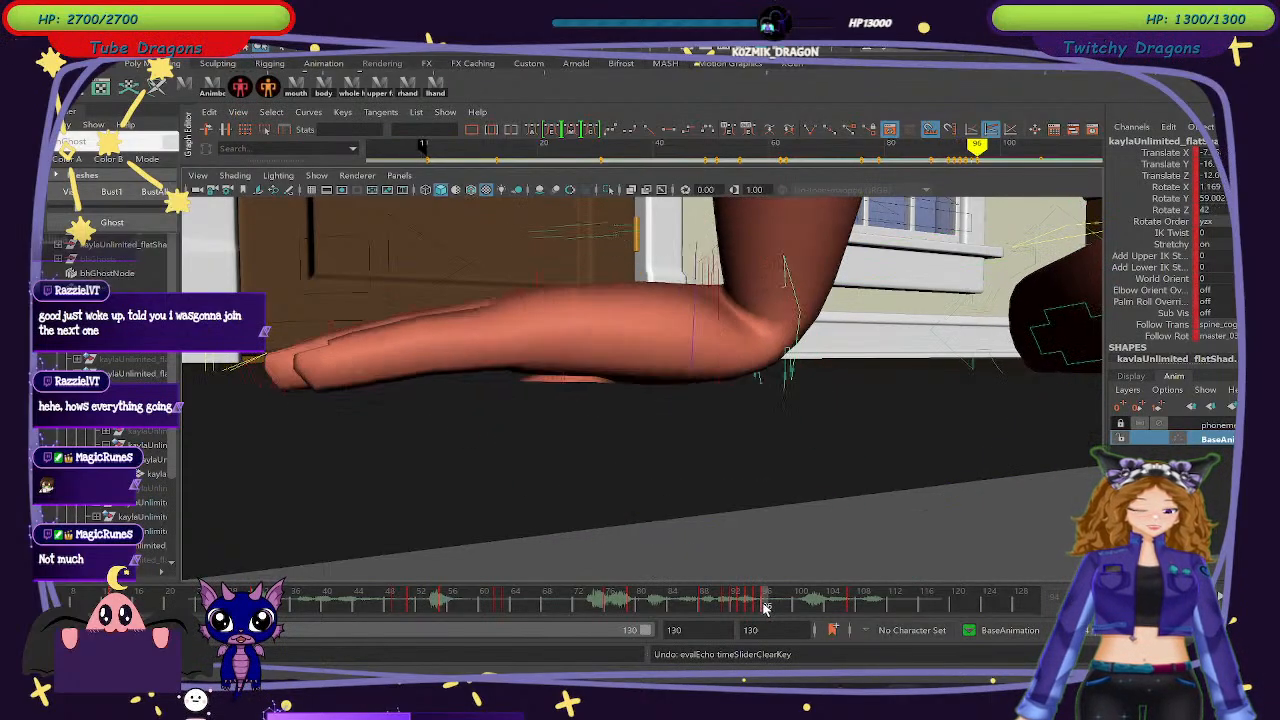
{"action": "left_click_drag", "start_coordinate": [766, 607], "coordinate": [766, 607]}
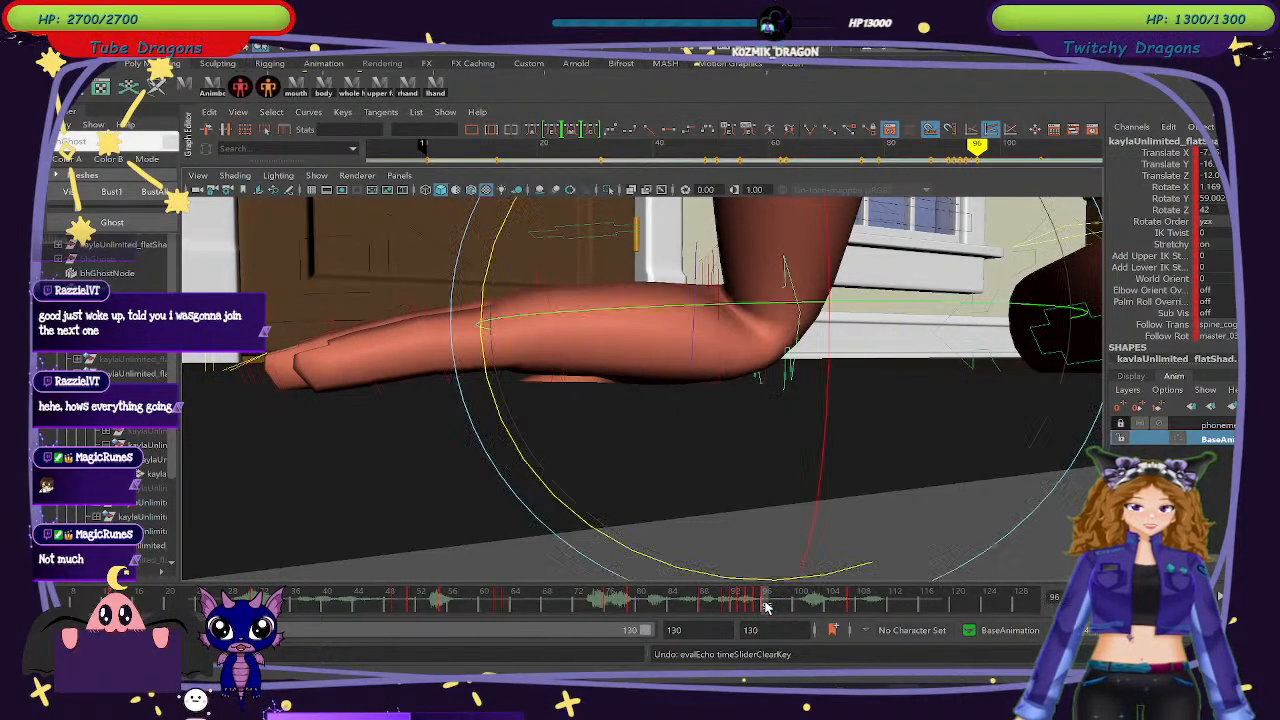
{"action": "left_click", "coordinate": [757, 604]}
{"action": "left_click_drag", "start_coordinate": [434, 462], "coordinate": [563, 476], "text": "alt"}
{"action": "left_click", "coordinate": [1003, 526]}
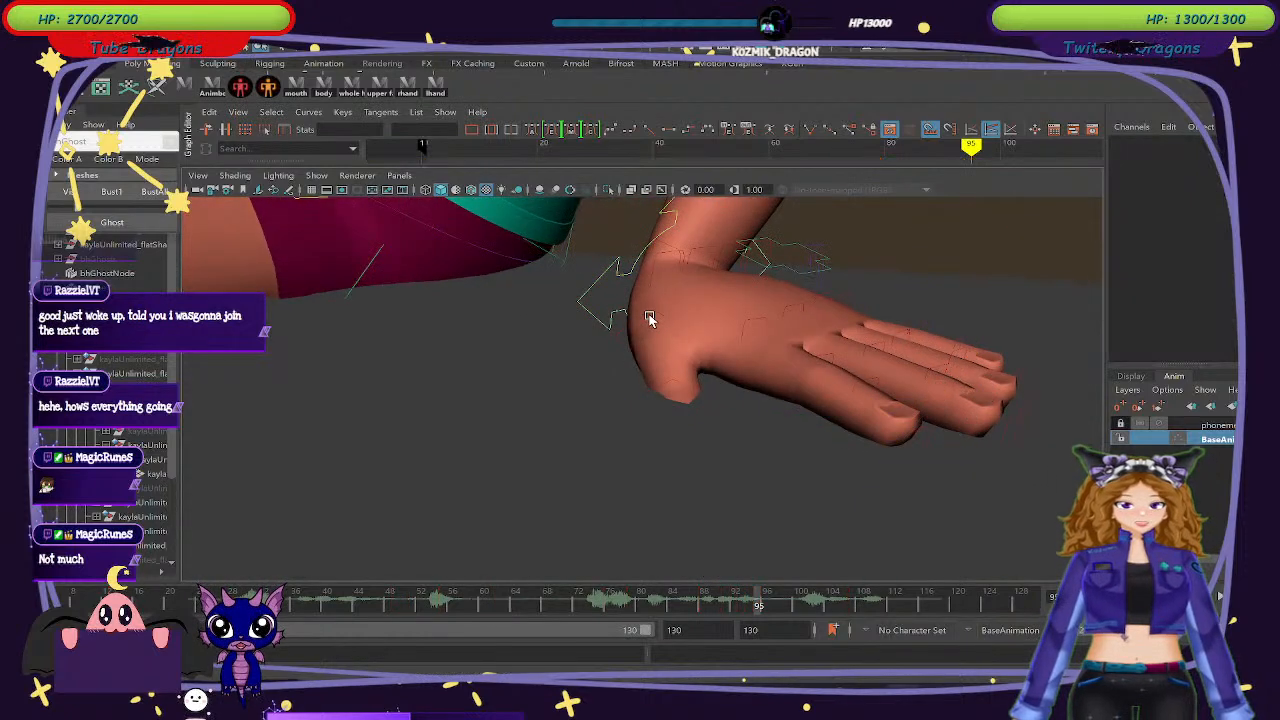
{"action": "left_click", "coordinate": [661, 249]}
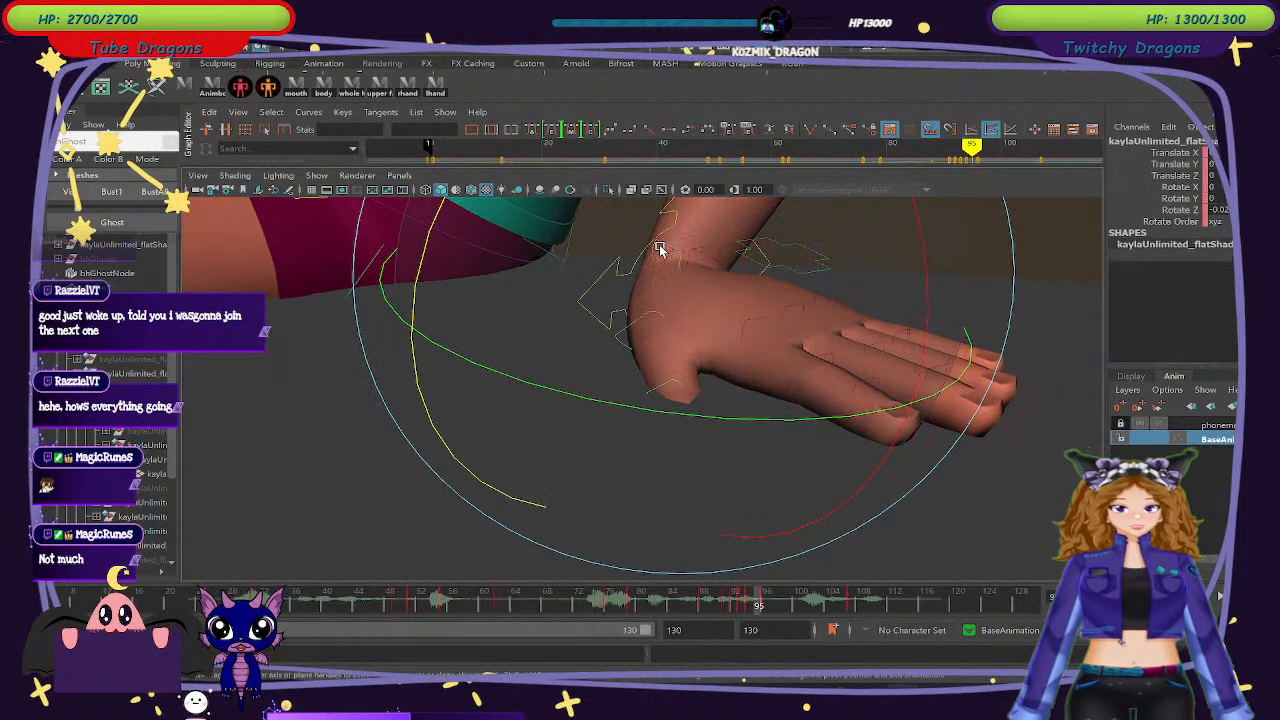
{"action": "left_click_drag", "start_coordinate": [445, 373], "coordinate": [463, 337]}
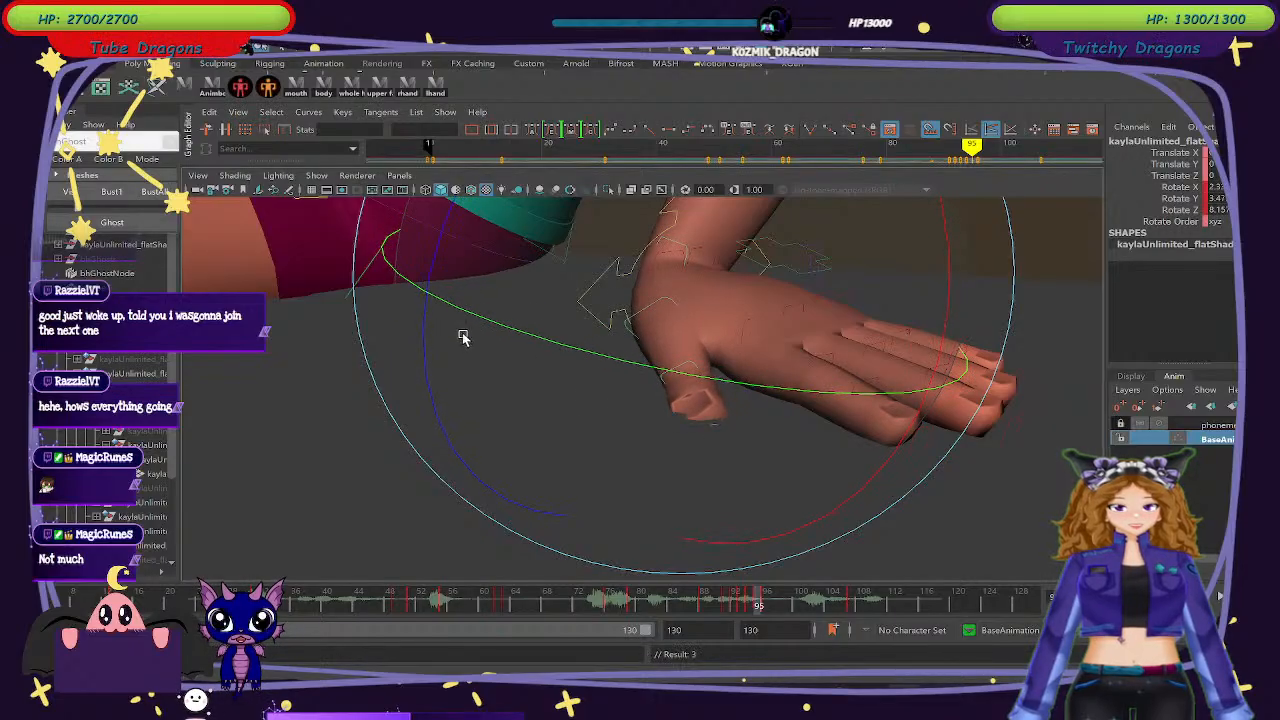
{"action": "left_click_drag", "start_coordinate": [848, 482], "coordinate": [740, 449]}
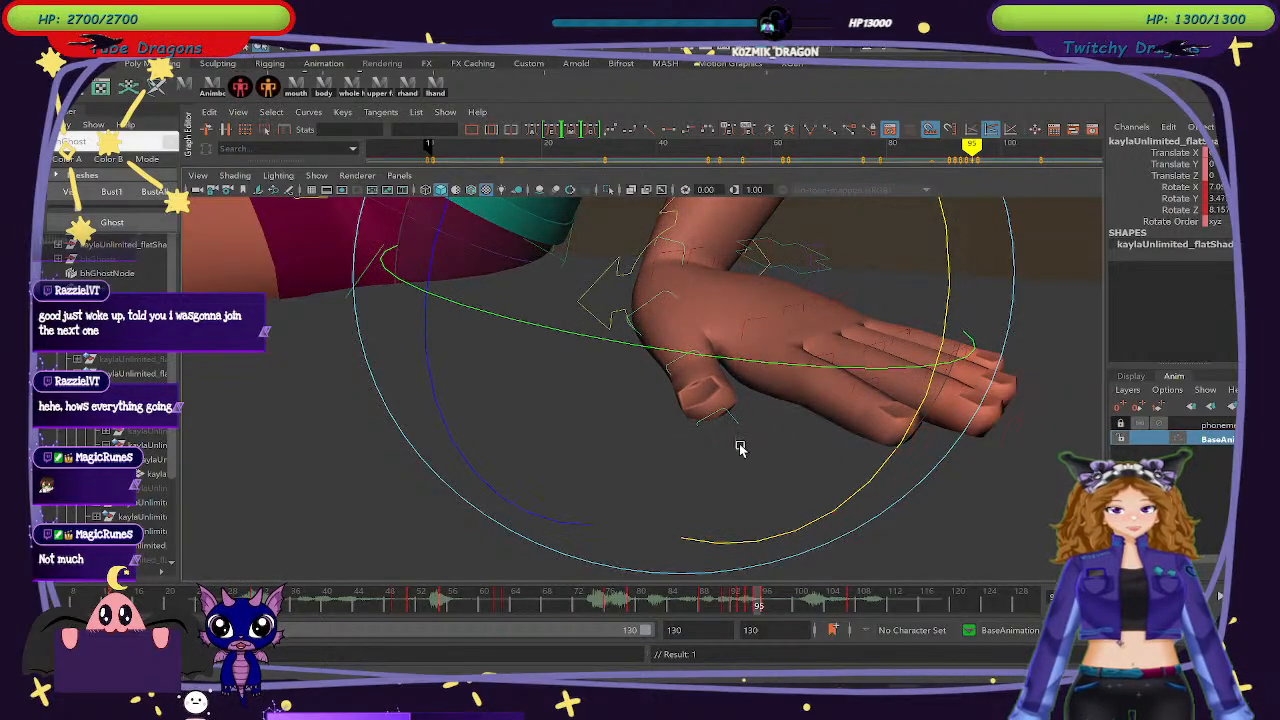
{"action": "mouse_move", "coordinate": [631, 447]}
{"action": "left_mouse_down", "text": "alt"}
{"action": "mouse_move", "coordinate": [652, 451]}
{"action": "mouse_move", "coordinate": [618, 449]}
{"action": "left_mouse_up", "text": "alt"}
{"action": "left_click", "coordinate": [901, 439]}
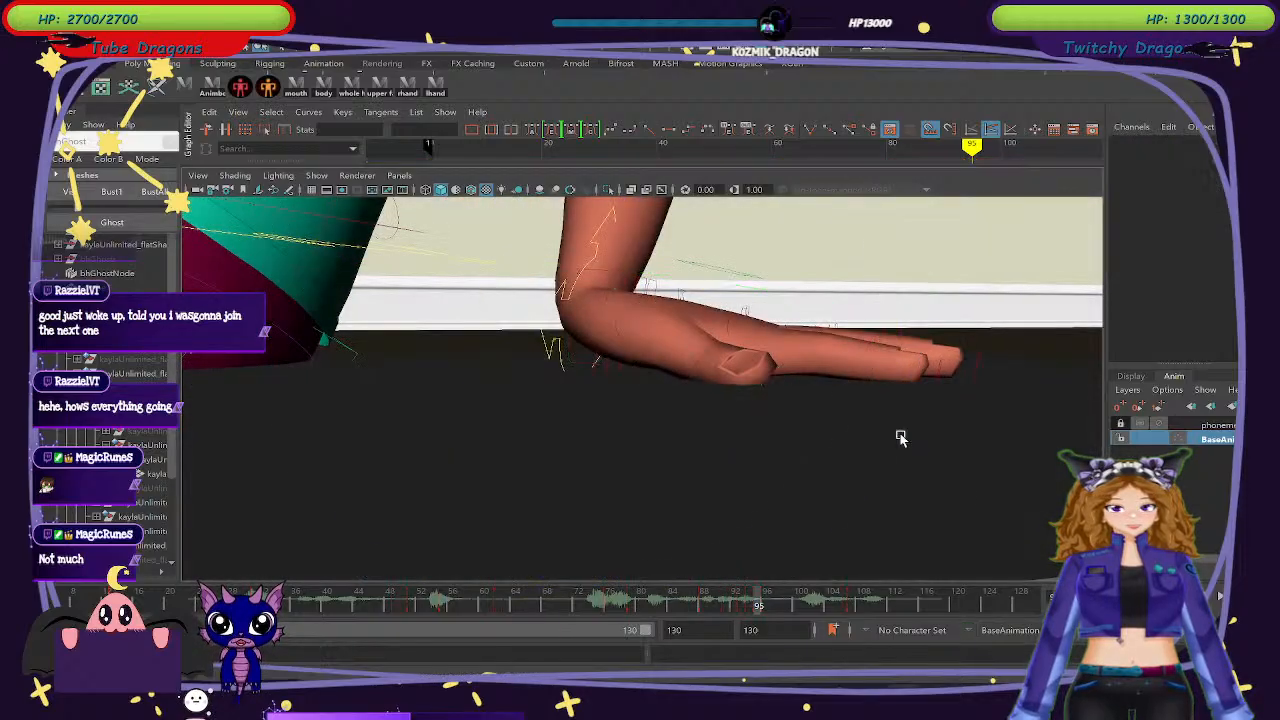
On frame 95, rotate the left thumb's middle control to about Y 12.4, Z 10.1 and its base control to about Y 4.4, Z 6.7.
{"action": "left_click", "coordinate": [703, 343]}
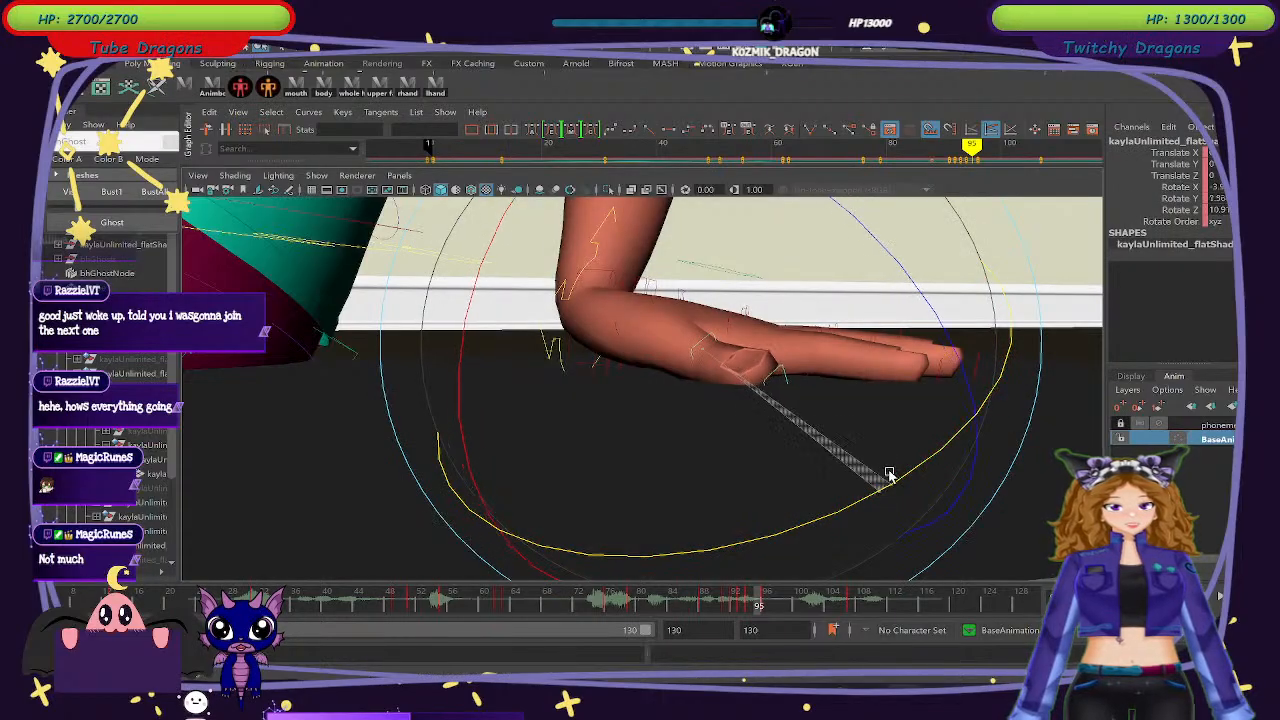
{"action": "left_click_drag", "start_coordinate": [889, 475], "coordinate": [923, 397]}
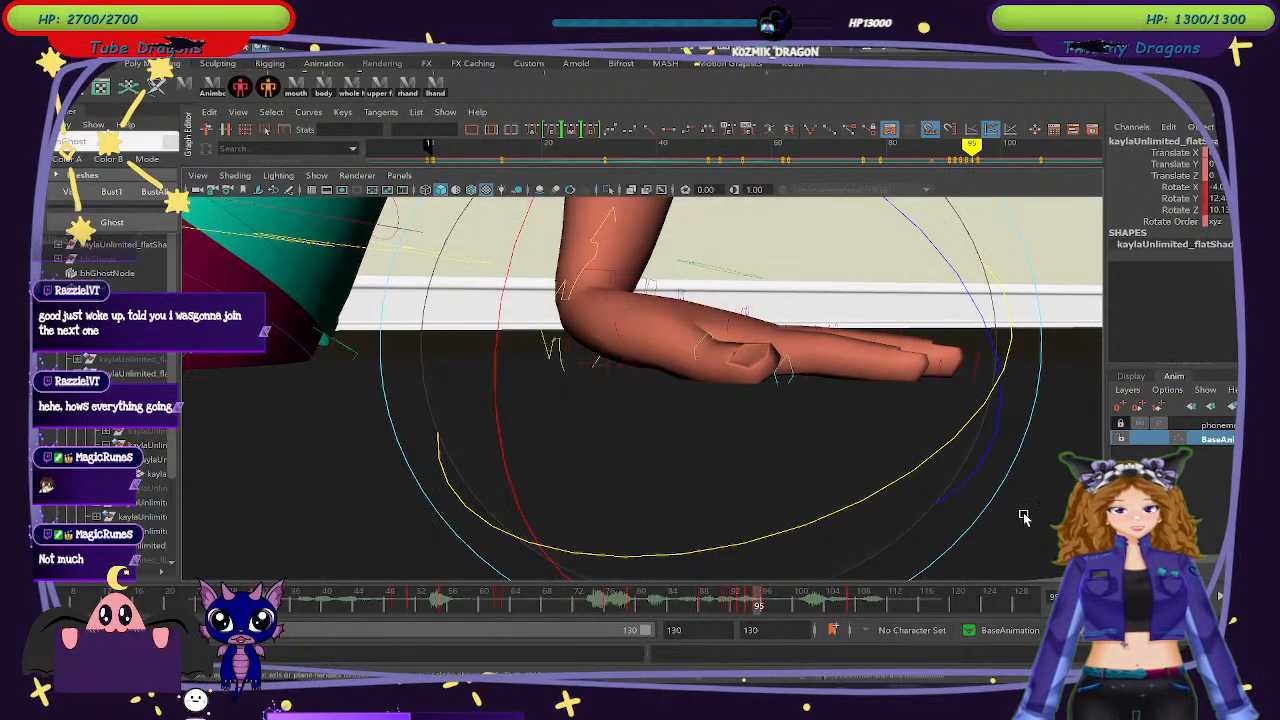
{"action": "left_click", "coordinate": [1023, 516]}
{"action": "left_click", "coordinate": [620, 316]}
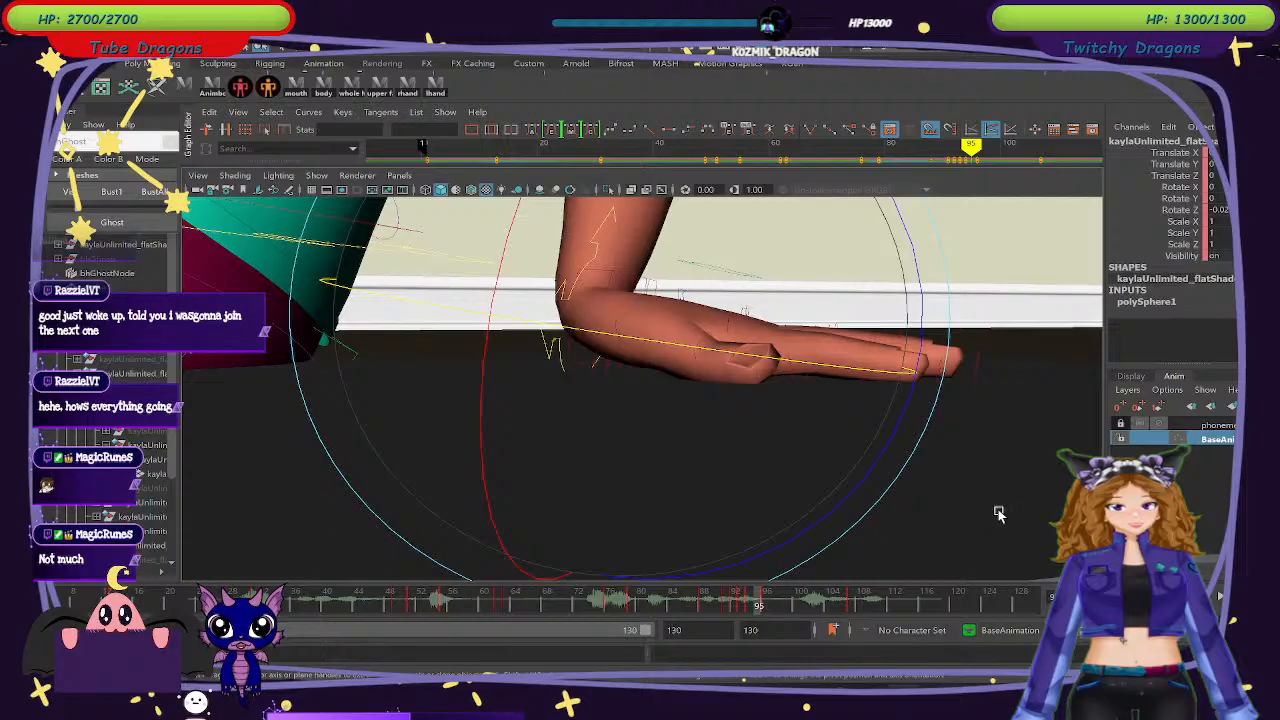
{"action": "left_click", "coordinate": [997, 514]}
{"action": "left_click", "coordinate": [614, 333]}
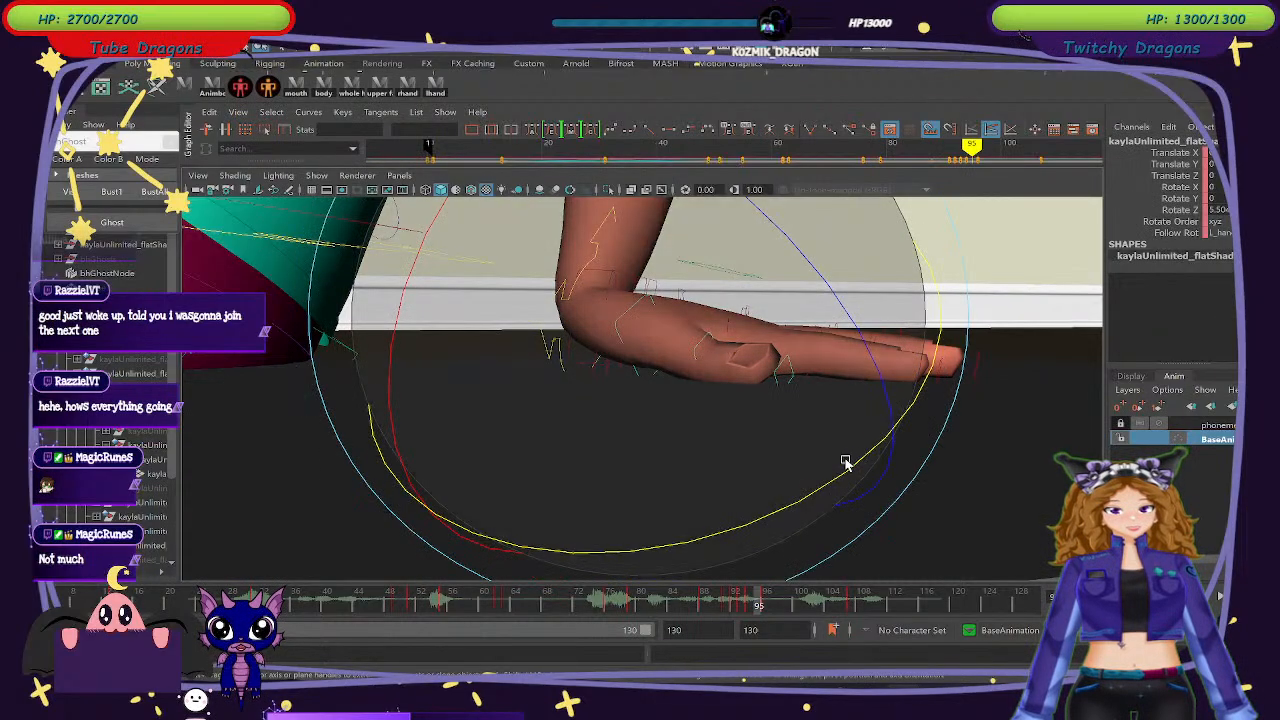
{"action": "left_click_drag", "start_coordinate": [845, 462], "coordinate": [903, 485], "text": "alt"}
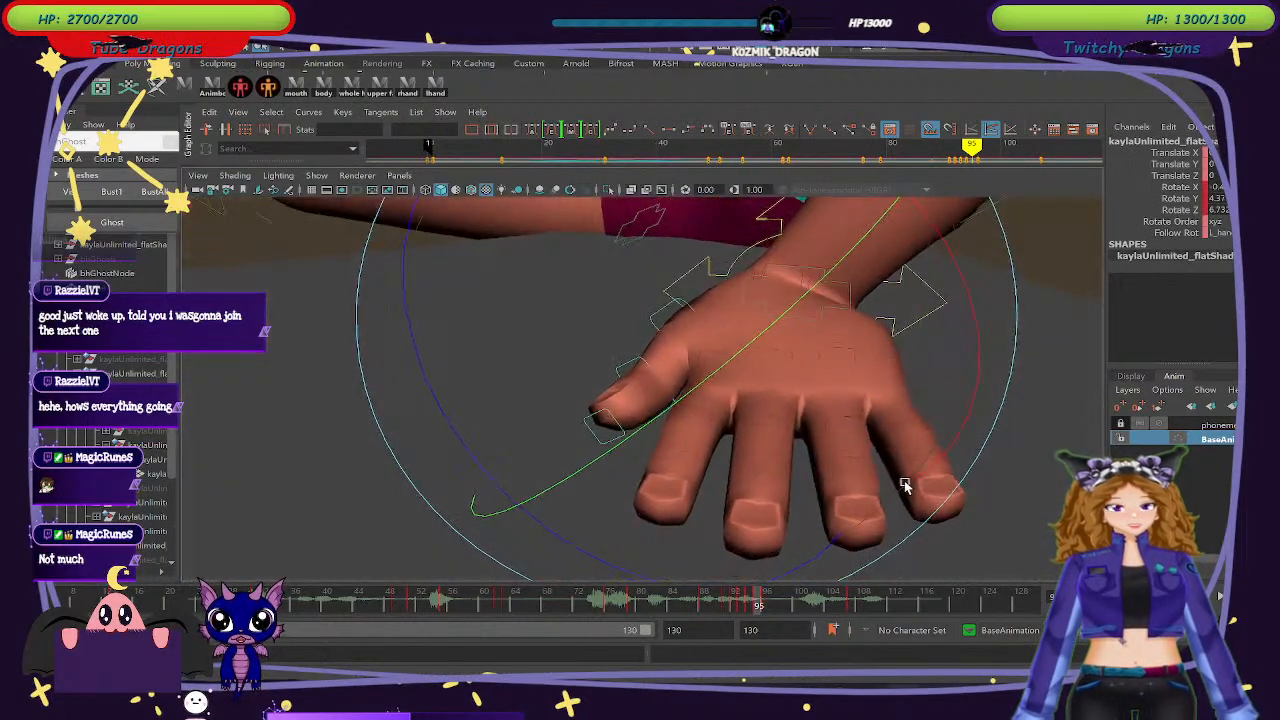
Go back through frame 94 to frame 93 and delete the left thumb's middle control key there.
{"action": "mouse_move", "coordinate": [758, 605]}
{"action": "left_mouse_down"}
{"action": "mouse_move", "coordinate": [722, 605]}
{"action": "mouse_move", "coordinate": [754, 605]}
{"action": "left_mouse_up"}
{"action": "left_click", "coordinate": [649, 570]}
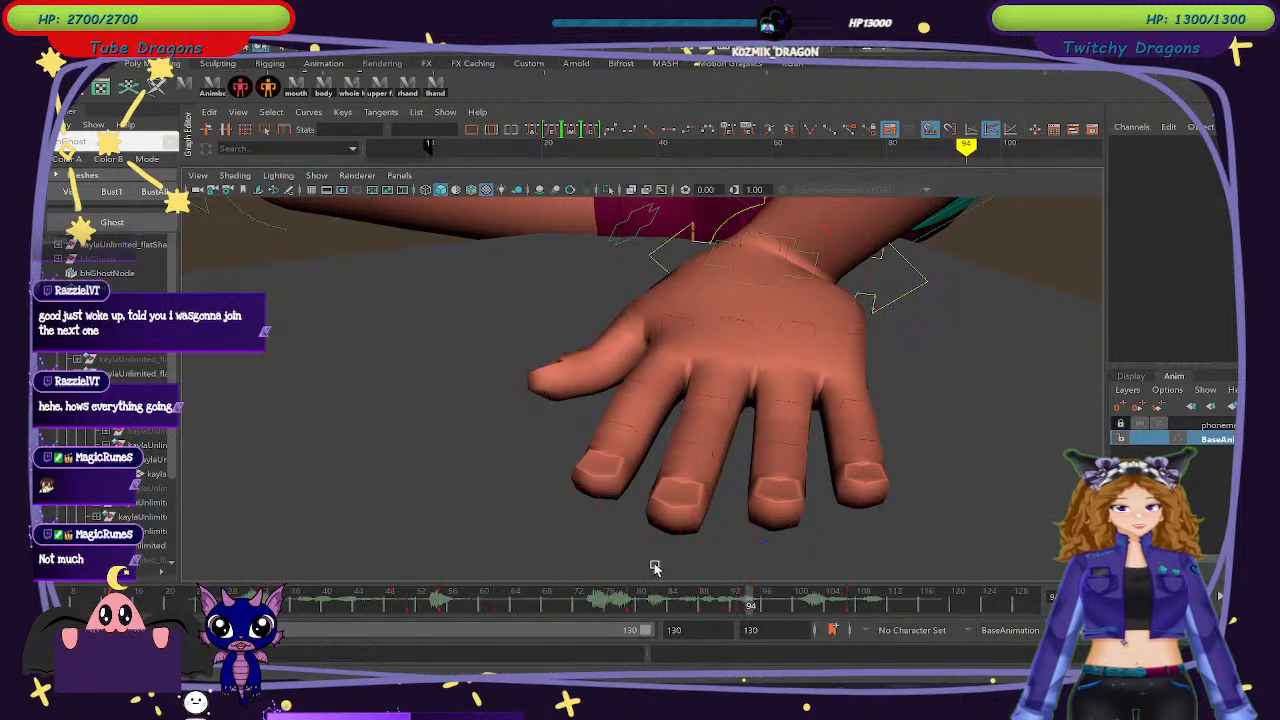
{"action": "key", "text": "ctrl+z"}
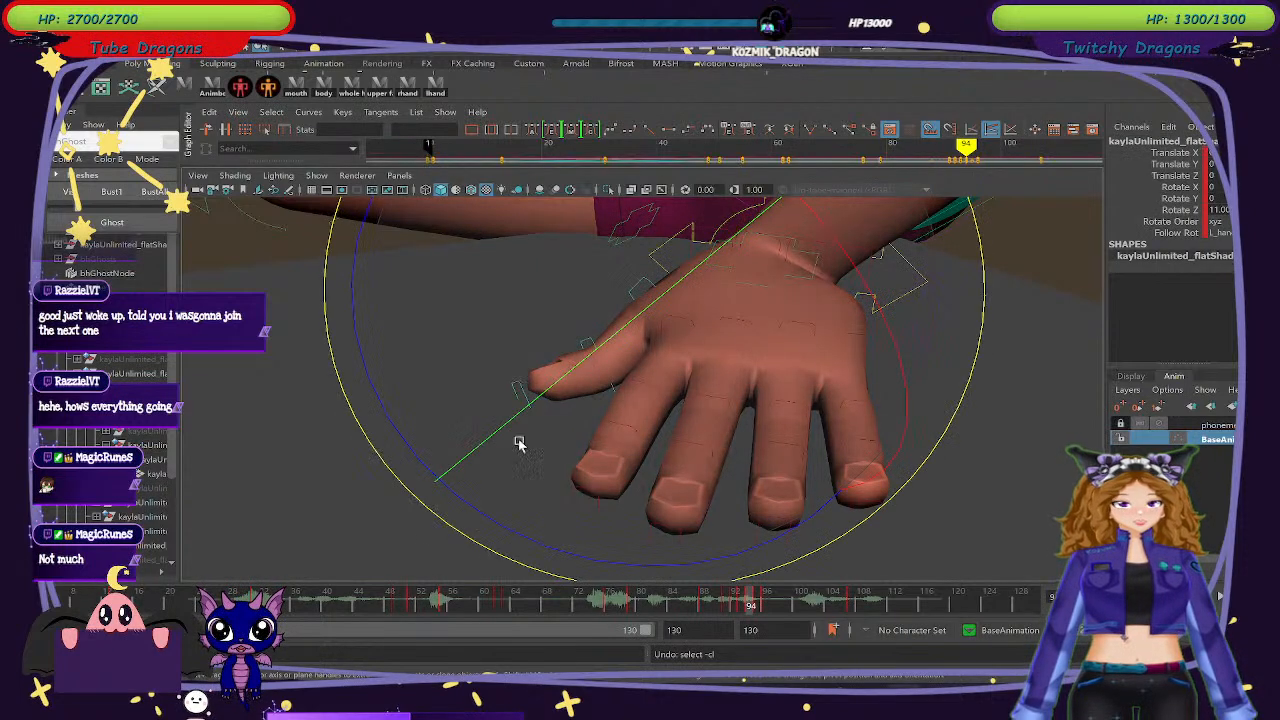
{"action": "left_click", "coordinate": [744, 605]}
{"action": "left_click", "coordinate": [957, 537]}
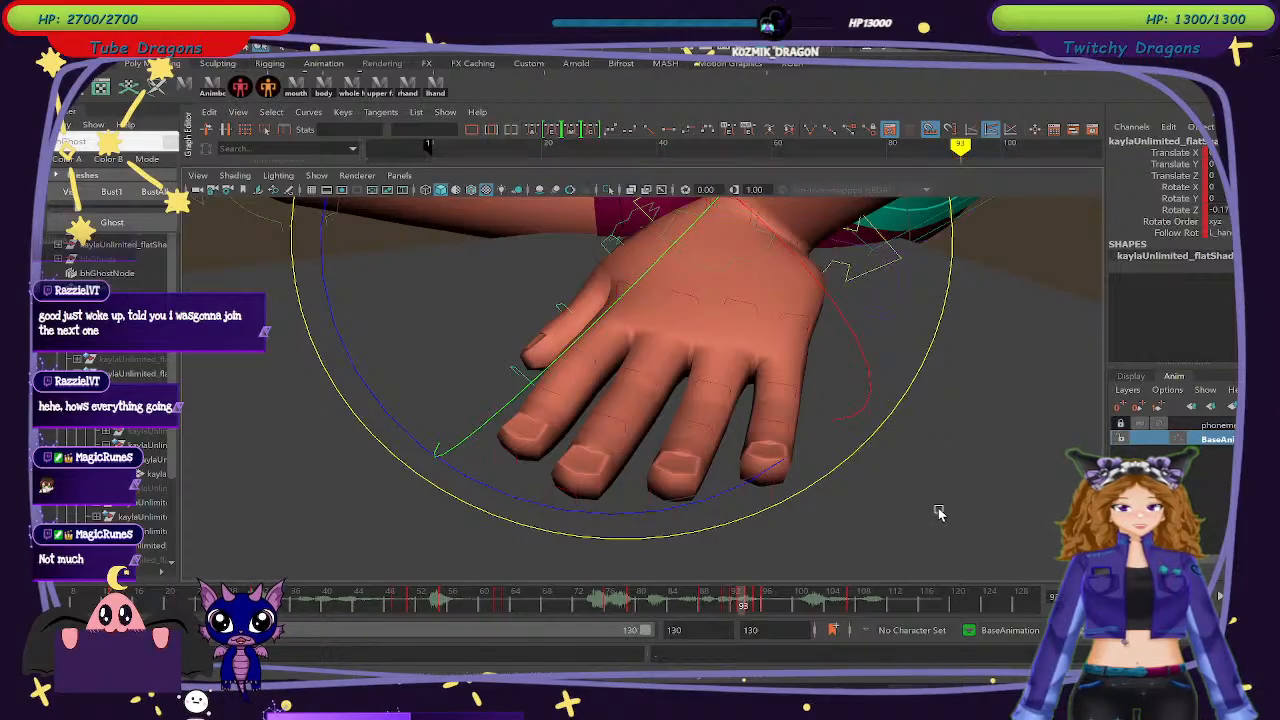
{"action": "left_click", "coordinate": [569, 308]}
{"action": "right_click", "coordinate": [738, 606]}
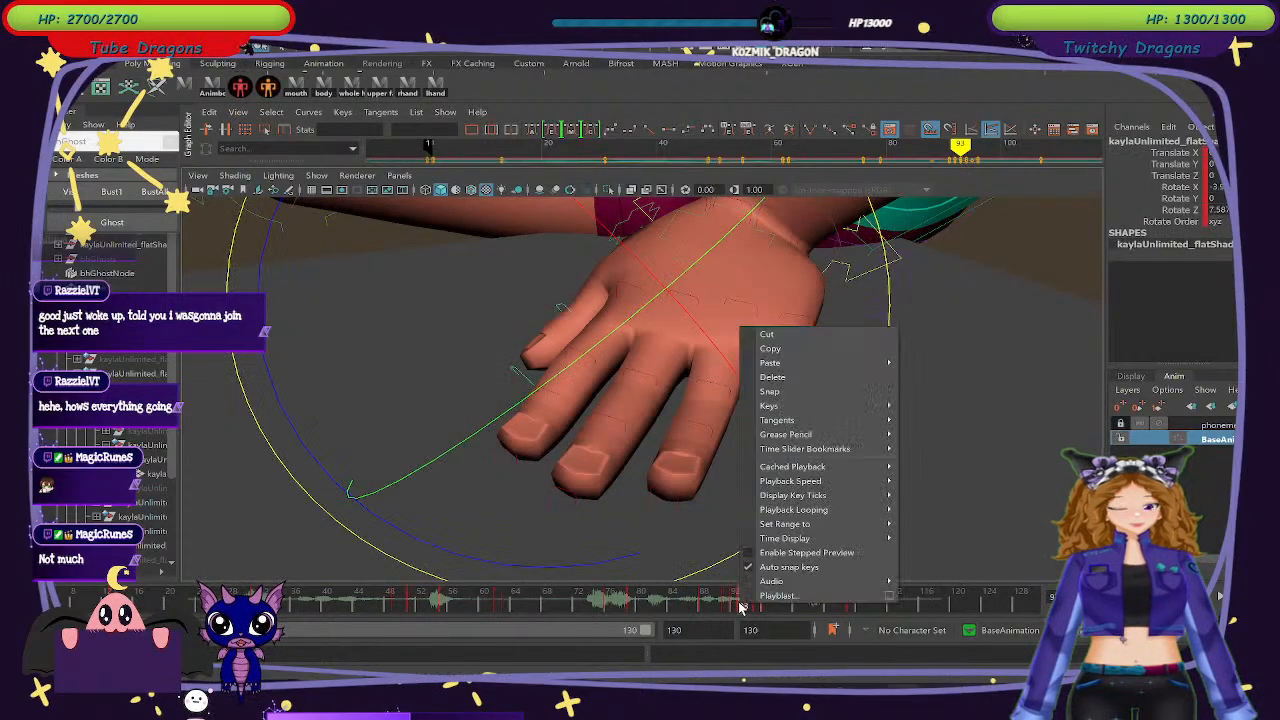
{"action": "left_click", "coordinate": [812, 388]}
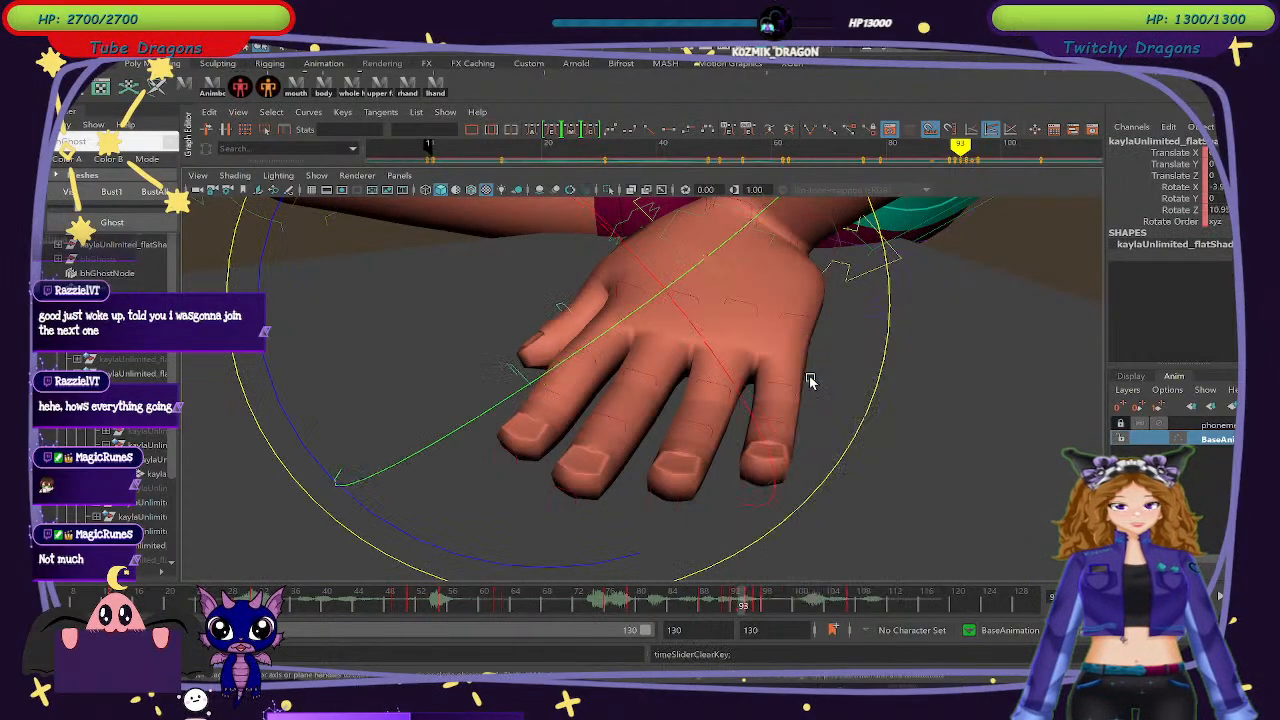
Delete the left thumb's middle control keys on frames 92 and 93, and compare the thumb pose across both frames.
{"action": "left_click_drag", "start_coordinate": [738, 604], "coordinate": [732, 606]}
{"action": "right_click", "coordinate": [732, 606]}
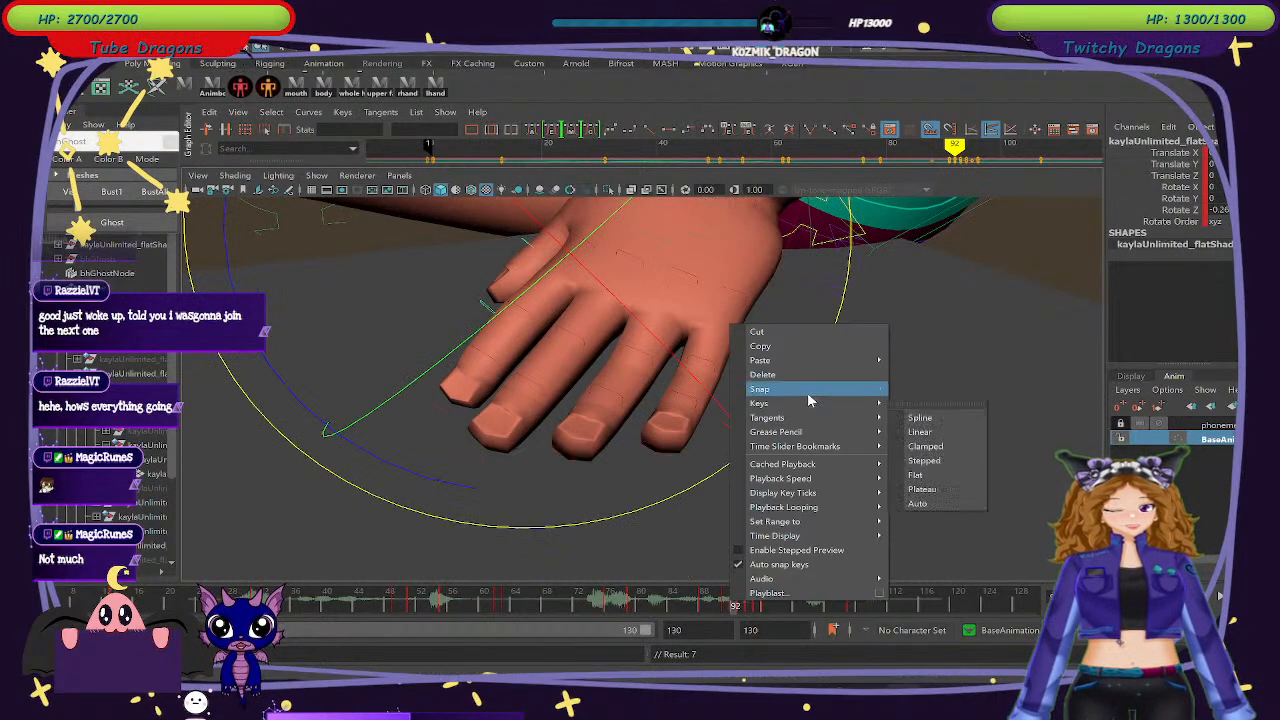
{"action": "left_click", "coordinate": [805, 390]}
{"action": "left_click", "coordinate": [746, 604]}
{"action": "right_click", "coordinate": [746, 604]}
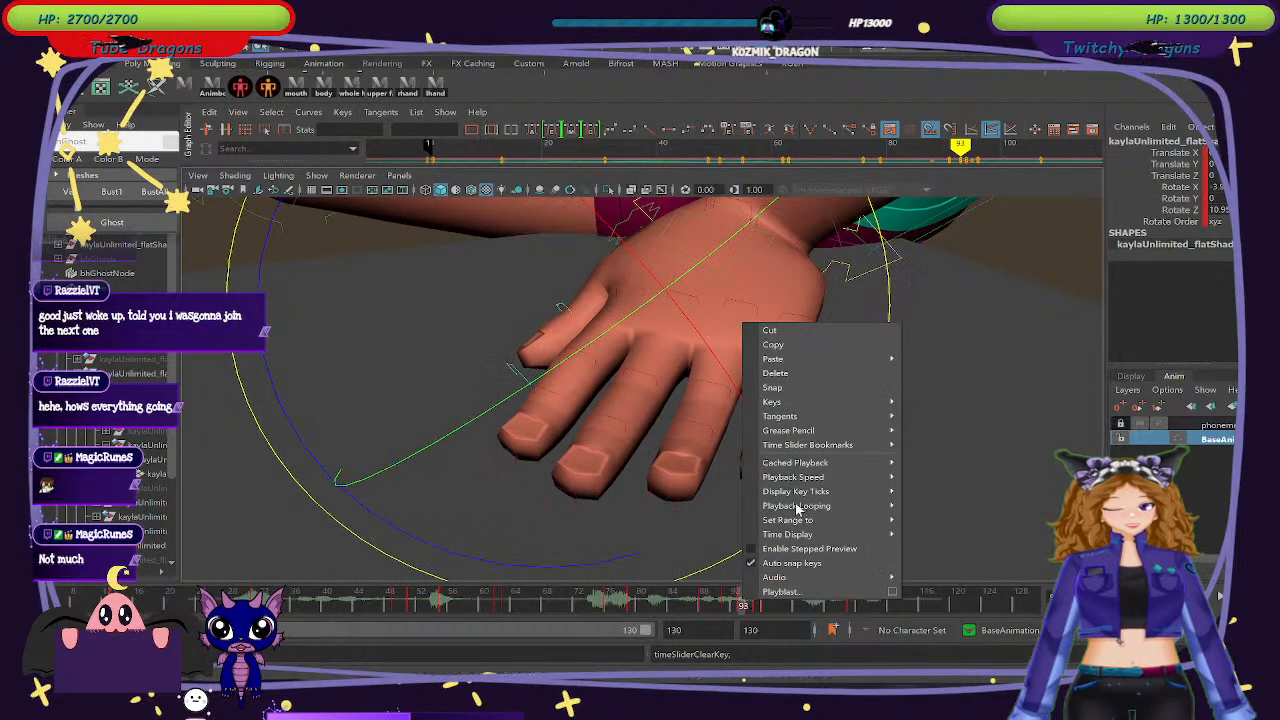
{"action": "left_click", "coordinate": [812, 390]}
{"action": "left_click", "coordinate": [735, 605]}
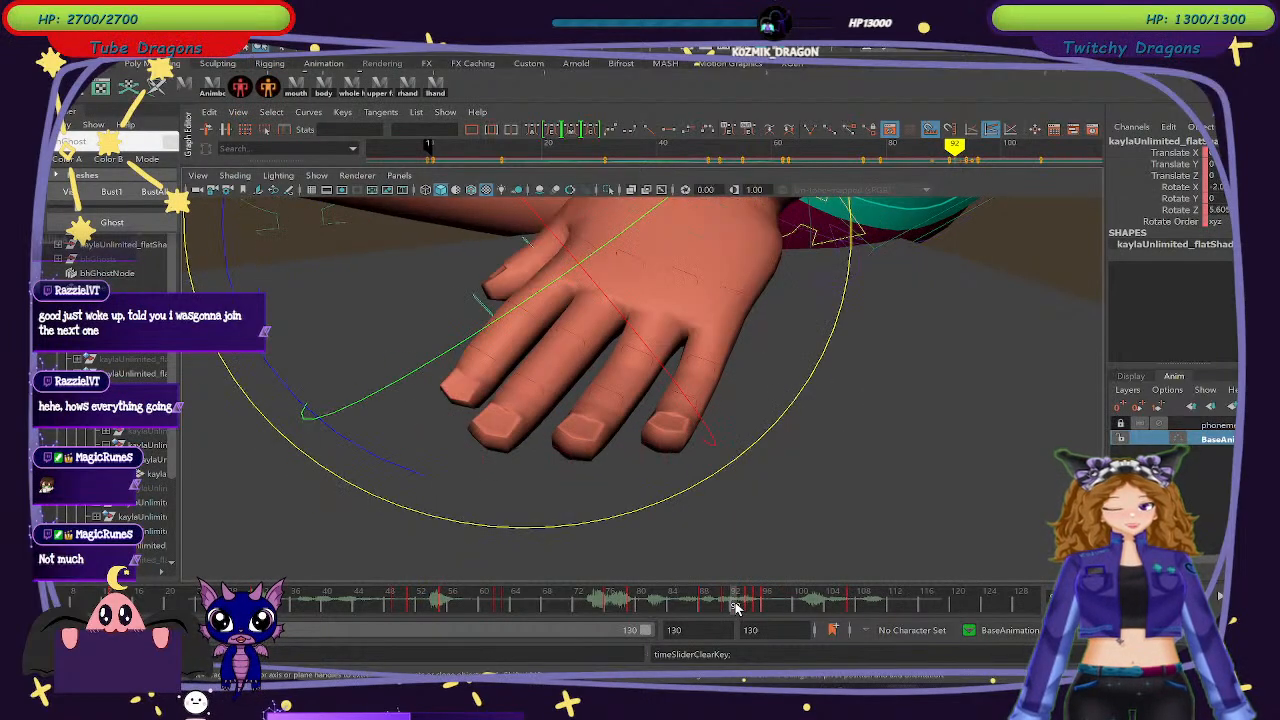
{"action": "left_click", "coordinate": [742, 605]}
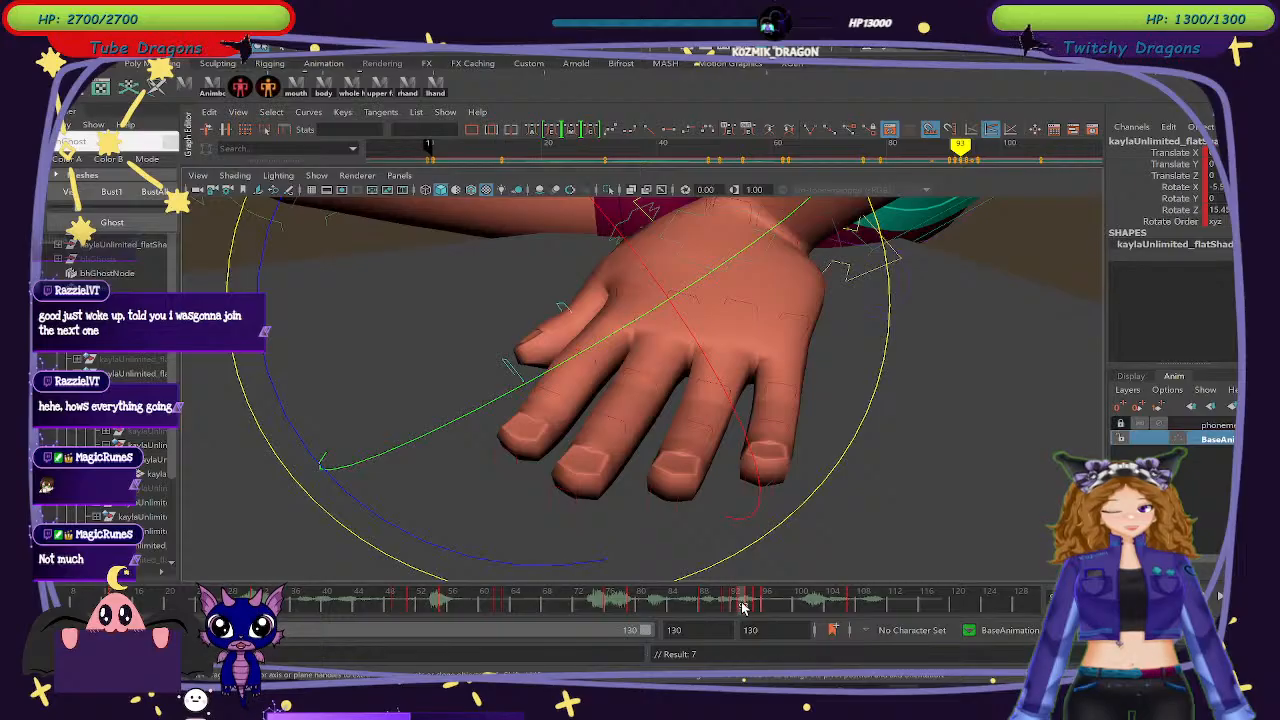
{"action": "mouse_move", "coordinate": [742, 605]}
{"action": "left_mouse_down"}
{"action": "mouse_move", "coordinate": [731, 604]}
{"action": "mouse_move", "coordinate": [757, 612]}
{"action": "mouse_move", "coordinate": [733, 607]}
{"action": "left_mouse_up"}
{"action": "left_click", "coordinate": [748, 608]}
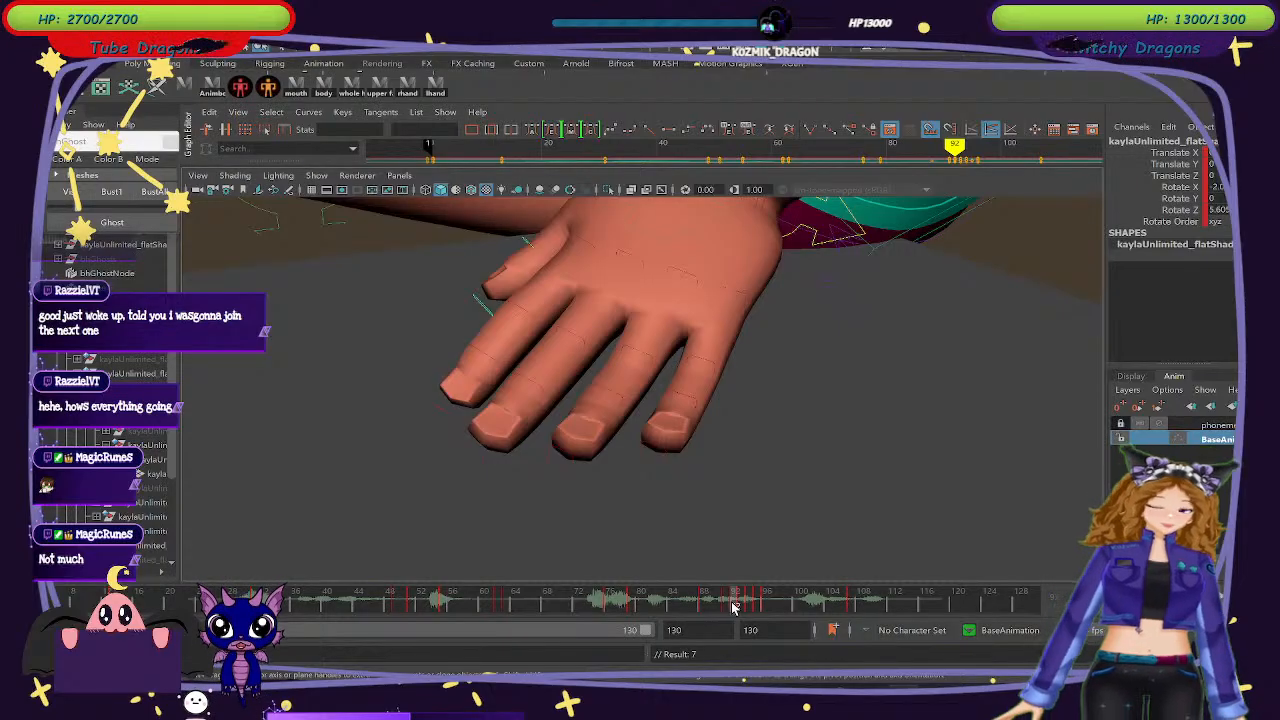
Delete the left thumb's base control keys on frames 92, 93 and 94.
{"action": "left_click", "coordinate": [894, 514]}
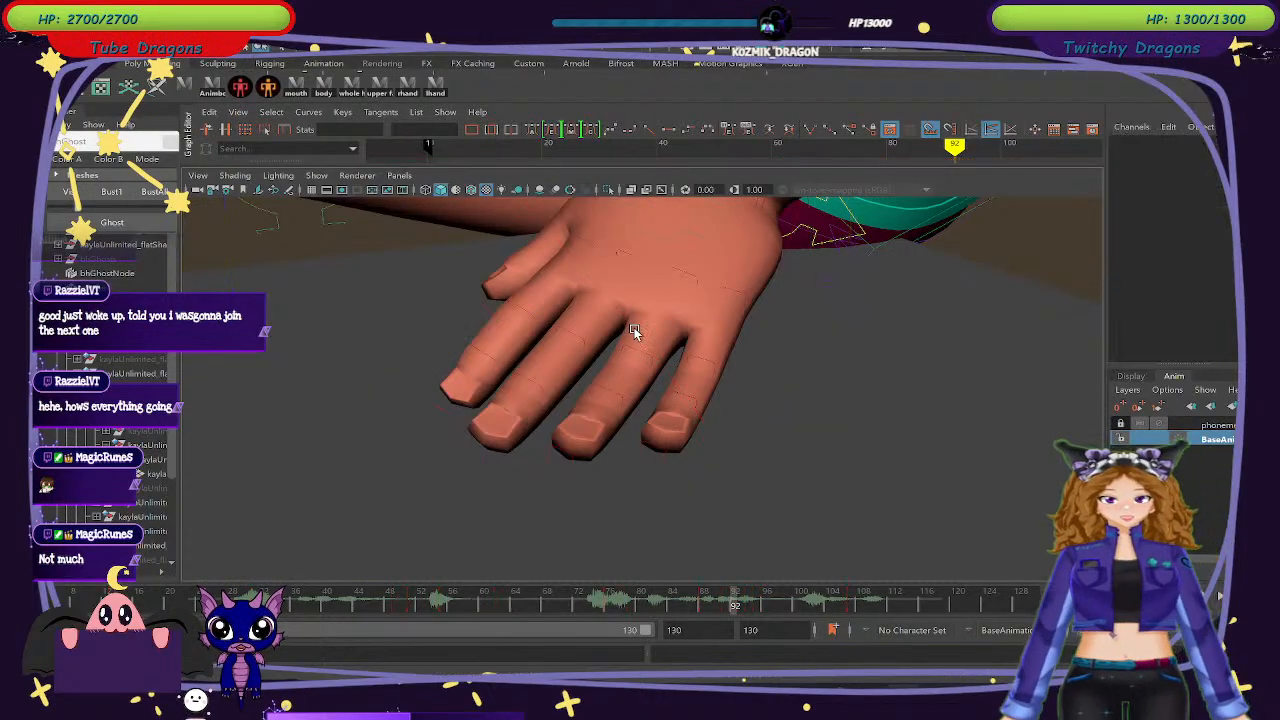
{"action": "left_click_drag", "start_coordinate": [633, 331], "coordinate": [668, 364], "text": "alt"}
{"action": "left_click", "coordinate": [548, 219]}
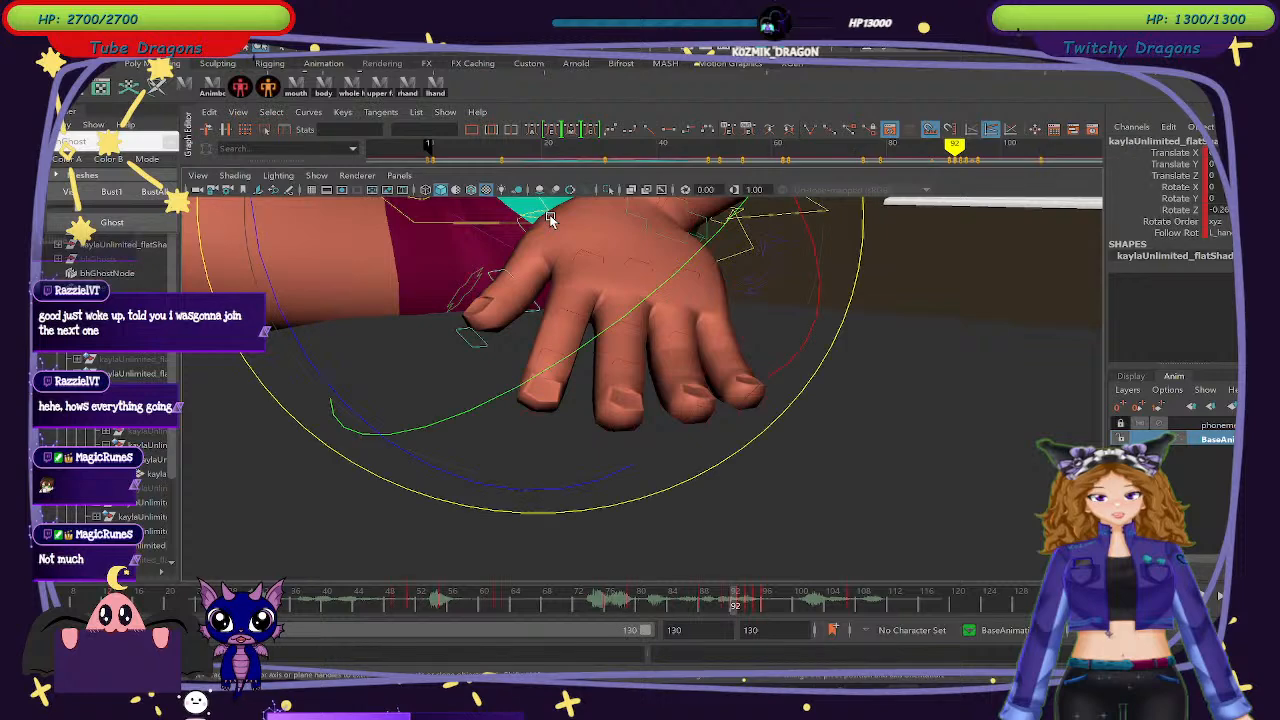
{"action": "right_click", "coordinate": [733, 600]}
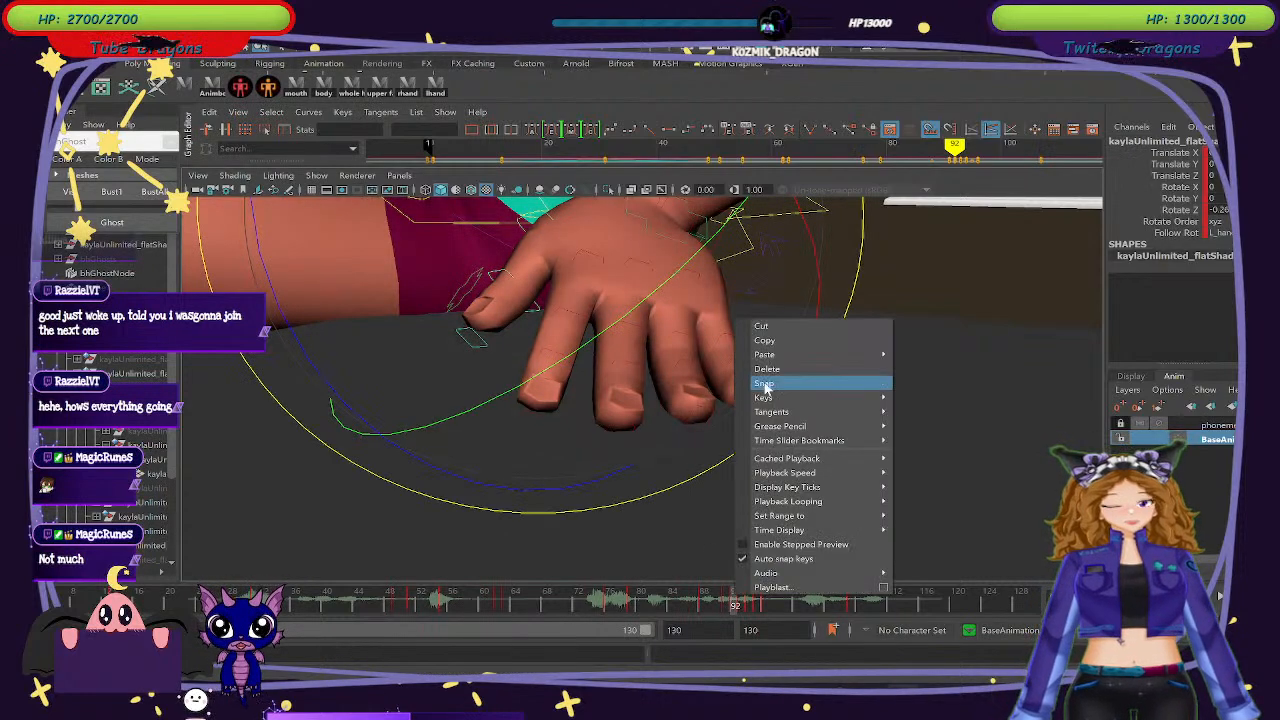
{"action": "left_click", "coordinate": [770, 386]}
{"action": "left_click", "coordinate": [743, 598]}
{"action": "right_click", "coordinate": [740, 598]}
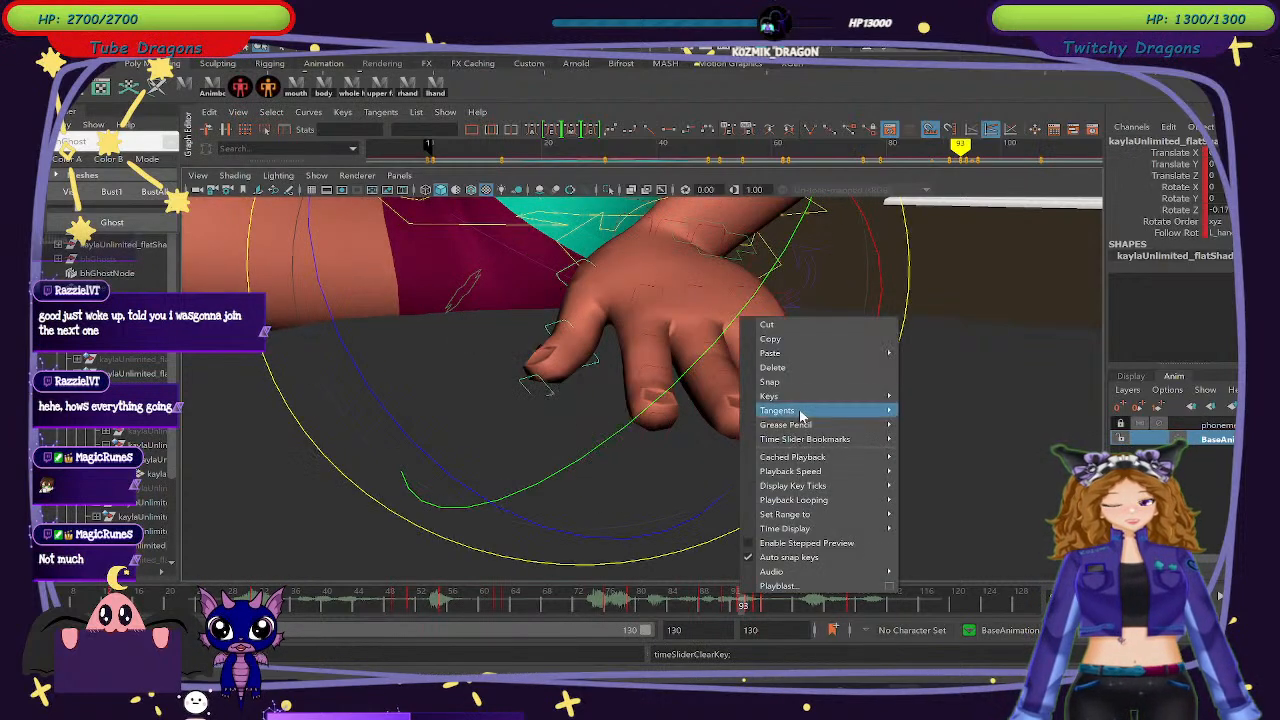
{"action": "left_click", "coordinate": [790, 393]}
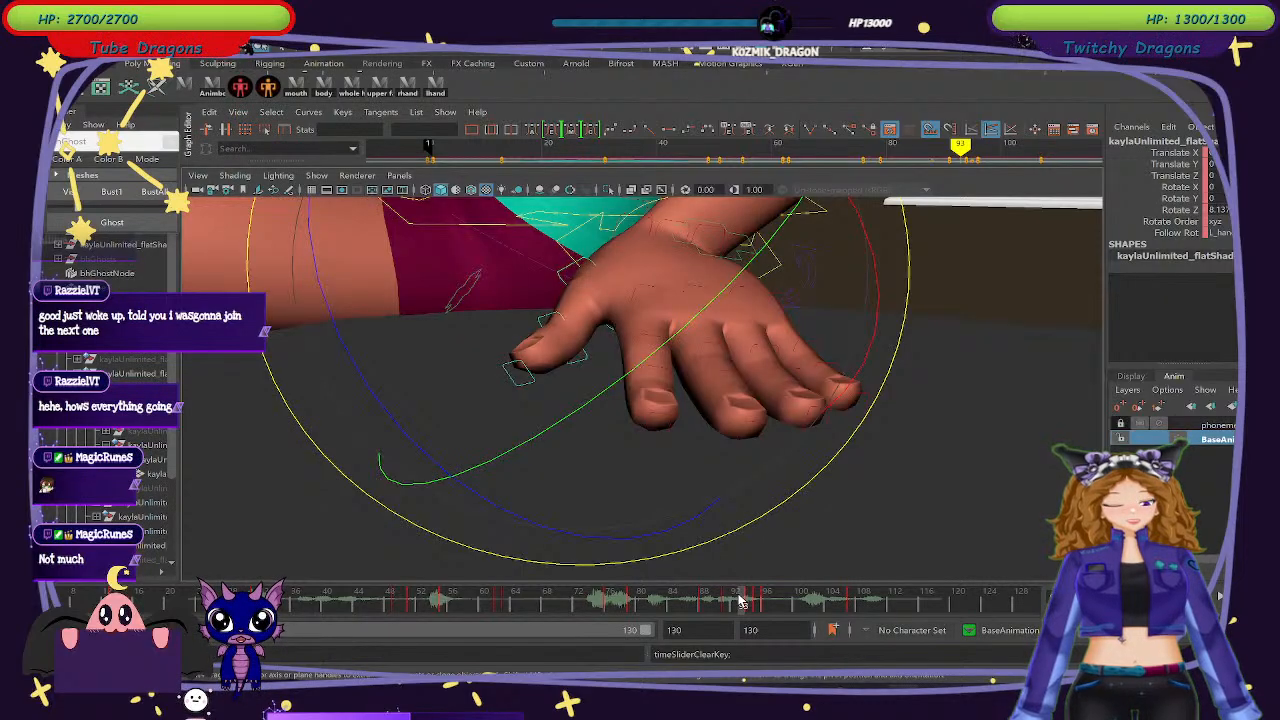
{"action": "left_click_drag", "start_coordinate": [733, 600], "coordinate": [752, 609]}
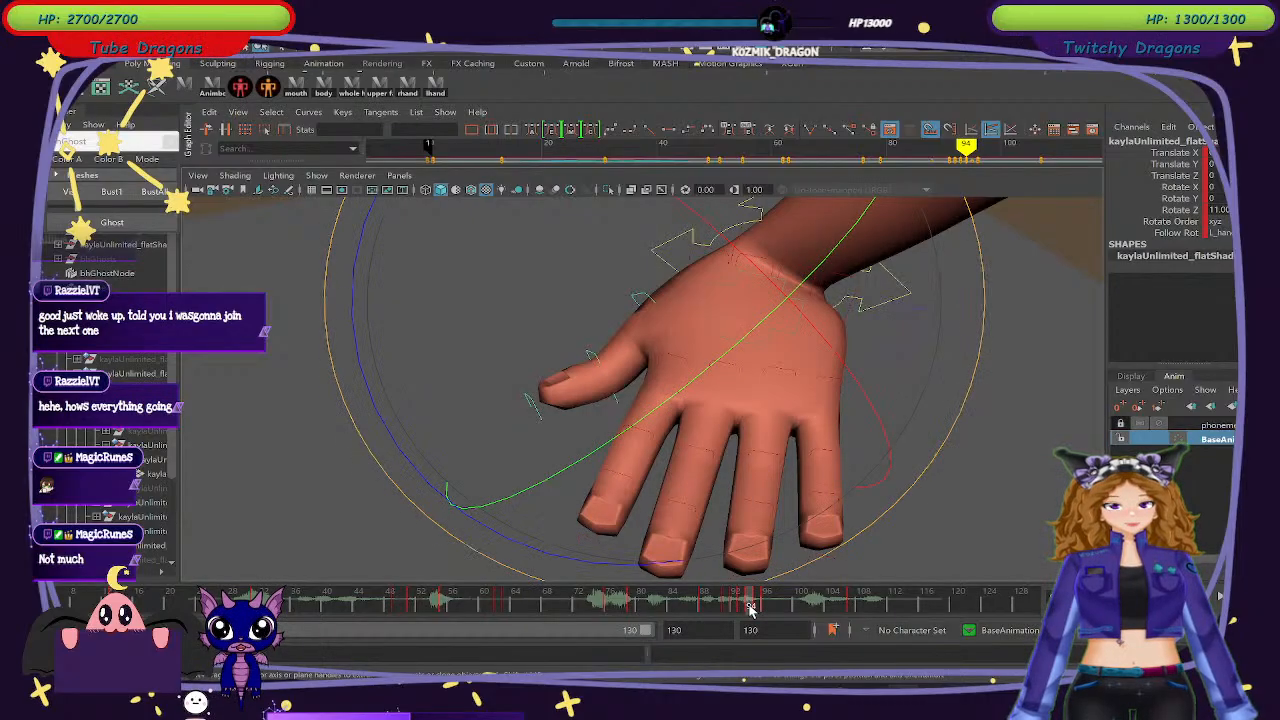
{"action": "right_click", "coordinate": [752, 607]}
{"action": "left_click", "coordinate": [790, 379]}
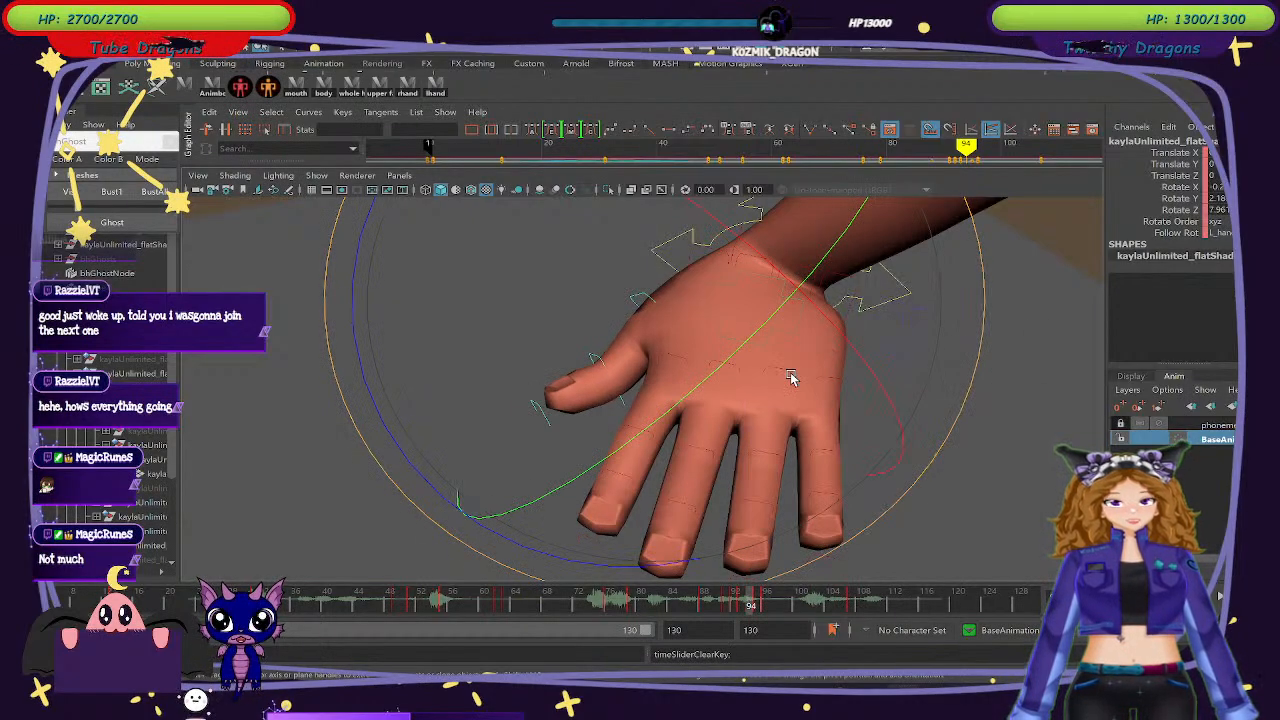
Delete the left thumb's middle control keys on frames 94 and 93, and review the hand's motion through frame 96.
{"action": "left_click", "coordinate": [651, 377]}
{"action": "left_click", "coordinate": [599, 363]}
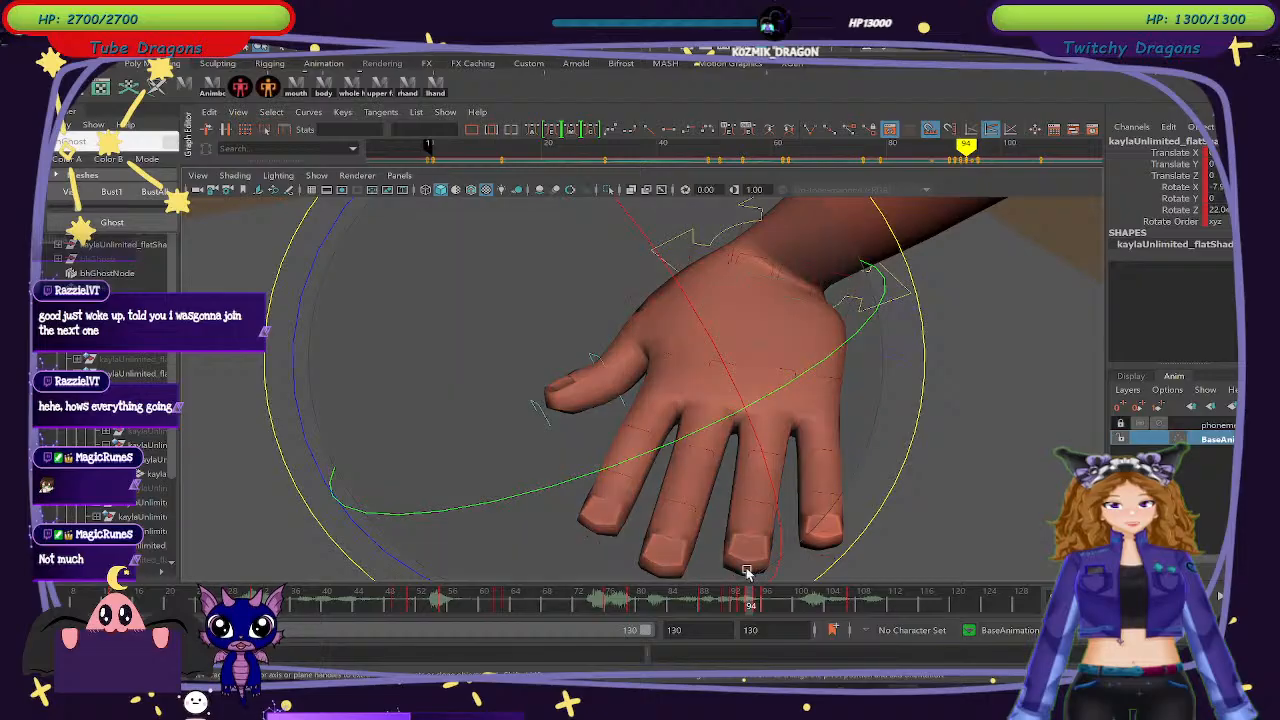
{"action": "right_click", "coordinate": [749, 603]}
{"action": "left_click", "coordinate": [812, 376]}
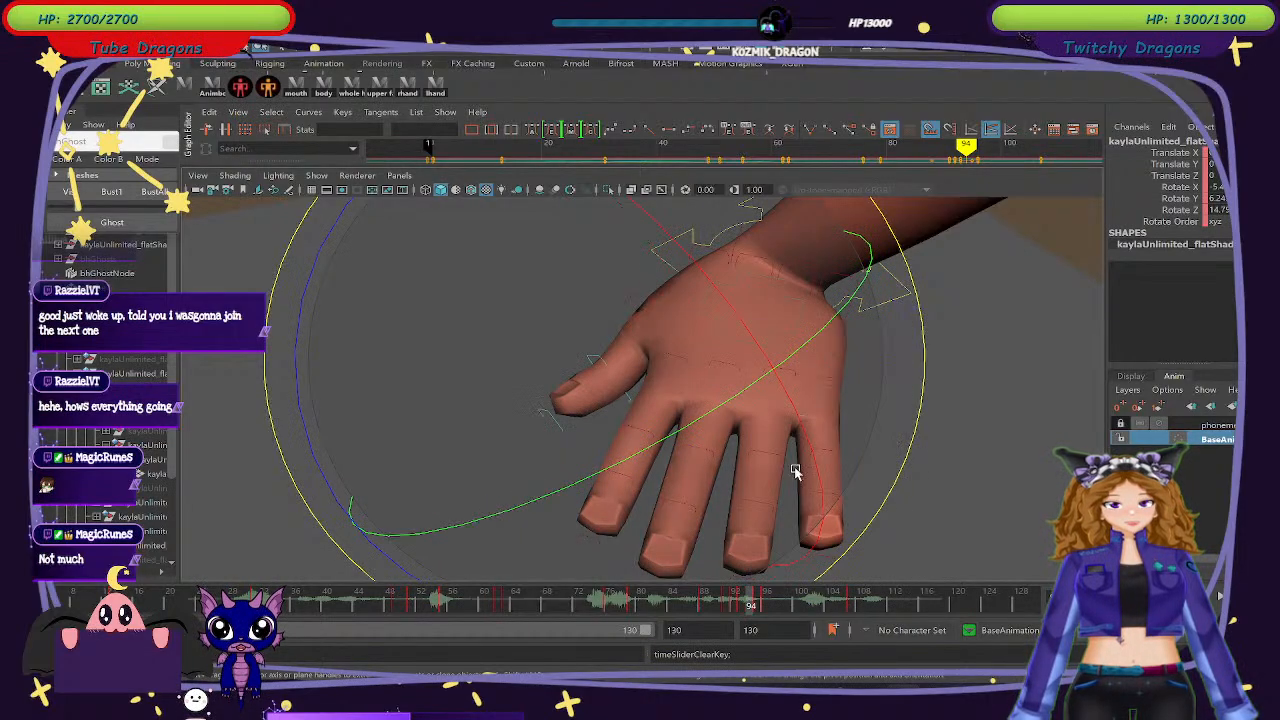
{"action": "mouse_move", "coordinate": [731, 606]}
{"action": "left_mouse_down"}
{"action": "mouse_move", "coordinate": [757, 616]}
{"action": "mouse_move", "coordinate": [740, 606]}
{"action": "left_mouse_up"}
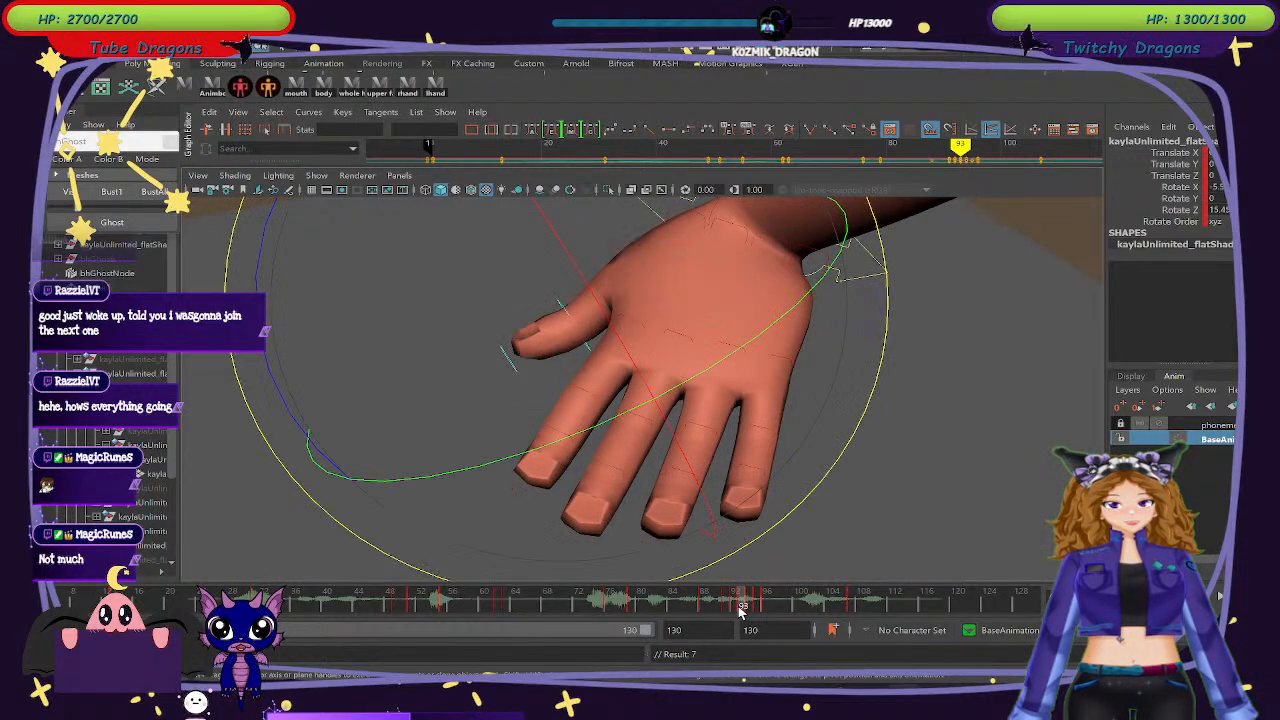
{"action": "right_click", "coordinate": [741, 606]}
{"action": "left_click", "coordinate": [826, 381]}
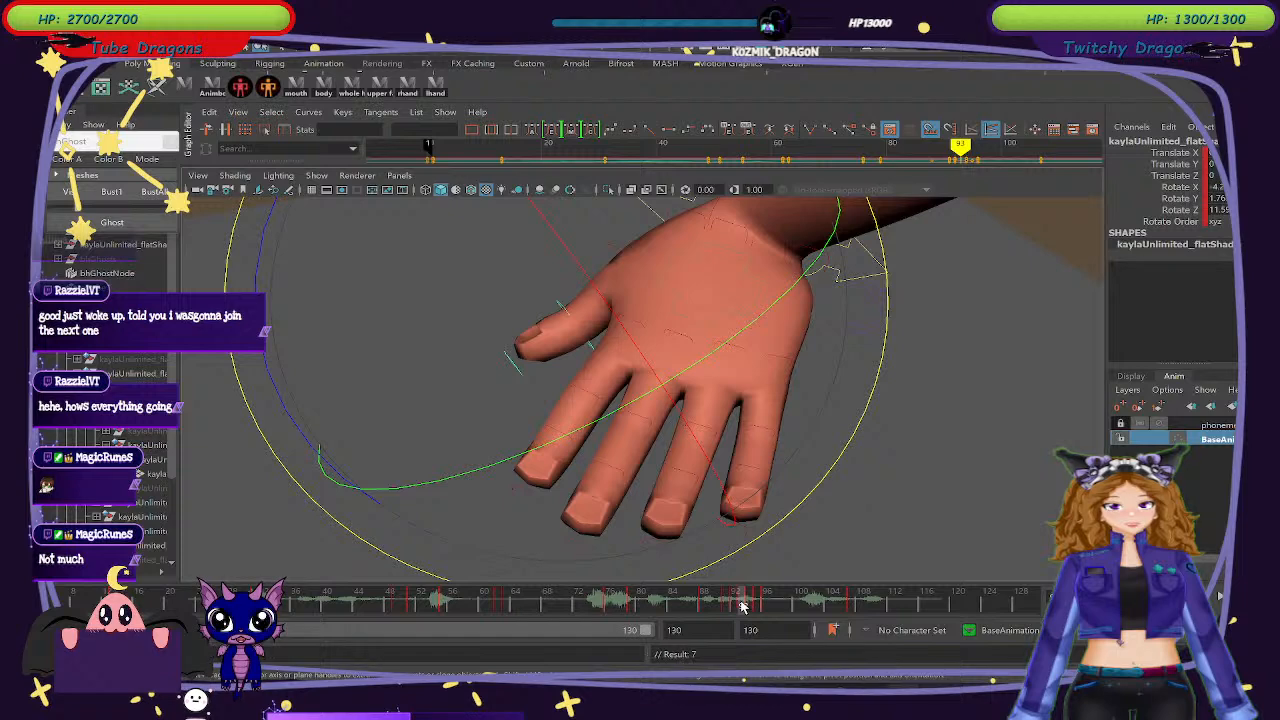
{"action": "left_click_drag", "start_coordinate": [732, 604], "coordinate": [760, 606]}
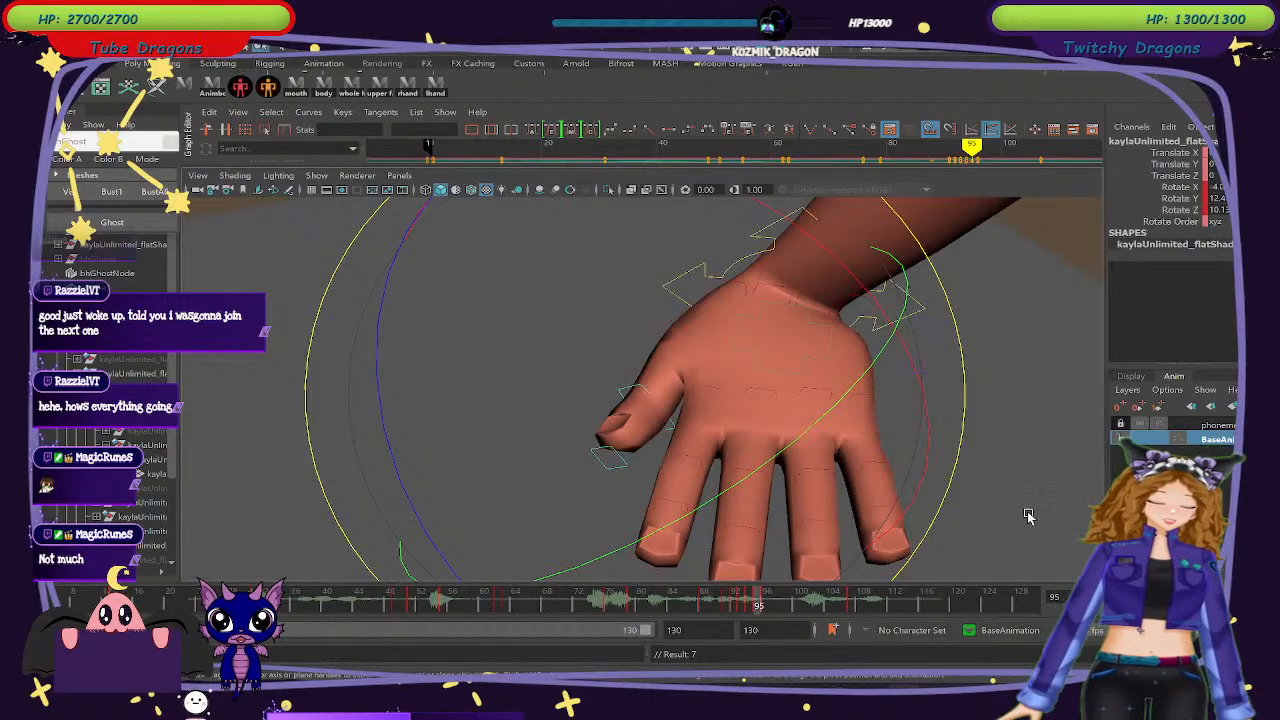
{"action": "left_click", "coordinate": [727, 601]}
{"action": "left_click_drag", "start_coordinate": [727, 601], "coordinate": [764, 605]}
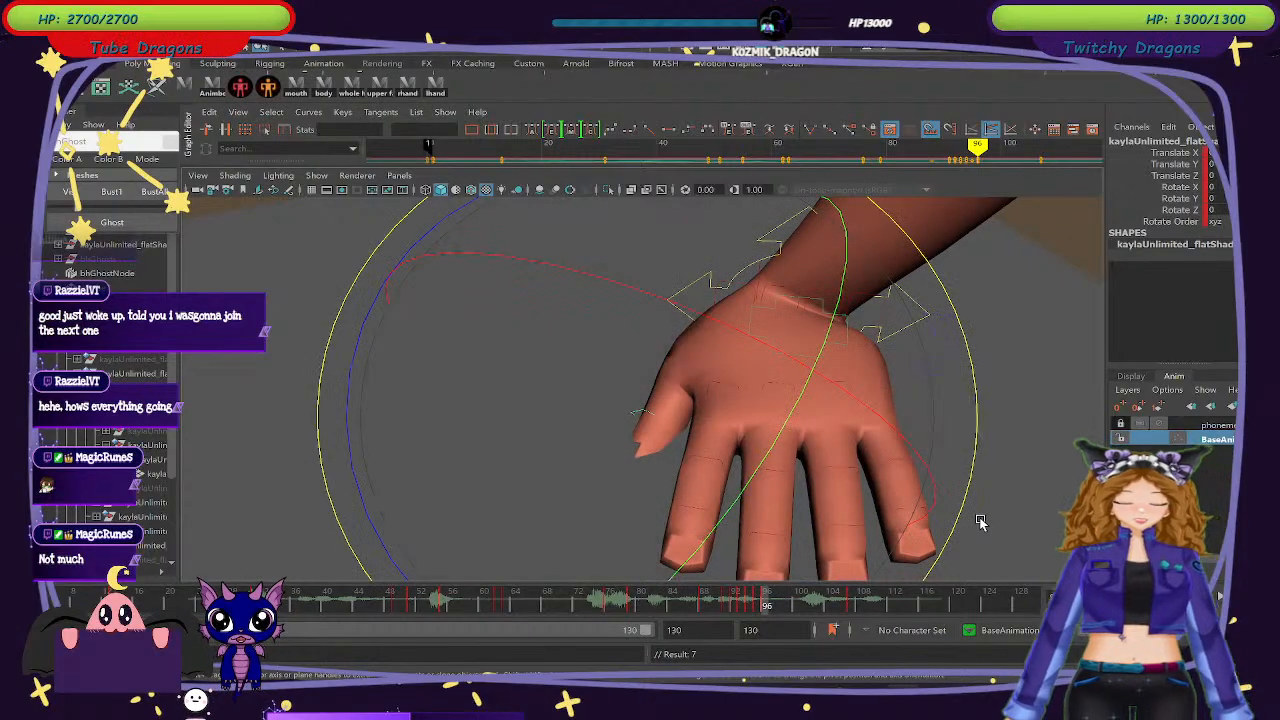
Compare the hand on frames 95 and 96 from a low side view, and copy all left-hand controls' frame 95 pose to frame 96.
{"action": "left_click_drag", "start_coordinate": [980, 522], "coordinate": [916, 497], "text": "alt"}
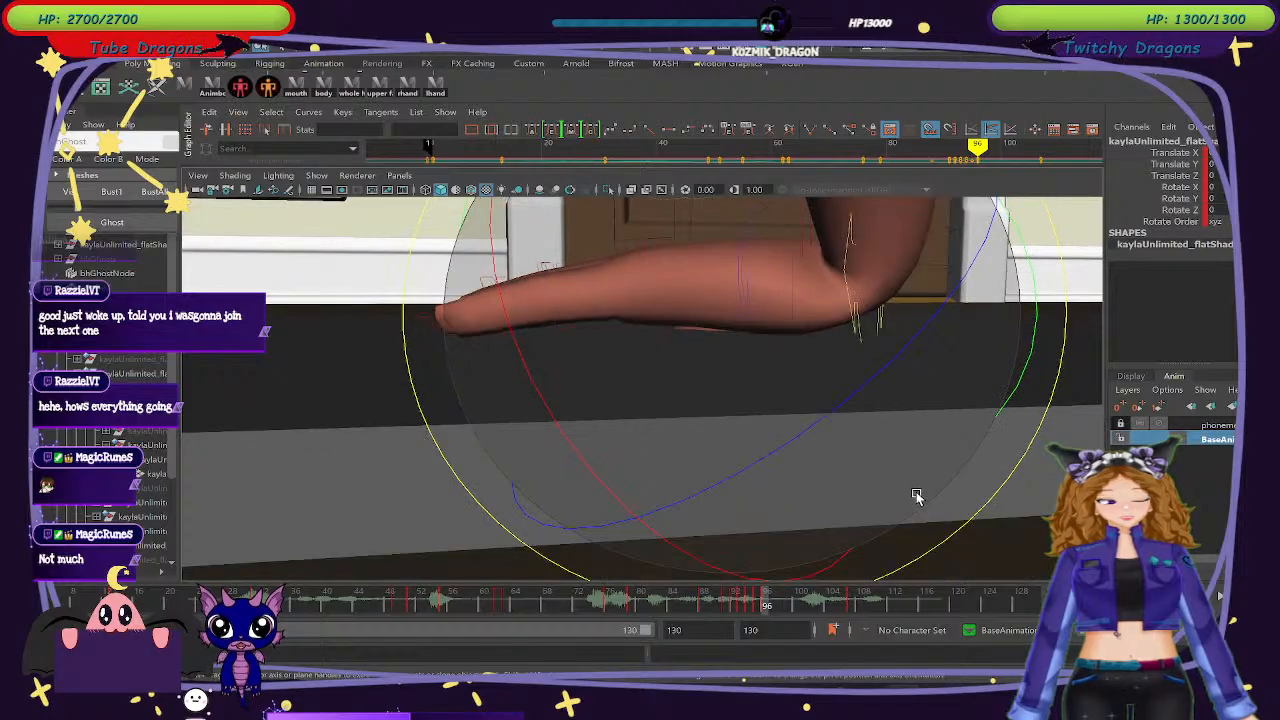
{"action": "left_click", "coordinate": [757, 601]}
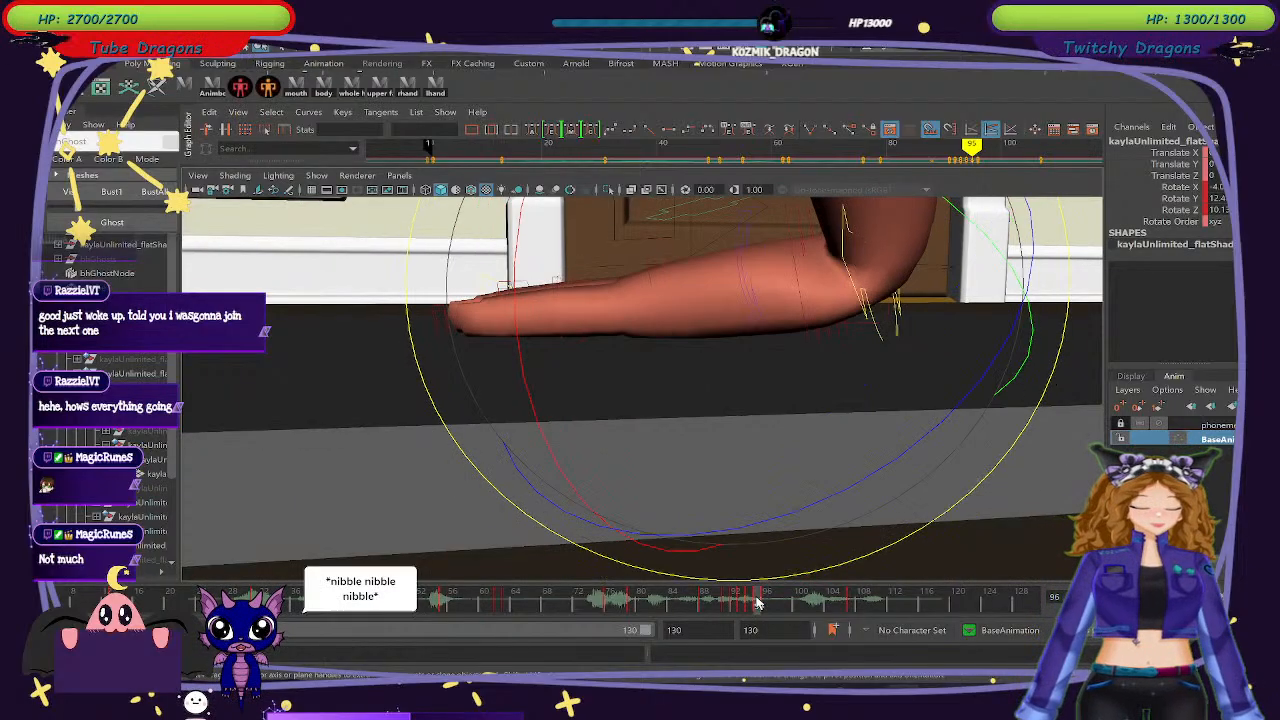
{"action": "left_click", "coordinate": [766, 603]}
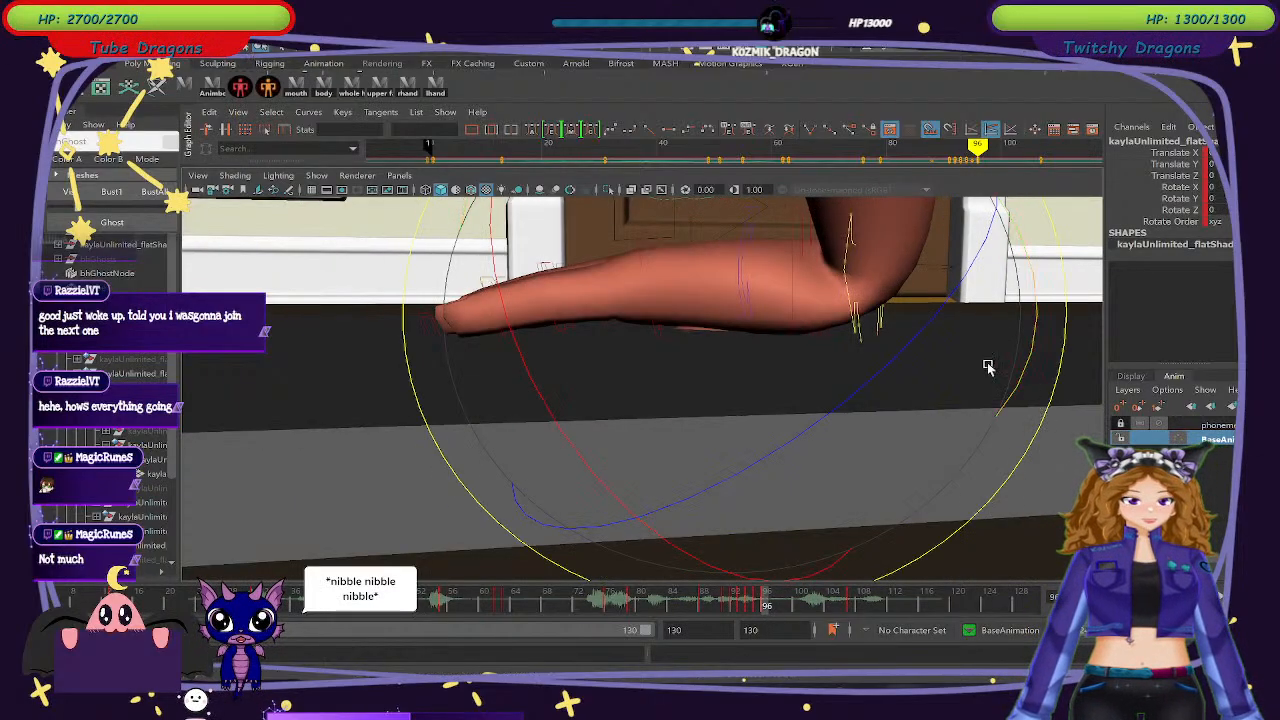
{"action": "left_click", "coordinate": [925, 355]}
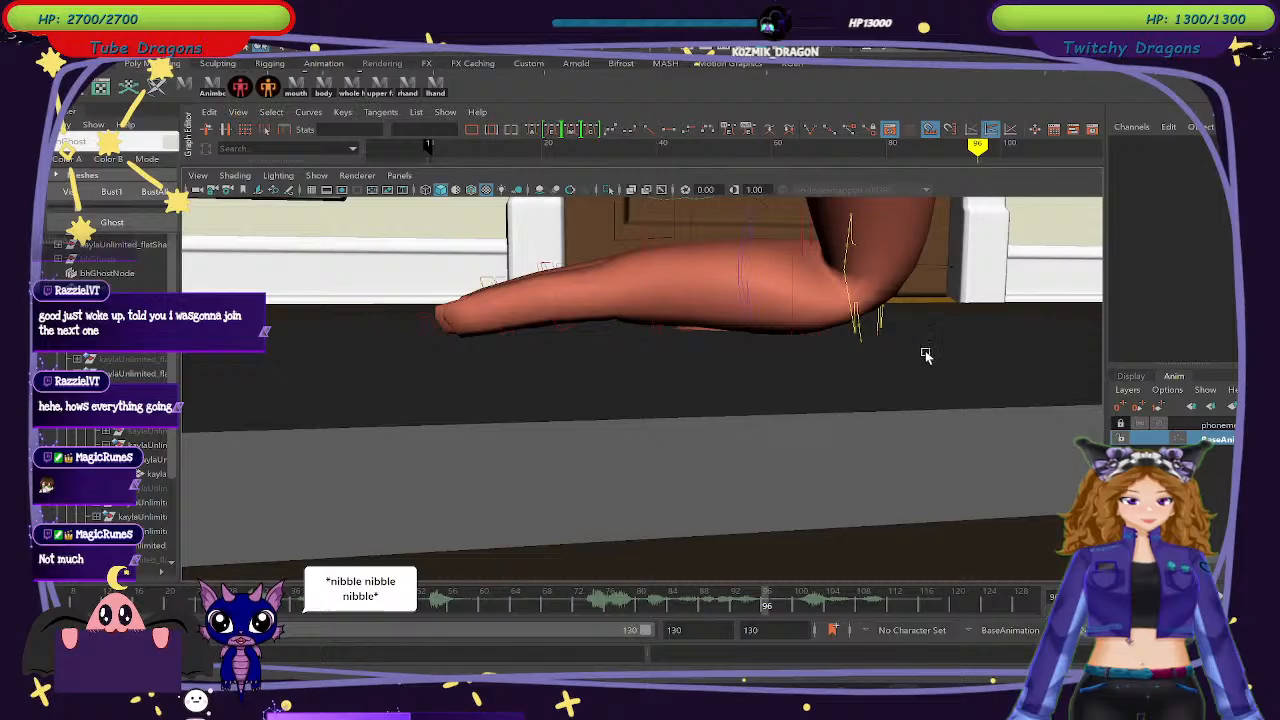
{"action": "left_click", "coordinate": [757, 604]}
{"action": "left_click", "coordinate": [435, 88]}
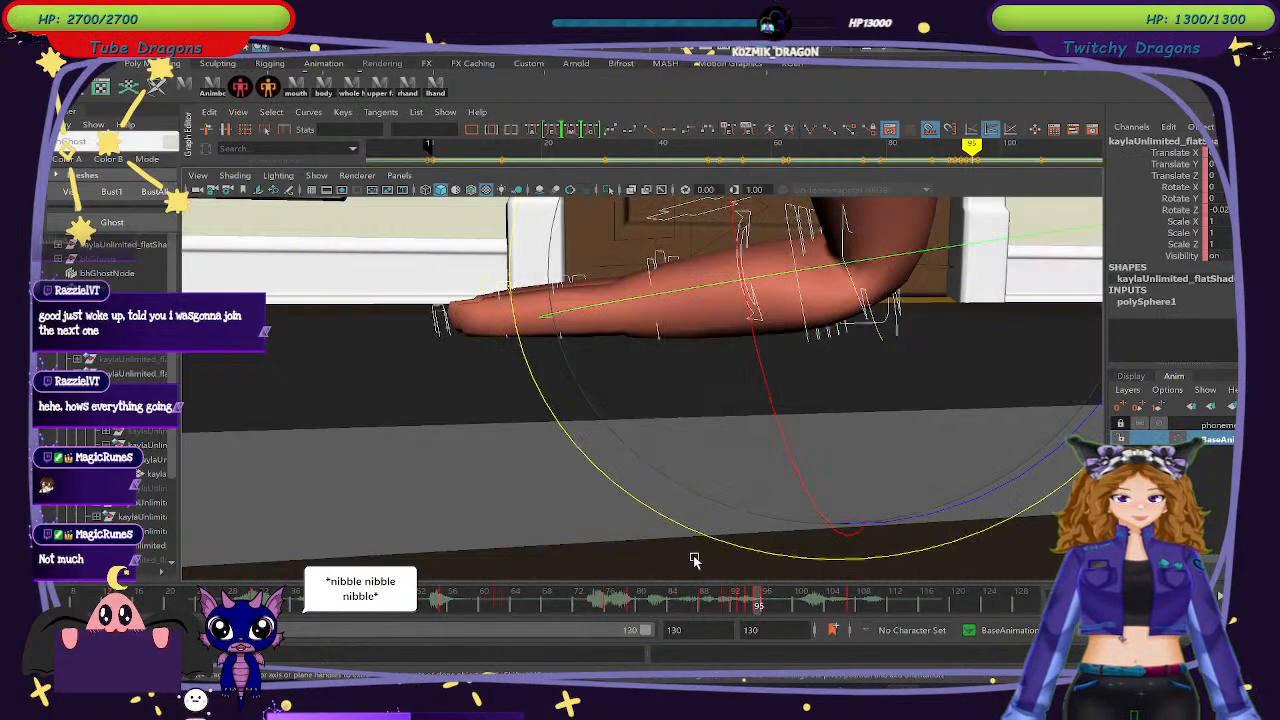
{"action": "left_click", "coordinate": [766, 604]}
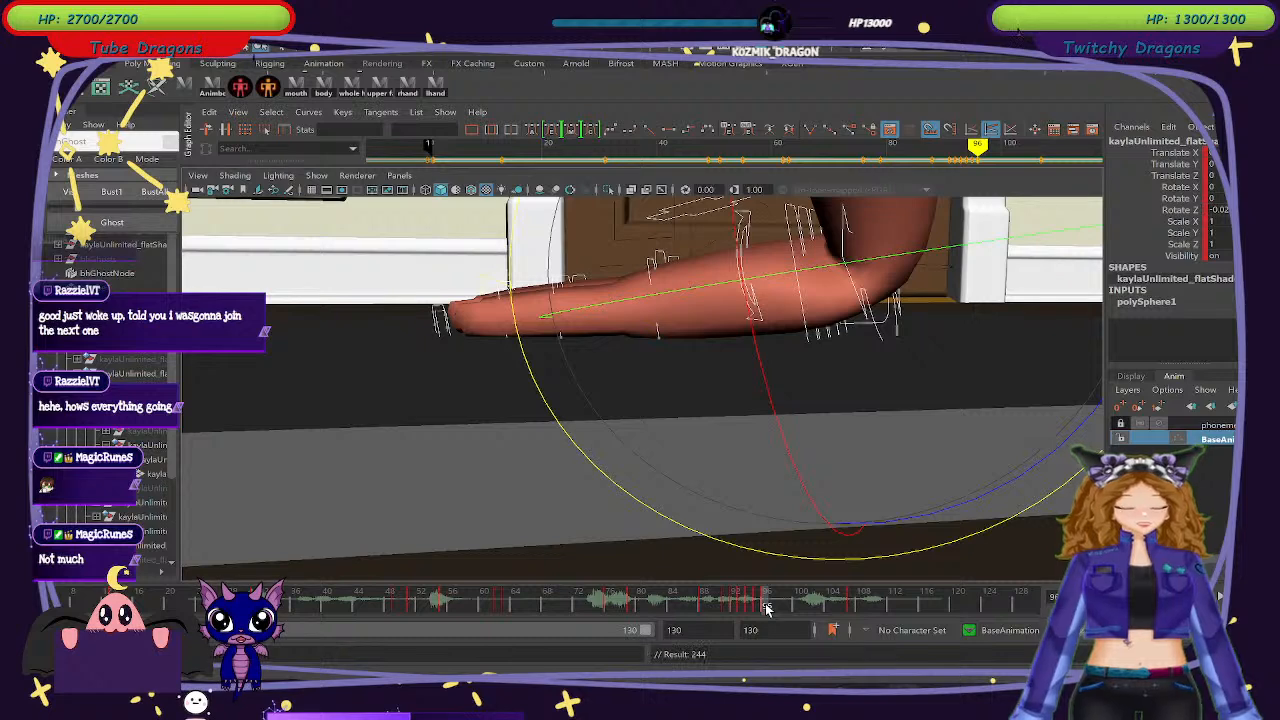
{"action": "mouse_move", "coordinate": [766, 608]}
{"action": "left_mouse_down"}
{"action": "mouse_move", "coordinate": [755, 607]}
{"action": "mouse_move", "coordinate": [840, 613]}
{"action": "mouse_move", "coordinate": [766, 608]}
{"action": "left_mouse_up"}
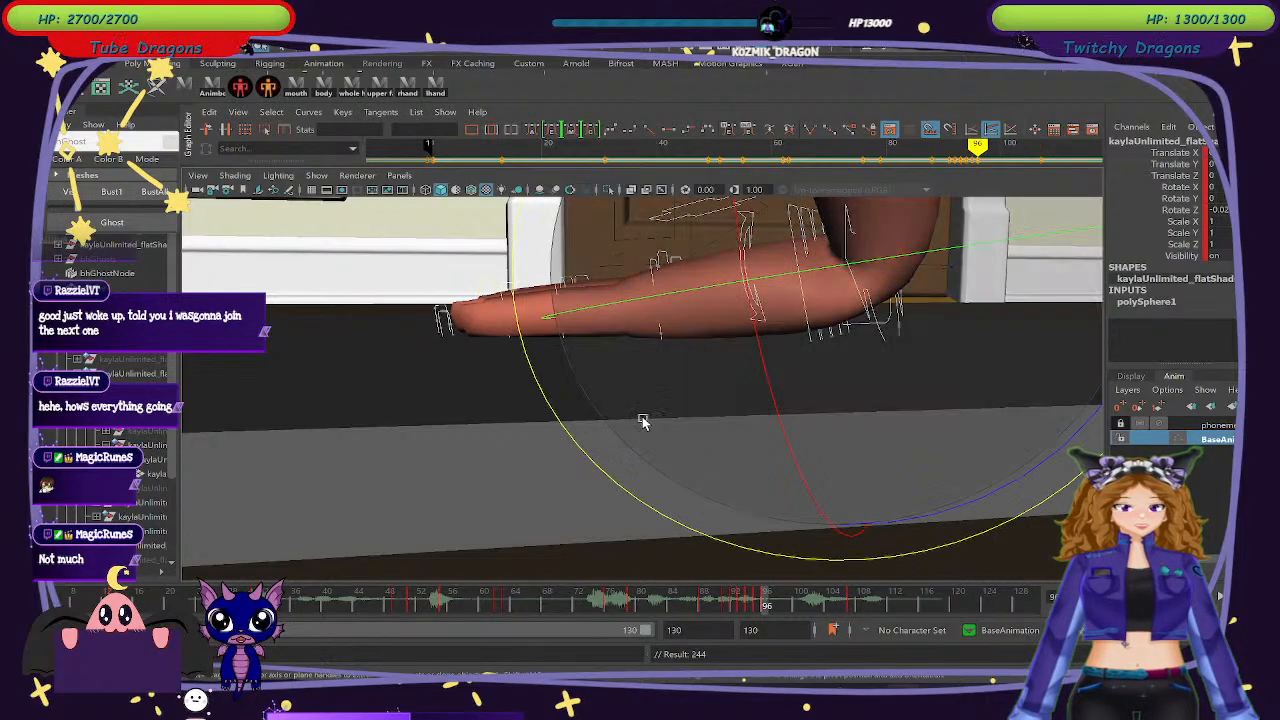
Set the left hand's finger control to a Spread Knuckle of 10 on frame 96.
{"action": "left_click_drag", "start_coordinate": [643, 421], "coordinate": [582, 404], "text": "alt"}
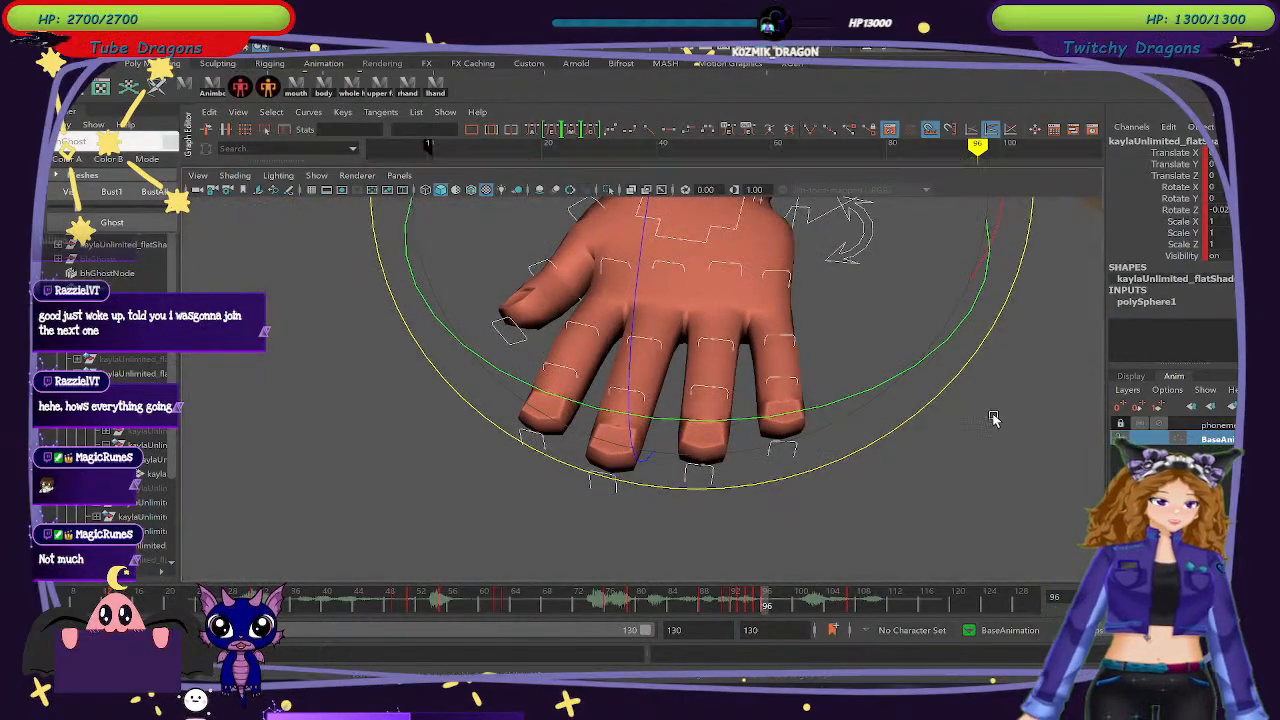
{"action": "left_click", "coordinate": [1051, 328]}
{"action": "left_click", "coordinate": [735, 230]}
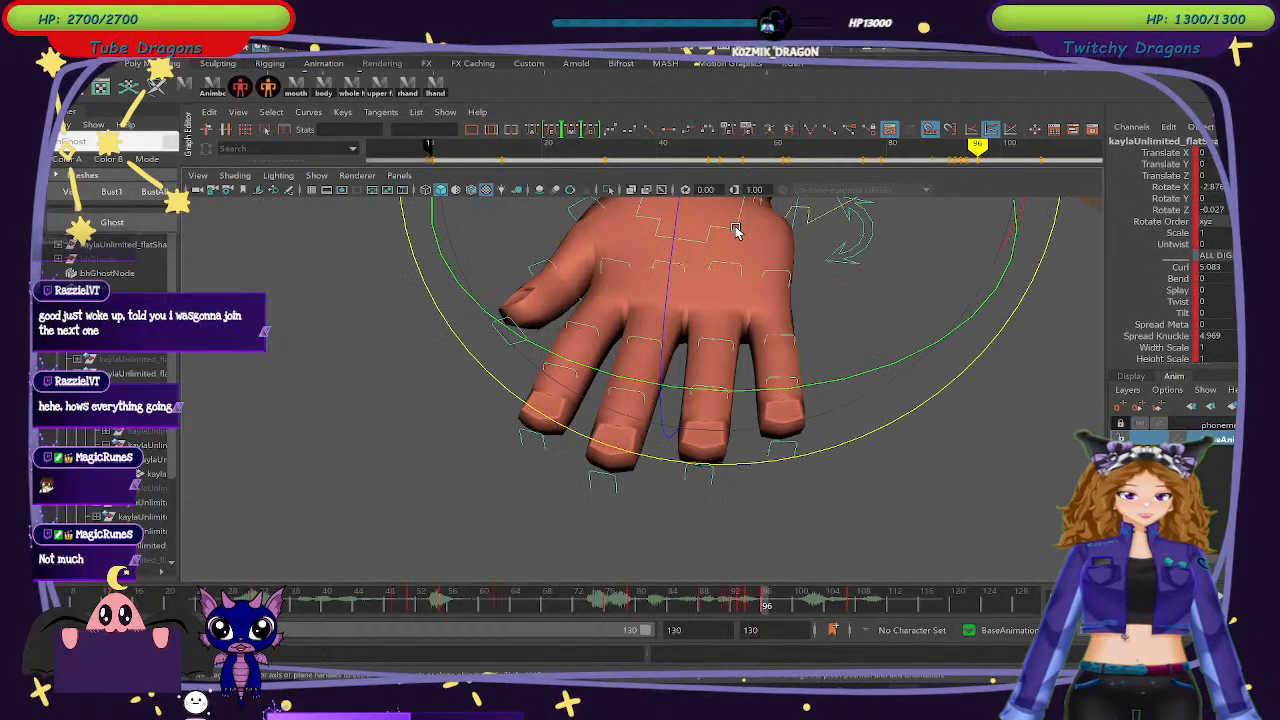
{"action": "left_click", "coordinate": [1214, 336]}
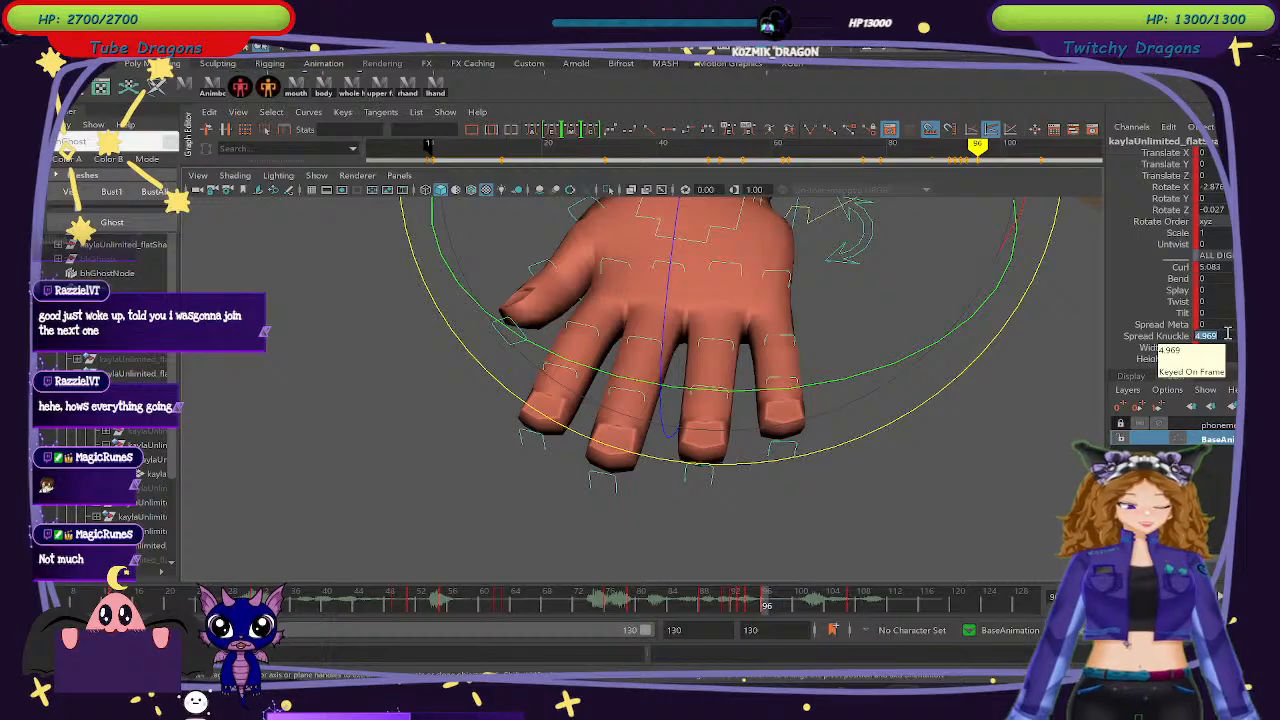
{"action": "type", "text": "10"}
{"action": "key", "text": "Return"}
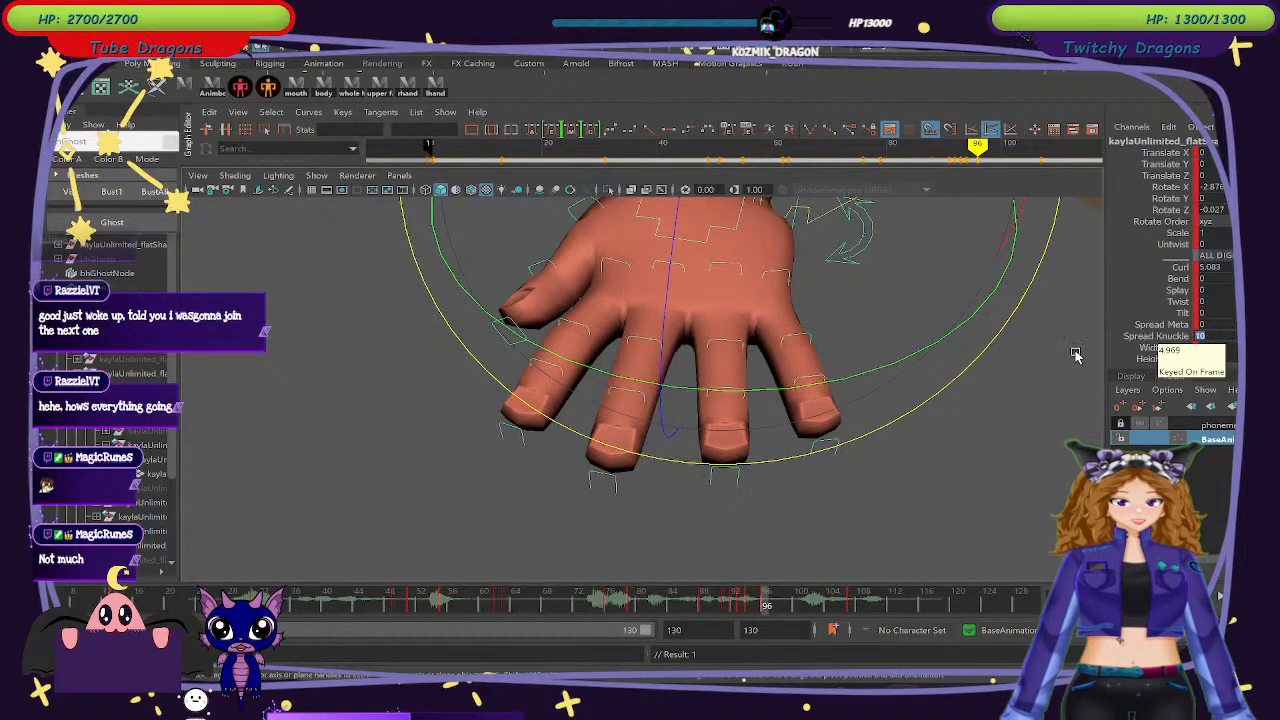
Compare the finger spread across the preceding frames and delete the left-hand finger control's key on frame 94.
{"action": "left_click", "coordinate": [760, 603]}
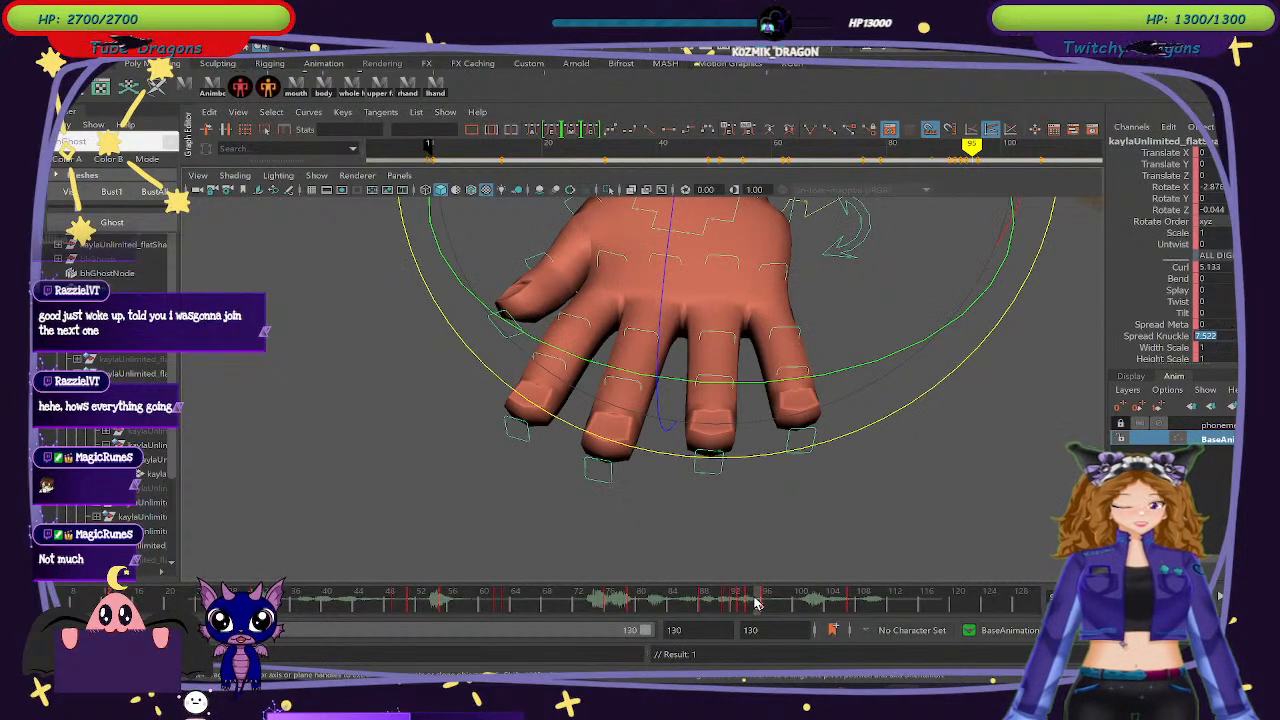
{"action": "left_click", "coordinate": [733, 603]}
{"action": "mouse_move", "coordinate": [733, 603]}
{"action": "left_mouse_down"}
{"action": "mouse_move", "coordinate": [770, 617]}
{"action": "mouse_move", "coordinate": [750, 608]}
{"action": "left_mouse_up"}
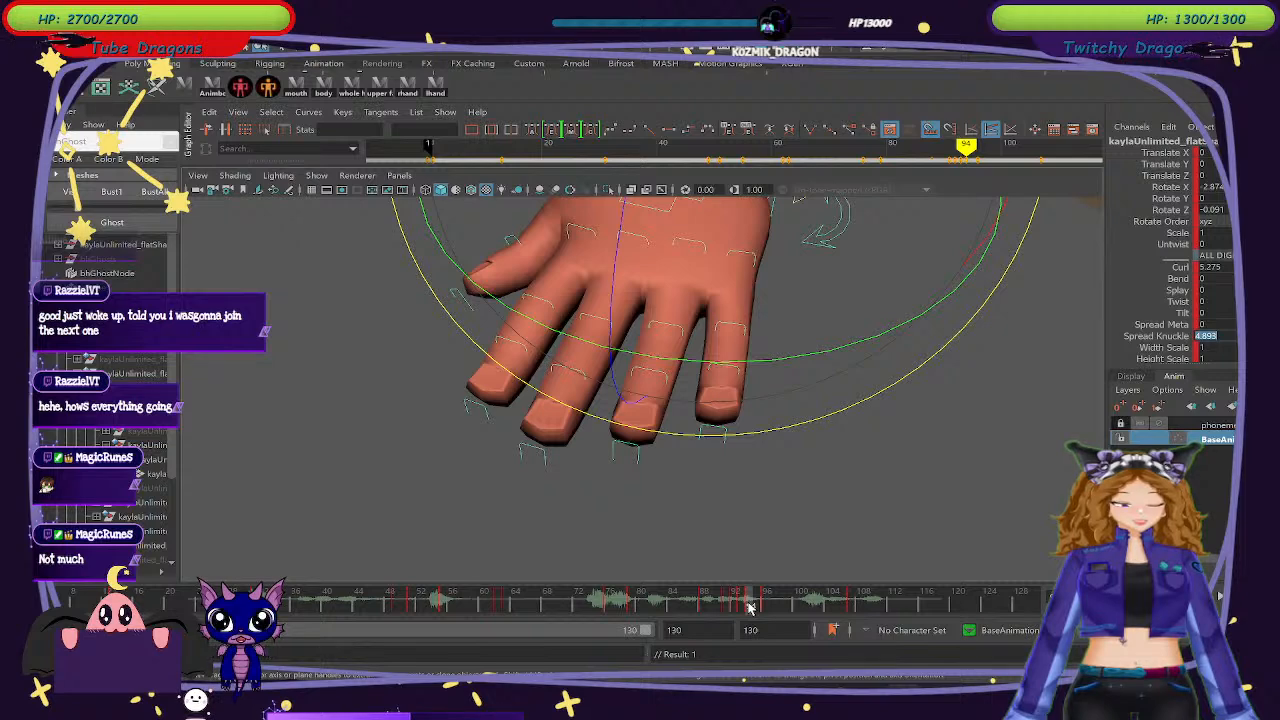
{"action": "right_click", "coordinate": [750, 608]}
{"action": "left_click", "coordinate": [811, 378]}
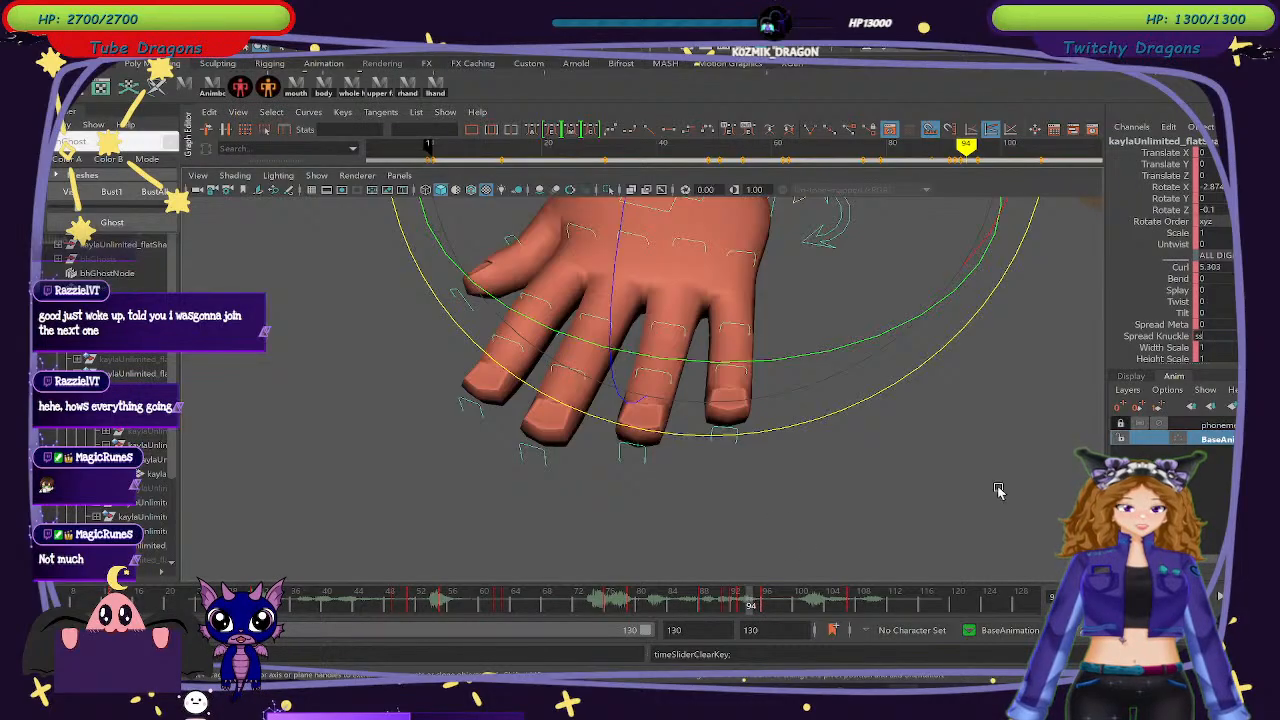
{"action": "left_click", "coordinate": [1154, 323]}
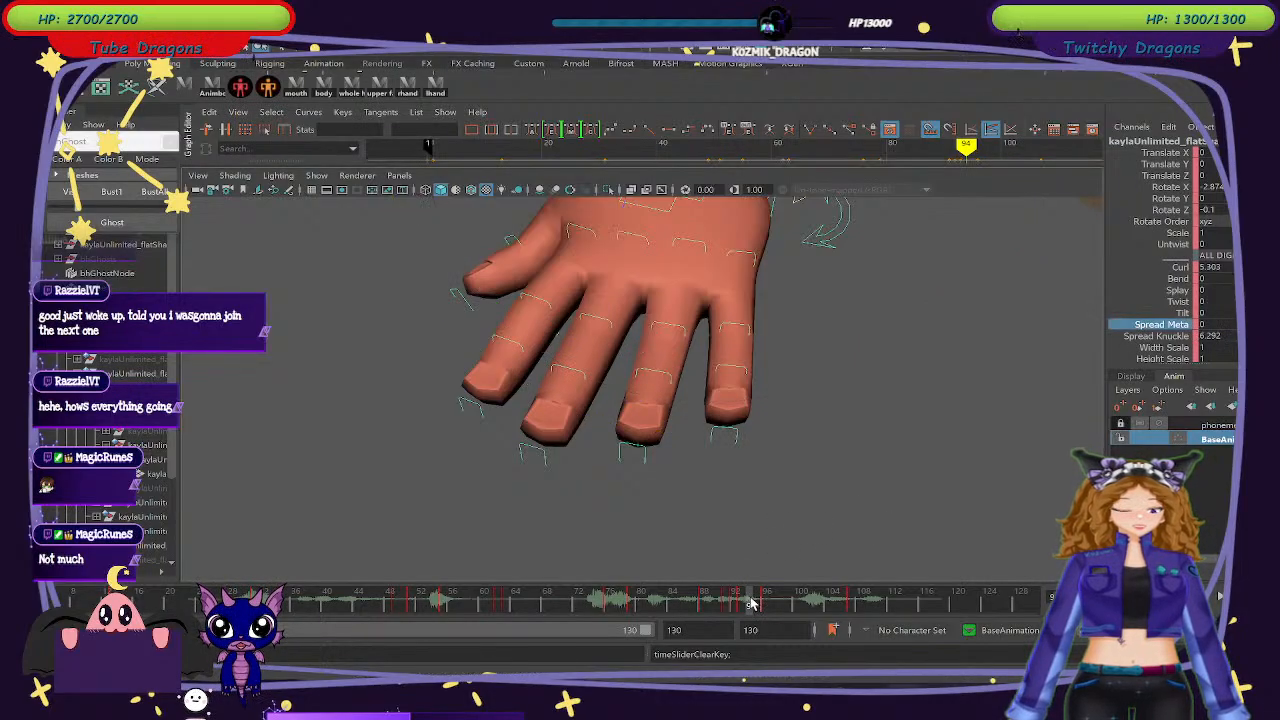
Delete the left-hand finger control's keys on frames 93 and 92, and review the motion through frame 107.
{"action": "left_click_drag", "start_coordinate": [755, 604], "coordinate": [738, 604]}
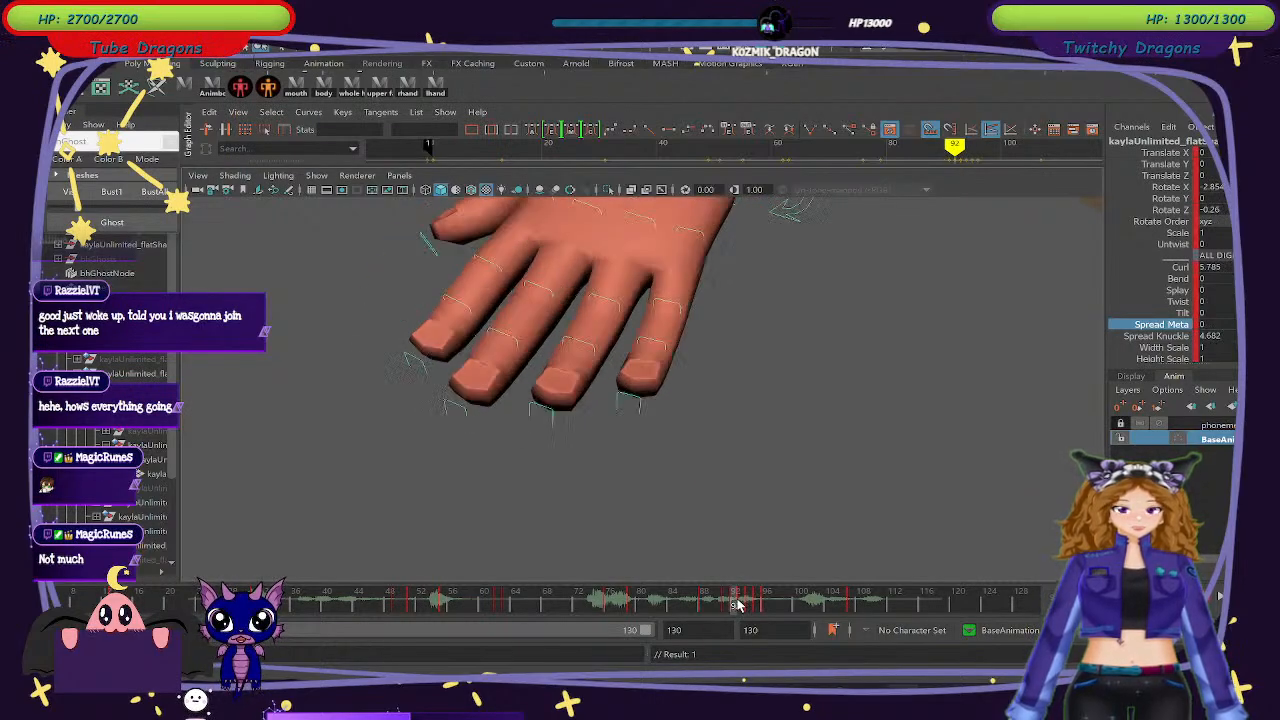
{"action": "right_click", "coordinate": [740, 604]}
{"action": "left_click", "coordinate": [789, 380]}
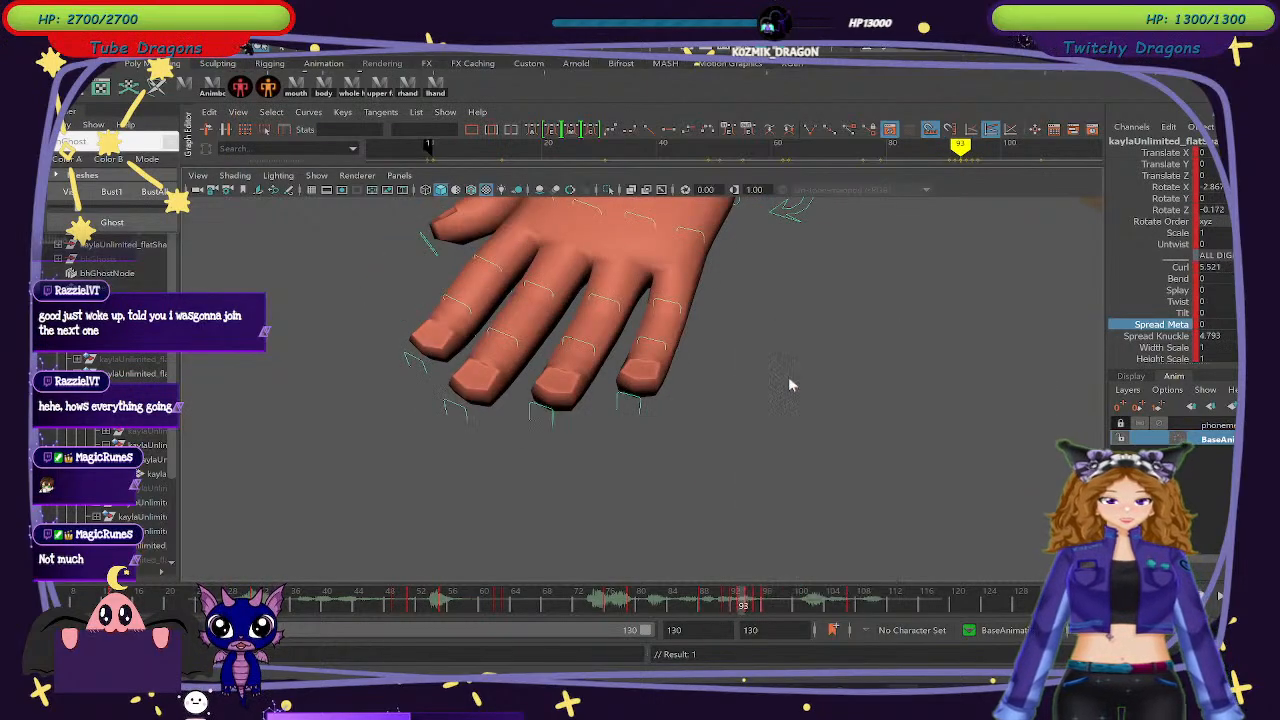
{"action": "left_click_drag", "start_coordinate": [738, 602], "coordinate": [731, 604]}
{"action": "right_click", "coordinate": [731, 604]}
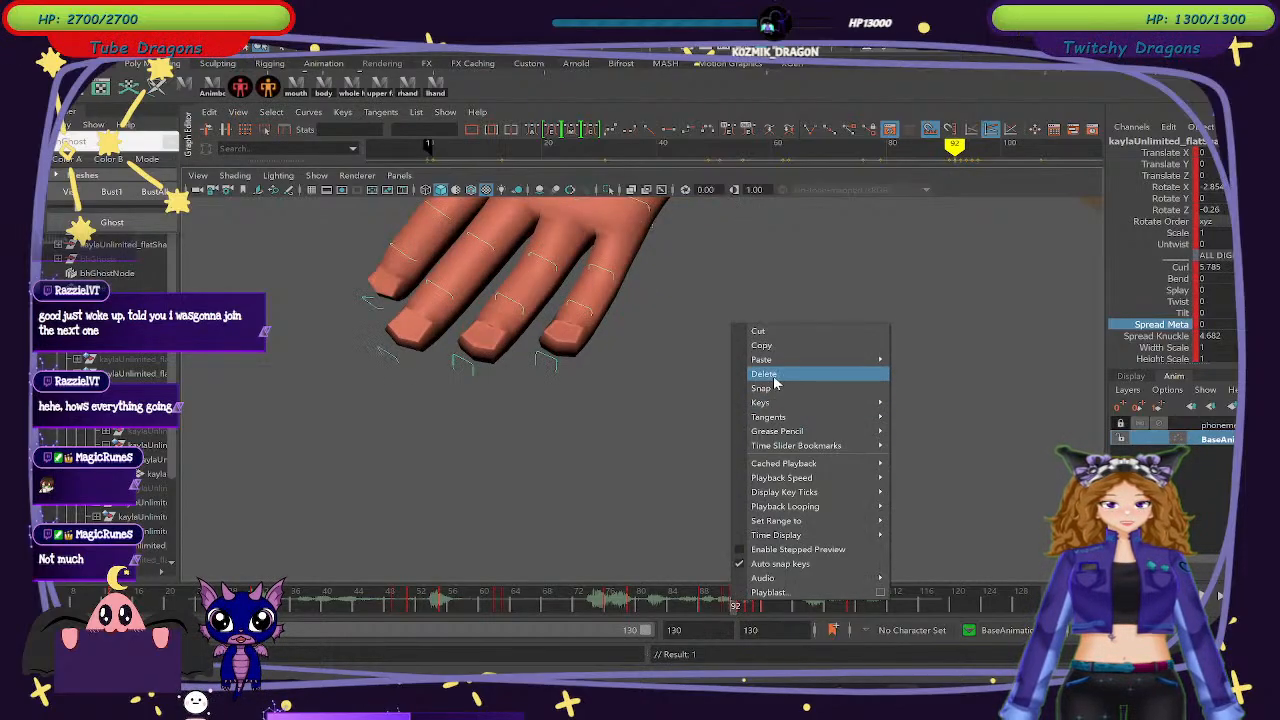
{"action": "left_click", "coordinate": [773, 379]}
{"action": "left_click_drag", "start_coordinate": [728, 608], "coordinate": [853, 610]}
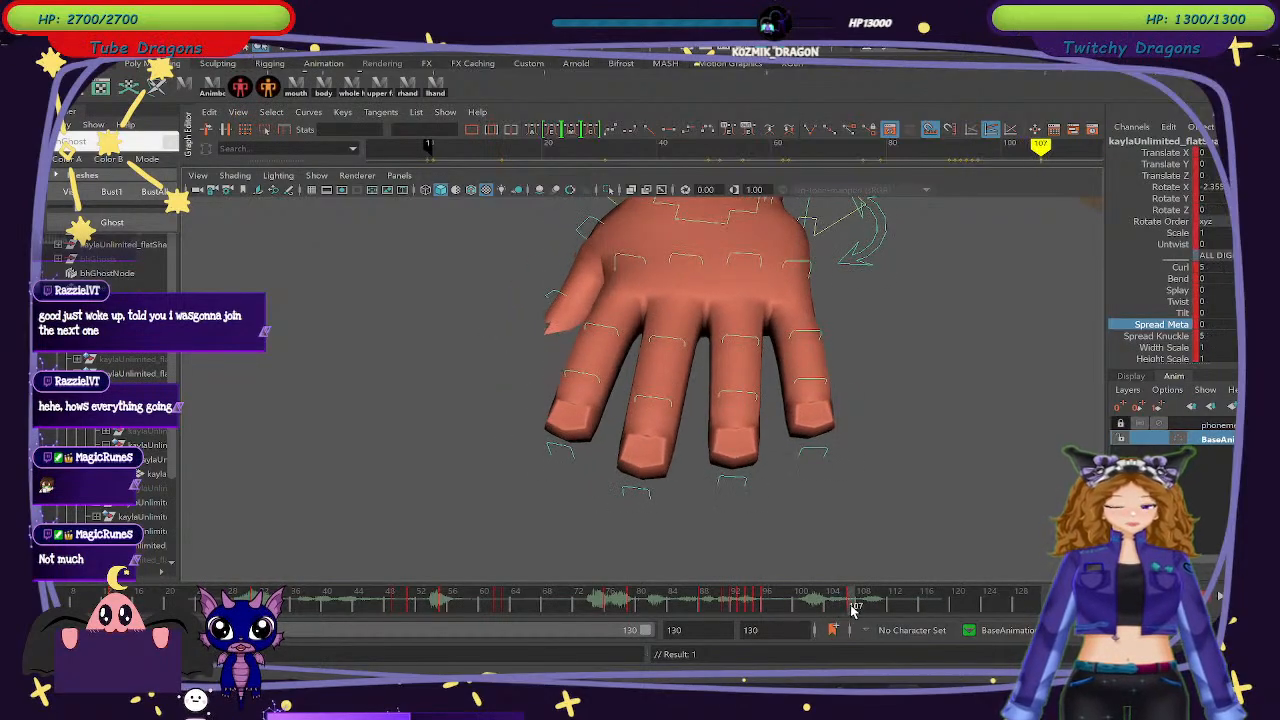
Rotate the left thumb's base control about X on frame 107 to lift the thumb out of the floor.
{"action": "left_click_drag", "start_coordinate": [782, 530], "coordinate": [868, 507], "text": "alt"}
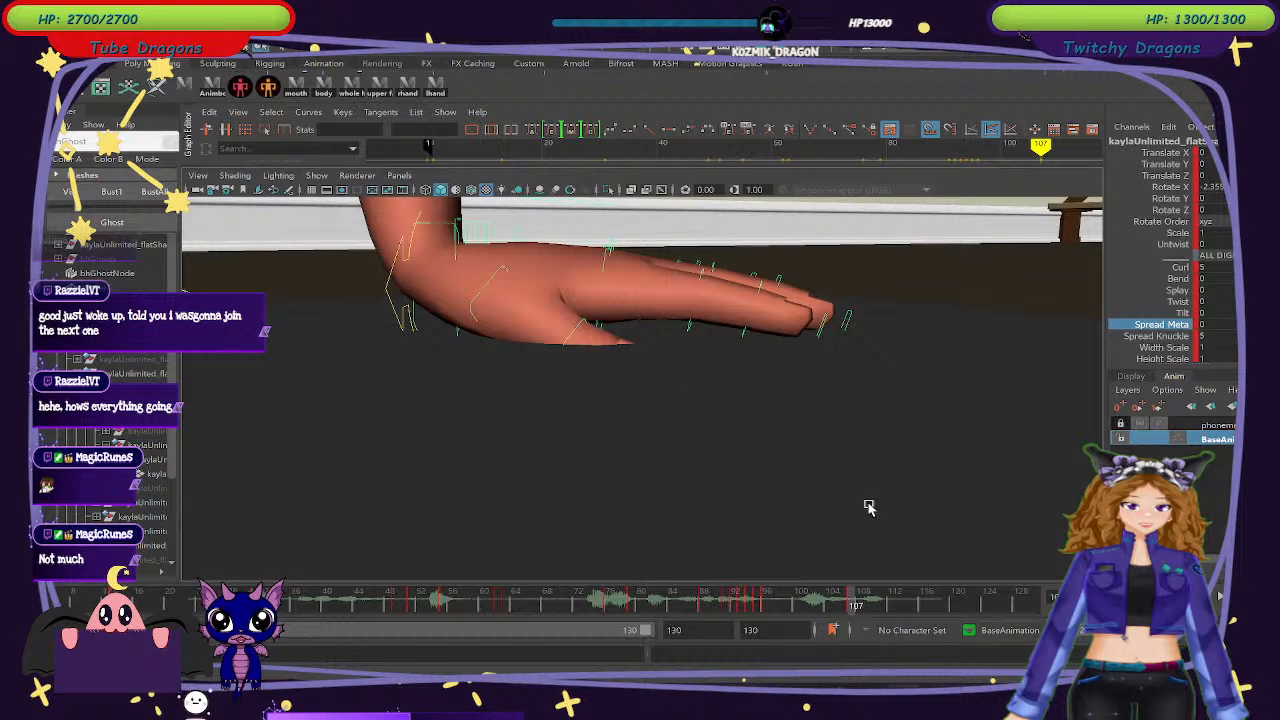
{"action": "left_click", "coordinate": [442, 224]}
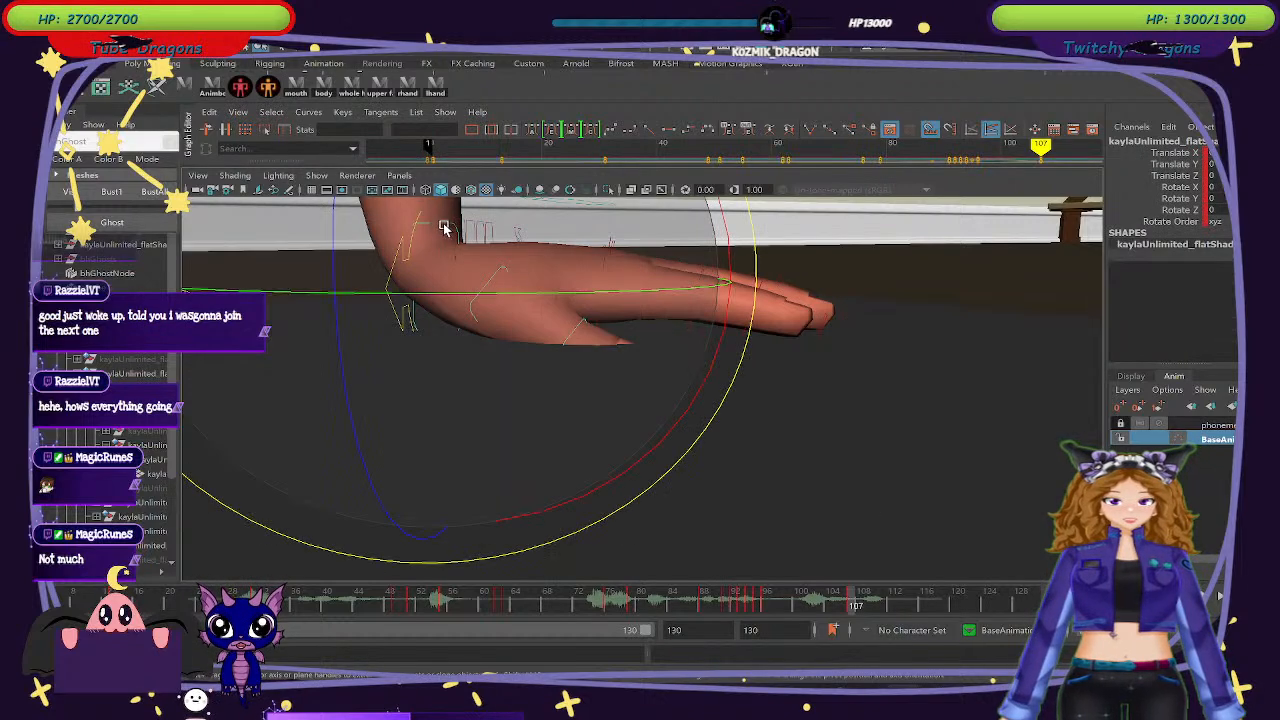
{"action": "left_click_drag", "start_coordinate": [660, 430], "coordinate": [675, 397]}
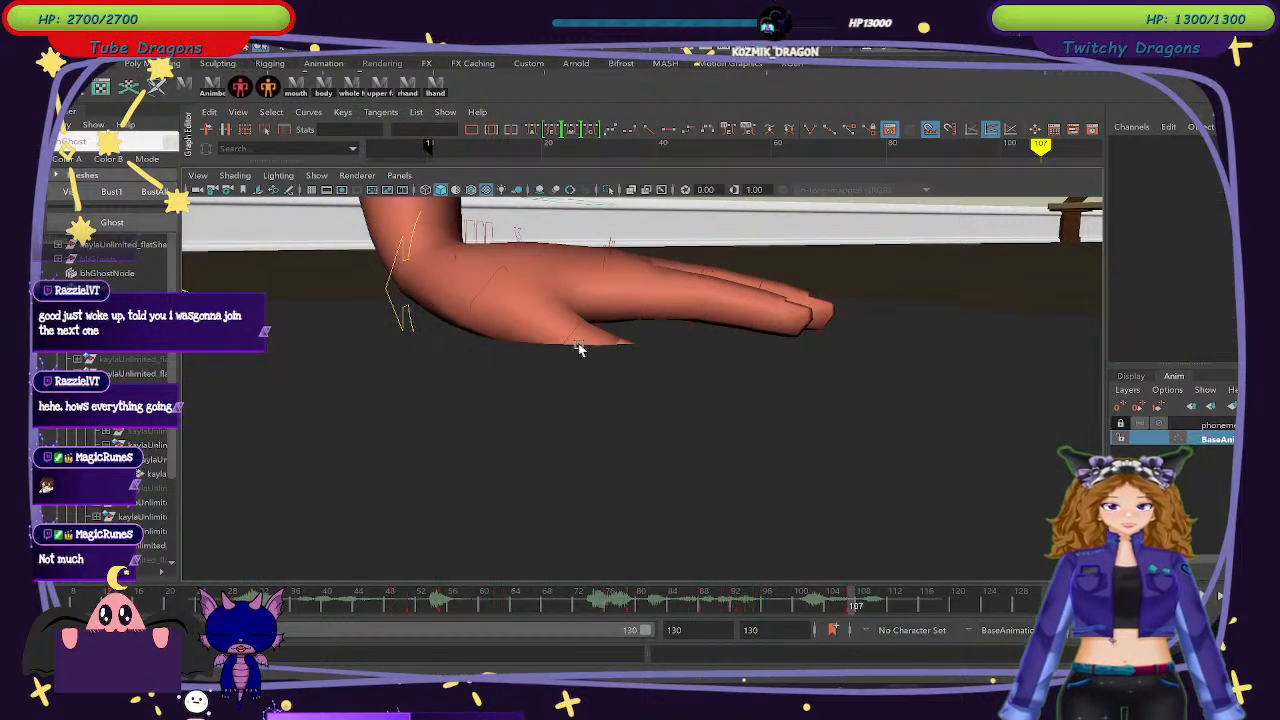
{"action": "left_click", "coordinate": [437, 245]}
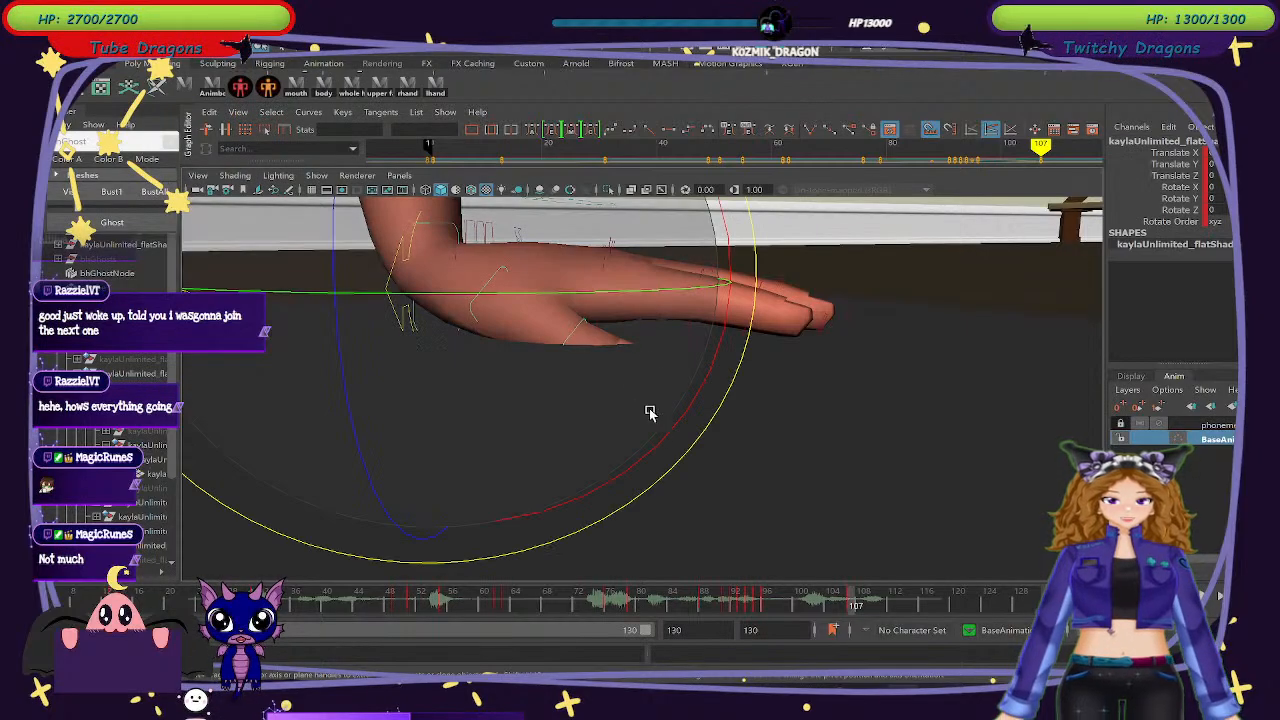
{"action": "left_click_drag", "start_coordinate": [666, 437], "coordinate": [686, 391]}
{"action": "left_click_drag", "start_coordinate": [776, 604], "coordinate": [854, 612]}
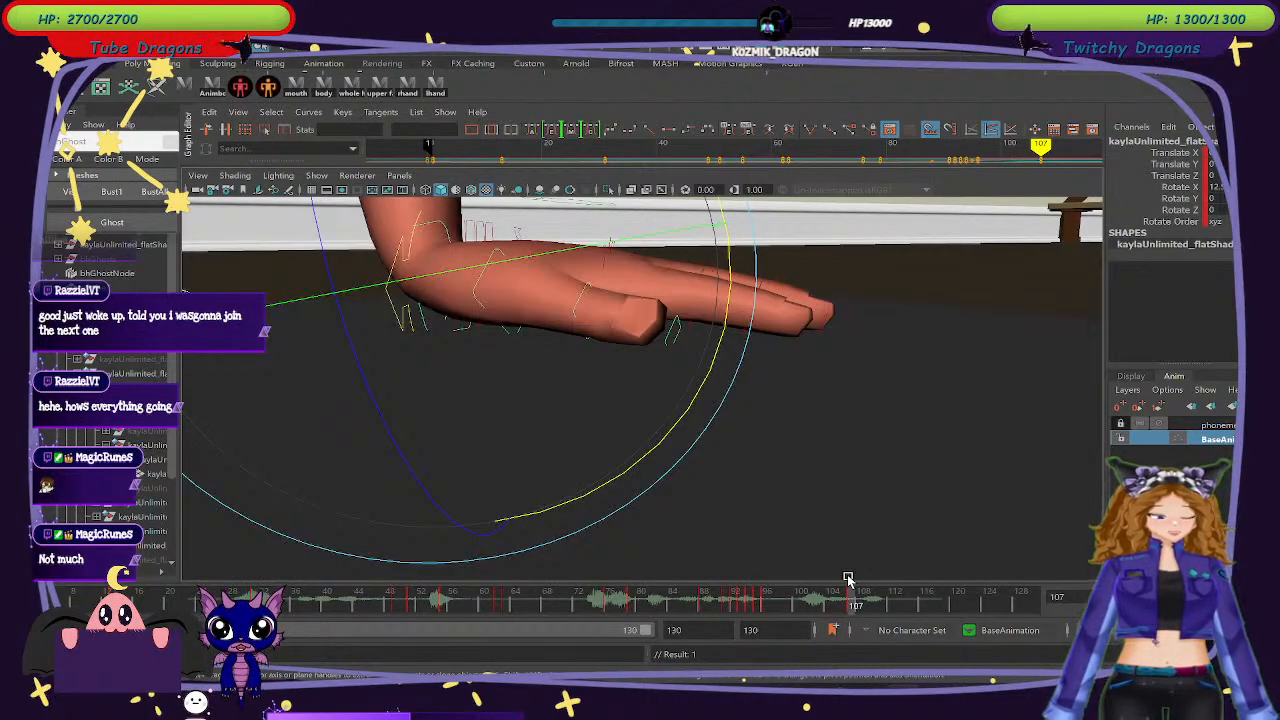
Try deleting the left thumb base control's key on frame 95, and undo the deletion.
{"action": "mouse_move", "coordinate": [779, 603]}
{"action": "left_mouse_down"}
{"action": "mouse_move", "coordinate": [751, 601]}
{"action": "mouse_move", "coordinate": [766, 602]}
{"action": "mouse_move", "coordinate": [756, 612]}
{"action": "left_mouse_up"}
{"action": "right_click", "coordinate": [756, 612]}
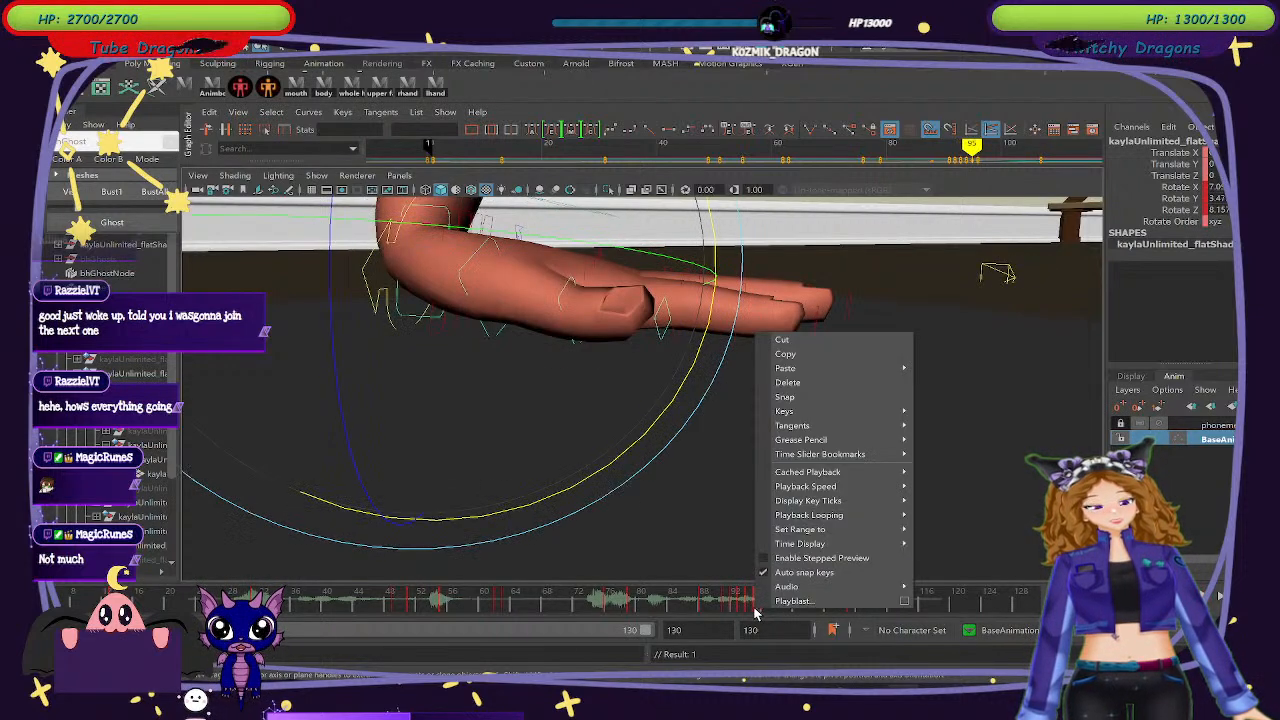
{"action": "left_click", "coordinate": [792, 385]}
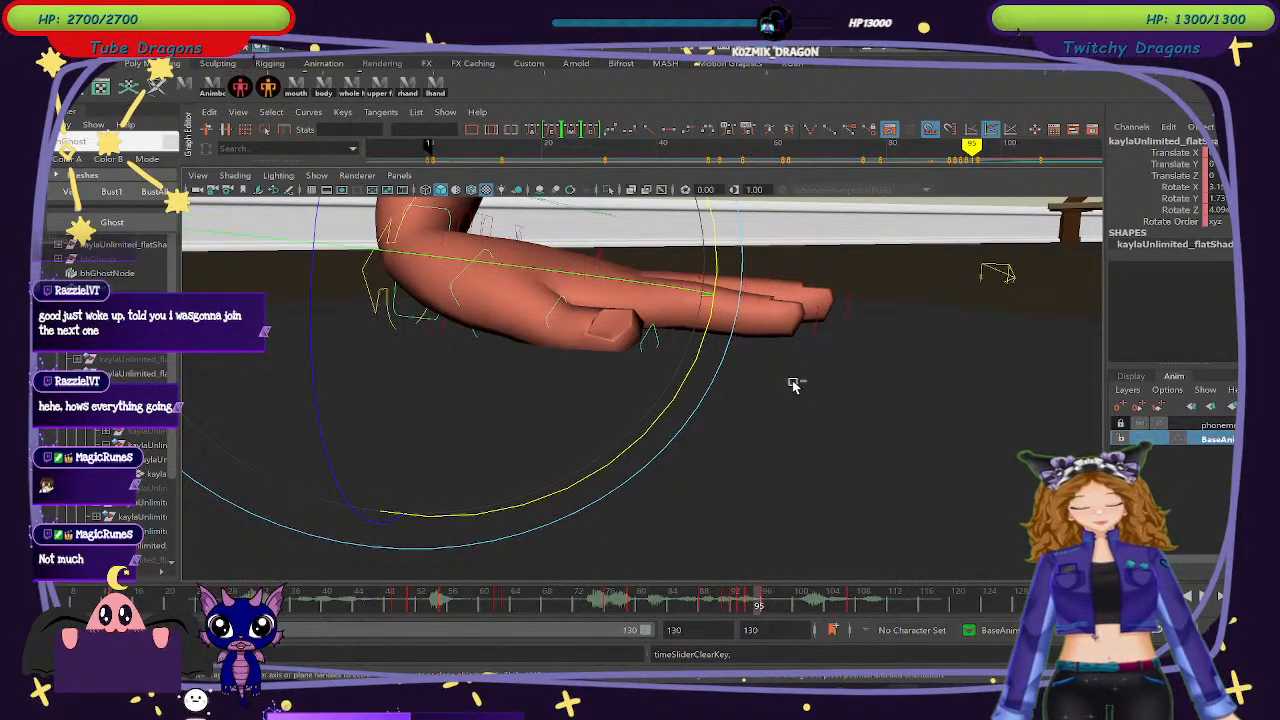
{"action": "key", "text": "ctrl+z"}
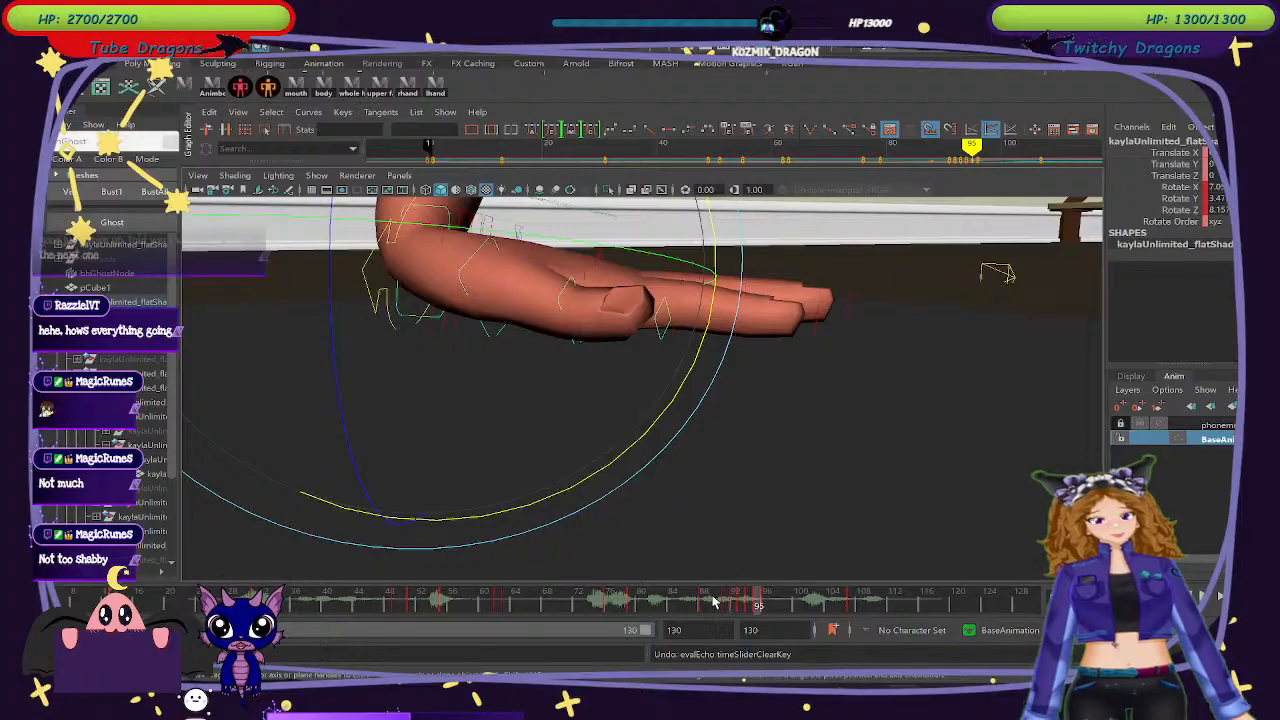
Delete the left arm IK control's key on frame 94, and key its interpolated pose on that frame.
{"action": "mouse_move", "coordinate": [720, 601]}
{"action": "left_mouse_down"}
{"action": "mouse_move", "coordinate": [708, 602]}
{"action": "mouse_move", "coordinate": [752, 612]}
{"action": "mouse_move", "coordinate": [705, 613]}
{"action": "mouse_move", "coordinate": [733, 616]}
{"action": "left_mouse_up"}
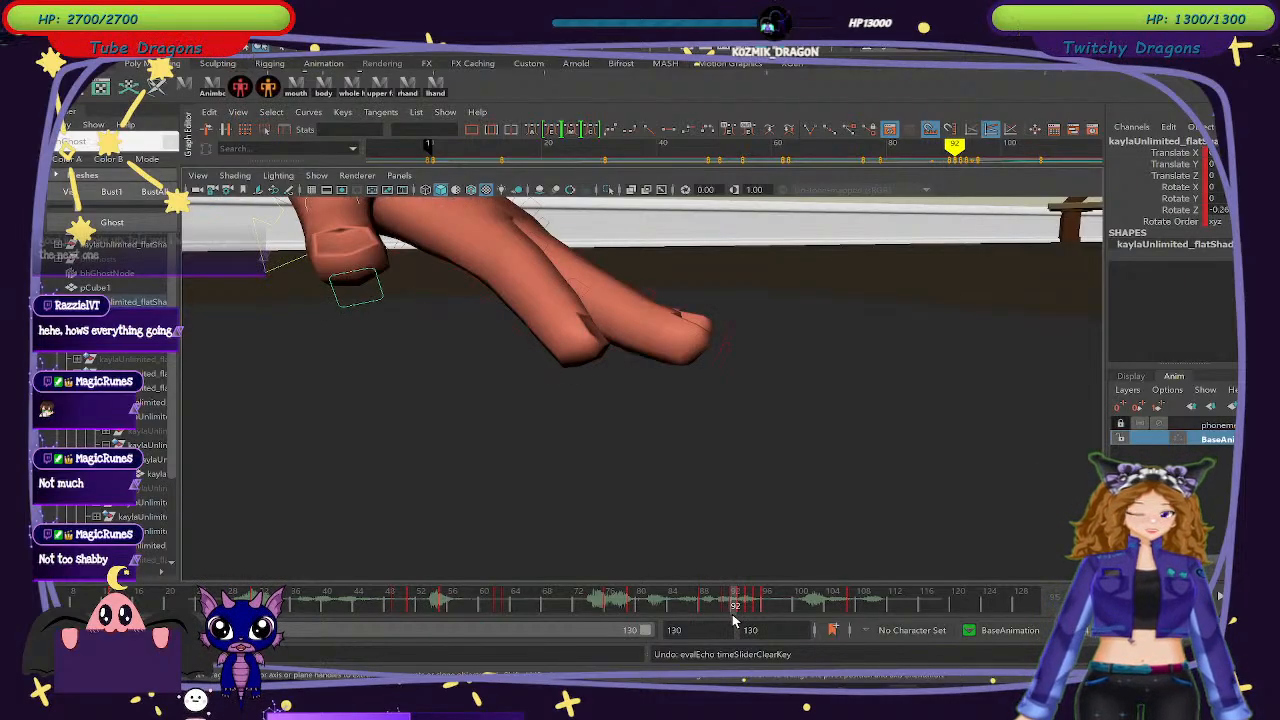
{"action": "left_click_drag", "start_coordinate": [740, 622], "coordinate": [752, 624]}
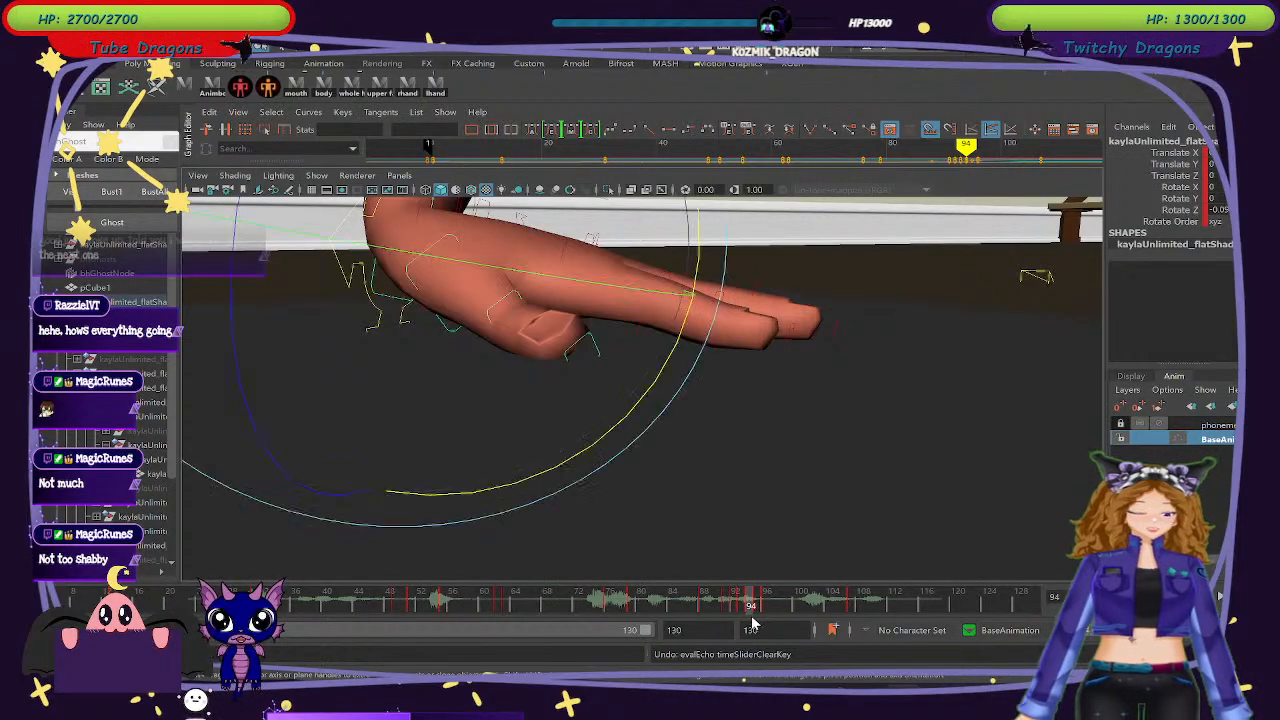
{"action": "left_click", "coordinate": [407, 240]}
{"action": "left_click", "coordinate": [348, 270]}
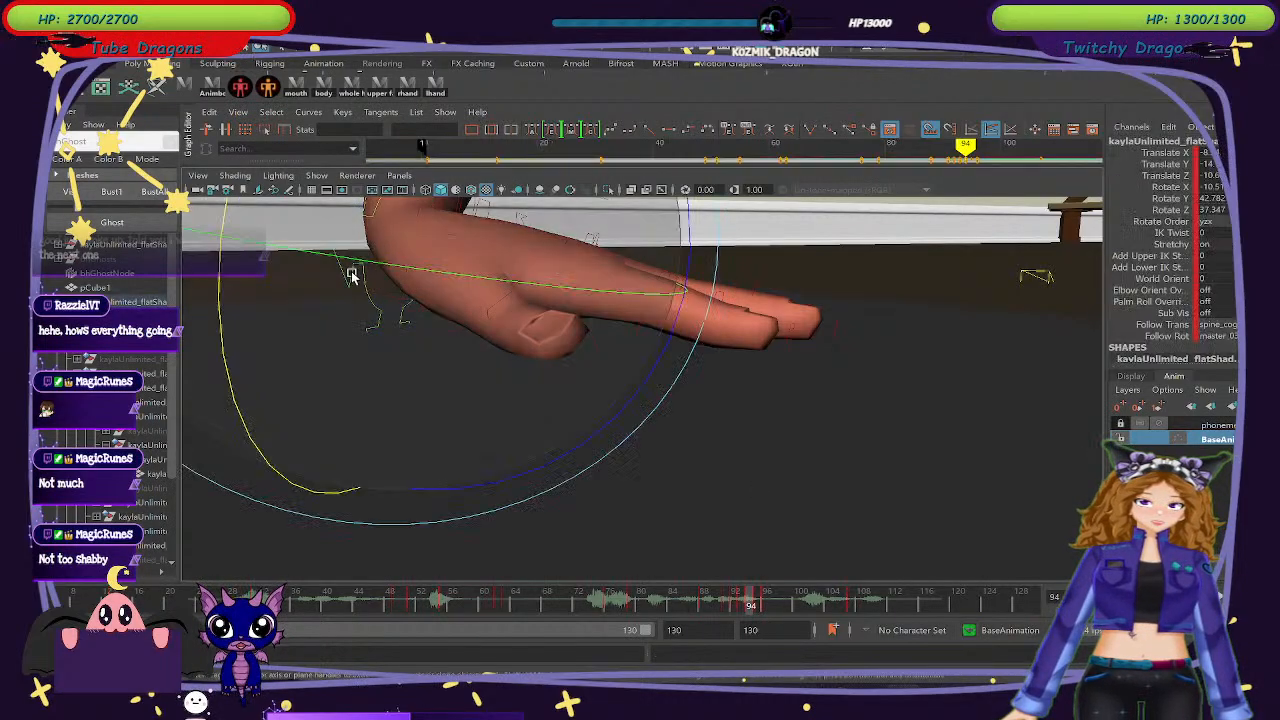
{"action": "right_click", "coordinate": [752, 600]}
{"action": "left_click", "coordinate": [788, 381]}
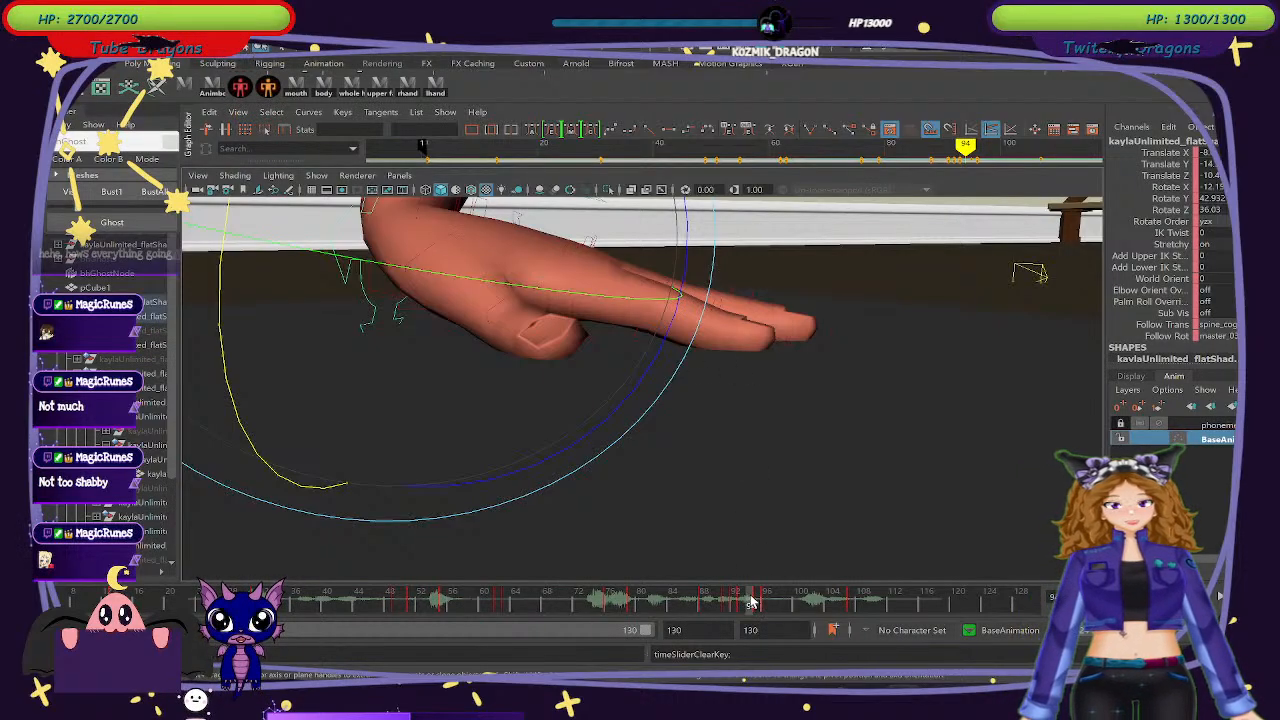
{"action": "key", "text": "s"}
{"action": "left_click", "coordinate": [733, 437]}
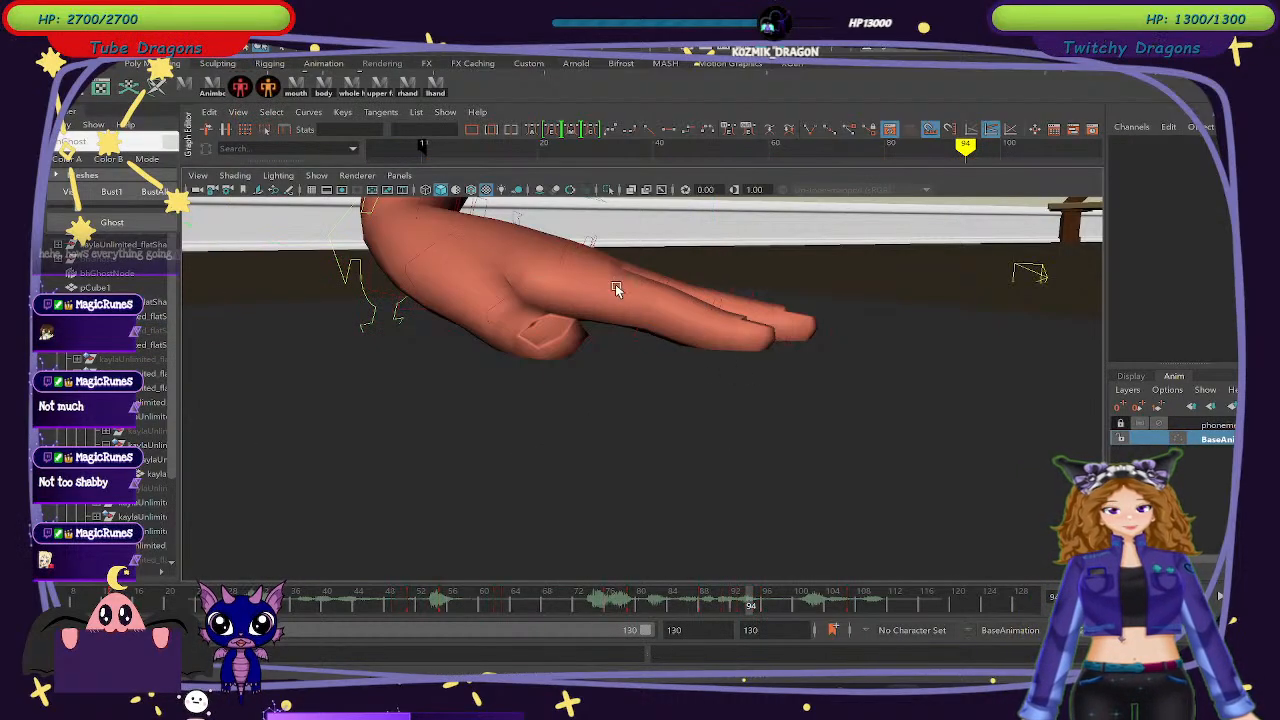
Rotate the left finger knuckle controls on frame 94, and compare the pose with frame 95.
{"action": "left_click", "coordinate": [566, 250]}
{"action": "left_click_drag", "start_coordinate": [766, 426], "coordinate": [786, 449]}
{"action": "mouse_move", "coordinate": [744, 608]}
{"action": "left_mouse_down"}
{"action": "mouse_move", "coordinate": [769, 612]}
{"action": "mouse_move", "coordinate": [757, 613]}
{"action": "left_mouse_up"}
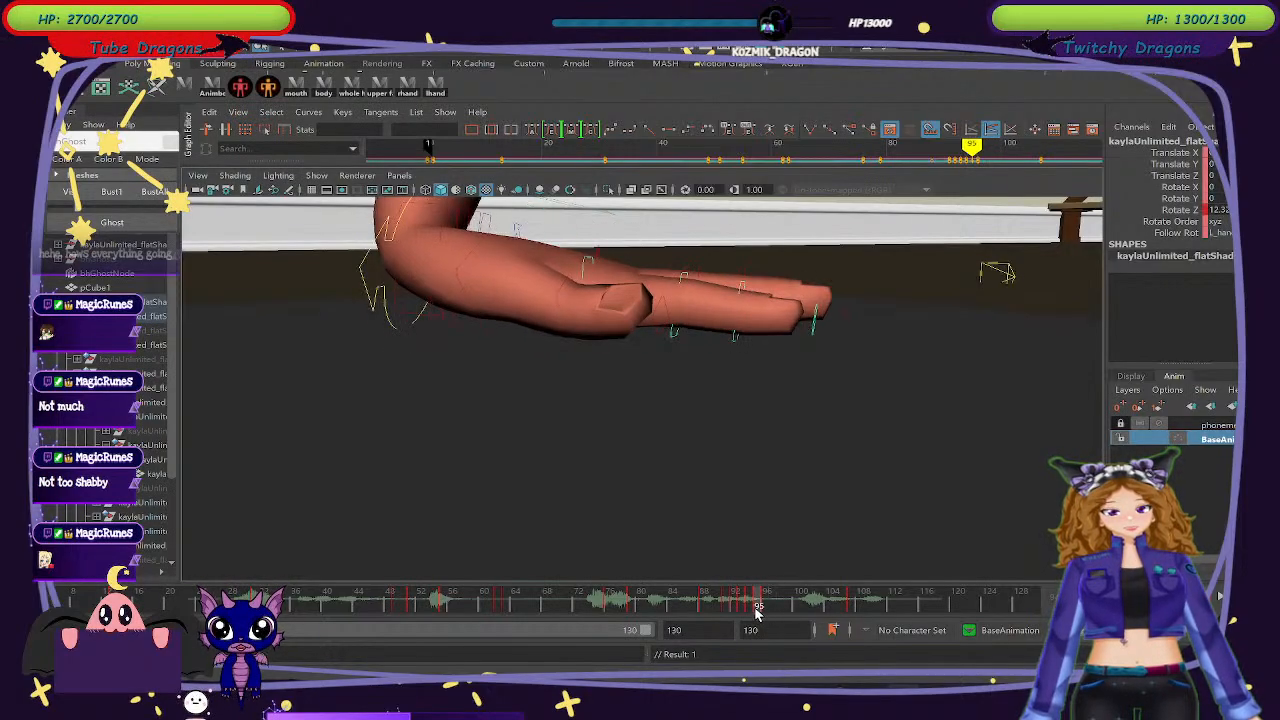
Rotate the left finger knuckle controls on frame 95, and review the hand's motion through frame 109.
{"action": "key", "text": "e"}
{"action": "left_click_drag", "start_coordinate": [828, 437], "coordinate": [820, 449]}
{"action": "key", "text": "ctrl+z"}
{"action": "left_click", "coordinate": [893, 448]}
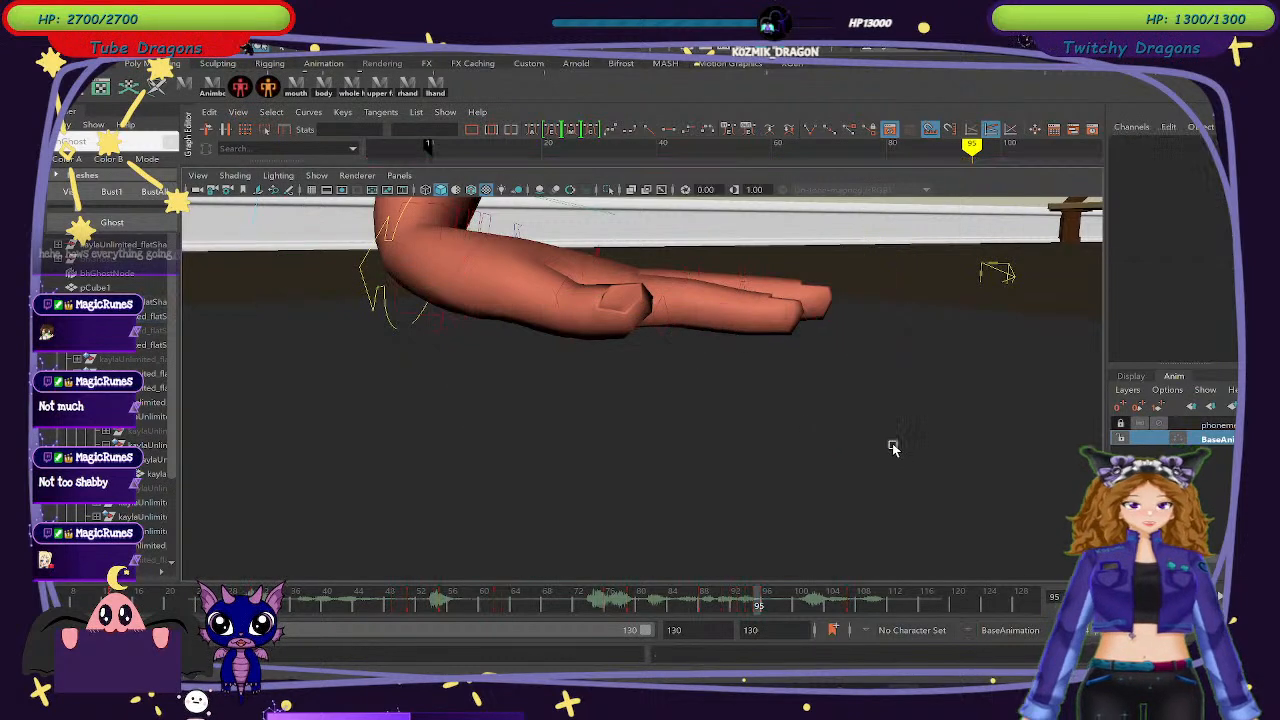
{"action": "left_click", "coordinate": [597, 278]}
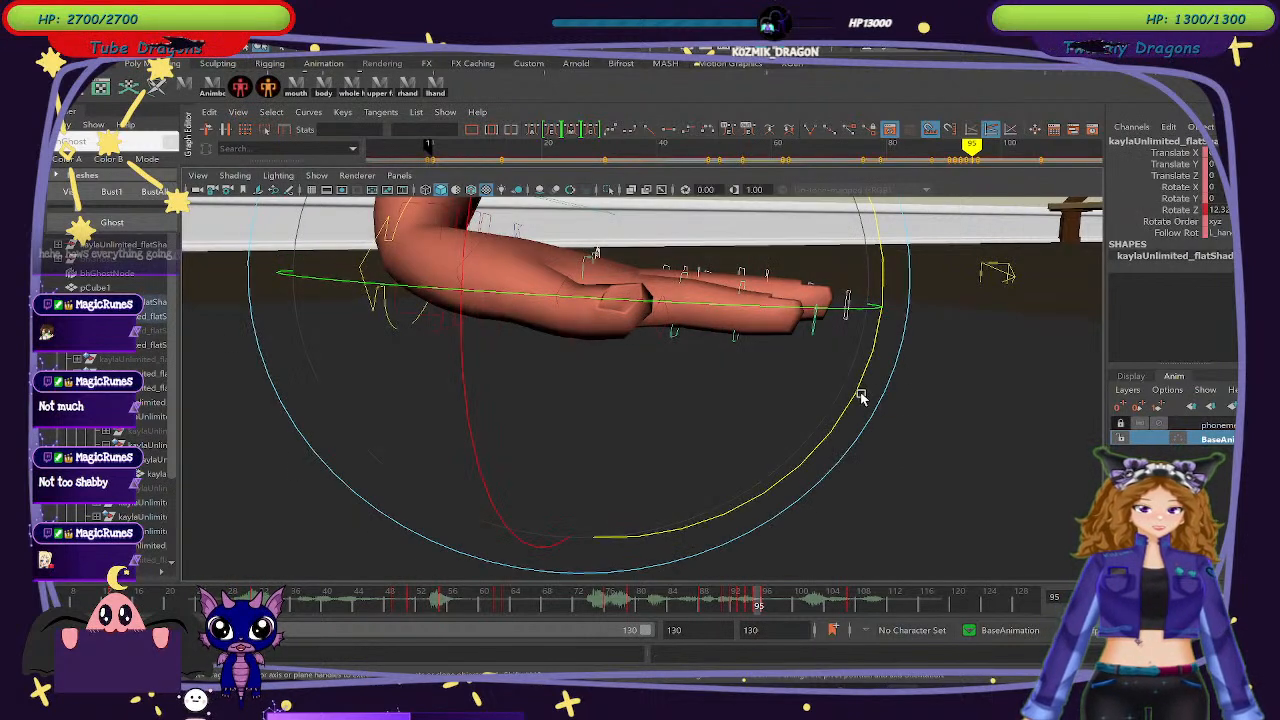
{"action": "left_click_drag", "start_coordinate": [851, 317], "coordinate": [850, 422]}
{"action": "mouse_move", "coordinate": [715, 608]}
{"action": "left_mouse_down"}
{"action": "mouse_move", "coordinate": [782, 627]}
{"action": "mouse_move", "coordinate": [905, 622]}
{"action": "mouse_move", "coordinate": [871, 610]}
{"action": "left_mouse_up"}
Hide the NURBS curves and review the whole seated character's motion between frames 95 and 109.
{"action": "scroll", "coordinate": [860, 451], "scroll_direction": "down", "scroll_amount": 8}
{"action": "mouse_move", "coordinate": [857, 449]}
{"action": "left_mouse_down", "text": "alt"}
{"action": "mouse_move", "coordinate": [866, 409]}
{"action": "mouse_move", "coordinate": [846, 436]}
{"action": "left_mouse_up", "text": "alt"}
{"action": "left_click_drag", "start_coordinate": [575, 503], "coordinate": [623, 500], "text": "alt"}
{"action": "scroll", "coordinate": [626, 490], "scroll_direction": "down", "scroll_amount": 6}
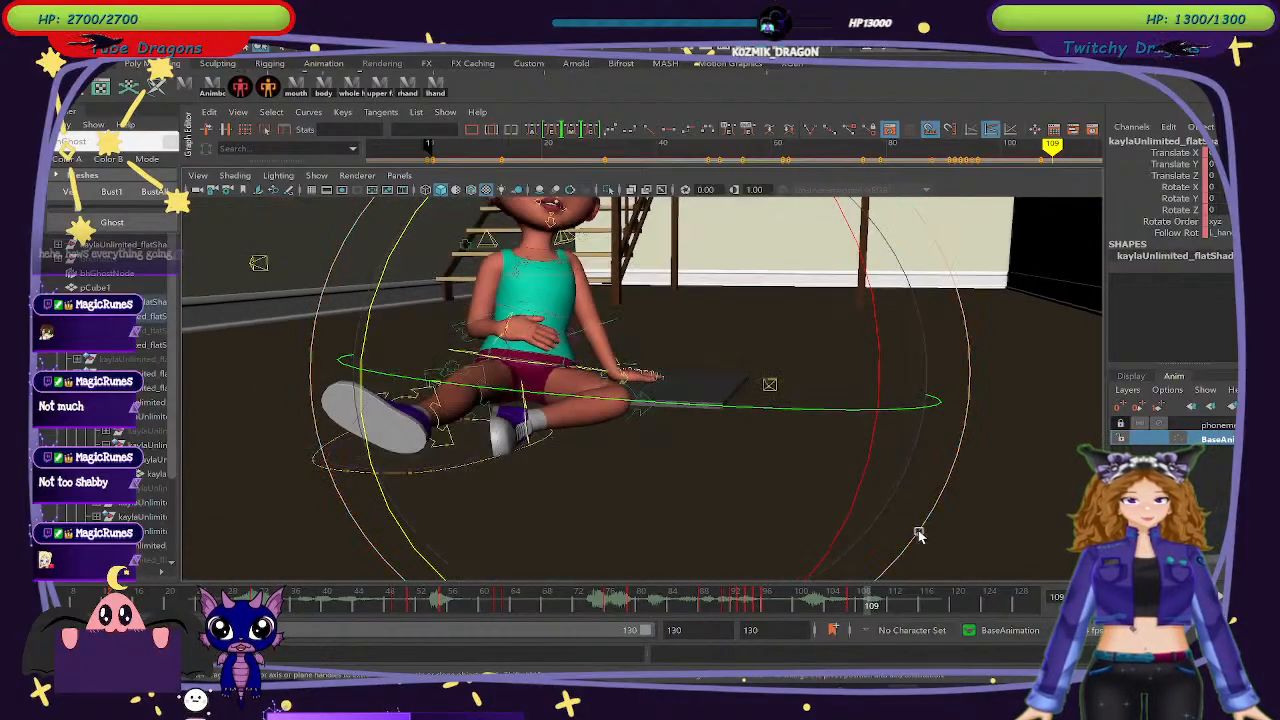
{"action": "left_click", "coordinate": [980, 550]}
{"action": "left_click_drag", "start_coordinate": [980, 550], "coordinate": [721, 488], "text": "alt"}
{"action": "left_click", "coordinate": [316, 175]}
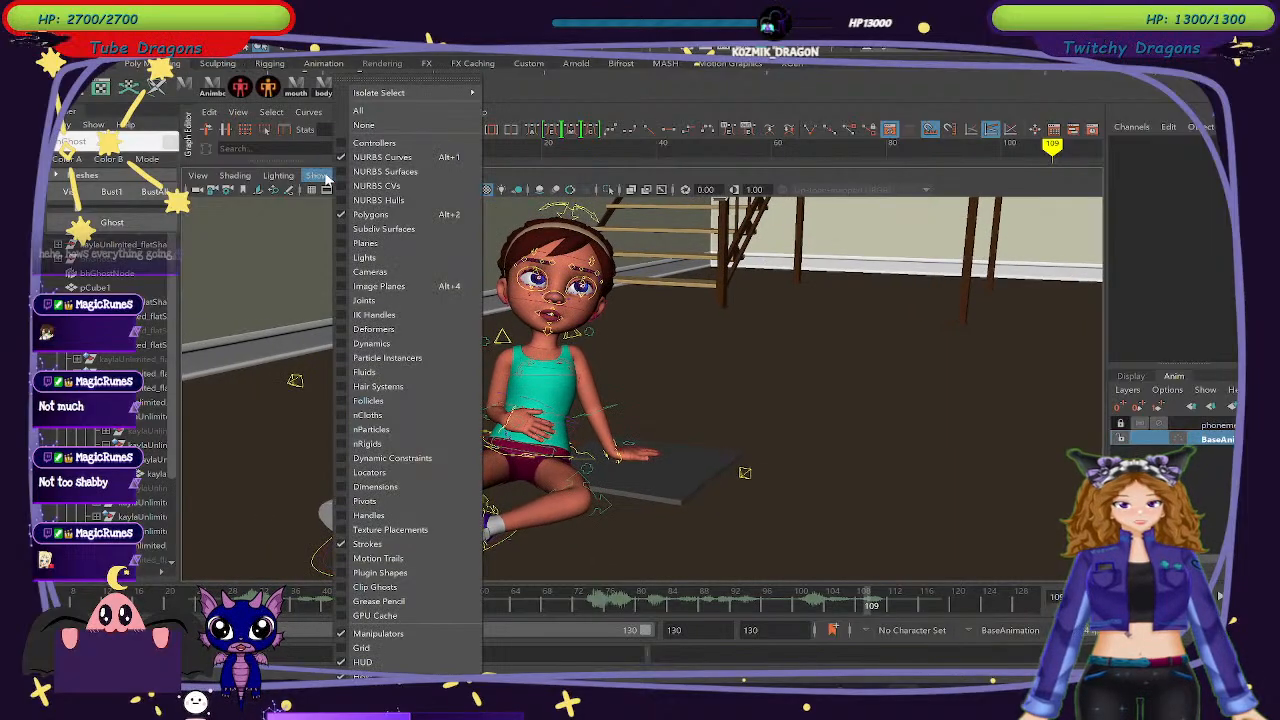
{"action": "left_click", "coordinate": [349, 157]}
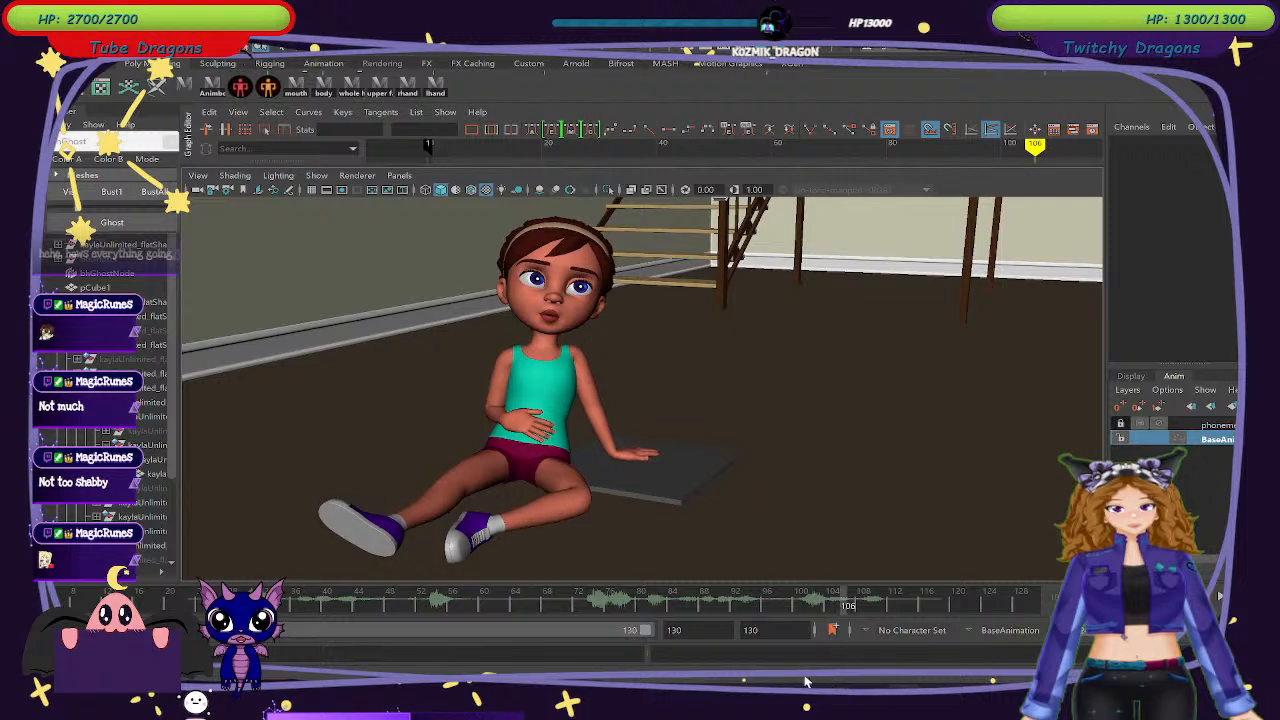
{"action": "mouse_move", "coordinate": [840, 606]}
{"action": "left_mouse_down"}
{"action": "mouse_move", "coordinate": [577, 606]}
{"action": "mouse_move", "coordinate": [790, 650]}
{"action": "mouse_move", "coordinate": [722, 633]}
{"action": "mouse_move", "coordinate": [759, 631]}
{"action": "left_mouse_up"}
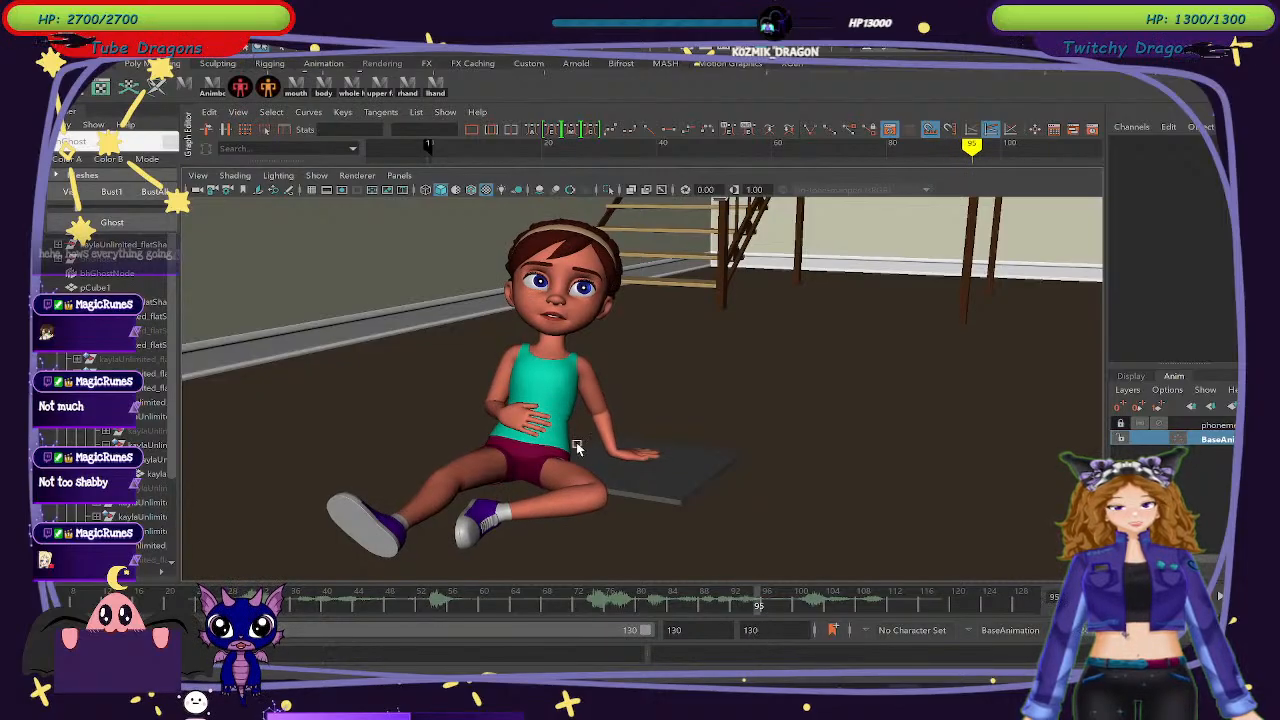
Show the NURBS curves again and inspect the left hand on frame 95 from a low side view.
{"action": "left_click", "coordinate": [316, 175]}
{"action": "left_click", "coordinate": [380, 171]}
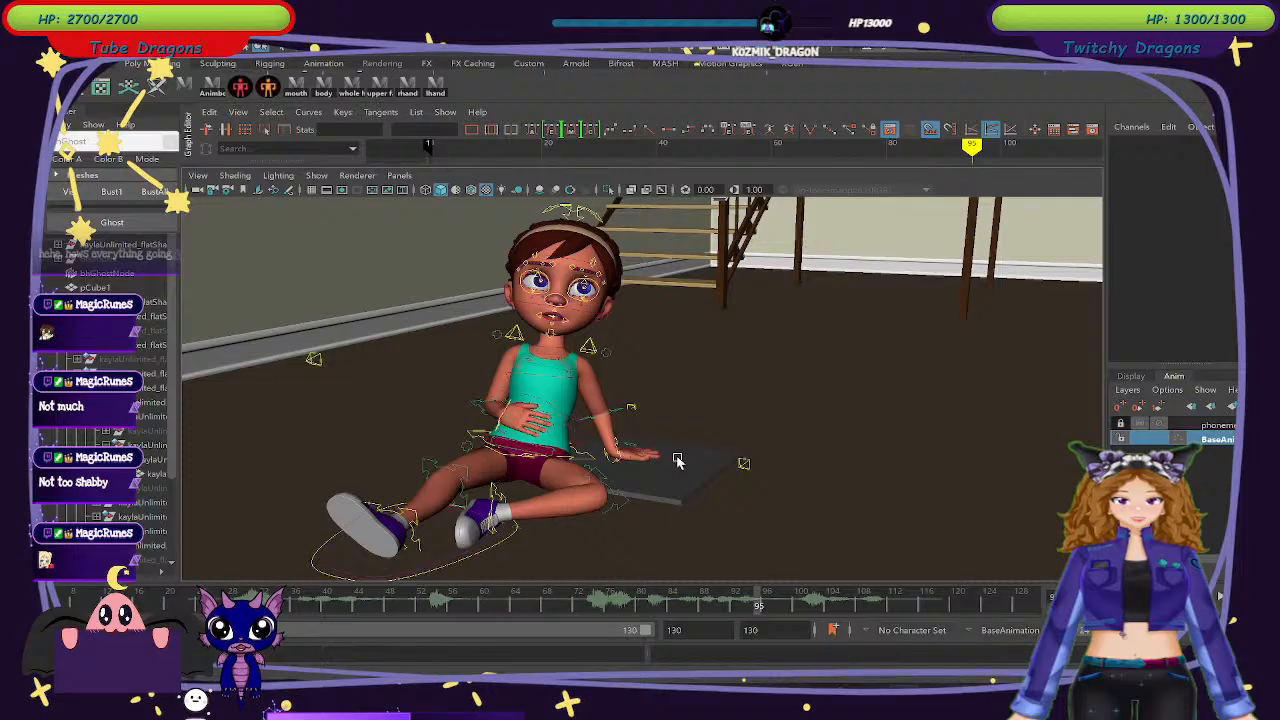
{"action": "scroll", "coordinate": [700, 518], "scroll_direction": "up", "scroll_amount": 10}
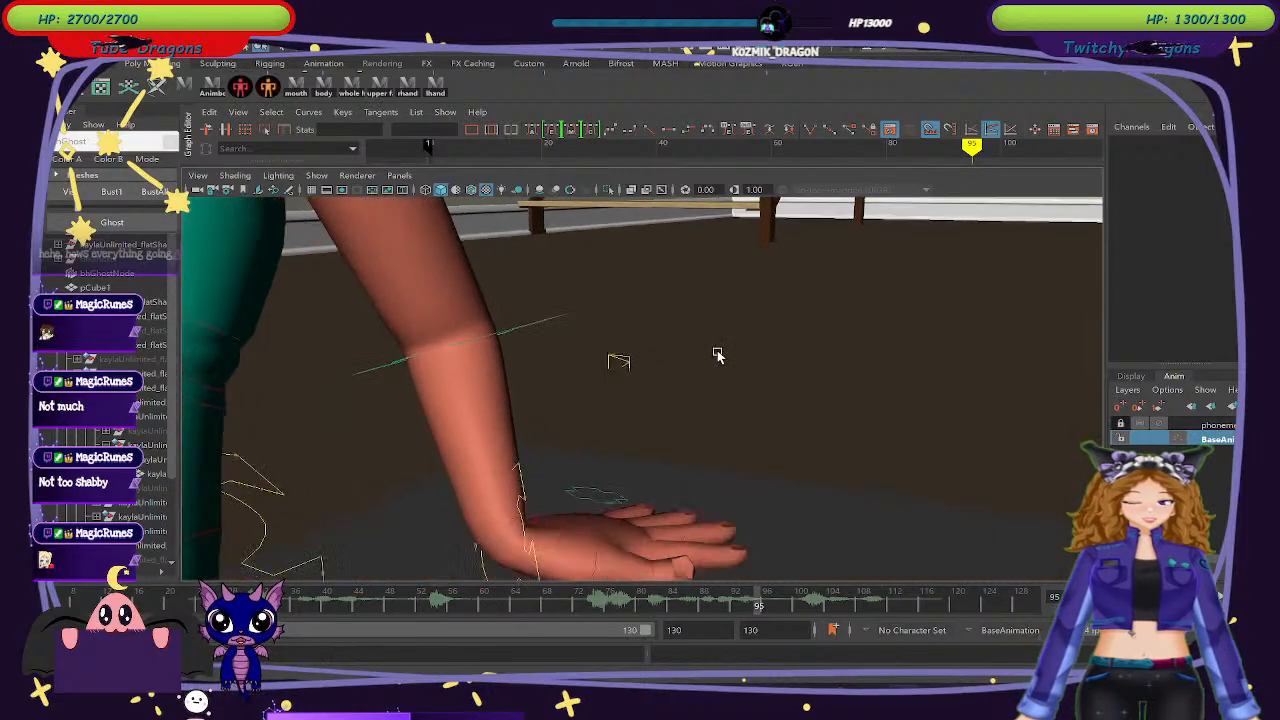
{"action": "middle_click_drag", "start_coordinate": [826, 468], "coordinate": [826, 386], "text": "alt"}
{"action": "left_click_drag", "start_coordinate": [826, 386], "coordinate": [630, 410], "text": "alt"}
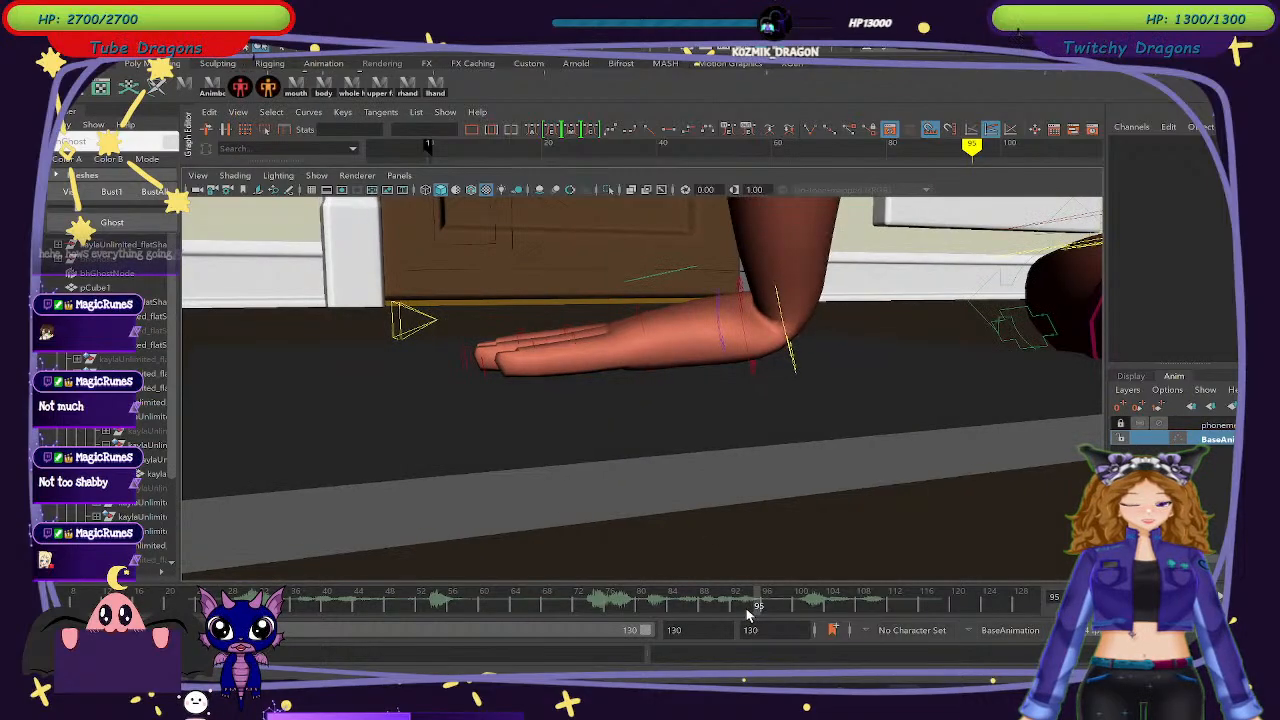
Move the left hand control down toward the floor on frame 94, and rotate the finger knuckle controls to suit.
{"action": "left_click", "coordinate": [786, 336]}
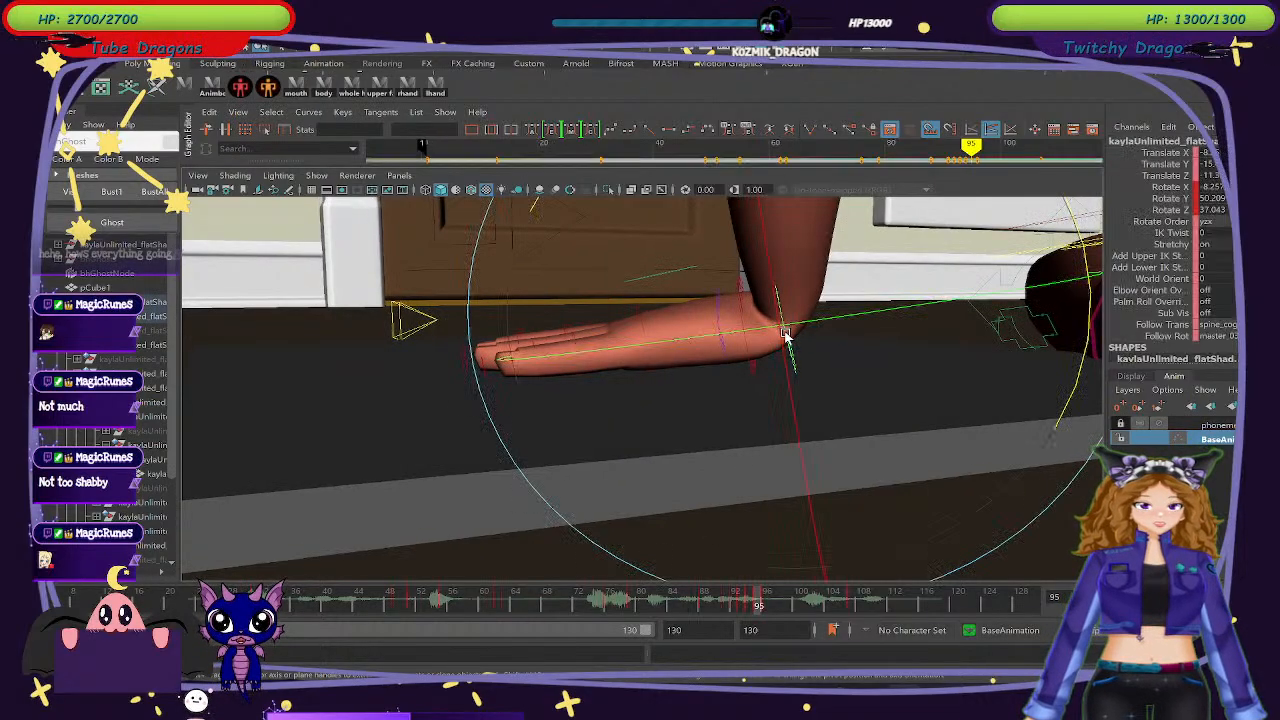
{"action": "left_click", "coordinate": [752, 607]}
{"action": "left_click_drag", "start_coordinate": [751, 609], "coordinate": [753, 614]}
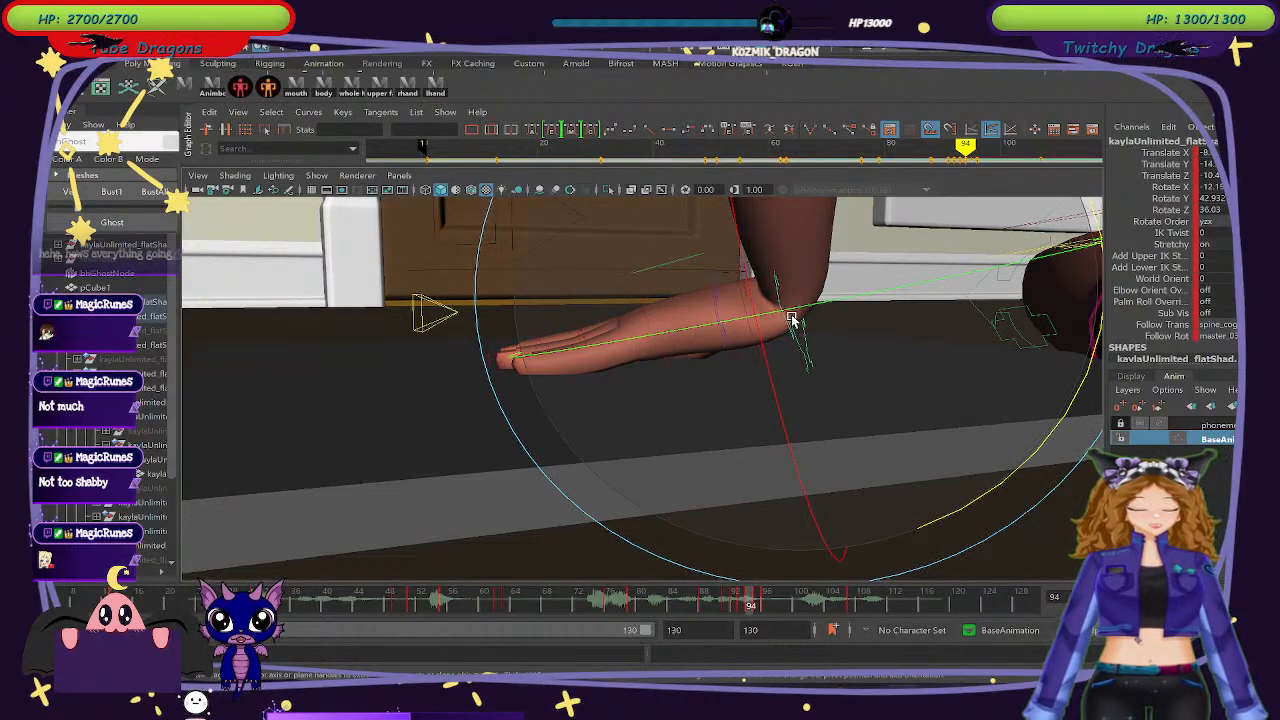
{"action": "mouse_move", "coordinate": [790, 318]}
{"action": "left_mouse_down"}
{"action": "mouse_move", "coordinate": [778, 289]}
{"action": "mouse_move", "coordinate": [785, 298]}
{"action": "left_mouse_up"}
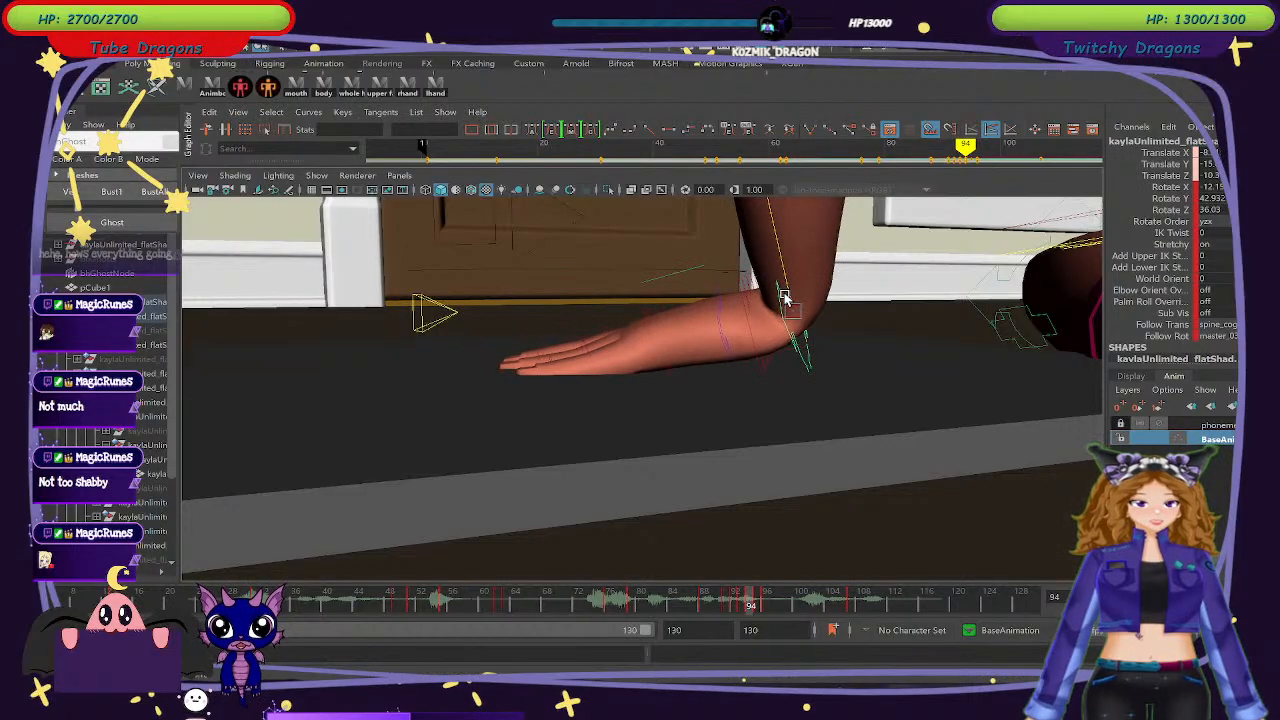
{"action": "left_click", "coordinate": [660, 322]}
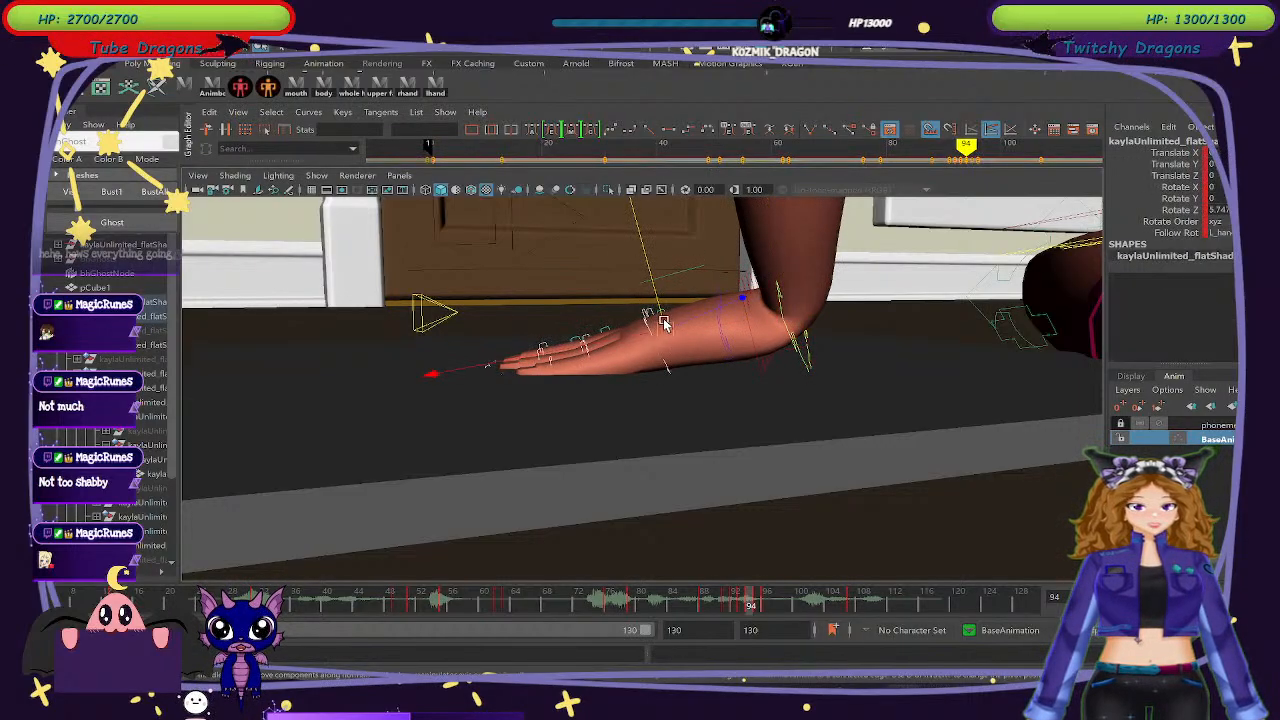
{"action": "key", "text": "e"}
{"action": "left_click_drag", "start_coordinate": [849, 531], "coordinate": [743, 607]}
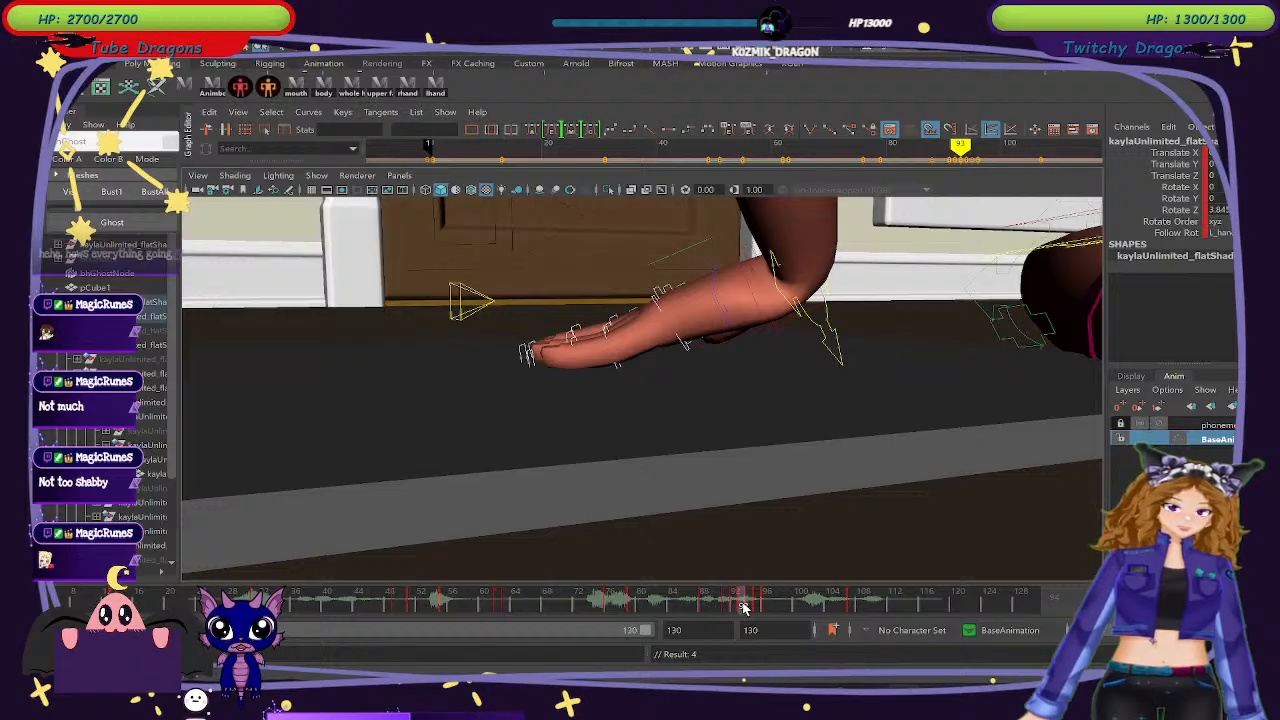
Rotate the left finger knuckle controls and the next finger-joint controls on frame 93 to follow the floor.
{"action": "key", "text": "e"}
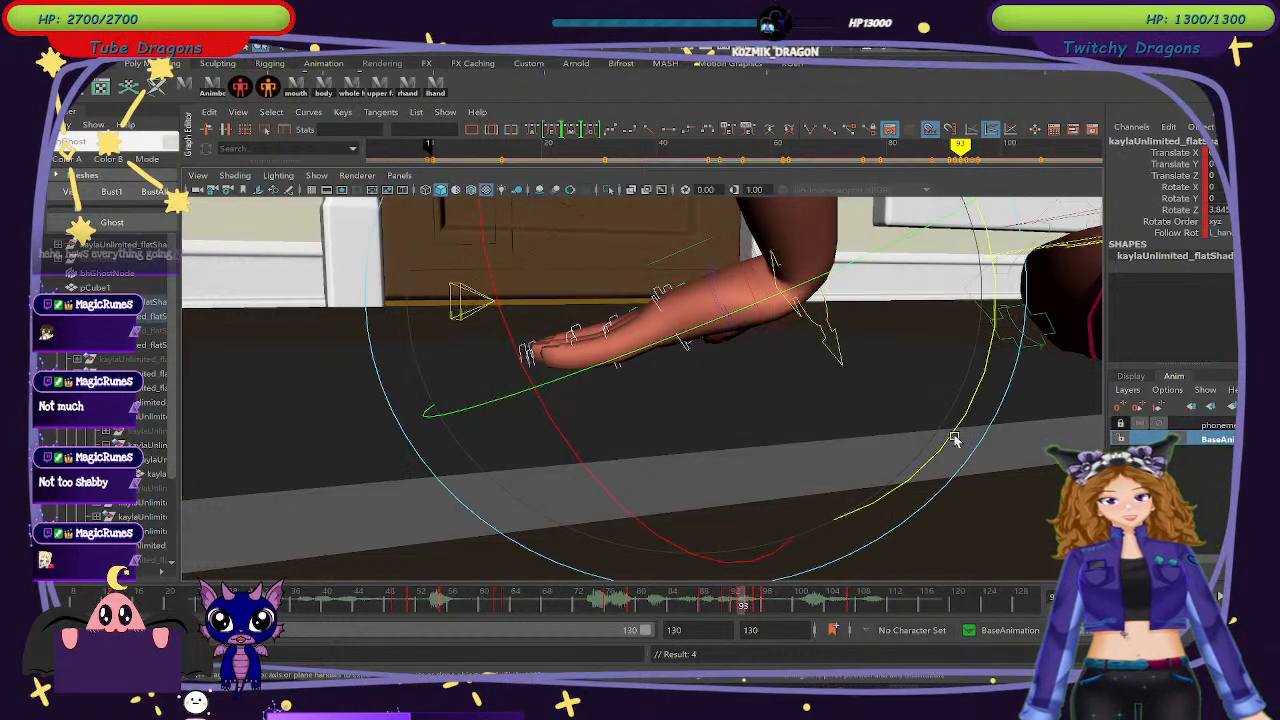
{"action": "left_click_drag", "start_coordinate": [936, 458], "coordinate": [908, 490]}
{"action": "left_click", "coordinate": [652, 298]}
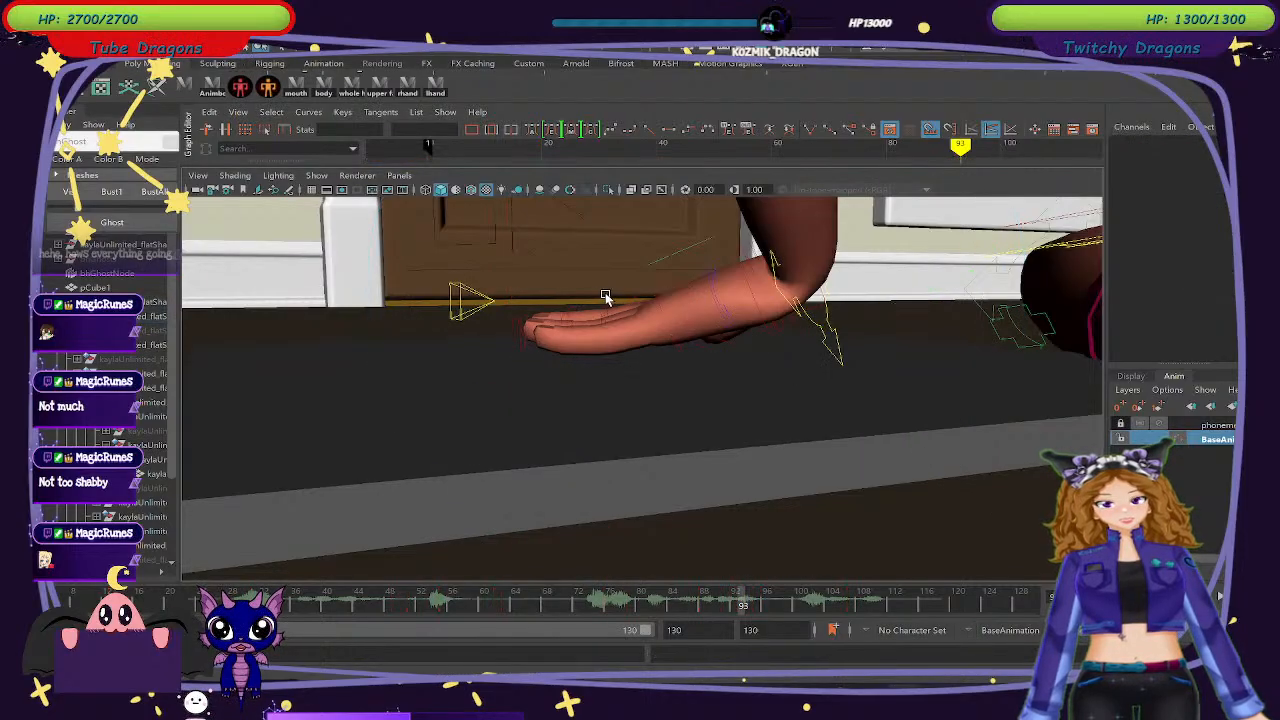
{"action": "left_click_drag", "start_coordinate": [605, 297], "coordinate": [636, 376]}
{"action": "mouse_move", "coordinate": [868, 443]}
{"action": "left_mouse_down"}
{"action": "mouse_move", "coordinate": [857, 461]}
{"action": "mouse_move", "coordinate": [866, 428]}
{"action": "left_mouse_up"}
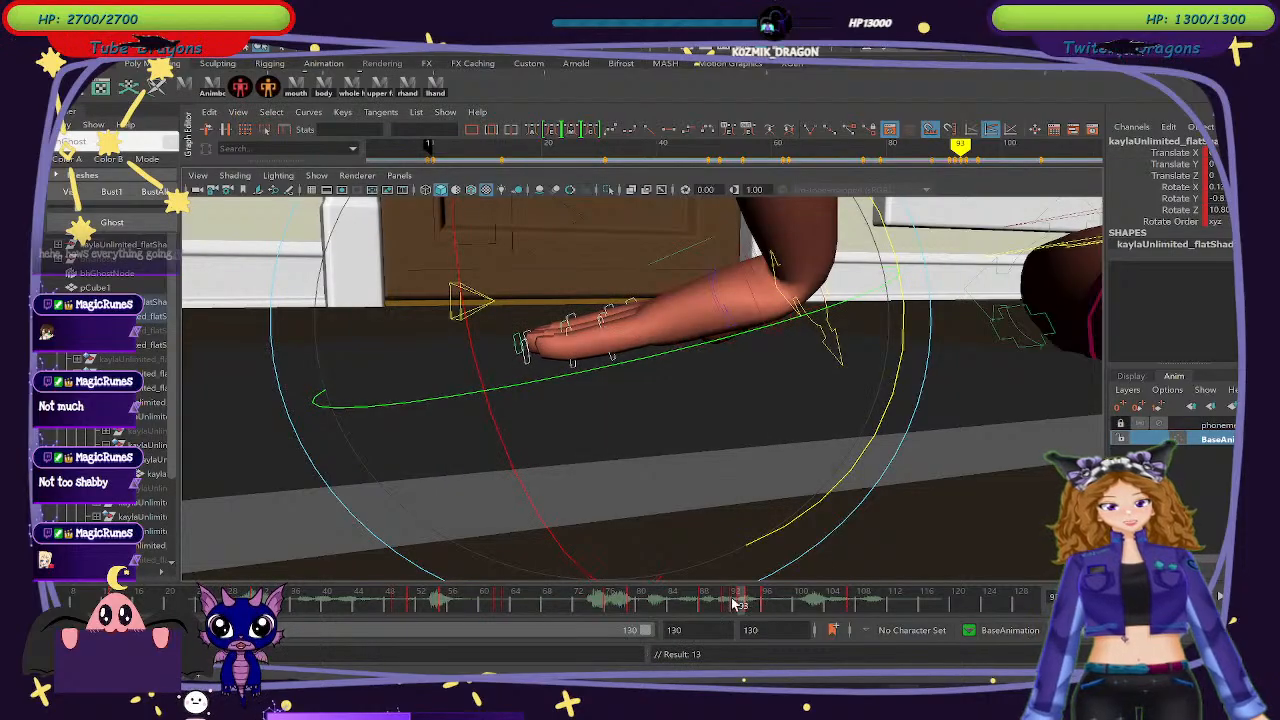
{"action": "mouse_move", "coordinate": [735, 604]}
{"action": "left_mouse_down"}
{"action": "mouse_move", "coordinate": [757, 610]}
{"action": "mouse_move", "coordinate": [741, 606]}
{"action": "left_mouse_up"}
Delete the selected left finger-joint controls' keys on frames 92 and 93.
{"action": "scroll", "coordinate": [694, 486], "scroll_direction": "up", "scroll_amount": 10}
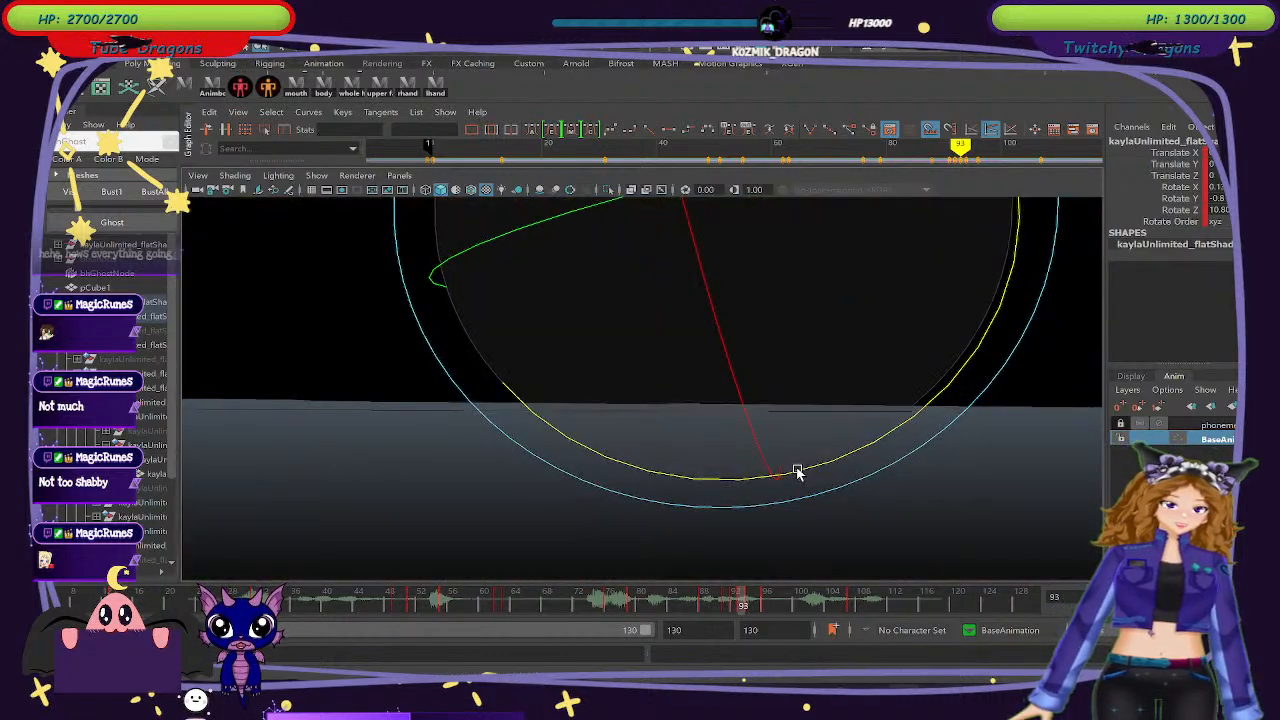
{"action": "scroll", "coordinate": [796, 474], "scroll_direction": "down", "scroll_amount": 5}
{"action": "left_click_drag", "start_coordinate": [794, 477], "coordinate": [656, 491], "text": "alt"}
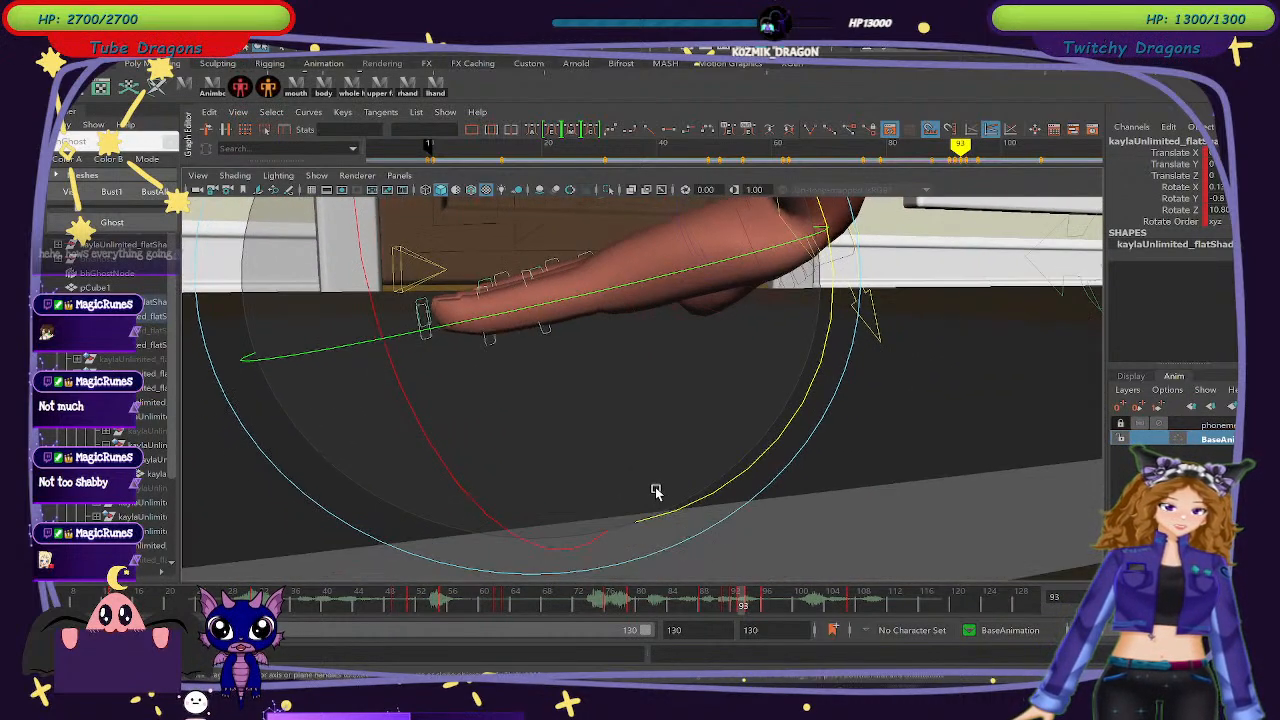
{"action": "left_click_drag", "start_coordinate": [738, 608], "coordinate": [731, 609]}
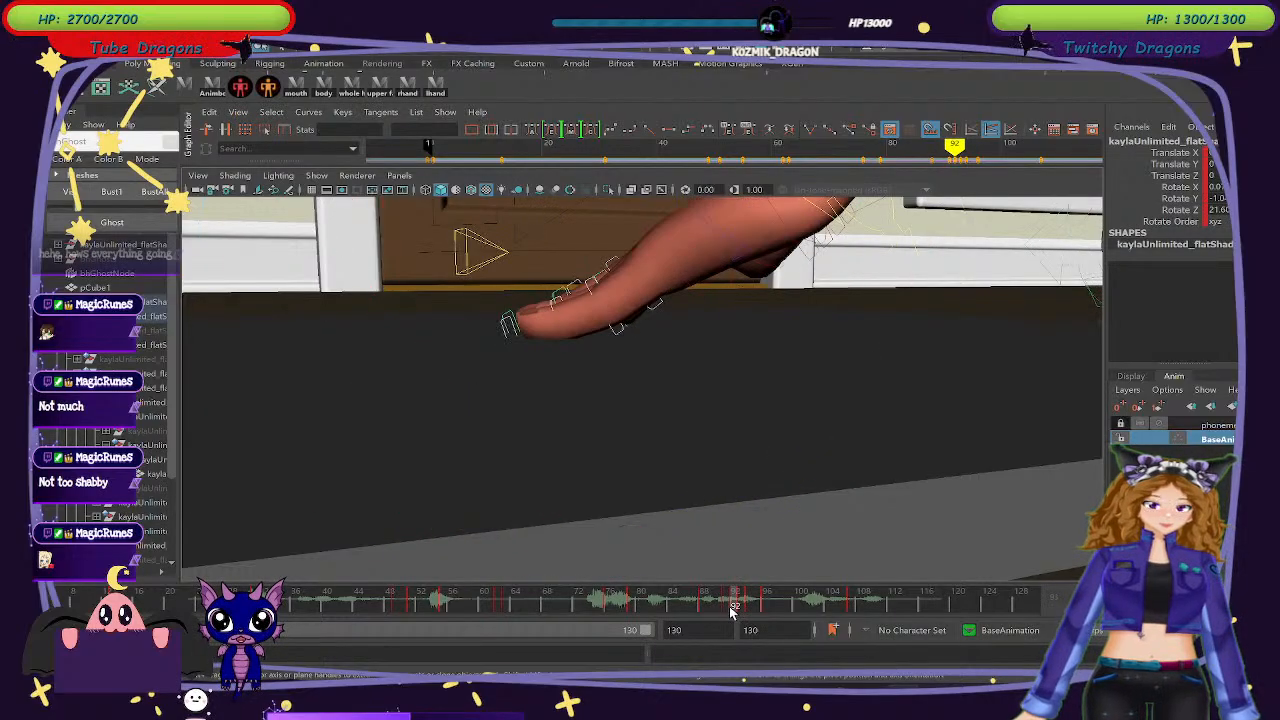
{"action": "right_click", "coordinate": [731, 611]}
{"action": "left_click", "coordinate": [771, 393]}
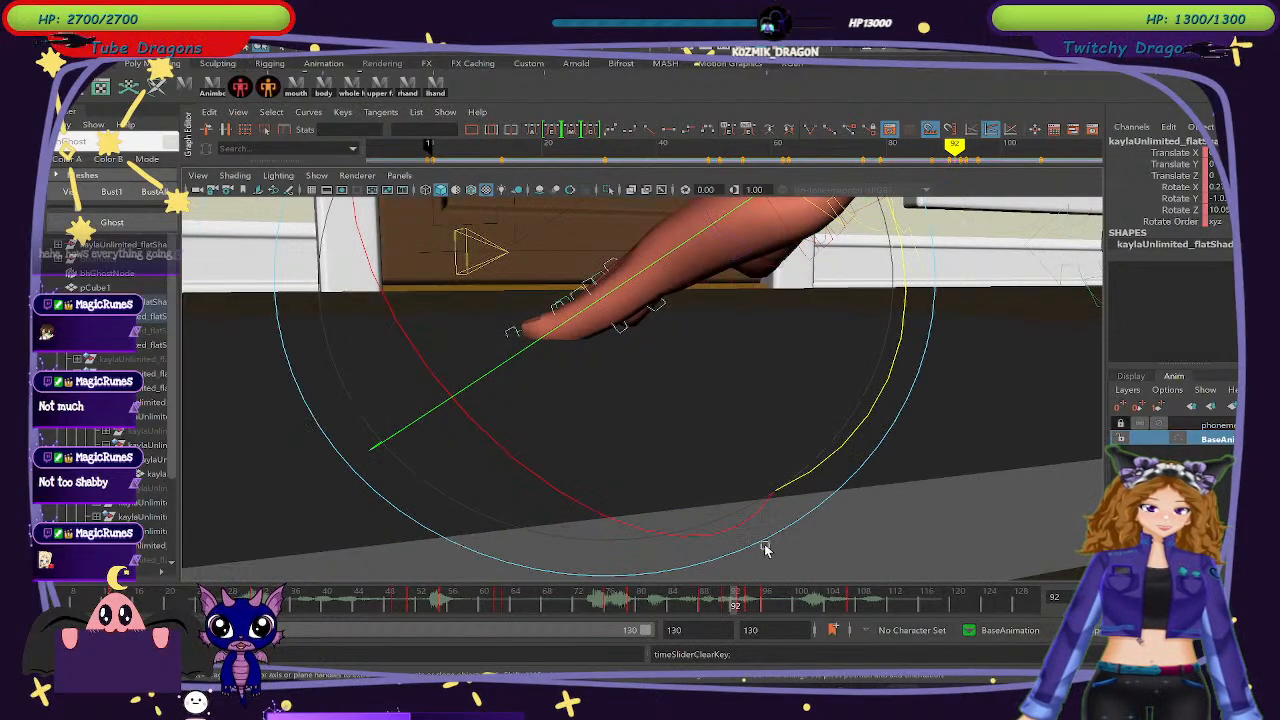
{"action": "mouse_move", "coordinate": [735, 608]}
{"action": "left_mouse_down"}
{"action": "mouse_move", "coordinate": [747, 616]}
{"action": "mouse_move", "coordinate": [740, 606]}
{"action": "left_mouse_up"}
{"action": "right_click", "coordinate": [740, 606]}
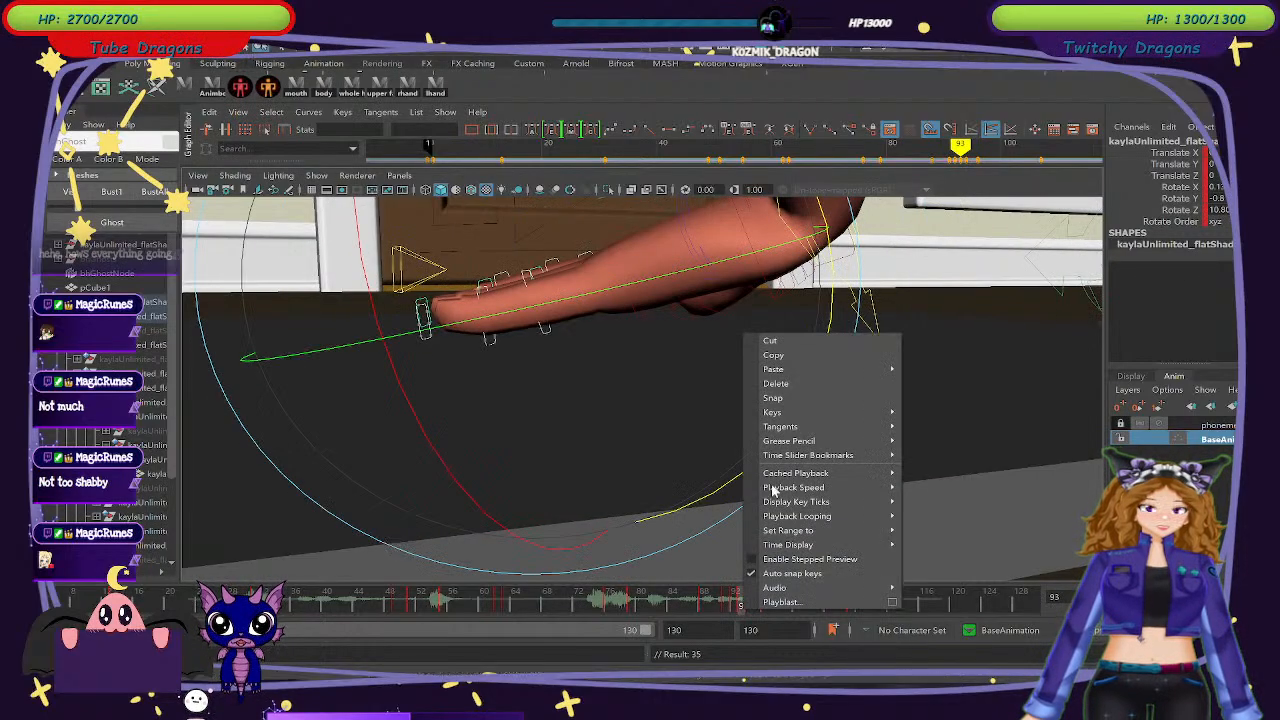
{"action": "left_click", "coordinate": [784, 387]}
Rotate the left finger knuckle controls down on frame 93, and compare the pose with frame 92.
{"action": "mouse_move", "coordinate": [755, 612]}
{"action": "left_mouse_down"}
{"action": "mouse_move", "coordinate": [722, 608]}
{"action": "mouse_move", "coordinate": [743, 610]}
{"action": "left_mouse_up"}
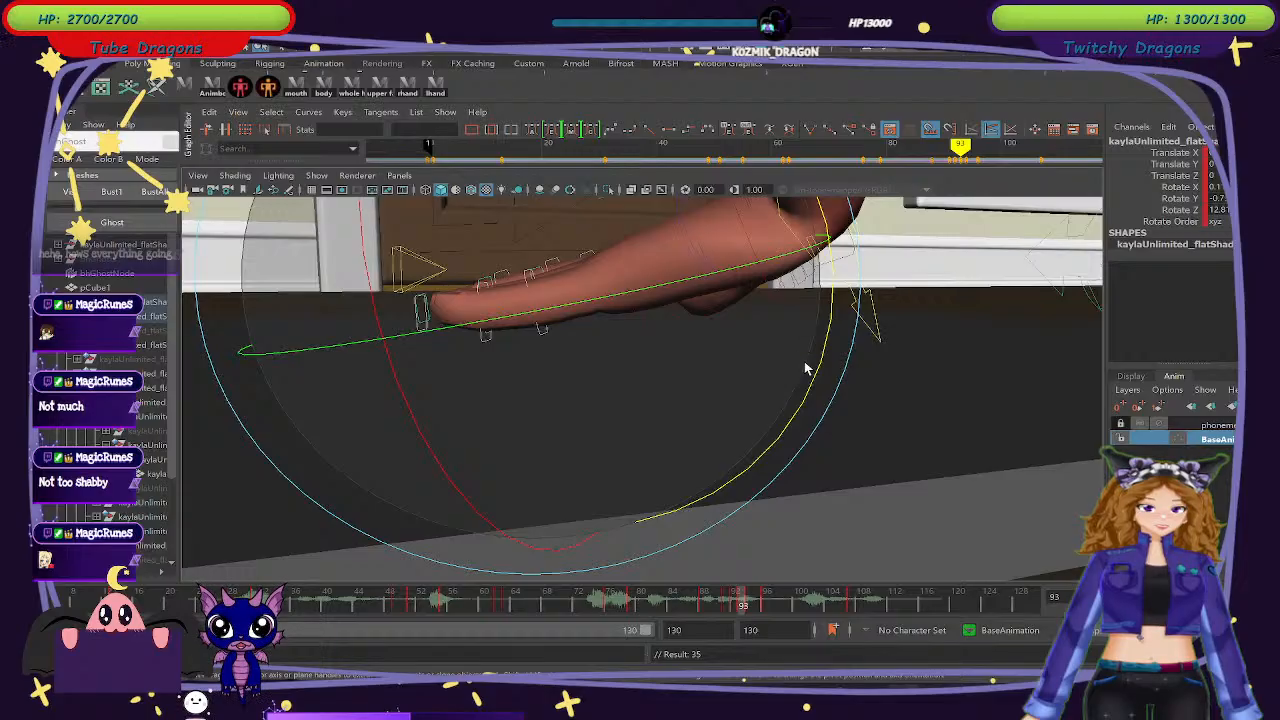
{"action": "left_click_drag", "start_coordinate": [808, 370], "coordinate": [846, 308]}
{"action": "key", "text": "ctrl+z"}
{"action": "left_click", "coordinate": [877, 440]}
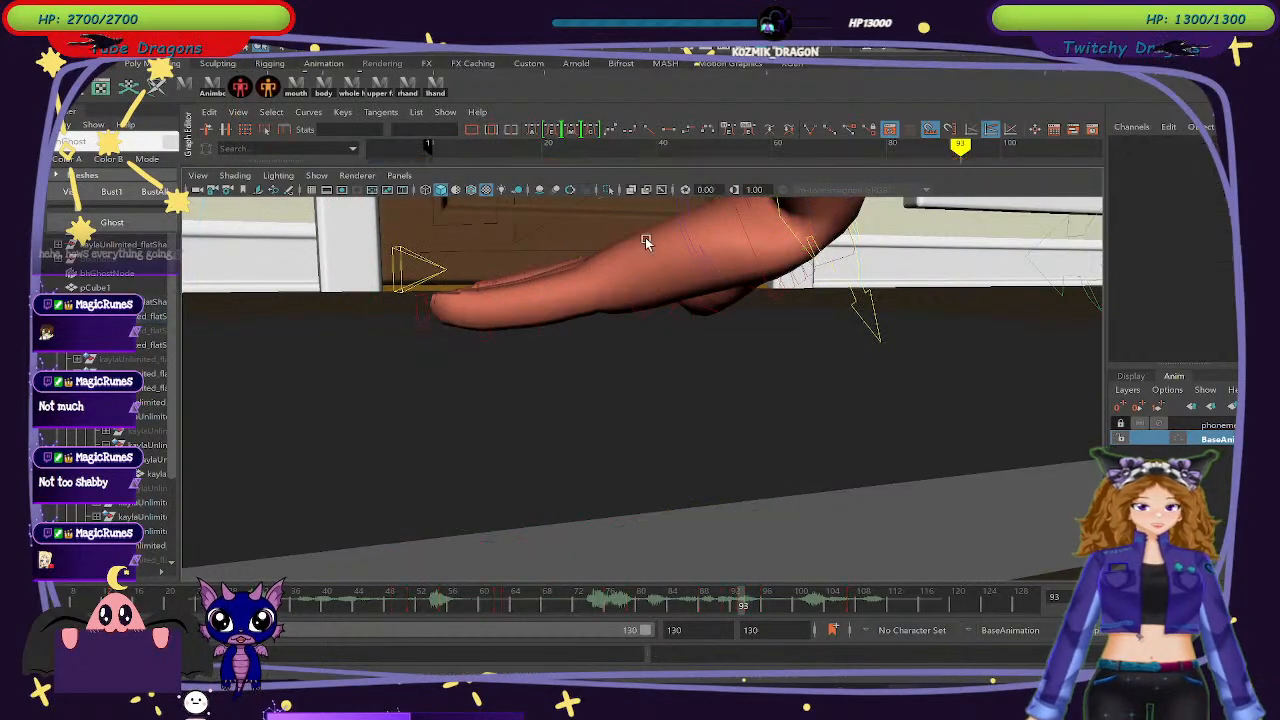
{"action": "left_click", "coordinate": [640, 260]}
{"action": "left_click_drag", "start_coordinate": [836, 441], "coordinate": [850, 418]}
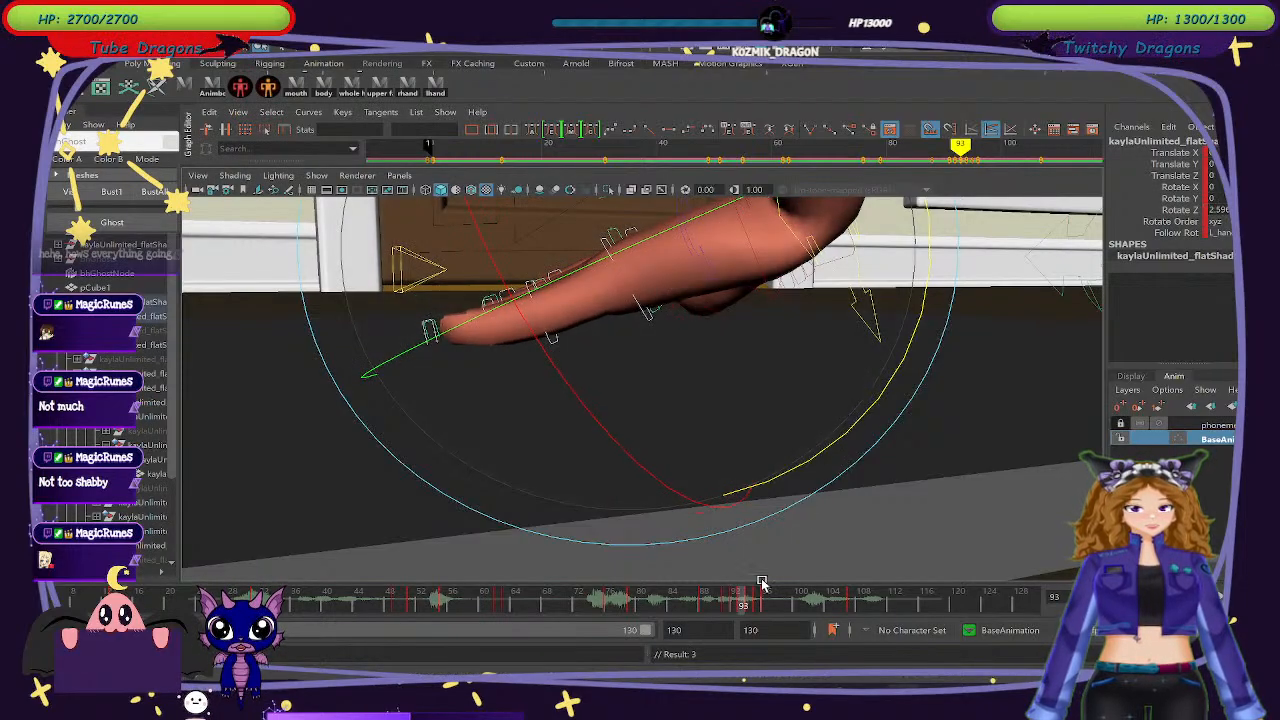
{"action": "mouse_move", "coordinate": [730, 601]}
{"action": "left_mouse_down"}
{"action": "mouse_move", "coordinate": [816, 612]}
{"action": "mouse_move", "coordinate": [735, 610]}
{"action": "left_mouse_up"}
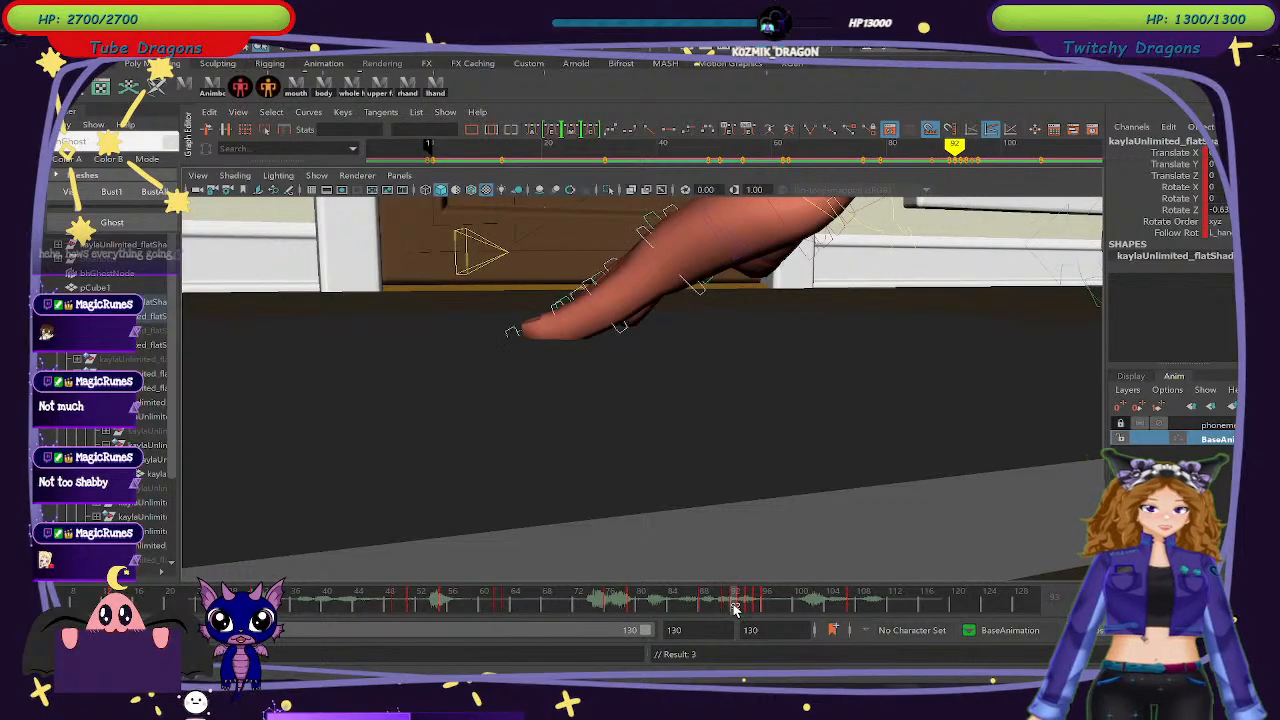
{"action": "left_click", "coordinate": [892, 502]}
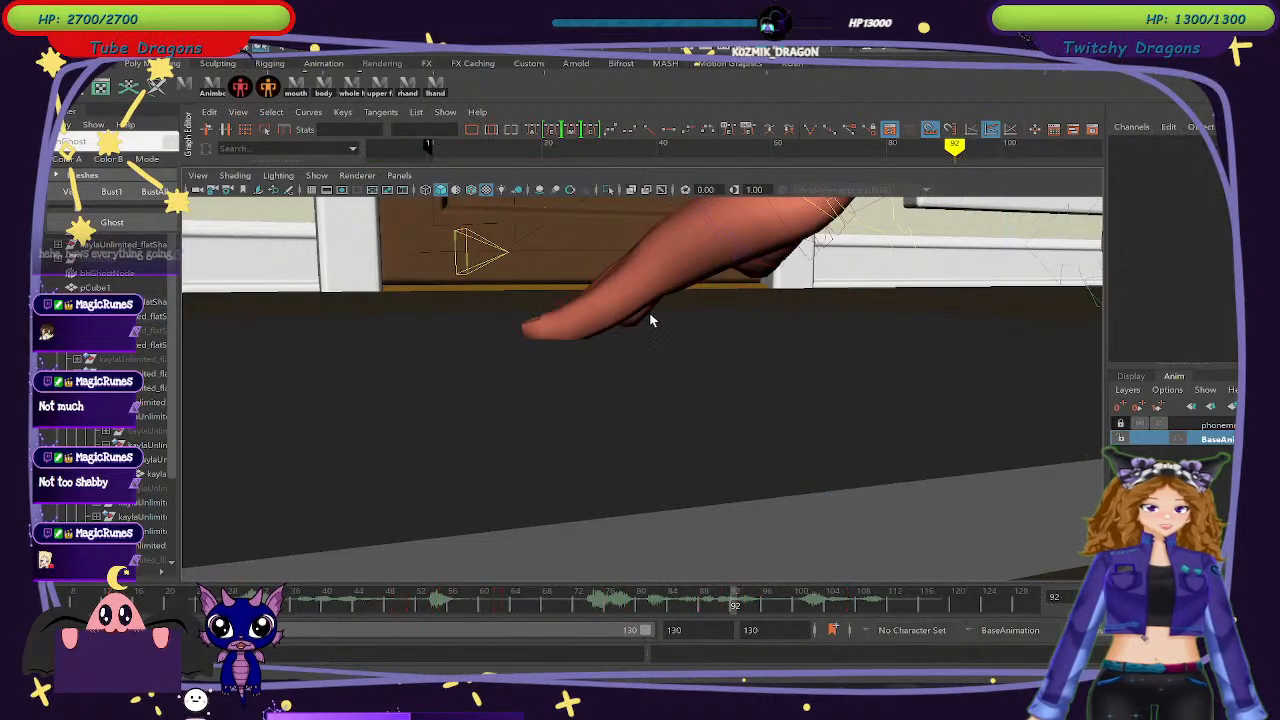
{"action": "left_click", "coordinate": [658, 315]}
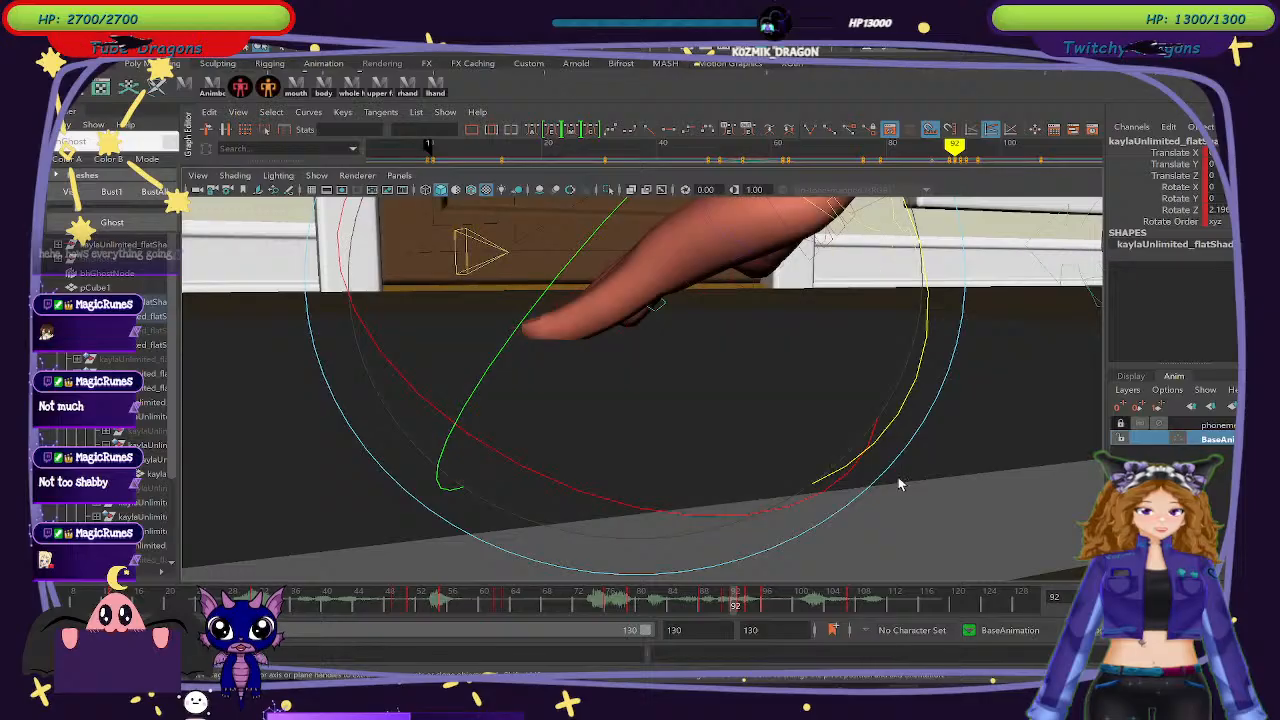
{"action": "left_click", "coordinate": [898, 477]}
{"action": "left_click", "coordinate": [624, 335]}
{"action": "left_click_drag", "start_coordinate": [624, 335], "coordinate": [757, 477]}
{"action": "key", "text": "ctrl+z"}
{"action": "left_click_drag", "start_coordinate": [866, 406], "coordinate": [871, 446]}
{"action": "key", "text": "ctrl+z"}
Rotate the left palm control on frame 92, and check the hand's motion through frame 95.
{"action": "left_click", "coordinate": [1004, 465]}
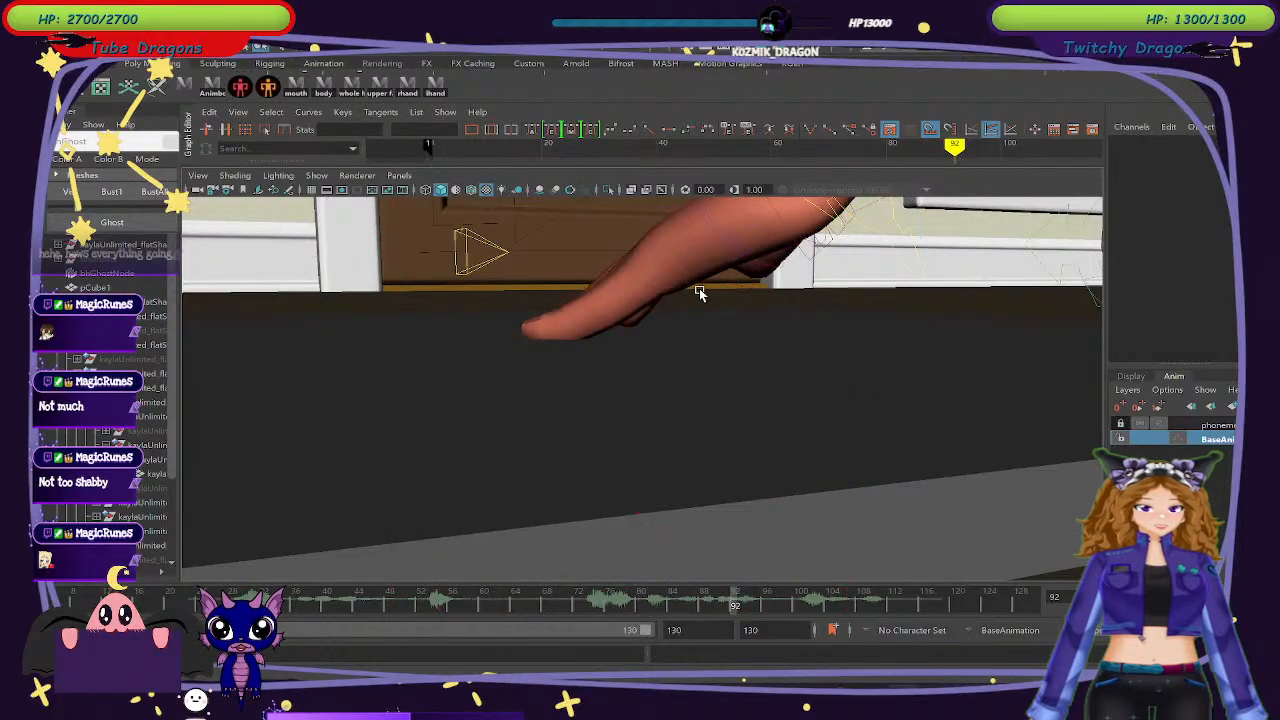
{"action": "left_click", "coordinate": [696, 291]}
{"action": "left_click", "coordinate": [754, 272]}
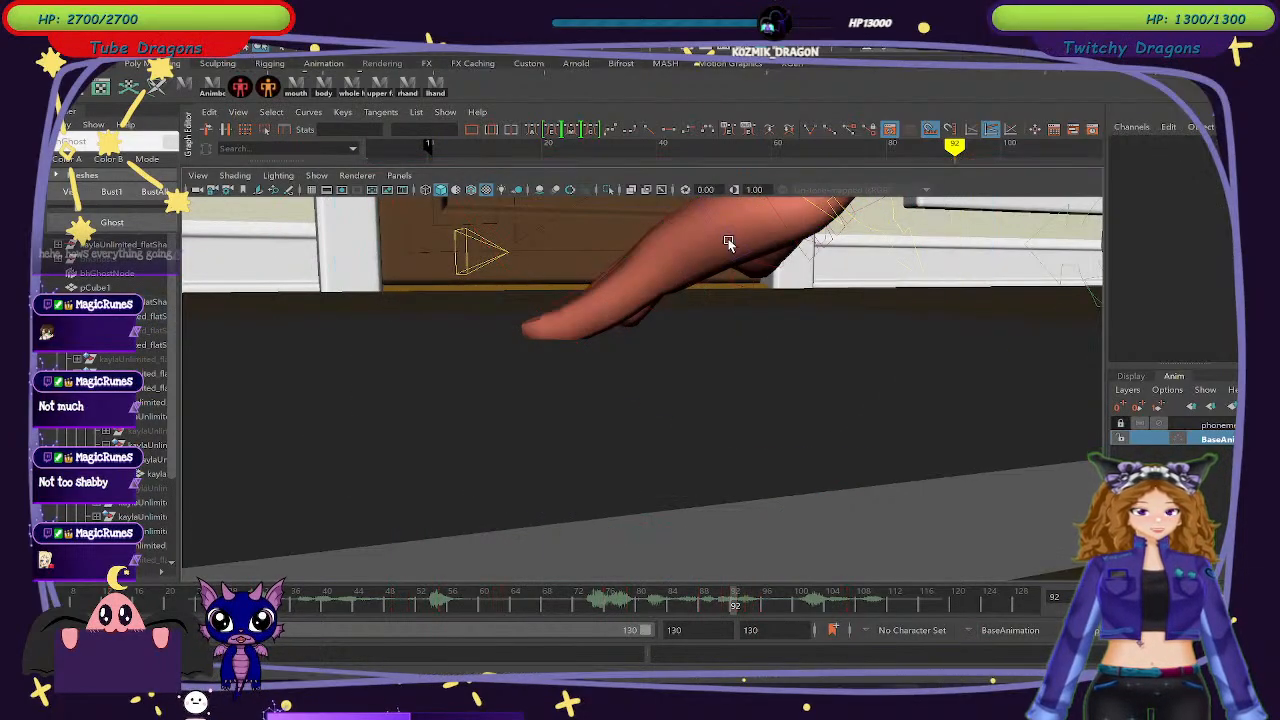
{"action": "left_click", "coordinate": [728, 243]}
{"action": "left_click_drag", "start_coordinate": [735, 276], "coordinate": [739, 283]}
{"action": "mouse_move", "coordinate": [733, 604]}
{"action": "left_mouse_down"}
{"action": "mouse_move", "coordinate": [782, 606]}
{"action": "mouse_move", "coordinate": [737, 607]}
{"action": "mouse_move", "coordinate": [767, 619]}
{"action": "mouse_move", "coordinate": [757, 613]}
{"action": "left_mouse_up"}
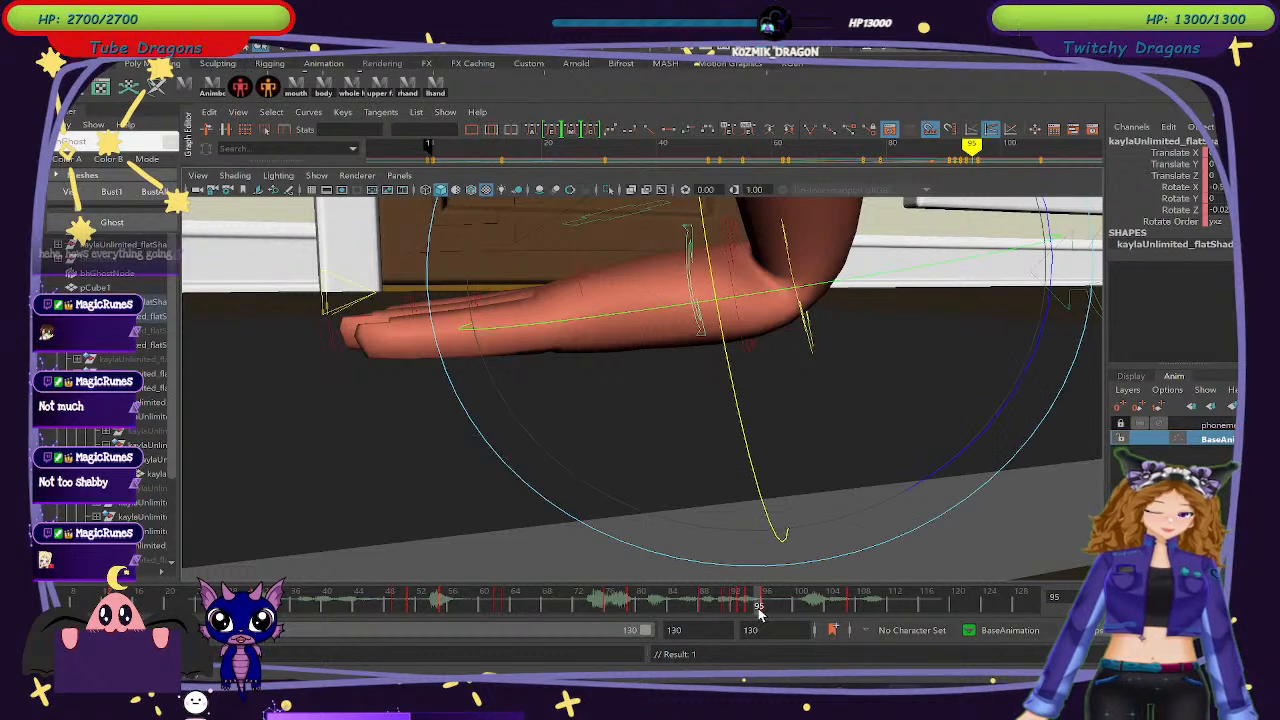
Select all left-hand controls and key them on frame 95, and go to frame 96.
{"action": "left_click", "coordinate": [434, 85]}
{"action": "mouse_move", "coordinate": [752, 600]}
{"action": "left_mouse_down"}
{"action": "mouse_move", "coordinate": [742, 603]}
{"action": "mouse_move", "coordinate": [757, 608]}
{"action": "left_mouse_up"}
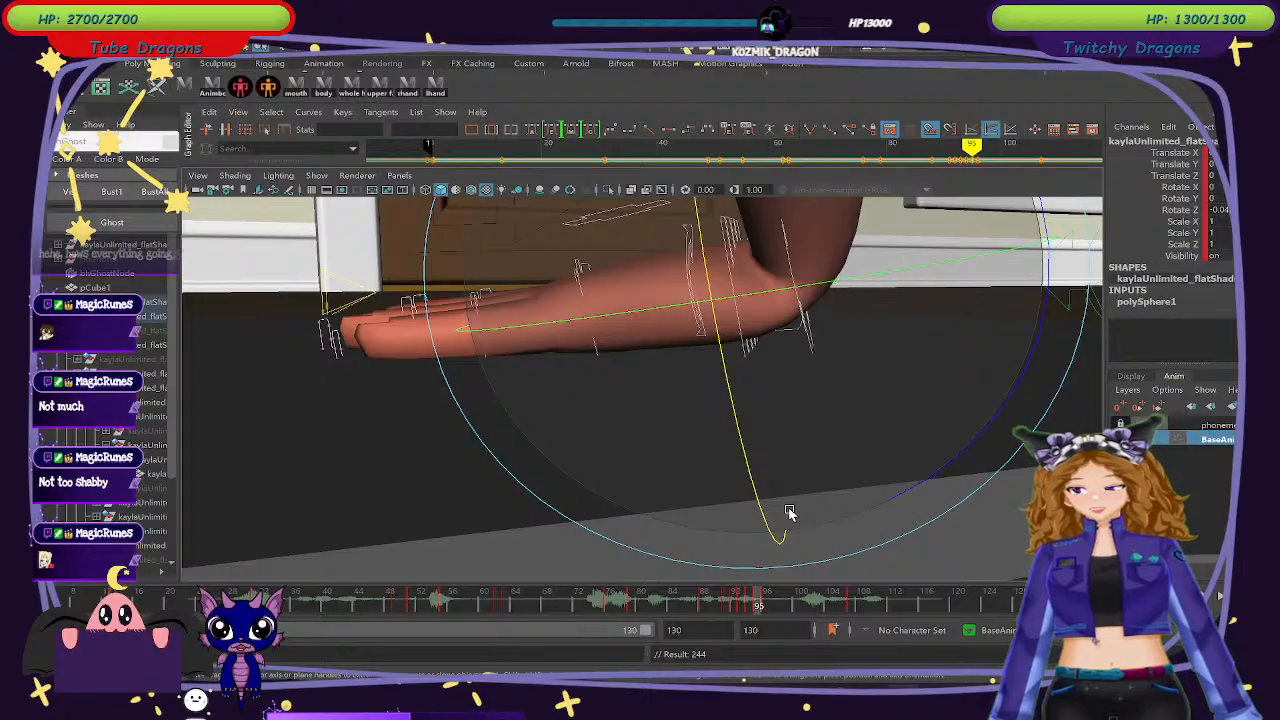
{"action": "left_click_drag", "start_coordinate": [757, 605], "coordinate": [766, 602]}
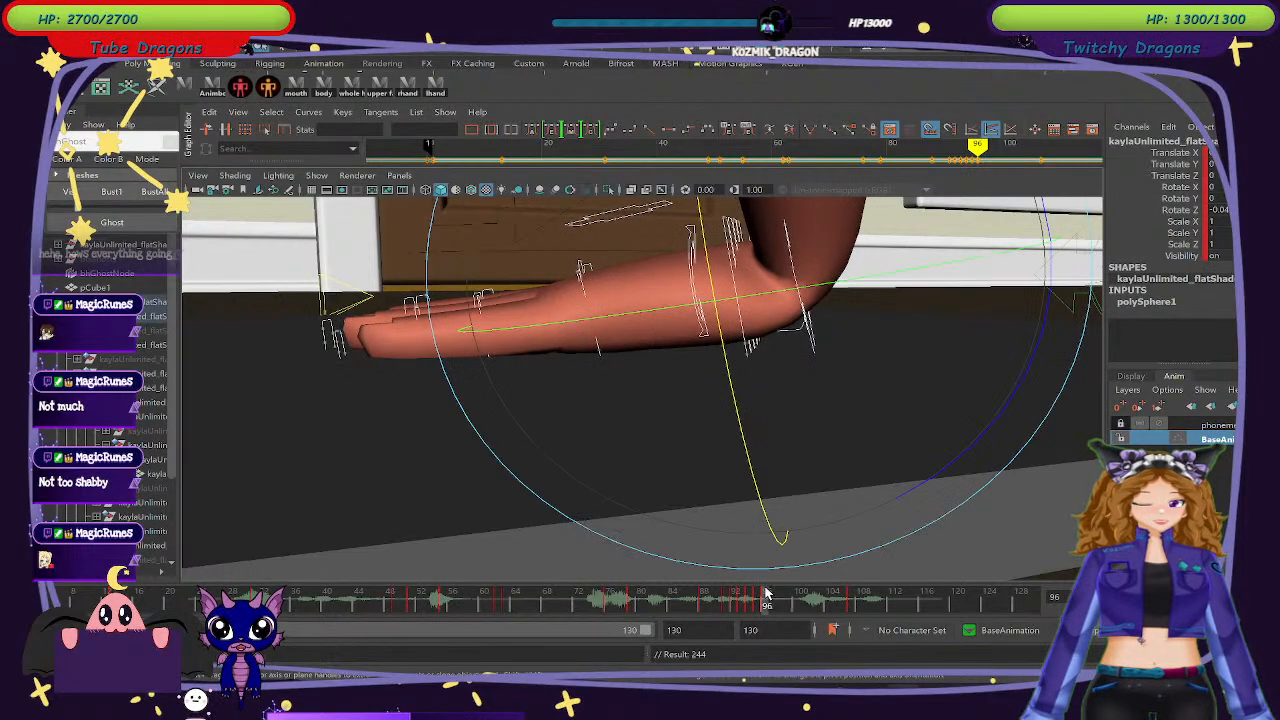
{"action": "mouse_move", "coordinate": [880, 503]}
{"action": "left_mouse_down"}
{"action": "mouse_move", "coordinate": [910, 492]}
{"action": "mouse_move", "coordinate": [893, 502]}
{"action": "left_mouse_up"}
{"action": "left_click_drag", "start_coordinate": [763, 604], "coordinate": [765, 612]}
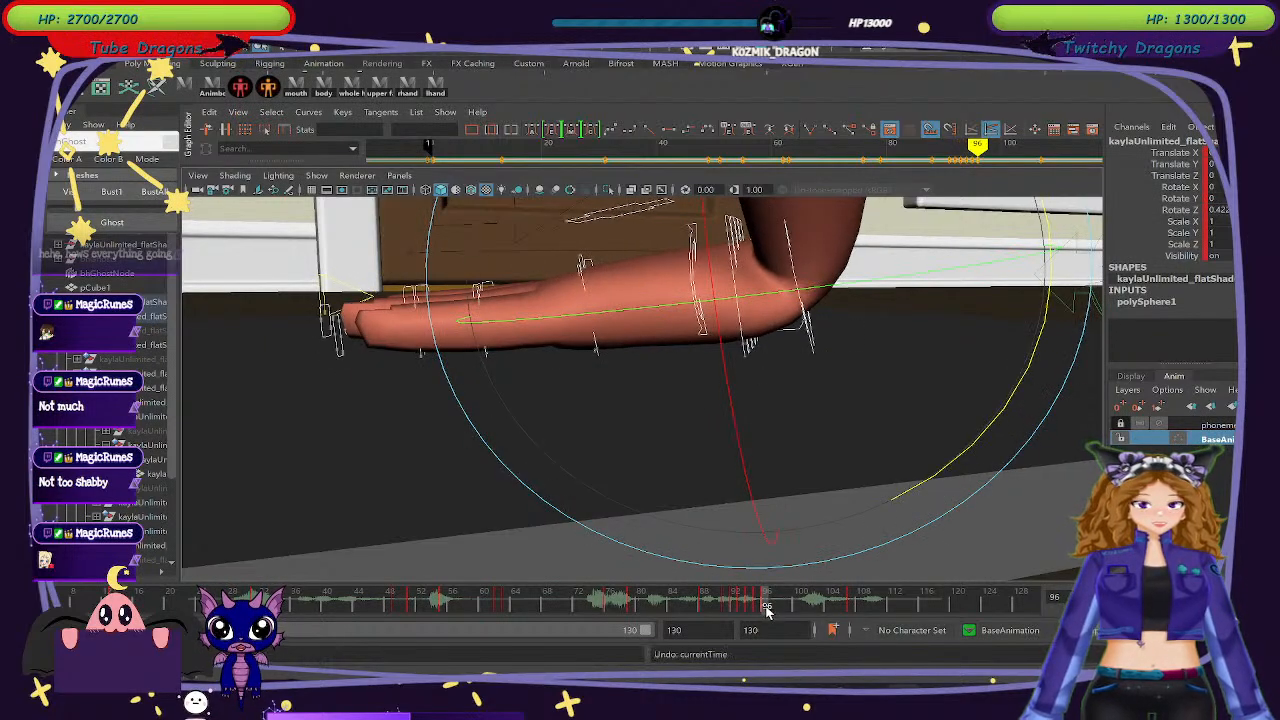
{"action": "key", "text": "ctrl+z"}
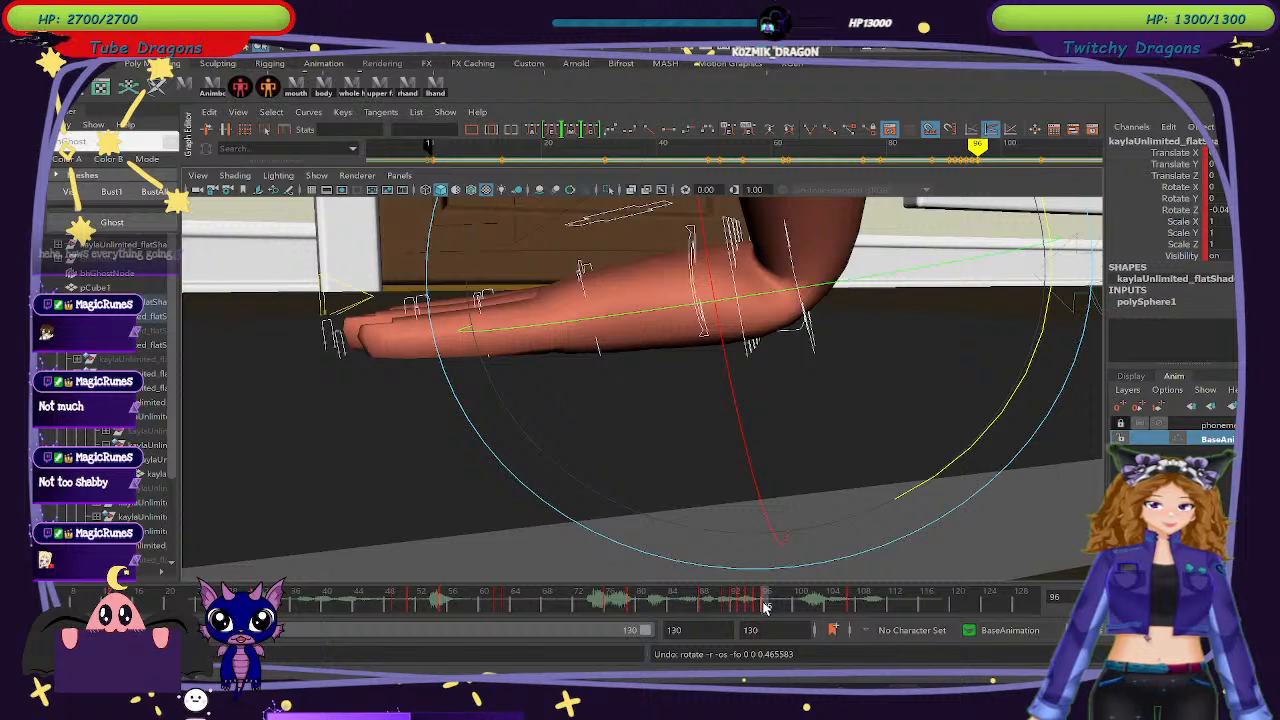
{"action": "left_click", "coordinate": [645, 313]}
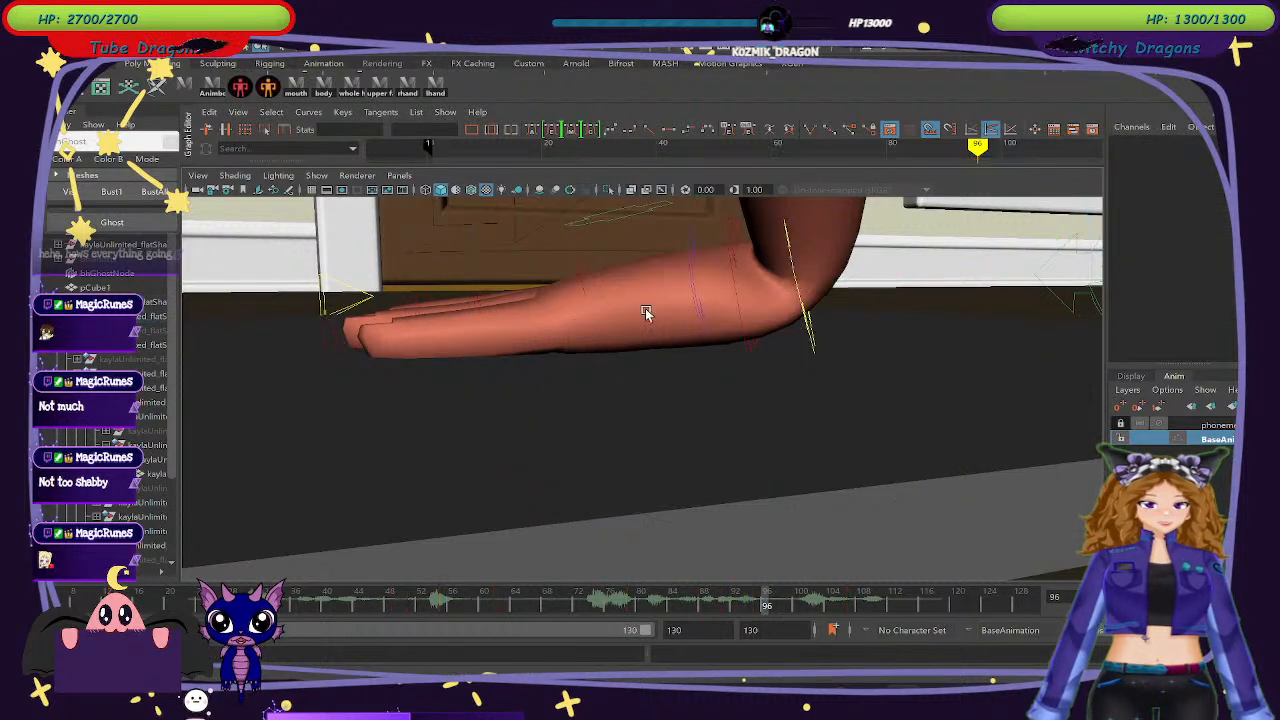
{"action": "left_click", "coordinate": [596, 290]}
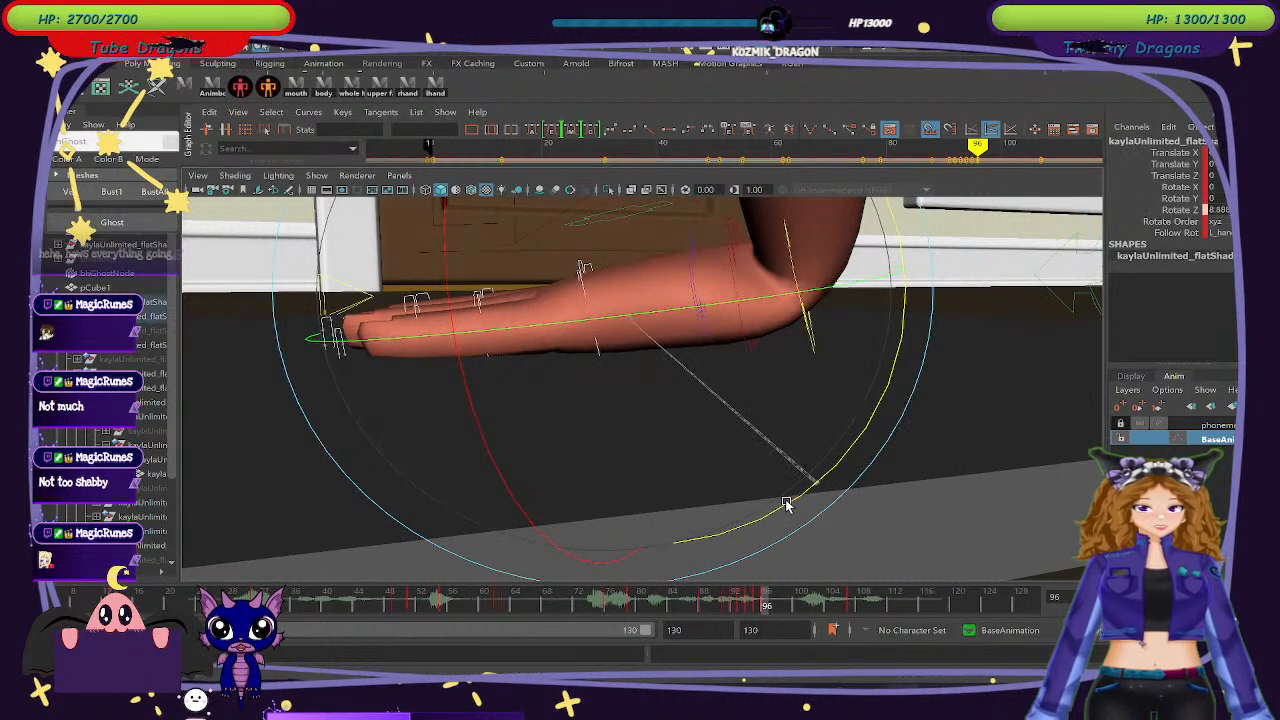
{"action": "key", "text": "s"}
{"action": "left_click", "coordinate": [766, 603]}
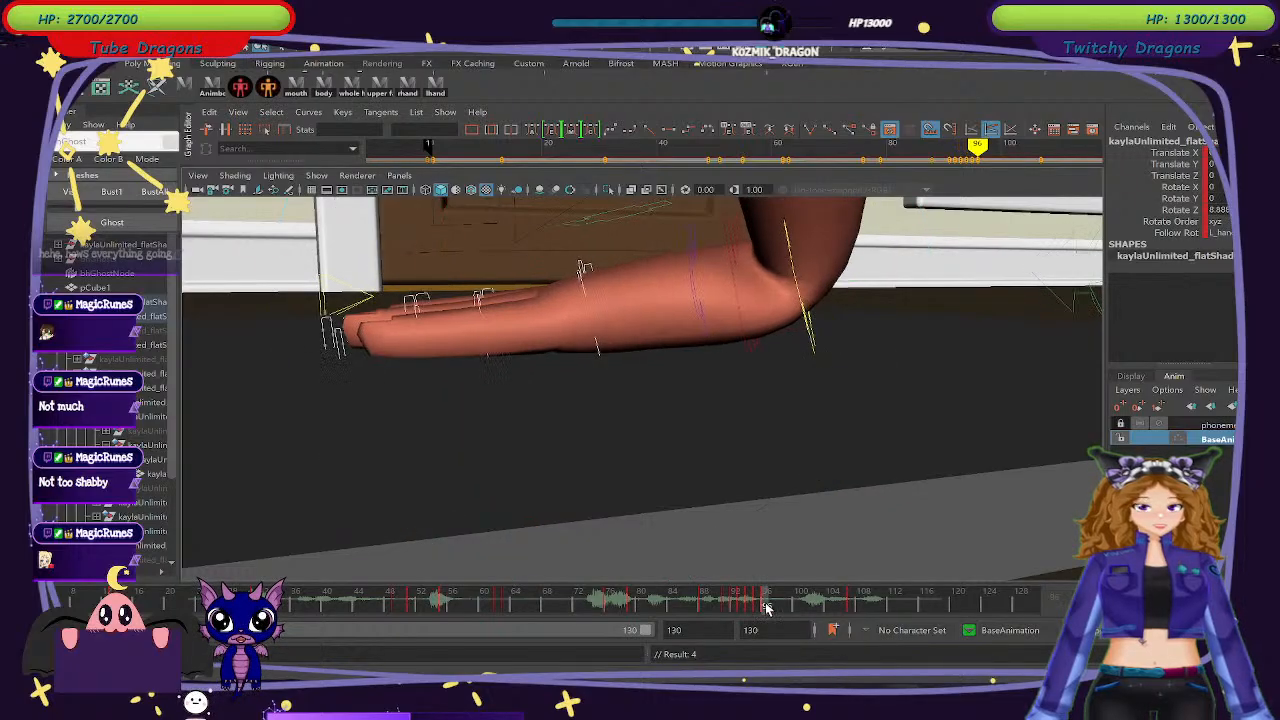
{"action": "key", "text": "ctrl+z"}
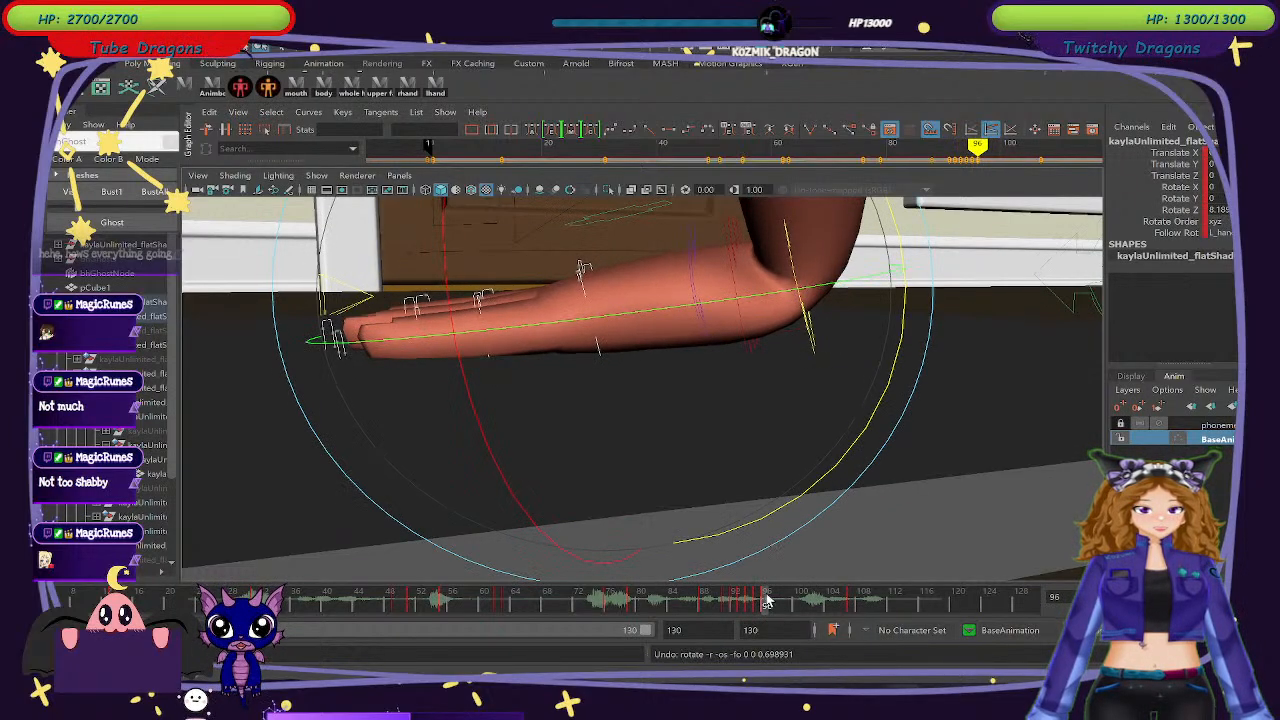
{"action": "left_click", "coordinate": [767, 601]}
{"action": "left_click_drag", "start_coordinate": [764, 603], "coordinate": [765, 608]}
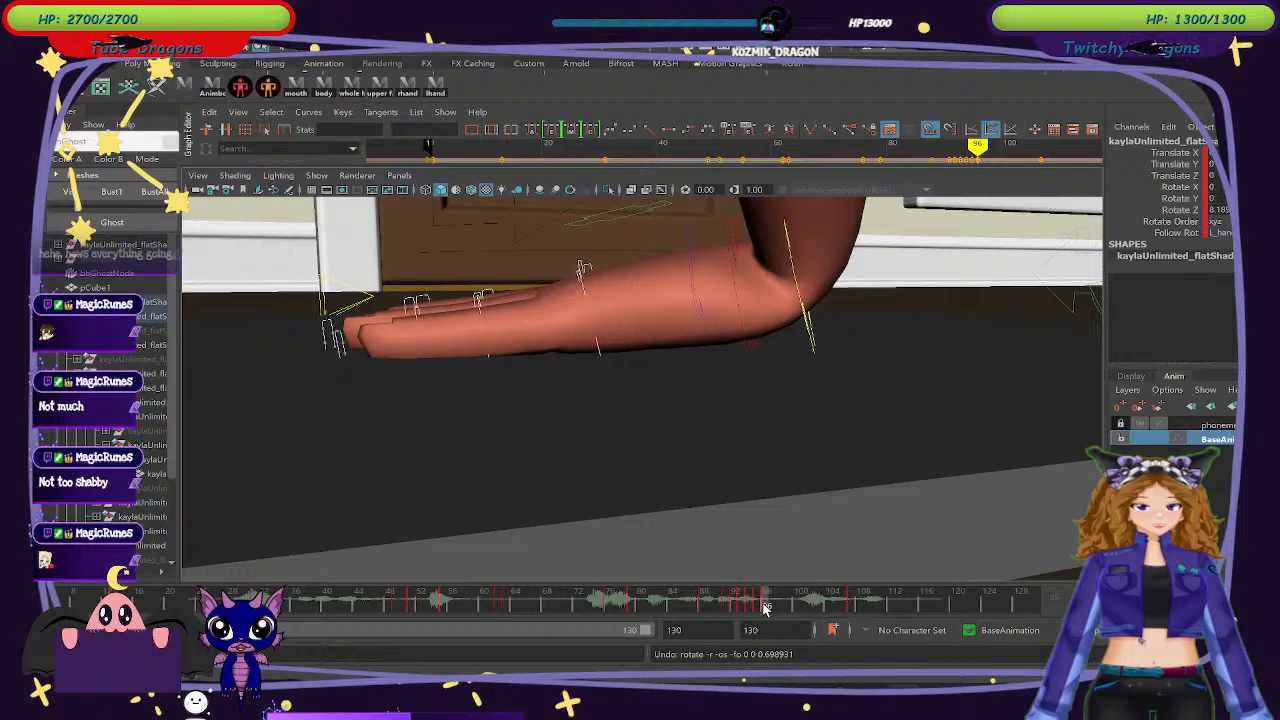
Shift the left hand control slightly toward the fingertips on frame 96.
{"action": "left_click", "coordinate": [829, 337]}
{"action": "left_click", "coordinate": [812, 340]}
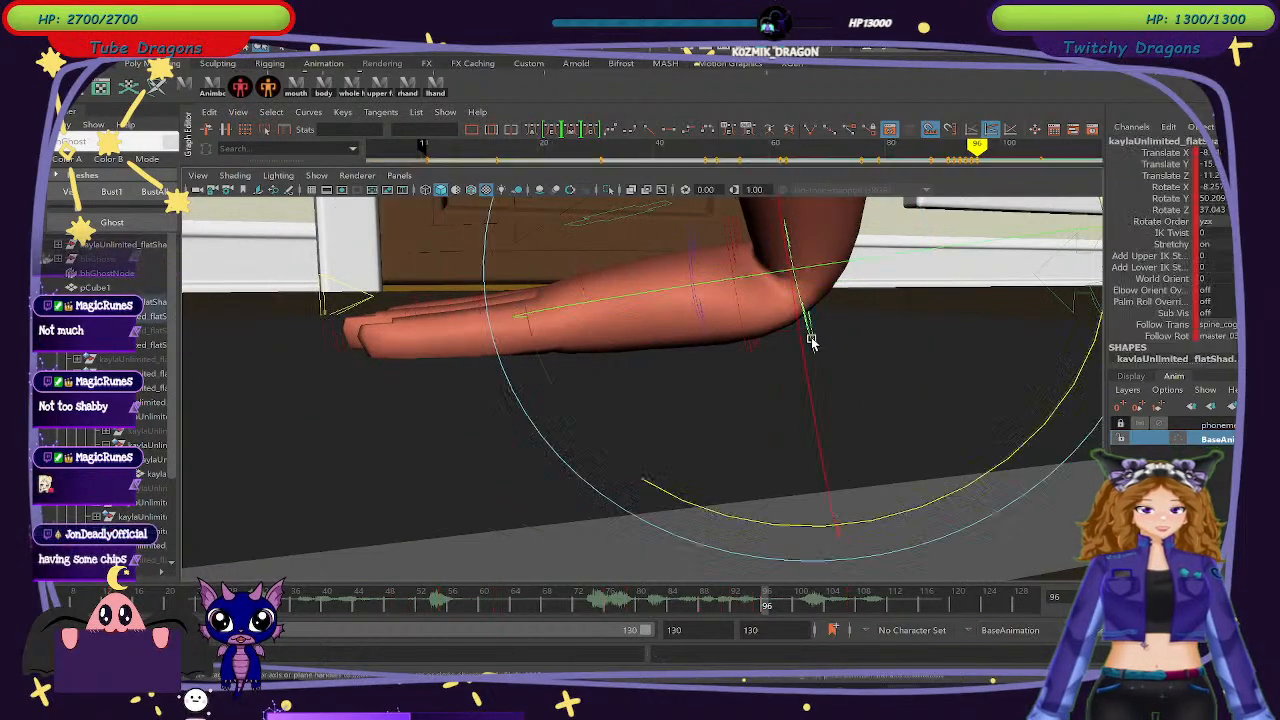
{"action": "key", "text": "w"}
{"action": "left_click_drag", "start_coordinate": [786, 280], "coordinate": [775, 281]}
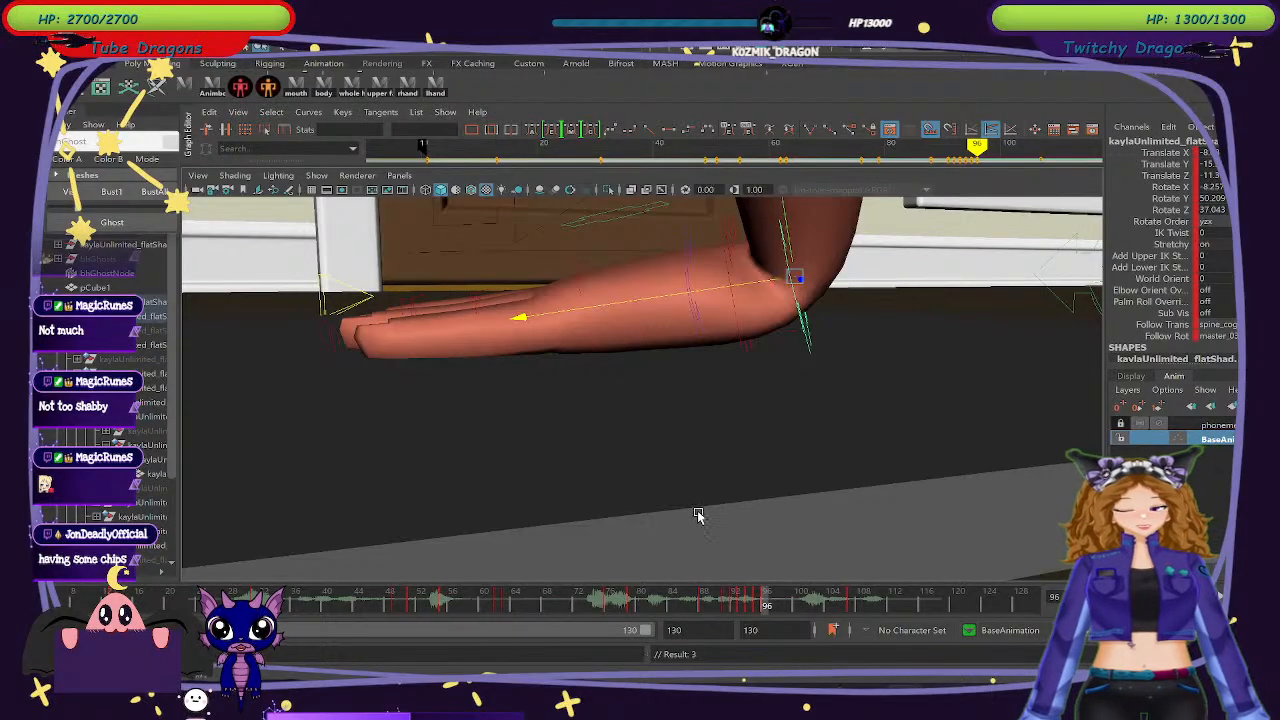
Rotate the left finger knuckle controls slightly upward on frame 107 so the fingers lie flatter against the floor.
{"action": "mouse_move", "coordinate": [740, 607]}
{"action": "left_mouse_down"}
{"action": "mouse_move", "coordinate": [866, 640]}
{"action": "mouse_move", "coordinate": [851, 624]}
{"action": "left_mouse_up"}
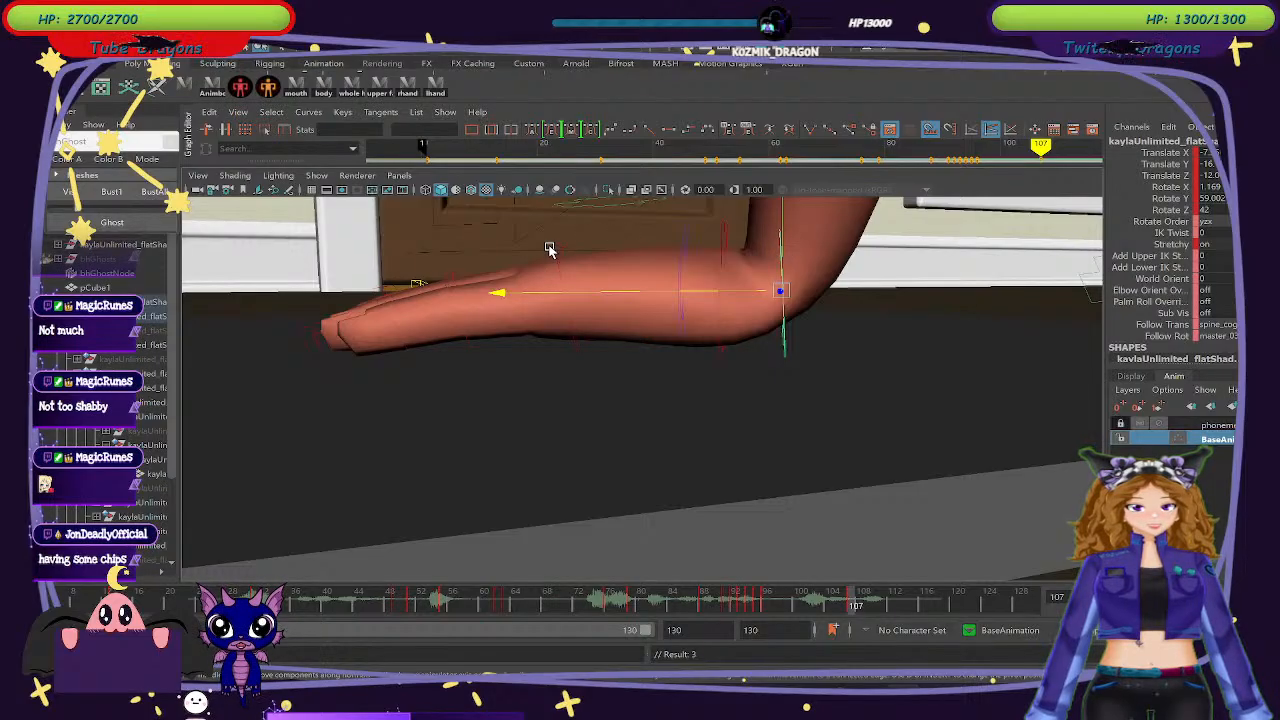
{"action": "left_click", "coordinate": [612, 287]}
{"action": "key", "text": "e"}
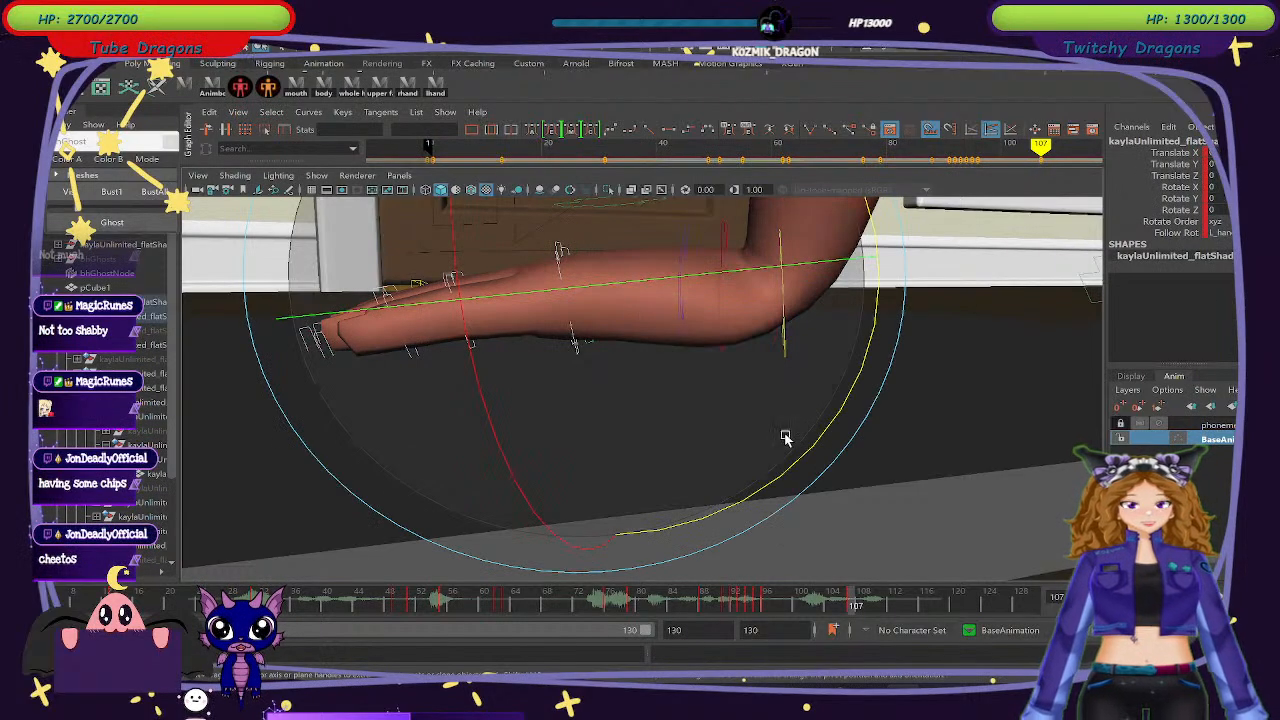
{"action": "left_click_drag", "start_coordinate": [806, 451], "coordinate": [790, 462]}
{"action": "mouse_move", "coordinate": [785, 610]}
{"action": "left_mouse_down"}
{"action": "mouse_move", "coordinate": [760, 608]}
{"action": "mouse_move", "coordinate": [840, 608]}
{"action": "mouse_move", "coordinate": [864, 632]}
{"action": "mouse_move", "coordinate": [852, 630]}
{"action": "left_mouse_up"}
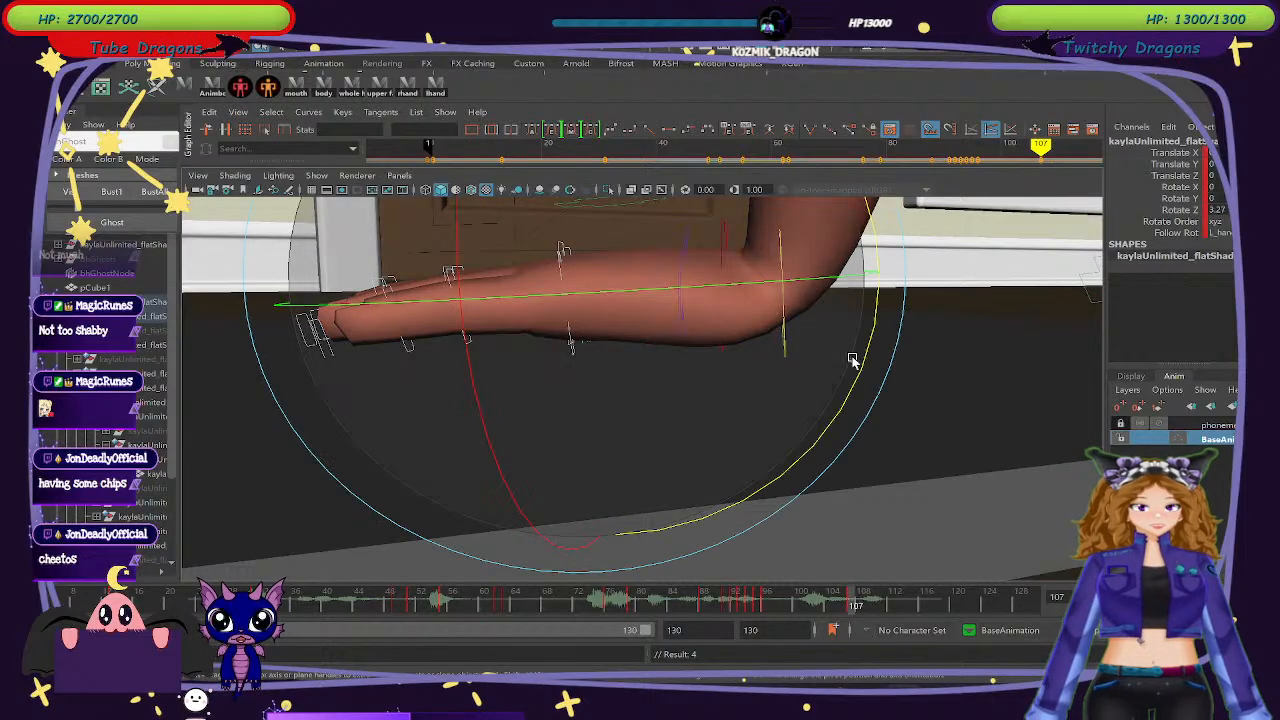
{"action": "left_click_drag", "start_coordinate": [855, 380], "coordinate": [850, 396]}
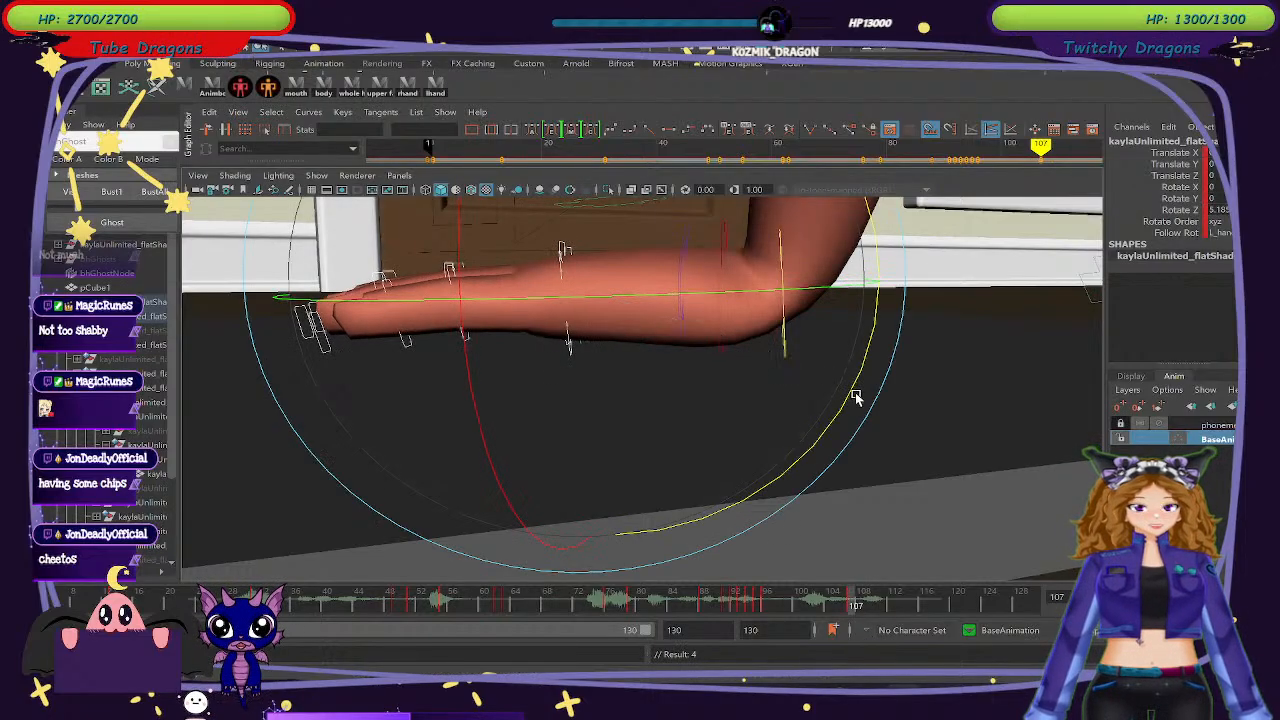
{"action": "left_click", "coordinate": [843, 376]}
Tilt the left hand control to about Rotate X -2.66, Y 56.48, Z 40.18 on frame 107, and key it.
{"action": "left_click", "coordinate": [780, 308]}
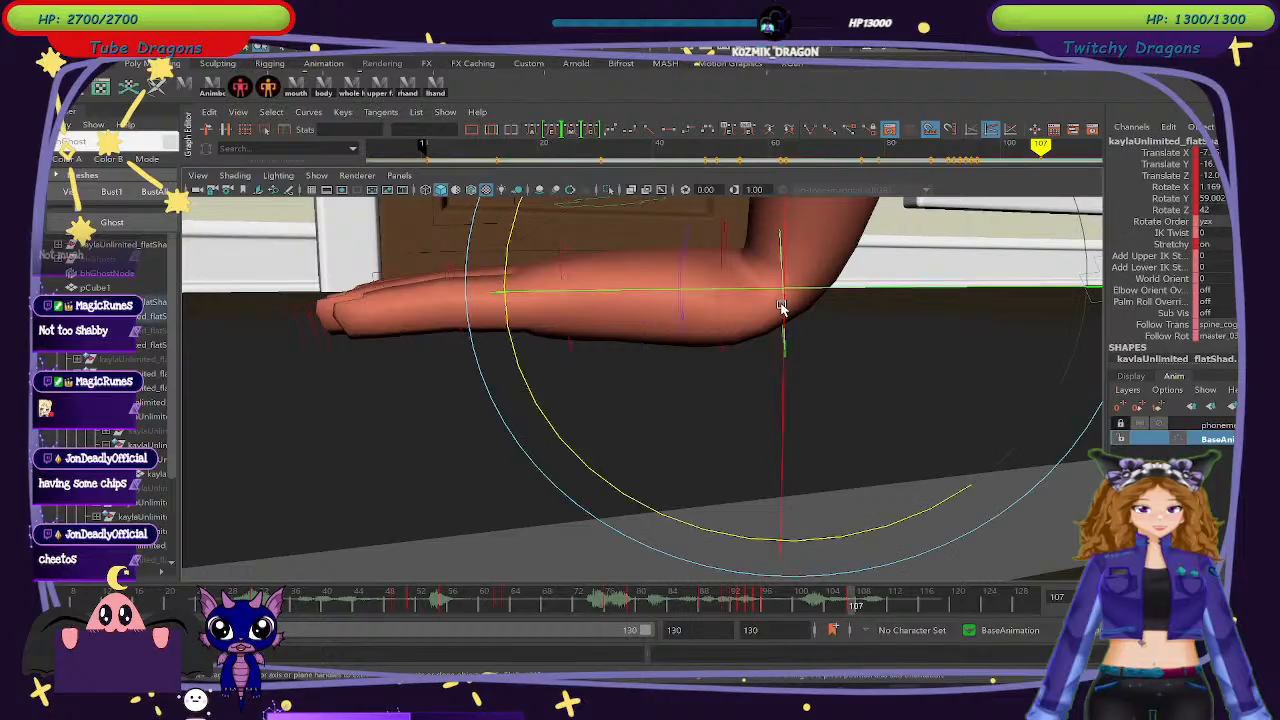
{"action": "left_click_drag", "start_coordinate": [838, 528], "coordinate": [860, 537]}
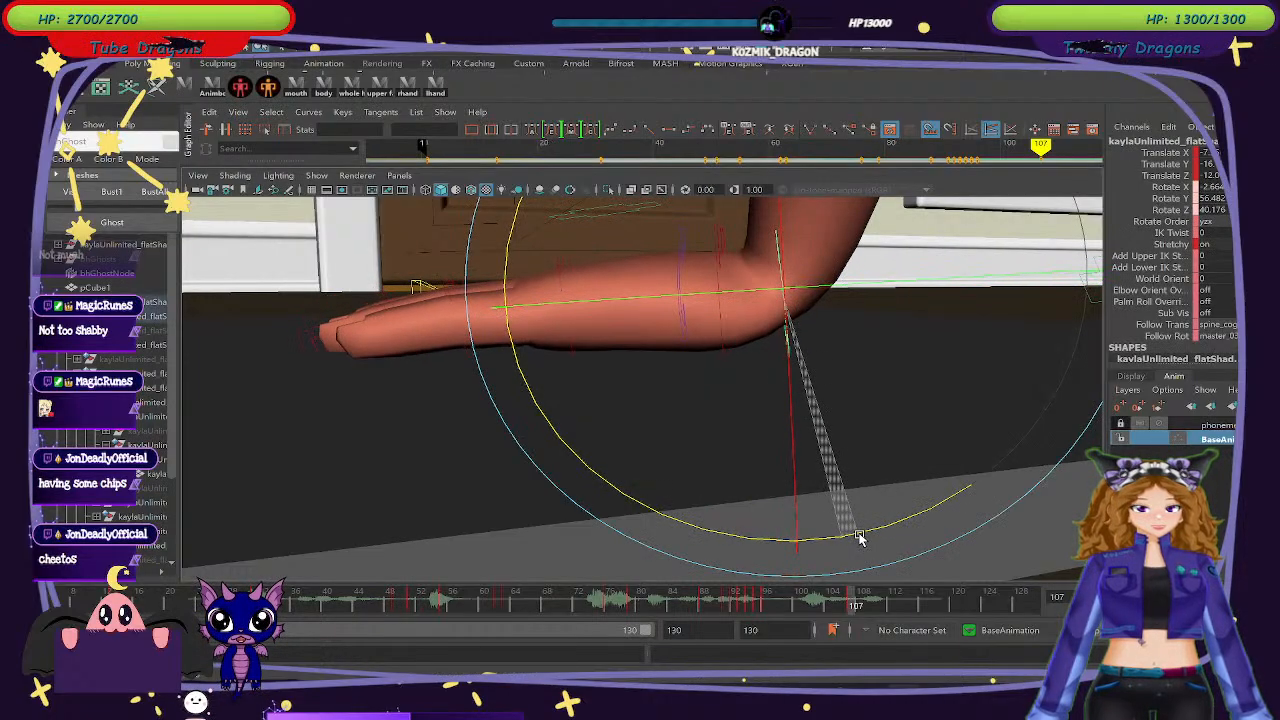
{"action": "key", "text": "s"}
{"action": "left_click", "coordinate": [775, 606]}
{"action": "left_click_drag", "start_coordinate": [775, 606], "coordinate": [855, 606]}
Hide the control curves and the layer5 display layer, and review the whole character's motion back to frame 93.
{"action": "left_click_drag", "start_coordinate": [926, 463], "coordinate": [670, 541], "text": "alt"}
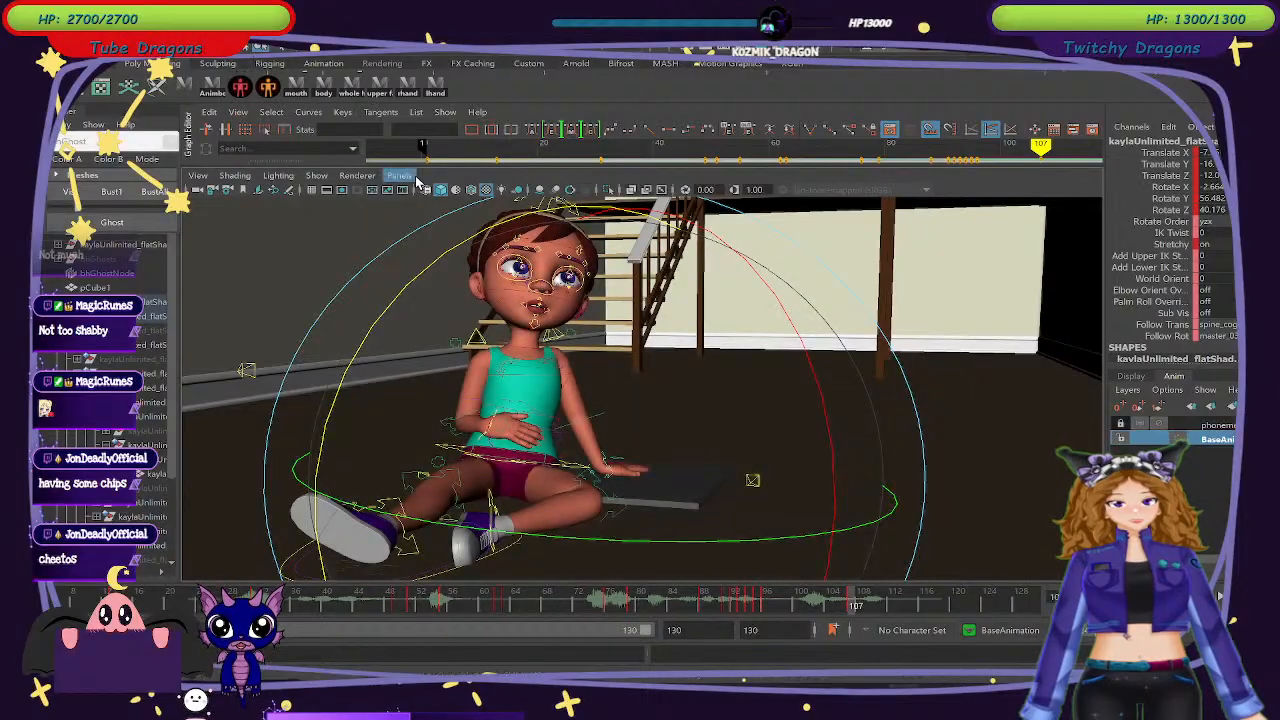
{"action": "left_click", "coordinate": [316, 175]}
{"action": "left_click", "coordinate": [395, 155]}
{"action": "left_click", "coordinate": [372, 247]}
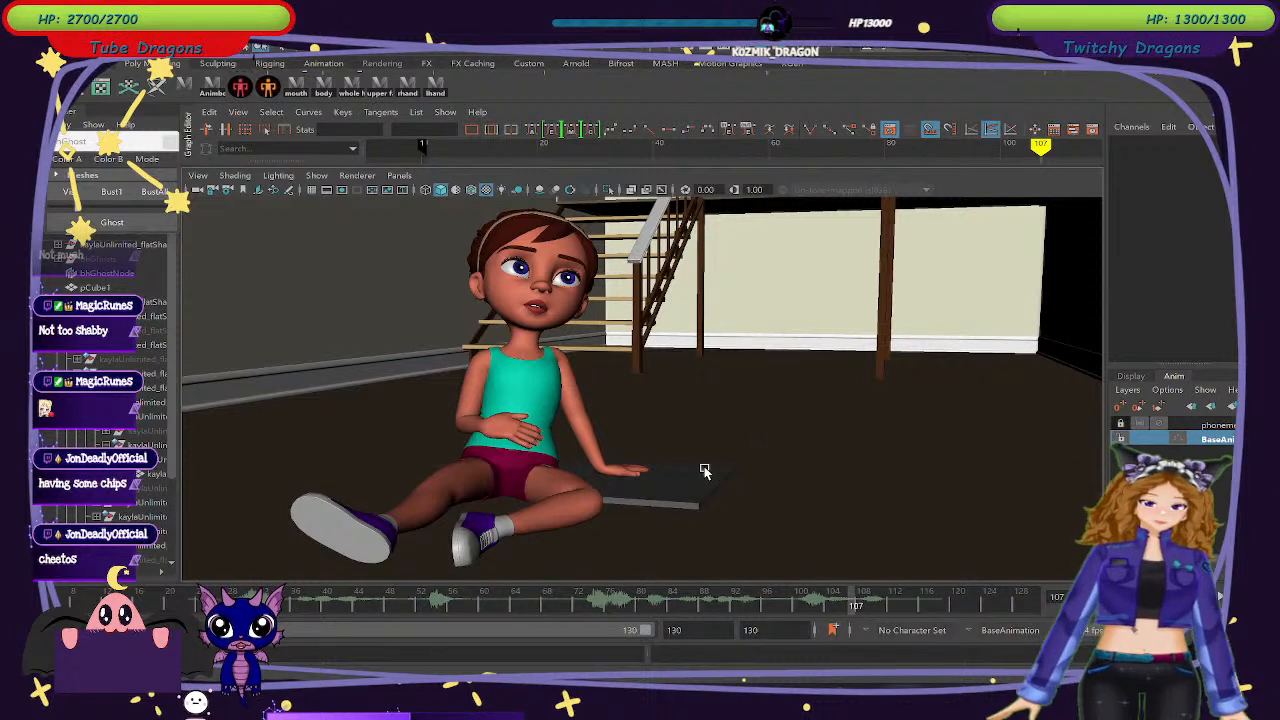
{"action": "left_click", "coordinate": [1134, 377]}
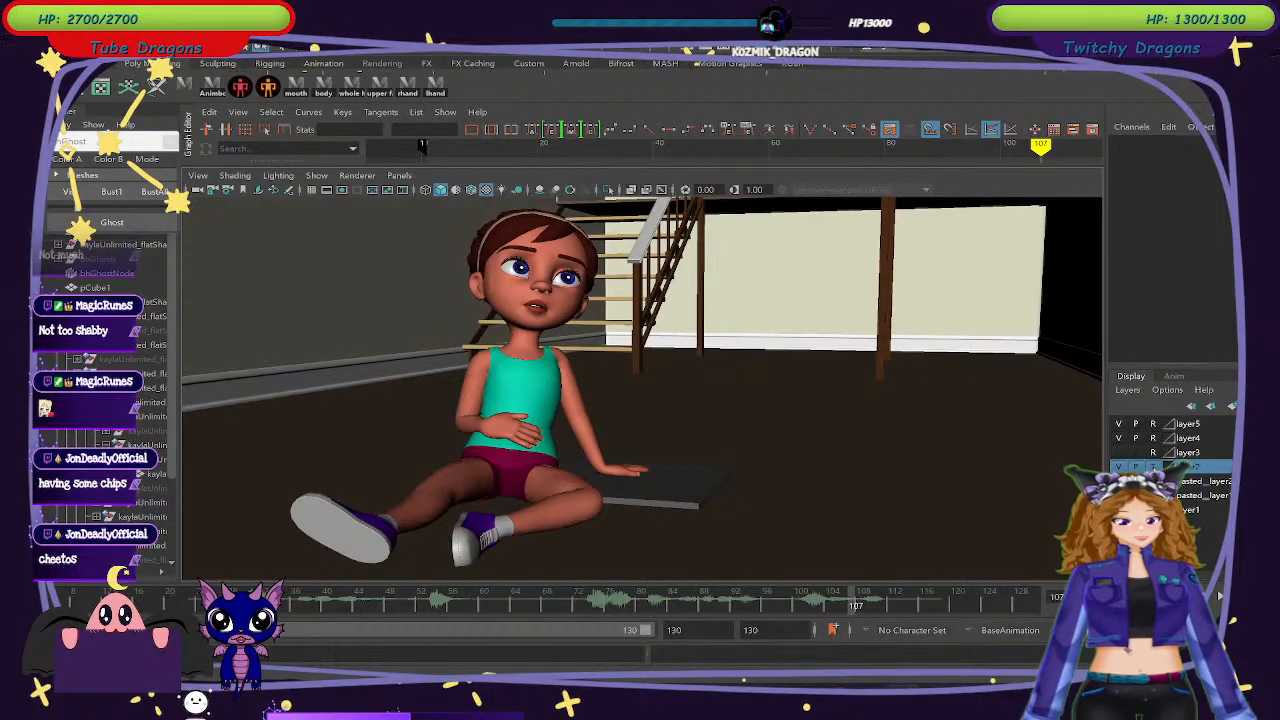
{"action": "left_click", "coordinate": [1120, 465]}
{"action": "left_click", "coordinate": [1121, 463]}
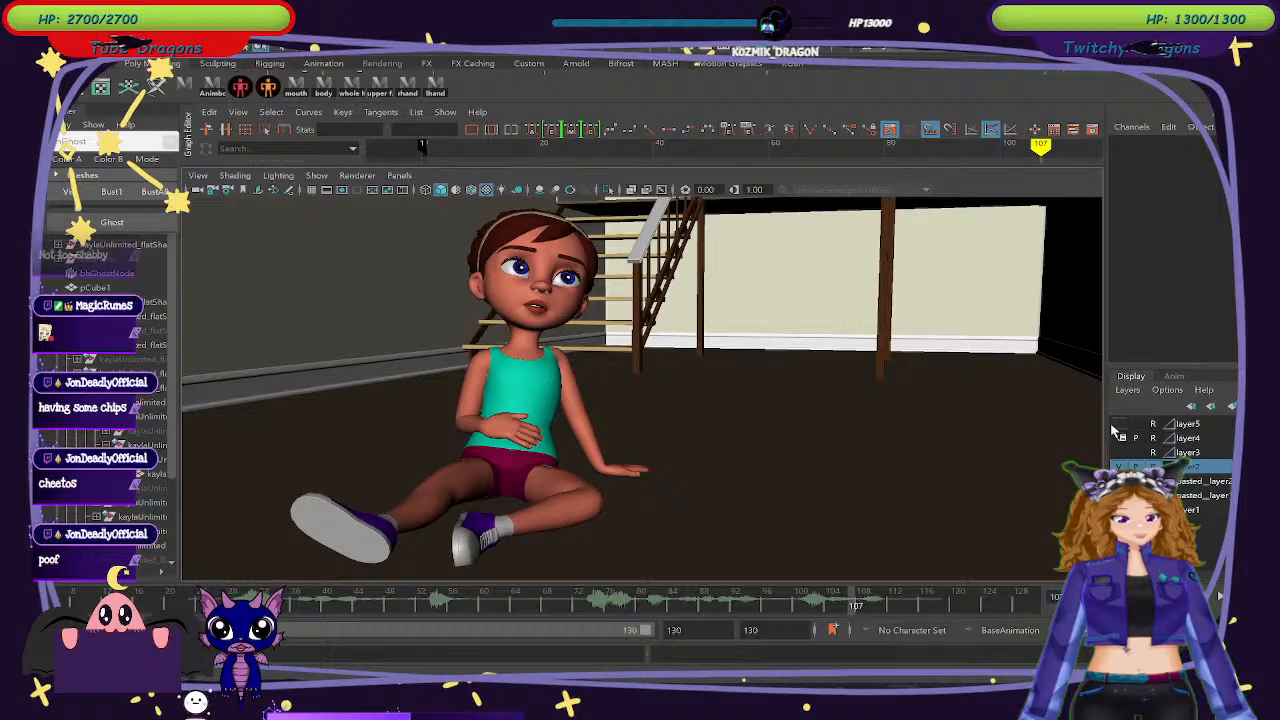
{"action": "left_click_drag", "start_coordinate": [655, 602], "coordinate": [743, 620]}
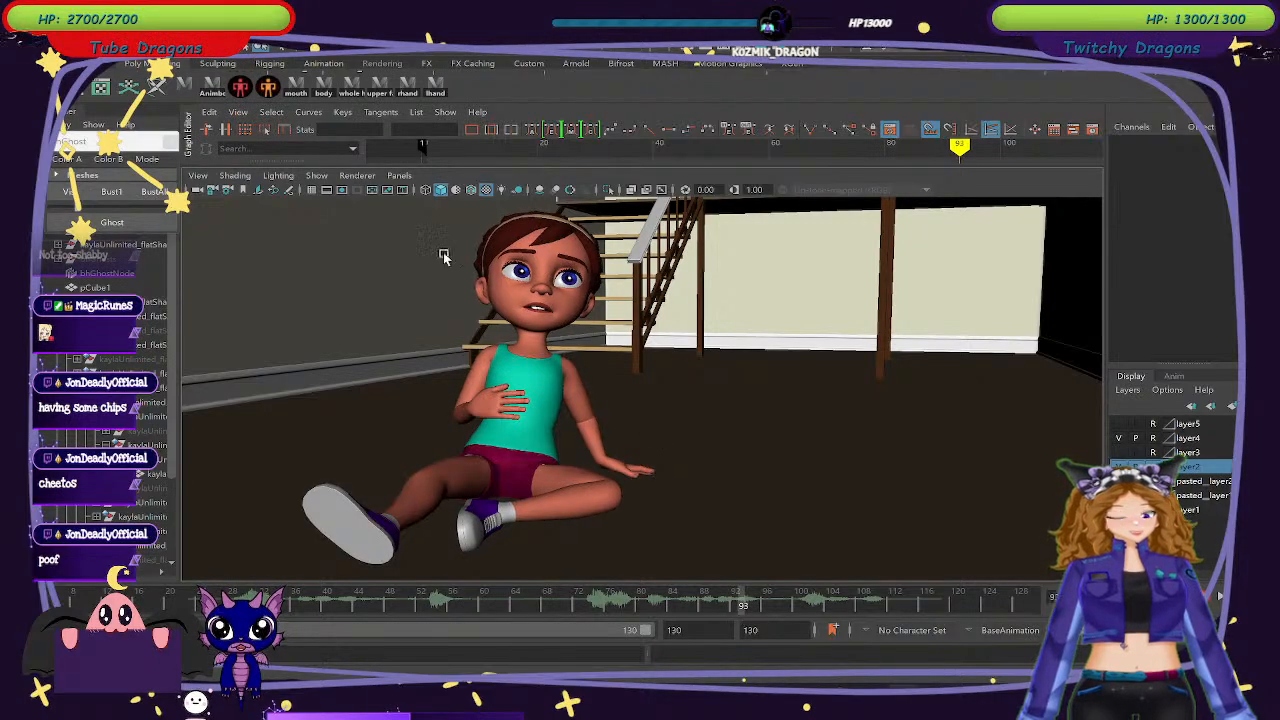
Show the control curves again, and rotate the left index finger's base control downward on frame 93.
{"action": "left_click", "coordinate": [318, 177]}
{"action": "left_click", "coordinate": [376, 158]}
{"action": "scroll", "coordinate": [746, 550], "scroll_direction": "up", "scroll_amount": 3}
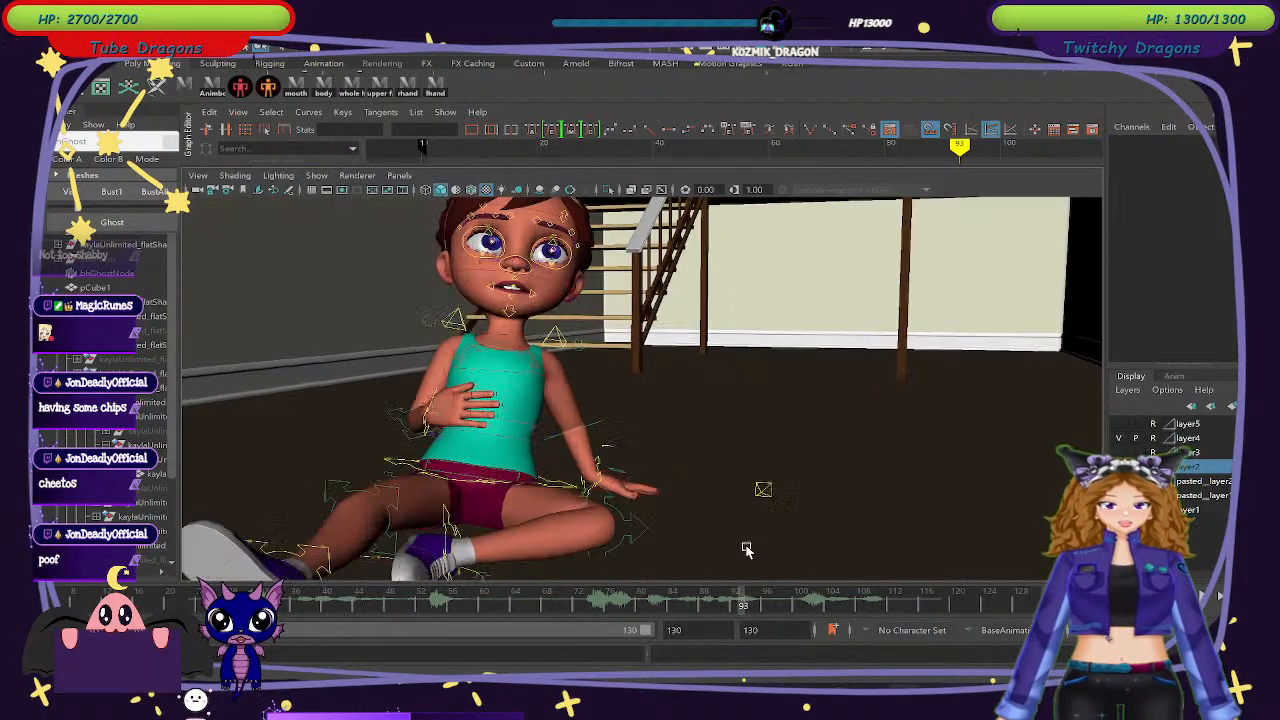
{"action": "scroll", "coordinate": [746, 545], "scroll_direction": "up", "scroll_amount": 5}
{"action": "middle_click_drag", "start_coordinate": [734, 531], "coordinate": [700, 346], "text": "alt"}
{"action": "scroll", "coordinate": [717, 445], "scroll_direction": "up", "scroll_amount": 5}
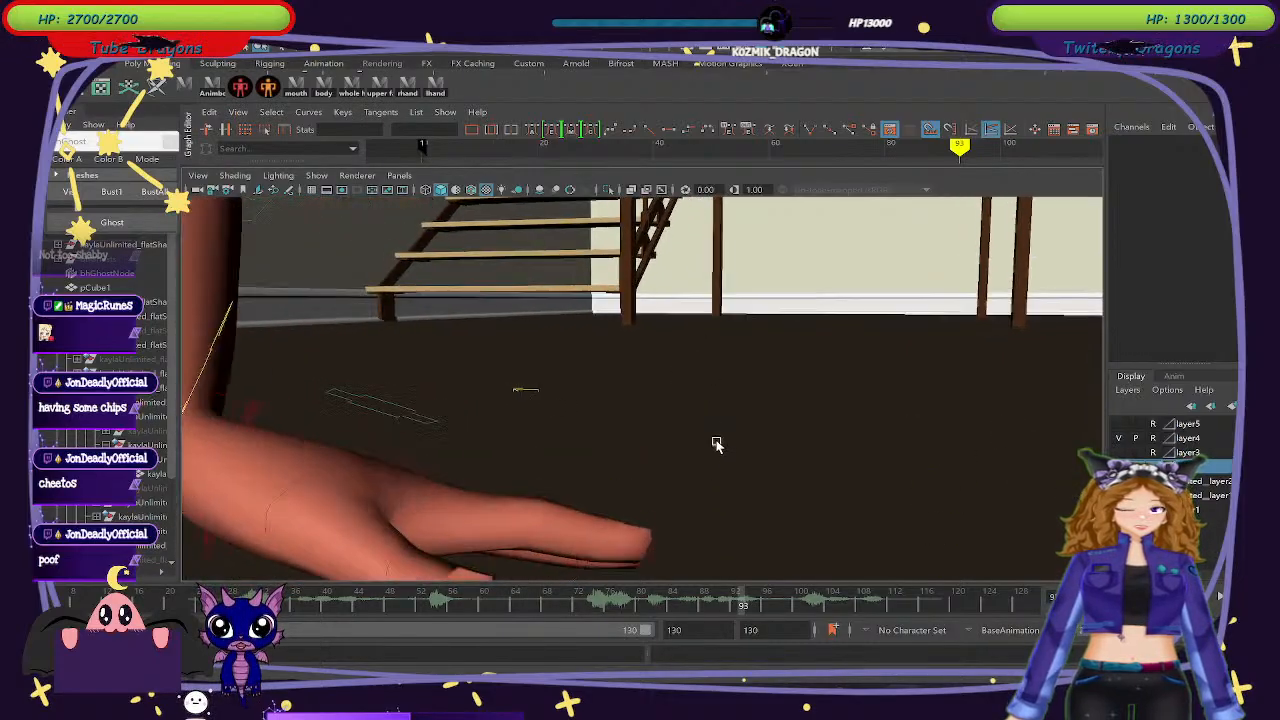
{"action": "middle_click_drag", "start_coordinate": [726, 491], "coordinate": [681, 375], "text": "alt"}
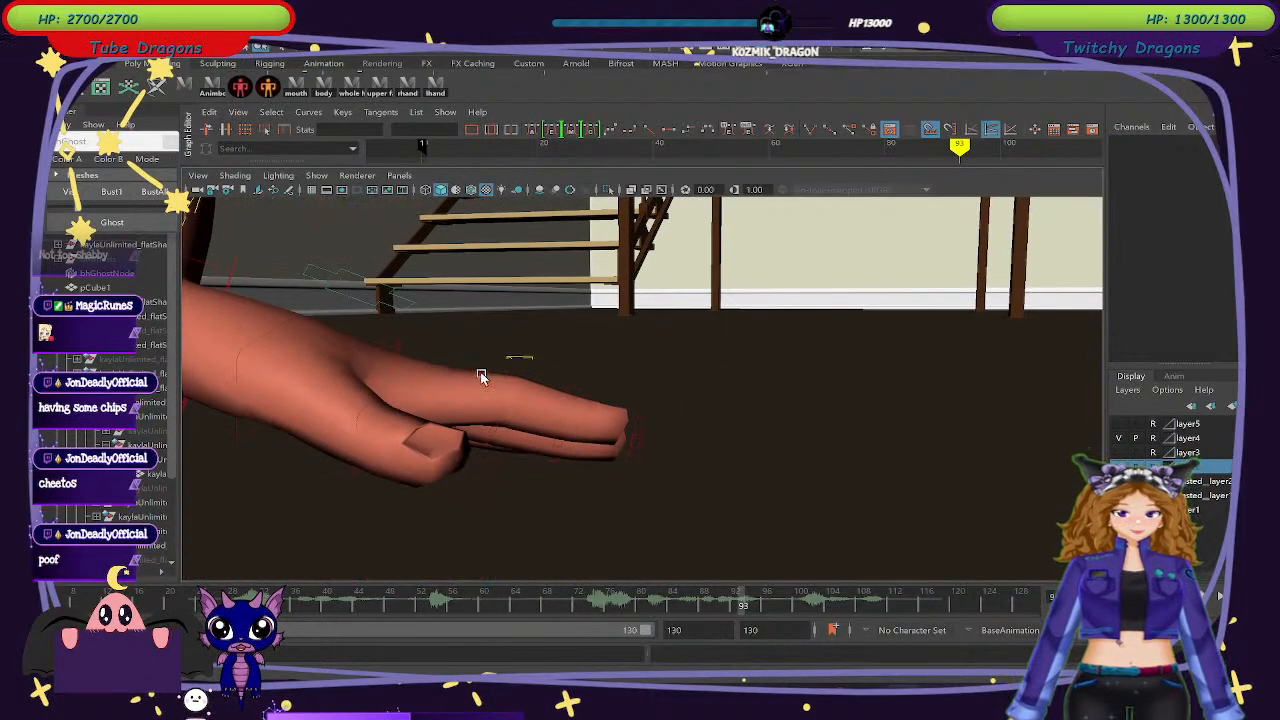
{"action": "left_click", "coordinate": [397, 357]}
{"action": "mouse_move", "coordinate": [423, 394]}
{"action": "left_mouse_down"}
{"action": "mouse_move", "coordinate": [611, 526]}
{"action": "mouse_move", "coordinate": [600, 557]}
{"action": "mouse_move", "coordinate": [560, 590]}
{"action": "mouse_move", "coordinate": [596, 582]}
{"action": "left_mouse_up"}
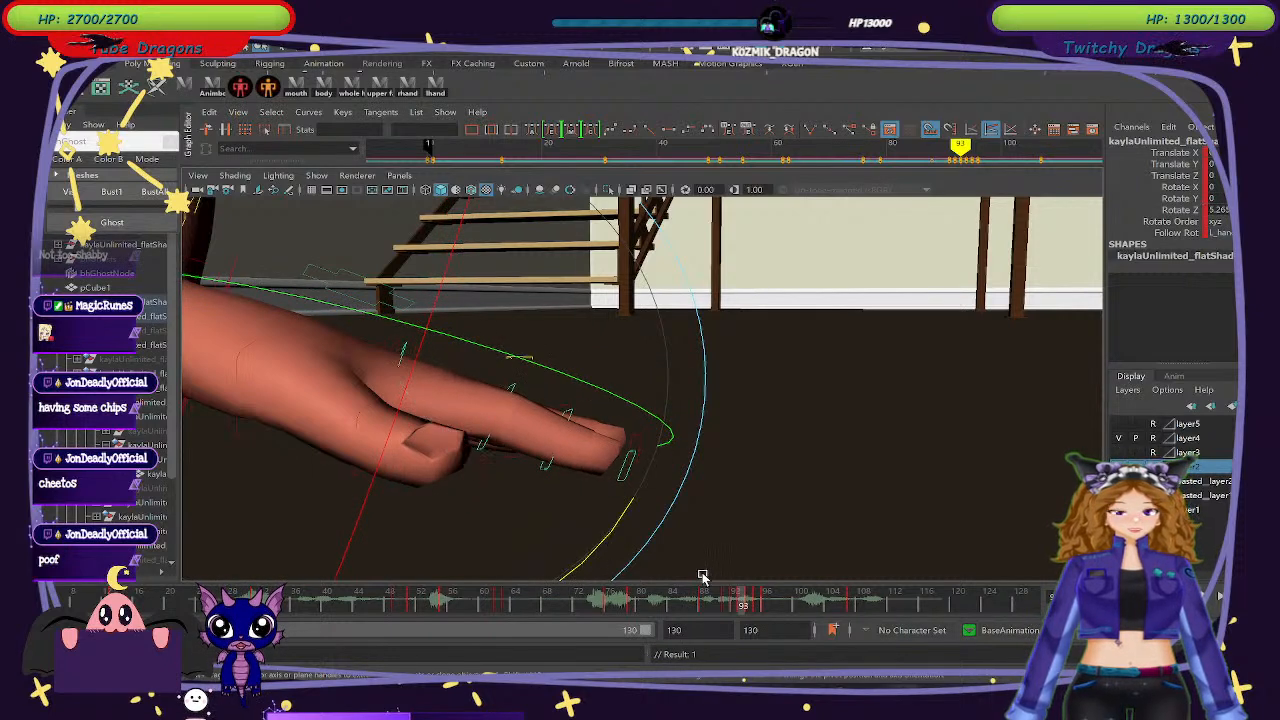
Rotate the left index finger's middle joint control on frame 92, and check the motion into frame 93.
{"action": "mouse_move", "coordinate": [713, 606]}
{"action": "left_mouse_down"}
{"action": "mouse_move", "coordinate": [740, 608]}
{"action": "mouse_move", "coordinate": [748, 624]}
{"action": "mouse_move", "coordinate": [732, 612]}
{"action": "left_mouse_up"}
{"action": "left_click", "coordinate": [529, 371]}
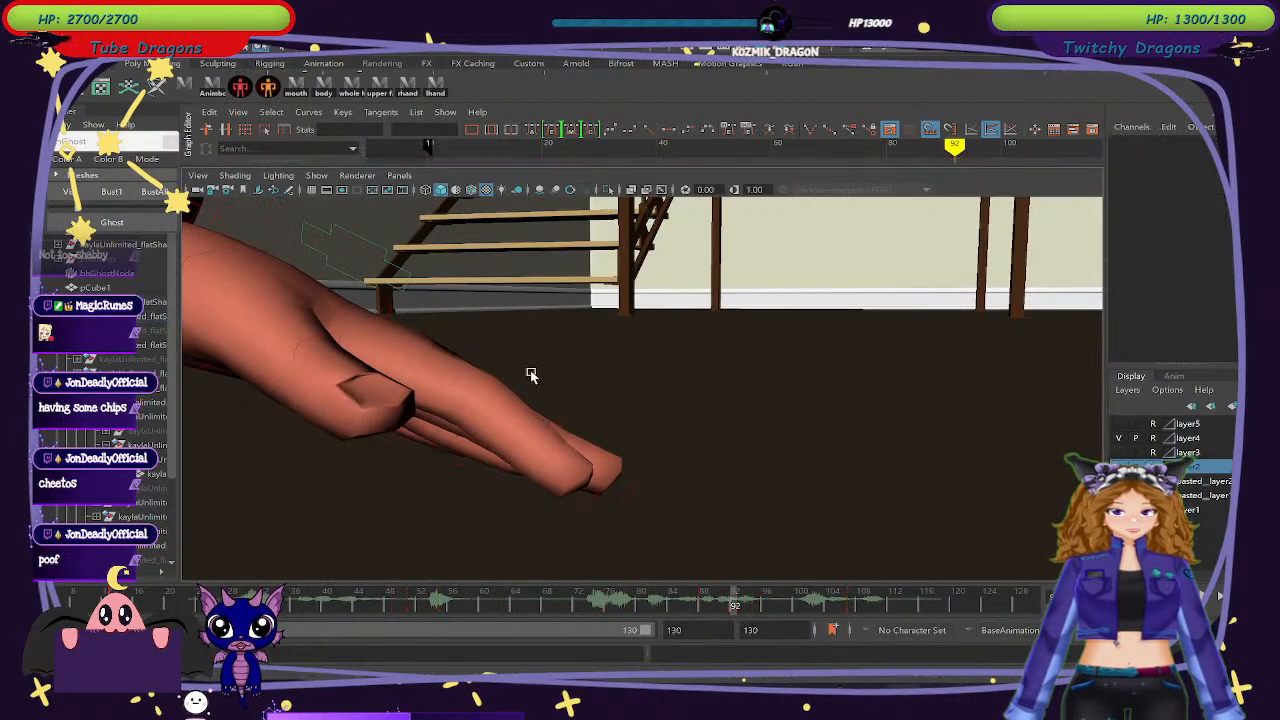
{"action": "left_click", "coordinate": [496, 374]}
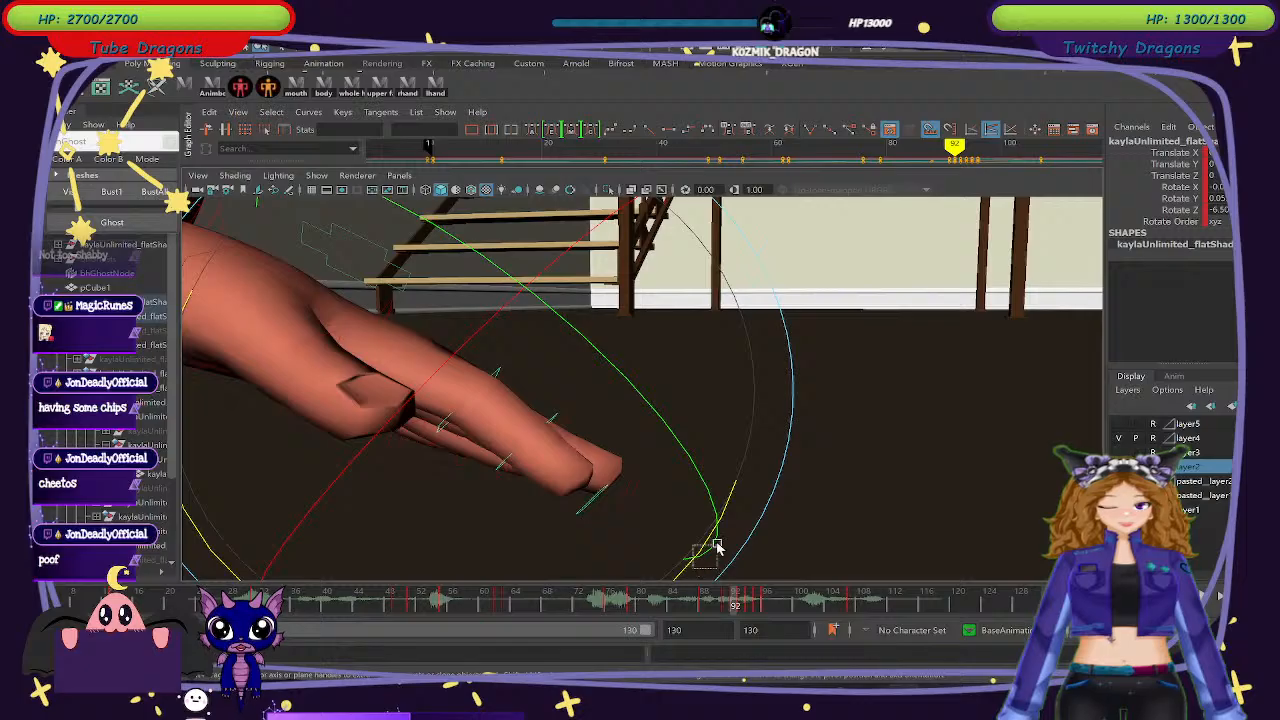
{"action": "left_click_drag", "start_coordinate": [717, 548], "coordinate": [697, 553]}
{"action": "left_click", "coordinate": [494, 370]}
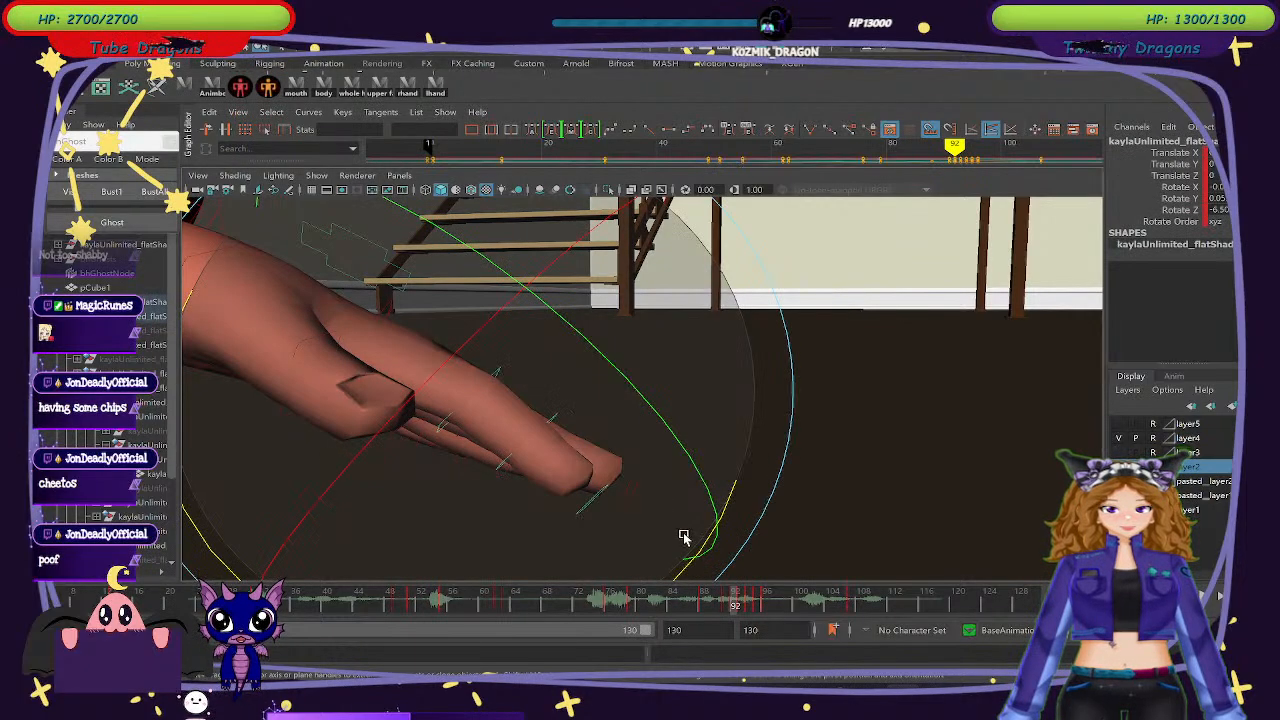
{"action": "left_click_drag", "start_coordinate": [688, 563], "coordinate": [723, 531]}
{"action": "left_click", "coordinate": [722, 607]}
{"action": "left_click_drag", "start_coordinate": [722, 607], "coordinate": [742, 612]}
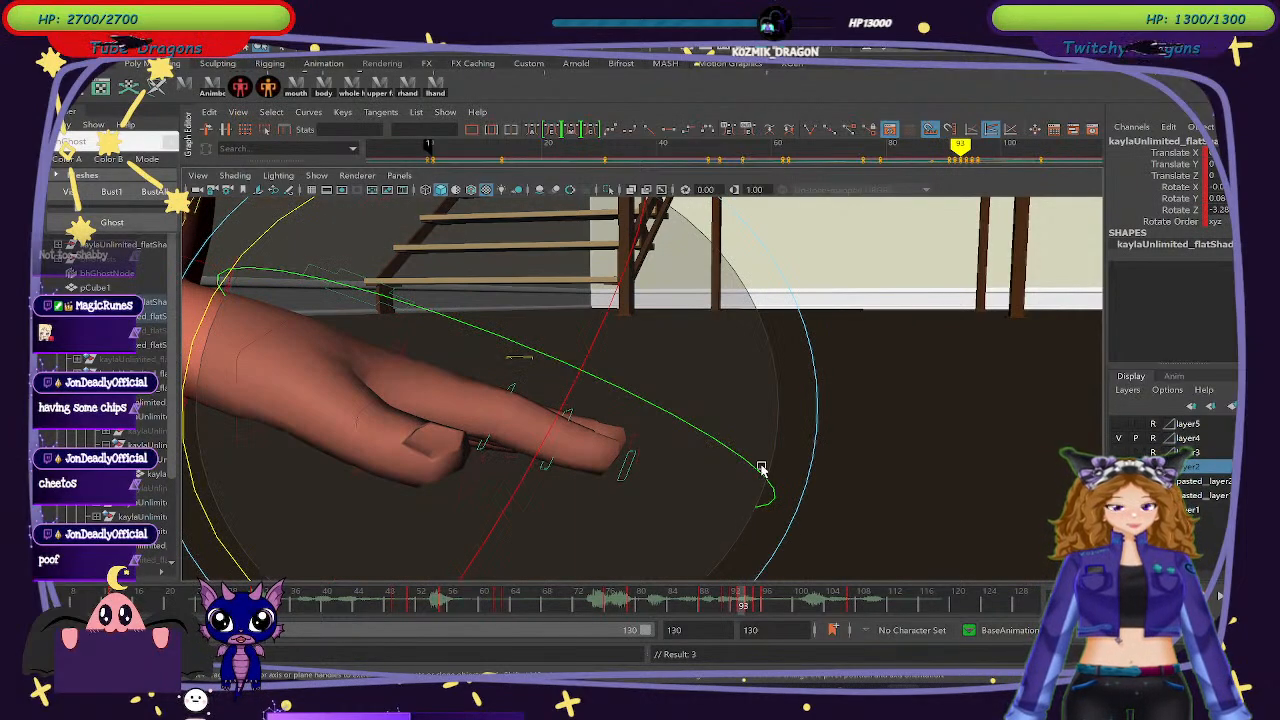
Rotate the left index finger's middle joint control on frames 93 and 94 to smooth the finger's landing.
{"action": "left_click_drag", "start_coordinate": [190, 341], "coordinate": [192, 368]}
{"action": "left_click_drag", "start_coordinate": [737, 603], "coordinate": [752, 612]}
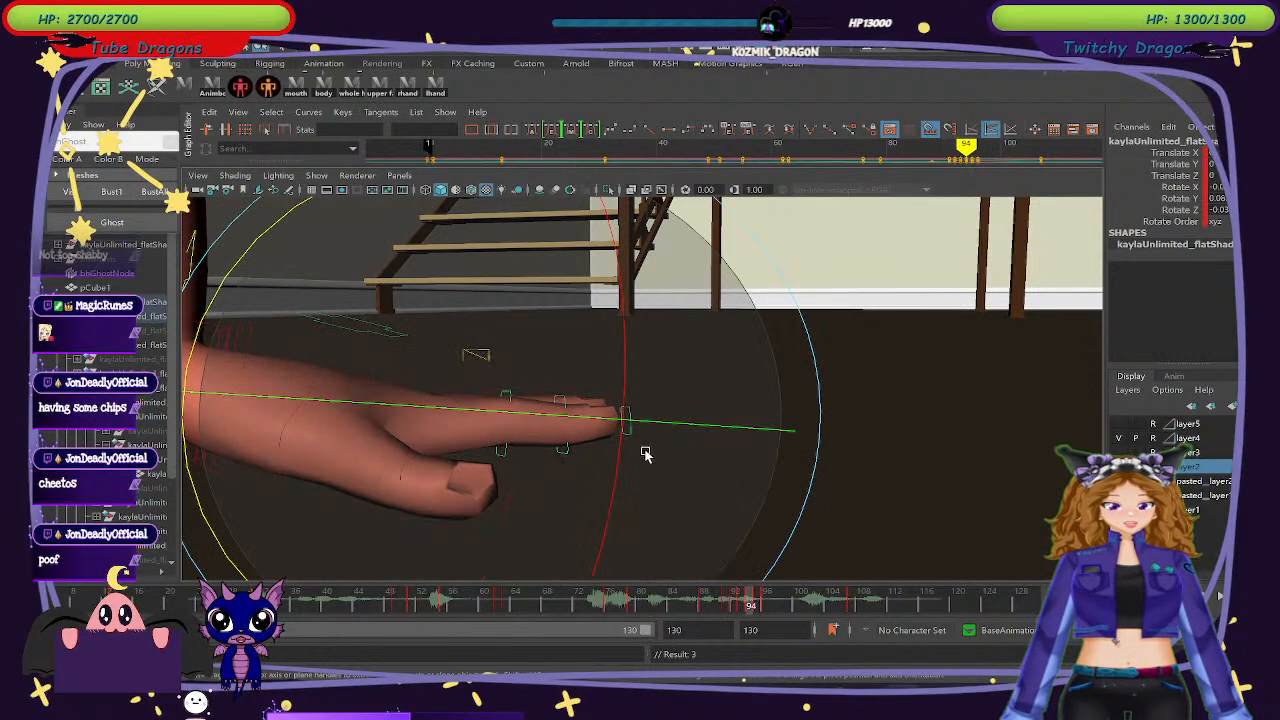
{"action": "left_click_drag", "start_coordinate": [206, 512], "coordinate": [549, 583]}
{"action": "left_click_drag", "start_coordinate": [725, 606], "coordinate": [751, 620]}
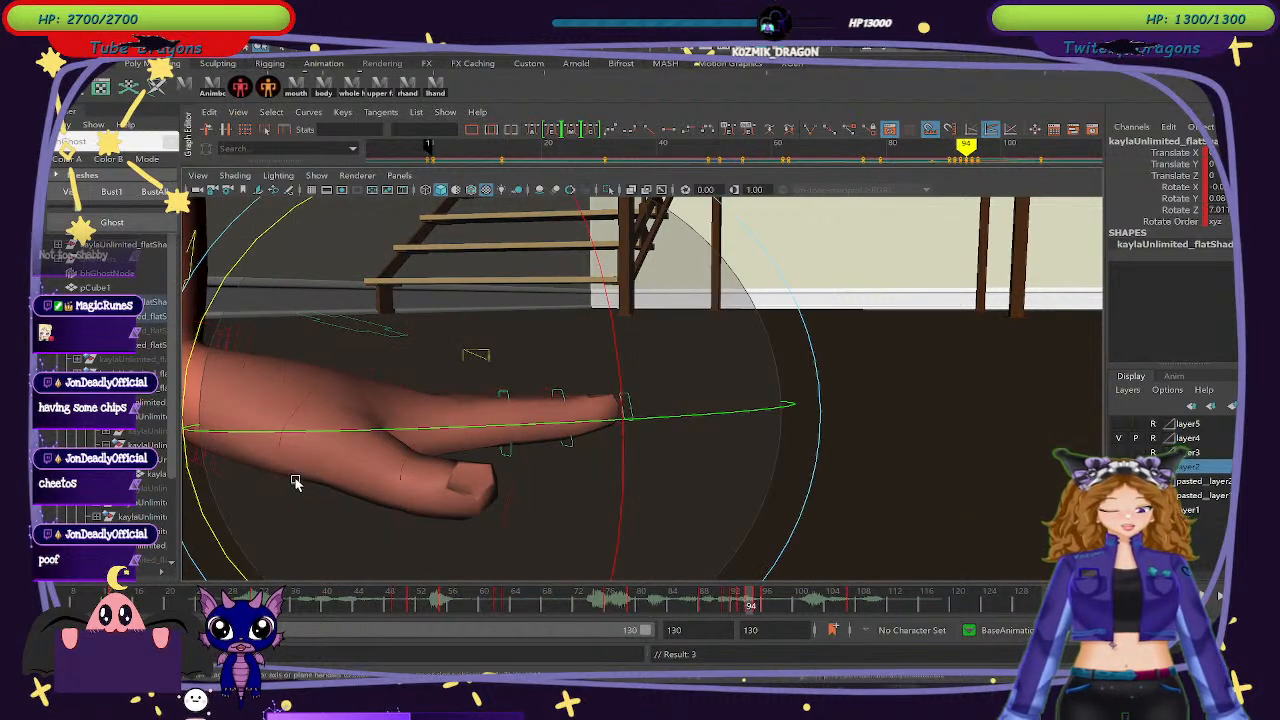
Select the left thumb's base control and rotate it slightly upward on frame 94.
{"action": "left_click", "coordinate": [258, 406]}
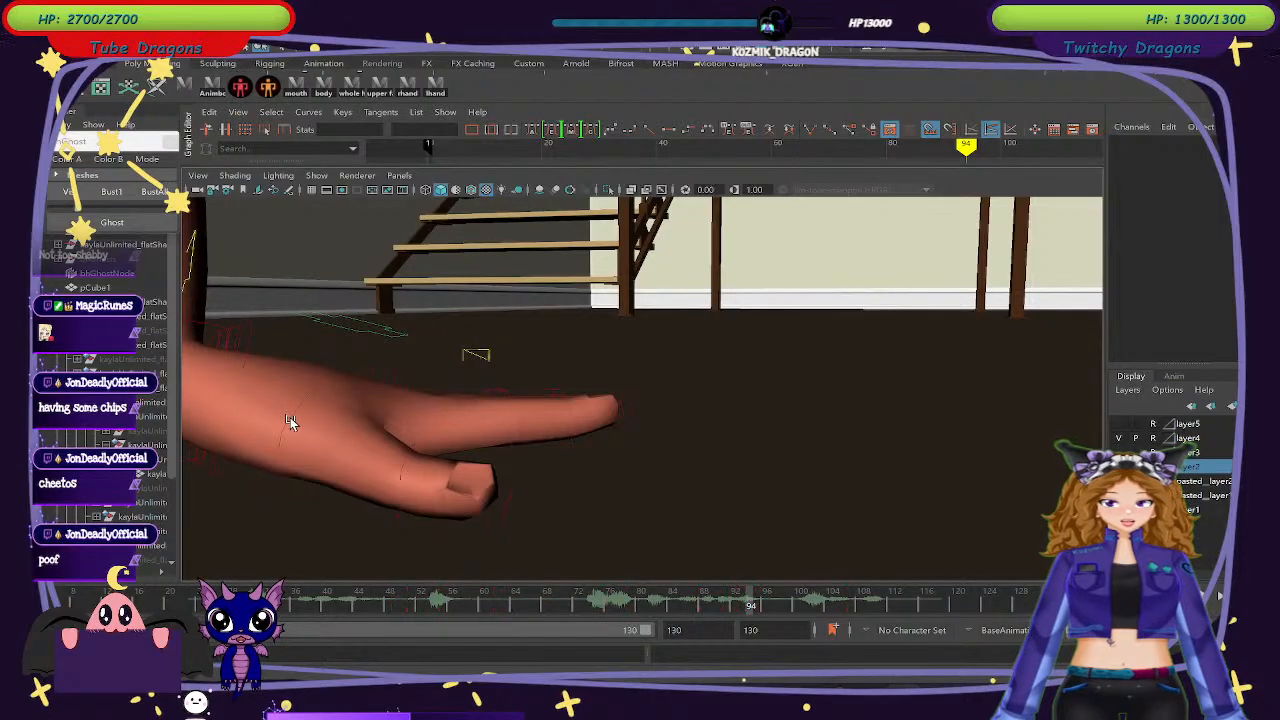
{"action": "left_click", "coordinate": [289, 421]}
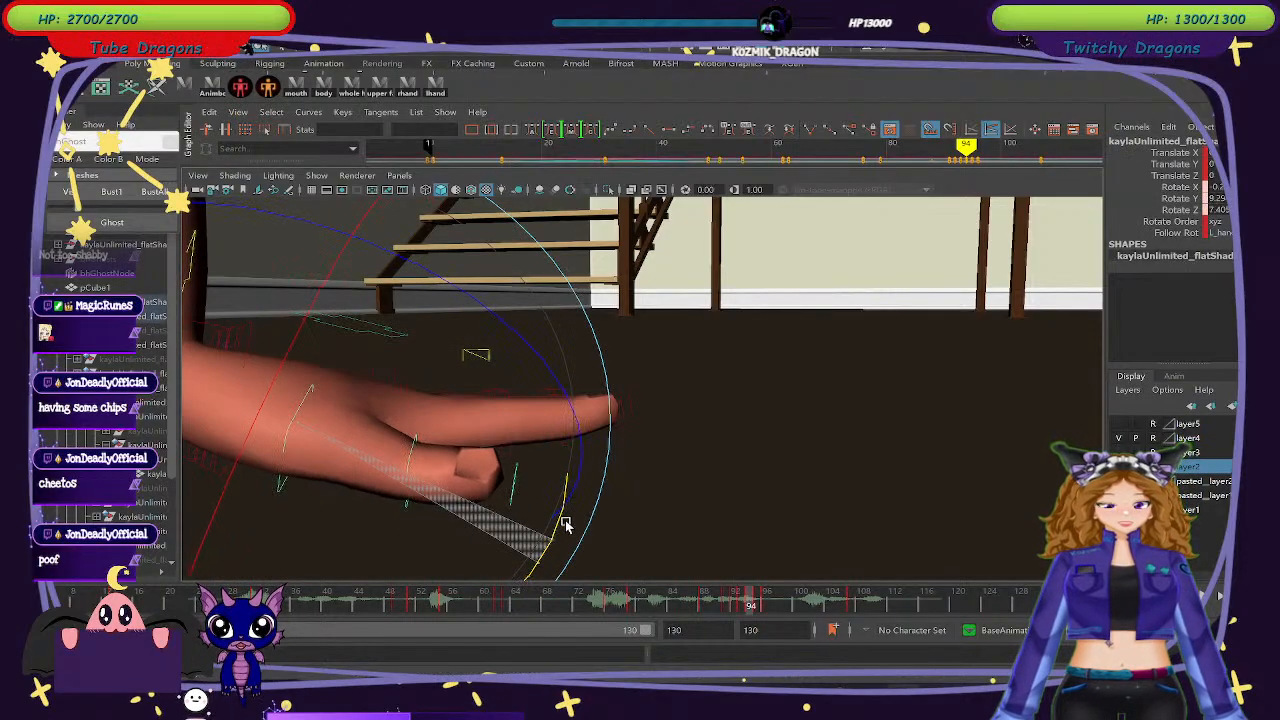
{"action": "left_click_drag", "start_coordinate": [565, 524], "coordinate": [578, 521]}
{"action": "mouse_move", "coordinate": [737, 598]}
{"action": "left_mouse_down"}
{"action": "mouse_move", "coordinate": [725, 600]}
{"action": "mouse_move", "coordinate": [758, 605]}
{"action": "left_mouse_up"}
{"action": "mouse_move", "coordinate": [592, 489]}
{"action": "left_mouse_down"}
{"action": "mouse_move", "coordinate": [591, 514]}
{"action": "mouse_move", "coordinate": [526, 544]}
{"action": "left_mouse_up"}
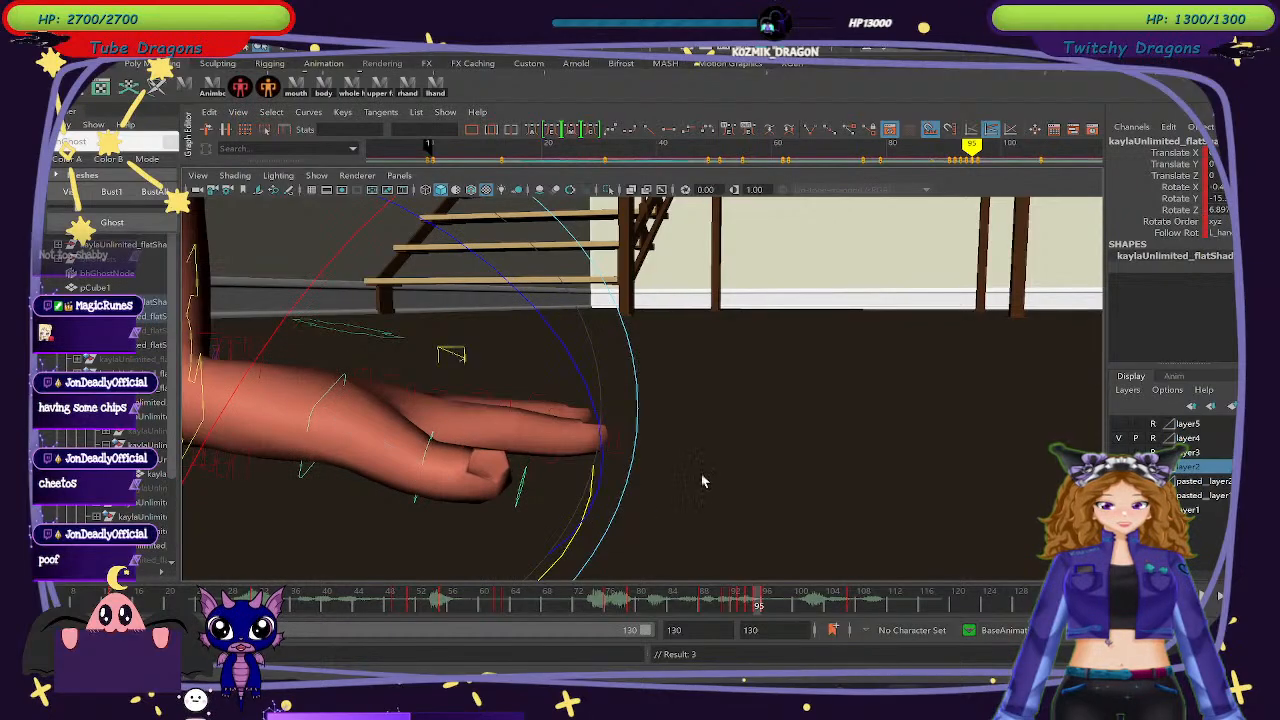
{"action": "key", "text": "ctrl+z"}
{"action": "key", "text": "ctrl+z"}
Rotate the left thumb's base control away from the palm on frame 94, key it, and check the motion.
{"action": "left_click_drag", "start_coordinate": [829, 467], "coordinate": [723, 471], "text": "alt"}
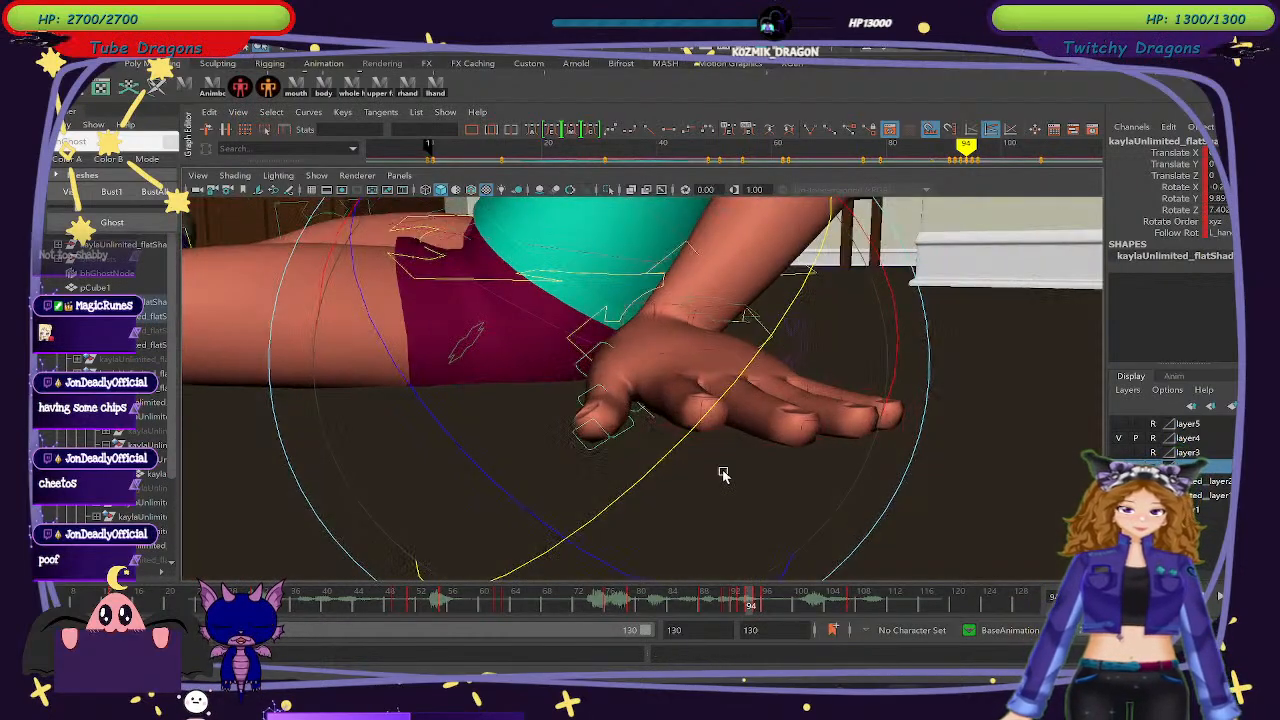
{"action": "left_click", "coordinate": [733, 601]}
{"action": "left_click_drag", "start_coordinate": [733, 601], "coordinate": [751, 607]}
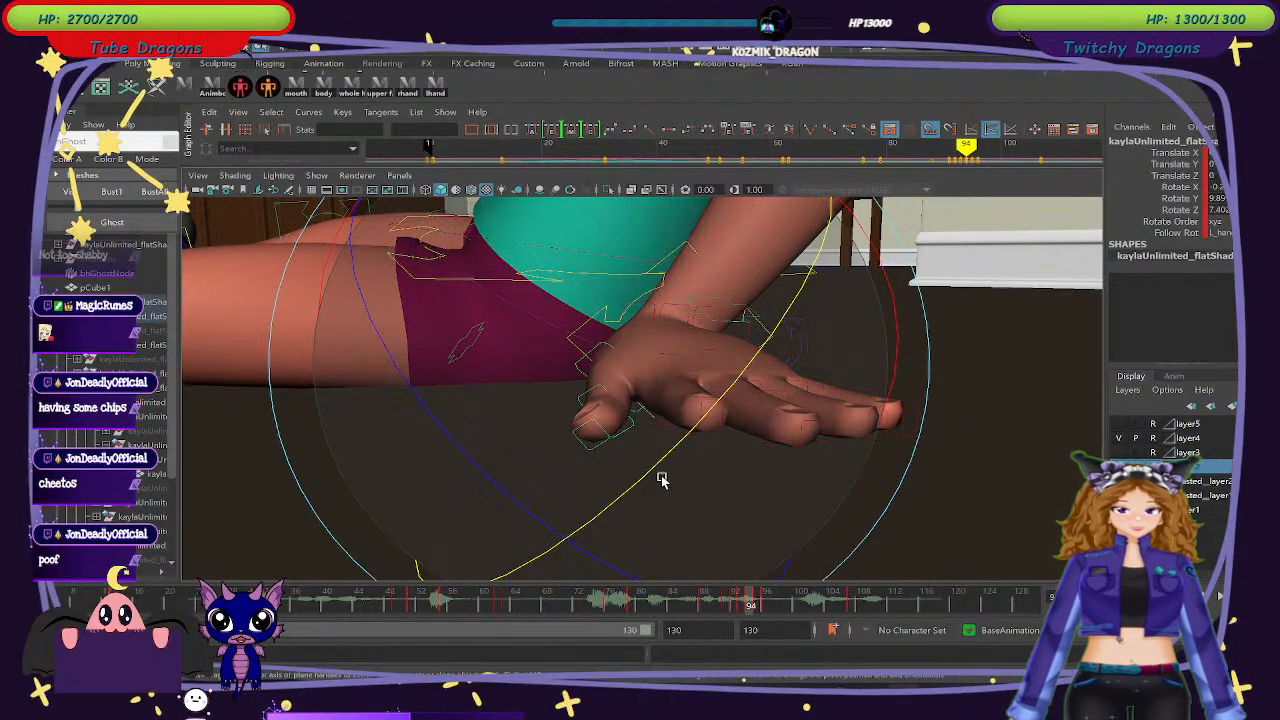
{"action": "left_click_drag", "start_coordinate": [539, 515], "coordinate": [514, 463]}
{"action": "key", "text": "s"}
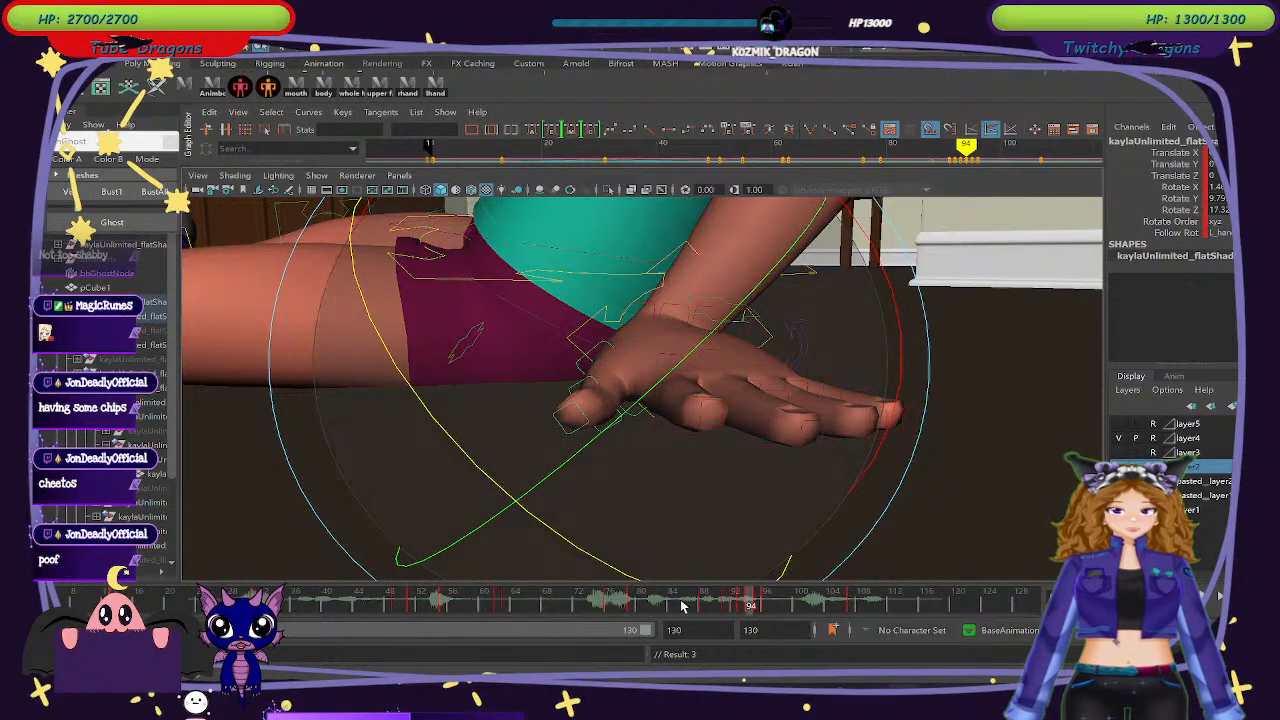
{"action": "mouse_move", "coordinate": [717, 606]}
{"action": "left_mouse_down"}
{"action": "mouse_move", "coordinate": [760, 612]}
{"action": "mouse_move", "coordinate": [737, 612]}
{"action": "mouse_move", "coordinate": [750, 620]}
{"action": "left_mouse_up"}
Adjust the left thumb base rotation on frames 94 and 93, and compare with frame 91.
{"action": "left_click_drag", "start_coordinate": [603, 443], "coordinate": [643, 413]}
{"action": "mouse_move", "coordinate": [729, 608]}
{"action": "left_mouse_down"}
{"action": "mouse_move", "coordinate": [750, 612]}
{"action": "mouse_move", "coordinate": [740, 609]}
{"action": "left_mouse_up"}
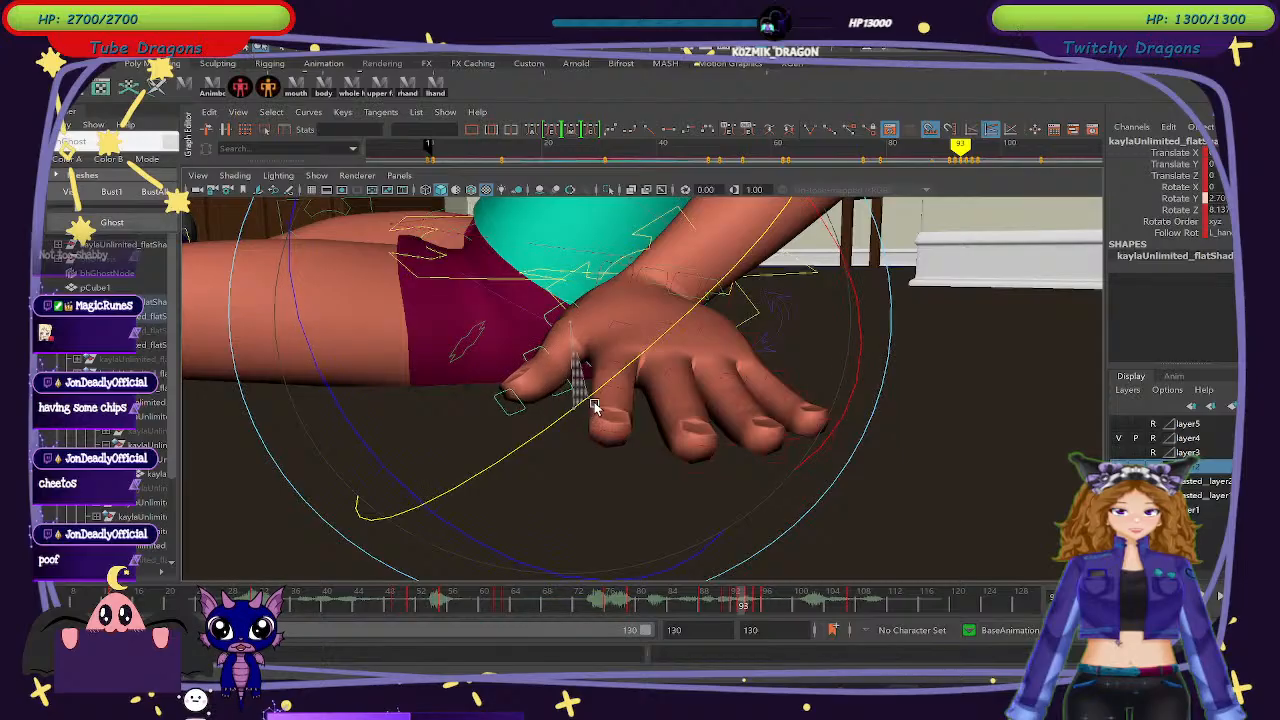
{"action": "left_click", "coordinate": [727, 607]}
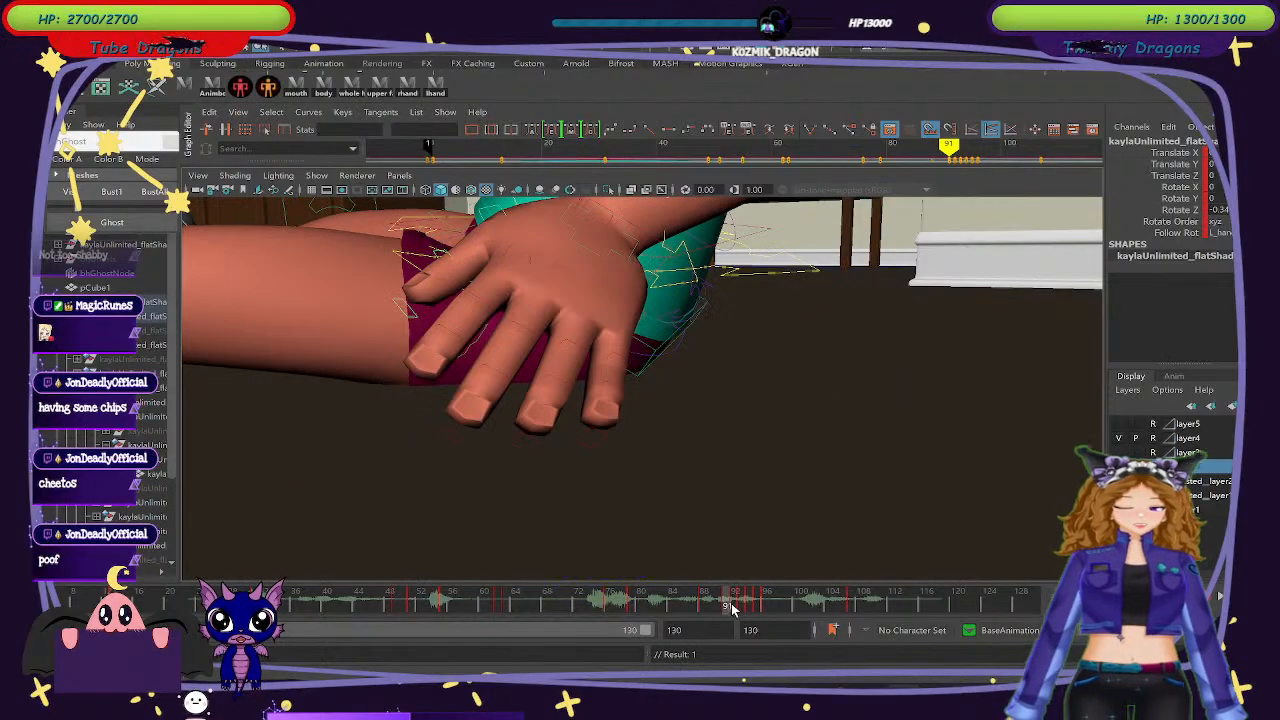
Rotate the left thumb's base control outward on frame 107, and check how the thumb settles from frame 96.
{"action": "left_click_drag", "start_coordinate": [731, 607], "coordinate": [855, 607]}
{"action": "key", "text": "e"}
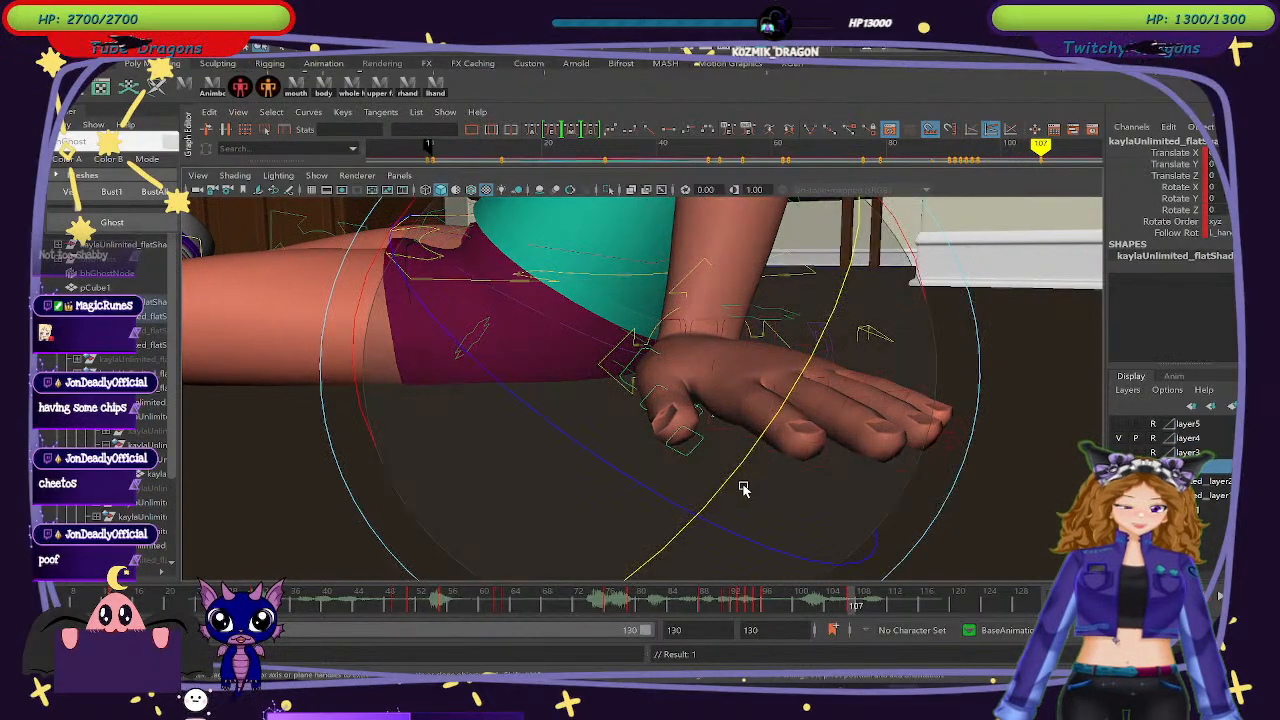
{"action": "left_click_drag", "start_coordinate": [735, 497], "coordinate": [646, 500]}
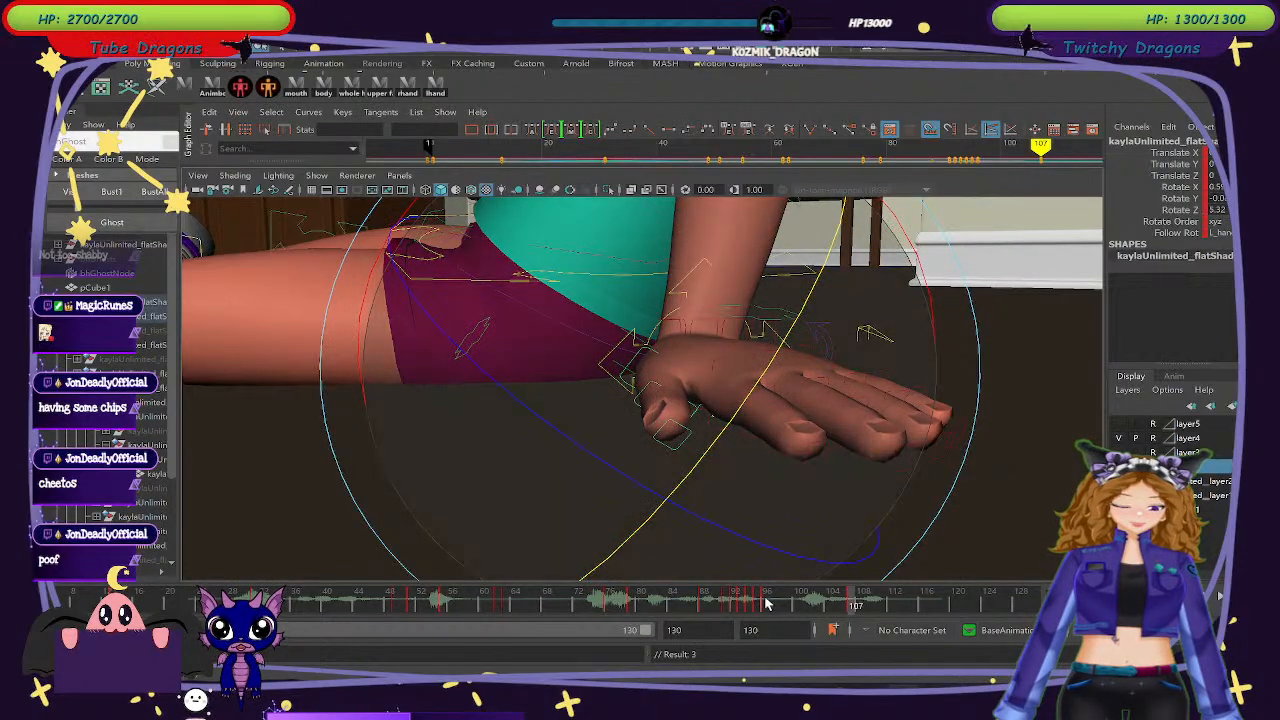
{"action": "left_click_drag", "start_coordinate": [766, 604], "coordinate": [854, 626]}
Select all left-hand controls and delete their keys from frame 94 to about frame 96.
{"action": "scroll", "coordinate": [559, 512], "scroll_direction": "down", "scroll_amount": 3}
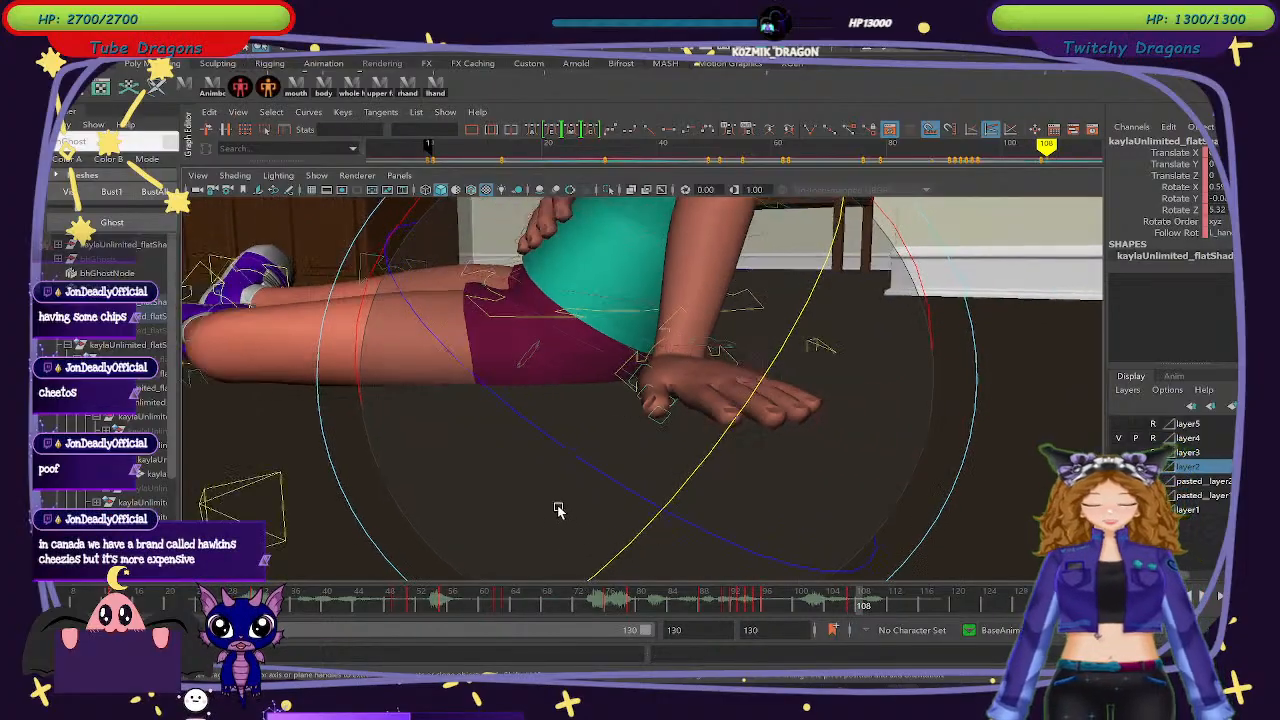
{"action": "left_click_drag", "start_coordinate": [433, 515], "coordinate": [641, 518], "text": "alt"}
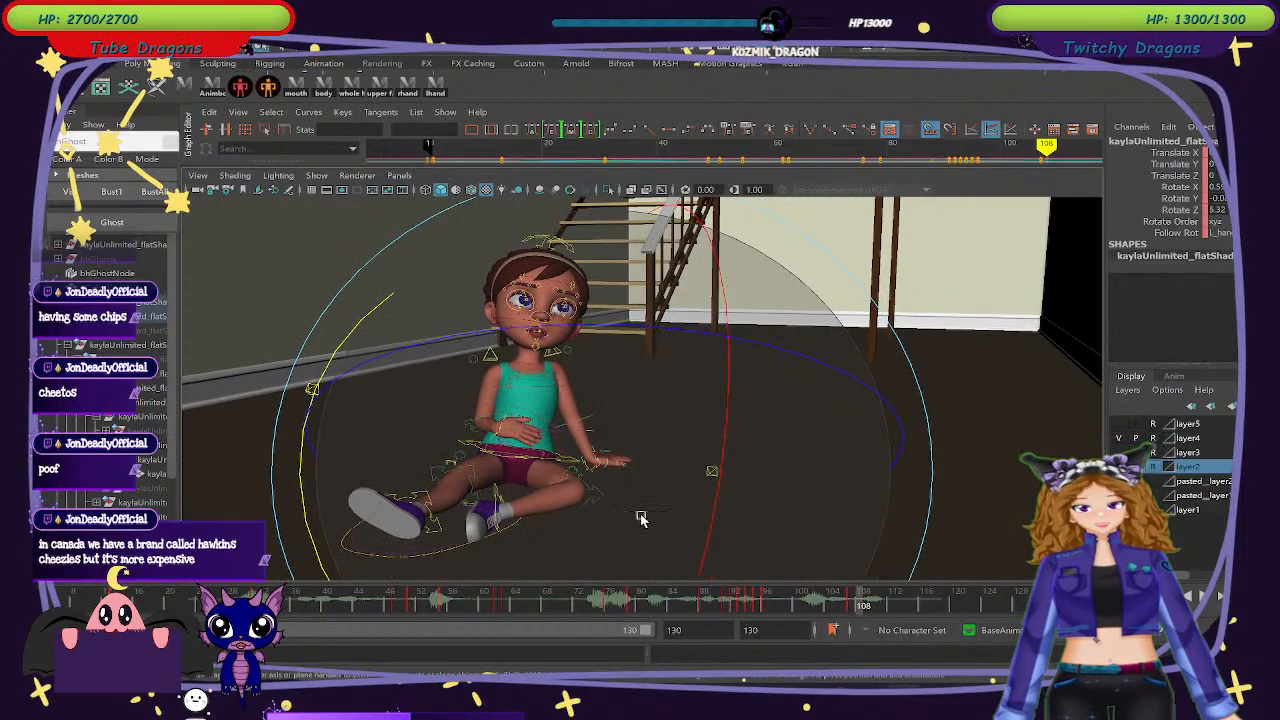
{"action": "mouse_move", "coordinate": [795, 591]}
{"action": "left_mouse_down"}
{"action": "mouse_move", "coordinate": [770, 615]}
{"action": "mouse_move", "coordinate": [743, 607]}
{"action": "mouse_move", "coordinate": [763, 613]}
{"action": "left_mouse_up"}
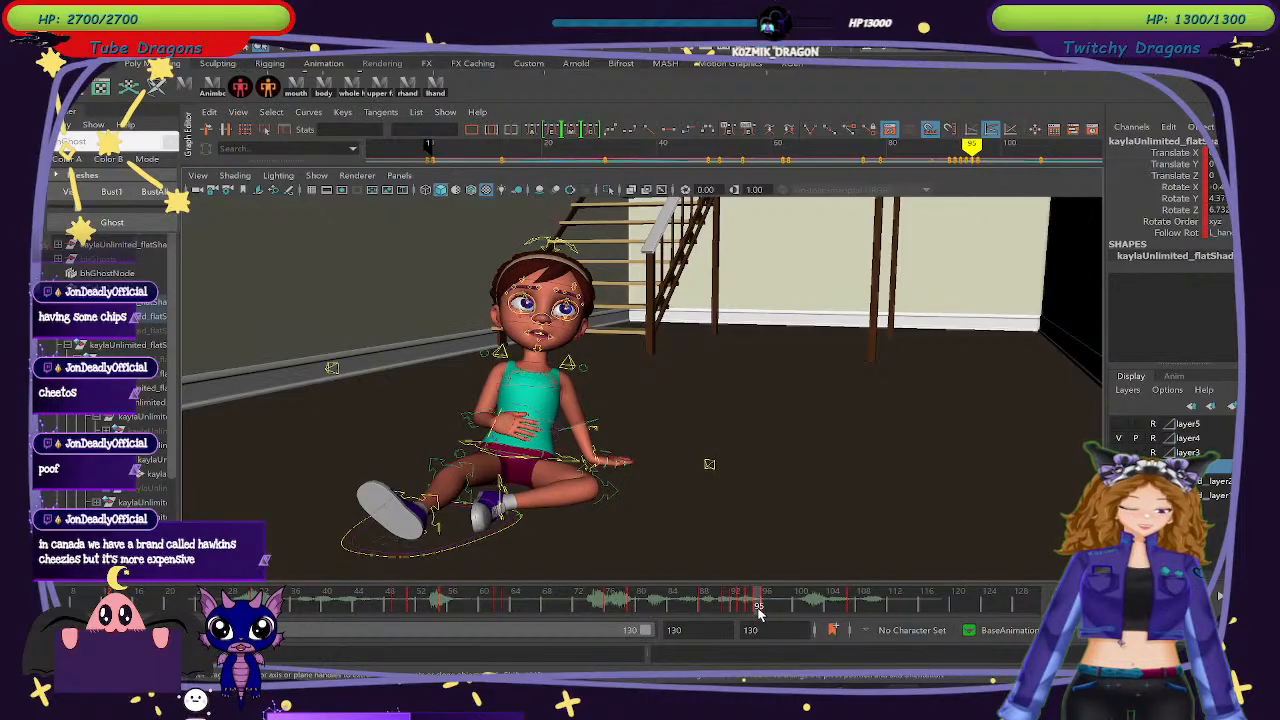
{"action": "left_click_drag", "start_coordinate": [758, 614], "coordinate": [758, 614]}
{"action": "left_click", "coordinate": [758, 610]}
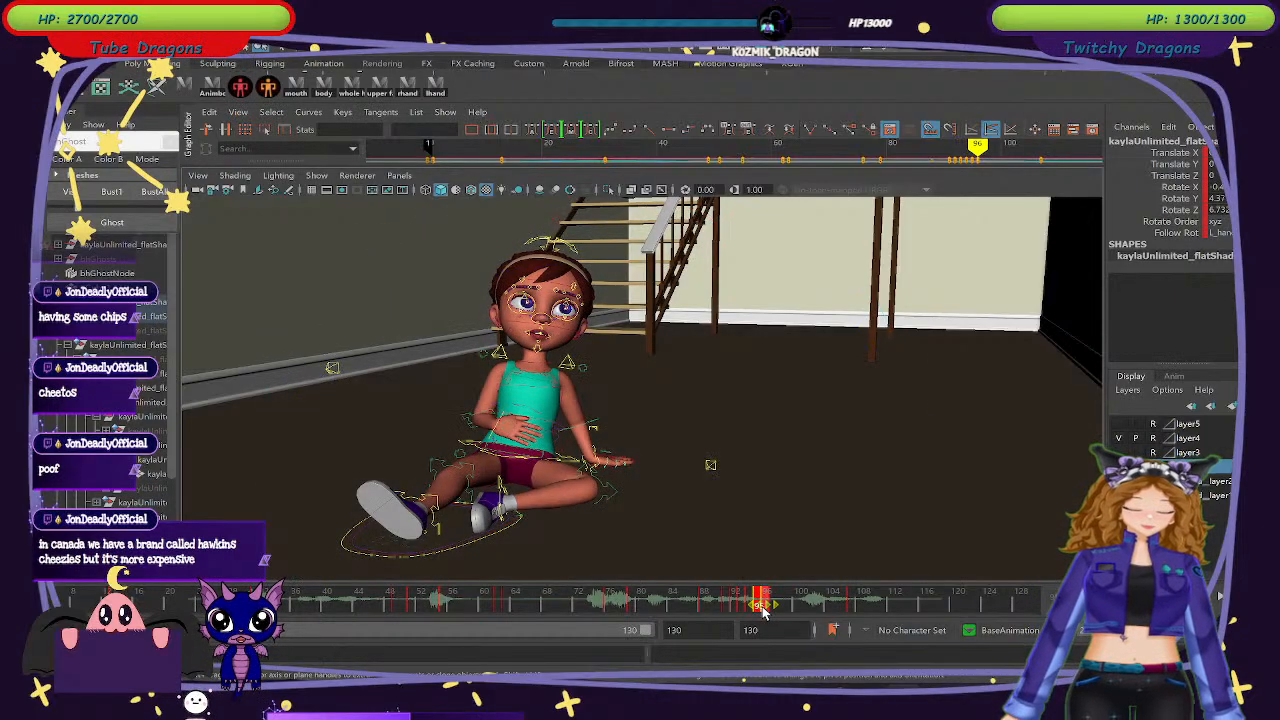
{"action": "right_click", "coordinate": [758, 610]}
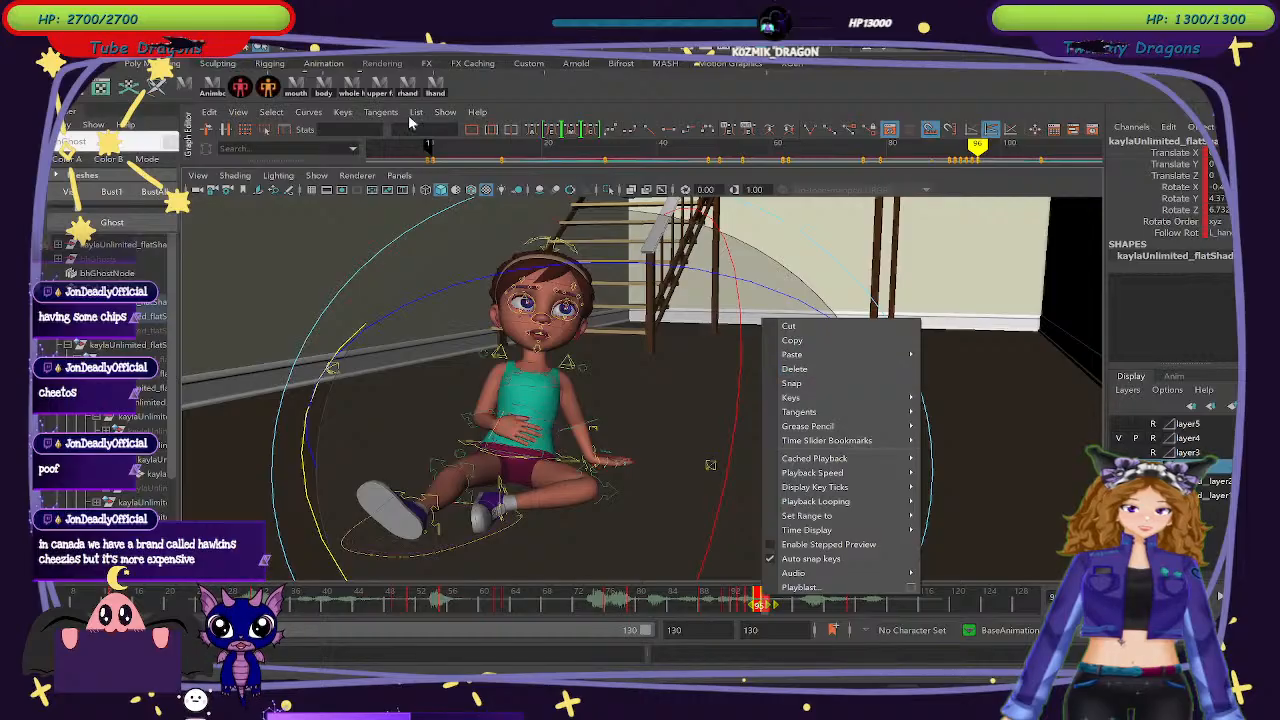
{"action": "left_click", "coordinate": [794, 370]}
{"action": "left_click", "coordinate": [684, 412]}
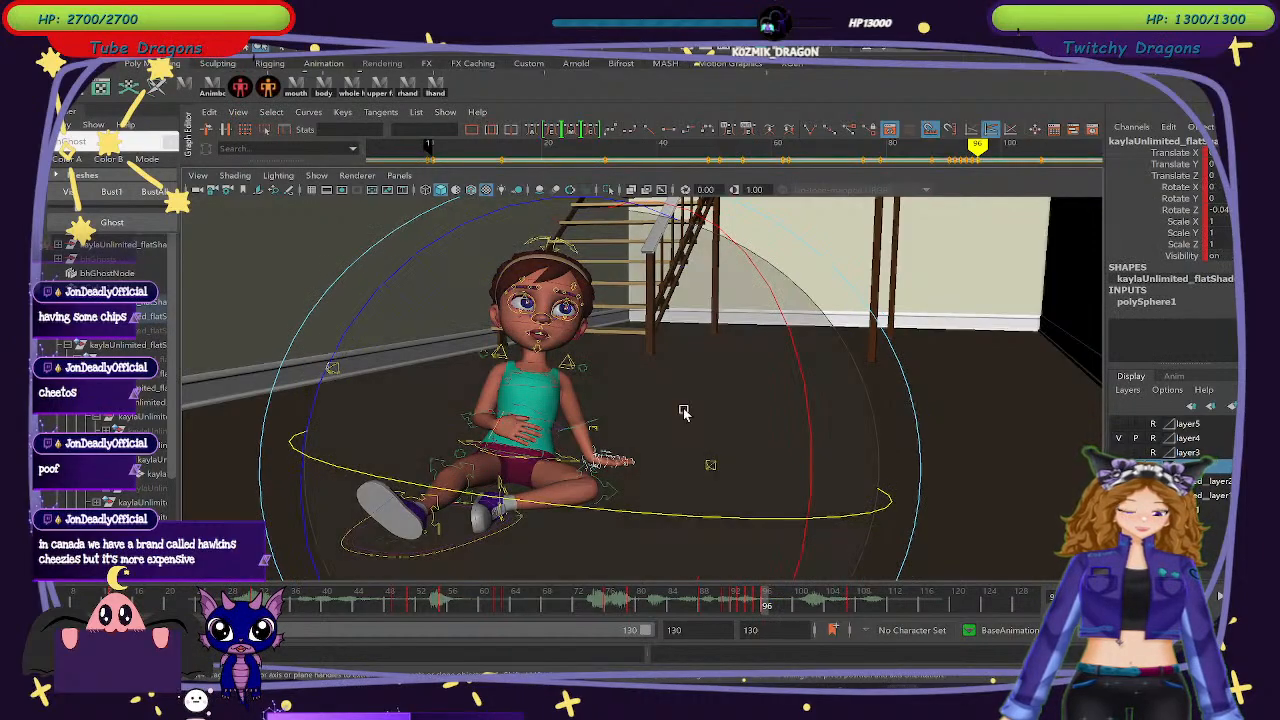
{"action": "left_click", "coordinate": [750, 606]}
{"action": "right_click", "coordinate": [762, 606]}
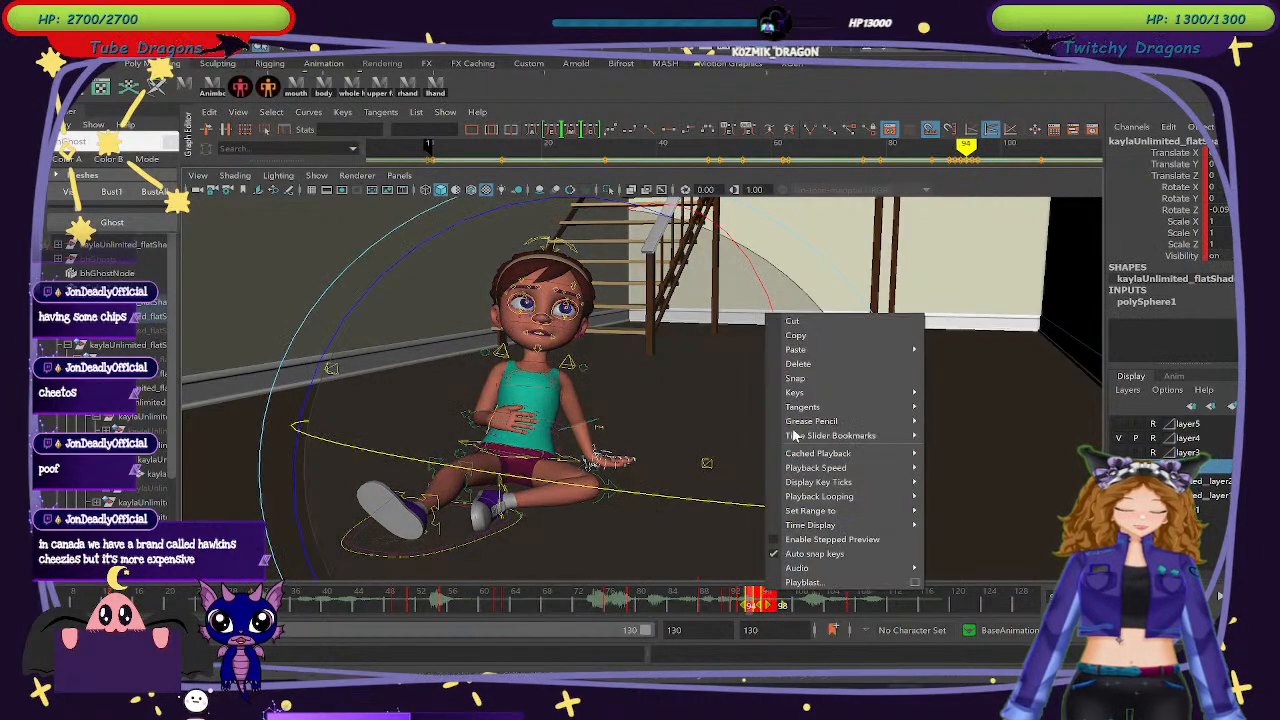
{"action": "left_click", "coordinate": [800, 366]}
{"action": "mouse_move", "coordinate": [745, 613]}
{"action": "left_mouse_down"}
{"action": "mouse_move", "coordinate": [727, 606]}
{"action": "mouse_move", "coordinate": [765, 617]}
{"action": "left_mouse_up"}
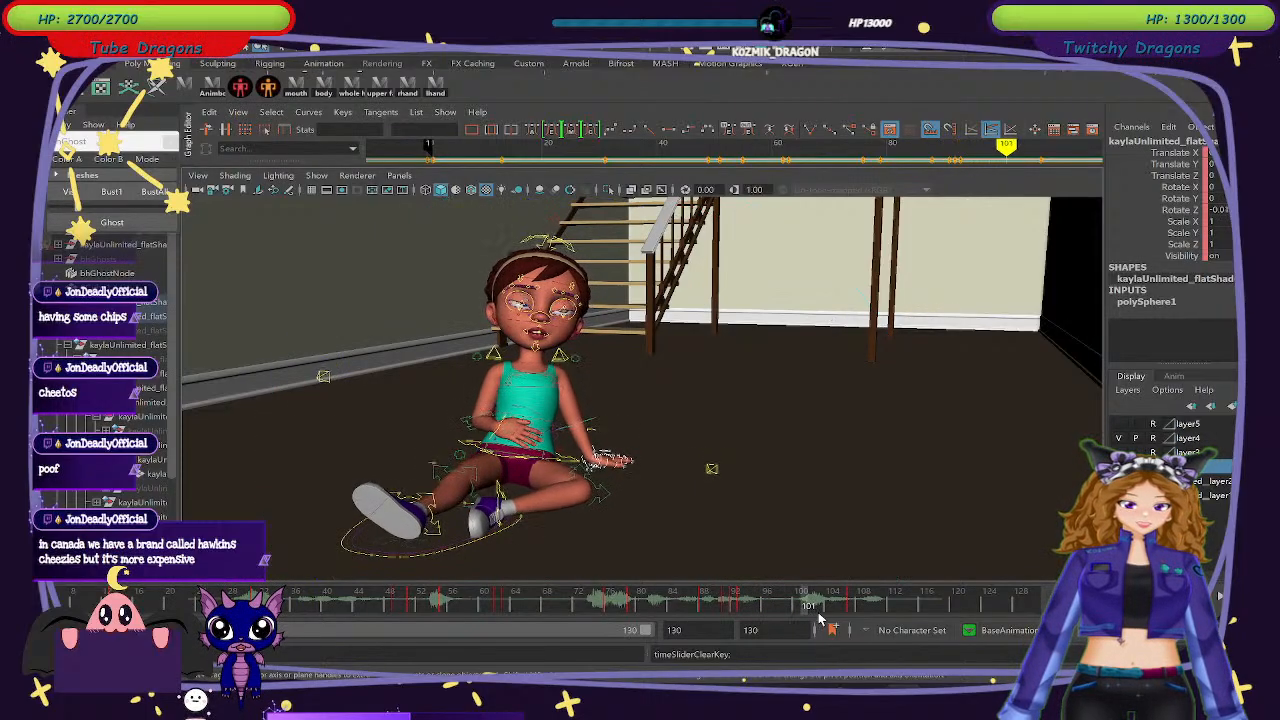
Check the left hand's settling motion between frames 96 and 108 with the controls deselected, toggling the display of NURBS curves.
{"action": "mouse_move", "coordinate": [843, 608]}
{"action": "left_mouse_down"}
{"action": "mouse_move", "coordinate": [725, 618]}
{"action": "mouse_move", "coordinate": [862, 612]}
{"action": "left_mouse_up"}
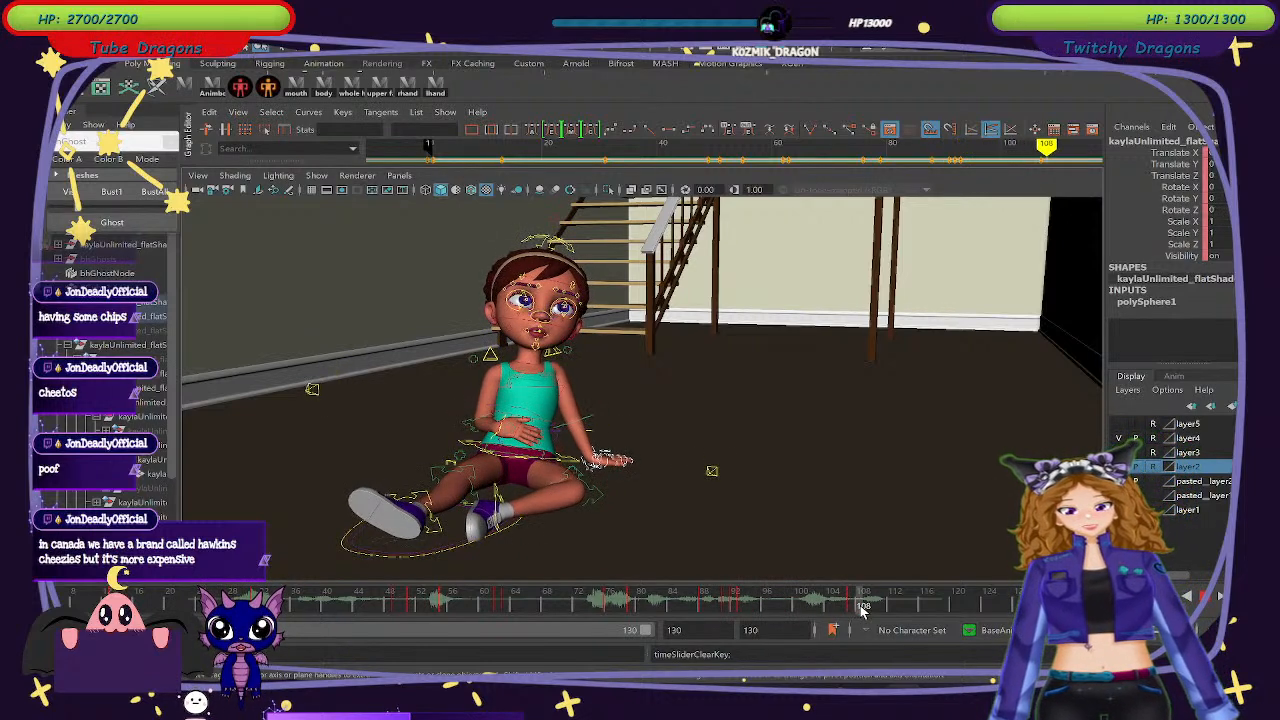
{"action": "left_click", "coordinate": [932, 543]}
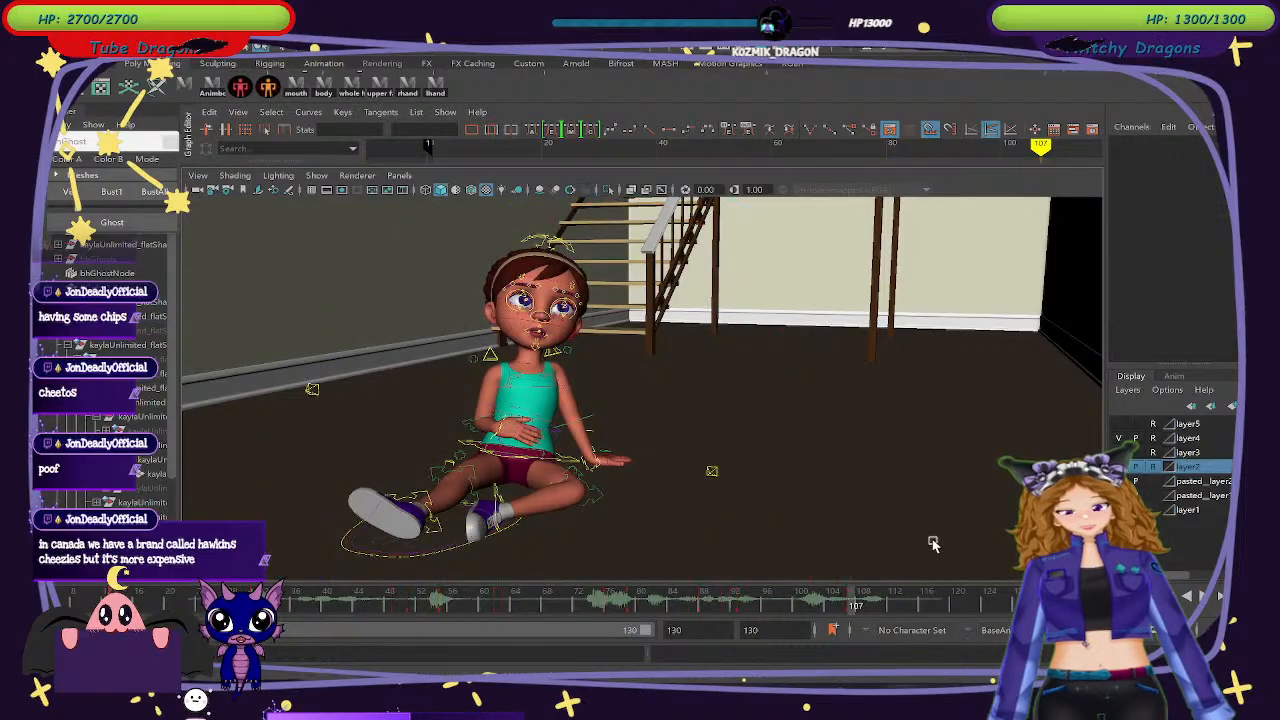
{"action": "mouse_move", "coordinate": [765, 606]}
{"action": "left_mouse_down"}
{"action": "mouse_move", "coordinate": [895, 636]}
{"action": "mouse_move", "coordinate": [848, 627]}
{"action": "left_mouse_up"}
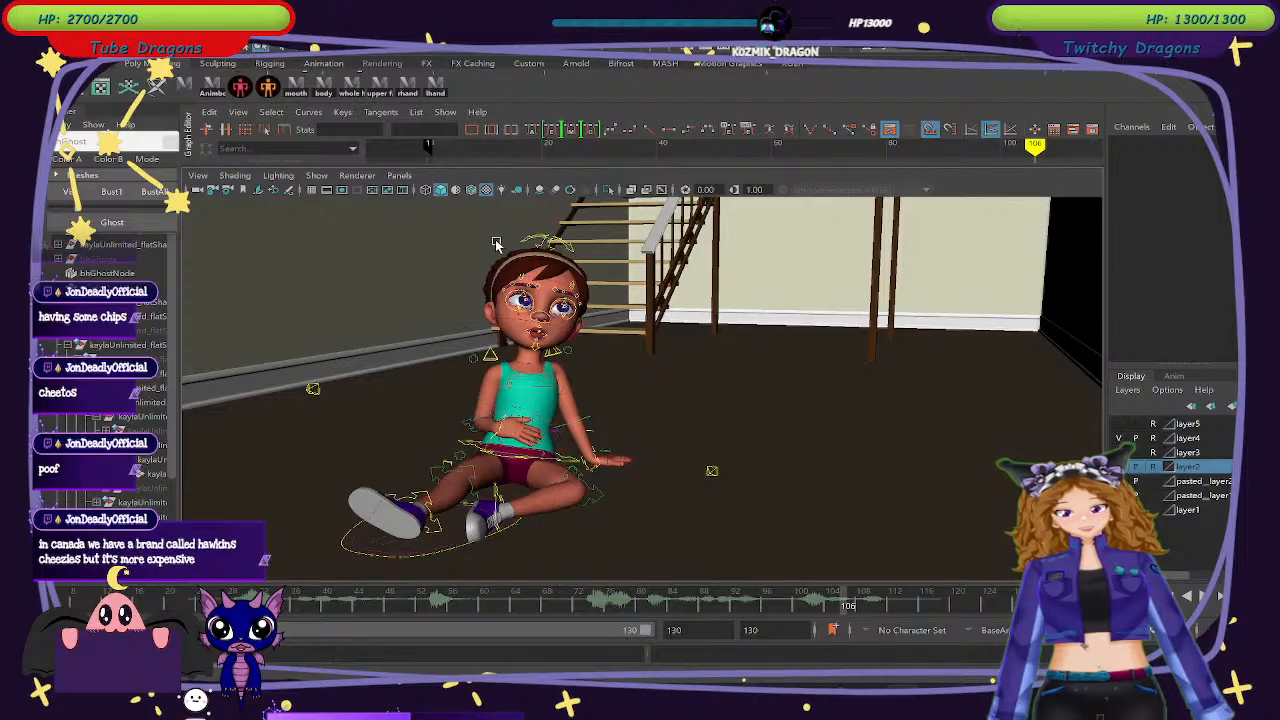
{"action": "left_click", "coordinate": [314, 176]}
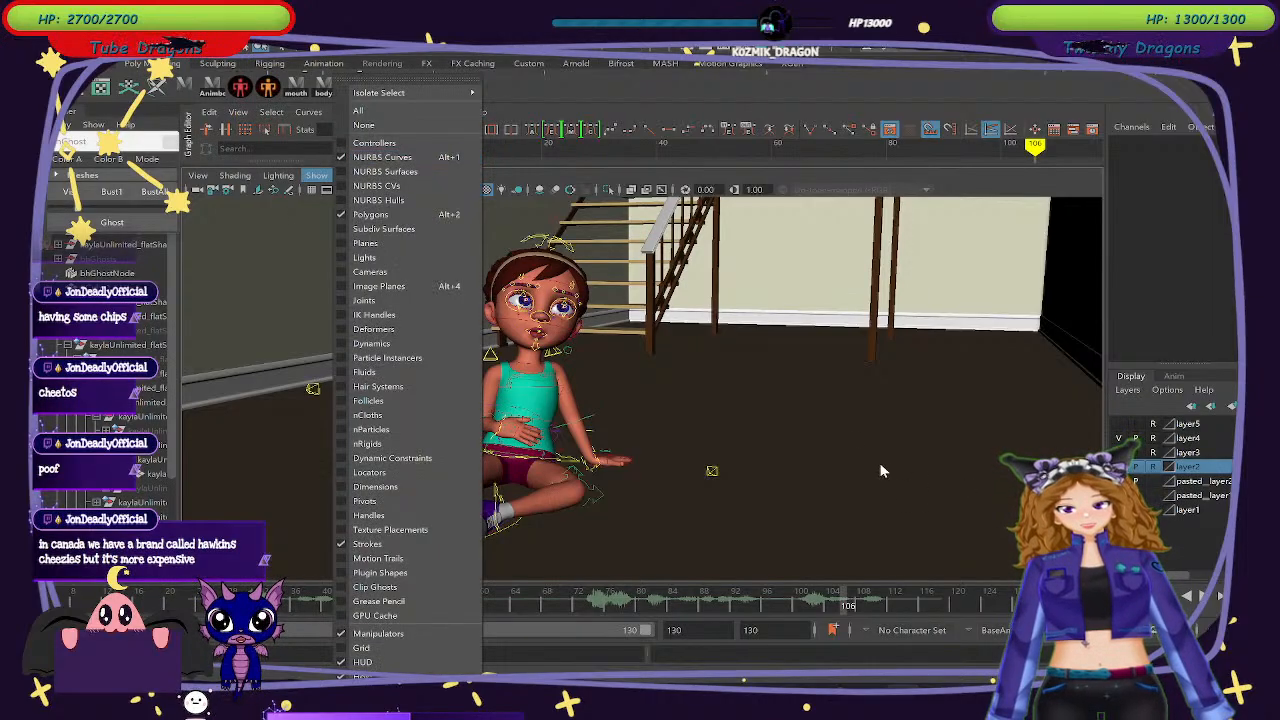
{"action": "left_click", "coordinate": [380, 158]}
Try rotating the control beside the left palm's outer edge by about 2.5 degrees in X on frame 107, and undo it.
{"action": "scroll", "coordinate": [583, 543], "scroll_direction": "up", "scroll_amount": 5}
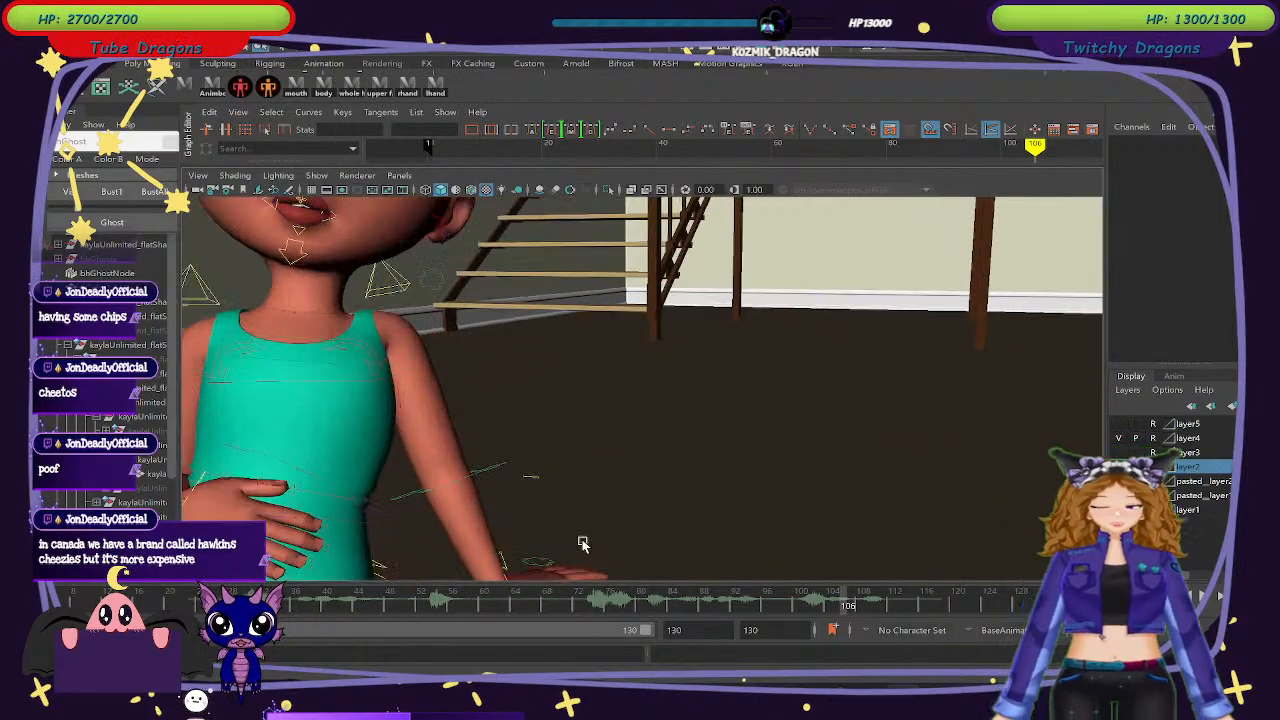
{"action": "middle_click_drag", "start_coordinate": [583, 543], "coordinate": [619, 420], "text": "alt"}
{"action": "left_click_drag", "start_coordinate": [636, 508], "coordinate": [752, 445], "text": "alt"}
{"action": "left_click", "coordinate": [741, 451]}
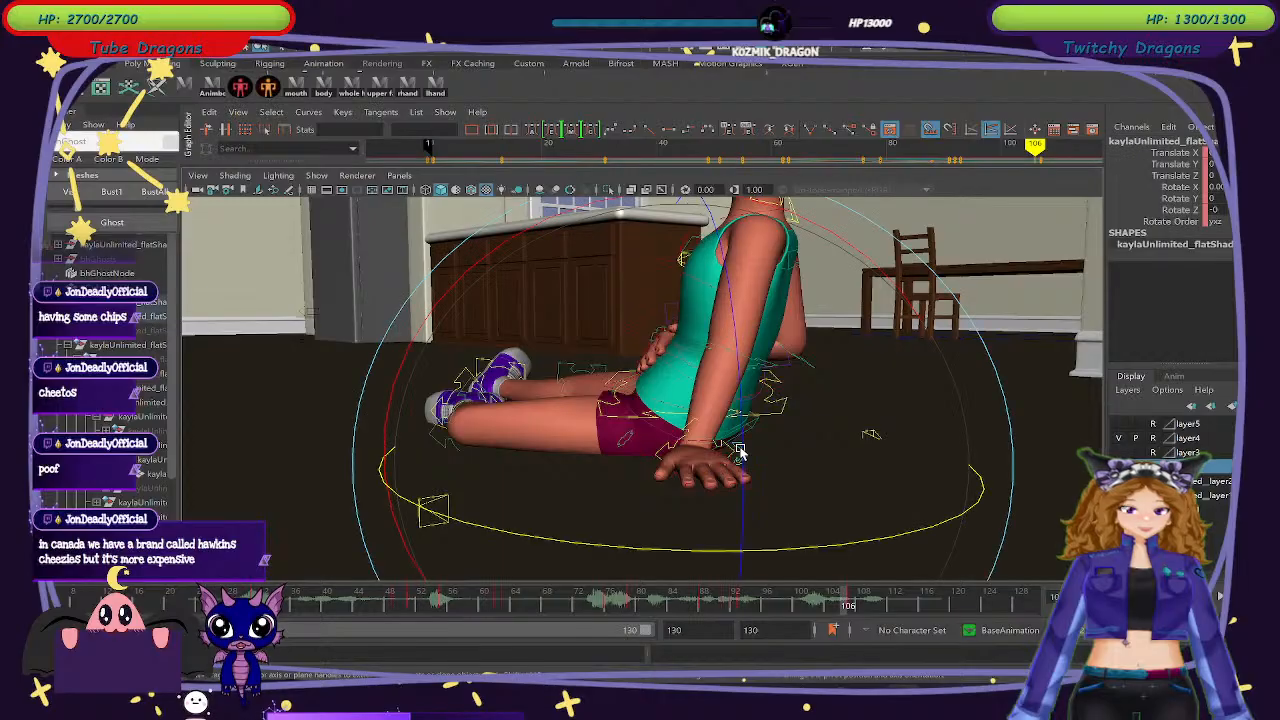
{"action": "left_click_drag", "start_coordinate": [851, 605], "coordinate": [855, 591]}
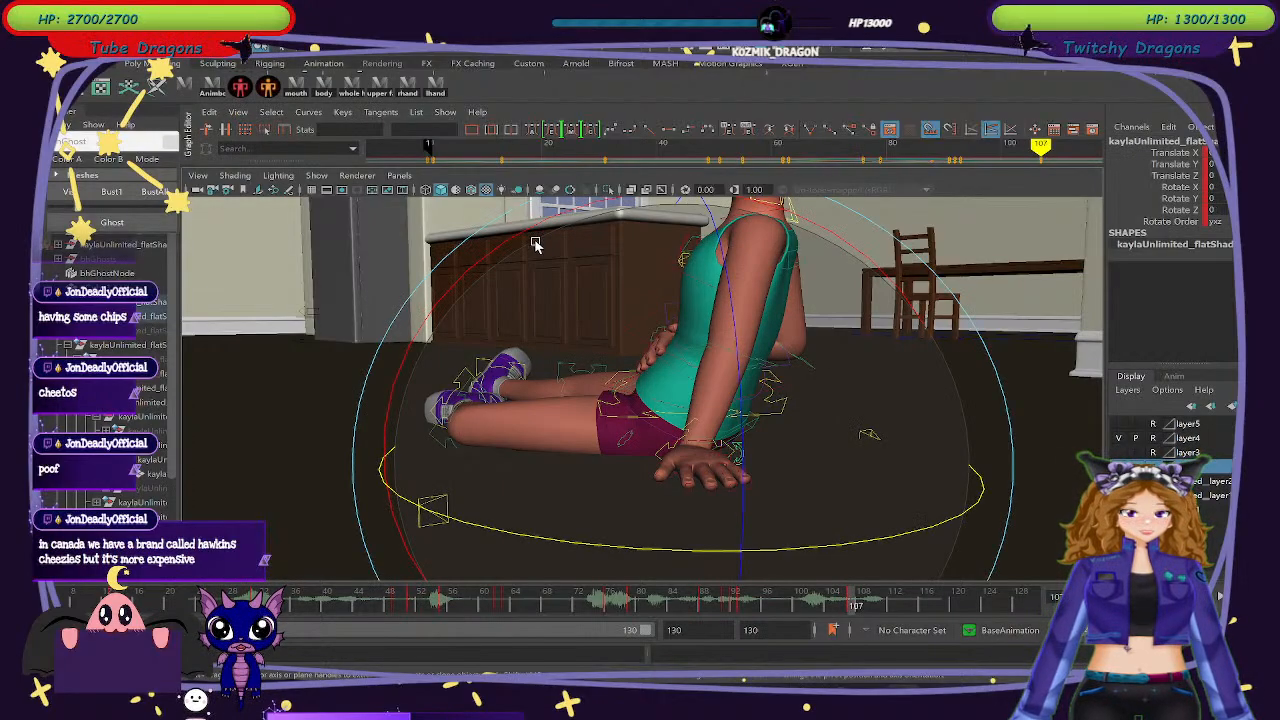
{"action": "left_click_drag", "start_coordinate": [506, 240], "coordinate": [527, 263]}
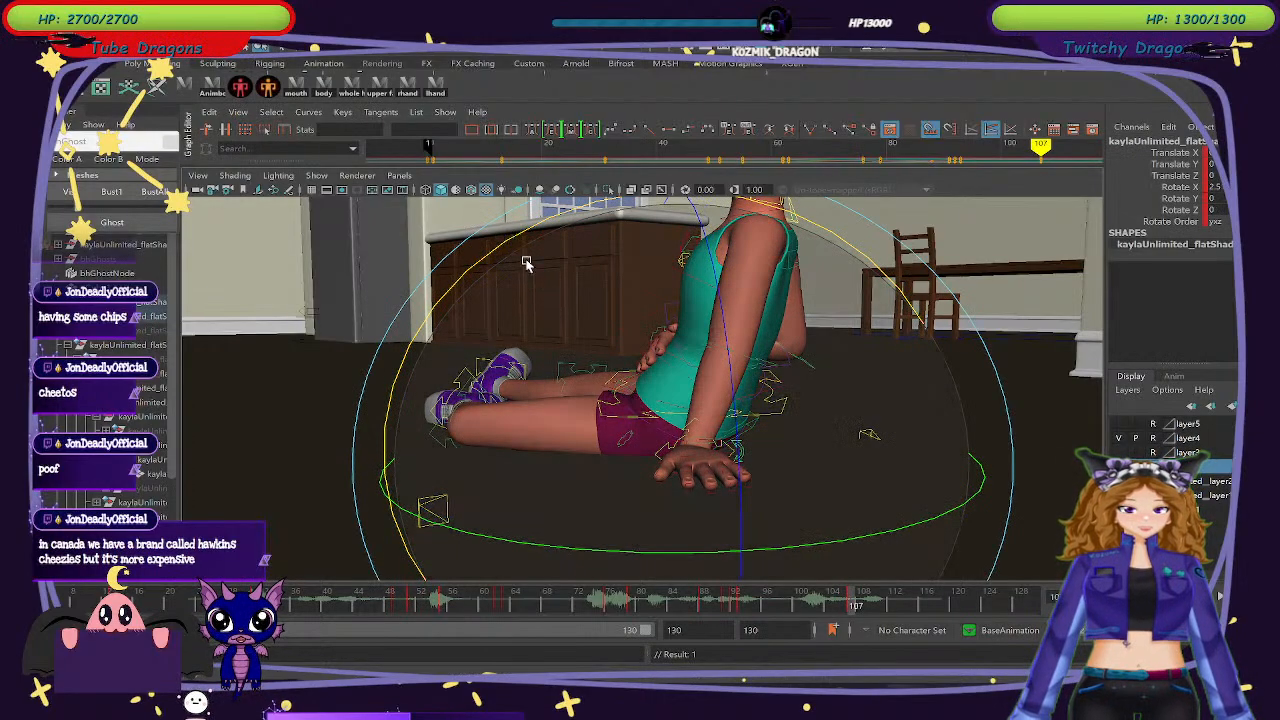
{"action": "key", "text": "ctrl+z"}
Rotate the main left hand control on frame 107 to about 57.9 in Y and 37.4 in Z, and check the motion from frame 96.
{"action": "scroll", "coordinate": [780, 475], "scroll_direction": "up", "scroll_amount": 3}
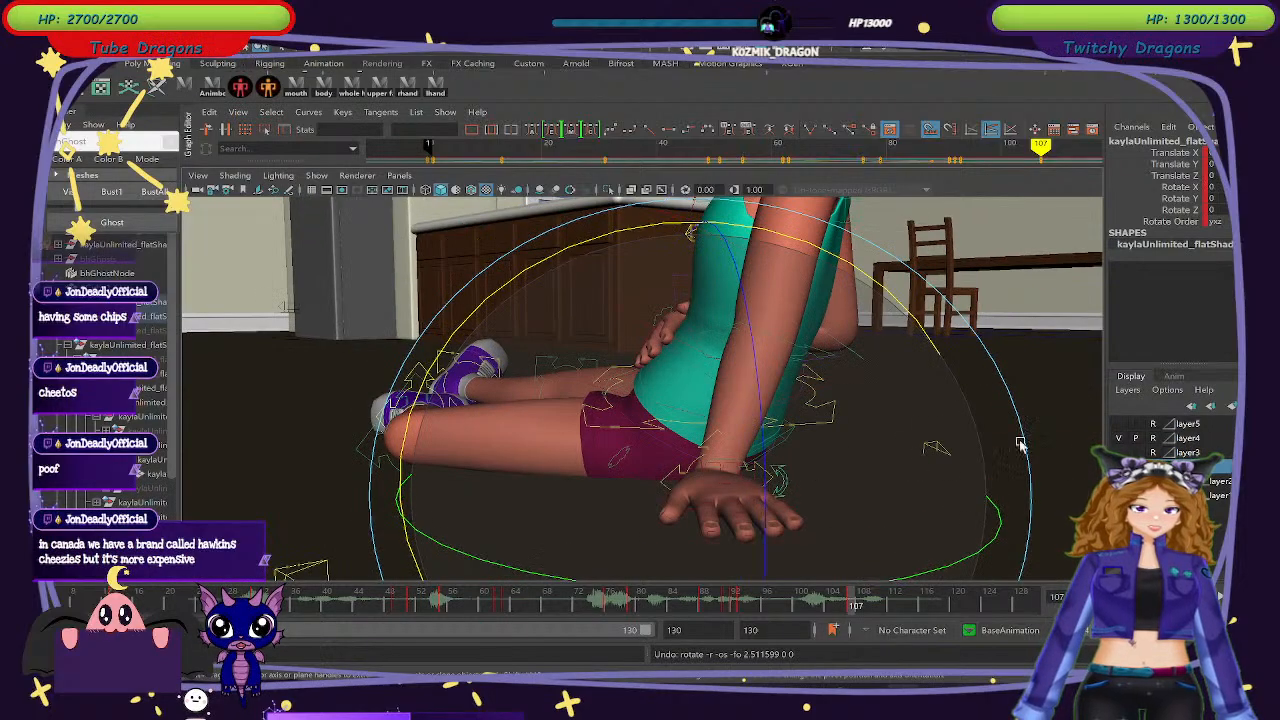
{"action": "left_click", "coordinate": [1020, 445]}
{"action": "left_click", "coordinate": [758, 474]}
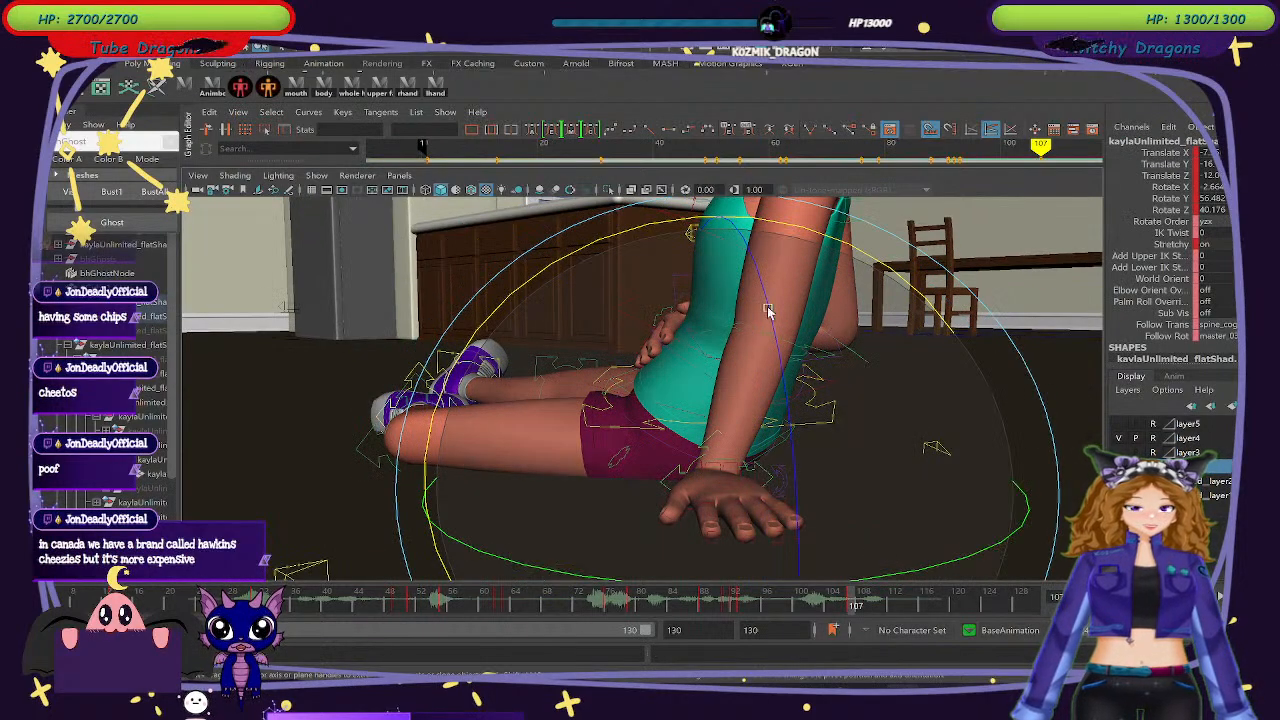
{"action": "left_click_drag", "start_coordinate": [614, 233], "coordinate": [615, 252]}
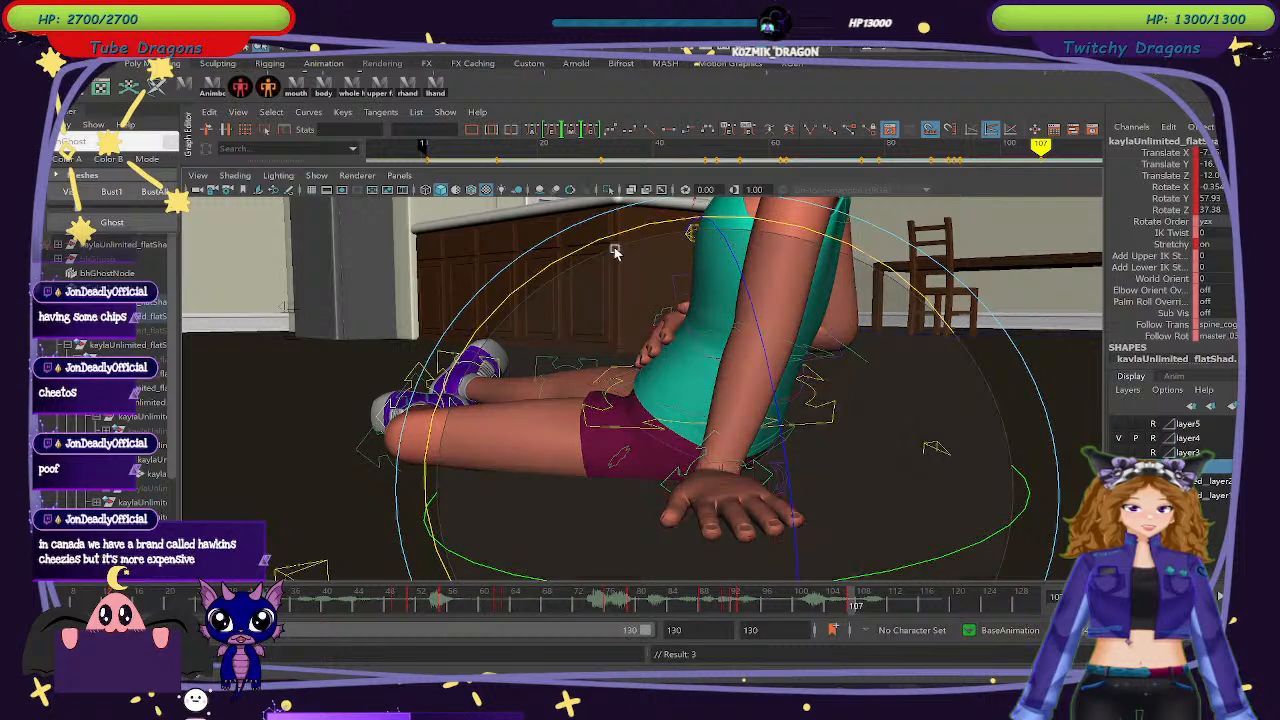
{"action": "left_click_drag", "start_coordinate": [767, 603], "coordinate": [849, 615]}
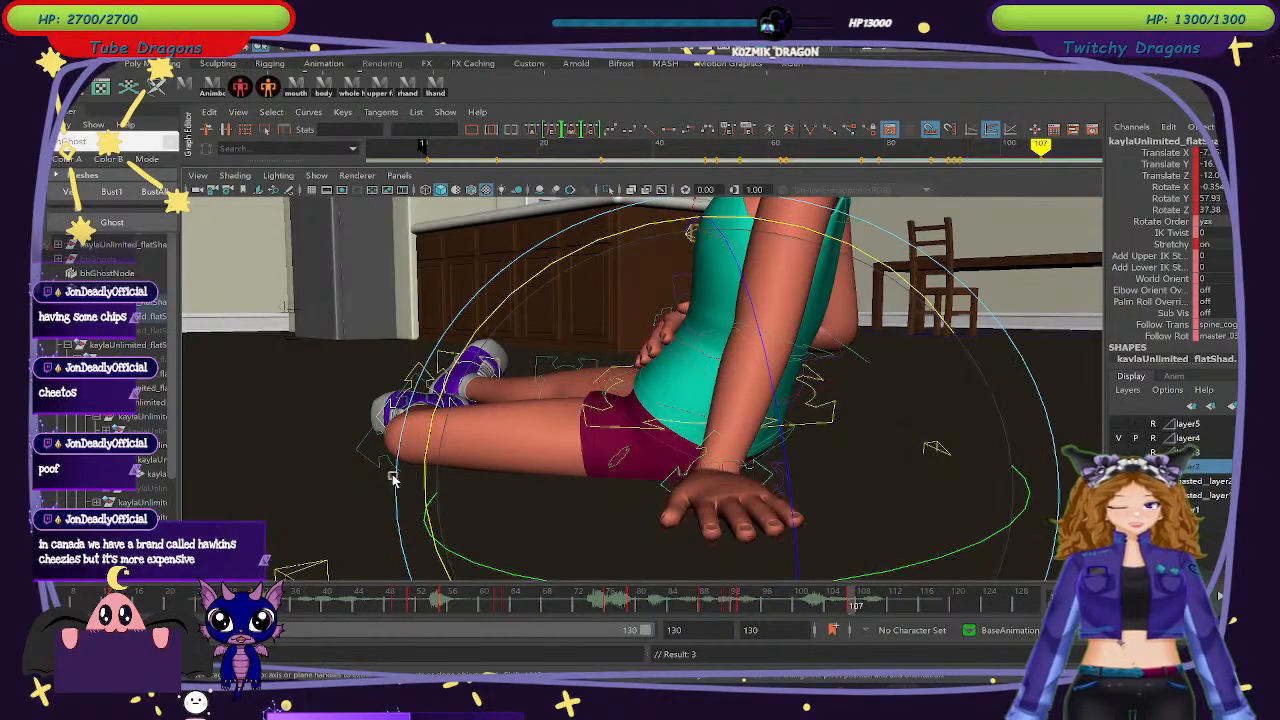
{"action": "left_click", "coordinate": [357, 483]}
Delete the main left hand control's key on frame 92, and check the hand's side profile up to frame 99.
{"action": "right_click_drag", "start_coordinate": [483, 531], "coordinate": [740, 513], "text": "alt"}
{"action": "left_click_drag", "start_coordinate": [740, 513], "coordinate": [835, 524], "text": "alt"}
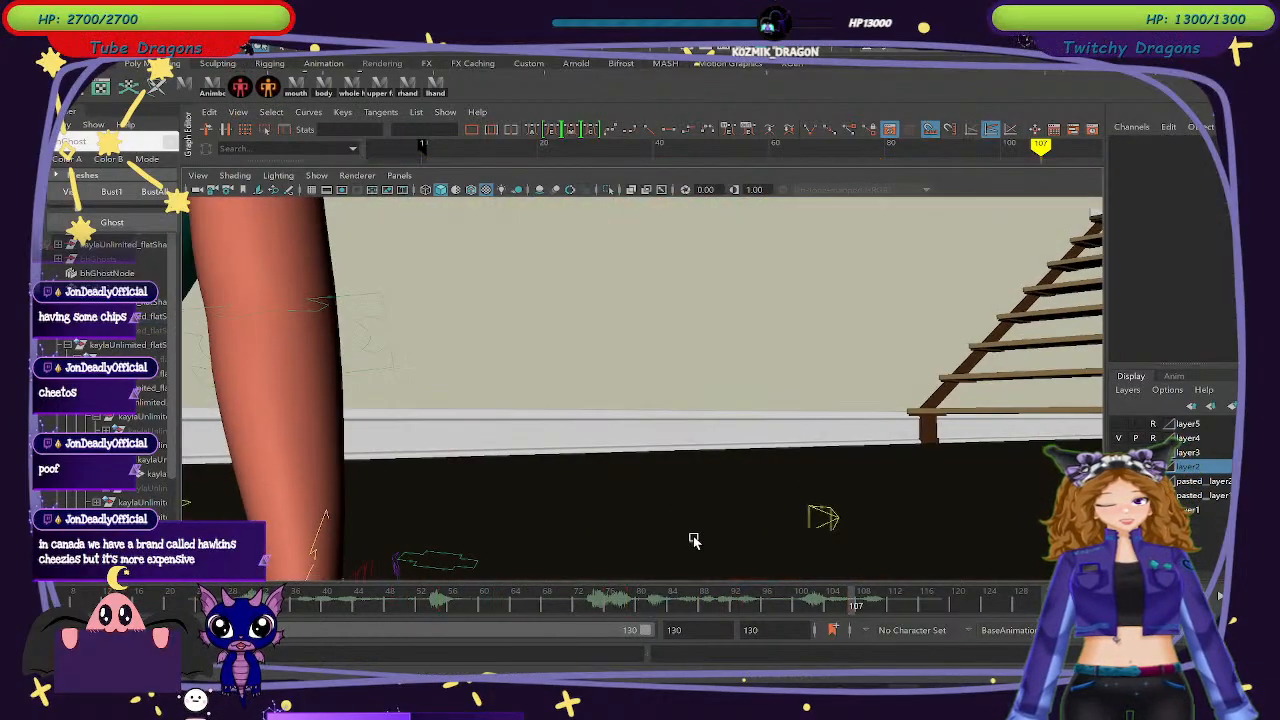
{"action": "middle_click_drag", "start_coordinate": [694, 537], "coordinate": [937, 291], "text": "alt"}
{"action": "left_click", "coordinate": [511, 390]}
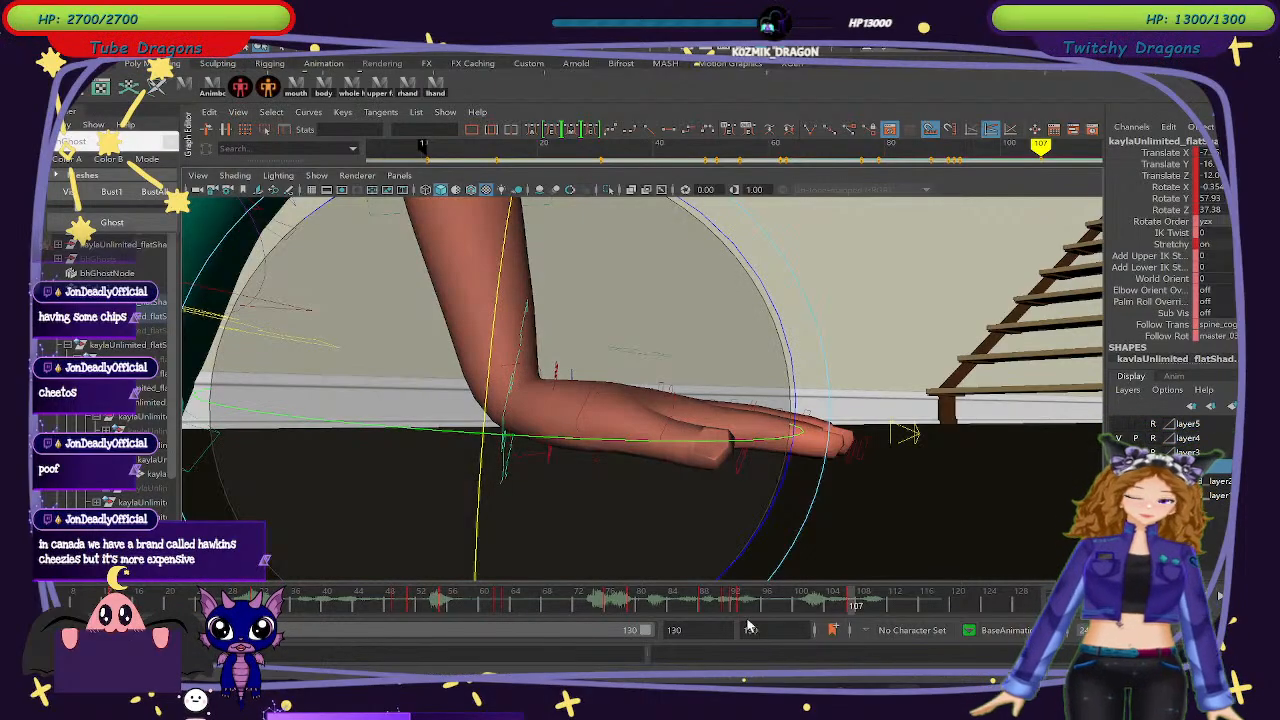
{"action": "mouse_move", "coordinate": [715, 607]}
{"action": "left_mouse_down"}
{"action": "mouse_move", "coordinate": [818, 618]}
{"action": "mouse_move", "coordinate": [846, 606]}
{"action": "mouse_move", "coordinate": [735, 603]}
{"action": "left_mouse_up"}
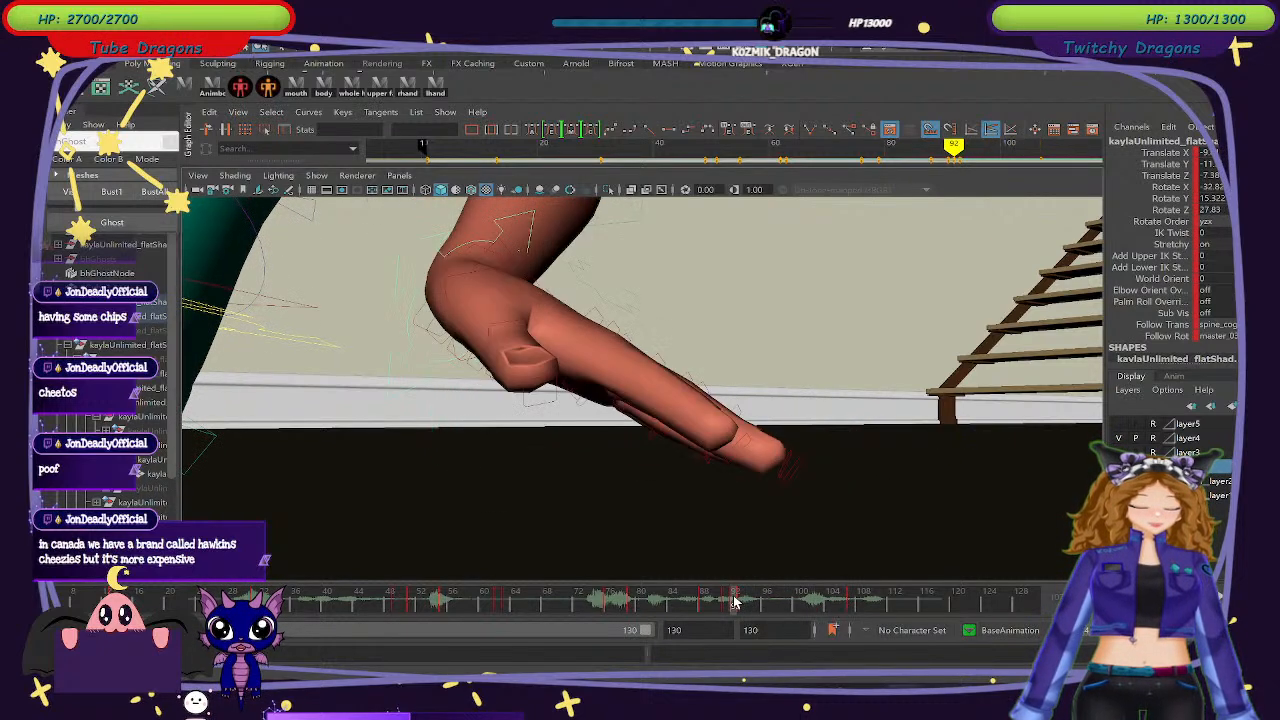
{"action": "right_click", "coordinate": [735, 603]}
{"action": "left_click", "coordinate": [770, 372]}
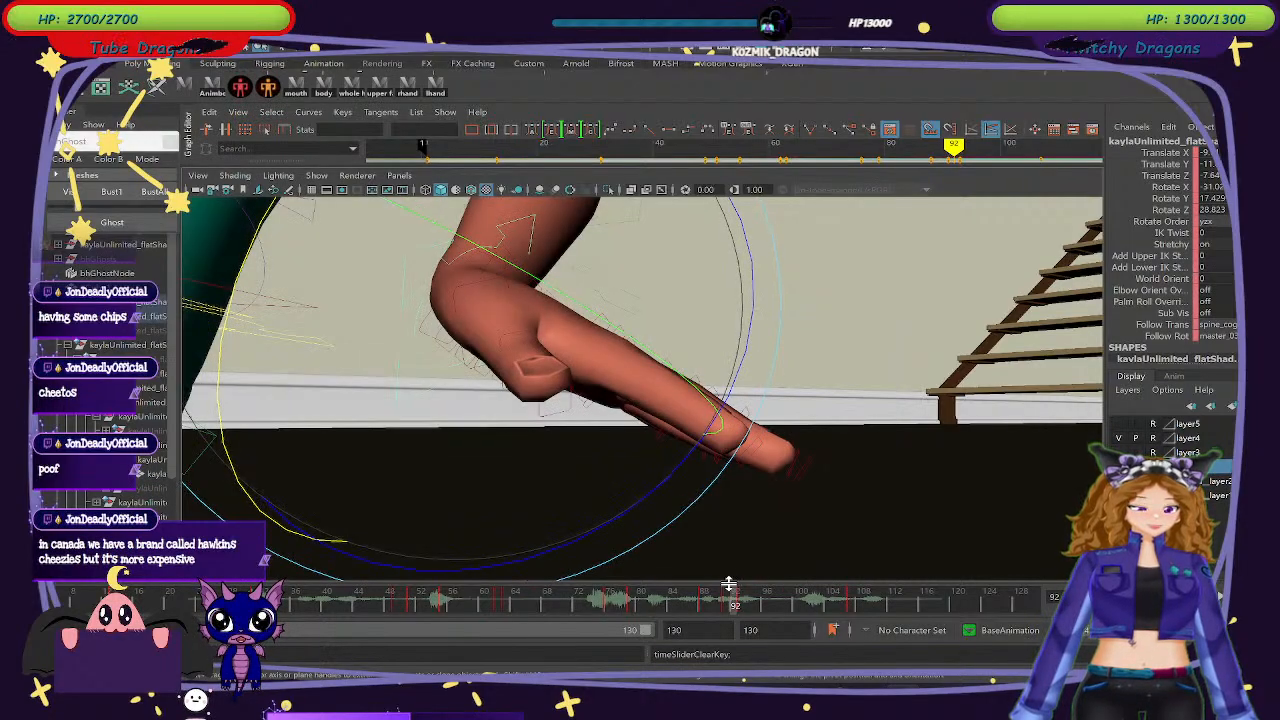
{"action": "mouse_move", "coordinate": [714, 600]}
{"action": "left_mouse_down"}
{"action": "mouse_move", "coordinate": [870, 613]}
{"action": "mouse_move", "coordinate": [780, 601]}
{"action": "mouse_move", "coordinate": [790, 606]}
{"action": "left_mouse_up"}
{"action": "key", "text": "e"}
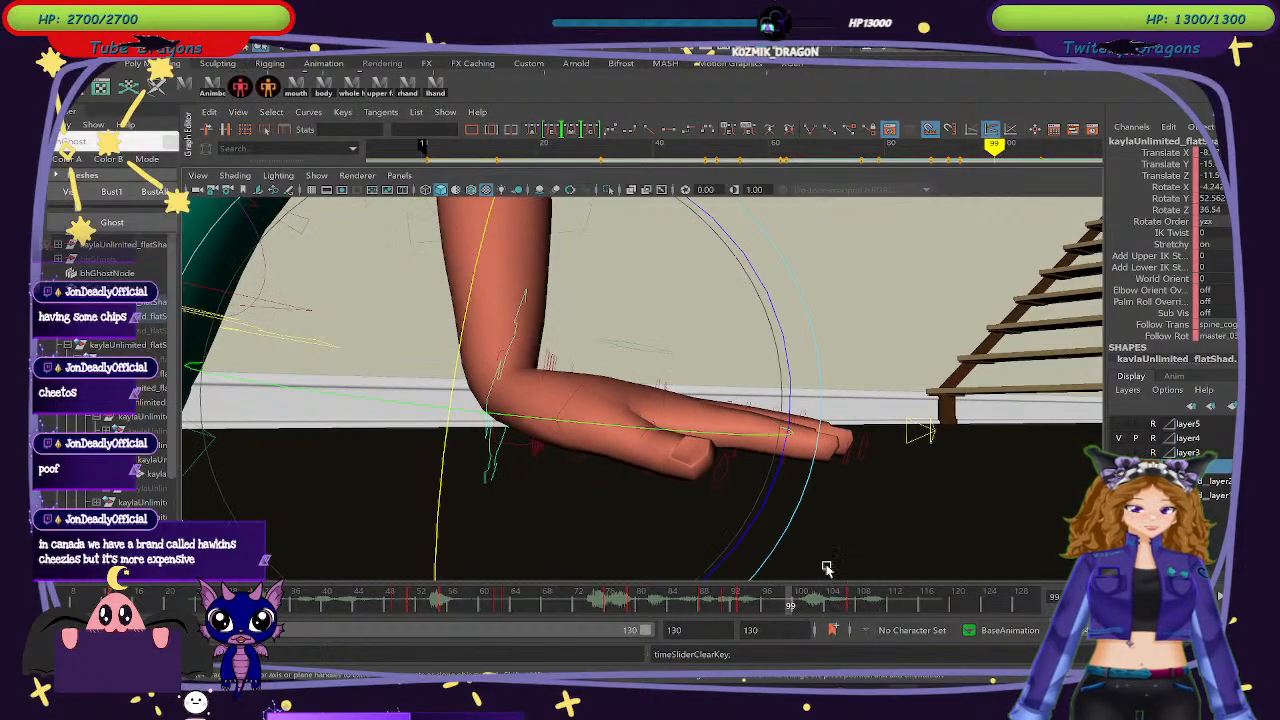
Rotate the control beside the left palm's outer edge on frame 99 so the outer fingers drop toward the floor, and check through frame 107.
{"action": "left_click_drag", "start_coordinate": [945, 527], "coordinate": [810, 596], "text": "alt"}
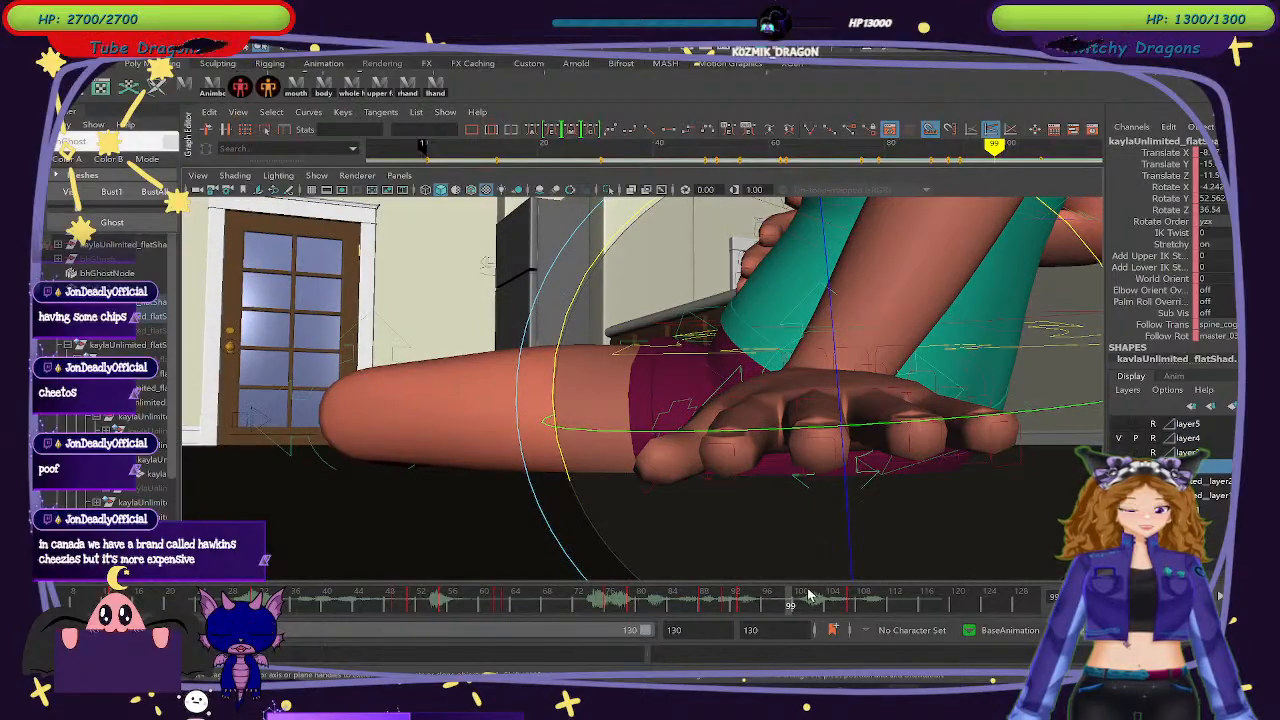
{"action": "left_click", "coordinate": [1012, 437]}
{"action": "left_click", "coordinate": [992, 382]}
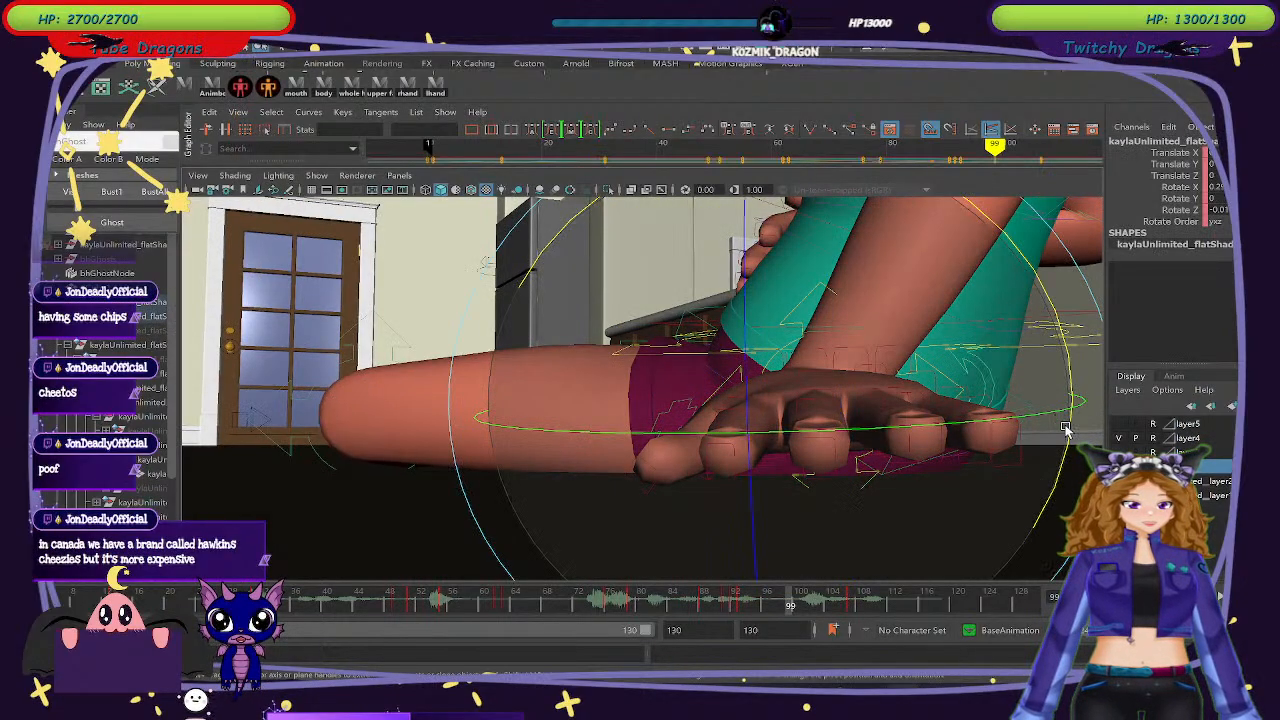
{"action": "left_click_drag", "start_coordinate": [1066, 429], "coordinate": [1069, 459]}
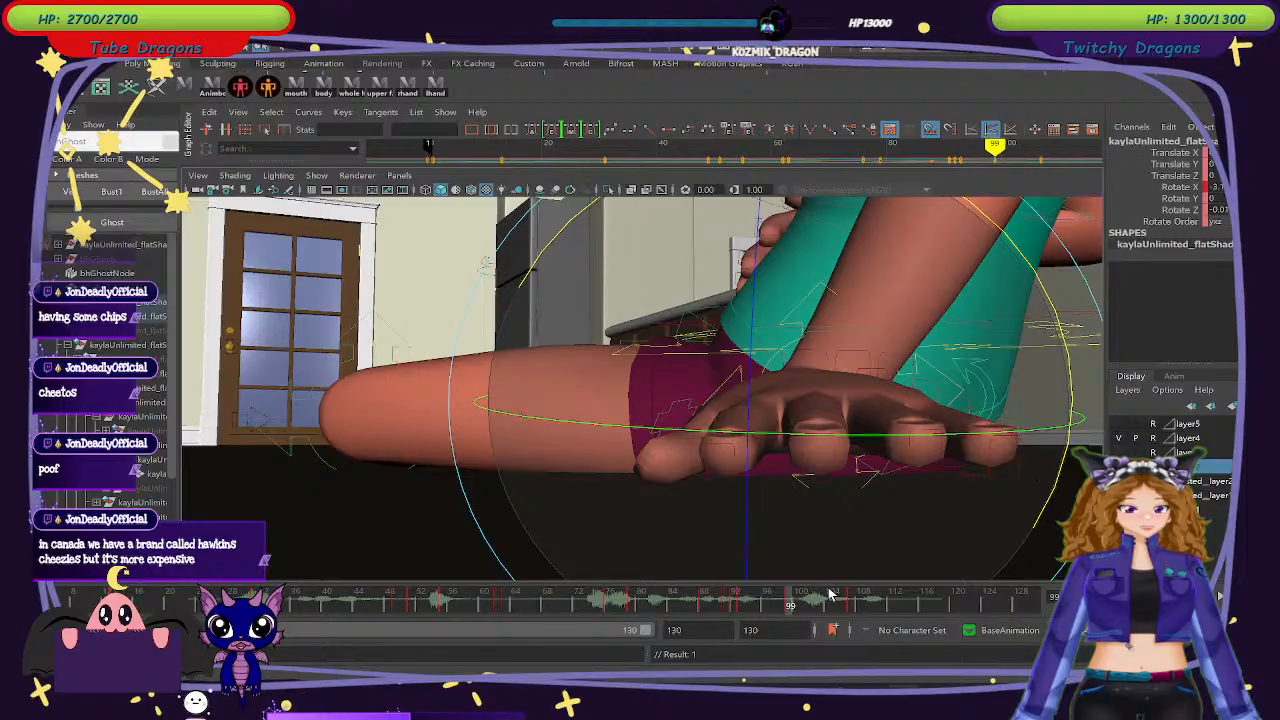
{"action": "left_click_drag", "start_coordinate": [773, 603], "coordinate": [850, 627]}
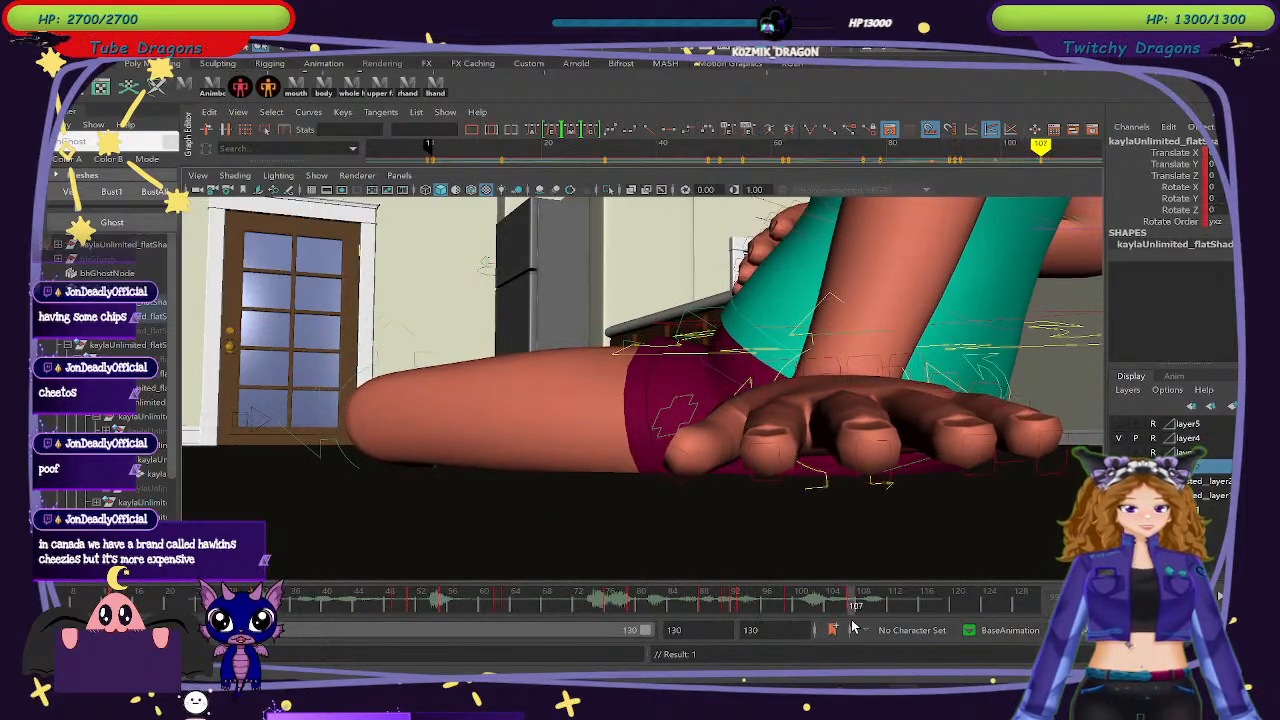
Check the left hand's plant from the front between frames 93 and 107, and inspect the keys of all left-hand controls at frame 99.
{"action": "left_click_drag", "start_coordinate": [790, 570], "coordinate": [528, 476], "text": "alt"}
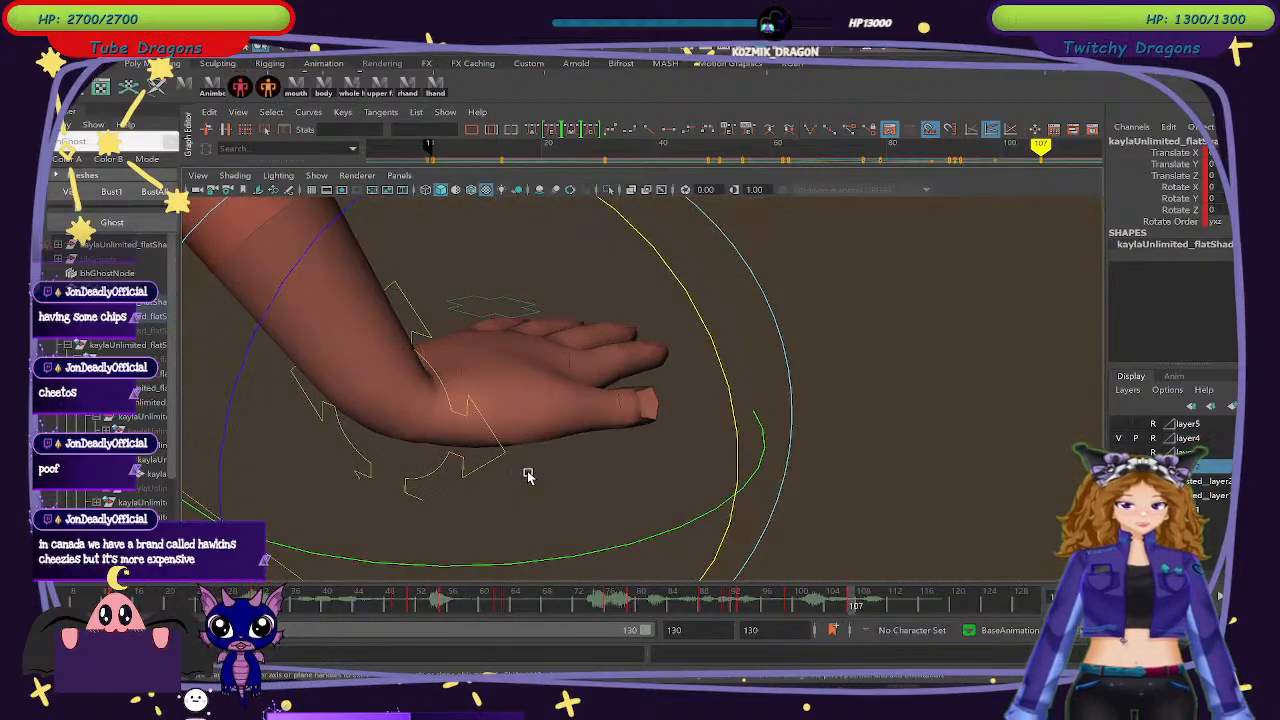
{"action": "scroll", "coordinate": [528, 474], "scroll_direction": "down", "scroll_amount": 10}
{"action": "left_click_drag", "start_coordinate": [862, 532], "coordinate": [766, 516], "text": "alt"}
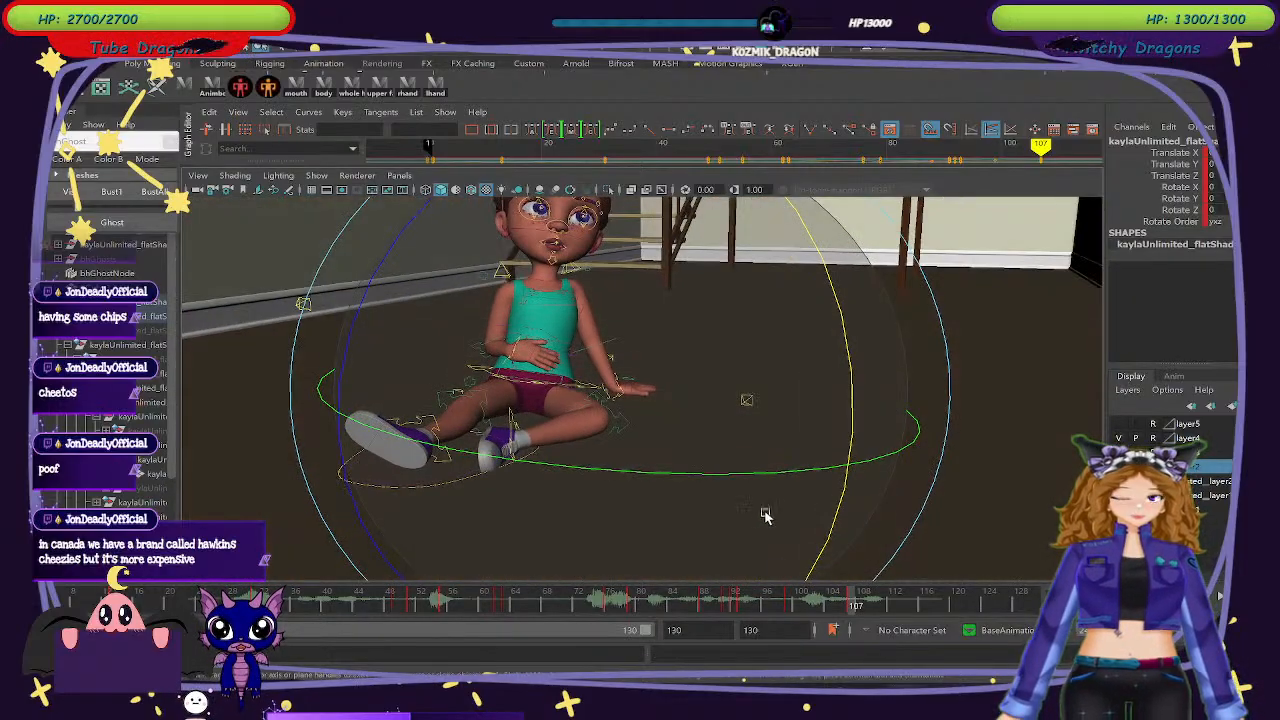
{"action": "left_click_drag", "start_coordinate": [743, 603], "coordinate": [853, 627]}
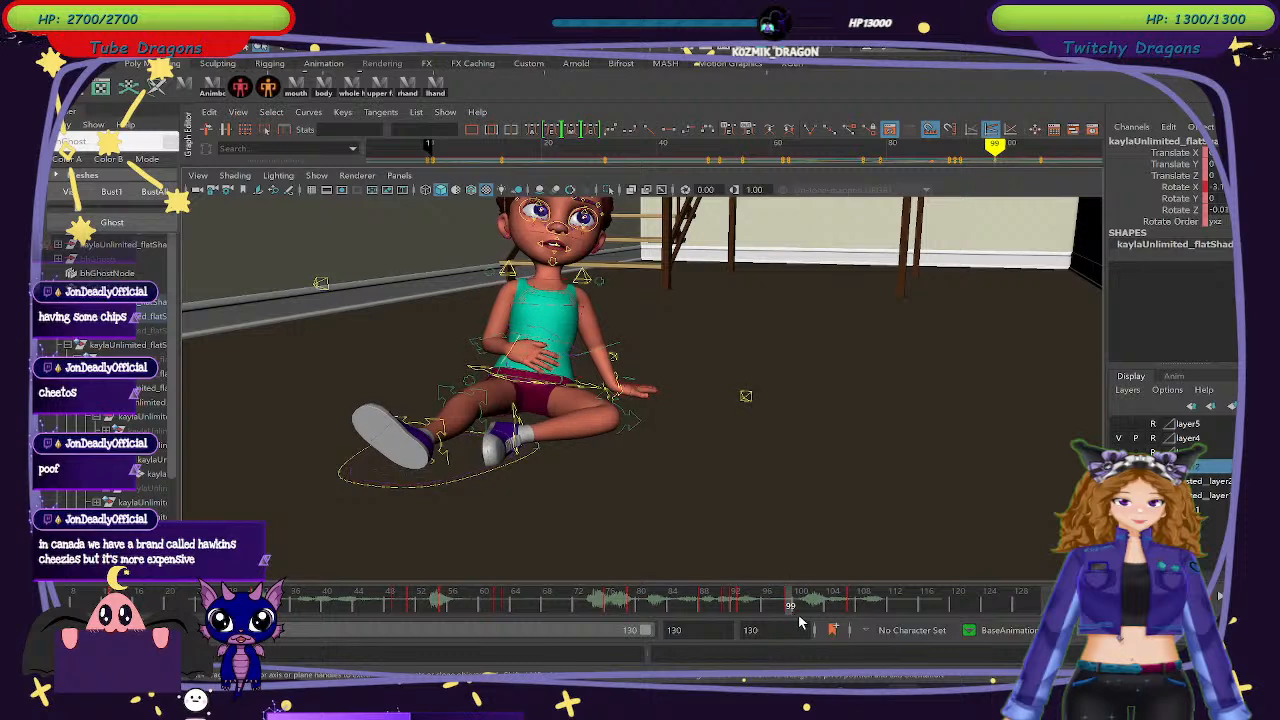
{"action": "left_click", "coordinate": [785, 606]}
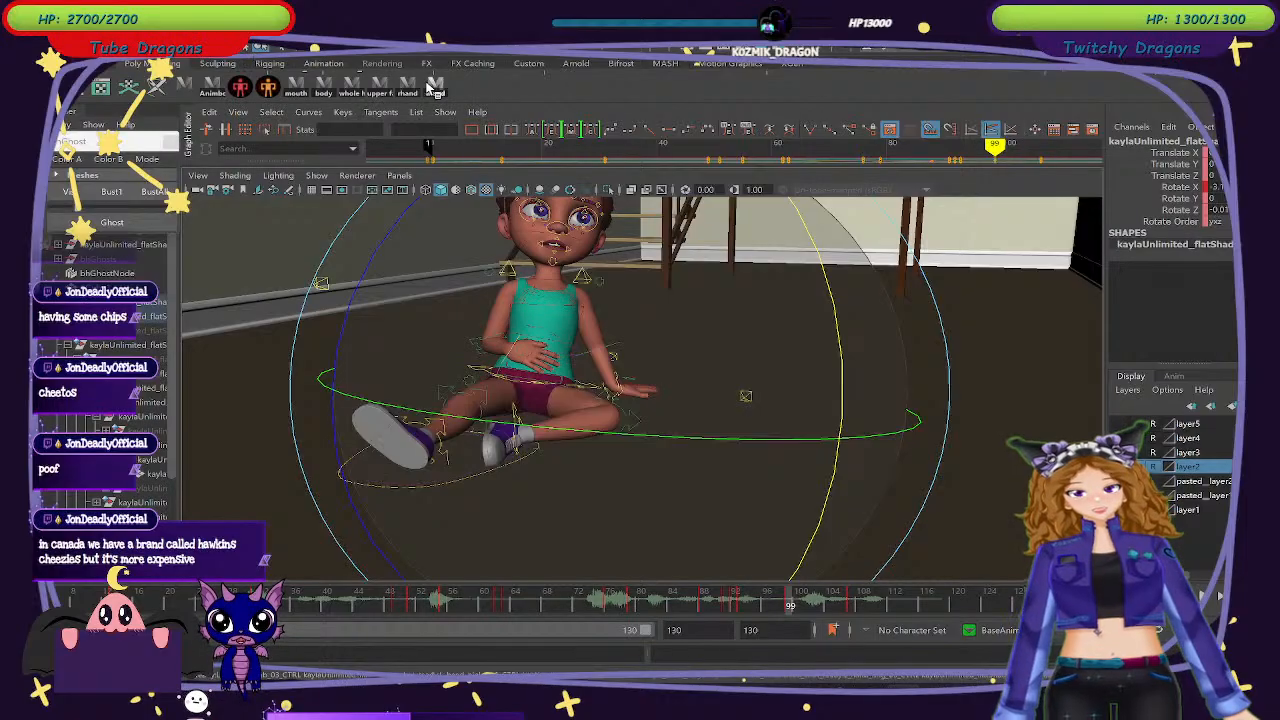
{"action": "left_click", "coordinate": [432, 87]}
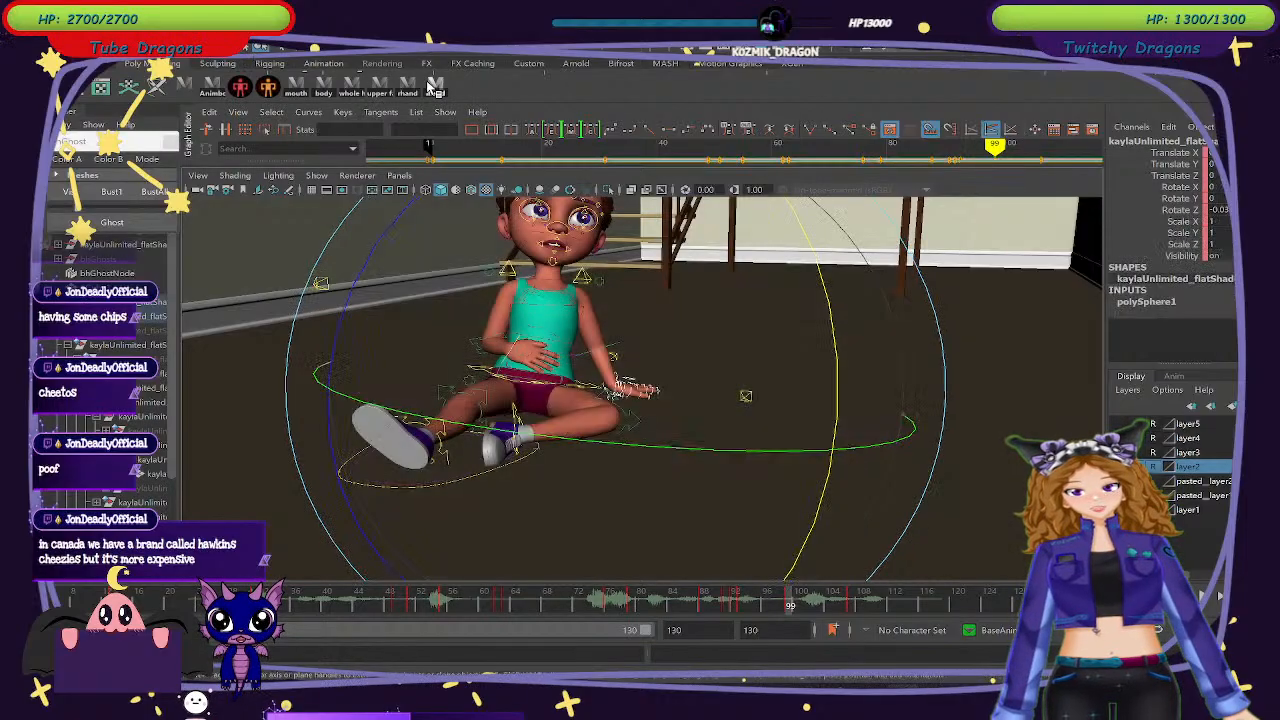
{"action": "left_click", "coordinate": [979, 458]}
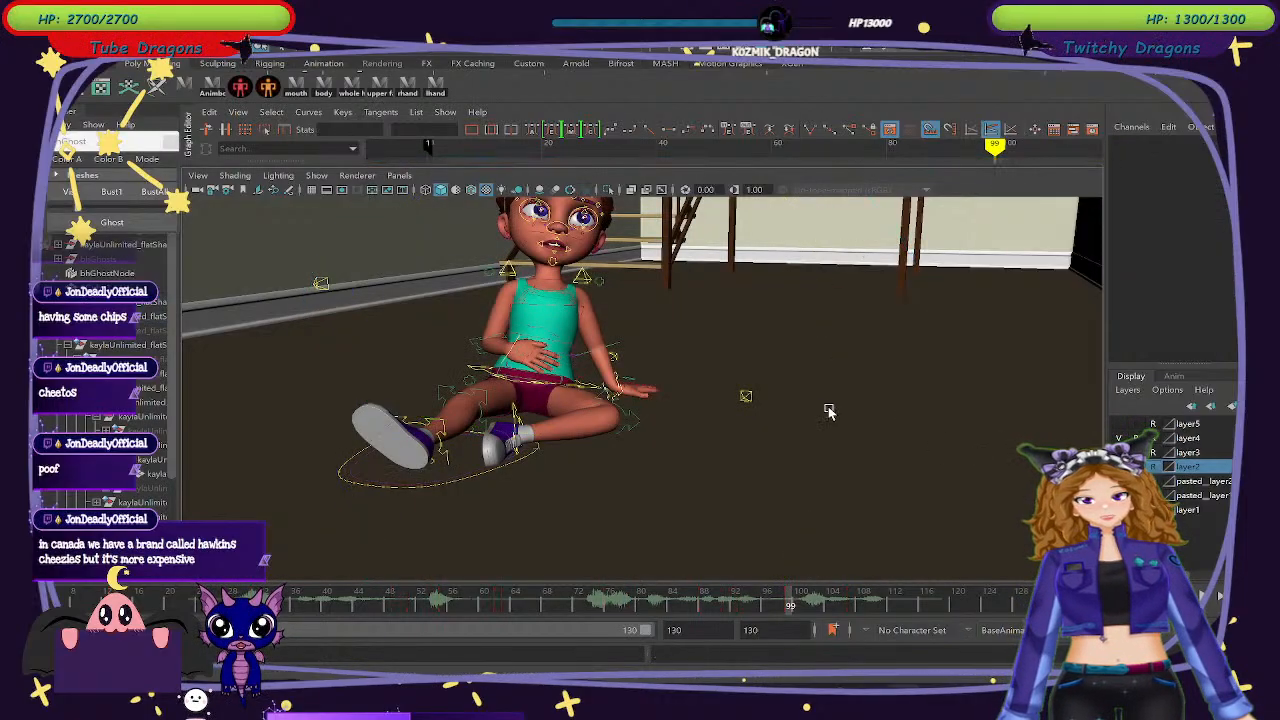
Frame the full character, hide the rig's control curves, and create a playblast of the animation as punky4.avi.
{"action": "middle_click_drag", "start_coordinate": [796, 396], "coordinate": [809, 482], "text": "alt"}
{"action": "left_click_drag", "start_coordinate": [810, 481], "coordinate": [807, 484], "text": "alt"}
{"action": "middle_click_drag", "start_coordinate": [810, 481], "coordinate": [800, 472], "text": "alt"}
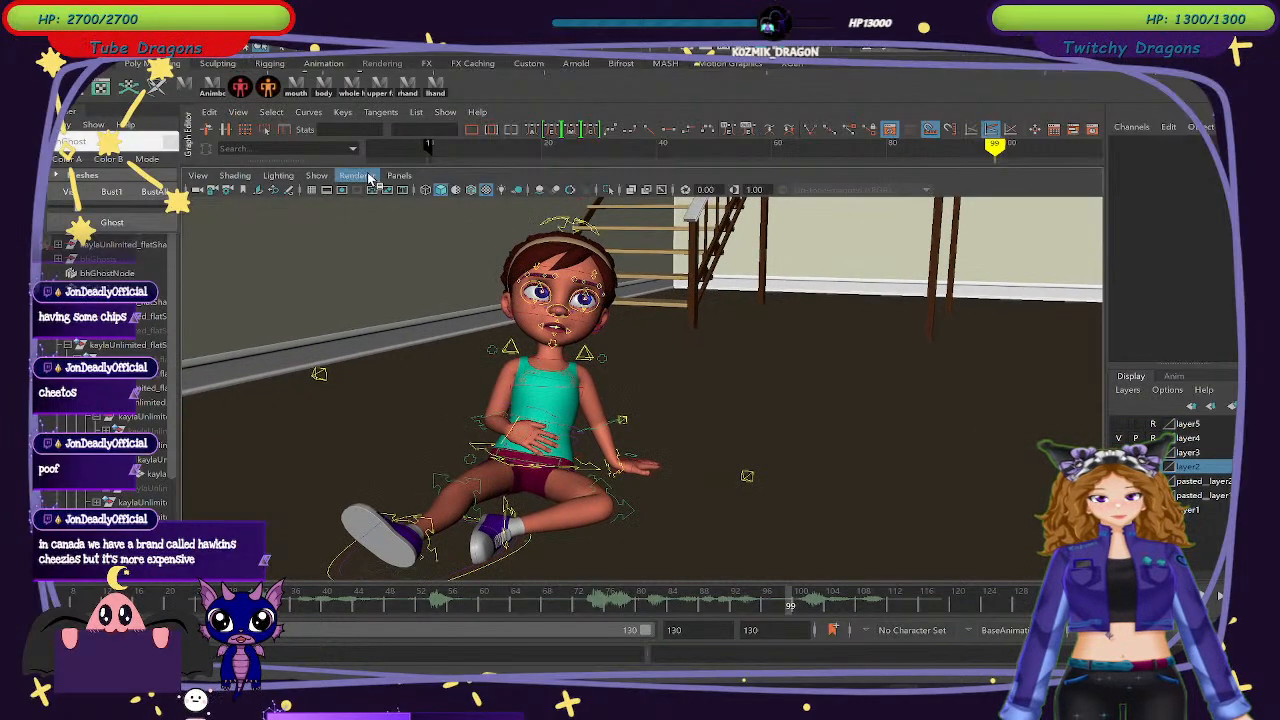
{"action": "left_click", "coordinate": [318, 176]}
{"action": "left_click", "coordinate": [369, 160]}
{"action": "left_click", "coordinate": [304, 33]}
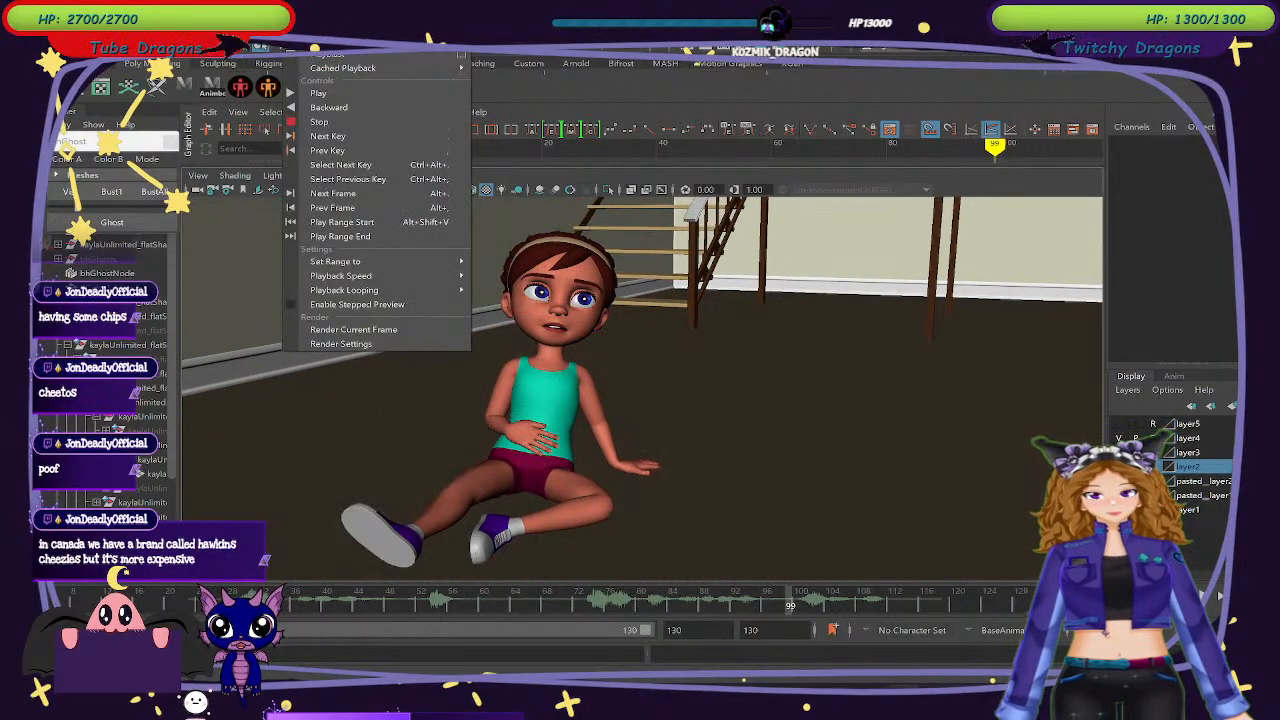
{"action": "left_click", "coordinate": [390, 55]}
{"action": "left_click", "coordinate": [602, 361]}
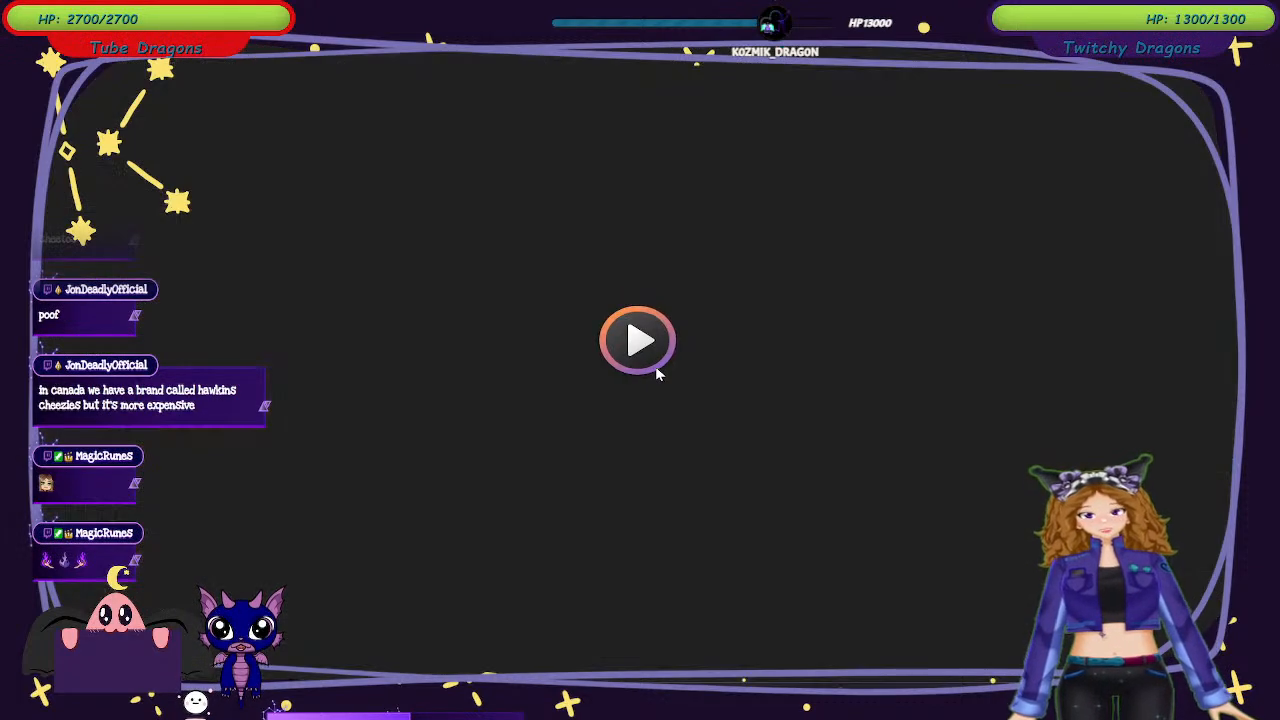
Watch the playblast on repeat in the video player to review the acting, and close the player.
{"action": "left_click", "coordinate": [656, 369]}
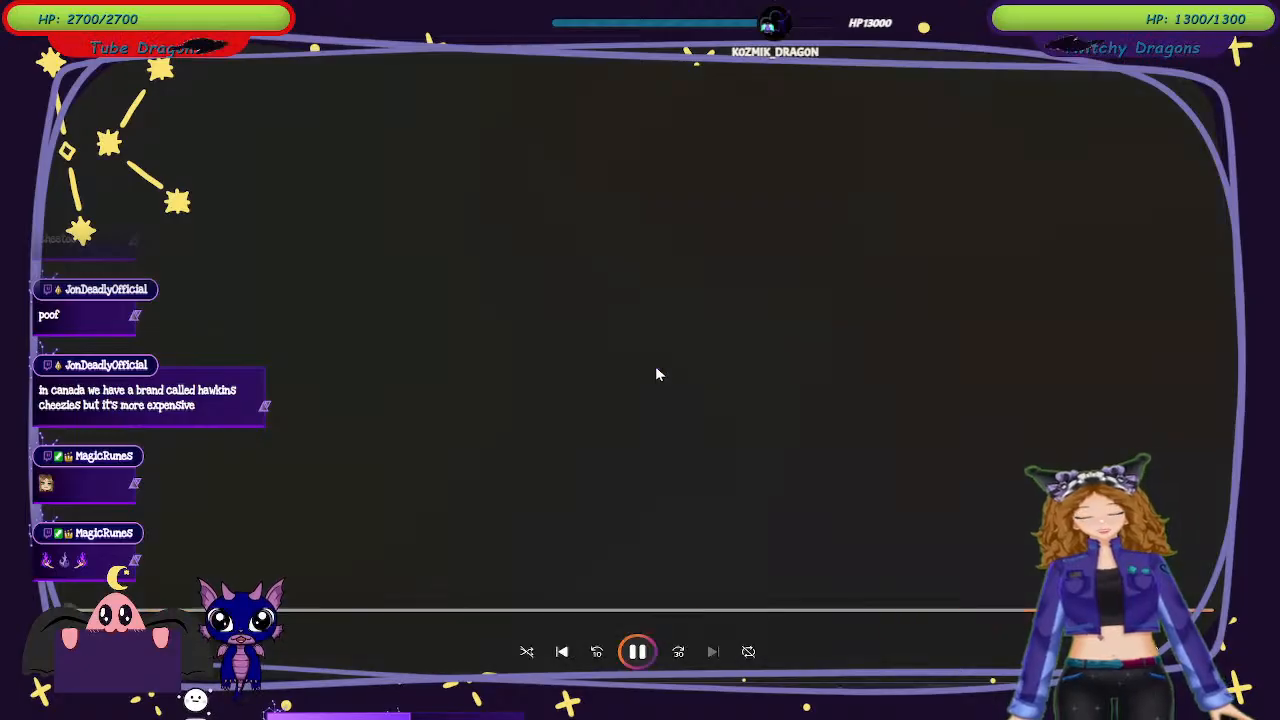
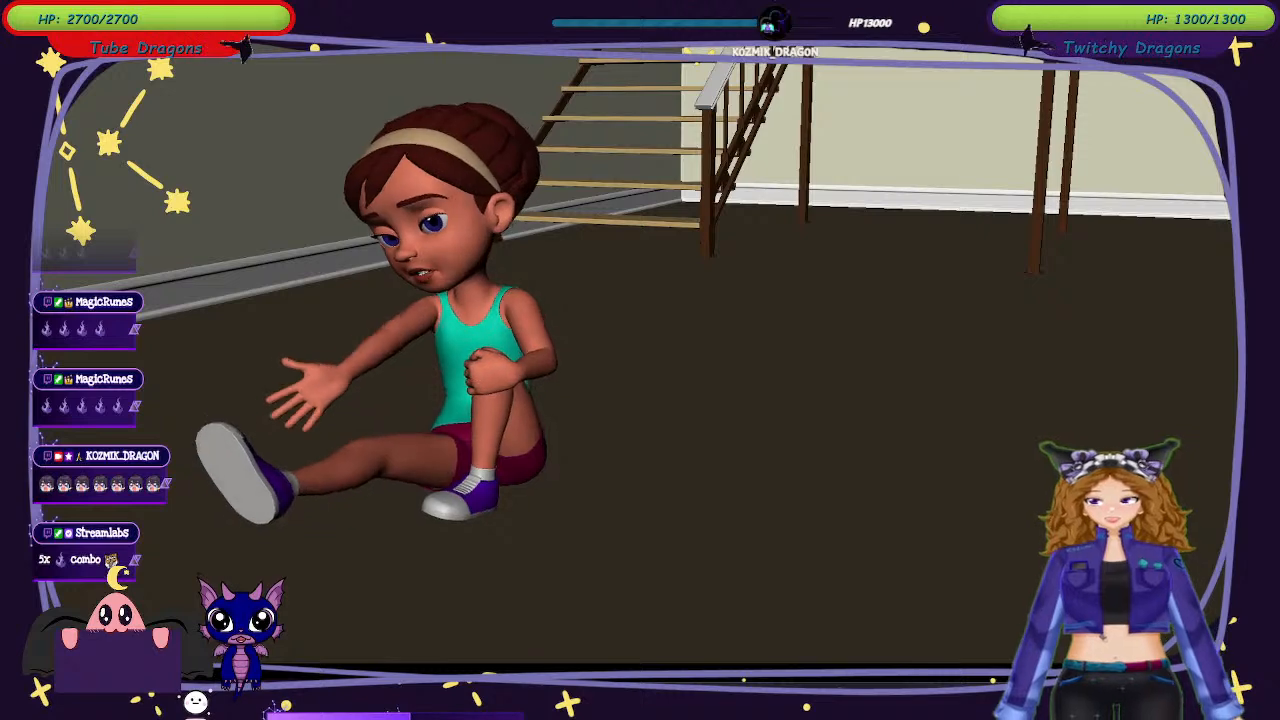
{"action": "mouse_move", "coordinate": [646, 429]}
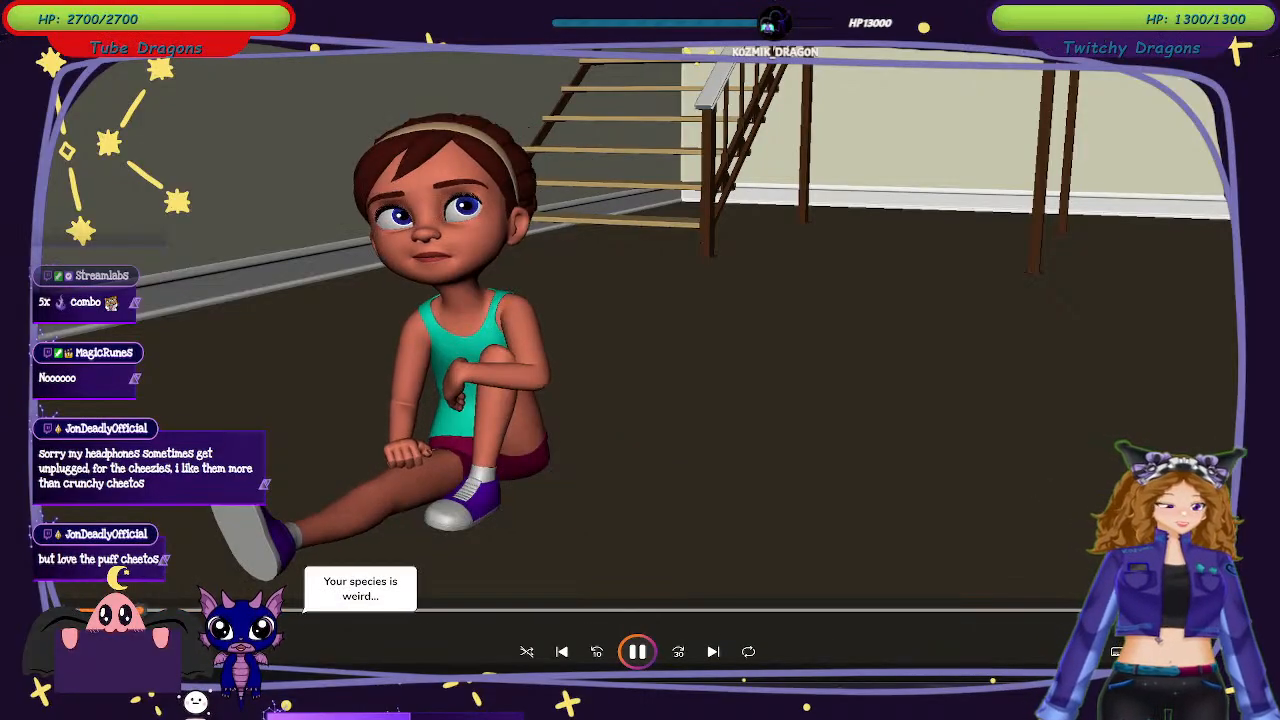
{"action": "mouse_move", "coordinate": [1170, 452]}
{"action": "left_click", "coordinate": [1085, 482]}
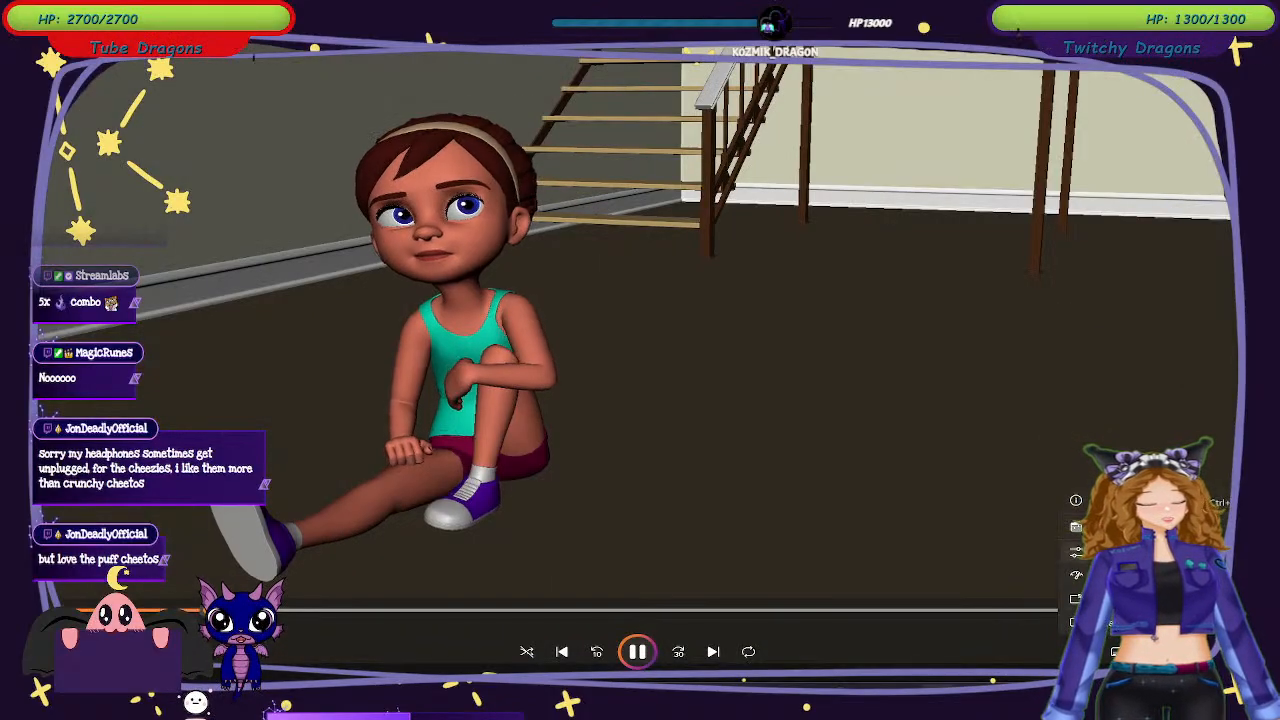
{"action": "left_click", "coordinate": [1000, 447]}
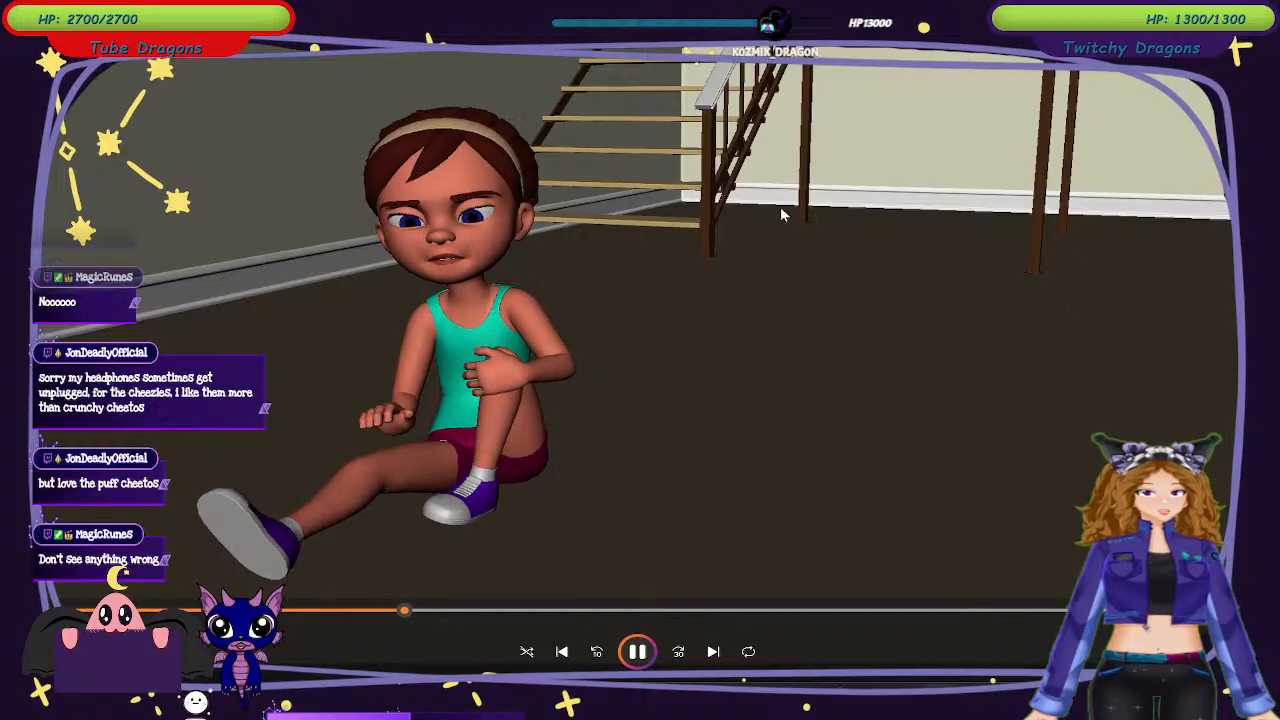
{"action": "left_click", "coordinate": [1264, 10]}
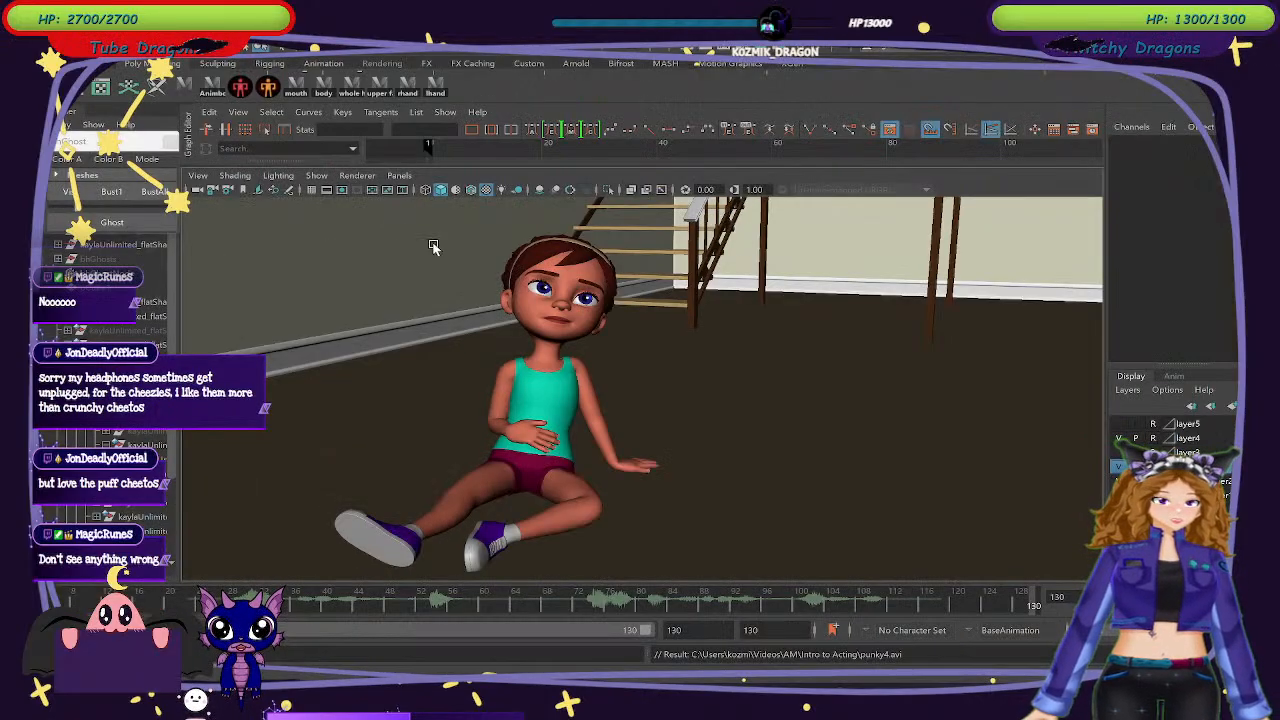
Show the rig's control curves again, and open the eye-target control's animation curves in the Graph Editor.
{"action": "left_click", "coordinate": [318, 176]}
{"action": "left_click", "coordinate": [385, 158]}
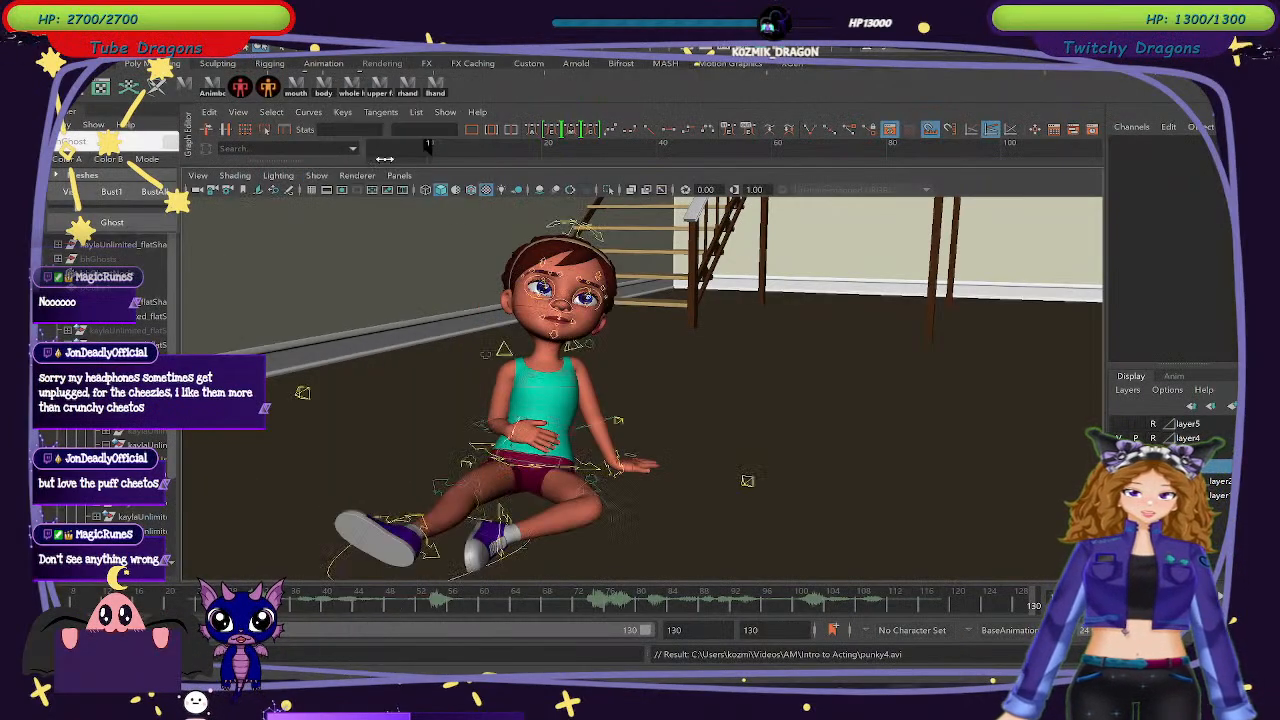
{"action": "left_click", "coordinate": [578, 226]}
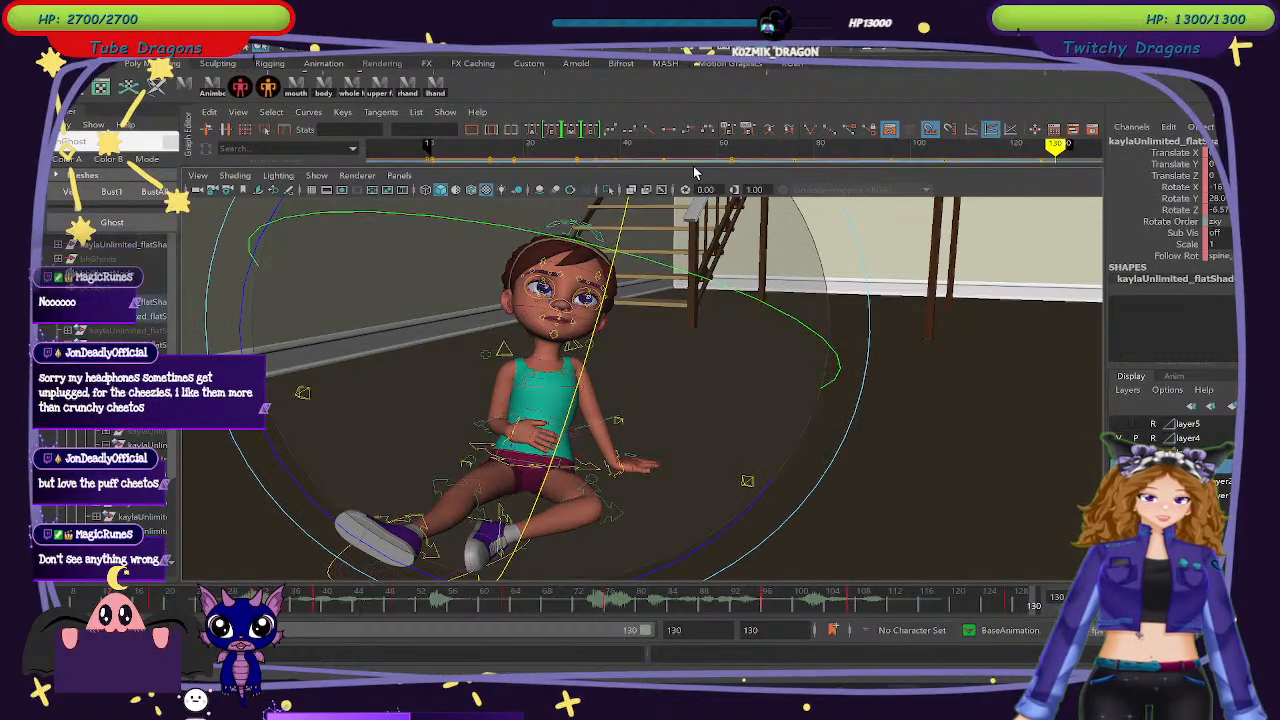
{"action": "left_click_drag", "start_coordinate": [693, 166], "coordinate": [680, 232]}
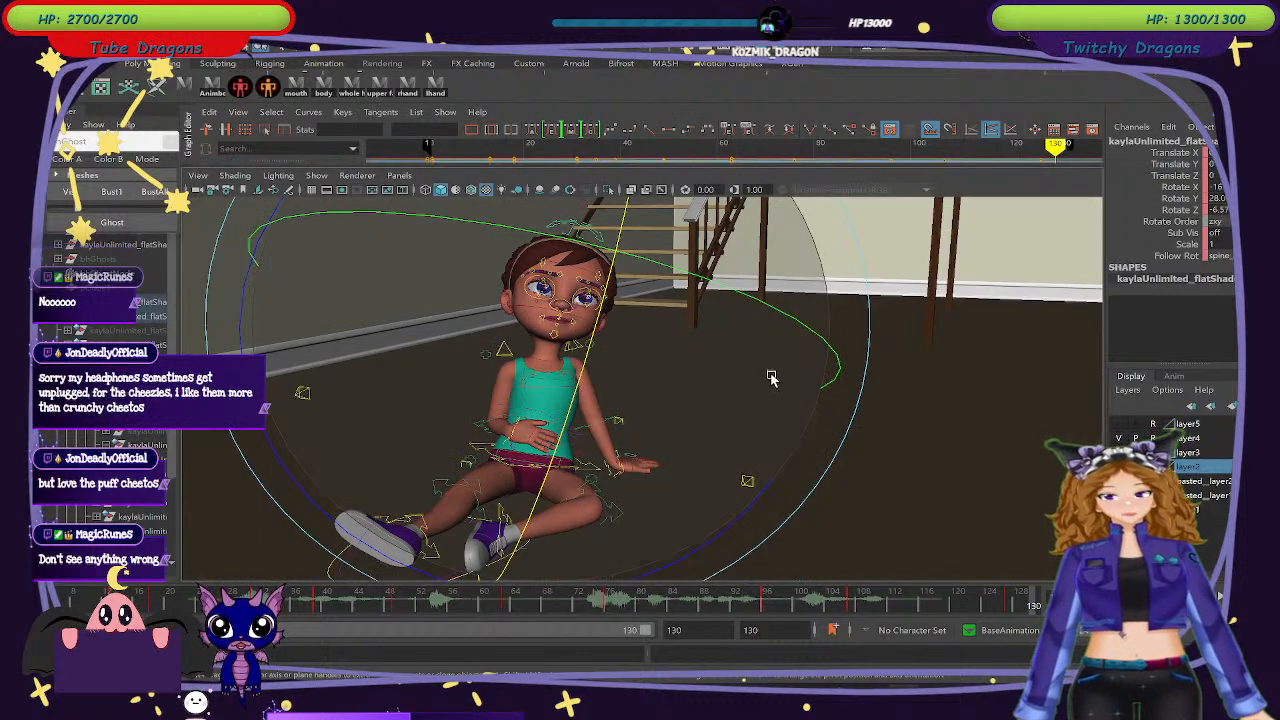
{"action": "scroll", "coordinate": [774, 377], "scroll_direction": "down", "scroll_amount": 2}
{"action": "left_click_drag", "start_coordinate": [774, 377], "coordinate": [815, 372], "text": "alt"}
{"action": "left_click", "coordinate": [966, 371]}
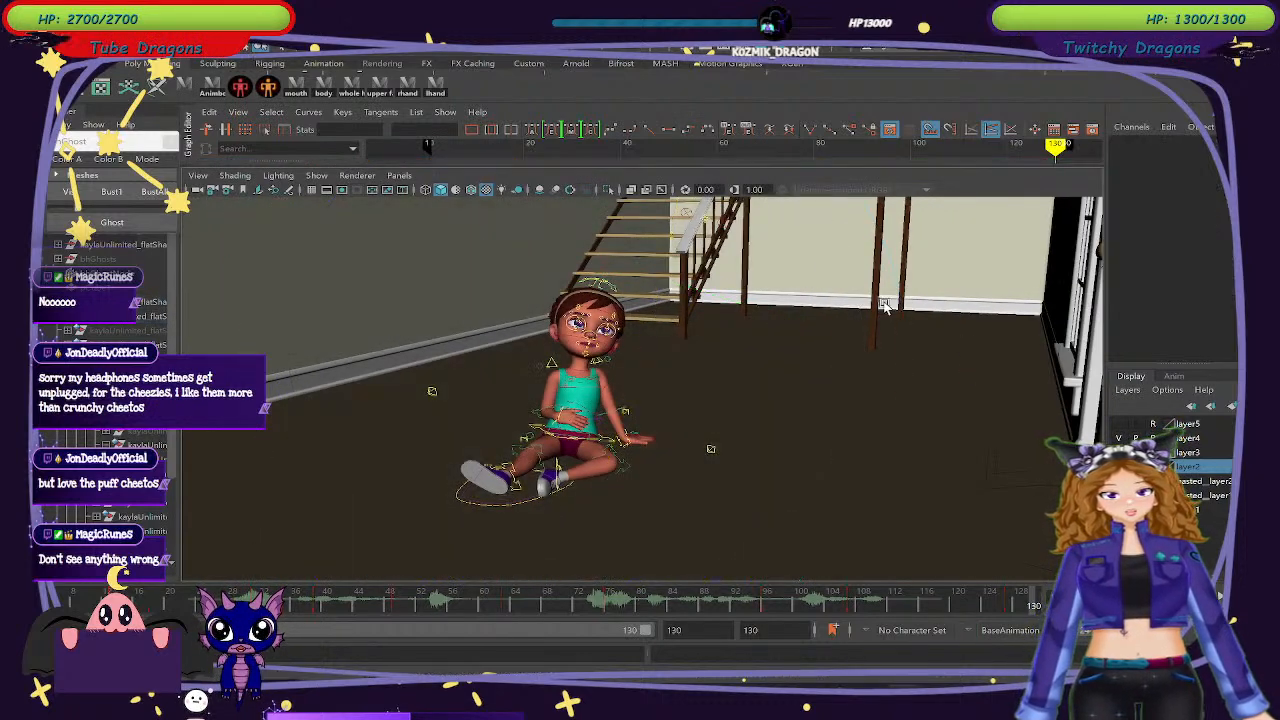
{"action": "left_click", "coordinate": [702, 225]}
{"action": "scroll", "coordinate": [725, 432], "scroll_direction": "up", "scroll_amount": 4}
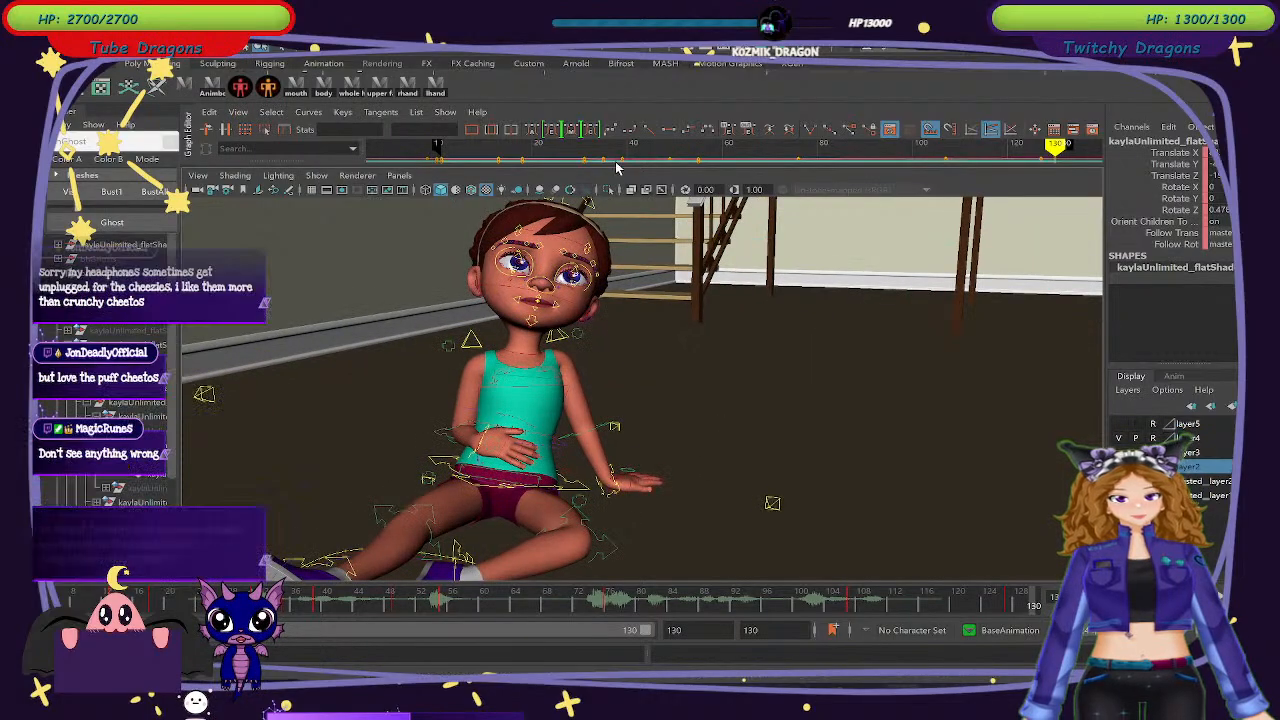
{"action": "left_click_drag", "start_coordinate": [623, 165], "coordinate": [618, 275]}
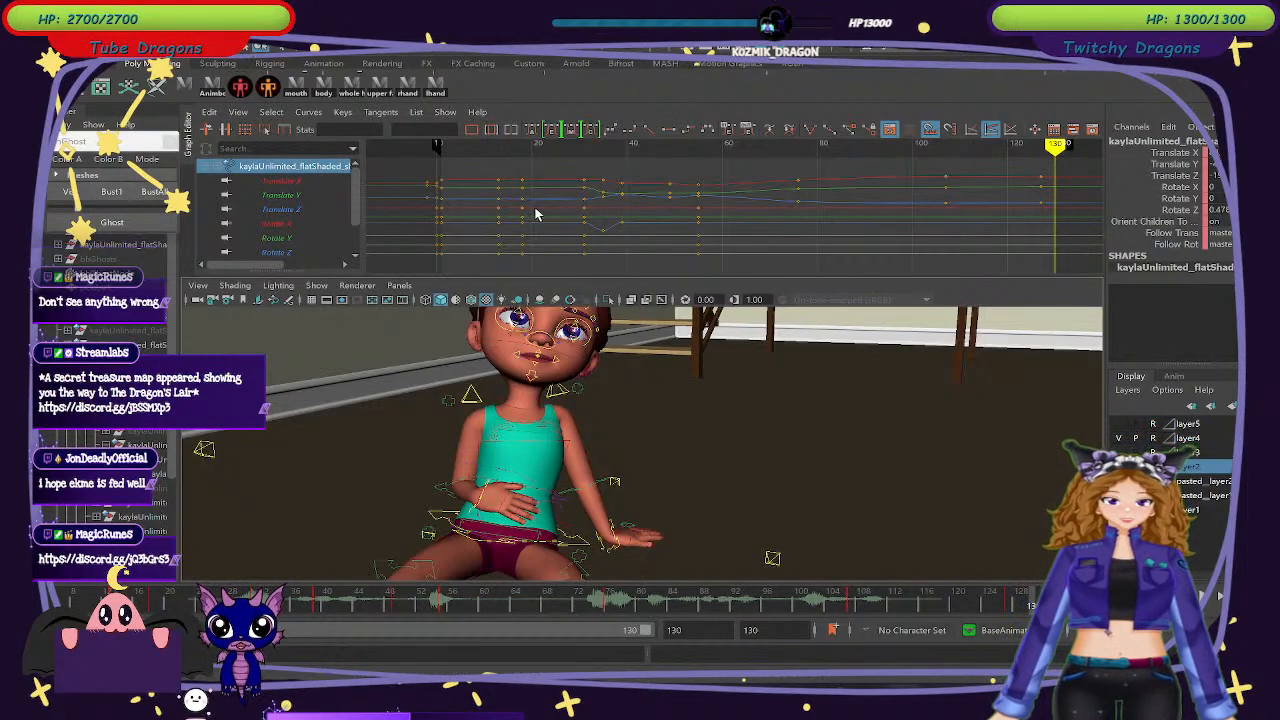
Try removing the eye-target control's Translate X key at frame 76, undo it, and check the motion up to frame 94.
{"action": "left_click", "coordinate": [323, 180]}
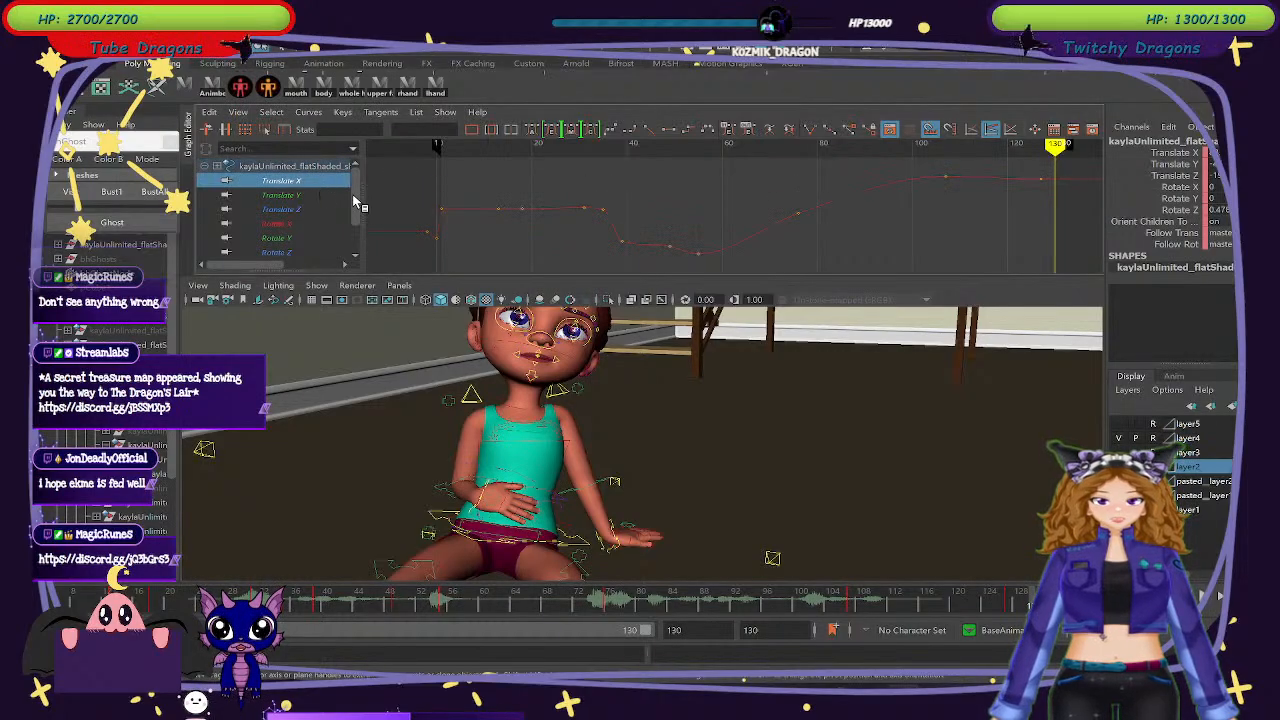
{"action": "left_click_drag", "start_coordinate": [787, 148], "coordinate": [802, 148]}
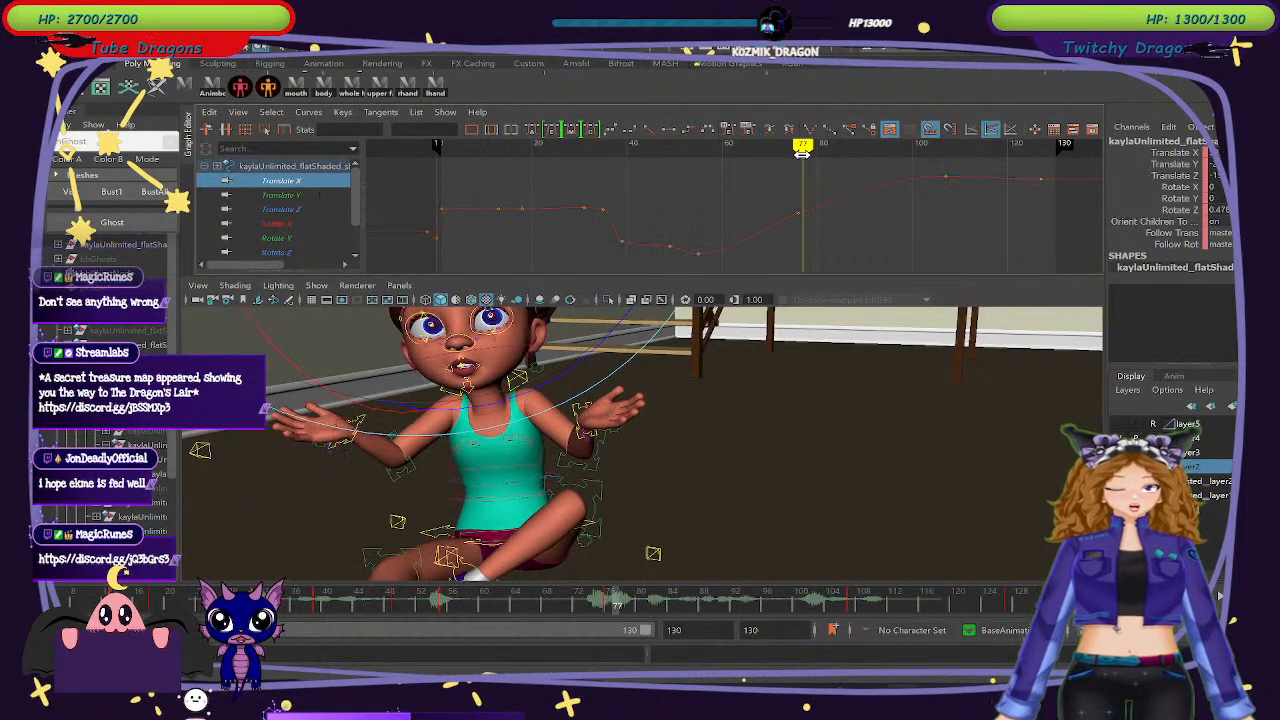
{"action": "left_click_drag", "start_coordinate": [785, 200], "coordinate": [837, 245]}
{"action": "left_click", "coordinate": [840, 193]}
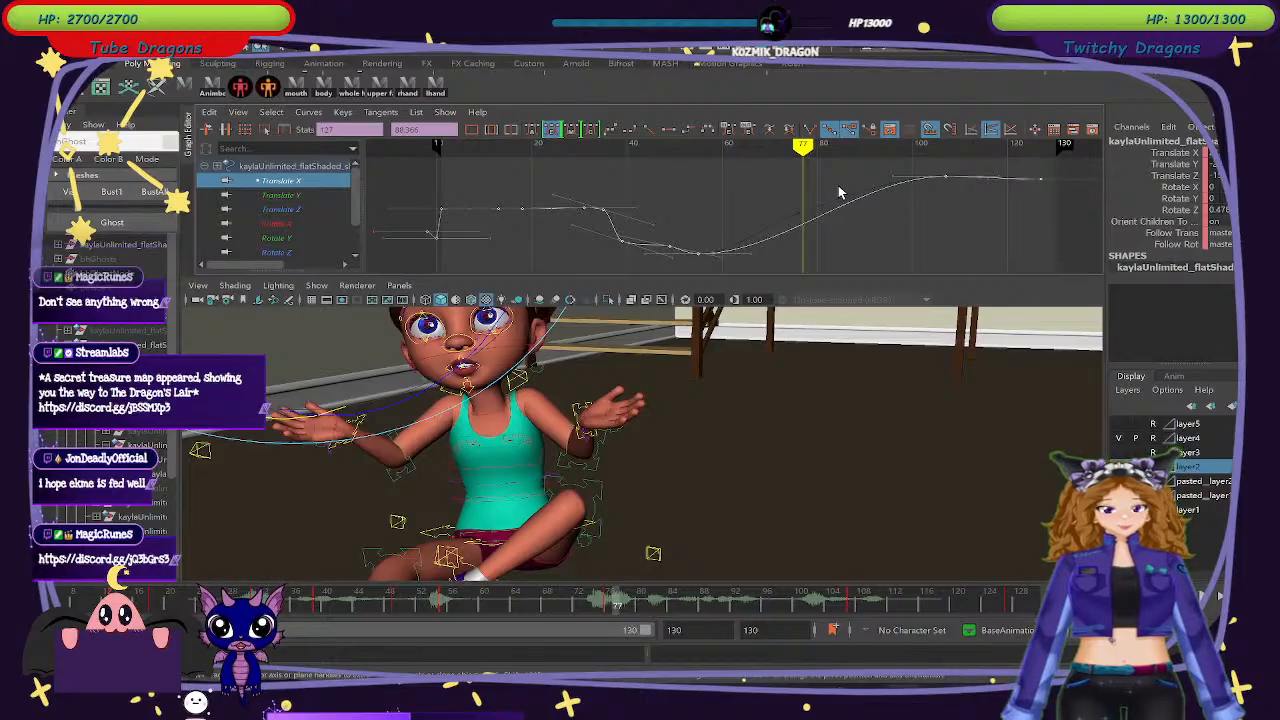
{"action": "key", "text": "ctrl+z"}
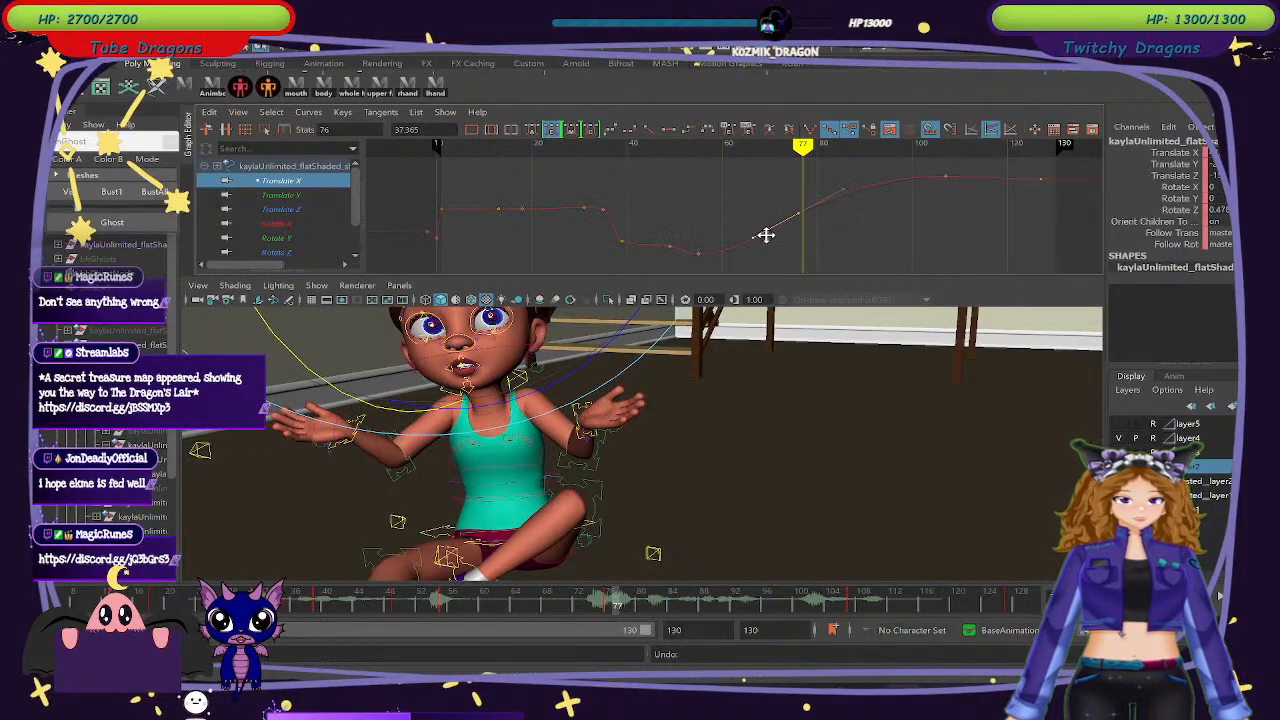
{"action": "mouse_move", "coordinate": [802, 145]}
{"action": "left_mouse_down"}
{"action": "mouse_move", "coordinate": [718, 148]}
{"action": "mouse_move", "coordinate": [889, 161]}
{"action": "left_mouse_up"}
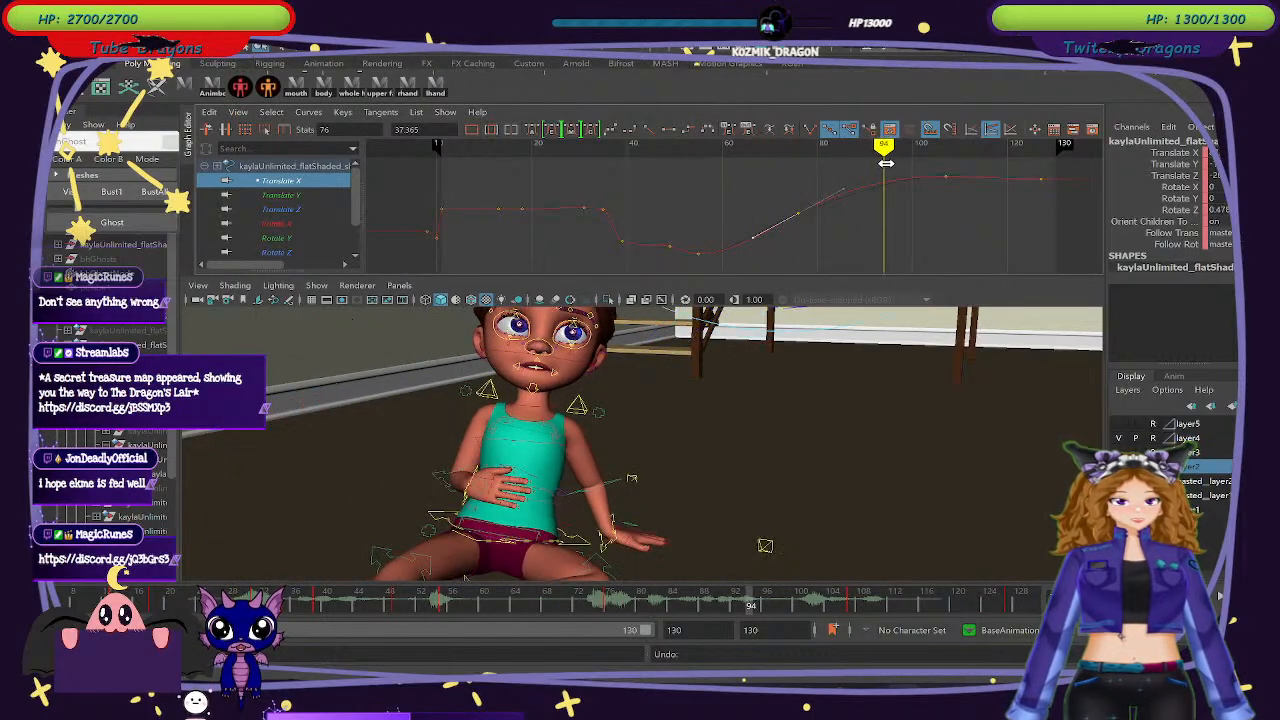
Lower the eye target's Translate Y key at frame 31 to about -30.63, and check the motion through frame 52.
{"action": "left_click", "coordinate": [337, 196]}
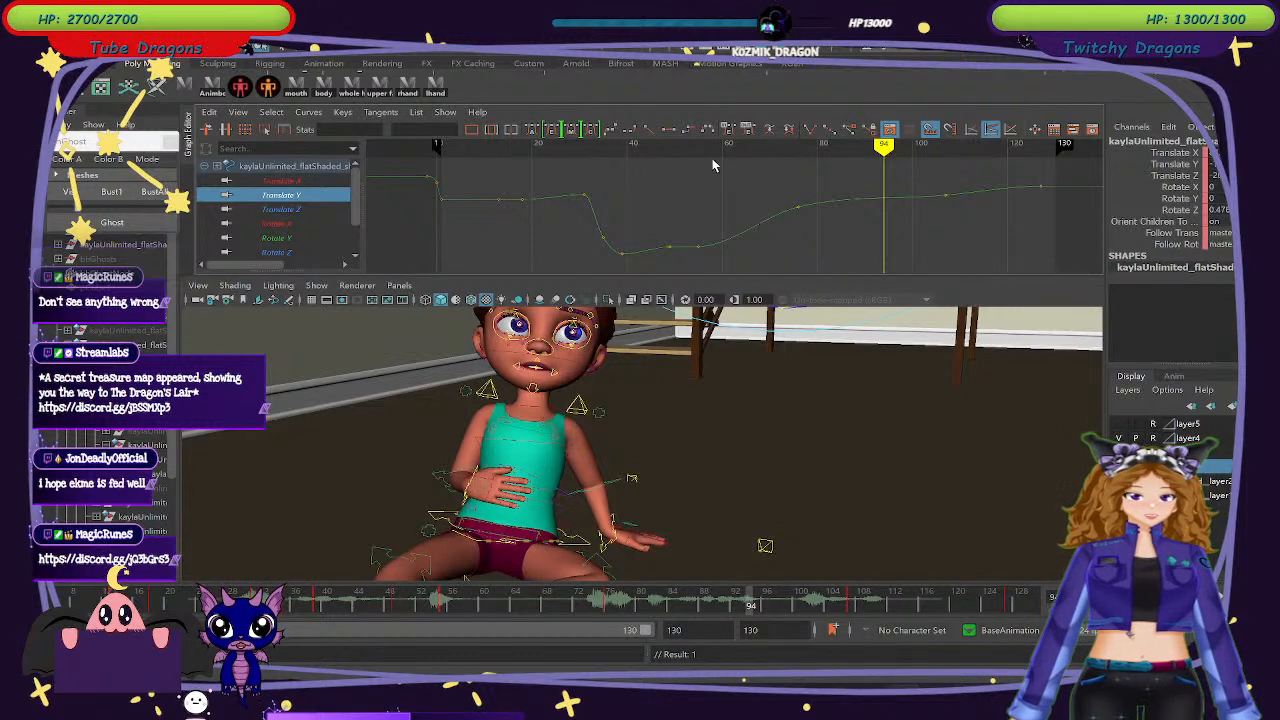
{"action": "mouse_move", "coordinate": [571, 152]}
{"action": "left_mouse_down"}
{"action": "mouse_move", "coordinate": [603, 156]}
{"action": "mouse_move", "coordinate": [584, 160]}
{"action": "left_mouse_up"}
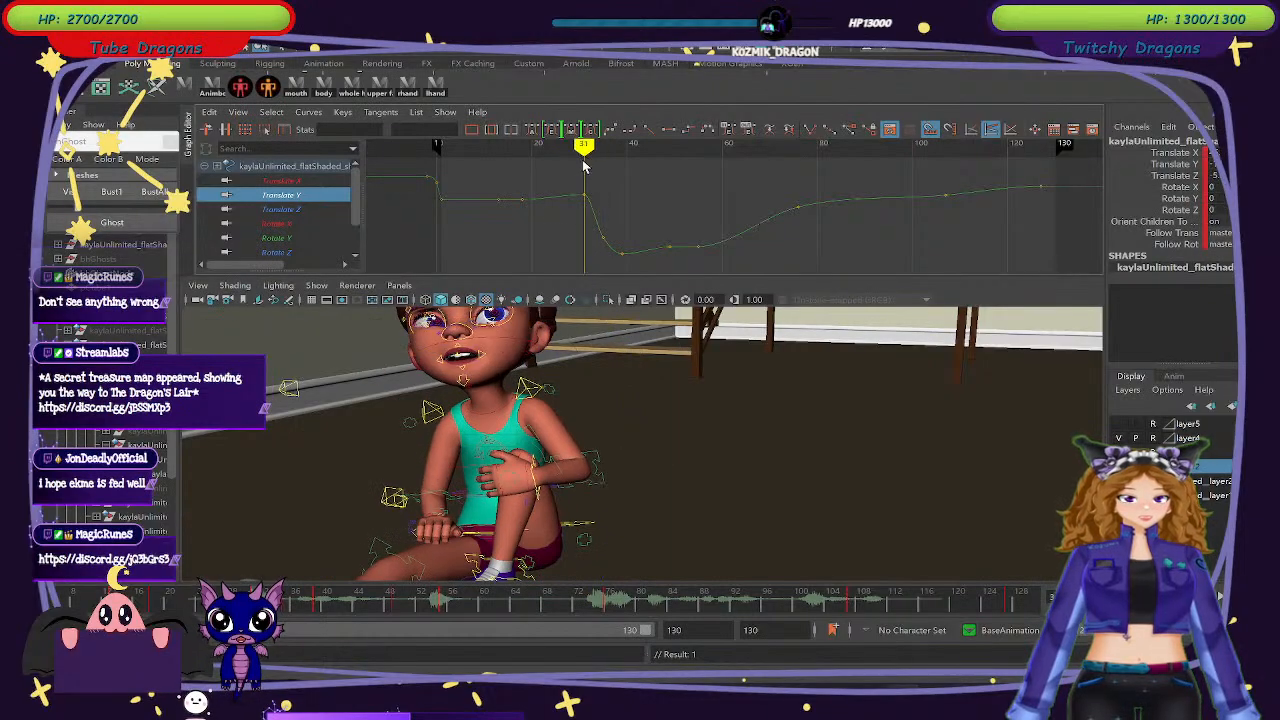
{"action": "left_click_drag", "start_coordinate": [599, 218], "coordinate": [597, 212]}
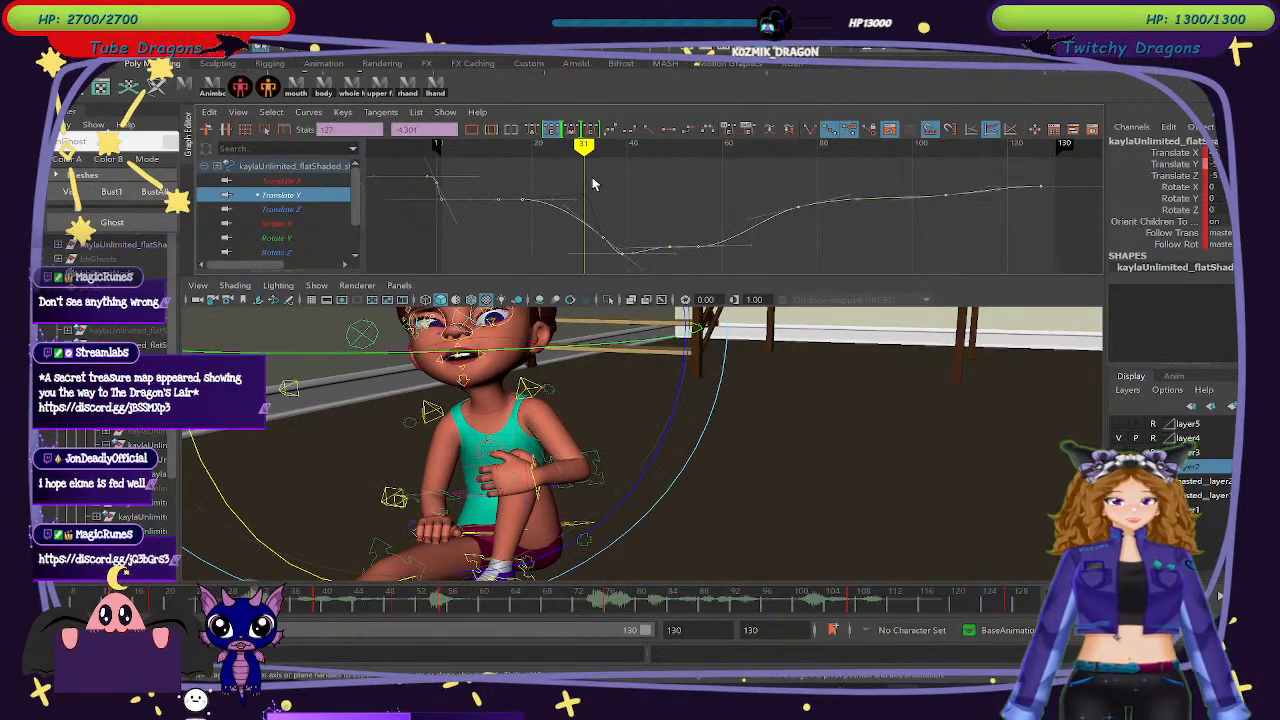
{"action": "mouse_move", "coordinate": [566, 146]}
{"action": "left_mouse_down"}
{"action": "mouse_move", "coordinate": [543, 152]}
{"action": "mouse_move", "coordinate": [612, 172]}
{"action": "left_mouse_up"}
{"action": "key", "text": "ctrl+z"}
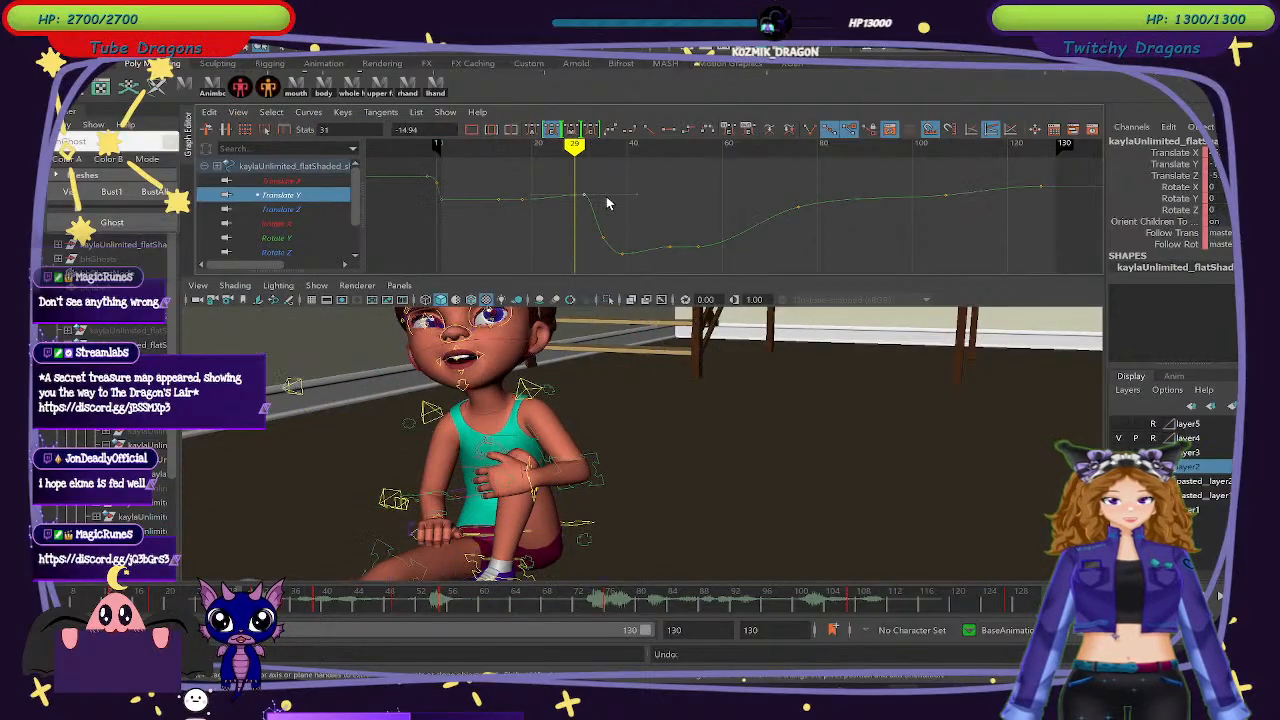
{"action": "middle_click_drag", "start_coordinate": [594, 197], "coordinate": [593, 205], "text": "shift"}
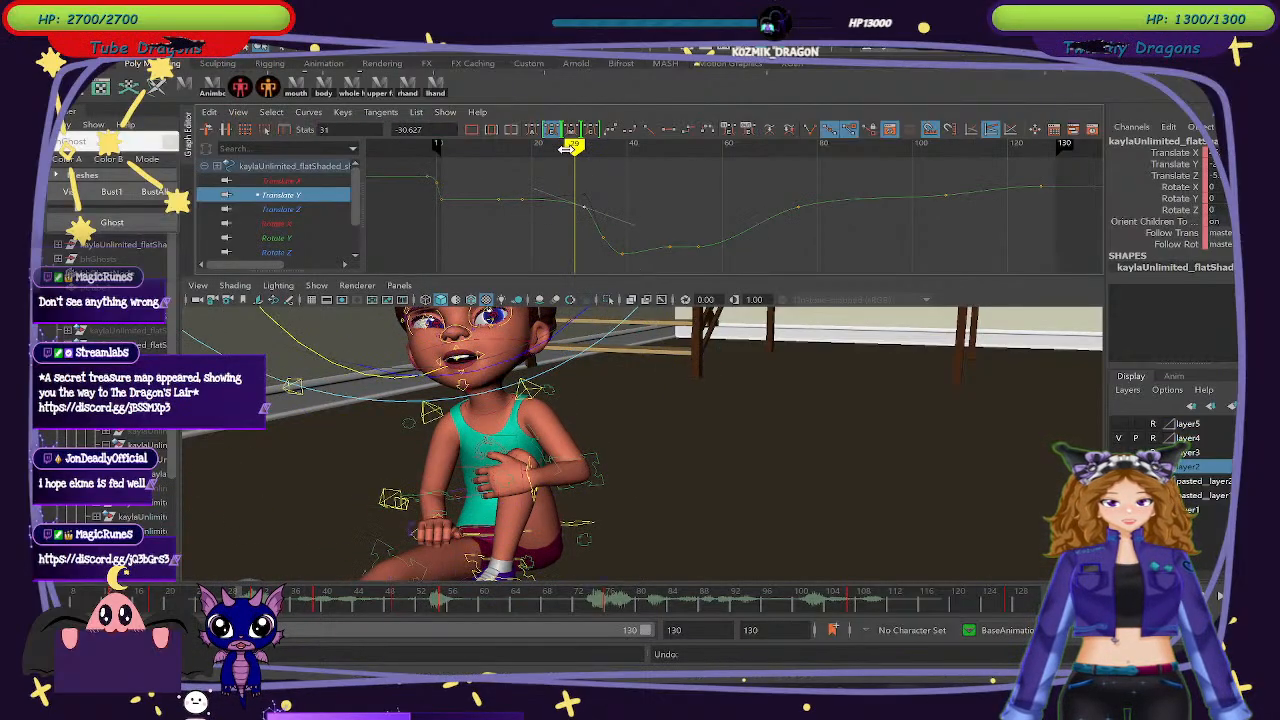
{"action": "mouse_move", "coordinate": [573, 148]}
{"action": "left_mouse_down"}
{"action": "mouse_move", "coordinate": [543, 155]}
{"action": "mouse_move", "coordinate": [613, 188]}
{"action": "mouse_move", "coordinate": [562, 180]}
{"action": "mouse_move", "coordinate": [683, 192]}
{"action": "left_mouse_up"}
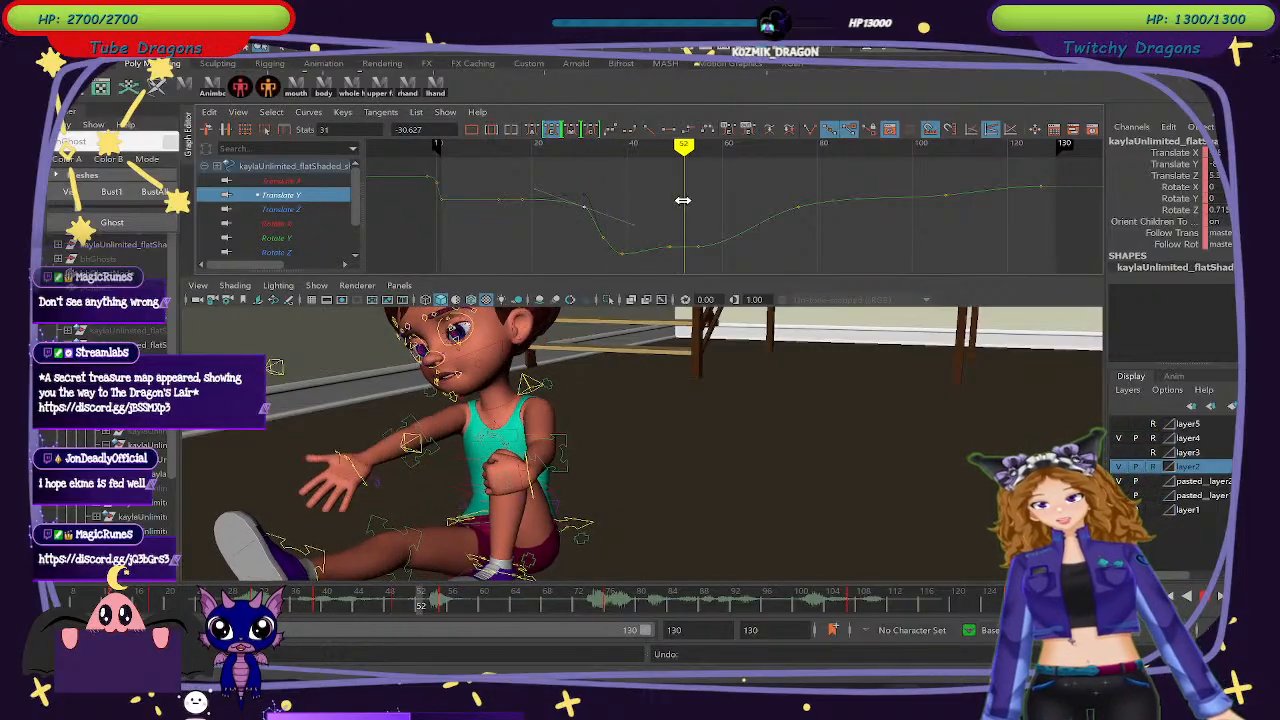
Replace the eye target's Translate Z key at frame 35 with a fresh key at about 3.675 on the smoothed curve.
{"action": "left_click", "coordinate": [280, 209]}
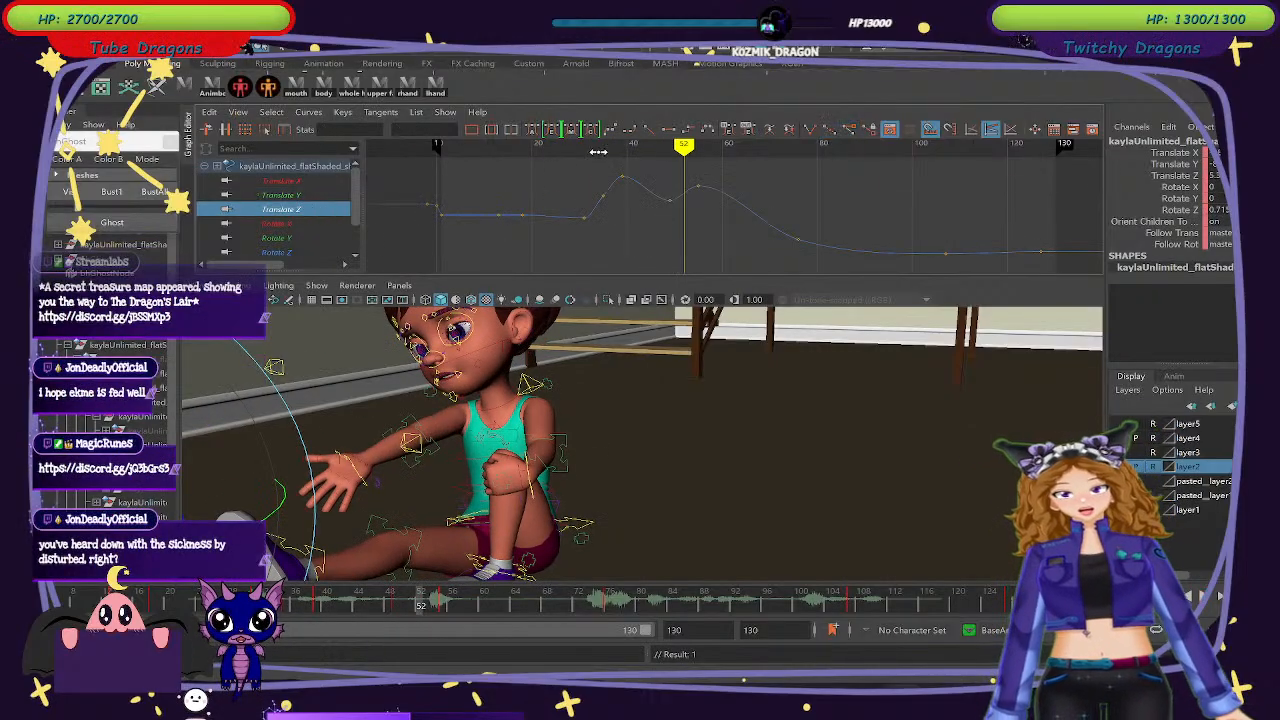
{"action": "mouse_move", "coordinate": [683, 147]}
{"action": "left_mouse_down"}
{"action": "mouse_move", "coordinate": [594, 148]}
{"action": "mouse_move", "coordinate": [600, 176]}
{"action": "left_mouse_up"}
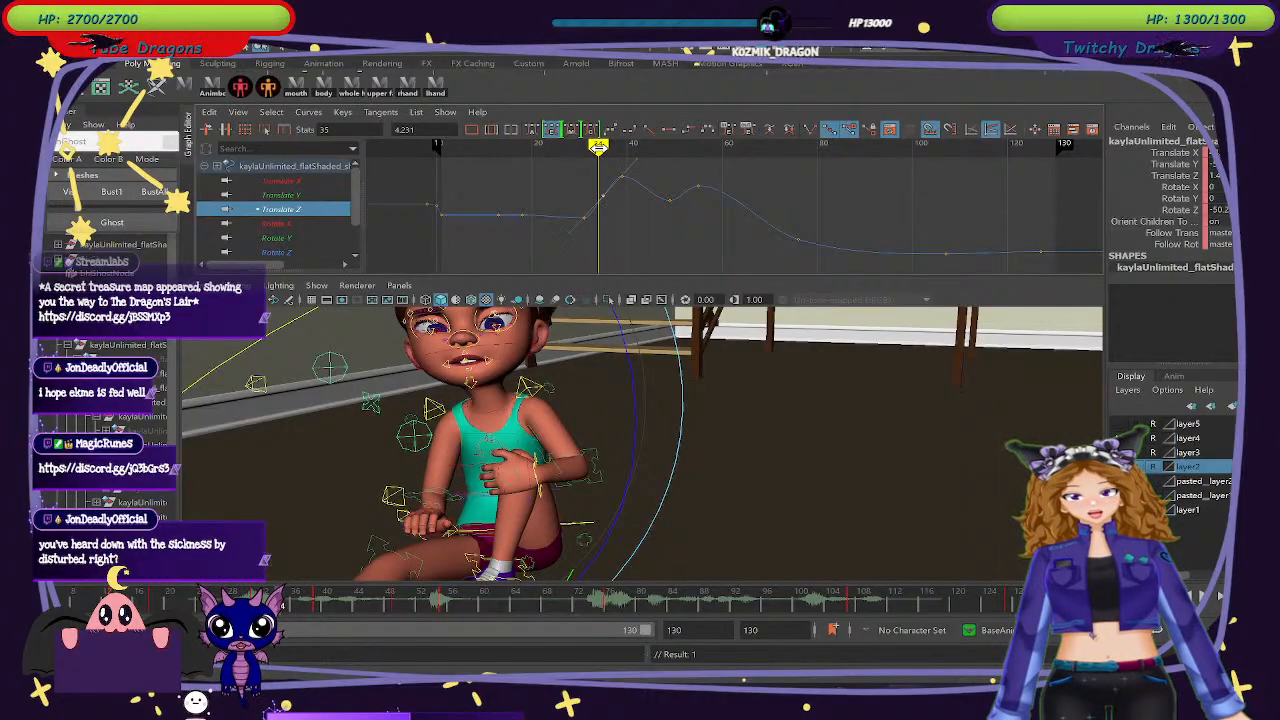
{"action": "left_click", "coordinate": [603, 147]}
{"action": "key", "text": "s"}
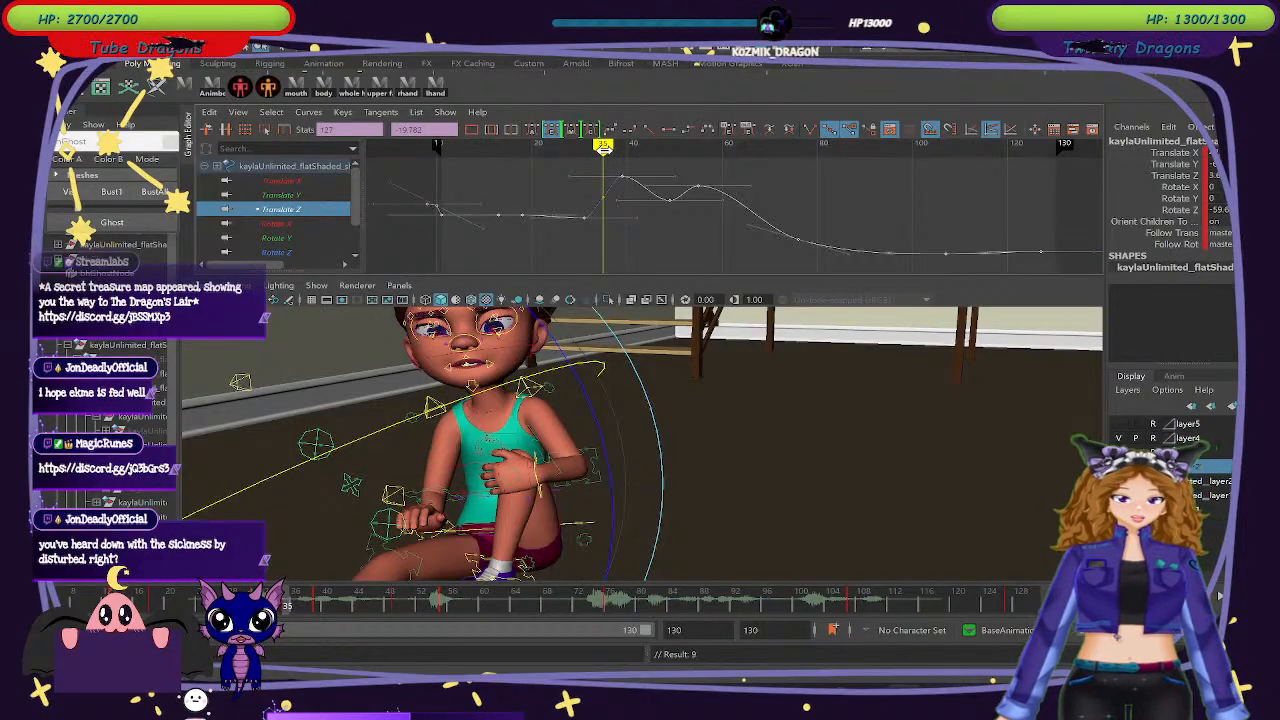
{"action": "mouse_move", "coordinate": [603, 146]}
{"action": "left_mouse_down"}
{"action": "mouse_move", "coordinate": [589, 146]}
{"action": "mouse_move", "coordinate": [603, 146]}
{"action": "left_mouse_up"}
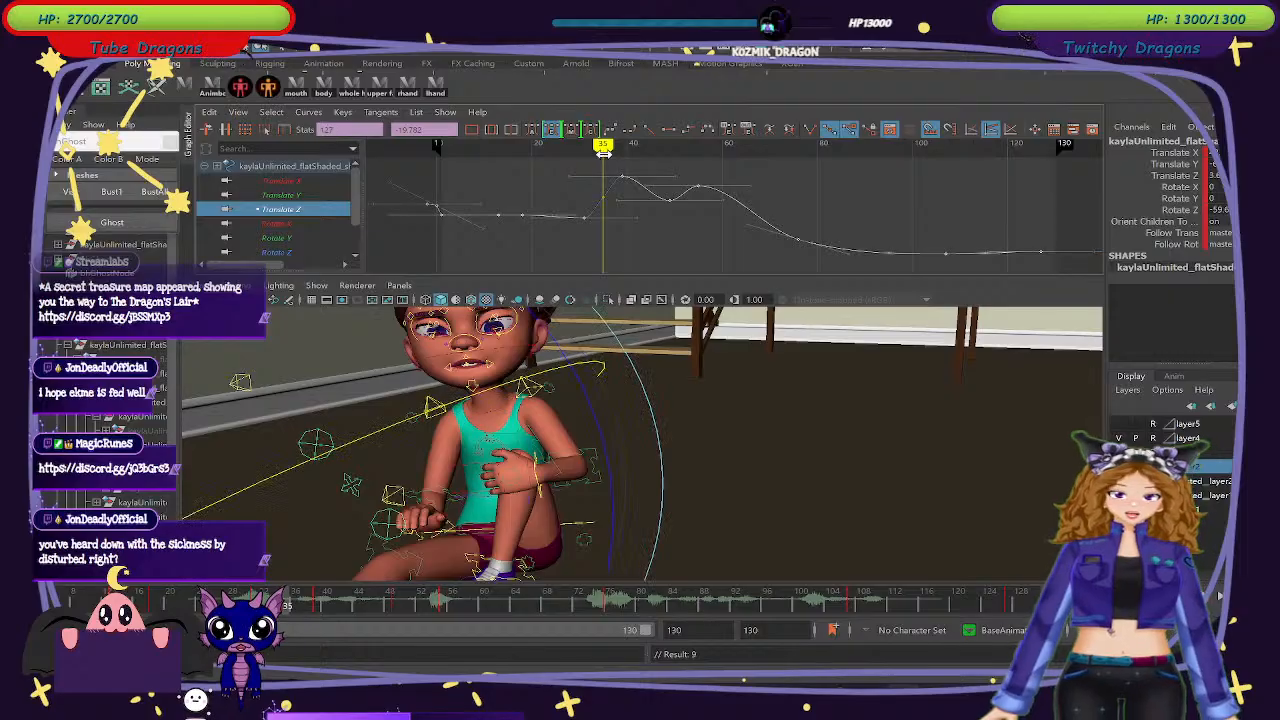
{"action": "left_click_drag", "start_coordinate": [614, 215], "coordinate": [598, 205]}
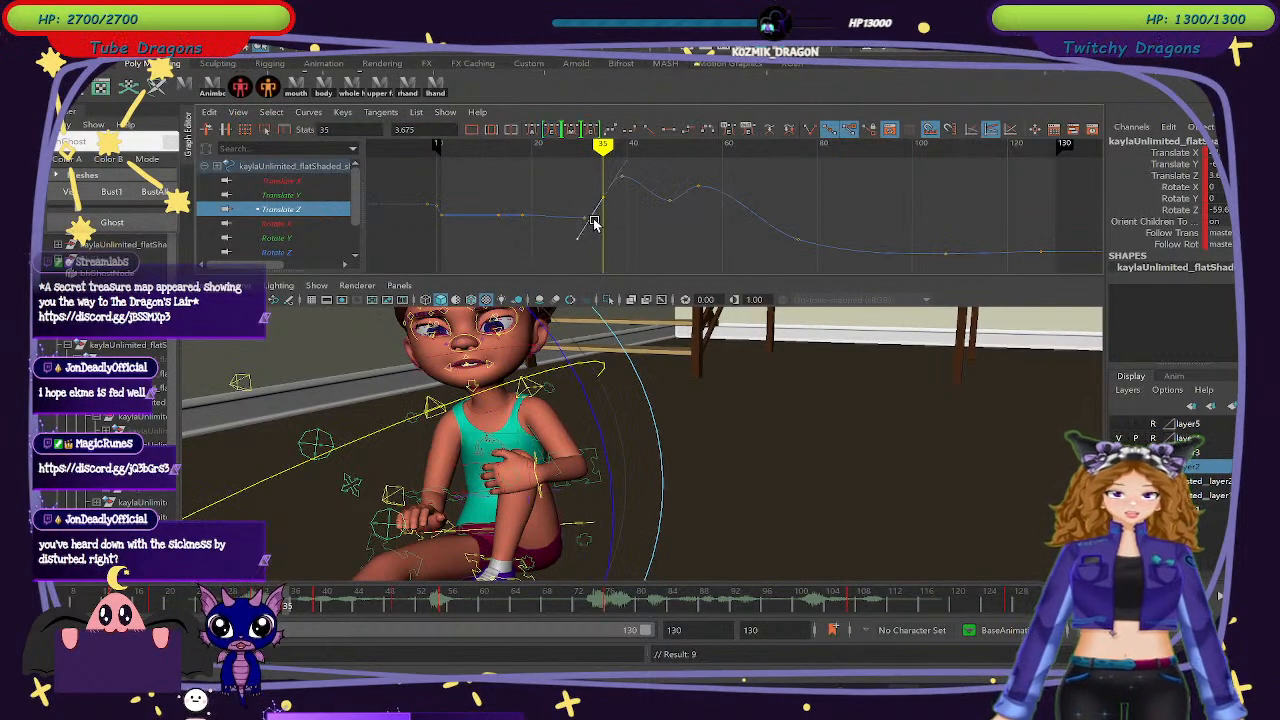
Inspect the eye target's Rotate X, Y and Z curves, and scrub from frame 35 to frame 71.
{"action": "left_click", "coordinate": [325, 225]}
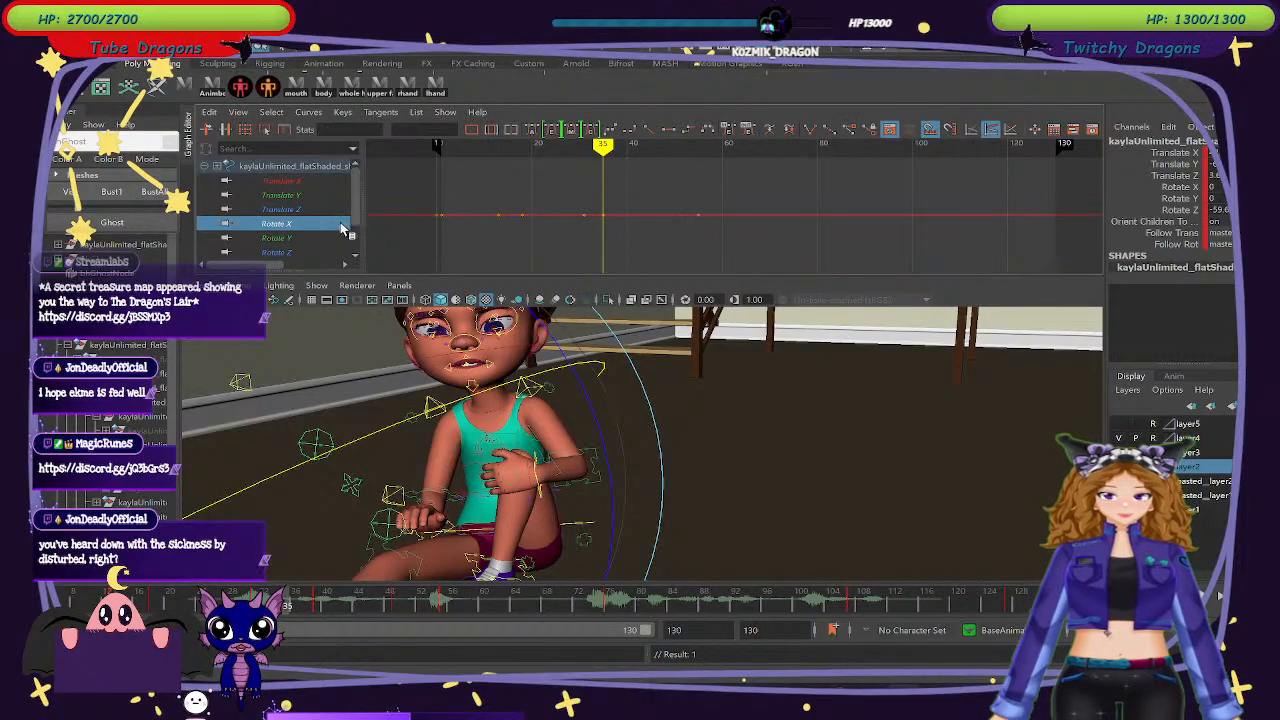
{"action": "left_click", "coordinate": [313, 239]}
{"action": "left_click", "coordinate": [312, 250]}
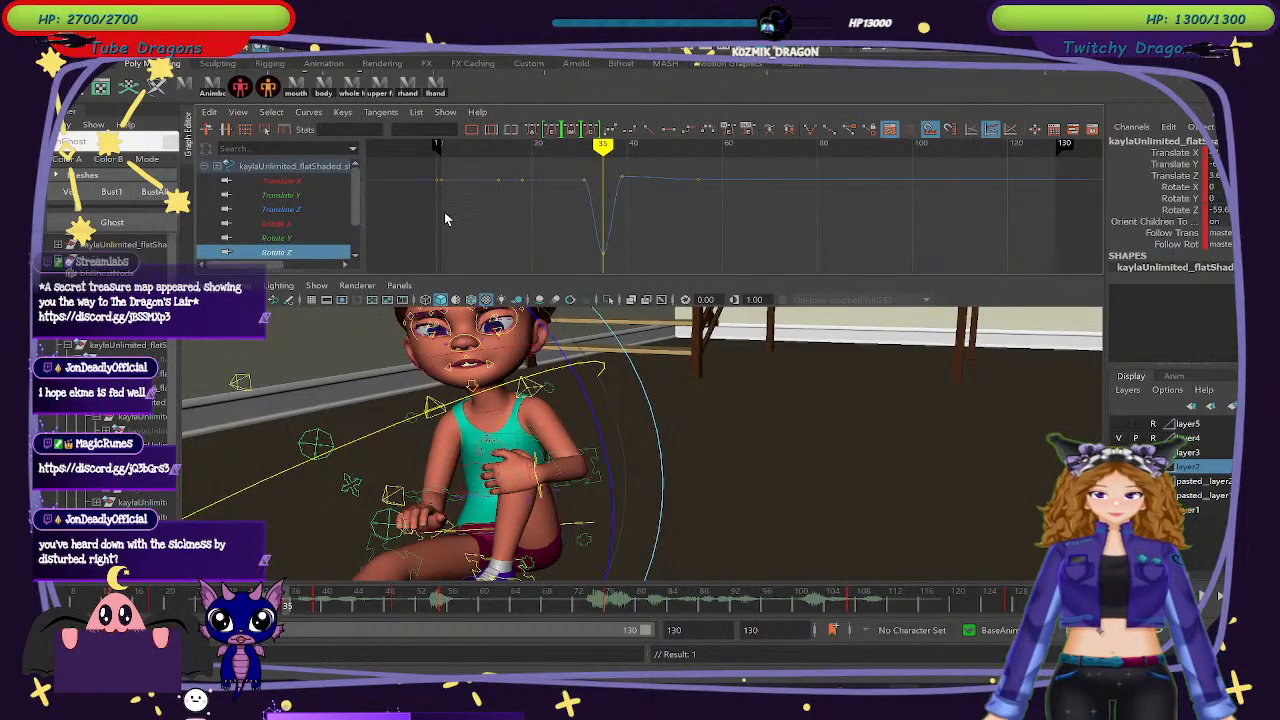
{"action": "mouse_move", "coordinate": [355, 191]}
{"action": "left_mouse_down"}
{"action": "mouse_move", "coordinate": [355, 221]}
{"action": "mouse_move", "coordinate": [352, 181]}
{"action": "left_mouse_up"}
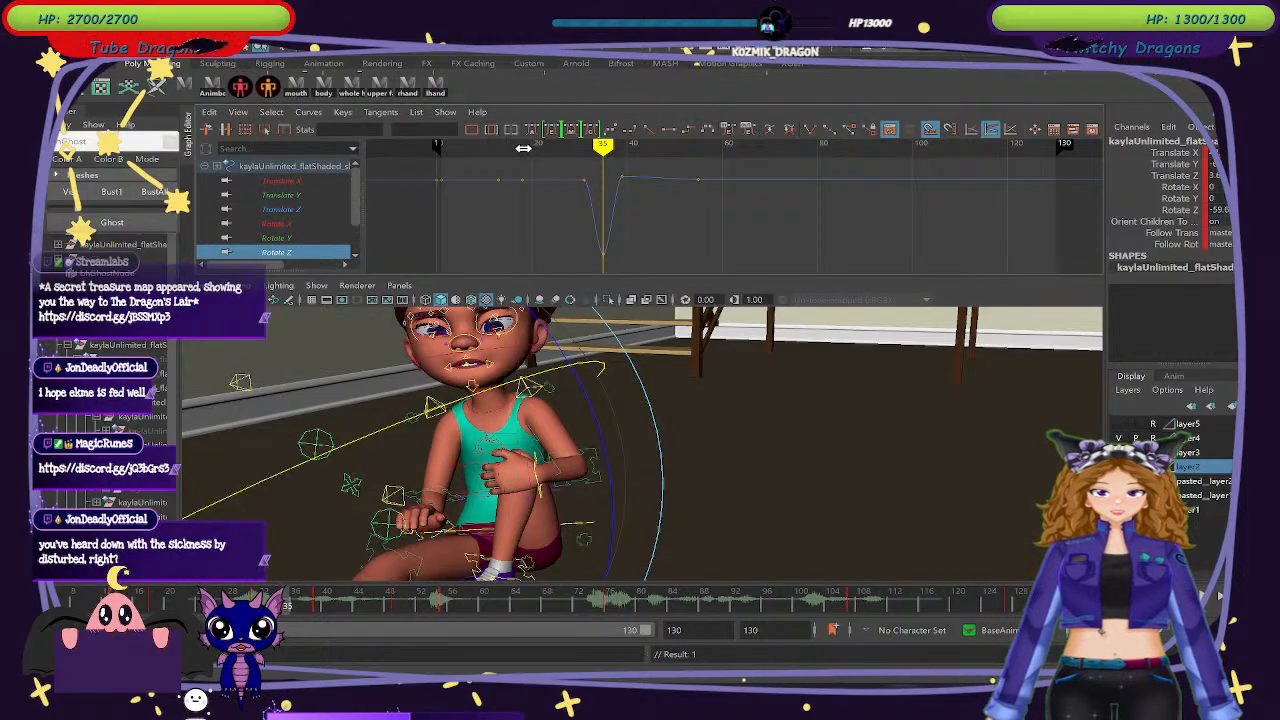
{"action": "mouse_move", "coordinate": [604, 147]}
{"action": "left_mouse_down"}
{"action": "mouse_move", "coordinate": [518, 148]}
{"action": "mouse_move", "coordinate": [775, 173]}
{"action": "left_mouse_up"}
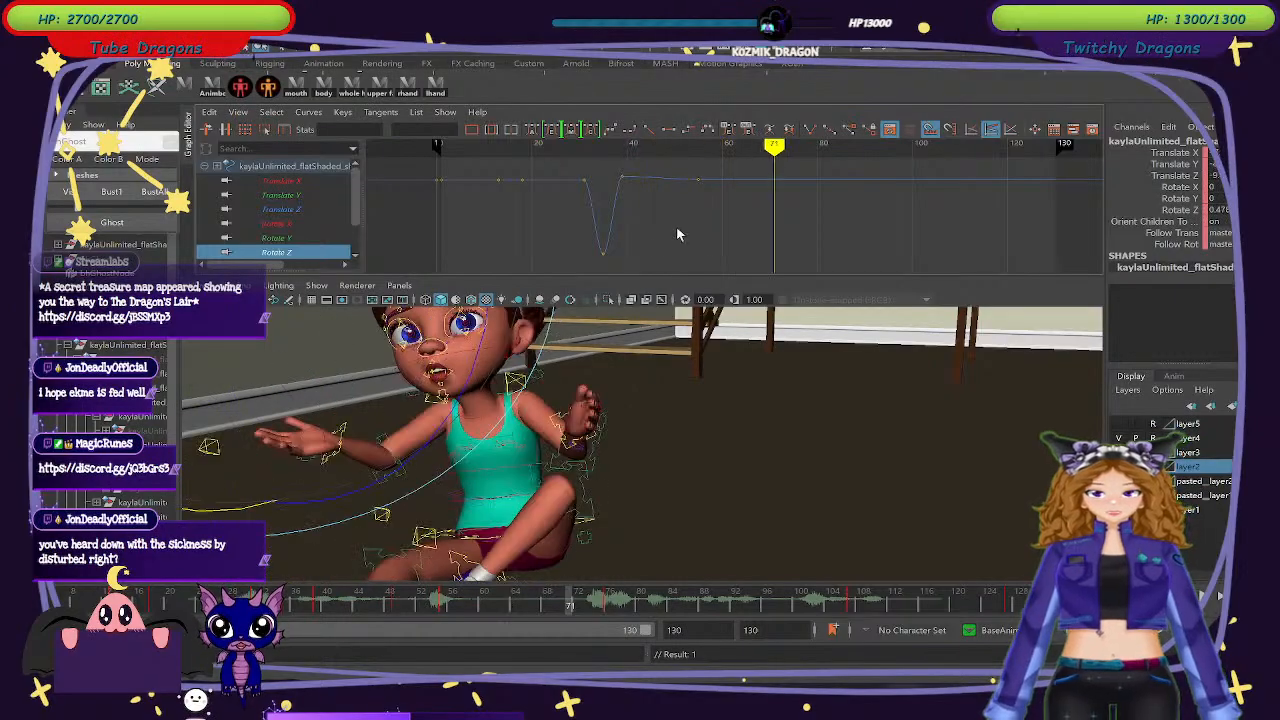
Select the head control and inspect its Translate X, Y and Z curves.
{"action": "scroll", "coordinate": [664, 361], "scroll_direction": "down", "scroll_amount": 3}
{"action": "left_click", "coordinate": [762, 362]}
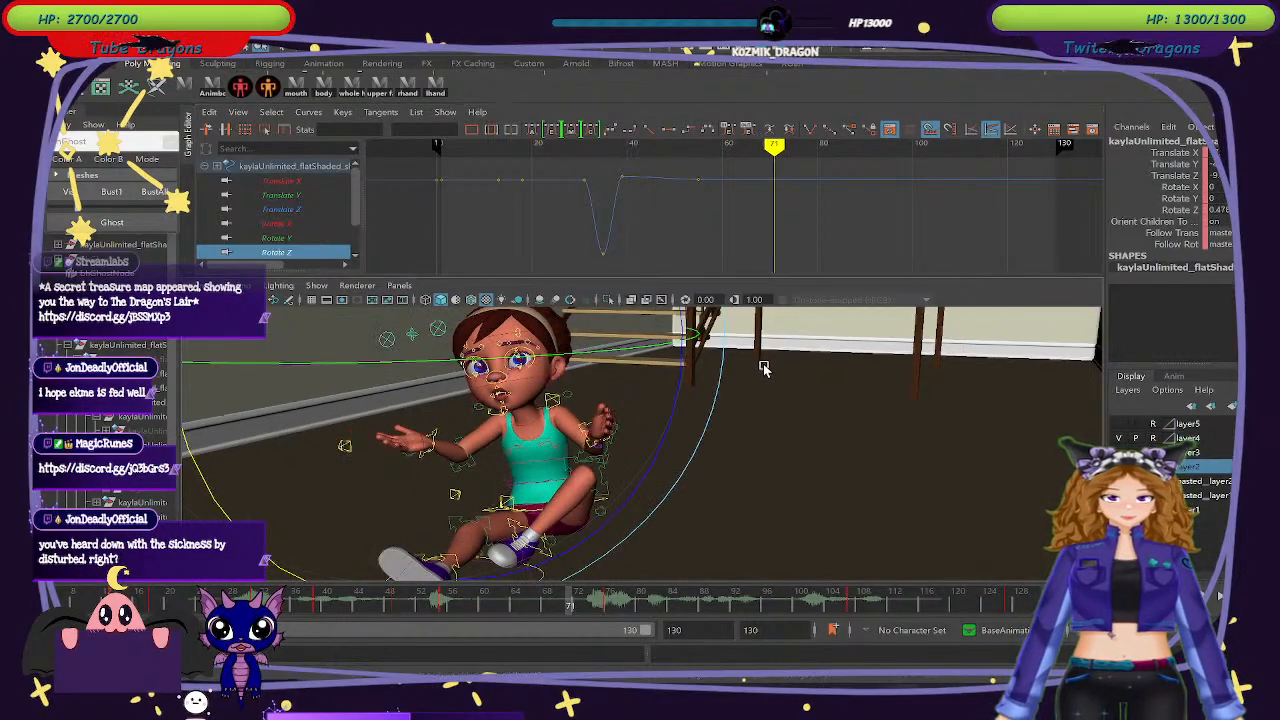
{"action": "scroll", "coordinate": [749, 362], "scroll_direction": "down", "scroll_amount": 2}
{"action": "scroll", "coordinate": [749, 362], "scroll_direction": "down", "scroll_amount": 1}
{"action": "left_click", "coordinate": [546, 333]}
{"action": "scroll", "coordinate": [767, 399], "scroll_direction": "up", "scroll_amount": 5}
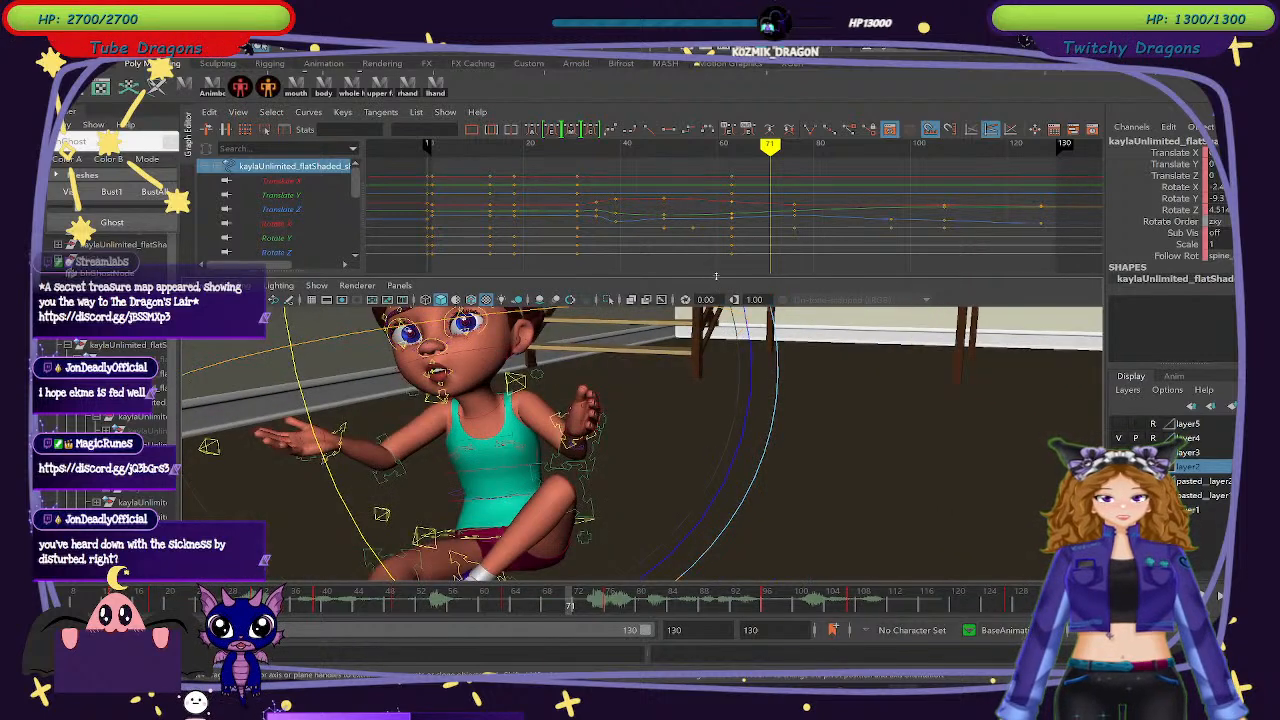
{"action": "left_click_drag", "start_coordinate": [722, 219], "coordinate": [717, 241]}
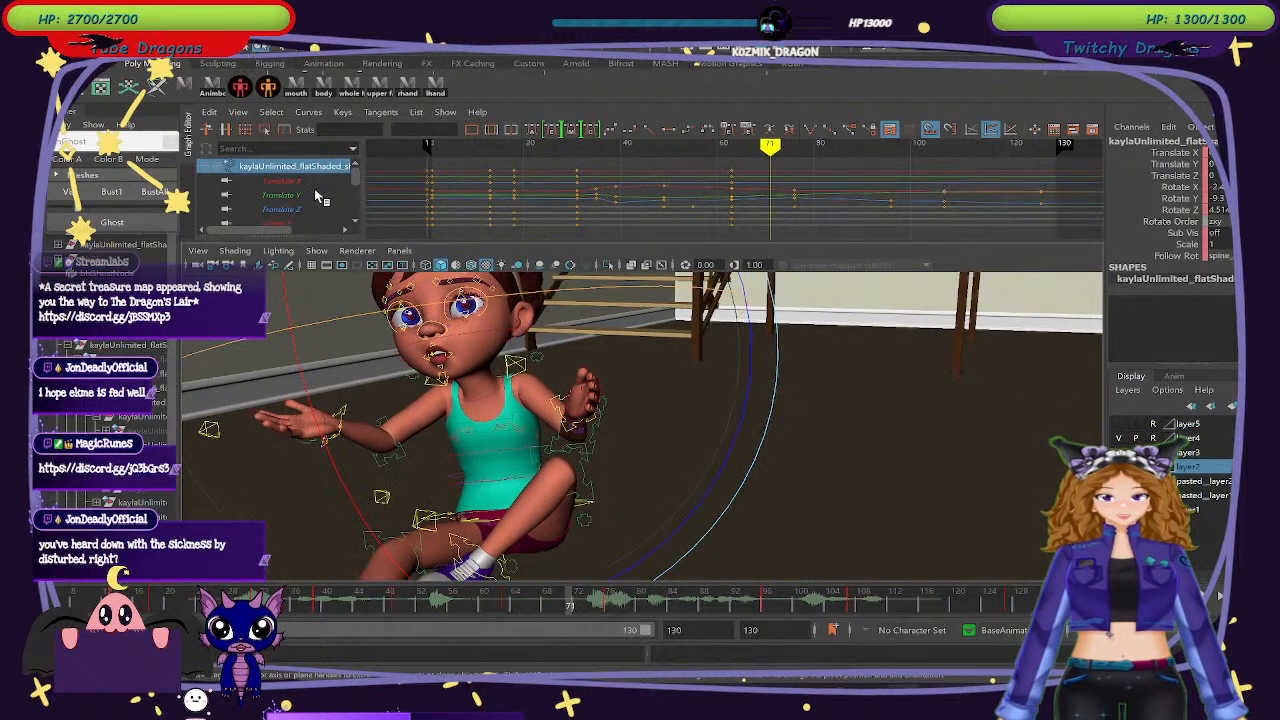
{"action": "left_click", "coordinate": [302, 182]}
{"action": "left_click", "coordinate": [300, 197]}
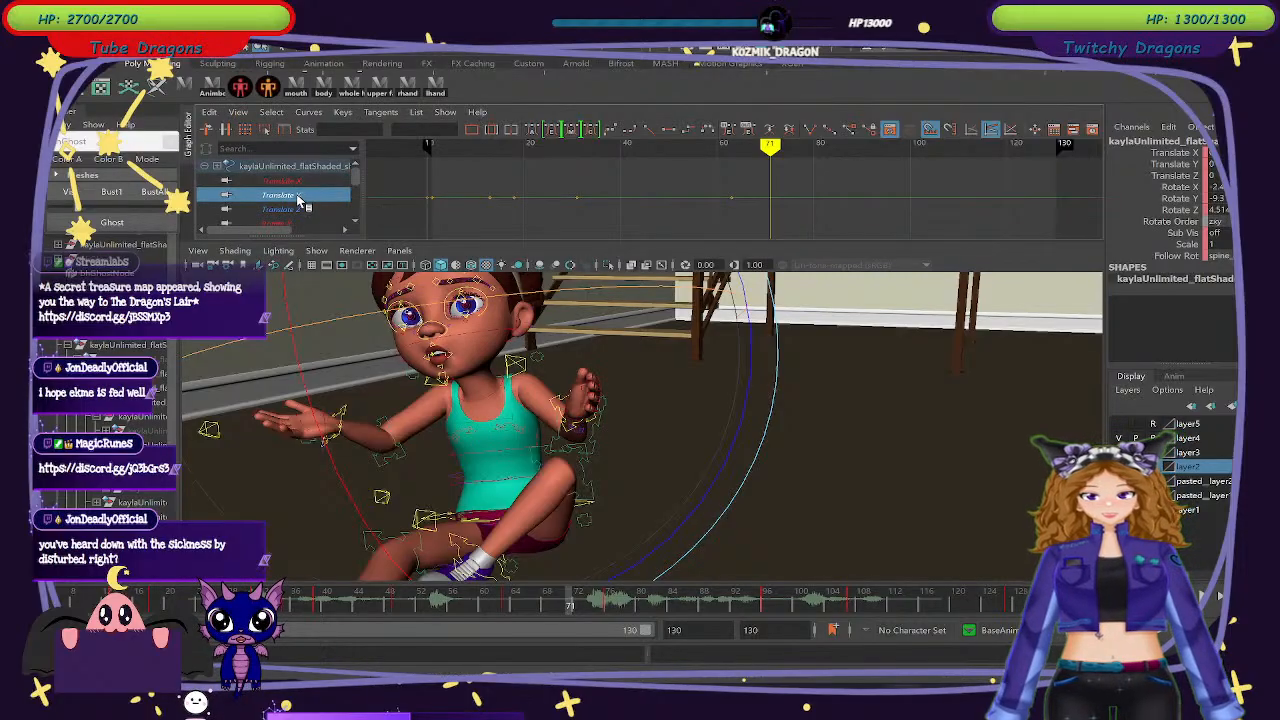
{"action": "left_click", "coordinate": [305, 211]}
Replace the head control's Rotate X key at frame 35 with a fresh key at about 6.768 on the smoothed curve.
{"action": "left_click", "coordinate": [335, 222]}
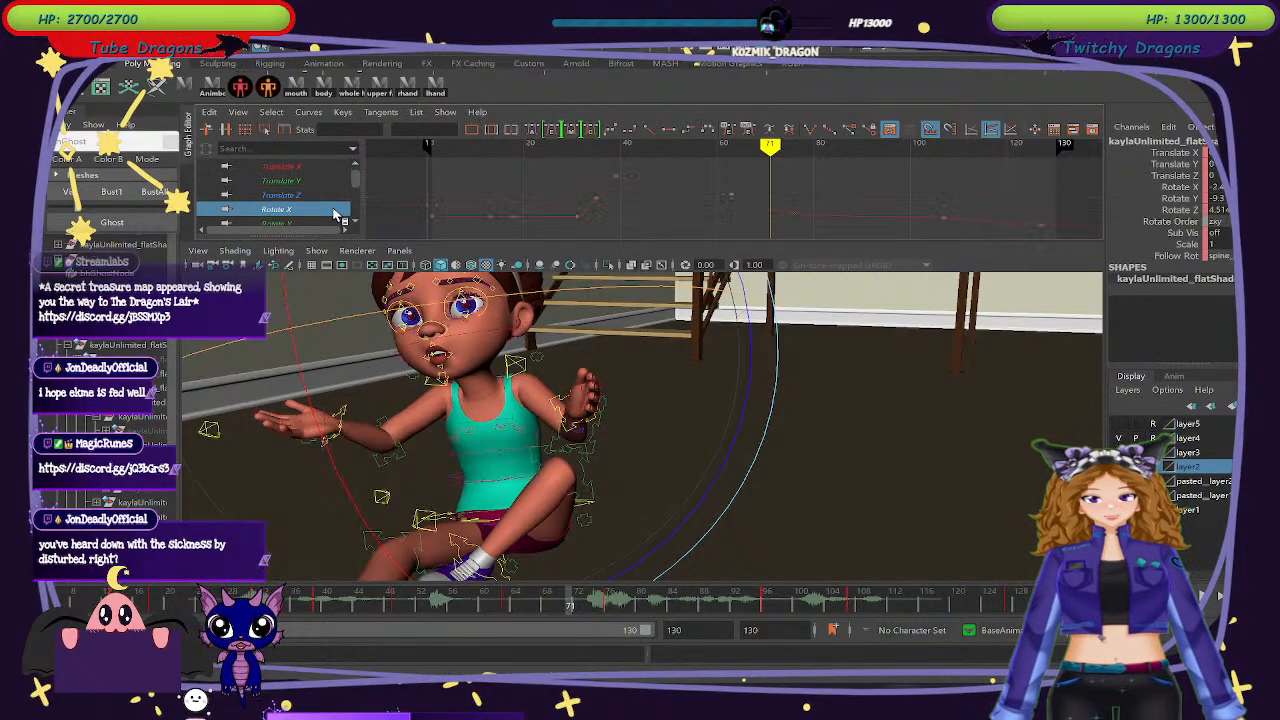
{"action": "left_click_drag", "start_coordinate": [603, 150], "coordinate": [596, 152]}
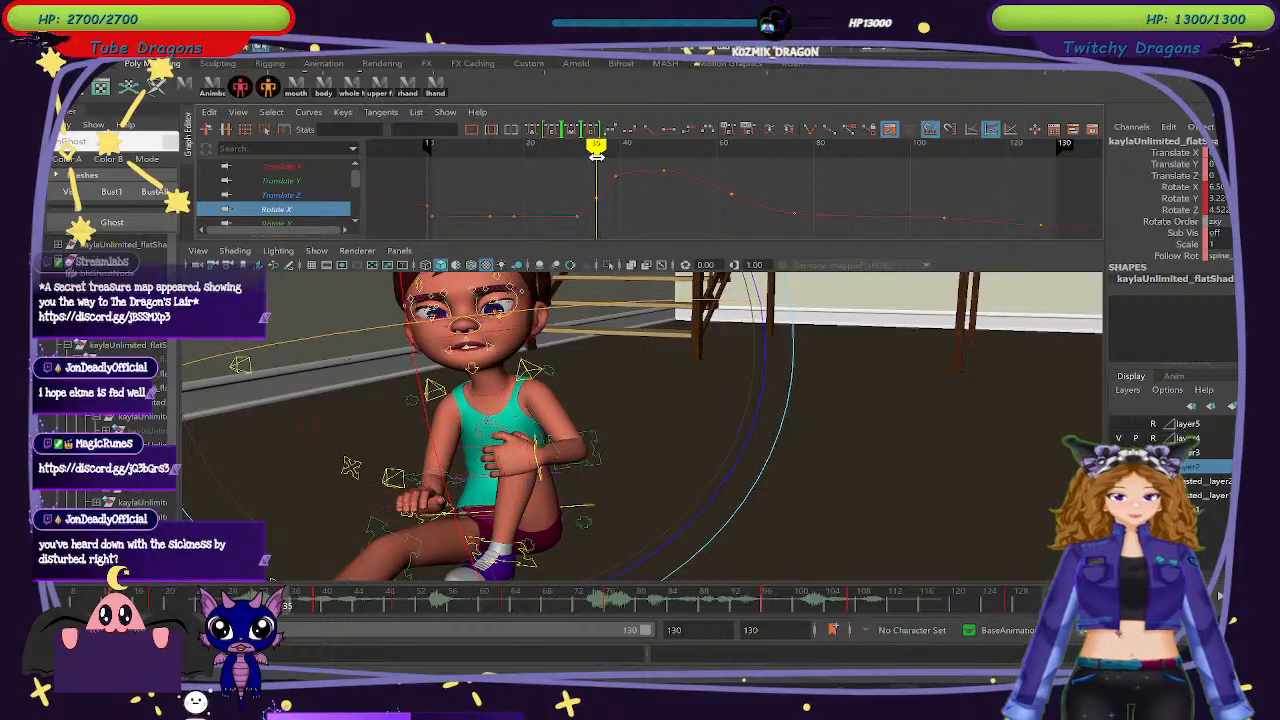
{"action": "left_click", "coordinate": [596, 200]}
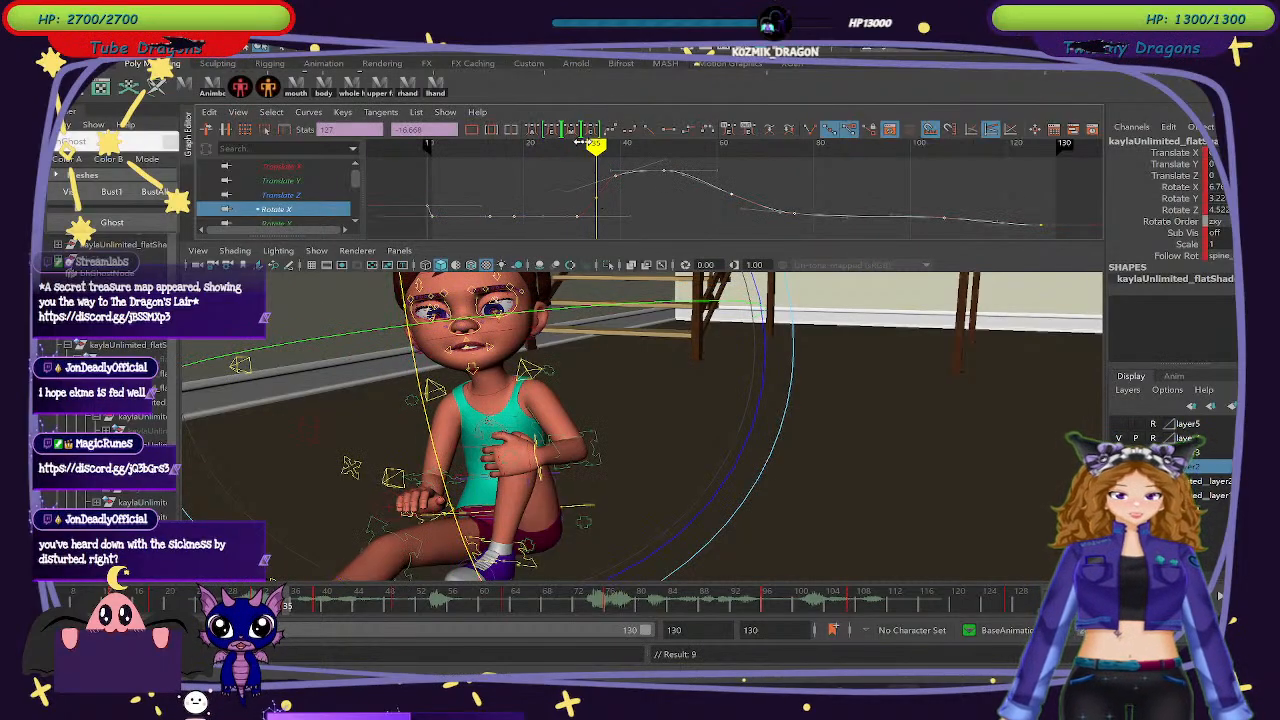
{"action": "left_click_drag", "start_coordinate": [596, 150], "coordinate": [596, 152]}
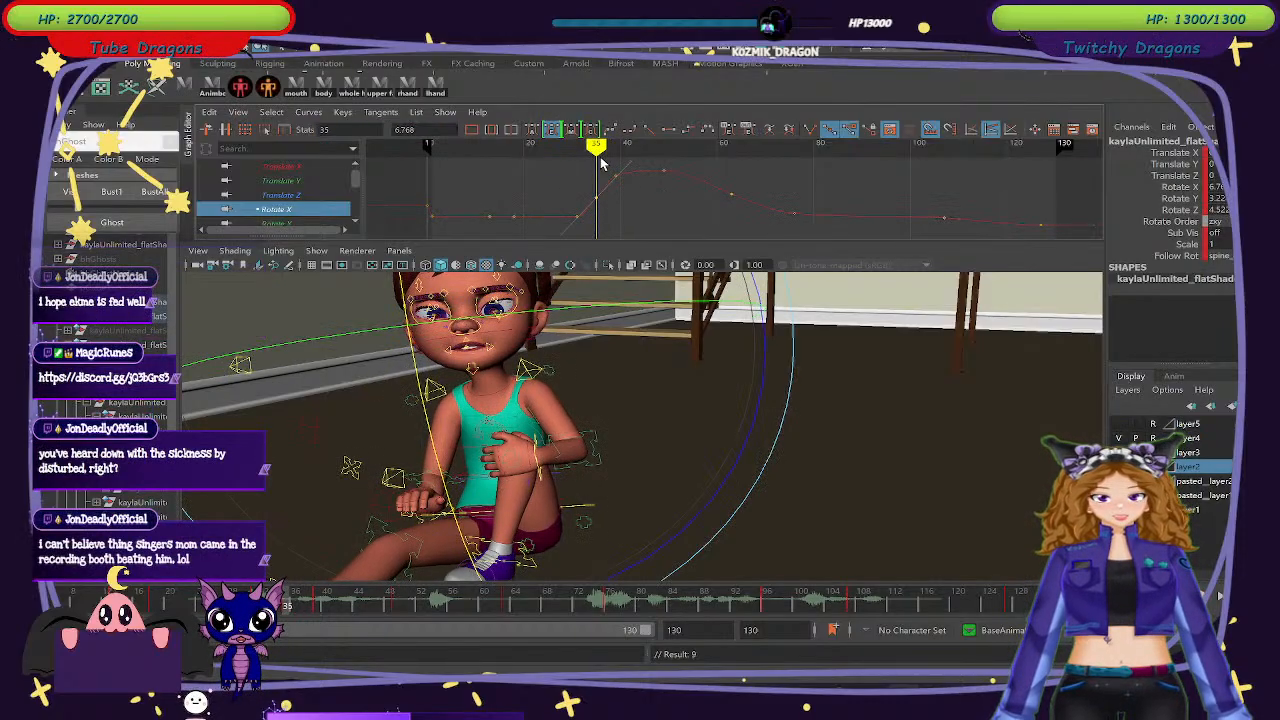
{"action": "left_click_drag", "start_coordinate": [594, 150], "coordinate": [607, 199]}
Give the head's Rotate Y key at frame 35 smooth, downward-sloping tangents, and check the motion up to frame 38.
{"action": "left_click", "coordinate": [316, 223]}
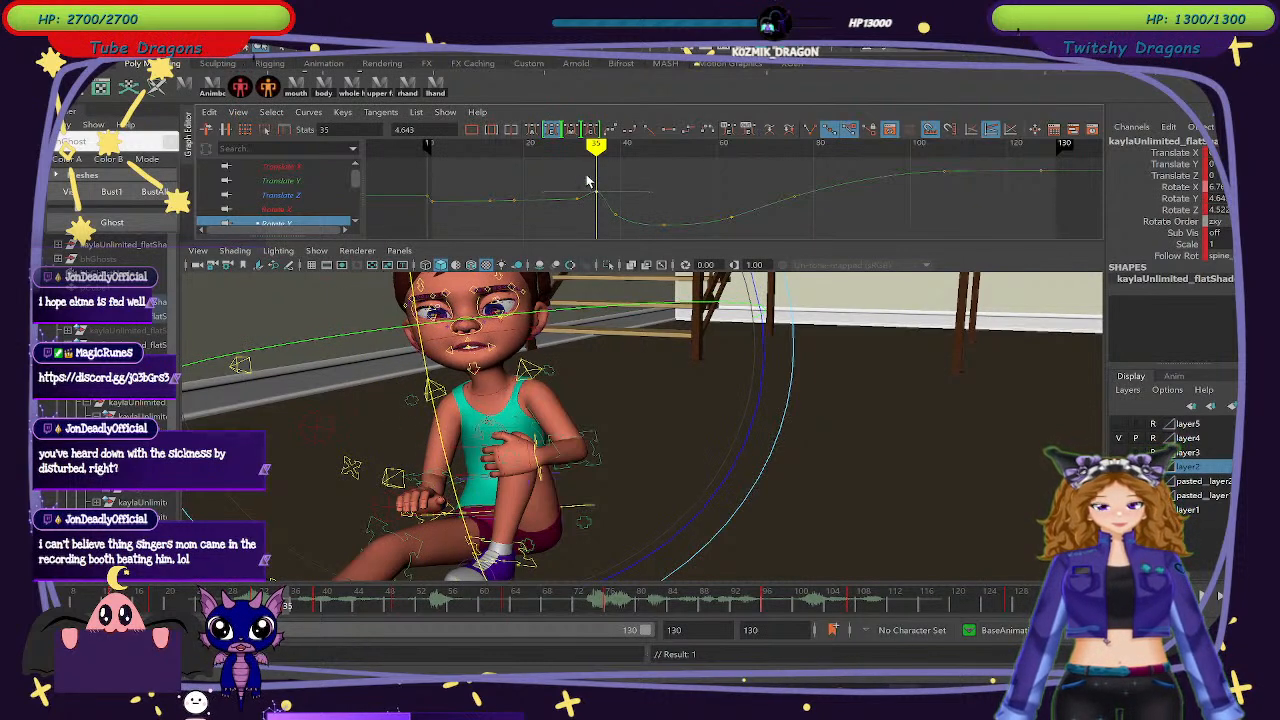
{"action": "left_click_drag", "start_coordinate": [569, 150], "coordinate": [603, 182]}
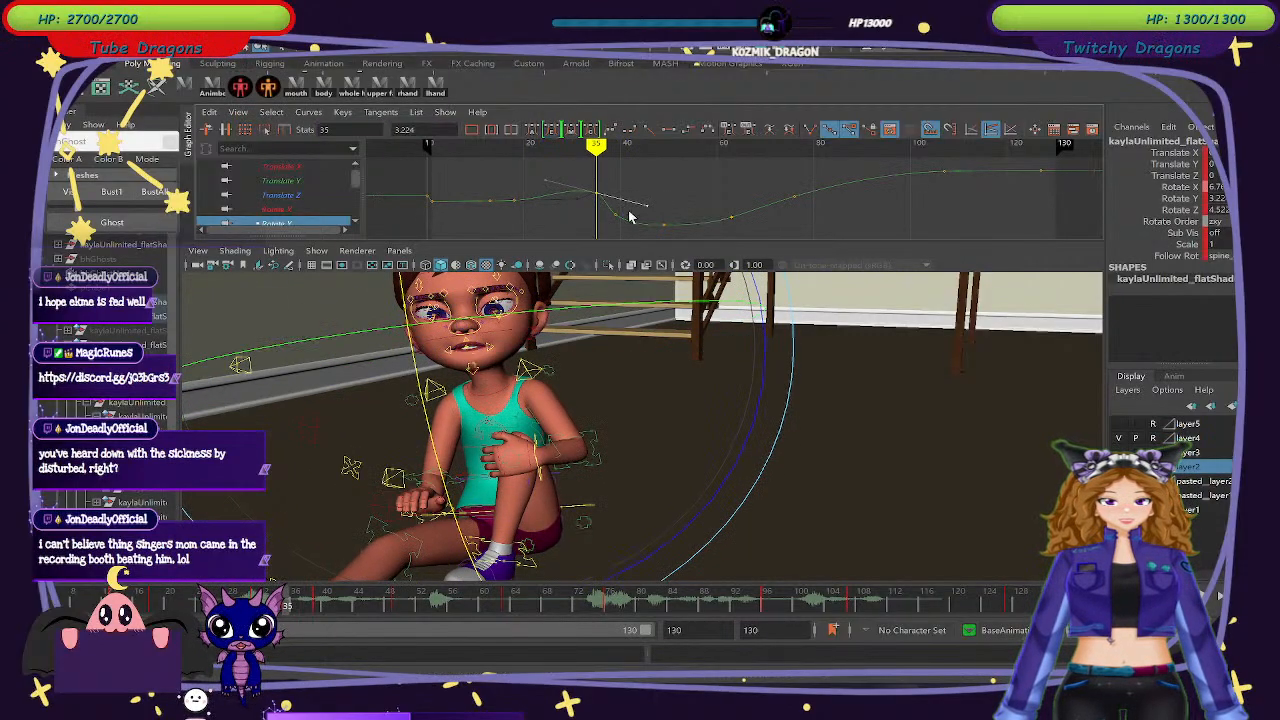
{"action": "left_click_drag", "start_coordinate": [547, 150], "coordinate": [608, 198]}
Delete the head's Rotate Z key at frame 35 and check the motion through frame 45.
{"action": "scroll", "coordinate": [352, 219], "scroll_direction": "down", "scroll_amount": 2}
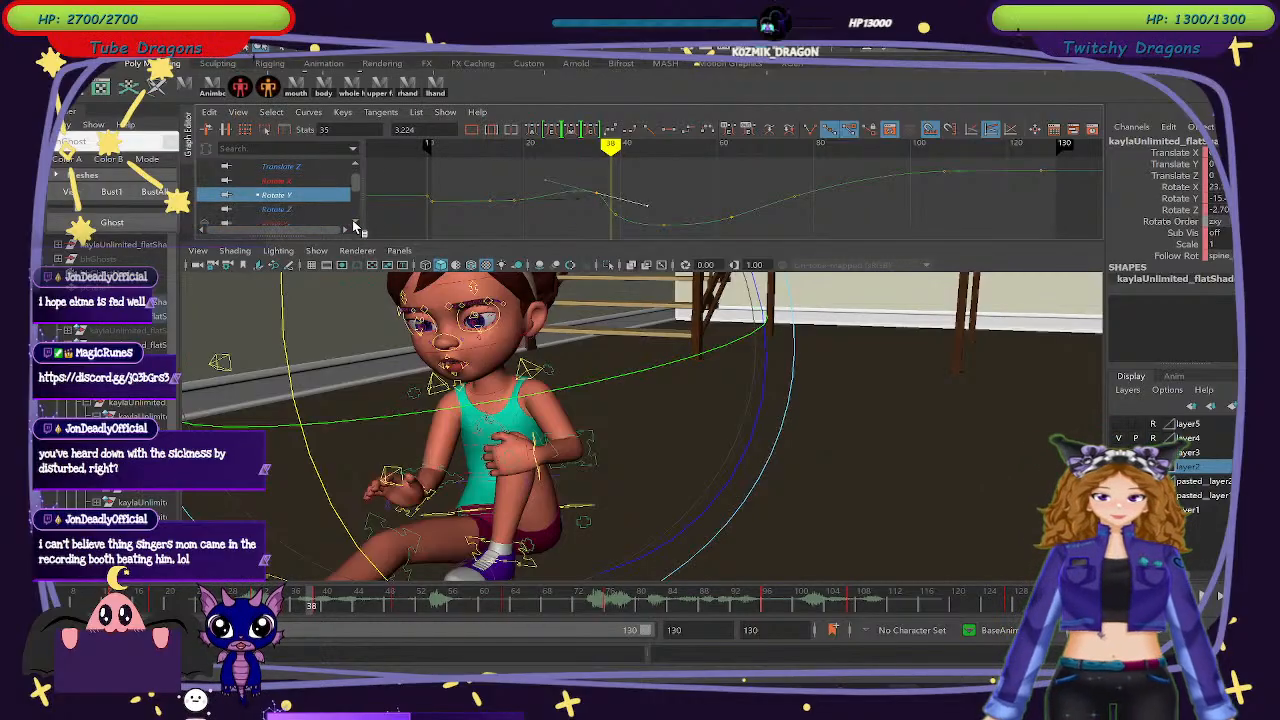
{"action": "left_click", "coordinate": [322, 208]}
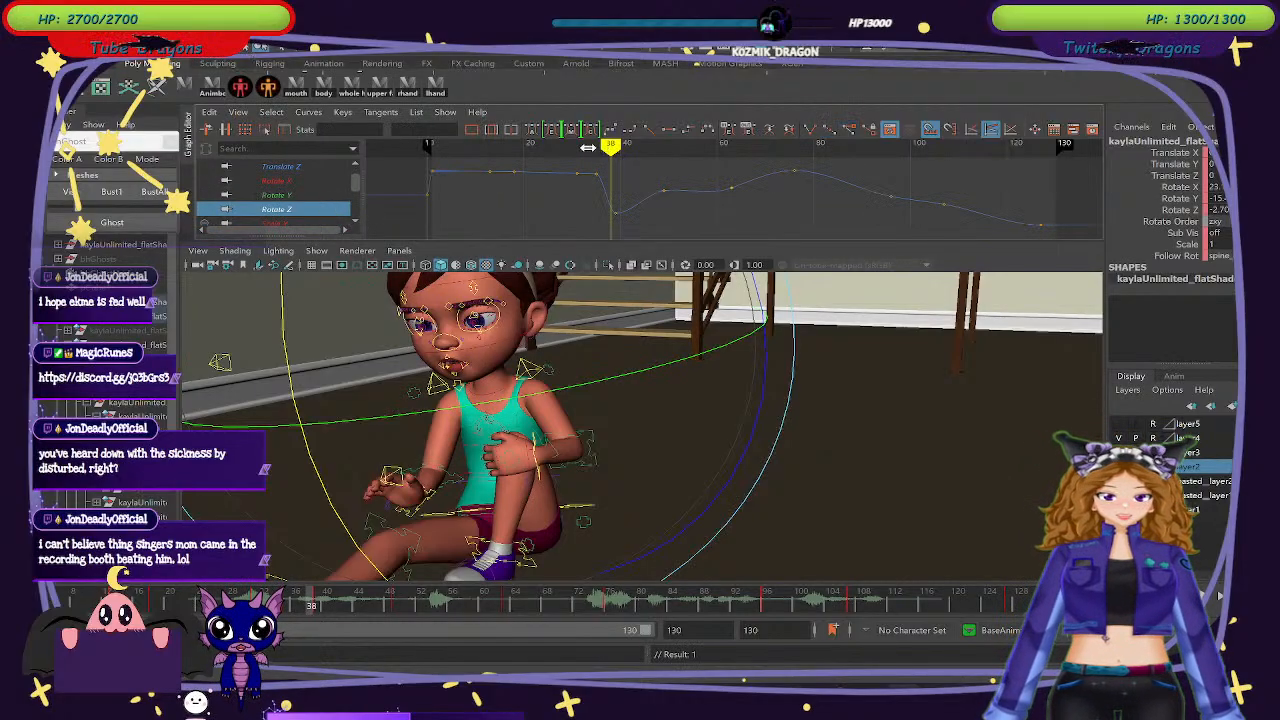
{"action": "mouse_move", "coordinate": [608, 145]}
{"action": "left_mouse_down"}
{"action": "mouse_move", "coordinate": [574, 145]}
{"action": "mouse_move", "coordinate": [597, 151]}
{"action": "left_mouse_up"}
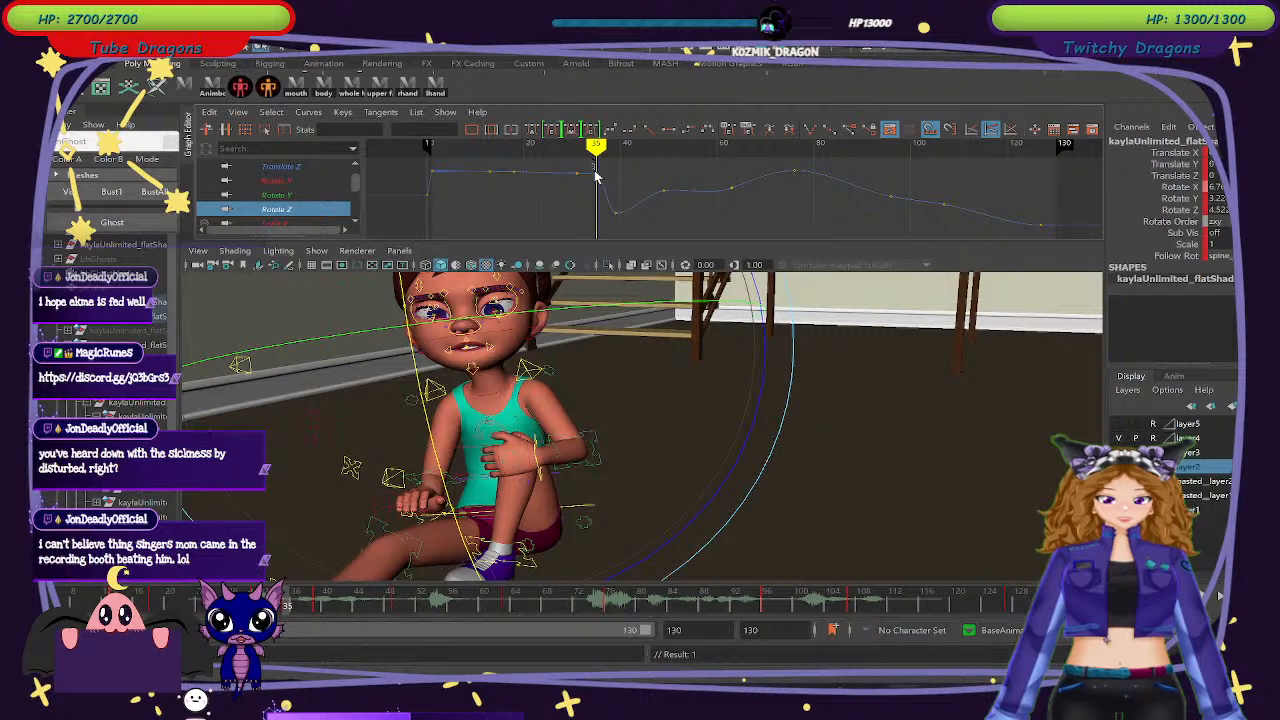
{"action": "left_click", "coordinate": [597, 174]}
{"action": "key", "text": "Delete"}
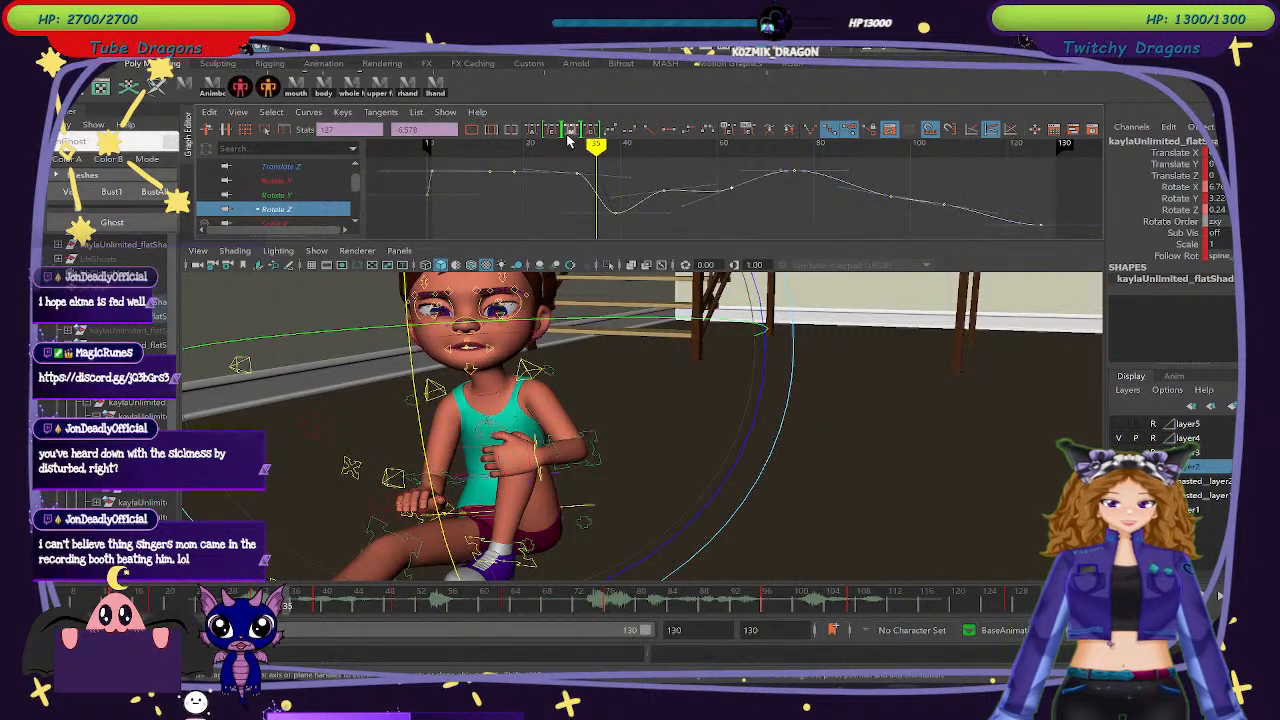
{"action": "left_click_drag", "start_coordinate": [560, 149], "coordinate": [644, 208]}
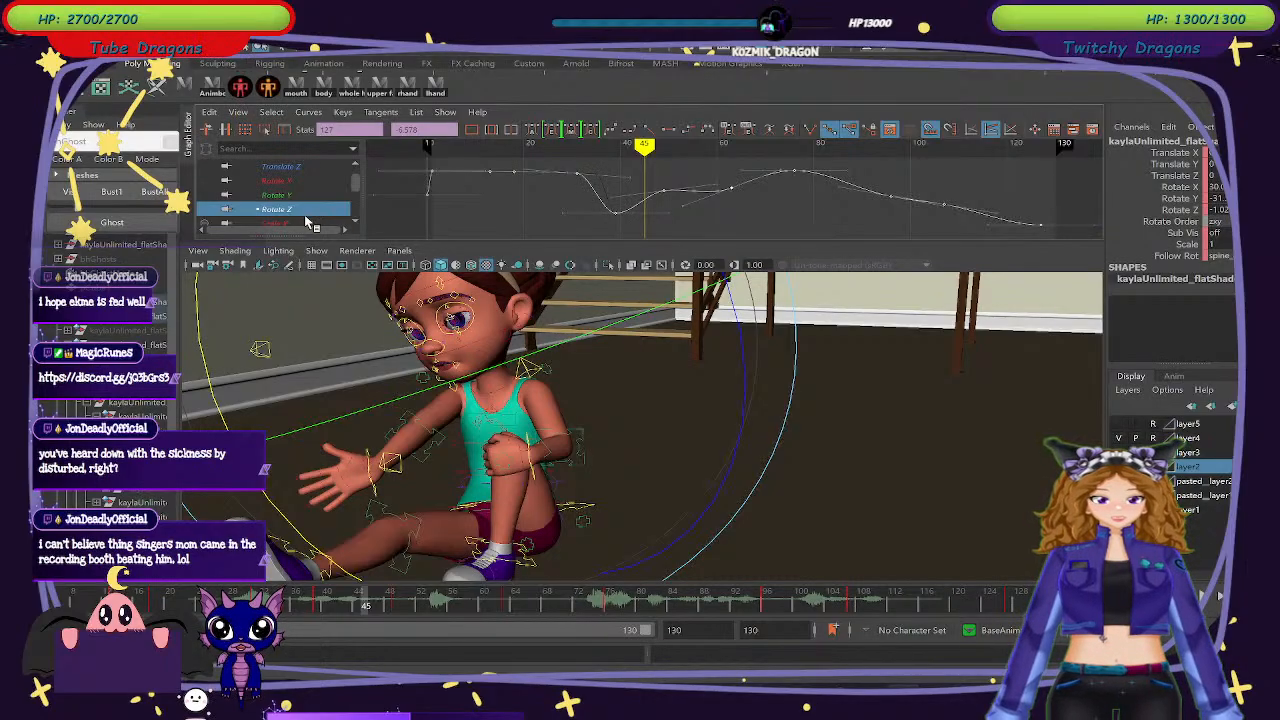
Select the eye-target control instead of the head control and go to frame 35.
{"action": "left_click", "coordinate": [308, 223]}
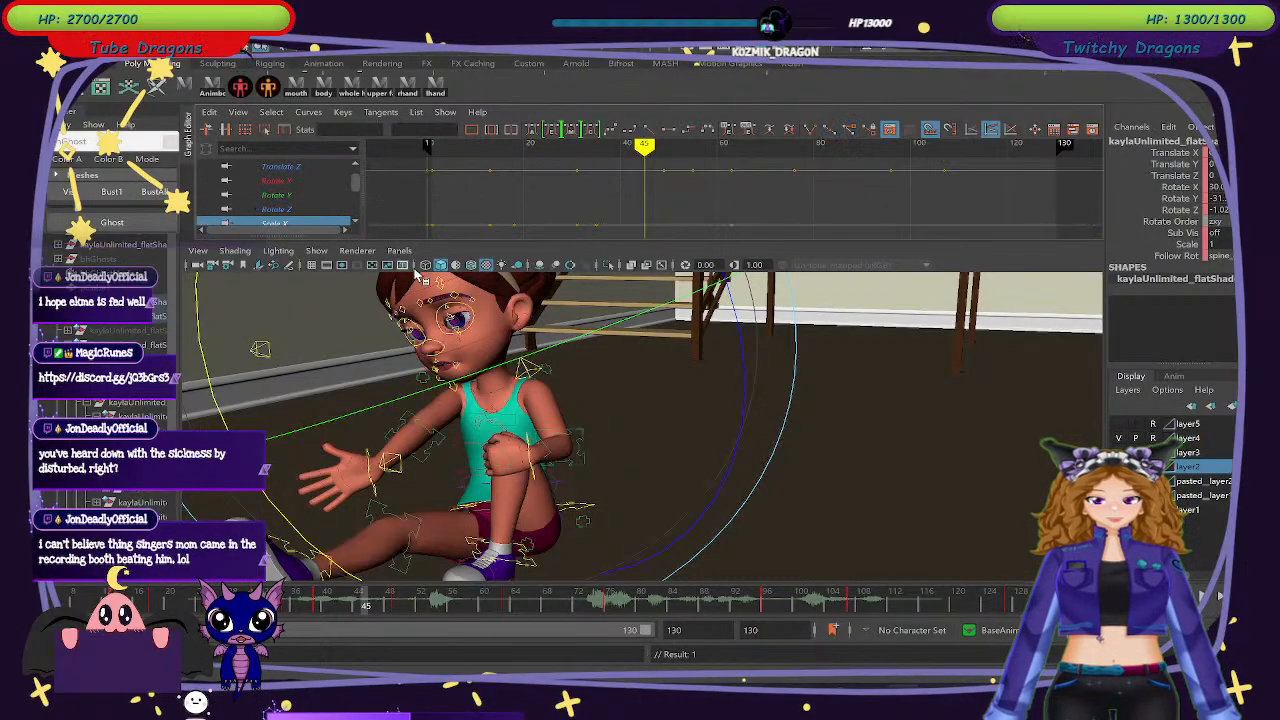
{"action": "scroll", "coordinate": [855, 419], "scroll_direction": "down", "scroll_amount": 5}
{"action": "left_click", "coordinate": [934, 430]}
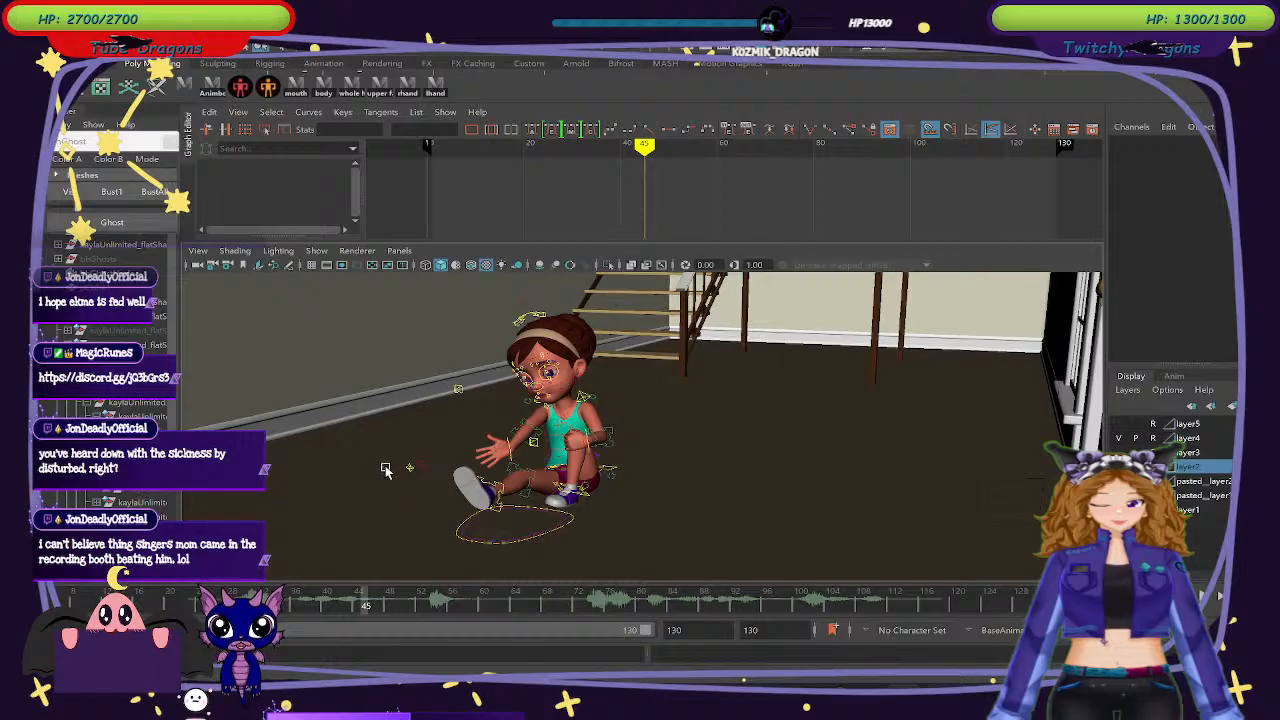
{"action": "left_click", "coordinate": [410, 471]}
{"action": "scroll", "coordinate": [717, 446], "scroll_direction": "up", "scroll_amount": 6}
{"action": "scroll", "coordinate": [717, 434], "scroll_direction": "down", "scroll_amount": 1}
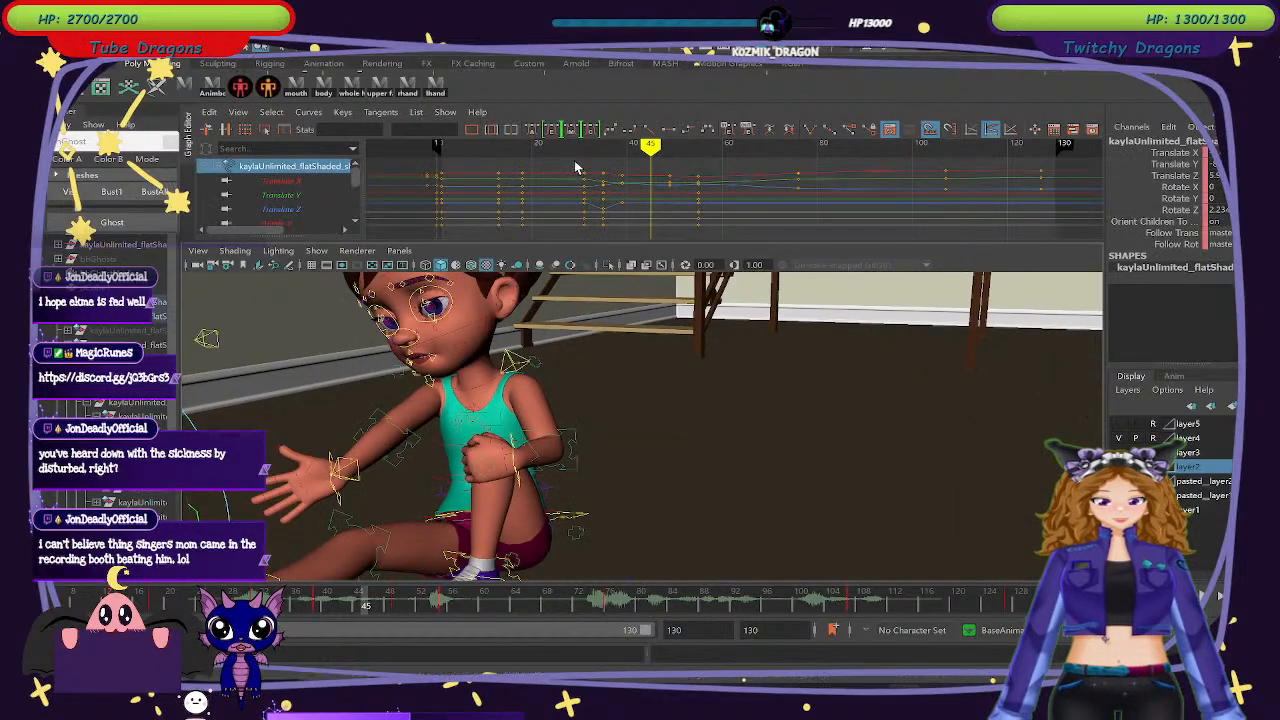
{"action": "left_click_drag", "start_coordinate": [579, 147], "coordinate": [601, 158]}
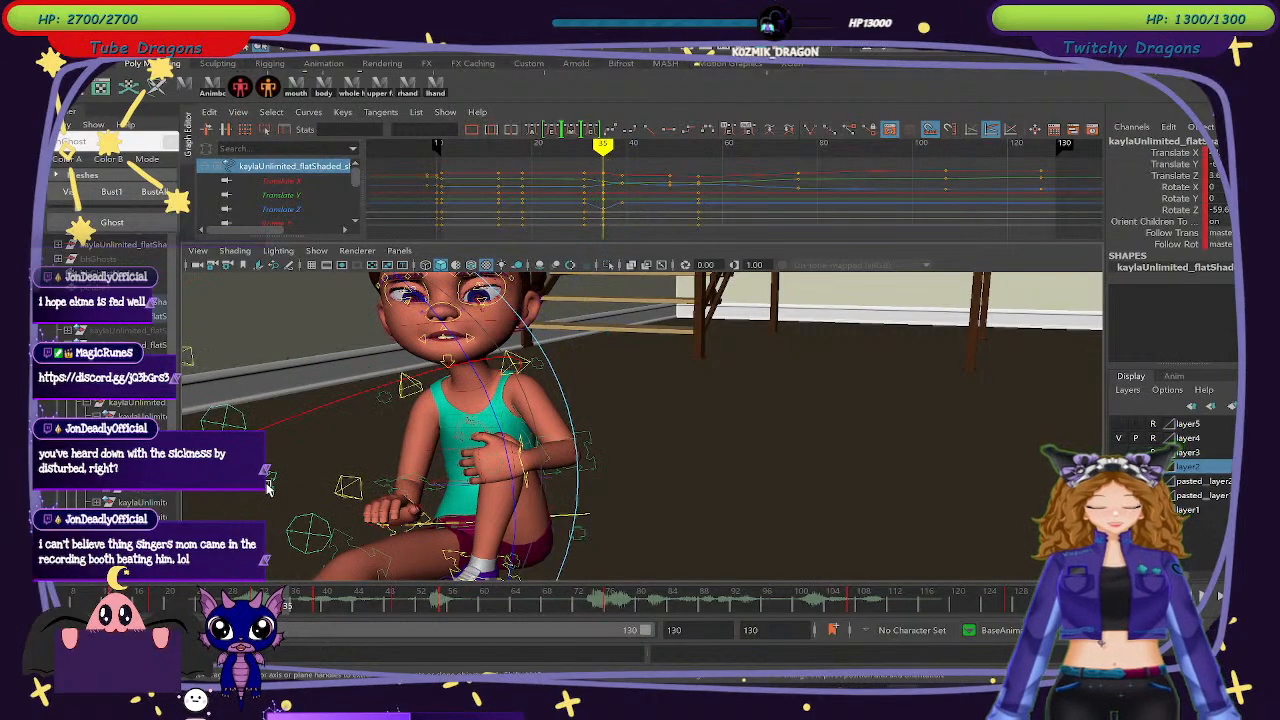
Try moving the eye target up toward the character at frame 35 and keying its translation, and undo the move.
{"action": "left_click_drag", "start_coordinate": [268, 483], "coordinate": [410, 430]}
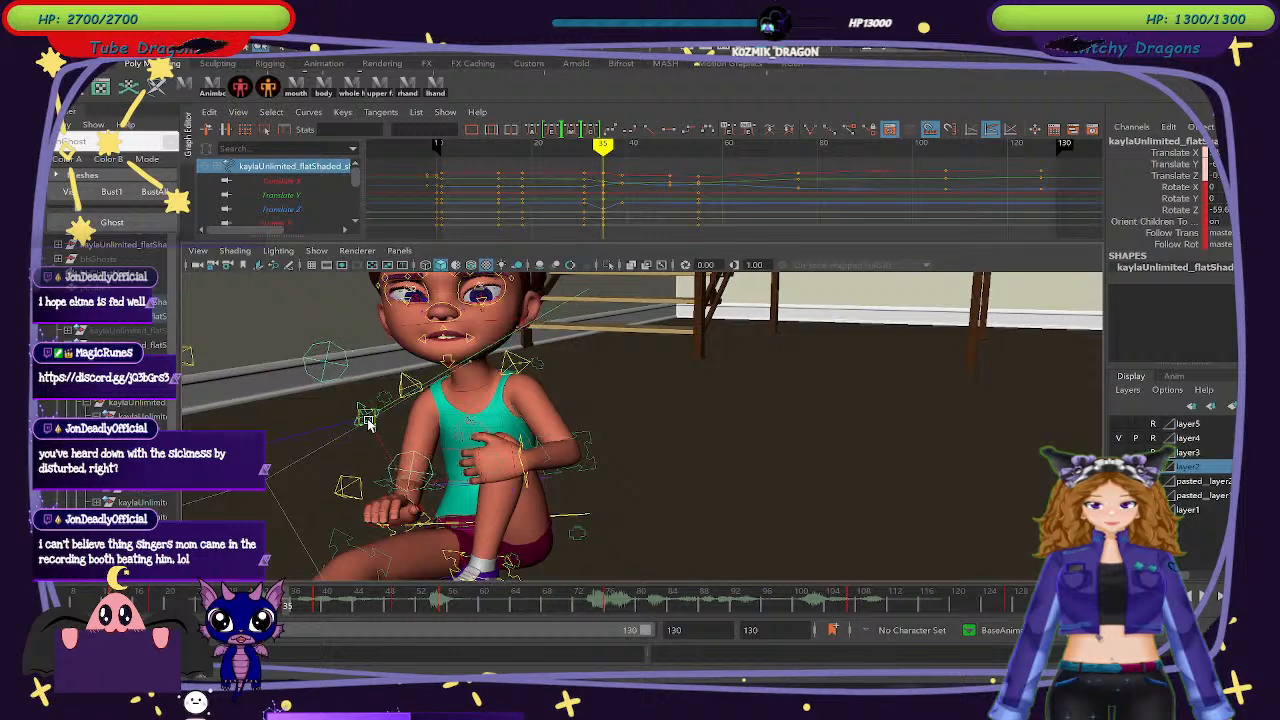
{"action": "key", "text": "shift+w"}
{"action": "left_click_drag", "start_coordinate": [544, 170], "coordinate": [635, 152]}
{"action": "key", "text": "ctrl+z"}
{"action": "key", "text": "ctrl+z"}
{"action": "key", "text": "ctrl+z"}
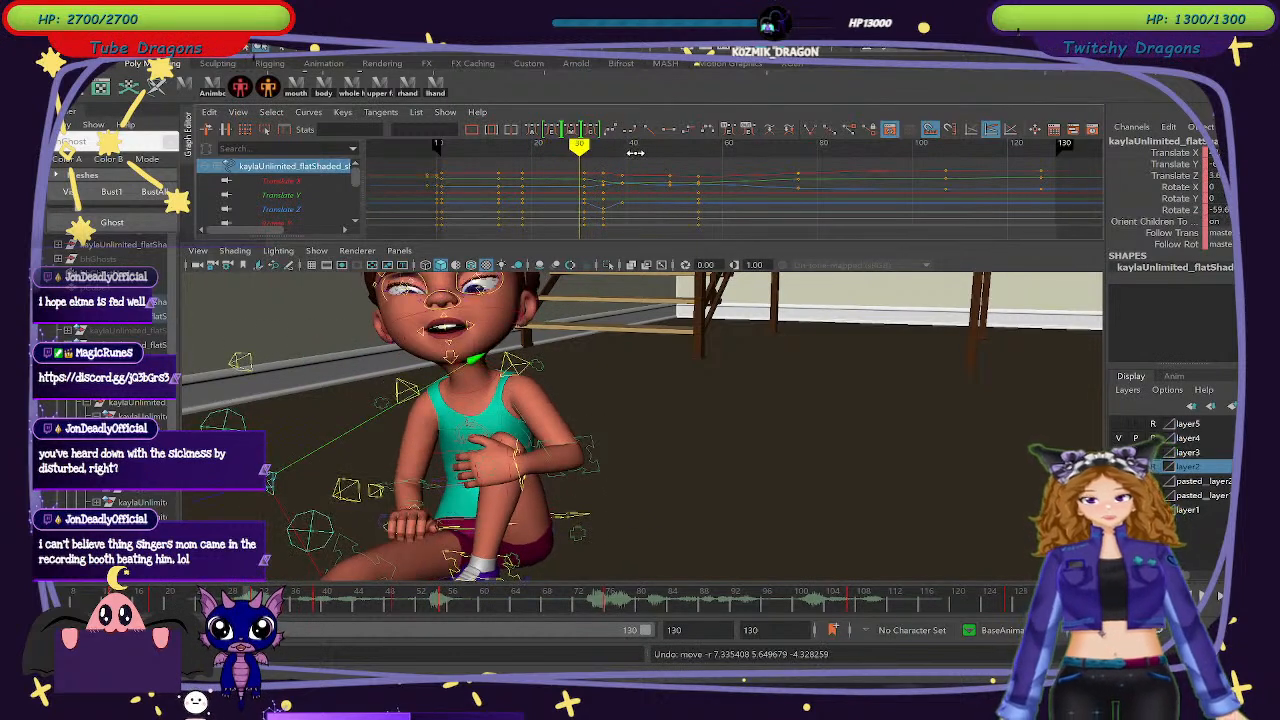
Move the eye target beside the character's head at frame 31, key its translation, and scrub through to frame 108.
{"action": "left_click_drag", "start_coordinate": [583, 147], "coordinate": [613, 168]}
{"action": "mouse_move", "coordinate": [587, 165]}
{"action": "left_mouse_down"}
{"action": "mouse_move", "coordinate": [526, 167]}
{"action": "mouse_move", "coordinate": [584, 175]}
{"action": "left_mouse_up"}
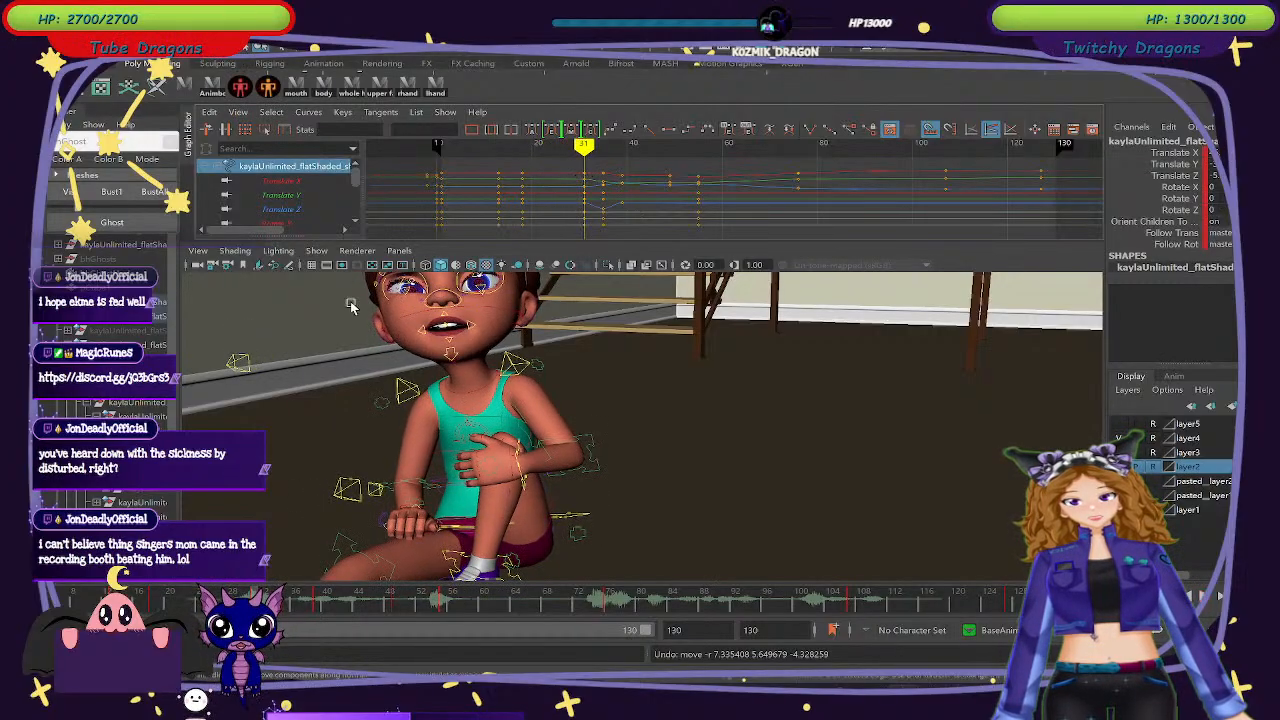
{"action": "scroll", "coordinate": [494, 459], "scroll_direction": "down", "scroll_amount": 5}
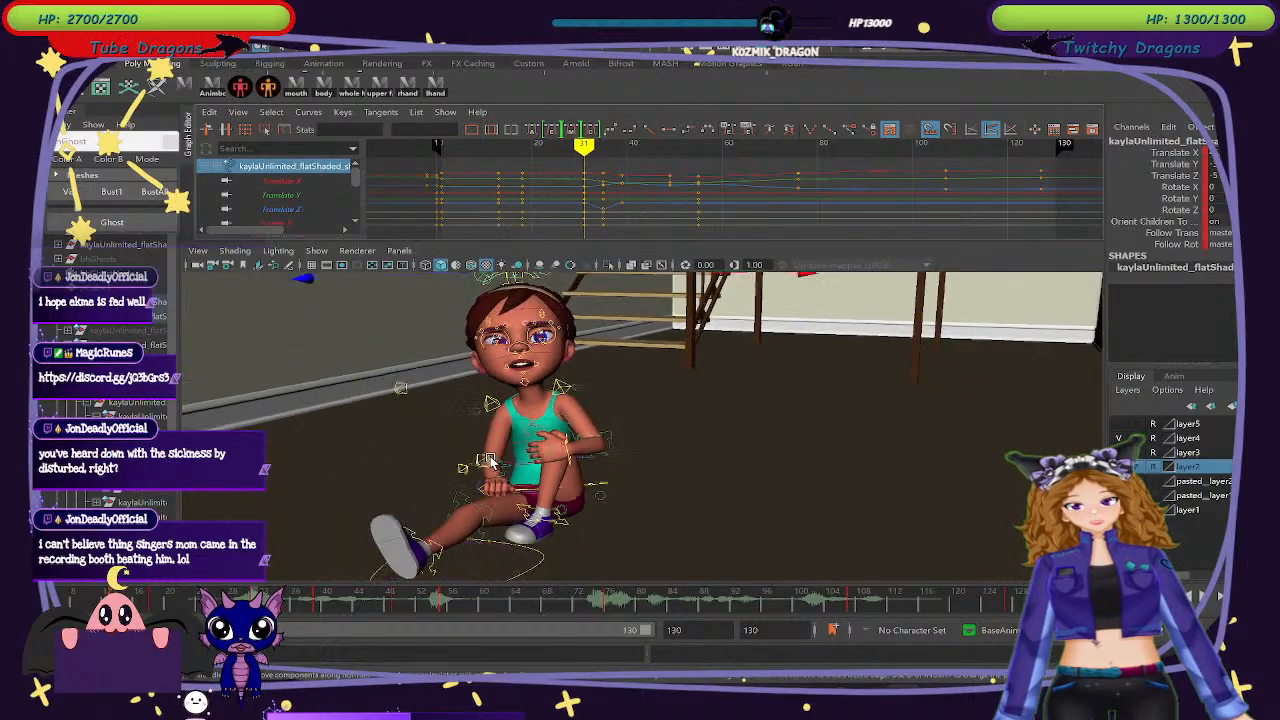
{"action": "left_click", "coordinate": [563, 318]}
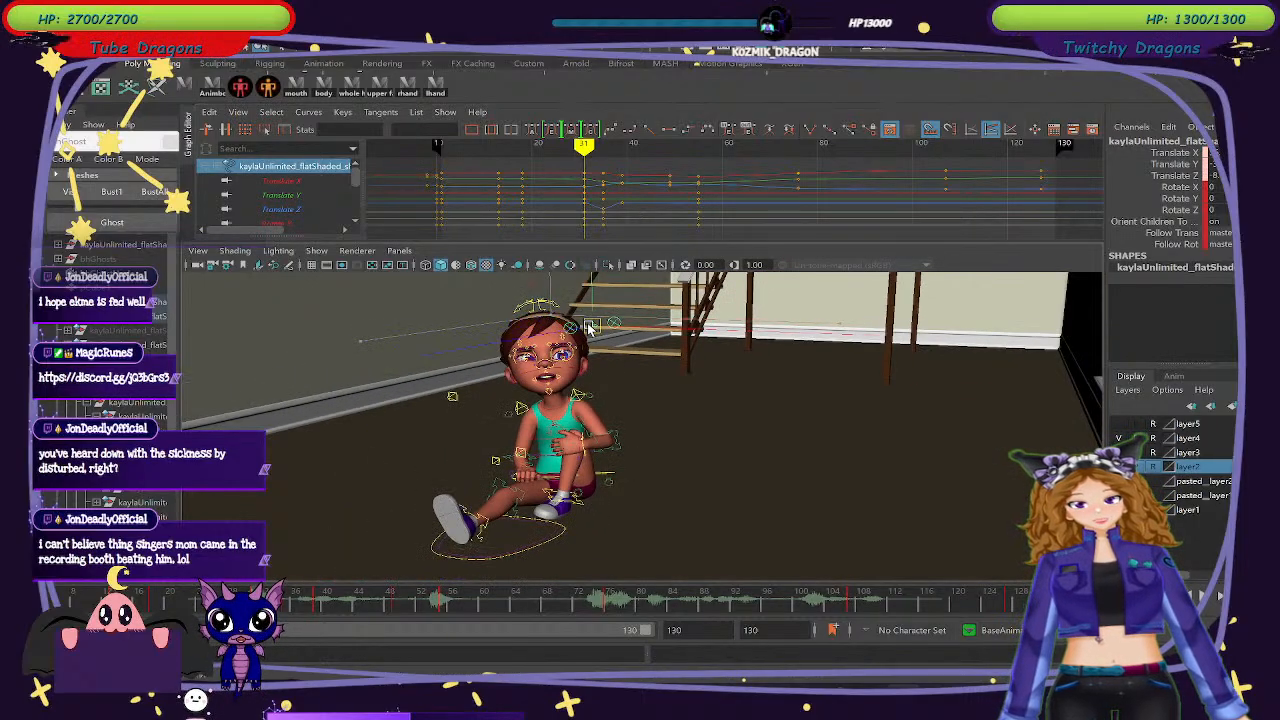
{"action": "left_click", "coordinate": [590, 328]}
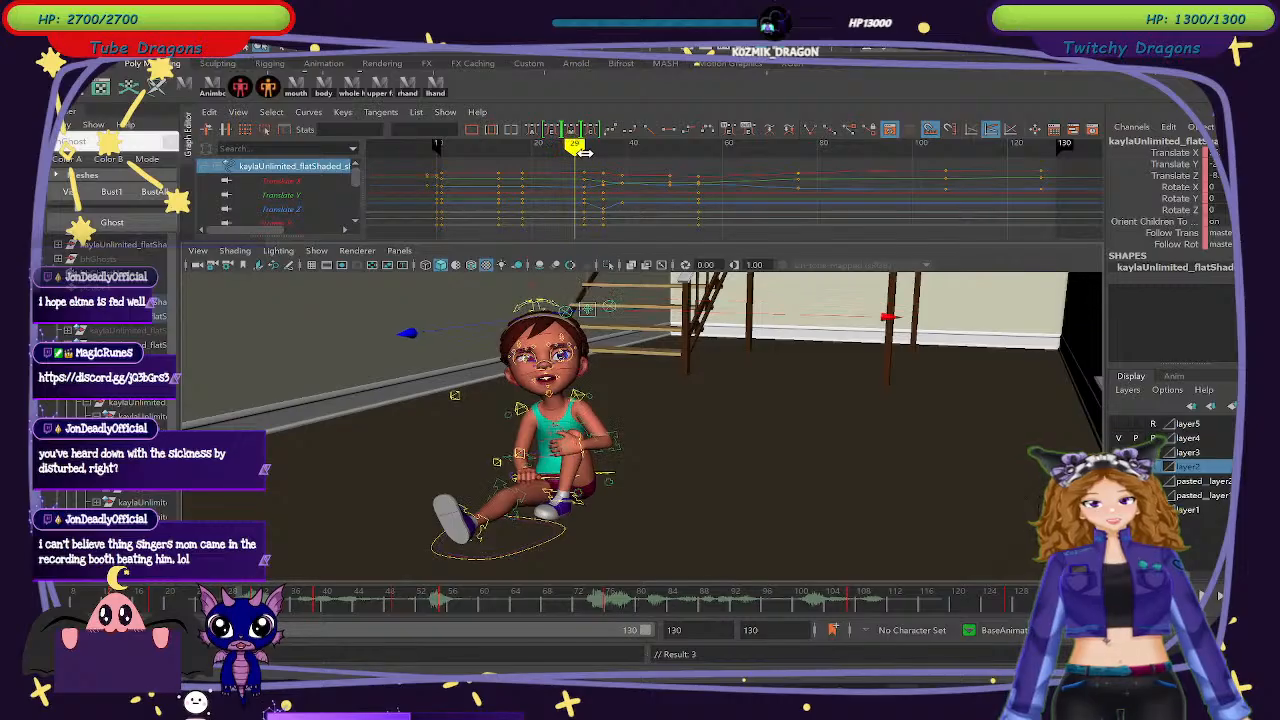
{"action": "left_click_drag", "start_coordinate": [580, 150], "coordinate": [684, 173]}
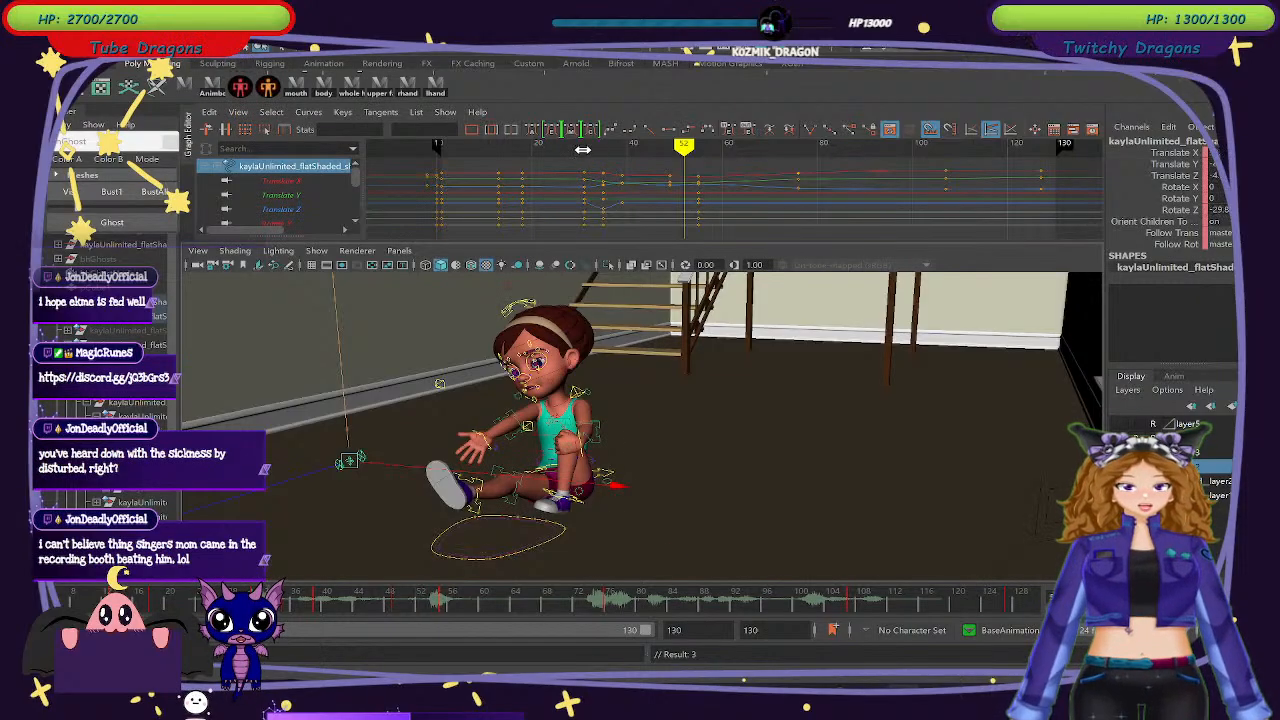
{"action": "mouse_move", "coordinate": [582, 149]}
{"action": "left_mouse_down"}
{"action": "mouse_move", "coordinate": [660, 176]}
{"action": "mouse_move", "coordinate": [952, 218]}
{"action": "left_mouse_up"}
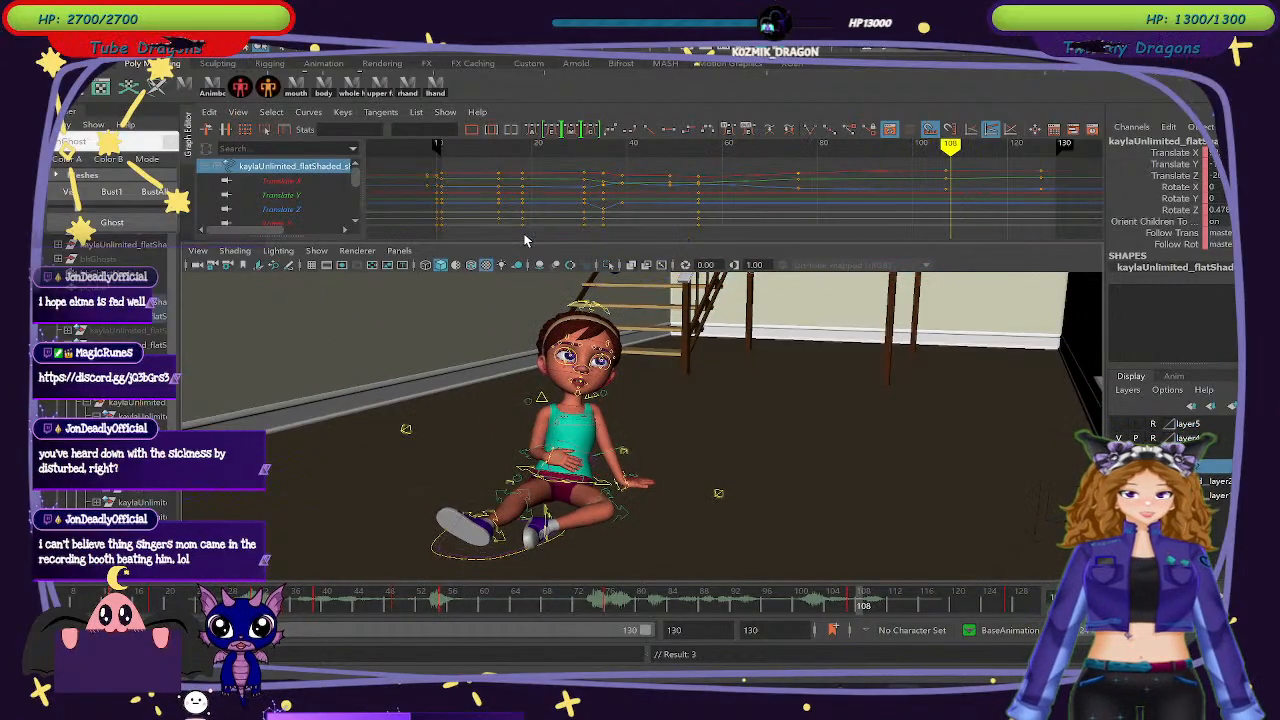
Enlarge the viewport, hide the NURBS curves, and frame the seated character with nothing selected.
{"action": "left_click_drag", "start_coordinate": [534, 241], "coordinate": [534, 166]}
{"action": "left_click", "coordinate": [316, 175]}
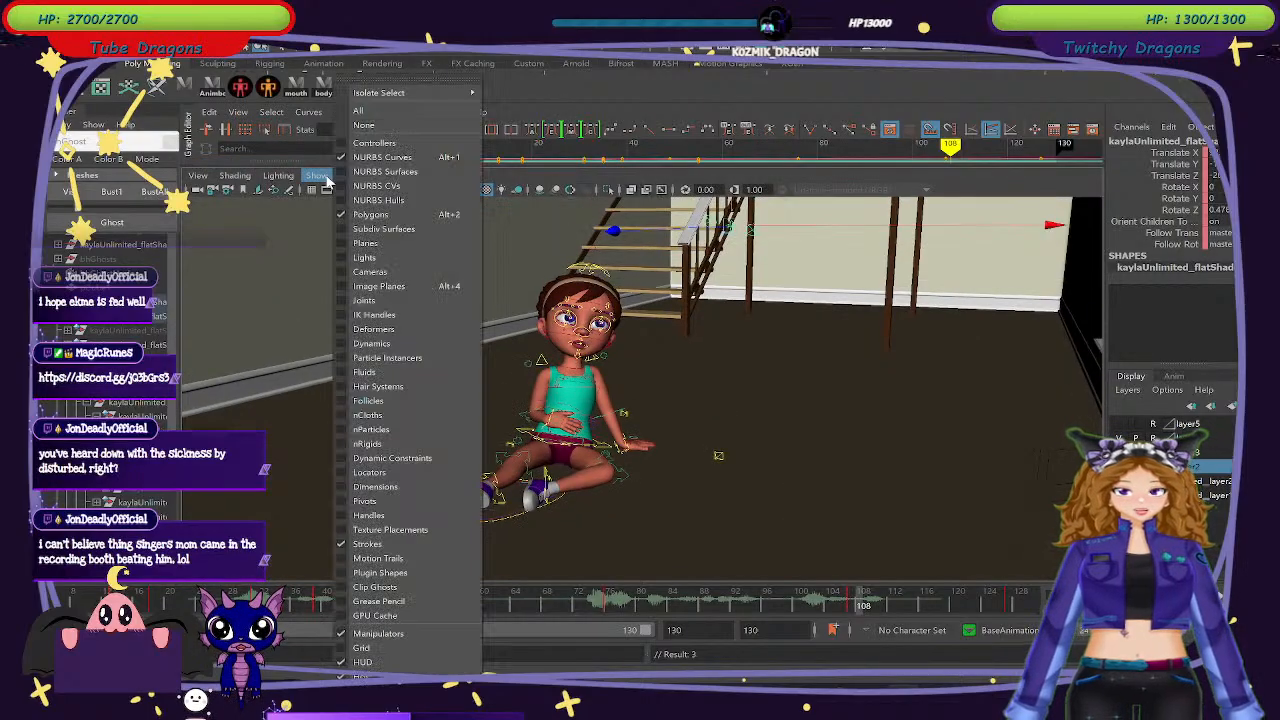
{"action": "left_click", "coordinate": [365, 161]}
{"action": "scroll", "coordinate": [689, 358], "scroll_direction": "up", "scroll_amount": 5}
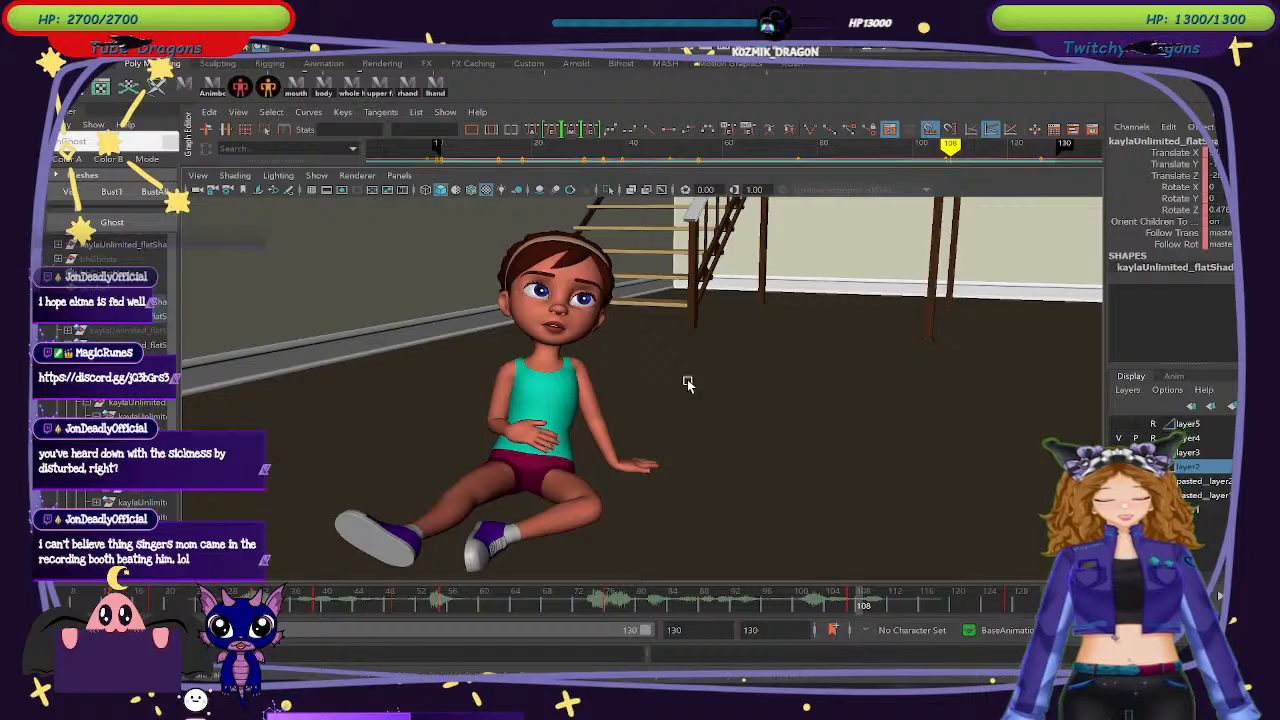
{"action": "left_click_drag", "start_coordinate": [688, 382], "coordinate": [688, 378], "text": "alt"}
{"action": "left_click_drag", "start_coordinate": [368, 598], "coordinate": [410, 617]}
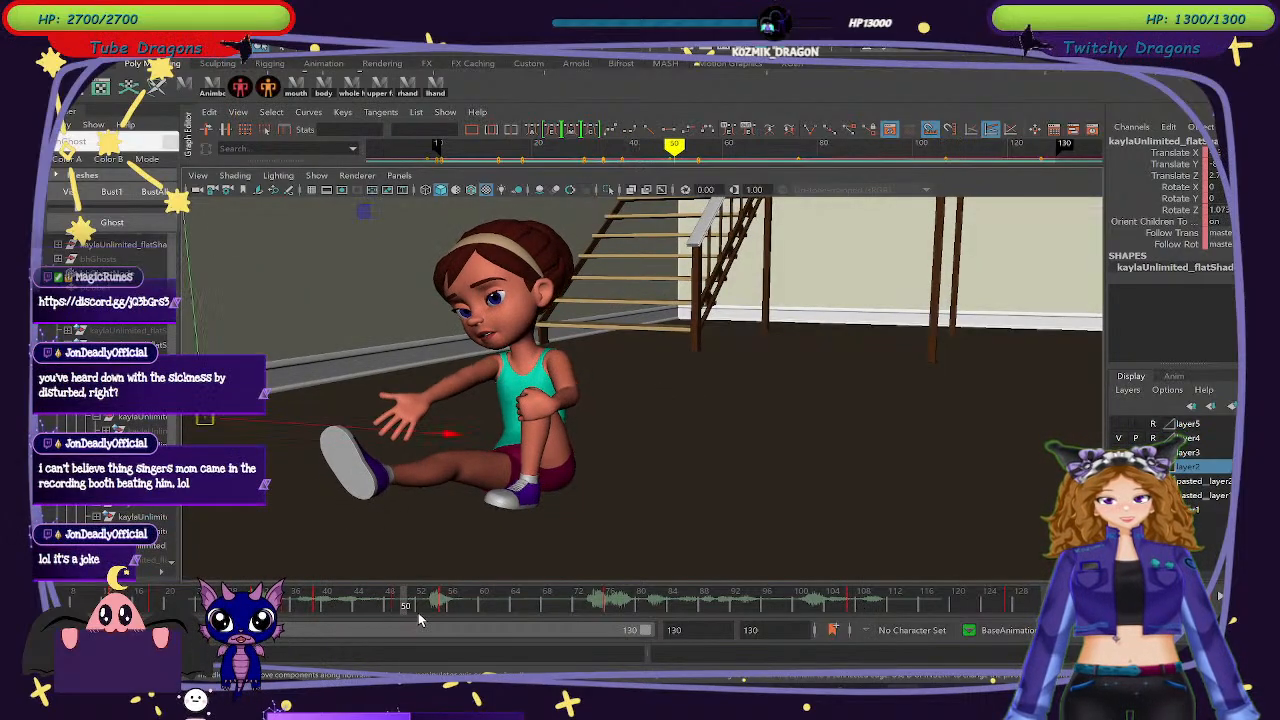
{"action": "left_click_drag", "start_coordinate": [574, 558], "coordinate": [593, 510], "text": "alt"}
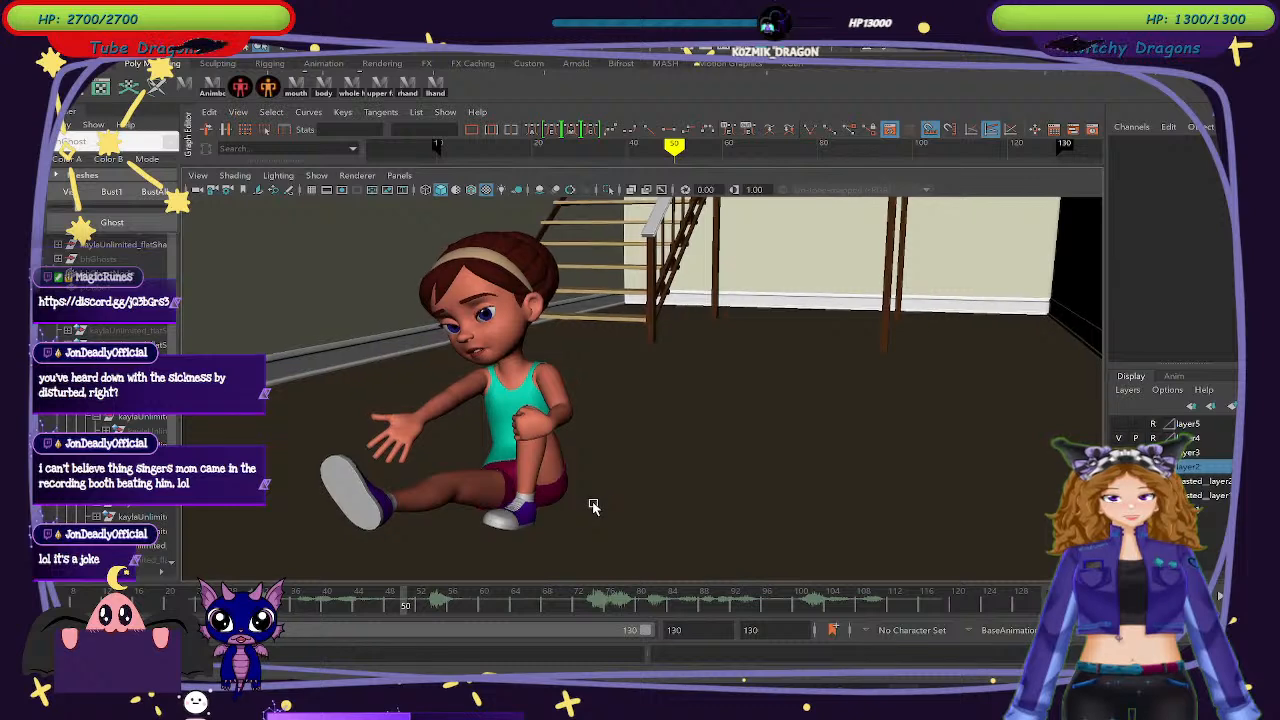
{"action": "left_click", "coordinate": [593, 504]}
{"action": "scroll", "coordinate": [593, 503], "scroll_direction": "up", "scroll_amount": 2}
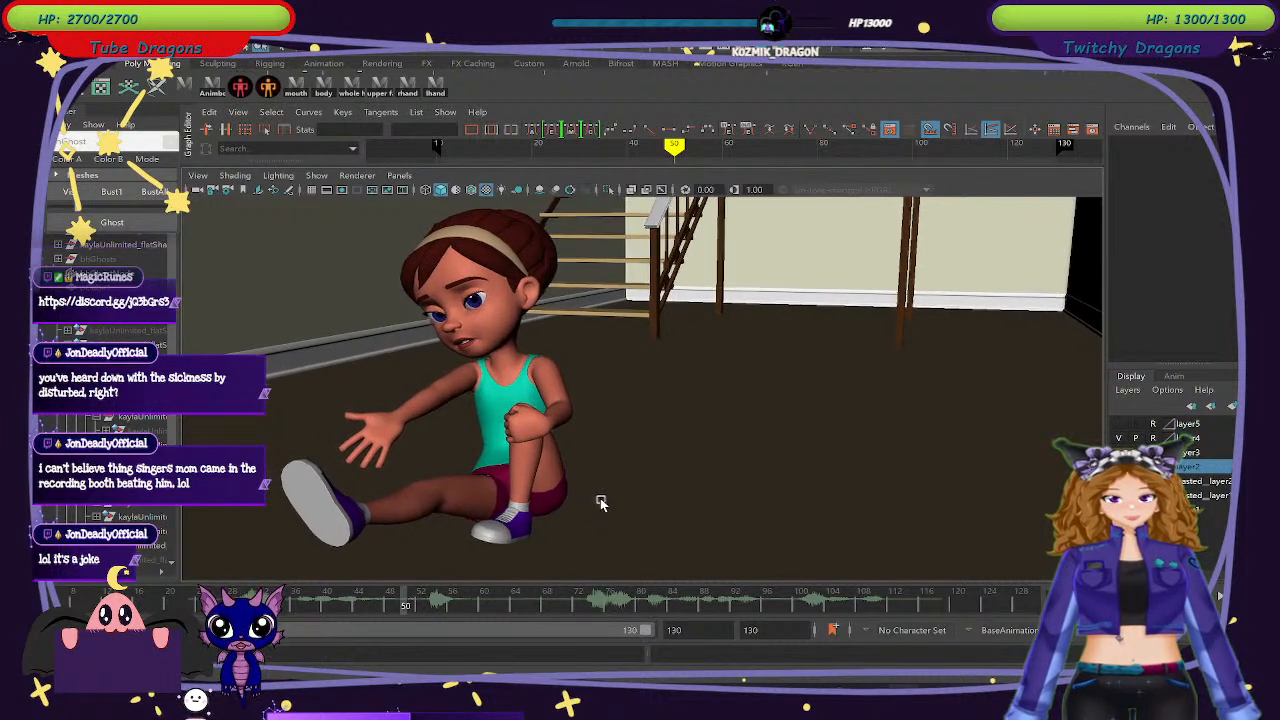
Playblast the shot from the current close framing, play the resulting movie through, and return to the Maya scene.
{"action": "left_click_drag", "start_coordinate": [438, 598], "coordinate": [977, 598]}
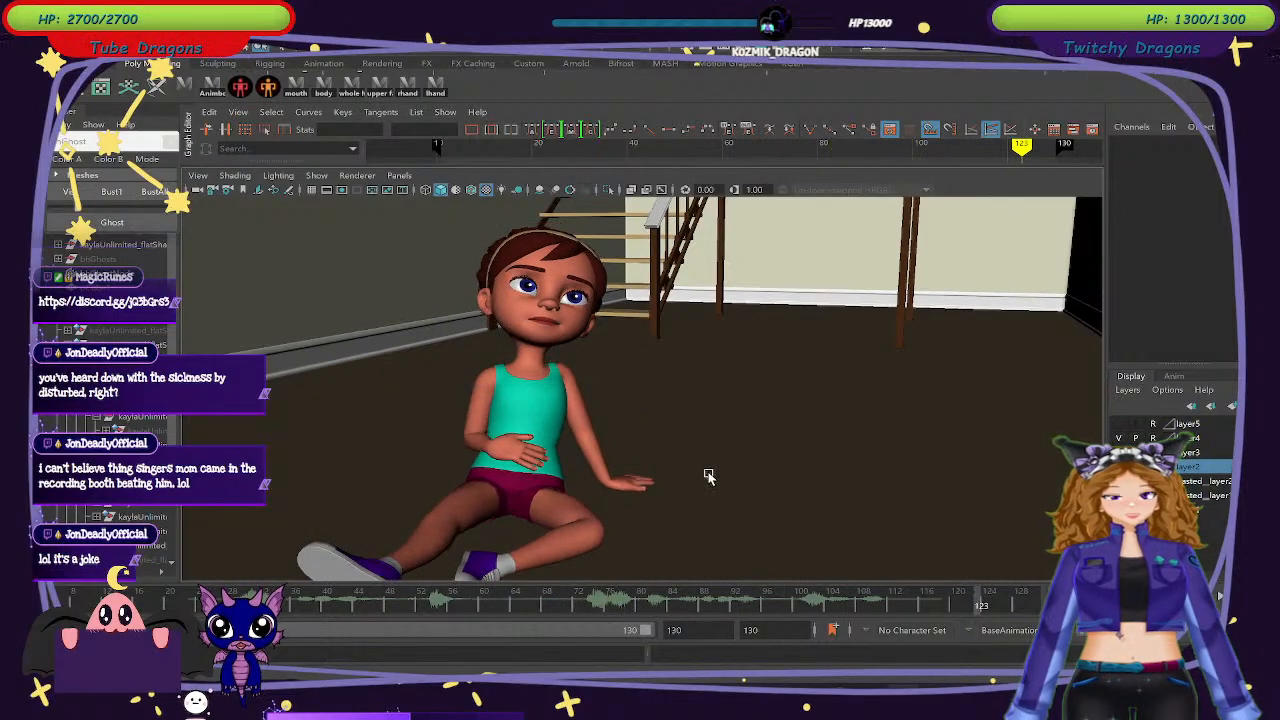
{"action": "mouse_move", "coordinate": [537, 594]}
{"action": "left_mouse_down"}
{"action": "mouse_move", "coordinate": [330, 604]}
{"action": "mouse_move", "coordinate": [1024, 598]}
{"action": "left_mouse_up"}
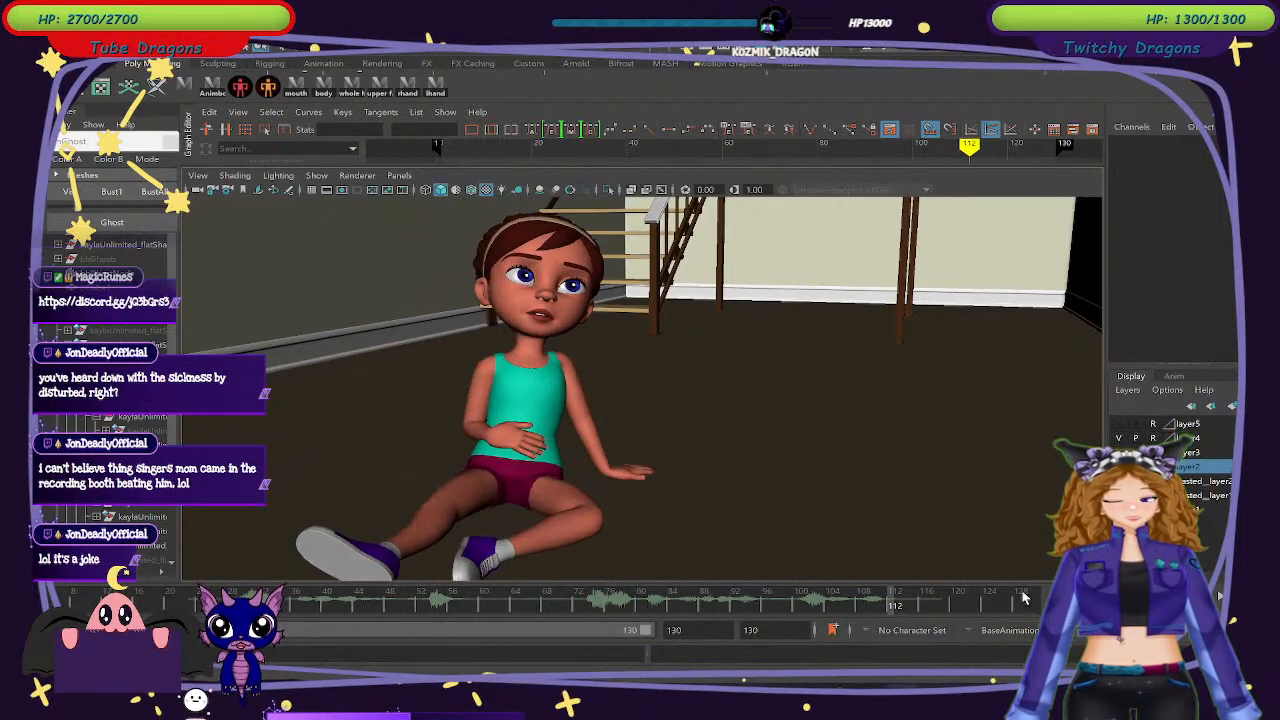
{"action": "left_click", "coordinate": [300, 46]}
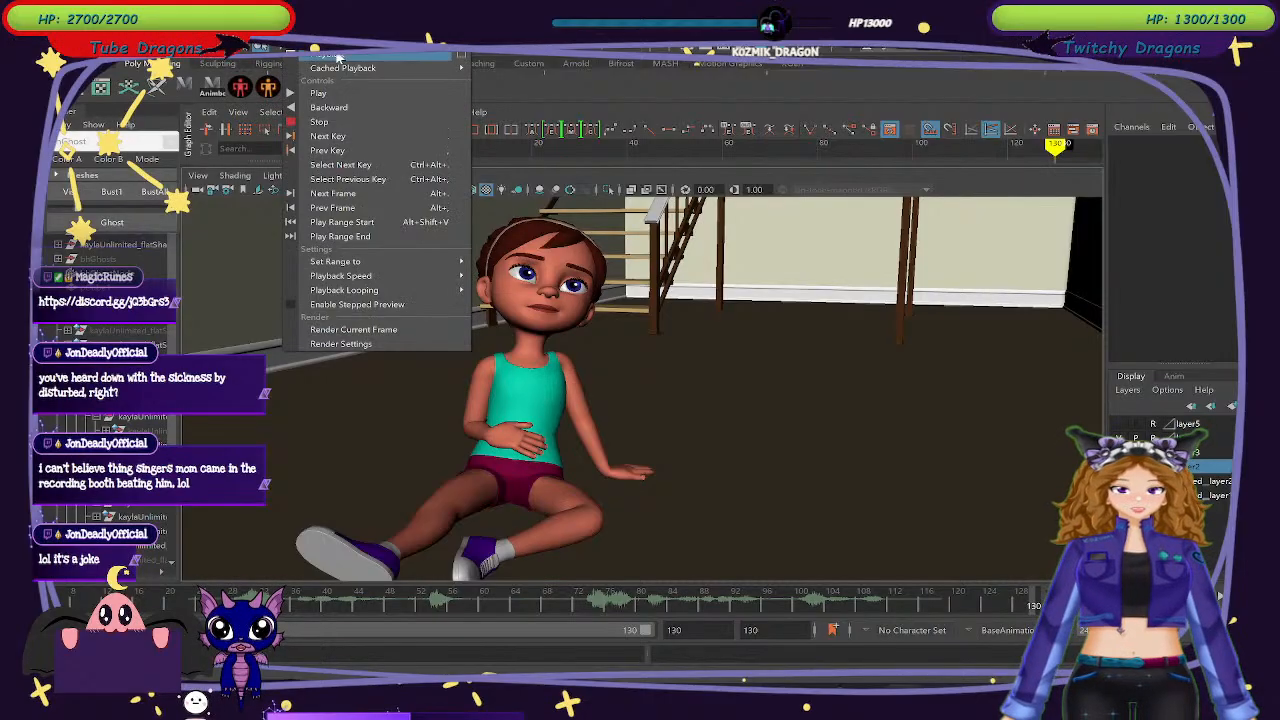
{"action": "left_click", "coordinate": [338, 60]}
{"action": "left_click", "coordinate": [597, 358]}
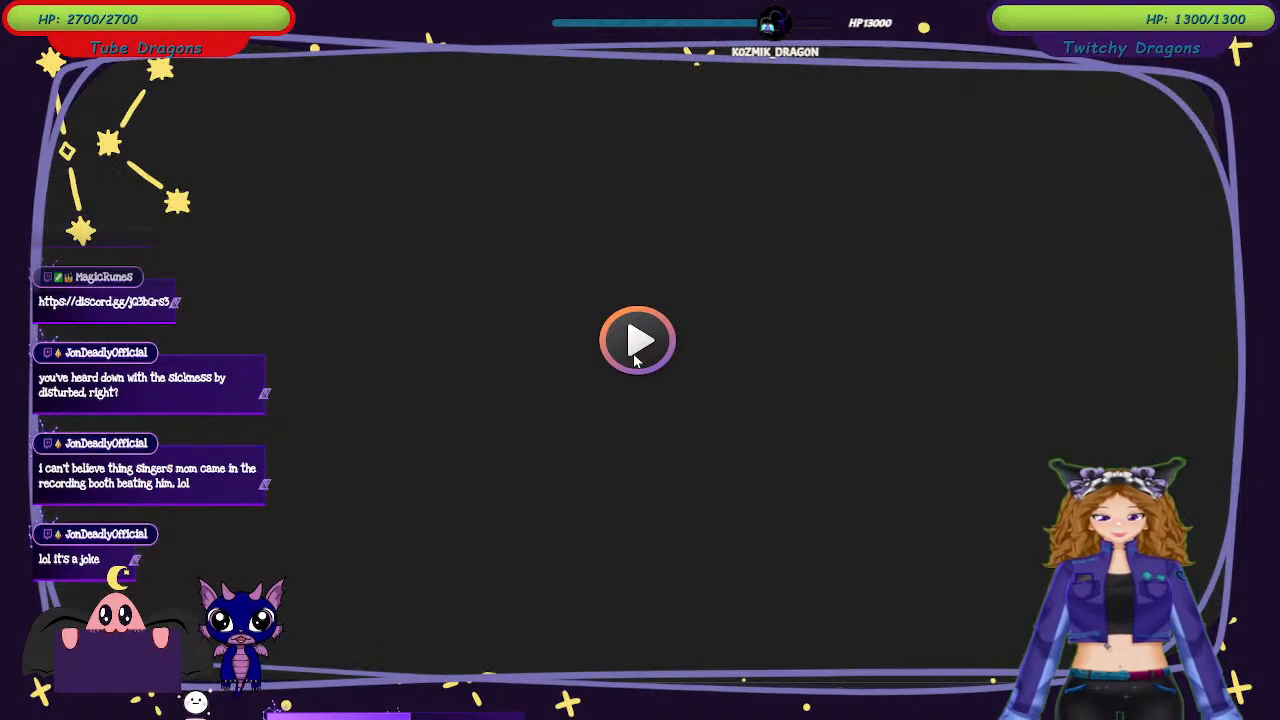
{"action": "left_click", "coordinate": [635, 355]}
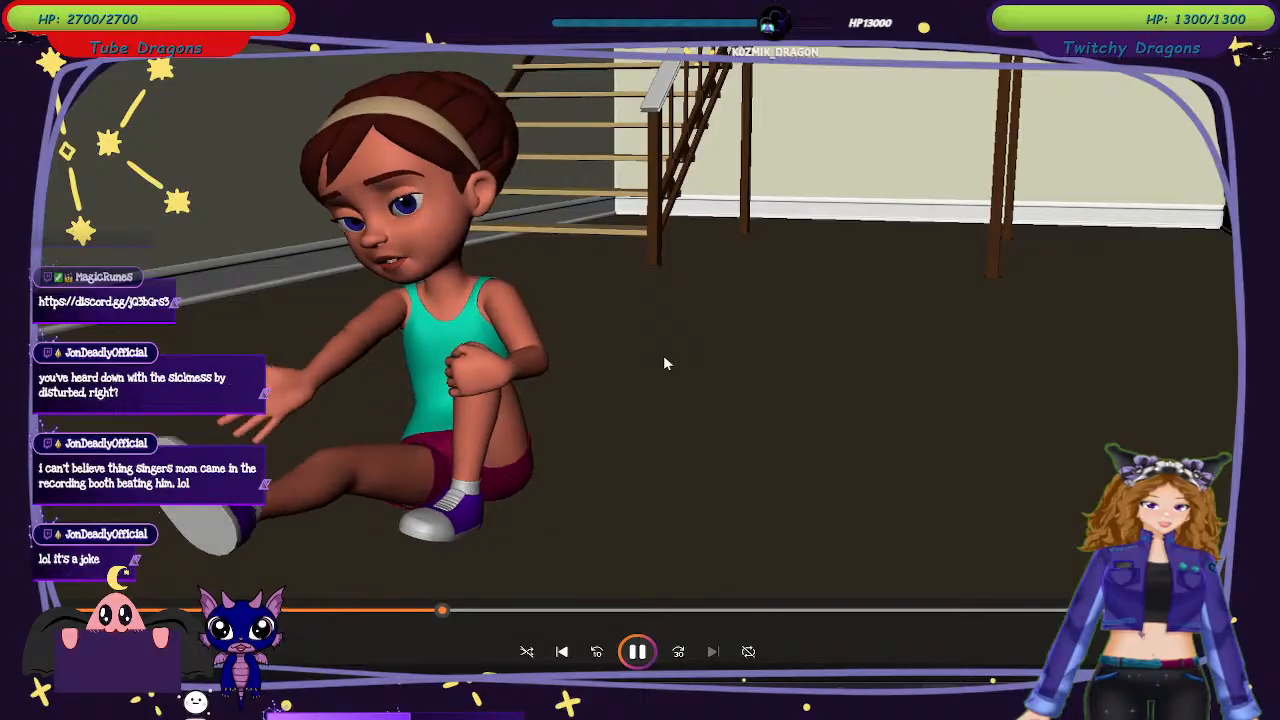
{"action": "key", "text": "XF86AudioRaiseVolume"}
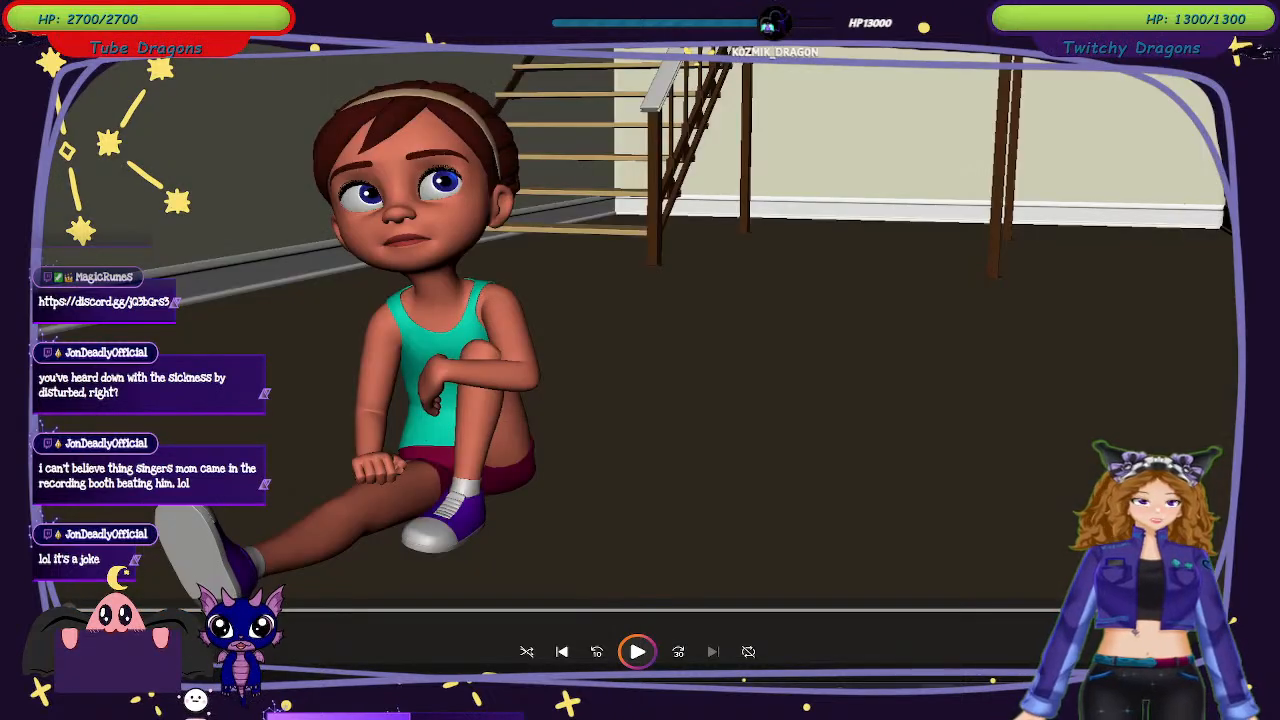
{"action": "key", "text": "alt+Tab"}
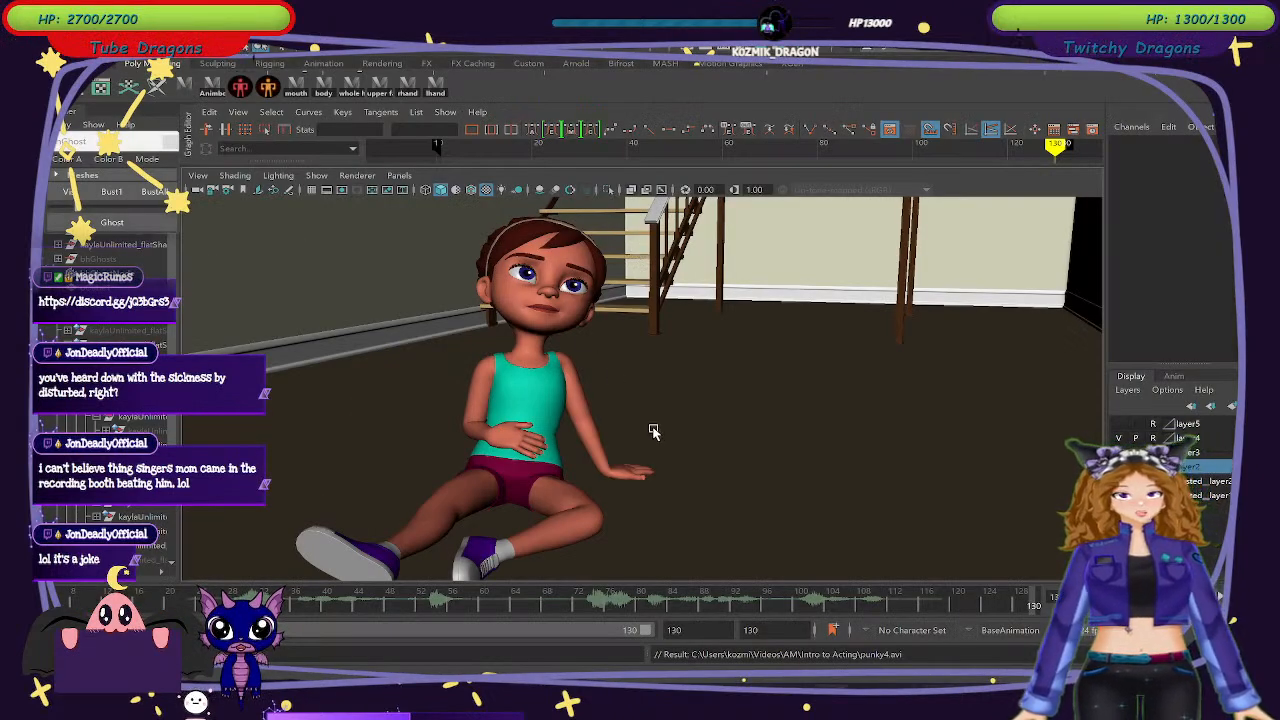
Widen the shot's framing and browse for the playblast movie location in the Videos\AM\Intro to Acting folder.
{"action": "scroll", "coordinate": [652, 431], "scroll_direction": "down", "scroll_amount": 5}
{"action": "scroll", "coordinate": [657, 431], "scroll_direction": "down", "scroll_amount": 3}
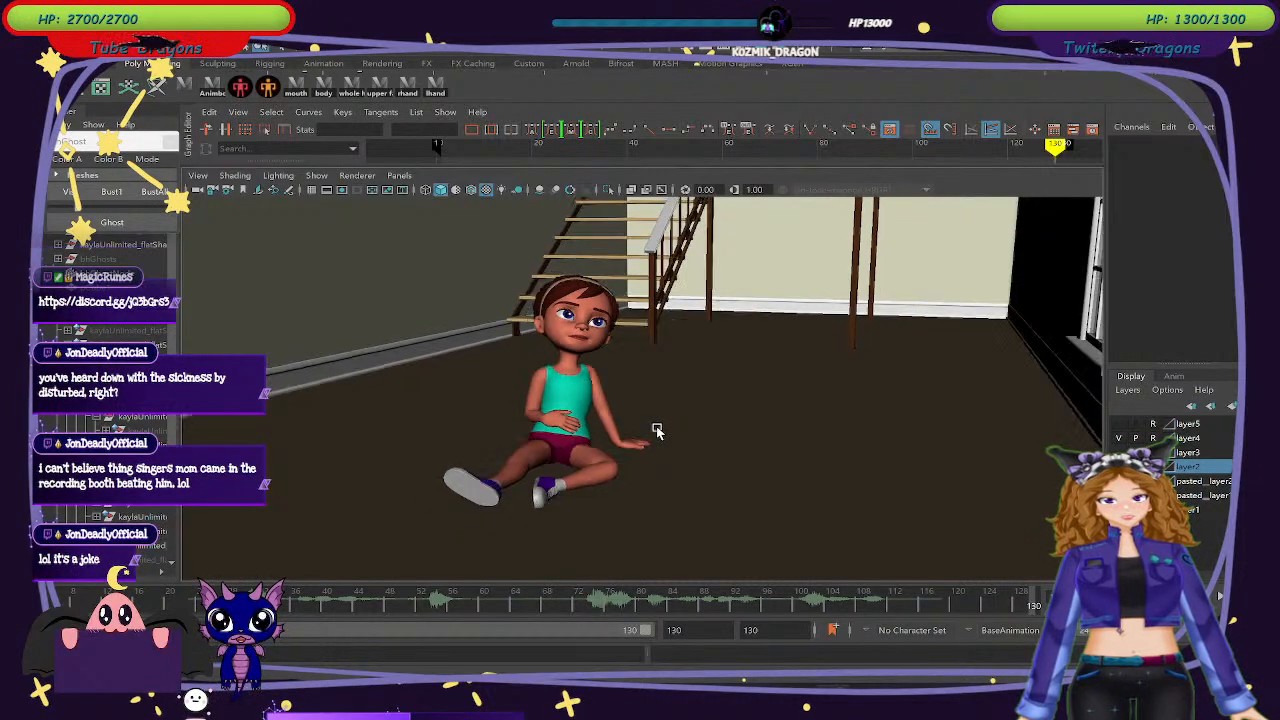
{"action": "left_click", "coordinate": [248, 52]}
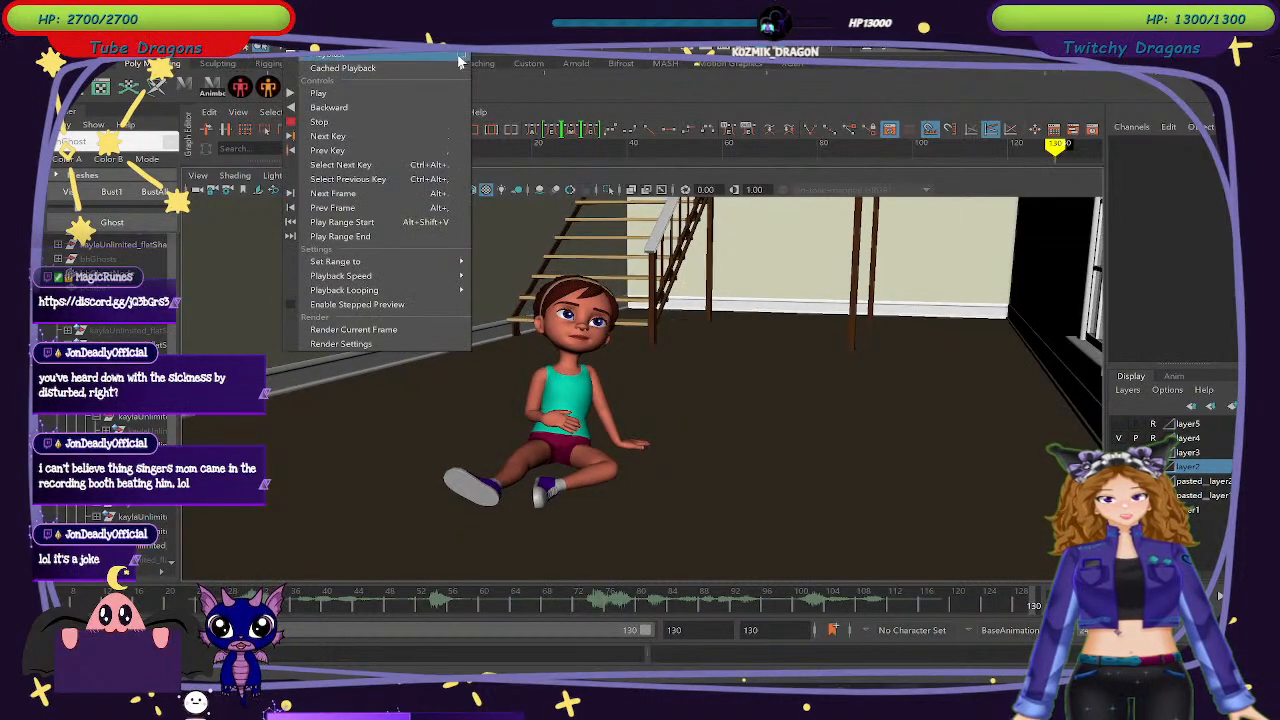
{"action": "left_click", "coordinate": [459, 58]}
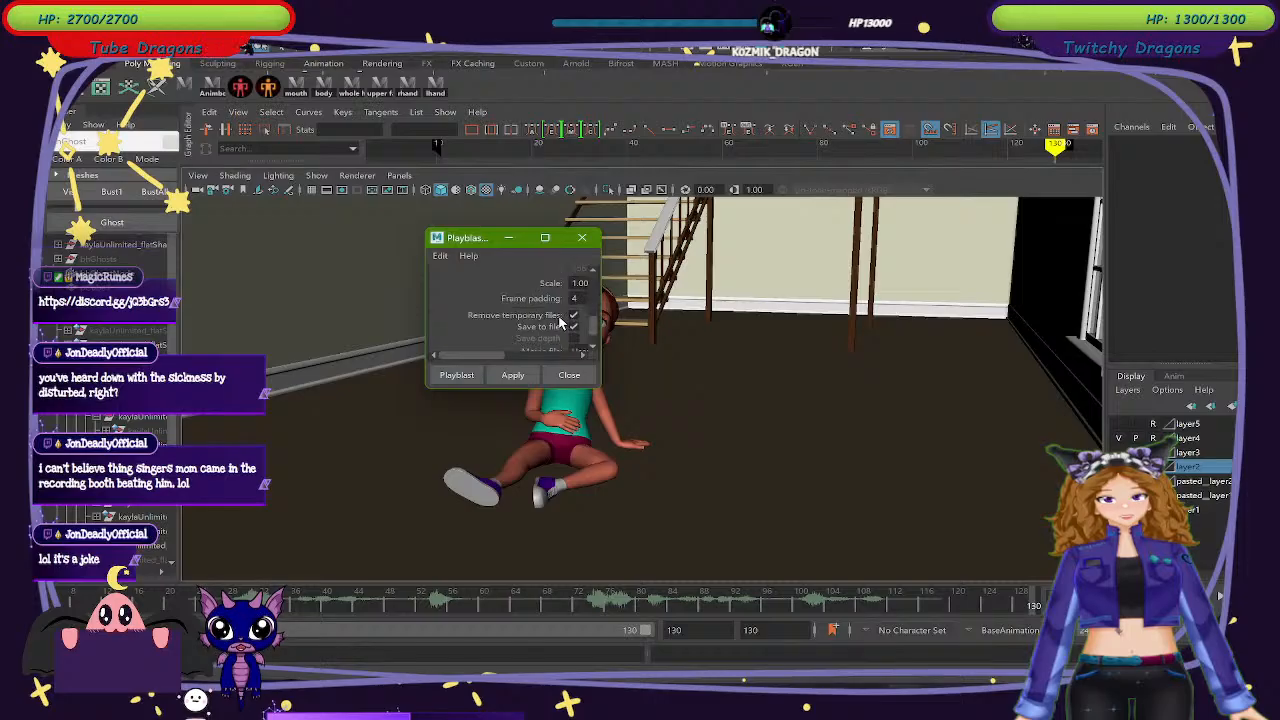
{"action": "scroll", "coordinate": [565, 328], "scroll_direction": "down", "scroll_amount": 2}
{"action": "left_click", "coordinate": [576, 341]}
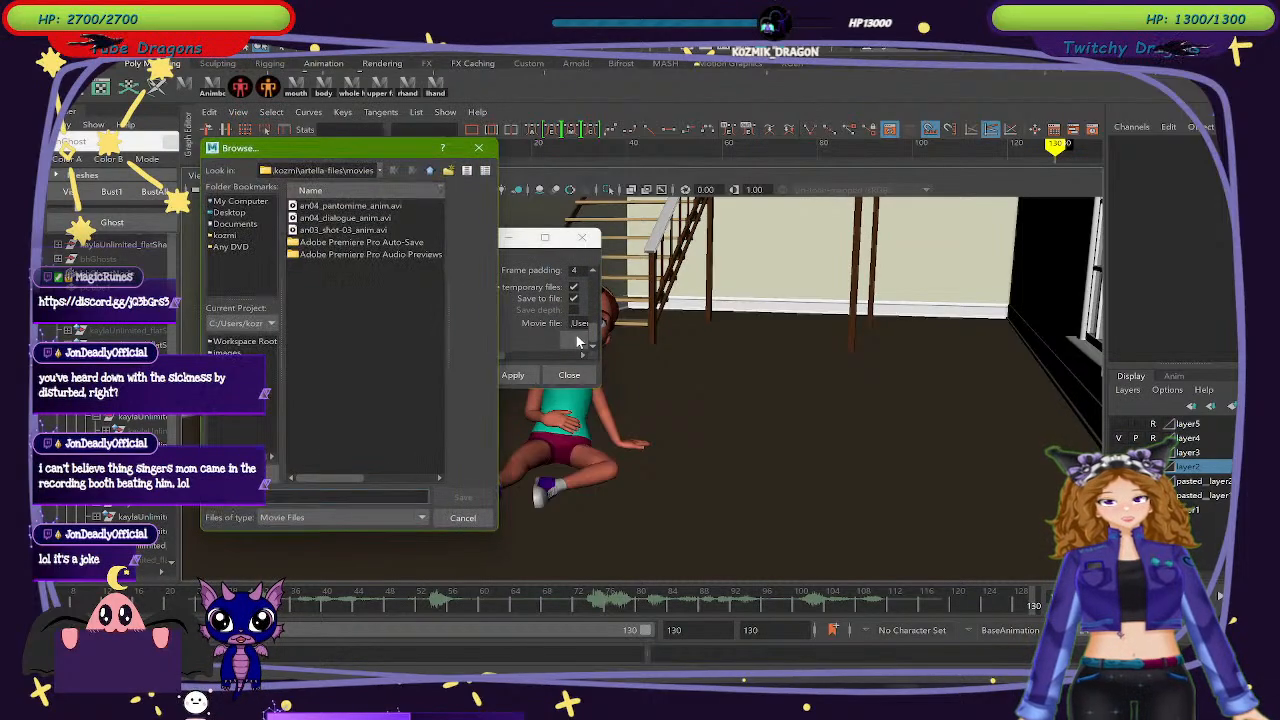
{"action": "left_click", "coordinate": [229, 236]}
{"action": "double_click", "coordinate": [328, 208]}
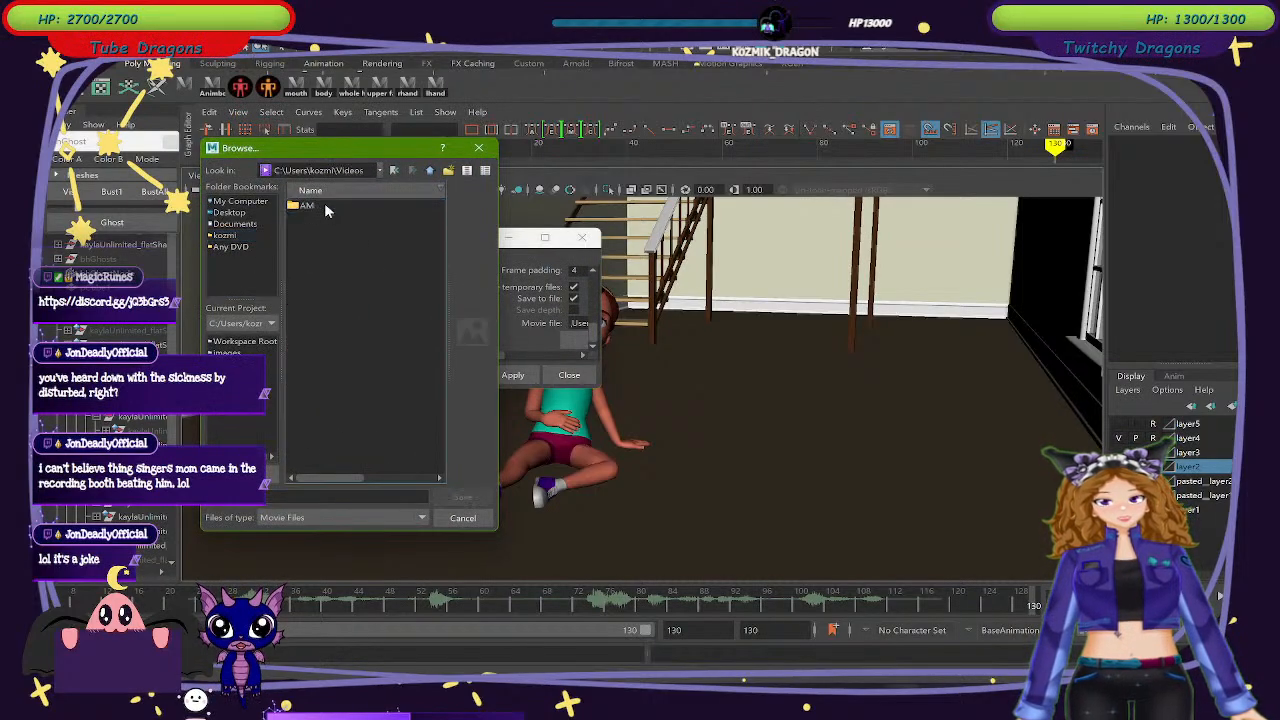
{"action": "double_click", "coordinate": [322, 351]}
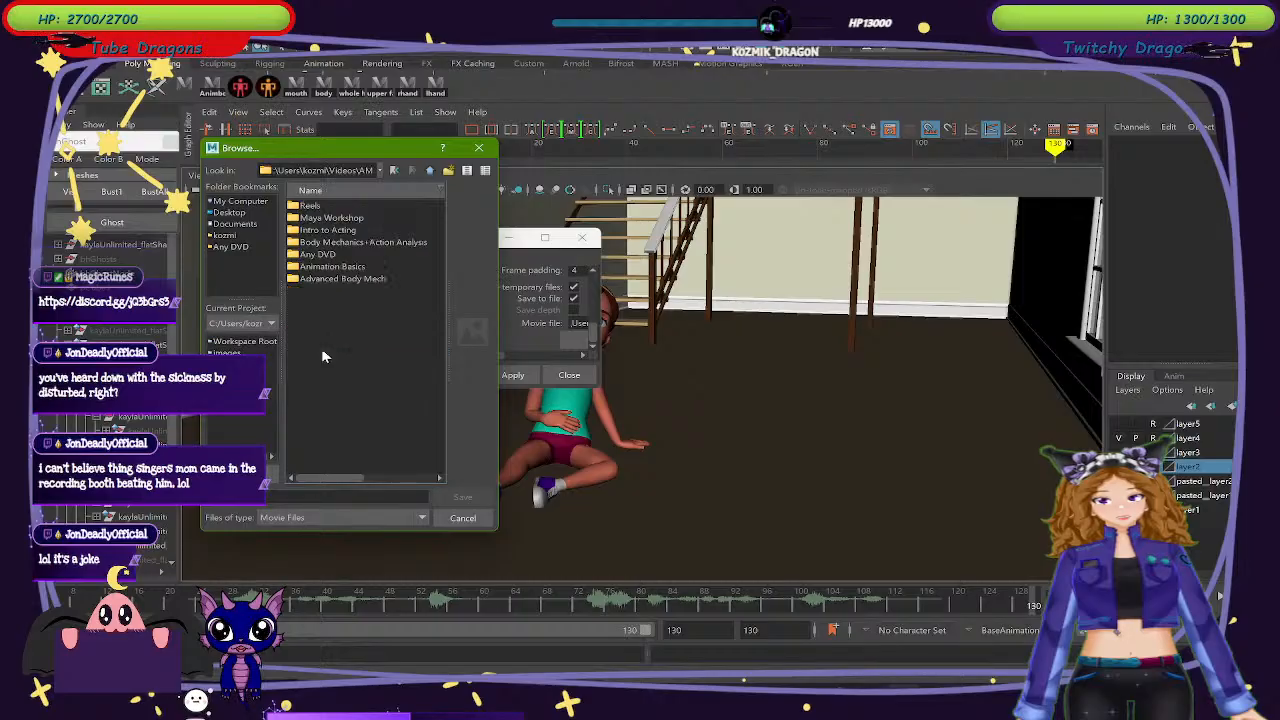
{"action": "double_click", "coordinate": [328, 230]}
Name the playblast movie animationwithdialogue4.avi, based on the existing animationwithdialogue3.avi, and save that choice.
{"action": "left_click", "coordinate": [322, 206]}
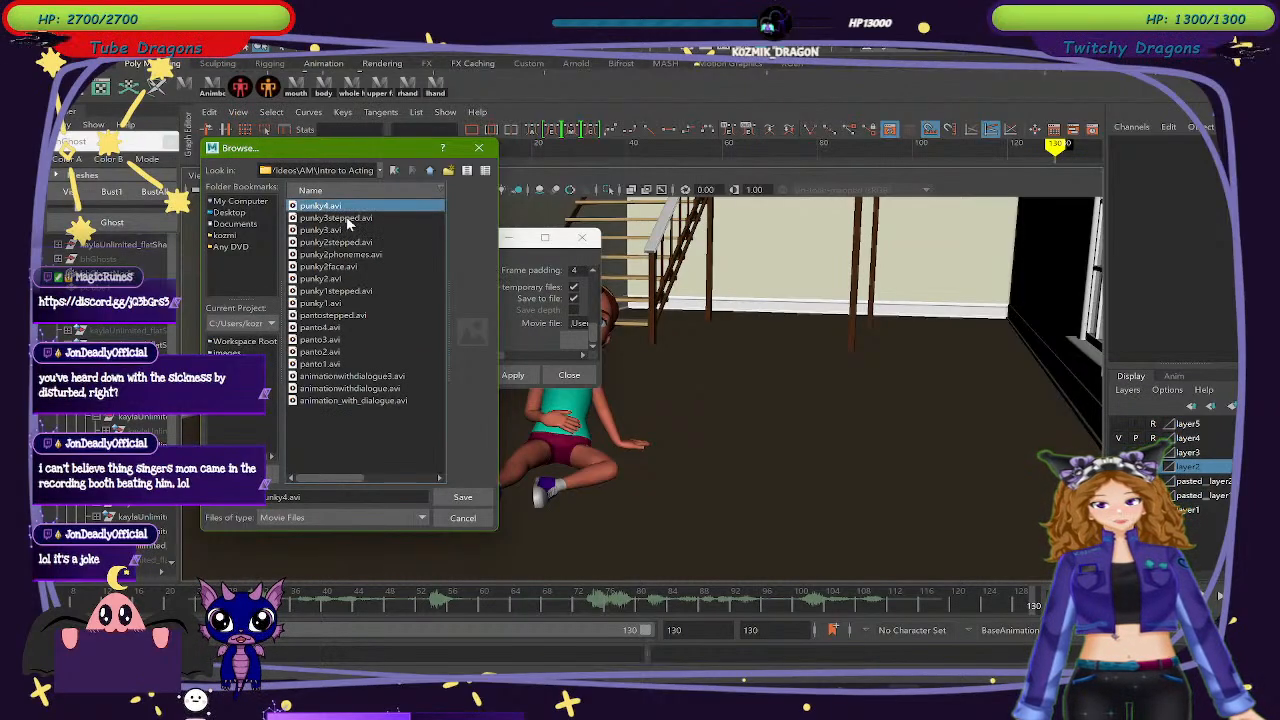
{"action": "left_click", "coordinate": [360, 377]}
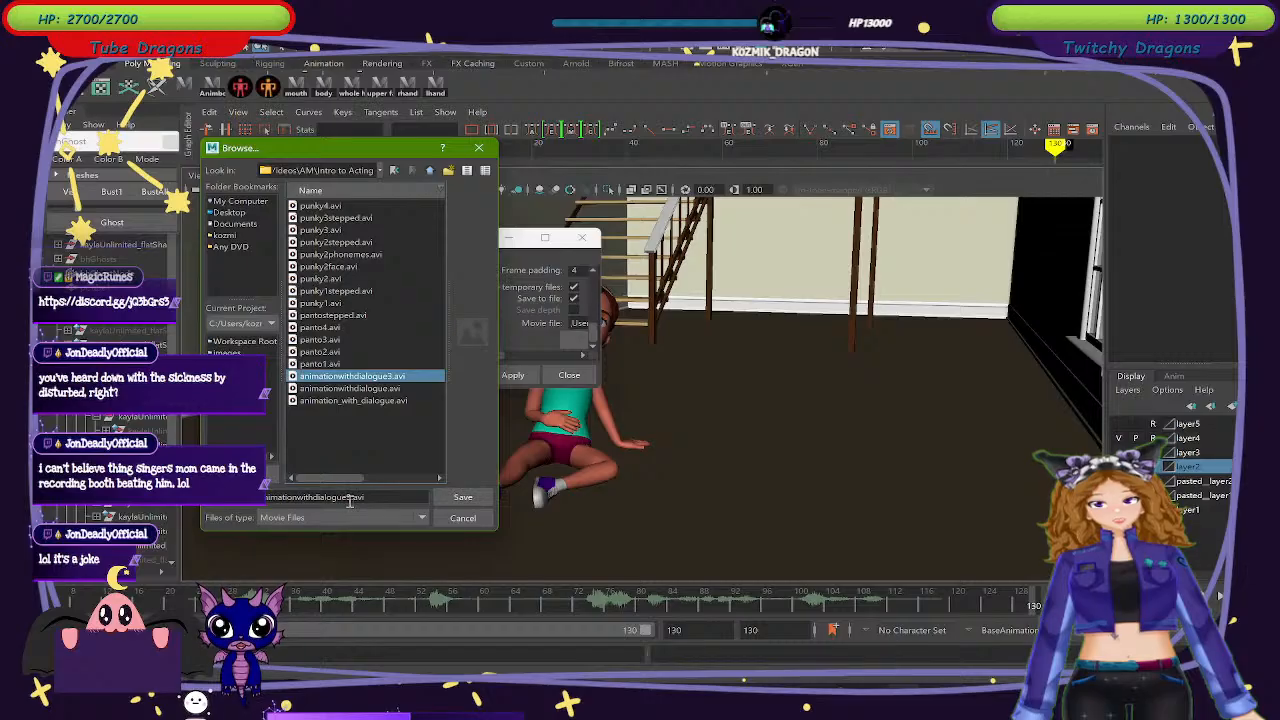
{"action": "key", "text": "BackSpace"}
{"action": "type", "text": "4"}
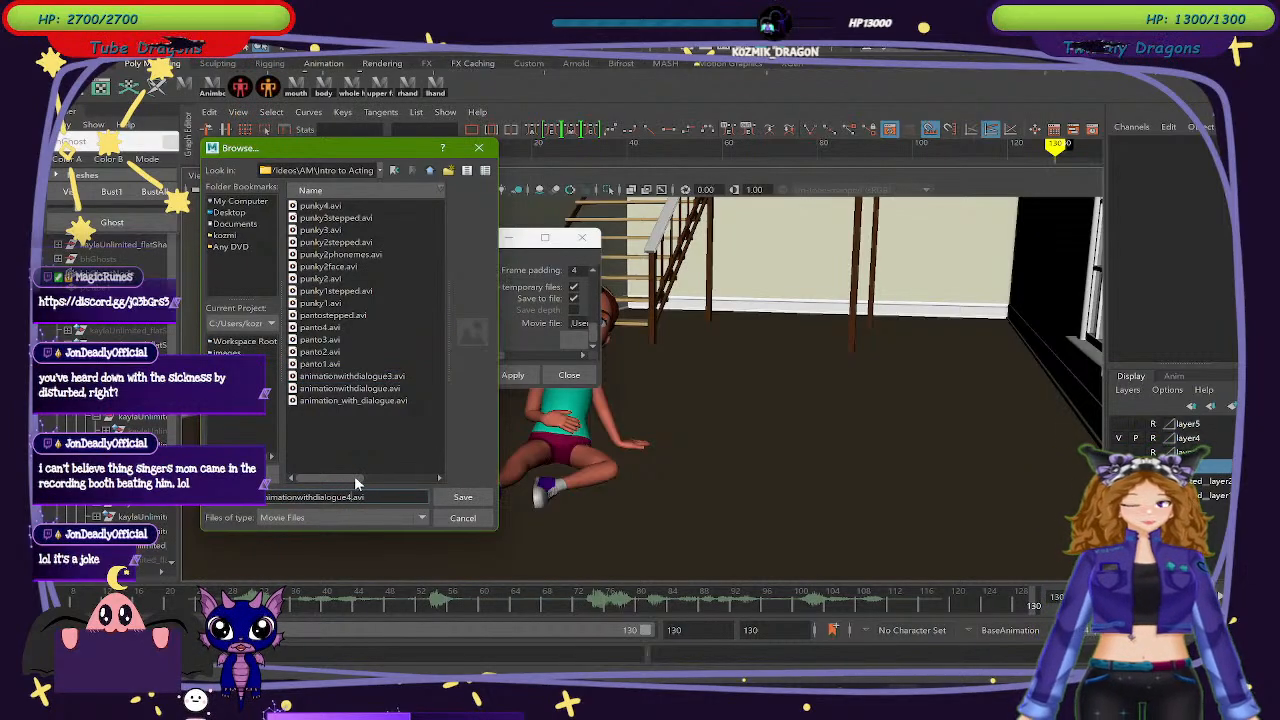
{"action": "left_click", "coordinate": [466, 498]}
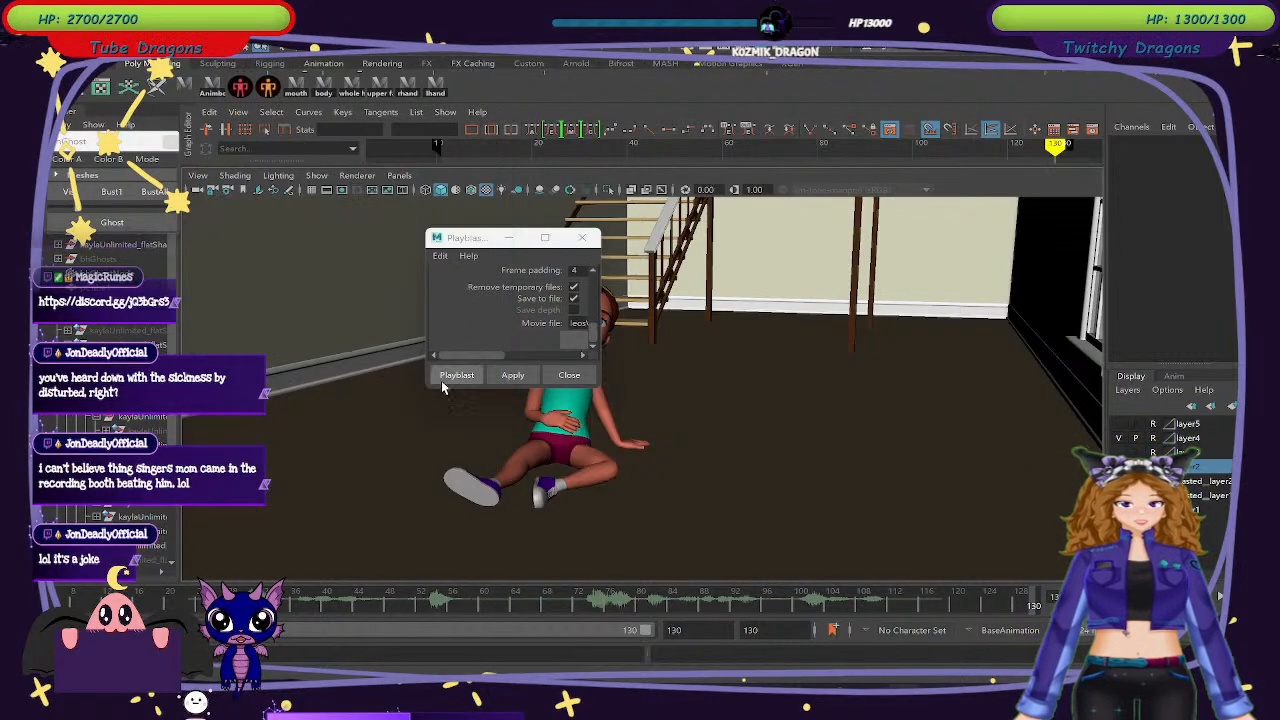
Playblast the wider-framed shot, play the movie through for review, and close the player.
{"action": "left_click", "coordinate": [455, 375]}
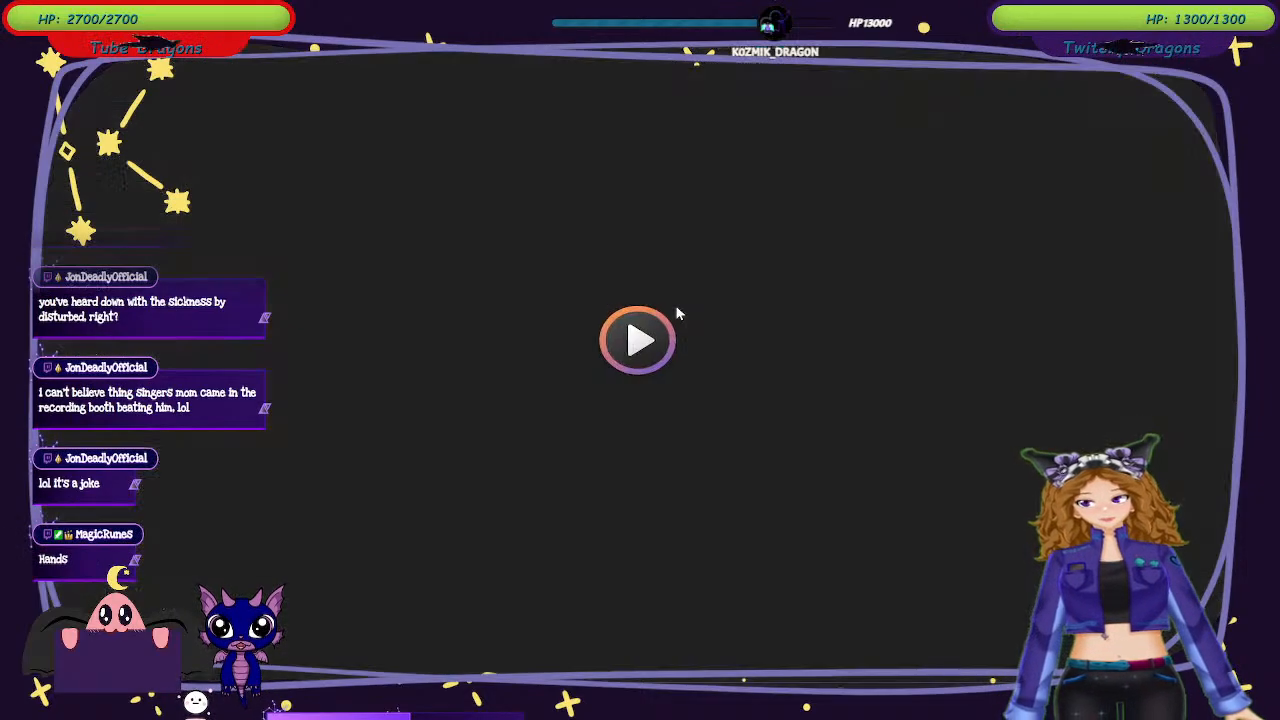
{"action": "left_click", "coordinate": [686, 314]}
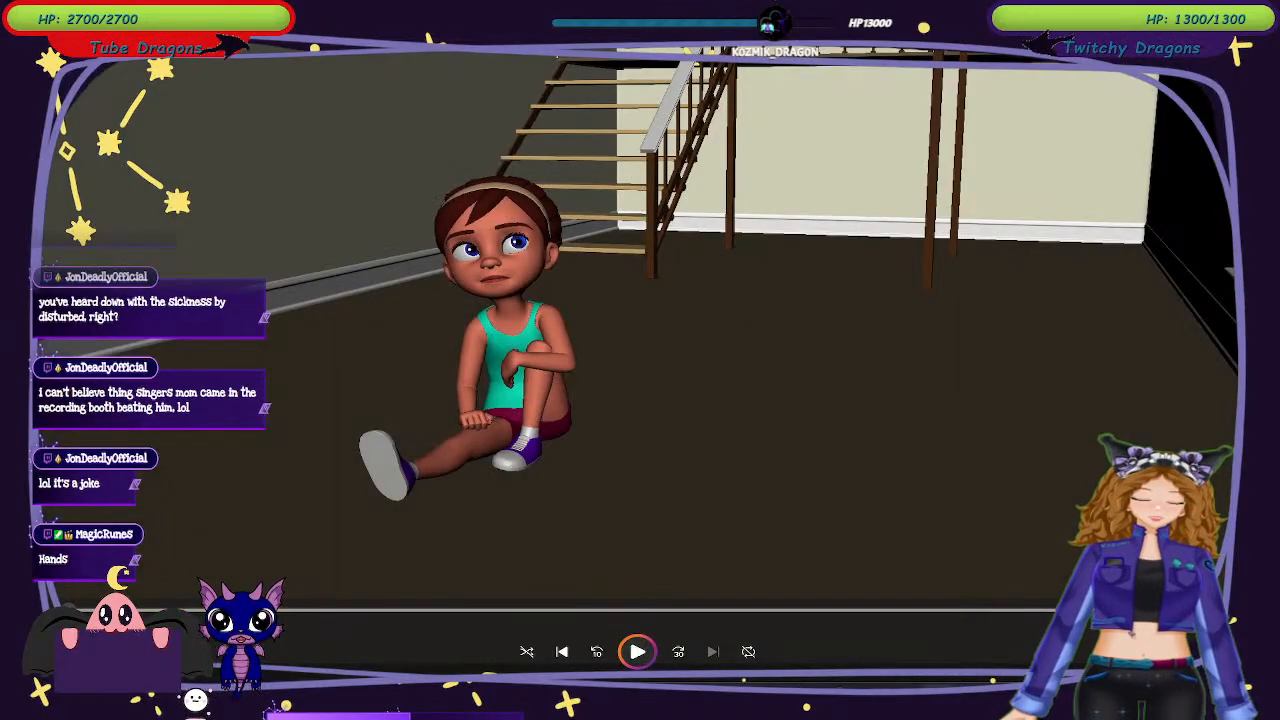
{"action": "key", "text": "alt+F4"}
Frame the character's arms and hands closely at frame 55 and capture the viewport as a screenshot.
{"action": "scroll", "coordinate": [475, 453], "scroll_direction": "up", "scroll_amount": 5}
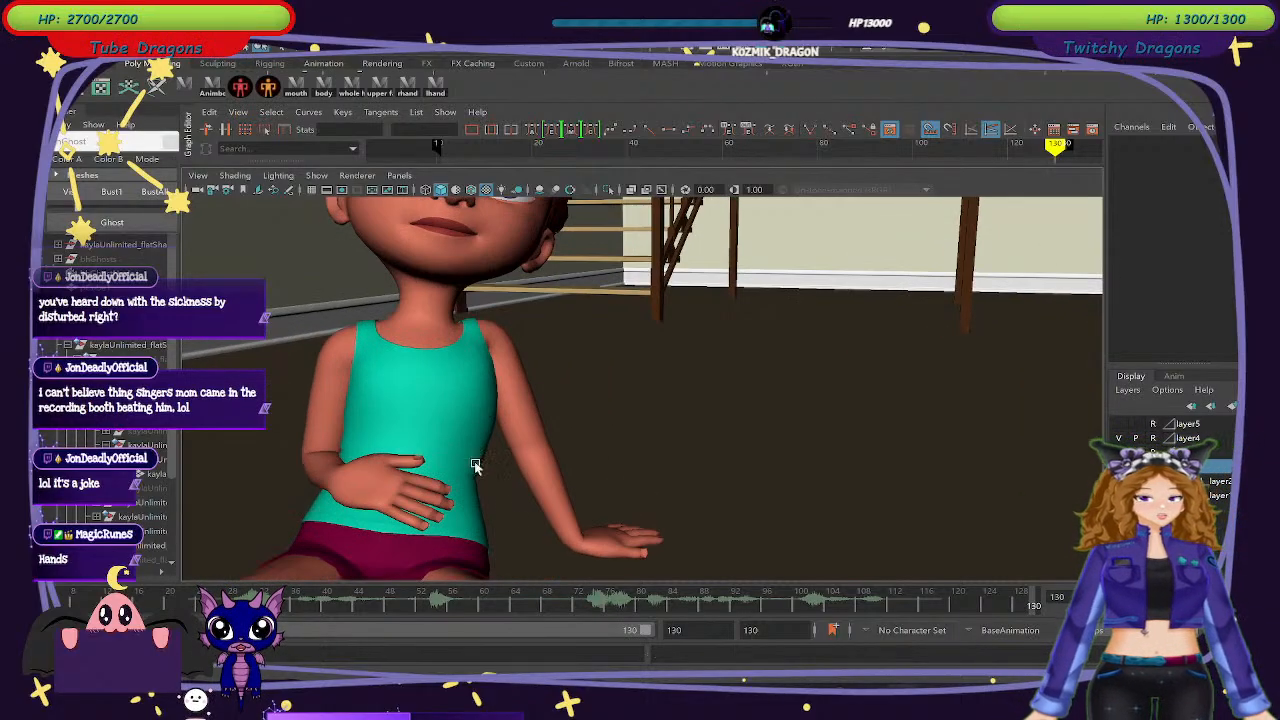
{"action": "mouse_move", "coordinate": [435, 605]}
{"action": "left_mouse_down"}
{"action": "mouse_move", "coordinate": [523, 608]}
{"action": "mouse_move", "coordinate": [441, 603]}
{"action": "left_mouse_up"}
{"action": "middle_click_drag", "start_coordinate": [465, 521], "coordinate": [633, 470], "text": "alt"}
{"action": "left_click_drag", "start_coordinate": [633, 470], "coordinate": [644, 480], "text": "alt"}
{"action": "scroll", "coordinate": [640, 480], "scroll_direction": "up", "scroll_amount": 3}
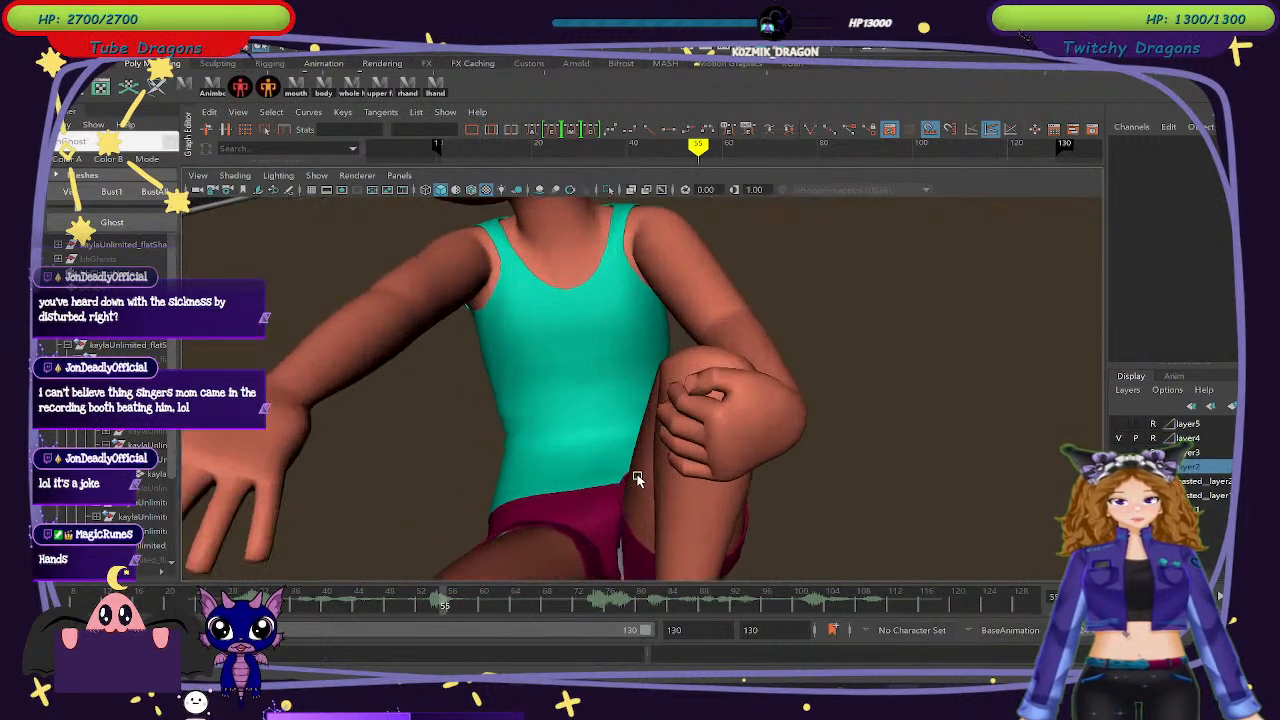
{"action": "left_click_drag", "start_coordinate": [561, 487], "coordinate": [662, 479], "text": "alt"}
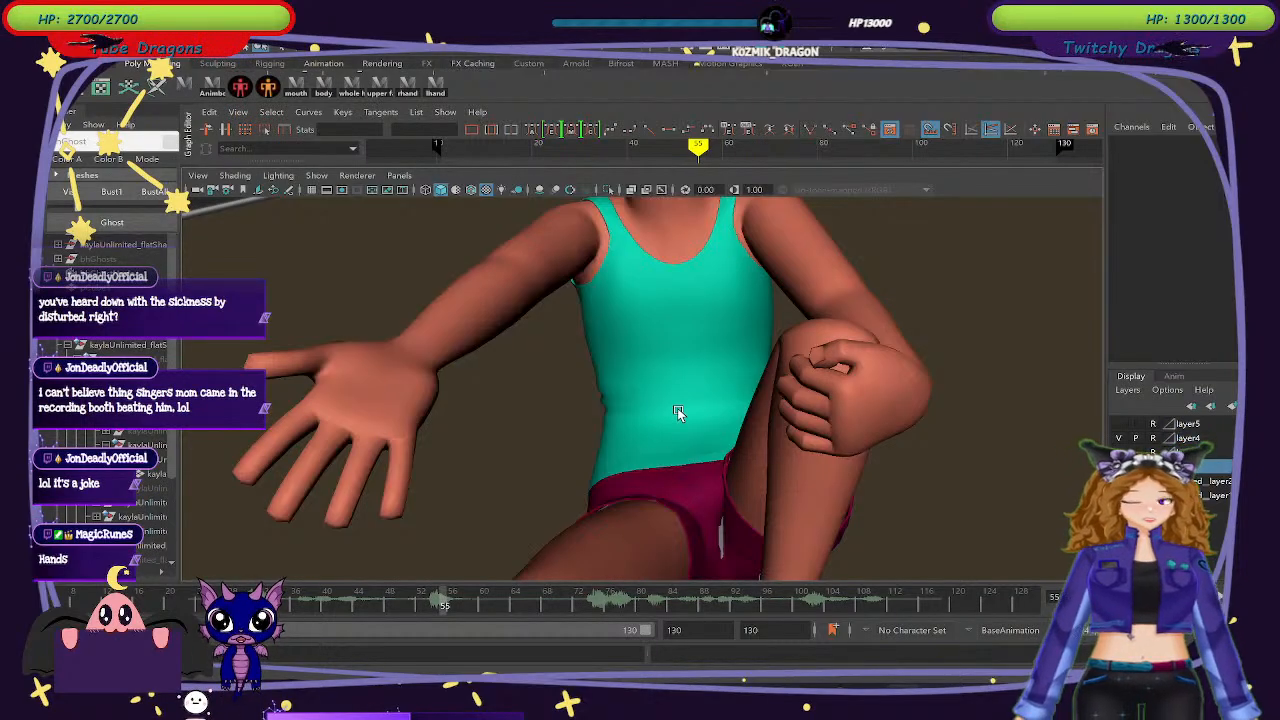
{"action": "key", "text": "super+shift+s"}
{"action": "left_click_drag", "start_coordinate": [182, 198], "coordinate": [1101, 578]}
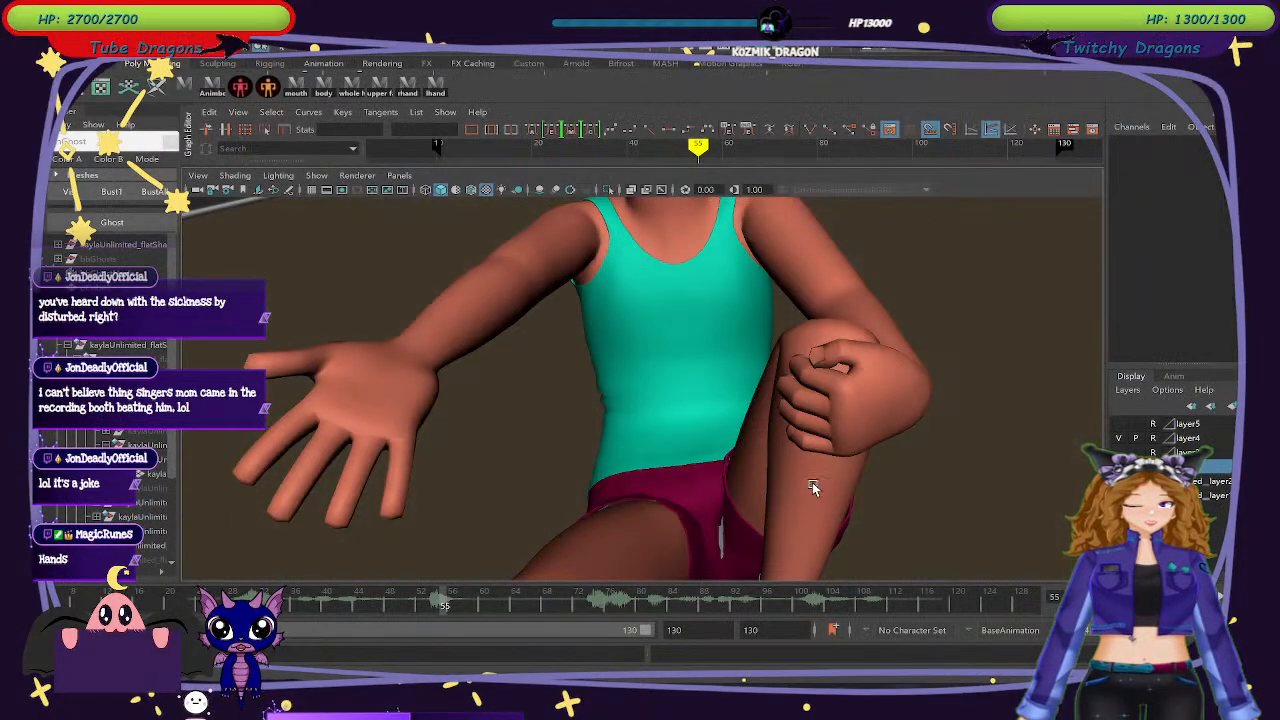
Examine the hand resting on the raised knee from several angles, and check the arm gesture at frame 75.
{"action": "scroll", "coordinate": [897, 482], "scroll_direction": "up", "scroll_amount": 4}
{"action": "left_click_drag", "start_coordinate": [923, 490], "coordinate": [637, 491], "text": "alt"}
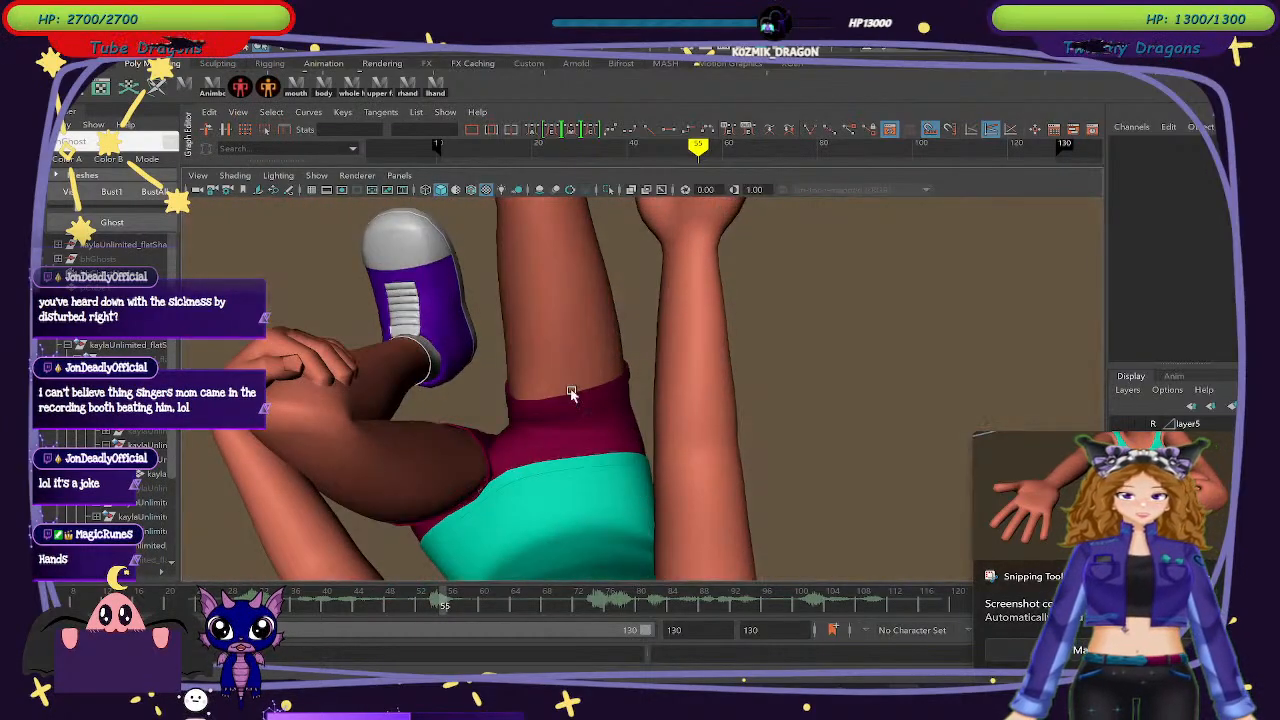
{"action": "left_click_drag", "start_coordinate": [571, 391], "coordinate": [561, 381], "text": "alt"}
{"action": "scroll", "coordinate": [561, 381], "scroll_direction": "down", "scroll_amount": 1}
{"action": "scroll", "coordinate": [433, 409], "scroll_direction": "up", "scroll_amount": 5}
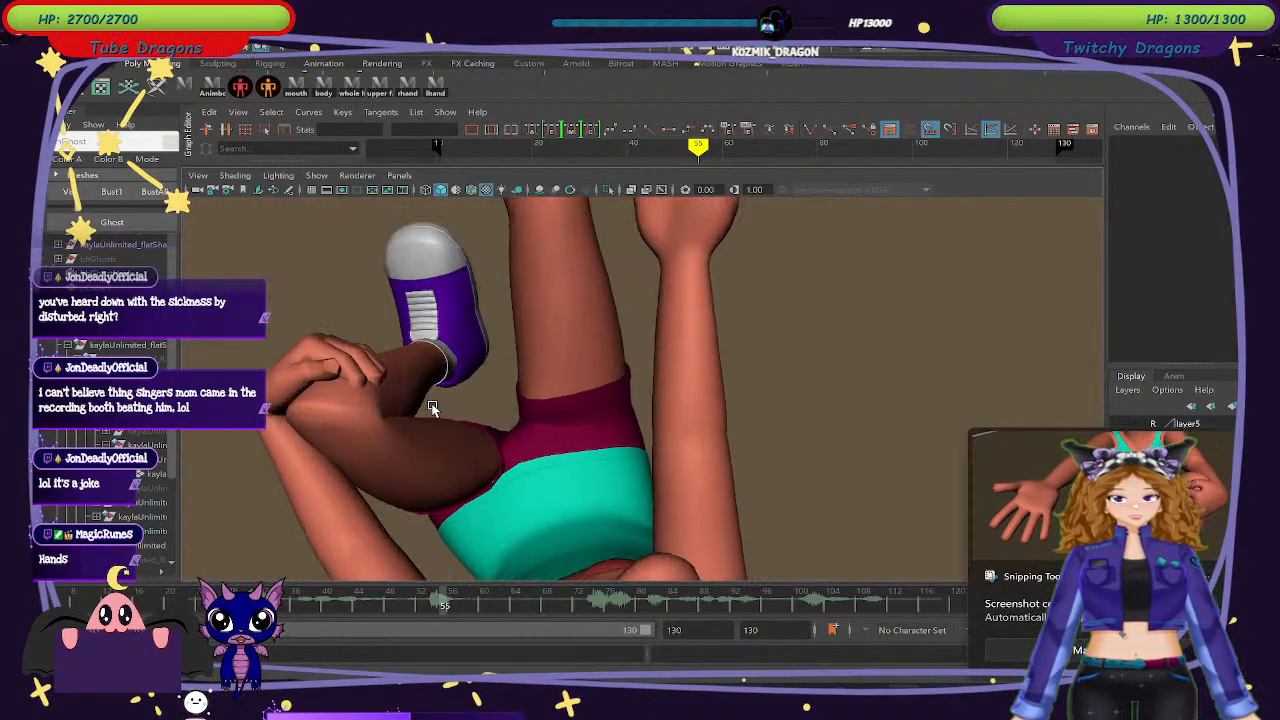
{"action": "left_click_drag", "start_coordinate": [275, 408], "coordinate": [671, 390], "text": "alt"}
{"action": "left_click_drag", "start_coordinate": [688, 393], "coordinate": [601, 590], "text": "alt"}
{"action": "scroll", "coordinate": [786, 370], "scroll_direction": "down", "scroll_amount": 5}
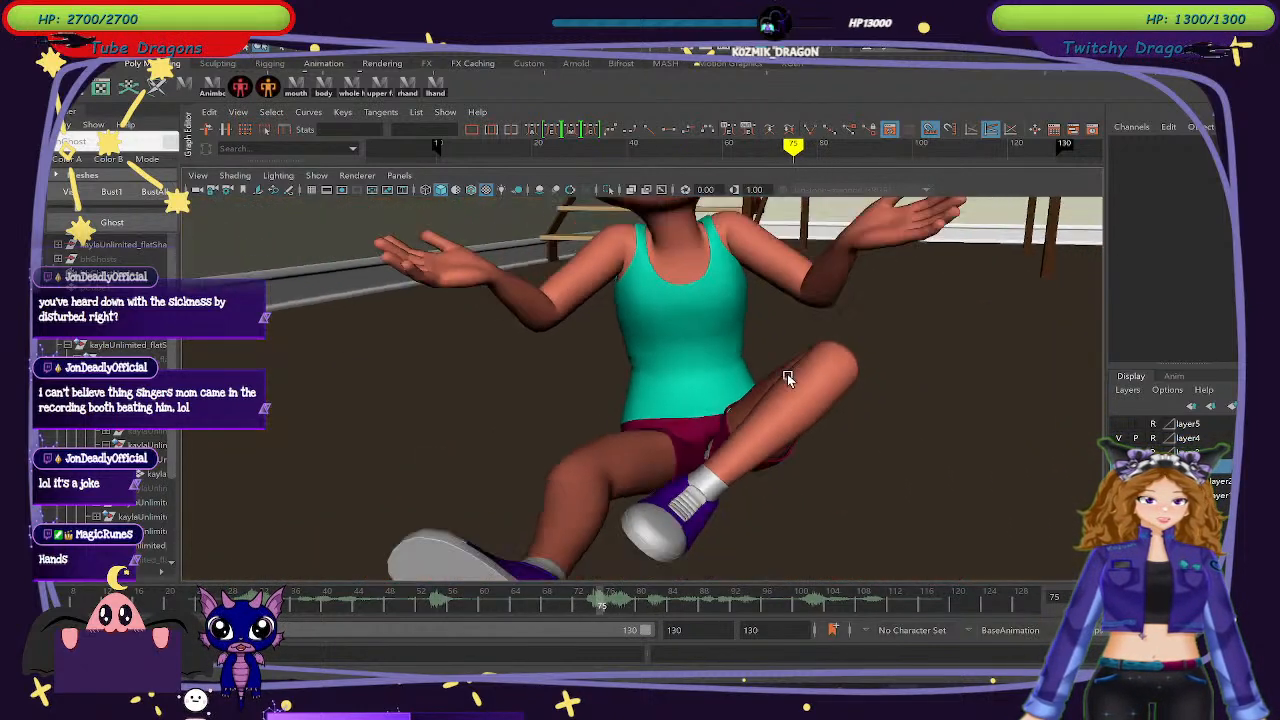
Frame the character's outstretched hand and the hand on the knee at frame 61, and capture a viewport screenshot.
{"action": "middle_click_drag", "start_coordinate": [767, 354], "coordinate": [752, 436], "text": "alt"}
{"action": "left_click_drag", "start_coordinate": [608, 595], "coordinate": [490, 595]}
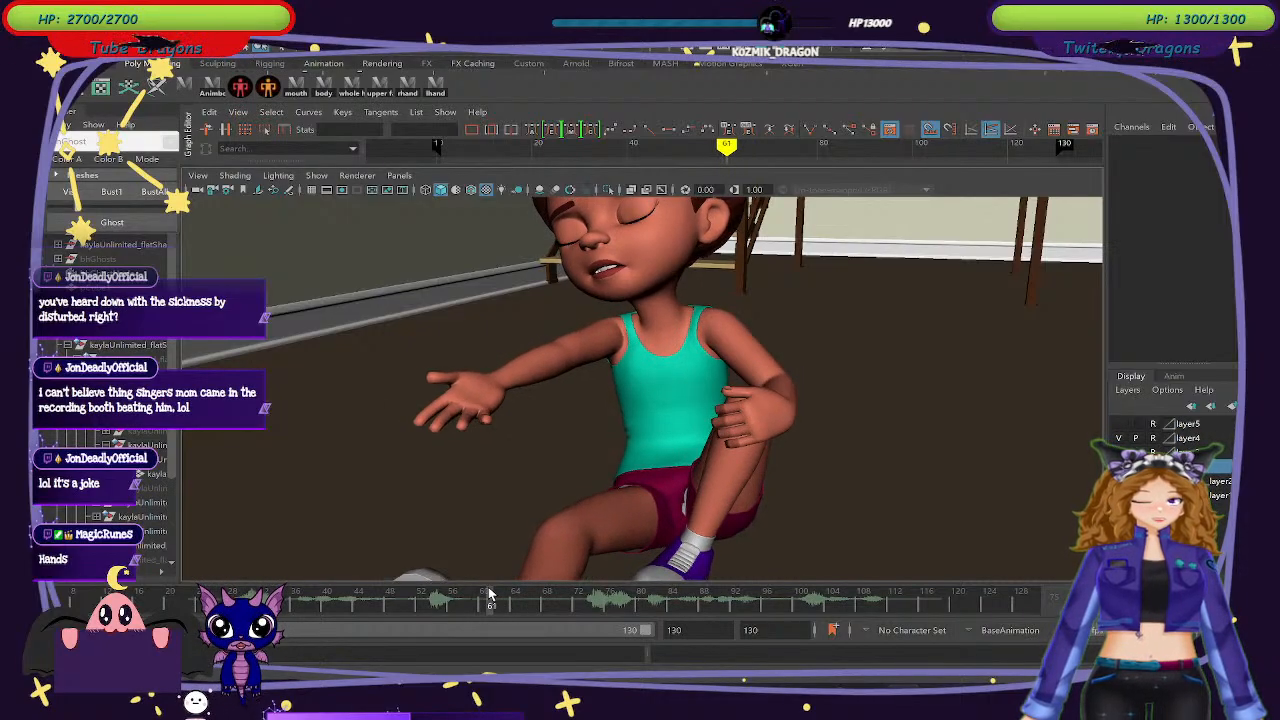
{"action": "scroll", "coordinate": [705, 403], "scroll_direction": "up", "scroll_amount": 3}
{"action": "scroll", "coordinate": [702, 400], "scroll_direction": "up", "scroll_amount": 2}
{"action": "middle_click_drag", "start_coordinate": [624, 412], "coordinate": [691, 405], "text": "alt"}
{"action": "scroll", "coordinate": [691, 405], "scroll_direction": "down", "scroll_amount": 1}
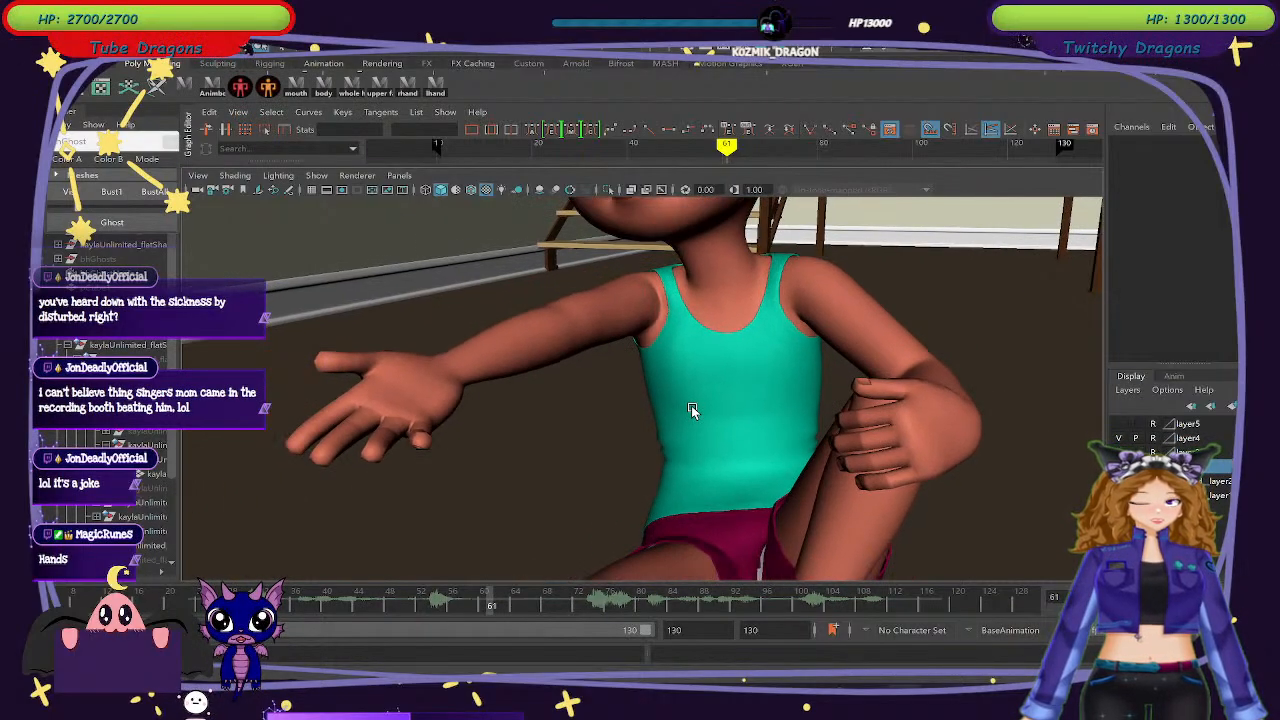
{"action": "left_click_drag", "start_coordinate": [687, 409], "coordinate": [690, 413], "text": "alt"}
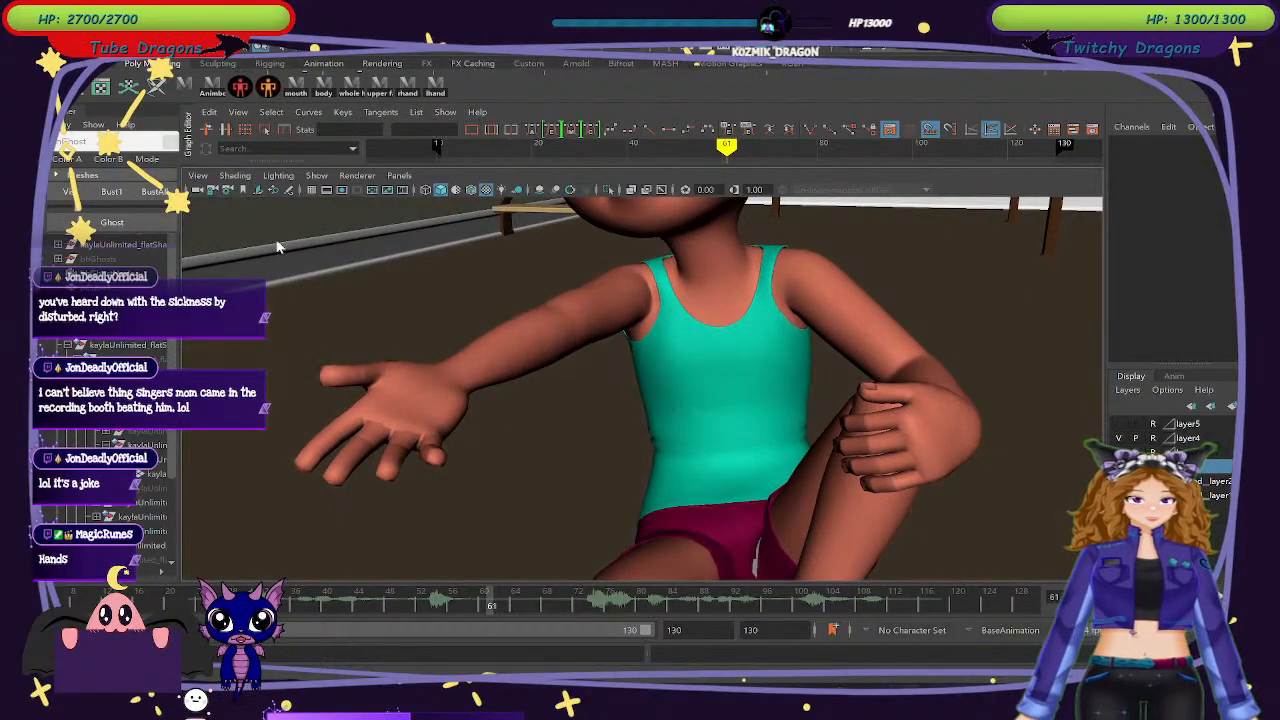
{"action": "key", "text": "shift+super+s"}
{"action": "left_click_drag", "start_coordinate": [193, 209], "coordinate": [1098, 573]}
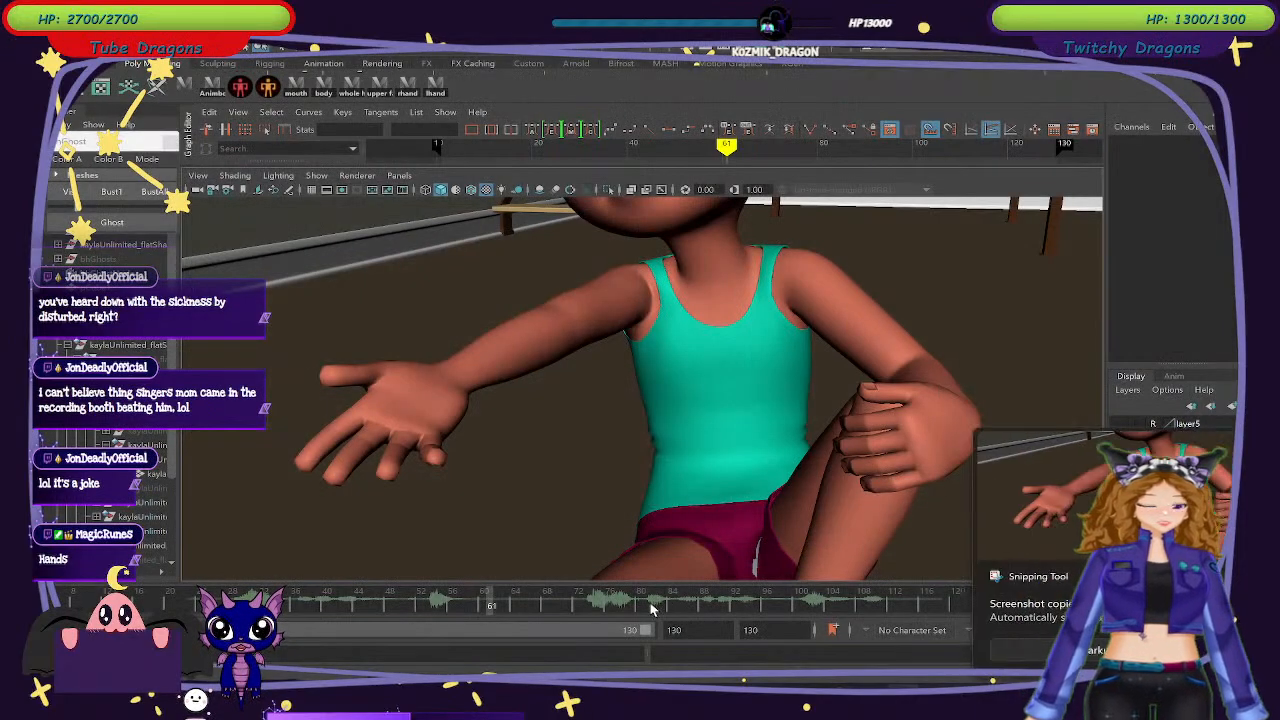
Scrub ahead to frame 127 to check the hand poses, and bring the whole seated character into view.
{"action": "left_click", "coordinate": [673, 606]}
{"action": "mouse_move", "coordinate": [688, 608]}
{"action": "left_mouse_down"}
{"action": "mouse_move", "coordinate": [970, 620]}
{"action": "mouse_move", "coordinate": [210, 612]}
{"action": "mouse_move", "coordinate": [711, 608]}
{"action": "left_mouse_up"}
{"action": "left_click_drag", "start_coordinate": [822, 627], "coordinate": [1008, 625]}
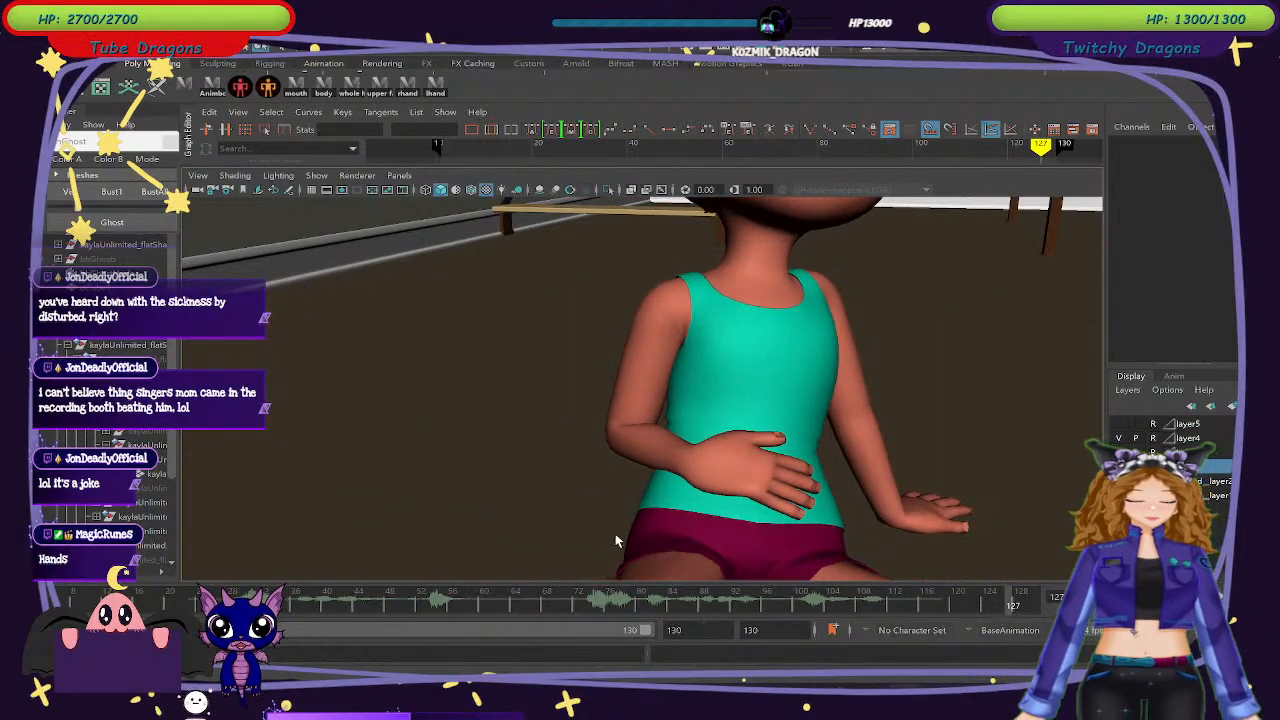
{"action": "scroll", "coordinate": [704, 426], "scroll_direction": "down", "scroll_amount": 5}
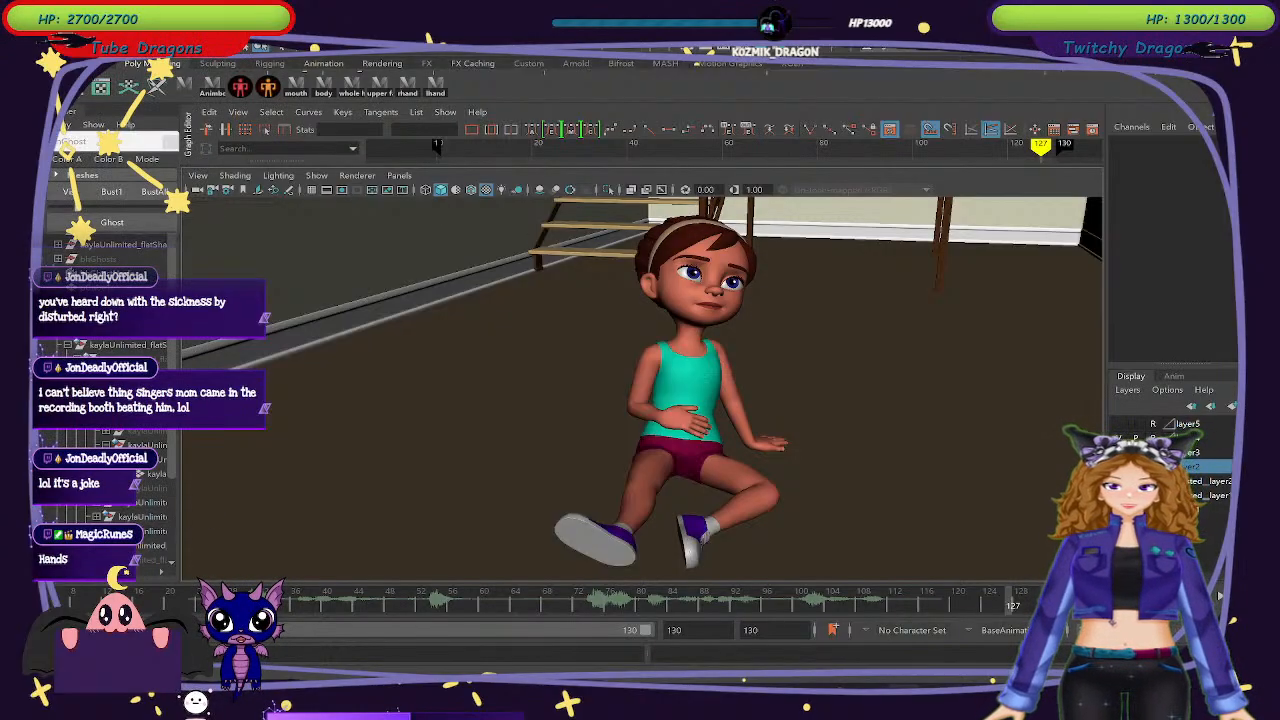
Save the scene to the Artella cloud without a comment and show the desktop.
{"action": "key", "text": "ctrl+s"}
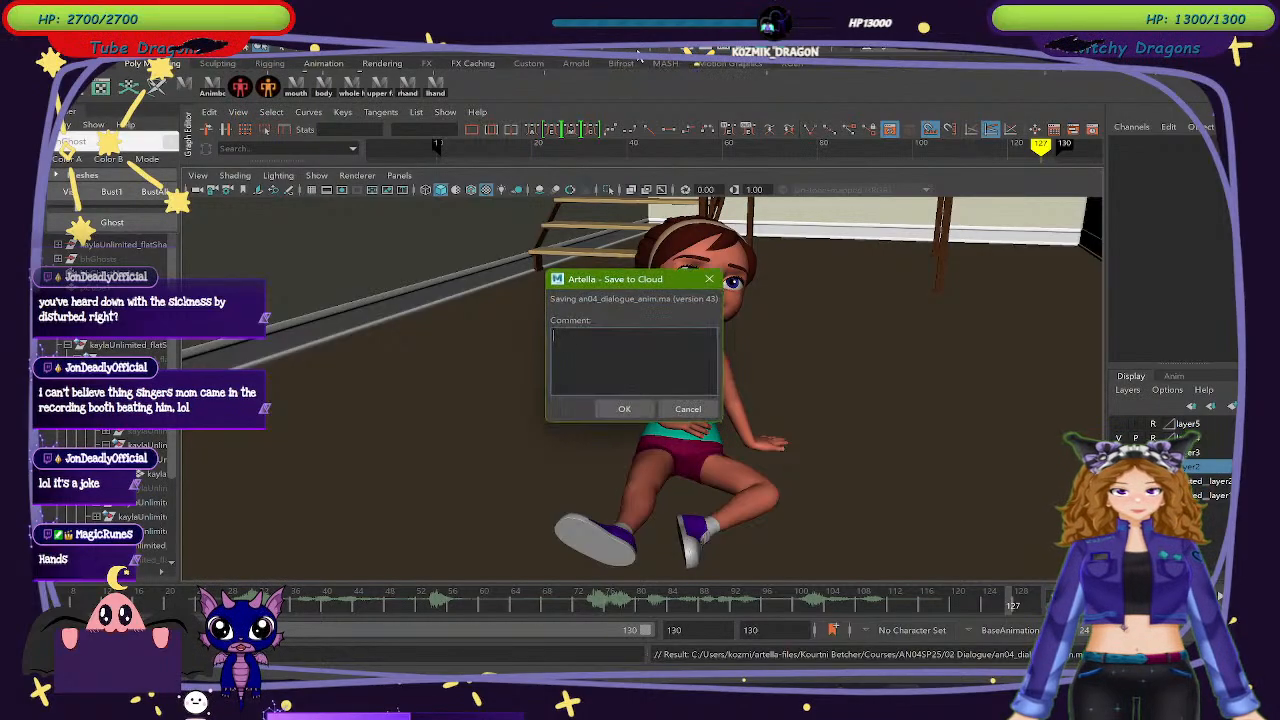
{"action": "left_click", "coordinate": [624, 409]}
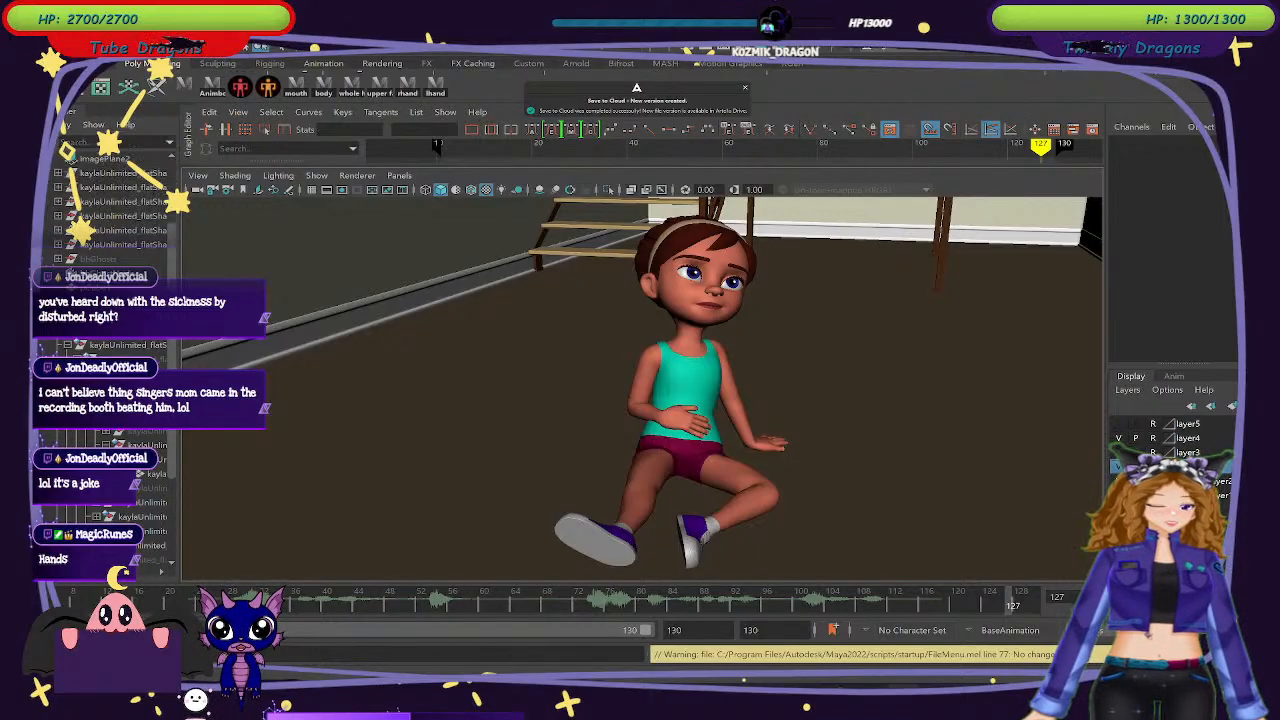
{"action": "key", "text": "super+d"}
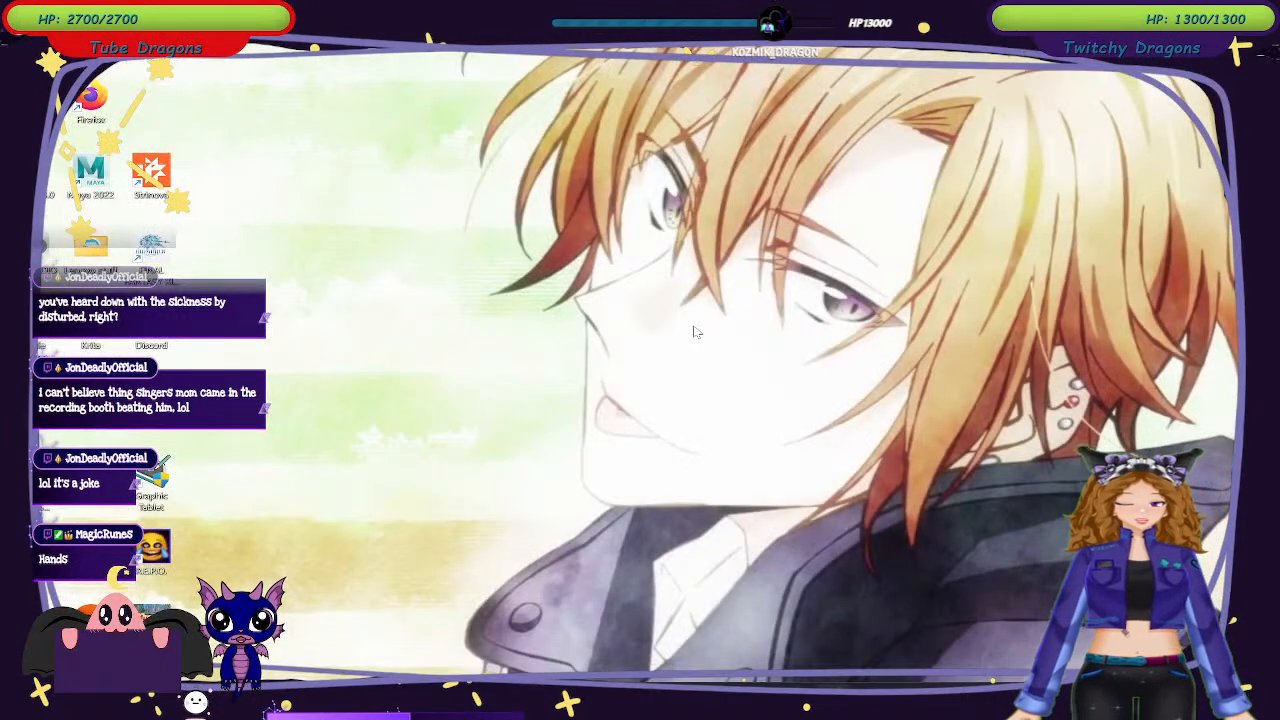